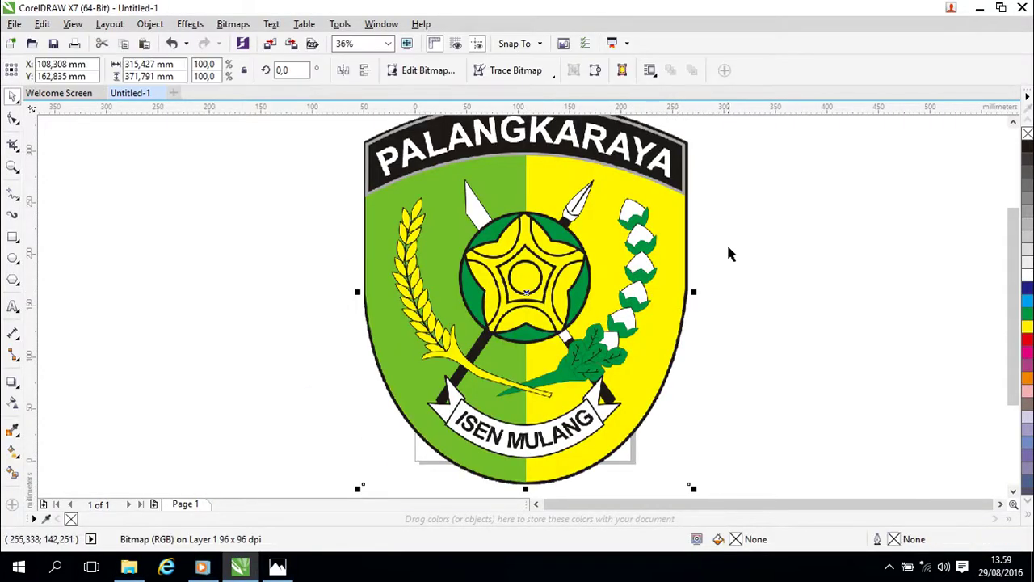
# Scale the logo bitmap down to about 115 × 135 mm and move it to the empty area left of the page.
pyautogui.scroll(-2, 727, 278)
pyautogui.moveTo(708, 184); pyautogui.dragTo(600, 309)
pyautogui.moveTo(549, 349); pyautogui.dragTo(625, 380)
pyautogui.scroll(2, 480, 282)
pyautogui.scroll(1, 479, 275)
pyautogui.moveTo(569, 327); pyautogui.dragTo(608, 331)
pyautogui.scroll(2, 600, 307)
pyautogui.scroll(-2, 594, 304)
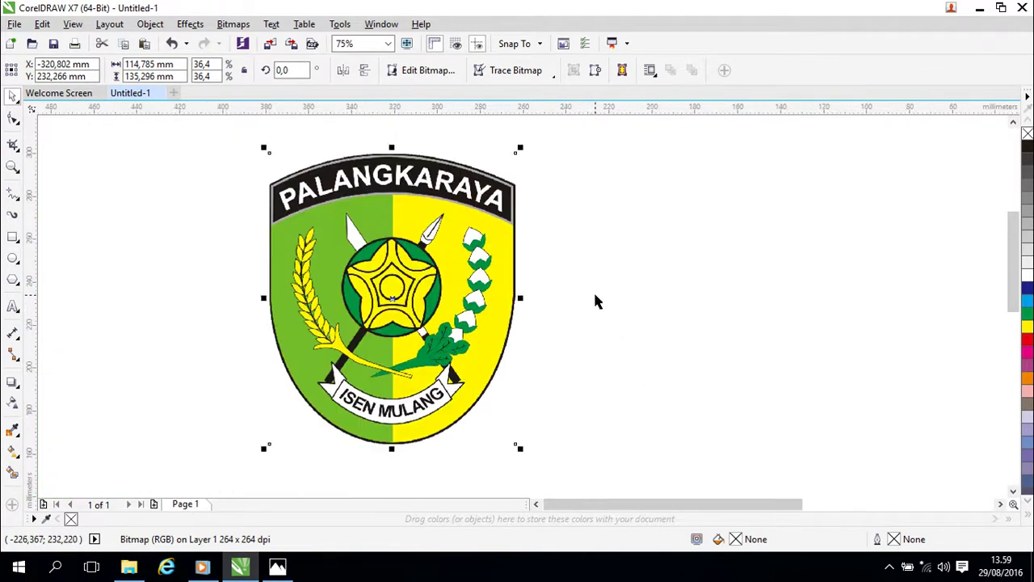
pyautogui.click(541, 243)
# Start tracing the shield with the Pen tool, drawing a straight segment from its upper-left corner to its upper-right corner.
pyautogui.moveTo(550, 236); pyautogui.dragTo(610, 250)
pyautogui.scroll(1, 500, 238)
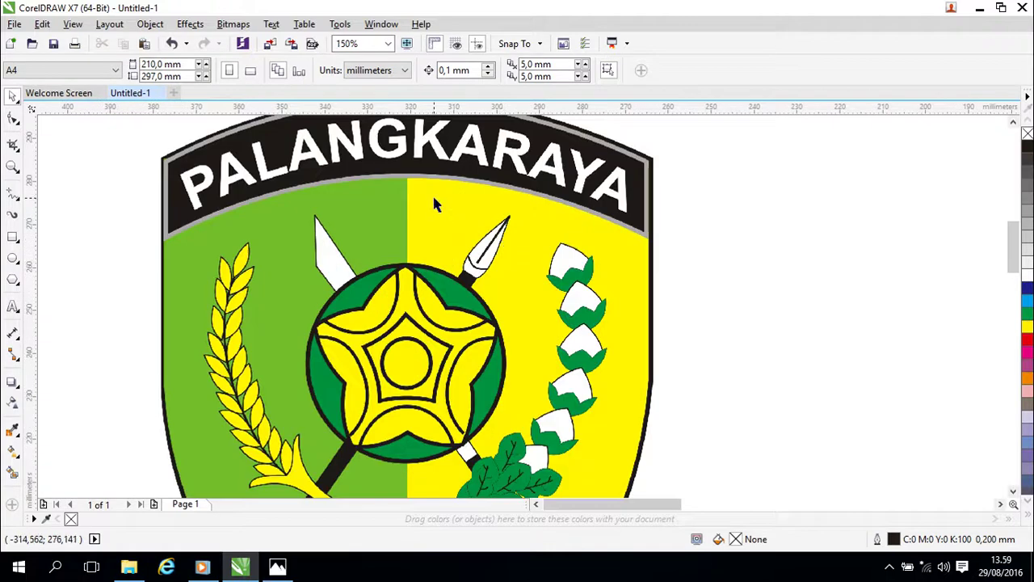
pyautogui.moveTo(432, 199); pyautogui.dragTo(438, 289)
pyautogui.scroll(2, 426, 281)
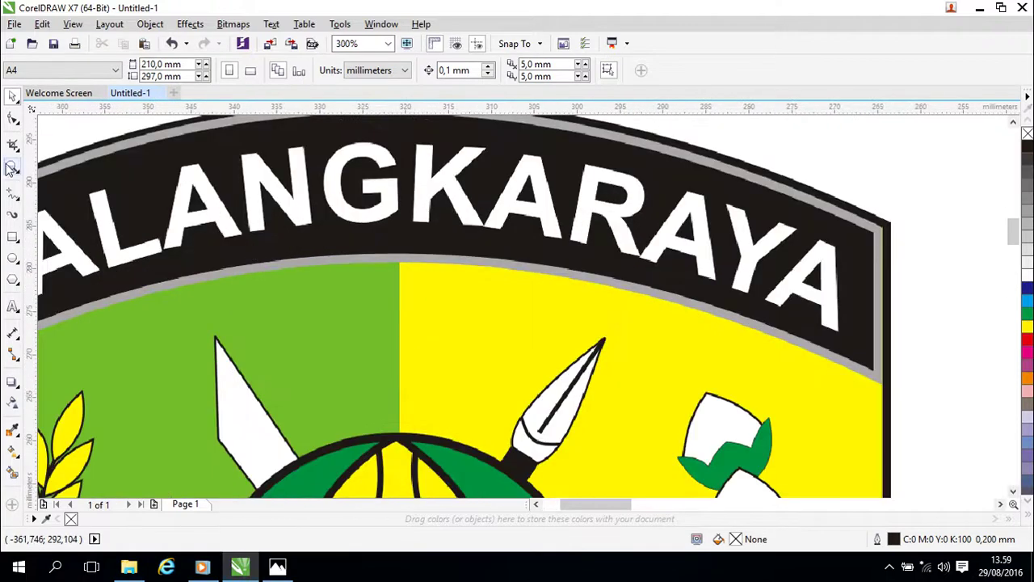
pyautogui.scroll(-2, 304, 232)
pyautogui.moveTo(241, 228); pyautogui.dragTo(447, 218)
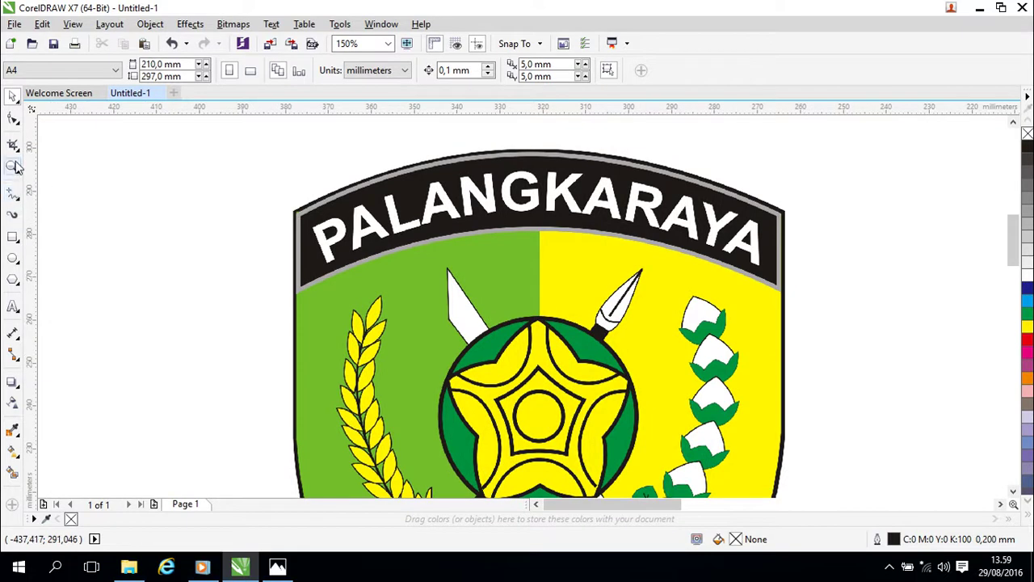
pyautogui.click(21, 201)
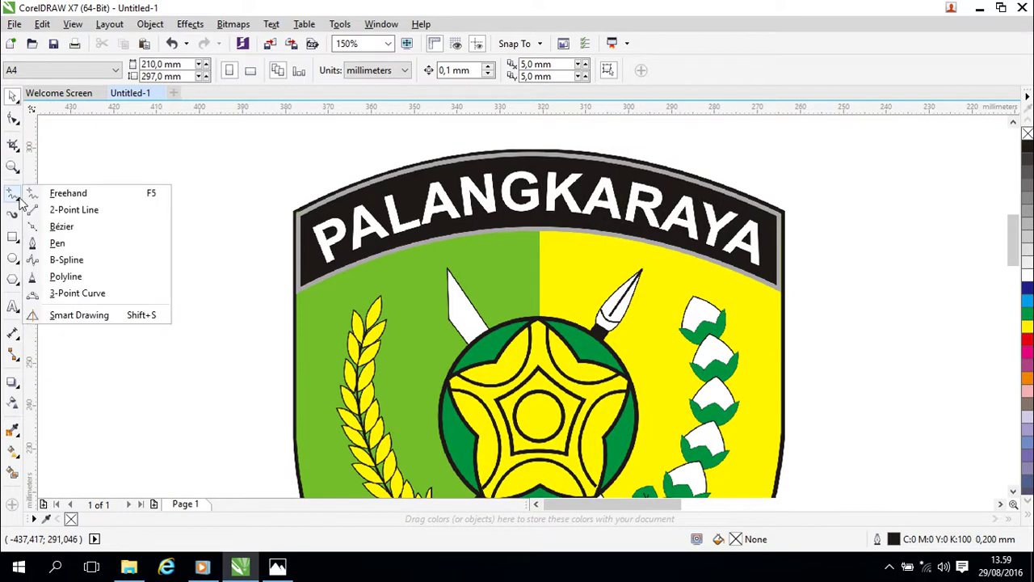
pyautogui.click(71, 244)
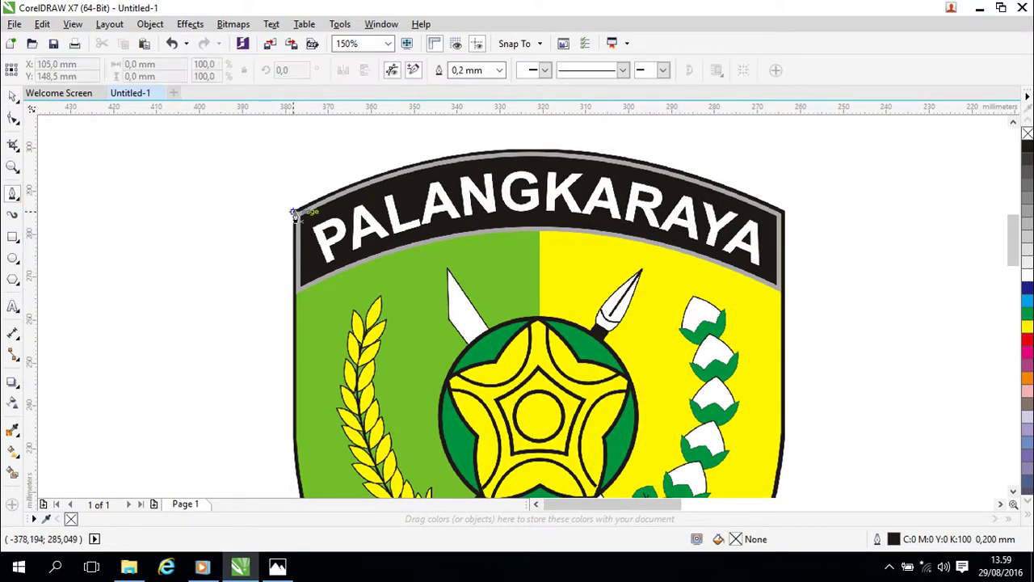
pyautogui.click(294, 213)
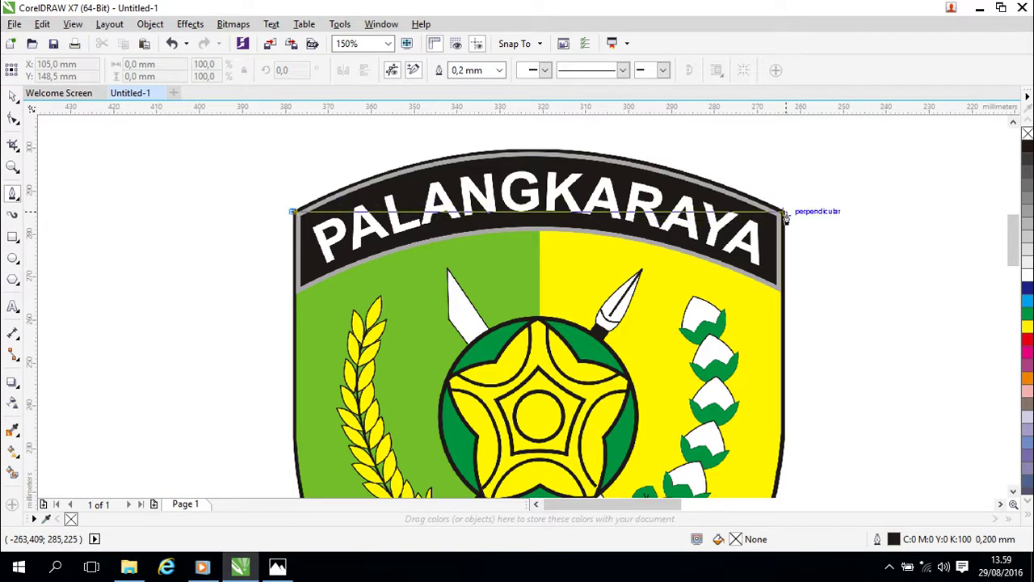
pyautogui.click(785, 213)
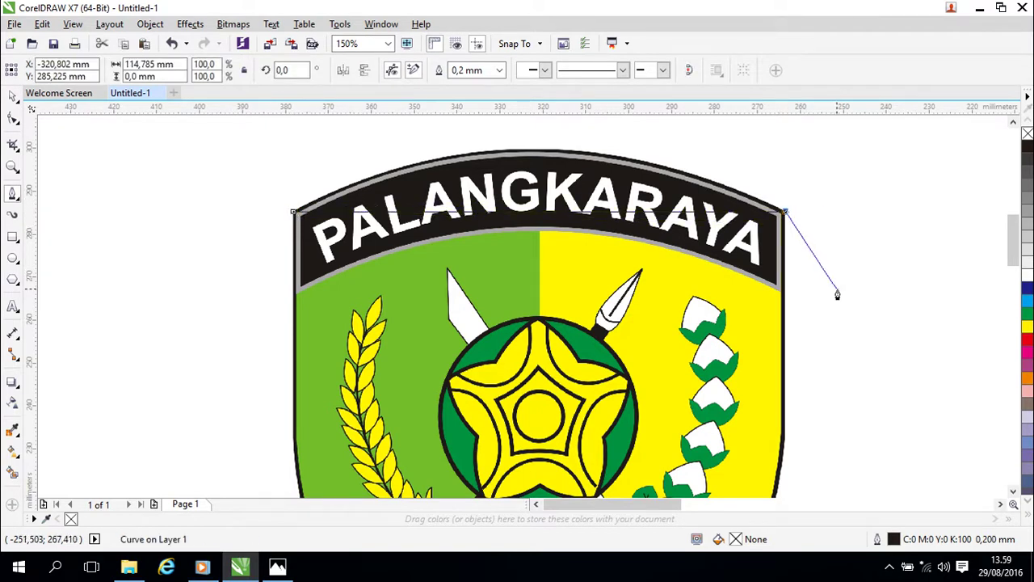
# Continue the straight-segment outline down the shield's right side, through the bottom tip and up the left side, closing it at the start point.
pyautogui.moveTo(833, 312); pyautogui.dragTo(727, 151)
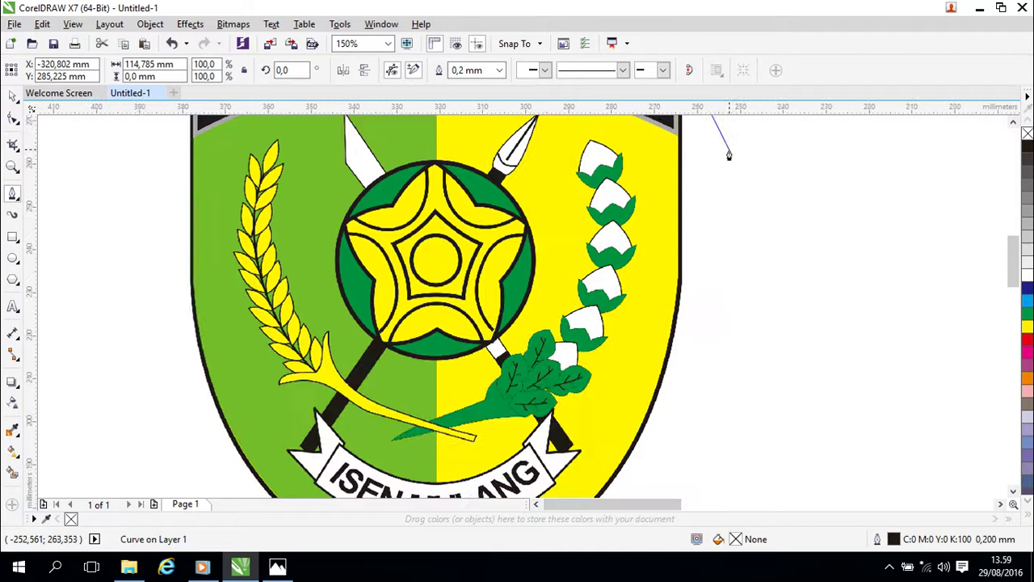
pyautogui.click(682, 284)
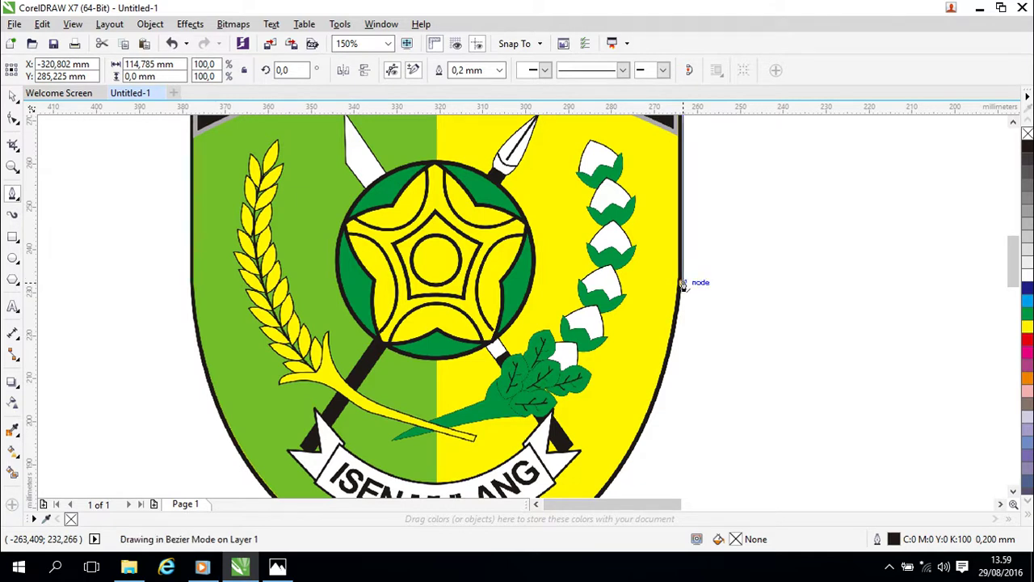
pyautogui.scroll(-3, 727, 302)
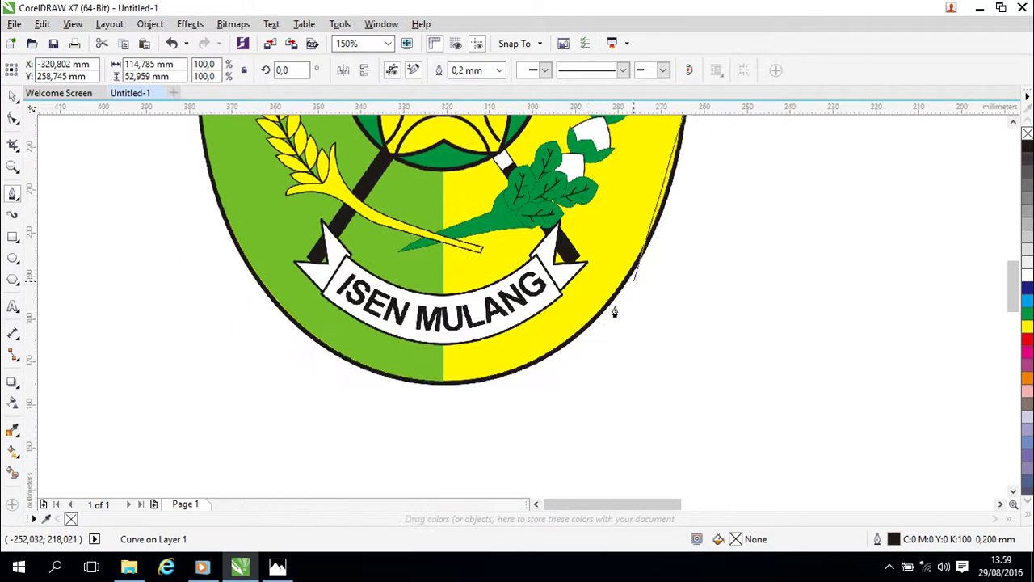
pyautogui.click(450, 386)
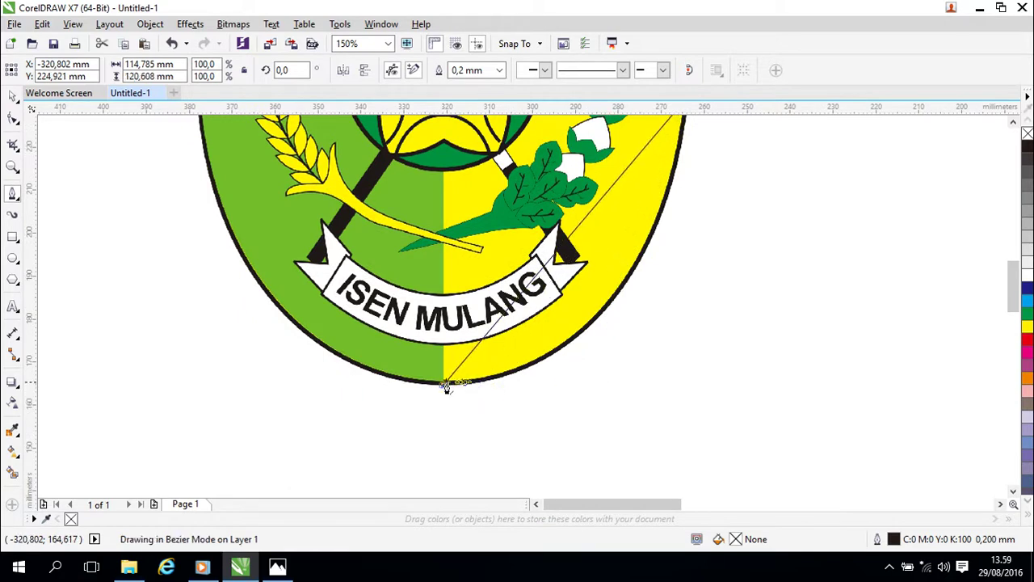
pyautogui.moveTo(224, 277); pyautogui.dragTo(377, 453)
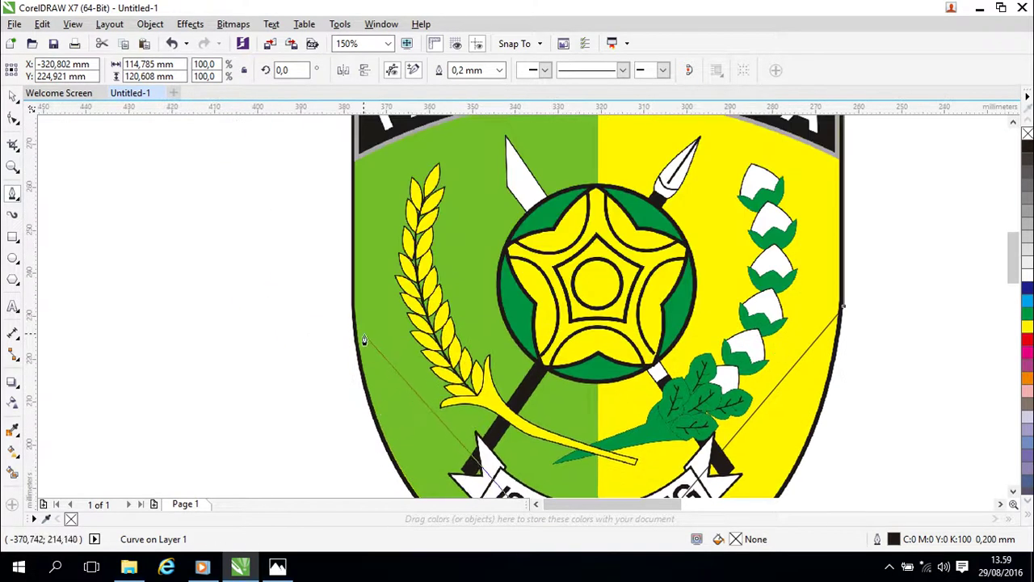
pyautogui.click(351, 307)
pyautogui.moveTo(411, 283); pyautogui.dragTo(465, 515)
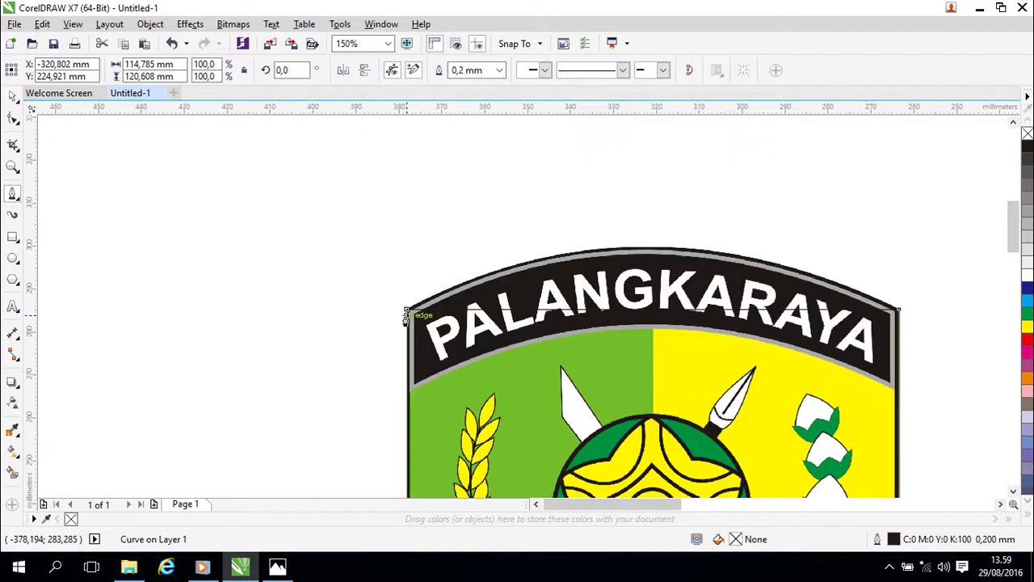
pyautogui.doubleClick(408, 308)
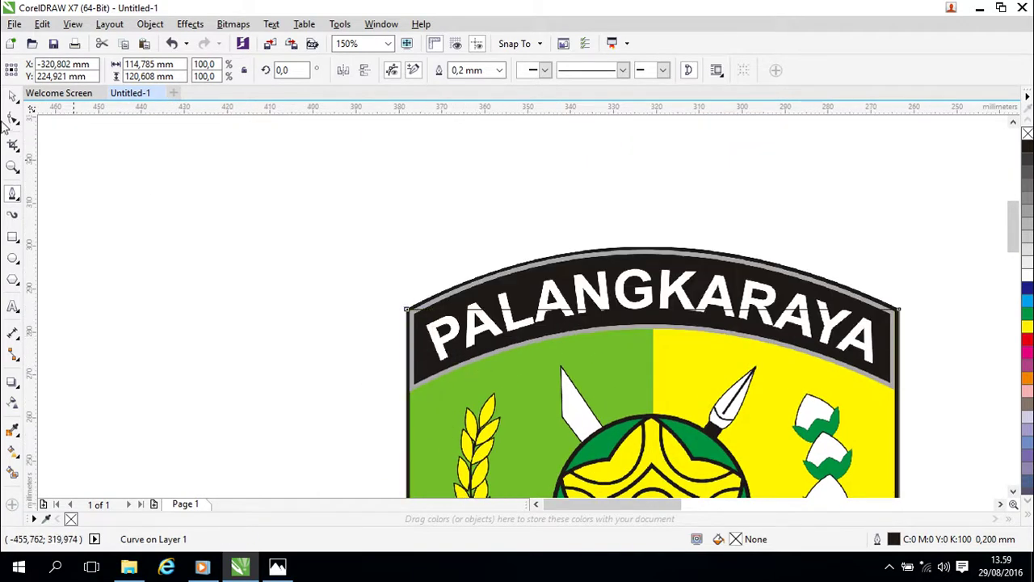
# Select the traced shield outline and set its outline color to red.
pyautogui.click(11, 97)
pyautogui.click(510, 213)
pyautogui.moveTo(798, 378); pyautogui.dragTo(758, 307)
pyautogui.click(602, 245)
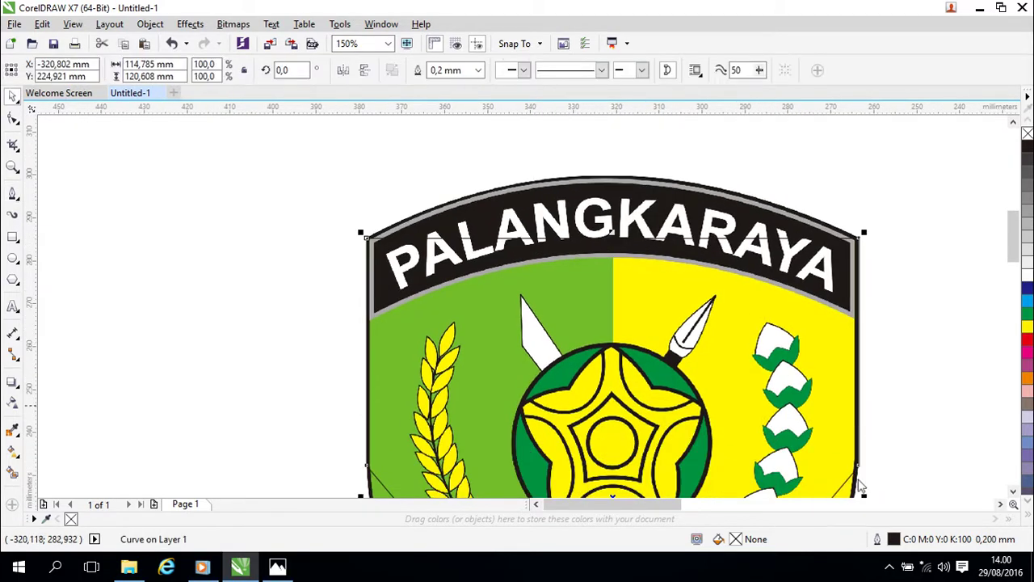
pyautogui.doubleClick(893, 540)
pyautogui.click(443, 146)
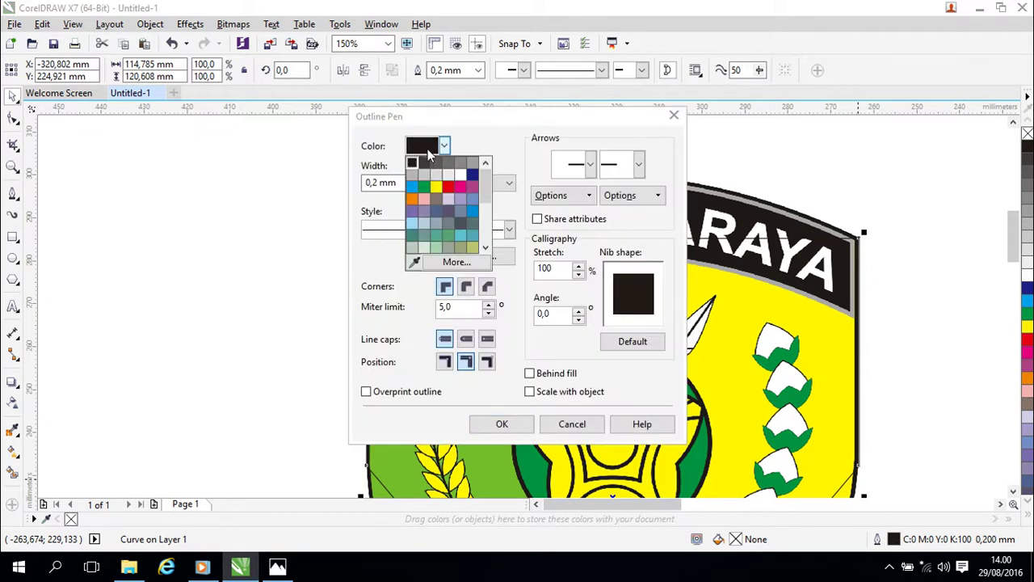
pyautogui.click(448, 187)
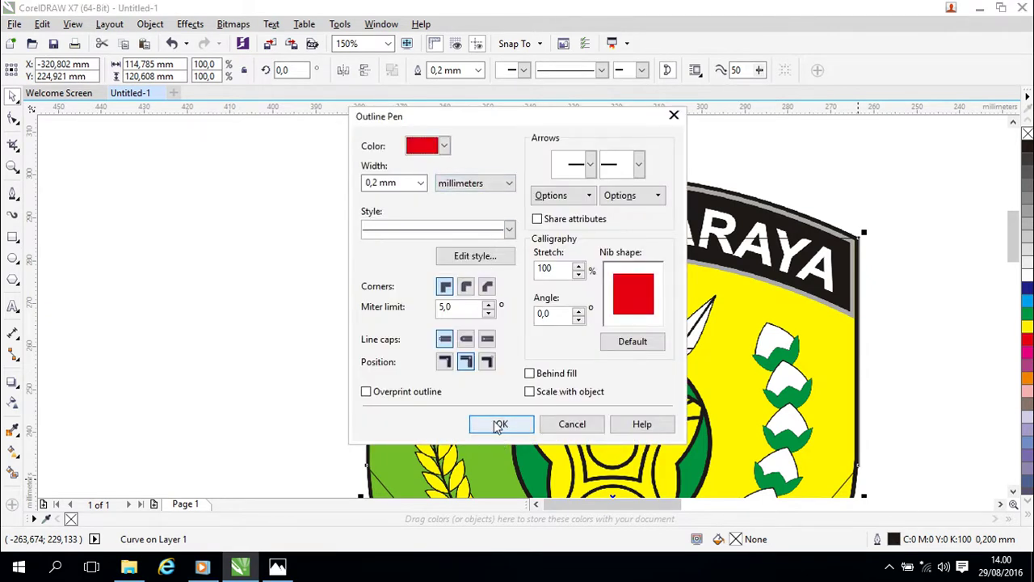
pyautogui.click(500, 425)
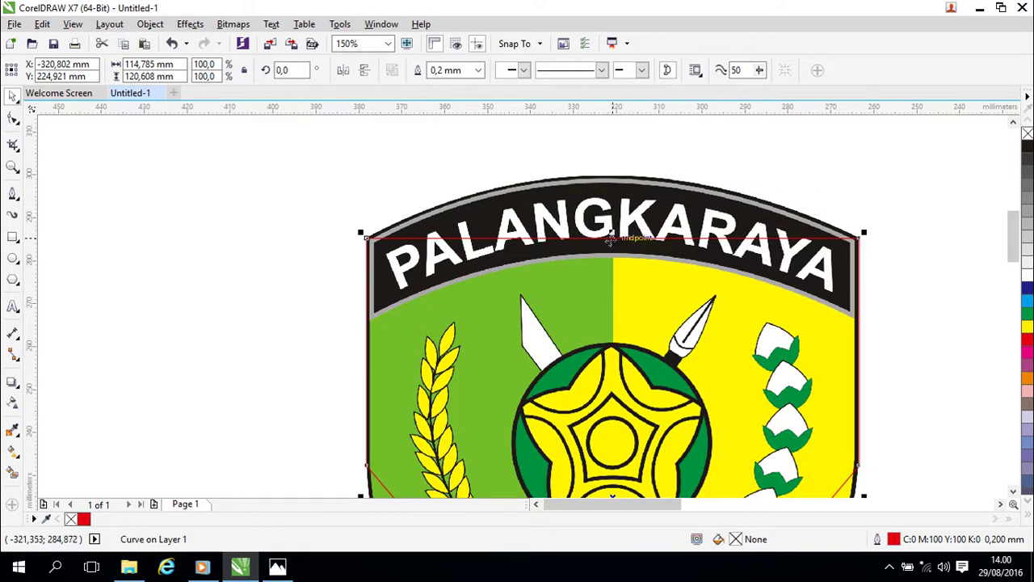
# Convert the outline's top segment to a curve and bend it up to follow the shield's arched top edge.
pyautogui.press('F10')
pyautogui.rightClick(614, 244)
pyautogui.click(669, 302)
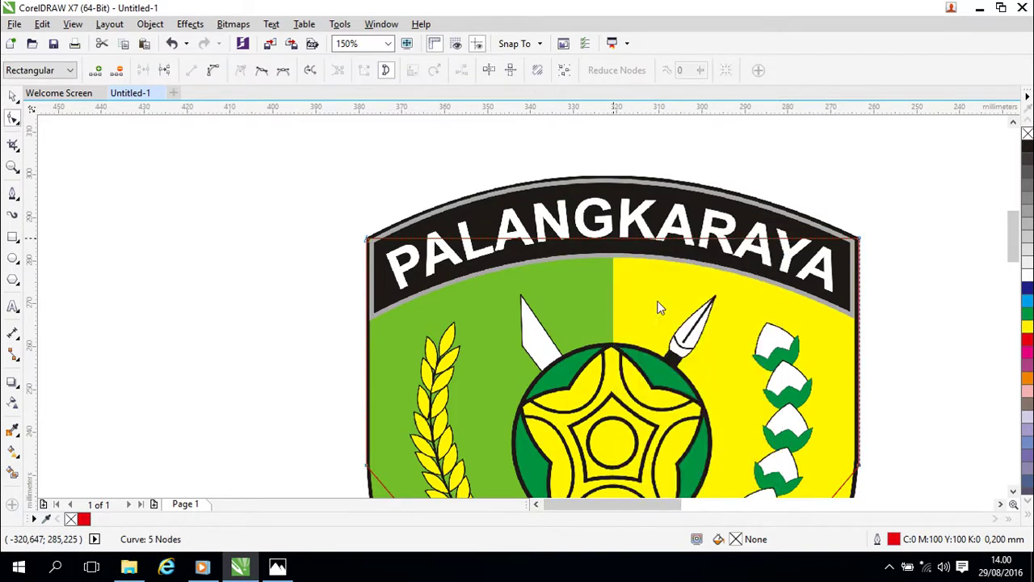
pyautogui.moveTo(620, 241); pyautogui.dragTo(612, 176)
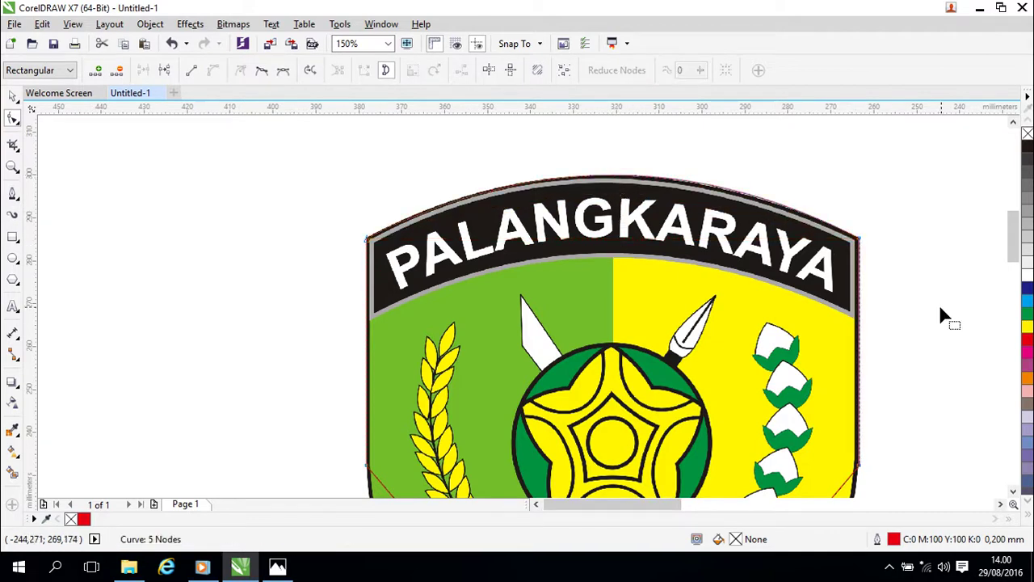
# Convert the lower-right segment to a curve and shape it with its control handles to follow the shield's rounded edge.
pyautogui.moveTo(939, 303); pyautogui.dragTo(824, 98)
pyautogui.moveTo(839, 361); pyautogui.dragTo(822, 197)
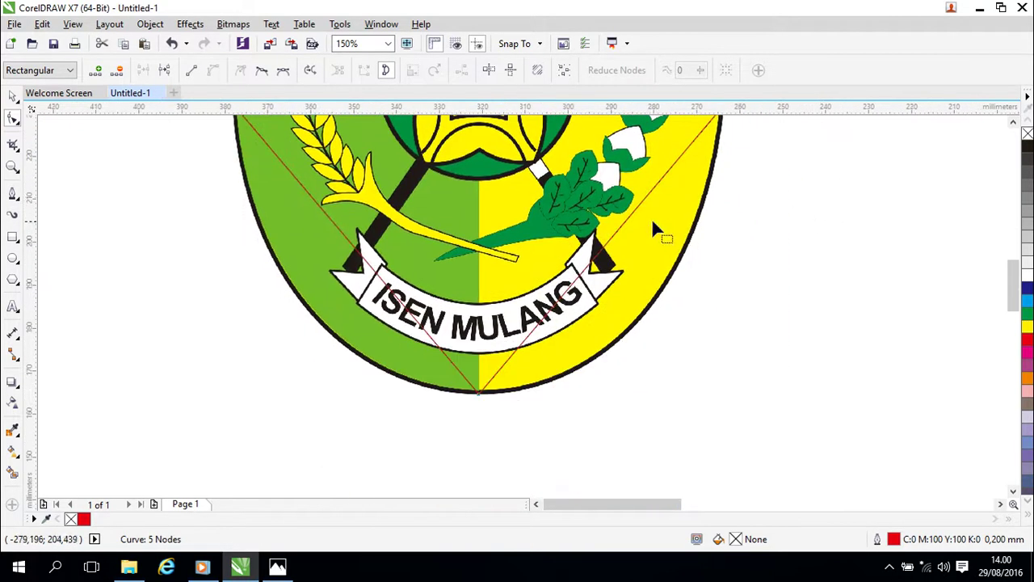
pyautogui.click(620, 227)
pyautogui.rightClick(621, 228)
pyautogui.click(662, 294)
pyautogui.moveTo(622, 227); pyautogui.dragTo(661, 296)
pyautogui.click(480, 397)
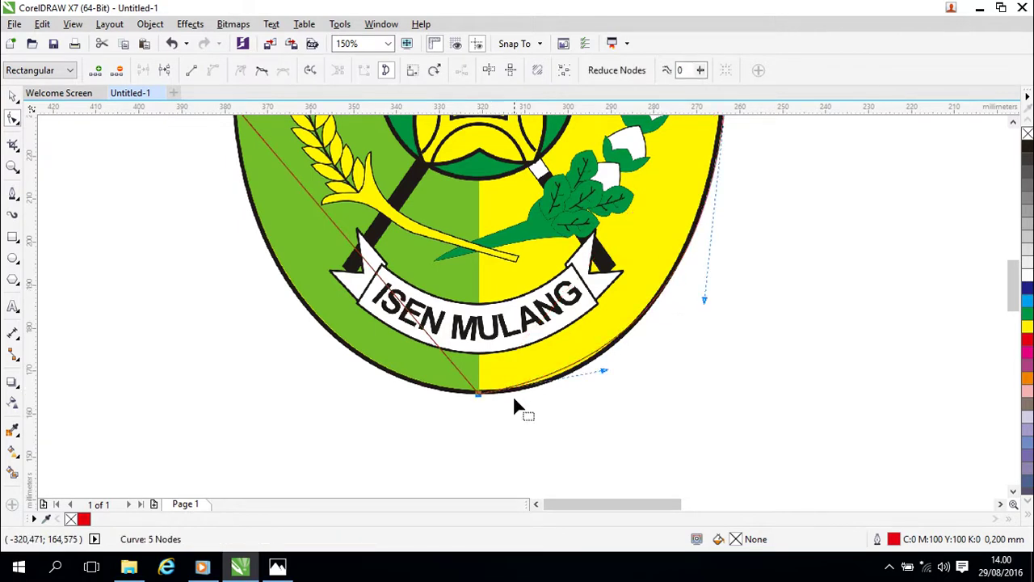
pyautogui.moveTo(605, 371)
pyautogui.mouseDown()
pyautogui.moveTo(615, 377)
pyautogui.moveTo(599, 389)
pyautogui.mouseUp()
pyautogui.scroll(2, 754, 347)
pyautogui.scroll(-1, 755, 365)
pyautogui.scroll(1, 756, 360)
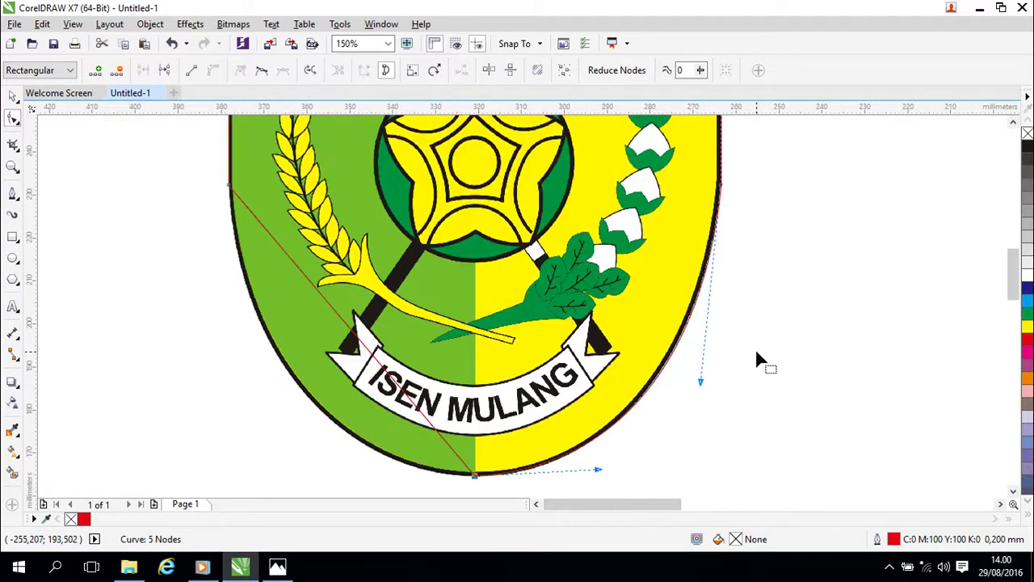
# Convert the lower-left segment to a curve and adjust its control handles to follow the shield's rounded edge.
pyautogui.rightClick(357, 344)
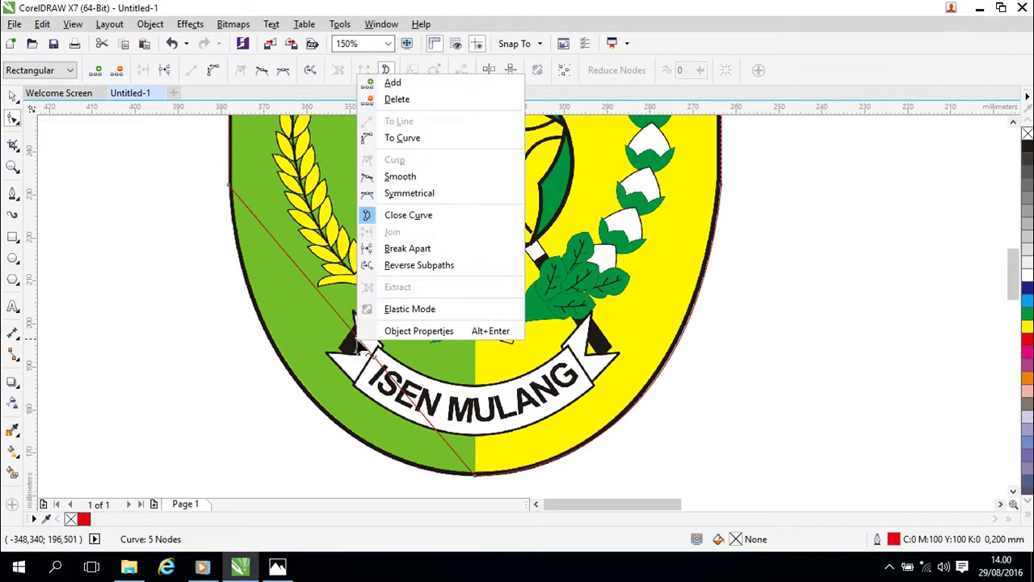
pyautogui.click(396, 139)
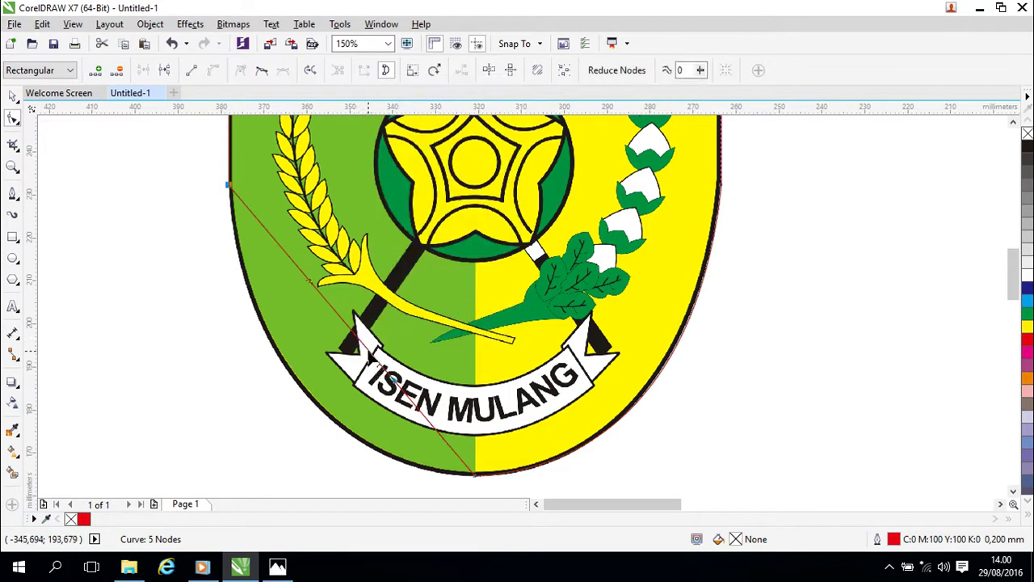
pyautogui.moveTo(368, 354); pyautogui.dragTo(318, 413)
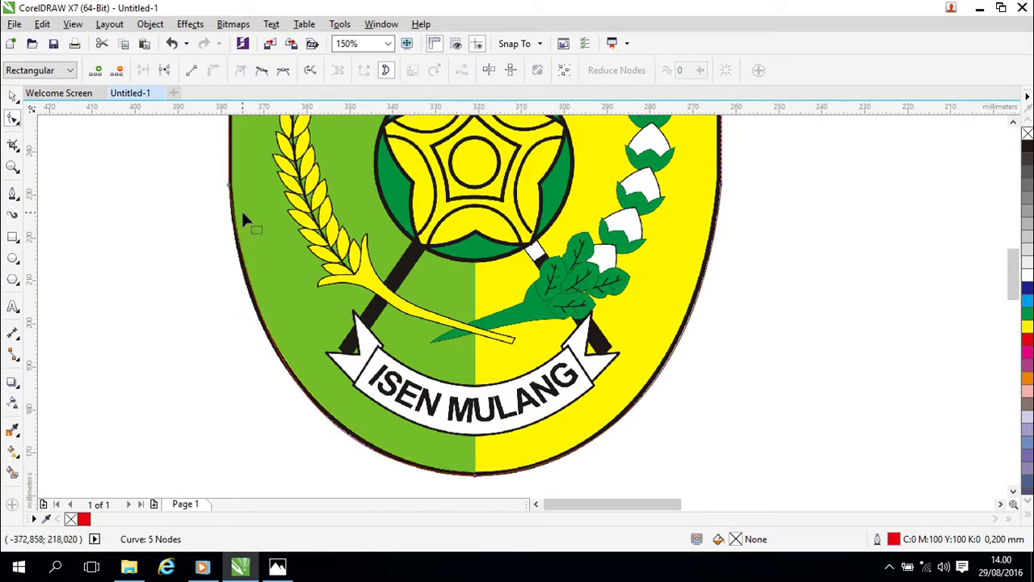
pyautogui.click(227, 186)
pyautogui.moveTo(251, 350); pyautogui.dragTo(247, 350)
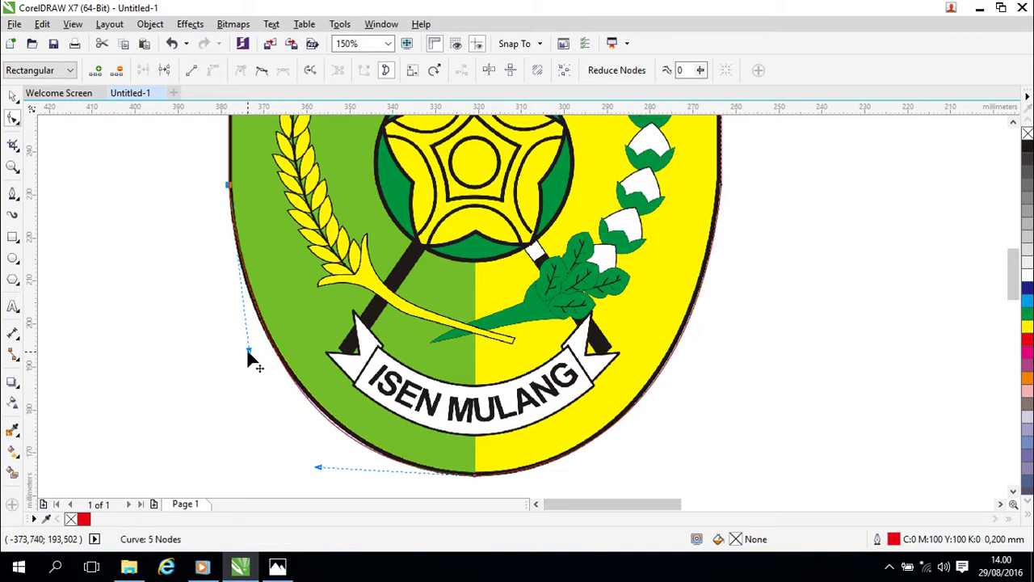
pyautogui.moveTo(321, 468); pyautogui.dragTo(321, 471)
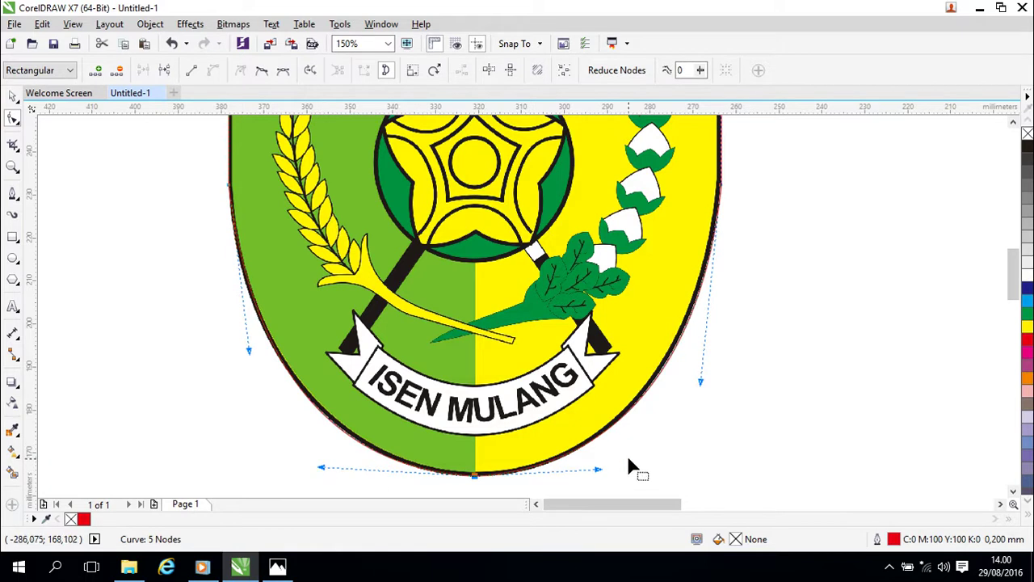
# Move the logo bitmap to the left, clear of the traced outline.
pyautogui.click(716, 415)
pyautogui.scroll(-2, 774, 398)
pyautogui.scroll(-1, 772, 387)
pyautogui.scroll(1, 773, 387)
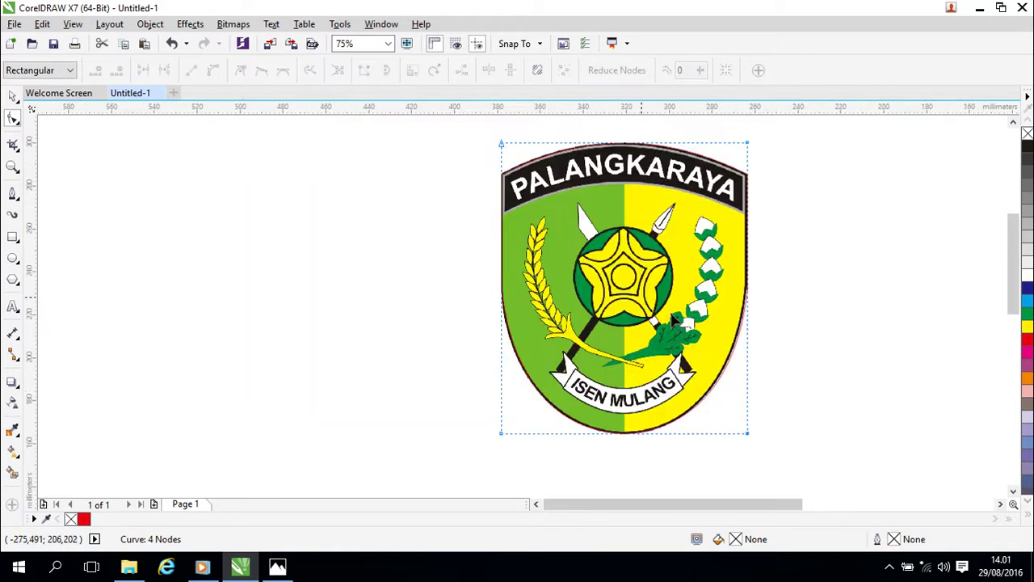
pyautogui.click(13, 99)
pyautogui.click(493, 298)
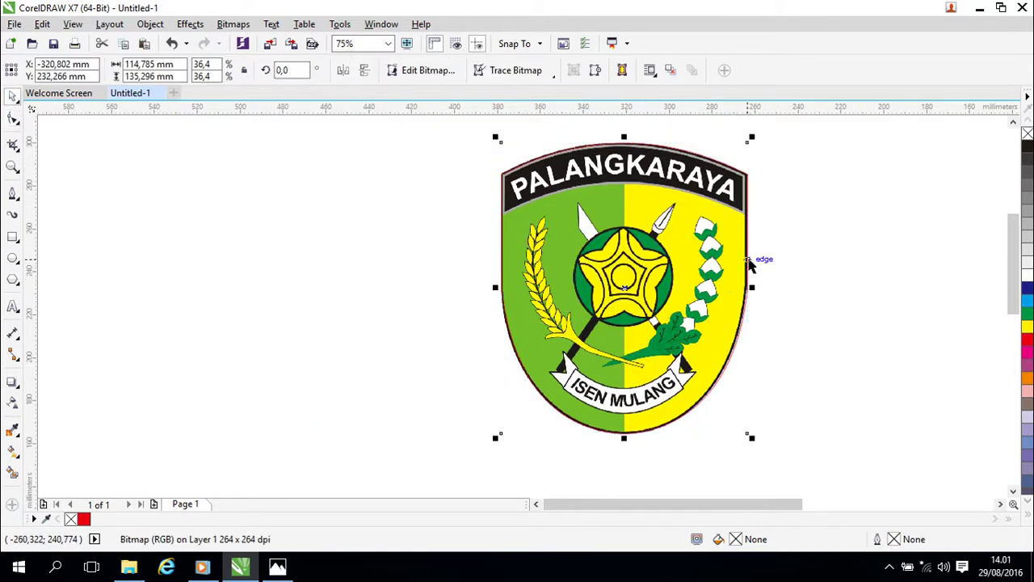
pyautogui.moveTo(626, 288); pyautogui.dragTo(308, 298)
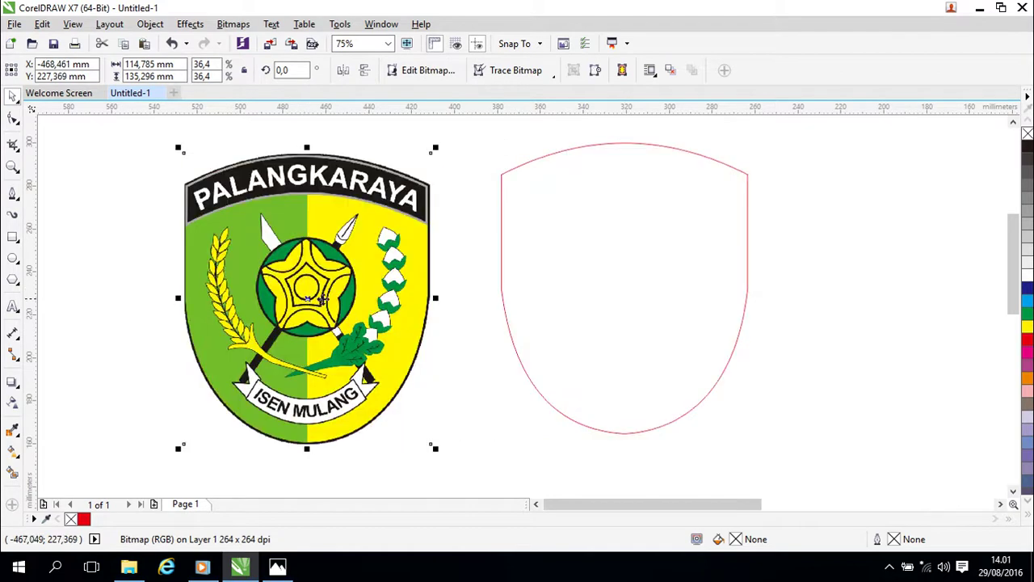
# Move the red shield outline level with the logo bitmap beside it and set its outline width to 0.5 mm.
pyautogui.click(622, 144)
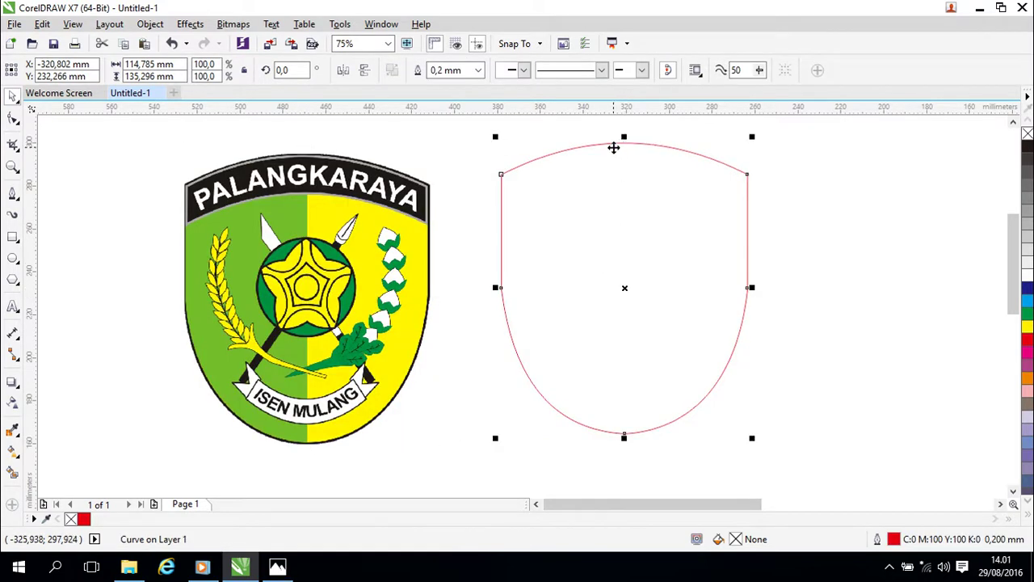
pyautogui.moveTo(623, 291); pyautogui.dragTo(610, 300)
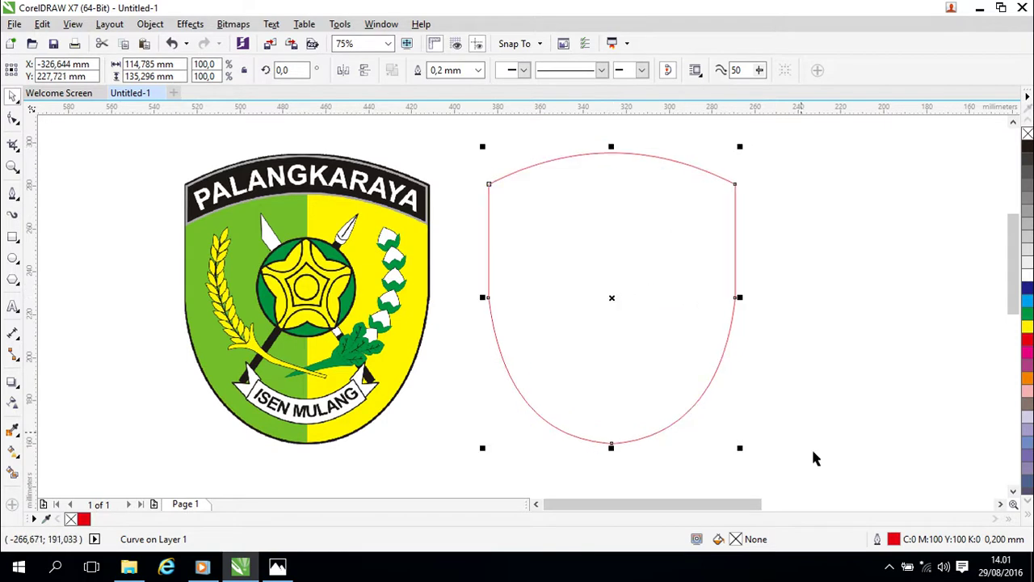
pyautogui.click(477, 70)
pyautogui.click(451, 146)
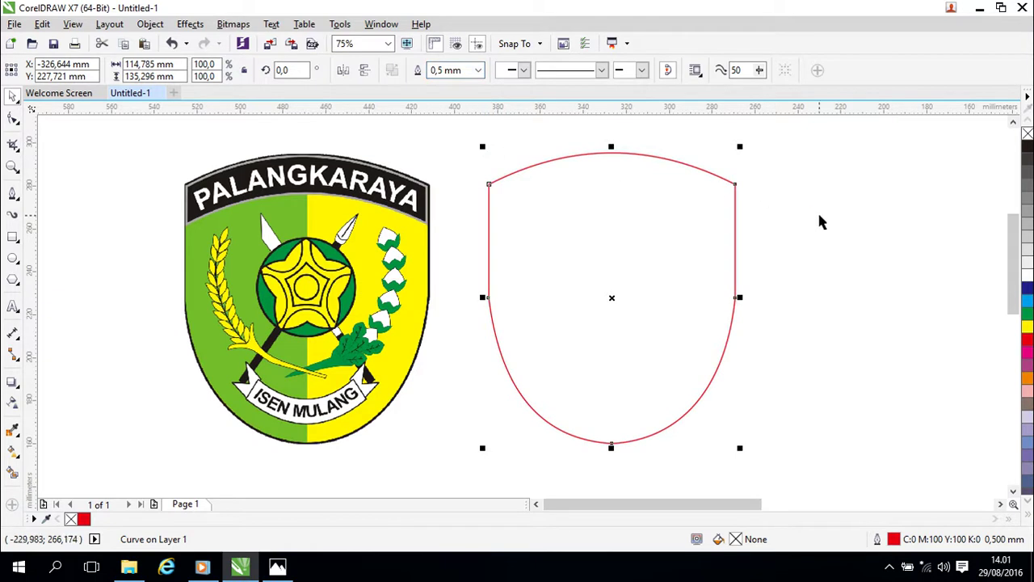
# Set the red shield's outline width to 0.75 mm.
pyautogui.click(477, 70)
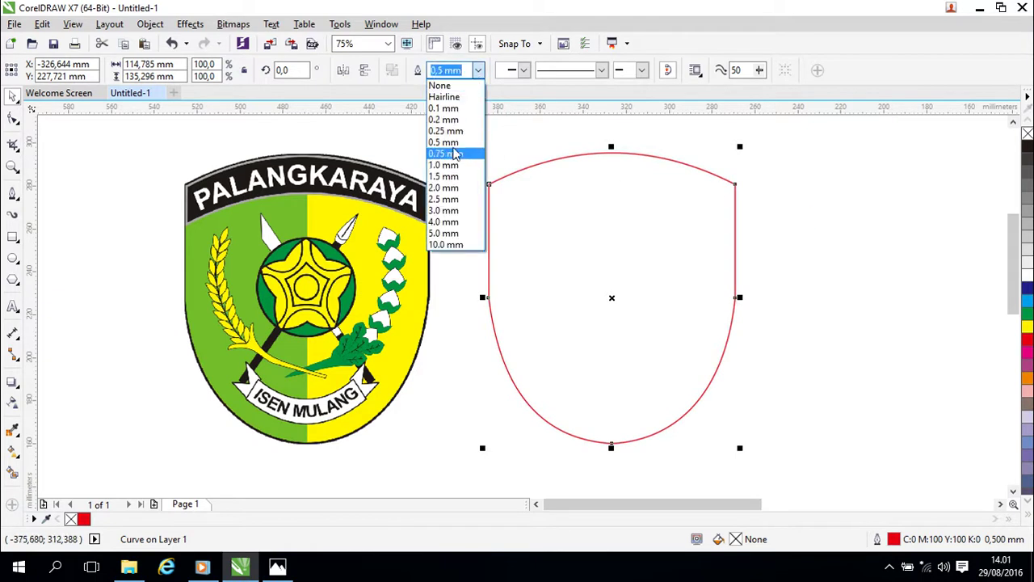
pyautogui.click(452, 153)
pyautogui.click(440, 137)
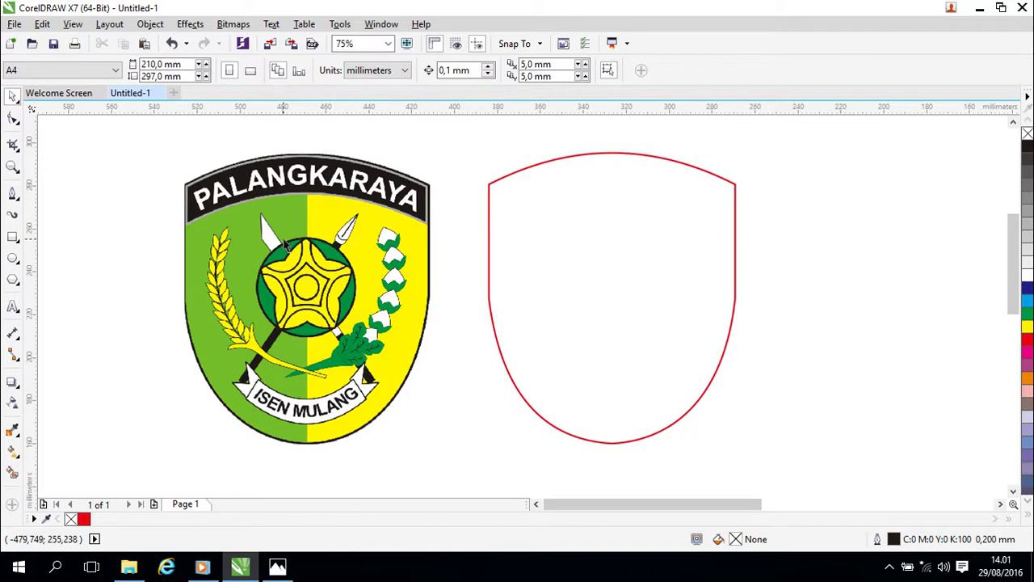
# Duplicate the red shield outline and place the copy beside the original, on the side away from the logo bitmap.
pyautogui.scroll(2, 259, 241)
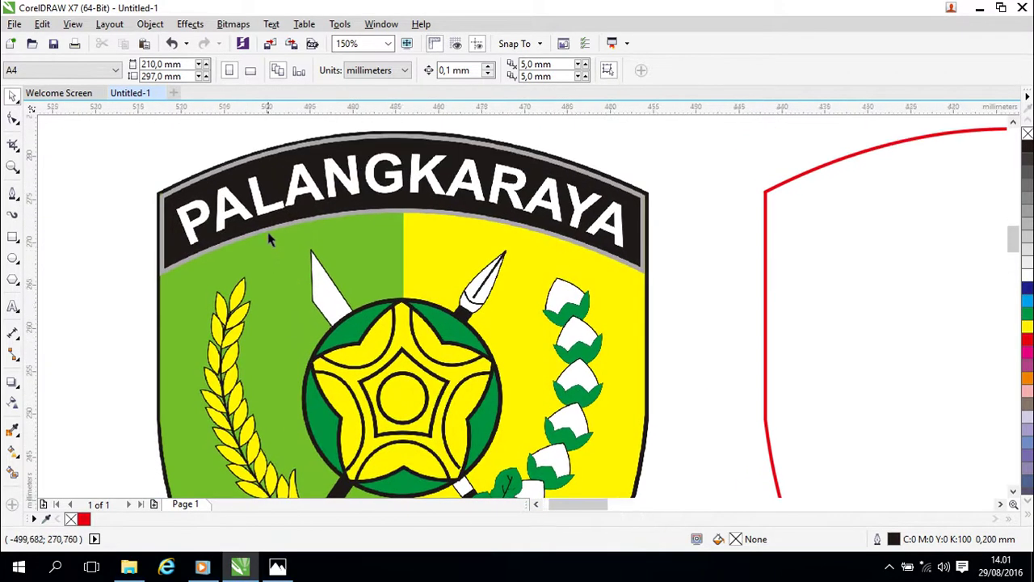
pyautogui.scroll(1, 271, 240)
pyautogui.scroll(-1, 368, 250)
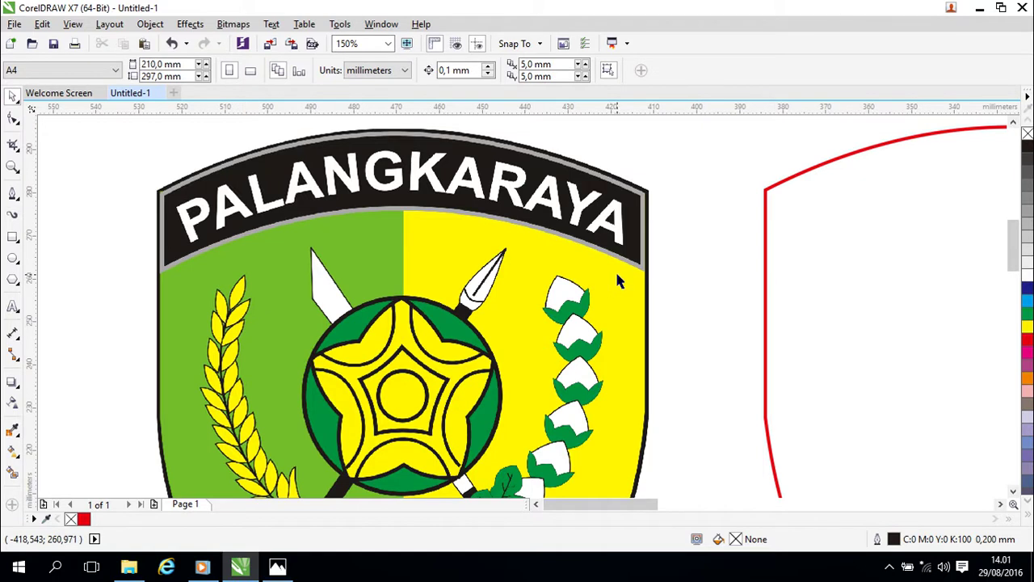
pyautogui.moveTo(688, 273); pyautogui.dragTo(330, 180)
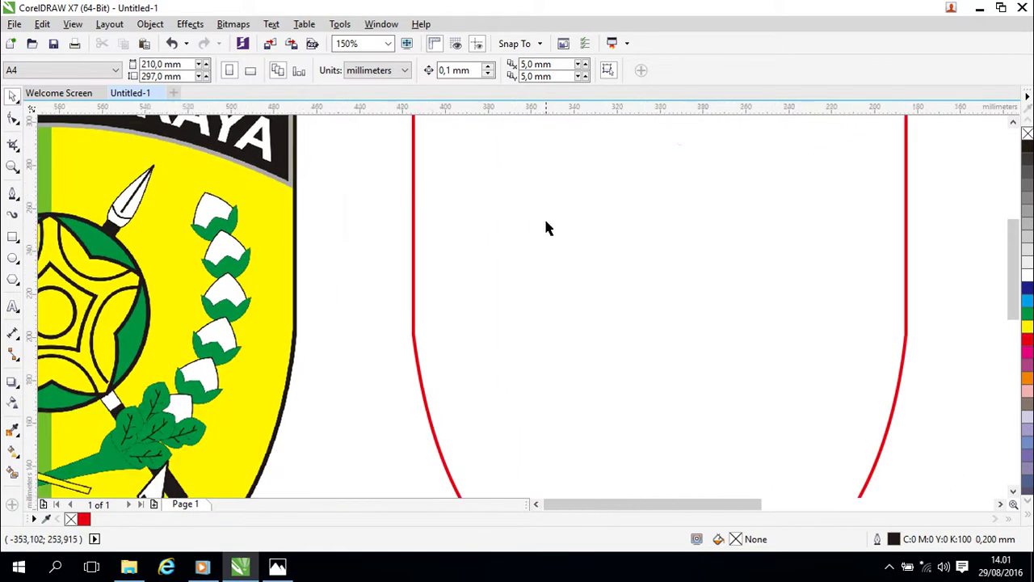
pyautogui.scroll(-1, 598, 231)
pyautogui.click(725, 252)
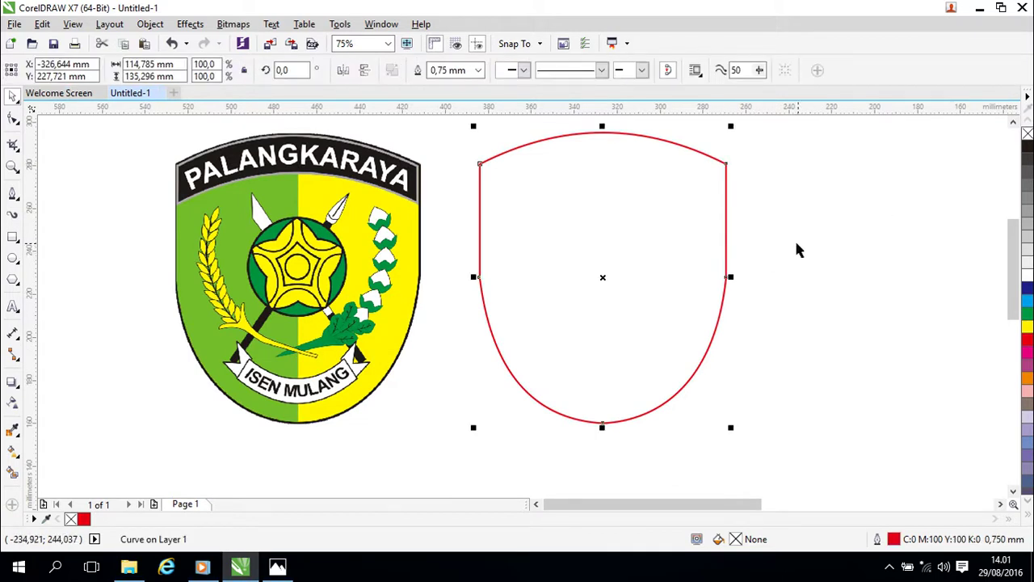
pyautogui.moveTo(604, 279); pyautogui.dragTo(878, 277)
pyautogui.rightClick(878, 276)
pyautogui.moveTo(729, 405); pyautogui.dragTo(418, 388)
pyautogui.moveTo(593, 261); pyautogui.dragTo(600, 300)
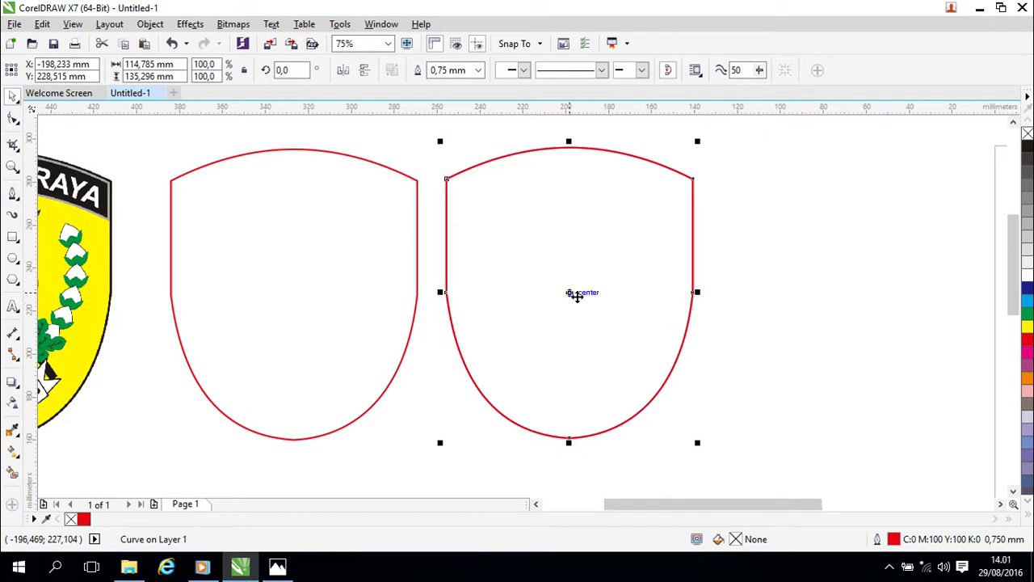
# Duplicate the second shield in place and nudge the duplicate straight down by about 17 mm.
pyautogui.press('KP_Add')
pyautogui.press('Down')
pyautogui.press('Down')
pyautogui.press('Down')
pyautogui.press('Down')
pyautogui.press('Down')
pyautogui.press('Down')
pyautogui.press('Down')
pyautogui.press('Down')
pyautogui.press('Down')
pyautogui.press('Down')
pyautogui.press('Down')
pyautogui.press('Down')
pyautogui.press('Down')
pyautogui.press('Down')
pyautogui.press('Down')
pyautogui.press('Down')
pyautogui.press('Down')
pyautogui.press('Down')
pyautogui.press('Down')
pyautogui.press('Down')
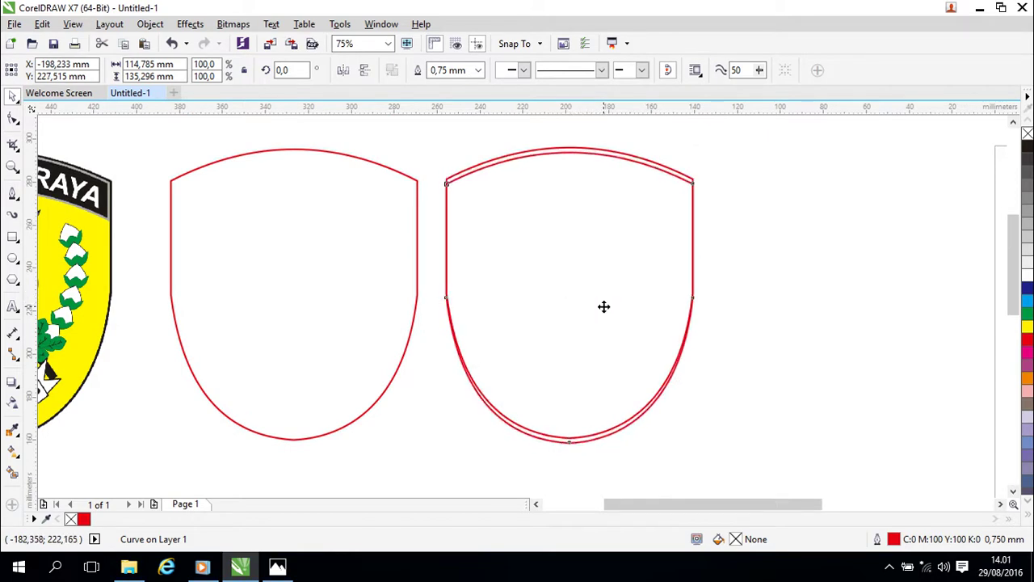
pyautogui.press('Down')
pyautogui.press('Down')
pyautogui.press('Down')
pyautogui.press('Down')
pyautogui.press('Down')
pyautogui.press('Down')
pyautogui.press('Down')
pyautogui.press('Down')
pyautogui.press('Down')
pyautogui.press('Down')
pyautogui.press('Down')
pyautogui.press('Down')
pyautogui.press('Down')
pyautogui.press('Down')
pyautogui.press('Down')
pyautogui.press('Down')
pyautogui.press('Down')
pyautogui.press('Down')
pyautogui.press('Down')
pyautogui.press('Down')
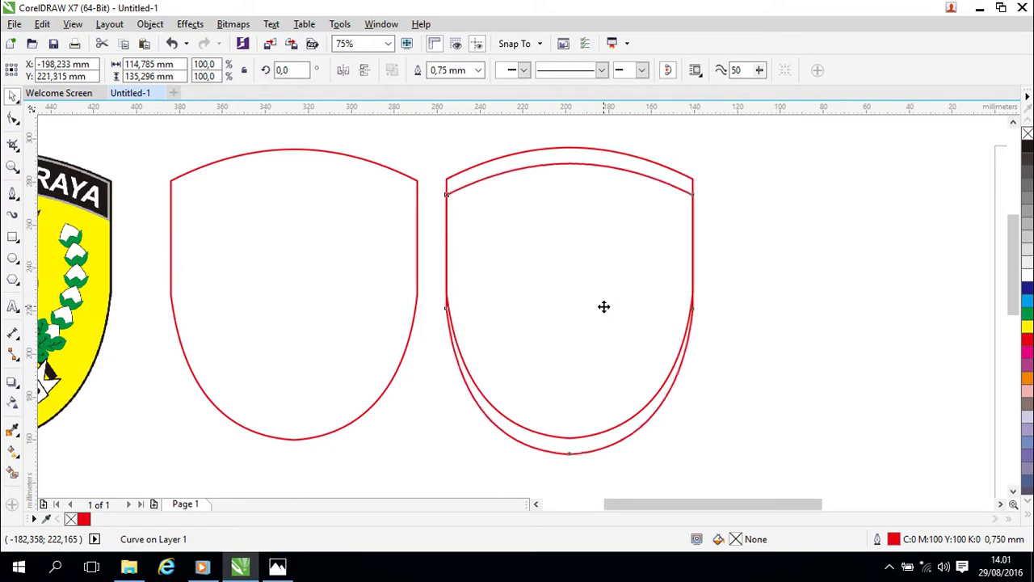
pyautogui.press('Down')
pyautogui.press('Down')
pyautogui.press('Down')
pyautogui.press('Down')
pyautogui.press('Down')
pyautogui.press('Down')
pyautogui.press('Down')
pyautogui.press('Down')
pyautogui.press('Down')
pyautogui.press('Down')
pyautogui.press('Down')
pyautogui.press('Down')
pyautogui.press('Down')
pyautogui.press('Down')
pyautogui.press('Down')
pyautogui.press('Down')
pyautogui.press('Down')
pyautogui.press('Down')
pyautogui.press('Down')
pyautogui.press('Down')
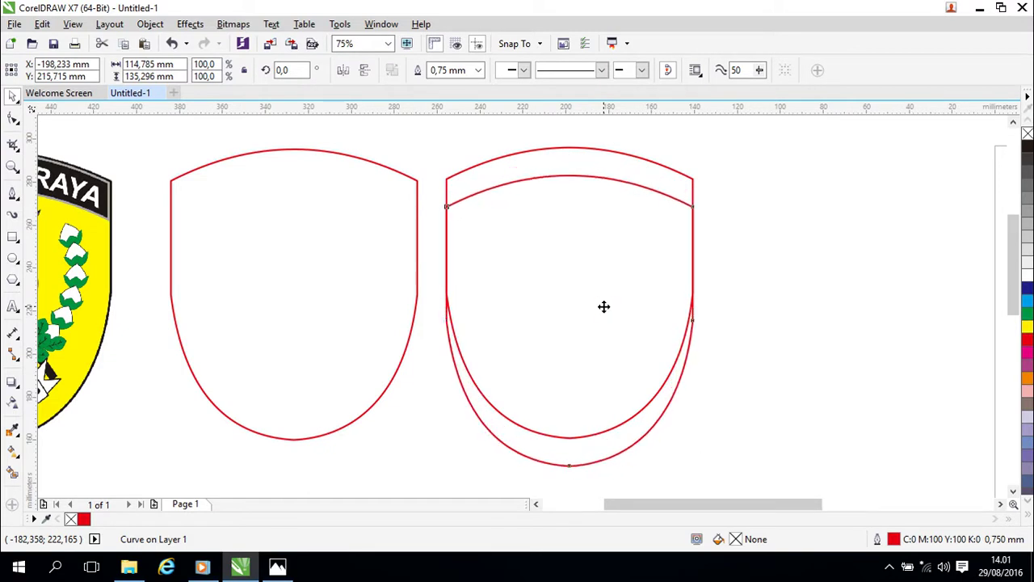
pyautogui.press('Down')
pyautogui.press('Down')
pyautogui.press('Down')
pyautogui.press('Down')
pyautogui.press('Down')
pyautogui.press('Down')
pyautogui.press('Down')
pyautogui.press('Down')
pyautogui.press('Down')
pyautogui.press('Down')
pyautogui.press('Down')
pyautogui.press('Down')
pyautogui.press('Down')
pyautogui.press('Down')
pyautogui.press('Down')
pyautogui.press('Down')
pyautogui.press('Down')
pyautogui.press('Down')
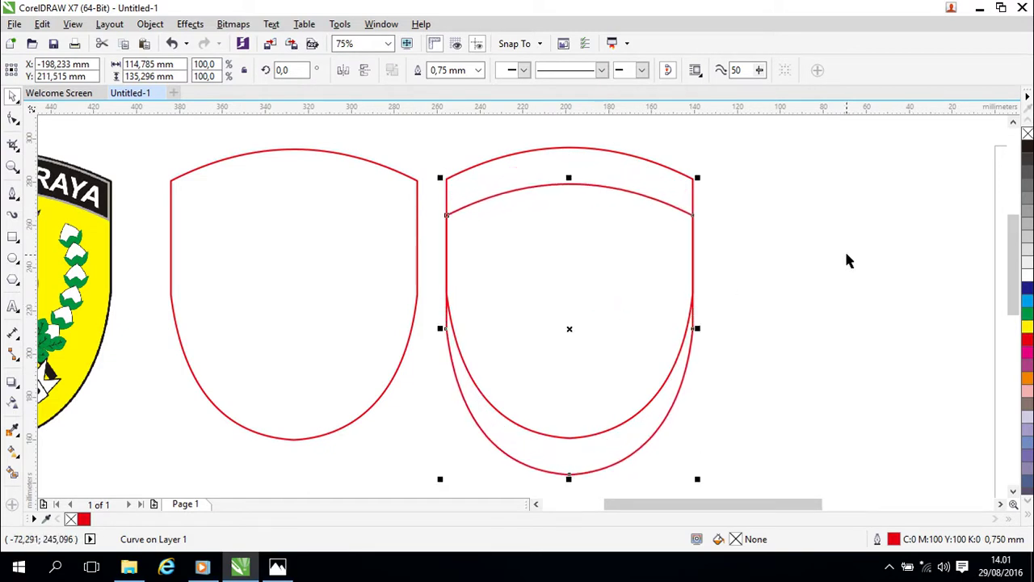
# Move the upper of the two overlapping shields onto the logo bitmap, matching the logo's outer edge.
pyautogui.click(814, 251)
pyautogui.moveTo(758, 250); pyautogui.dragTo(947, 224)
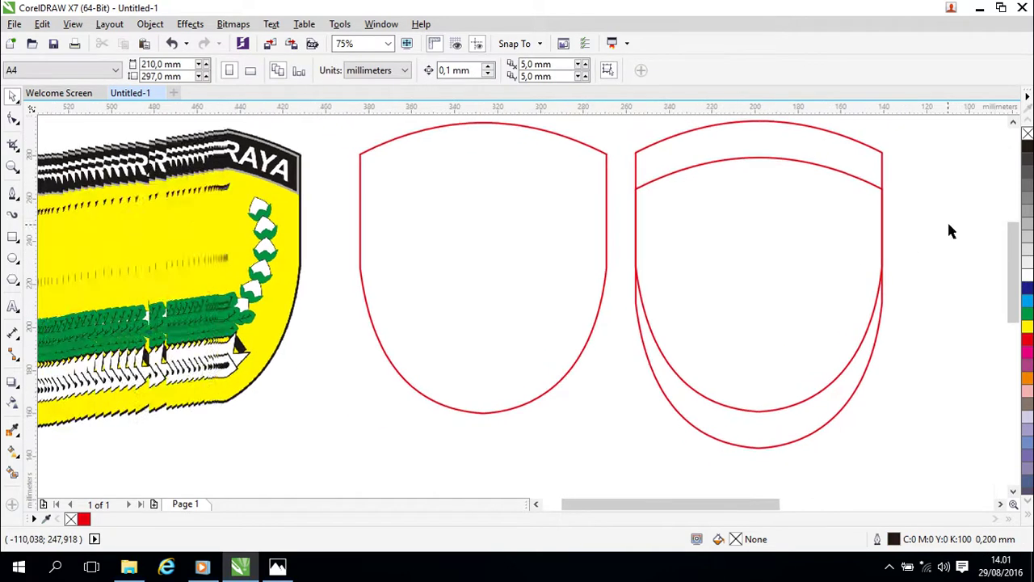
pyautogui.click(677, 135)
pyautogui.moveTo(759, 266); pyautogui.dragTo(174, 271)
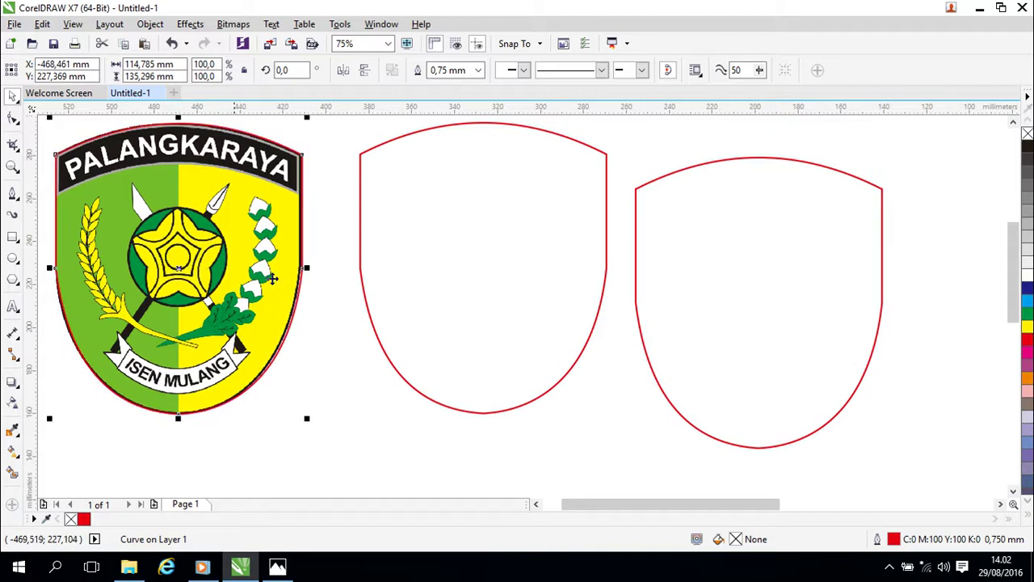
# Move the remaining lowered shield onto the logo so its top arc follows the lower edge of the PALANGKARAYA banner.
pyautogui.click(759, 305)
pyautogui.moveTo(759, 305); pyautogui.dragTo(177, 308)
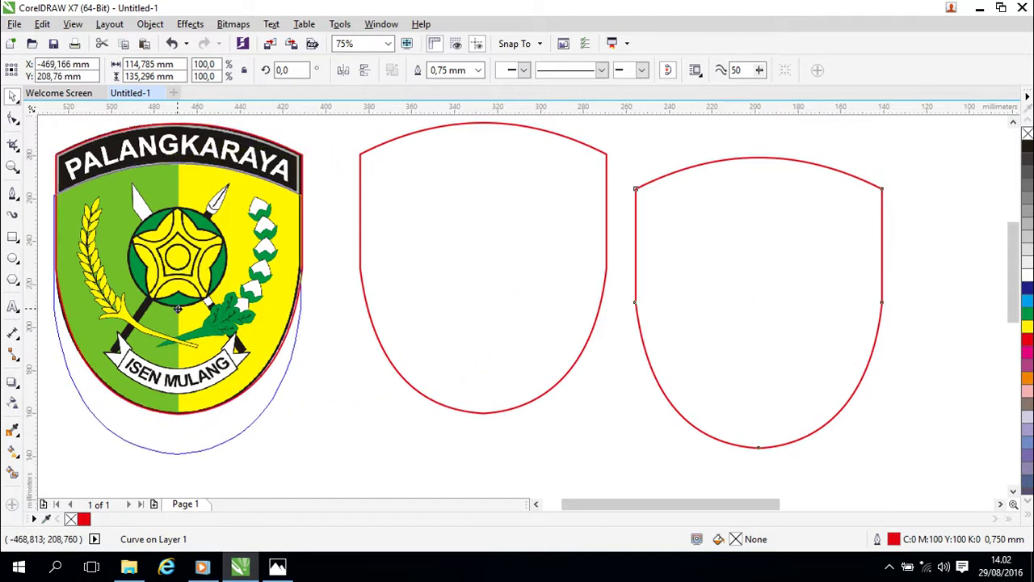
pyautogui.moveTo(178, 308); pyautogui.dragTo(177, 308)
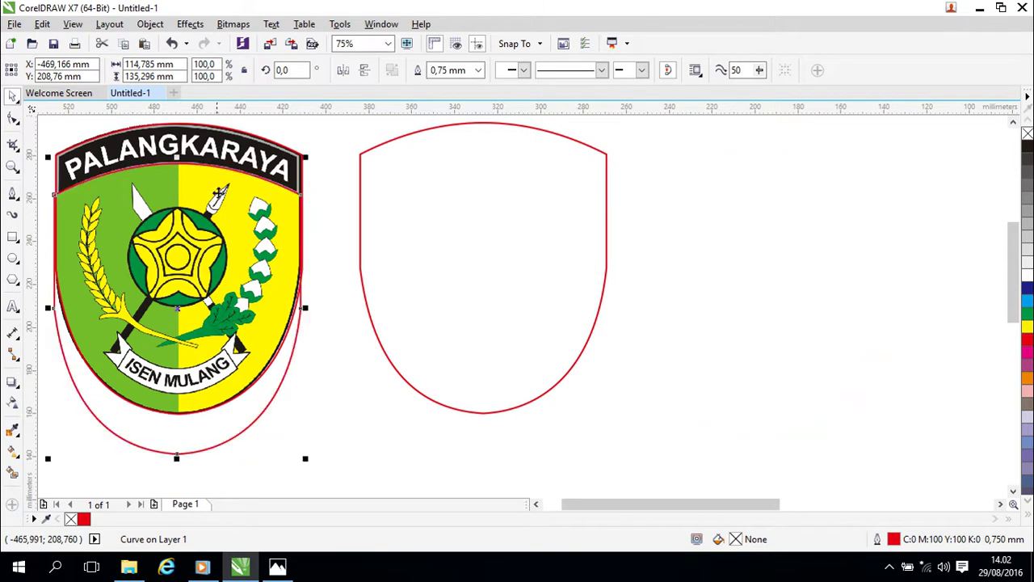
pyautogui.moveTo(178, 267); pyautogui.dragTo(176, 307)
pyautogui.moveTo(334, 397); pyautogui.dragTo(461, 399)
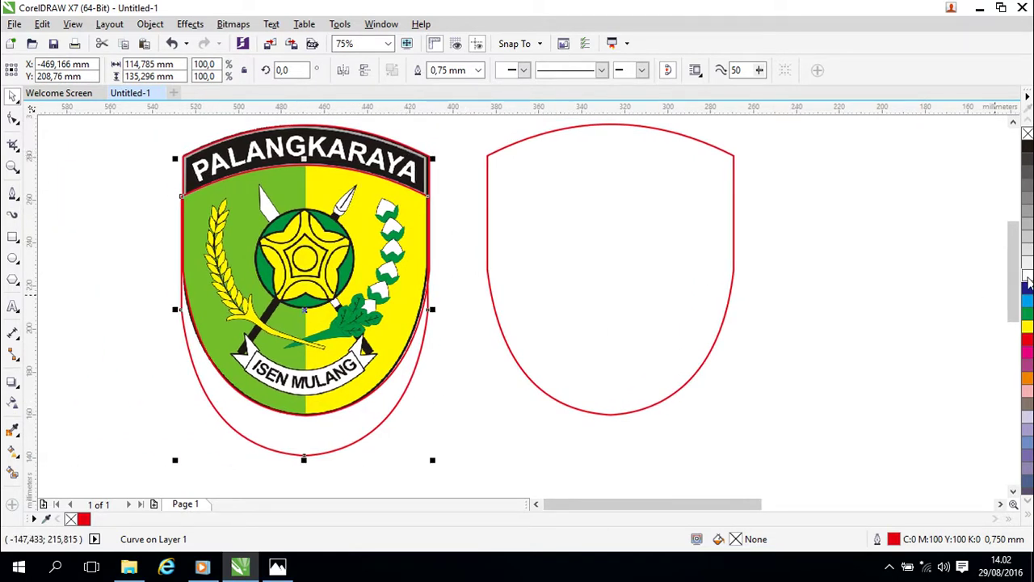
# Fill the lowered shield over the logo with white.
pyautogui.click(1026, 277)
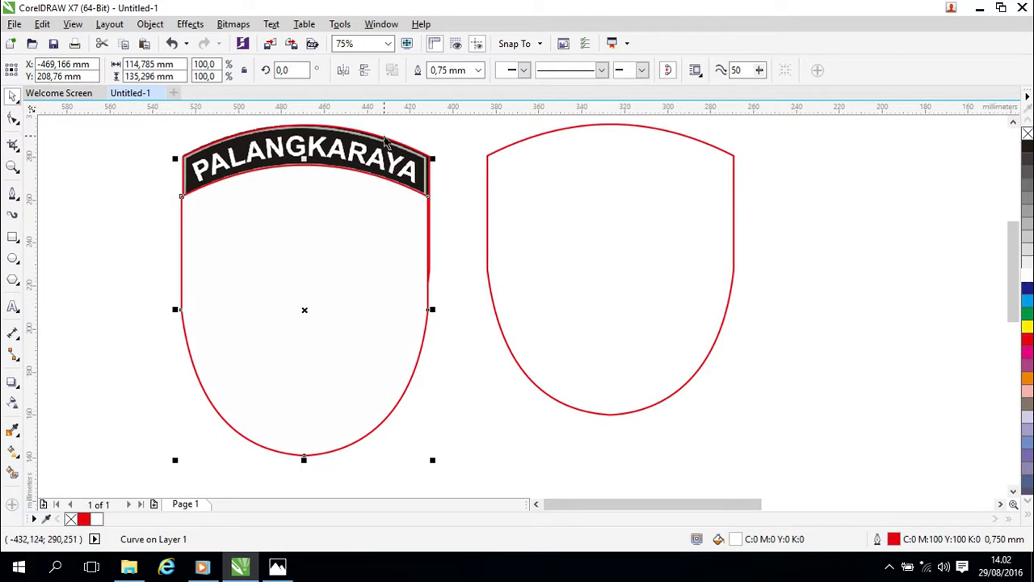
pyautogui.click(386, 139)
pyautogui.click(441, 220)
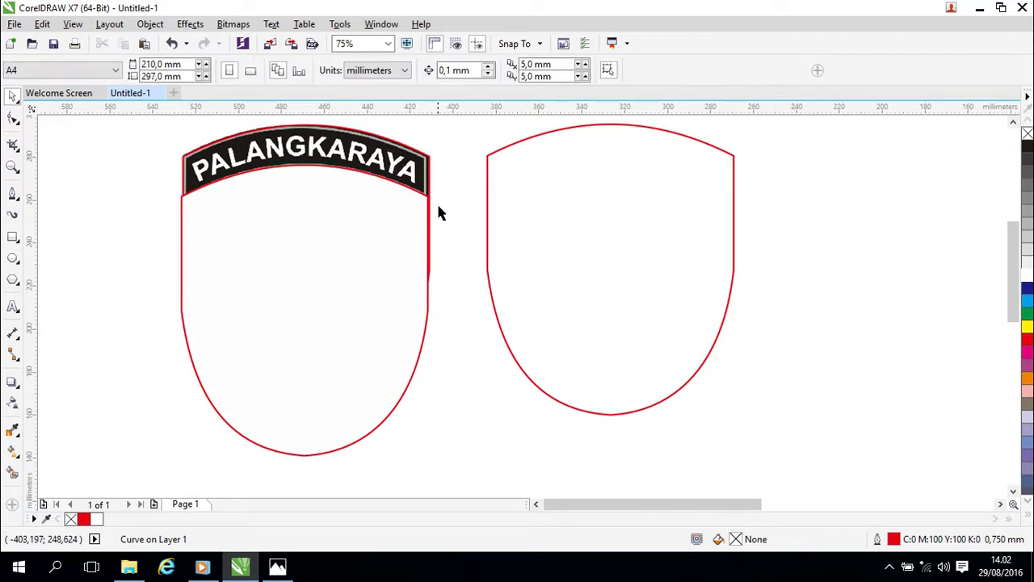
pyautogui.click(408, 149)
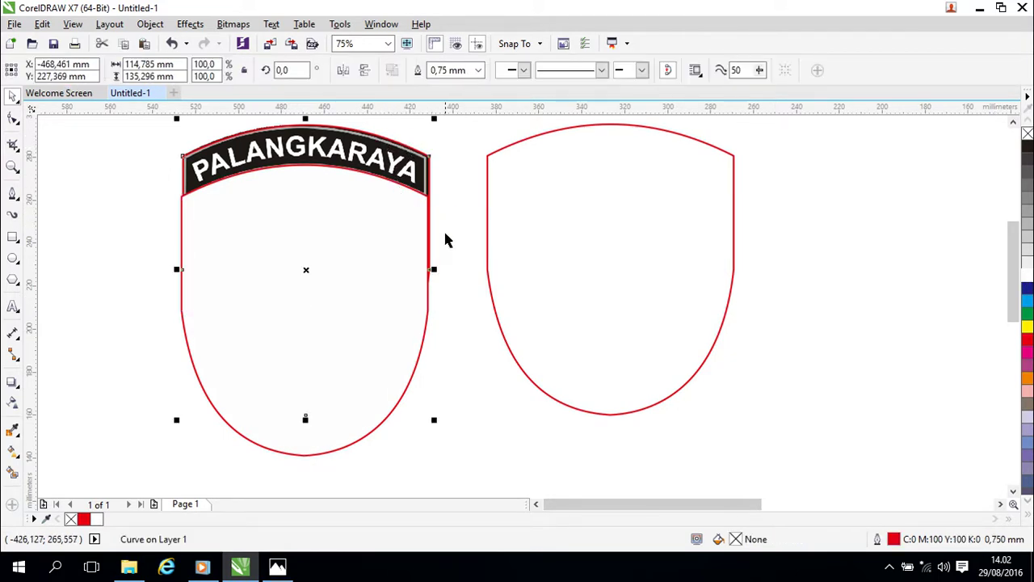
# Nudge the white shield right by about 0.7 mm so its sides line up with the outline behind it.
pyautogui.click(398, 238)
pyautogui.press('Right')
pyautogui.press('Right')
pyautogui.press('Right')
pyautogui.press('Left')
pyautogui.press('Right')
pyautogui.press('Right')
pyautogui.press('Right')
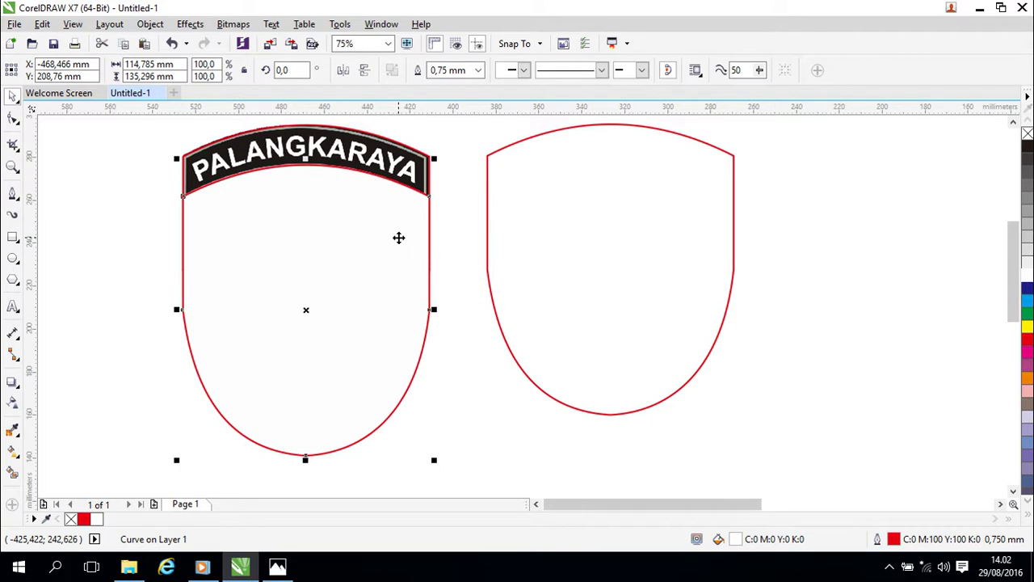
# Try to cut the banner shape by subtracting the white shield from the outline behind it, and move the logo bitmap down clear of it.
pyautogui.click(477, 227)
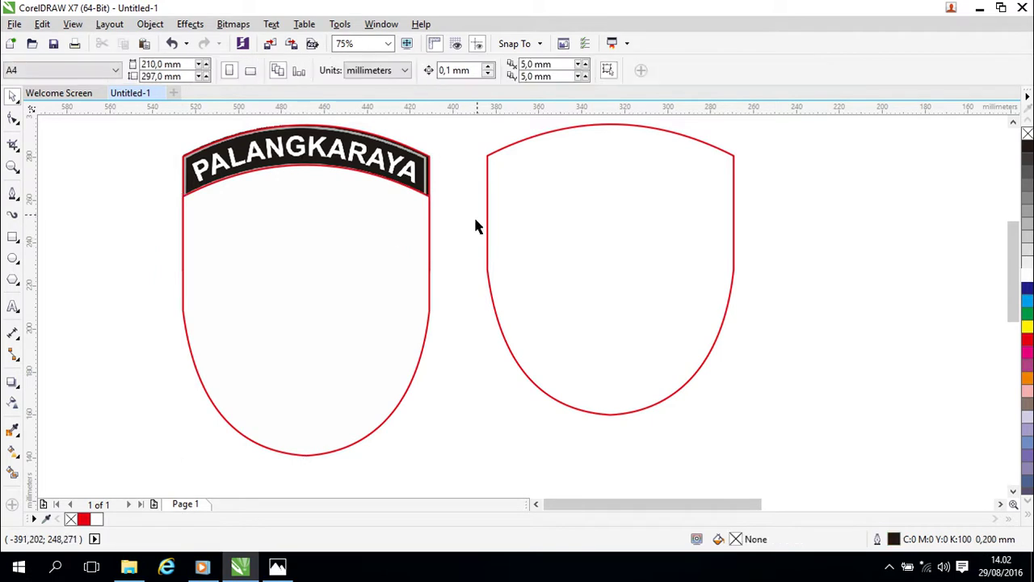
pyautogui.click(421, 155)
pyautogui.keyDown('shift'); pyautogui.click(406, 217); pyautogui.keyUp('shift')
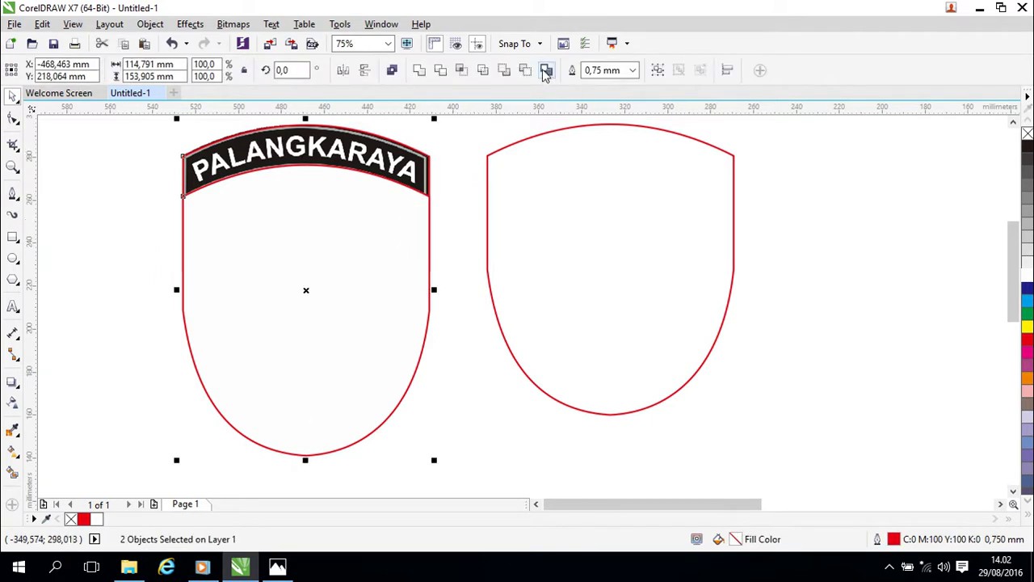
pyautogui.click(524, 71)
pyautogui.click(462, 222)
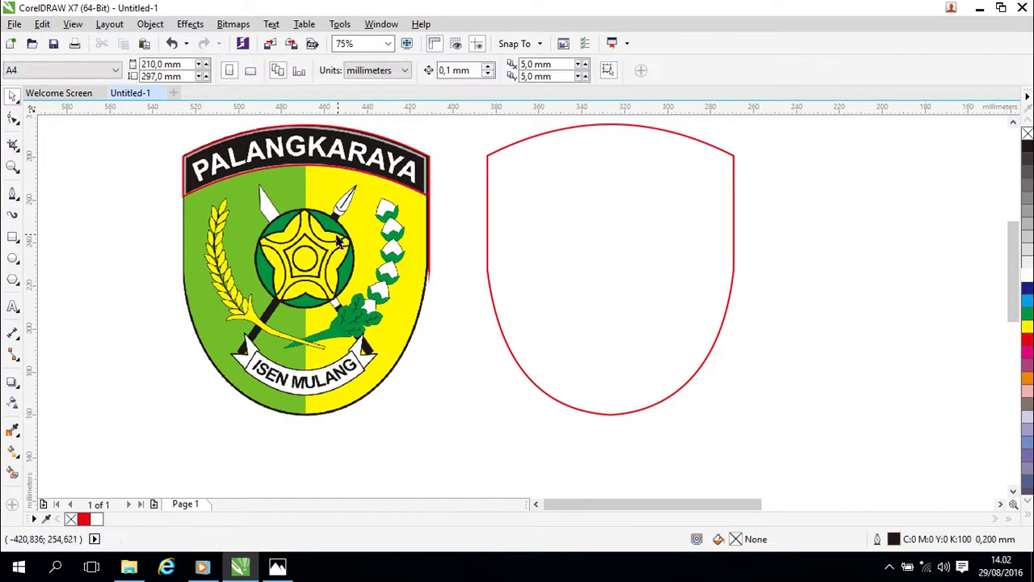
pyautogui.click(347, 238)
pyautogui.moveTo(305, 268); pyautogui.dragTo(271, 417)
pyautogui.click(135, 174)
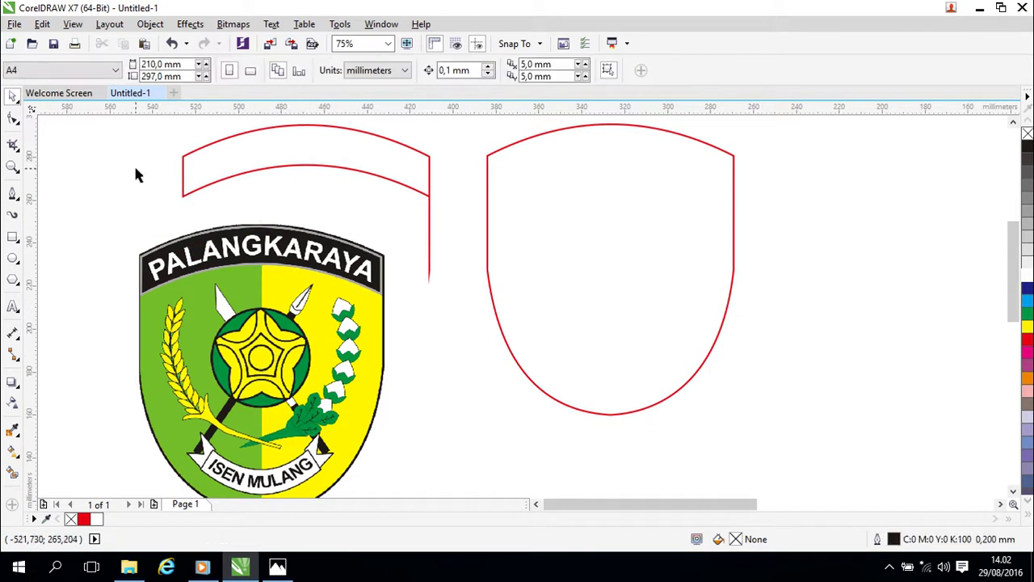
# Undo the banner shape's deletion, the bitmap move and the subtraction of the white shield.
pyautogui.click(13, 194)
pyautogui.click(432, 273)
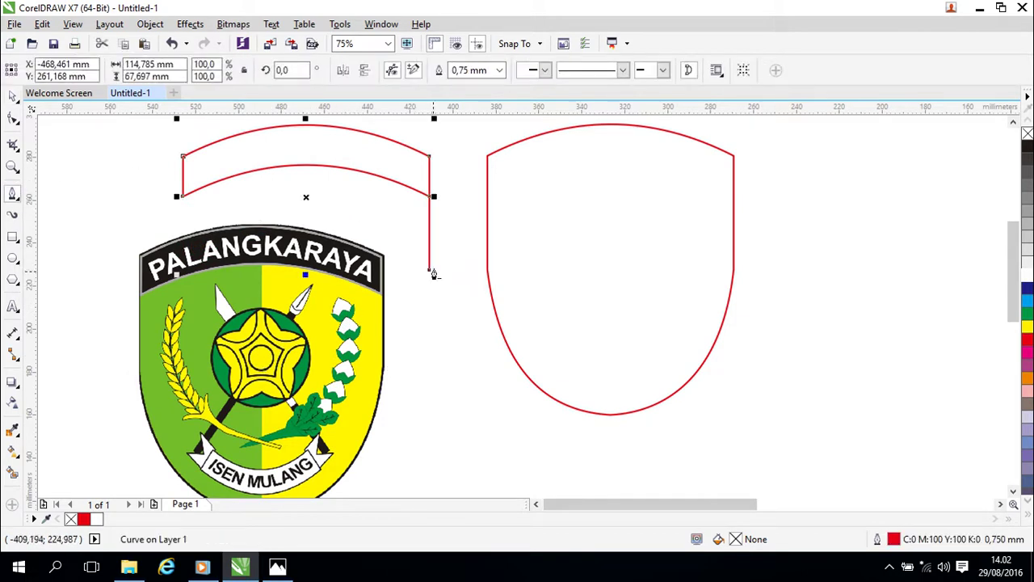
pyautogui.press('Delete')
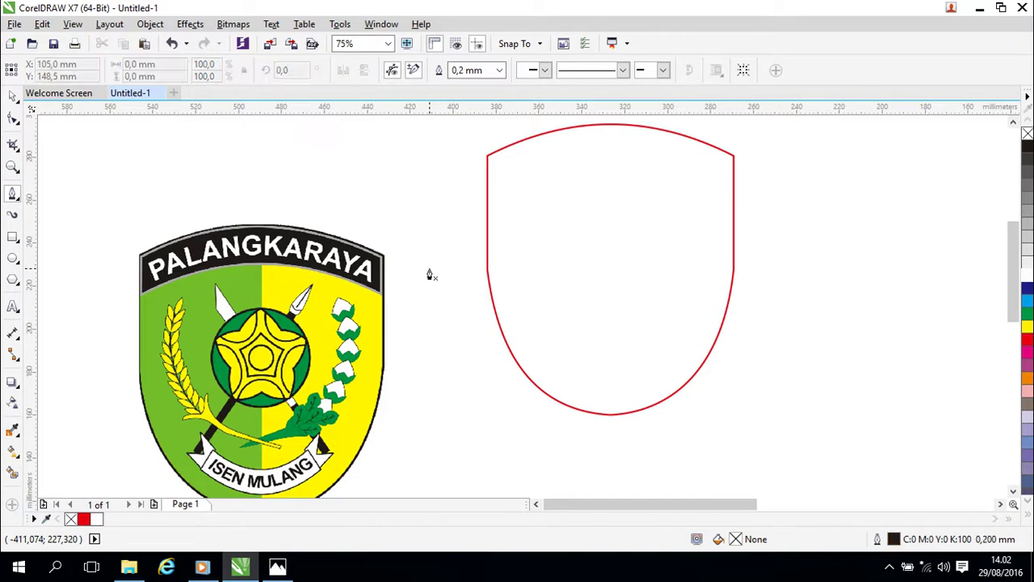
pyautogui.hotkey('ctrl', 'z')
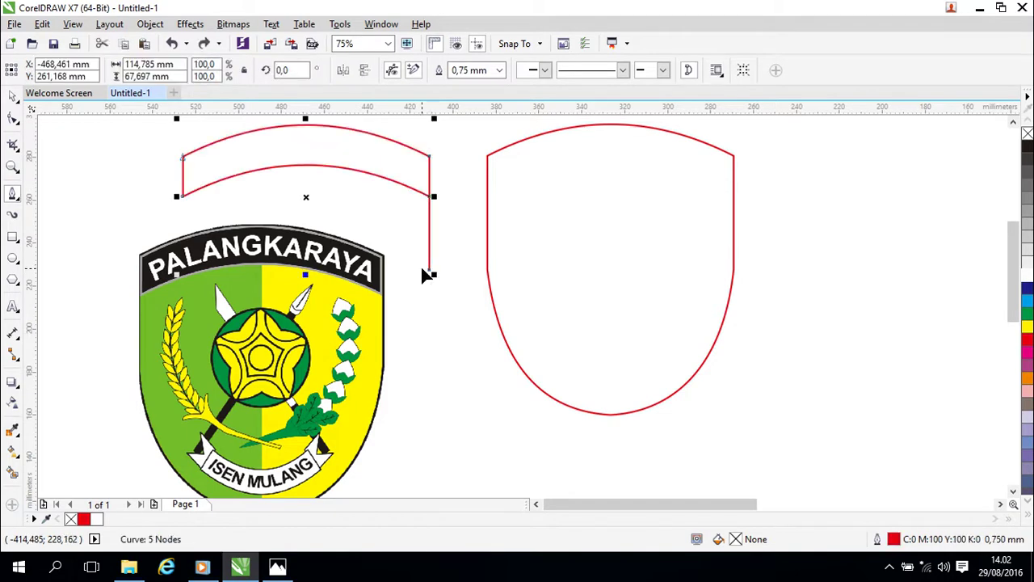
pyautogui.hotkey('ctrl', 'z')
pyautogui.hotkey('ctrl', 'z')
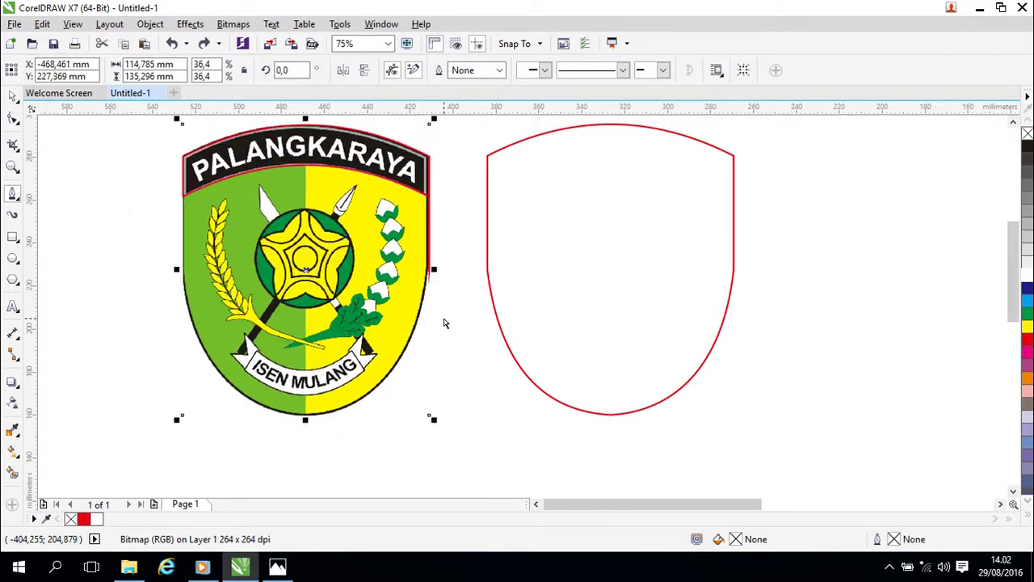
pyautogui.hotkey('ctrl', 'z')
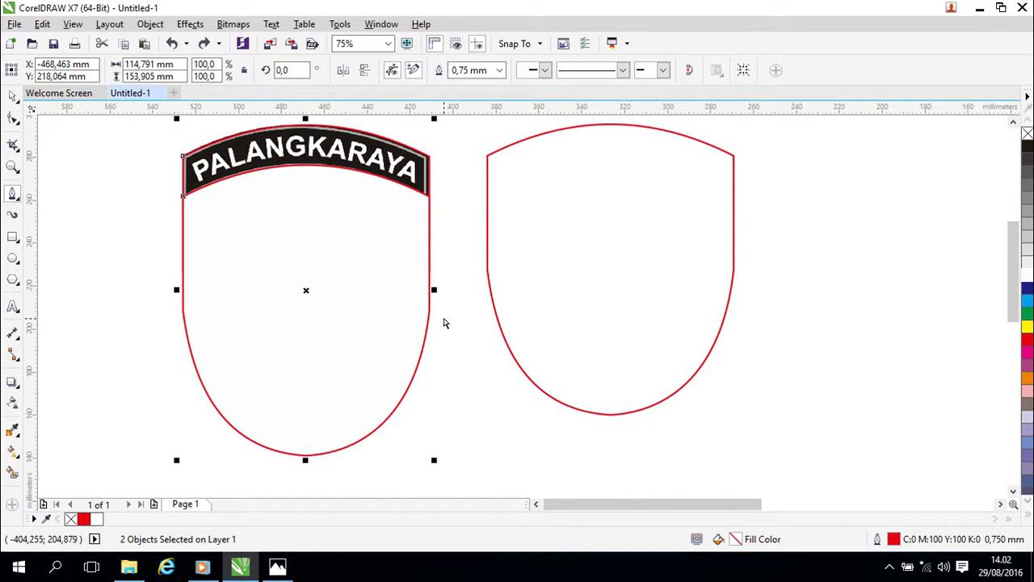
pyautogui.moveTo(464, 356); pyautogui.dragTo(388, 354)
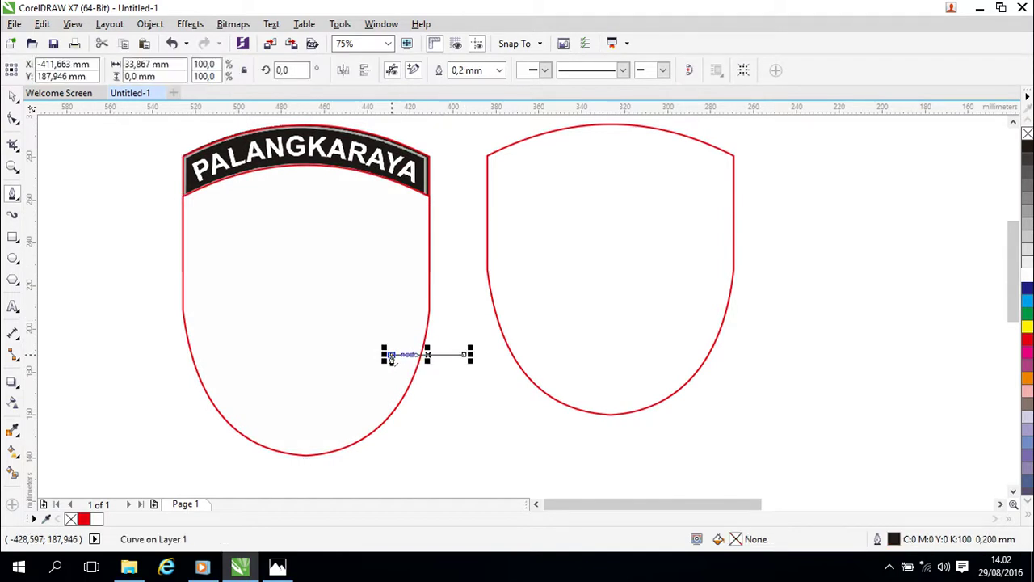
pyautogui.click(12, 96)
pyautogui.press('Delete')
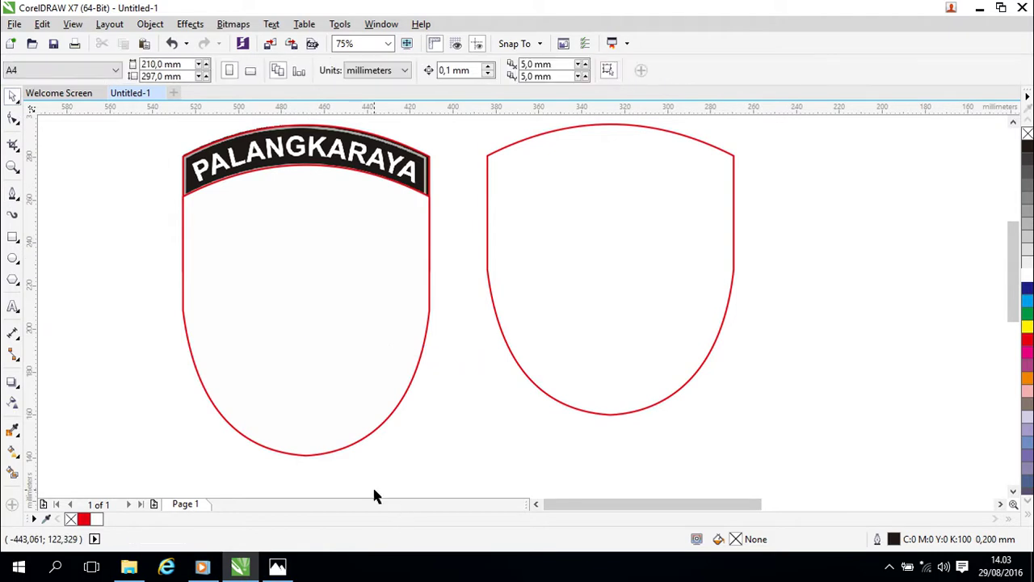
# Fine-tune the white shield's horizontal position over the logo, shifting it right by about 0.4 mm overall.
pyautogui.click(248, 294)
pyautogui.press('Right')
pyautogui.press('Right')
pyautogui.press('Right')
pyautogui.press('Right')
pyautogui.press('Right')
pyautogui.press('Right')
pyautogui.press('Right')
pyautogui.moveTo(248, 293); pyautogui.dragTo(248, 293)
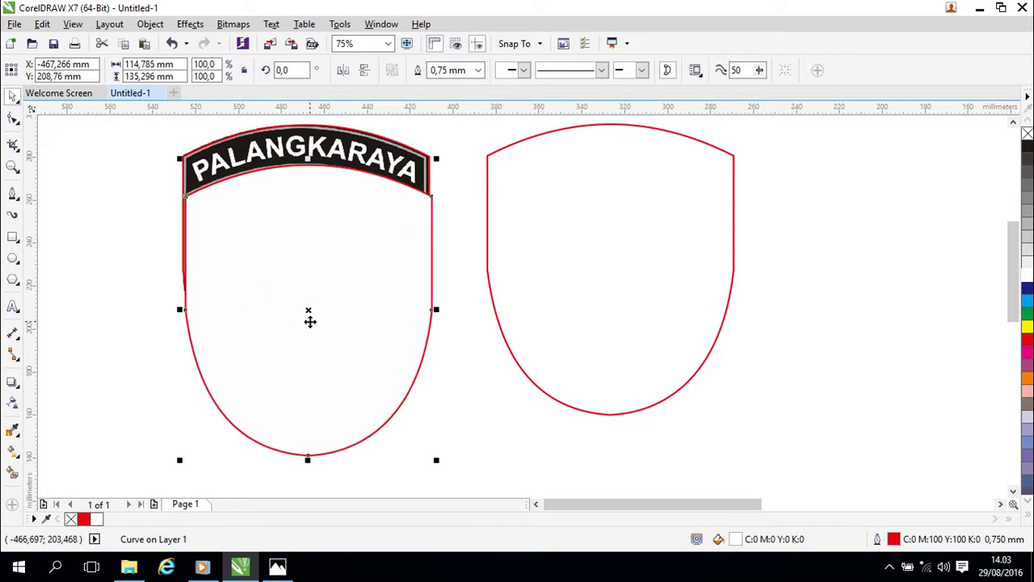
pyautogui.moveTo(309, 309); pyautogui.dragTo(309, 312)
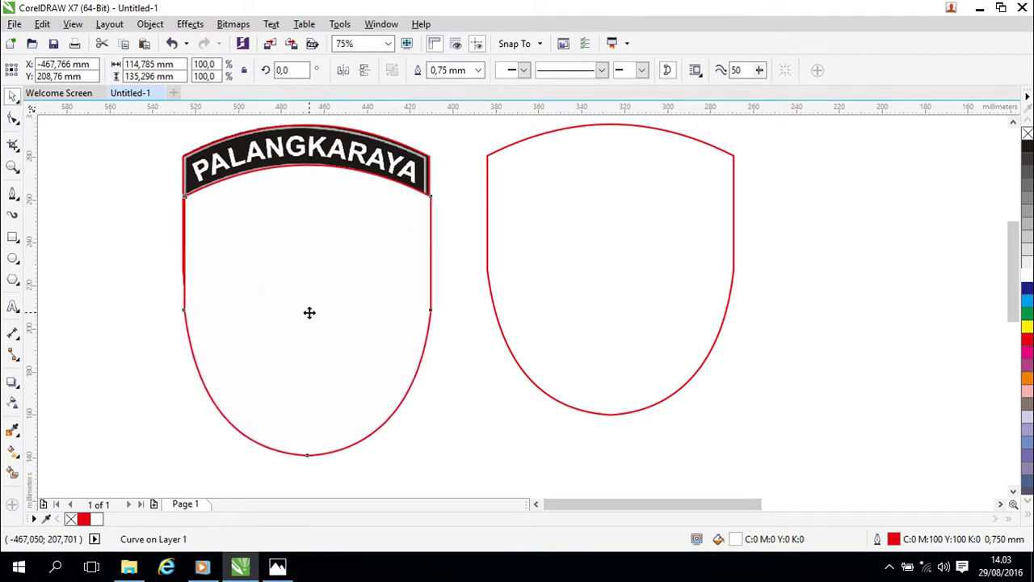
pyautogui.press('Left')
pyautogui.press('Left')
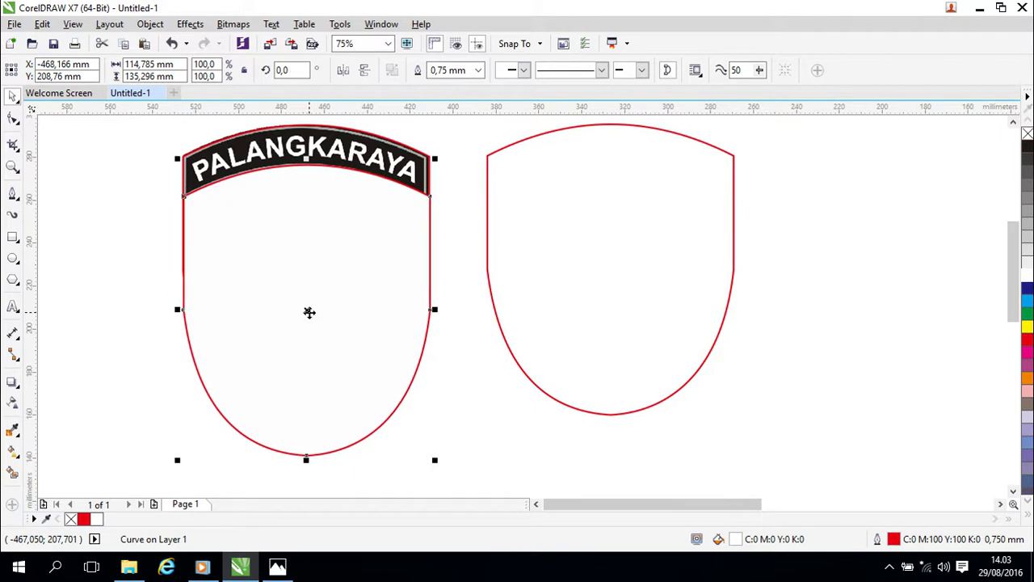
pyautogui.press('Right')
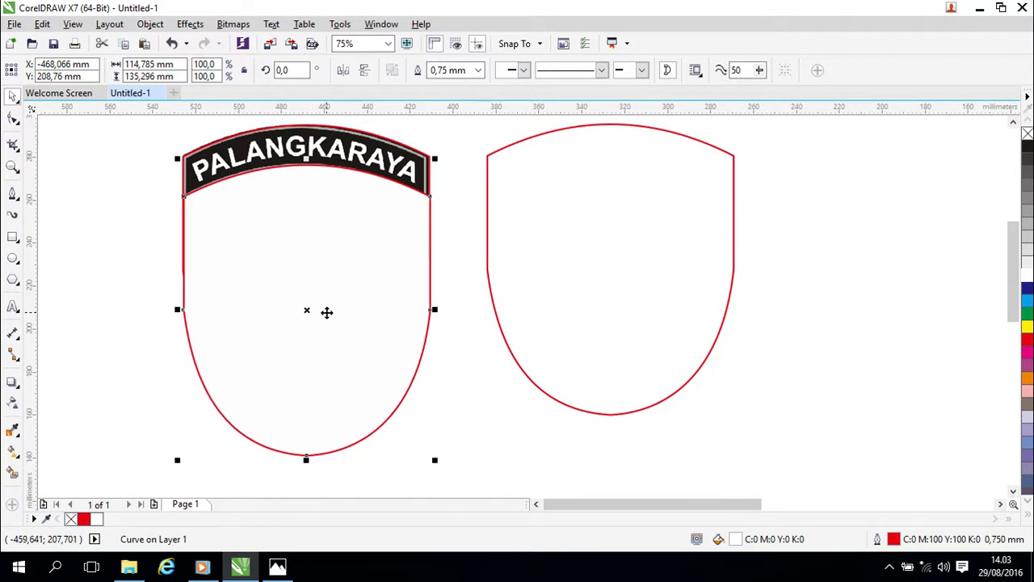
# Nudge the white shield left by about 0.4 mm so its side edge lines up with the outline behind it.
pyautogui.click(449, 357)
pyautogui.click(325, 309)
pyautogui.scroll(2, 402, 224)
pyautogui.moveTo(480, 314); pyautogui.dragTo(710, 364)
pyautogui.scroll(2, 218, 291)
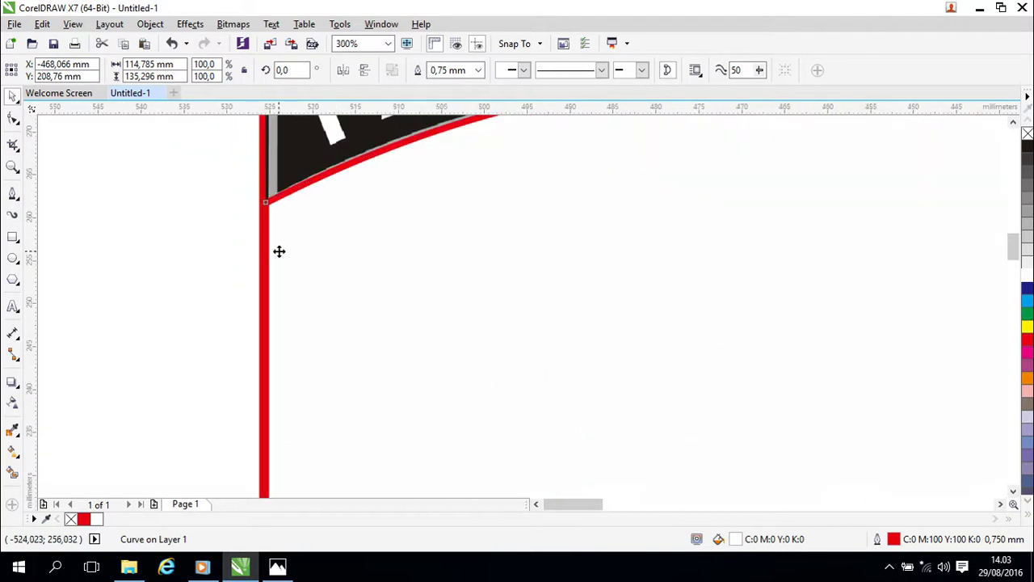
pyautogui.scroll(2, 271, 256)
pyautogui.moveTo(282, 242); pyautogui.dragTo(312, 279)
pyautogui.press('Left')
pyautogui.press('Left')
pyautogui.press('Left')
pyautogui.press('Left')
pyautogui.press('Left')
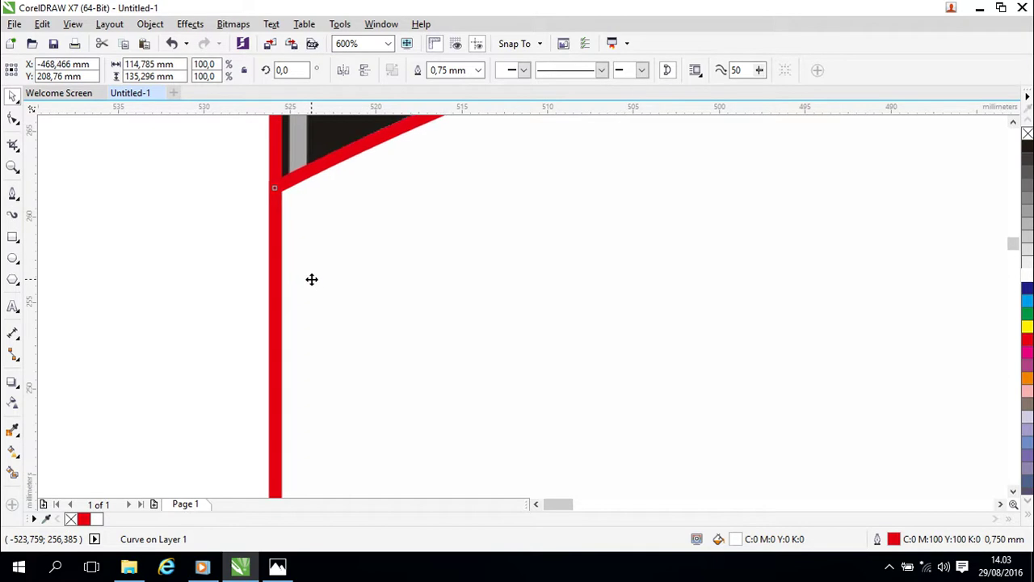
pyautogui.press('Right')
# Cut the curved banner shape by subtracting the white shield from the shield outline behind it.
pyautogui.moveTo(715, 315); pyautogui.dragTo(330, 363)
pyautogui.moveTo(727, 351); pyautogui.dragTo(309, 476)
pyautogui.moveTo(836, 340); pyautogui.dragTo(305, 295)
pyautogui.moveTo(614, 295); pyautogui.dragTo(517, 278)
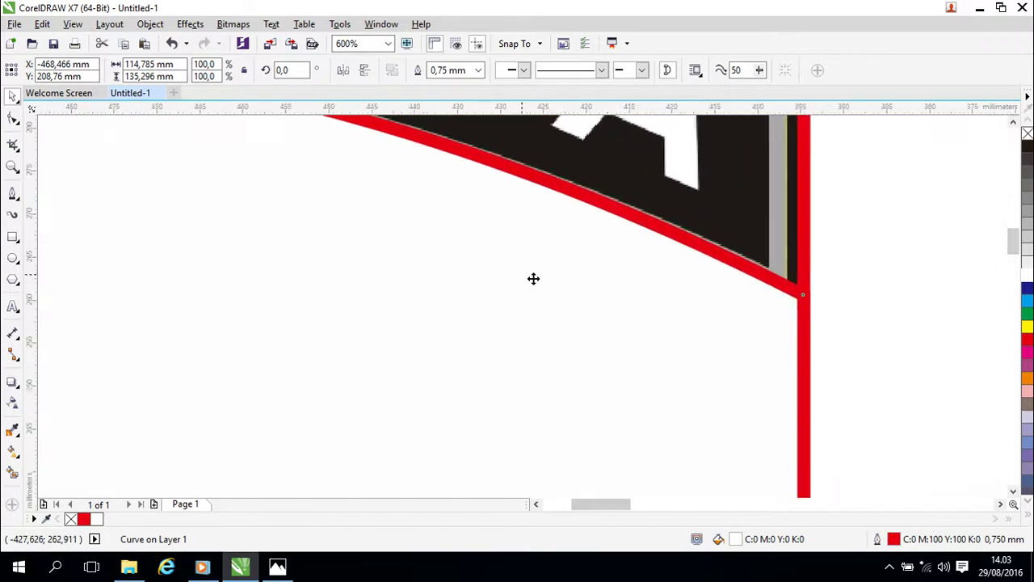
pyautogui.scroll(-2, 521, 274)
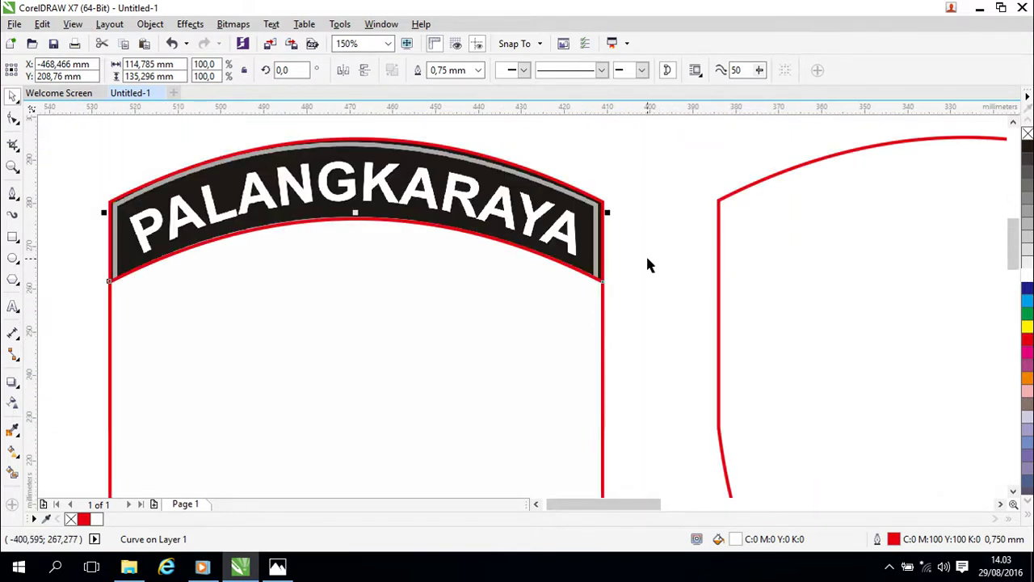
pyautogui.moveTo(649, 263); pyautogui.dragTo(664, 259)
pyautogui.rightClick(617, 201)
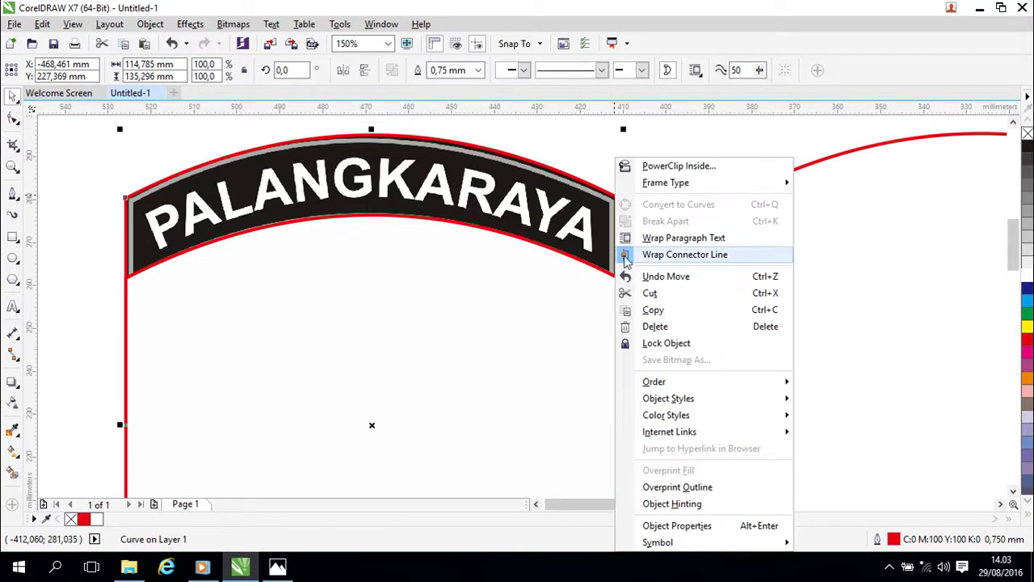
pyautogui.click(540, 169)
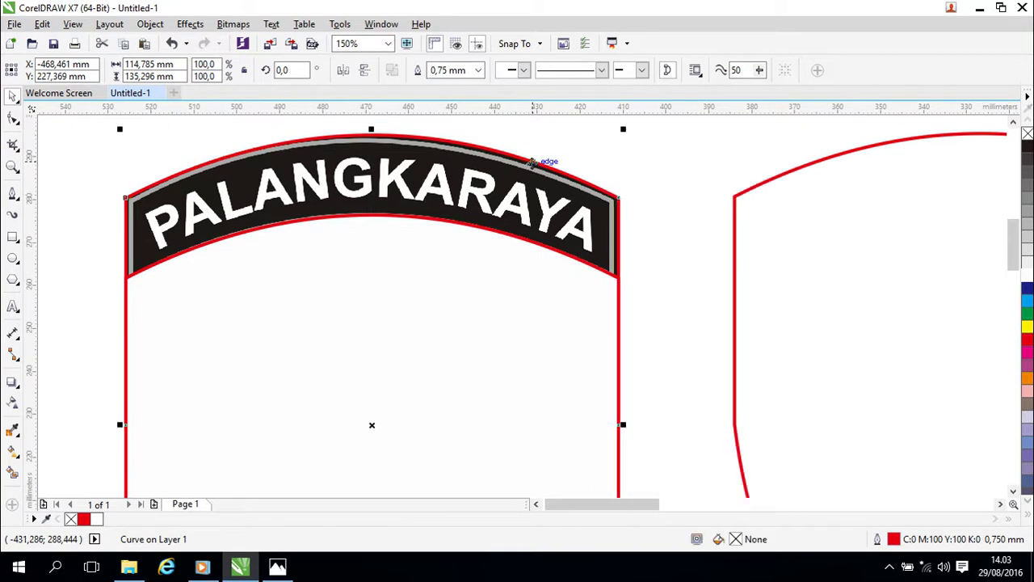
pyautogui.keyDown('shift'); pyautogui.click(538, 317); pyautogui.keyUp('shift')
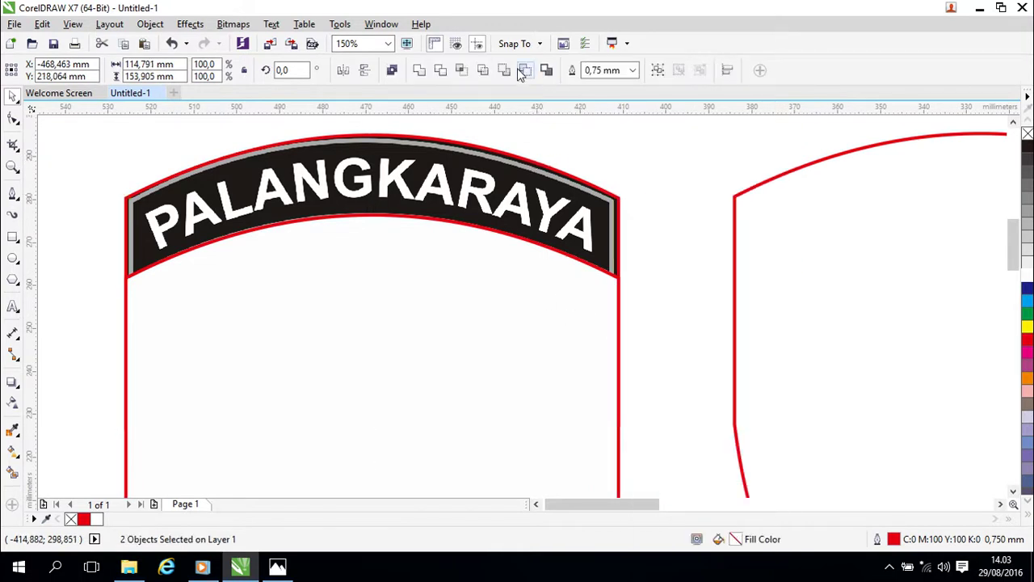
pyautogui.click(523, 70)
pyautogui.click(660, 289)
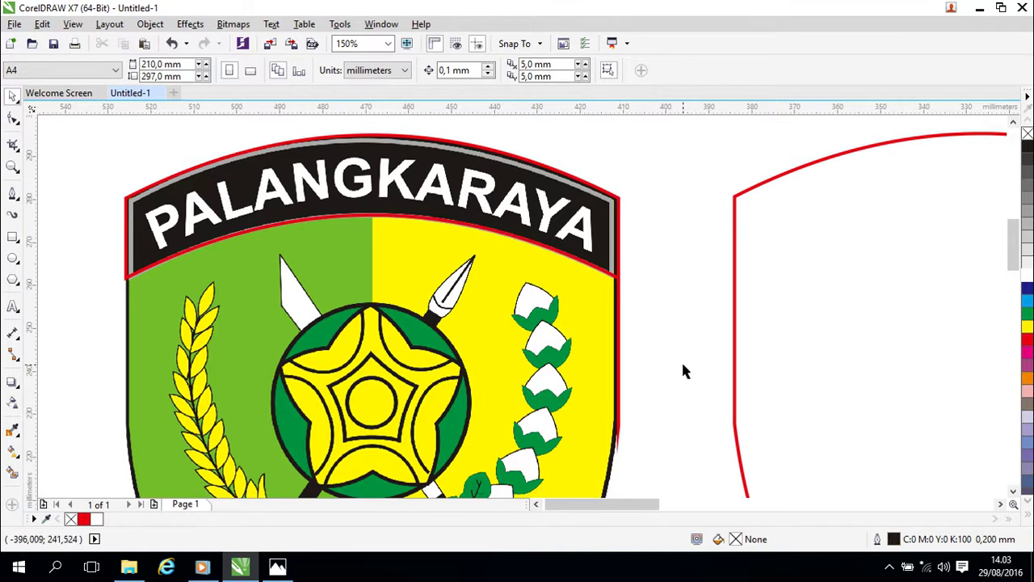
# Delete the two leftover nodes extending below the banner shape's right end.
pyautogui.moveTo(684, 364); pyautogui.dragTo(685, 302)
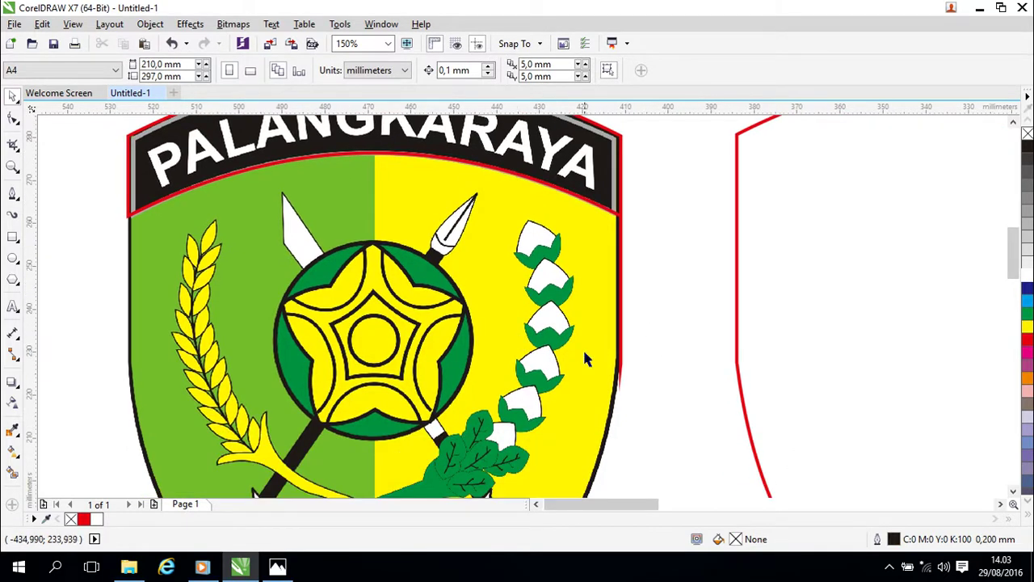
pyautogui.press('F10')
pyautogui.click(620, 372)
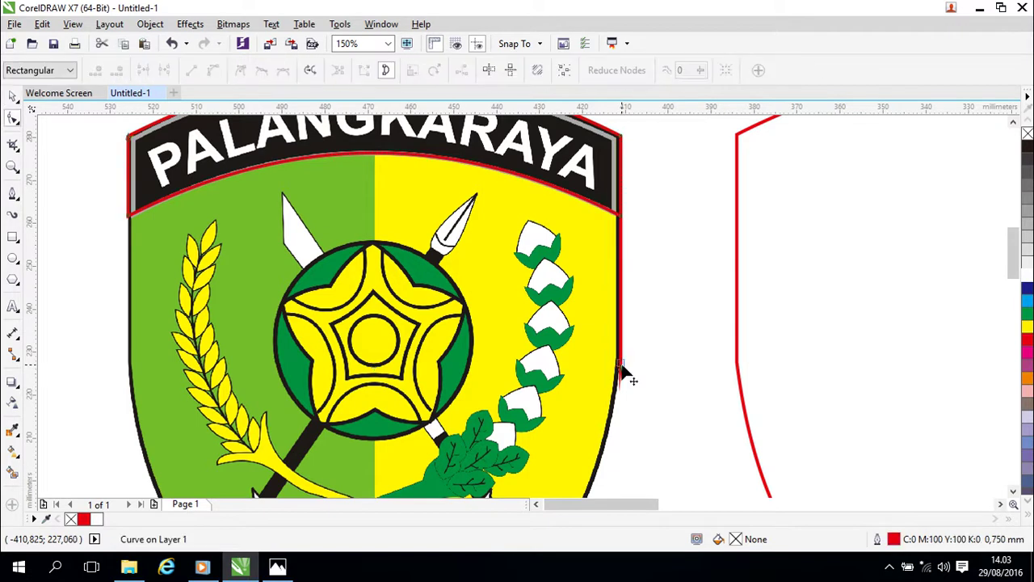
pyautogui.rightClick(621, 373)
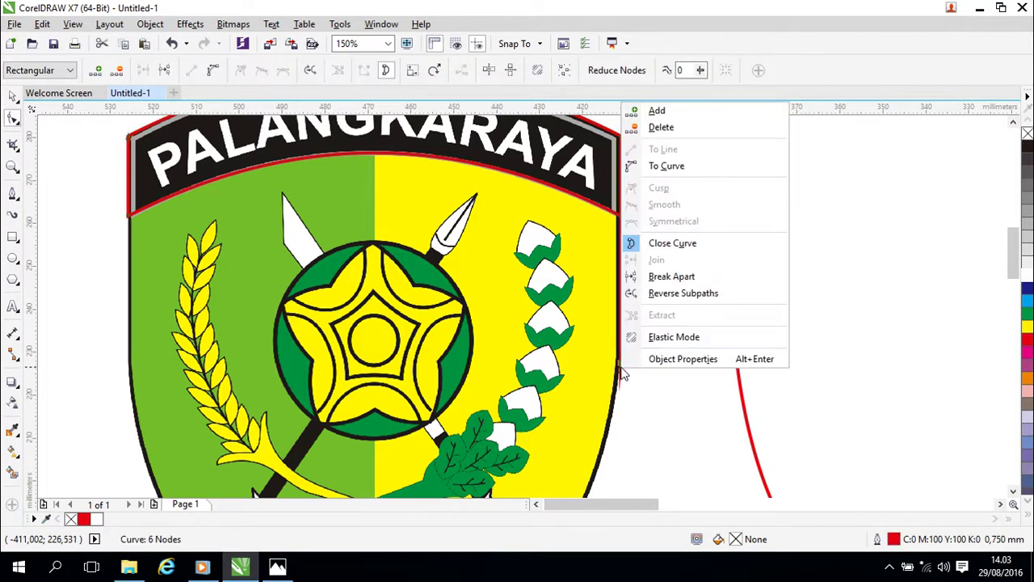
pyautogui.click(656, 128)
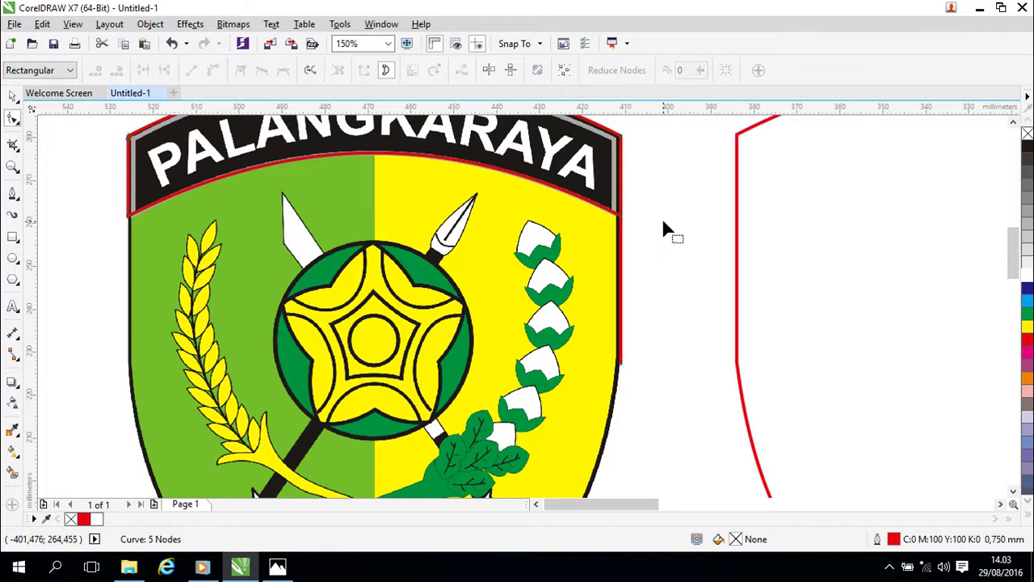
pyautogui.rightClick(622, 367)
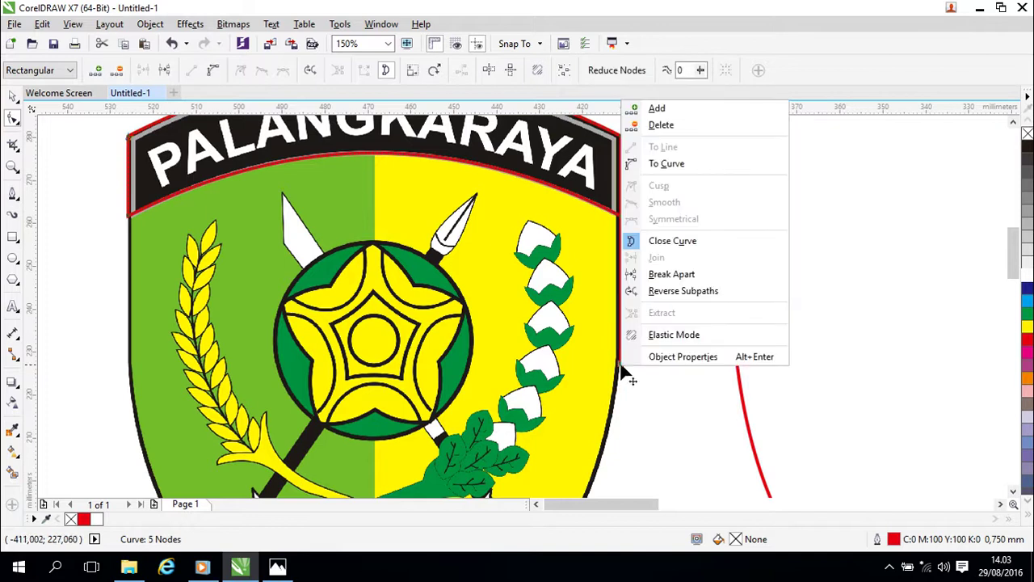
pyautogui.click(658, 125)
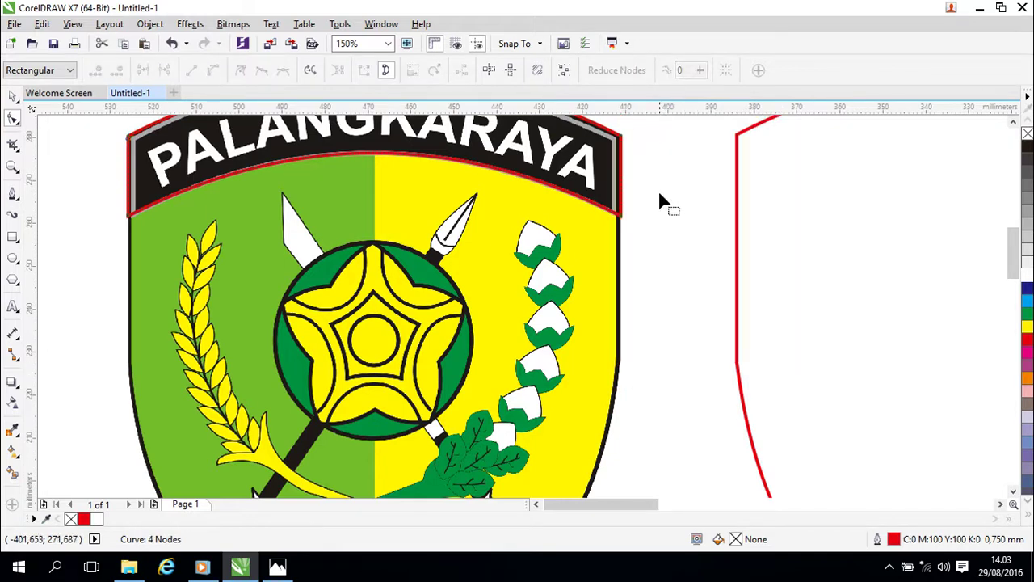
# Move the logo bitmap about 126 mm left and slightly up, clear of the banner shape.
pyautogui.click(501, 279)
pyautogui.scroll(-2, 582, 295)
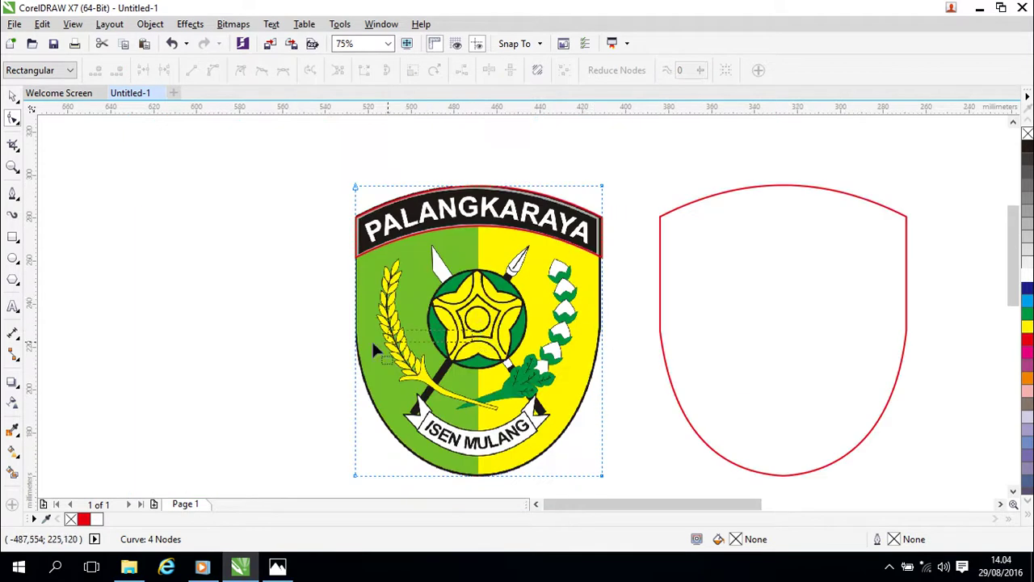
pyautogui.click(13, 96)
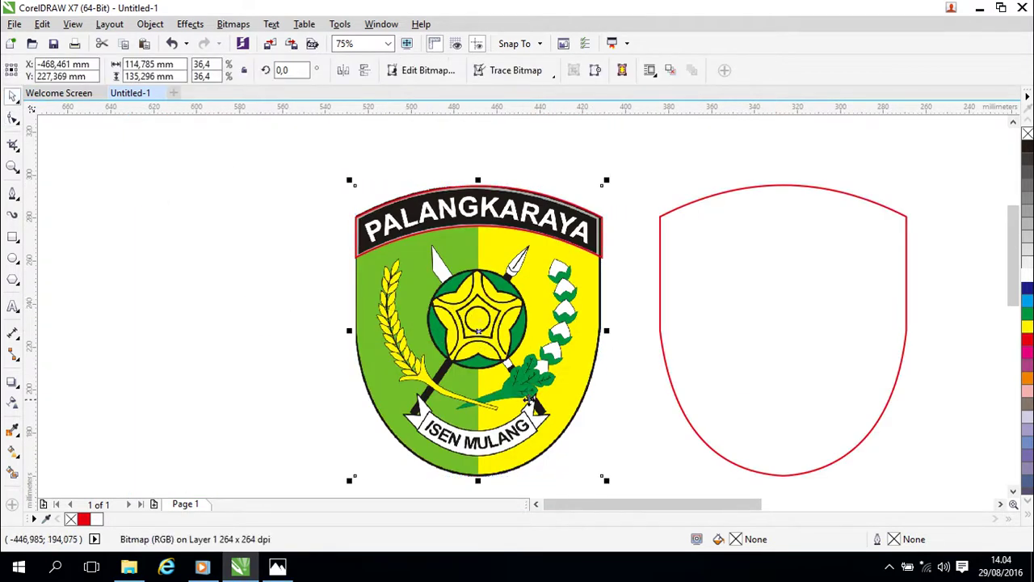
pyautogui.moveTo(481, 335); pyautogui.dragTo(208, 311)
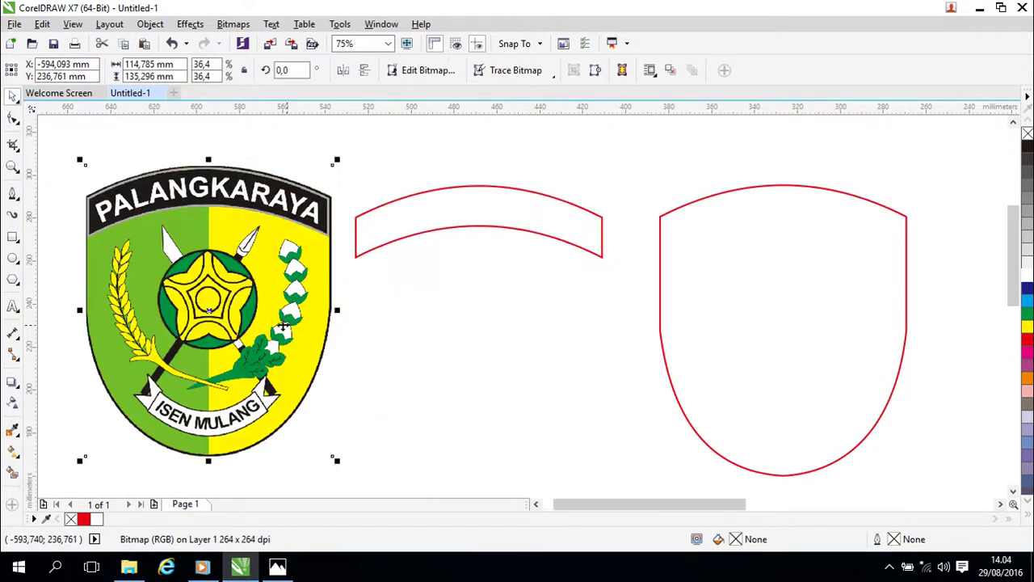
# Set the outline colour of the separate empty shield to black.
pyautogui.click(464, 349)
pyautogui.click(509, 231)
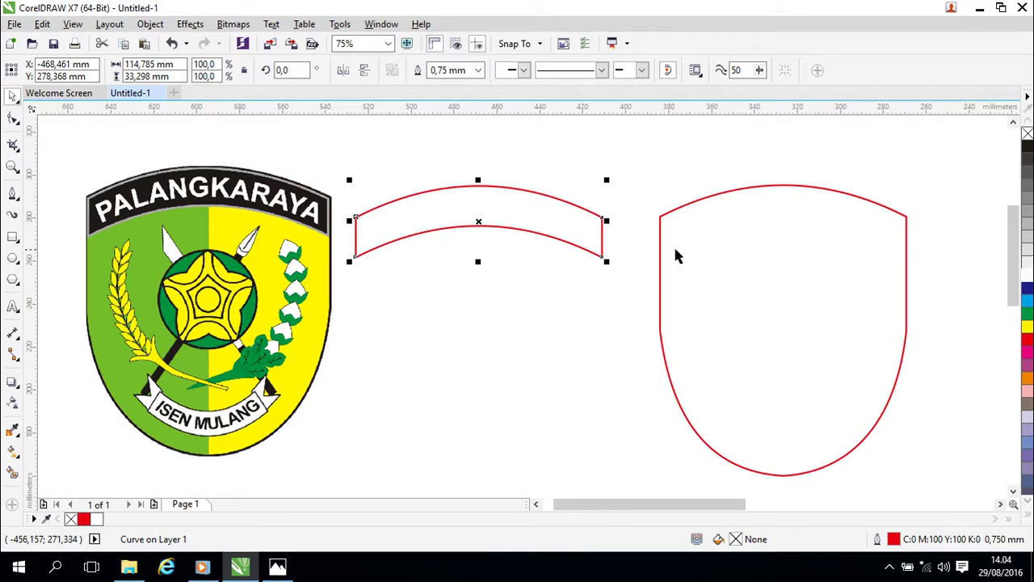
pyautogui.click(676, 210)
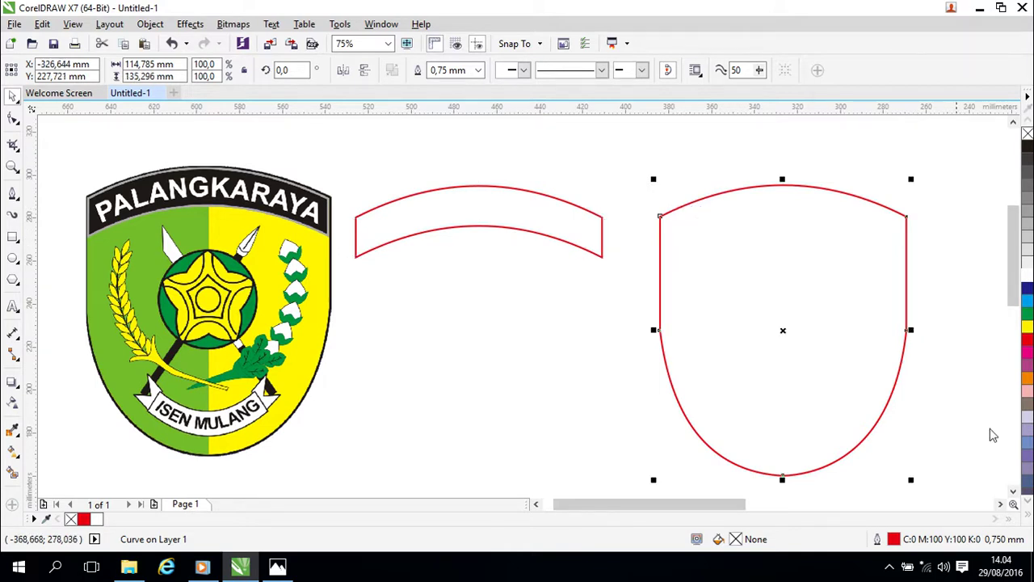
pyautogui.doubleClick(893, 539)
pyautogui.click(444, 145)
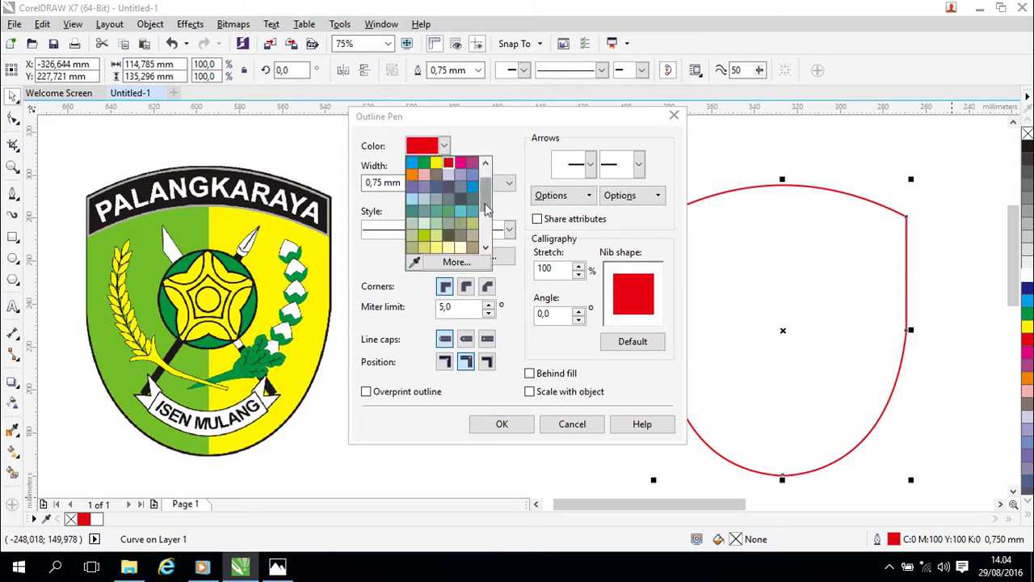
pyautogui.click(486, 207)
pyautogui.click(440, 167)
pyautogui.click(509, 424)
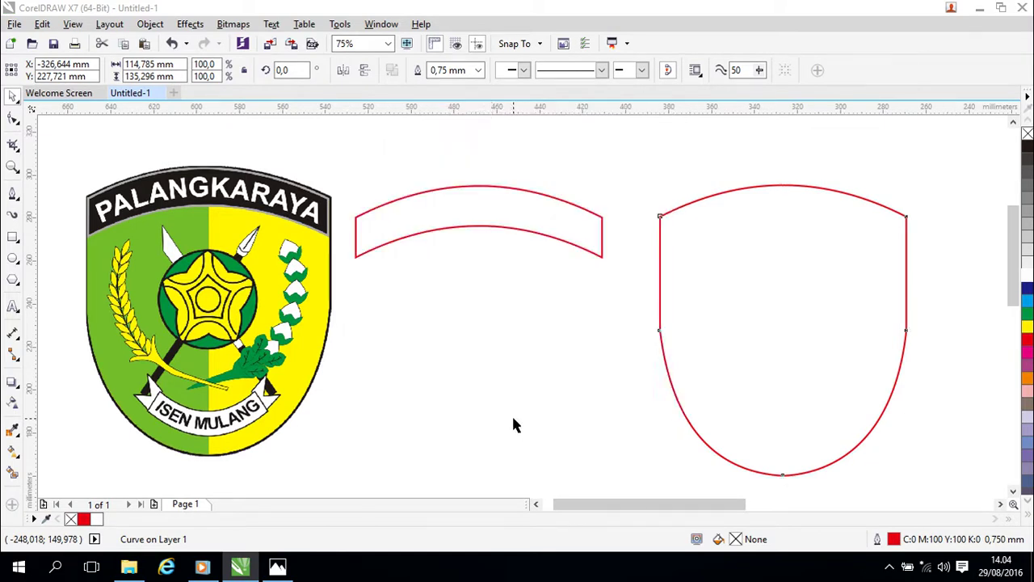
pyautogui.click(474, 283)
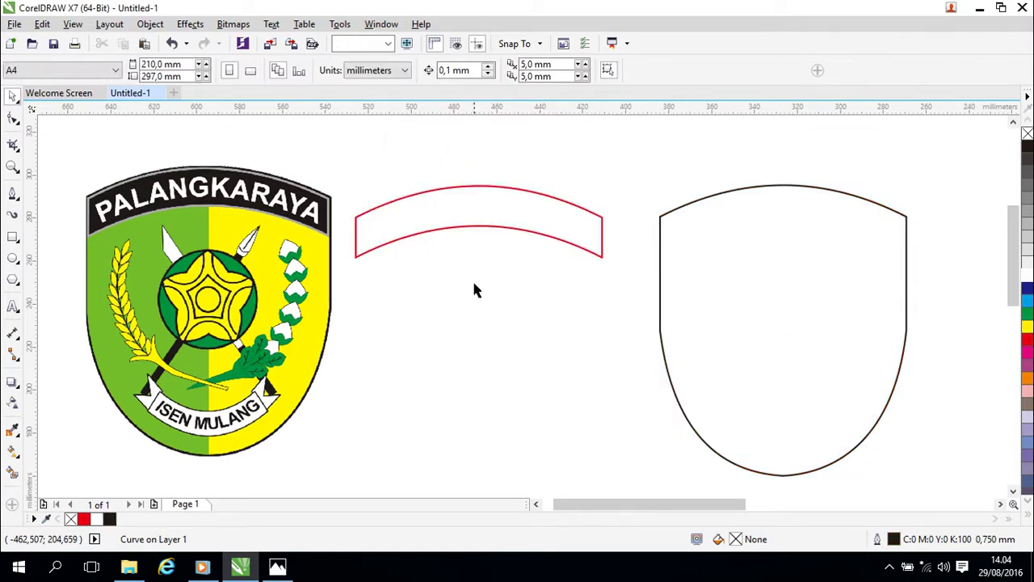
# Make a copy of the banner shape scaled to 95.6% and nudge it right and up inside the original.
pyautogui.click(428, 230)
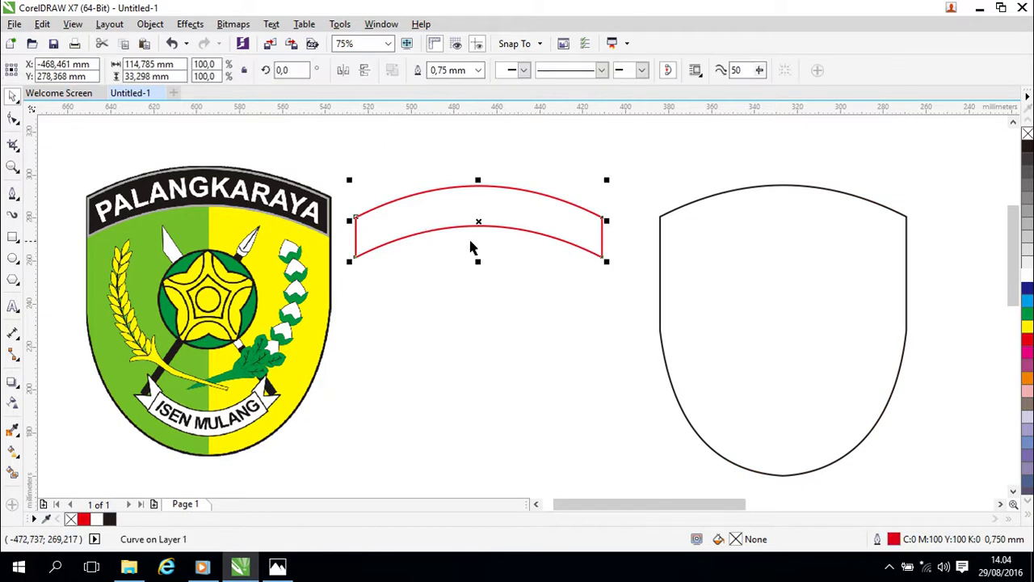
pyautogui.scroll(2, 507, 253)
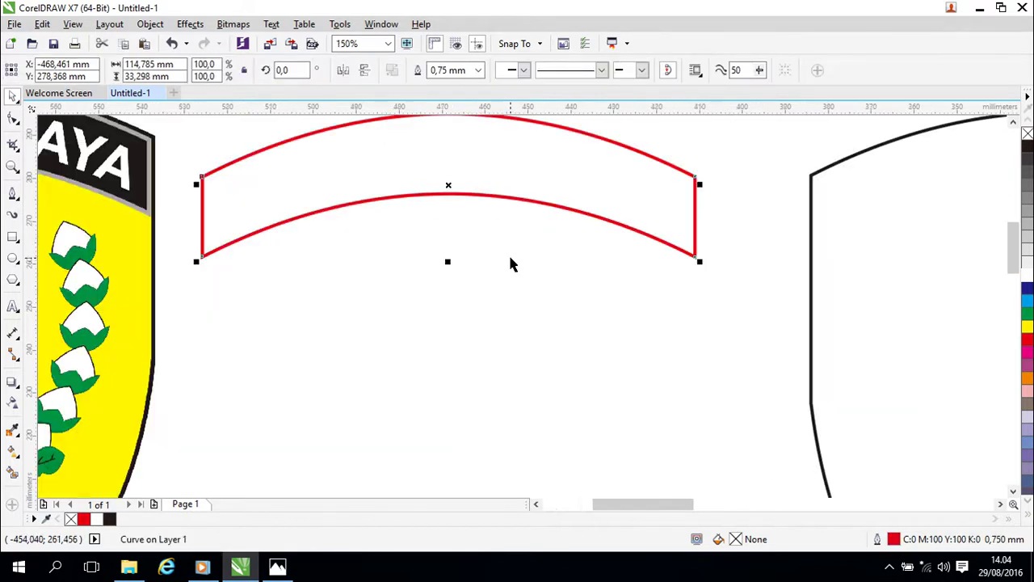
pyautogui.moveTo(507, 250); pyautogui.dragTo(517, 300)
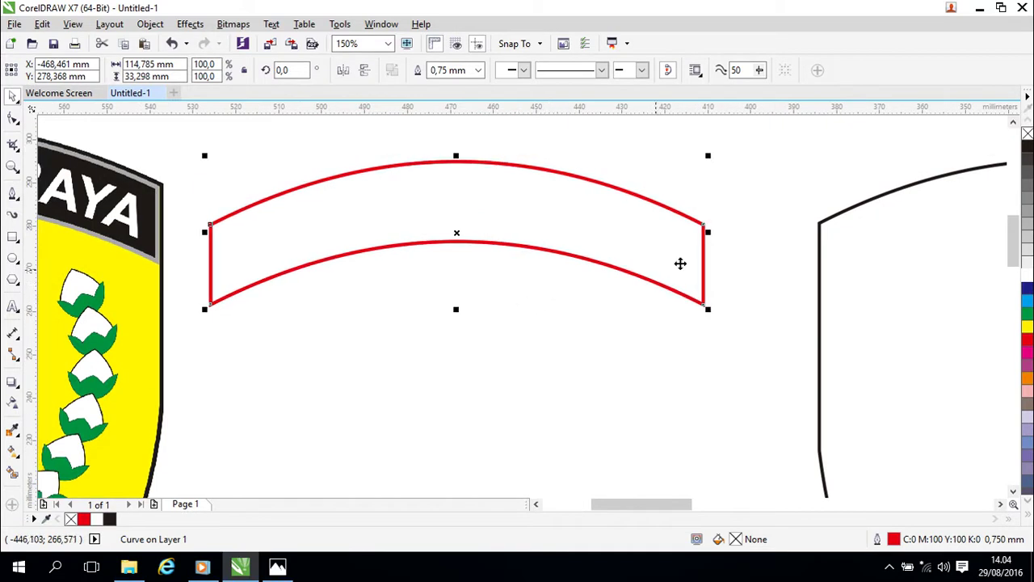
pyautogui.moveTo(706, 155); pyautogui.dragTo(692, 165)
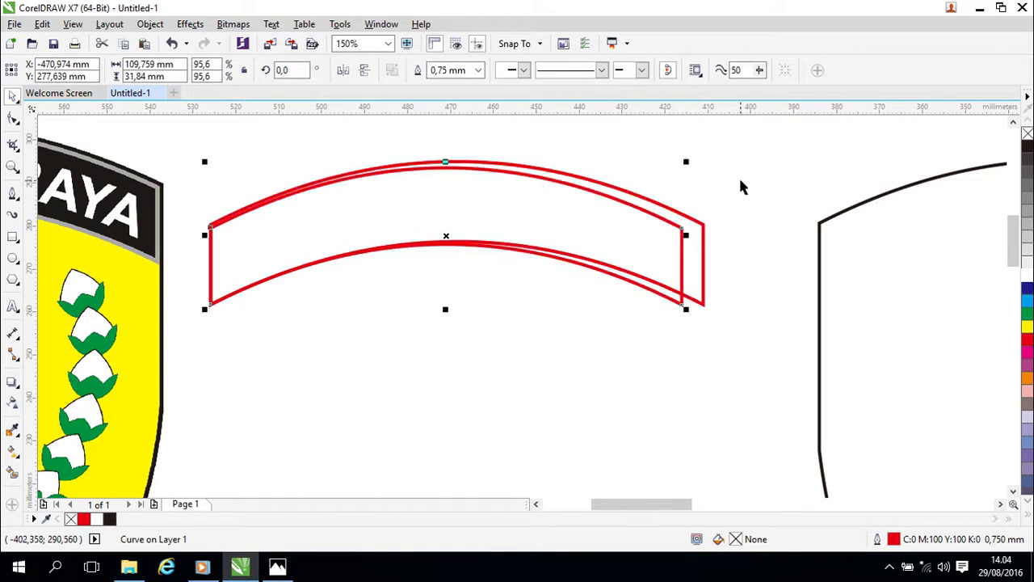
pyautogui.press('Right')
pyautogui.press('Right')
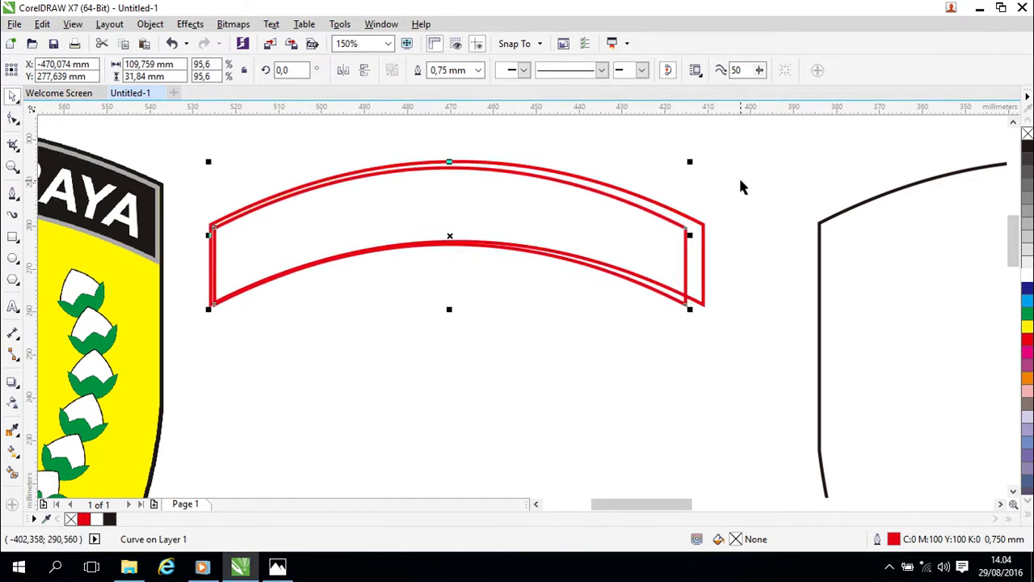
pyautogui.press('Up')
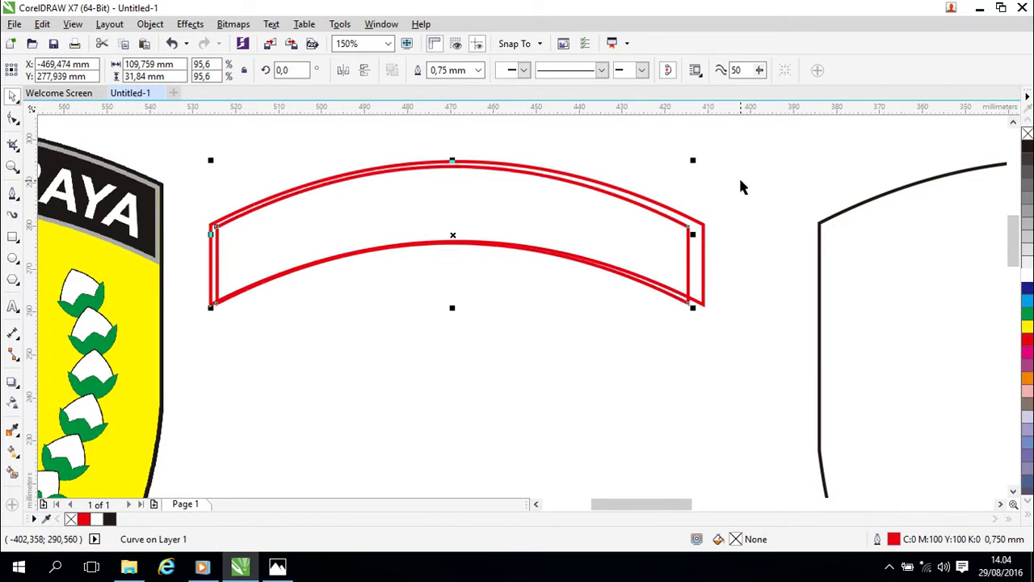
pyautogui.press('Up')
pyautogui.press('Right')
pyautogui.press('Right')
pyautogui.press('Right')
pyautogui.press('Up')
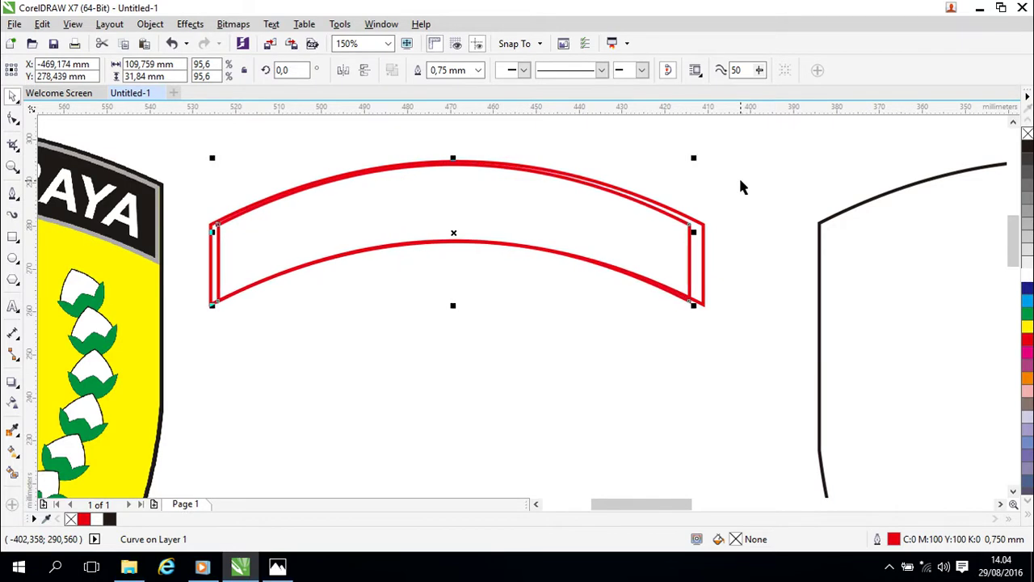
# Reduce the inner banner's height to about 29 mm and nudge it down and right to centre it in the outer banner.
pyautogui.moveTo(453, 305); pyautogui.dragTo(453, 293)
pyautogui.press('Down')
pyautogui.press('Down')
pyautogui.press('Down')
pyautogui.press('Down')
pyautogui.press('Down')
pyautogui.press('Down')
pyautogui.press('Down')
pyautogui.press('Down')
pyautogui.press('Right')
pyautogui.press('Right')
pyautogui.press('Right')
pyautogui.press('Right')
pyautogui.press('Right')
pyautogui.press('Right')
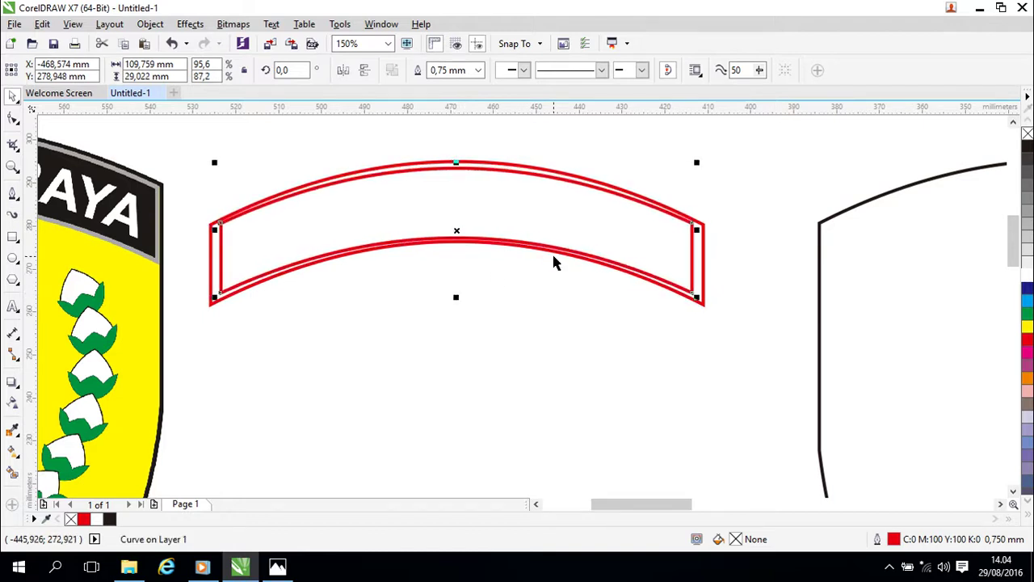
# Shrink the inner banner further to about 105.8 by 28 mm and nudge it about 0.6 mm left and 0.3 mm down.
pyautogui.scroll(-2, 361, 419)
pyautogui.moveTo(371, 387); pyautogui.dragTo(528, 321)
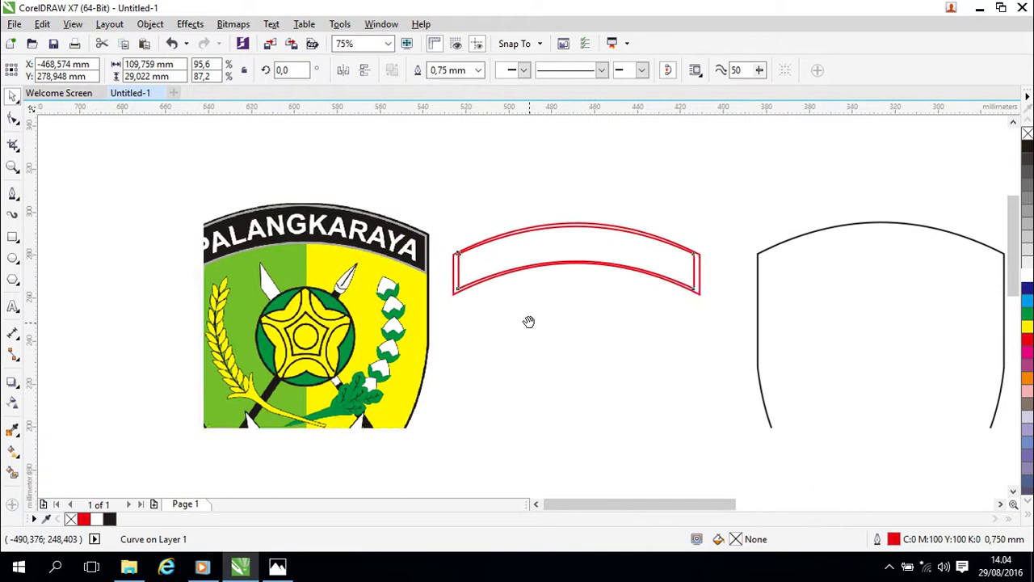
pyautogui.scroll(2, 625, 326)
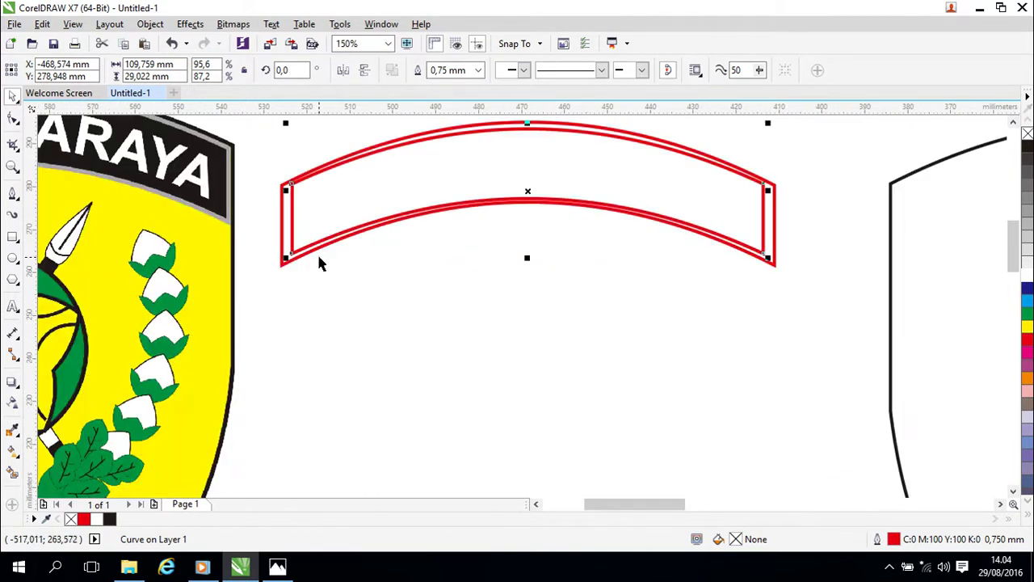
pyautogui.moveTo(286, 258); pyautogui.dragTo(303, 253)
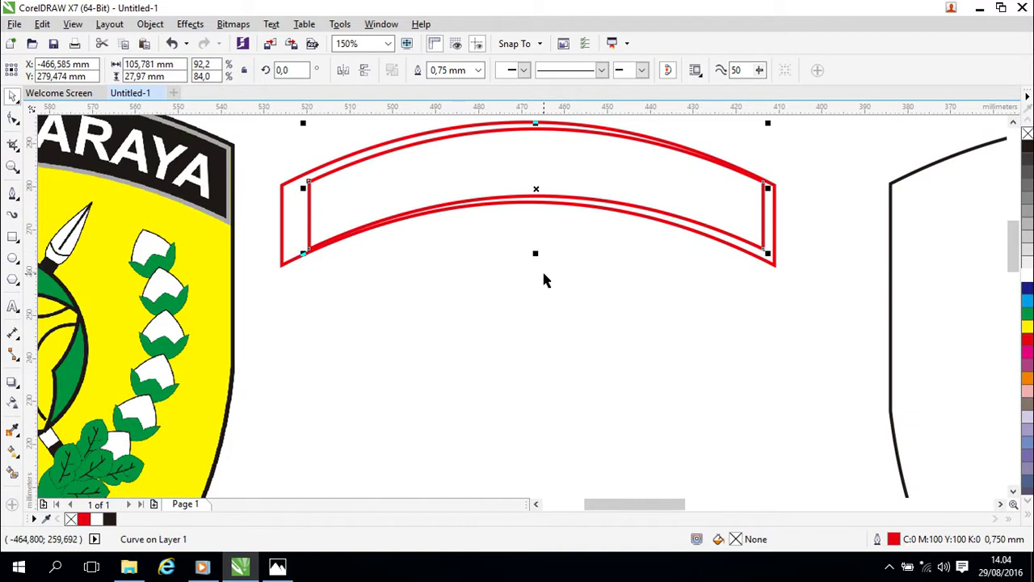
pyautogui.press('Down')
pyautogui.press('Down')
pyautogui.press('Left')
pyautogui.press('Left')
pyautogui.press('Left')
pyautogui.press('Left')
pyautogui.press('Left')
pyautogui.press('Left')
pyautogui.press('Down')
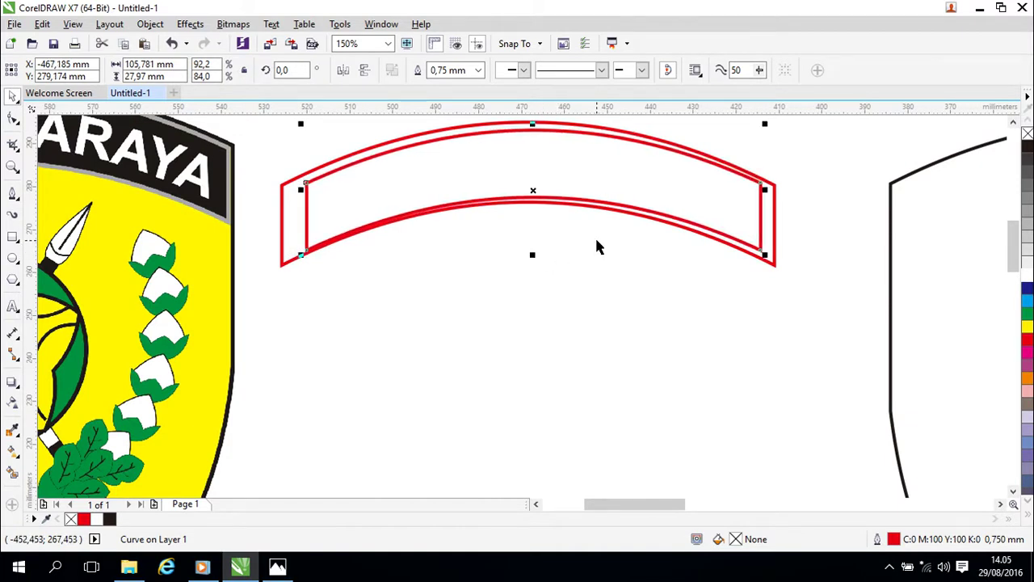
# Nudge the inner banner about 1 mm up and 1.1 mm left inside the outer banner.
pyautogui.press('Up')
pyautogui.press('Up')
pyautogui.press('Up')
pyautogui.press('Up')
pyautogui.press('Up')
pyautogui.press('Left')
pyautogui.press('Left')
pyautogui.press('Left')
pyautogui.press('Left')
pyautogui.press('Left')
pyautogui.press('Up')
pyautogui.press('Up')
pyautogui.press('Up')
pyautogui.press('Up')
pyautogui.press('Up')
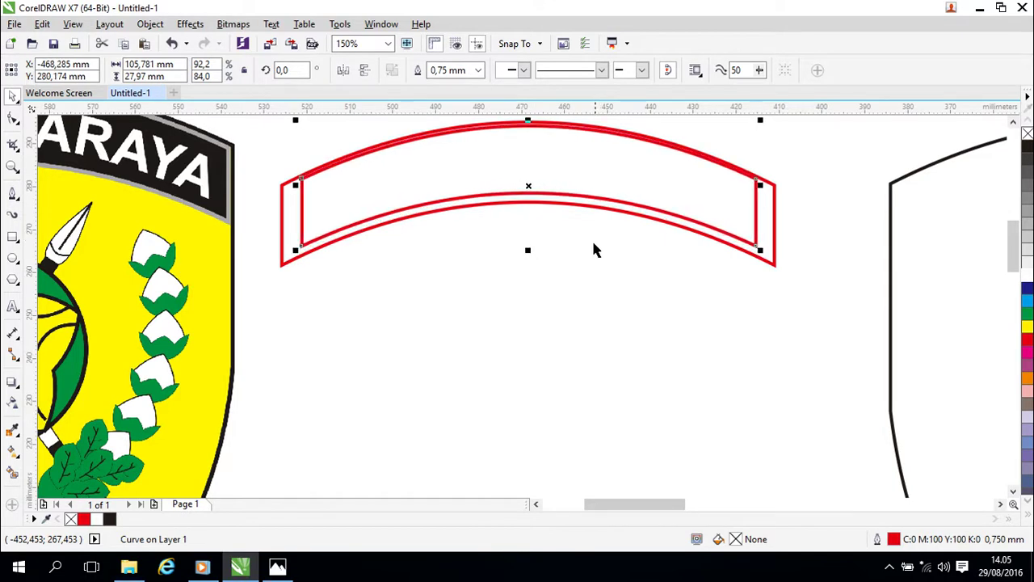
# Delete the inner banner, leaving only the outer banner shape.
pyautogui.moveTo(502, 291); pyautogui.dragTo(688, 263)
pyautogui.scroll(-2, 681, 286)
pyautogui.moveTo(604, 301); pyautogui.dragTo(618, 315)
pyautogui.scroll(2, 618, 321)
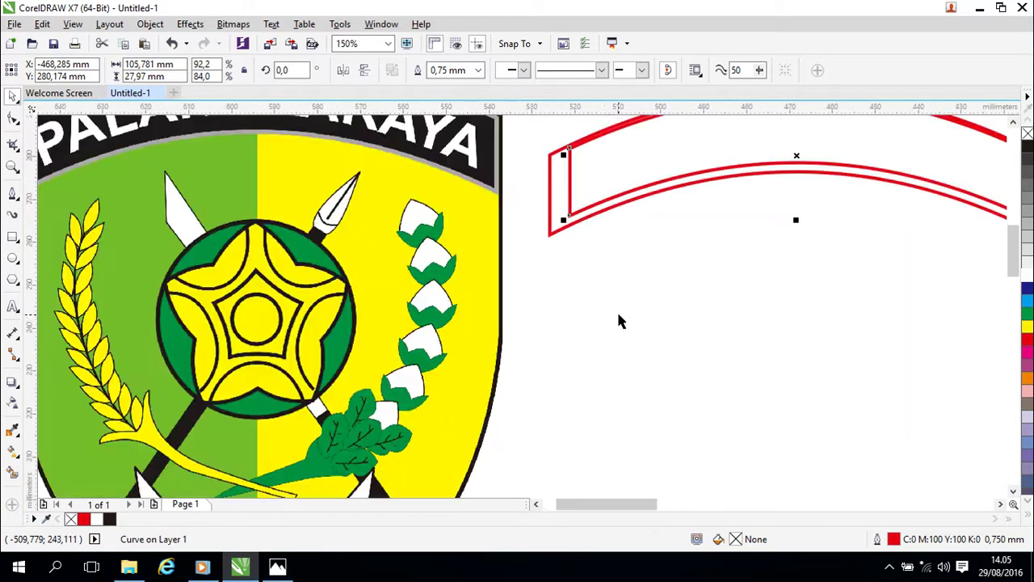
pyautogui.scroll(-2, 620, 321)
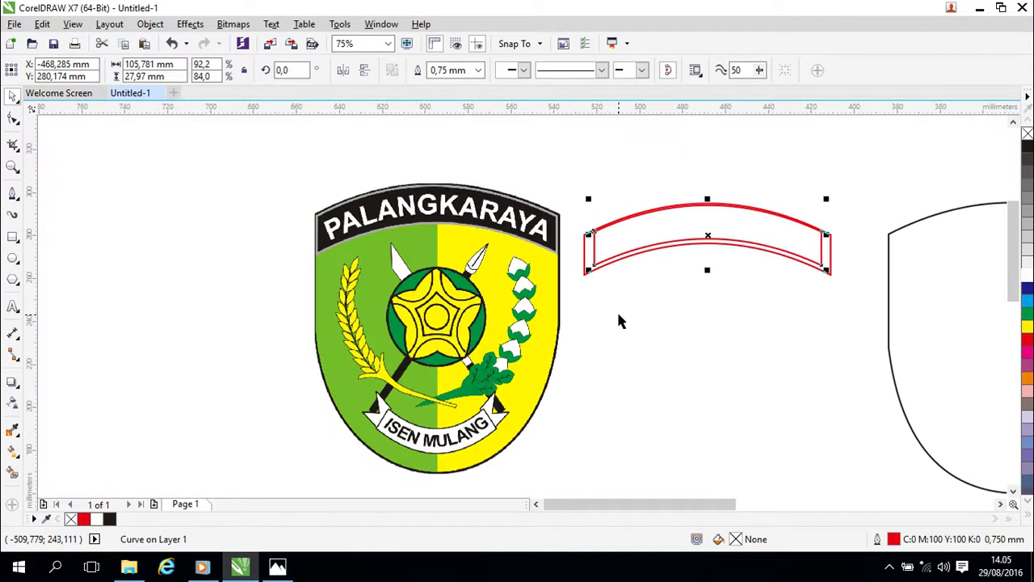
pyautogui.scroll(1, 619, 315)
pyautogui.moveTo(785, 277); pyautogui.dragTo(601, 372)
pyautogui.click(671, 236)
pyautogui.press('Escape')
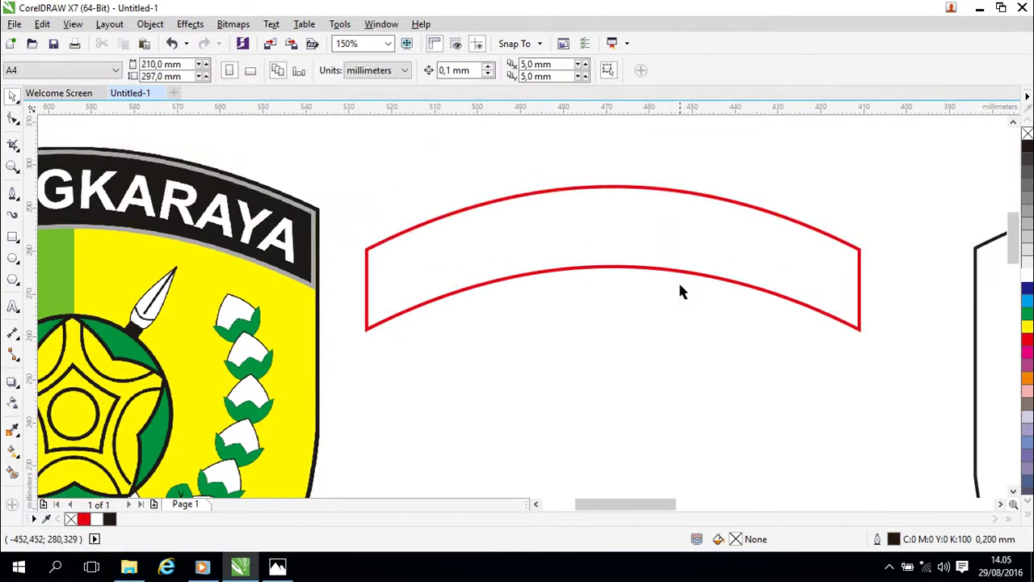
# Make a copy of the banner reduced to about 110.9 by 28.9 mm and nudge it about 0.8 mm up inside the original.
pyautogui.scroll(-2, 677, 282)
pyautogui.moveTo(707, 316); pyautogui.dragTo(576, 260)
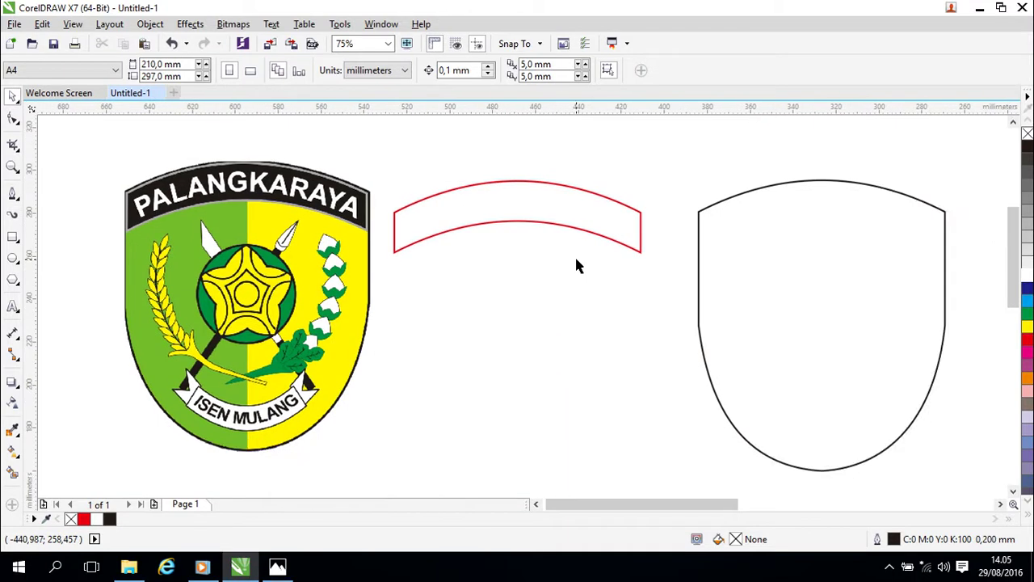
pyautogui.click(536, 222)
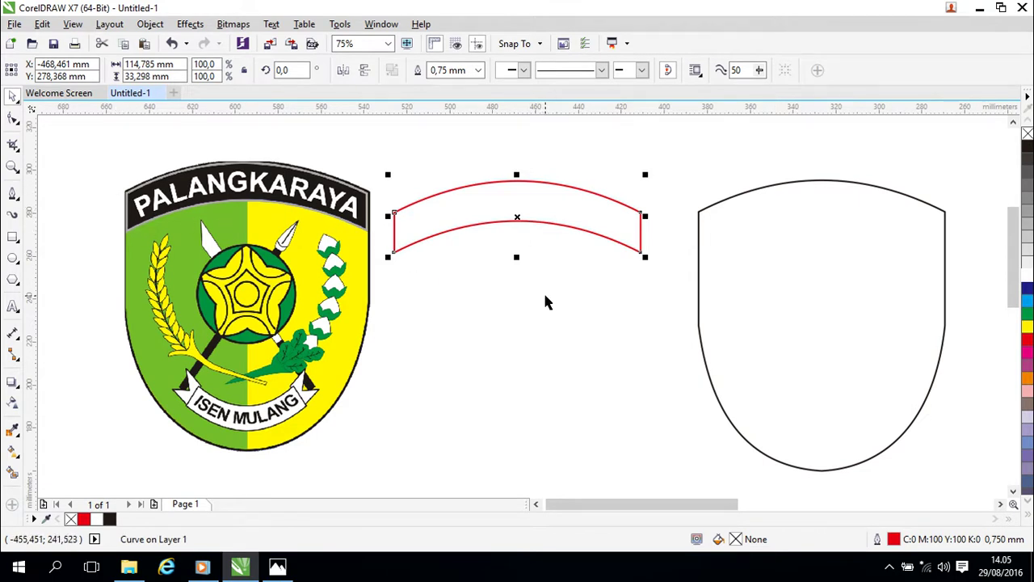
pyautogui.scroll(1, 558, 283)
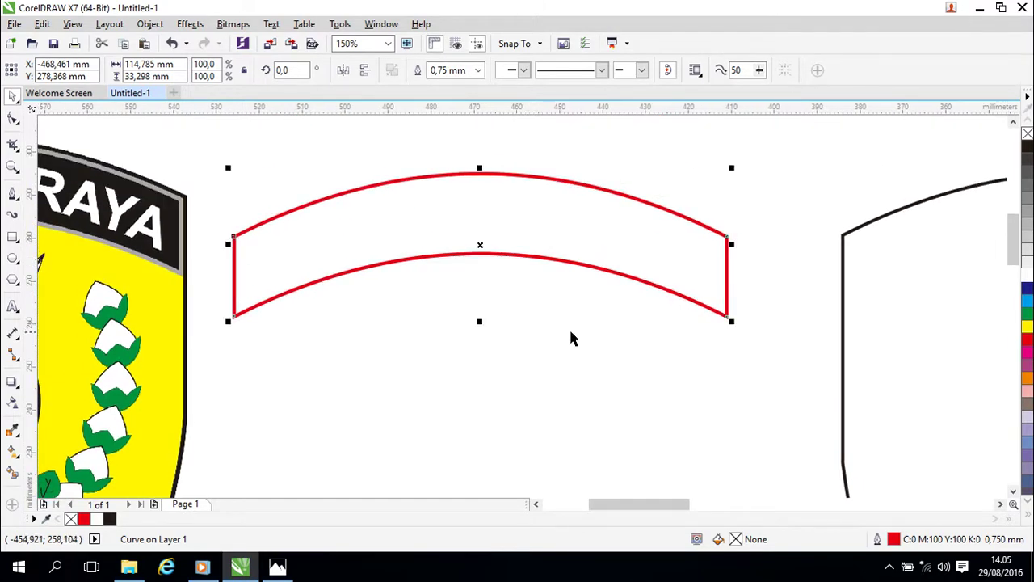
pyautogui.moveTo(733, 243); pyautogui.dragTo(724, 242)
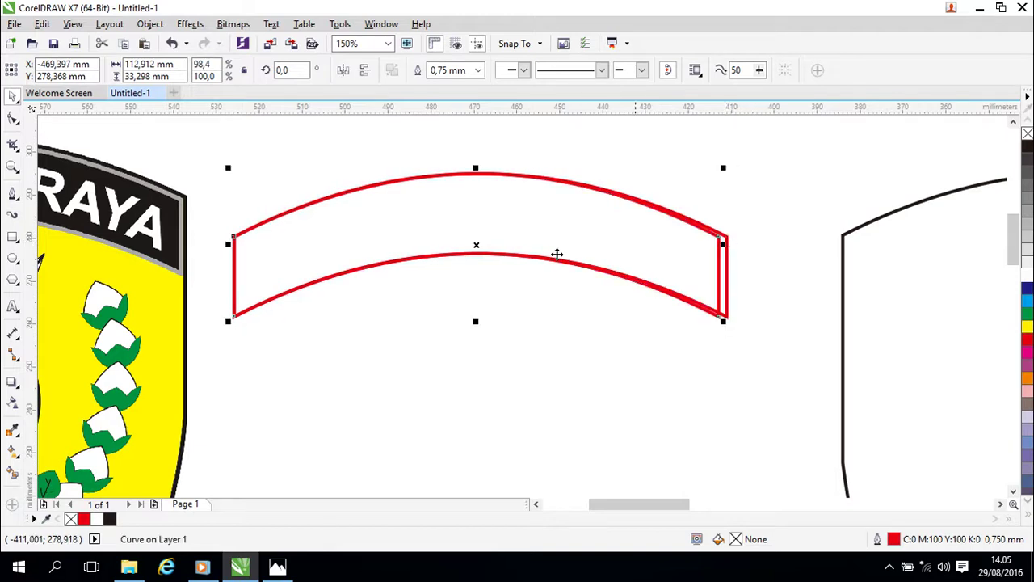
pyautogui.moveTo(228, 243); pyautogui.dragTo(235, 241)
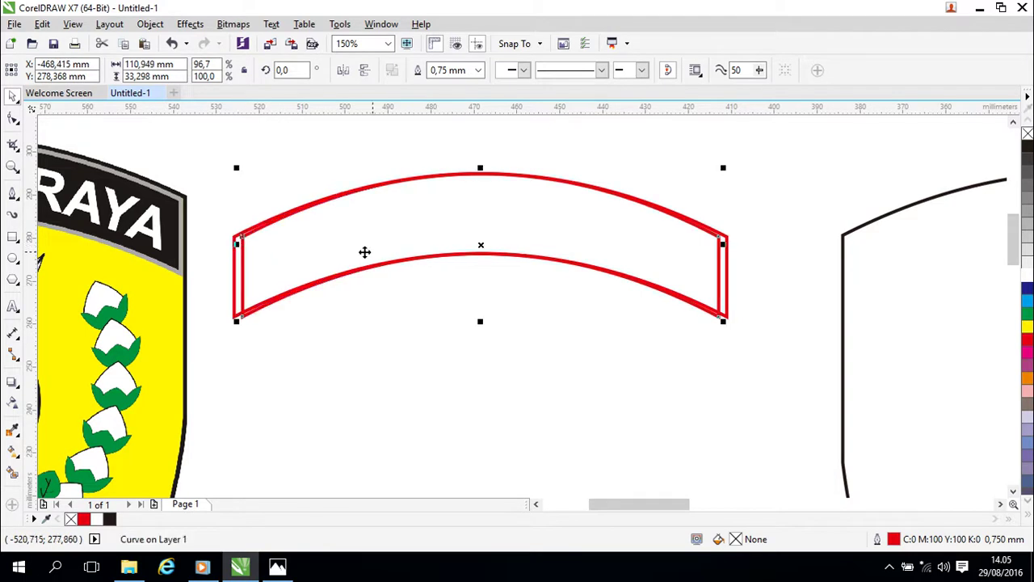
pyautogui.moveTo(479, 323); pyautogui.dragTo(483, 315)
pyautogui.moveTo(480, 167); pyautogui.dragTo(481, 181)
pyautogui.scroll(2, 487, 263)
pyautogui.scroll(-4, 466, 289)
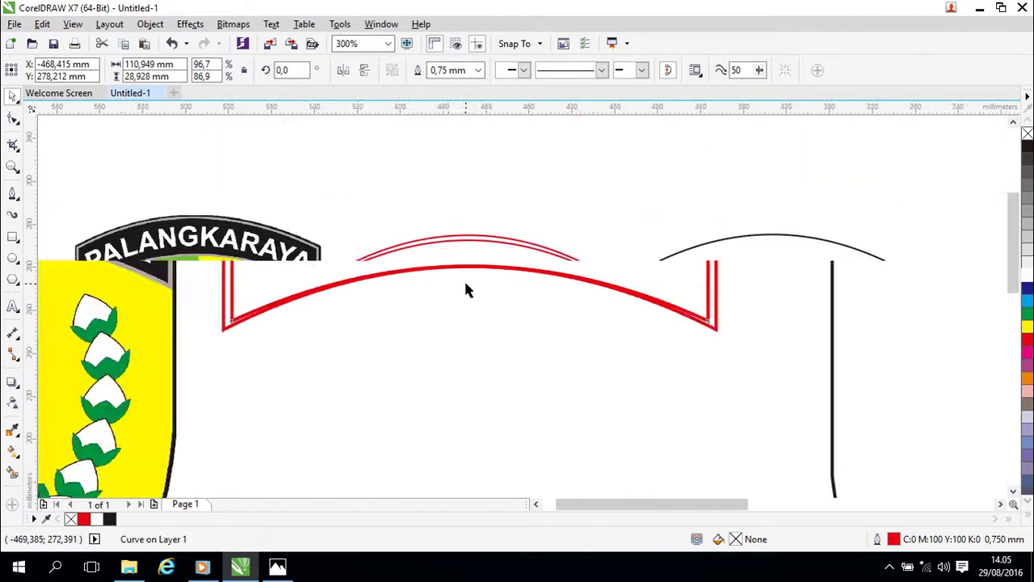
pyautogui.scroll(2, 485, 300)
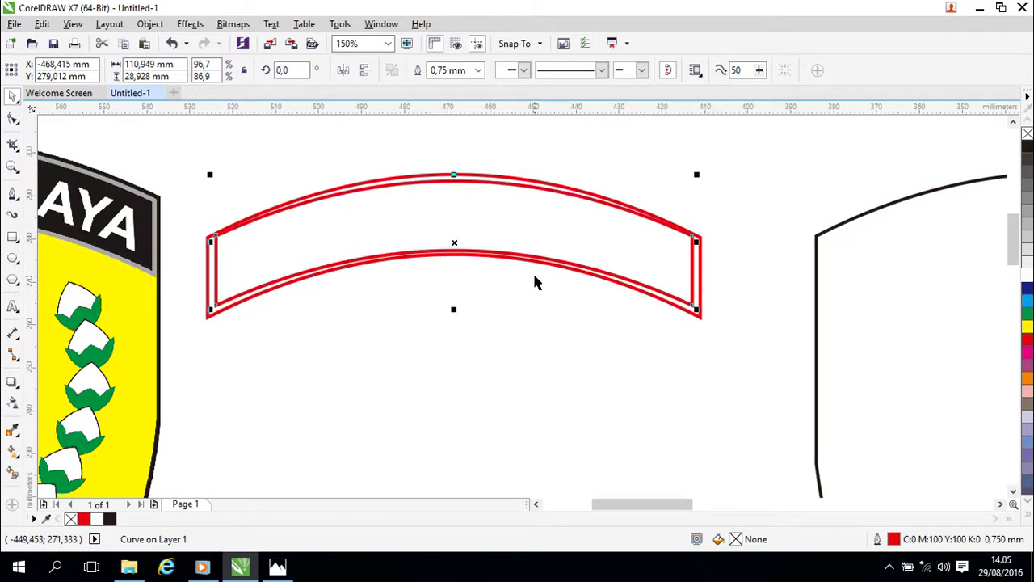
# Reduce the inner banner's height to about 27.6 mm and nudge it about 0.8 mm down.
pyautogui.moveTo(454, 309); pyautogui.dragTo(455, 304)
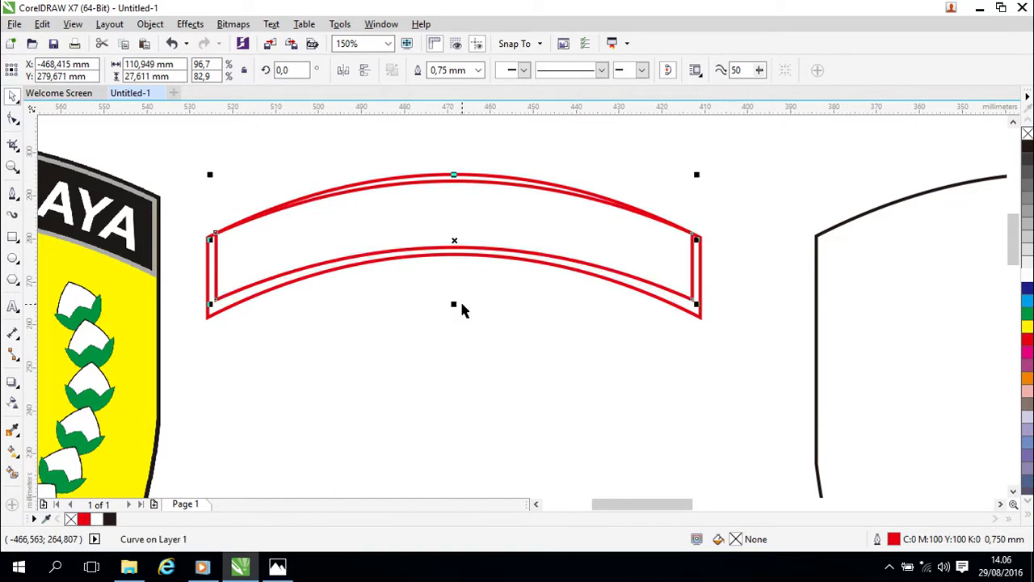
pyautogui.press('Down')
pyautogui.press('Down')
pyautogui.press('Down')
pyautogui.press('Down')
pyautogui.press('Down')
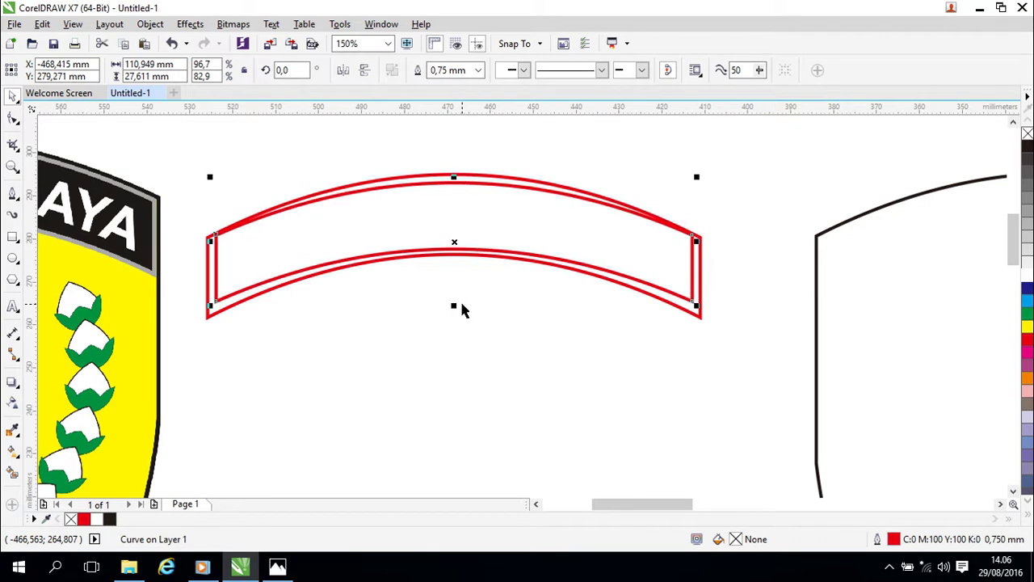
pyautogui.press('Down')
pyautogui.press('Down')
pyautogui.press('Down')
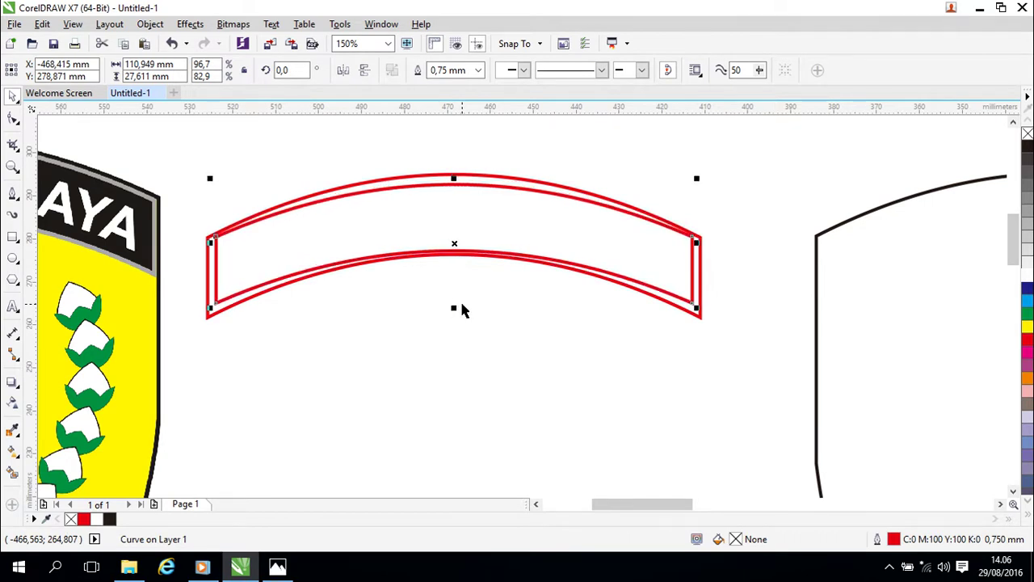
pyautogui.scroll(2, 466, 301)
pyautogui.scroll(-2, 468, 296)
pyautogui.scroll(-2, 355, 307)
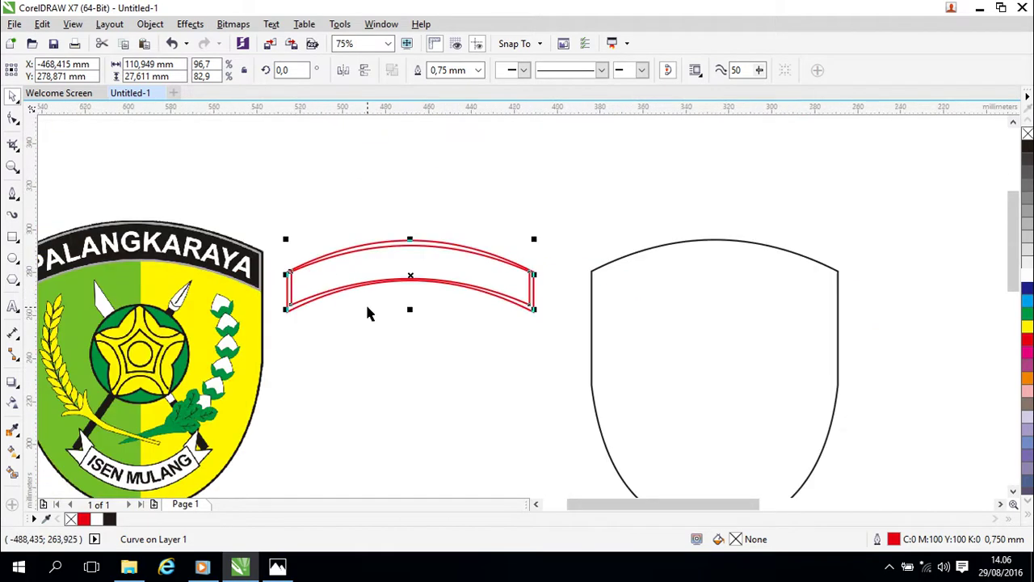
# Try scaling the inner banner to 80% in width and height, and delete that copy.
pyautogui.scroll(2, 374, 313)
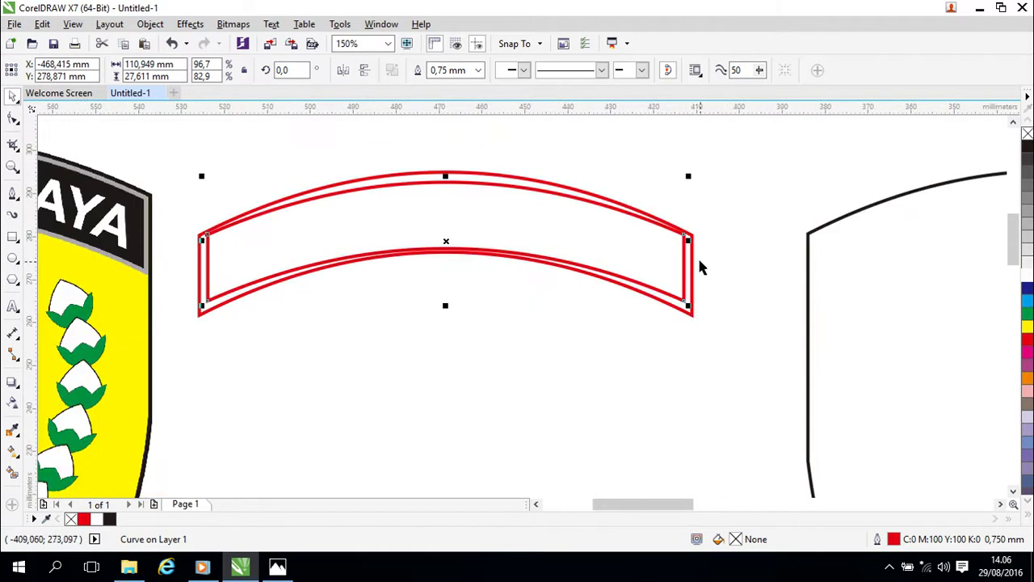
pyautogui.moveTo(692, 240); pyautogui.dragTo(681, 240)
pyautogui.doubleClick(210, 65)
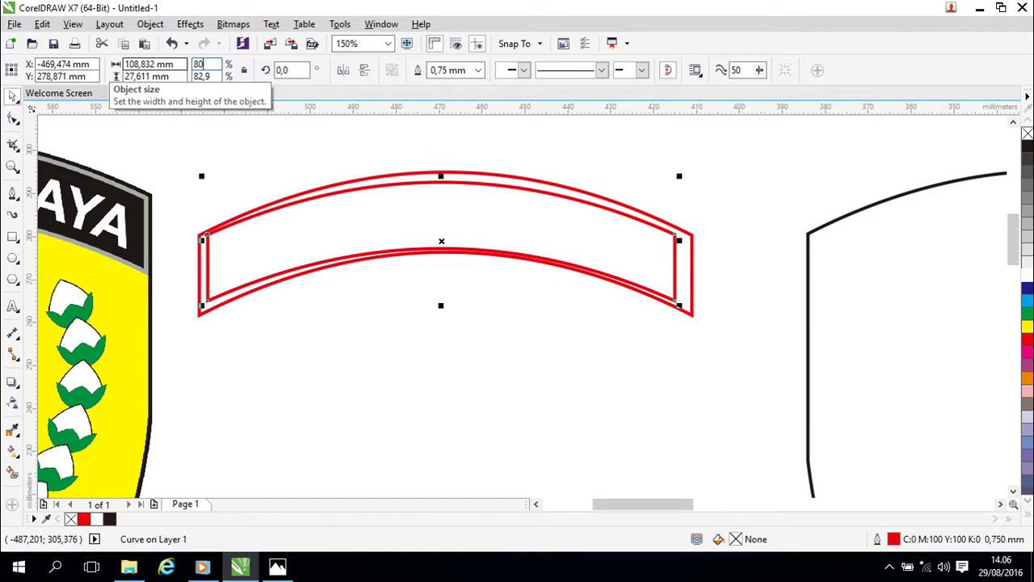
pyautogui.press('Return')
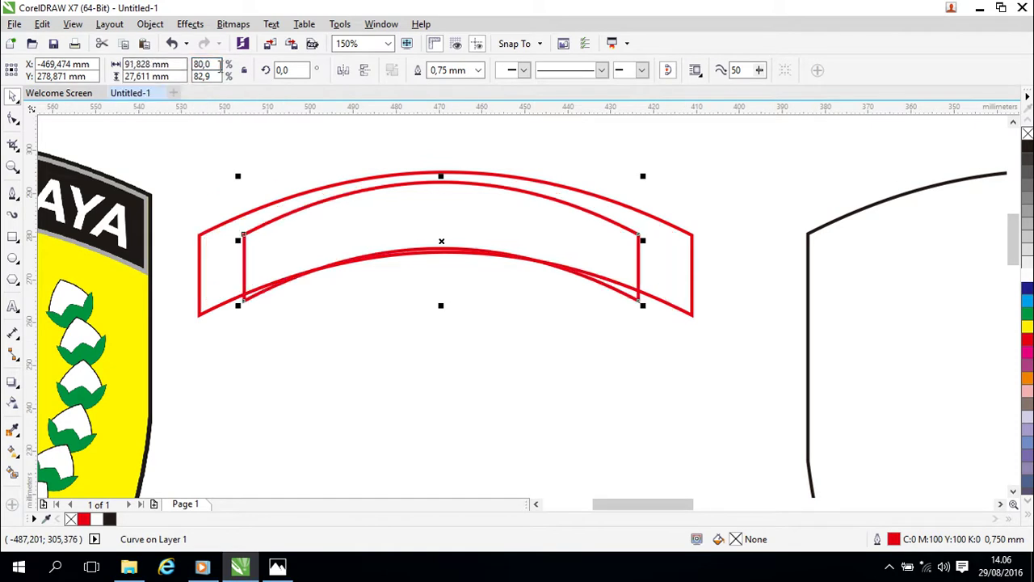
pyautogui.doubleClick(213, 77)
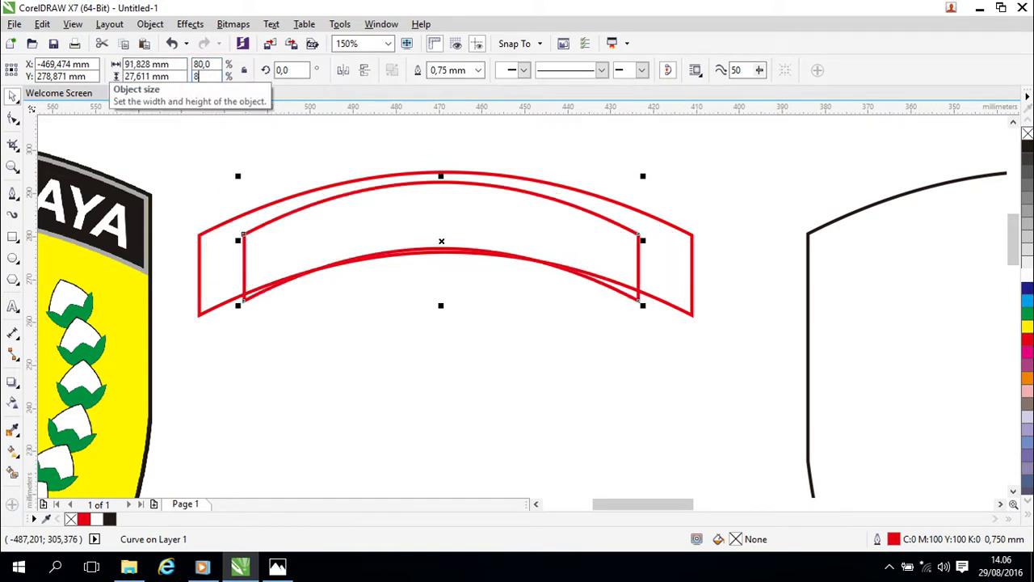
pyautogui.press('Return')
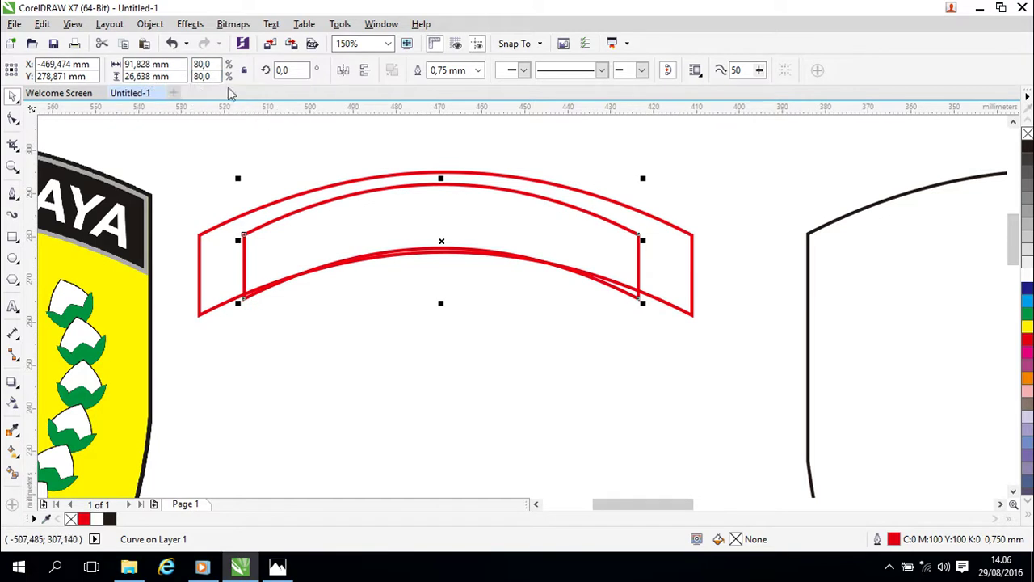
pyautogui.click(464, 219)
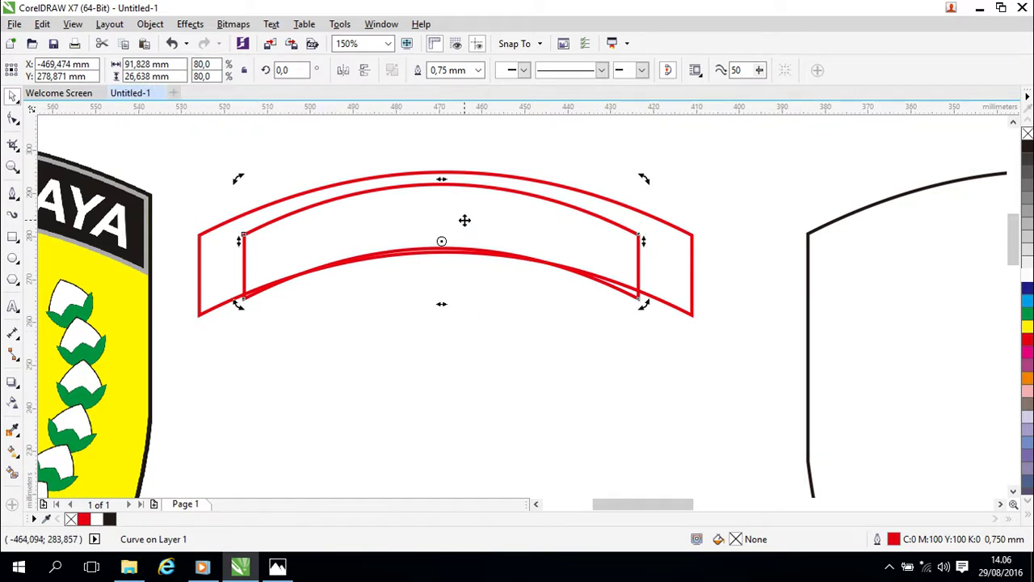
pyautogui.press('Delete')
# Make a new inner copy of the banner scaled to 95% in width and height.
pyautogui.click(464, 220)
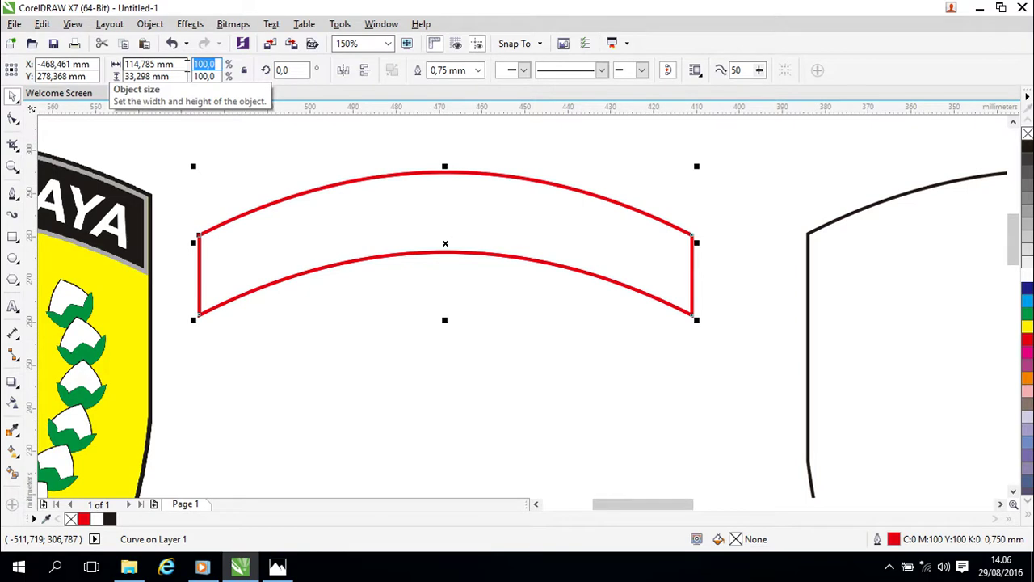
pyautogui.press('Return')
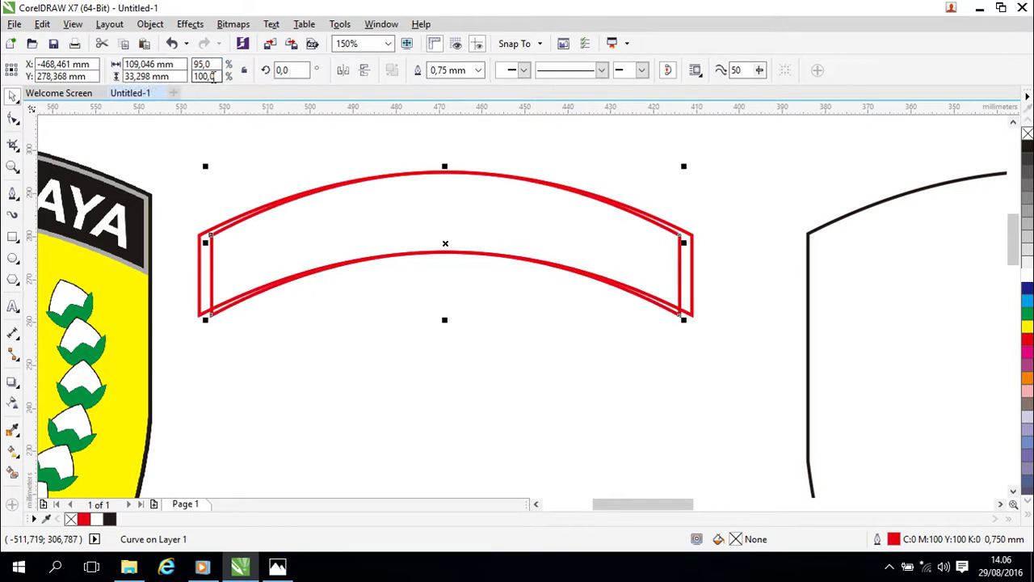
pyautogui.click(197, 76)
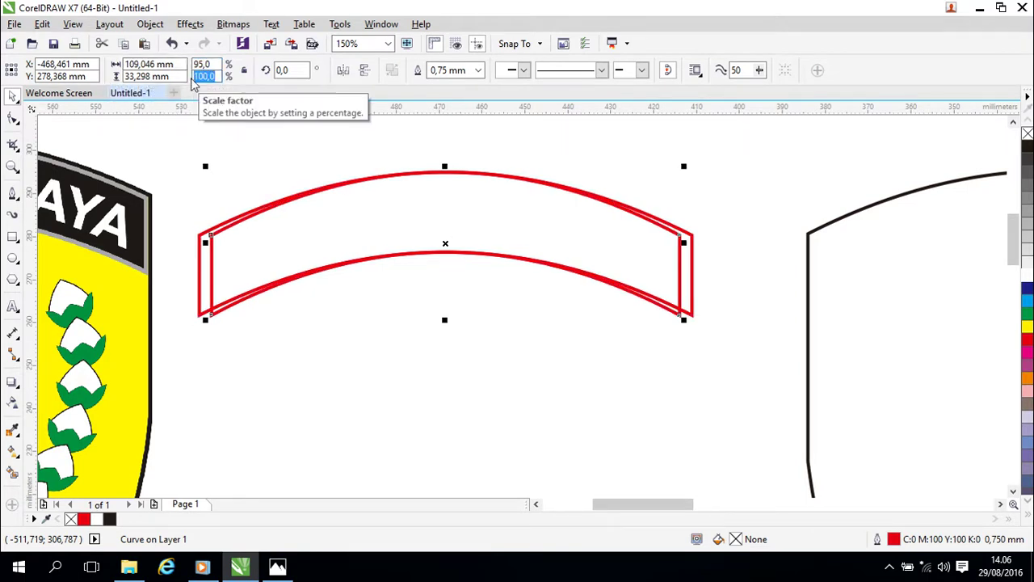
pyautogui.write('95')
pyautogui.press('Return')
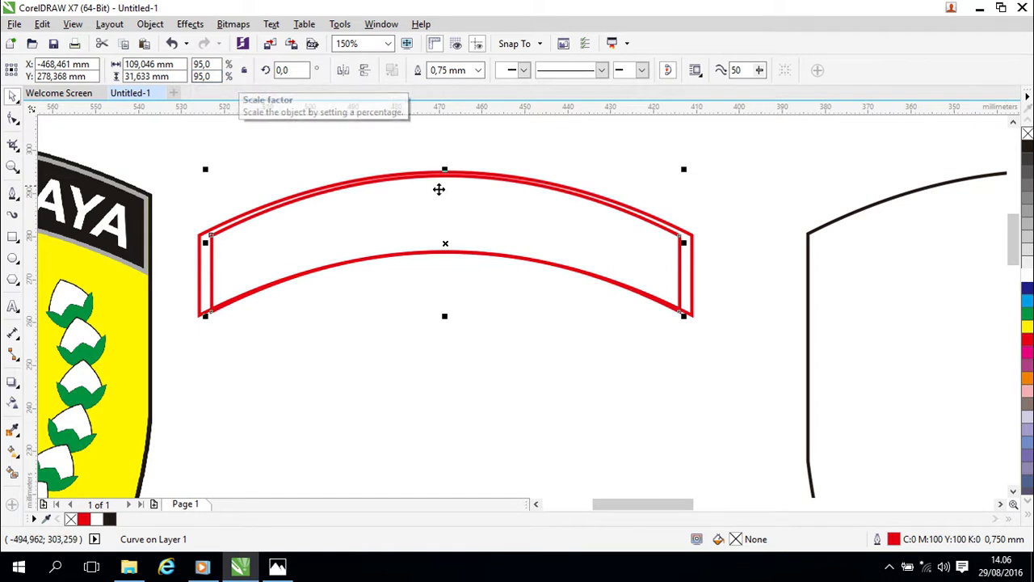
# Nudge the inner banner 0.6 mm up and set its vertical scale to 80%.
pyautogui.press('Up')
pyautogui.press('Up')
pyautogui.press('Up')
pyautogui.press('Up')
pyautogui.press('Up')
pyautogui.press('Up')
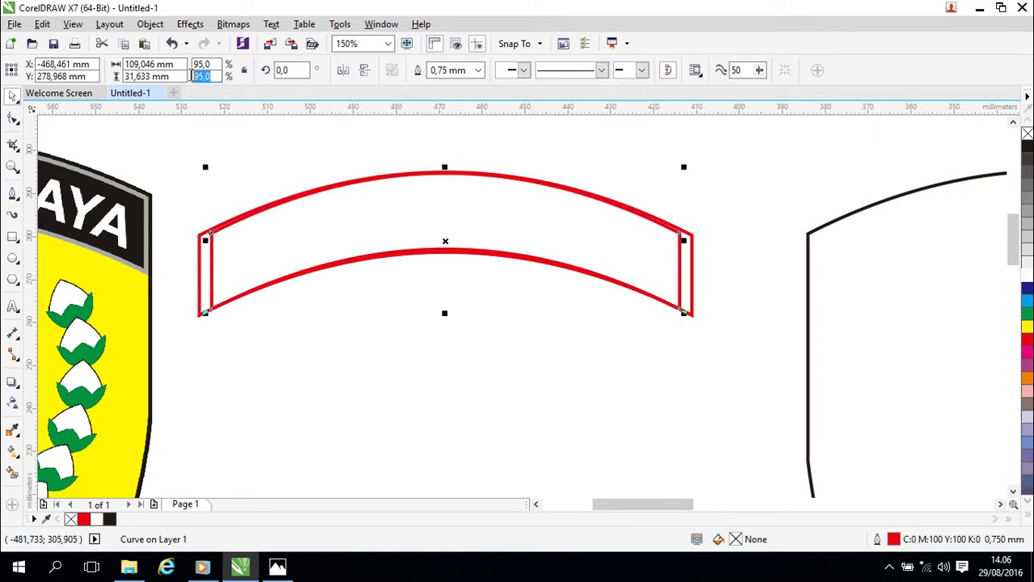
pyautogui.write('90')
pyautogui.press('Return')
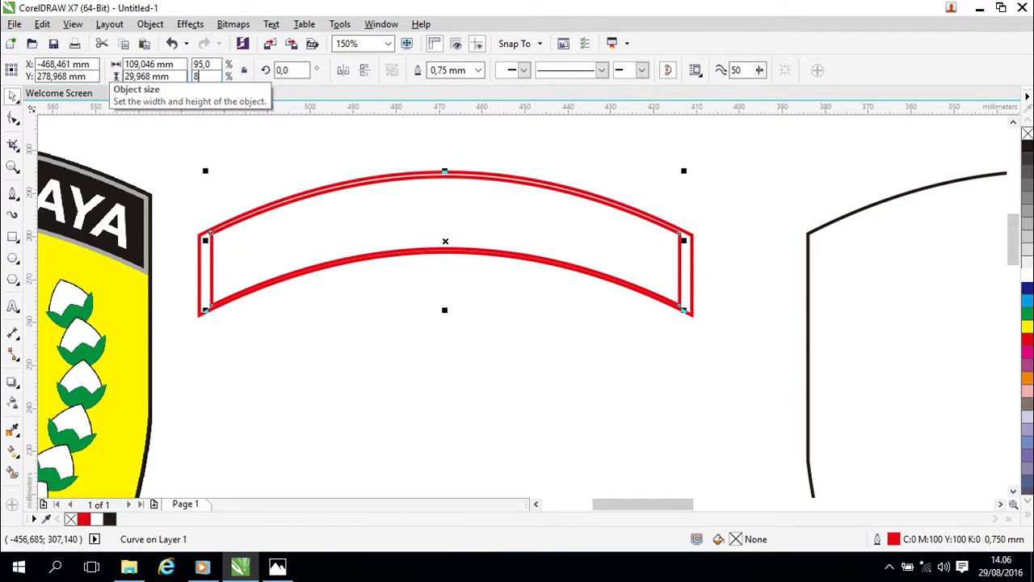
pyautogui.press('Return')
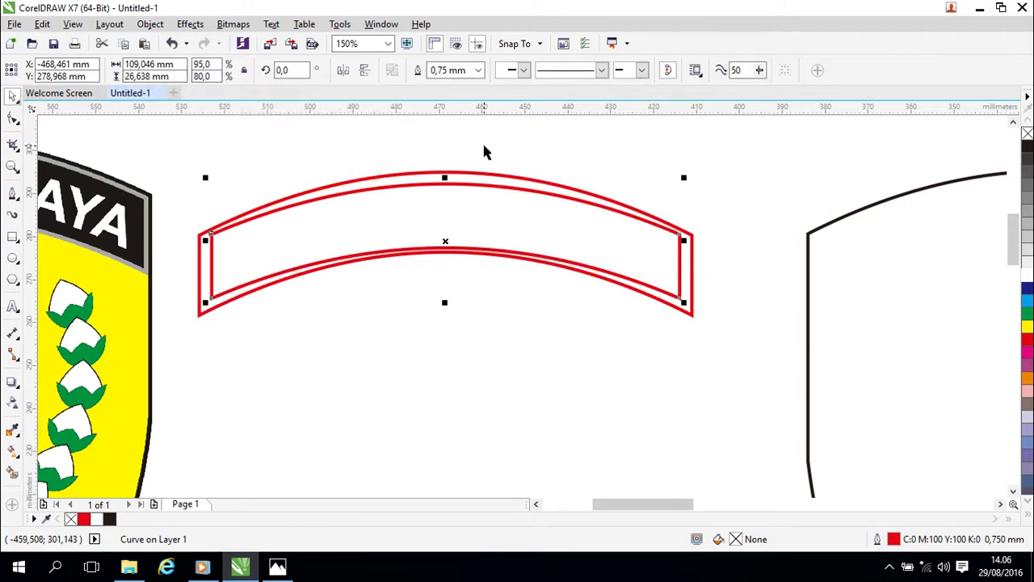
# Fine-tune the inner banner's position by about 0.3 mm up and 0.1 mm left.
pyautogui.press('Up')
pyautogui.press('Up')
pyautogui.press('Up')
pyautogui.press('Down')
pyautogui.press('Left')
pyautogui.press('Down')
# Delete the scaled inner banner copy from inside the outer banner.
pyautogui.moveTo(494, 330); pyautogui.dragTo(641, 303)
pyautogui.moveTo(524, 308); pyautogui.dragTo(751, 299)
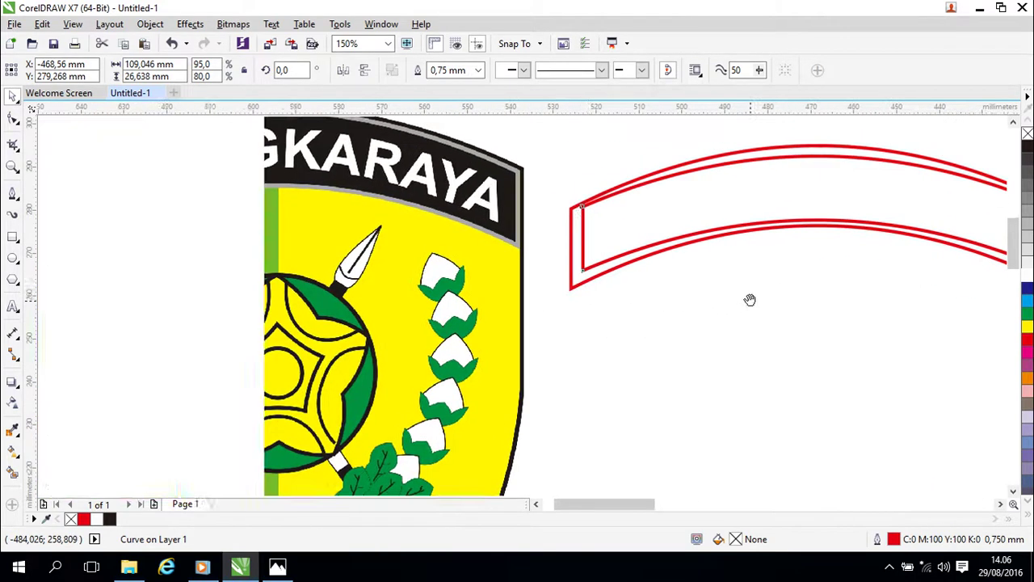
pyautogui.moveTo(489, 296); pyautogui.dragTo(457, 316)
pyautogui.click(598, 248)
pyautogui.press('Escape')
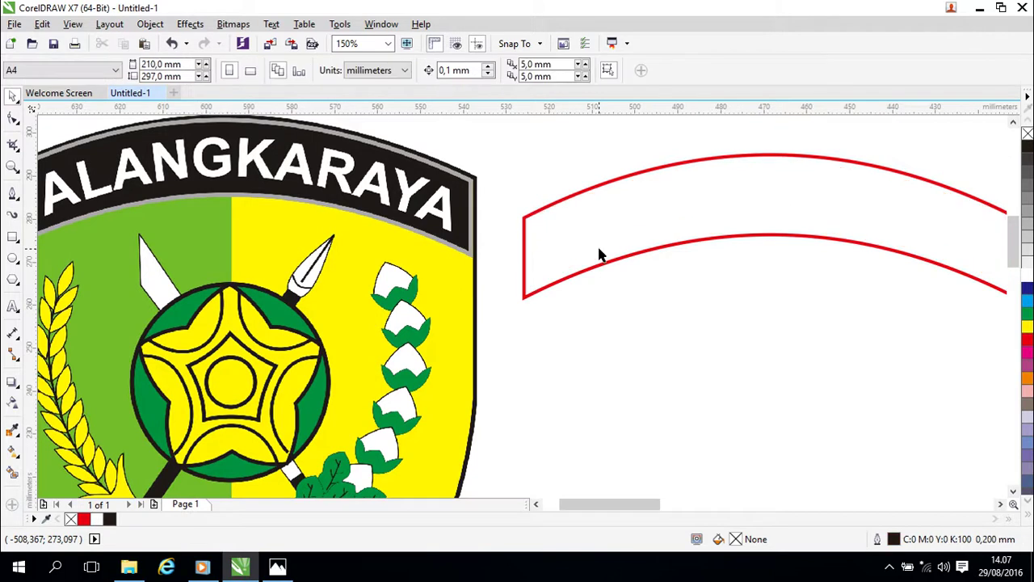
# Duplicate the black empty shield outline and place the copy below the red banner.
pyautogui.scroll(-1, 671, 291)
pyautogui.moveTo(714, 351); pyautogui.dragTo(477, 257)
pyautogui.click(891, 323)
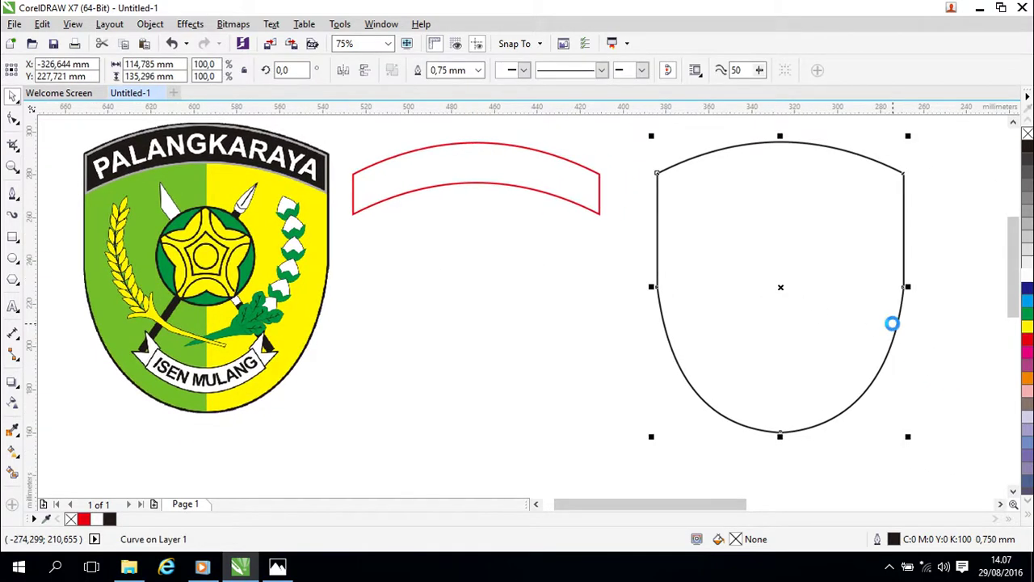
pyautogui.moveTo(782, 287); pyautogui.dragTo(472, 343)
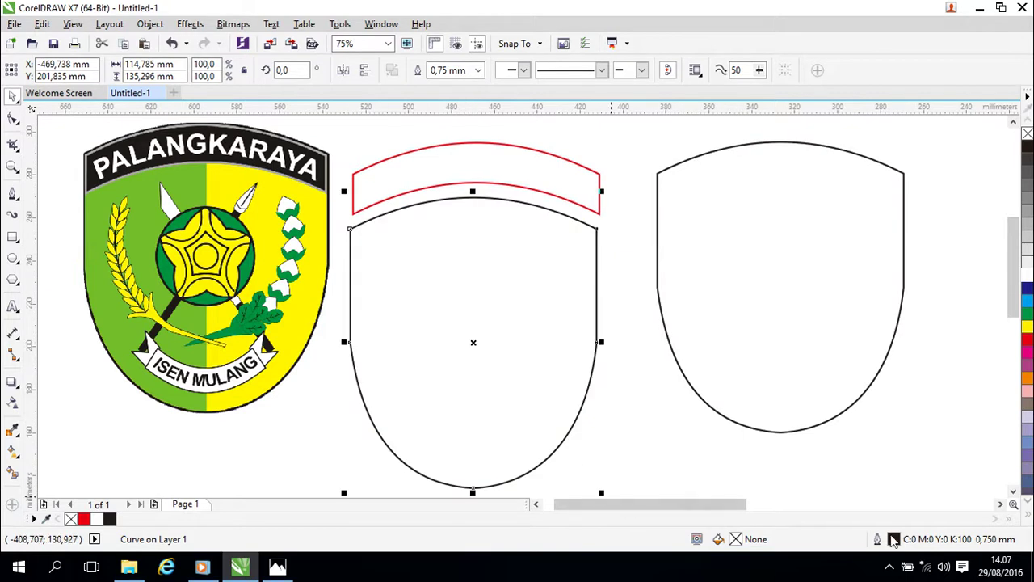
# Set the copied shield's outline colour to red and align the copy over the reference logo's outer edge.
pyautogui.doubleClick(893, 539)
pyautogui.click(428, 145)
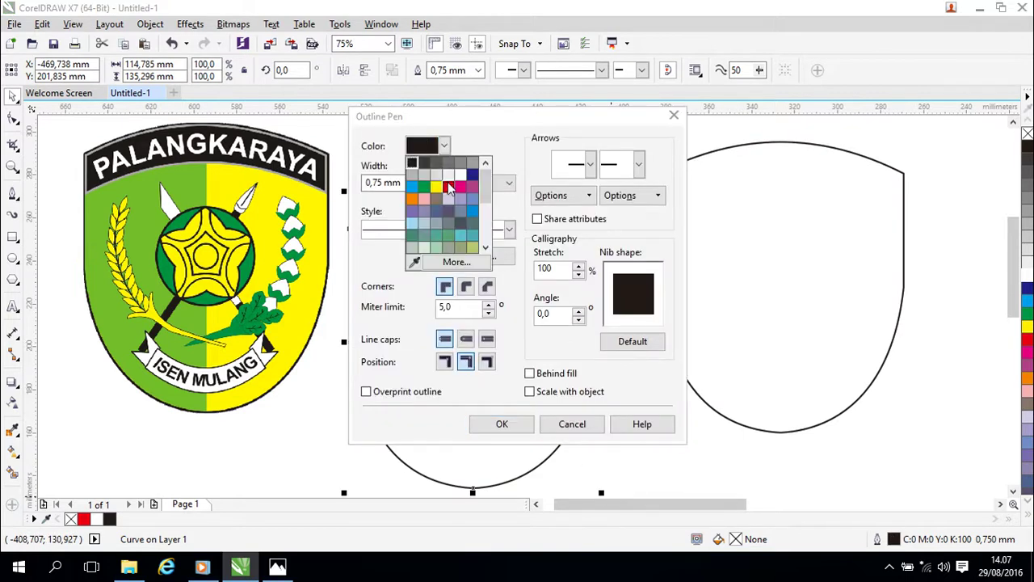
pyautogui.click(449, 182)
pyautogui.click(502, 424)
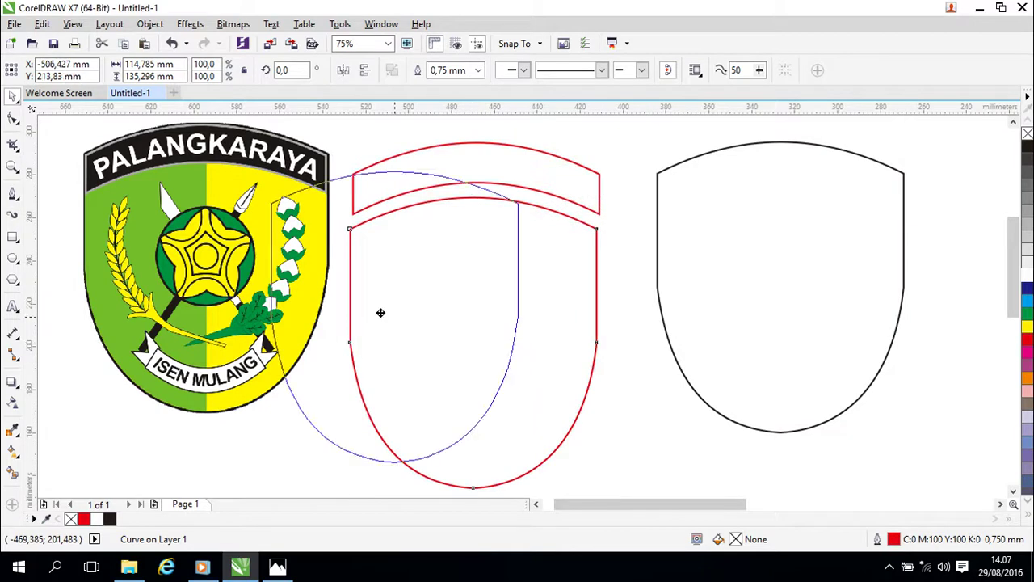
pyautogui.moveTo(209, 267); pyautogui.dragTo(207, 267)
pyautogui.moveTo(408, 266); pyautogui.dragTo(616, 260)
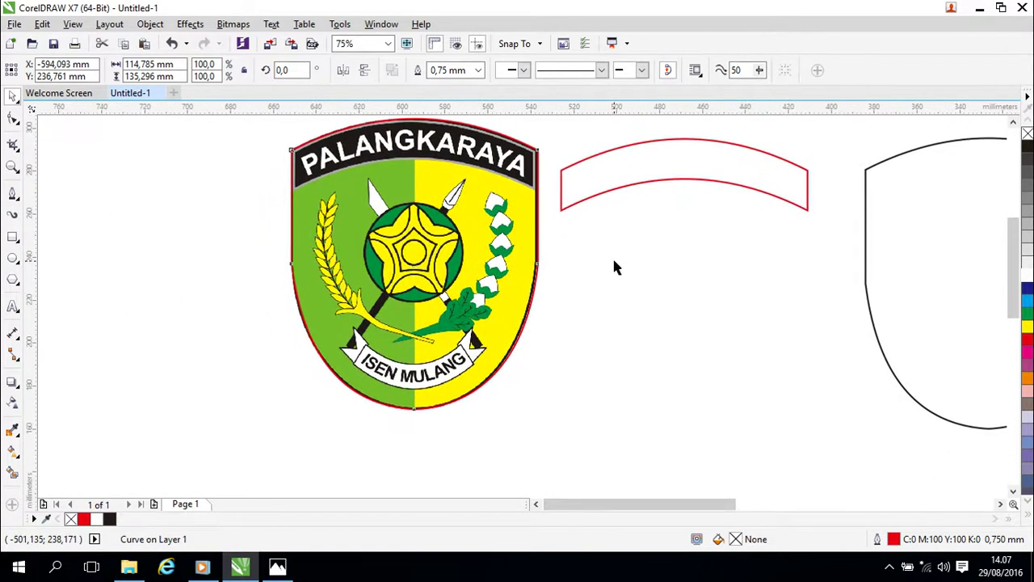
# Scale the red shield outline to 95.6% about its centre and move it up about 1.8 mm towards the reference's grey border.
pyautogui.moveTo(543, 413); pyautogui.dragTo(529, 401)
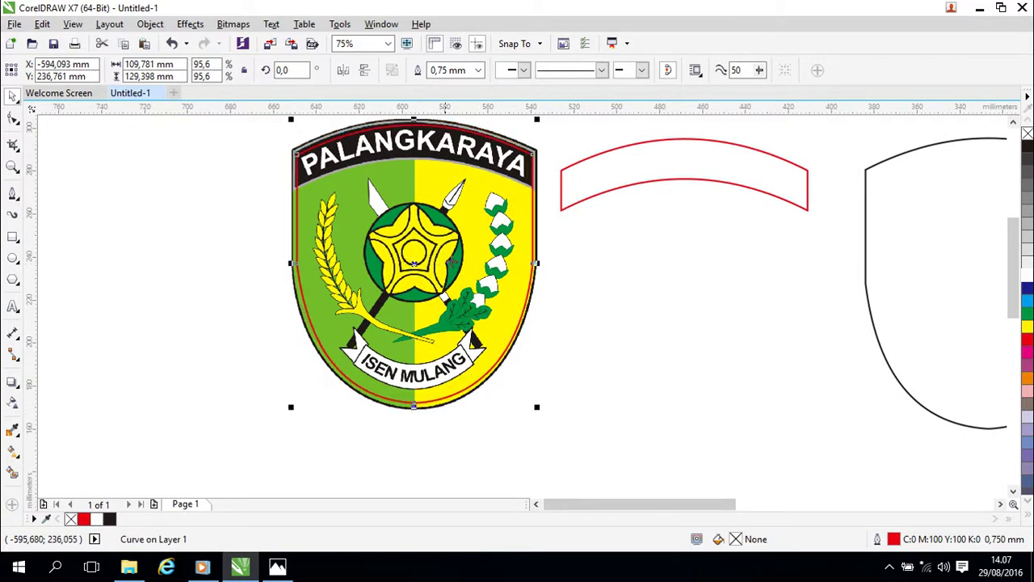
pyautogui.scroll(3, 555, 258)
pyautogui.moveTo(559, 259); pyautogui.dragTo(753, 410)
pyautogui.moveTo(354, 200); pyautogui.dragTo(524, 352)
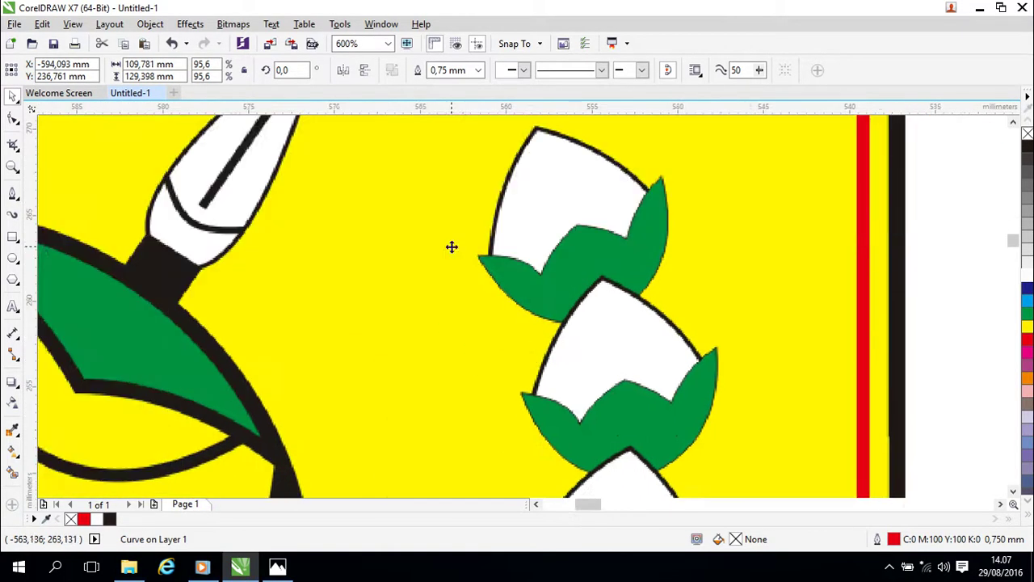
pyautogui.moveTo(457, 233); pyautogui.dragTo(549, 347)
pyautogui.moveTo(493, 224); pyautogui.dragTo(540, 340)
pyautogui.scroll(5, 540, 340)
pyautogui.hscroll(-2, 537, 332)
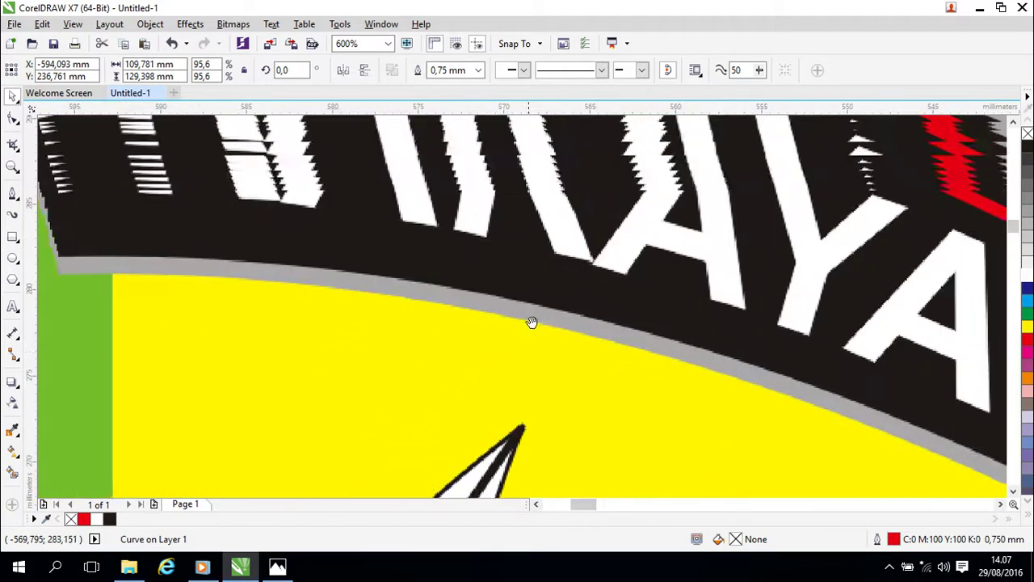
pyautogui.scroll(1, 534, 325)
pyautogui.hscroll(-4, 565, 320)
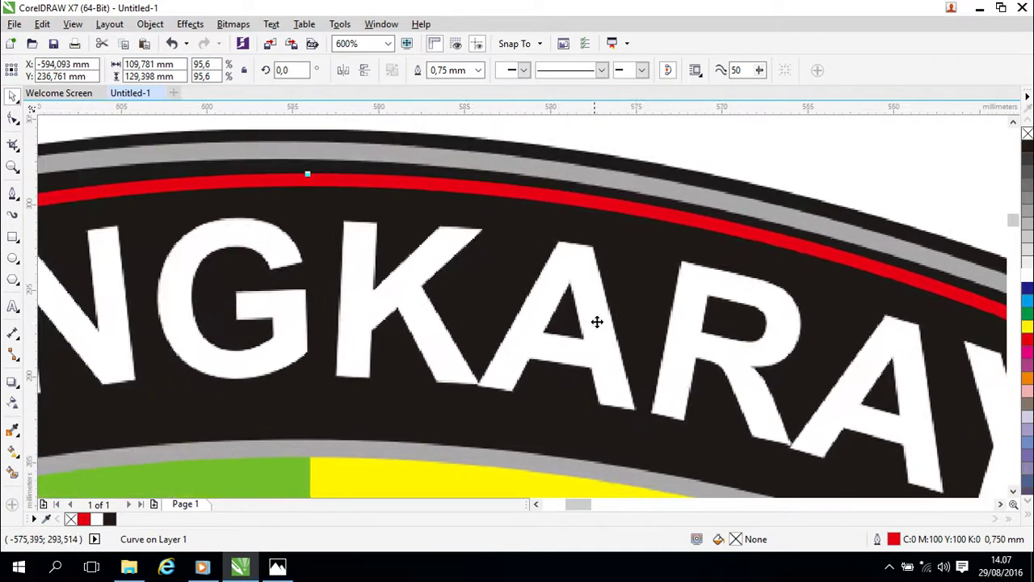
pyautogui.press('Up')
pyautogui.press('Up')
pyautogui.press('Up')
pyautogui.press('Up')
pyautogui.press('Up')
pyautogui.press('Up')
pyautogui.press('Up')
pyautogui.press('Up')
pyautogui.press('Up')
pyautogui.press('Up')
pyautogui.press('Up')
pyautogui.press('Up')
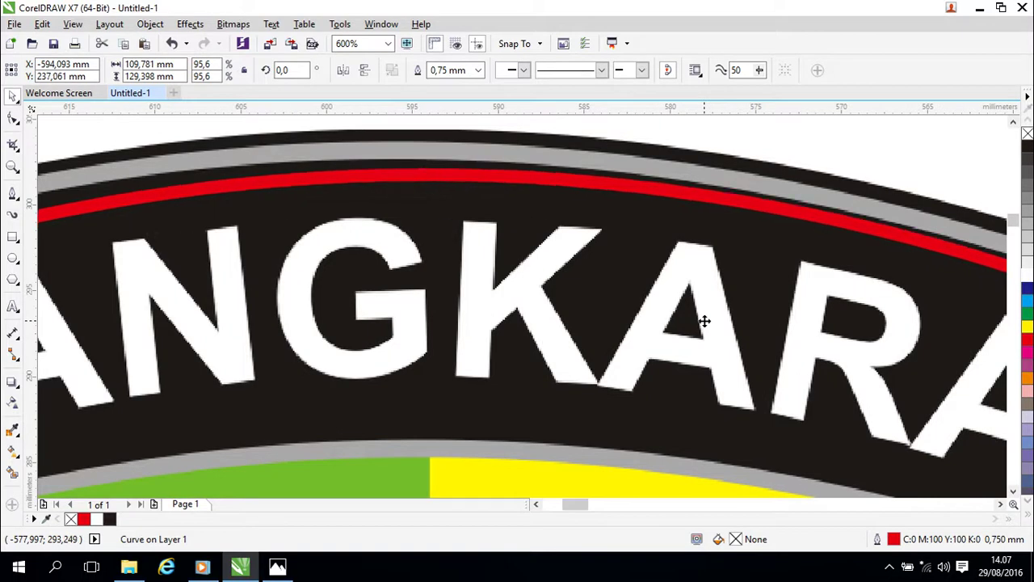
pyautogui.press('Up')
pyautogui.press('Up')
pyautogui.press('Up')
pyautogui.press('Up')
pyautogui.press('Up')
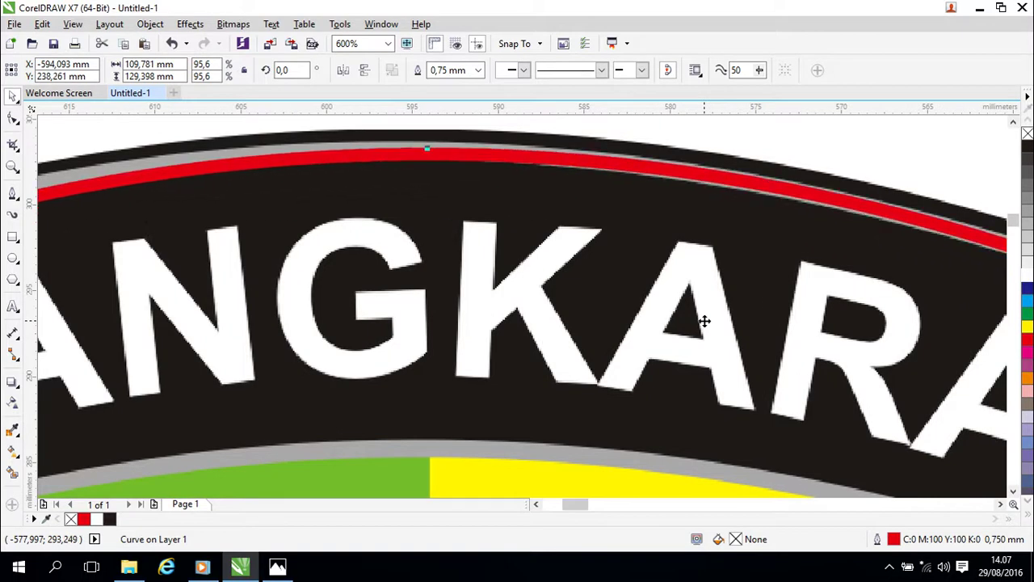
# Nudge the red shield outline 0.4 mm to the left and 0.2 mm down over the reference logo.
pyautogui.scroll(-1, 636, 322)
pyautogui.moveTo(550, 347); pyautogui.dragTo(562, 251)
pyautogui.scroll(2, 754, 272)
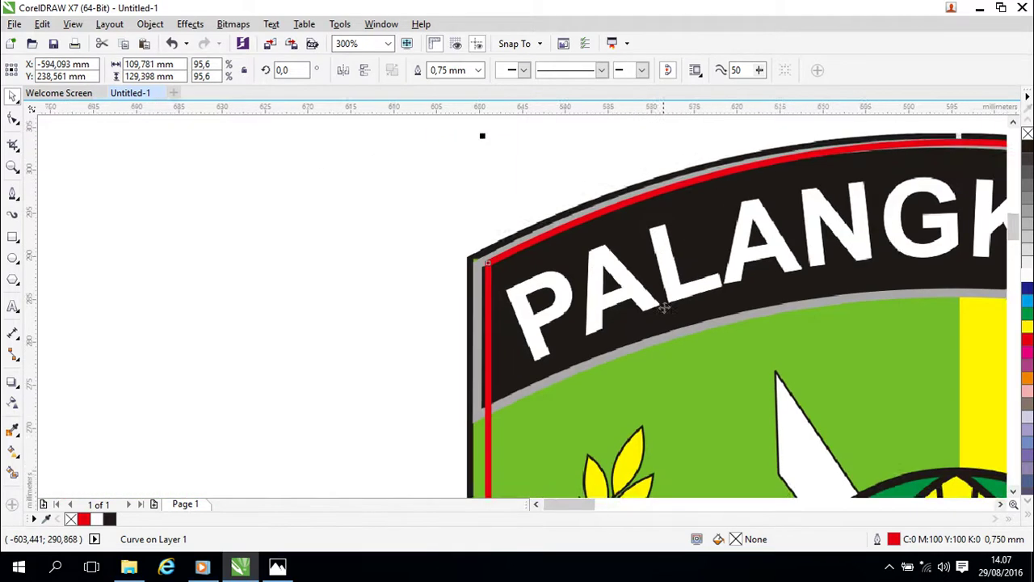
pyautogui.scroll(-3, 662, 312)
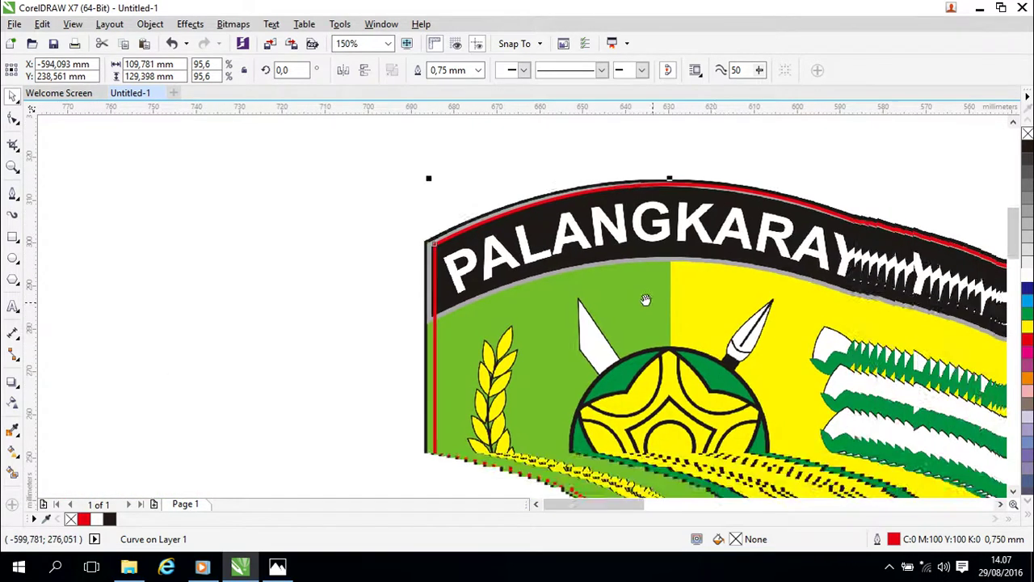
pyautogui.press('Left')
pyautogui.press('Down')
pyautogui.press('Down')
pyautogui.press('Left')
pyautogui.press('Left')
pyautogui.press('Left')
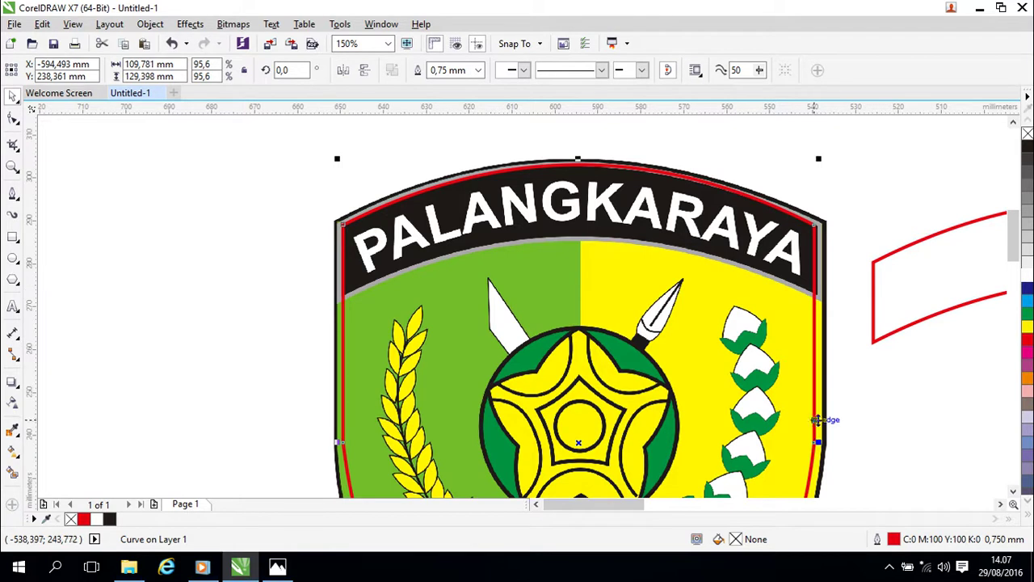
# Stretch the red shield outline to about 111.1 mm wide by adjusting its right side, keeping the left side fixed.
pyautogui.click(818, 442)
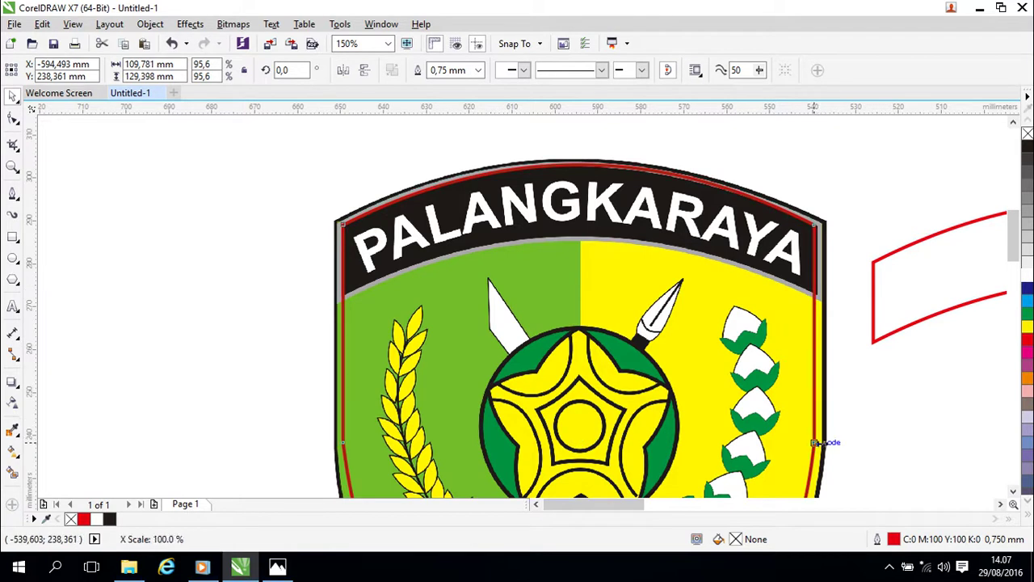
pyautogui.moveTo(819, 442); pyautogui.dragTo(829, 442)
pyautogui.scroll(2, 840, 366)
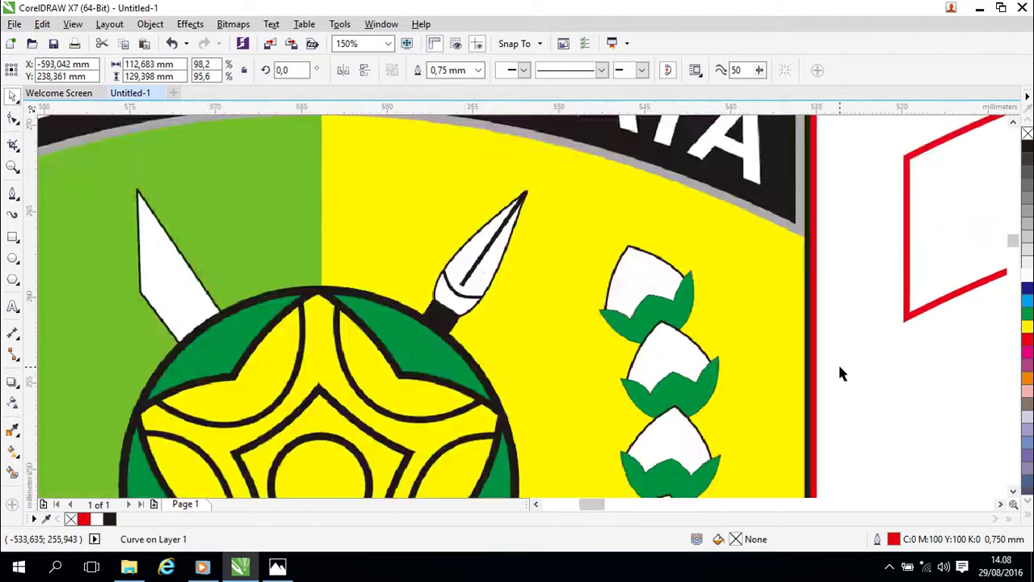
pyautogui.scroll(-1, 839, 366)
pyautogui.moveTo(844, 282); pyautogui.dragTo(831, 424)
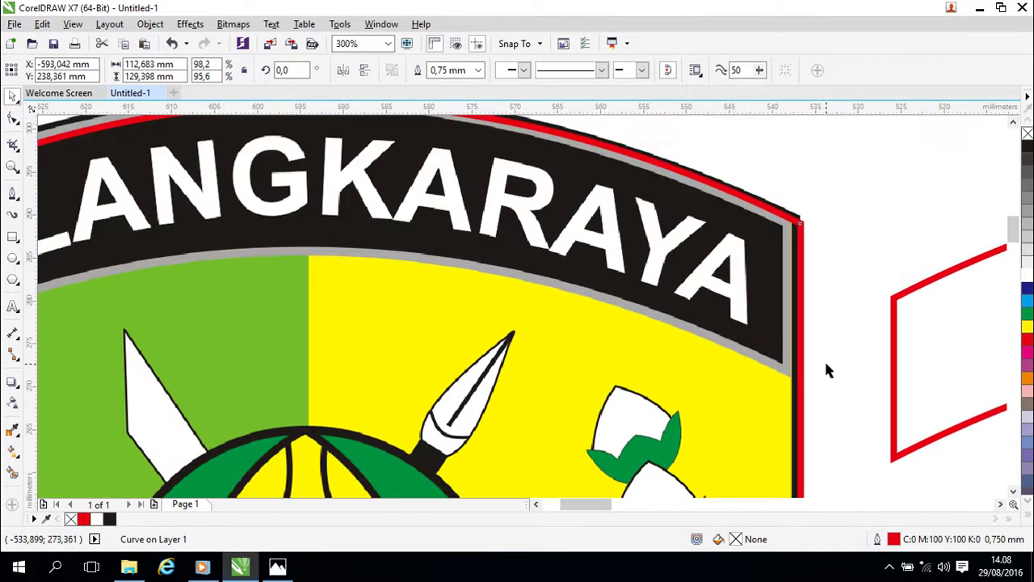
pyautogui.scroll(2, 818, 479)
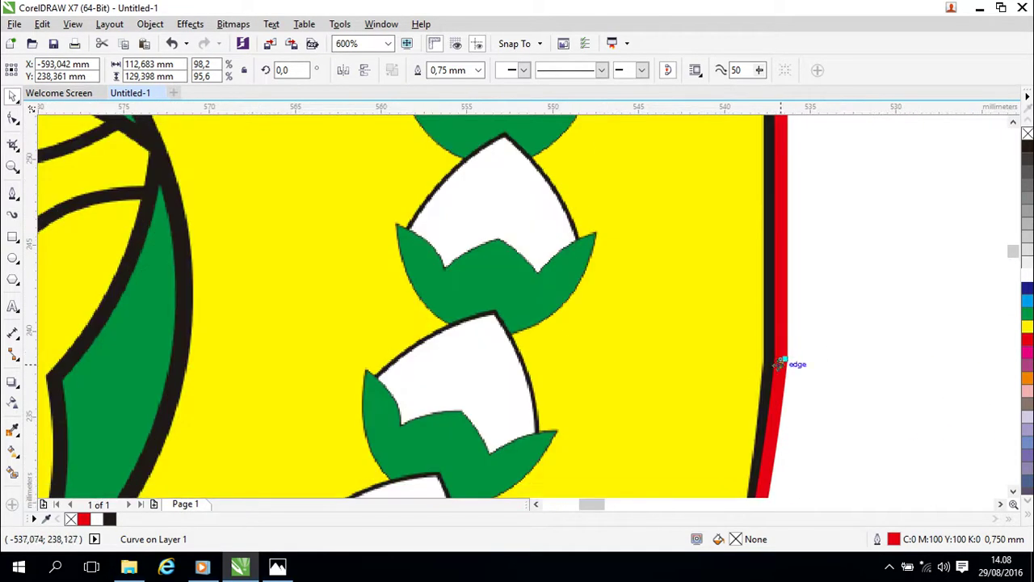
pyautogui.moveTo(780, 359); pyautogui.dragTo(764, 361)
pyautogui.scroll(3, 828, 279)
pyautogui.scroll(-4, 829, 334)
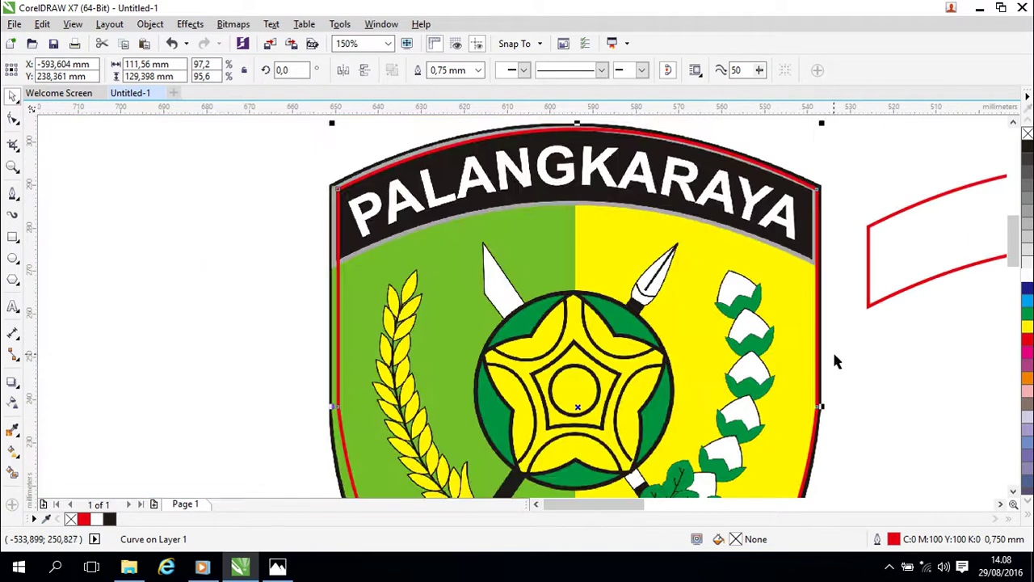
pyautogui.scroll(4, 840, 359)
pyautogui.scroll(-2, 832, 392)
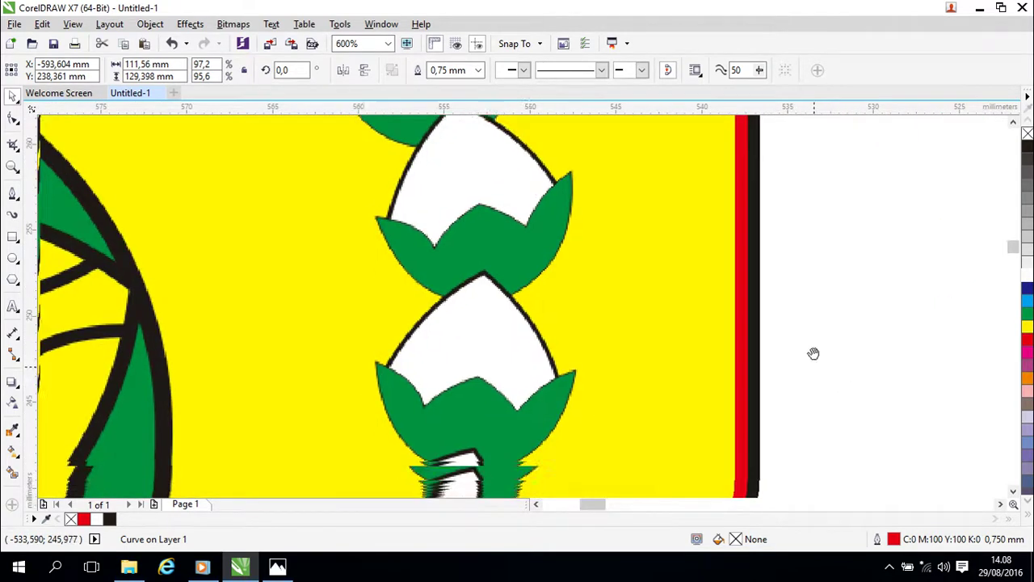
pyautogui.moveTo(747, 373); pyautogui.dragTo(732, 369)
pyautogui.scroll(-4, 778, 361)
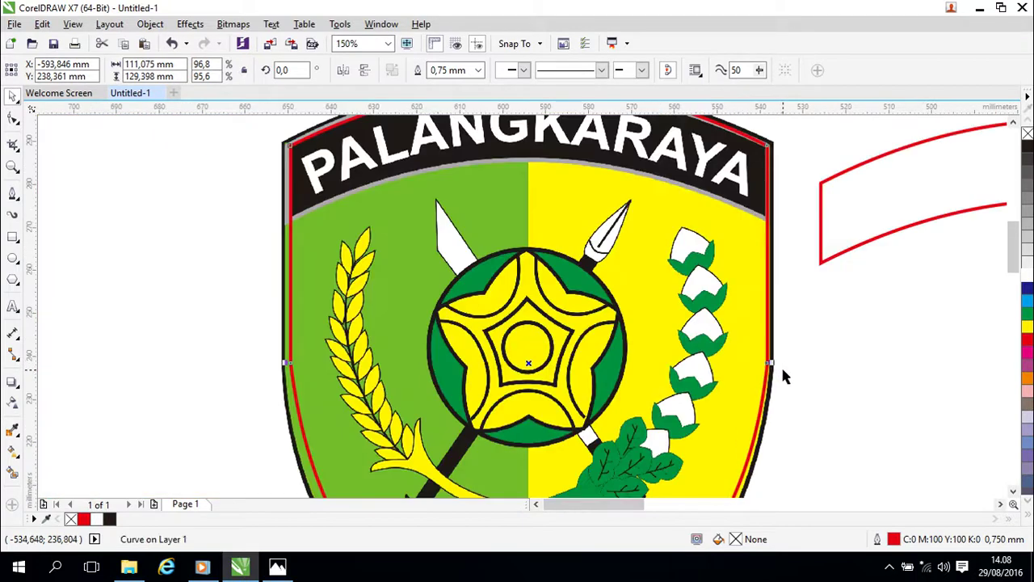
# Nudge the widened red shield outline 0.2 mm to the left and 0.2 mm down.
pyautogui.scroll(1, 523, 301)
pyautogui.click(529, 324)
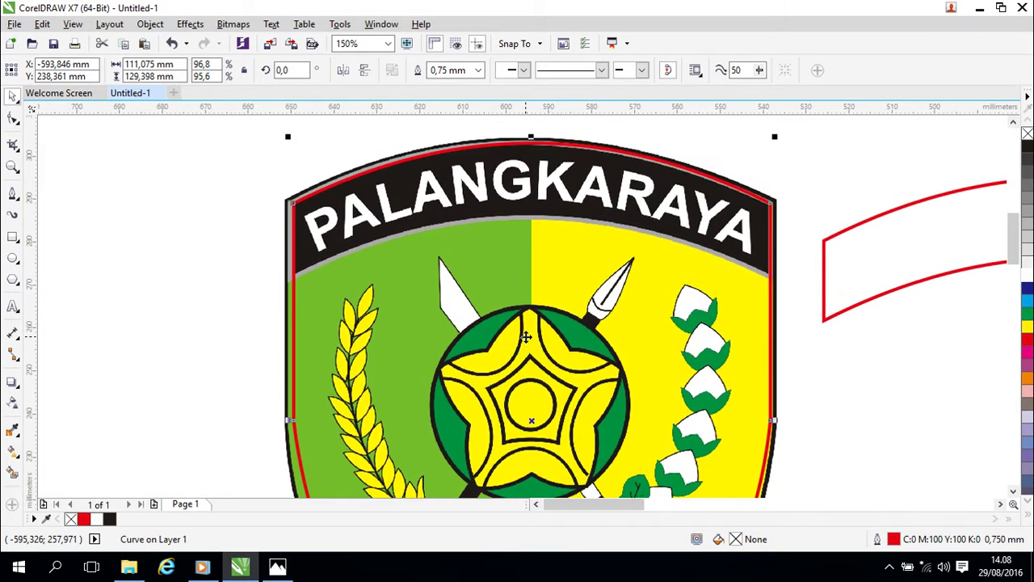
pyautogui.click(636, 286)
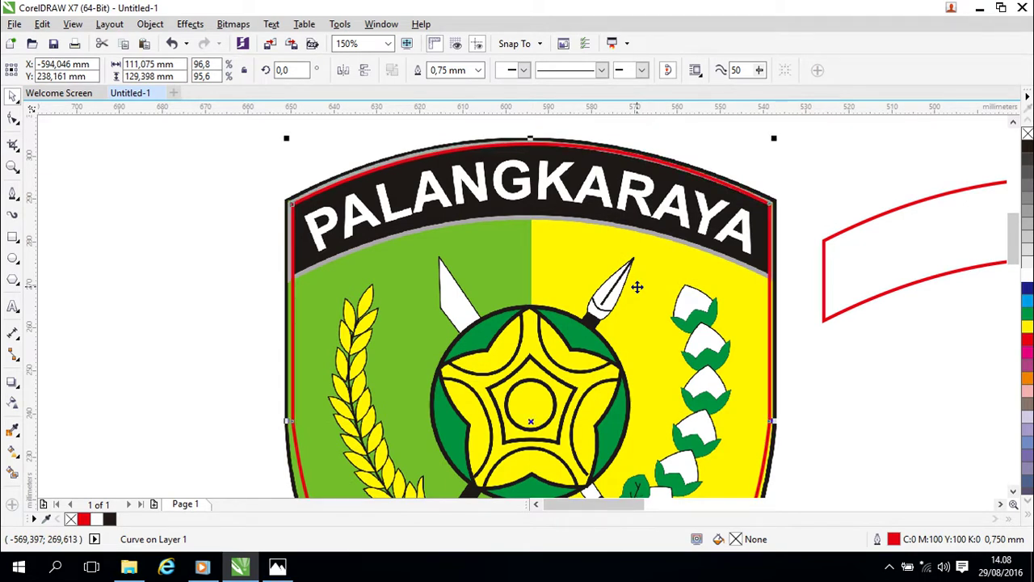
# Duplicate the red shield outline 16 mm lower, along the banner's lower edge, and fill the copy with white.
pyautogui.scroll(-2, 887, 406)
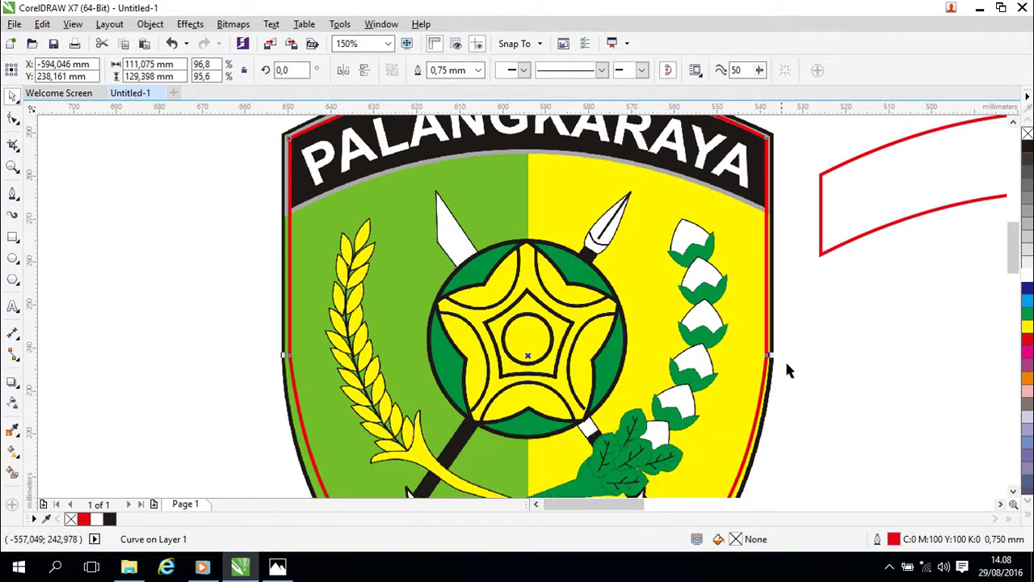
pyautogui.scroll(-2, 823, 380)
pyautogui.scroll(2, 822, 382)
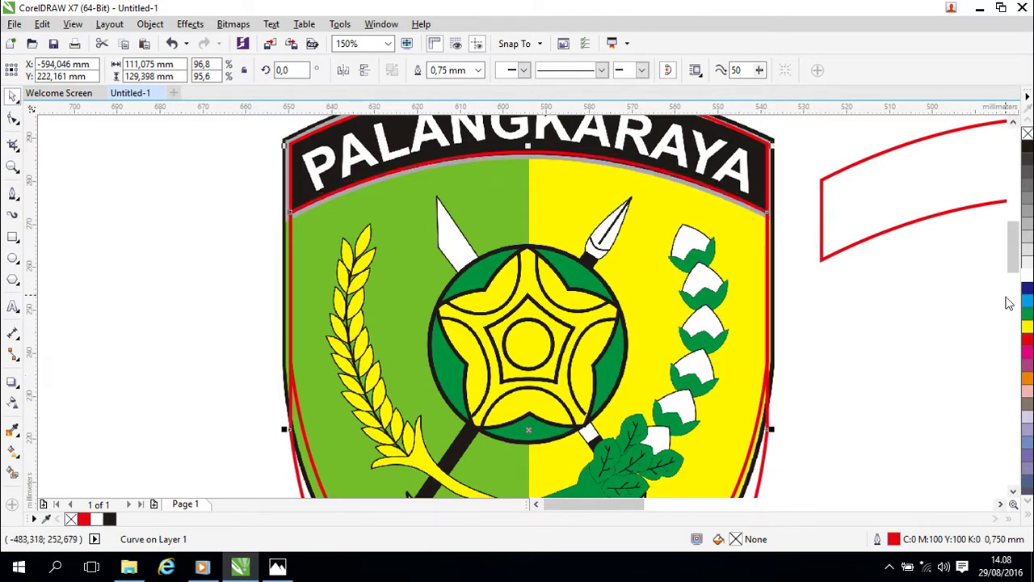
pyautogui.click(1026, 274)
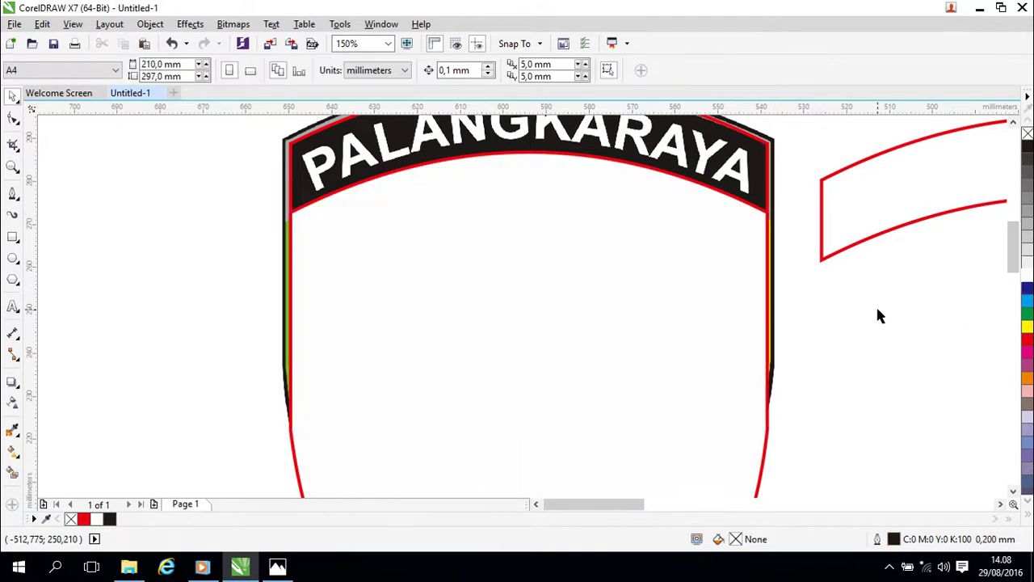
# Cut the white-filled lower shield out of the upper red shield with Back Minus Front, leaving only the inner banner shape.
pyautogui.scroll(-1, 876, 305)
pyautogui.click(805, 220)
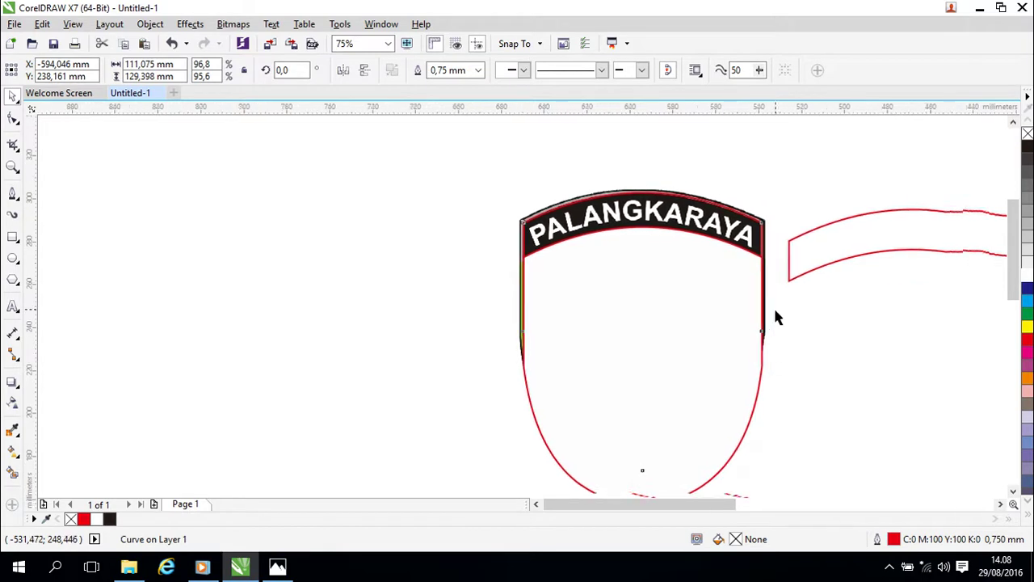
pyautogui.scroll(1, 763, 307)
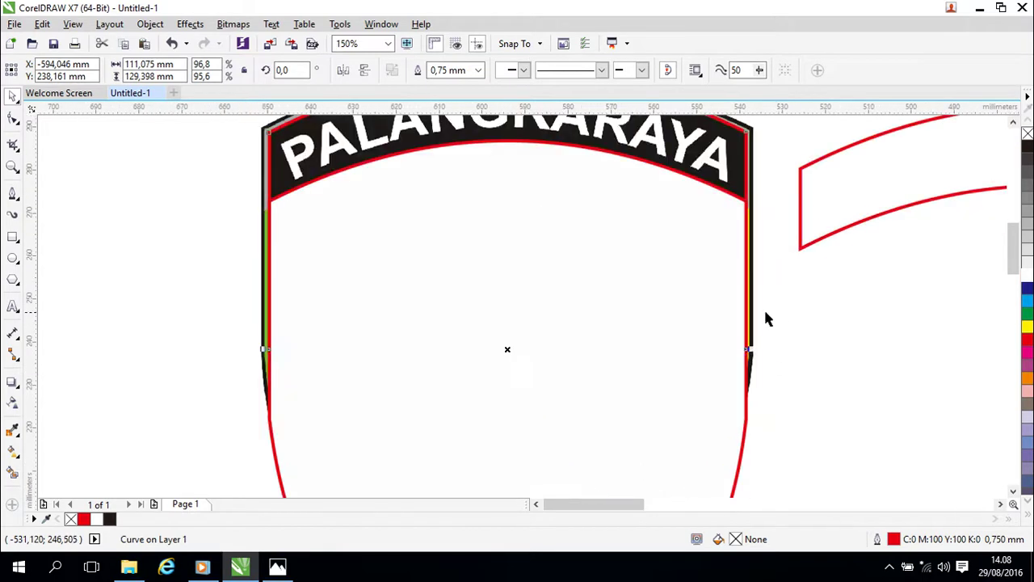
pyautogui.keyDown('shift'); pyautogui.click(741, 133); pyautogui.keyUp('shift')
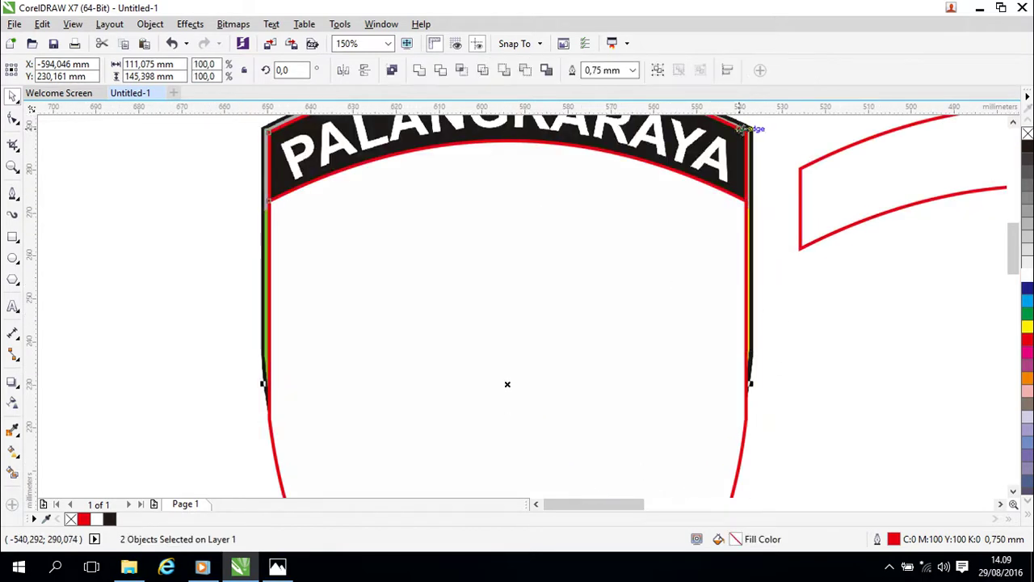
pyautogui.click(531, 72)
pyautogui.click(818, 333)
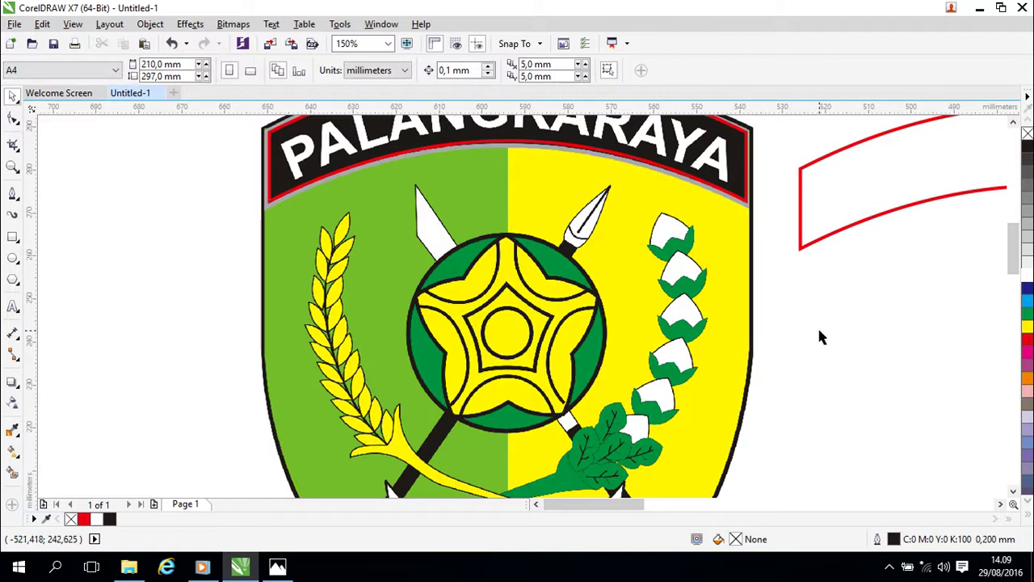
# Move the red inner banner shape off the reference logo and over the separate outer banner outline.
pyautogui.scroll(-1, 818, 338)
pyautogui.moveTo(819, 334); pyautogui.dragTo(800, 321)
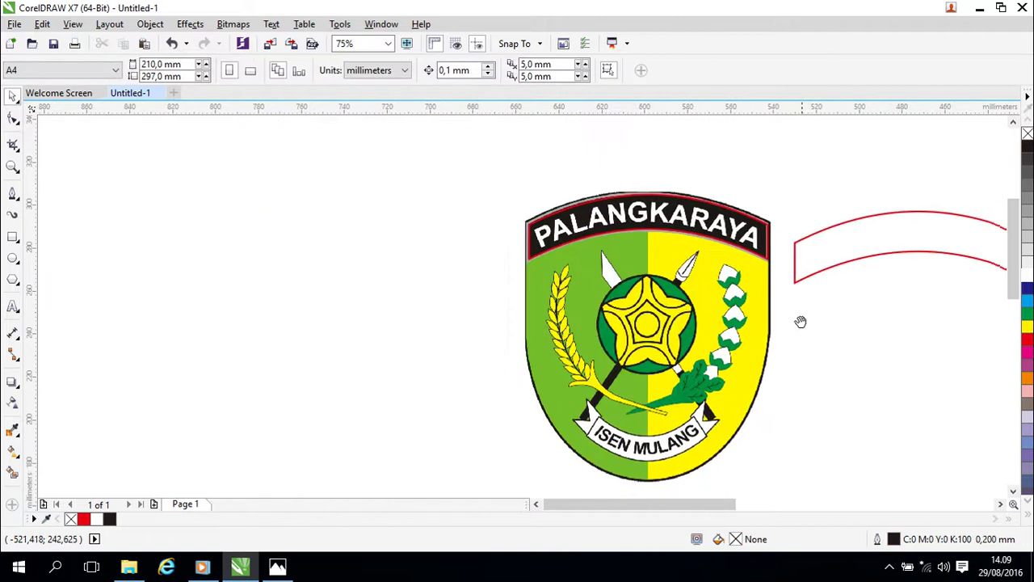
pyautogui.click(668, 238)
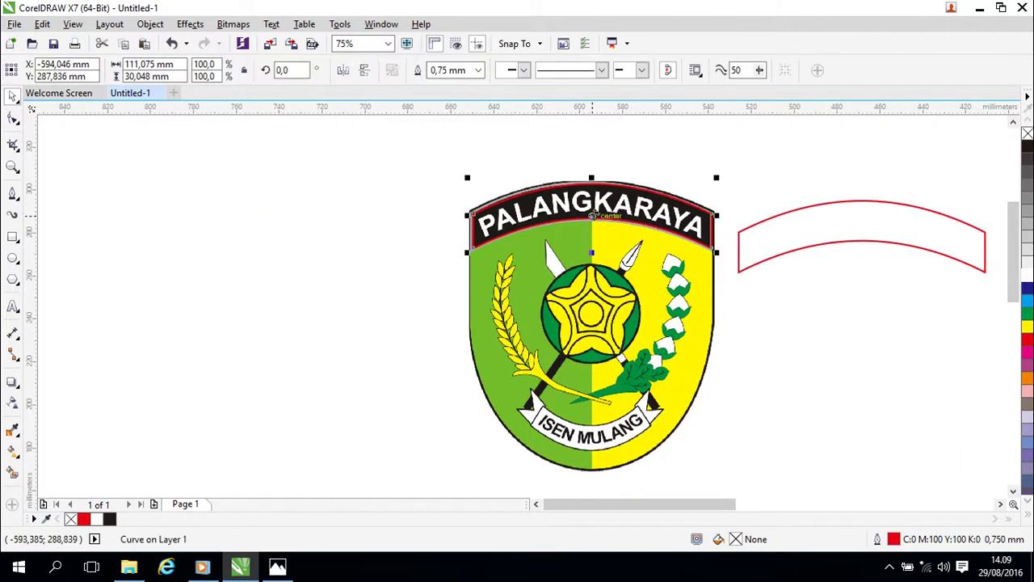
pyautogui.moveTo(592, 214); pyautogui.dragTo(864, 234)
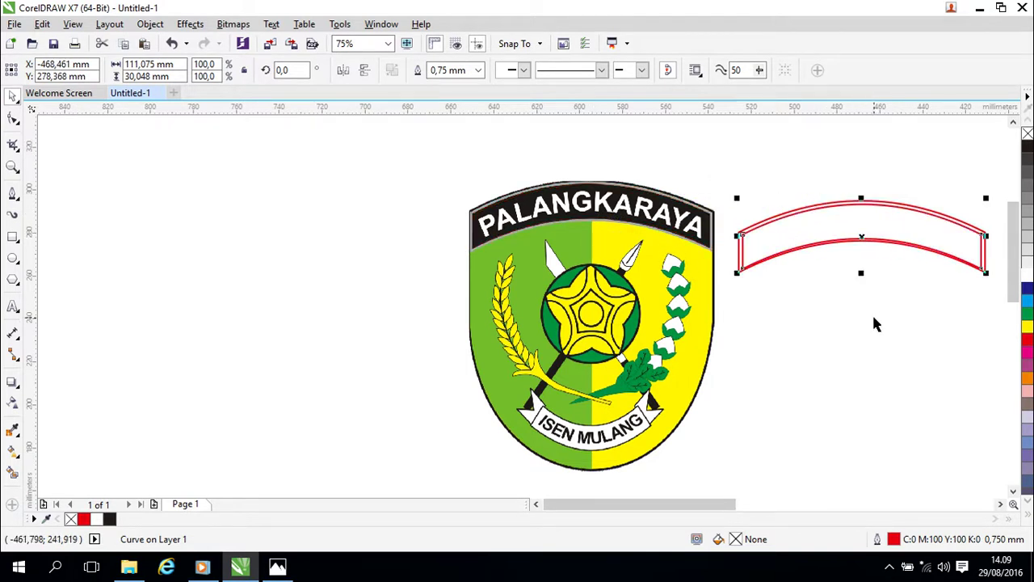
# Move the inner banner shape down to the empty space below the outer banner outline.
pyautogui.scroll(2, 823, 331)
pyautogui.scroll(-2, 826, 331)
pyautogui.moveTo(893, 311); pyautogui.dragTo(783, 310)
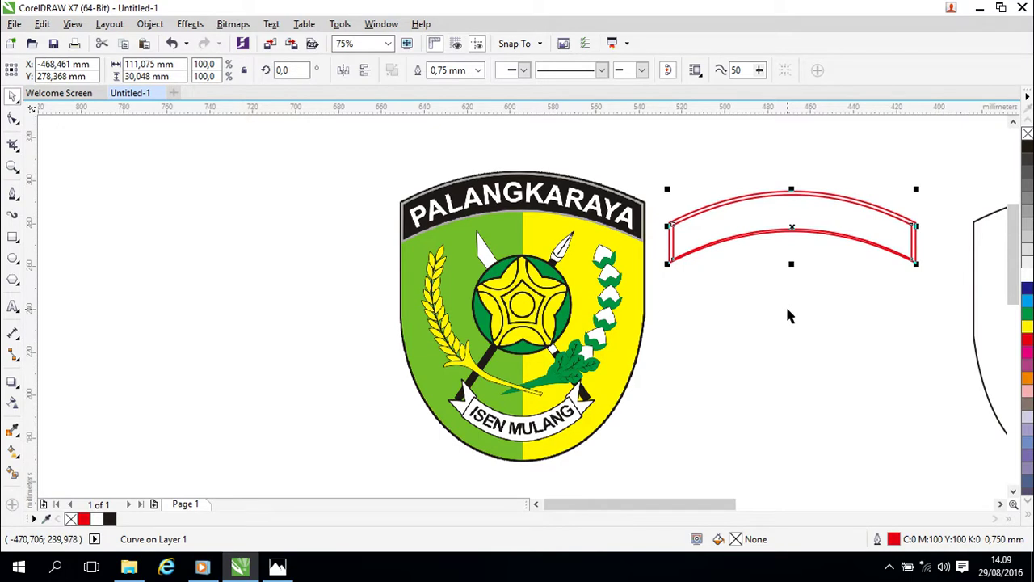
pyautogui.moveTo(837, 326); pyautogui.dragTo(646, 293)
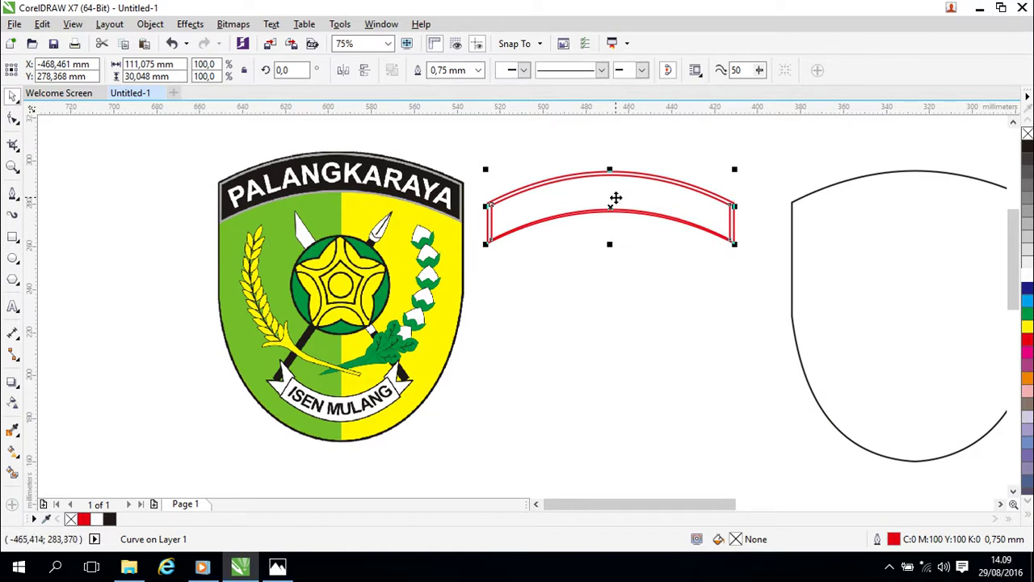
pyautogui.moveTo(609, 198); pyautogui.dragTo(600, 298)
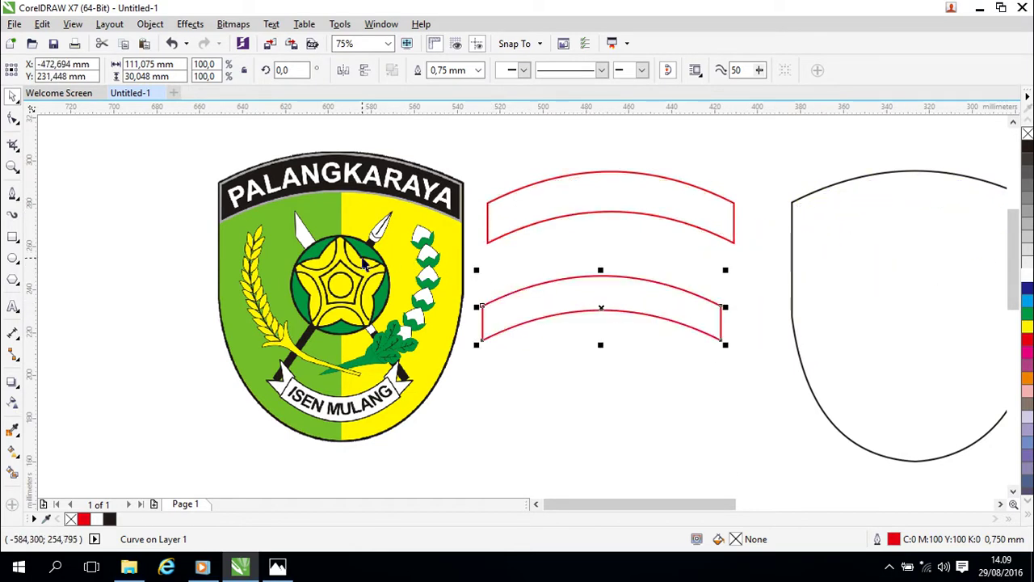
# Draw a straight line about 110 mm long between the lower corners of the reference PALANGKARAYA banner with the Pen tool.
pyautogui.moveTo(363, 259); pyautogui.dragTo(474, 275)
pyautogui.scroll(1, 471, 271)
pyautogui.moveTo(411, 228); pyautogui.dragTo(443, 289)
pyautogui.moveTo(460, 242); pyautogui.dragTo(467, 274)
pyautogui.moveTo(530, 303); pyautogui.dragTo(485, 293)
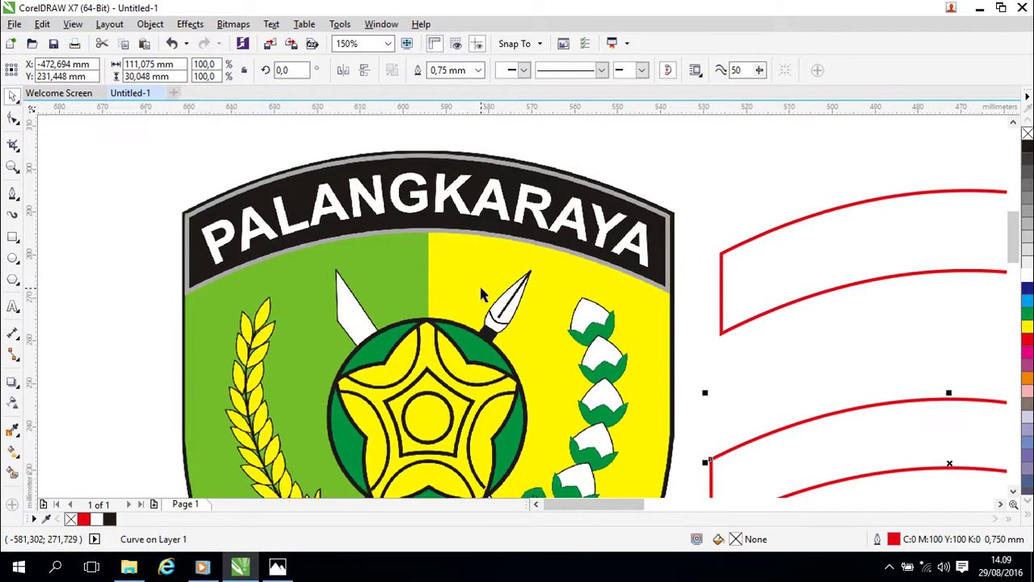
pyautogui.click(13, 196)
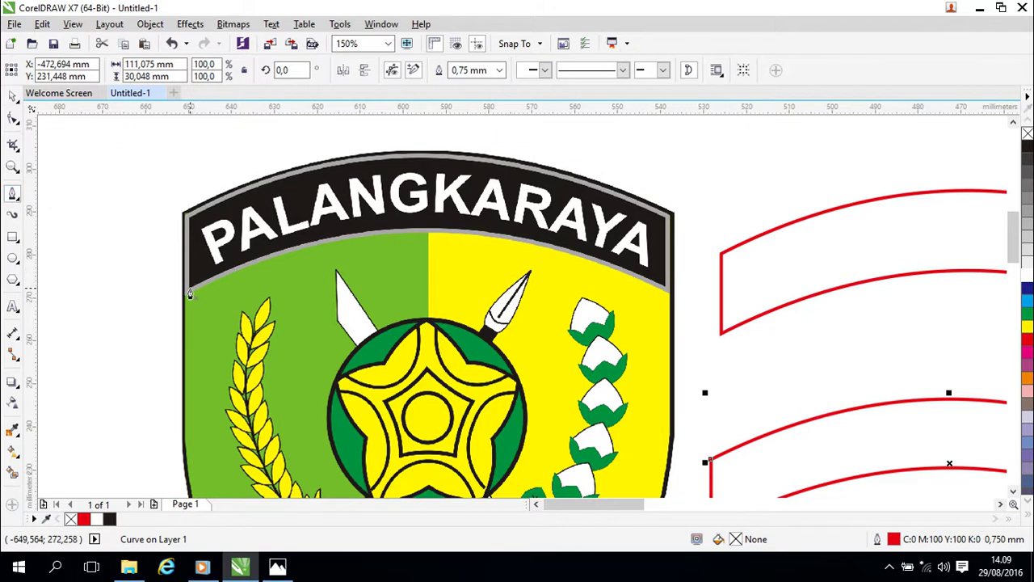
pyautogui.click(190, 291)
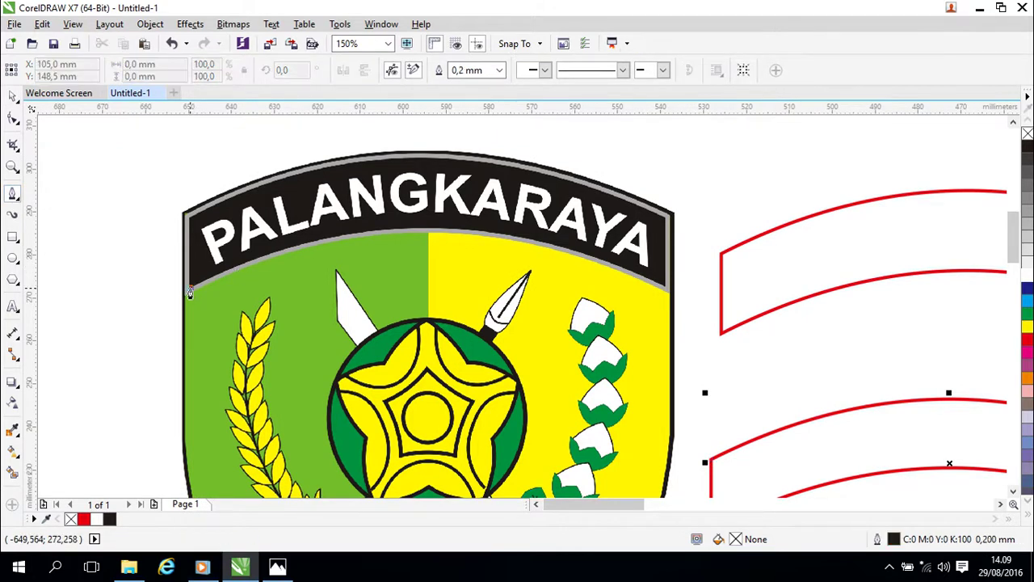
pyautogui.click(663, 292)
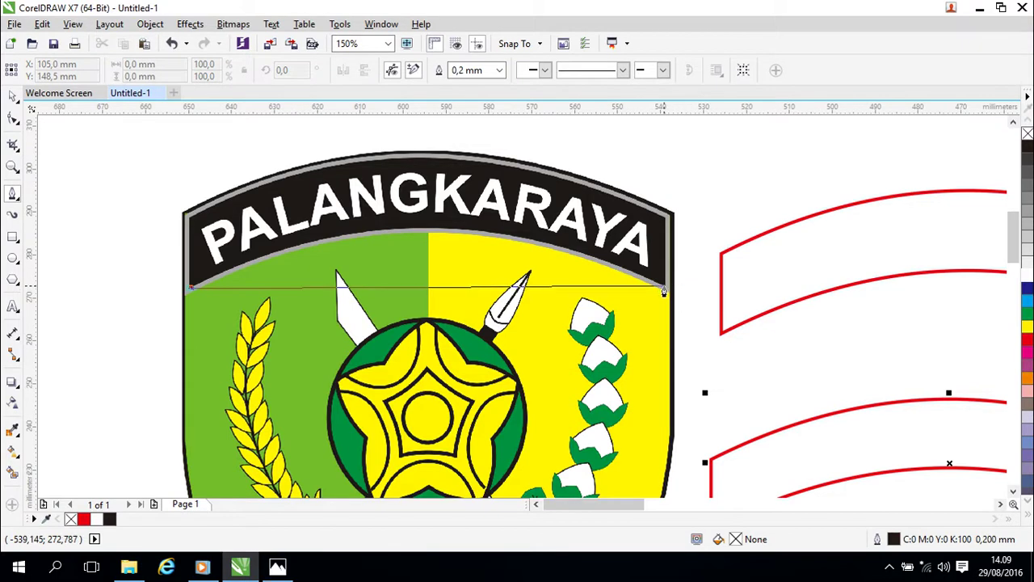
pyautogui.click(13, 97)
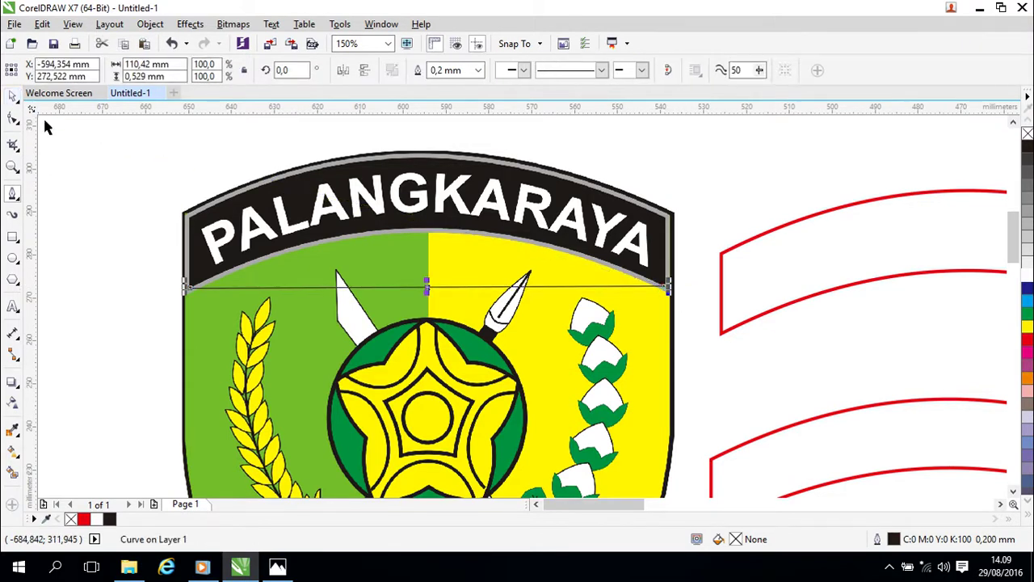
# Convert the straight line to a curve and bend its middle upward to follow the banner's lower edge.
pyautogui.rightClick(423, 288)
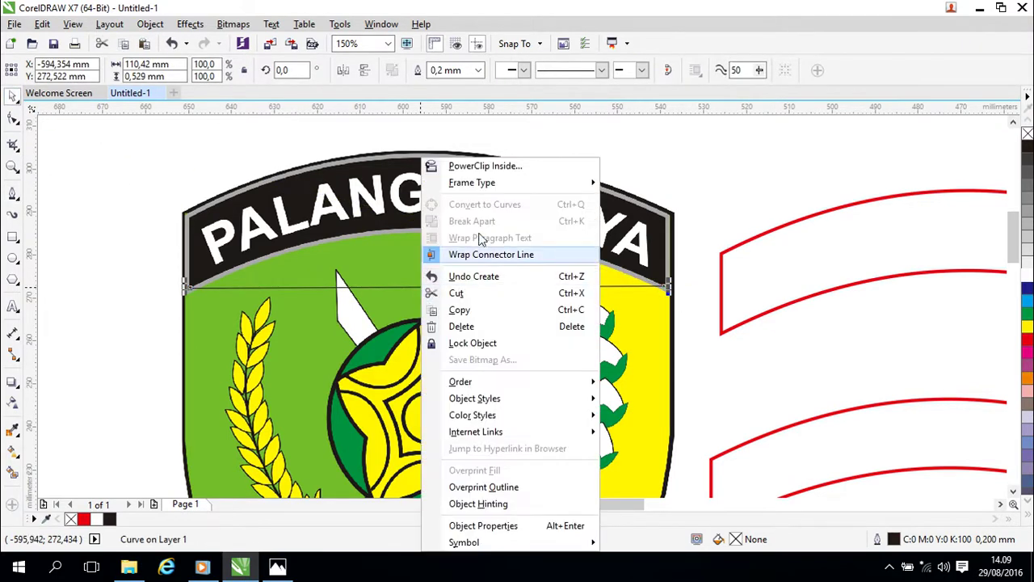
pyautogui.press('Escape')
pyautogui.press('F10')
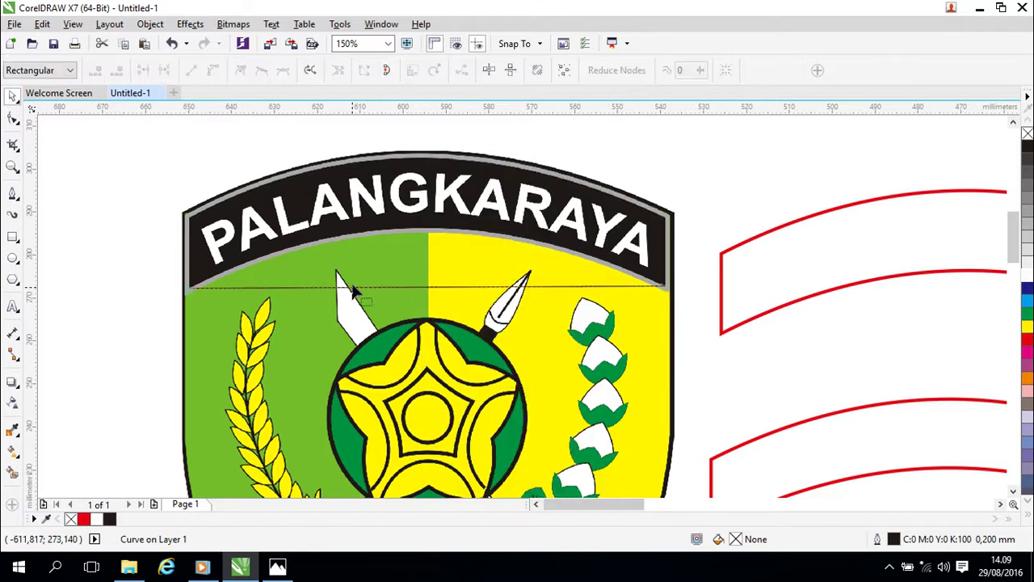
pyautogui.rightClick(427, 286)
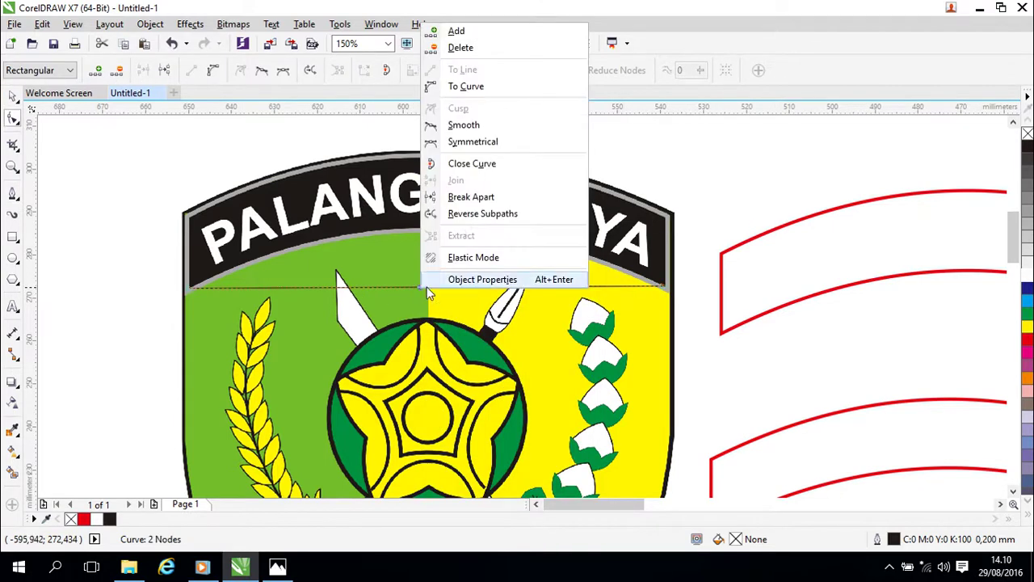
pyautogui.click(462, 86)
pyautogui.moveTo(429, 288); pyautogui.dragTo(429, 231)
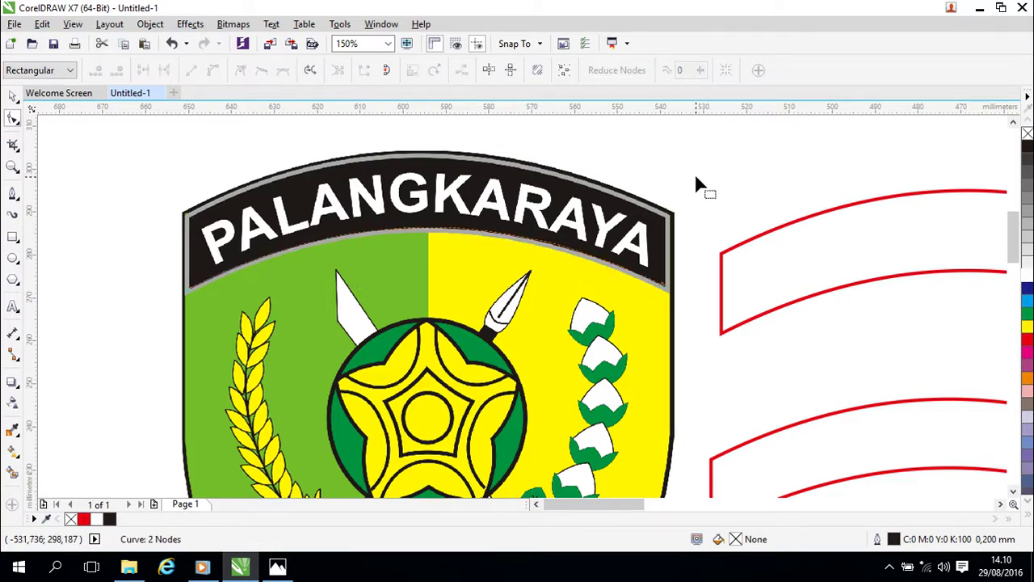
pyautogui.click(13, 95)
pyautogui.click(62, 197)
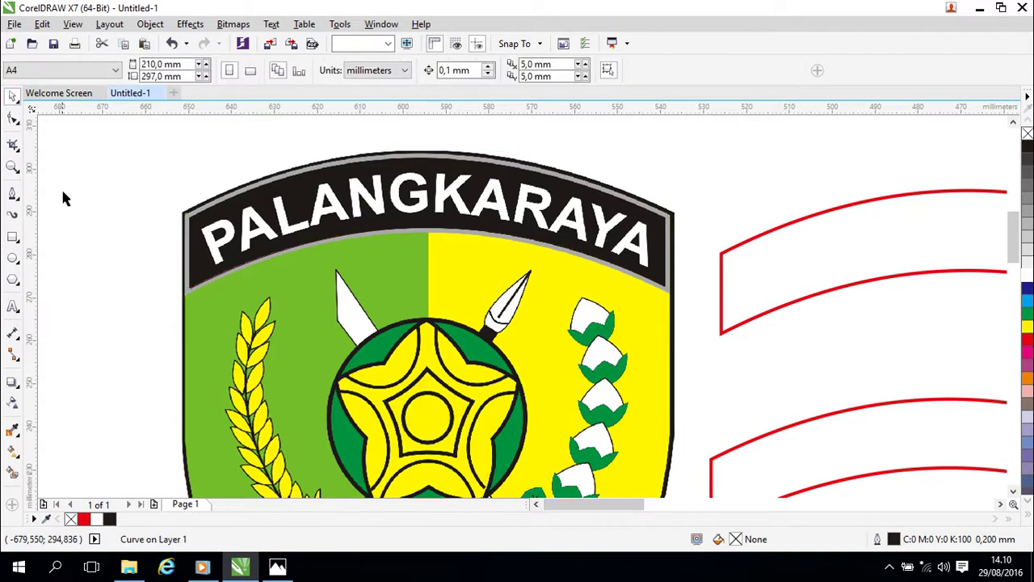
# Change the outline colour of the banner's lower-edge curve to red.
pyautogui.click(363, 238)
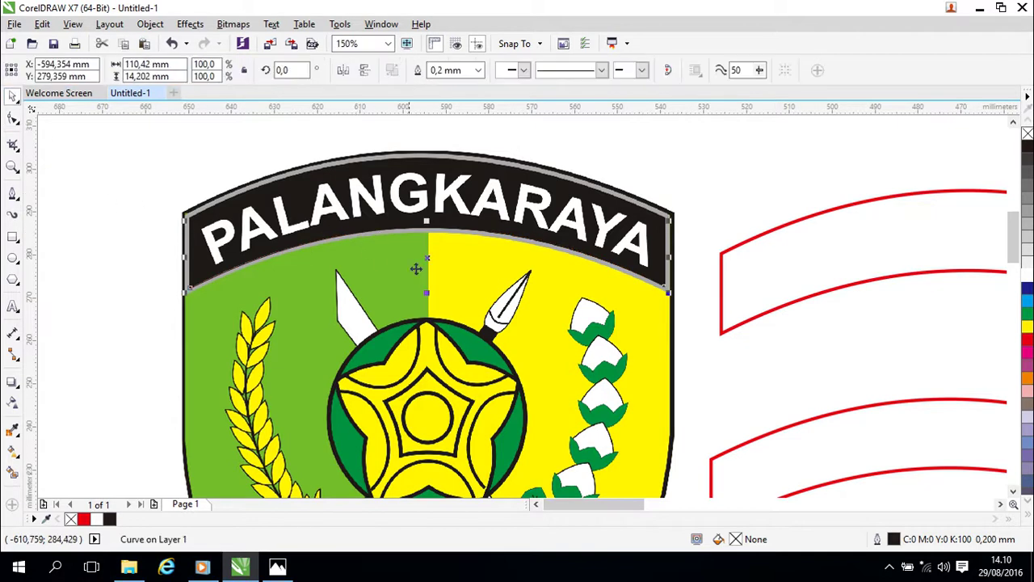
pyautogui.doubleClick(893, 540)
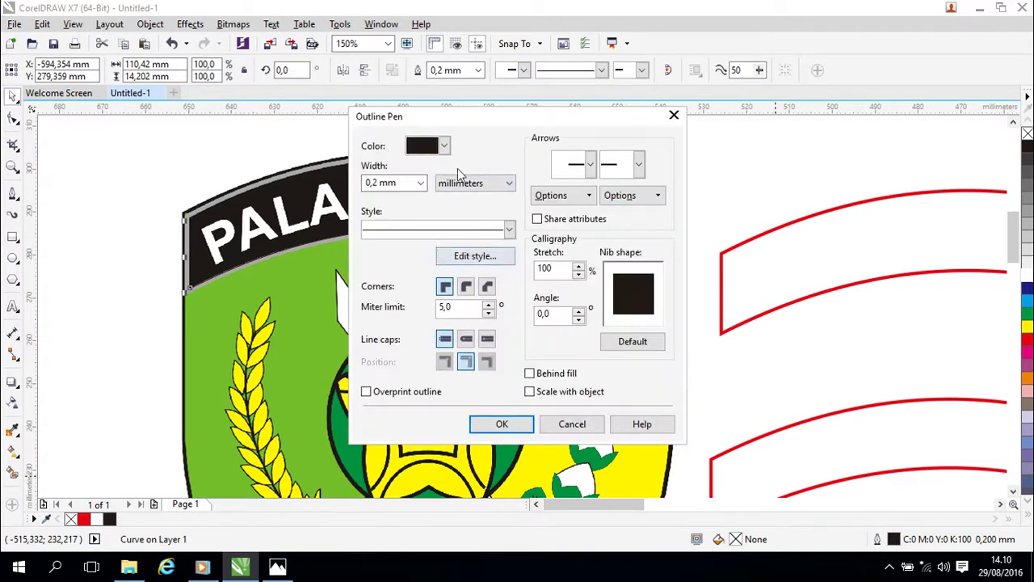
pyautogui.click(426, 148)
pyautogui.click(449, 186)
pyautogui.click(502, 423)
pyautogui.click(702, 189)
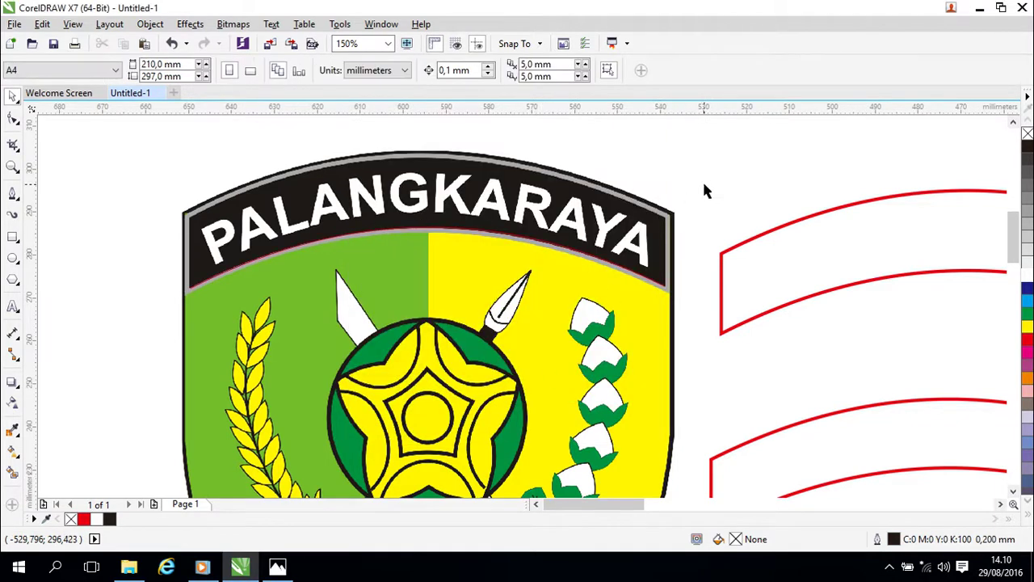
# Add the artistic text PALANGKARAYA in the empty space beside the reference logo and make it bold.
pyautogui.scroll(-1, 703, 185)
pyautogui.moveTo(328, 278); pyautogui.dragTo(404, 280)
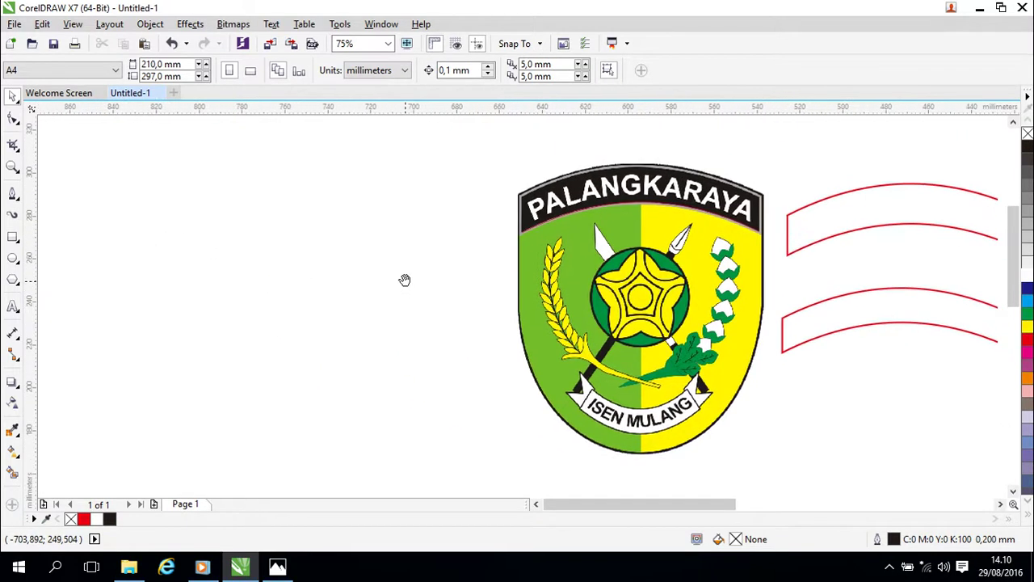
pyautogui.press('F8')
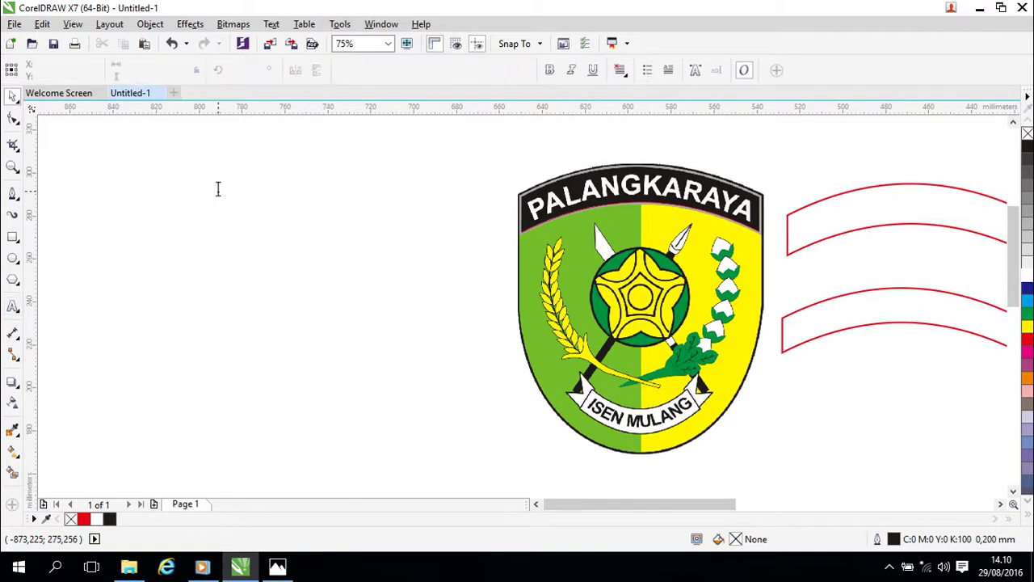
pyautogui.click(218, 194)
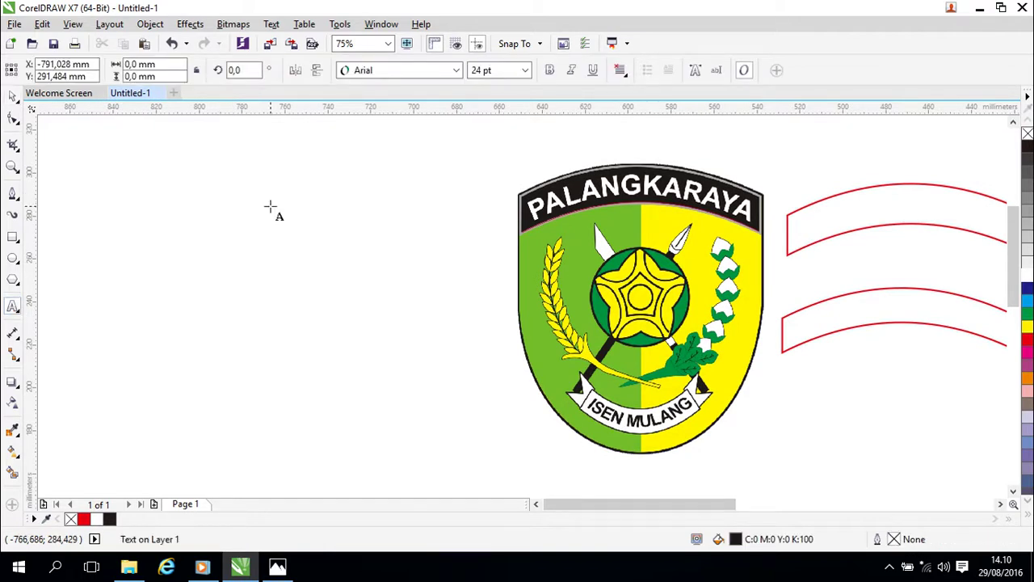
pyautogui.write('PALANGKA')
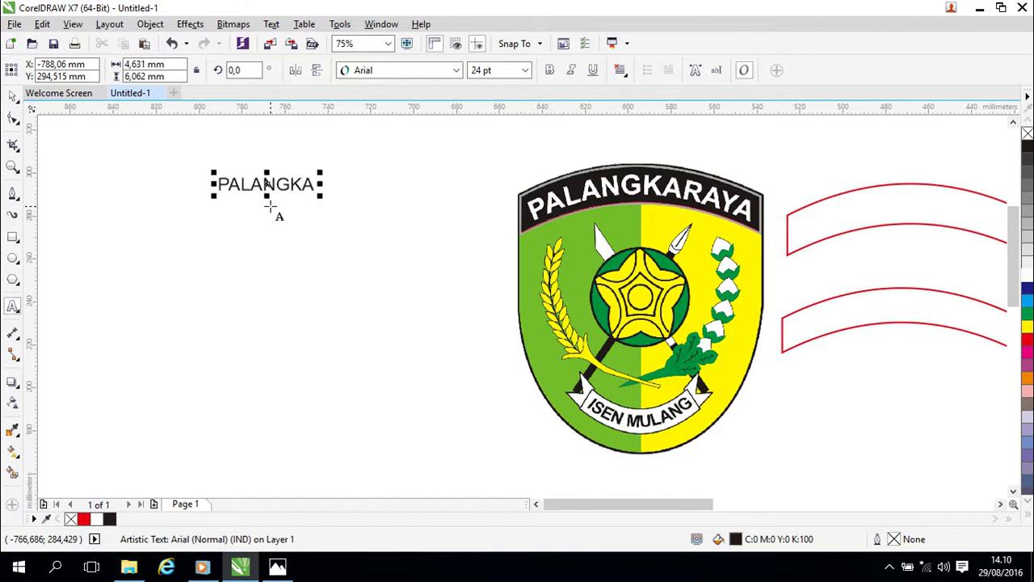
pyautogui.write('RAYA')
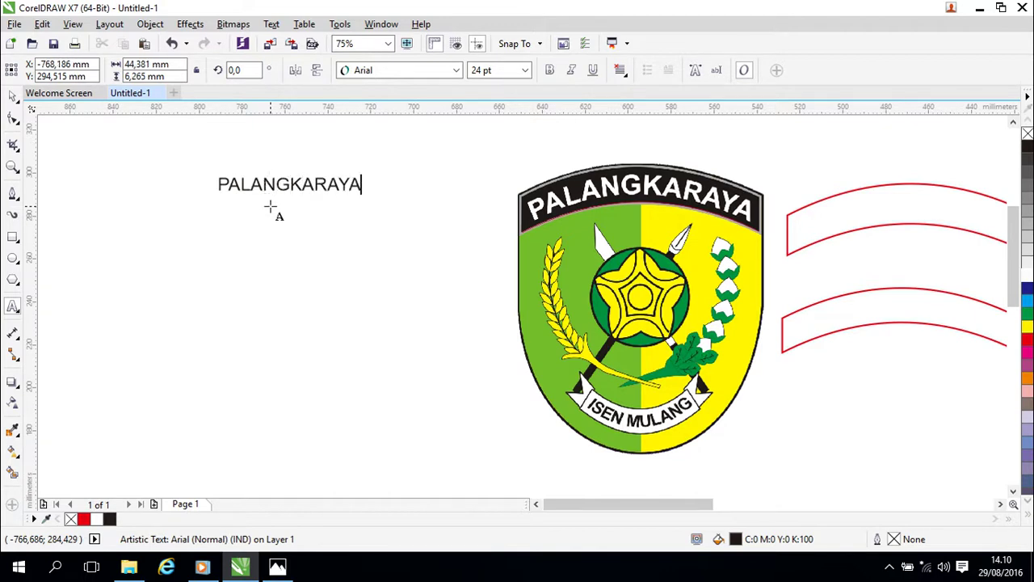
pyautogui.hotkey('ctrl', 'a')
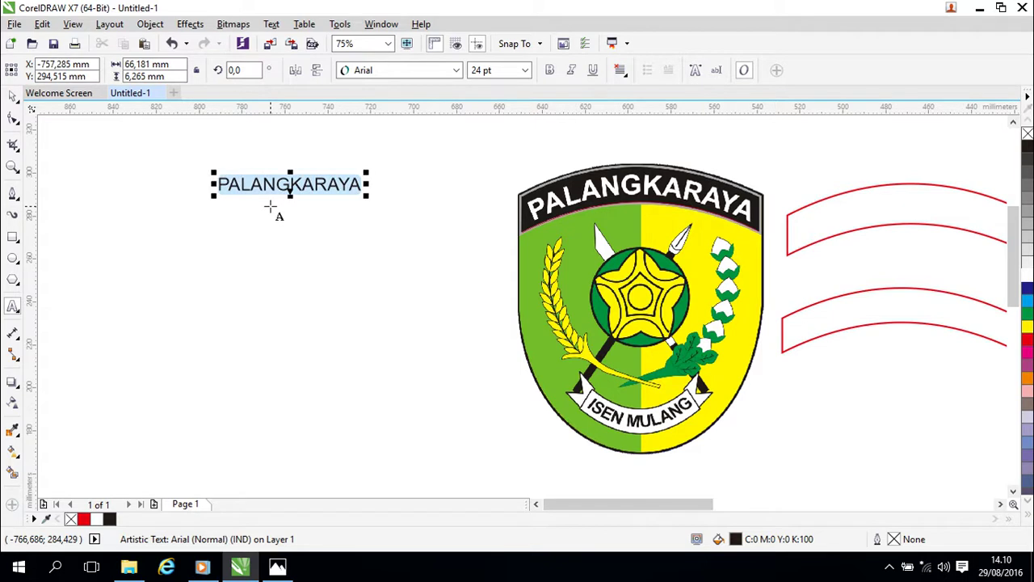
pyautogui.click(549, 70)
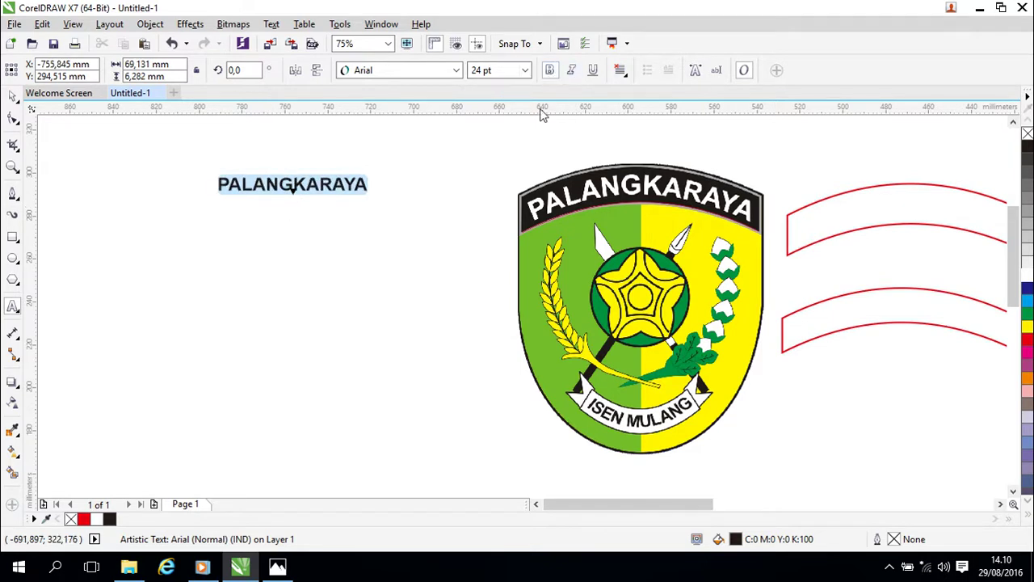
# Place the PALANGKARAYA text over the reference banner and set its font size to 30 pt.
pyautogui.click(12, 95)
pyautogui.moveTo(295, 188); pyautogui.dragTo(639, 194)
pyautogui.click(484, 71)
pyautogui.write('30')
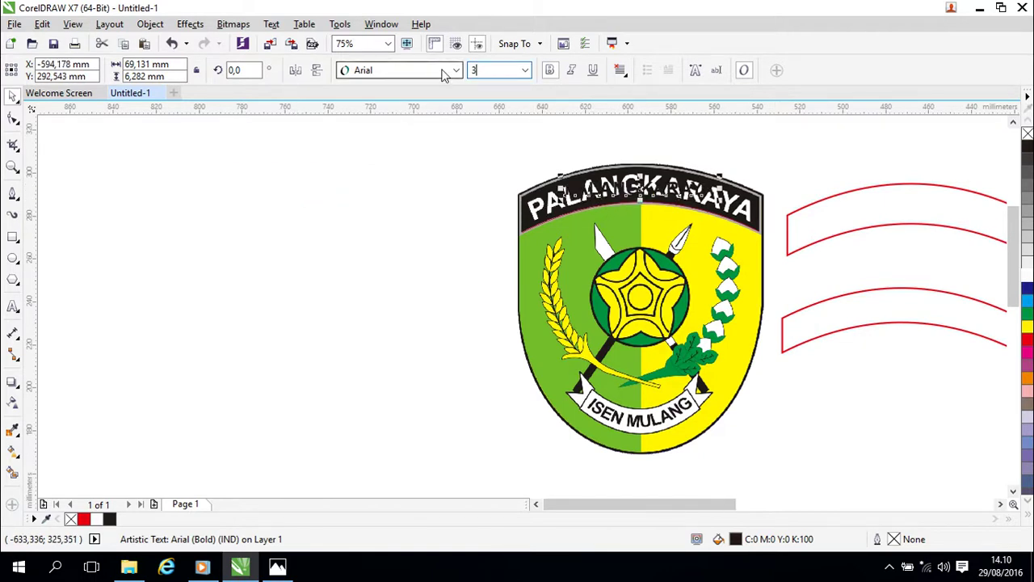
pyautogui.press('Return')
# Move the PALANGKARAYA text off the banner into the empty space beside the reference logo.
pyautogui.moveTo(661, 186); pyautogui.dragTo(414, 214)
pyautogui.scroll(1, 483, 226)
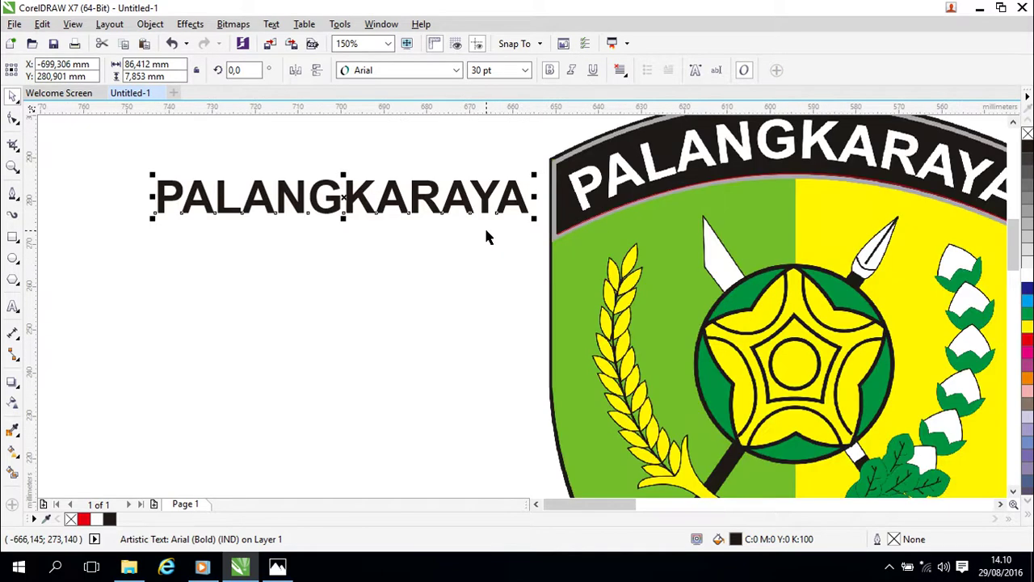
pyautogui.scroll(-1, 486, 230)
pyautogui.moveTo(412, 283); pyautogui.dragTo(291, 262)
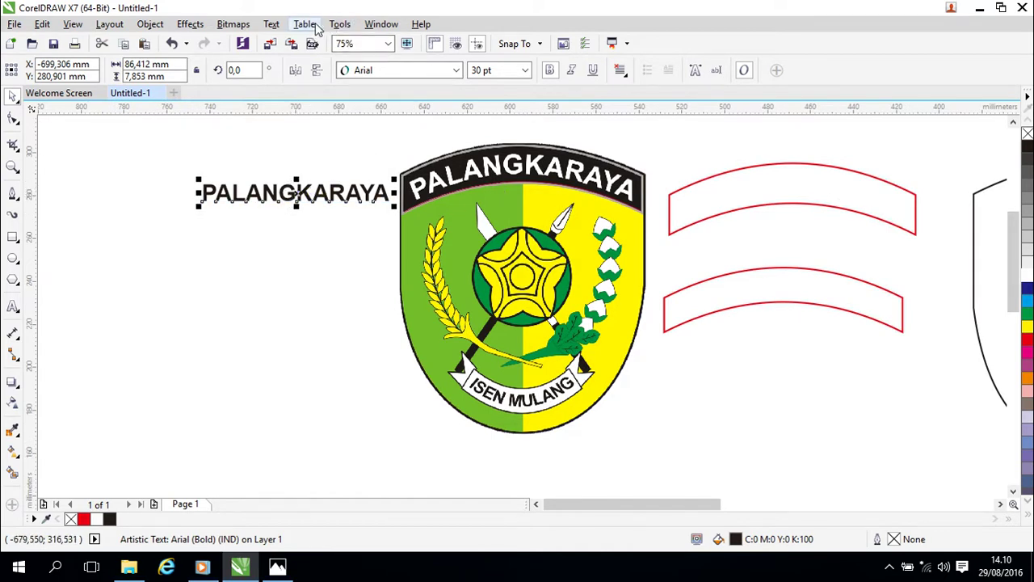
# Fit the PALANGKARAYA text to the red curve with an offset of about 8.4 mm and fill the text with red.
pyautogui.click(274, 27)
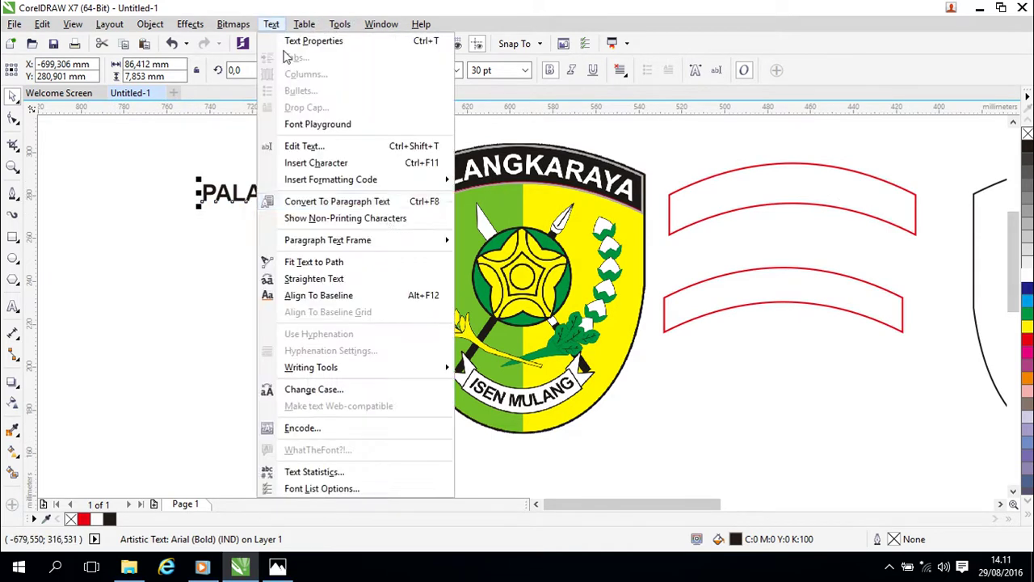
pyautogui.click(396, 261)
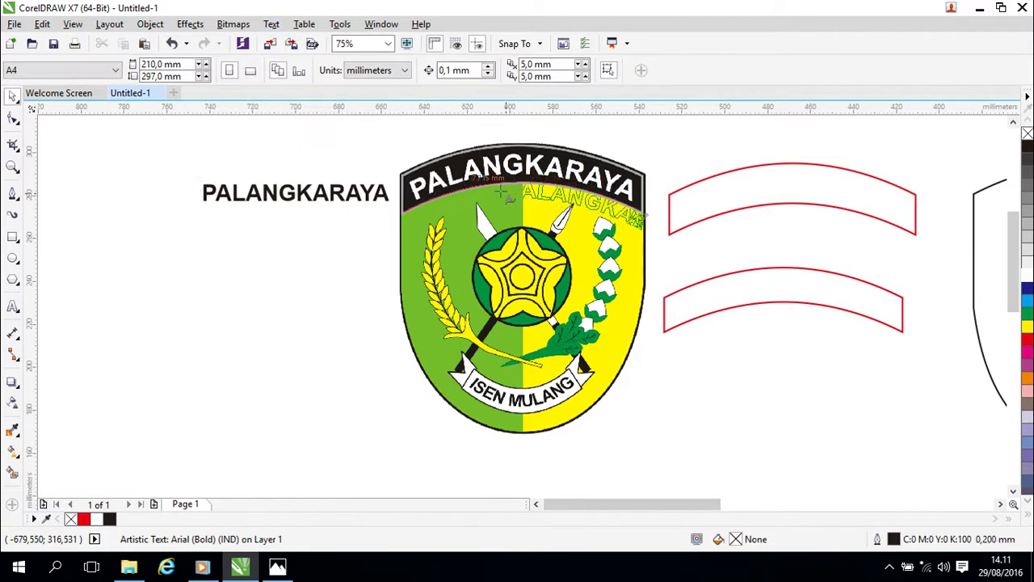
pyautogui.click(426, 207)
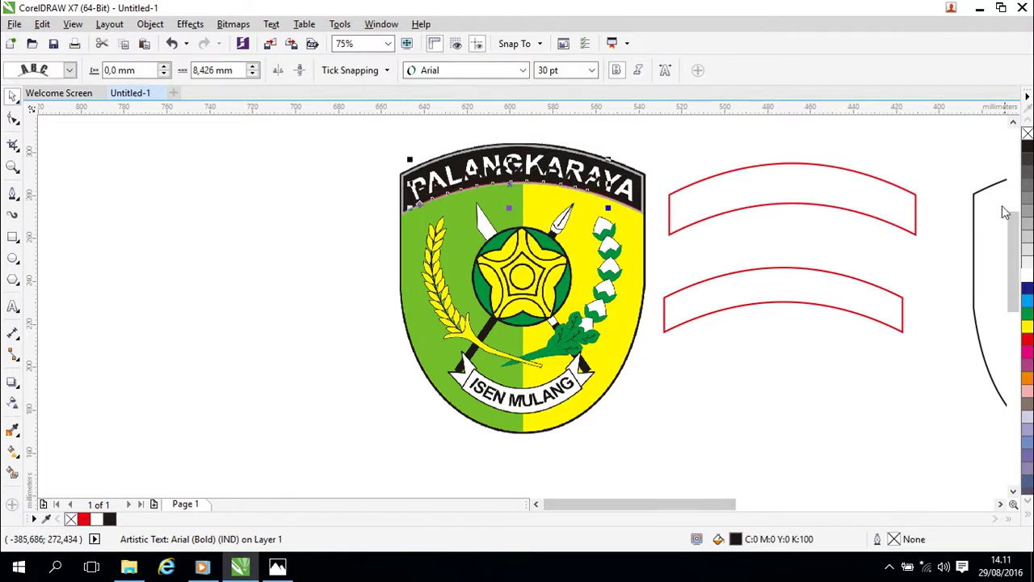
pyautogui.click(1027, 288)
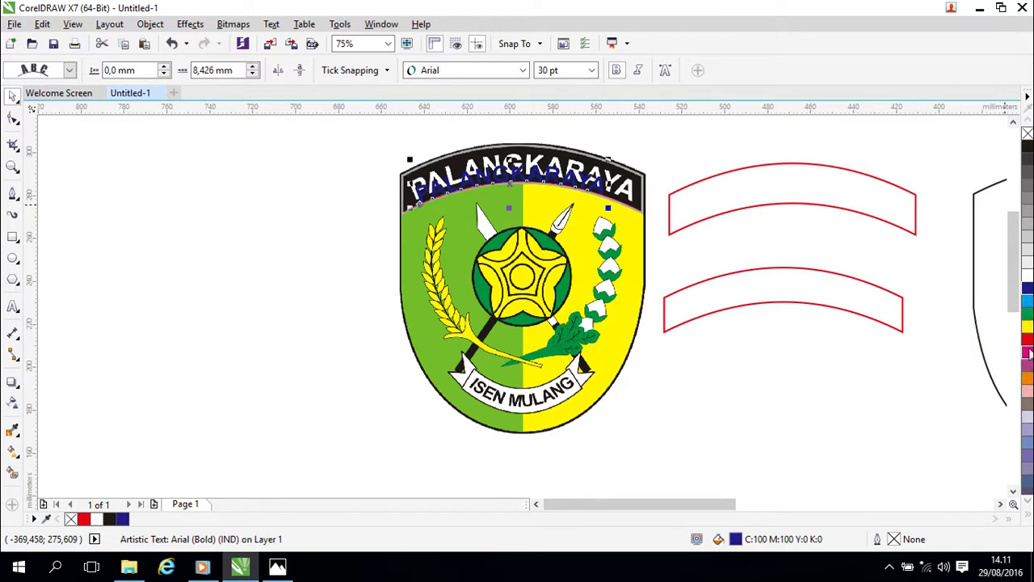
pyautogui.click(1027, 344)
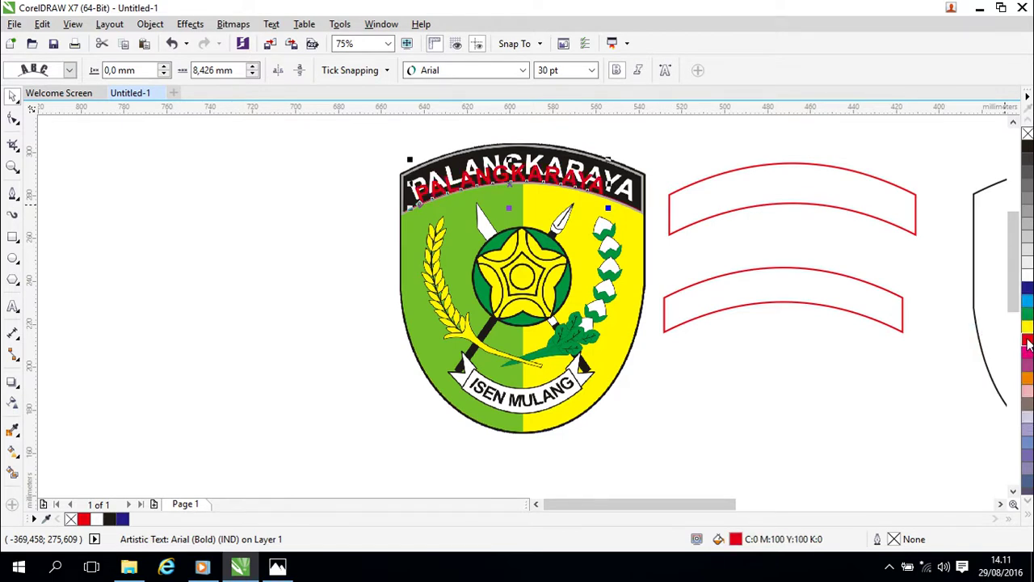
# Set the font size of the curved PALANGKARAYA text to 35 pt.
pyautogui.click(556, 71)
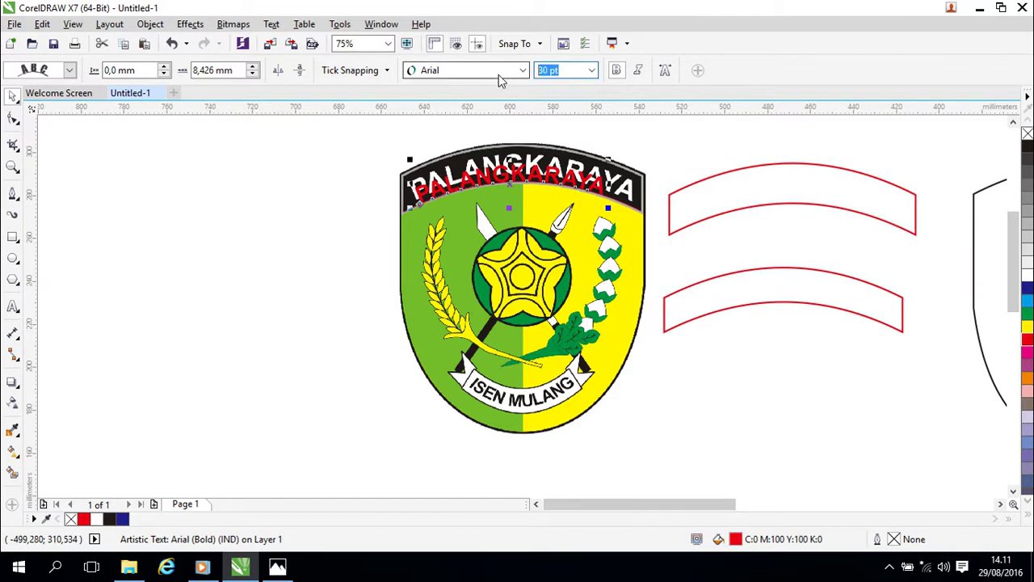
pyautogui.write('35')
pyautogui.press('Return')
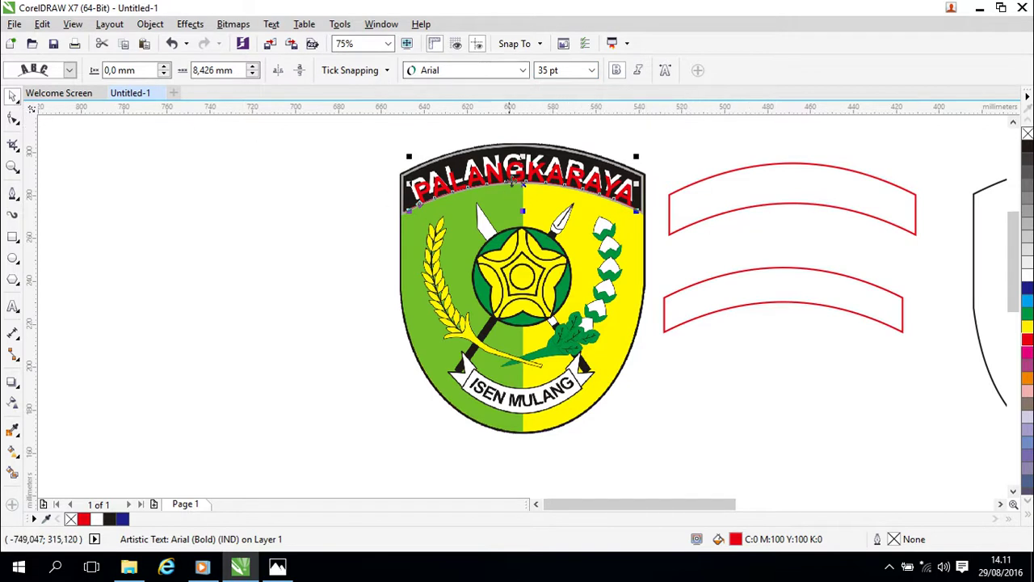
# Move the curved text together with its path off the reference logo into the empty space beside it.
pyautogui.click(517, 220)
pyautogui.click(530, 179)
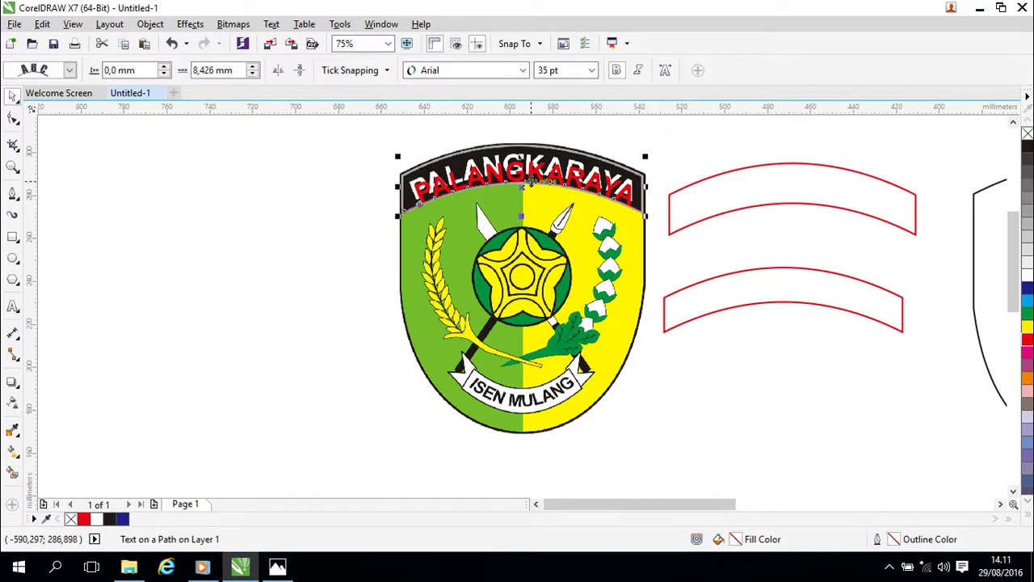
pyautogui.moveTo(522, 187); pyautogui.dragTo(275, 183)
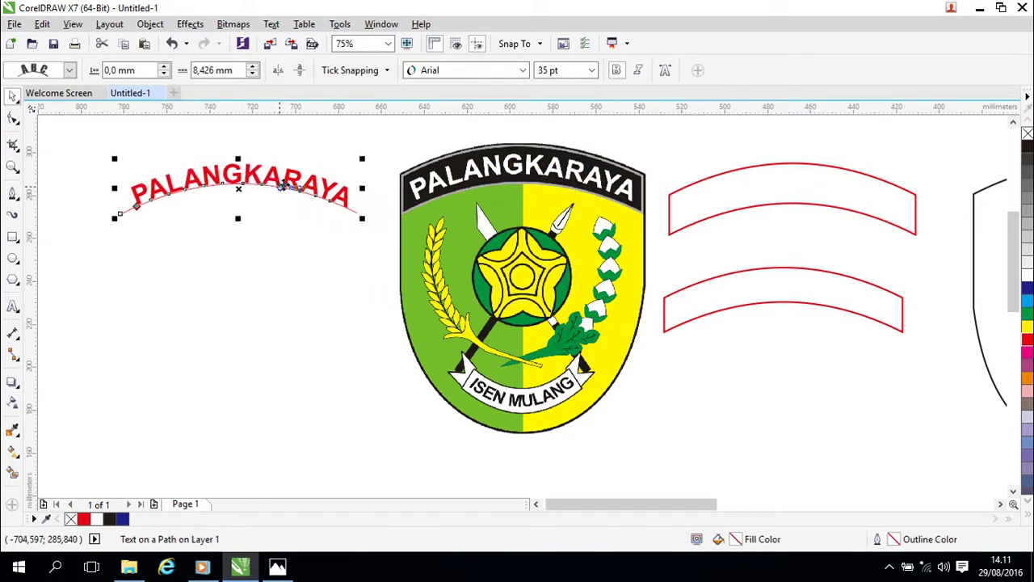
# Remove the outline from the curve that the PALANGKARAYA text follows by setting its width to None.
pyautogui.click(121, 214)
pyautogui.press('F10')
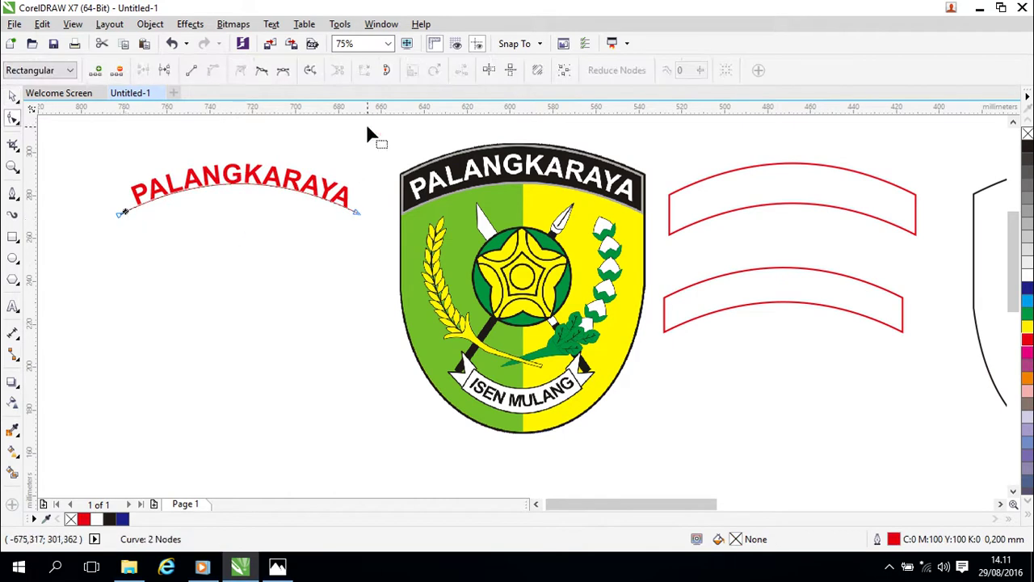
pyautogui.click(262, 269)
pyautogui.click(157, 198)
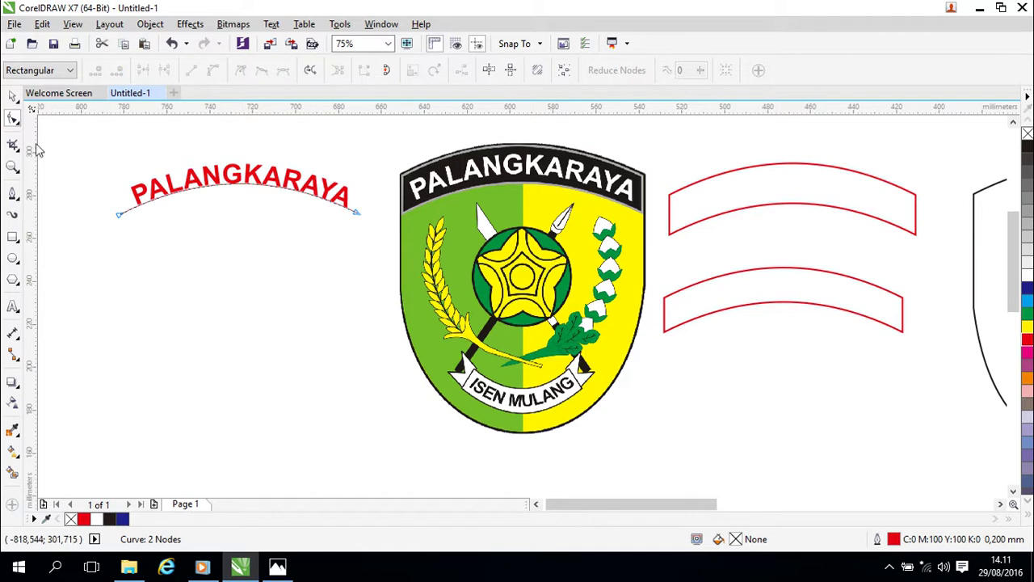
pyautogui.click(12, 96)
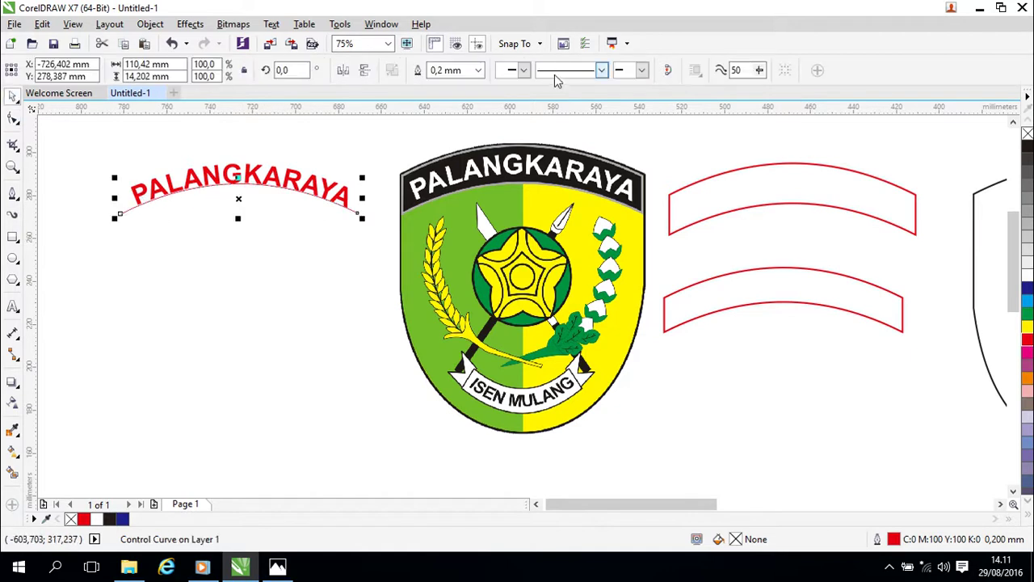
pyautogui.click(478, 71)
pyautogui.click(448, 86)
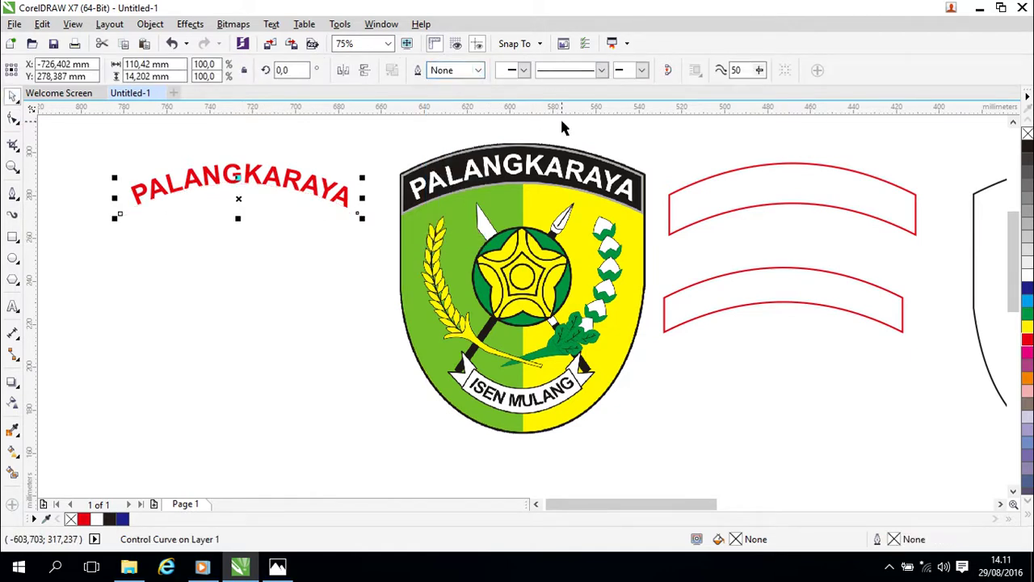
pyautogui.click(542, 115)
# Move the smaller red banner shape below the curved text and recolor its outline with grey #AAA9A9 sampled from the reference banner's border.
pyautogui.click(789, 281)
pyautogui.moveTo(789, 280); pyautogui.dragTo(251, 248)
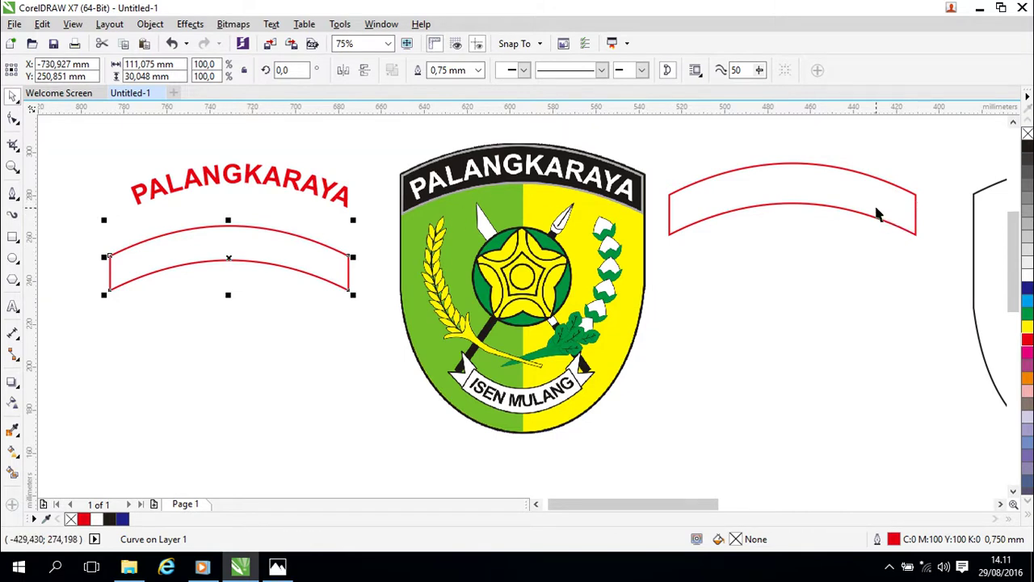
pyautogui.doubleClick(896, 541)
pyautogui.moveTo(510, 121); pyautogui.dragTo(807, 101)
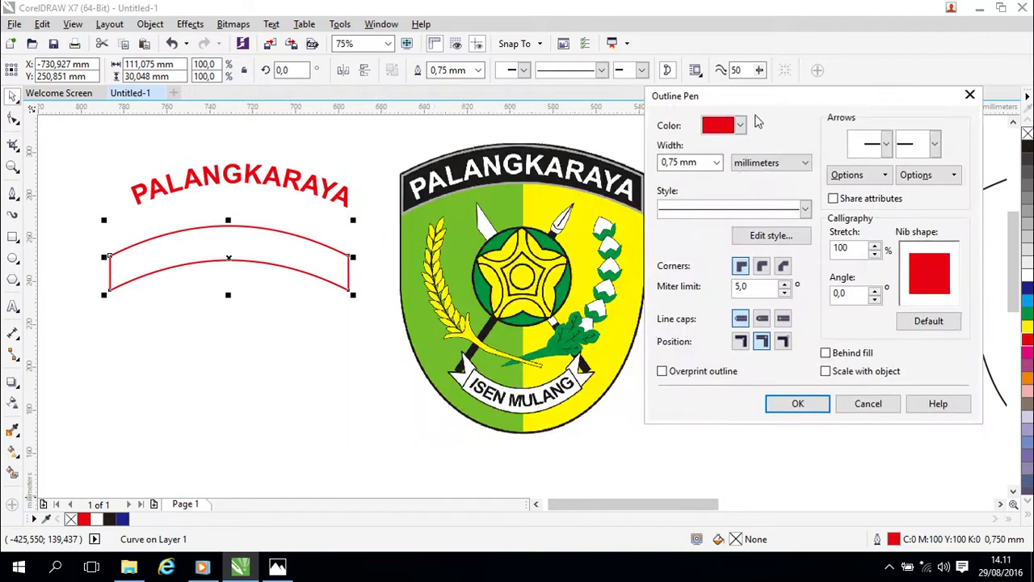
pyautogui.click(717, 128)
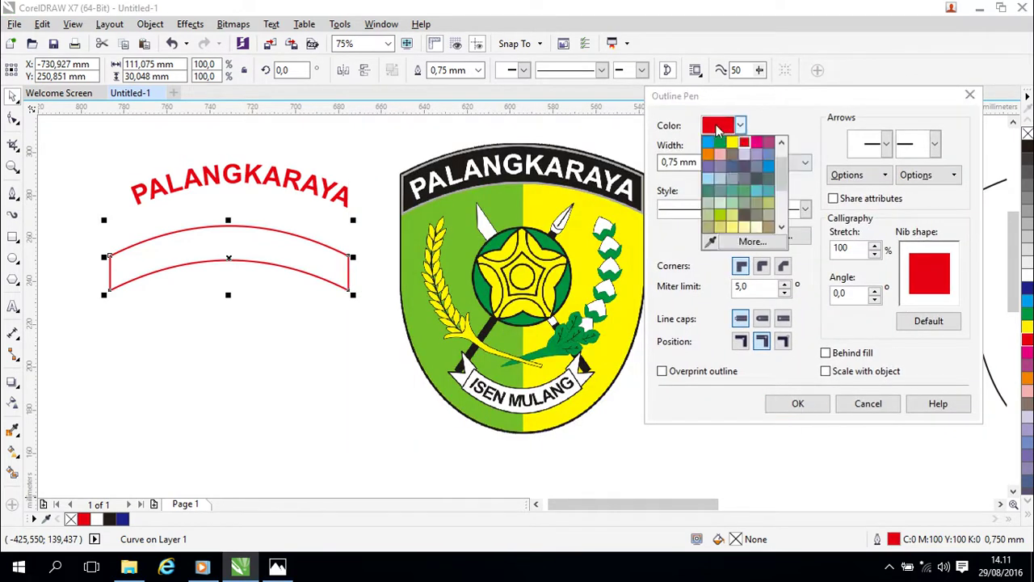
pyautogui.click(711, 241)
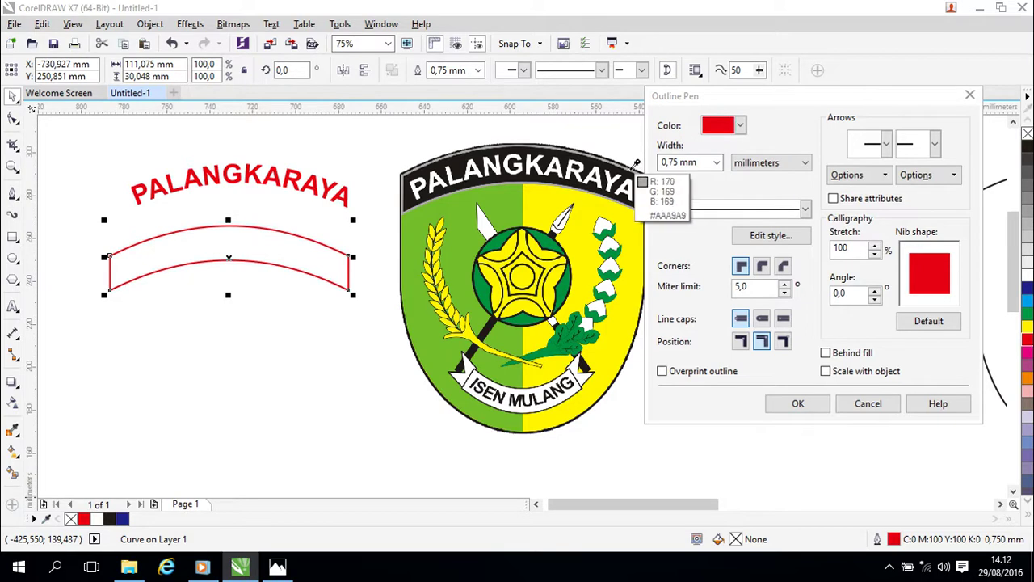
pyautogui.click(636, 162)
pyautogui.click(797, 404)
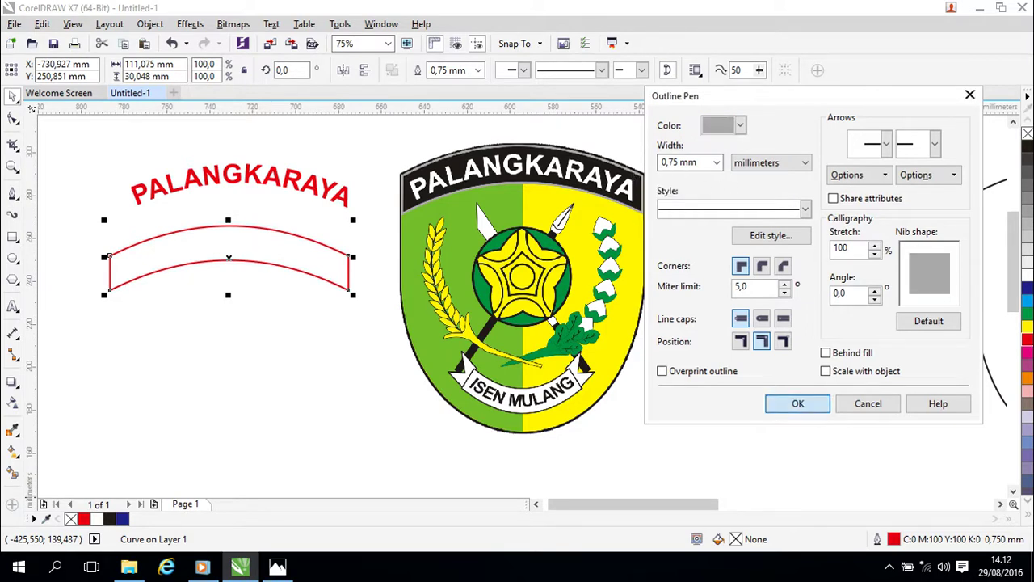
# Fill the banner shape below the text with black and set its outline width to 1.0 mm.
pyautogui.click(1026, 148)
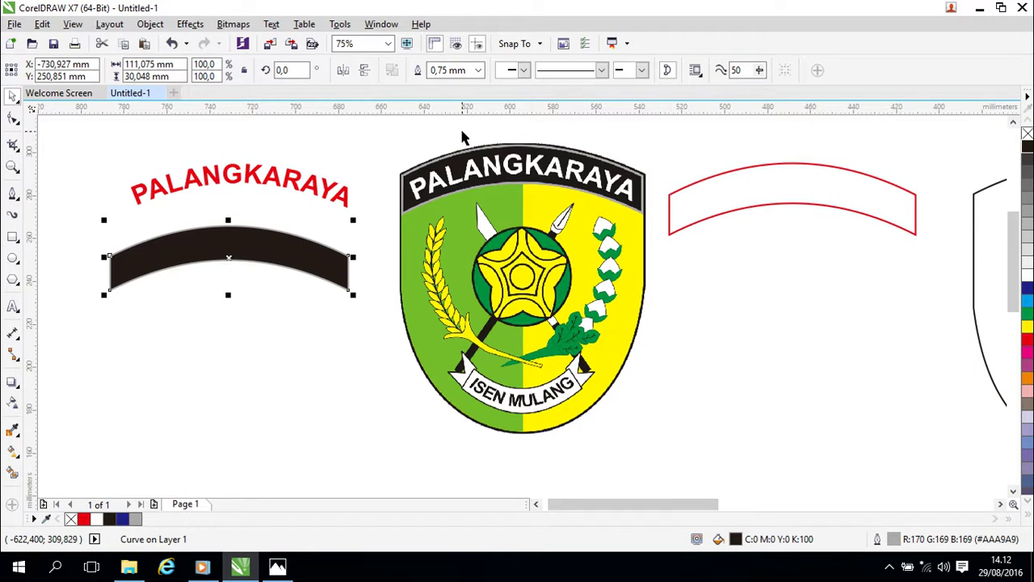
pyautogui.click(477, 71)
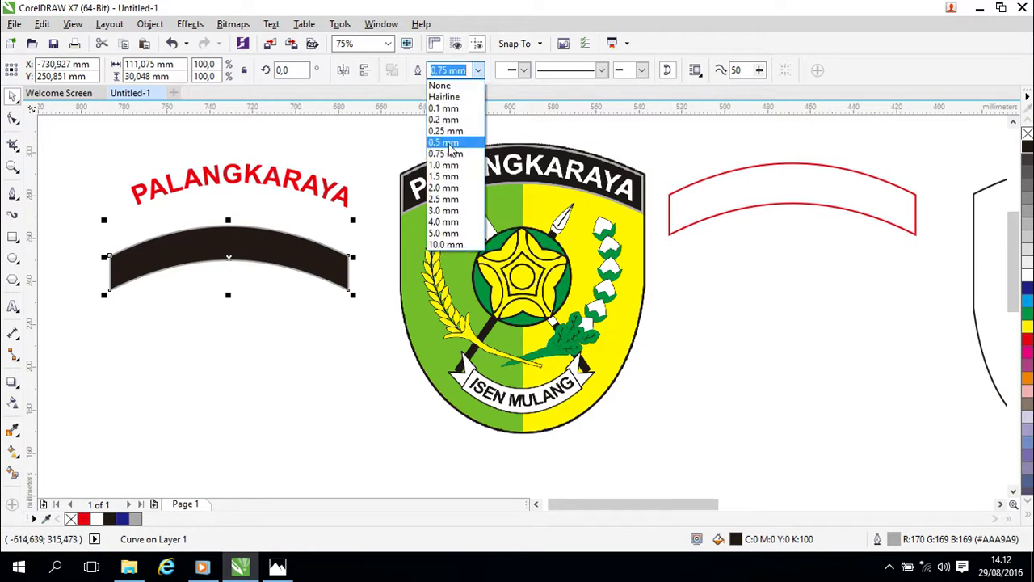
pyautogui.click(444, 165)
pyautogui.click(368, 157)
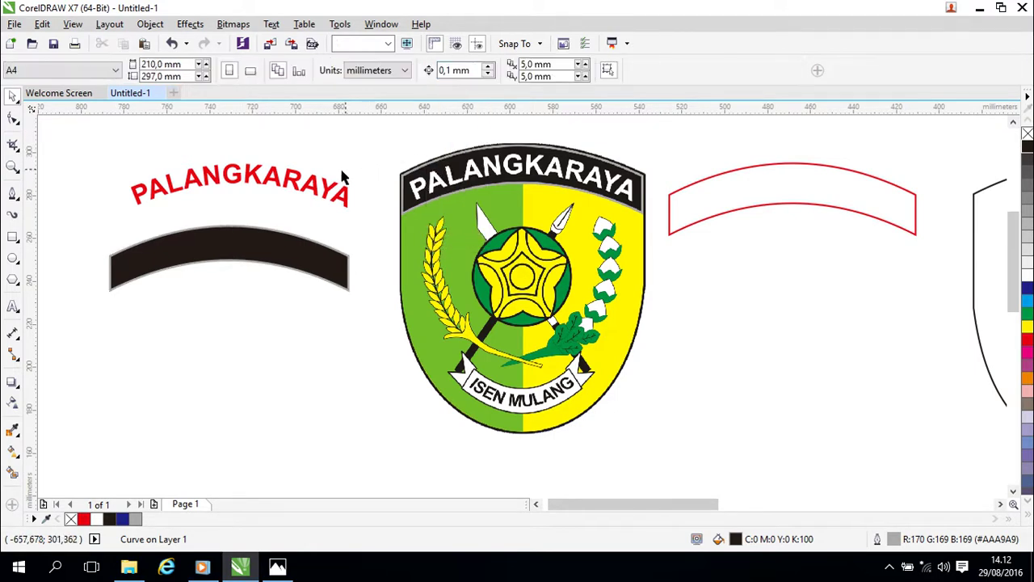
pyautogui.click(284, 184)
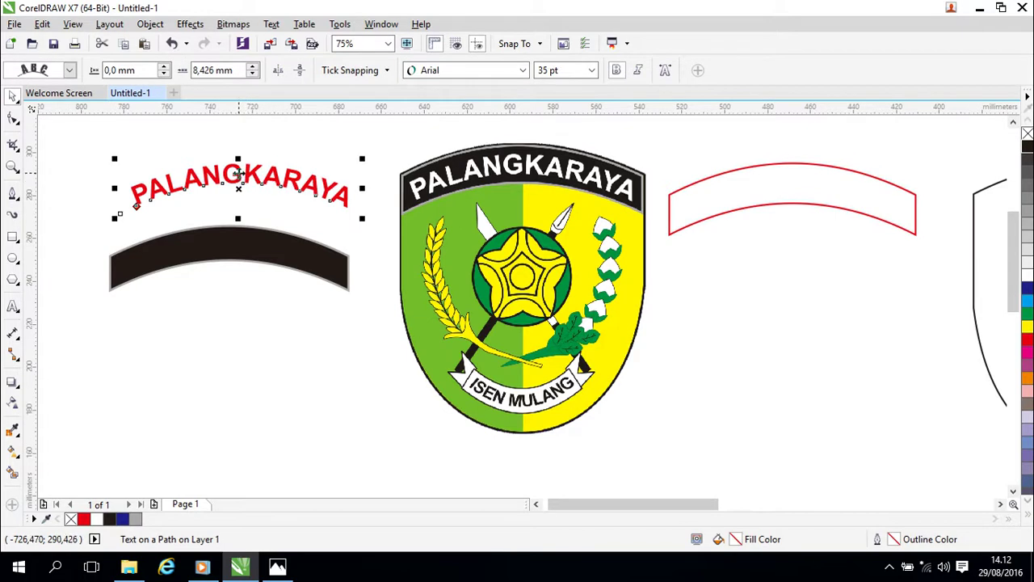
pyautogui.rightClick(240, 173)
pyautogui.rightClick(239, 176)
pyautogui.moveTo(396, 364)
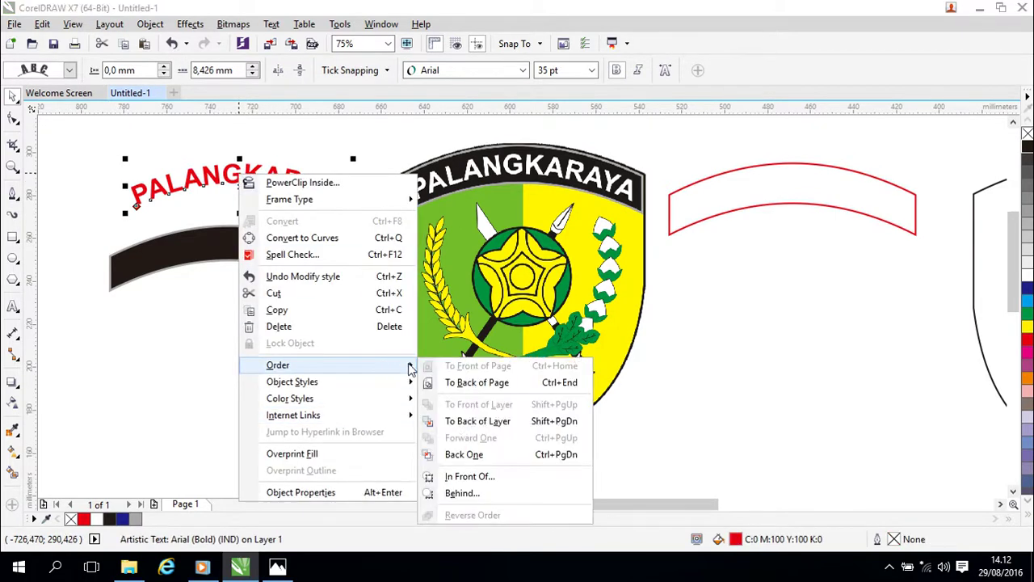
pyautogui.click(157, 285)
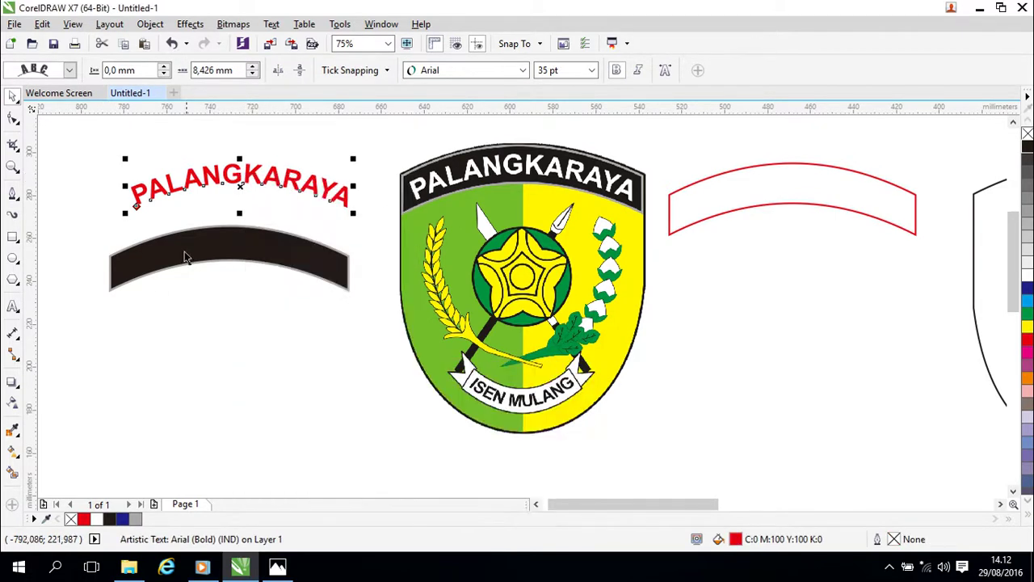
# Place the black banner shape behind the curved PALANGKARAYA text in the stacking order.
pyautogui.click(192, 245)
pyautogui.rightClick(192, 245)
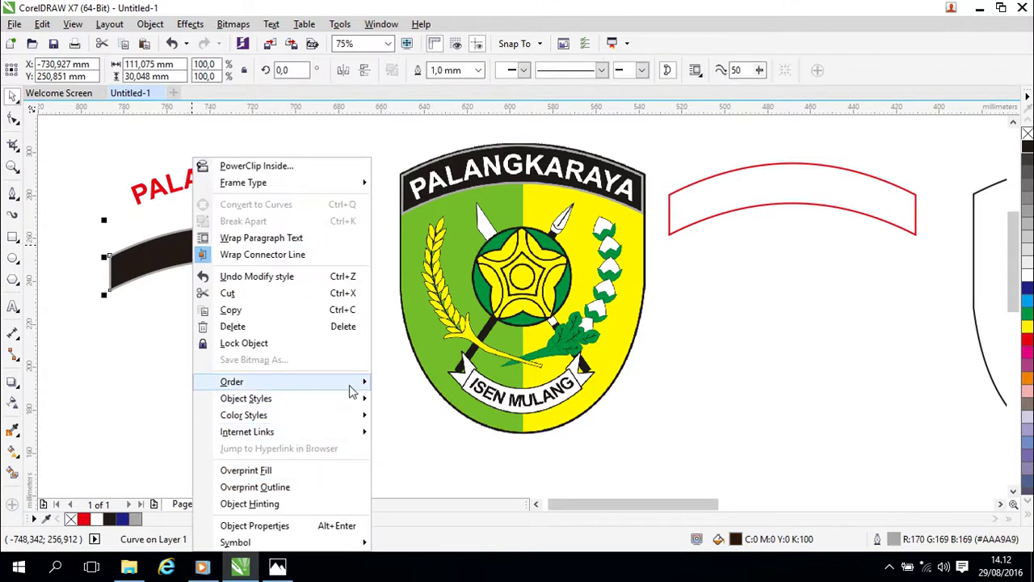
pyautogui.moveTo(351, 392)
pyautogui.click(471, 493)
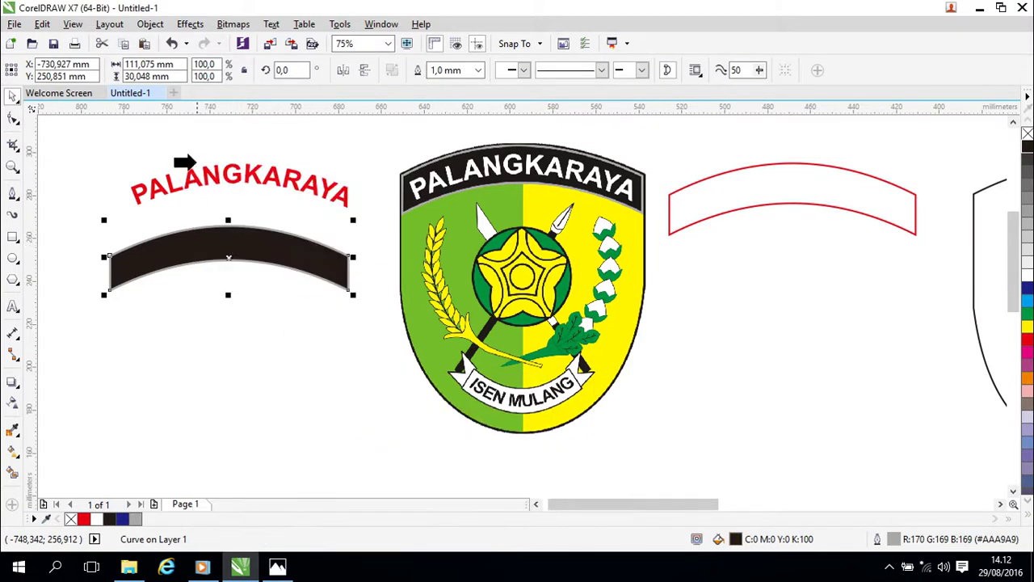
pyautogui.click(202, 179)
pyautogui.click(488, 306)
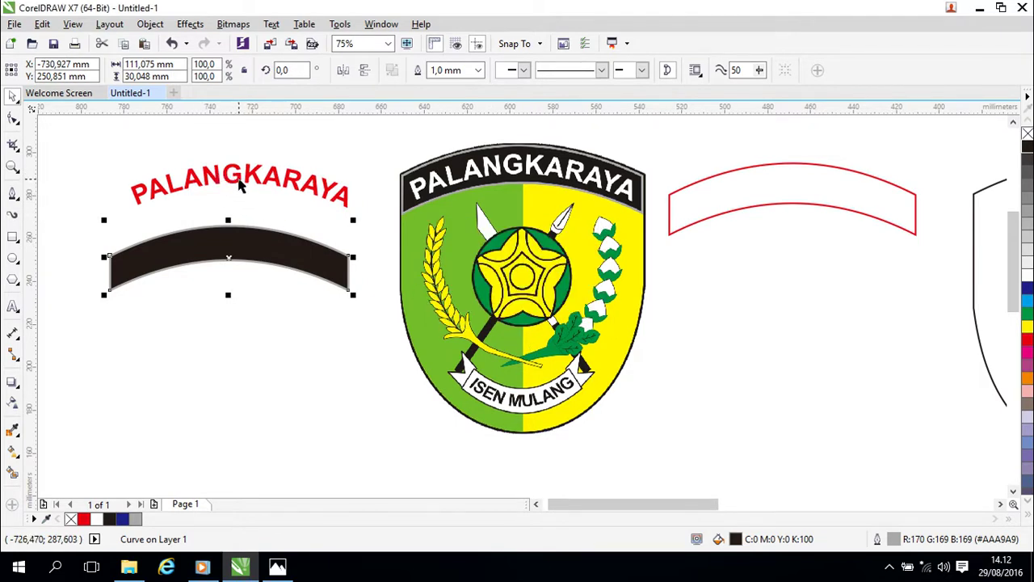
# Try to move the curved PALANGKARAYA text onto the black banner, and undo the attempt.
pyautogui.click(233, 174)
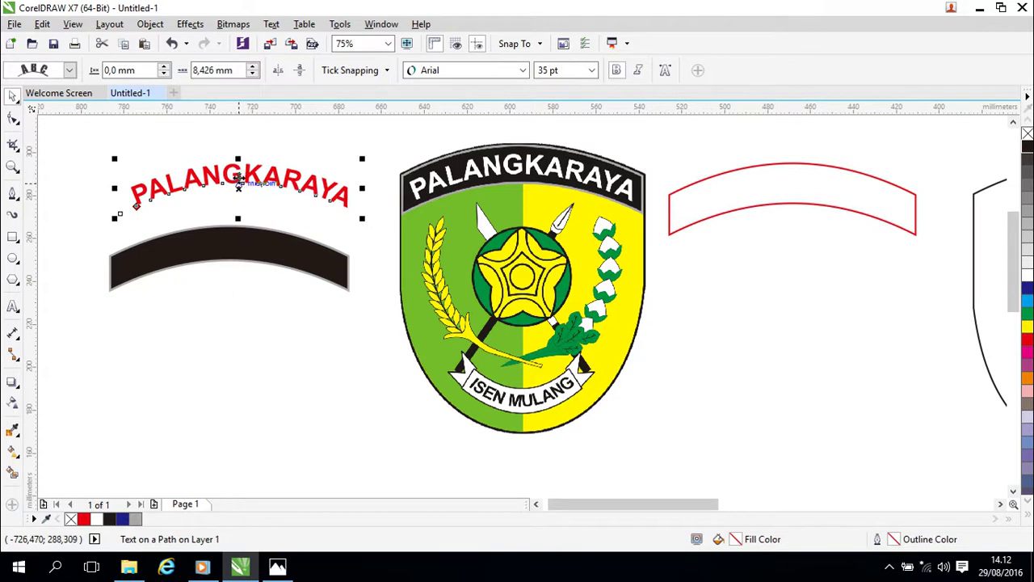
pyautogui.click(212, 246)
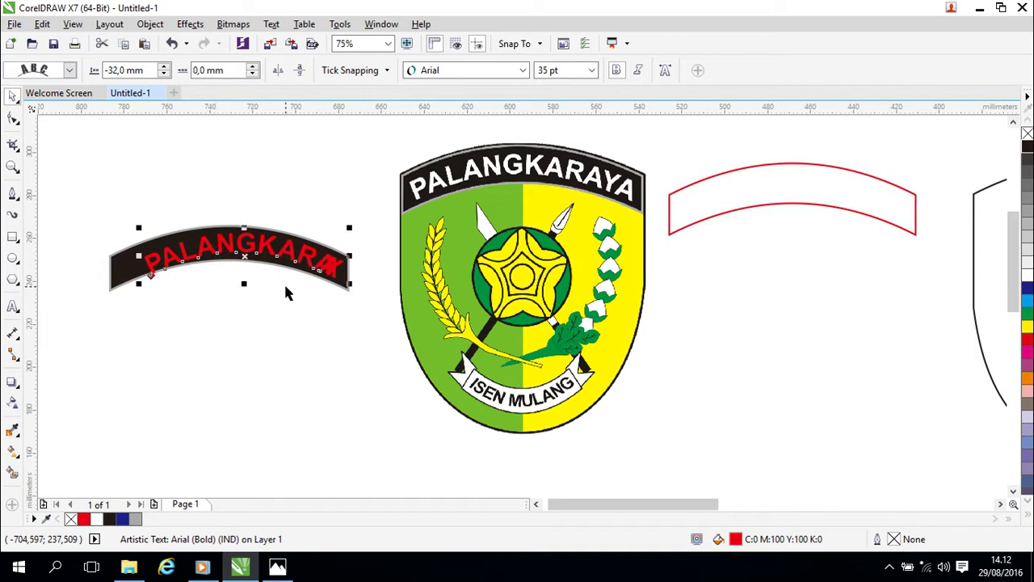
pyautogui.hotkey('ctrl', 'z')
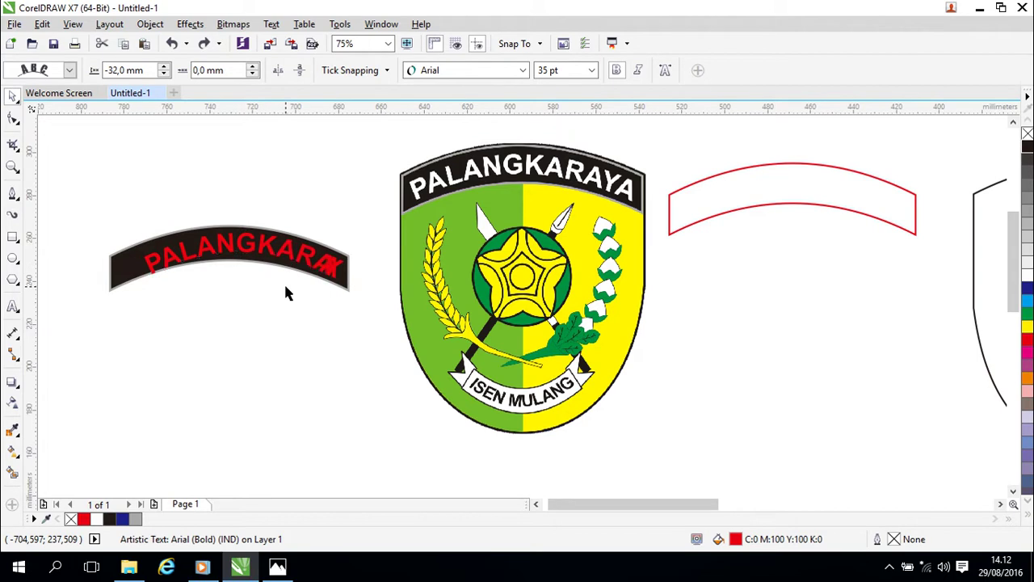
pyautogui.hotkey('ctrl', 'z')
pyautogui.hotkey('ctrl', 'z')
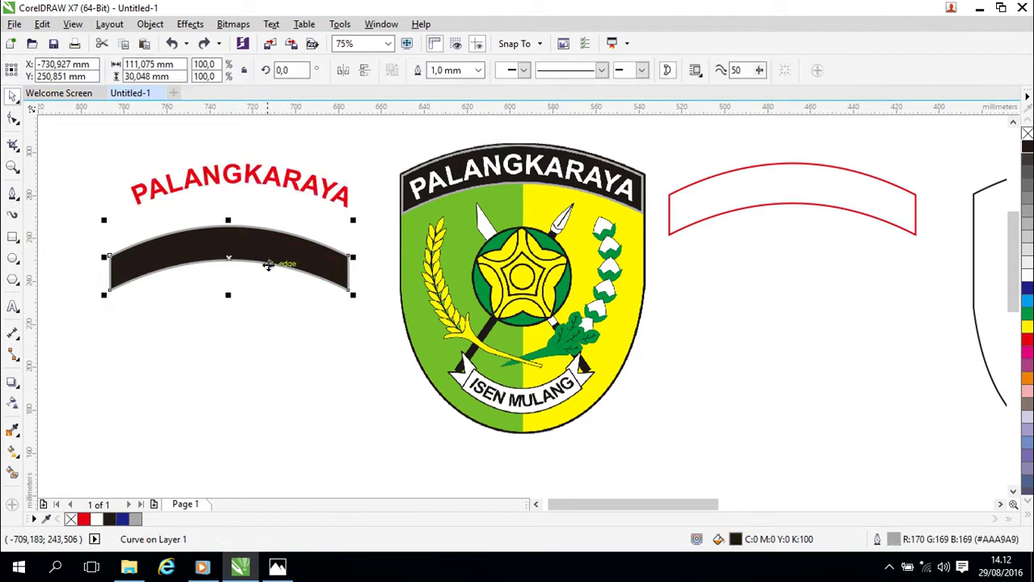
# Move the black banner up behind the curved PALANGKARAYA text so that the lettering sits inside it.
pyautogui.click(261, 255)
pyautogui.moveTo(260, 255); pyautogui.dragTo(265, 186)
pyautogui.click(280, 264)
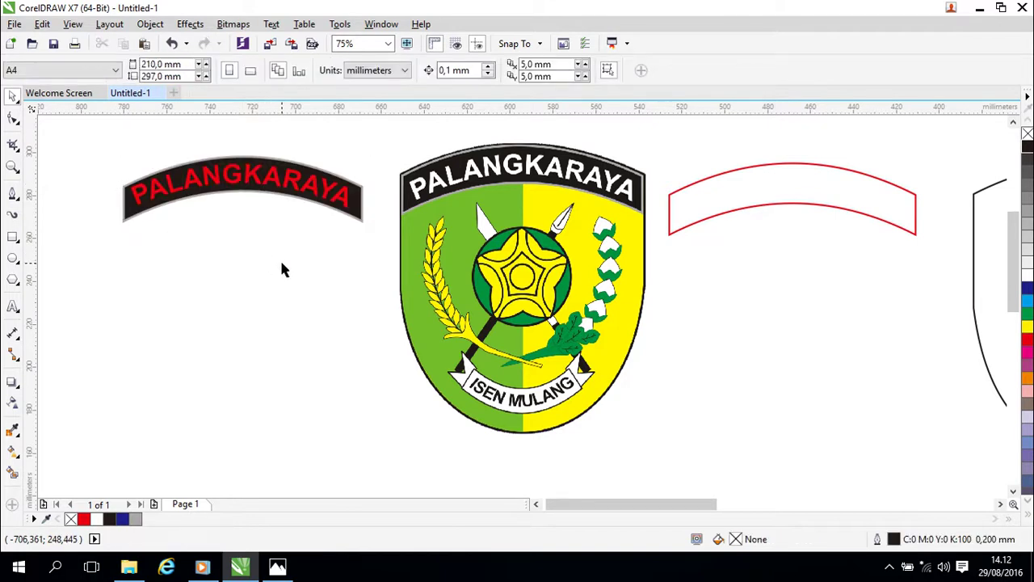
# Fill the curved PALANGKARAYA text on the black banner with white.
pyautogui.click(282, 186)
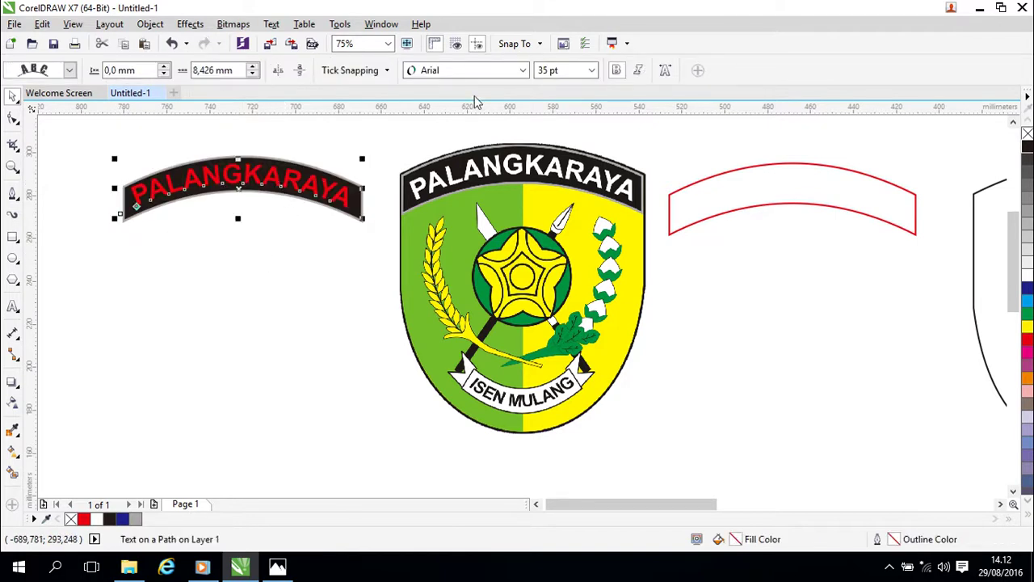
pyautogui.click(1027, 275)
pyautogui.click(872, 339)
# Move the black banner together with its text and path into the upper part of the empty shield outline.
pyautogui.moveTo(860, 377); pyautogui.dragTo(669, 358)
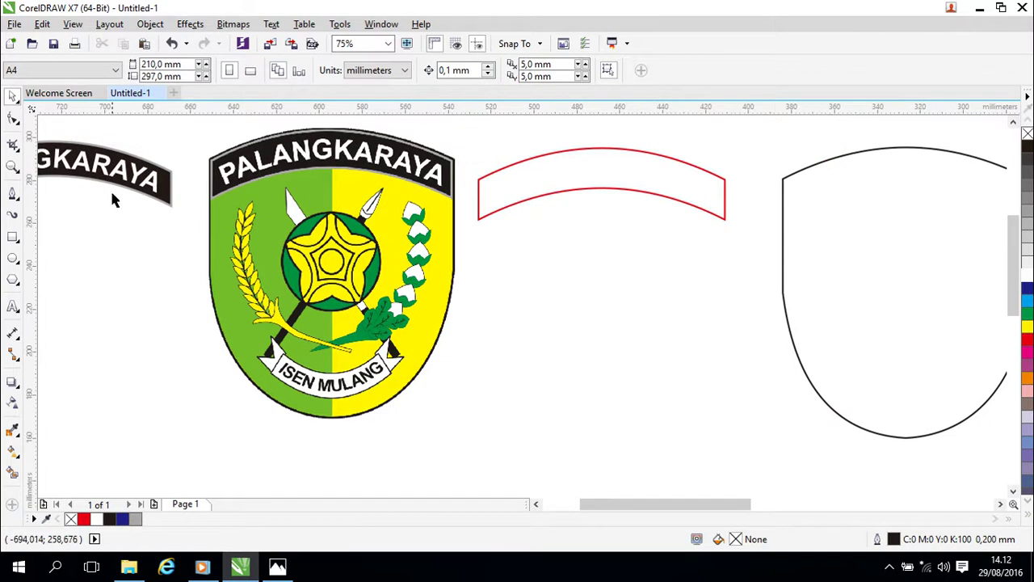
pyautogui.moveTo(102, 266); pyautogui.dragTo(317, 301)
pyautogui.moveTo(116, 157); pyautogui.dragTo(378, 333)
pyautogui.moveTo(261, 207); pyautogui.dragTo(883, 271)
pyautogui.moveTo(885, 403); pyautogui.dragTo(466, 393)
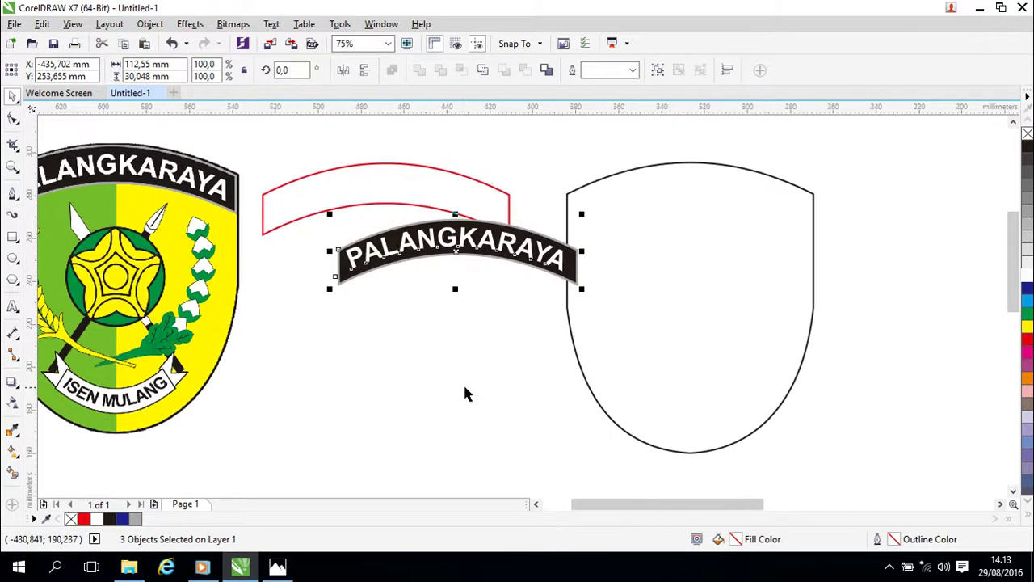
pyautogui.moveTo(451, 251); pyautogui.dragTo(686, 200)
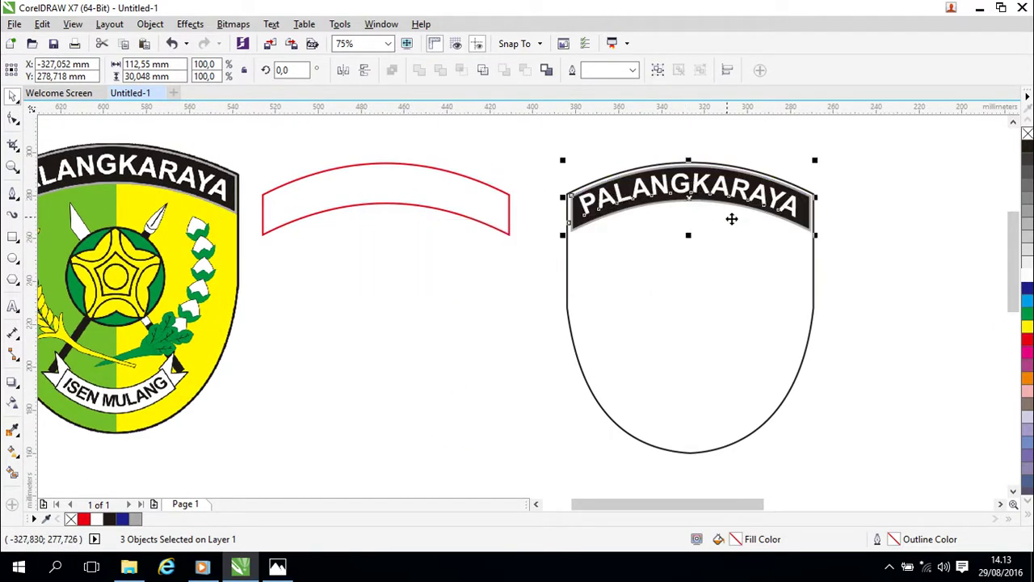
pyautogui.click(881, 264)
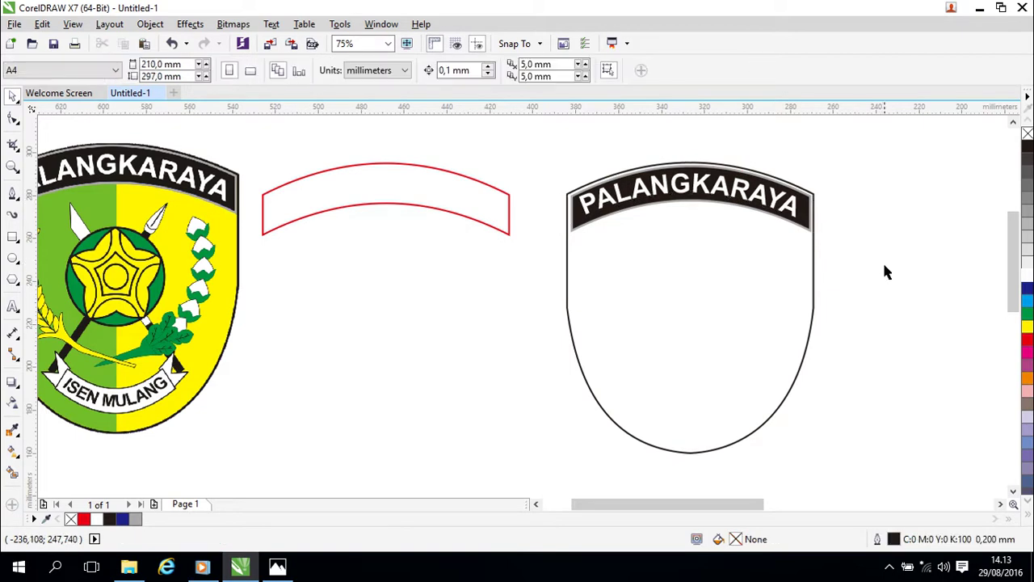
# Enlarge only the black banner shape proportionally from its lower corner to about 112.6 mm wide and 30.5 mm high.
pyautogui.scroll(2, 883, 272)
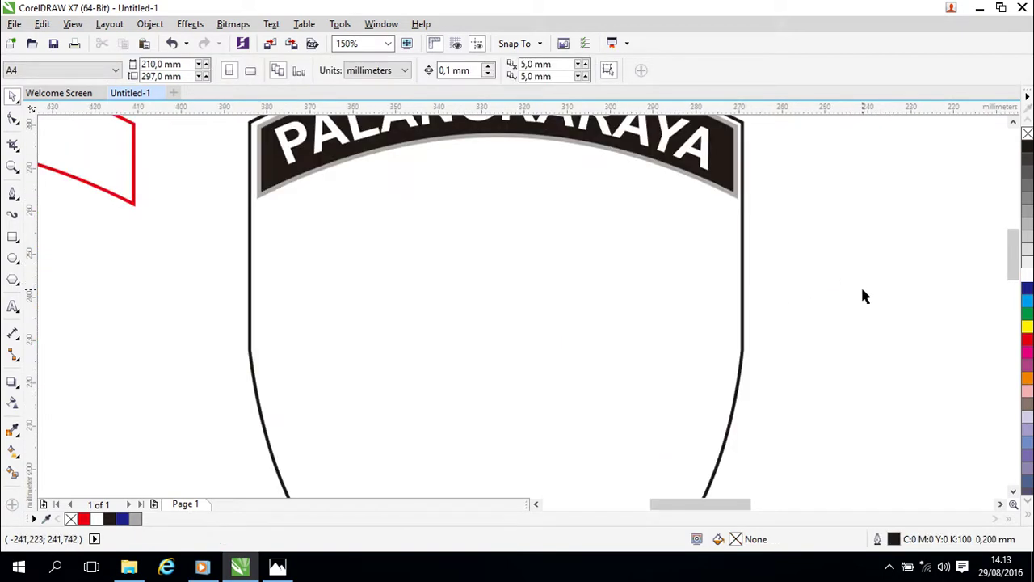
pyautogui.scroll(-2, 860, 284)
pyautogui.scroll(2, 863, 307)
pyautogui.scroll(2, 854, 334)
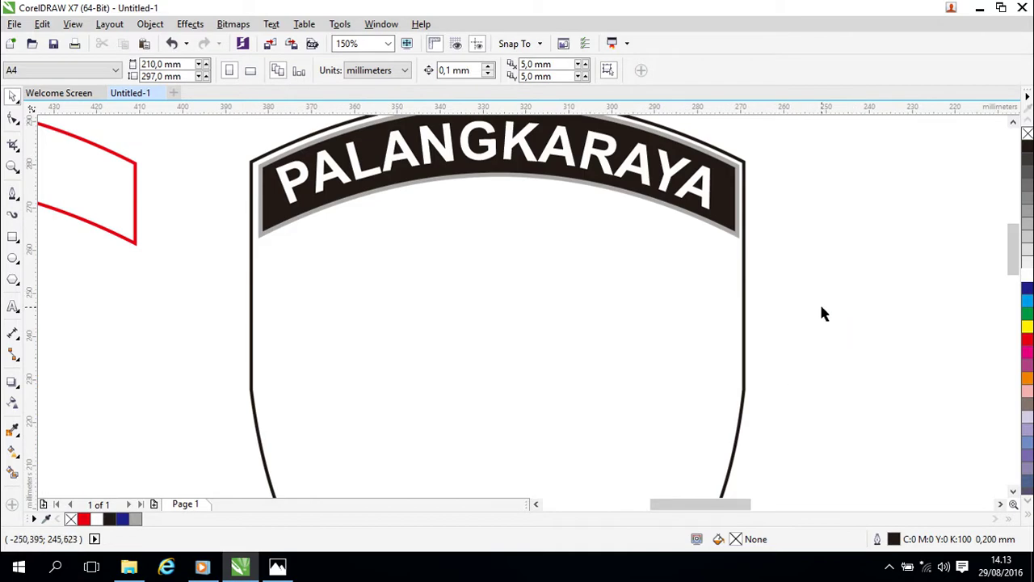
pyautogui.moveTo(824, 315); pyautogui.dragTo(845, 344)
pyautogui.click(761, 263)
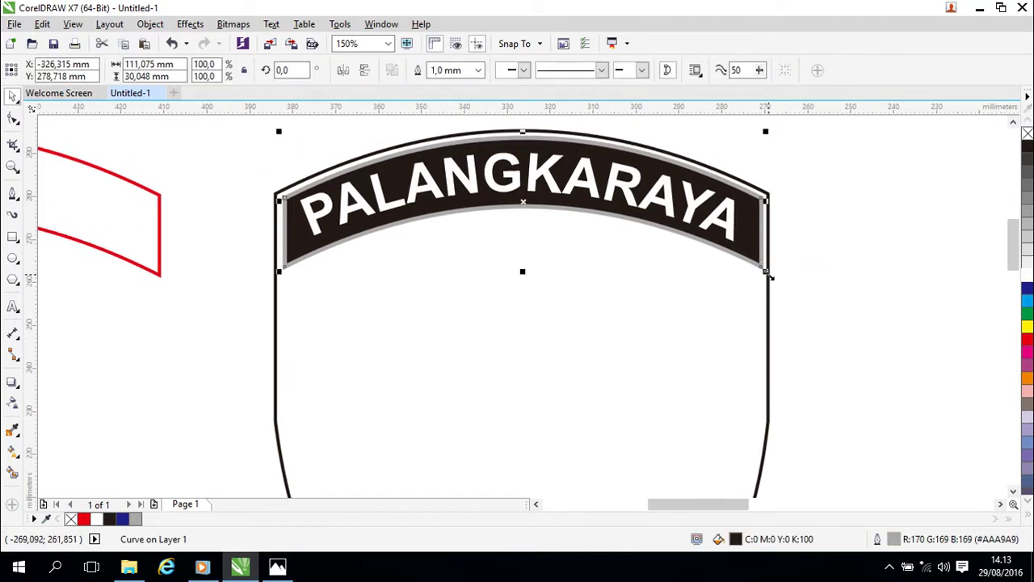
pyautogui.moveTo(768, 276); pyautogui.dragTo(781, 276)
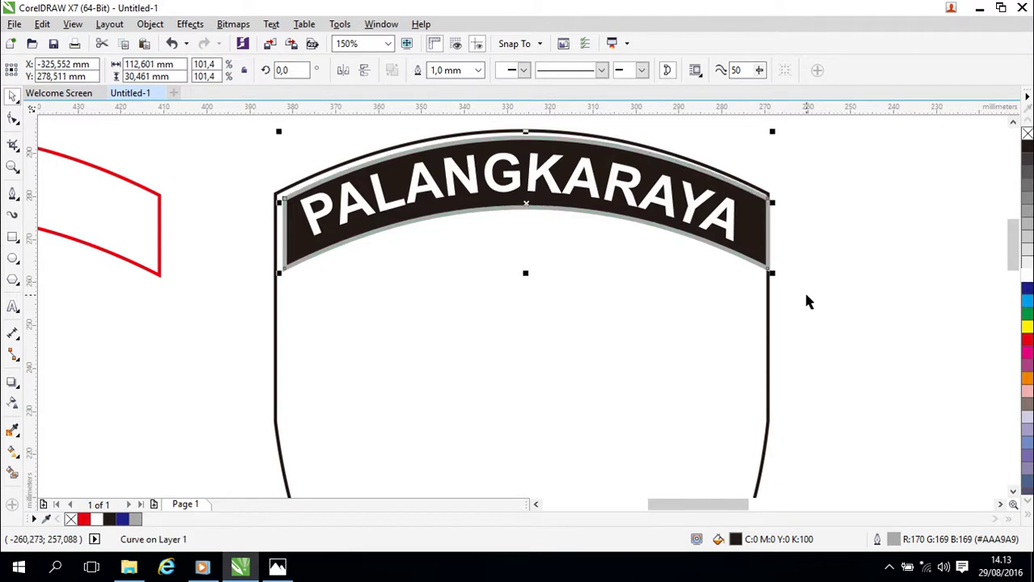
# Nudge the black banner shape left and up until it meets the shield outline's upper and left edges.
pyautogui.press('Left')
pyautogui.press('Left')
pyautogui.press('Up')
pyautogui.press('Up')
pyautogui.press('Left')
pyautogui.press('Left')
pyautogui.press('Up')
pyautogui.press('Left')
pyautogui.press('Up')
pyautogui.press('Left')
pyautogui.press('Left')
pyautogui.press('Left')
pyautogui.press('Left')
pyautogui.press('Up')
pyautogui.press('Up')
pyautogui.press('Up')
pyautogui.press('Up')
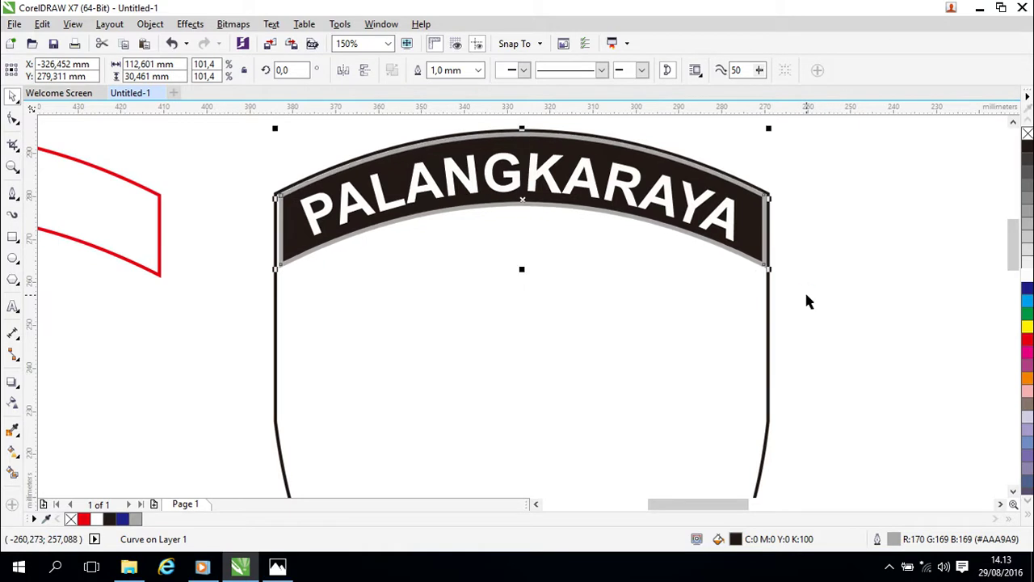
pyautogui.press('Left')
pyautogui.press('Left')
pyautogui.press('Left')
pyautogui.press('Left')
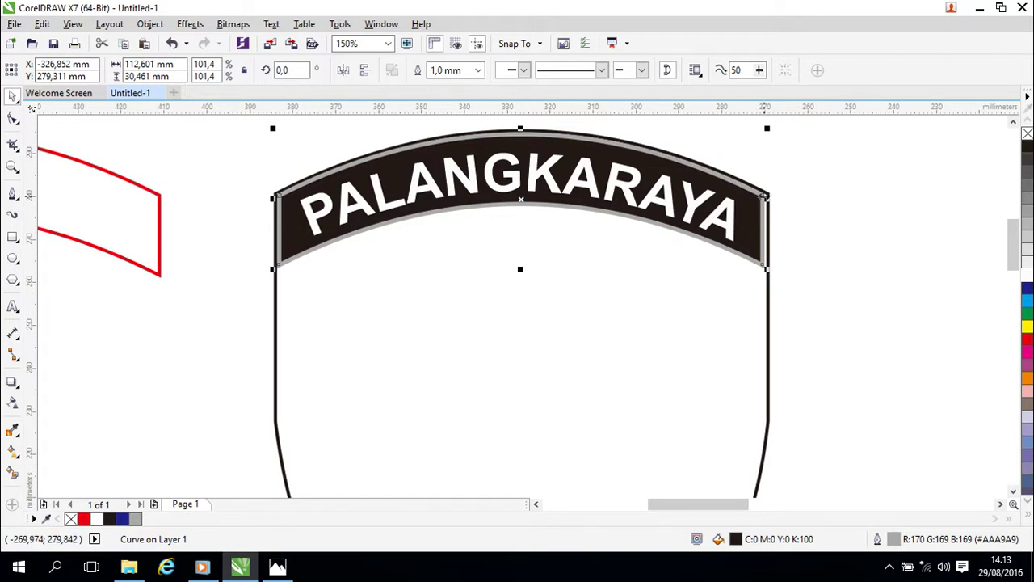
# Stretch the black banner shape horizontally to about 113.9 mm wide to meet the shield outline's right edge.
pyautogui.moveTo(766, 198); pyautogui.dragTo(775, 197)
pyautogui.scroll(1, 854, 235)
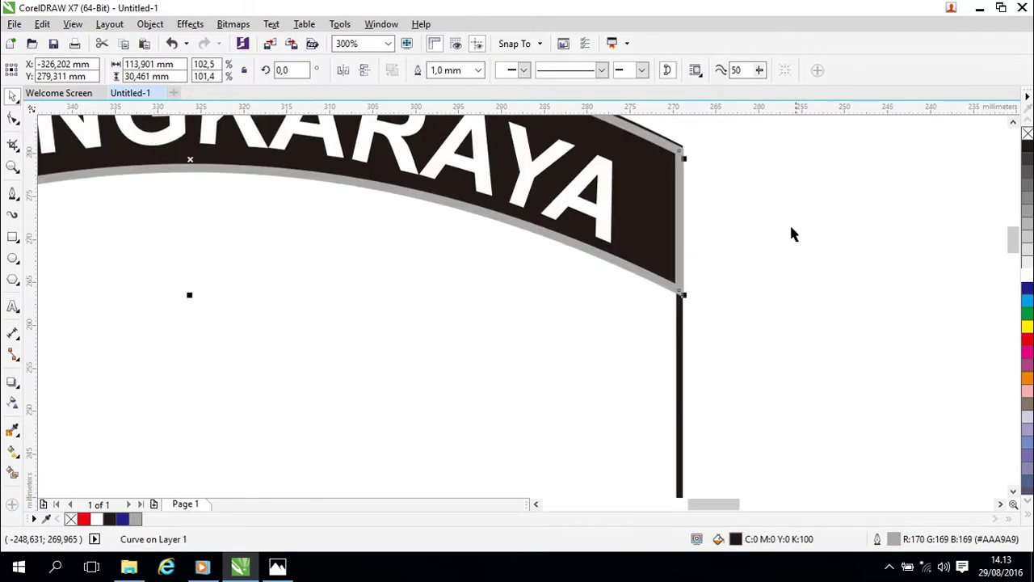
# Narrow the black banner shape horizontally to about 113.1 mm wide so its right edge sits inside the shield outline.
pyautogui.scroll(1, 822, 239)
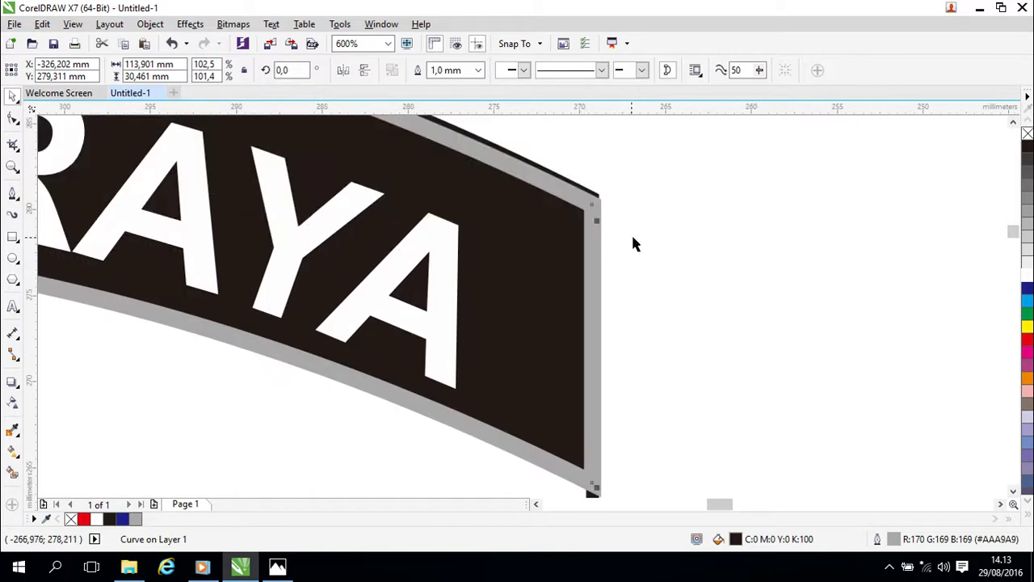
pyautogui.moveTo(596, 222); pyautogui.dragTo(587, 223)
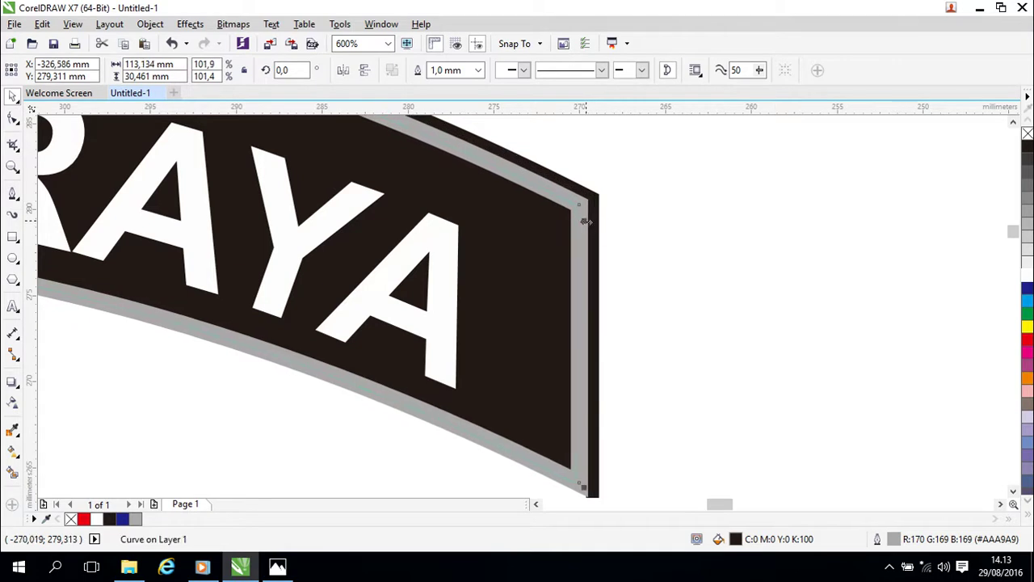
pyautogui.scroll(-4, 727, 269)
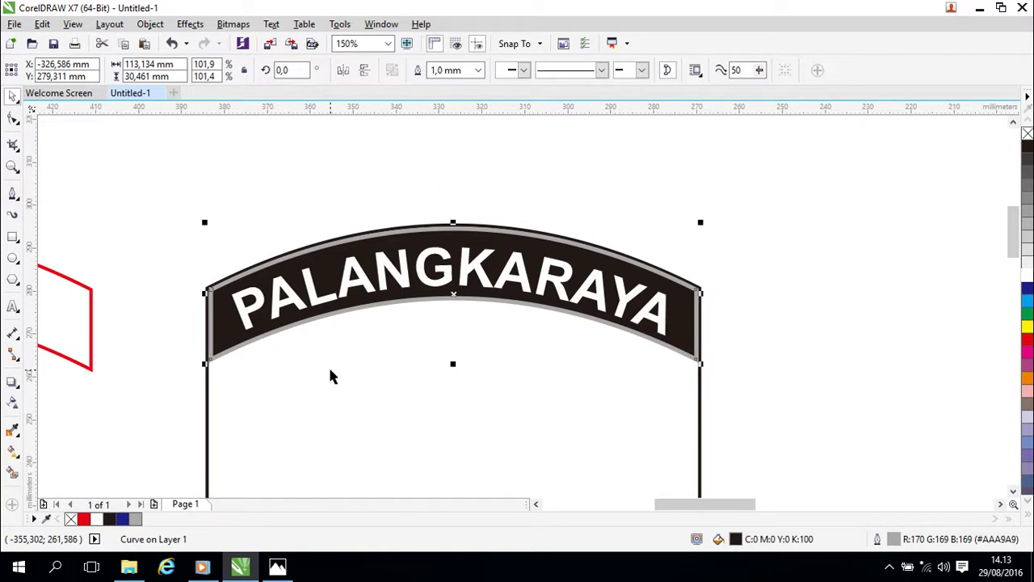
pyautogui.scroll(2, 329, 370)
pyautogui.moveTo(316, 360); pyautogui.dragTo(563, 321)
pyautogui.scroll(1, 586, 346)
pyautogui.scroll(-3, 587, 347)
# Delete the leftover red banner outline between the reference logo and the redrawn shield.
pyautogui.click(953, 303)
pyautogui.scroll(-2, 588, 402)
pyautogui.click(385, 347)
pyautogui.press('Delete')
pyautogui.scroll(-2, 460, 334)
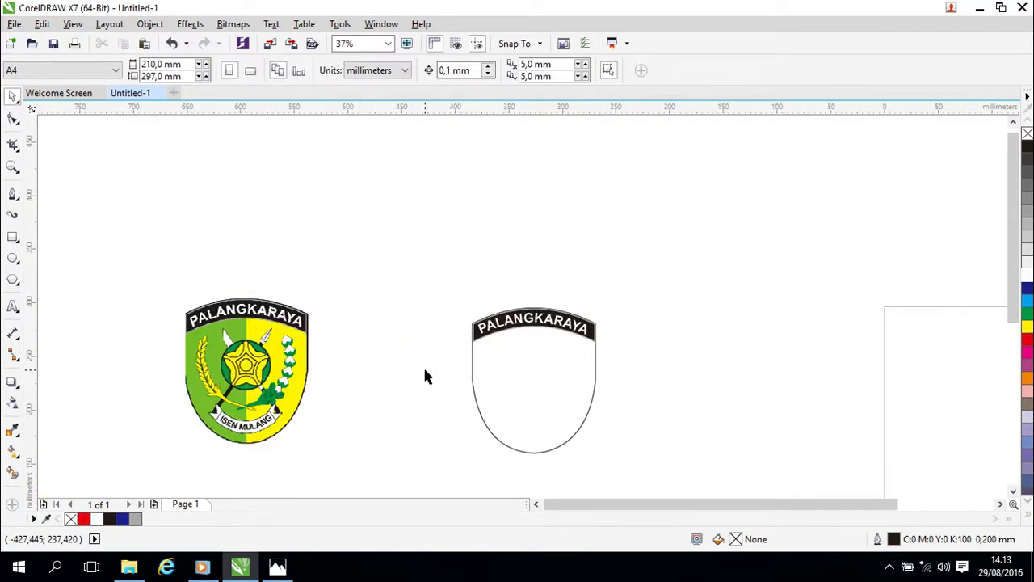
# Move the reference logo bitmap closer to the redrawn shield, leaving a small gap between them.
pyautogui.moveTo(426, 376); pyautogui.dragTo(450, 304)
pyautogui.click(271, 301)
pyautogui.moveTo(266, 301); pyautogui.dragTo(399, 314)
pyautogui.scroll(2, 682, 380)
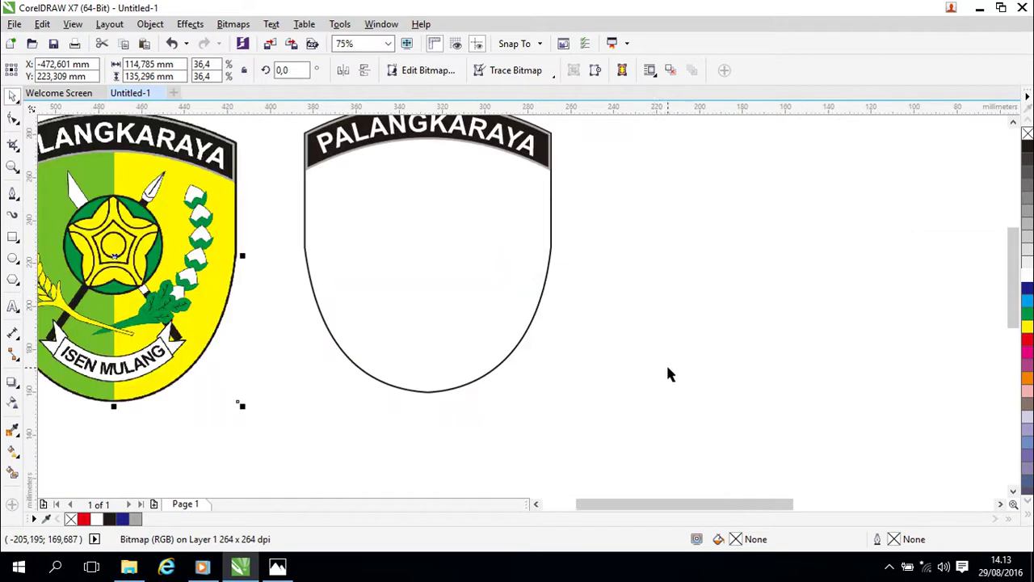
# Move the black banner together with its curved text and path out of the shield into the empty area to its right.
pyautogui.click(614, 343)
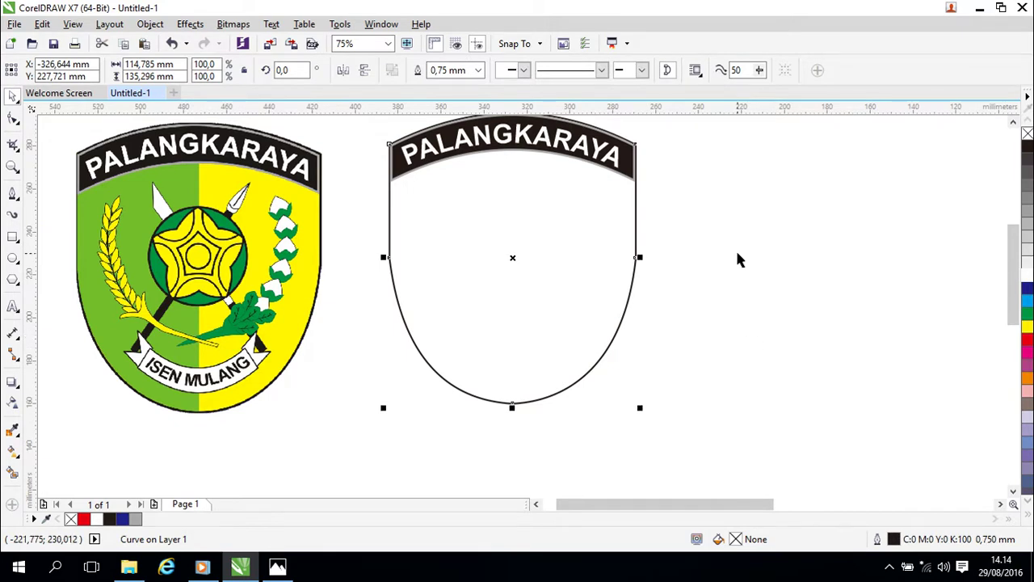
pyautogui.click(548, 150)
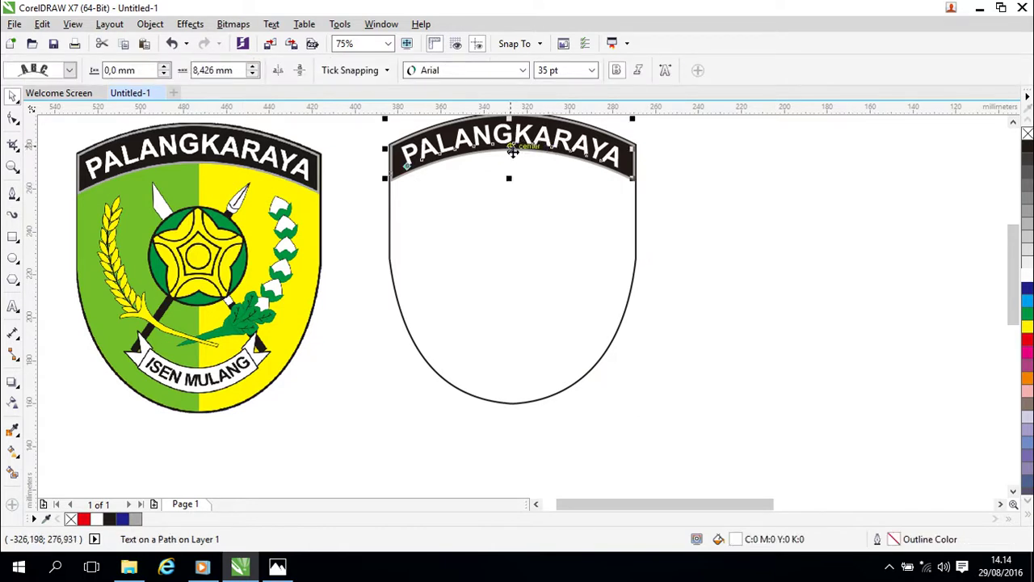
pyautogui.scroll(2, 493, 161)
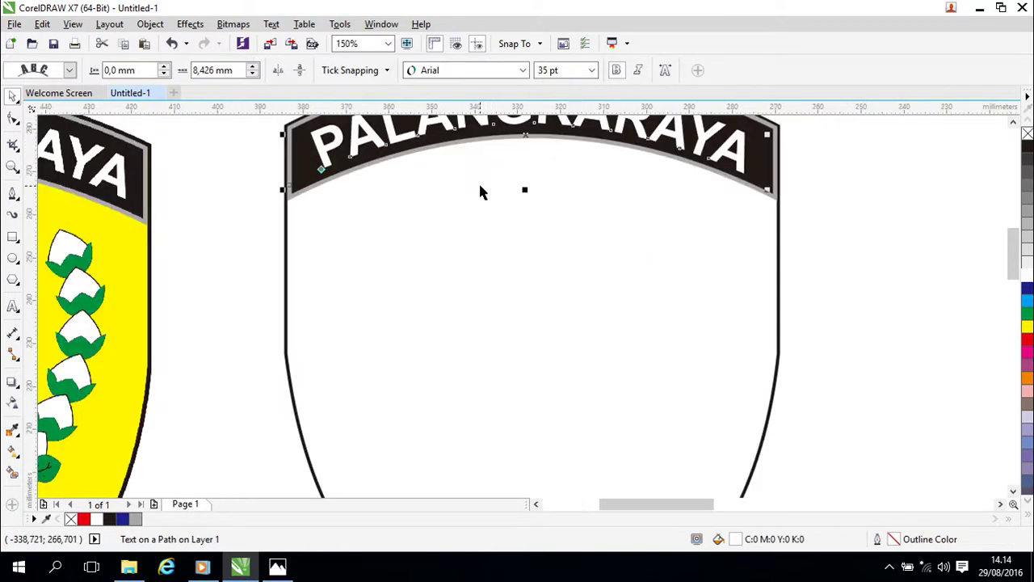
pyautogui.keyDown('shift'); pyautogui.click(354, 221); pyautogui.keyUp('shift')
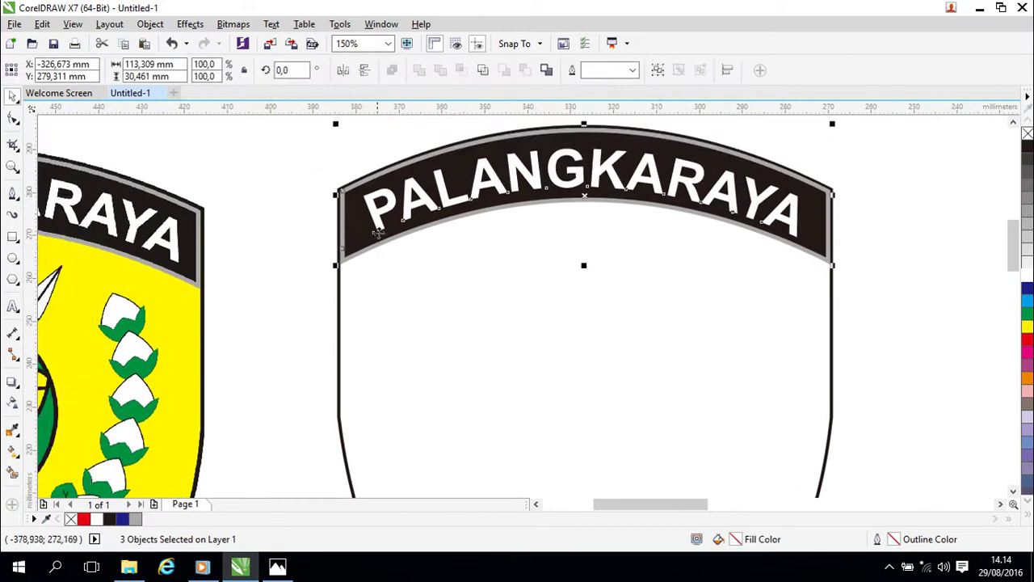
pyautogui.moveTo(567, 202); pyautogui.dragTo(770, 216)
pyautogui.moveTo(805, 327); pyautogui.dragTo(517, 259)
pyautogui.scroll(-1, 618, 252)
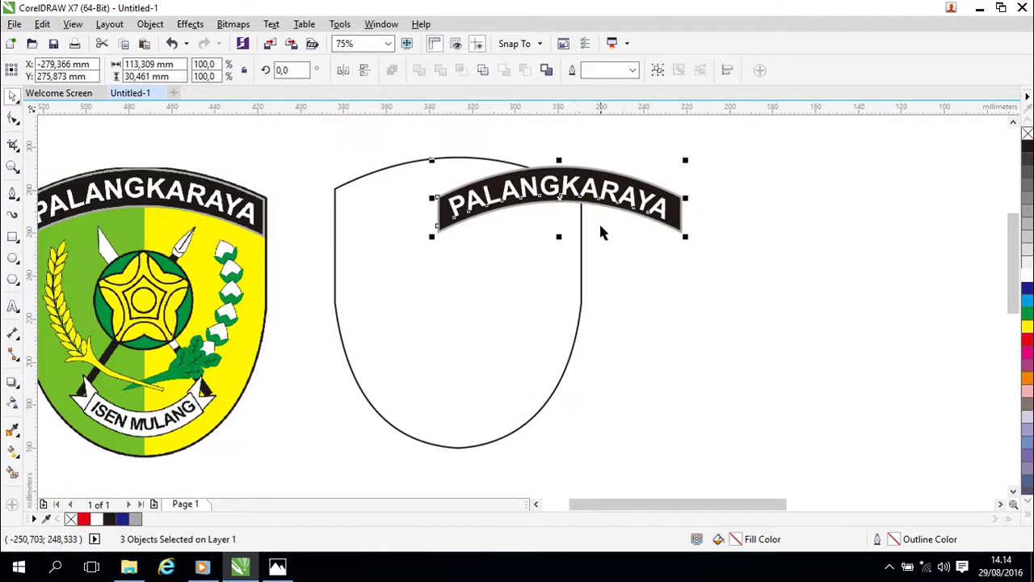
pyautogui.moveTo(563, 201); pyautogui.dragTo(746, 202)
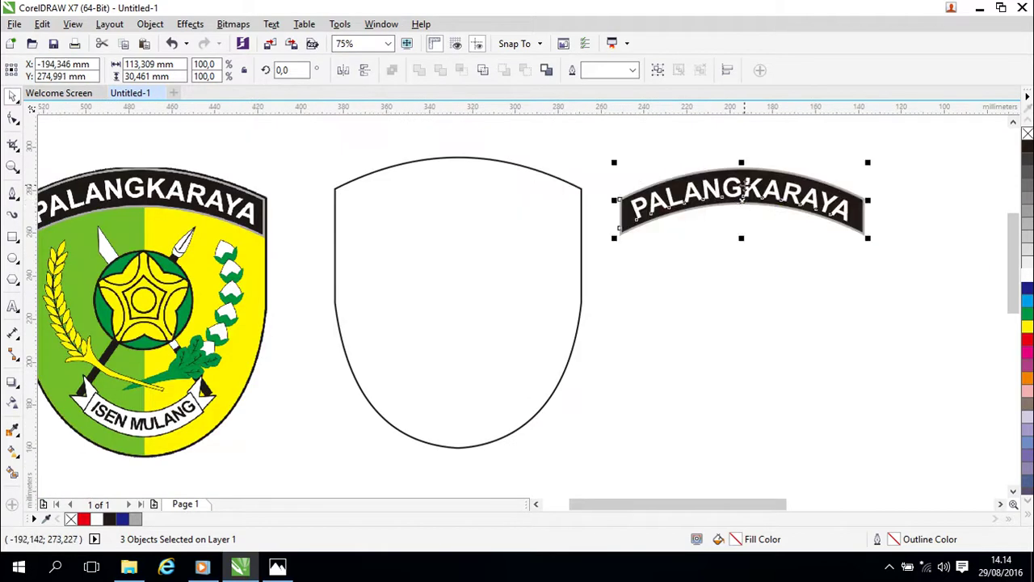
pyautogui.rightClick(748, 194)
pyautogui.click(763, 266)
pyautogui.click(622, 264)
pyautogui.click(491, 256)
pyautogui.moveTo(686, 310); pyautogui.dragTo(779, 319)
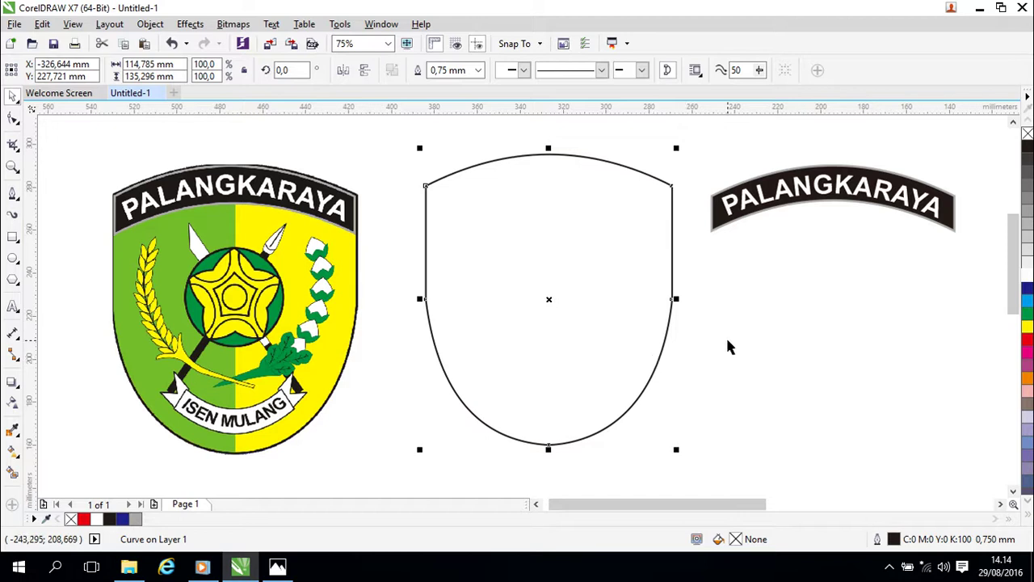
pyautogui.moveTo(399, 374); pyautogui.dragTo(468, 348)
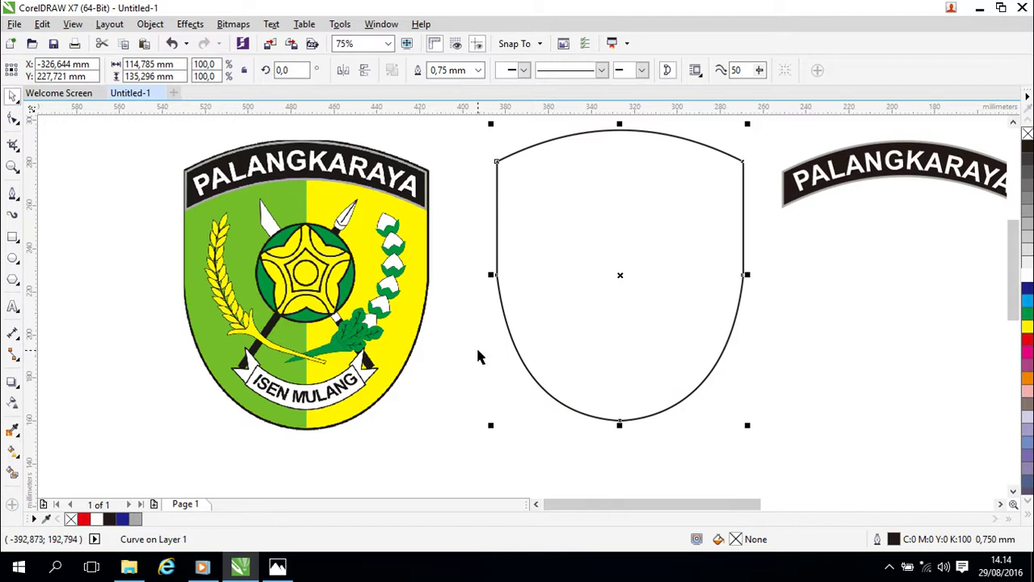
pyautogui.moveTo(465, 328); pyautogui.dragTo(465, 337)
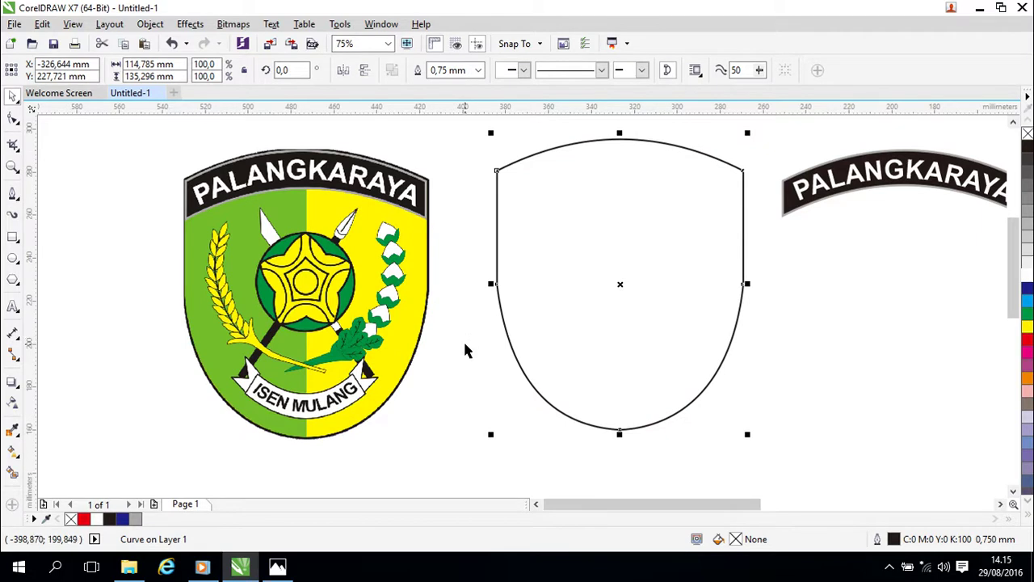
pyautogui.moveTo(466, 344); pyautogui.dragTo(504, 334)
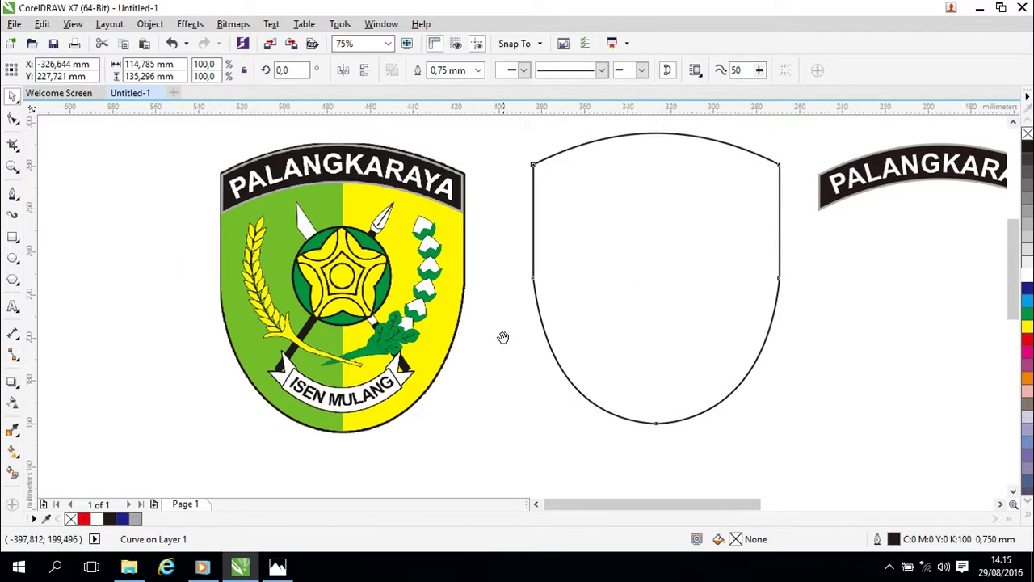
pyautogui.click(463, 388)
pyautogui.click(565, 454)
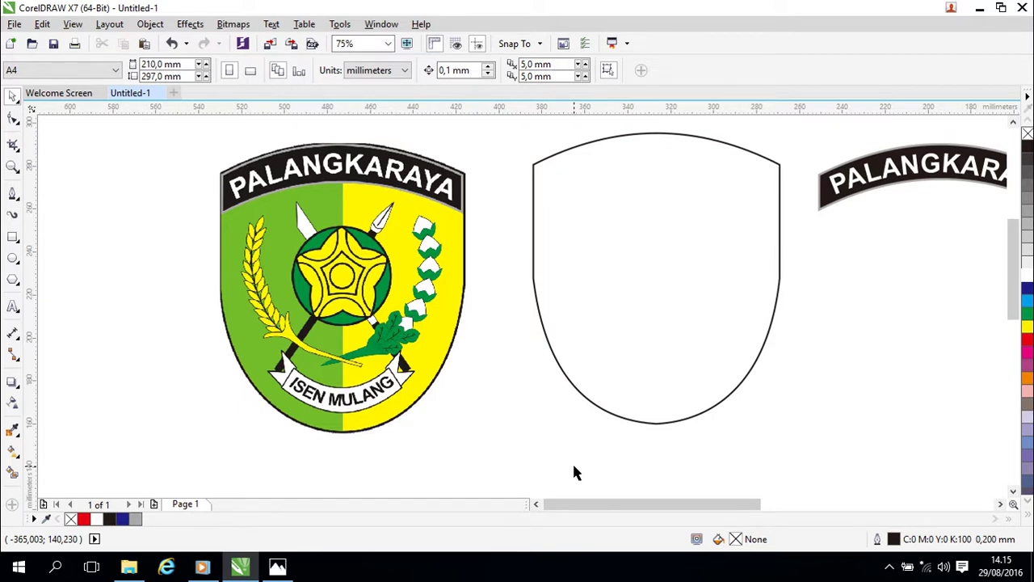
# Move the empty shield outline up and slightly left, placing its centre at about X -330.8 mm, Y 254.5 mm.
pyautogui.click(679, 315)
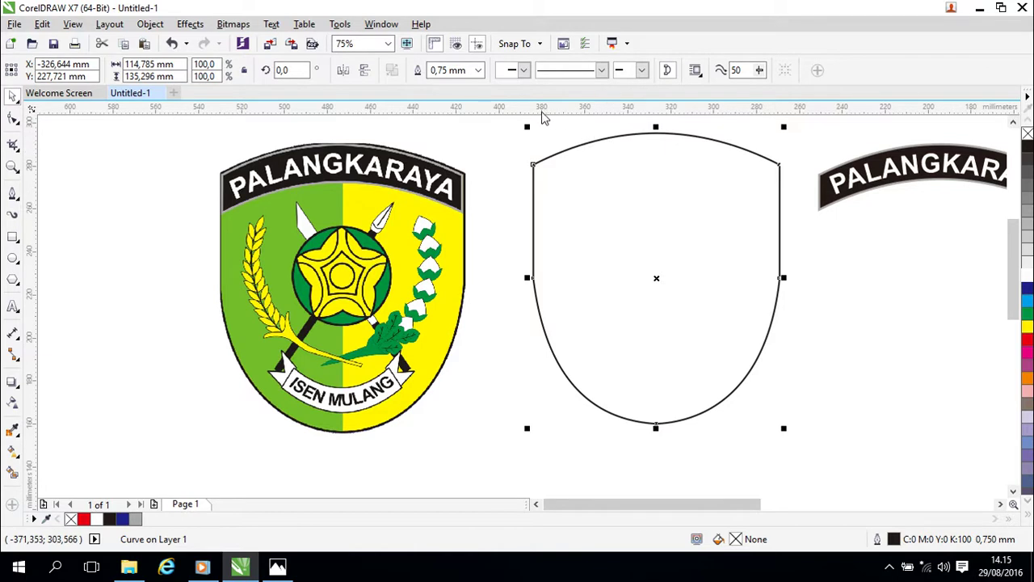
pyautogui.moveTo(656, 278); pyautogui.dragTo(647, 220)
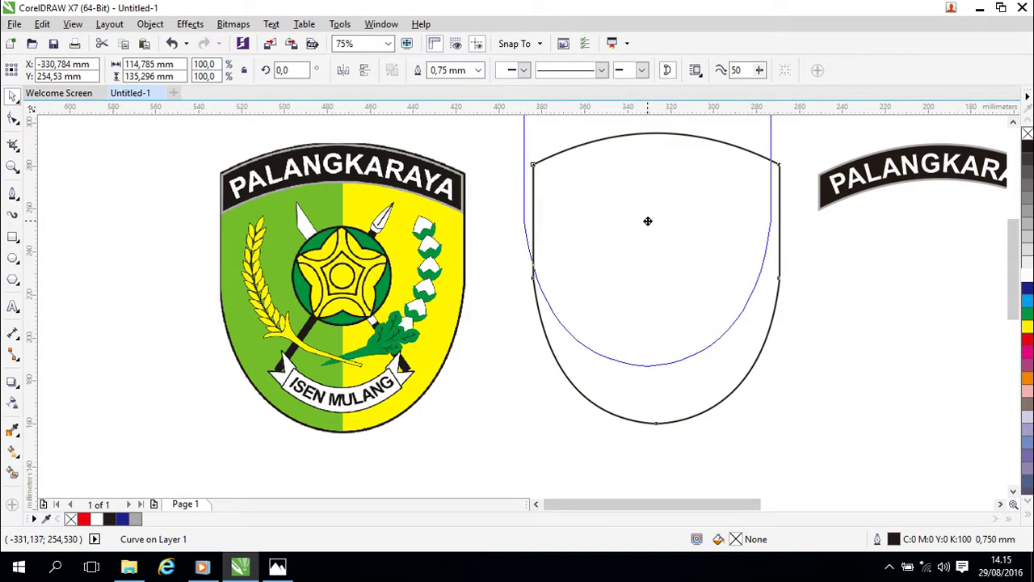
pyautogui.moveTo(647, 221); pyautogui.dragTo(647, 221)
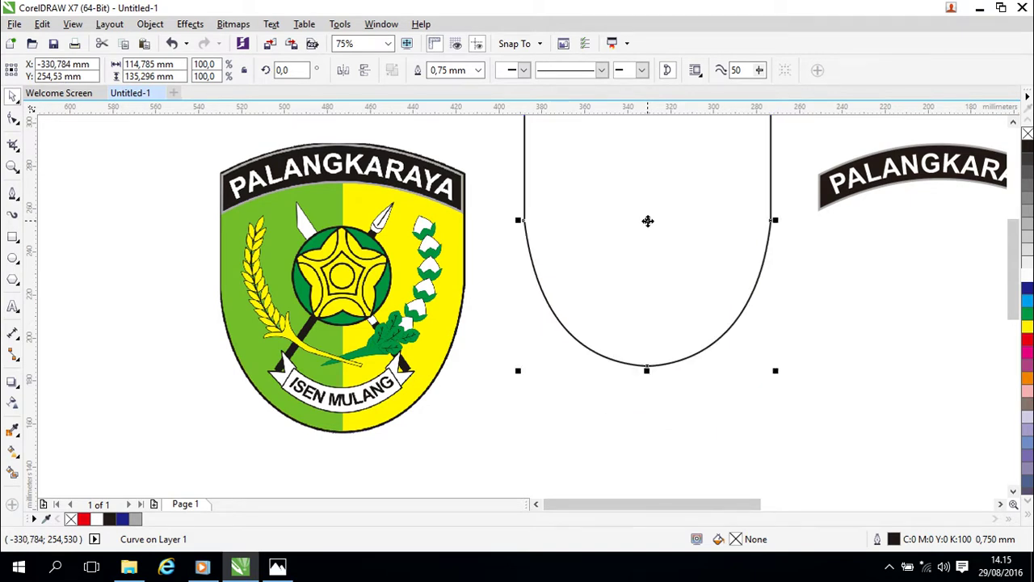
pyautogui.scroll(2, 820, 315)
pyautogui.scroll(-2, 820, 315)
pyautogui.moveTo(822, 317); pyautogui.dragTo(821, 361)
pyautogui.scroll(2, 816, 365)
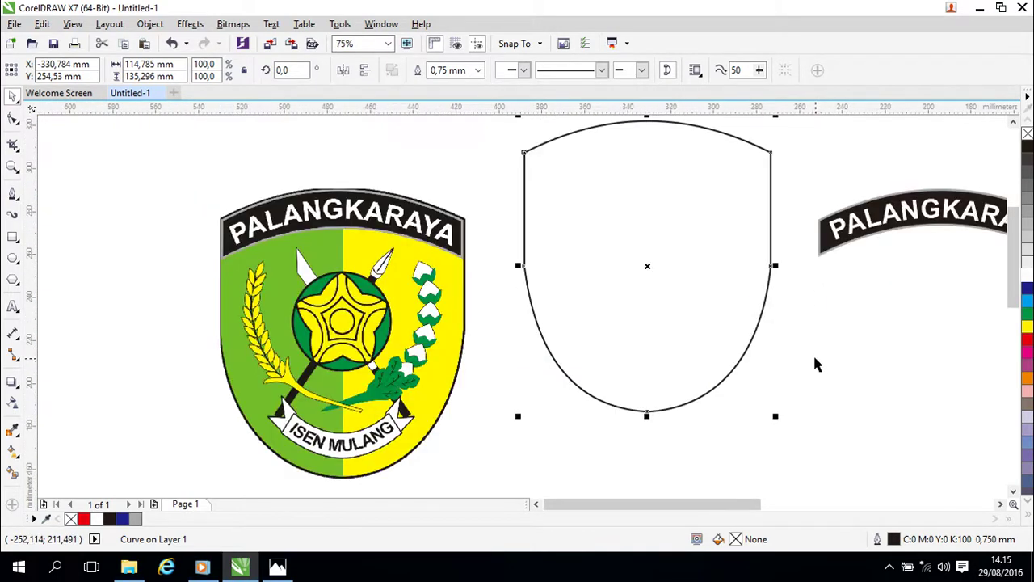
pyautogui.click(15, 197)
pyautogui.click(65, 185)
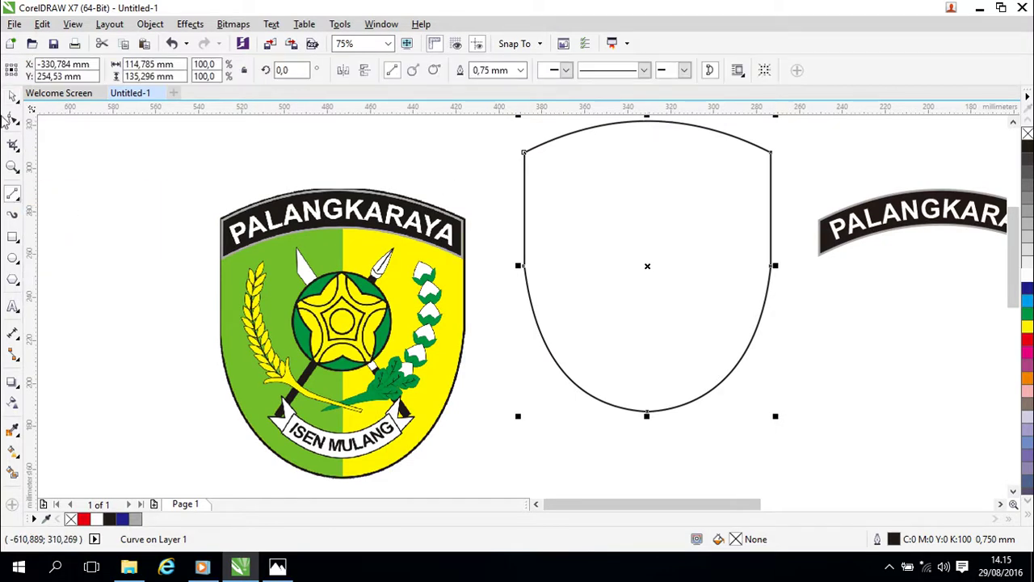
pyautogui.click(16, 96)
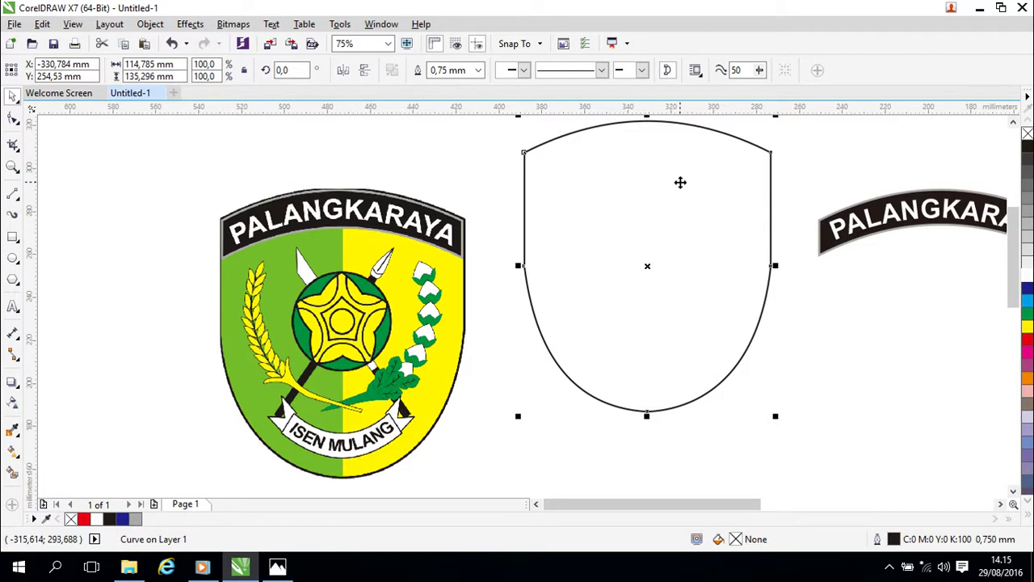
pyautogui.moveTo(685, 144); pyautogui.dragTo(684, 194)
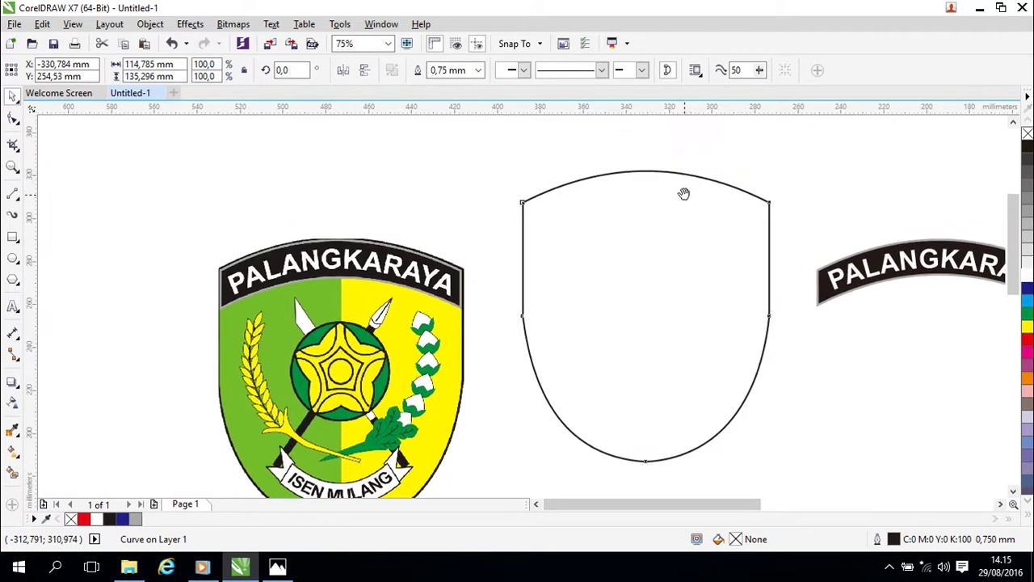
pyautogui.press('F10')
pyautogui.click(646, 173)
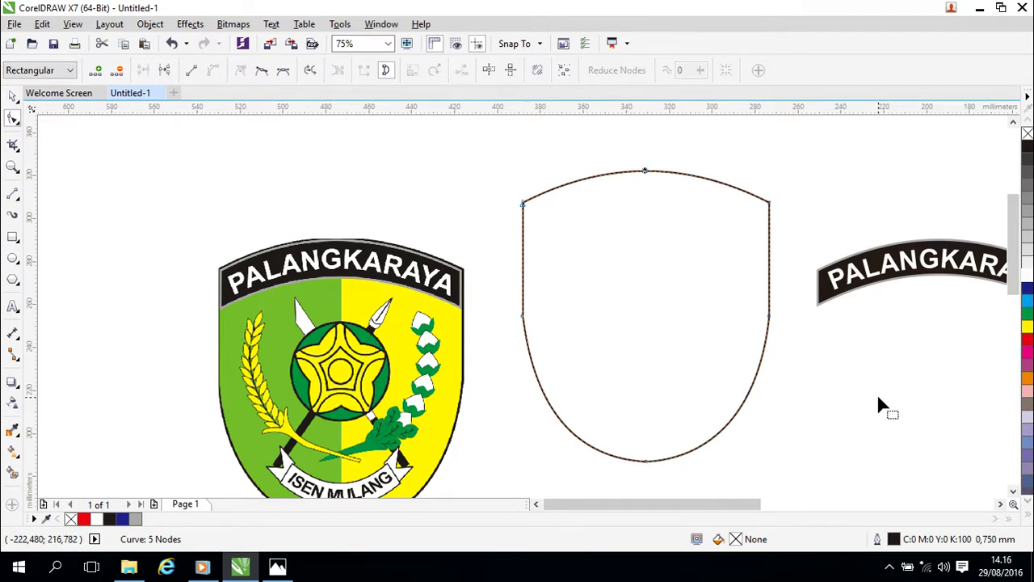
pyautogui.click(13, 97)
pyautogui.click(119, 175)
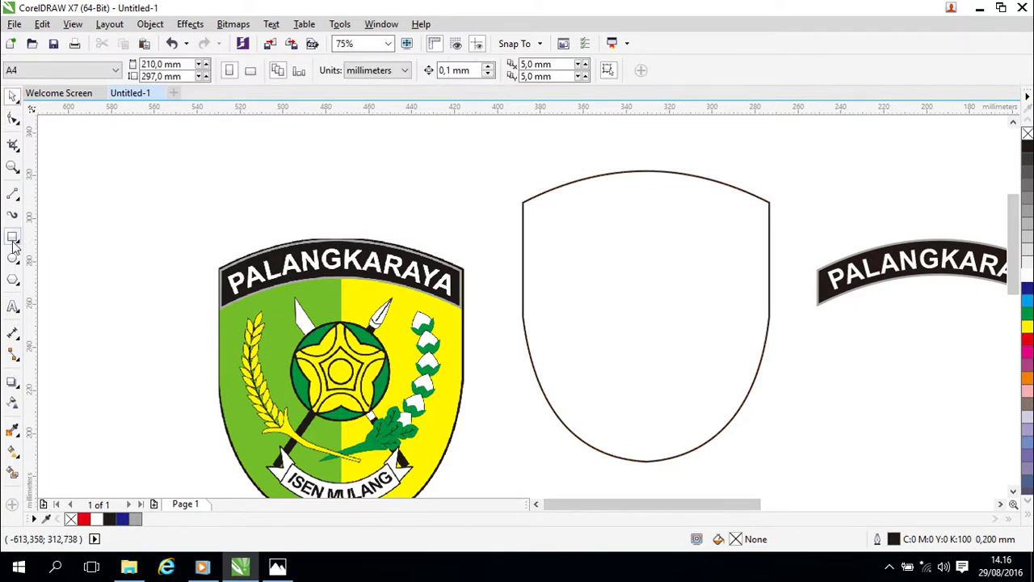
# Draw a tall rectangle about 140.4 by 227.9 mm left of the reference logo and fill it white.
pyautogui.press('F6')
pyautogui.scroll(-1, 291, 185)
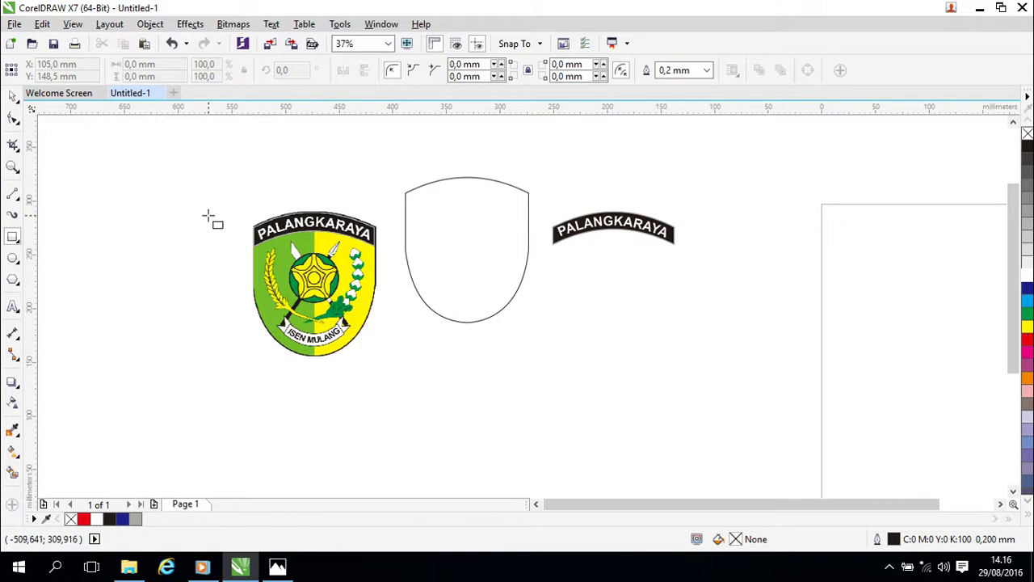
pyautogui.moveTo(64, 168); pyautogui.dragTo(216, 415)
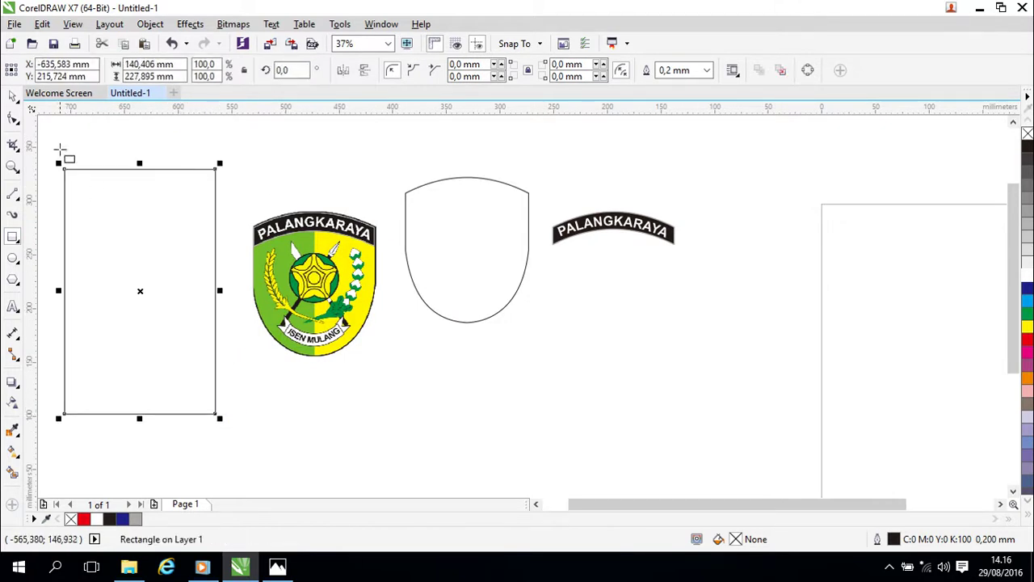
pyautogui.click(1028, 275)
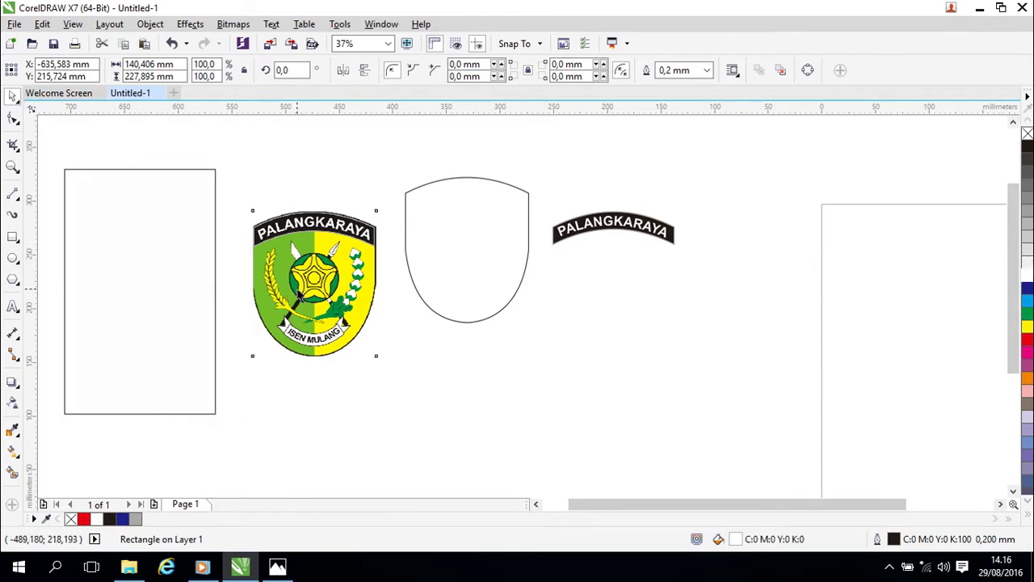
# Move the reference logo onto the page, and place the white rectangle over the shield's left half with its right edge near the shield's vertical centre.
pyautogui.click(313, 283)
pyautogui.moveTo(313, 283); pyautogui.dragTo(912, 339)
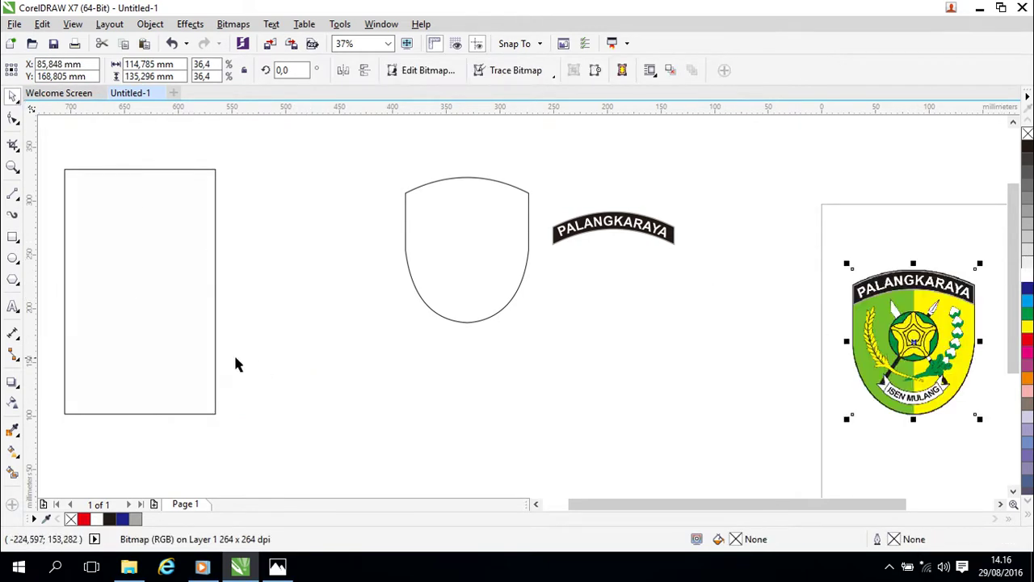
pyautogui.click(143, 316)
pyautogui.moveTo(141, 292); pyautogui.dragTo(390, 266)
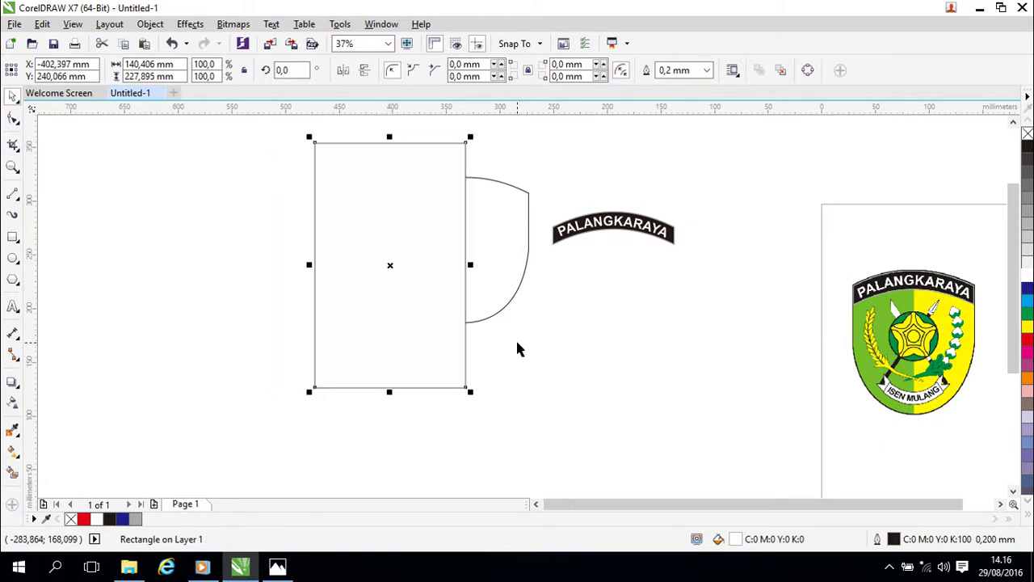
# Bring the shield outline in front of the white rectangle.
pyautogui.click(508, 293)
pyautogui.rightClick(510, 300)
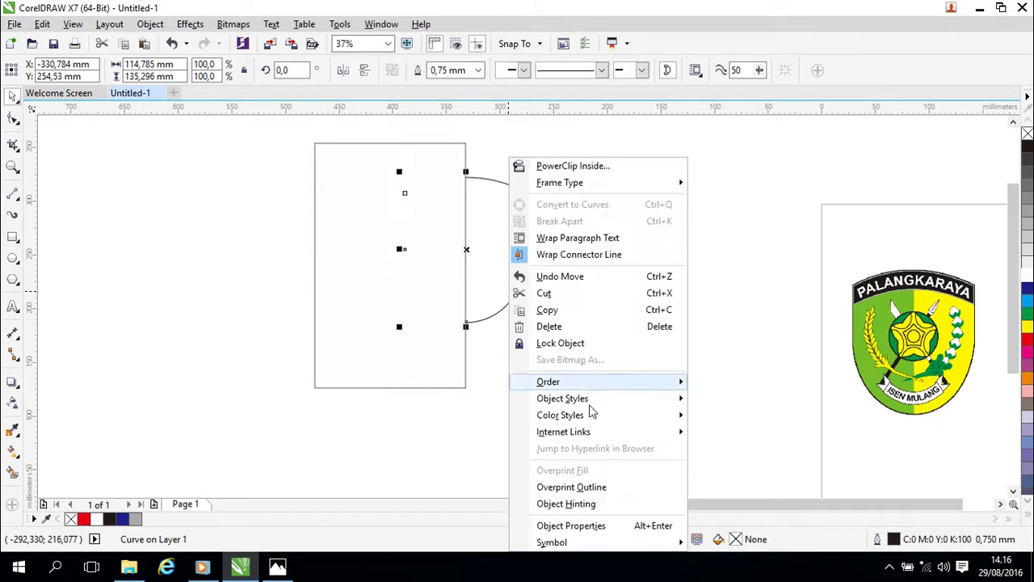
pyautogui.moveTo(638, 386)
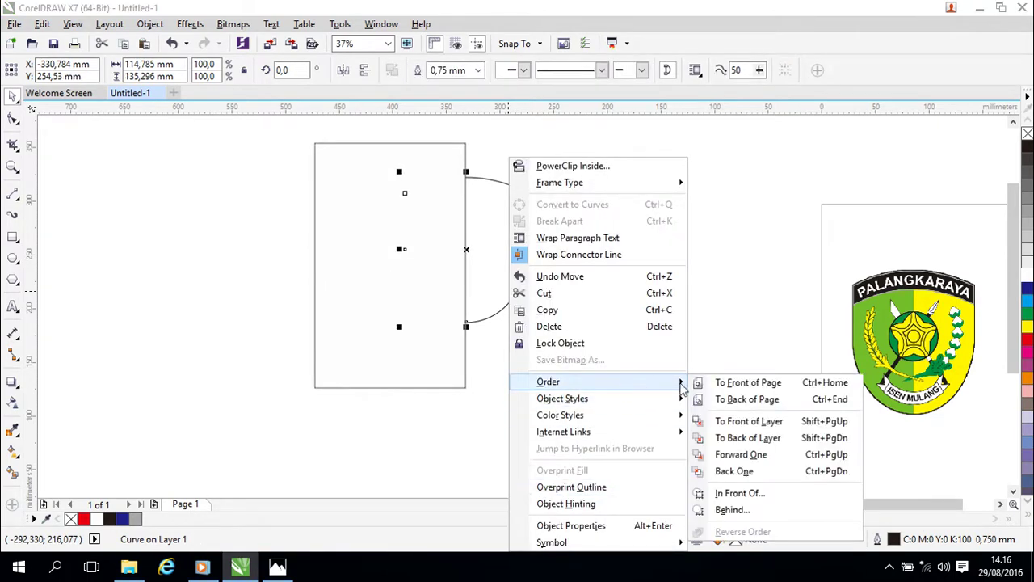
pyautogui.click(771, 493)
pyautogui.click(340, 335)
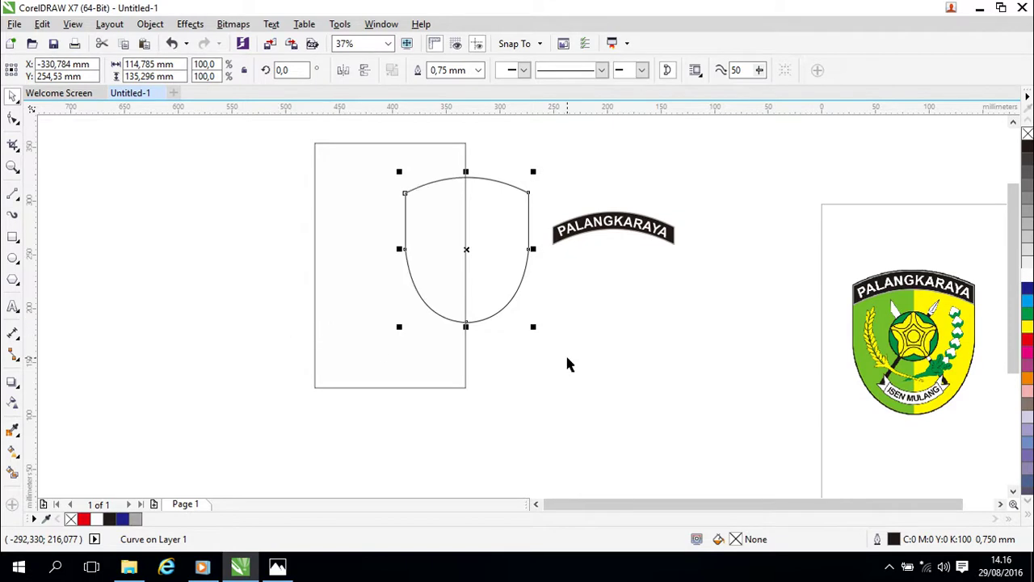
pyautogui.scroll(2, 565, 352)
pyautogui.moveTo(480, 317); pyautogui.dragTo(540, 421)
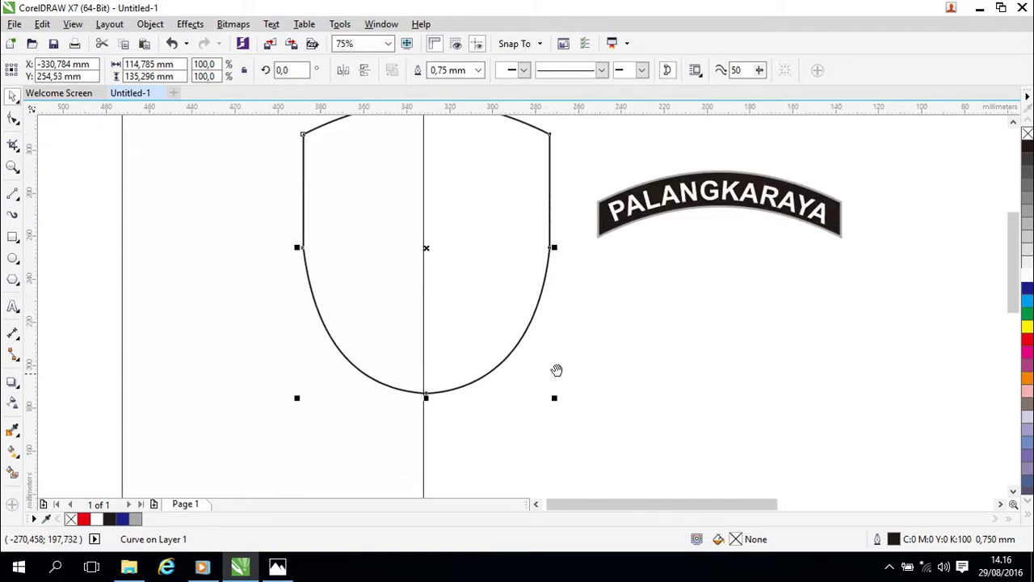
pyautogui.moveTo(562, 371); pyautogui.dragTo(592, 435)
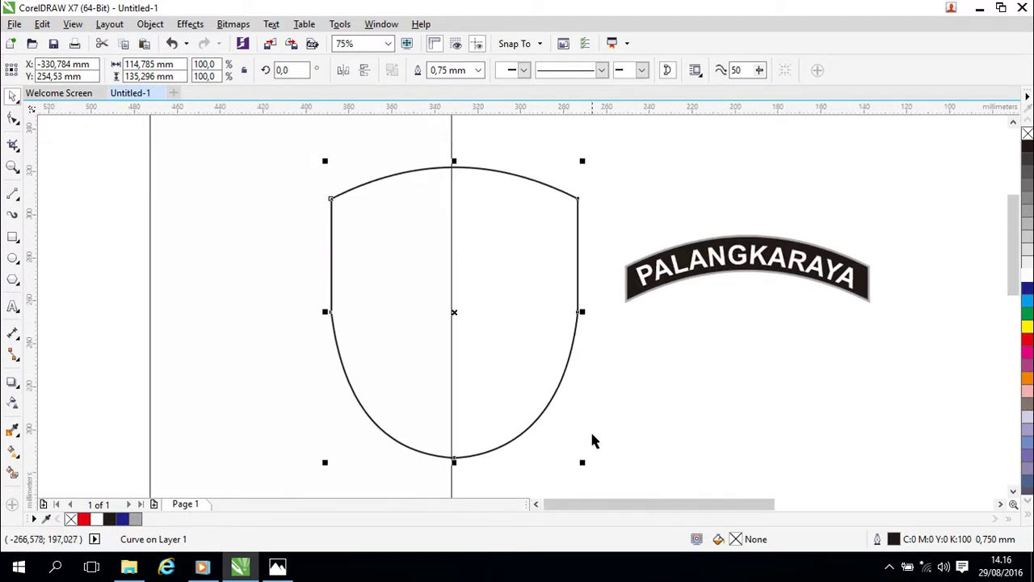
# Nudge the shield outline left to X -331.484 mm so its vertical centre lines up with the white rectangle's inner edge.
pyautogui.click(151, 167)
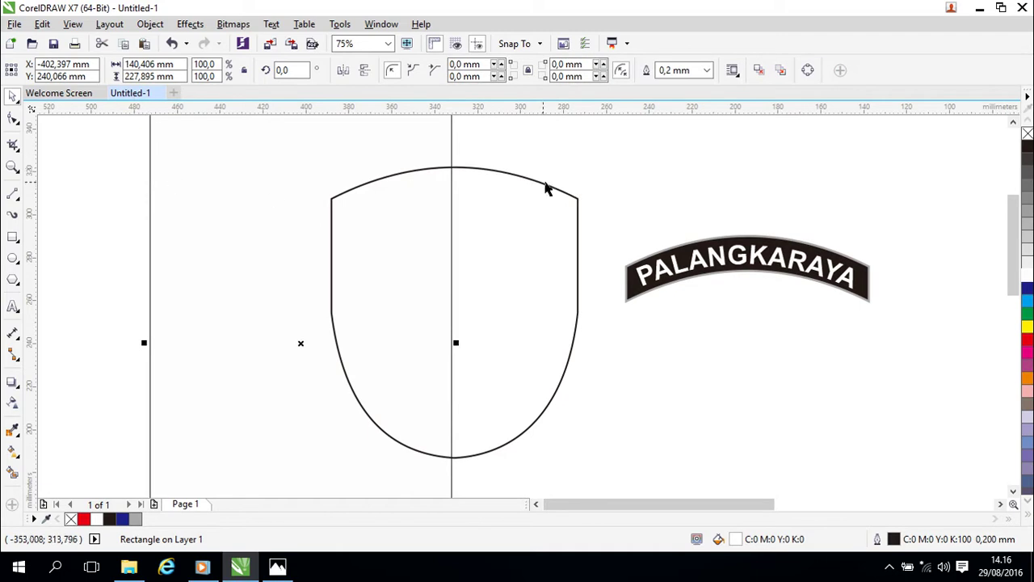
pyautogui.click(547, 183)
pyautogui.press('Left')
pyautogui.press('Left')
pyautogui.press('Left')
pyautogui.press('Left')
pyautogui.press('Left')
pyautogui.press('Left')
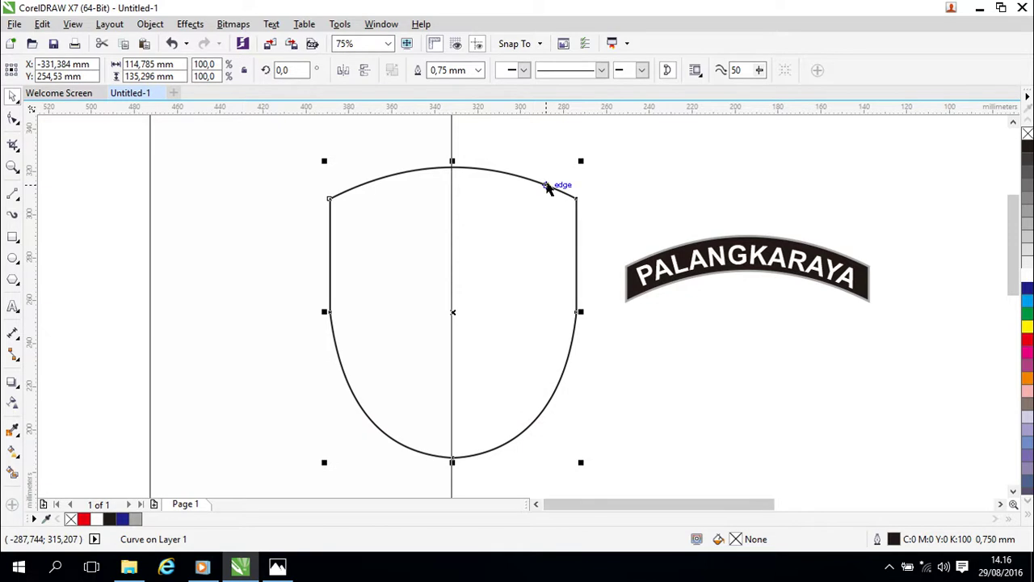
pyautogui.press('Left')
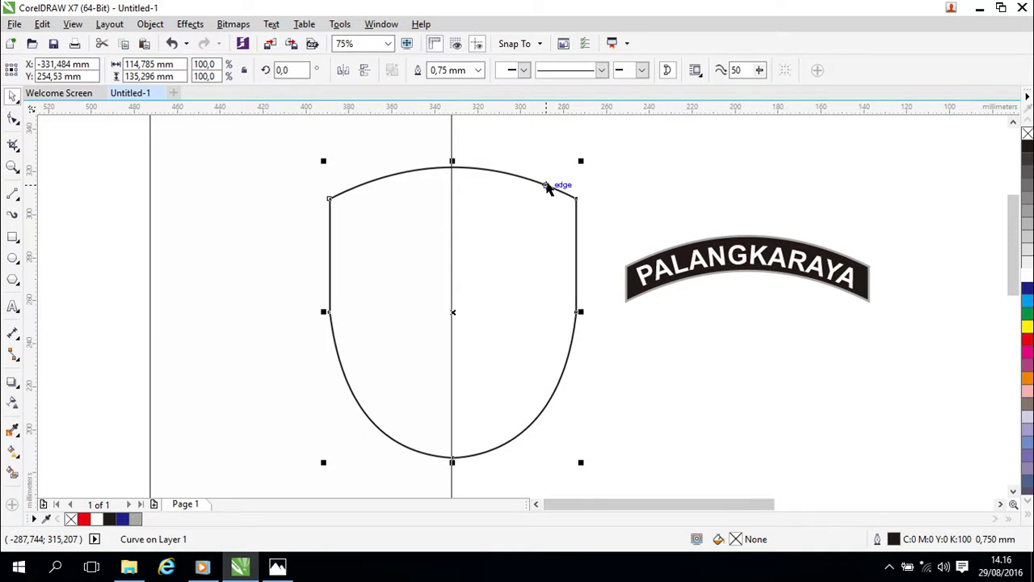
pyautogui.click(480, 71)
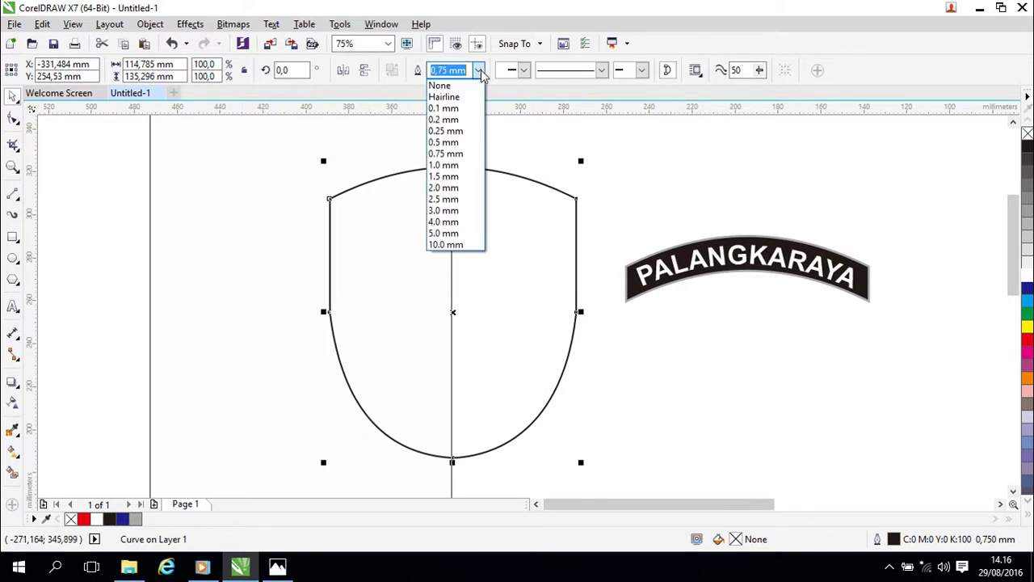
pyautogui.click(650, 166)
pyautogui.click(204, 171)
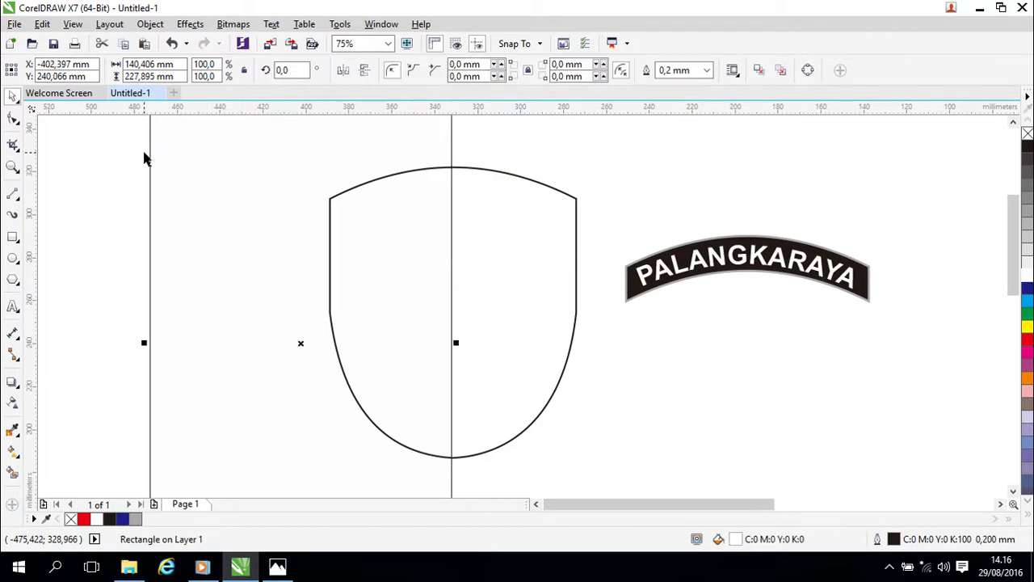
# Place the shield outline behind the white rectangle in the stacking order.
pyautogui.click(562, 216)
pyautogui.rightClick(560, 215)
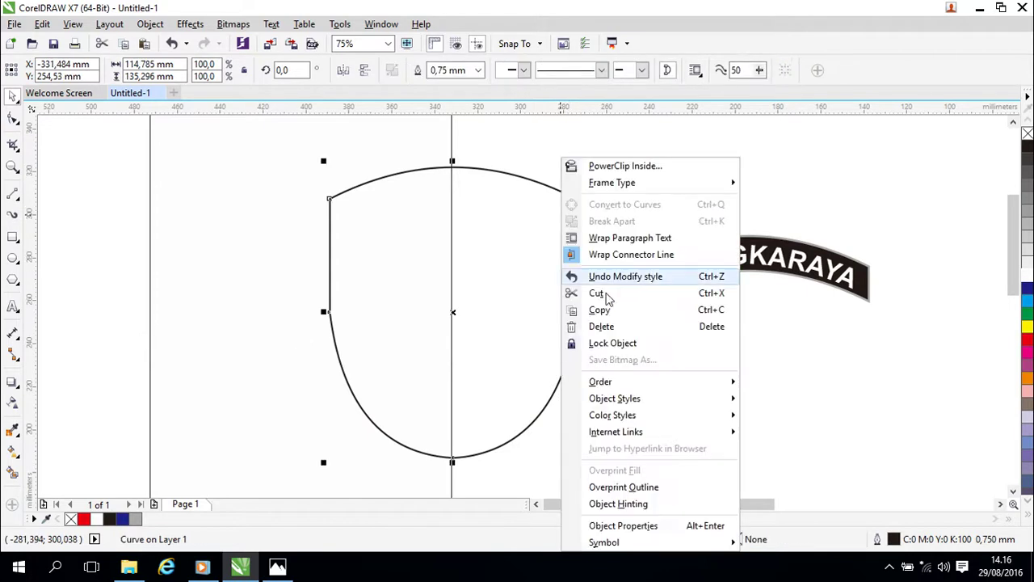
pyautogui.moveTo(653, 389)
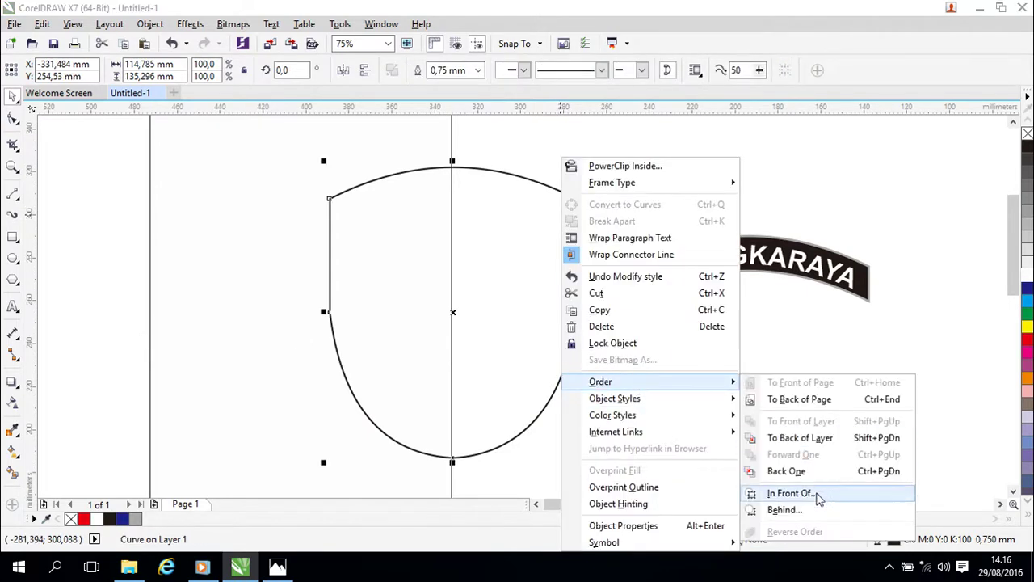
pyautogui.click(811, 510)
pyautogui.click(227, 160)
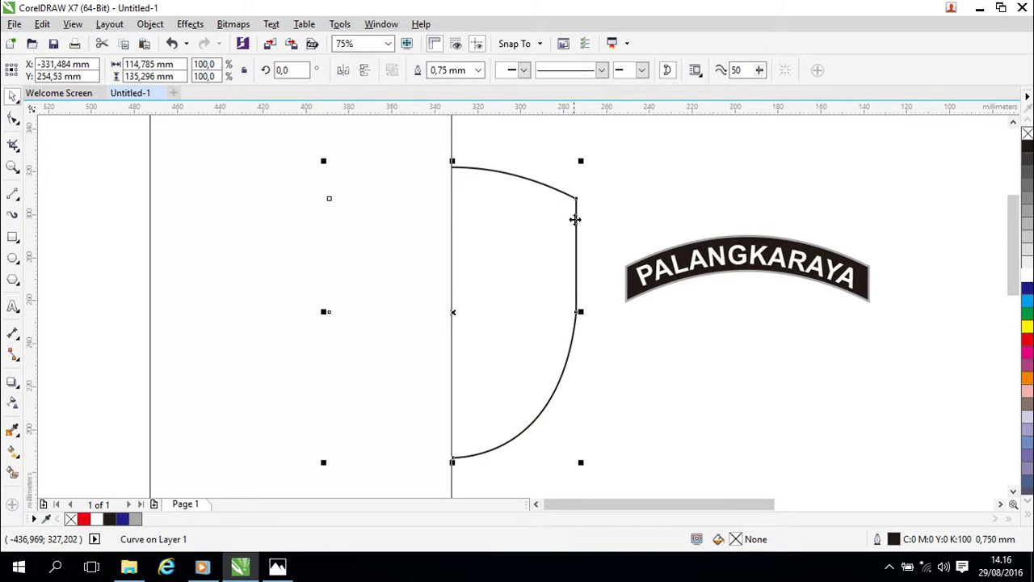
# Cut away the shield's left half by subtracting the white rectangle from the outline with Back Minus Front.
pyautogui.click(599, 164)
pyautogui.click(549, 189)
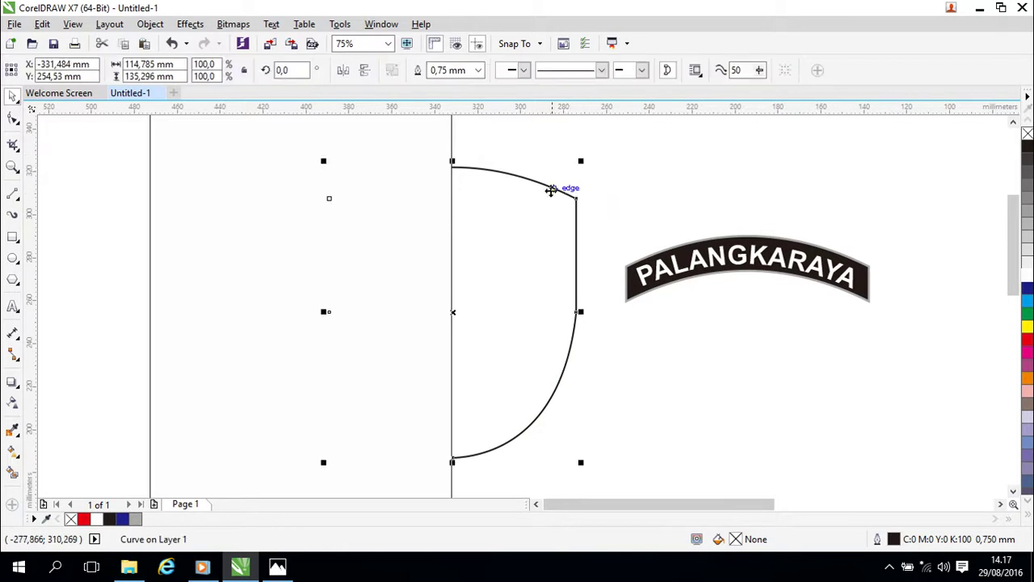
pyautogui.keyDown('shift'); pyautogui.click(427, 145); pyautogui.keyUp('shift')
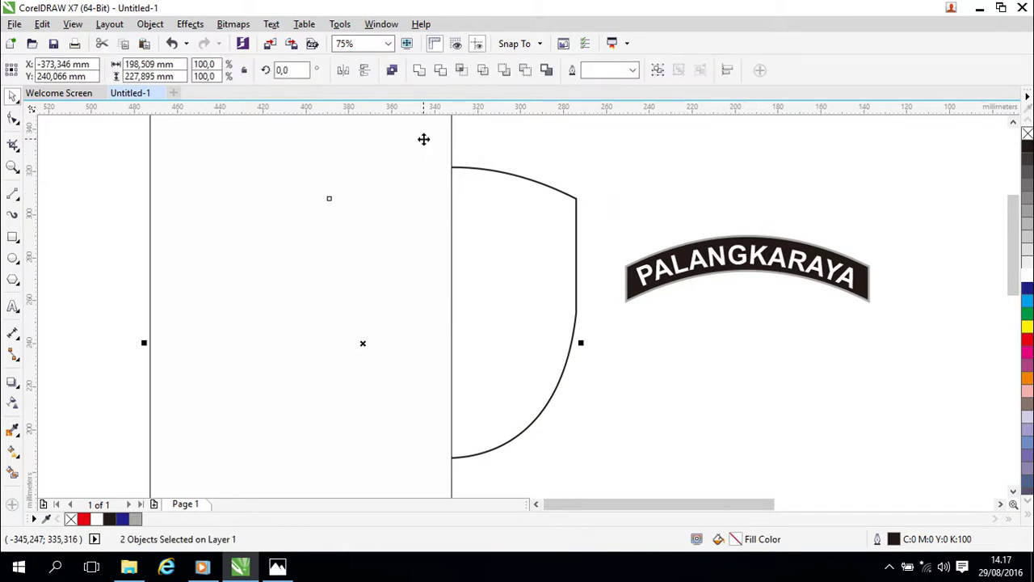
pyautogui.click(523, 71)
pyautogui.click(651, 182)
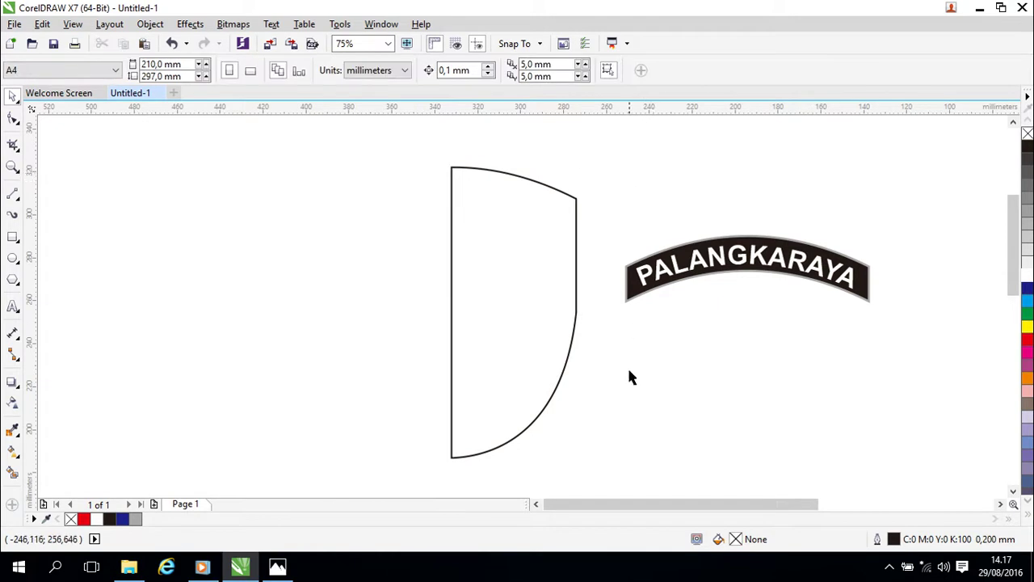
# Duplicate the remaining right half of the shield in place and mirror the copy horizontally.
pyautogui.click(574, 359)
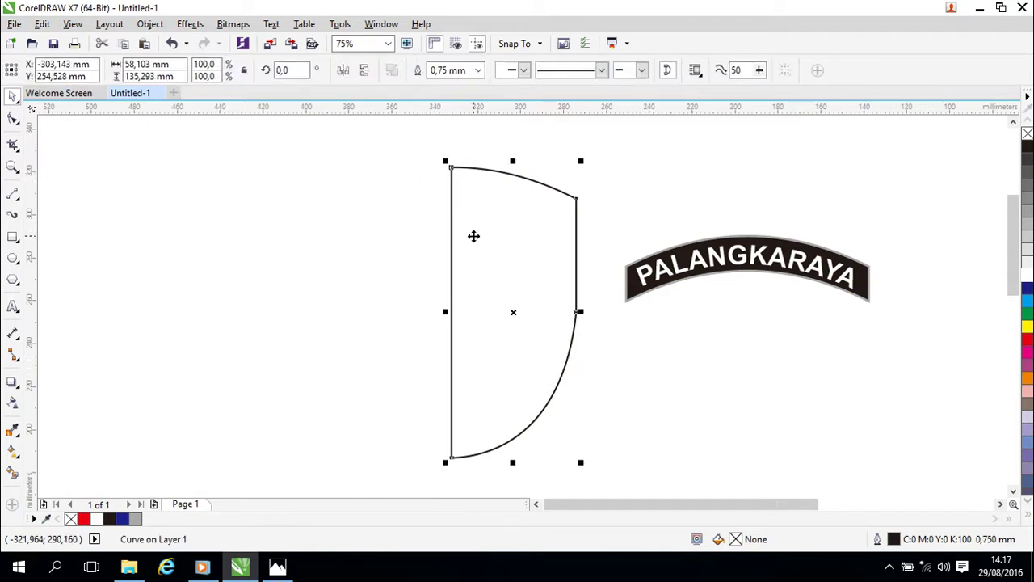
pyautogui.rightClick(473, 236)
pyautogui.click(521, 311)
pyautogui.rightClick(498, 262)
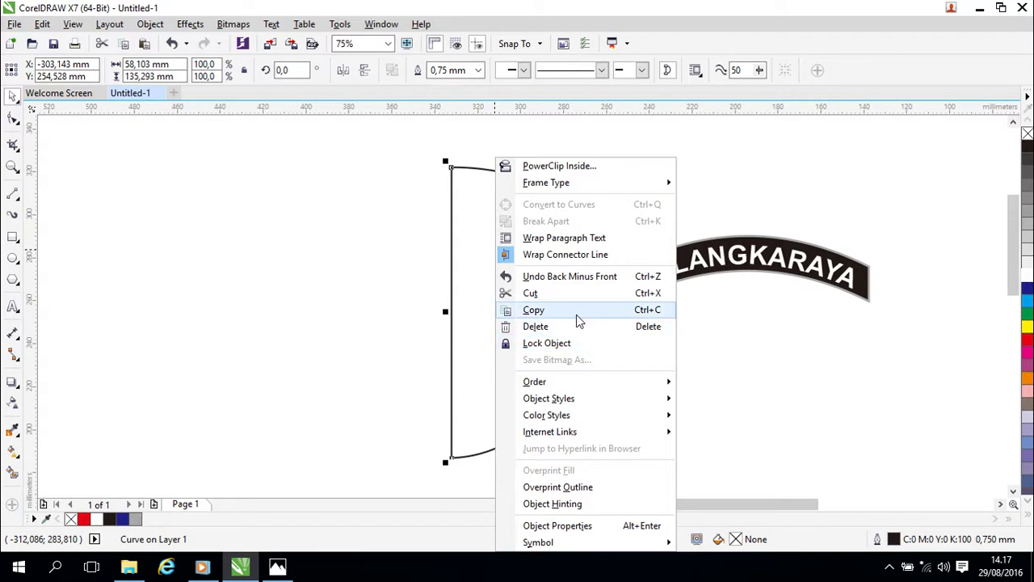
pyautogui.click(721, 194)
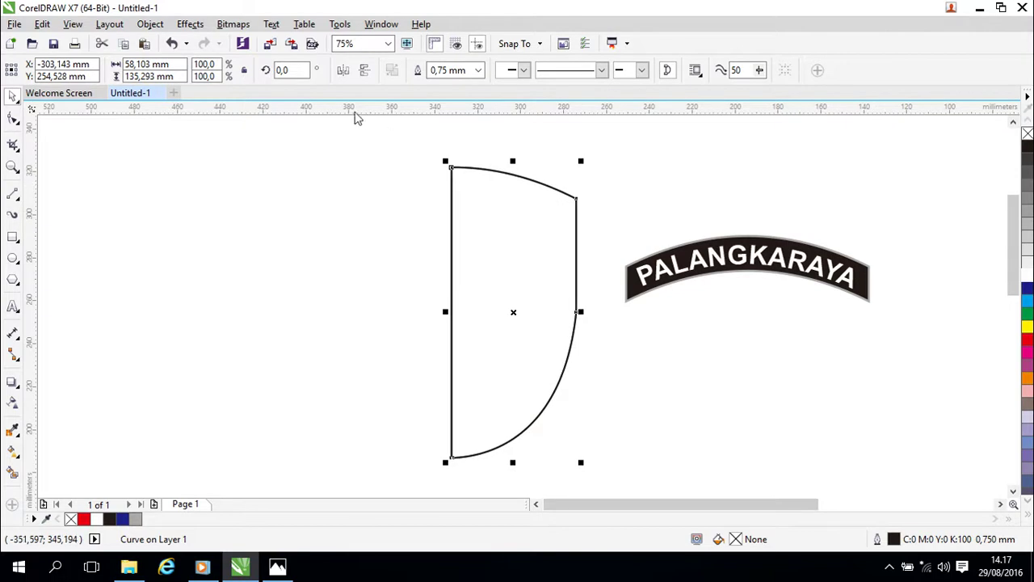
pyautogui.click(343, 71)
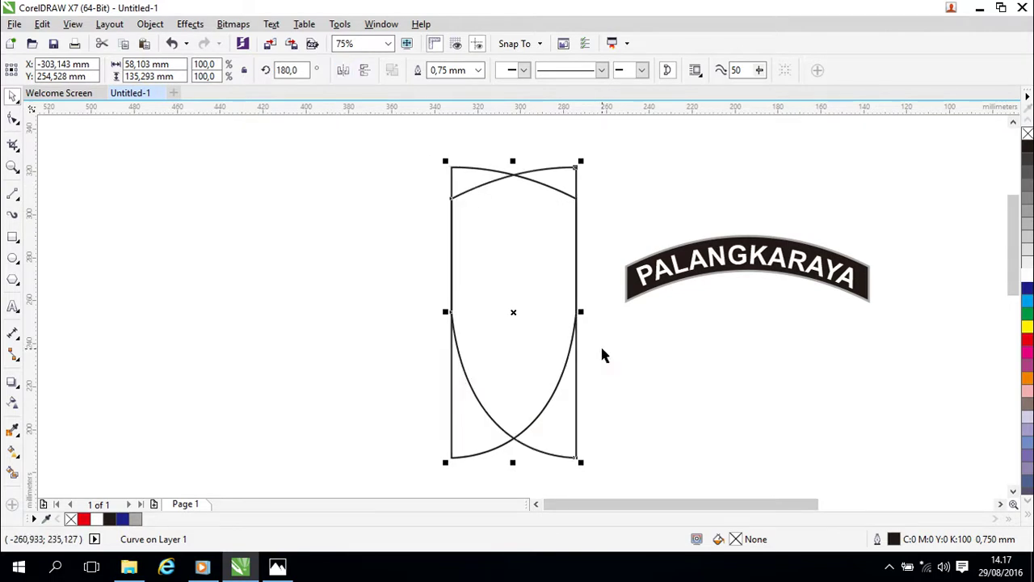
# Nudge the mirrored shield half left to X -319.743 mm, moving it away from the original half at the same height.
pyautogui.press('Left')
pyautogui.press('Left')
pyautogui.press('Left')
pyautogui.press('Left')
pyautogui.press('Left')
pyautogui.press('Left')
pyautogui.press('Left')
pyautogui.press('Left')
pyautogui.press('Left')
pyautogui.press('Left')
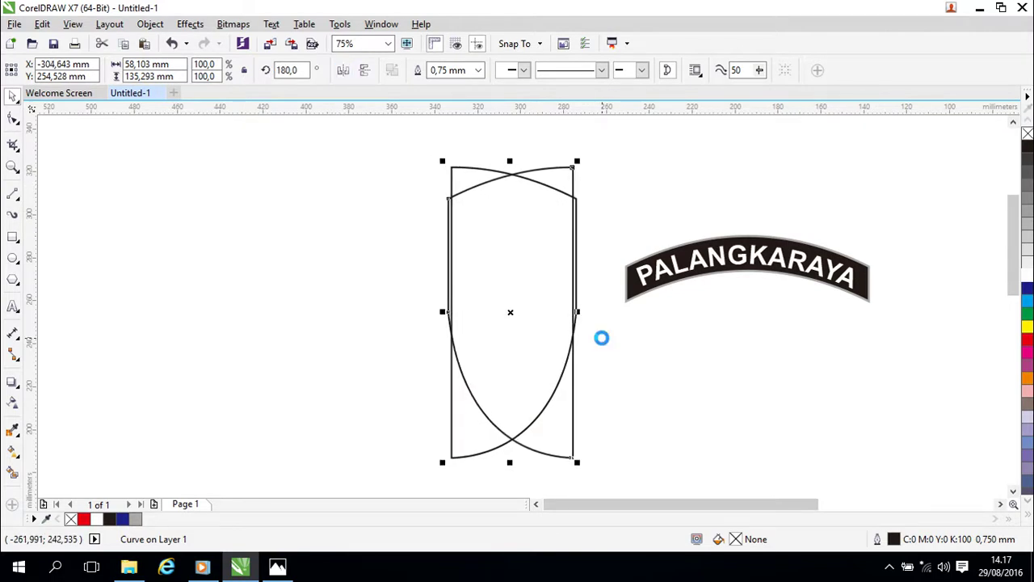
pyautogui.press('Left')
pyautogui.press('Left')
pyautogui.press('Left')
pyautogui.press('Left')
pyautogui.press('Left')
pyautogui.press('Left')
pyautogui.press('Left')
pyautogui.press('Left')
pyautogui.press('Left')
pyautogui.press('Left')
pyautogui.press('Left')
pyautogui.press('Left')
pyautogui.press('Left')
pyautogui.press('Left')
pyautogui.press('Left')
pyautogui.press('Left')
pyautogui.press('Left')
pyautogui.press('Left')
pyautogui.press('Left')
pyautogui.press('Left')
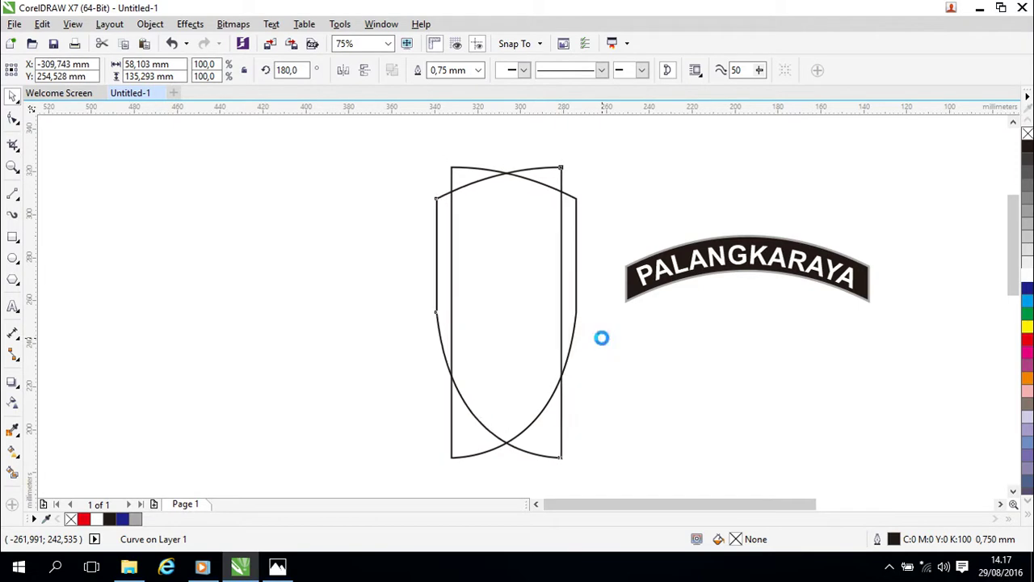
pyautogui.press('Left')
pyautogui.press('Left')
pyautogui.press('Left')
pyautogui.press('Left')
pyautogui.press('Left')
pyautogui.press('Left')
pyautogui.press('Left')
pyautogui.press('Left')
pyautogui.press('Left')
pyautogui.press('Left')
pyautogui.press('Left')
pyautogui.press('Left')
pyautogui.press('Left')
pyautogui.press('Left')
pyautogui.press('Left')
pyautogui.press('Left')
pyautogui.press('Left')
pyautogui.press('Left')
pyautogui.press('Left')
pyautogui.press('Left')
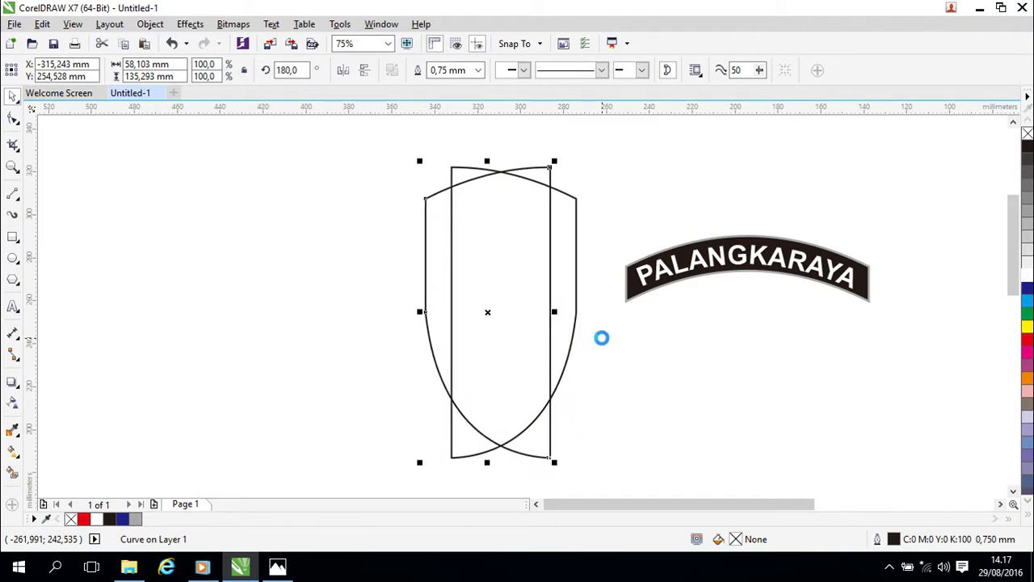
pyautogui.press('Left')
pyautogui.press('Left')
pyautogui.press('Left')
pyautogui.press('Left')
pyautogui.press('Left')
pyautogui.press('Left')
pyautogui.press('Left')
pyautogui.press('Left')
pyautogui.press('Left')
pyautogui.press('Left')
pyautogui.press('Left')
pyautogui.press('Left')
pyautogui.press('Left')
pyautogui.press('Left')
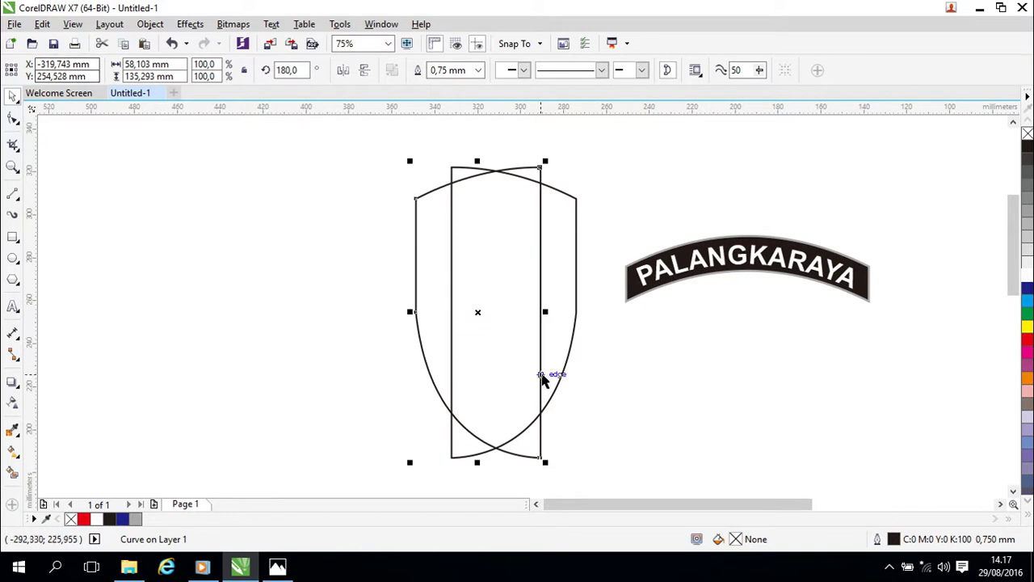
# Nudge the mirrored shield half left to X -361.743 mm at the same height, aligning its straight edge with the right half's straight edge.
pyautogui.press('Left')
pyautogui.press('Left')
pyautogui.press('Left')
pyautogui.press('Left')
pyautogui.press('Left')
pyautogui.press('Left')
pyautogui.press('Left')
pyautogui.press('Left')
pyautogui.press('Left')
pyautogui.press('Left')
pyautogui.press('Left')
pyautogui.press('Left')
pyautogui.press('Left')
pyautogui.press('Left')
pyautogui.press('Left')
pyautogui.press('Left')
pyautogui.press('Left')
pyautogui.press('Left')
pyautogui.press('Left')
pyautogui.press('Left')
pyautogui.press('Left')
pyautogui.press('Left')
pyautogui.press('Left')
pyautogui.press('Left')
pyautogui.press('Left')
pyautogui.press('Left')
pyautogui.press('Left')
pyautogui.press('Left')
pyautogui.press('Left')
pyautogui.press('Left')
pyautogui.press('Left')
pyautogui.press('Left')
pyautogui.press('Left')
pyautogui.press('Left')
pyautogui.press('Left')
pyautogui.press('Left')
pyautogui.press('Left')
pyautogui.press('Left')
pyautogui.press('Left')
pyautogui.press('Left')
pyautogui.press('Left')
pyautogui.press('Left')
pyautogui.press('Left')
pyautogui.press('Left')
pyautogui.press('Left')
pyautogui.press('Left')
pyautogui.press('Left')
pyautogui.press('Left')
pyautogui.press('Left')
pyautogui.press('Left')
pyautogui.press('Left')
pyautogui.press('Left')
pyautogui.press('Left')
pyautogui.press('Left')
pyautogui.press('Left')
pyautogui.press('Left')
pyautogui.press('Left')
pyautogui.press('Left')
pyautogui.press('Left')
pyautogui.press('Left')
pyautogui.press('Left')
pyautogui.press('Left')
pyautogui.press('Left')
pyautogui.press('Left')
pyautogui.press('Left')
pyautogui.press('Left')
pyautogui.press('Left')
pyautogui.press('Left')
pyautogui.press('Left')
pyautogui.press('Left')
pyautogui.press('Left')
pyautogui.press('Left')
pyautogui.press('Left')
pyautogui.press('Left')
pyautogui.press('Left')
pyautogui.press('Left')
pyautogui.press('Left')
pyautogui.press('Left')
pyautogui.press('Left')
pyautogui.press('Left')
pyautogui.press('Left')
pyautogui.press('Left')
pyautogui.press('Left')
pyautogui.press('Left')
pyautogui.press('Left')
pyautogui.press('Left')
pyautogui.press('Left')
pyautogui.press('Left')
pyautogui.press('Left')
pyautogui.press('Left')
pyautogui.press('Left')
pyautogui.press('Left')
pyautogui.press('Left')
pyautogui.press('Left')
pyautogui.press('Left')
pyautogui.press('Left')
pyautogui.press('Left')
pyautogui.press('Left')
pyautogui.press('Left')
pyautogui.press('Left')
pyautogui.press('Left')
pyautogui.press('Left')
pyautogui.press('Left')
pyautogui.press('Left')
pyautogui.press('Left')
pyautogui.press('Left')
pyautogui.press('Left')
pyautogui.press('Left')
pyautogui.press('Left')
pyautogui.press('Left')
pyautogui.press('Left')
pyautogui.press('Left')
pyautogui.press('Left')
pyautogui.press('Left')
pyautogui.press('Left')
pyautogui.press('Left')
pyautogui.press('Left')
pyautogui.press('Left')
pyautogui.press('Left')
pyautogui.press('Left')
pyautogui.press('Left')
pyautogui.press('Left')
pyautogui.press('Left')
pyautogui.press('Left')
pyautogui.press('Left')
pyautogui.press('Left')
pyautogui.press('Left')
pyautogui.press('Left')
pyautogui.press('Left')
pyautogui.press('Left')
pyautogui.press('Left')
pyautogui.press('Left')
pyautogui.press('Left')
pyautogui.press('Left')
pyautogui.press('Left')
pyautogui.press('Left')
pyautogui.press('Left')
pyautogui.press('Left')
pyautogui.press('Left')
pyautogui.press('Left')
pyautogui.press('Left')
pyautogui.press('Left')
pyautogui.press('Left')
pyautogui.press('Left')
pyautogui.press('Left')
pyautogui.press('Left')
pyautogui.press('Left')
pyautogui.press('Left')
pyautogui.press('Left')
pyautogui.press('Left')
pyautogui.press('Left')
pyautogui.press('Left')
pyautogui.press('Left')
pyautogui.press('Left')
pyautogui.press('Left')
pyautogui.press('Left')
pyautogui.press('Left')
pyautogui.press('Left')
pyautogui.press('Left')
pyautogui.press('Left')
pyautogui.press('Left')
pyautogui.press('Left')
pyautogui.press('Left')
pyautogui.press('Left')
pyautogui.press('Left')
pyautogui.press('Left')
pyautogui.press('Left')
pyautogui.press('Left')
pyautogui.press('Left')
pyautogui.press('Left')
pyautogui.press('Left')
pyautogui.press('Left')
pyautogui.press('Left')
pyautogui.press('Left')
pyautogui.press('Left')
pyautogui.press('Left')
# Examine how the two shield halves meet along the vertical centre line.
pyautogui.scroll(-2, 598, 407)
pyautogui.moveTo(649, 372); pyautogui.dragTo(593, 312)
pyautogui.scroll(5, 592, 315)
pyautogui.scroll(-2, 505, 367)
pyautogui.scroll(1, 542, 388)
pyautogui.scroll(-2, 554, 378)
pyautogui.scroll(1, 583, 360)
pyautogui.scroll(1, 585, 361)
pyautogui.scroll(-1, 586, 366)
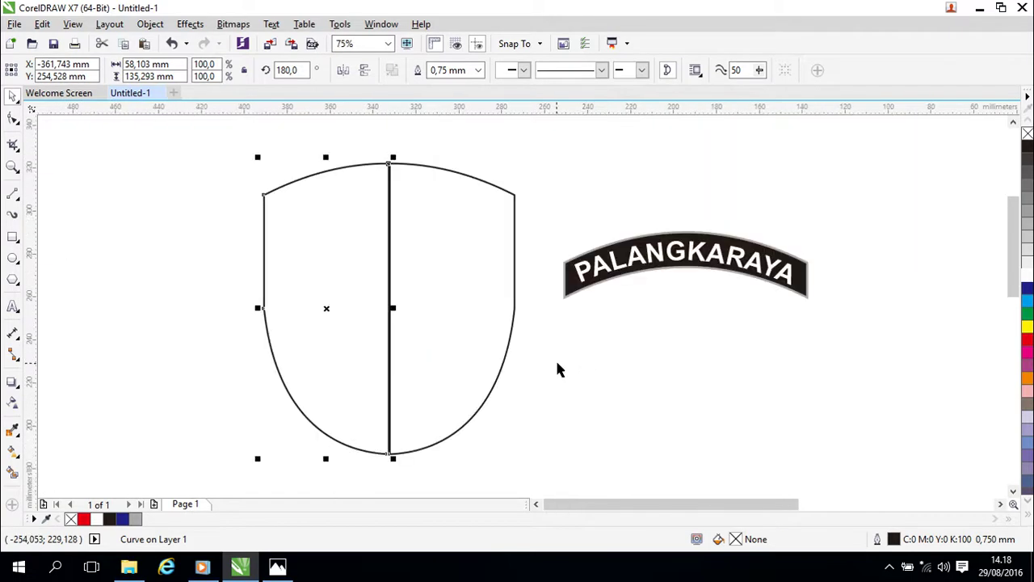
# Nudge the mirrored left shield half right to X -361.043 mm so the two centre edges overlap.
pyautogui.press('Right')
pyautogui.press('Right')
pyautogui.press('Right')
pyautogui.press('Right')
pyautogui.press('Right')
pyautogui.press('Right')
pyautogui.press('Right')
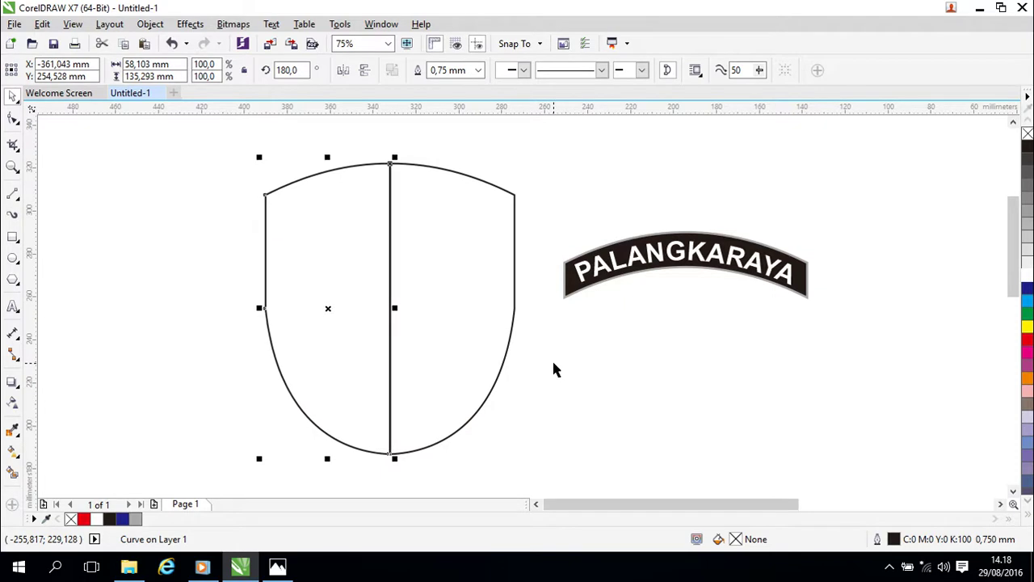
pyautogui.scroll(2, 439, 315)
pyautogui.moveTo(407, 237); pyautogui.dragTo(484, 432)
pyautogui.moveTo(416, 214); pyautogui.dragTo(486, 532)
pyautogui.moveTo(487, 324); pyautogui.dragTo(494, 341)
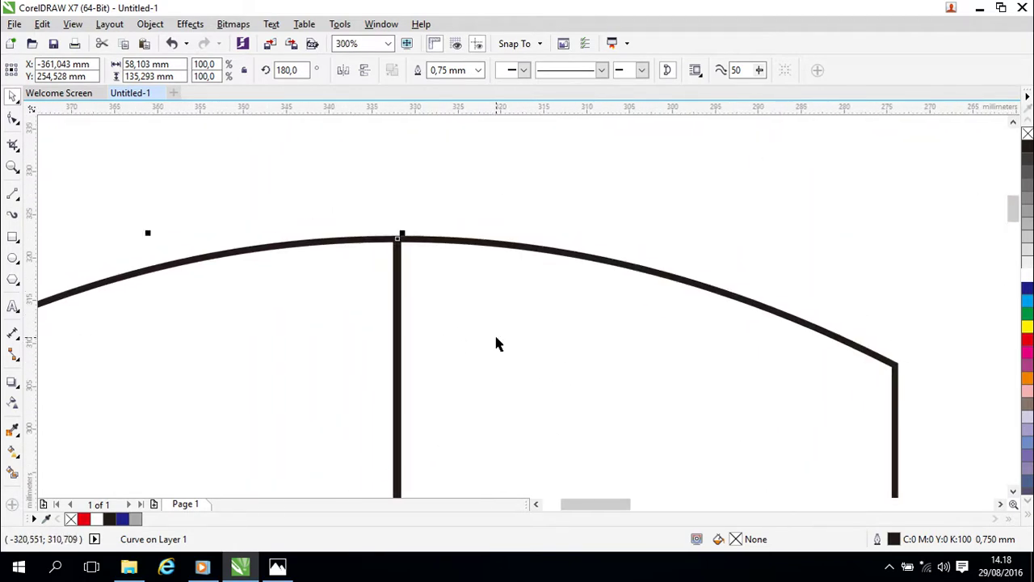
# Fine-tune the left shield half's horizontal position to X -361.243 mm against the right half's centre edge.
pyautogui.press('Left')
pyautogui.press('Left')
pyautogui.press('Left')
pyautogui.press('Left')
pyautogui.press('Left')
pyautogui.press('Left')
pyautogui.press('Left')
pyautogui.press('Right')
pyautogui.press('Right')
pyautogui.press('Right')
pyautogui.press('Right')
pyautogui.press('Right')
pyautogui.press('Right')
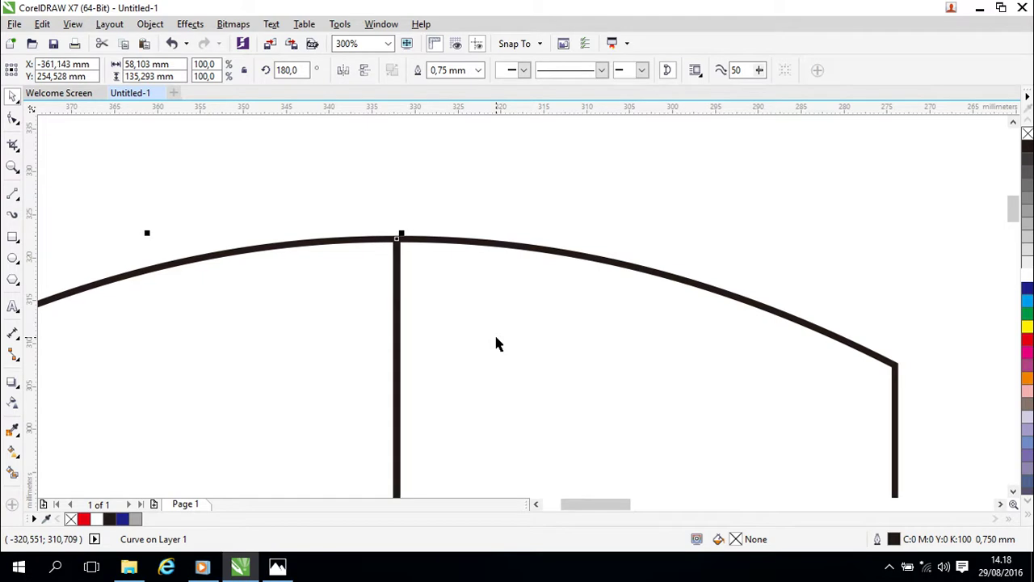
pyautogui.scroll(-1, 590, 305)
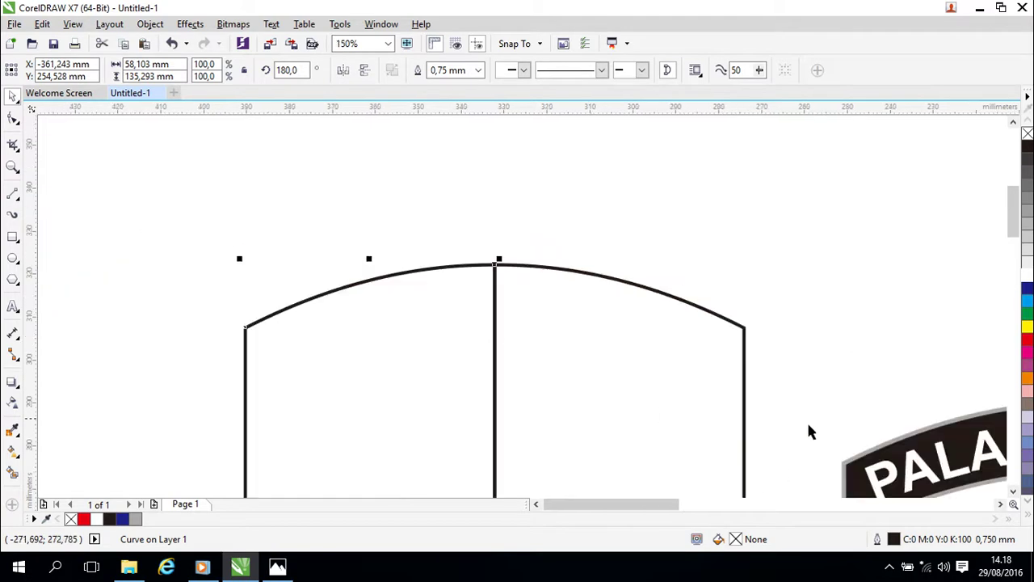
# Fill the right half of the shield with yellow and the left half with green.
pyautogui.moveTo(811, 433); pyautogui.dragTo(774, 239)
pyautogui.scroll(-1, 774, 245)
pyautogui.click(685, 283)
pyautogui.moveTo(933, 383); pyautogui.dragTo(577, 288)
pyautogui.scroll(-2, 656, 326)
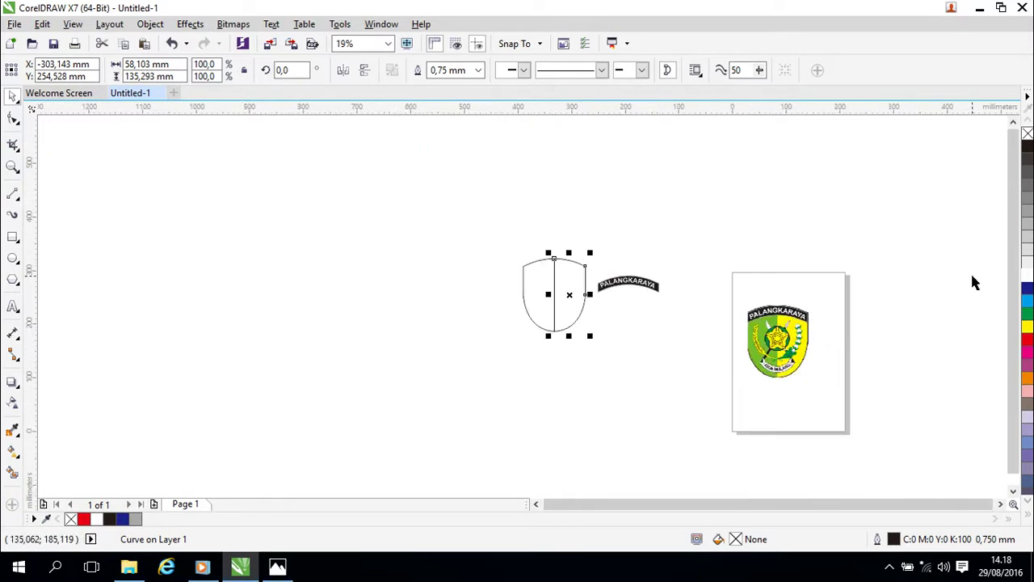
pyautogui.click(1027, 327)
pyautogui.click(553, 308)
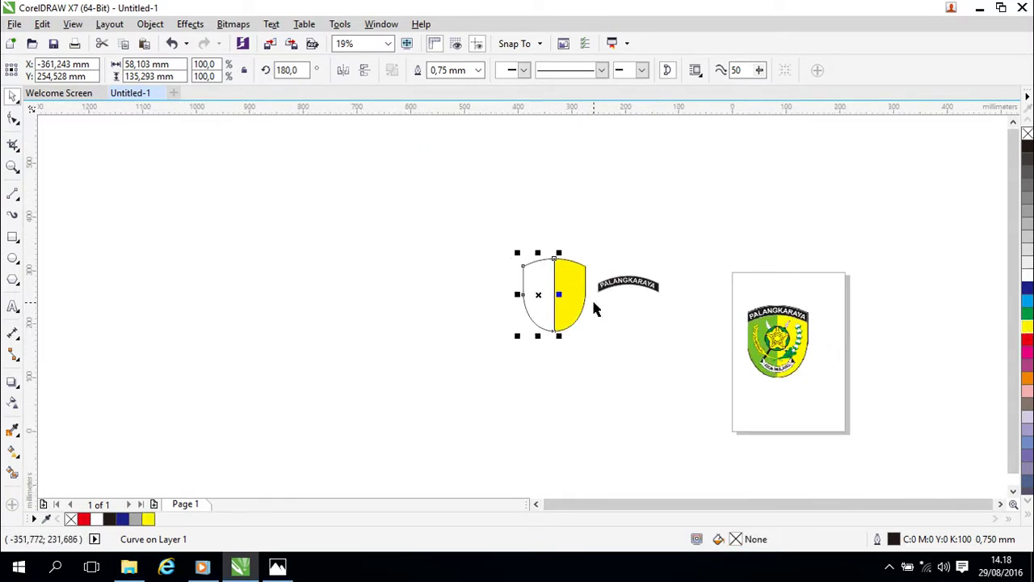
pyautogui.click(1026, 314)
pyautogui.click(621, 374)
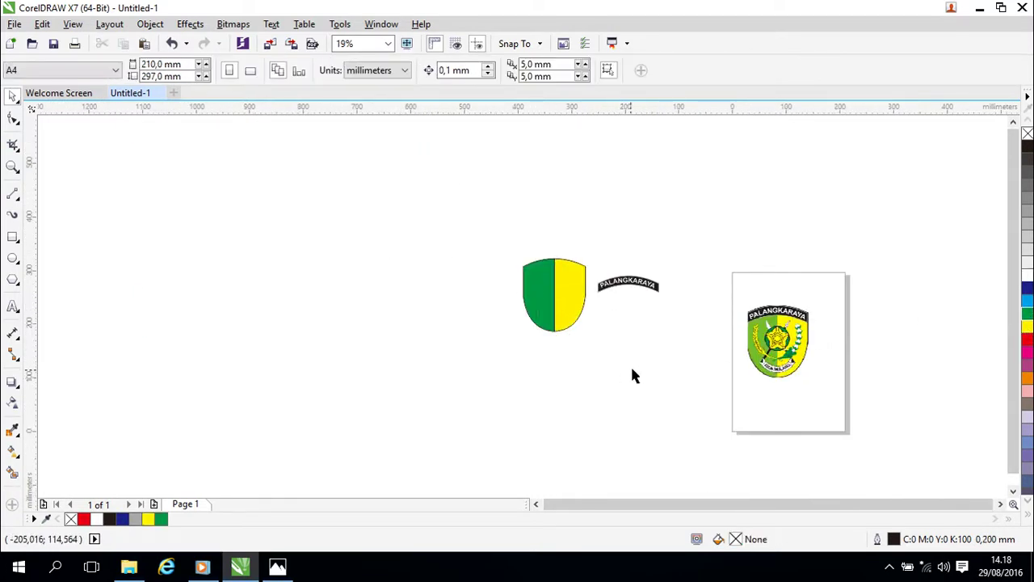
# Try to move the PALANGKARAYA banner onto the top of the coloured shield.
pyautogui.scroll(2, 638, 362)
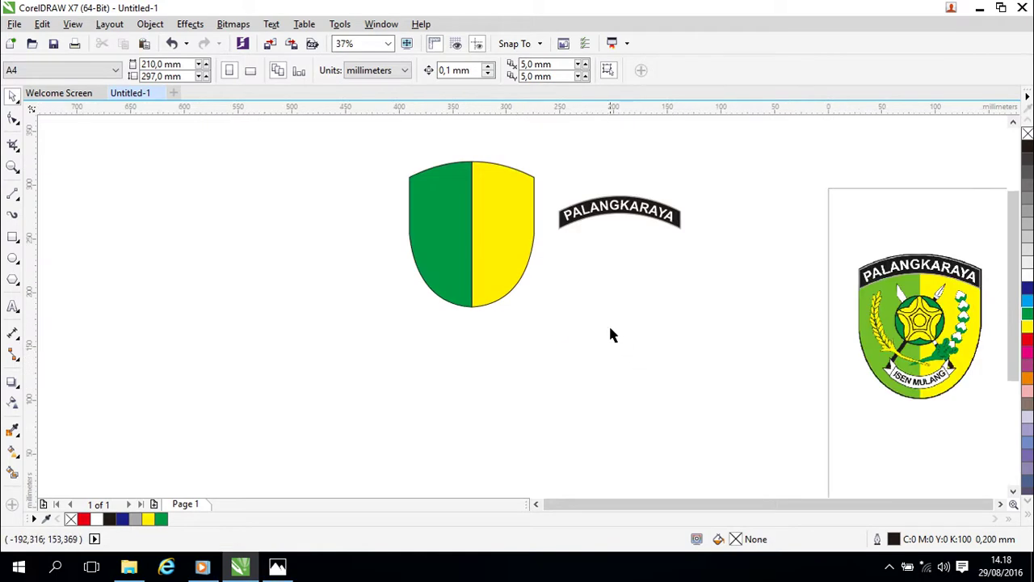
pyautogui.scroll(2, 606, 330)
pyautogui.scroll(-2, 607, 330)
pyautogui.moveTo(591, 273); pyautogui.dragTo(629, 356)
pyautogui.scroll(2, 646, 352)
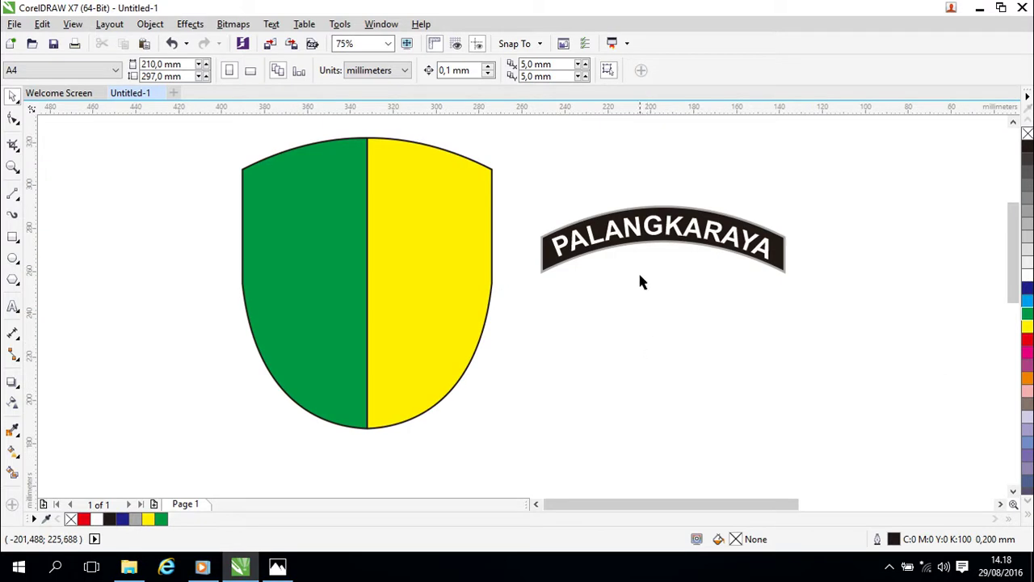
pyautogui.click(649, 245)
pyautogui.moveTo(663, 240); pyautogui.dragTo(366, 172)
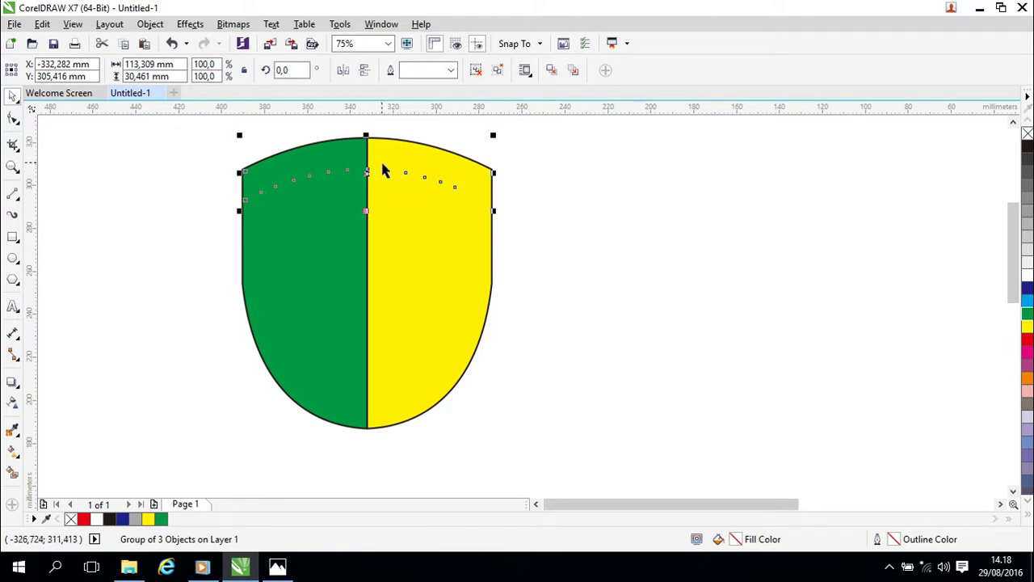
pyautogui.click(621, 281)
pyautogui.hotkey('ctrl', 'z')
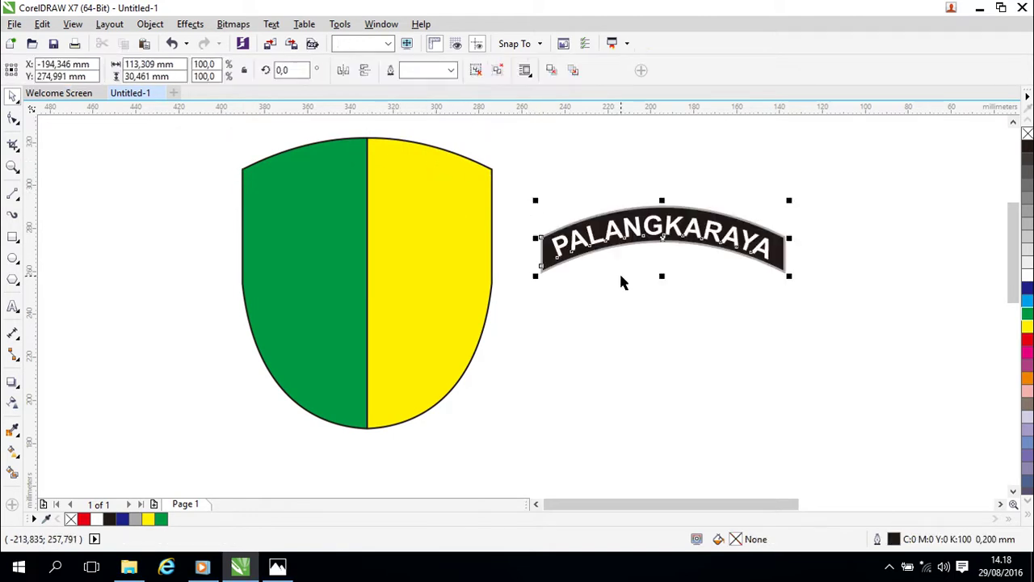
# Group the green and yellow shield halves into one object.
pyautogui.rightClick(420, 257)
pyautogui.click(337, 267)
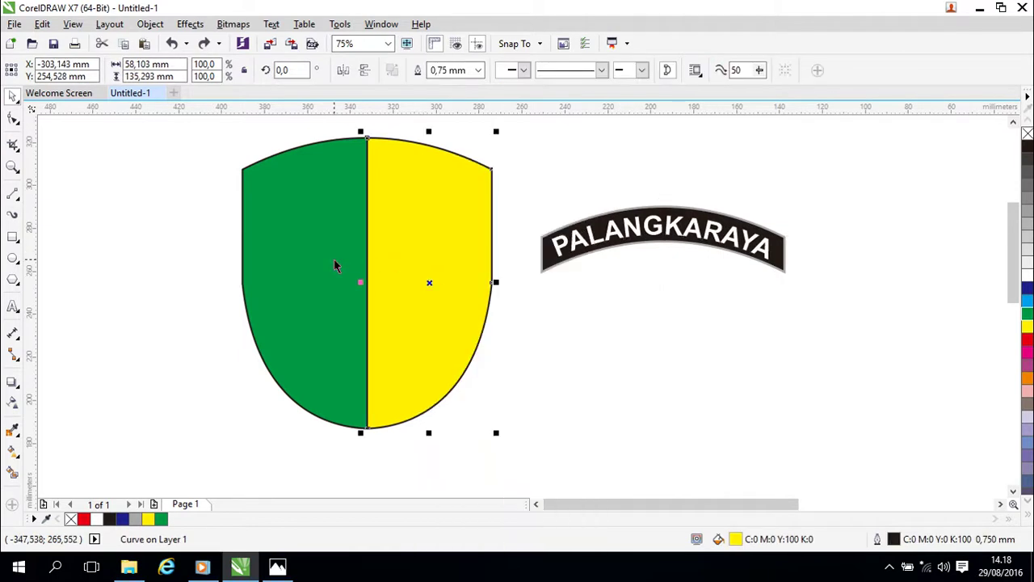
pyautogui.click(331, 337)
pyautogui.keyDown('shift'); pyautogui.click(413, 370); pyautogui.keyUp('shift')
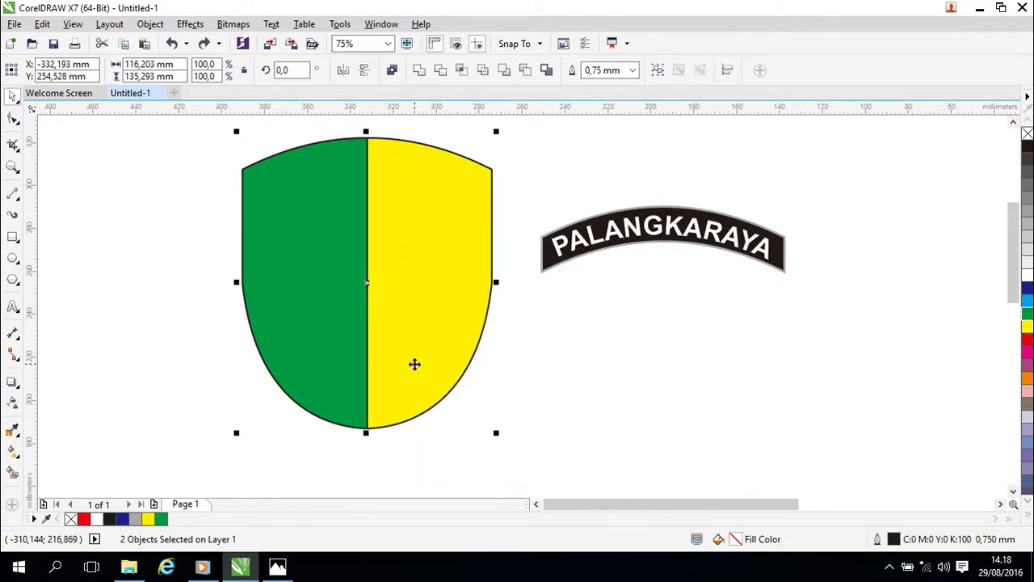
pyautogui.rightClick(413, 365)
pyautogui.click(464, 114)
# Order the PALANGKARAYA banner in front of the shield and move it onto the shield's upper part, centred on the dividing line.
pyautogui.click(627, 263)
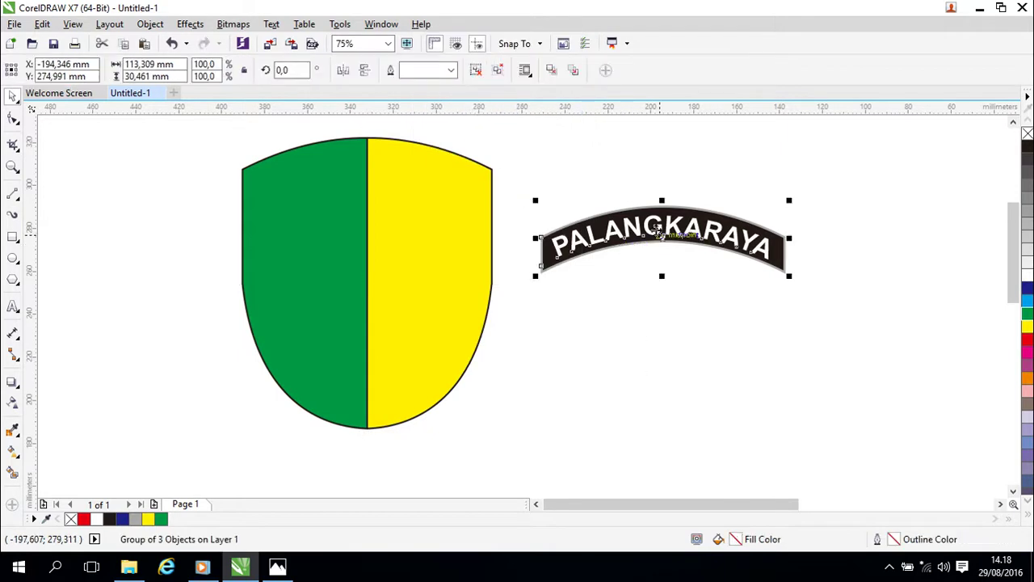
pyautogui.rightClick(658, 231)
pyautogui.moveTo(741, 398)
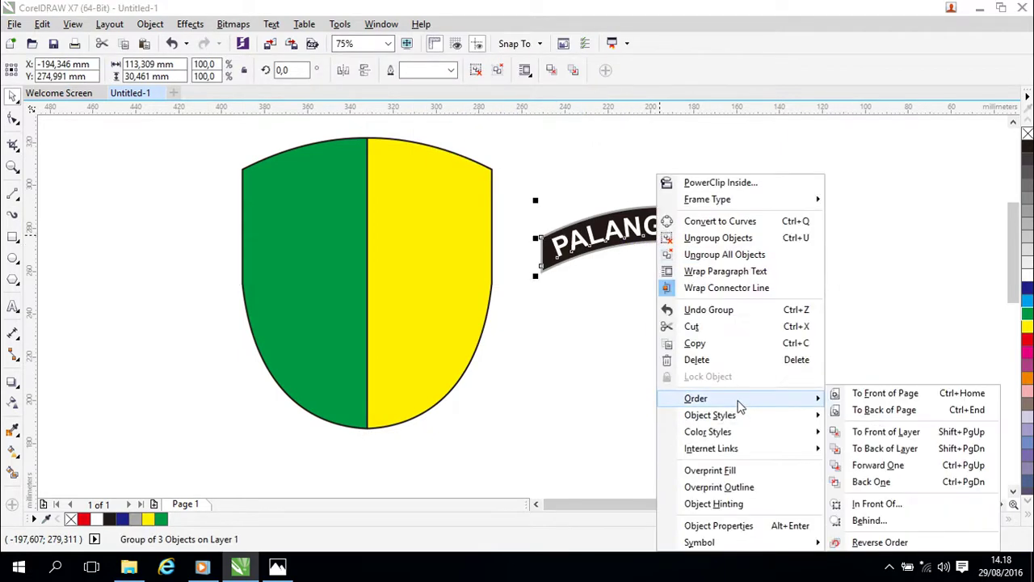
pyautogui.click(878, 504)
pyautogui.click(446, 333)
pyautogui.moveTo(667, 242); pyautogui.dragTo(366, 176)
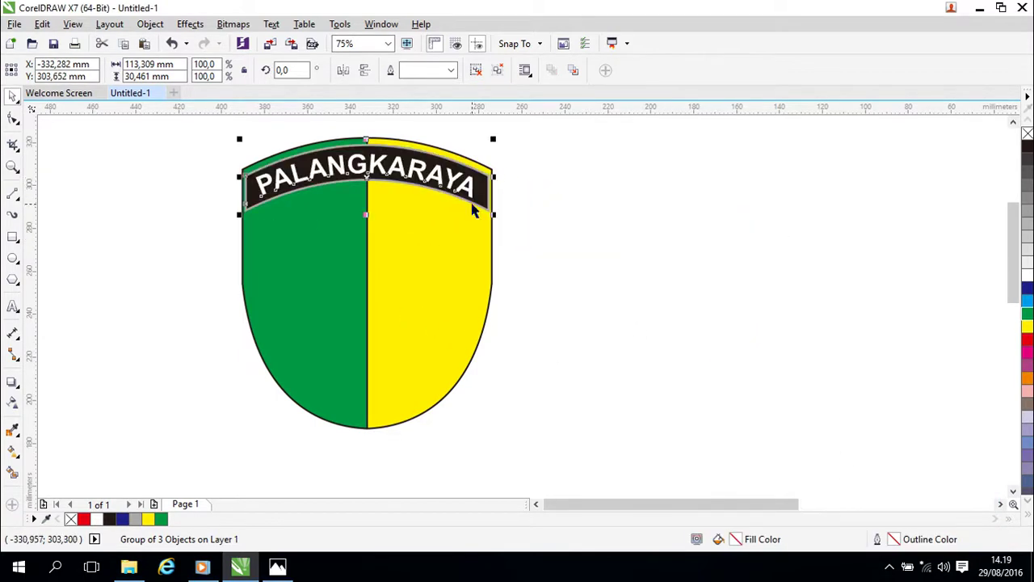
# Nudge the banner up to Y 306.152 mm so its top arc meets the shield's upper outline.
pyautogui.scroll(1, 529, 304)
pyautogui.moveTo(392, 257); pyautogui.dragTo(643, 458)
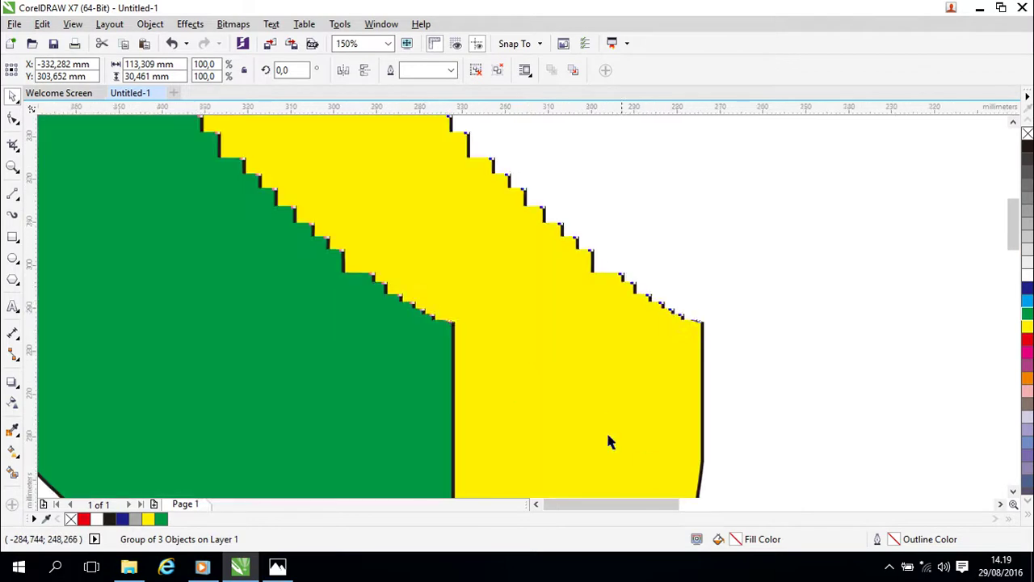
pyautogui.scroll(1, 517, 386)
pyautogui.scroll(-2, 517, 385)
pyautogui.scroll(1, 517, 385)
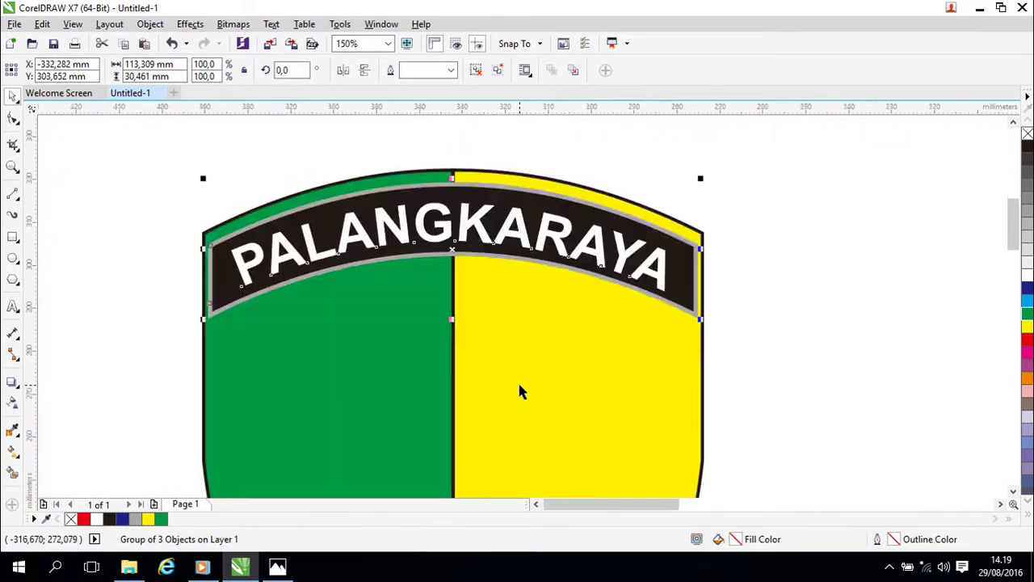
pyautogui.scroll(1, 520, 392)
pyautogui.moveTo(512, 379); pyautogui.dragTo(519, 411)
pyautogui.press('Up')
pyautogui.press('Up')
pyautogui.press('Up')
pyautogui.press('Up')
pyautogui.press('Up')
pyautogui.press('Up')
pyautogui.press('Up')
pyautogui.press('Up')
pyautogui.press('Up')
pyautogui.press('Up')
pyautogui.press('Up')
pyautogui.press('Up')
pyautogui.press('Up')
pyautogui.press('Up')
pyautogui.press('Up')
pyautogui.press('Up')
pyautogui.press('Up')
pyautogui.press('Up')
pyautogui.press('Up')
pyautogui.press('Up')
pyautogui.press('Up')
pyautogui.press('Up')
pyautogui.press('Up')
pyautogui.press('Up')
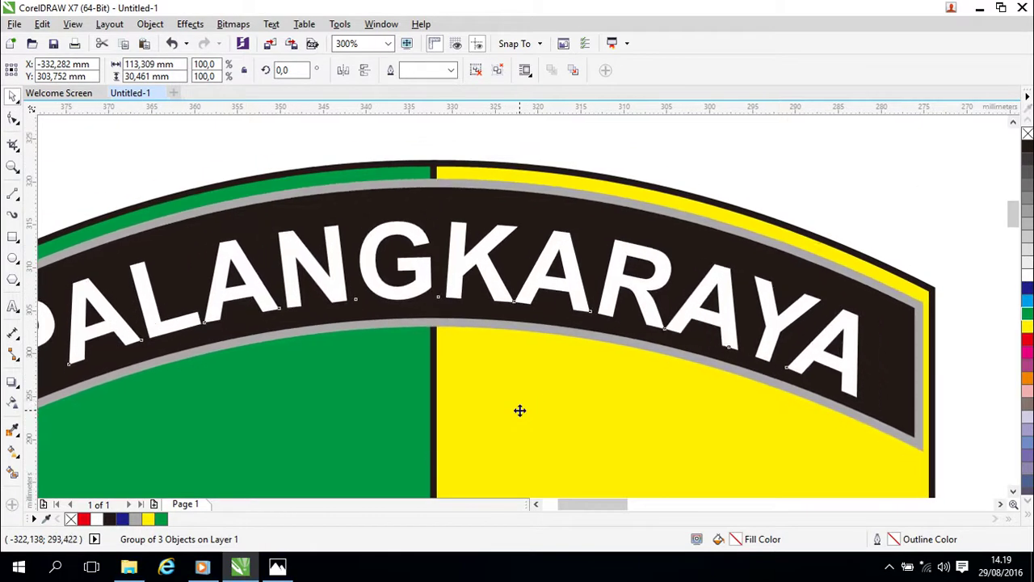
pyautogui.press('Up')
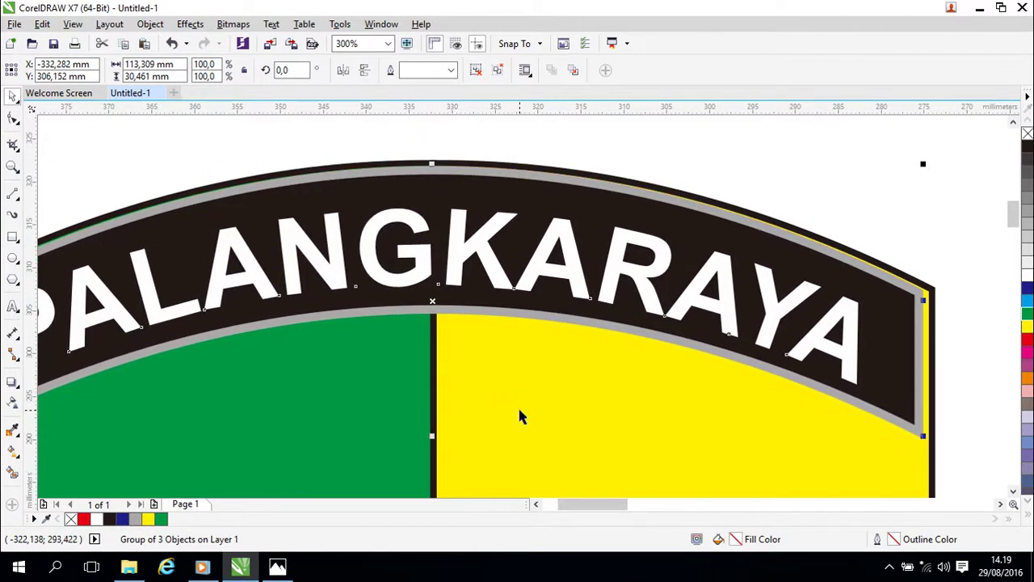
# Nudge the banner right to X -331.582 mm at Y 306.152 mm, fitting its right end against the shield's right outline.
pyautogui.press('Right')
pyautogui.press('Right')
pyautogui.press('Right')
pyautogui.press('Right')
pyautogui.press('Right')
pyautogui.press('Down')
pyautogui.press('Down')
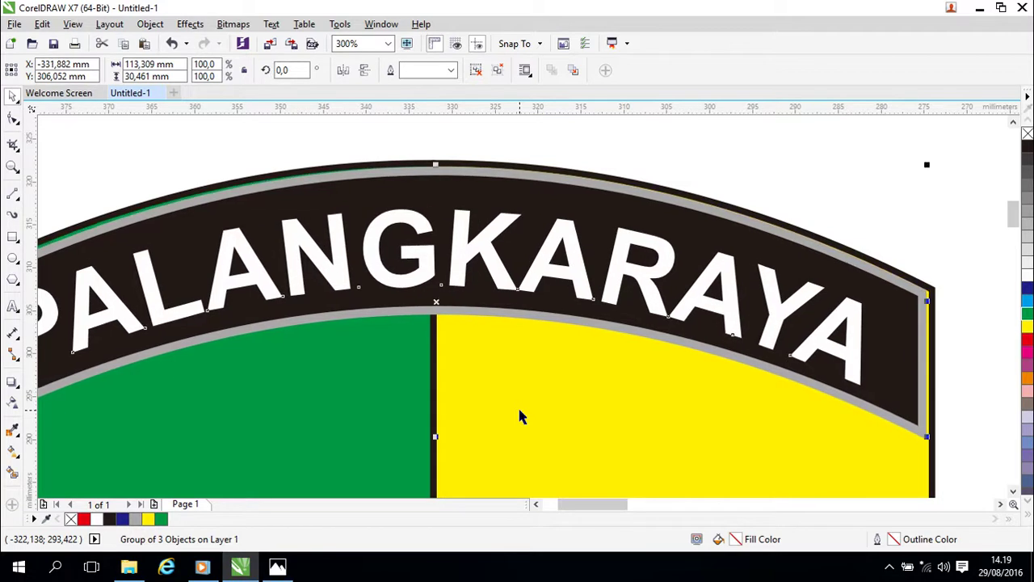
pyautogui.press('Right')
pyautogui.press('Right')
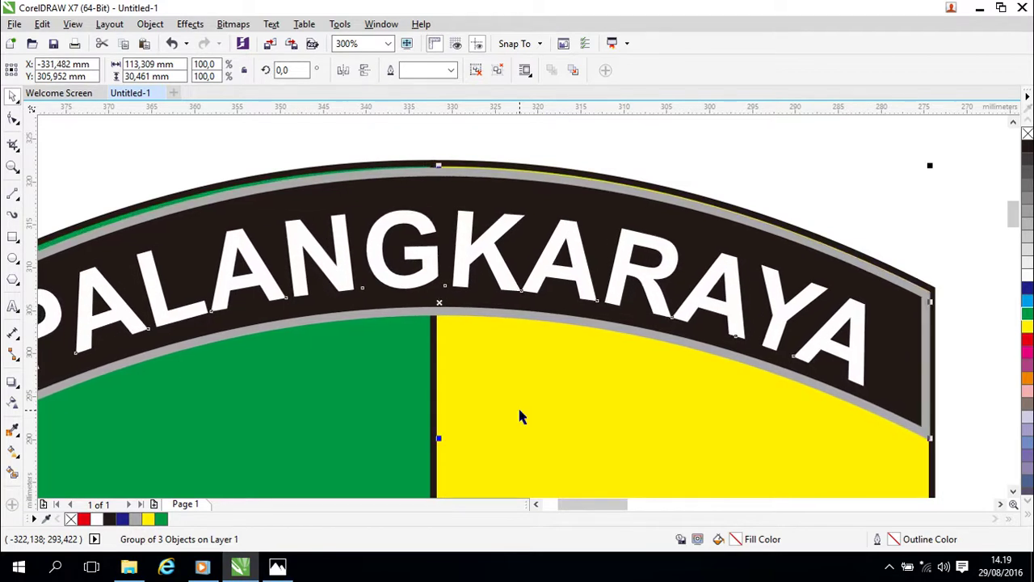
pyautogui.press('Up')
pyautogui.press('Left')
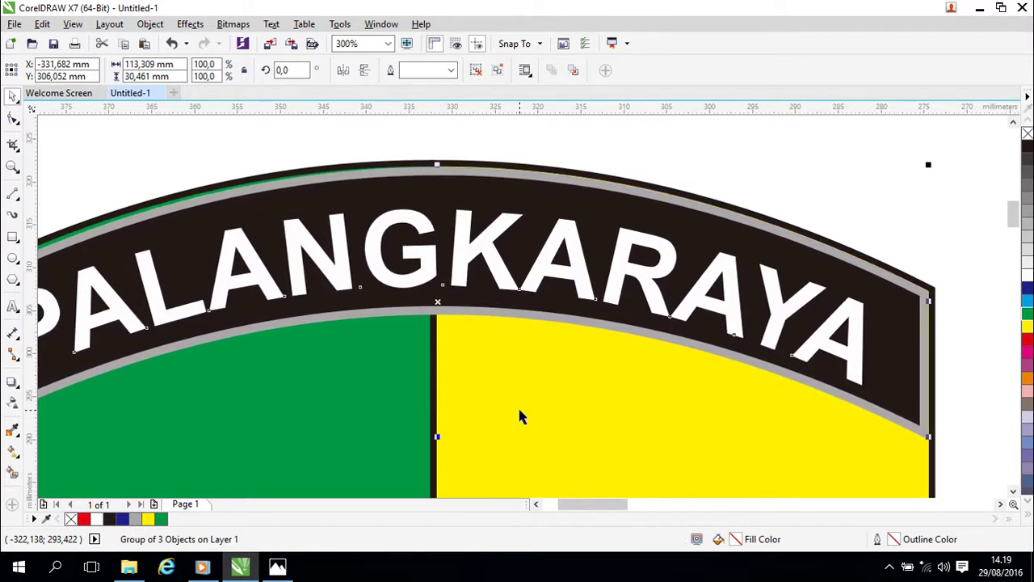
pyautogui.press('Right')
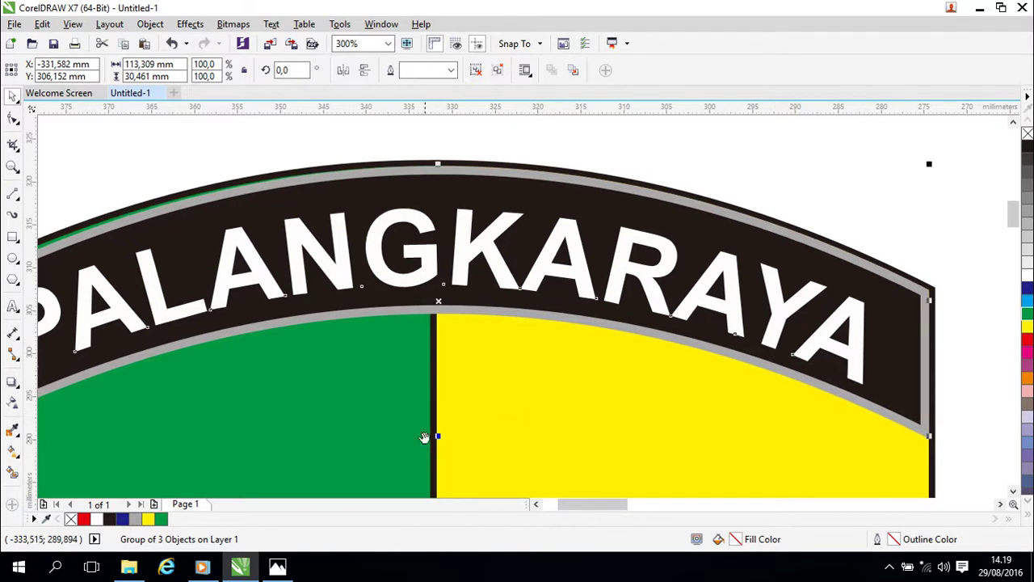
# Stretch the banner's left side outward toward the shield's left outline, making the banner 114.239 mm wide.
pyautogui.moveTo(422, 446); pyautogui.dragTo(587, 391)
pyautogui.scroll(-2, 529, 363)
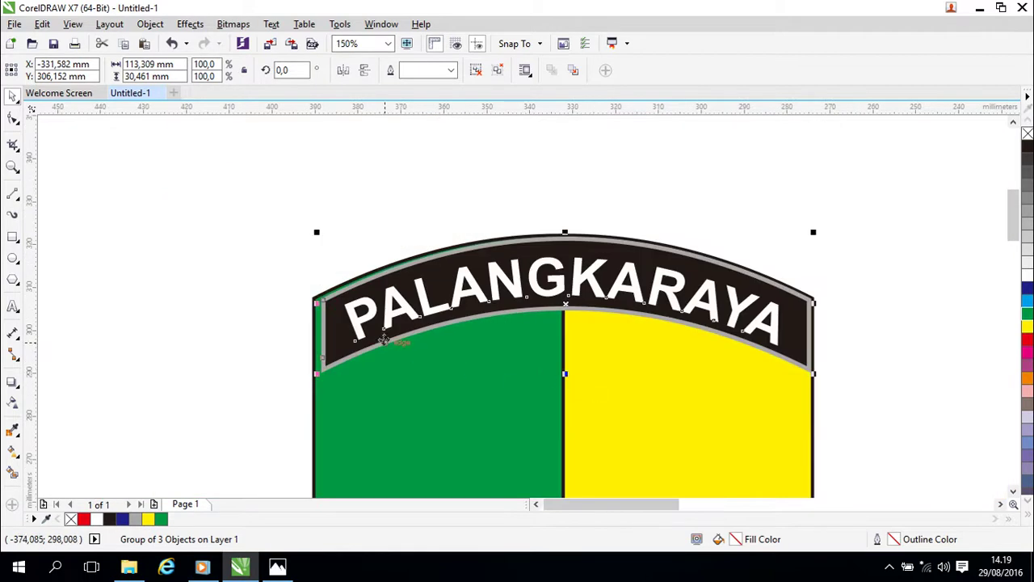
pyautogui.scroll(2, 388, 340)
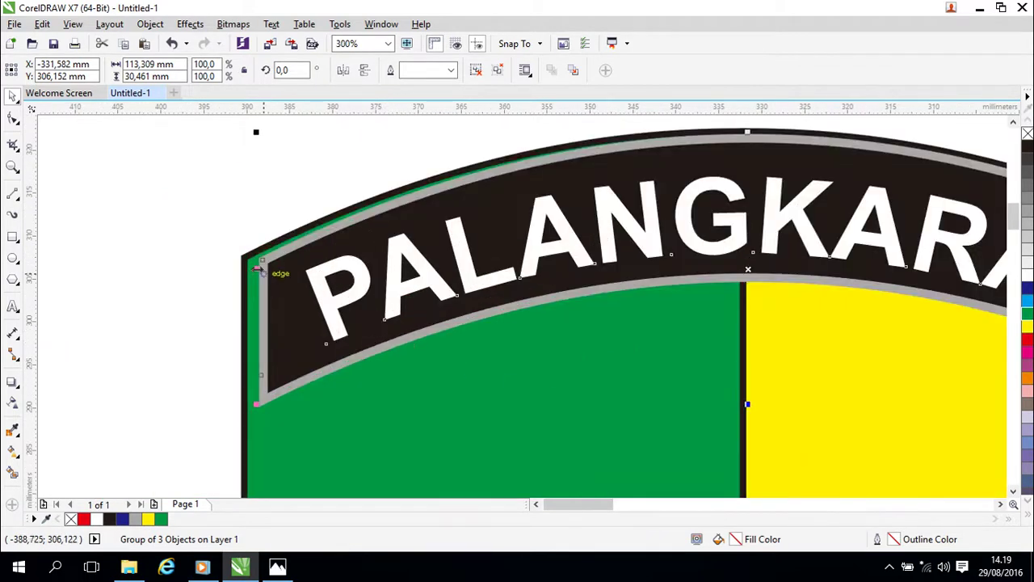
pyautogui.moveTo(256, 267); pyautogui.dragTo(247, 271)
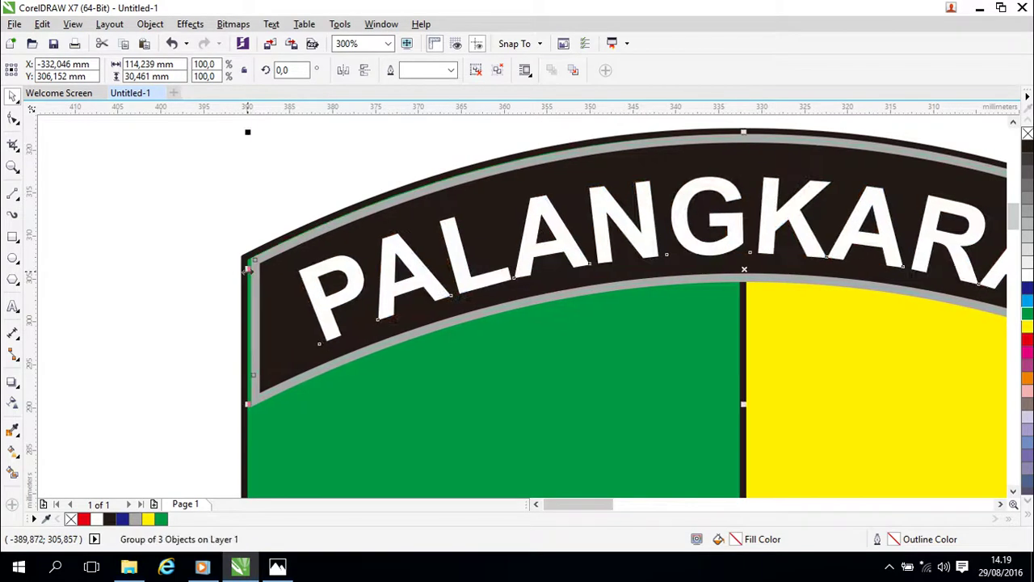
# Examine how the banner's right end fits against the shield's right outline.
pyautogui.scroll(-2, 521, 368)
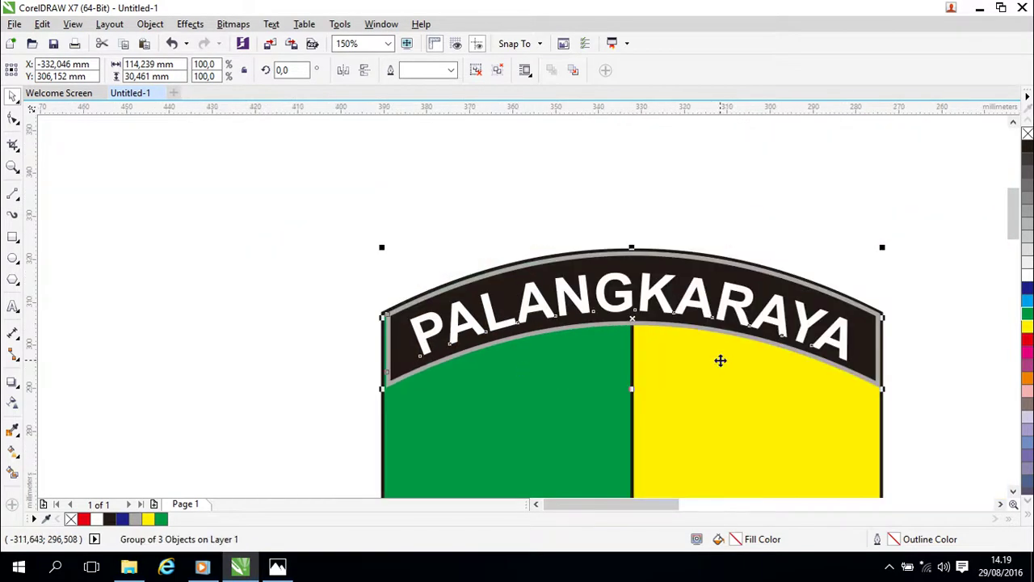
pyautogui.scroll(1, 720, 360)
pyautogui.moveTo(940, 363); pyautogui.dragTo(670, 342)
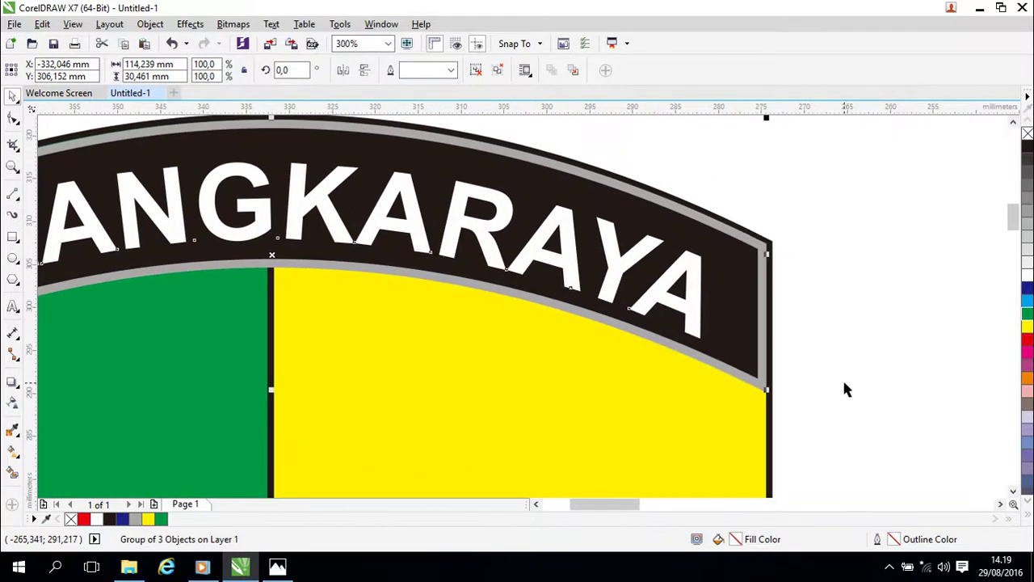
pyautogui.moveTo(842, 378); pyautogui.dragTo(798, 342)
pyautogui.click(799, 360)
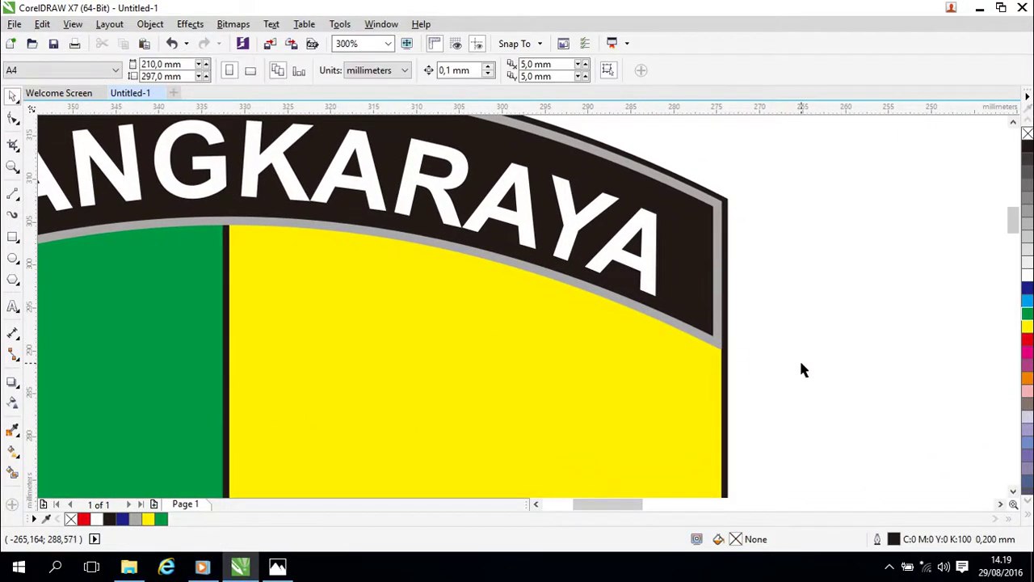
pyautogui.scroll(2, 800, 362)
pyautogui.click(620, 321)
pyautogui.press('Left')
pyautogui.press('Right')
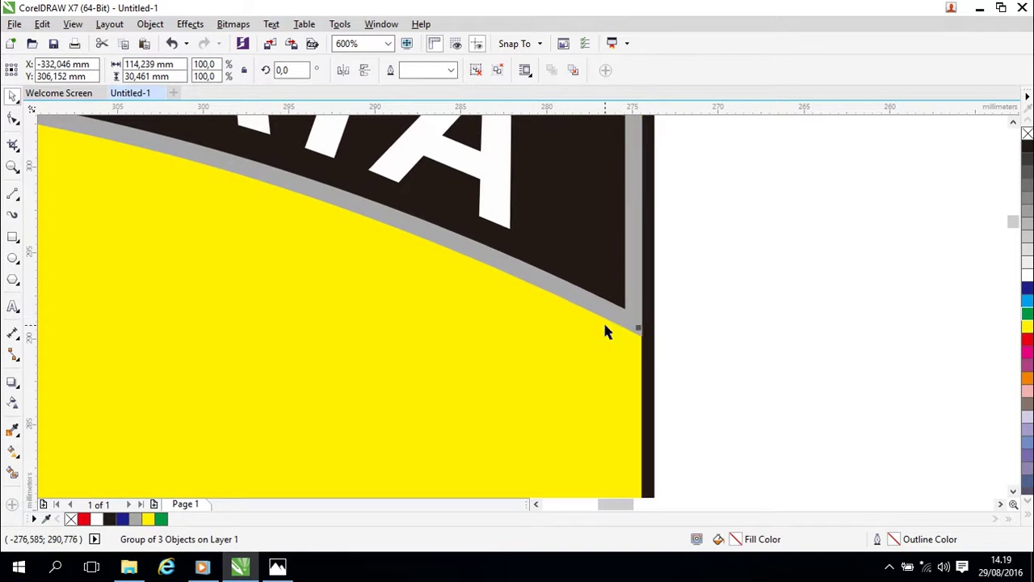
pyautogui.click(731, 282)
# Stretch the banner's left side further to a width of 114.812 mm, closing the green gap at the shield's left outline.
pyautogui.moveTo(469, 273); pyautogui.dragTo(596, 471)
pyautogui.moveTo(580, 327); pyautogui.dragTo(707, 292)
pyautogui.click(496, 339)
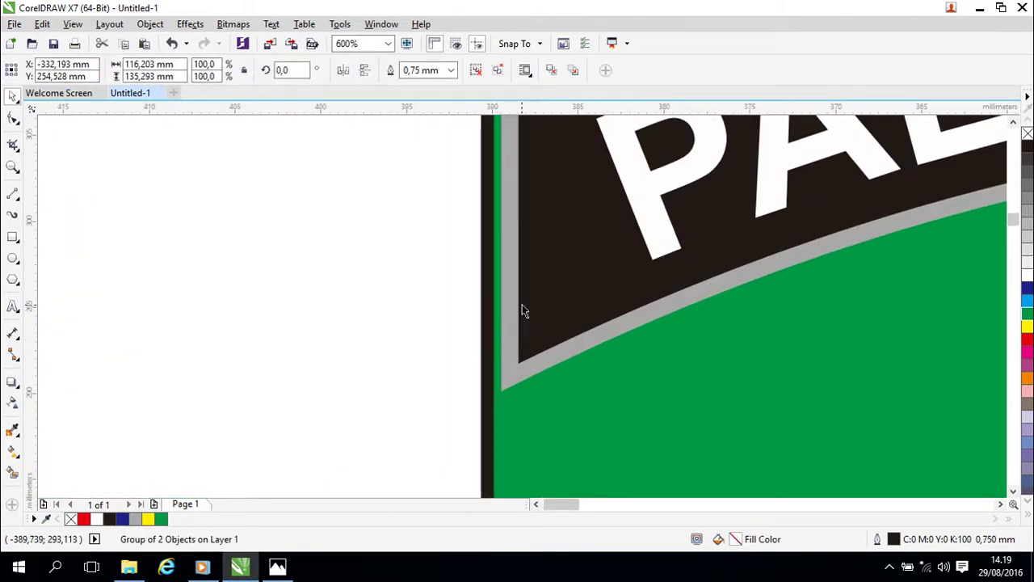
pyautogui.scroll(2, 704, 388)
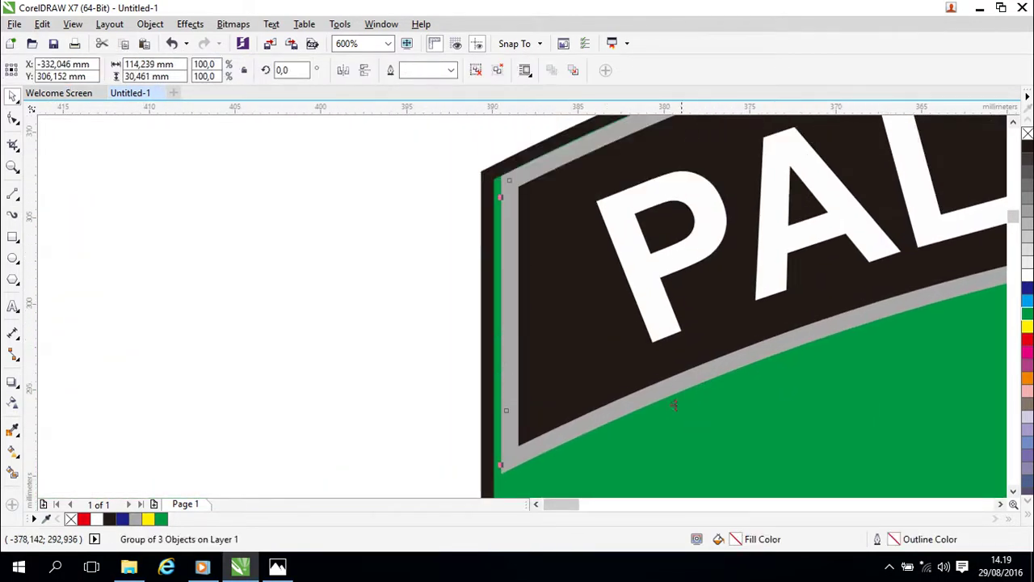
pyautogui.moveTo(500, 197); pyautogui.dragTo(490, 199)
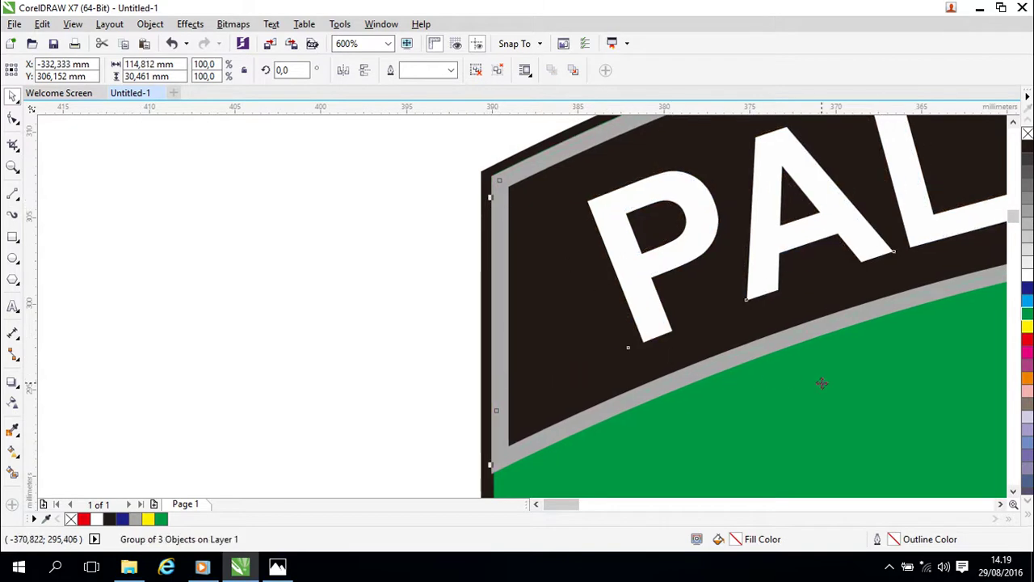
pyautogui.scroll(-3, 892, 380)
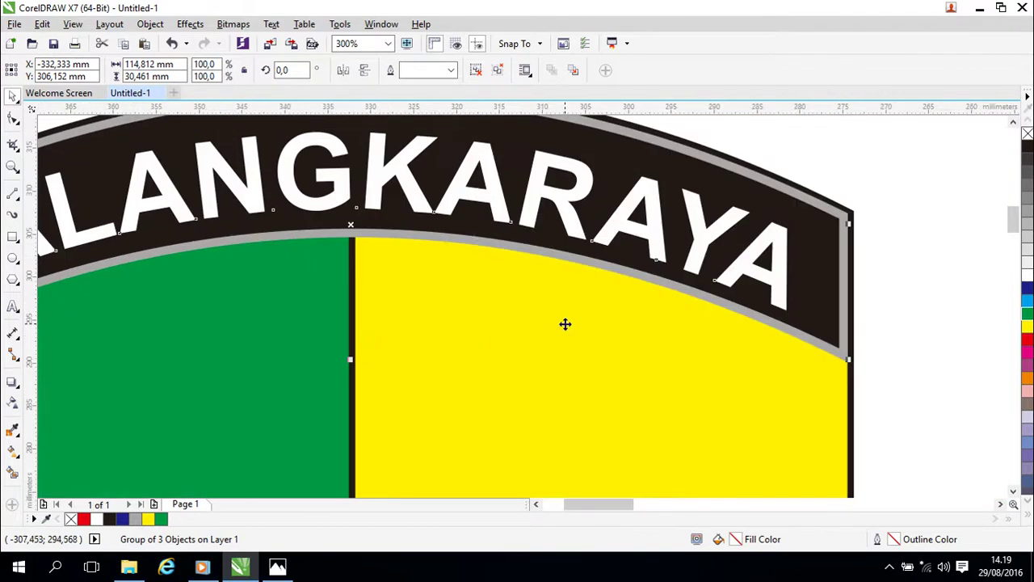
# Pull the banner's left side slightly inward from the shield's left outline, making the banner 114.746 mm wide.
pyautogui.moveTo(564, 324); pyautogui.dragTo(625, 388)
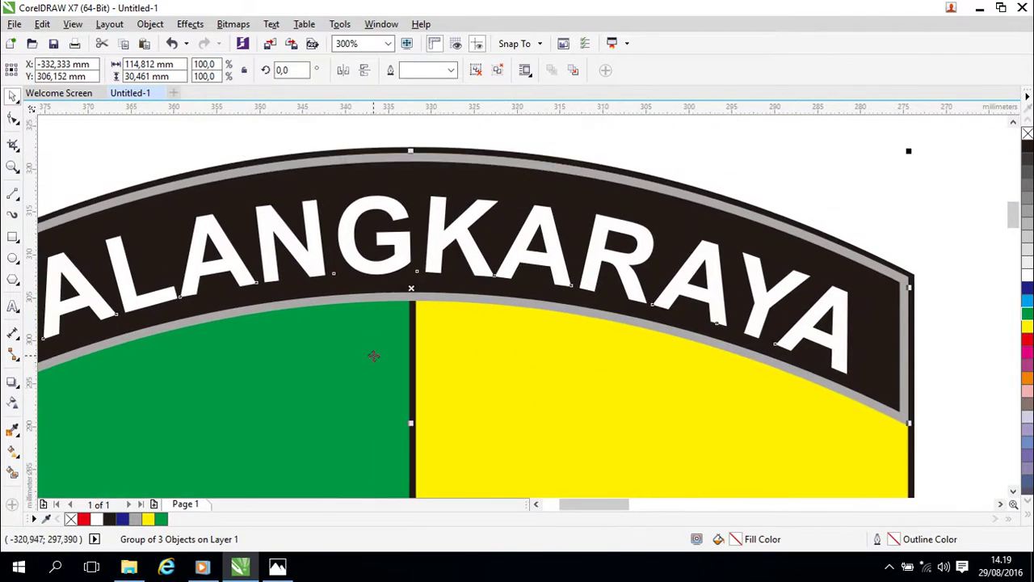
pyautogui.moveTo(329, 356); pyautogui.dragTo(725, 277)
pyautogui.moveTo(402, 316); pyautogui.dragTo(515, 314)
pyautogui.scroll(1, 515, 314)
pyautogui.moveTo(407, 302); pyautogui.dragTo(492, 335)
pyautogui.scroll(1, 491, 334)
pyautogui.moveTo(439, 246); pyautogui.dragTo(466, 354)
pyautogui.moveTo(391, 183); pyautogui.dragTo(447, 436)
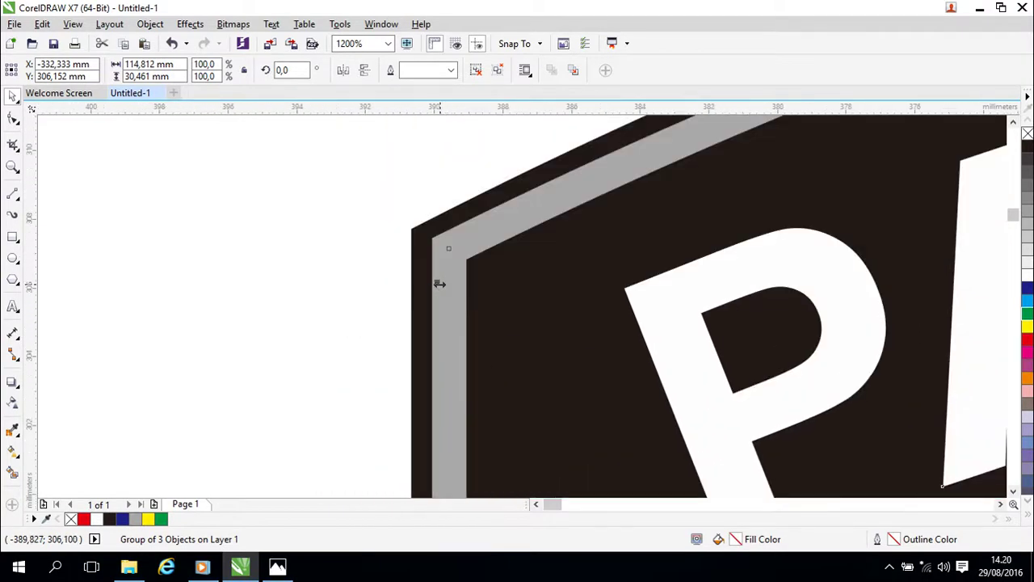
pyautogui.moveTo(440, 285); pyautogui.dragTo(439, 285)
# Deselect the banner and examine its fit on the whole shield and at its lower-left corner.
pyautogui.scroll(-1, 619, 432)
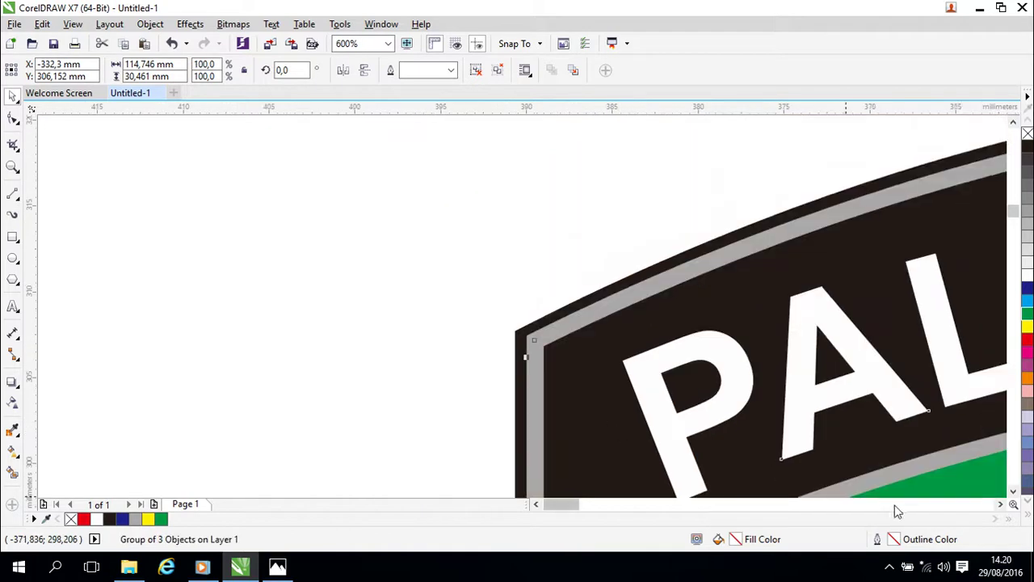
pyautogui.moveTo(887, 489); pyautogui.dragTo(769, 168)
pyautogui.scroll(-1, 754, 294)
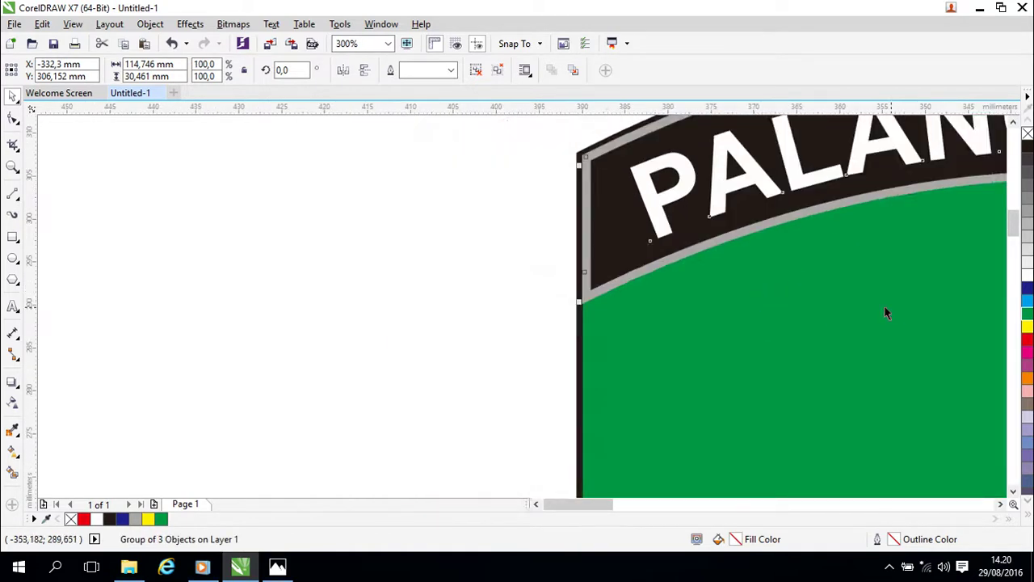
pyautogui.moveTo(901, 315); pyautogui.dragTo(620, 293)
pyautogui.click(200, 310)
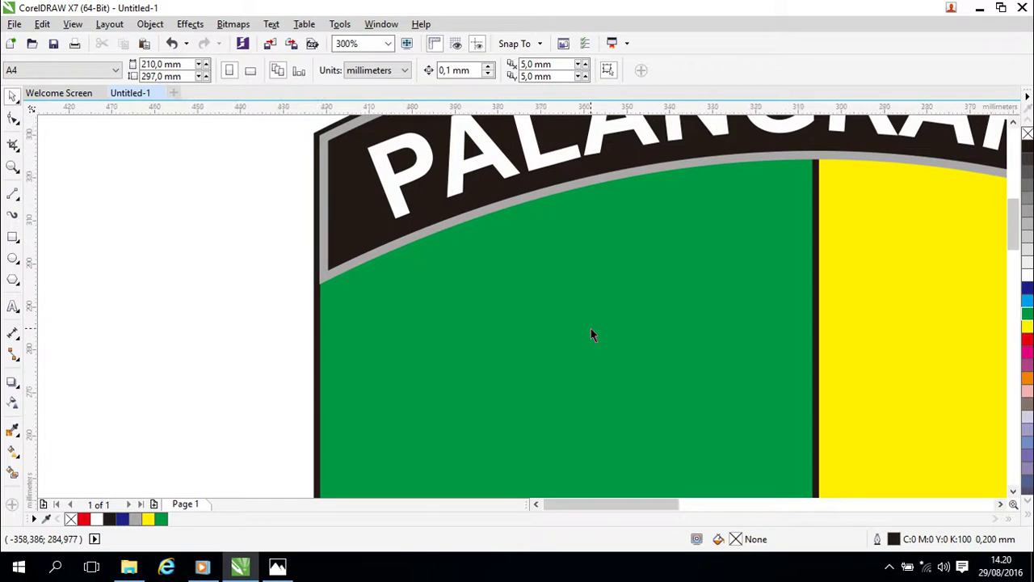
pyautogui.scroll(-1, 590, 331)
pyautogui.moveTo(878, 339); pyautogui.dragTo(645, 282)
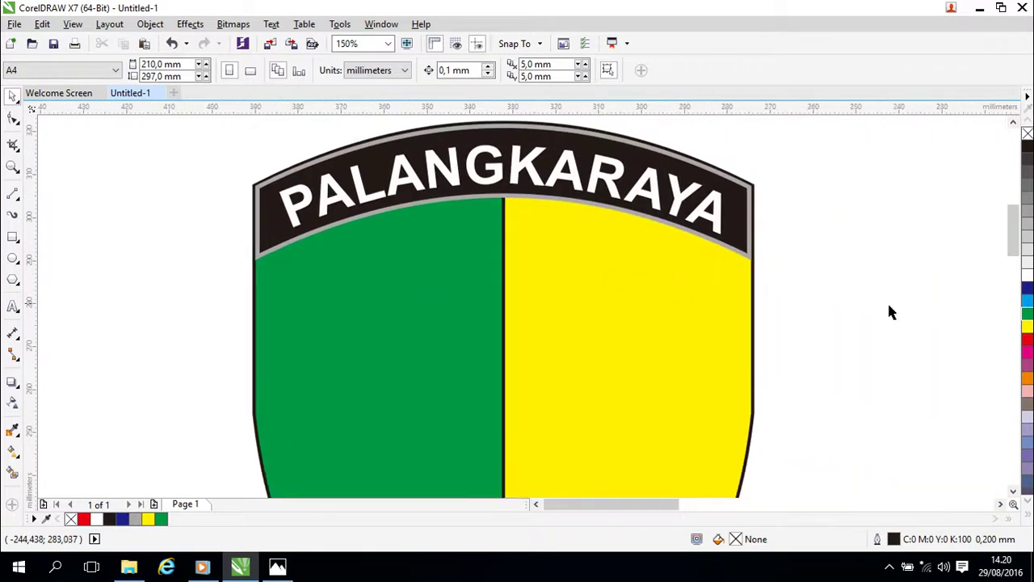
pyautogui.scroll(-1, 877, 318)
pyautogui.scroll(1, 875, 316)
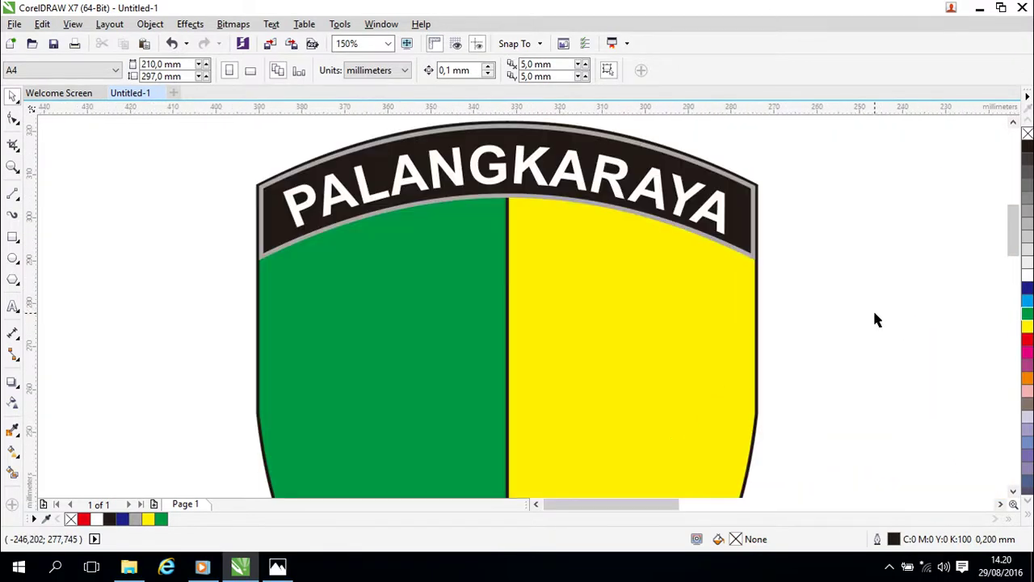
pyautogui.scroll(1, 549, 313)
pyautogui.moveTo(489, 266); pyautogui.dragTo(773, 358)
pyautogui.moveTo(533, 303); pyautogui.dragTo(714, 353)
pyautogui.scroll(1, 521, 327)
pyautogui.scroll(2, 452, 338)
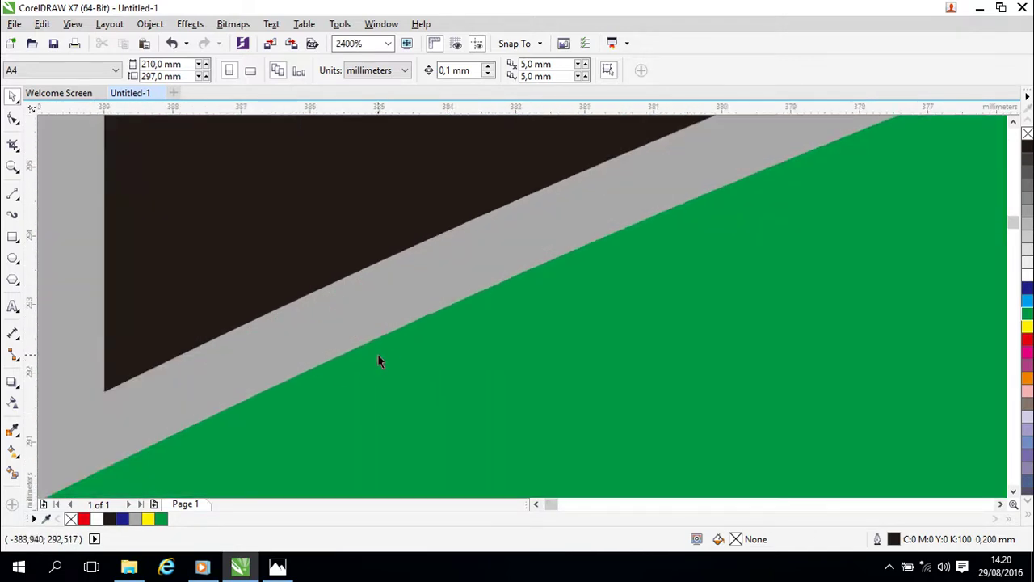
pyautogui.moveTo(391, 354); pyautogui.dragTo(661, 286)
# Select the banner group and narrow it from its left side to a width of 114.732 mm.
pyautogui.click(360, 324)
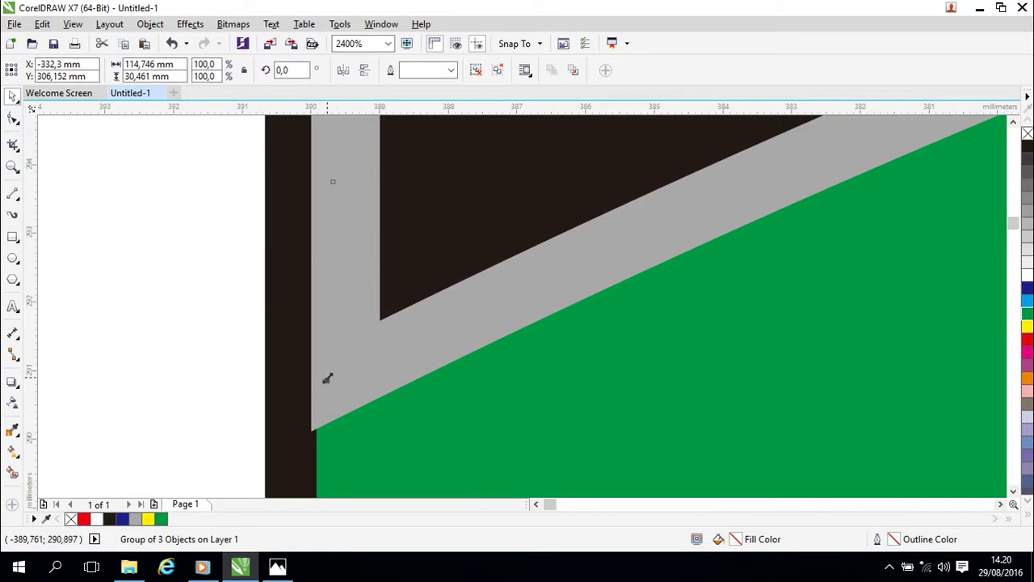
pyautogui.scroll(1, 459, 407)
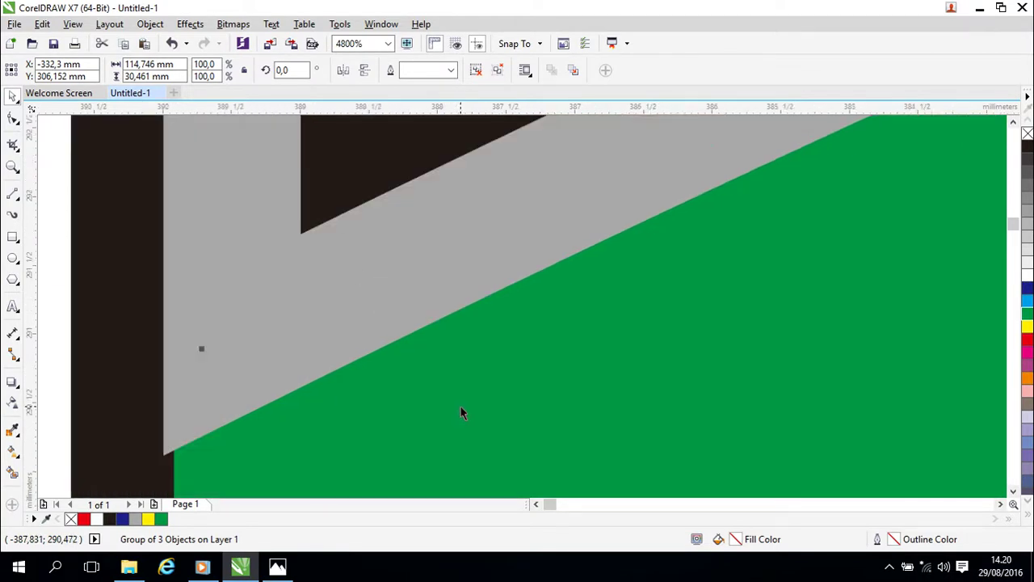
pyautogui.scroll(-1, 460, 407)
pyautogui.moveTo(452, 212); pyautogui.dragTo(466, 279)
pyautogui.scroll(-1, 470, 294)
pyautogui.moveTo(496, 175); pyautogui.dragTo(497, 349)
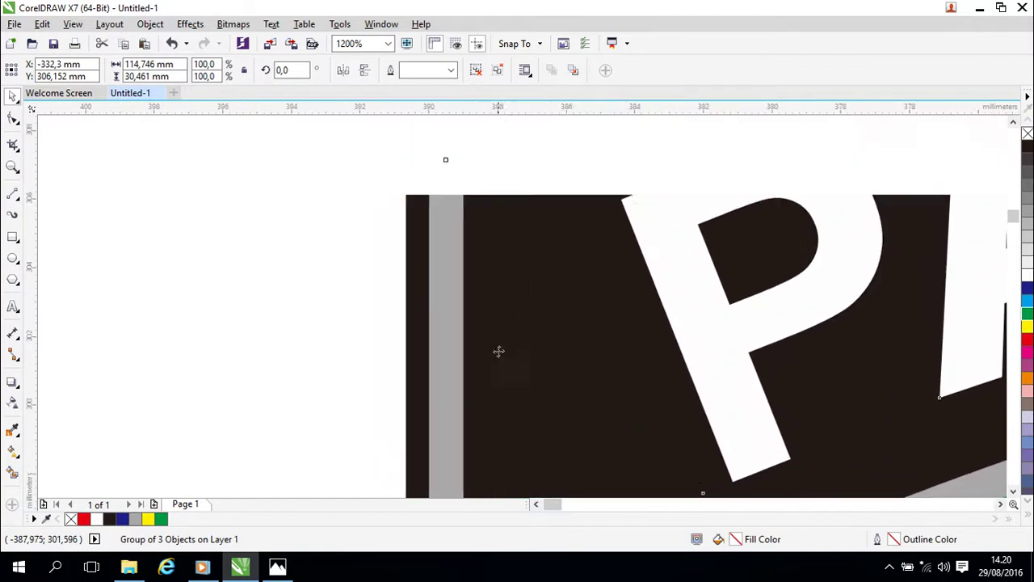
pyautogui.scroll(1, 470, 288)
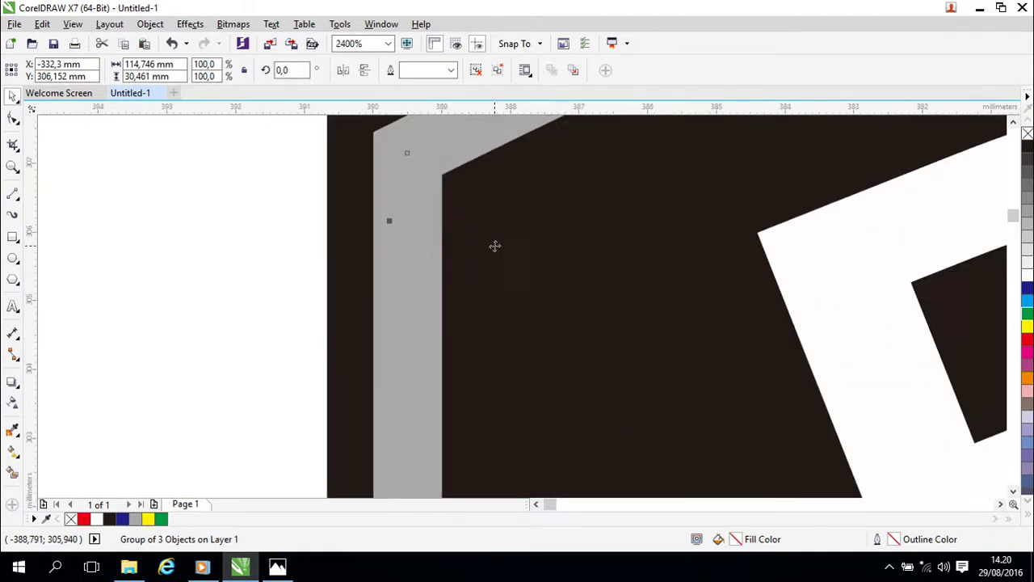
pyautogui.scroll(2, 456, 235)
pyautogui.moveTo(422, 231); pyautogui.dragTo(680, 313)
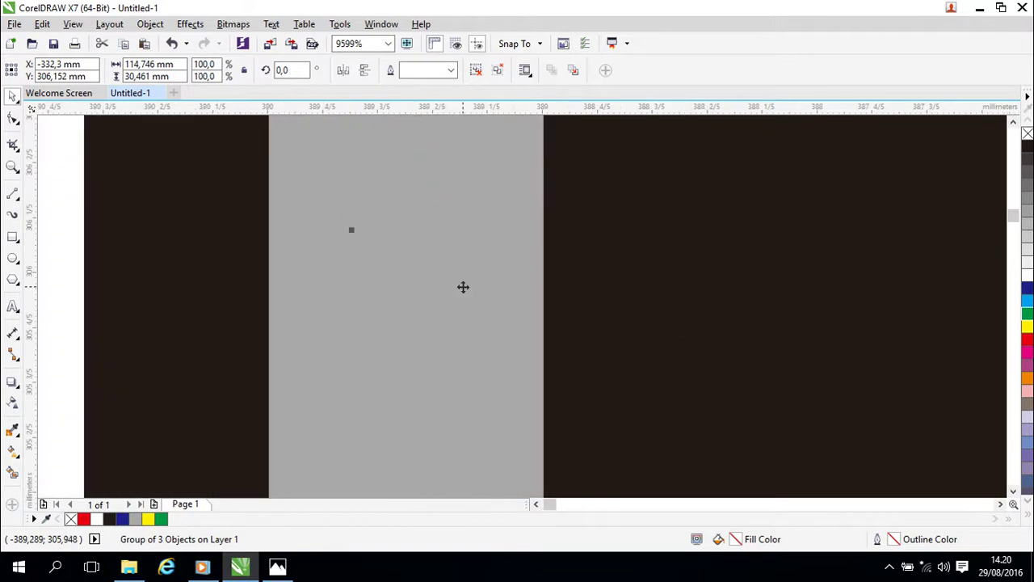
pyautogui.scroll(-1, 463, 286)
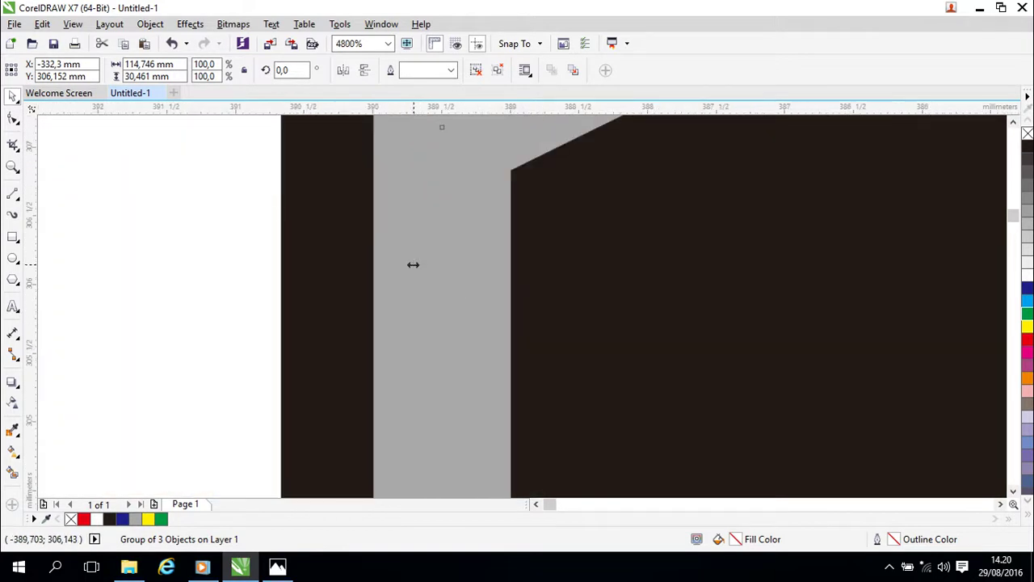
pyautogui.moveTo(415, 265); pyautogui.dragTo(417, 265)
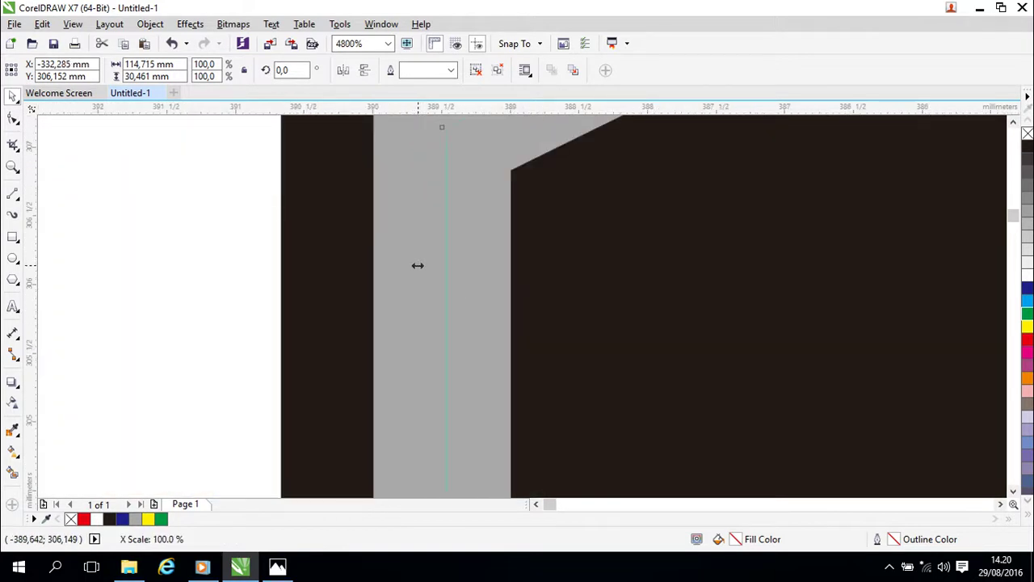
pyautogui.moveTo(415, 266); pyautogui.dragTo(415, 266)
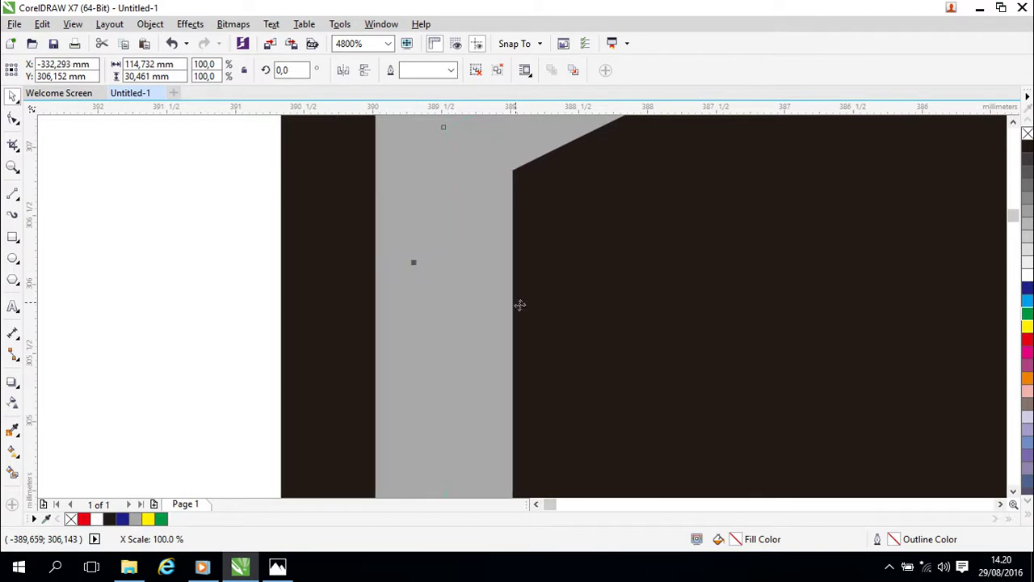
# Check the banner's lower-left corner and pull its left side inward to a width of 114.709 mm.
pyautogui.scroll(-2, 739, 405)
pyautogui.moveTo(816, 438); pyautogui.dragTo(584, 118)
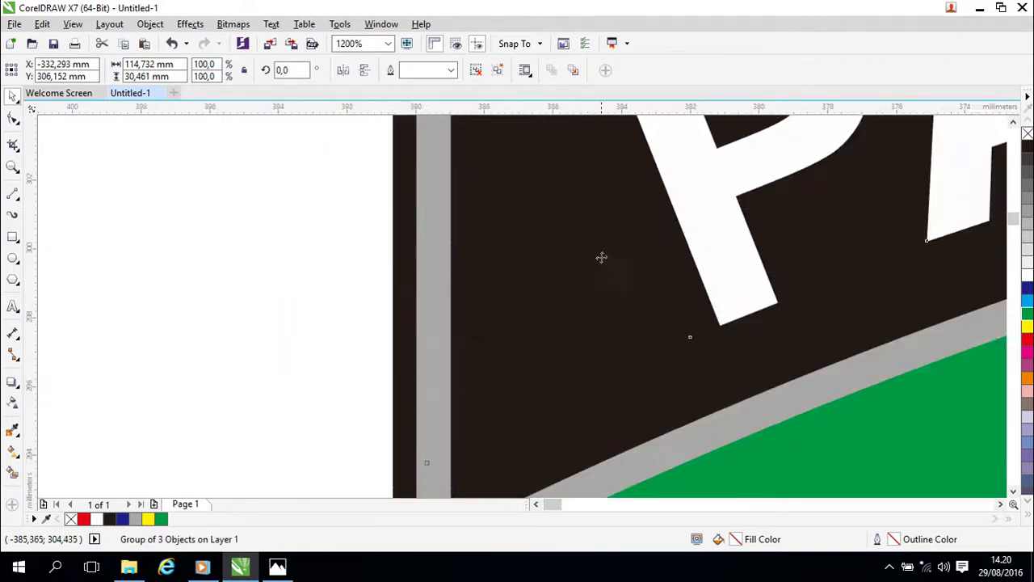
pyautogui.moveTo(605, 302); pyautogui.dragTo(586, 120)
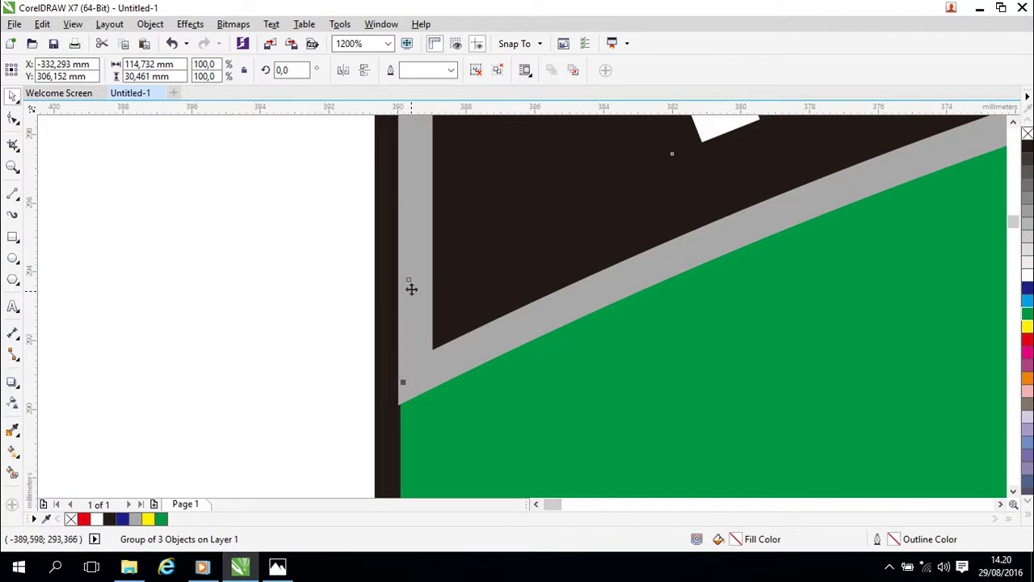
pyautogui.moveTo(506, 216); pyautogui.dragTo(584, 412)
pyautogui.moveTo(552, 255); pyautogui.dragTo(503, 470)
pyautogui.scroll(2, 484, 316)
pyautogui.moveTo(460, 290); pyautogui.dragTo(637, 428)
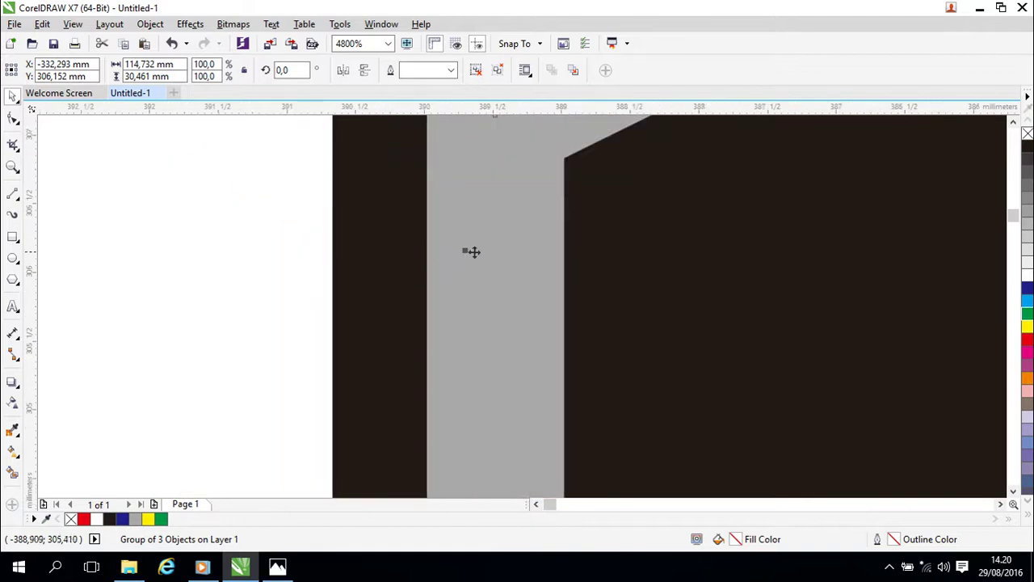
pyautogui.moveTo(466, 251); pyautogui.dragTo(468, 251)
# Narrow the banner further from its left side to 114.679 mm, aligning its gray border with the shield's inner outline edge.
pyautogui.scroll(-1, 656, 347)
pyautogui.moveTo(740, 401); pyautogui.dragTo(613, 185)
pyautogui.moveTo(754, 427); pyautogui.dragTo(642, 160)
pyautogui.moveTo(649, 368); pyautogui.dragTo(666, 128)
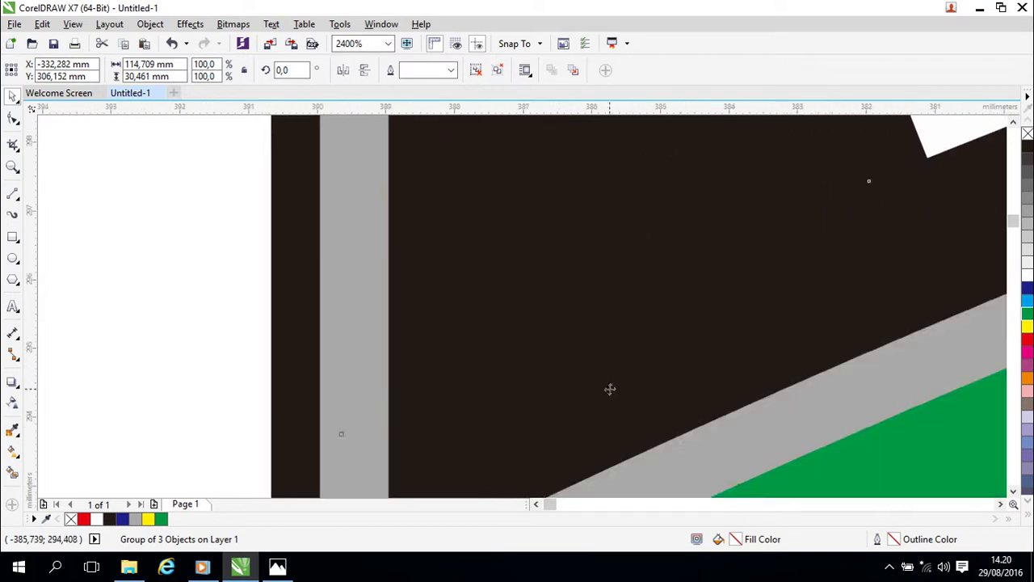
pyautogui.moveTo(609, 387); pyautogui.dragTo(653, 168)
pyautogui.moveTo(597, 252); pyautogui.dragTo(627, 457)
pyautogui.moveTo(573, 203); pyautogui.dragTo(573, 483)
pyautogui.moveTo(554, 253); pyautogui.dragTo(554, 439)
pyautogui.scroll(4, 553, 438)
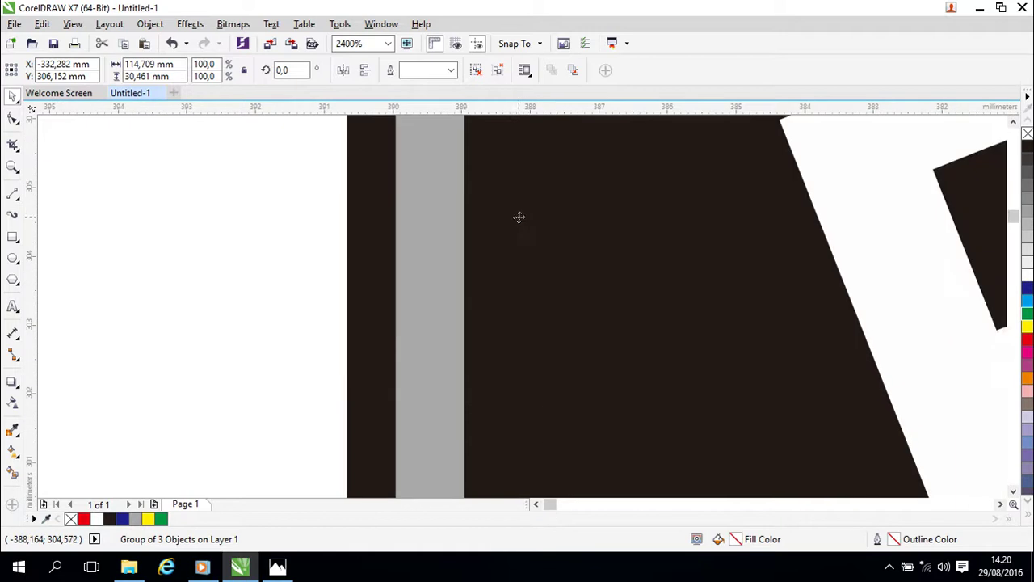
pyautogui.scroll(4, 432, 299)
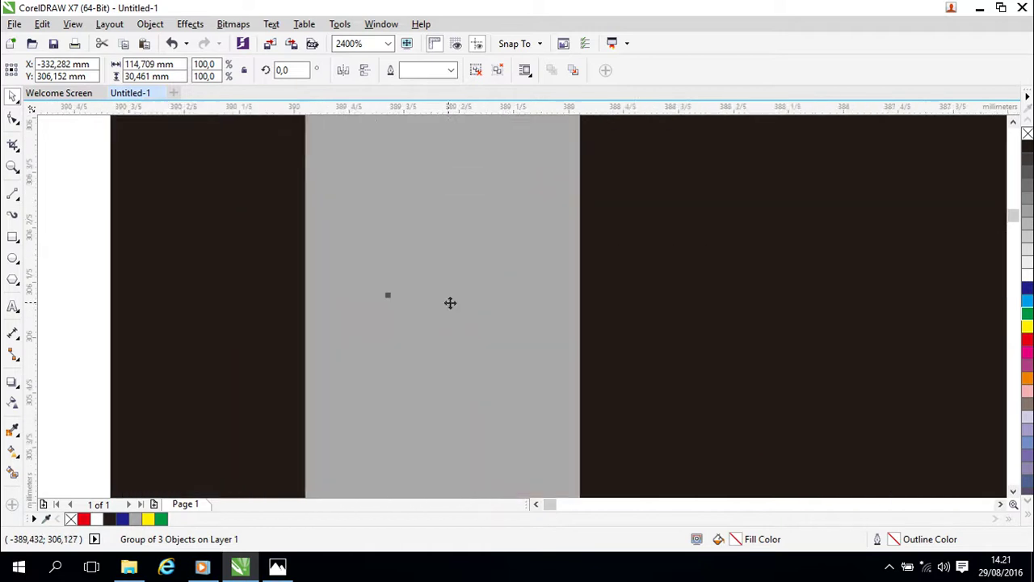
pyautogui.moveTo(390, 297); pyautogui.dragTo(397, 298)
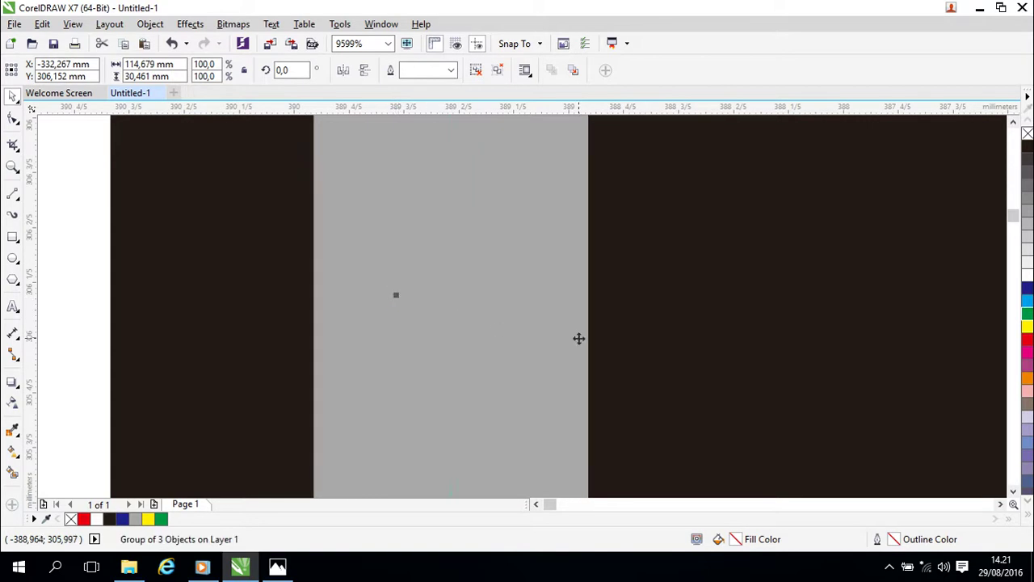
# Inspect the banner's left border closely and fine-tune its left side to a banner width of 114.667 mm.
pyautogui.scroll(-1, 579, 339)
pyautogui.moveTo(653, 347); pyautogui.dragTo(638, 188)
pyautogui.scroll(-1, 656, 231)
pyautogui.scroll(-2, 700, 376)
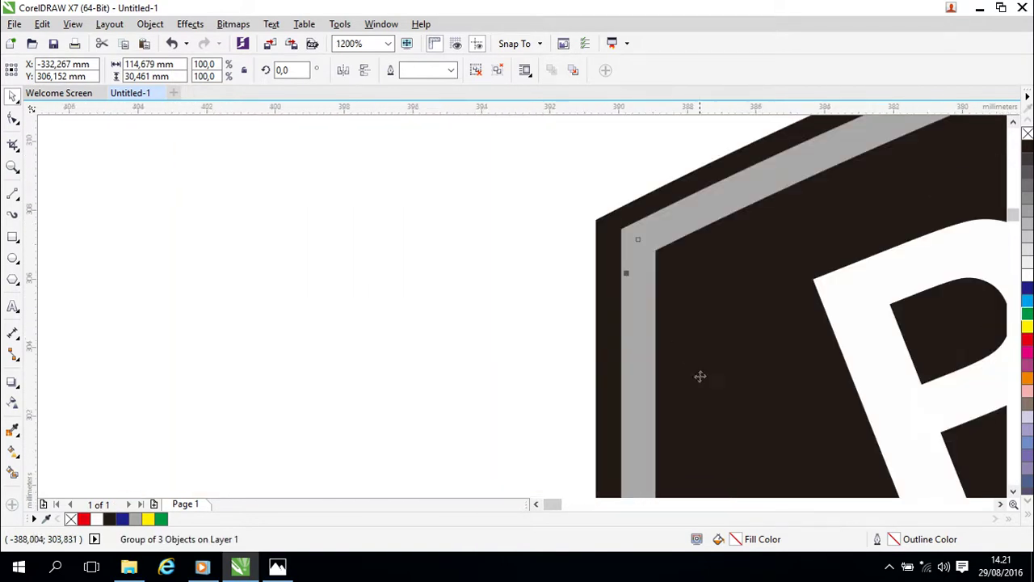
pyautogui.scroll(-2, 700, 360)
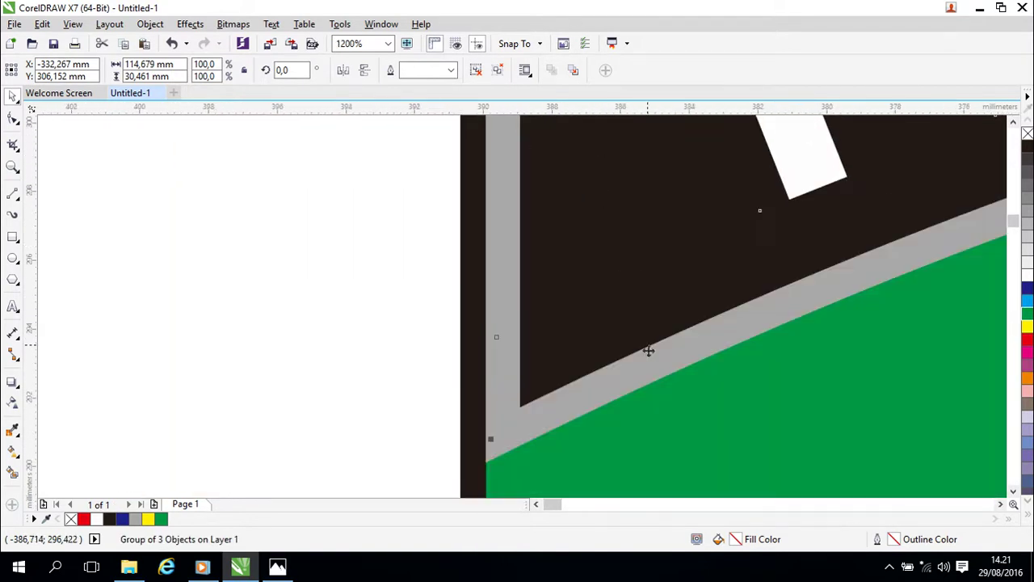
pyautogui.scroll(2, 638, 356)
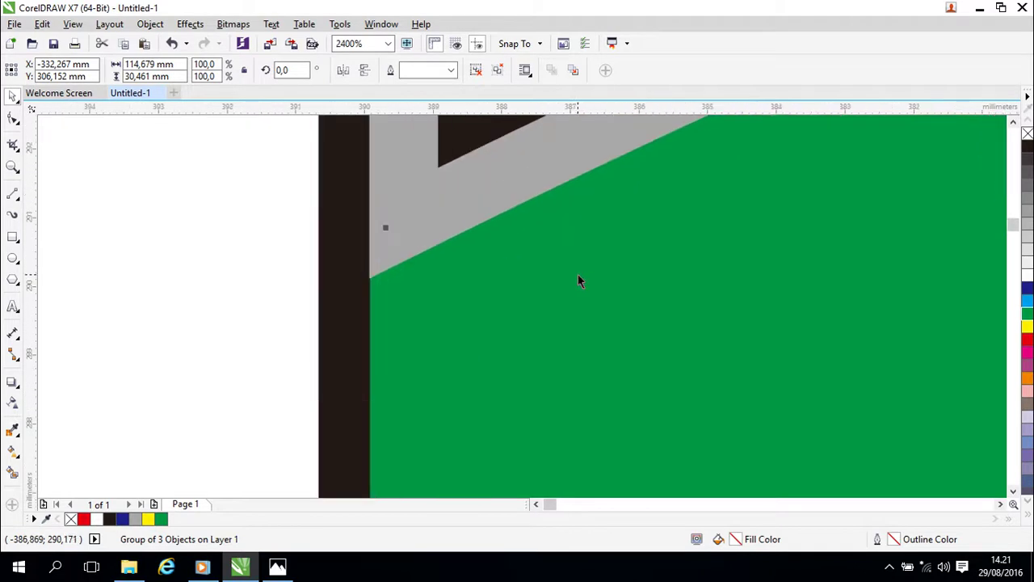
pyautogui.scroll(1, 578, 280)
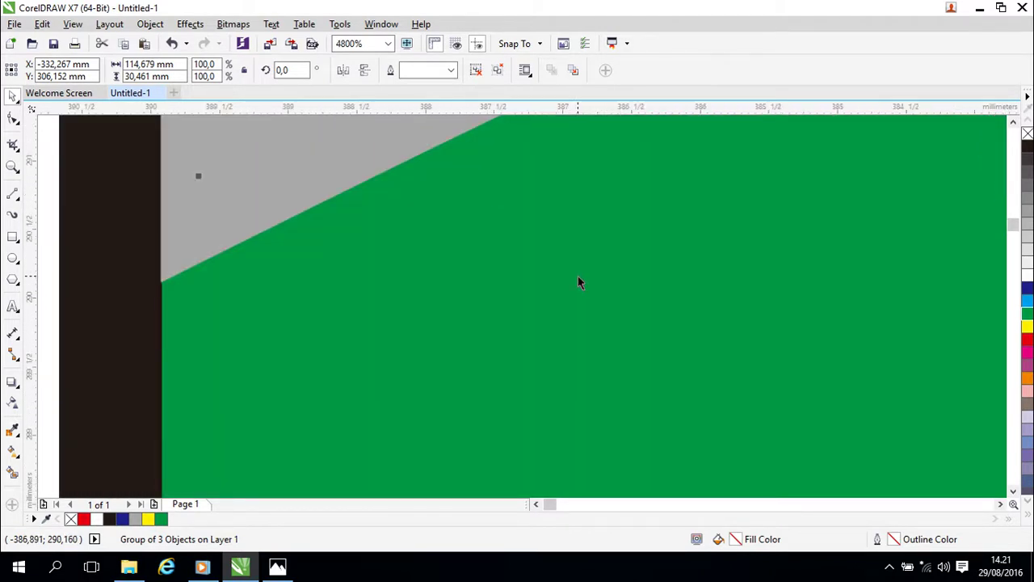
pyautogui.scroll(-1, 578, 276)
pyautogui.moveTo(524, 182); pyautogui.dragTo(514, 408)
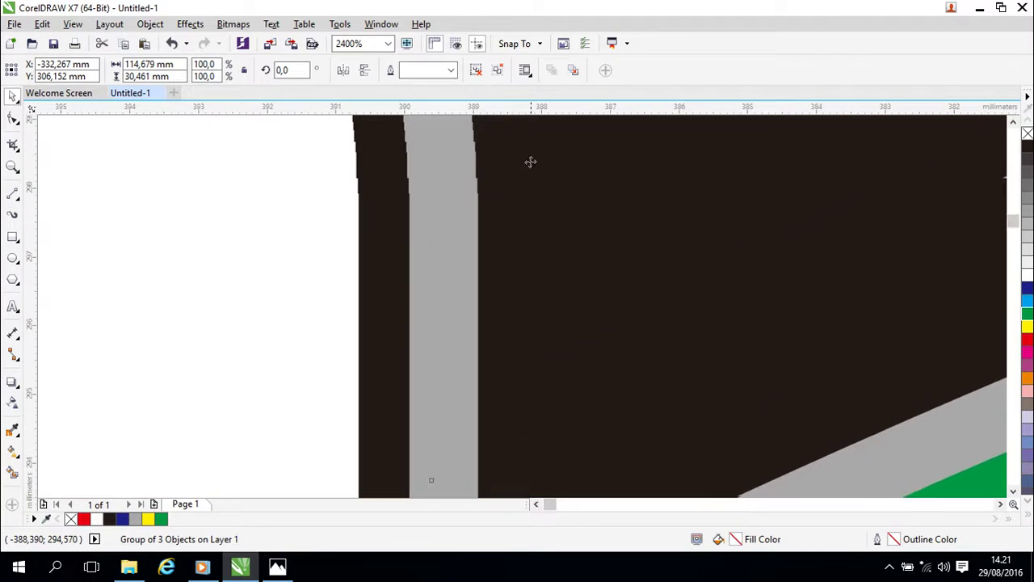
pyautogui.moveTo(514, 208); pyautogui.dragTo(511, 416)
pyautogui.moveTo(512, 227); pyautogui.dragTo(510, 433)
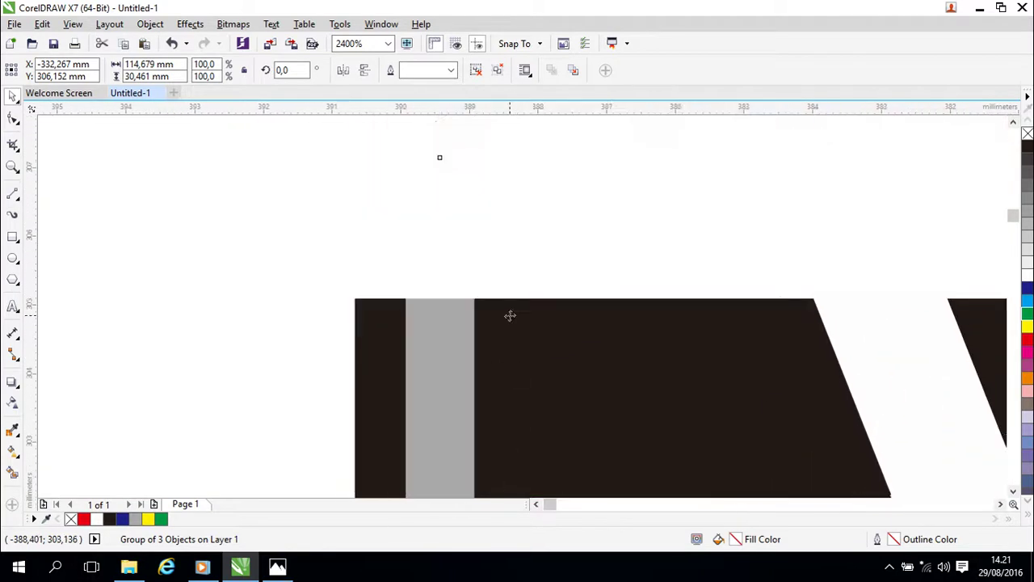
pyautogui.moveTo(508, 300); pyautogui.dragTo(515, 363)
pyautogui.scroll(1, 515, 355)
pyautogui.scroll(1, 514, 340)
pyautogui.moveTo(476, 277); pyautogui.dragTo(740, 409)
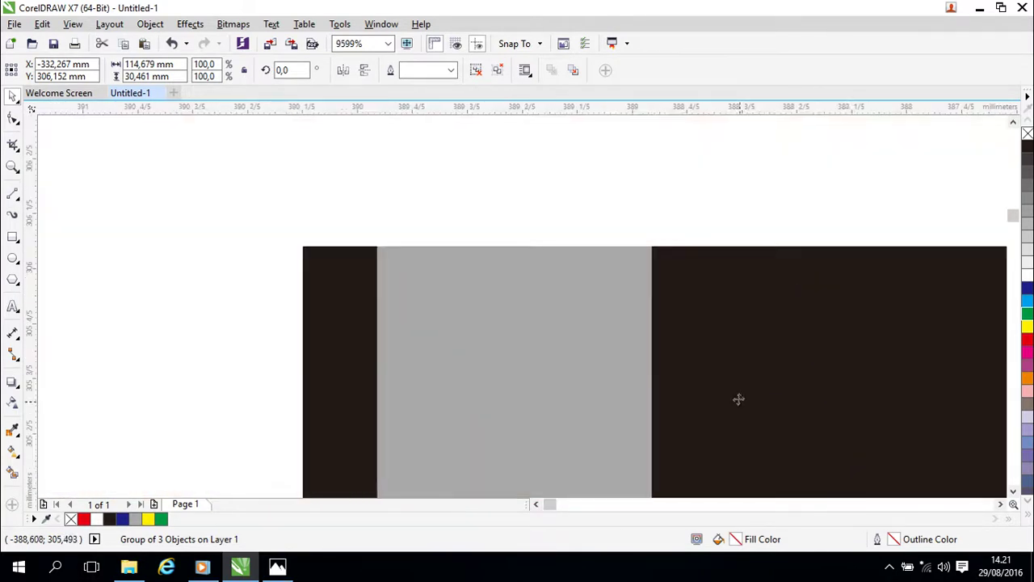
pyautogui.moveTo(460, 227); pyautogui.dragTo(462, 228)
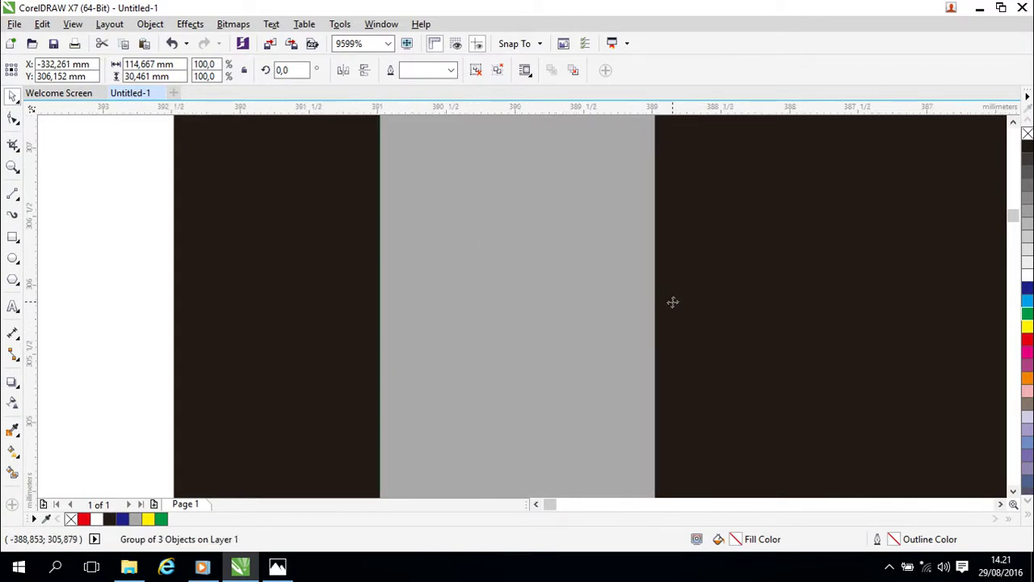
# Examine how the banner's lower-left and lower-right corners meet the shield outline.
pyautogui.scroll(-3, 672, 300)
pyautogui.moveTo(632, 277); pyautogui.dragTo(562, 102)
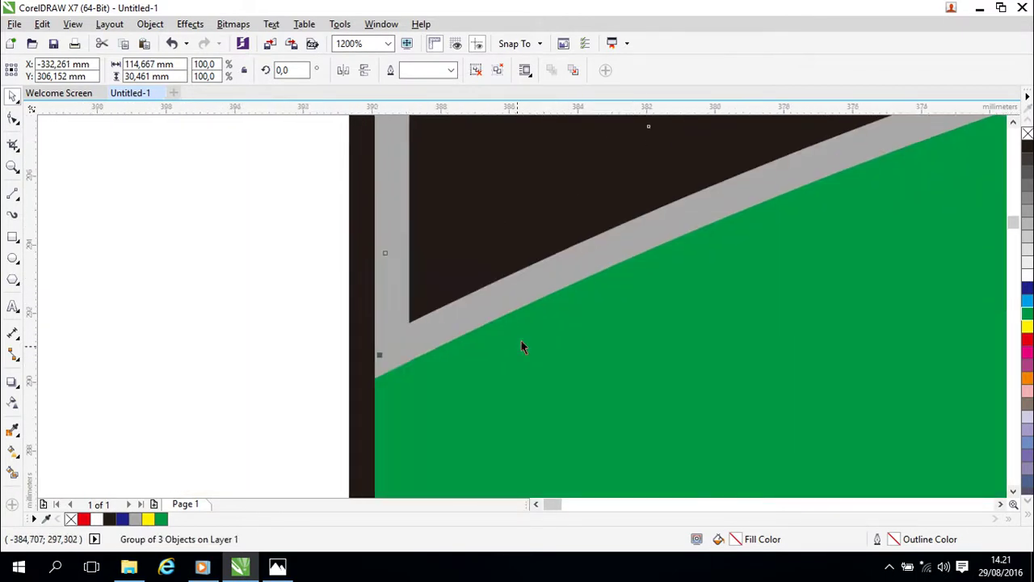
pyautogui.scroll(1, 498, 369)
pyautogui.scroll(-2, 497, 368)
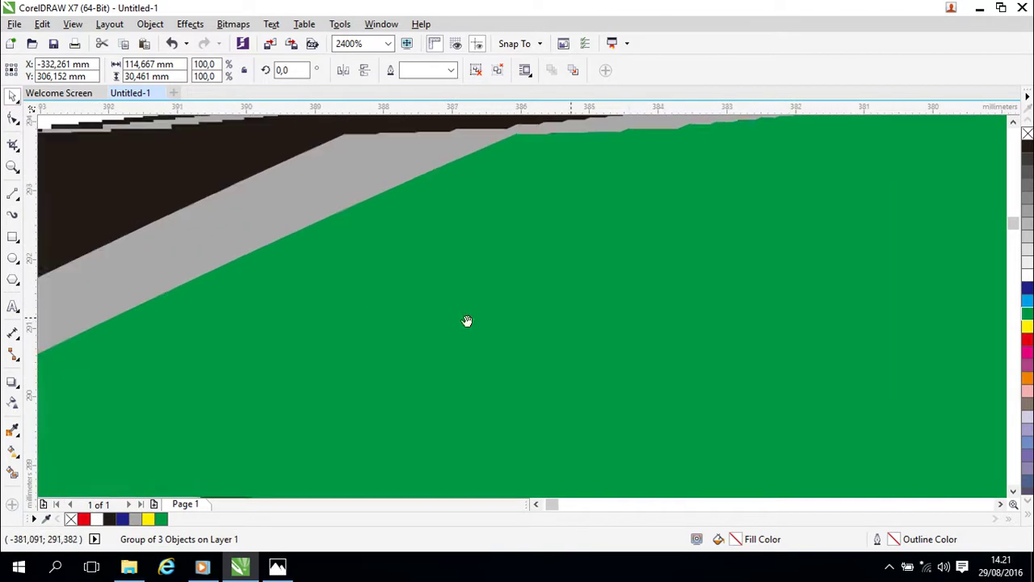
pyautogui.scroll(-2, 516, 314)
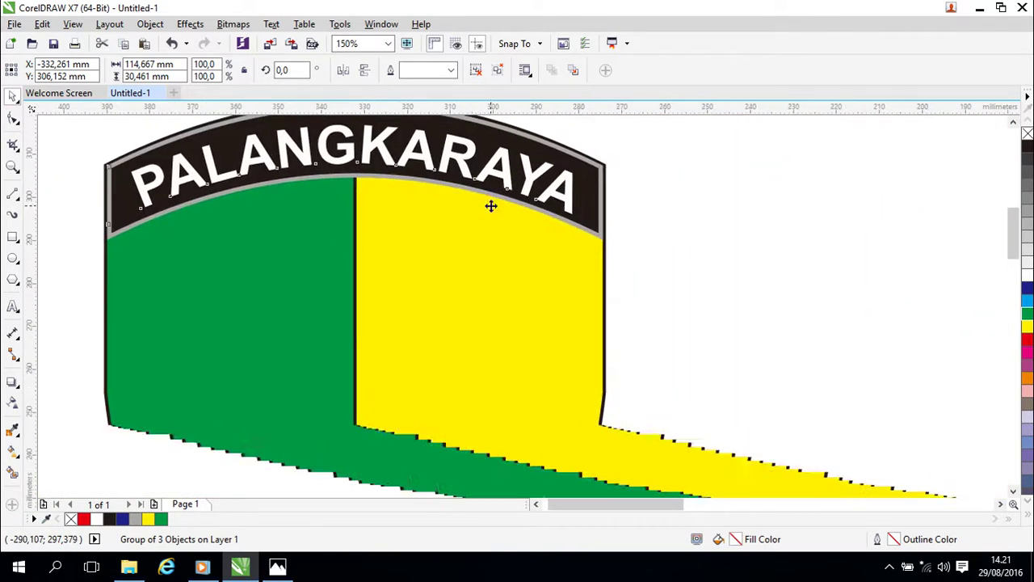
pyautogui.scroll(2, 690, 258)
pyautogui.scroll(-2, 544, 235)
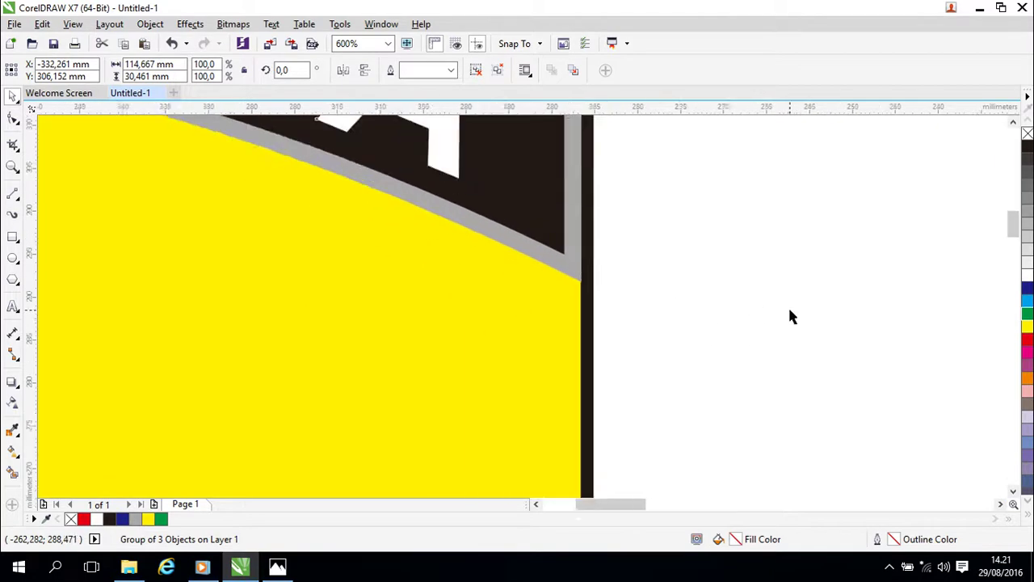
# Check the banner's right border against the shield outline and pull its right side inward to a width of 114.58 mm.
pyautogui.scroll(3, 801, 311)
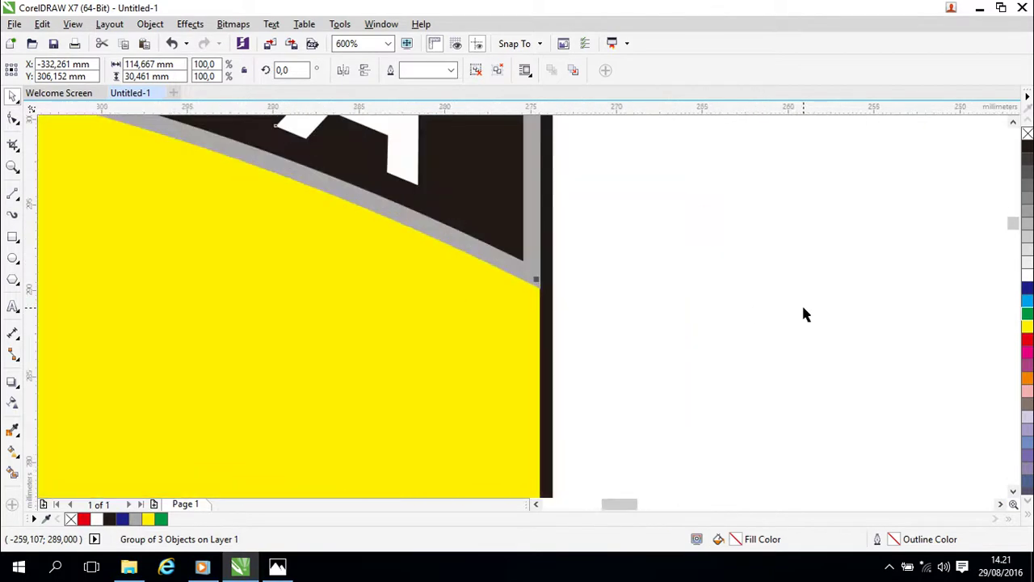
pyautogui.scroll(1, 588, 299)
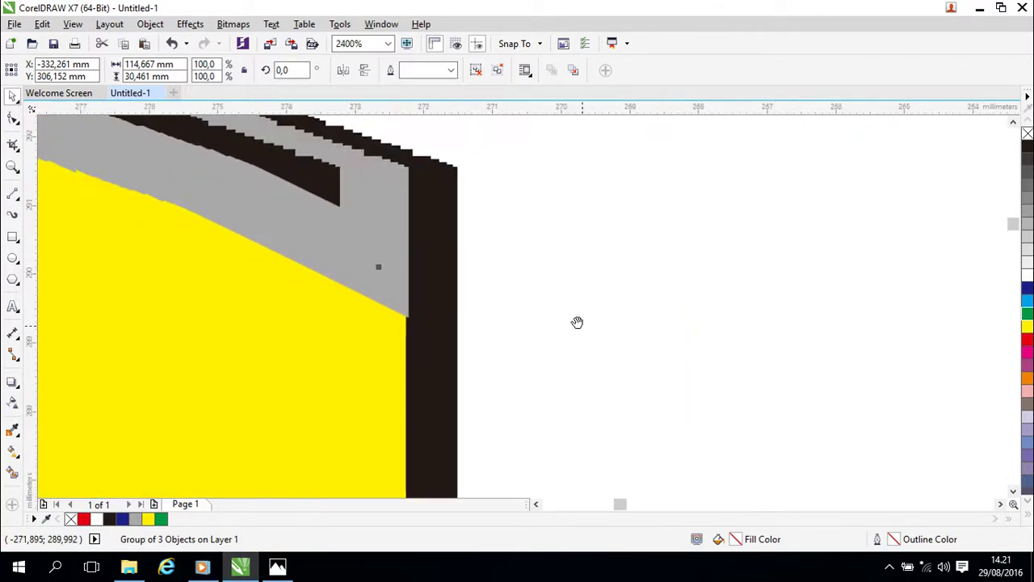
pyautogui.scroll(-1, 546, 265)
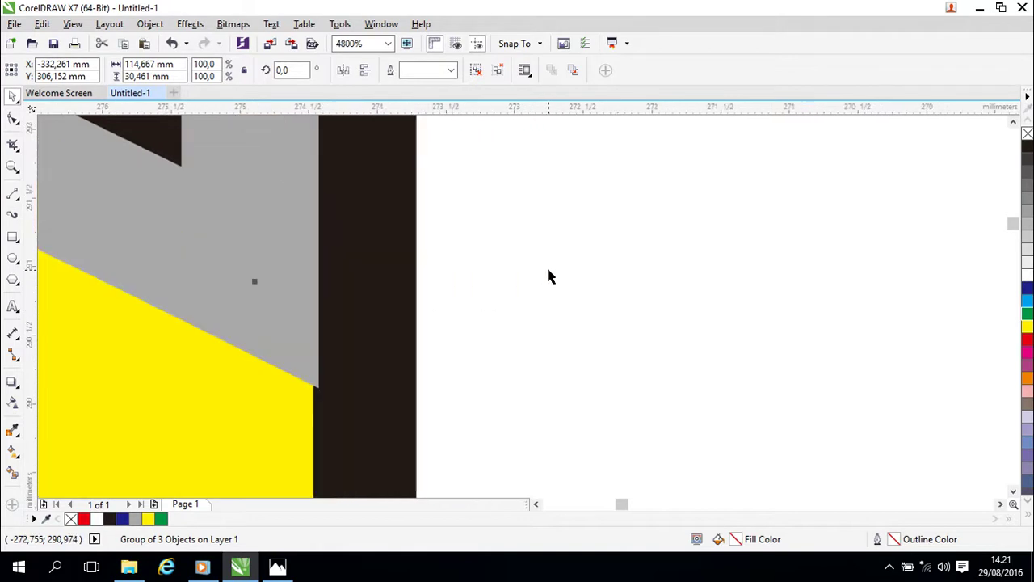
pyautogui.moveTo(527, 194); pyautogui.dragTo(545, 350)
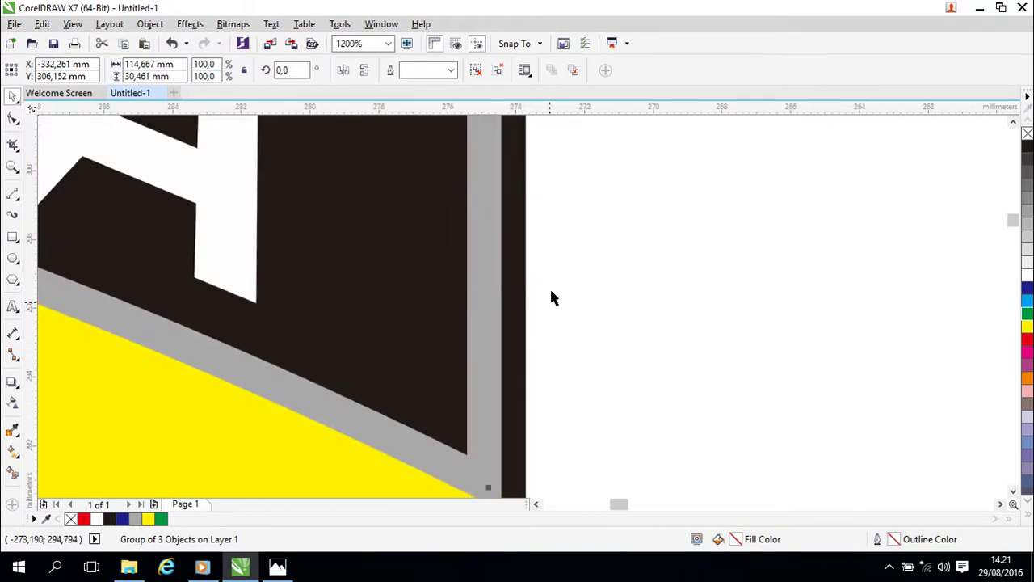
pyautogui.moveTo(554, 249); pyautogui.dragTo(556, 409)
pyautogui.moveTo(554, 274); pyautogui.dragTo(563, 353)
pyautogui.scroll(2, 565, 365)
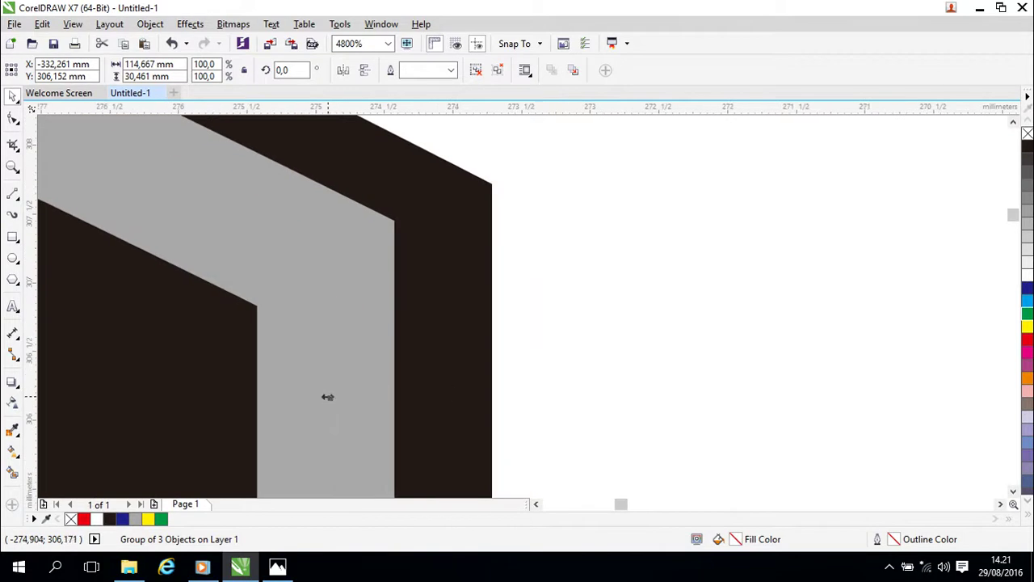
pyautogui.moveTo(327, 397); pyautogui.dragTo(315, 402)
pyautogui.scroll(-1, 540, 385)
pyautogui.scroll(2, 541, 383)
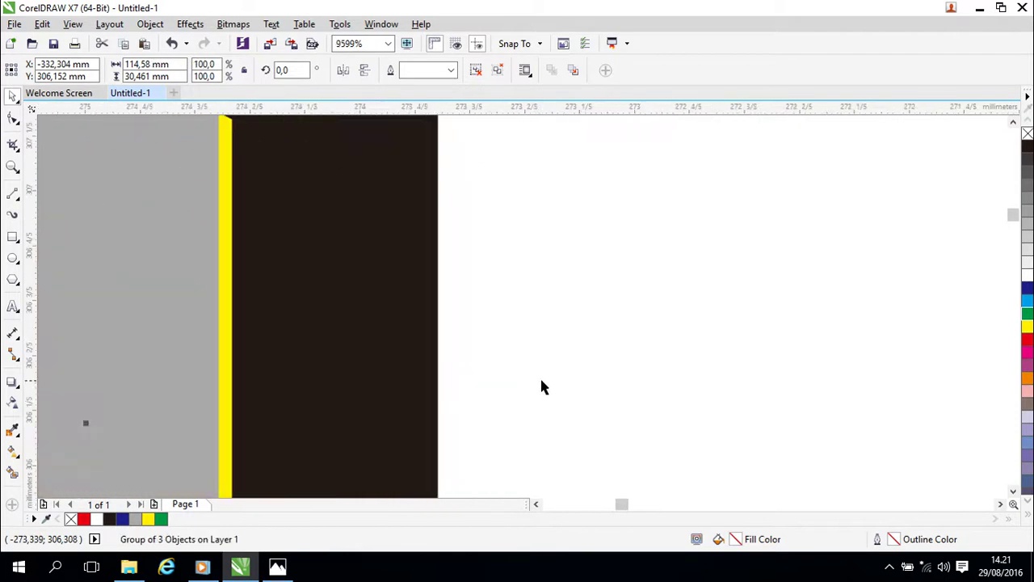
# Widen the banner from its right side to 114.657 mm, closing the yellow gap between its gray border and the black outline.
pyautogui.moveTo(85, 423); pyautogui.dragTo(96, 423)
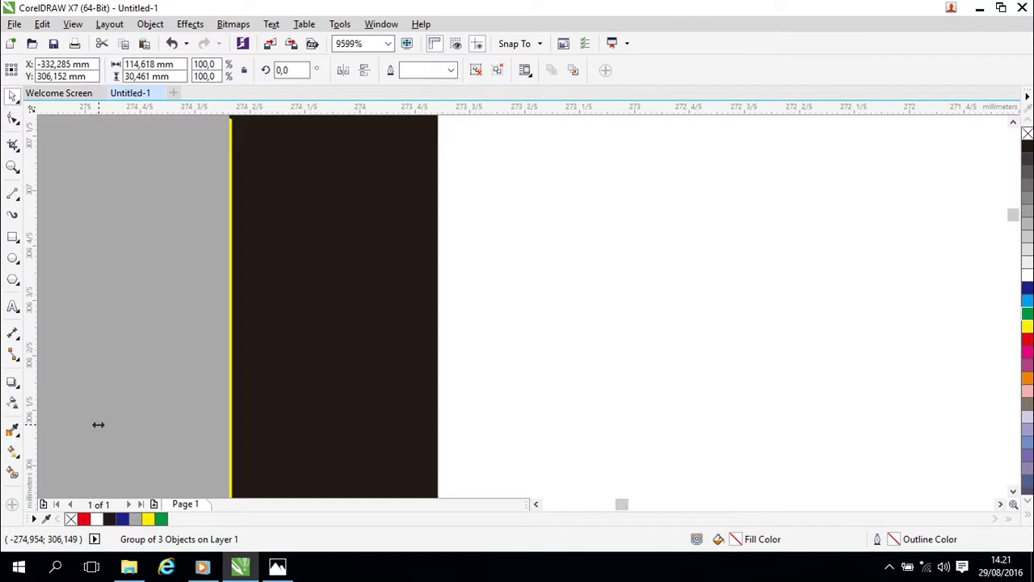
pyautogui.moveTo(98, 424); pyautogui.dragTo(101, 423)
pyautogui.moveTo(530, 353); pyautogui.dragTo(704, 319)
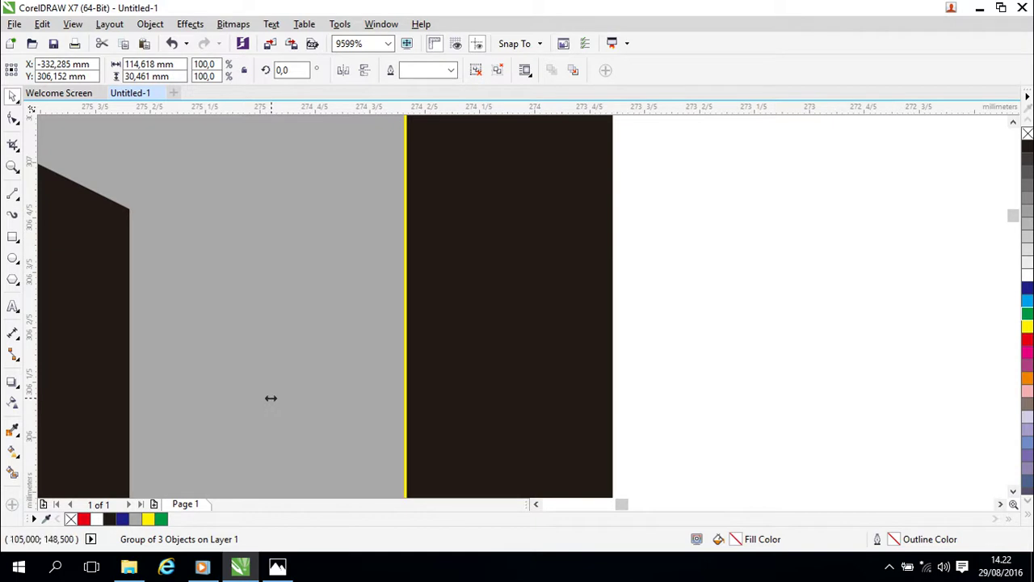
pyautogui.moveTo(271, 396); pyautogui.dragTo(280, 395)
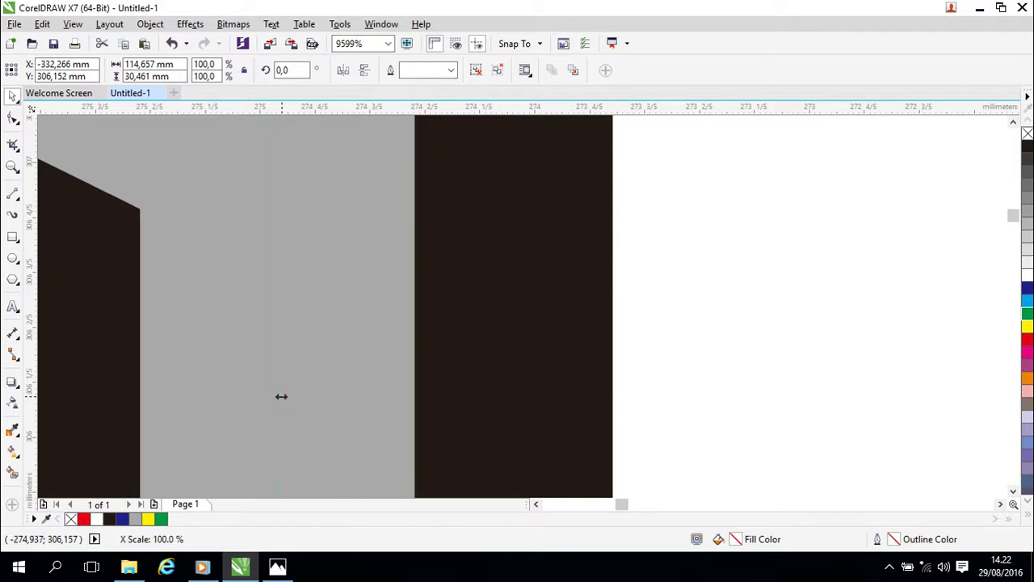
# Examine the banner's right gray border against the black shield outline, from its upper corner to its lower corner.
pyautogui.scroll(-6, 629, 360)
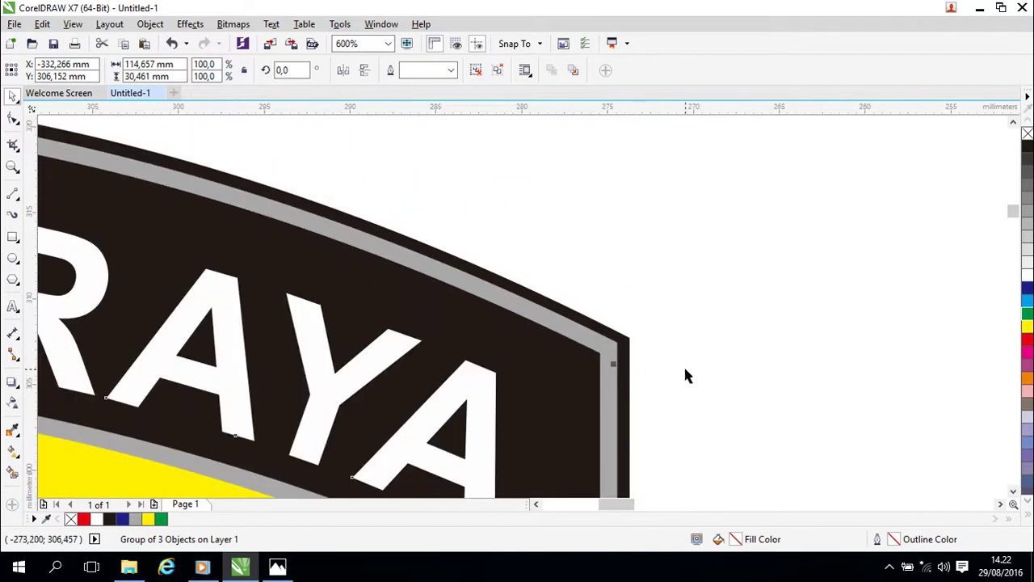
pyautogui.scroll(1, 661, 388)
pyautogui.scroll(2, 655, 395)
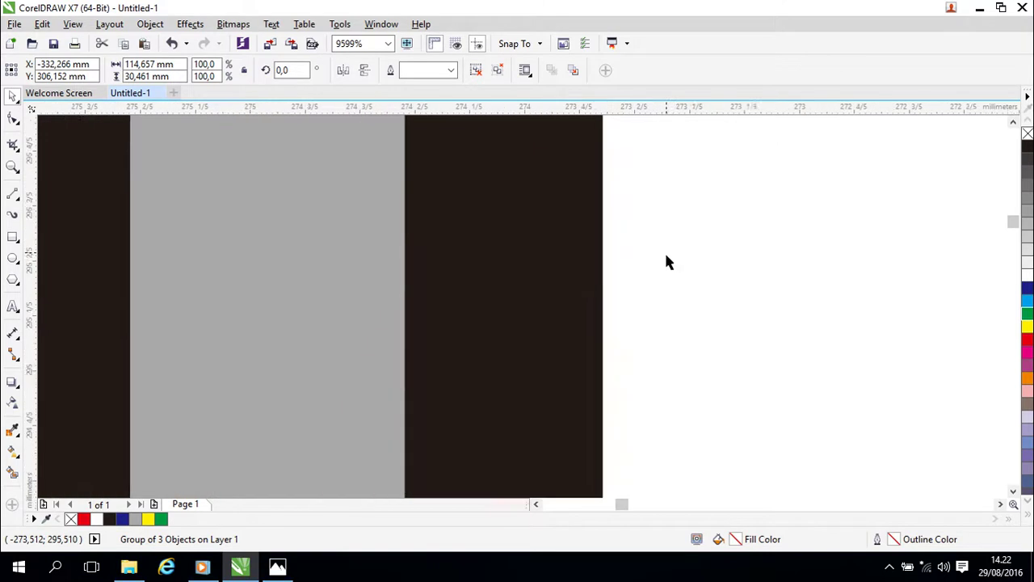
pyautogui.scroll(-1, 635, 388)
pyautogui.moveTo(711, 218); pyautogui.dragTo(715, 196)
pyautogui.moveTo(688, 389); pyautogui.dragTo(683, 436)
pyautogui.moveTo(673, 262); pyautogui.dragTo(674, 338)
pyautogui.scroll(-5, 684, 342)
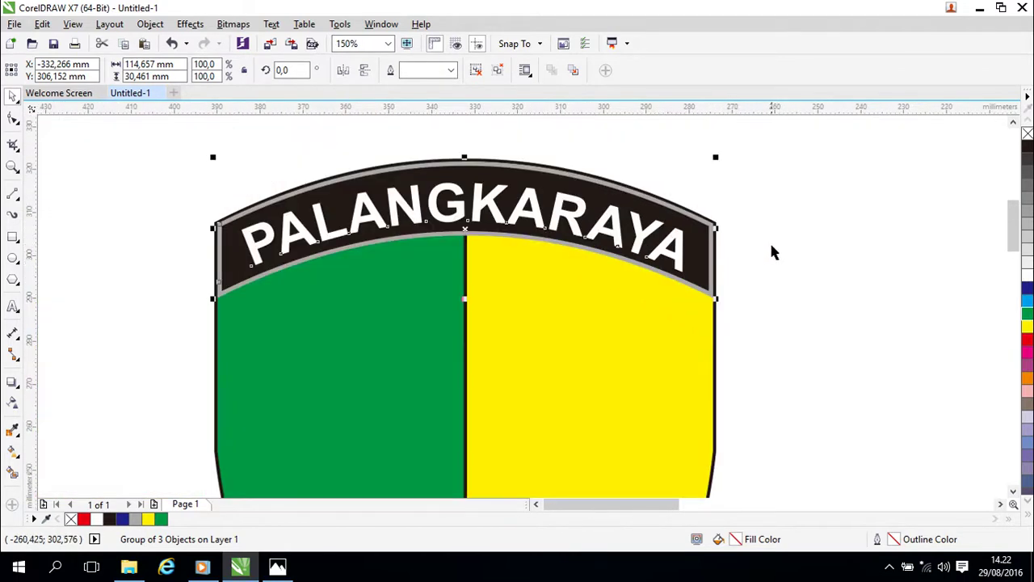
pyautogui.scroll(2, 706, 310)
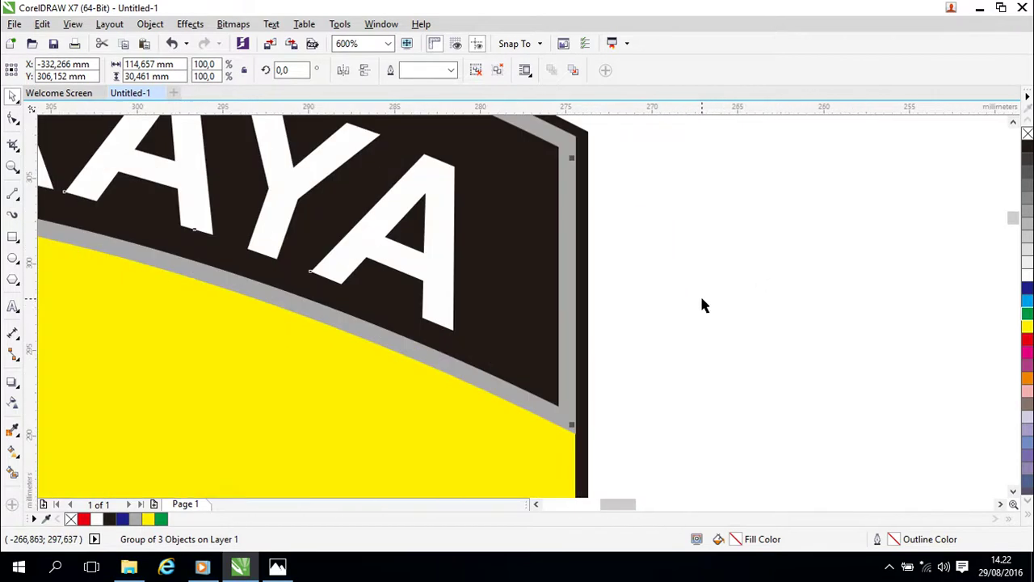
pyautogui.scroll(2, 706, 311)
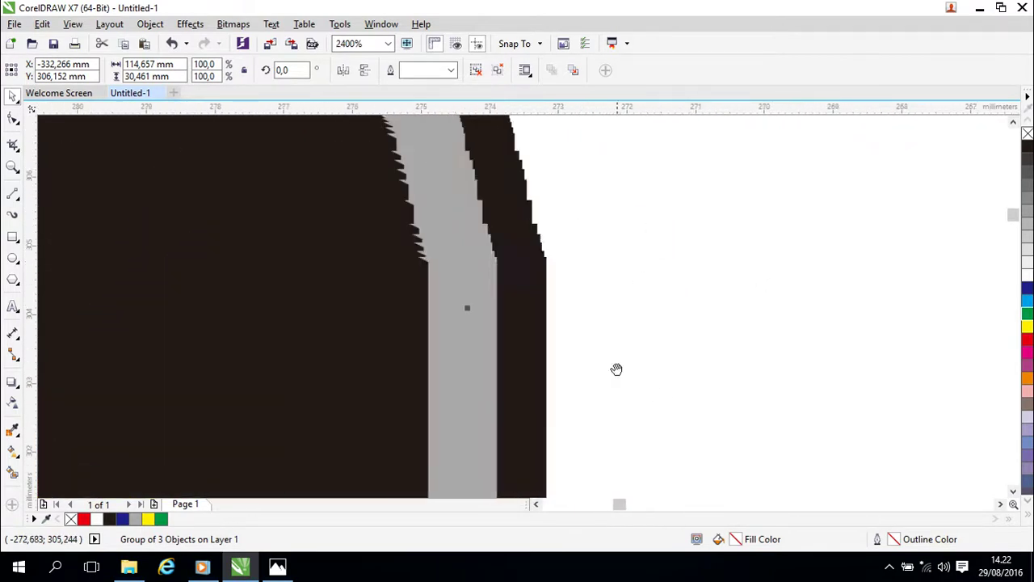
pyautogui.scroll(2, 592, 272)
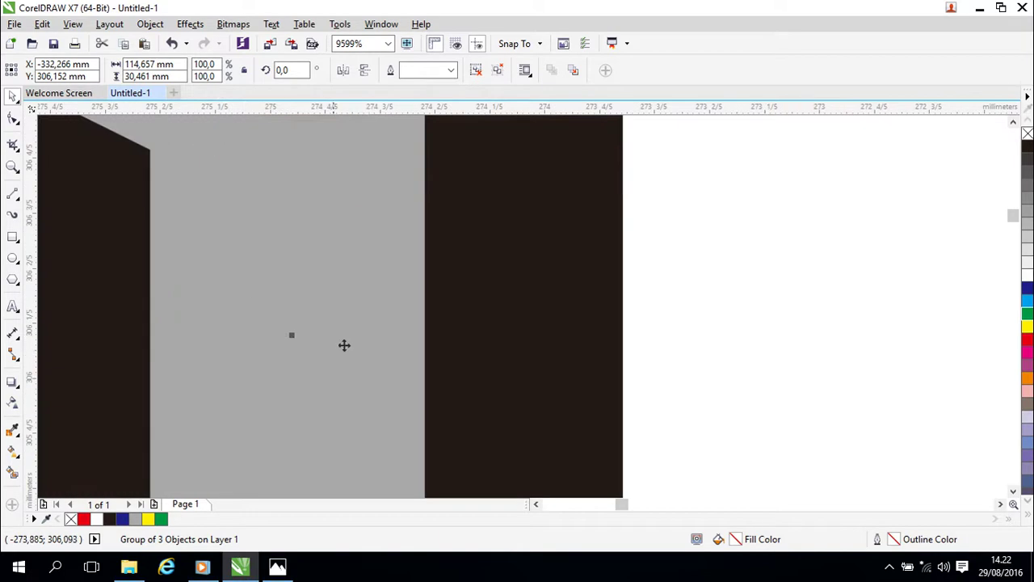
pyautogui.moveTo(432, 306); pyautogui.dragTo(903, 285)
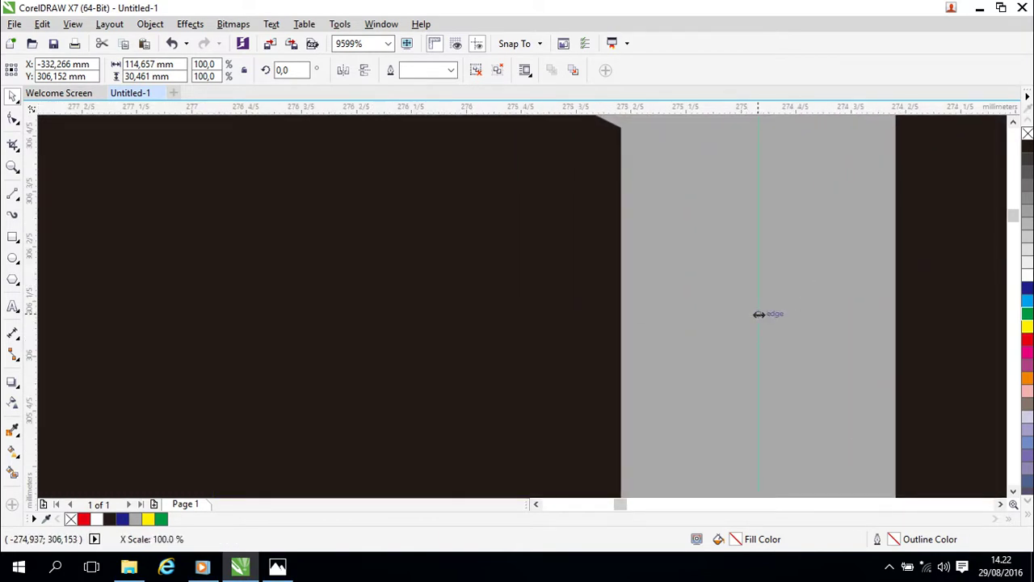
pyautogui.scroll(-2, 814, 314)
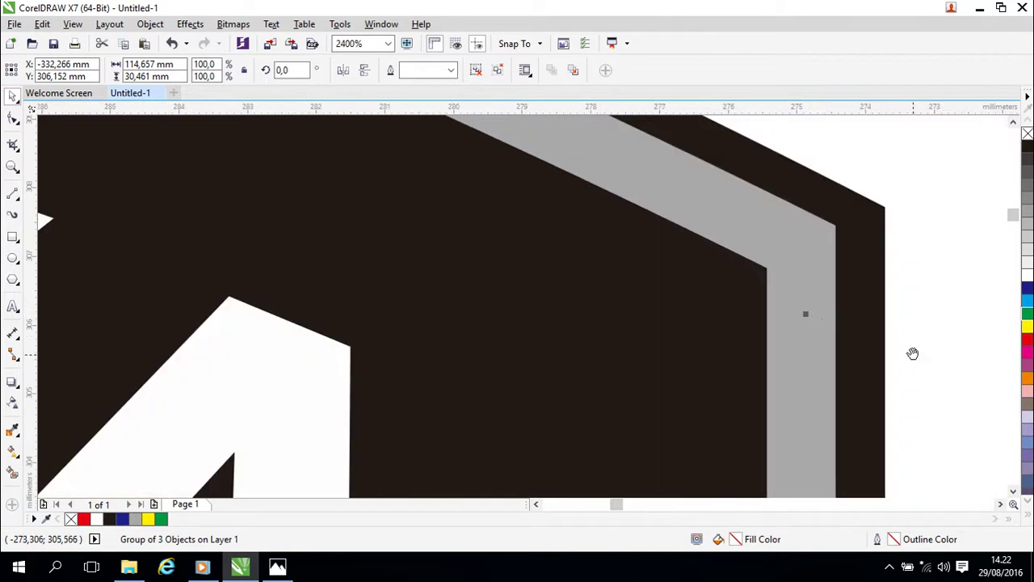
# Inspect the banner's lower-right corner and try a slight inward adjustment of its right side.
pyautogui.scroll(-6, 786, 226)
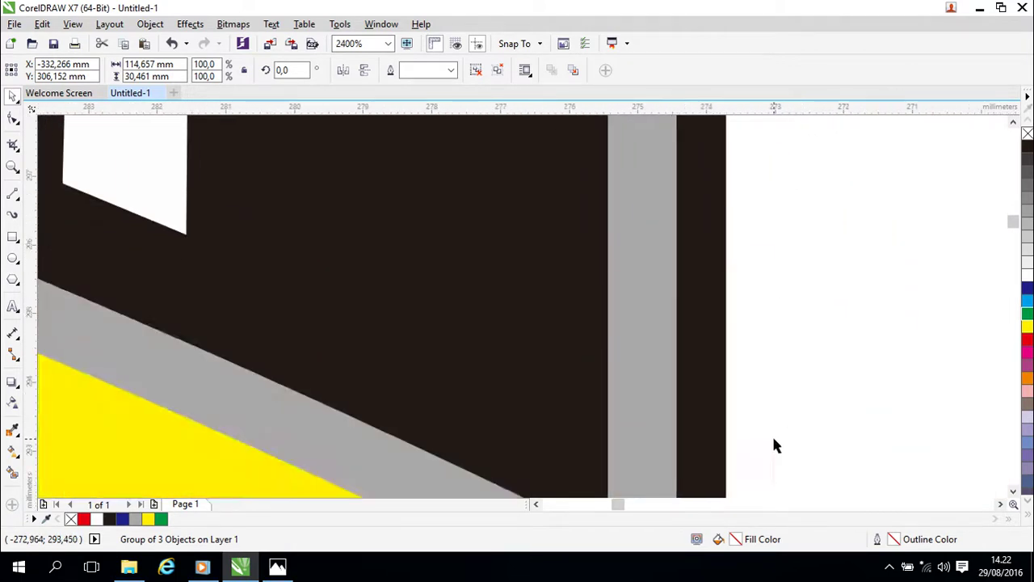
pyautogui.scroll(1, 791, 259)
pyautogui.scroll(-2, 790, 359)
pyautogui.scroll(2, 788, 376)
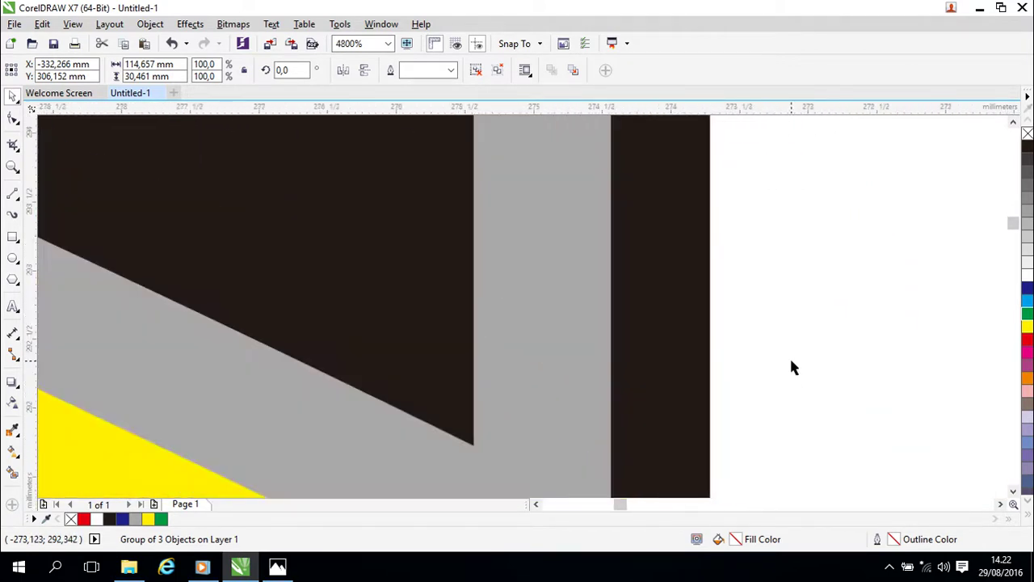
pyautogui.scroll(-1, 787, 295)
pyautogui.scroll(6, 785, 236)
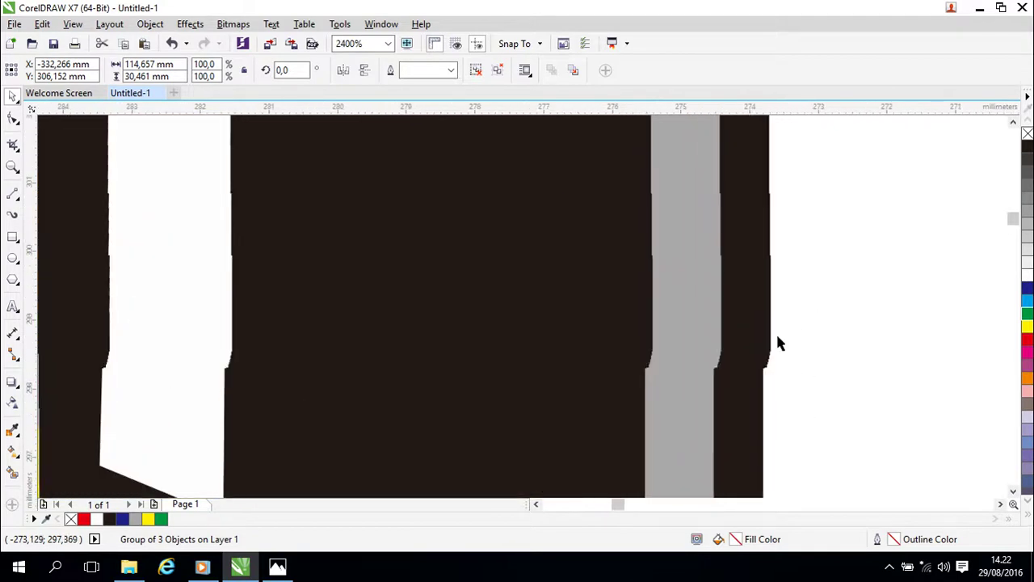
pyautogui.scroll(6, 780, 420)
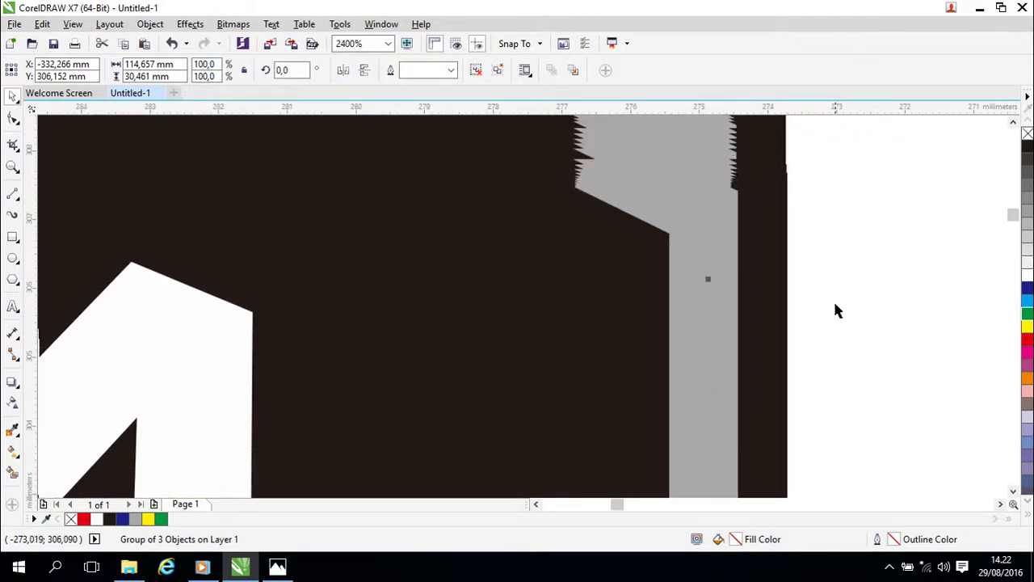
pyautogui.scroll(1, 834, 297)
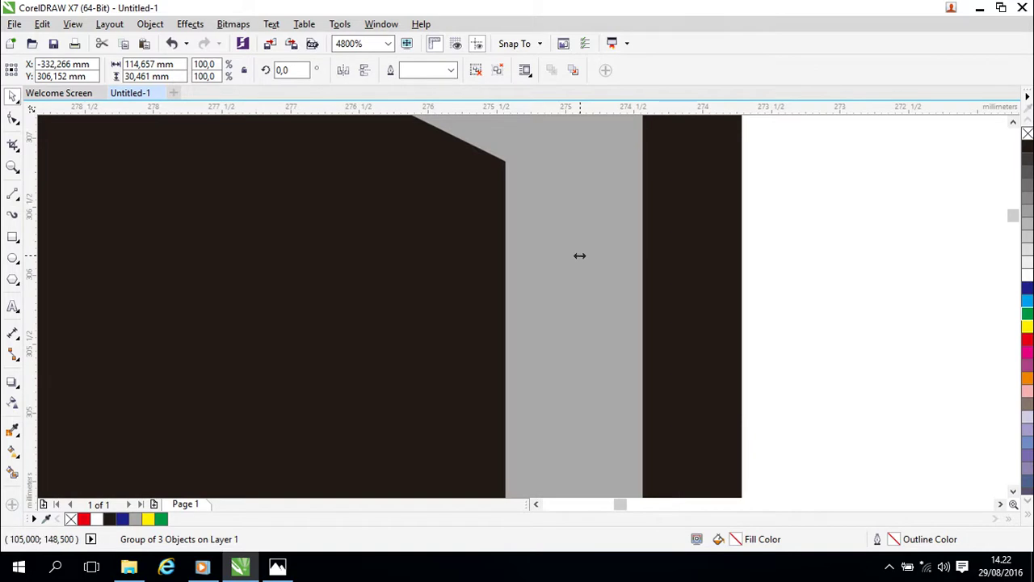
pyautogui.moveTo(579, 255); pyautogui.dragTo(577, 255)
# Recheck the banner's right border closely, and examine the shield's outline down to its rounded bottom.
pyautogui.scroll(-2, 784, 294)
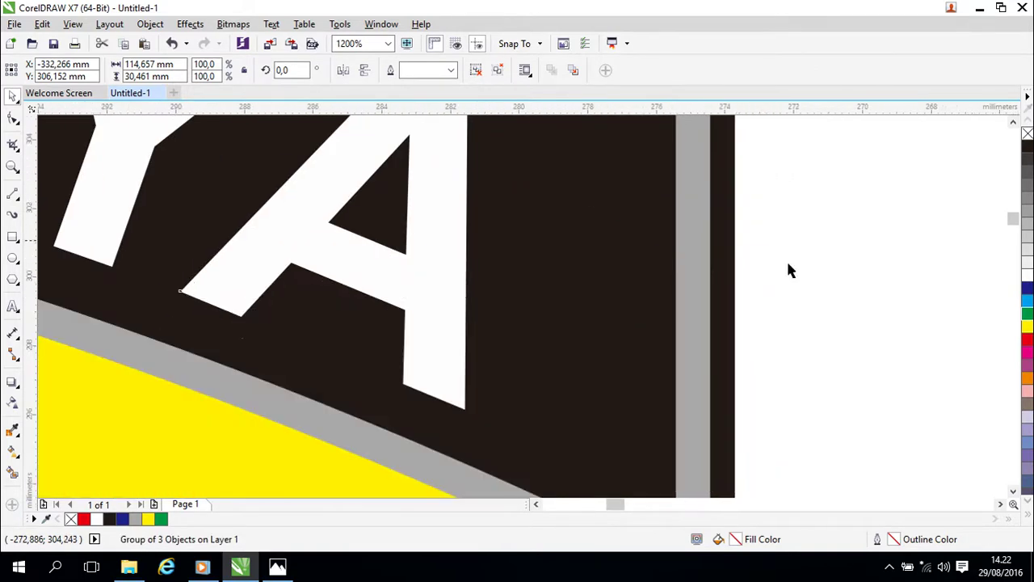
pyautogui.scroll(-3, 801, 315)
pyautogui.scroll(4, 797, 365)
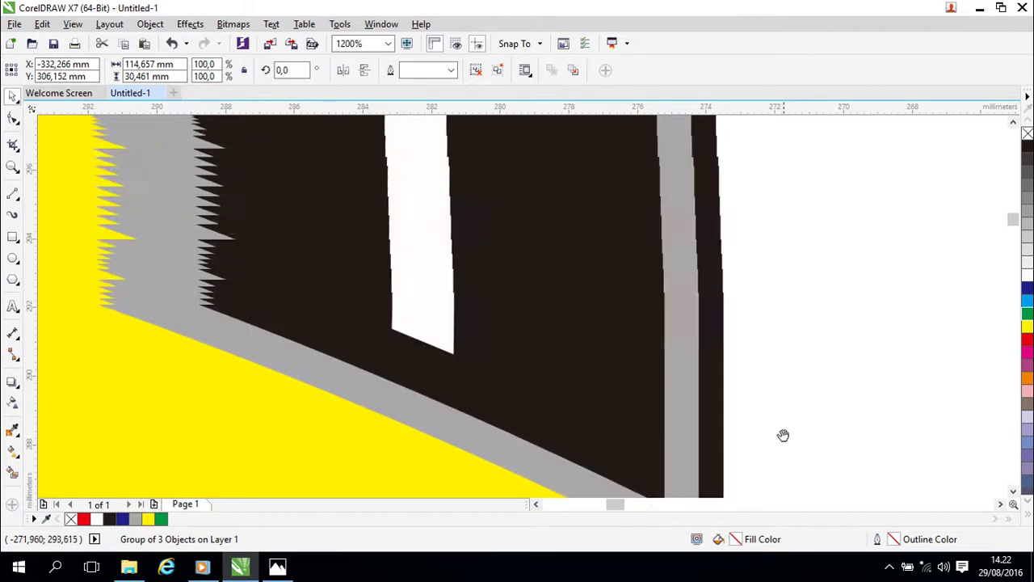
pyautogui.scroll(2, 772, 323)
pyautogui.scroll(1, 773, 323)
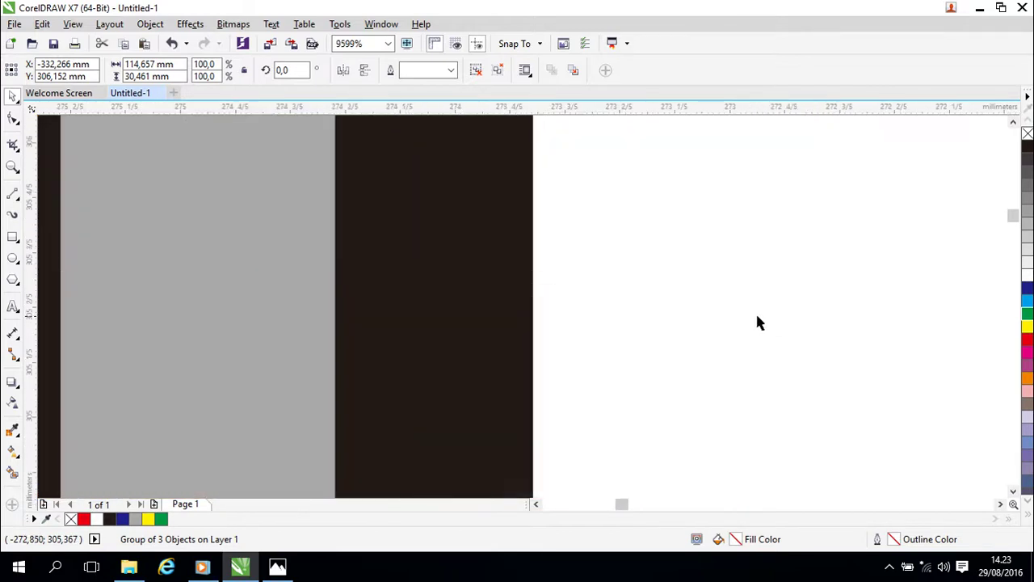
pyautogui.moveTo(666, 280); pyautogui.dragTo(760, 415)
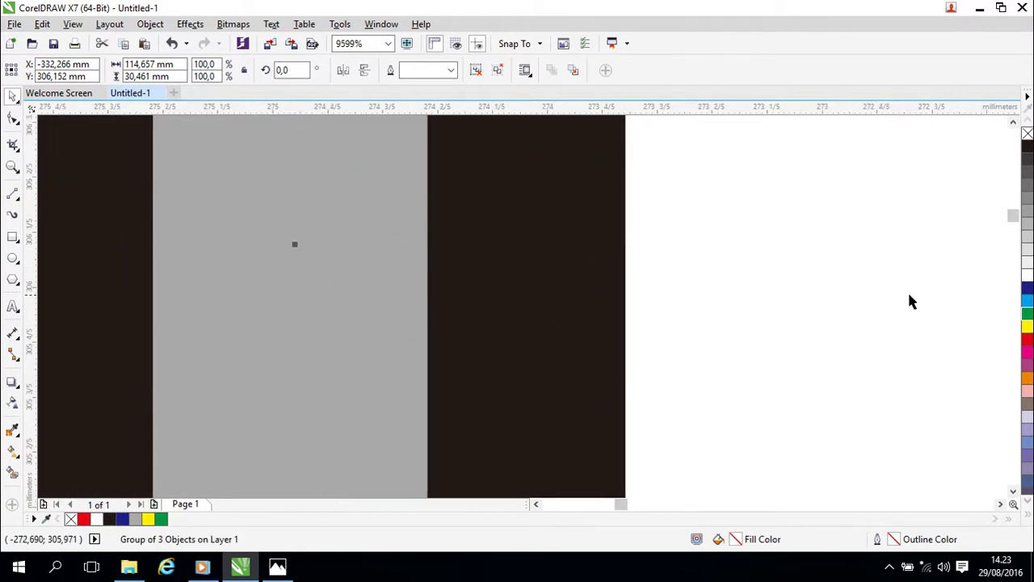
pyautogui.moveTo(1020, 234); pyautogui.dragTo(1016, 272)
pyautogui.scroll(-3, 919, 300)
pyautogui.scroll(-3, 919, 300)
pyautogui.scroll(-1, 919, 301)
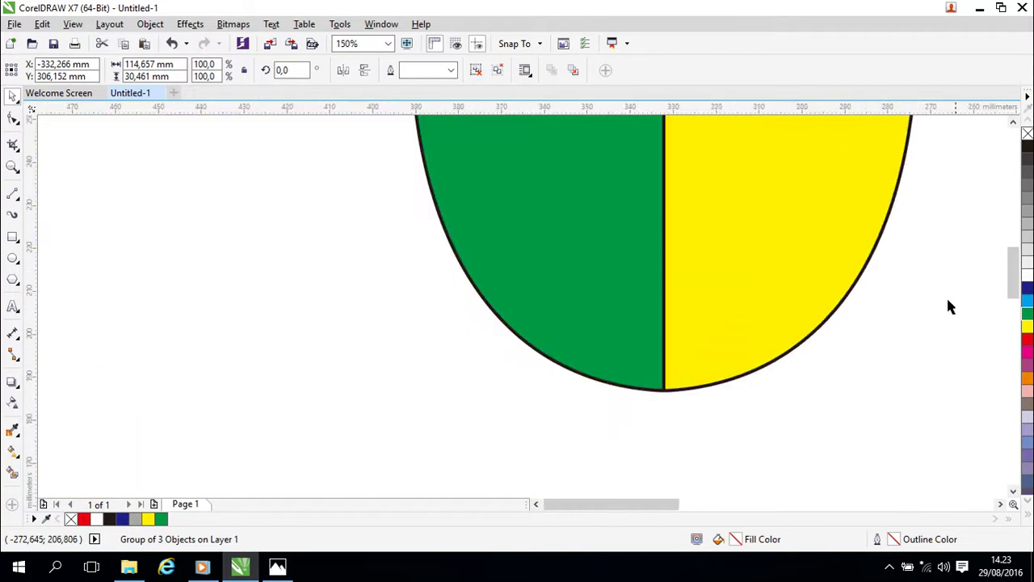
pyautogui.moveTo(1018, 274); pyautogui.dragTo(1016, 230)
pyautogui.scroll(2, 972, 354)
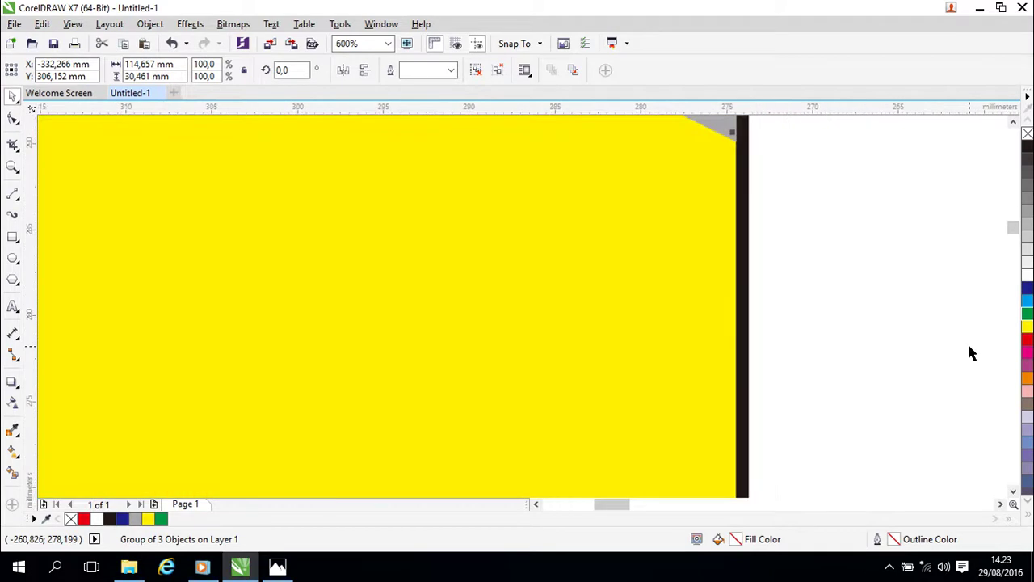
# Narrow the black PALANGKARAYA banner group to 114,626 mm wide by pulling in its right edge.
pyautogui.scroll(1, 977, 253)
pyautogui.moveTo(803, 180); pyautogui.dragTo(843, 415)
pyautogui.moveTo(729, 277); pyautogui.dragTo(769, 456)
pyautogui.scroll(1, 719, 349)
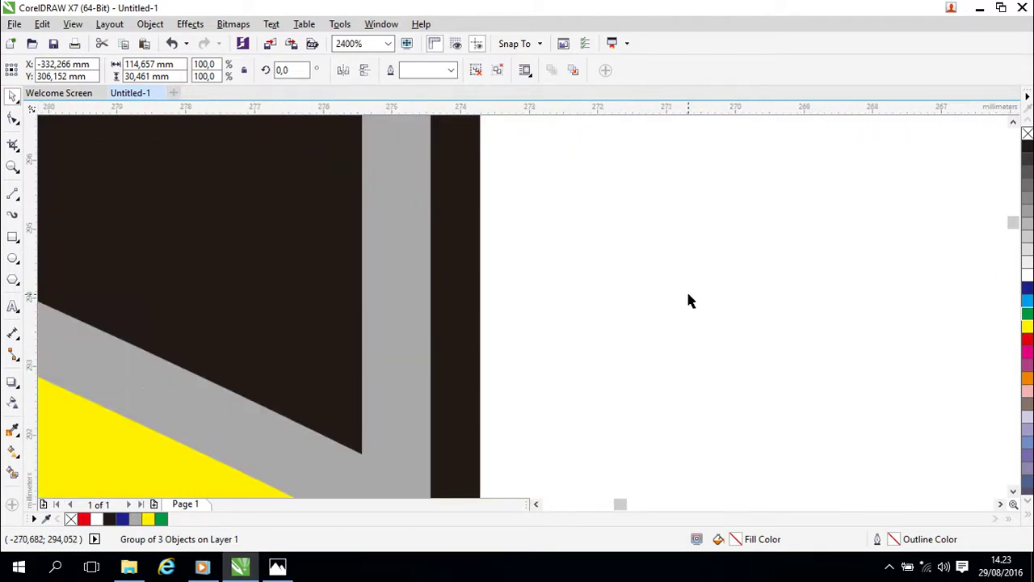
pyautogui.moveTo(619, 200); pyautogui.dragTo(677, 396)
pyautogui.moveTo(609, 242); pyautogui.dragTo(676, 363)
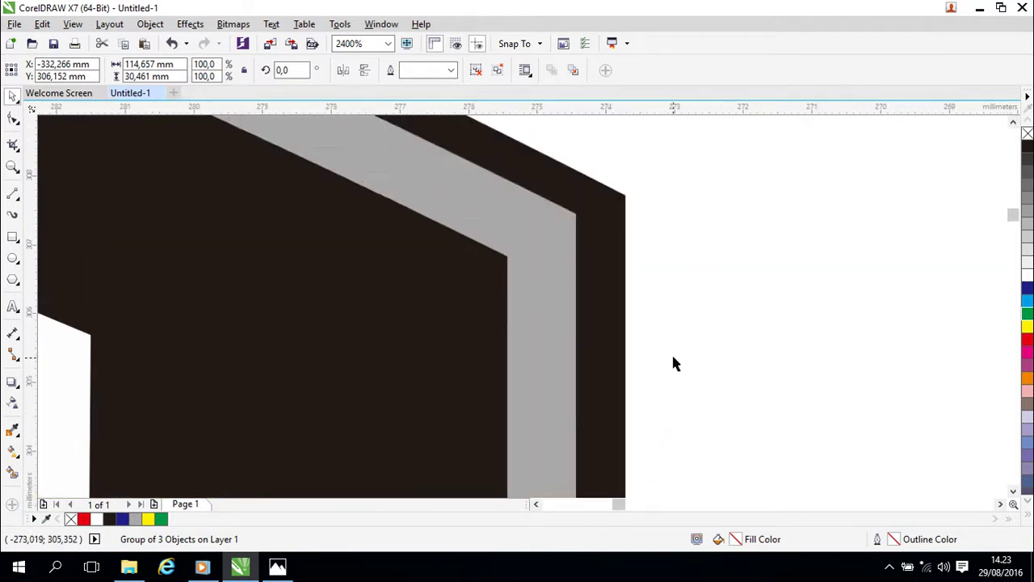
pyautogui.scroll(2, 676, 361)
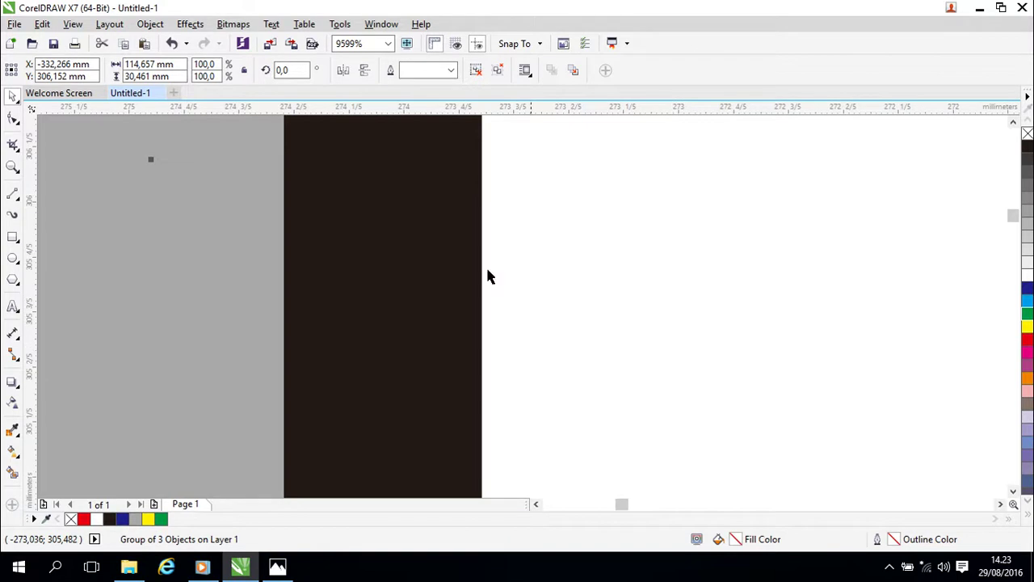
pyautogui.moveTo(264, 264); pyautogui.dragTo(714, 314)
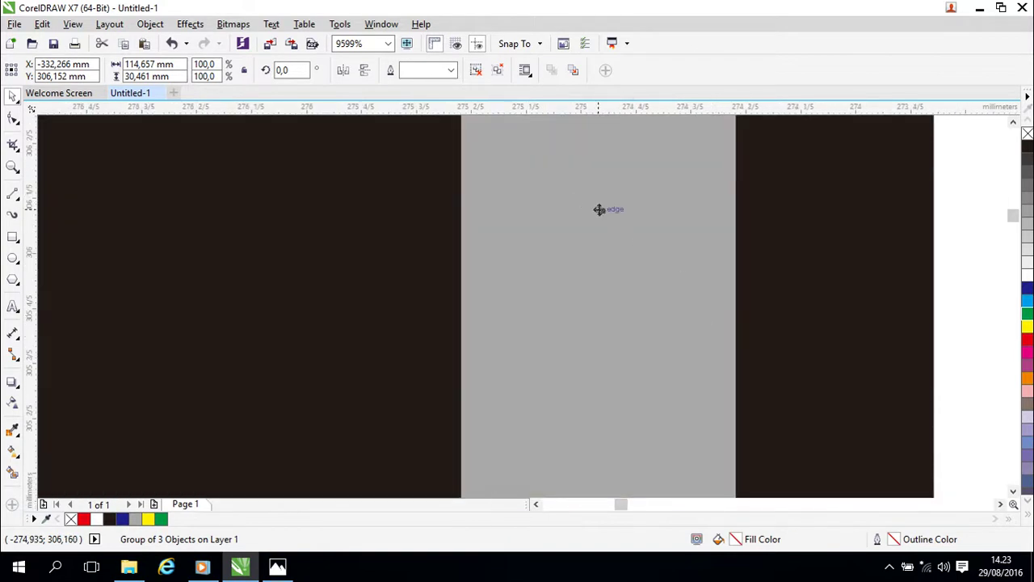
pyautogui.moveTo(601, 212); pyautogui.dragTo(599, 212)
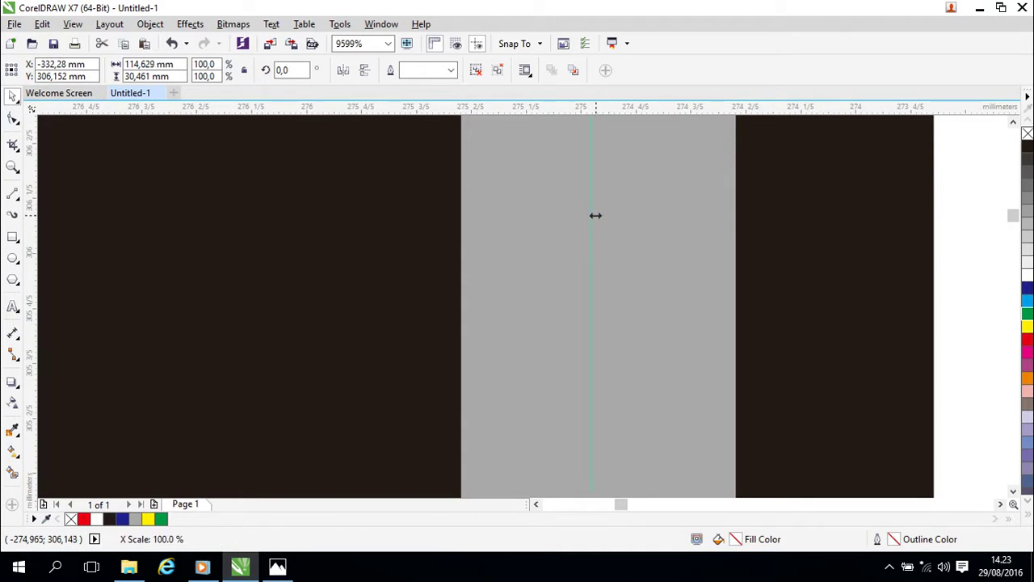
pyautogui.moveTo(594, 216); pyautogui.dragTo(595, 216)
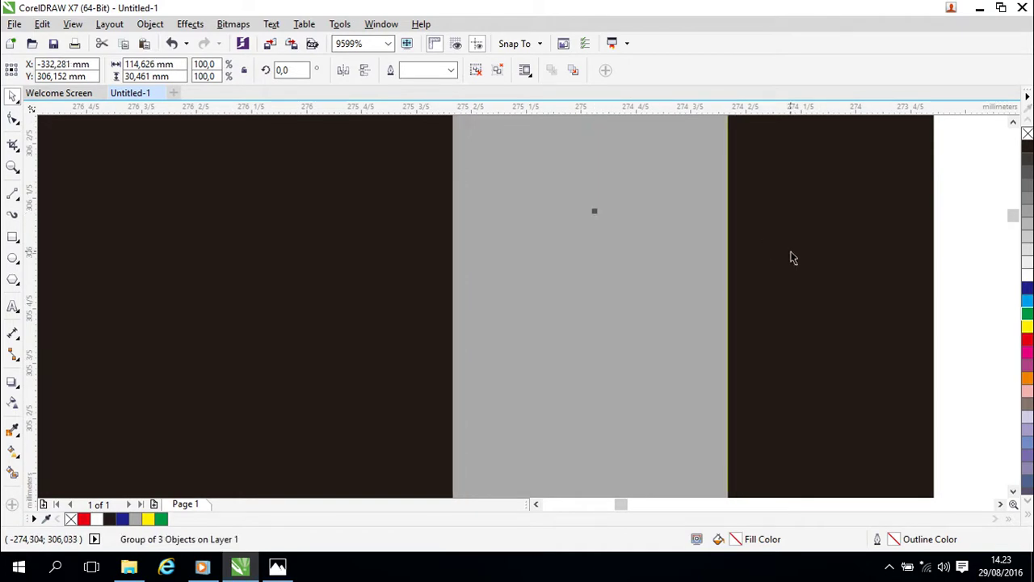
# Examine the banner's right edge against the shield outline and compare the whole redrawn crest with the reference emblem.
pyautogui.scroll(-1, 767, 249)
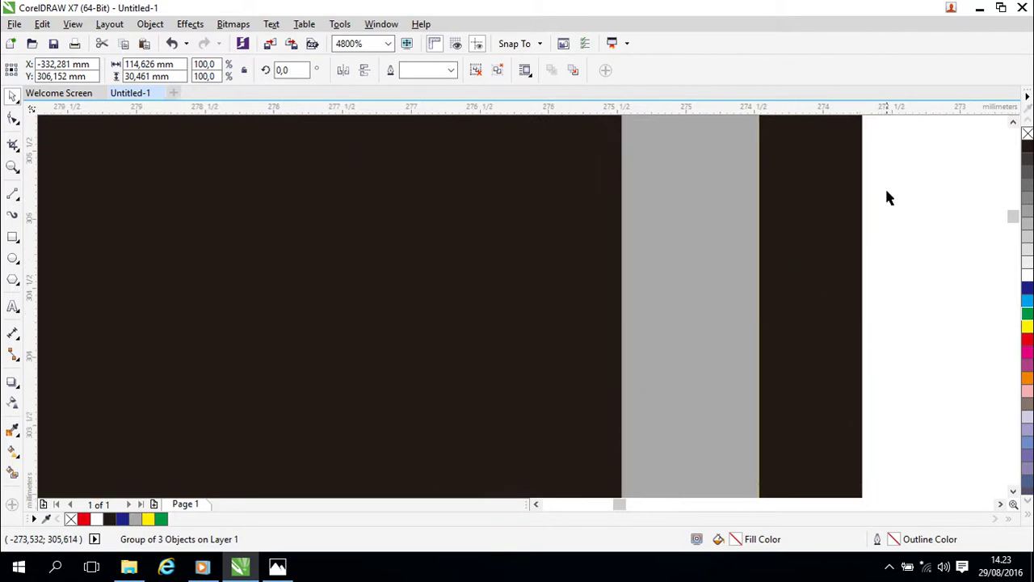
pyautogui.scroll(-1, 903, 291)
pyautogui.scroll(-5, 881, 242)
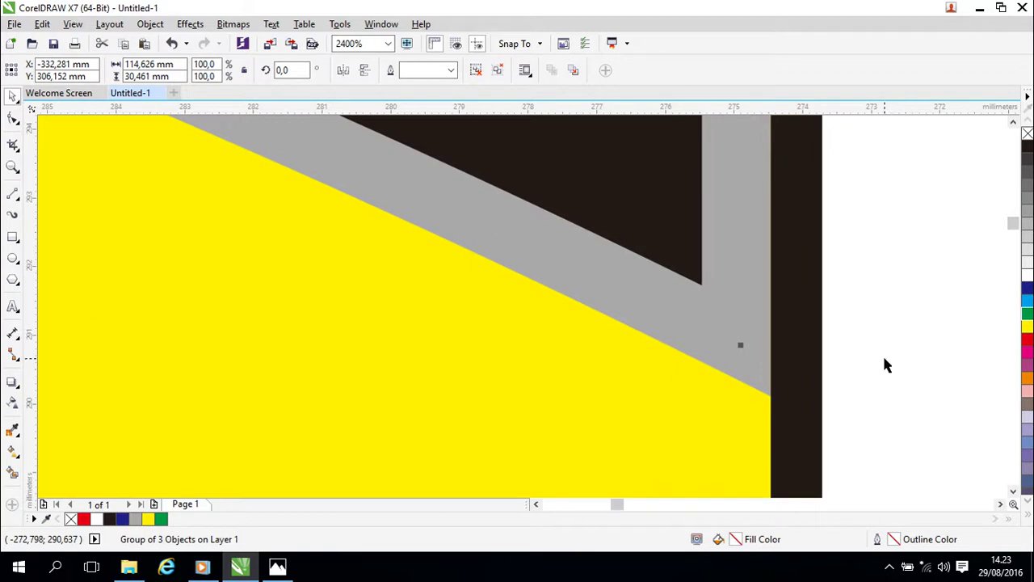
pyautogui.scroll(-4, 885, 366)
pyautogui.scroll(-4, 776, 375)
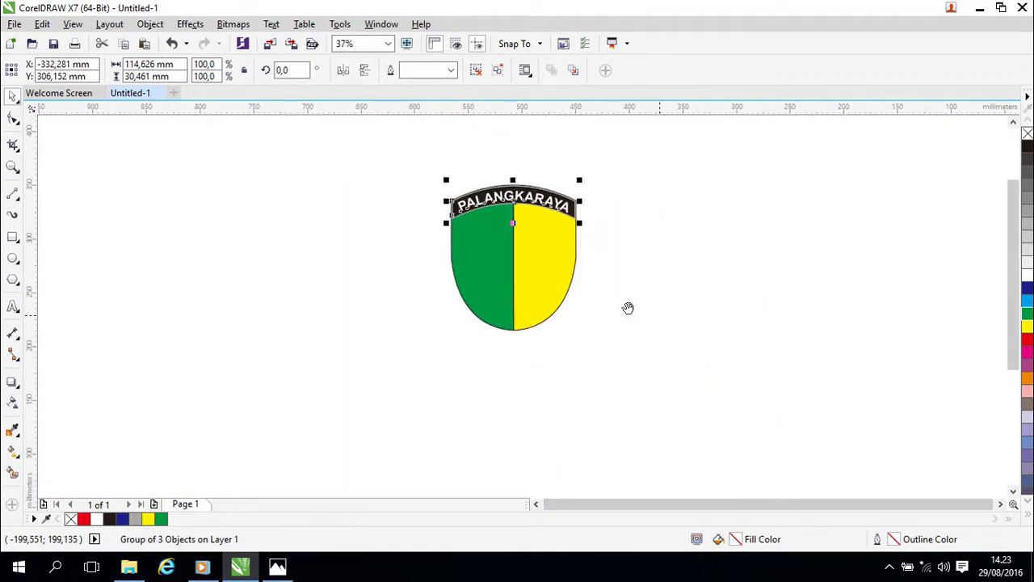
pyautogui.moveTo(741, 324); pyautogui.dragTo(574, 333)
pyautogui.click(814, 322)
pyautogui.moveTo(815, 319); pyautogui.dragTo(563, 226)
pyautogui.click(534, 372)
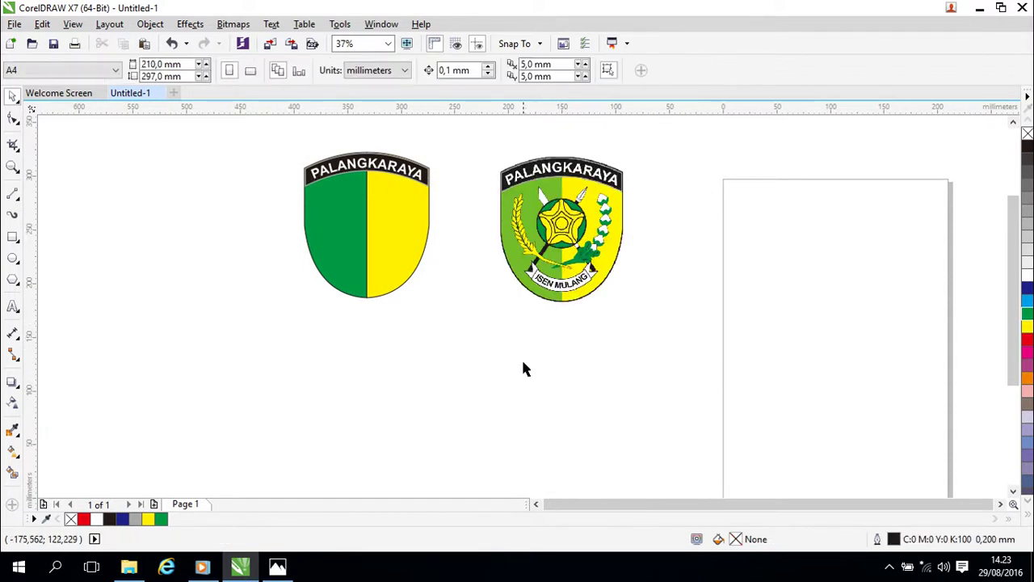
pyautogui.scroll(3, 561, 372)
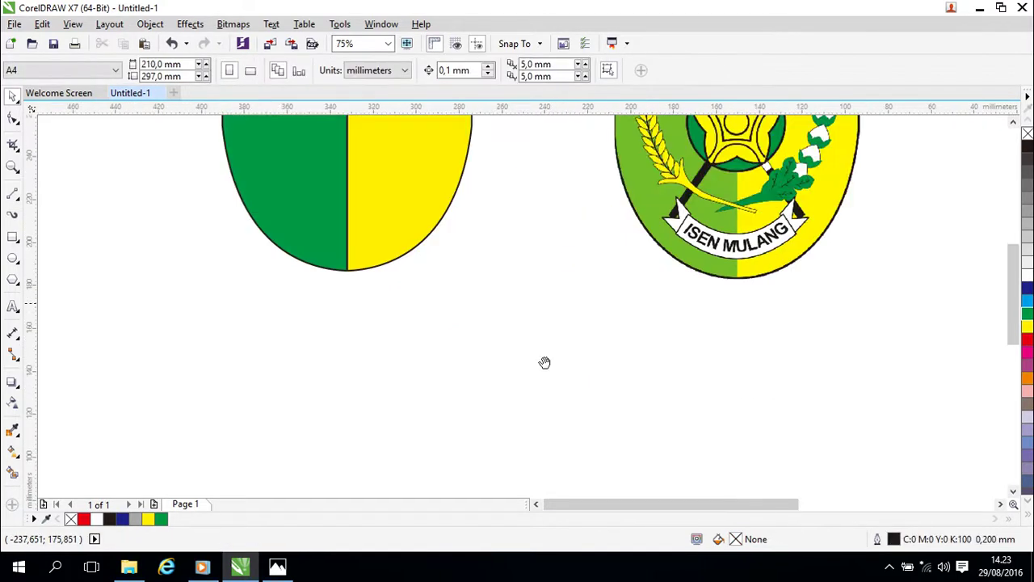
pyautogui.moveTo(549, 303); pyautogui.dragTo(546, 402)
pyautogui.moveTo(545, 337); pyautogui.dragTo(568, 381)
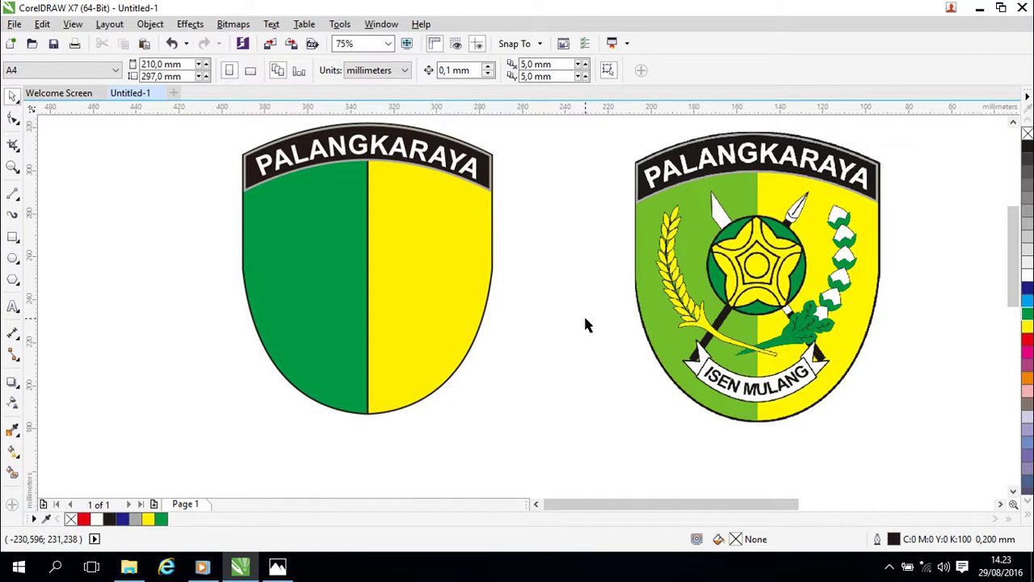
# Ungroup the green and yellow halves of the redrawn shield.
pyautogui.click(358, 289)
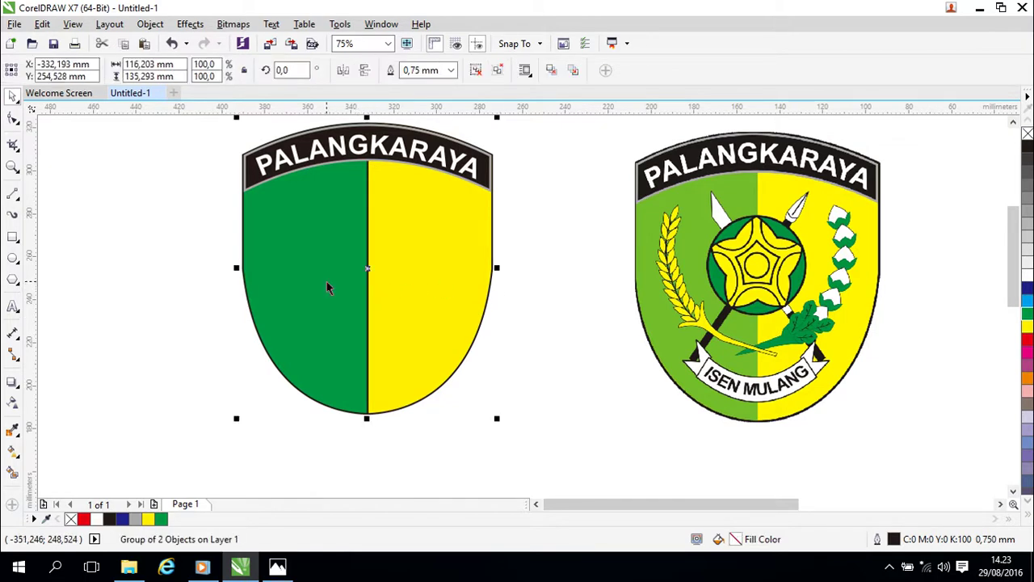
pyautogui.click(521, 343)
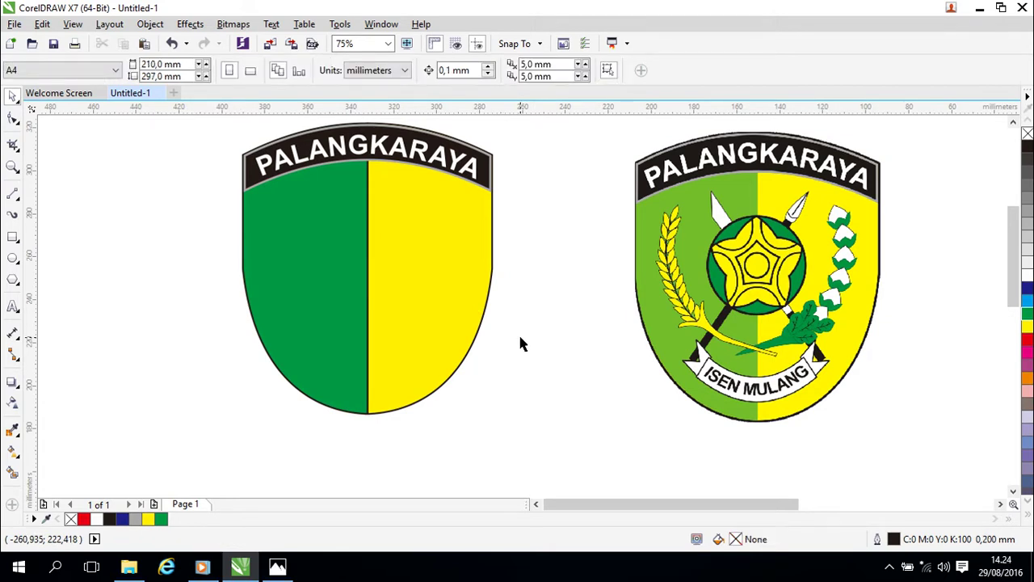
pyautogui.click(360, 275)
pyautogui.rightClick(360, 275)
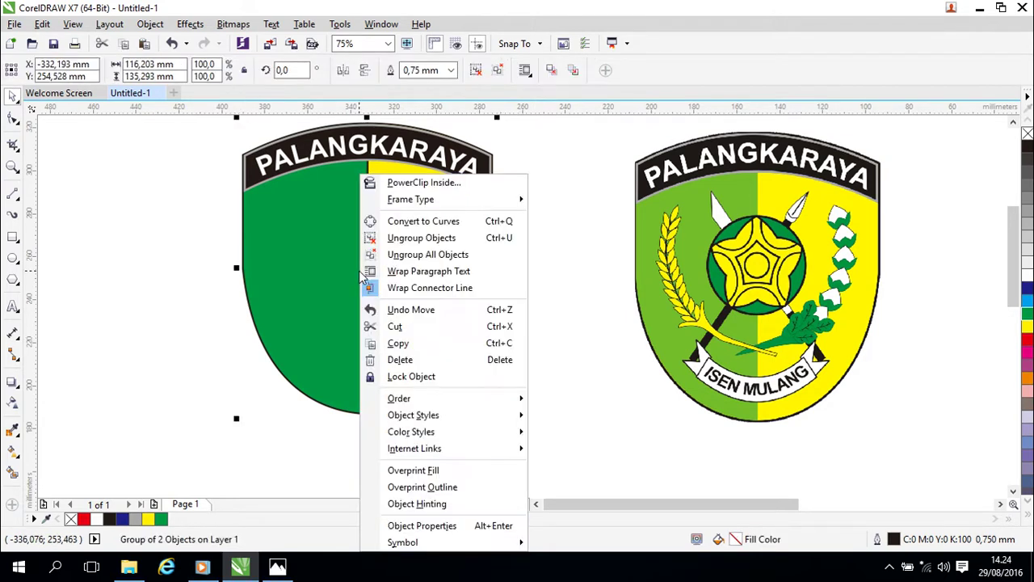
pyautogui.click(420, 239)
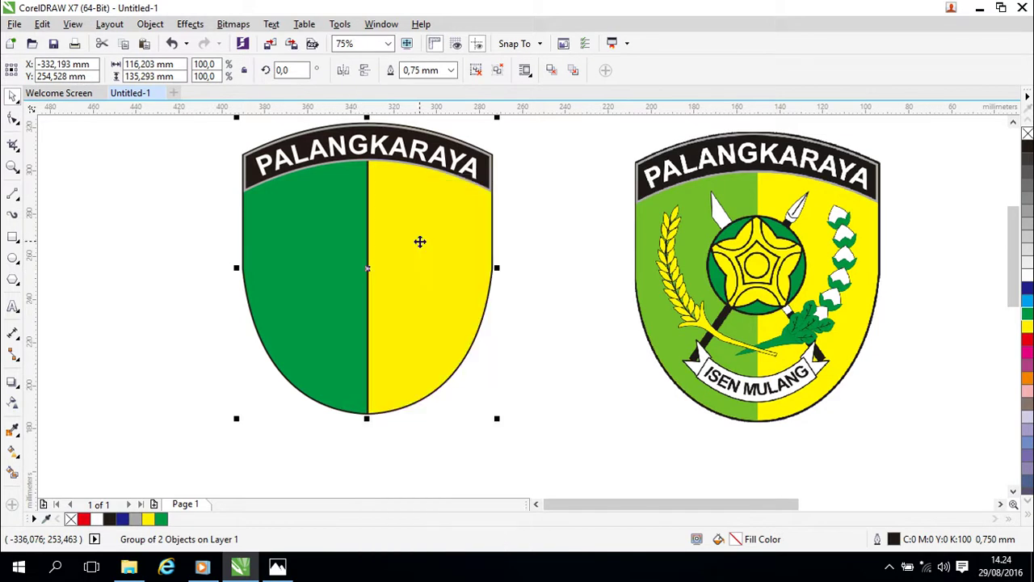
pyautogui.click(510, 338)
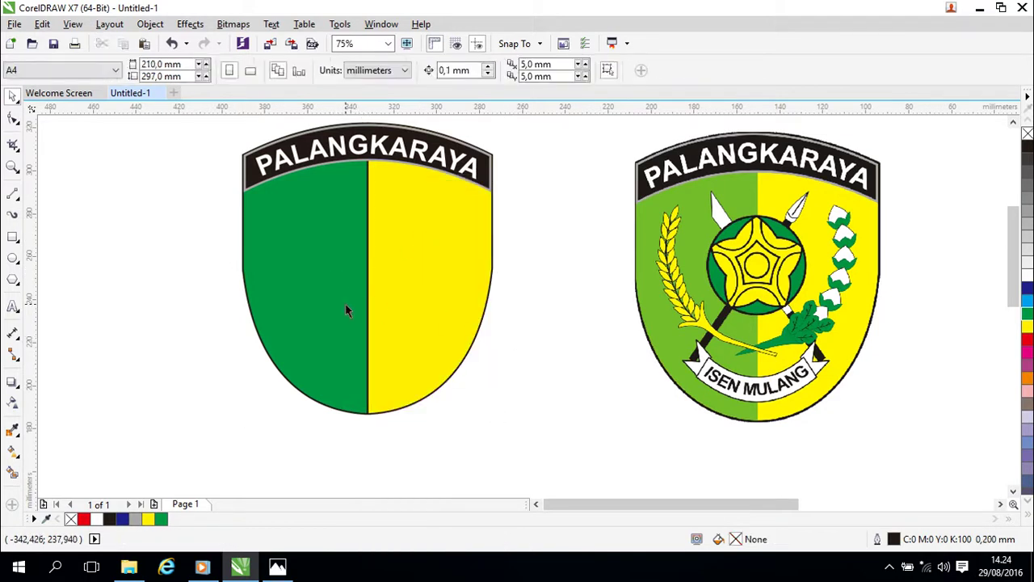
# Fill the redrawn shield's left half with the light green #74BD2A sampled from the reference emblem.
pyautogui.click(347, 307)
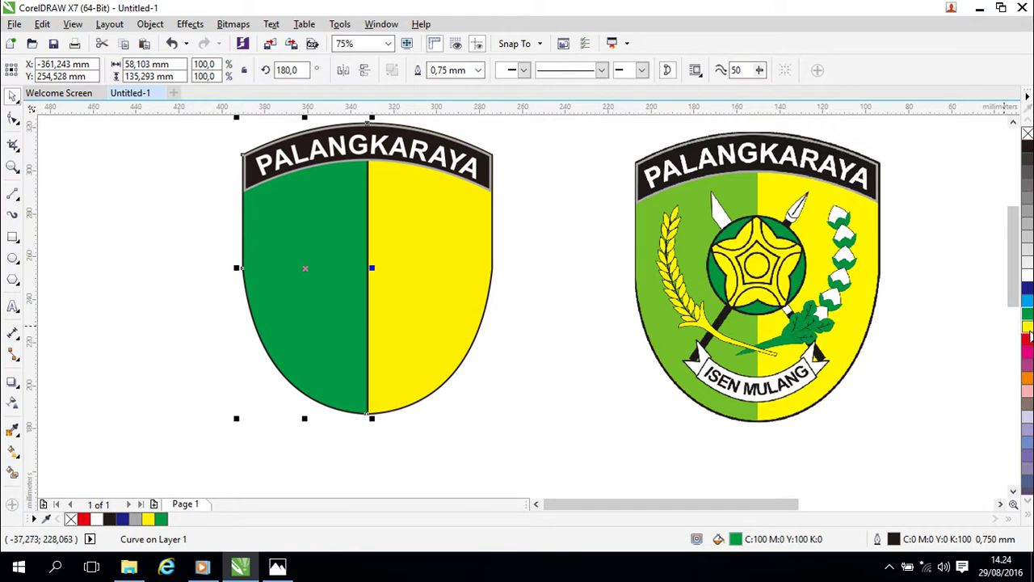
pyautogui.doubleClick(736, 539)
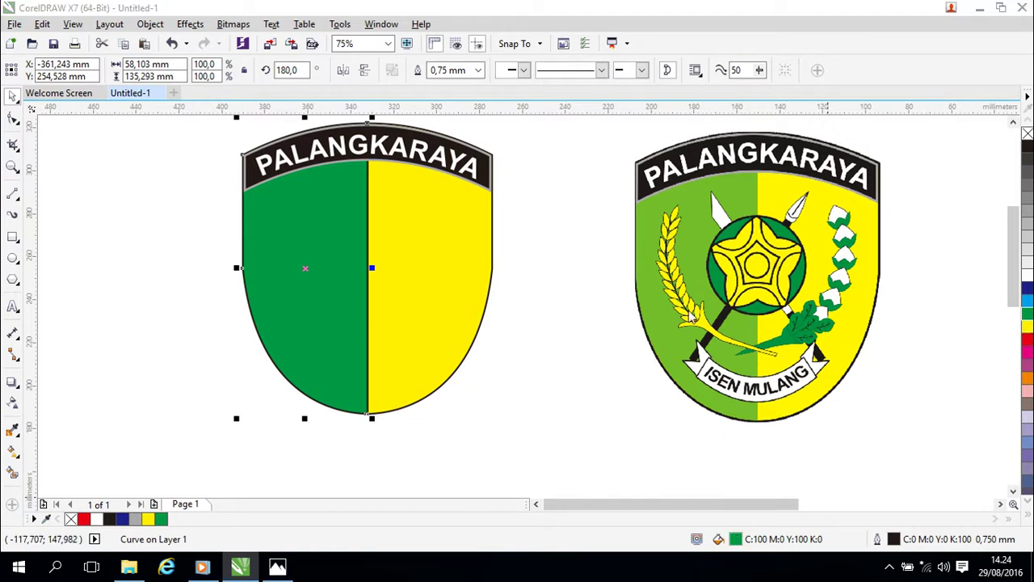
pyautogui.moveTo(717, 196); pyautogui.dragTo(267, 189)
pyautogui.click(248, 252)
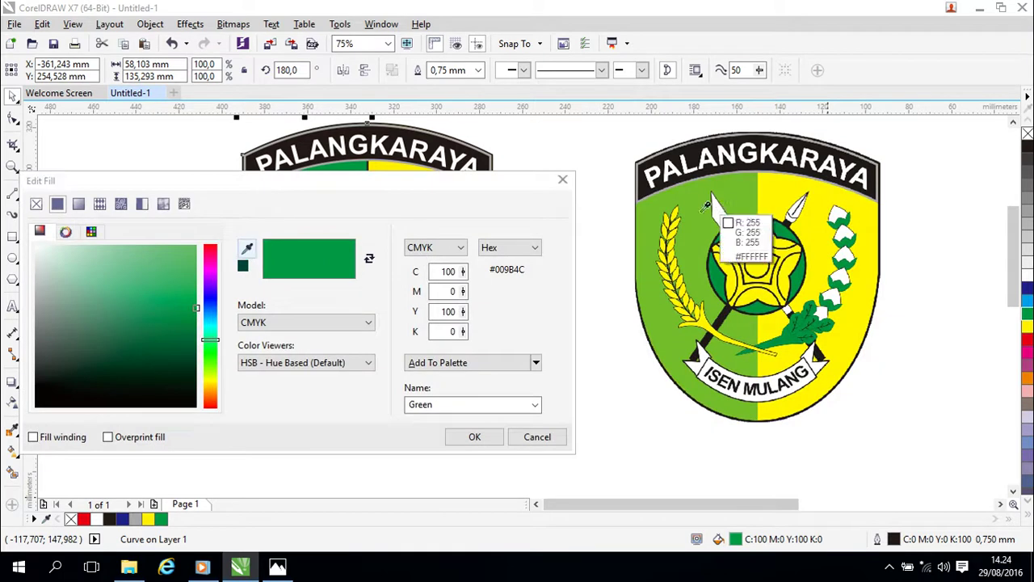
pyautogui.click(699, 211)
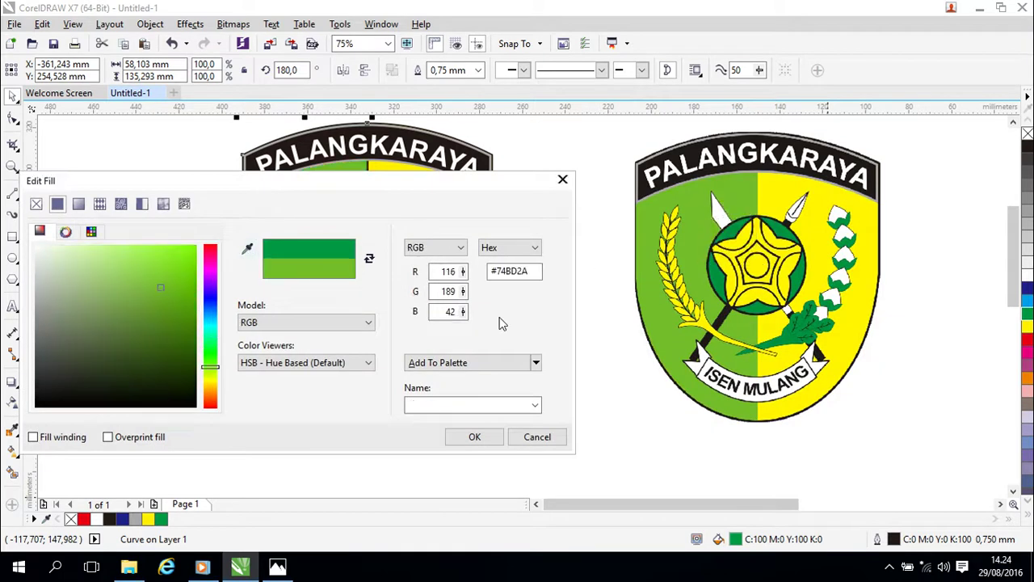
pyautogui.click(461, 439)
# Fill the redrawn shield's right half with the yellow #FFF500 sampled from the reference emblem.
pyautogui.click(472, 306)
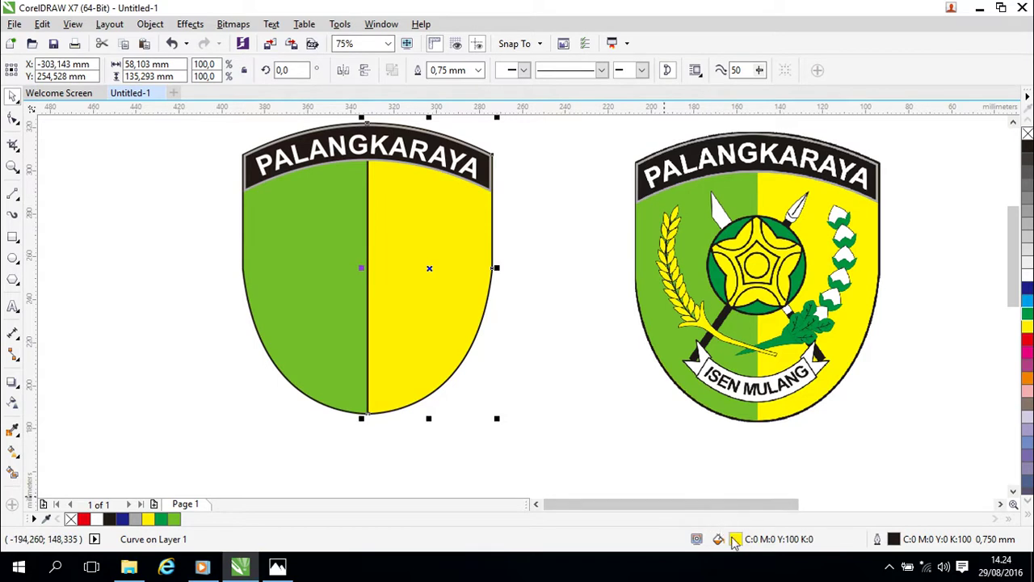
pyautogui.doubleClick(735, 538)
pyautogui.click(249, 251)
pyautogui.click(800, 214)
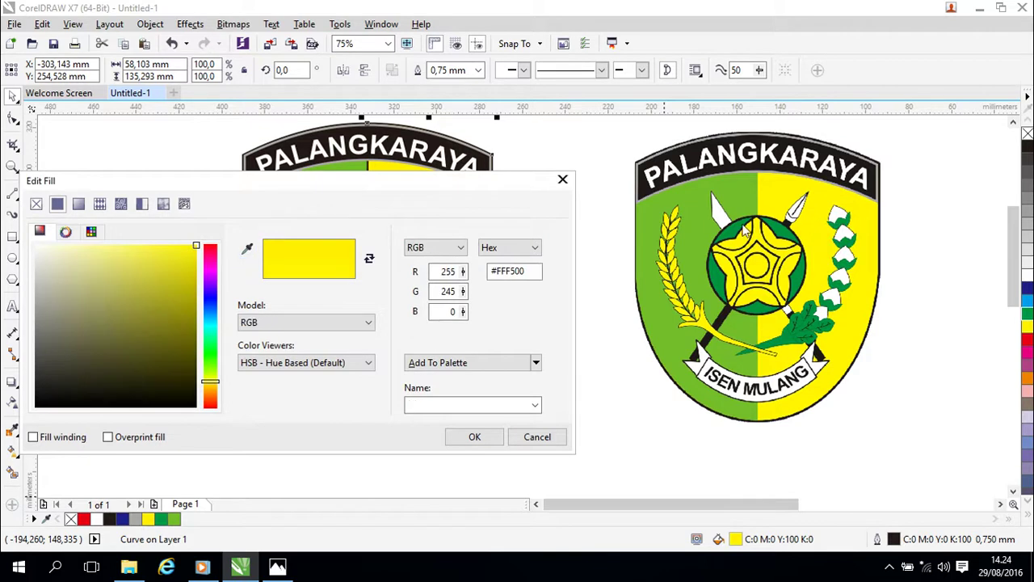
pyautogui.click(475, 436)
pyautogui.click(571, 310)
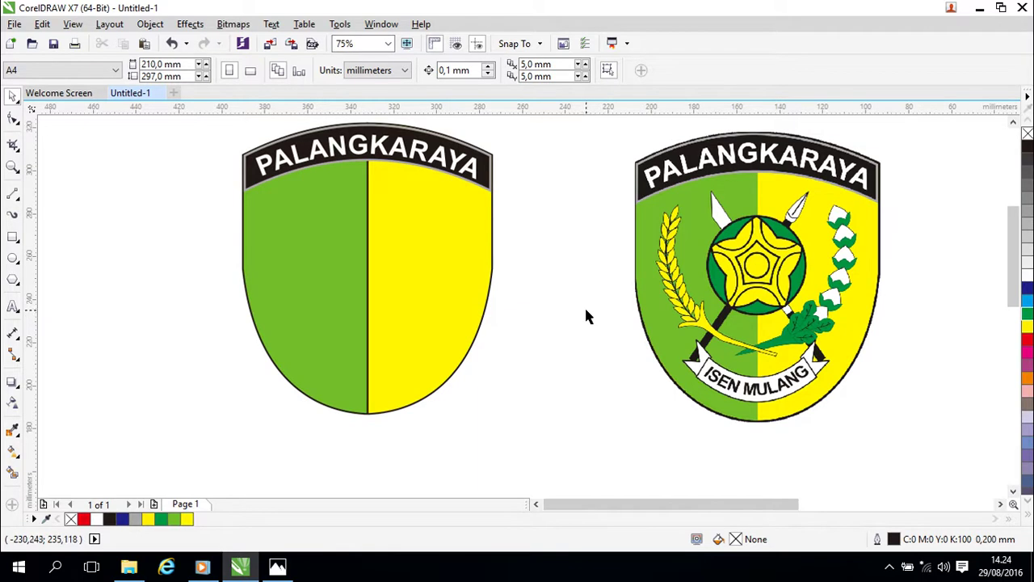
# Start a Pen tool path on the reference's left spear blade, tracing its left edge from shoulder to tip, about 12 mm.
pyautogui.moveTo(578, 313); pyautogui.dragTo(525, 283)
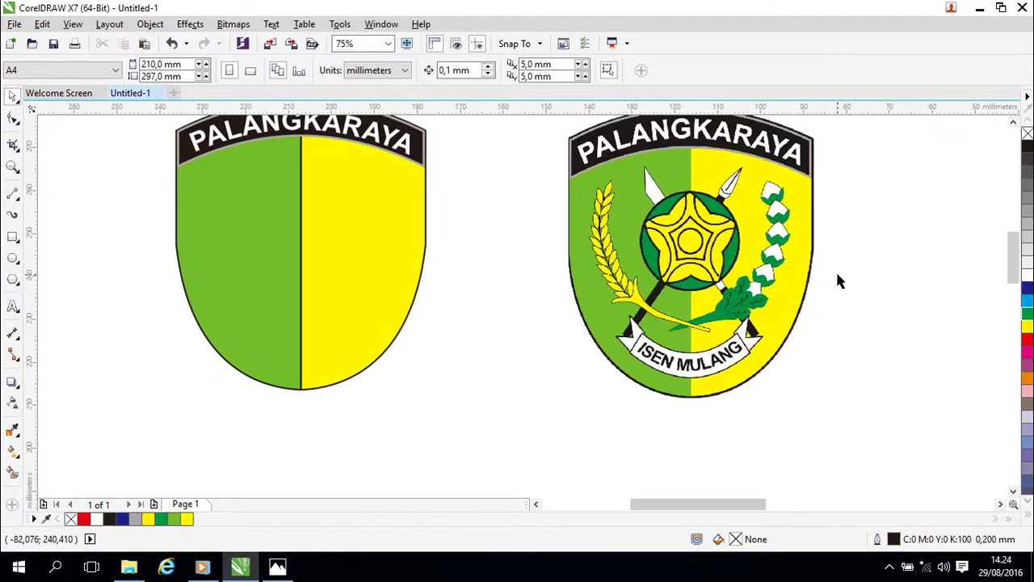
pyautogui.scroll(1, 836, 270)
pyautogui.scroll(-1, 728, 275)
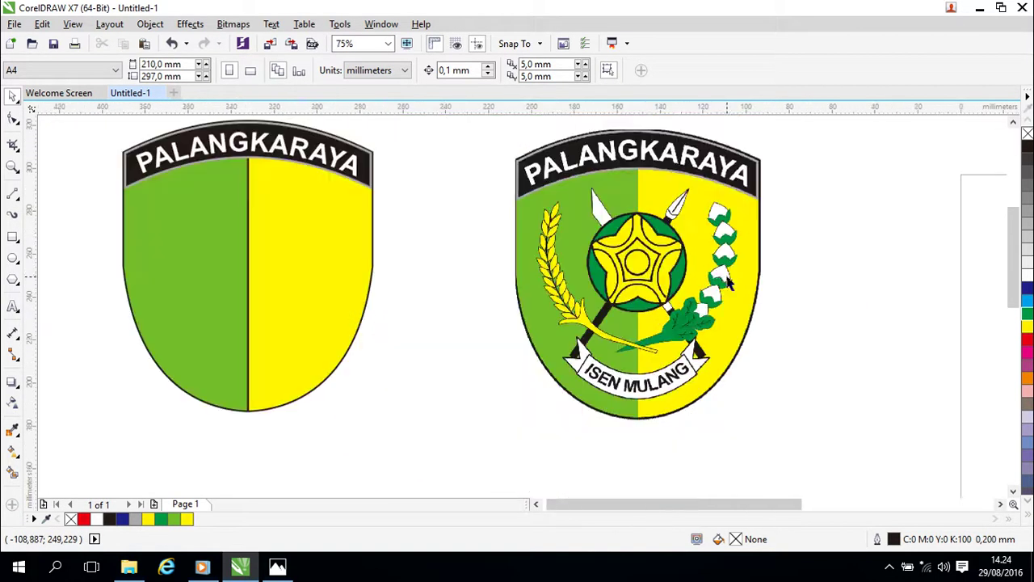
pyautogui.scroll(2, 602, 269)
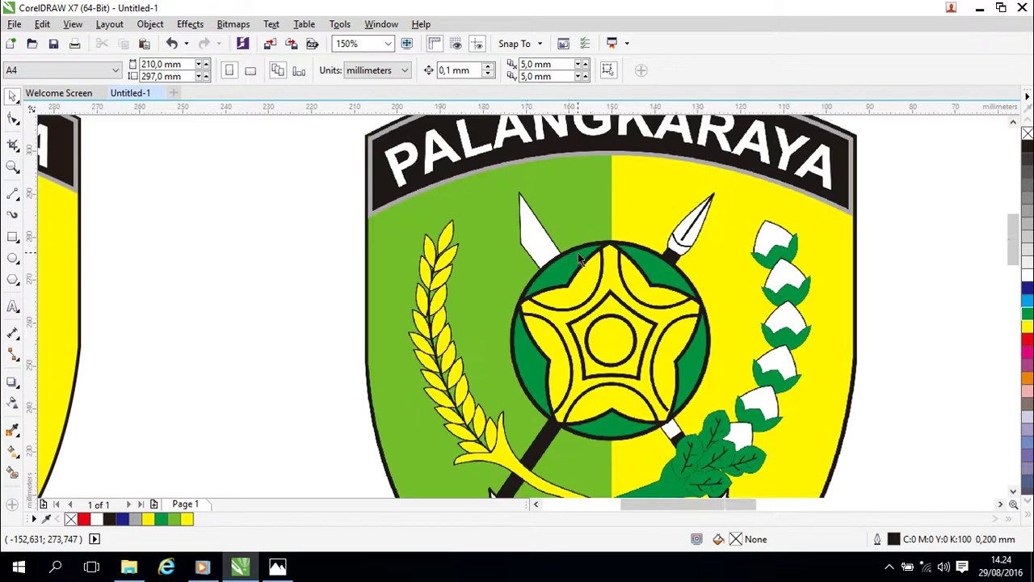
pyautogui.click(17, 198)
pyautogui.click(57, 242)
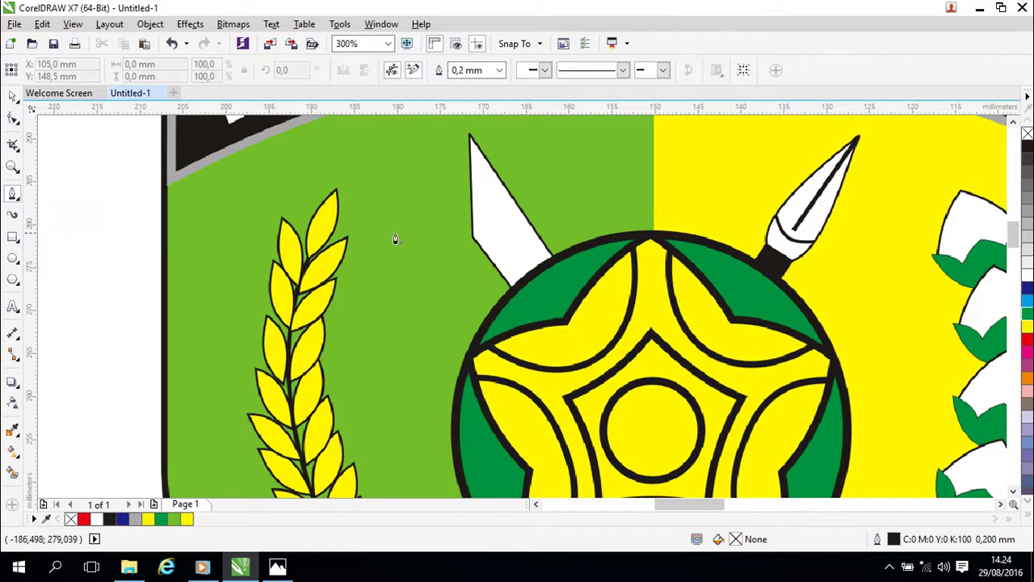
pyautogui.click(473, 239)
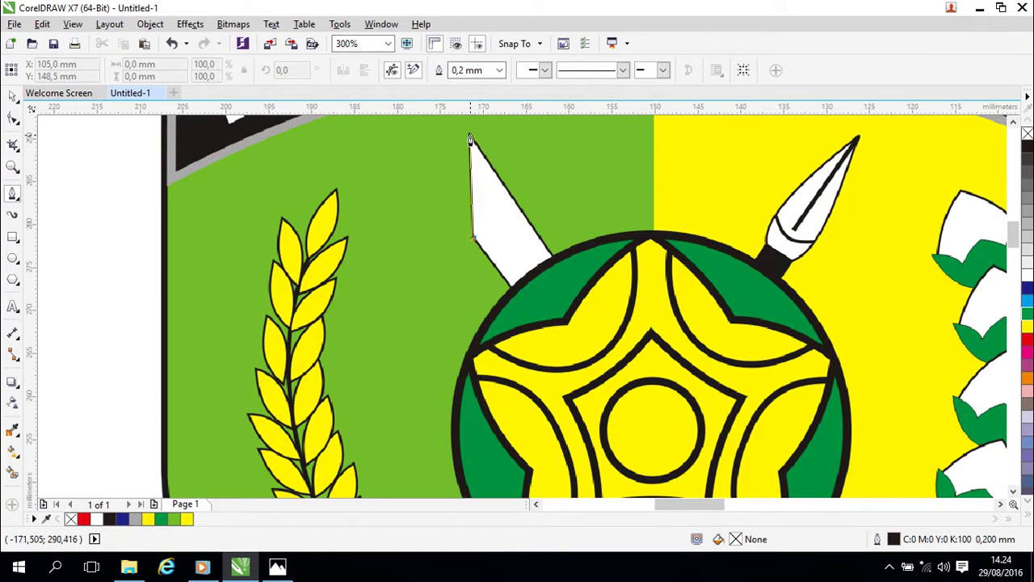
pyautogui.click(470, 136)
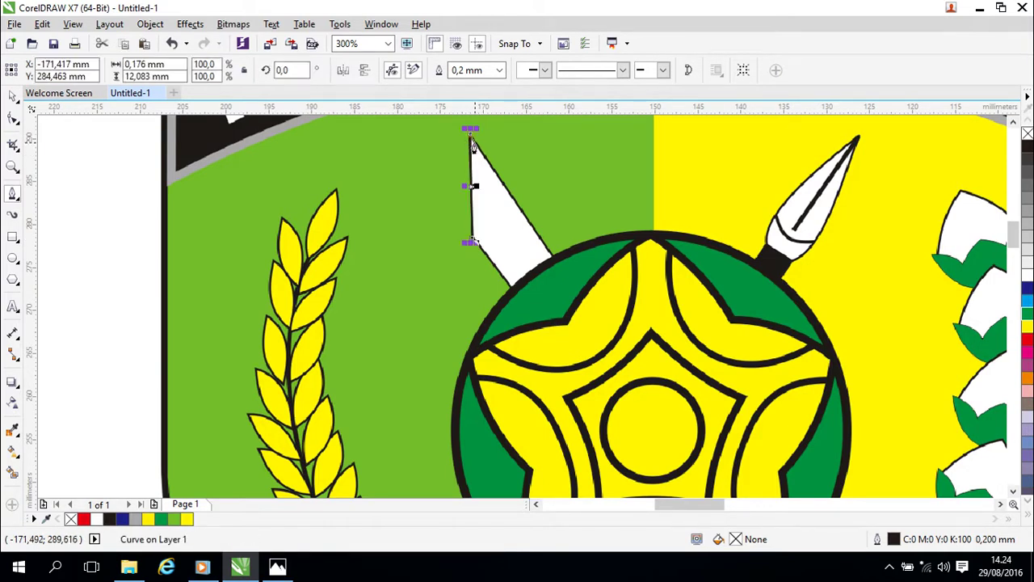
# Extend the path with one straight segment from the spear tip along the shaft to the ISEN MULANG ribbon's upper right point.
pyautogui.moveTo(630, 312); pyautogui.dragTo(417, 85)
pyautogui.moveTo(598, 316); pyautogui.dragTo(526, 150)
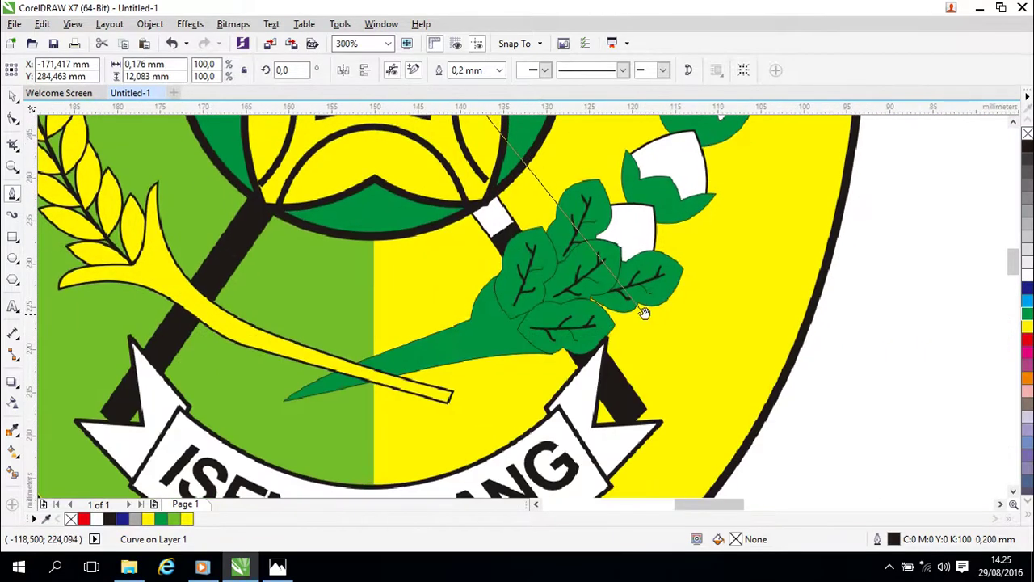
pyautogui.scroll(-3, 614, 275)
pyautogui.hscroll(2, 614, 275)
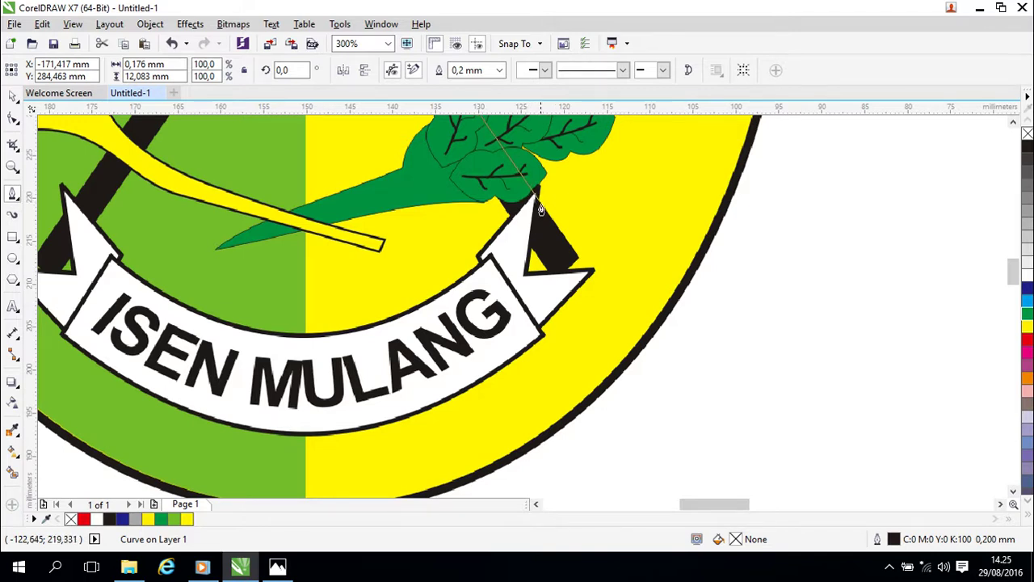
pyautogui.click(532, 194)
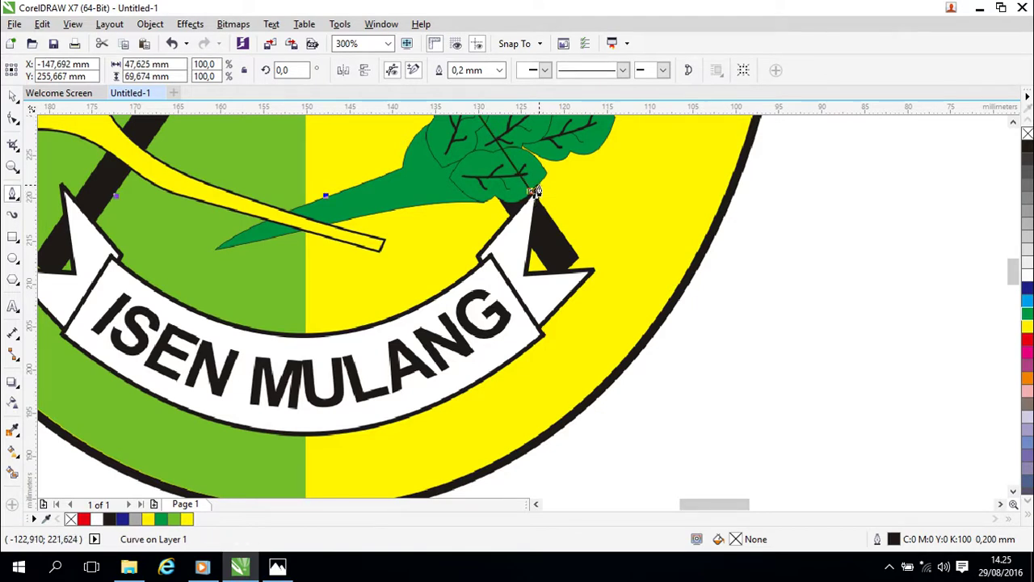
# Extend the spear path around the ISEN MULANG ribbon's upper right tip, placing points over the peak and down to the shaft's right edge.
pyautogui.scroll(3, 536, 191)
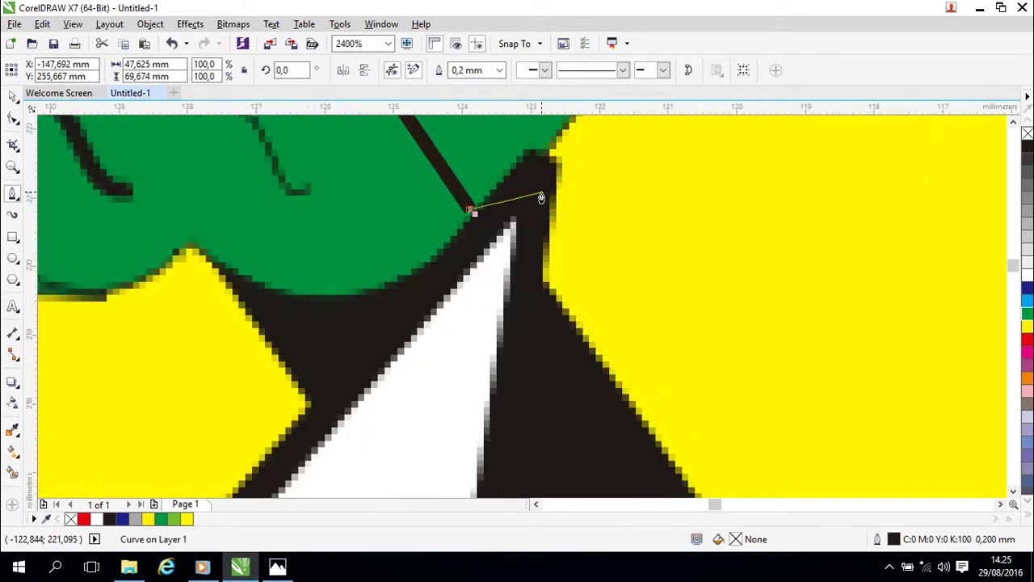
pyautogui.click(531, 147)
pyautogui.click(557, 166)
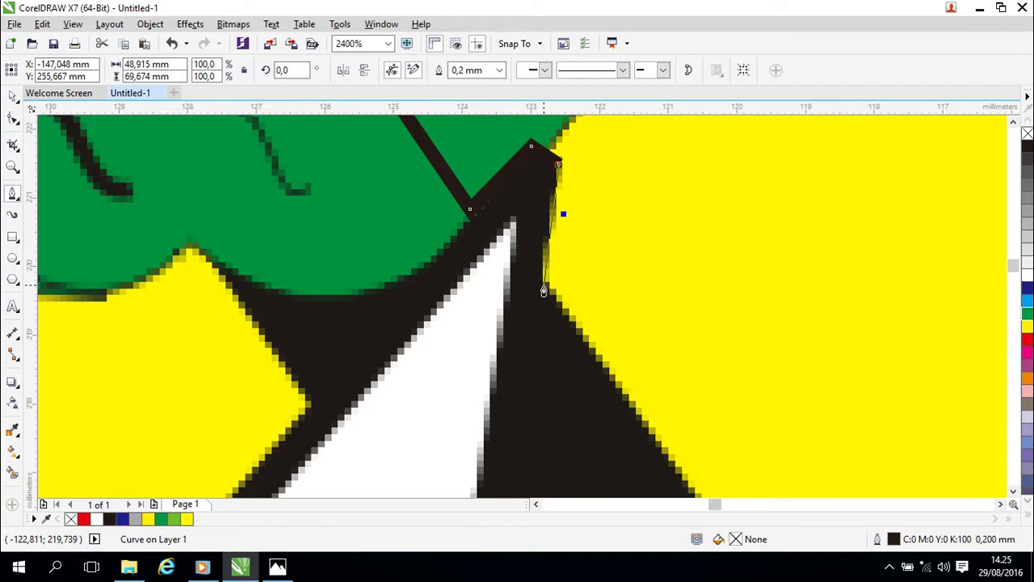
pyautogui.moveTo(543, 295); pyautogui.dragTo(613, 313)
pyautogui.scroll(-1, 612, 312)
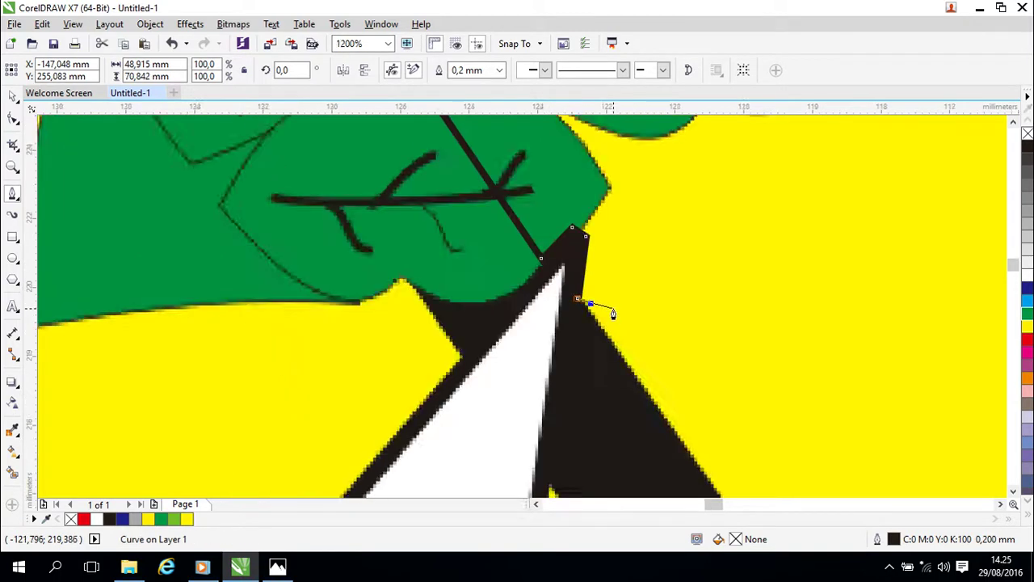
# Continue the spear path along the shaft's right edge to its lower corner and diagonally across its end onto the white ribbon tail.
pyautogui.scroll(-3, 613, 313)
pyautogui.scroll(2, 602, 319)
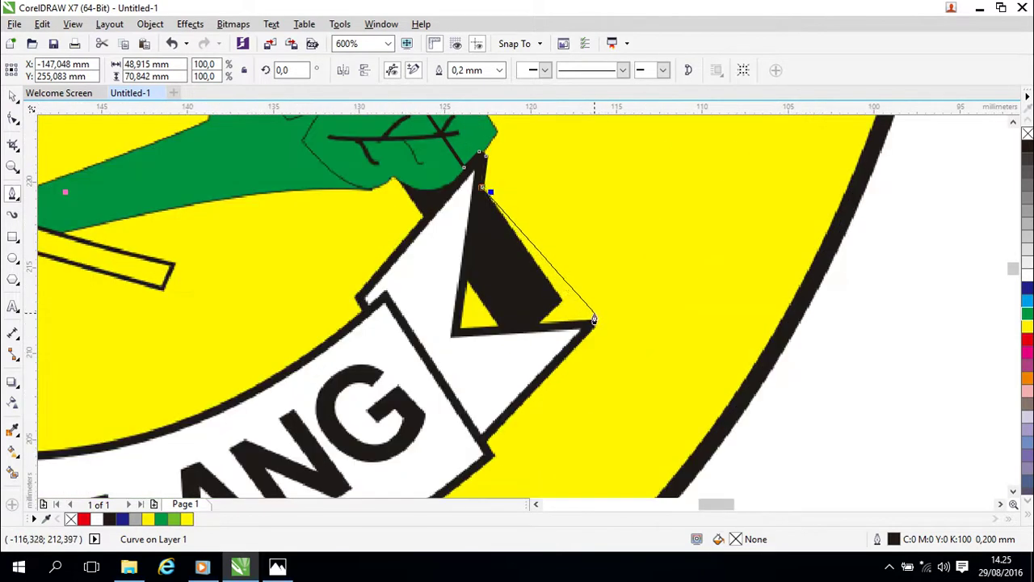
pyautogui.scroll(2, 573, 315)
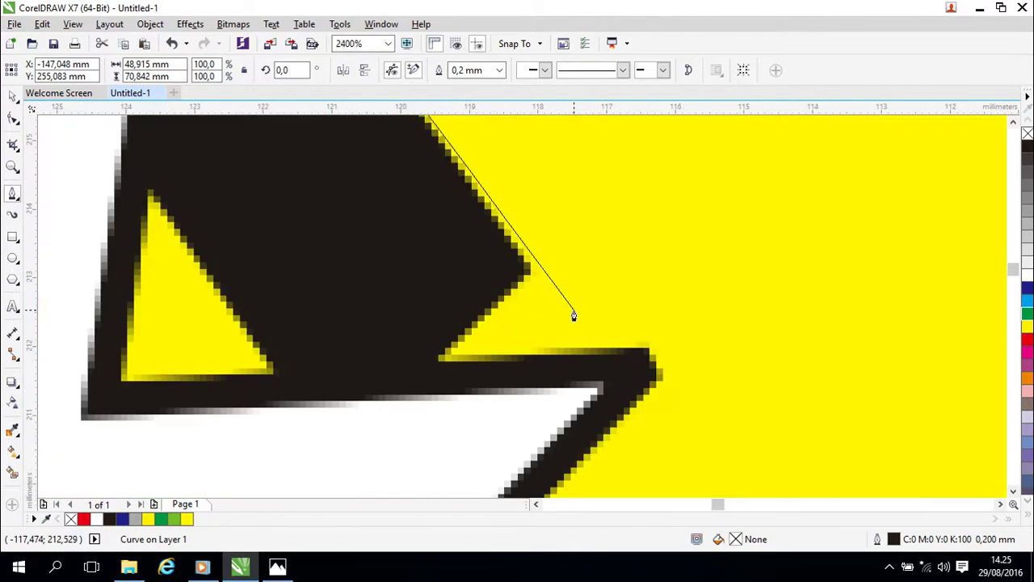
pyautogui.click(525, 276)
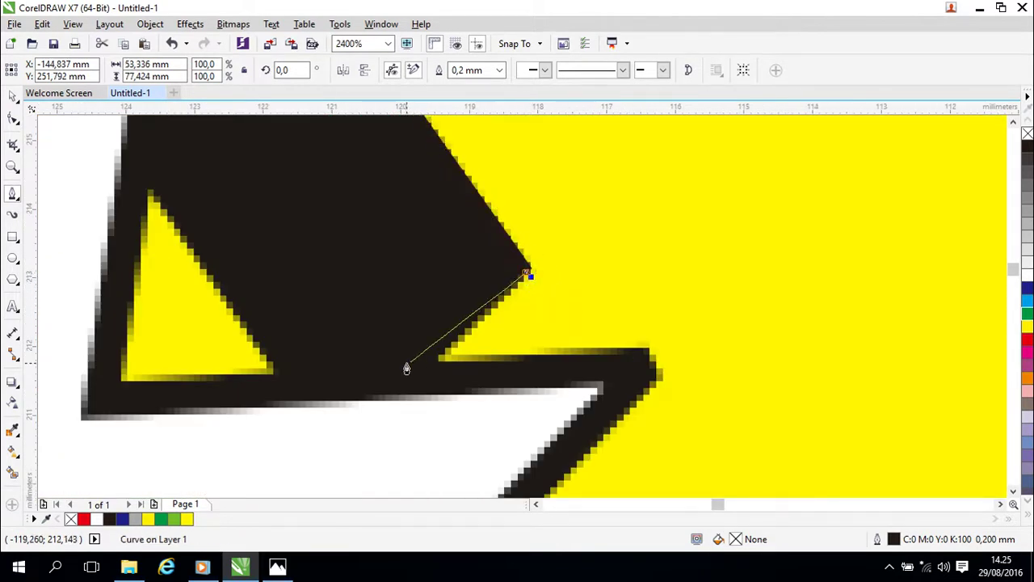
pyautogui.click(356, 438)
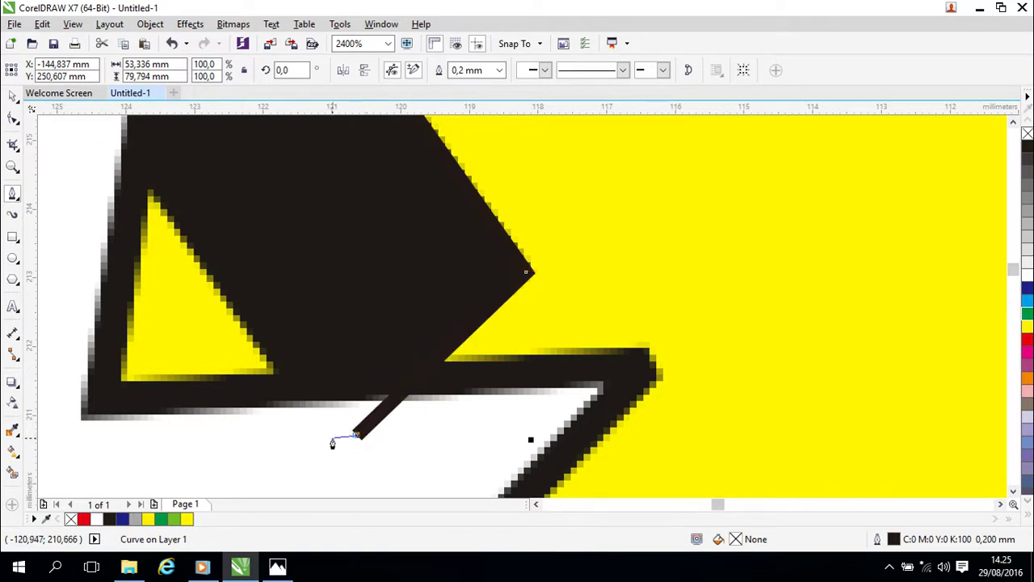
# Close the spear outline at the blade's left shoulder with a straight segment along the shaft, about 53 by 80 mm overall.
pyautogui.scroll(-2, 282, 404)
pyautogui.moveTo(212, 272); pyautogui.dragTo(533, 449)
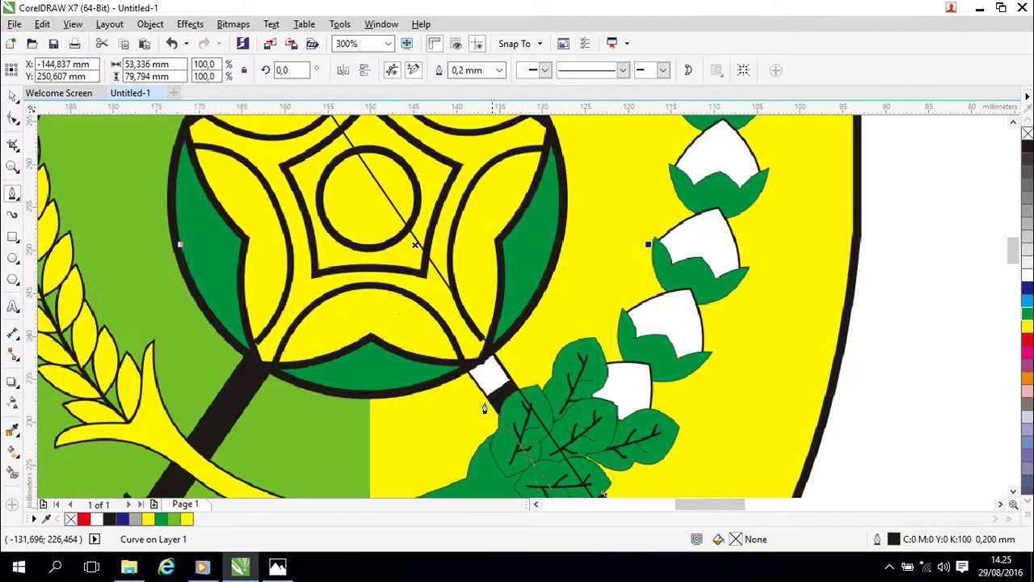
pyautogui.moveTo(390, 304); pyautogui.dragTo(548, 514)
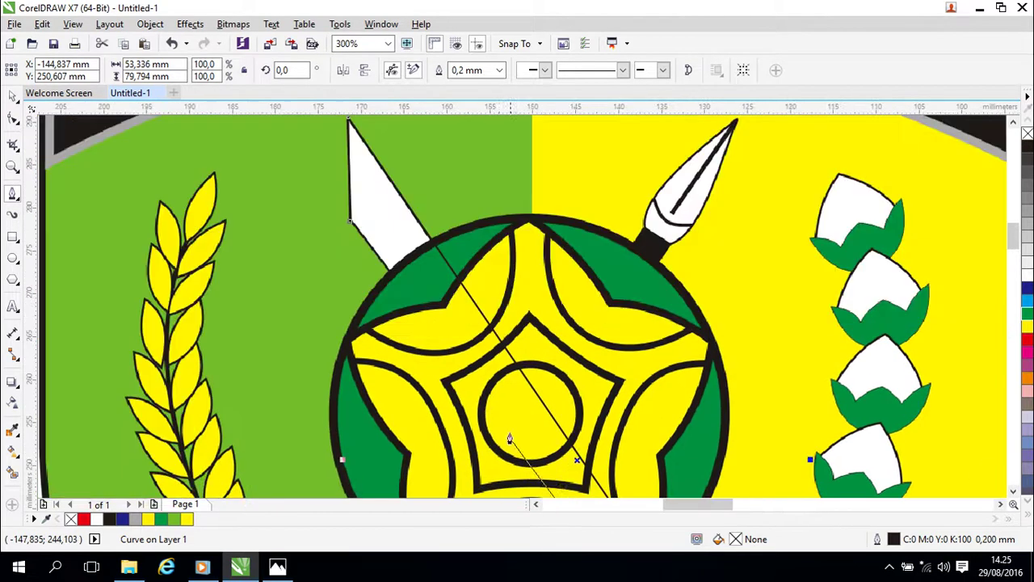
pyautogui.click(350, 224)
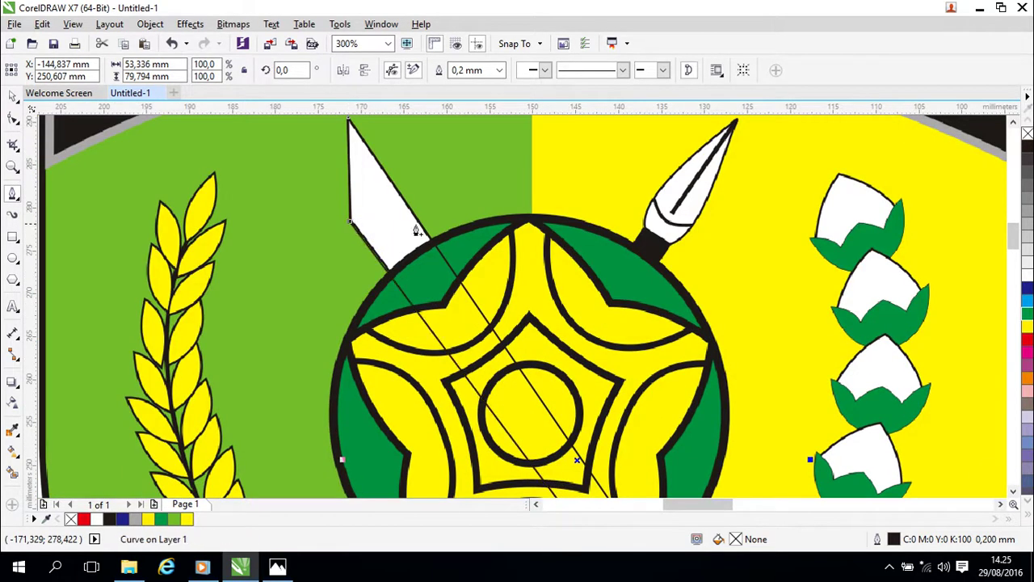
pyautogui.scroll(-2, 736, 324)
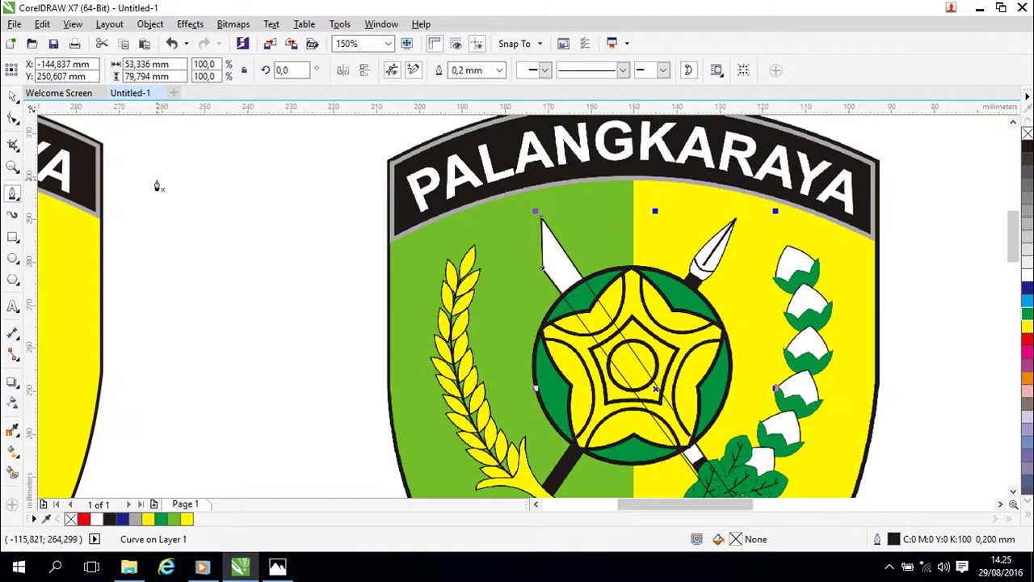
# Try moving the closed spear outline off the emblem onto the empty area beside it, and undo the move.
pyautogui.click(13, 96)
pyautogui.click(105, 181)
pyautogui.moveTo(740, 318); pyautogui.dragTo(627, 181)
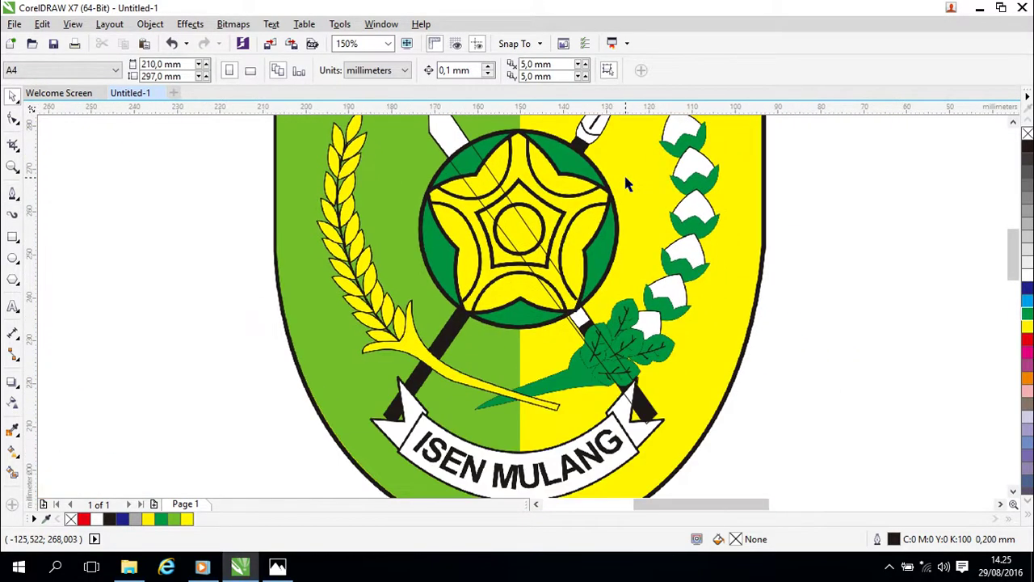
pyautogui.click(602, 341)
pyautogui.moveTo(542, 252); pyautogui.dragTo(897, 270)
pyautogui.moveTo(838, 337); pyautogui.dragTo(646, 241)
pyautogui.moveTo(770, 231); pyautogui.dragTo(789, 246)
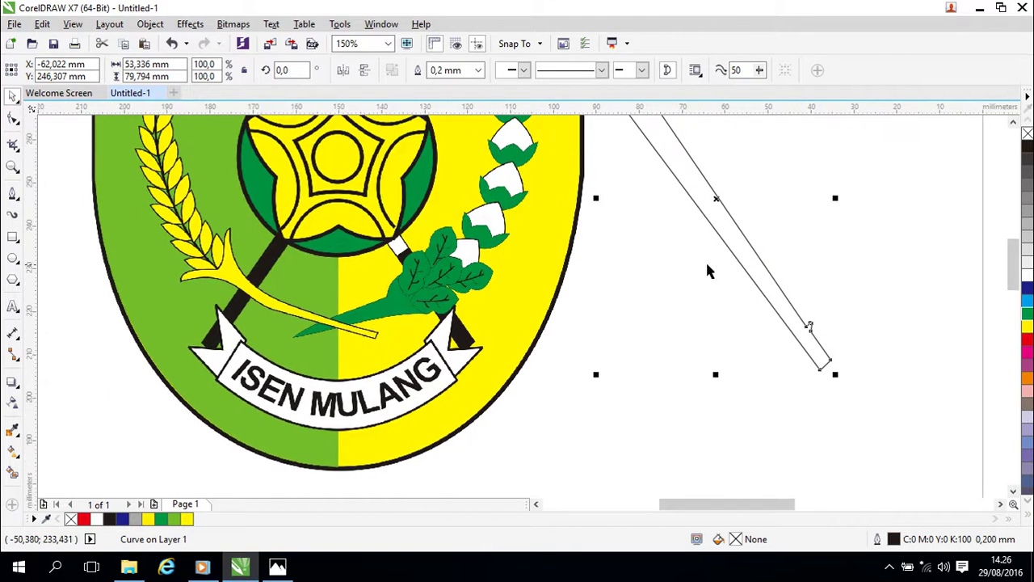
pyautogui.hotkey('ctrl', 'z')
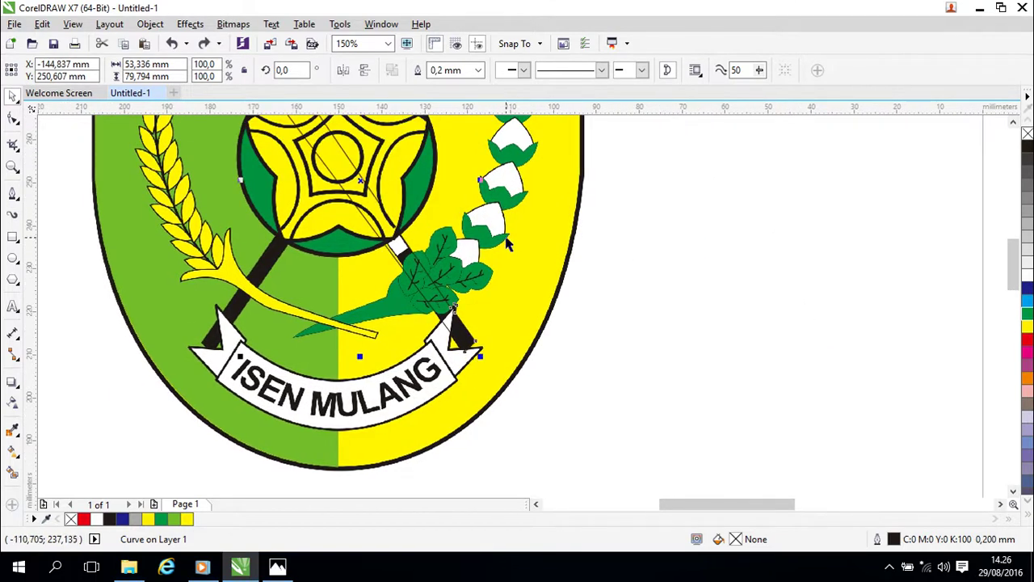
# Scale the spear outline to 98.9% from its lower left corner and nudge it 0.4 mm left to align with the reference spear.
pyautogui.scroll(3, 512, 246)
pyautogui.scroll(1, 569, 294)
pyautogui.moveTo(480, 287); pyautogui.dragTo(576, 251)
pyautogui.scroll(-1, 503, 283)
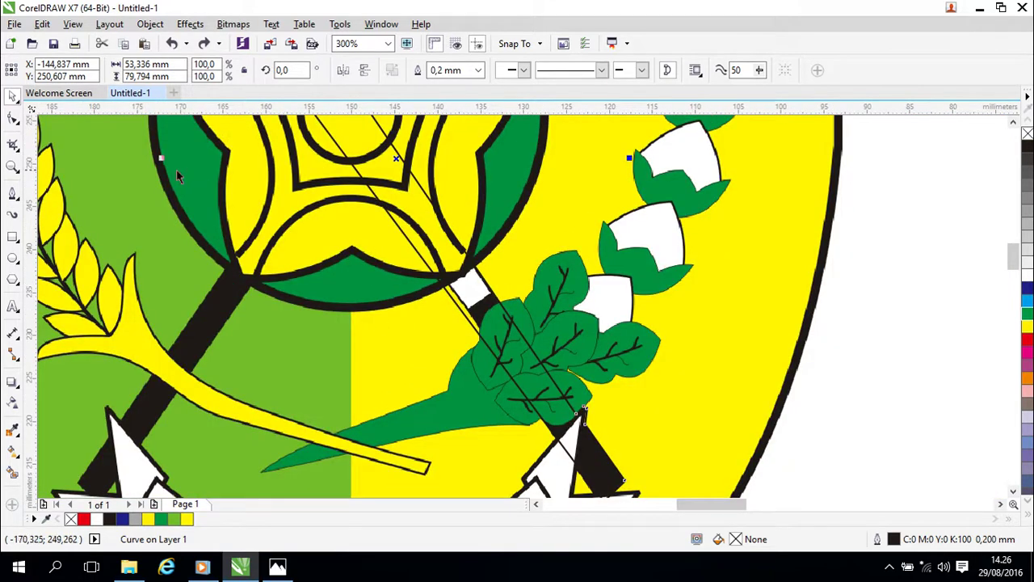
pyautogui.scroll(-1, 246, 307)
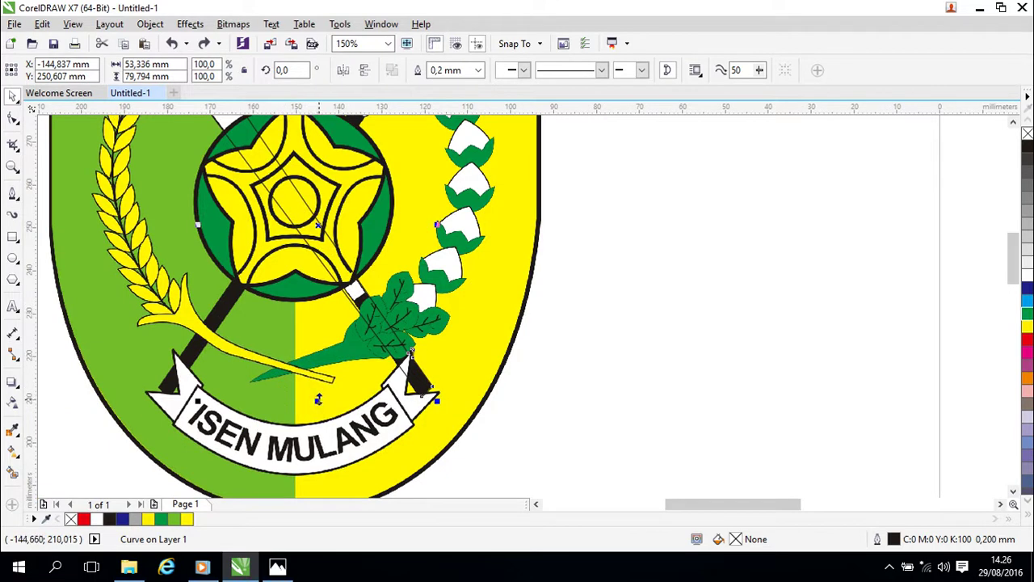
pyautogui.click(590, 273)
pyautogui.click(334, 237)
pyautogui.moveTo(196, 399); pyautogui.dragTo(199, 395)
pyautogui.moveTo(413, 274); pyautogui.dragTo(453, 311)
pyautogui.press('Left')
pyautogui.press('Left')
pyautogui.press('Left')
pyautogui.press('Left')
pyautogui.press('Left')
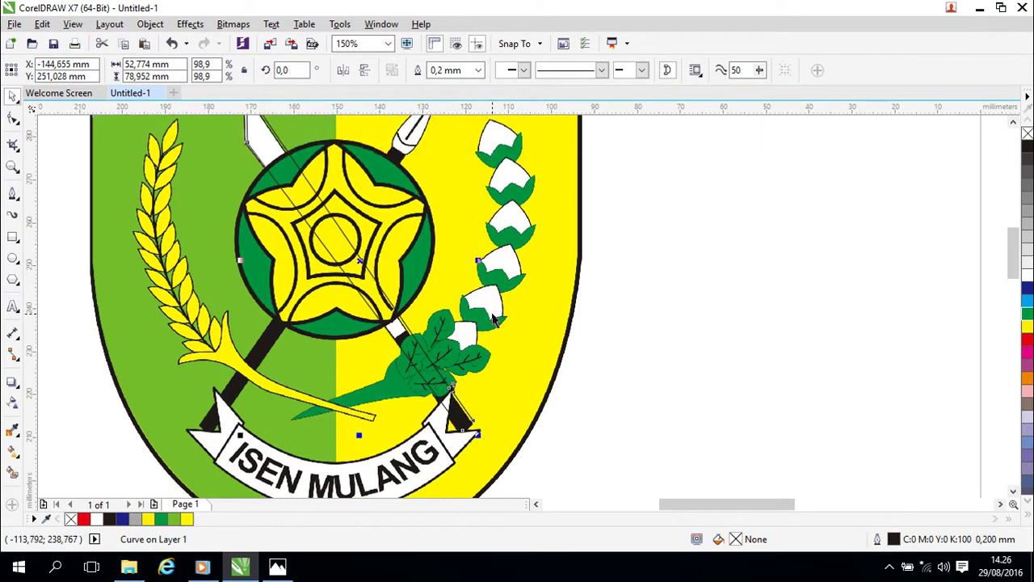
pyautogui.press('Right')
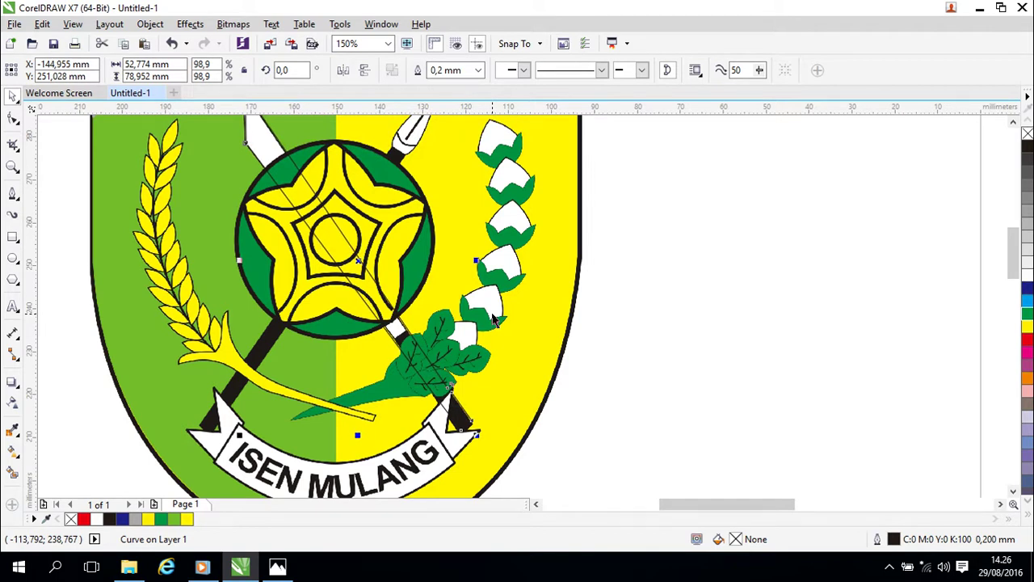
pyautogui.press('Left')
# Try adding nodes to both long edges of the spear outline beside the white shaft band.
pyautogui.scroll(5, 495, 319)
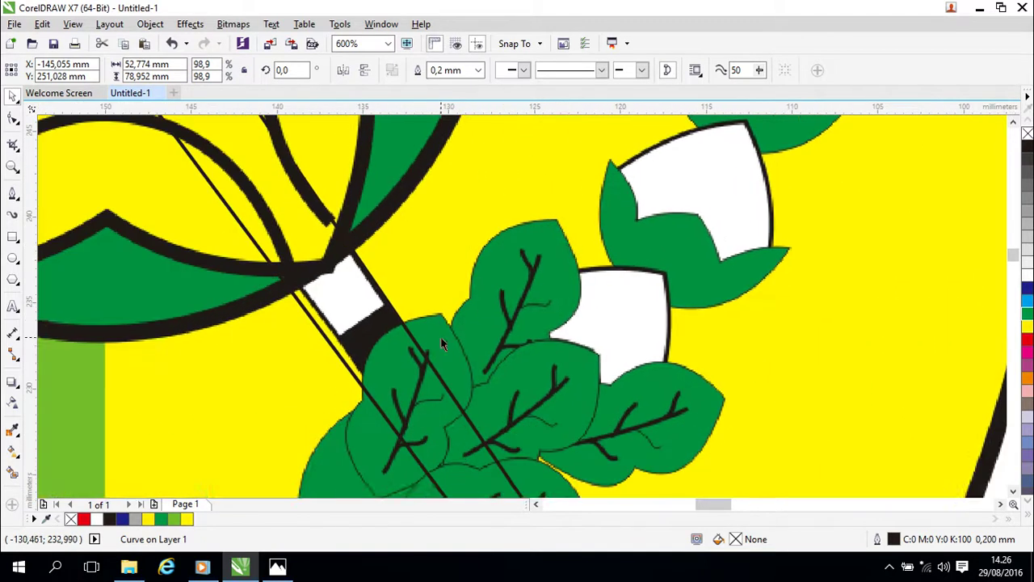
pyautogui.moveTo(441, 344); pyautogui.dragTo(544, 296)
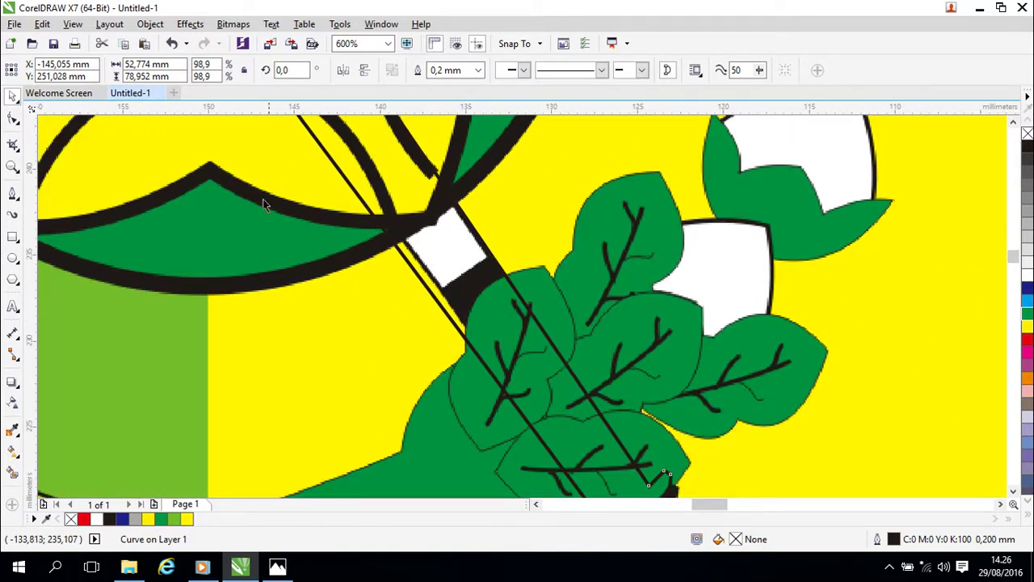
pyautogui.press('F10')
pyautogui.click(491, 258)
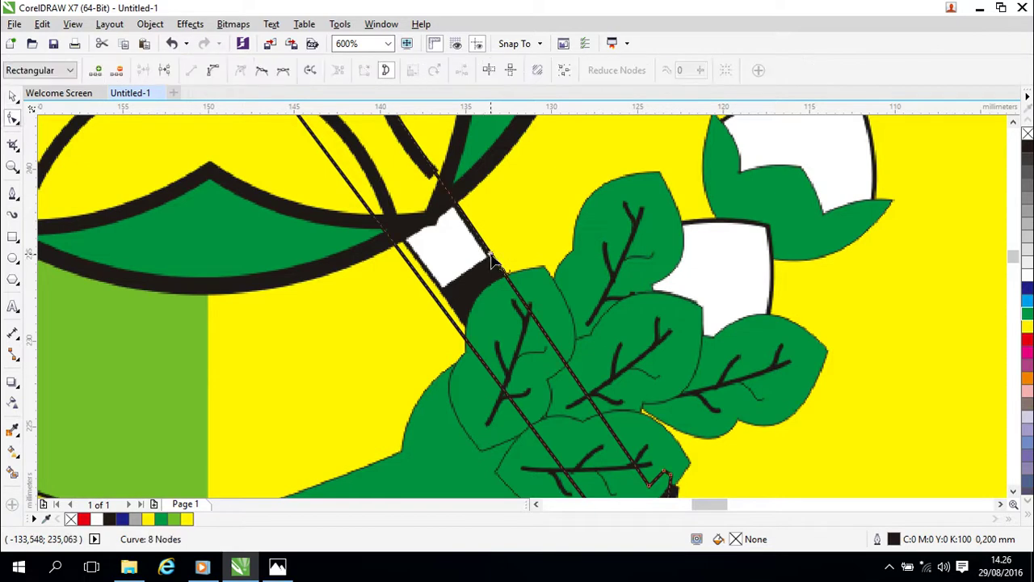
pyautogui.rightClick(490, 257)
pyautogui.click(510, 263)
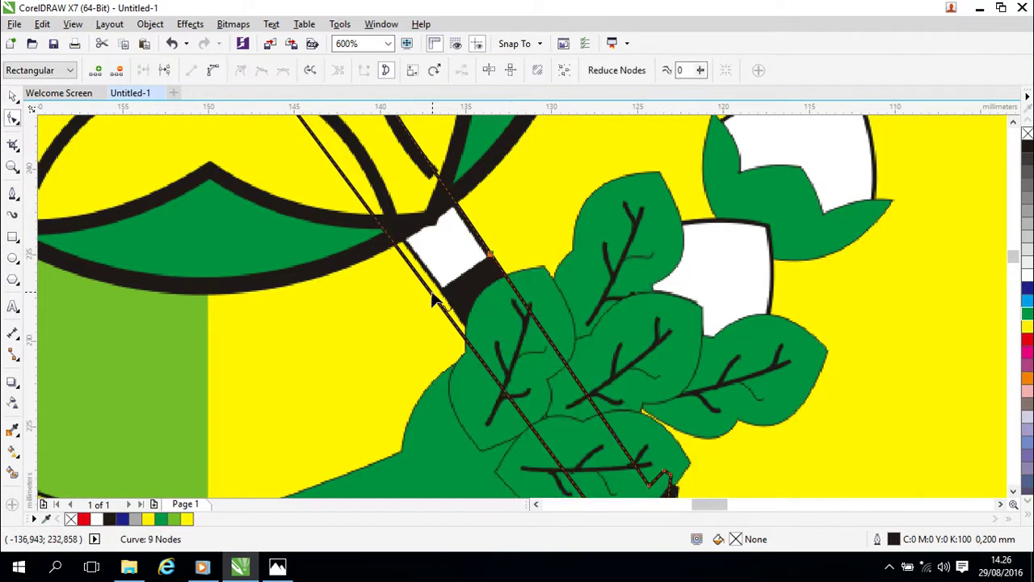
pyautogui.click(434, 298)
pyautogui.rightClick(432, 299)
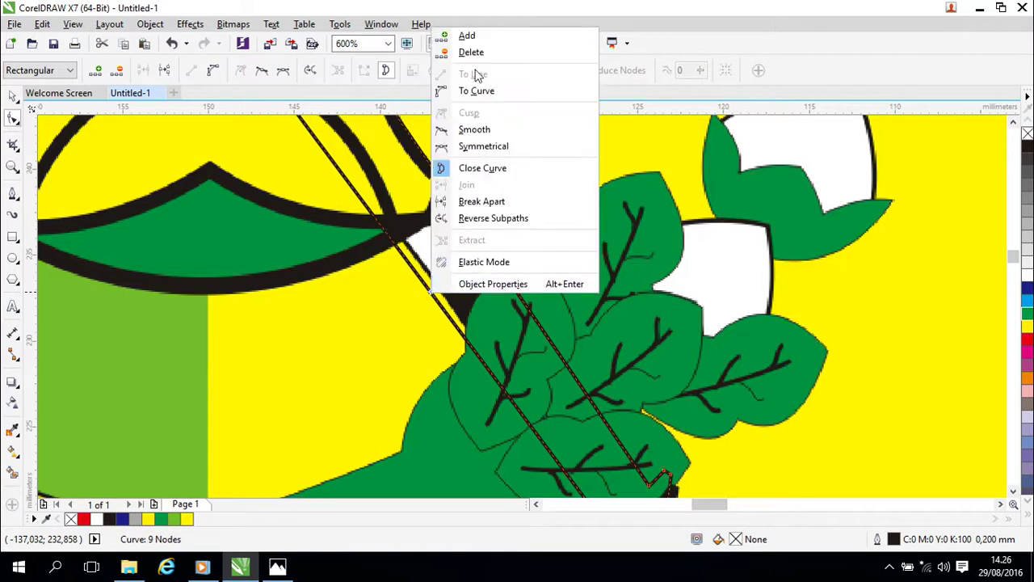
pyautogui.click(470, 36)
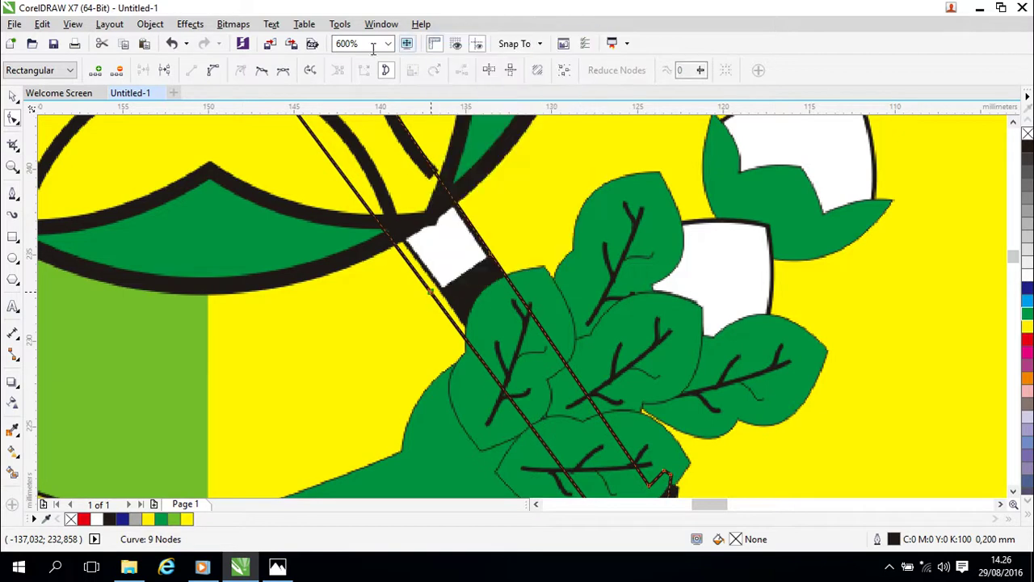
pyautogui.click(14, 197)
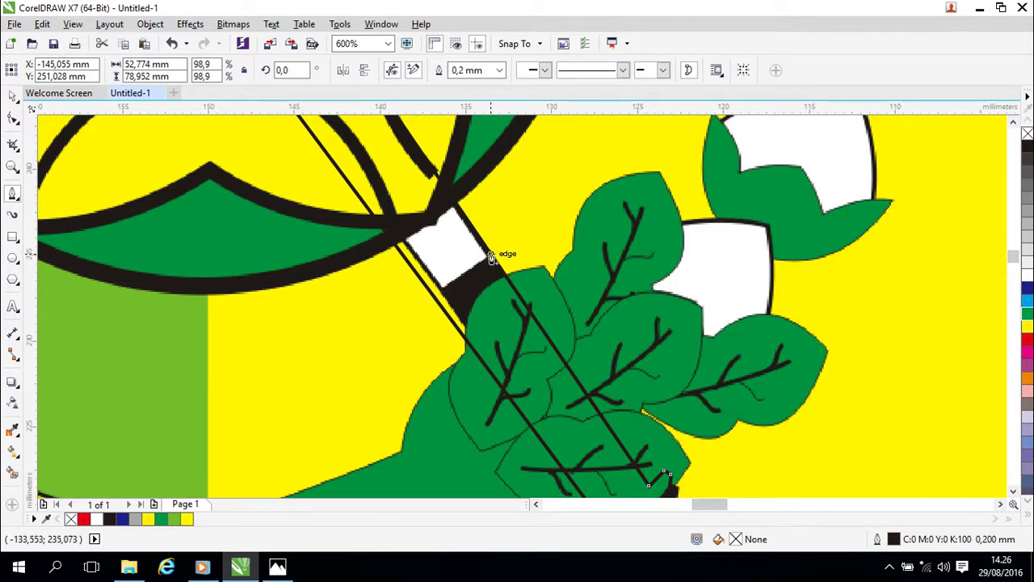
pyautogui.press('space')
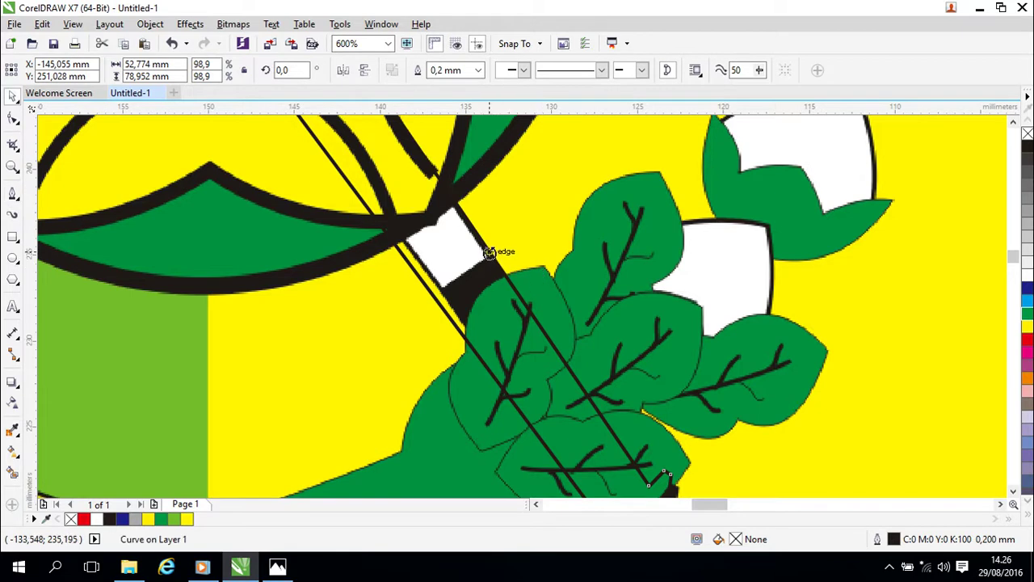
# Add one node on each long edge of the spear outline, level with the lower end of the white shaft band.
pyautogui.press('F10')
pyautogui.click(489, 258)
pyautogui.rightClick(489, 258)
pyautogui.click(521, 261)
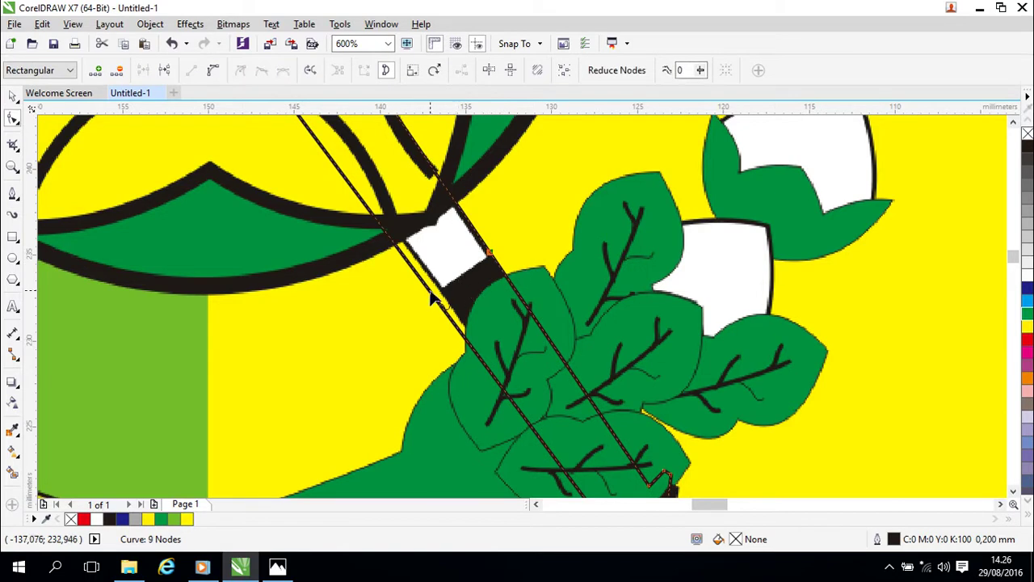
pyautogui.rightClick(432, 298)
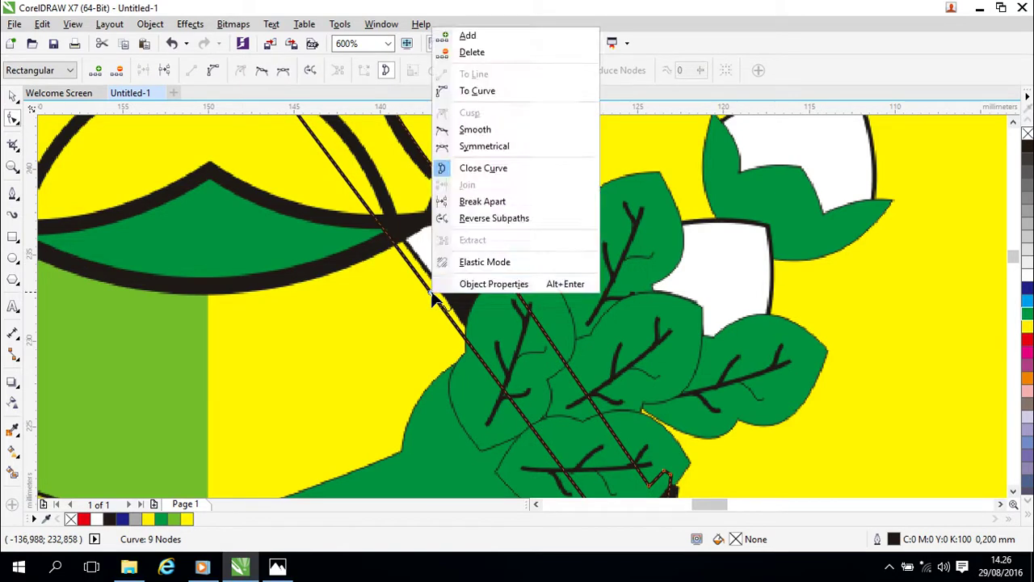
pyautogui.click(483, 39)
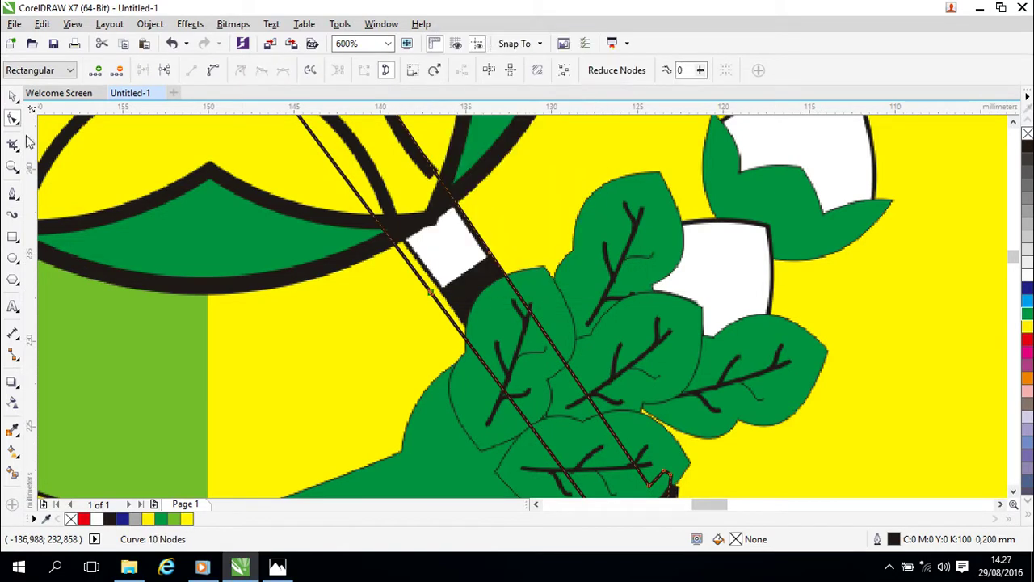
# Draw a 2-point line across the shaft between the two added nodes, spanning about 3.4 by 2.3 mm.
pyautogui.click(13, 196)
pyautogui.click(57, 206)
pyautogui.moveTo(490, 253); pyautogui.dragTo(428, 294)
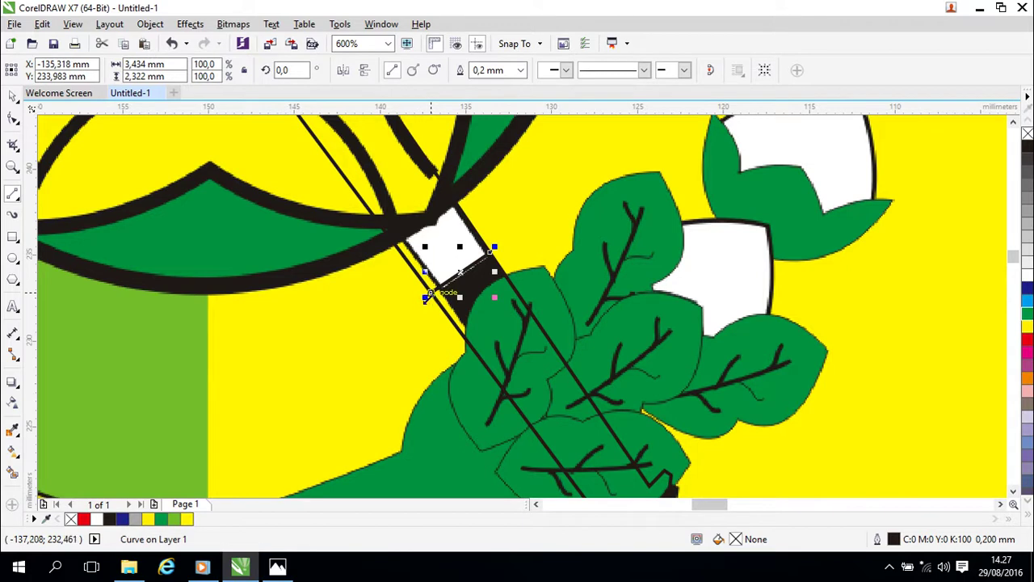
pyautogui.press('space')
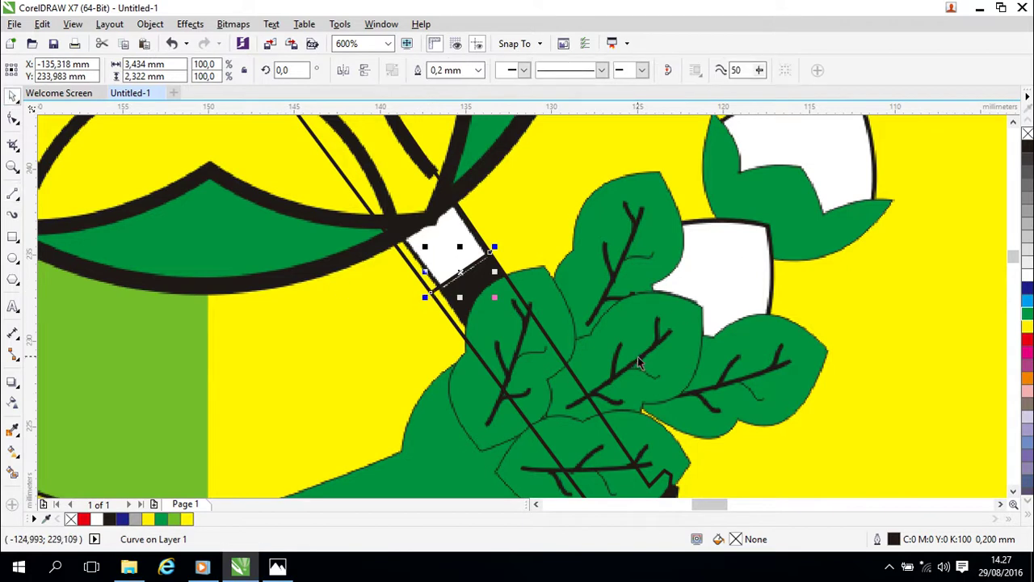
# Select the spear outline together with its cross line and move both onto the empty area beside the emblem, about 90 mm to the right.
pyautogui.scroll(-3, 636, 355)
pyautogui.moveTo(788, 329); pyautogui.dragTo(701, 285)
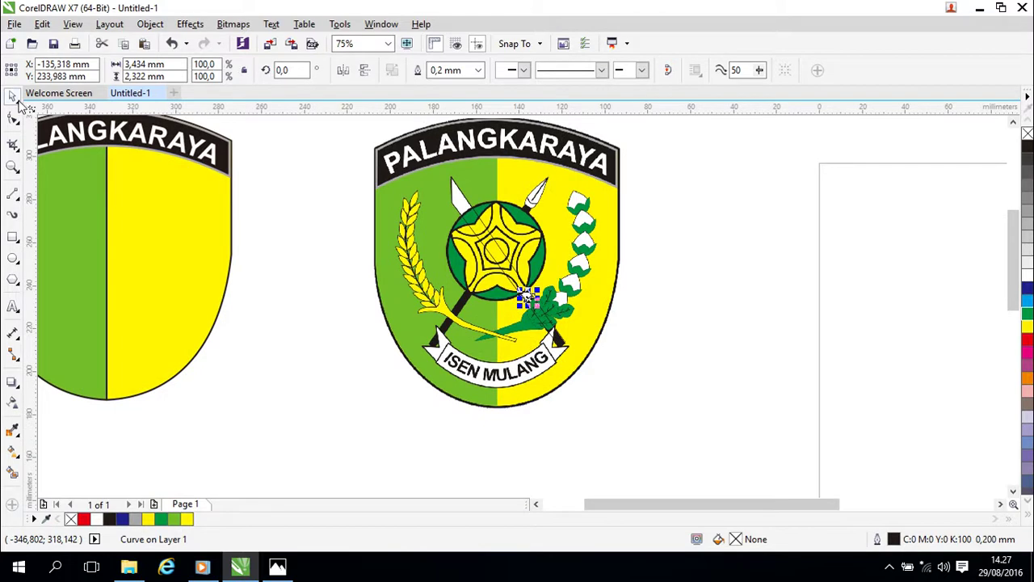
pyautogui.scroll(1, 635, 341)
pyautogui.scroll(1, 549, 334)
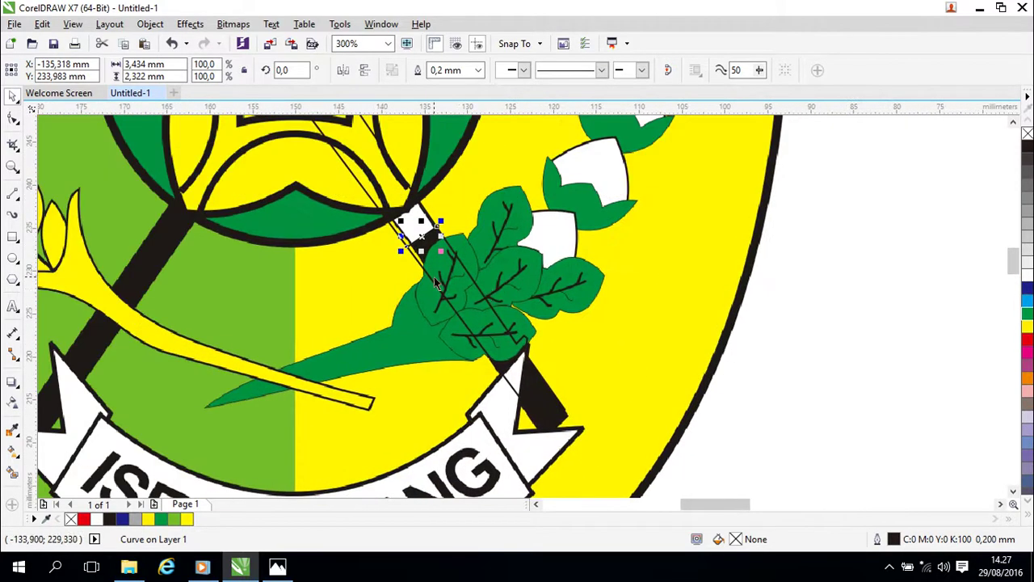
pyautogui.keyDown('shift'); pyautogui.click(434, 285); pyautogui.keyUp('shift')
pyautogui.scroll(-1, 647, 323)
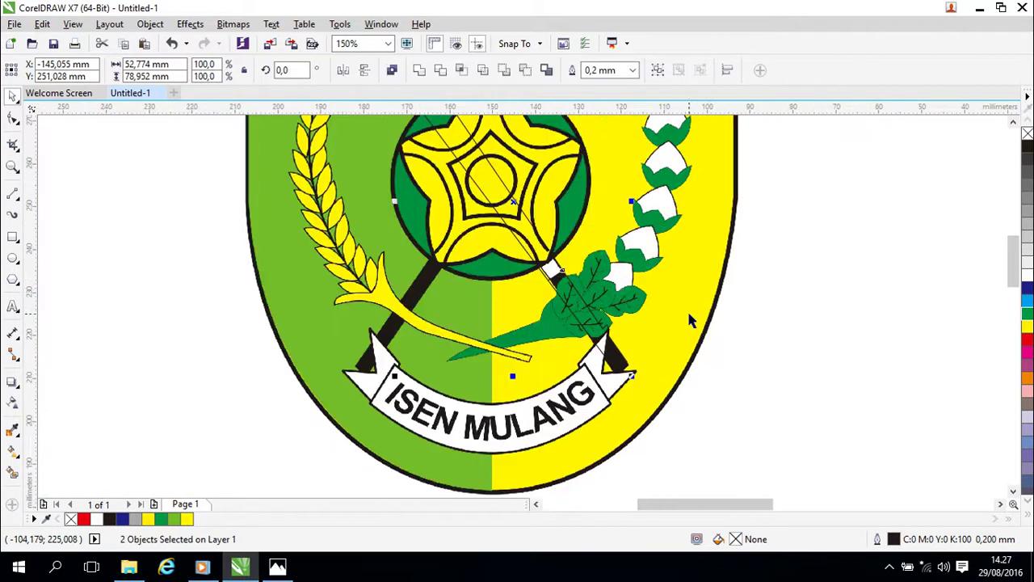
pyautogui.moveTo(521, 202); pyautogui.dragTo(902, 252)
pyautogui.moveTo(854, 352); pyautogui.dragTo(609, 319)
pyautogui.moveTo(785, 286); pyautogui.dragTo(742, 351)
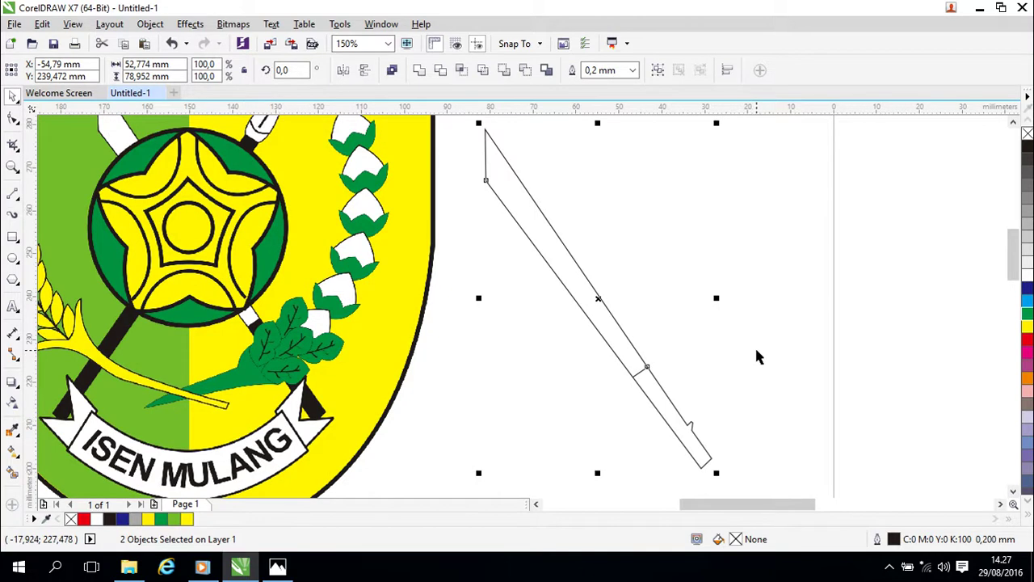
# Place a copy of the spear outline and its cross line about 32 mm to the right and 10 mm higher.
pyautogui.moveTo(605, 298); pyautogui.dragTo(734, 255)
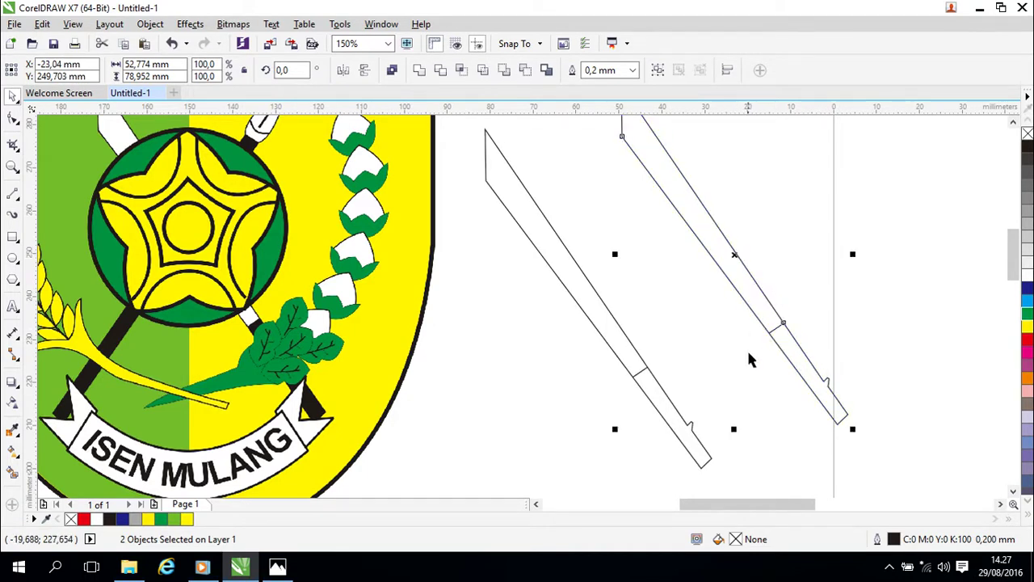
pyautogui.scroll(4, 746, 371)
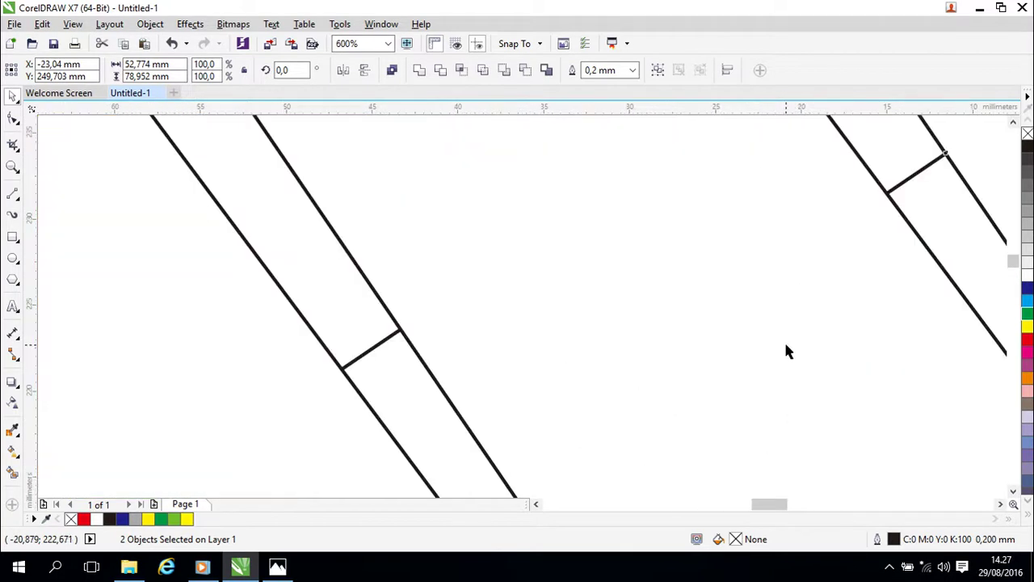
pyautogui.scroll(-2, 787, 347)
pyautogui.moveTo(933, 291); pyautogui.dragTo(832, 367)
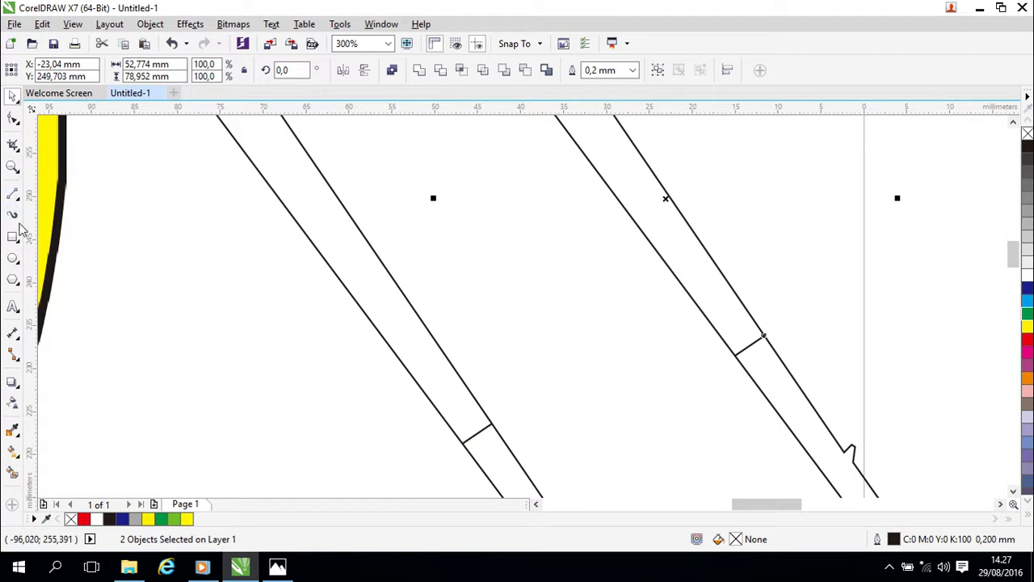
# Draw a white-filled rectangle about 8.8 by 11.1 mm on the empty area beside the copied spear.
pyautogui.click(13, 194)
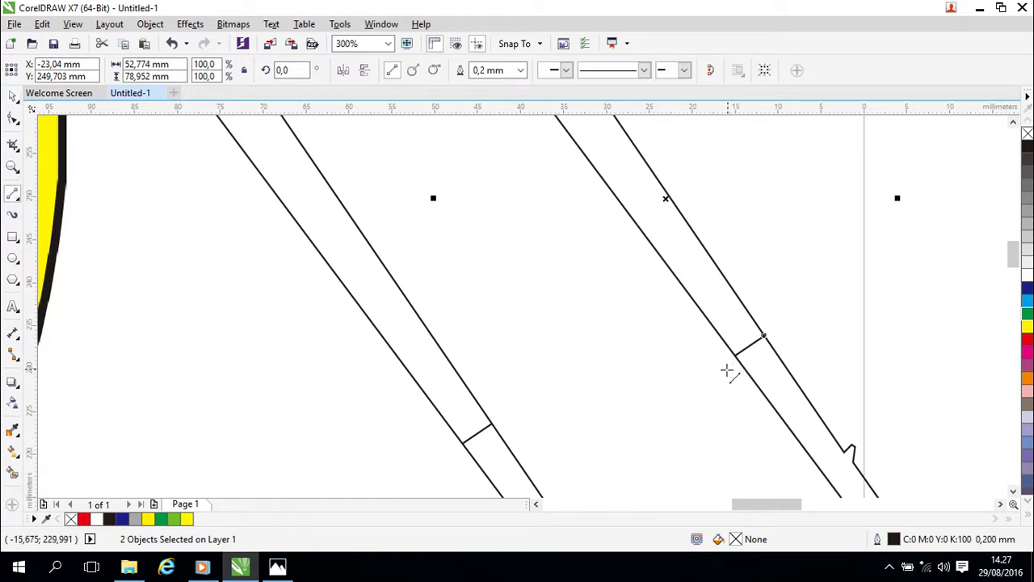
pyautogui.click(13, 241)
pyautogui.moveTo(785, 168); pyautogui.dragTo(862, 264)
pyautogui.click(1027, 276)
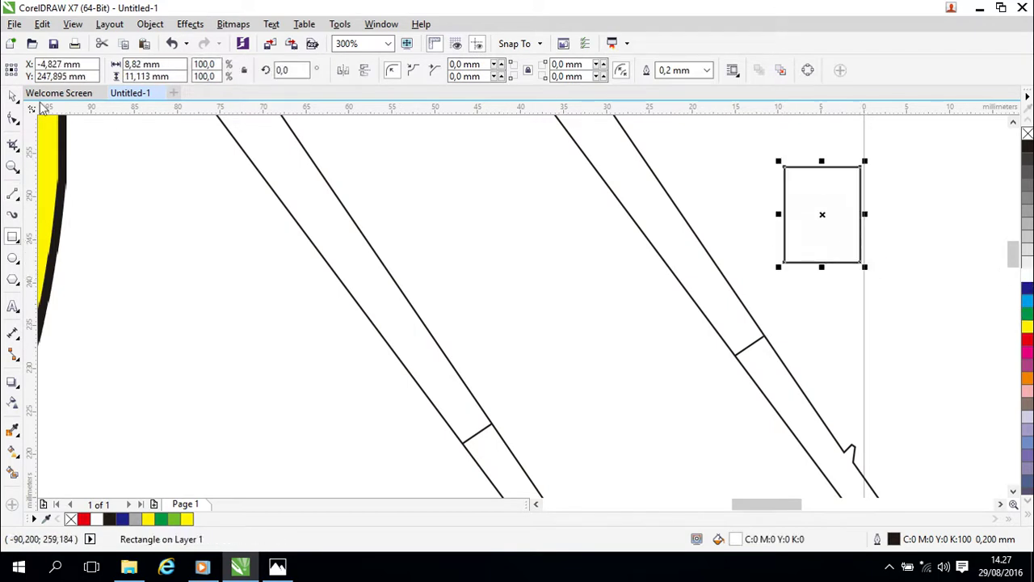
# Move the rectangle onto the copied spear's shaft and rotate it to about 304.5° so its lower edge follows the cross line.
pyautogui.click(13, 96)
pyautogui.moveTo(824, 218); pyautogui.dragTo(706, 315)
pyautogui.click(707, 314)
pyautogui.moveTo(667, 268); pyautogui.dragTo(717, 264)
pyautogui.moveTo(717, 324); pyautogui.dragTo(742, 319)
pyautogui.click(742, 320)
pyautogui.moveTo(787, 254)
pyautogui.mouseDown()
pyautogui.moveTo(792, 270)
pyautogui.moveTo(789, 257)
pyautogui.mouseUp()
pyautogui.click(838, 319)
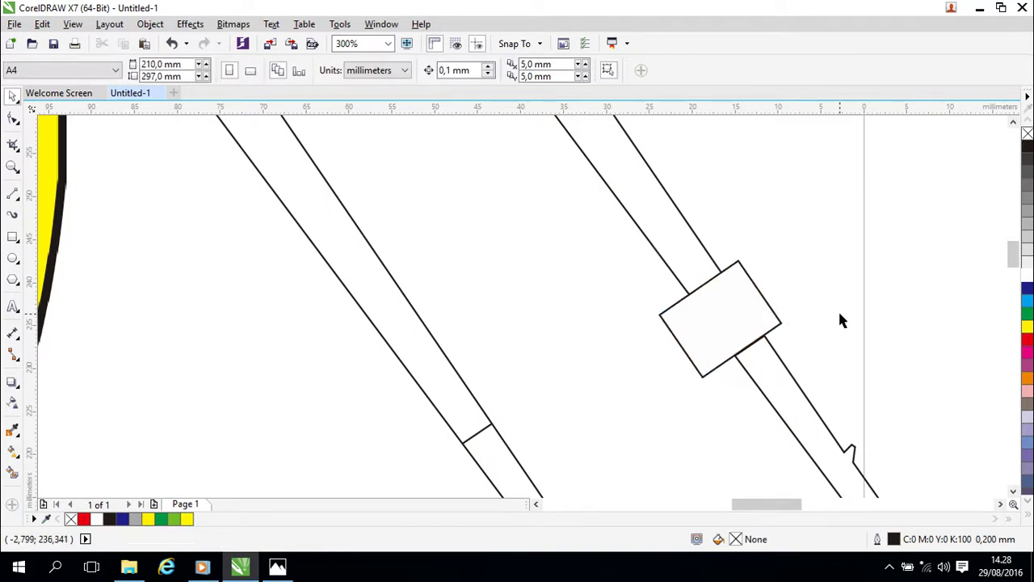
# Nudge the rotated rectangle 0.1 mm right and 0.1 mm down to align its lower edge with the cross line.
pyautogui.click(734, 328)
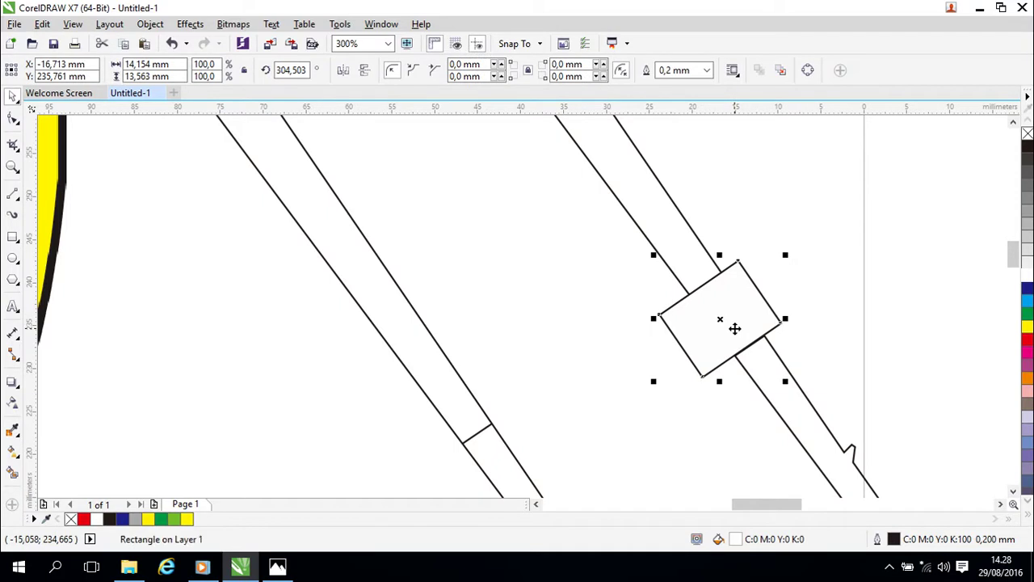
pyautogui.click(865, 312)
pyautogui.scroll(-1, 864, 313)
pyautogui.scroll(1, 862, 313)
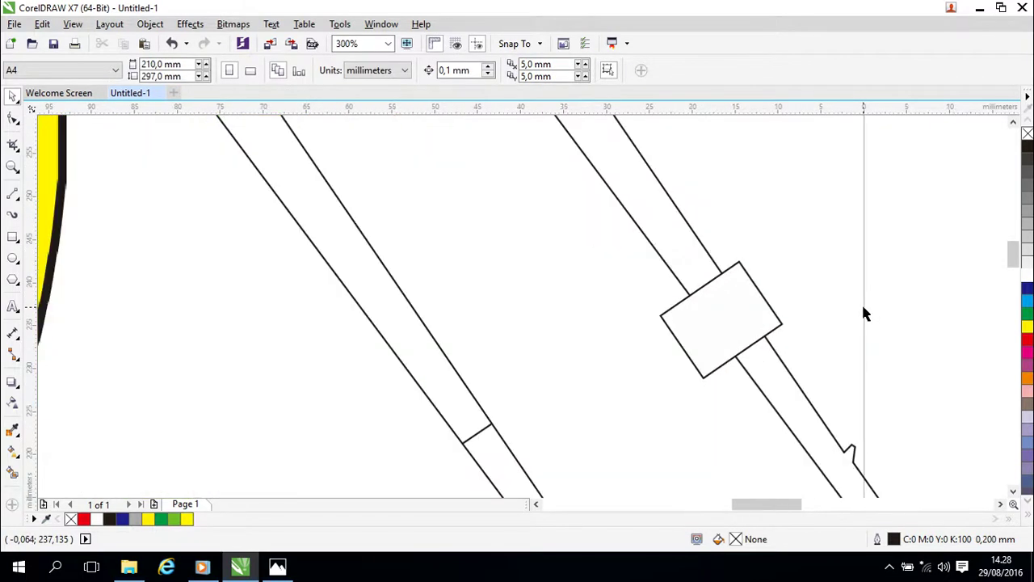
pyautogui.click(725, 357)
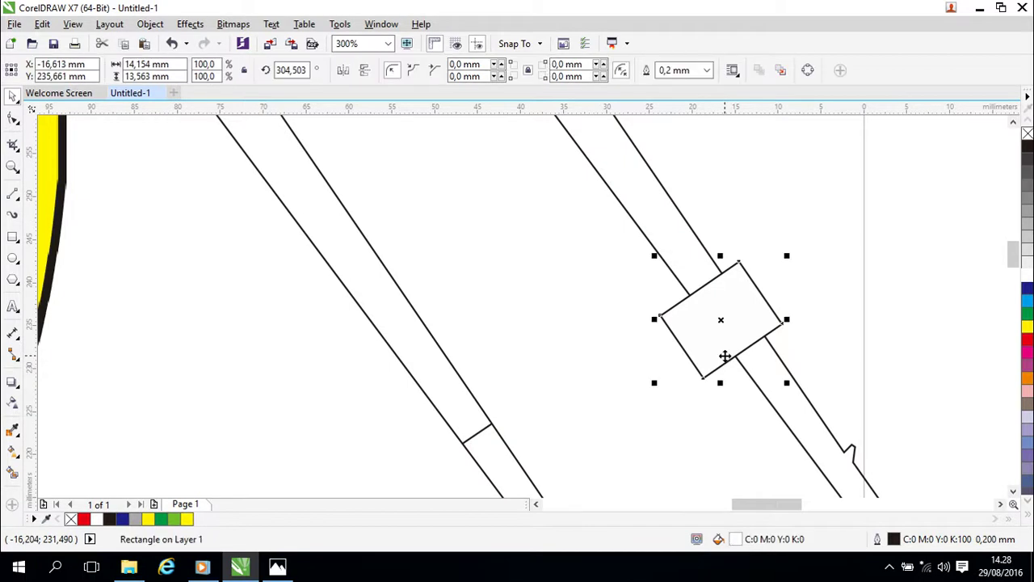
# Place a copy of the rotated rectangle over the left spear with its upper edge against the cross line.
pyautogui.moveTo(721, 321); pyautogui.dragTo(495, 467)
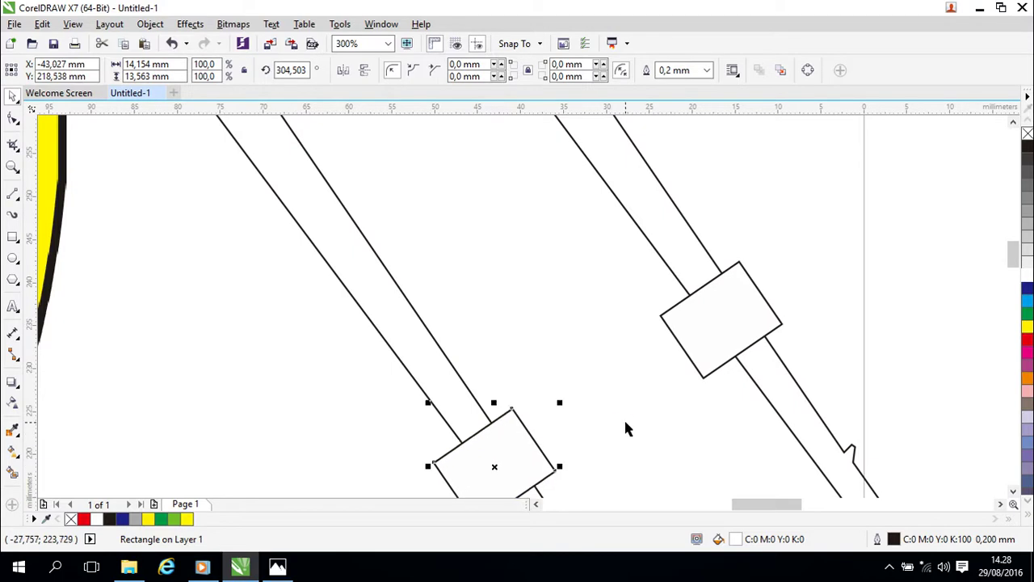
pyautogui.click(638, 398)
pyautogui.scroll(-2, 640, 401)
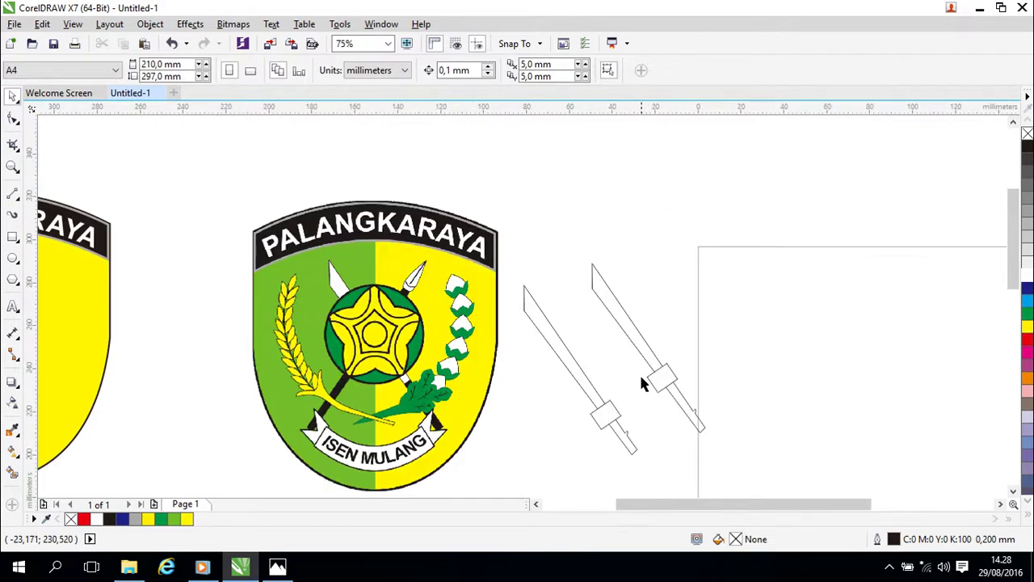
pyautogui.scroll(1, 641, 376)
pyautogui.moveTo(674, 343); pyautogui.dragTo(660, 294)
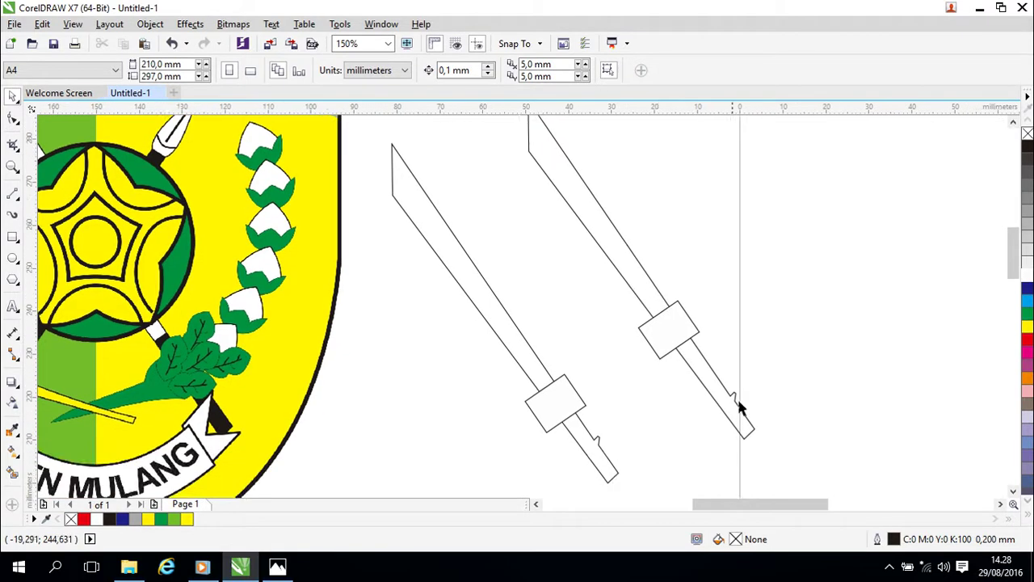
pyautogui.moveTo(801, 324); pyautogui.dragTo(787, 316)
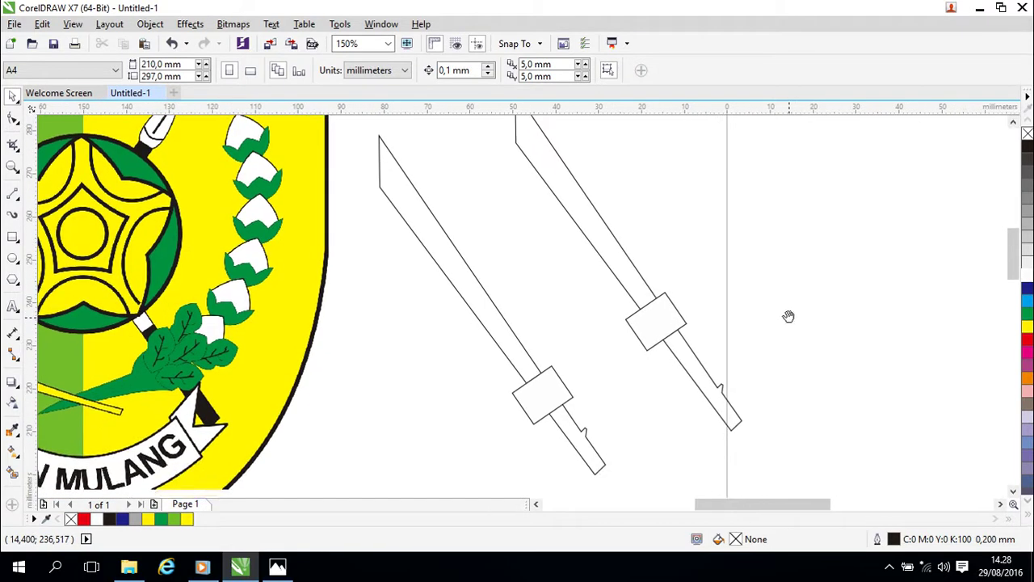
# Fill the left spear outline white and the right copy black.
pyautogui.click(486, 315)
pyautogui.click(1027, 277)
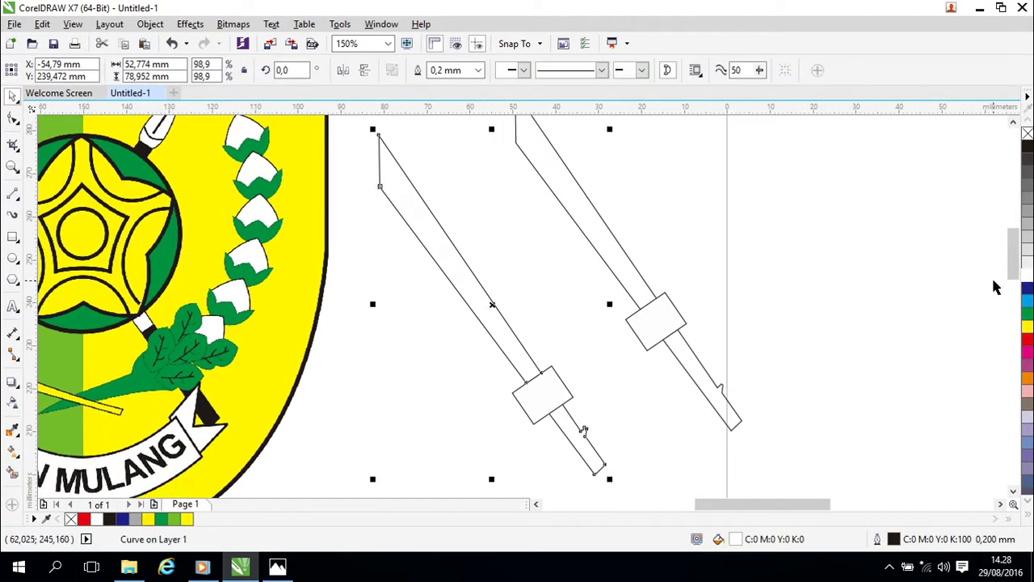
pyautogui.click(628, 277)
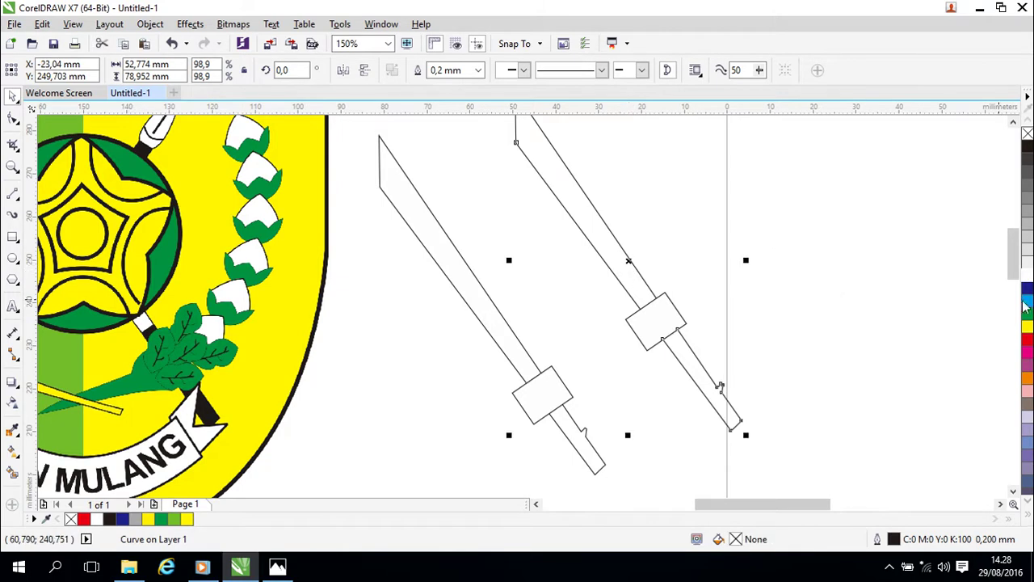
pyautogui.click(1027, 148)
pyautogui.press('Escape')
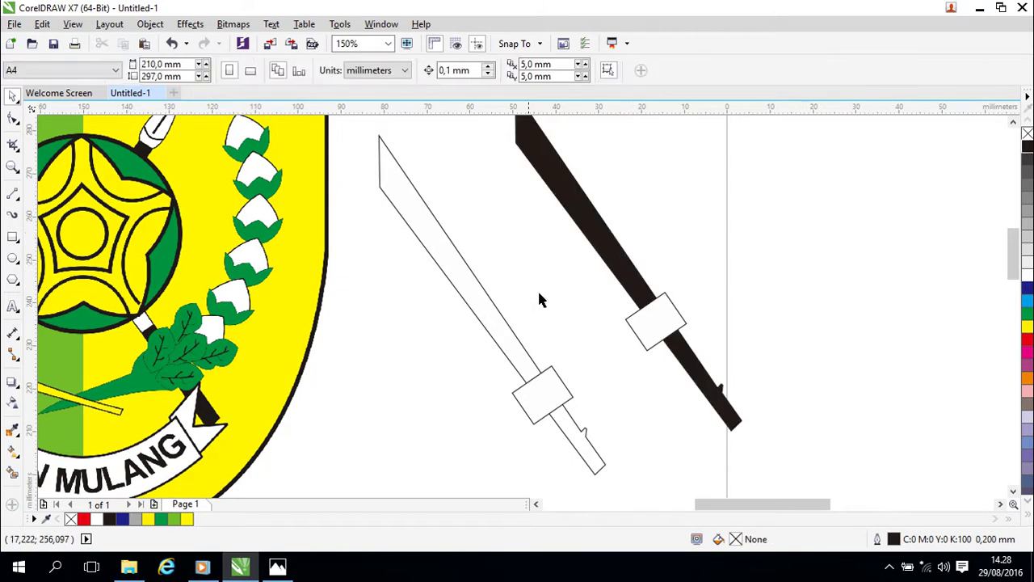
# Try to subtract the overlapping rectangle from the left spear outline with Back Minus Front.
pyautogui.click(493, 327)
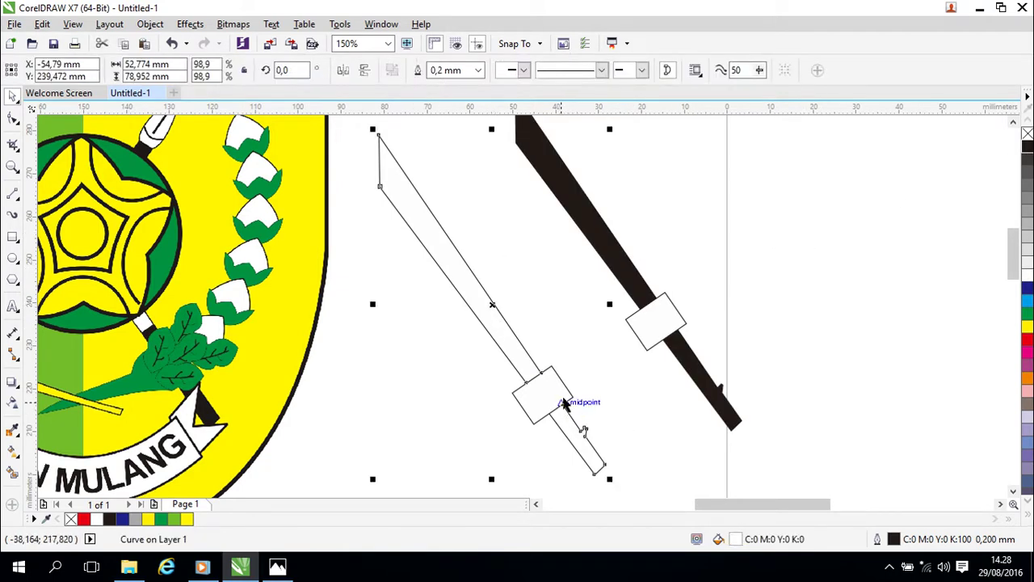
pyautogui.keyDown('shift'); pyautogui.click(571, 404); pyautogui.keyUp('shift')
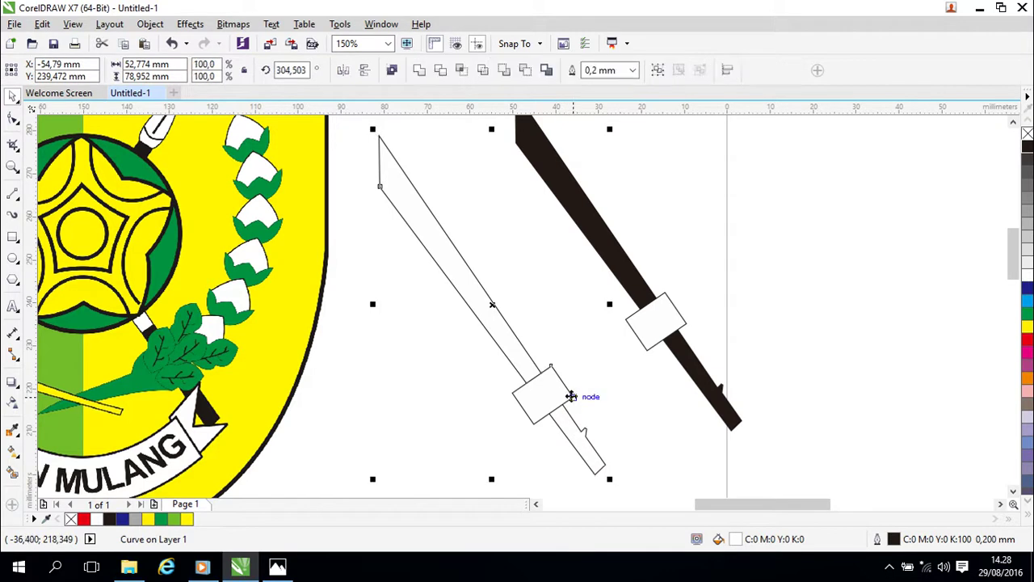
pyautogui.click(527, 71)
pyautogui.click(573, 345)
pyautogui.click(573, 427)
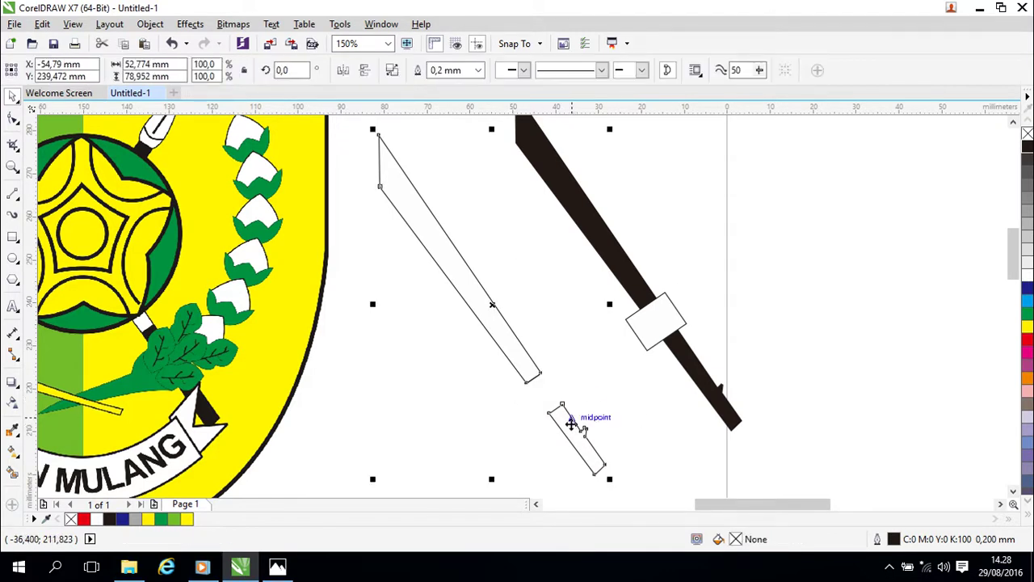
pyautogui.moveTo(620, 428); pyautogui.dragTo(690, 325)
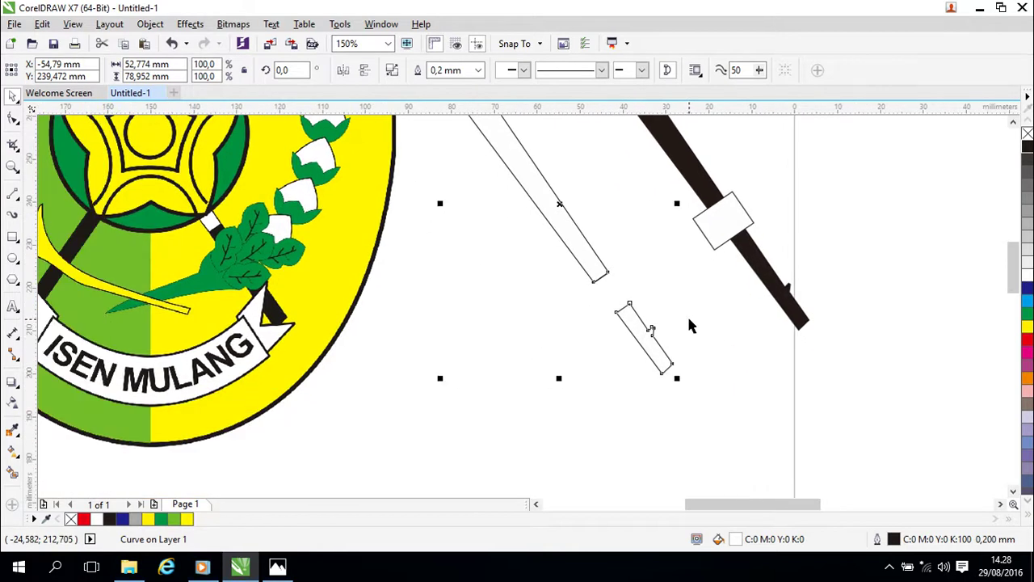
# Undo the last Back Minus Front subtraction and clear the selection.
pyautogui.hotkey('ctrl', 'z')
pyautogui.click(611, 305)
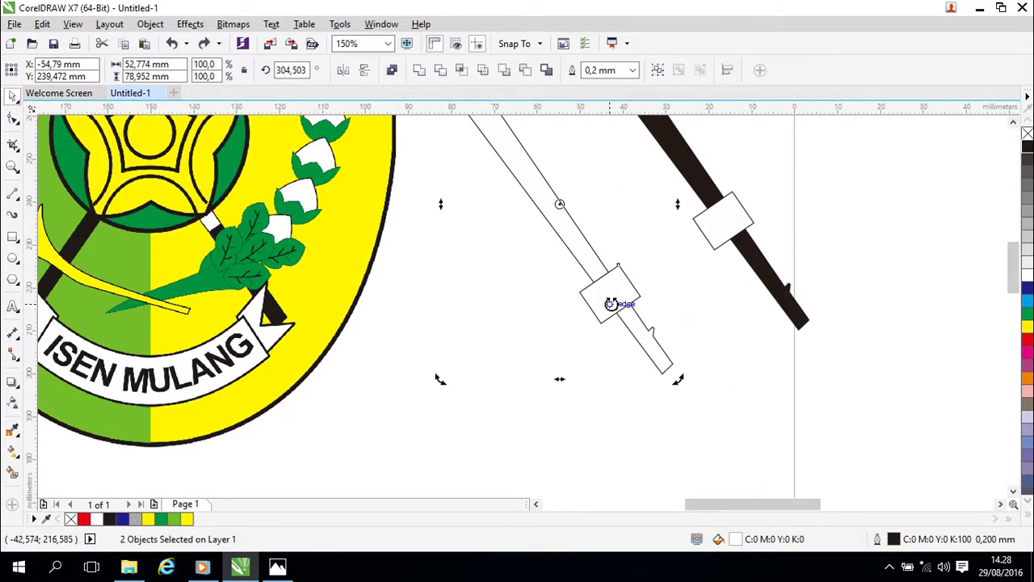
pyautogui.click(706, 295)
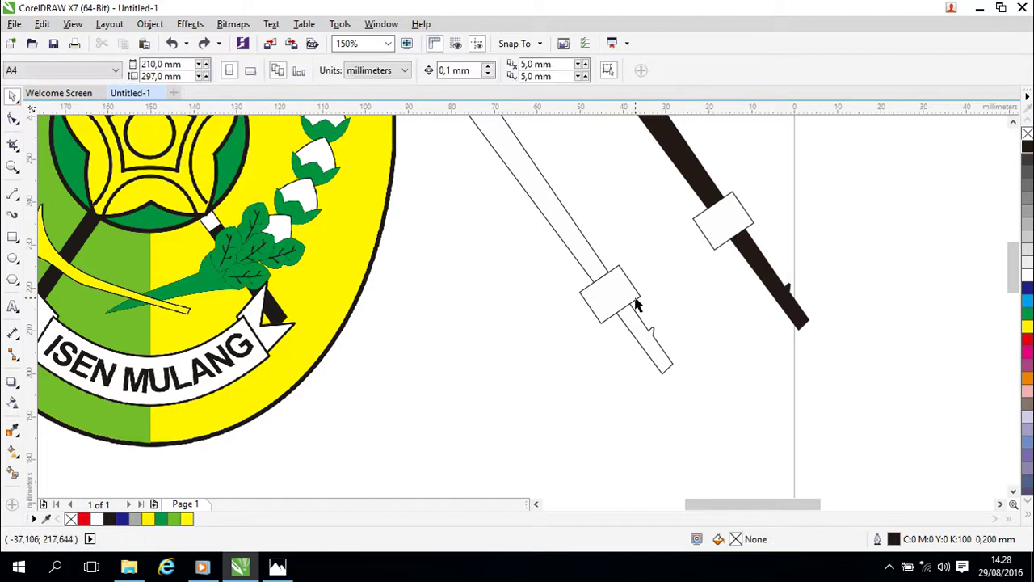
# Enlarge the left spear's rectangle to about 46.9 by 44.9 mm and position it over the whole shaft below the cross line.
pyautogui.click(632, 320)
pyautogui.moveTo(645, 327); pyautogui.dragTo(753, 464)
pyautogui.moveTo(667, 349); pyautogui.dragTo(633, 321)
pyautogui.moveTo(725, 407); pyautogui.dragTo(753, 436)
pyautogui.moveTo(650, 339); pyautogui.dragTo(643, 325)
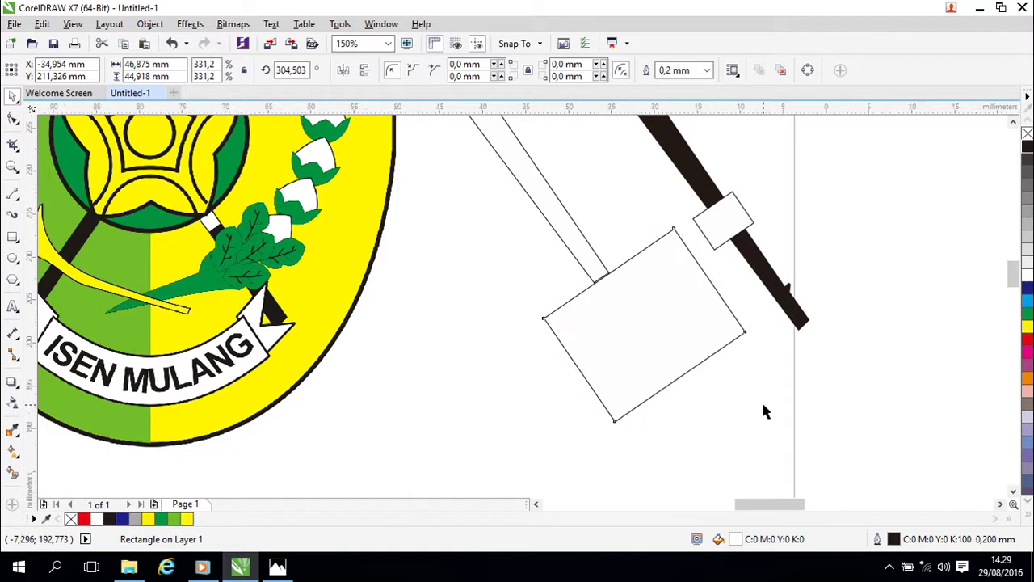
# Nudge the enlarged rectangle by a net 0.3 mm right and 0.5 mm up so its upper edge meets the cross line.
pyautogui.scroll(2, 761, 400)
pyautogui.scroll(-1, 666, 409)
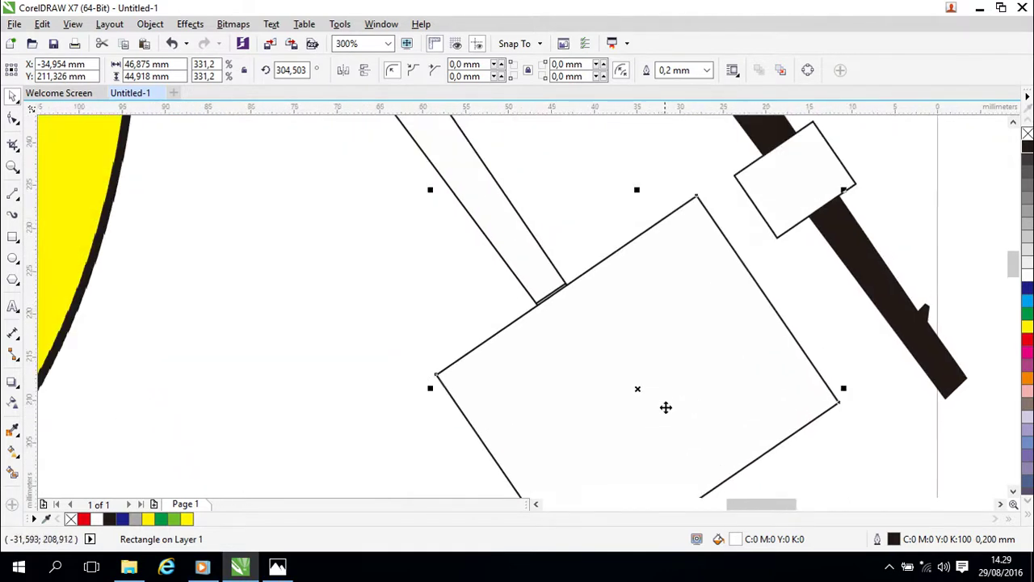
pyautogui.press('Up')
pyautogui.press('Up')
pyautogui.press('Left')
pyautogui.press('Left')
pyautogui.press('Up')
pyautogui.press('Right')
pyautogui.press('Right')
pyautogui.press('Right')
pyautogui.press('Right')
pyautogui.press('Right')
pyautogui.press('Right')
pyautogui.press('Right')
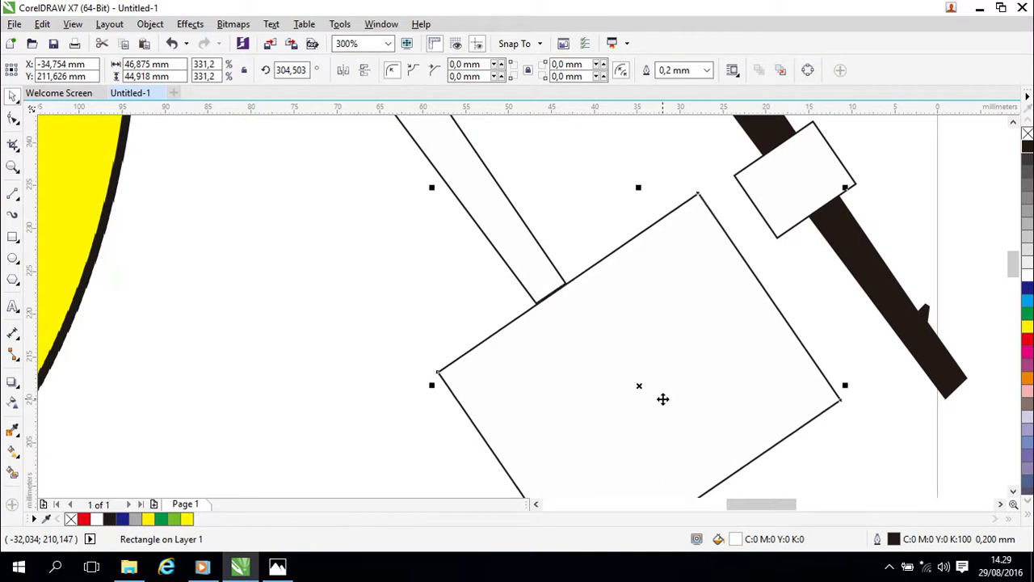
pyautogui.scroll(4, 663, 399)
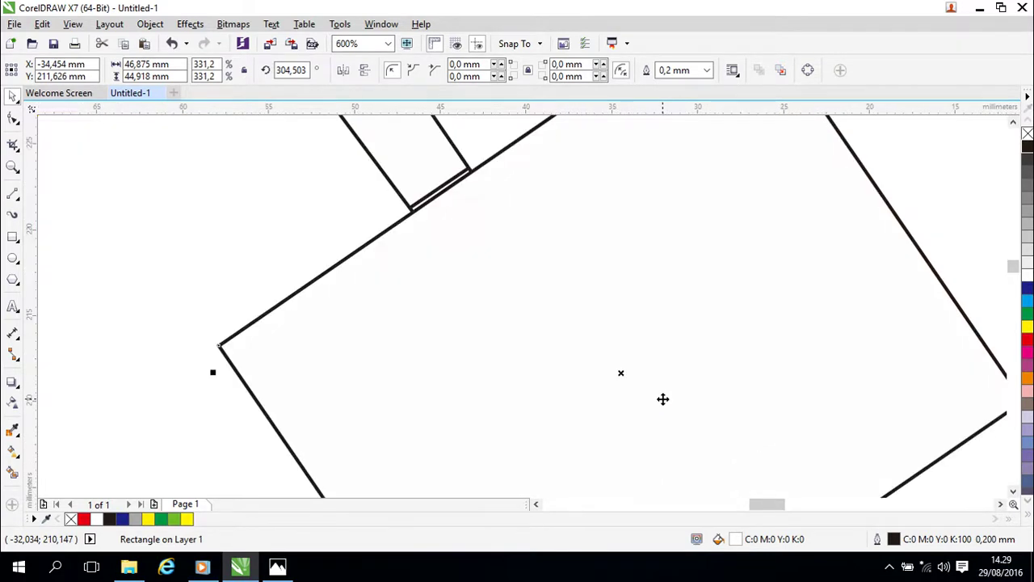
pyautogui.moveTo(544, 277); pyautogui.dragTo(672, 399)
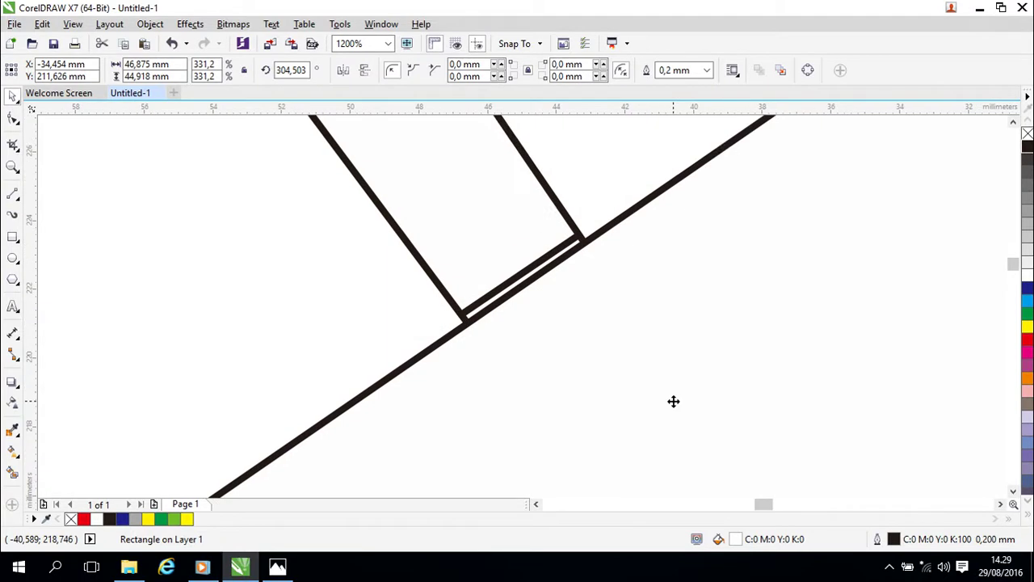
pyautogui.press('Up')
pyautogui.press('Up')
pyautogui.press('Left')
pyautogui.scroll(-5, 675, 404)
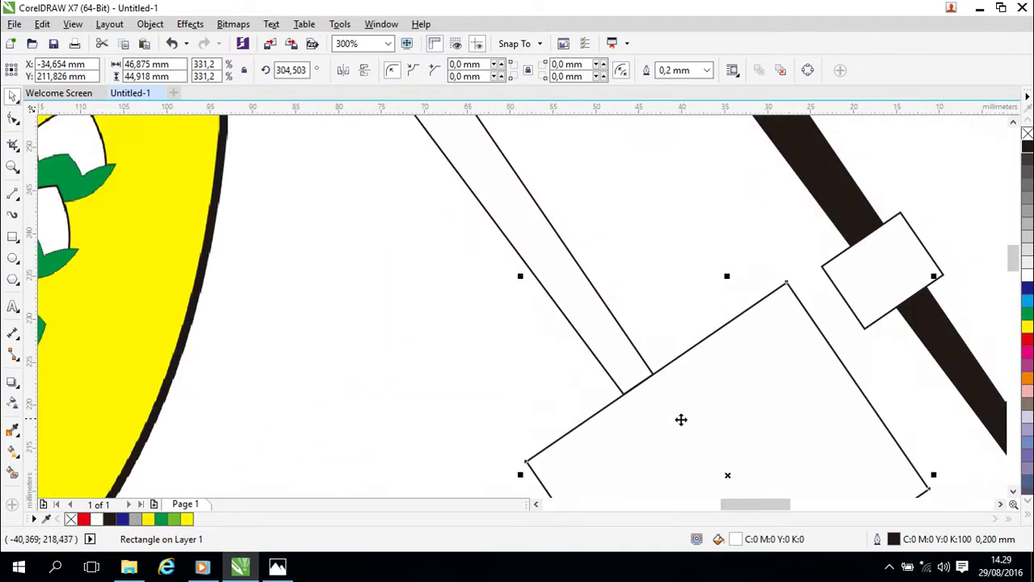
# Remove the black fill from the right spear copy.
pyautogui.click(751, 319)
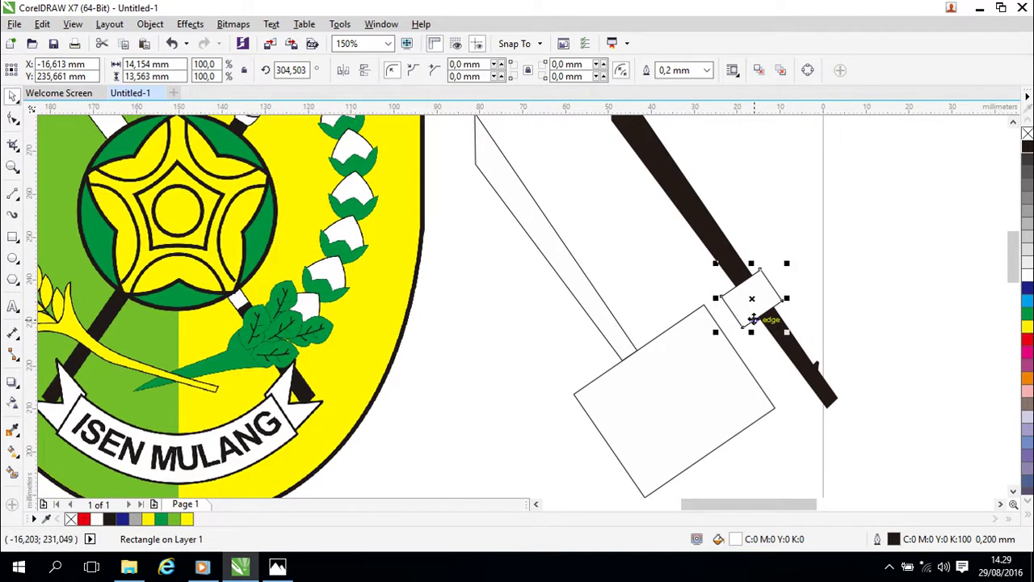
pyautogui.click(818, 367)
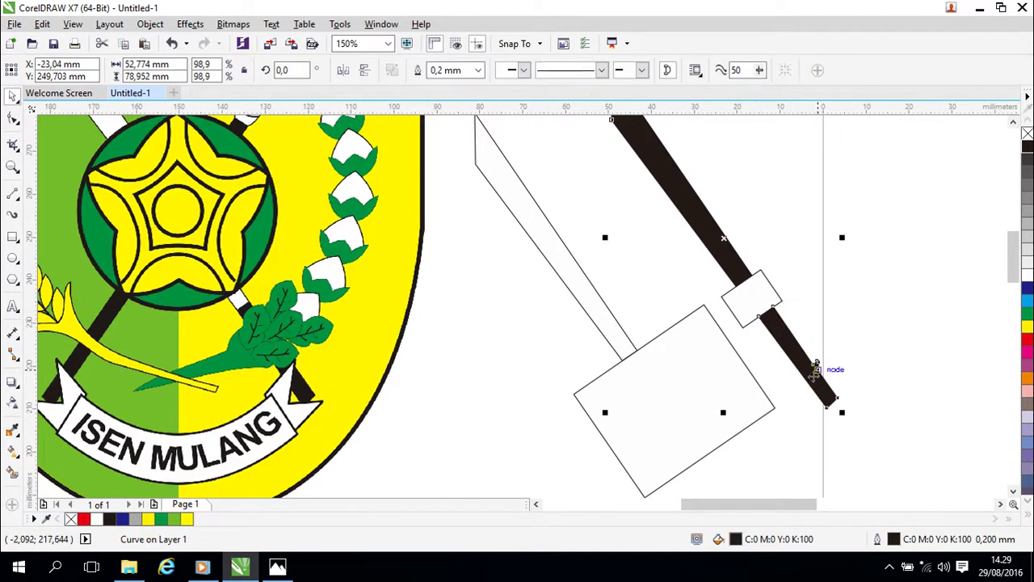
pyautogui.click(1028, 134)
pyautogui.click(764, 293)
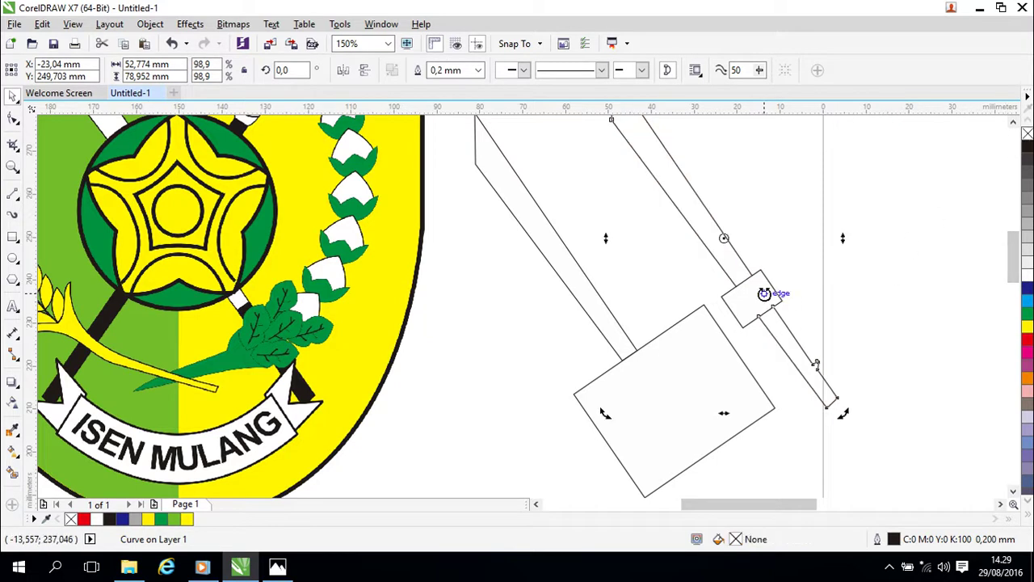
pyautogui.click(864, 268)
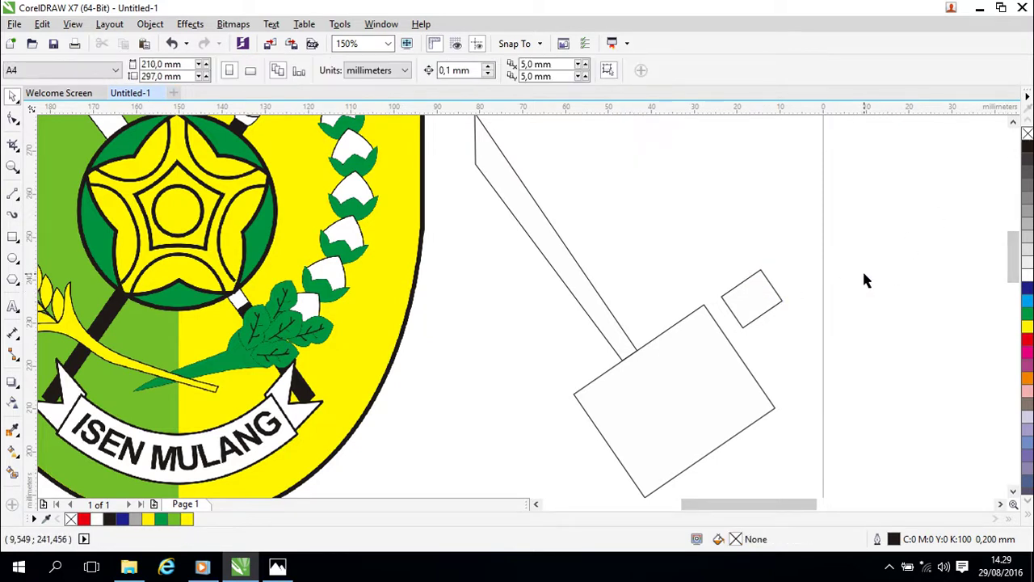
pyautogui.hotkey('ctrl', 'z')
# Delete the small rectangle on the right spear copy and select that spear's outline.
pyautogui.click(776, 291)
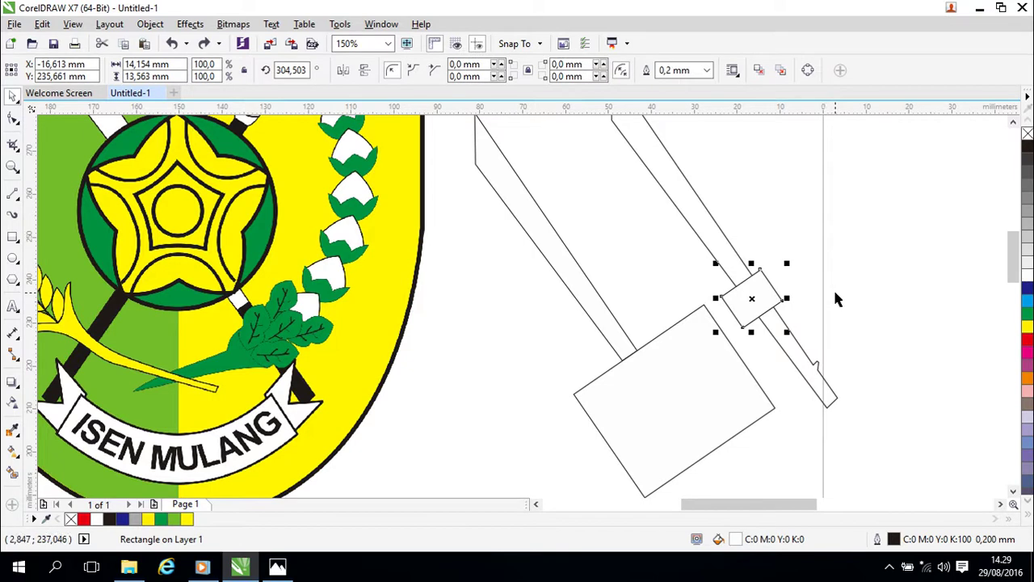
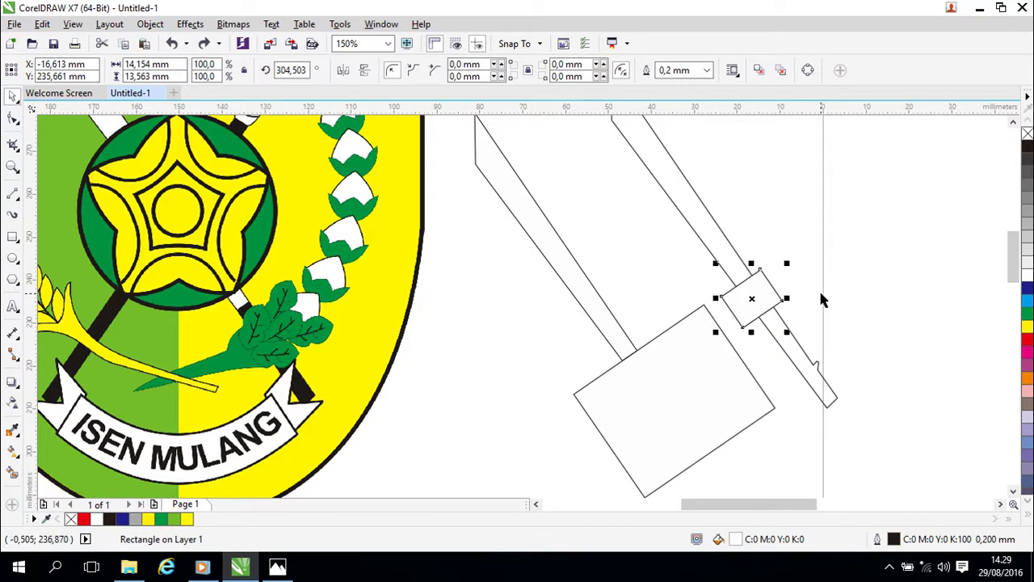
pyautogui.press('Delete')
pyautogui.click(818, 361)
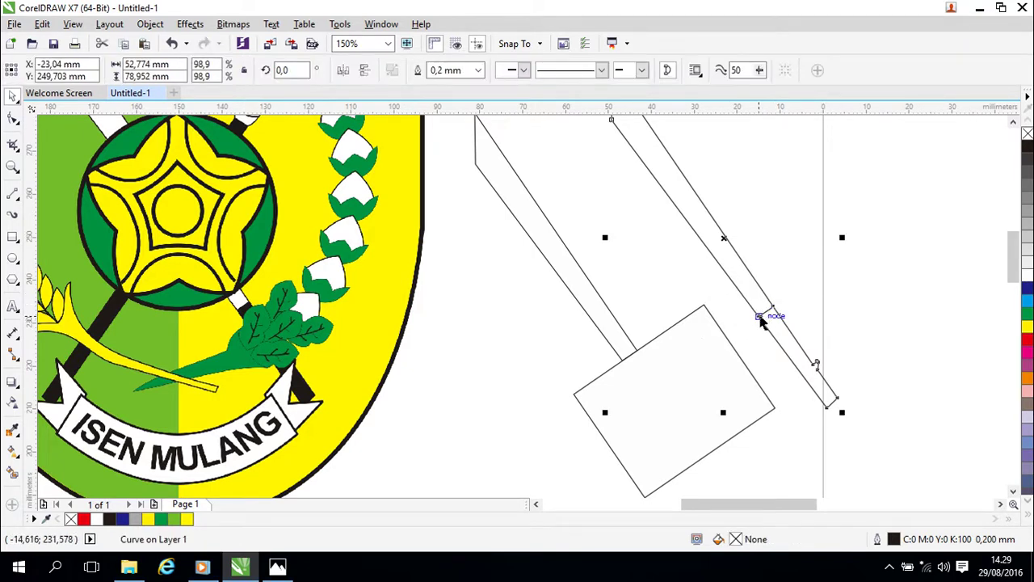
pyautogui.click(816, 319)
pyautogui.click(767, 309)
pyautogui.moveTo(758, 302); pyautogui.dragTo(902, 269)
pyautogui.click(753, 396)
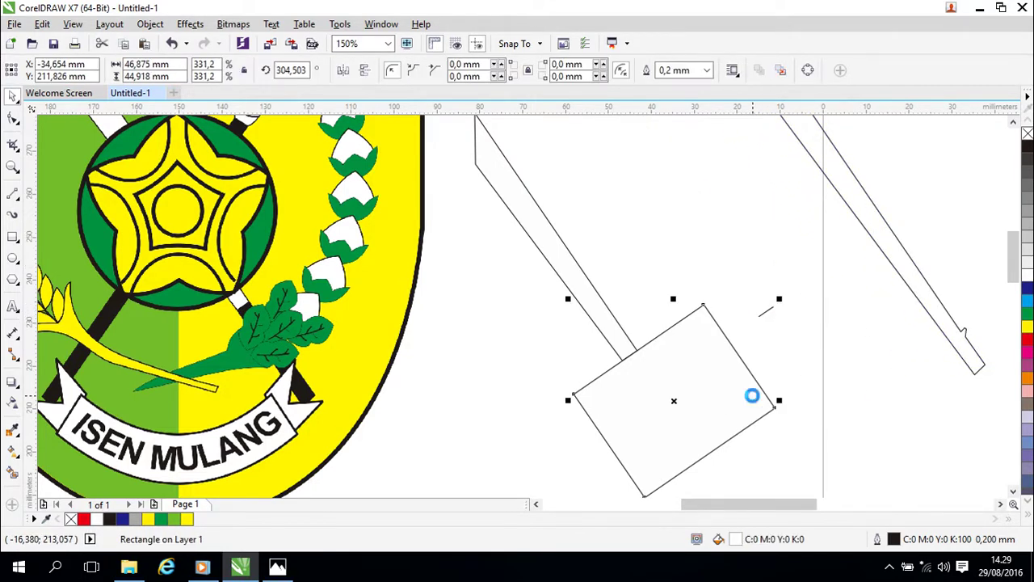
pyautogui.moveTo(676, 404); pyautogui.dragTo(887, 330)
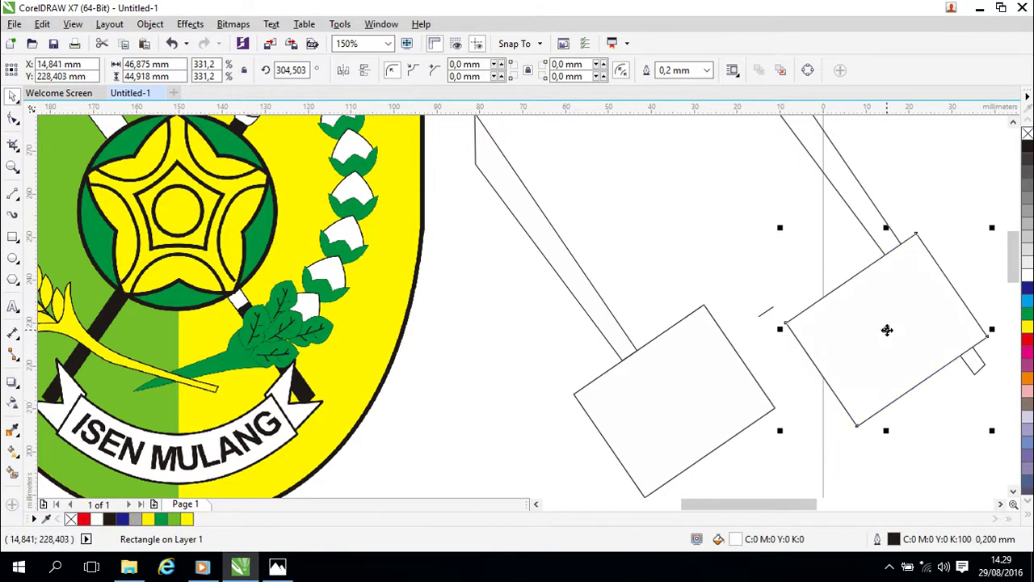
pyautogui.hotkey('ctrl', 'z')
pyautogui.hotkey('ctrl', 'z')
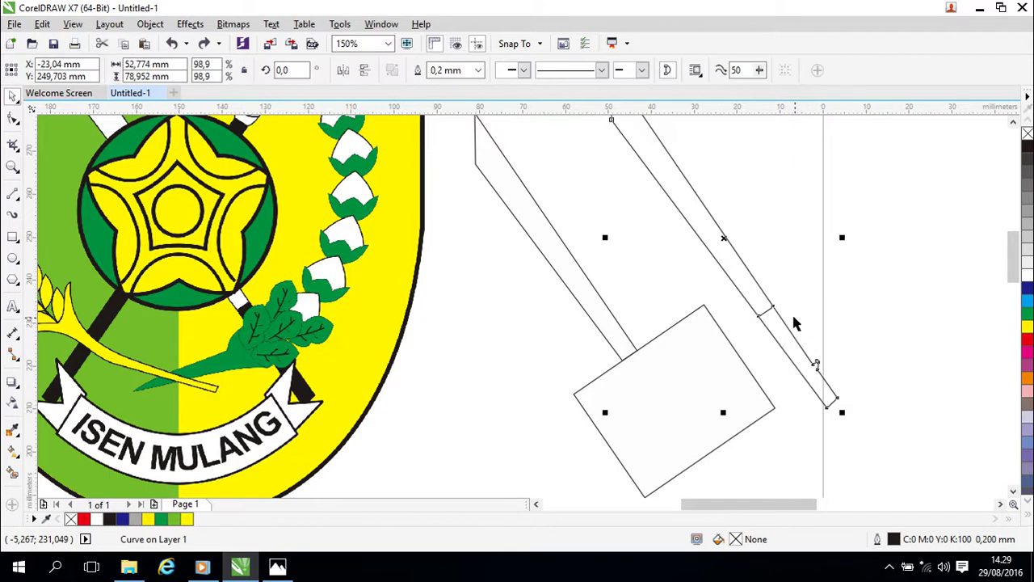
# Move the right spear outline and its cross line about 41 mm right, and place a copy of the rectangle over the shaft above the line.
pyautogui.keyDown('shift'); pyautogui.click(767, 318); pyautogui.keyUp('shift')
pyautogui.moveTo(744, 266); pyautogui.dragTo(913, 235)
pyautogui.click(744, 423)
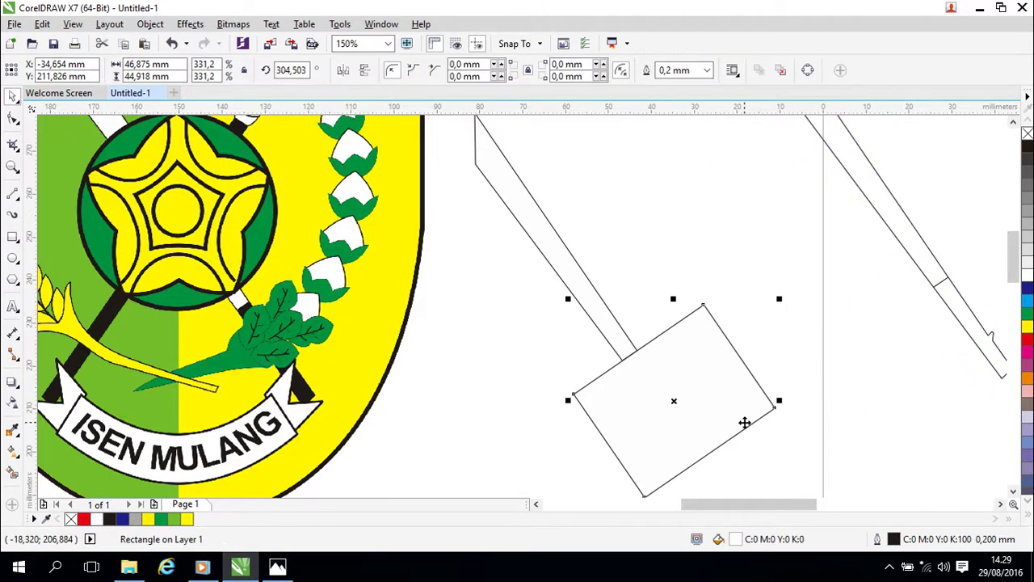
pyautogui.moveTo(697, 404); pyautogui.dragTo(893, 239)
pyautogui.scroll(4, 922, 349)
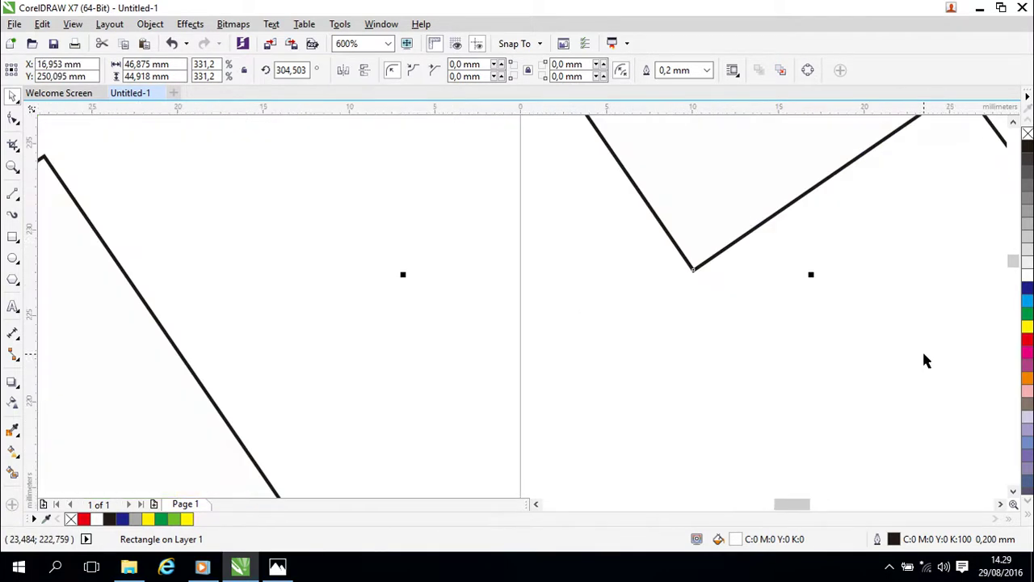
pyautogui.scroll(-1, 771, 400)
pyautogui.scroll(2, 772, 400)
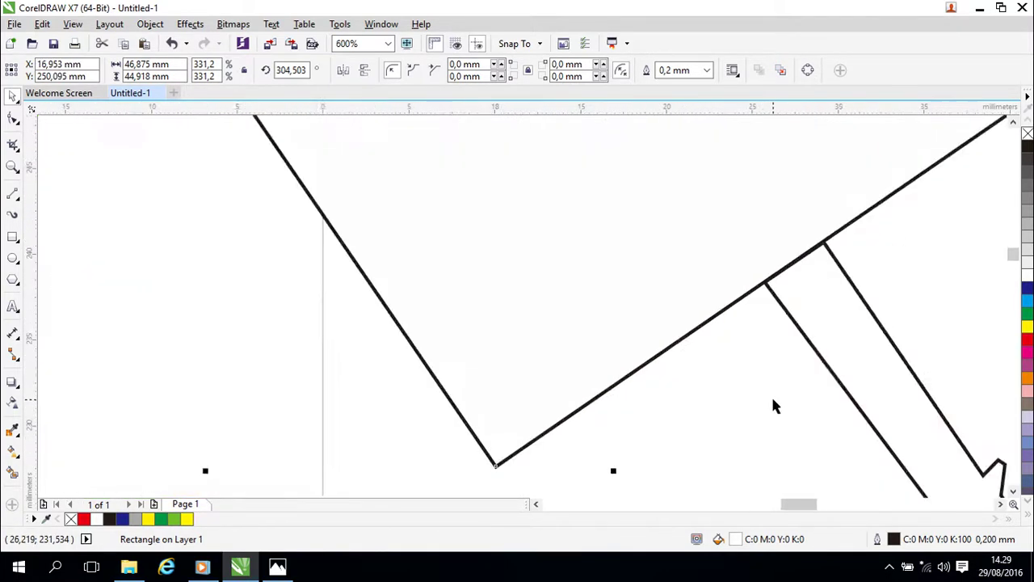
pyautogui.scroll(1, 693, 284)
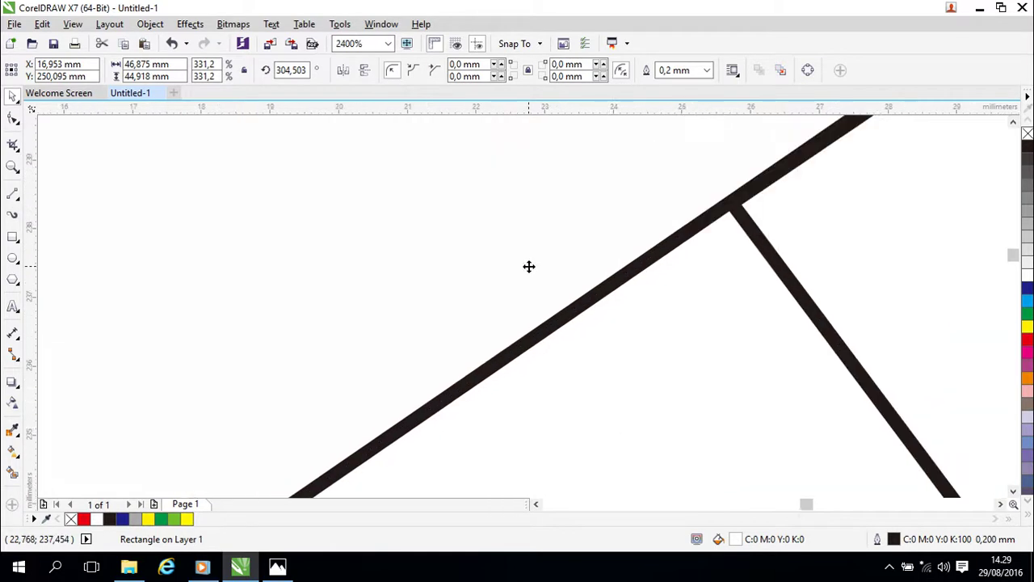
# Try 0.1 mm nudges of the rectangle copy to refine how its lower edge meets the right spear's cross line.
pyautogui.press('Left')
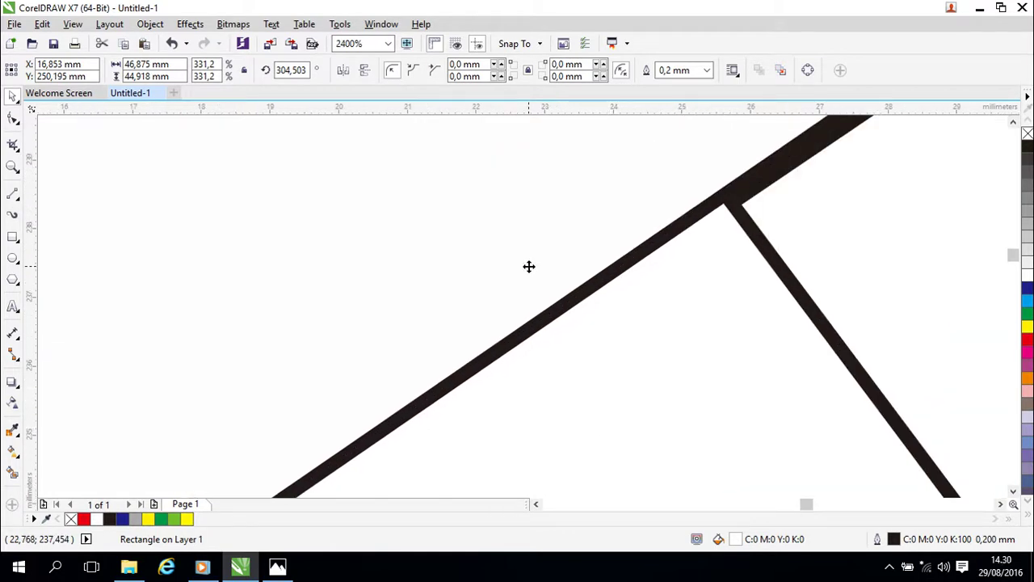
pyautogui.press('Up')
pyautogui.press('Right')
pyautogui.press('Right')
pyautogui.press('Right')
pyautogui.press('Down')
pyautogui.press('Down')
pyautogui.press('Down')
pyautogui.press('Left')
pyautogui.press('Up')
pyautogui.scroll(-6, 681, 366)
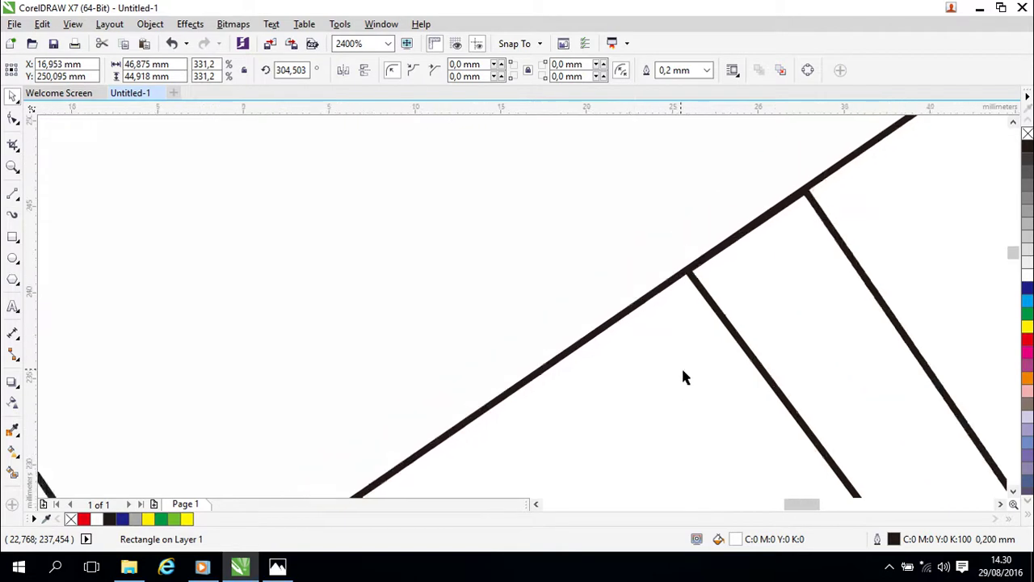
# Fill the left spear outline with white and the right spear outline with black.
pyautogui.moveTo(653, 391); pyautogui.dragTo(797, 219)
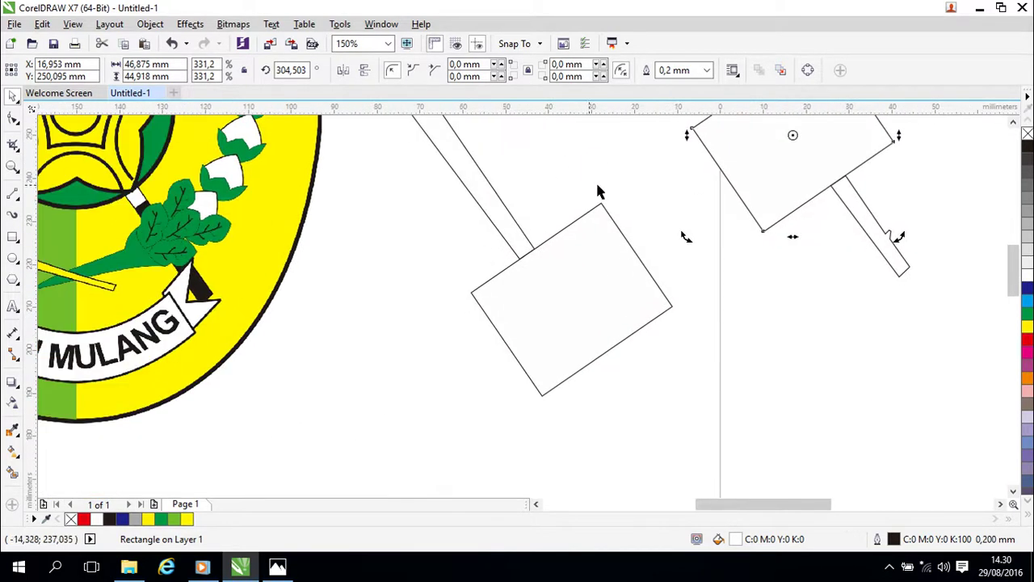
pyautogui.click(508, 225)
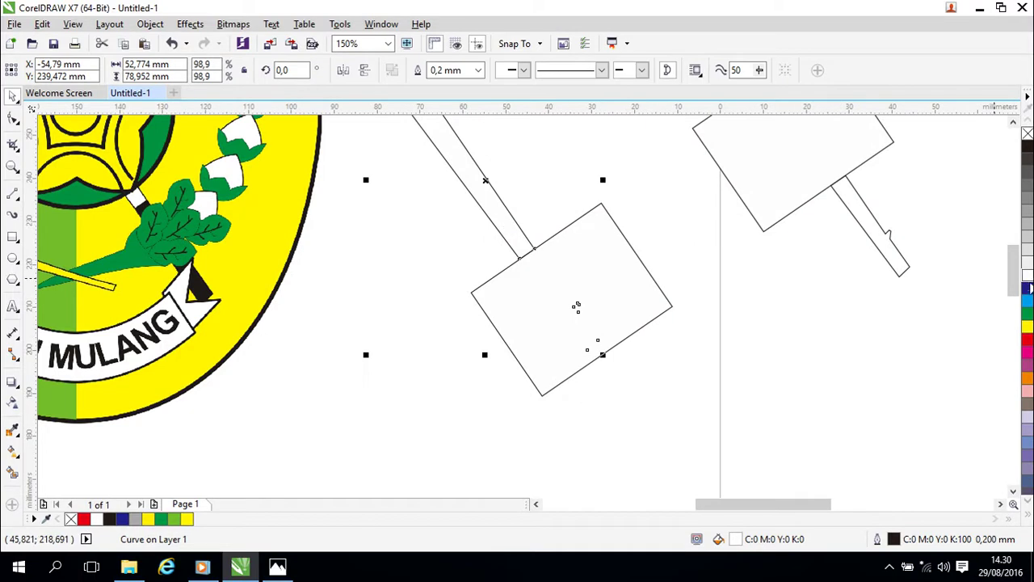
pyautogui.click(896, 267)
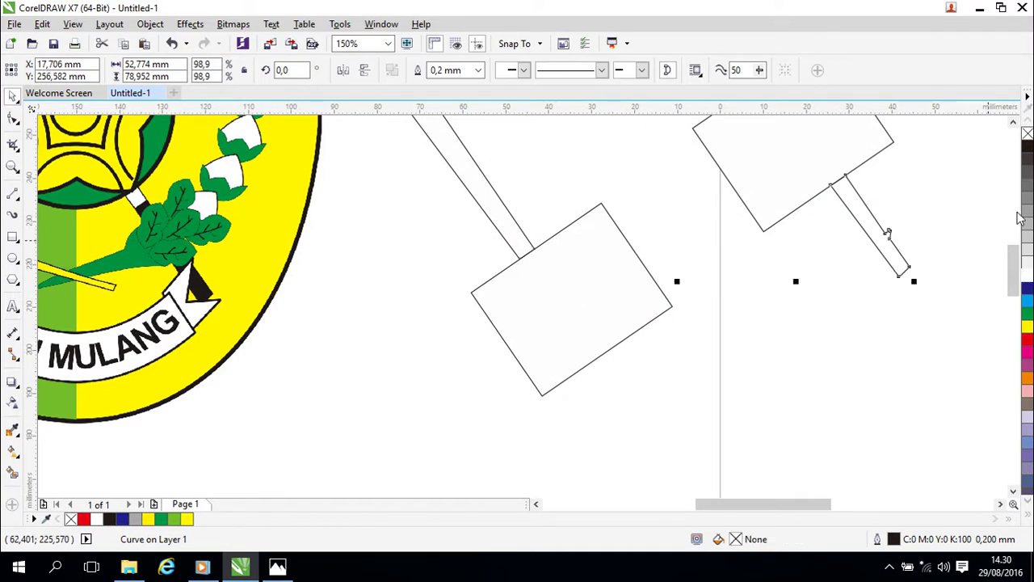
pyautogui.click(1026, 147)
# Cut the left spear off at its cross line by subtracting the overlapping rectangle with Back Minus Front.
pyautogui.moveTo(810, 321); pyautogui.dragTo(882, 384)
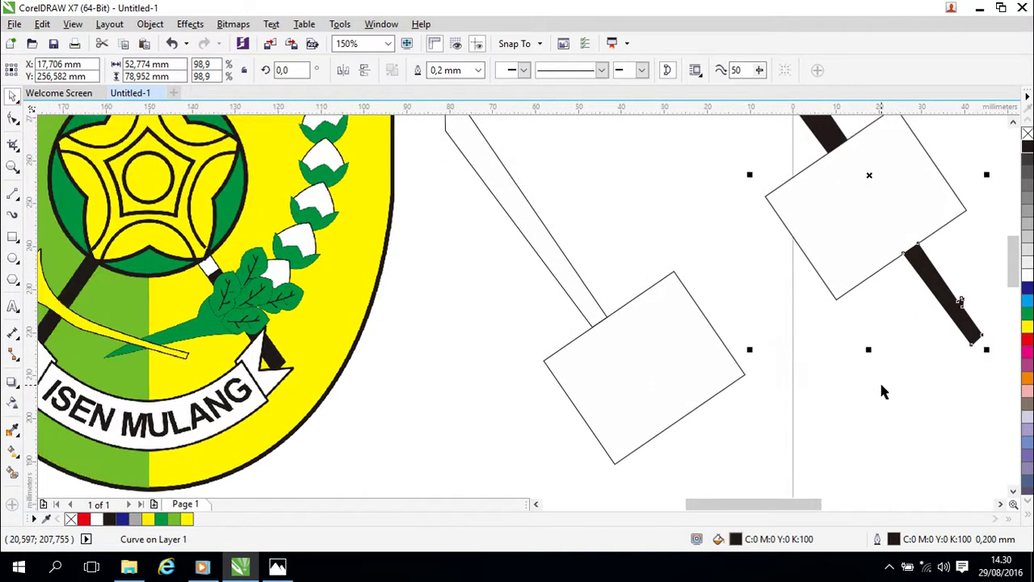
pyautogui.scroll(-1, 881, 385)
pyautogui.scroll(3, 879, 379)
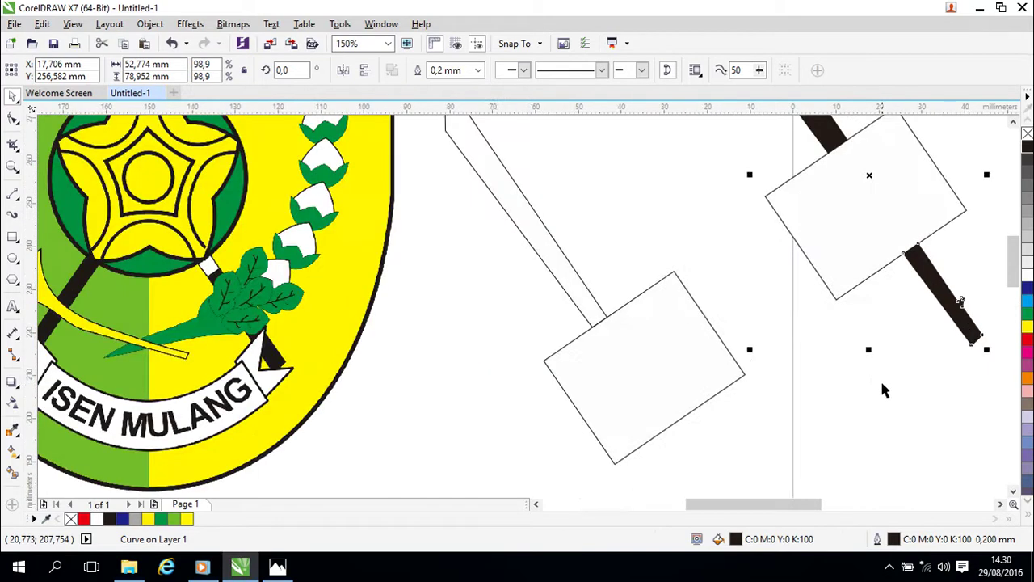
pyautogui.click(708, 349)
pyautogui.keyDown('shift'); pyautogui.click(546, 236); pyautogui.keyUp('shift')
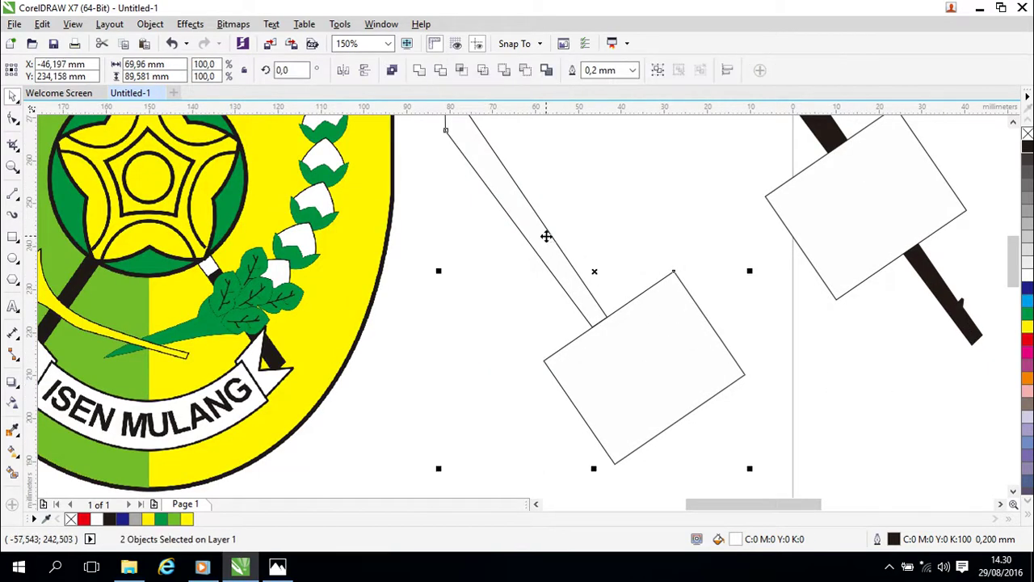
pyautogui.click(525, 70)
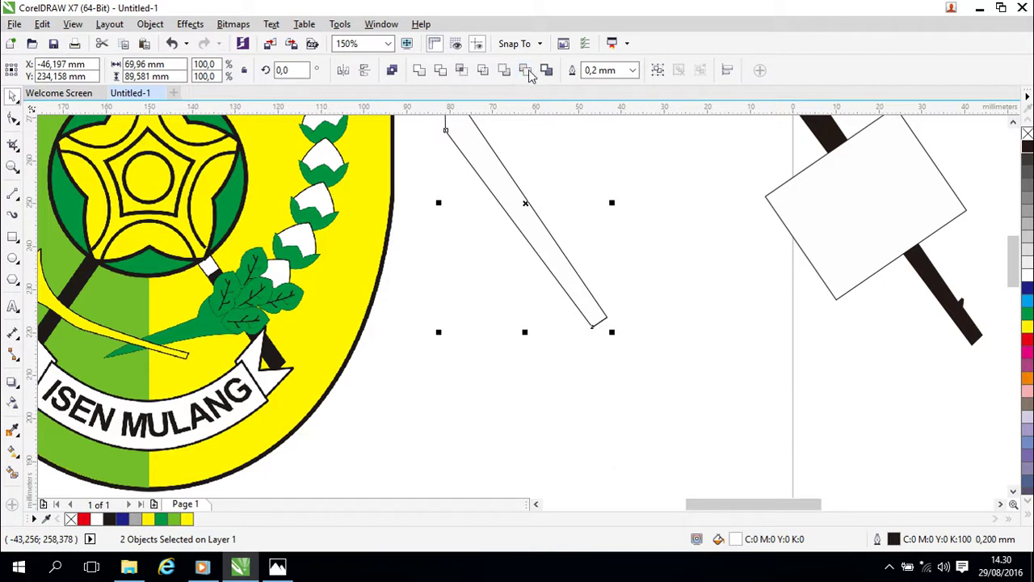
pyautogui.click(616, 228)
pyautogui.moveTo(699, 322); pyautogui.dragTo(539, 450)
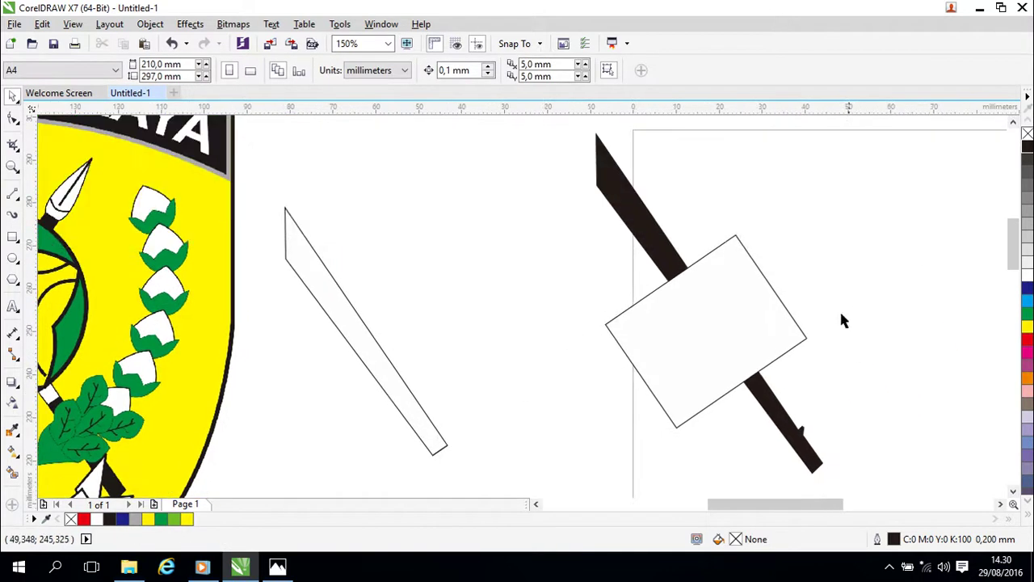
# Enlarge the rectangle on the right spear to about 113 by 108.3 mm.
pyautogui.click(712, 293)
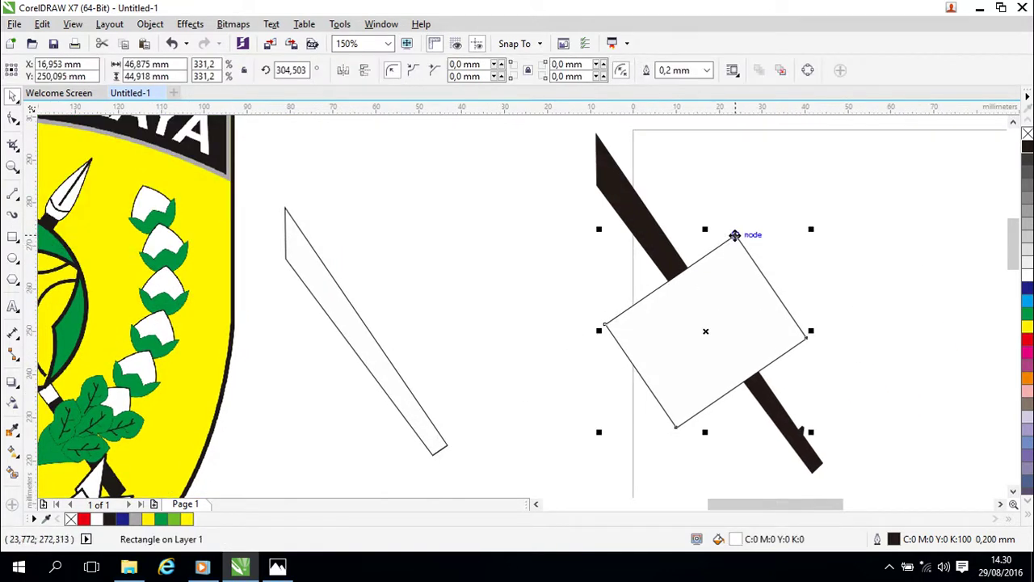
pyautogui.click(726, 288)
pyautogui.click(625, 320)
pyautogui.click(676, 317)
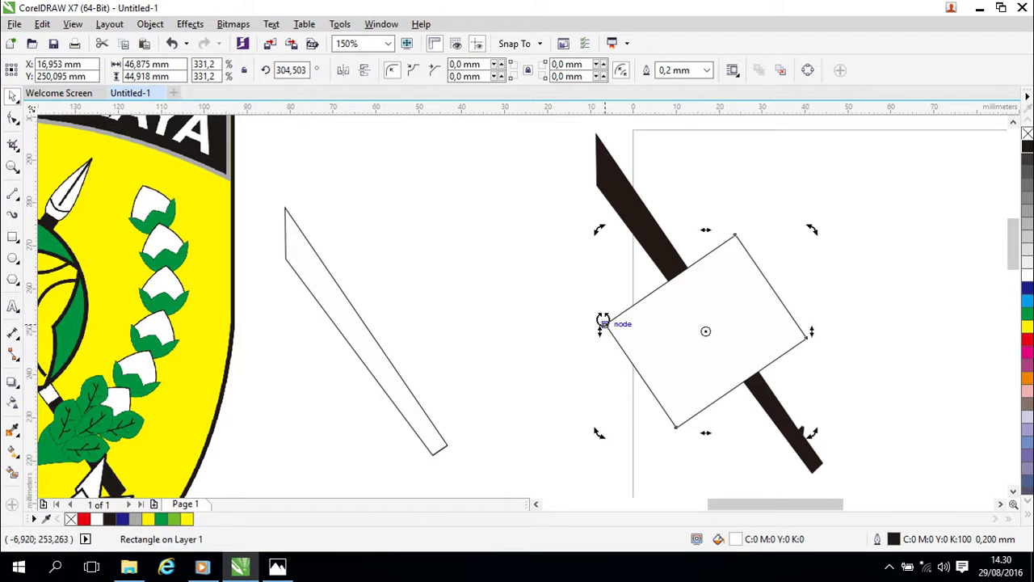
pyautogui.click(661, 316)
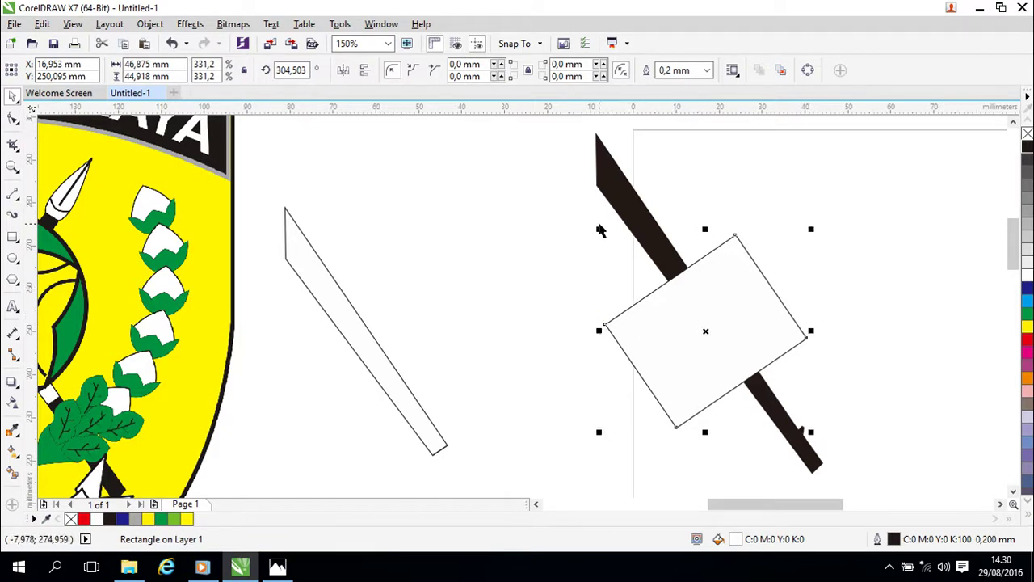
pyautogui.moveTo(596, 230); pyautogui.dragTo(450, 210)
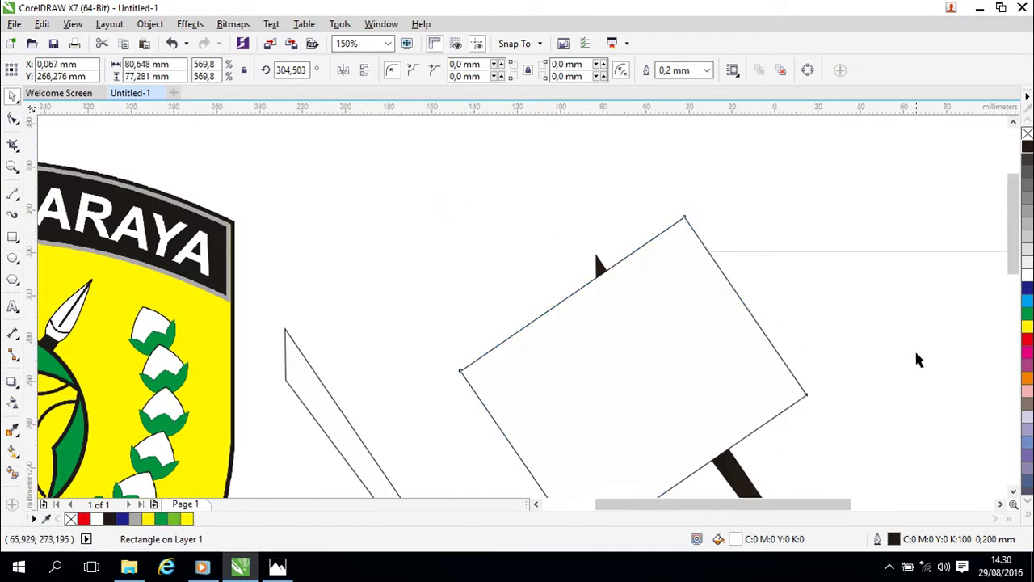
pyautogui.scroll(-2, 915, 348)
pyautogui.moveTo(915, 348); pyautogui.dragTo(826, 202)
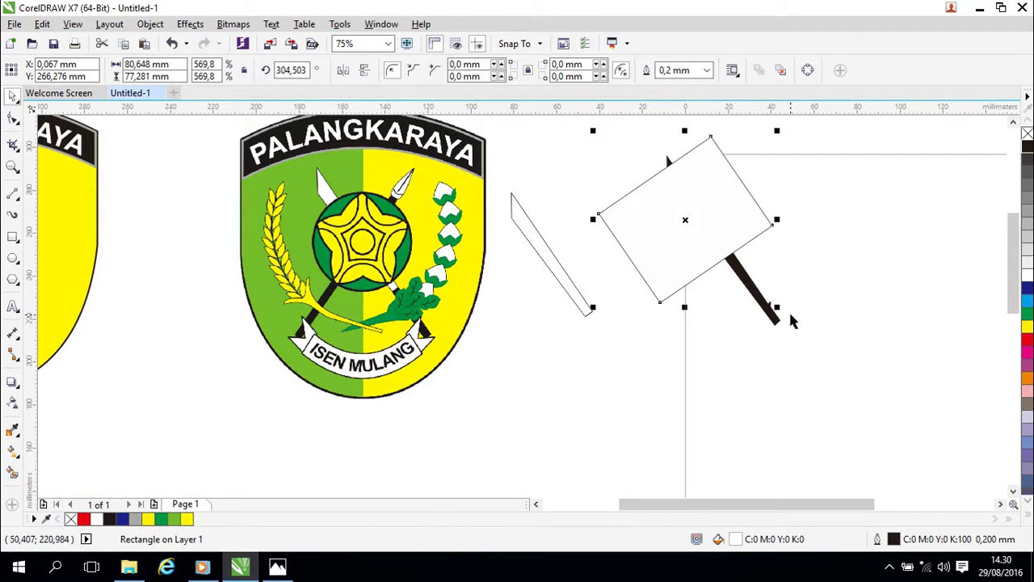
pyautogui.moveTo(776, 308); pyautogui.dragTo(861, 381)
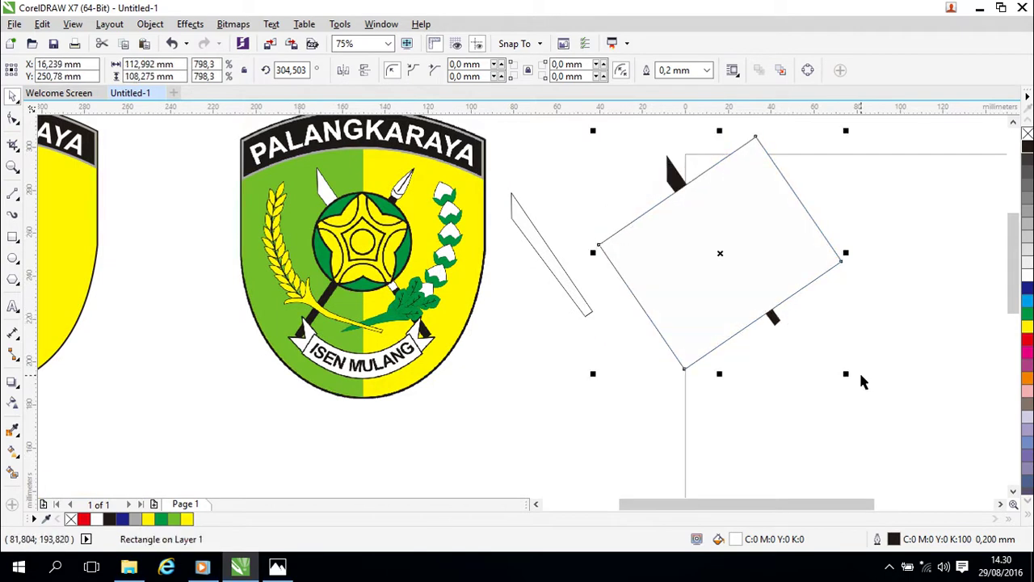
# Remove the black fill from the right spear outline.
pyautogui.click(670, 173)
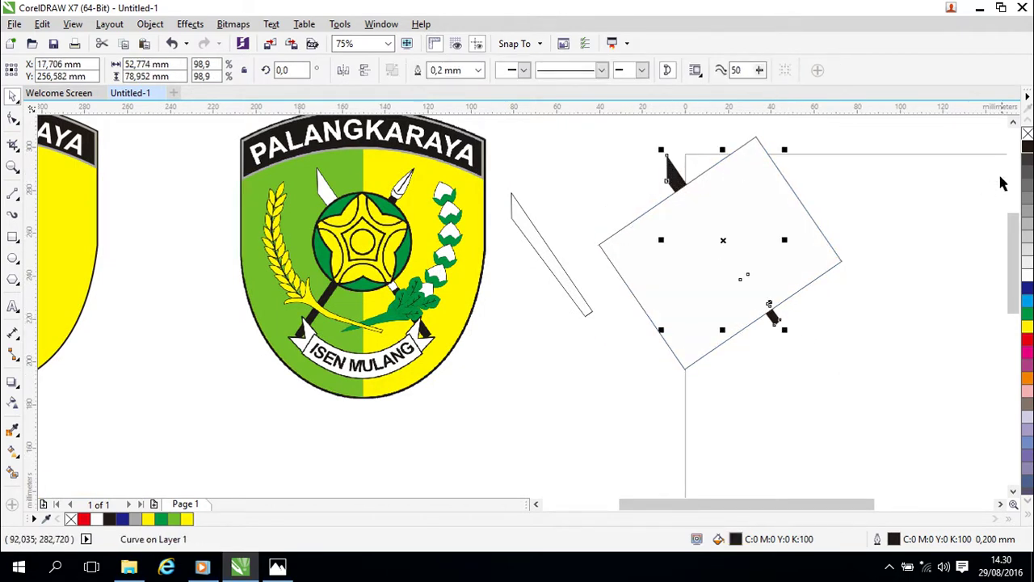
pyautogui.click(1026, 133)
pyautogui.moveTo(784, 329); pyautogui.dragTo(895, 417)
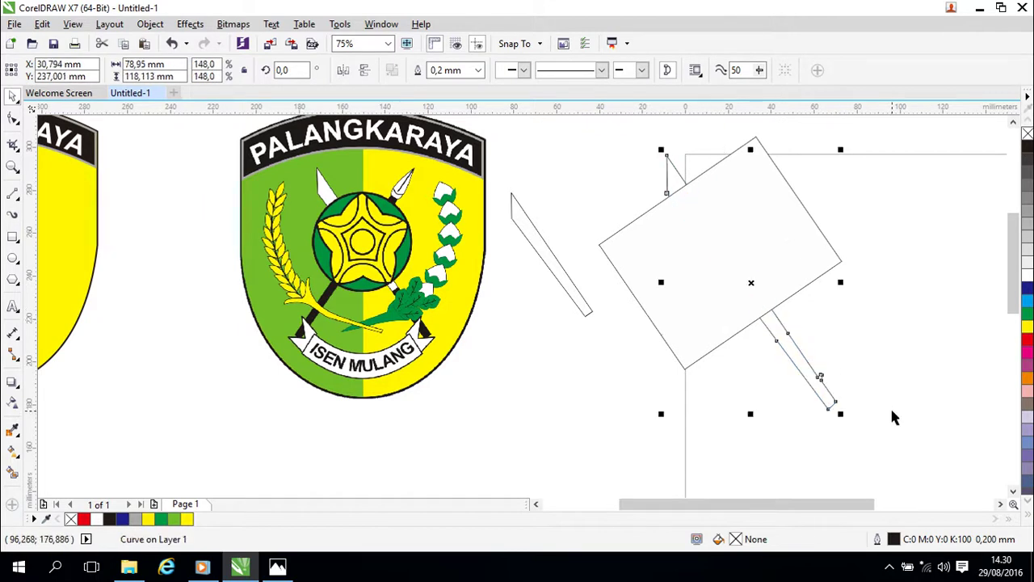
pyautogui.hotkey('ctrl', 'z')
# Enlarge the right spear's rectangle to about 153.1 by 146.7 mm and move it up over the spear's upper part.
pyautogui.click(813, 265)
pyautogui.moveTo(846, 373); pyautogui.dragTo(929, 452)
pyautogui.moveTo(767, 302); pyautogui.dragTo(730, 187)
pyautogui.scroll(2, 823, 297)
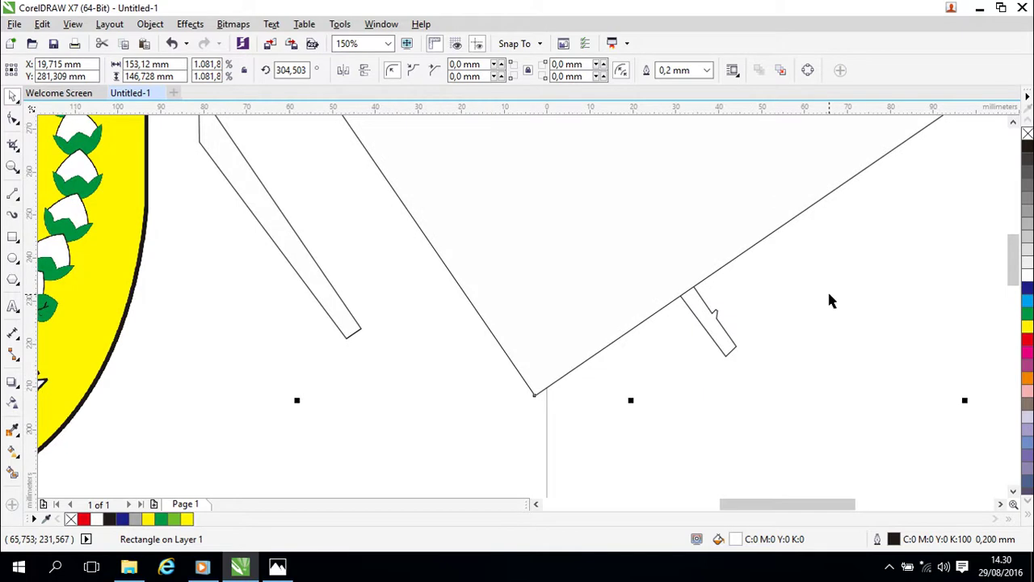
# Try nudging the enlarged rectangle slightly left and up in 0.1 mm steps over the right spear.
pyautogui.click(684, 209)
pyautogui.press('Left')
pyautogui.press('Left')
pyautogui.press('Up')
pyautogui.press('Up')
pyautogui.press('Left')
pyautogui.press('Up')
pyautogui.click(834, 293)
pyautogui.scroll(-3, 835, 293)
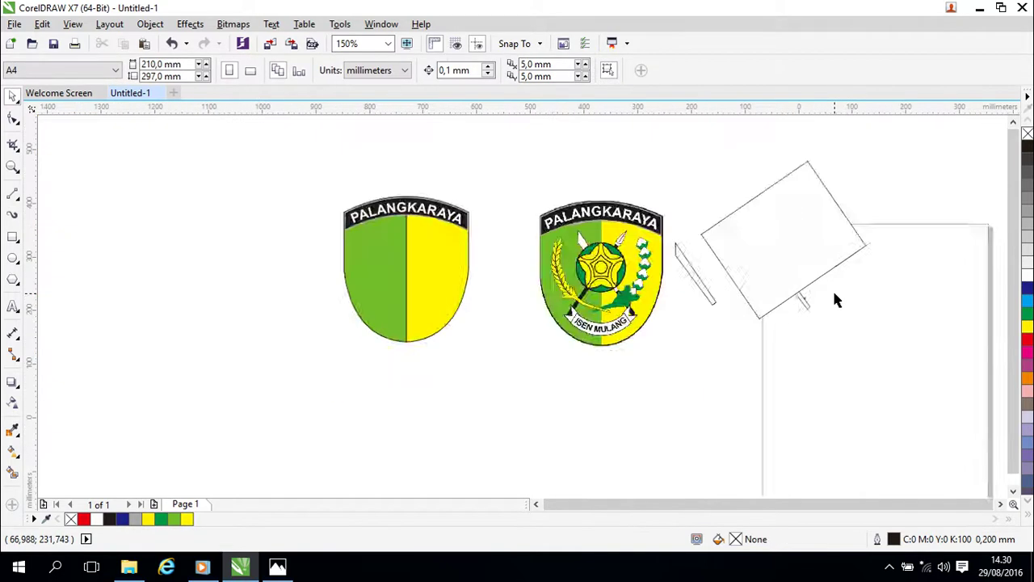
pyautogui.hotkey('ctrl', 'z')
pyautogui.press('Right')
pyautogui.press('Down')
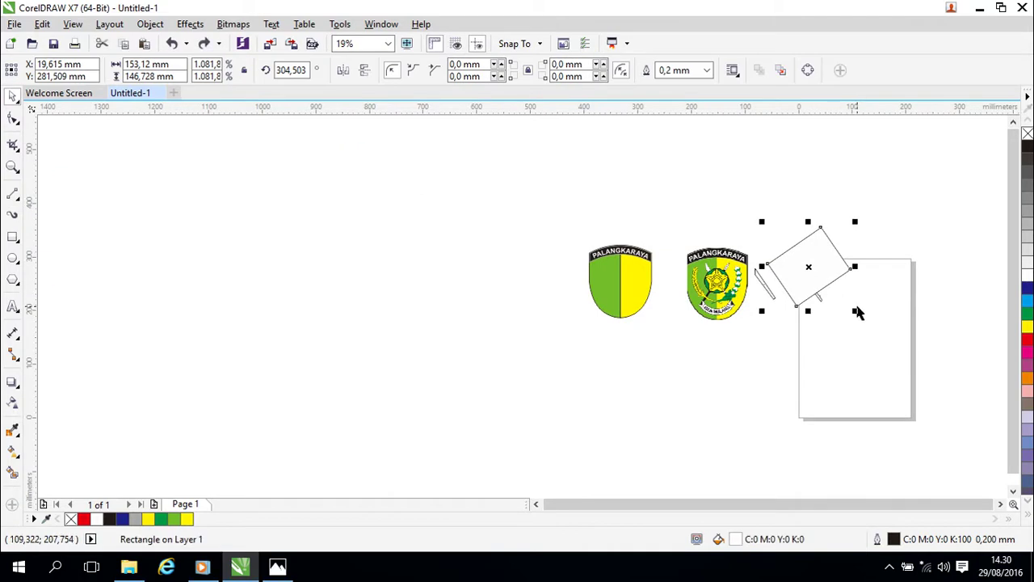
pyautogui.scroll(4, 858, 312)
pyautogui.scroll(-3, 784, 290)
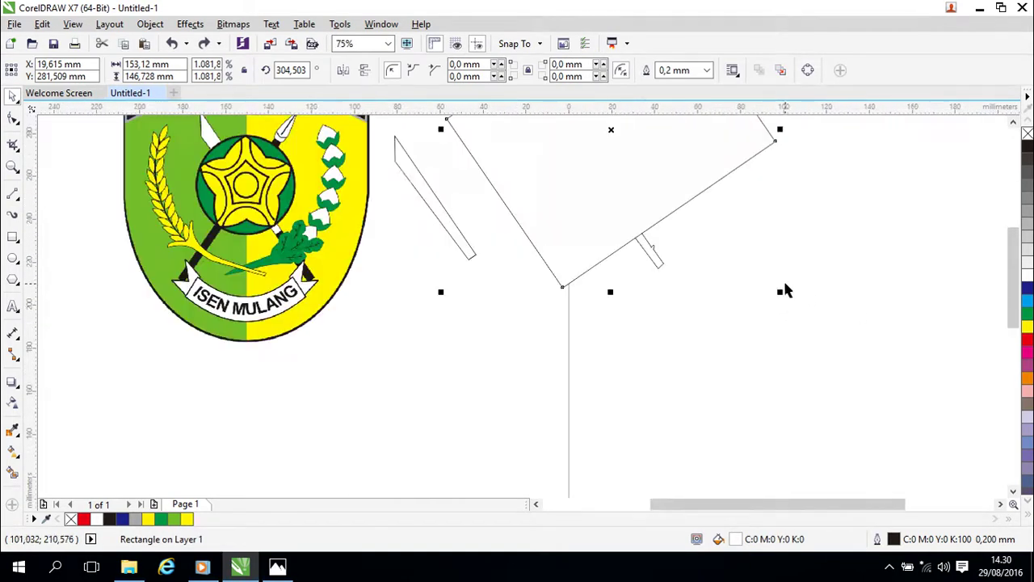
# Try moving the enlarged rectangle down over the right spear's lower shaft.
pyautogui.moveTo(743, 259); pyautogui.dragTo(769, 360)
pyautogui.press('Down')
pyautogui.press('Right')
pyautogui.press('Down')
pyautogui.hotkey('ctrl', 'z')
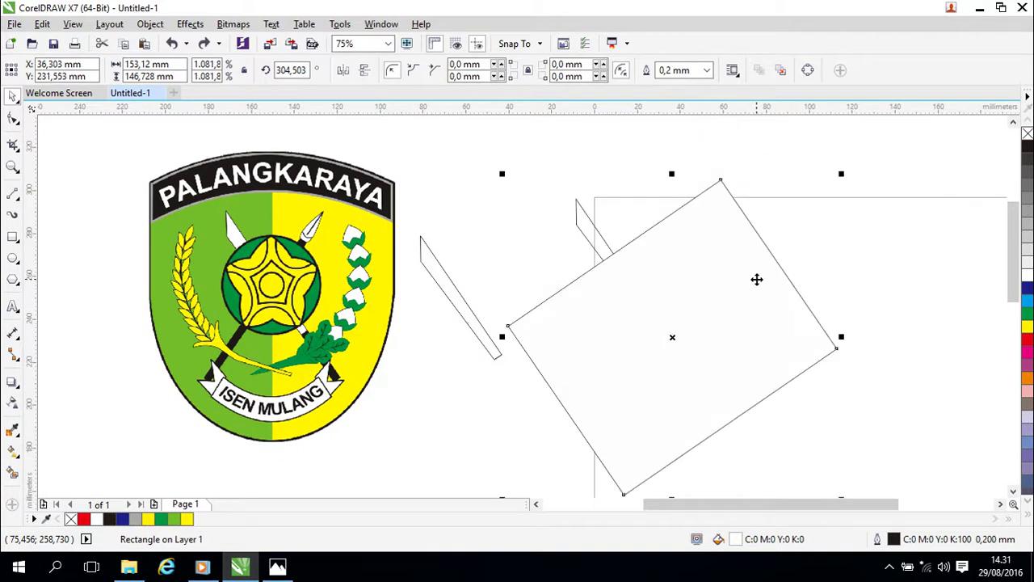
# Move the enlarged rectangle back over the right spear's upper shaft, with its lower edge just above the cross line.
pyautogui.moveTo(676, 334); pyautogui.dragTo(660, 256)
pyautogui.scroll(2, 687, 298)
pyautogui.click(632, 268)
pyautogui.scroll(6, 667, 302)
pyautogui.moveTo(543, 316); pyautogui.dragTo(787, 177)
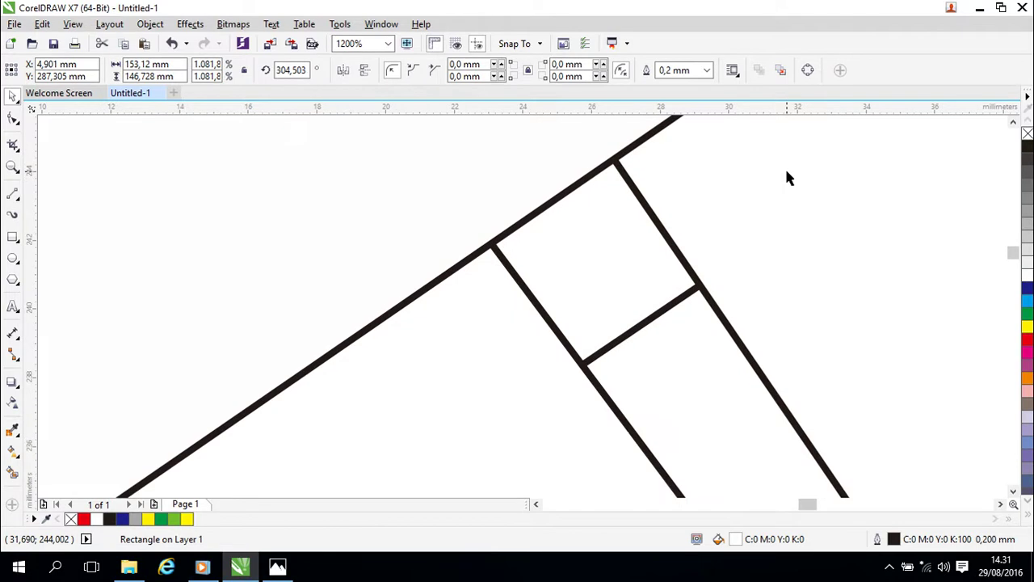
# Nudge the enlarged rectangle about 3.1 mm right and 3.2 mm down so its lower edge lies on the right spear's cross line.
pyautogui.press('Right')
pyautogui.press('Right')
pyautogui.press('Right')
pyautogui.press('Right')
pyautogui.press('Right')
pyautogui.press('Right')
pyautogui.press('Down')
pyautogui.press('Down')
pyautogui.press('Down')
pyautogui.press('Down')
pyautogui.press('Down')
pyautogui.press('Down')
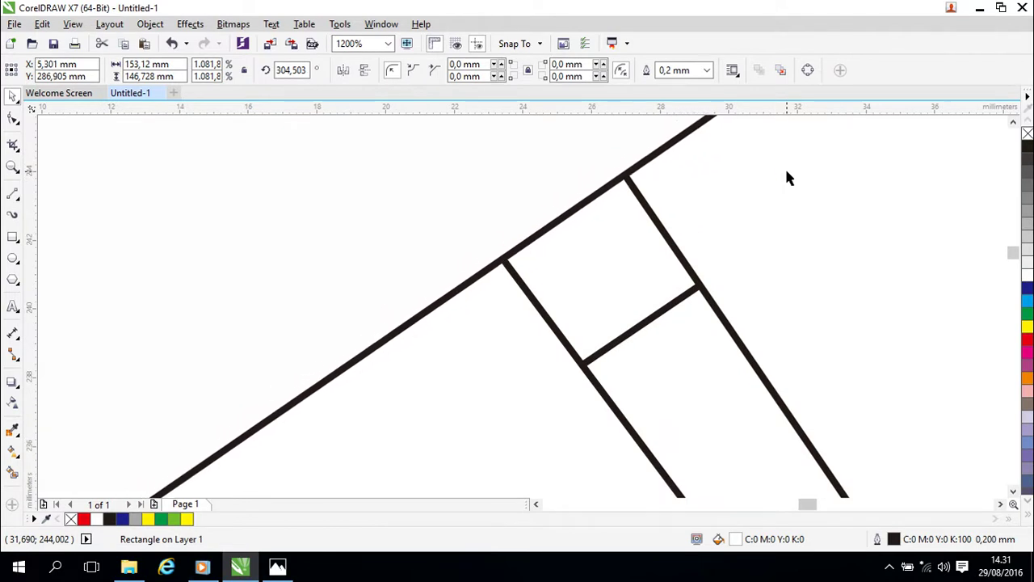
pyautogui.press('Right')
pyautogui.press('Right')
pyautogui.press('Right')
pyautogui.press('Right')
pyautogui.press('Right')
pyautogui.press('Right')
pyautogui.press('Right')
pyautogui.press('Right')
pyautogui.press('Down')
pyautogui.press('Down')
pyautogui.press('Down')
pyautogui.press('Down')
pyautogui.press('Down')
pyautogui.press('Down')
pyautogui.press('Down')
pyautogui.press('Down')
pyautogui.press('Down')
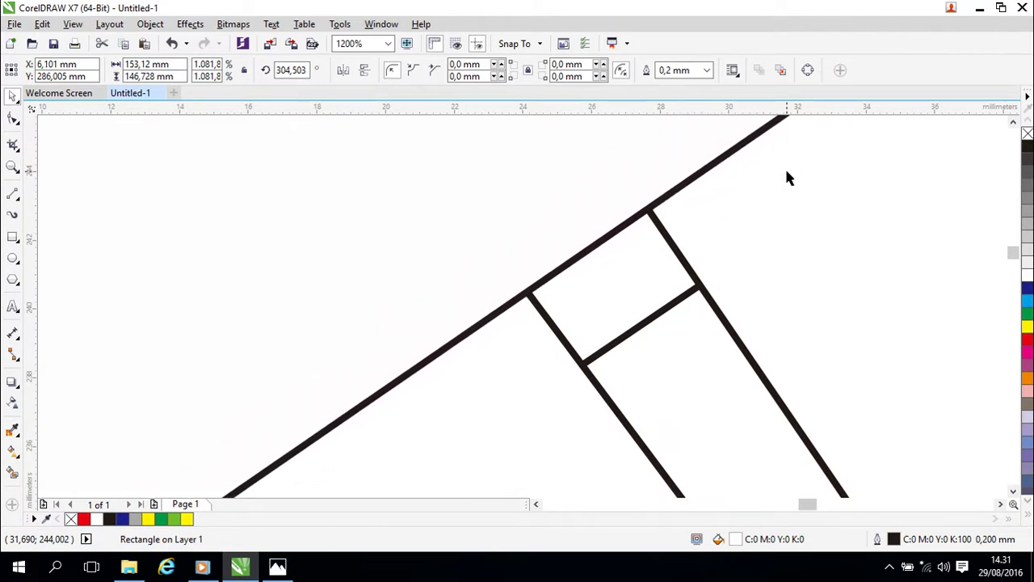
pyautogui.press('Right')
pyautogui.press('Right')
pyautogui.press('Right')
pyautogui.press('Right')
pyautogui.press('Right')
pyautogui.press('Right')
pyautogui.press('Right')
pyautogui.press('Right')
pyautogui.press('Down')
pyautogui.press('Down')
pyautogui.press('Down')
pyautogui.press('Down')
pyautogui.press('Down')
pyautogui.press('Down')
pyautogui.press('Down')
pyautogui.press('Down')
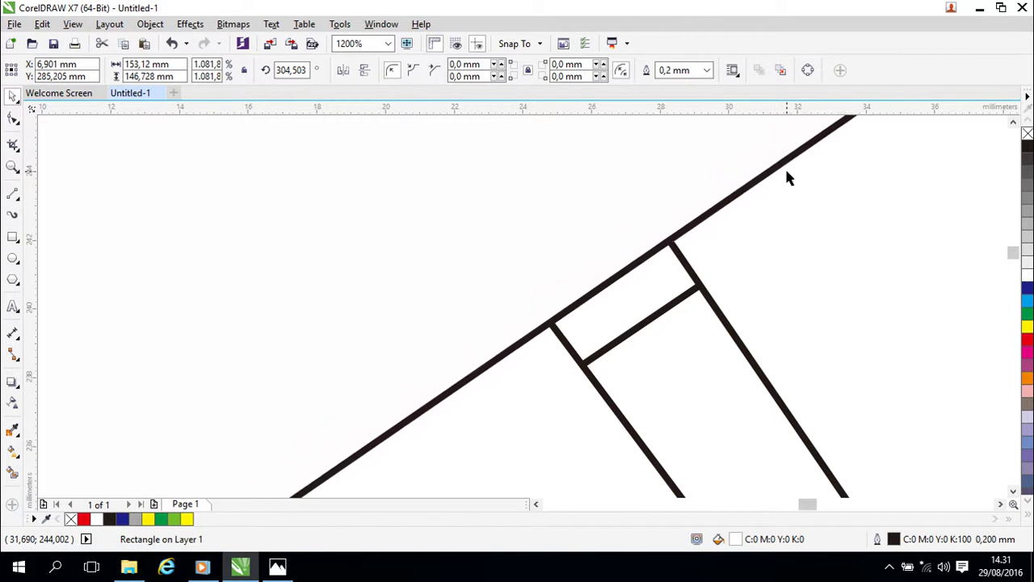
pyautogui.press('Right')
pyautogui.press('Right')
pyautogui.press('Right')
pyautogui.press('Right')
pyautogui.press('Right')
pyautogui.press('Right')
pyautogui.press('Right')
pyautogui.press('Right')
pyautogui.press('Down')
pyautogui.press('Down')
pyautogui.press('Down')
pyautogui.press('Down')
pyautogui.press('Down')
pyautogui.press('Down')
pyautogui.press('Down')
pyautogui.press('Down')
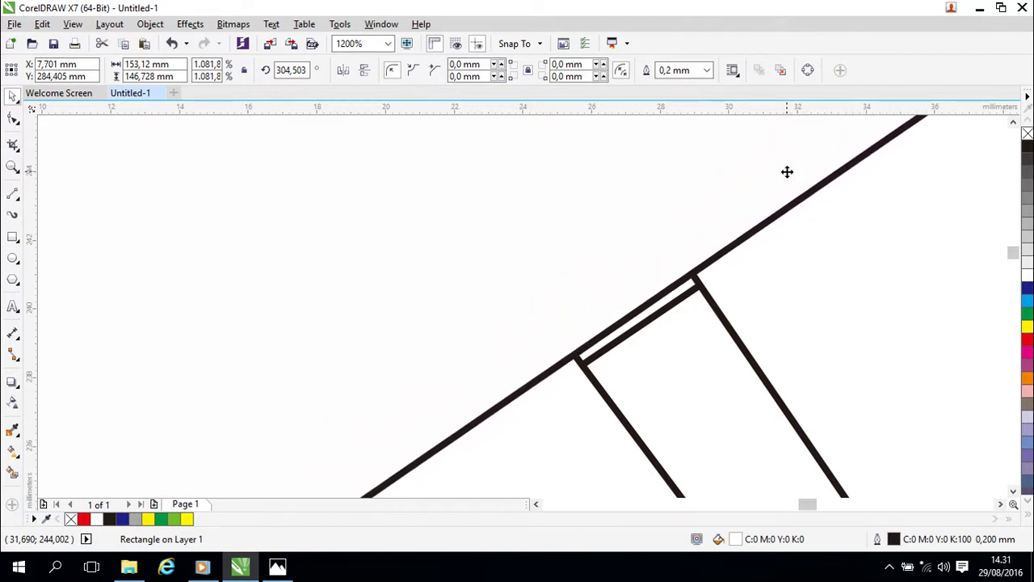
pyautogui.press('Right')
pyautogui.press('Down')
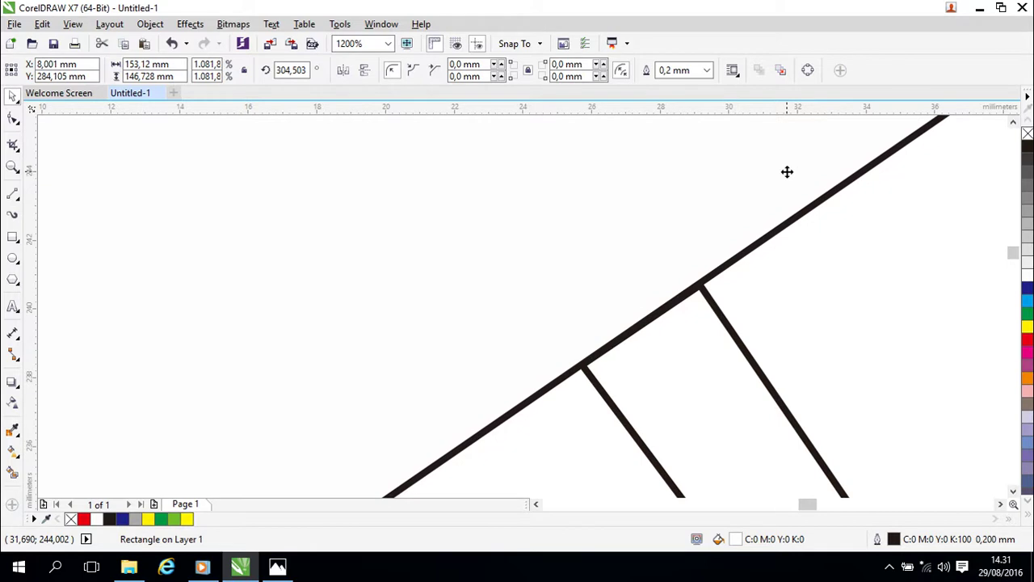
# Fill the right spear's shaft outline, partly covered by the large rectangle, with black.
pyautogui.scroll(-6, 872, 387)
pyautogui.scroll(1, 905, 364)
pyautogui.scroll(1, 905, 368)
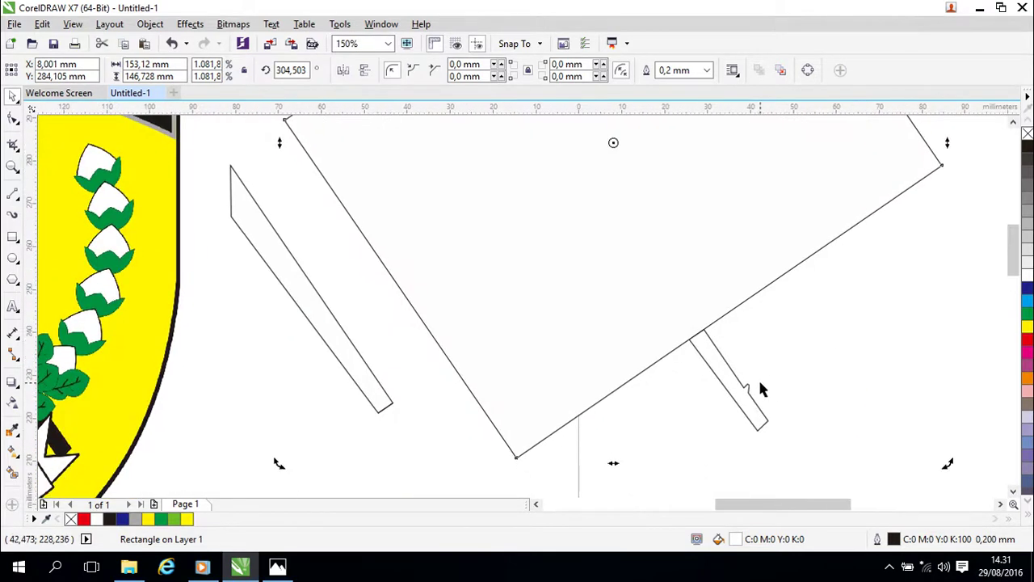
pyautogui.click(744, 403)
pyautogui.click(1028, 145)
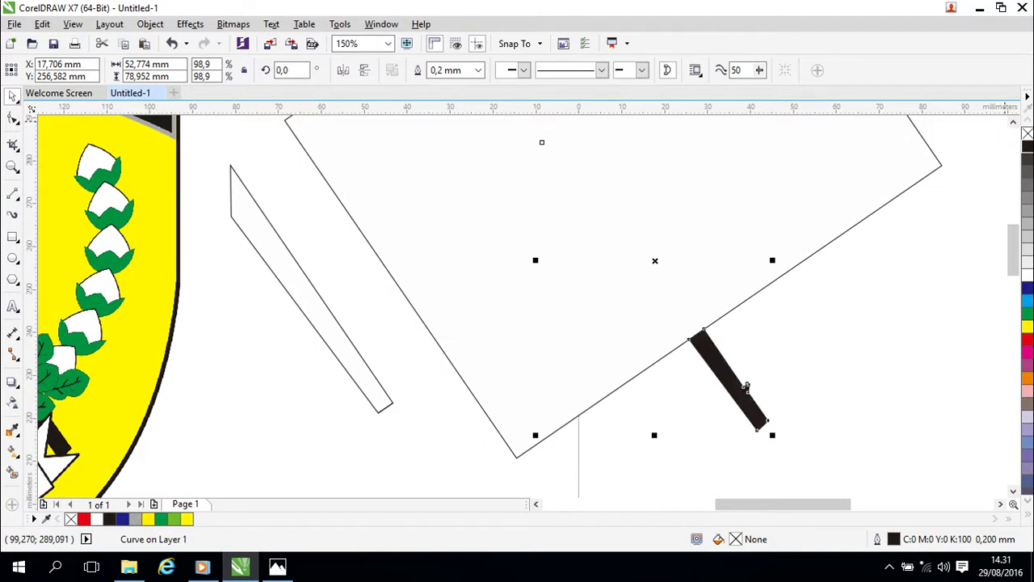
# Subtract the large rectangle from the black spear on the right, leaving only its lower shaft below the cross line.
pyautogui.click(796, 219)
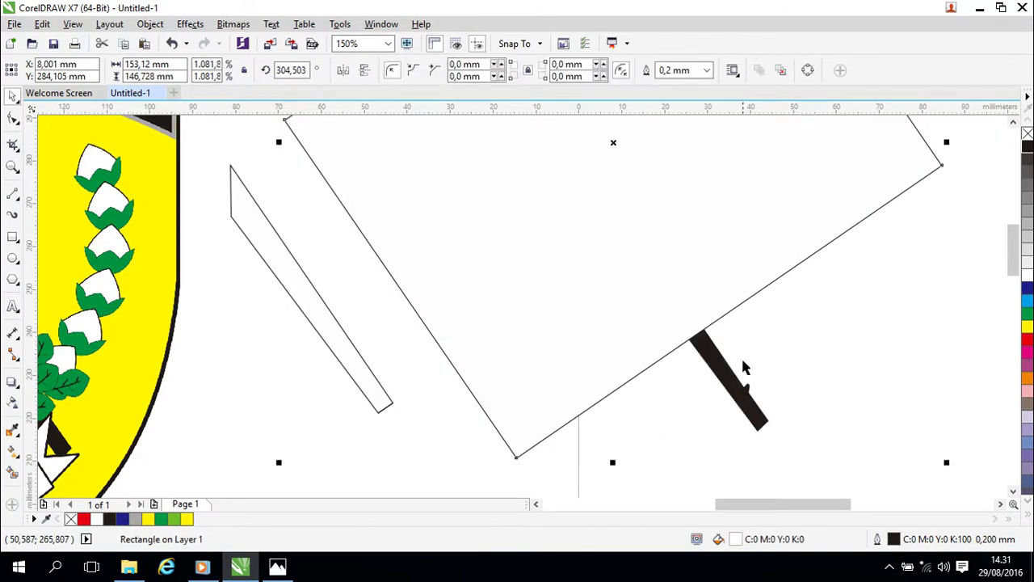
pyautogui.keyDown('shift'); pyautogui.click(731, 381); pyautogui.keyUp('shift')
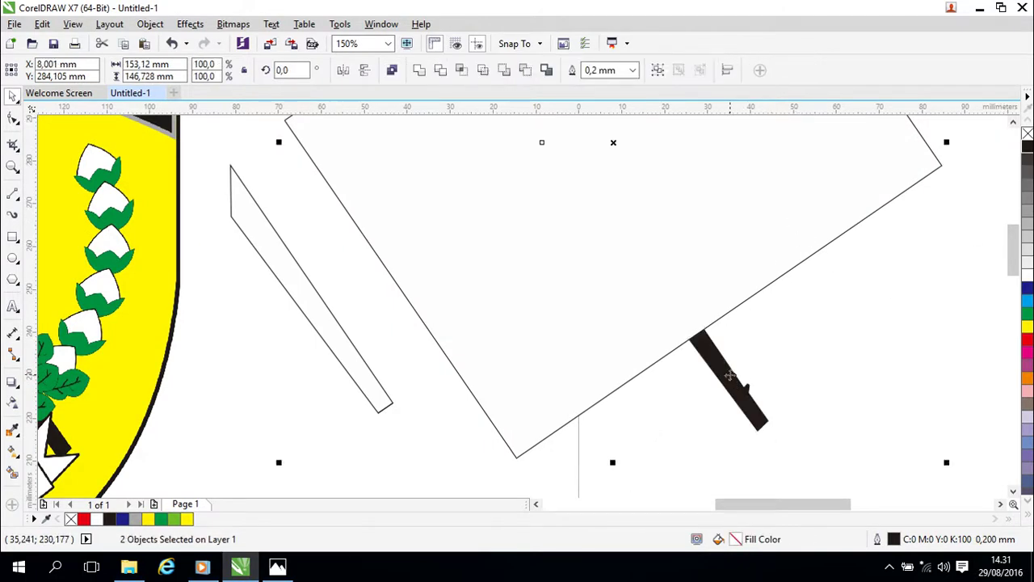
pyautogui.click(544, 73)
pyautogui.click(815, 285)
# Try moving the black lower shaft away from its cross line by itself.
pyautogui.click(754, 378)
pyautogui.moveTo(500, 426); pyautogui.dragTo(622, 339)
pyautogui.moveTo(935, 320); pyautogui.dragTo(932, 320)
pyautogui.scroll(1, 902, 319)
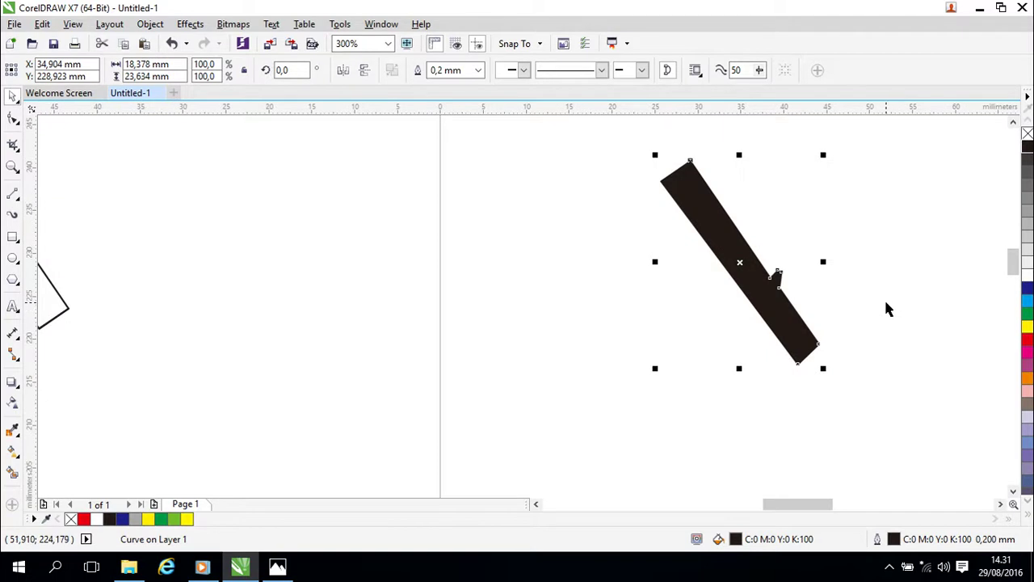
pyautogui.scroll(1, 886, 307)
pyautogui.moveTo(807, 283); pyautogui.dragTo(918, 428)
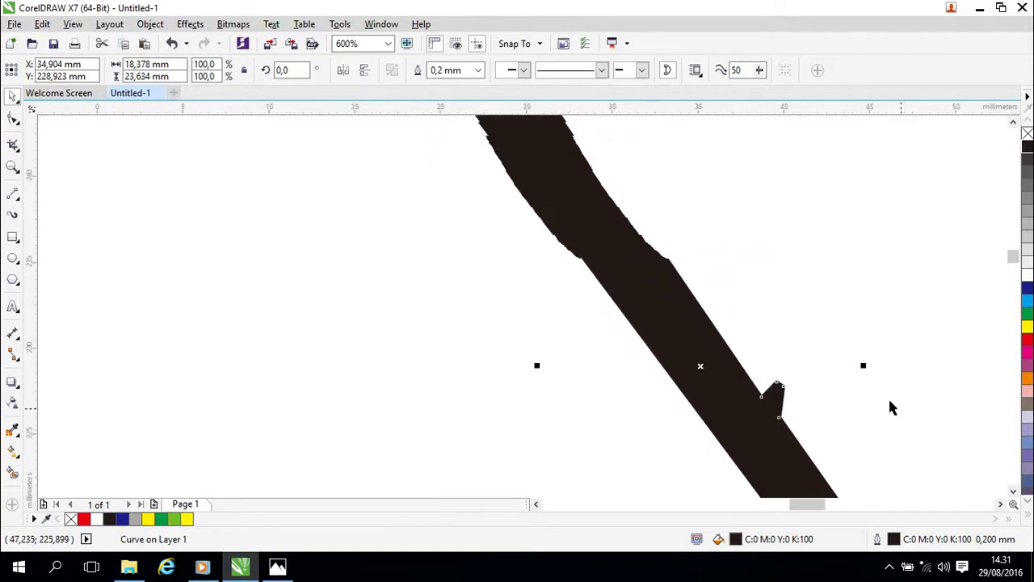
pyautogui.moveTo(699, 368); pyautogui.dragTo(466, 319)
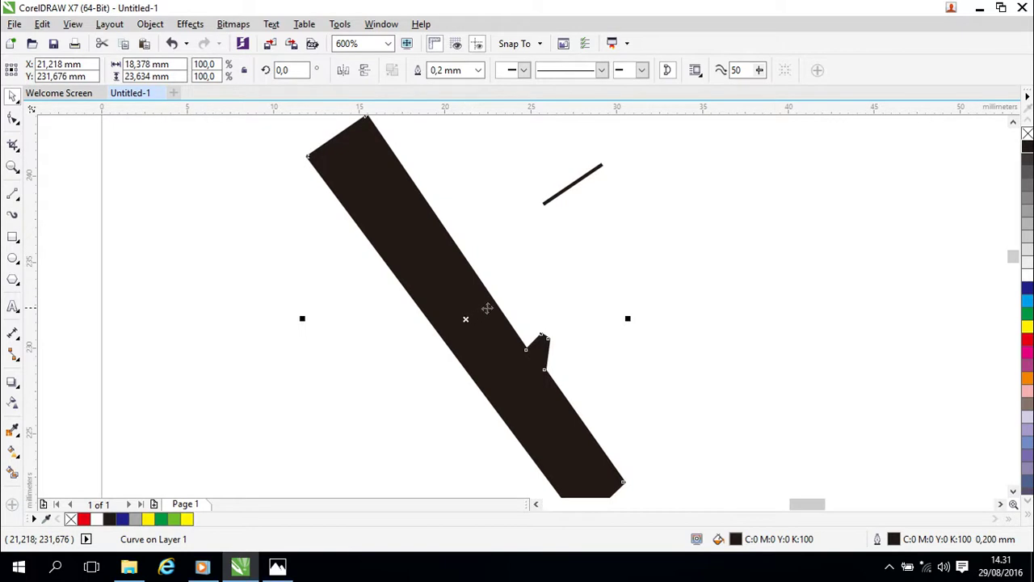
pyautogui.hotkey('ctrl', 'z')
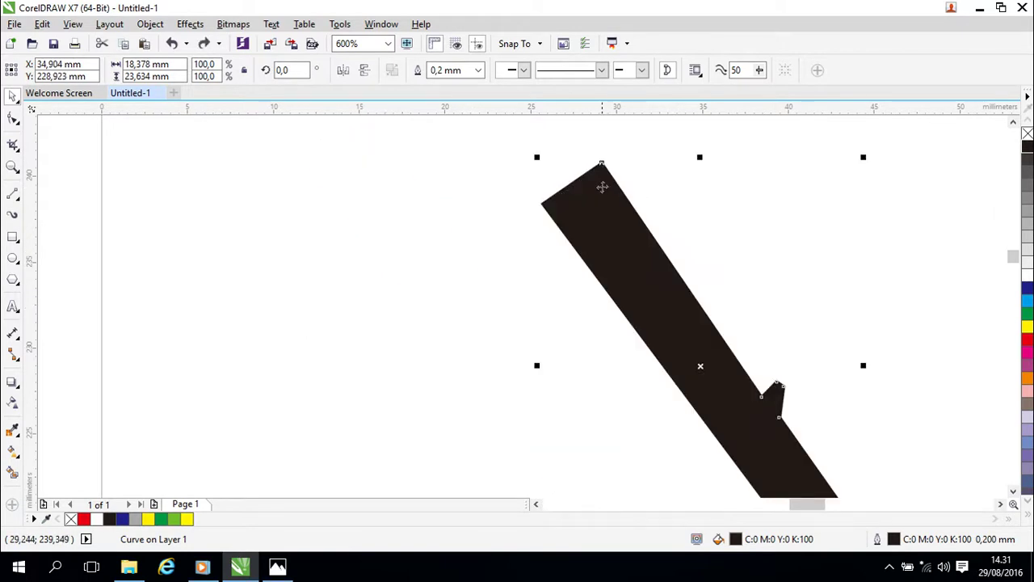
pyautogui.press('Escape')
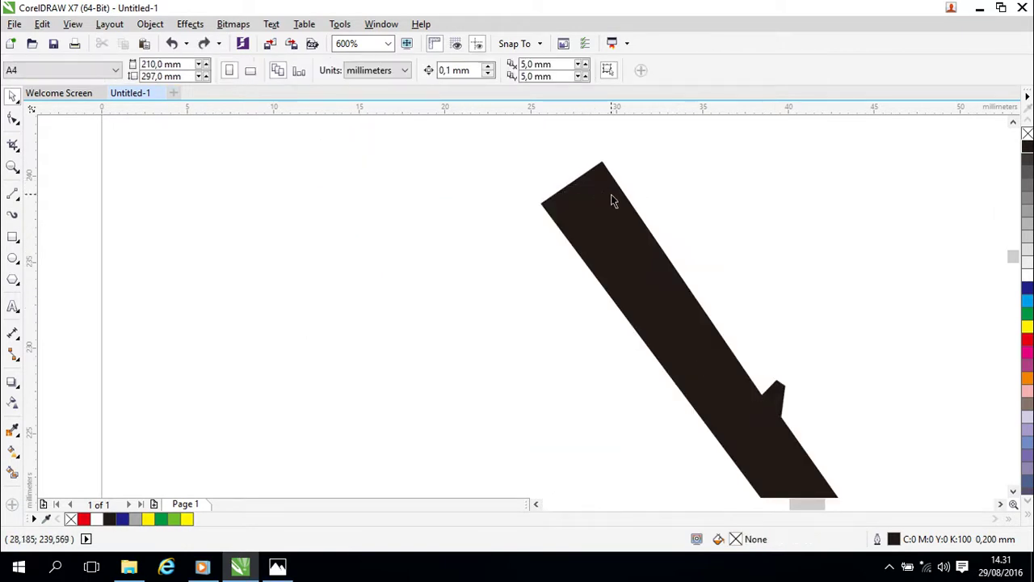
# Group the black lower shaft with the short cross line at its upper end.
pyautogui.click(570, 189)
pyautogui.keyDown('shift'); pyautogui.click(634, 278); pyautogui.keyUp('shift')
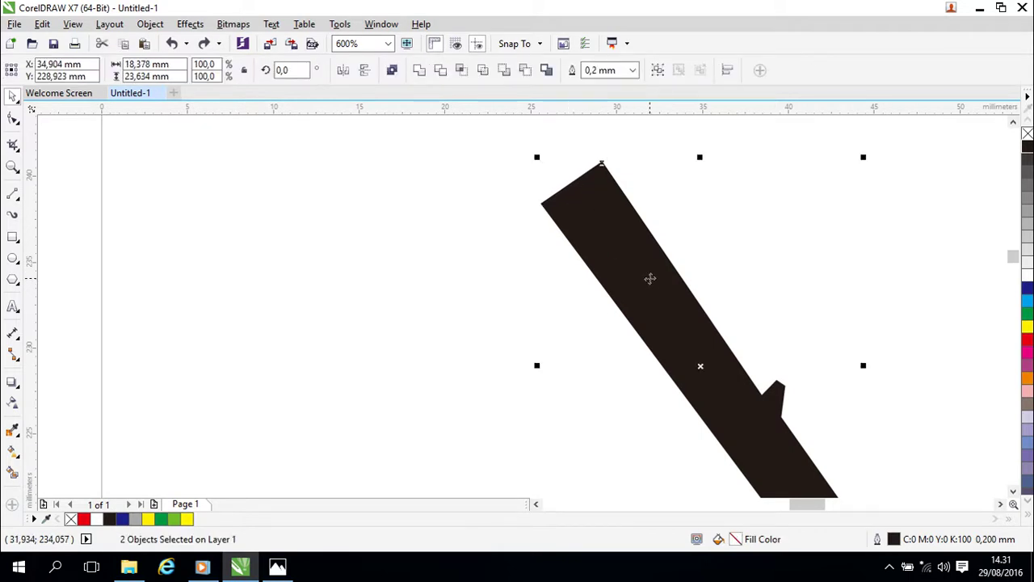
pyautogui.rightClick(650, 279)
pyautogui.click(711, 293)
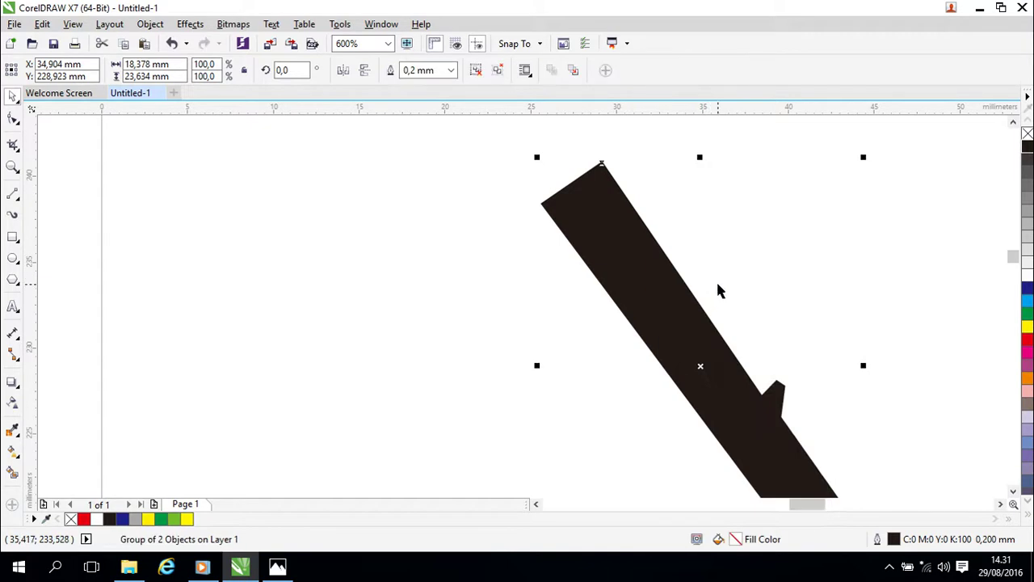
# Move the grouped black lower shaft onto the lower end of the white spear shaft beside the emblem.
pyautogui.scroll(-2, 496, 361)
pyautogui.moveTo(485, 359); pyautogui.dragTo(636, 300)
pyautogui.moveTo(731, 324); pyautogui.dragTo(402, 373)
pyautogui.moveTo(478, 348); pyautogui.dragTo(625, 315)
pyautogui.scroll(2, 626, 314)
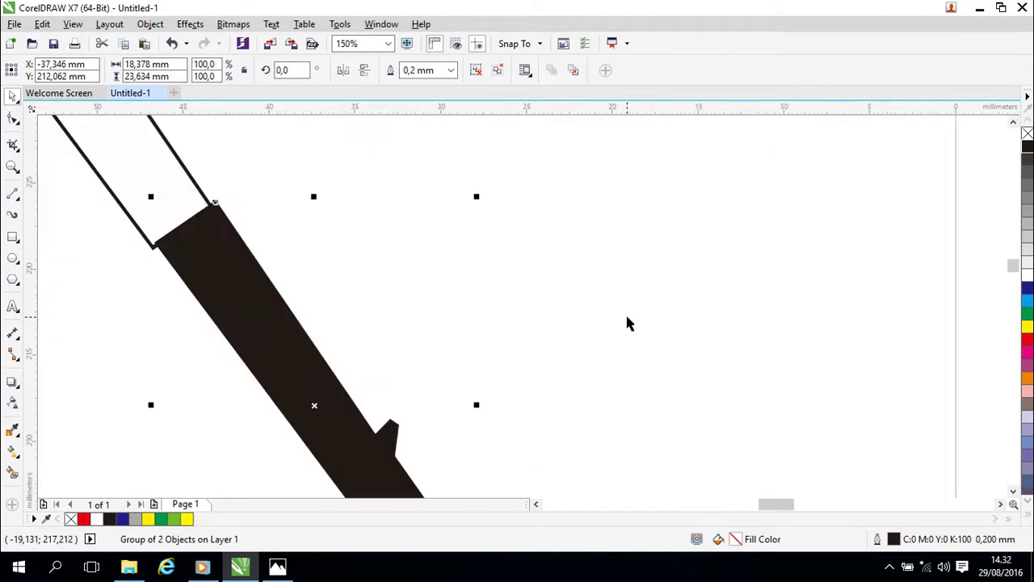
pyautogui.moveTo(479, 316); pyautogui.dragTo(714, 298)
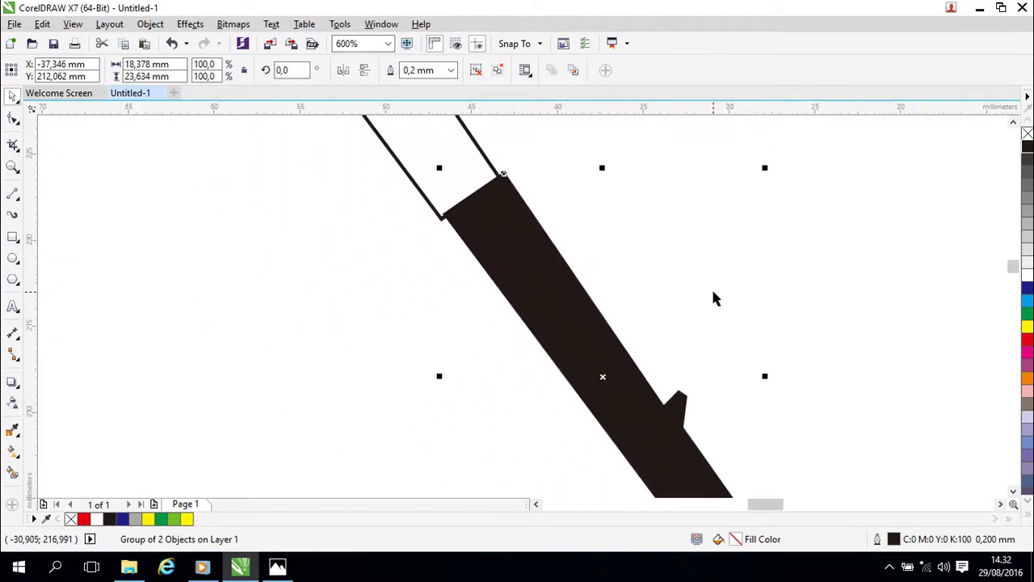
# Nudge the grouped lower shaft 0.4 mm down and 0.1 mm left to align it with the white shaft.
pyautogui.press('Down')
pyautogui.press('Down')
pyautogui.press('Down')
pyautogui.press('Left')
pyautogui.press('Down')
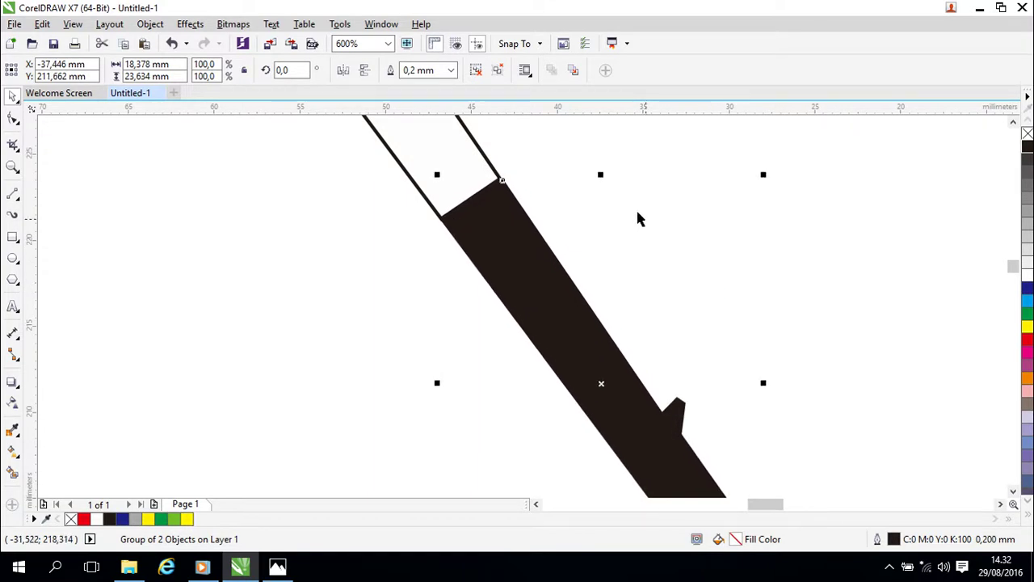
pyautogui.click(571, 163)
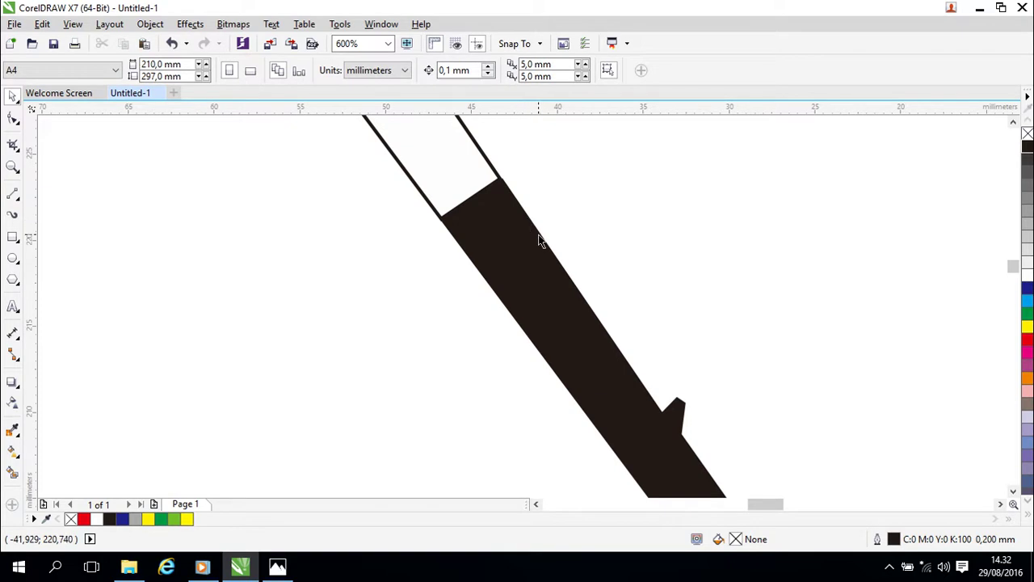
# Fine-tune the joint by nudging the grouped lower shaft 0.2 mm left and 0.2 mm up against the white shaft.
pyautogui.scroll(2, 538, 235)
pyautogui.moveTo(540, 236); pyautogui.dragTo(668, 340)
pyautogui.moveTo(589, 292); pyautogui.dragTo(632, 325)
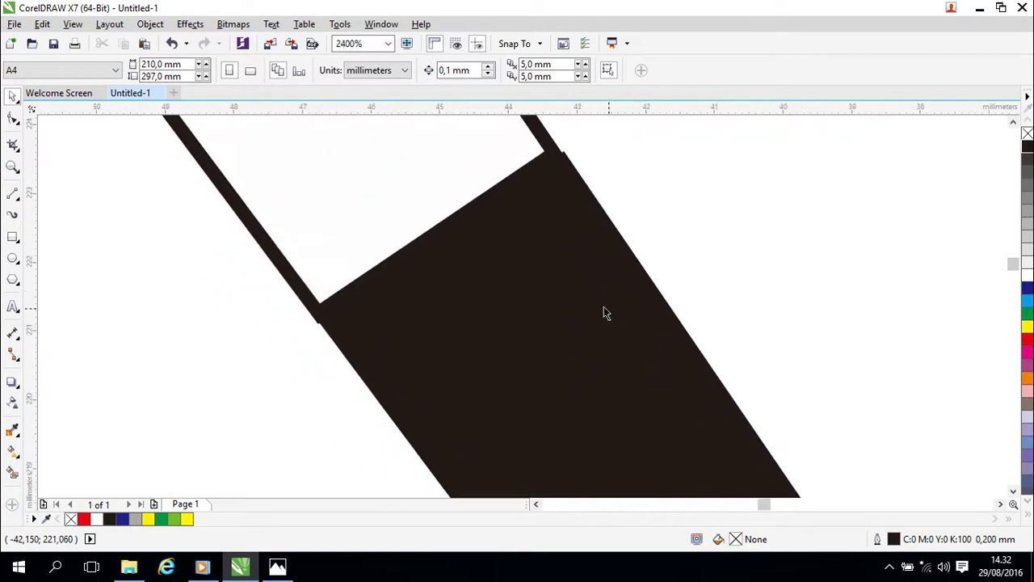
pyautogui.click(590, 300)
pyautogui.press('Left')
pyautogui.press('Left')
pyautogui.press('Up')
pyautogui.press('Up')
pyautogui.press('Right')
pyautogui.press('Right')
pyautogui.press('Down')
pyautogui.press('Down')
pyautogui.press('Down')
pyautogui.press('Down')
pyautogui.press('Up')
pyautogui.press('Up')
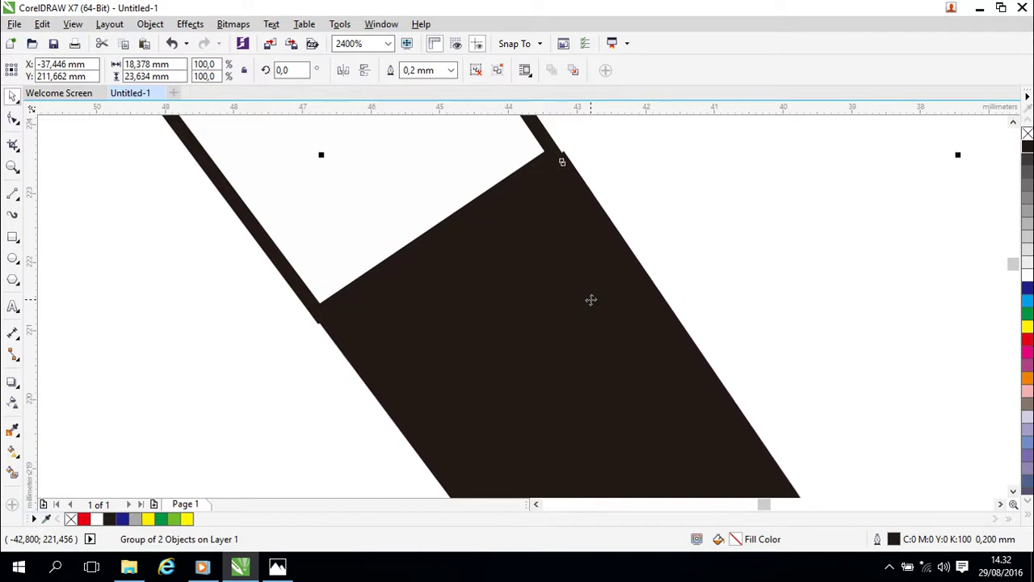
pyautogui.press('Down')
pyautogui.press('Up')
pyautogui.press('Left')
pyautogui.press('Up')
pyautogui.press('Left')
pyautogui.press('Up')
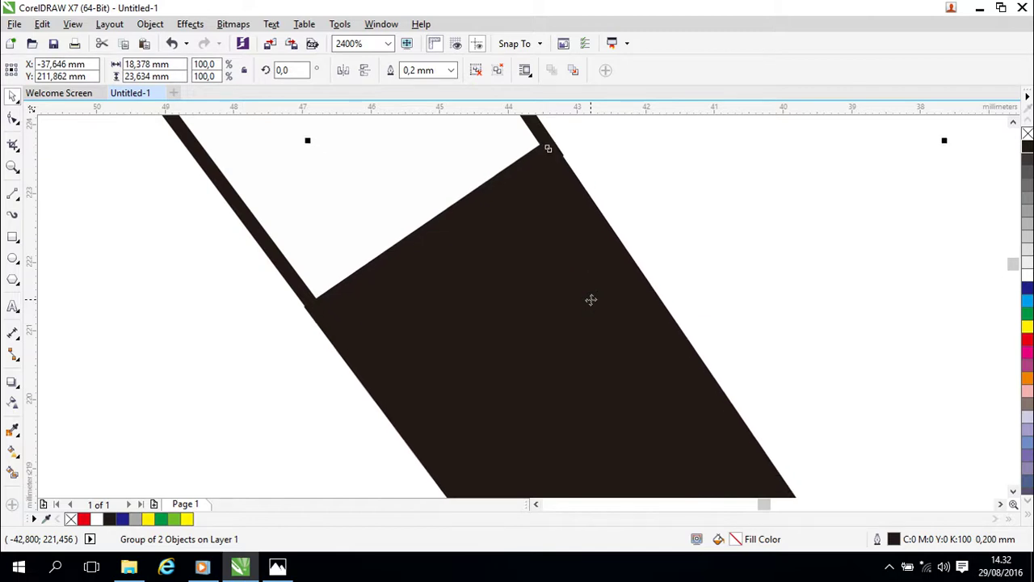
pyautogui.press('Right')
pyautogui.press('Left')
pyautogui.scroll(-3, 789, 219)
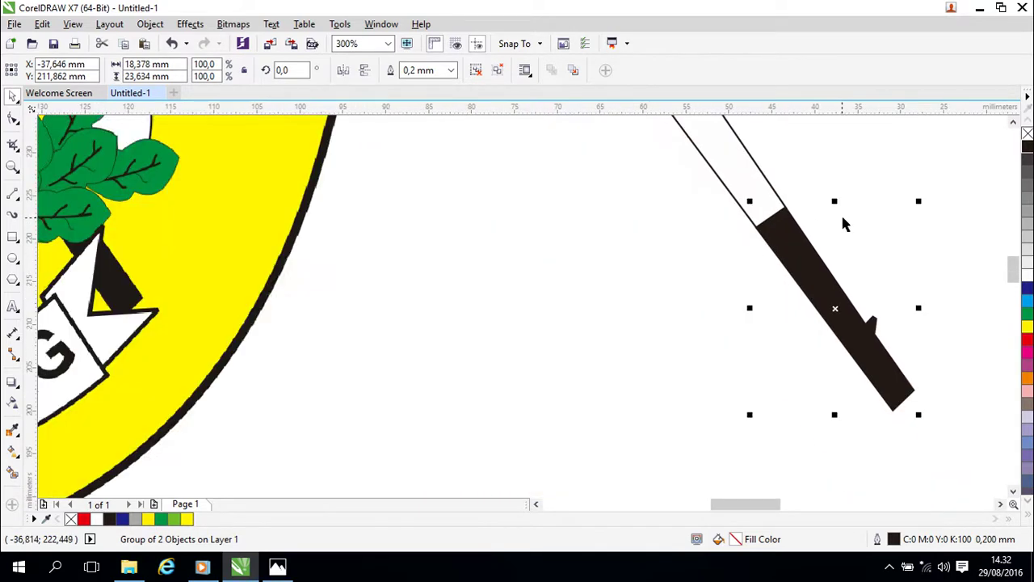
# Trim the grouped black lower shaft with the white upper shaft where the two overlap.
pyautogui.scroll(-1, 740, 283)
pyautogui.click(702, 277)
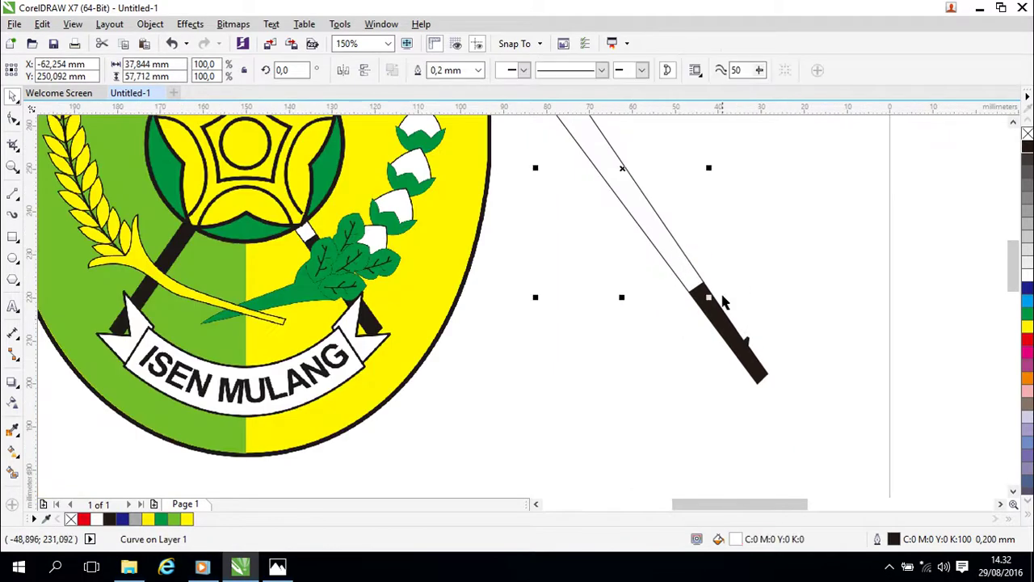
pyautogui.keyDown('shift'); pyautogui.click(727, 317); pyautogui.keyUp('shift')
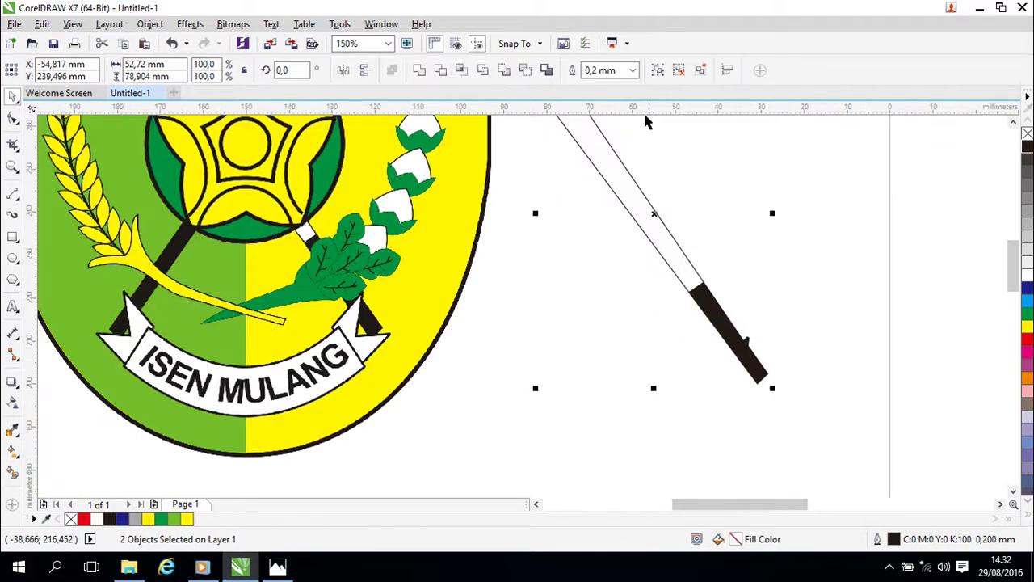
pyautogui.click(440, 71)
pyautogui.hotkey('ctrl', 'z')
pyautogui.click(439, 71)
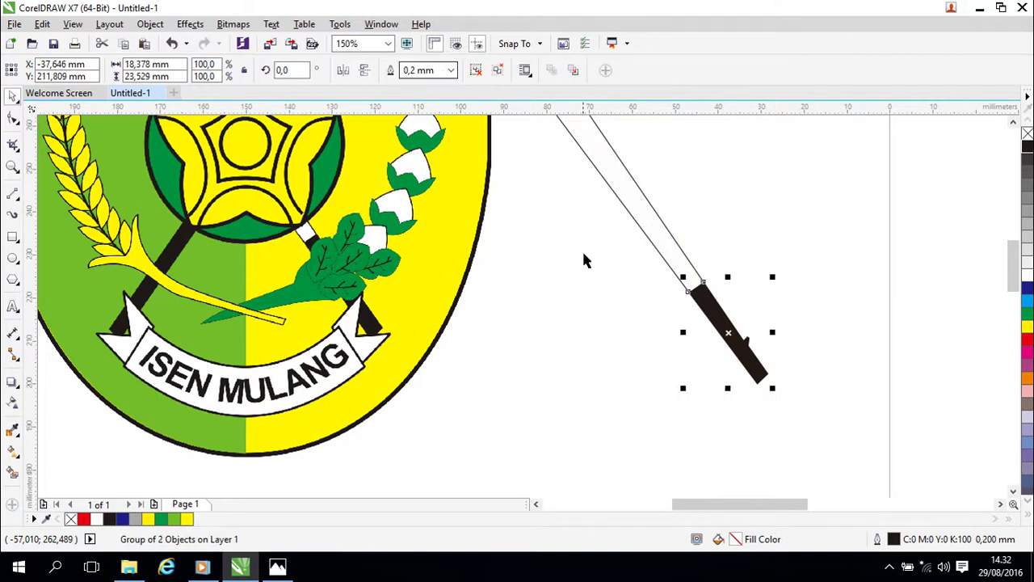
pyautogui.click(793, 292)
# Nudge the trimmed lower shaft group 0.1 mm right and 0.1 mm down at its joint with the white shaft.
pyautogui.scroll(3, 793, 290)
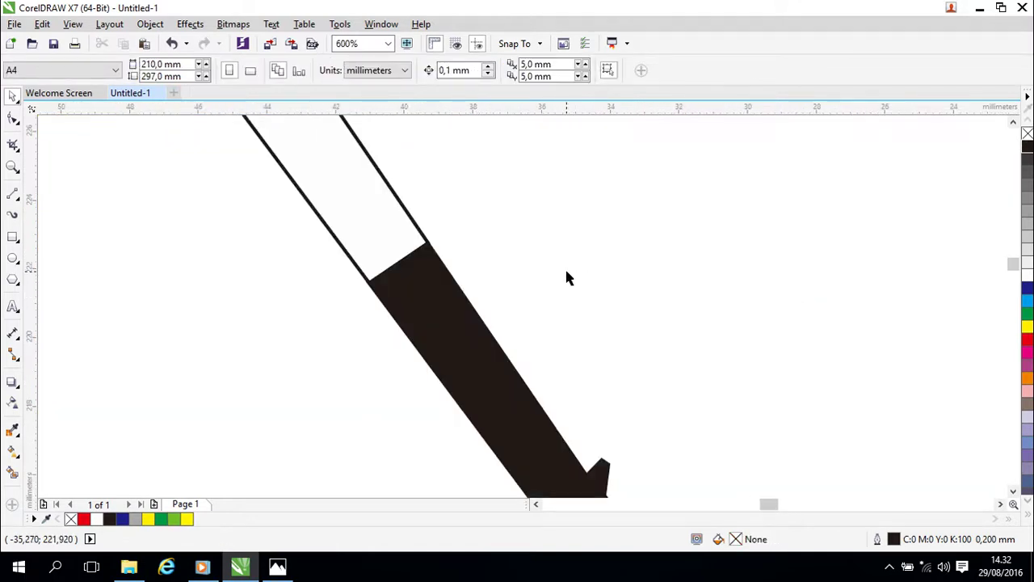
pyautogui.scroll(1, 566, 278)
pyautogui.scroll(1, 509, 279)
pyautogui.moveTo(509, 278); pyautogui.dragTo(678, 265)
pyautogui.scroll(-3, 678, 265)
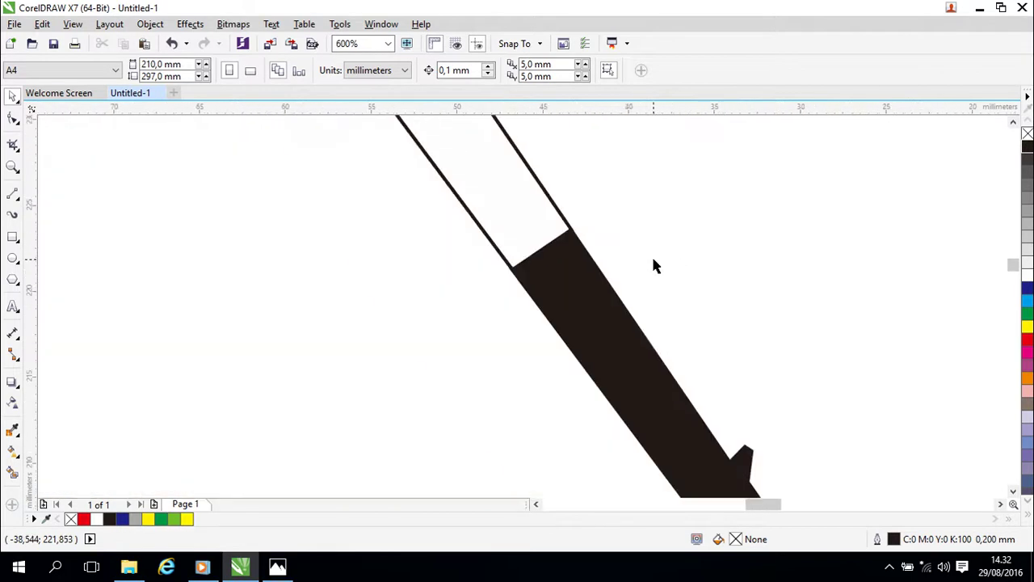
pyautogui.scroll(3, 676, 259)
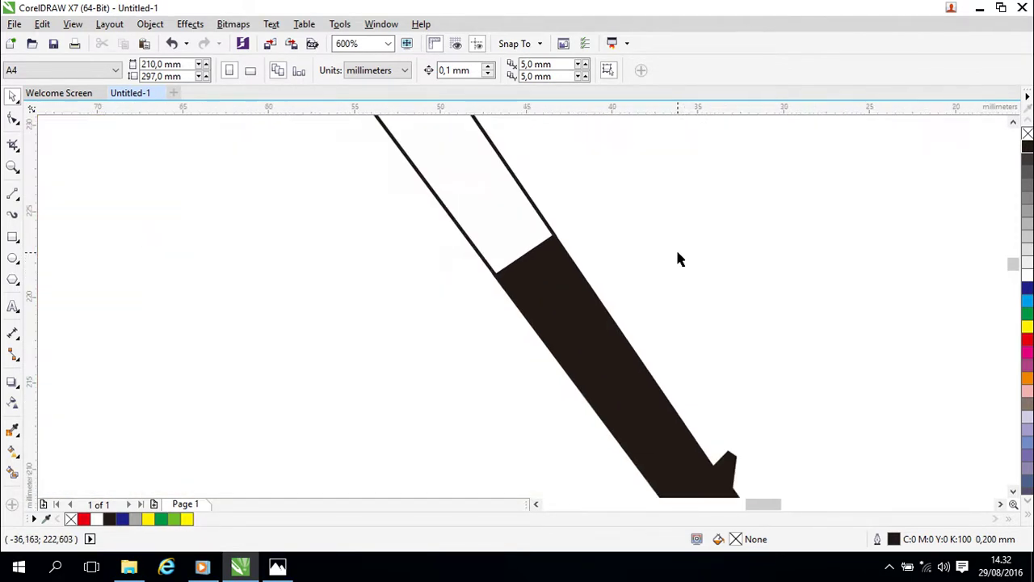
pyautogui.moveTo(550, 257); pyautogui.dragTo(748, 231)
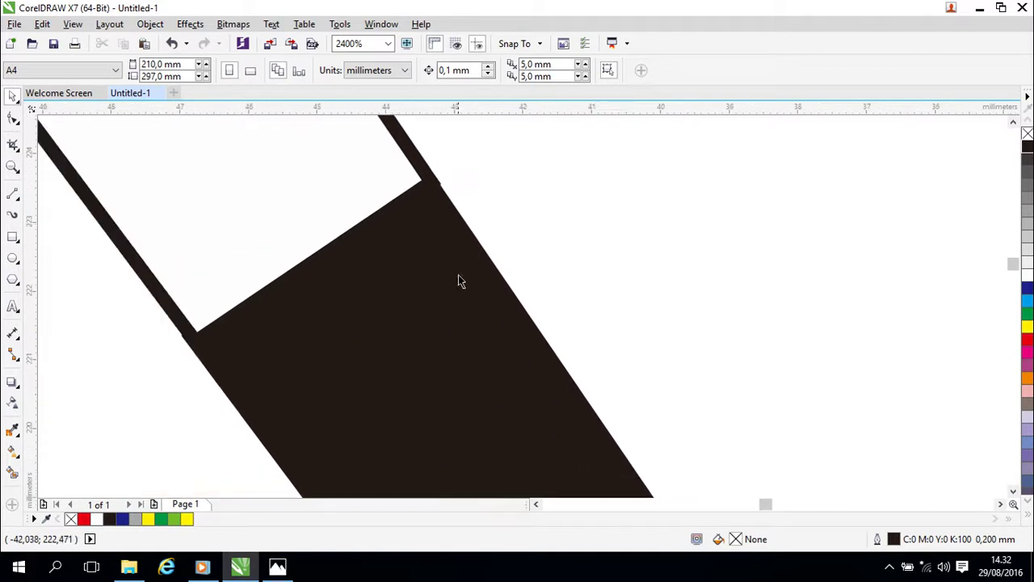
pyautogui.click(457, 274)
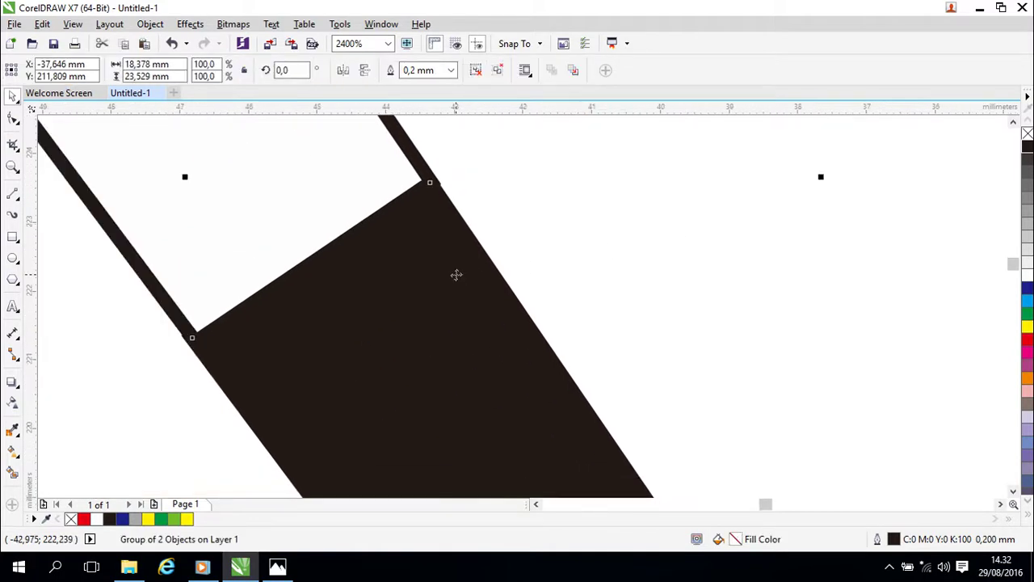
pyautogui.press('Right')
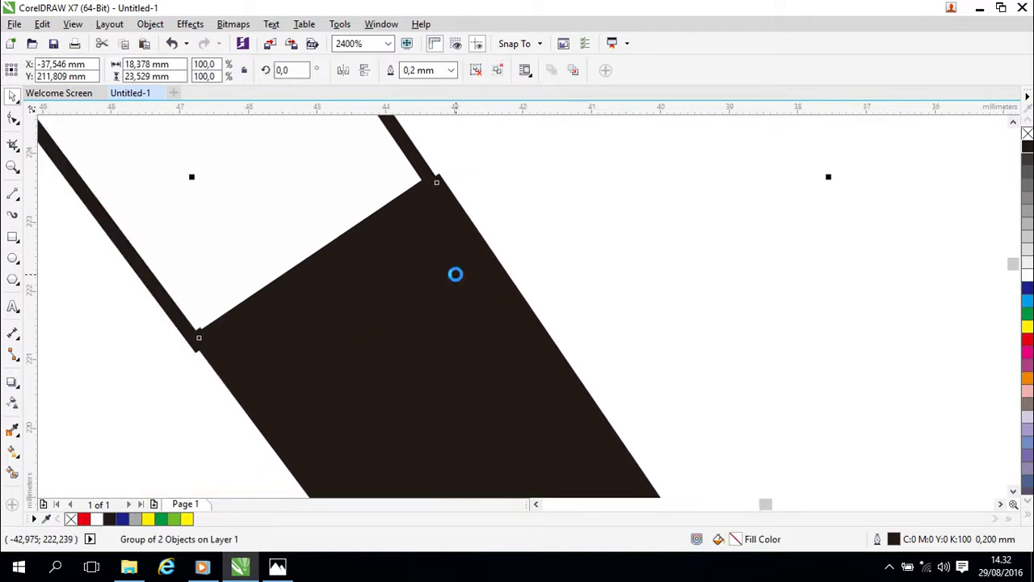
pyautogui.press('Left')
pyautogui.press('Right')
pyautogui.press('Down')
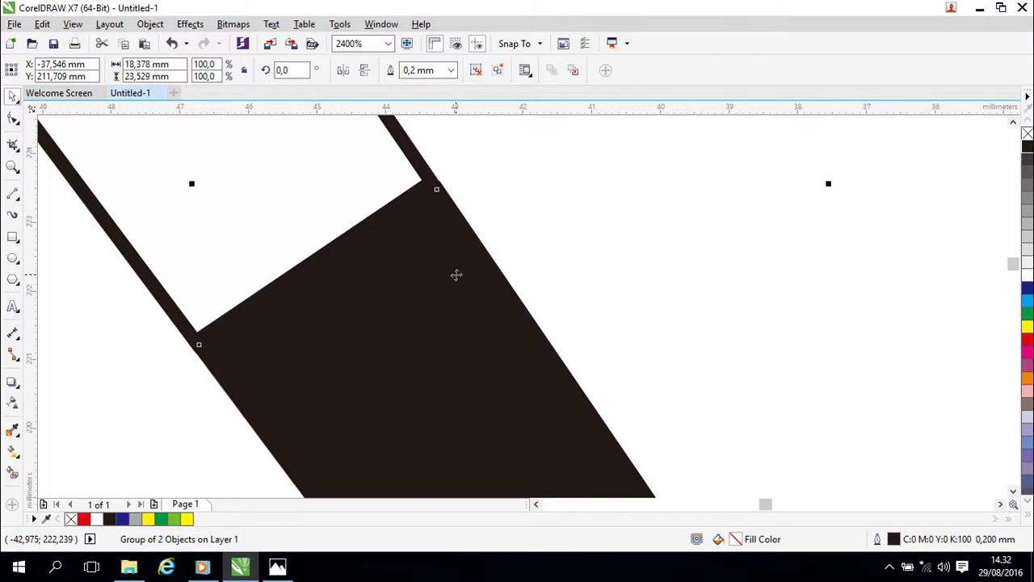
pyautogui.scroll(1, 457, 274)
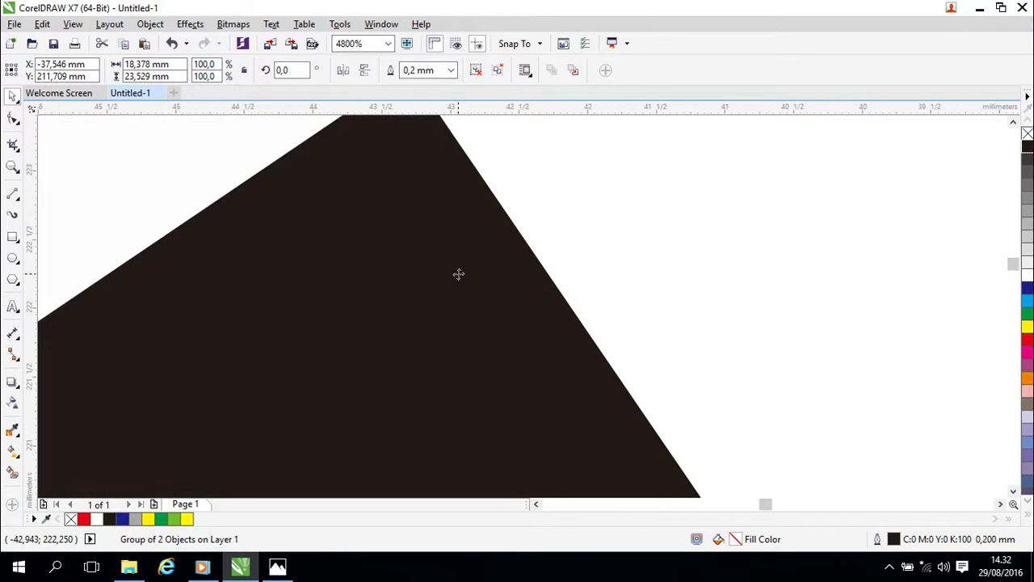
# Shift the grouped black lower shaft slightly left and down to X -37.551 mm and Y 211.698 mm.
pyautogui.moveTo(565, 225); pyautogui.dragTo(898, 172)
pyautogui.scroll(2, 604, 275)
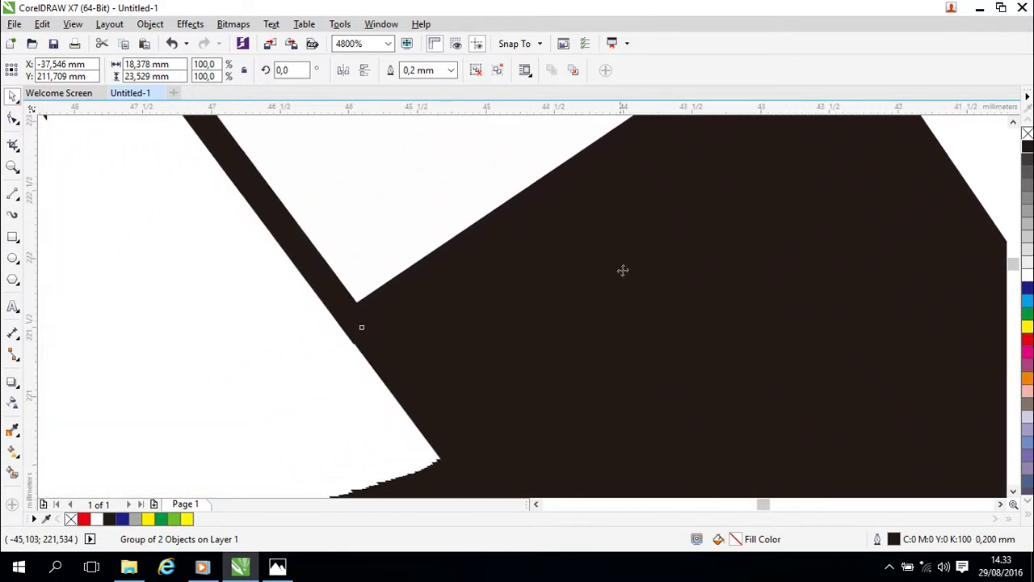
pyautogui.moveTo(514, 277); pyautogui.dragTo(516, 281)
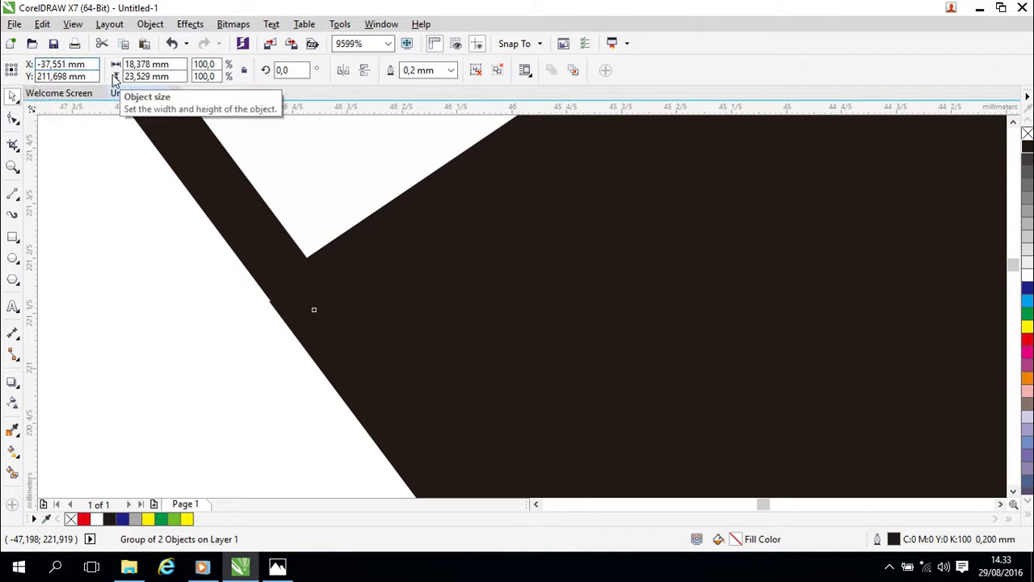
# Try X positions of -37.552 mm and -37.562 mm for the grouped lower shaft, undoing the second one.
pyautogui.press('BackSpace')
pyautogui.write('2')
pyautogui.press('Return')
pyautogui.click(63, 64)
pyautogui.press('BackSpace')
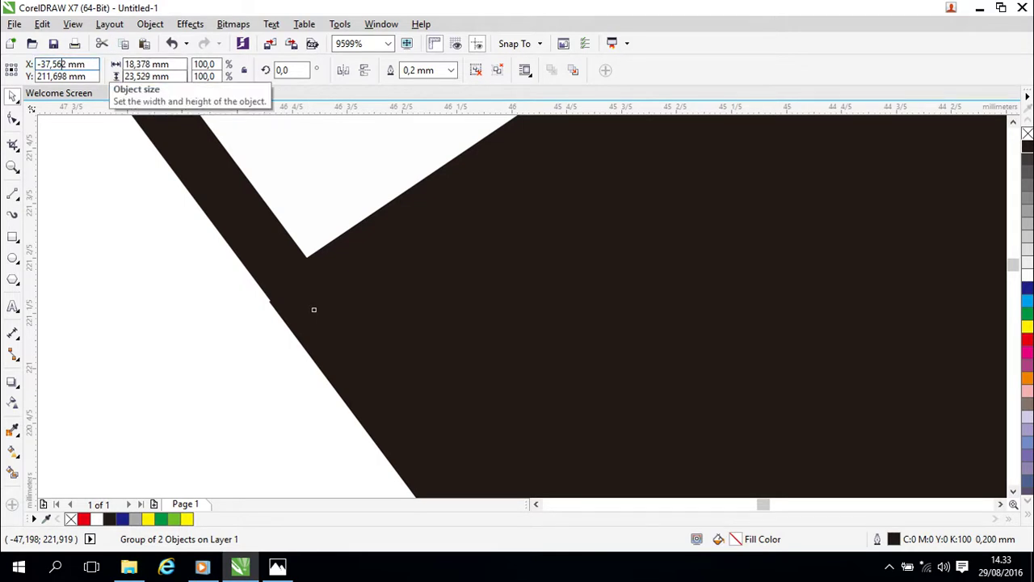
pyautogui.write('6')
pyautogui.press('Return')
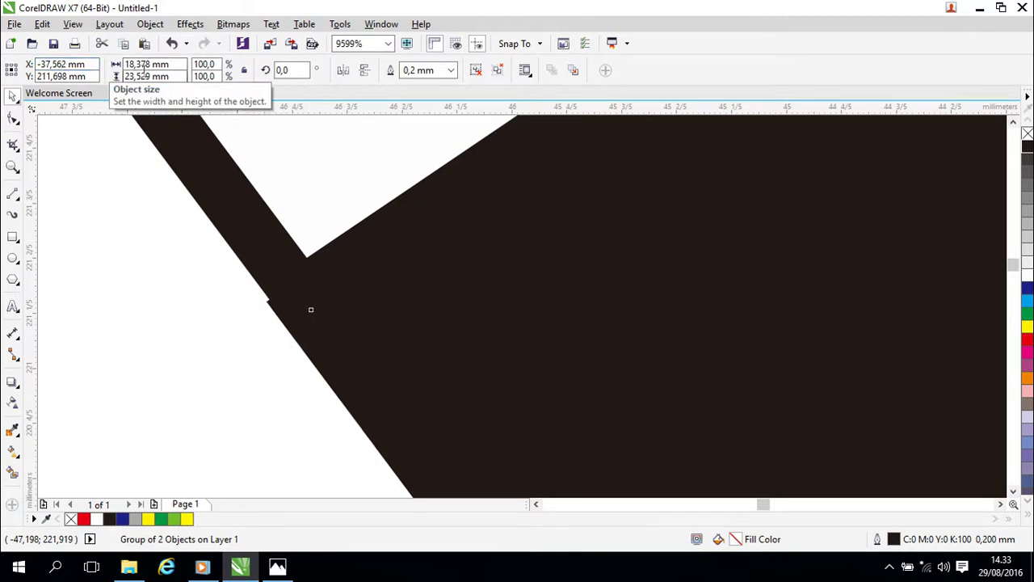
pyautogui.hotkey('ctrl', 'z')
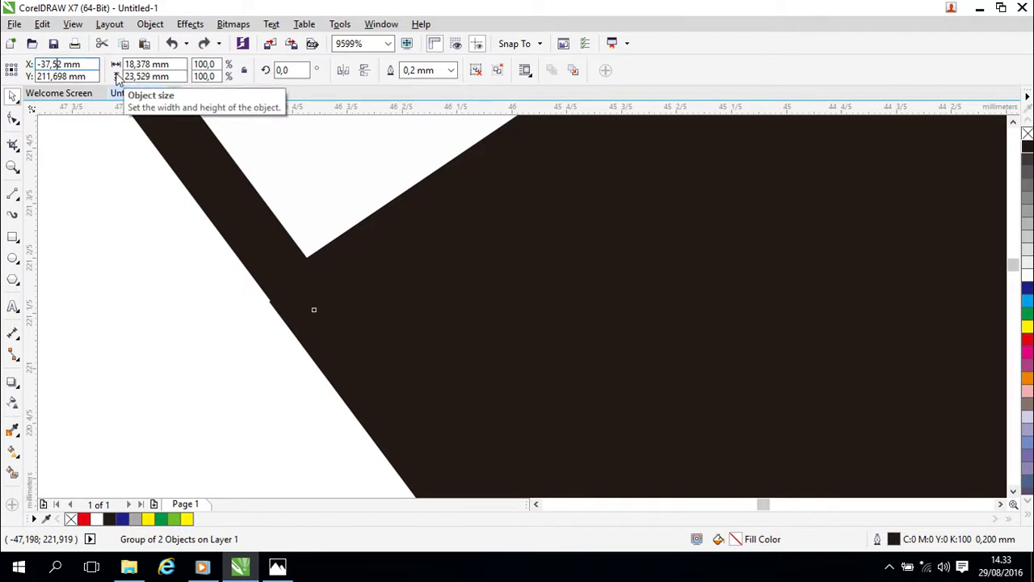
# Set the grouped lower shaft's X position to -37.542 mm, reselect the group and try -37.54 mm.
pyautogui.write('4')
pyautogui.press('Return')
pyautogui.click(231, 303)
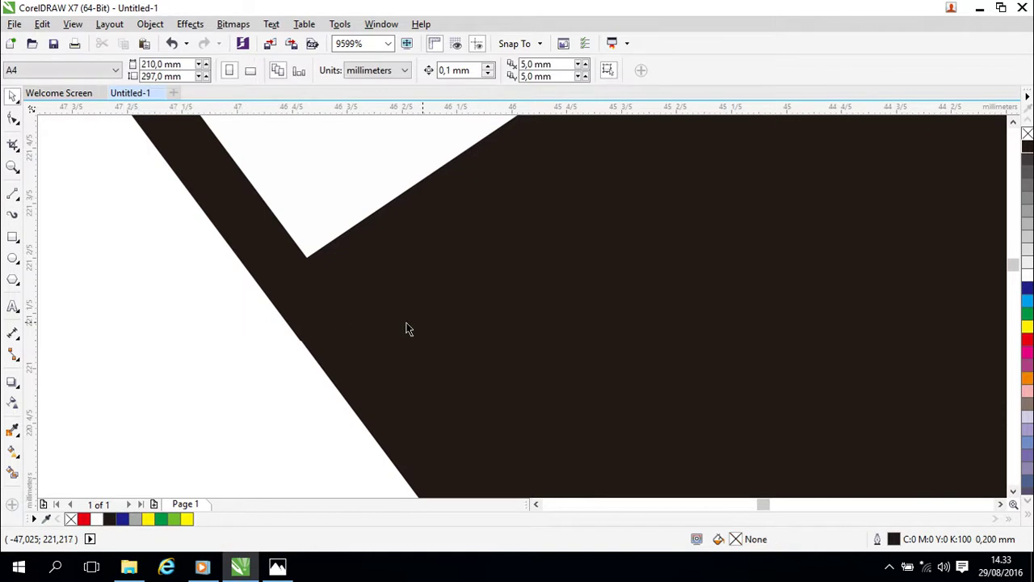
pyautogui.click(308, 318)
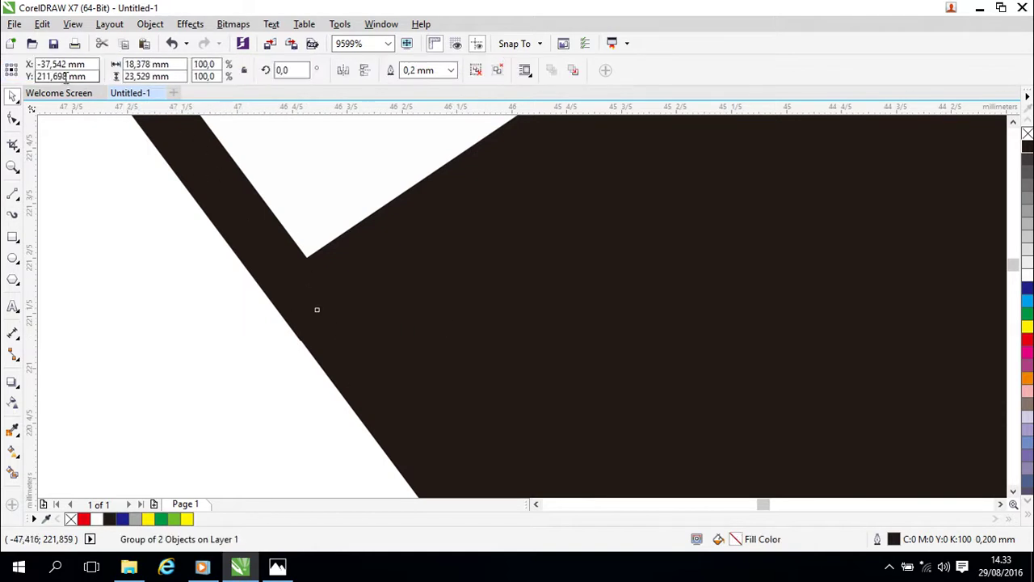
pyautogui.click(65, 64)
pyautogui.press('BackSpace')
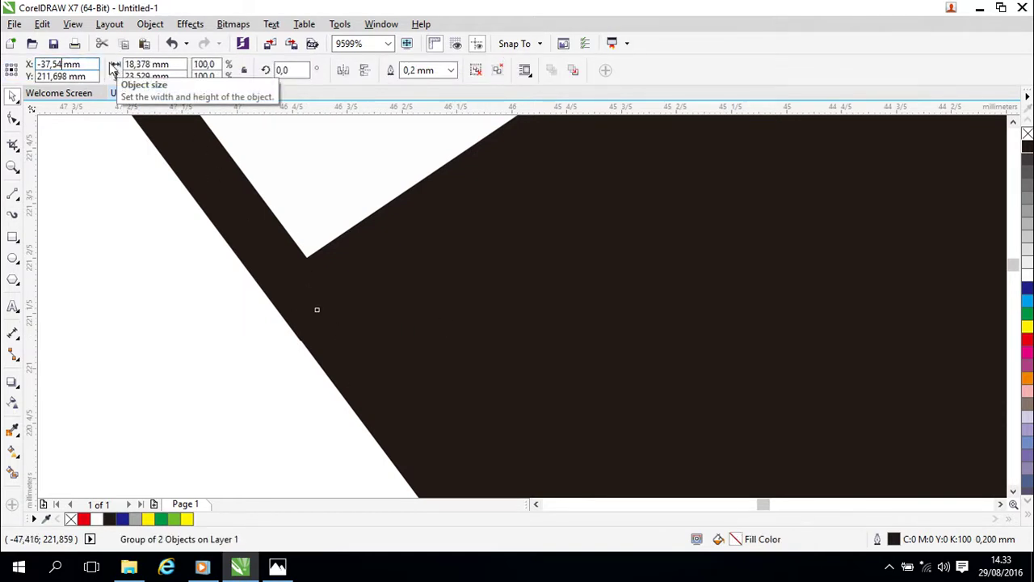
pyautogui.press('Return')
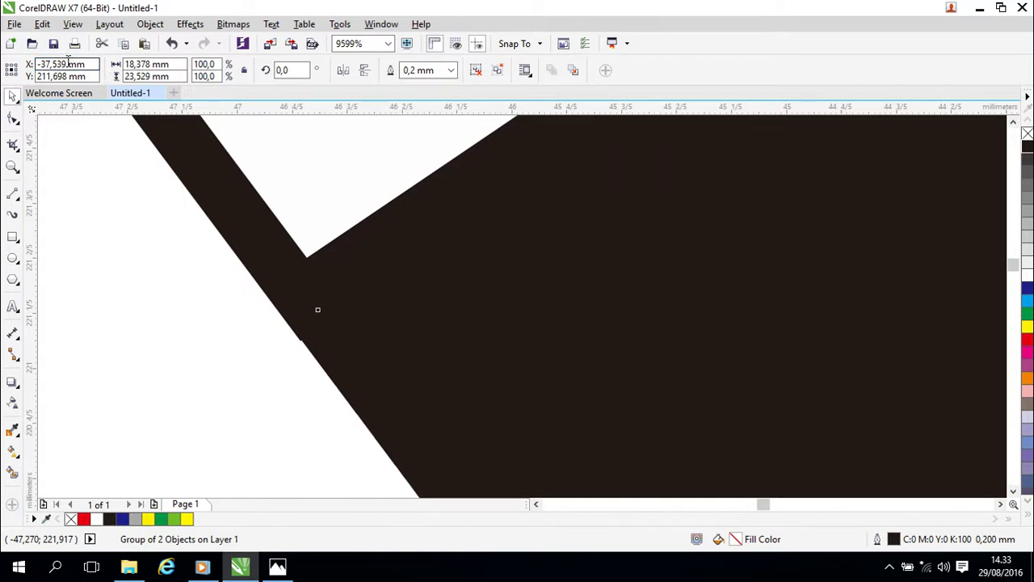
# Adjust the last decimal of the grouped lower shaft's X position and return it to -37.542 mm.
pyautogui.press('BackSpace')
pyautogui.write('5')
pyautogui.press('Return')
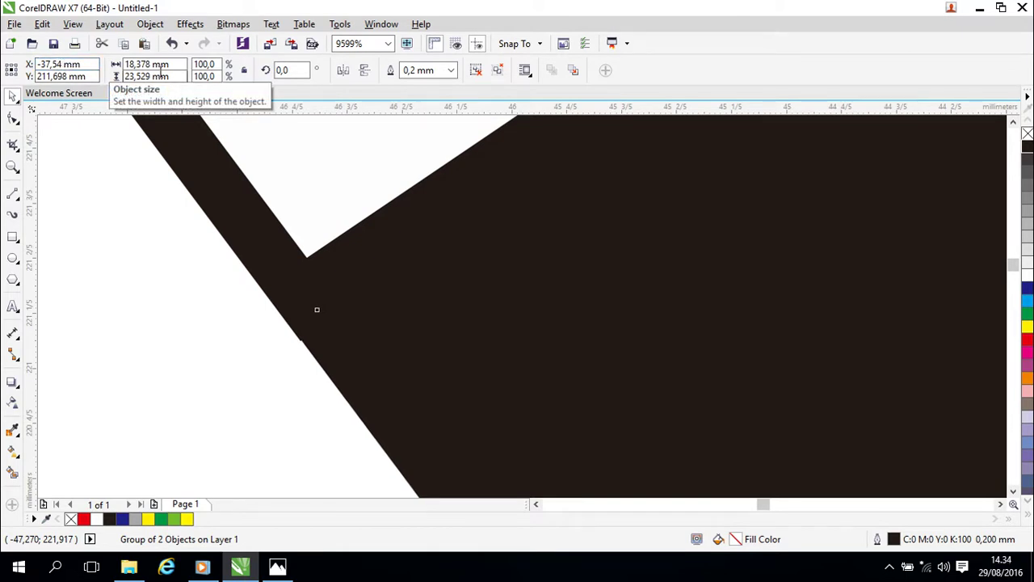
pyautogui.press('BackSpace')
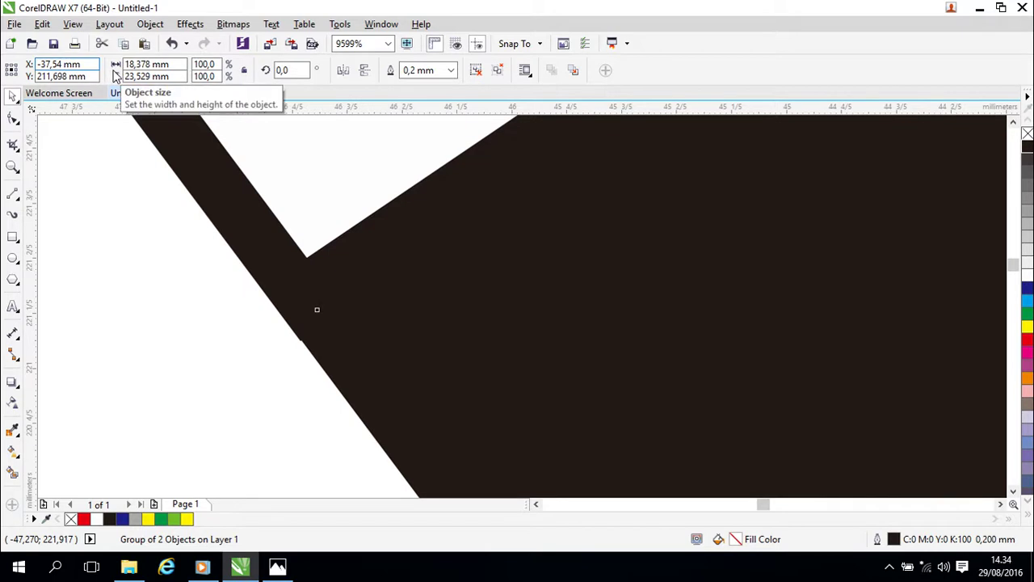
pyautogui.write('2')
pyautogui.press('Return')
pyautogui.press('Tab')
pyautogui.press('Tab')
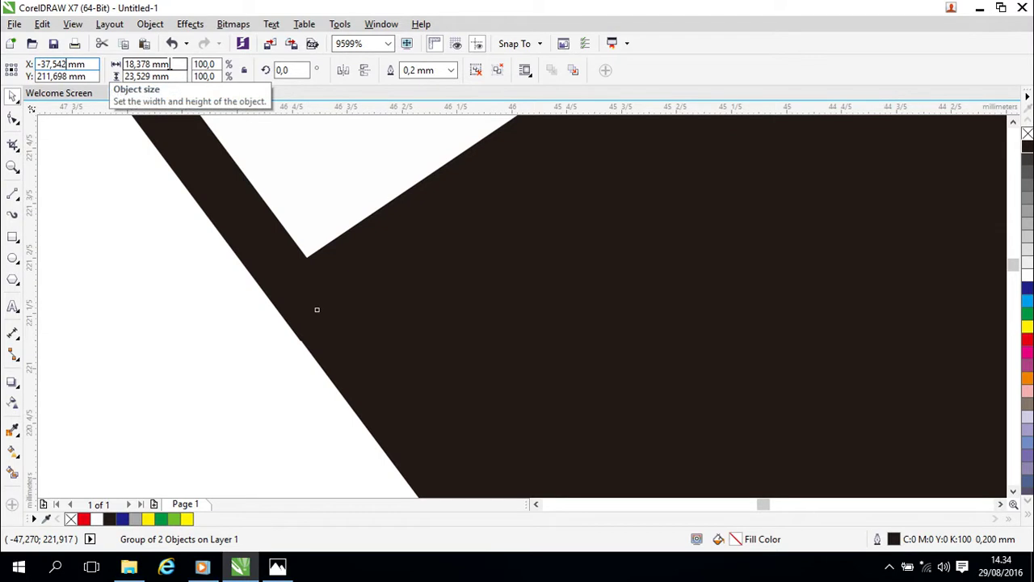
# Move the grouped lower shaft in 0.001 mm steps to X -37.543 mm and -37.544 mm, inspecting the joint closely.
pyautogui.click(66, 64)
pyautogui.press('BackSpace')
pyautogui.write('3')
pyautogui.press('Tab')
pyautogui.press('Tab')
pyautogui.click(63, 65)
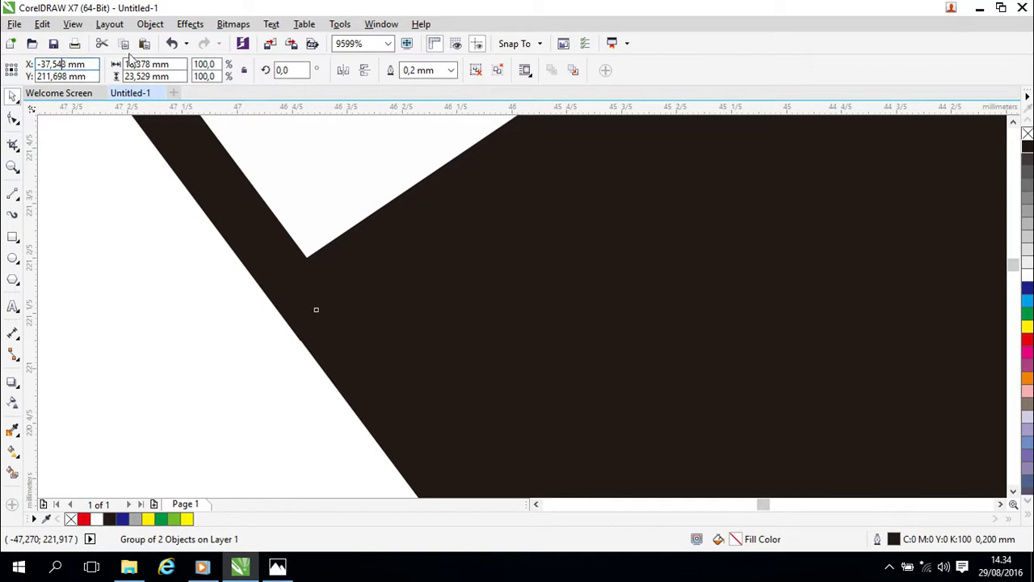
pyautogui.press('BackSpace')
pyautogui.write('4')
pyautogui.scroll(1, 292, 164)
pyautogui.moveTo(344, 353); pyautogui.dragTo(380, 238)
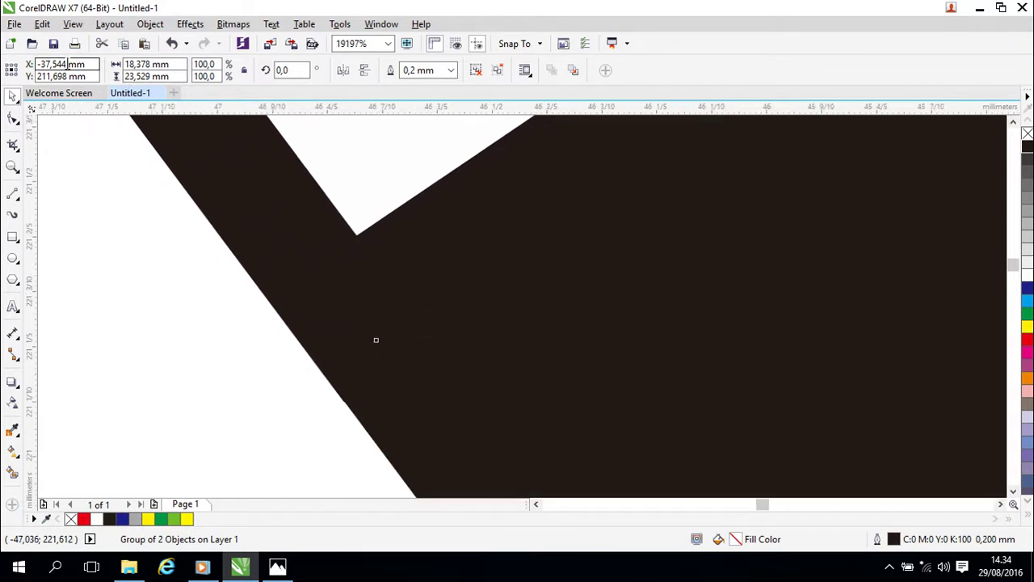
# Set the grouped lower shaft's X position to -37.545 mm so its edge lines up with the white shaft.
pyautogui.press('BackSpace')
pyautogui.write('5')
pyautogui.press('Return')
pyautogui.scroll(-5, 501, 253)
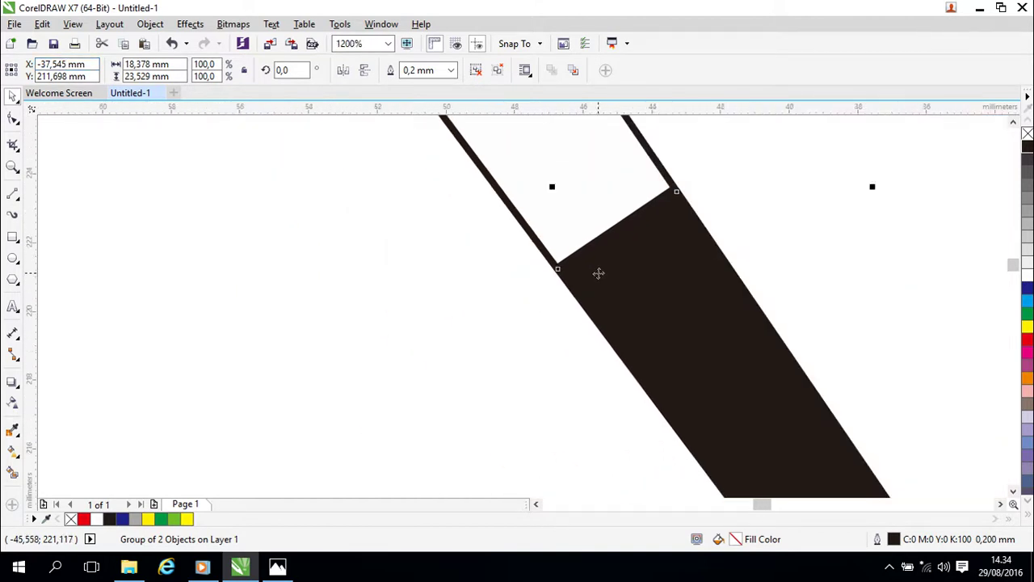
pyautogui.scroll(-4, 745, 231)
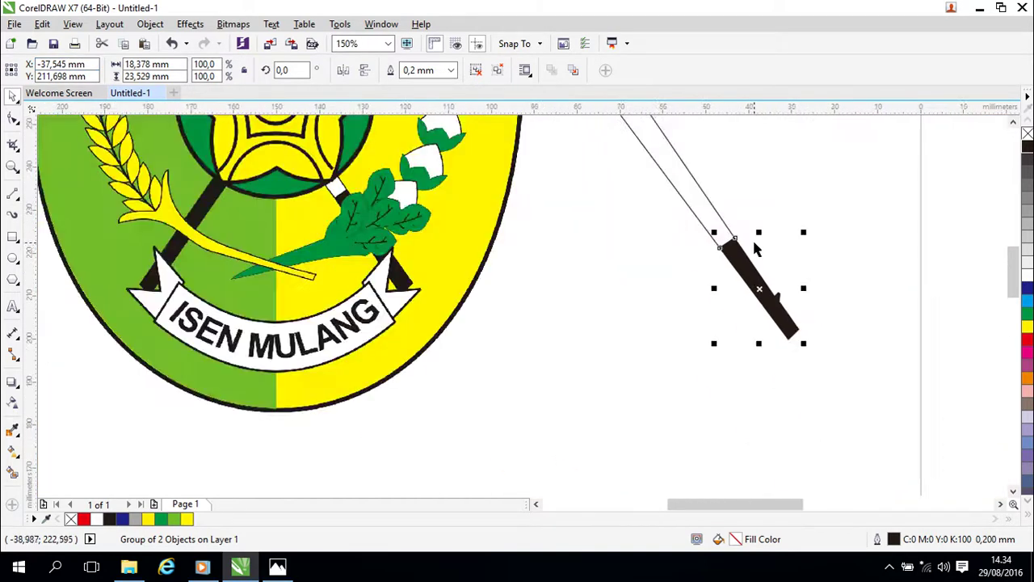
# Group the white upper shaft with the black lower shaft and clear the selection.
pyautogui.moveTo(808, 215); pyautogui.dragTo(732, 324)
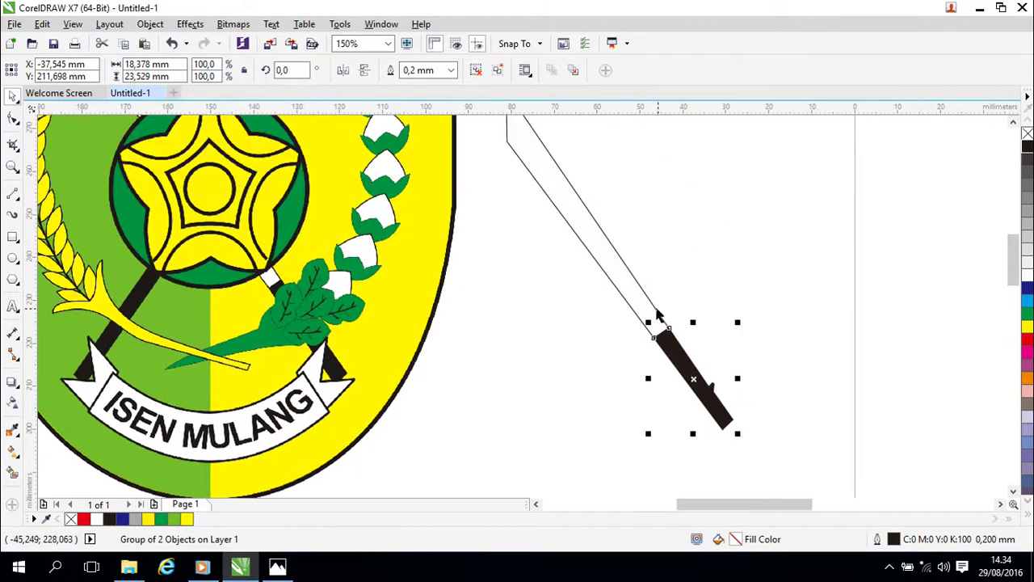
pyautogui.click(663, 312)
pyautogui.keyDown('shift'); pyautogui.click(689, 365); pyautogui.keyUp('shift')
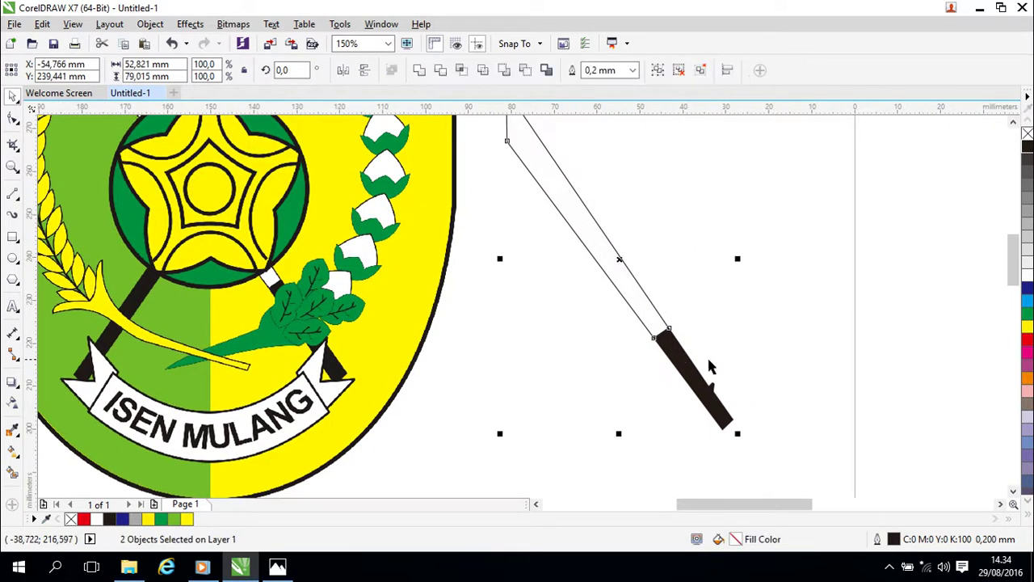
pyautogui.click(773, 354)
pyautogui.click(644, 316)
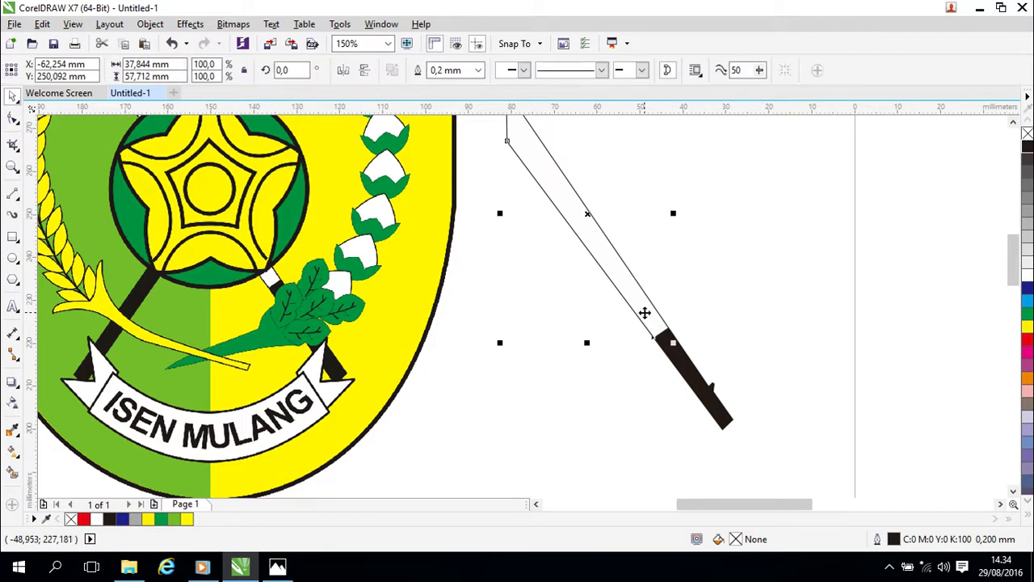
pyautogui.keyDown('shift'); pyautogui.click(682, 365); pyautogui.keyUp('shift')
pyautogui.rightClick(683, 362)
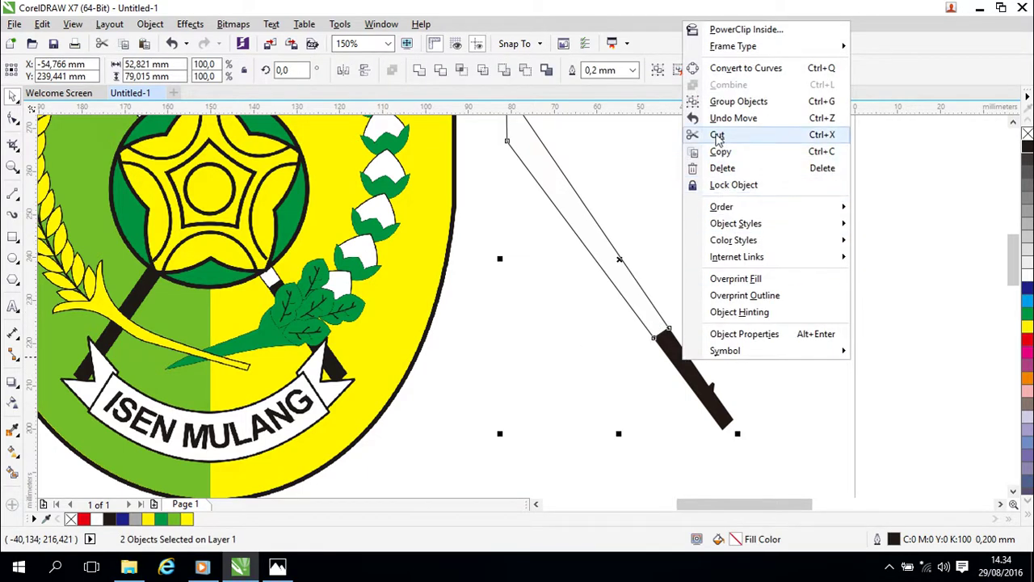
pyautogui.click(740, 259)
pyautogui.click(744, 263)
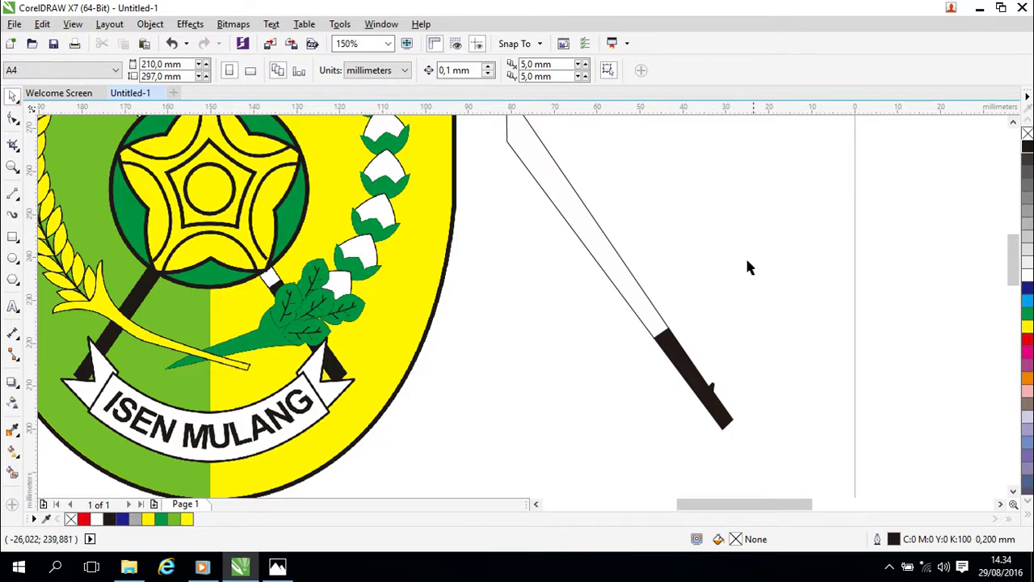
# Examine the two crossed weapons on the reference emblem, from the spearhead and white blade to the shaft ends behind the banner.
pyautogui.scroll(-1, 745, 255)
pyautogui.moveTo(757, 302); pyautogui.dragTo(824, 307)
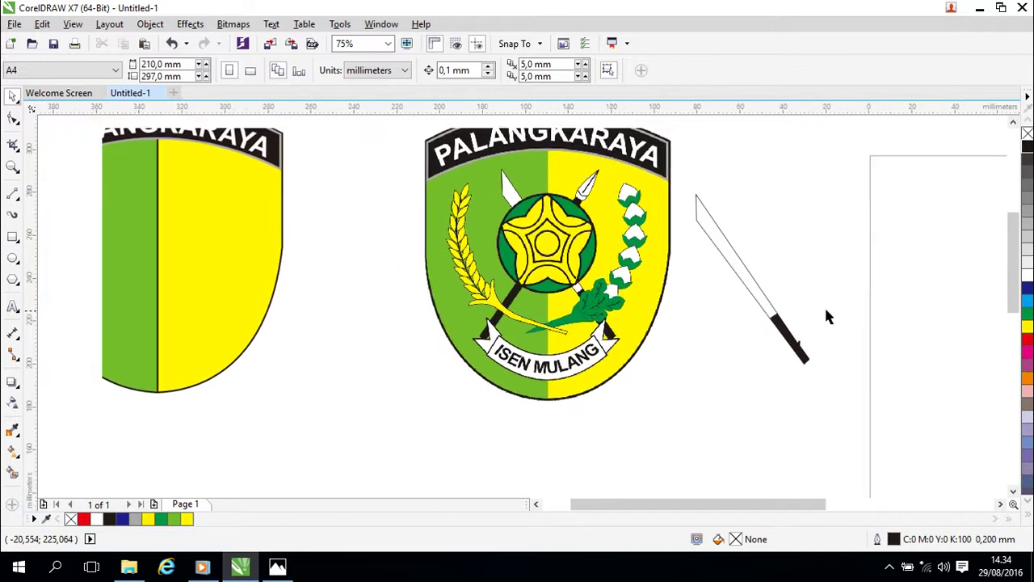
pyautogui.scroll(1, 652, 326)
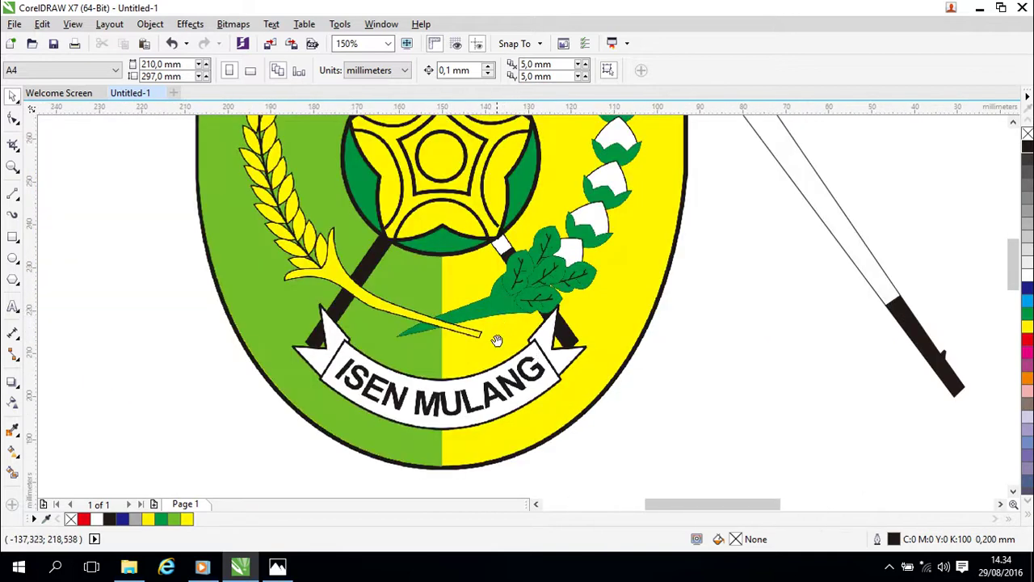
pyautogui.moveTo(498, 317); pyautogui.dragTo(489, 485)
pyautogui.moveTo(546, 297); pyautogui.dragTo(693, 233)
pyautogui.scroll(1, 664, 243)
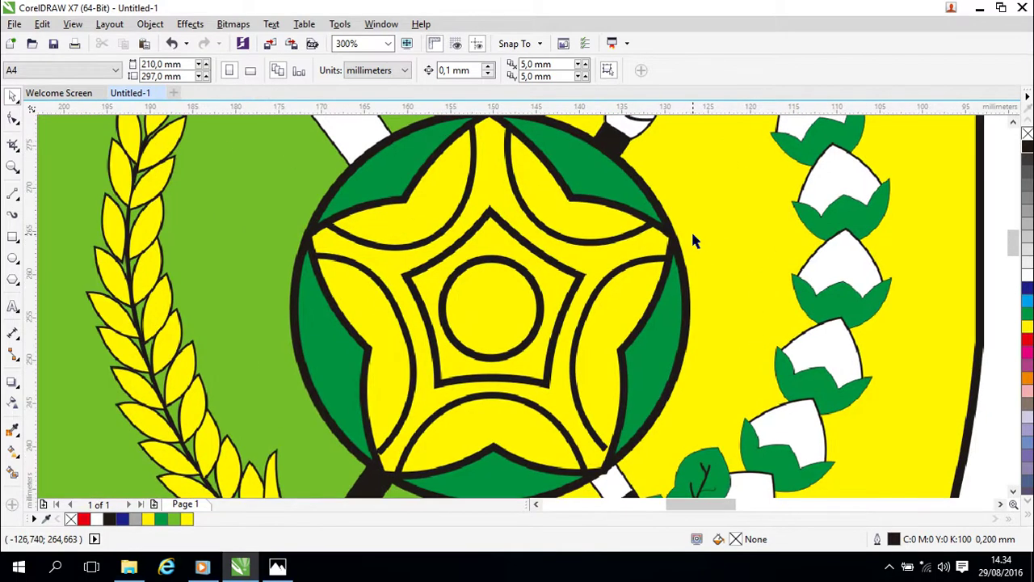
pyautogui.moveTo(596, 277); pyautogui.dragTo(529, 394)
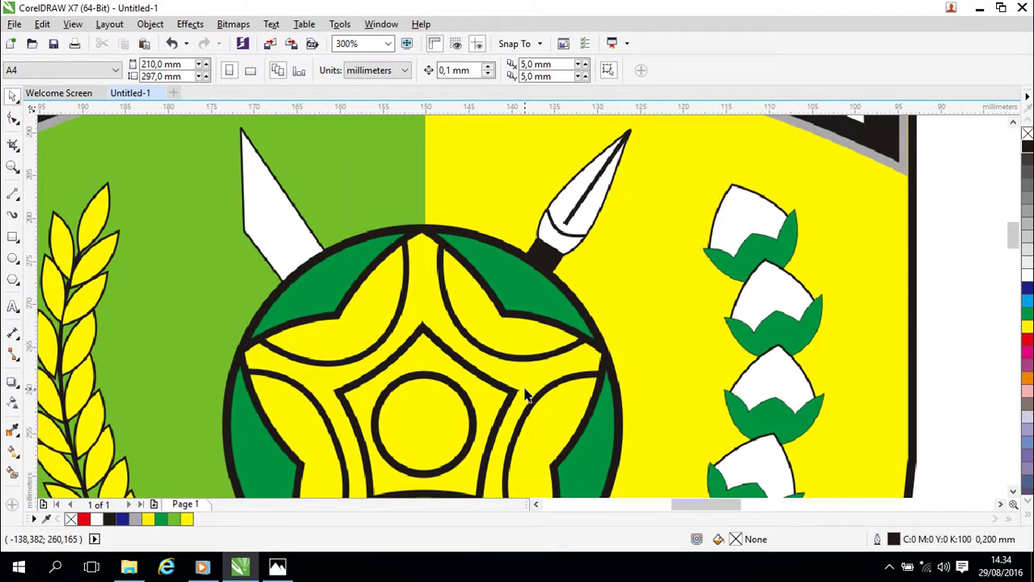
pyautogui.moveTo(654, 198); pyautogui.dragTo(636, 250)
pyautogui.scroll(2, 640, 242)
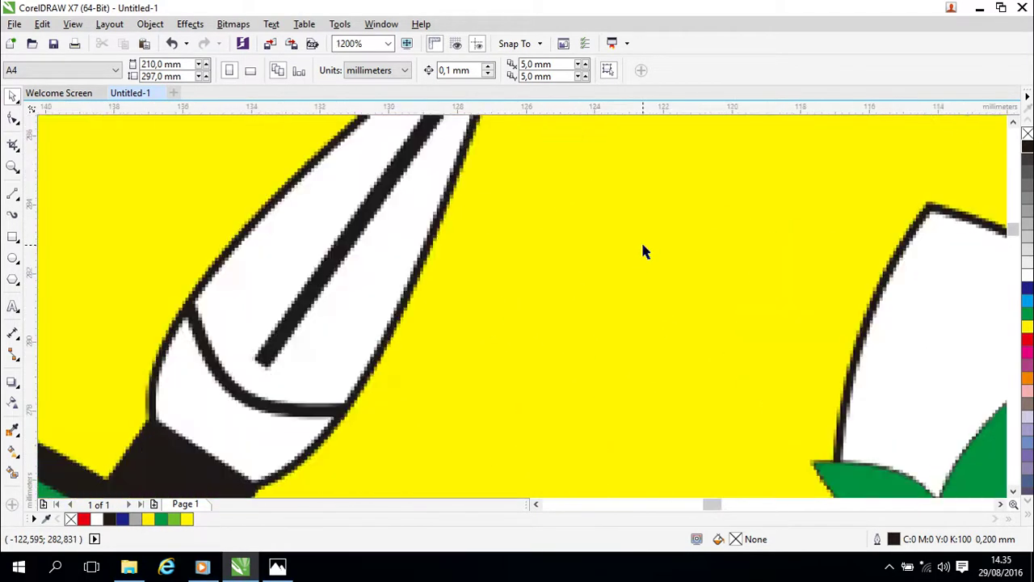
pyautogui.scroll(-1, 577, 250)
pyautogui.scroll(-1, 578, 259)
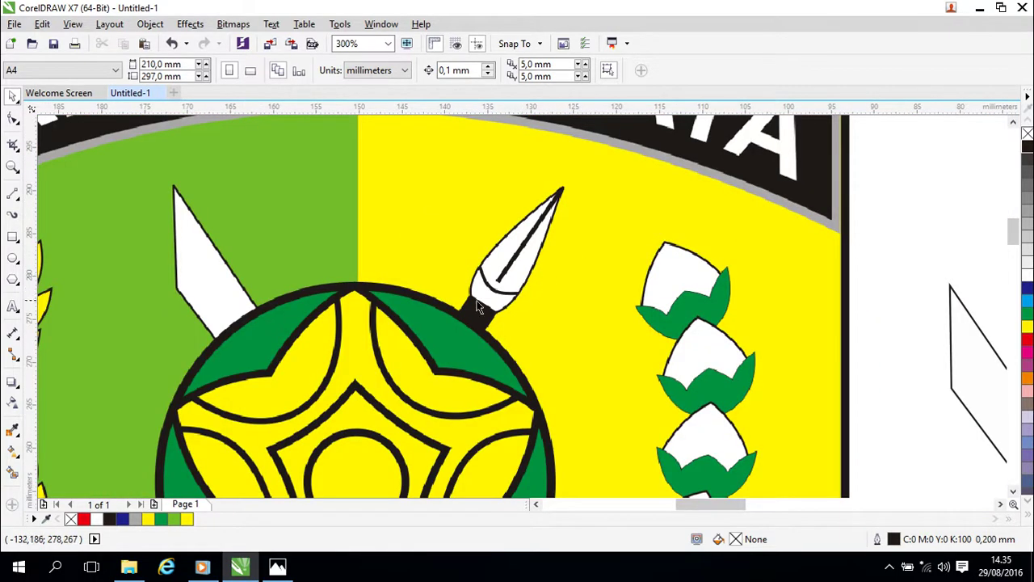
pyautogui.moveTo(458, 311); pyautogui.dragTo(661, 168)
pyautogui.moveTo(590, 281); pyautogui.dragTo(631, 185)
pyautogui.scroll(-1, 610, 305)
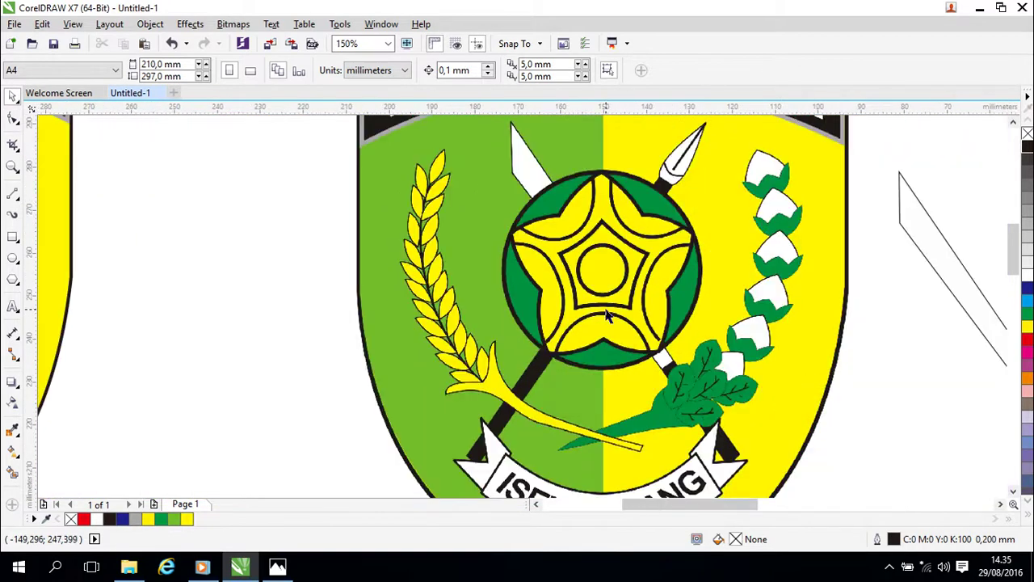
pyautogui.scroll(1, 589, 325)
pyautogui.moveTo(559, 324); pyautogui.dragTo(557, 192)
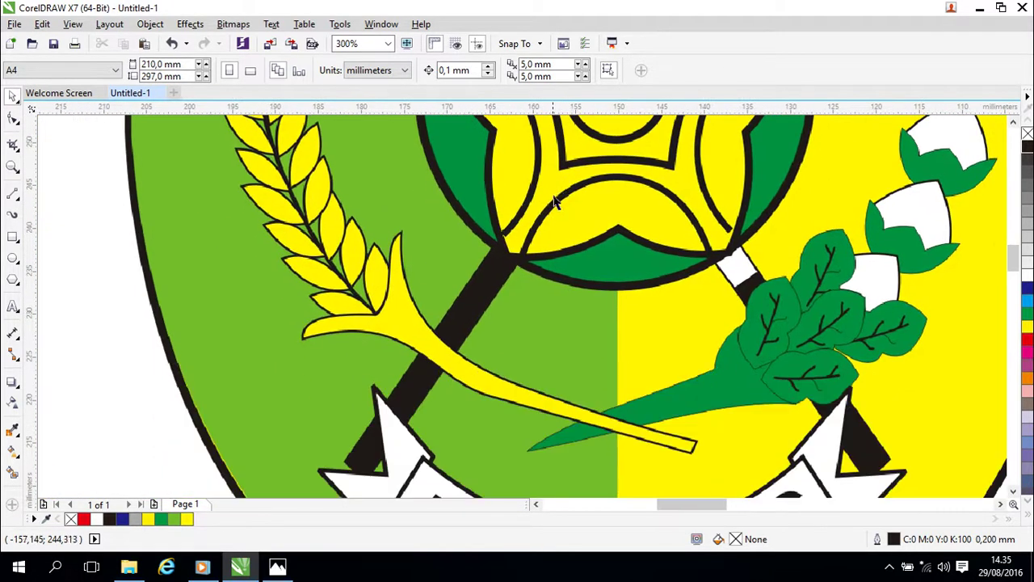
pyautogui.scroll(-1, 611, 232)
pyautogui.scroll(-2, 600, 239)
pyautogui.scroll(1, 623, 272)
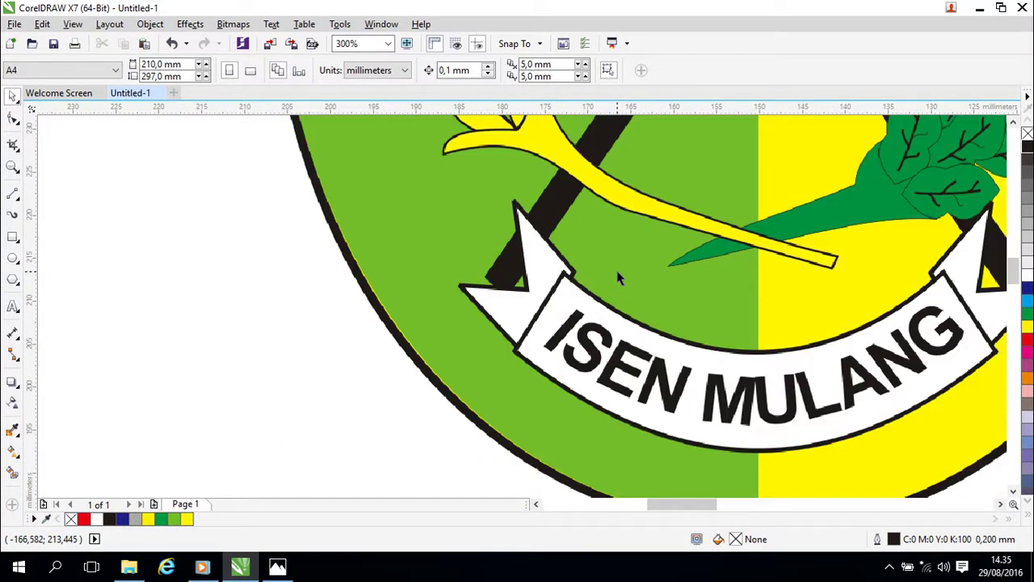
pyautogui.moveTo(714, 186); pyautogui.dragTo(438, 429)
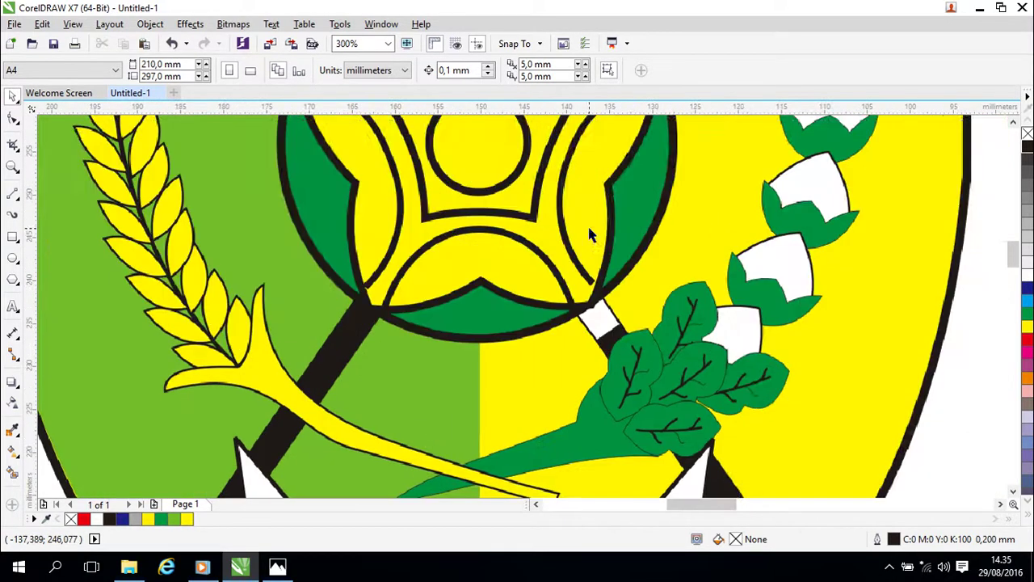
# Start the second spear's shaft outline with the Pen tool, drawing its upper edge across the base of the spearhead.
pyautogui.moveTo(588, 228); pyautogui.dragTo(503, 410)
pyautogui.scroll(1, 519, 277)
pyautogui.scroll(1, 504, 258)
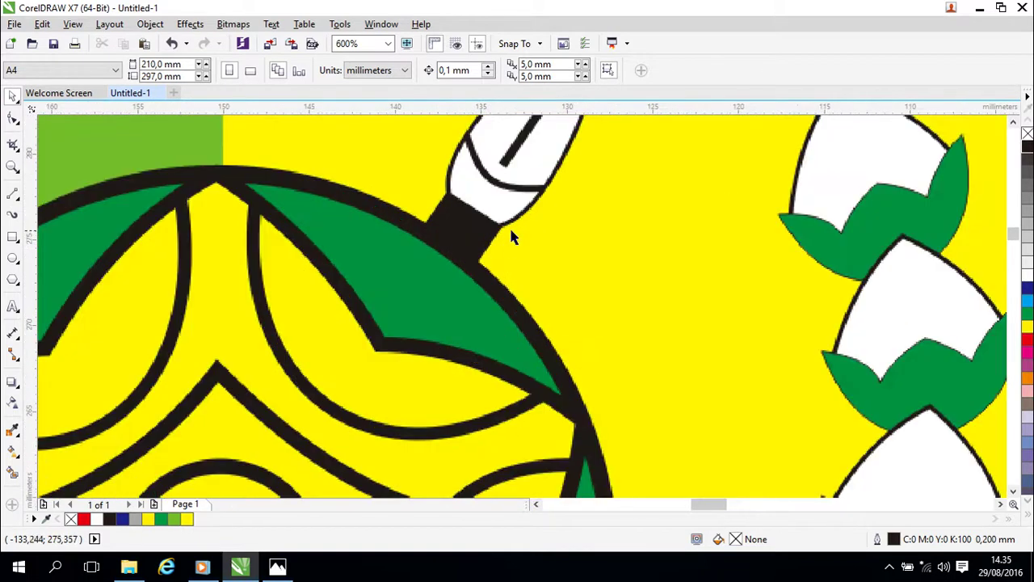
pyautogui.click(12, 199)
pyautogui.click(56, 240)
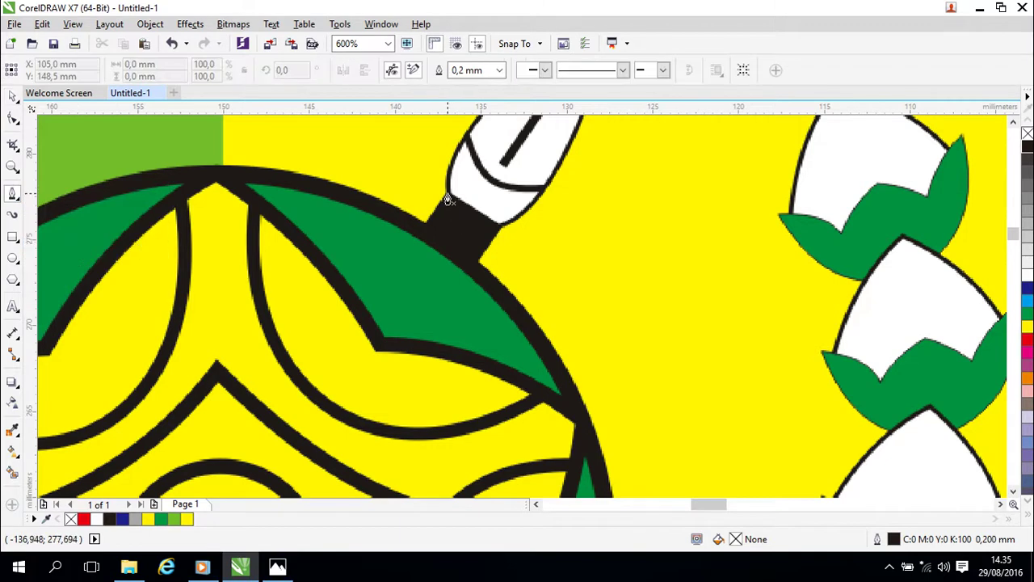
pyautogui.click(446, 194)
pyautogui.click(501, 227)
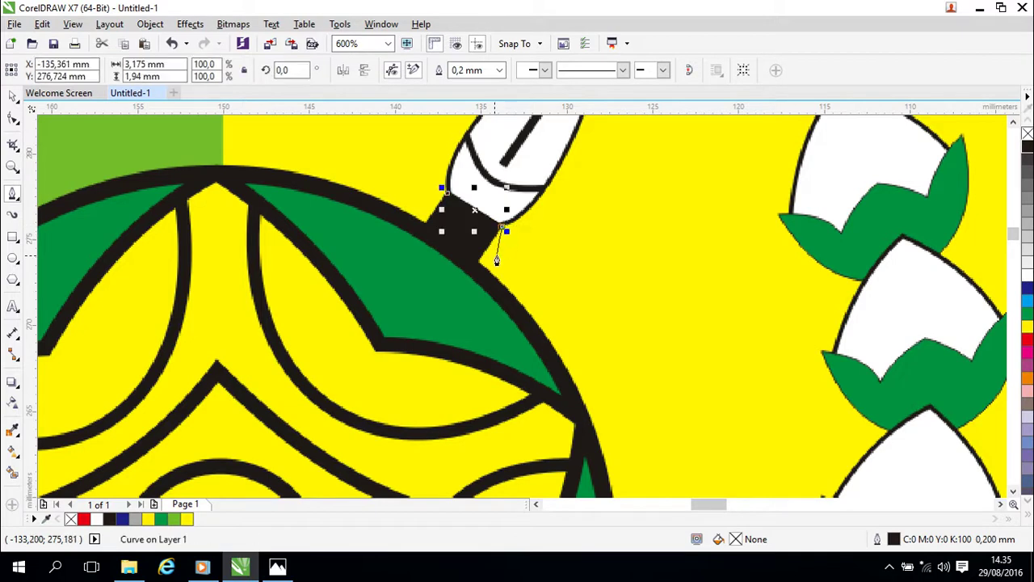
# Continue the shaft outline down to the lower end behind the banner and across that end, spanning about 48 by 67 mm.
pyautogui.scroll(-1, 470, 277)
pyautogui.scroll(-1, 470, 291)
pyautogui.moveTo(522, 300); pyautogui.dragTo(743, 51)
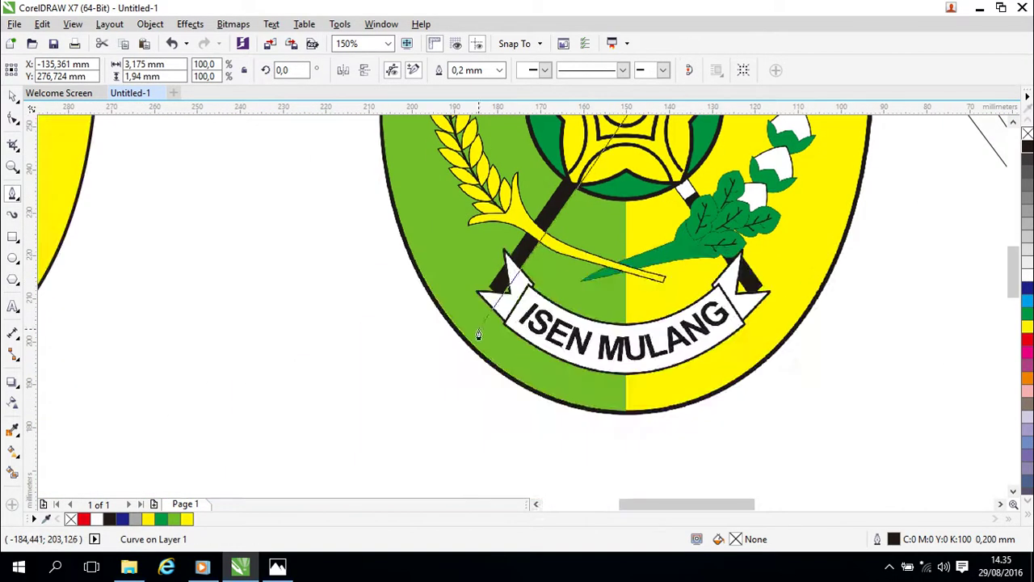
pyautogui.moveTo(512, 318); pyautogui.dragTo(588, 268)
pyautogui.scroll(2, 586, 270)
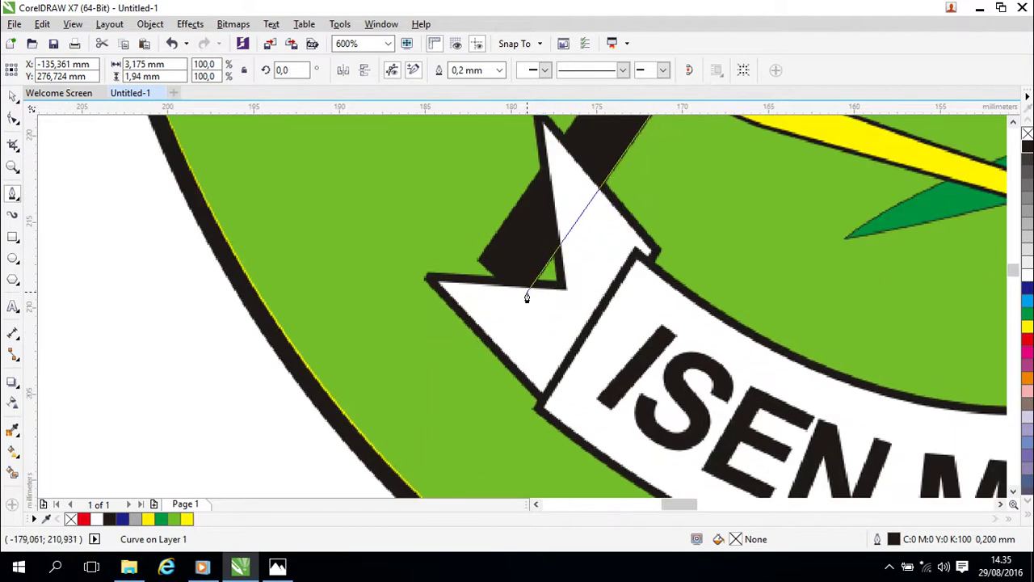
pyautogui.click(525, 296)
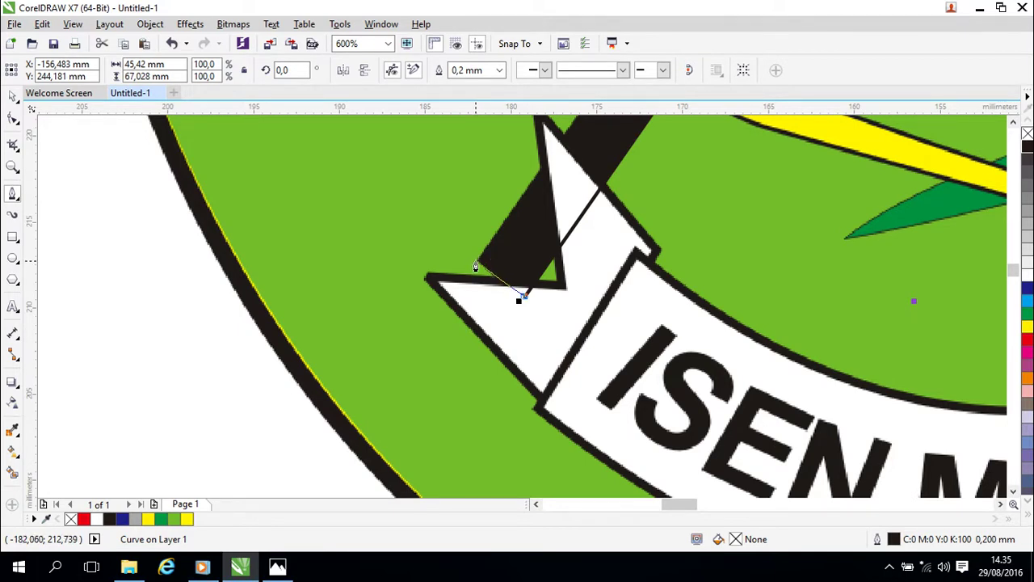
pyautogui.click(477, 263)
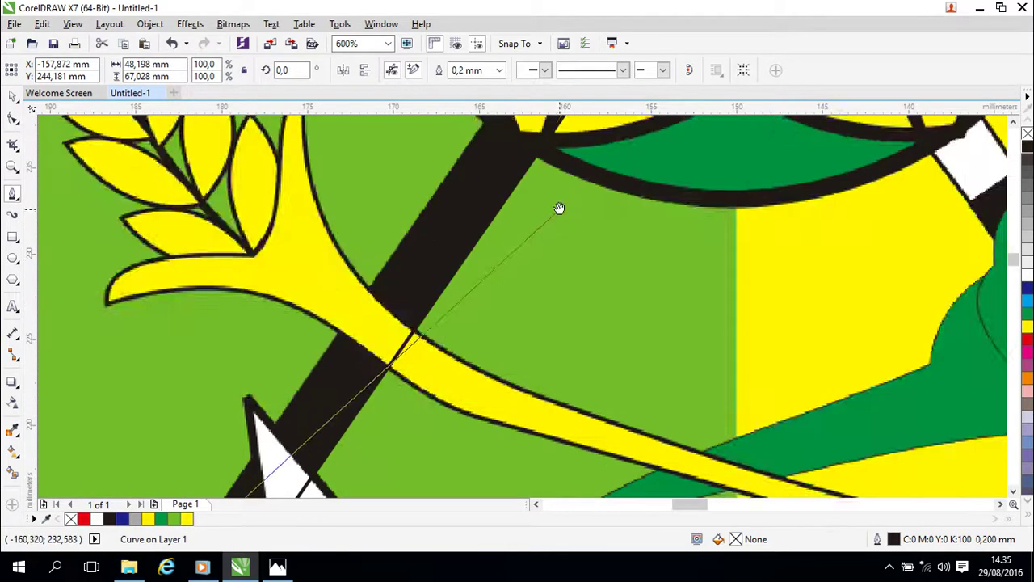
# Close the shaft outline at its starting corner beneath the spearhead.
pyautogui.moveTo(558, 208); pyautogui.dragTo(382, 496)
pyautogui.moveTo(496, 236); pyautogui.dragTo(344, 517)
pyautogui.moveTo(558, 199); pyautogui.dragTo(376, 495)
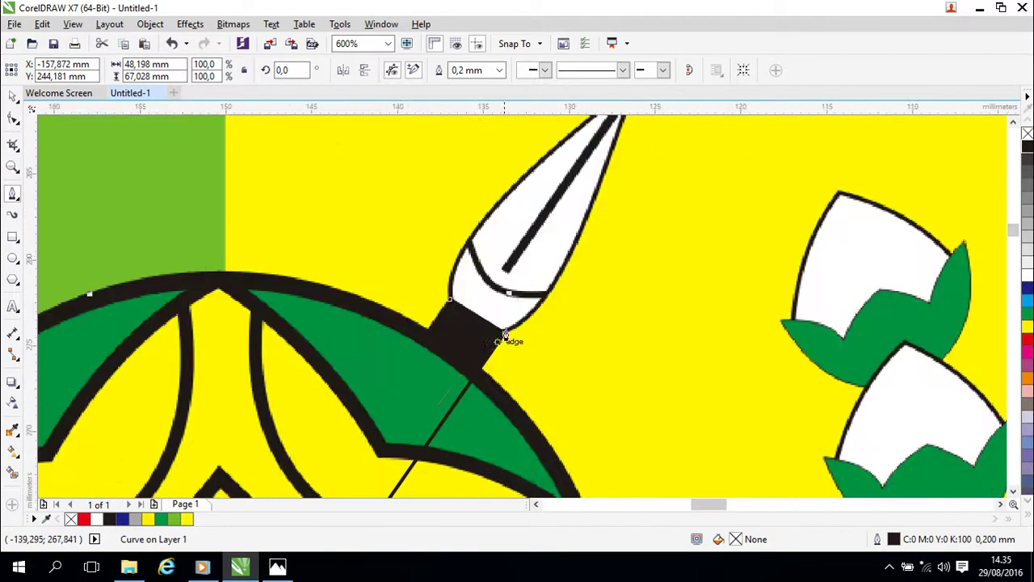
pyautogui.moveTo(531, 294); pyautogui.dragTo(515, 328)
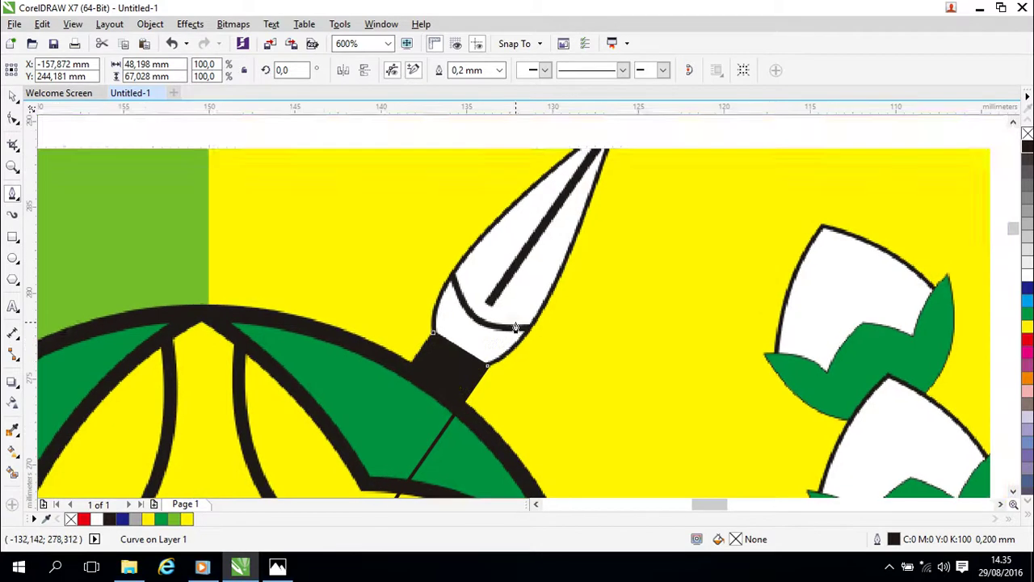
pyautogui.click(433, 334)
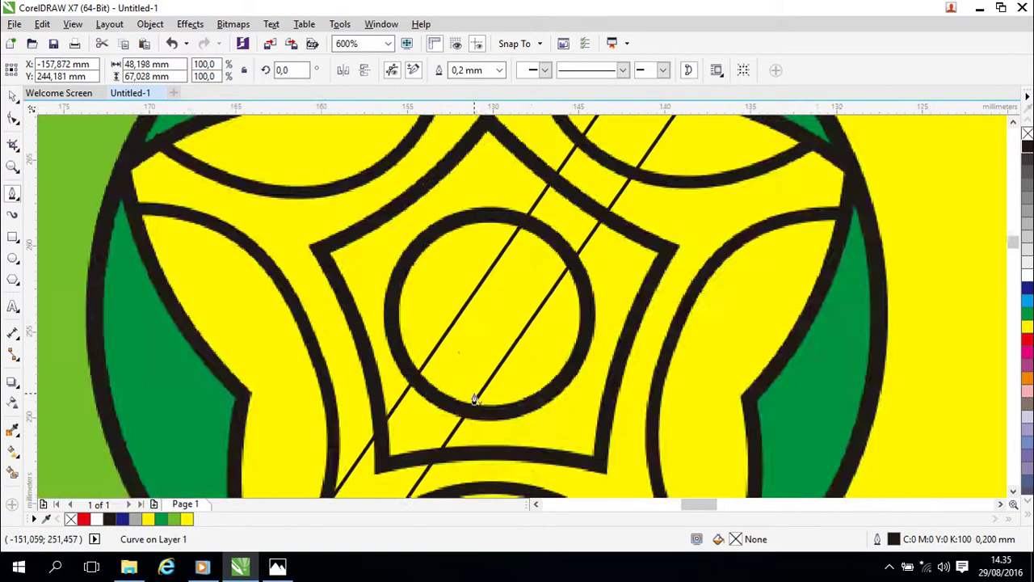
# Examine the closed shaft outline against the reference emblem, from the central star to the lower end at the banner and back.
pyautogui.scroll(1, 474, 397)
pyautogui.moveTo(474, 397); pyautogui.dragTo(766, 14)
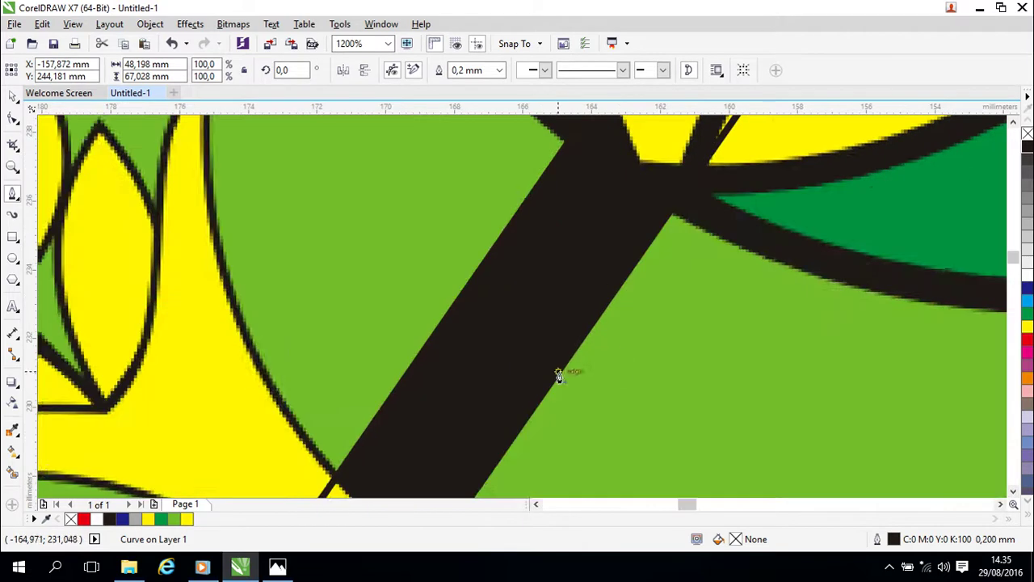
pyautogui.moveTo(559, 371); pyautogui.dragTo(729, 131)
pyautogui.scroll(-2, 729, 132)
pyautogui.moveTo(768, 348); pyautogui.dragTo(826, 282)
pyautogui.scroll(2, 681, 284)
pyautogui.scroll(1, 681, 287)
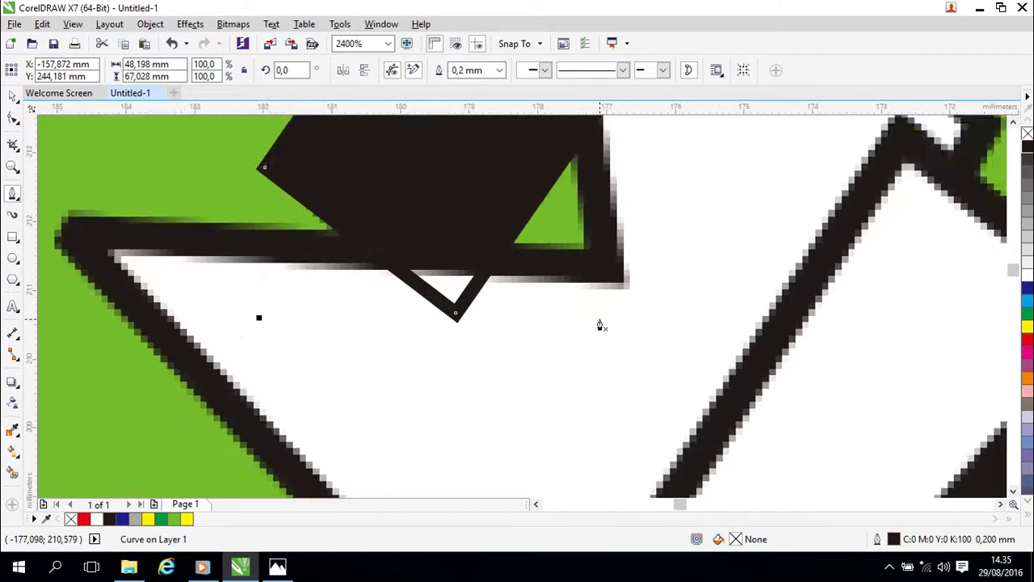
pyautogui.scroll(-1, 600, 323)
pyautogui.scroll(-1, 599, 325)
pyautogui.moveTo(823, 184); pyautogui.dragTo(541, 400)
pyautogui.moveTo(739, 219); pyautogui.dragTo(485, 499)
pyautogui.moveTo(613, 212); pyautogui.dragTo(537, 432)
pyautogui.moveTo(554, 252); pyautogui.dragTo(370, 517)
pyautogui.moveTo(558, 272); pyautogui.dragTo(457, 458)
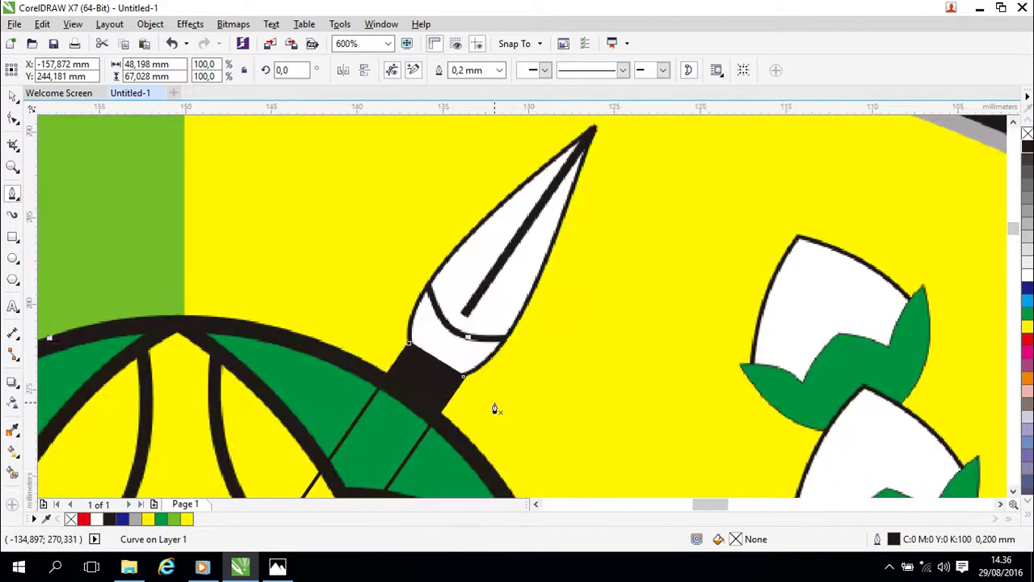
# Draw straight Pen segments from one base corner of the spearhead to its tip and back to the other base corner.
pyautogui.scroll(1, 554, 374)
pyautogui.hscroll(1, 554, 374)
pyautogui.scroll(1, 556, 381)
pyautogui.scroll(-1, 556, 381)
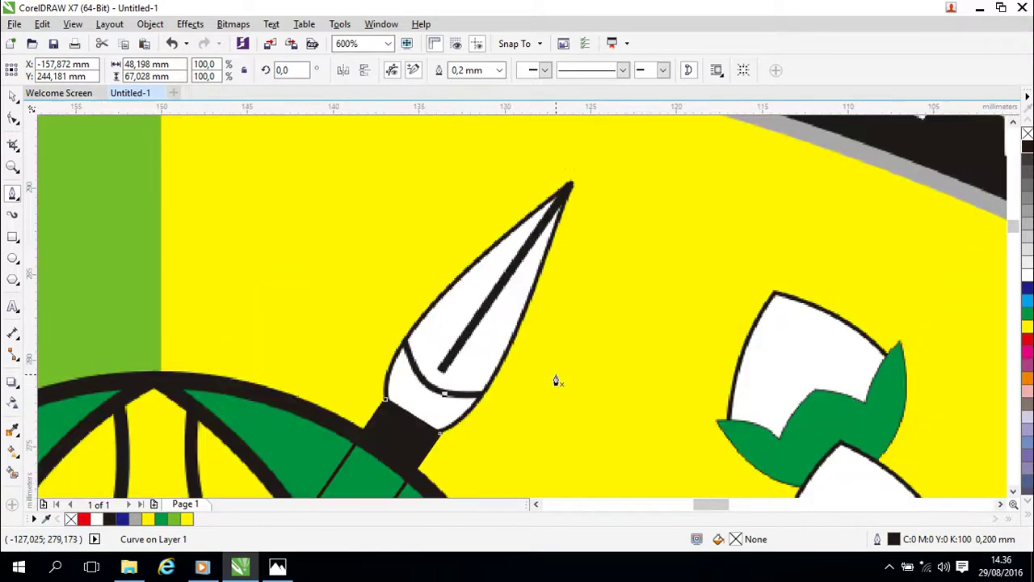
pyautogui.click(388, 402)
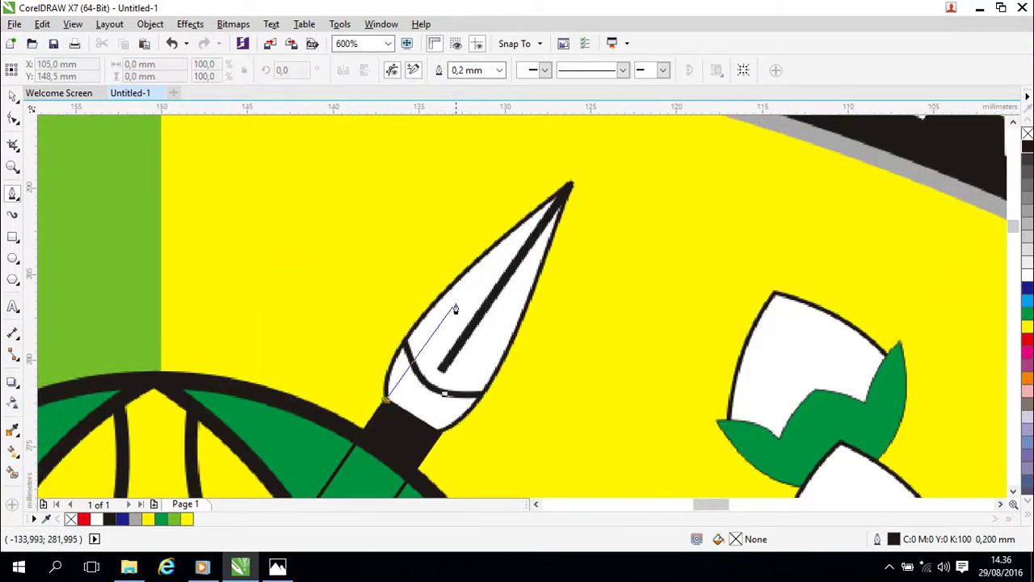
pyautogui.click(570, 186)
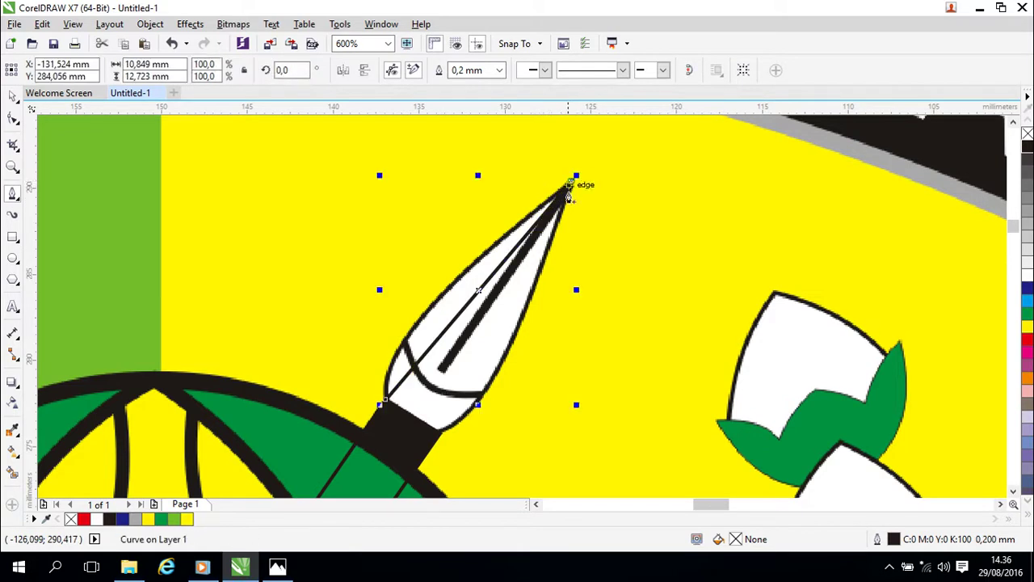
pyautogui.click(440, 433)
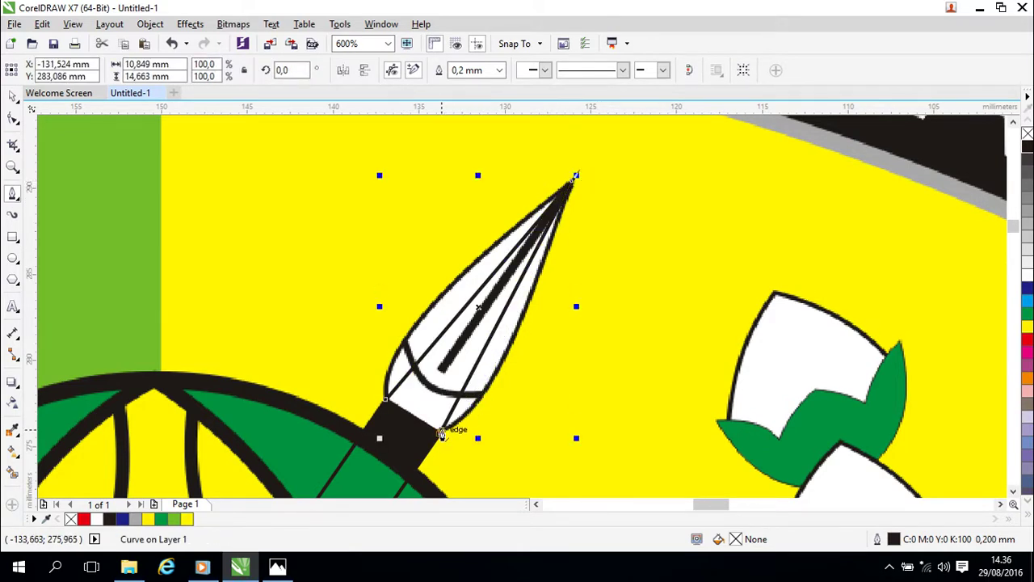
pyautogui.moveTo(510, 422); pyautogui.dragTo(526, 419)
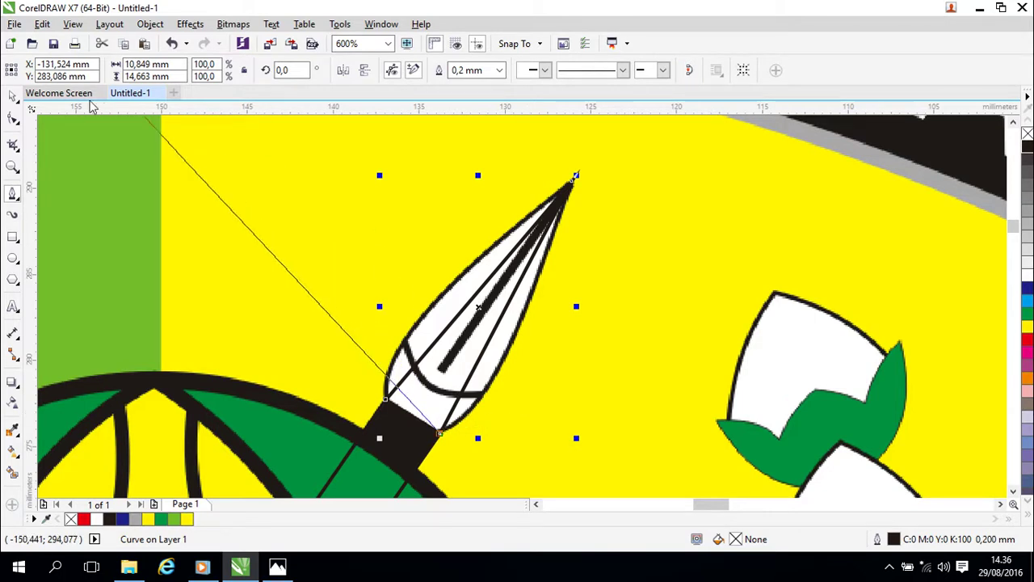
pyautogui.click(13, 96)
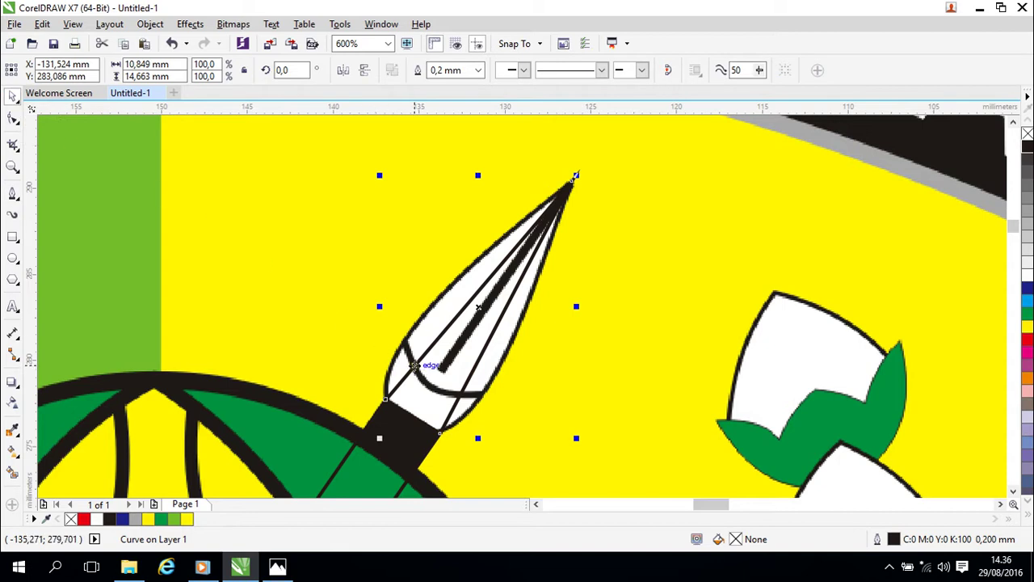
# Convert the spearhead's left straight segment to a curve and bend it along the reference blade's edge.
pyautogui.click(414, 365)
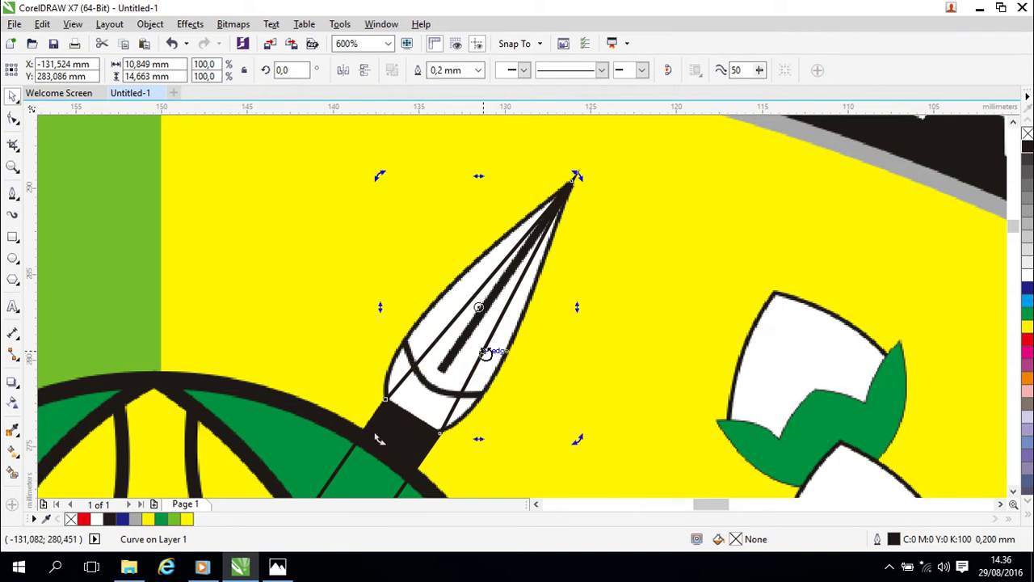
pyautogui.press('F10')
pyautogui.click(468, 305)
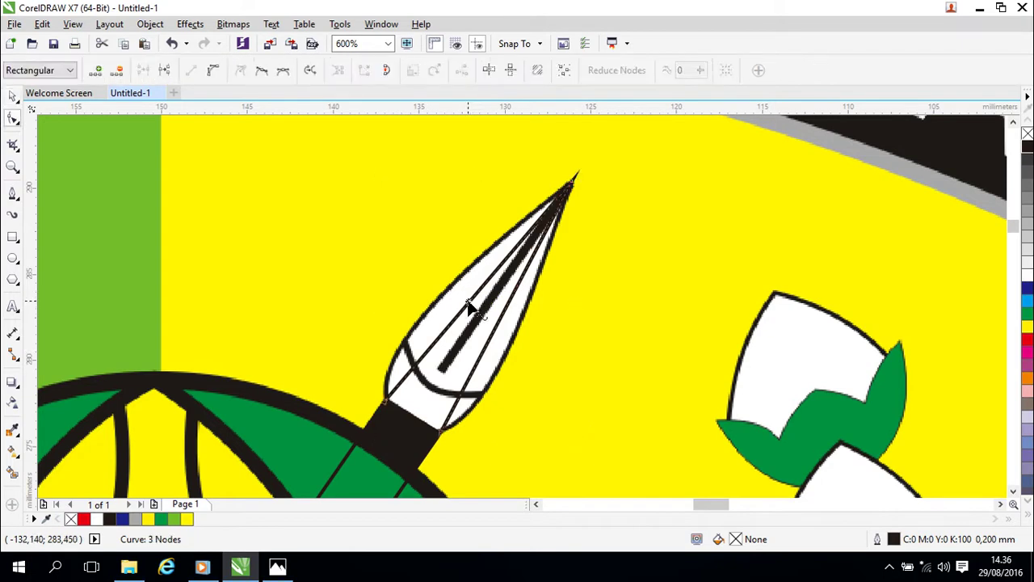
pyautogui.rightClick(469, 305)
pyautogui.click(509, 101)
pyautogui.moveTo(464, 305); pyautogui.dragTo(420, 323)
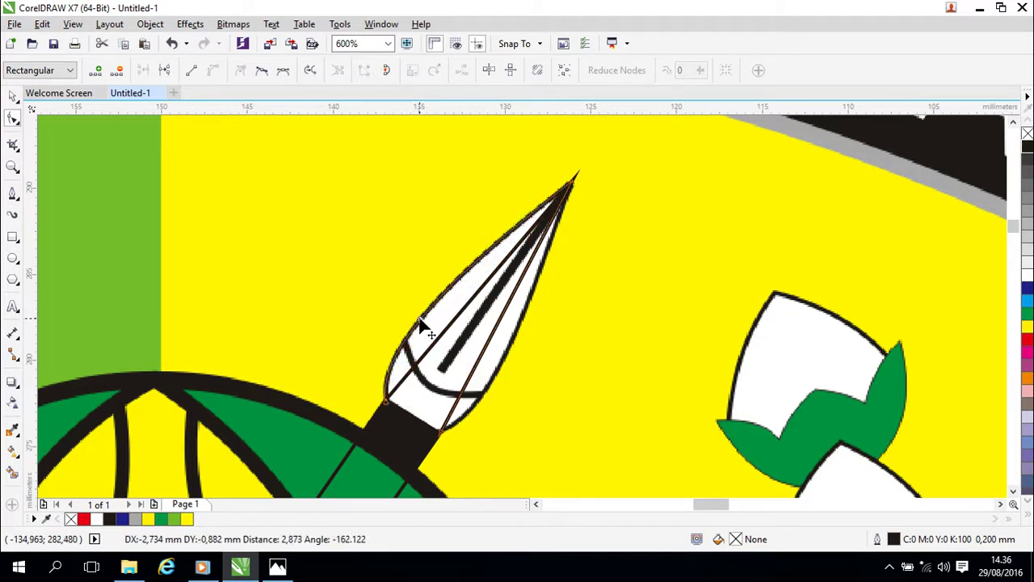
pyautogui.moveTo(421, 323); pyautogui.dragTo(424, 328)
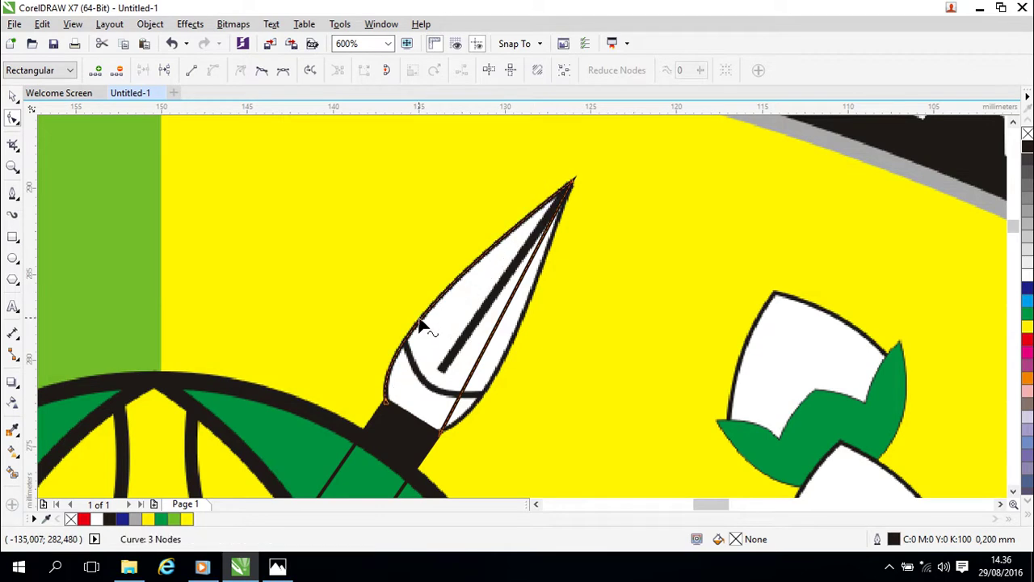
# Convert the spearhead's right straight segment to a curve and bend it to follow the reference blade's edge.
pyautogui.rightClick(481, 361)
pyautogui.click(546, 155)
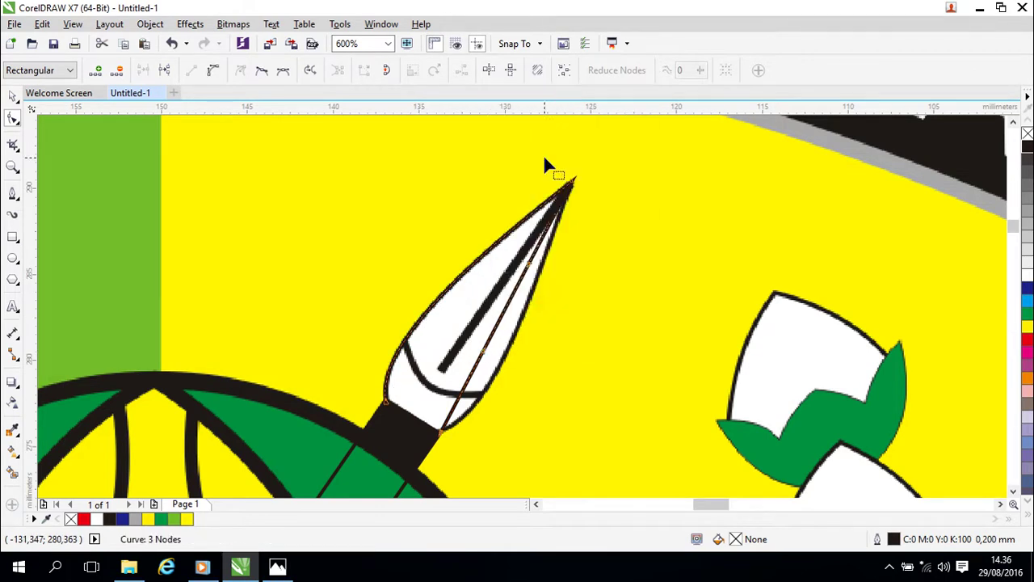
pyautogui.moveTo(485, 362); pyautogui.dragTo(494, 388)
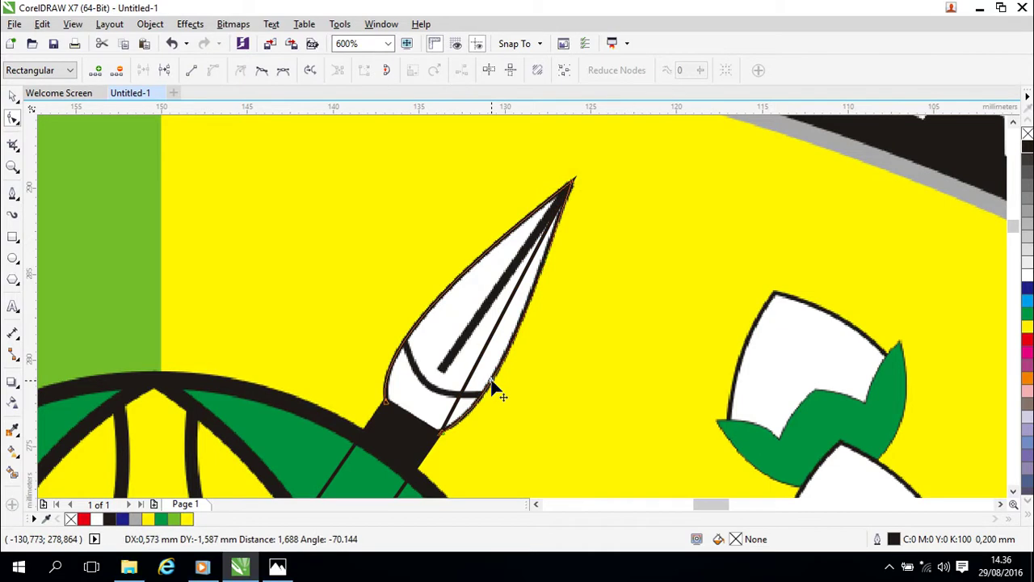
pyautogui.moveTo(494, 388); pyautogui.dragTo(494, 388)
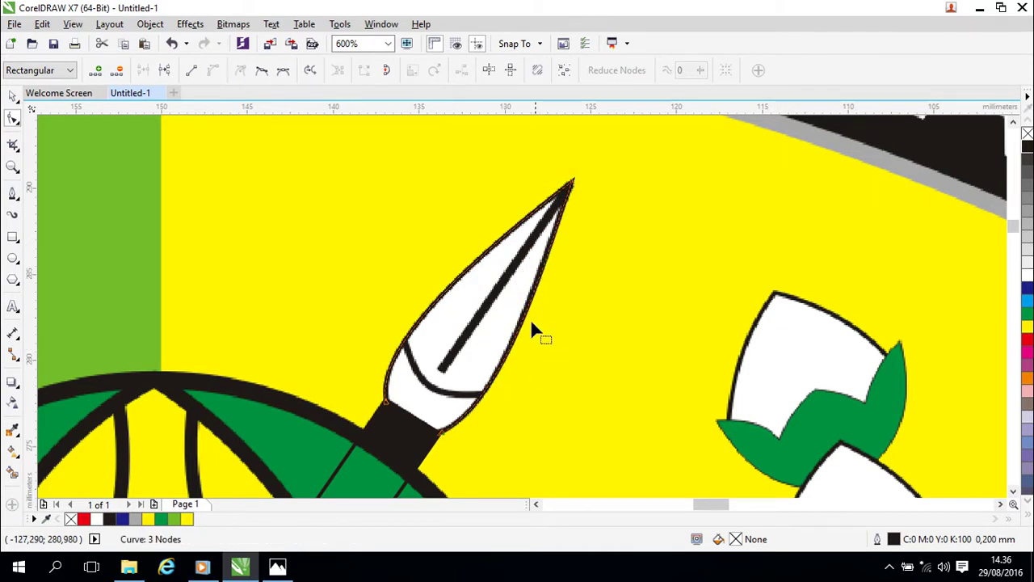
# Add a node on each side of the spearhead outline where the curved band meets the blade's edges.
pyautogui.click(13, 95)
pyautogui.click(193, 252)
pyautogui.click(406, 347)
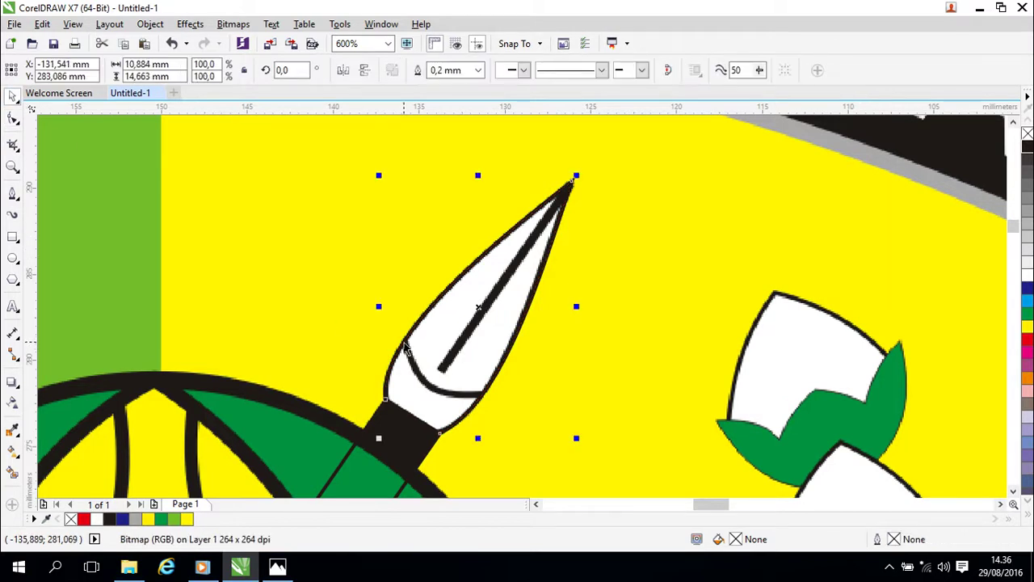
pyautogui.press('F10')
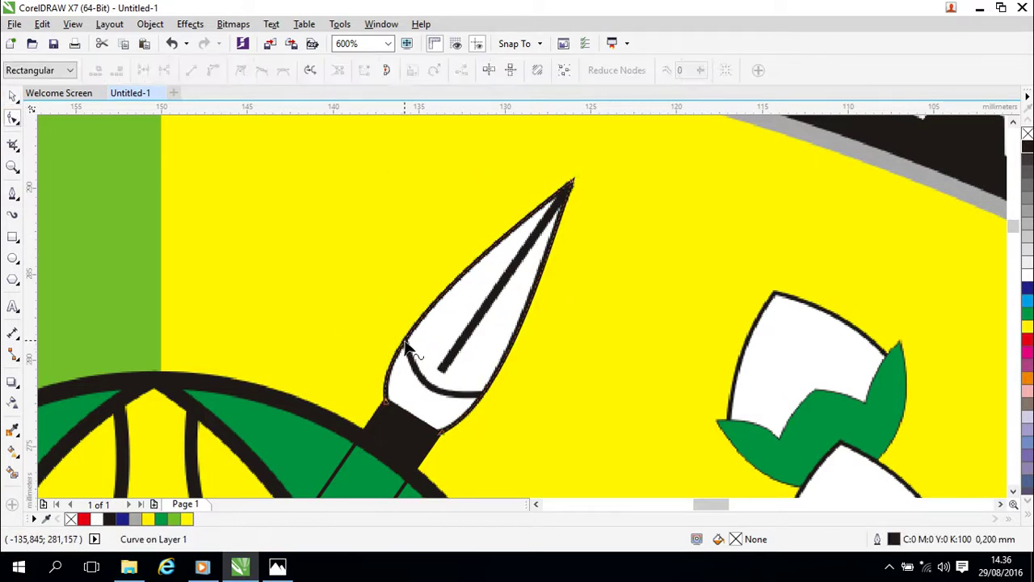
pyautogui.click(405, 341)
pyautogui.rightClick(404, 341)
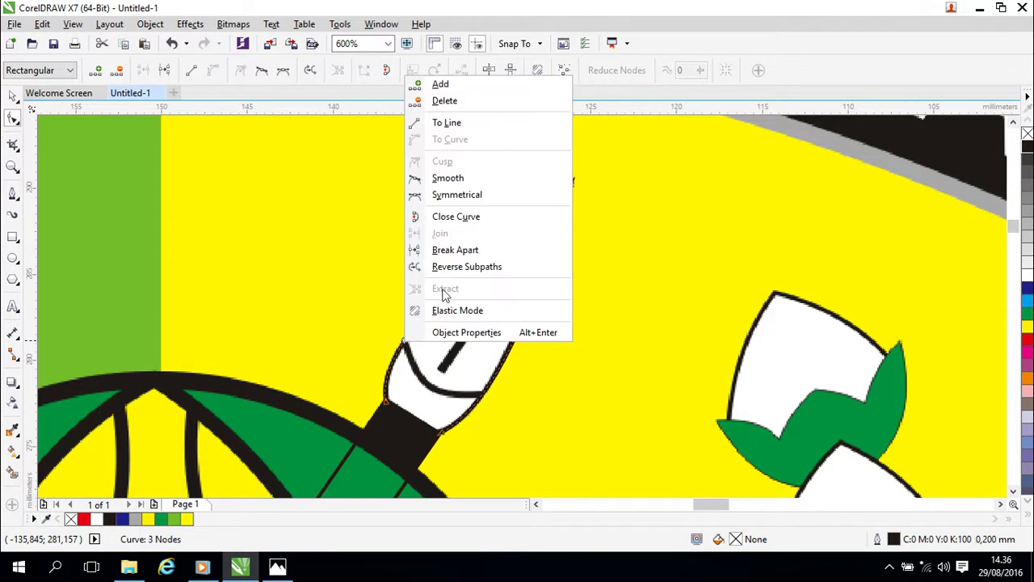
pyautogui.click(437, 87)
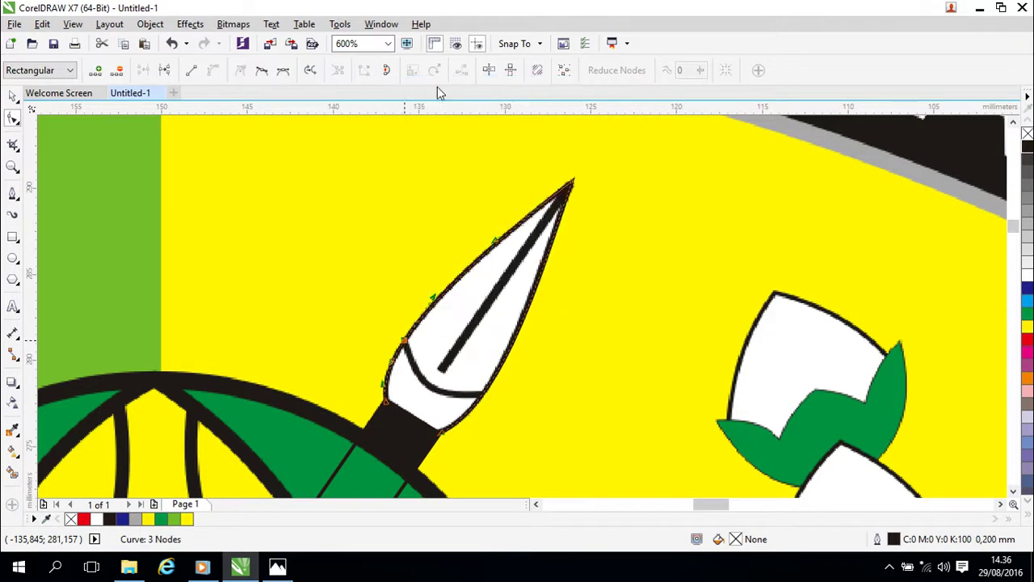
pyautogui.rightClick(482, 397)
pyautogui.click(526, 139)
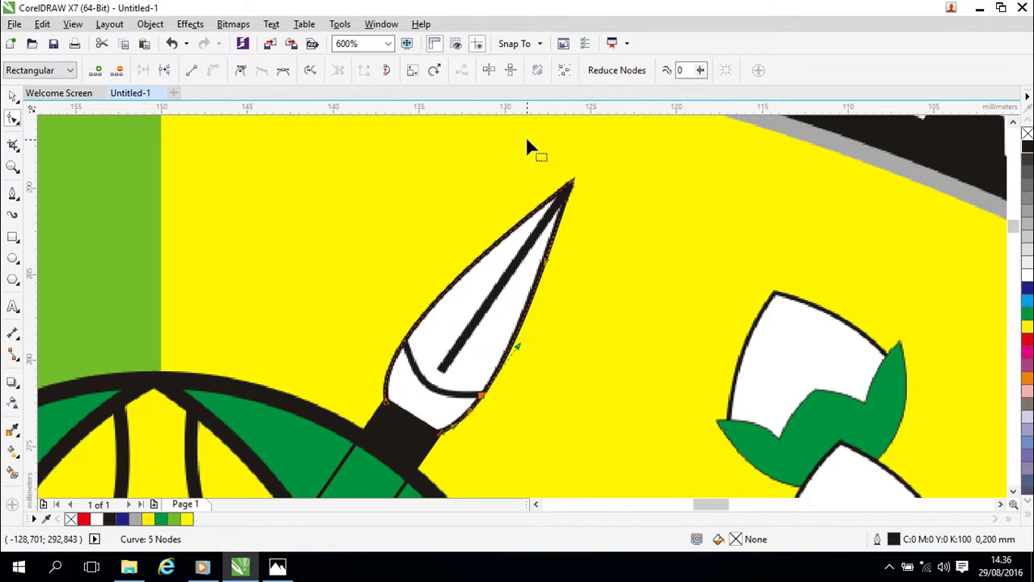
# Draw a straight two-point line across the spearhead between the two added nodes, spanning about 4.5 by 3.2 mm.
pyautogui.click(14, 200)
pyautogui.click(64, 203)
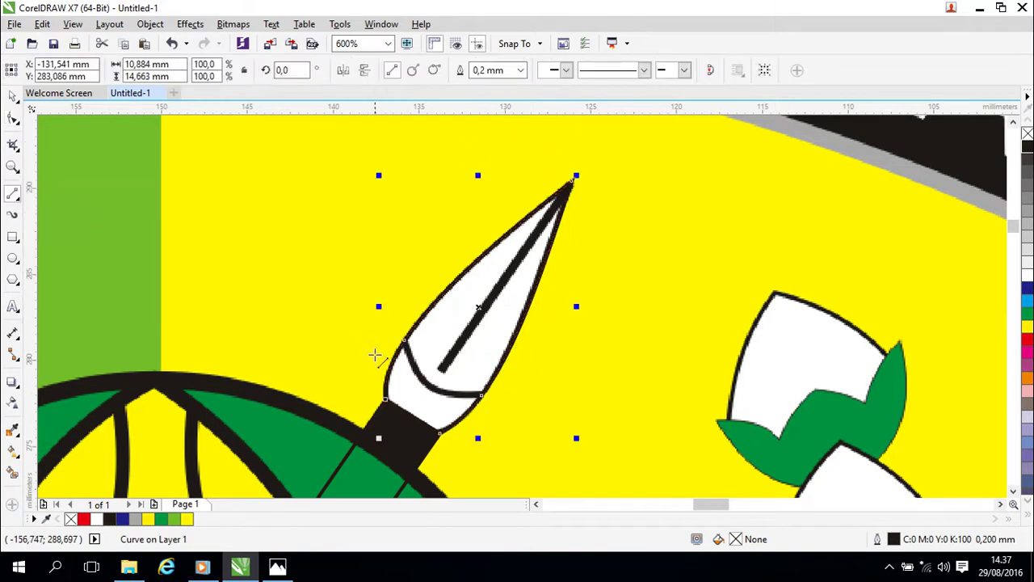
pyautogui.moveTo(404, 341); pyautogui.dragTo(483, 397)
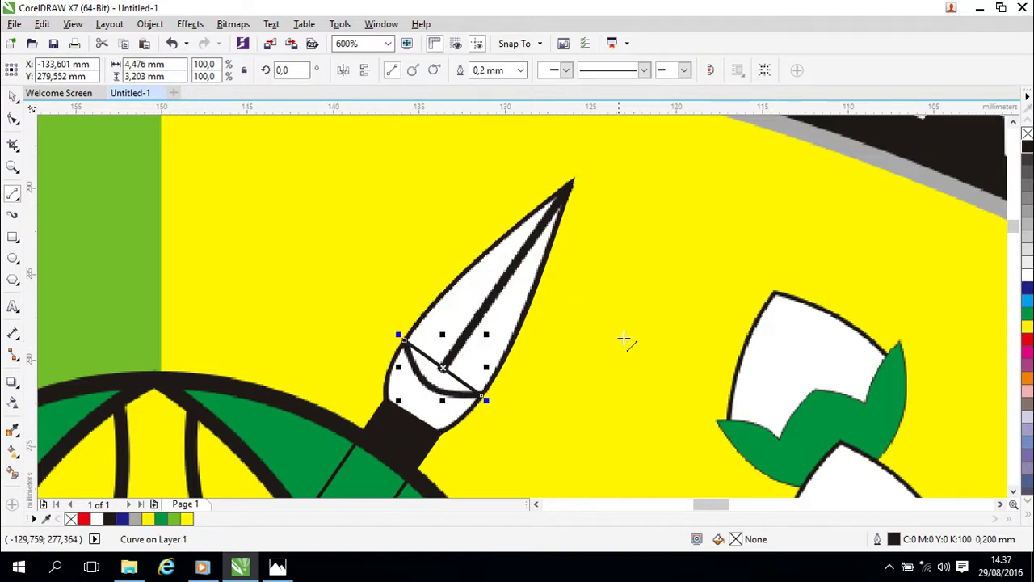
# Convert the straight line across the spearhead to a curve and bend it to follow the reference's curved band.
pyautogui.click(13, 96)
pyautogui.click(484, 383)
pyautogui.click(444, 370)
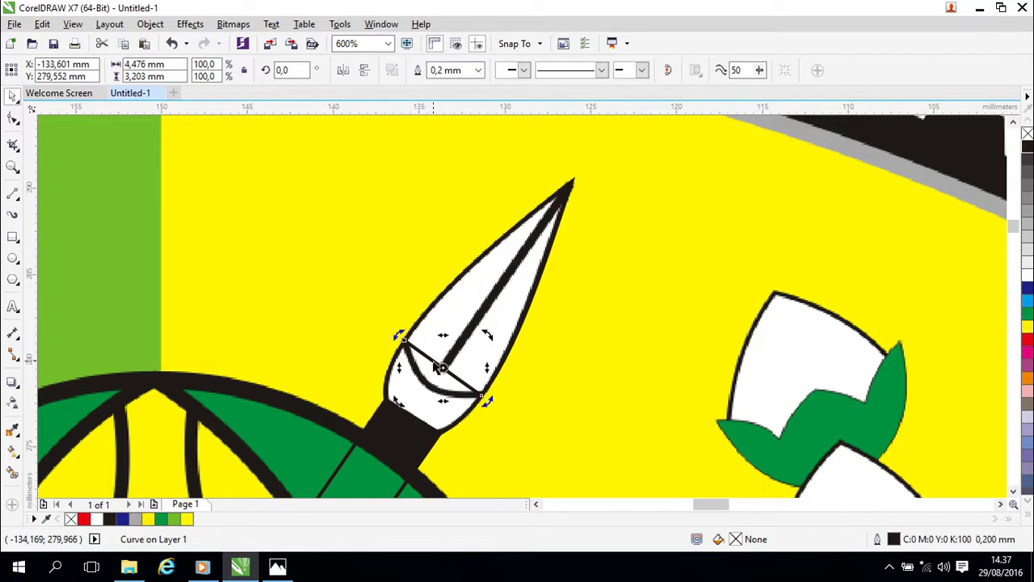
pyautogui.press('F10')
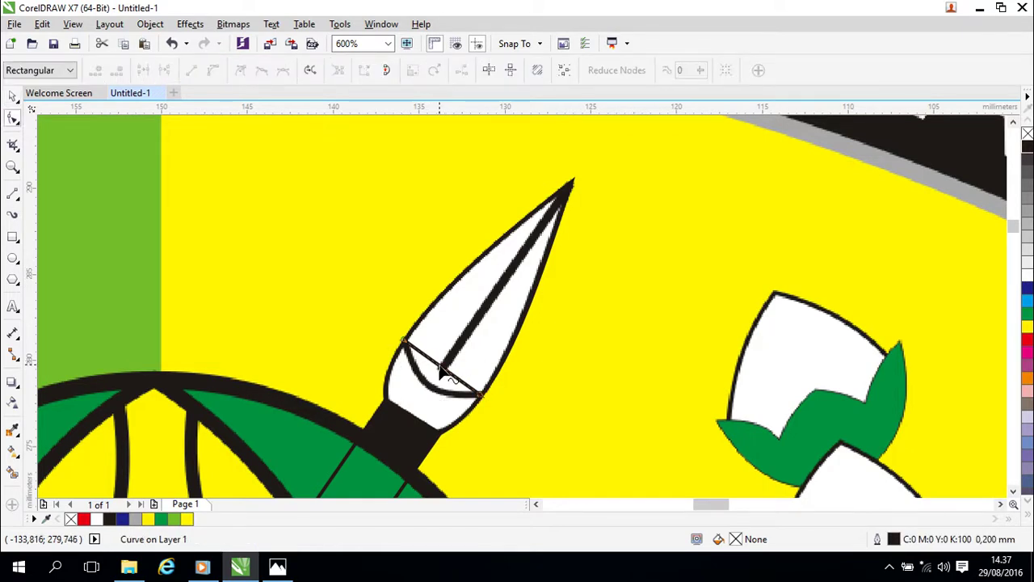
pyautogui.rightClick(445, 371)
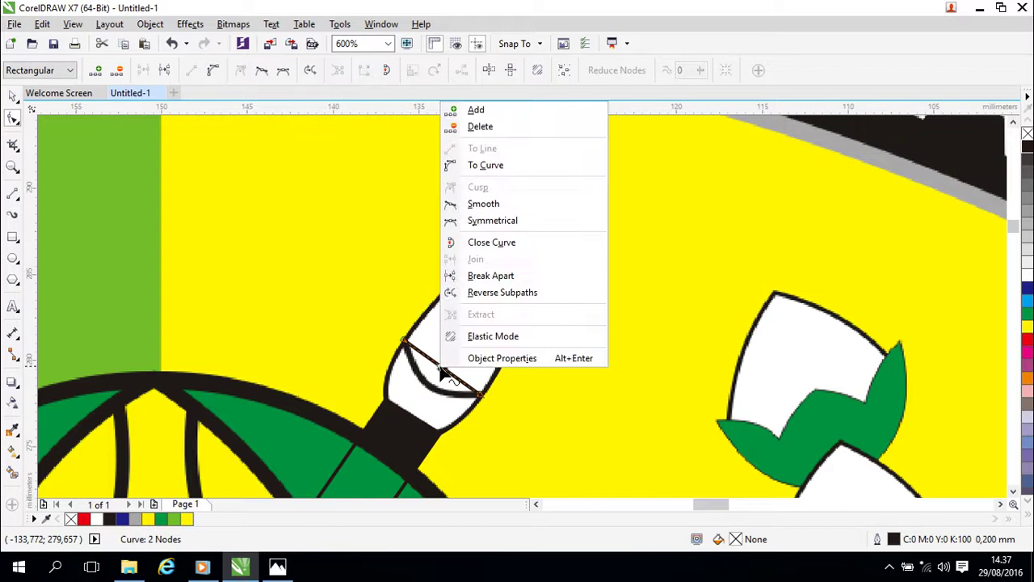
pyautogui.click(485, 168)
pyautogui.moveTo(445, 373); pyautogui.dragTo(431, 390)
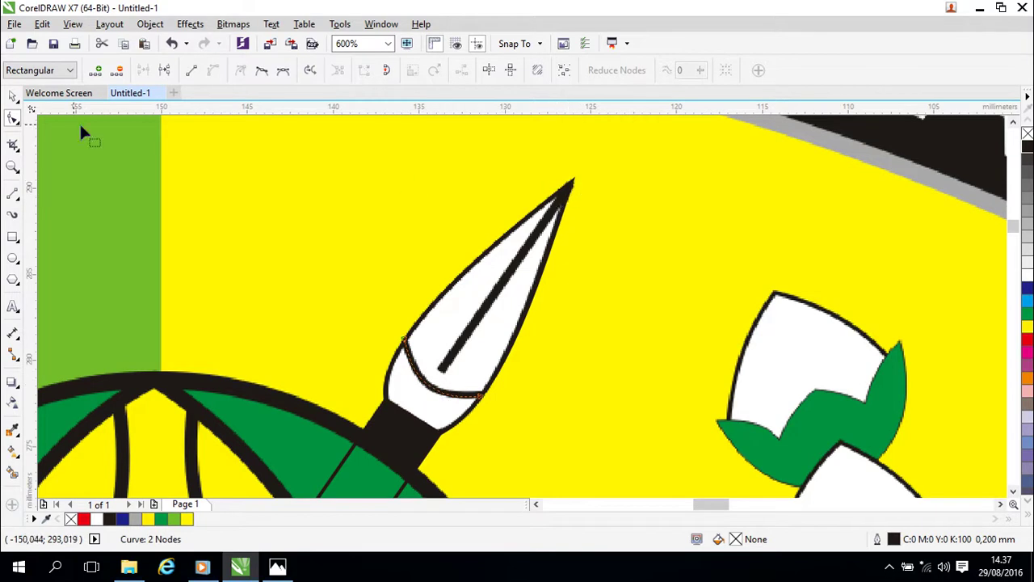
# Draw a two-point centre line from the spearhead's tip to the lower end of the reference blade's midrib, spanning about 7.5 by 10.9 mm.
pyautogui.click(11, 96)
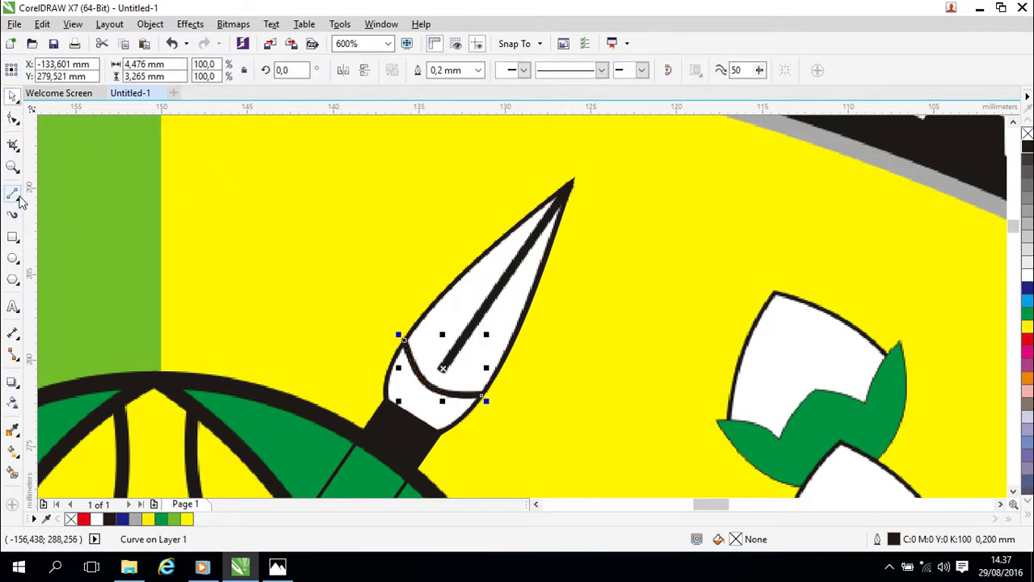
pyautogui.click(16, 197)
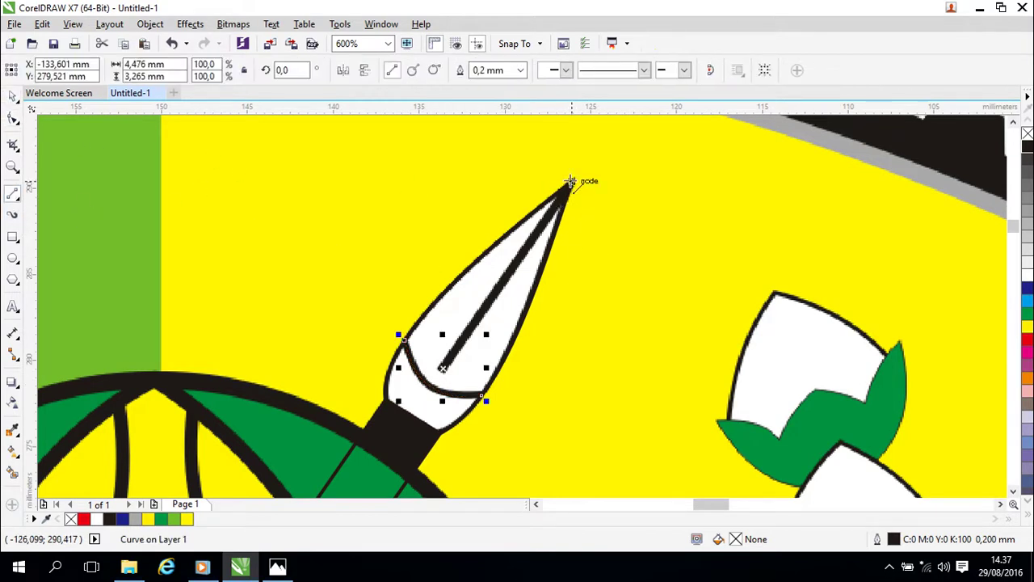
pyautogui.moveTo(571, 181); pyautogui.dragTo(441, 368)
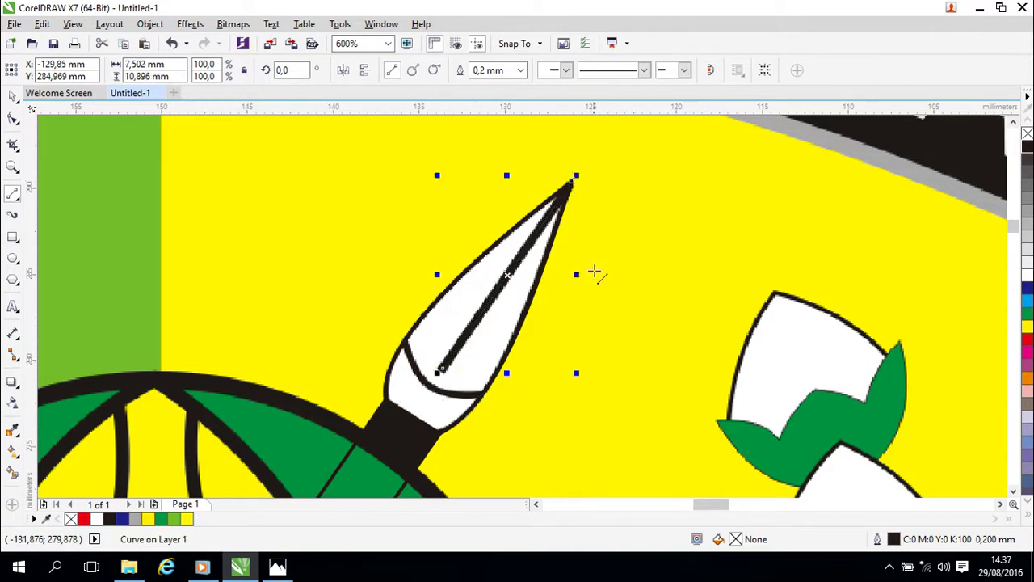
pyautogui.click(125, 235)
# Change the second spear's shaft outline colour to red.
pyautogui.moveTo(668, 324); pyautogui.dragTo(693, 276)
pyautogui.scroll(-3, 693, 276)
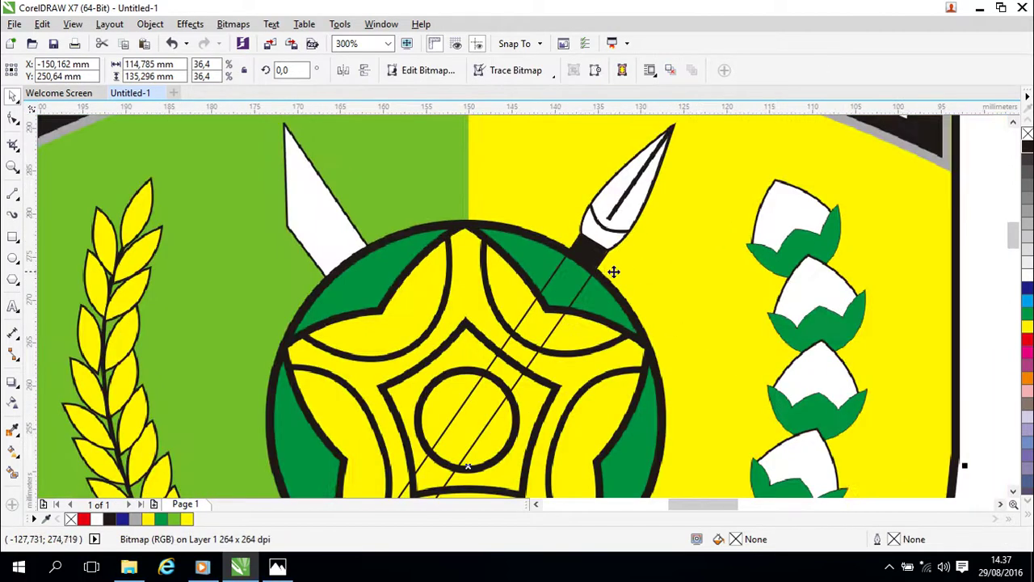
pyautogui.click(600, 273)
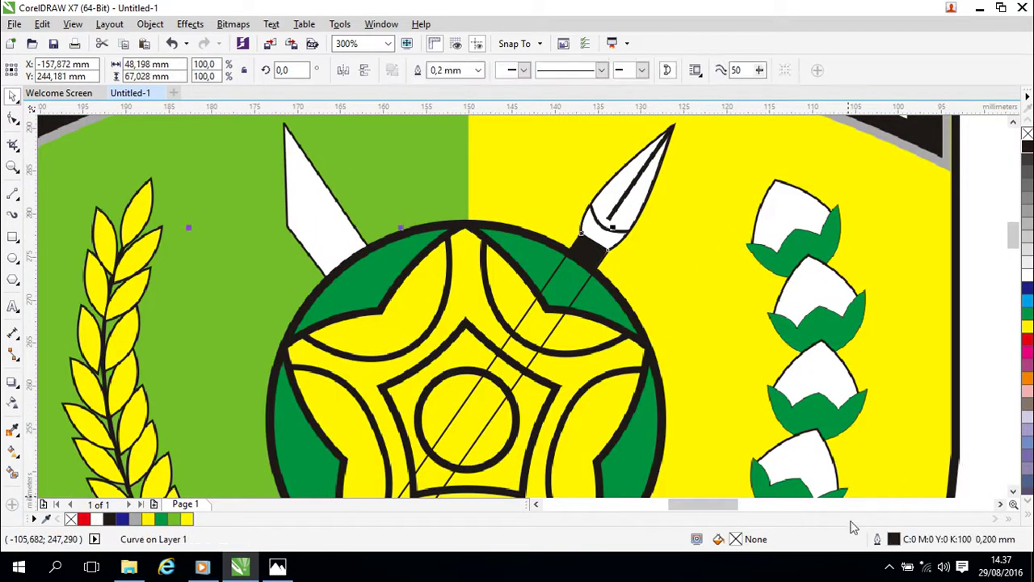
pyautogui.doubleClick(893, 539)
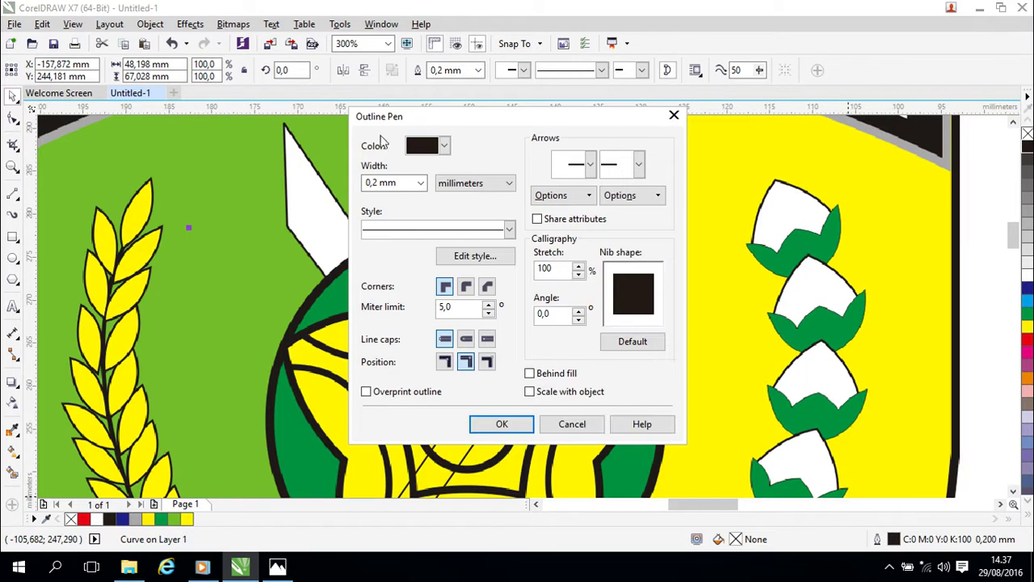
pyautogui.click(443, 146)
pyautogui.click(454, 194)
pyautogui.click(502, 423)
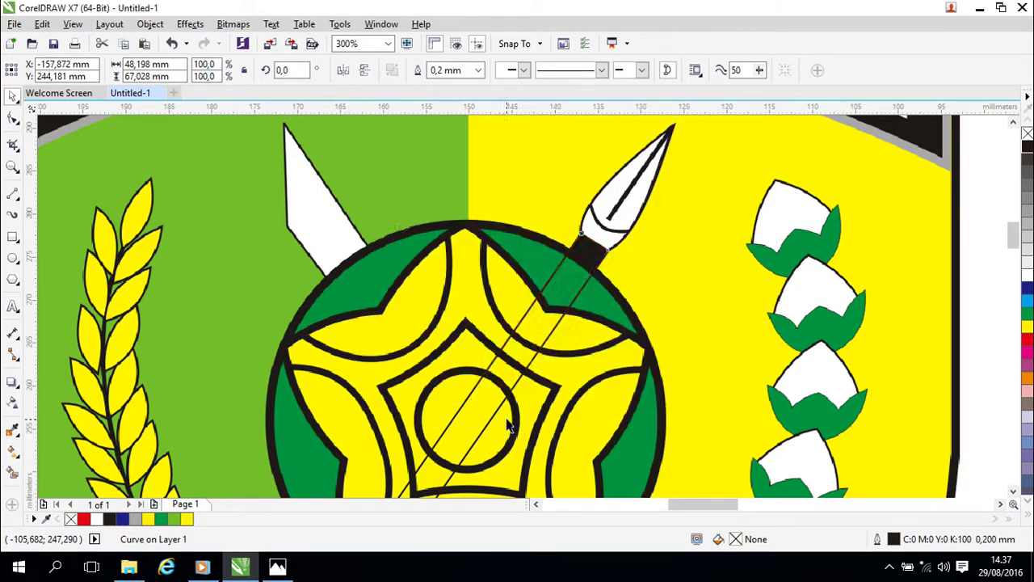
# Change the outline colour of the spearhead shape to red.
pyautogui.click(620, 250)
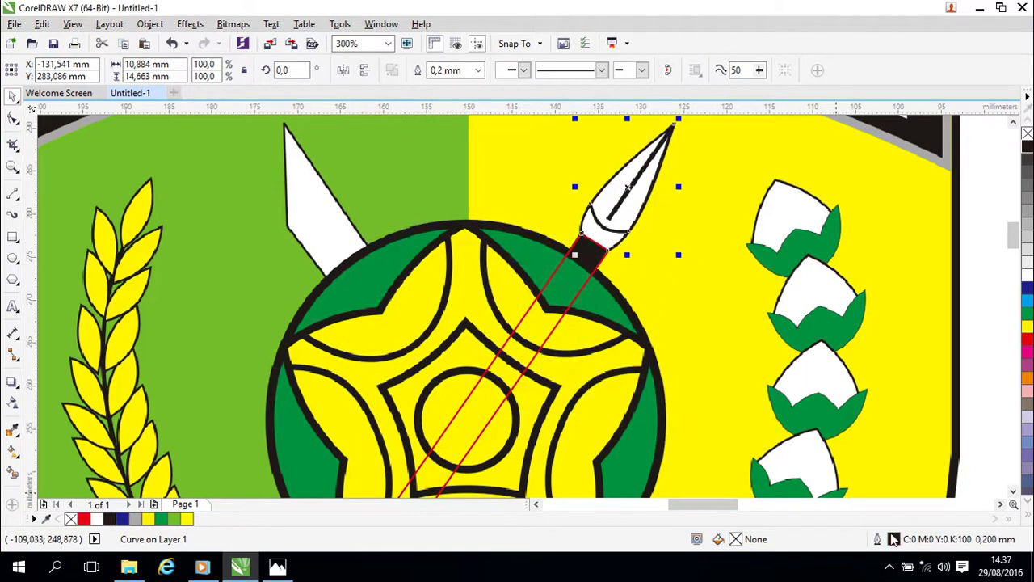
pyautogui.doubleClick(893, 540)
pyautogui.click(443, 146)
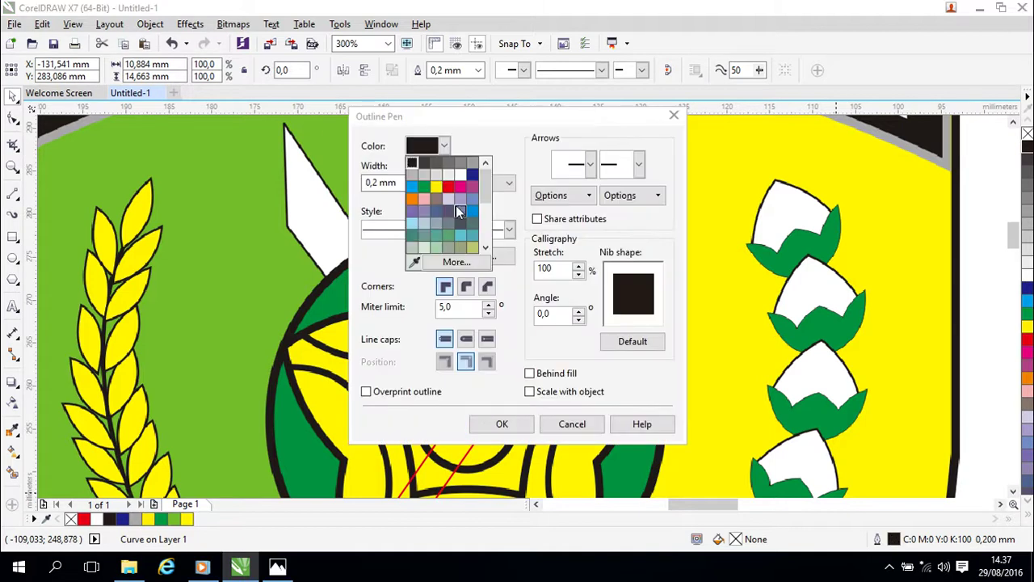
pyautogui.click(453, 199)
pyautogui.click(502, 423)
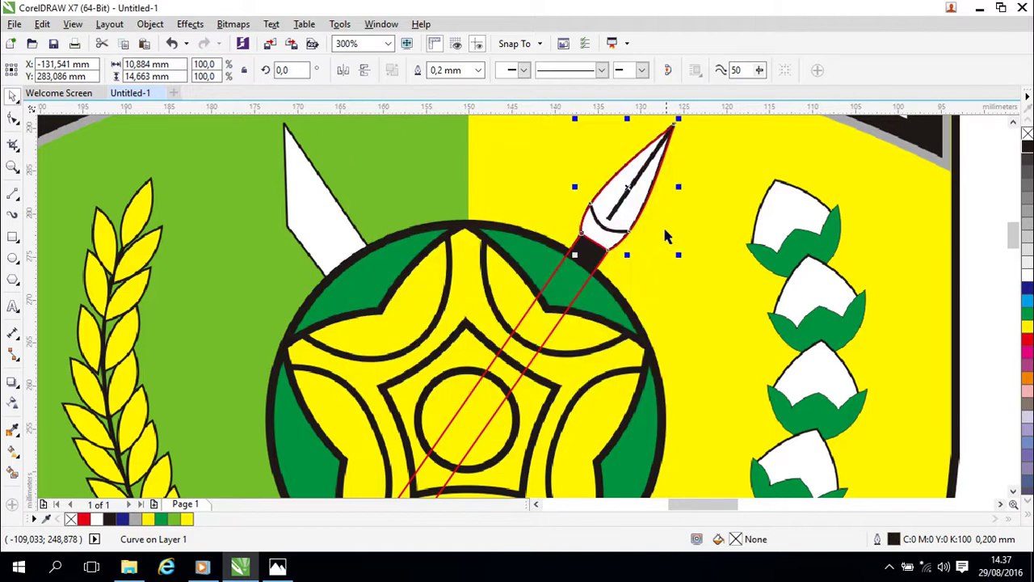
# Change the outline colour of the spearhead's curved band line to red.
pyautogui.click(615, 231)
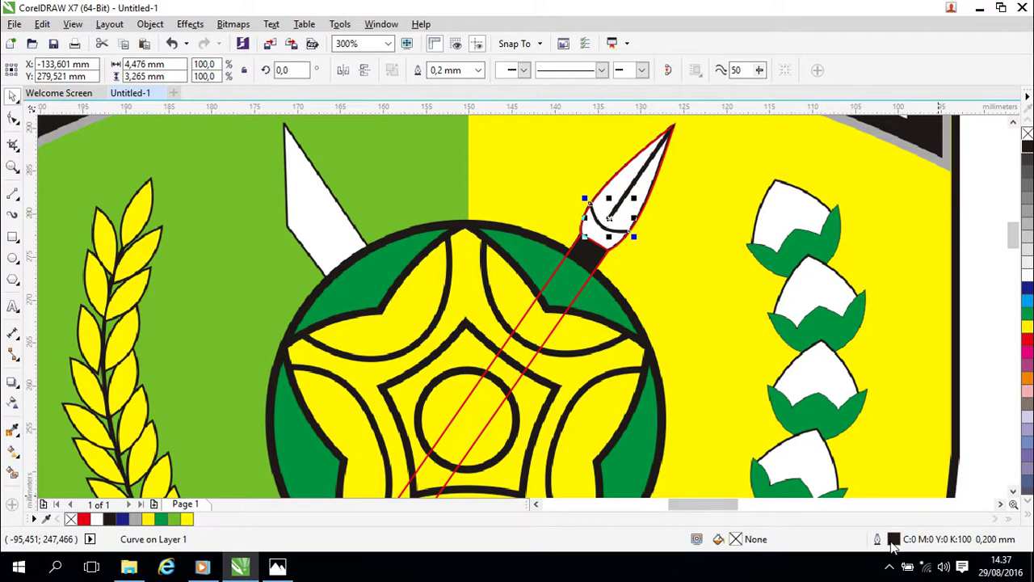
pyautogui.doubleClick(893, 539)
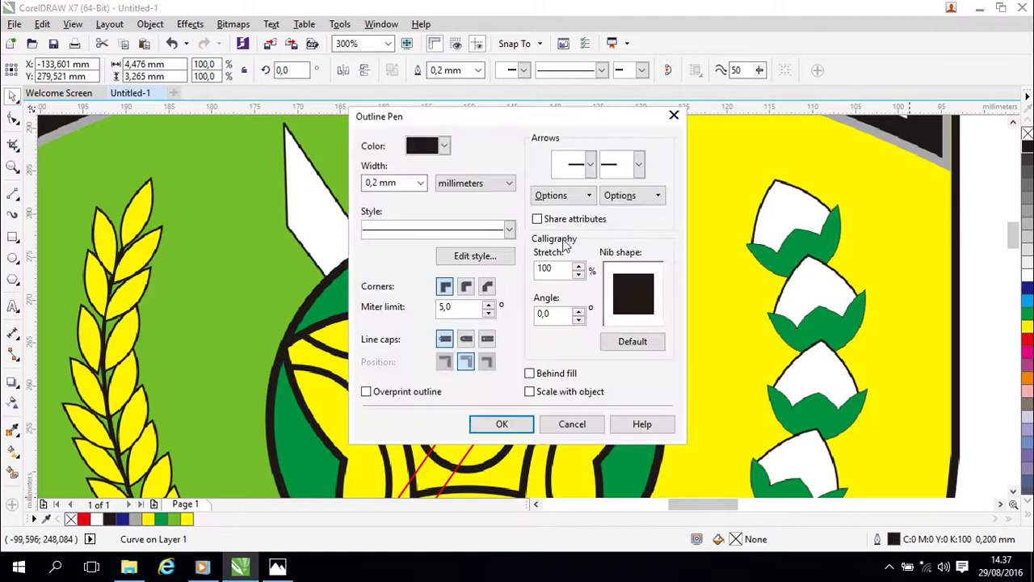
pyautogui.click(423, 147)
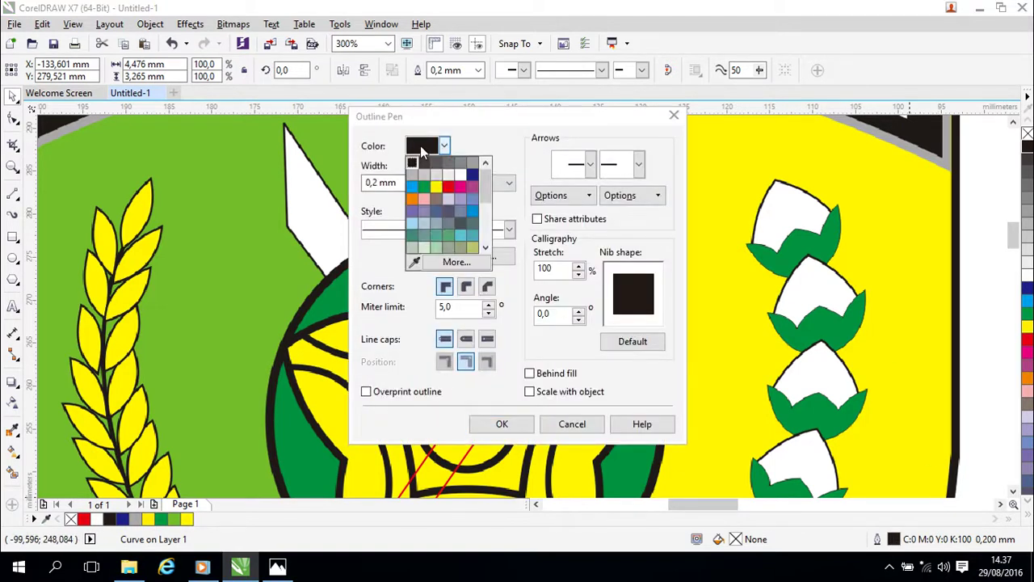
pyautogui.click(449, 187)
pyautogui.click(501, 424)
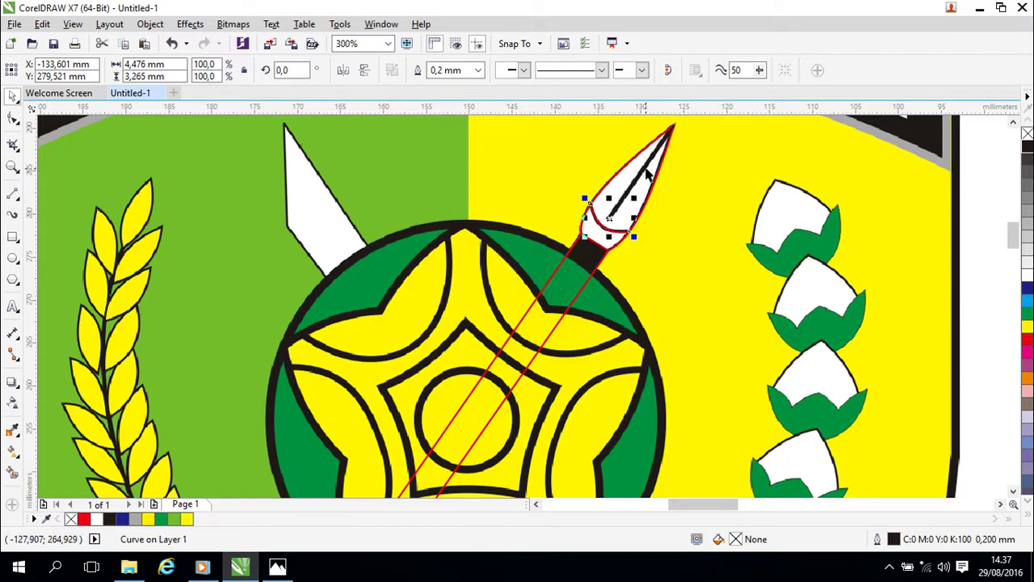
# Change the outline colour of the spearhead's centre line to red.
pyautogui.press('F10')
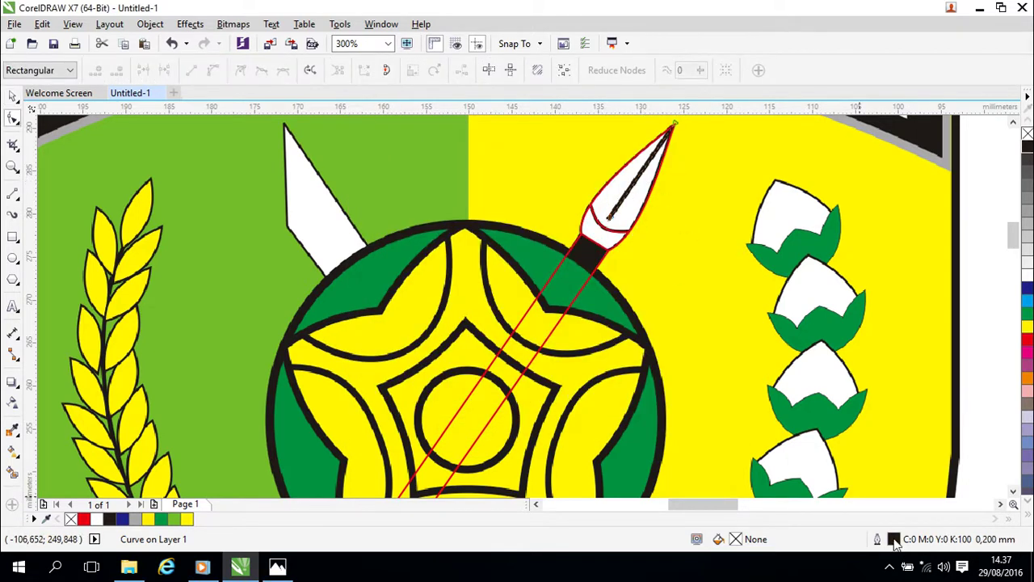
pyautogui.doubleClick(894, 538)
pyautogui.click(418, 156)
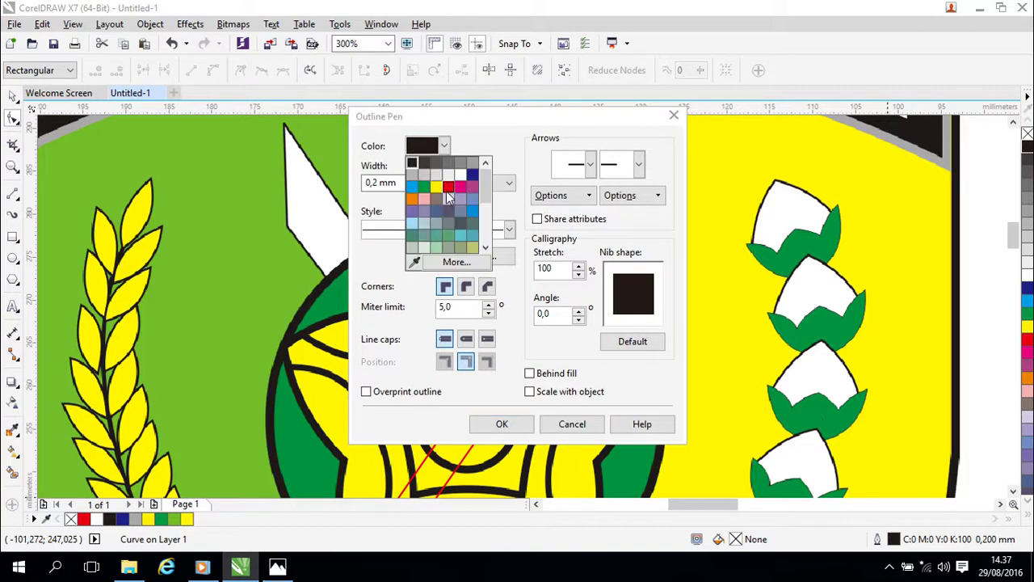
pyautogui.click(445, 193)
pyautogui.click(502, 424)
# Set the spearhead centre line's outline width to 0.5 mm.
pyautogui.moveTo(683, 189); pyautogui.dragTo(620, 279)
pyautogui.scroll(2, 622, 264)
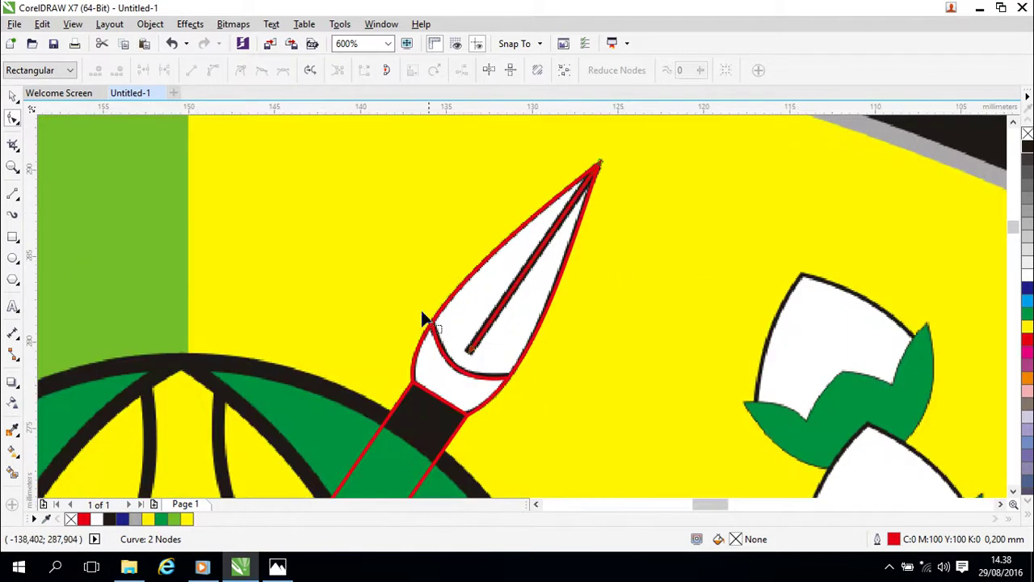
pyautogui.click(12, 96)
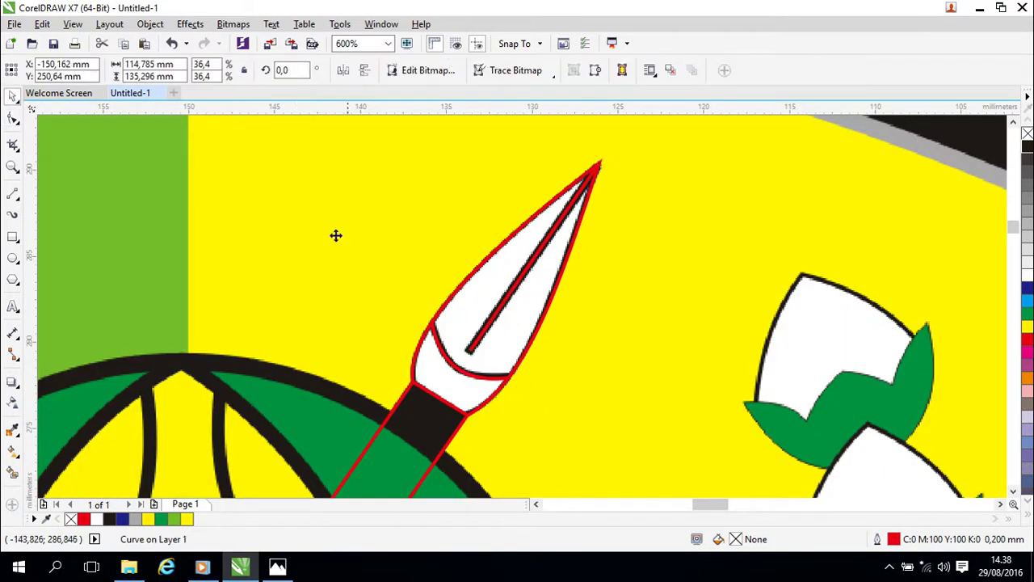
pyautogui.click(513, 293)
pyautogui.click(478, 70)
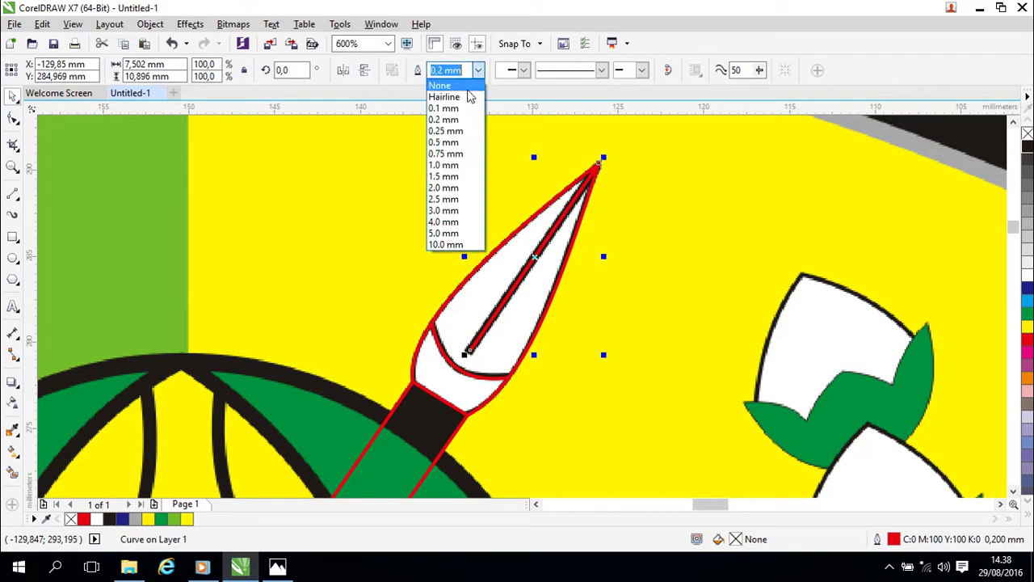
pyautogui.click(446, 142)
pyautogui.click(644, 189)
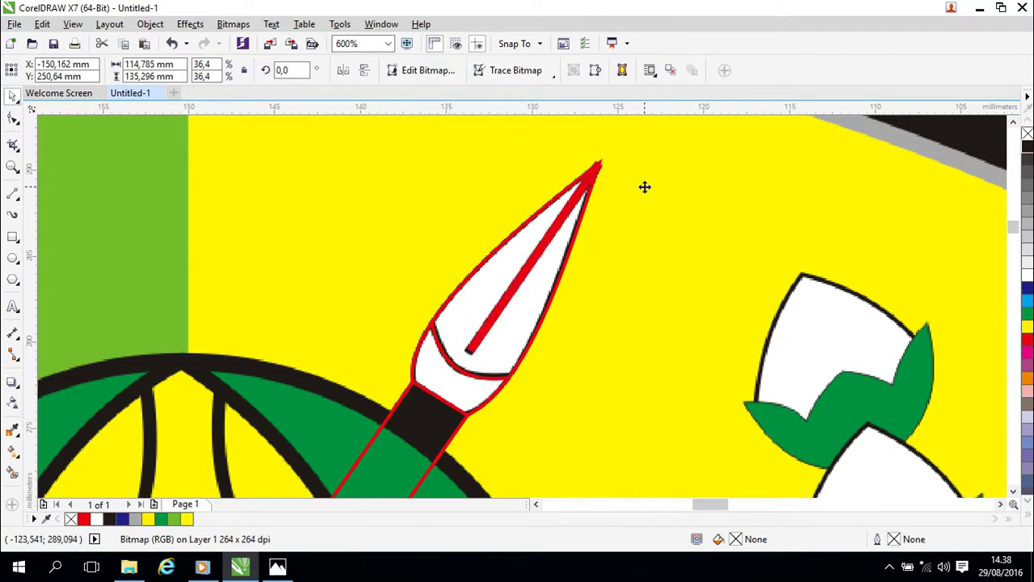
# Nudge the spearhead's centre line about 0.1 mm left and 0.2 mm down to cover the reference's midrib.
pyautogui.click(526, 279)
pyautogui.press('Left')
pyautogui.click(718, 267)
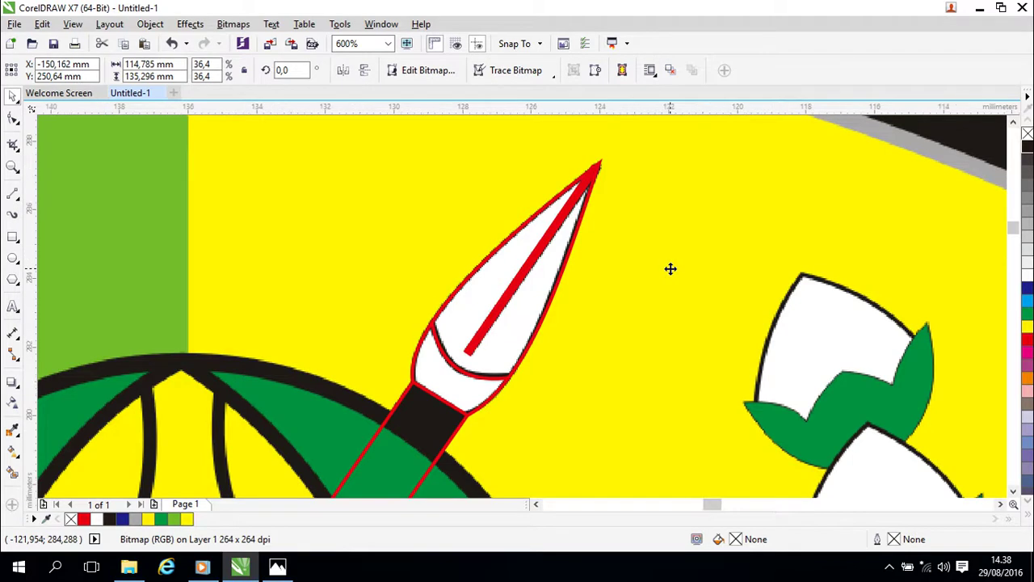
pyautogui.scroll(1, 670, 269)
pyautogui.moveTo(600, 235); pyautogui.dragTo(629, 340)
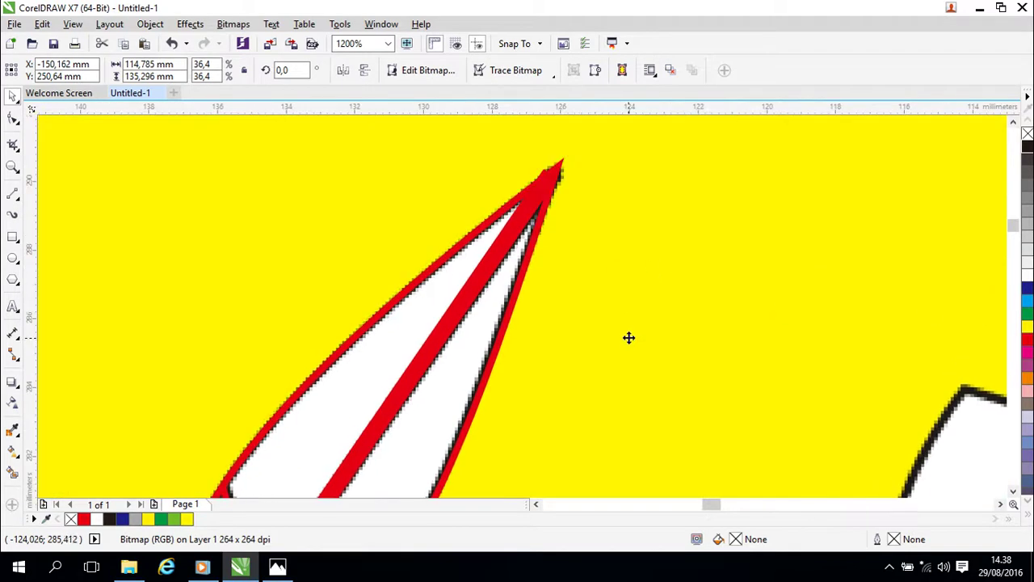
pyautogui.click(473, 296)
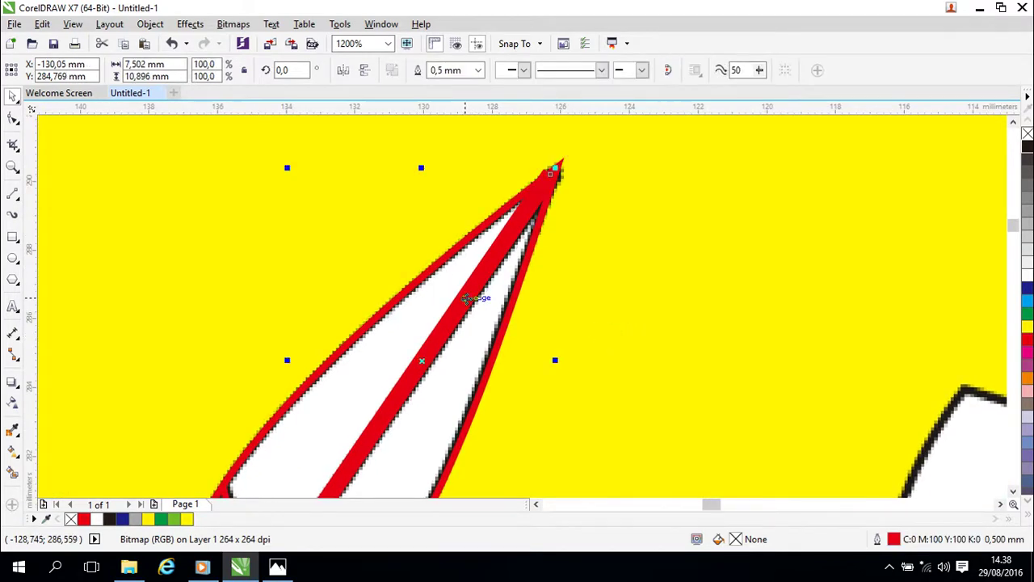
pyautogui.press('Down')
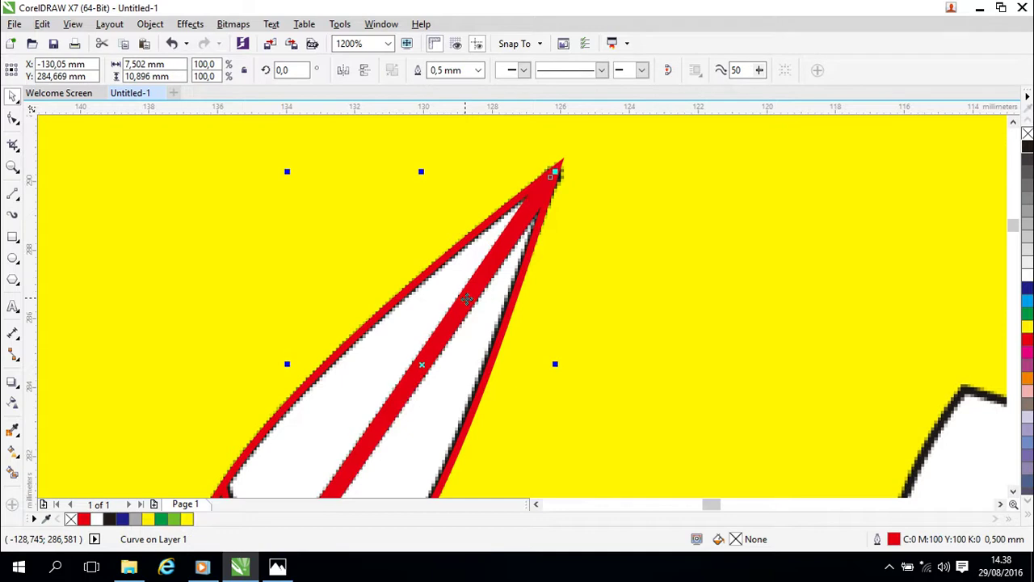
pyautogui.press('Down')
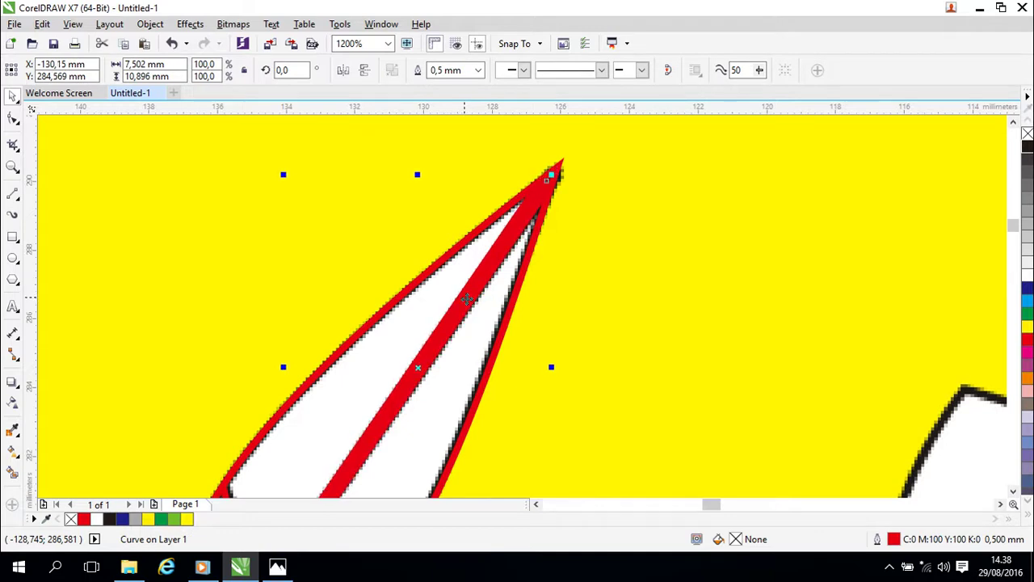
pyautogui.press('Up')
pyautogui.press('Up')
pyautogui.press('Right')
pyautogui.press('Right')
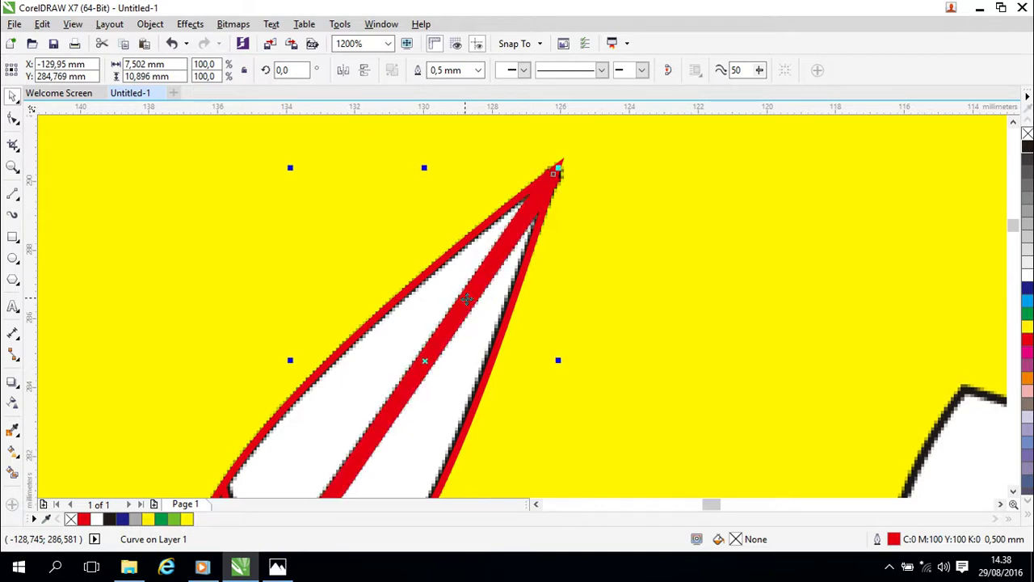
# Set the spearhead centre line's outline width to 0.25 mm and deselect the line.
pyautogui.click(478, 70)
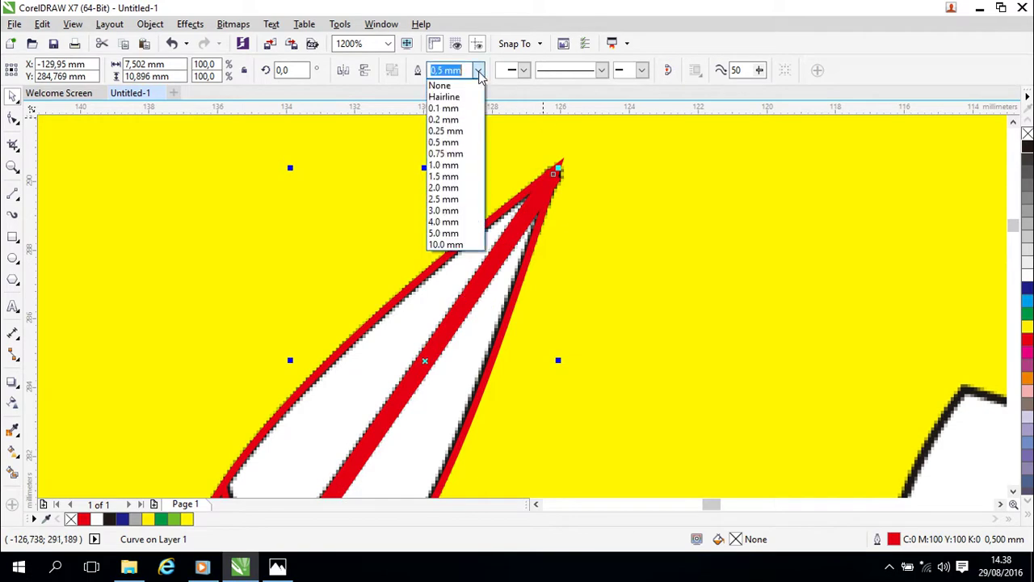
pyautogui.click(445, 130)
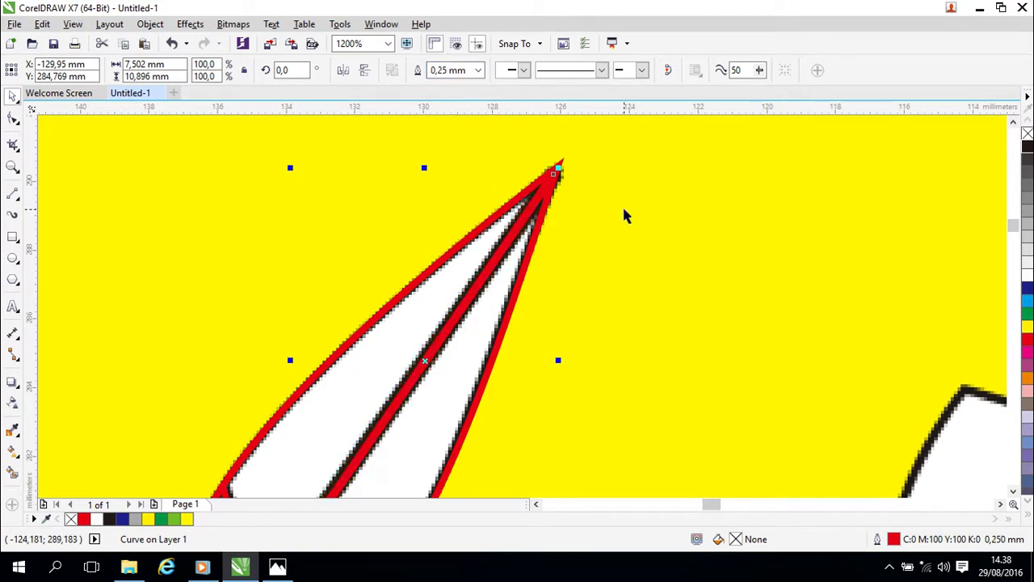
pyautogui.press('Up')
pyautogui.click(624, 210)
# Examine the traced spear along its shaft, from the spearhead down to the banner, and against the whole emblem.
pyautogui.scroll(-1, 624, 210)
pyautogui.moveTo(606, 256); pyautogui.dragTo(722, 109)
pyautogui.moveTo(596, 337); pyautogui.dragTo(649, 263)
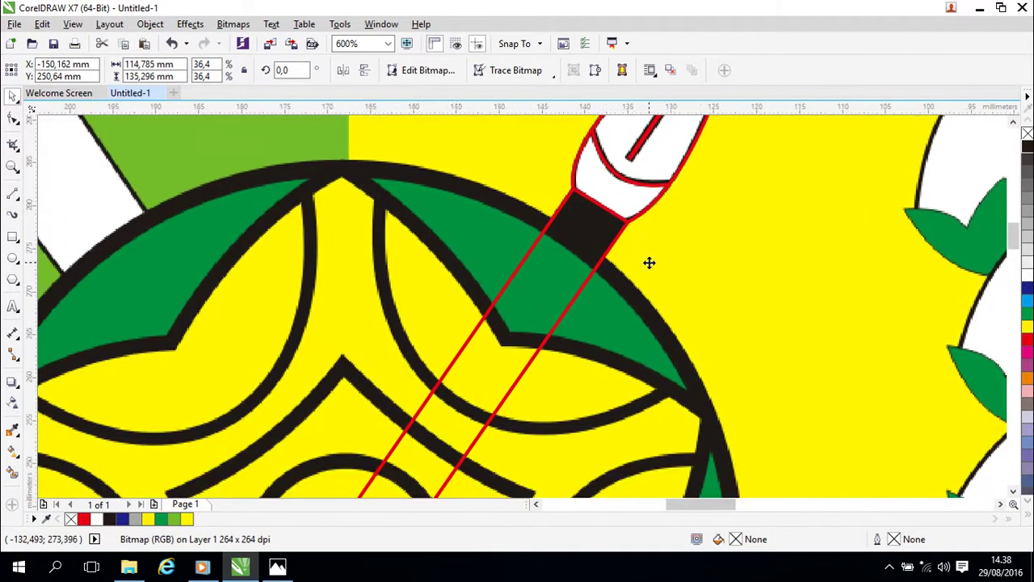
pyautogui.scroll(-1, 649, 263)
pyautogui.moveTo(619, 320); pyautogui.dragTo(720, 153)
pyautogui.moveTo(665, 323); pyautogui.dragTo(734, 217)
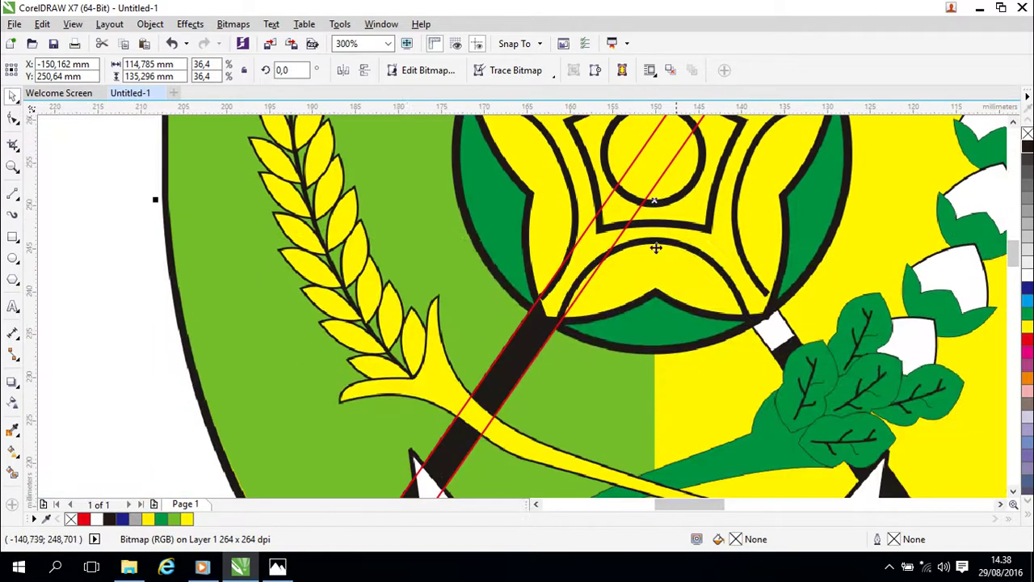
pyautogui.scroll(-2, 722, 307)
pyautogui.click(766, 365)
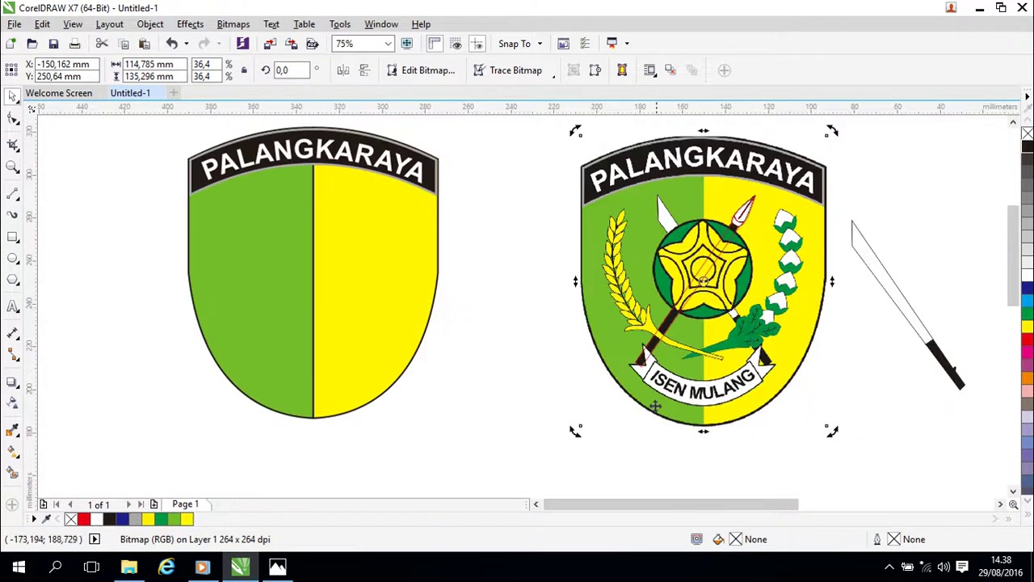
# Move the reference emblem bitmap away from the red spear tracing and deselect it.
pyautogui.moveTo(749, 312); pyautogui.dragTo(192, 324)
pyautogui.click(763, 355)
pyautogui.scroll(1, 783, 318)
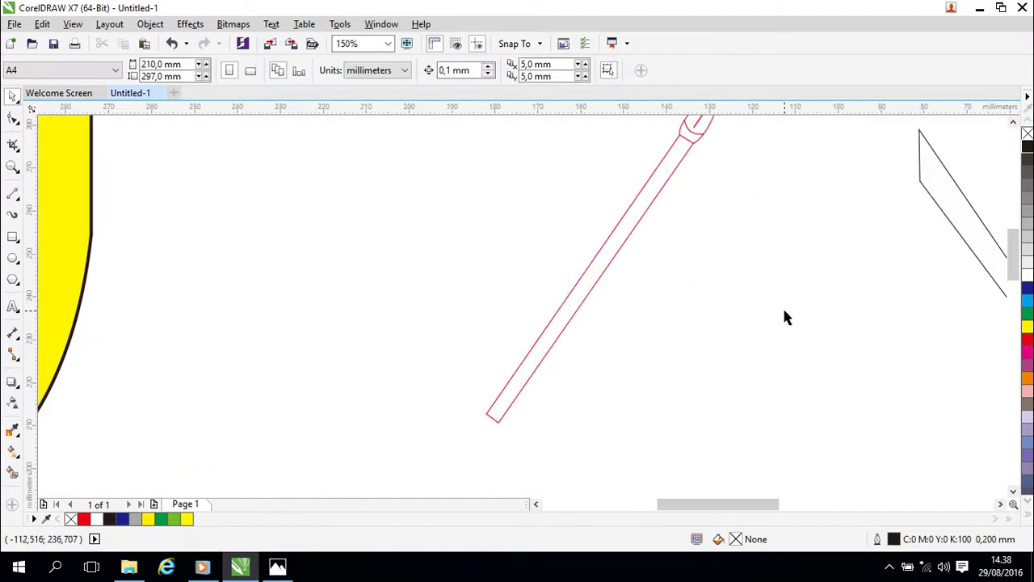
# Fill the spear's shaft with black.
pyautogui.moveTo(780, 256); pyautogui.dragTo(727, 296)
pyautogui.click(598, 252)
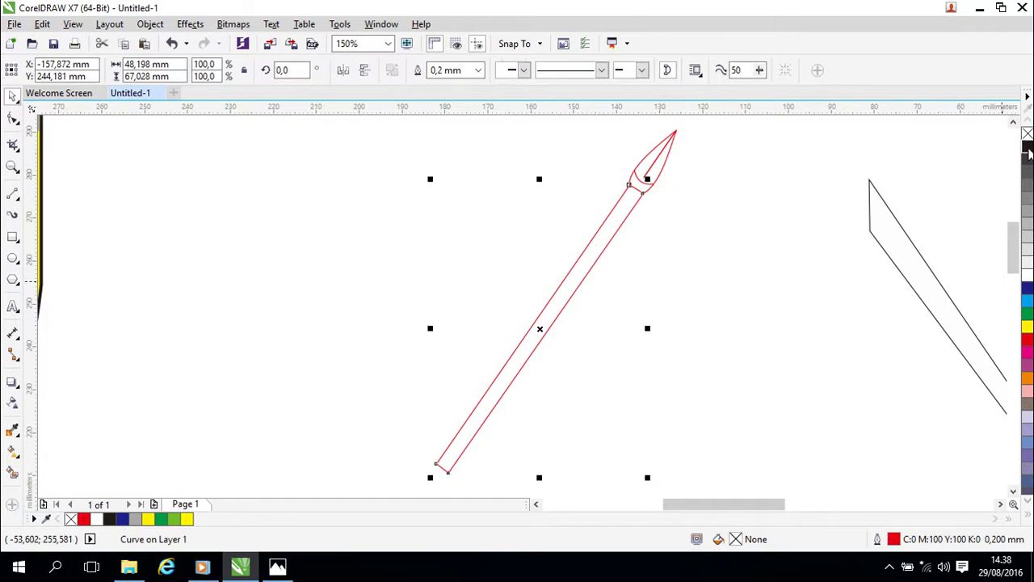
pyautogui.click(1028, 147)
pyautogui.click(691, 204)
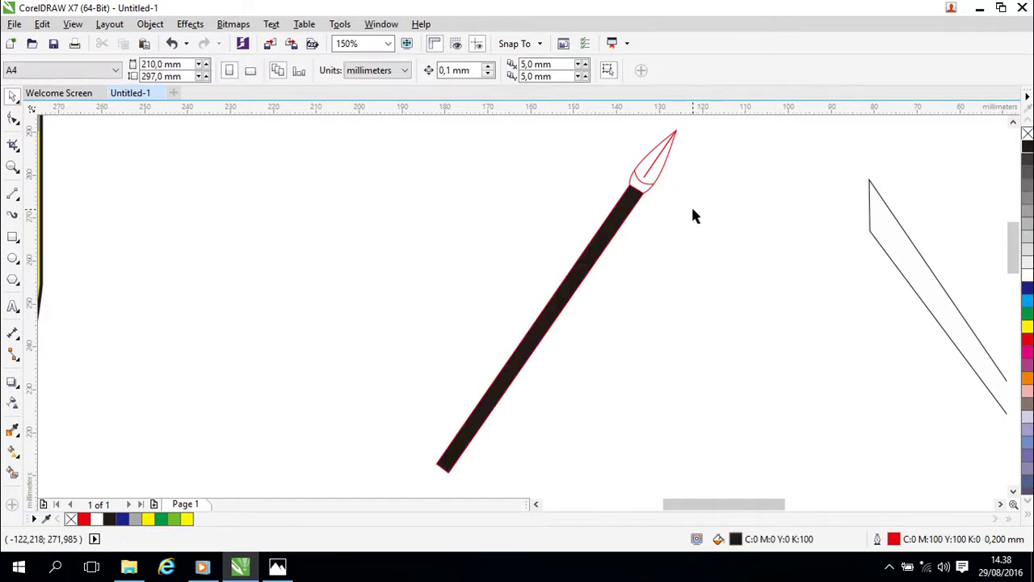
# Try to fill the open spearhead outline with white and black.
pyautogui.click(656, 175)
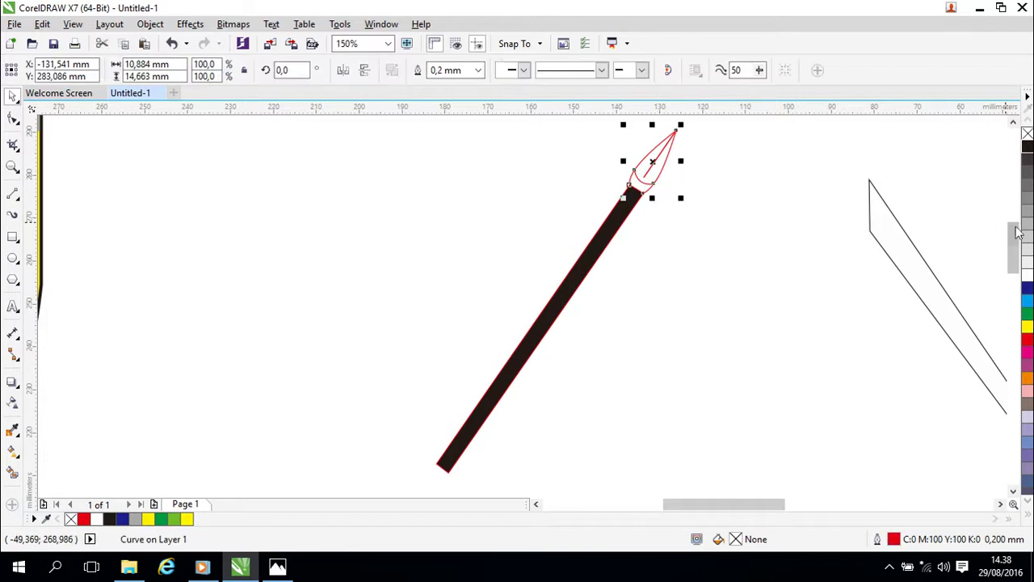
pyautogui.click(1027, 275)
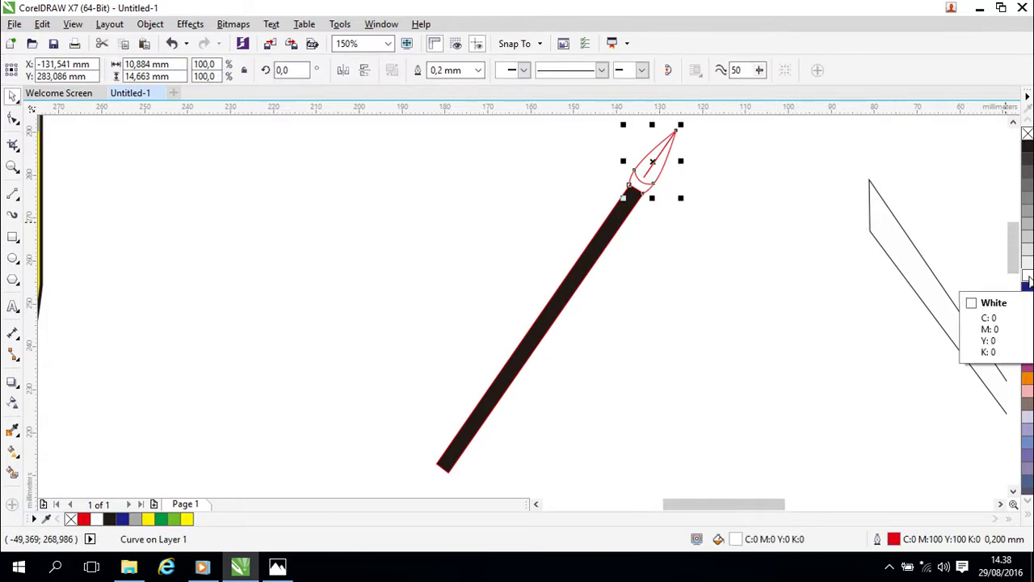
pyautogui.scroll(1, 778, 241)
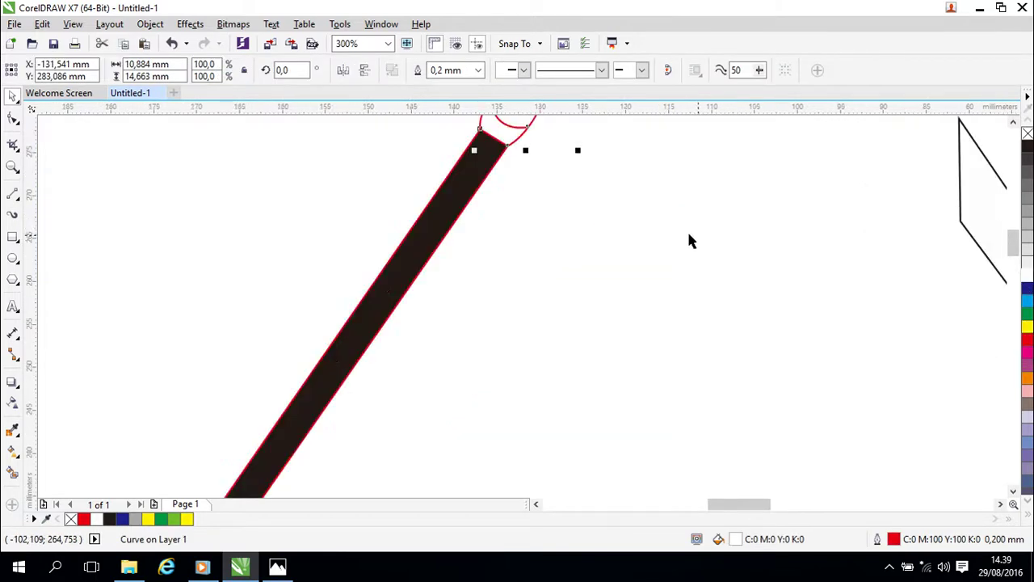
pyautogui.moveTo(667, 230); pyautogui.dragTo(685, 369)
pyautogui.moveTo(577, 285); pyautogui.dragTo(599, 297)
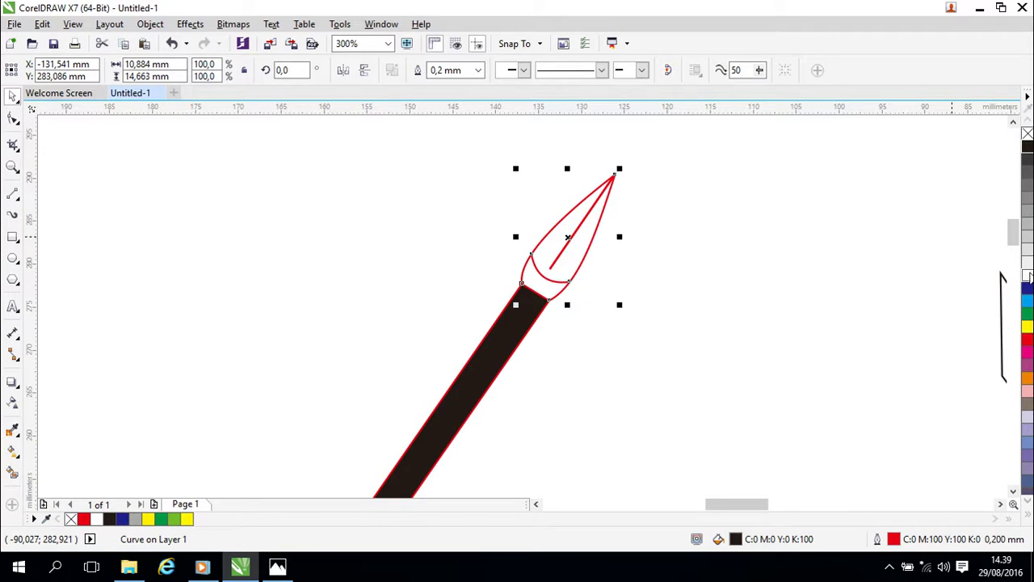
pyautogui.scroll(-2, 795, 289)
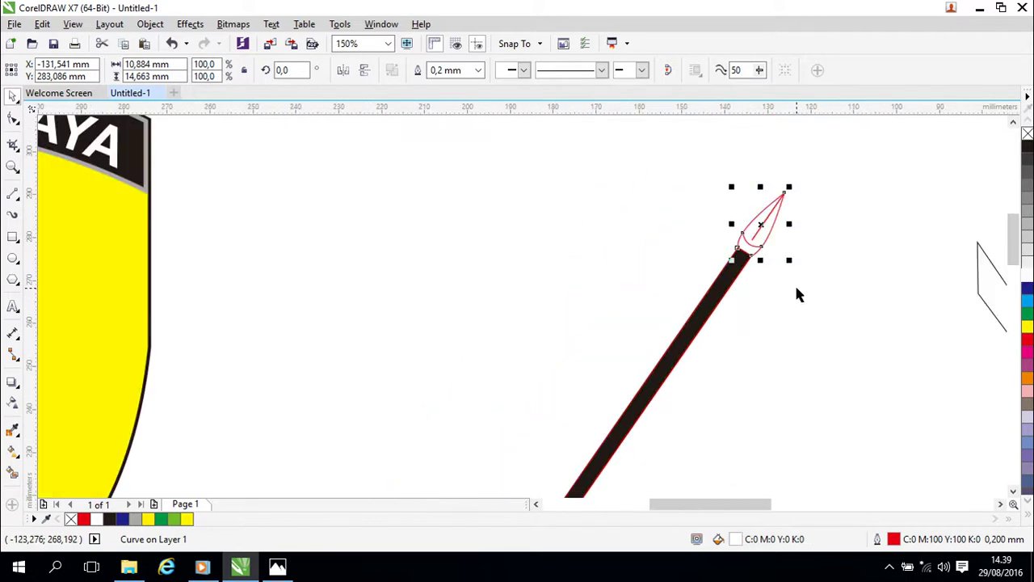
pyautogui.moveTo(502, 264)
pyautogui.mouseDown()
pyautogui.moveTo(752, 217)
pyautogui.moveTo(493, 276)
pyautogui.mouseUp()
pyautogui.moveTo(851, 251); pyautogui.dragTo(819, 263)
pyautogui.scroll(-1, 820, 263)
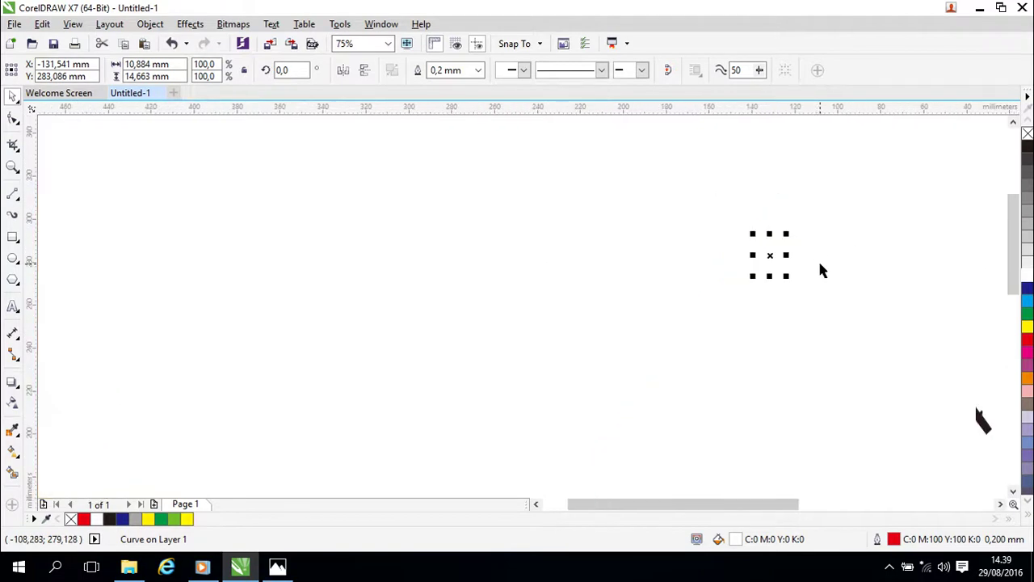
# Move the spearhead outline off the shaft, up and to the right, to expose its open base.
pyautogui.scroll(3, 822, 274)
pyautogui.moveTo(687, 213); pyautogui.dragTo(717, 379)
pyautogui.moveTo(657, 266); pyautogui.dragTo(702, 297)
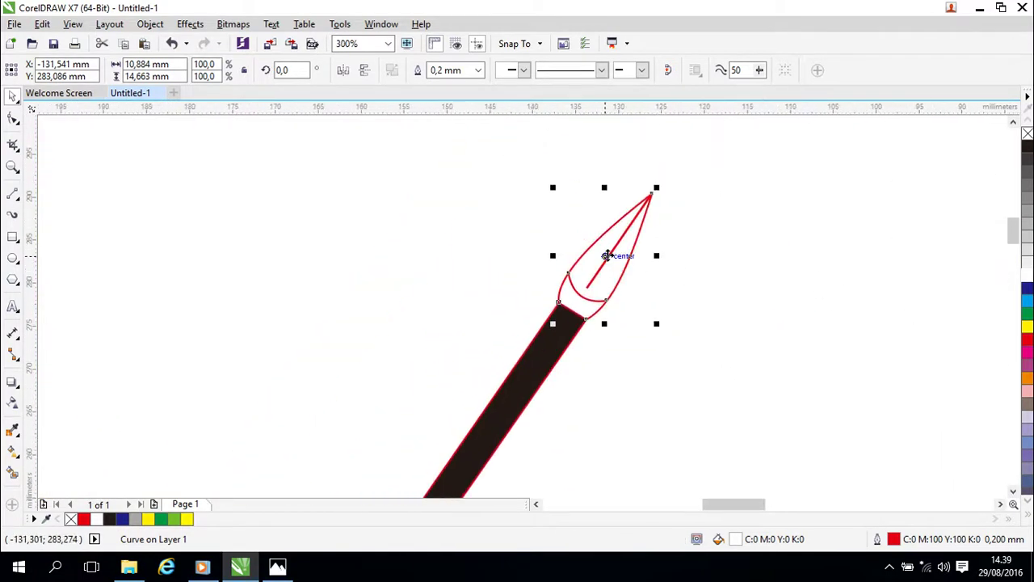
pyautogui.moveTo(606, 256); pyautogui.dragTo(722, 231)
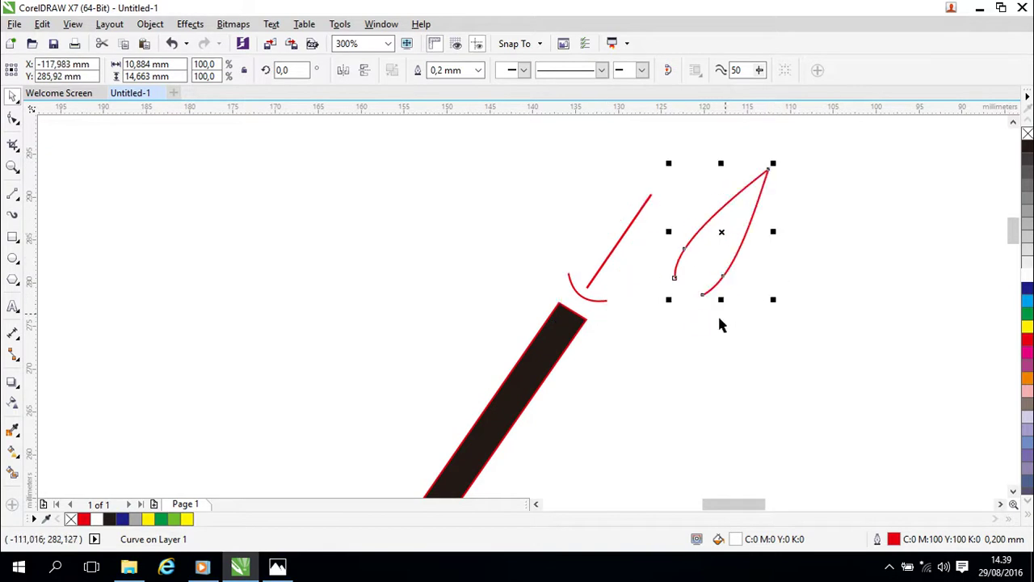
pyautogui.scroll(2, 686, 321)
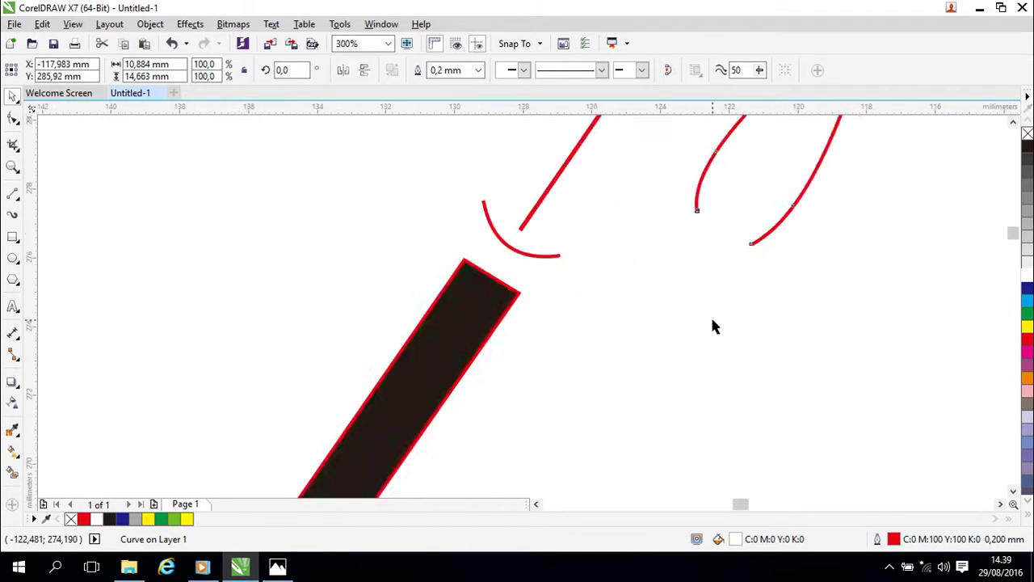
pyautogui.moveTo(672, 393); pyautogui.dragTo(670, 396)
pyautogui.moveTo(684, 334); pyautogui.dragTo(657, 362)
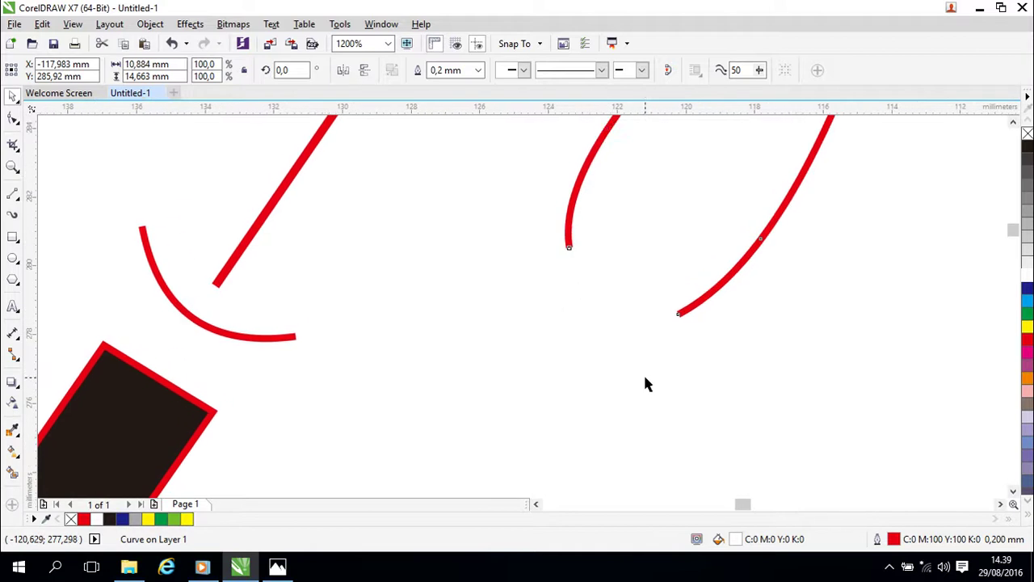
pyautogui.click(14, 195)
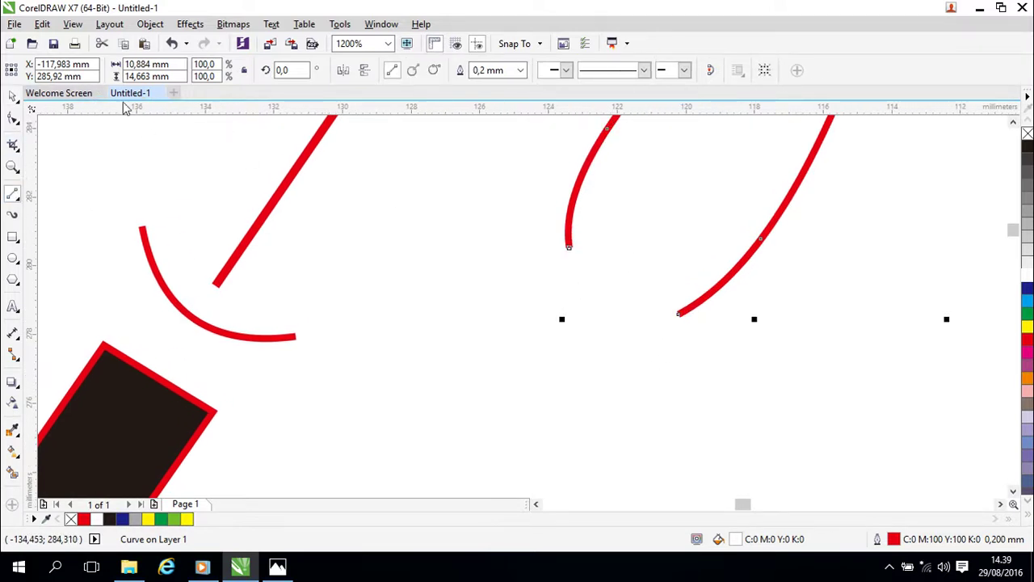
pyautogui.click(13, 96)
pyautogui.doubleClick(579, 177)
pyautogui.click(570, 250)
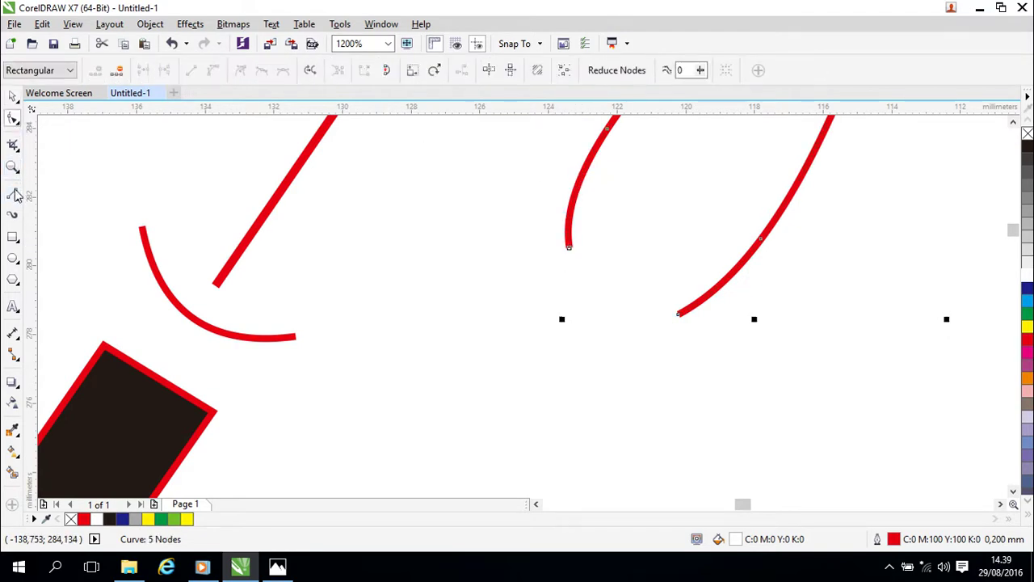
# Close the spearhead's open base with a straight line between its two end nodes and deselect the shape.
pyautogui.click(13, 194)
pyautogui.click(569, 247)
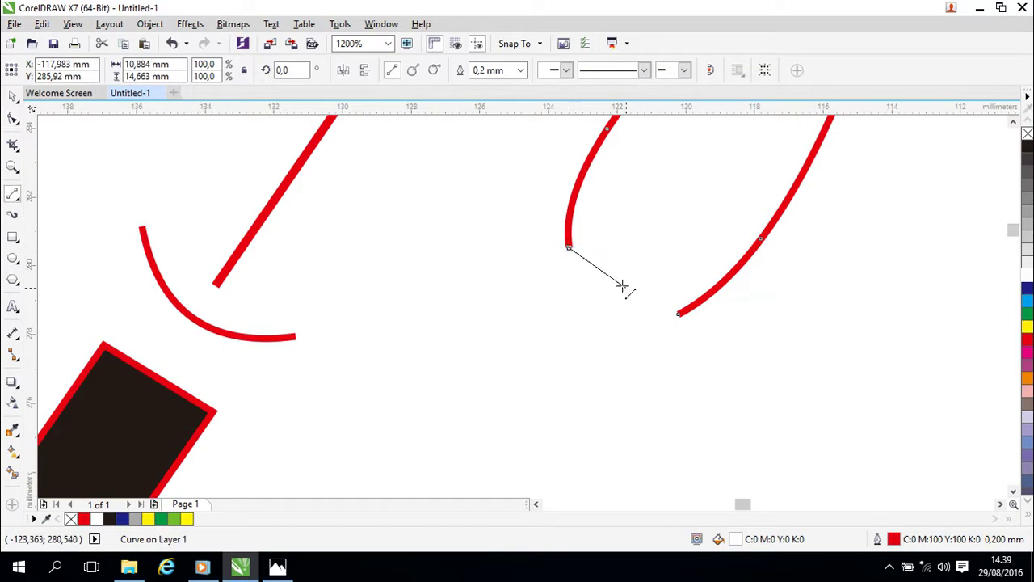
pyautogui.click(679, 314)
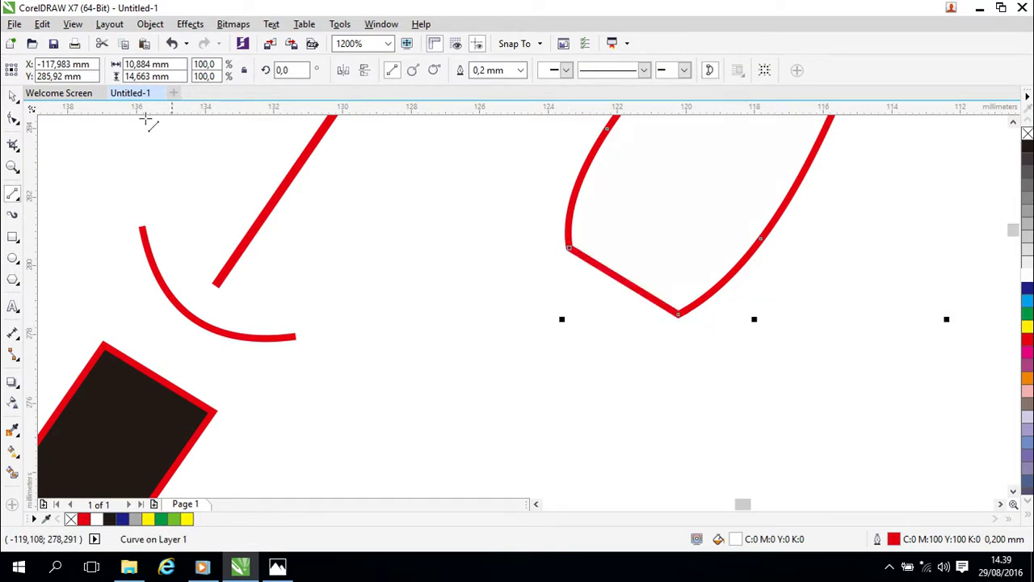
pyautogui.click(12, 97)
pyautogui.click(764, 228)
pyautogui.press('Escape')
pyautogui.scroll(-2, 706, 241)
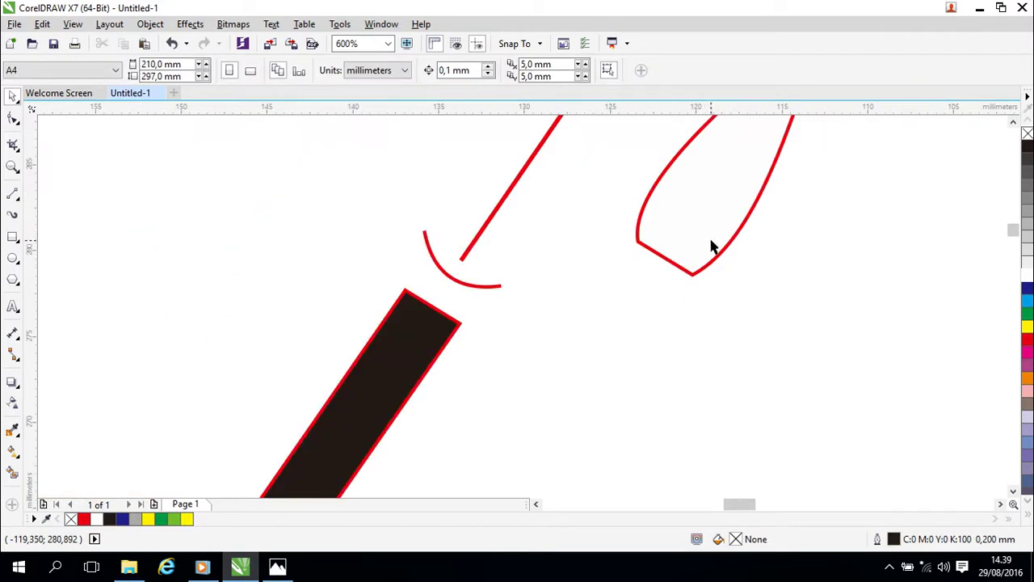
# Fill the closed spearhead shape with white.
pyautogui.click(676, 264)
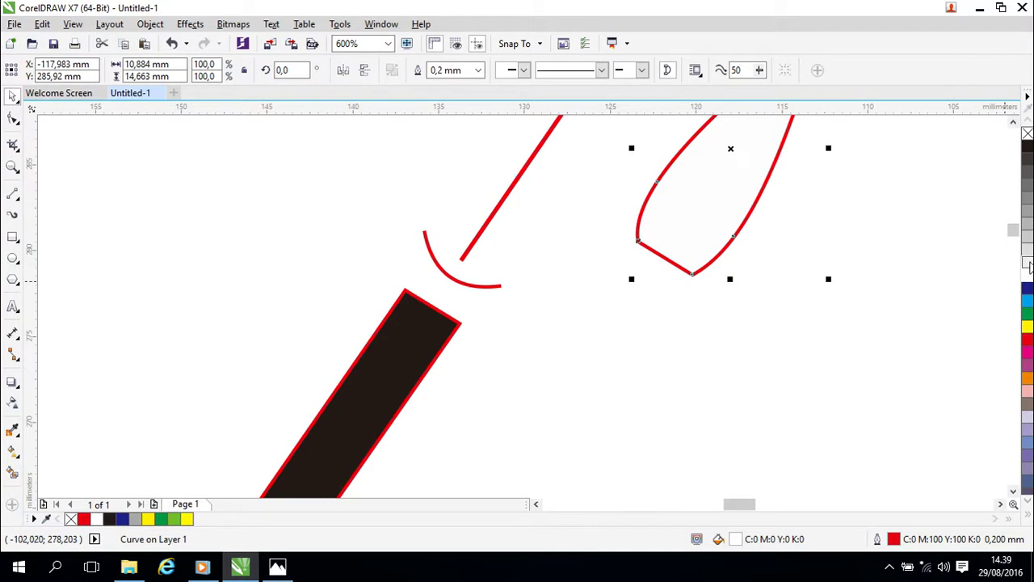
pyautogui.click(1028, 147)
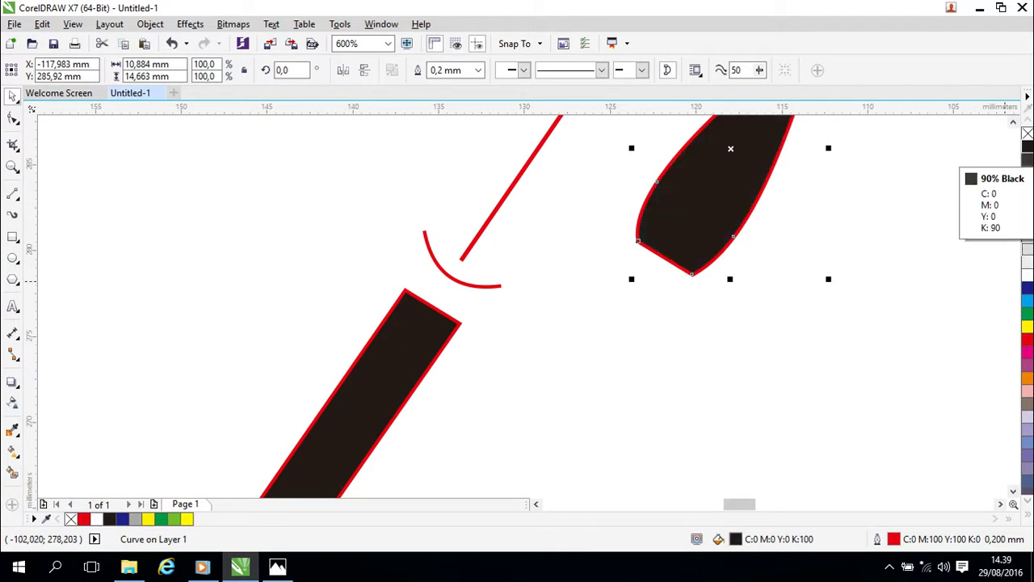
pyautogui.click(1027, 275)
# Move the white spearhead back onto the shaft's upper end, behind its centre line and curved band.
pyautogui.moveTo(803, 234)
pyautogui.mouseDown()
pyautogui.moveTo(828, 295)
pyautogui.moveTo(822, 288)
pyautogui.mouseUp()
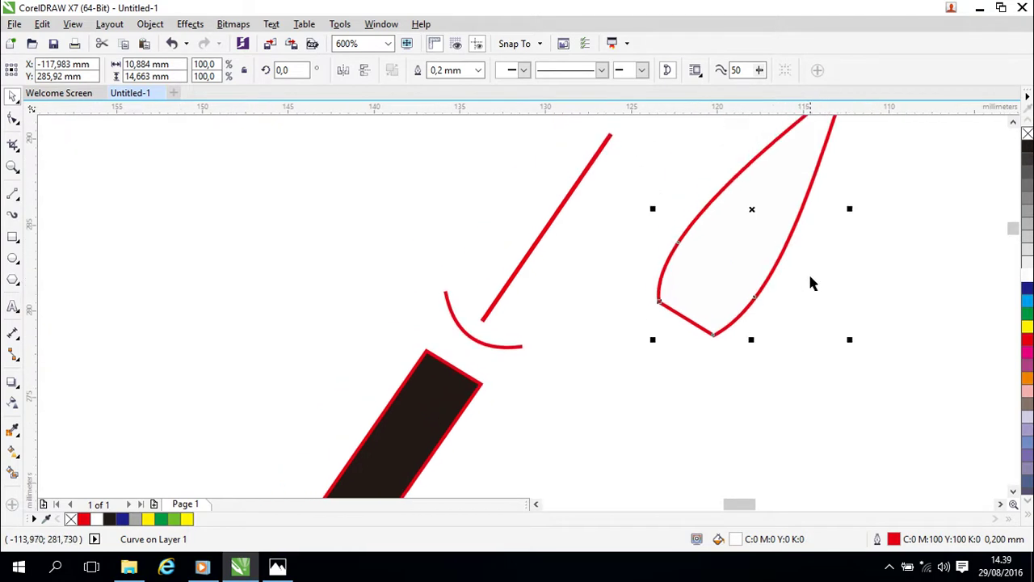
pyautogui.moveTo(748, 237); pyautogui.dragTo(519, 256)
pyautogui.moveTo(585, 349); pyautogui.dragTo(686, 309)
pyautogui.scroll(2, 692, 345)
pyautogui.moveTo(552, 384); pyautogui.dragTo(678, 455)
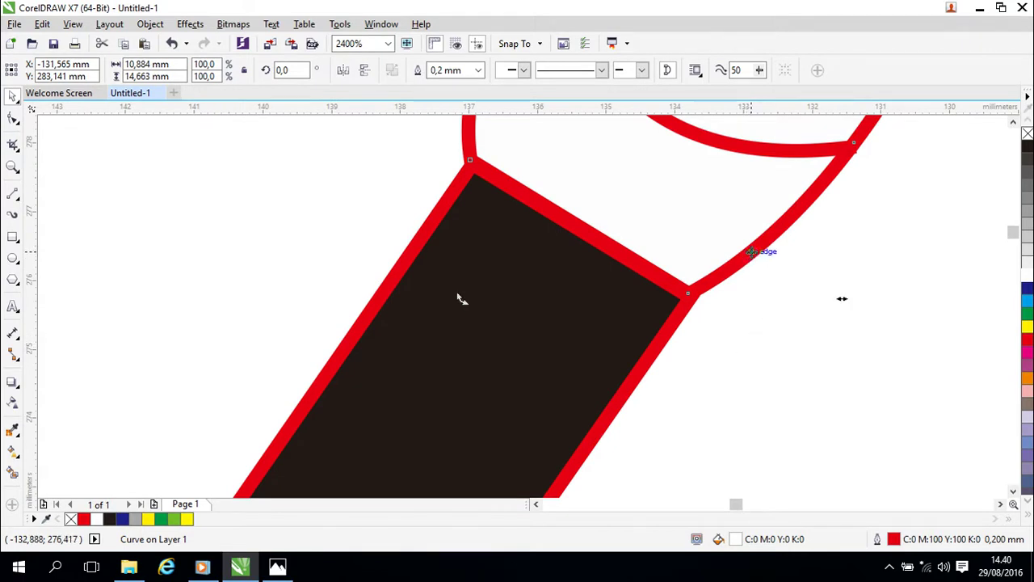
# Nudge the spearhead in small steps, about 0.1 mm right overall, to align its base corners with the shaft.
pyautogui.click(260, 251)
pyautogui.click(468, 131)
pyautogui.press('Up')
pyautogui.press('Right')
pyautogui.press('Down')
pyautogui.press('Left')
pyautogui.press('Down')
pyautogui.press('Left')
pyautogui.press('Left')
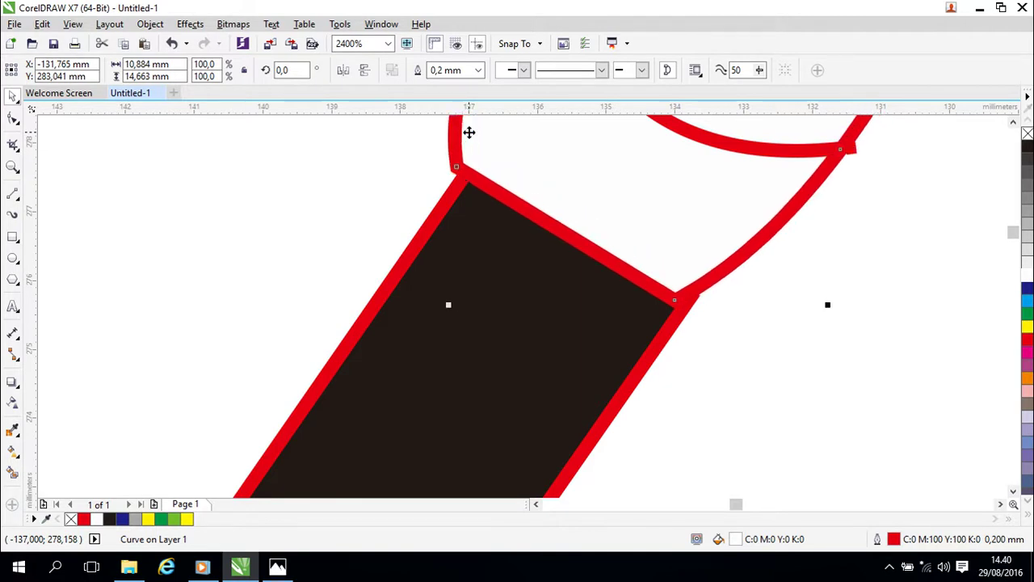
pyautogui.press('Down')
pyautogui.press('Down')
pyautogui.press('Left')
pyautogui.press('Right')
pyautogui.press('Up')
pyautogui.press('Right')
pyautogui.press('Up')
pyautogui.press('Right')
pyautogui.press('Up')
pyautogui.press('Right')
pyautogui.press('Up')
pyautogui.press('Up')
pyautogui.press('Right')
pyautogui.press('Up')
pyautogui.press('Down')
pyautogui.press('Left')
pyautogui.press('Down')
pyautogui.press('Right')
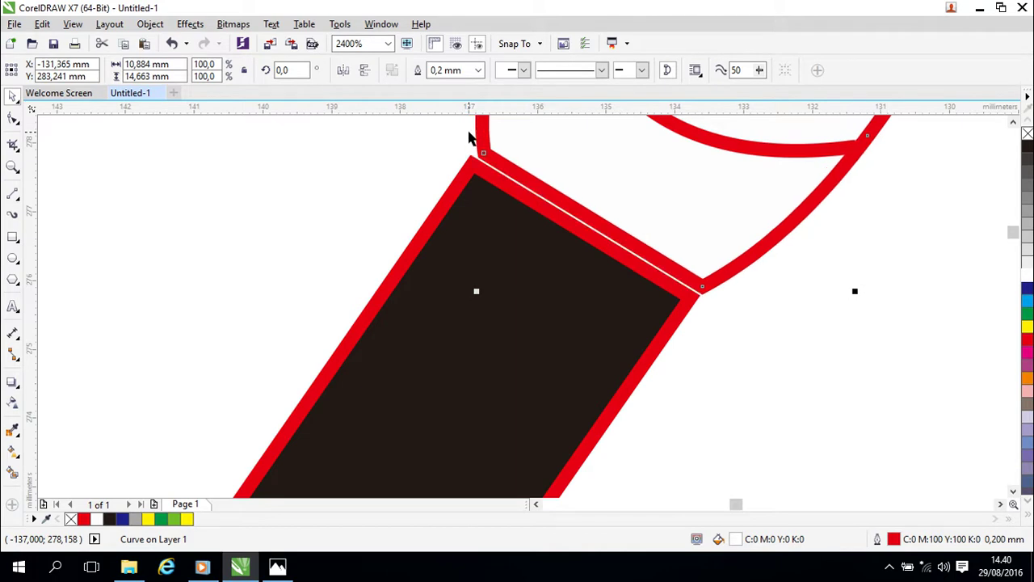
pyautogui.press('Down')
pyautogui.press('Left')
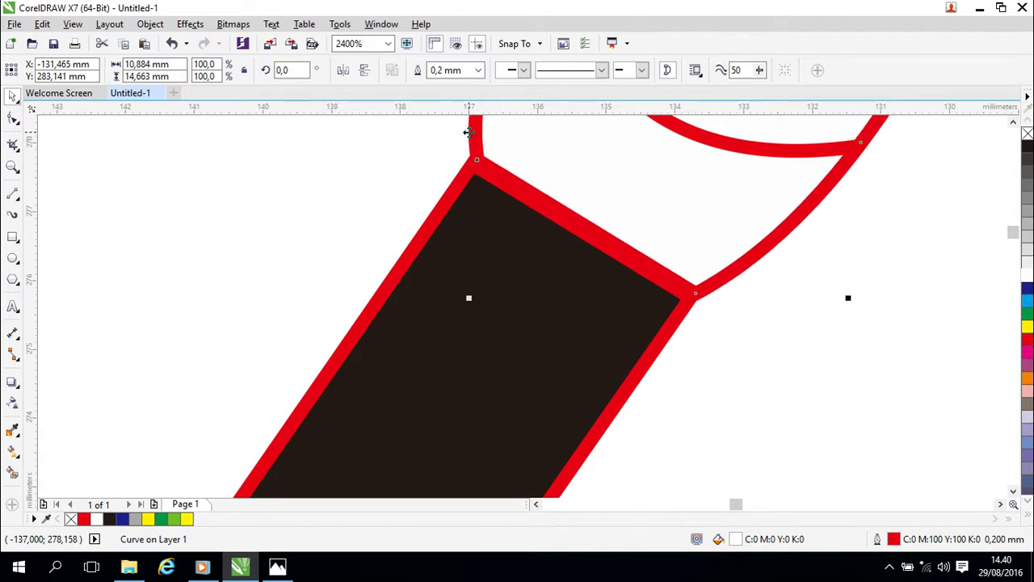
# Change the spearhead's outline colour to black.
pyautogui.scroll(-4, 825, 349)
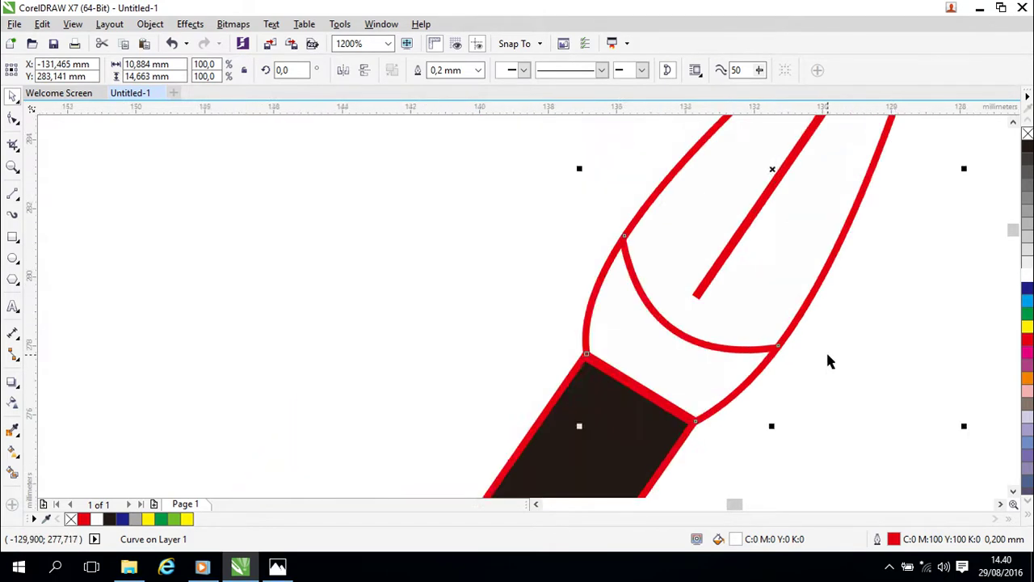
pyautogui.moveTo(834, 356); pyautogui.dragTo(802, 300)
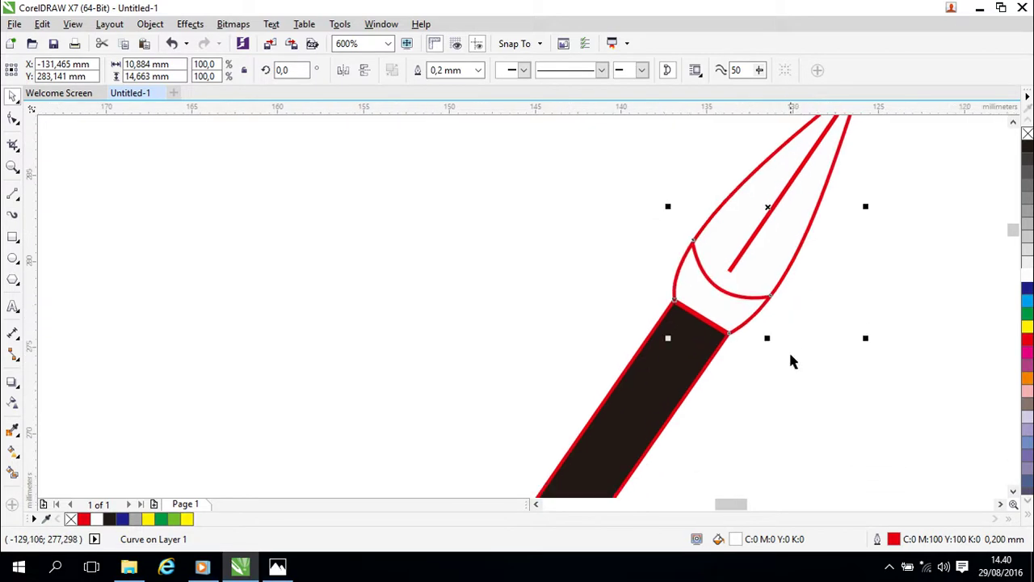
pyautogui.doubleClick(894, 542)
pyautogui.click(444, 146)
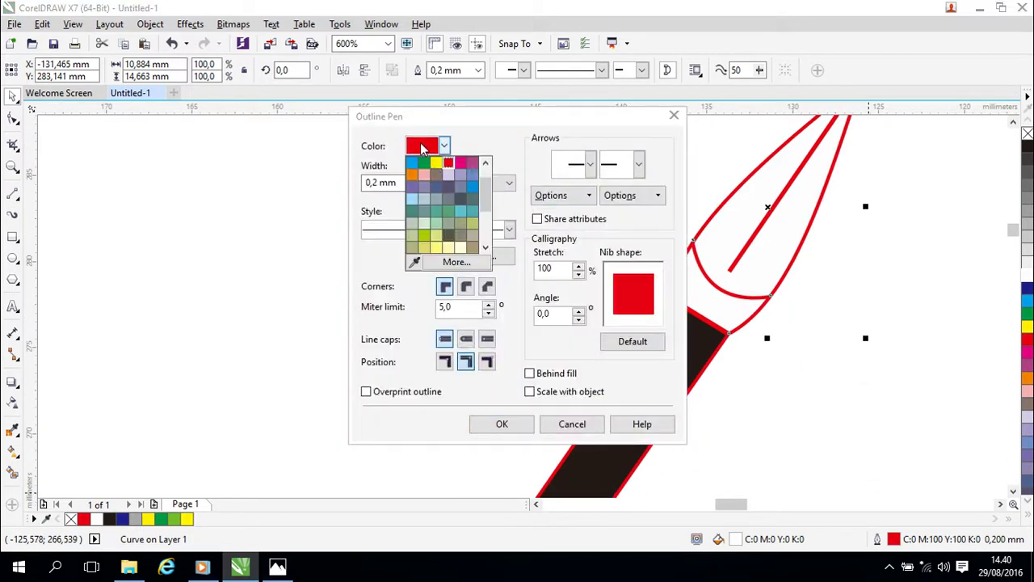
pyautogui.moveTo(485, 182); pyautogui.dragTo(486, 168)
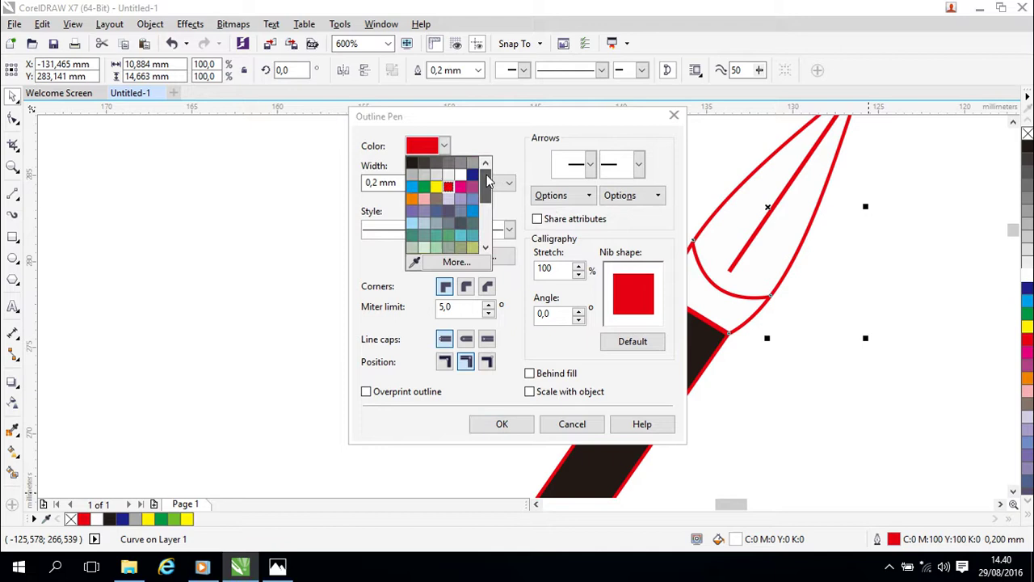
pyautogui.click(413, 163)
pyautogui.click(502, 423)
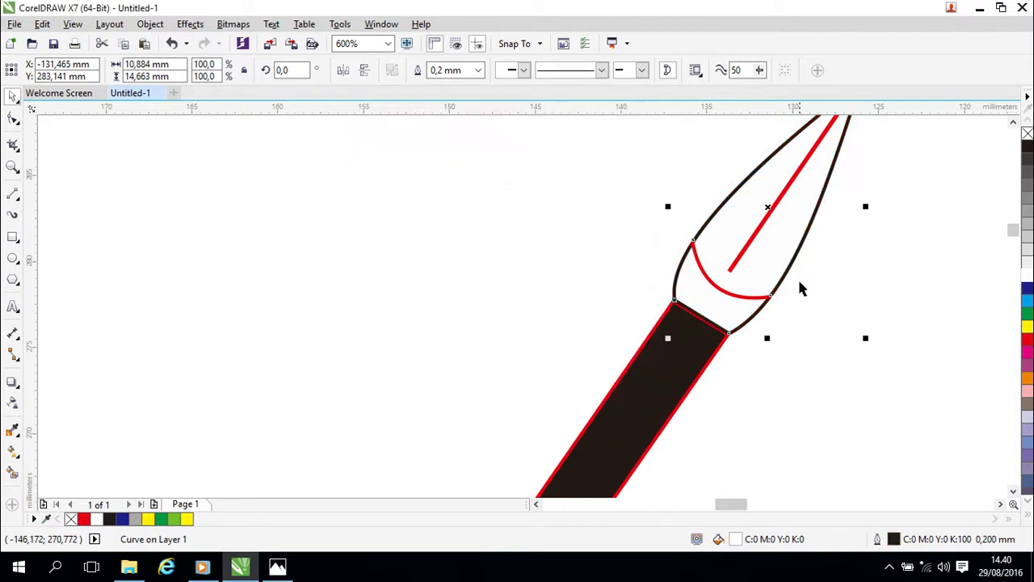
# Change the outline colour of the spearhead's centre line to black.
pyautogui.click(749, 247)
pyautogui.doubleClick(893, 539)
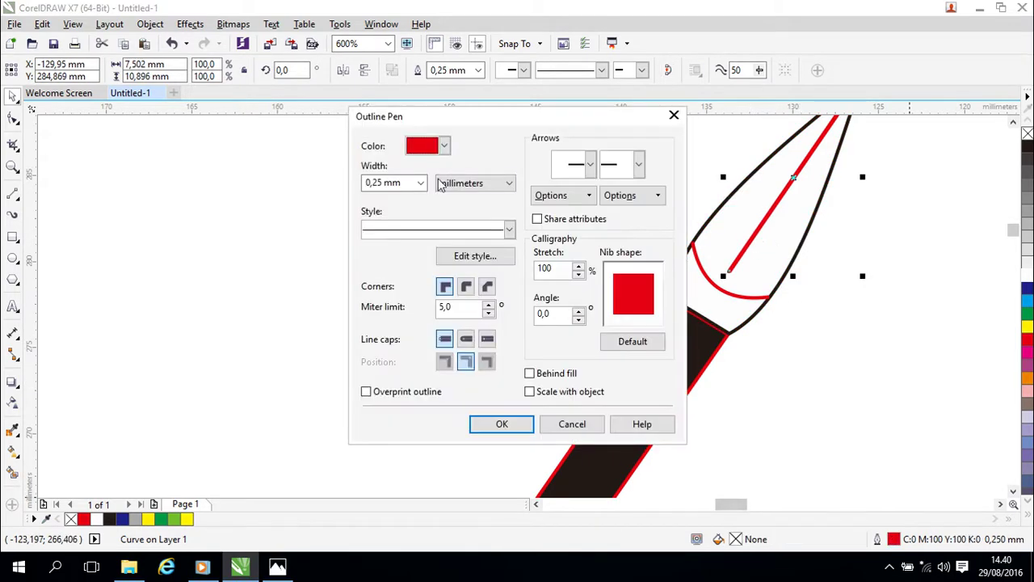
pyautogui.click(444, 145)
pyautogui.scroll(3, 484, 189)
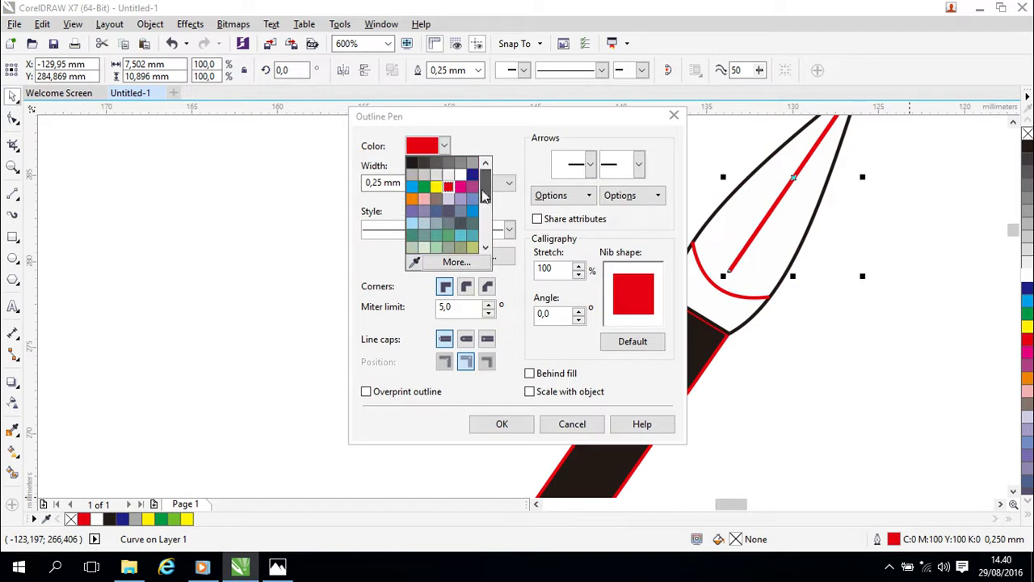
pyautogui.click(414, 166)
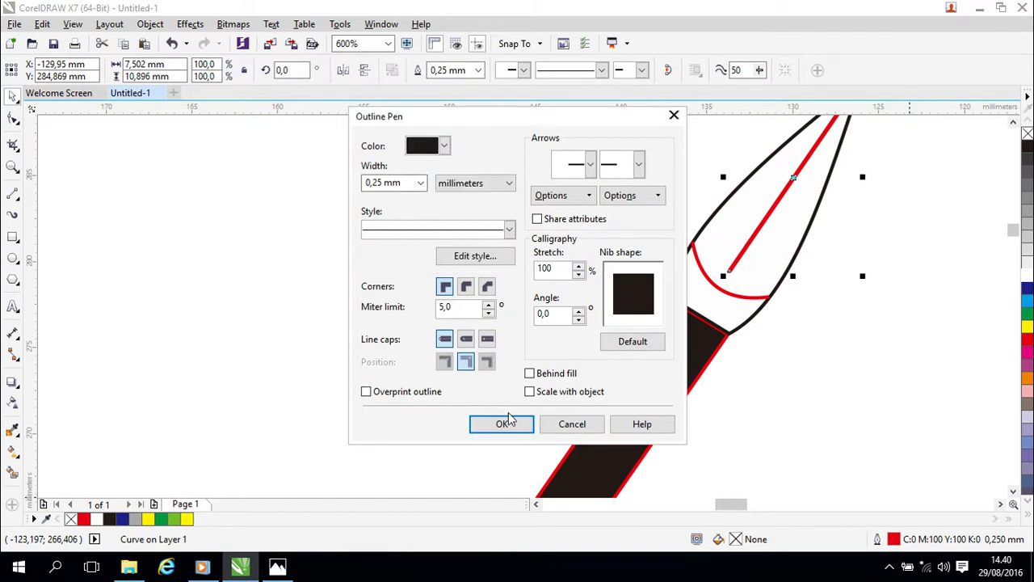
pyautogui.click(501, 423)
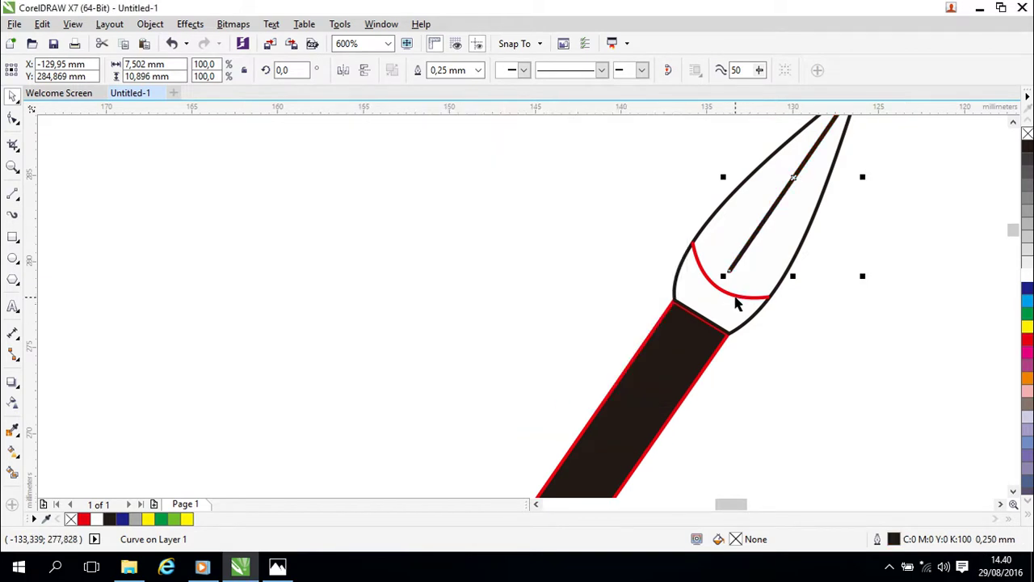
# Change the outline colour of the curved band at the spearhead's base to black.
pyautogui.click(737, 297)
pyautogui.doubleClick(893, 539)
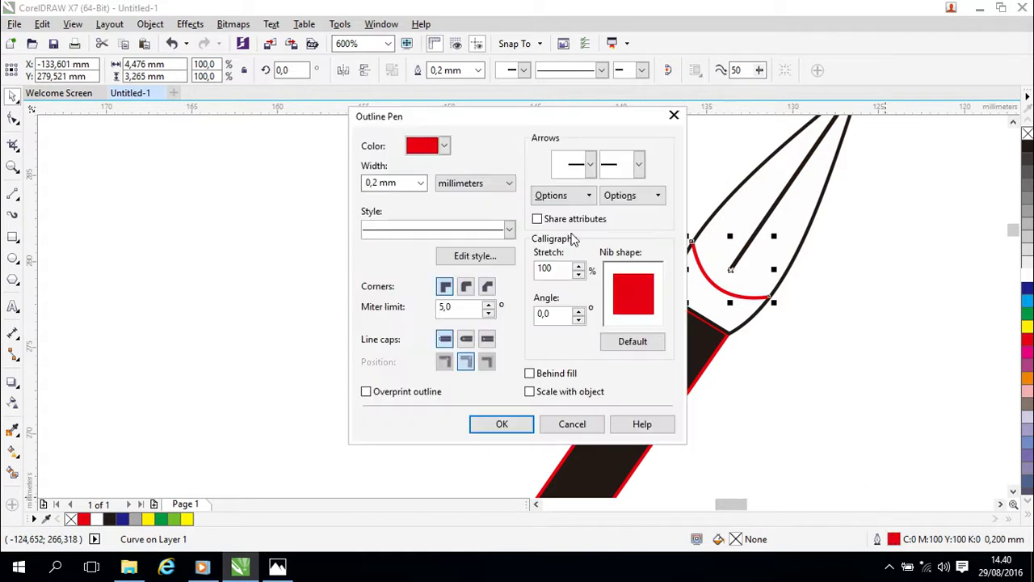
pyautogui.click(444, 146)
pyautogui.scroll(2, 492, 201)
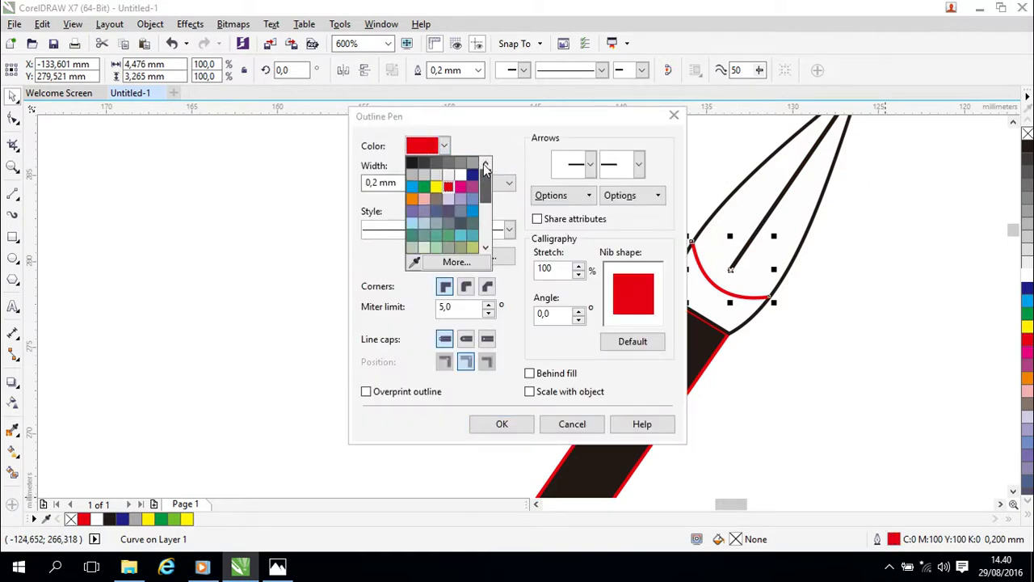
pyautogui.click(412, 164)
pyautogui.click(502, 423)
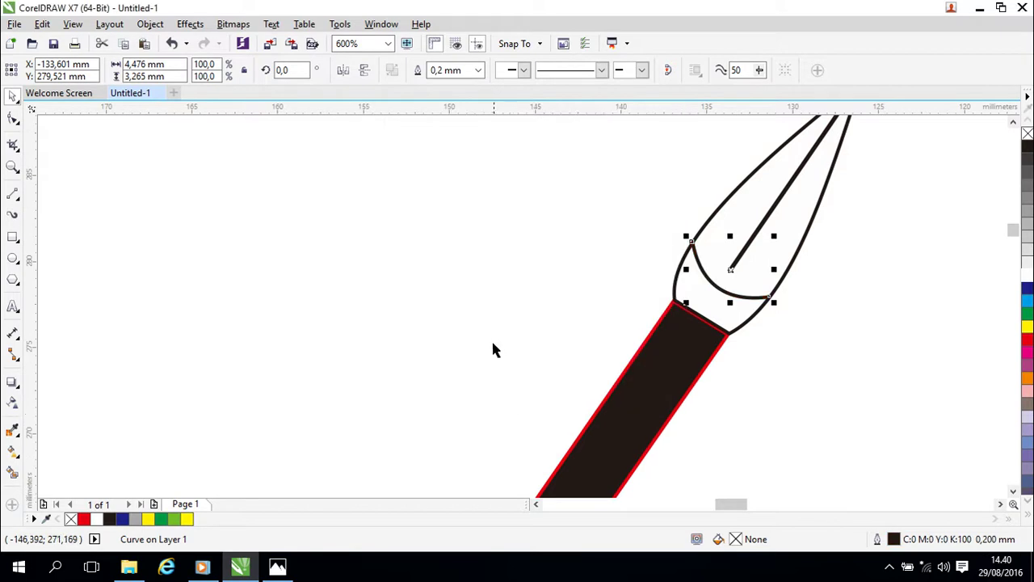
# Change the red outline of the black spear shaft to black.
pyautogui.scroll(-4, 495, 328)
pyautogui.moveTo(380, 338); pyautogui.dragTo(612, 202)
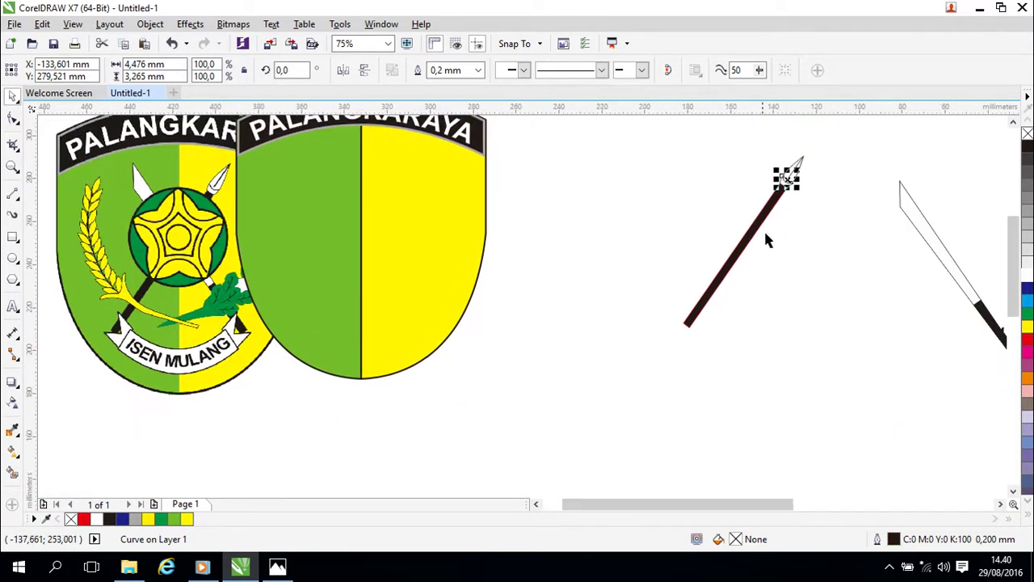
pyautogui.click(756, 222)
pyautogui.scroll(1, 815, 261)
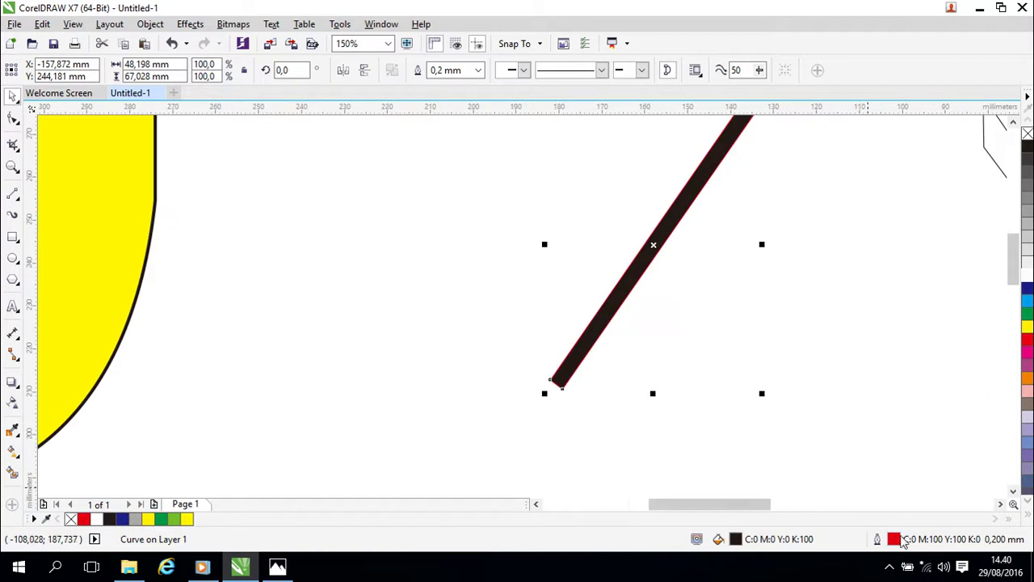
pyautogui.doubleClick(892, 541)
pyautogui.click(443, 145)
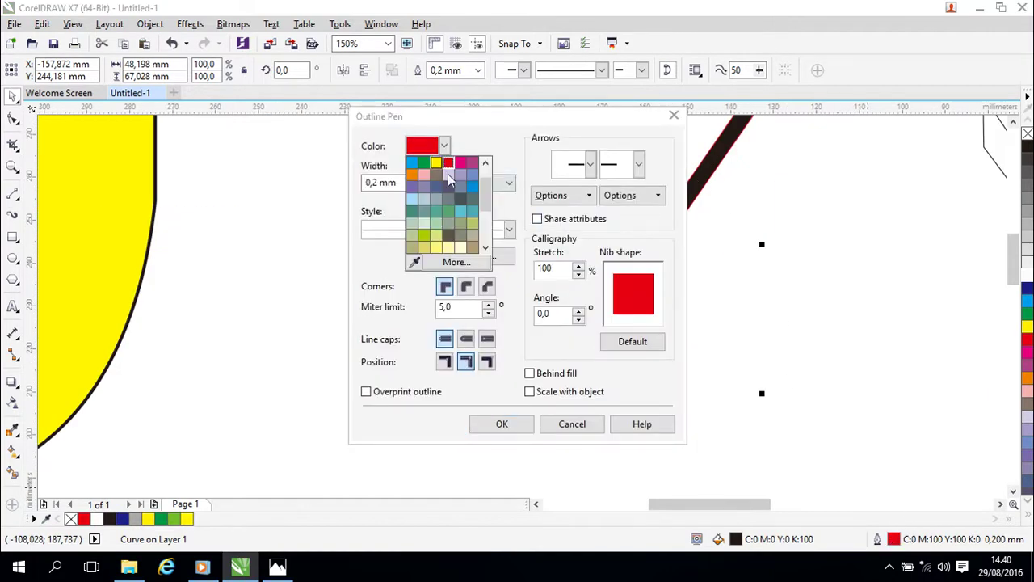
pyautogui.moveTo(485, 187); pyautogui.dragTo(486, 177)
pyautogui.click(413, 163)
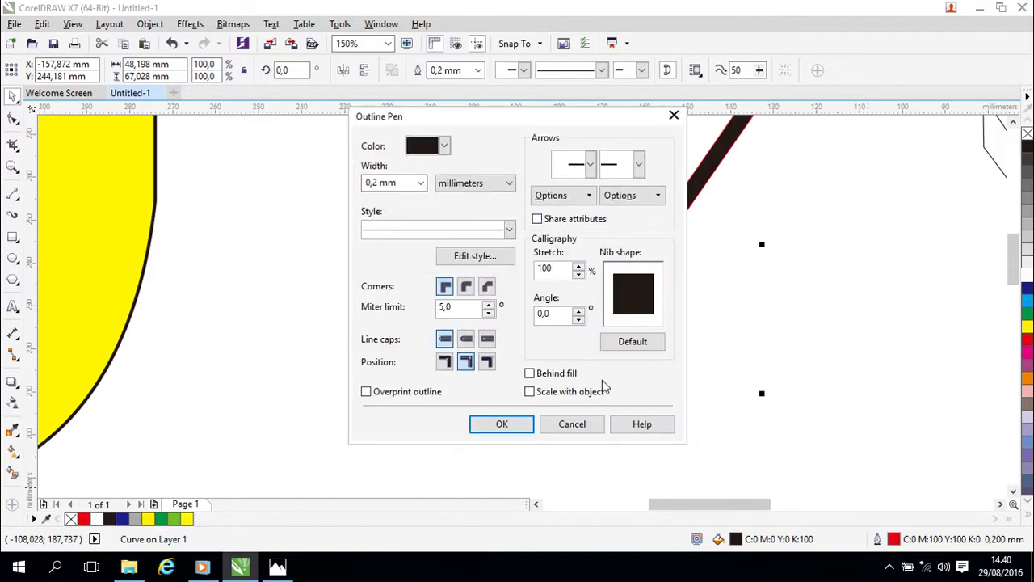
pyautogui.click(525, 426)
pyautogui.moveTo(805, 302); pyautogui.dragTo(784, 327)
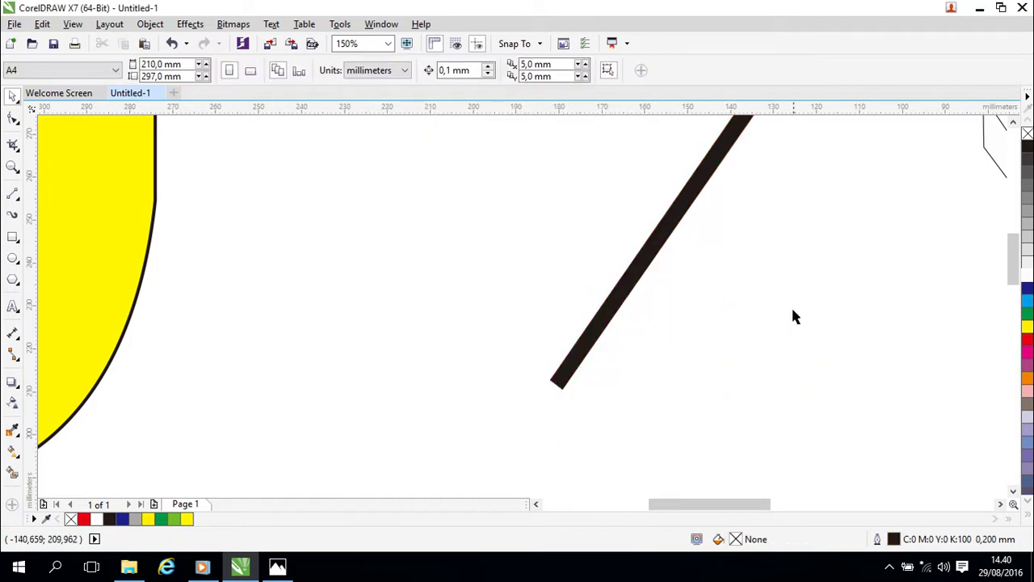
# Select the spear's four parts, move them about 30 mm left and group them.
pyautogui.scroll(-3, 812, 291)
pyautogui.scroll(1, 811, 286)
pyautogui.moveTo(618, 137)
pyautogui.mouseDown()
pyautogui.moveTo(814, 369)
pyautogui.moveTo(824, 355)
pyautogui.mouseUp()
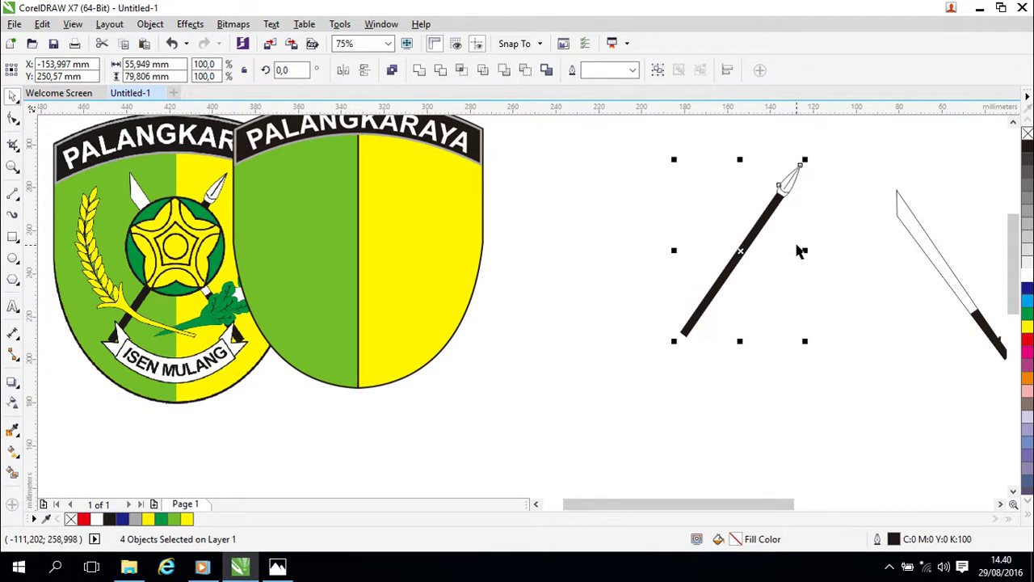
pyautogui.moveTo(740, 251); pyautogui.dragTo(675, 243)
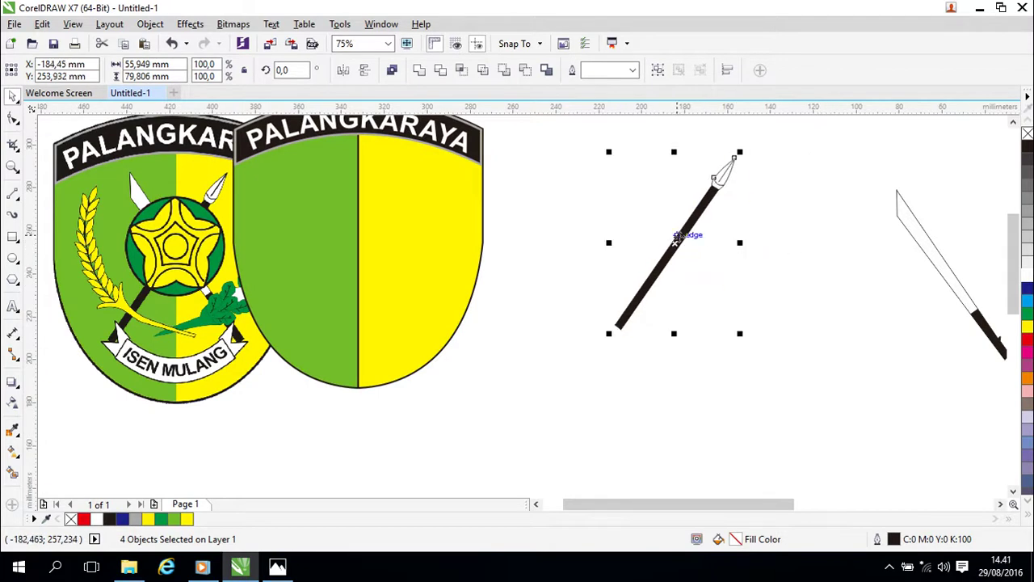
pyautogui.rightClick(675, 240)
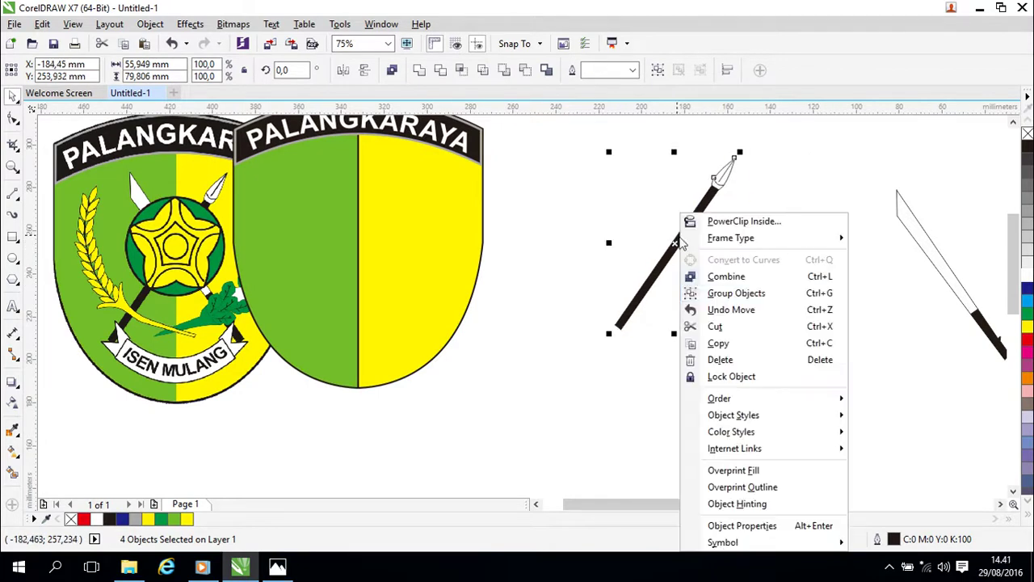
pyautogui.click(725, 295)
pyautogui.click(767, 327)
# Move the grouped spear so that it crosses over the white-bladed sword with the black handle.
pyautogui.moveTo(469, 311); pyautogui.dragTo(657, 292)
pyautogui.scroll(1, 407, 290)
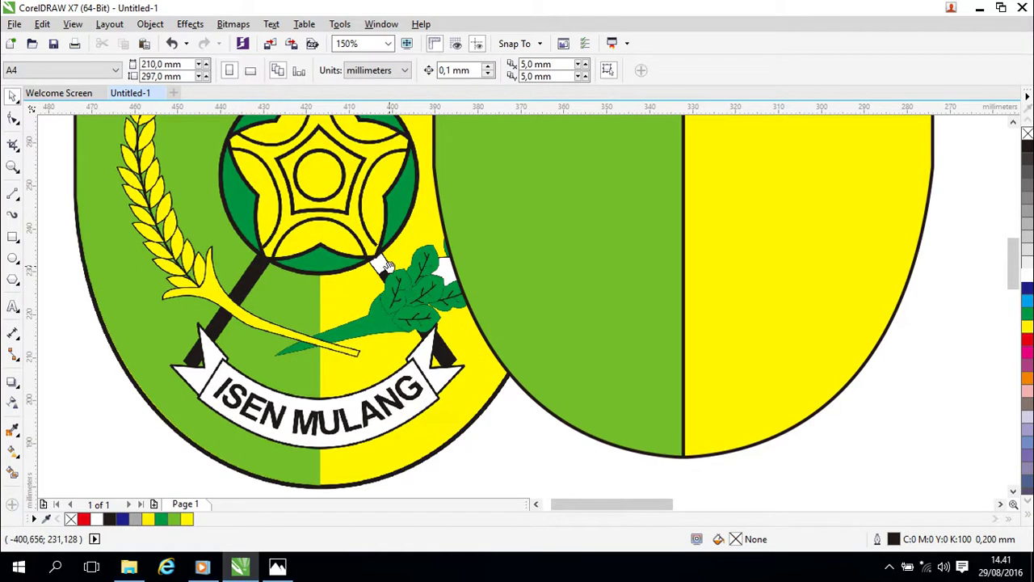
pyautogui.moveTo(389, 266); pyautogui.dragTo(492, 339)
pyautogui.click(457, 356)
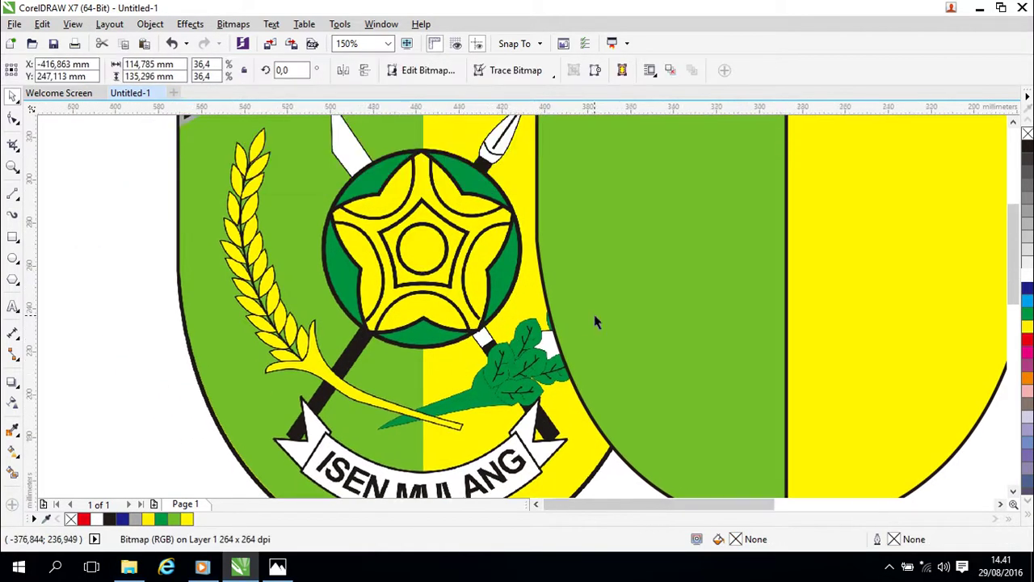
pyautogui.scroll(-2, 594, 320)
pyautogui.moveTo(945, 303); pyautogui.dragTo(589, 238)
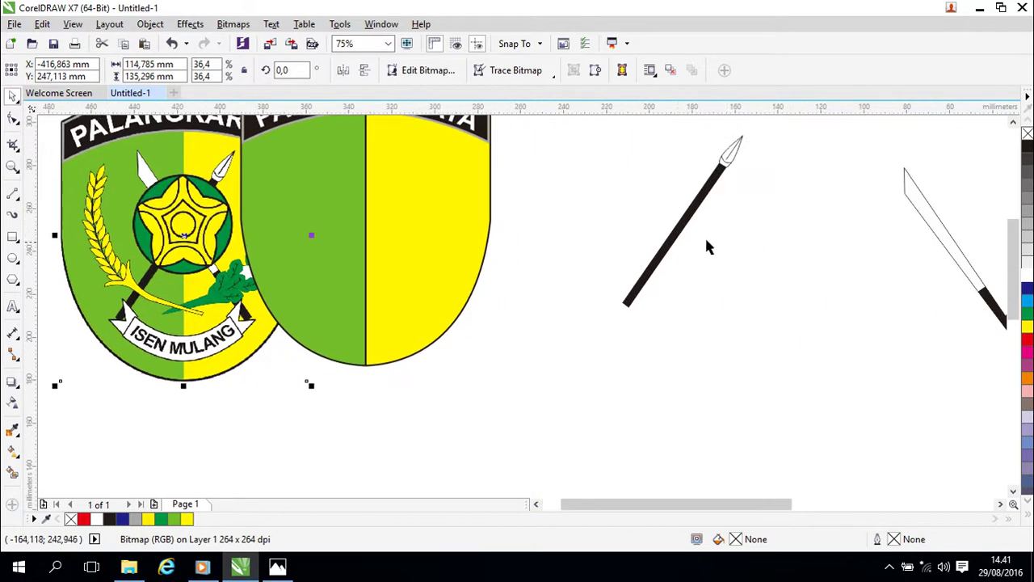
pyautogui.click(676, 234)
pyautogui.moveTo(685, 222)
pyautogui.mouseDown()
pyautogui.moveTo(888, 258)
pyautogui.moveTo(950, 256)
pyautogui.mouseUp()
# Move the reference emblem bitmap into the empty space between the redrawn shield and the crossed weapons.
pyautogui.click(725, 293)
pyautogui.moveTo(725, 293); pyautogui.dragTo(588, 312)
pyautogui.moveTo(654, 305); pyautogui.dragTo(913, 321)
pyautogui.moveTo(579, 258); pyautogui.dragTo(706, 272)
pyautogui.click(553, 279)
pyautogui.moveTo(542, 266); pyautogui.dragTo(705, 229)
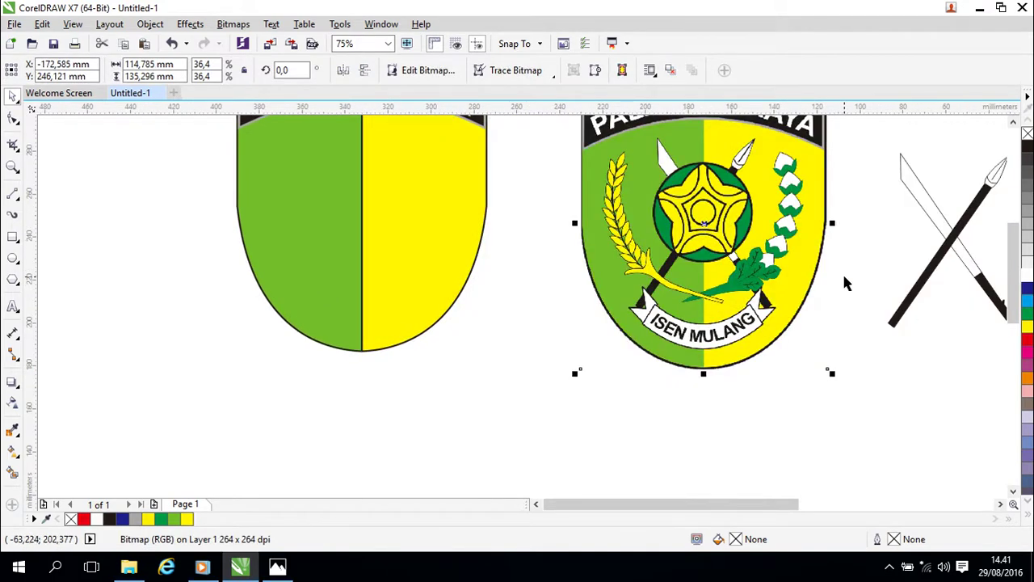
# Draw a circle about 42 mm across near the reference emblem's central medallion and give it a red outline.
pyautogui.scroll(5, 844, 283)
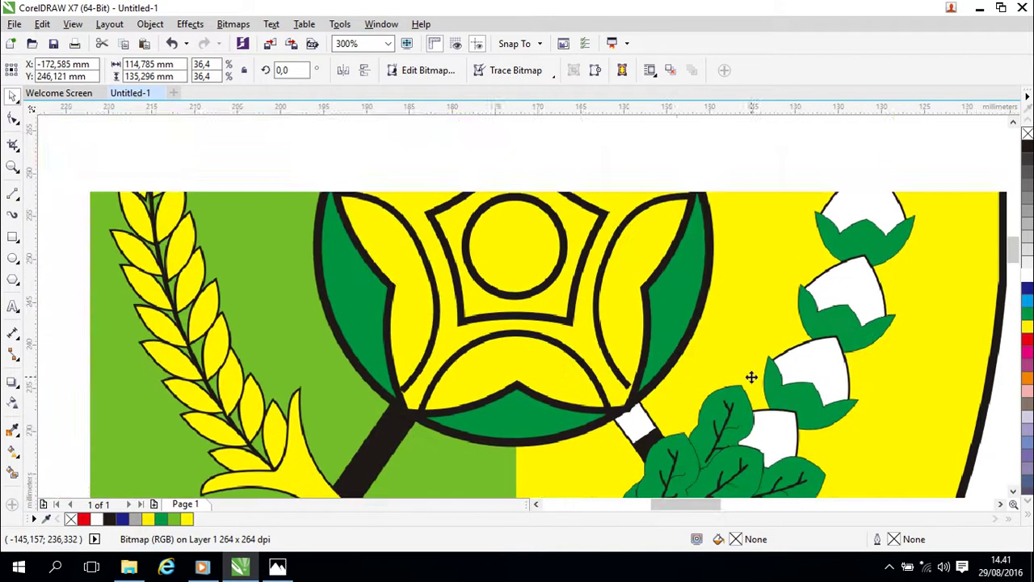
pyautogui.scroll(-2, 751, 377)
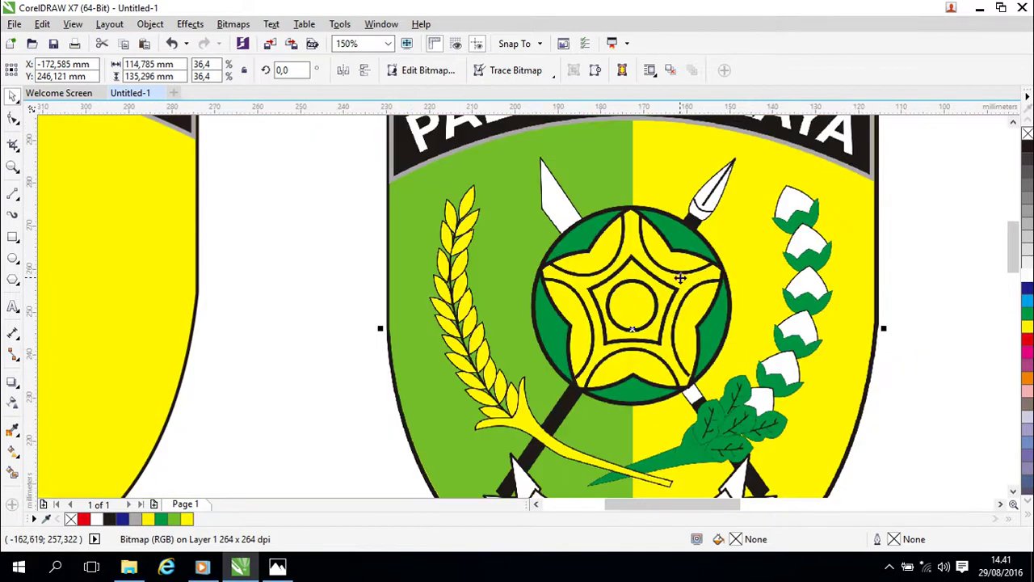
pyautogui.click(12, 258)
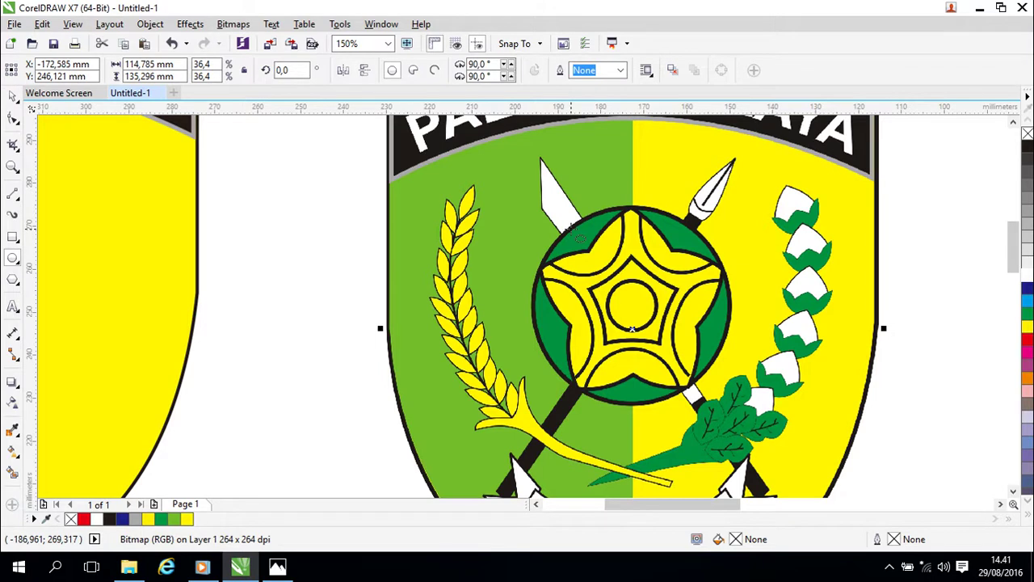
pyautogui.moveTo(570, 230); pyautogui.dragTo(661, 323)
pyautogui.click(13, 95)
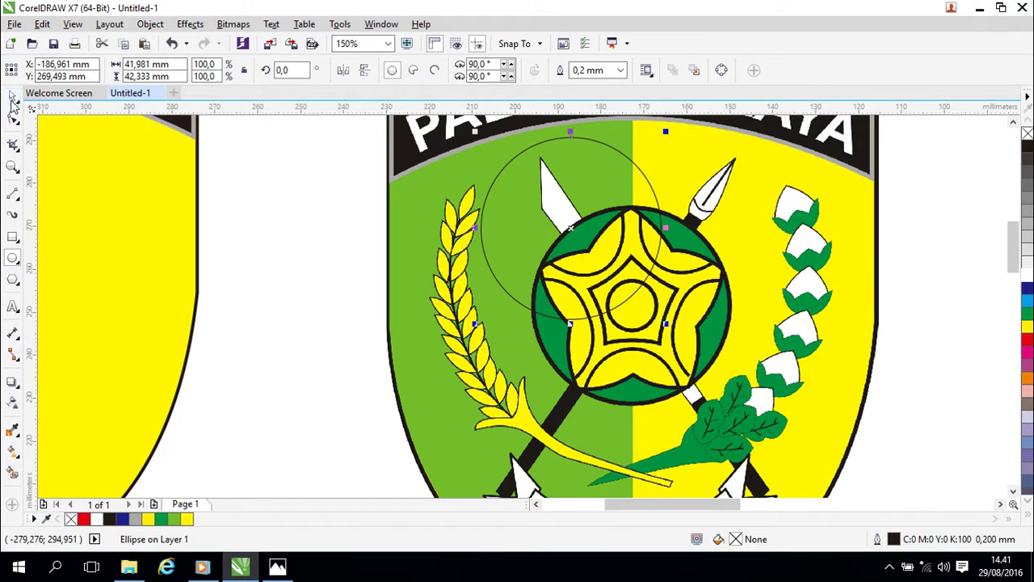
pyautogui.doubleClick(893, 538)
pyautogui.click(444, 146)
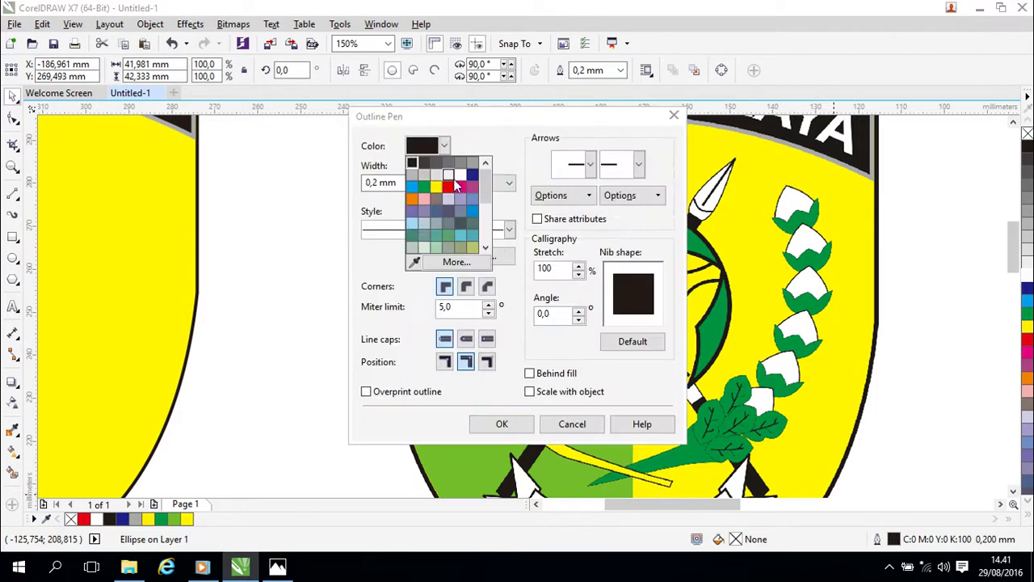
pyautogui.click(449, 187)
pyautogui.click(502, 423)
# Move the red circle onto the emblem's central medallion and enlarge it to about 44.6 by 45 mm.
pyautogui.moveTo(575, 230); pyautogui.dragTo(622, 295)
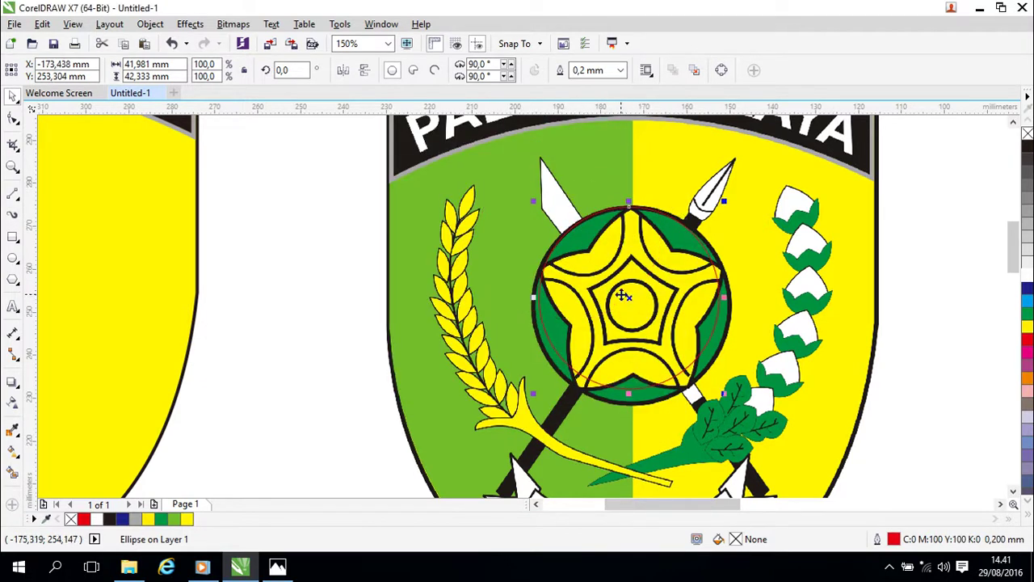
pyautogui.moveTo(724, 394); pyautogui.dragTo(736, 405)
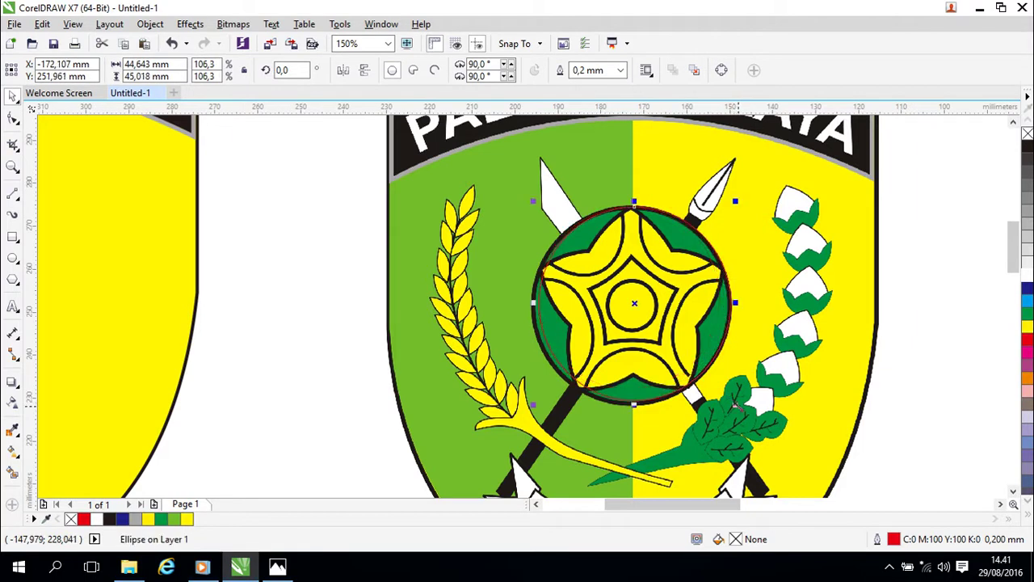
pyautogui.press('Down')
pyautogui.press('Down')
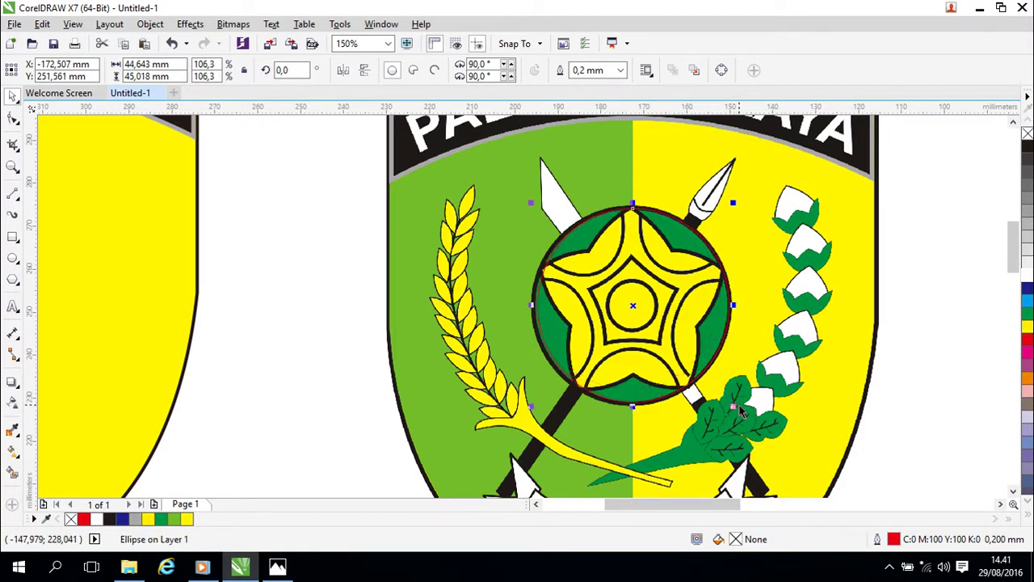
# Set the circle's outline width to 0.5 mm and nudge it about 0.5 mm up and 0.4 mm left.
pyautogui.click(620, 70)
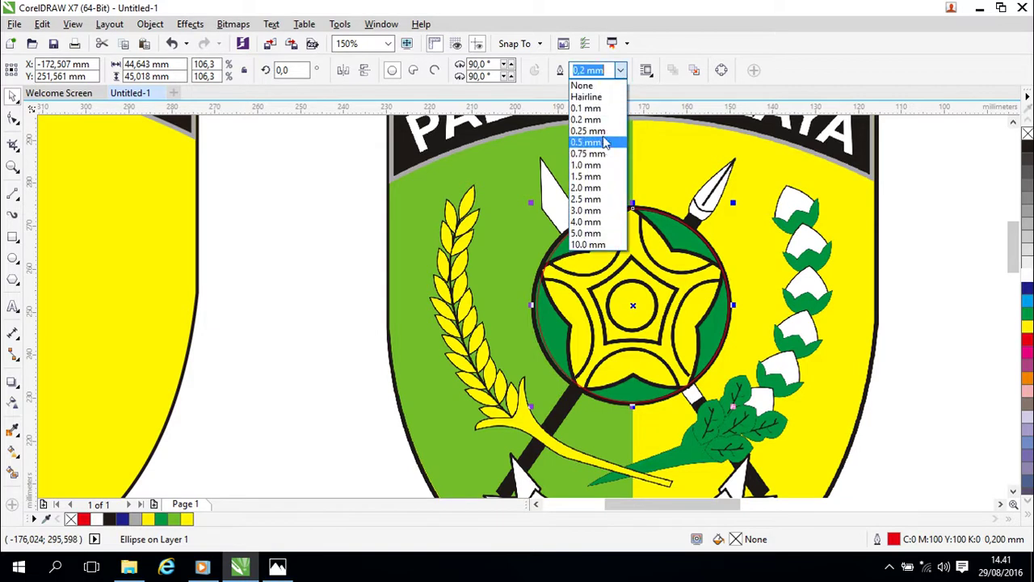
pyautogui.click(596, 142)
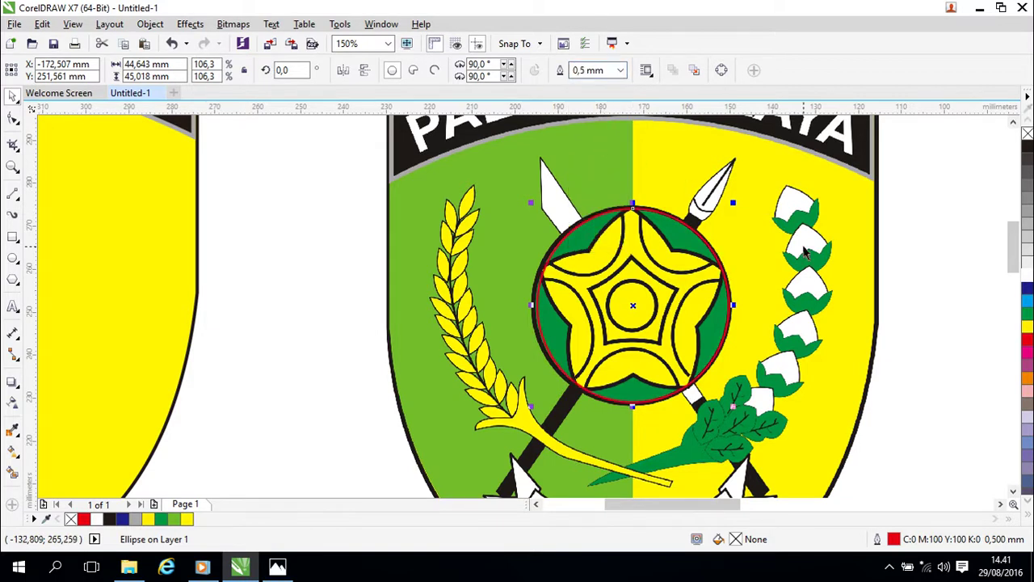
pyautogui.press('Up')
pyautogui.press('Up')
pyautogui.press('Up')
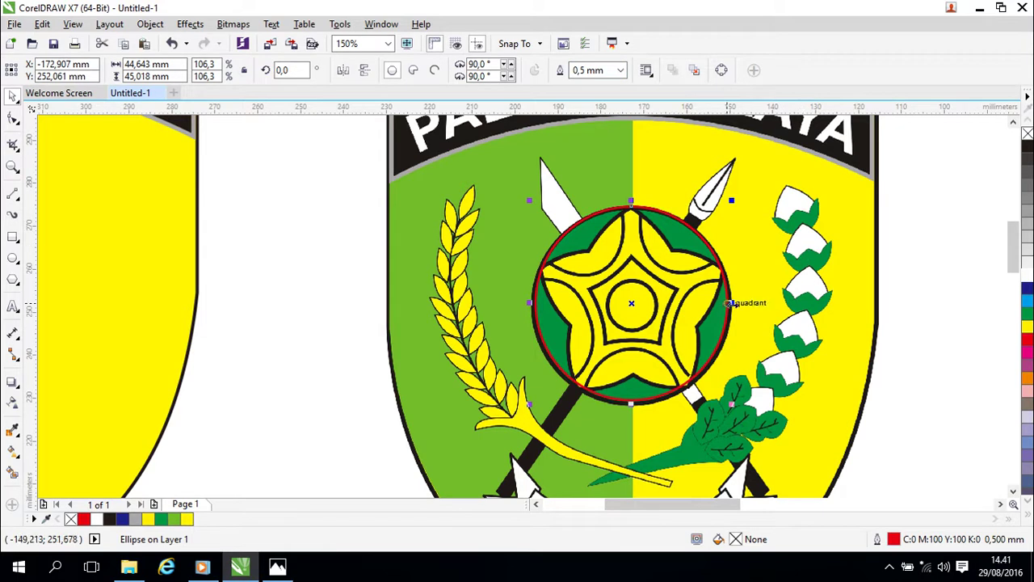
# Stretch the circle's right and lower edges onto the medallion's black ring, to about 45.3 by 45.8 mm.
pyautogui.moveTo(730, 303); pyautogui.dragTo(732, 304)
pyautogui.scroll(4, 763, 309)
pyautogui.moveTo(629, 300); pyautogui.dragTo(646, 302)
pyautogui.scroll(-2, 667, 313)
pyautogui.scroll(-2, 667, 315)
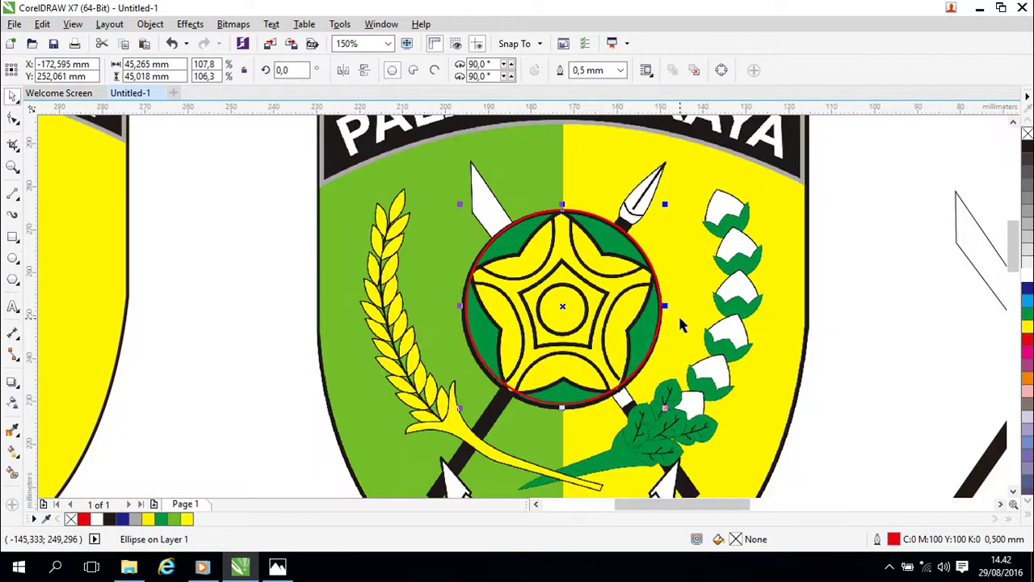
pyautogui.scroll(3, 615, 310)
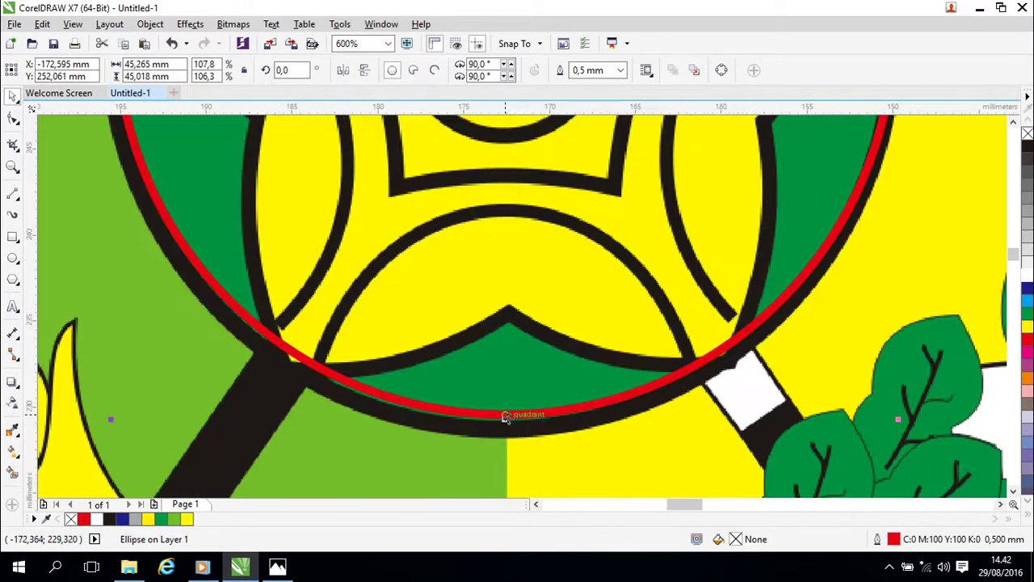
pyautogui.moveTo(504, 416); pyautogui.dragTo(505, 429)
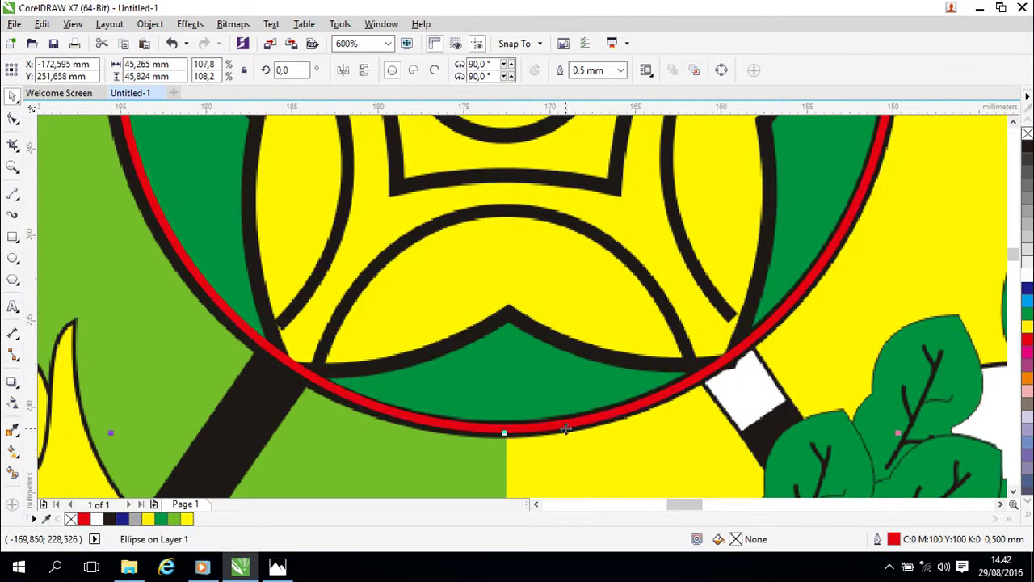
pyautogui.scroll(-1, 590, 394)
pyautogui.scroll(-1, 587, 300)
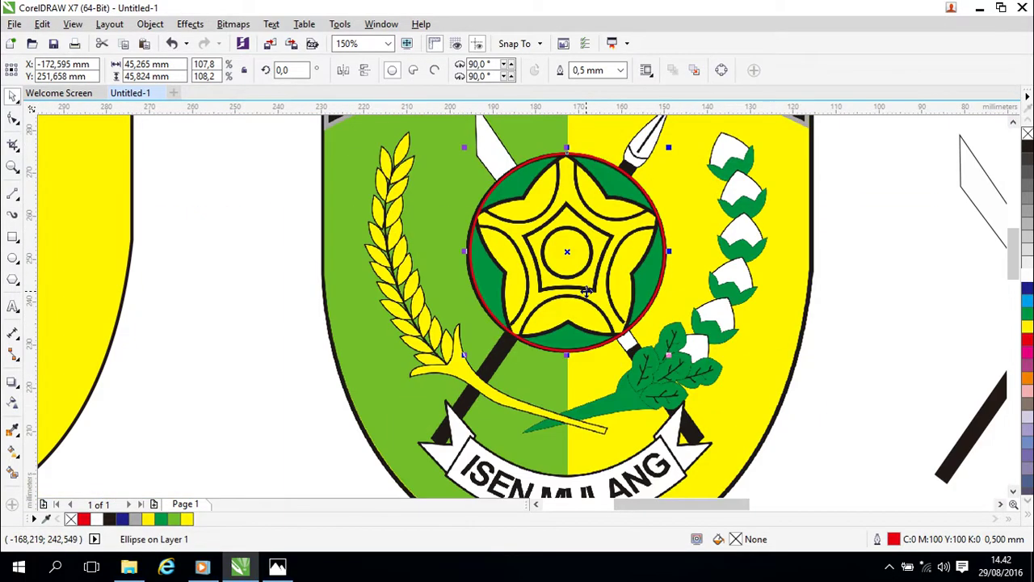
# Set the circle's outline width to 0.75 mm and stretch its left edge onto the ring, about 45.7 mm wide overall.
pyautogui.scroll(1, 588, 295)
pyautogui.click(588, 71)
pyautogui.click(620, 70)
pyautogui.click(590, 153)
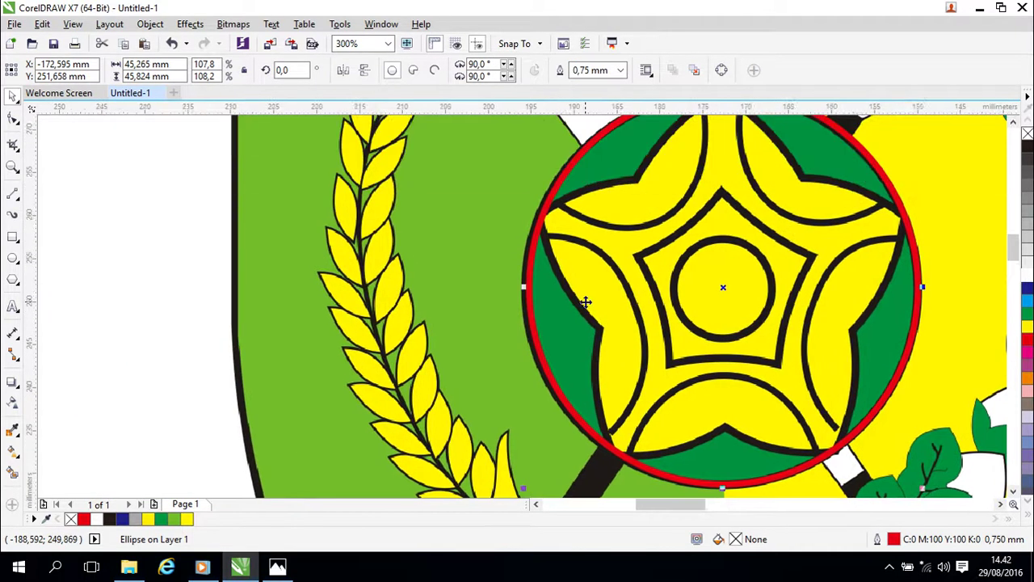
pyautogui.scroll(1, 589, 300)
pyautogui.moveTo(465, 271); pyautogui.dragTo(458, 272)
pyautogui.scroll(-1, 564, 286)
pyautogui.moveTo(813, 248); pyautogui.dragTo(725, 273)
# Fill the medallion circle with magenta.
pyautogui.scroll(-2, 705, 253)
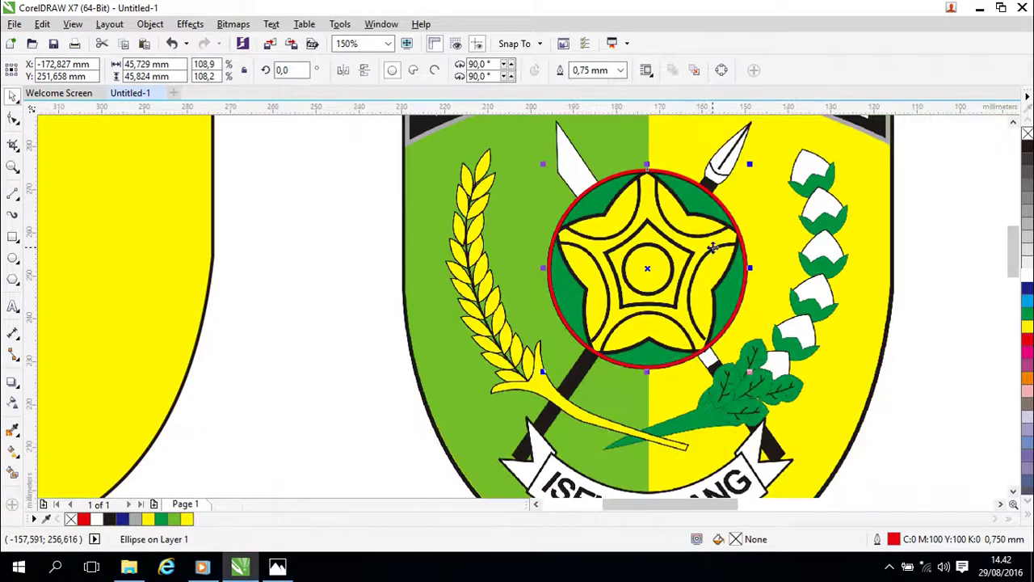
pyautogui.scroll(2, 769, 275)
pyautogui.scroll(-2, 769, 275)
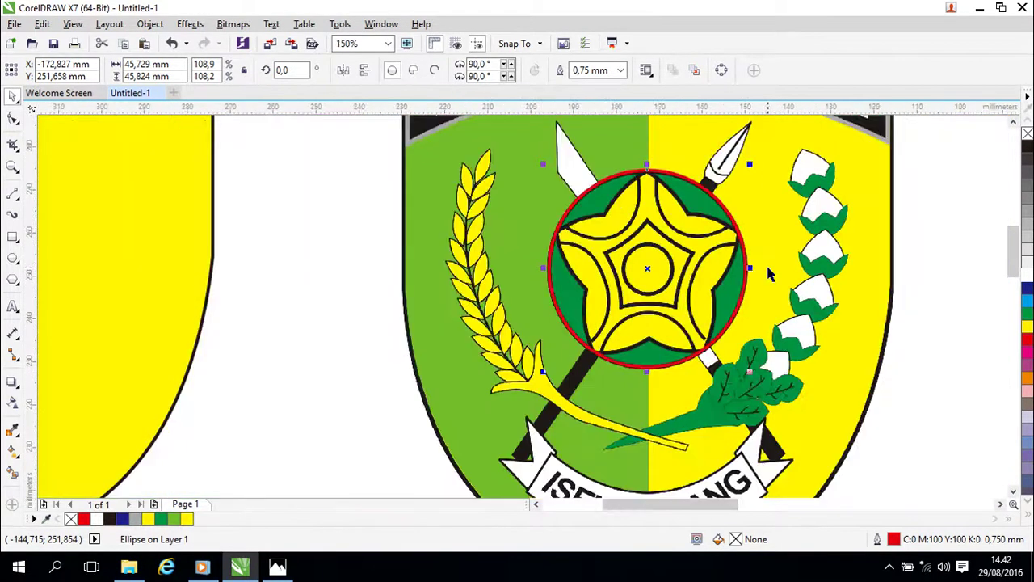
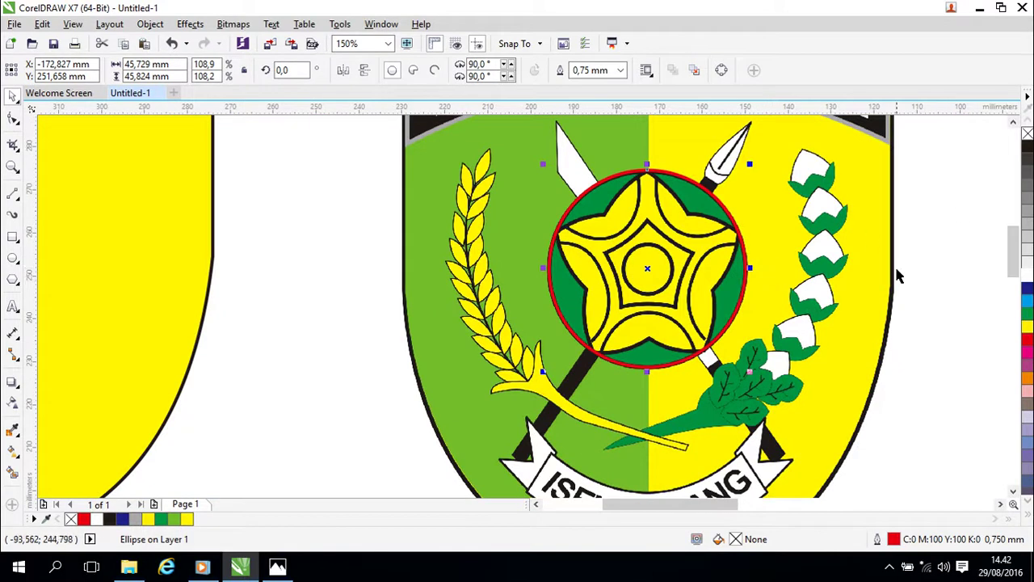
pyautogui.click(1027, 350)
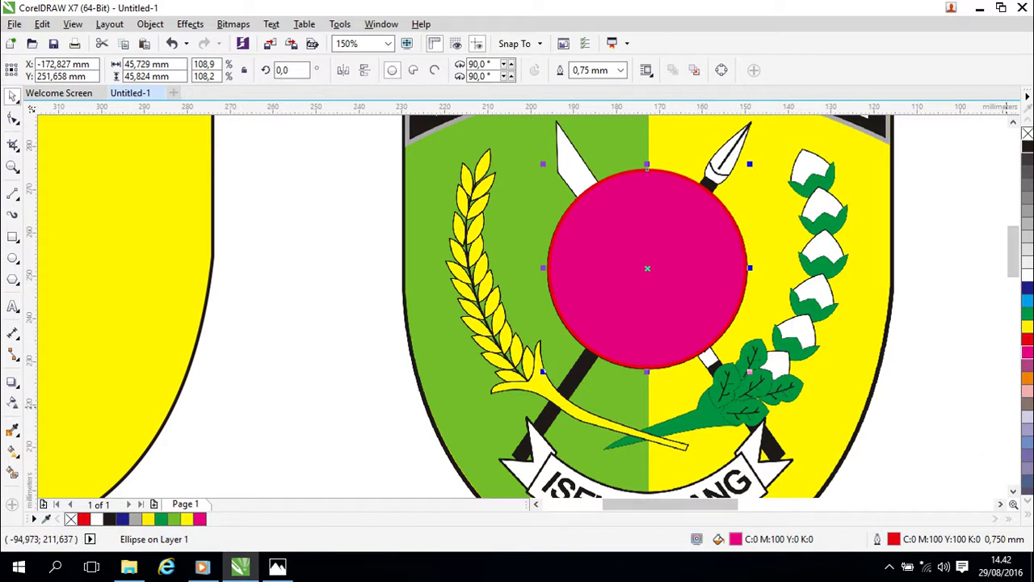
# Undo the magenta fill and change the medallion circle's outline colour to black.
pyautogui.hotkey('ctrl', 'z')
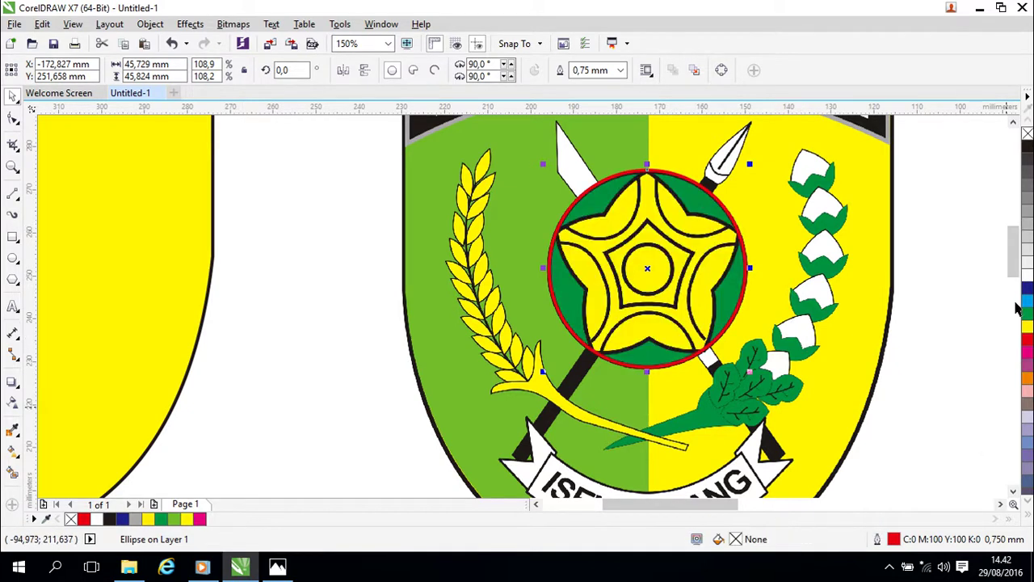
pyautogui.doubleClick(895, 542)
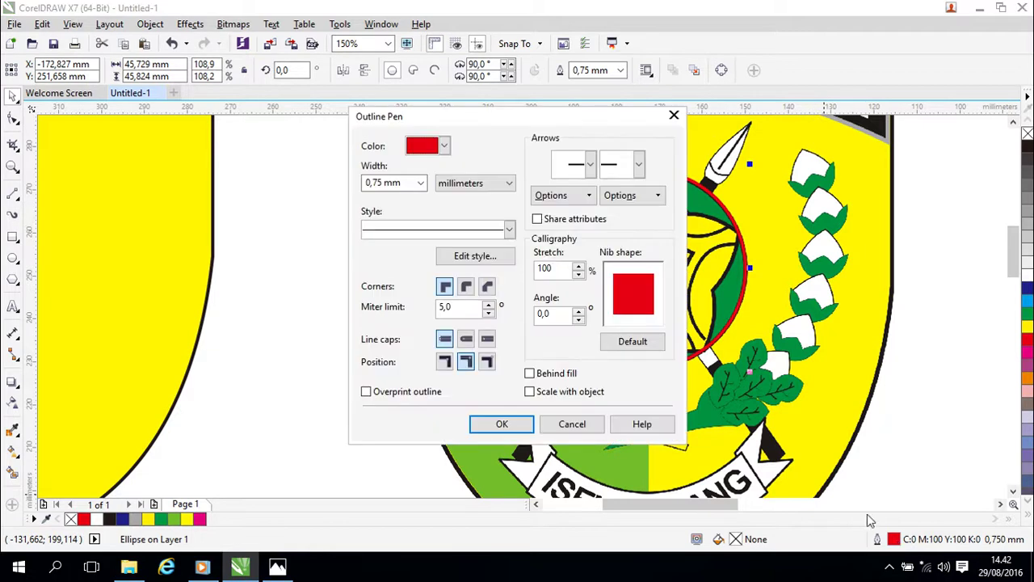
pyautogui.click(444, 145)
pyautogui.moveTo(489, 196); pyautogui.dragTo(488, 171)
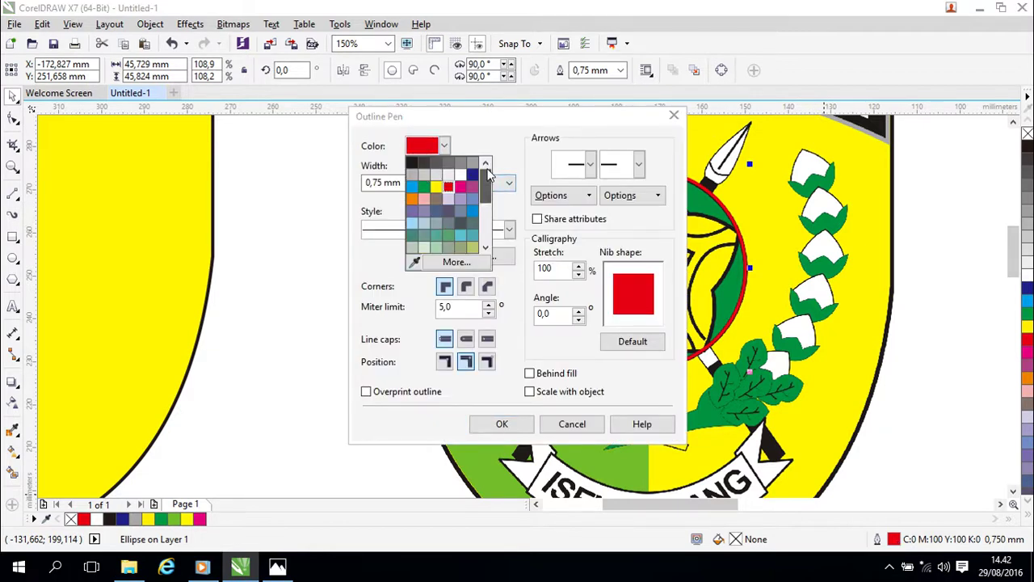
pyautogui.click(414, 163)
pyautogui.click(501, 423)
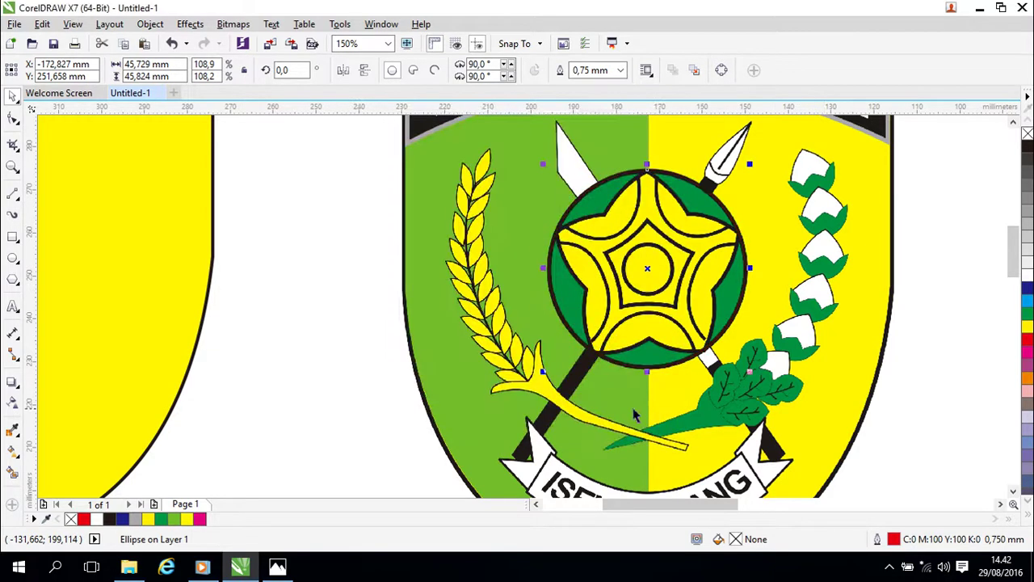
# Fill the medallion circle with the palette green, C100 M0 Y100 K0.
pyautogui.scroll(2, 837, 329)
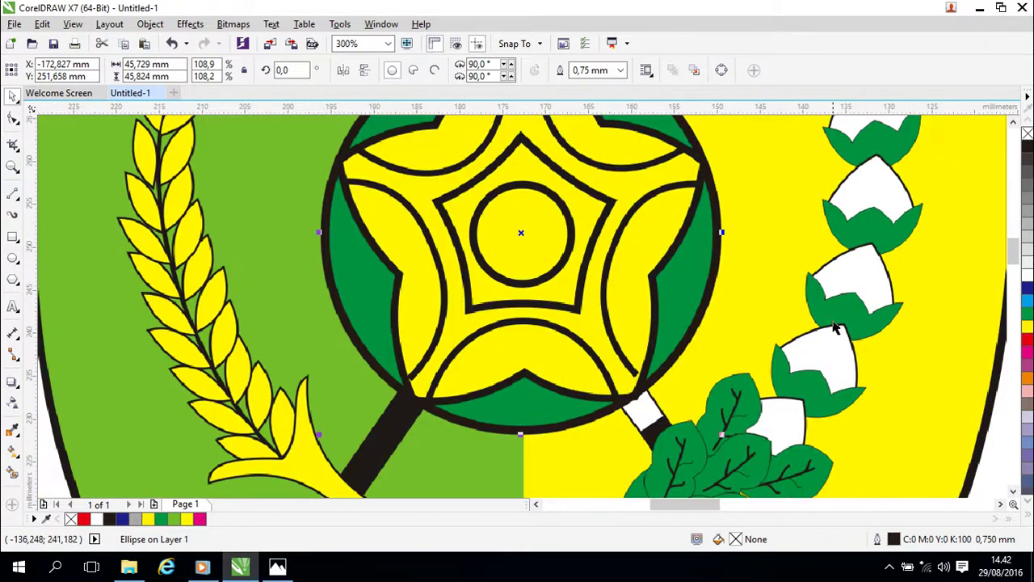
pyautogui.click(1026, 317)
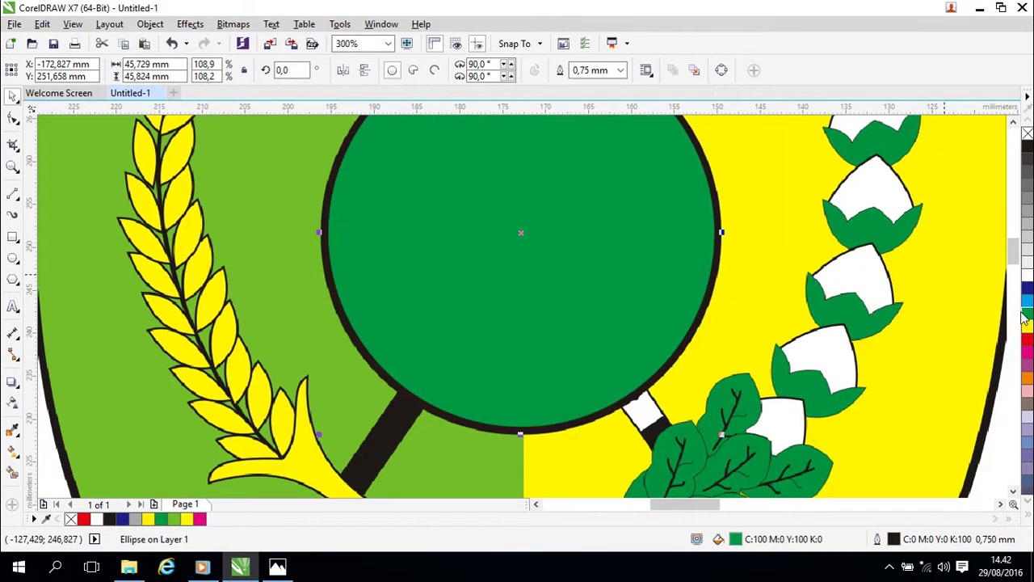
pyautogui.click(1026, 135)
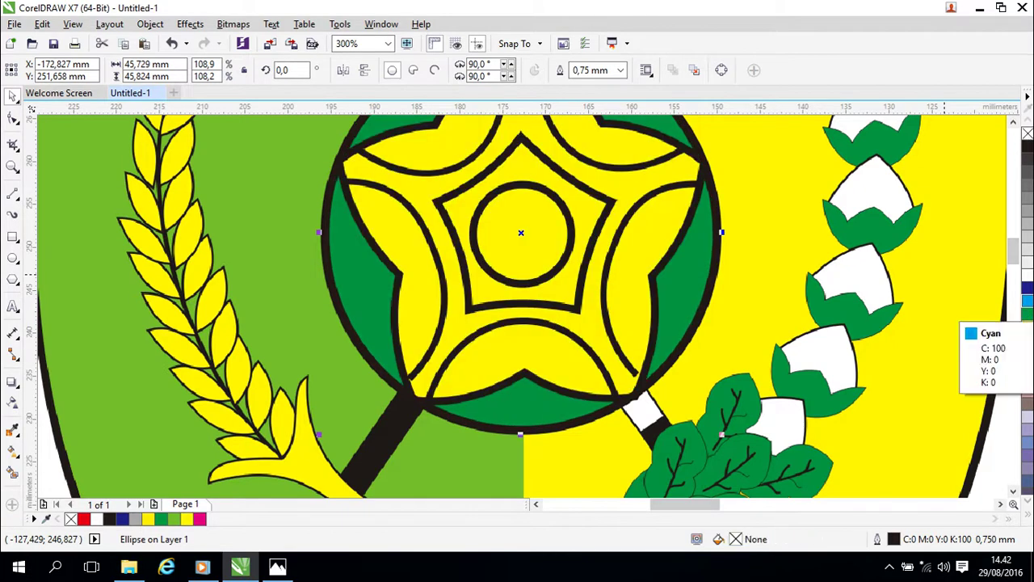
pyautogui.click(1026, 301)
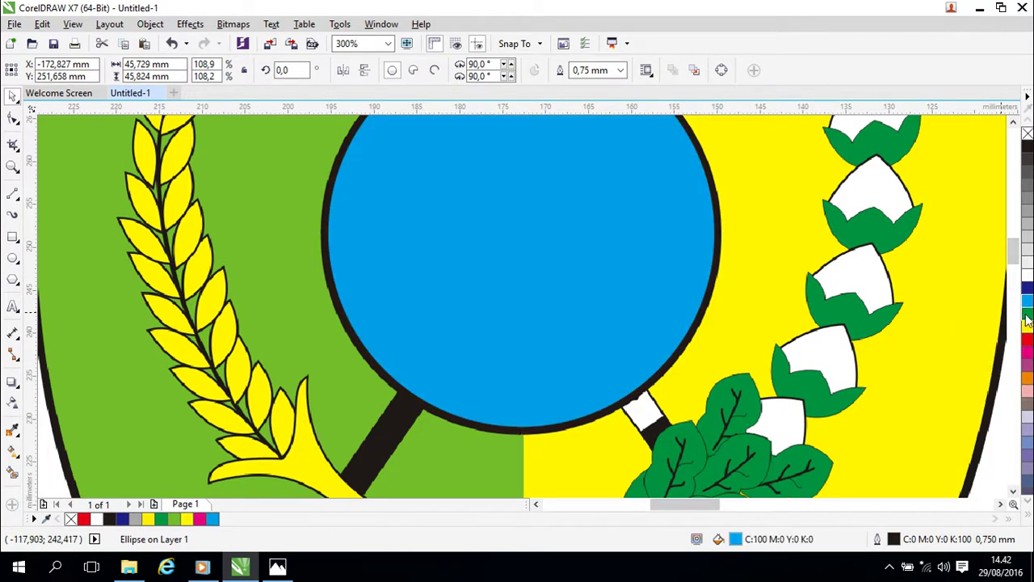
pyautogui.click(1027, 319)
# Move the reference emblem bitmap down until its round medallion is clear of the green circle.
pyautogui.scroll(-4, 911, 315)
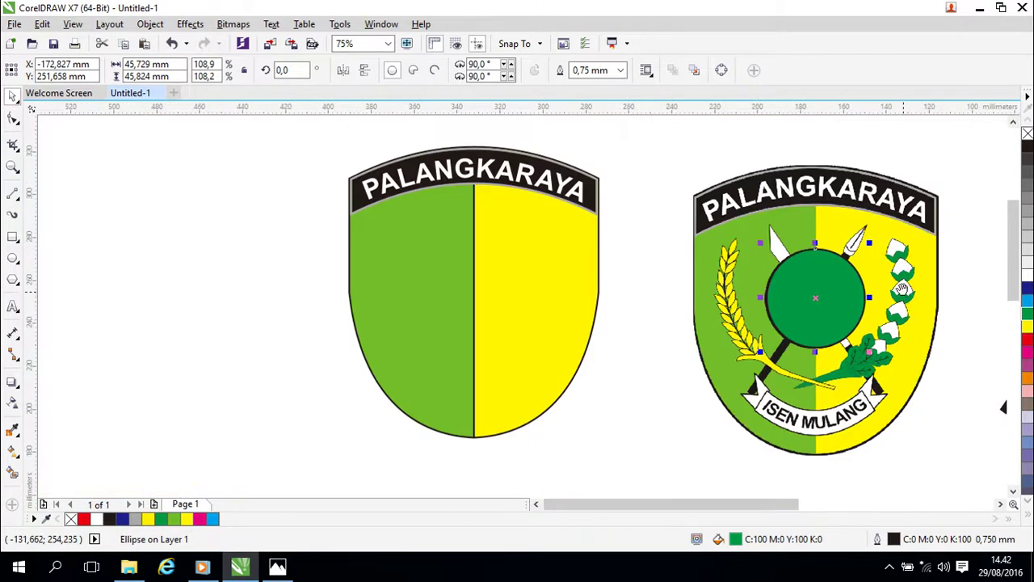
pyautogui.moveTo(903, 293); pyautogui.dragTo(789, 187)
pyautogui.click(801, 262)
pyautogui.moveTo(781, 278); pyautogui.dragTo(776, 396)
pyautogui.click(838, 209)
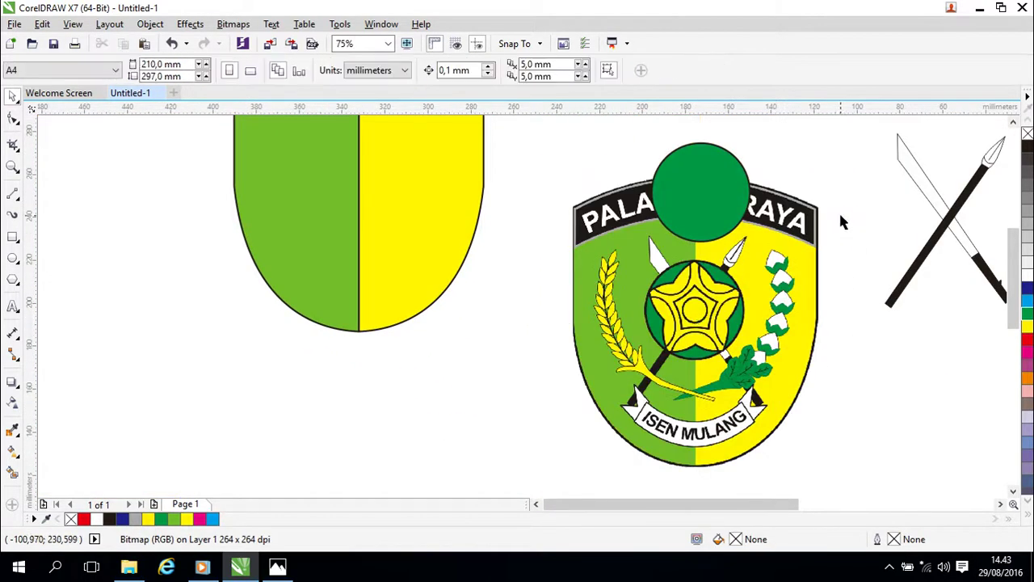
# Set the circle's fill to the green sampled from the bitmap's medallion, RGB 0, 146, 63.
pyautogui.click(709, 191)
pyautogui.doubleClick(737, 540)
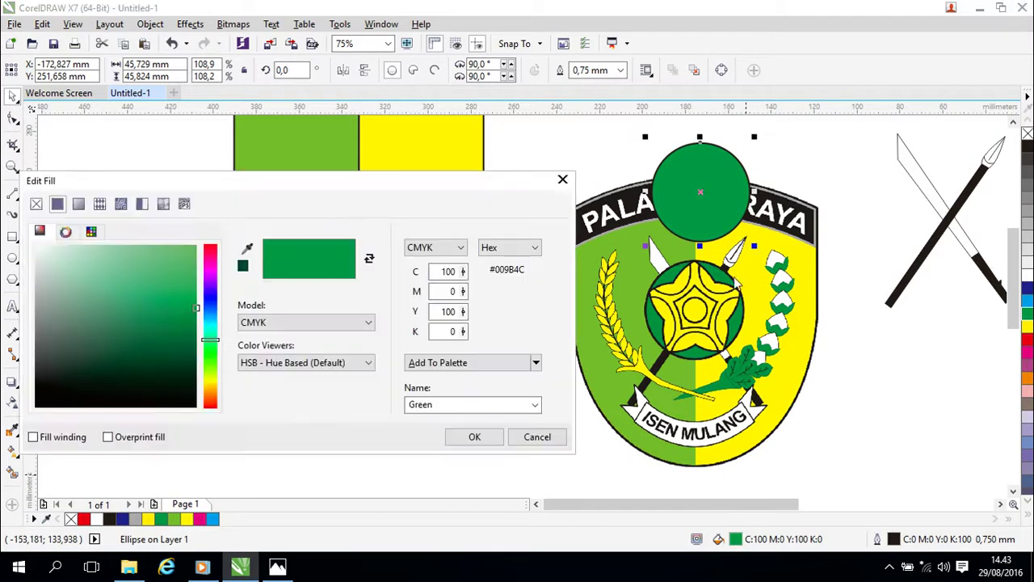
pyautogui.click(248, 249)
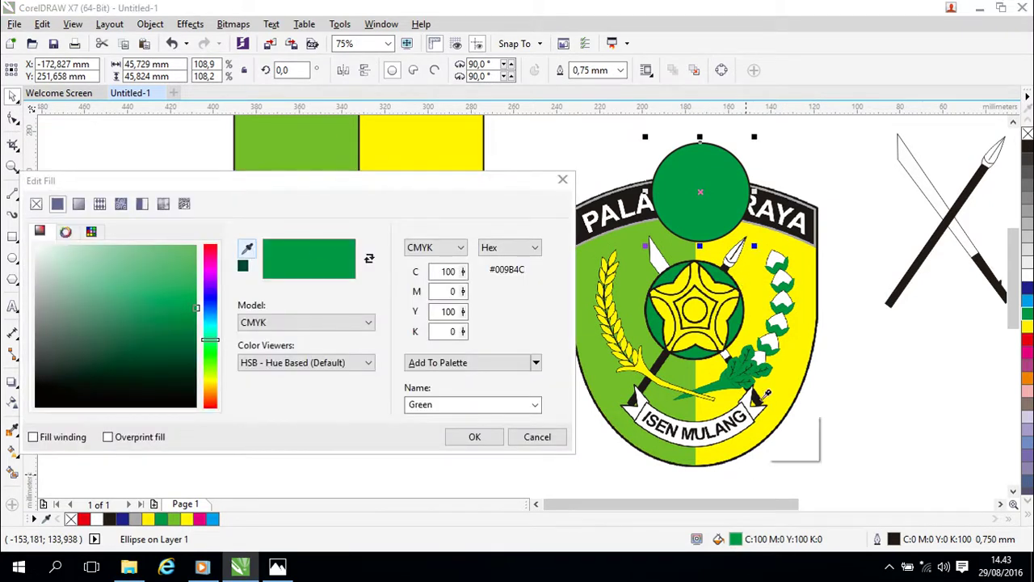
pyautogui.click(740, 318)
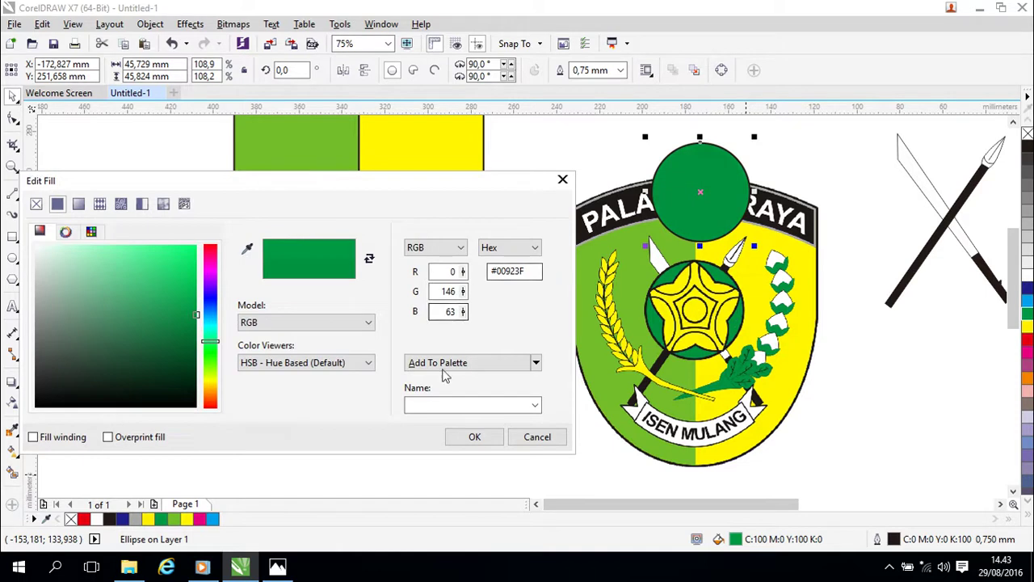
pyautogui.click(474, 436)
pyautogui.click(878, 377)
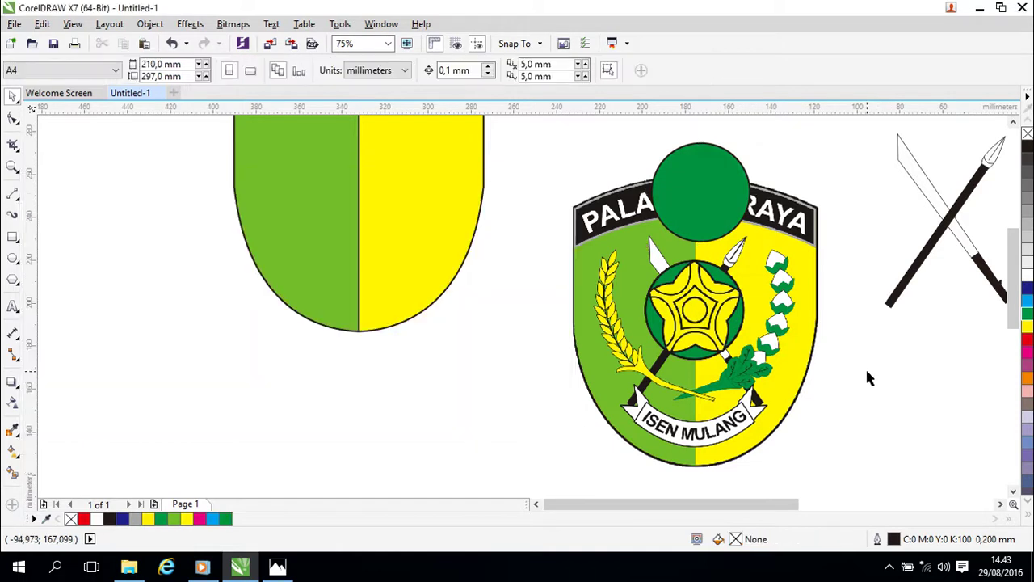
pyautogui.scroll(2, 843, 351)
pyautogui.scroll(1, 685, 315)
pyautogui.moveTo(604, 269); pyautogui.dragTo(720, 337)
pyautogui.moveTo(658, 281); pyautogui.dragTo(722, 289)
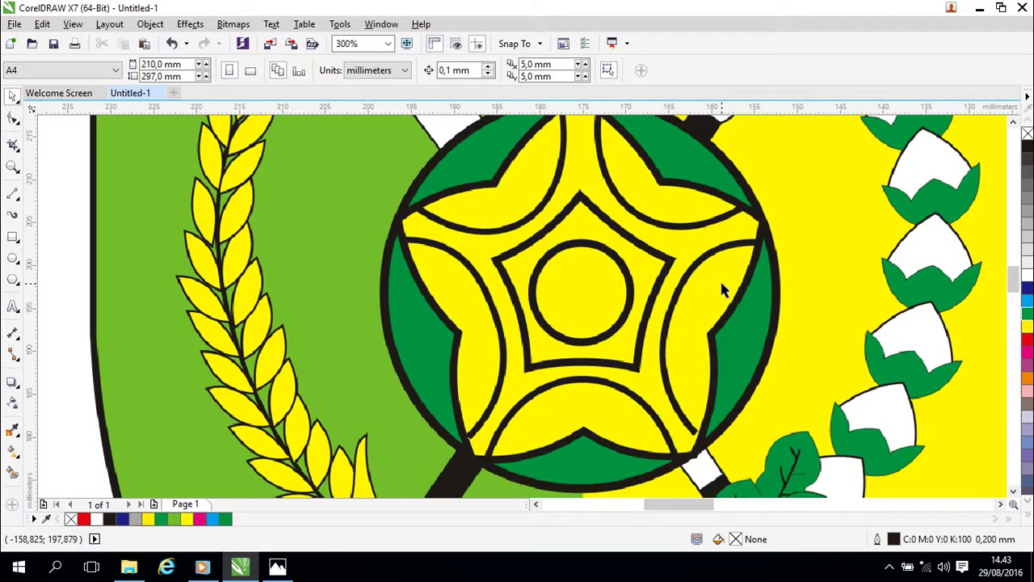
pyautogui.scroll(-2, 724, 284)
pyautogui.scroll(2, 720, 281)
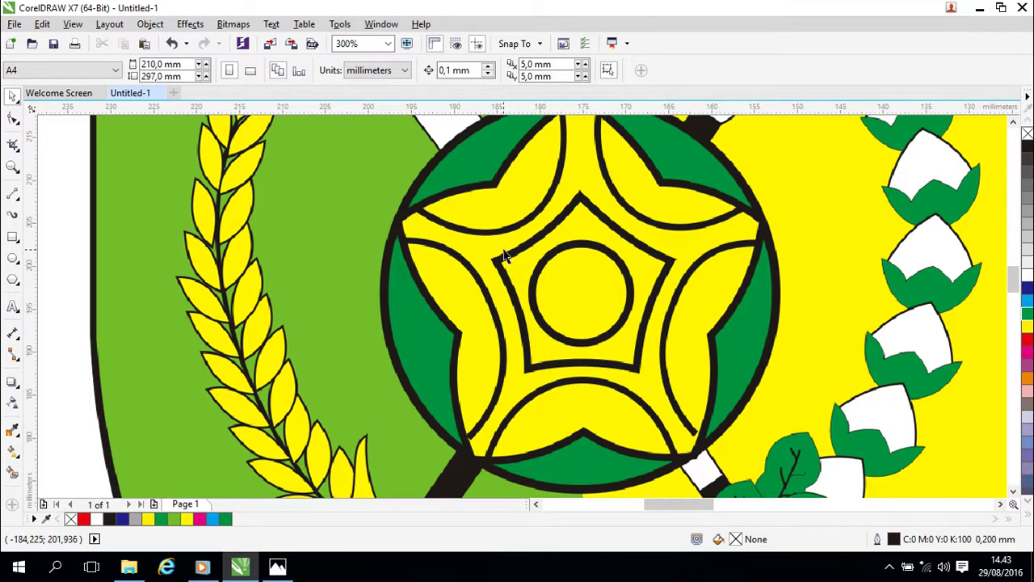
pyautogui.click(17, 202)
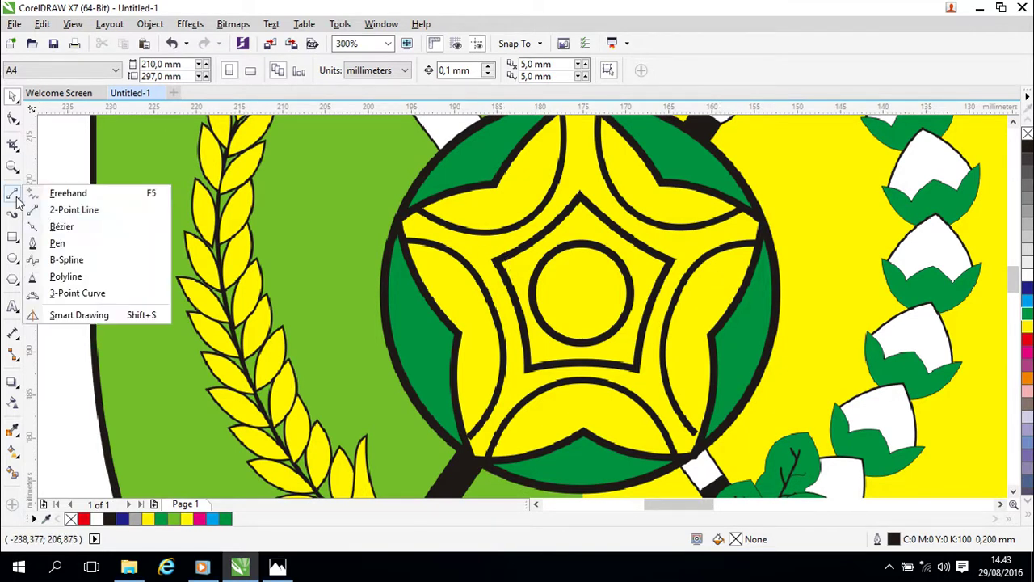
pyautogui.click(58, 240)
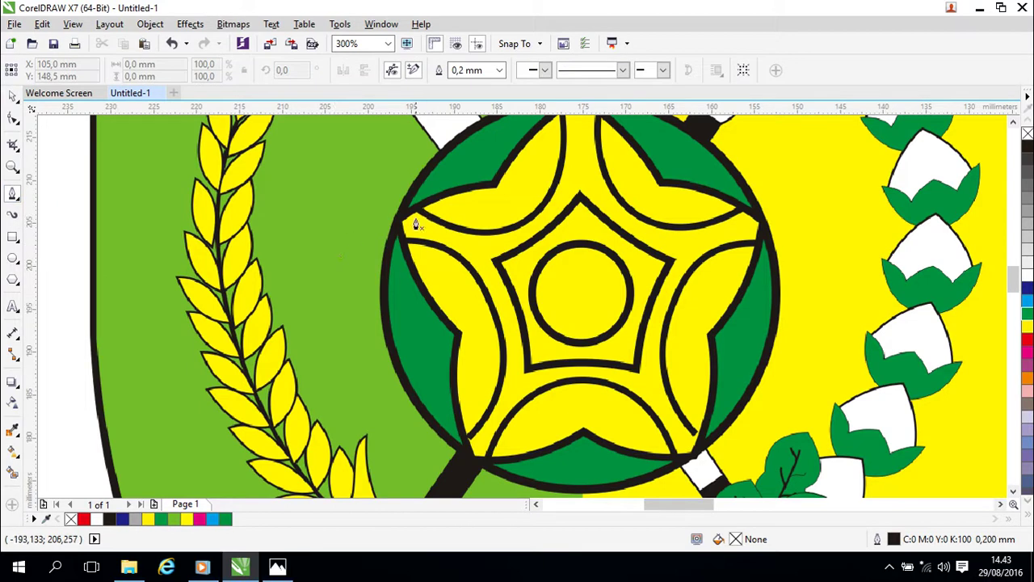
pyautogui.moveTo(395, 220)
pyautogui.mouseDown()
pyautogui.moveTo(399, 240)
pyautogui.moveTo(398, 226)
pyautogui.mouseUp()
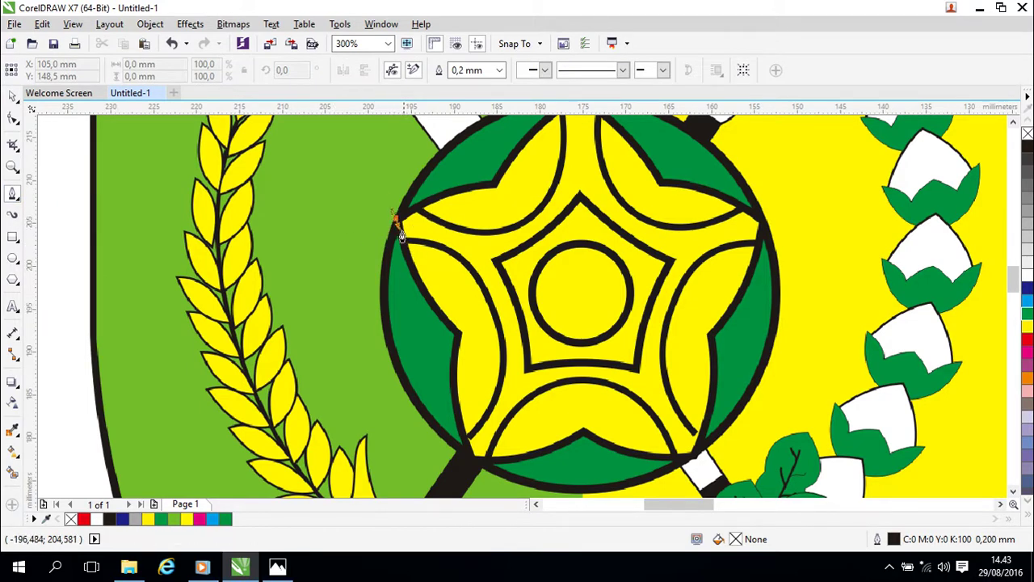
pyautogui.click(457, 338)
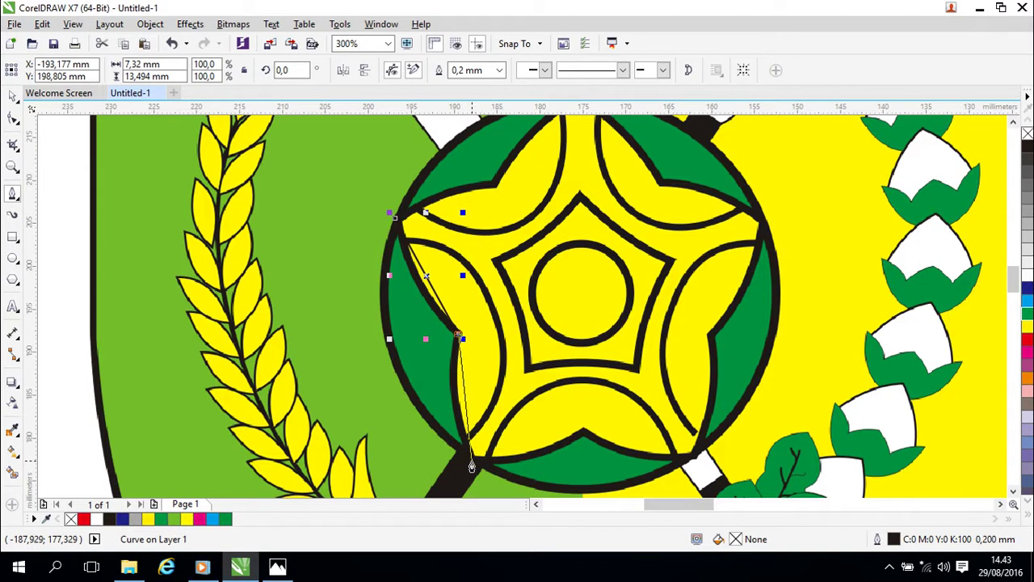
pyautogui.click(566, 323)
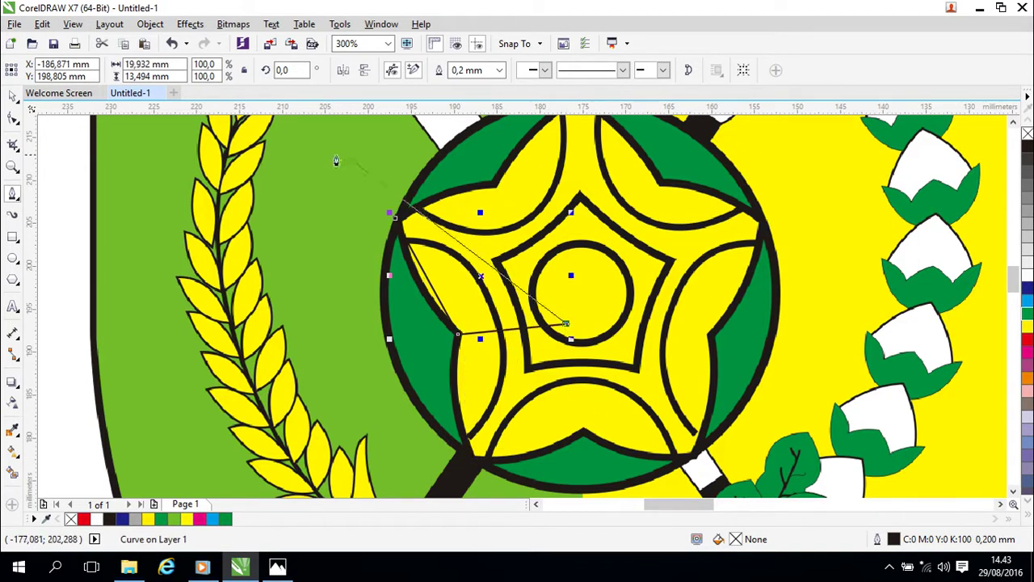
pyautogui.click(13, 96)
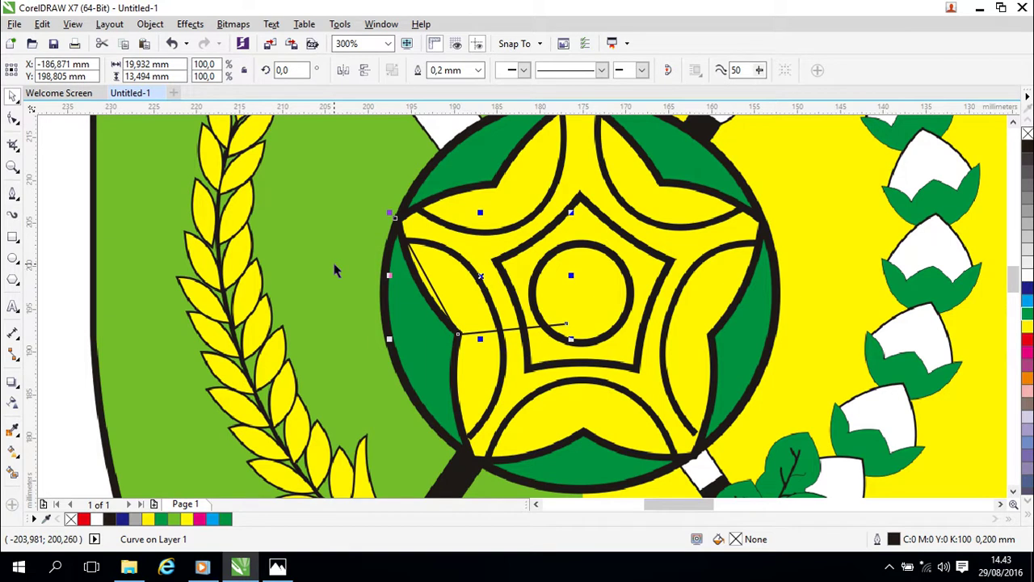
pyautogui.press('Escape')
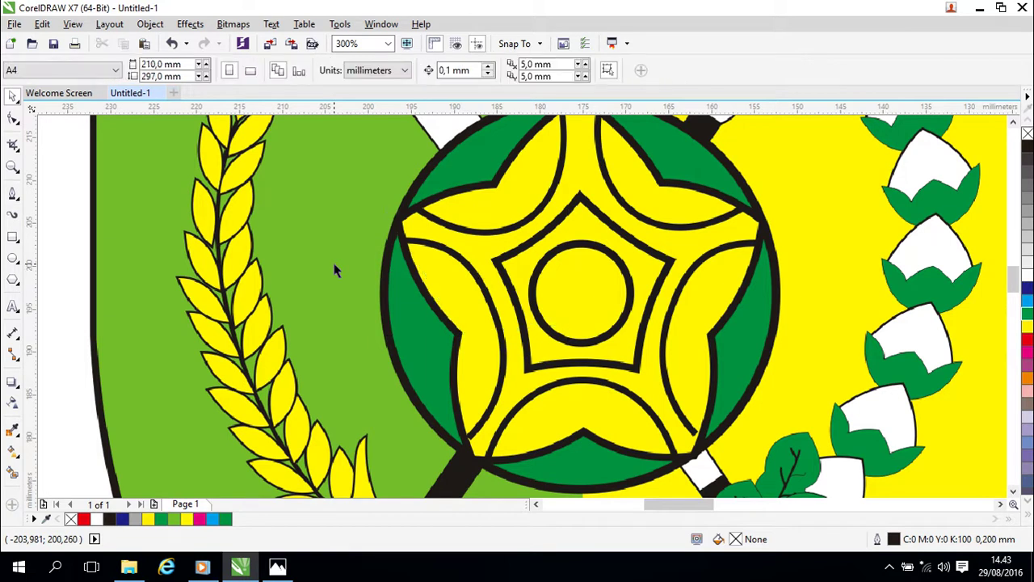
# Trace the medallion's five-pointed star with the Pen tool as a closed outline of ten straight segments, about 41.7 by 41.3 mm.
pyautogui.click(15, 201)
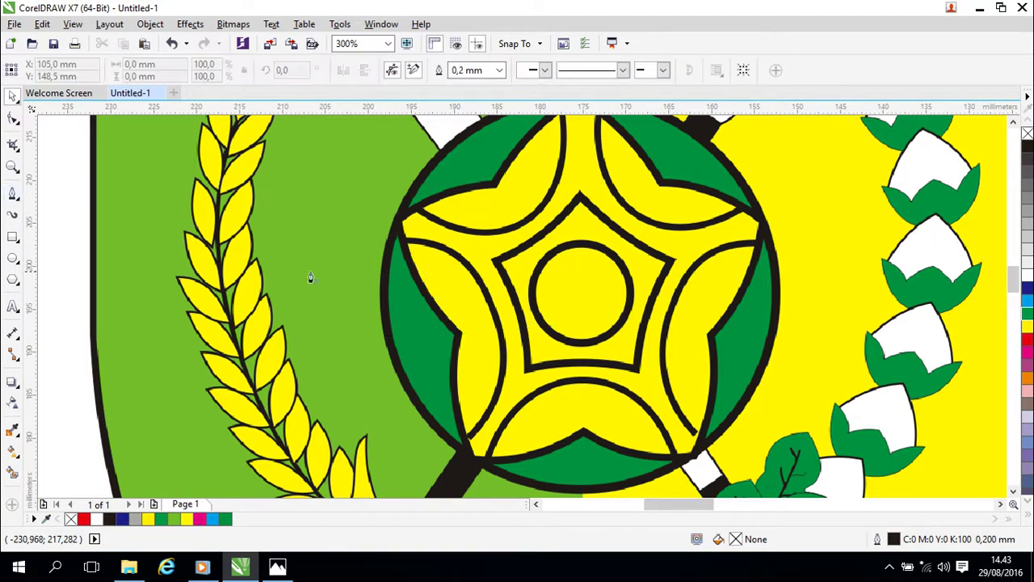
pyautogui.click(403, 222)
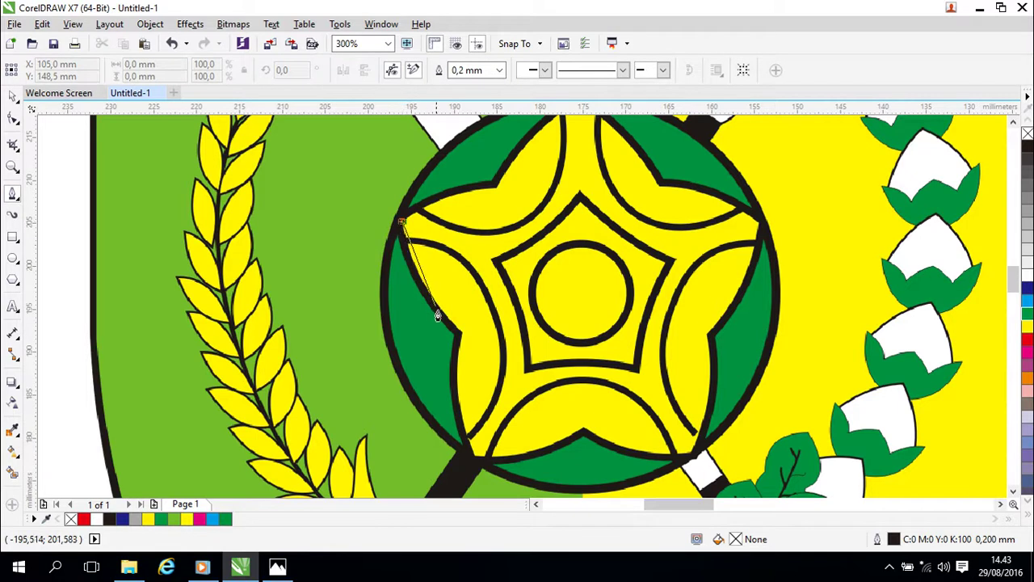
pyautogui.click(462, 336)
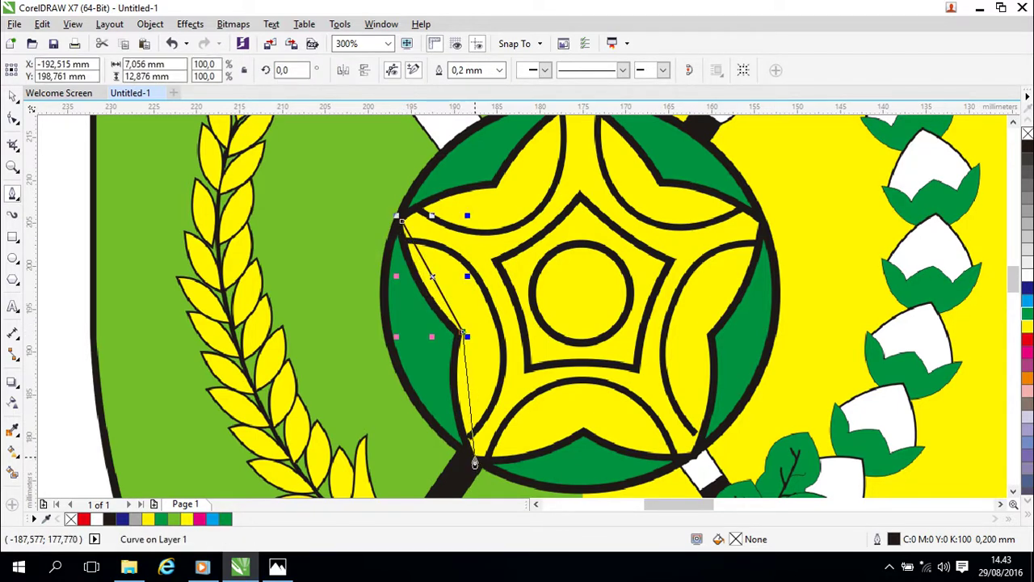
pyautogui.click(475, 459)
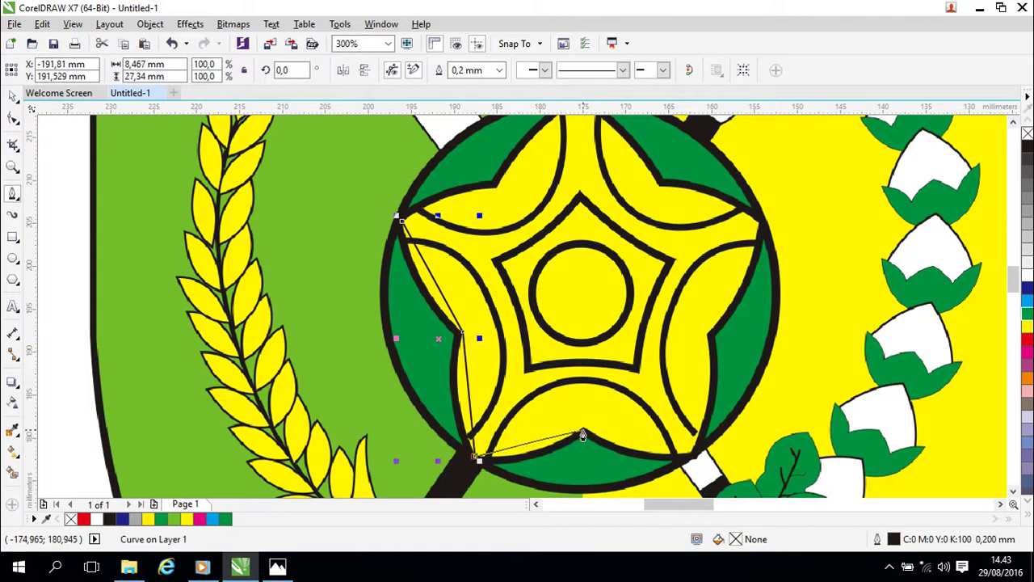
pyautogui.click(583, 428)
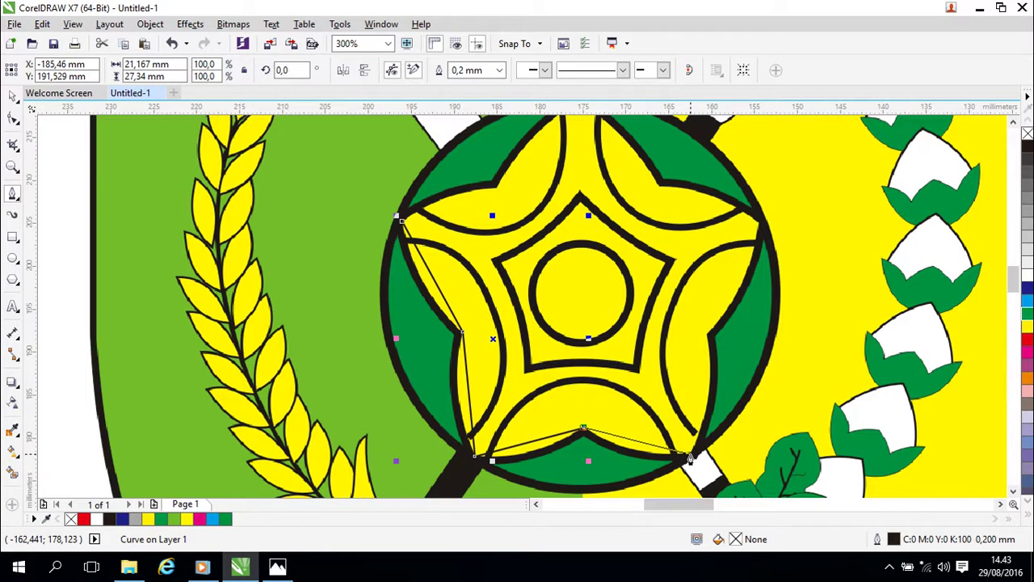
pyautogui.click(692, 457)
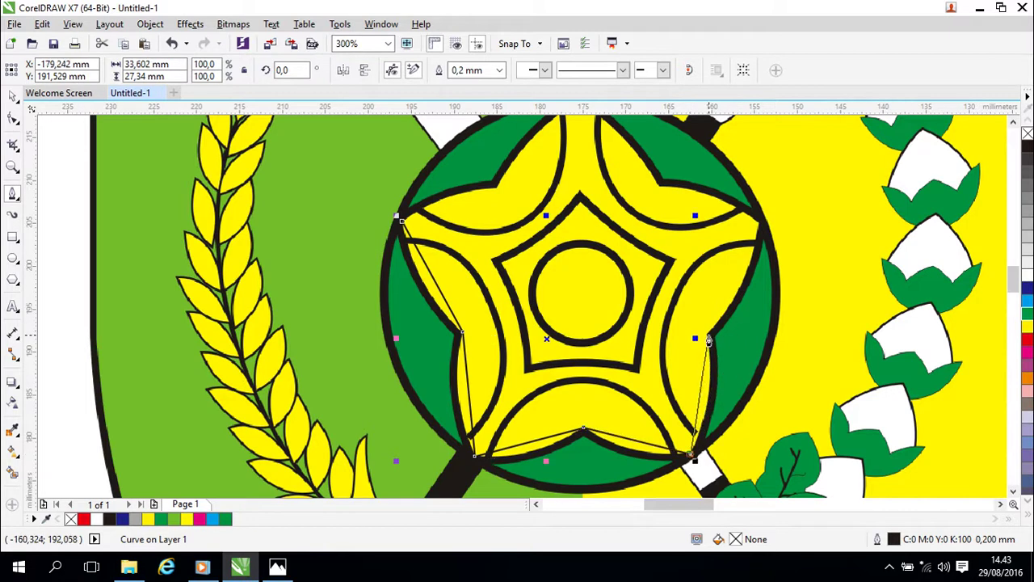
pyautogui.click(707, 336)
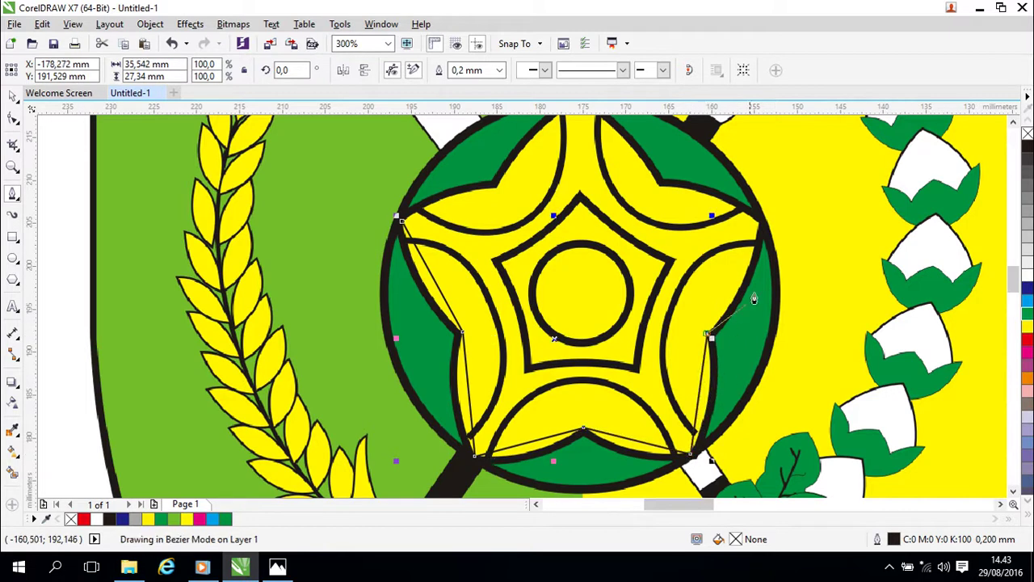
pyautogui.click(759, 222)
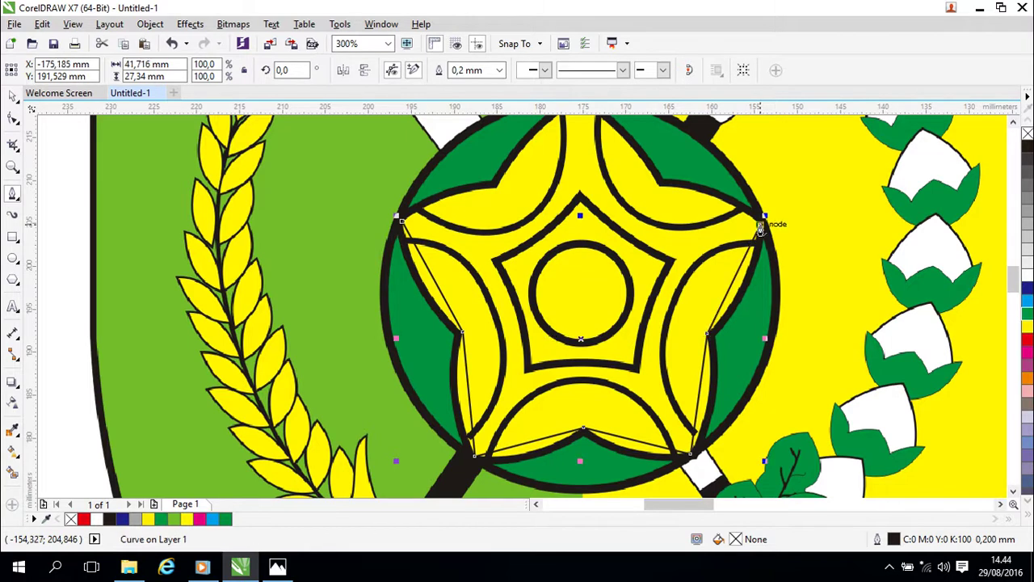
pyautogui.click(660, 189)
pyautogui.scroll(2, 650, 227)
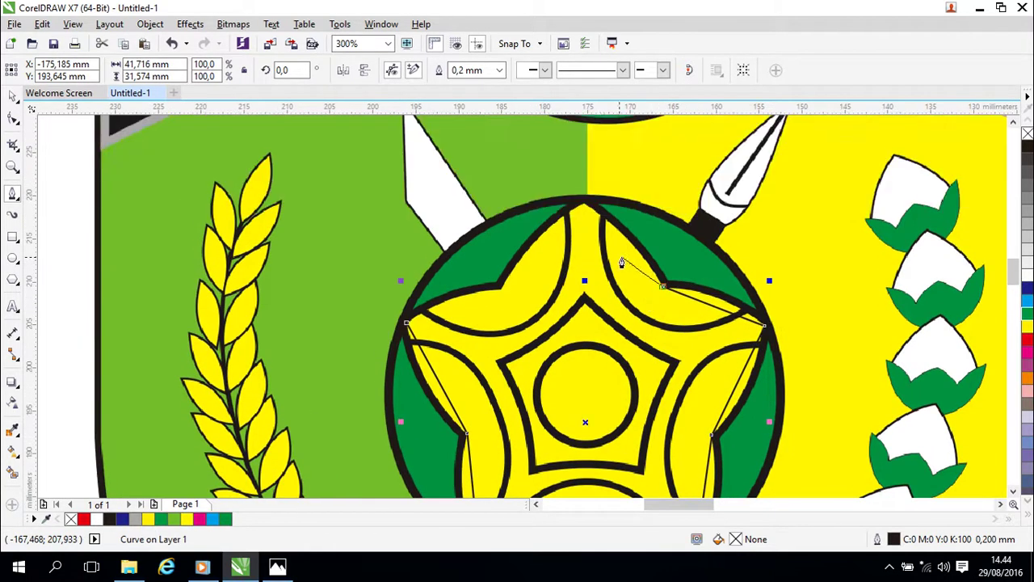
pyautogui.click(584, 202)
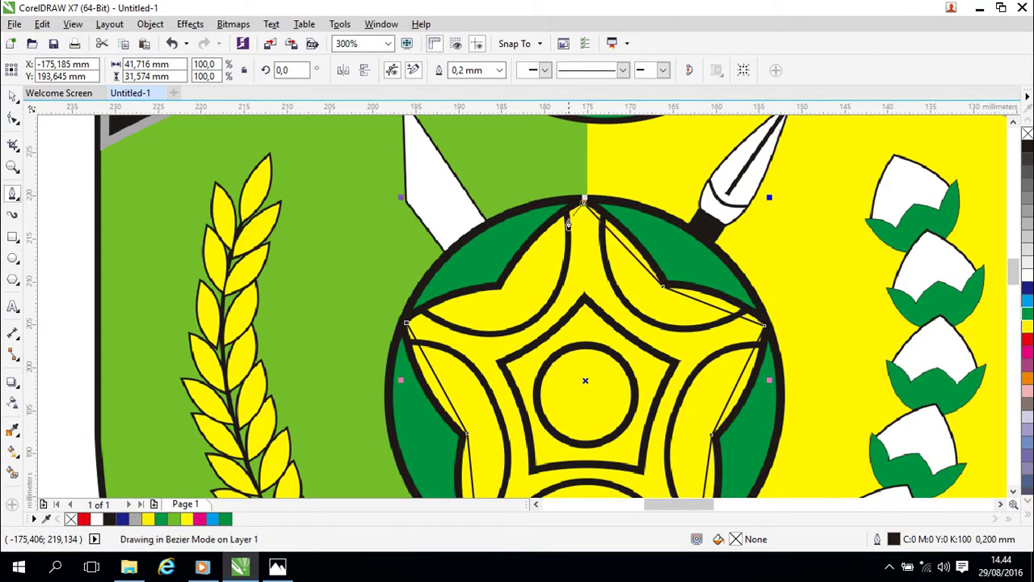
pyautogui.click(502, 290)
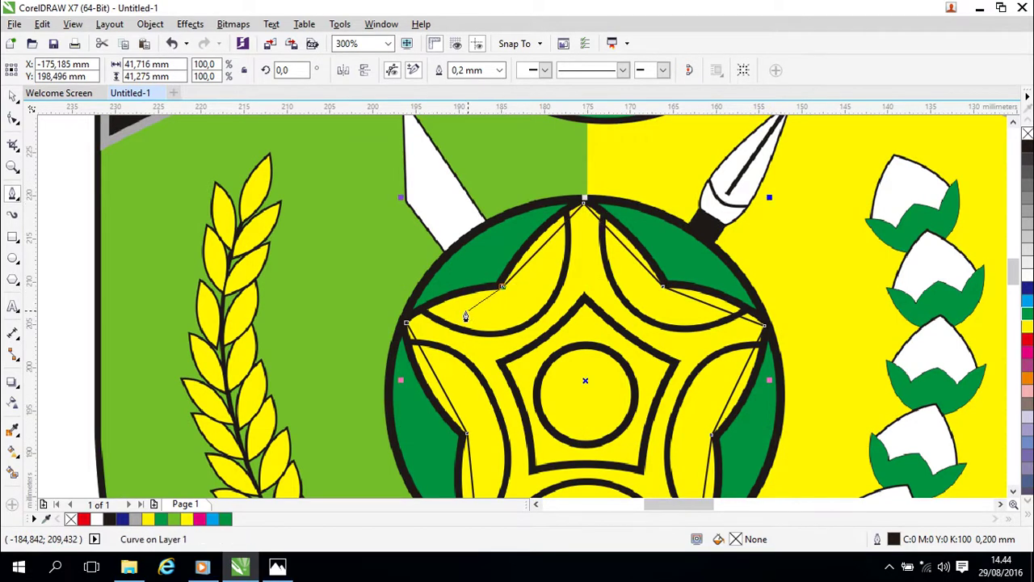
pyautogui.click(407, 323)
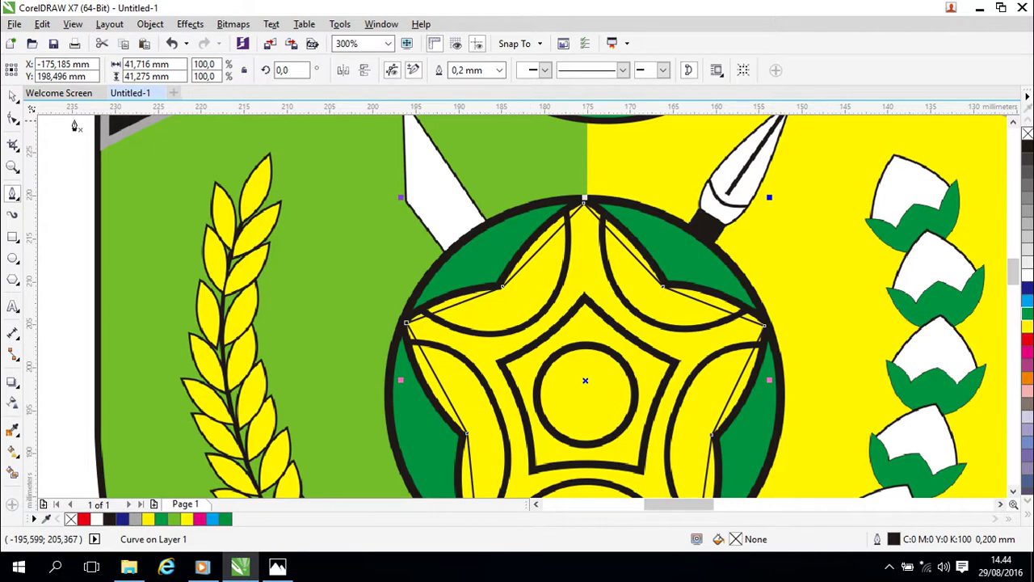
# Set the traced star's outline colour to red, C0 M100 Y100 K0.
pyautogui.click(14, 97)
pyautogui.moveTo(702, 366); pyautogui.dragTo(689, 297)
pyautogui.scroll(1, 686, 315)
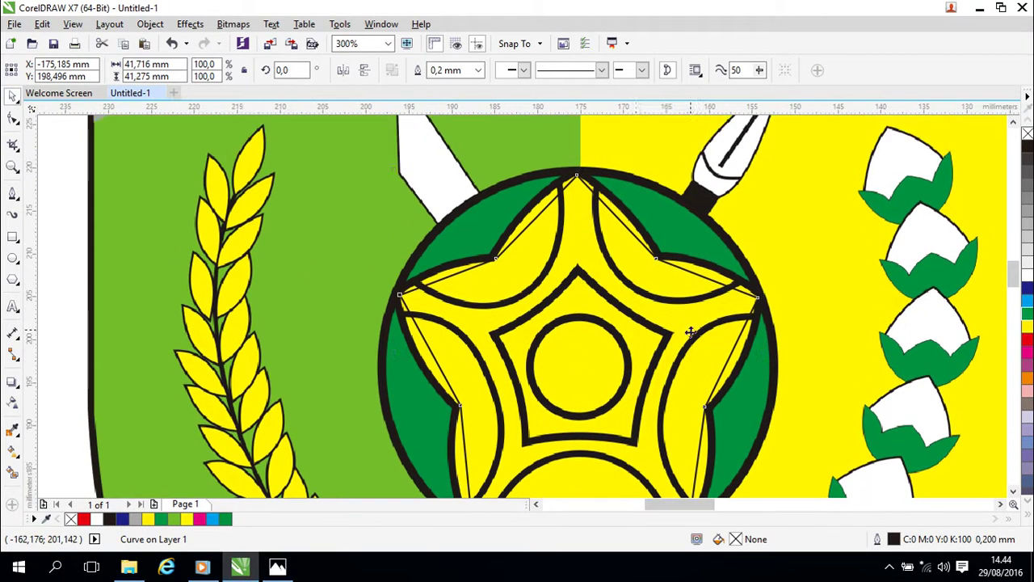
pyautogui.doubleClick(895, 540)
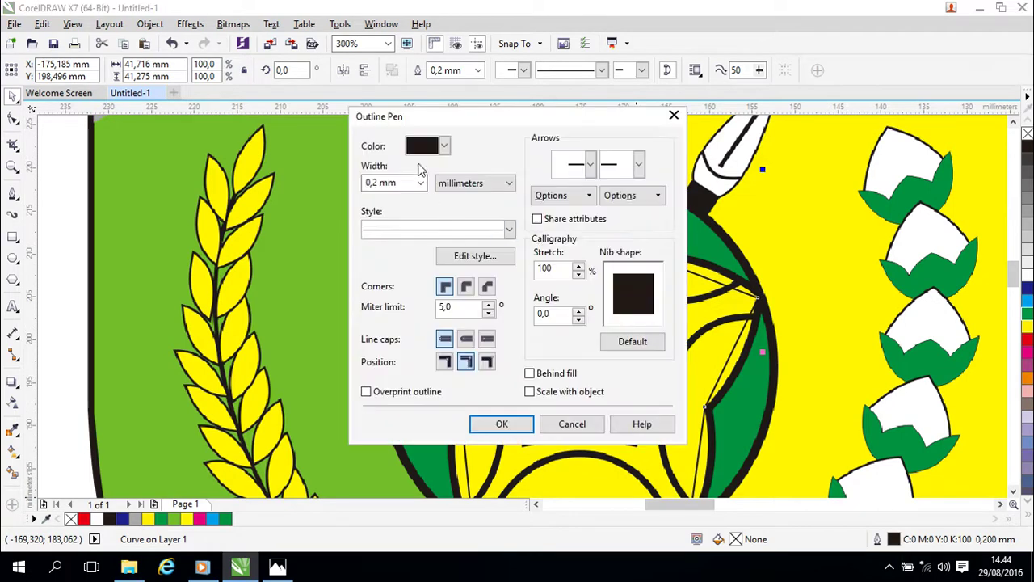
pyautogui.click(444, 145)
pyautogui.click(449, 186)
pyautogui.click(501, 423)
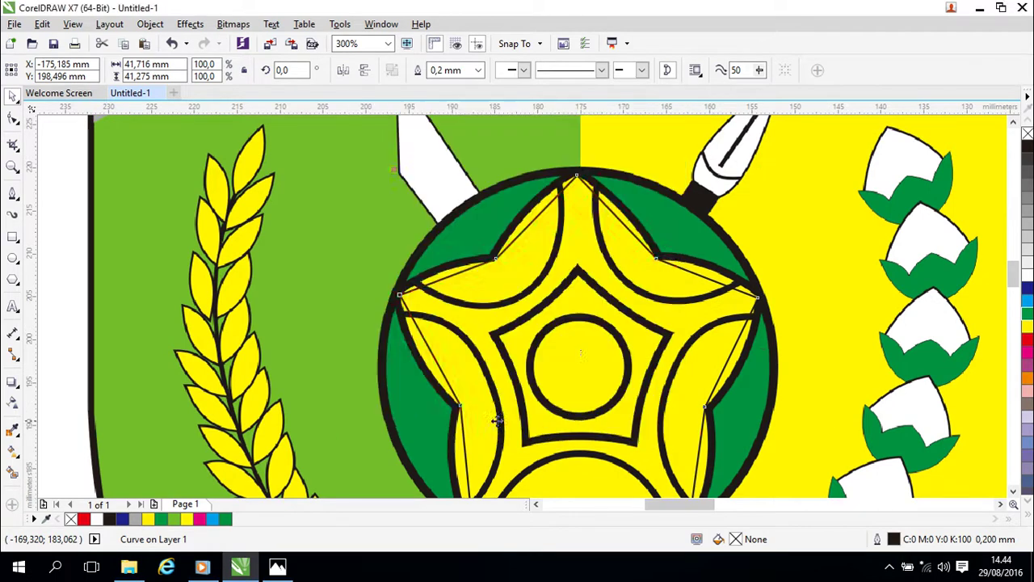
# Convert the star segment between the upper-right inner corner and the right tip to a curve and bow it outward along the bitmap's edge.
pyautogui.scroll(2, 733, 339)
pyautogui.moveTo(589, 237); pyautogui.dragTo(531, 304)
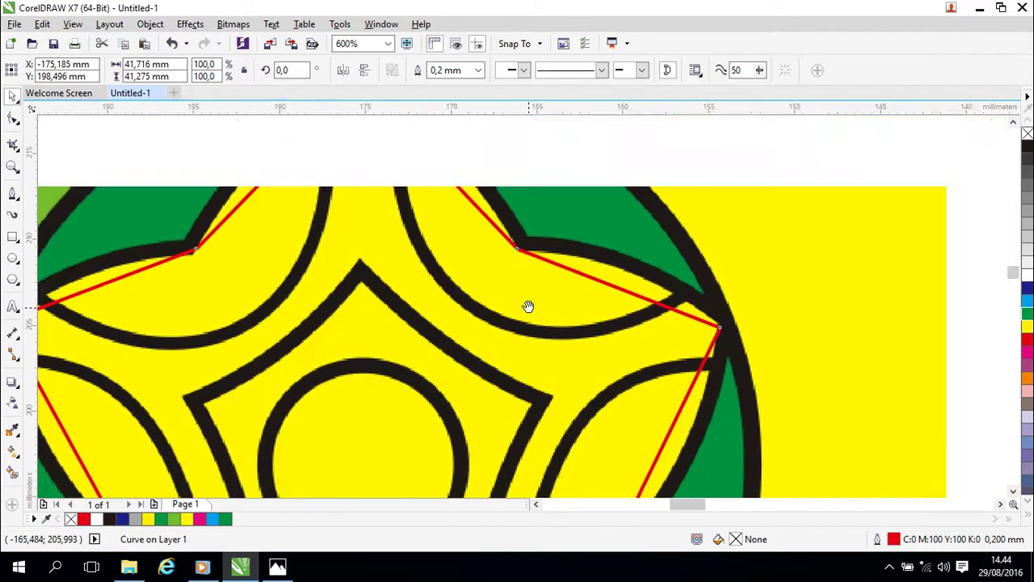
pyautogui.press('F10')
pyautogui.click(627, 297)
pyautogui.rightClick(626, 296)
pyautogui.click(654, 90)
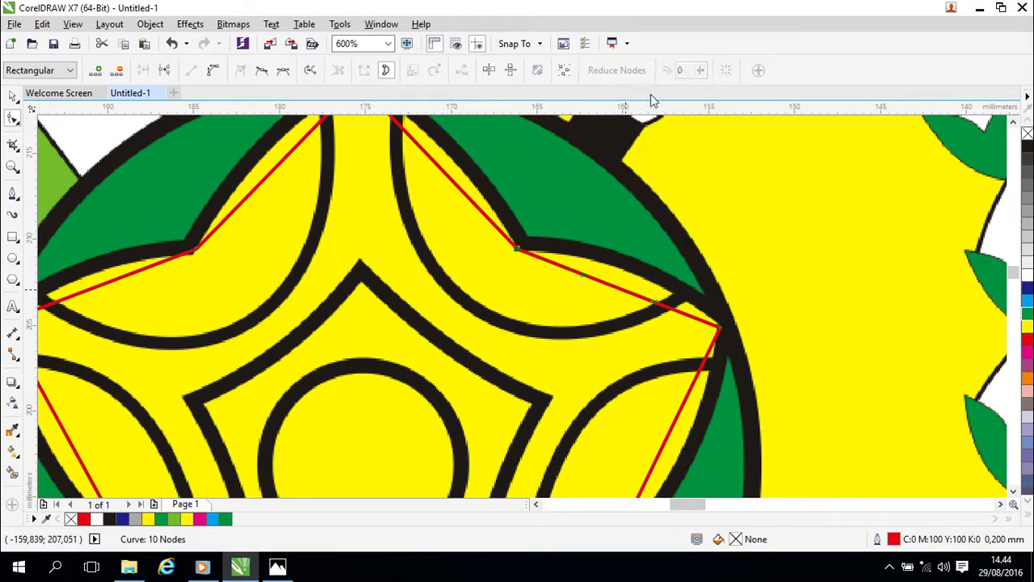
pyautogui.moveTo(628, 295); pyautogui.dragTo(638, 273)
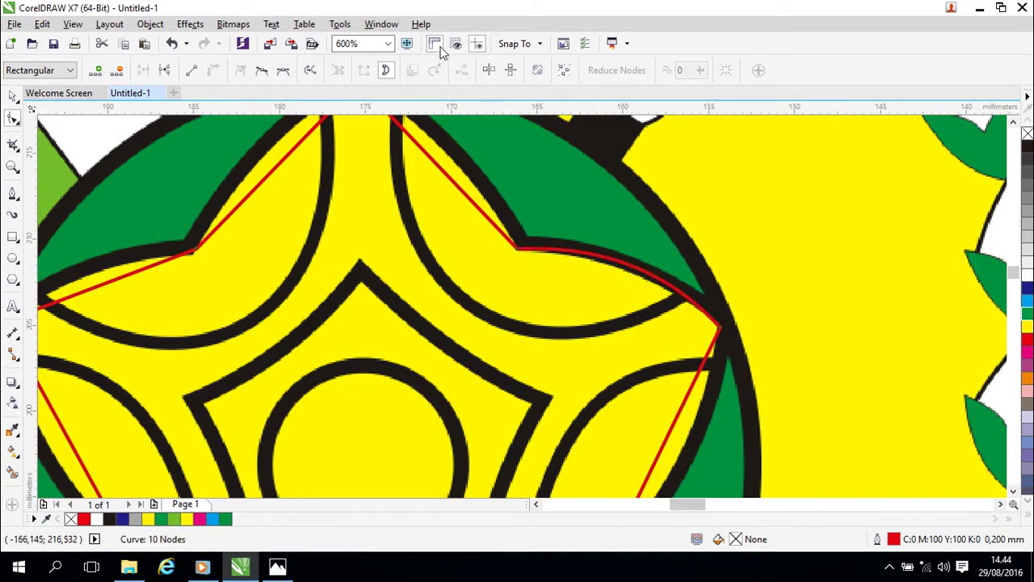
# Set the red star's outline width to 0.5 mm.
pyautogui.click(13, 95)
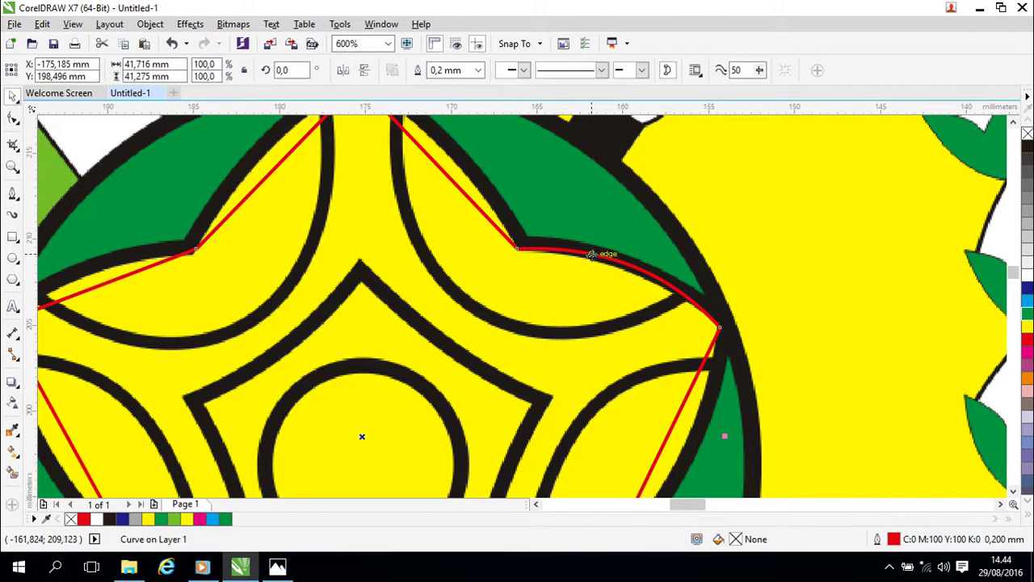
pyautogui.click(478, 71)
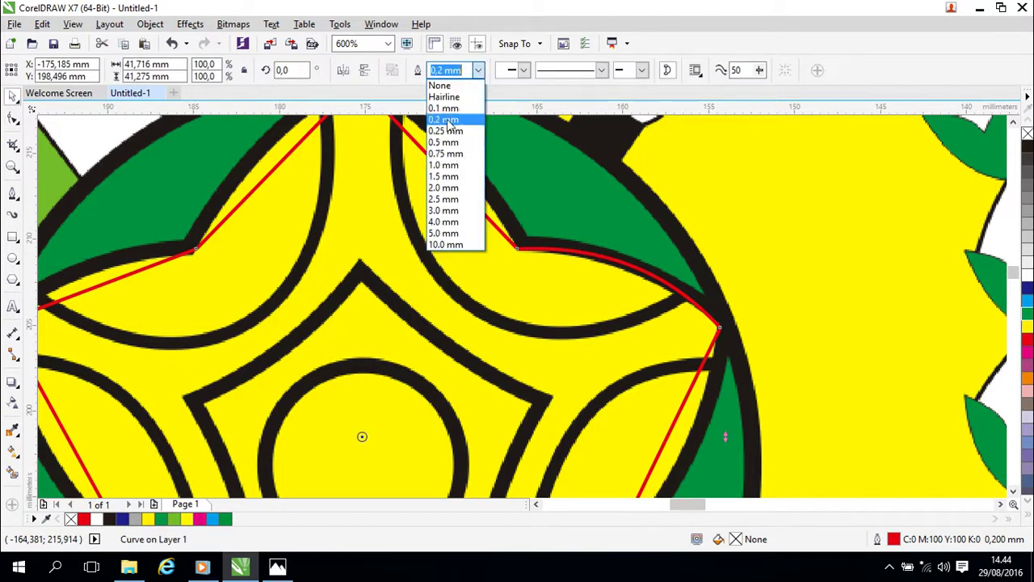
pyautogui.click(451, 145)
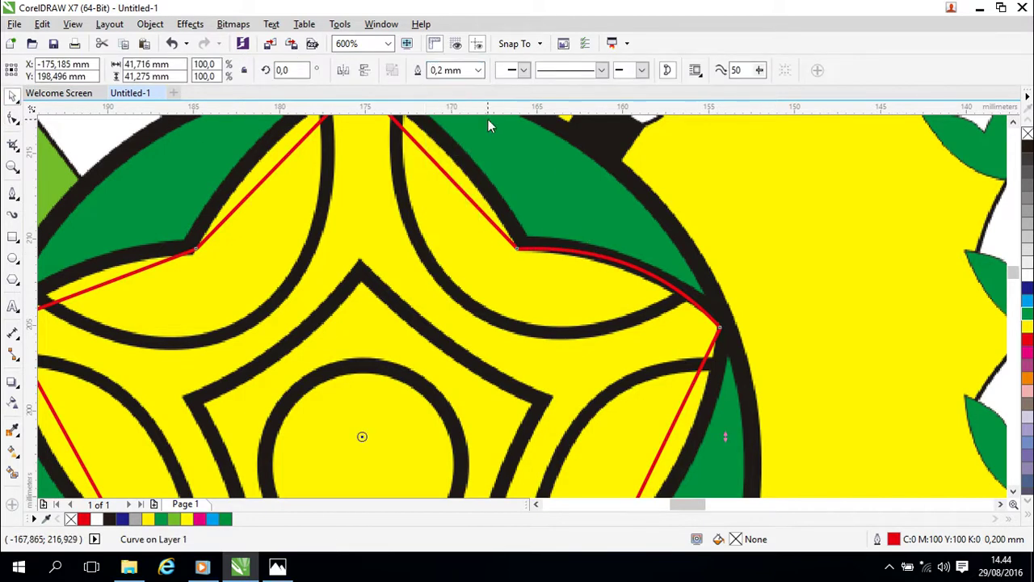
pyautogui.click(478, 71)
pyautogui.click(452, 148)
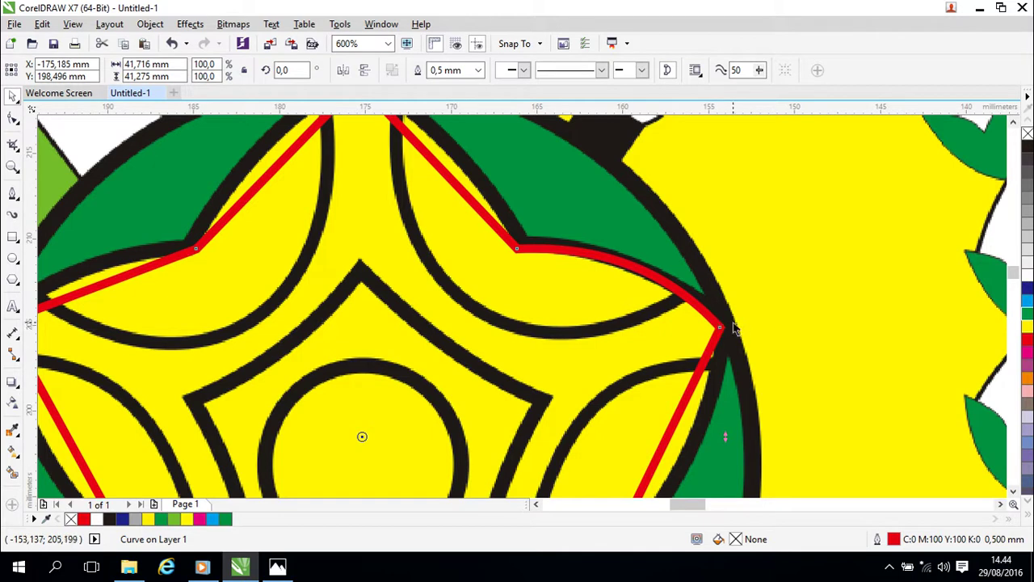
# Convert the star segment between the top tip and the upper-right inner corner to a curve and bow it outward along the bitmap's edge.
pyautogui.moveTo(567, 315); pyautogui.dragTo(690, 385)
pyautogui.moveTo(614, 305); pyautogui.dragTo(678, 352)
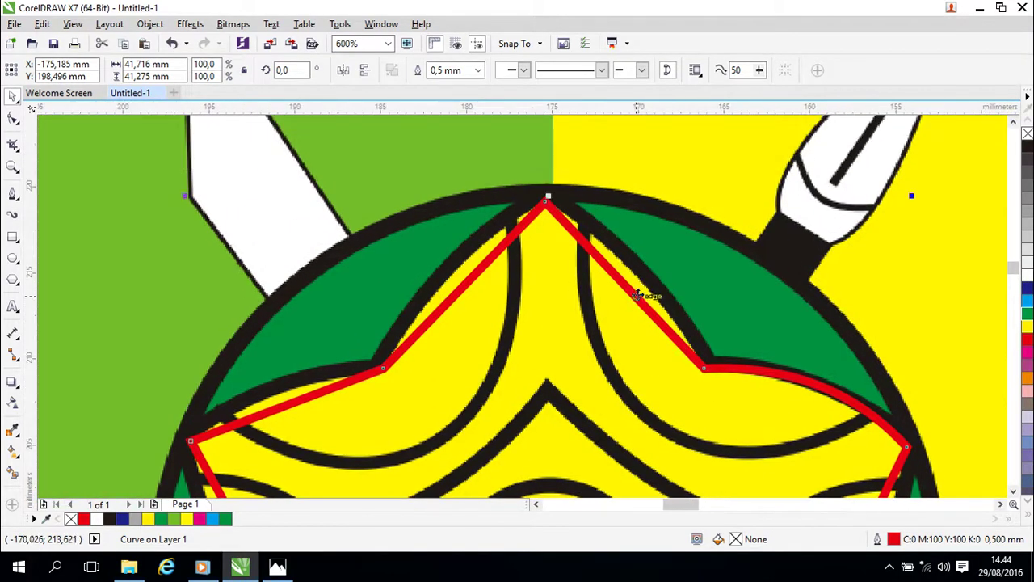
pyautogui.press('F10')
pyautogui.rightClick(631, 298)
pyautogui.click(662, 91)
pyautogui.moveTo(637, 293)
pyautogui.mouseDown()
pyautogui.moveTo(628, 293)
pyautogui.moveTo(638, 274)
pyautogui.mouseUp()
# Convert the star segment between the top tip and the upper-left inner corner to a curve and fit it to the bitmap's black edge.
pyautogui.moveTo(579, 338); pyautogui.dragTo(681, 282)
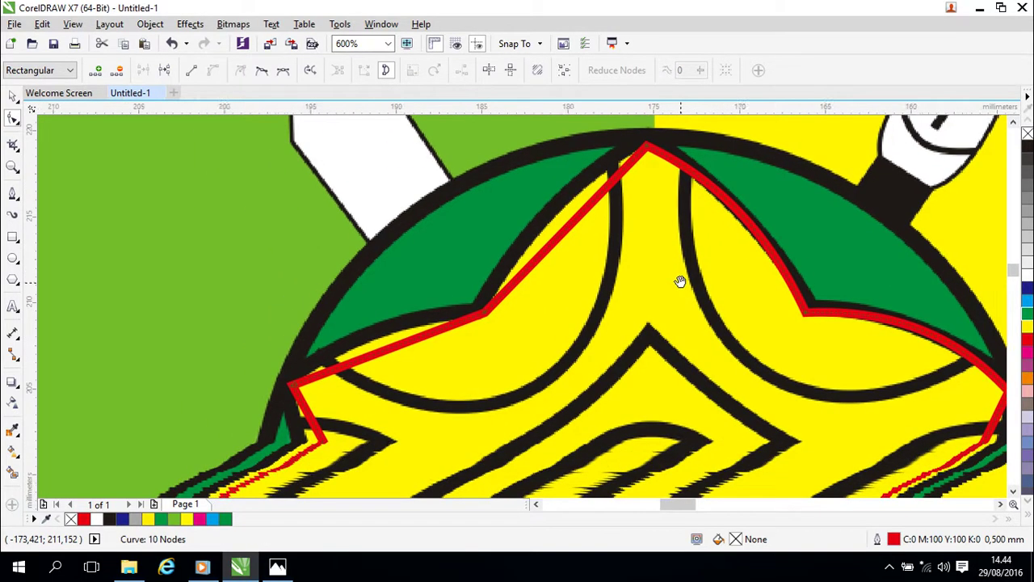
pyautogui.rightClick(576, 226)
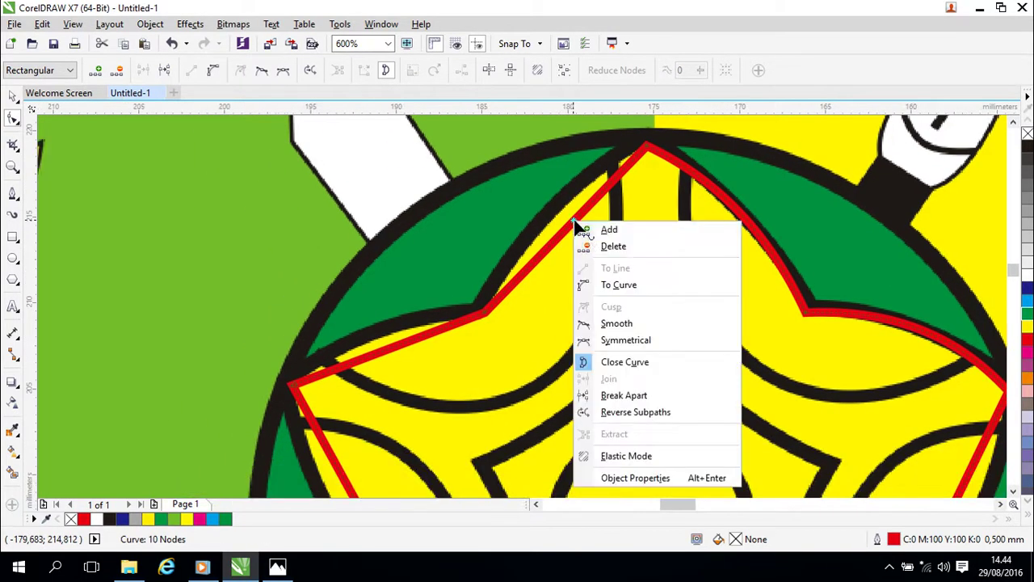
pyautogui.click(606, 281)
pyautogui.moveTo(573, 222); pyautogui.dragTo(551, 216)
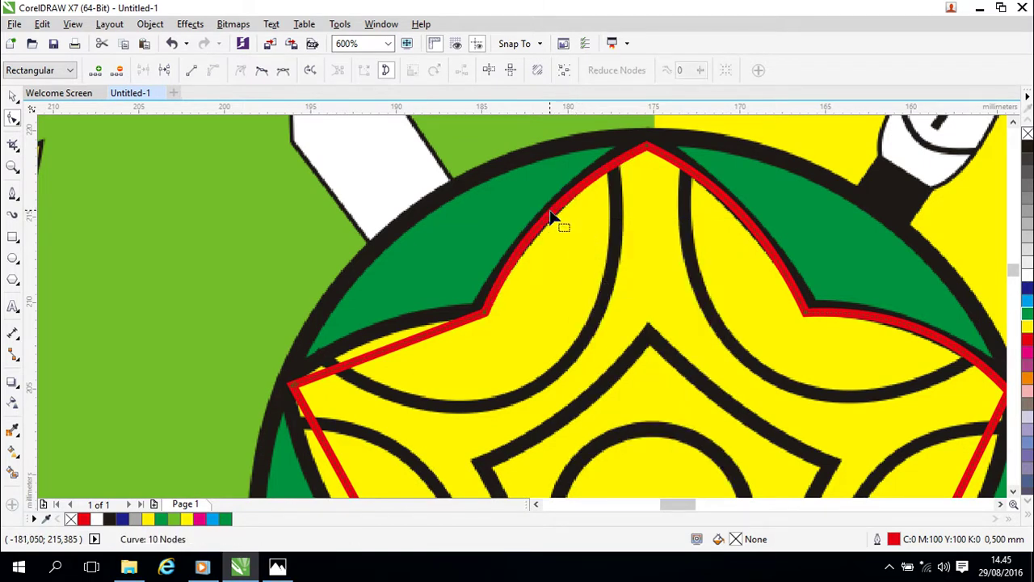
pyautogui.moveTo(557, 215)
pyautogui.mouseDown()
pyautogui.moveTo(570, 201)
pyautogui.moveTo(559, 208)
pyautogui.mouseUp()
# Convert the star segment between the upper-left inner corner and the left tip to a curve and bow it outward over the bitmap's edge.
pyautogui.moveTo(554, 329); pyautogui.dragTo(669, 244)
pyautogui.rightClick(501, 269)
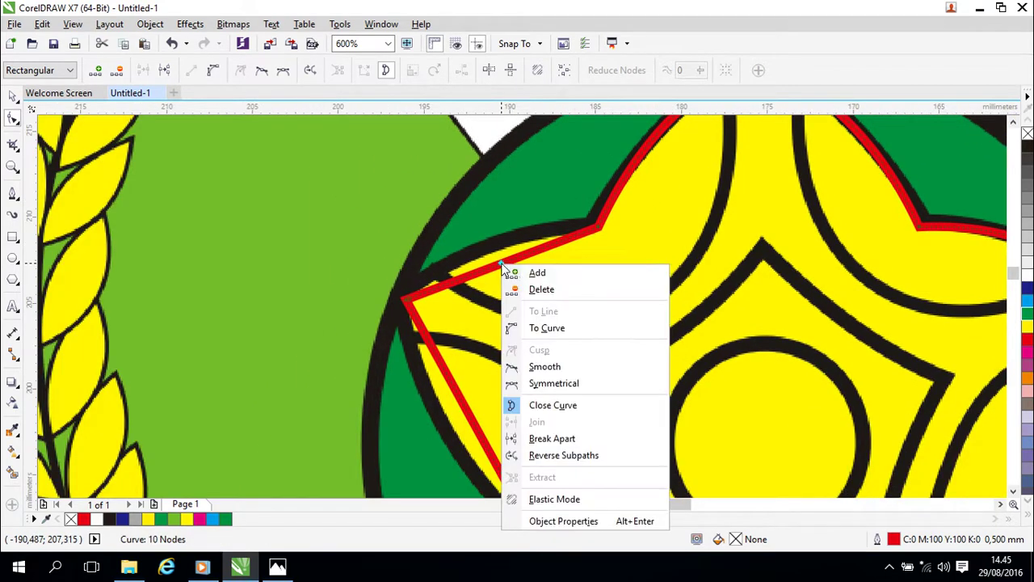
pyautogui.click(554, 328)
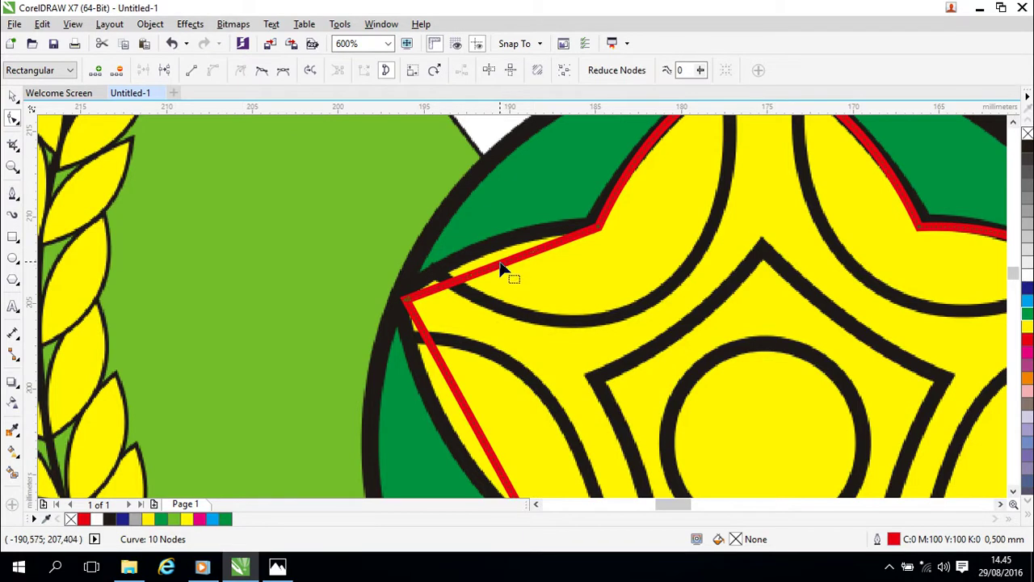
pyautogui.click(495, 251)
pyautogui.moveTo(504, 266); pyautogui.dragTo(488, 248)
# Convert the star segment from the left tip down to the lower-left inner corner to a curve and bow it outward over the bitmap's edge.
pyautogui.moveTo(614, 326); pyautogui.dragTo(683, 197)
pyautogui.rightClick(533, 279)
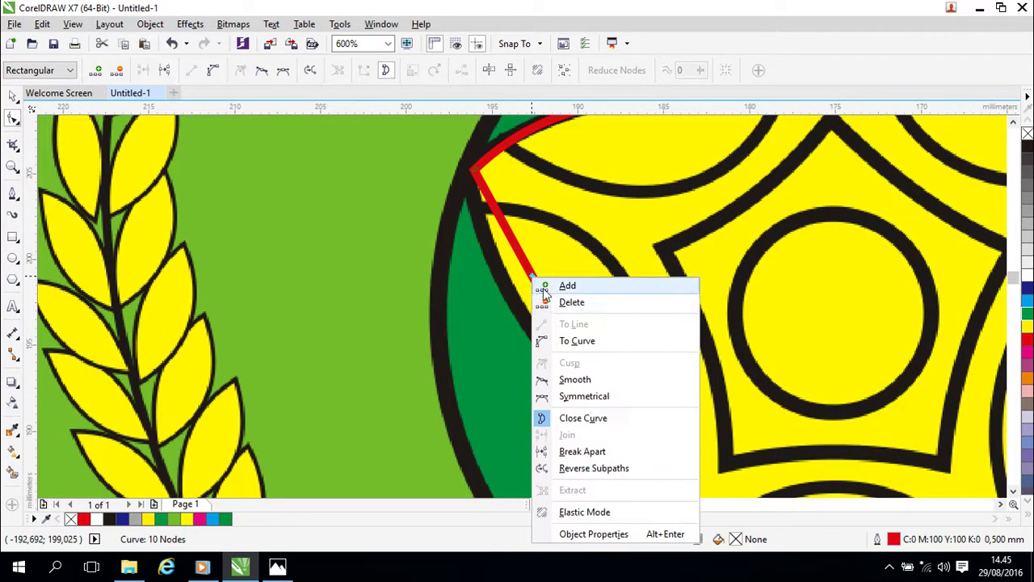
pyautogui.click(566, 342)
pyautogui.moveTo(533, 281); pyautogui.dragTo(511, 303)
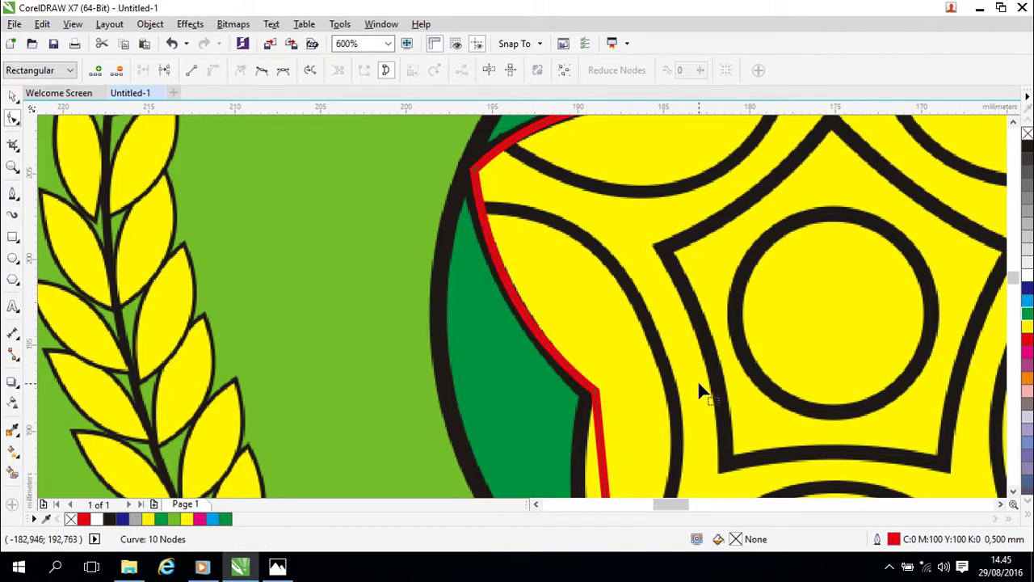
# Convert the star outline's straight segment above its lower-left tip to a curve and bend it along the black outline.
pyautogui.scroll(-5, 700, 390)
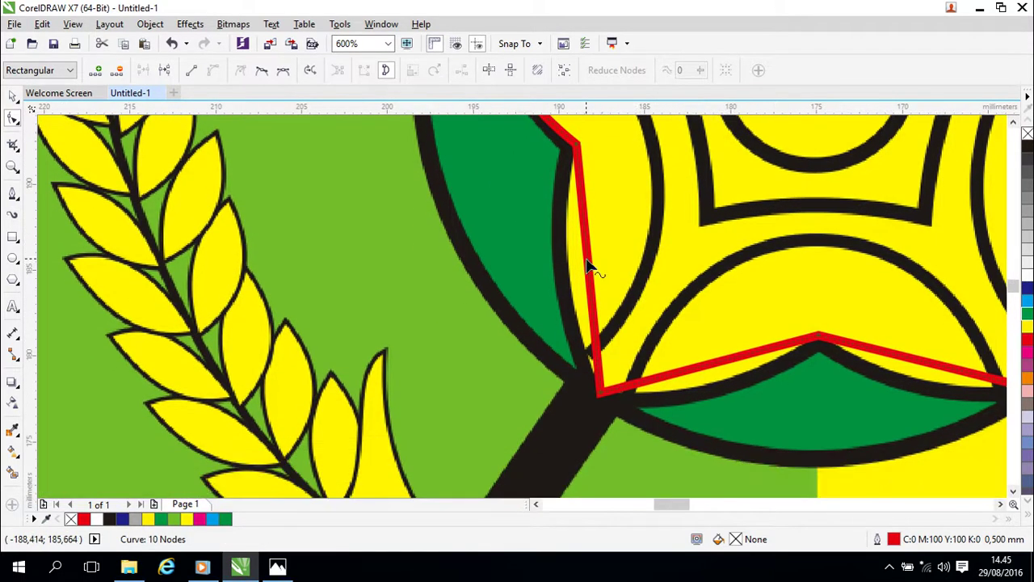
pyautogui.rightClick(587, 267)
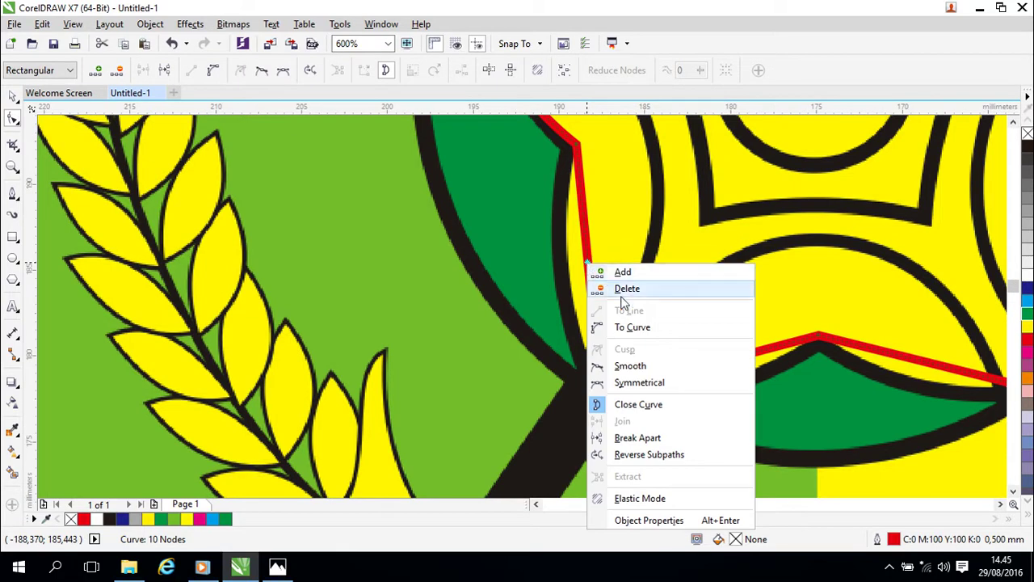
pyautogui.click(622, 327)
pyautogui.moveTo(586, 260); pyautogui.dragTo(565, 268)
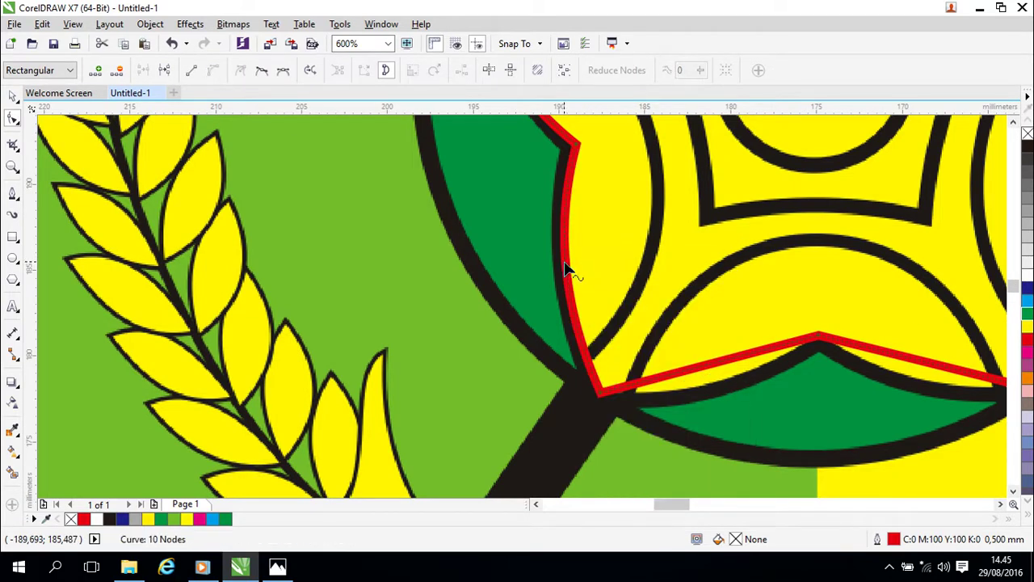
# Add a node midway along the straight segment between the star's lower-left tip and bottom notch.
pyautogui.rightClick(719, 365)
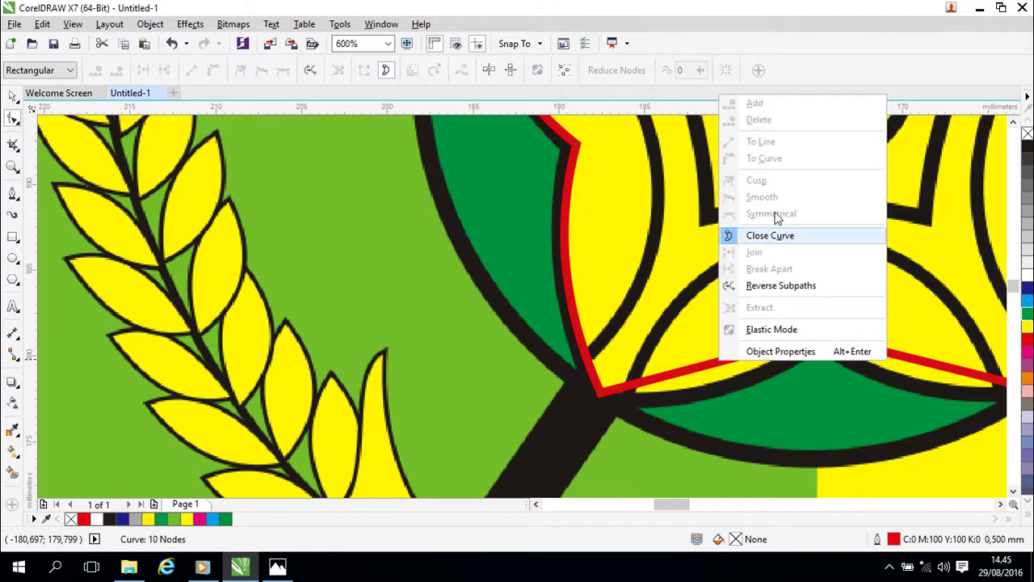
pyautogui.click(721, 365)
pyautogui.doubleClick(718, 369)
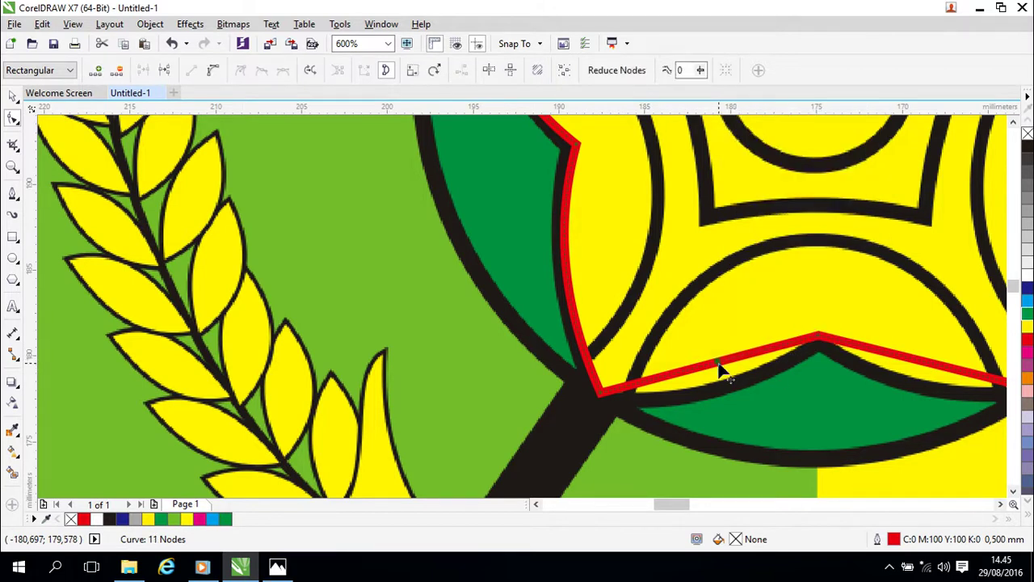
# Try curving the segment from the lower-left tip by moving the added node and its handles, and undo the attempt.
pyautogui.rightClick(718, 369)
pyautogui.click(759, 162)
pyautogui.moveTo(719, 365); pyautogui.dragTo(730, 393)
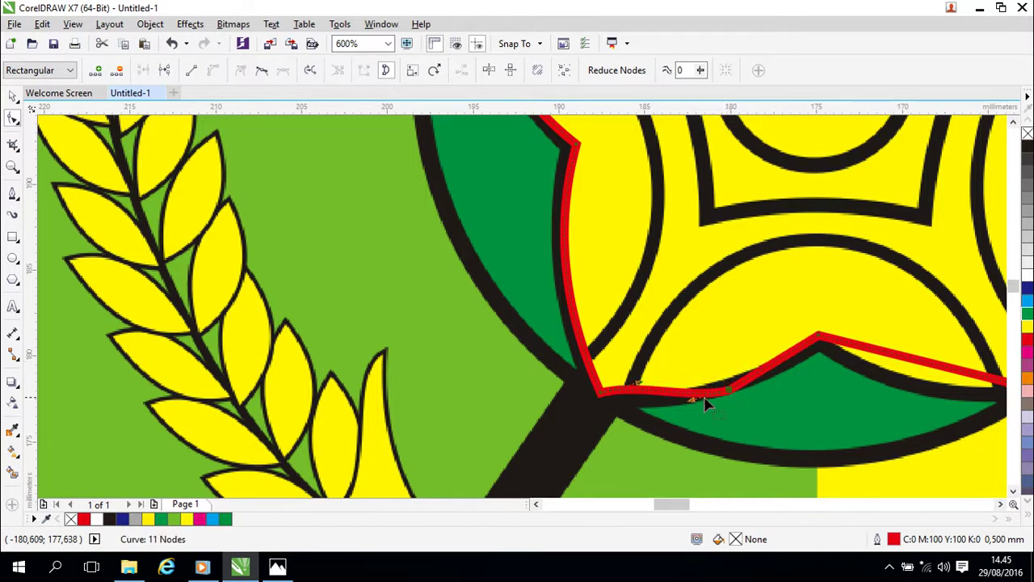
pyautogui.moveTo(641, 387); pyautogui.dragTo(642, 393)
pyautogui.moveTo(639, 398); pyautogui.dragTo(643, 399)
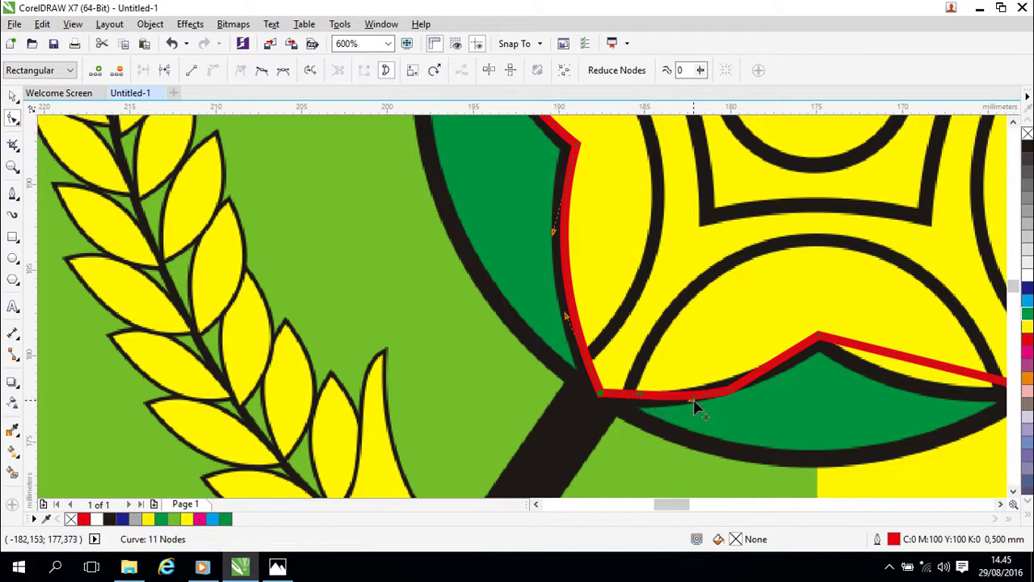
pyautogui.hotkey('ctrl', 'z')
pyautogui.hotkey('ctrl', 'z')
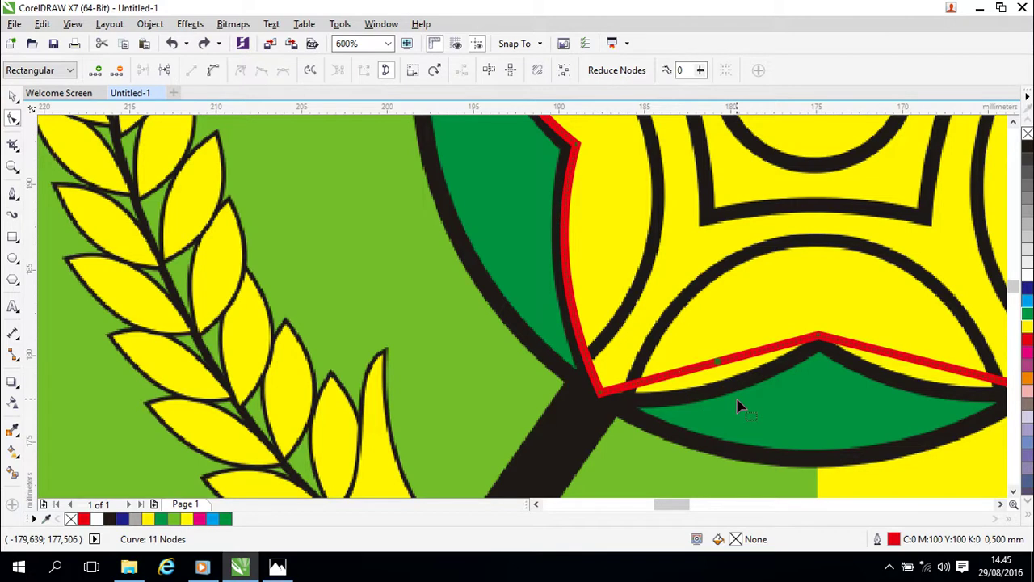
# Convert the segment between the lower-left tip and the added node to a curve, shaping it with node and handles along the black outline.
pyautogui.rightClick(722, 367)
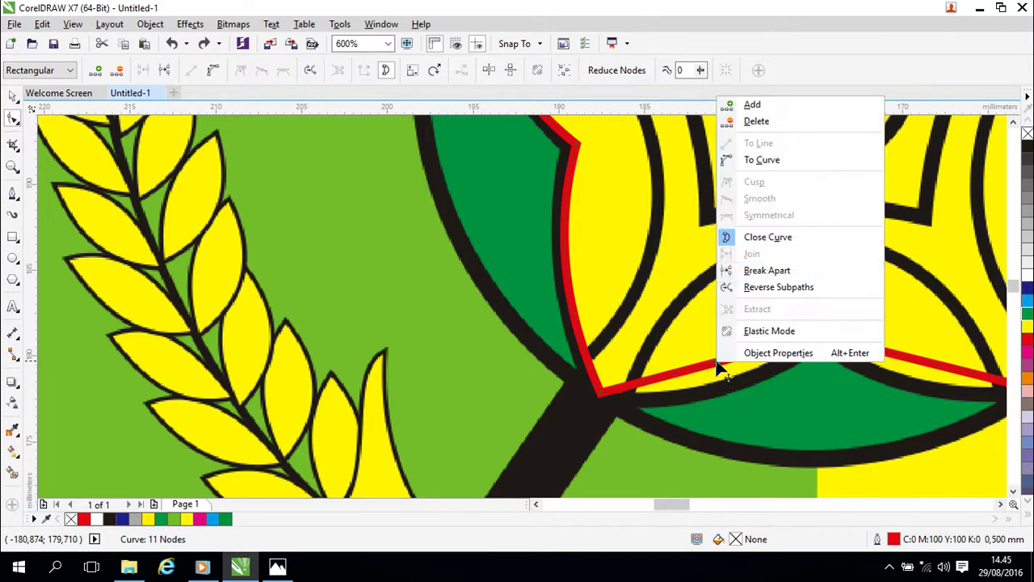
pyautogui.click(739, 160)
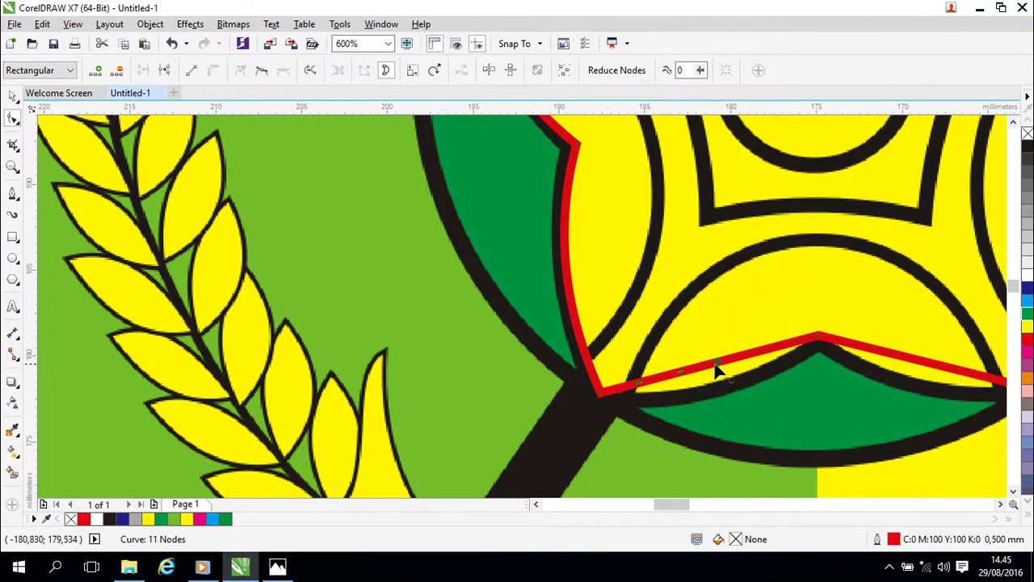
pyautogui.moveTo(718, 367); pyautogui.dragTo(722, 393)
pyautogui.moveTo(639, 391); pyautogui.dragTo(612, 403)
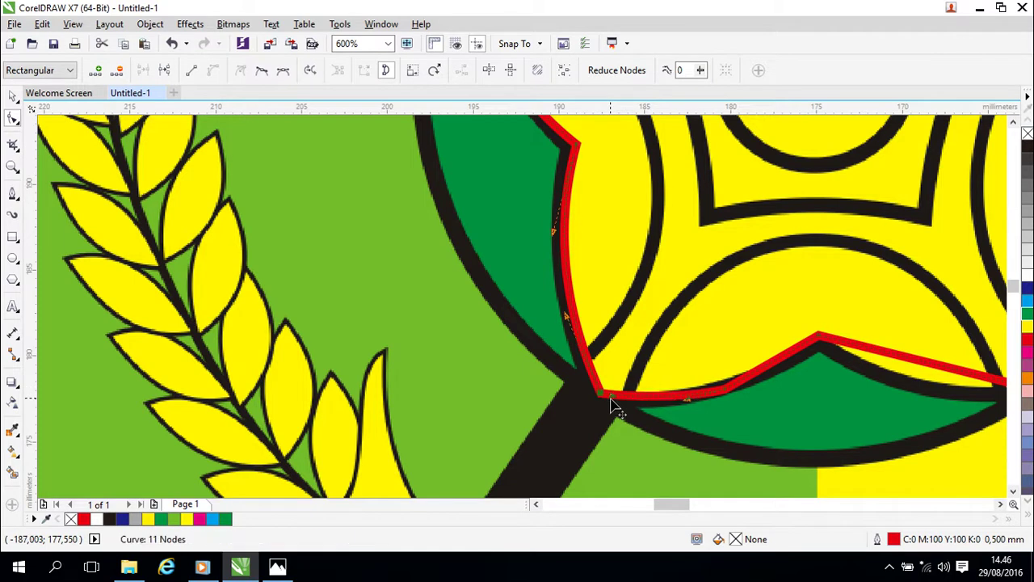
pyautogui.click(731, 432)
pyautogui.click(724, 398)
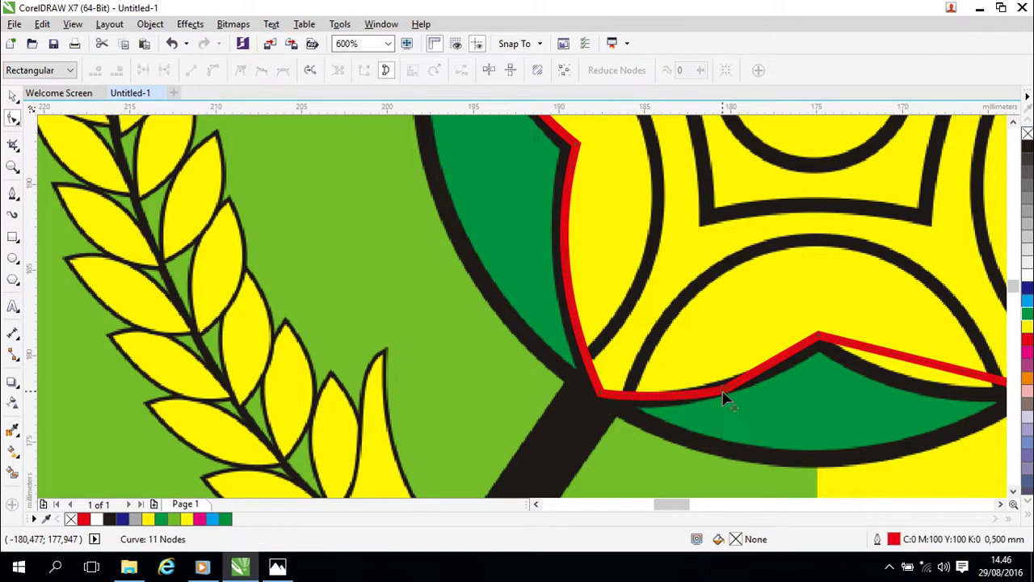
pyautogui.click(726, 395)
pyautogui.moveTo(688, 408); pyautogui.dragTo(640, 413)
pyautogui.click(742, 407)
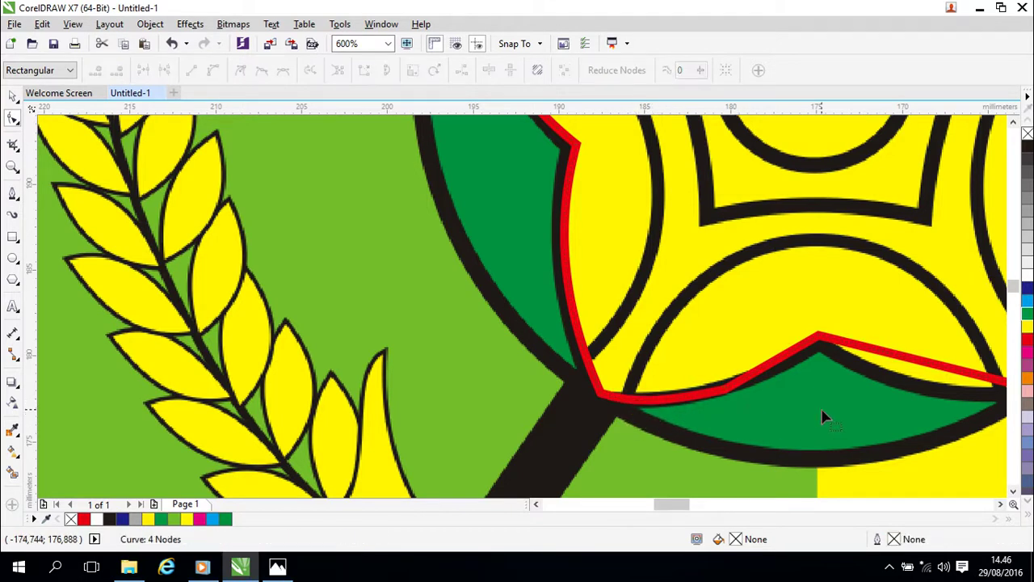
# Try deleting the node at the star's bottom notch and undo the deletion.
pyautogui.click(729, 395)
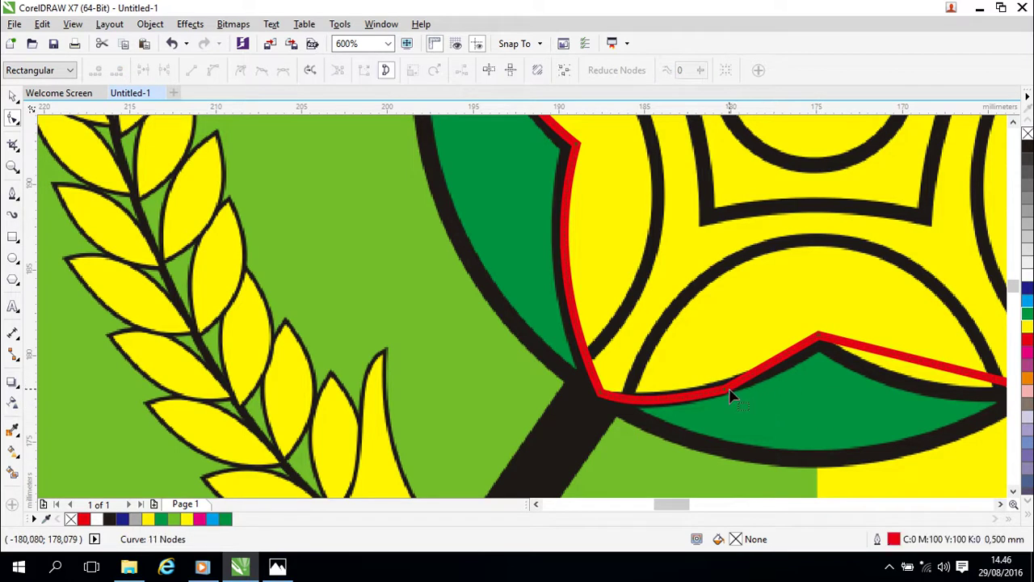
pyautogui.click(818, 341)
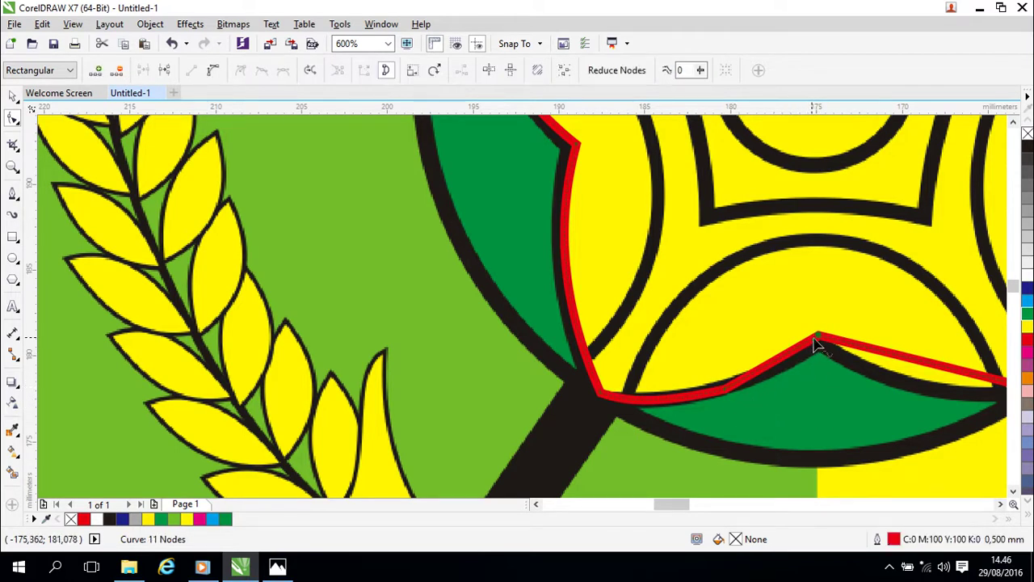
pyautogui.press('Delete')
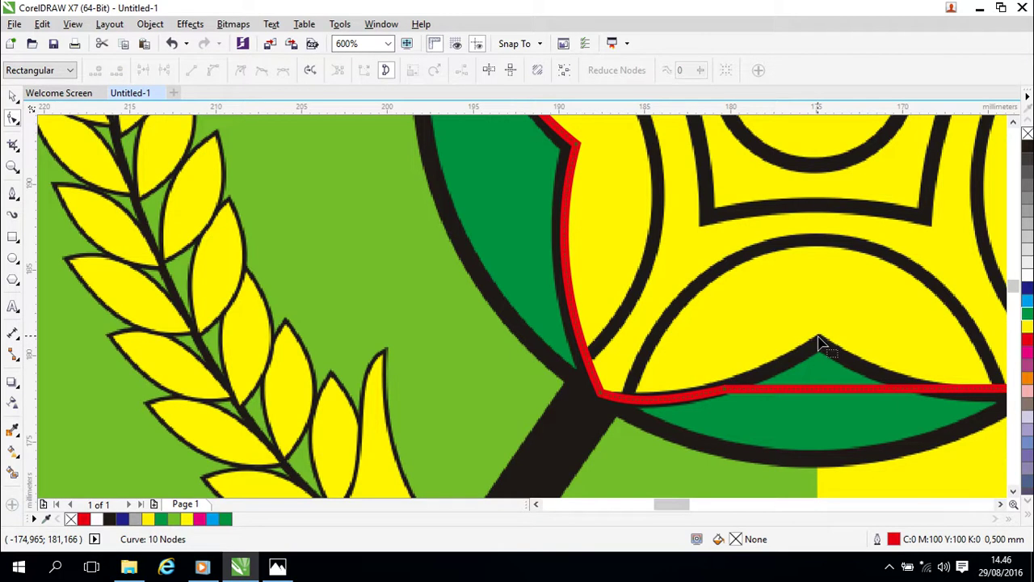
pyautogui.moveTo(845, 421); pyautogui.dragTo(709, 353)
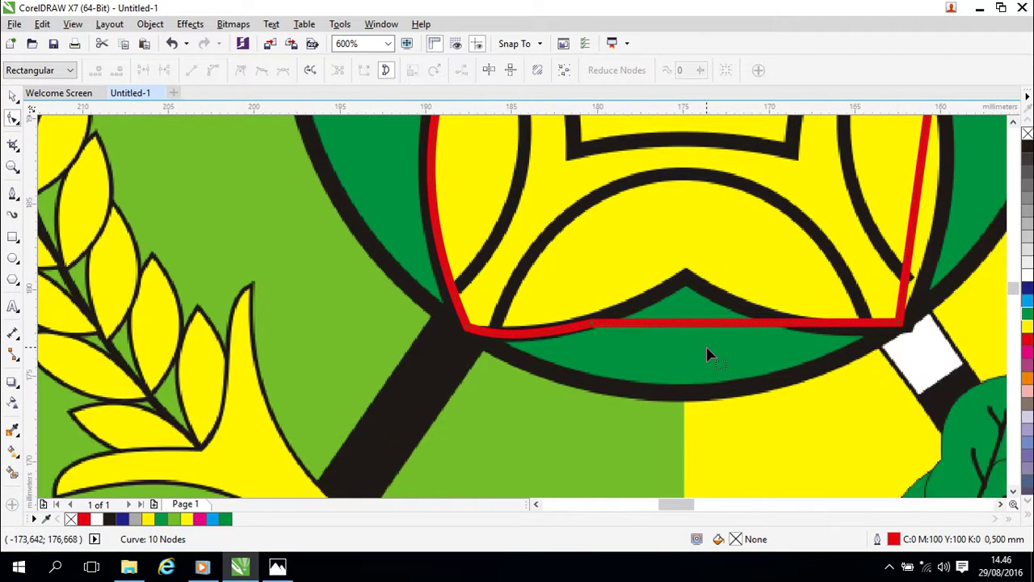
pyautogui.hotkey('ctrl', 'z')
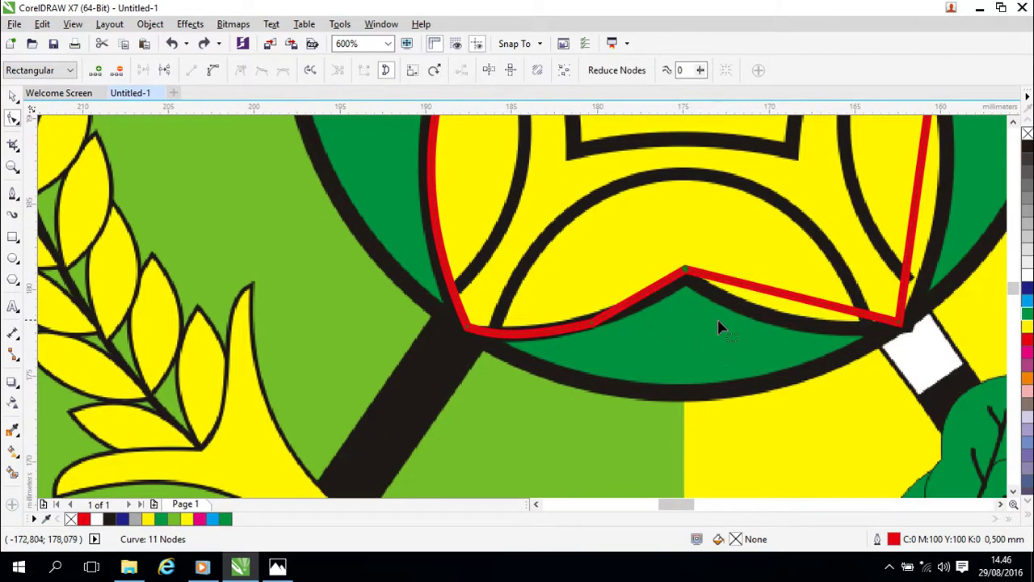
# Convert the segment between the bottom notch and the lower-right tip to a curve and bend it down onto the black outline.
pyautogui.click(784, 294)
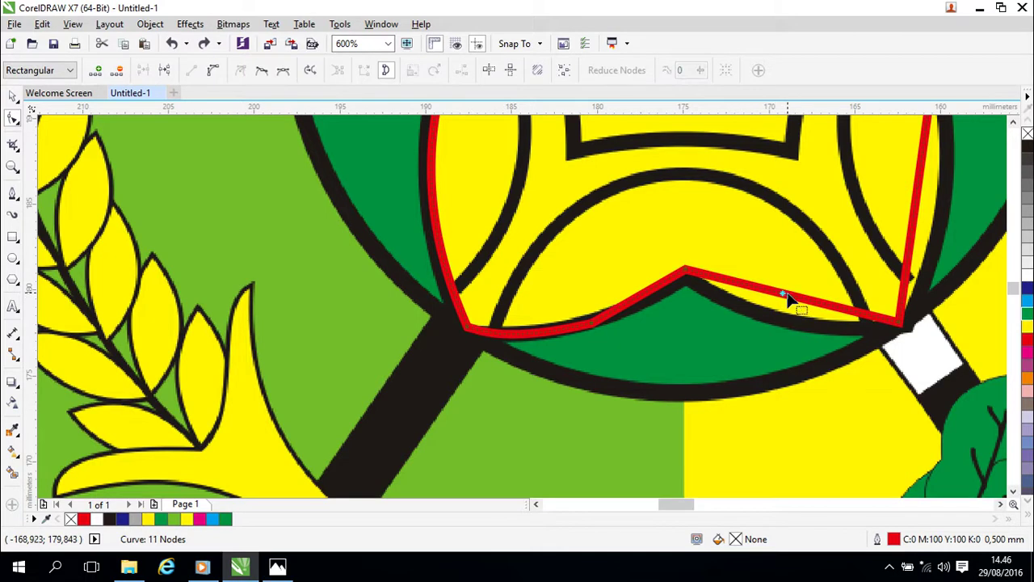
pyautogui.rightClick(786, 294)
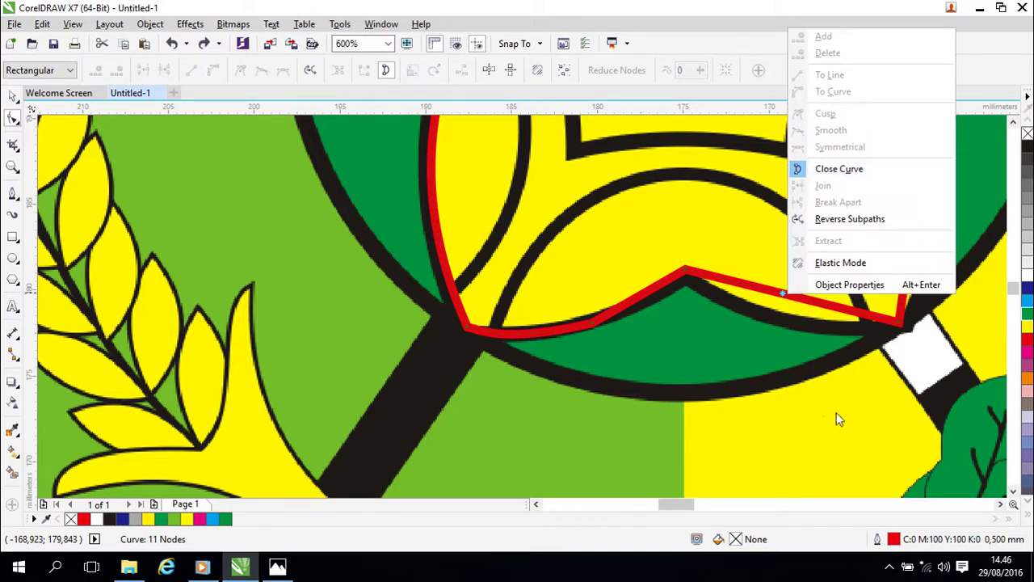
pyautogui.click(838, 415)
pyautogui.click(791, 298)
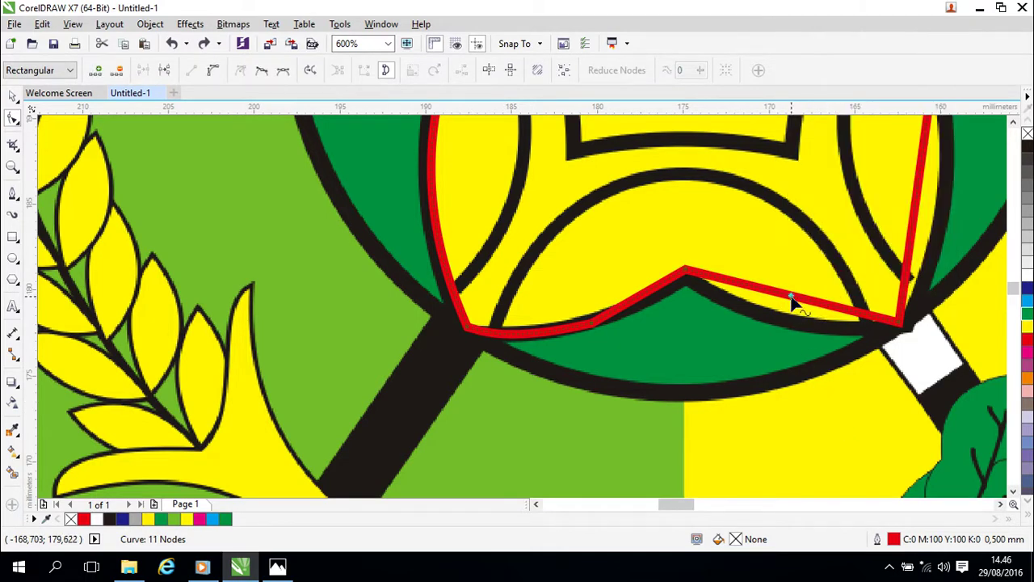
pyautogui.rightClick(791, 297)
pyautogui.click(828, 95)
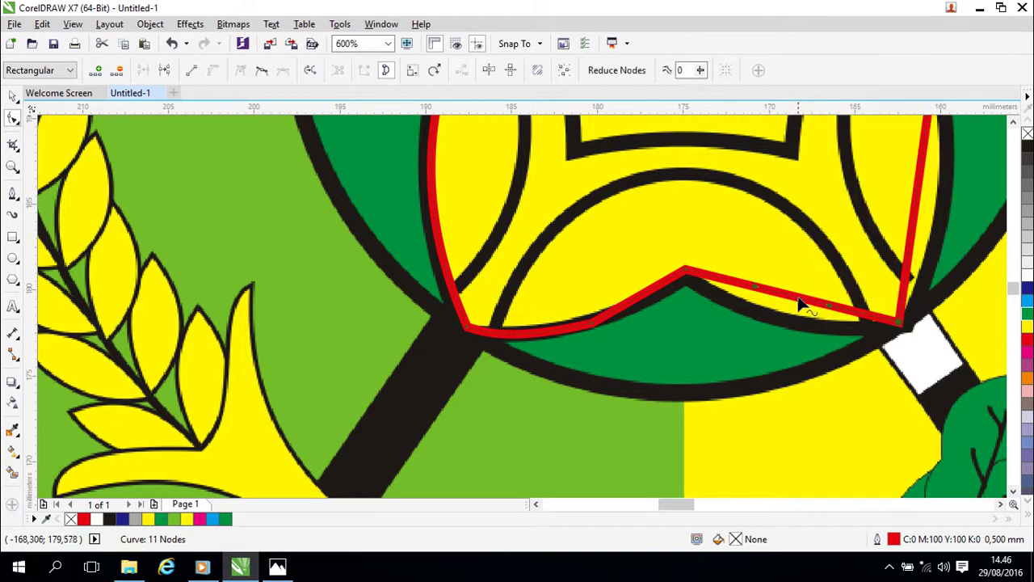
pyautogui.moveTo(791, 301); pyautogui.dragTo(785, 317)
pyautogui.click(837, 402)
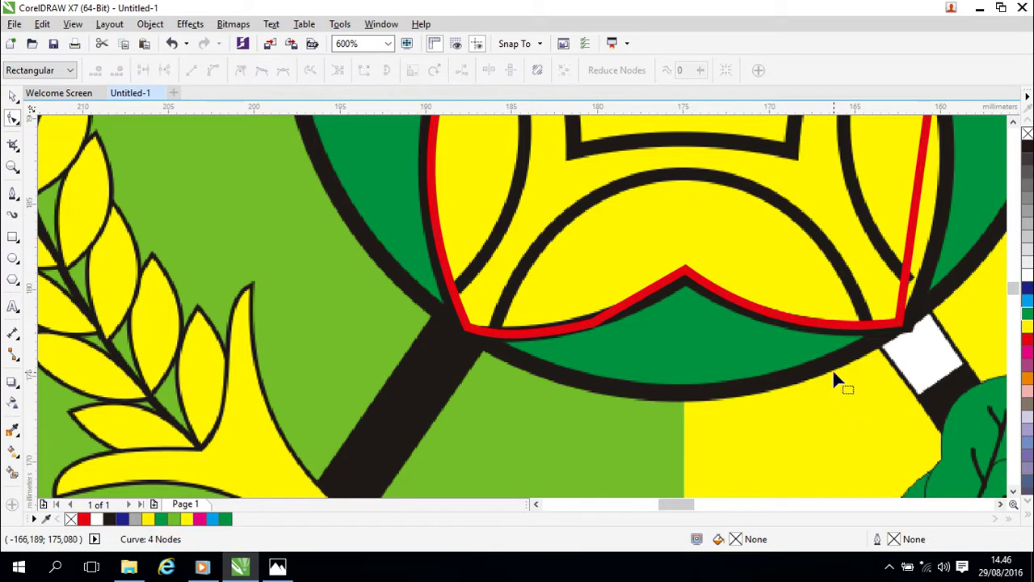
# Delete the extra node between the star's lower-left tip and its bottom notch.
pyautogui.scroll(-2, 837, 385)
pyautogui.scroll(-1, 837, 385)
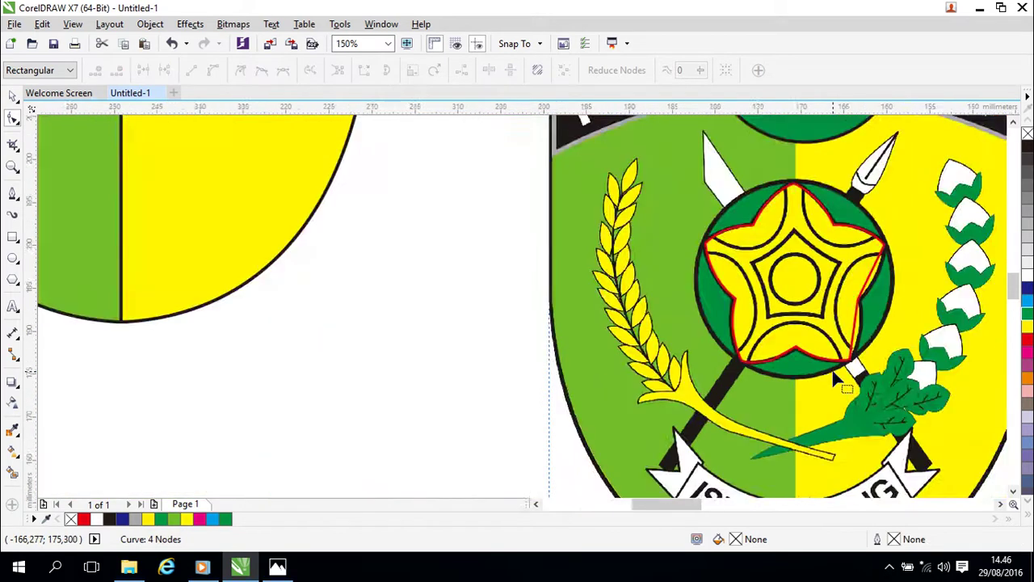
pyautogui.scroll(2, 835, 374)
pyautogui.click(591, 330)
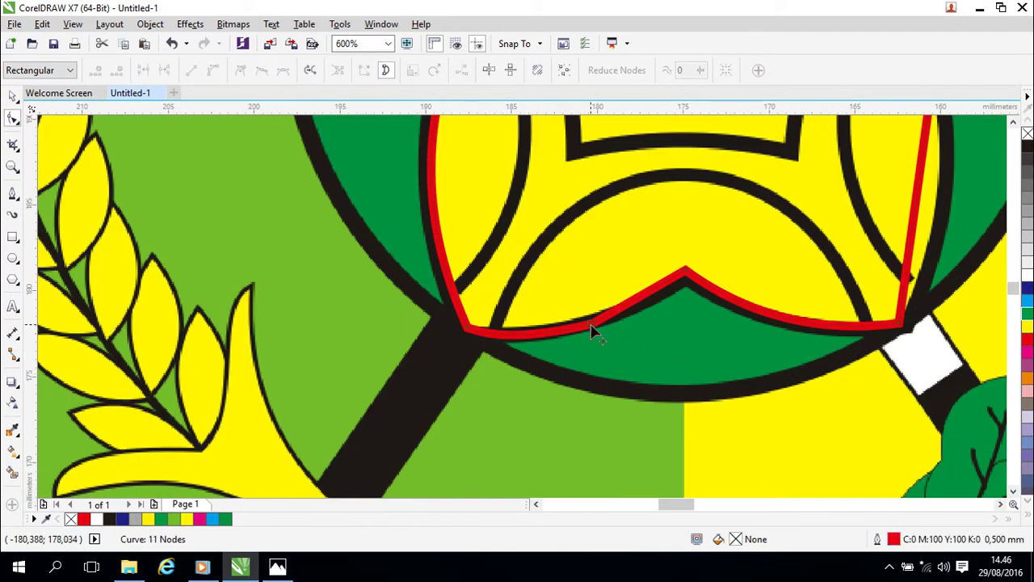
pyautogui.click(591, 330)
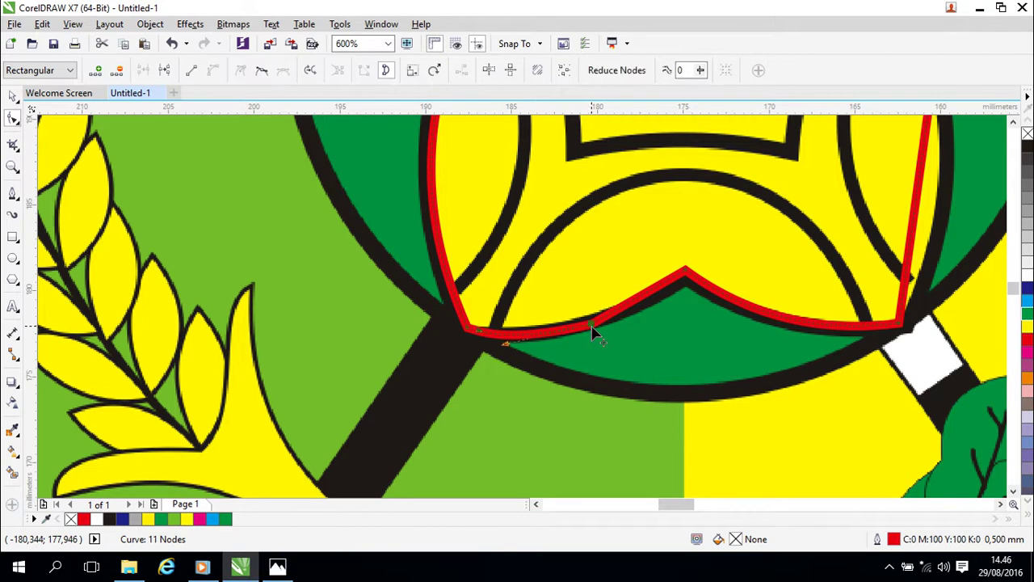
pyautogui.rightClick(592, 331)
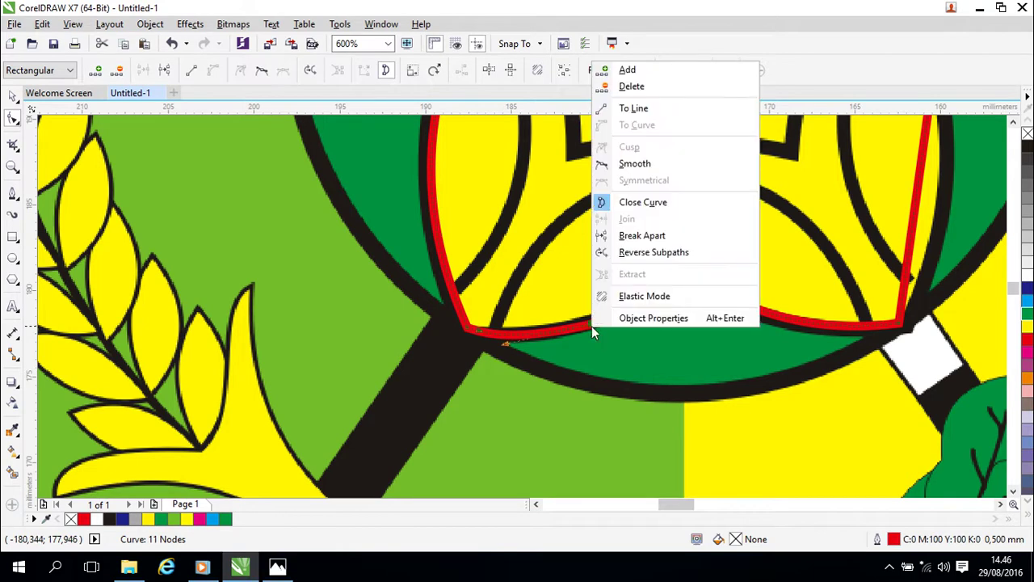
pyautogui.click(630, 87)
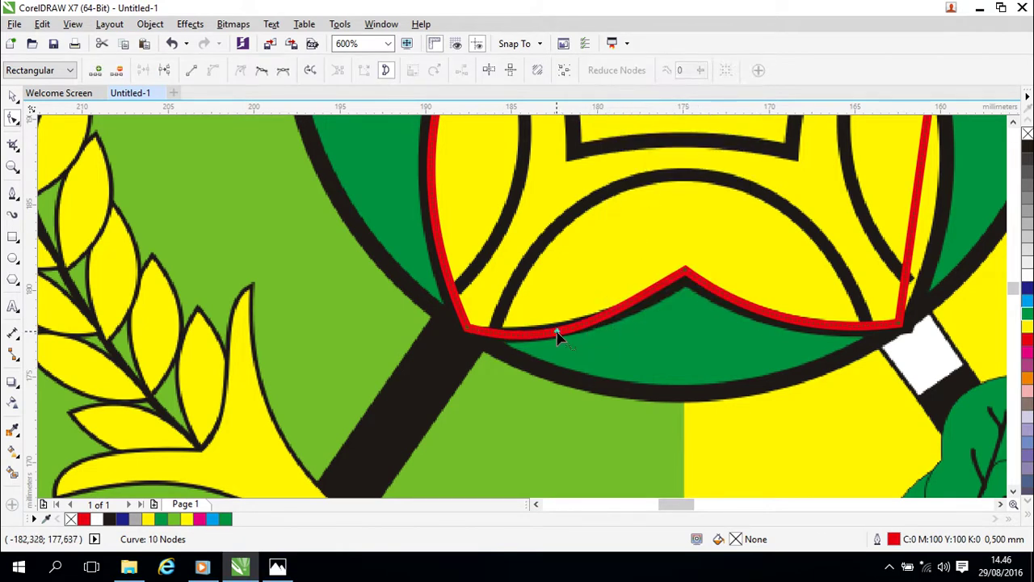
# Adjust the curve handles between the lower-left tip and the bottom notch so the segment follows the black outline.
pyautogui.click(470, 330)
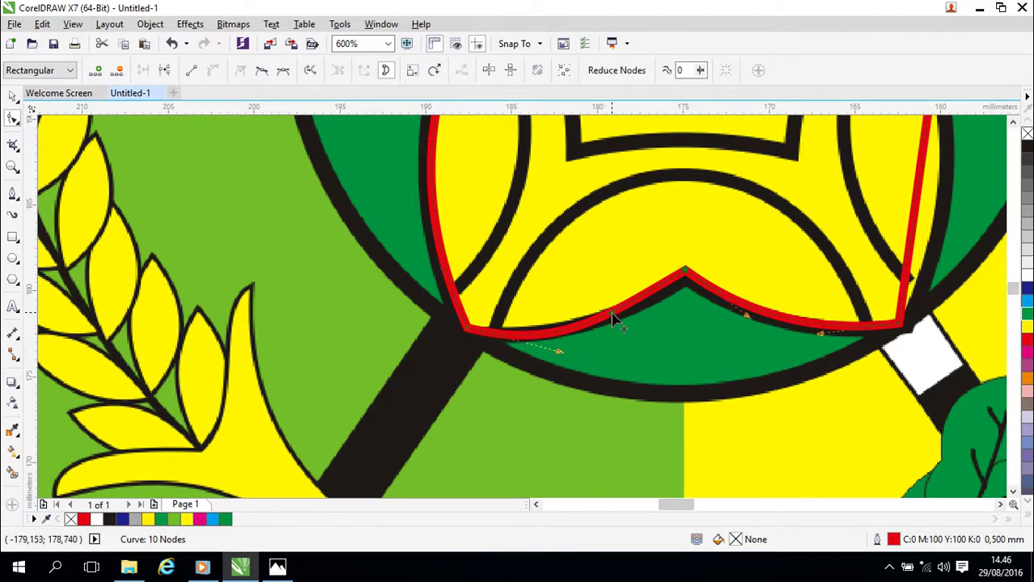
pyautogui.moveTo(612, 319); pyautogui.dragTo(634, 318)
pyautogui.moveTo(563, 353); pyautogui.dragTo(573, 351)
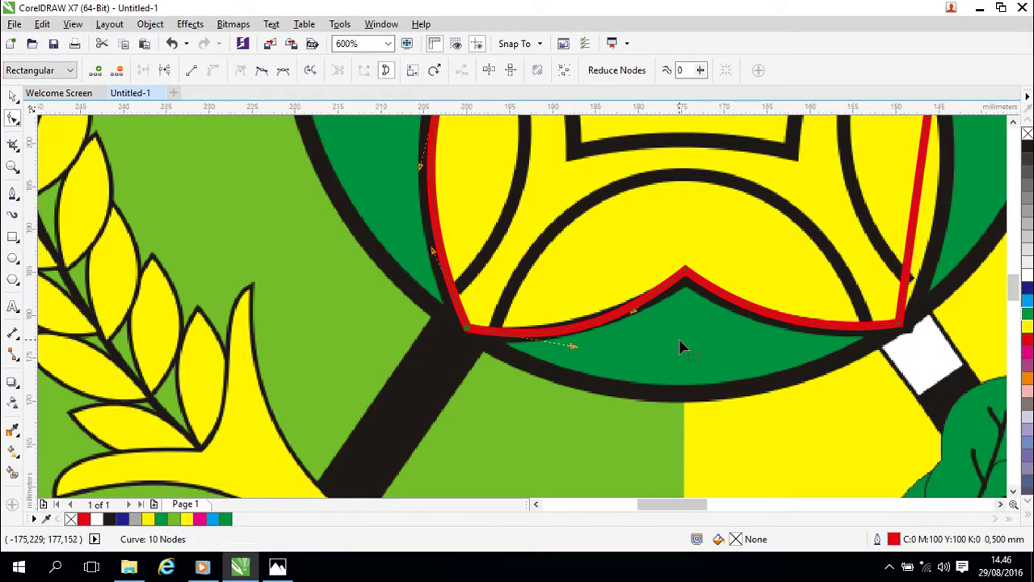
# Try a yellow fill on the traced star outline and remove the fill again.
pyautogui.scroll(-2, 681, 346)
pyautogui.moveTo(854, 268); pyautogui.dragTo(789, 345)
pyautogui.moveTo(845, 296); pyautogui.dragTo(822, 336)
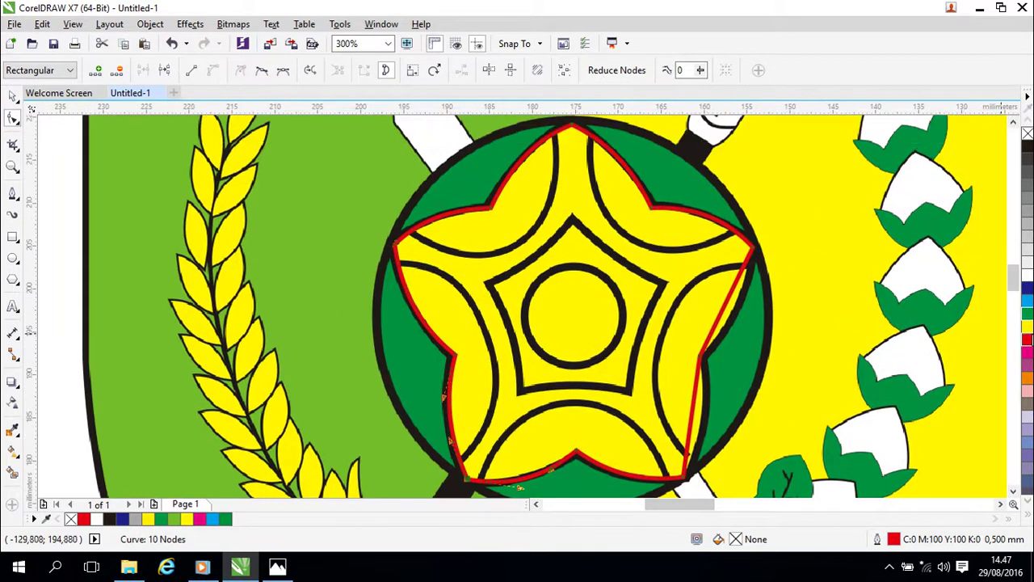
pyautogui.click(1026, 326)
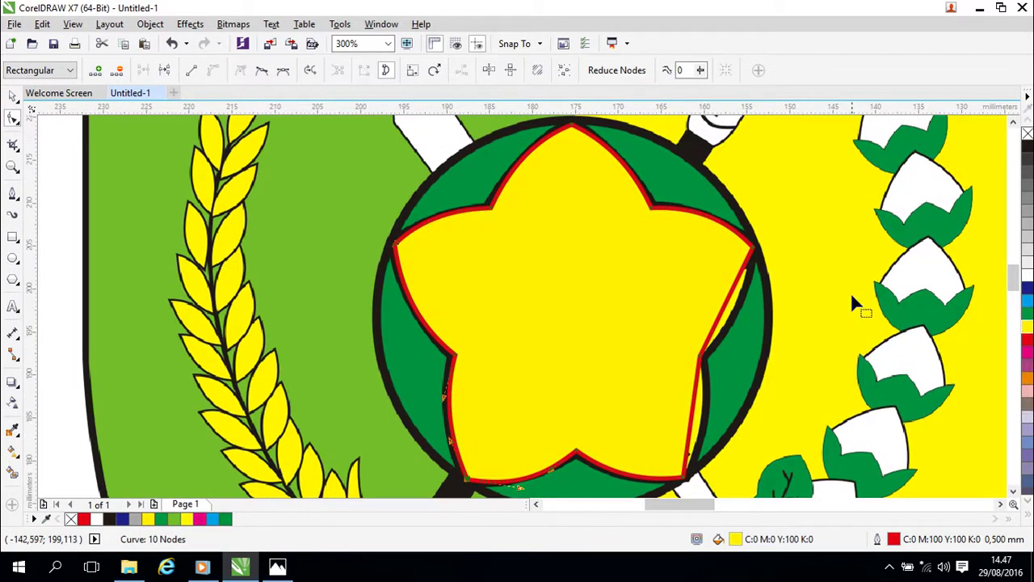
pyautogui.click(1027, 133)
# Convert the straight segment above the star's lower-right tip to a curve and bend it outward onto the black outline.
pyautogui.scroll(3, 778, 349)
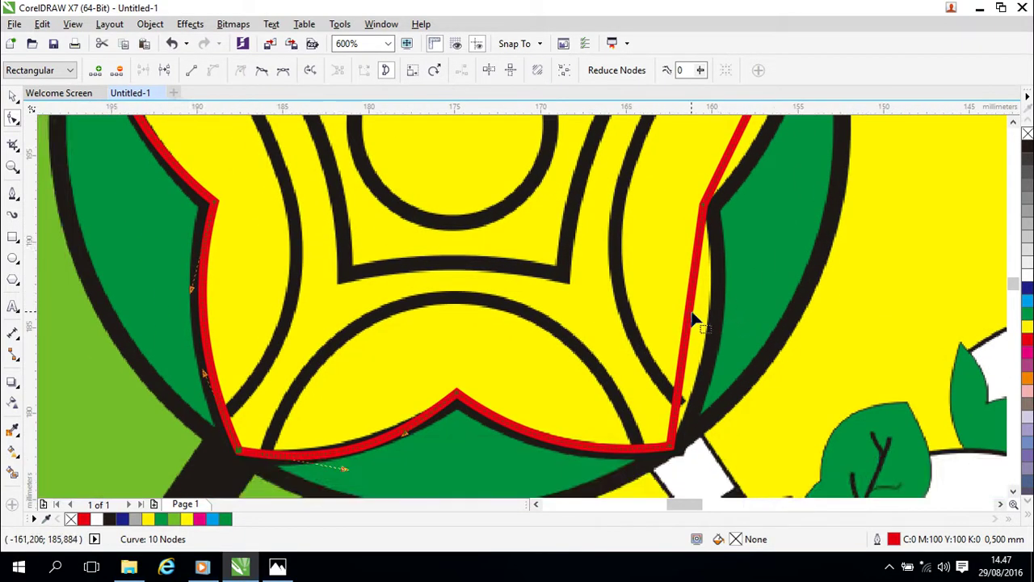
pyautogui.click(689, 315)
pyautogui.rightClick(688, 313)
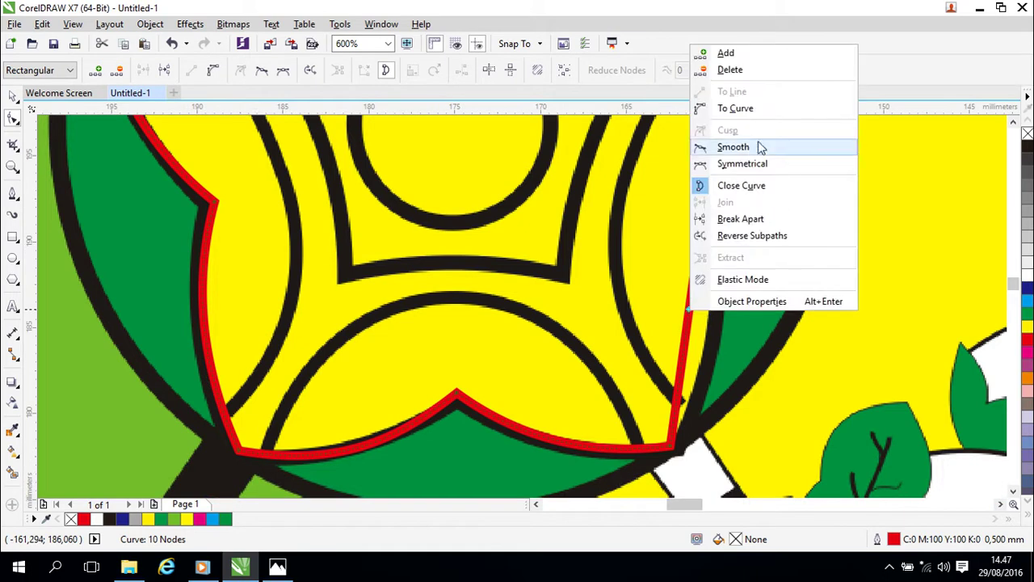
pyautogui.click(745, 110)
pyautogui.moveTo(688, 323); pyautogui.dragTo(719, 330)
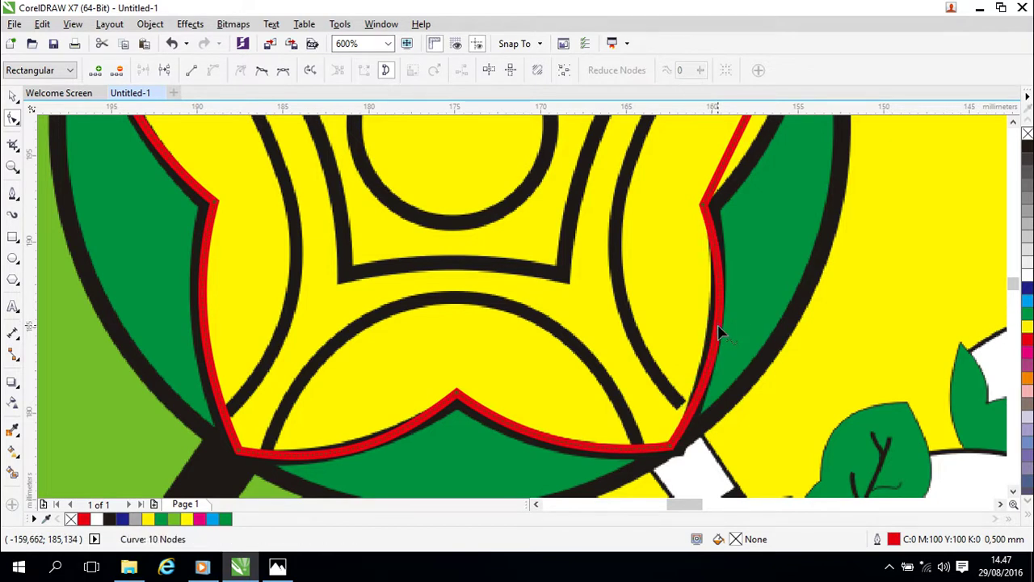
# Convert the straight segment below the star's upper-right tip to a curve and bend it outward onto the black outline.
pyautogui.scroll(2, 810, 256)
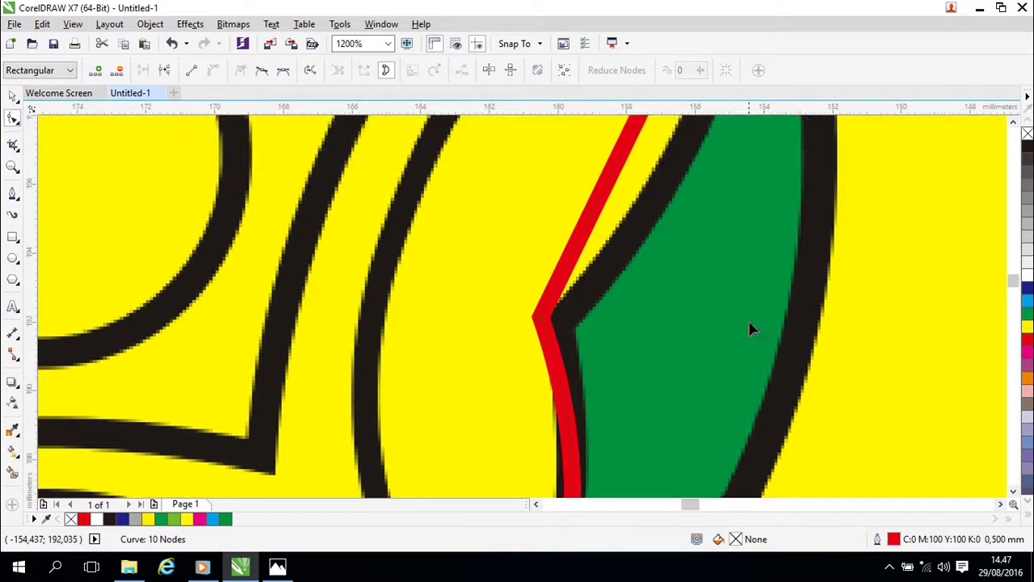
pyautogui.scroll(-3, 751, 327)
pyautogui.scroll(3, 762, 277)
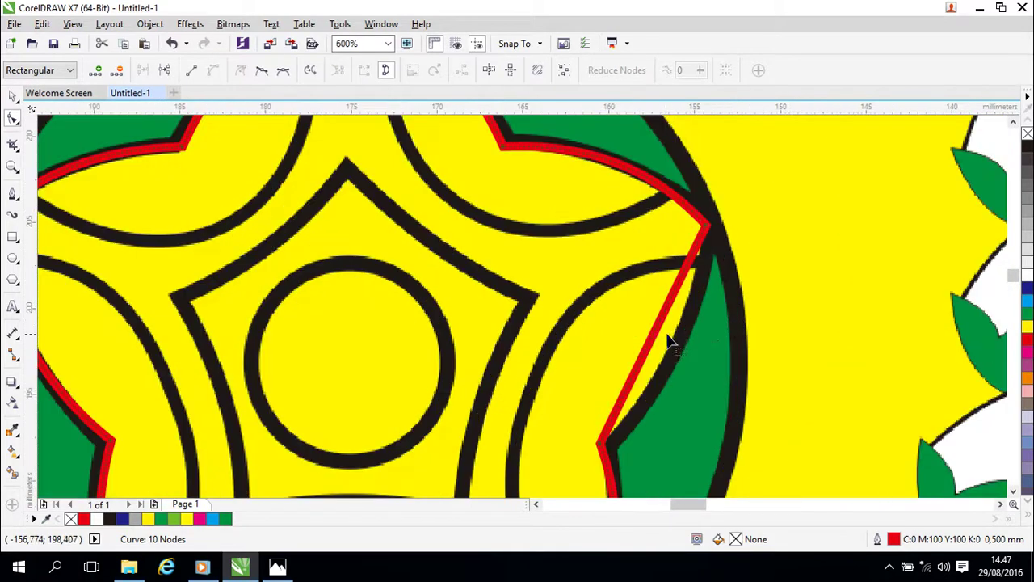
pyautogui.scroll(2, 667, 342)
pyautogui.scroll(-1, 673, 342)
pyautogui.scroll(-1, 669, 319)
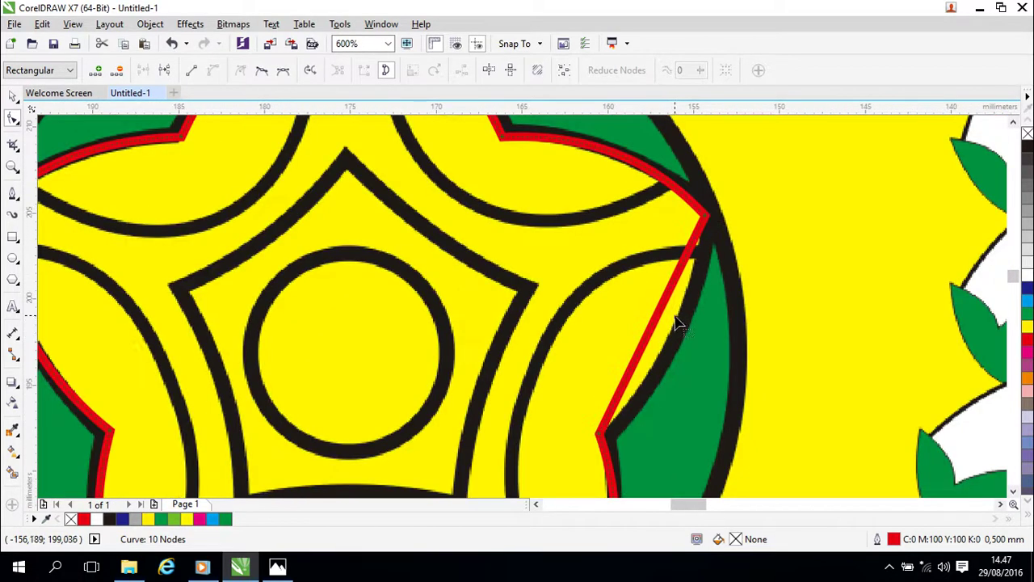
pyautogui.rightClick(660, 317)
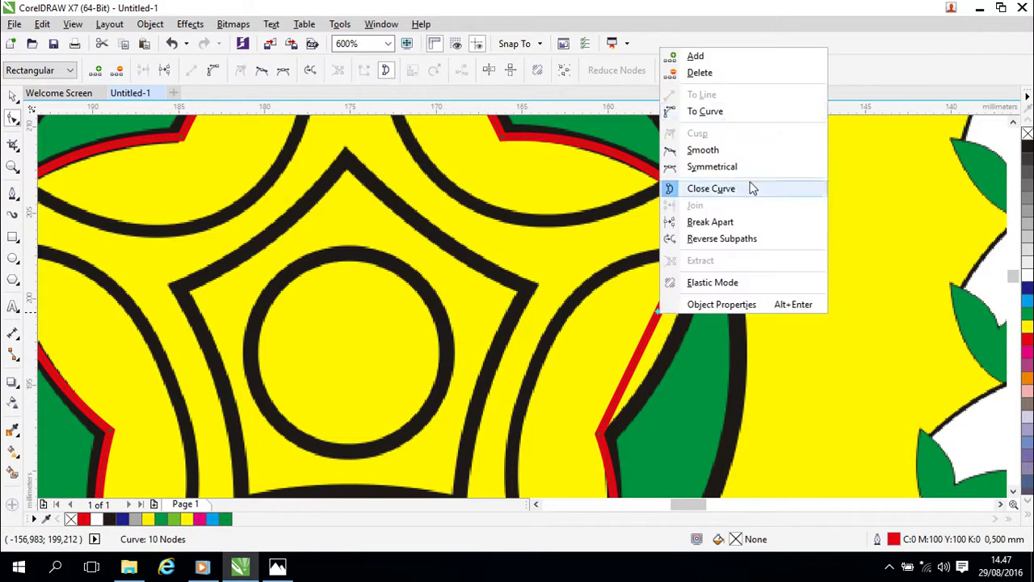
pyautogui.click(693, 116)
pyautogui.moveTo(662, 316); pyautogui.dragTo(685, 331)
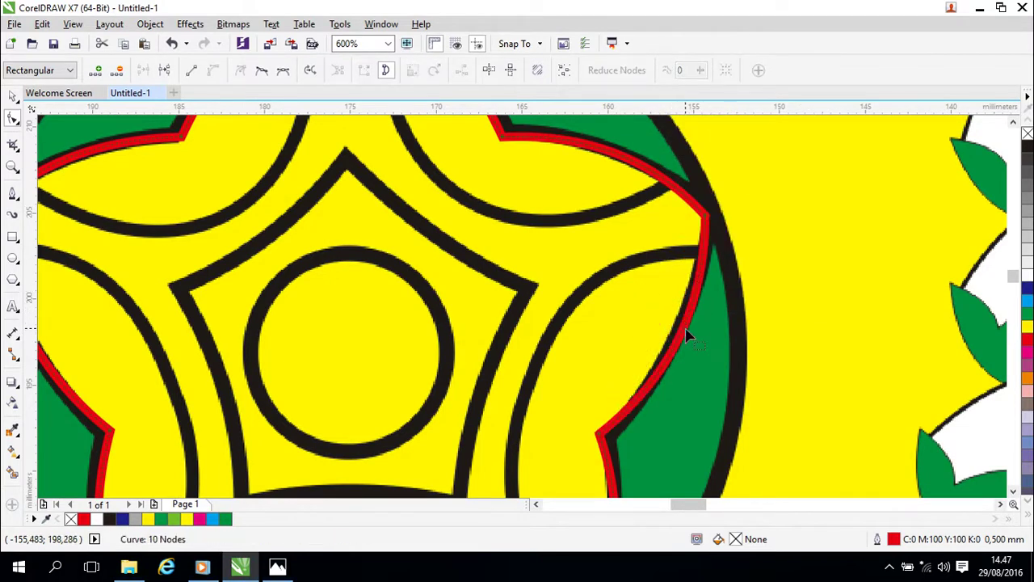
# Test a yellow fill on the completed star outline, then set it back to no fill.
pyautogui.scroll(-2, 781, 327)
pyautogui.moveTo(780, 324); pyautogui.dragTo(817, 270)
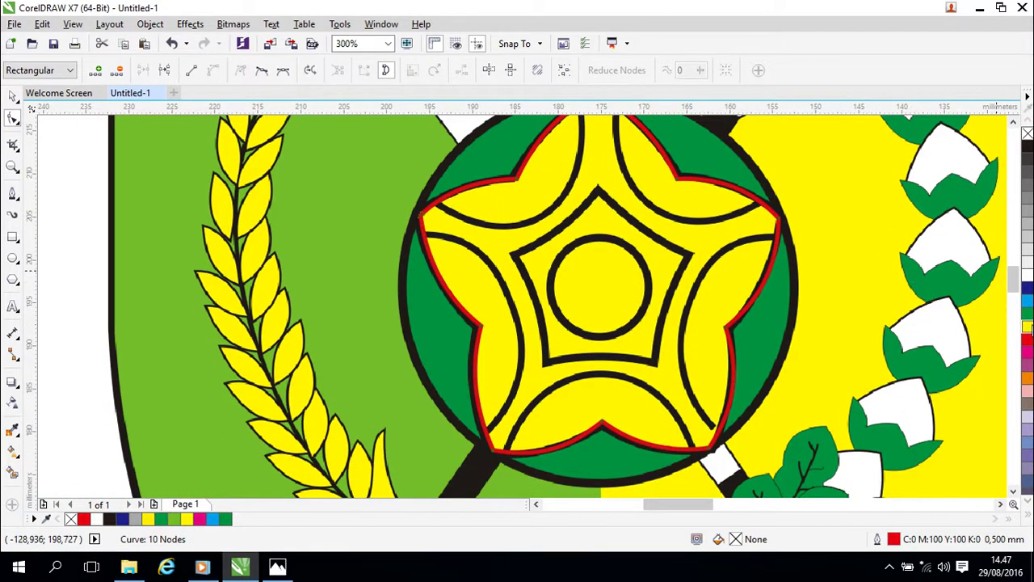
pyautogui.click(1027, 327)
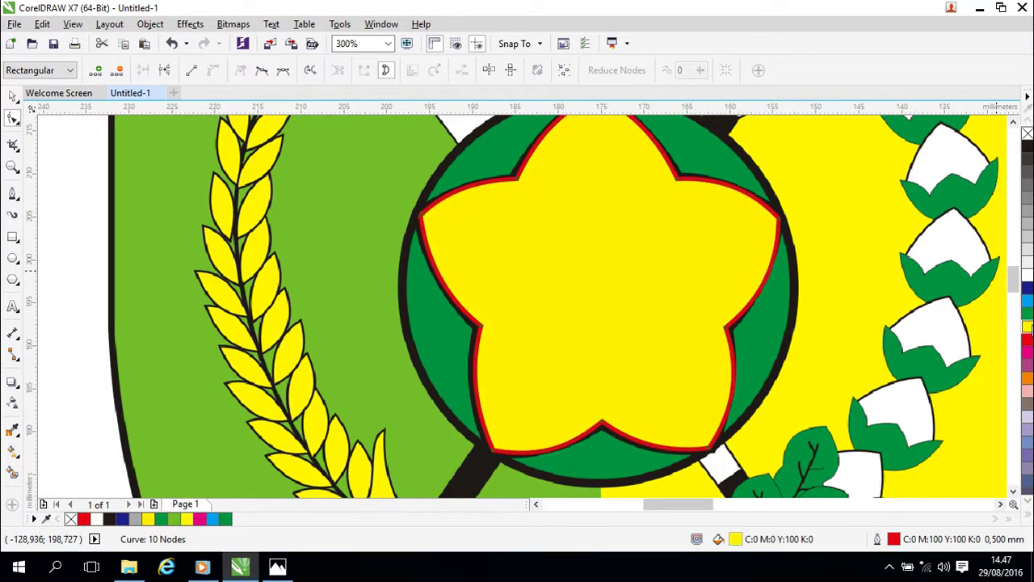
pyautogui.click(1027, 133)
# Add a node to the star outline near its upper-left tip, where the black upper-left arc meets it.
pyautogui.scroll(2, 814, 305)
pyautogui.scroll(-2, 722, 307)
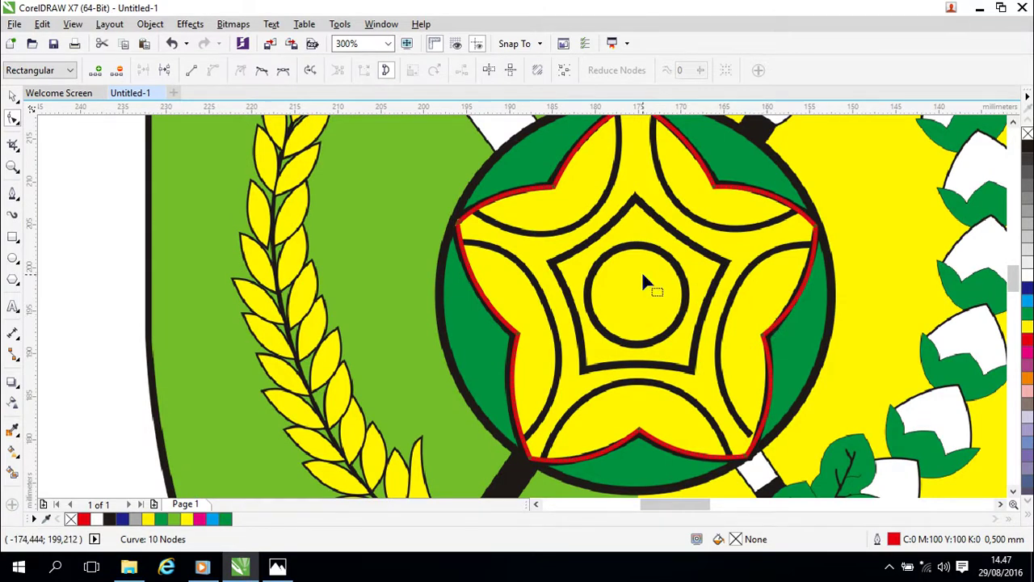
pyautogui.moveTo(551, 210); pyautogui.dragTo(569, 249)
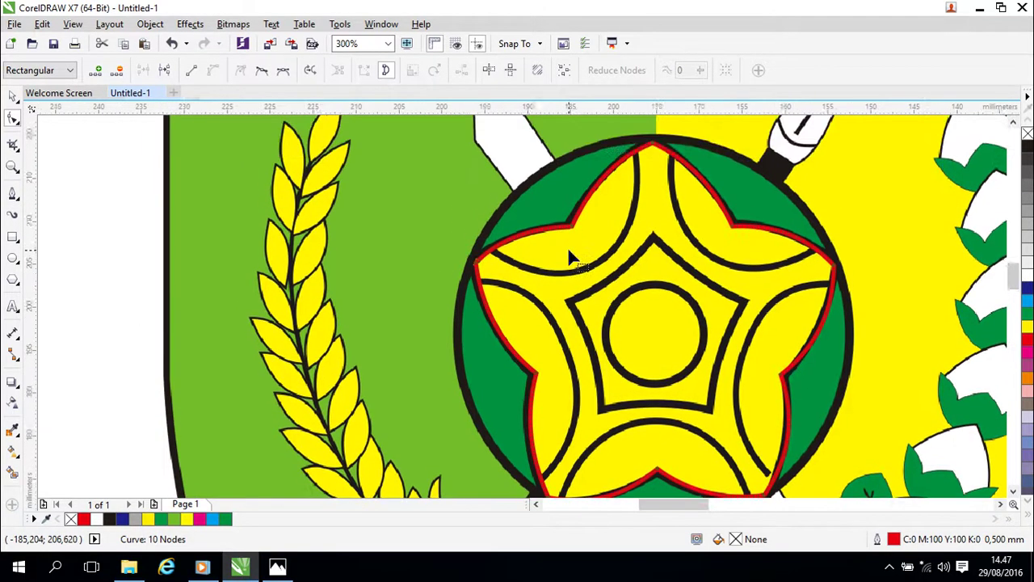
pyautogui.scroll(2, 569, 257)
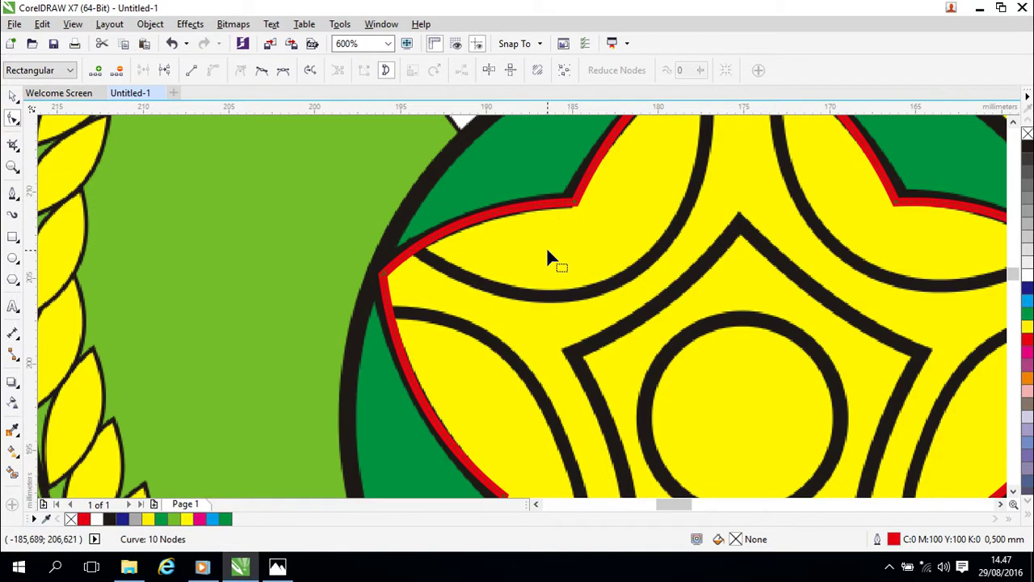
pyautogui.doubleClick(418, 253)
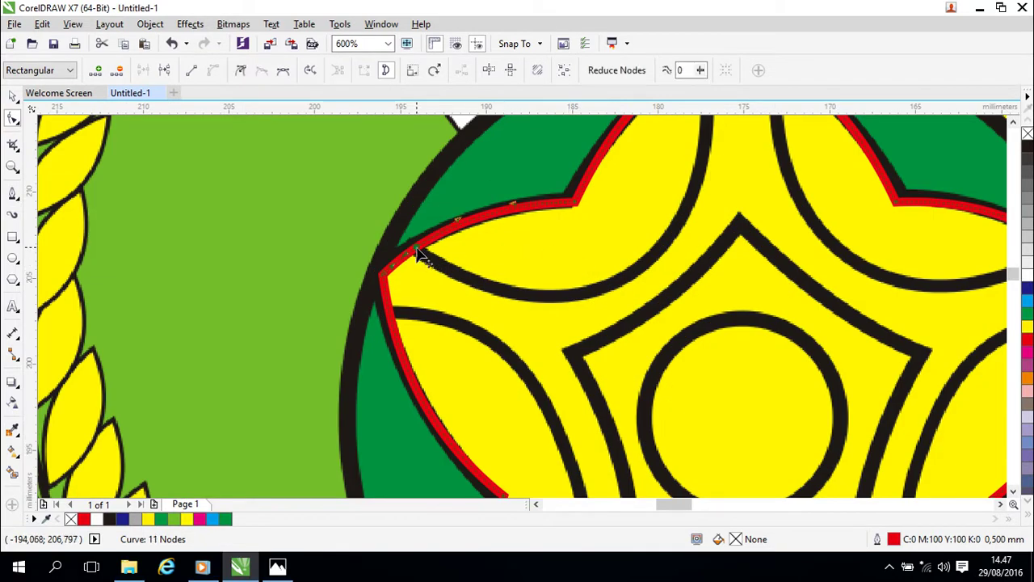
pyautogui.click(321, 186)
pyautogui.click(13, 97)
pyautogui.click(372, 282)
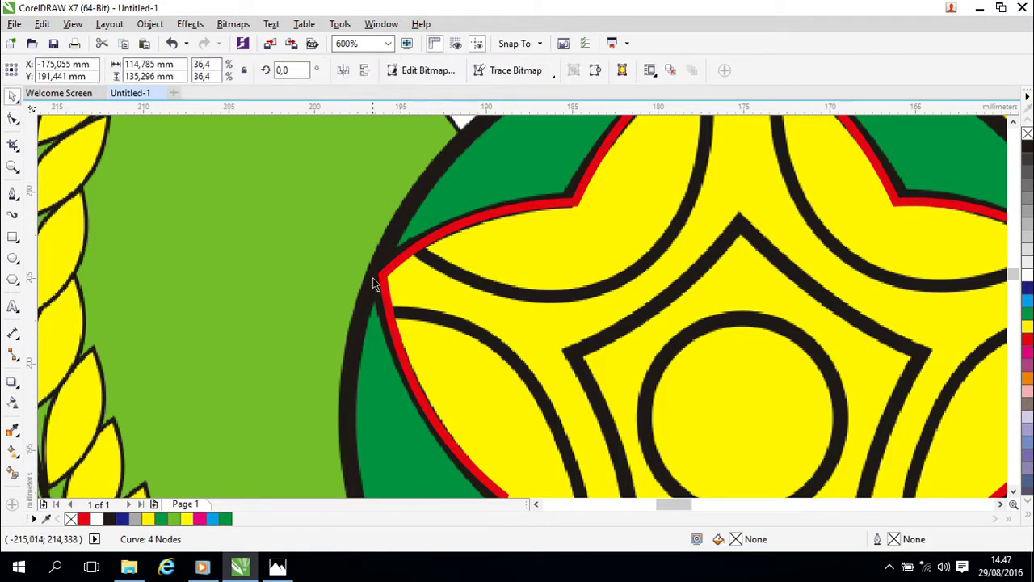
pyautogui.click(423, 239)
pyautogui.press('F10')
pyautogui.doubleClick(416, 248)
# Add a node to the star outline just left of its top tip, where the upper-left arc ends.
pyautogui.moveTo(692, 234); pyautogui.dragTo(594, 340)
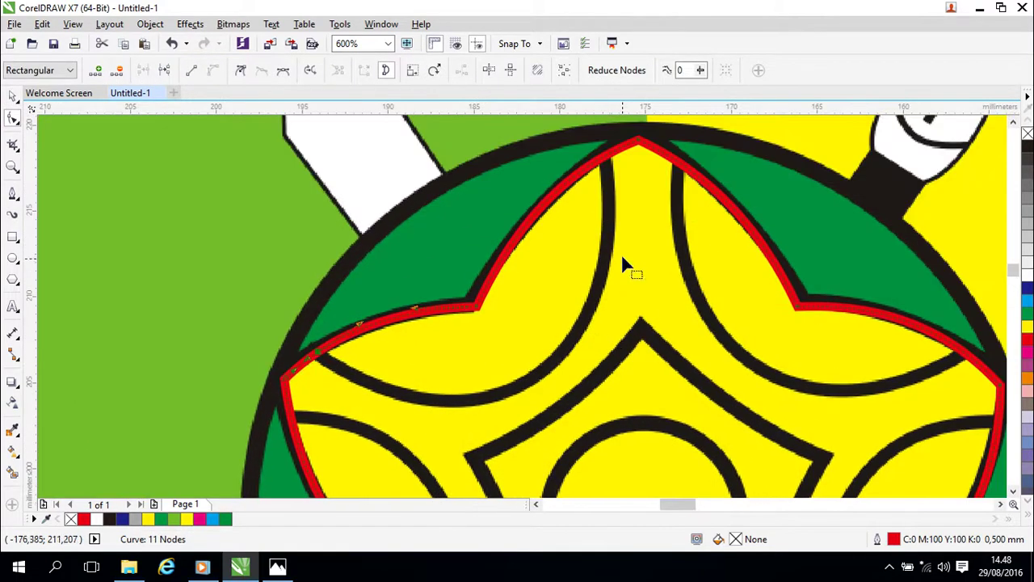
pyautogui.click(605, 157)
pyautogui.rightClick(605, 158)
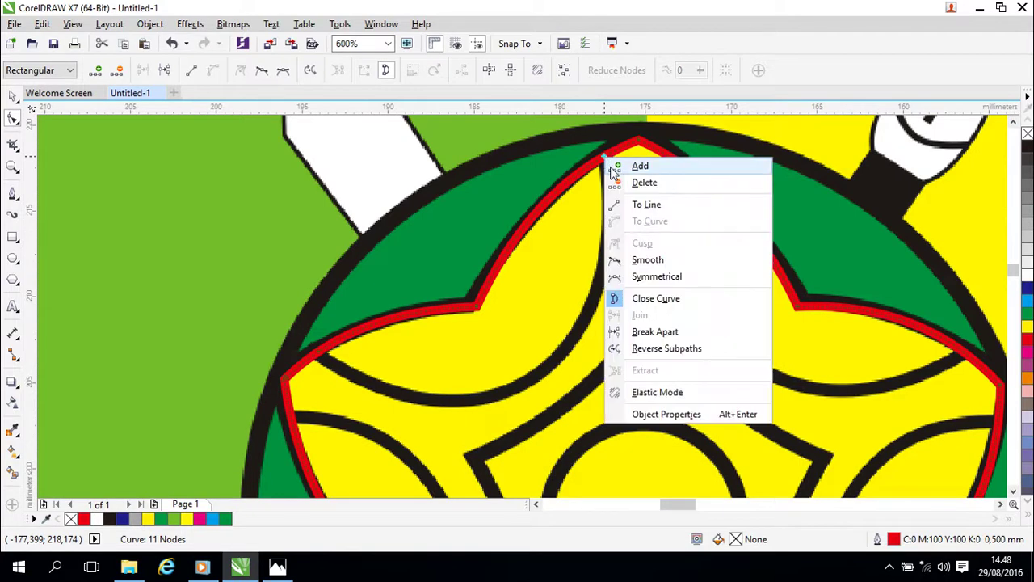
pyautogui.click(615, 166)
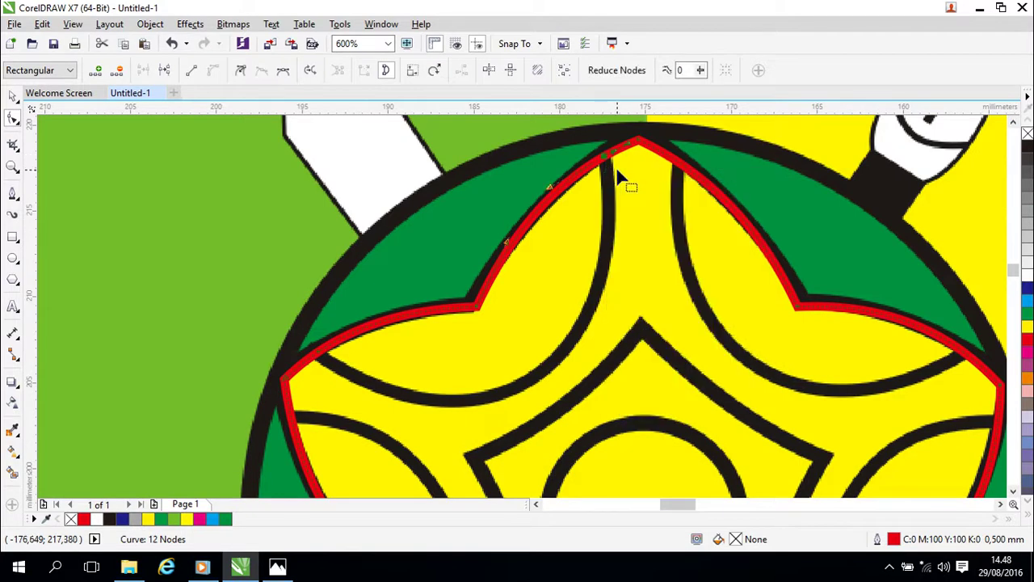
# Draw a 2-point line from the new node near the upper-left tip to the one beside the star's top tip.
pyautogui.click(15, 196)
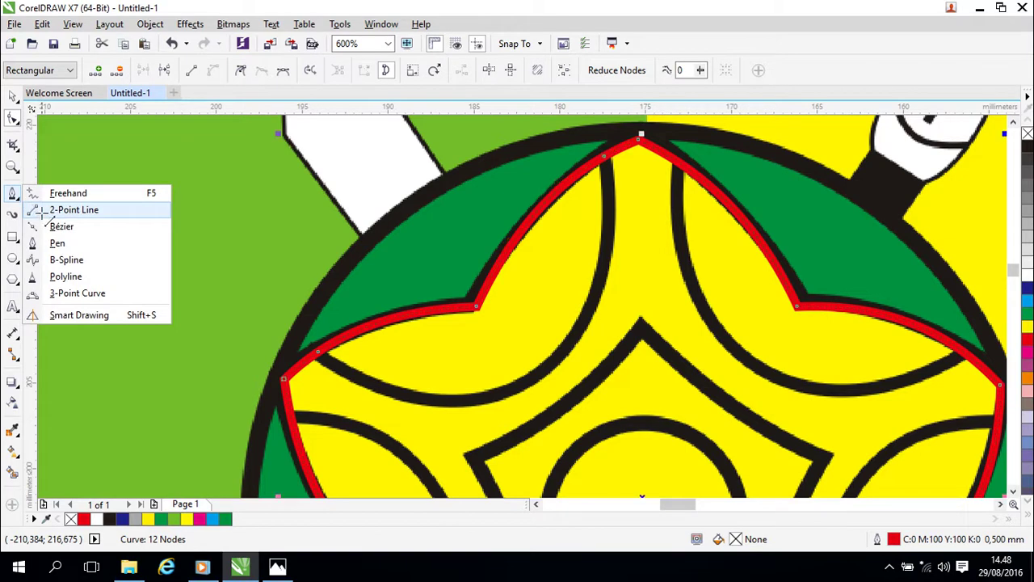
pyautogui.click(57, 207)
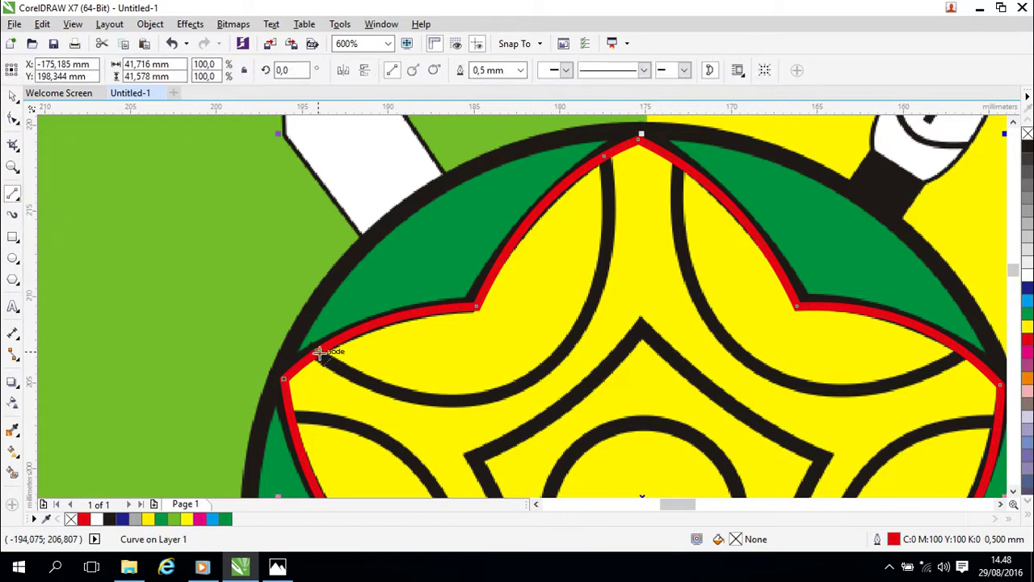
pyautogui.moveTo(319, 352); pyautogui.dragTo(607, 157)
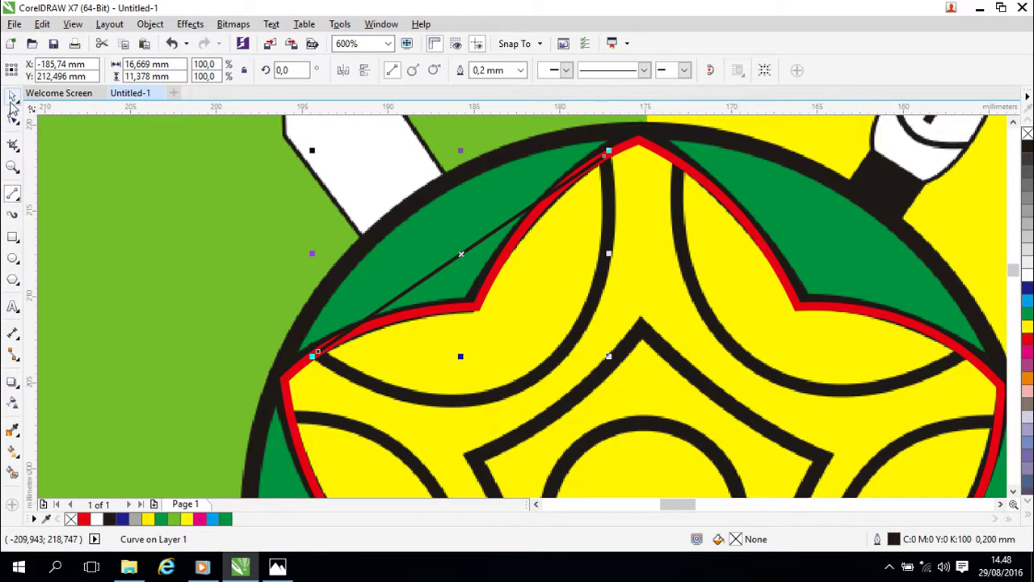
pyautogui.press('space')
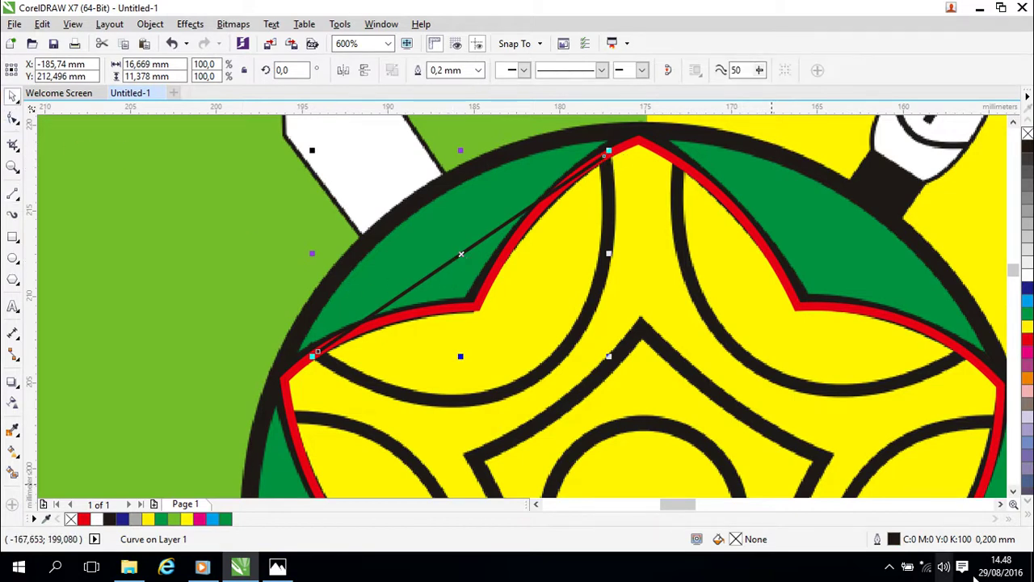
# Set the new line's outline color to red.
pyautogui.doubleClick(893, 539)
pyautogui.click(445, 145)
pyautogui.click(444, 145)
pyautogui.click(445, 145)
pyautogui.click(450, 185)
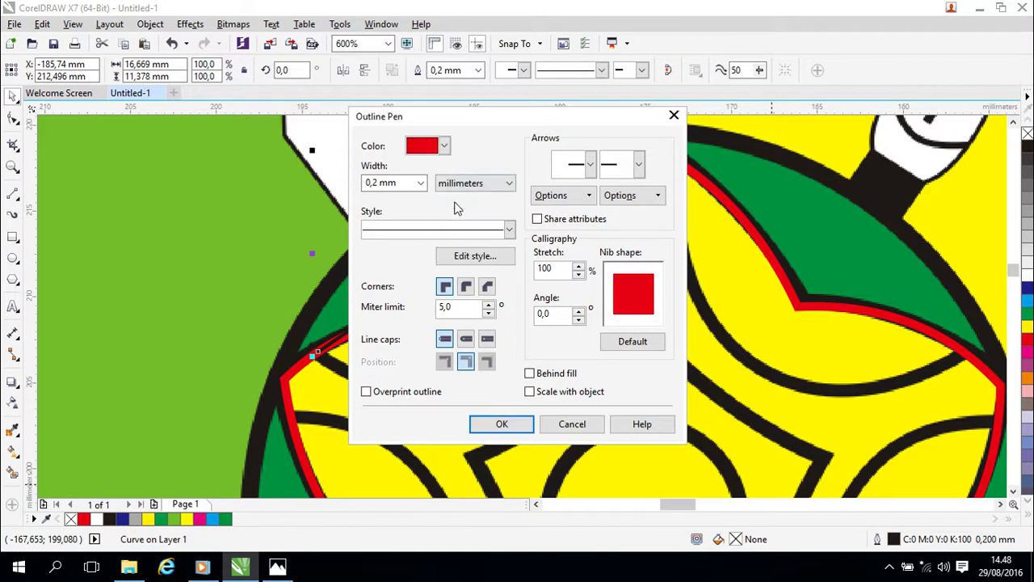
pyautogui.click(498, 420)
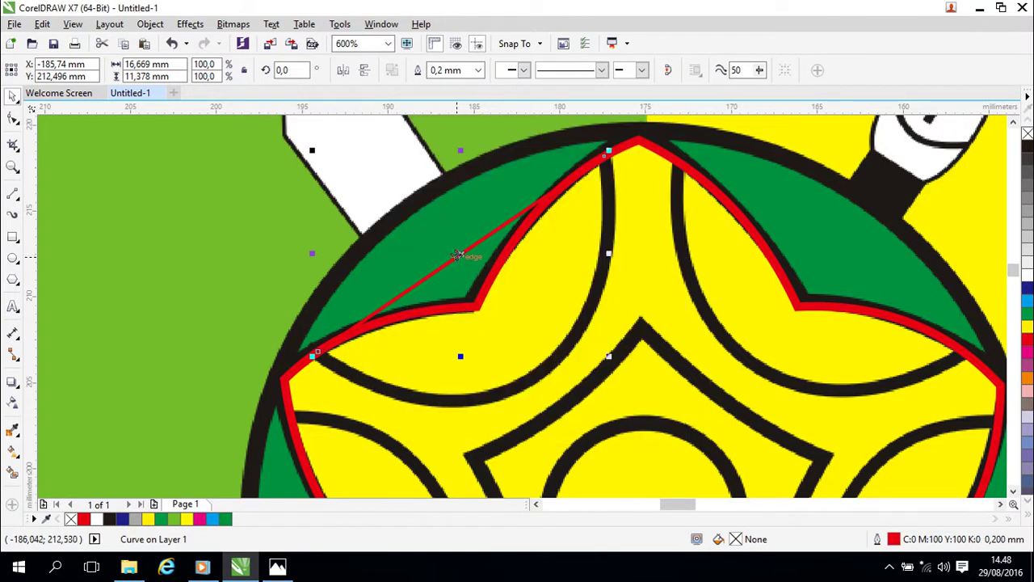
# Convert the red line to a curve and bend it down onto the black upper-left arc inside the star.
pyautogui.press('F10')
pyautogui.rightClick(455, 258)
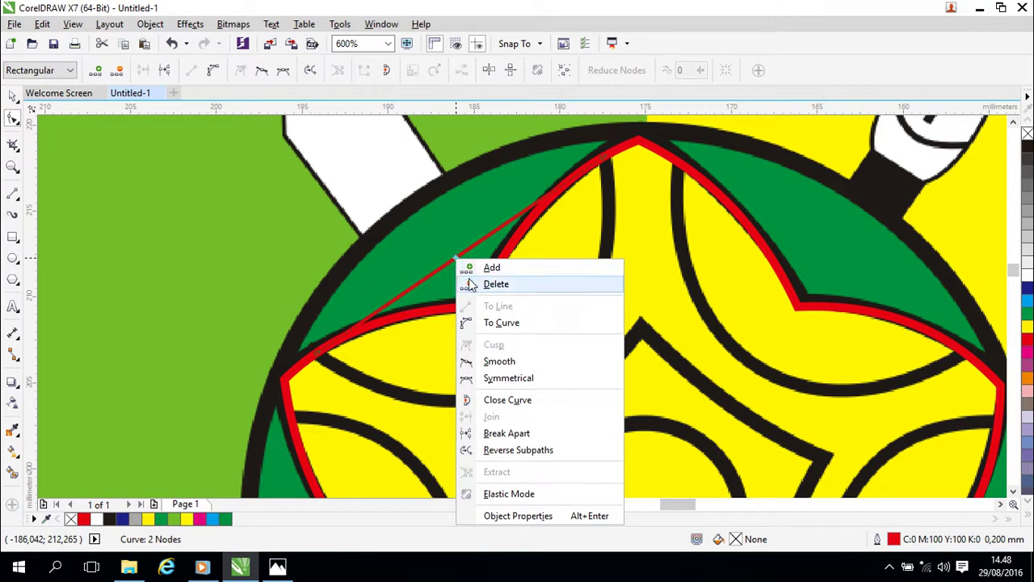
pyautogui.click(501, 323)
pyautogui.moveTo(456, 262); pyautogui.dragTo(538, 380)
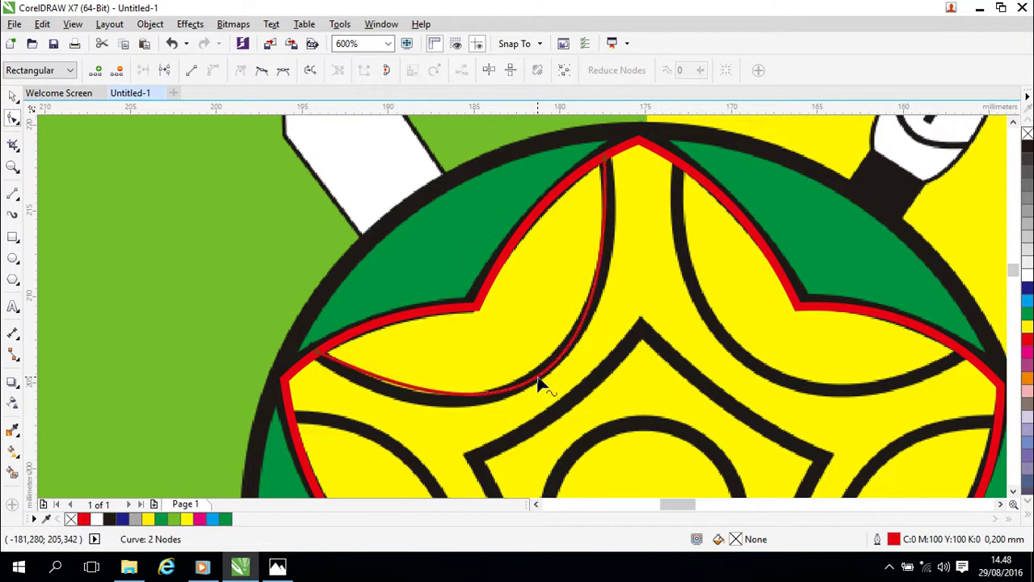
# Adjust both curve handles of the thin red arc so it follows the black upper-left arc more closely.
pyautogui.click(322, 356)
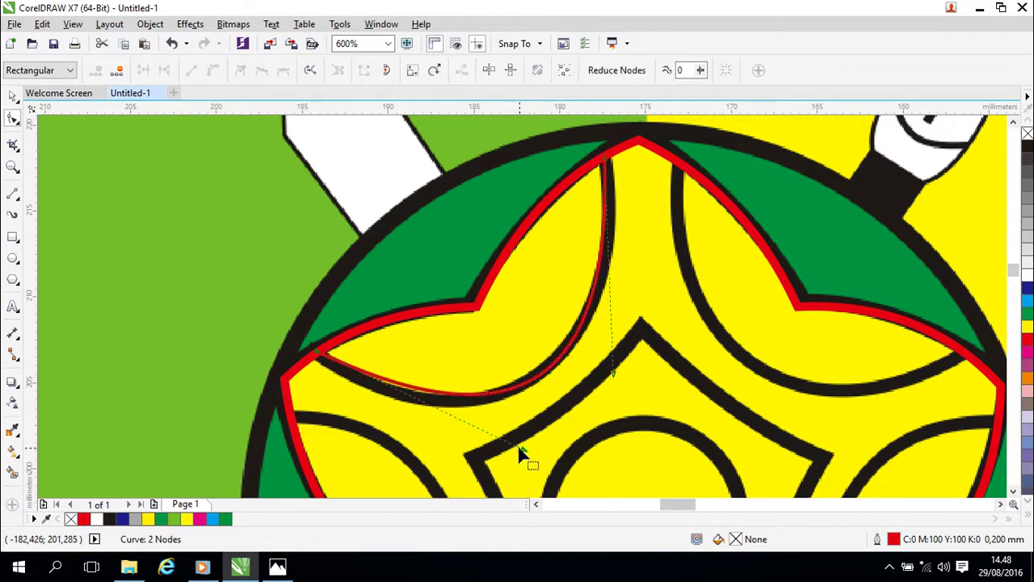
pyautogui.moveTo(524, 454); pyautogui.dragTo(483, 458)
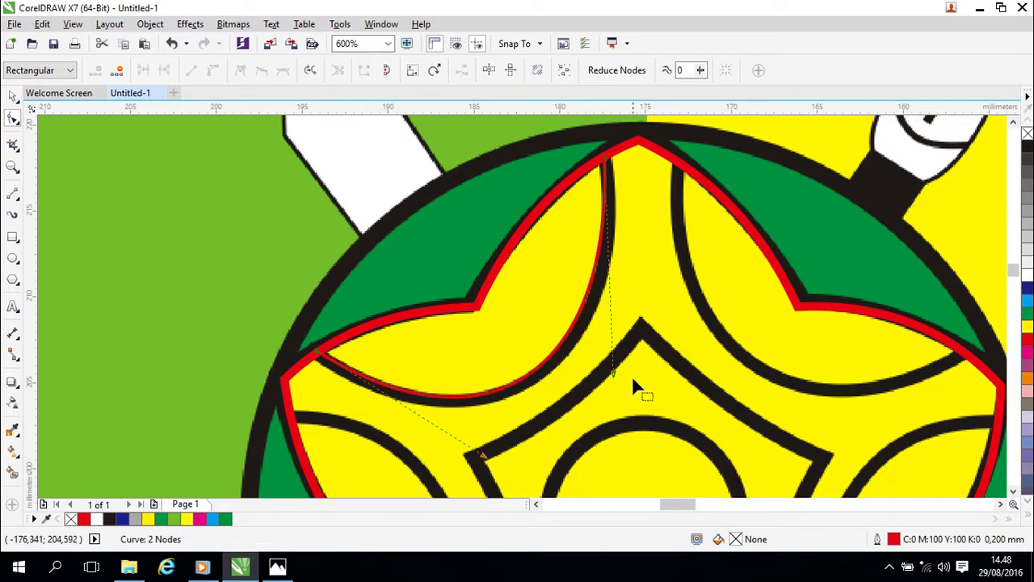
pyautogui.moveTo(612, 374); pyautogui.dragTo(621, 375)
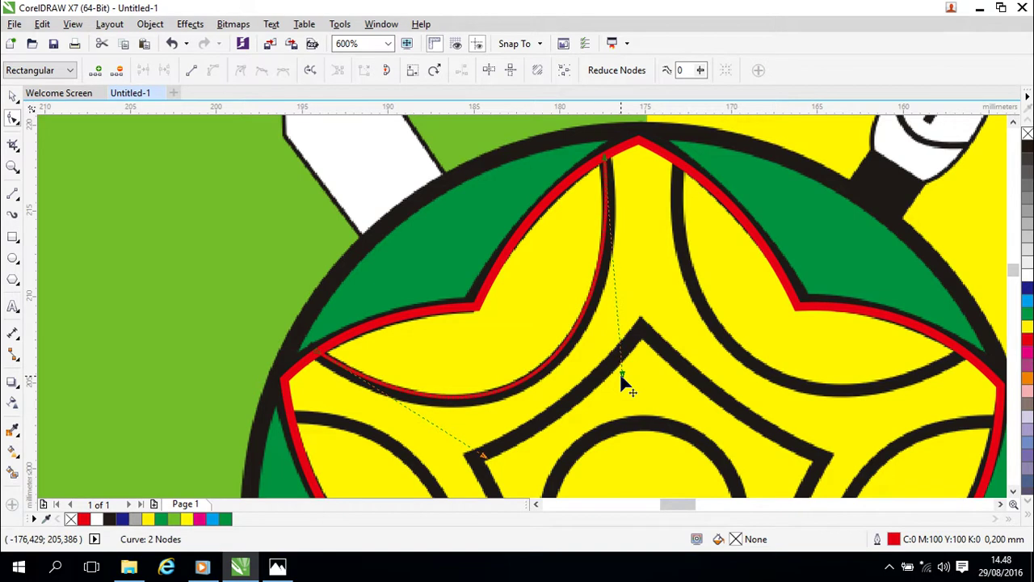
pyautogui.click(211, 235)
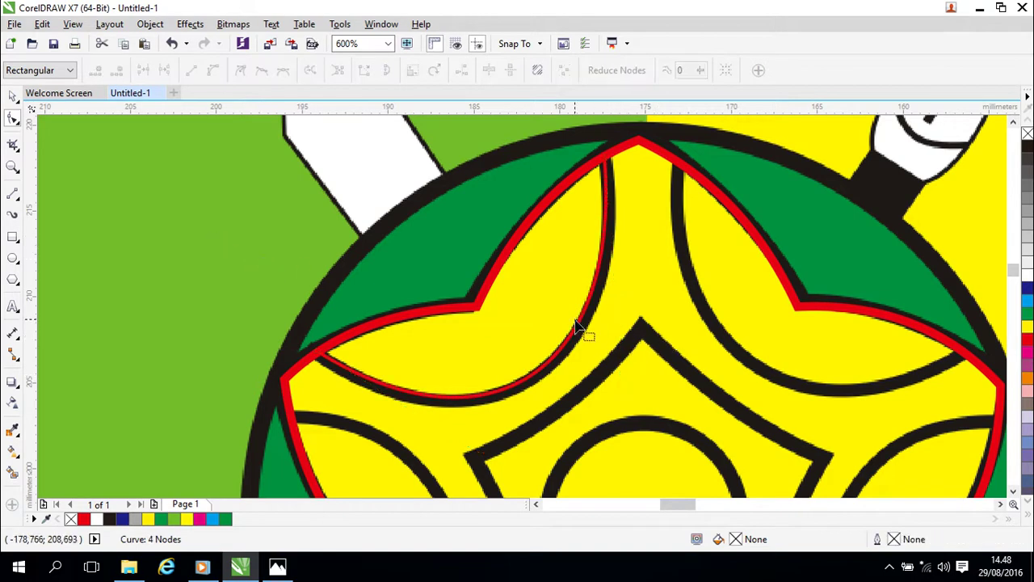
# Set the outline width of the red upper-left arc to 0.5 mm.
pyautogui.click(575, 341)
pyautogui.click(12, 95)
pyautogui.click(476, 71)
pyautogui.click(478, 71)
pyautogui.click(457, 138)
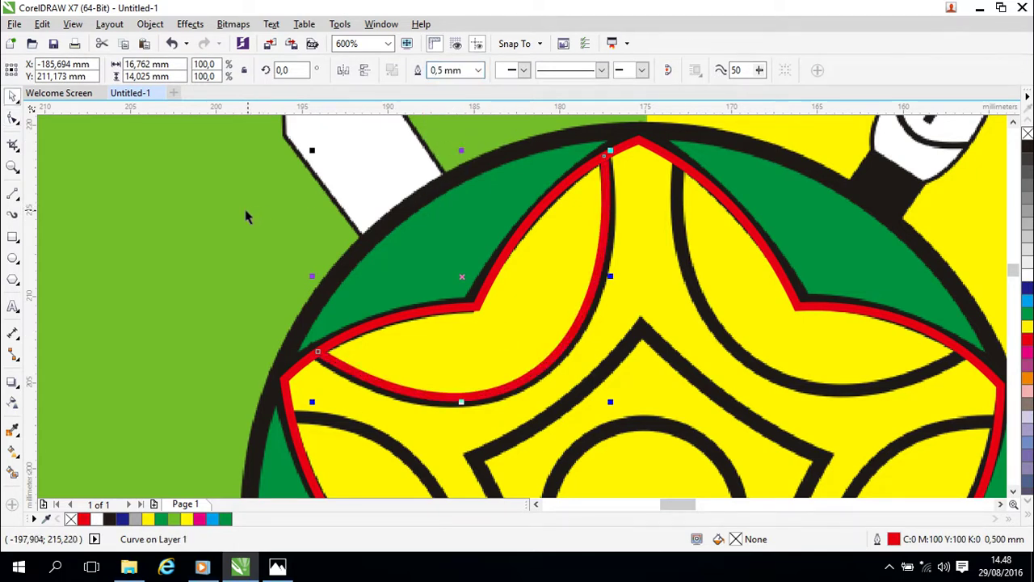
pyautogui.click(215, 226)
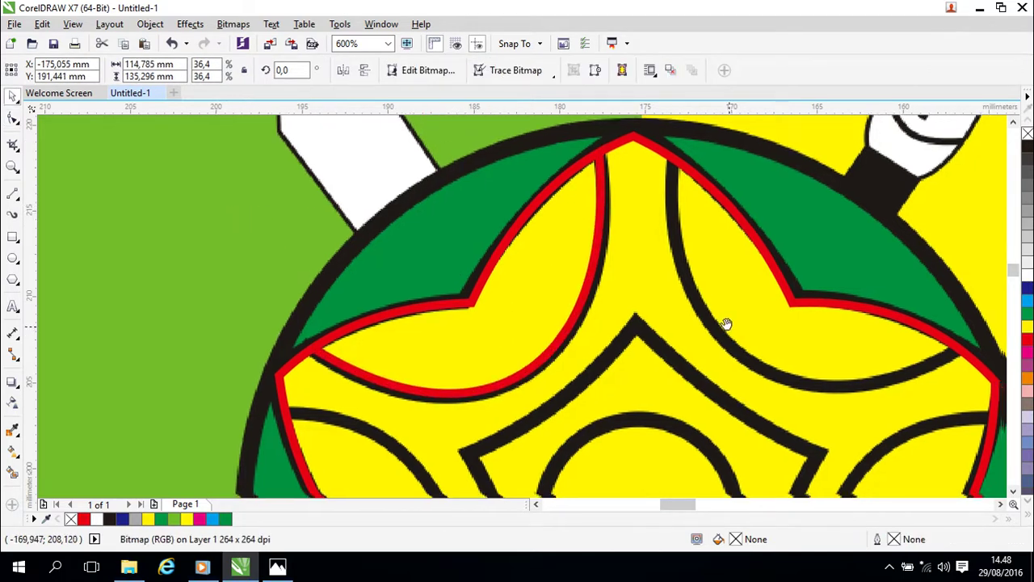
# Add a node to the star outline just right of its top tip, where the black upper-right arc begins.
pyautogui.scroll(-4, 684, 285)
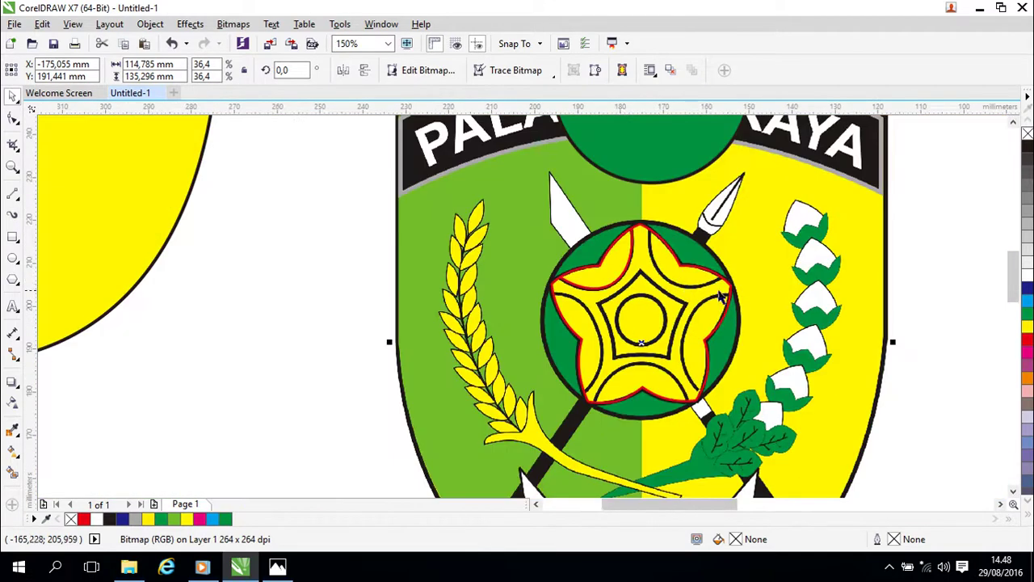
pyautogui.scroll(2, 722, 292)
pyautogui.moveTo(687, 270); pyautogui.dragTo(650, 361)
pyautogui.moveTo(564, 256); pyautogui.dragTo(586, 299)
pyautogui.click(414, 187)
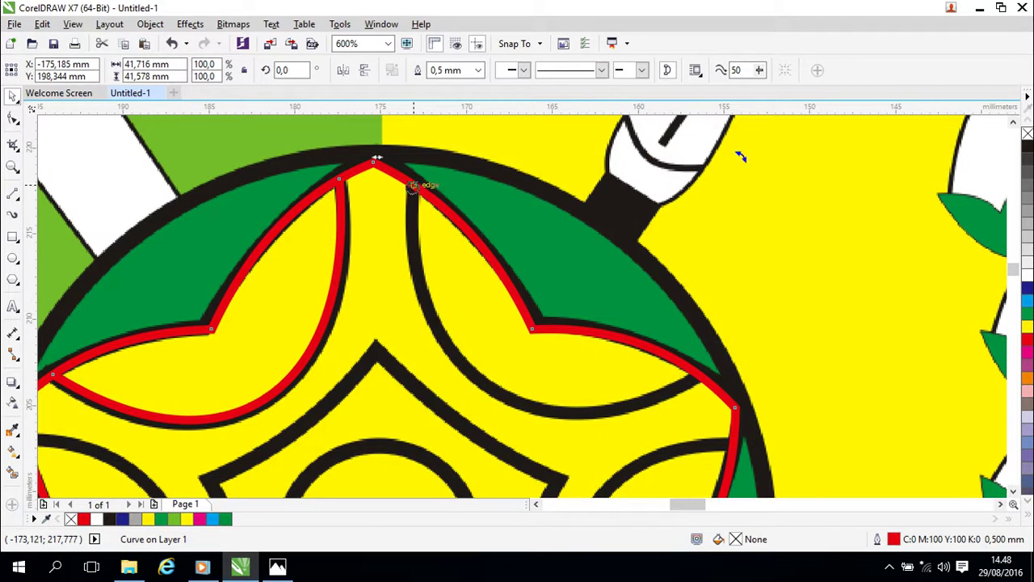
pyautogui.press('F10')
pyautogui.click(413, 189)
pyautogui.rightClick(413, 187)
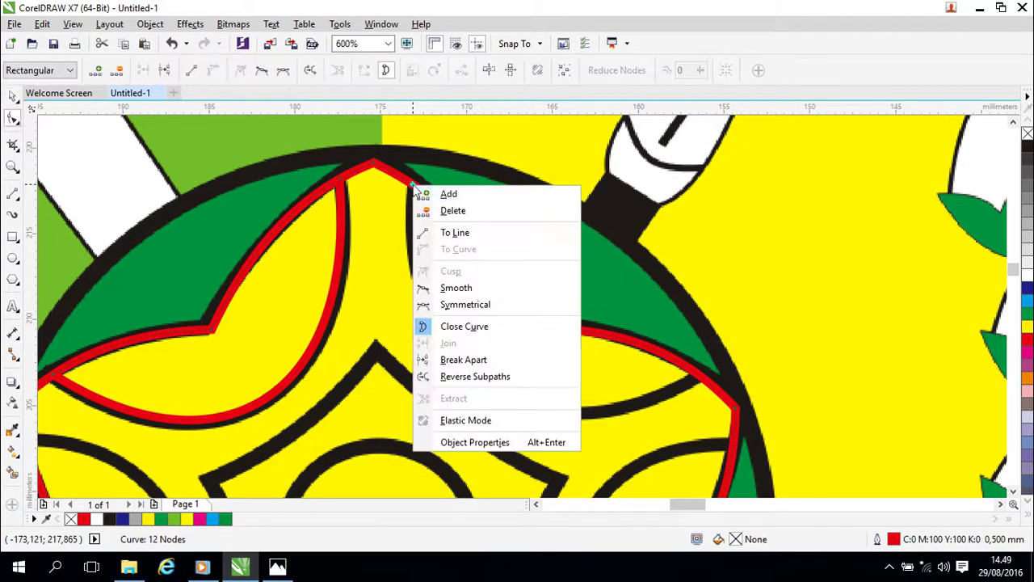
pyautogui.click(433, 196)
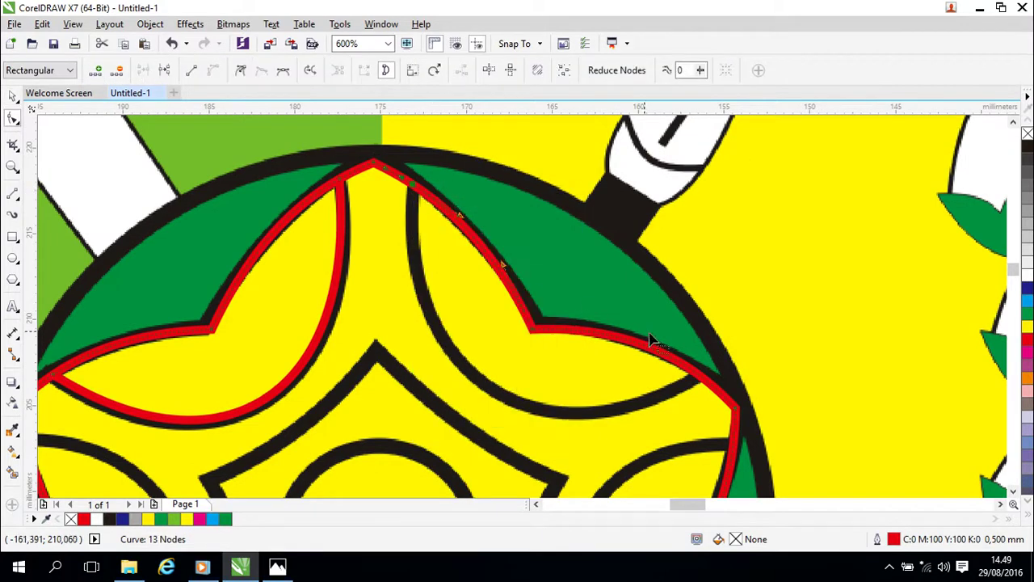
# Add a node to the star outline near its upper-right tip, where the upper-right arc ends.
pyautogui.click(699, 384)
pyautogui.rightClick(697, 378)
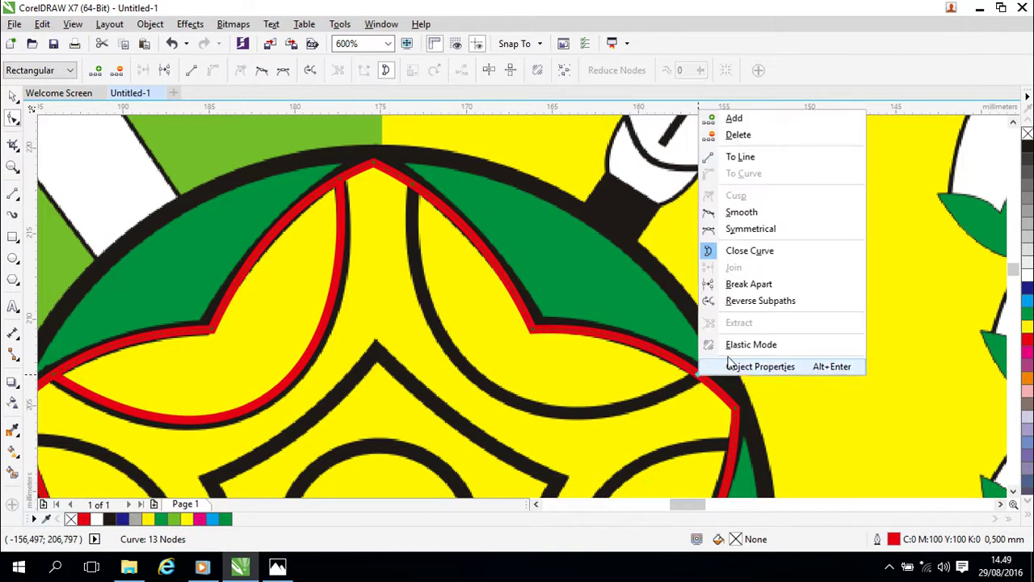
pyautogui.click(732, 118)
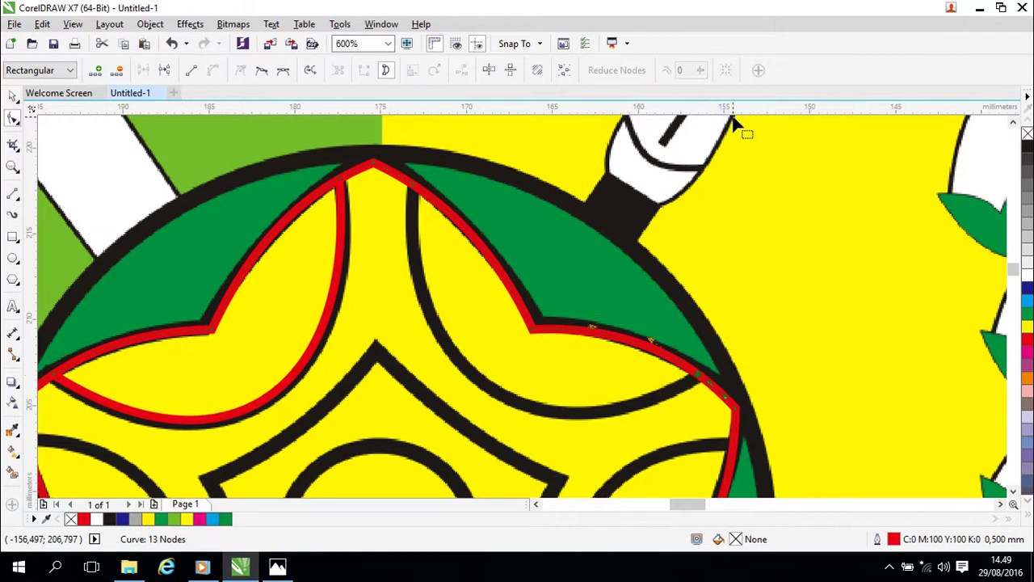
# Draw a straight line joining the two star-outline nodes at the ends of the black upper-right arc.
pyautogui.click(12, 194)
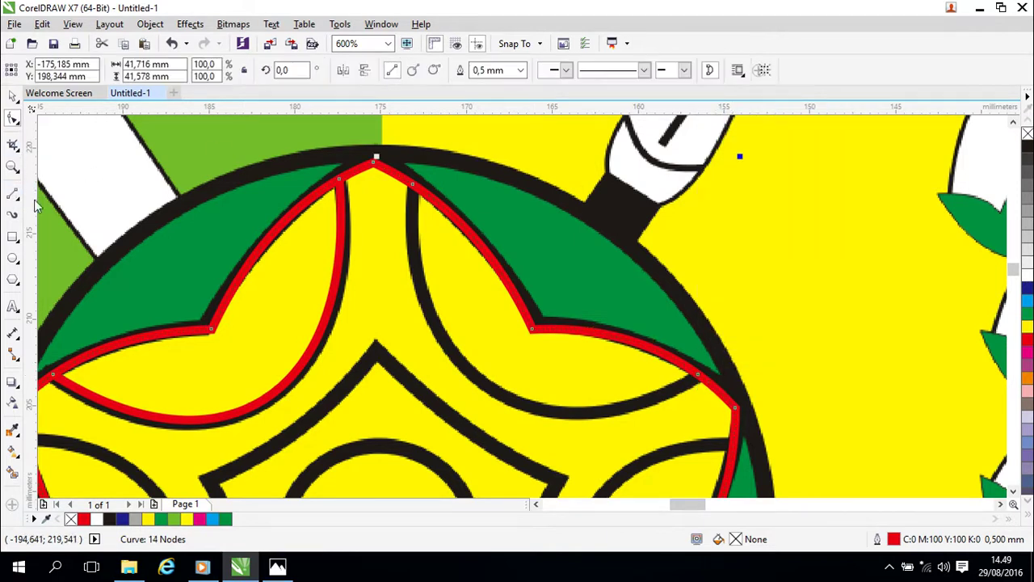
pyautogui.click(412, 184)
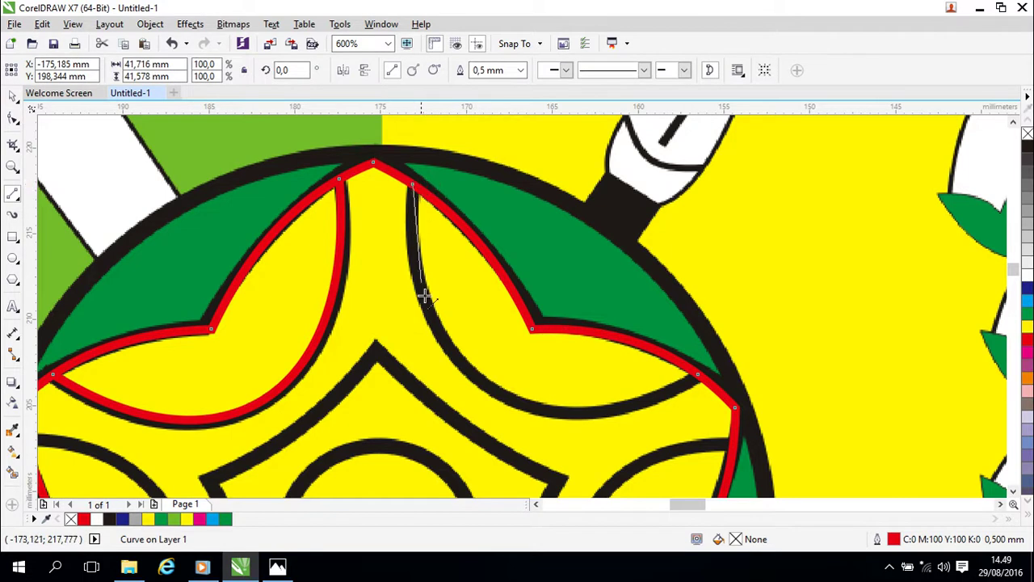
pyautogui.click(700, 376)
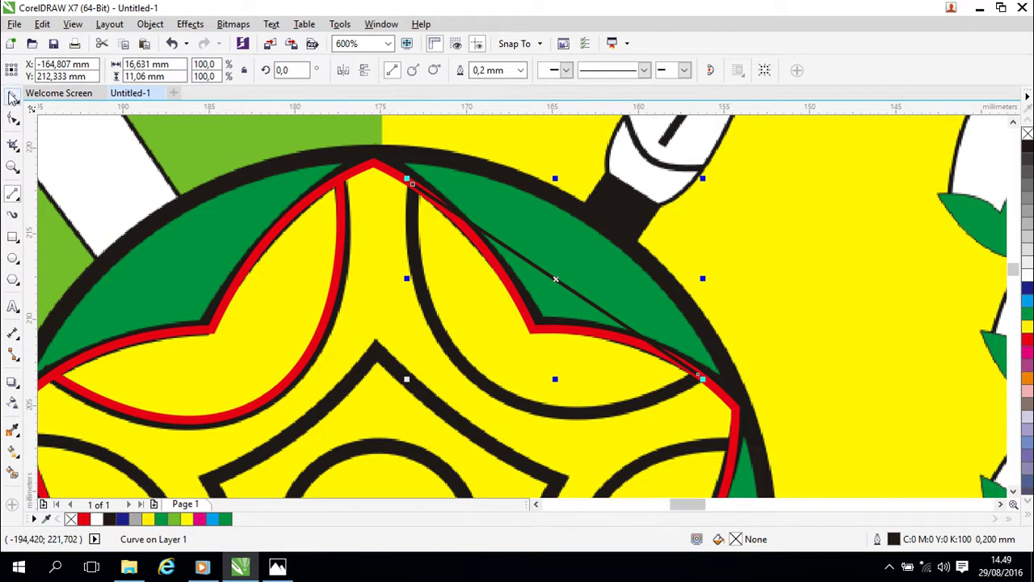
# Set the outline colour of the straight line across the star's upper-right arc to red.
pyautogui.click(13, 95)
pyautogui.doubleClick(895, 540)
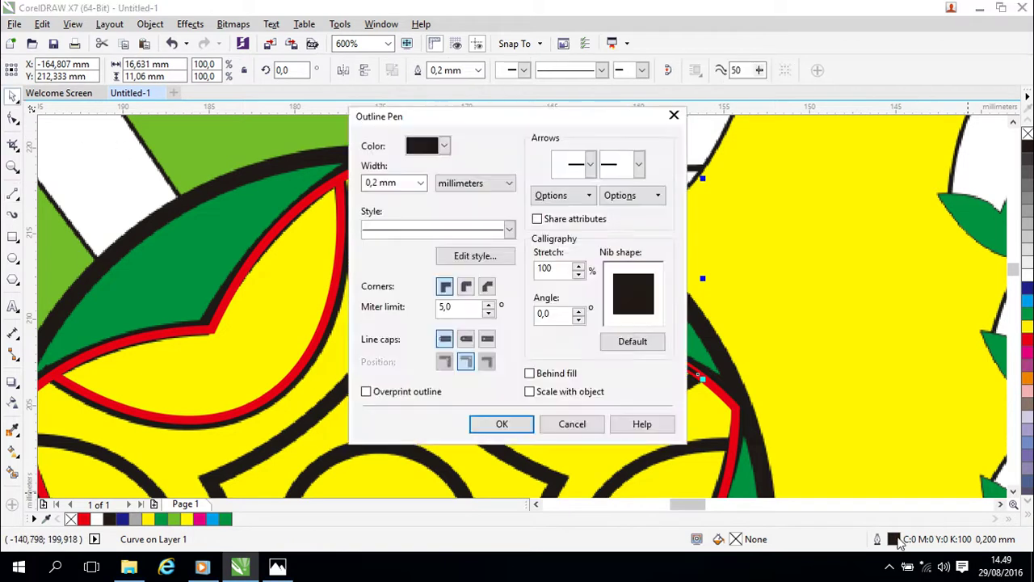
pyautogui.click(443, 145)
pyautogui.click(454, 197)
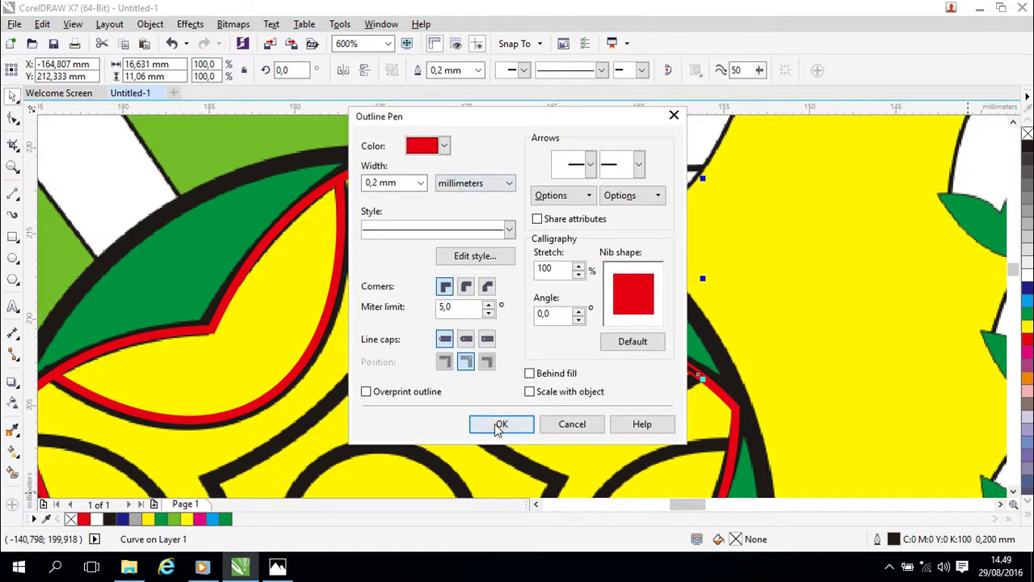
pyautogui.click(498, 426)
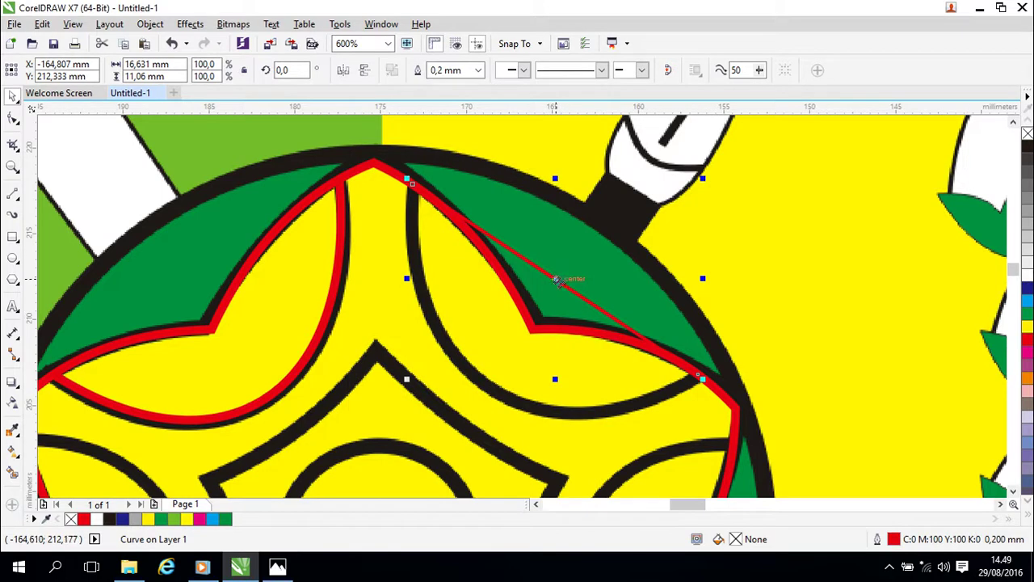
# Convert the thin red line to a curve and bend it down and inward along the black upper-right arc.
pyautogui.press('F10')
pyautogui.click(557, 280)
pyautogui.rightClick(557, 280)
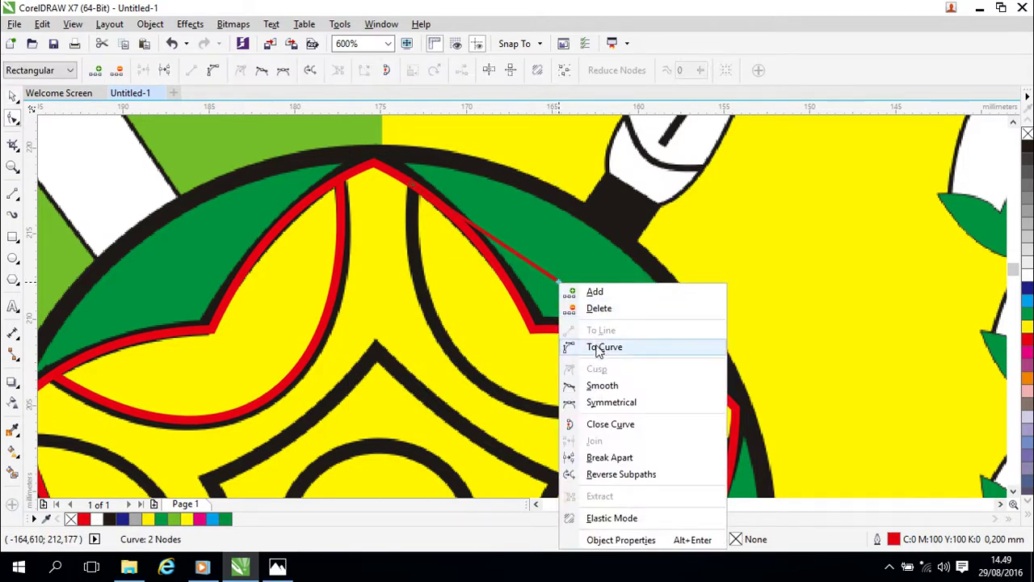
pyautogui.click(598, 347)
pyautogui.moveTo(556, 282); pyautogui.dragTo(489, 395)
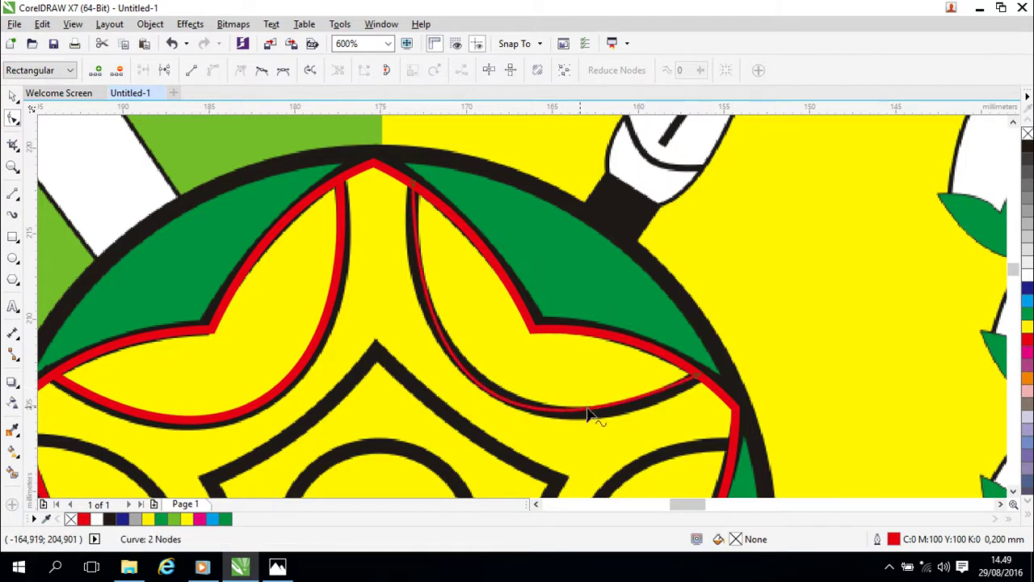
pyautogui.click(709, 382)
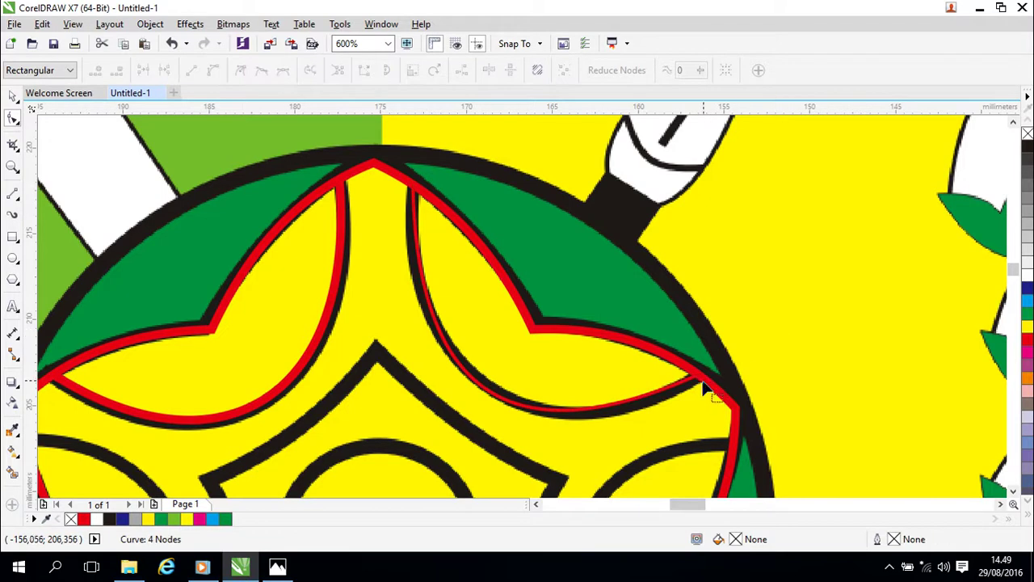
pyautogui.click(693, 379)
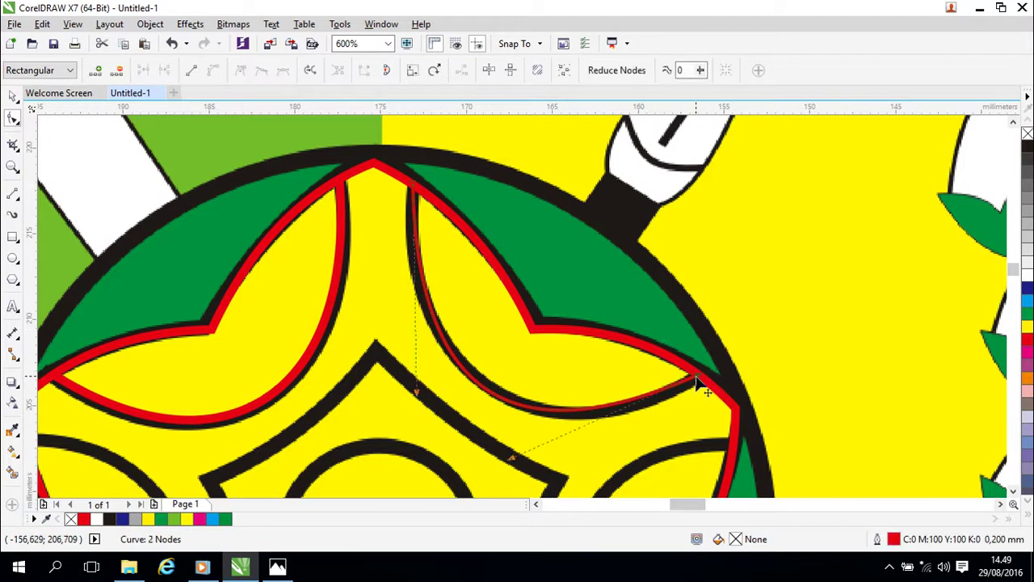
pyautogui.press('Delete')
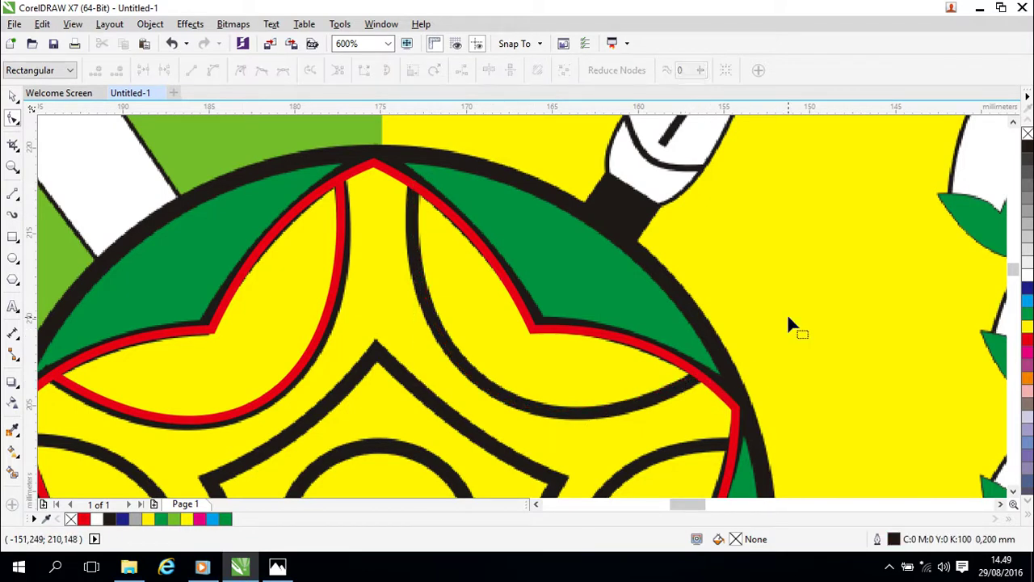
pyautogui.press('z')
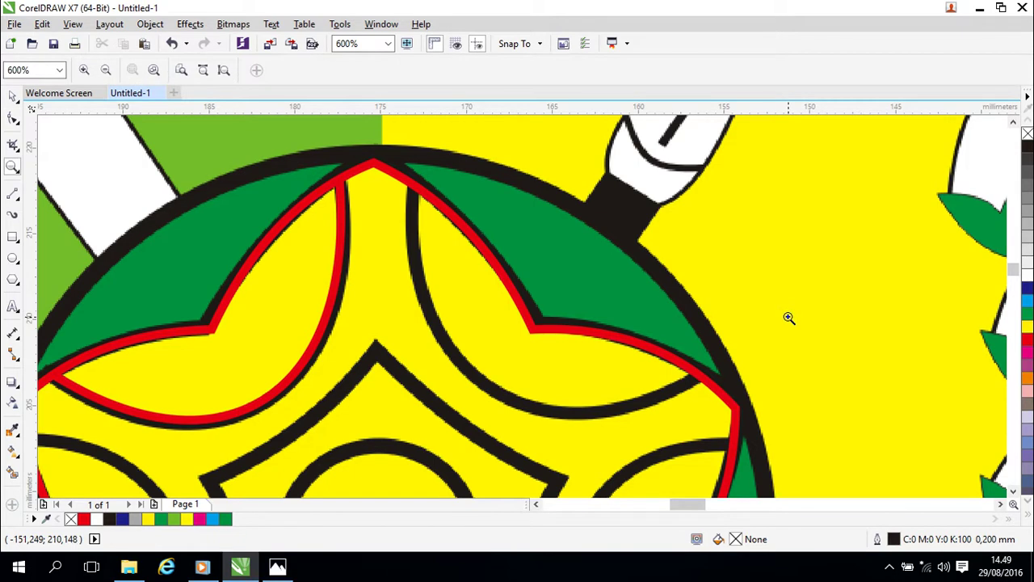
pyautogui.hotkey('ctrl', 'z')
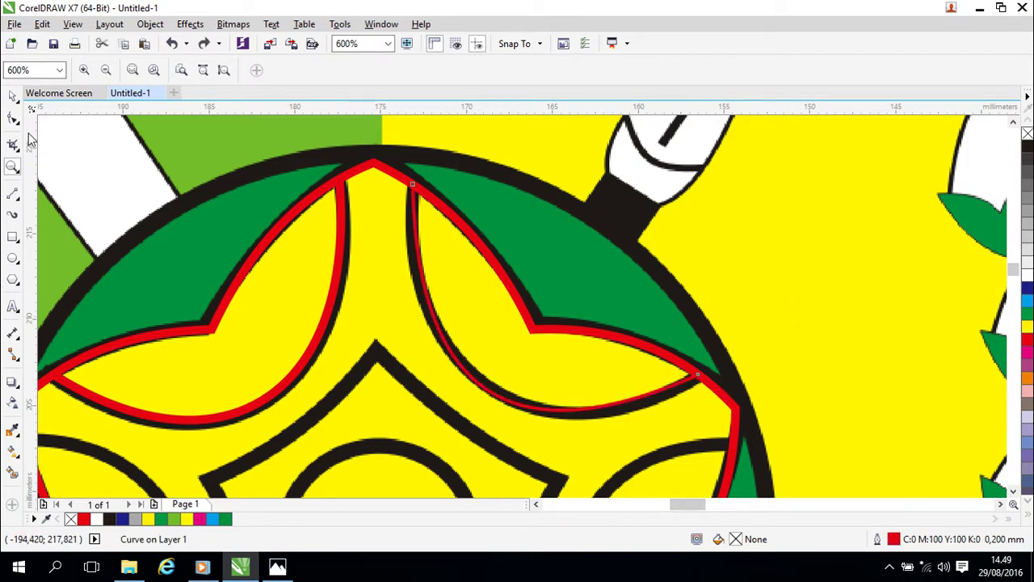
# Adjust the curve handle at the thin red arc's right end so it follows the black upper-right arc more closely.
pyautogui.click(14, 97)
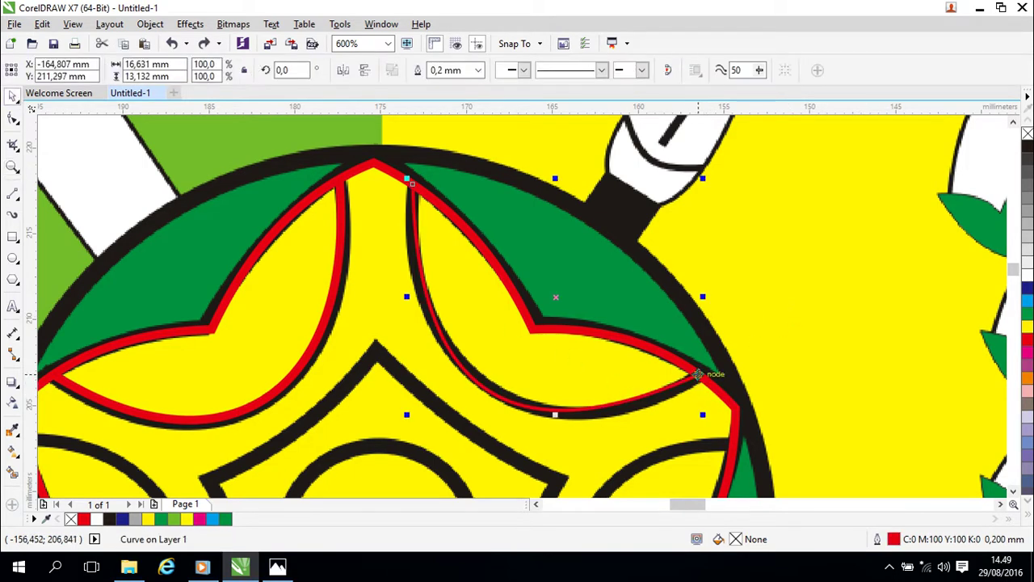
pyautogui.press('F10')
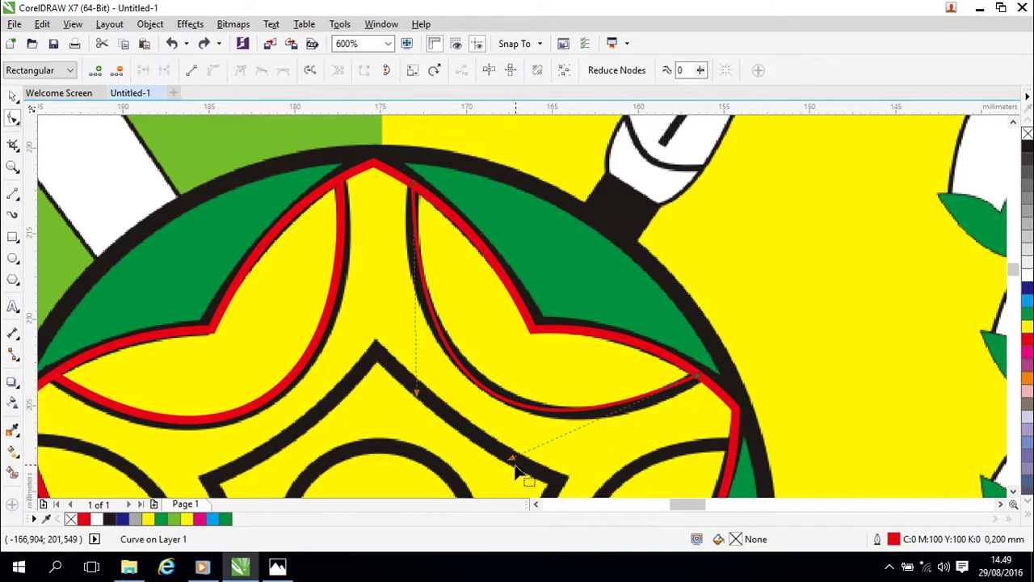
pyautogui.moveTo(512, 458); pyautogui.dragTo(541, 468)
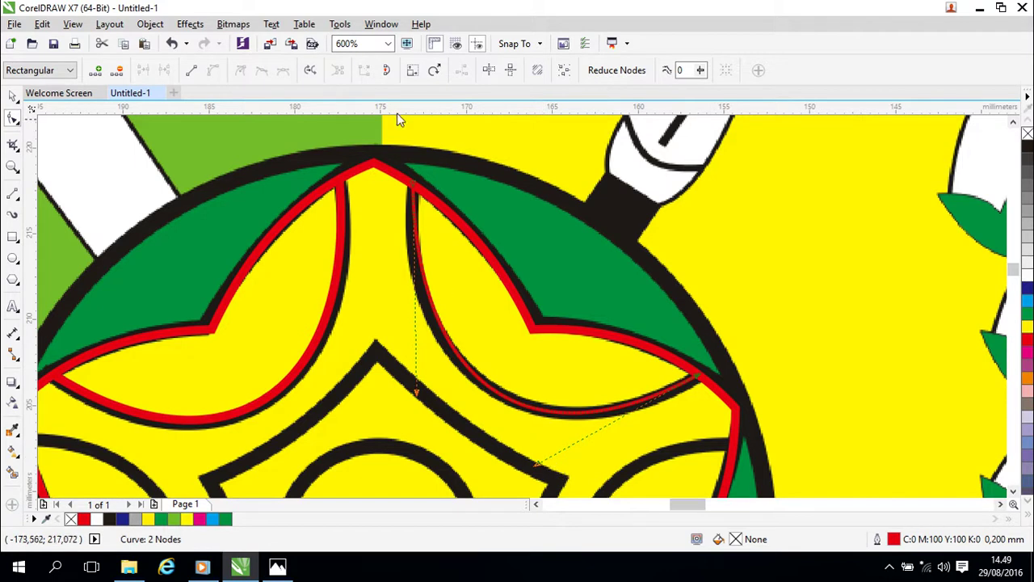
# Set the outline width of the red upper-right arc to 0.5 mm.
pyautogui.click(13, 96)
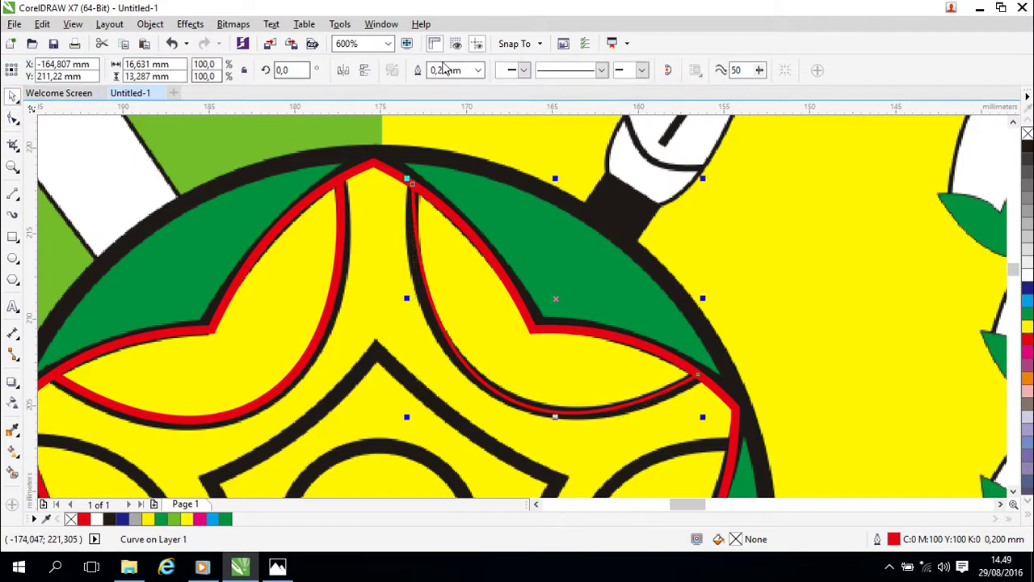
pyautogui.click(478, 70)
pyautogui.click(479, 71)
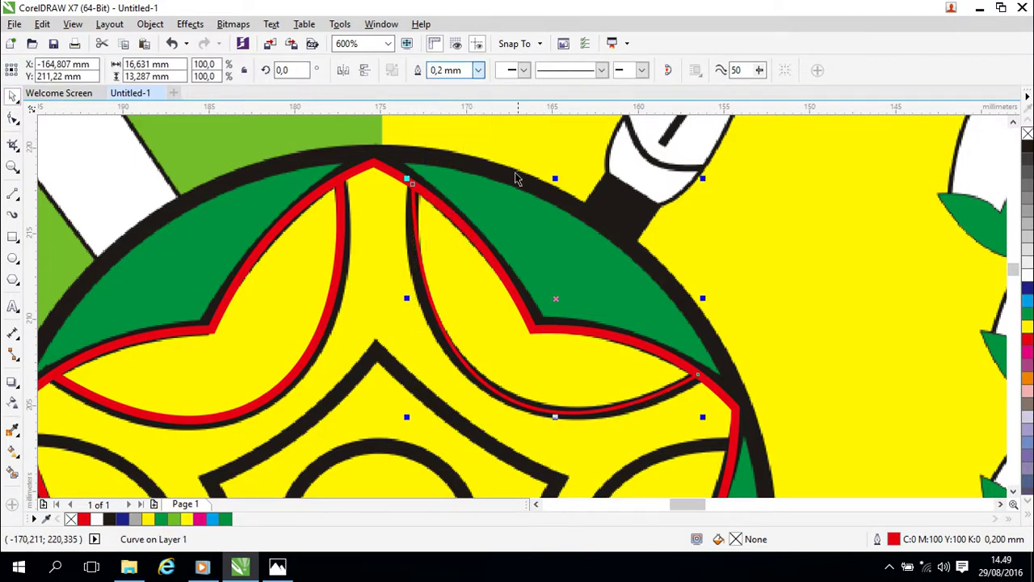
pyautogui.click(479, 71)
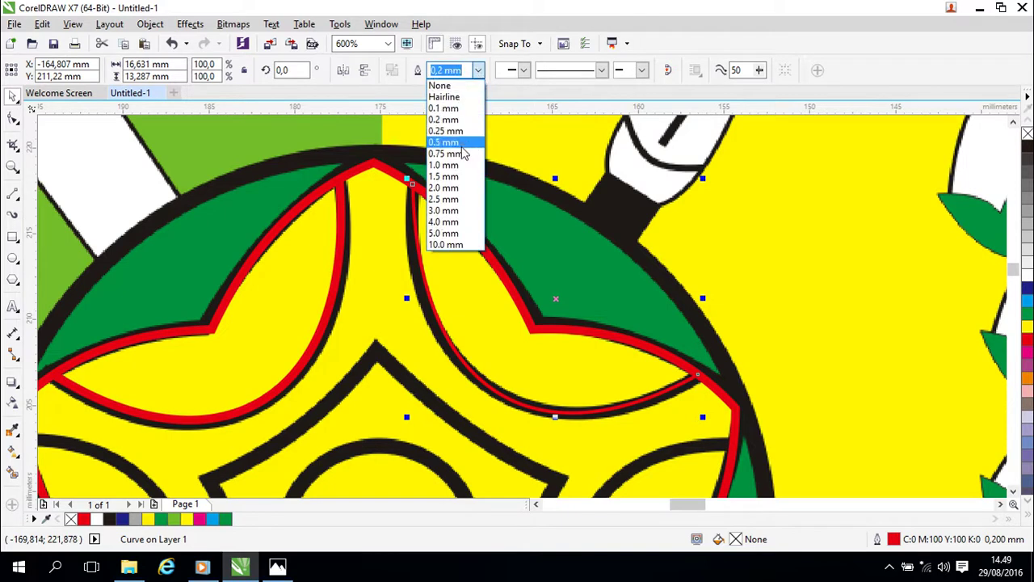
pyautogui.click(465, 142)
# Add two nodes to the star outline at the ends of the black right arc, below the upper-right tip and above the lower-right tip.
pyautogui.moveTo(796, 302); pyautogui.dragTo(784, 179)
pyautogui.moveTo(785, 364); pyautogui.dragTo(845, 109)
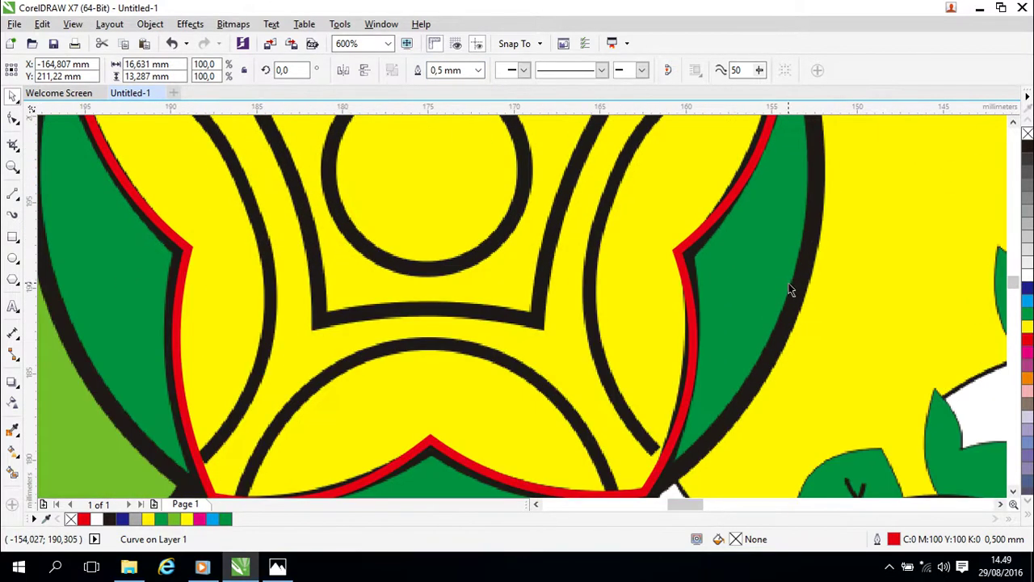
pyautogui.scroll(-1, 790, 291)
pyautogui.scroll(1, 805, 240)
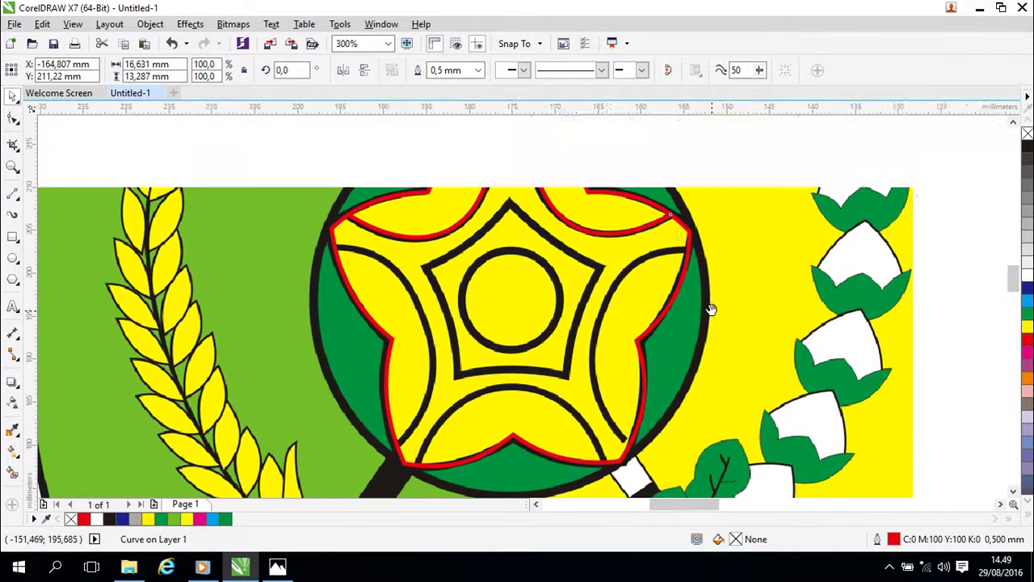
pyautogui.scroll(-1, 707, 267)
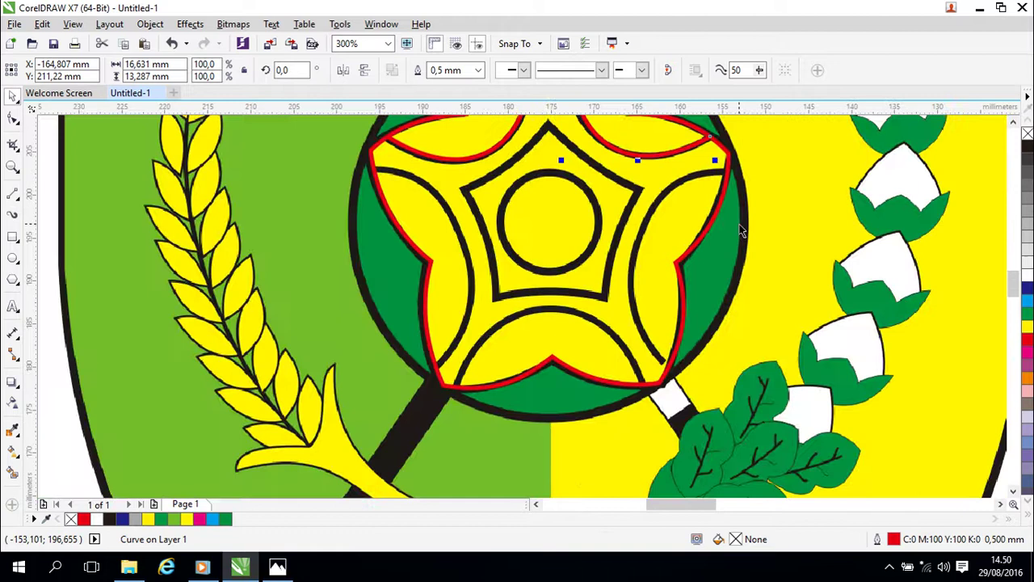
pyautogui.moveTo(737, 230); pyautogui.dragTo(695, 253)
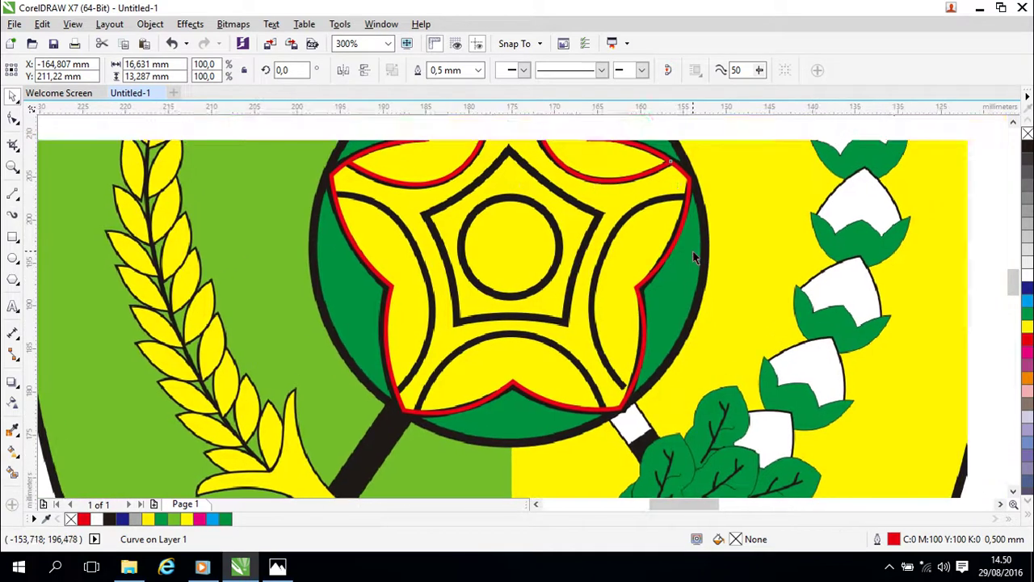
pyautogui.press('F10')
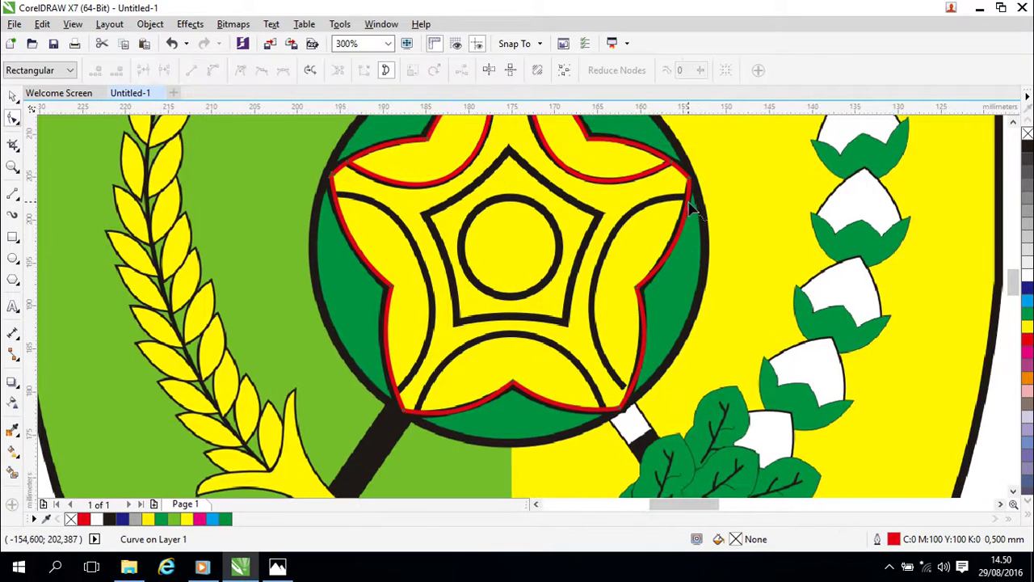
pyautogui.click(691, 204)
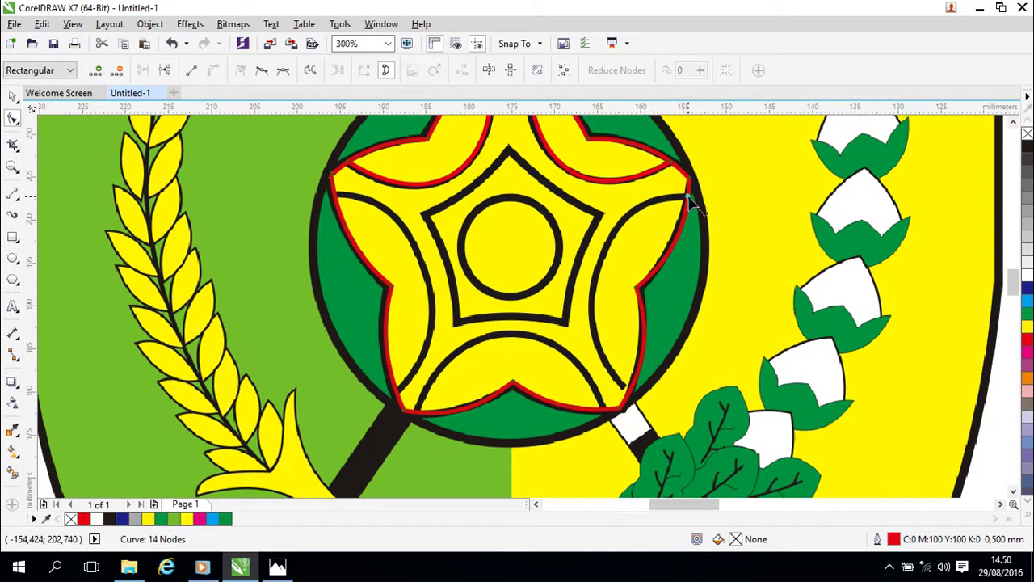
pyautogui.rightClick(690, 203)
pyautogui.click(697, 206)
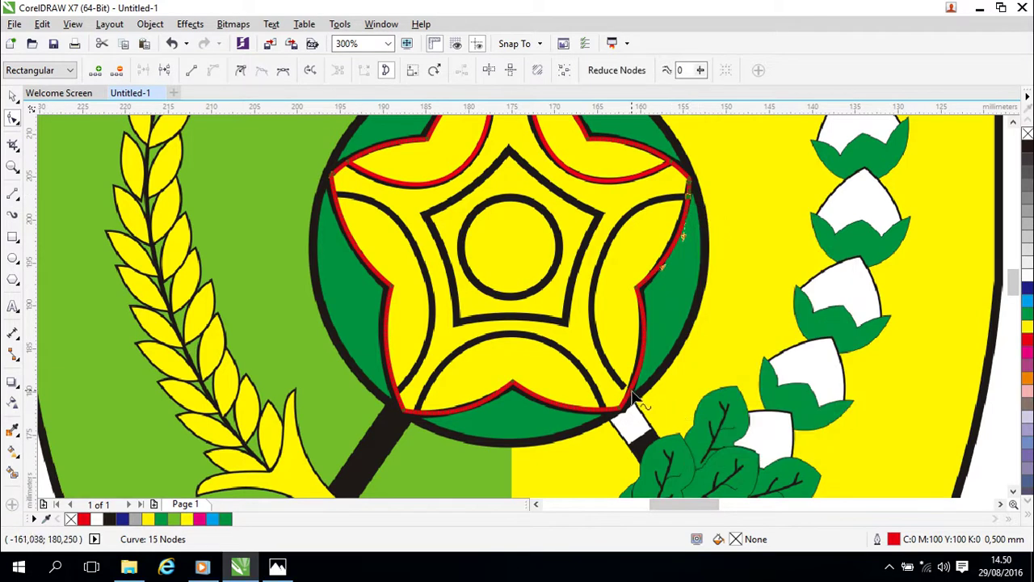
pyautogui.click(630, 392)
pyautogui.rightClick(630, 391)
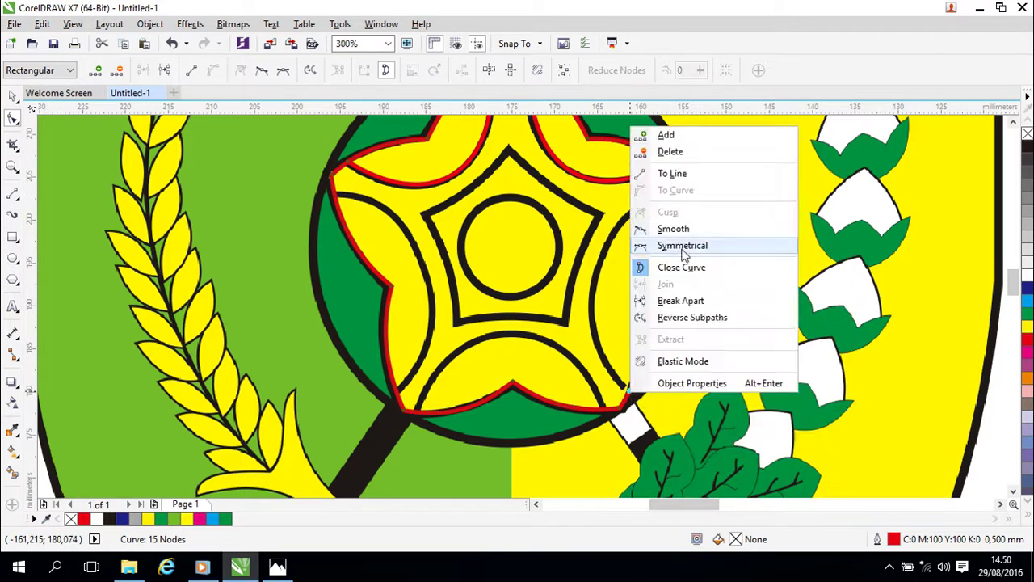
pyautogui.click(660, 136)
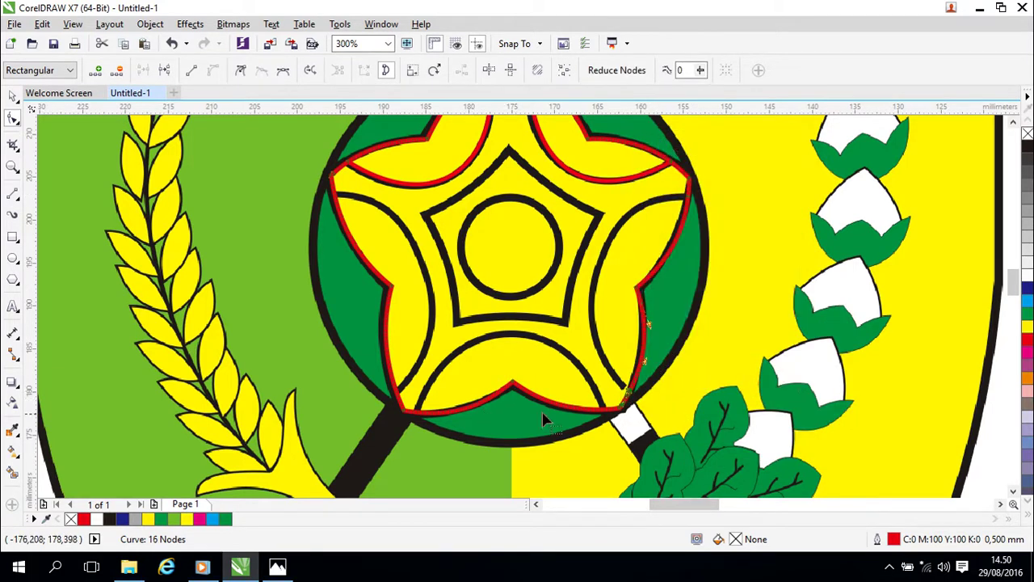
# Add two nodes to the star outline's bottom edge, where the black bottom arc meets it near the lower-right and lower-left tips.
pyautogui.click(604, 416)
pyautogui.rightClick(604, 416)
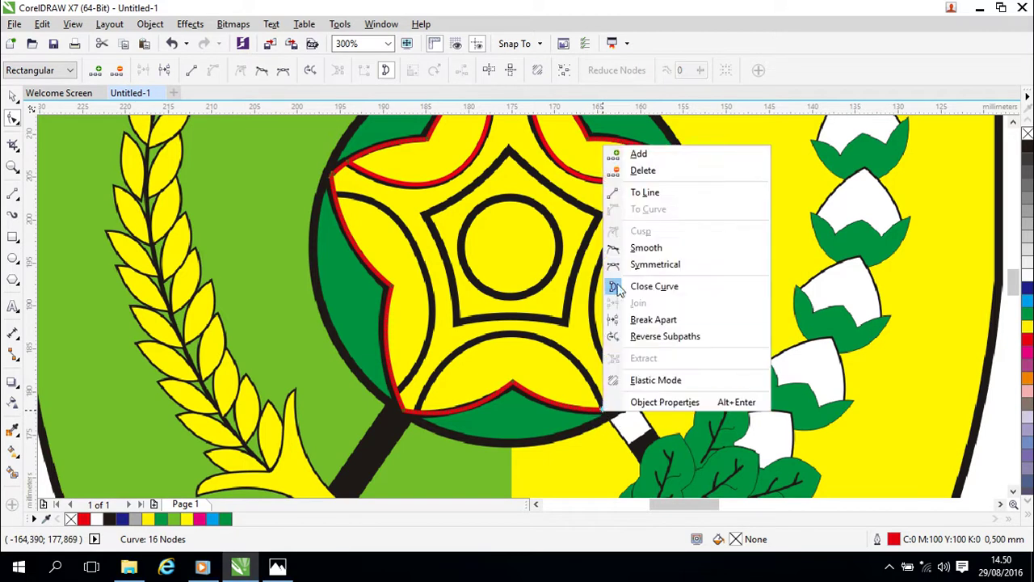
pyautogui.click(623, 152)
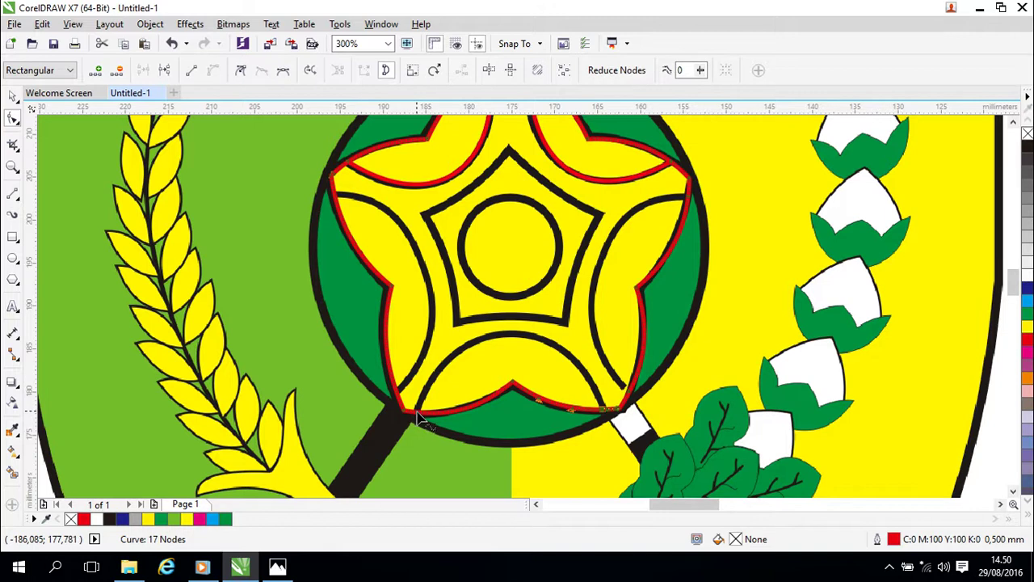
pyautogui.click(417, 413)
pyautogui.rightClick(416, 414)
pyautogui.click(477, 153)
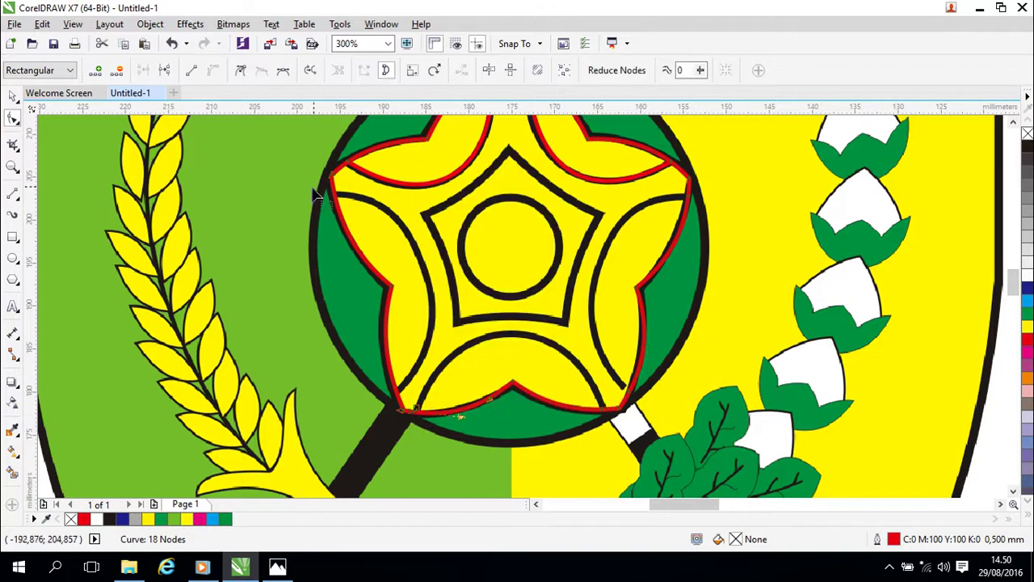
# Add two nodes to the star outline at the ends of the black left arc, below the upper-left tip and above the lower-left tip.
pyautogui.click(335, 201)
pyautogui.rightClick(335, 202)
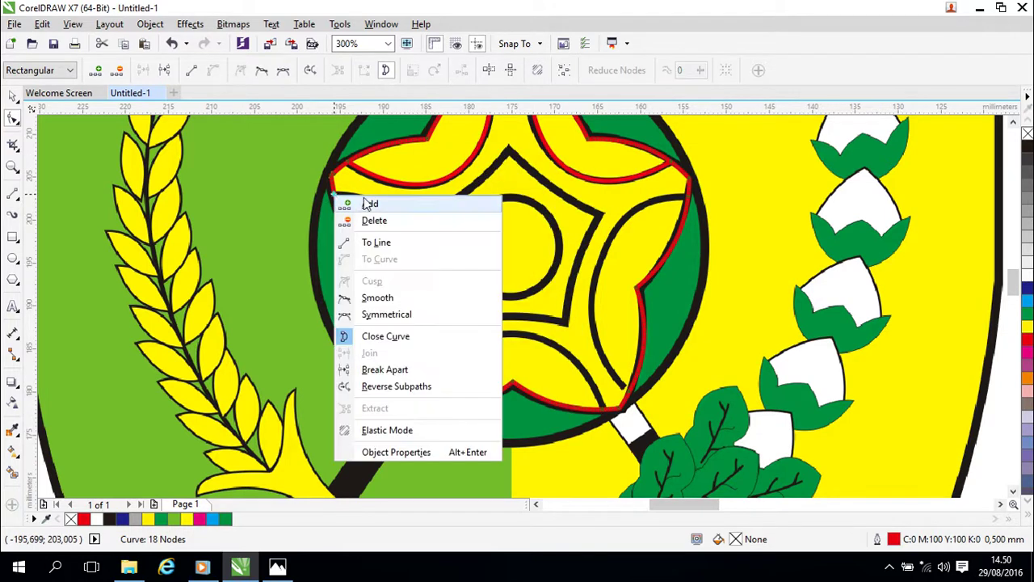
pyautogui.click(365, 203)
pyautogui.click(395, 397)
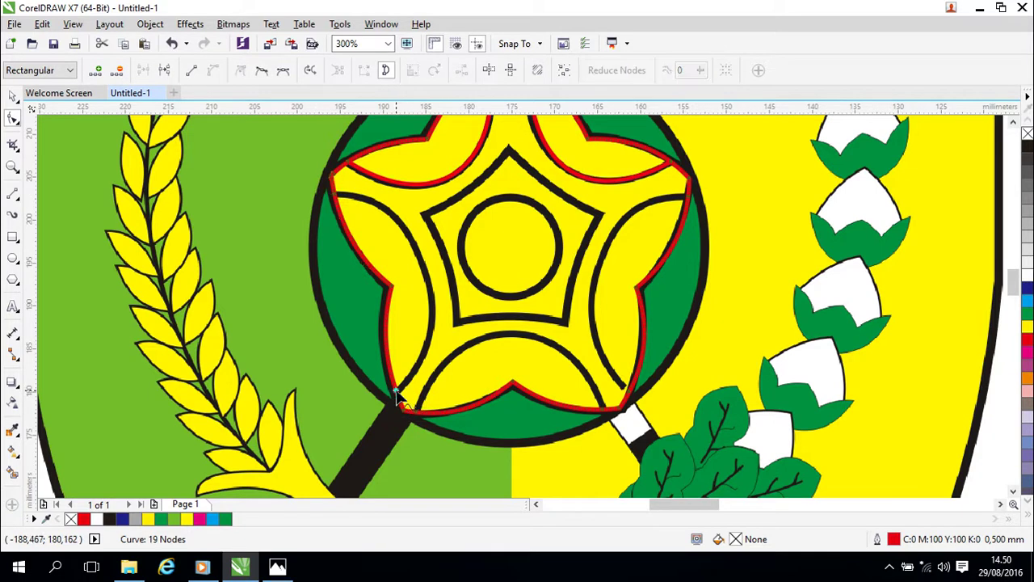
pyautogui.rightClick(395, 397)
pyautogui.click(438, 137)
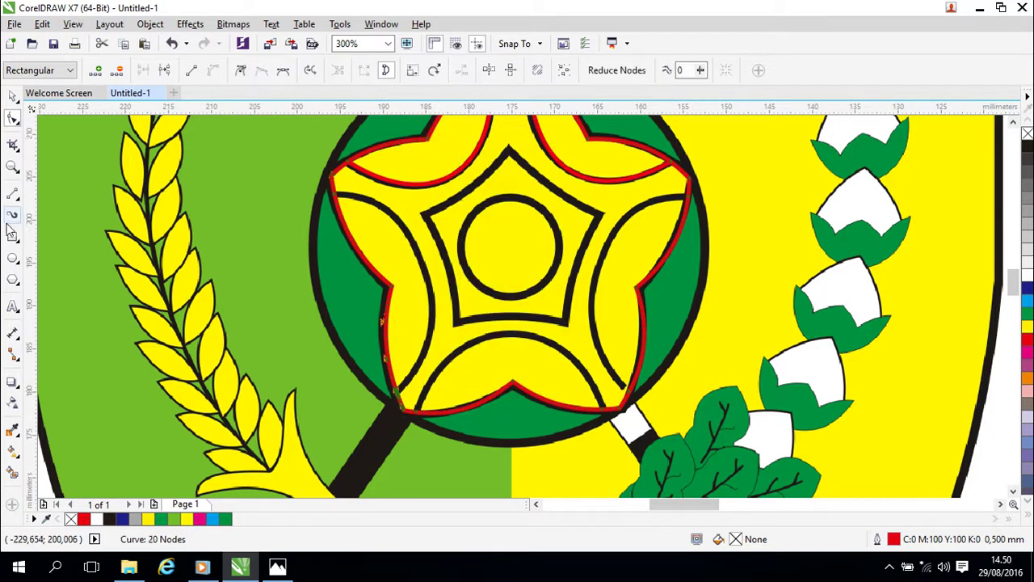
# Draw a straight line joining the two star-outline nodes at the ends of the black left arc.
pyautogui.click(13, 196)
pyautogui.click(333, 194)
pyautogui.click(394, 391)
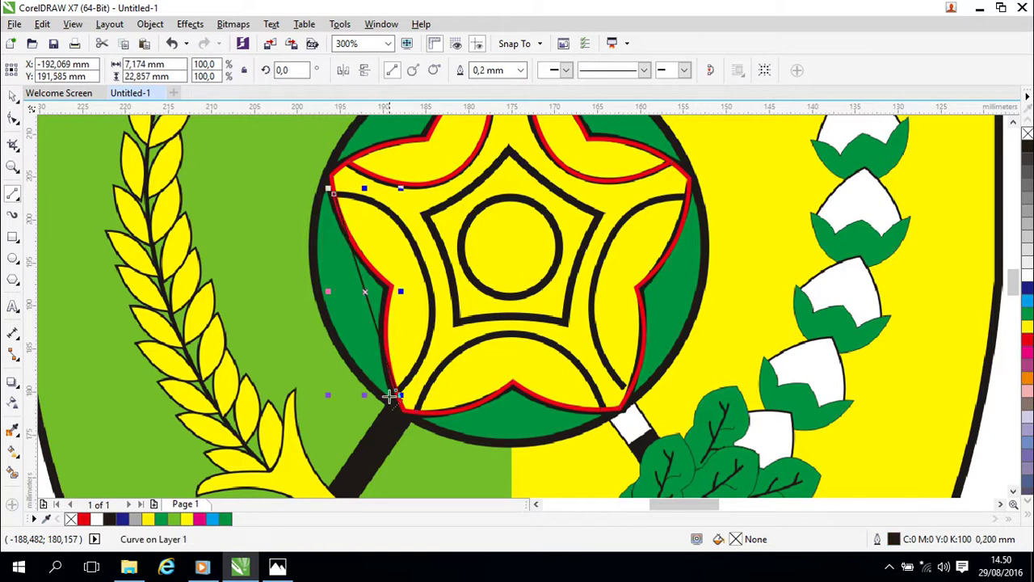
# Give the straight line across the star's left arc a red outline 0.5 mm wide.
pyautogui.click(13, 97)
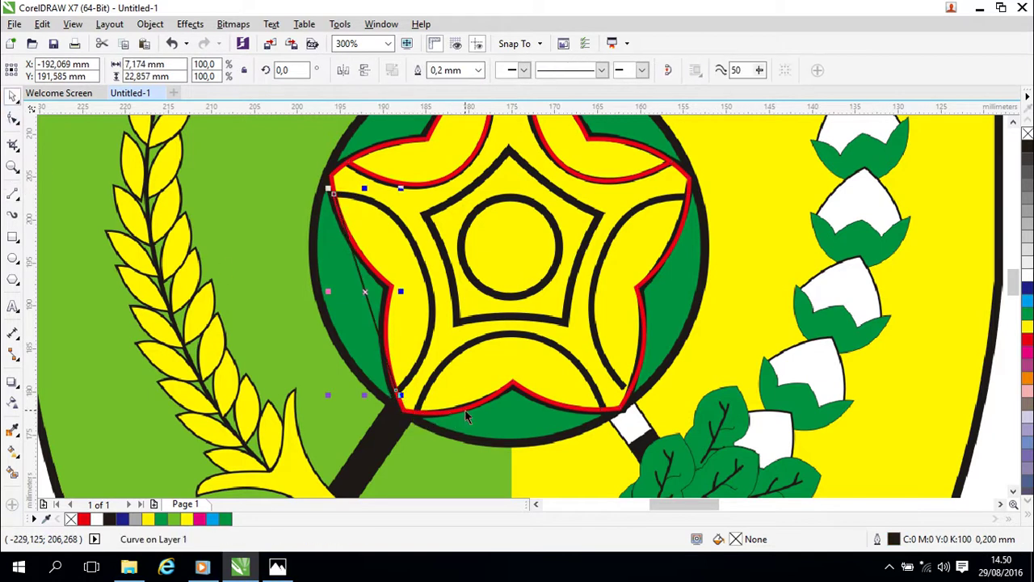
pyautogui.doubleClick(893, 540)
pyautogui.click(444, 146)
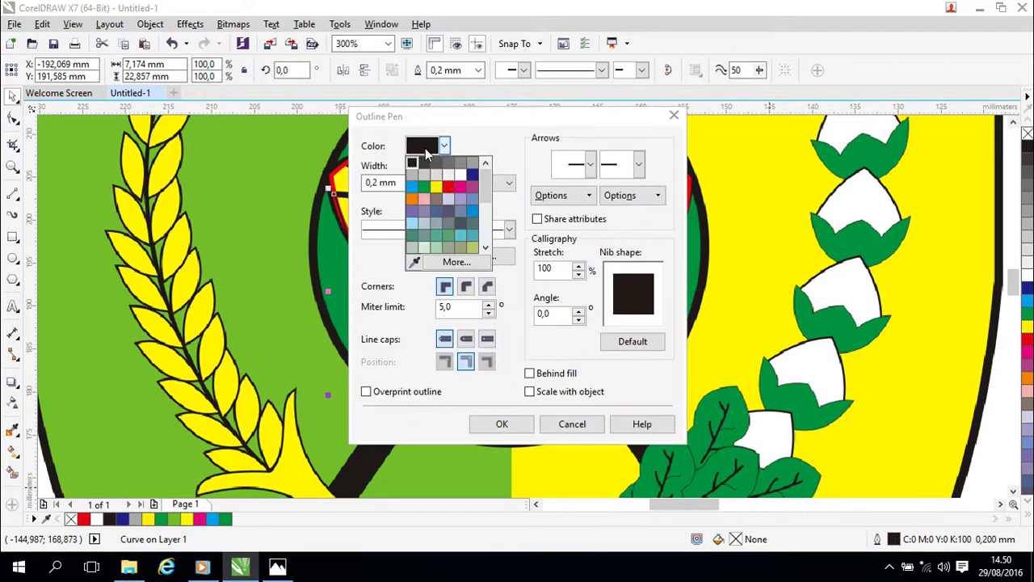
pyautogui.click(444, 184)
pyautogui.click(420, 183)
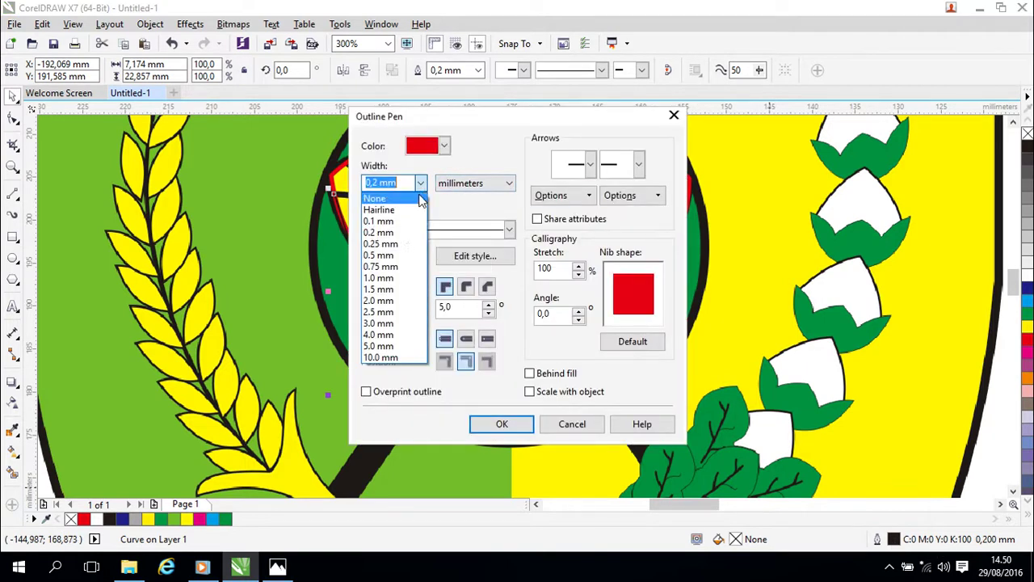
pyautogui.click(389, 256)
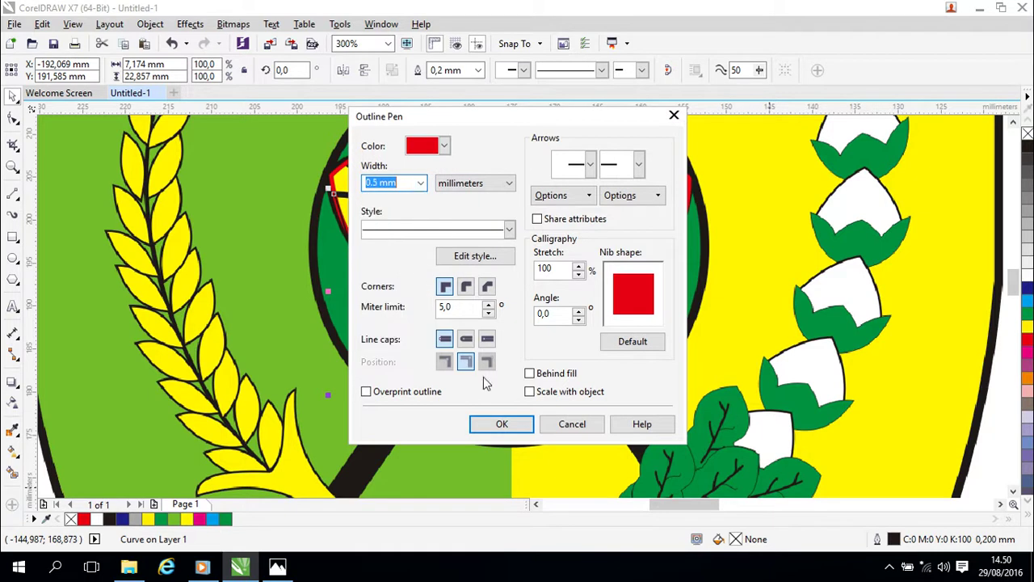
pyautogui.click(504, 425)
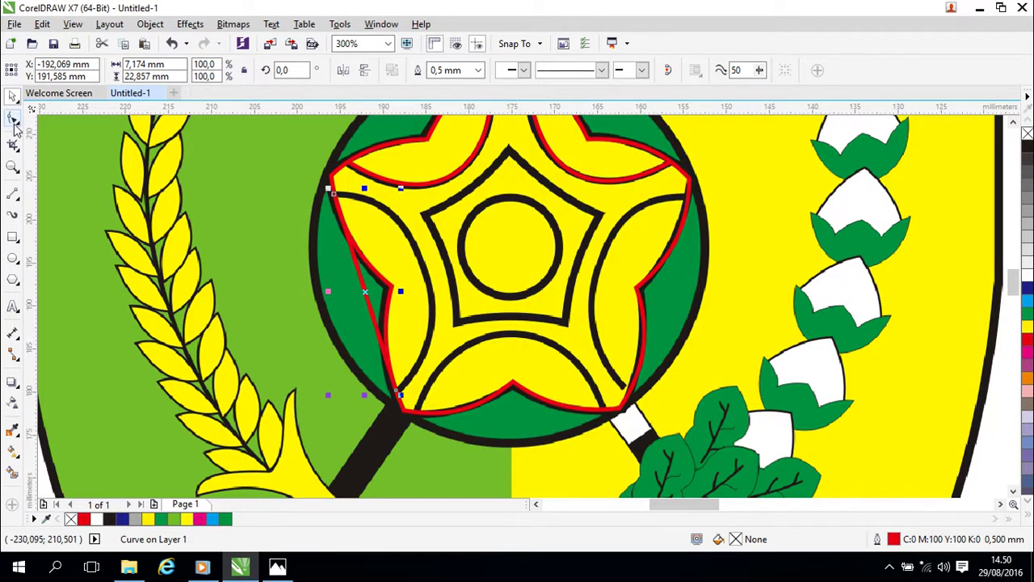
# Convert the red line across the left arc to a curve and bow it inward toward the black left arc.
pyautogui.scroll(2, 365, 352)
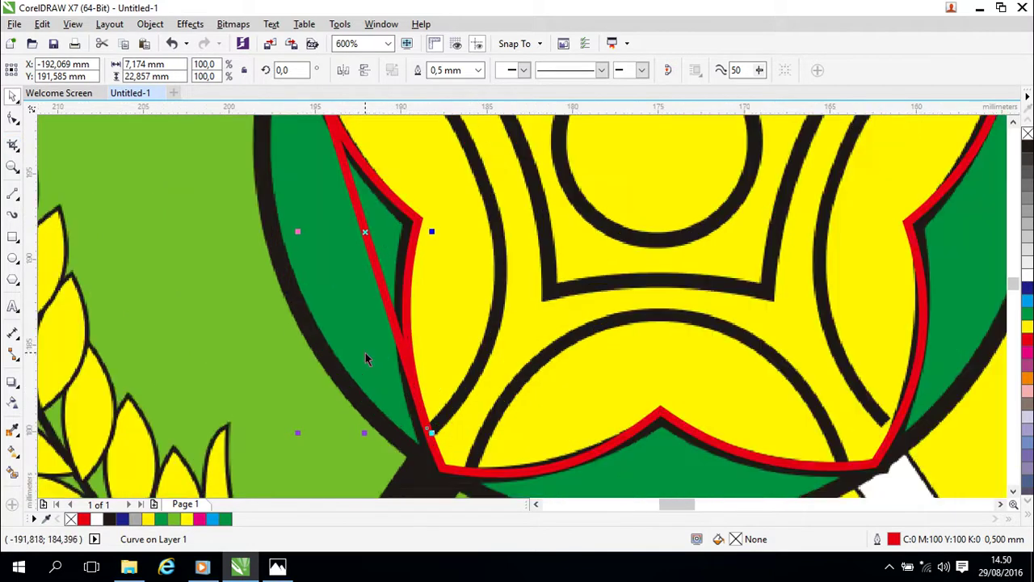
pyautogui.rightClick(375, 257)
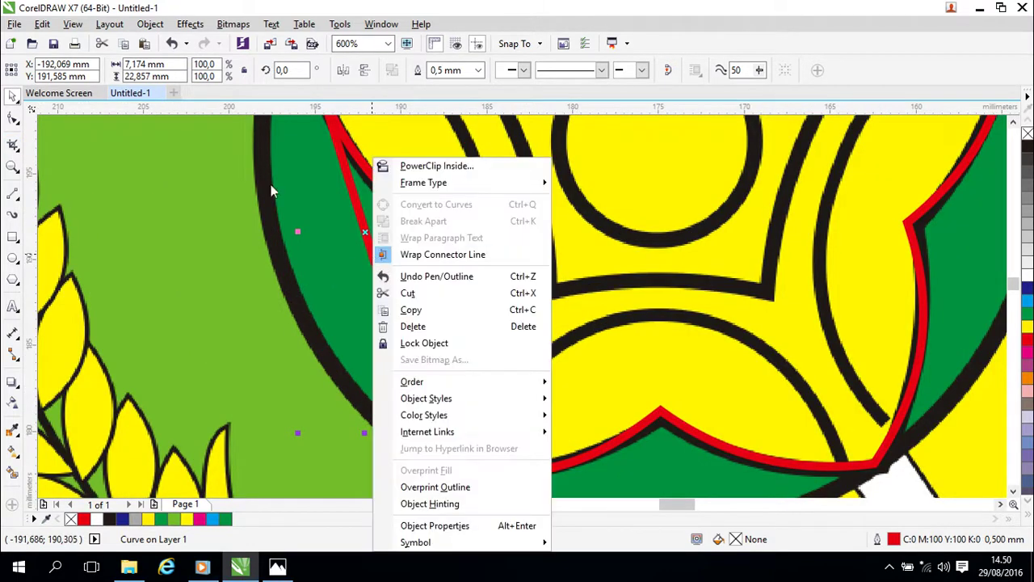
pyautogui.click(119, 192)
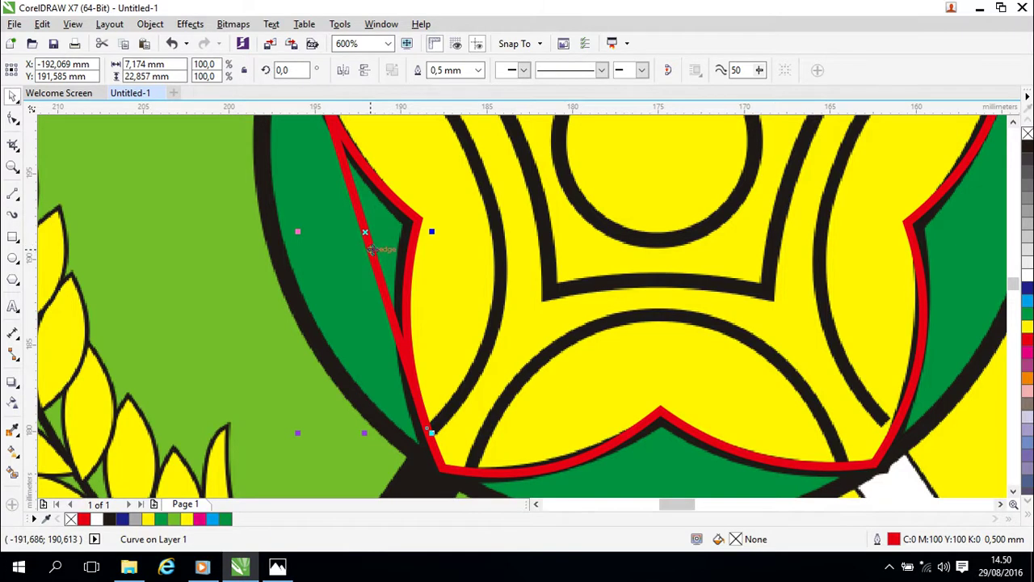
pyautogui.press('F10')
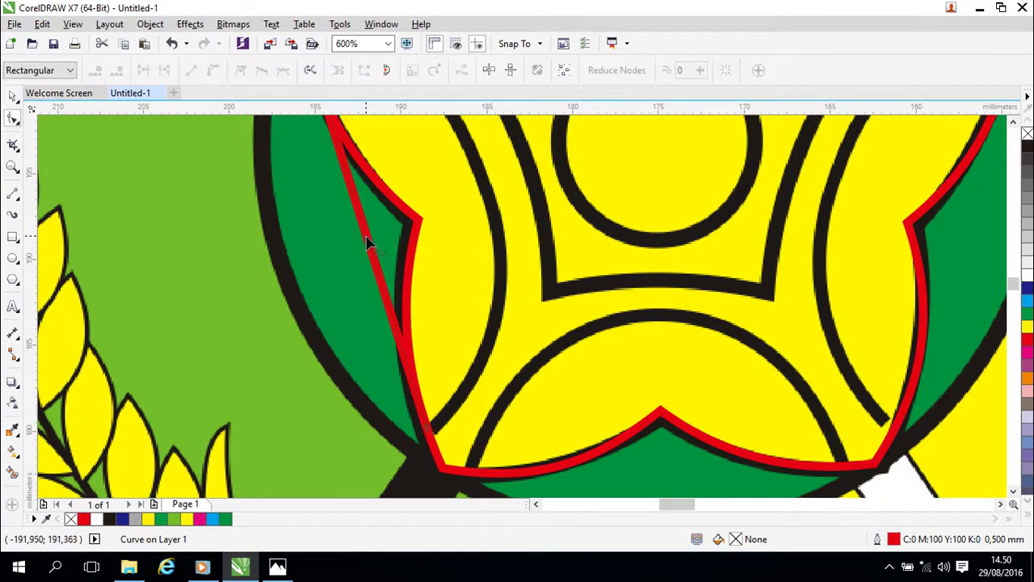
pyautogui.rightClick(367, 244)
pyautogui.click(363, 232)
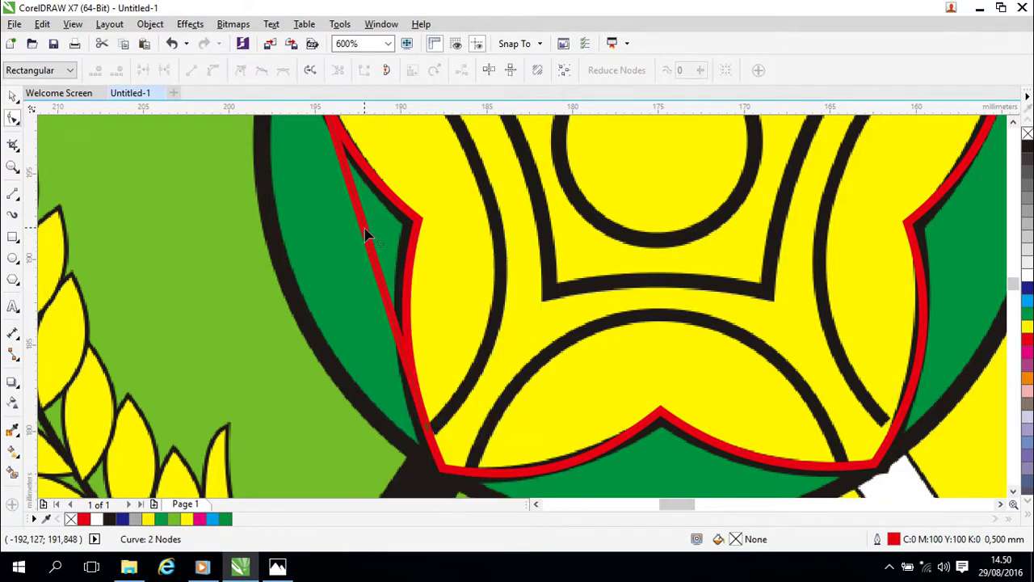
pyautogui.rightClick(363, 230)
pyautogui.click(399, 292)
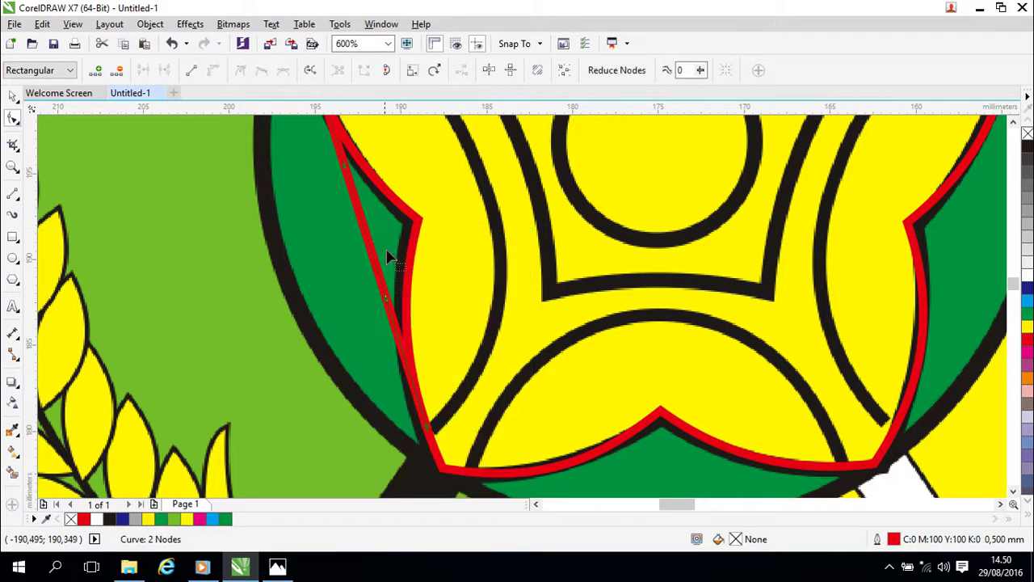
pyautogui.moveTo(367, 244); pyautogui.dragTo(488, 194)
# Adjust the control handles at both ends of the red left curve so that it follows the black left arc.
pyautogui.scroll(-4, 561, 221)
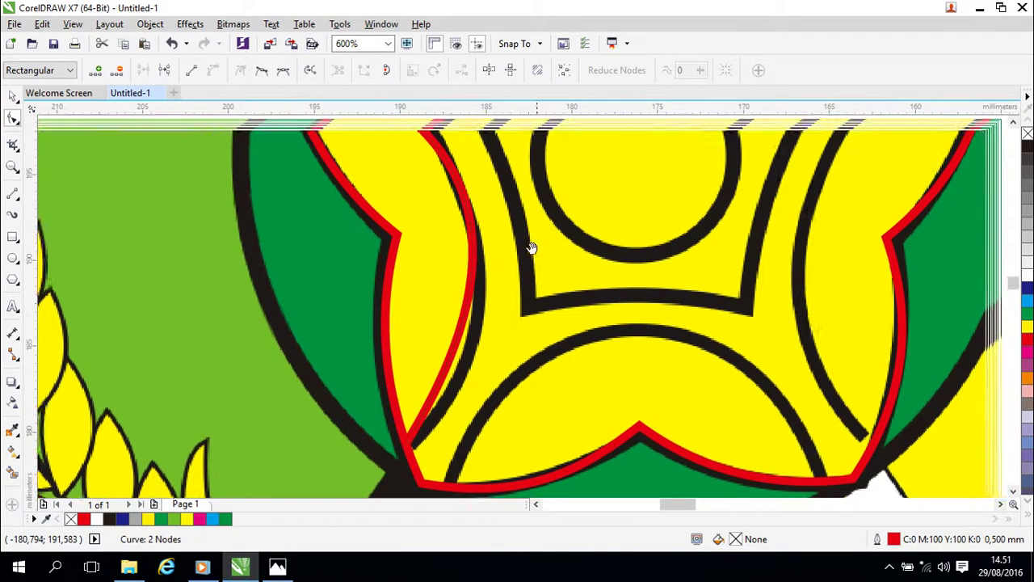
pyautogui.scroll(2, 494, 276)
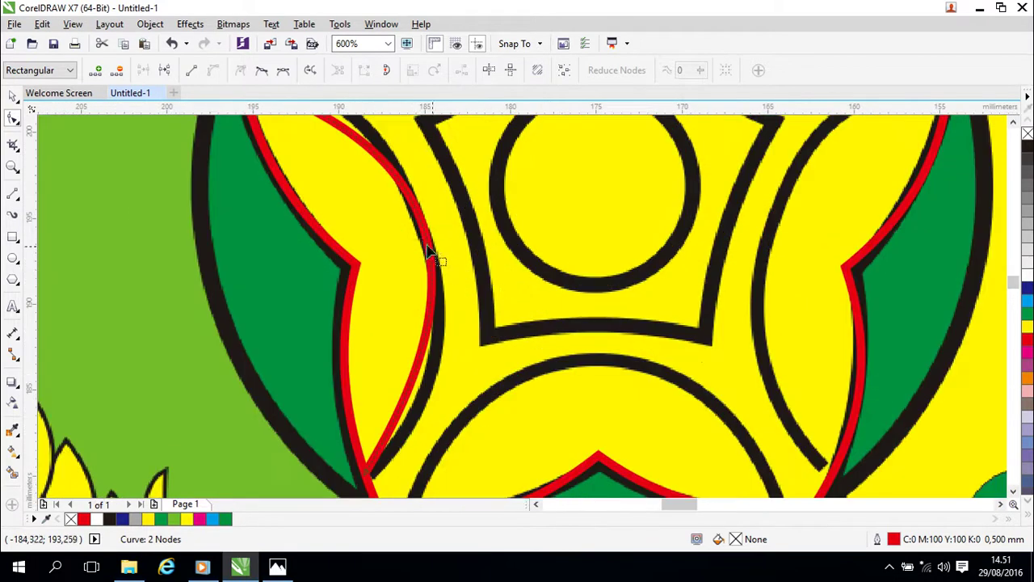
pyautogui.scroll(-2, 428, 242)
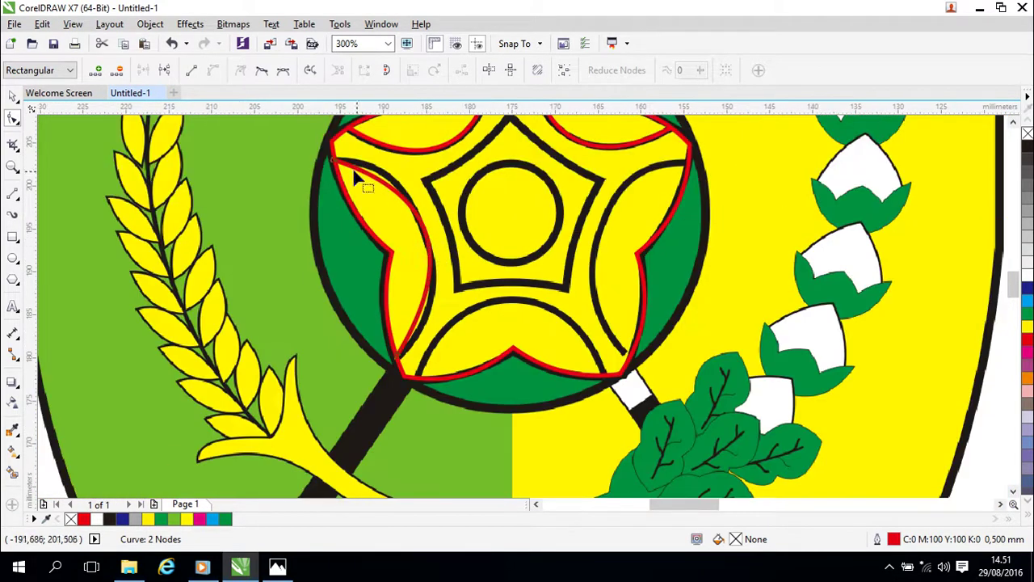
pyautogui.click(345, 176)
pyautogui.moveTo(436, 202); pyautogui.dragTo(421, 164)
pyautogui.moveTo(457, 260); pyautogui.dragTo(468, 290)
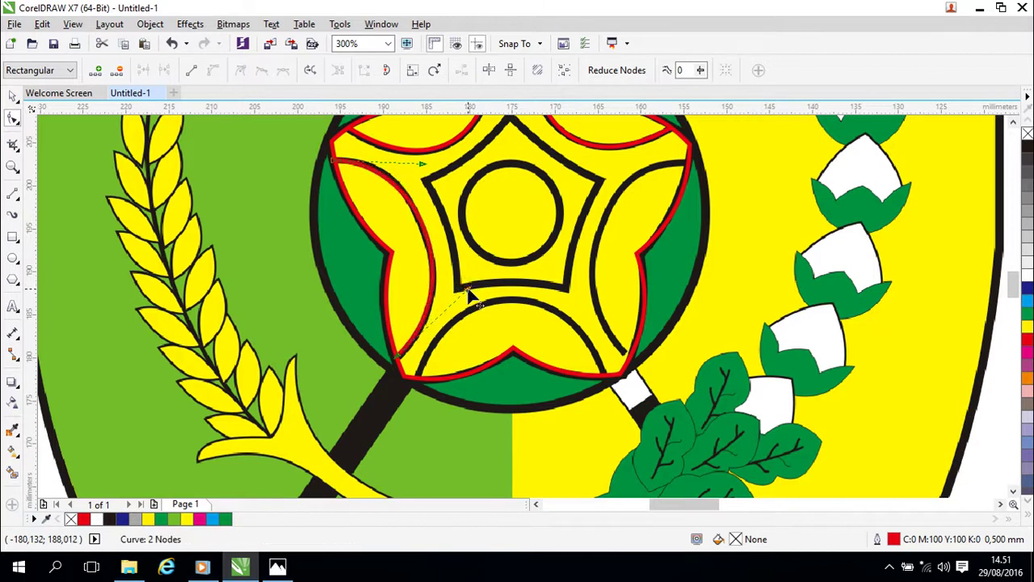
# Select the star outline and add a node on its bottom edge beside the left end of the black bottom arc.
pyautogui.scroll(3, 614, 307)
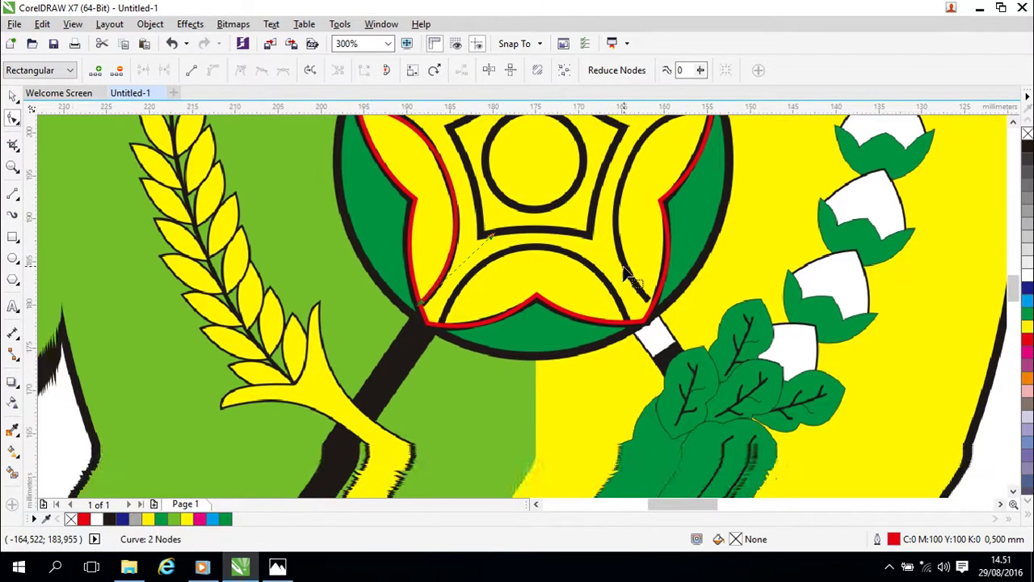
pyautogui.click(466, 271)
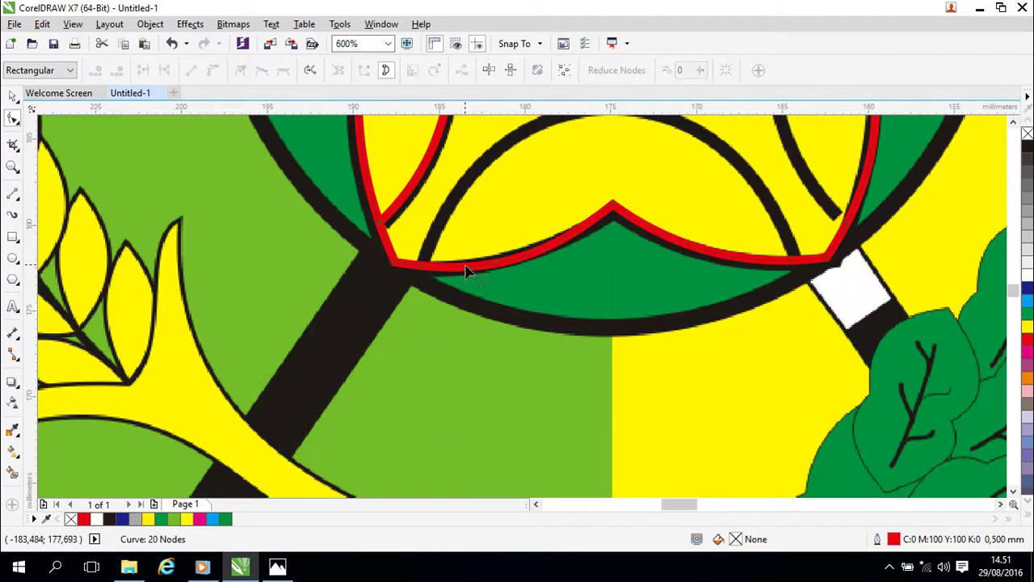
pyautogui.click(420, 273)
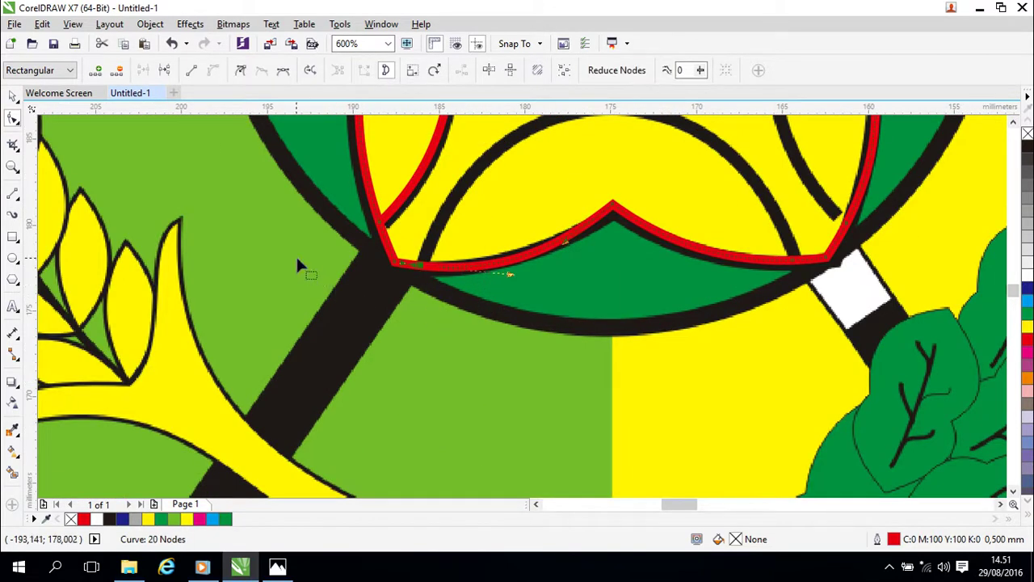
pyautogui.click(540, 323)
pyautogui.click(438, 272)
pyautogui.doubleClick(440, 272)
pyautogui.click(629, 219)
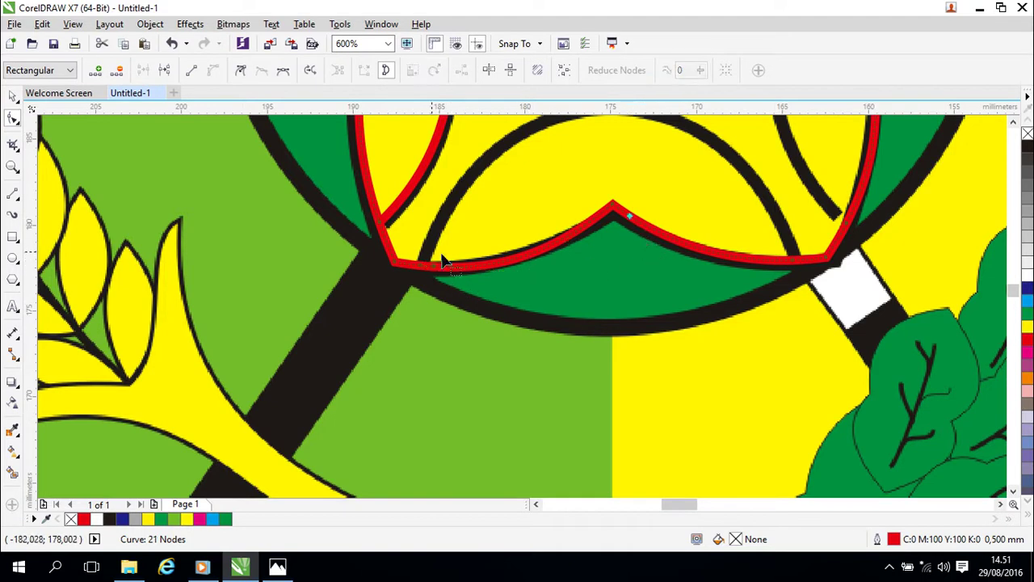
# Draw a straight line joining the two star-outline nodes at the ends of the black bottom arc.
pyautogui.click(13, 194)
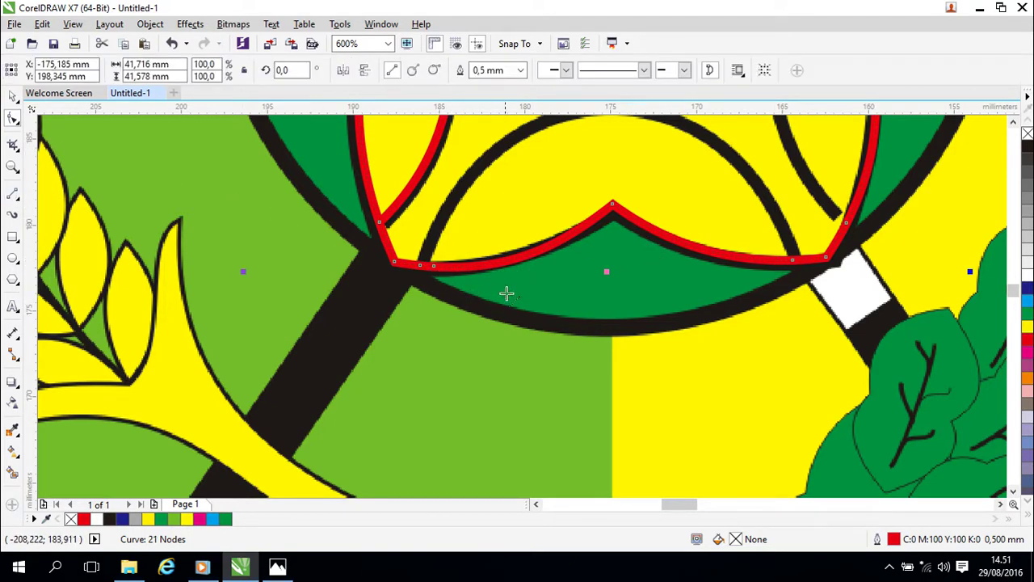
pyautogui.click(420, 265)
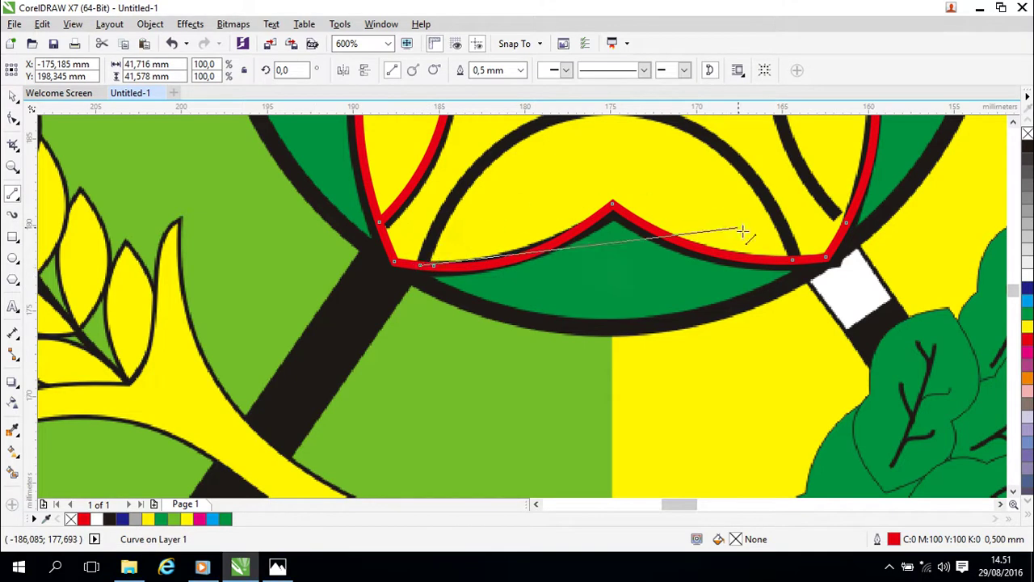
pyautogui.click(795, 260)
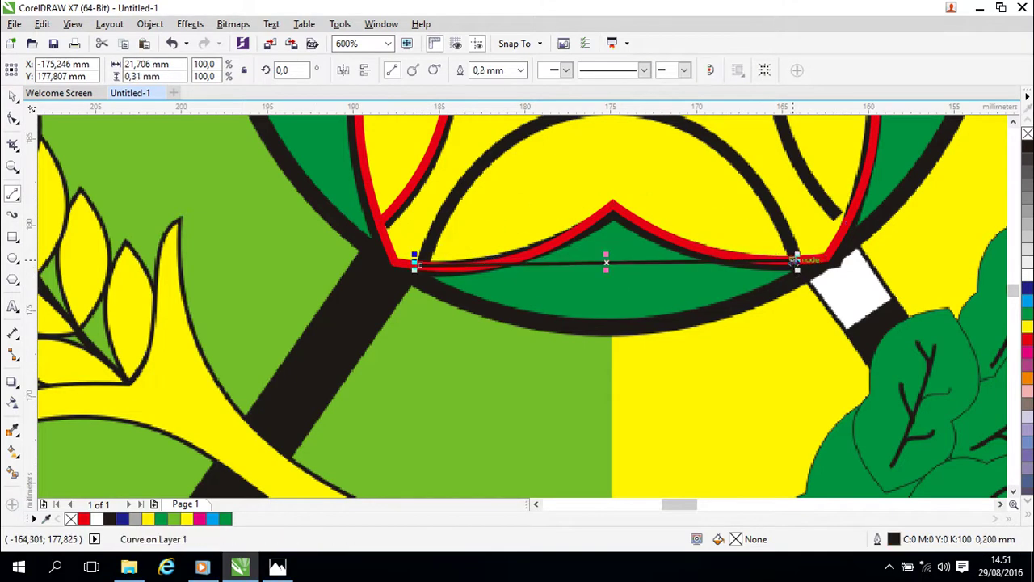
# Set the new bottom line's outline to red with a width of 0.5 mm.
pyautogui.doubleClick(893, 540)
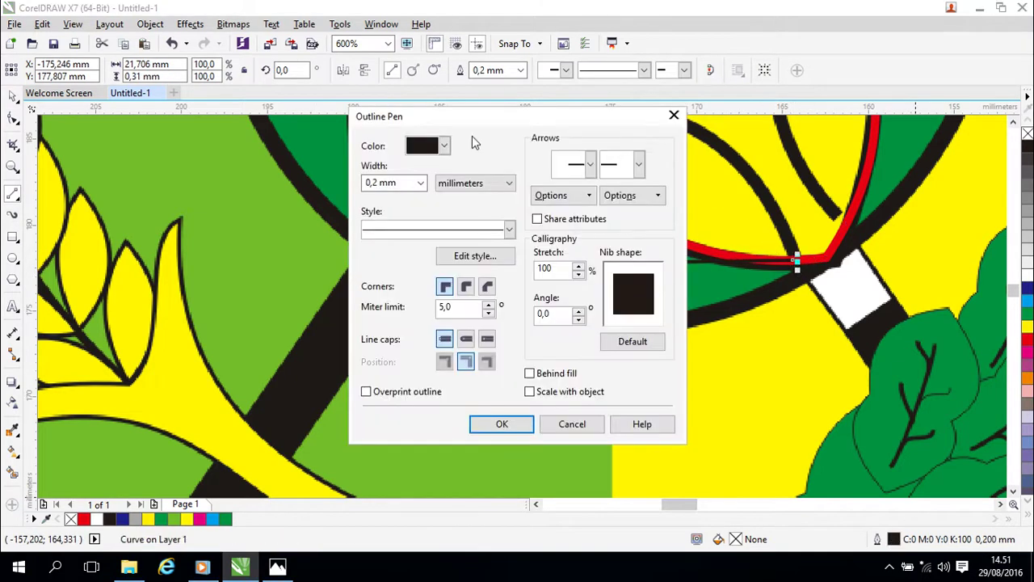
pyautogui.click(443, 146)
pyautogui.click(450, 187)
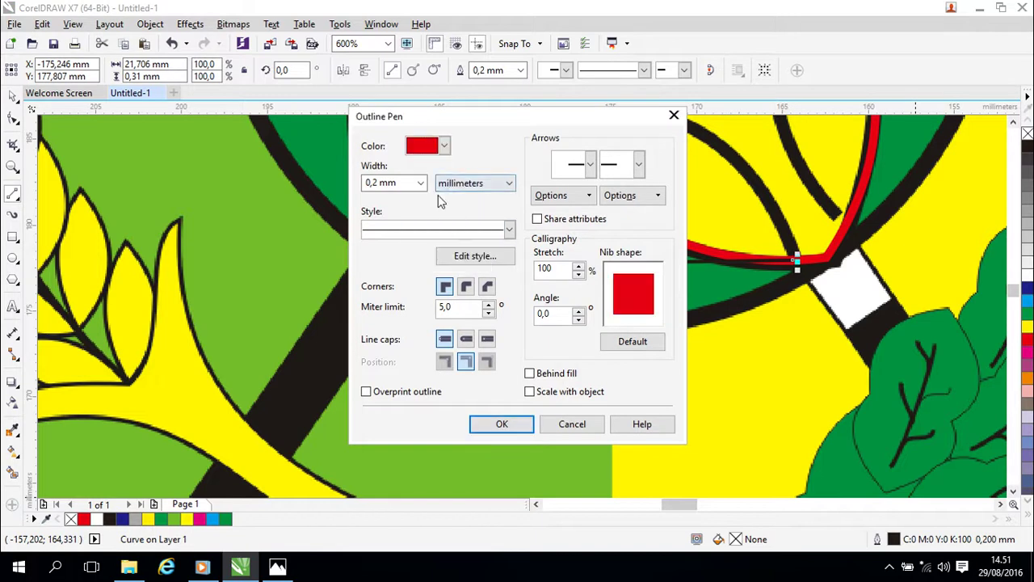
pyautogui.click(419, 182)
pyautogui.click(391, 257)
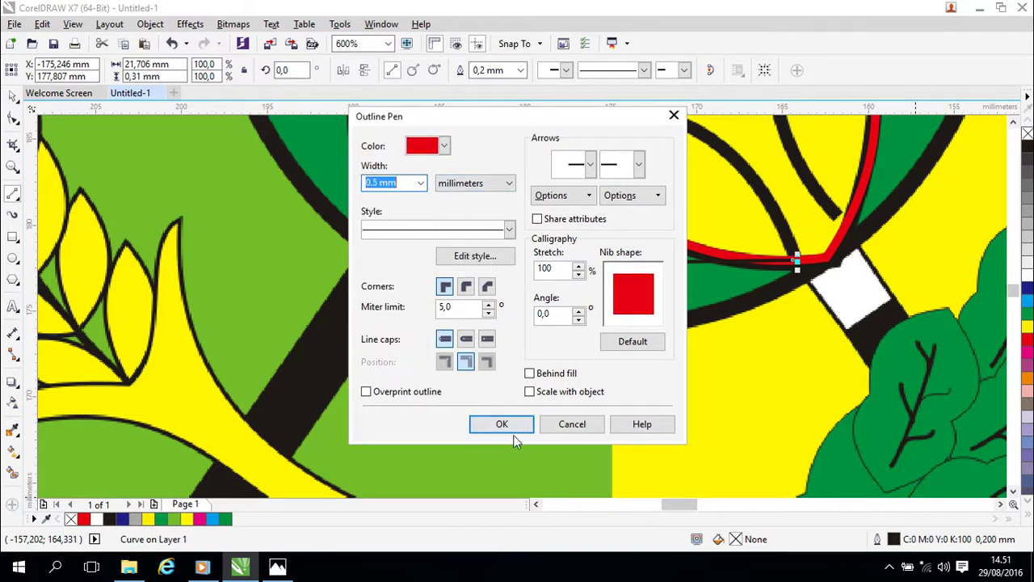
pyautogui.click(502, 423)
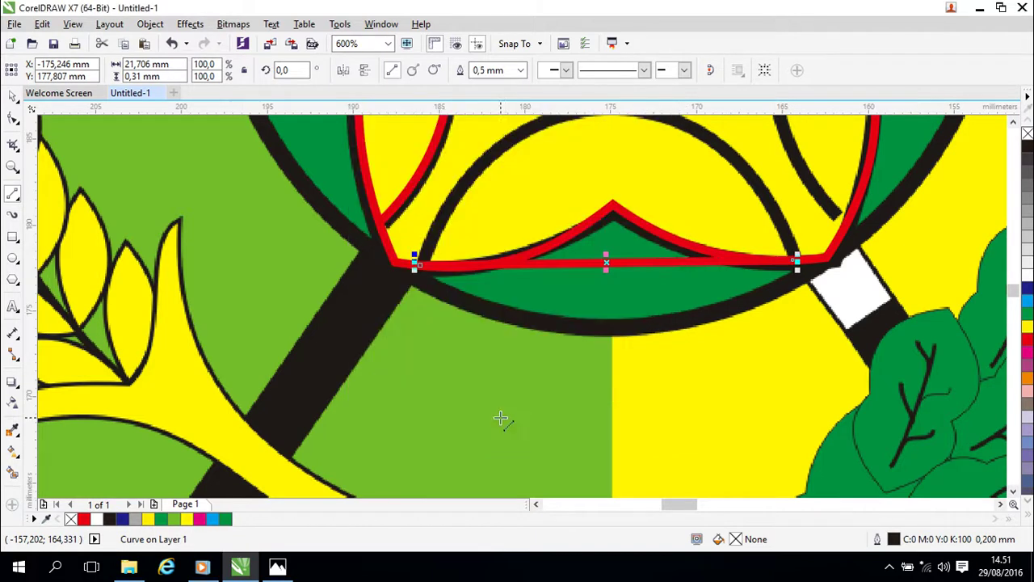
# Convert the red bottom line to a curve and bow its middle up to the top of the black bottom arc.
pyautogui.rightClick(626, 270)
pyautogui.click(589, 267)
pyautogui.click(14, 97)
pyautogui.press('F10')
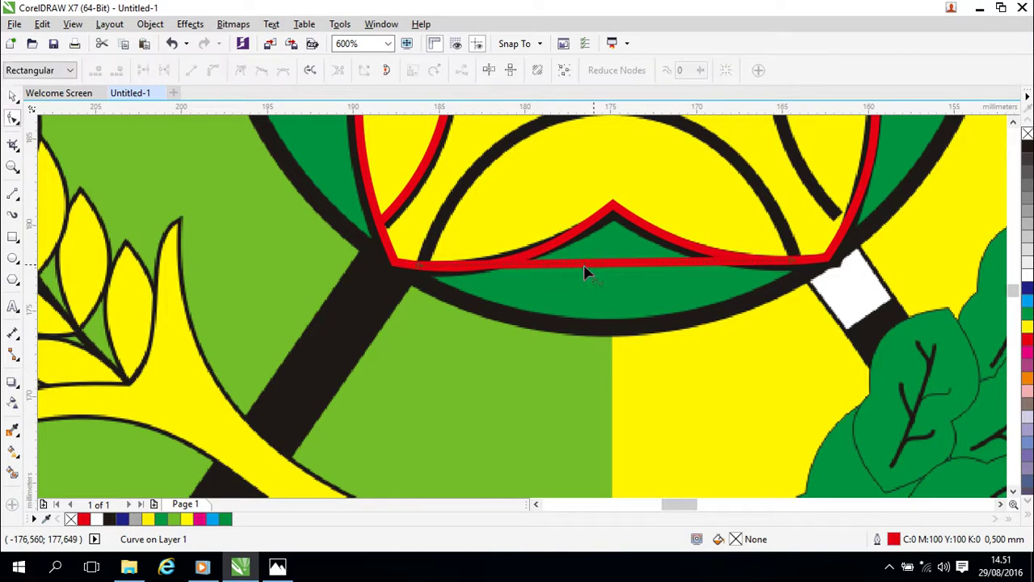
pyautogui.rightClick(609, 265)
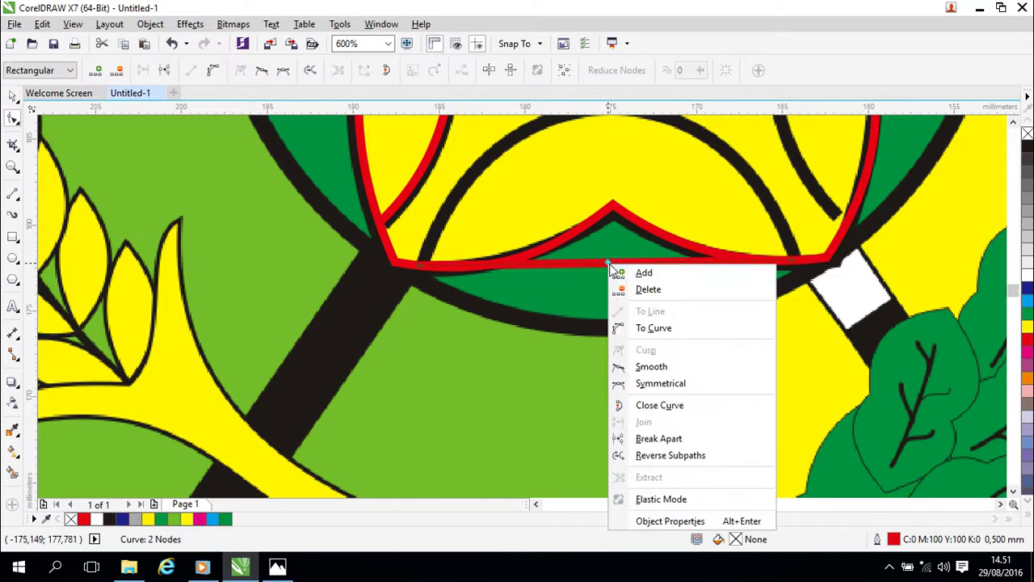
pyautogui.click(643, 330)
pyautogui.moveTo(612, 266); pyautogui.dragTo(611, 156)
pyautogui.moveTo(636, 212); pyautogui.dragTo(619, 314)
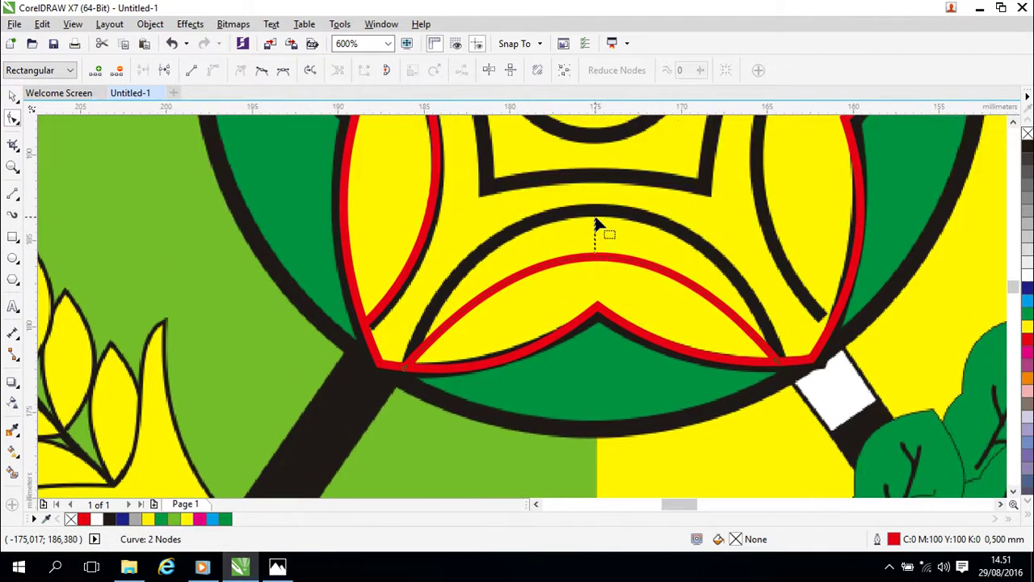
pyautogui.moveTo(599, 259); pyautogui.dragTo(595, 215)
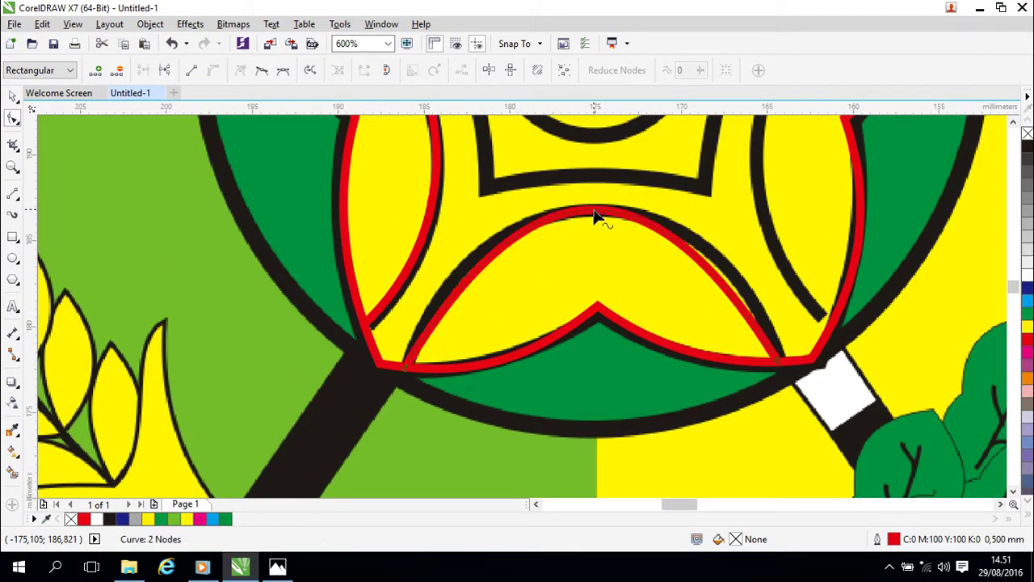
# Adjust the control handles at both ends of the red bottom curve so that its sides follow the black bottom arc.
pyautogui.click(777, 365)
pyautogui.moveTo(657, 156); pyautogui.dragTo(706, 171)
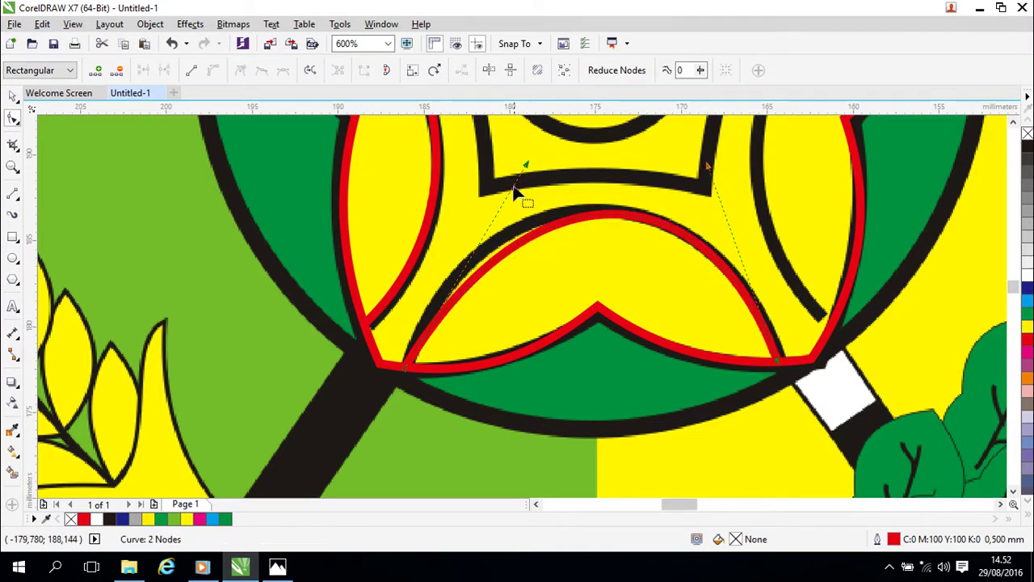
pyautogui.moveTo(526, 167); pyautogui.dragTo(486, 164)
pyautogui.moveTo(811, 259); pyautogui.dragTo(556, 350)
pyautogui.scroll(-1, 653, 330)
pyautogui.moveTo(688, 258); pyautogui.dragTo(653, 305)
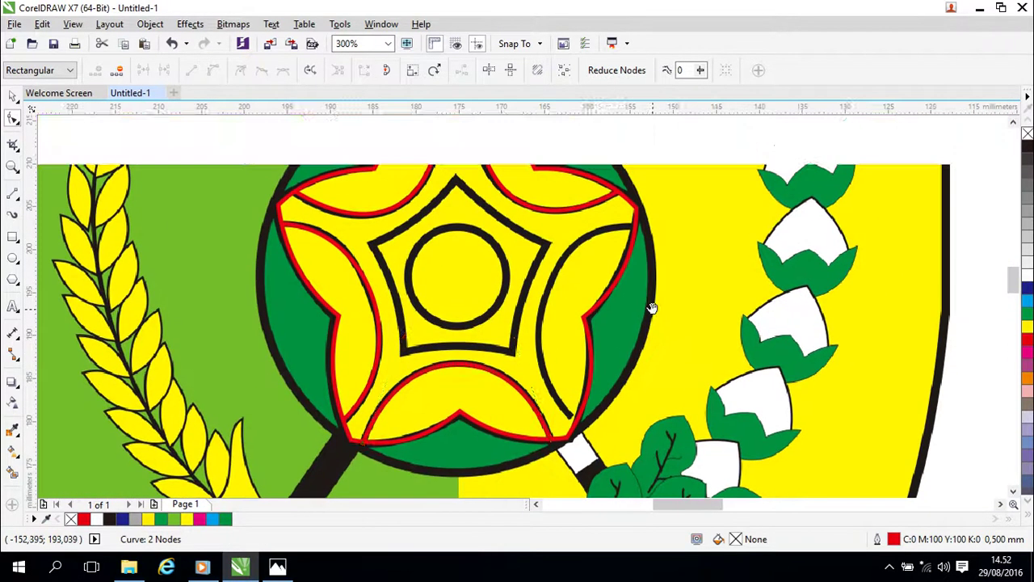
pyautogui.scroll(2, 653, 311)
pyautogui.scroll(-2, 653, 315)
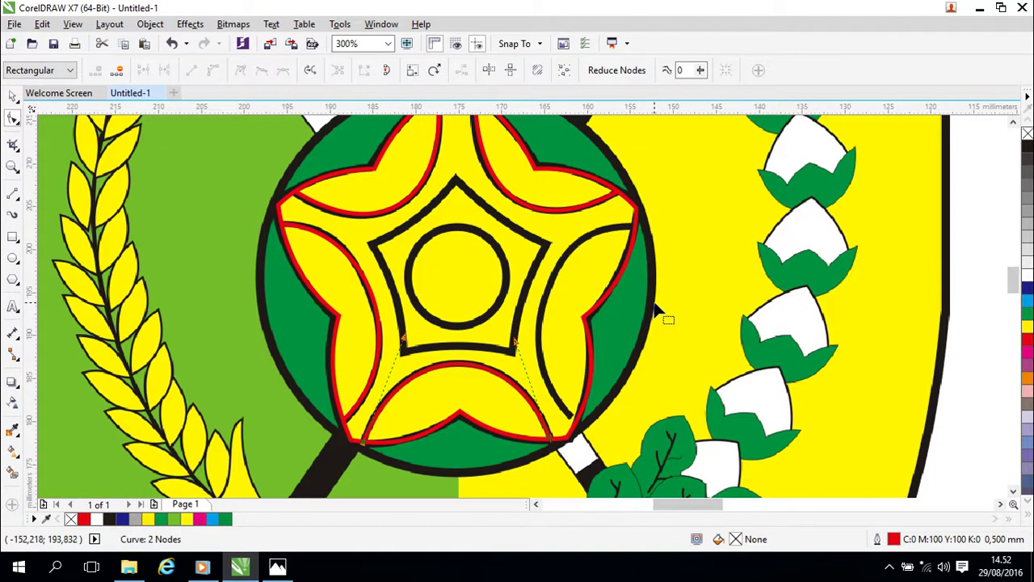
# Draw a straight line joining the two star-outline nodes at the ends of the black arc in the star's lower-right point.
pyautogui.click(590, 347)
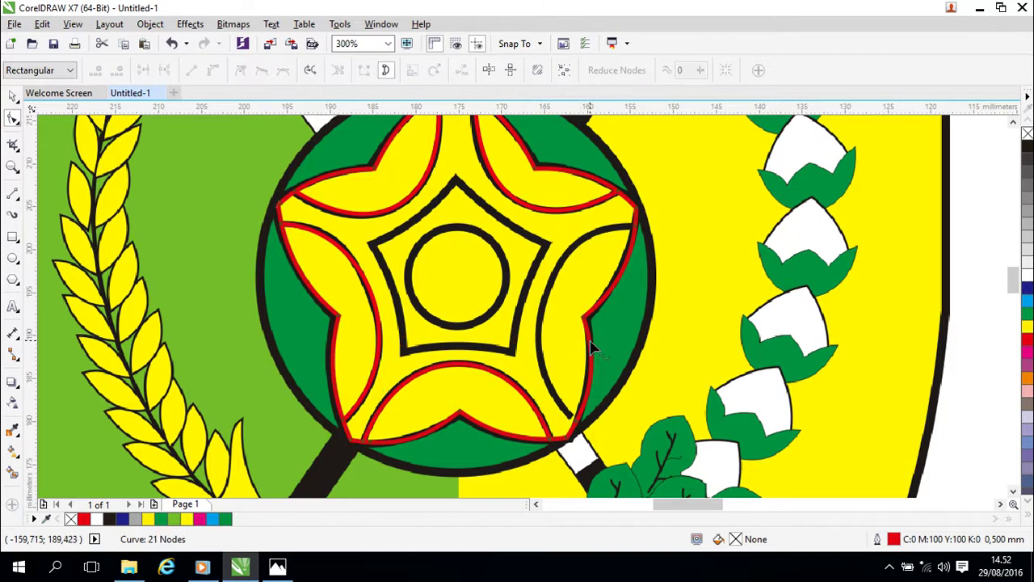
pyautogui.scroll(2, 606, 415)
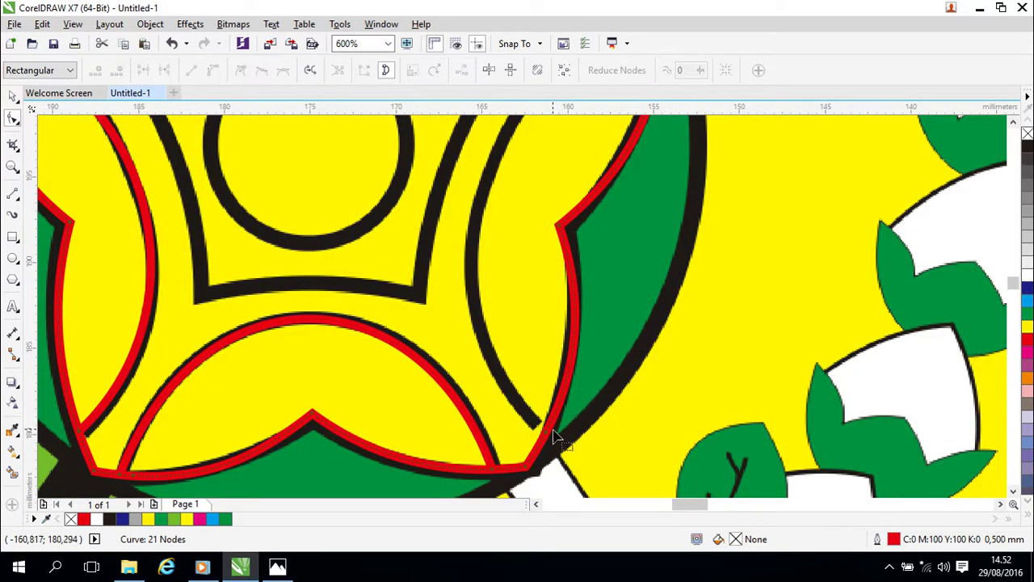
pyautogui.click(20, 195)
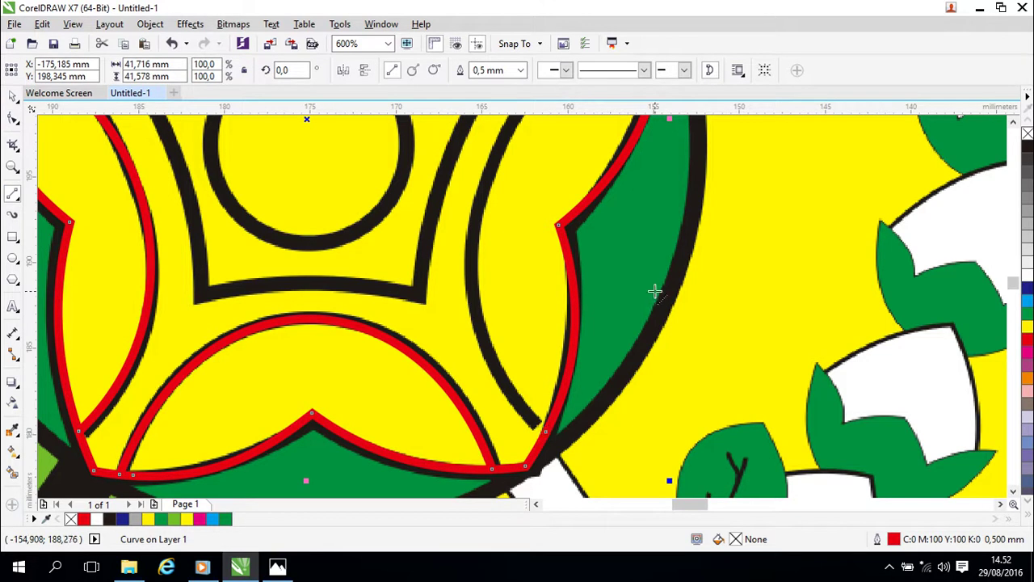
pyautogui.moveTo(667, 258); pyautogui.dragTo(637, 322)
pyautogui.scroll(-2, 639, 319)
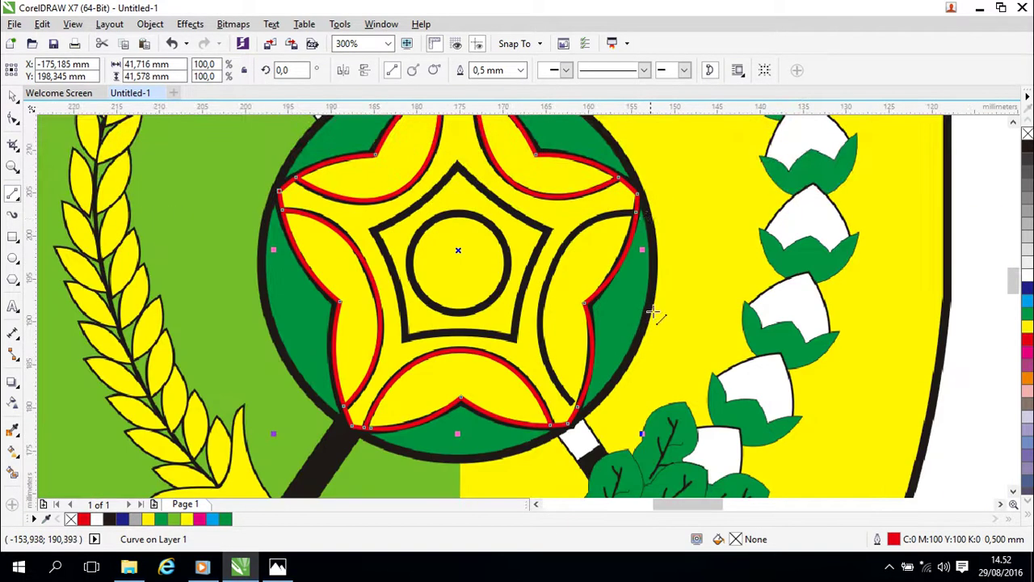
pyautogui.doubleClick(573, 411)
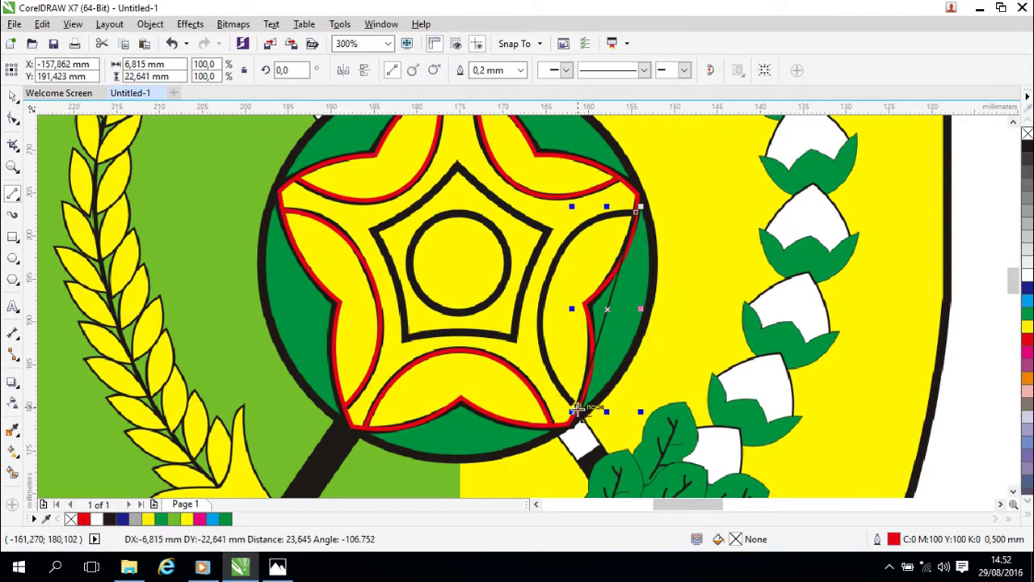
# Set the new lower-right line's outline to red with a width of 0.5 mm.
pyautogui.doubleClick(895, 539)
pyautogui.click(445, 145)
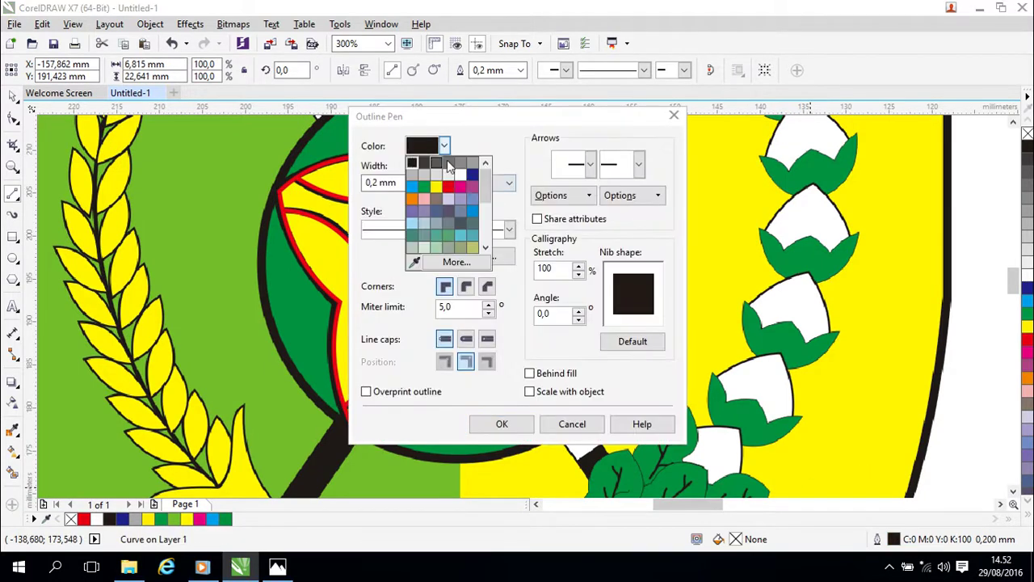
pyautogui.click(449, 191)
pyautogui.click(421, 183)
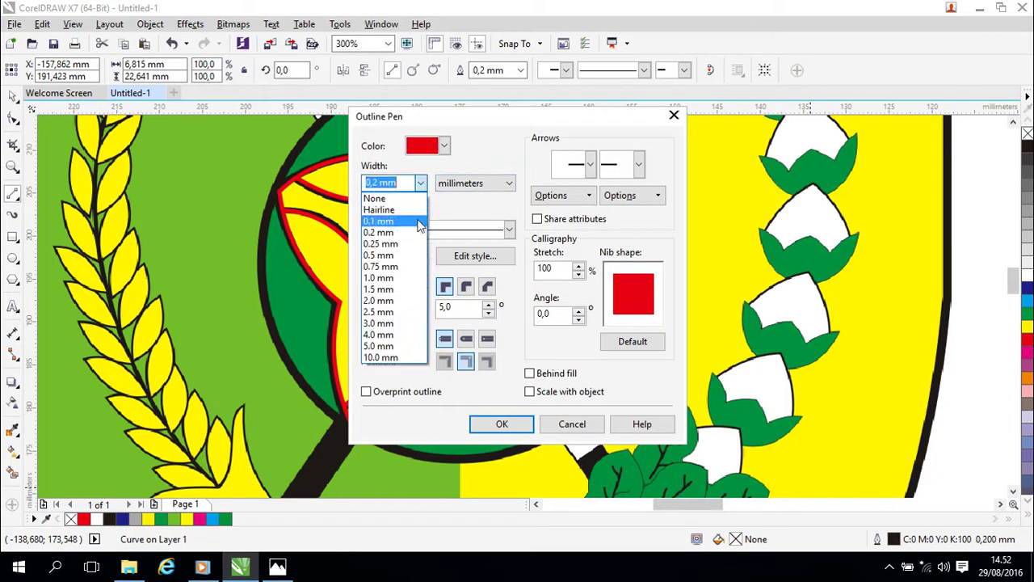
pyautogui.click(408, 258)
pyautogui.click(501, 426)
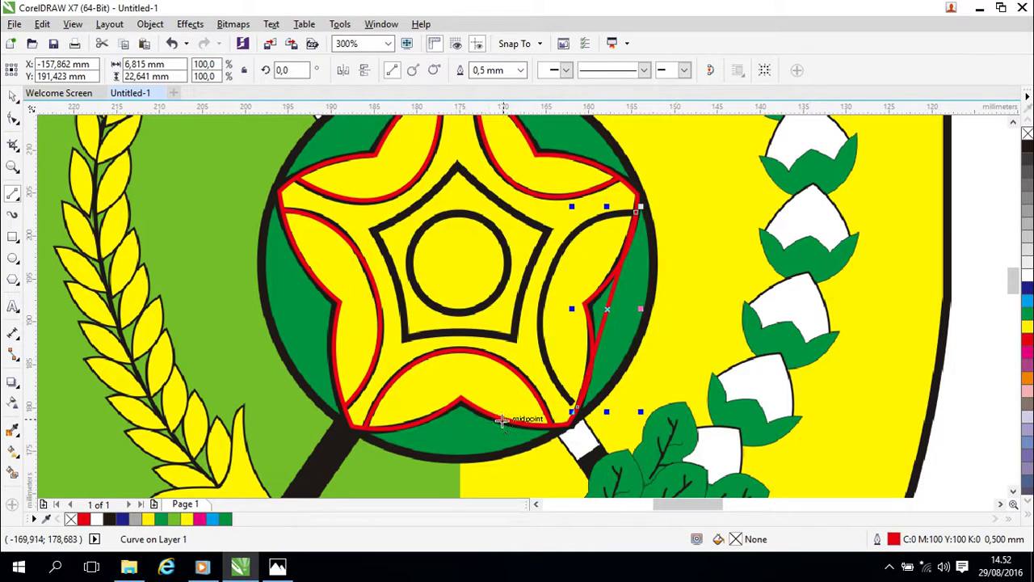
# Convert the red lower-right line to a curve and bow its middle inward onto the black arc.
pyautogui.click(12, 96)
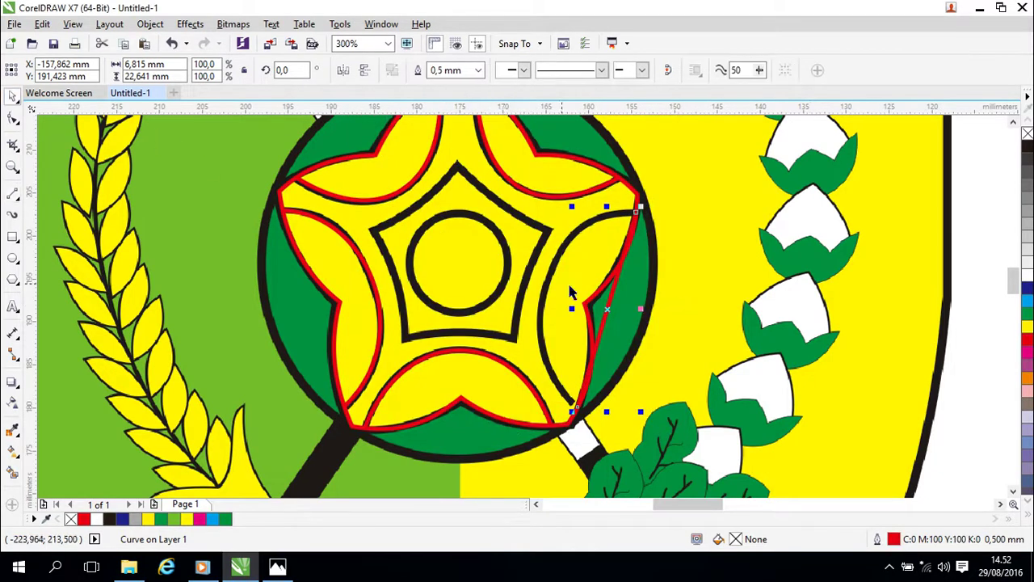
pyautogui.click(723, 319)
pyautogui.scroll(1, 723, 319)
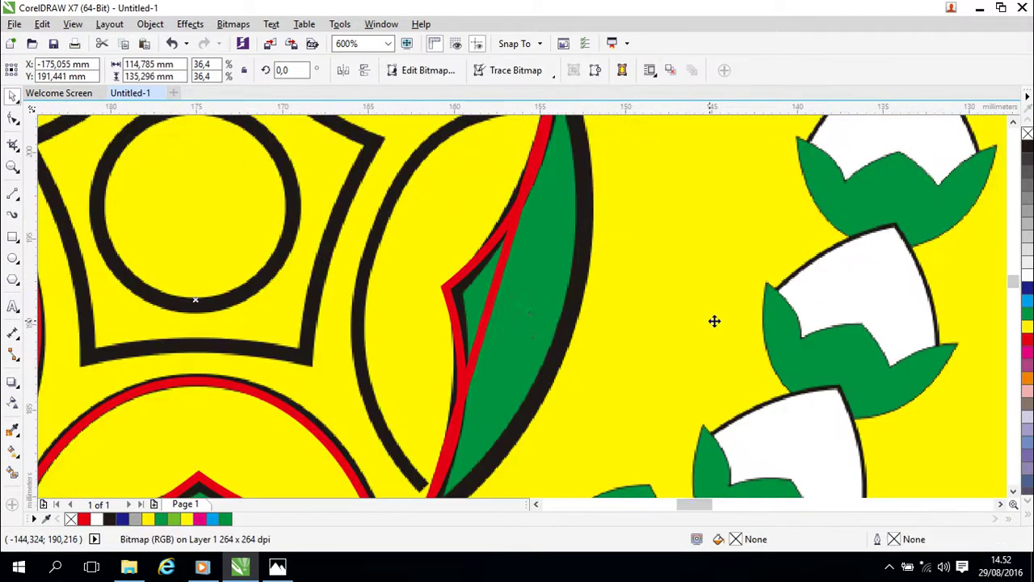
pyautogui.doubleClick(492, 294)
pyautogui.rightClick(492, 293)
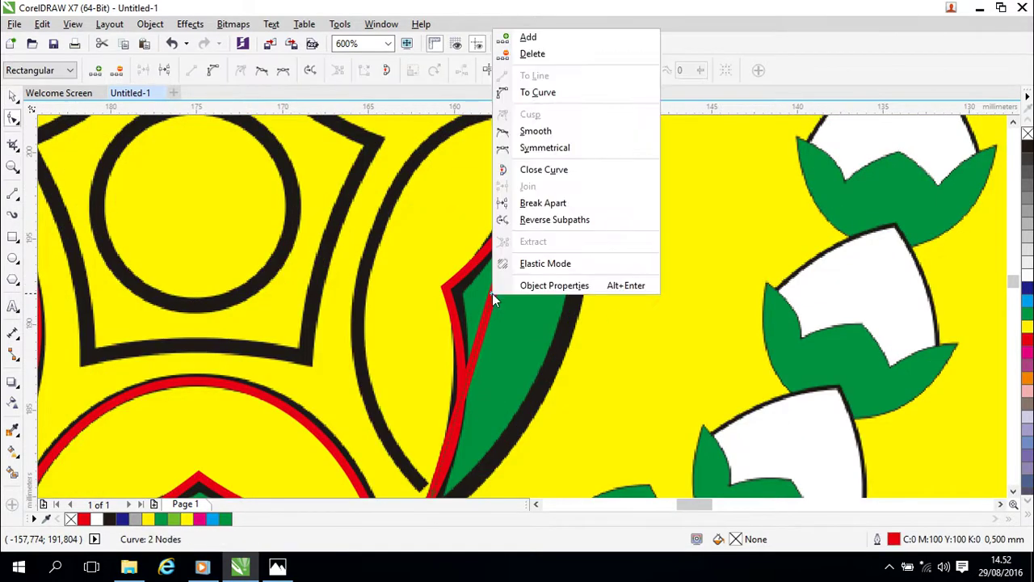
pyautogui.click(533, 93)
pyautogui.moveTo(492, 301); pyautogui.dragTo(376, 244)
pyautogui.moveTo(484, 332); pyautogui.dragTo(556, 259)
pyautogui.click(504, 421)
pyautogui.moveTo(393, 221); pyautogui.dragTo(376, 279)
# Adjust the control handles at both ends of the red lower-right curve so that it follows the black arc.
pyautogui.scroll(3, 679, 347)
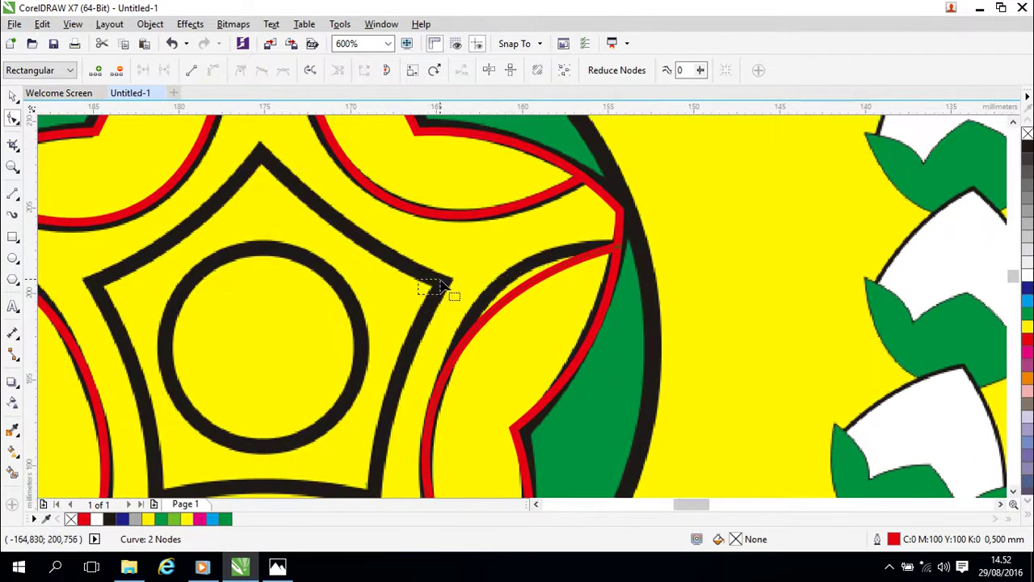
pyautogui.click(449, 251)
pyautogui.click(617, 255)
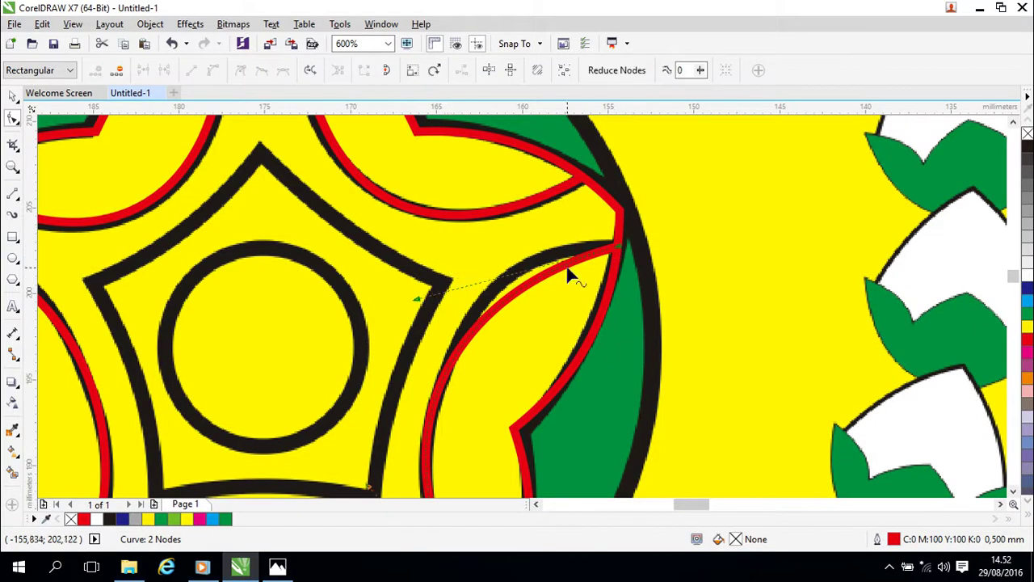
pyautogui.moveTo(426, 295); pyautogui.dragTo(434, 238)
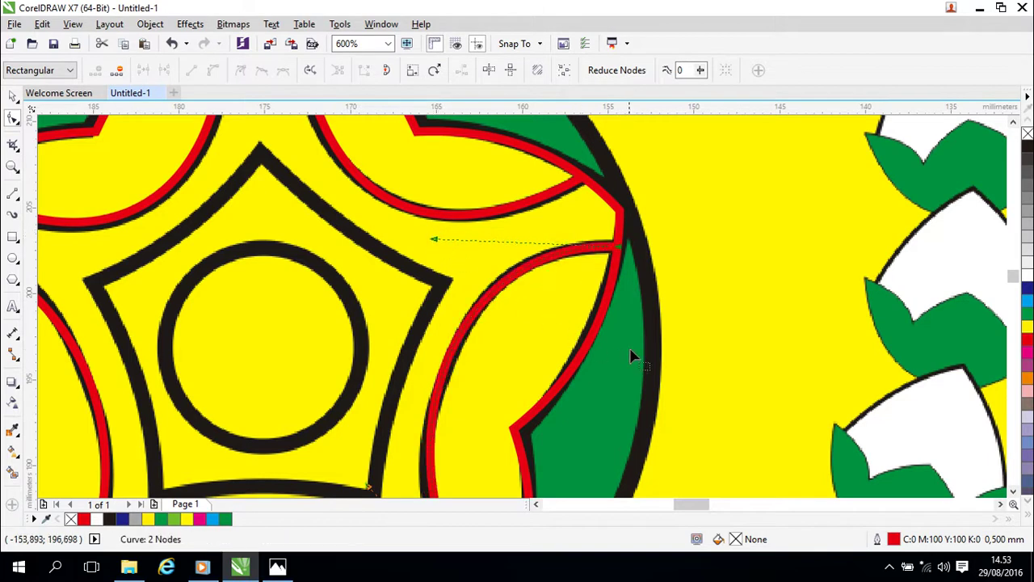
pyautogui.moveTo(635, 338); pyautogui.dragTo(712, 178)
pyautogui.moveTo(636, 373); pyautogui.dragTo(665, 330)
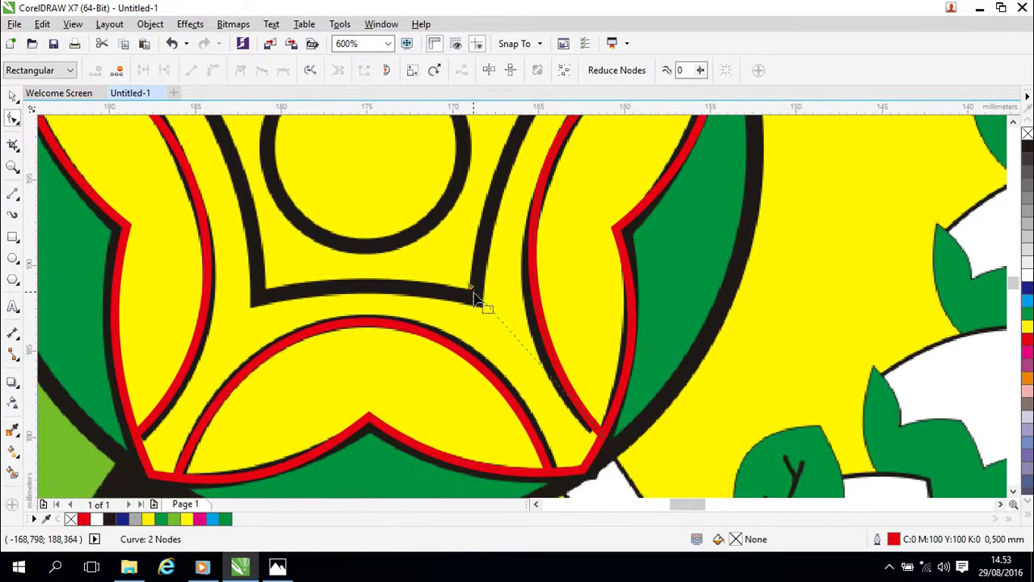
pyautogui.moveTo(471, 287); pyautogui.dragTo(465, 304)
# Draw an ellipse about 9.6 mm wide and 10.1 mm high over the black circle in the star's centre.
pyautogui.scroll(-2, 817, 297)
pyautogui.scroll(1, 817, 298)
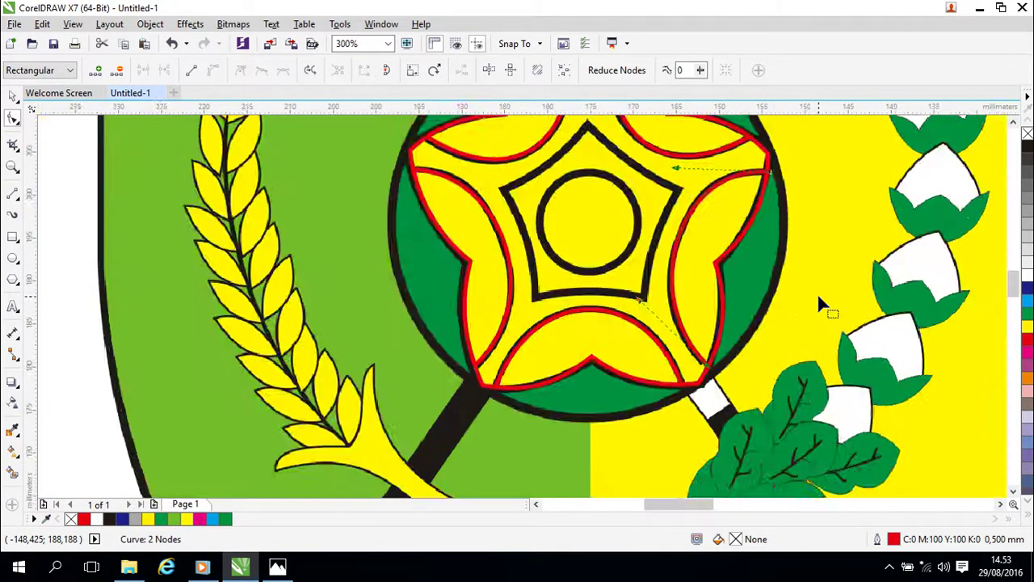
pyautogui.scroll(1, 818, 296)
pyautogui.moveTo(614, 263); pyautogui.dragTo(688, 373)
pyautogui.moveTo(571, 291); pyautogui.dragTo(623, 329)
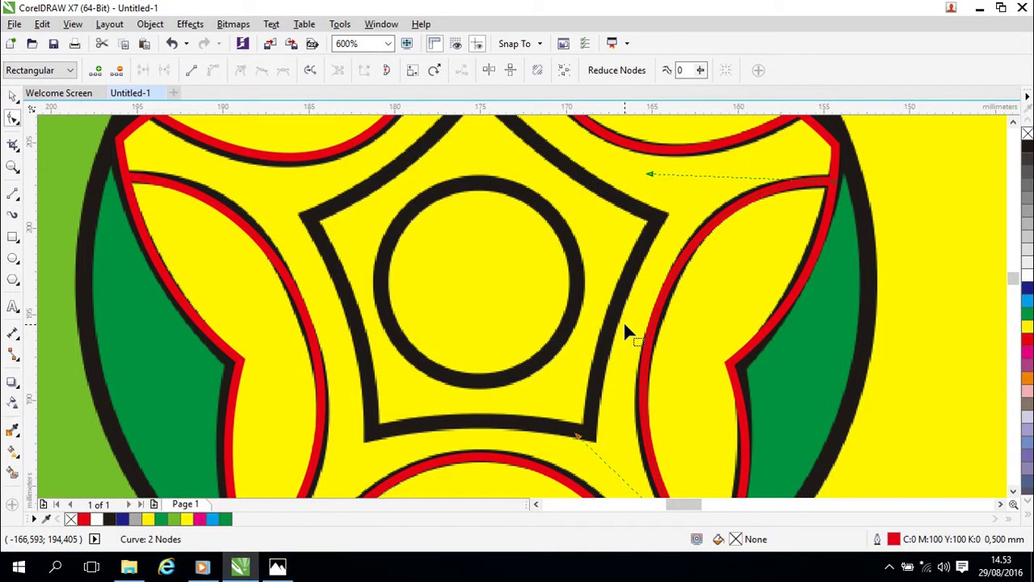
pyautogui.moveTo(627, 325); pyautogui.dragTo(683, 337)
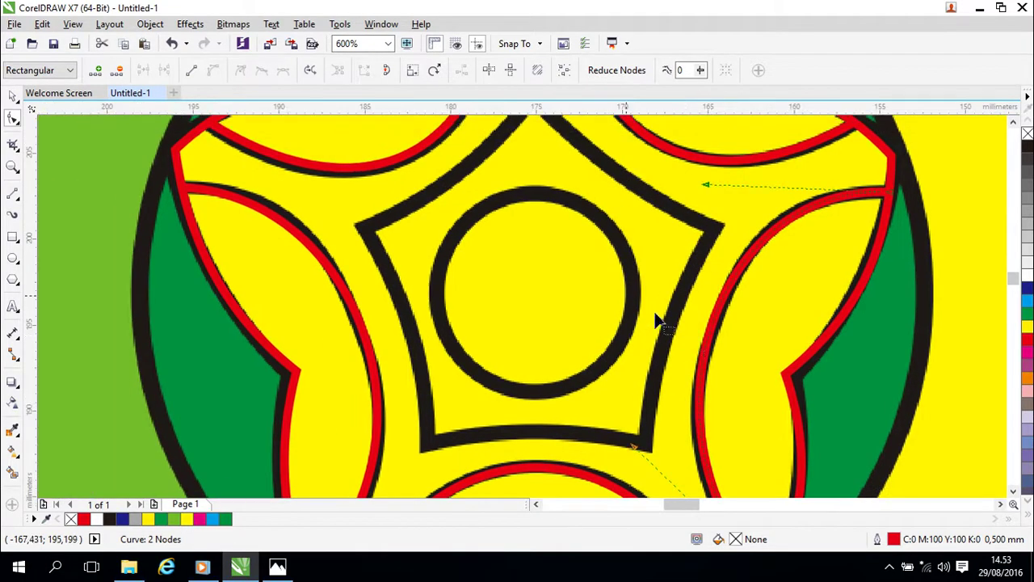
pyautogui.click(11, 258)
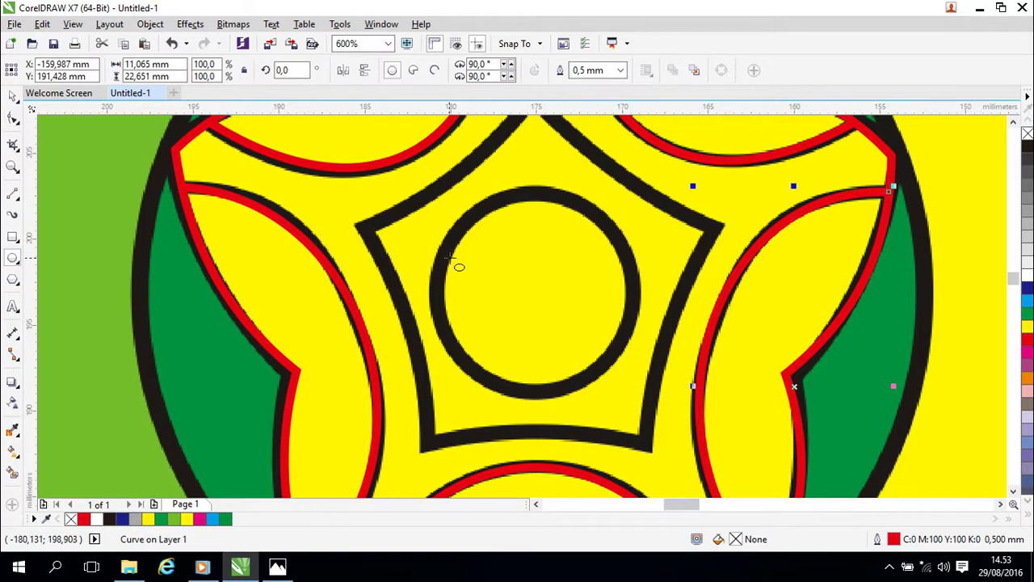
pyautogui.moveTo(467, 209); pyautogui.dragTo(631, 383)
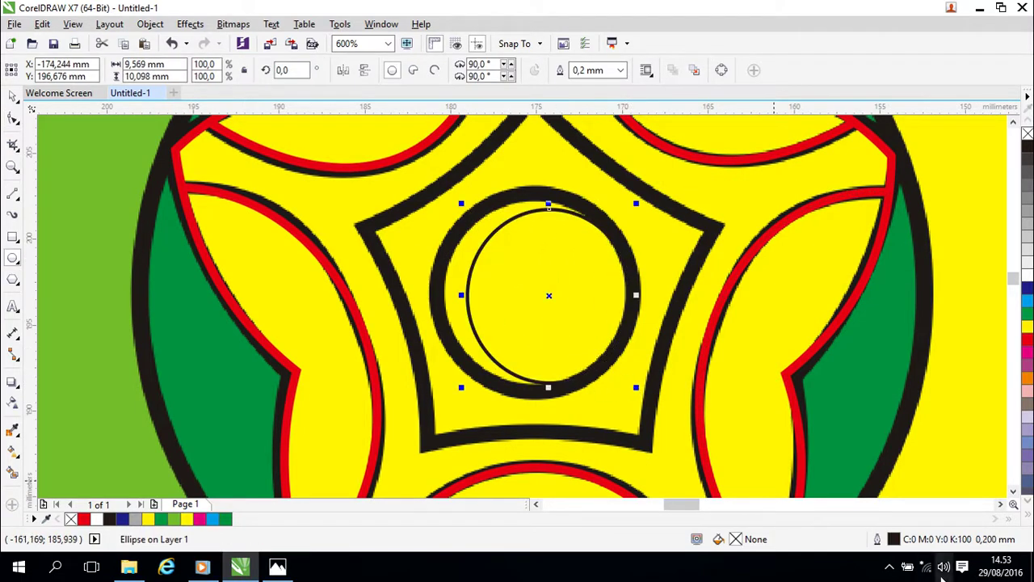
# Set the centre ellipse's outline to red with a width of 0.5 mm.
pyautogui.doubleClick(895, 540)
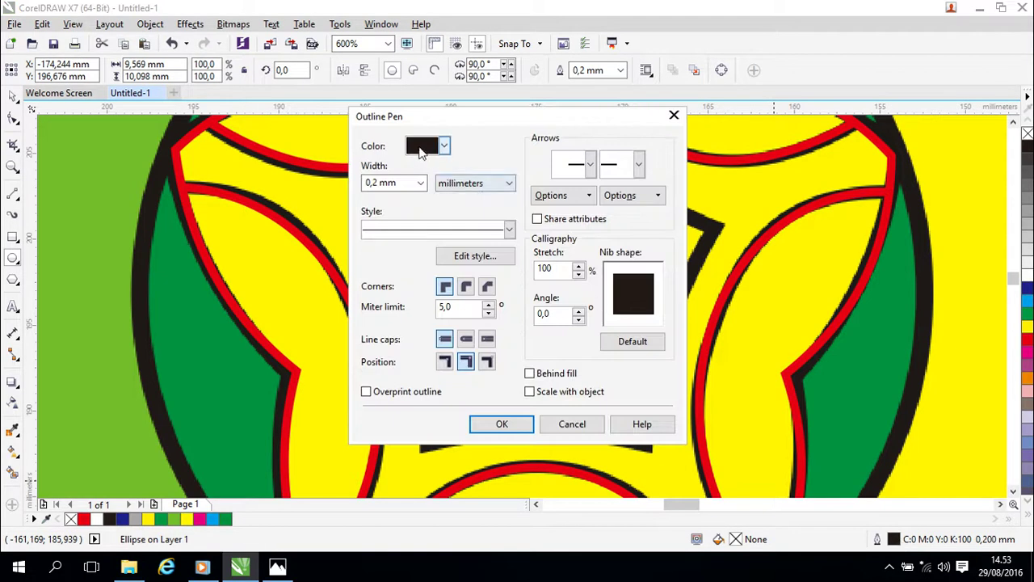
pyautogui.click(443, 145)
pyautogui.click(450, 187)
pyautogui.click(502, 422)
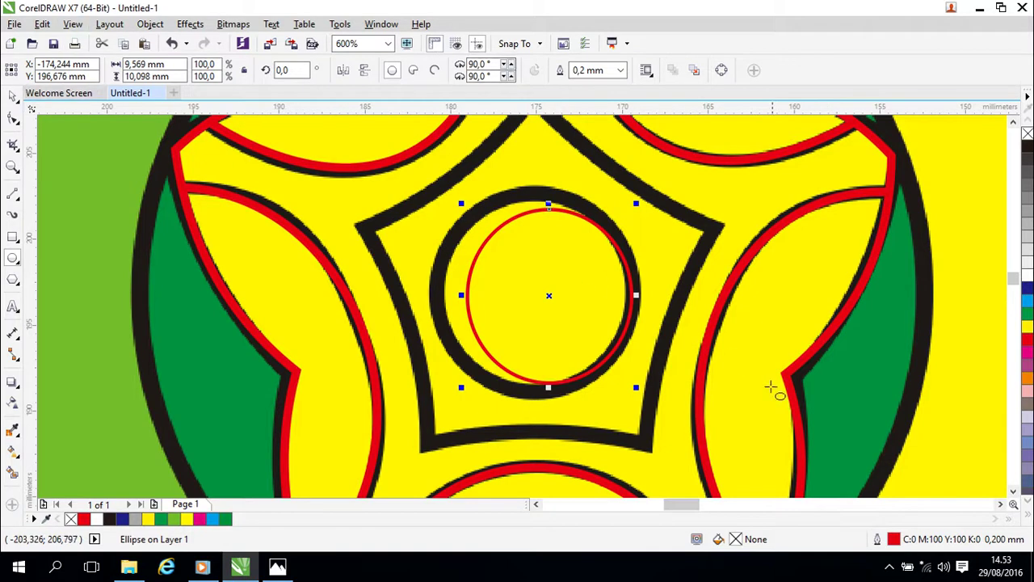
pyautogui.doubleClick(893, 540)
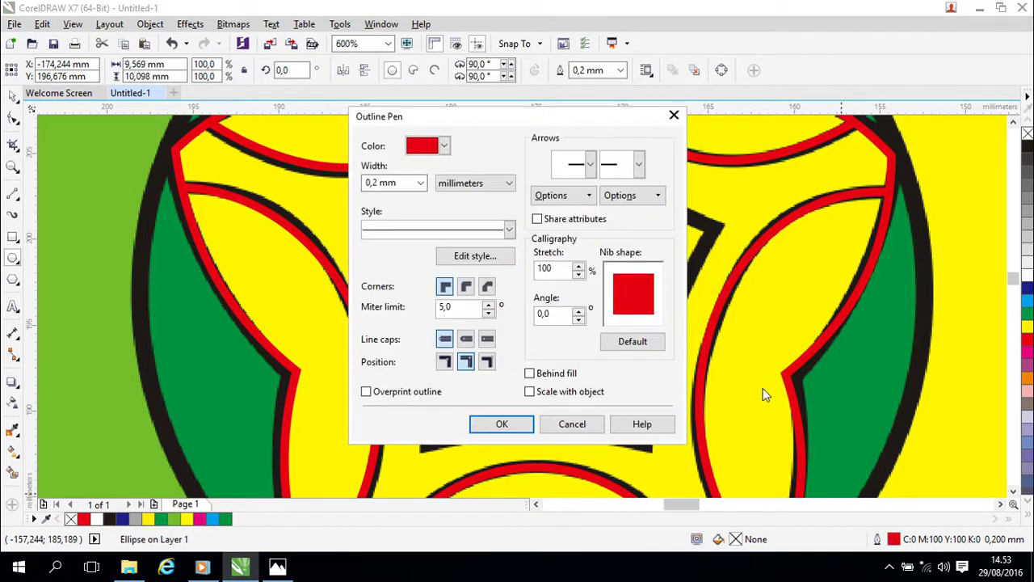
pyautogui.click(420, 183)
pyautogui.click(393, 258)
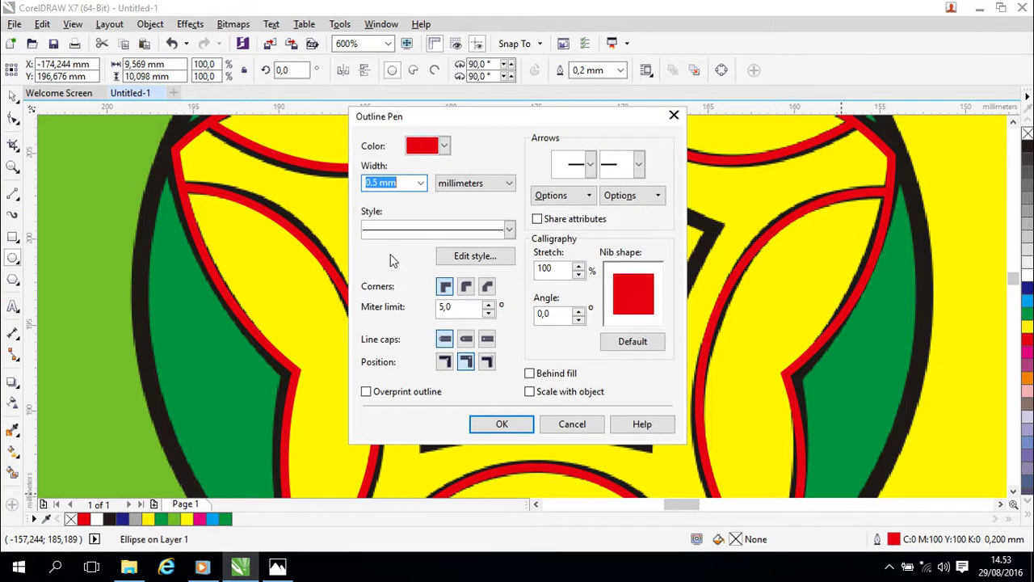
pyautogui.click(498, 423)
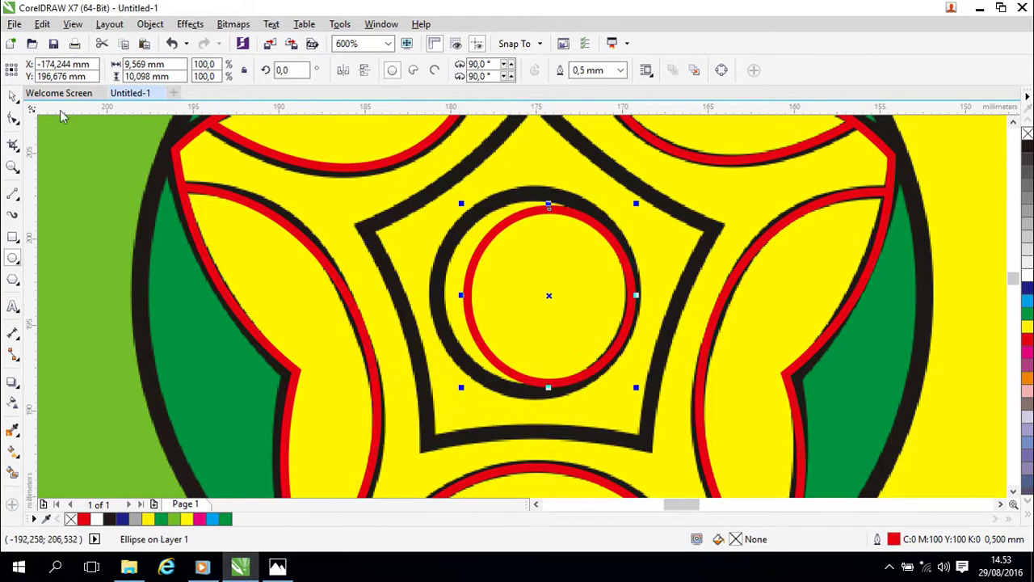
# Move the red ellipse onto the black centre circle and stretch its sides to make it about 11.6 mm wide and high.
pyautogui.click(13, 97)
pyautogui.moveTo(548, 295); pyautogui.dragTo(529, 291)
pyautogui.moveTo(440, 291); pyautogui.dragTo(426, 291)
pyautogui.moveTo(617, 292); pyautogui.dragTo(628, 292)
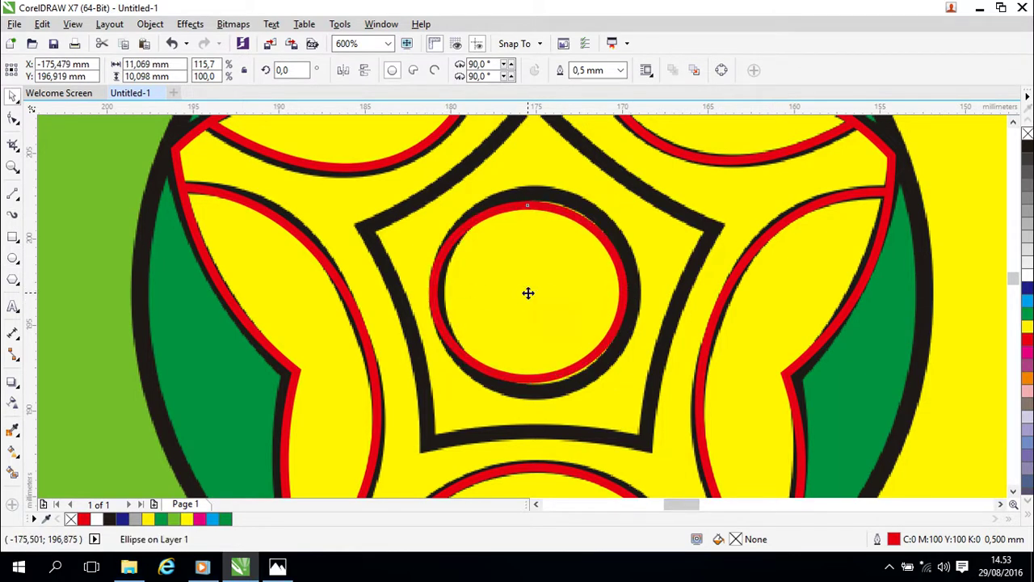
pyautogui.click(527, 206)
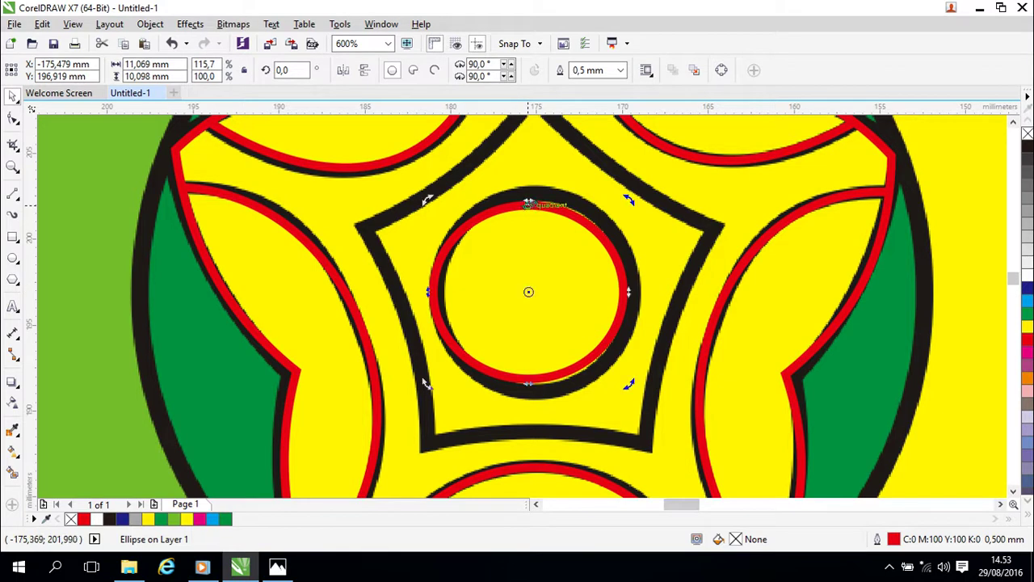
pyautogui.click(527, 254)
pyautogui.moveTo(528, 201); pyautogui.dragTo(528, 189)
pyautogui.moveTo(624, 286); pyautogui.dragTo(636, 287)
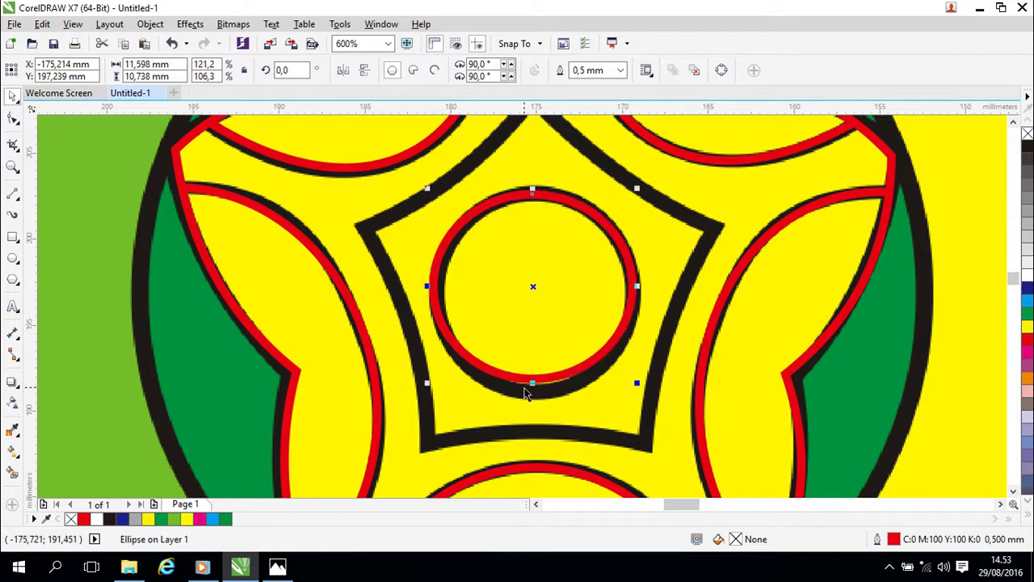
pyautogui.moveTo(532, 382); pyautogui.dragTo(535, 397)
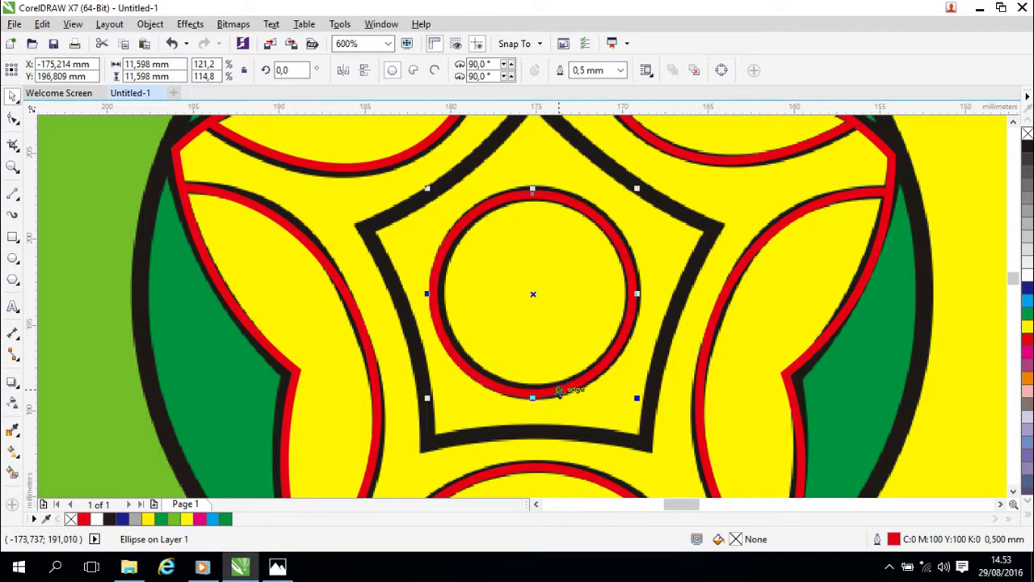
# Nudge the red circle in small increments until it is centred on the black circle.
pyautogui.press('Up')
pyautogui.press('Up')
pyautogui.press('Right')
pyautogui.press('Down')
pyautogui.press('Down')
pyautogui.press('Right')
pyautogui.press('Up')
pyautogui.press('Left')
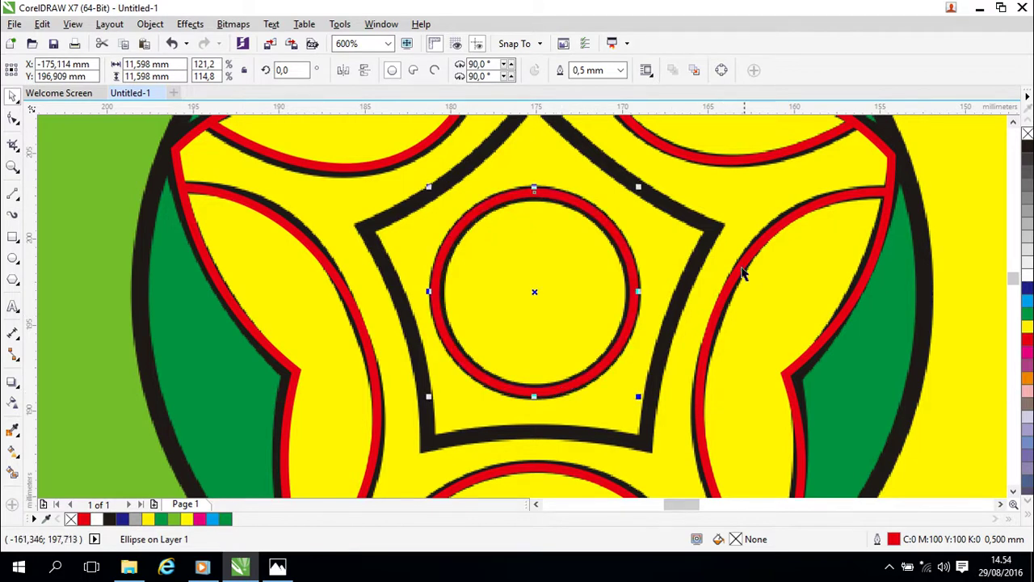
# Draw a closed five-sided Pen shape about 21.4 mm wide and 21.3 mm high through the corners of the black inner pentagon.
pyautogui.click(88, 250)
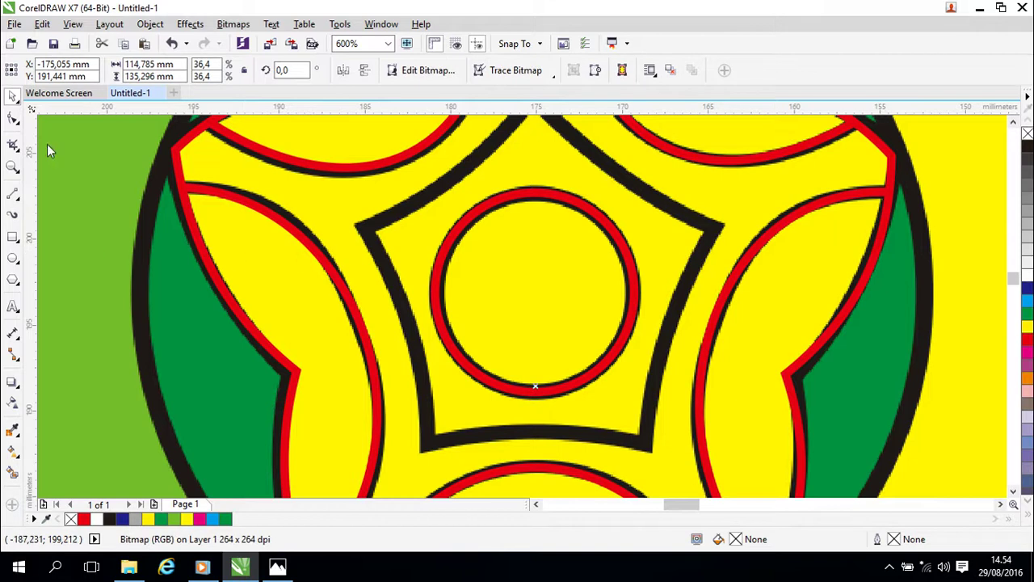
pyautogui.click(15, 198)
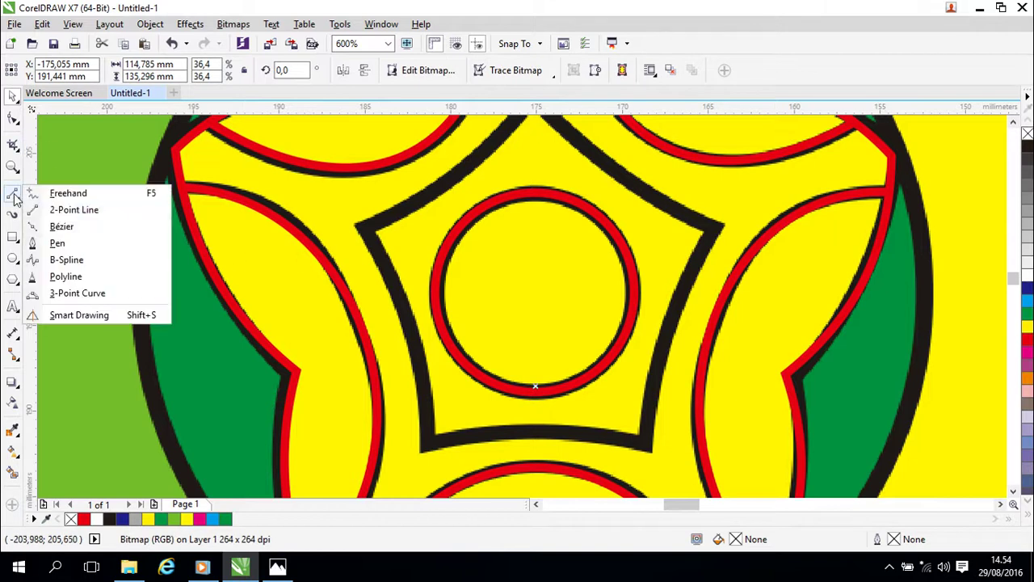
pyautogui.click(64, 239)
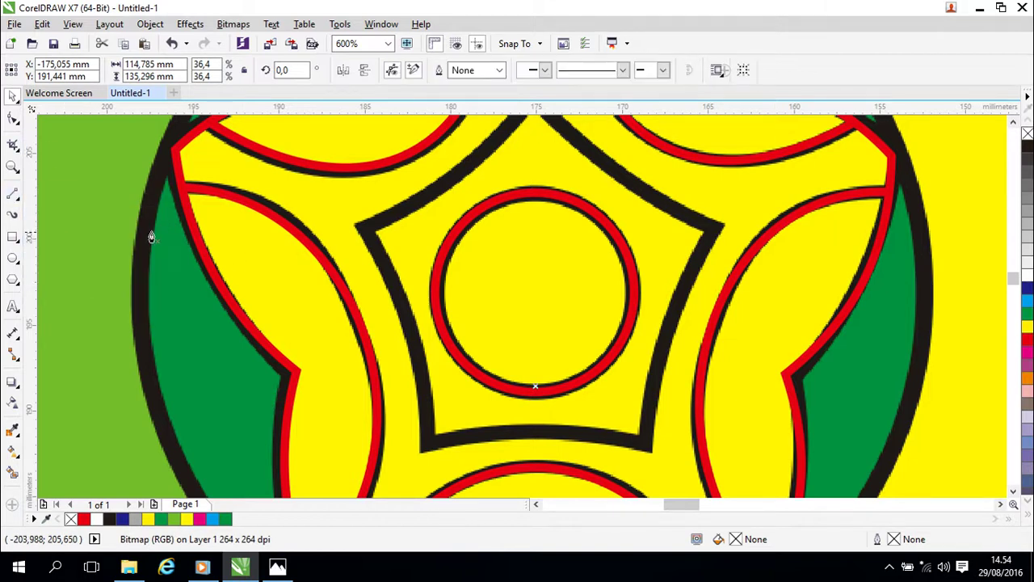
pyautogui.click(356, 229)
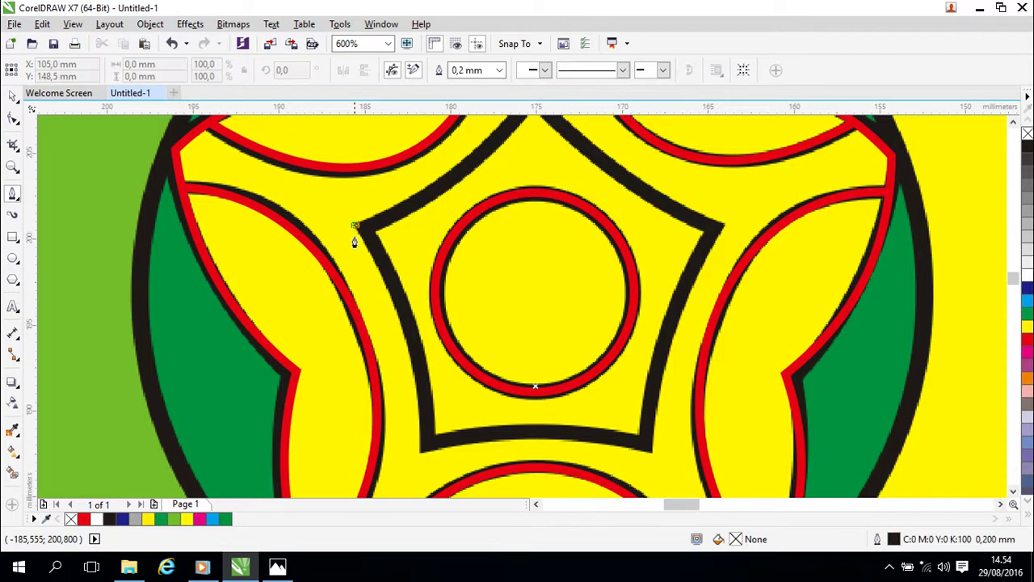
pyautogui.click(420, 455)
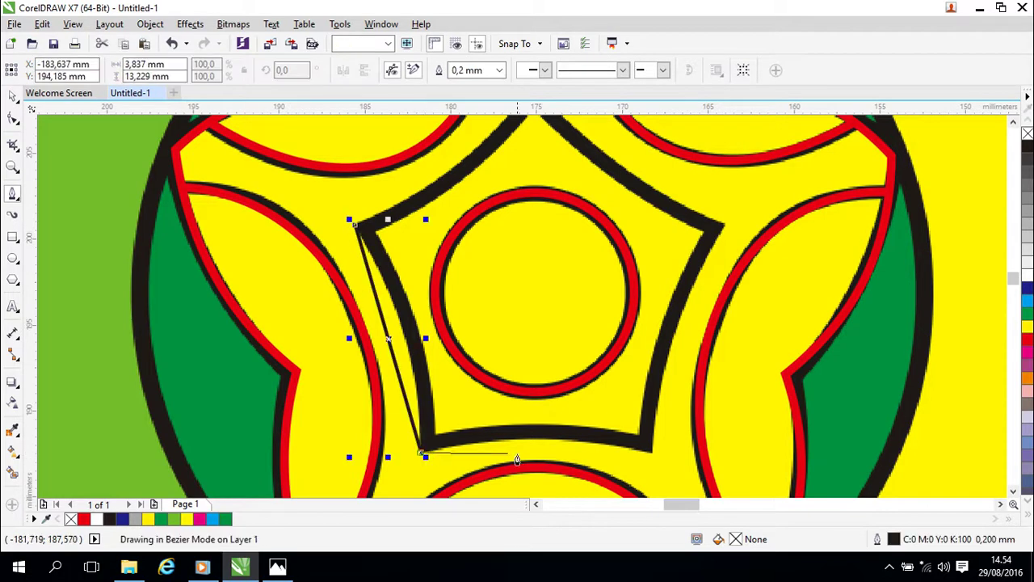
pyautogui.click(651, 454)
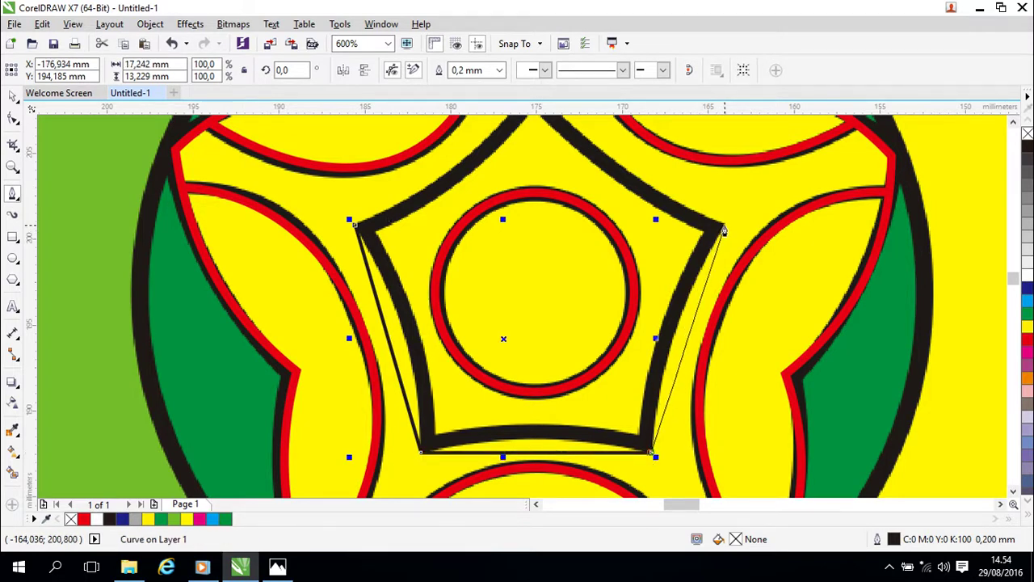
pyautogui.click(724, 231)
pyautogui.scroll(1, 539, 164)
pyautogui.scroll(3, 539, 164)
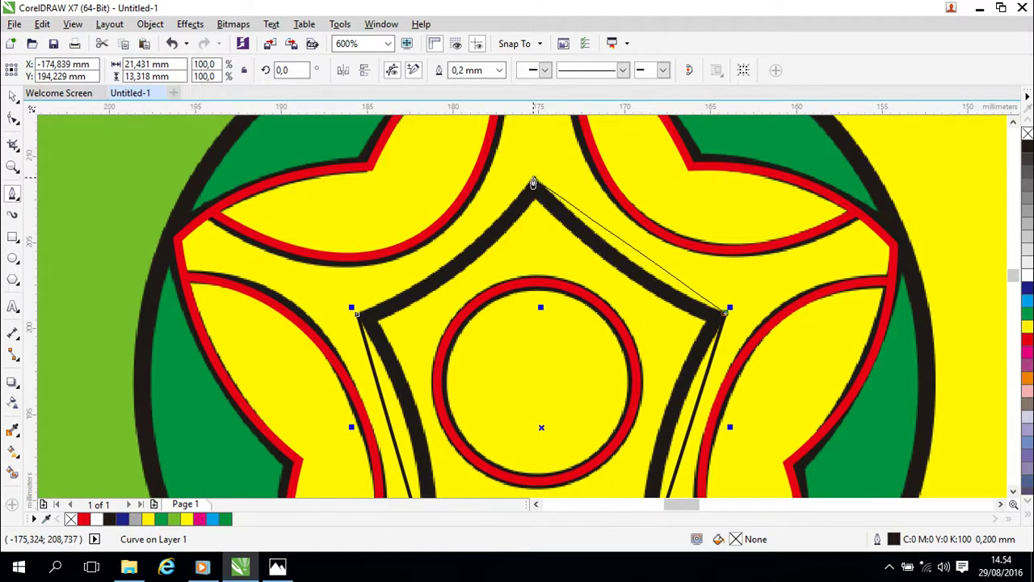
pyautogui.click(534, 180)
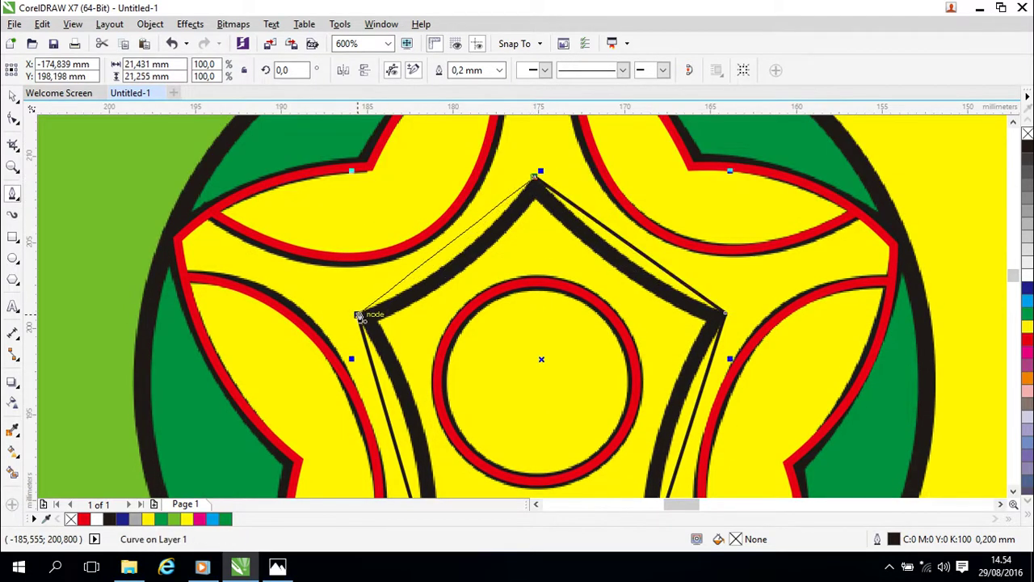
pyautogui.click(359, 317)
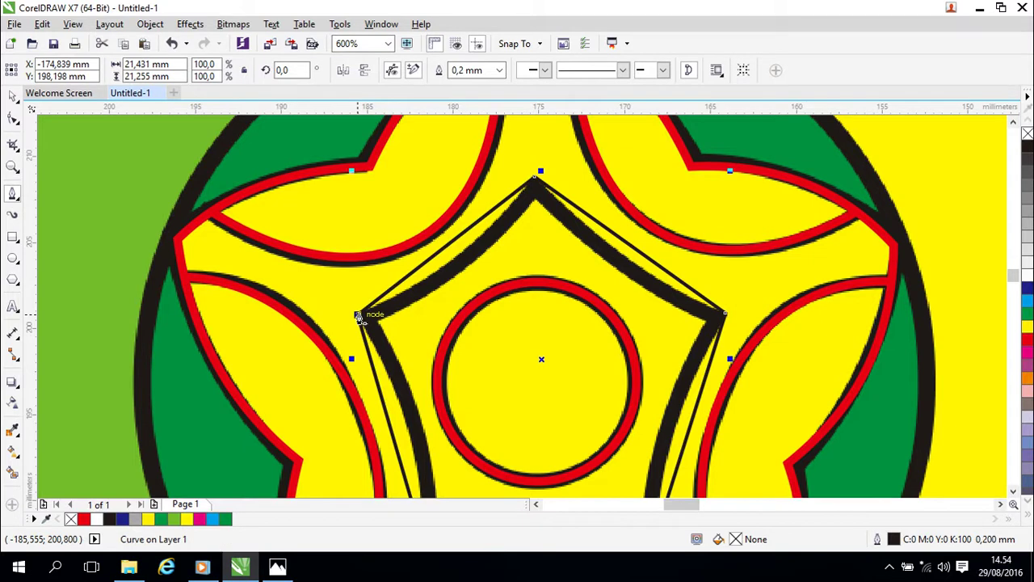
# Set the new pentagon's outline to red with a width of 0.5 mm.
pyautogui.click(13, 97)
pyautogui.scroll(-1, 728, 377)
pyautogui.moveTo(727, 375); pyautogui.dragTo(701, 255)
pyautogui.click(702, 257)
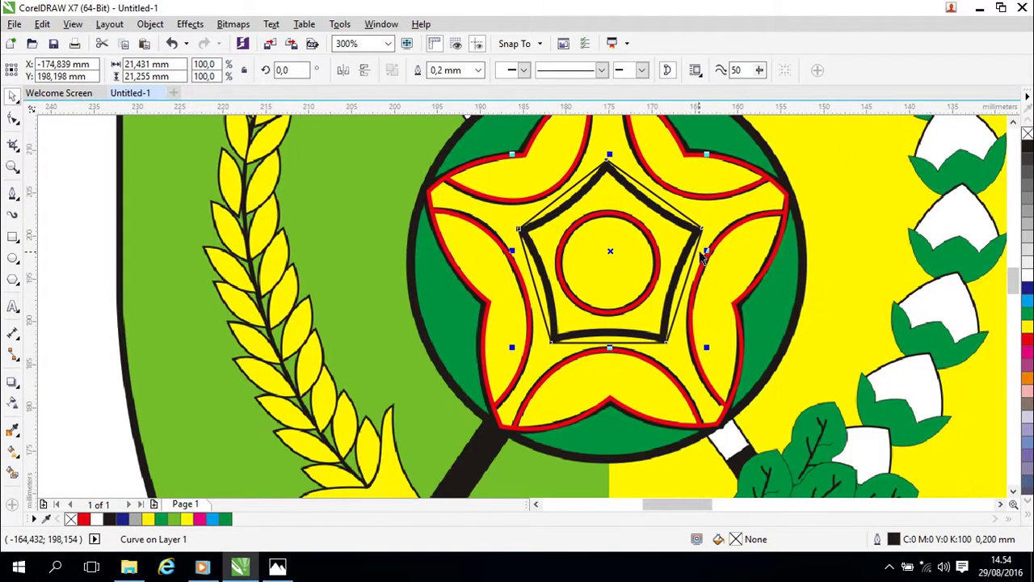
pyautogui.doubleClick(895, 540)
pyautogui.click(443, 145)
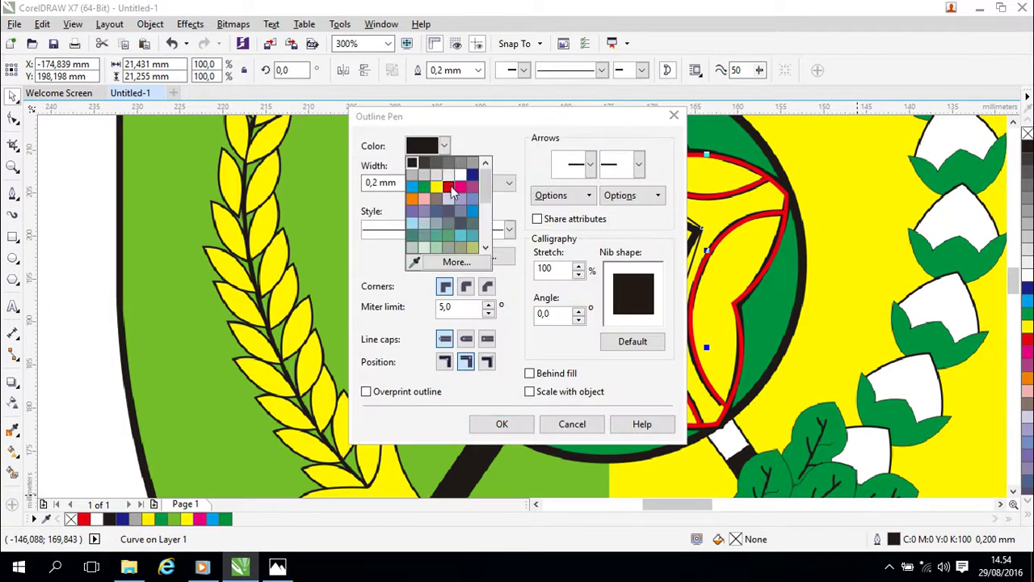
pyautogui.click(458, 187)
pyautogui.click(420, 182)
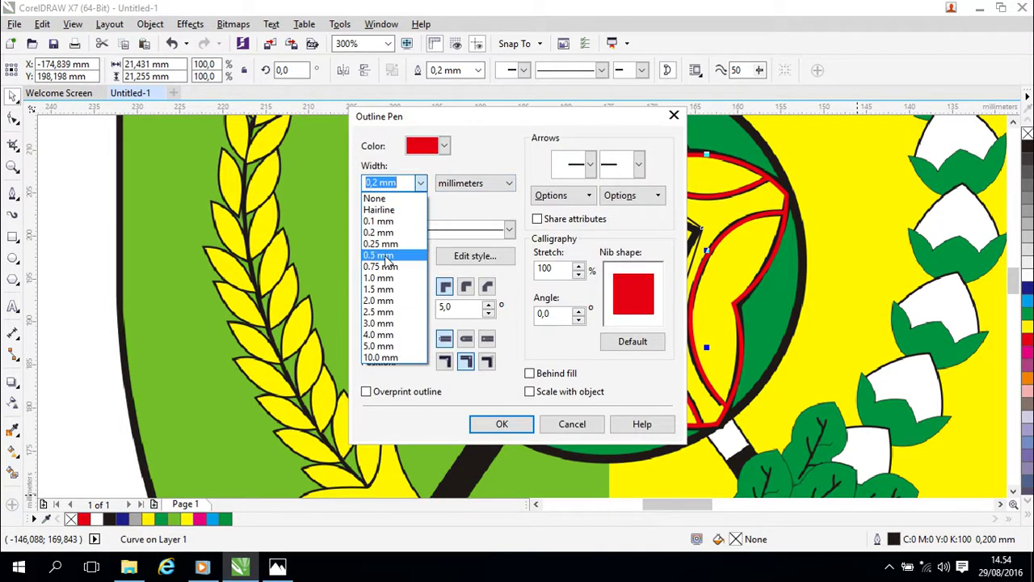
pyautogui.click(386, 256)
pyautogui.click(501, 423)
# Convert the red pentagon's lower-right side to a curve and bend it inward onto the black line.
pyautogui.scroll(2, 743, 292)
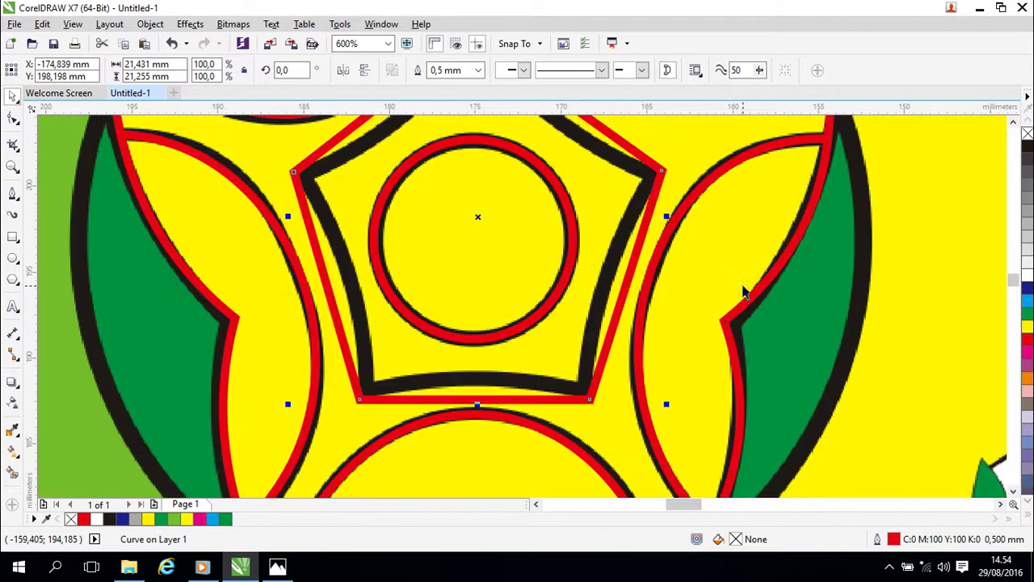
pyautogui.press('F10')
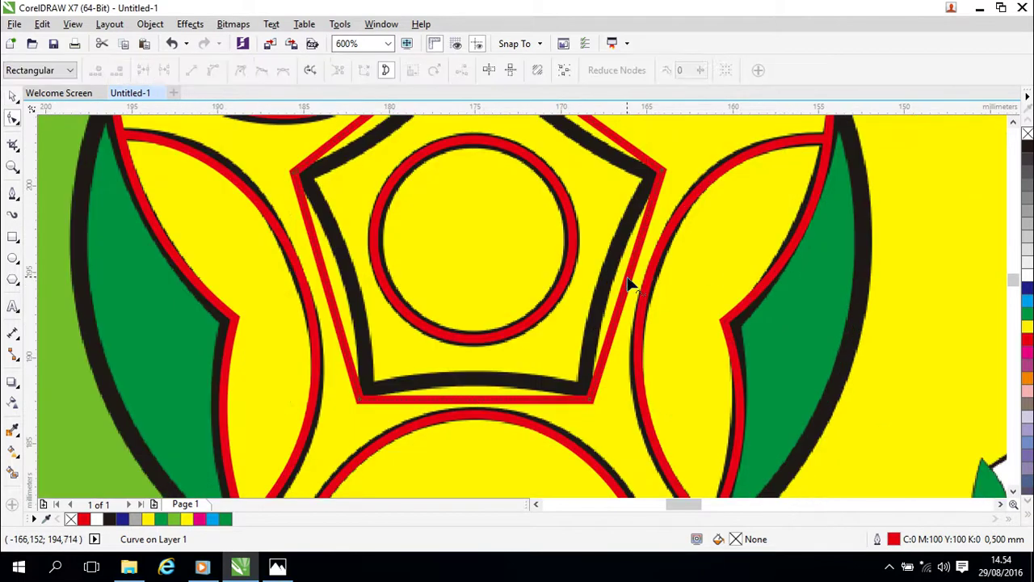
pyautogui.click(631, 279)
pyautogui.rightClick(631, 273)
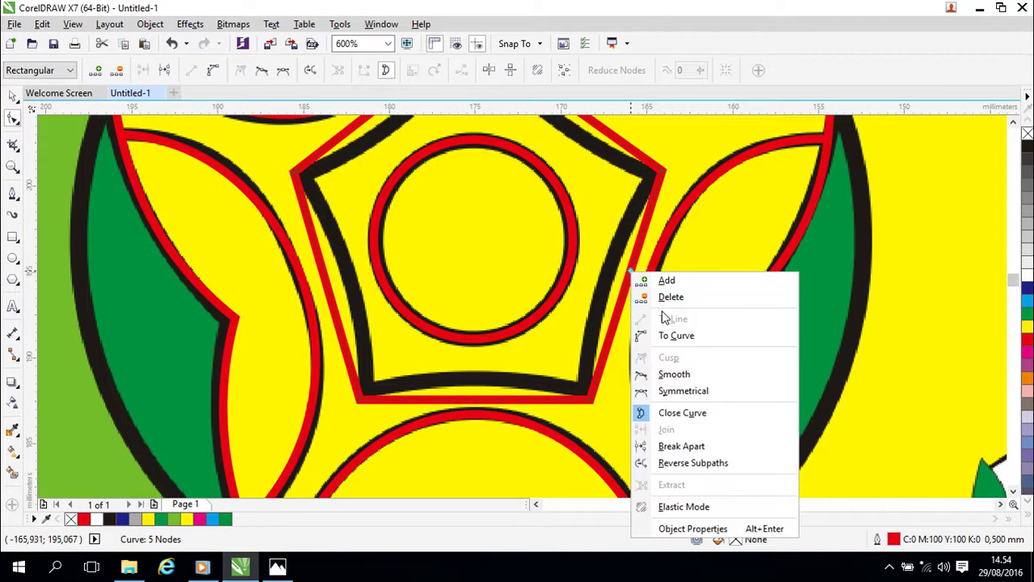
pyautogui.click(662, 335)
pyautogui.moveTo(630, 271); pyautogui.dragTo(607, 275)
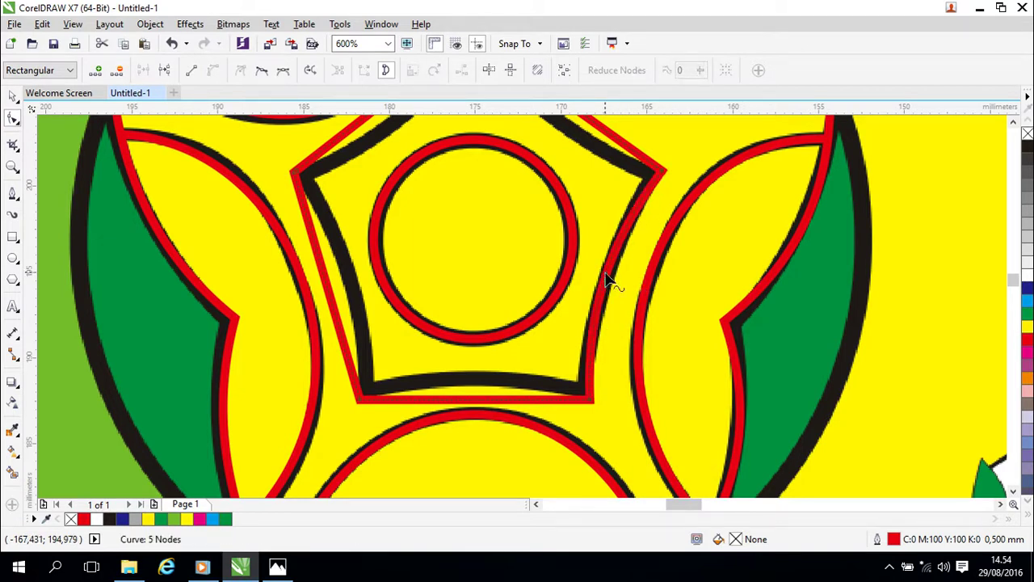
# Convert the pentagon's bottom and lower-left sides to curves and bend each inward onto the black outline.
pyautogui.click(474, 398)
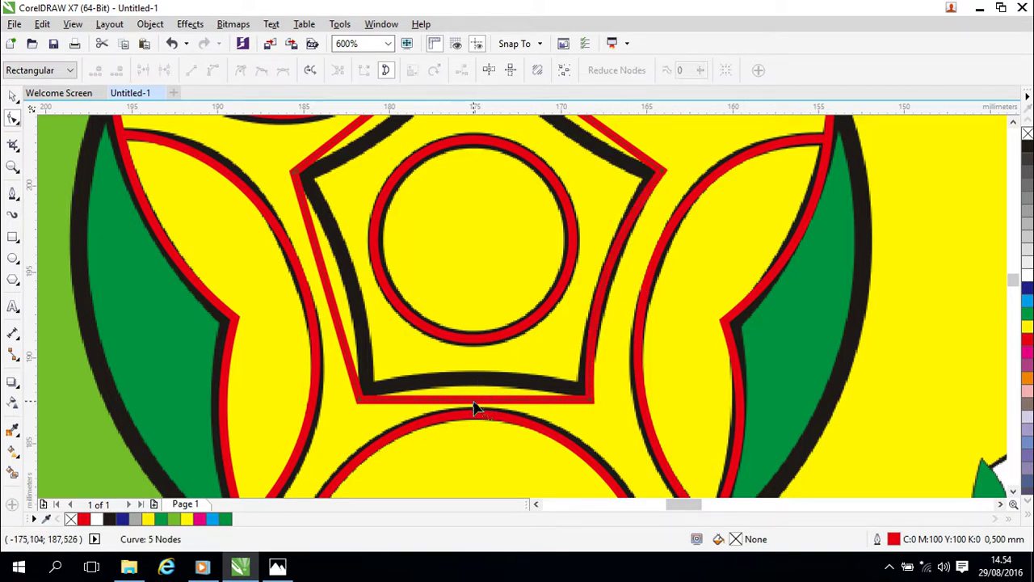
pyautogui.rightClick(475, 404)
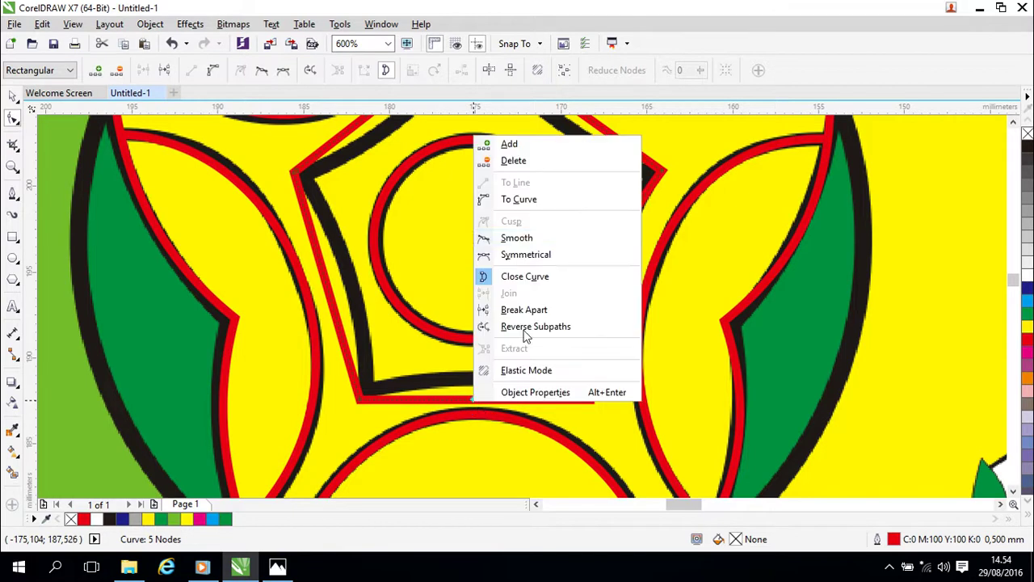
pyautogui.click(505, 202)
pyautogui.moveTo(473, 404); pyautogui.dragTo(473, 381)
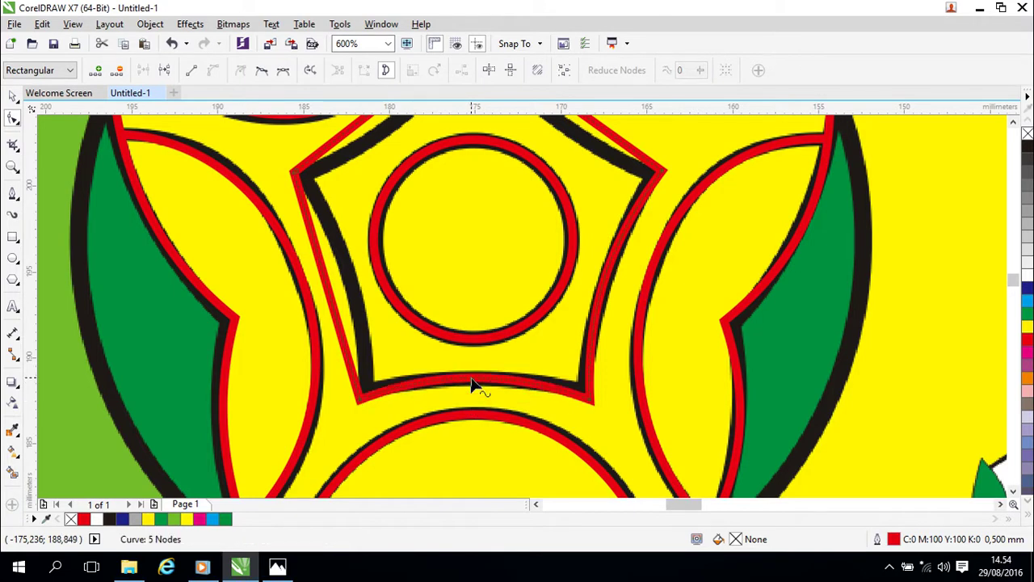
pyautogui.rightClick(327, 293)
pyautogui.click(396, 87)
pyautogui.moveTo(328, 293); pyautogui.dragTo(355, 285)
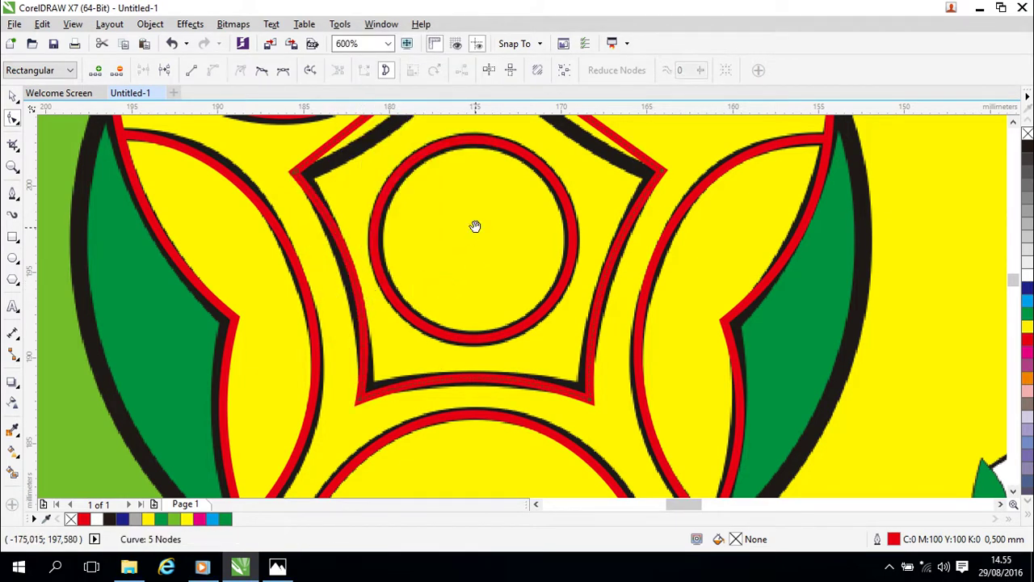
# Convert the pentagon's two upper sides to curves and bend them inward to follow the black outline.
pyautogui.moveTo(474, 225); pyautogui.dragTo(482, 335)
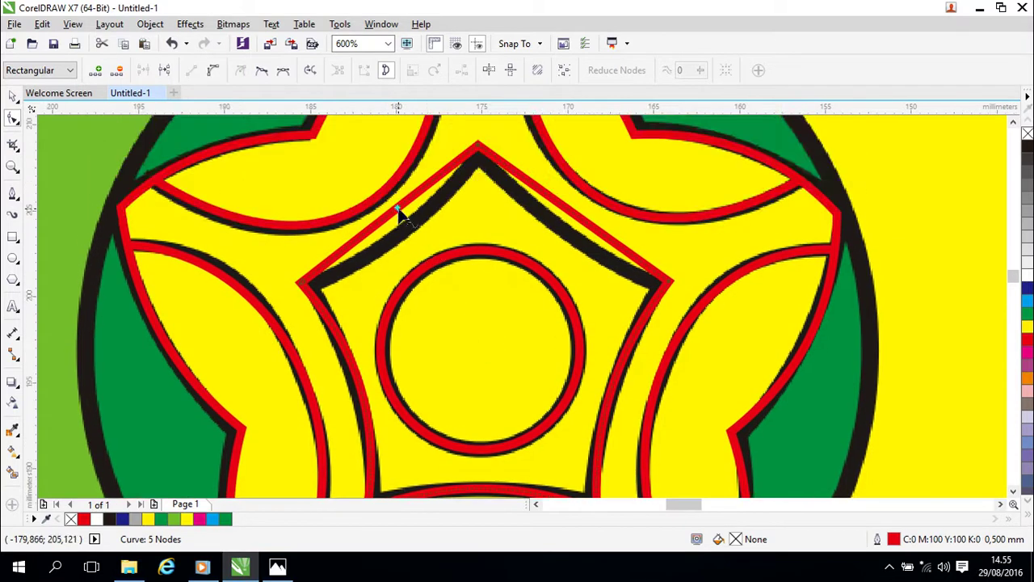
pyautogui.rightClick(399, 208)
pyautogui.click(424, 270)
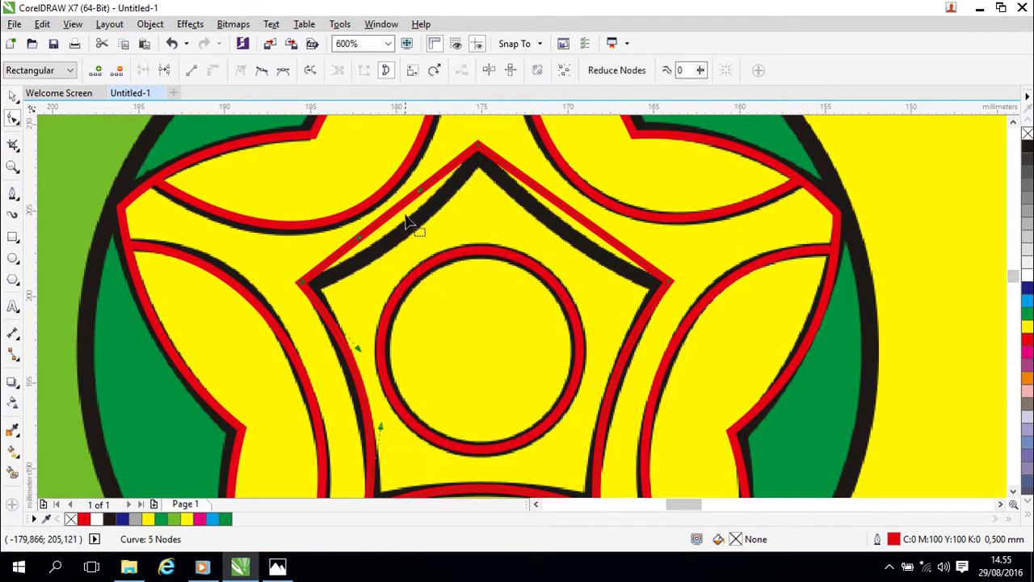
pyautogui.moveTo(397, 213); pyautogui.dragTo(409, 235)
pyautogui.rightClick(582, 226)
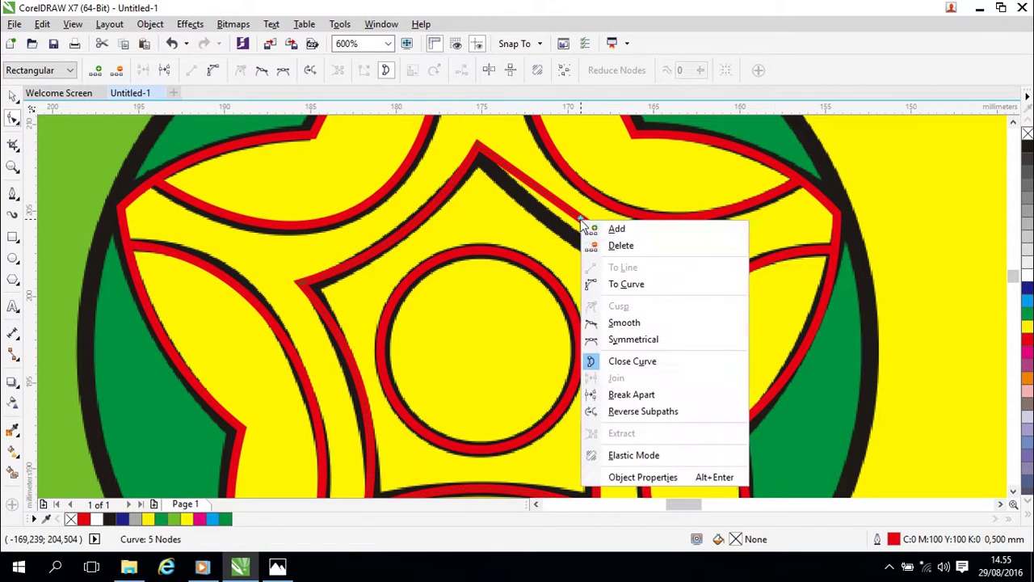
pyautogui.click(615, 284)
pyautogui.moveTo(578, 227); pyautogui.dragTo(569, 247)
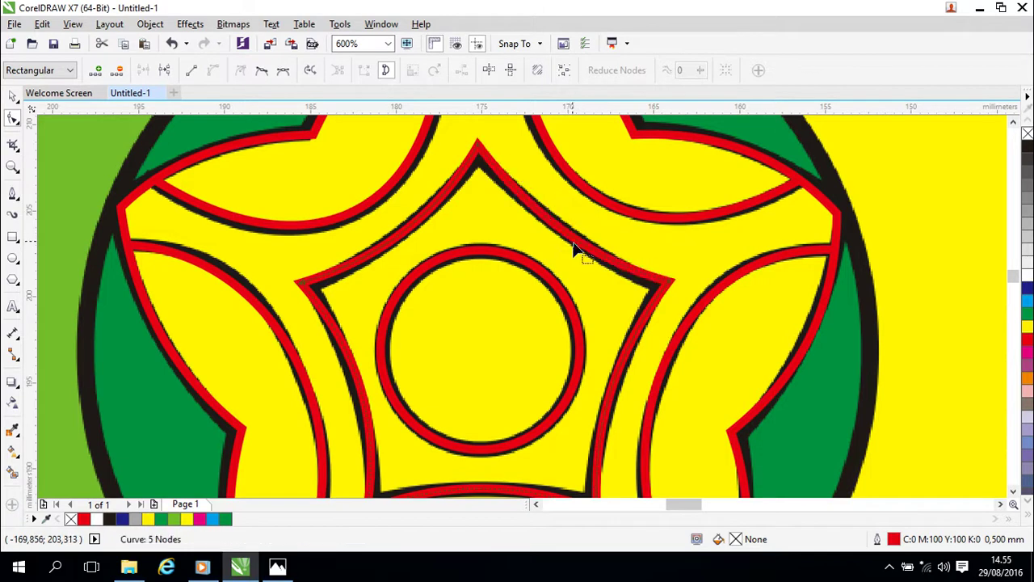
# Move the emblem bitmap away from the traced star to about X -309.5 mm, Y 206.3 mm, over the green-and-yellow shield.
pyautogui.scroll(-2, 629, 282)
pyautogui.scroll(-2, 634, 298)
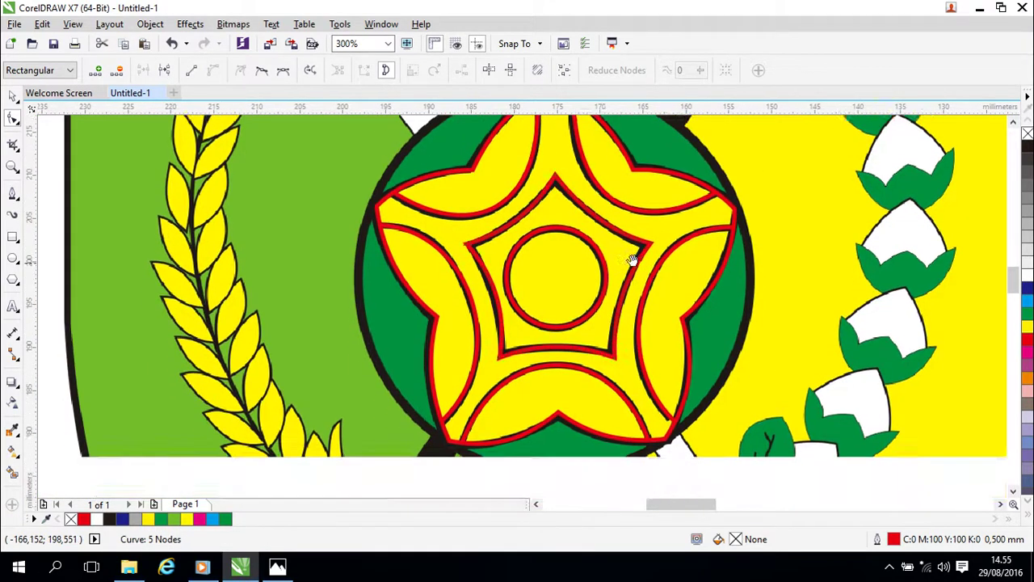
pyautogui.click(14, 96)
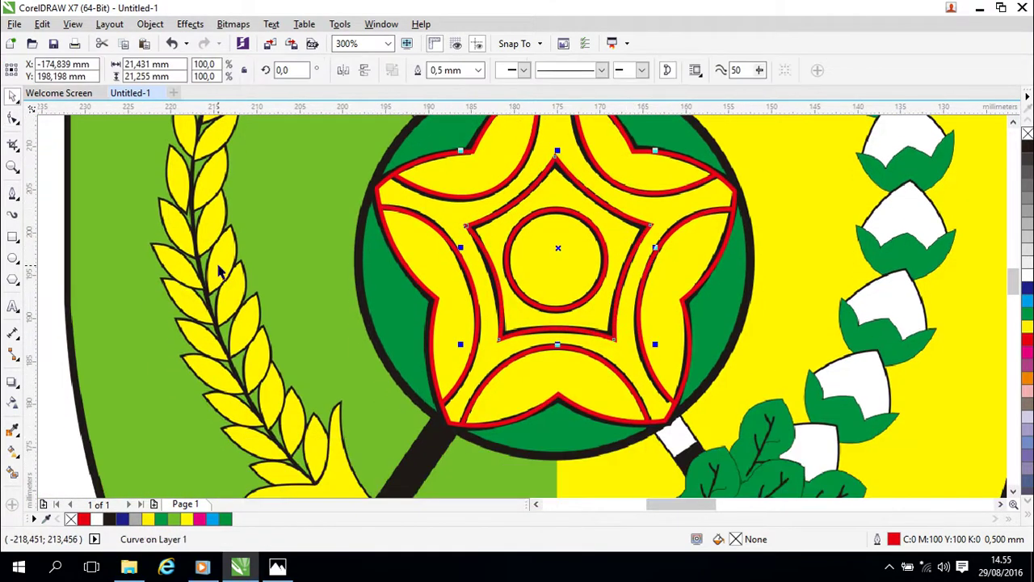
pyautogui.click(256, 247)
pyautogui.scroll(-1, 393, 292)
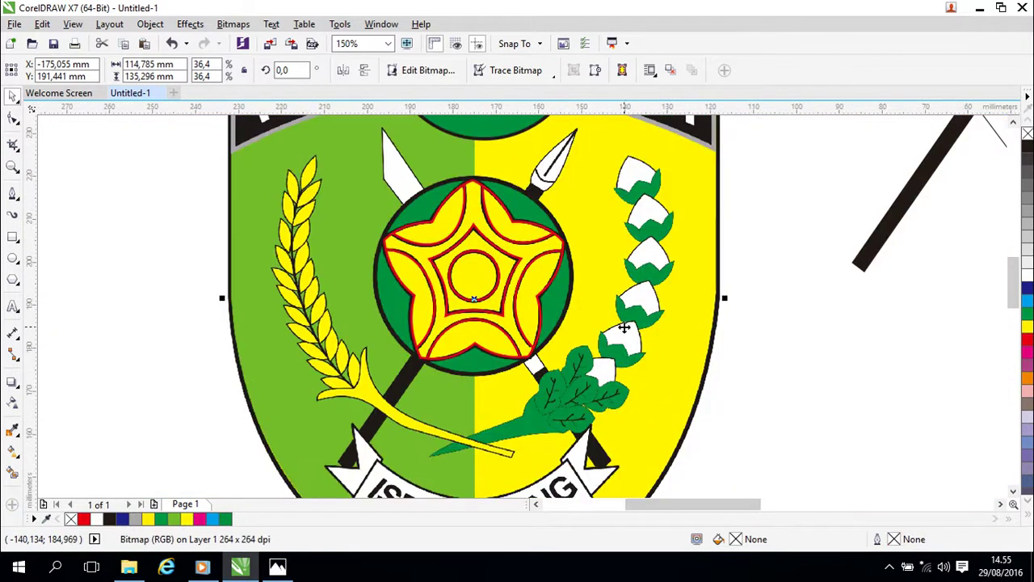
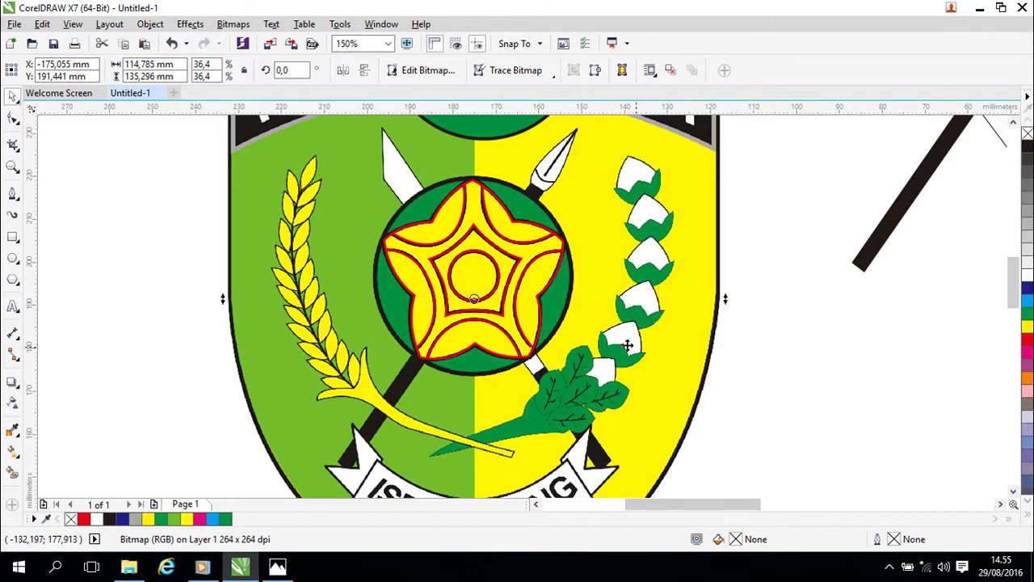
pyautogui.scroll(-1, 746, 366)
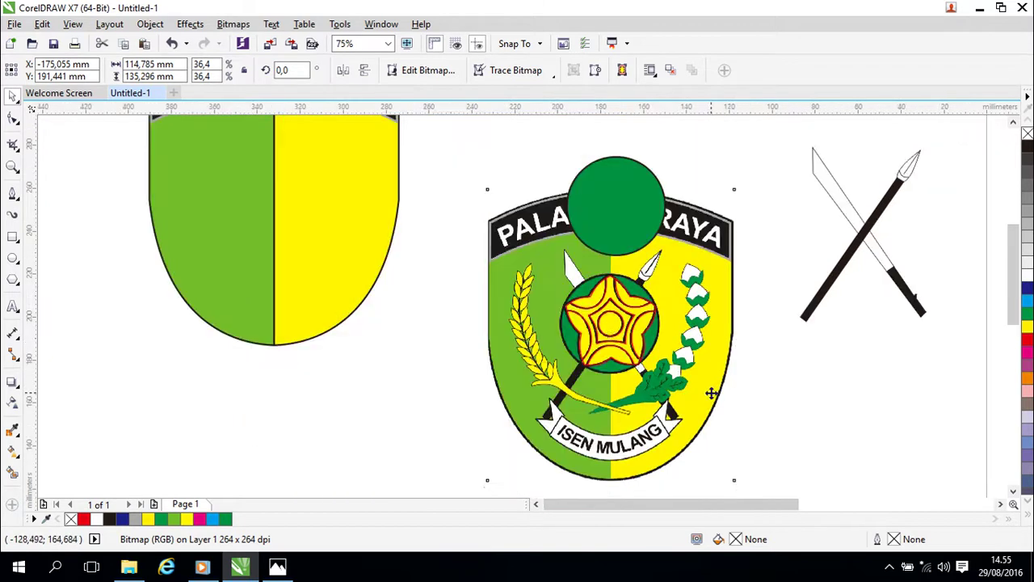
pyautogui.moveTo(707, 391); pyautogui.dragTo(450, 376)
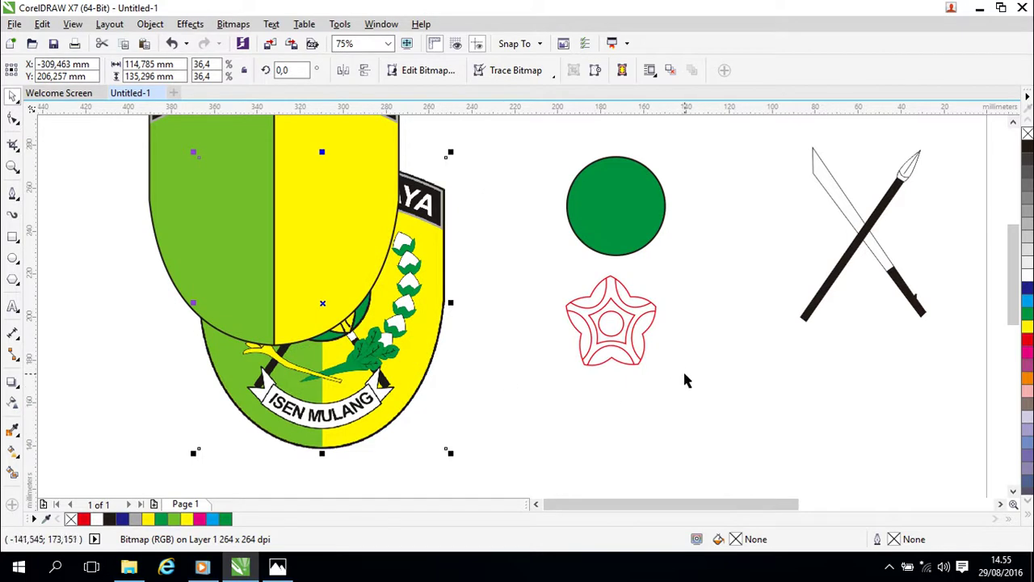
# Select all the pieces of the traced star and change their red outlines to black.
pyautogui.scroll(1, 683, 381)
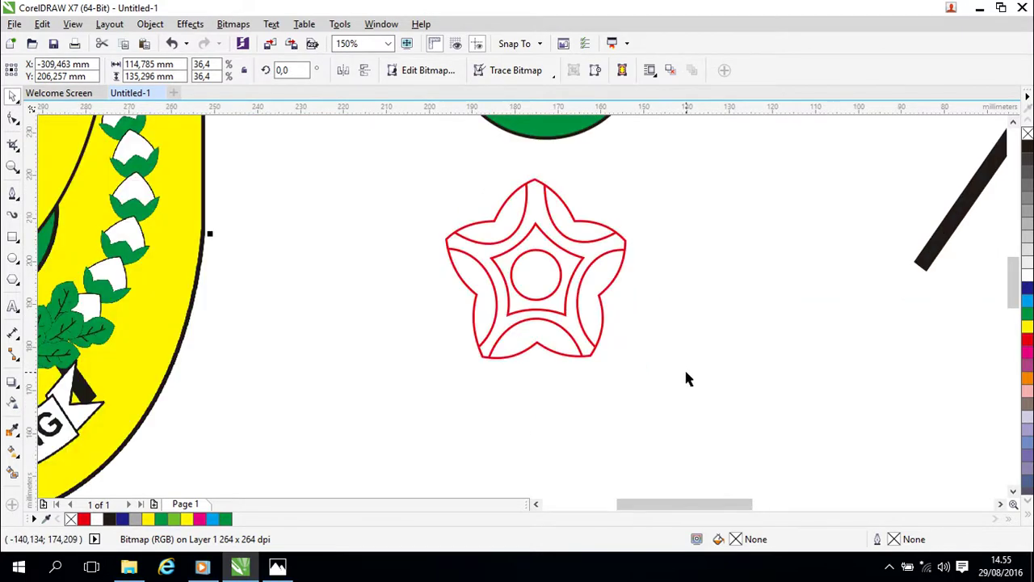
pyautogui.scroll(1, 685, 377)
pyautogui.scroll(-1, 575, 297)
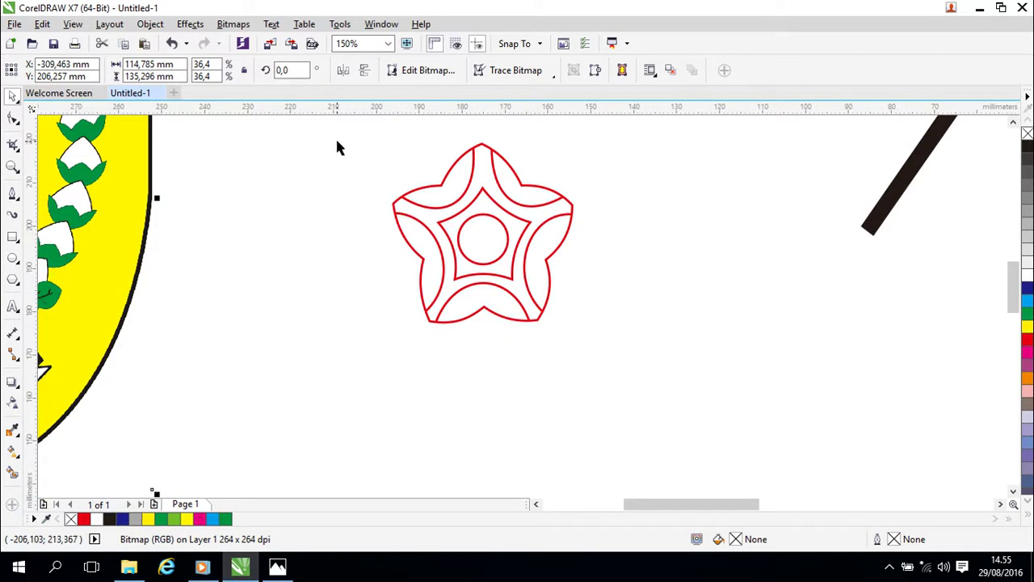
pyautogui.moveTo(328, 127); pyautogui.dragTo(567, 391)
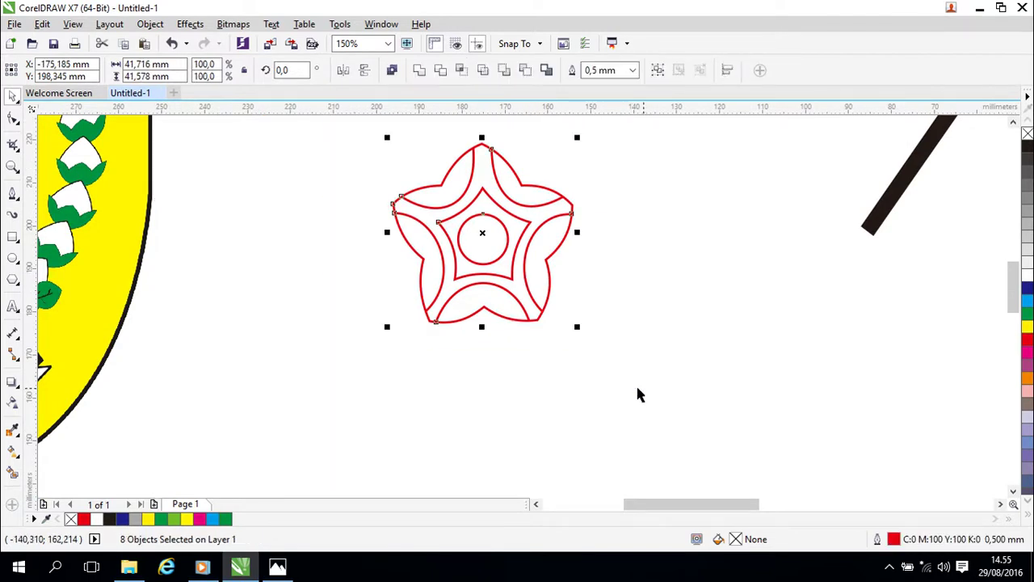
pyautogui.doubleClick(893, 539)
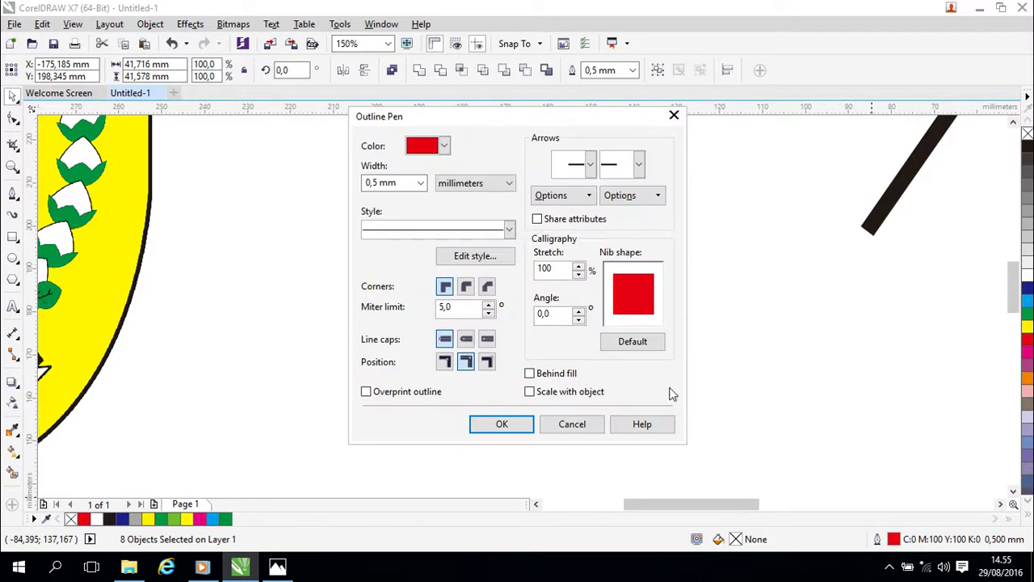
pyautogui.click(443, 146)
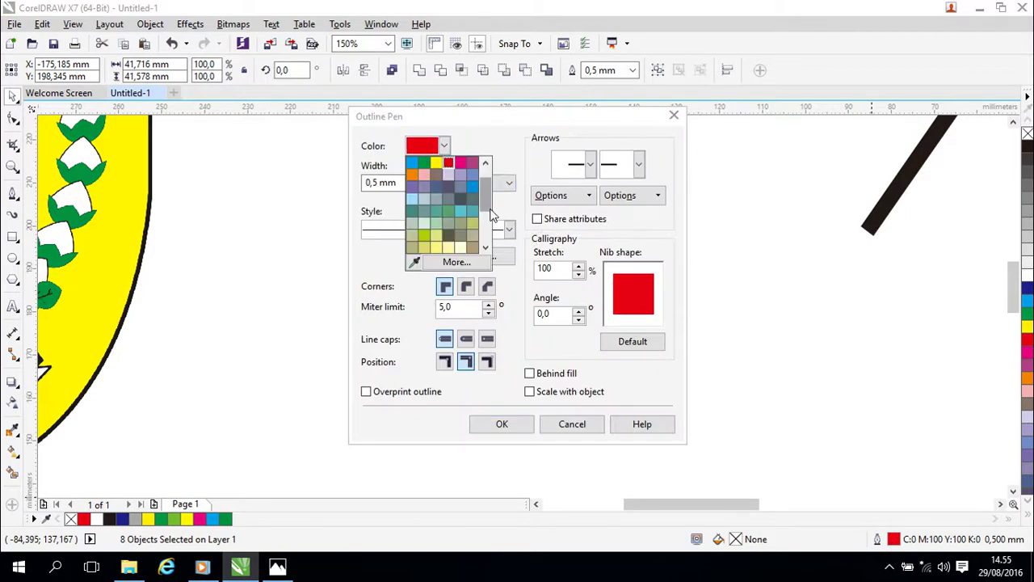
pyautogui.click(409, 169)
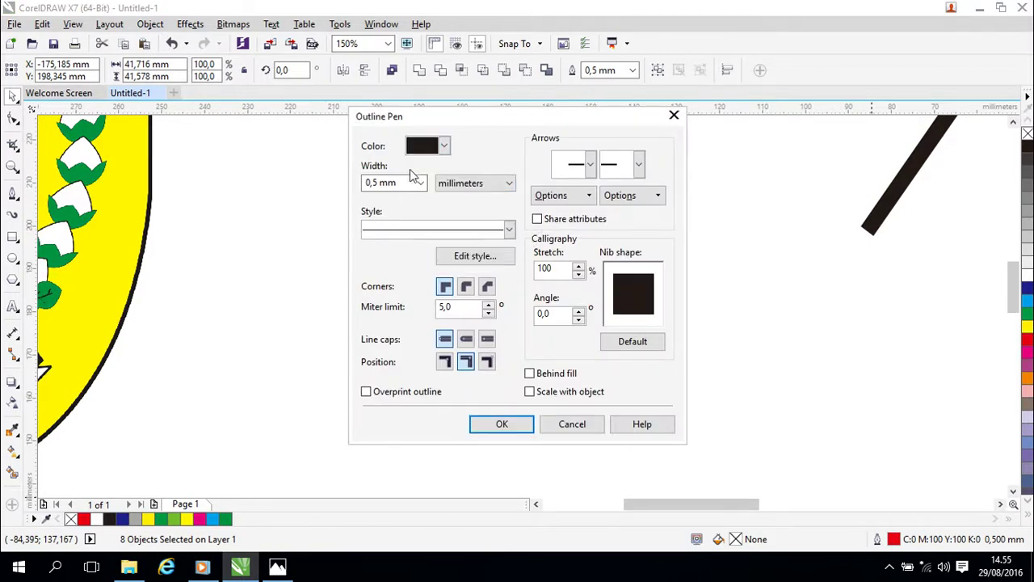
pyautogui.click(497, 423)
pyautogui.click(591, 356)
pyautogui.click(541, 273)
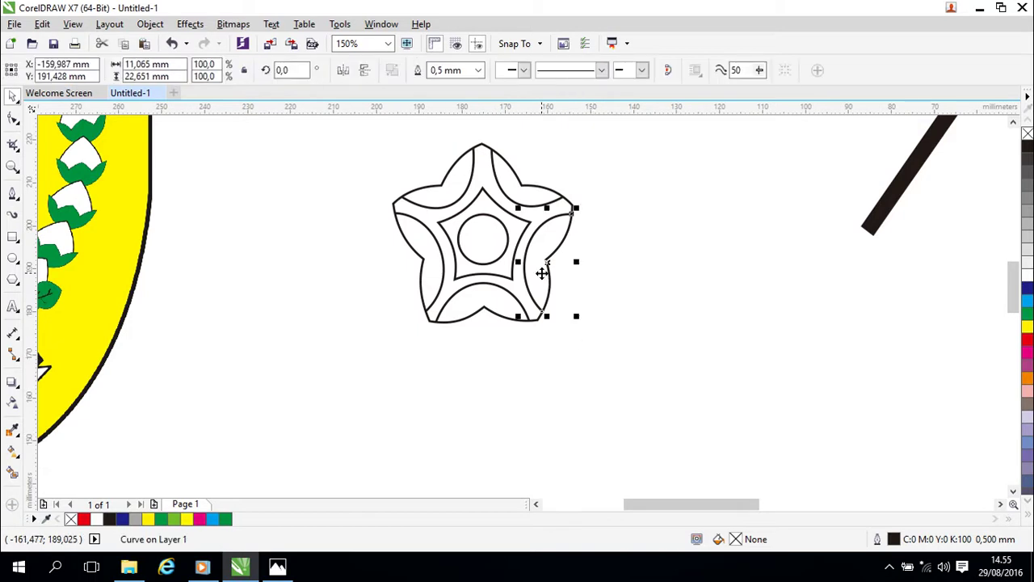
pyautogui.click(614, 305)
pyautogui.click(502, 301)
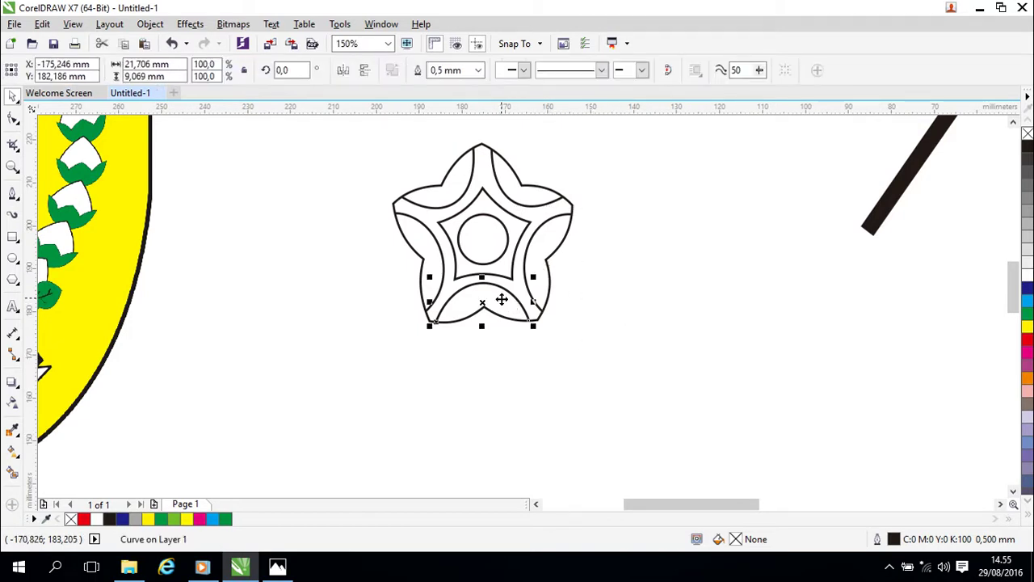
pyautogui.click(450, 289)
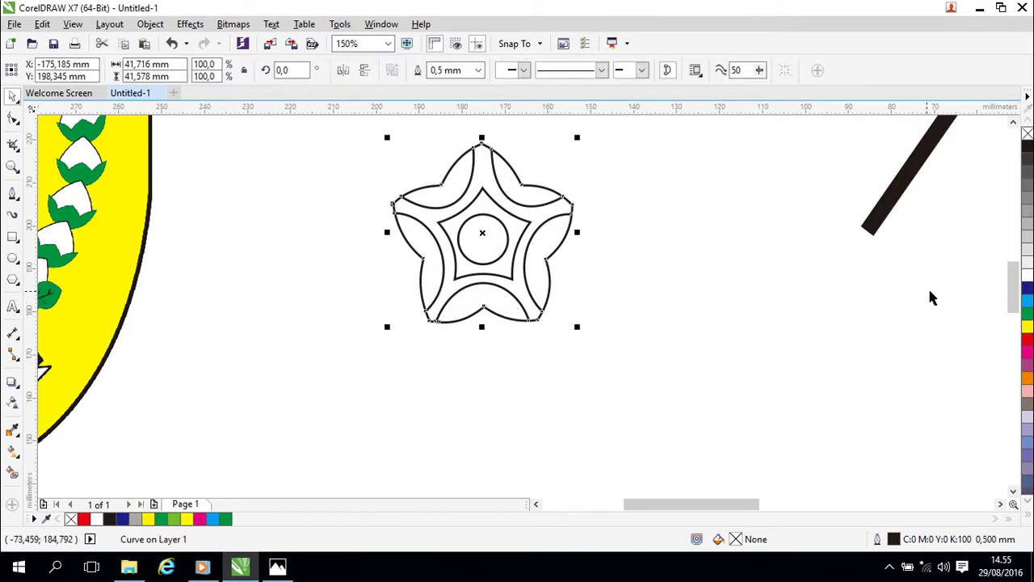
# Move the emblem bitmap closer to the traced star, to about X -267.1 mm, Y 181.9 mm.
pyautogui.scroll(-3, 634, 379)
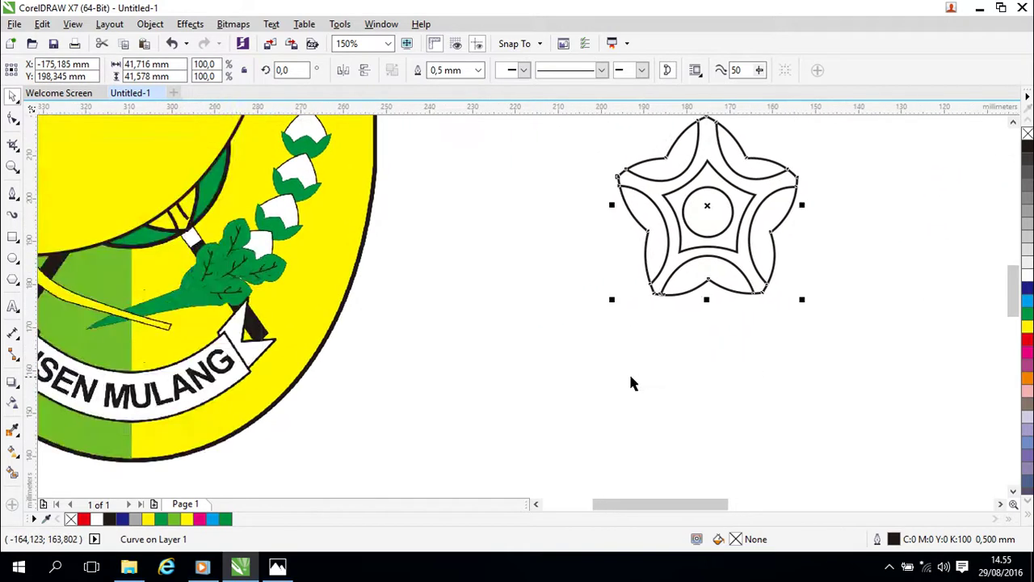
pyautogui.click(469, 343)
pyautogui.moveTo(468, 344)
pyautogui.mouseDown()
pyautogui.moveTo(531, 385)
pyautogui.moveTo(557, 387)
pyautogui.mouseUp()
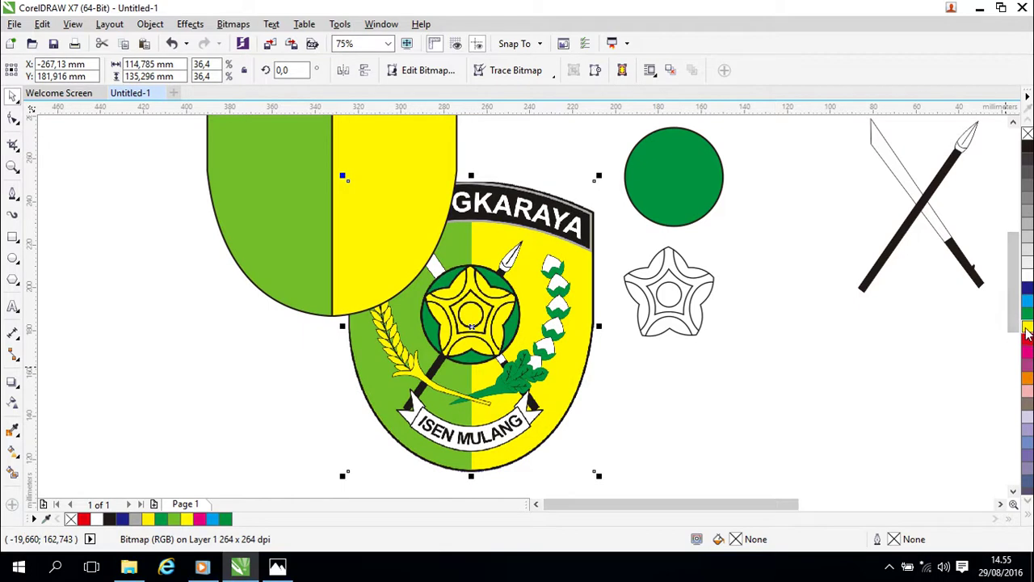
# Fill the traced star's main shape with yellow sampled from the emblem bitmap, RGB 255, 245, 0.
pyautogui.click(653, 331)
pyautogui.click(656, 327)
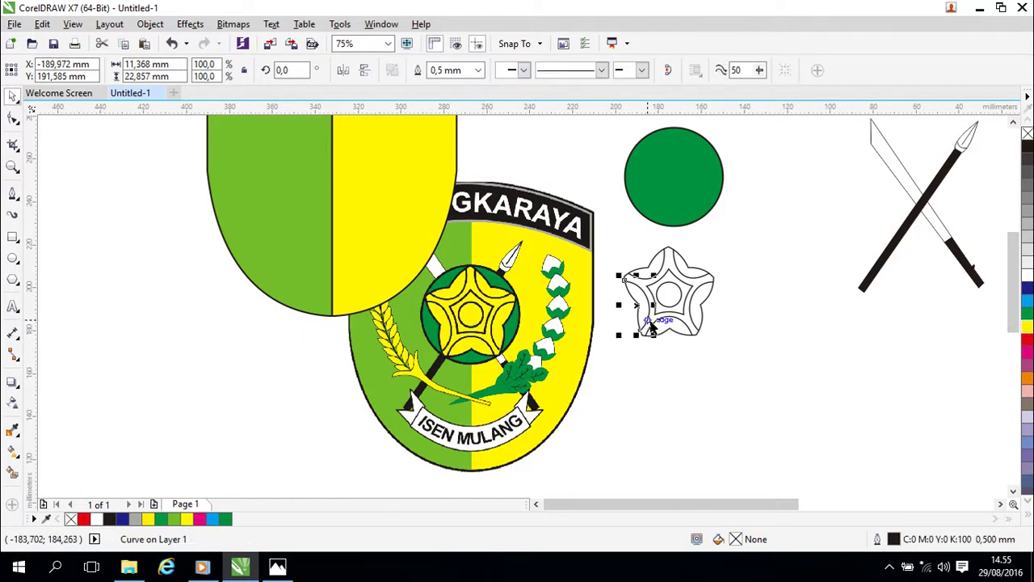
pyautogui.scroll(2, 675, 338)
pyautogui.click(692, 301)
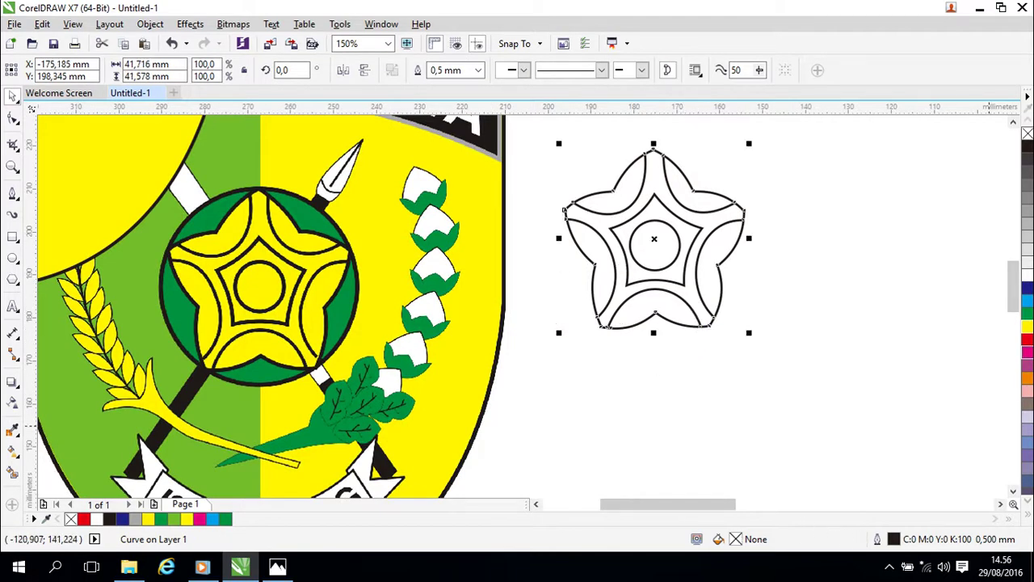
pyautogui.click(1027, 327)
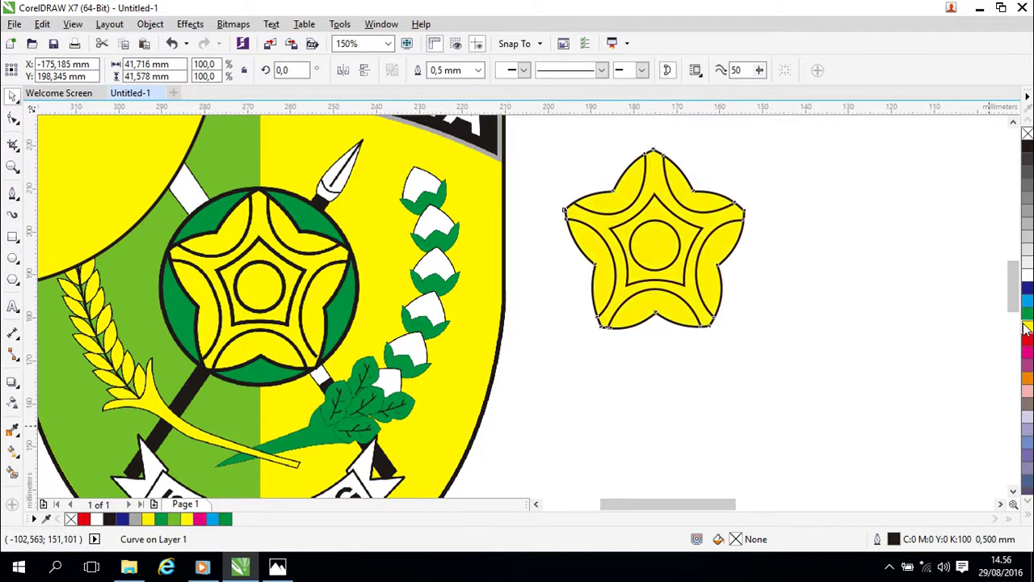
pyautogui.doubleClick(735, 539)
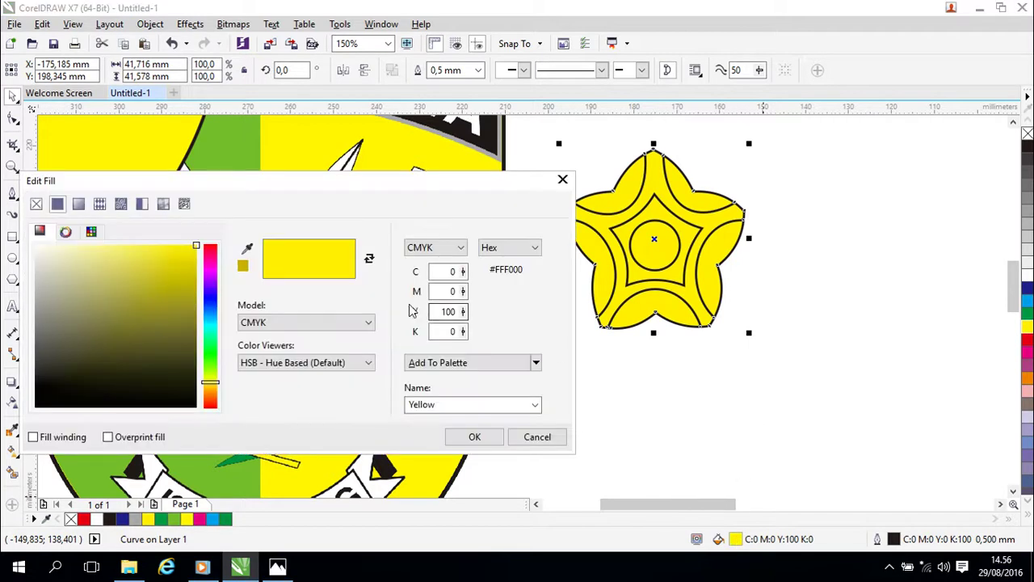
pyautogui.moveTo(286, 178); pyautogui.dragTo(959, 146)
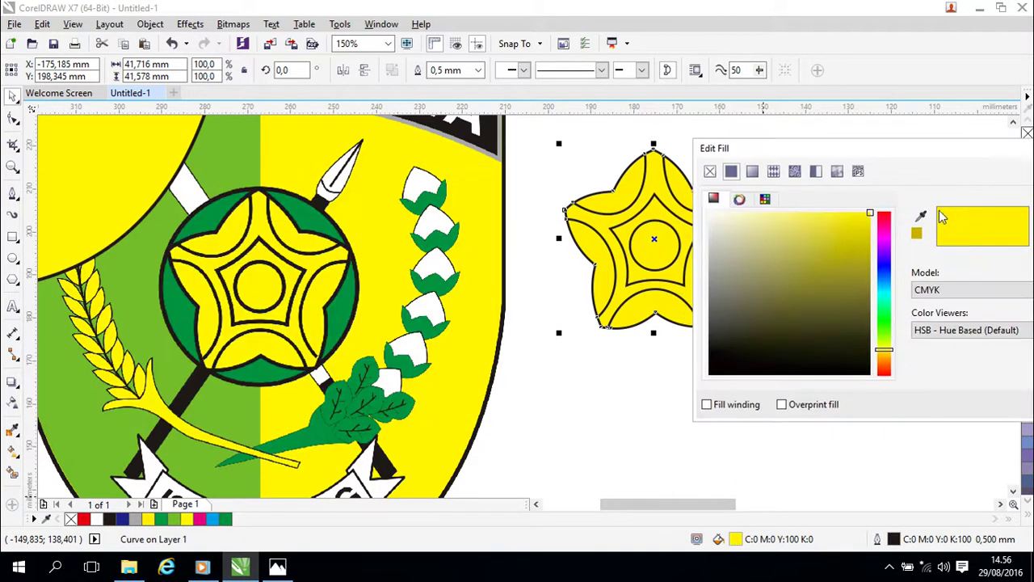
pyautogui.click(296, 246)
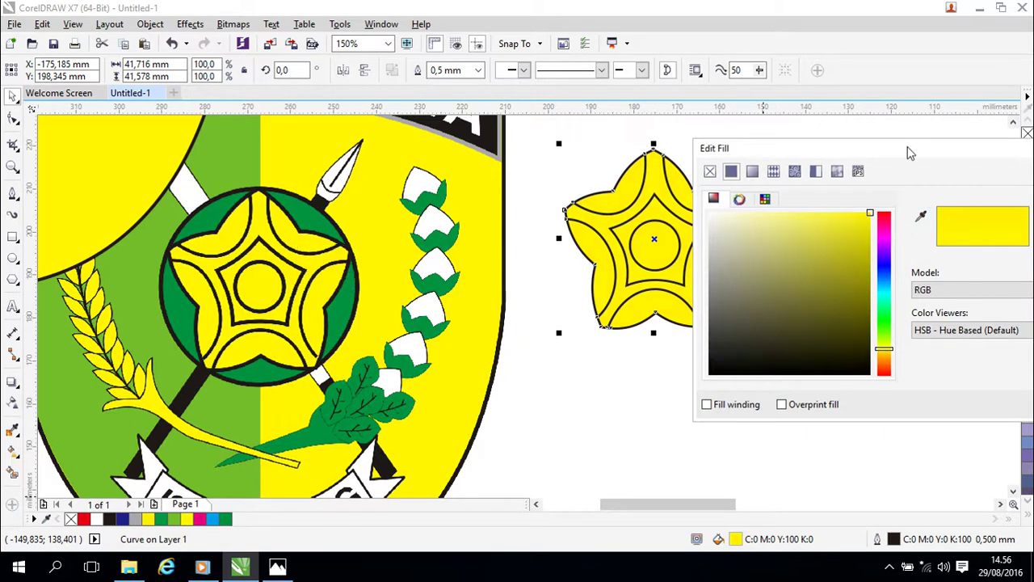
pyautogui.moveTo(911, 153); pyautogui.dragTo(549, 174)
pyautogui.click(783, 427)
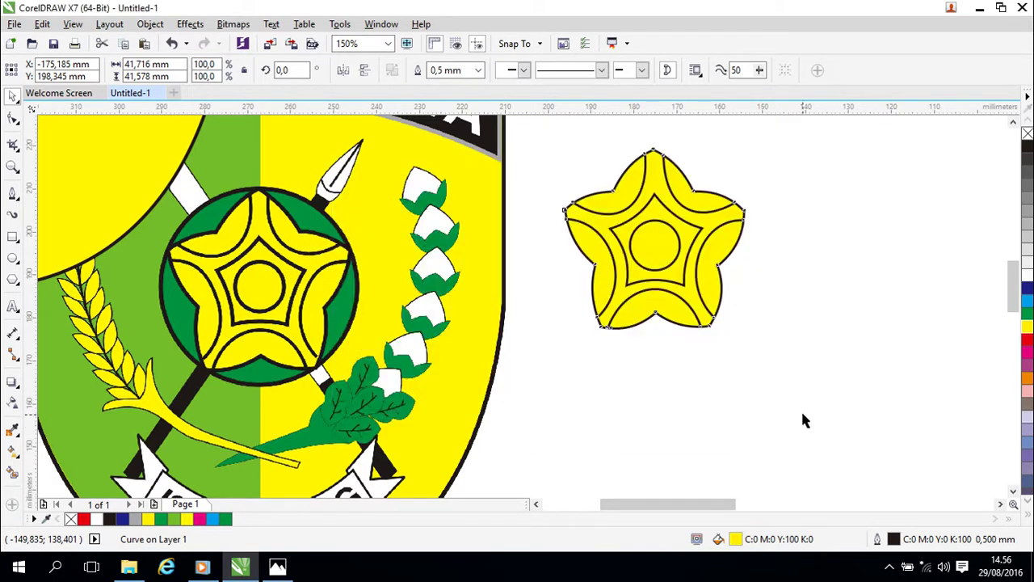
# Move the green circle behind the yellow star, to about X -175.7 mm, Y 196.0 mm.
pyautogui.scroll(-2, 802, 413)
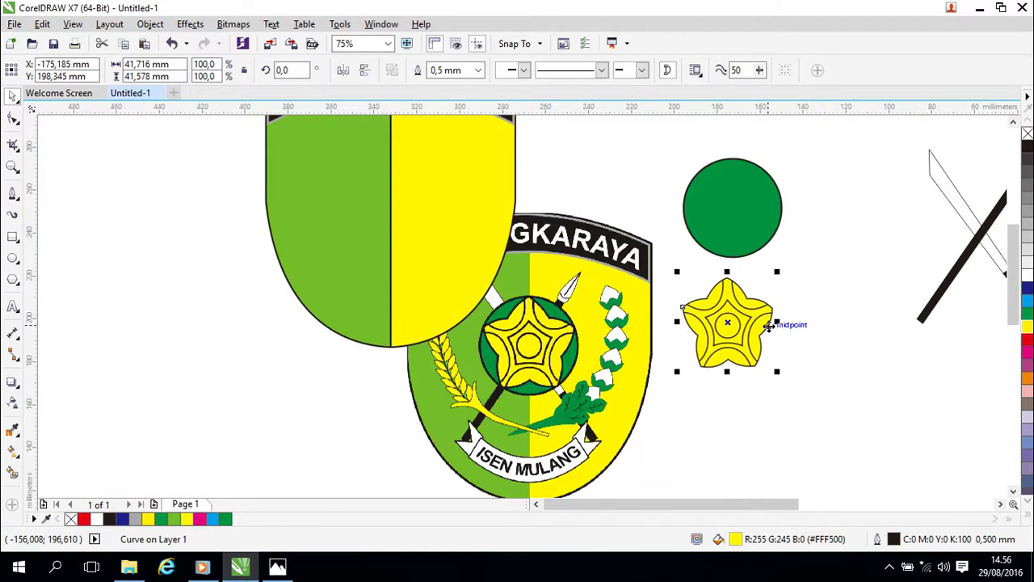
pyautogui.scroll(2, 769, 326)
pyautogui.click(698, 148)
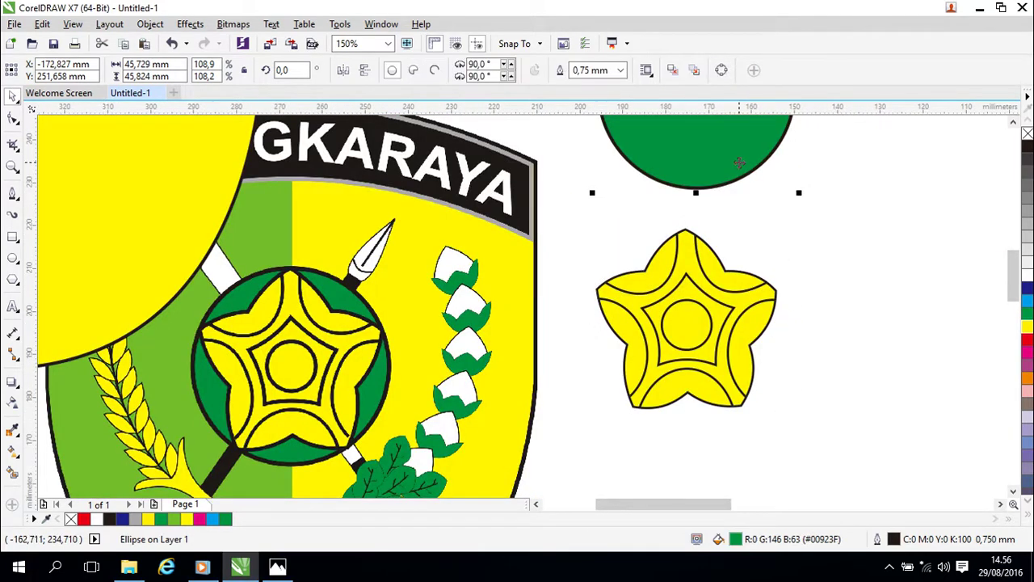
pyautogui.moveTo(698, 149); pyautogui.dragTo(685, 391)
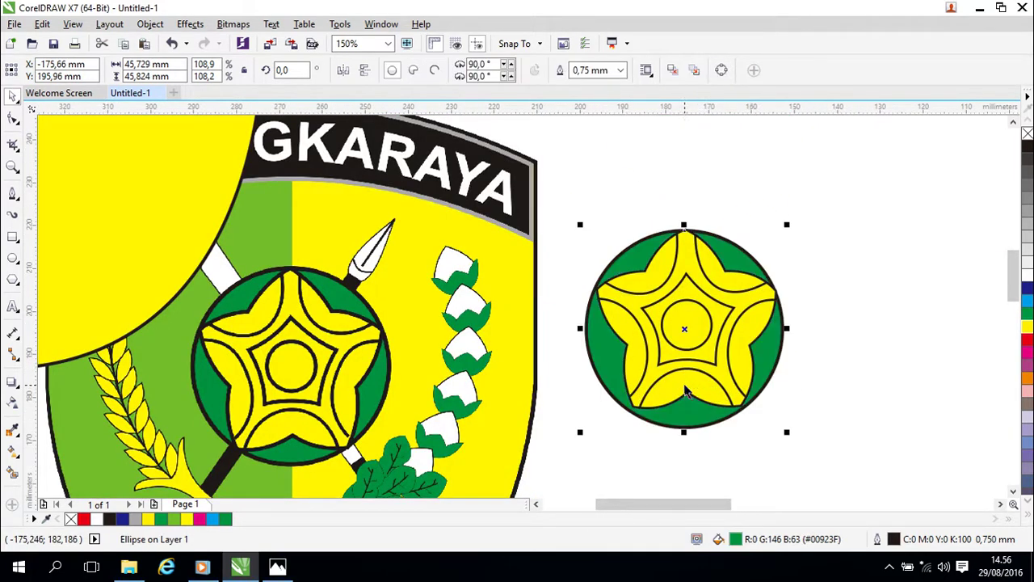
# Nudge the green circle up and right to about X -175.2 mm, Y 196.7 mm to centre it on the star.
pyautogui.press('Up')
pyautogui.press('Up')
pyautogui.press('Up')
pyautogui.press('Right')
pyautogui.press('Right')
pyautogui.press('Right')
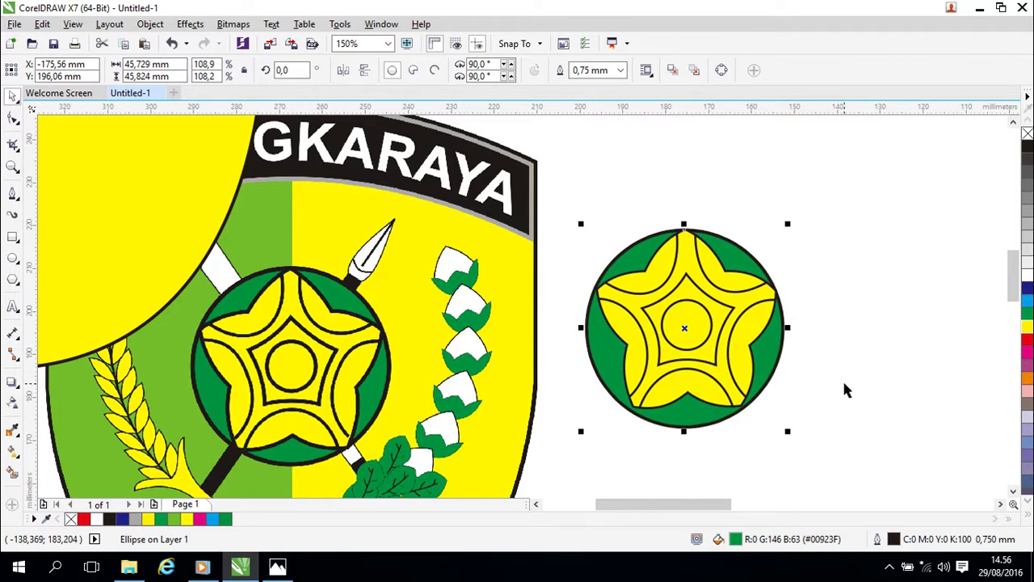
pyautogui.press('Up')
pyautogui.press('Up')
pyautogui.press('Up')
pyautogui.press('Right')
pyautogui.press('Right')
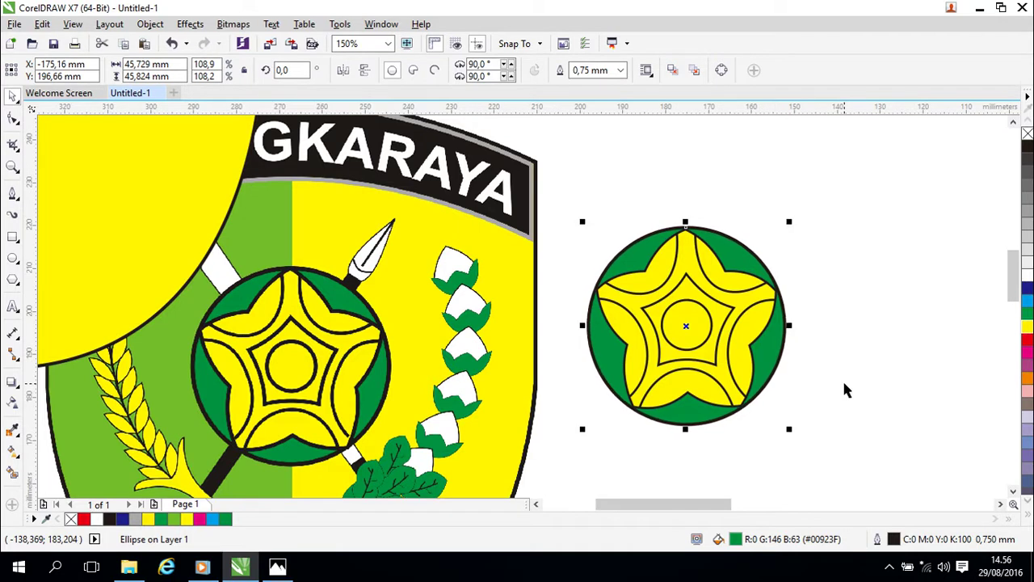
pyautogui.press('Escape')
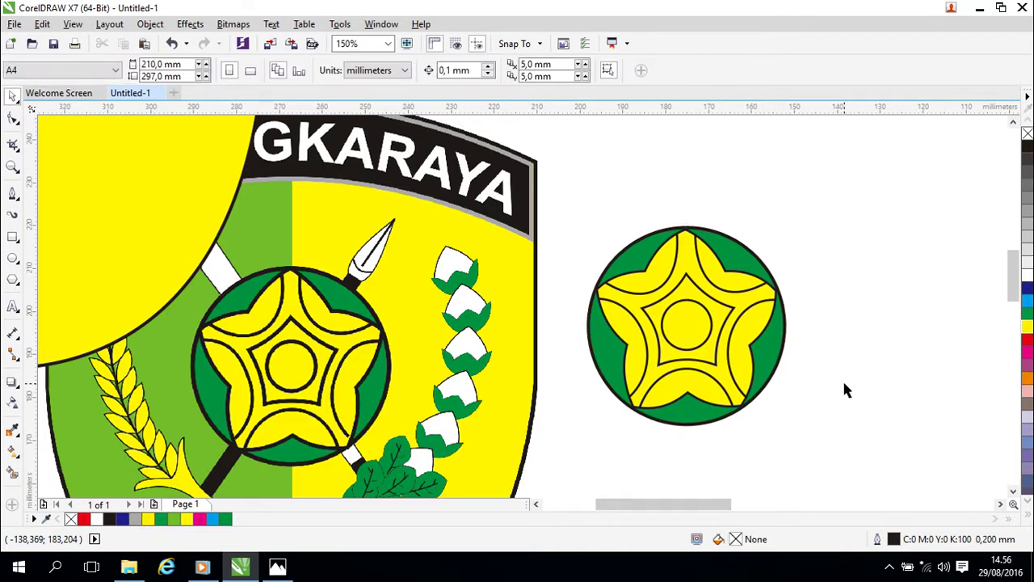
# Move the green circle and all star pieces together to about X -137.7 mm, Y 215.3 mm and group them.
pyautogui.scroll(-1, 843, 383)
pyautogui.moveTo(840, 382); pyautogui.dragTo(724, 309)
pyautogui.click(522, 299)
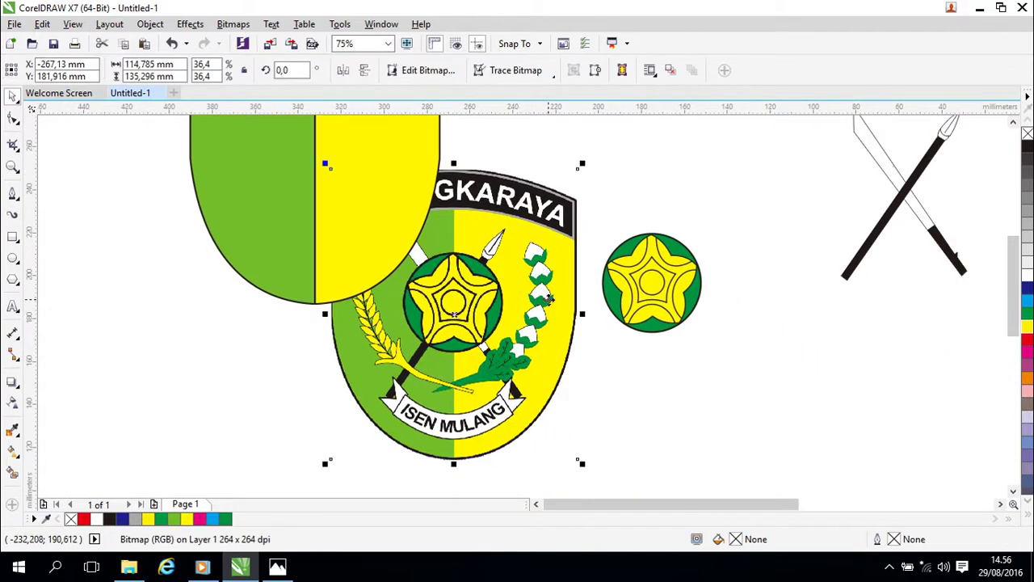
pyautogui.moveTo(758, 205); pyautogui.dragTo(595, 358)
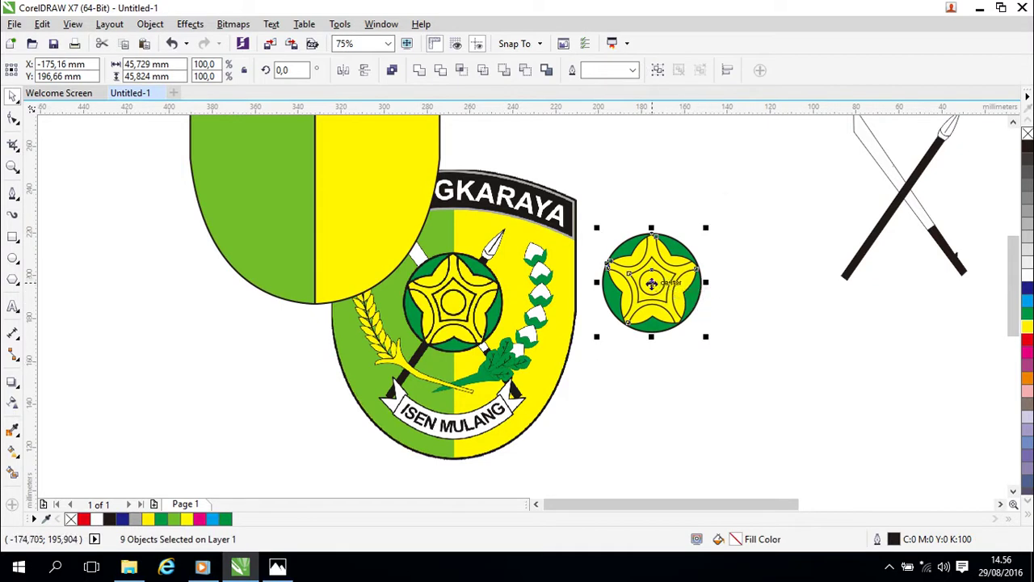
pyautogui.moveTo(680, 293); pyautogui.dragTo(760, 252)
pyautogui.rightClick(732, 215)
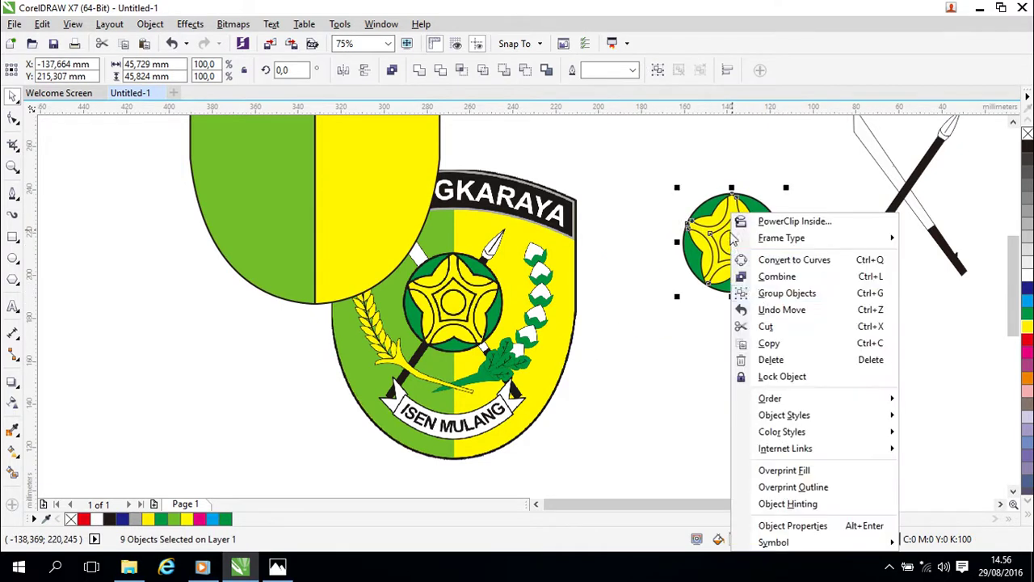
pyautogui.click(777, 298)
pyautogui.click(681, 363)
# Move the emblem bitmap clear of the plain shield and the grouped star badge to about X -93.9 mm, Y 153.6 mm.
pyautogui.click(545, 329)
pyautogui.moveTo(465, 313); pyautogui.dragTo(572, 313)
pyautogui.click(743, 258)
pyautogui.moveTo(743, 259); pyautogui.dragTo(837, 390)
# Move the spear group to about X -219.9 mm, Y 182.2 mm and the sword group to about X -209.7 mm, Y 183.9 mm on the emblem.
pyautogui.moveTo(902, 214); pyautogui.dragTo(557, 315)
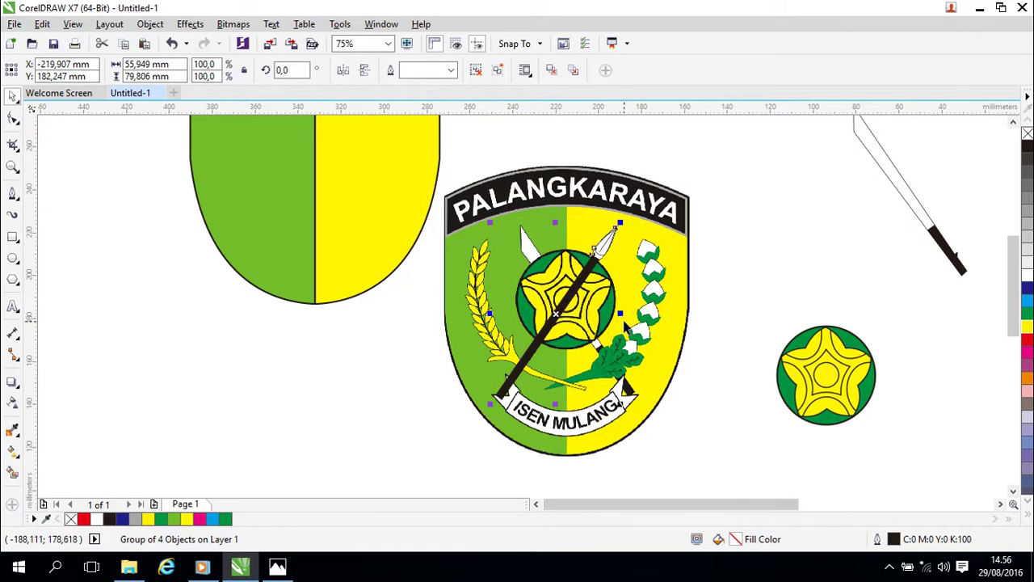
pyautogui.click(929, 244)
pyautogui.click(933, 227)
pyautogui.moveTo(909, 191); pyautogui.dragTo(577, 311)
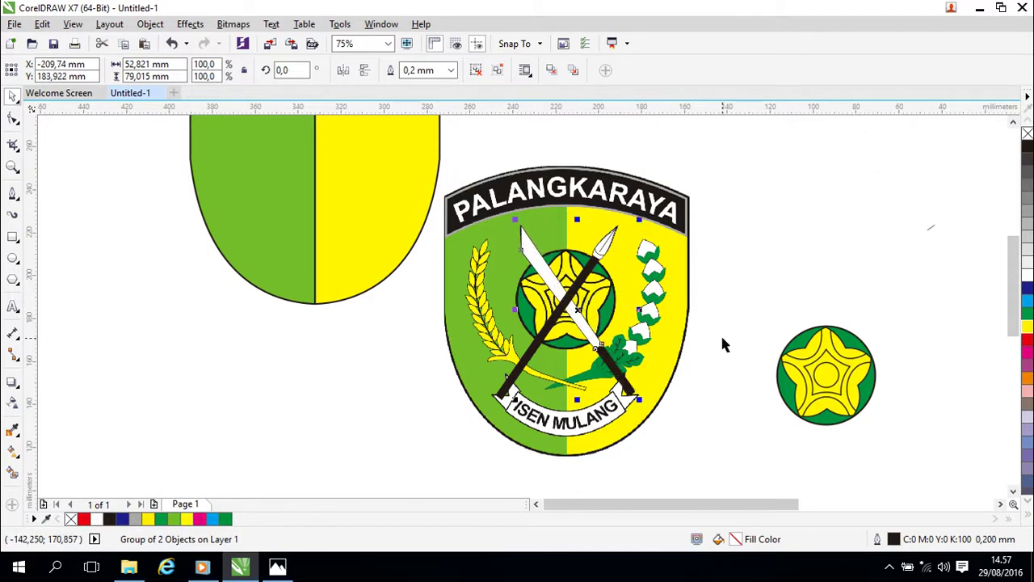
# Move the star badge group onto the emblem's green circle and align it at about X -214.9 mm, Y 189.0 mm.
pyautogui.click(823, 378)
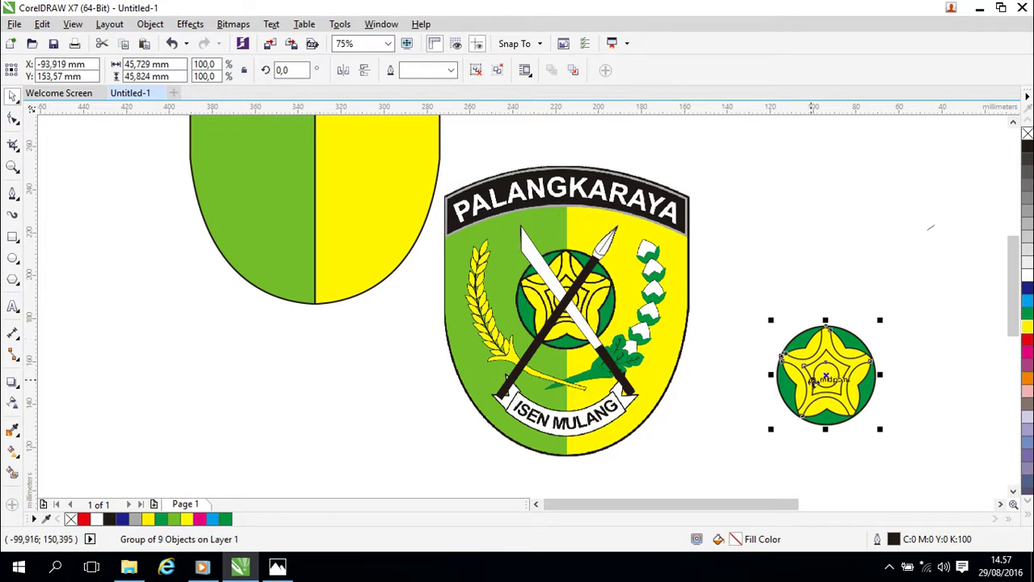
pyautogui.moveTo(825, 377); pyautogui.dragTo(562, 298)
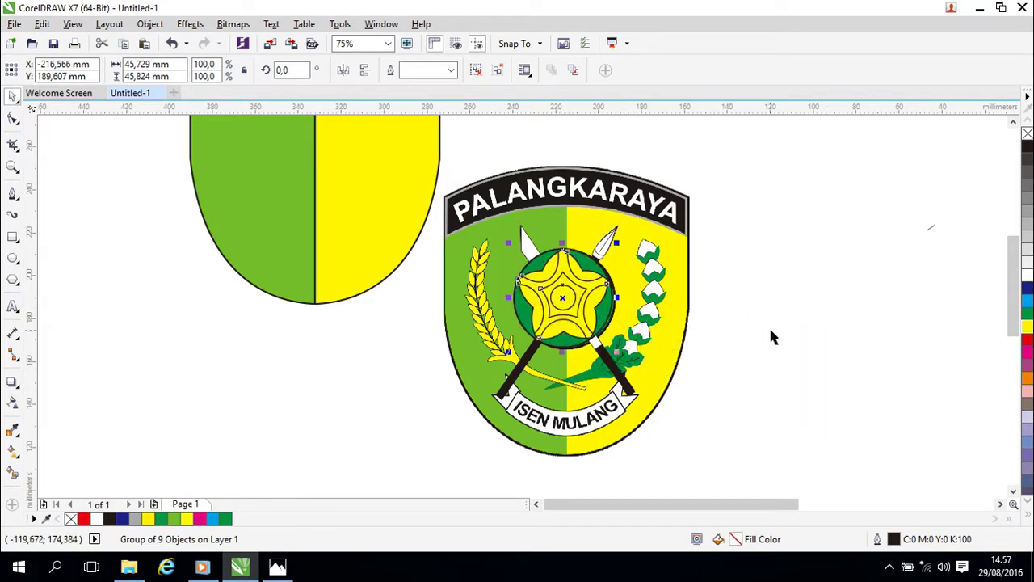
pyautogui.press('Right')
pyautogui.press('Right')
pyautogui.press('Right')
pyautogui.press('Right')
pyautogui.press('Right')
pyautogui.press('Right')
pyautogui.press('Up')
pyautogui.press('Up')
pyautogui.press('Up')
pyautogui.press('Up')
pyautogui.press('Up')
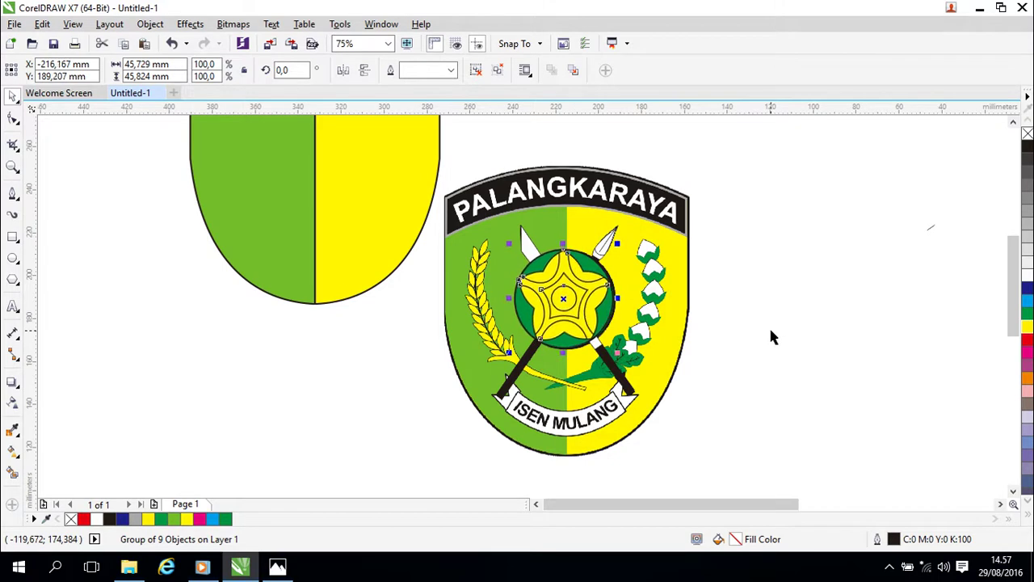
pyautogui.press('Right')
pyautogui.press('Right')
pyautogui.press('Right')
pyautogui.press('Right')
pyautogui.press('Right')
pyautogui.press('Right')
pyautogui.press('Up')
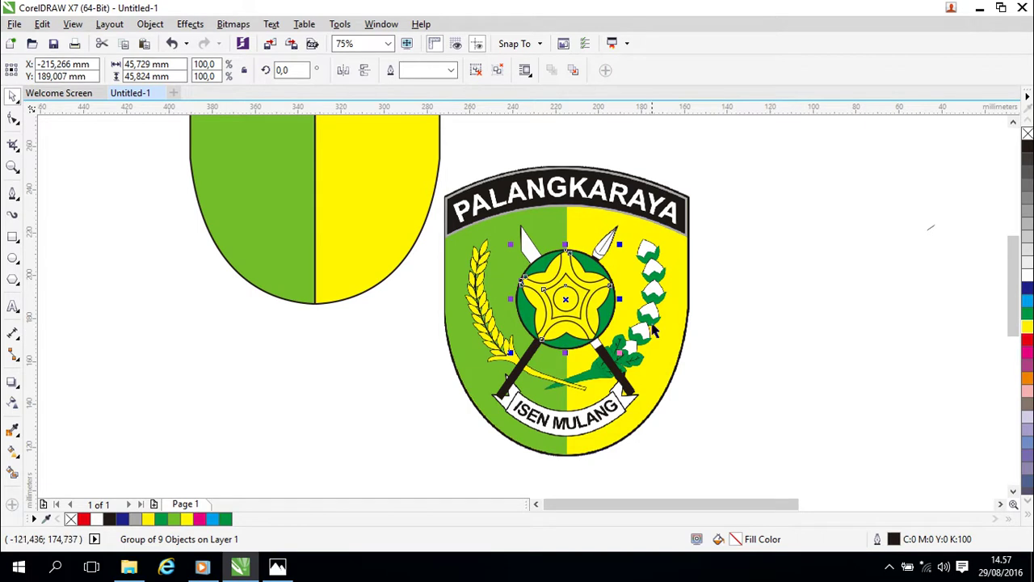
pyautogui.scroll(1, 643, 323)
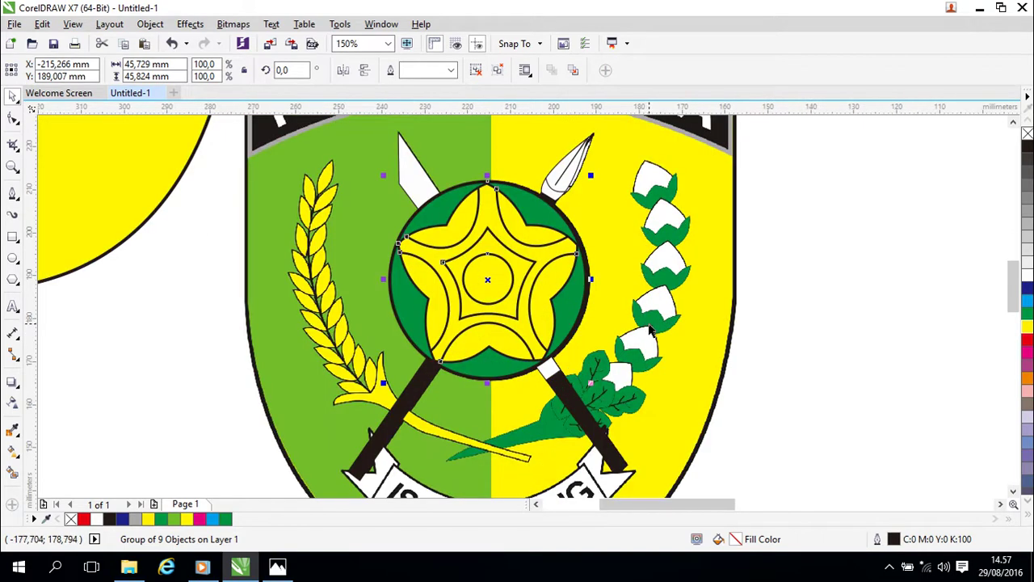
pyautogui.press('Right')
pyautogui.press('Right')
pyautogui.press('Right')
pyautogui.press('Right')
pyautogui.press('Right')
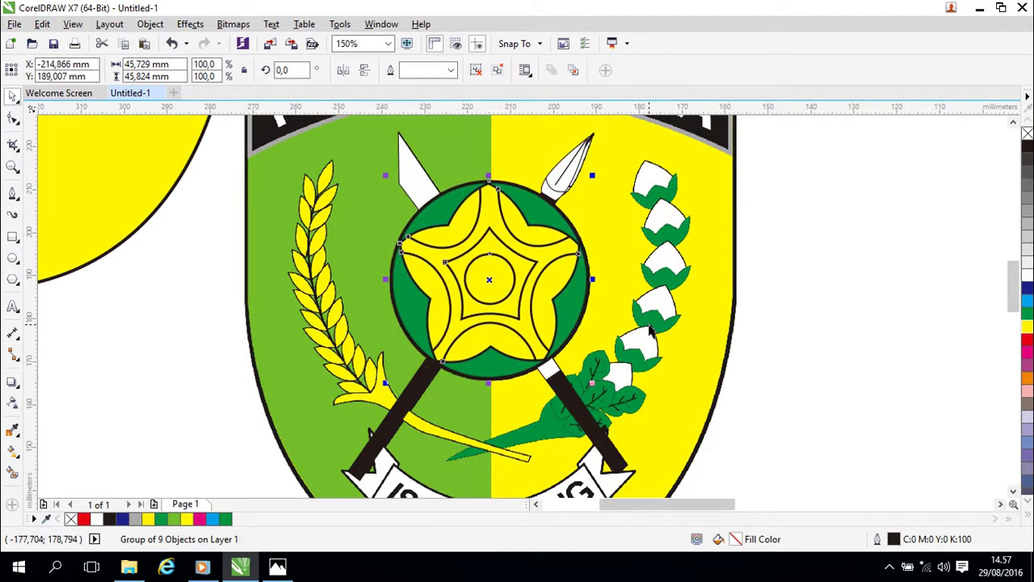
# Move the star badge, spear and sword together off the emblem bitmap to about X -350.1 mm, Y 176.1 mm and group them.
pyautogui.press('Right')
pyautogui.click(816, 328)
pyautogui.scroll(-2, 817, 325)
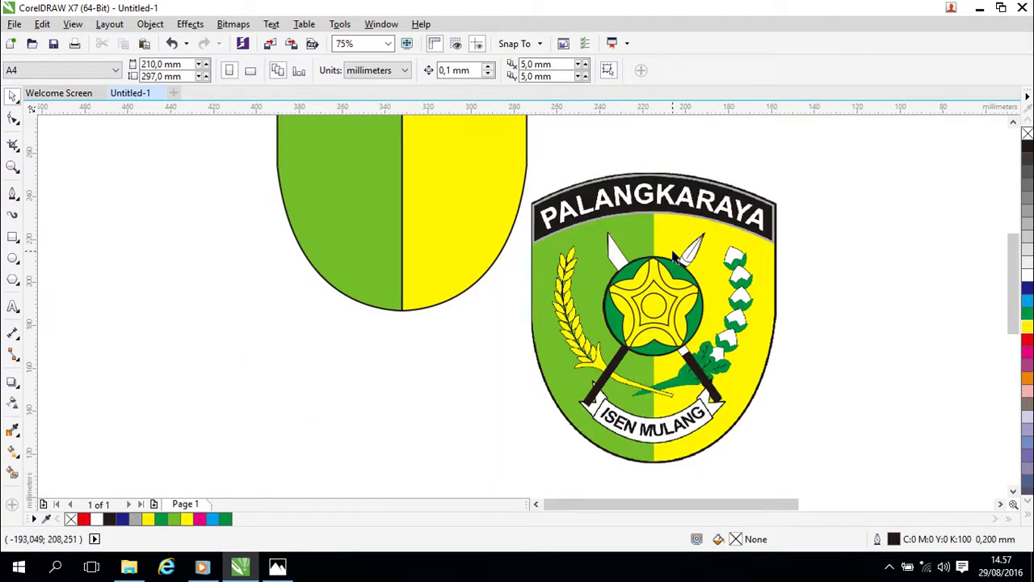
pyautogui.rightClick(700, 257)
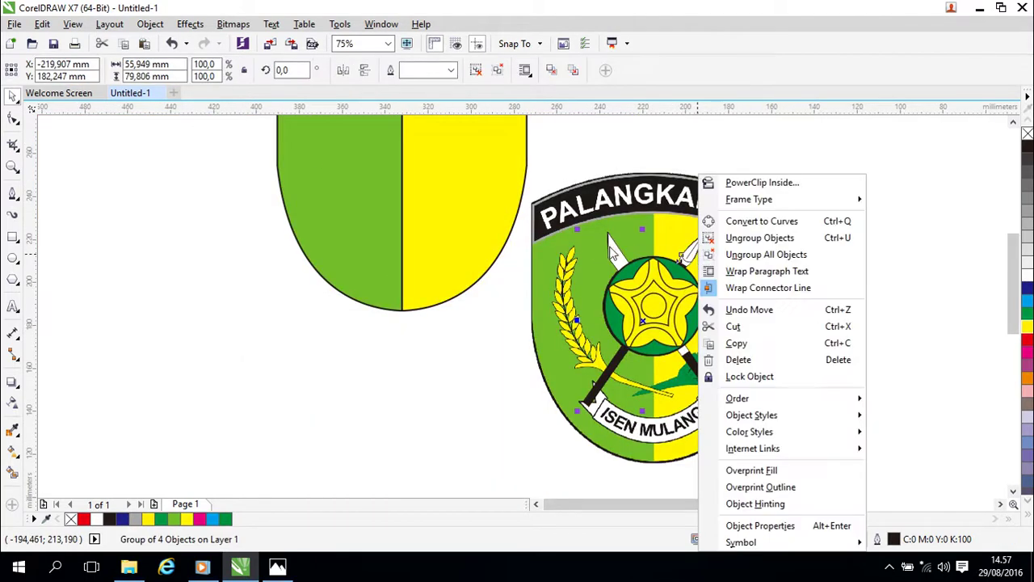
pyautogui.click(610, 250)
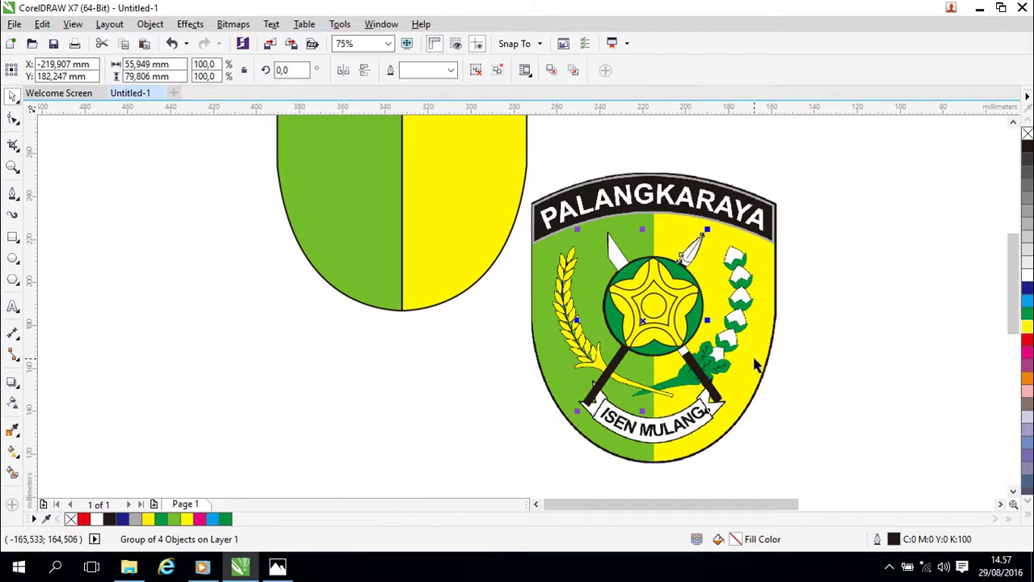
pyautogui.click(697, 370)
pyautogui.keyDown('shift'); pyautogui.click(705, 385); pyautogui.keyUp('shift')
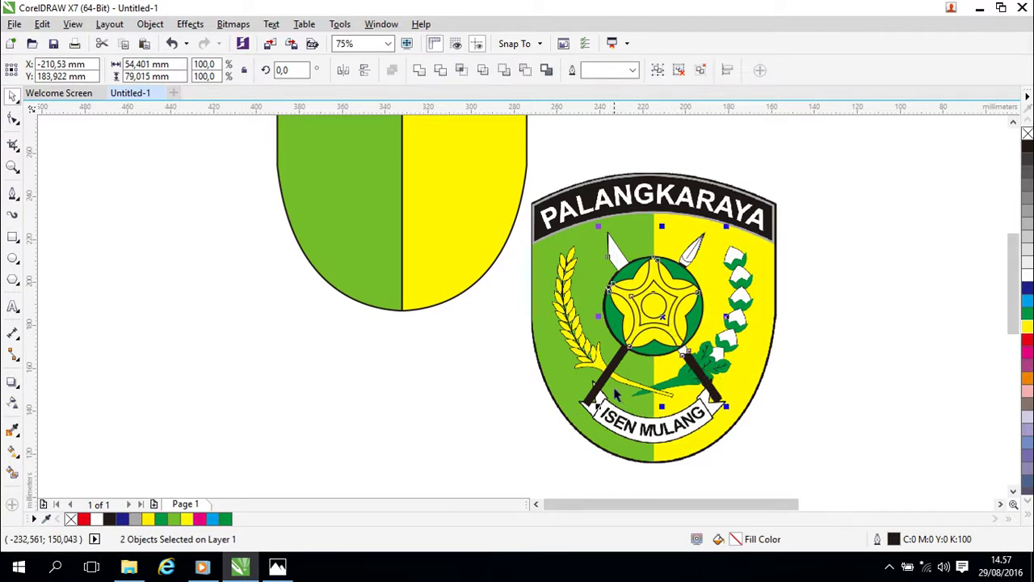
pyautogui.keyDown('shift'); pyautogui.click(607, 380); pyautogui.keyUp('shift')
pyautogui.moveTo(653, 306); pyautogui.dragTo(365, 319)
pyautogui.rightClick(364, 320)
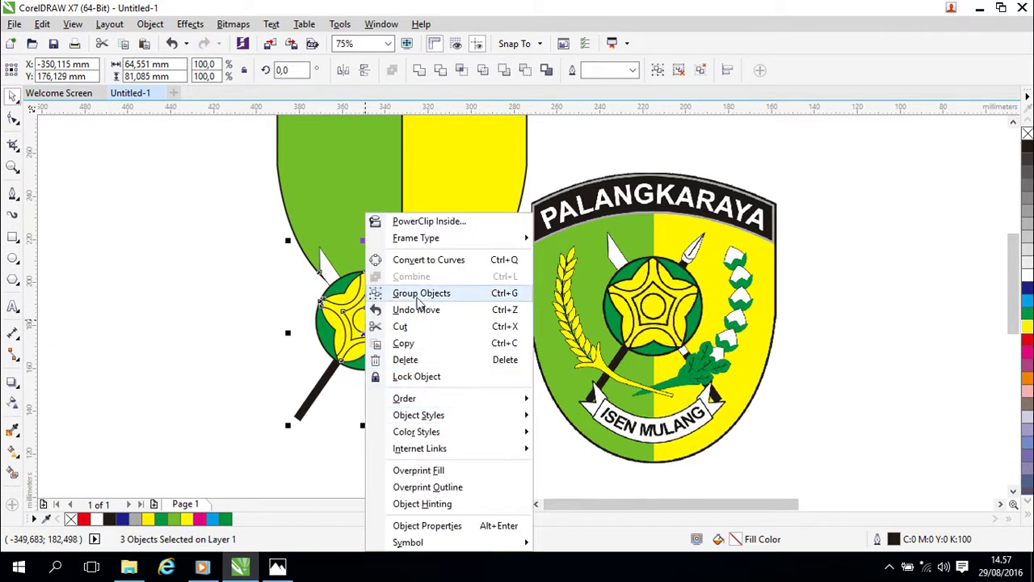
pyautogui.click(437, 292)
# Place the grouped star badge, spear and sword on the plain shield at about X -334.8 mm, Y 252.6 mm.
pyautogui.scroll(-3, 519, 335)
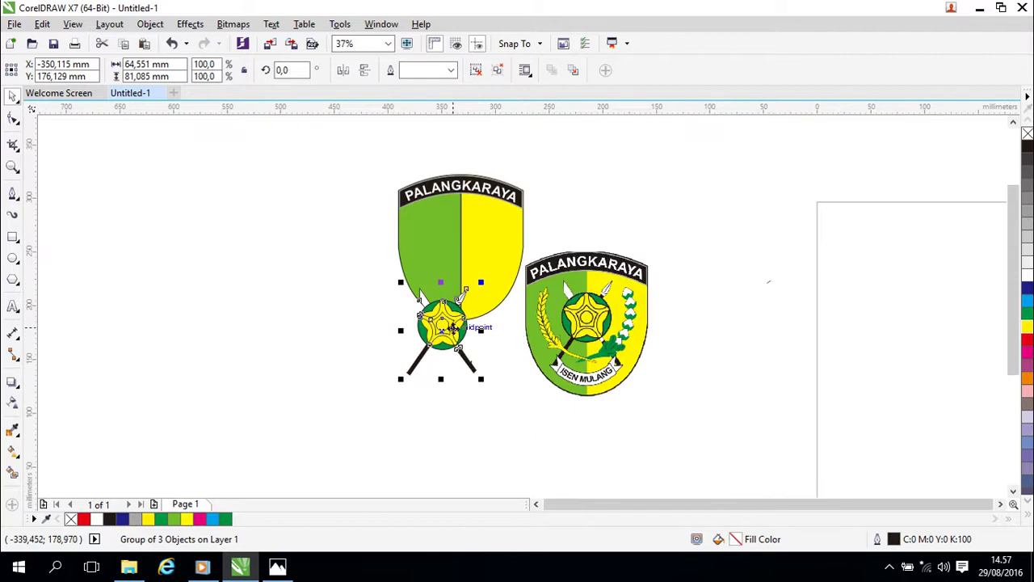
pyautogui.moveTo(444, 325); pyautogui.dragTo(459, 243)
pyautogui.scroll(3, 549, 274)
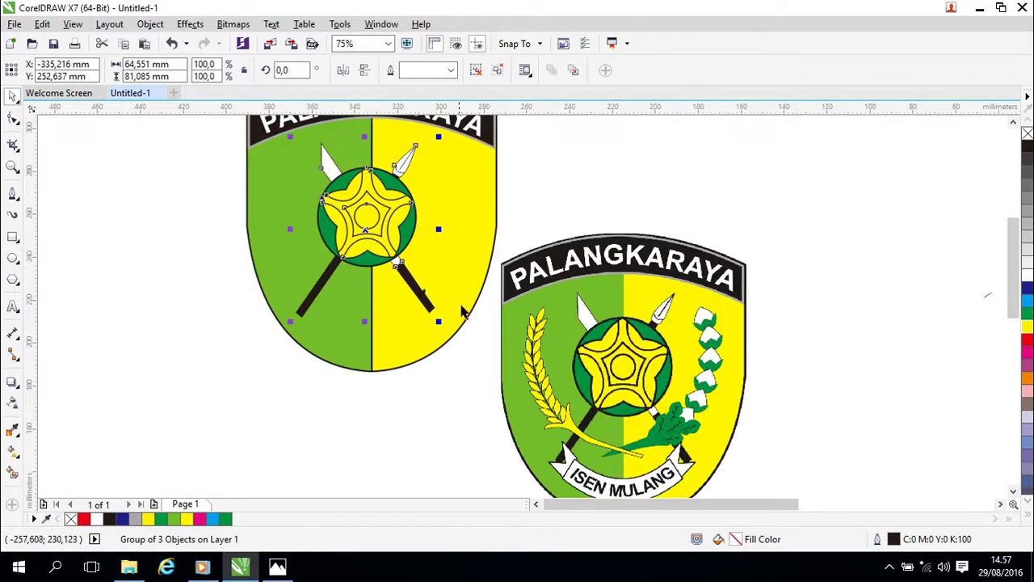
pyautogui.moveTo(414, 363); pyautogui.dragTo(469, 368)
pyautogui.moveTo(485, 256); pyautogui.dragTo(528, 266)
pyautogui.press('Right')
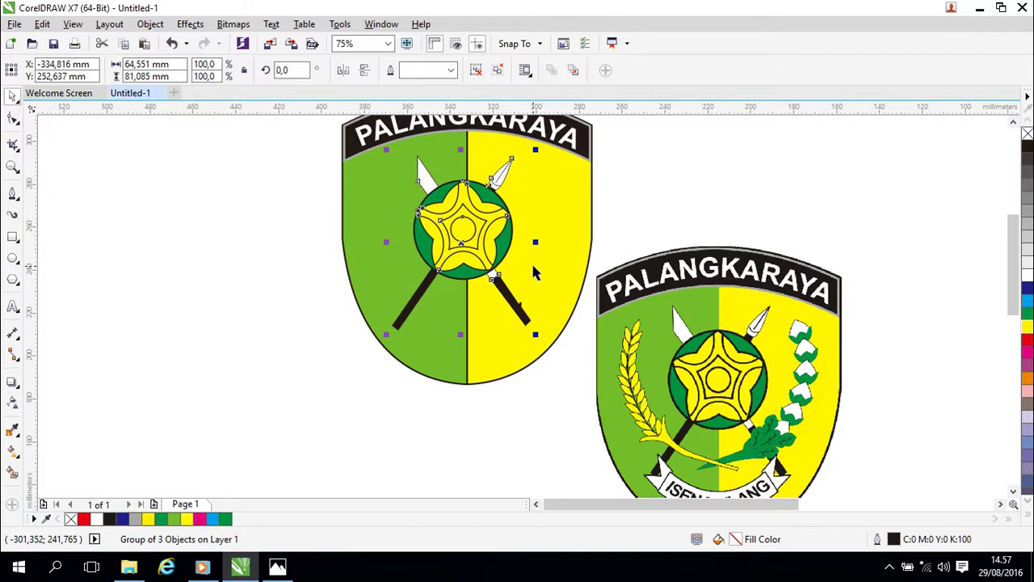
# Nudge the badge group horizontally toward the shield's dividing line to about X -334.1 mm.
pyautogui.scroll(1, 533, 273)
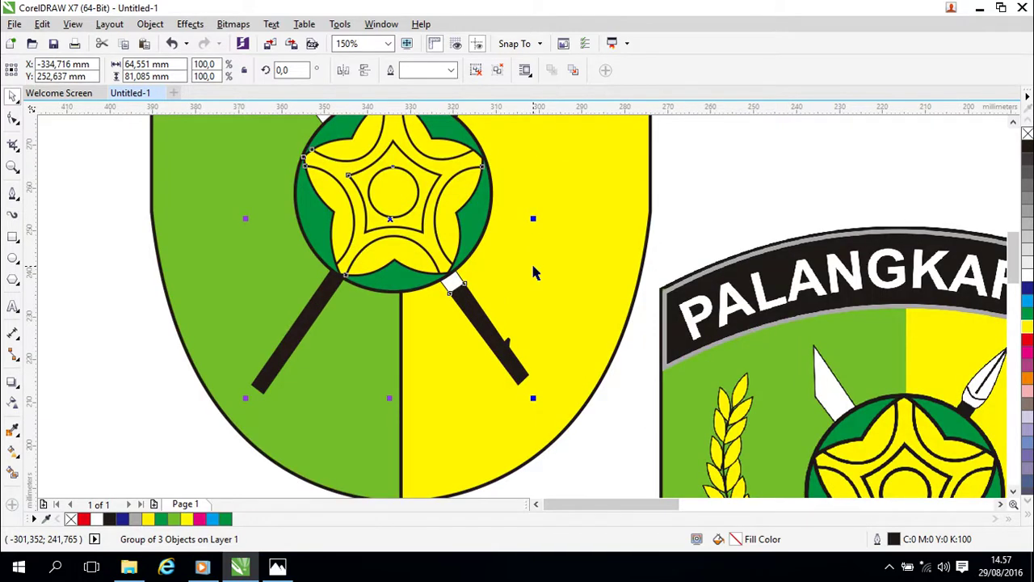
pyautogui.press('Right')
pyautogui.press('Right')
pyautogui.press('Right')
pyautogui.press('Right')
pyautogui.press('Right')
pyautogui.press('Right')
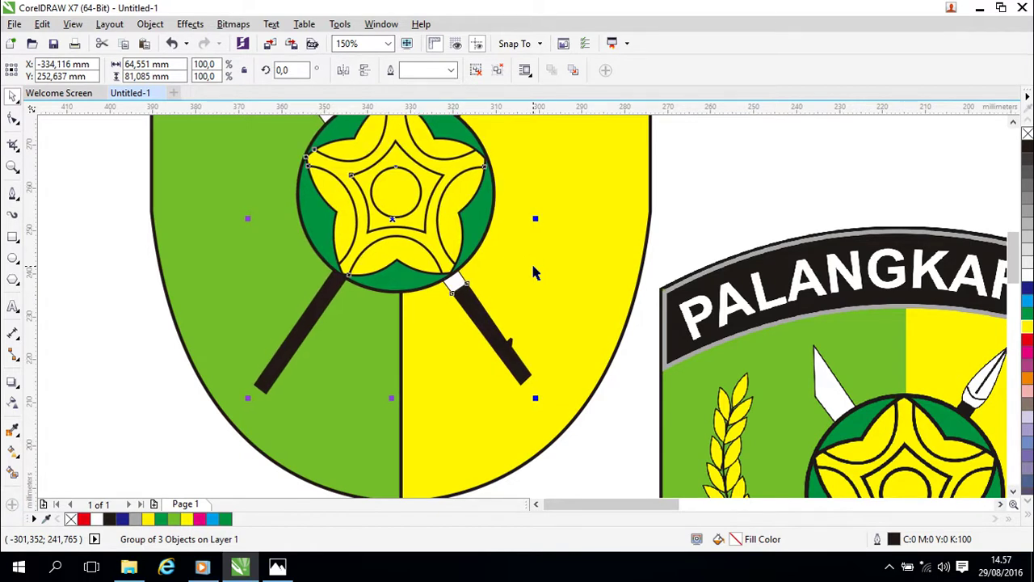
pyautogui.scroll(-1, 544, 294)
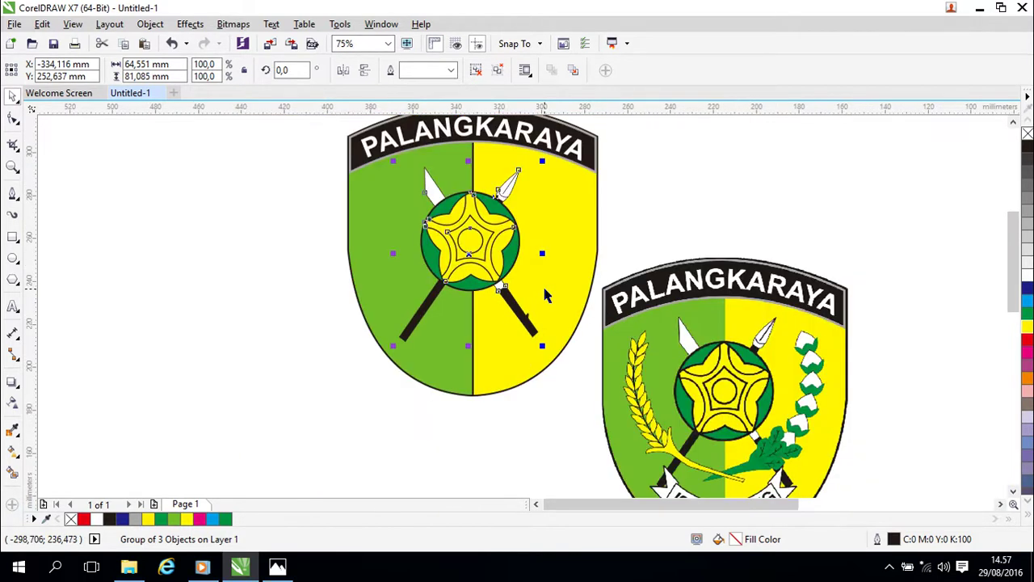
pyautogui.scroll(1, 545, 294)
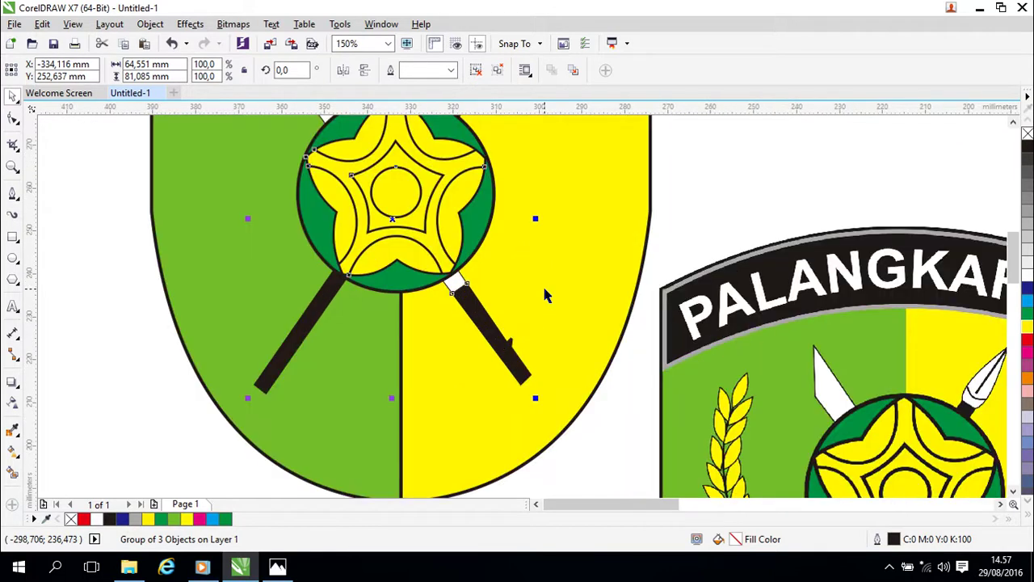
pyautogui.scroll(-1, 544, 294)
# Overlay the emblem bitmap on the vector shield for comparison and move it beside the shield at about X -202.0 mm, Y 247.7 mm.
pyautogui.click(742, 412)
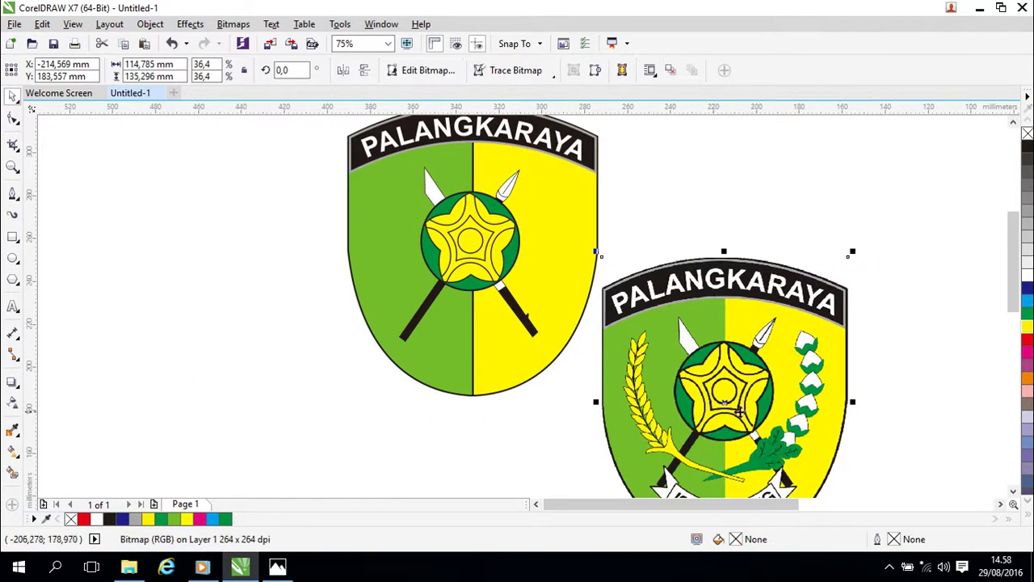
pyautogui.moveTo(718, 399); pyautogui.dragTo(474, 262)
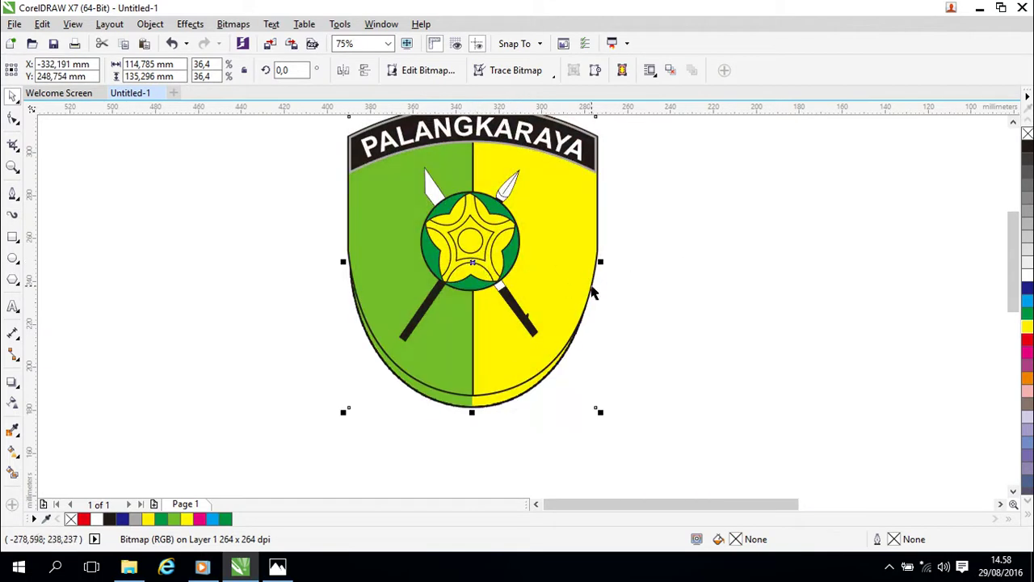
pyautogui.moveTo(568, 386); pyautogui.dragTo(792, 398)
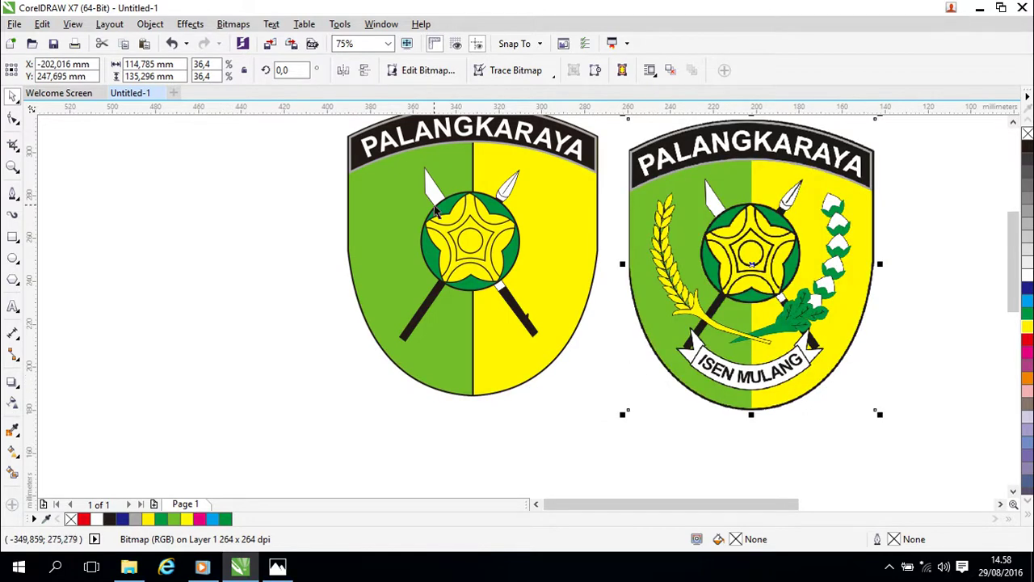
# Nudge the badge group on the vector shield up and to the right to about X -333.5 mm, Y 253.8 mm.
pyautogui.click(446, 220)
pyautogui.press('Up')
pyautogui.press('Up')
pyautogui.press('Up')
pyautogui.press('Up')
pyautogui.press('Up')
pyautogui.press('Up')
pyautogui.press('Up')
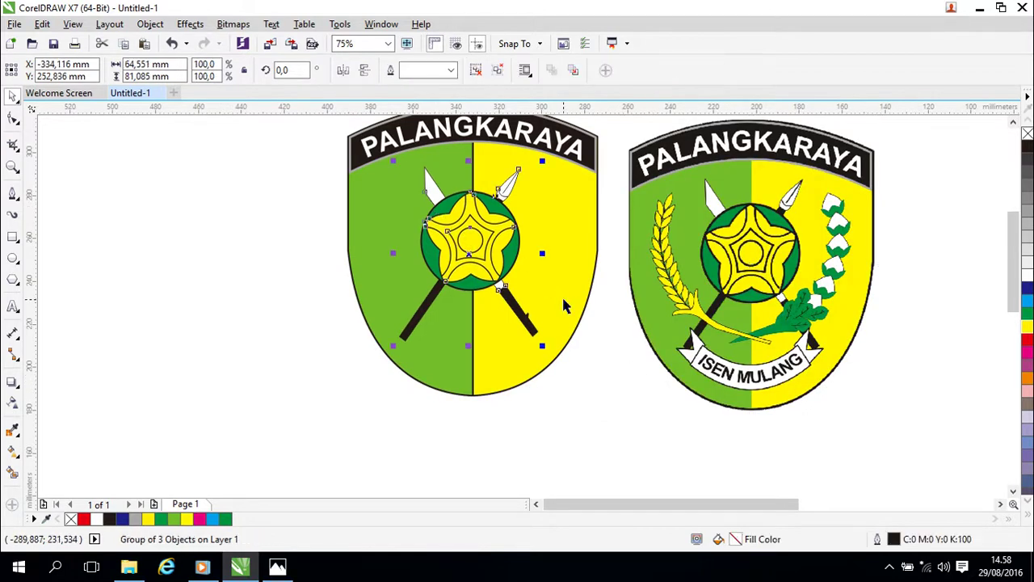
pyautogui.press('Right')
pyautogui.press('Up')
pyautogui.press('Up')
pyautogui.press('Up')
pyautogui.press('Up')
pyautogui.press('Up')
pyautogui.press('Right')
pyautogui.press('Right')
pyautogui.press('Right')
pyautogui.press('Right')
pyautogui.press('Right')
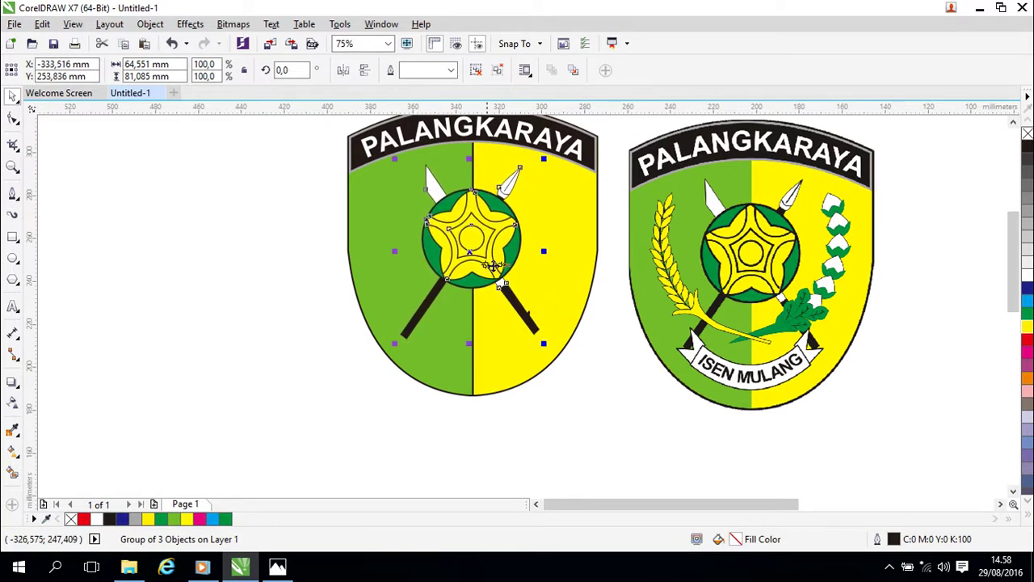
# Centre the badge group's star on the shield's dividing line at about X -332.8 mm and nudge the group slightly higher.
pyautogui.scroll(4, 751, 259)
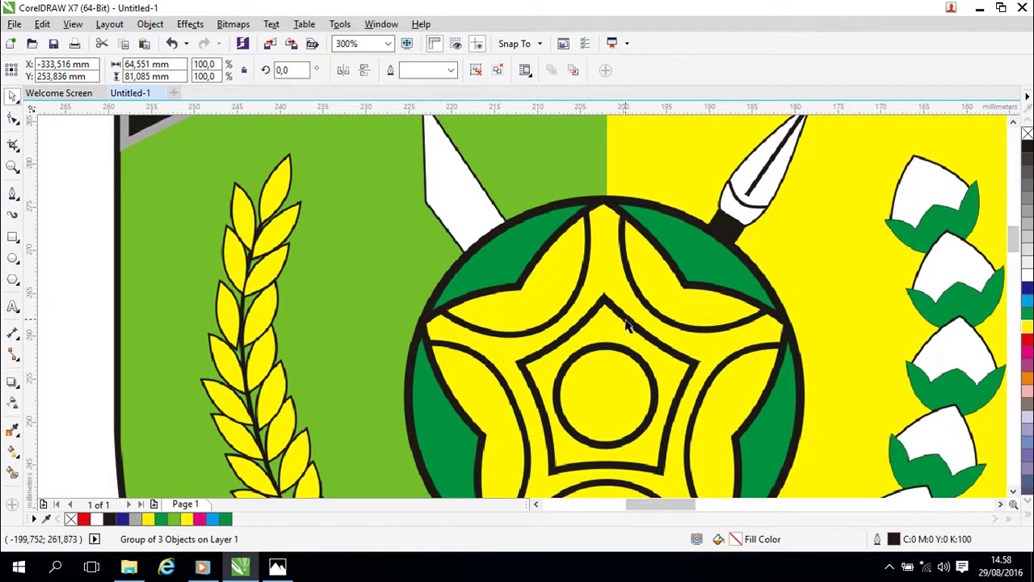
pyautogui.hscroll(-6, 465, 277)
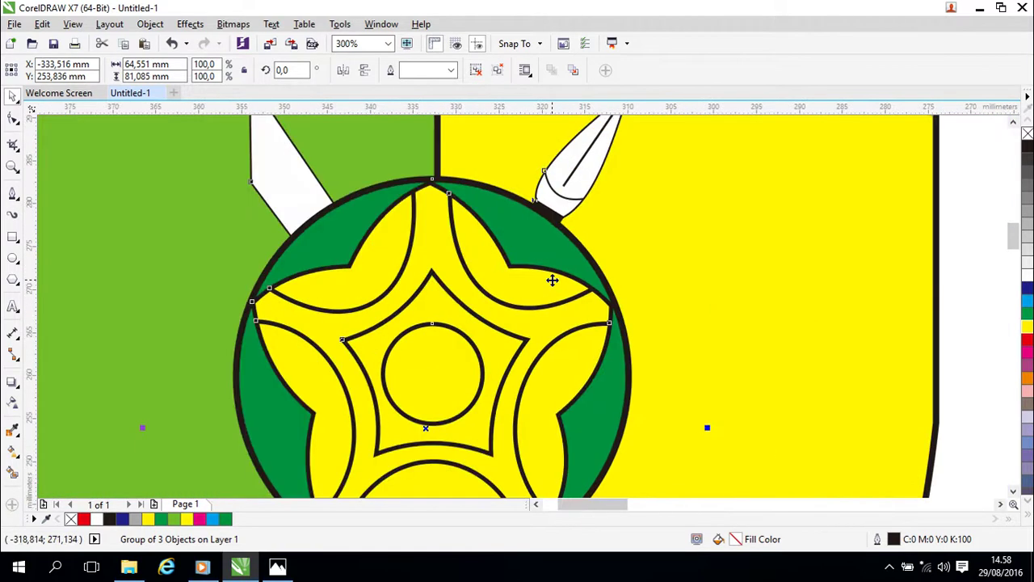
pyautogui.moveTo(569, 280); pyautogui.dragTo(614, 283)
pyautogui.press('Right')
pyautogui.press('Right')
pyautogui.press('Right')
pyautogui.press('Right')
pyautogui.press('Up')
pyautogui.press('Up')
pyautogui.press('Up')
pyautogui.press('Up')
pyautogui.press('Right')
pyautogui.press('Right')
pyautogui.press('Right')
pyautogui.press('Up')
pyautogui.press('Up')
pyautogui.press('Up')
pyautogui.press('Up')
pyautogui.press('Up')
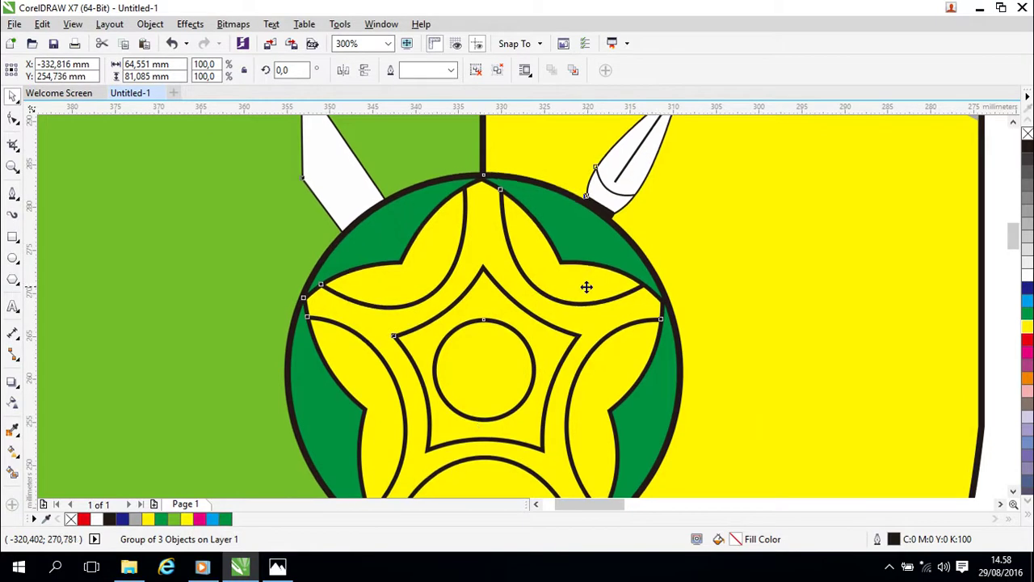
pyautogui.press('Up')
pyautogui.scroll(-2, 693, 292)
pyautogui.press('Up')
pyautogui.press('Up')
pyautogui.click(770, 374)
# Align the emblem bitmap level with the vector shield at about X -201.8 mm, Y 255.0 mm.
pyautogui.moveTo(799, 404); pyautogui.dragTo(710, 322)
pyautogui.moveTo(848, 267); pyautogui.dragTo(742, 324)
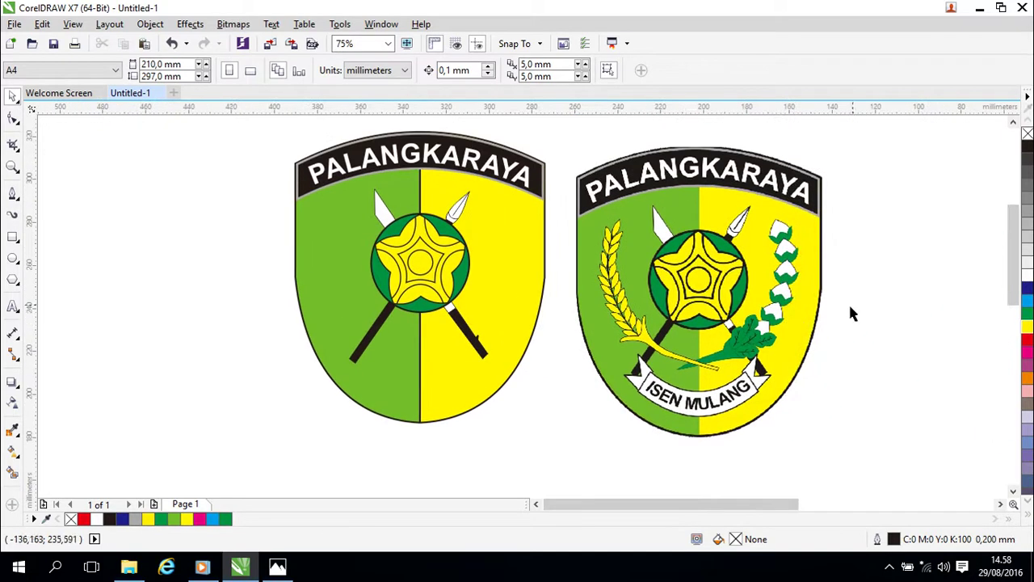
pyautogui.scroll(1, 886, 299)
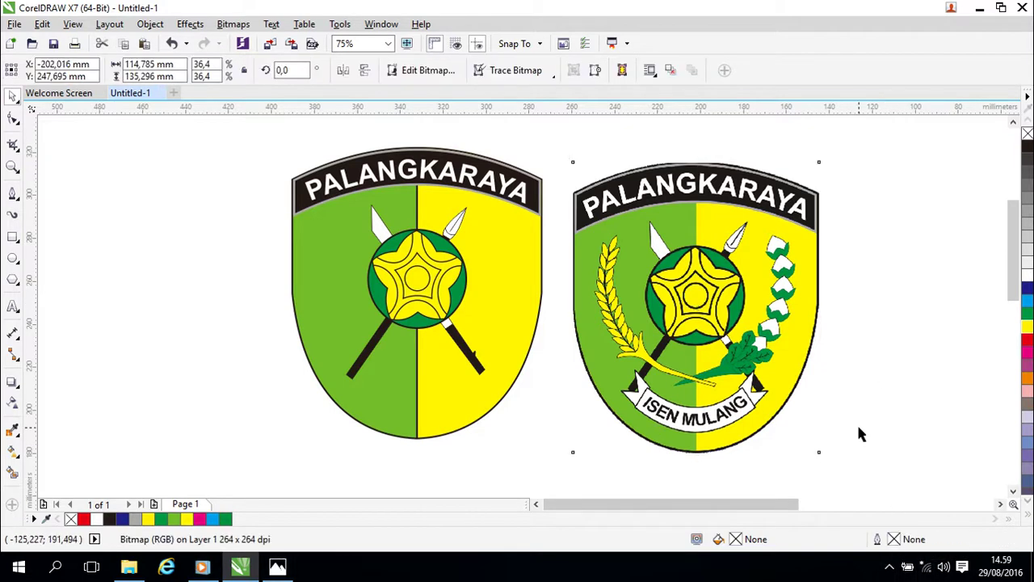
pyautogui.click(854, 424)
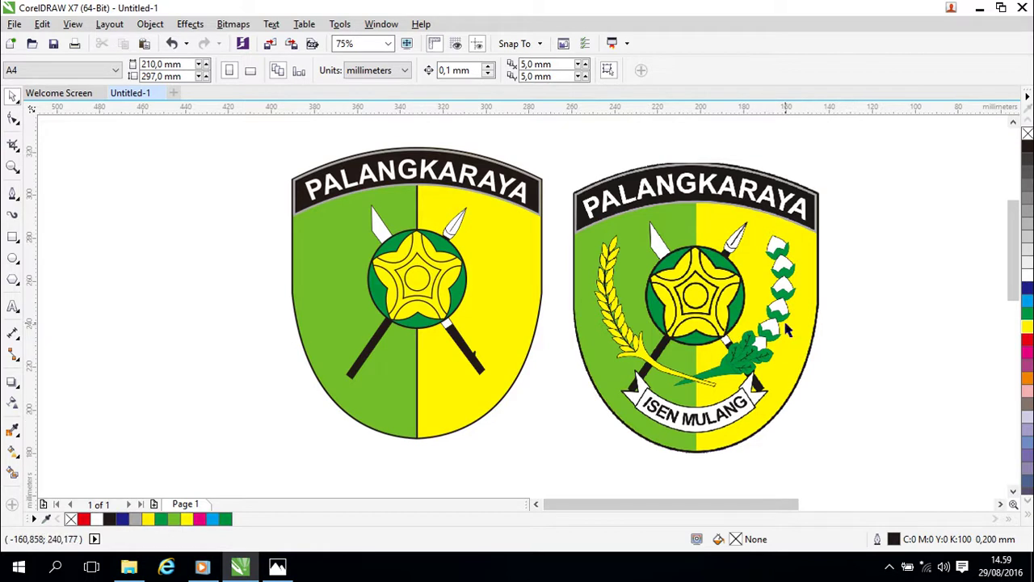
pyautogui.click(712, 311)
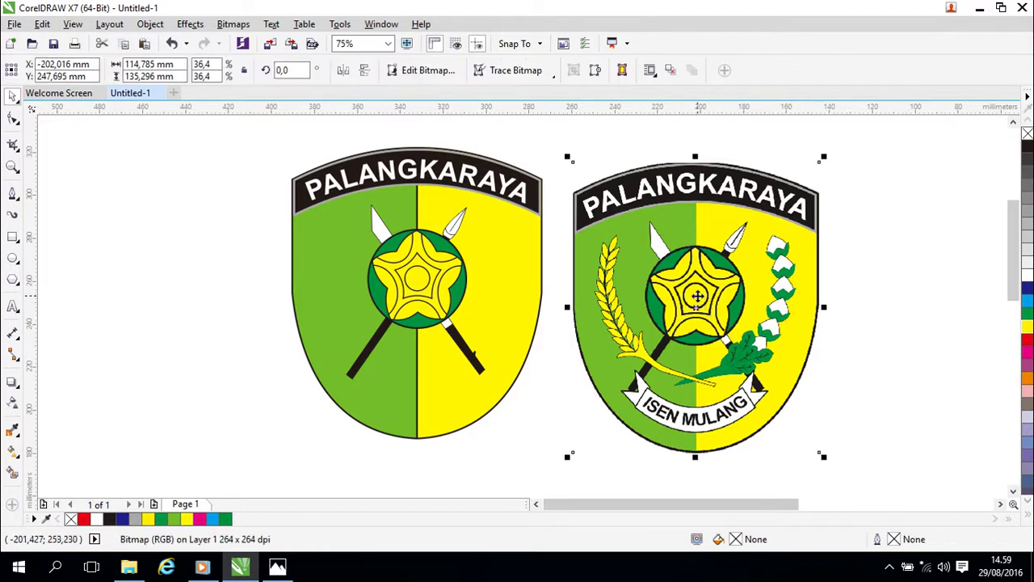
pyautogui.moveTo(695, 307); pyautogui.dragTo(725, 302)
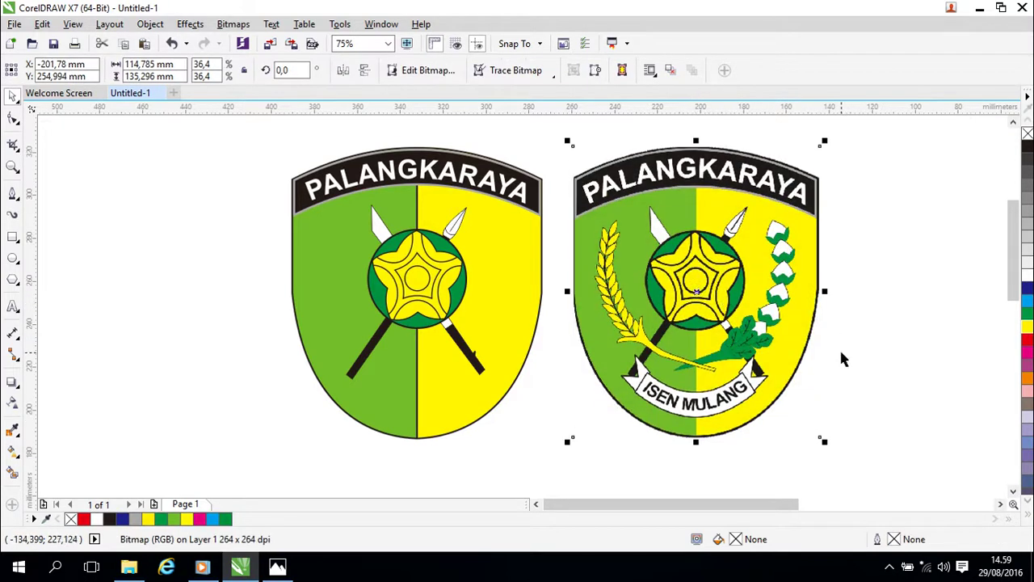
# Draw a closed straight-edged outline through the four corners of the ISEN MULANG ribbon's central band, about 56.4 by 9.5 mm.
pyautogui.scroll(-1, 841, 358)
pyautogui.scroll(1, 842, 356)
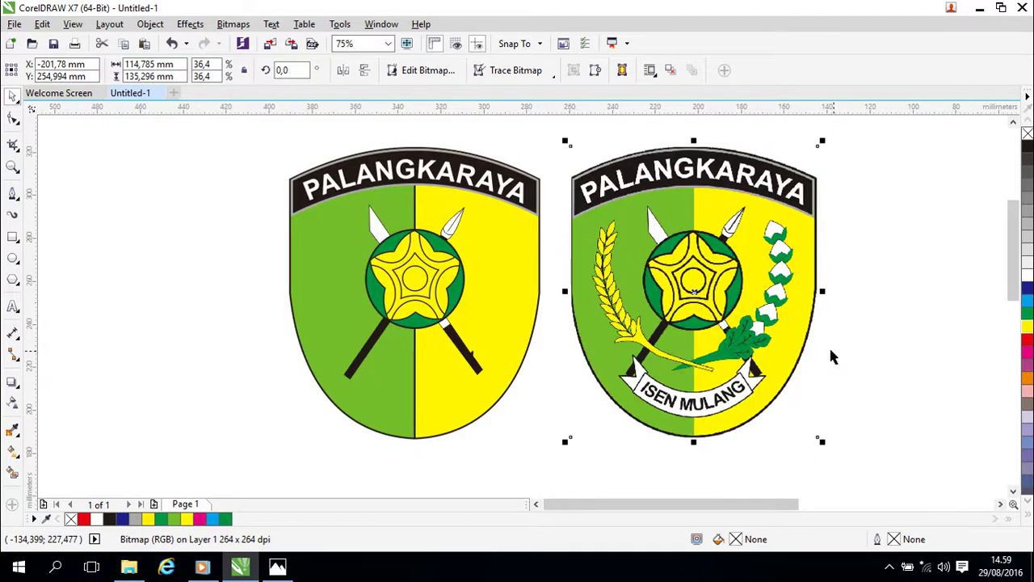
pyautogui.scroll(2, 825, 353)
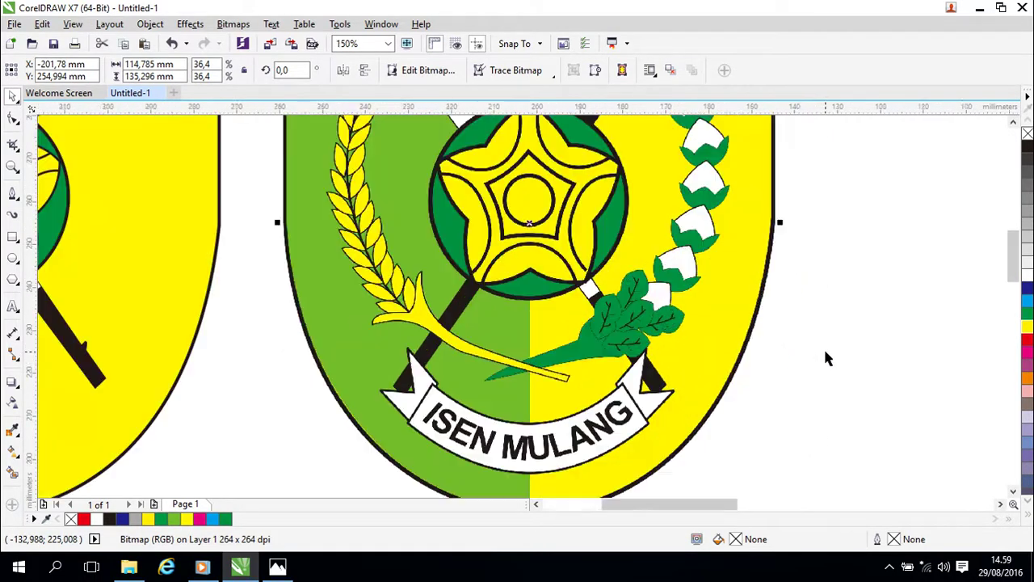
pyautogui.scroll(4, 825, 352)
pyautogui.moveTo(386, 346); pyautogui.dragTo(792, 235)
pyautogui.moveTo(422, 343); pyautogui.dragTo(445, 339)
pyautogui.scroll(-2, 637, 326)
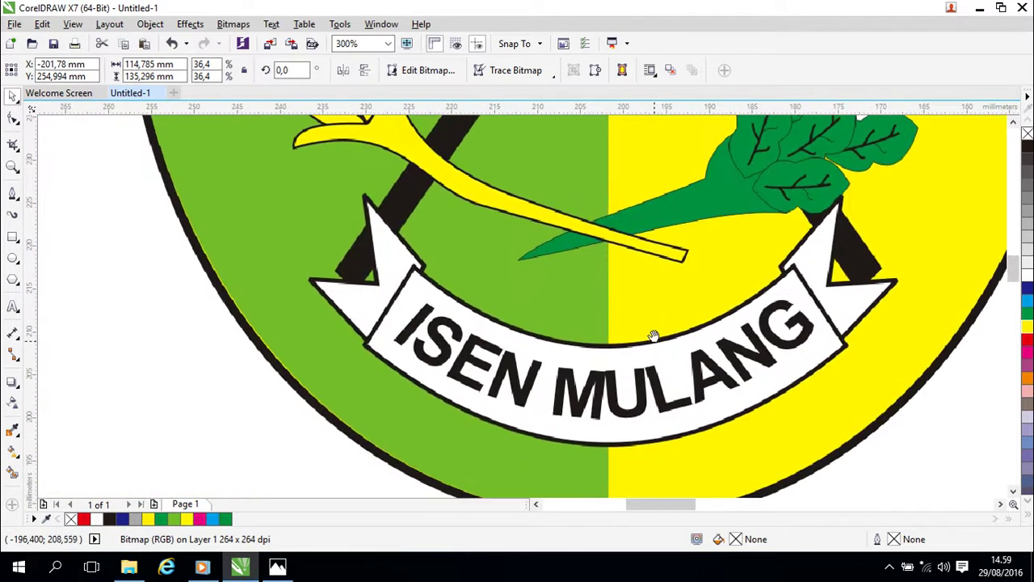
pyautogui.moveTo(655, 344); pyautogui.dragTo(656, 306)
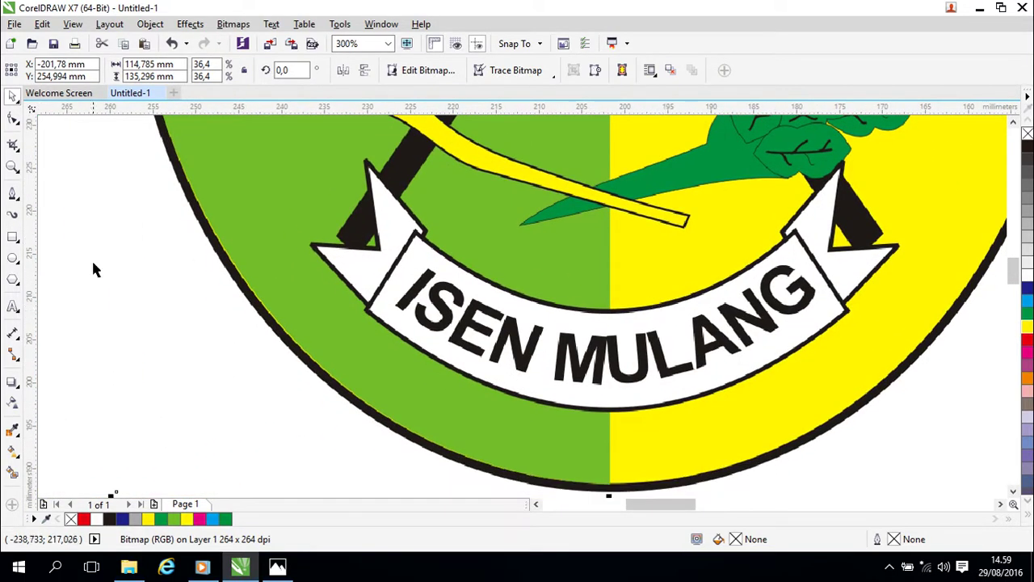
pyautogui.click(12, 196)
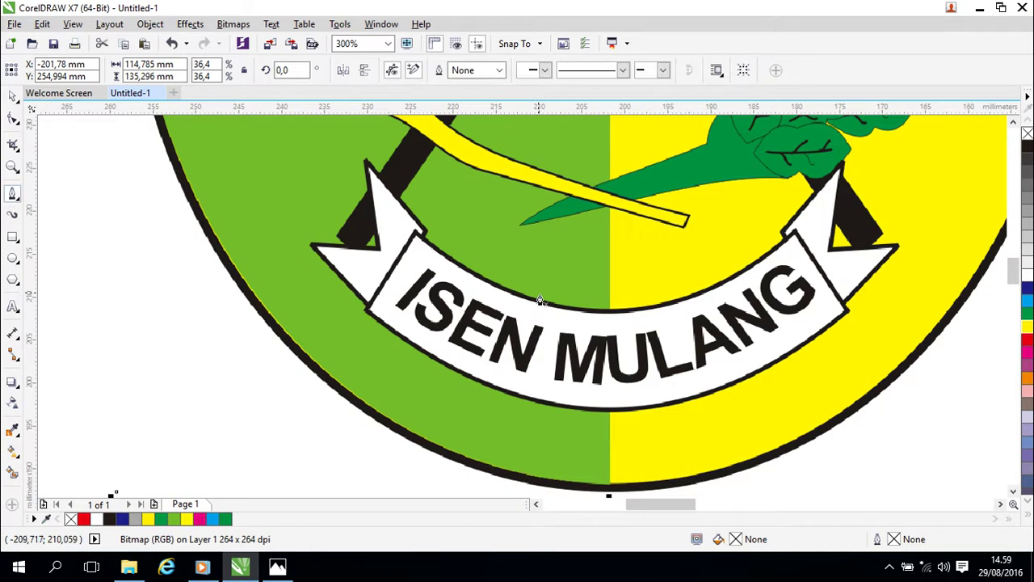
pyautogui.click(414, 235)
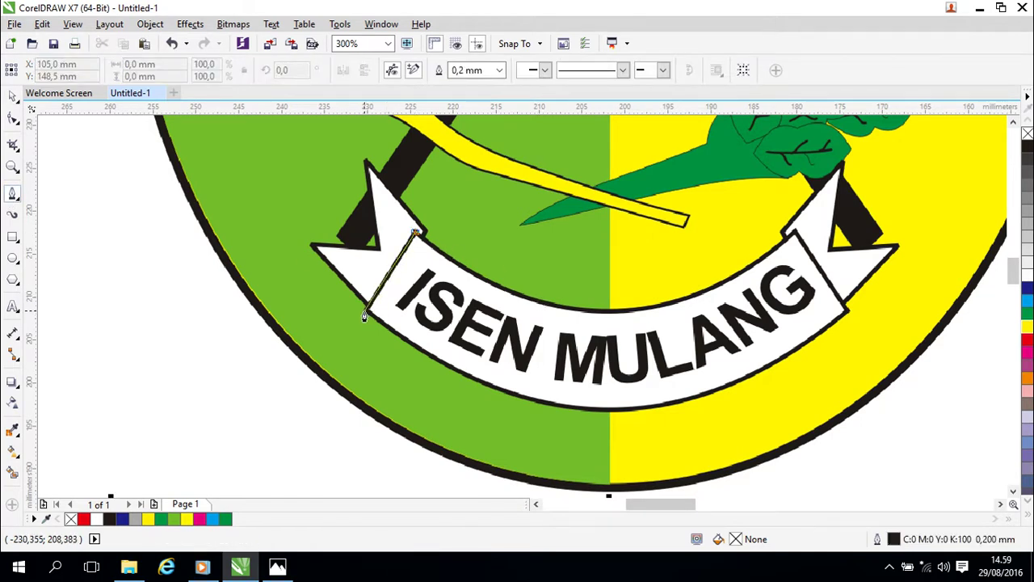
pyautogui.click(364, 315)
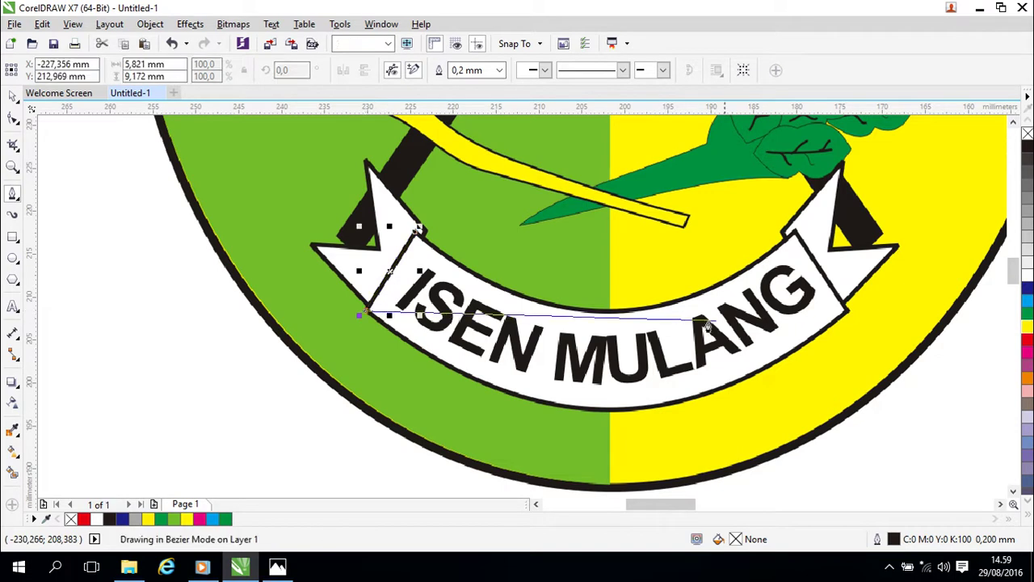
pyautogui.click(849, 310)
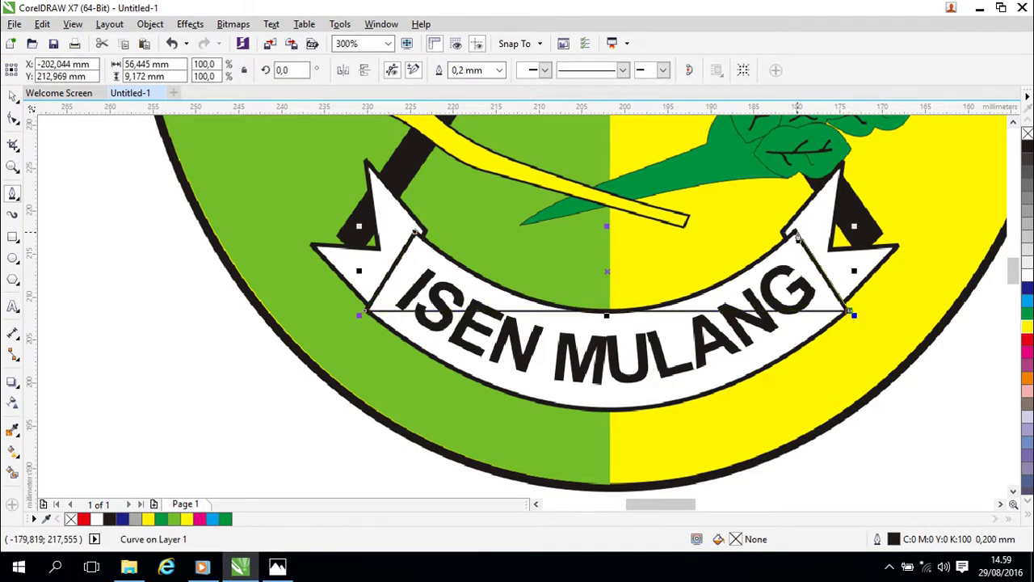
pyautogui.click(416, 234)
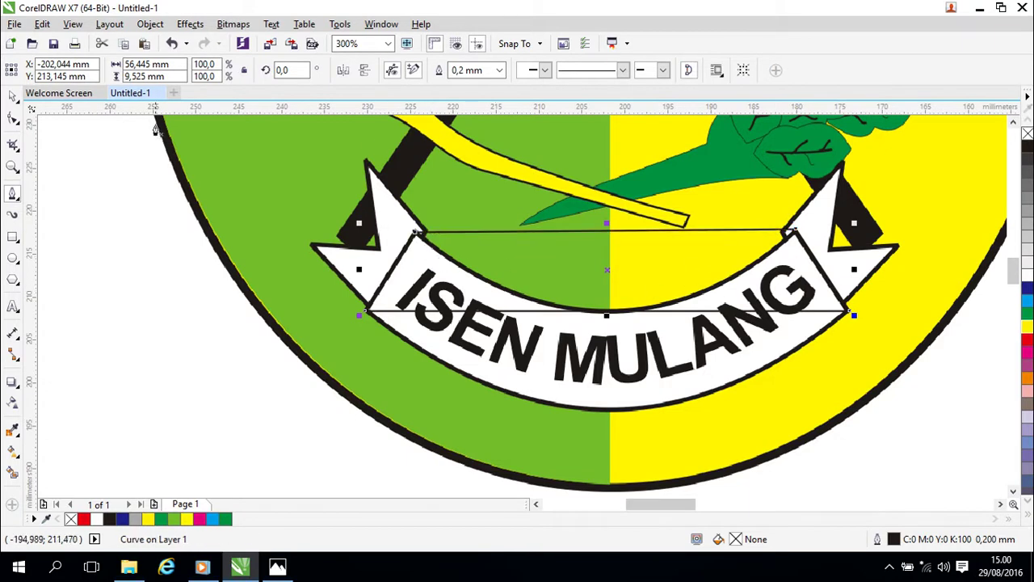
pyautogui.click(13, 95)
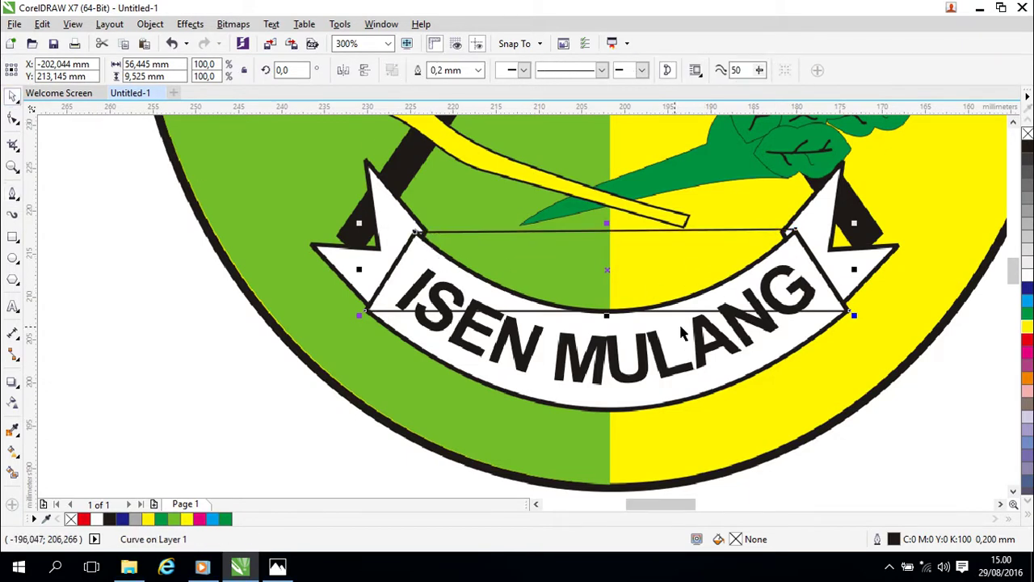
# Give the ribbon band's outline a red colour and a 0.5 mm width.
pyautogui.doubleClick(893, 540)
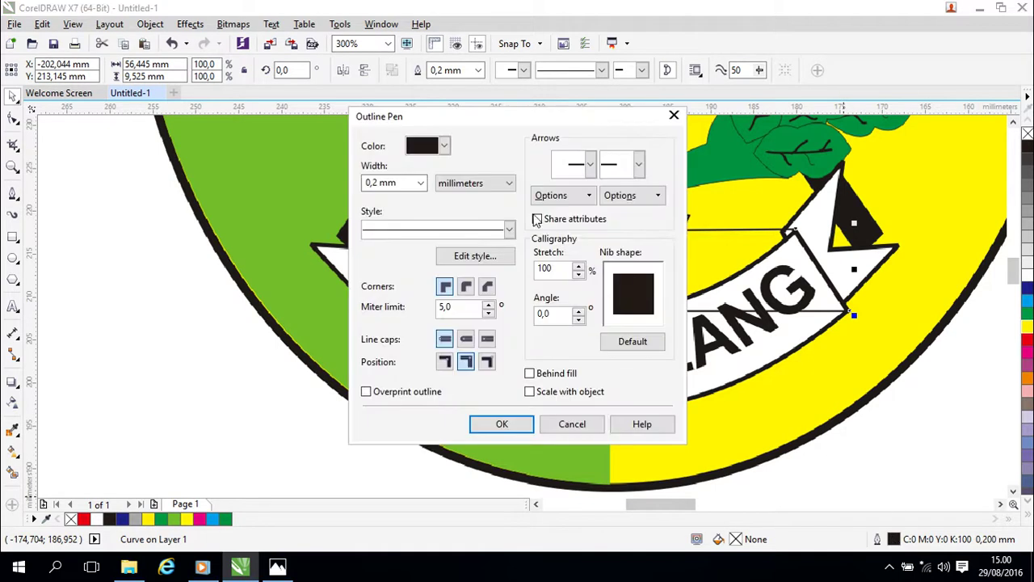
pyautogui.click(444, 146)
pyautogui.click(448, 186)
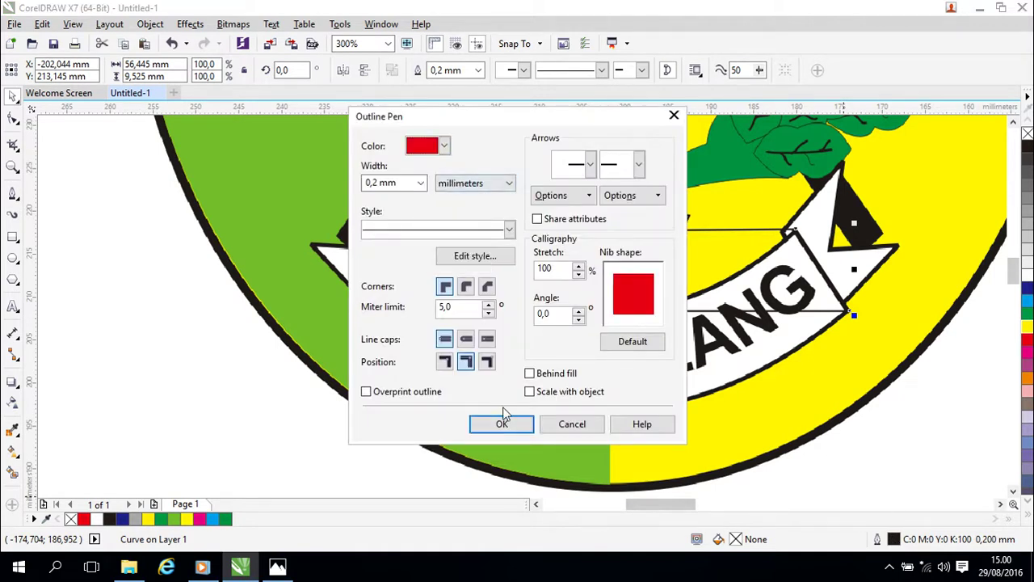
pyautogui.click(404, 182)
pyautogui.click(420, 182)
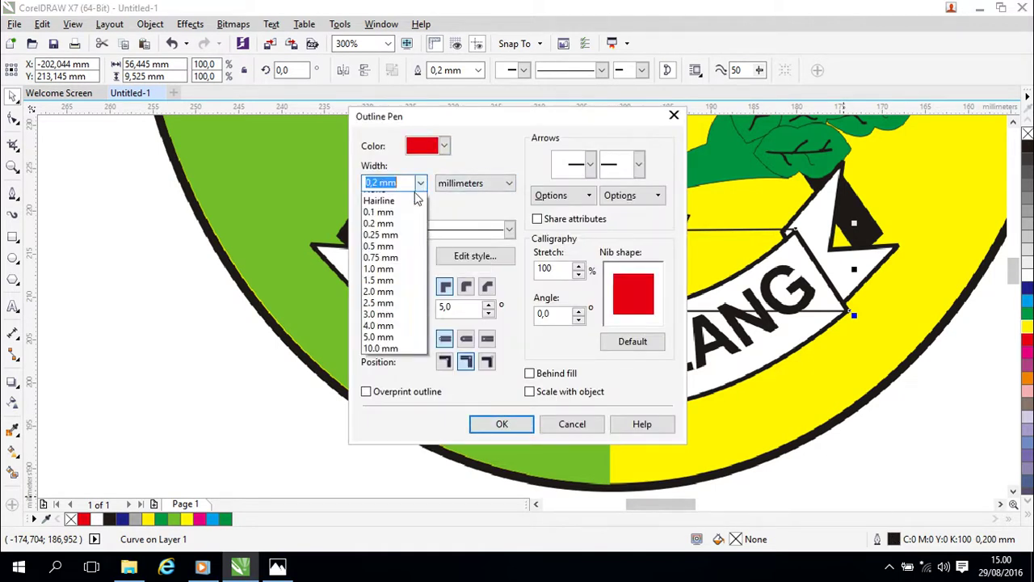
pyautogui.click(396, 255)
pyautogui.click(519, 421)
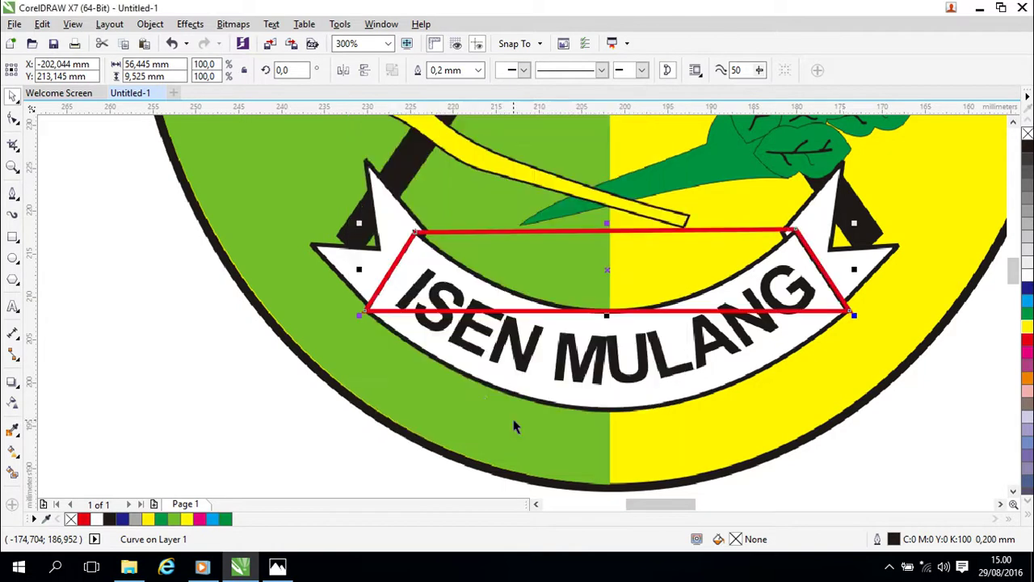
# Convert the red outline's lower edge to a curve and bend it down onto the ribbon band's lower edge.
pyautogui.press('F10')
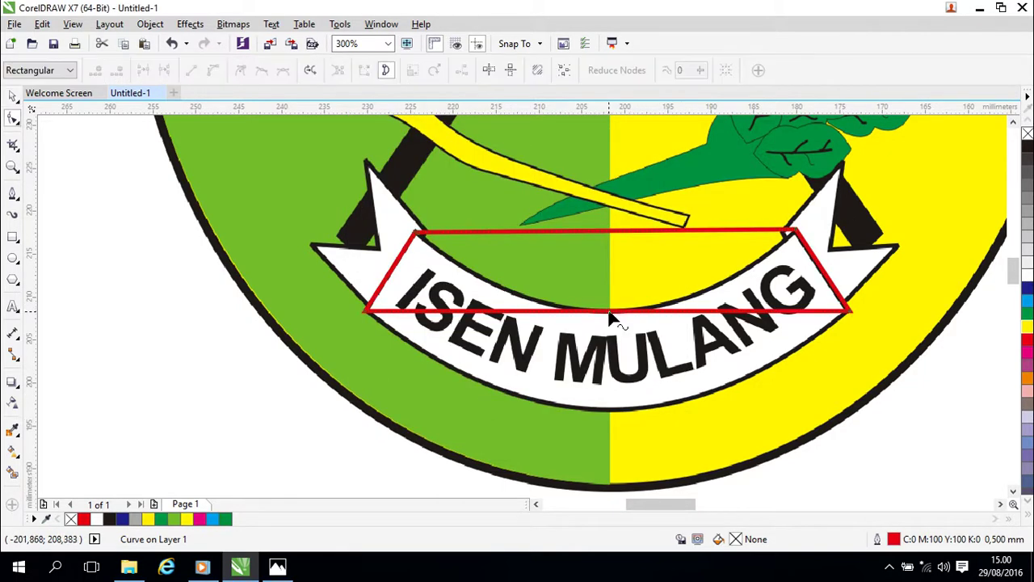
pyautogui.rightClick(610, 317)
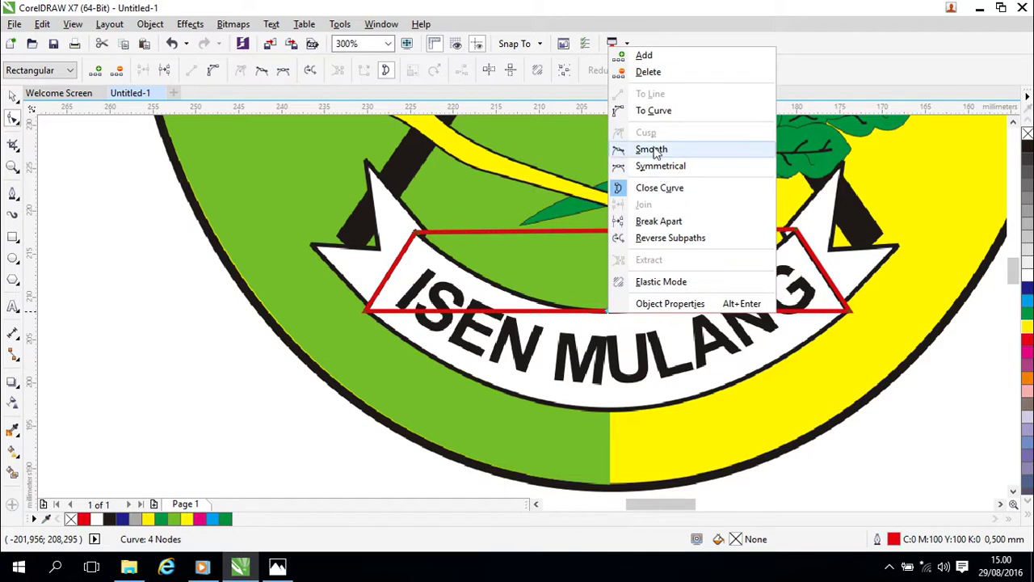
pyautogui.click(638, 112)
pyautogui.moveTo(611, 317); pyautogui.dragTo(613, 408)
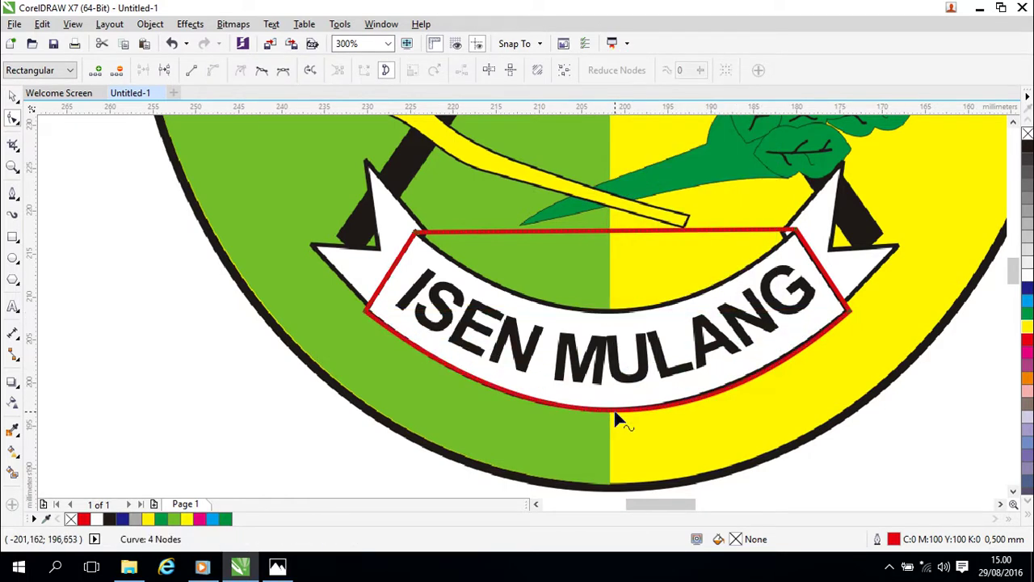
# Convert the red outline's upper edge to a curve and bend it down along the ribbon band's upper edge.
pyautogui.rightClick(601, 233)
pyautogui.click(645, 295)
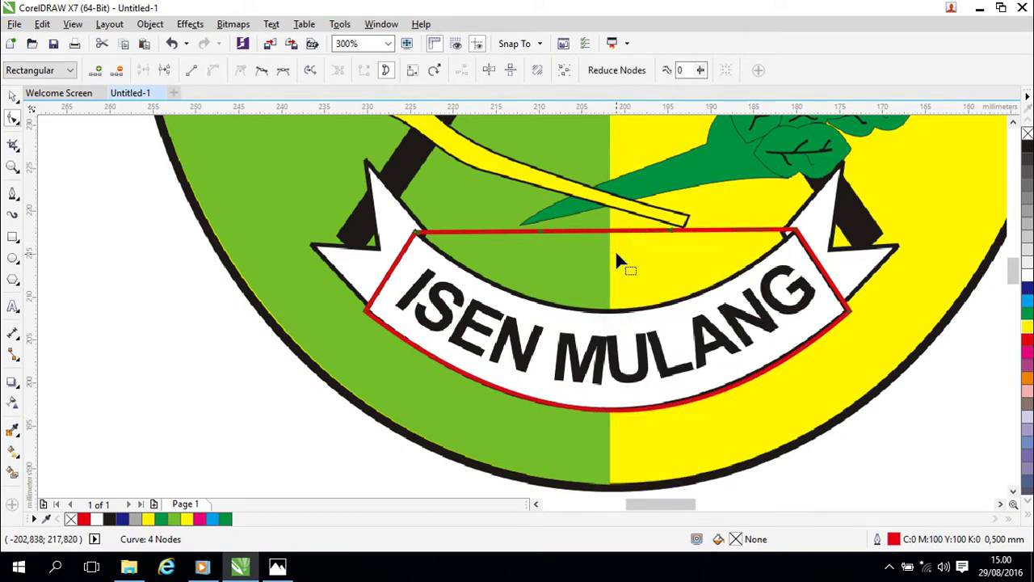
pyautogui.moveTo(605, 234); pyautogui.dragTo(614, 298)
pyautogui.moveTo(611, 234); pyautogui.dragTo(612, 319)
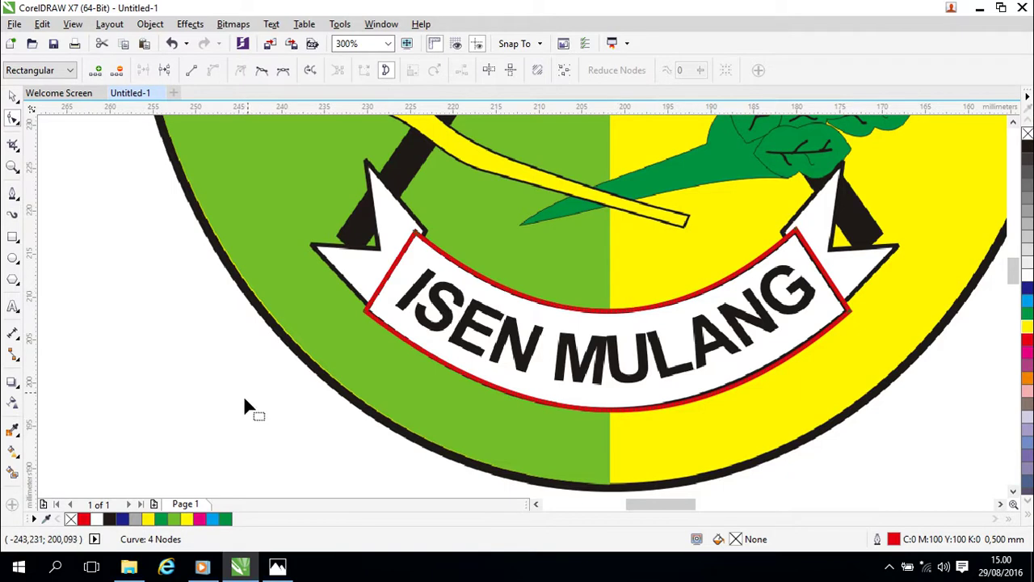
pyautogui.click(232, 413)
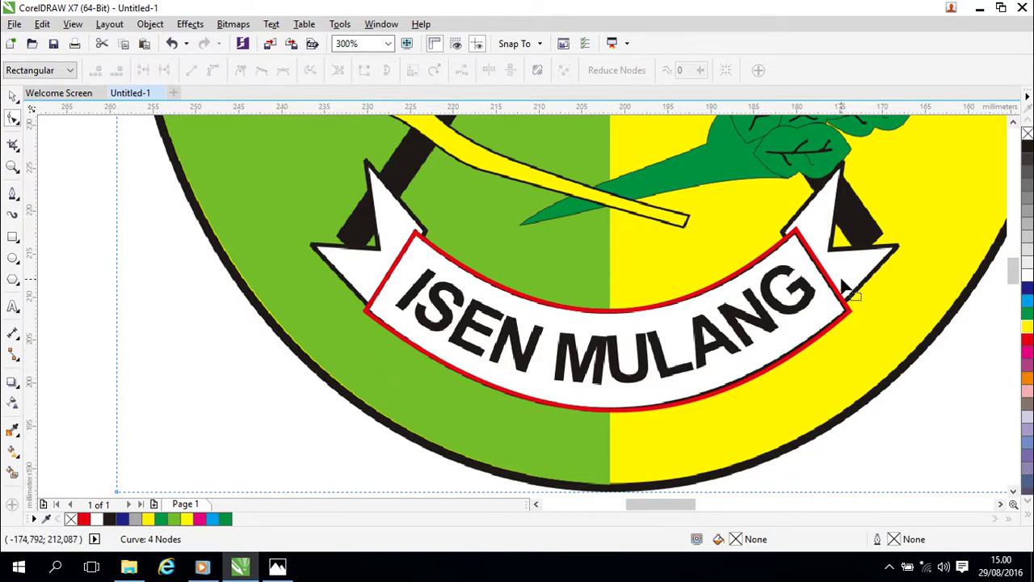
# Place a copy of the red ribbon outline beside the emblem at about X -147.5 mm, Y 187.3 mm and open its nodes for editing.
pyautogui.scroll(-1, 849, 314)
pyautogui.scroll(1, 845, 328)
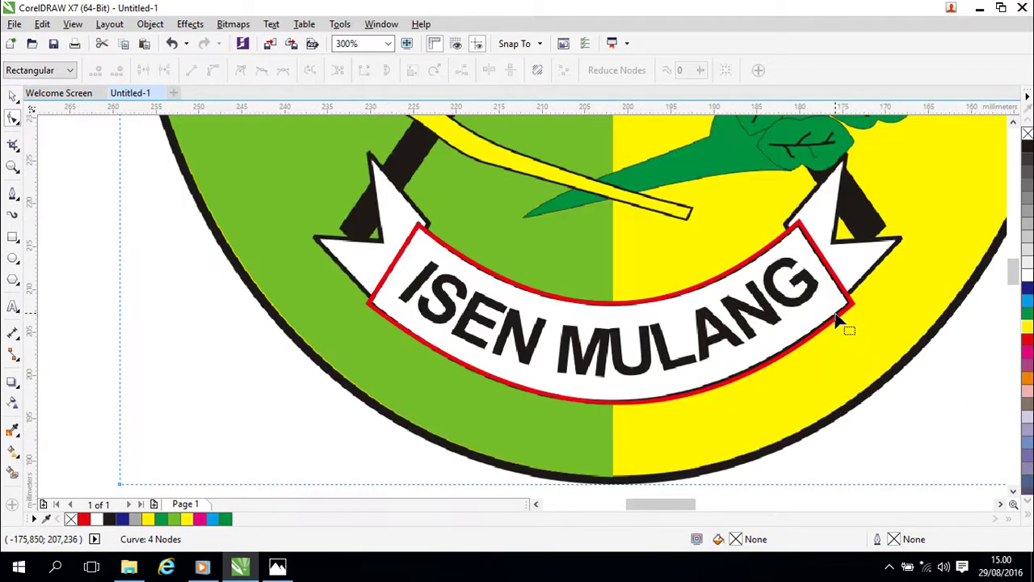
pyautogui.scroll(-1, 842, 311)
pyautogui.scroll(1, 859, 299)
pyautogui.click(846, 322)
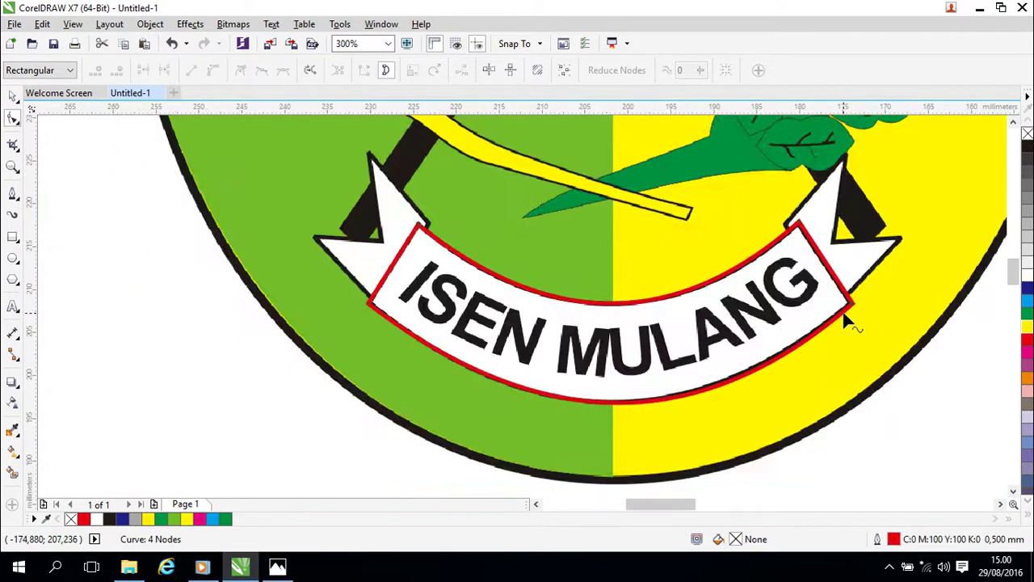
pyautogui.moveTo(922, 355); pyautogui.dragTo(755, 284)
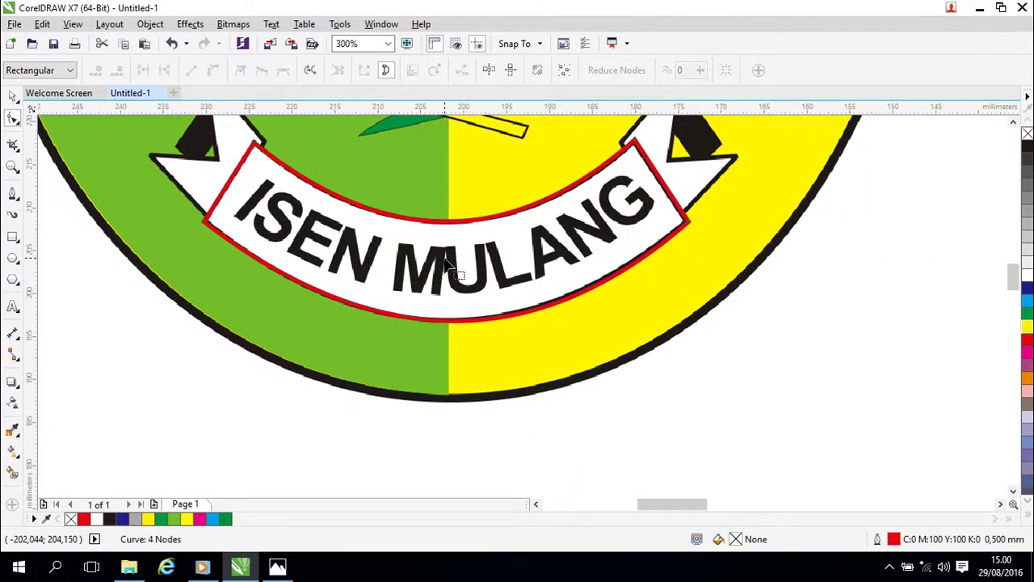
pyautogui.moveTo(438, 263); pyautogui.dragTo(576, 310)
pyautogui.click(12, 95)
pyautogui.click(80, 205)
pyautogui.click(438, 284)
pyautogui.moveTo(446, 231); pyautogui.dragTo(710, 398)
pyautogui.moveTo(818, 282); pyautogui.dragTo(492, 171)
pyautogui.moveTo(388, 291); pyautogui.dragTo(589, 293)
pyautogui.doubleClick(532, 372)
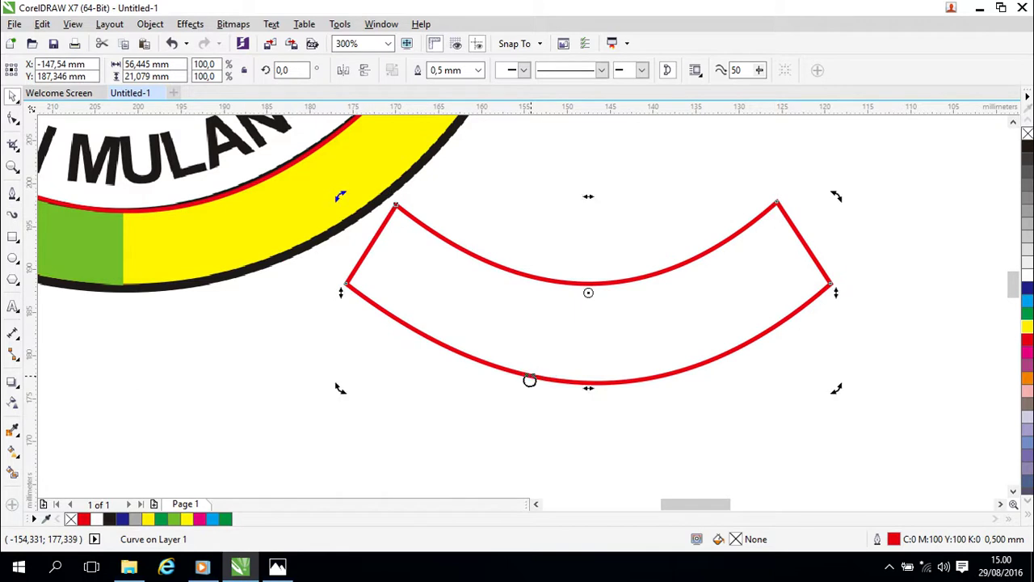
# Try to reduce the copied ribbon outline to a single arc by deleting its two lower corner nodes and an upper one.
pyautogui.click(347, 287)
pyautogui.rightClick(347, 287)
pyautogui.click(371, 307)
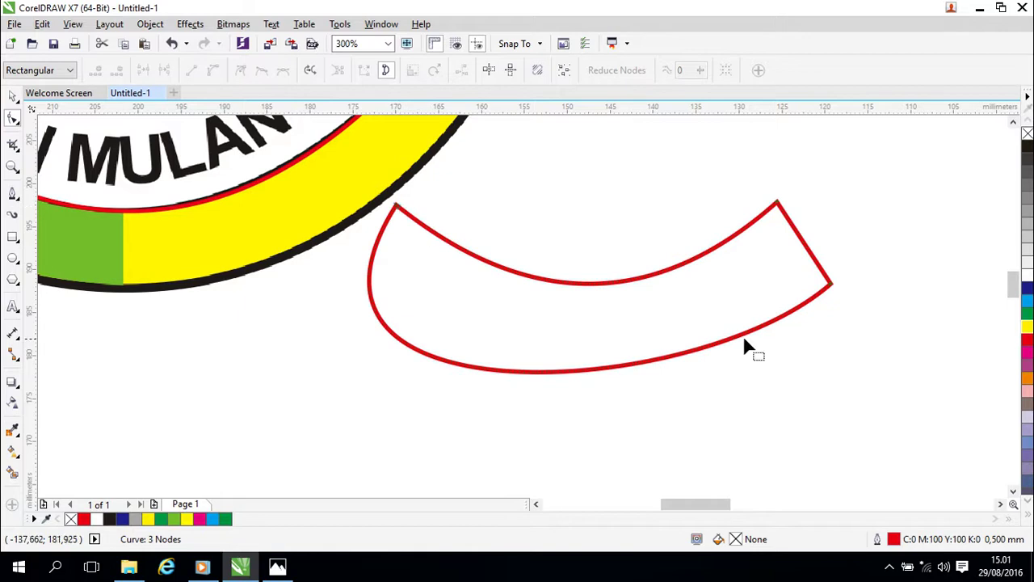
pyautogui.rightClick(829, 287)
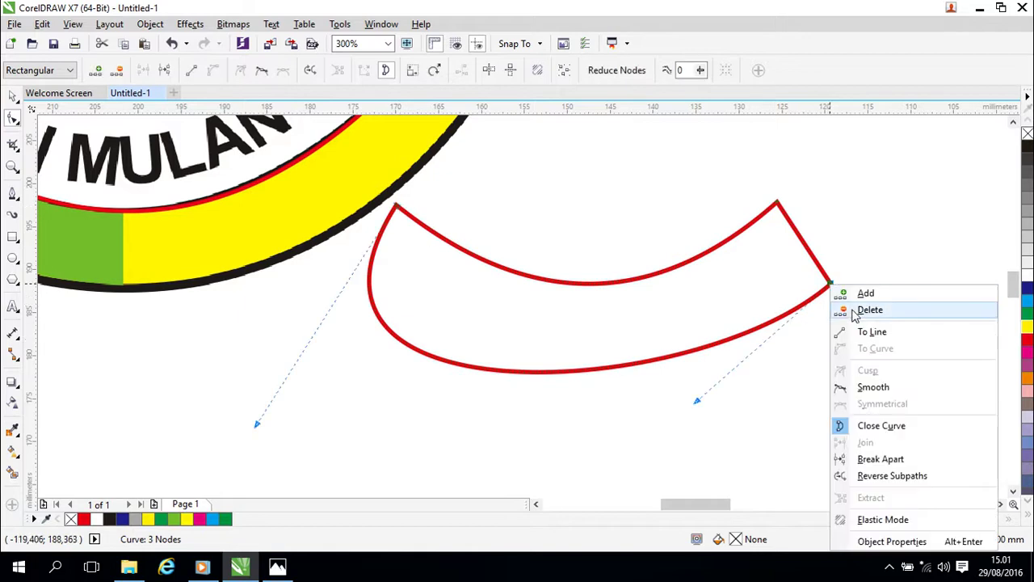
pyautogui.click(848, 307)
pyautogui.click(781, 205)
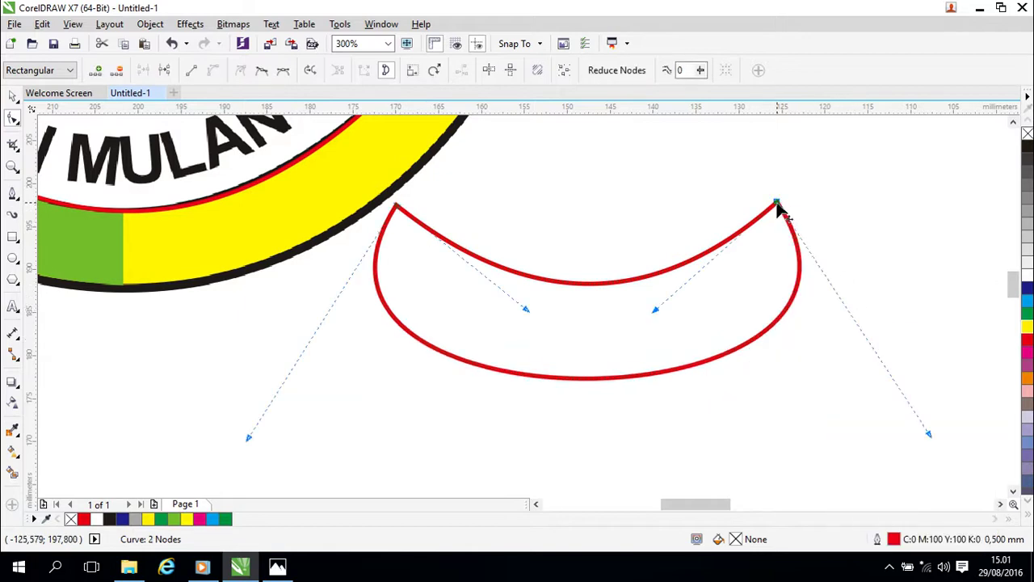
pyautogui.rightClick(780, 205)
pyautogui.click(799, 227)
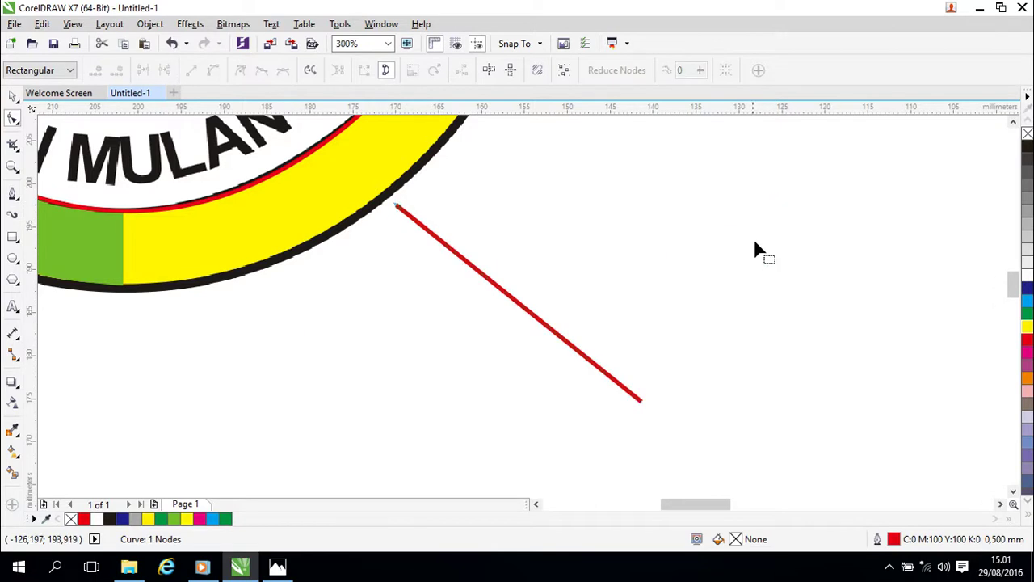
# Undo the last node deletions and delete the copied ribbon outline.
pyautogui.hotkey('ctrl', 'z')
pyautogui.hotkey('ctrl', 'z')
pyautogui.hotkey('ctrl', 'z')
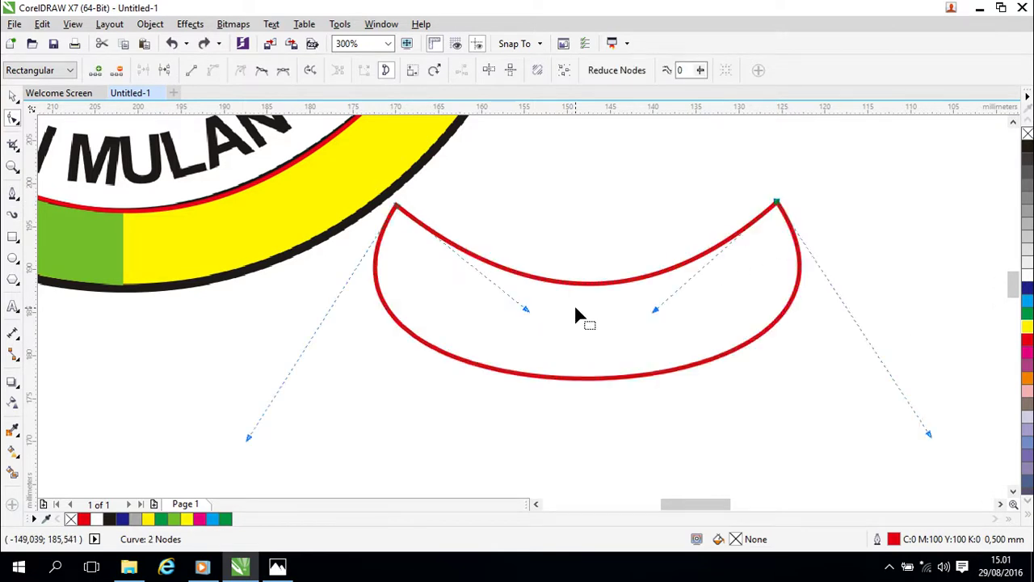
pyautogui.moveTo(574, 309); pyautogui.dragTo(778, 356)
pyautogui.press('Delete')
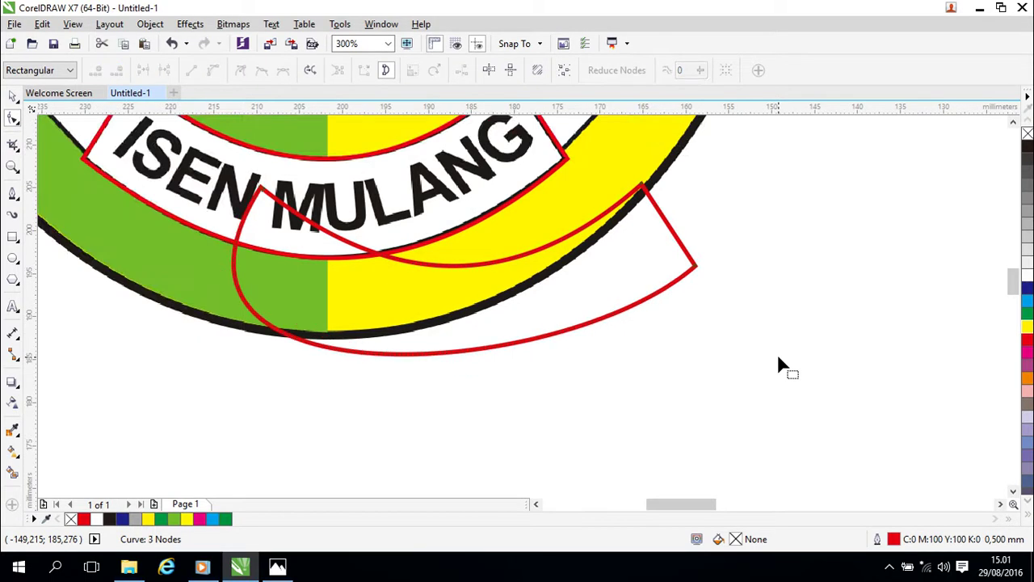
pyautogui.click(13, 95)
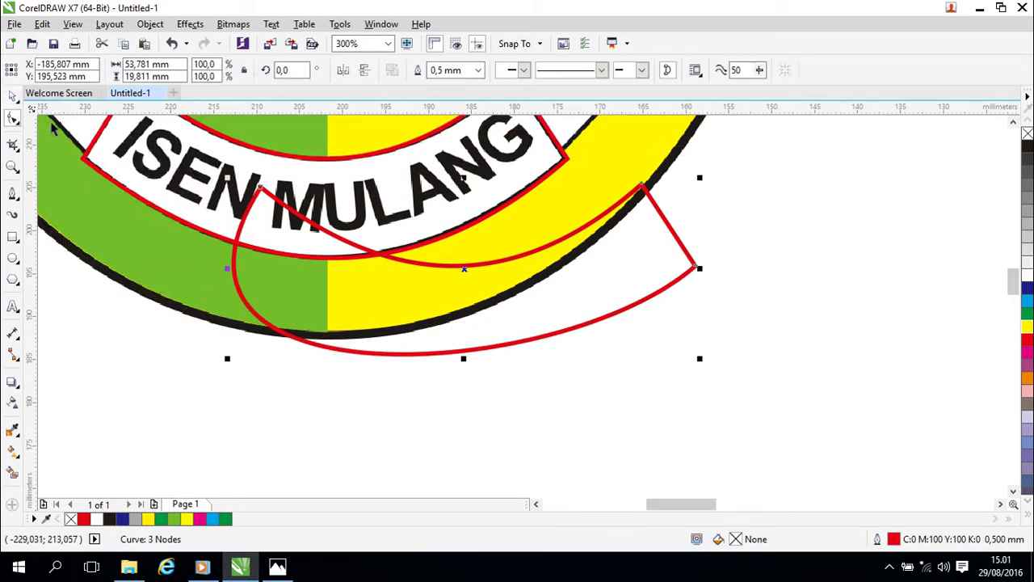
pyautogui.press('Delete')
# Draw a straight line about 44.4 mm long between the two upper corners of the red ribbon outline.
pyautogui.moveTo(422, 321); pyautogui.dragTo(742, 409)
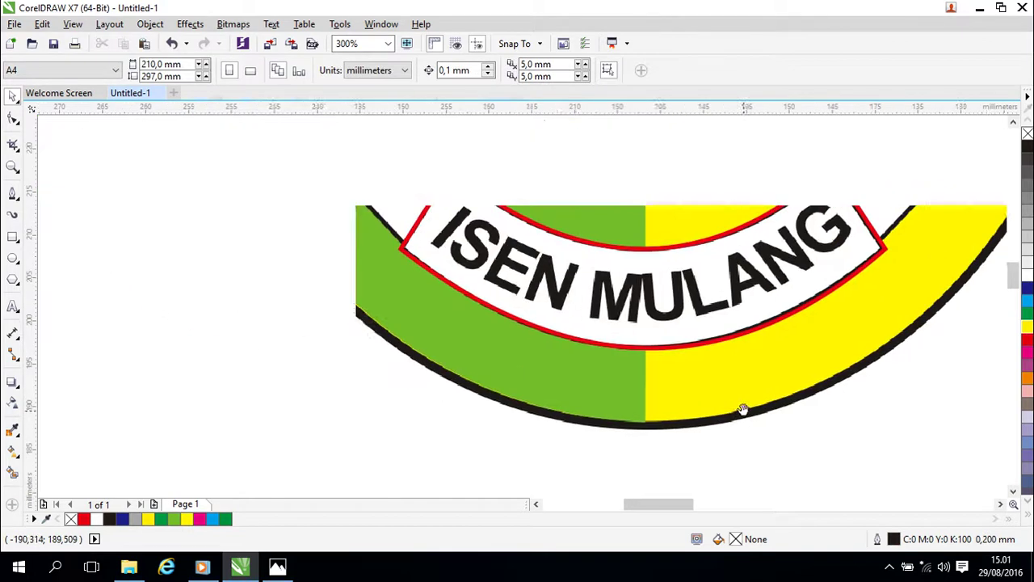
pyautogui.moveTo(651, 296); pyautogui.dragTo(611, 346)
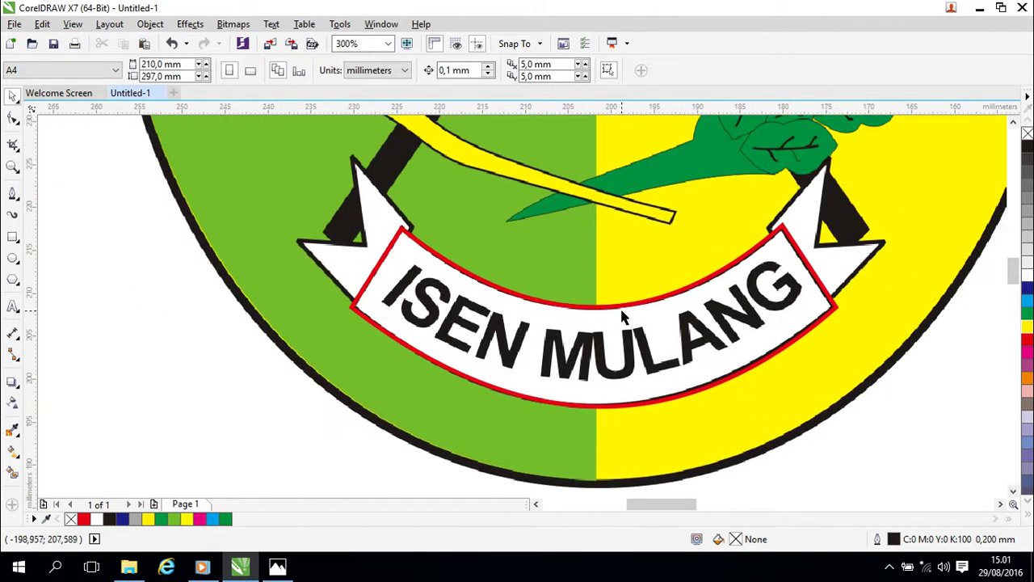
pyautogui.moveTo(617, 302); pyautogui.dragTo(594, 339)
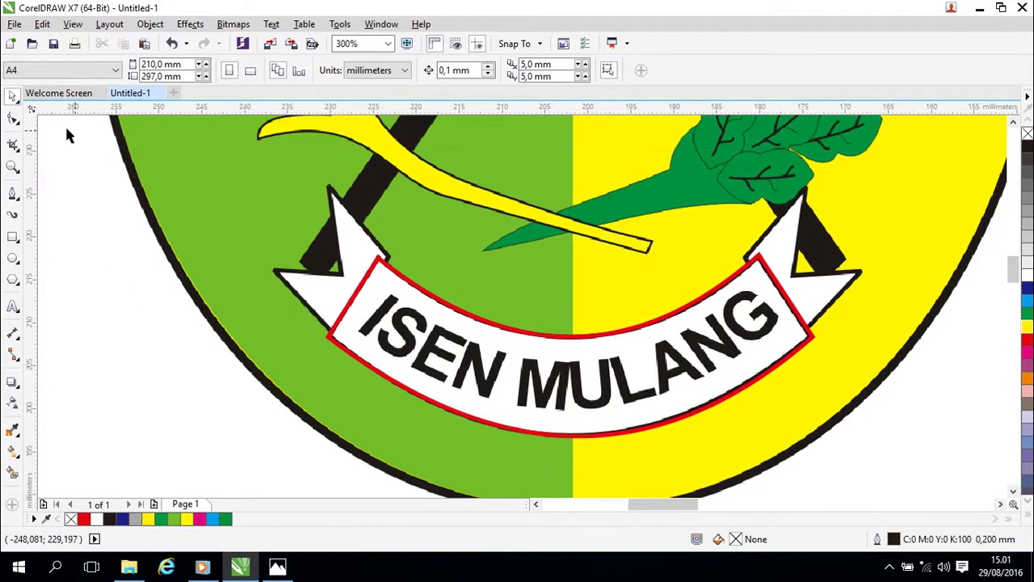
pyautogui.click(13, 193)
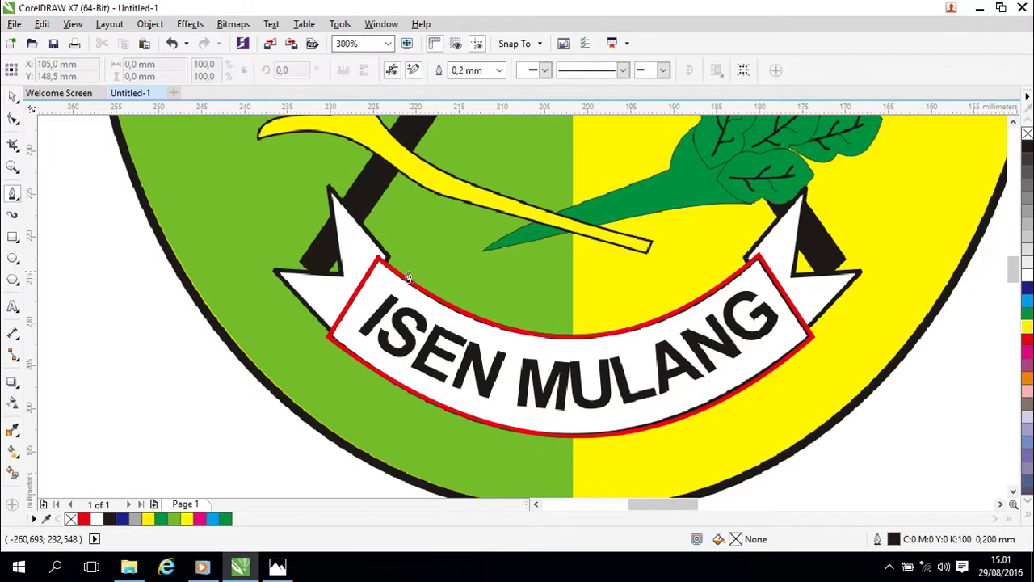
pyautogui.click(378, 258)
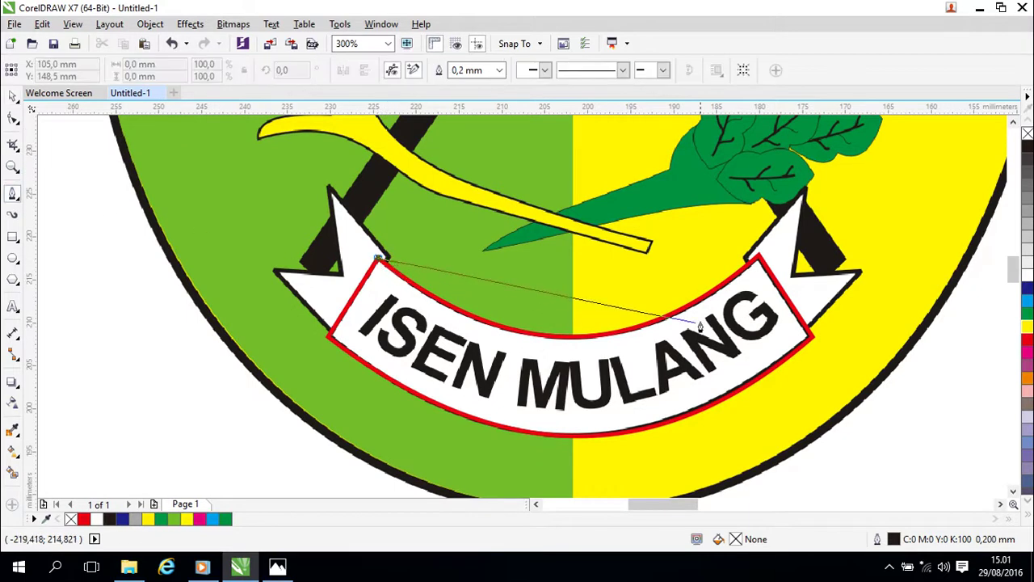
pyautogui.click(760, 256)
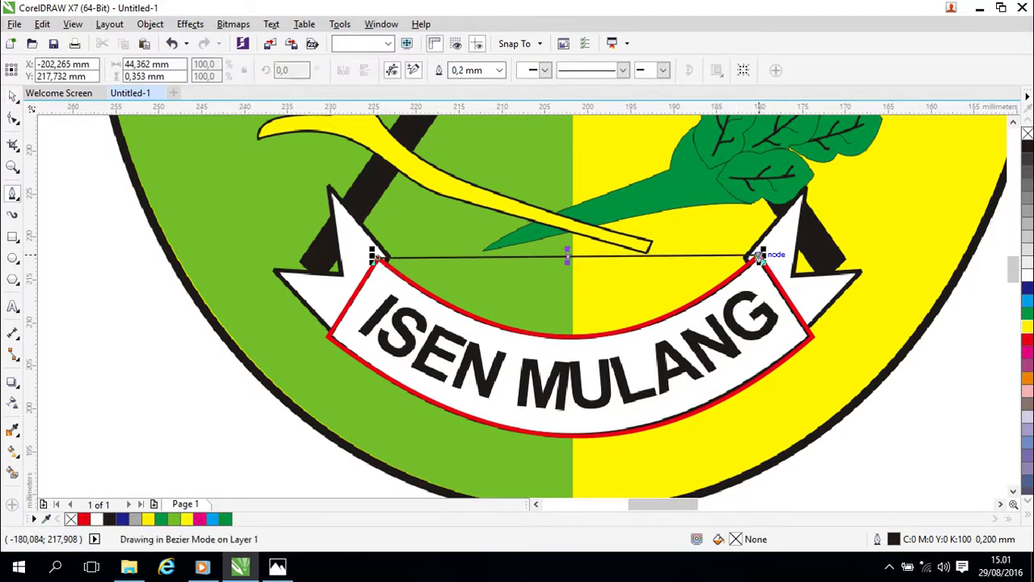
pyautogui.click(13, 96)
# Convert the straight line to a curve and bend it down along the ribbon band's upper edge.
pyautogui.press('F10')
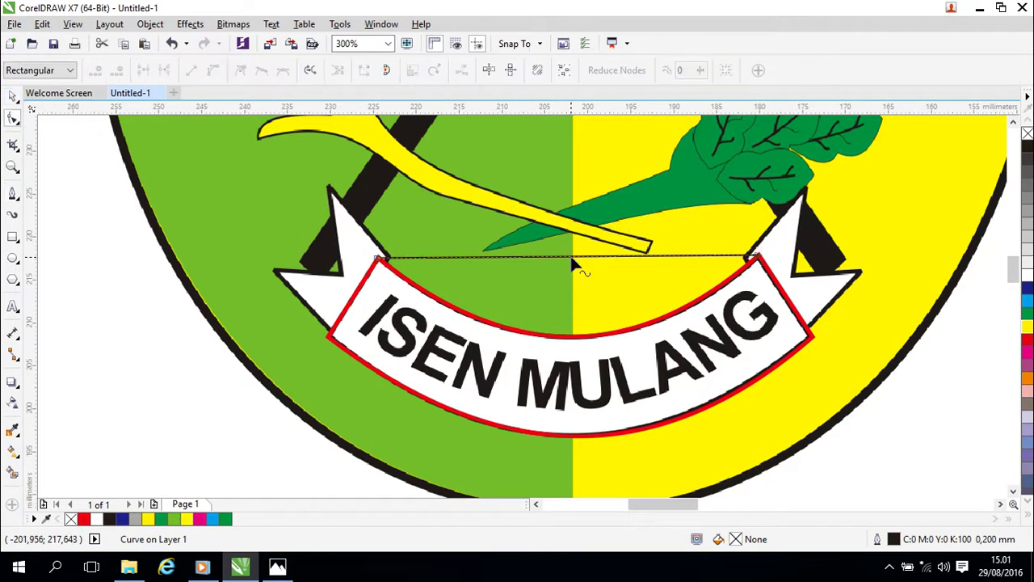
pyautogui.rightClick(573, 258)
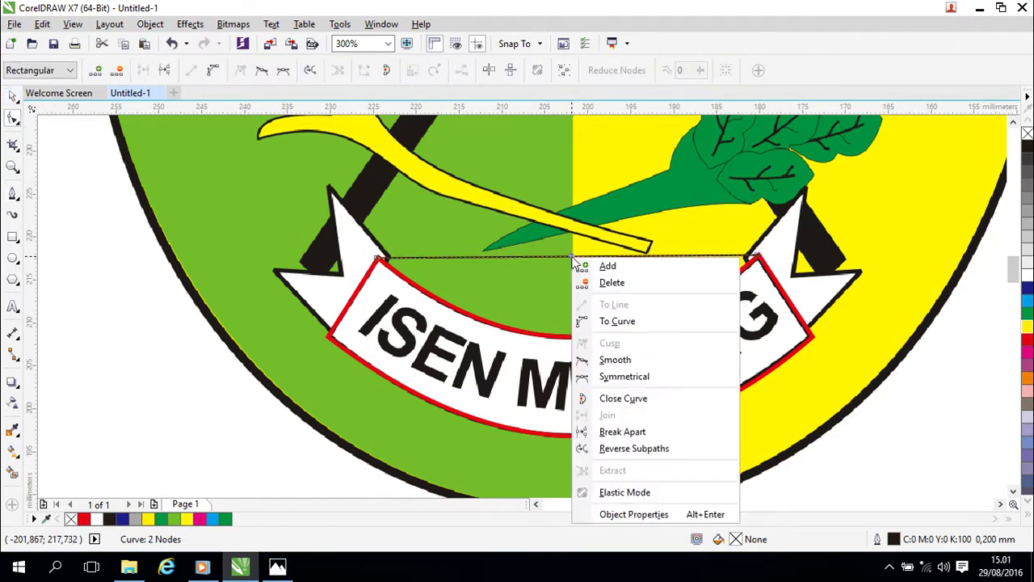
pyautogui.click(597, 321)
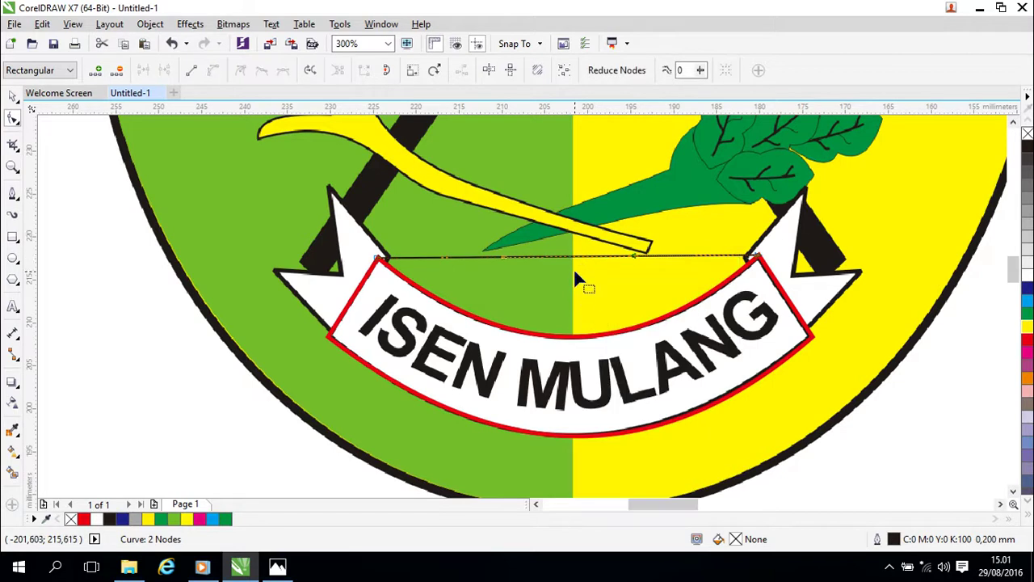
pyautogui.moveTo(576, 265); pyautogui.dragTo(575, 337)
pyautogui.click(12, 95)
pyautogui.press('Escape')
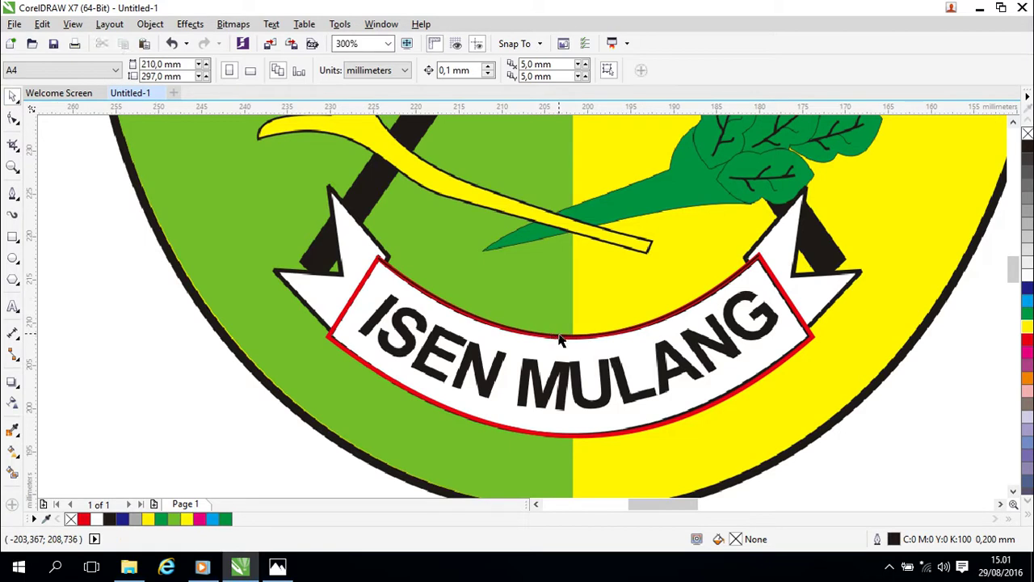
# Move the arc down to the baseline of the ISEN MULANG lettering at about X -204.2 mm, Y 204.9 mm.
pyautogui.click(561, 337)
pyautogui.moveTo(568, 296); pyautogui.dragTo(552, 368)
pyautogui.scroll(-1, 675, 339)
pyautogui.scroll(-1, 672, 340)
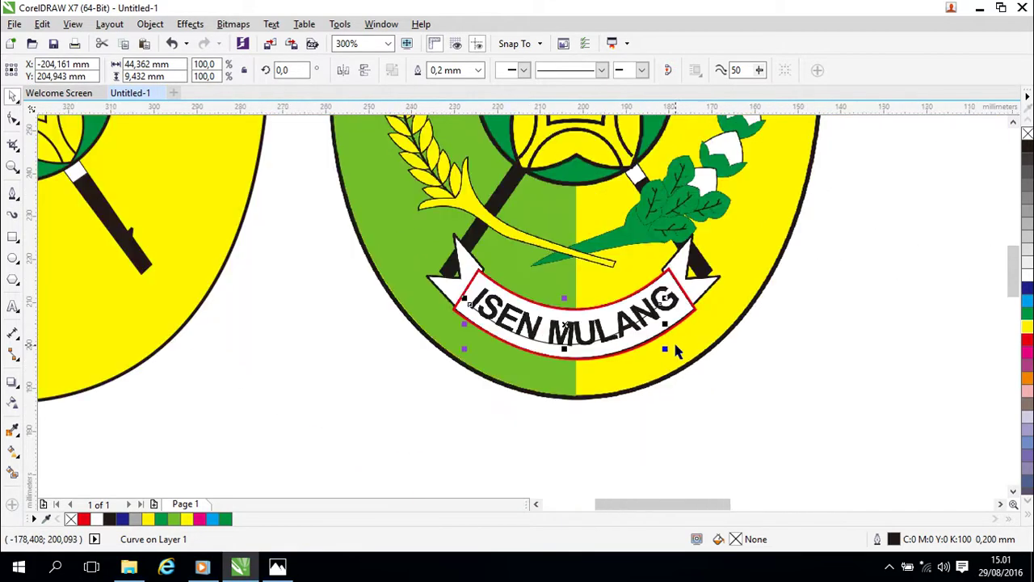
# Add the artistic text ISEN MULANG in 24 pt Arial beside the emblem and make it bold.
pyautogui.scroll(2, 677, 351)
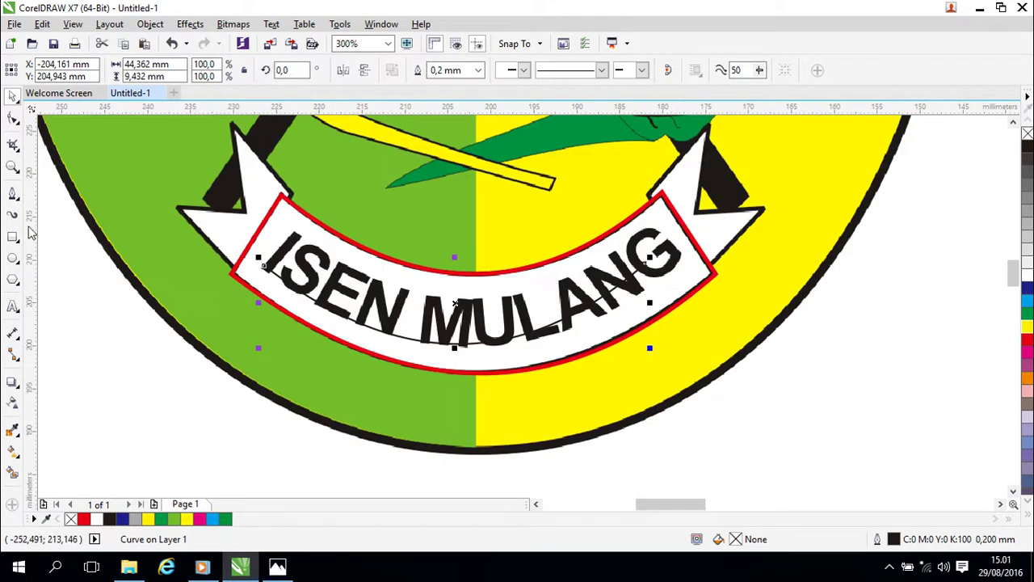
pyautogui.click(13, 307)
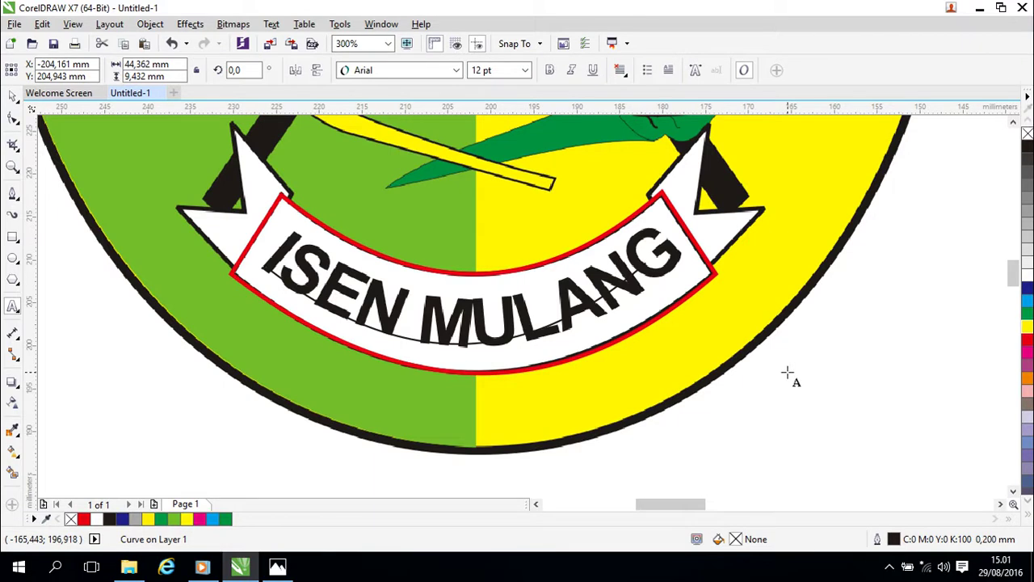
pyautogui.click(787, 369)
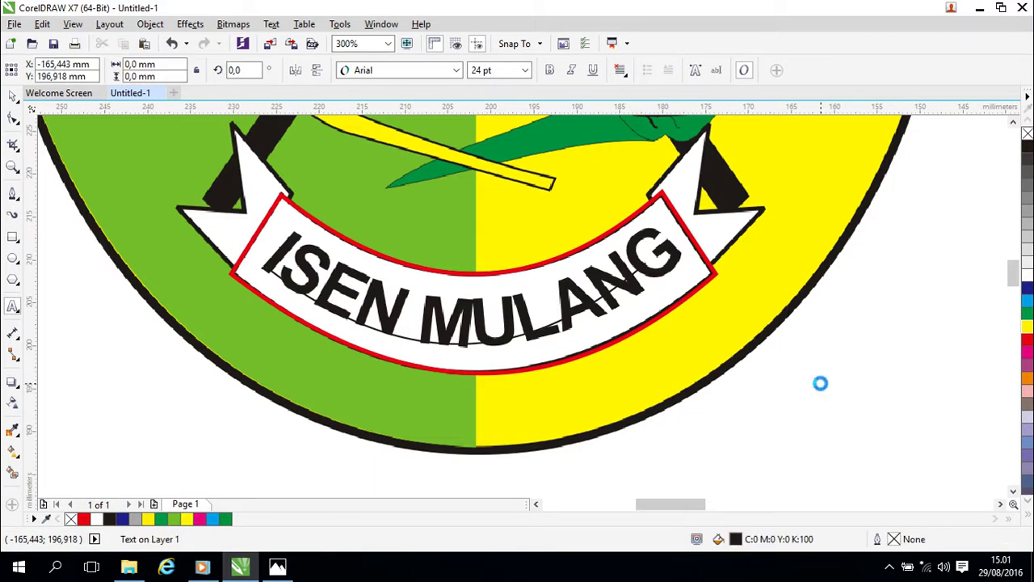
pyautogui.write('ISEN')
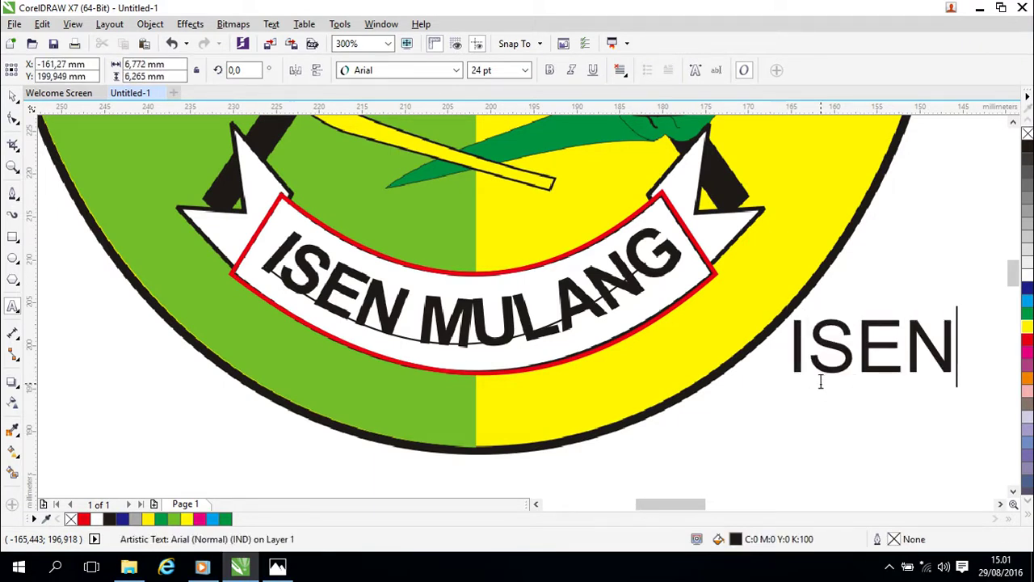
pyautogui.write(' MU')
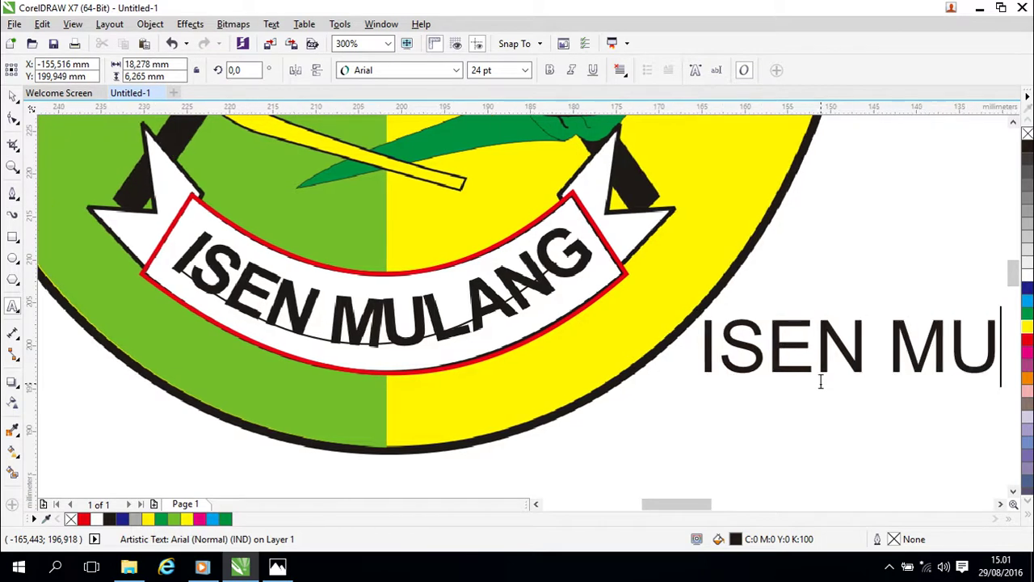
pyautogui.write('LANG')
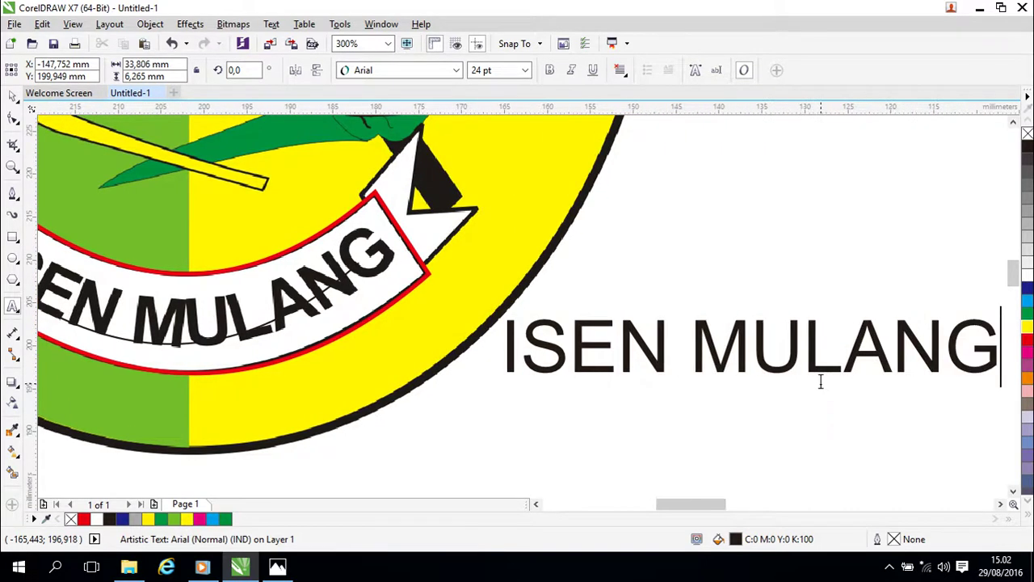
pyautogui.scroll(-2, 370, 283)
pyautogui.click(13, 96)
pyautogui.click(549, 70)
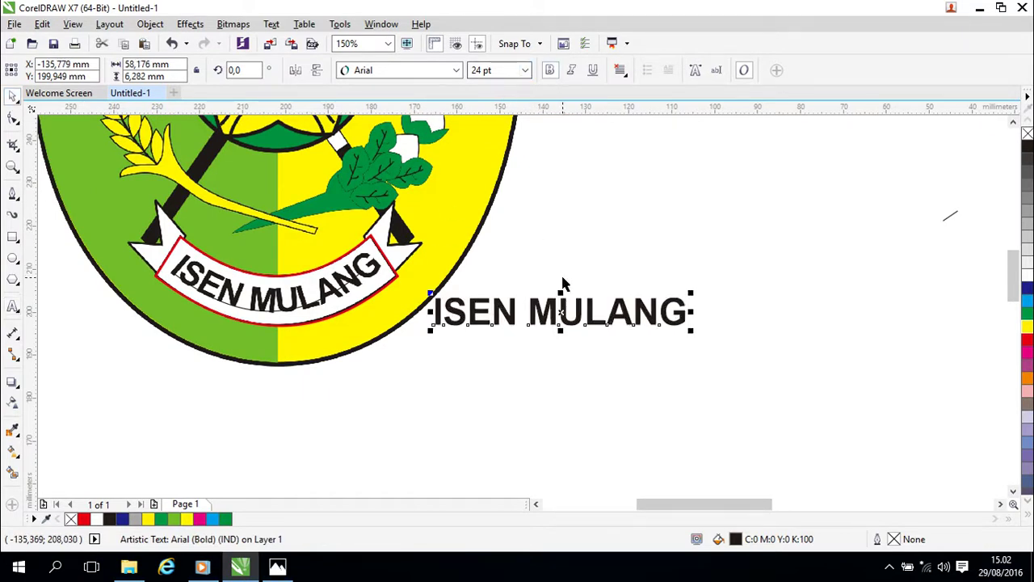
# Compare the new text with the ribbon lettering, set its size to 23 pt, and place it at about X -154.8 mm, Y 198.9 mm.
pyautogui.moveTo(563, 314); pyautogui.dragTo(303, 280)
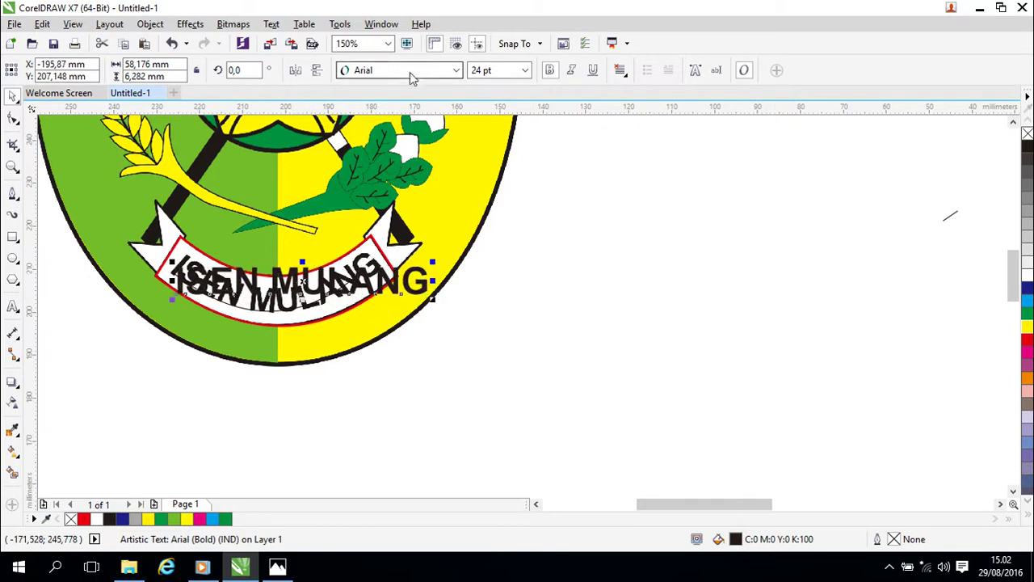
pyautogui.press('BackSpace')
pyautogui.write('3')
pyautogui.press('Return')
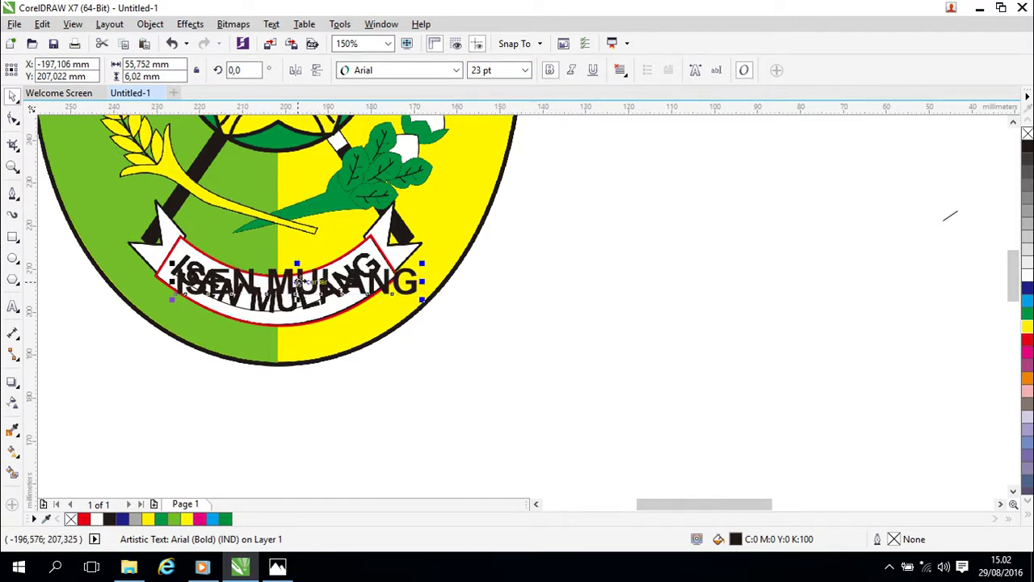
pyautogui.moveTo(298, 283); pyautogui.dragTo(479, 318)
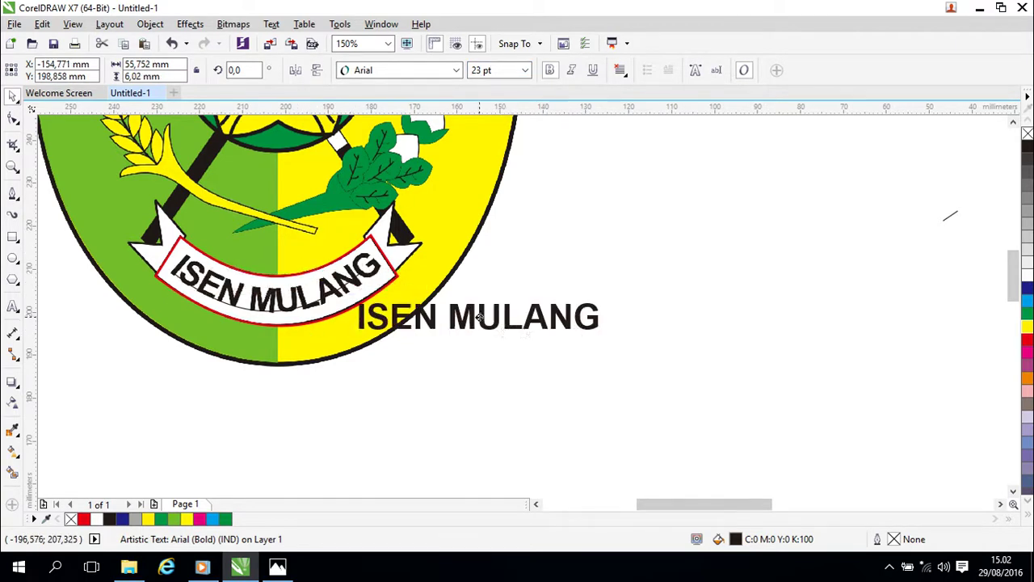
# Move the baseline arc out of the ribbon to the blank area at about X -126 mm, Y 218.3 mm.
pyautogui.click(282, 314)
pyautogui.hotkey('ctrl', 'q')
pyautogui.click(278, 316)
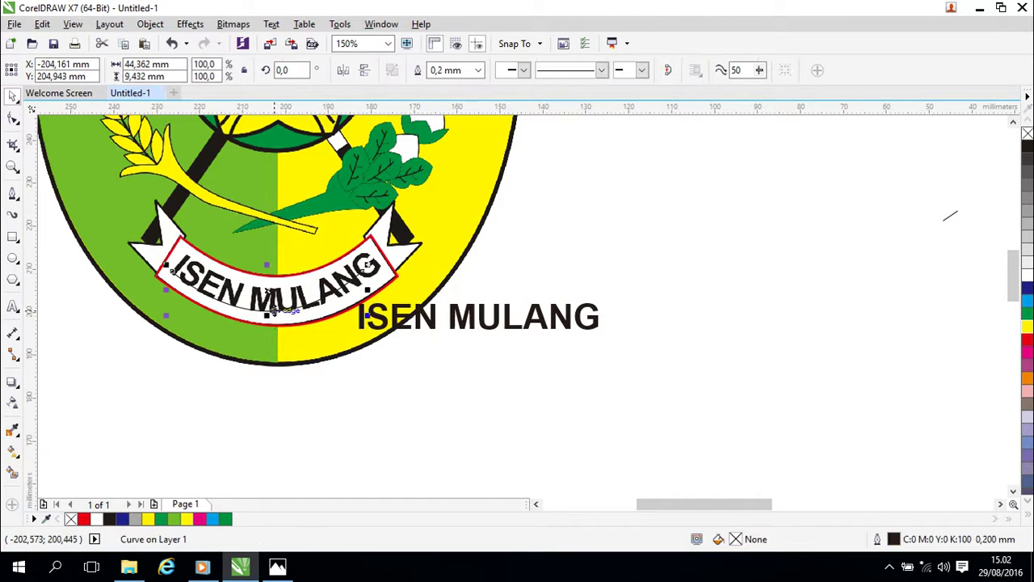
pyautogui.moveTo(271, 297); pyautogui.dragTo(603, 233)
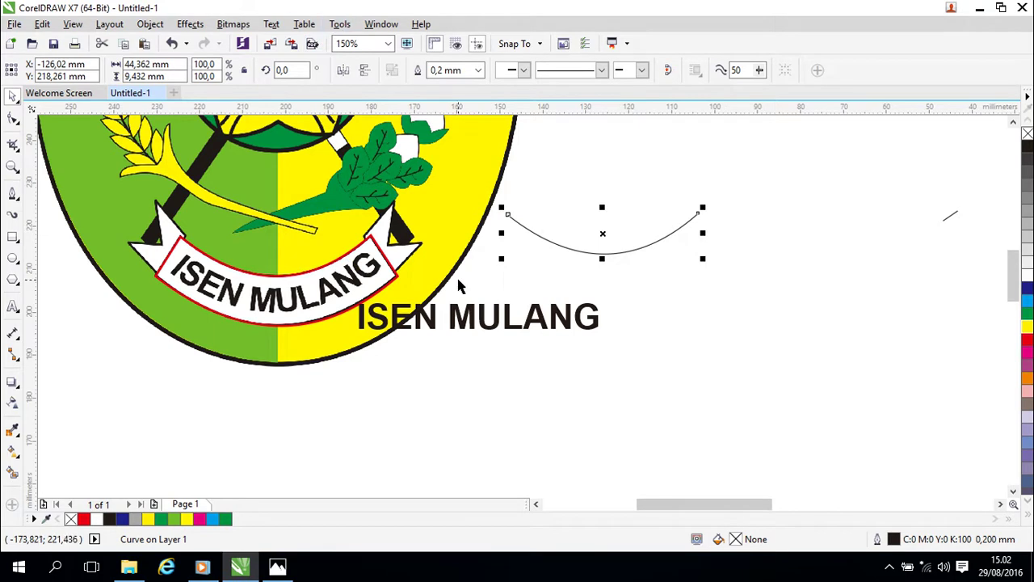
# Fit the 23 pt ISEN MULANG text along the separate arc, starting near its left end.
pyautogui.click(474, 319)
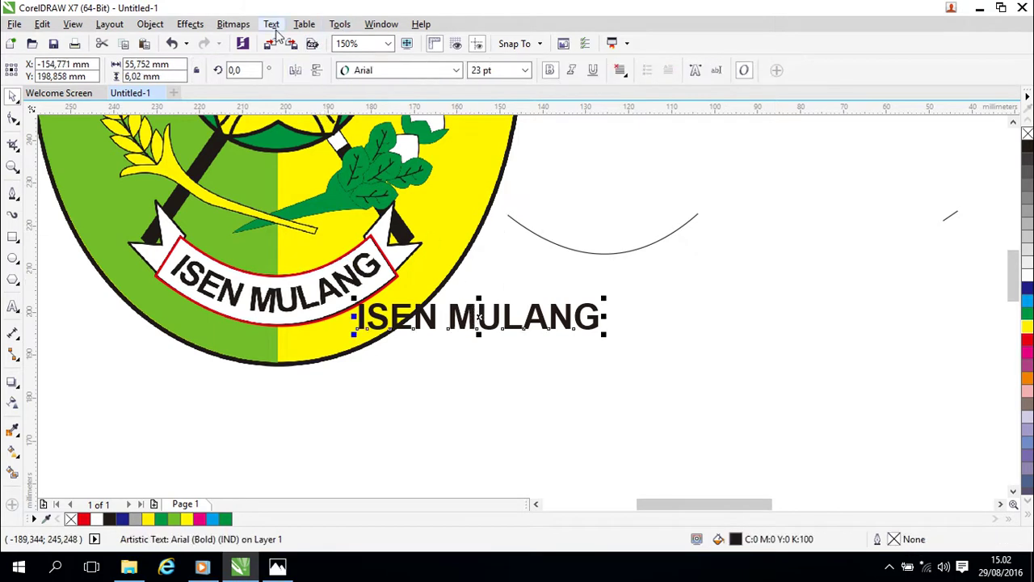
pyautogui.click(272, 24)
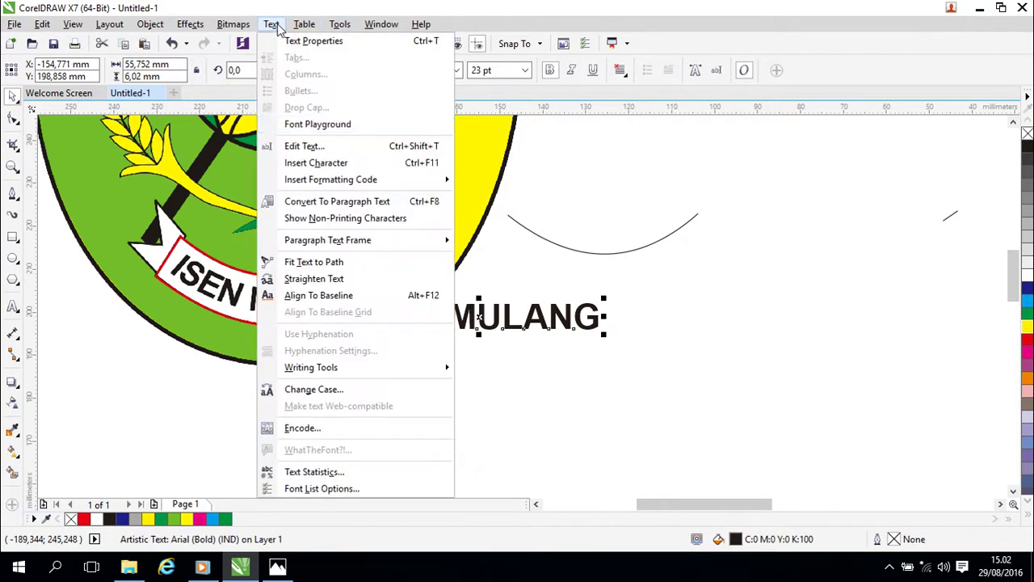
pyautogui.click(314, 262)
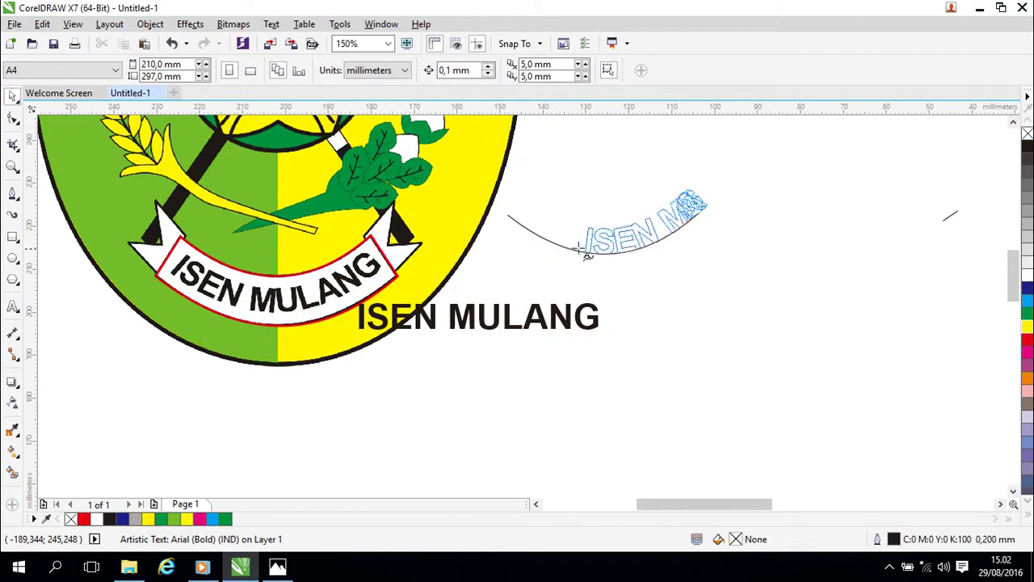
pyautogui.click(489, 213)
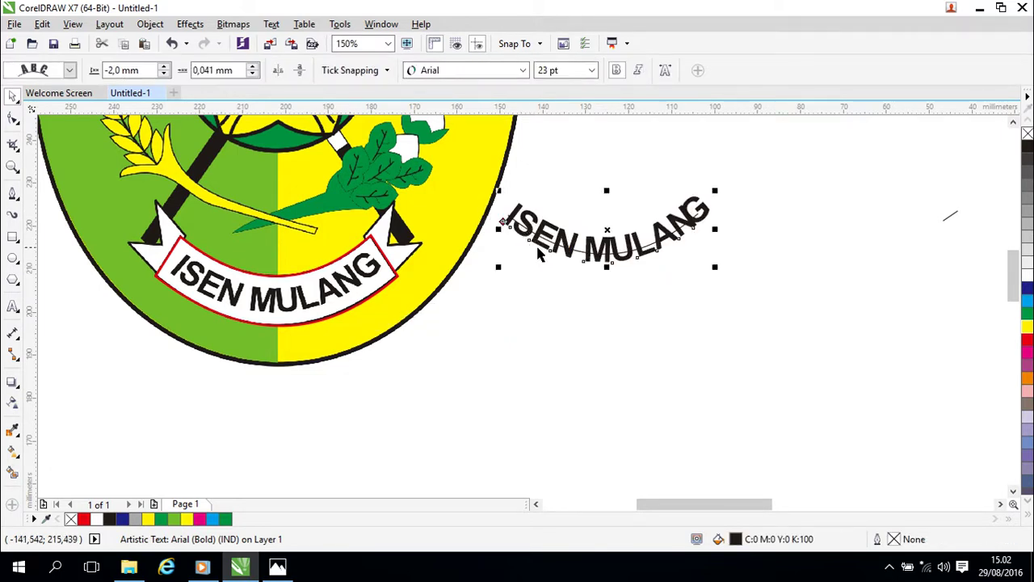
# Try to stretch the curved text sideways, and undo back to the straight text and separate arc.
pyautogui.moveTo(715, 229); pyautogui.dragTo(721, 232)
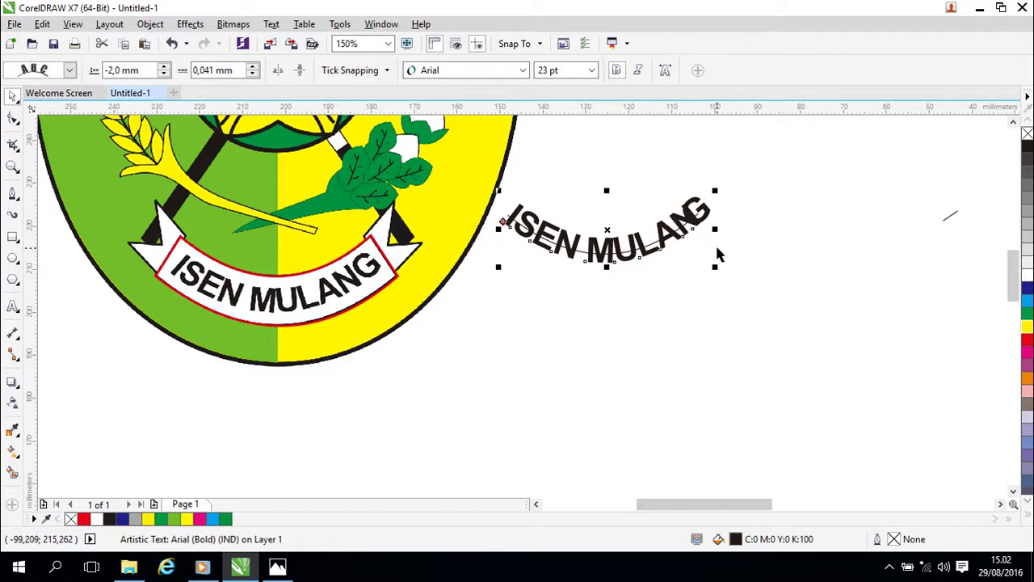
pyautogui.click(656, 243)
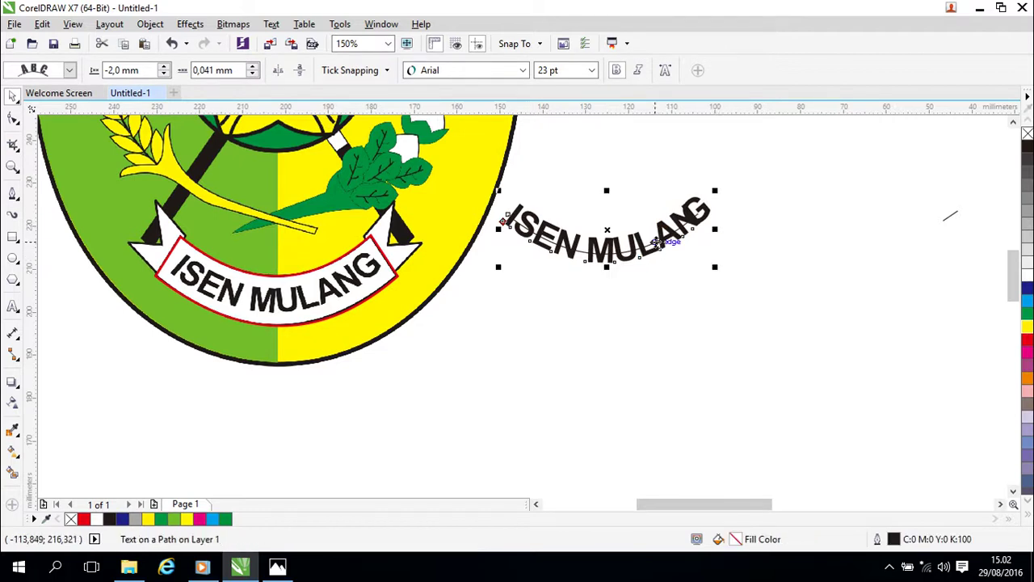
pyautogui.moveTo(714, 230); pyautogui.dragTo(725, 230)
pyautogui.hotkey('ctrl', 'z')
pyautogui.hotkey('ctrl', 'z')
pyautogui.hotkey('ctrl', 'z')
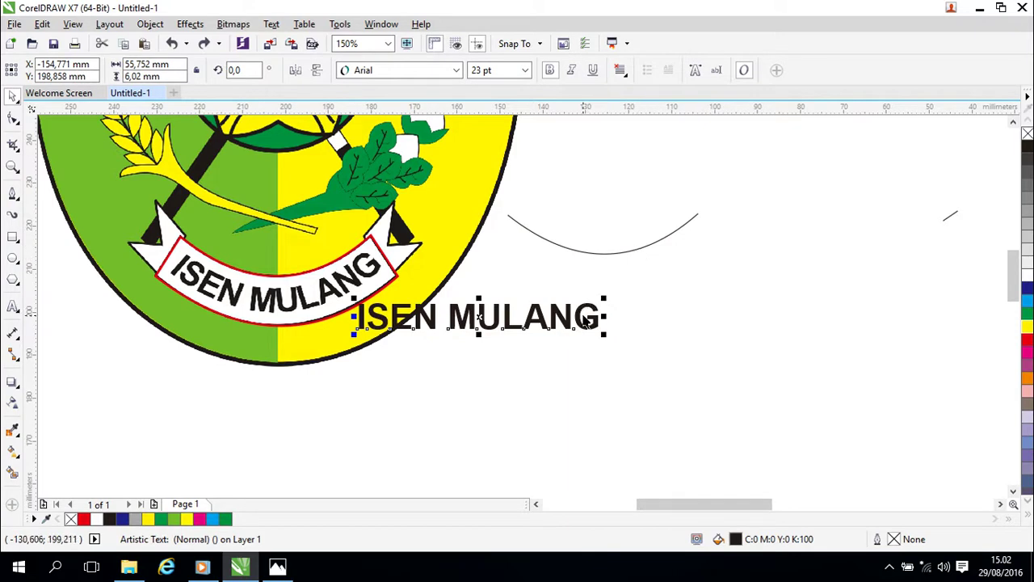
# Try 20 pt for the straight ISEN MULANG text and settle on a size of 22 pt.
pyautogui.press('BackSpace')
pyautogui.write('0')
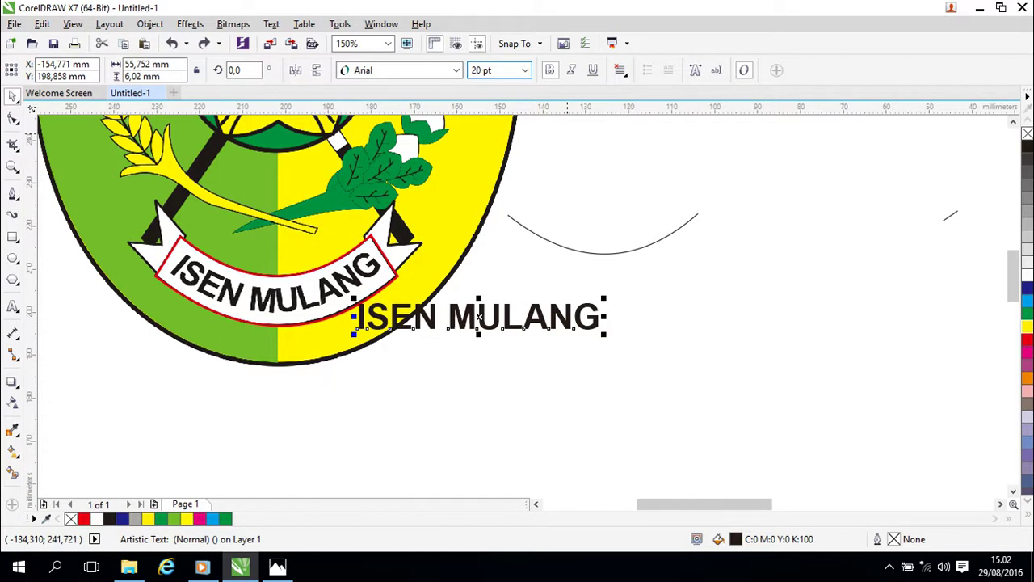
pyautogui.press('Return')
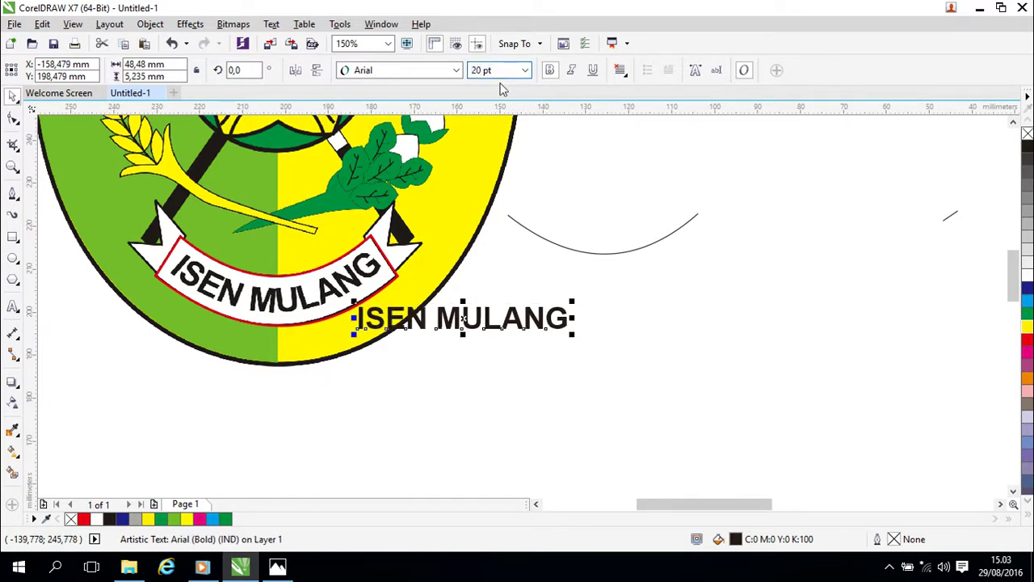
pyautogui.press('Return')
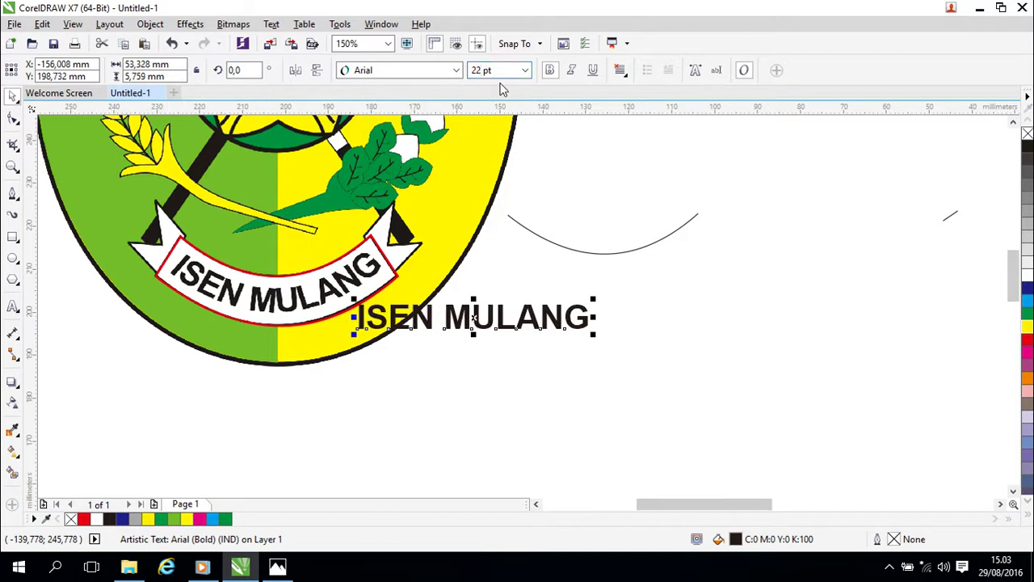
# Fit the 22 pt ISEN MULANG text to the separate arc, with the lettering starting at the arc's left end.
pyautogui.click(271, 23)
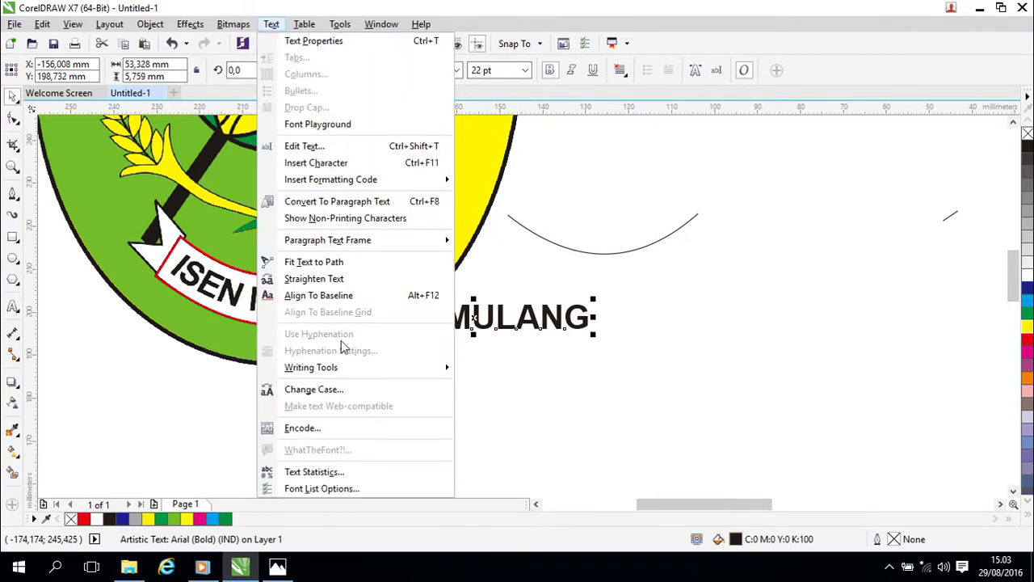
pyautogui.click(345, 262)
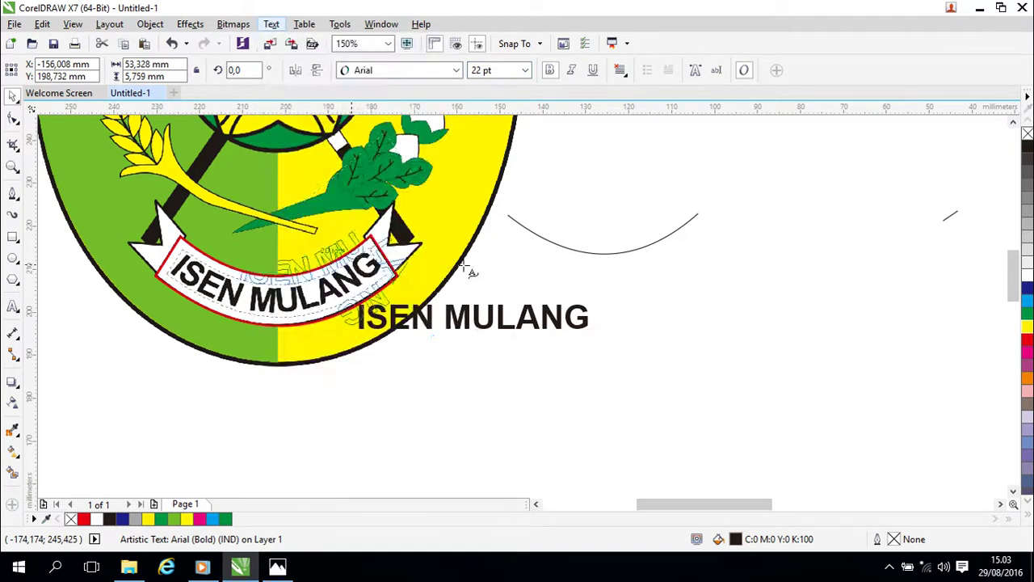
pyautogui.click(604, 246)
pyautogui.moveTo(514, 231); pyautogui.dragTo(497, 216)
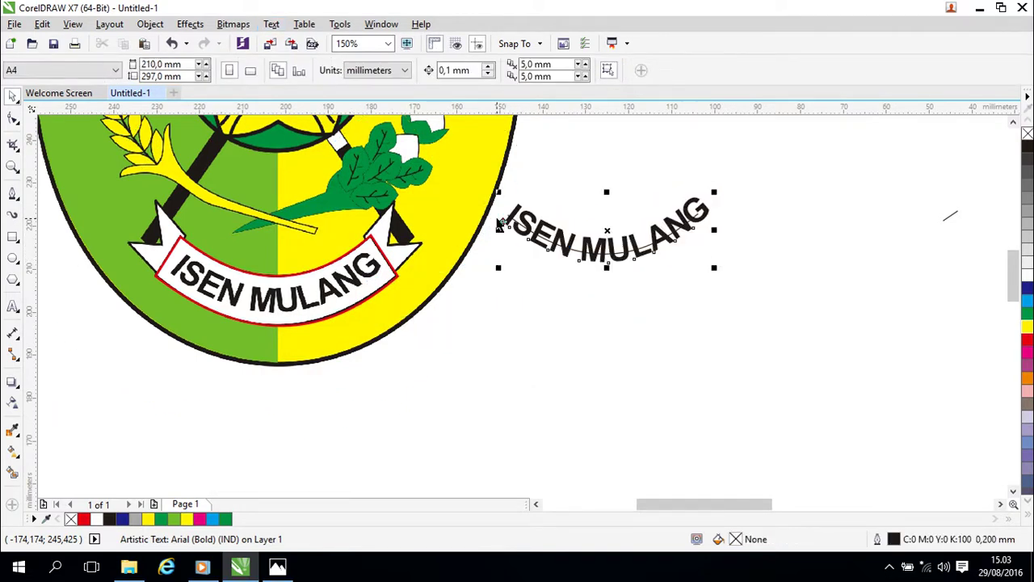
pyautogui.click(563, 307)
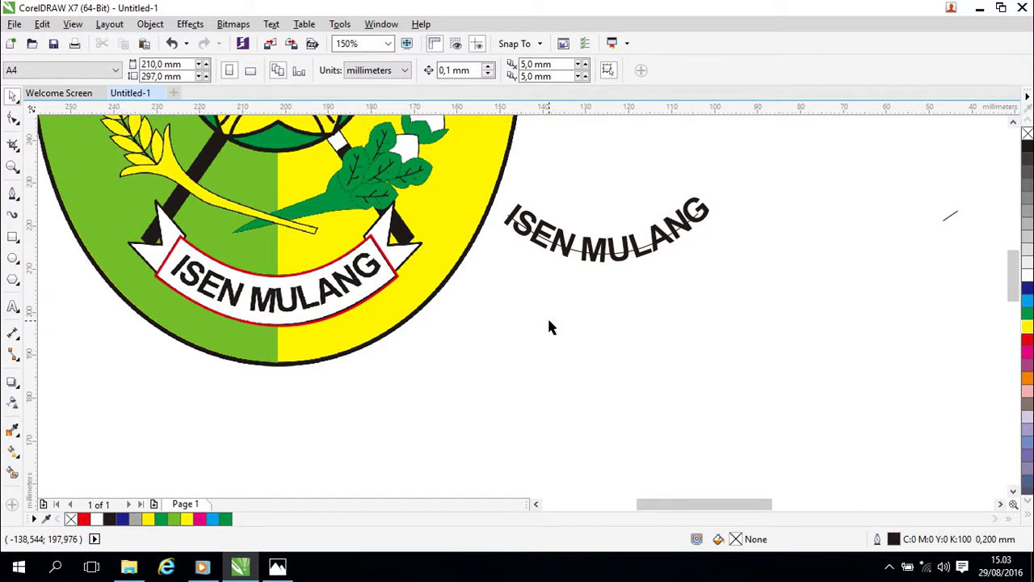
# Select only the arc carrying the curved ISEN MULANG text and set its outline width to None.
pyautogui.click(634, 257)
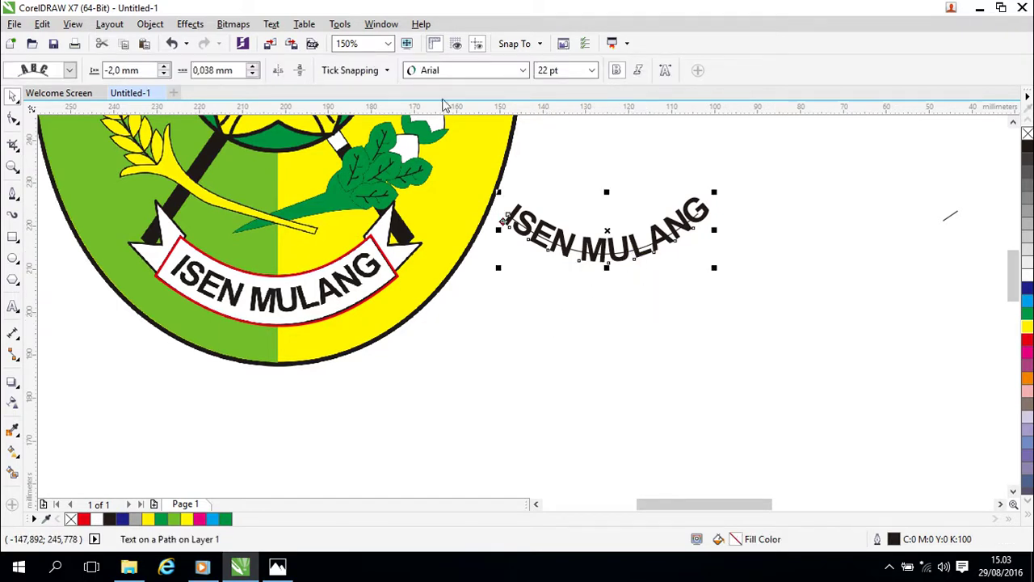
pyautogui.scroll(2, 681, 290)
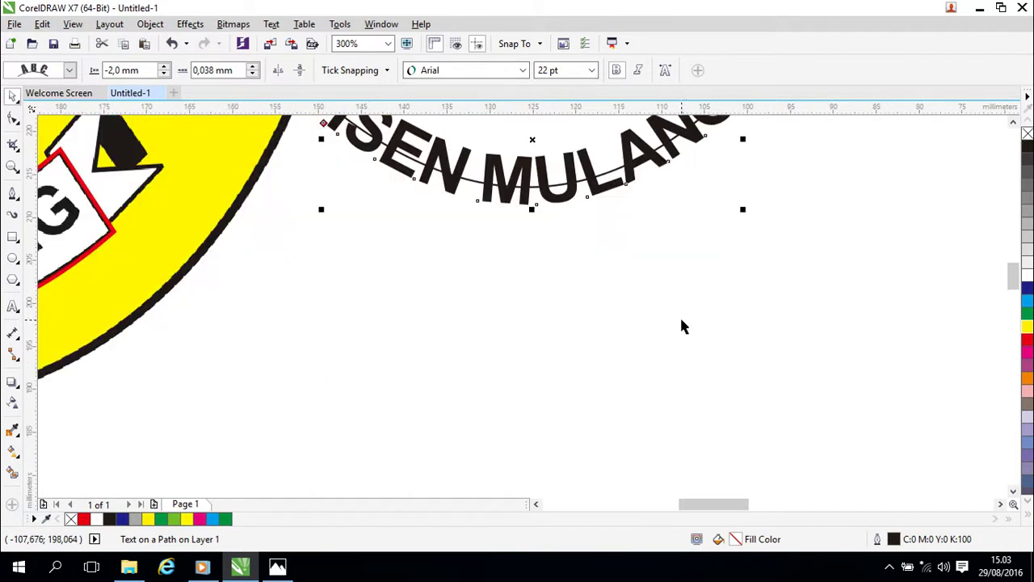
pyautogui.keyDown('ctrl'); pyautogui.click(523, 221); pyautogui.keyUp('ctrl')
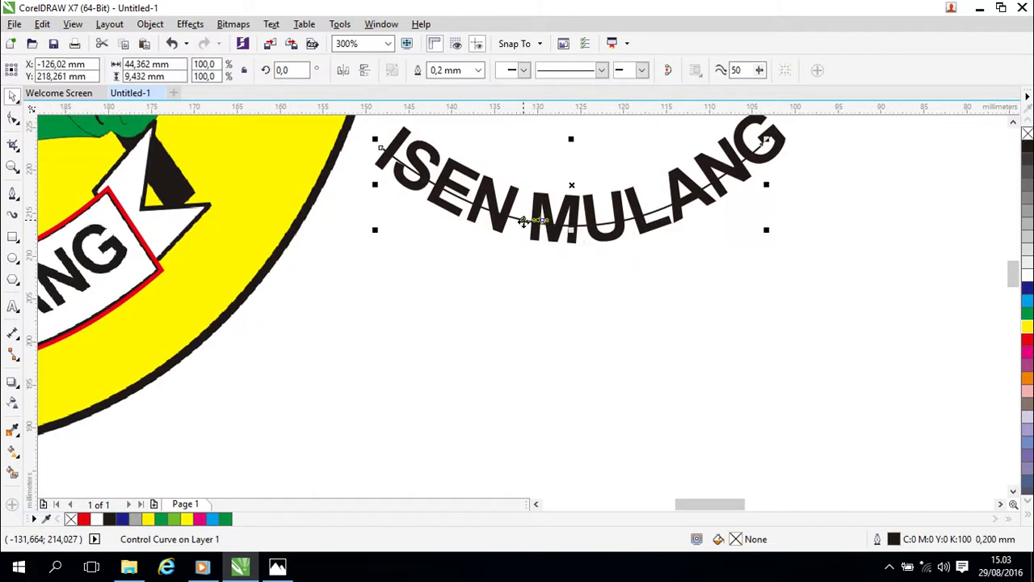
pyautogui.click(477, 71)
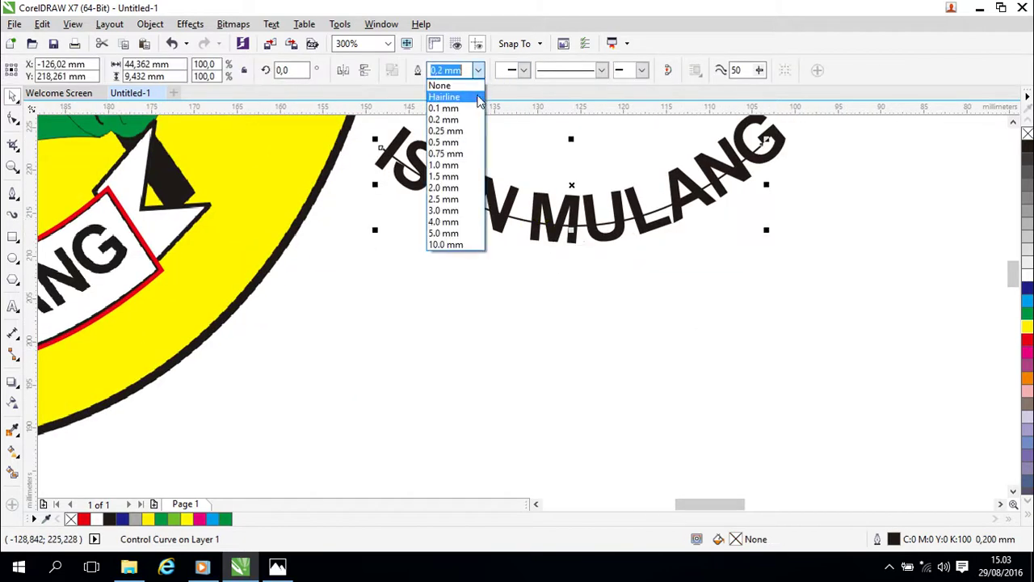
pyautogui.click(457, 84)
pyautogui.scroll(-4, 459, 319)
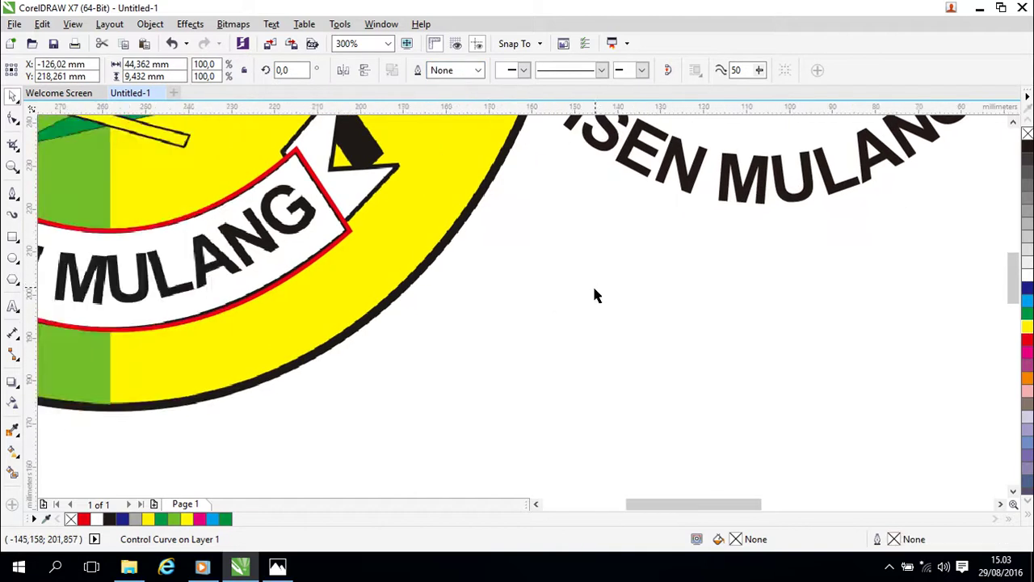
# Move the red ribbon band outline around the curved text at about X -126 mm, Y 218.3 mm and fill it white.
pyautogui.click(451, 287)
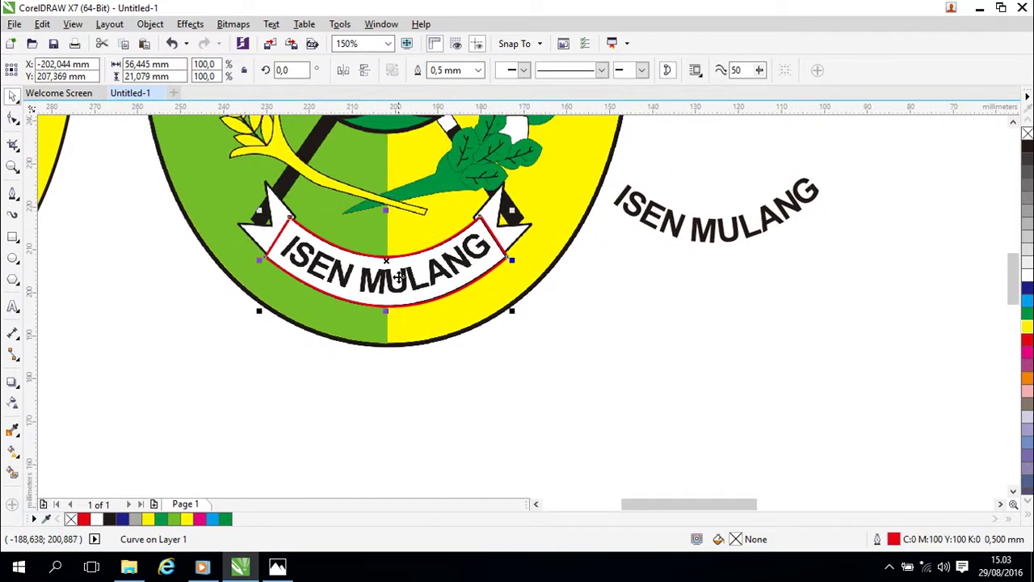
pyautogui.moveTo(396, 263); pyautogui.dragTo(712, 214)
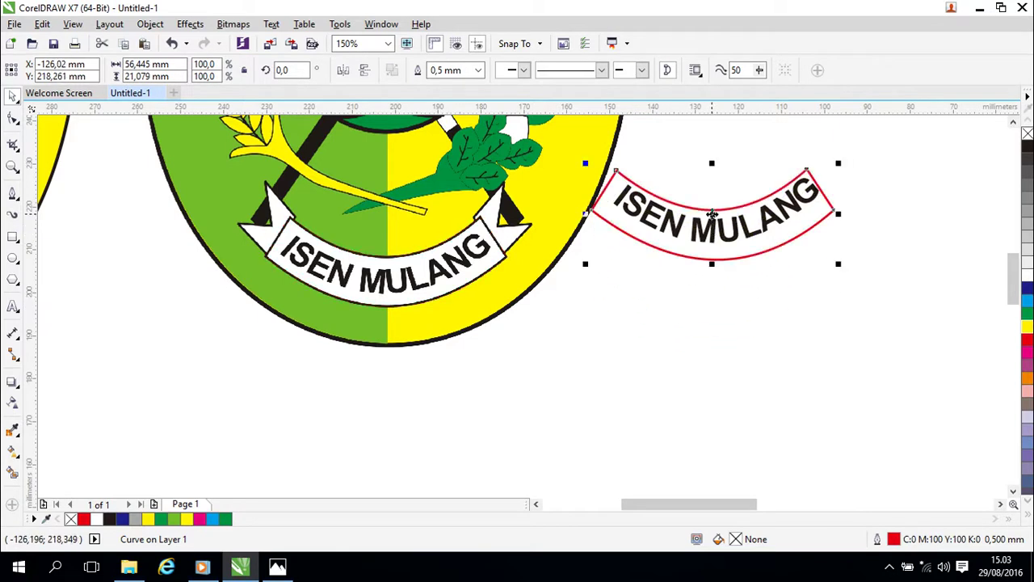
pyautogui.click(1028, 276)
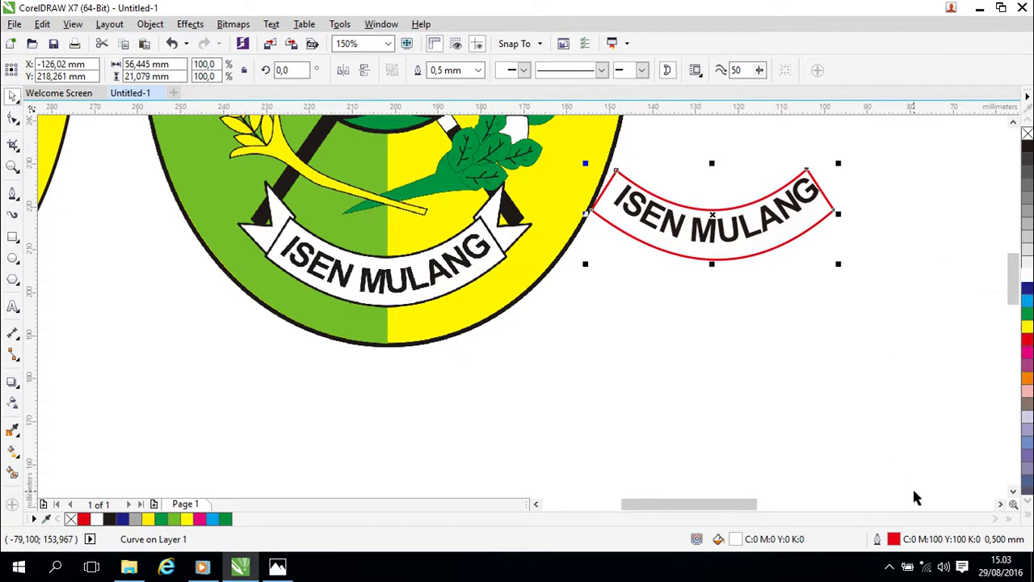
# Change the outline colour of the white band around the curved ISEN MULANG text to black.
pyautogui.doubleClick(894, 539)
pyautogui.click(445, 145)
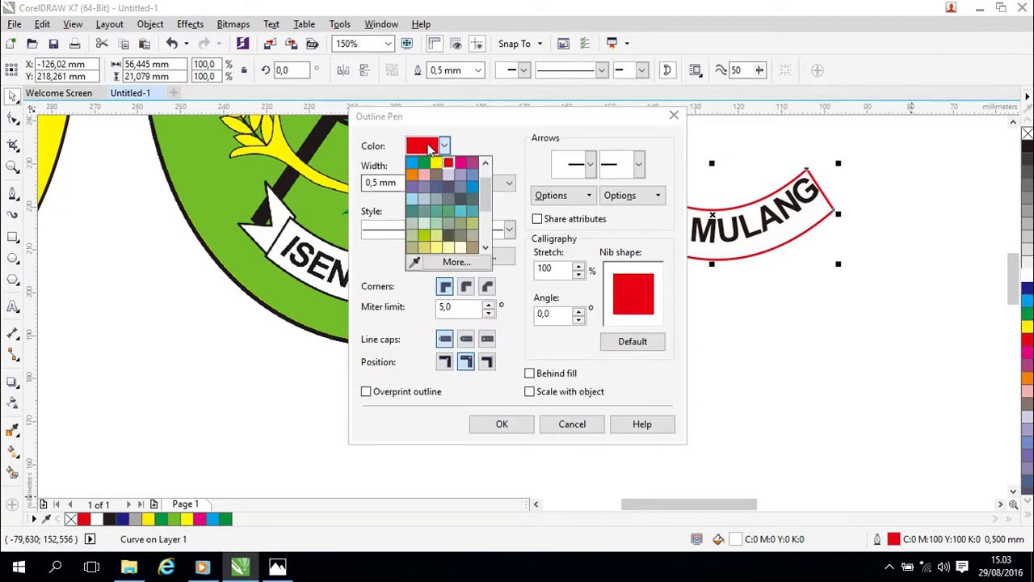
pyautogui.click(486, 164)
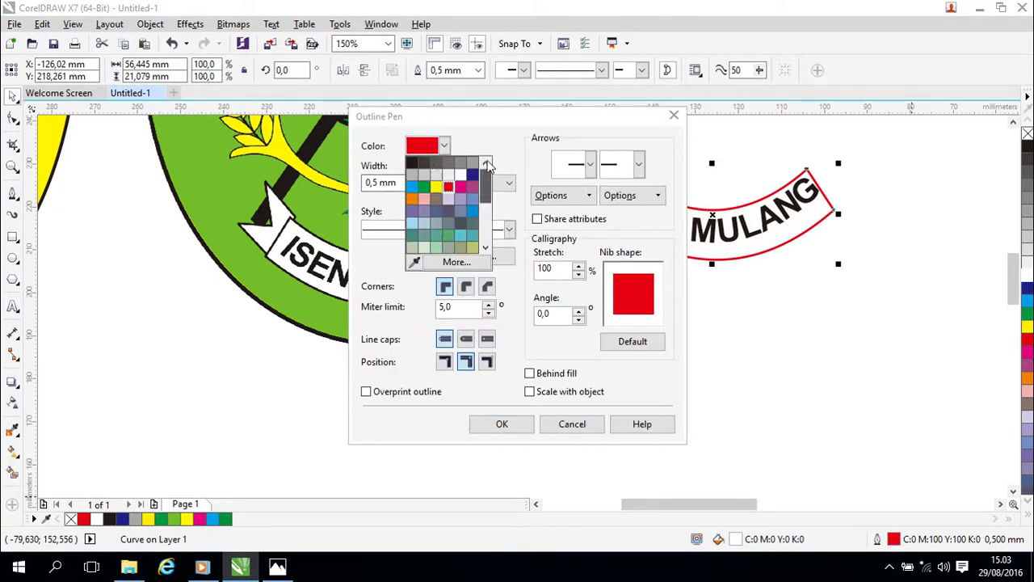
pyautogui.click(412, 162)
pyautogui.click(499, 423)
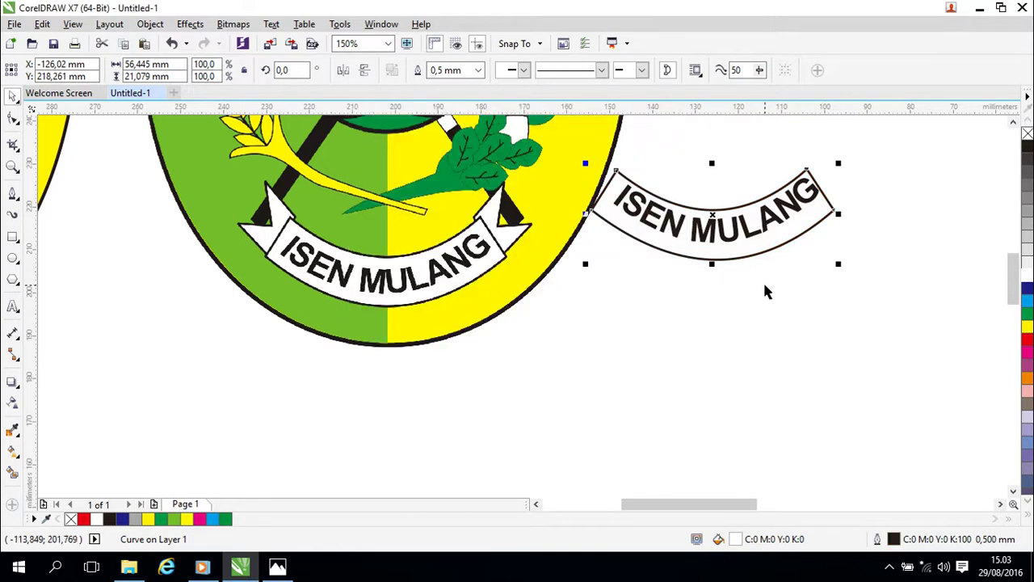
# Nudge the black-outlined band up and right around the curved text to X -125.42 mm, Y 218.861 mm.
pyautogui.press('Right')
pyautogui.press('Right')
pyautogui.press('Up')
pyautogui.press('Up')
pyautogui.press('Up')
pyautogui.press('Right')
pyautogui.press('Up')
pyautogui.press('Up')
pyautogui.press('Right')
pyautogui.press('Right')
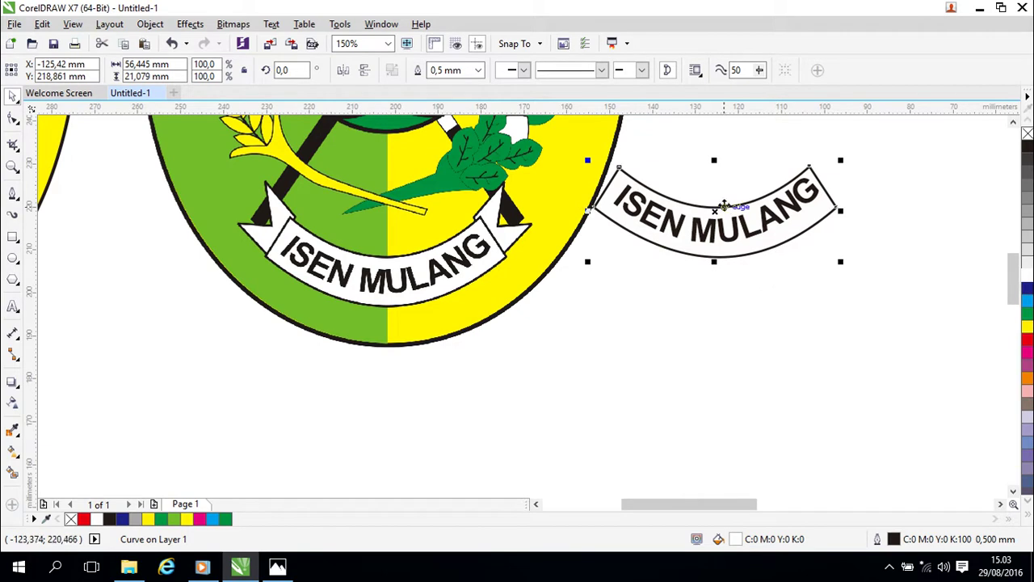
# Try the band over the emblem's ribbon, and move it down to sit just below the emblem.
pyautogui.moveTo(717, 208); pyautogui.dragTo(386, 260)
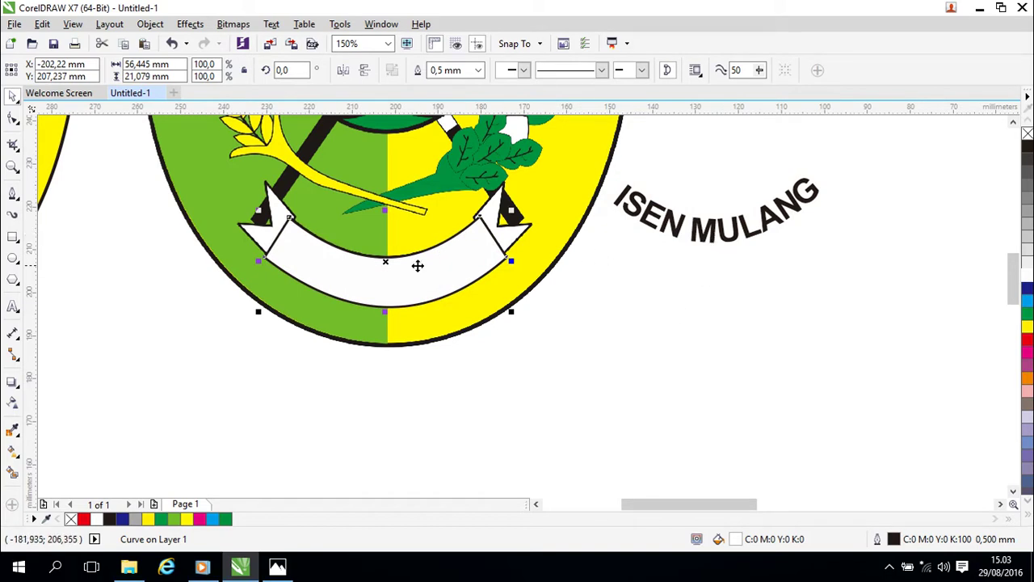
pyautogui.moveTo(382, 267); pyautogui.dragTo(389, 367)
# Place the curved ISEN MULANG text over the emblem's ribbon lettering for comparison, at about X -203.4 mm, Y 204.5 mm.
pyautogui.click(711, 216)
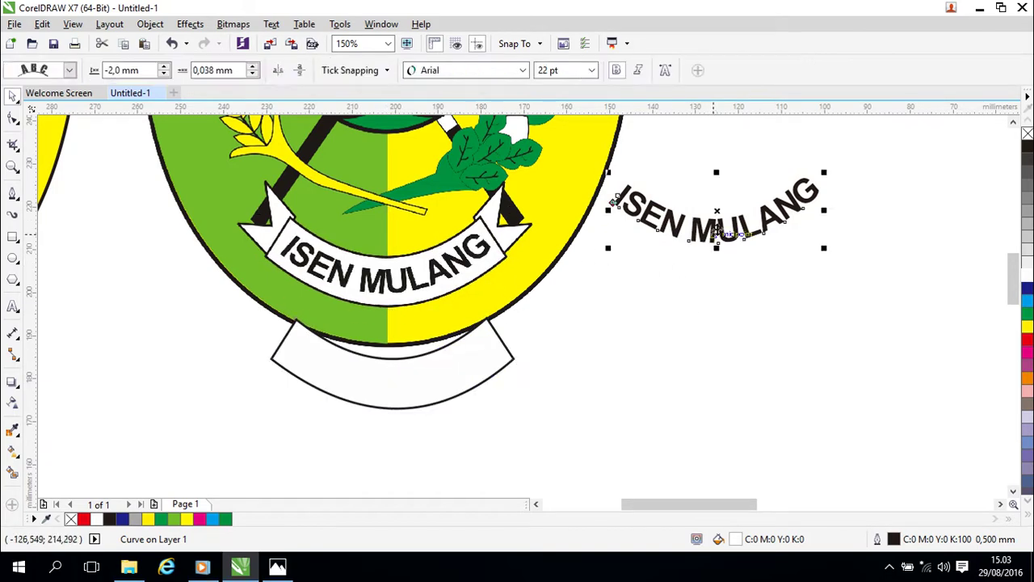
pyautogui.moveTo(714, 216); pyautogui.dragTo(384, 280)
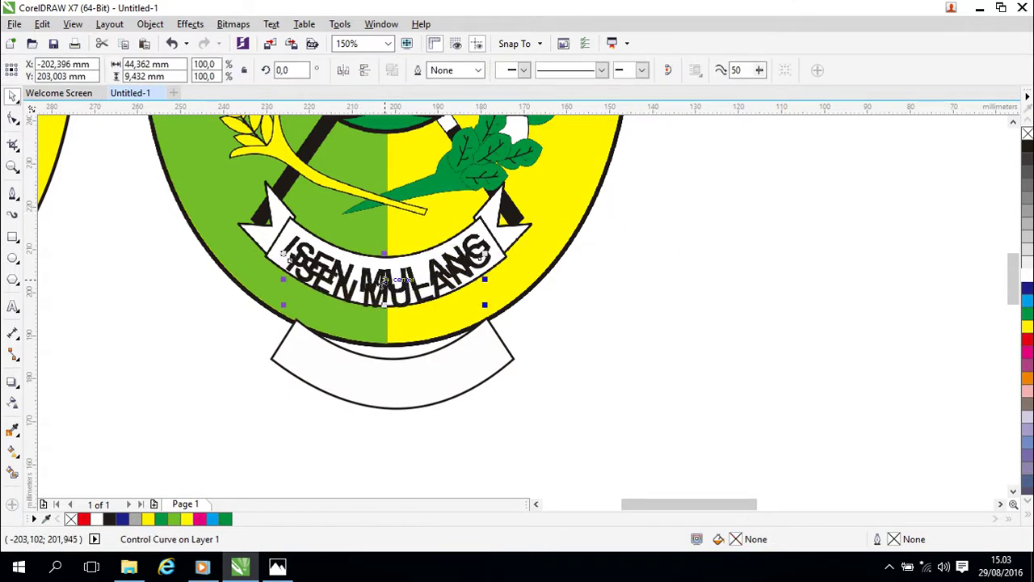
pyautogui.press('Up')
pyautogui.press('Up')
pyautogui.press('Left')
pyautogui.press('Left')
pyautogui.press('Left')
pyautogui.press('Left')
pyautogui.press('Up')
pyautogui.press('Up')
pyautogui.press('Up')
pyautogui.press('Up')
pyautogui.press('Up')
pyautogui.press('Left')
pyautogui.press('Left')
pyautogui.press('Left')
pyautogui.press('Left')
pyautogui.press('Left')
pyautogui.press('Left')
pyautogui.press('Up')
pyautogui.press('Up')
pyautogui.press('Up')
pyautogui.press('Up')
pyautogui.press('Up')
pyautogui.press('Up')
pyautogui.press('Up')
pyautogui.press('Up')
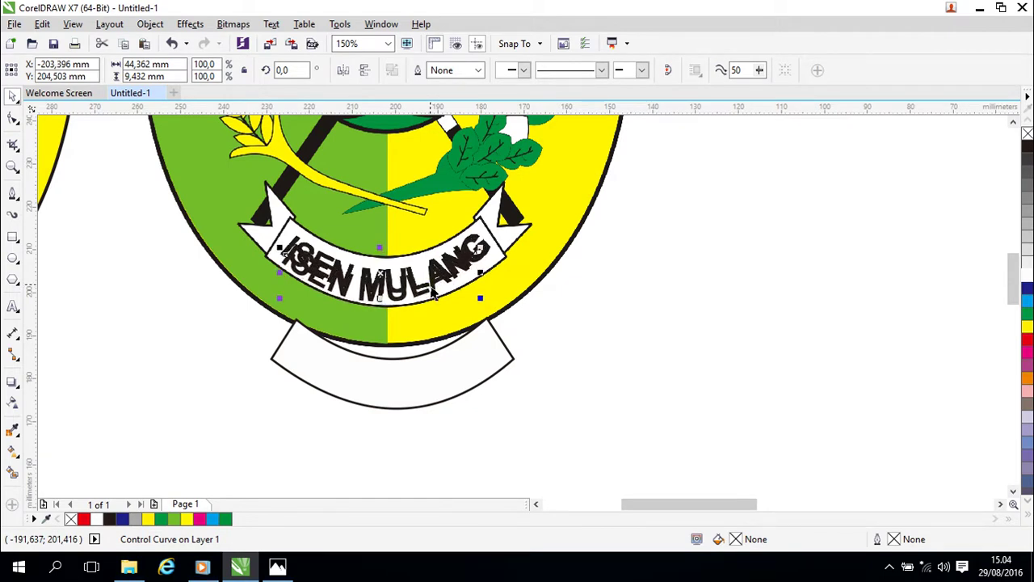
# Move the curved ISEN MULANG text onto the band below the emblem and centre it at about X -201.3 mm, Y 181.8 mm.
pyautogui.moveTo(380, 272); pyautogui.dragTo(399, 378)
pyautogui.press('Up')
pyautogui.press('Up')
pyautogui.press('Up')
pyautogui.press('Up')
pyautogui.press('Up')
pyautogui.press('Up')
pyautogui.press('Up')
pyautogui.press('Left')
pyautogui.press('Left')
pyautogui.press('Left')
pyautogui.press('Left')
pyautogui.press('Left')
pyautogui.press('Left')
pyautogui.press('Left')
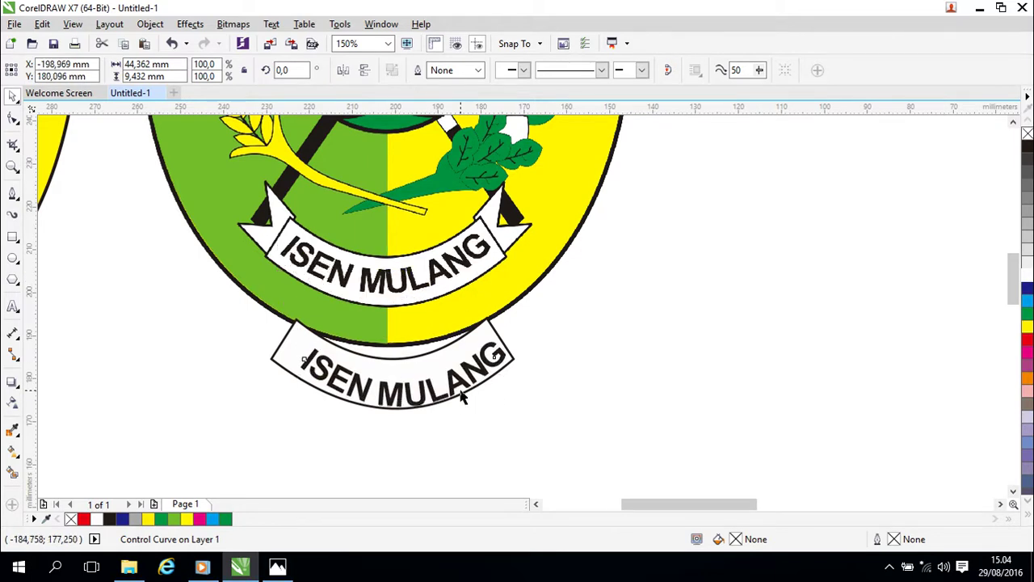
pyautogui.press('Up')
pyautogui.press('Up')
pyautogui.press('Up')
pyautogui.press('Up')
pyautogui.press('Up')
pyautogui.press('Up')
pyautogui.press('Up')
pyautogui.press('Up')
pyautogui.press('Left')
pyautogui.press('Left')
pyautogui.press('Left')
pyautogui.press('Left')
pyautogui.press('Left')
pyautogui.press('Left')
pyautogui.press('Left')
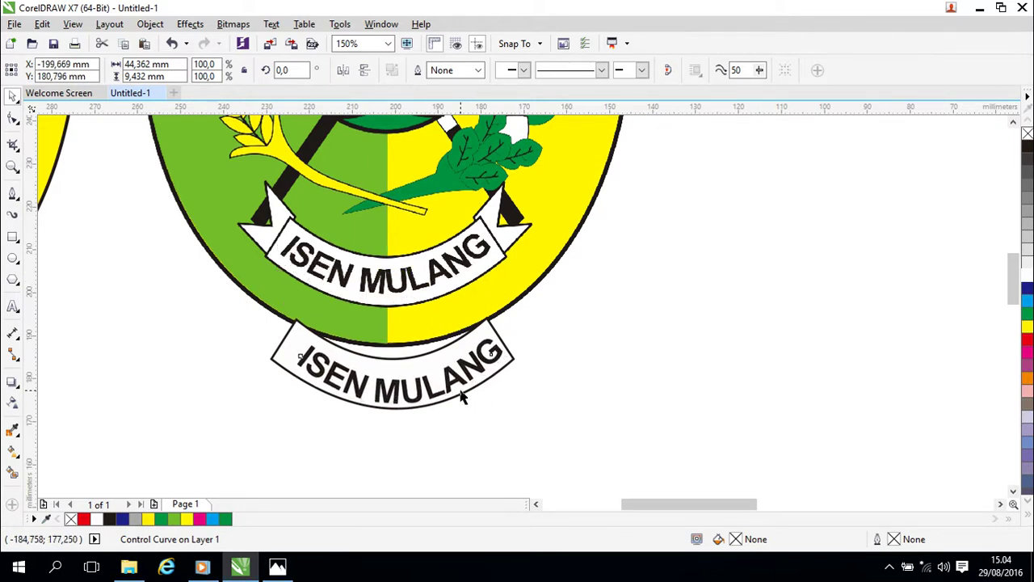
pyautogui.press('Up')
pyautogui.press('Up')
pyautogui.press('Up')
pyautogui.press('Left')
pyautogui.press('Left')
pyautogui.press('Left')
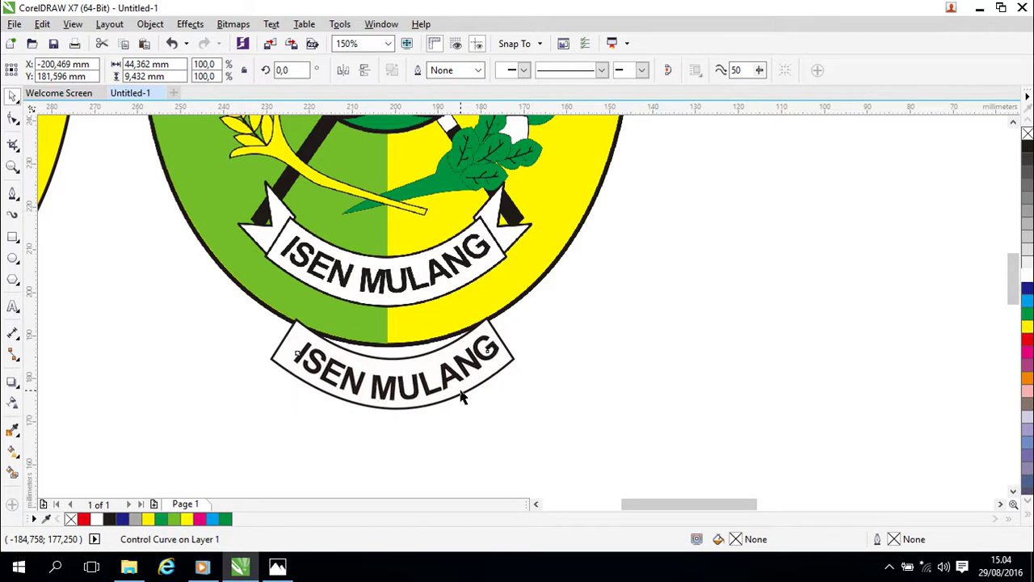
pyautogui.press('Up')
pyautogui.press('Up')
pyautogui.press('Left')
pyautogui.press('Left')
pyautogui.press('Left')
pyautogui.press('Left')
pyautogui.press('Left')
pyautogui.press('Left')
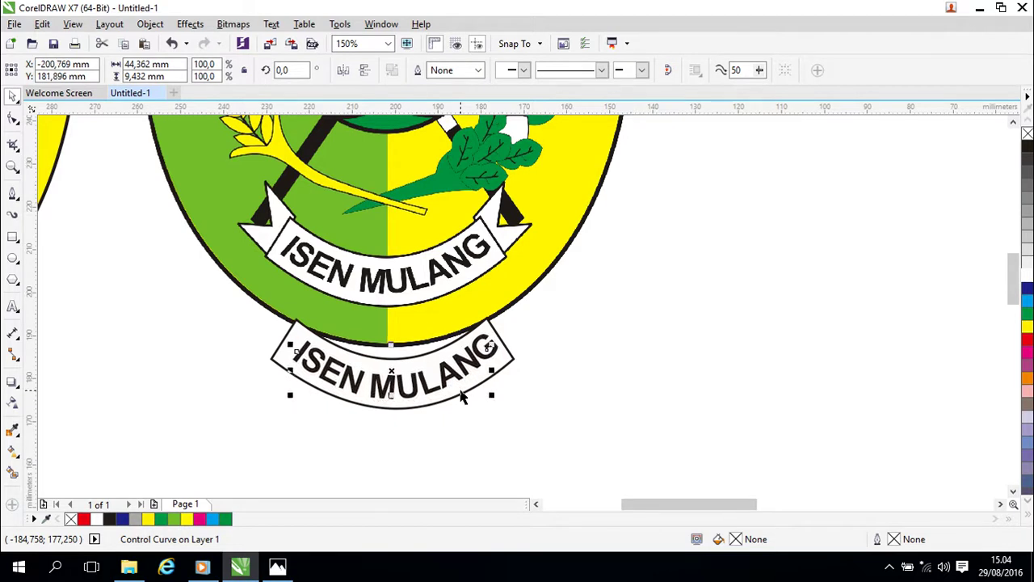
pyautogui.press('Left')
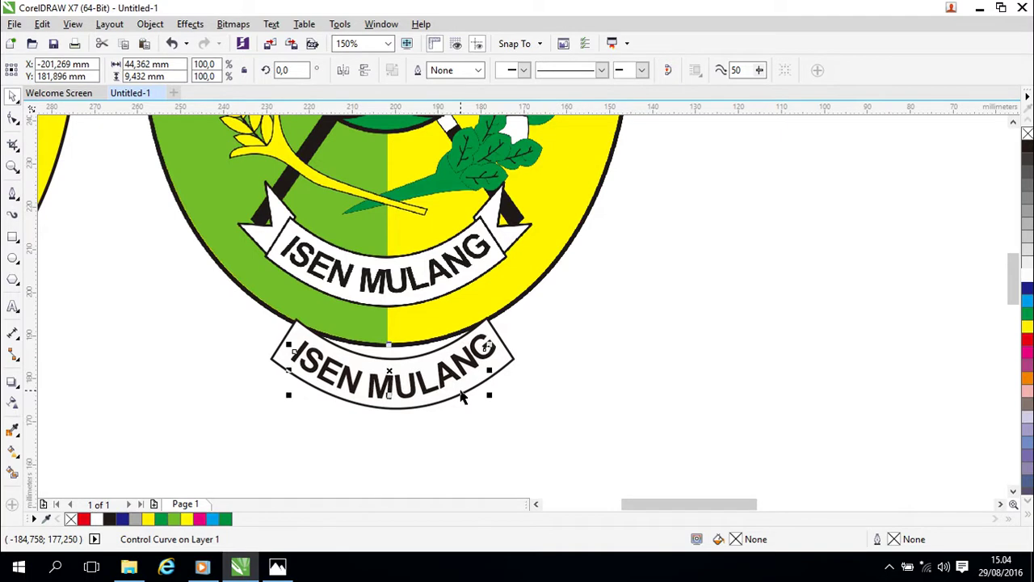
pyautogui.press('Up')
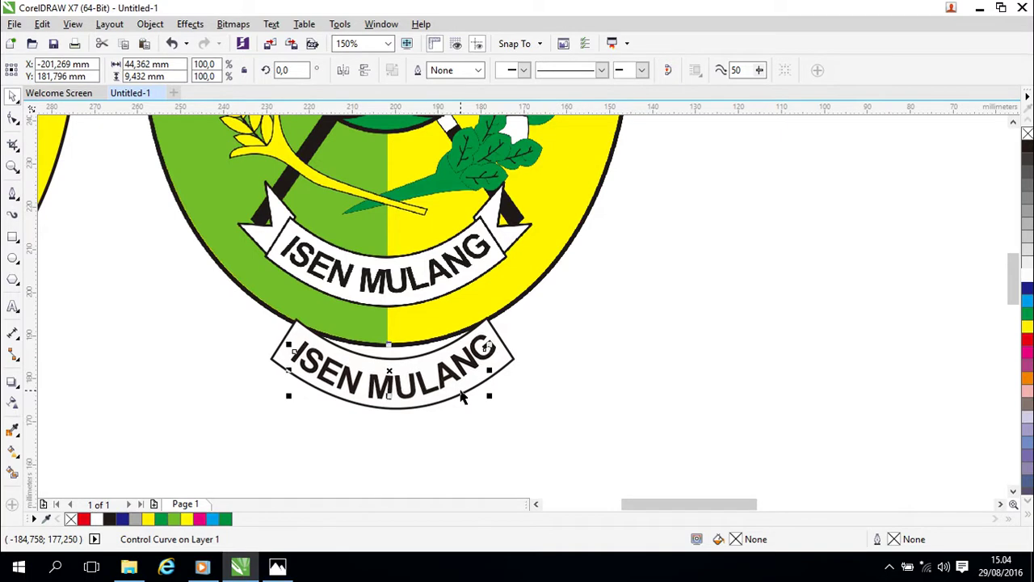
pyautogui.click(589, 299)
# Trace the notched right tail of the emblem's ribbon as a closed five-point shape about 13.8 by 17.5 mm with the Pen tool.
pyautogui.scroll(1, 589, 299)
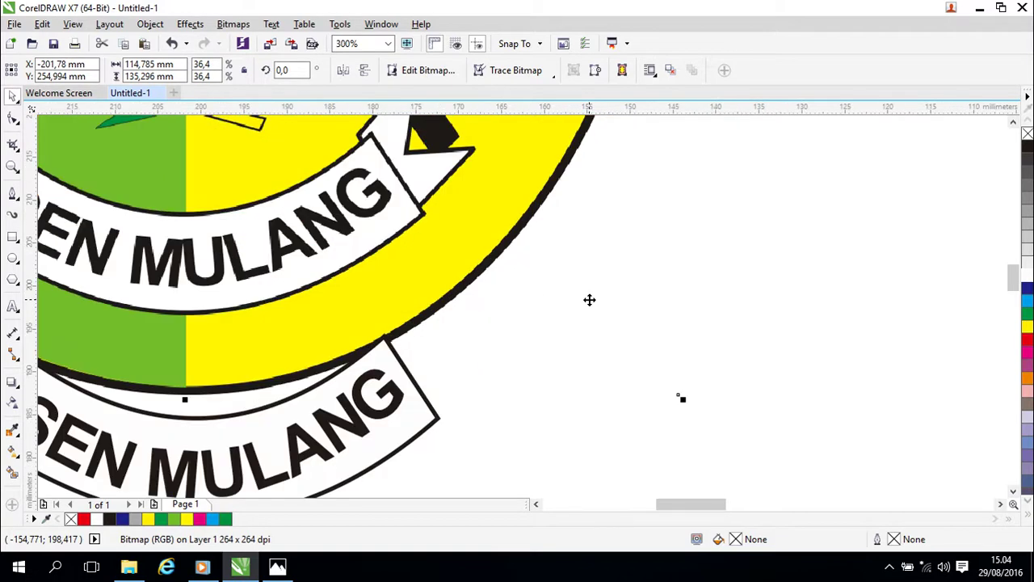
pyautogui.scroll(-2, 582, 299)
pyautogui.scroll(1, 579, 299)
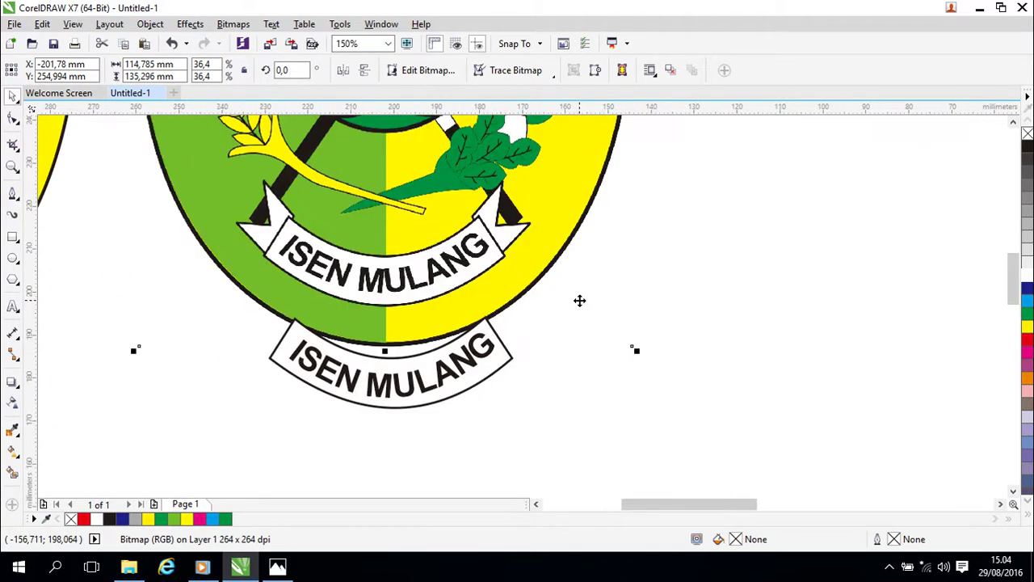
pyautogui.scroll(1, 532, 256)
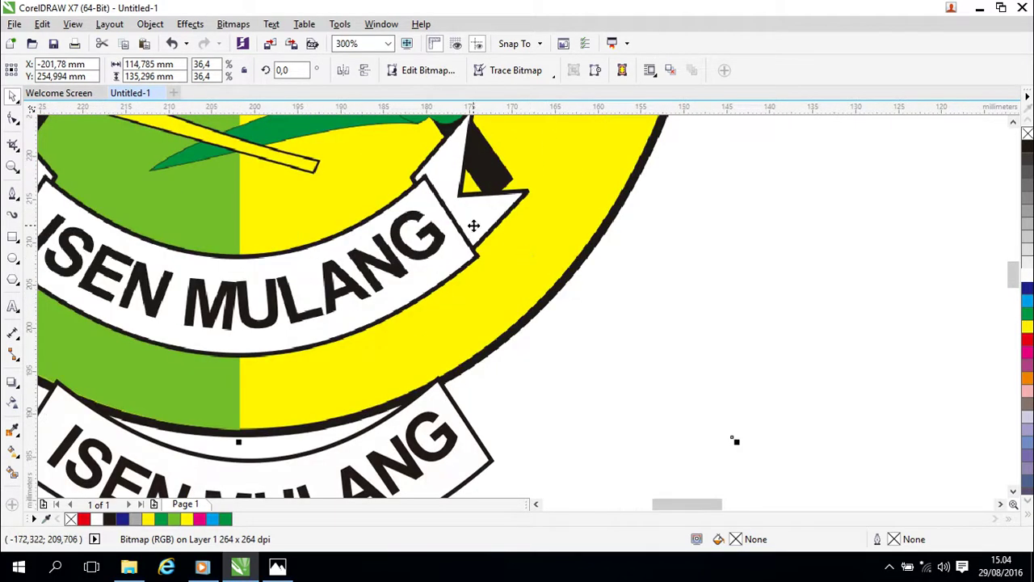
pyautogui.moveTo(475, 228); pyautogui.dragTo(448, 285)
pyautogui.scroll(1, 448, 272)
pyautogui.moveTo(420, 250); pyautogui.dragTo(386, 320)
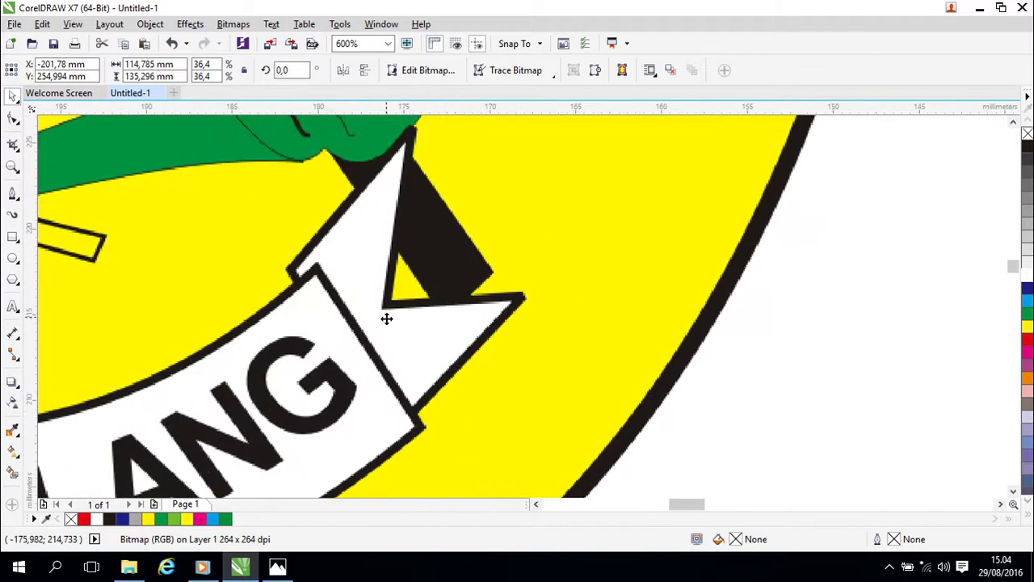
pyautogui.click(14, 194)
pyautogui.click(14, 194)
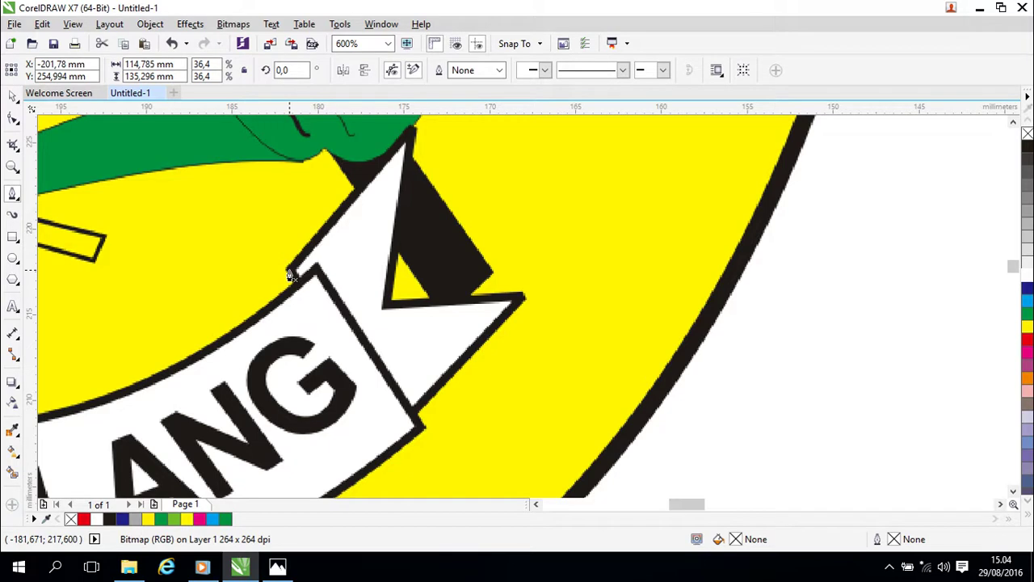
pyautogui.click(288, 269)
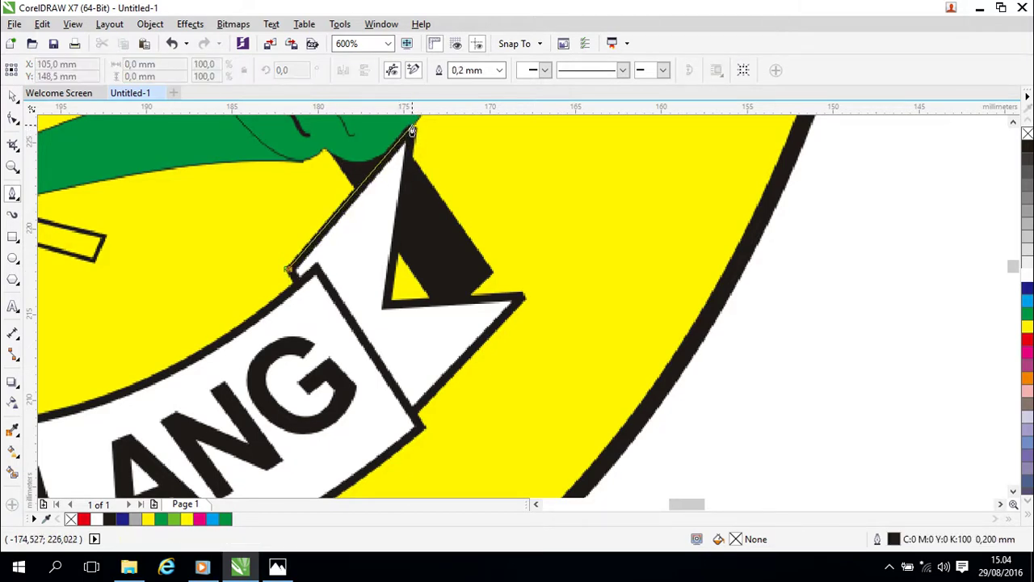
pyautogui.click(412, 128)
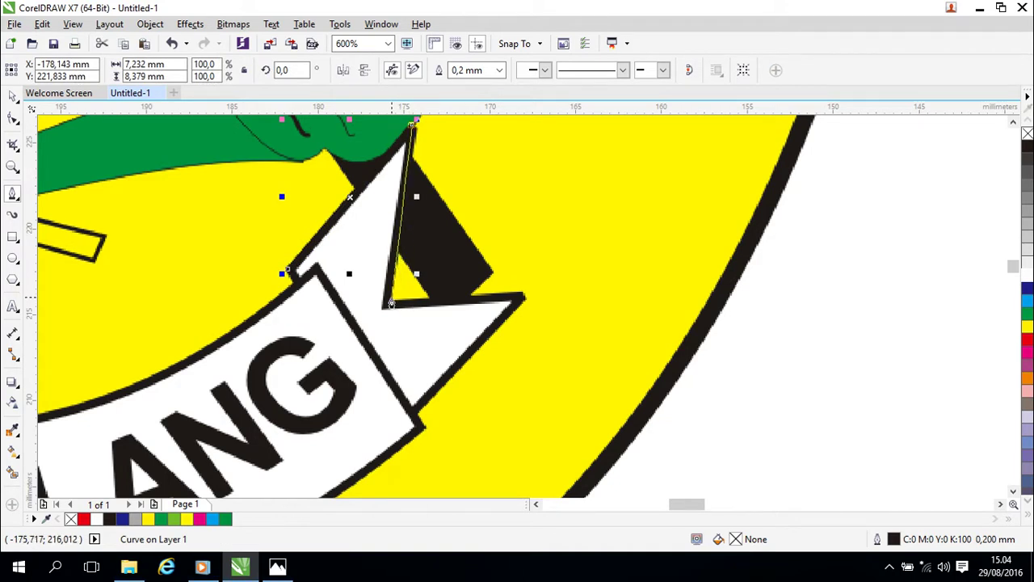
pyautogui.click(391, 301)
pyautogui.click(524, 300)
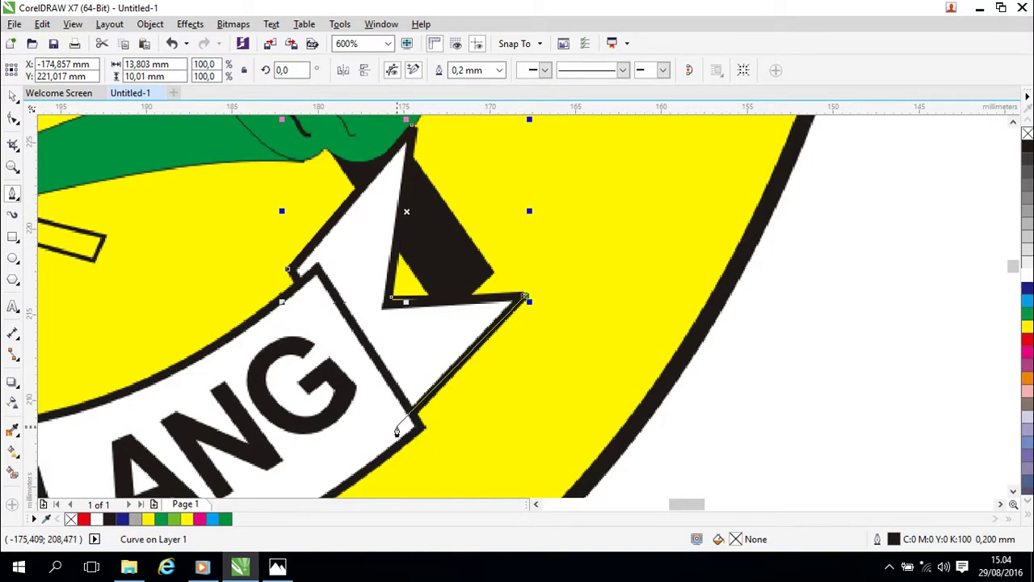
pyautogui.click(396, 428)
pyautogui.click(288, 272)
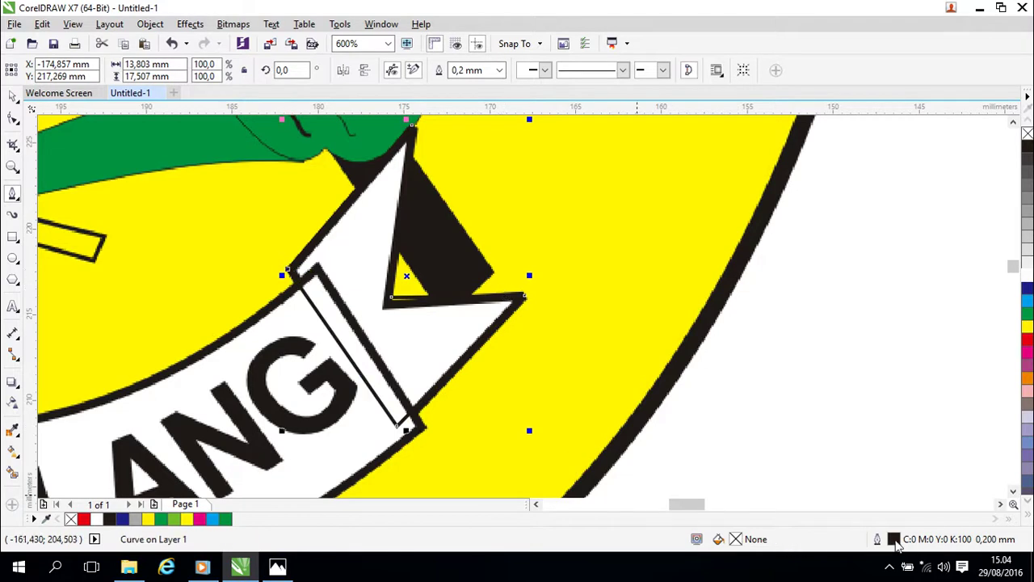
# Give the traced ribbon tail a red 0.5 mm outline and a white fill.
pyautogui.doubleClick(894, 541)
pyautogui.click(444, 147)
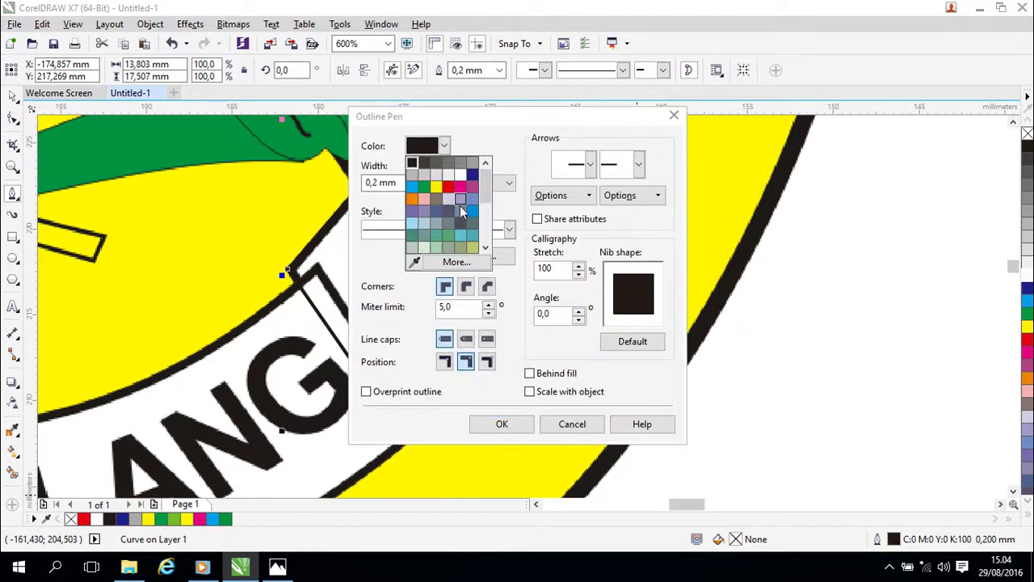
pyautogui.click(449, 187)
pyautogui.click(420, 182)
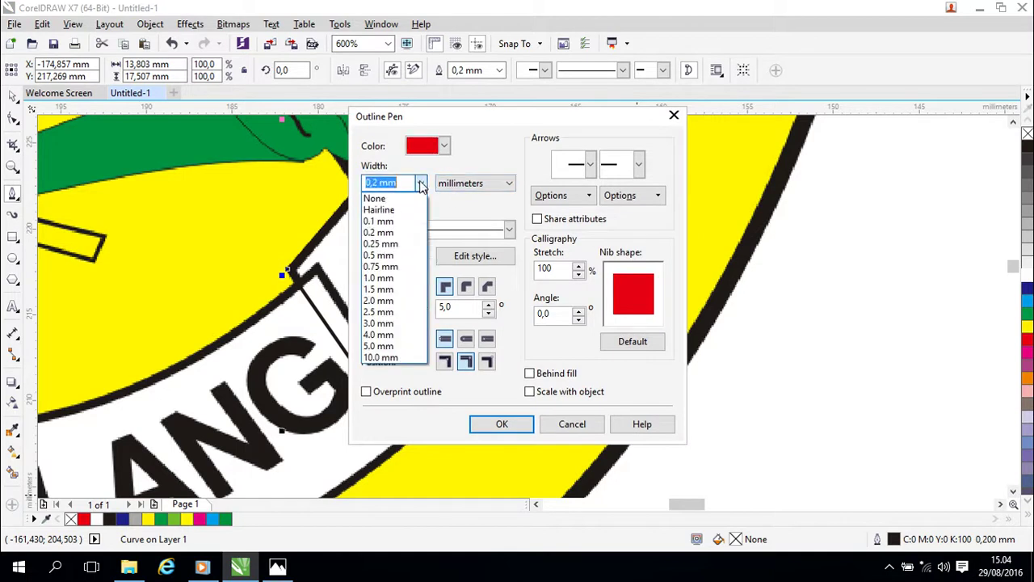
pyautogui.click(395, 255)
pyautogui.click(489, 425)
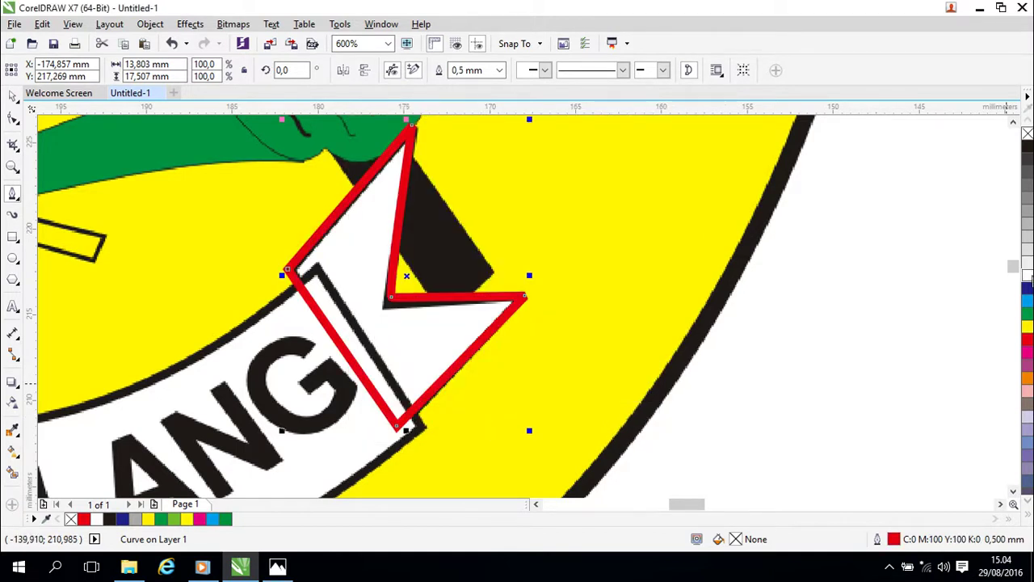
pyautogui.click(1026, 273)
# Move the red-outlined tail off the emblem to the right of the separate ISEN MULANG band, at about X -160.7 mm, Y 190.8 mm.
pyautogui.scroll(-5, 769, 392)
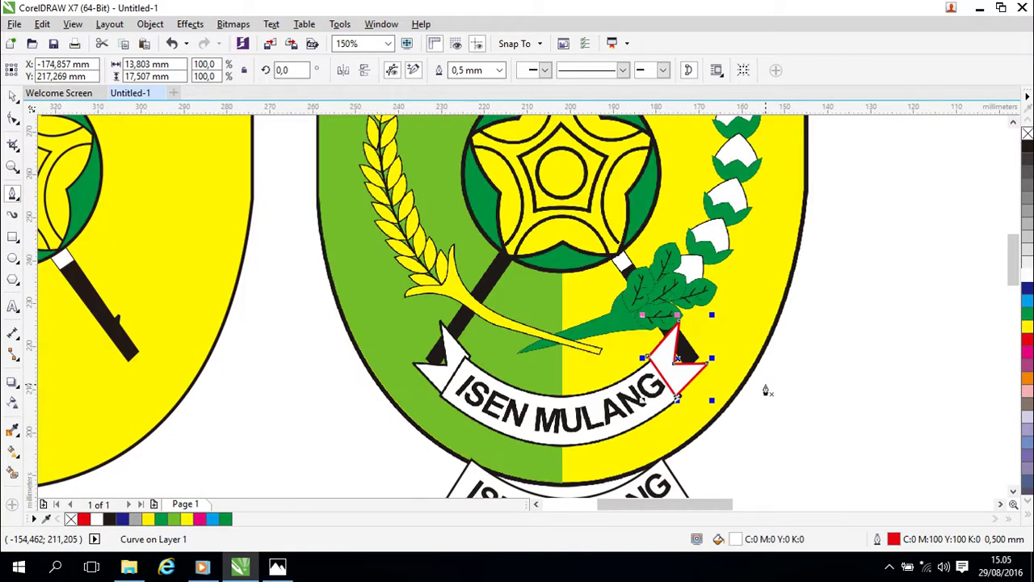
pyautogui.moveTo(800, 406); pyautogui.dragTo(785, 206)
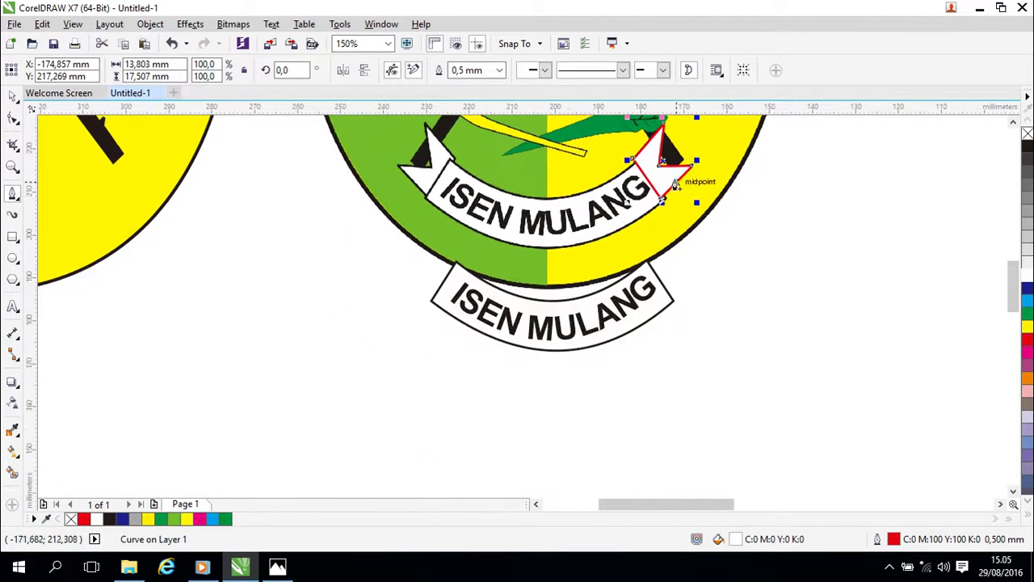
pyautogui.click(9, 97)
pyautogui.click(660, 180)
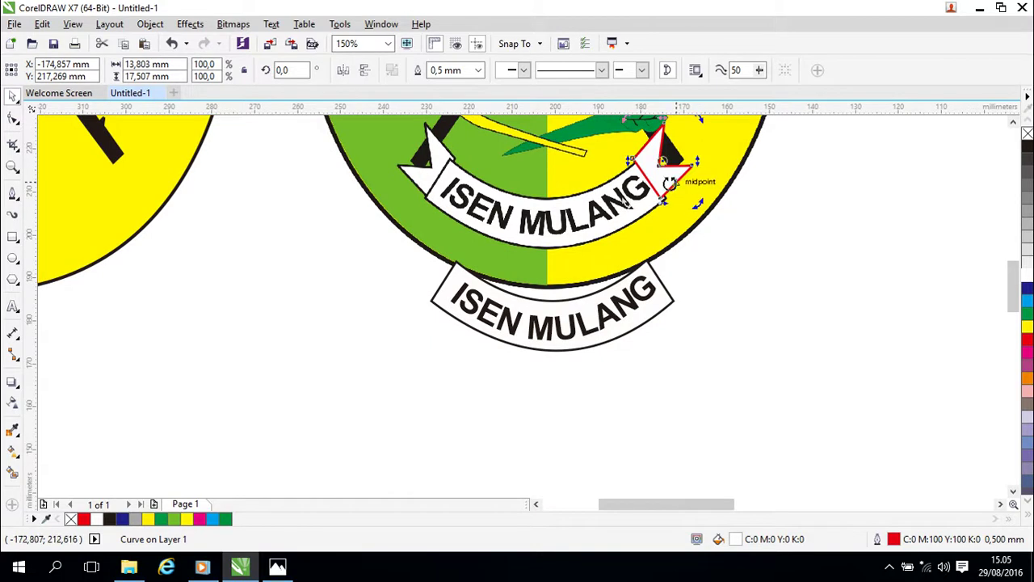
pyautogui.click(749, 230)
pyautogui.click(675, 182)
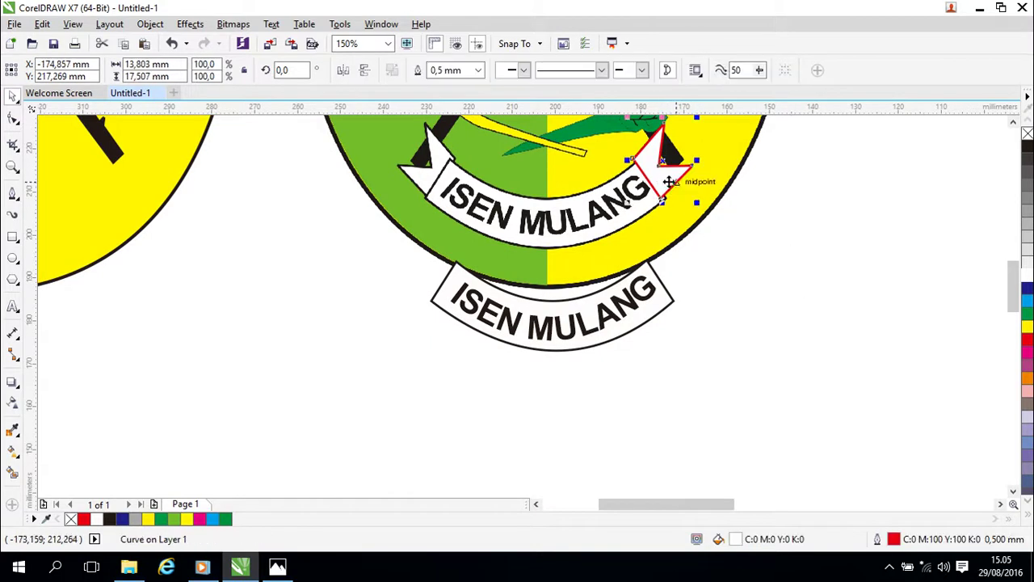
pyautogui.moveTo(661, 167); pyautogui.dragTo(721, 279)
pyautogui.click(748, 363)
# Order the red-outlined tail behind the separate ISEN MULANG band.
pyautogui.click(729, 285)
pyautogui.rightClick(727, 285)
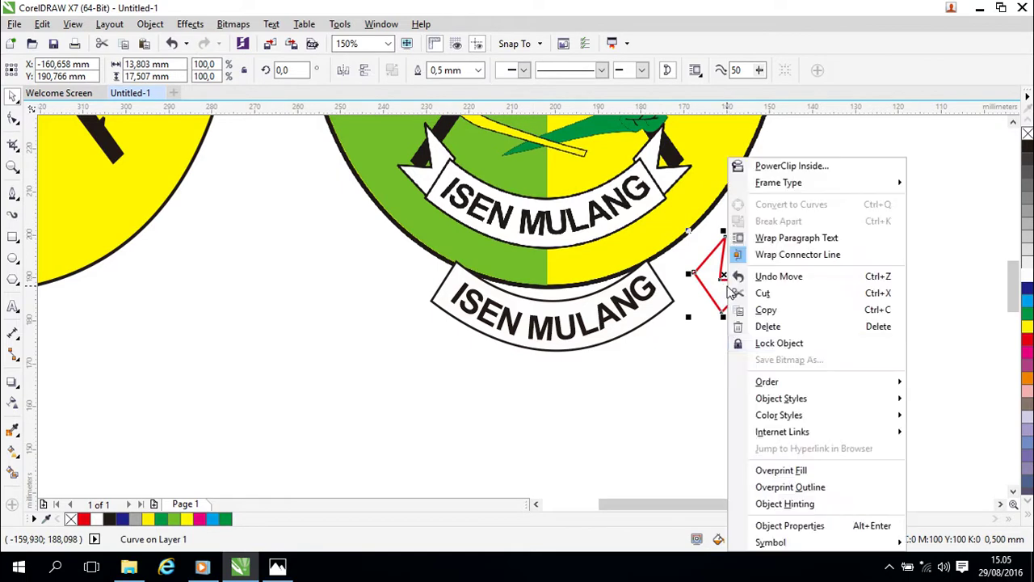
pyautogui.moveTo(815, 389)
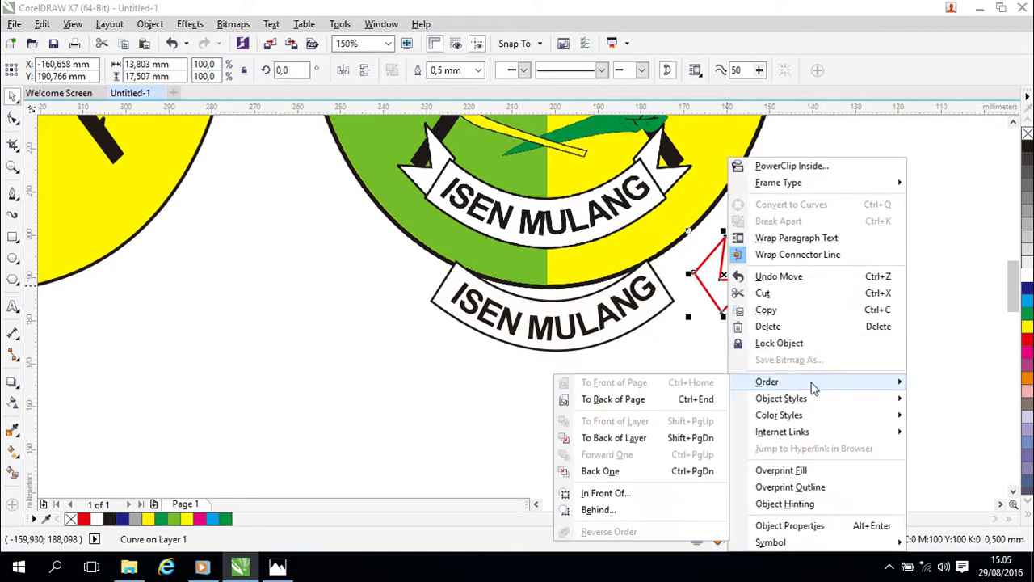
pyautogui.click(599, 509)
pyautogui.click(685, 350)
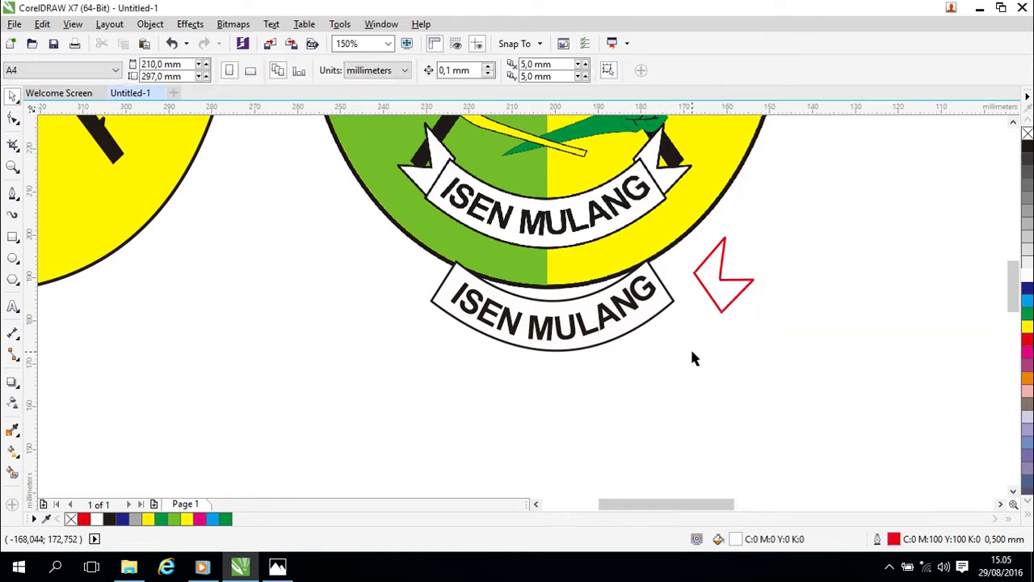
# Change the red outline of the notched tail beside the separate ISEN MULANG band to black.
pyautogui.click(725, 299)
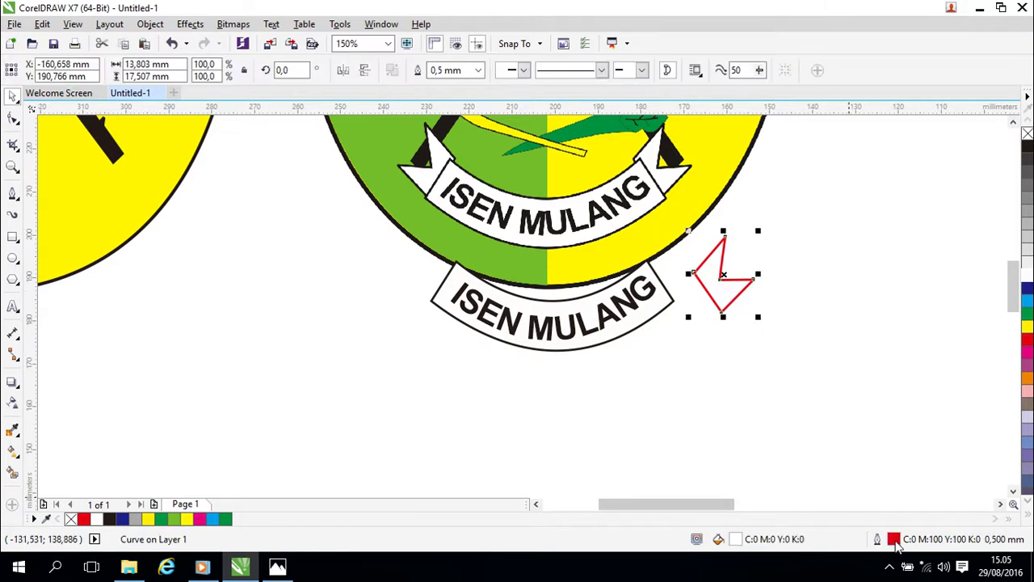
pyautogui.doubleClick(894, 540)
pyautogui.click(442, 146)
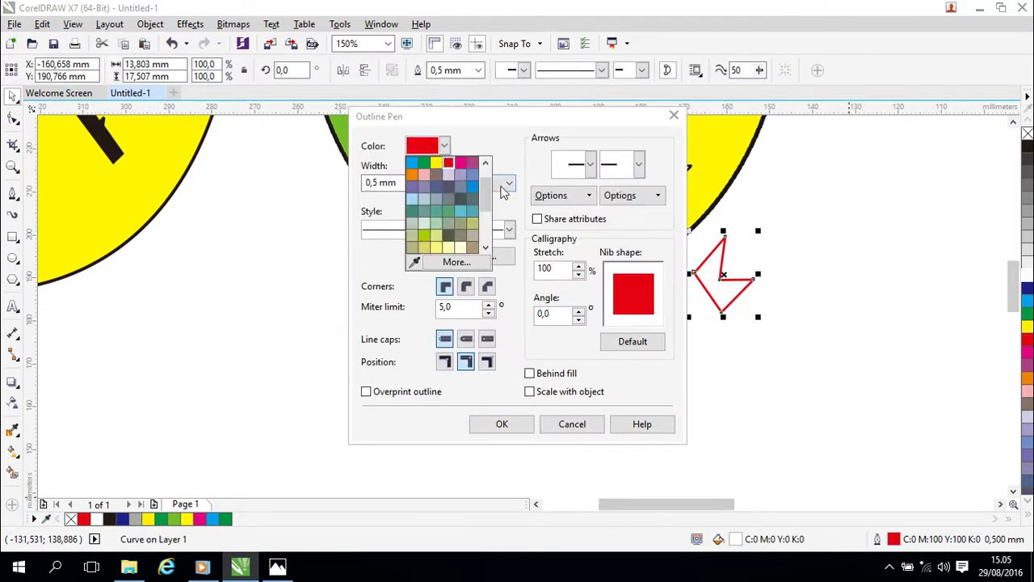
pyautogui.scroll(2, 488, 198)
pyautogui.click(416, 165)
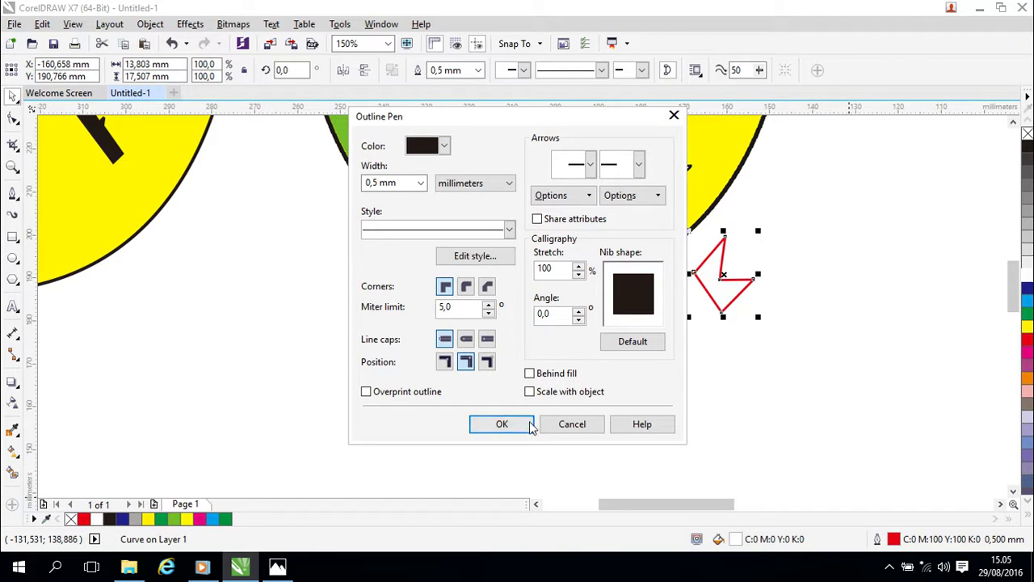
pyautogui.click(502, 425)
# Move the tail against the right end of the separate ISEN MULANG band, at about X -173.6 mm, Y 193.2 mm.
pyautogui.scroll(1, 760, 353)
pyautogui.moveTo(702, 313); pyautogui.dragTo(721, 386)
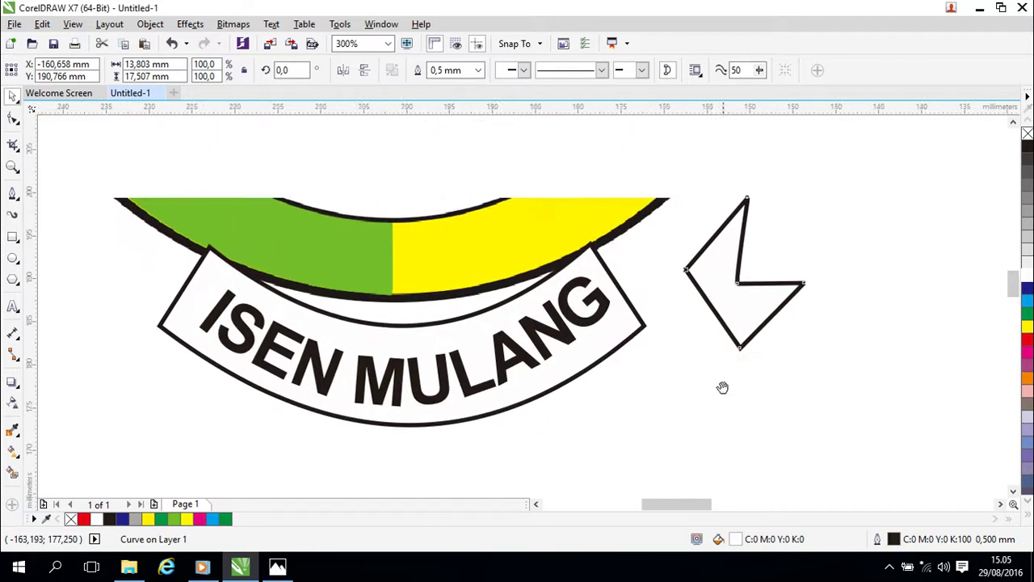
pyautogui.moveTo(681, 346); pyautogui.dragTo(693, 380)
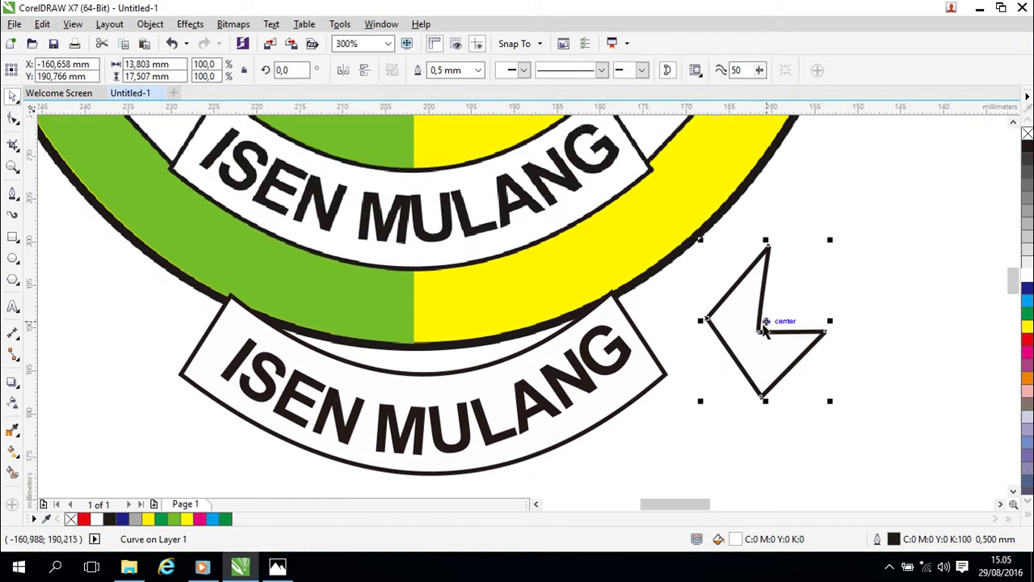
pyautogui.moveTo(768, 322); pyautogui.dragTo(670, 318)
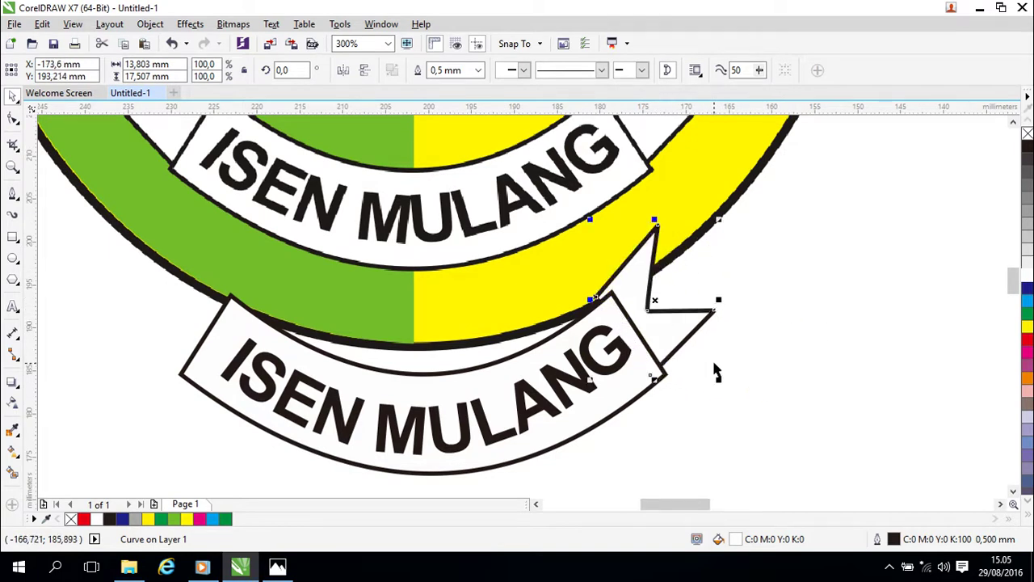
# Nudge the right tail slightly to about X -174 mm, Y 193.1 mm so it fits the band's end.
pyautogui.scroll(-3, 716, 371)
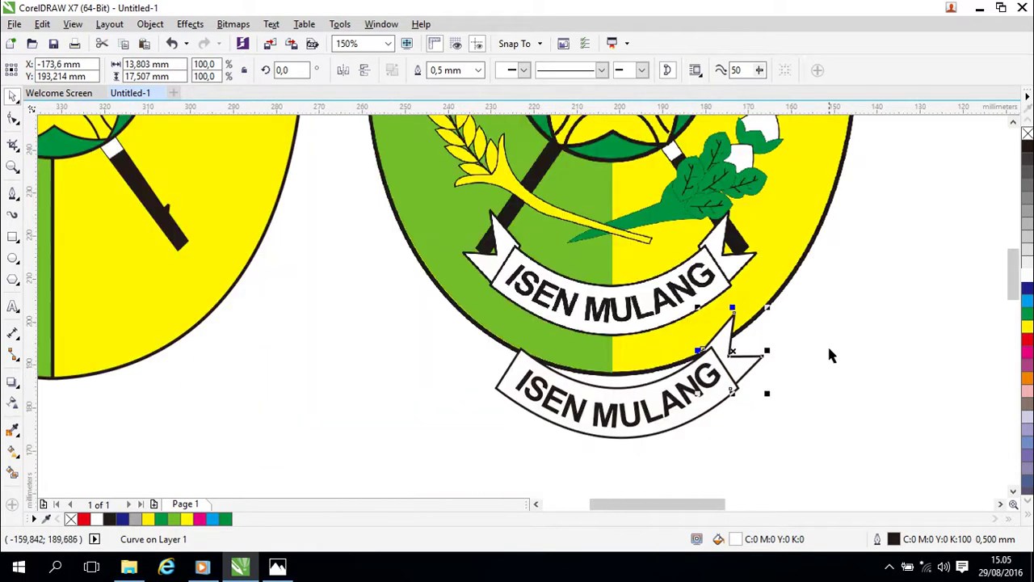
pyautogui.click(849, 342)
pyautogui.click(741, 368)
pyautogui.press('Up')
pyautogui.press('Up')
pyautogui.press('Down')
pyautogui.press('Down')
pyautogui.press('Left')
pyautogui.press('Left')
pyautogui.press('Left')
pyautogui.click(797, 369)
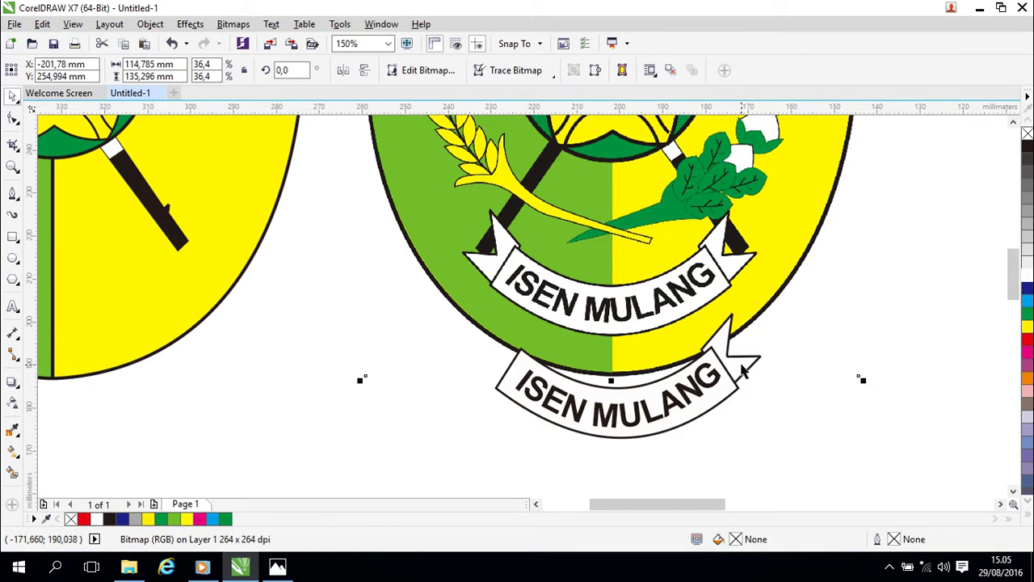
pyautogui.click(744, 367)
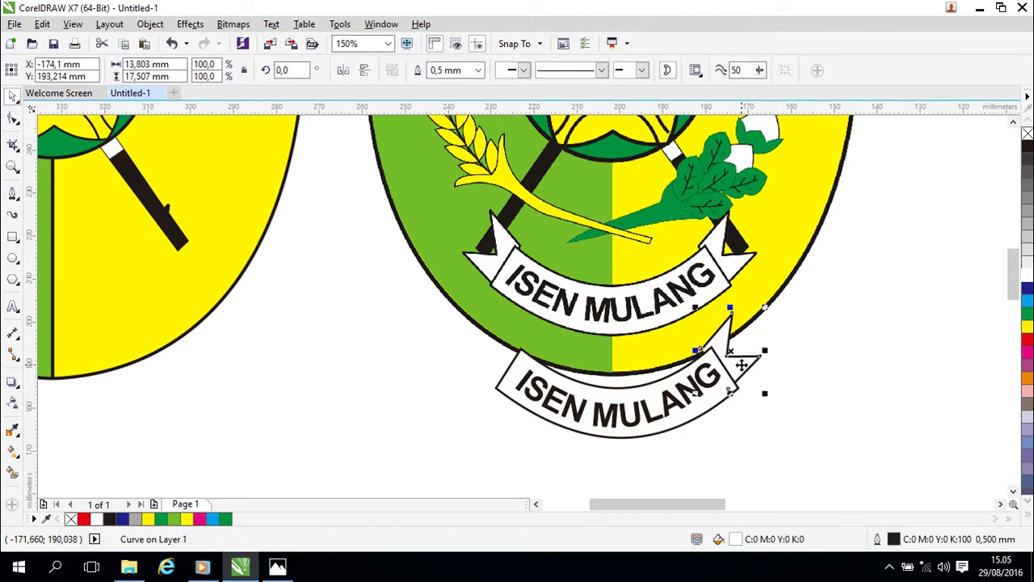
pyautogui.click(795, 374)
pyautogui.scroll(-1, 814, 387)
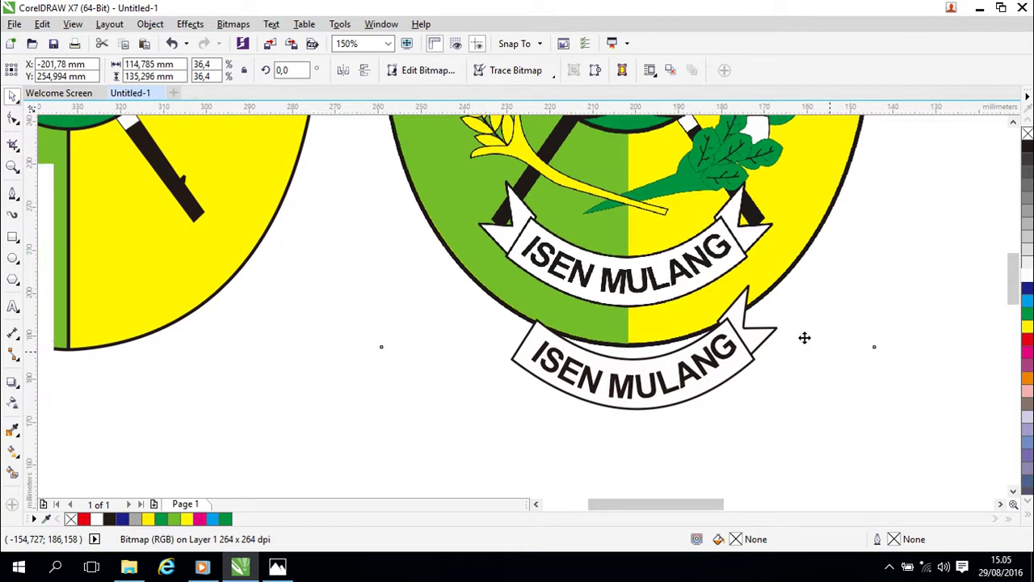
# Duplicate the right tail, mirror the copy horizontally and place it at the band's left end, about X -227.9 mm, Y 193.4 mm.
pyautogui.click(760, 337)
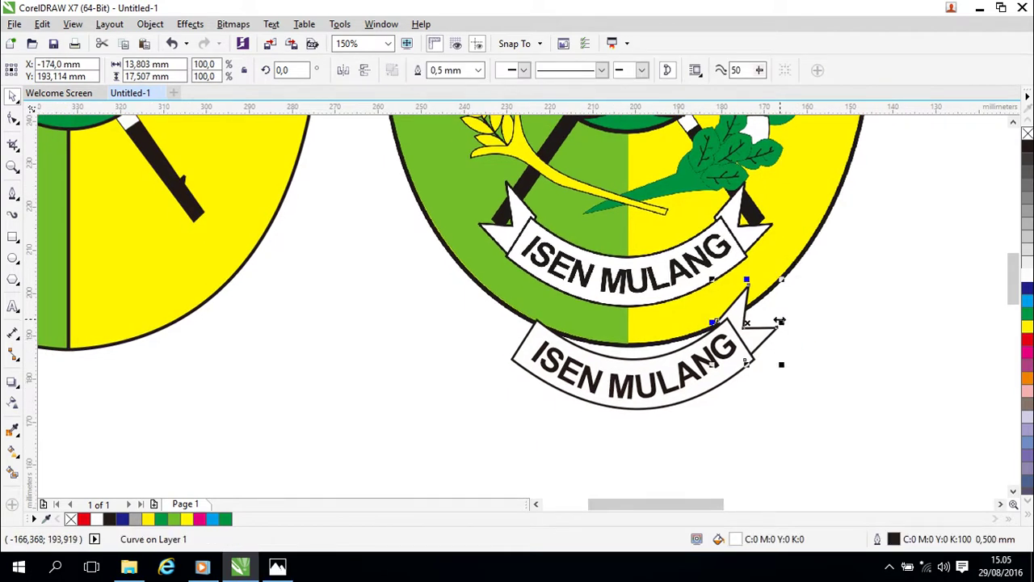
pyautogui.hotkey('ctrl', 'v')
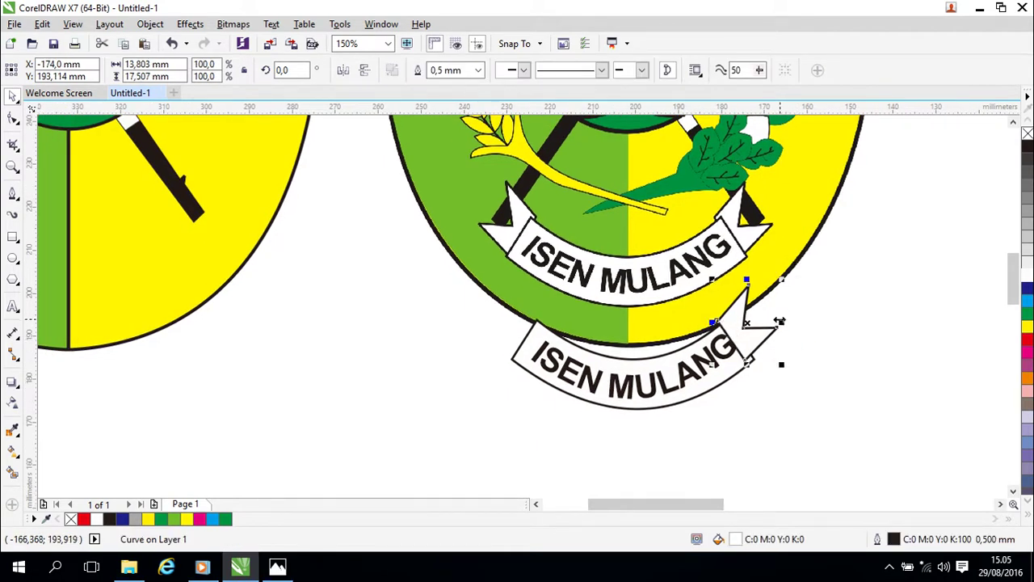
pyautogui.click(343, 71)
pyautogui.press('Left')
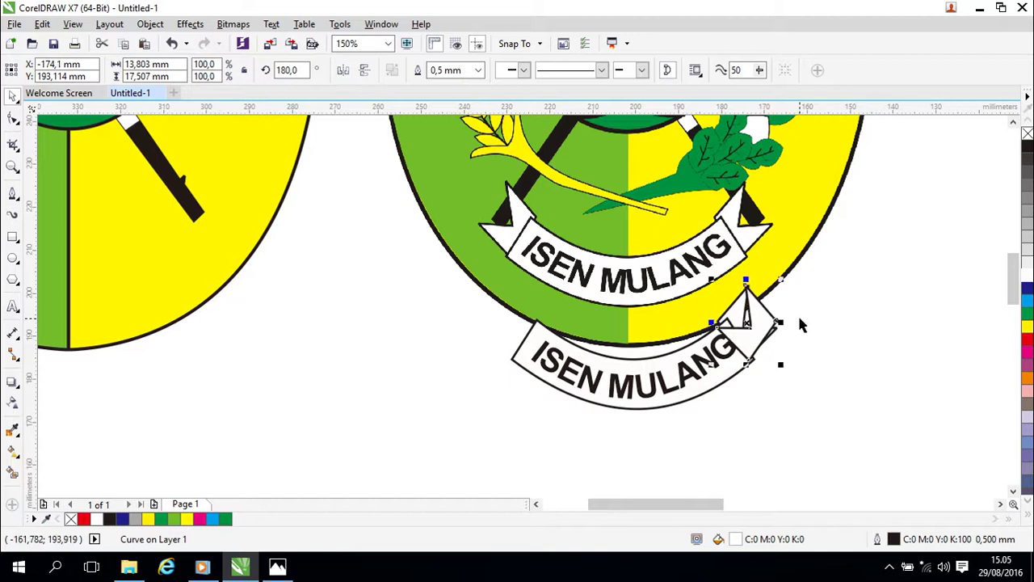
pyautogui.moveTo(733, 321); pyautogui.dragTo(515, 322)
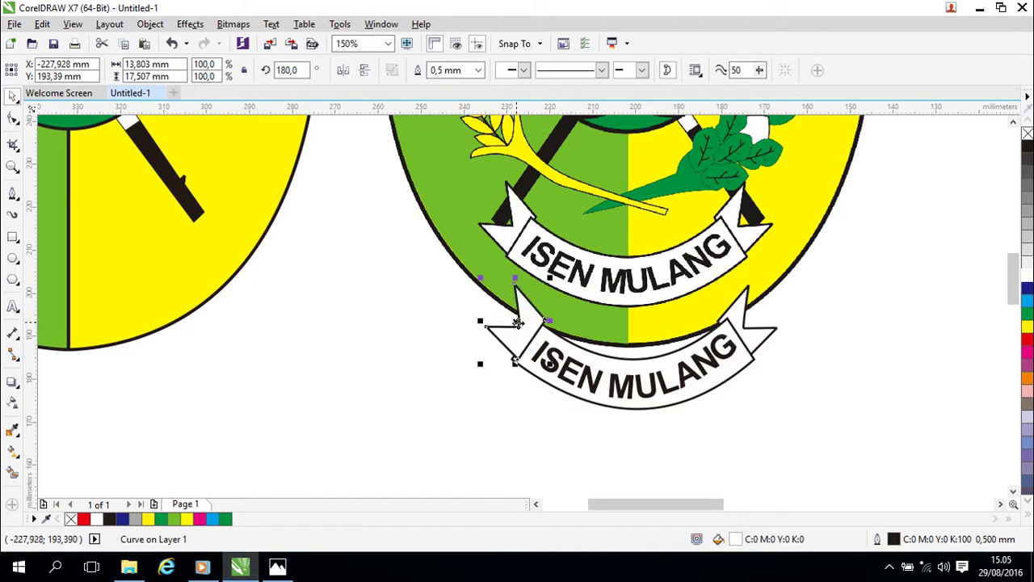
# Order the mirrored left tail behind the separate ISEN MULANG band.
pyautogui.rightClick(505, 342)
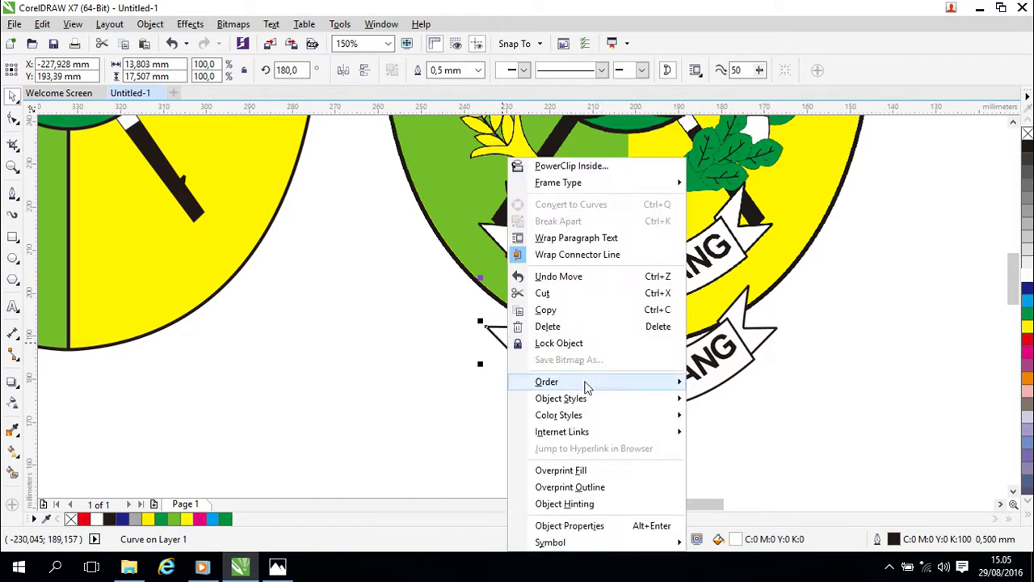
pyautogui.moveTo(665, 380)
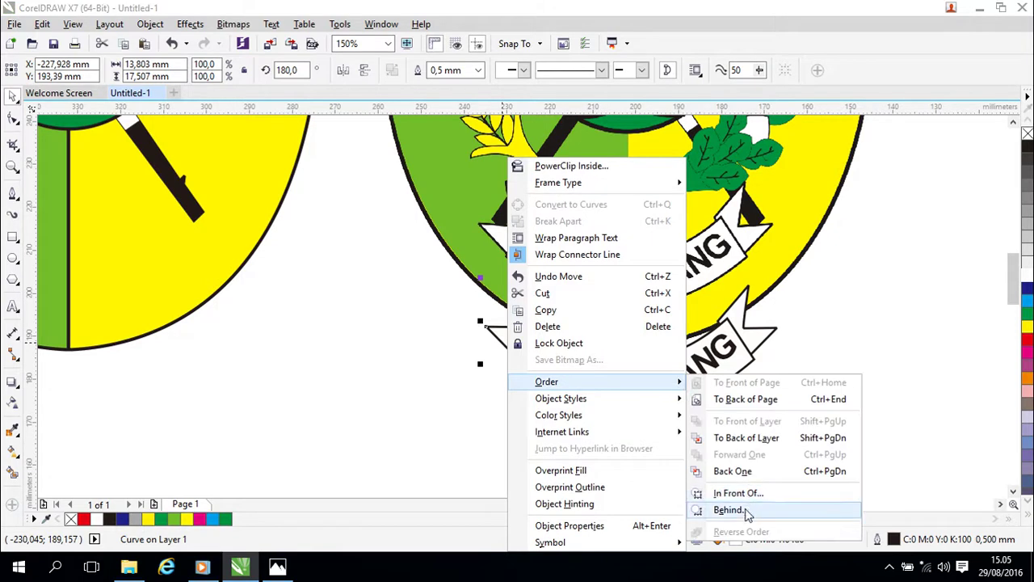
pyautogui.click(840, 513)
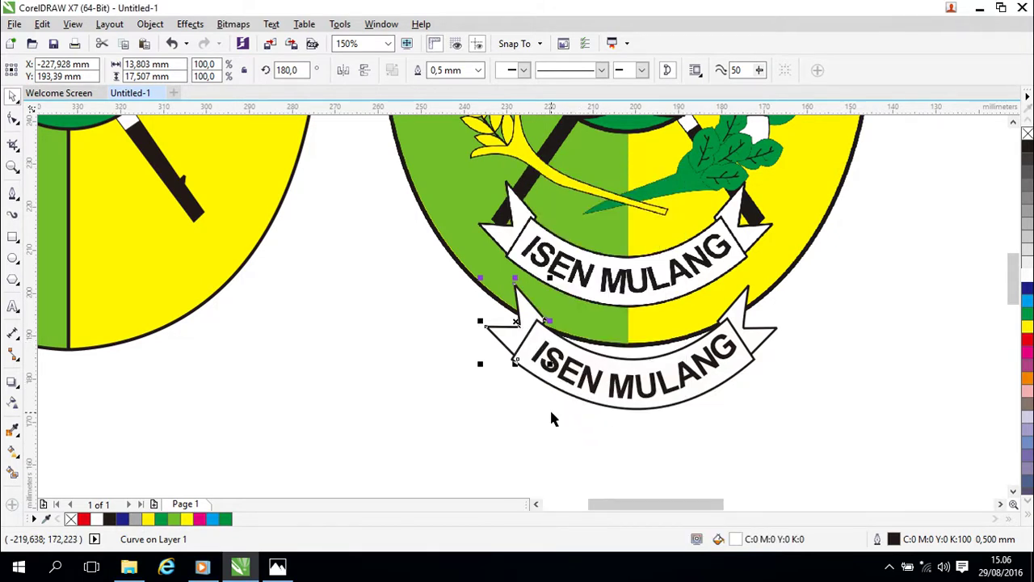
pyautogui.click(551, 416)
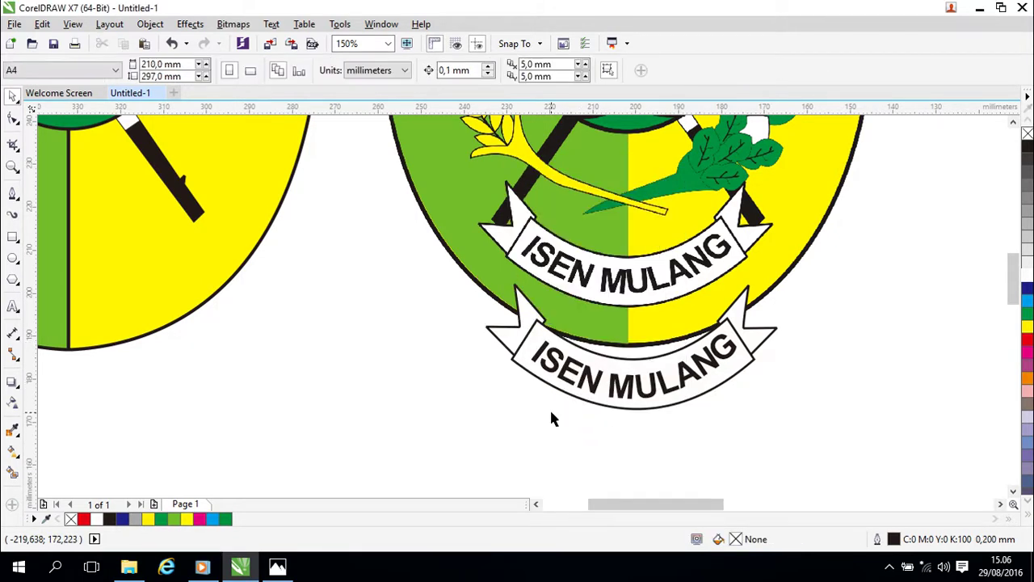
# Nudge the left tail slightly left and down to about X -228.2 mm, Y 193.1 mm.
pyautogui.click(510, 337)
pyautogui.press('Left')
pyautogui.click(526, 407)
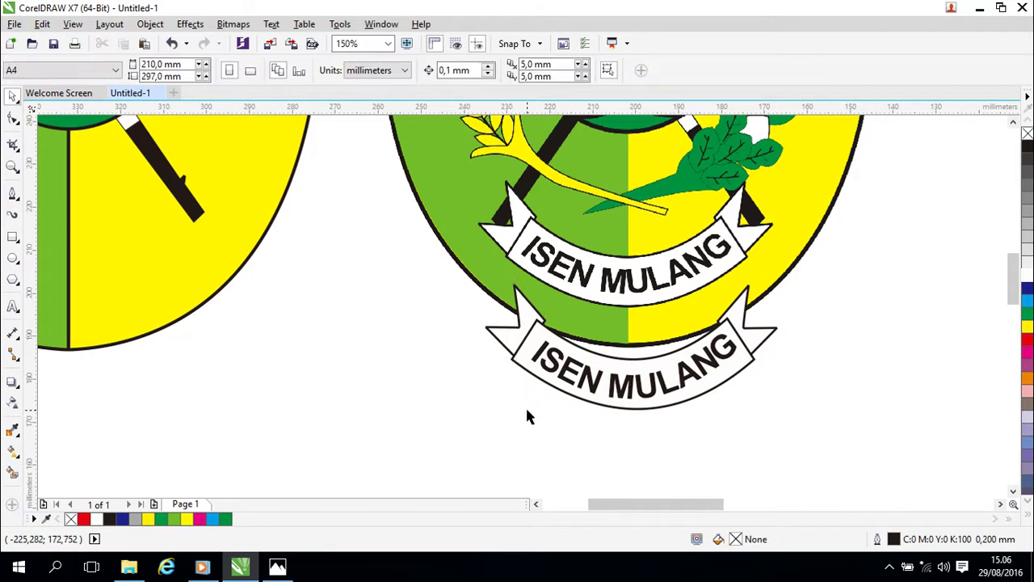
pyautogui.click(506, 346)
pyautogui.press('Down')
pyautogui.press('Down')
pyautogui.press('Left')
pyautogui.press('Left')
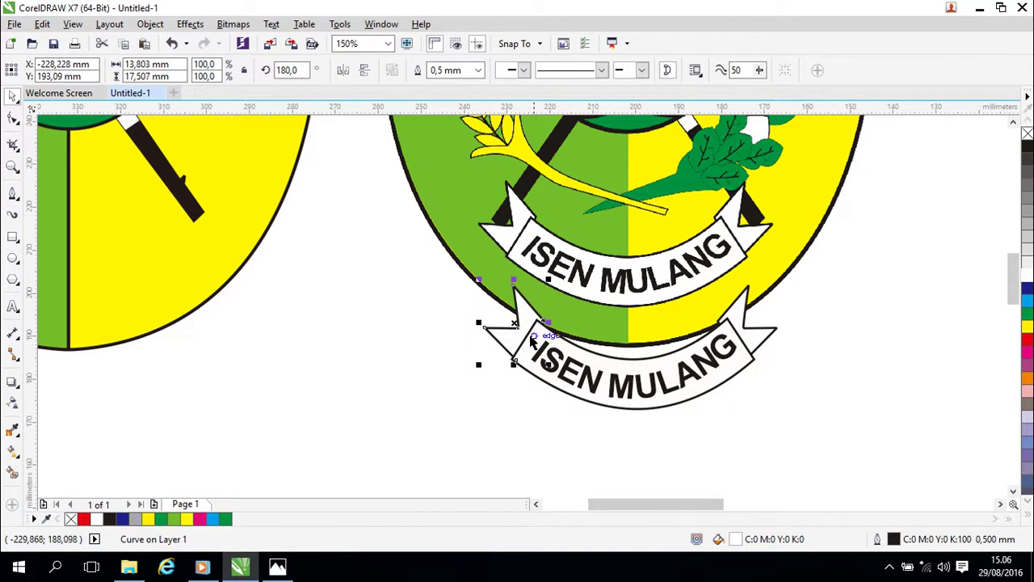
pyautogui.click(535, 419)
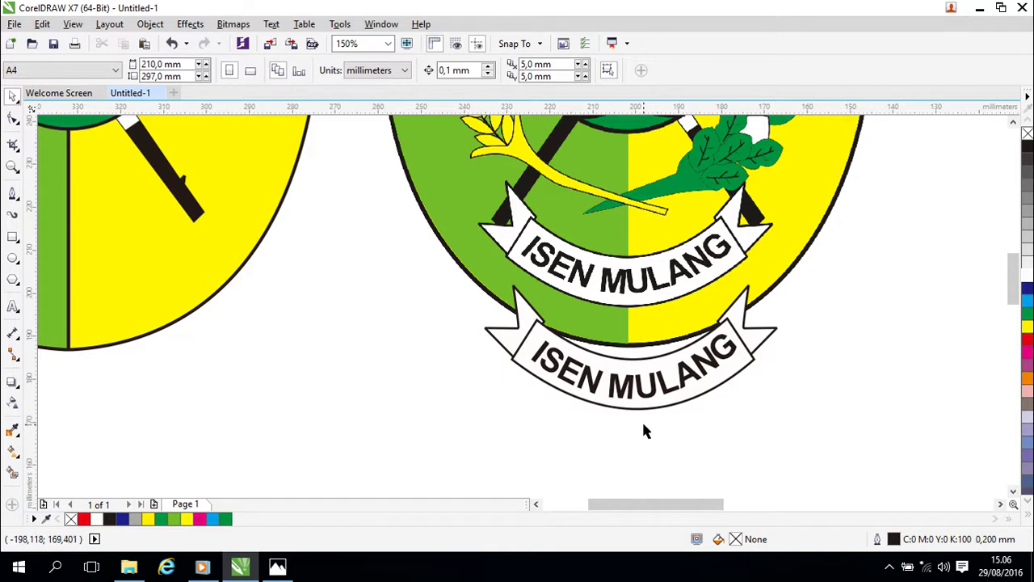
# Select the left tail of the separate ISEN MULANG ribbon.
pyautogui.scroll(-2, 644, 431)
pyautogui.scroll(2, 693, 416)
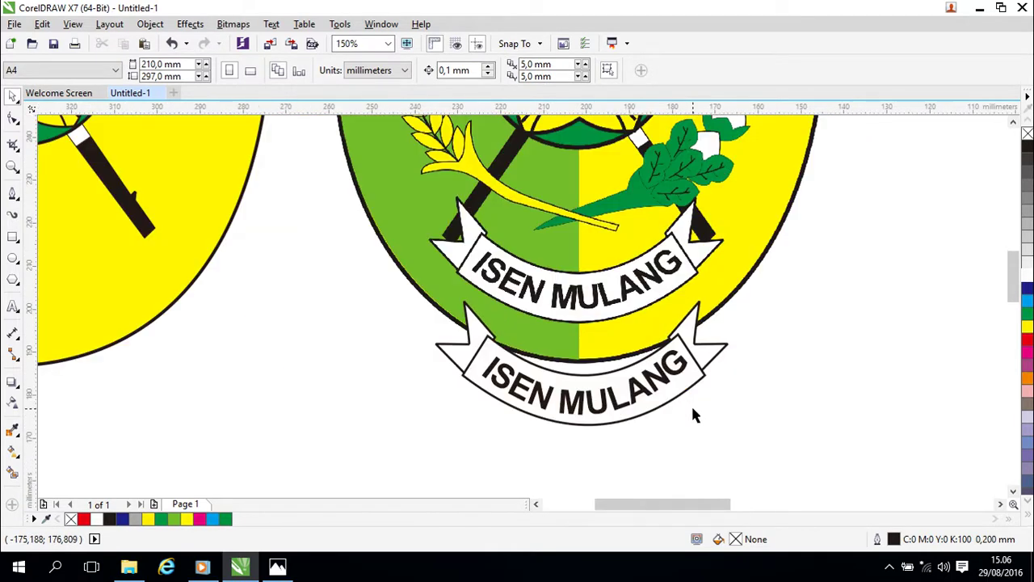
pyautogui.scroll(1, 691, 413)
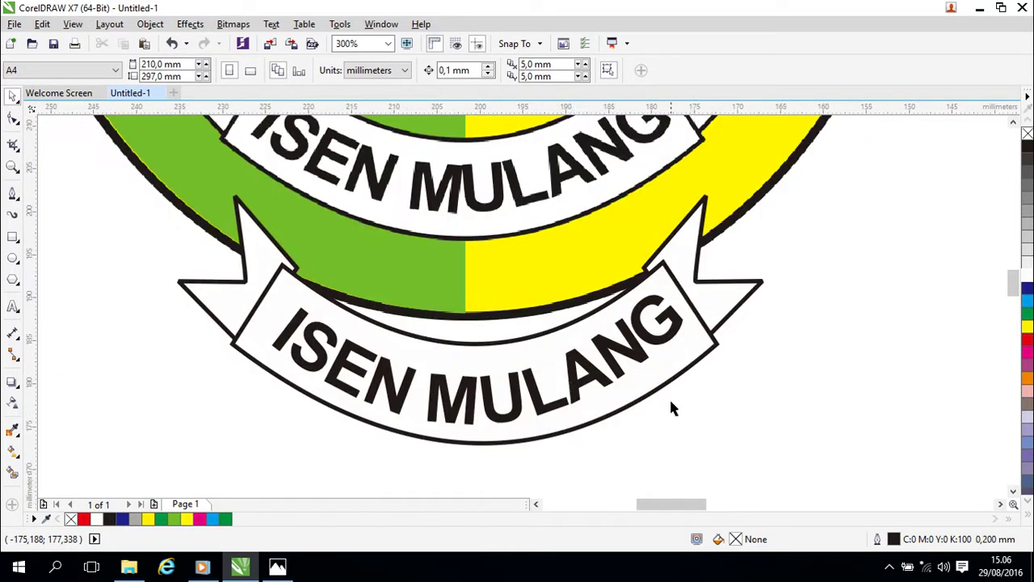
pyautogui.click(257, 284)
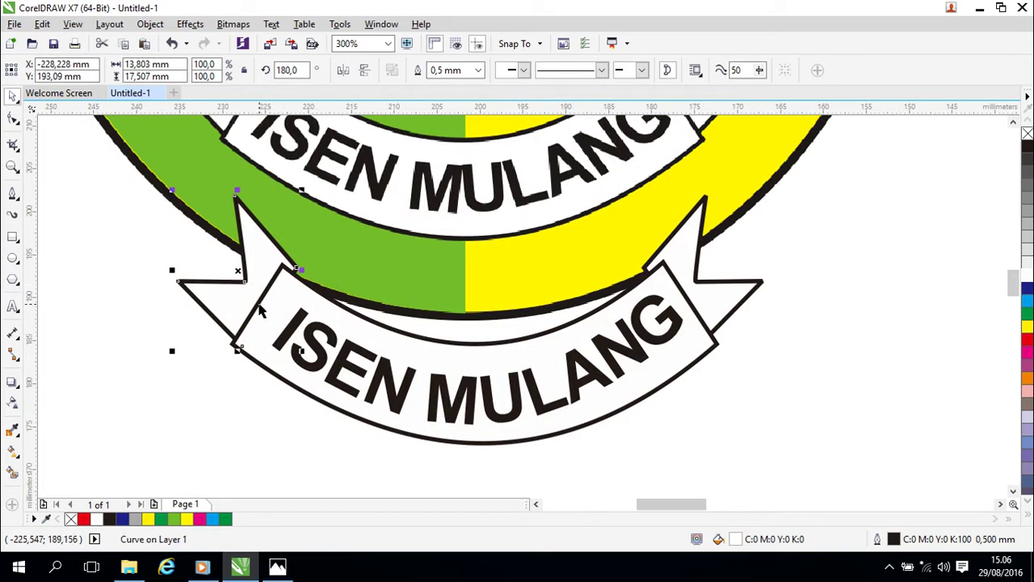
# Move the five pieces of the lower ISEN MULANG ribbon to the empty area below the two shields and group them.
pyautogui.press('Escape')
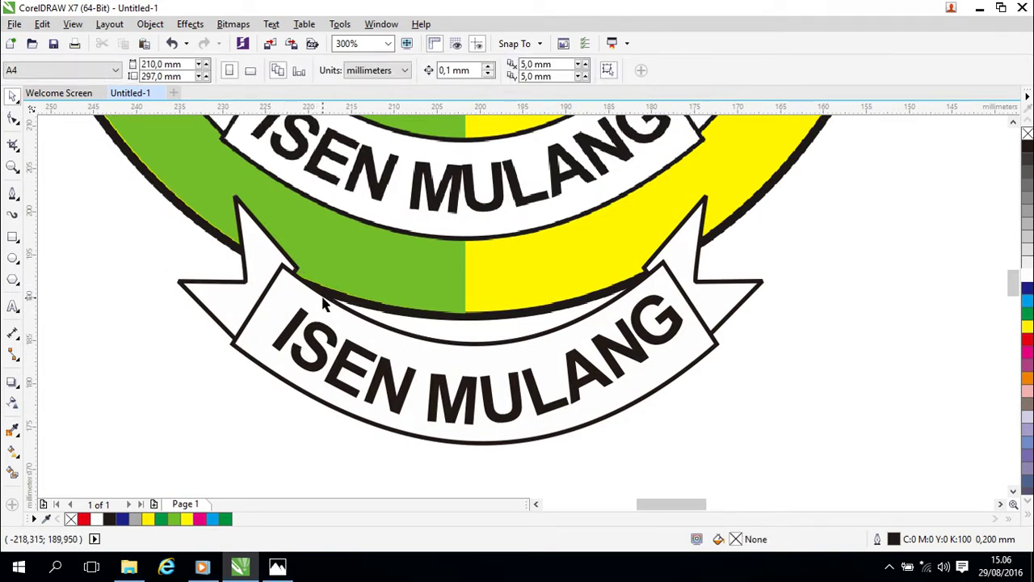
pyautogui.click(323, 307)
pyautogui.keyDown('shift'); pyautogui.click(196, 300); pyautogui.keyUp('shift')
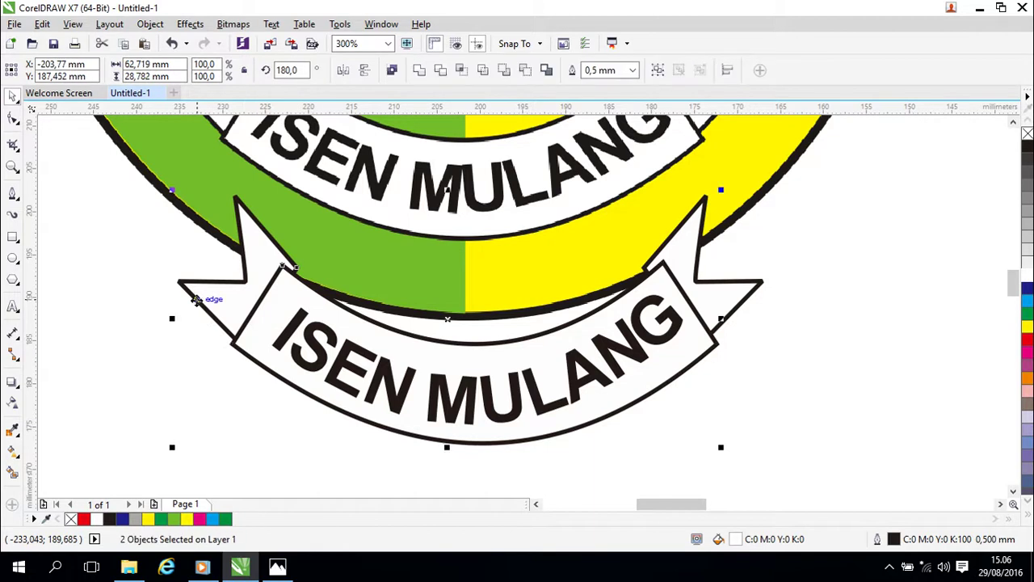
pyautogui.keyDown('shift'); pyautogui.click(719, 282); pyautogui.keyUp('shift')
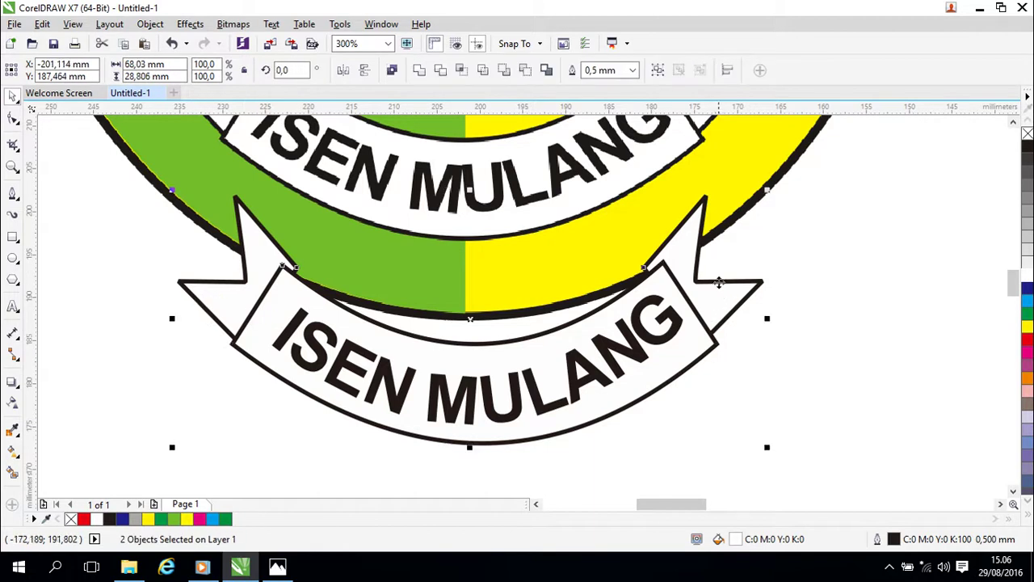
pyautogui.keyDown('shift'); pyautogui.click(659, 343); pyautogui.keyUp('shift')
pyautogui.scroll(-3, 597, 376)
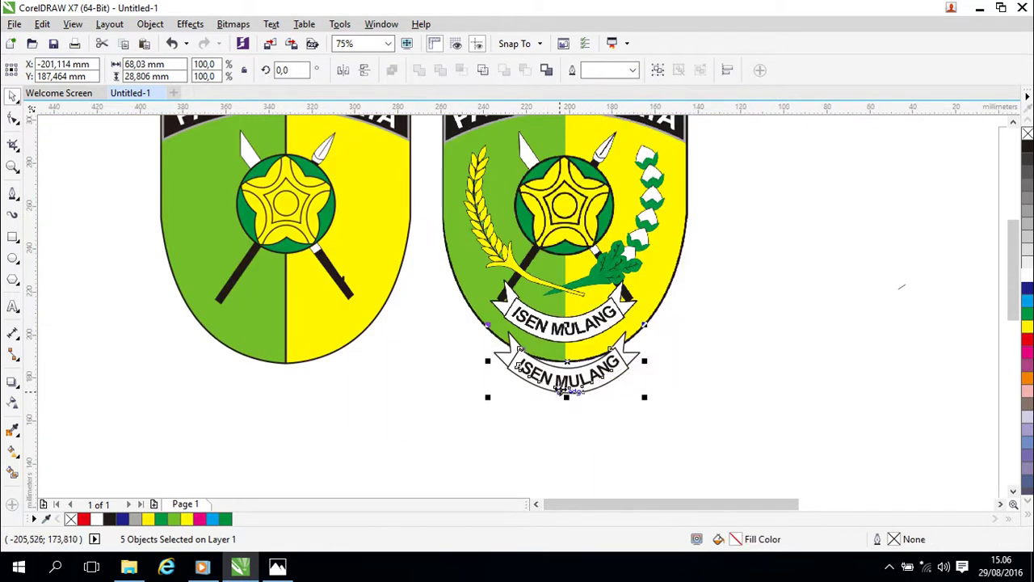
pyautogui.moveTo(566, 393); pyautogui.dragTo(453, 405)
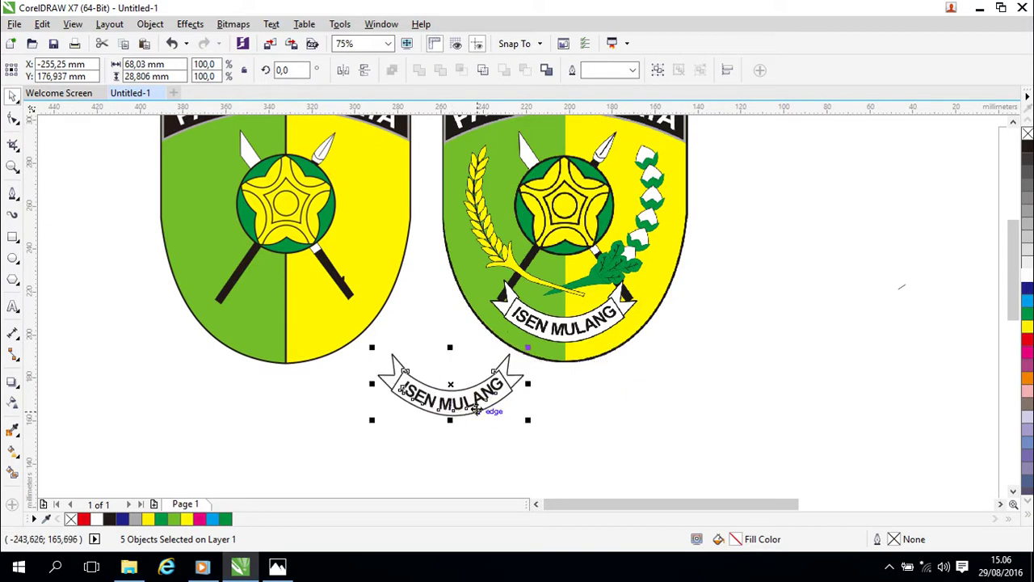
pyautogui.rightClick(472, 401)
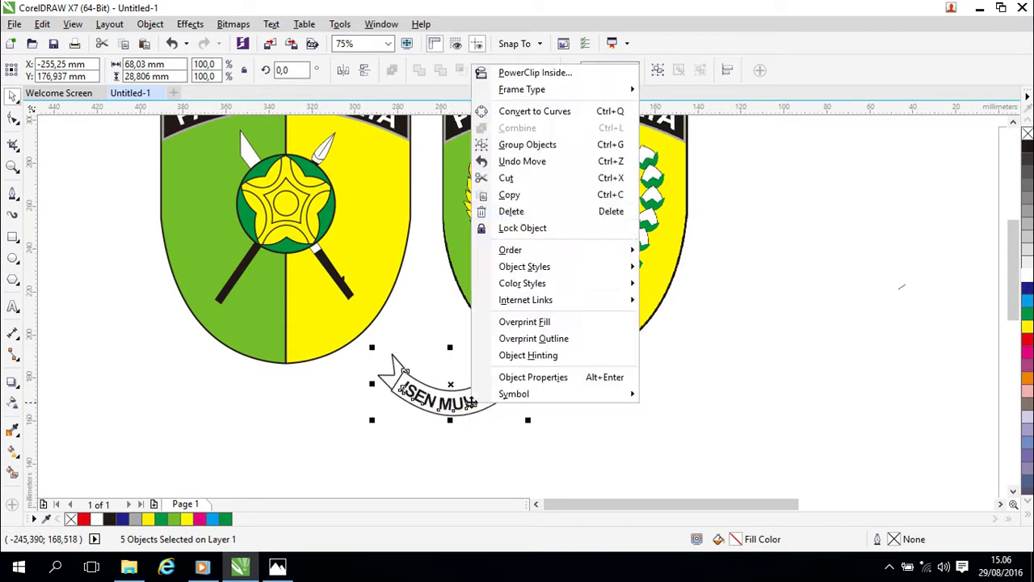
pyautogui.click(505, 144)
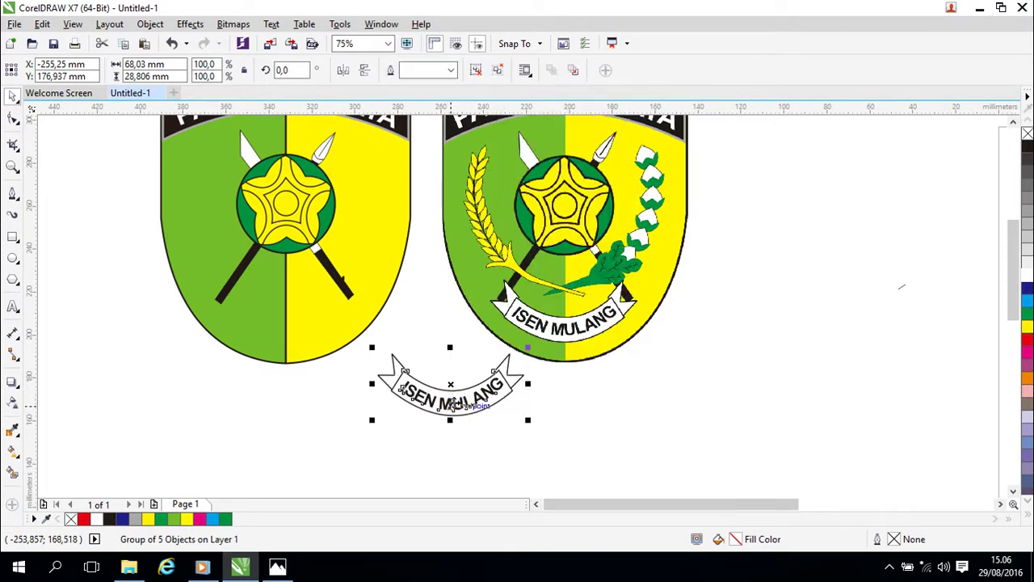
# Place the grouped ISEN MULANG ribbon across the lower part of the left shield, over the spear ends.
pyautogui.moveTo(450, 396); pyautogui.dragTo(287, 331)
pyautogui.moveTo(284, 331); pyautogui.dragTo(285, 328)
pyautogui.scroll(3, 459, 363)
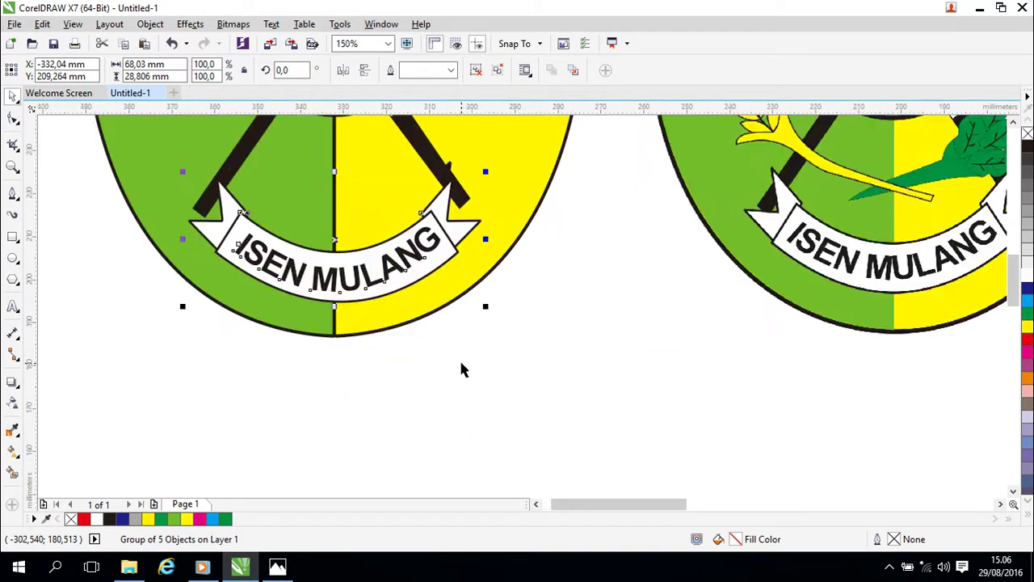
# Nudge the ribbon group about 1.9 mm up and 0.5 mm left to center it on the left shield's dividing line.
pyautogui.moveTo(468, 353); pyautogui.dragTo(480, 397)
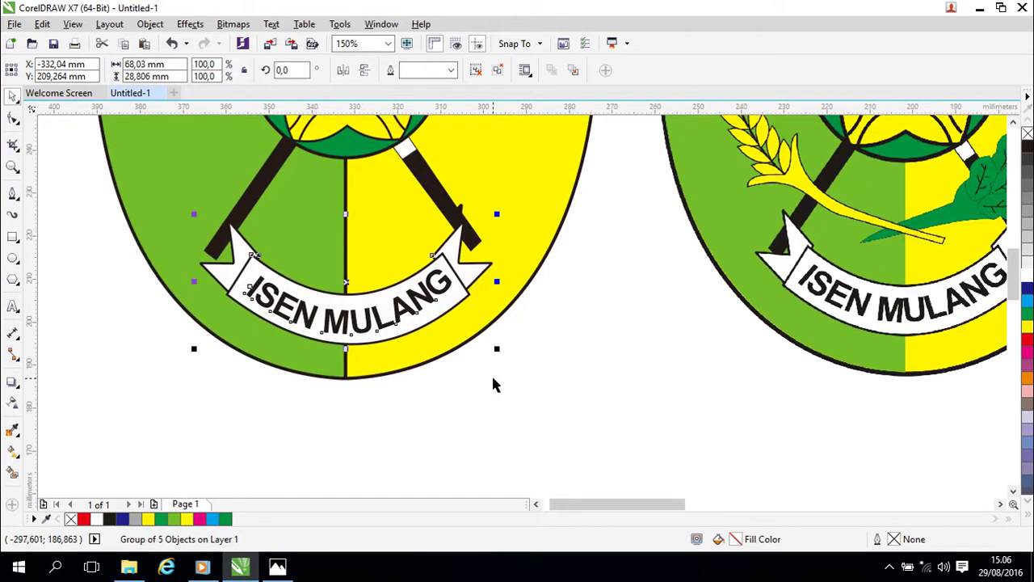
pyautogui.press('Up')
pyautogui.press('Up')
pyautogui.press('Up')
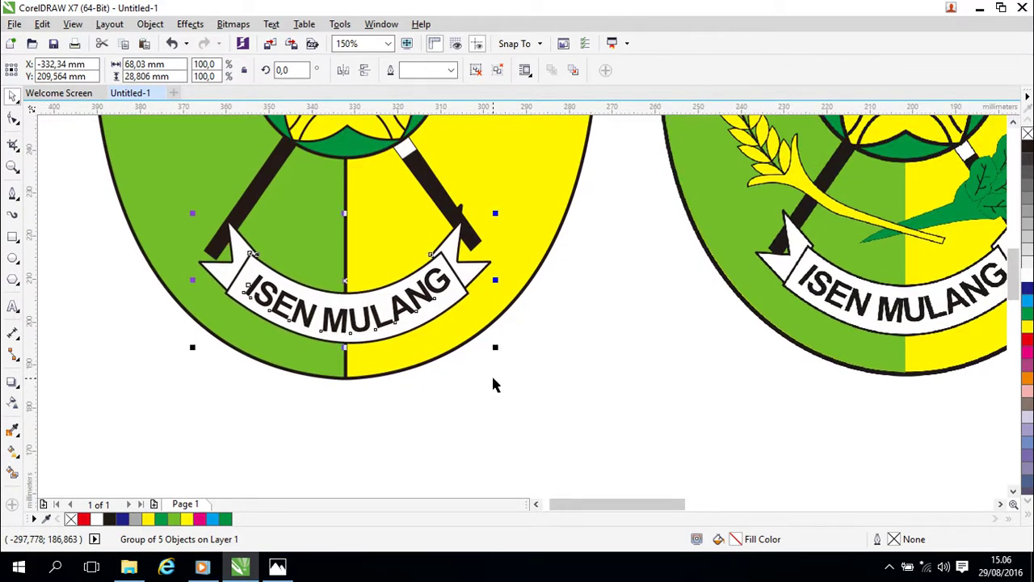
pyautogui.press('Up')
pyautogui.press('Up')
pyautogui.press('Up')
pyautogui.press('Up')
pyautogui.press('Up')
pyautogui.press('Up')
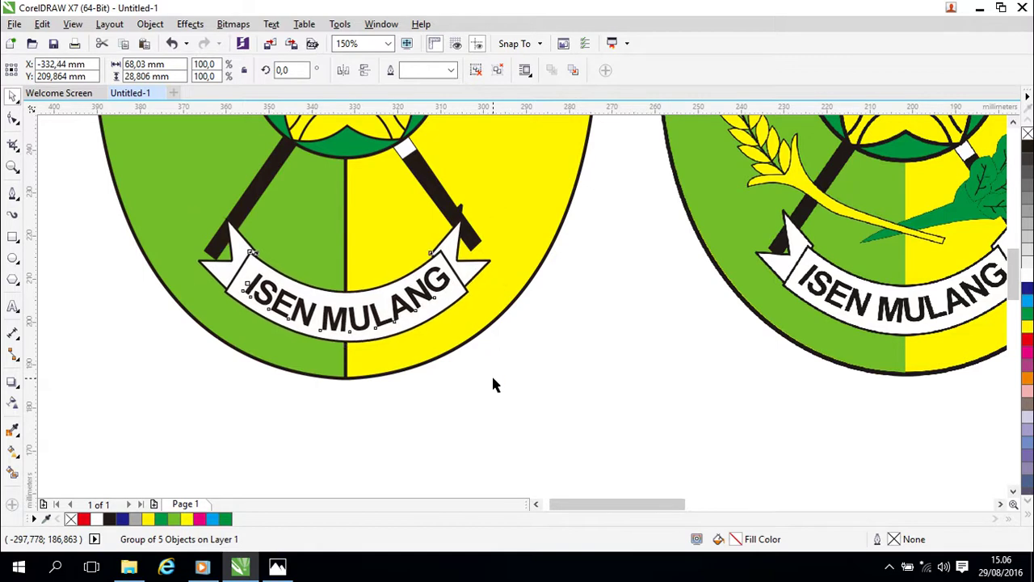
pyautogui.press('Up')
pyautogui.press('Up')
pyautogui.press('Up')
pyautogui.press('Up')
pyautogui.press('Up')
pyautogui.press('Up')
pyautogui.press('Up')
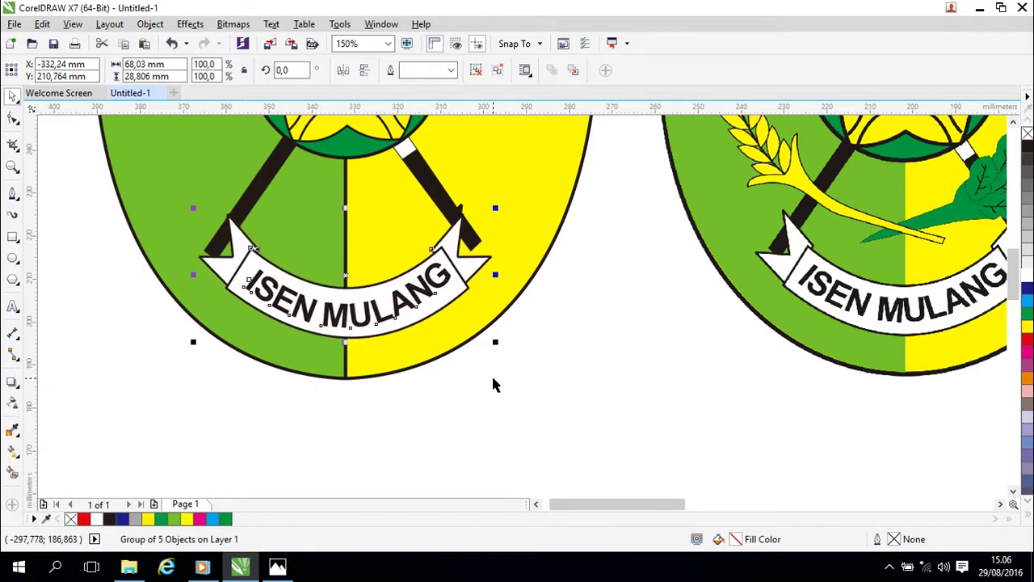
pyautogui.press('Up')
pyautogui.press('Up')
pyautogui.press('Up')
pyautogui.press('Up')
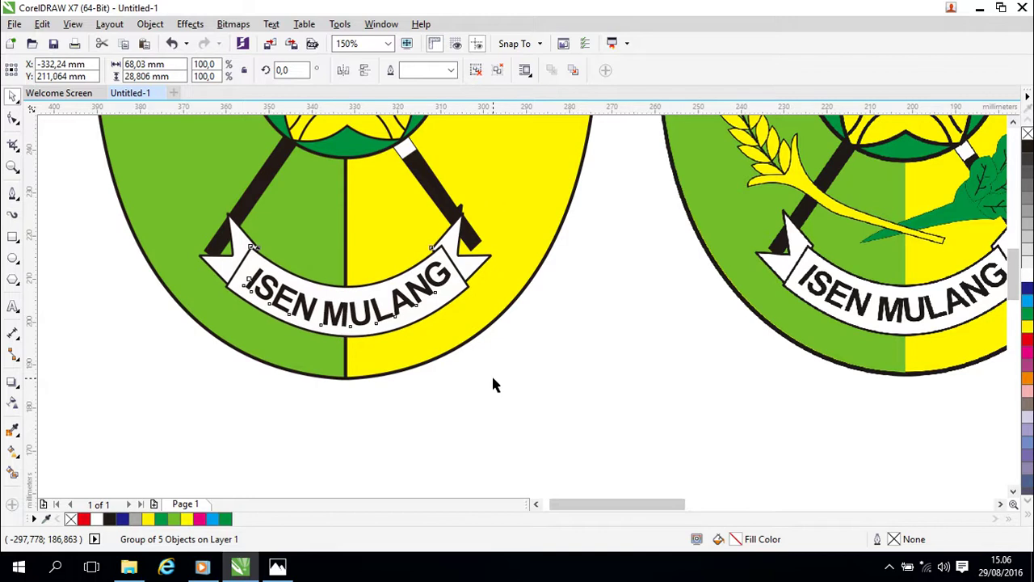
pyautogui.press('Left')
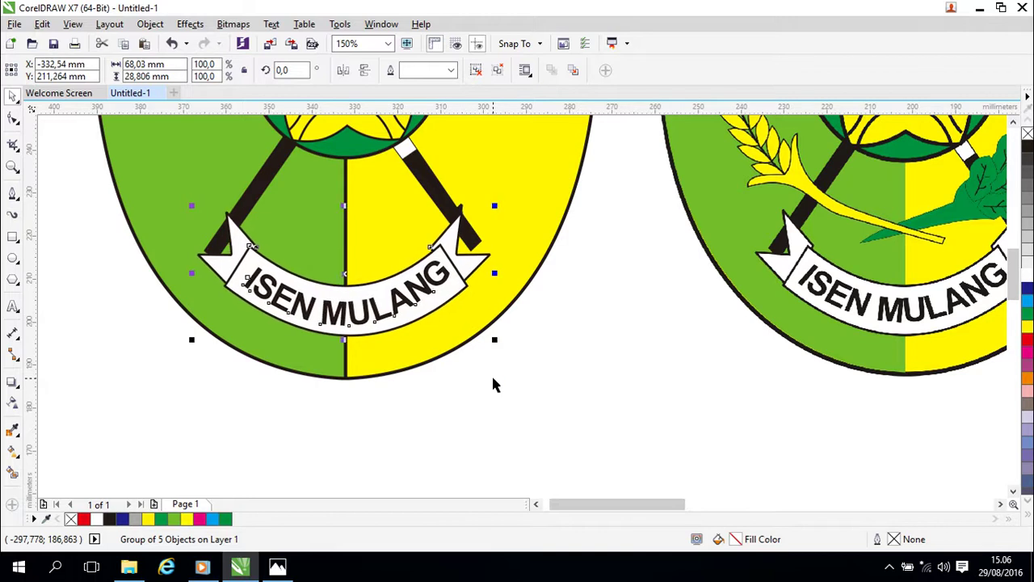
pyautogui.press('Down')
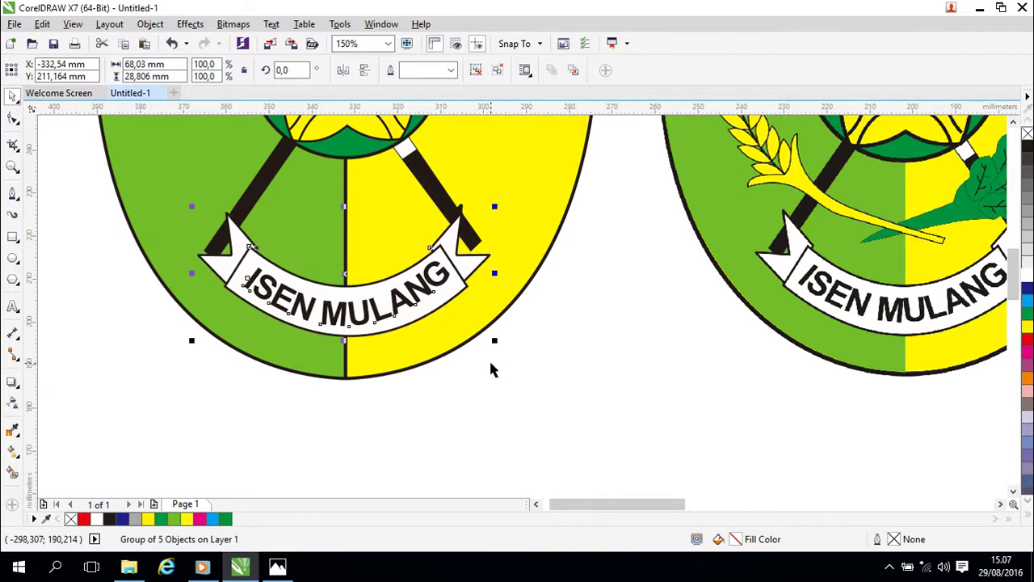
pyautogui.click(577, 357)
# Compare the redrawn left shield with the reference shield, examining the ribbon, spears, rice stalk and cotton branch.
pyautogui.scroll(-2, 577, 357)
pyautogui.scroll(1, 644, 365)
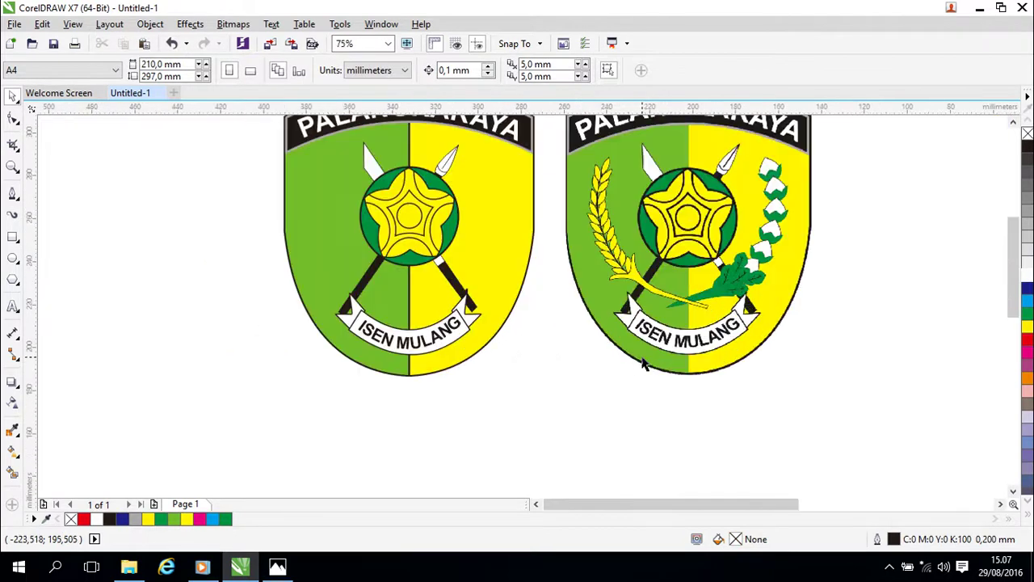
pyautogui.scroll(1, 560, 355)
pyautogui.scroll(-1, 559, 354)
pyautogui.scroll(-1, 558, 353)
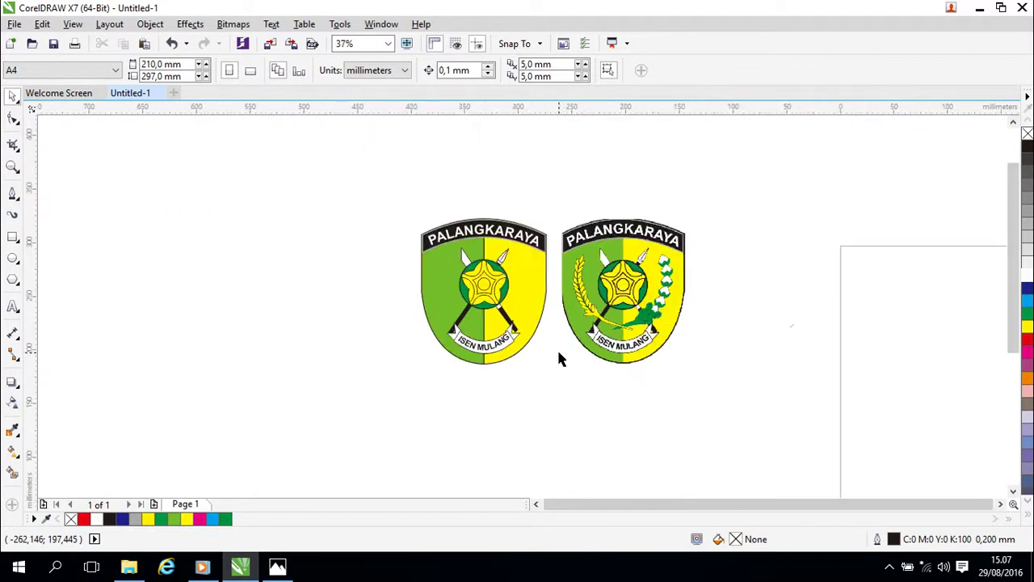
pyautogui.scroll(1, 558, 341)
pyautogui.moveTo(549, 321); pyautogui.dragTo(554, 370)
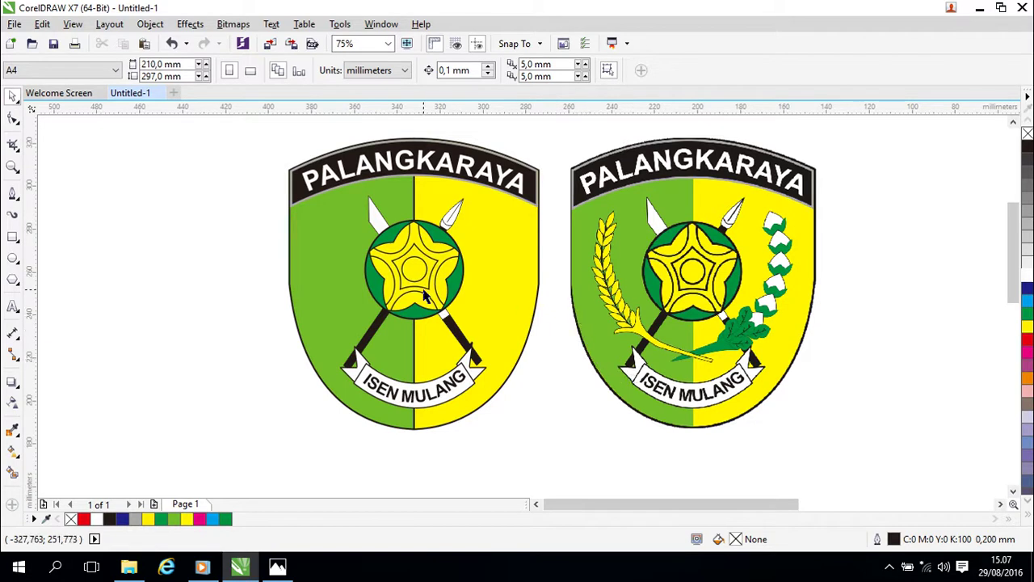
pyautogui.scroll(1, 757, 368)
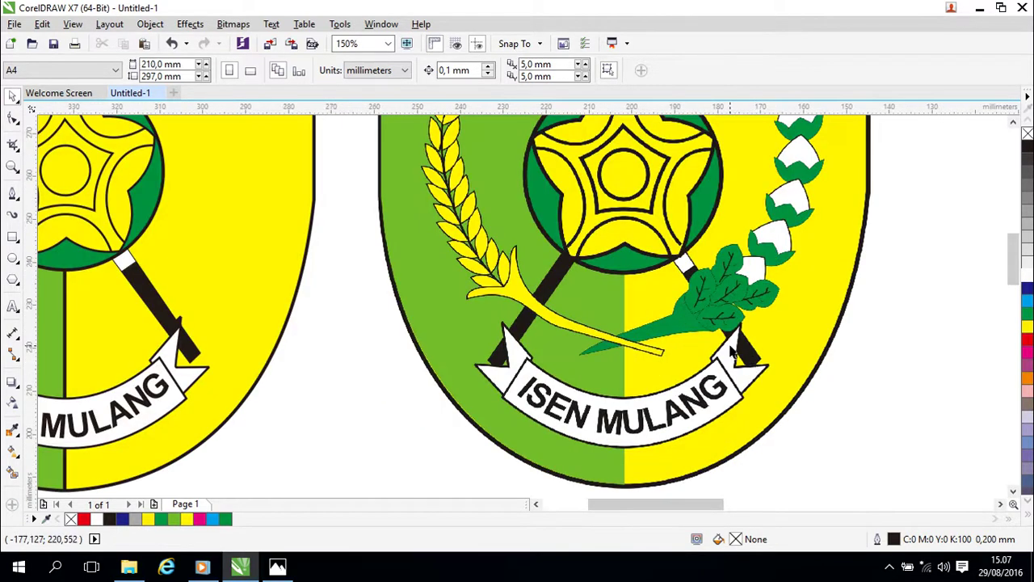
pyautogui.moveTo(564, 305); pyautogui.dragTo(572, 343)
pyautogui.scroll(1, 572, 343)
pyautogui.scroll(-1, 572, 336)
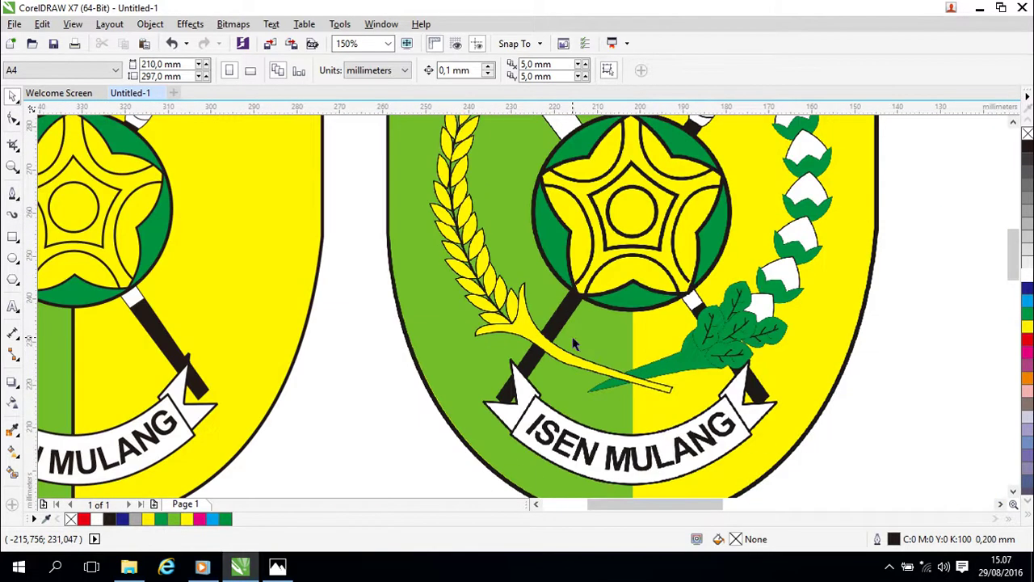
pyautogui.moveTo(583, 266); pyautogui.dragTo(580, 373)
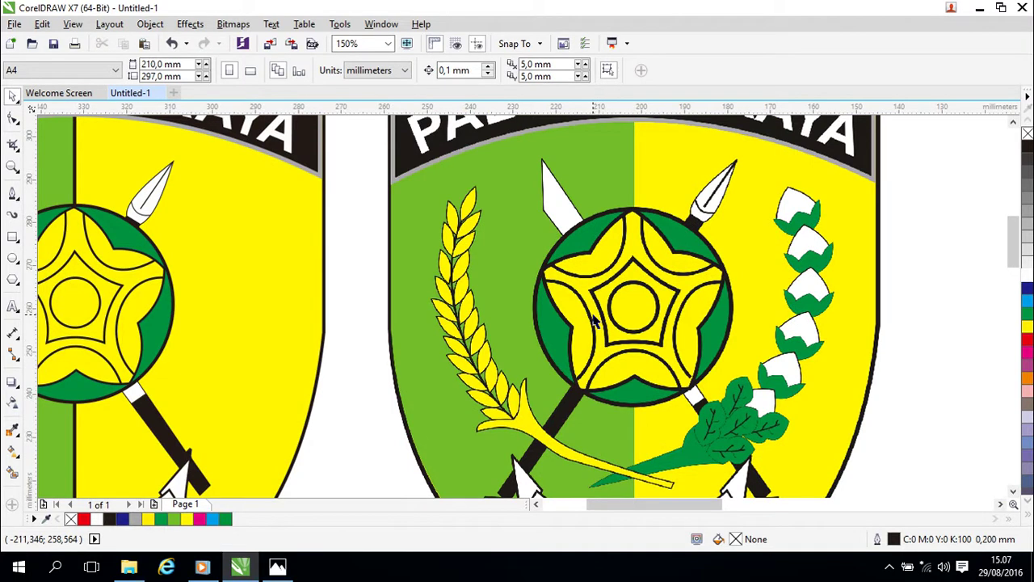
# Draw a straight Pen line about 8.2 mm high from the base to the tip of the reference rice stalk's topmost grain.
pyautogui.scroll(2, 489, 293)
pyautogui.scroll(5, 437, 295)
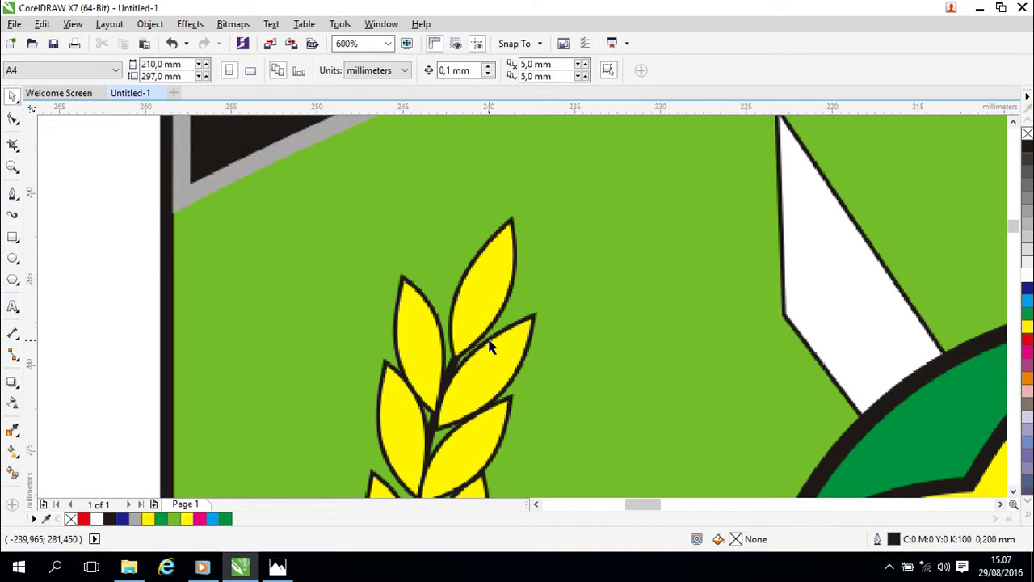
pyautogui.click(14, 194)
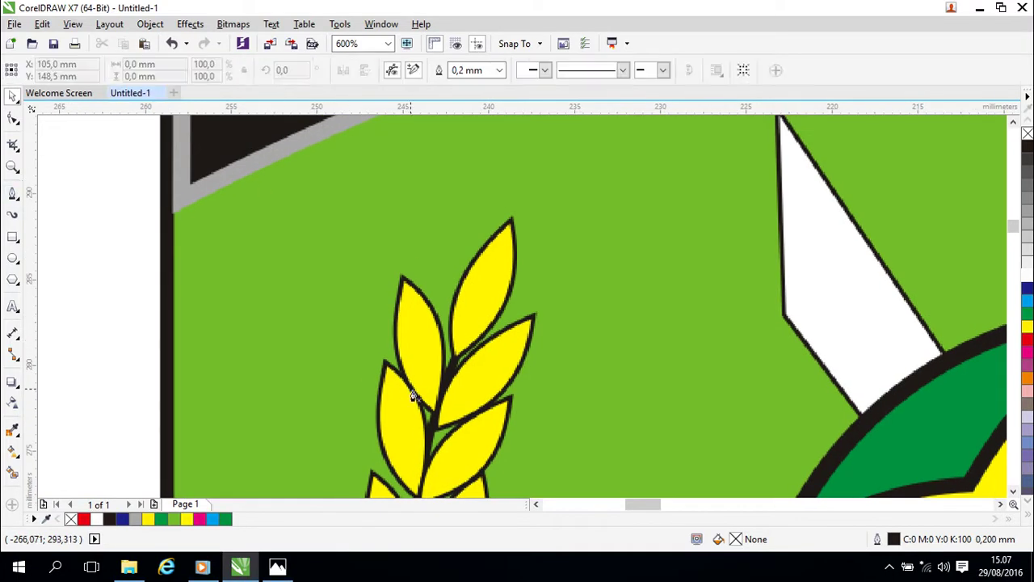
pyautogui.click(454, 360)
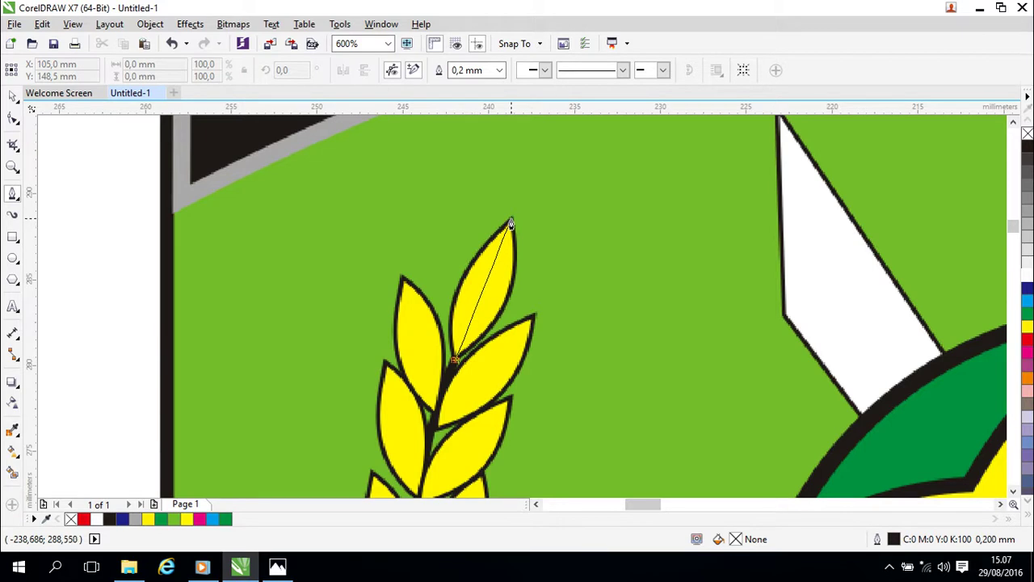
pyautogui.click(512, 223)
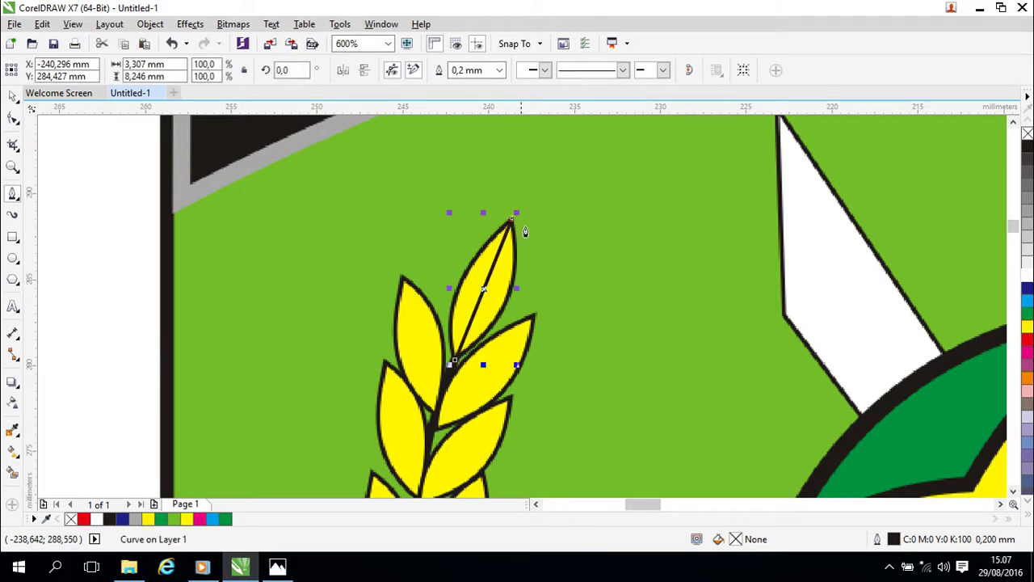
pyautogui.click(12, 95)
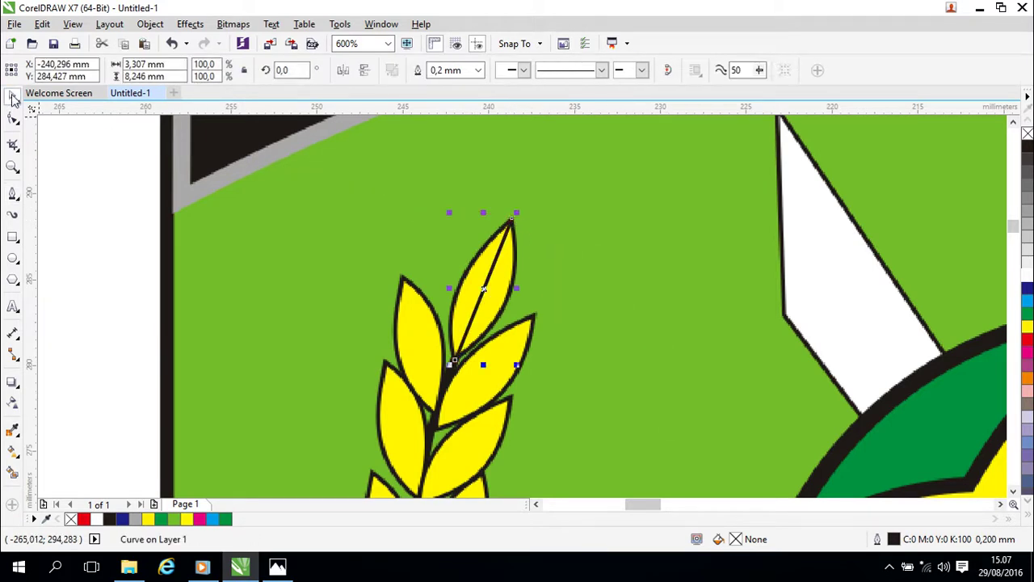
# Set the outline color of the grain line to red.
pyautogui.doubleClick(893, 540)
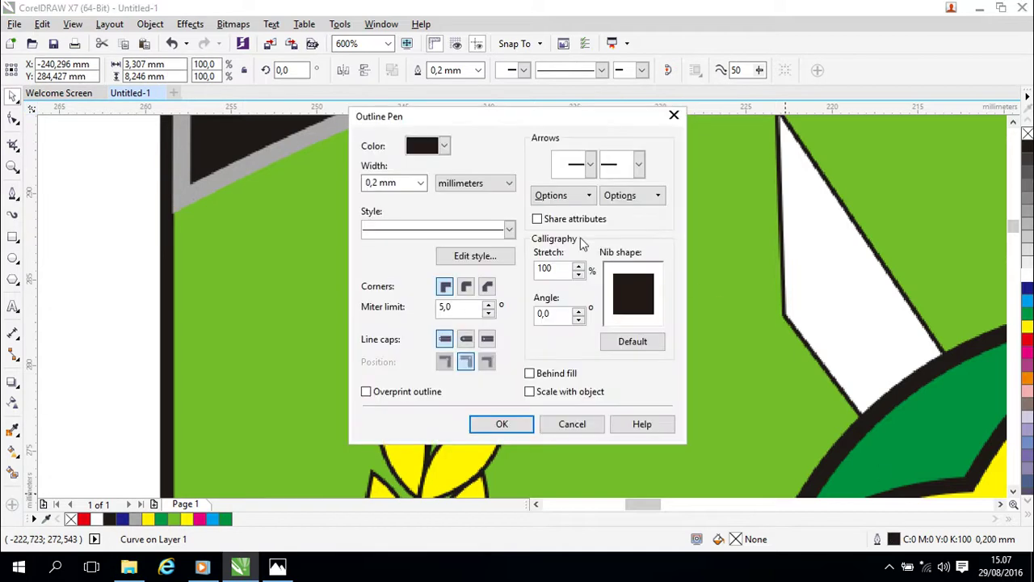
pyautogui.click(430, 152)
pyautogui.click(450, 186)
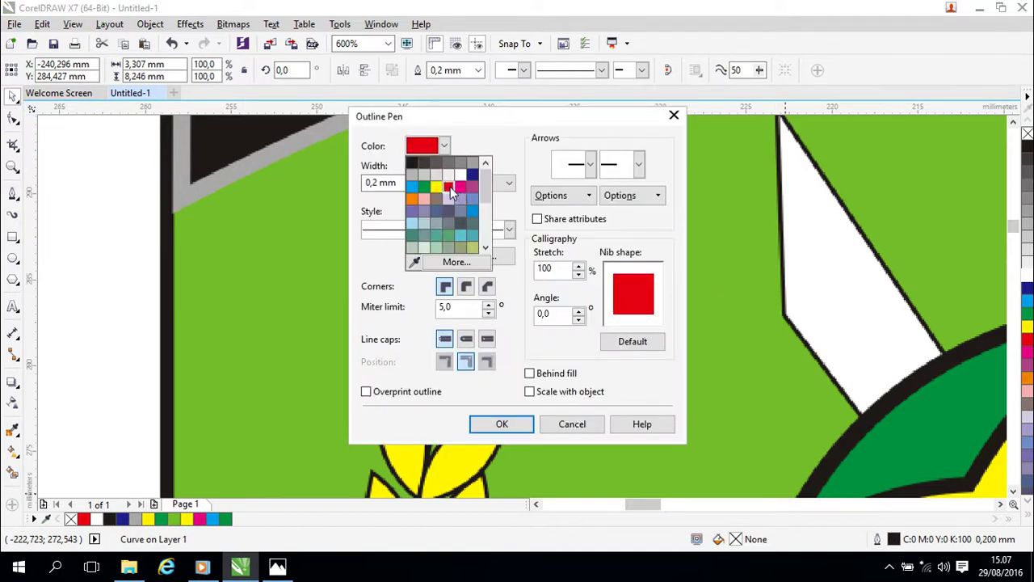
pyautogui.click(513, 428)
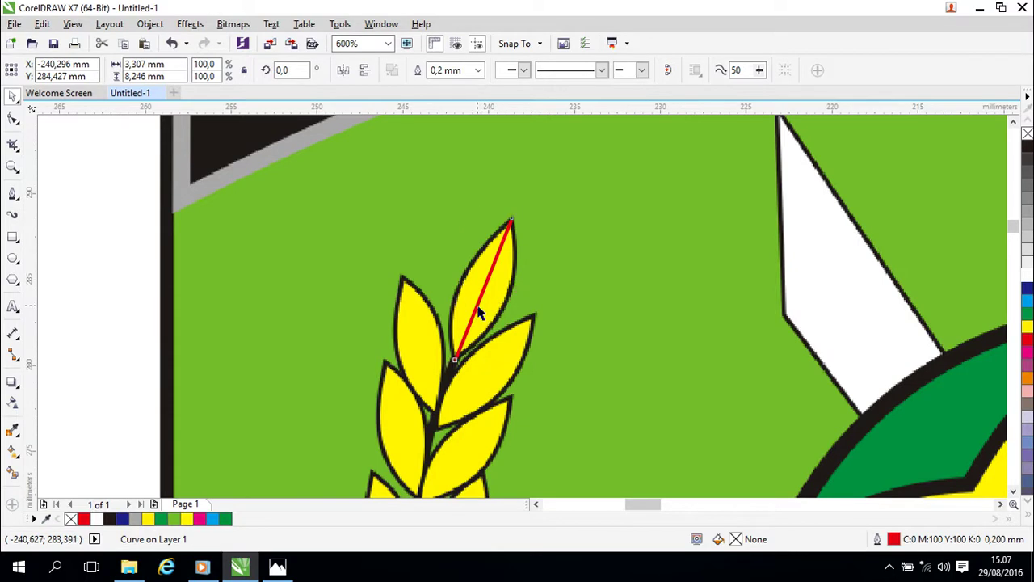
# Convert the red line to a curve and bend it along the left edge of the topmost rice grain.
pyautogui.doubleClick(482, 309)
pyautogui.click(487, 295)
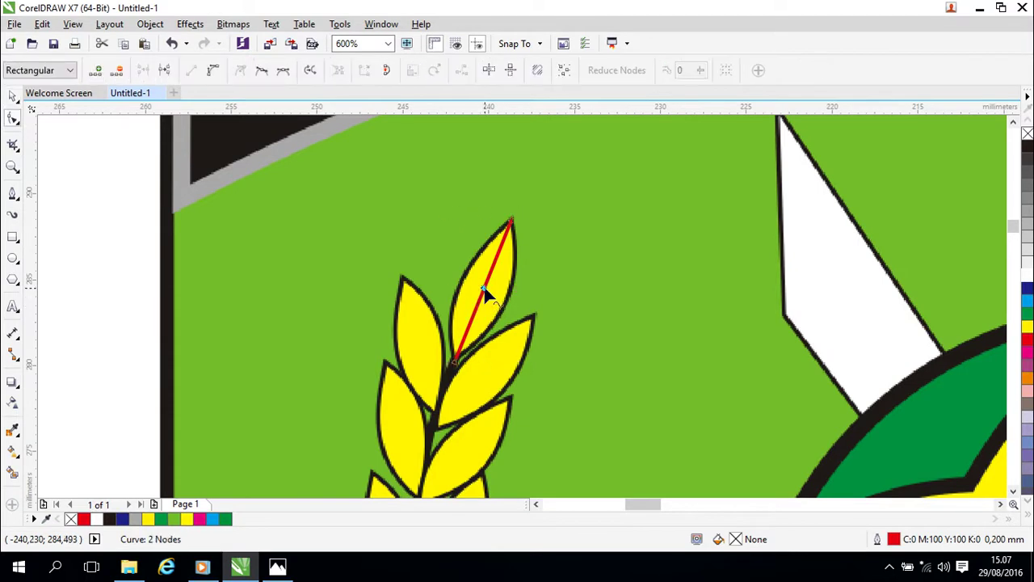
pyautogui.rightClick(486, 289)
pyautogui.click(506, 87)
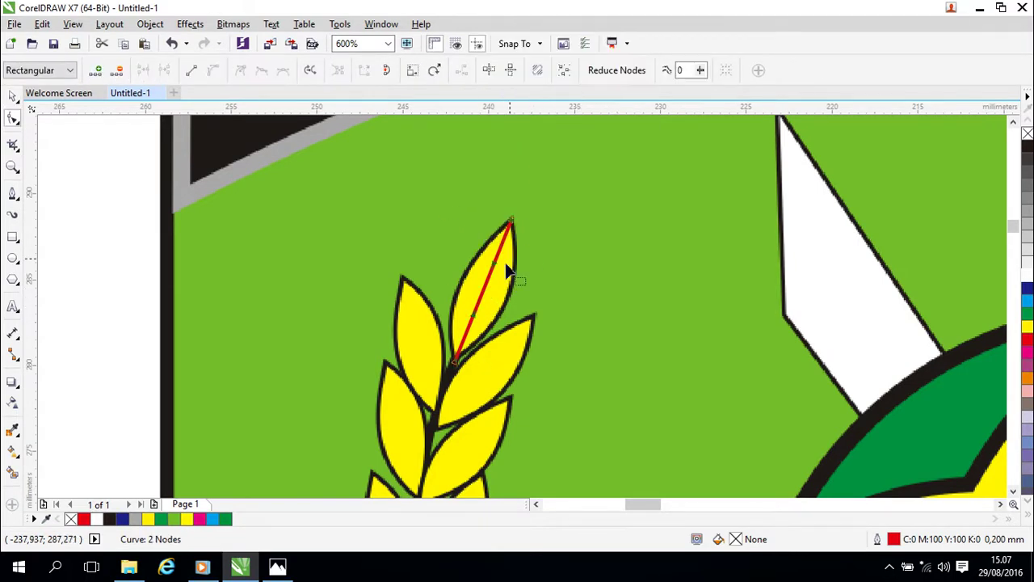
pyautogui.moveTo(482, 293); pyautogui.dragTo(460, 286)
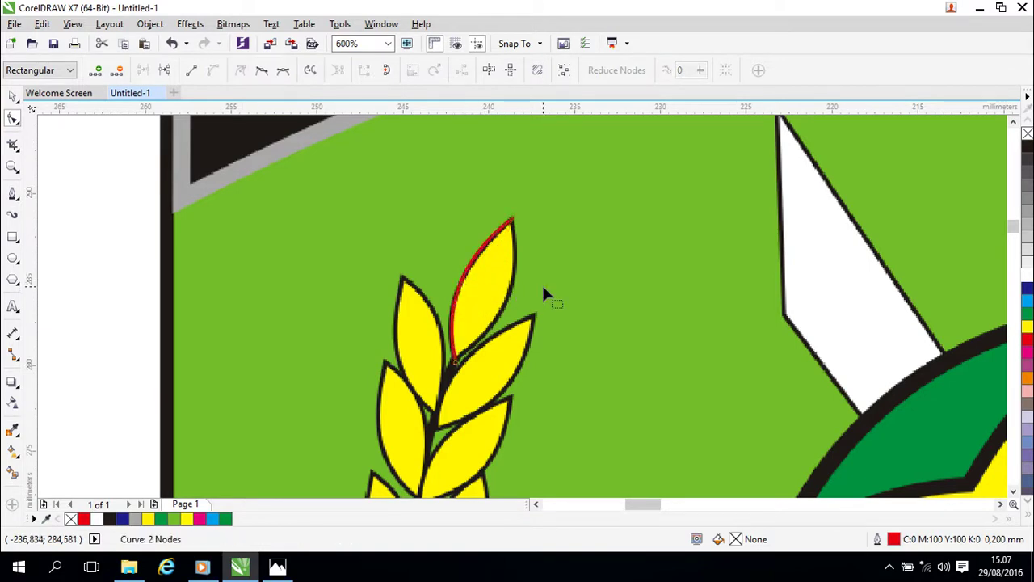
# Try to continue the red curve from the grain's tip back to its base with the Pen tool.
pyautogui.click(14, 197)
pyautogui.click(512, 219)
pyautogui.moveTo(513, 220); pyautogui.dragTo(510, 309)
pyautogui.hotkey('ctrl', 'z')
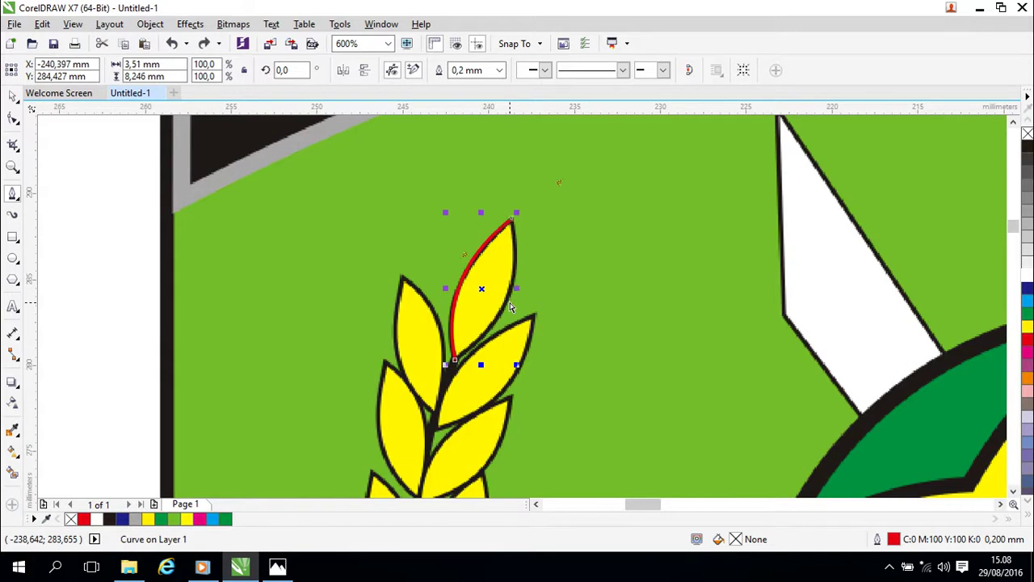
pyautogui.click(455, 364)
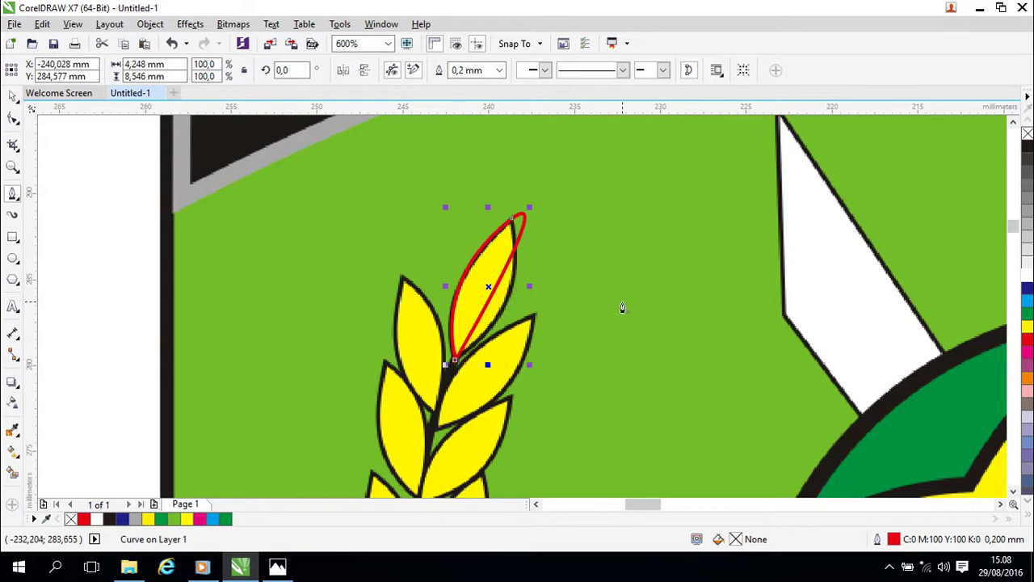
pyautogui.hotkey('ctrl', 'z')
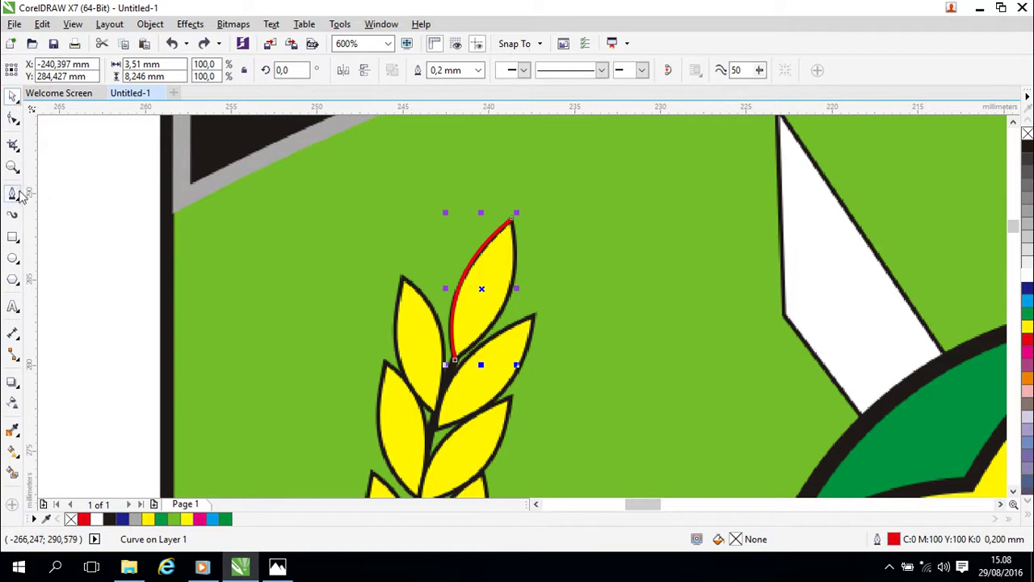
# Close the red grain outline with a straight 2-Point Line from the grain's tip back to its base.
pyautogui.click(13, 195)
pyautogui.click(41, 211)
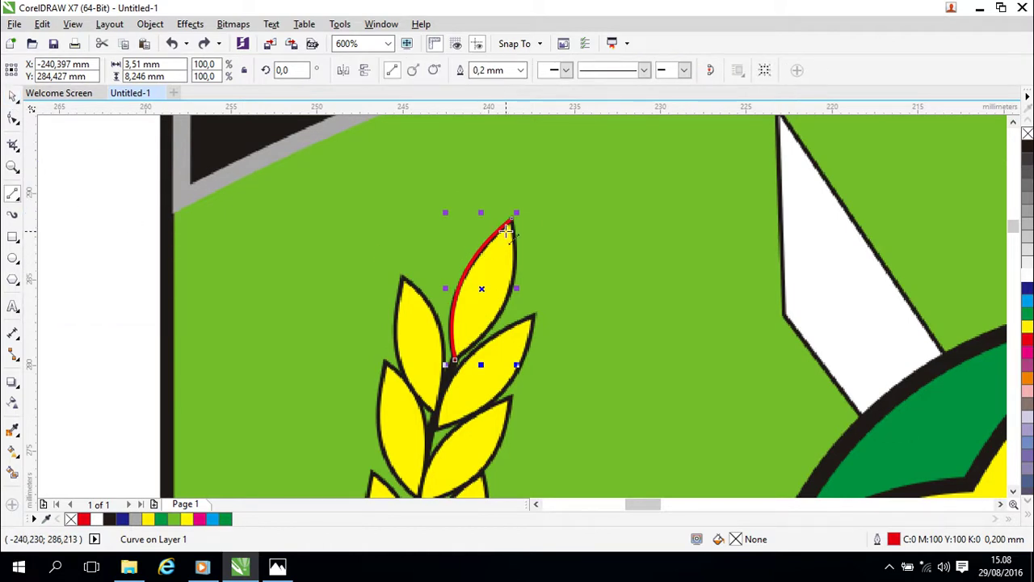
pyautogui.moveTo(510, 221); pyautogui.dragTo(454, 360)
pyautogui.click(13, 95)
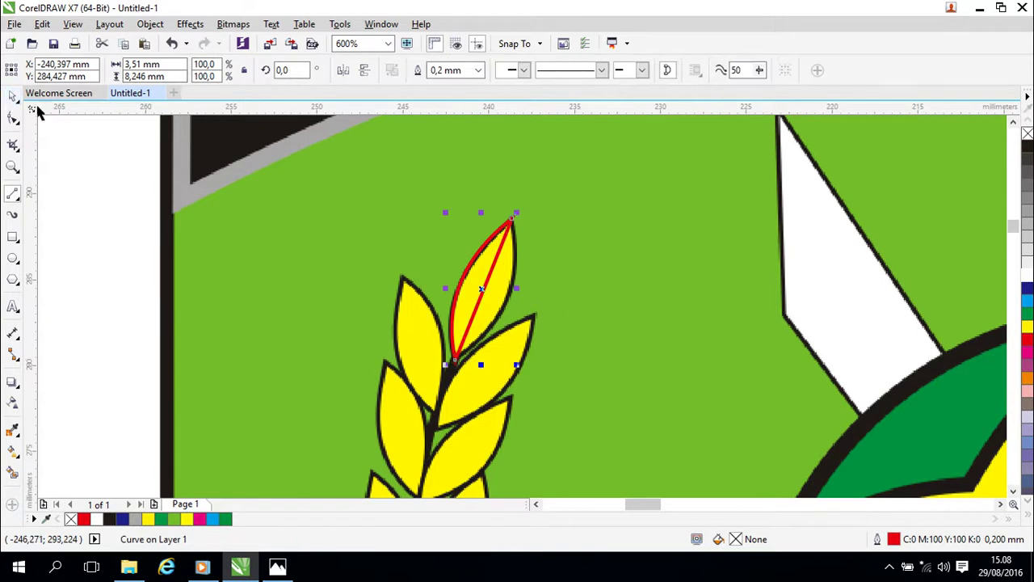
# Convert the straight closing segment to a curve and bend it along the right edge of the topmost grain.
pyautogui.click(503, 282)
pyautogui.click(487, 288)
pyautogui.press('F10')
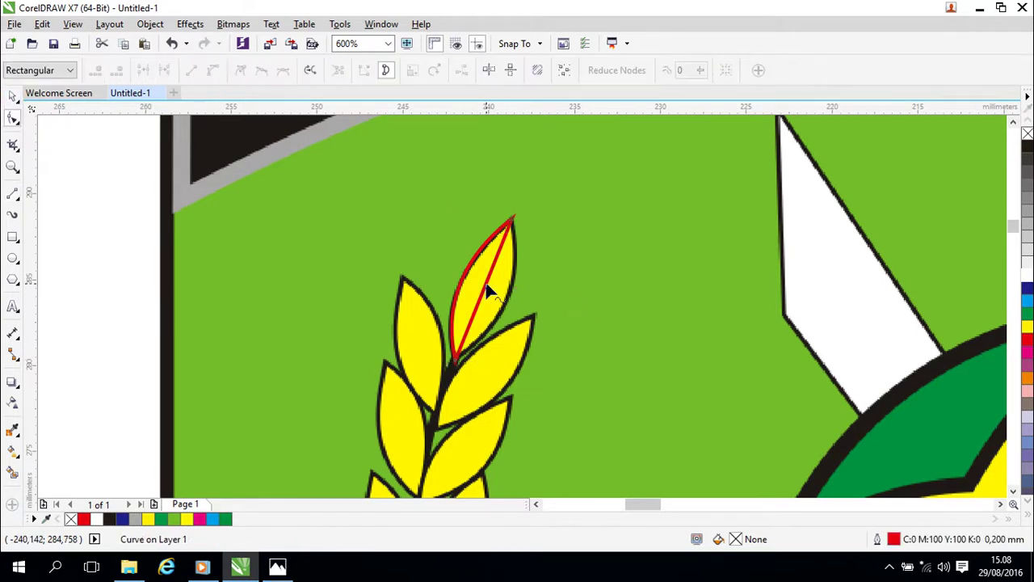
pyautogui.rightClick(487, 292)
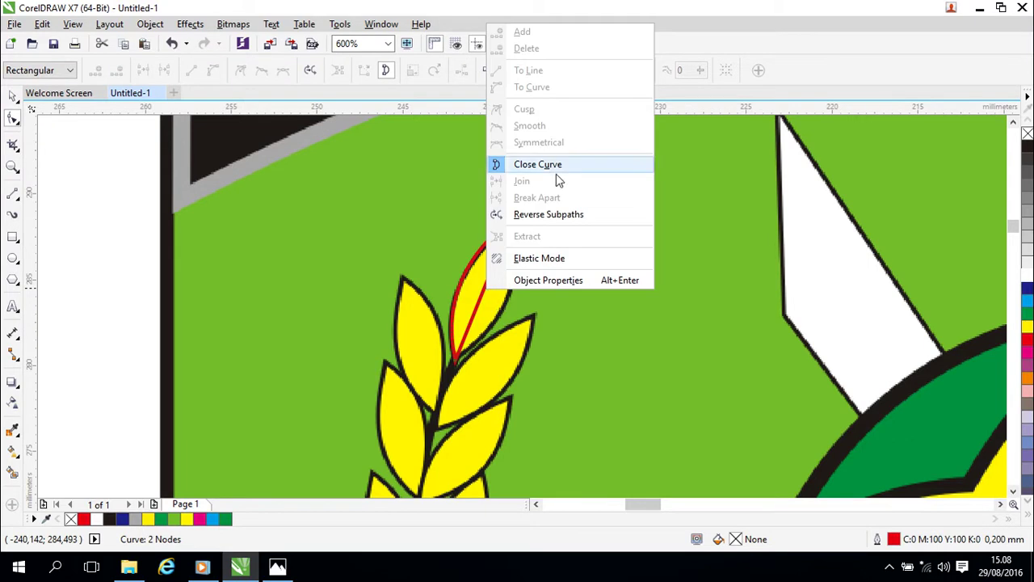
pyautogui.click(487, 300)
pyautogui.click(484, 297)
pyautogui.rightClick(485, 295)
pyautogui.click(532, 91)
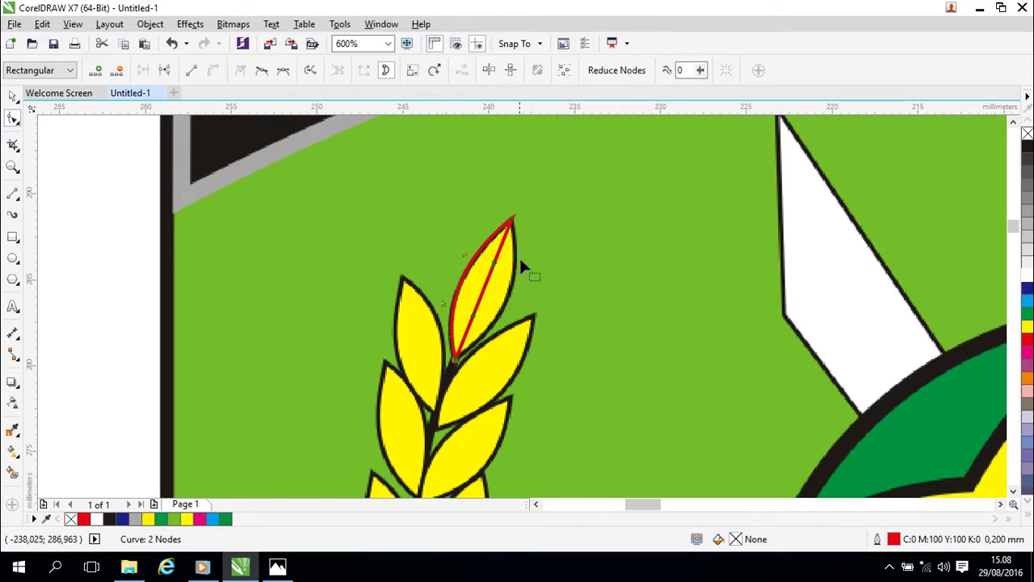
pyautogui.moveTo(487, 293); pyautogui.dragTo(509, 303)
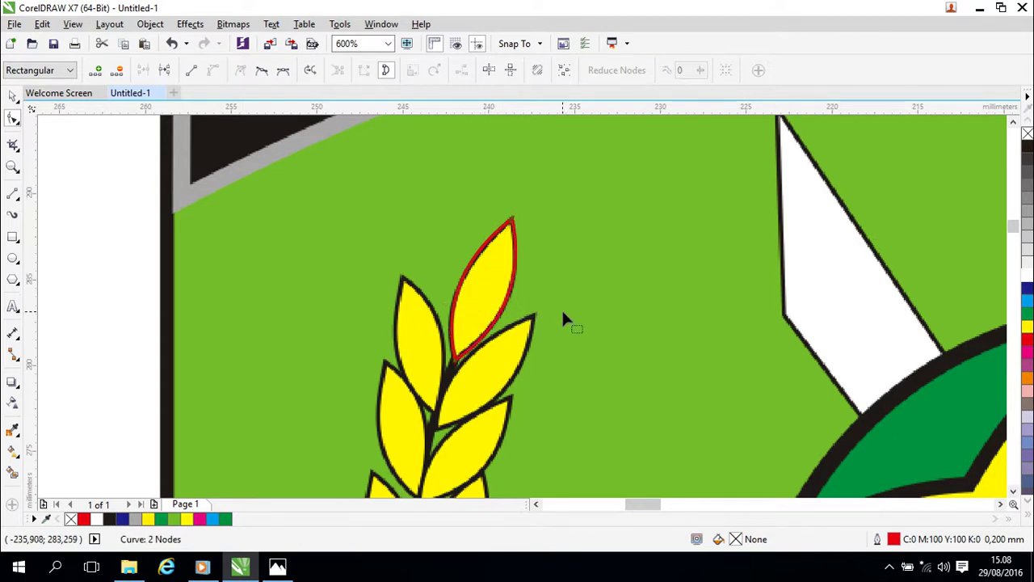
pyautogui.click(12, 95)
pyautogui.click(65, 219)
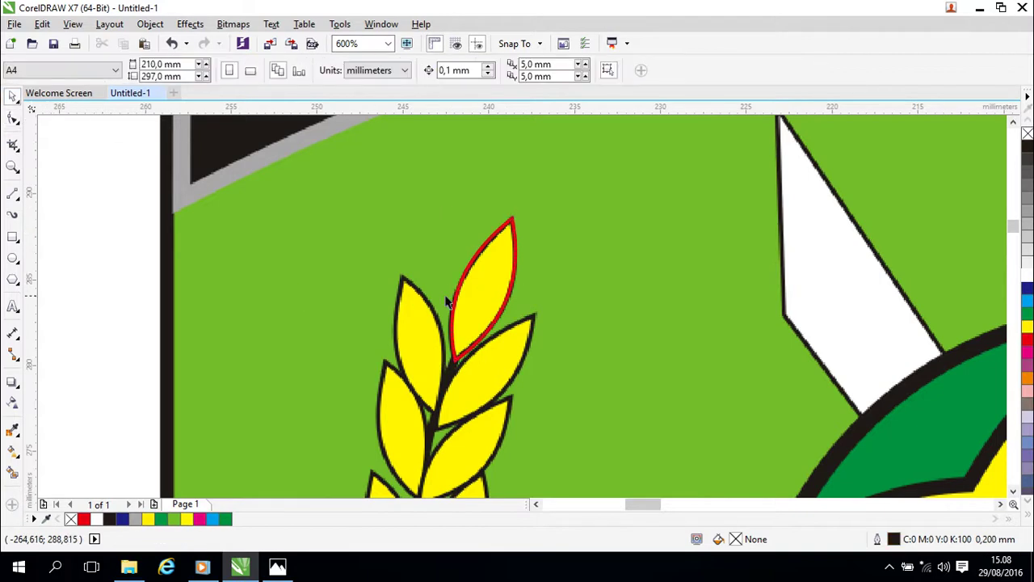
# Move the traced grain off the reference into the white gap between the two shields.
pyautogui.scroll(-2, 452, 300)
pyautogui.moveTo(587, 348); pyautogui.dragTo(644, 258)
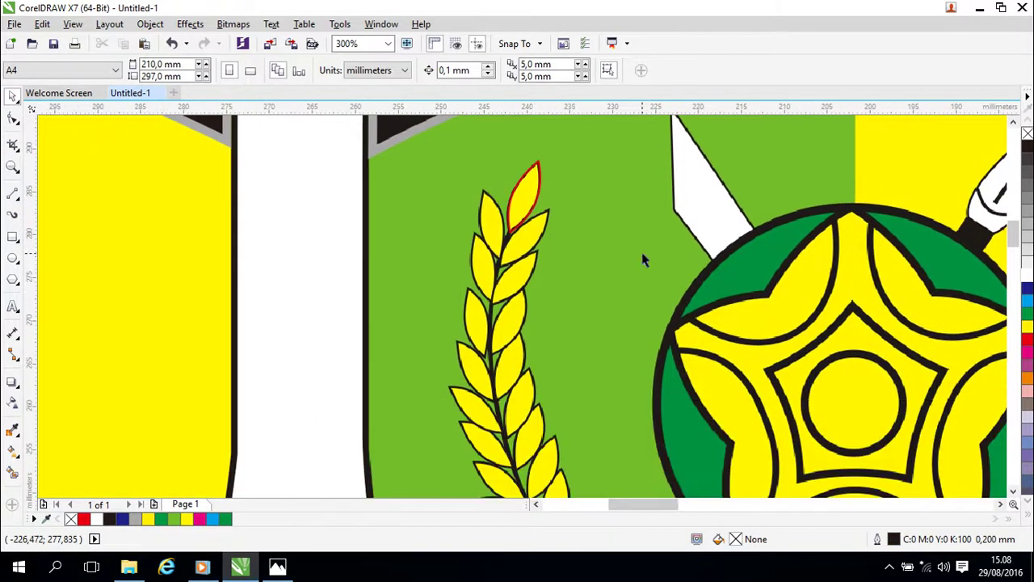
pyautogui.click(525, 206)
pyautogui.moveTo(526, 203); pyautogui.dragTo(288, 239)
pyautogui.moveTo(437, 328); pyautogui.dragTo(471, 237)
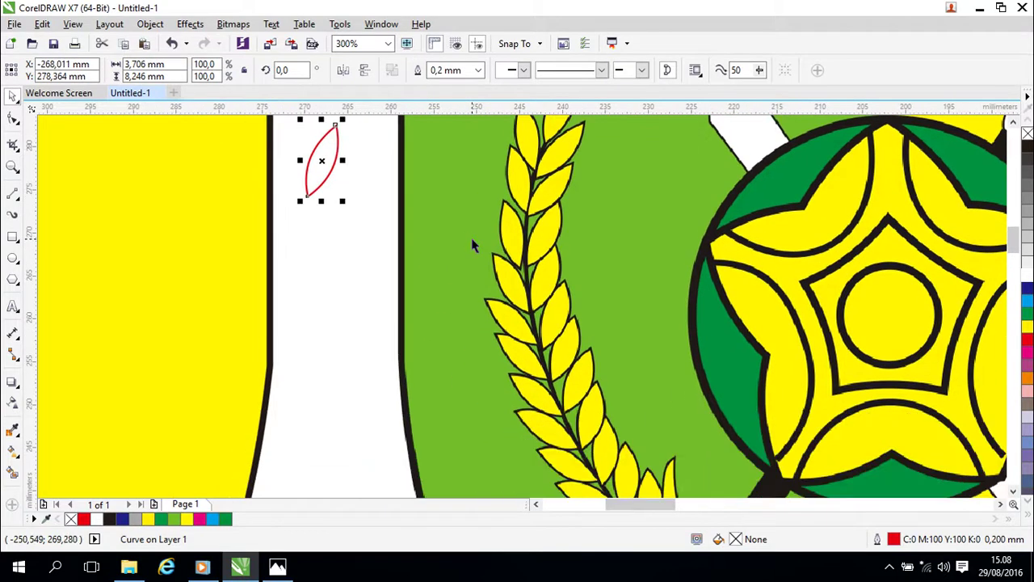
pyautogui.moveTo(564, 349)
pyautogui.mouseDown()
pyautogui.moveTo(564, 230)
pyautogui.moveTo(559, 297)
pyautogui.moveTo(583, 386)
pyautogui.mouseUp()
pyautogui.moveTo(485, 275); pyautogui.dragTo(492, 293)
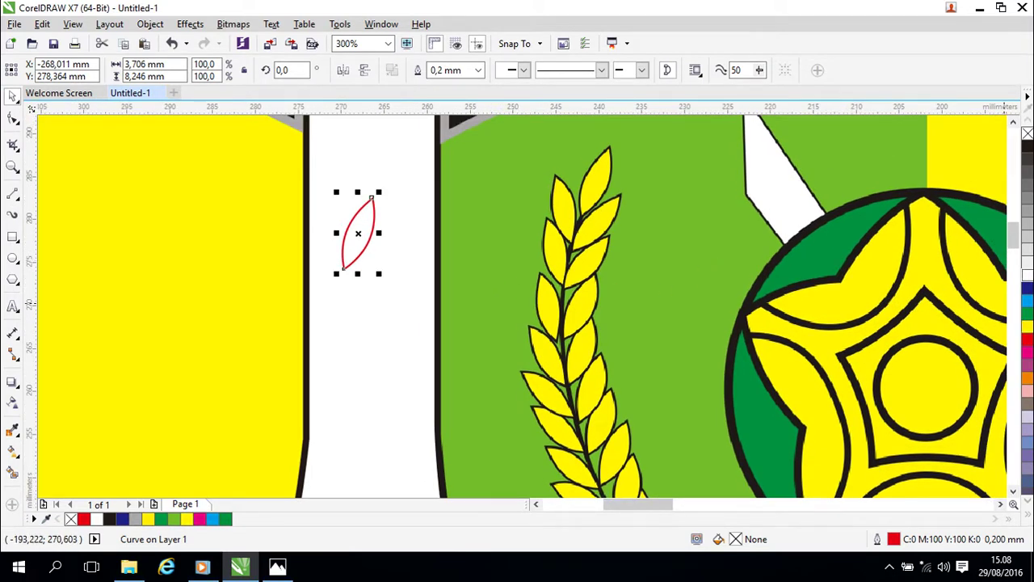
# Fill the traced grain with yellow and set its outline color to black.
pyautogui.click(1023, 328)
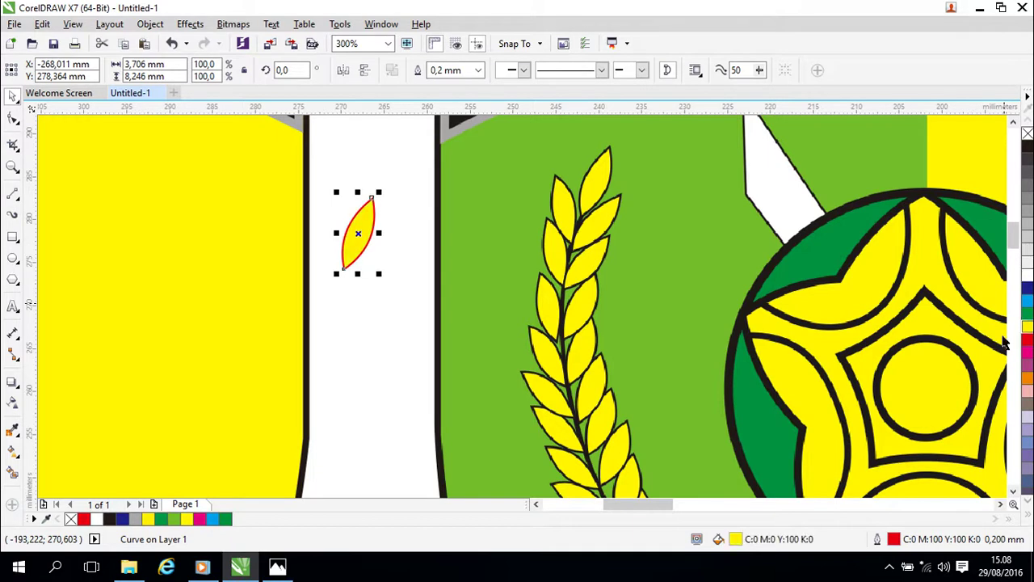
pyautogui.doubleClick(894, 540)
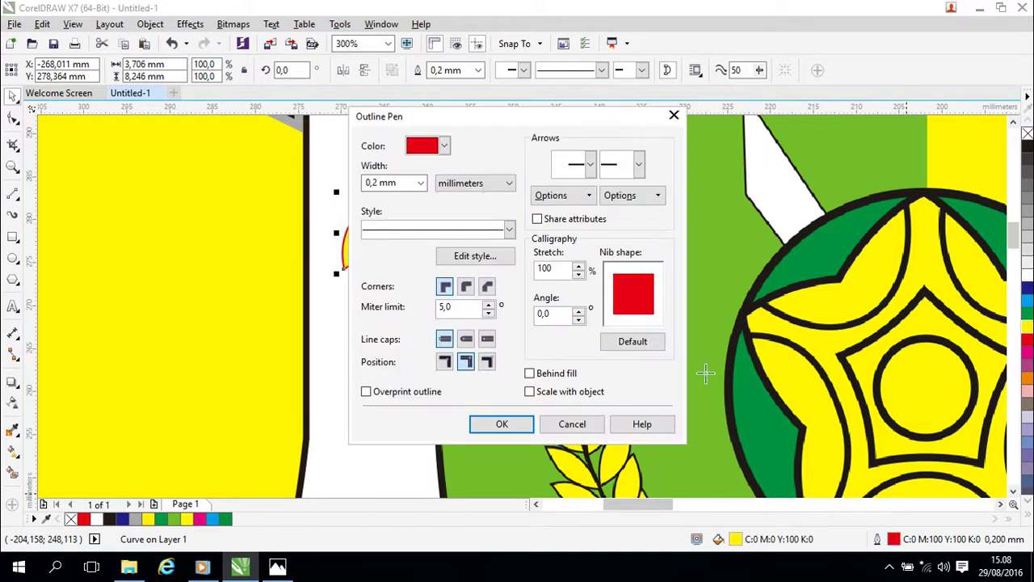
pyautogui.click(442, 146)
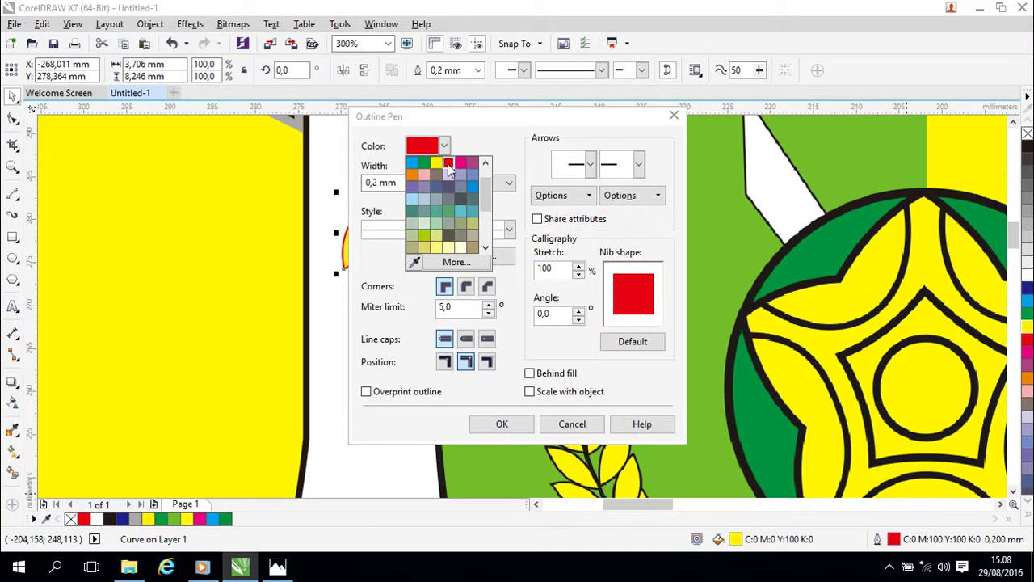
pyautogui.scroll(1, 484, 190)
pyautogui.click(413, 162)
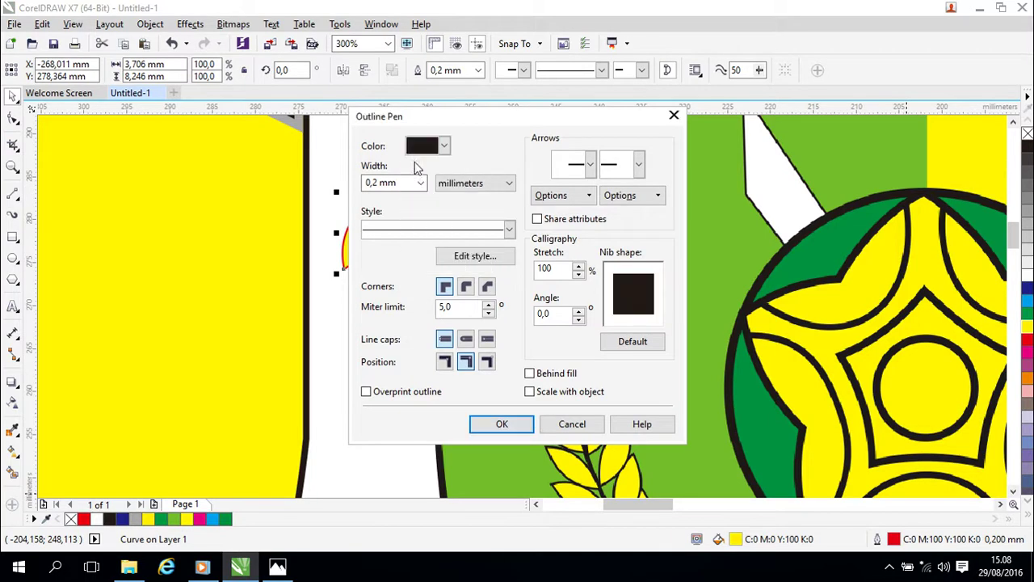
pyautogui.click(502, 421)
pyautogui.click(643, 303)
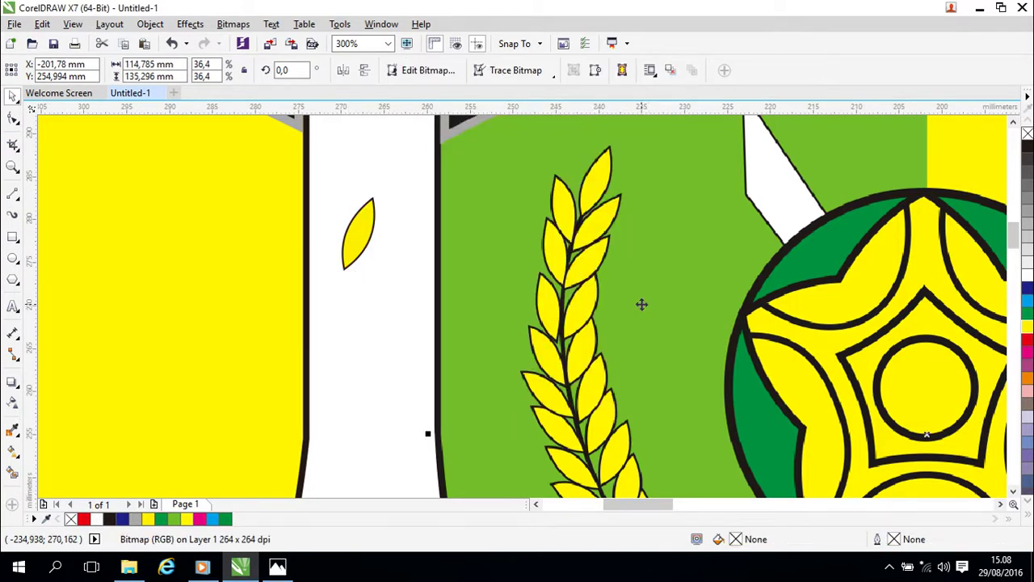
# Ready the Pen tool at the cut lower end of the reference rice stalk.
pyautogui.moveTo(641, 277); pyautogui.dragTo(622, 175)
pyautogui.scroll(-2, 605, 266)
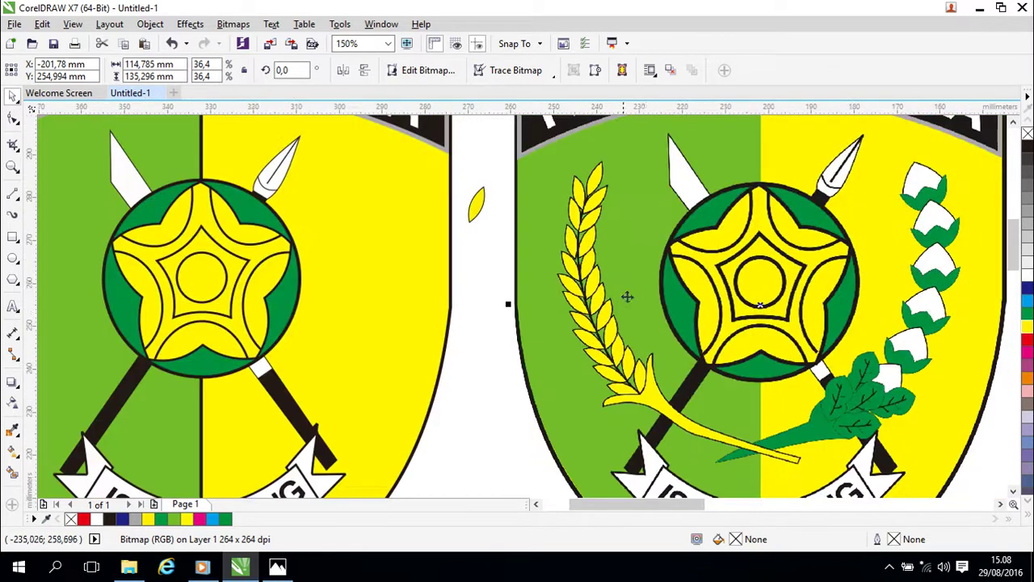
pyautogui.scroll(2, 626, 312)
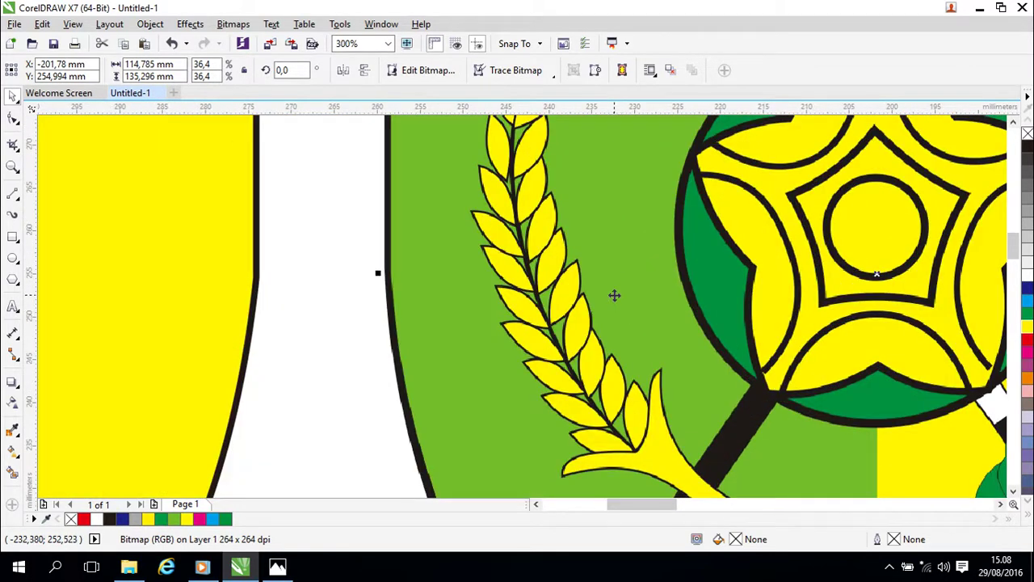
pyautogui.moveTo(678, 403); pyautogui.dragTo(597, 230)
pyautogui.moveTo(676, 347); pyautogui.dragTo(606, 297)
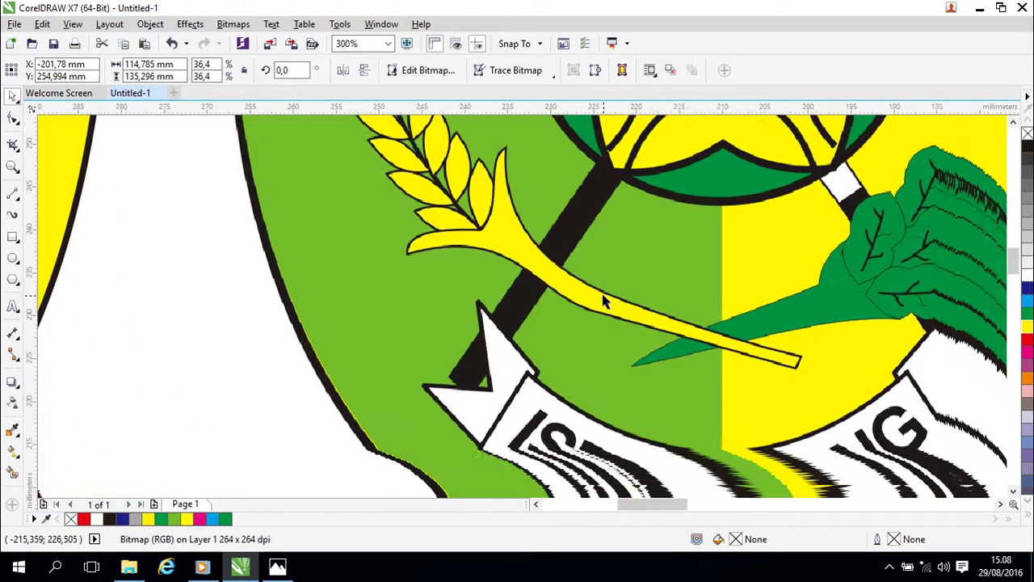
pyautogui.click(12, 194)
pyautogui.click(26, 215)
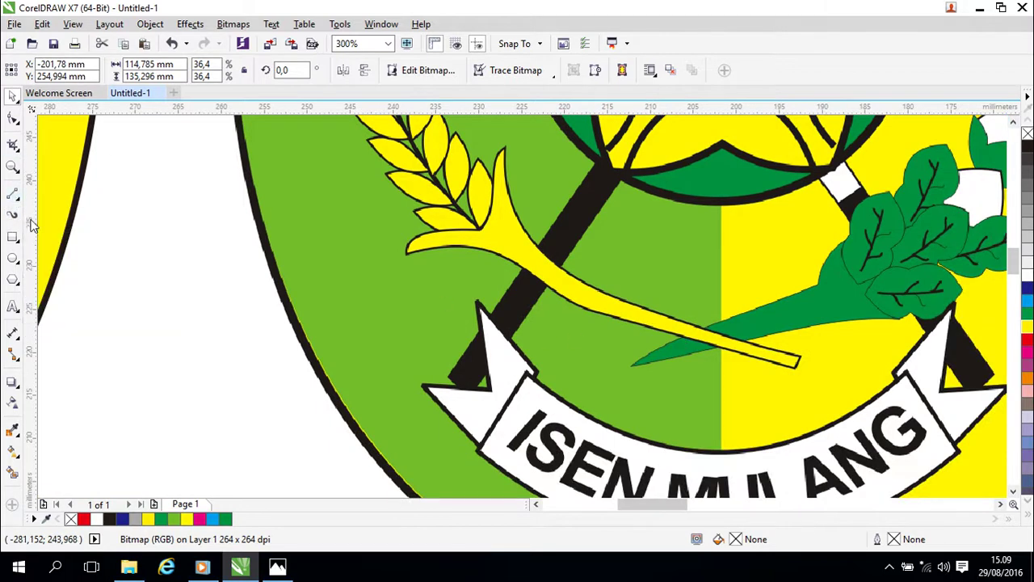
pyautogui.click(16, 197)
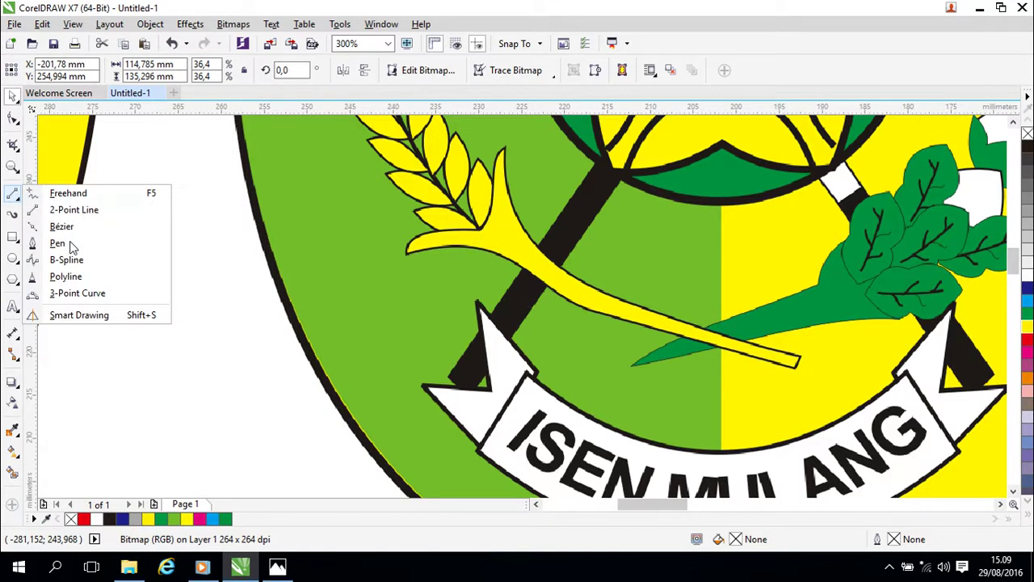
pyautogui.click(68, 243)
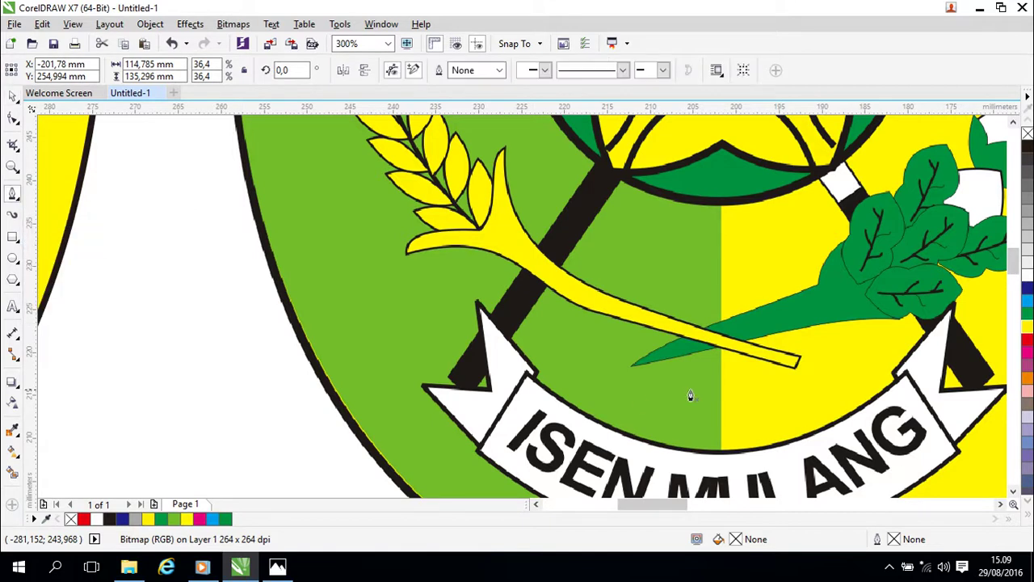
pyautogui.scroll(-1, 691, 364)
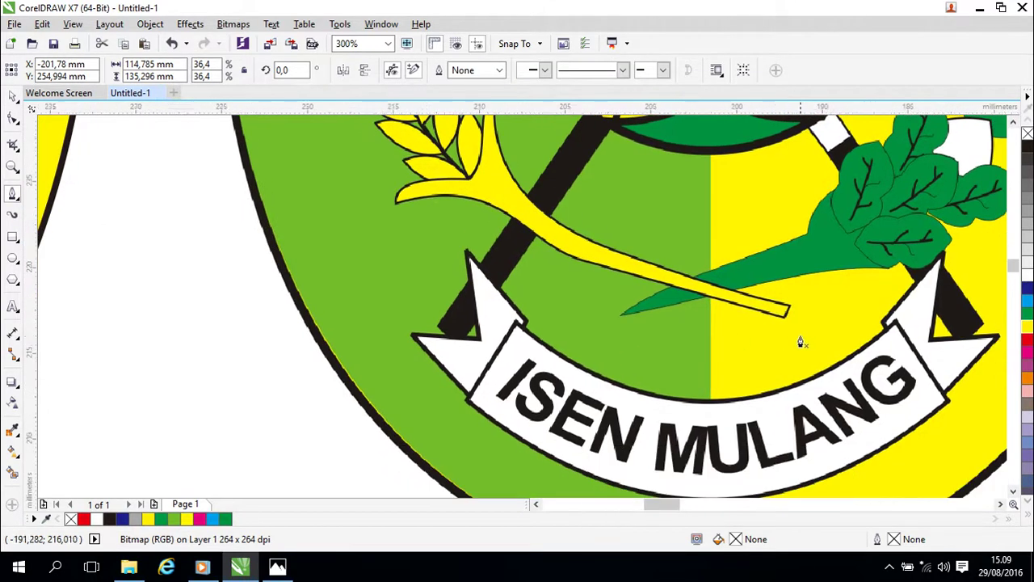
pyautogui.scroll(2, 802, 342)
pyautogui.scroll(-1, 769, 315)
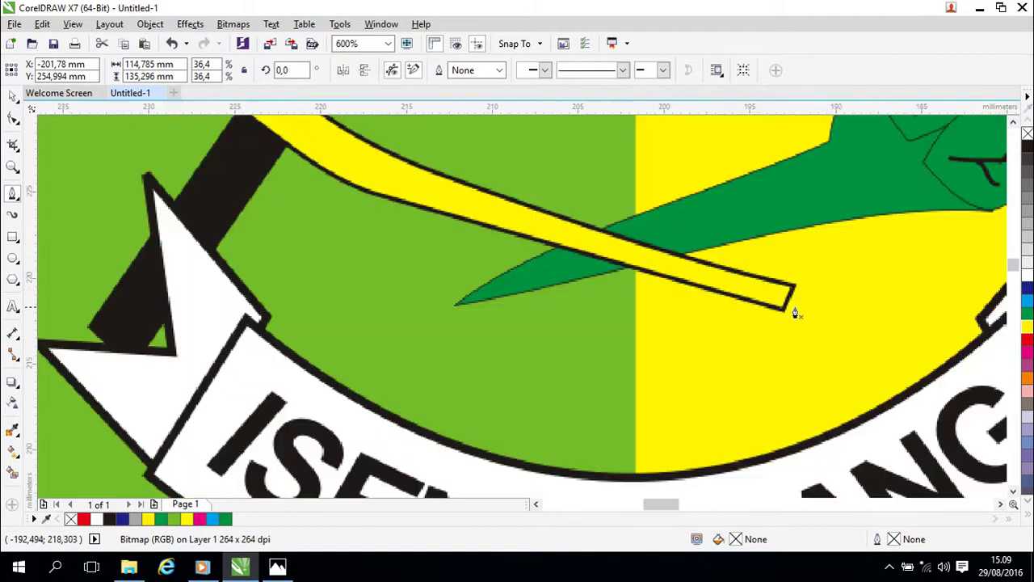
pyautogui.moveTo(795, 292); pyautogui.dragTo(794, 306)
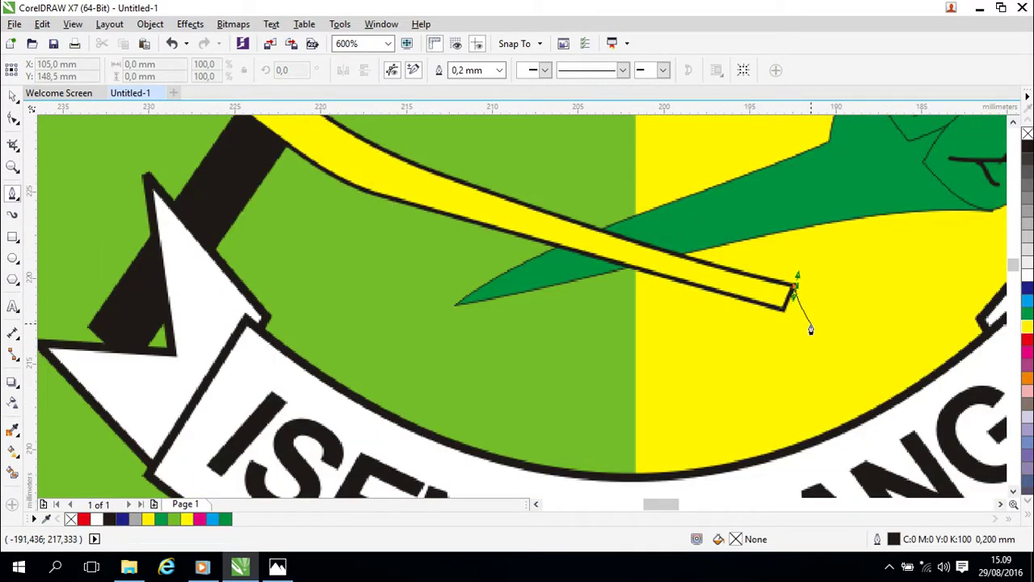
pyautogui.doubleClick(798, 330)
pyautogui.press('Delete')
# Draw straight Pen segments across the stalk's cut end and along its lower edge to the bend, spanning about 24.4 mm horizontally.
pyautogui.click(794, 289)
pyautogui.doubleClick(784, 315)
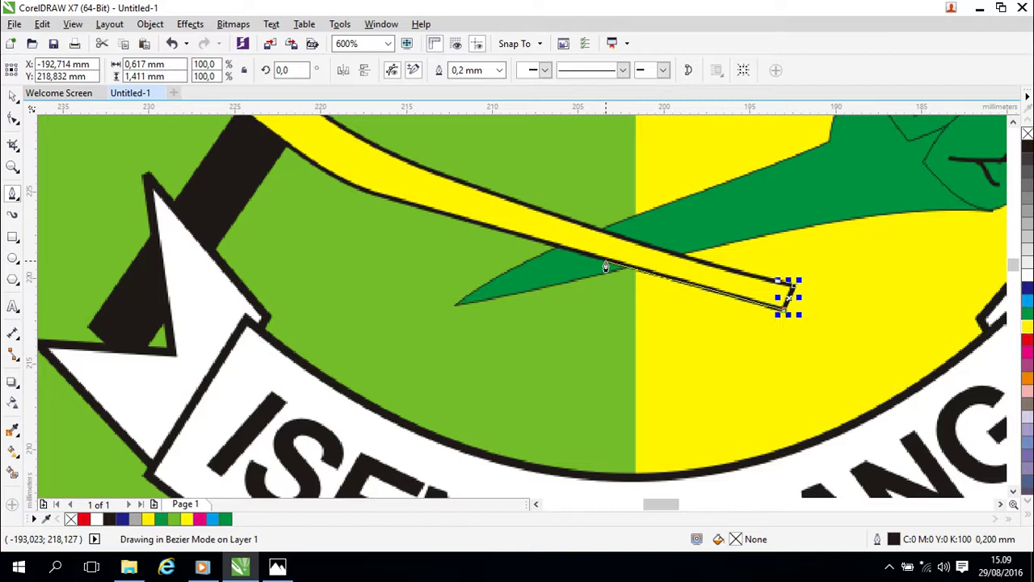
pyautogui.click(517, 236)
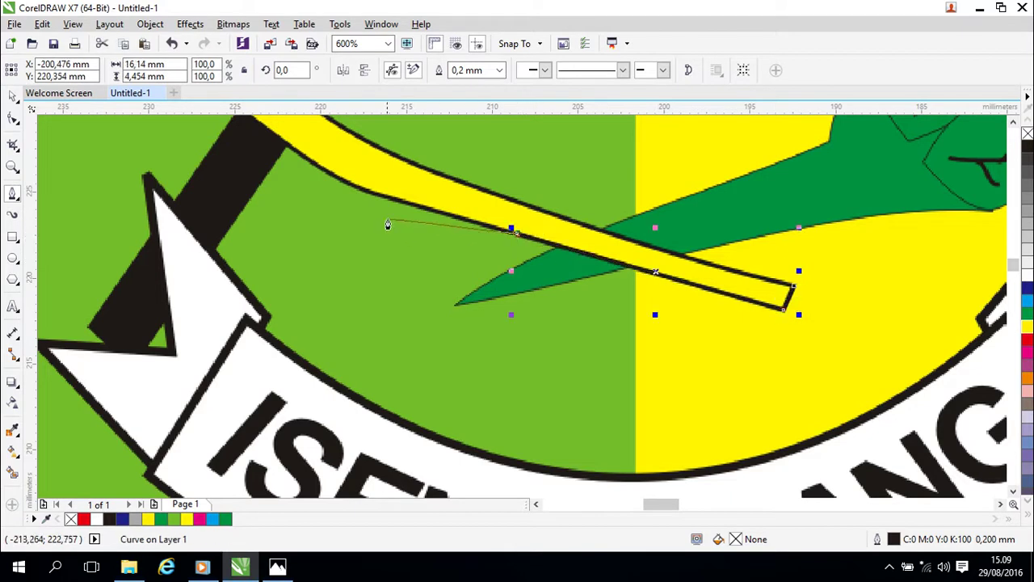
pyautogui.click(375, 195)
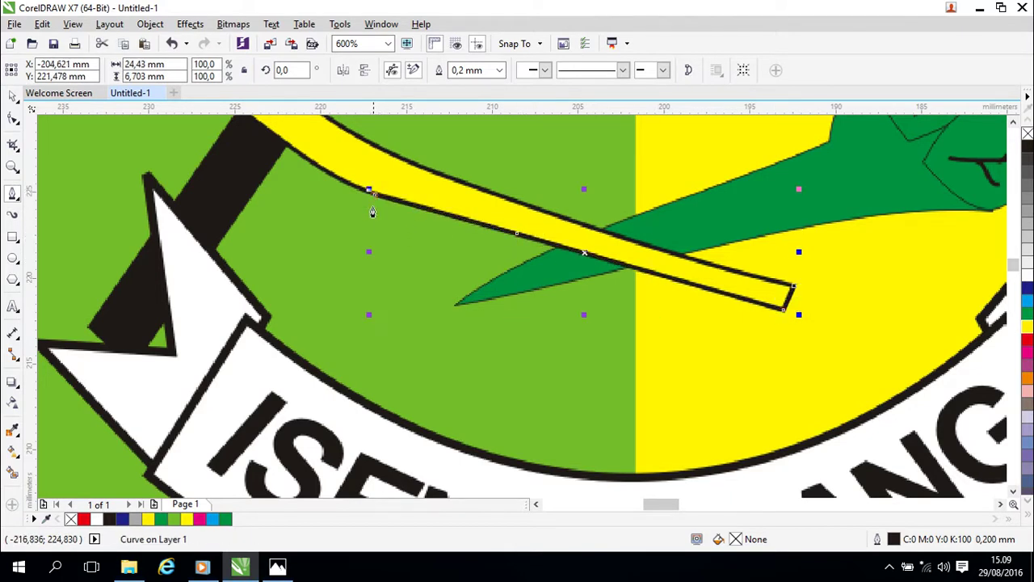
# Continue the stalk outline with straight segments past the black shaft, around the left prong's tip, and to the base of the grains.
pyautogui.moveTo(367, 227); pyautogui.dragTo(563, 389)
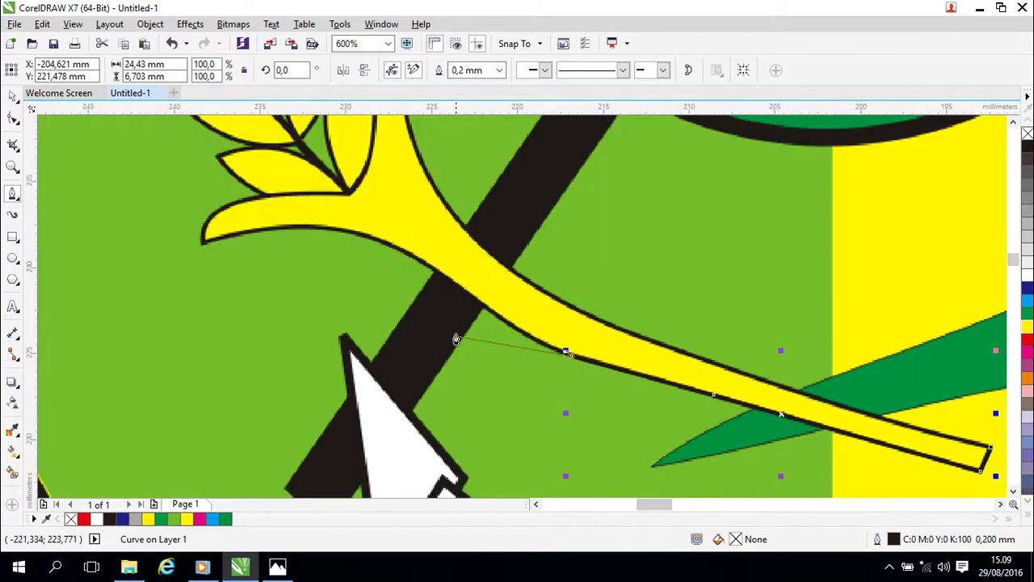
pyautogui.click(432, 265)
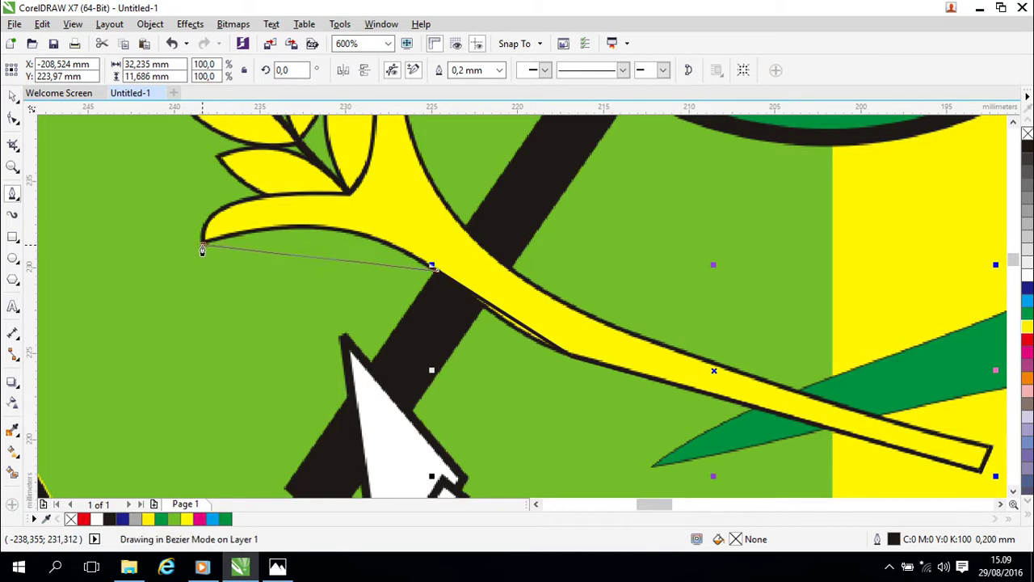
pyautogui.click(201, 244)
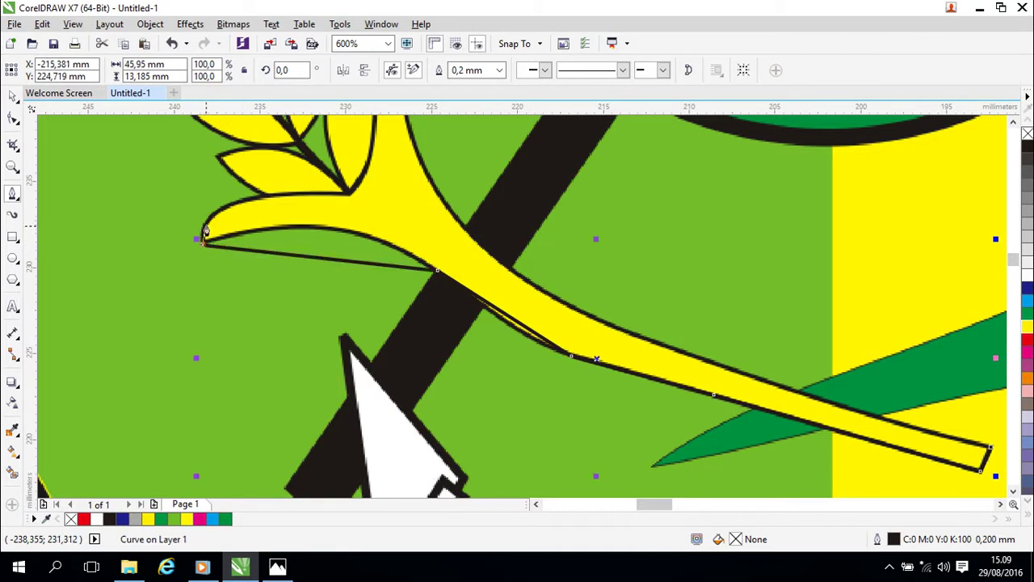
pyautogui.click(261, 198)
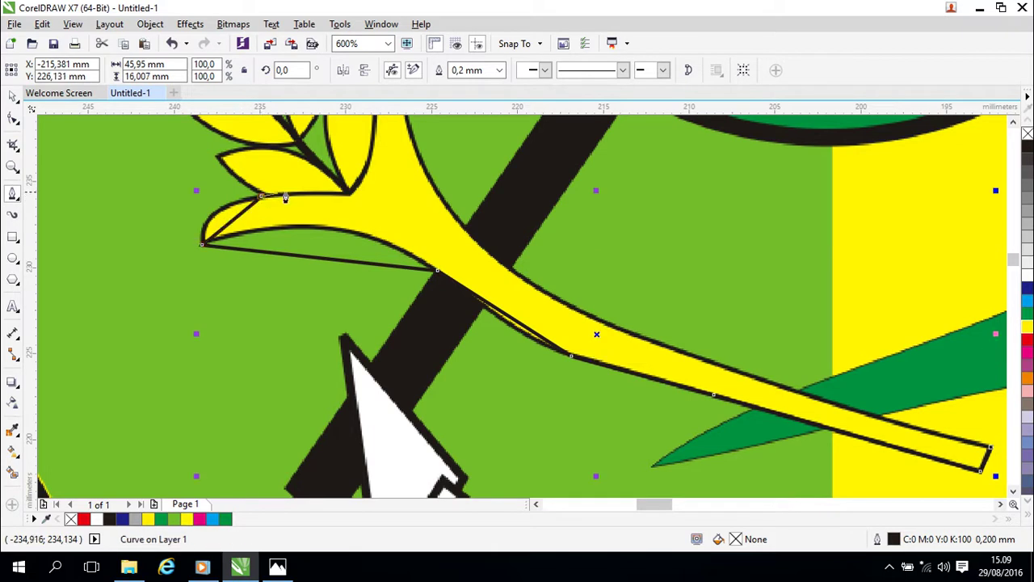
pyautogui.click(348, 194)
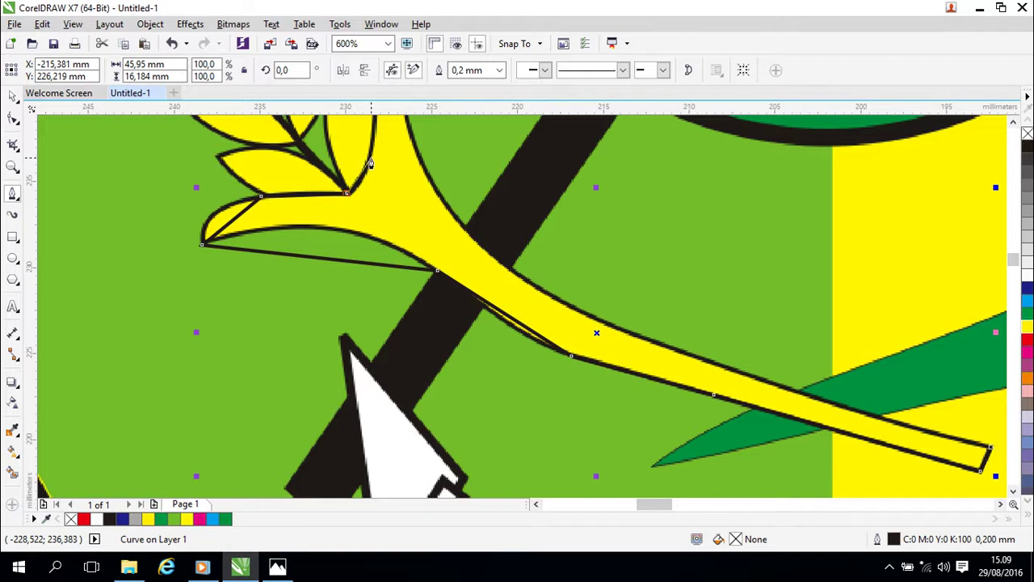
# Continue the stalk outline with straight Pen segments from the grain base up the right prong's inner edge to its tip.
pyautogui.scroll(3, 378, 152)
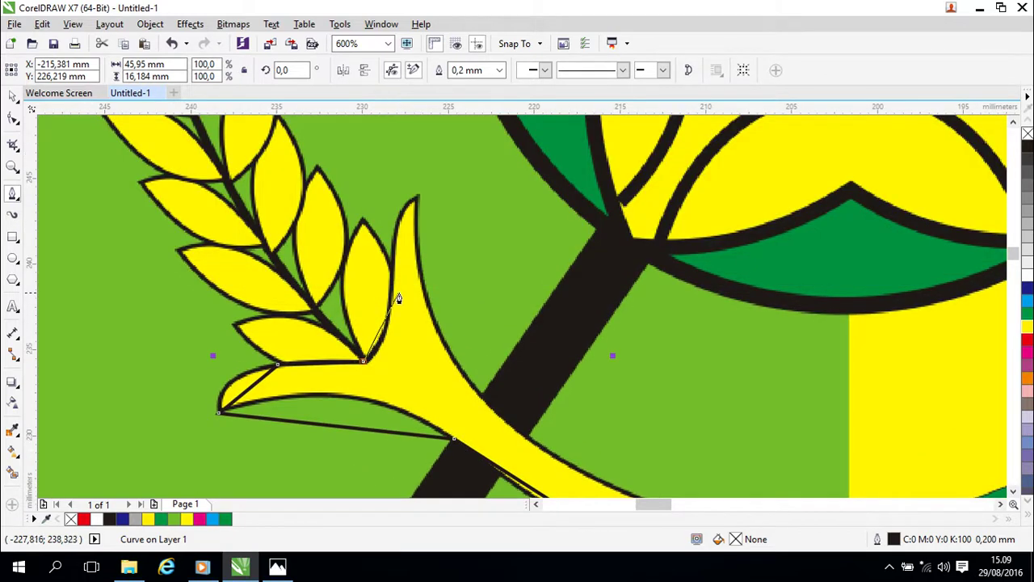
pyautogui.click(389, 304)
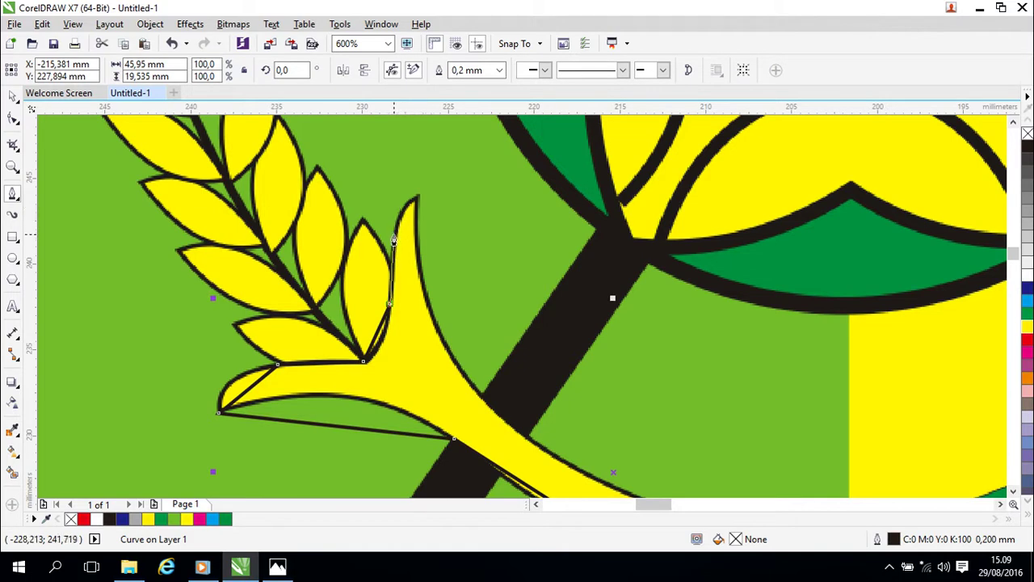
pyautogui.click(395, 235)
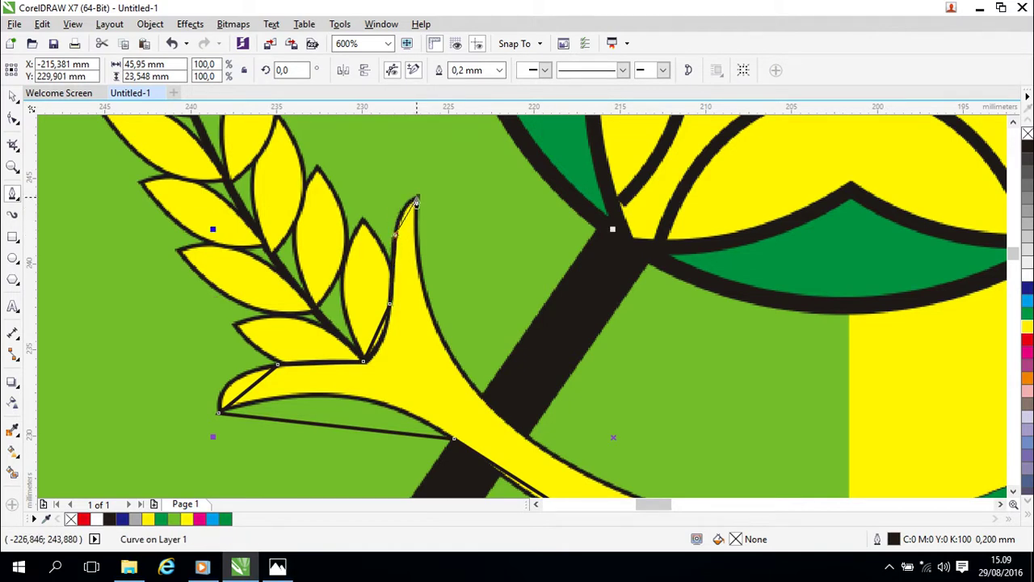
pyautogui.click(418, 199)
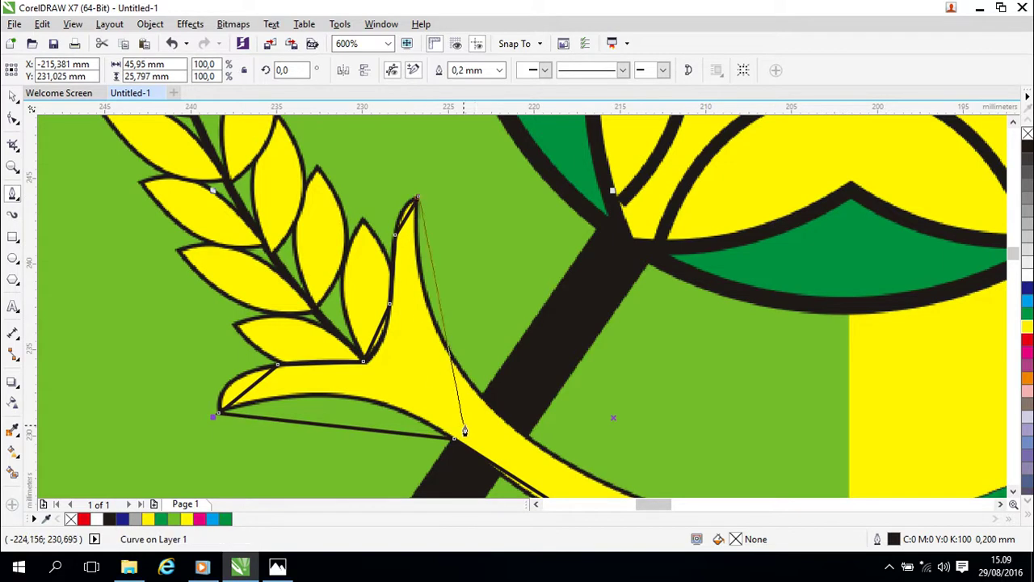
# Trace straight segments from the right prong's tip down the stem's upper edge and close the outline at the cut end.
pyautogui.click(508, 422)
pyautogui.moveTo(607, 428); pyautogui.dragTo(432, 191)
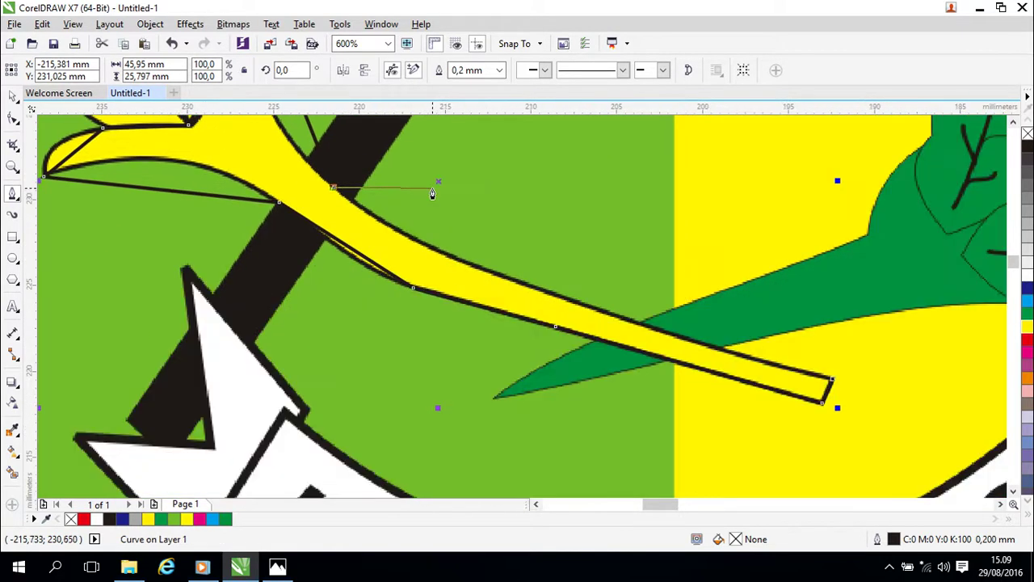
pyautogui.click(454, 258)
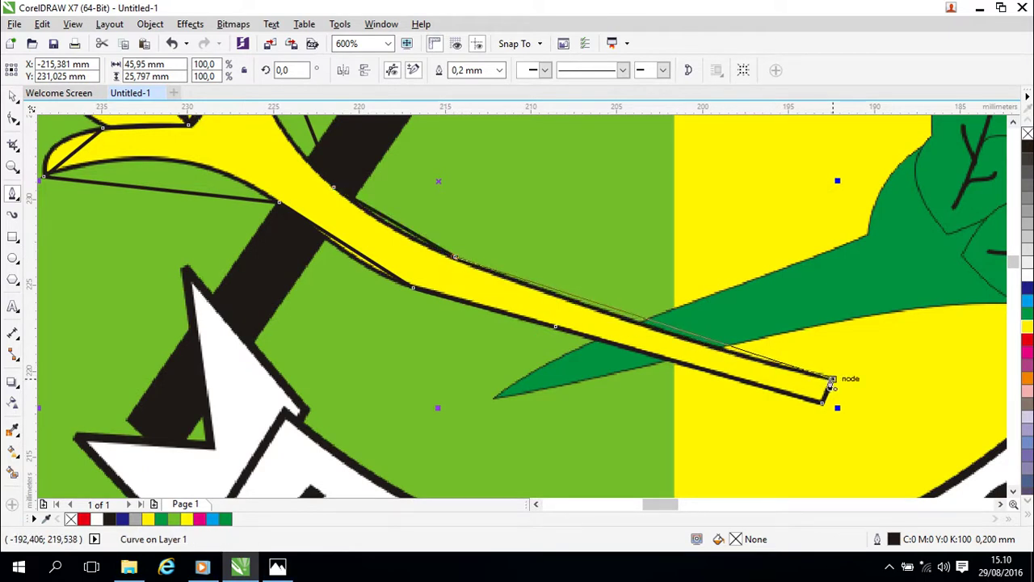
pyautogui.click(643, 329)
pyautogui.click(833, 380)
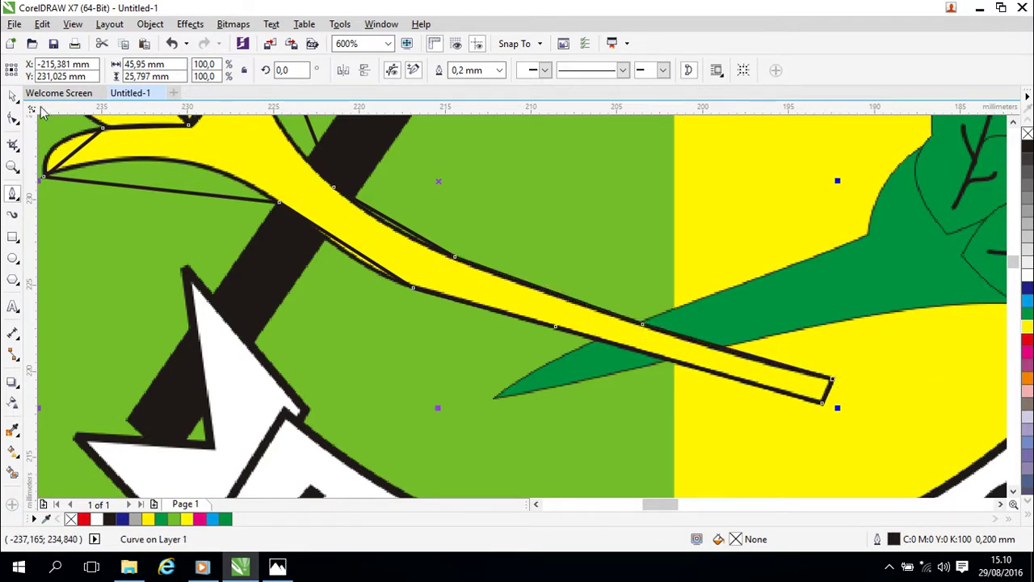
# Set the closed stalk shape's outline color to red in the outline settings.
pyautogui.click(12, 97)
pyautogui.doubleClick(893, 539)
pyautogui.click(444, 145)
pyautogui.click(449, 187)
pyautogui.click(502, 423)
# Convert the stem's lower-edge segment across the black shaft to a curve and bend it along the reference edge.
pyautogui.moveTo(430, 314); pyautogui.dragTo(672, 387)
pyautogui.moveTo(558, 364); pyautogui.dragTo(632, 380)
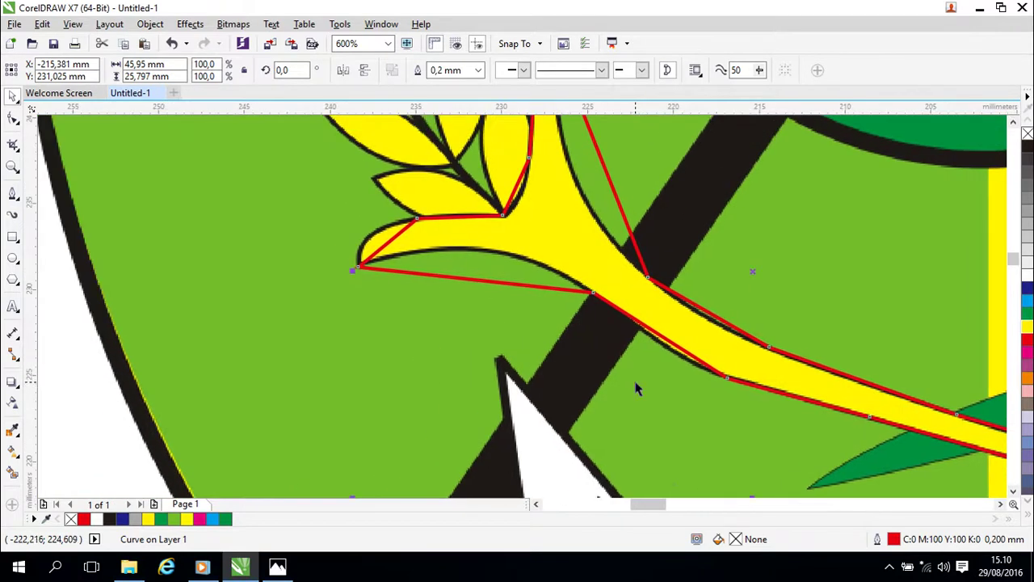
pyautogui.scroll(3, 635, 391)
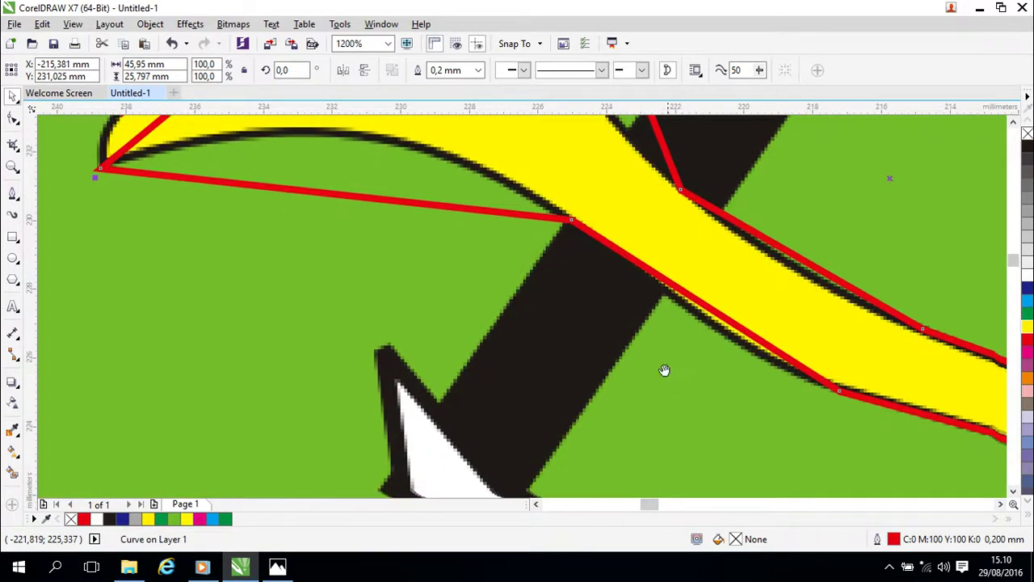
pyautogui.press('F10')
pyautogui.rightClick(686, 295)
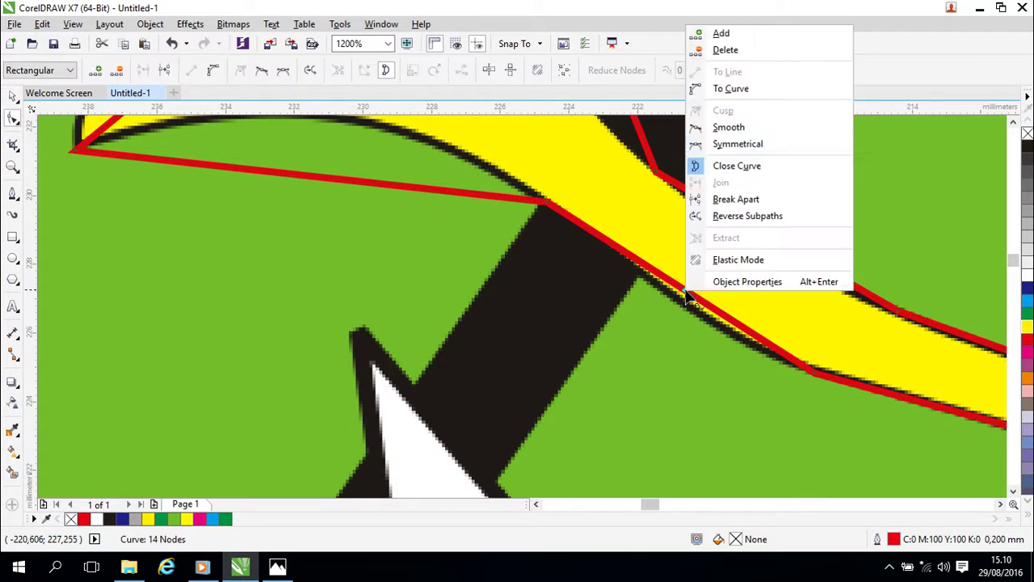
pyautogui.click(692, 85)
pyautogui.moveTo(687, 296); pyautogui.dragTo(706, 319)
# Convert the left prong's long lower segment to a curve and arch it up to match the reference.
pyautogui.moveTo(599, 302); pyautogui.dragTo(778, 387)
pyautogui.click(525, 270)
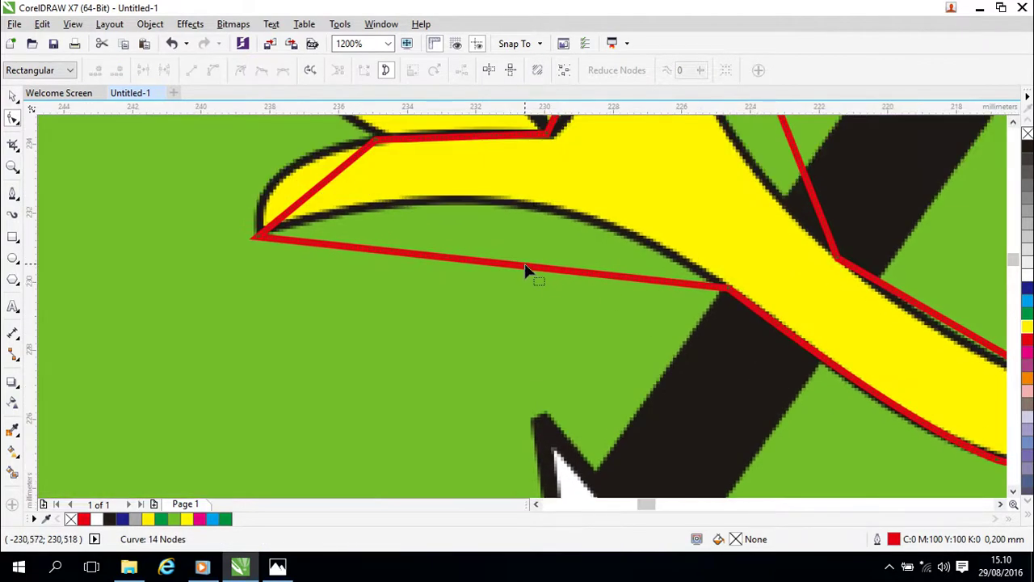
pyautogui.rightClick(523, 271)
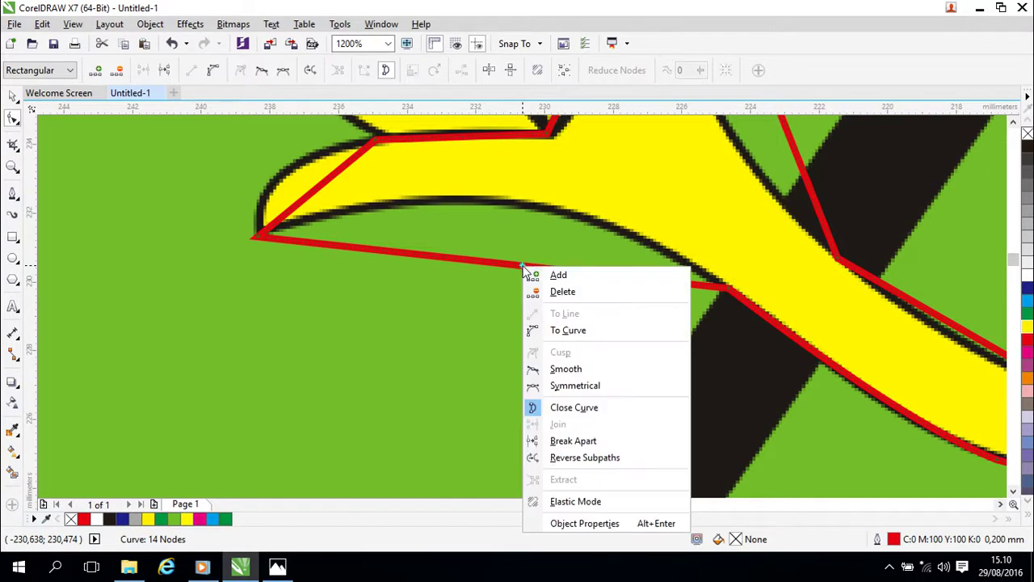
pyautogui.click(551, 326)
pyautogui.moveTo(530, 226); pyautogui.dragTo(530, 228)
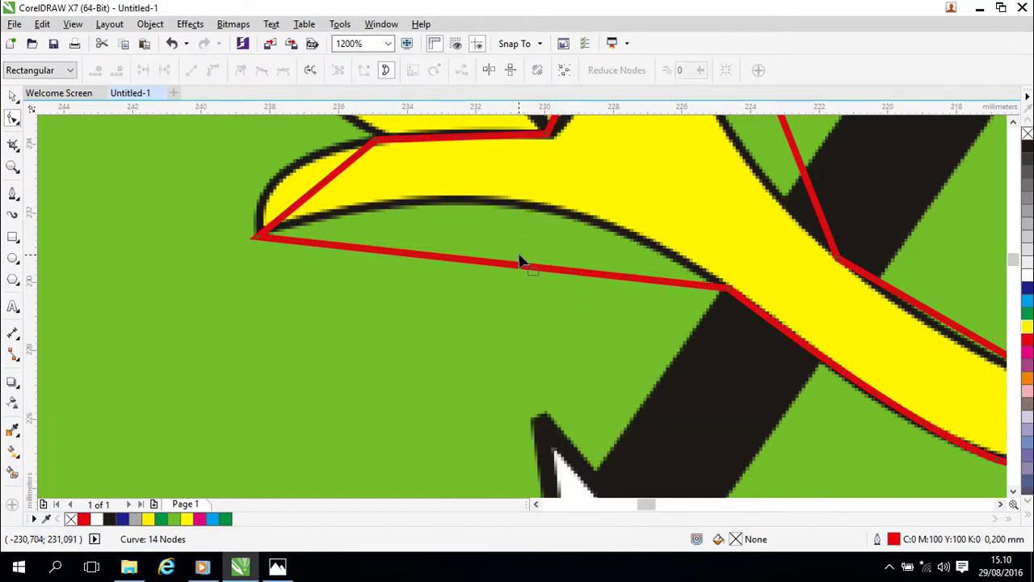
pyautogui.moveTo(526, 268); pyautogui.dragTo(530, 208)
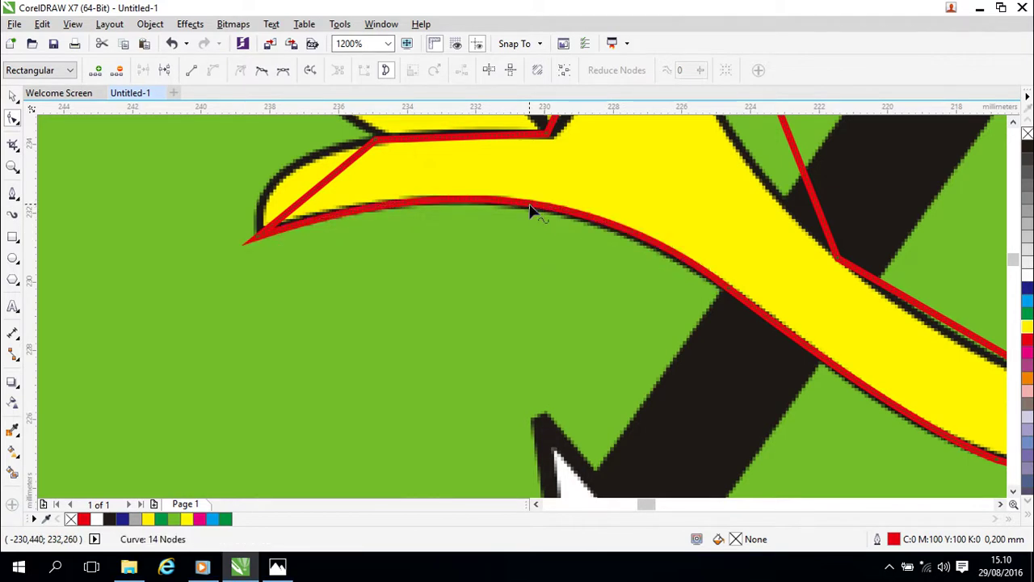
# Add a node on the left prong's slanted upper segment, convert it to a curve, and shape it around the rounded tip.
pyautogui.click(509, 258)
pyautogui.moveTo(436, 284); pyautogui.dragTo(701, 356)
pyautogui.click(578, 269)
pyautogui.rightClick(579, 269)
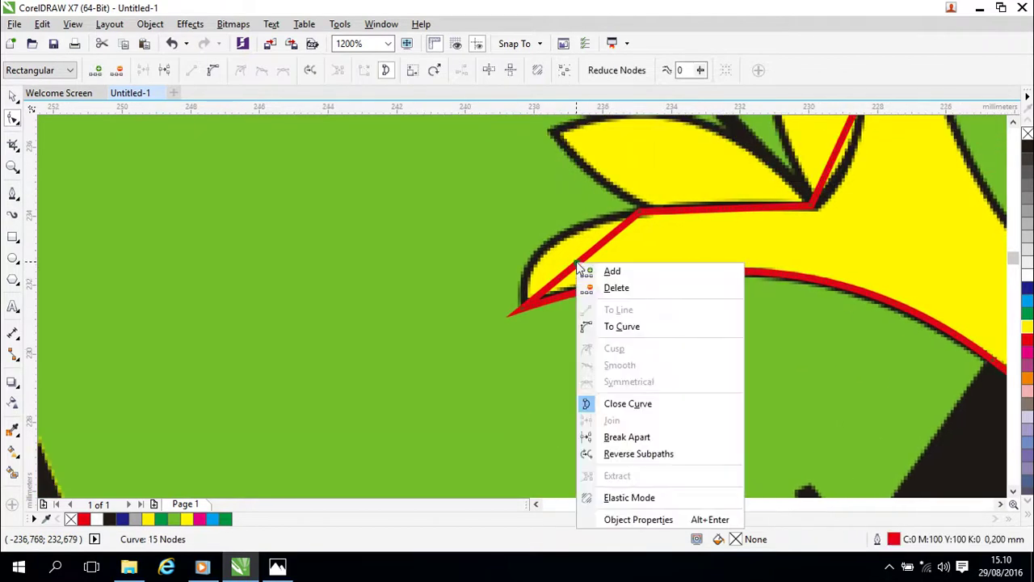
pyautogui.click(614, 326)
pyautogui.moveTo(578, 267); pyautogui.dragTo(550, 248)
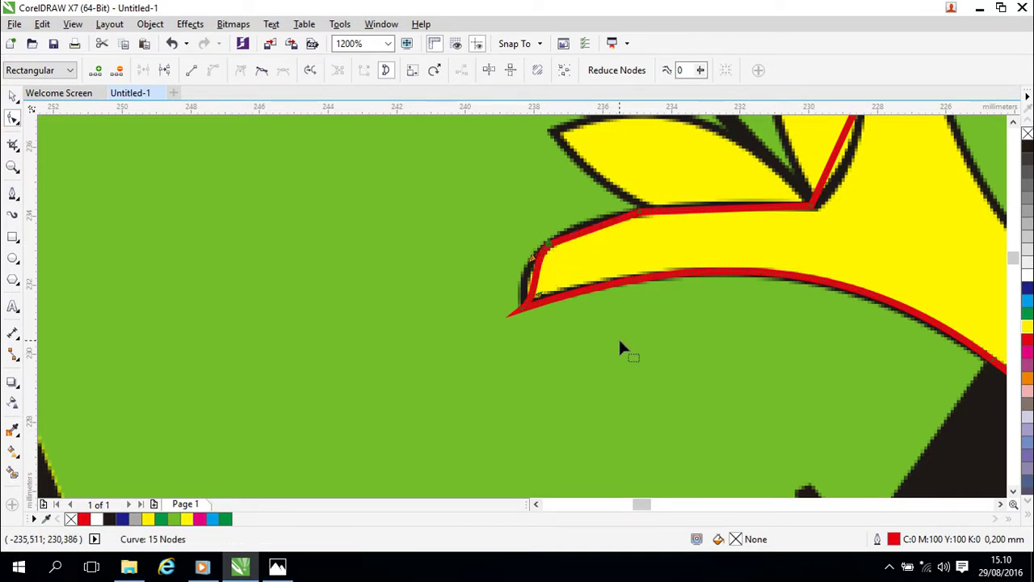
pyautogui.moveTo(540, 300); pyautogui.dragTo(526, 272)
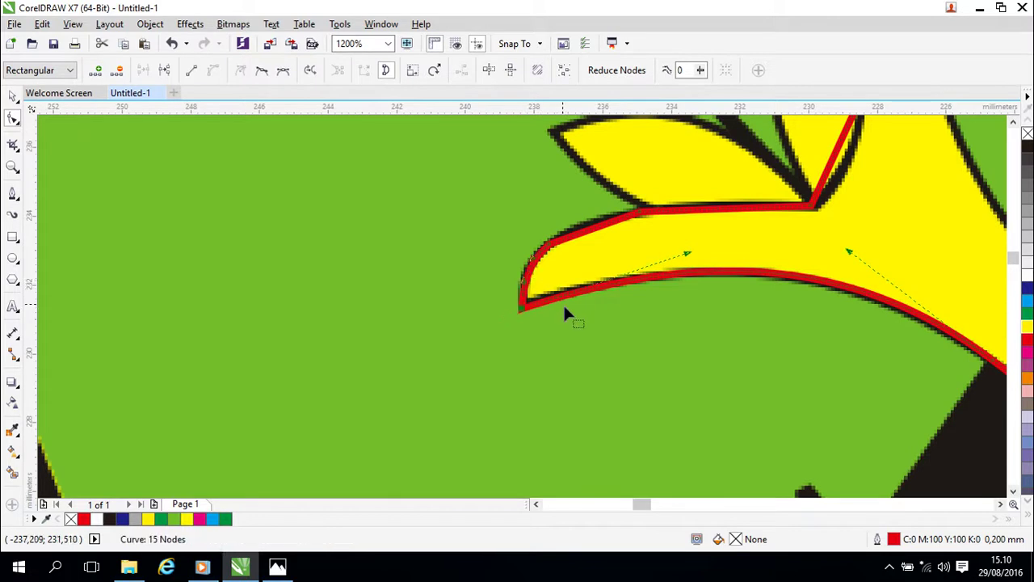
pyautogui.moveTo(558, 237); pyautogui.dragTo(538, 246)
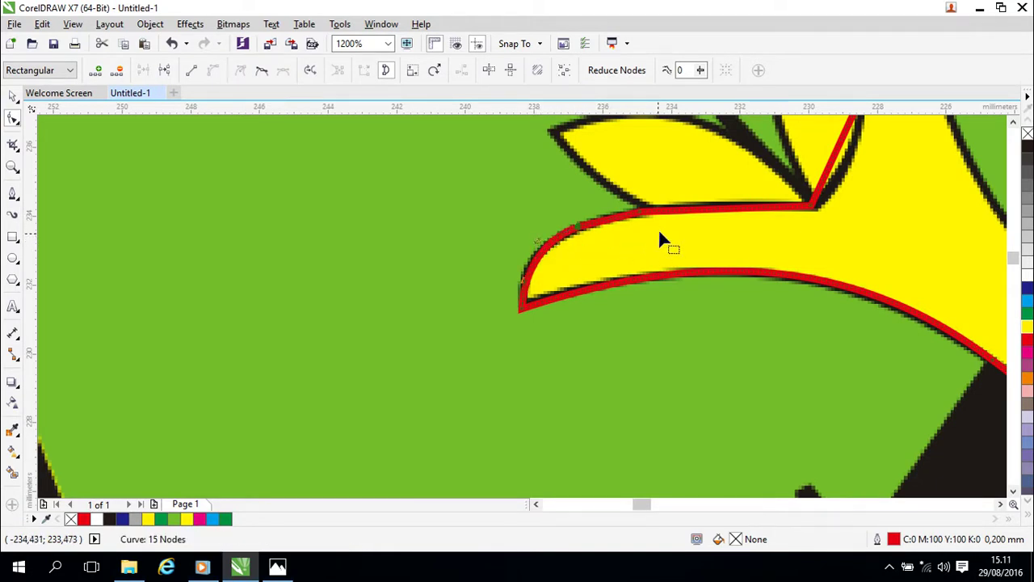
# Convert the short segment rising from the grain base to a curve and bend it around the lowest right grain.
pyautogui.moveTo(699, 301); pyautogui.dragTo(595, 380)
pyautogui.moveTo(753, 281); pyautogui.dragTo(647, 336)
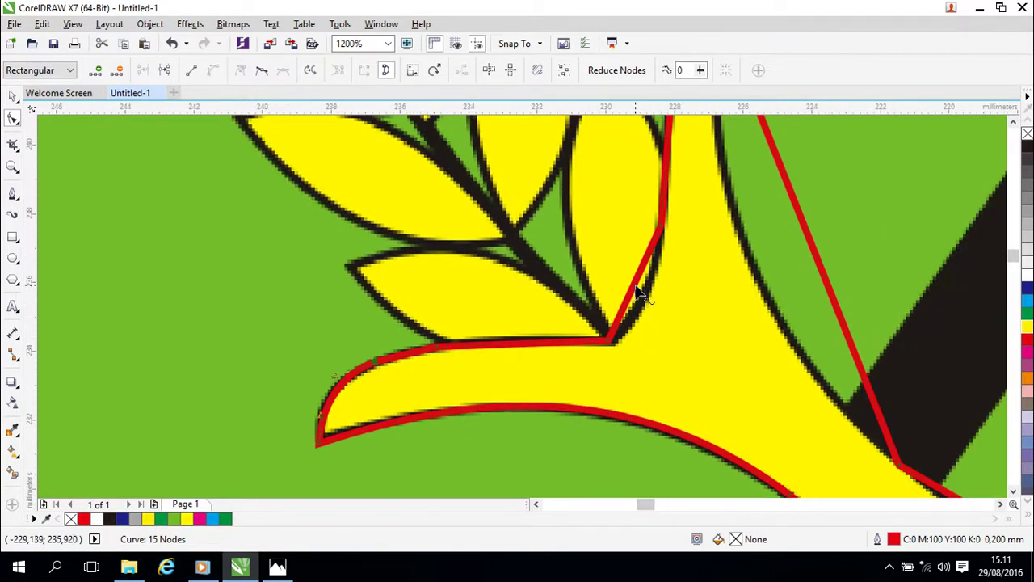
pyautogui.rightClick(634, 287)
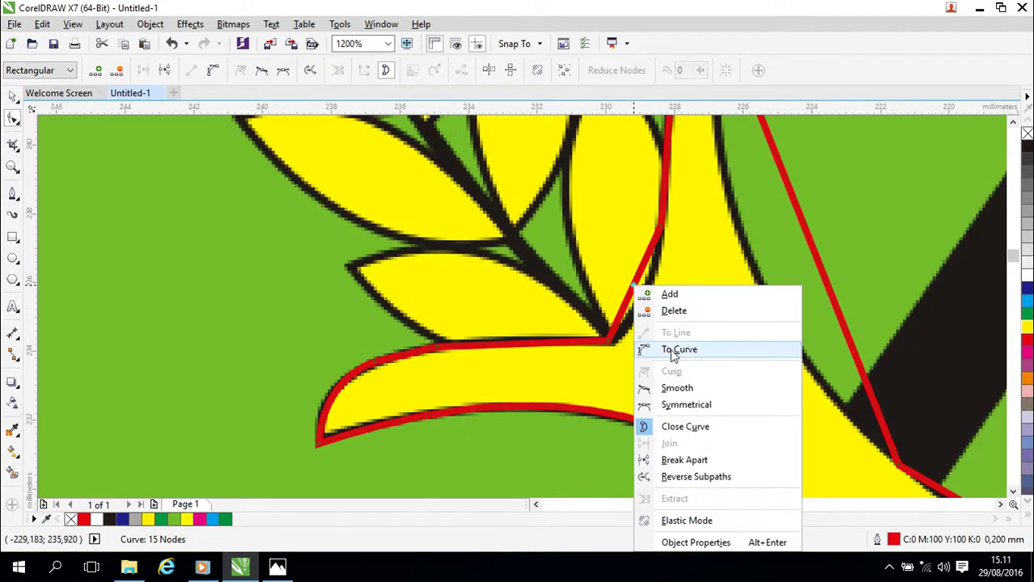
pyautogui.click(658, 348)
pyautogui.moveTo(635, 287); pyautogui.dragTo(654, 301)
# Convert the right prong's long outer segment to a curve and pull it inward onto the reference edge.
pyautogui.moveTo(743, 224); pyautogui.dragTo(661, 321)
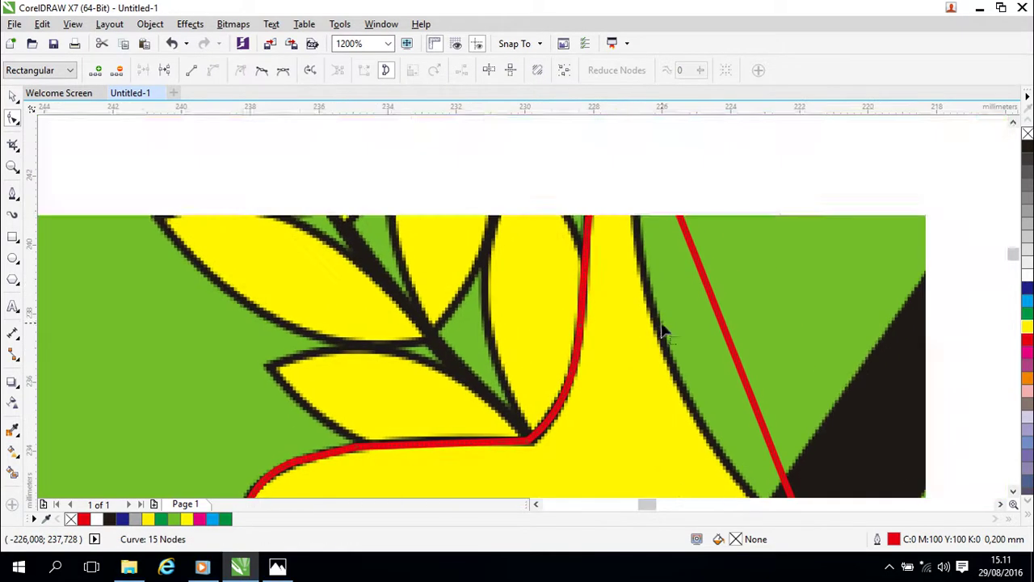
pyautogui.moveTo(703, 193); pyautogui.dragTo(722, 215)
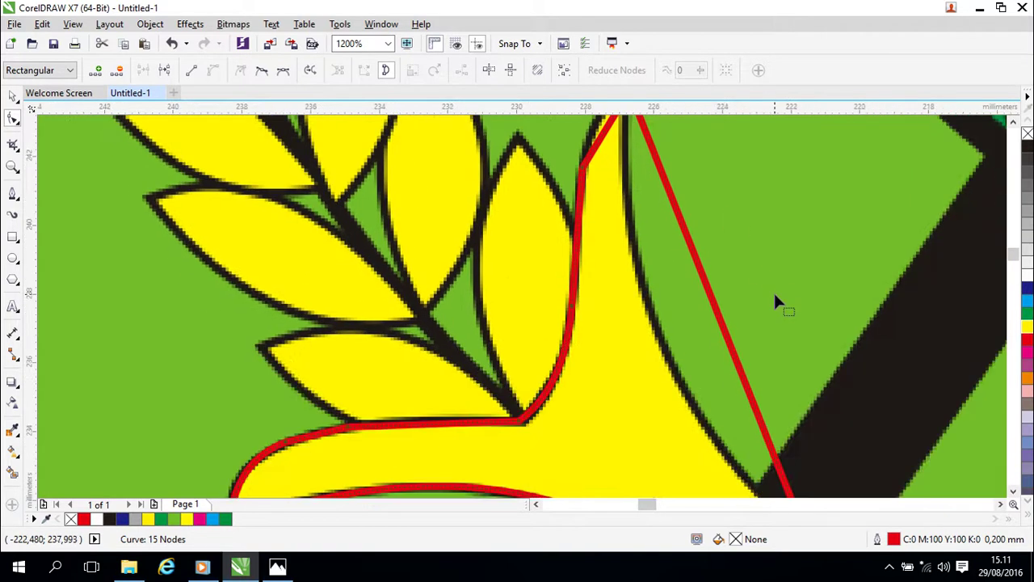
pyautogui.moveTo(780, 307); pyautogui.dragTo(696, 265)
pyautogui.scroll(-1, 727, 225)
pyautogui.rightClick(694, 270)
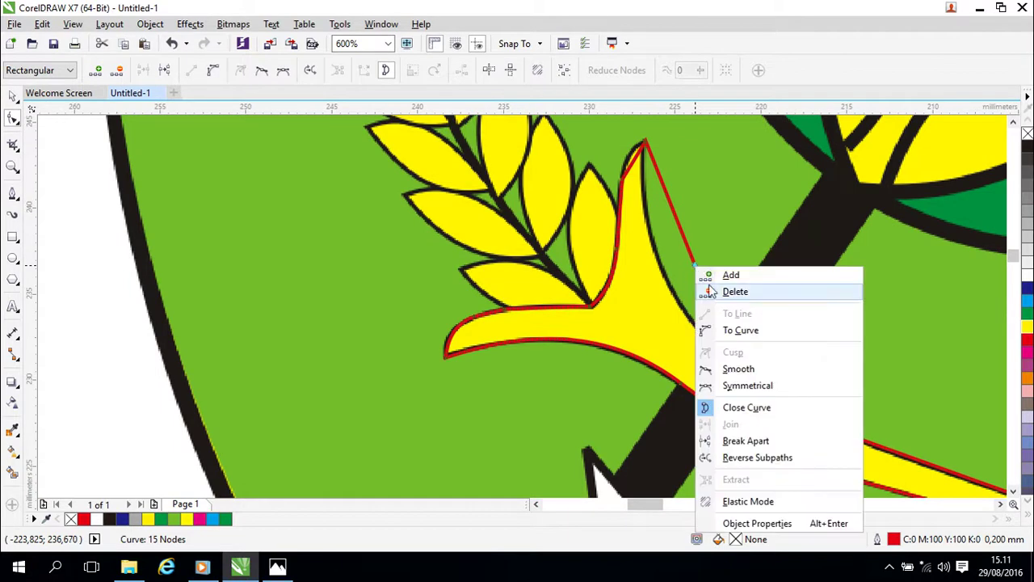
pyautogui.click(731, 330)
pyautogui.moveTo(692, 267); pyautogui.dragTo(670, 292)
# Convert the short inner segment at the right prong's tip to a curve and bulge it to the reference outline.
pyautogui.scroll(3, 745, 229)
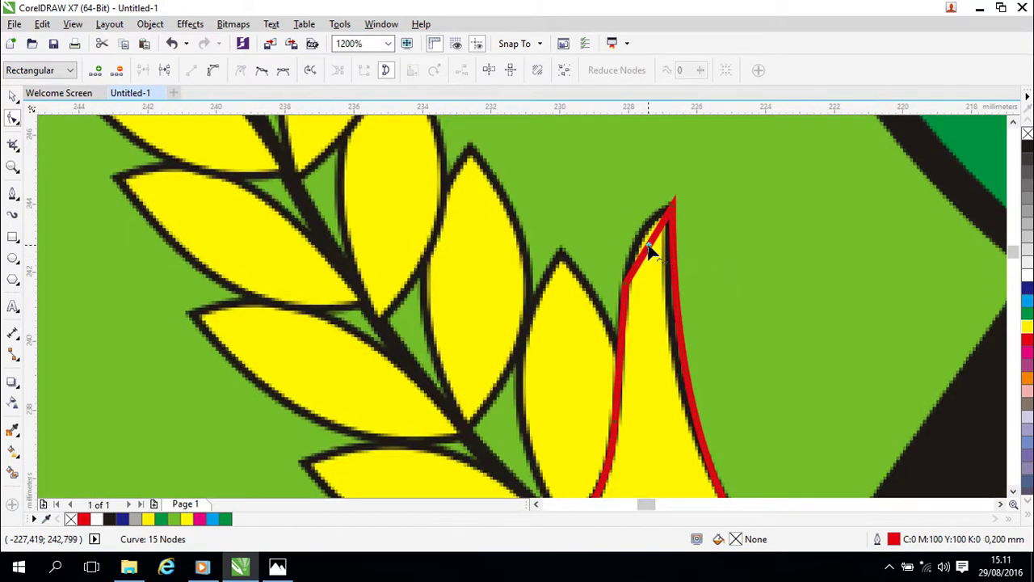
pyautogui.rightClick(651, 252)
pyautogui.click(690, 302)
pyautogui.moveTo(653, 252); pyautogui.dragTo(646, 237)
pyautogui.scroll(-2, 751, 305)
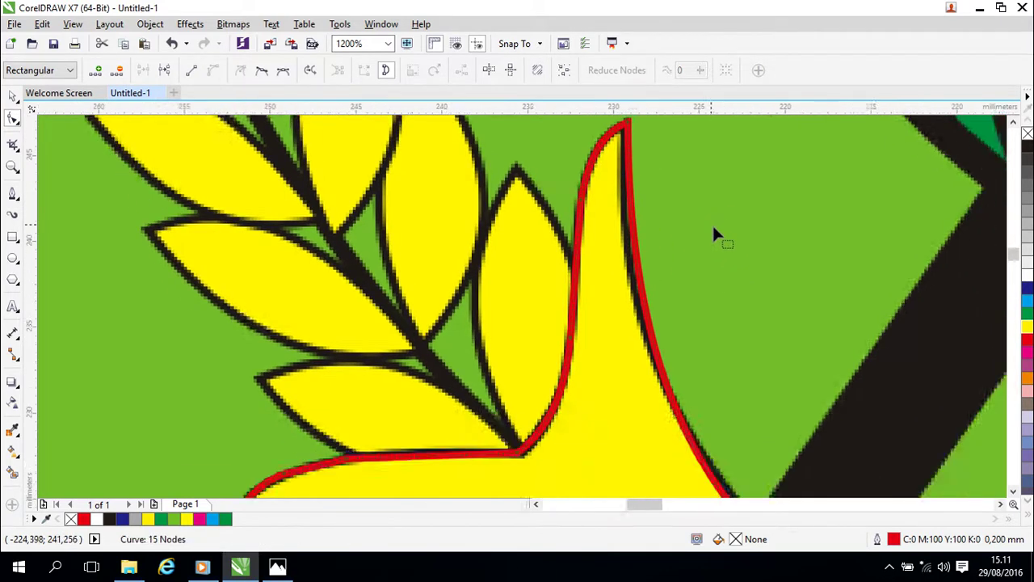
# Refine the right prong's outer curve by adjusting the control handle near its tip.
pyautogui.moveTo(748, 286); pyautogui.dragTo(664, 327)
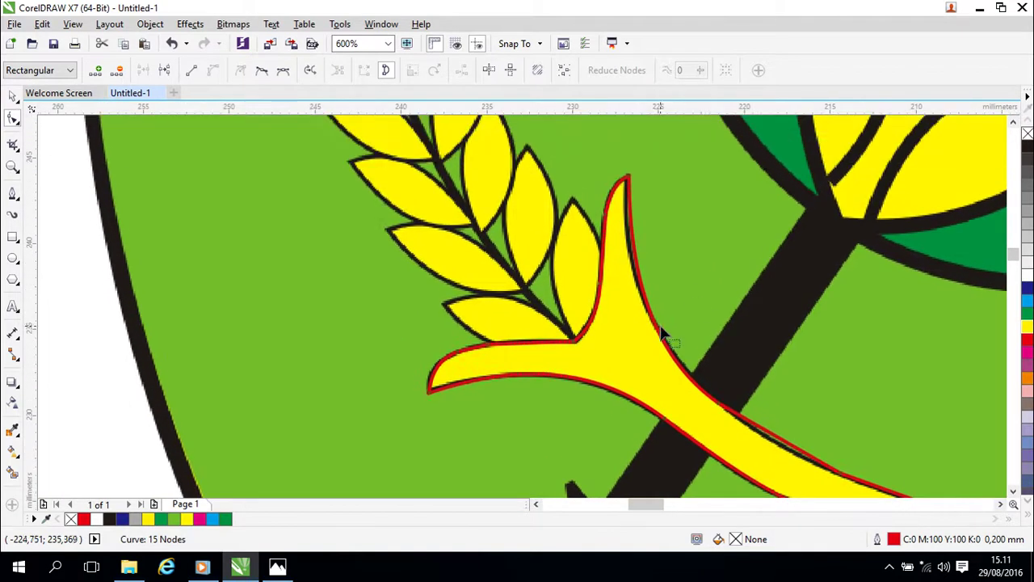
pyautogui.click(718, 408)
pyautogui.moveTo(630, 281); pyautogui.dragTo(623, 278)
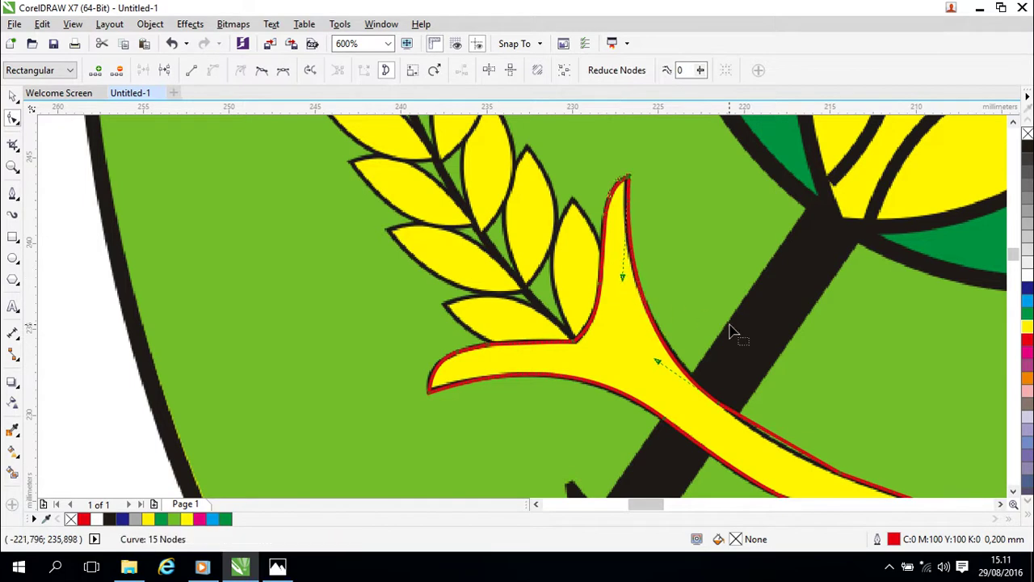
# Convert the stem's upper-edge segment past the black shaft to a curve and bend it onto the reference edge.
pyautogui.moveTo(822, 389); pyautogui.dragTo(777, 268)
pyautogui.scroll(1, 760, 282)
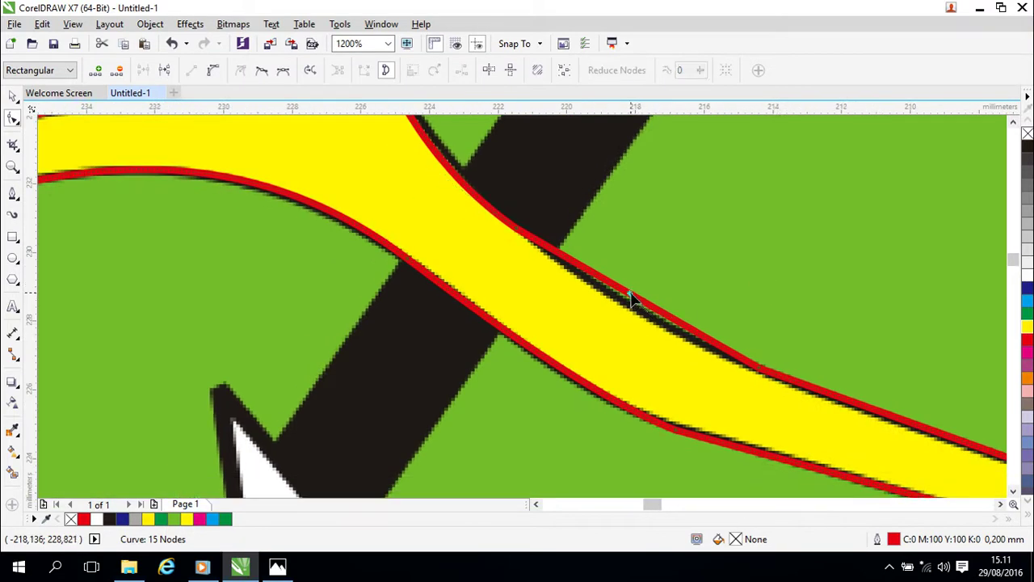
pyautogui.rightClick(632, 297)
pyautogui.click(661, 131)
pyautogui.click(642, 297)
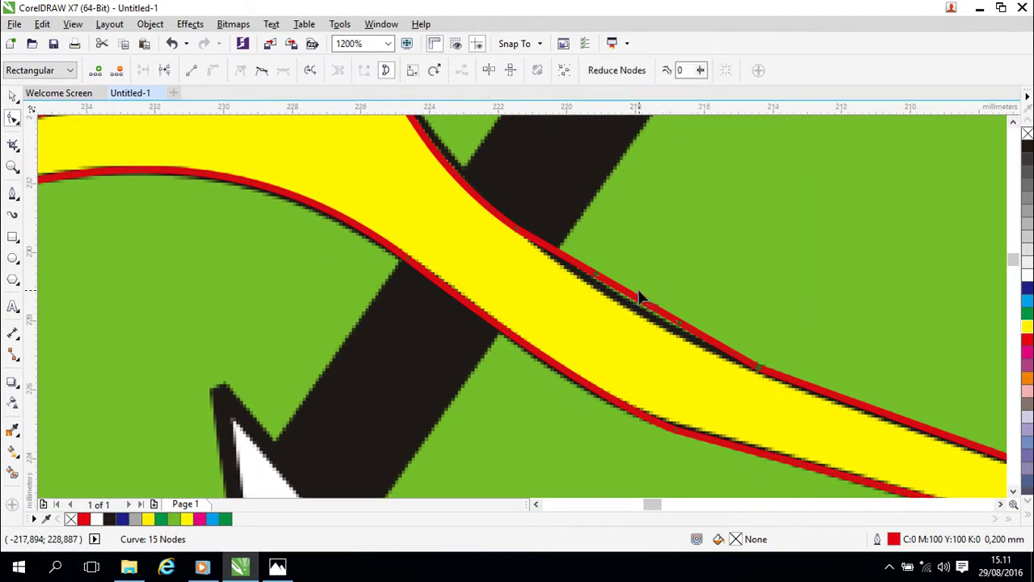
pyautogui.moveTo(635, 301); pyautogui.dragTo(631, 307)
# Examine the traced stalk outline and the full column of grains on the reference rice stalk.
pyautogui.scroll(-5, 734, 265)
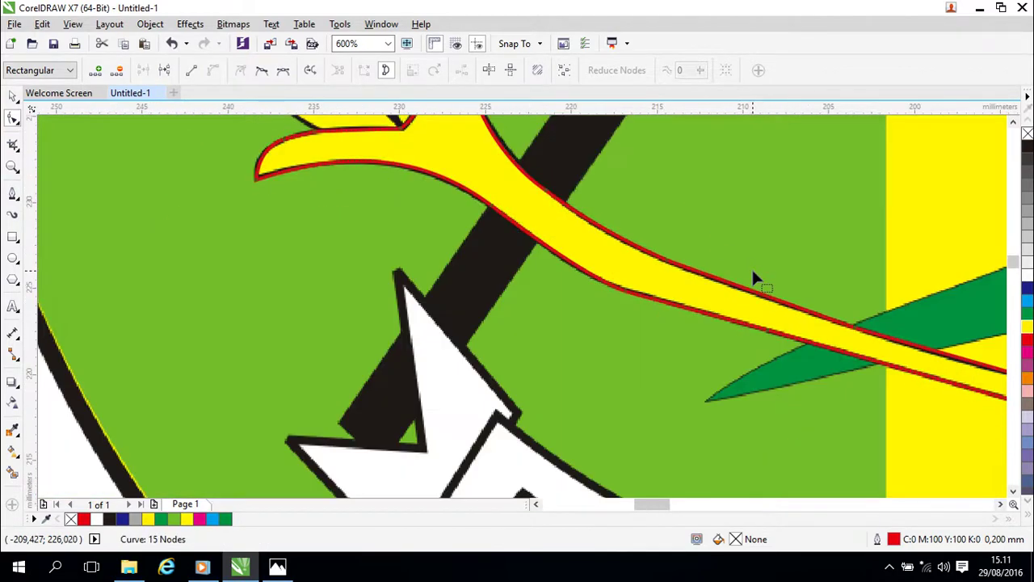
pyautogui.moveTo(716, 291); pyautogui.dragTo(804, 401)
pyautogui.moveTo(750, 310); pyautogui.dragTo(833, 396)
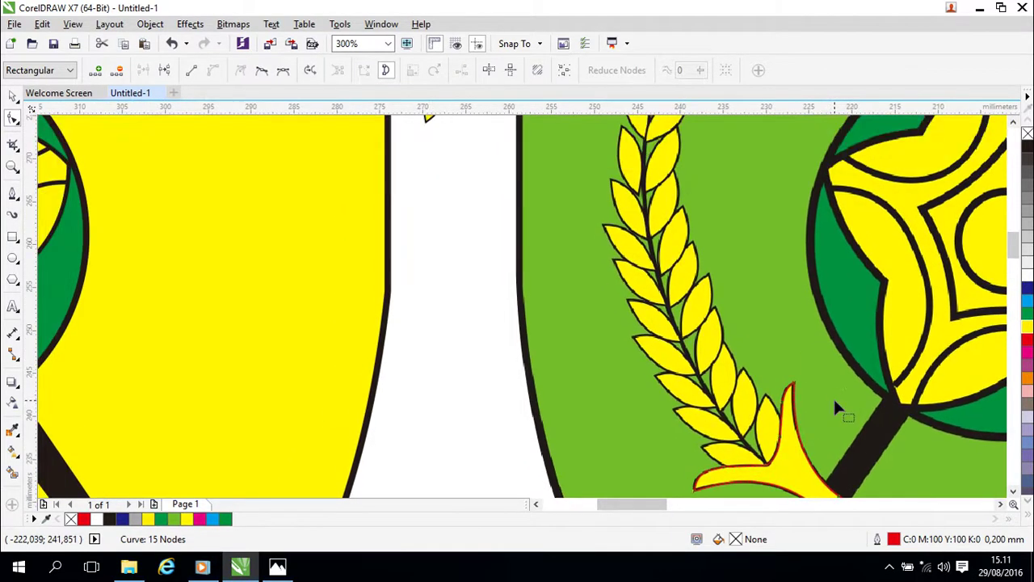
pyautogui.moveTo(761, 274); pyautogui.dragTo(783, 378)
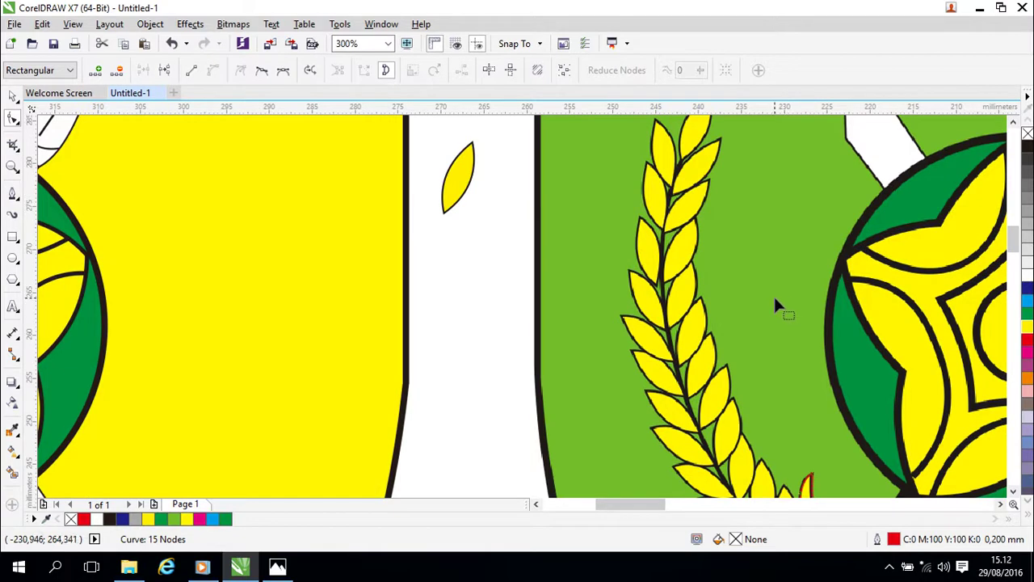
pyautogui.moveTo(730, 302); pyautogui.dragTo(601, 206)
pyautogui.moveTo(641, 246); pyautogui.dragTo(574, 116)
pyautogui.moveTo(648, 308); pyautogui.dragTo(590, 271)
# Try to trace the rice stalk's central stem from the fork upward with joined straight two-point line segments, and undo them.
pyautogui.scroll(2, 592, 307)
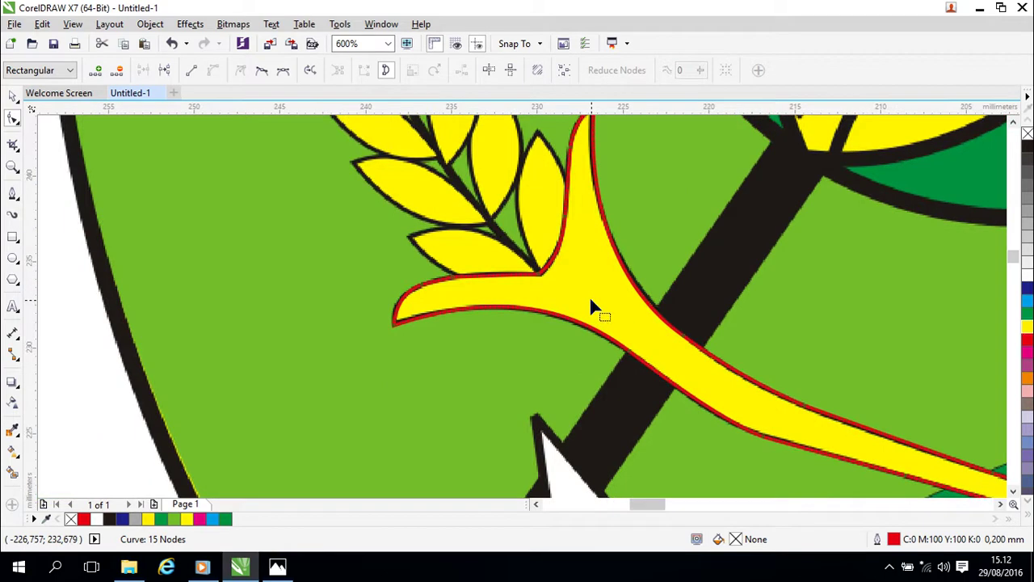
pyautogui.click(541, 275)
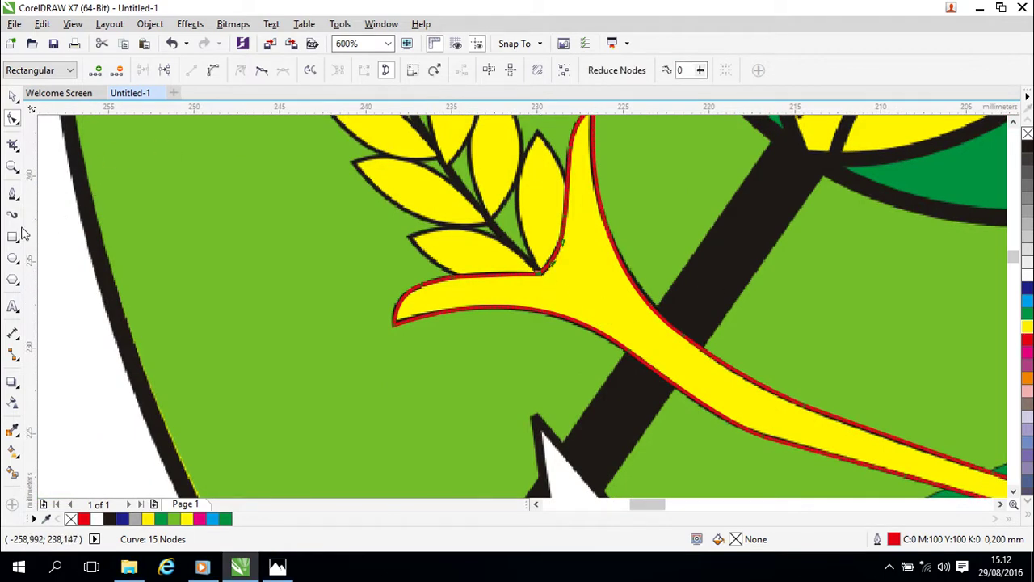
pyautogui.click(13, 200)
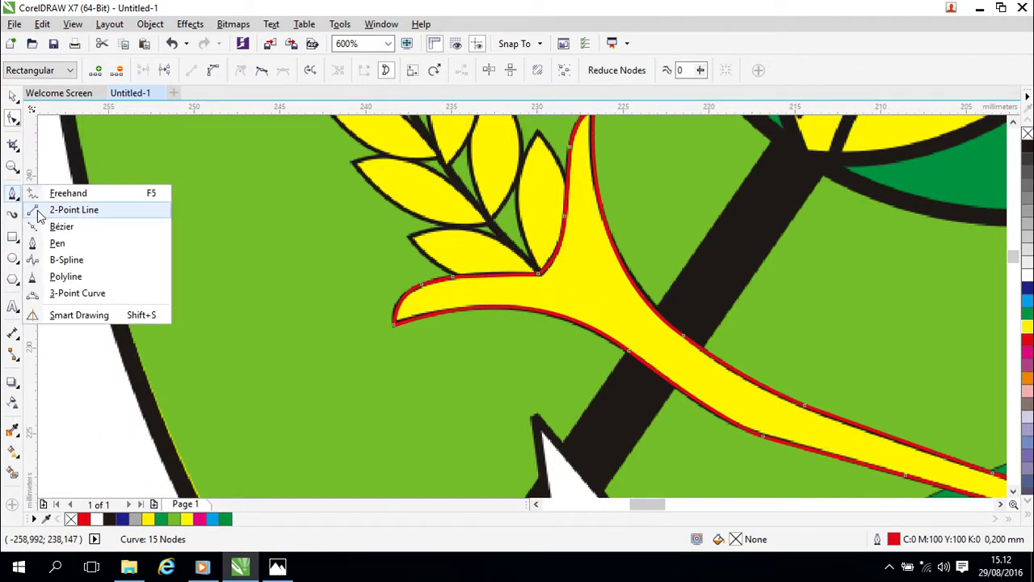
pyautogui.click(40, 206)
pyautogui.scroll(1, 254, 213)
pyautogui.moveTo(253, 214); pyautogui.dragTo(301, 370)
pyautogui.scroll(-1, 772, 306)
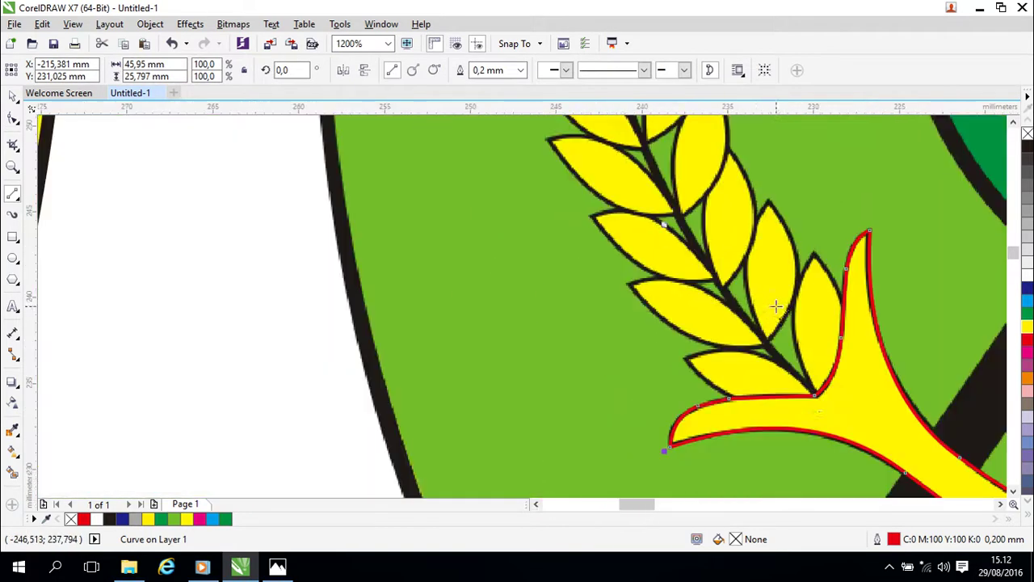
pyautogui.moveTo(815, 395)
pyautogui.mouseDown()
pyautogui.moveTo(696, 271)
pyautogui.moveTo(661, 200)
pyautogui.mouseUp()
pyautogui.moveTo(701, 154); pyautogui.dragTo(628, 309)
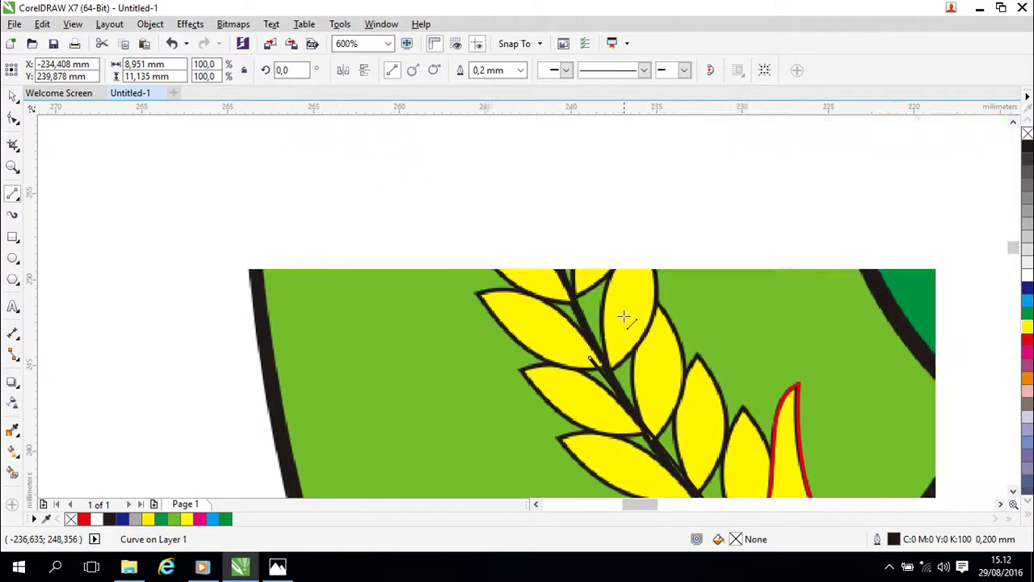
pyautogui.moveTo(588, 356); pyautogui.dragTo(549, 244)
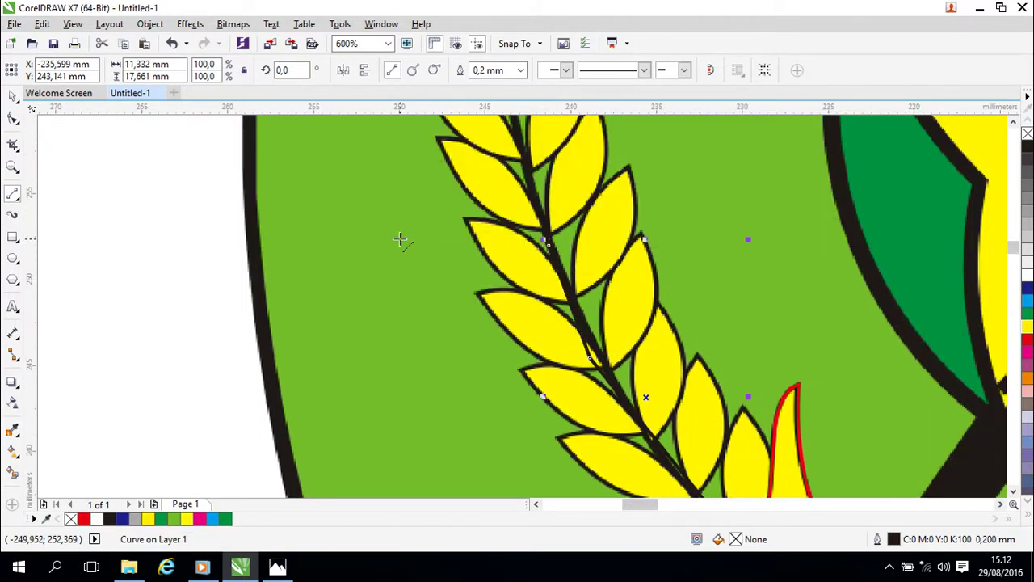
pyautogui.hotkey('ctrl', 'z')
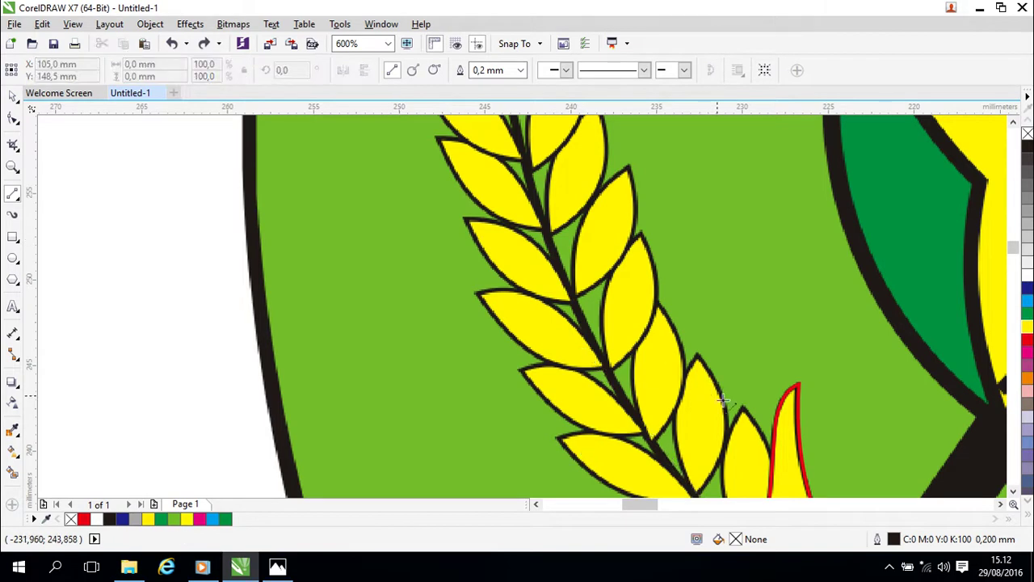
# Draw one straight line, about 12 mm wide by 47 mm high, from the stalk's fork to the base of the topmost grains.
pyautogui.scroll(-1, 718, 262)
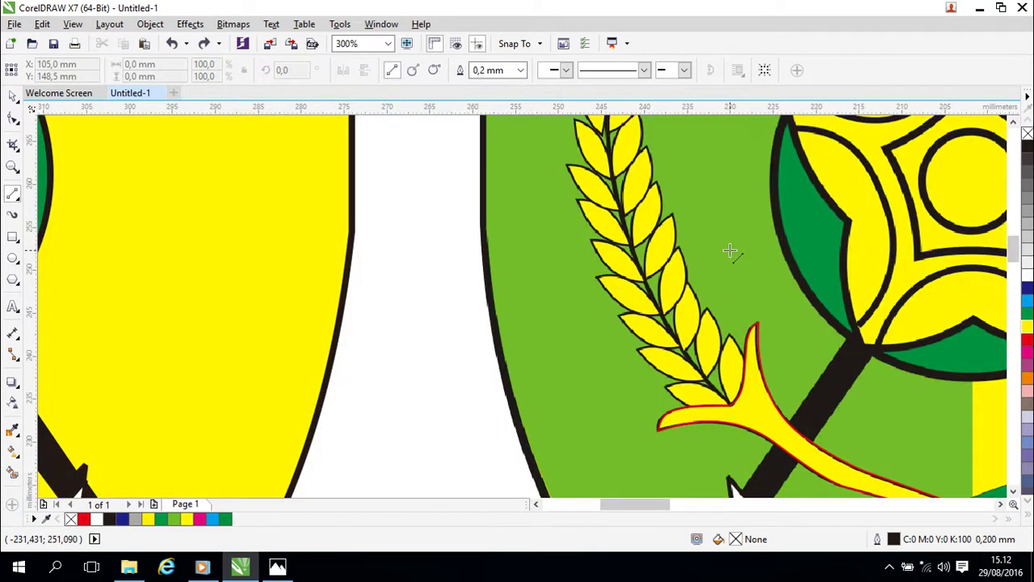
pyautogui.moveTo(731, 255); pyautogui.dragTo(670, 309)
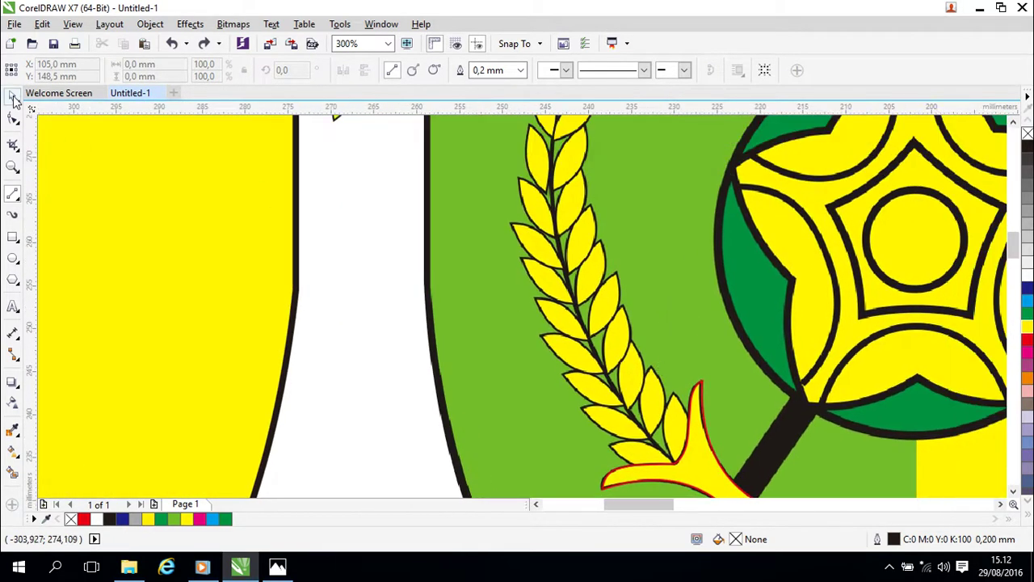
pyautogui.click(14, 97)
pyautogui.click(679, 470)
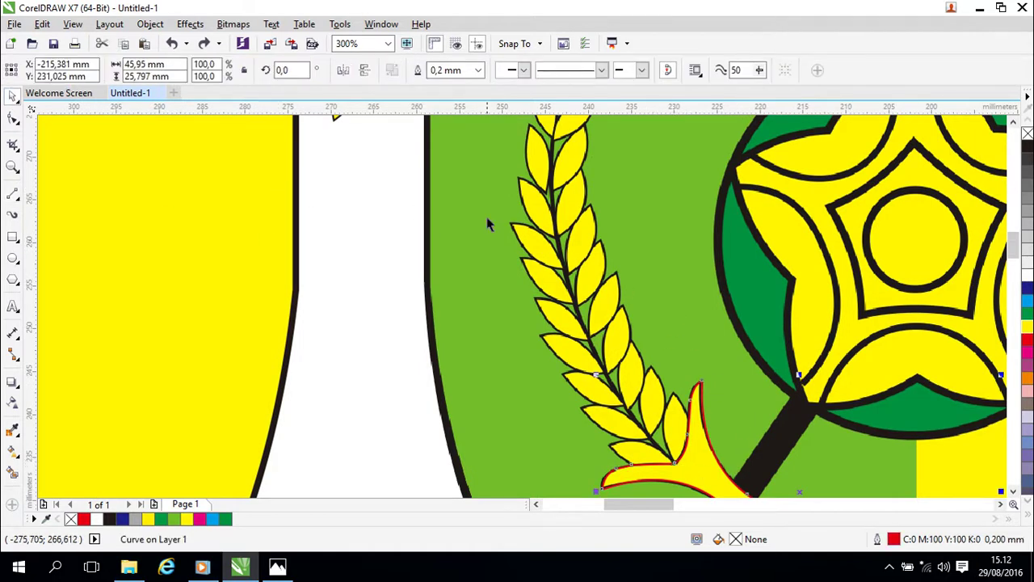
pyautogui.scroll(-1, 683, 282)
pyautogui.moveTo(701, 256); pyautogui.dragTo(666, 278)
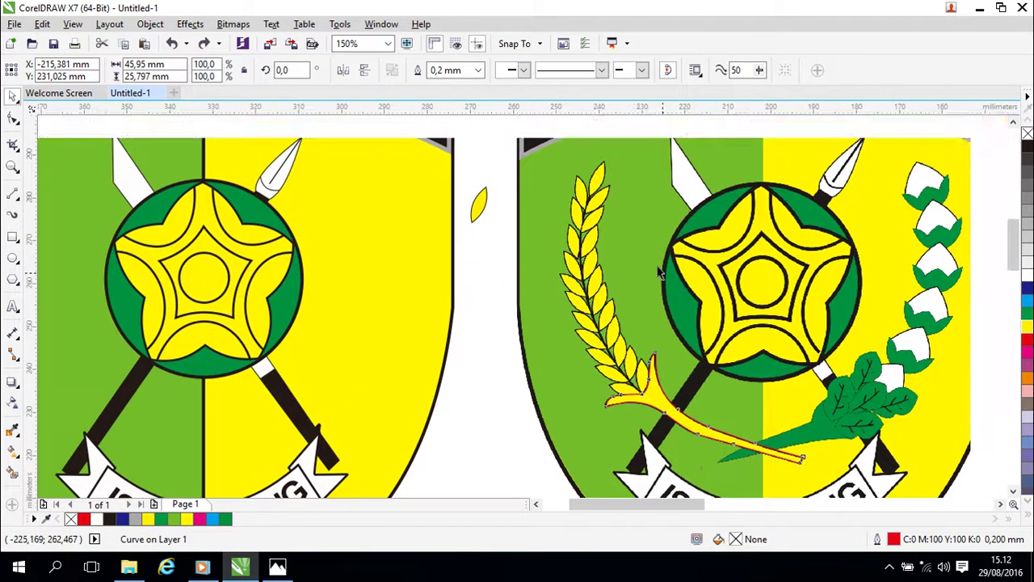
pyautogui.click(14, 193)
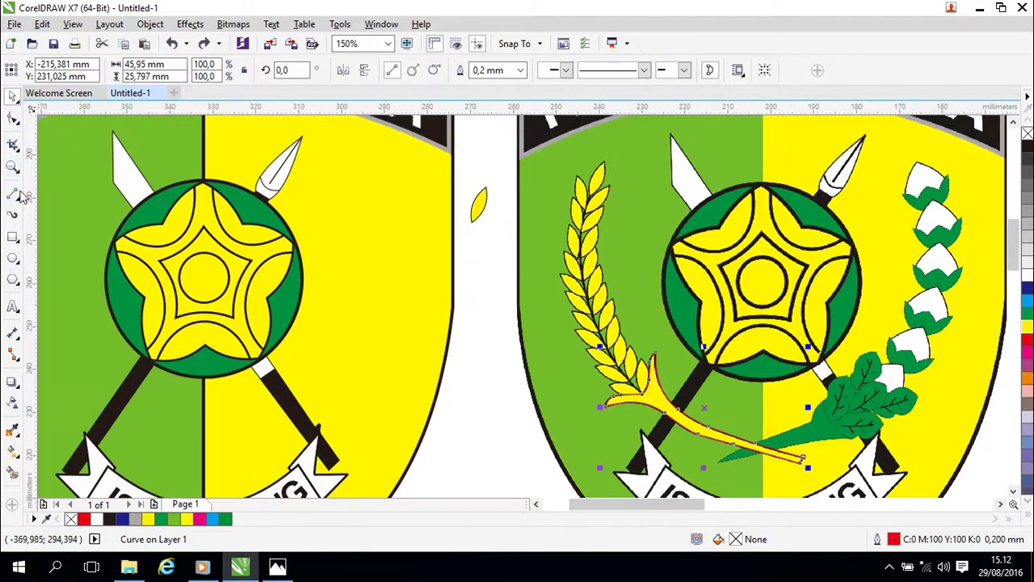
pyautogui.click(641, 394)
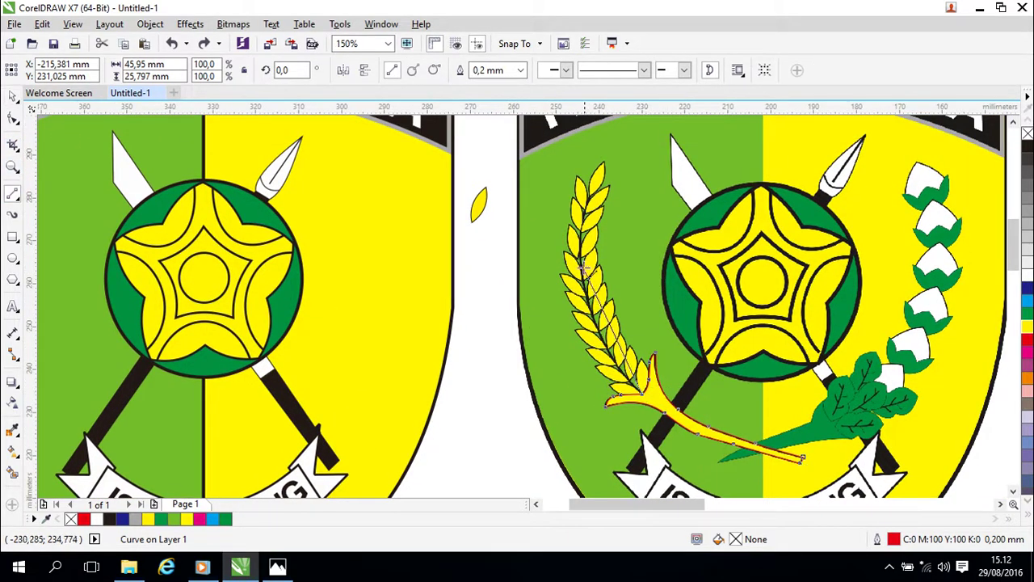
pyautogui.click(590, 192)
# Adjust the line's upper end node to sit on the reference stem just below the topmost grains.
pyautogui.scroll(4, 622, 207)
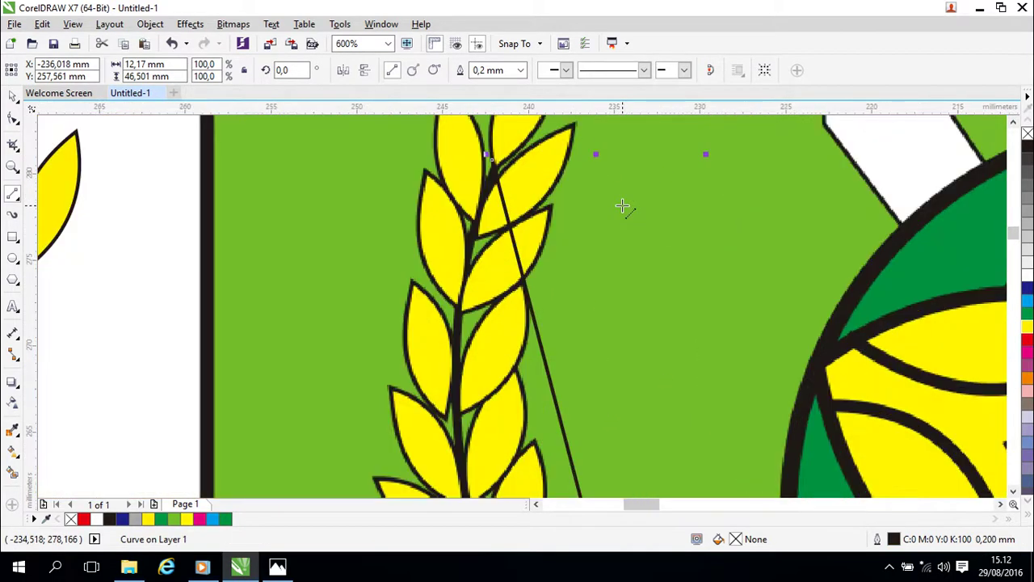
pyautogui.click(10, 99)
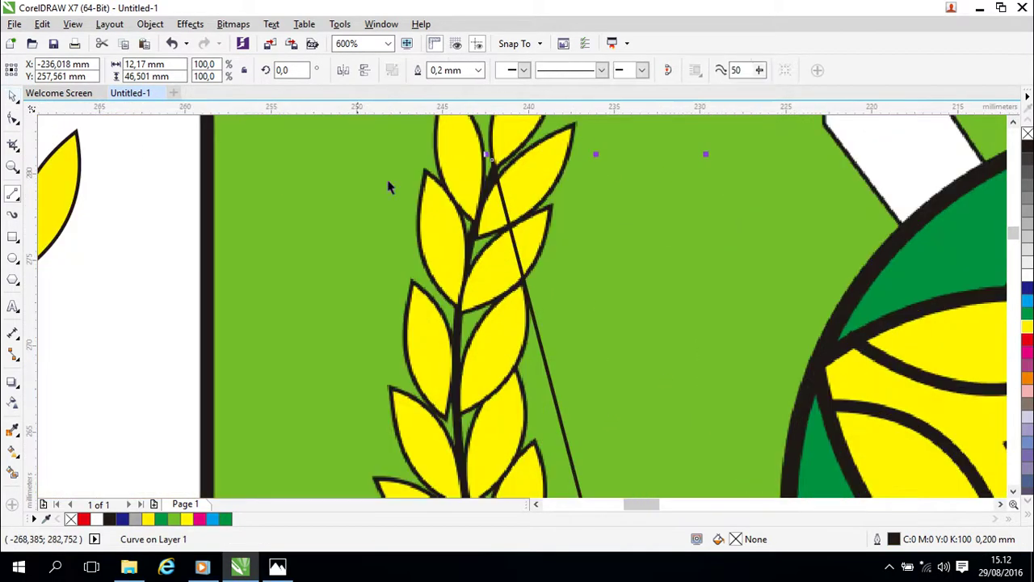
pyautogui.press('F10')
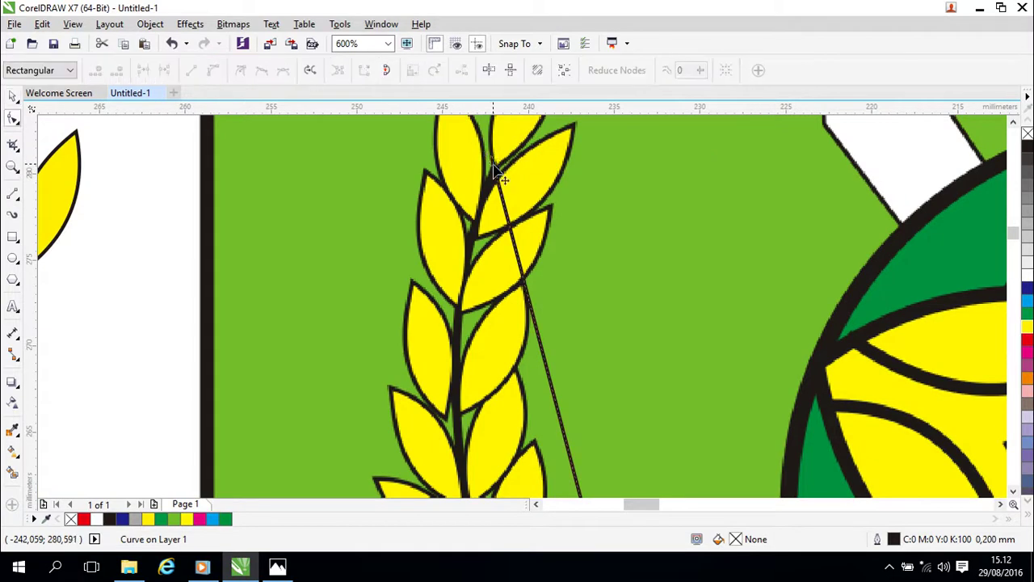
pyautogui.moveTo(492, 166)
pyautogui.mouseDown()
pyautogui.moveTo(500, 168)
pyautogui.moveTo(485, 210)
pyautogui.moveTo(504, 187)
pyautogui.moveTo(492, 168)
pyautogui.mouseUp()
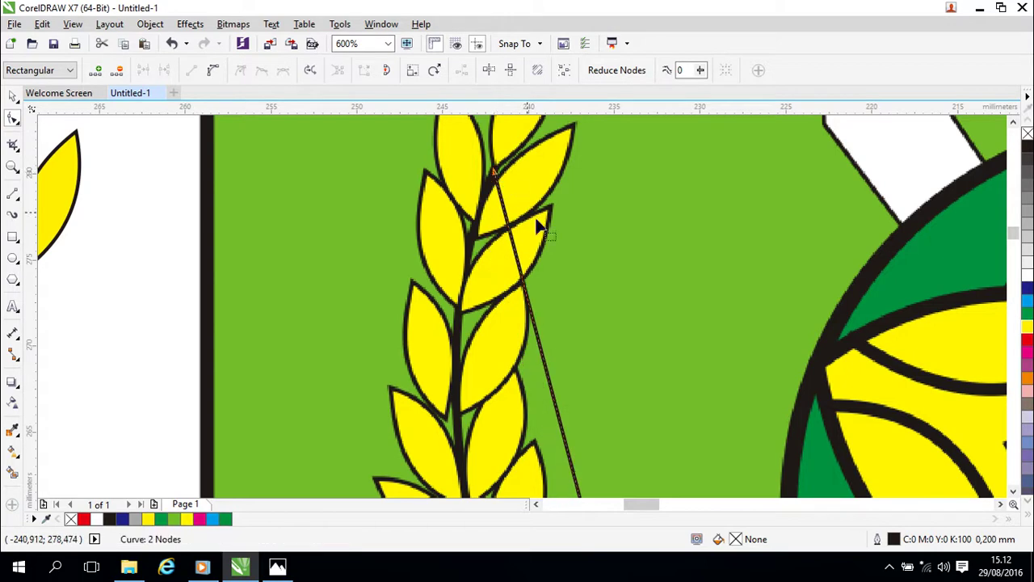
# Convert the straight line to a curve and bend it onto the central stem between the two columns of grains.
pyautogui.moveTo(623, 341); pyautogui.dragTo(665, 205)
pyautogui.scroll(-4, 681, 267)
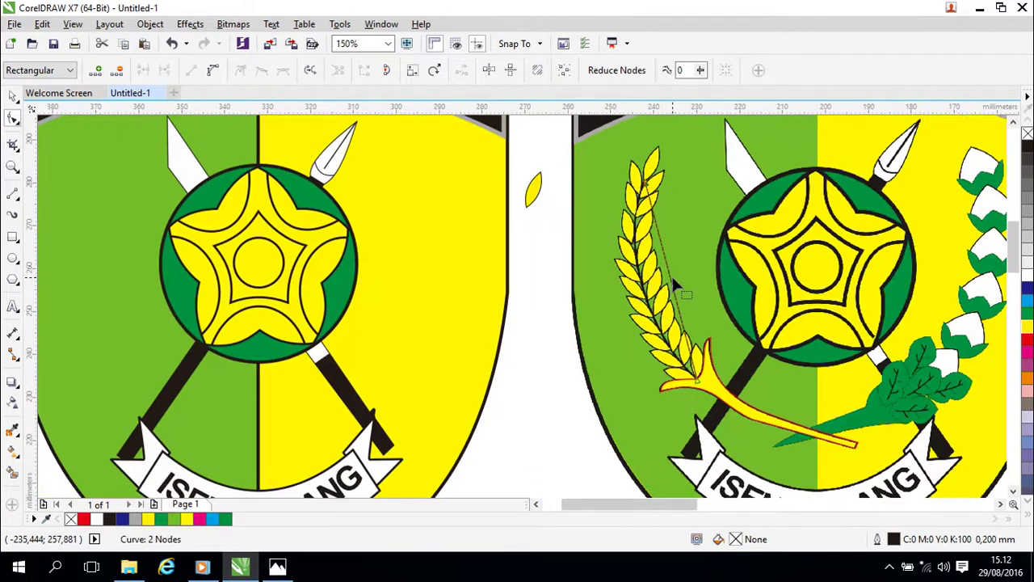
pyautogui.rightClick(670, 274)
pyautogui.click(696, 338)
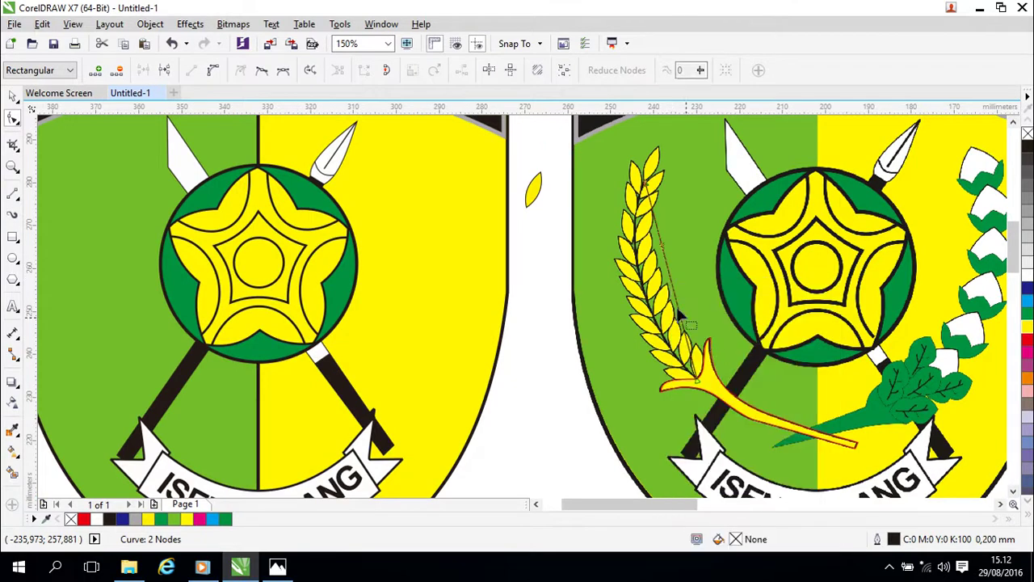
pyautogui.moveTo(672, 284); pyautogui.dragTo(647, 299)
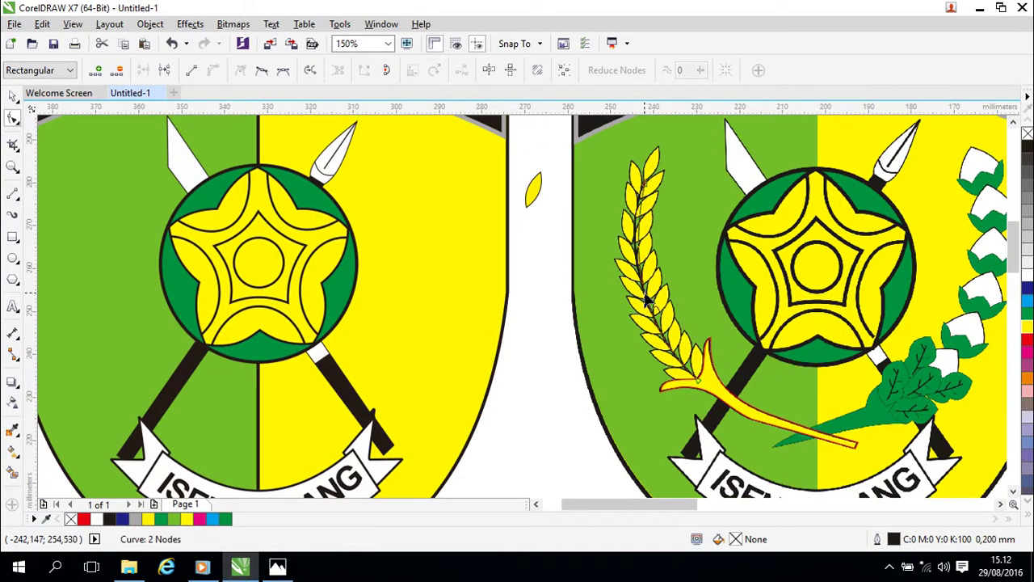
# Set the central stem curve's outline to red with a width of 0.5 mm.
pyautogui.click(646, 184)
pyautogui.scroll(1, 683, 243)
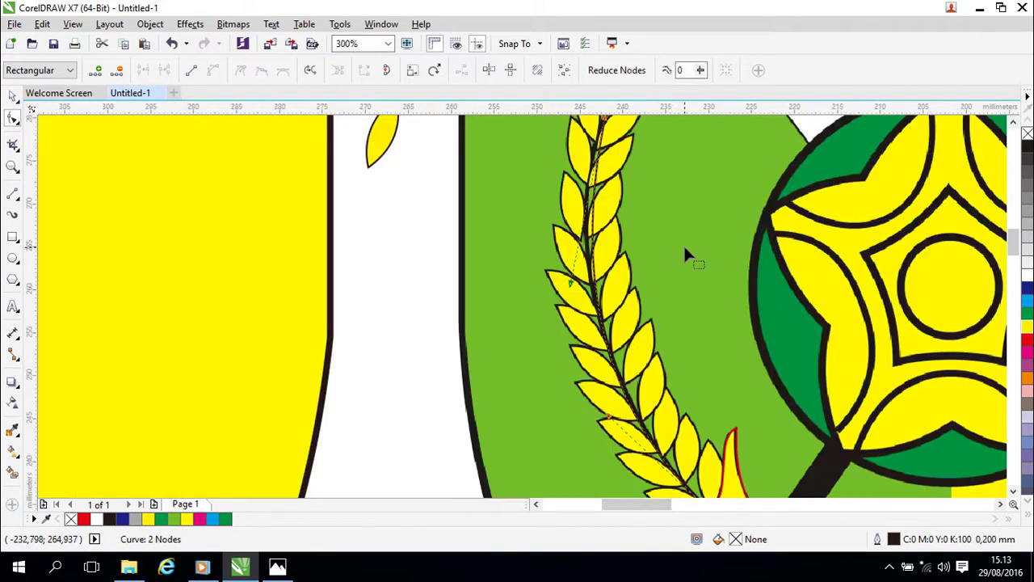
pyautogui.doubleClick(894, 542)
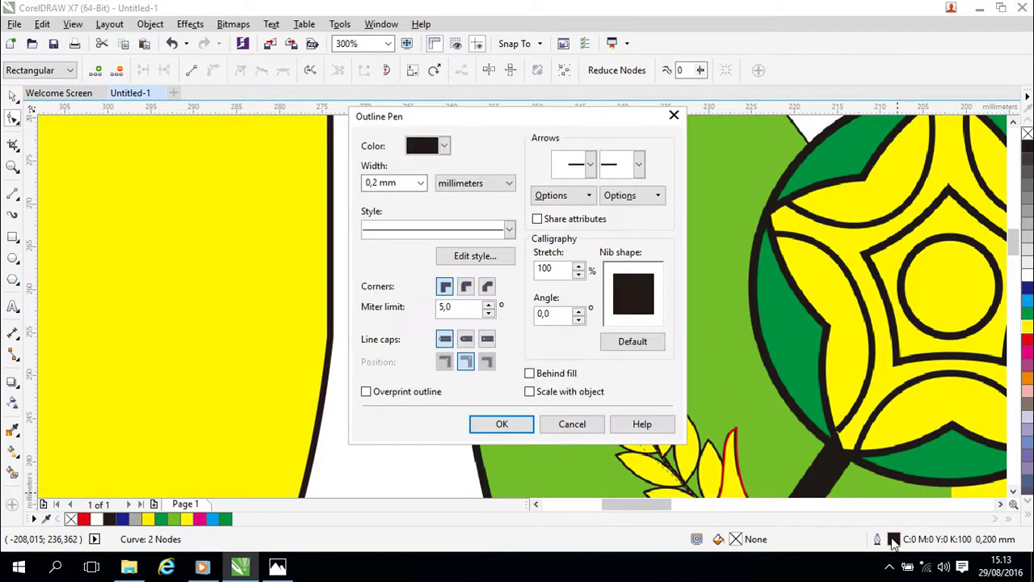
pyautogui.click(445, 145)
pyautogui.click(449, 185)
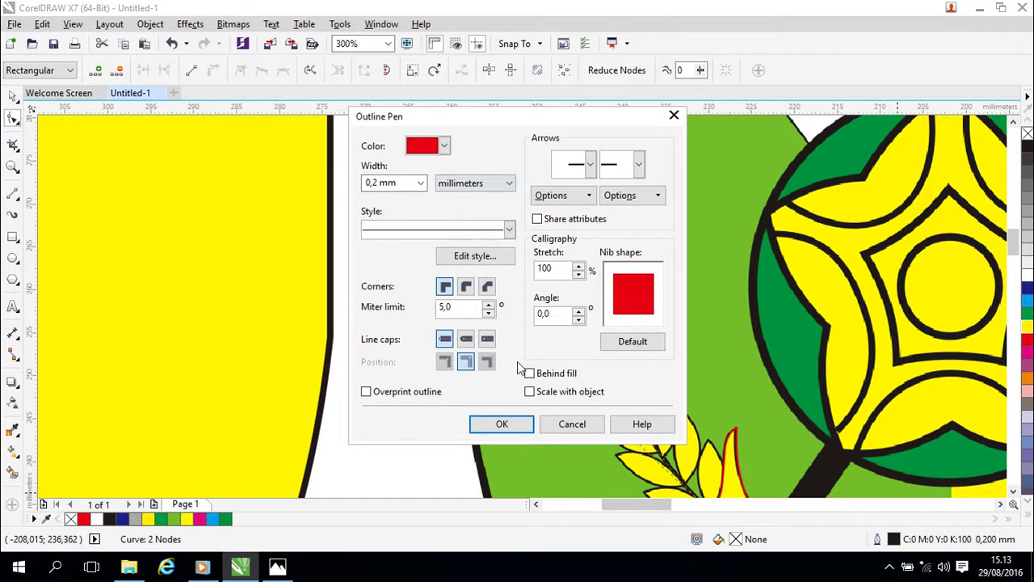
pyautogui.click(420, 183)
pyautogui.click(395, 264)
pyautogui.click(504, 421)
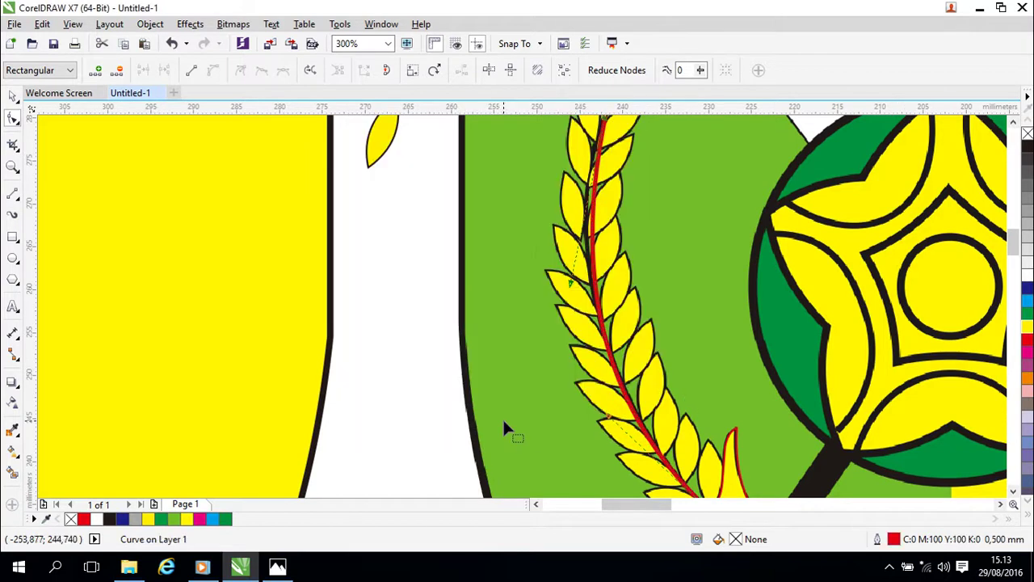
# Refine the upper half of the central stem curve by adjusting its upper node's control handle to follow the reference.
pyautogui.click(570, 287)
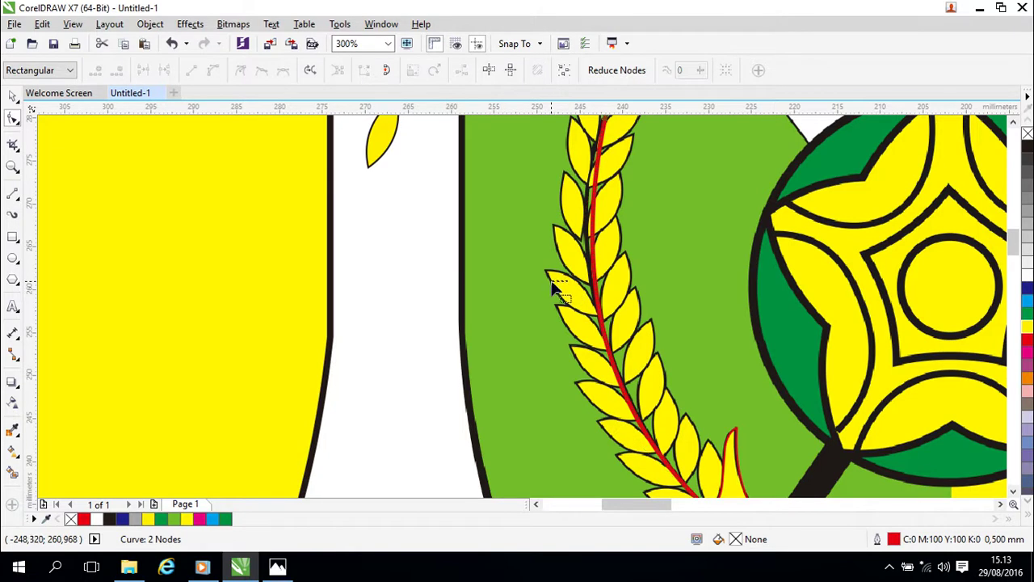
pyautogui.moveTo(659, 197); pyautogui.dragTo(635, 299)
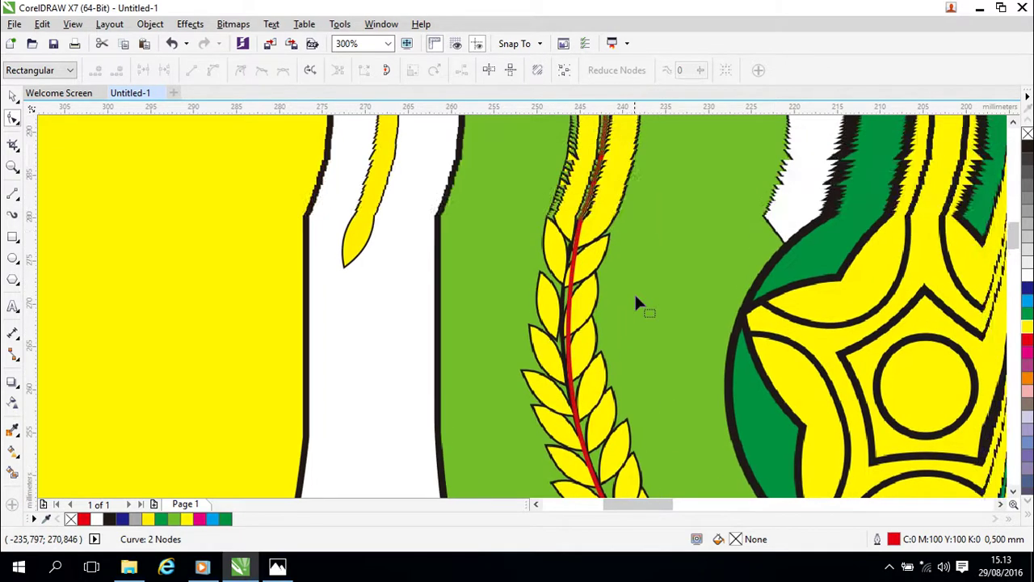
pyautogui.click(581, 219)
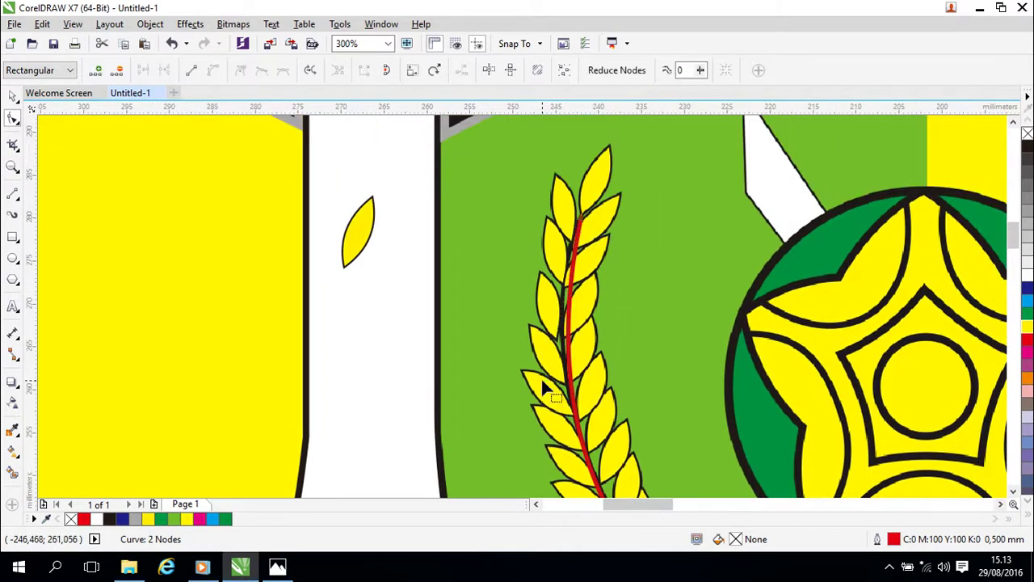
pyautogui.click(580, 283)
pyautogui.click(580, 228)
pyautogui.moveTo(551, 391); pyautogui.dragTo(539, 366)
pyautogui.moveTo(536, 361); pyautogui.dragTo(532, 360)
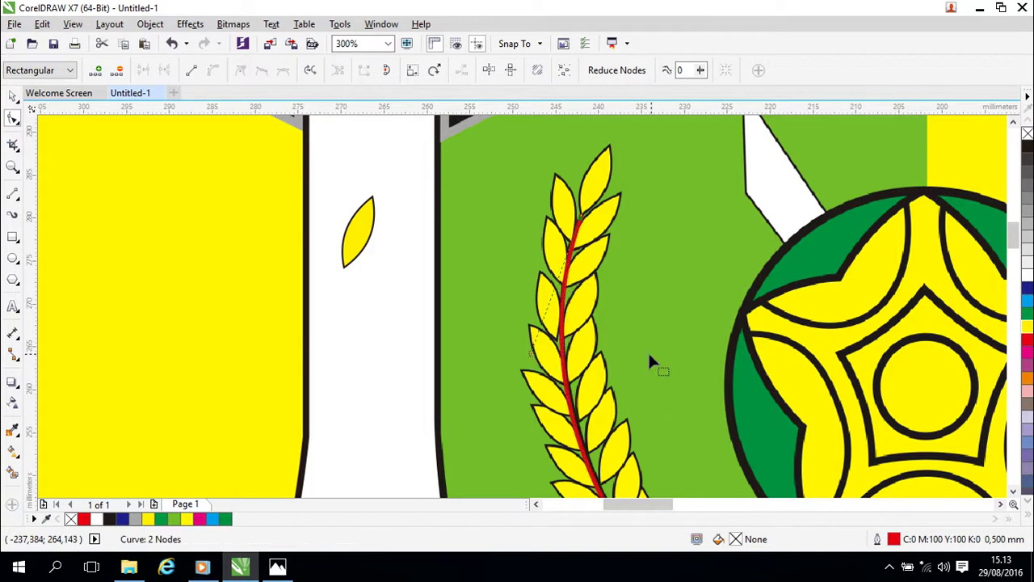
# Try filling the traced forked stem shape with dark blue, and undo the fill.
pyautogui.scroll(-2, 652, 352)
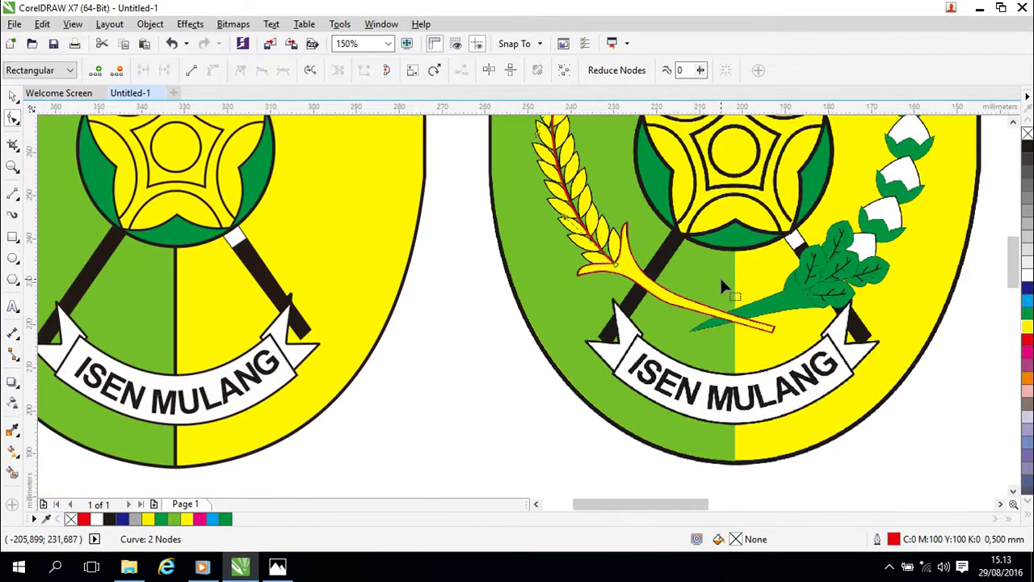
pyautogui.scroll(2, 719, 274)
pyautogui.moveTo(607, 231); pyautogui.dragTo(676, 337)
pyautogui.click(12, 95)
pyautogui.click(206, 301)
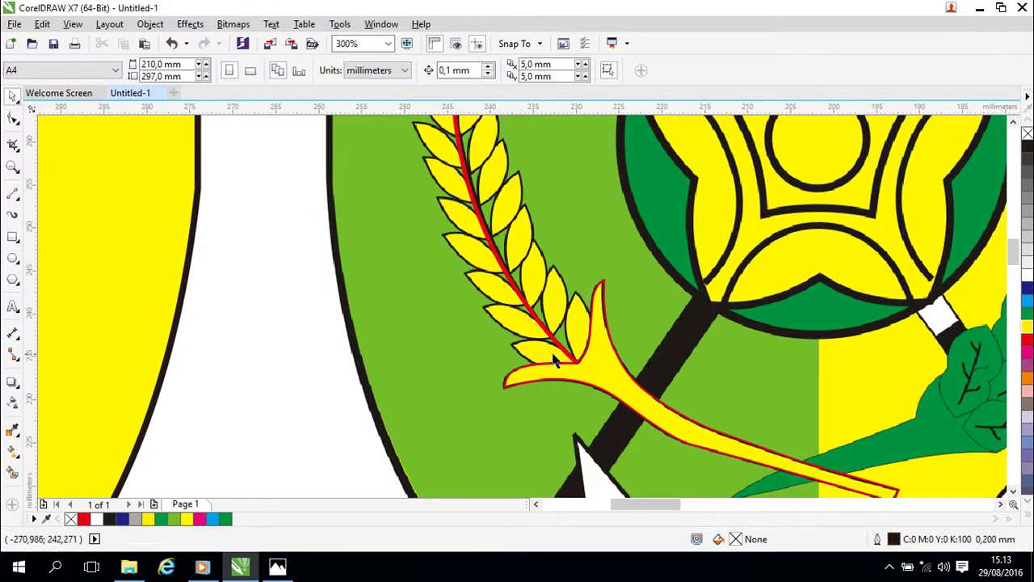
pyautogui.click(623, 388)
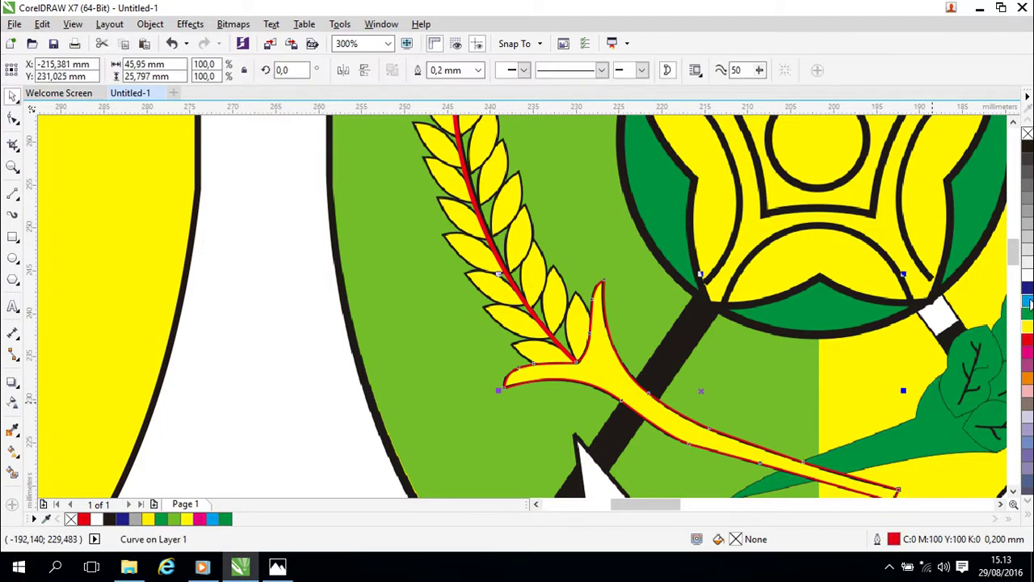
pyautogui.click(1028, 290)
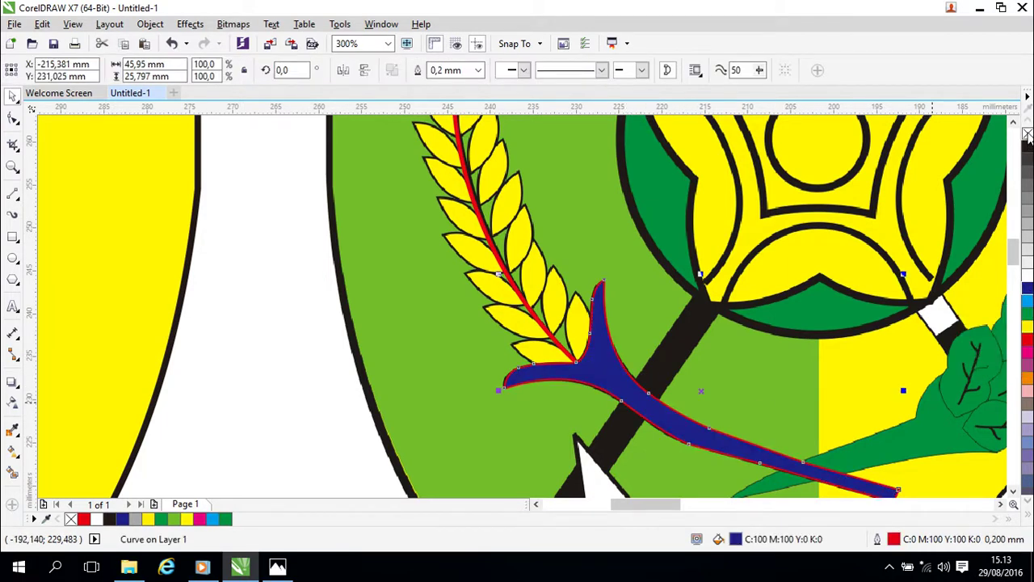
pyautogui.hotkey('ctrl', 'z')
# Try to shift the reference emblem bitmap sideways, and undo the move.
pyautogui.moveTo(635, 322); pyautogui.dragTo(661, 318)
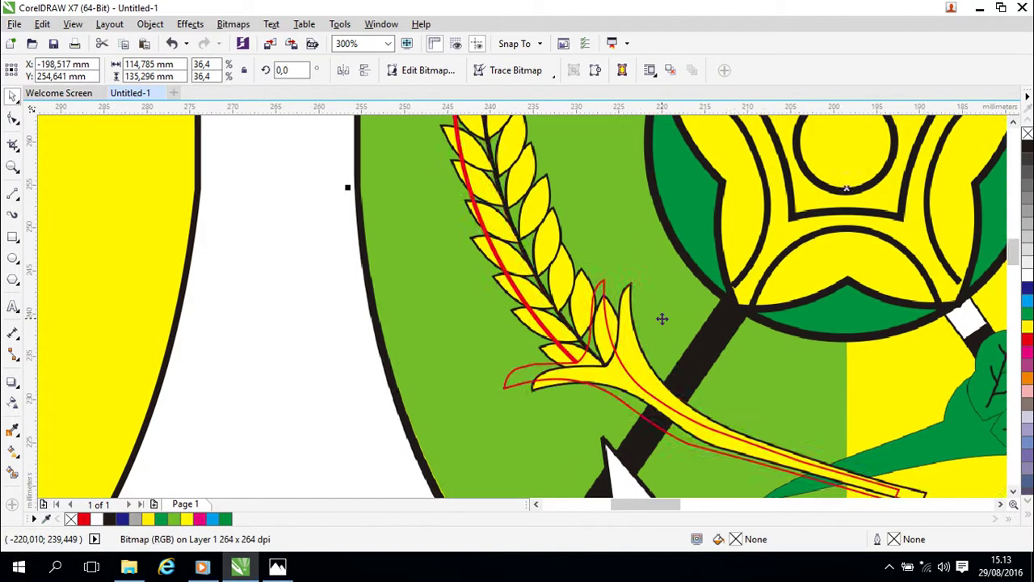
pyautogui.hotkey('ctrl', 'z')
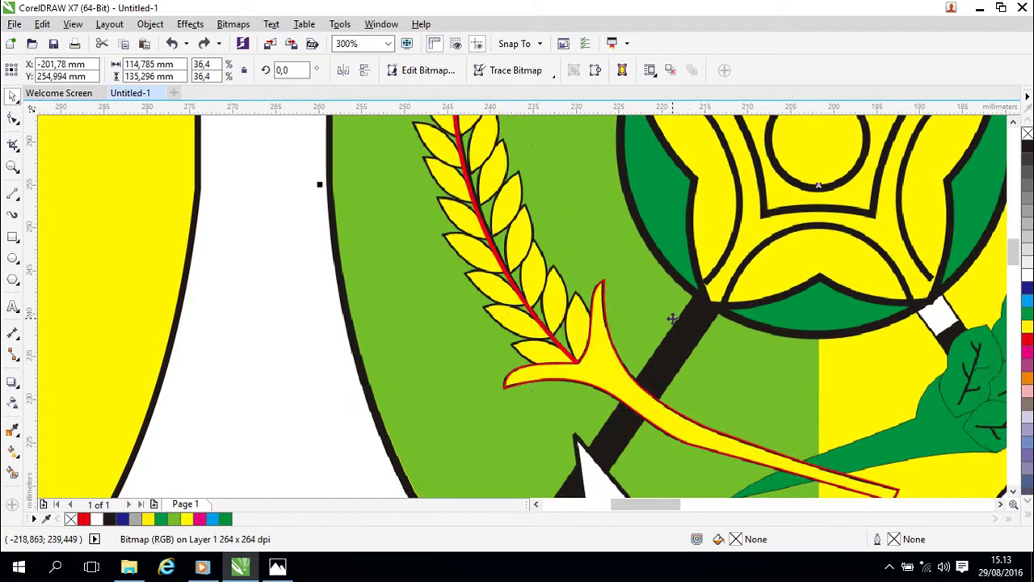
pyautogui.scroll(-2, 436, 396)
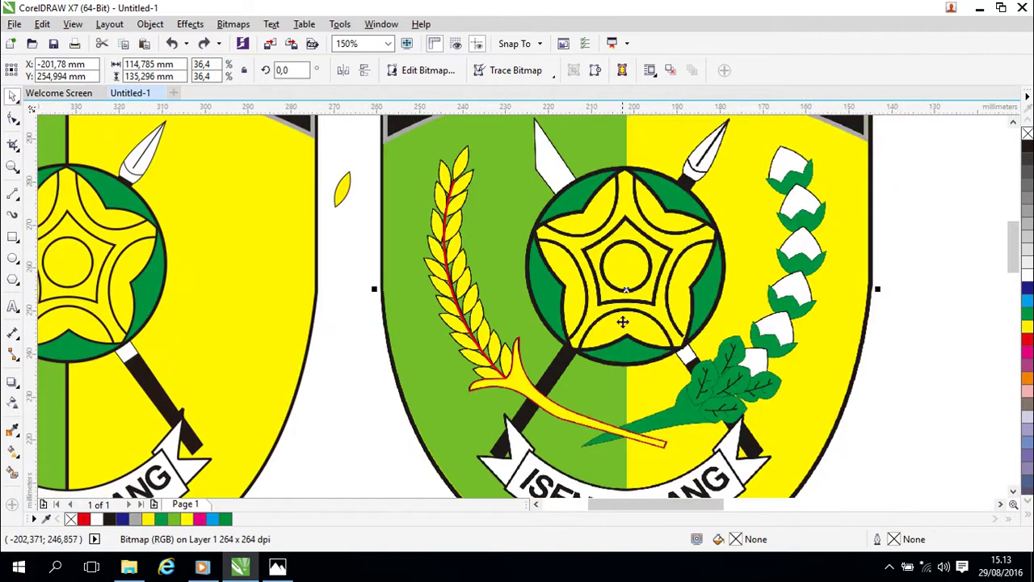
# Move the loose yellow grain onto the topmost grain of the reference rice stalk.
pyautogui.scroll(2, 625, 325)
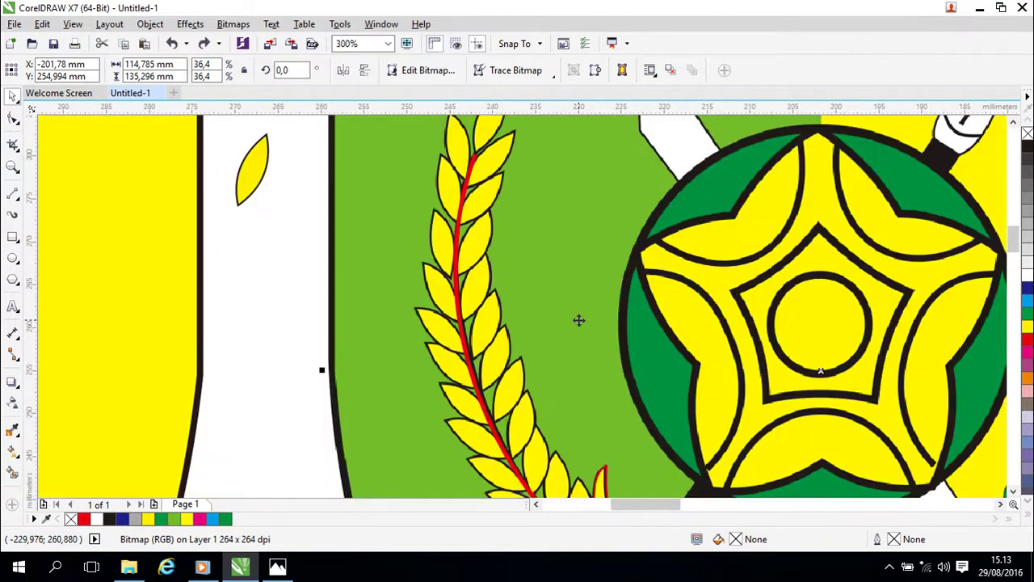
pyautogui.moveTo(489, 217); pyautogui.dragTo(527, 308)
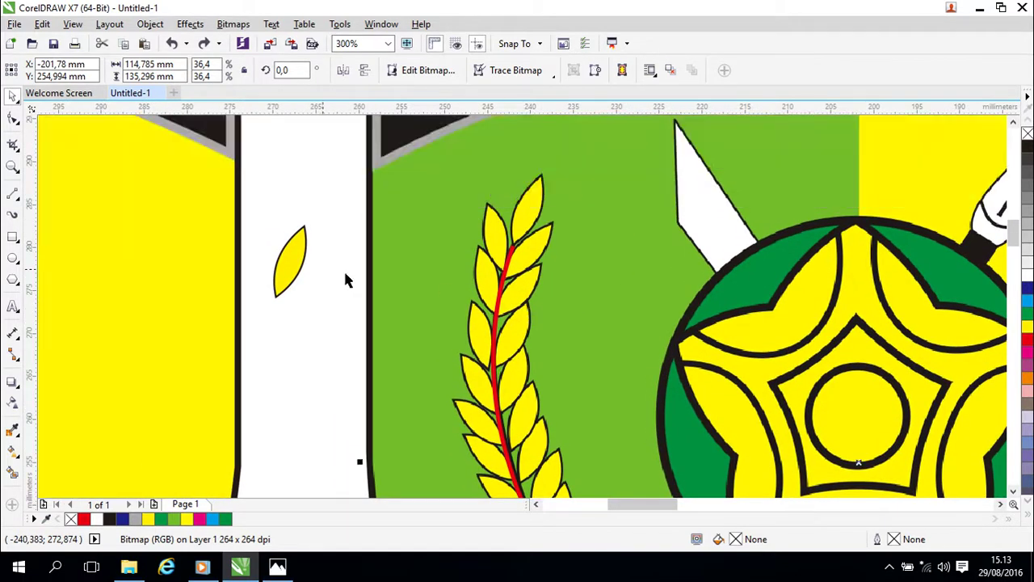
pyautogui.click(295, 250)
pyautogui.moveTo(300, 259); pyautogui.dragTo(528, 212)
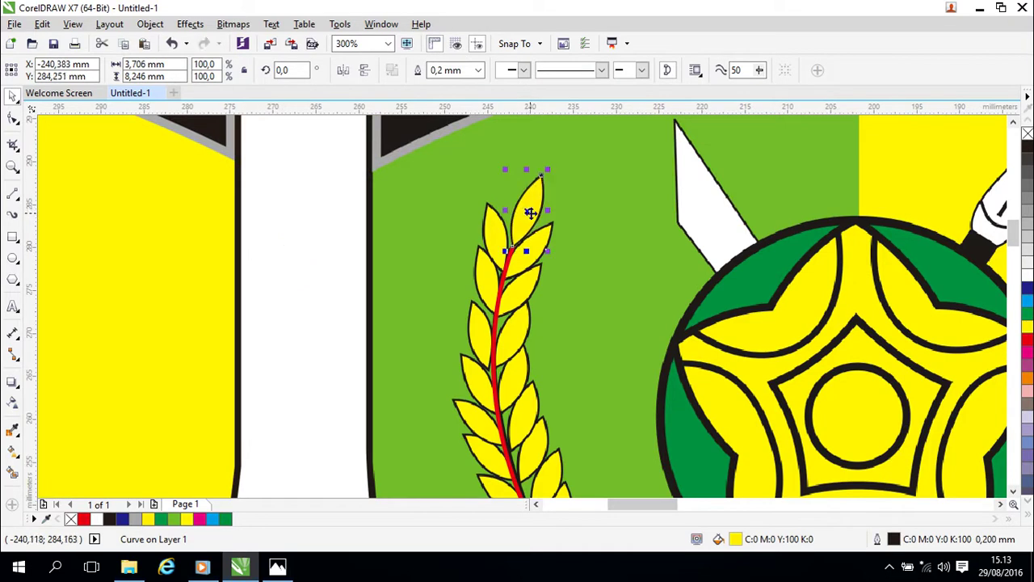
# Change the top grain's outline colour to red.
pyautogui.doubleClick(894, 540)
pyautogui.click(422, 147)
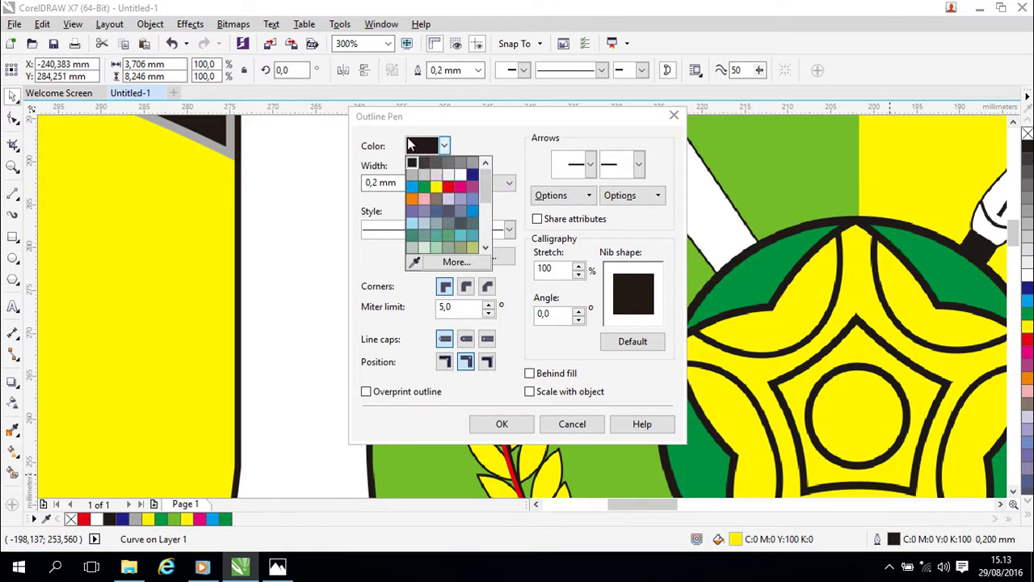
pyautogui.click(449, 186)
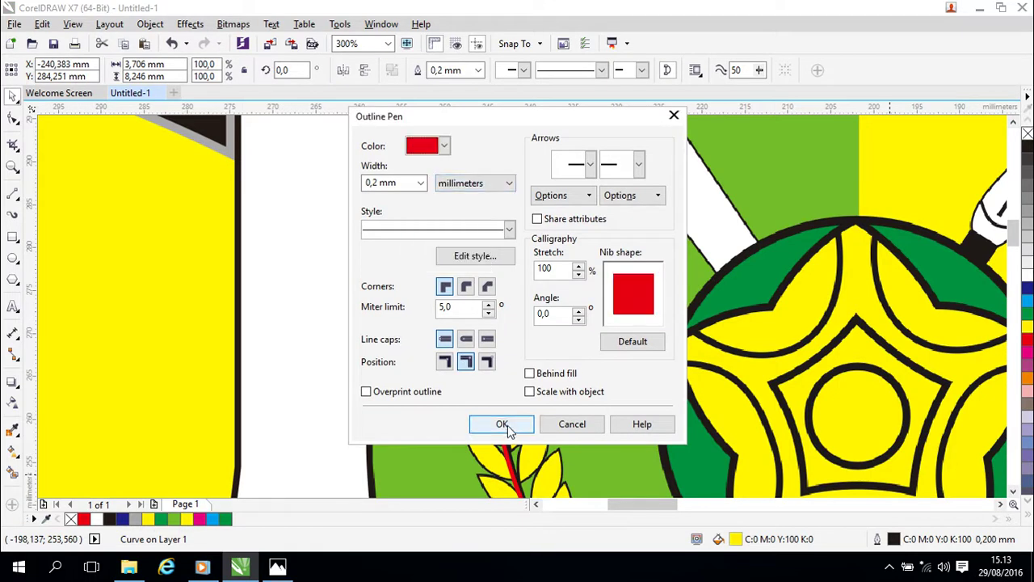
pyautogui.click(422, 147)
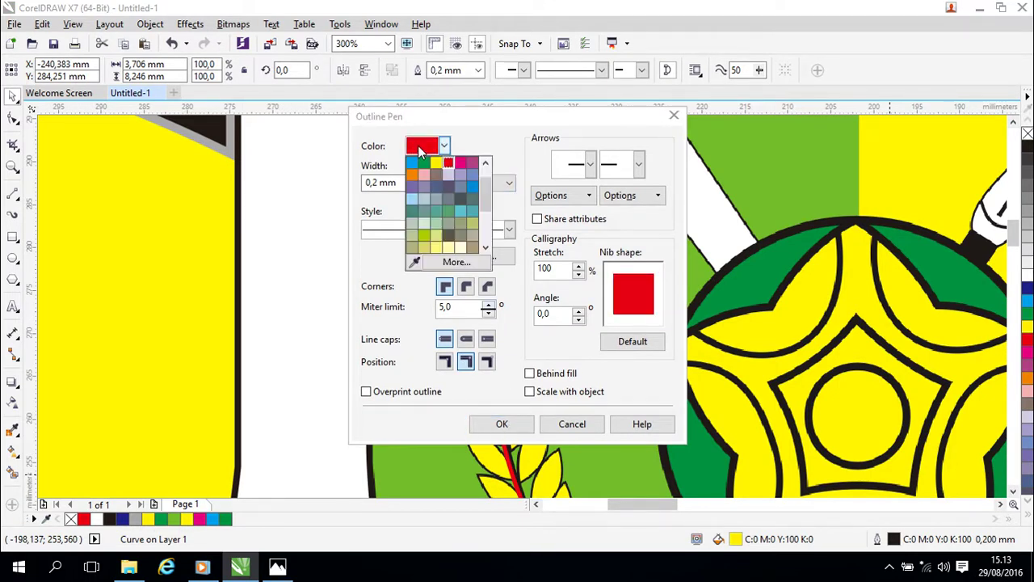
pyautogui.click(517, 432)
pyautogui.click(517, 433)
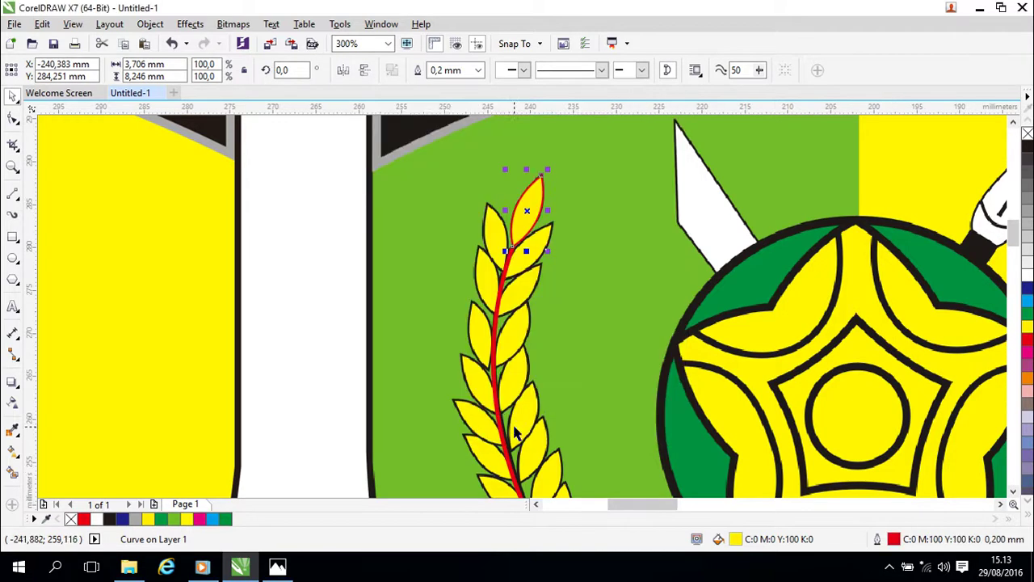
# Duplicate the red-outlined grain and position the copy over the uppermost side grain on the stalk's right.
pyautogui.click(588, 274)
pyautogui.click(530, 220)
pyautogui.moveTo(530, 220); pyautogui.dragTo(520, 246)
pyautogui.press('Right')
pyautogui.press('Right')
pyautogui.press('Right')
pyautogui.press('Right')
pyautogui.press('Up')
pyautogui.press('Up')
pyautogui.press('Right')
pyautogui.press('Up')
pyautogui.press('Right')
pyautogui.press('Right')
pyautogui.press('Right')
pyautogui.press('Right')
pyautogui.press('Right')
pyautogui.press('Right')
pyautogui.press('Right')
pyautogui.press('Right')
pyautogui.press('Right')
pyautogui.press('Right')
pyautogui.press('Right')
pyautogui.press('Right')
pyautogui.press('Right')
pyautogui.press('Right')
pyautogui.press('Right')
pyautogui.press('Right')
pyautogui.press('Right')
pyautogui.press('Right')
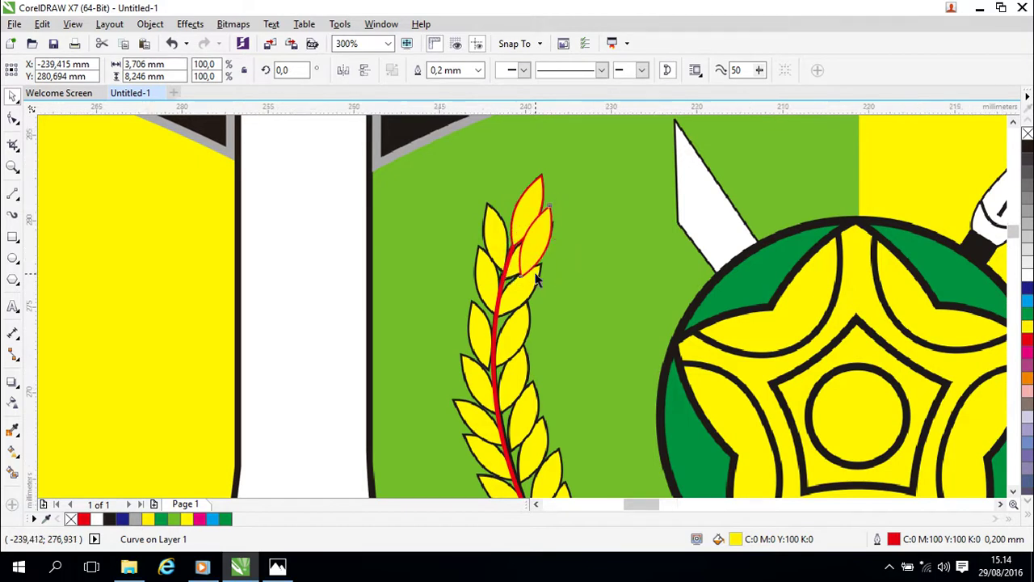
# Order the duplicated grain behind the red central stem curve.
pyautogui.scroll(2, 538, 279)
pyautogui.scroll(2, 537, 281)
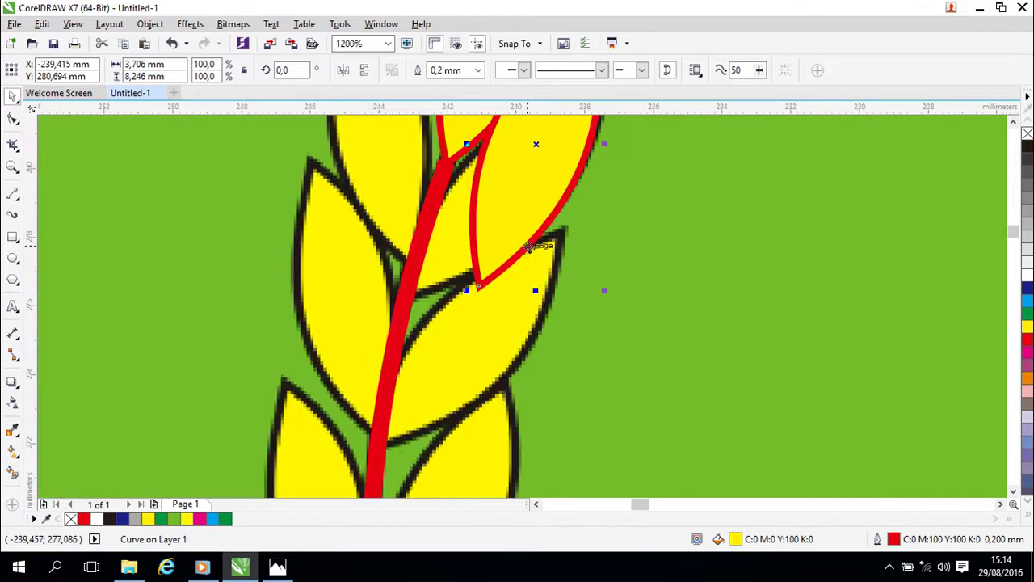
pyautogui.rightClick(516, 212)
pyautogui.moveTo(633, 383)
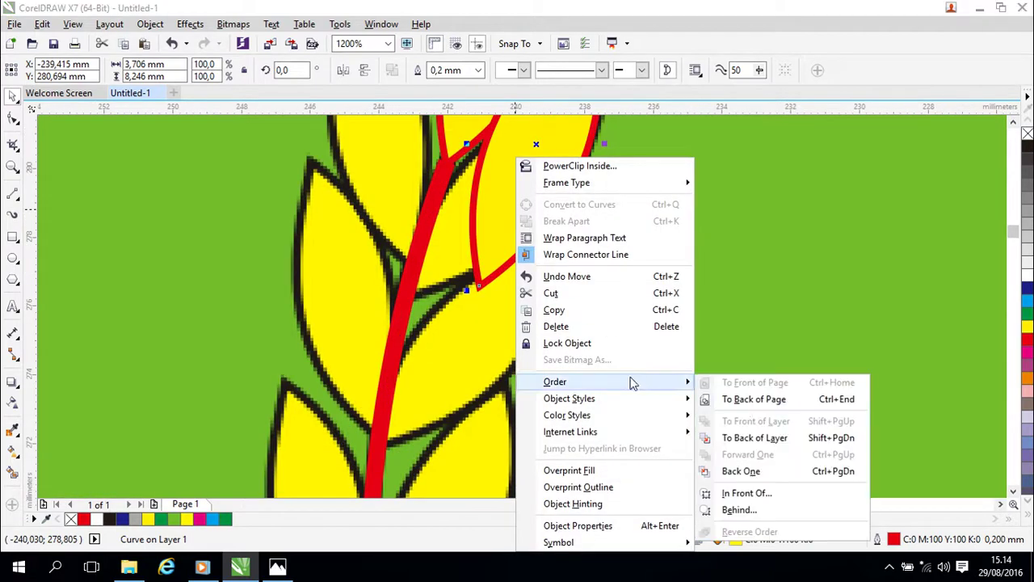
pyautogui.click(739, 510)
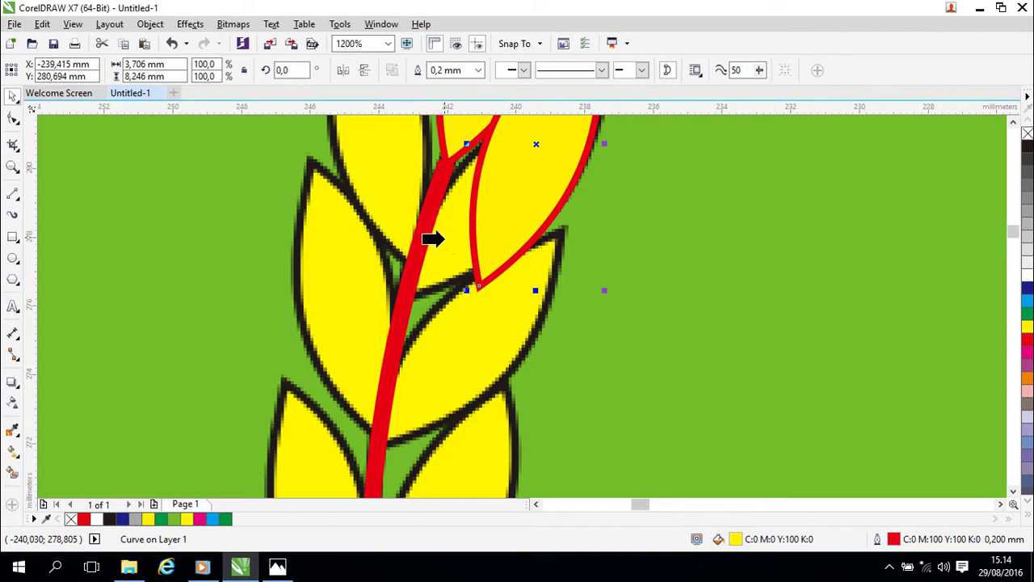
pyautogui.click(429, 225)
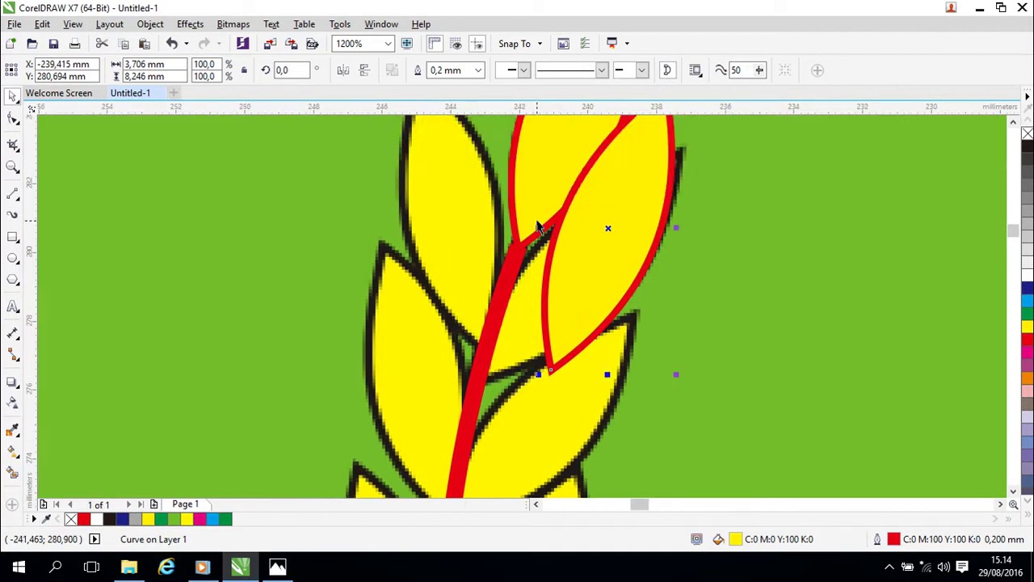
# Nudge the top grain slightly down and to the left to seat its base on the central stem's tip.
pyautogui.click(512, 215)
pyautogui.press('Down')
pyautogui.press('Down')
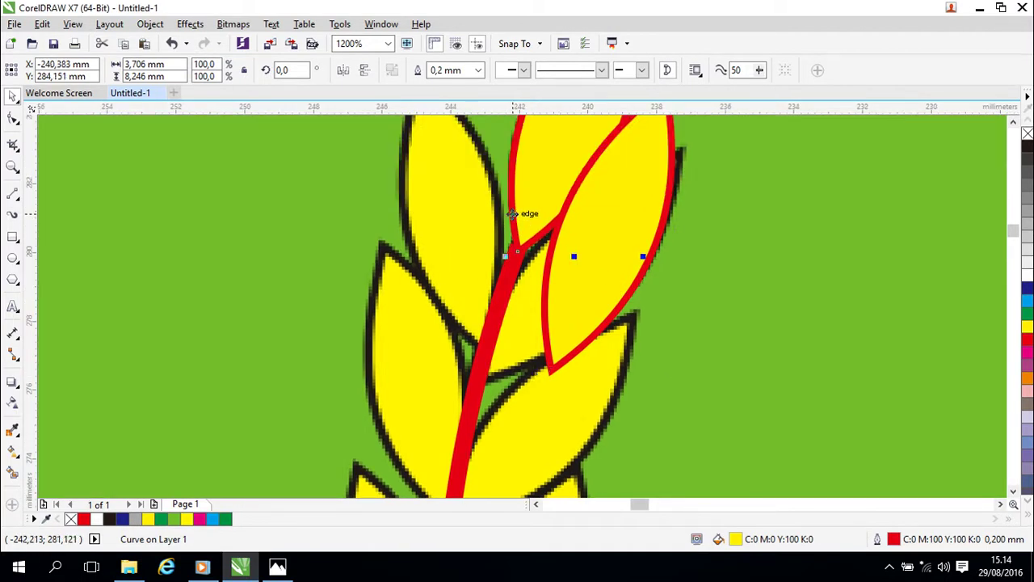
pyautogui.press('Left')
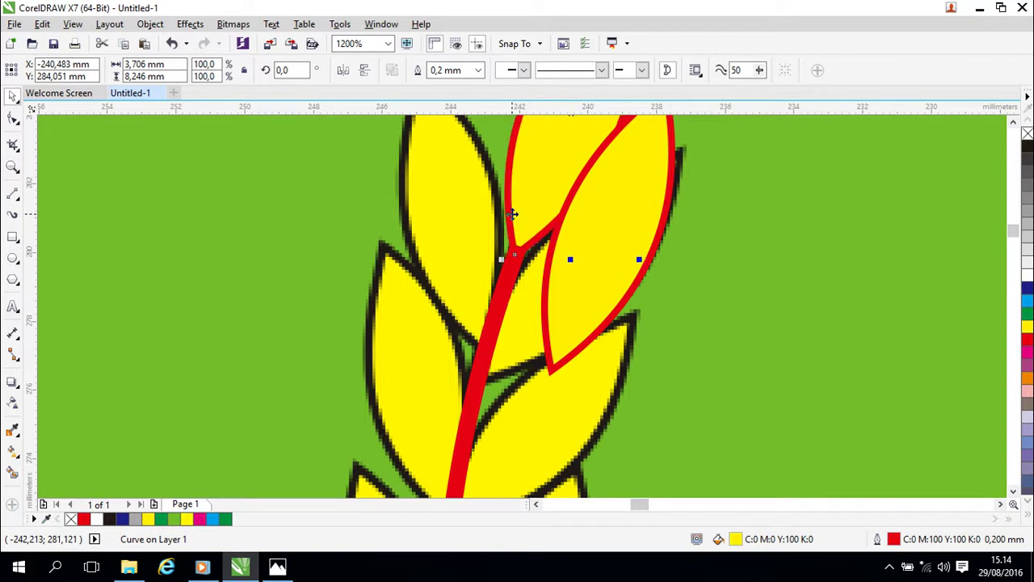
# Seat the second grain's base on the central stem and rotate it about that base to 337.833° to match the reference.
pyautogui.click(588, 298)
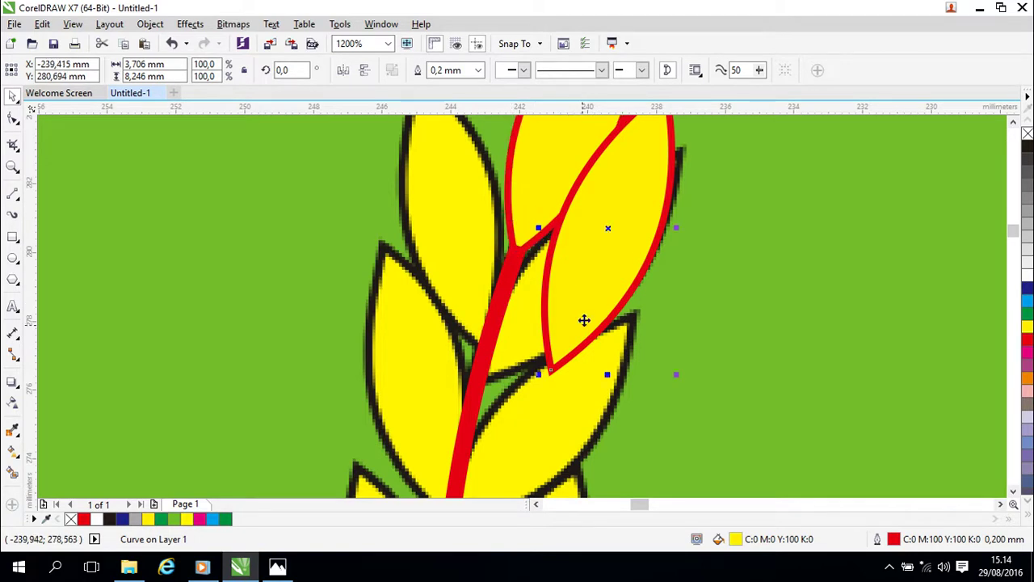
pyautogui.moveTo(607, 228); pyautogui.dragTo(550, 369)
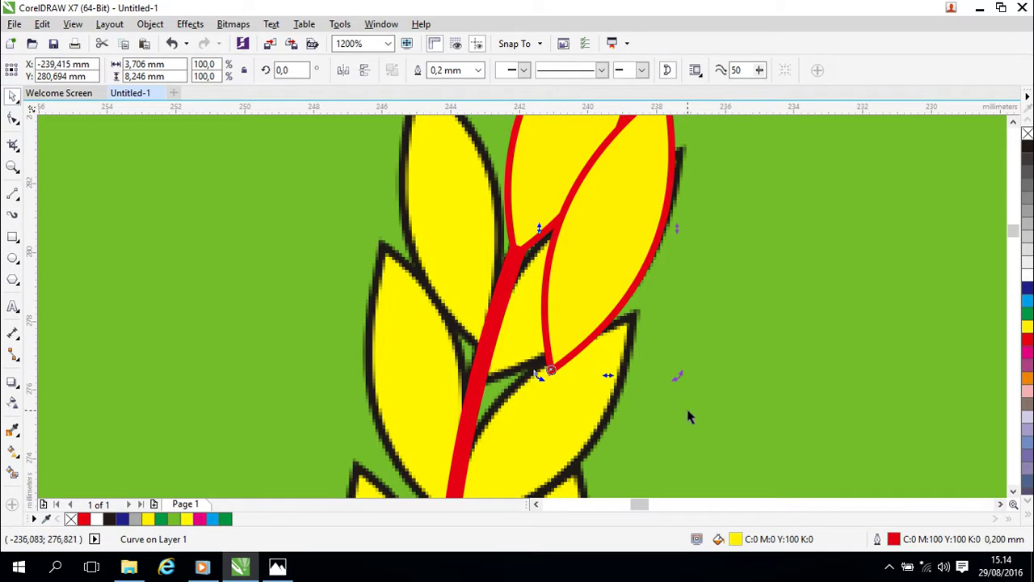
pyautogui.moveTo(678, 376); pyautogui.dragTo(630, 415)
pyautogui.moveTo(644, 317); pyautogui.dragTo(584, 313)
pyautogui.click(619, 277)
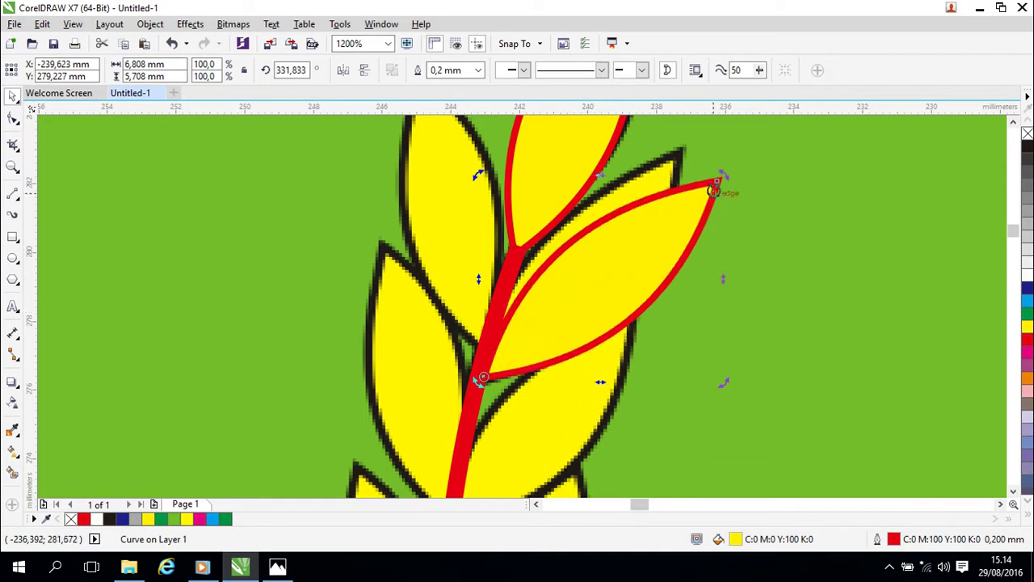
pyautogui.moveTo(722, 176); pyautogui.dragTo(699, 154)
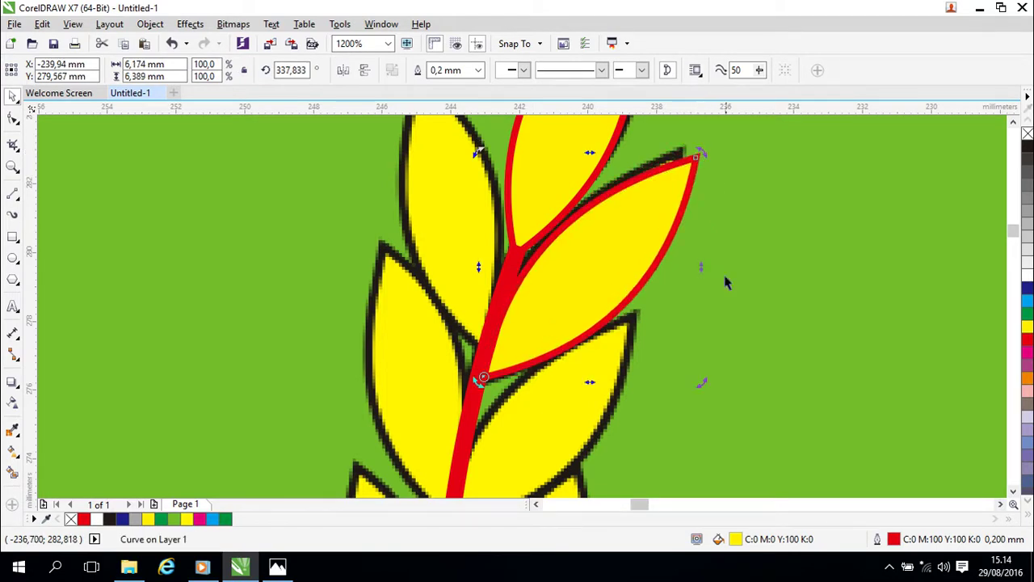
pyautogui.moveTo(746, 317); pyautogui.dragTo(688, 363)
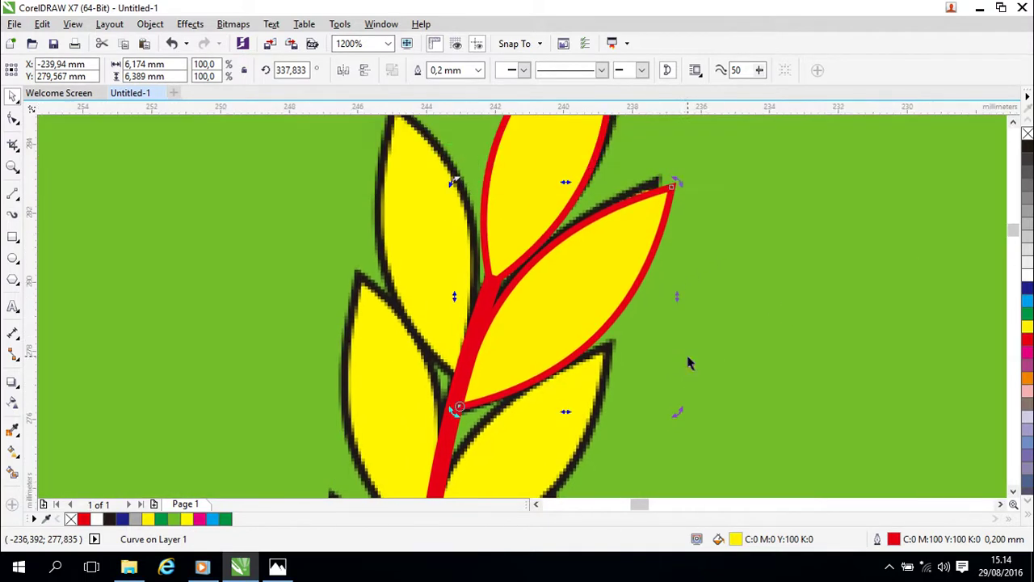
# Duplicate the rotated grain onto the next reference grain down the stalk's right side, with its base on the stem.
pyautogui.scroll(-2, 719, 294)
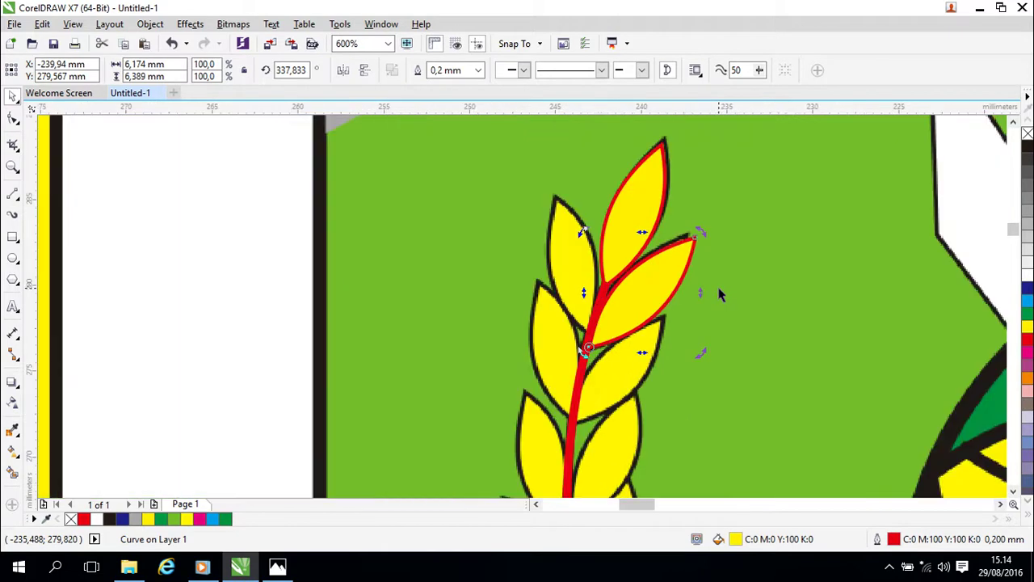
pyautogui.moveTo(724, 317); pyautogui.dragTo(757, 245)
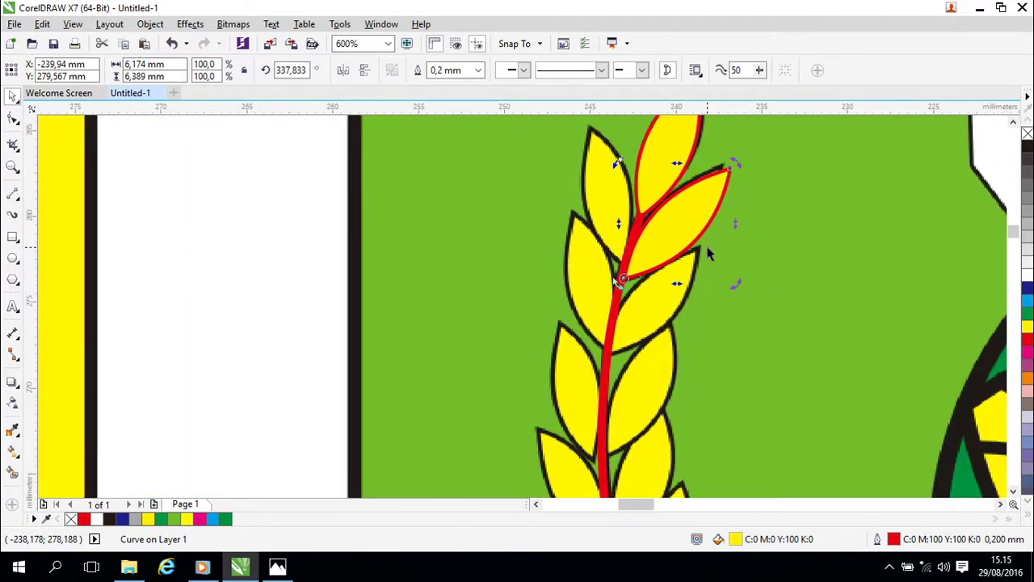
pyautogui.click(474, 285)
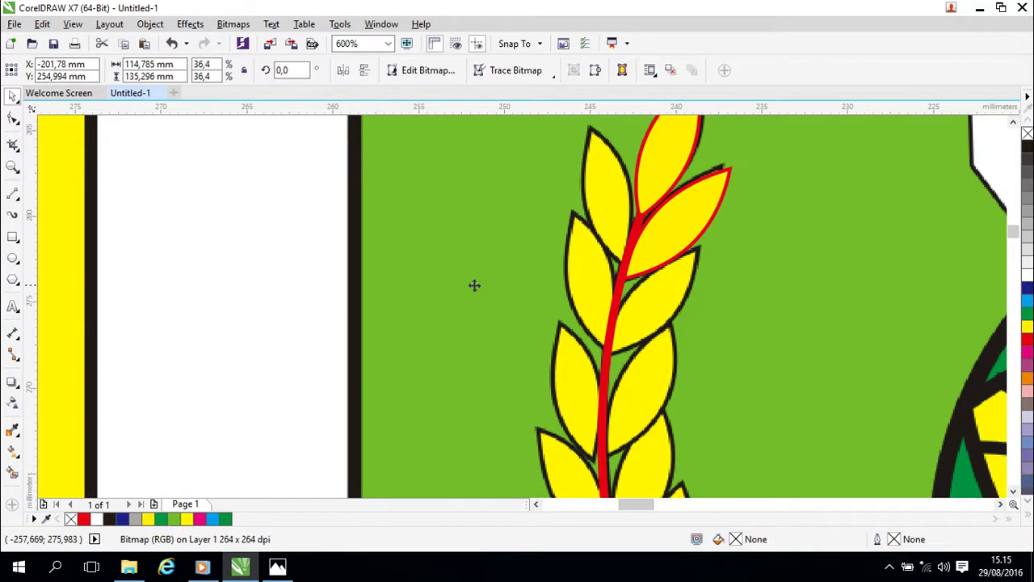
pyautogui.click(638, 252)
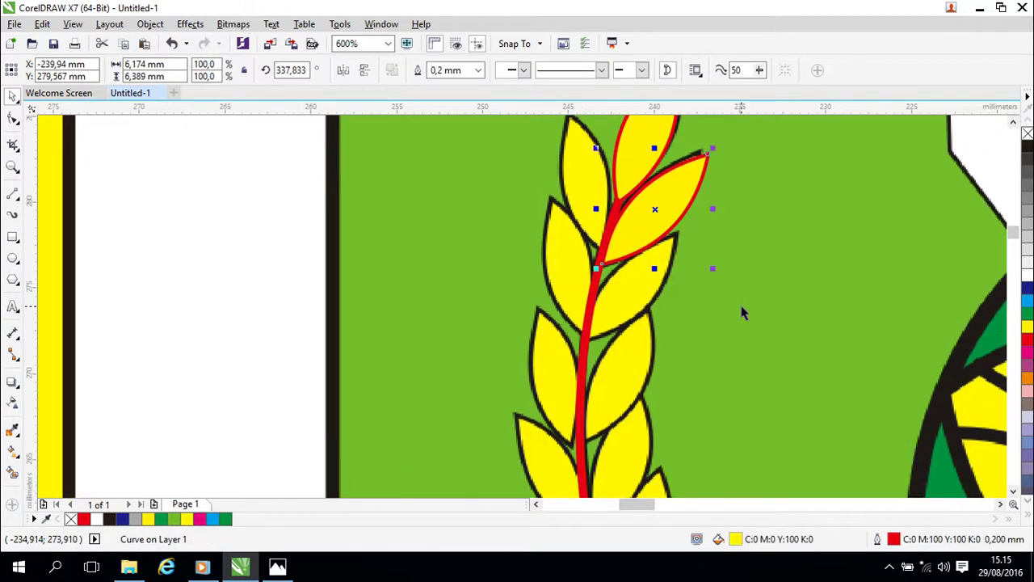
pyautogui.scroll(2, 743, 314)
pyautogui.moveTo(640, 277); pyautogui.dragTo(632, 349)
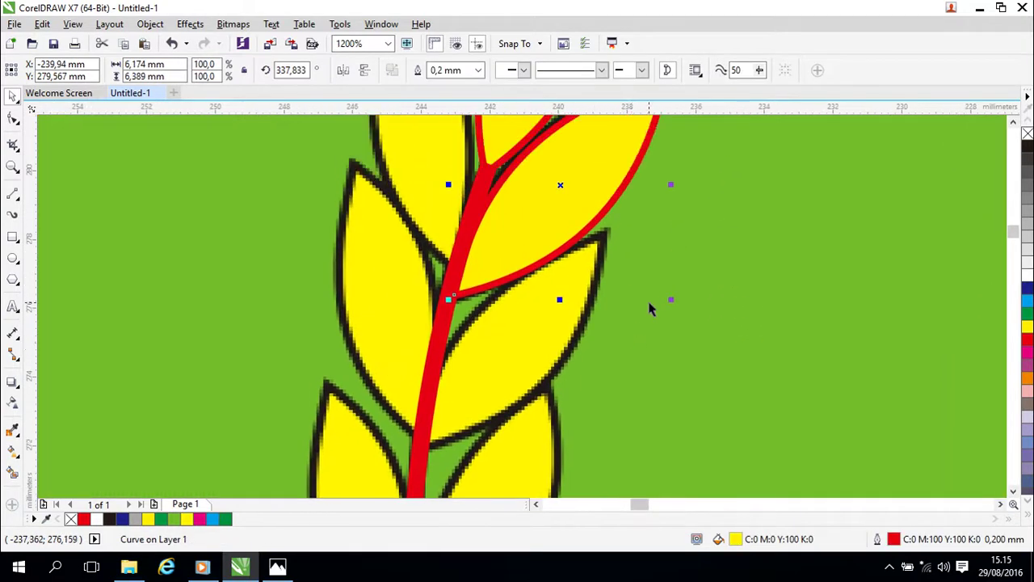
pyautogui.moveTo(558, 179)
pyautogui.mouseDown()
pyautogui.moveTo(547, 293)
pyautogui.moveTo(522, 341)
pyautogui.mouseUp()
# Place another copy of the grain beside the following reference grain down the stalk's right side.
pyautogui.scroll(-3, 676, 229)
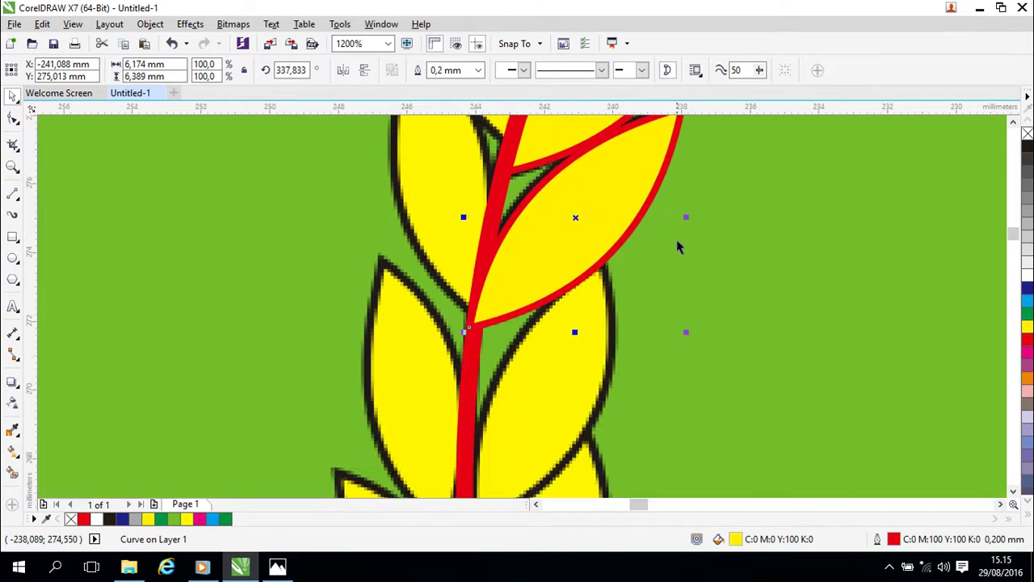
pyautogui.moveTo(721, 234); pyautogui.dragTo(692, 183)
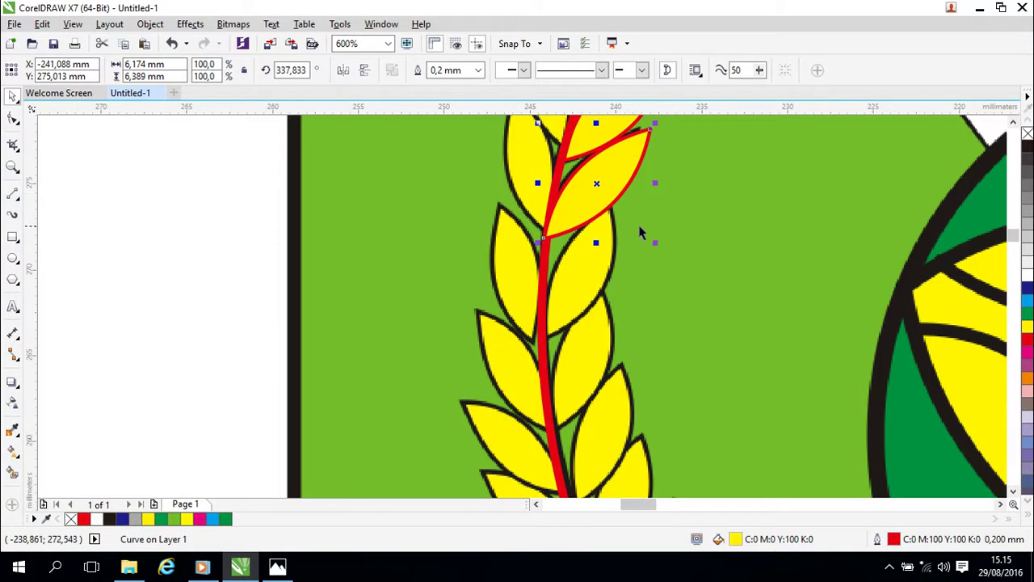
pyautogui.moveTo(600, 182); pyautogui.dragTo(619, 266)
pyautogui.moveTo(682, 178); pyautogui.dragTo(705, 264)
# Order the third traced grain from the top behind the red central stem.
pyautogui.click(655, 257)
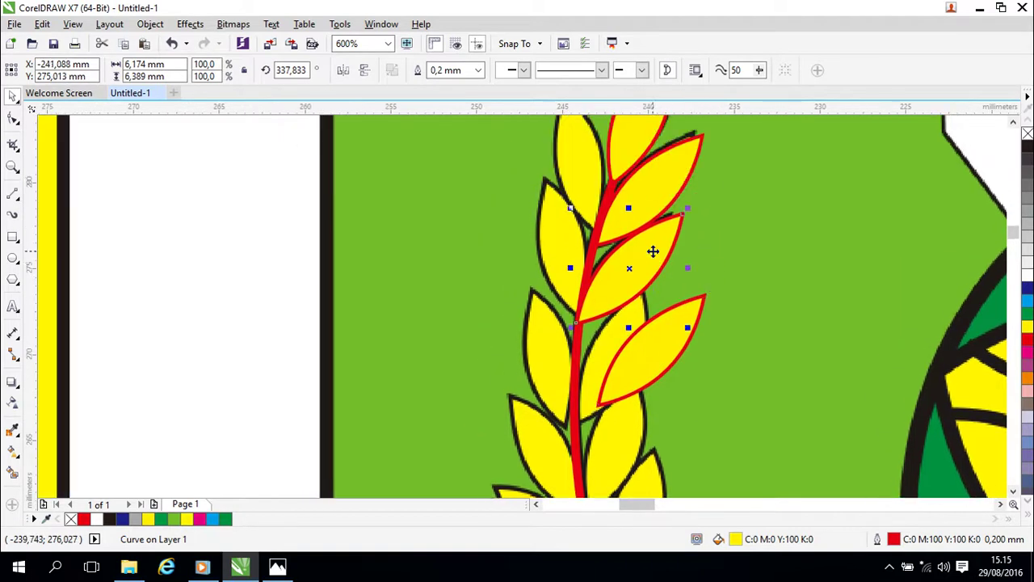
pyautogui.rightClick(652, 251)
pyautogui.moveTo(694, 386)
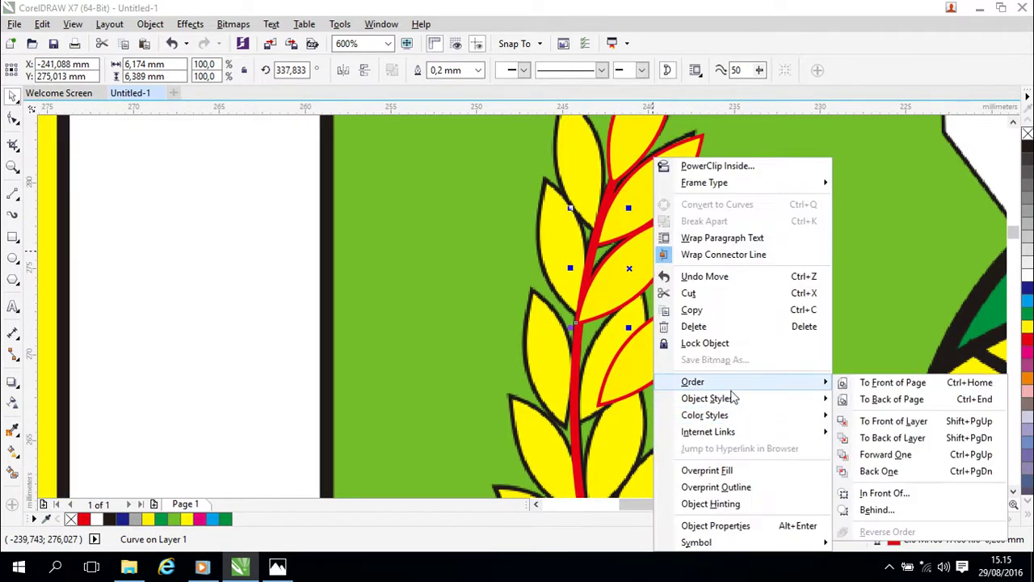
pyautogui.click(877, 510)
pyautogui.click(573, 272)
# Order the newest, lowest grain copy behind the red central stem.
pyautogui.click(673, 346)
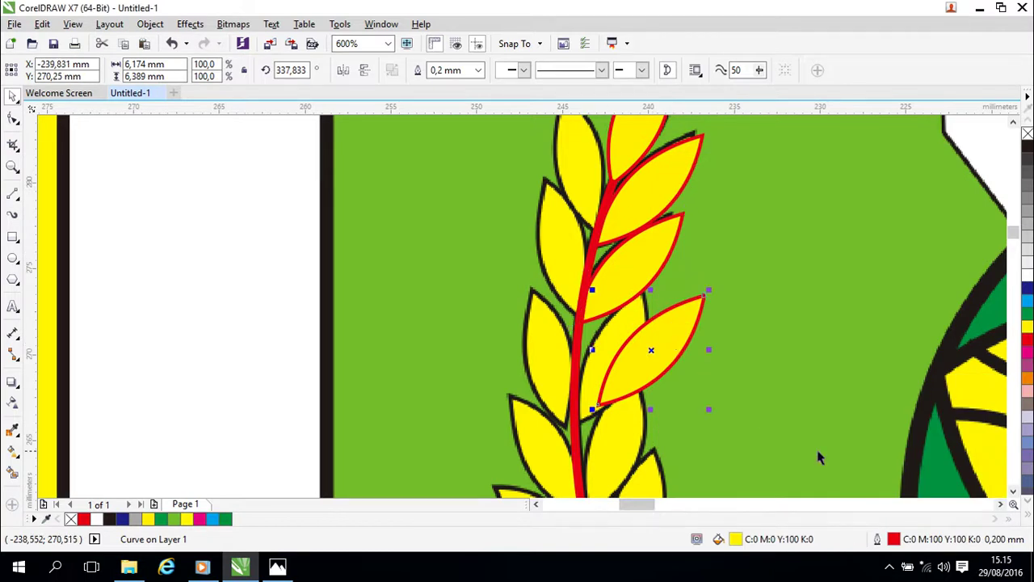
pyautogui.rightClick(650, 357)
pyautogui.moveTo(808, 386)
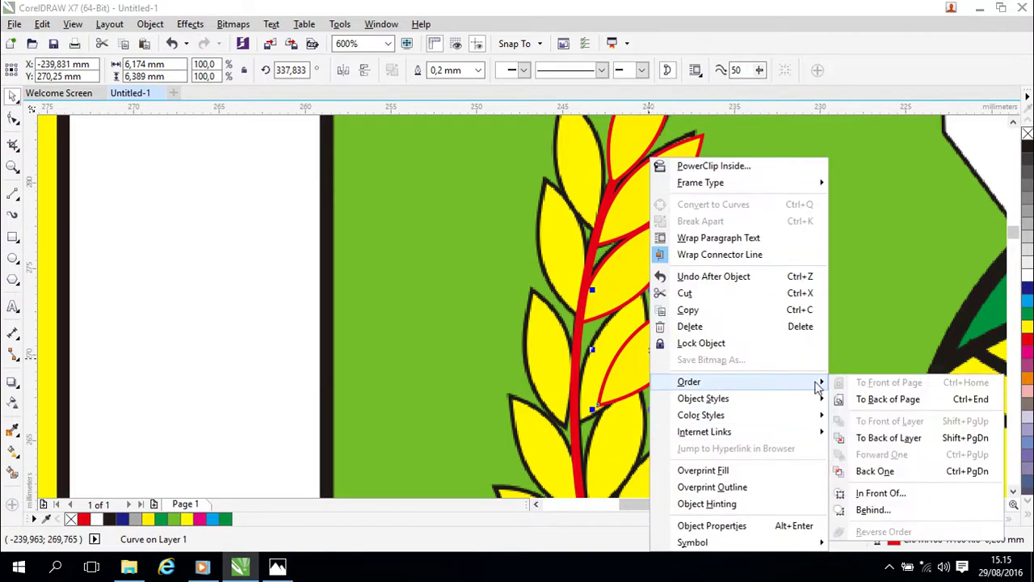
pyautogui.click(874, 510)
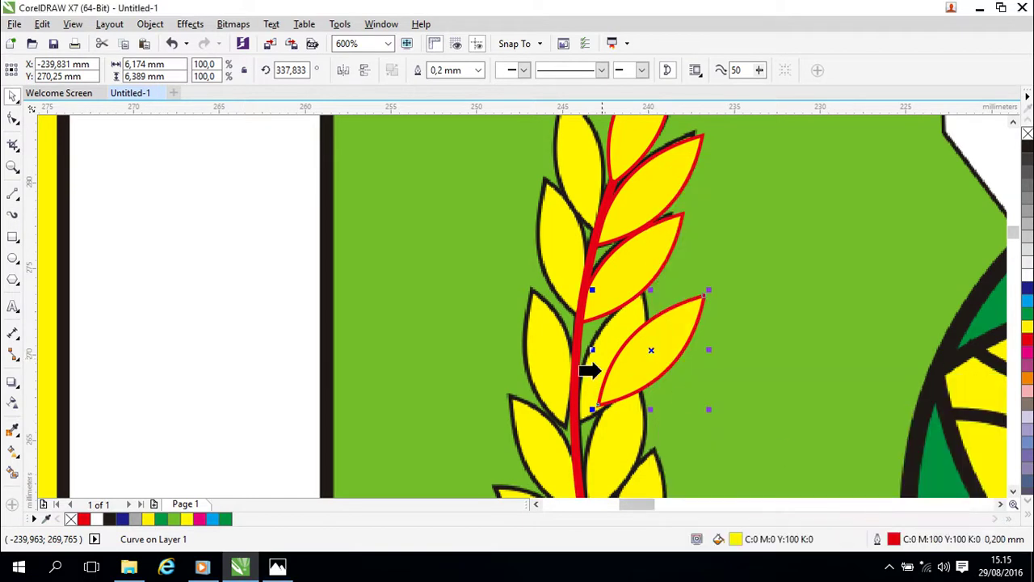
pyautogui.click(575, 357)
# Fit the lowest grain copy over its reference grain, with its base on the stem and rotated to 354.846°, and keep it selected.
pyautogui.moveTo(658, 348); pyautogui.dragTo(587, 401)
pyautogui.click(628, 368)
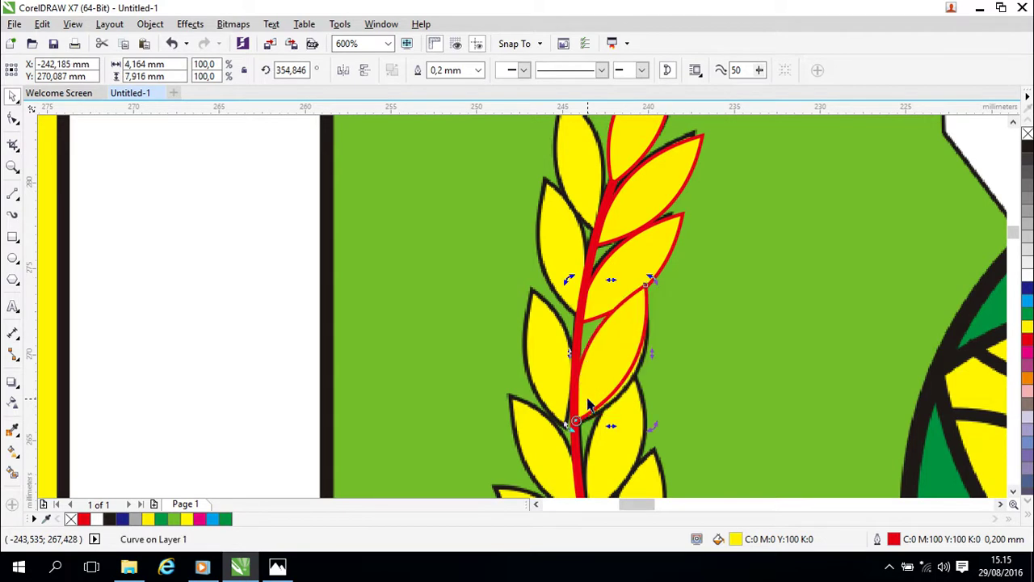
pyautogui.click(687, 374)
pyautogui.click(635, 363)
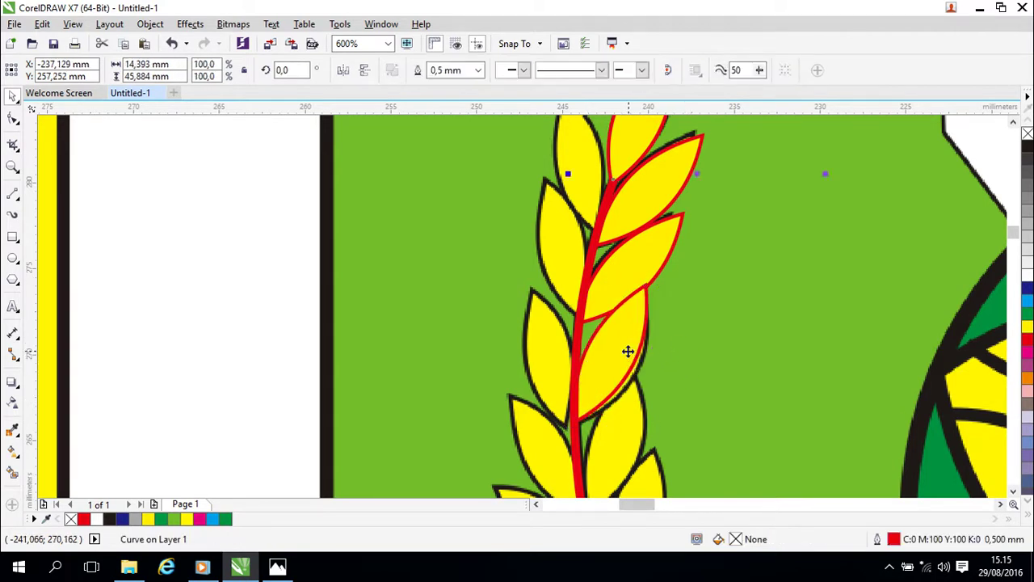
pyautogui.click(782, 293)
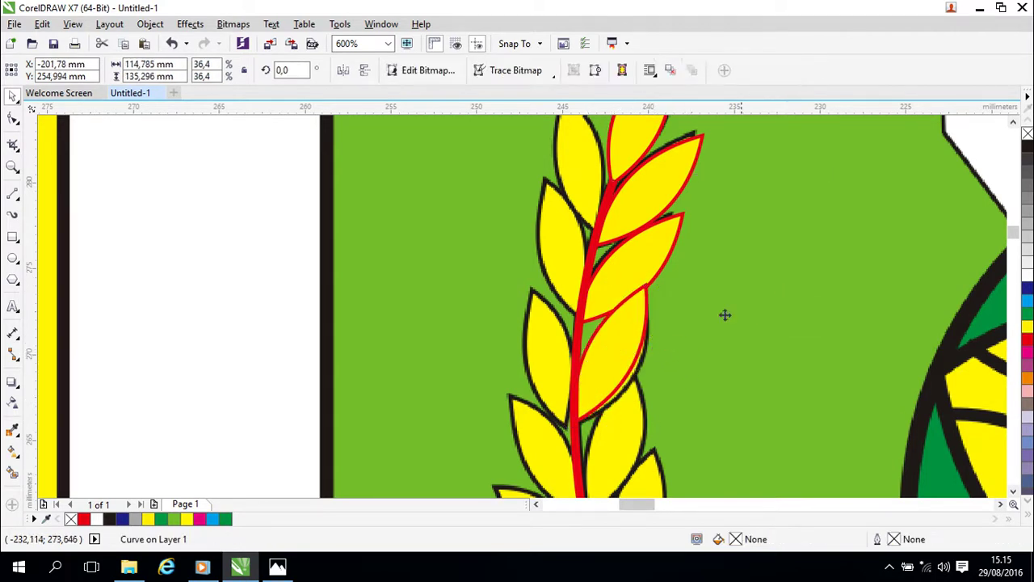
pyautogui.click(599, 363)
pyautogui.click(592, 349)
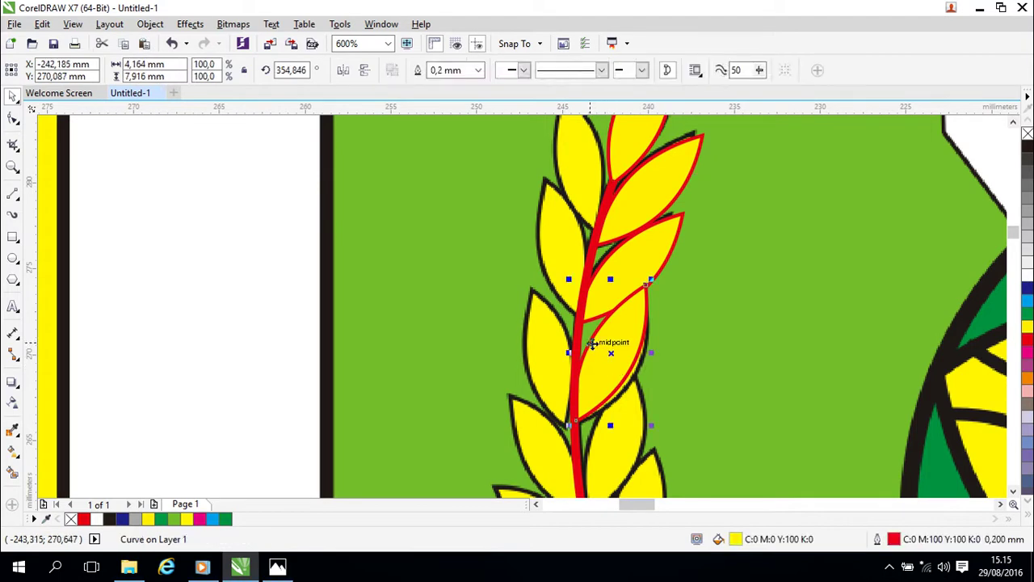
# Rotate the lowest grain copy to 352.52° and place a copy of it beside the following reference grain down the stalk's right side.
pyautogui.click(618, 352)
pyautogui.moveTo(649, 282); pyautogui.dragTo(657, 283)
pyautogui.moveTo(694, 396); pyautogui.dragTo(723, 208)
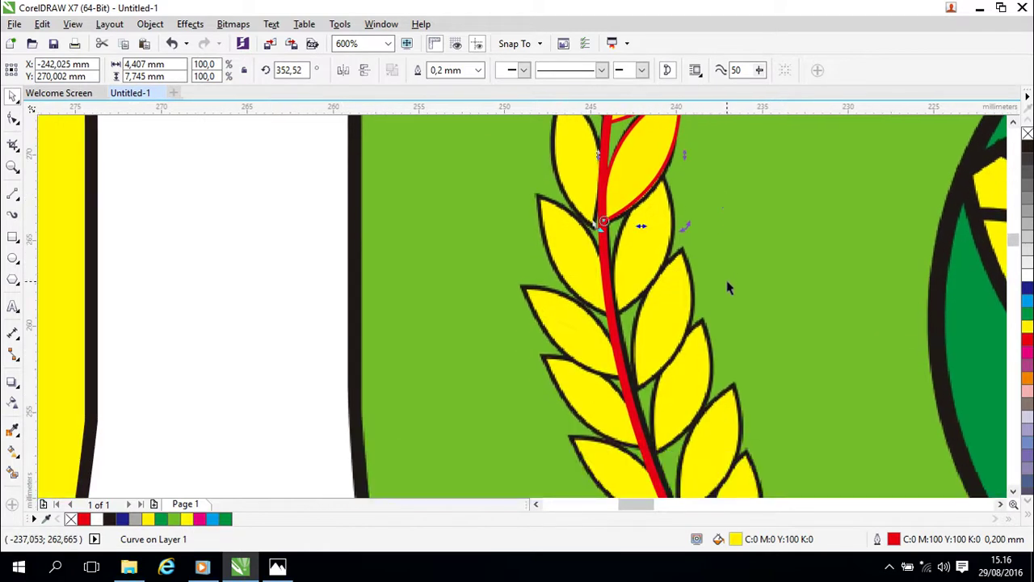
pyautogui.scroll(-1, 726, 287)
pyautogui.scroll(-3, 747, 293)
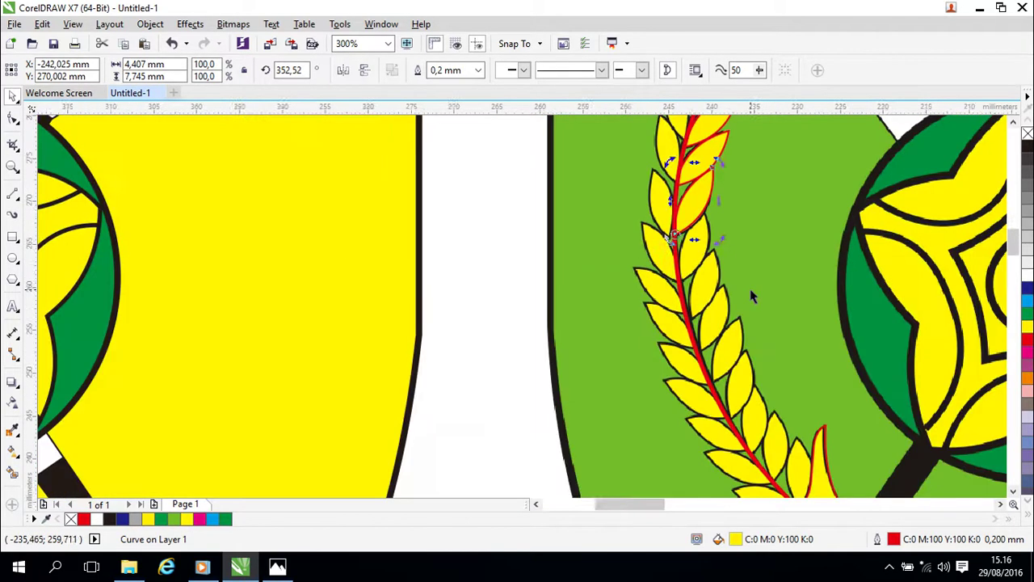
pyautogui.scroll(3, 769, 307)
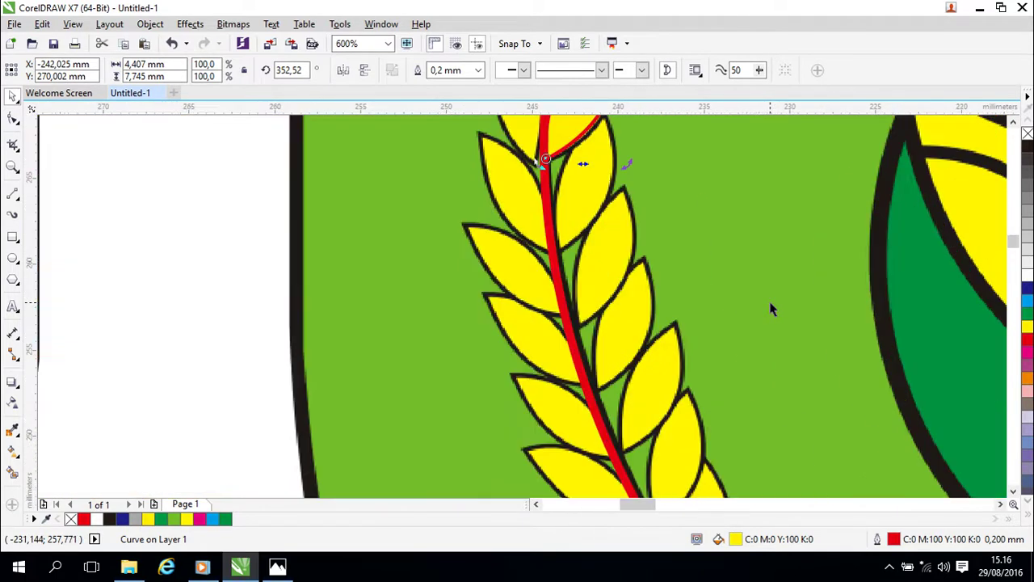
pyautogui.moveTo(750, 307); pyautogui.dragTo(697, 345)
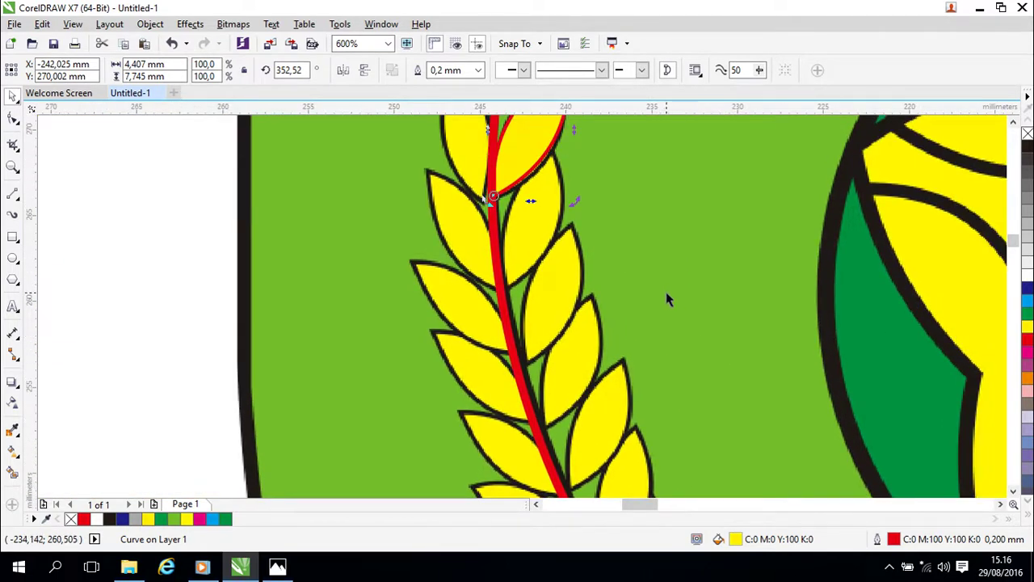
pyautogui.moveTo(623, 272); pyautogui.dragTo(565, 321)
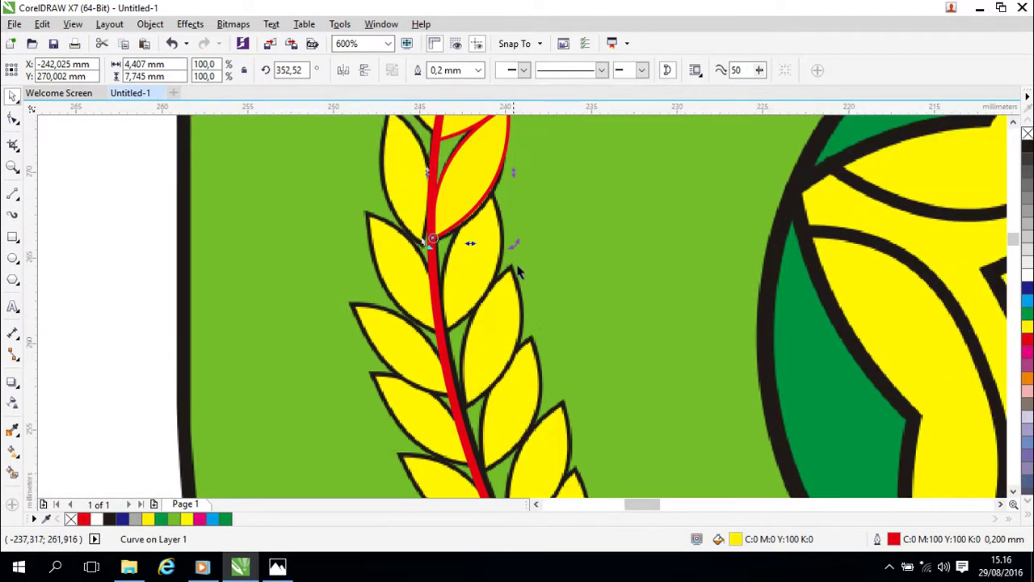
pyautogui.moveTo(568, 225); pyautogui.dragTo(579, 252)
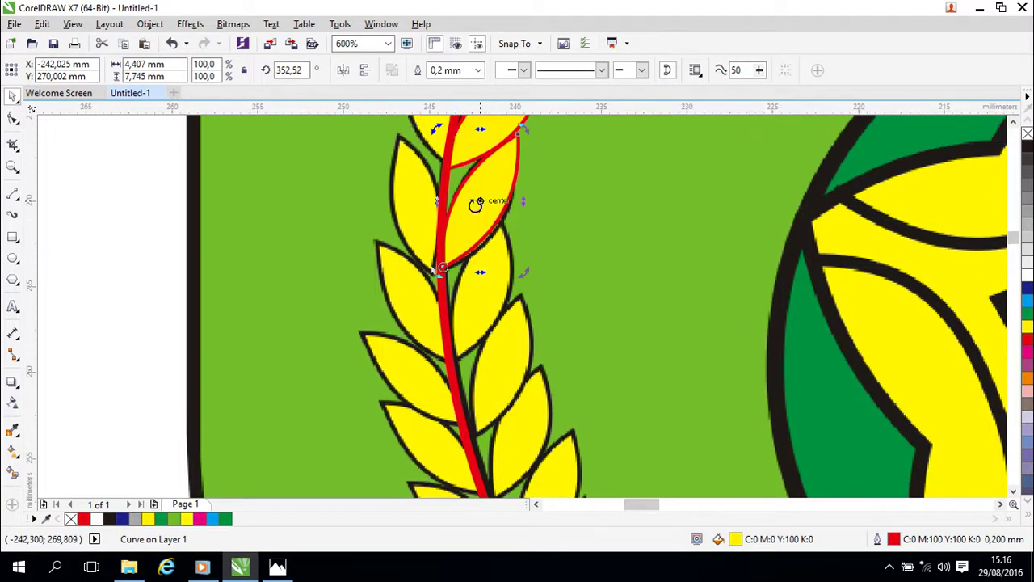
pyautogui.click(123, 263)
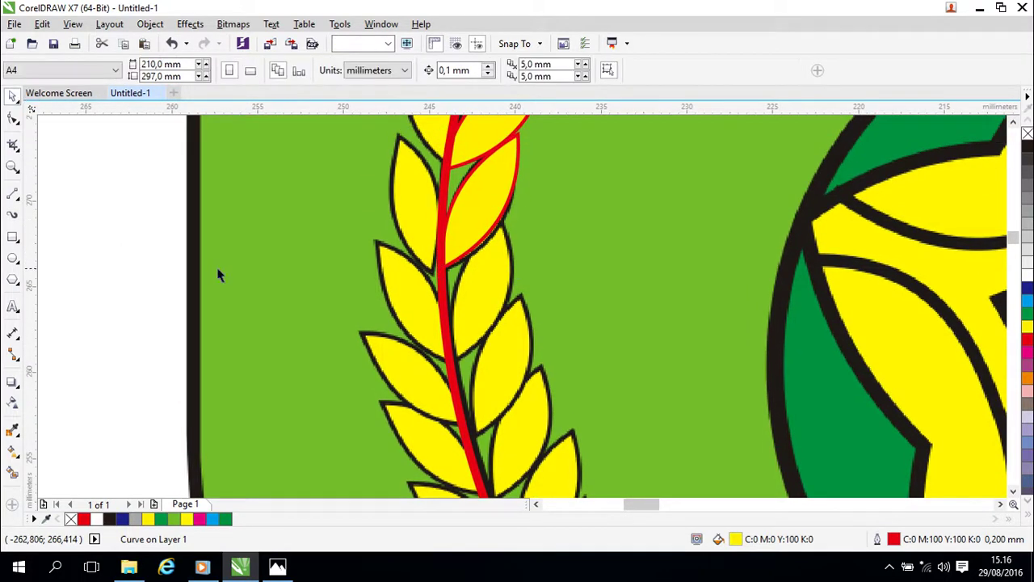
pyautogui.click(488, 239)
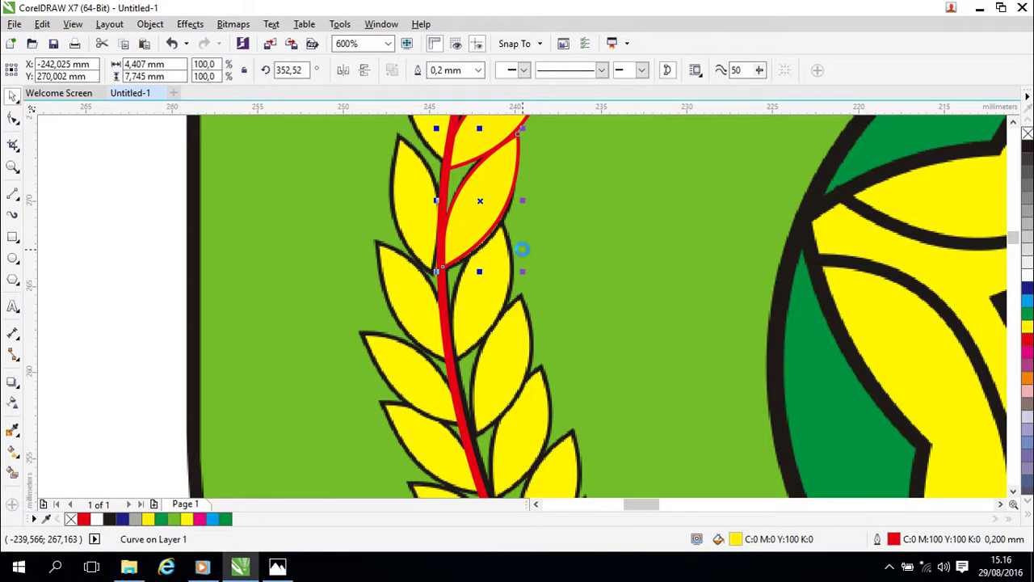
pyautogui.moveTo(486, 205); pyautogui.dragTo(480, 296)
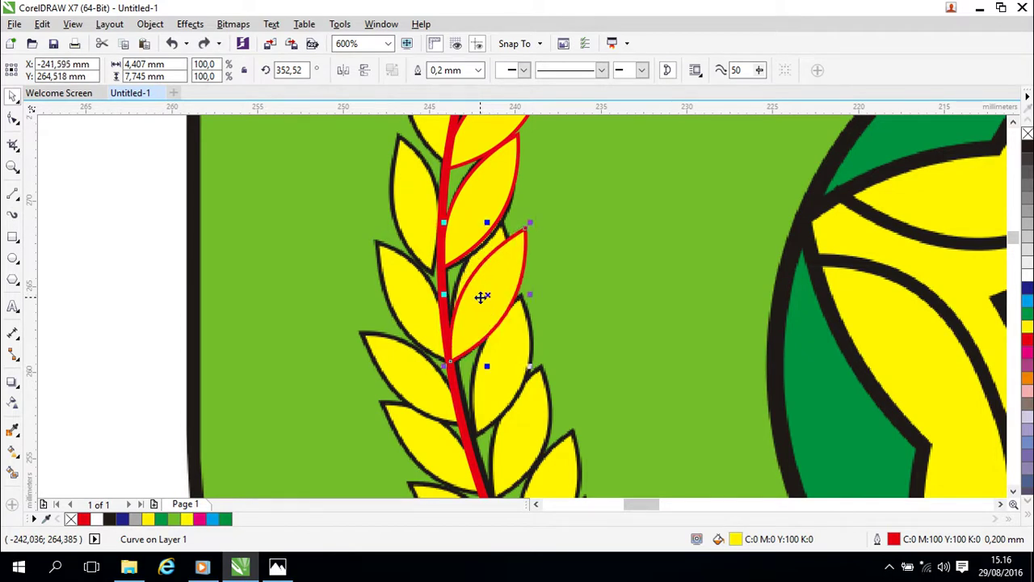
# Order the newly placed lowest grain copy behind the red central stem.
pyautogui.rightClick(480, 295)
pyautogui.moveTo(638, 389)
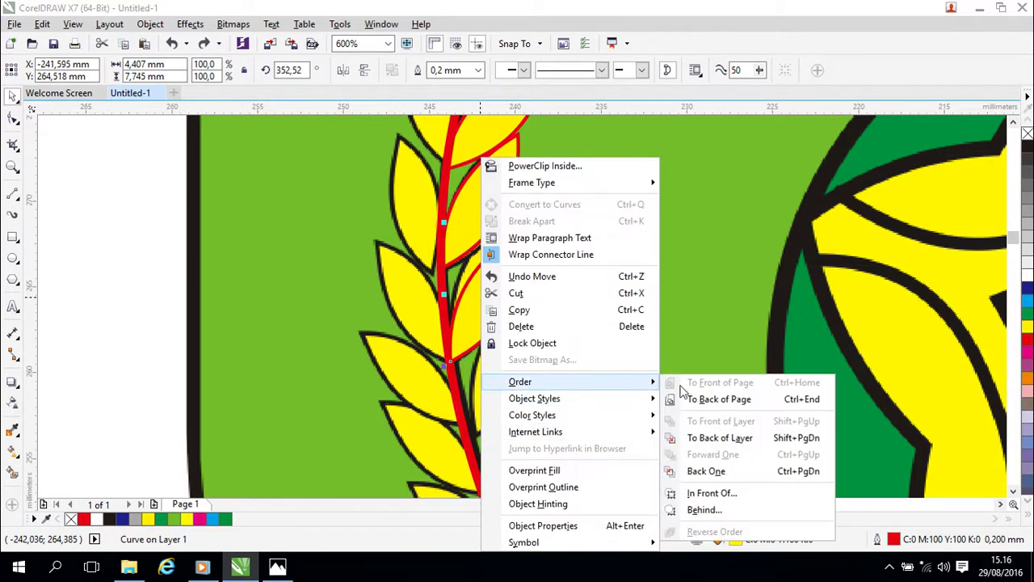
pyautogui.click(722, 510)
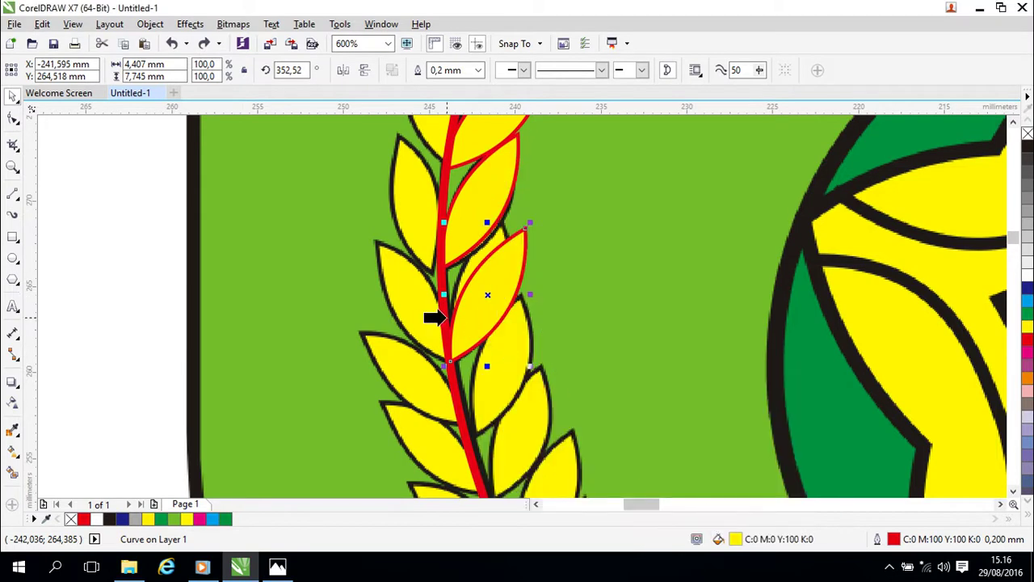
pyautogui.click(445, 322)
# Rotate the lowest grain copy to 357.65° and nudge it so that it fits over its reference grain.
pyautogui.click(494, 295)
pyautogui.moveTo(530, 225); pyautogui.dragTo(517, 220)
pyautogui.press('Up')
pyautogui.press('Up')
pyautogui.press('Left')
pyautogui.press('Up')
pyautogui.press('Right')
pyautogui.press('Down')
# Place a copy of the lowest grain over the next reference grain down and rotate the copy to 359.298°.
pyautogui.click(572, 266)
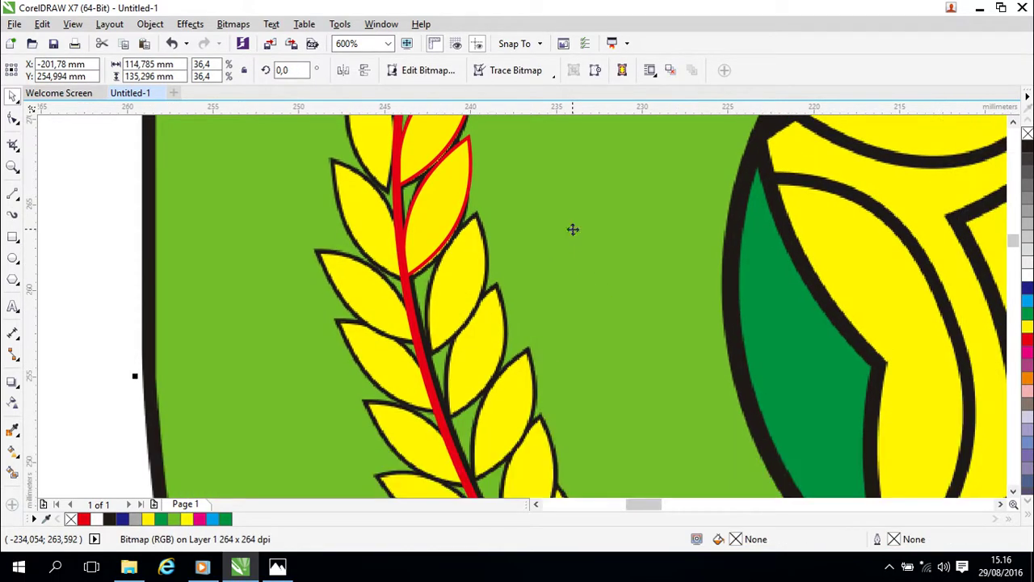
pyautogui.click(428, 236)
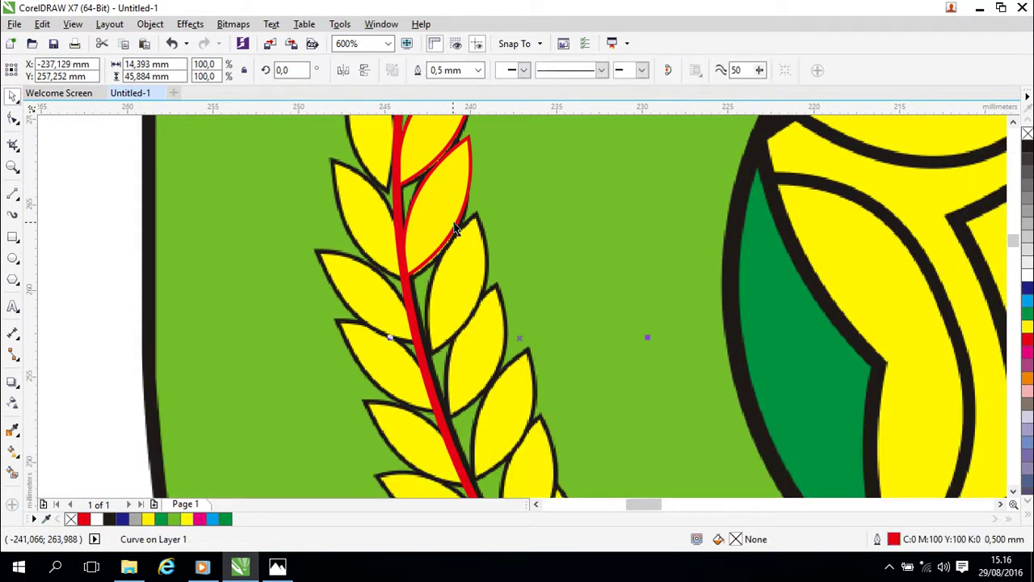
pyautogui.click(452, 223)
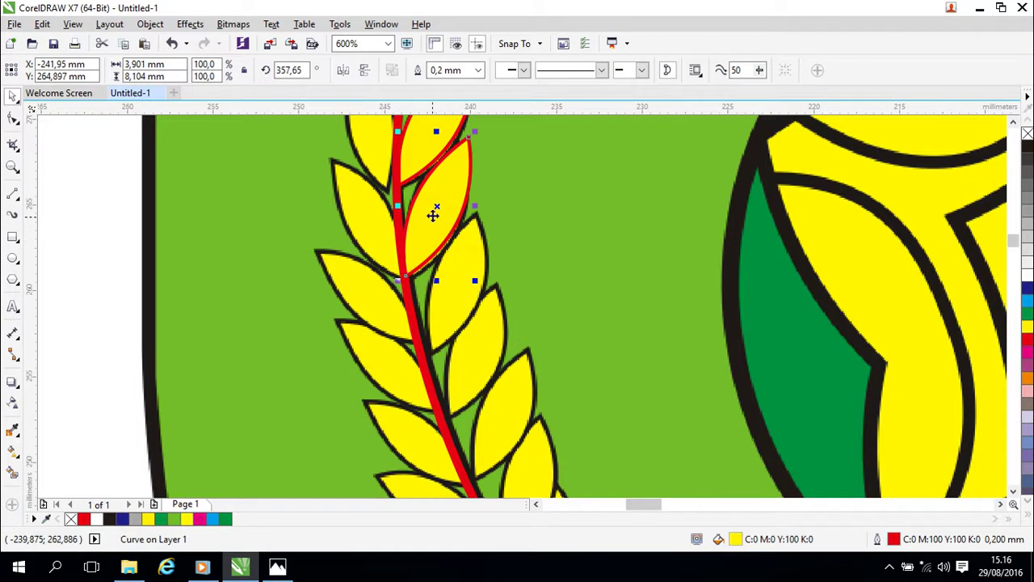
pyautogui.moveTo(443, 203)
pyautogui.mouseDown()
pyautogui.moveTo(462, 286)
pyautogui.moveTo(453, 287)
pyautogui.mouseUp()
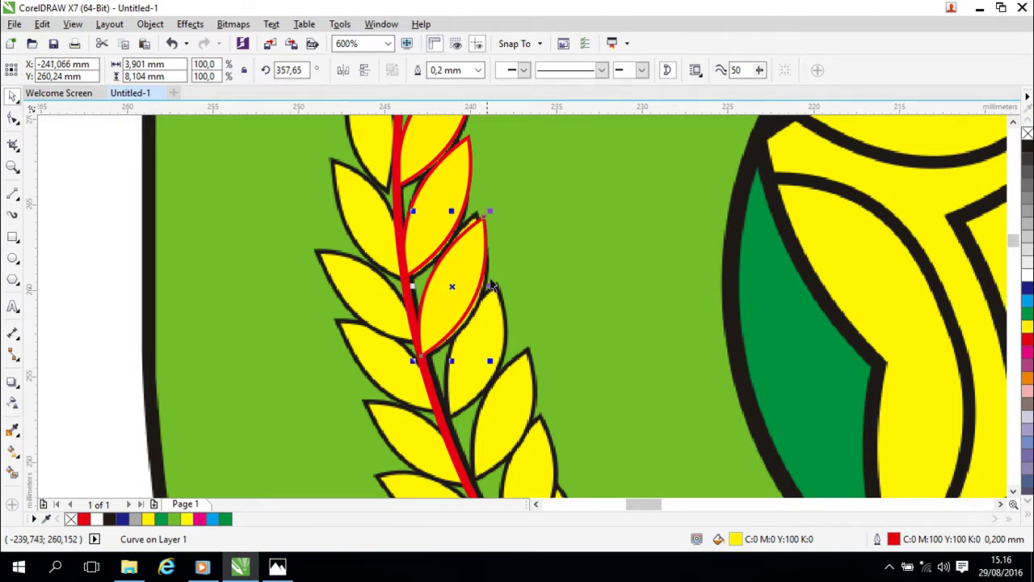
pyautogui.click(466, 266)
pyautogui.moveTo(491, 215); pyautogui.dragTo(485, 213)
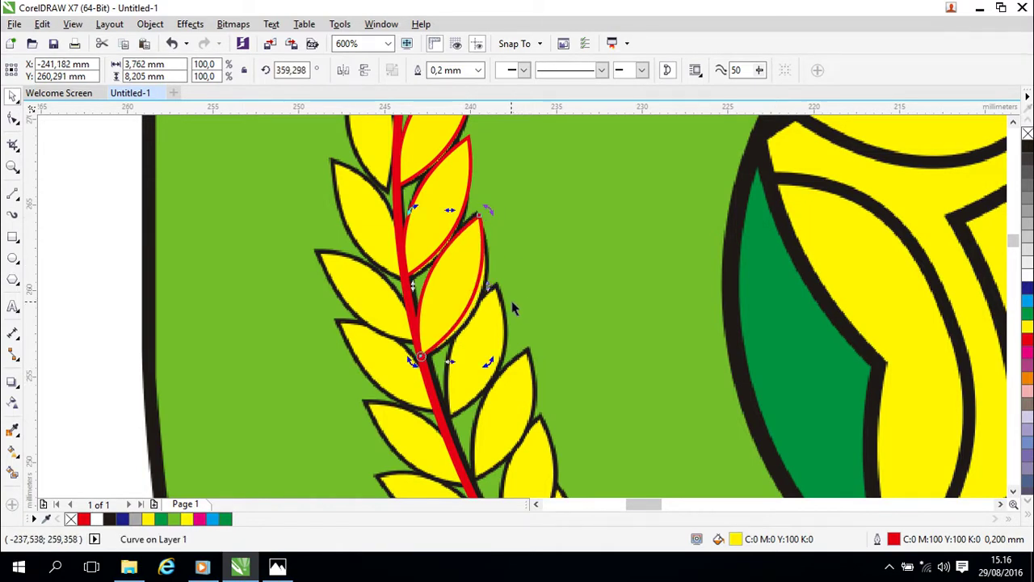
# Copy the lowest traced grain onto the following reference grain and stretch the copy's width to about 3.95 mm.
pyautogui.moveTo(550, 317); pyautogui.dragTo(565, 226)
pyautogui.click(476, 208)
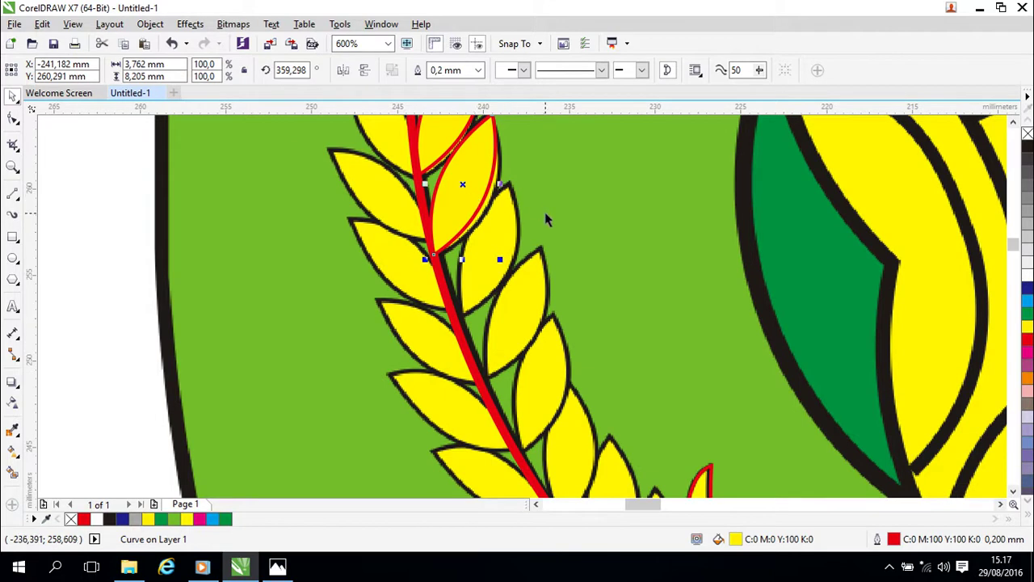
pyautogui.moveTo(463, 185); pyautogui.dragTo(484, 252)
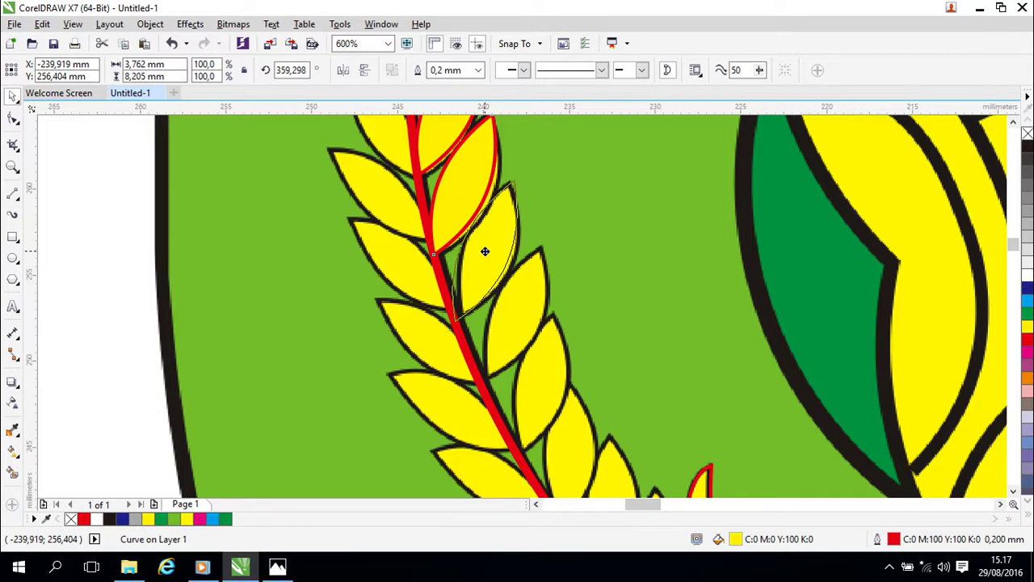
pyautogui.moveTo(485, 251); pyautogui.dragTo(528, 249)
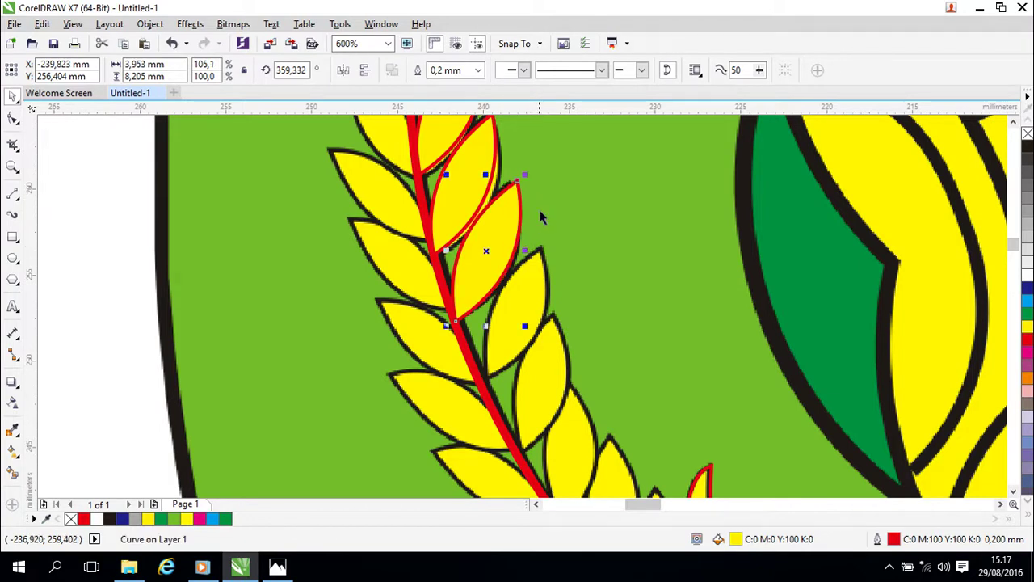
# Rotate the widened lowest grain copy to 0.414° to match its reference grain.
pyautogui.click(503, 229)
pyautogui.press('F10')
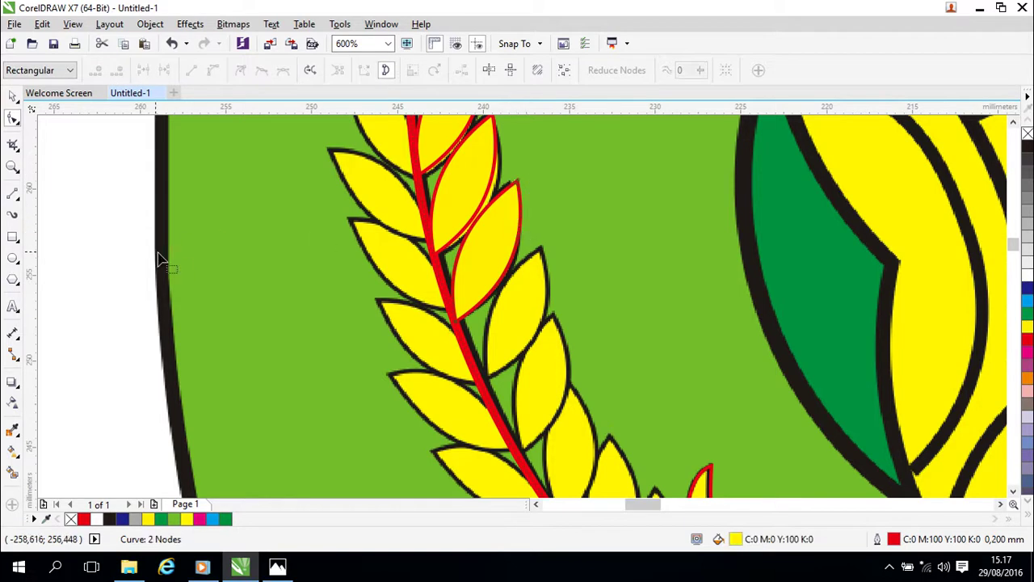
pyautogui.click(13, 97)
pyautogui.click(521, 180)
pyautogui.moveTo(524, 176); pyautogui.dragTo(523, 176)
# Order the second-lowest traced grain behind the red central stem.
pyautogui.moveTo(577, 266); pyautogui.dragTo(570, 210)
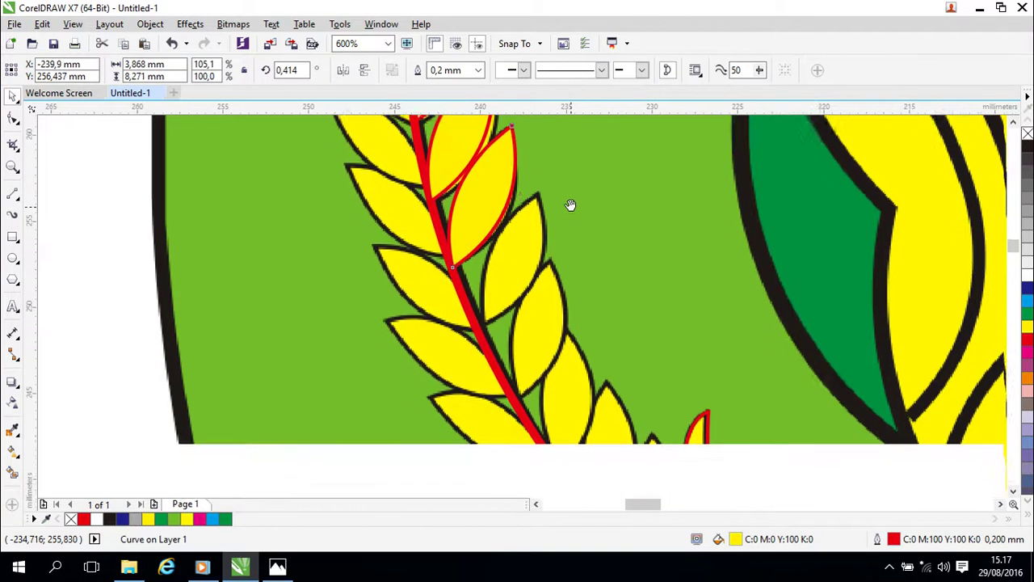
pyautogui.click(456, 169)
pyautogui.rightClick(454, 166)
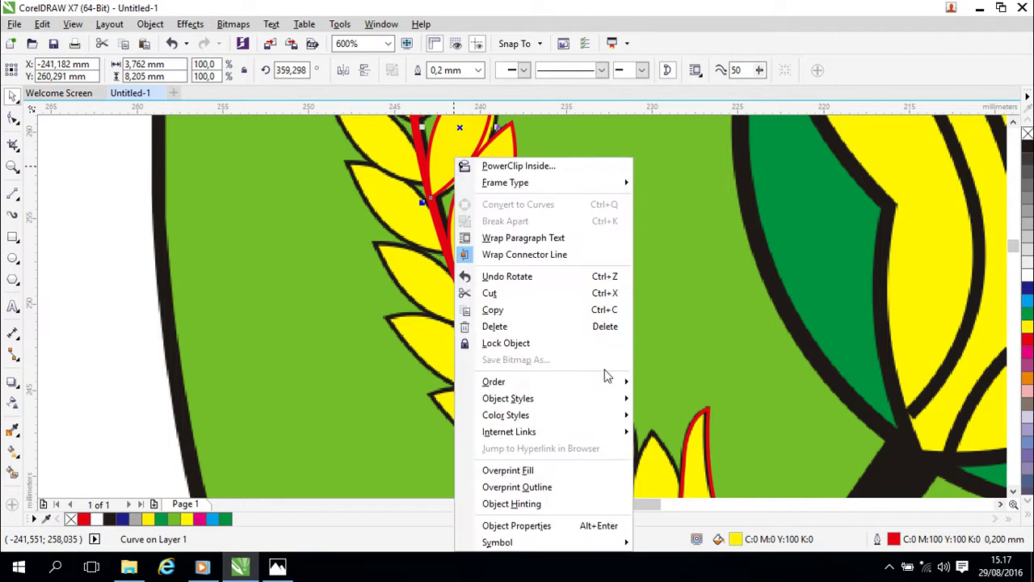
pyautogui.moveTo(612, 384)
pyautogui.click(686, 510)
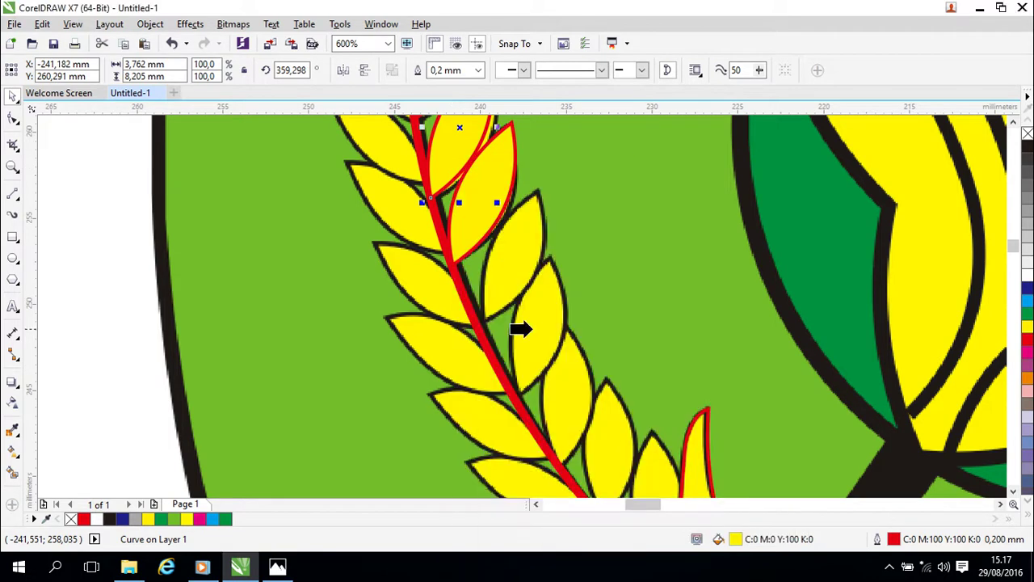
pyautogui.click(422, 167)
# Order the widened lowest grain copy behind the red central stem.
pyautogui.click(487, 202)
pyautogui.rightClick(487, 201)
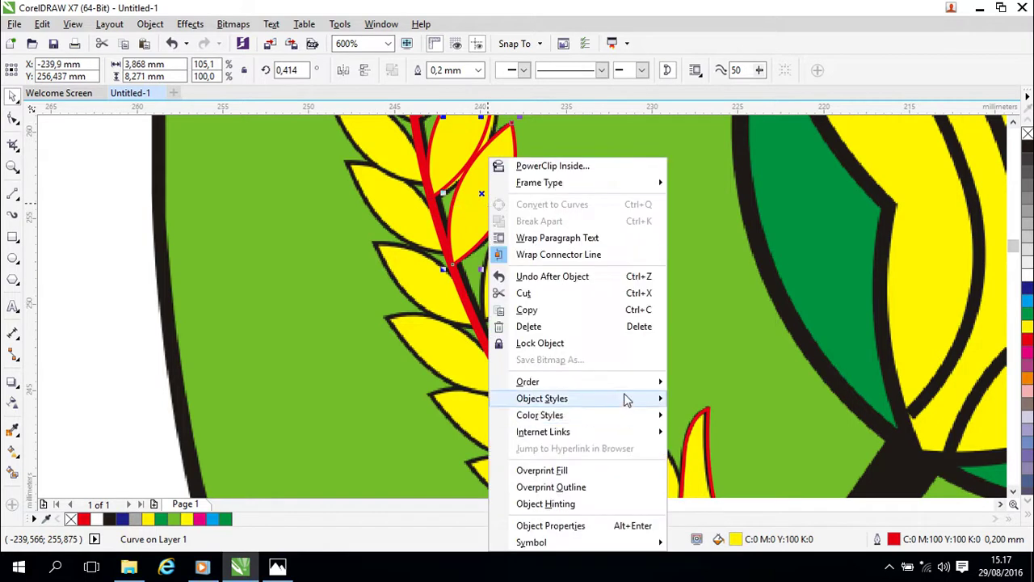
pyautogui.moveTo(631, 388)
pyautogui.click(729, 517)
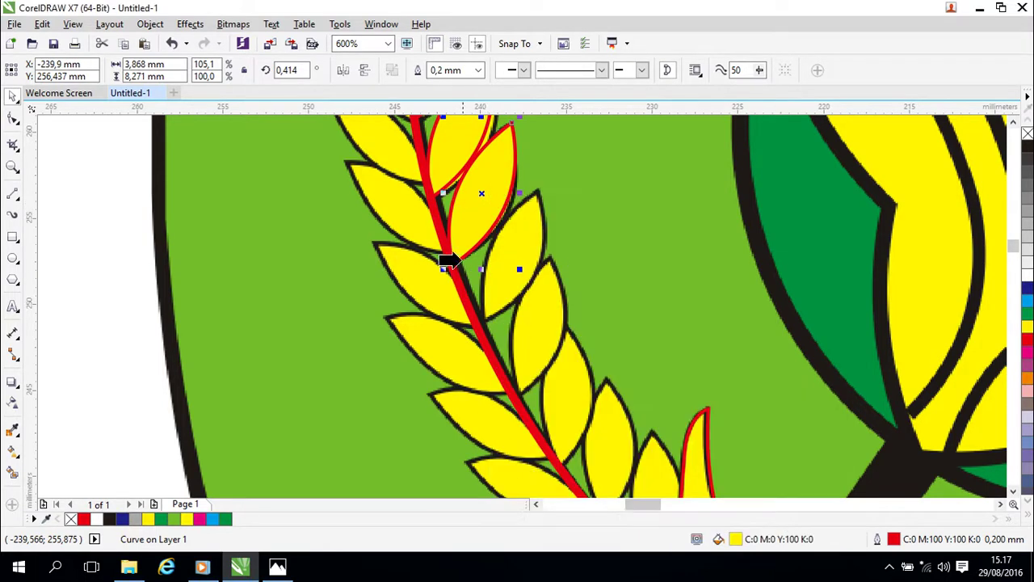
pyautogui.click(438, 229)
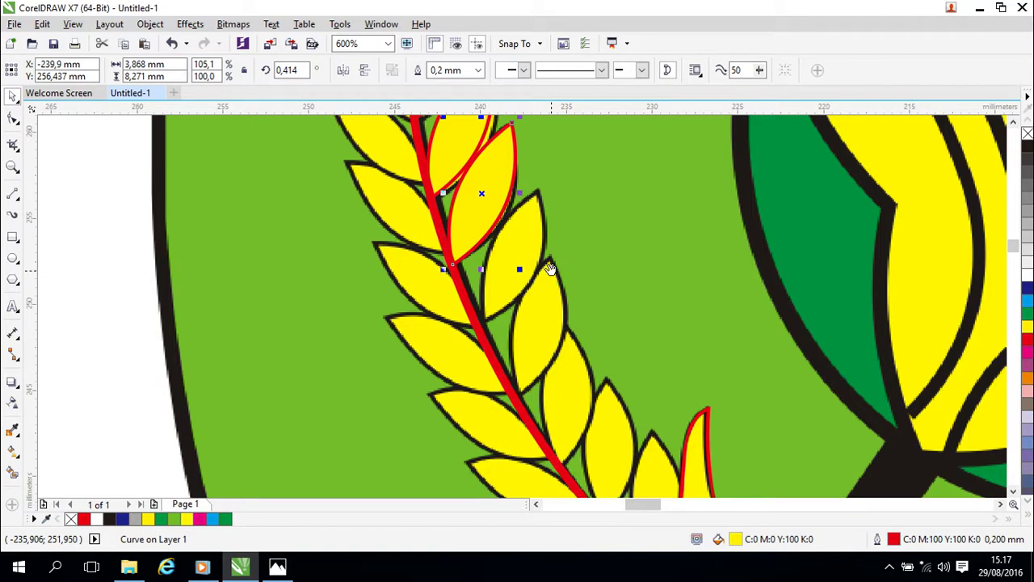
# Move the reference emblem bitmap aside to check the traced stalk on its own, and undo the move.
pyautogui.moveTo(553, 276); pyautogui.dragTo(517, 273)
pyautogui.scroll(-2, 518, 273)
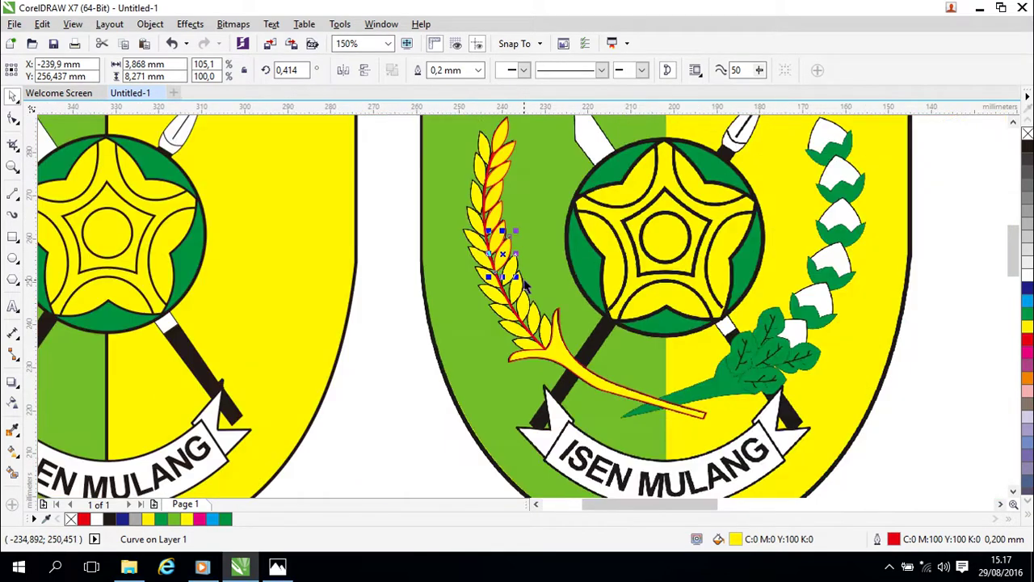
pyautogui.click(874, 288)
pyautogui.moveTo(671, 259); pyautogui.dragTo(913, 226)
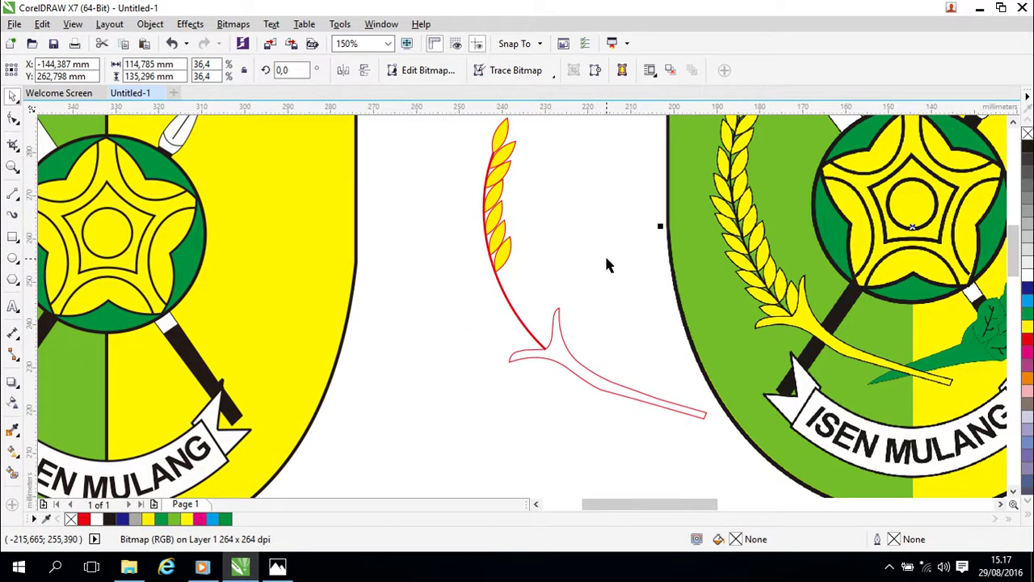
pyautogui.hotkey('ctrl', 'z')
# Place a copy of the lowest traced grain over the next reference grain, with its base on the red stem.
pyautogui.hscroll(-2, 587, 279)
pyautogui.scroll(2, 587, 280)
pyautogui.hscroll(-1, 551, 274)
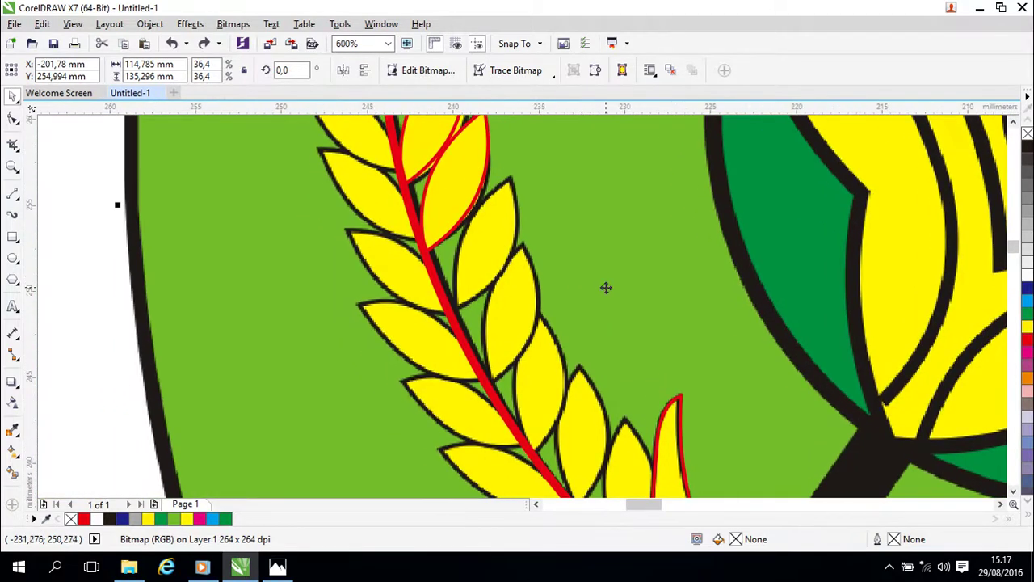
pyautogui.click(466, 207)
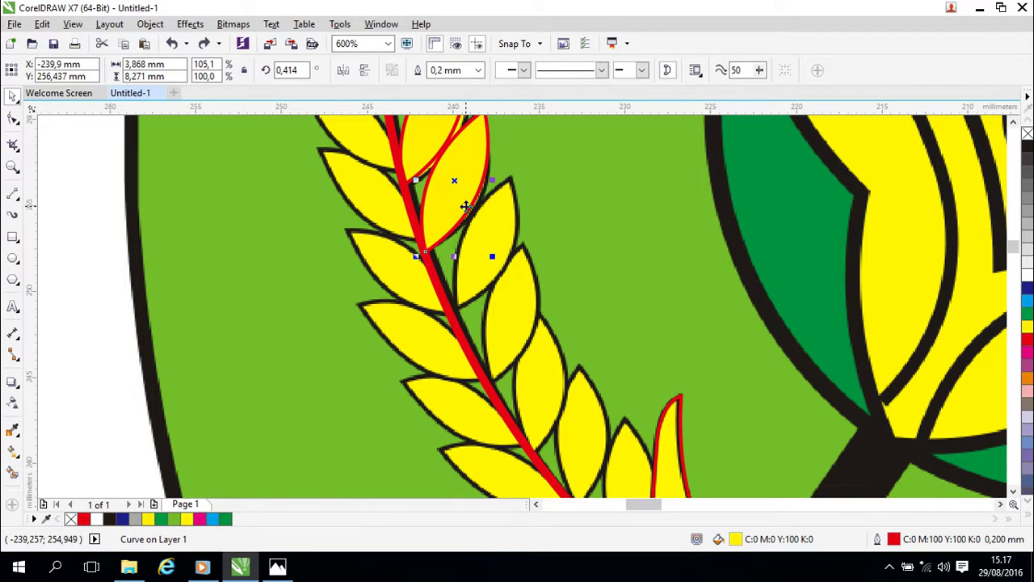
pyautogui.moveTo(461, 185); pyautogui.dragTo(481, 243)
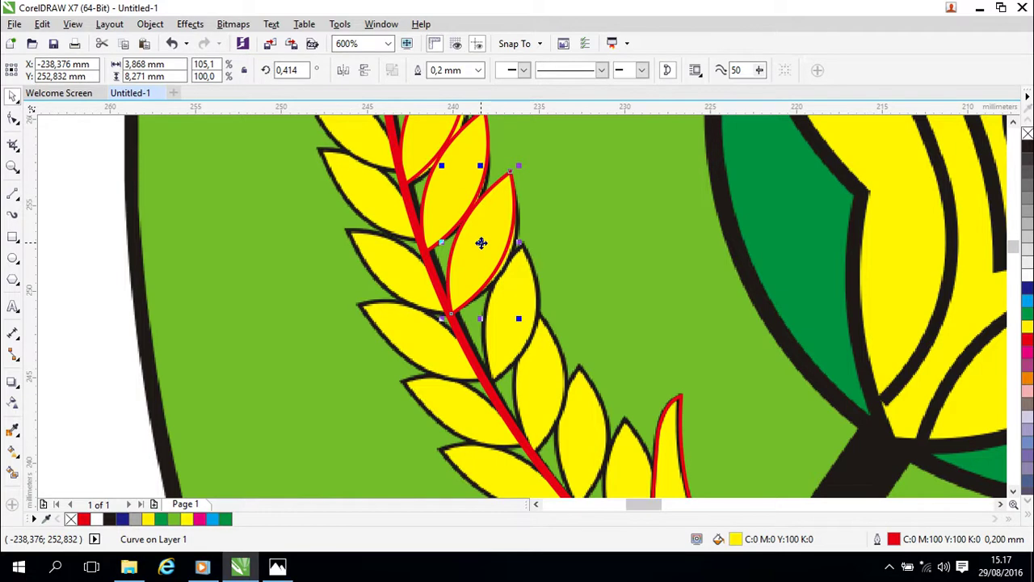
# Order the newest grain copy behind the red central stem and stretch its width to about 4.1 mm.
pyautogui.rightClick(481, 242)
pyautogui.moveTo(646, 381)
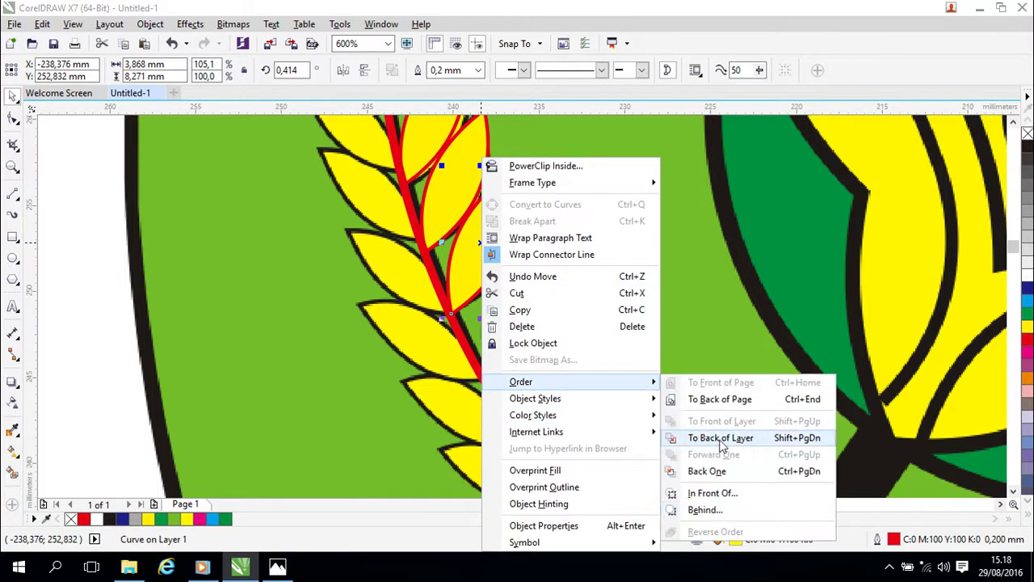
pyautogui.click(729, 512)
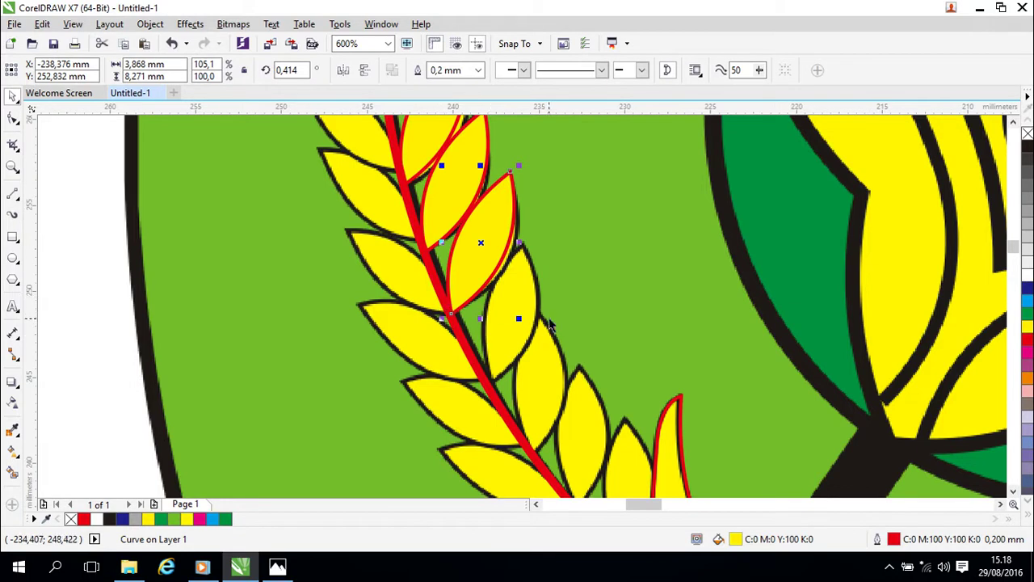
pyautogui.moveTo(550, 320); pyautogui.dragTo(569, 260)
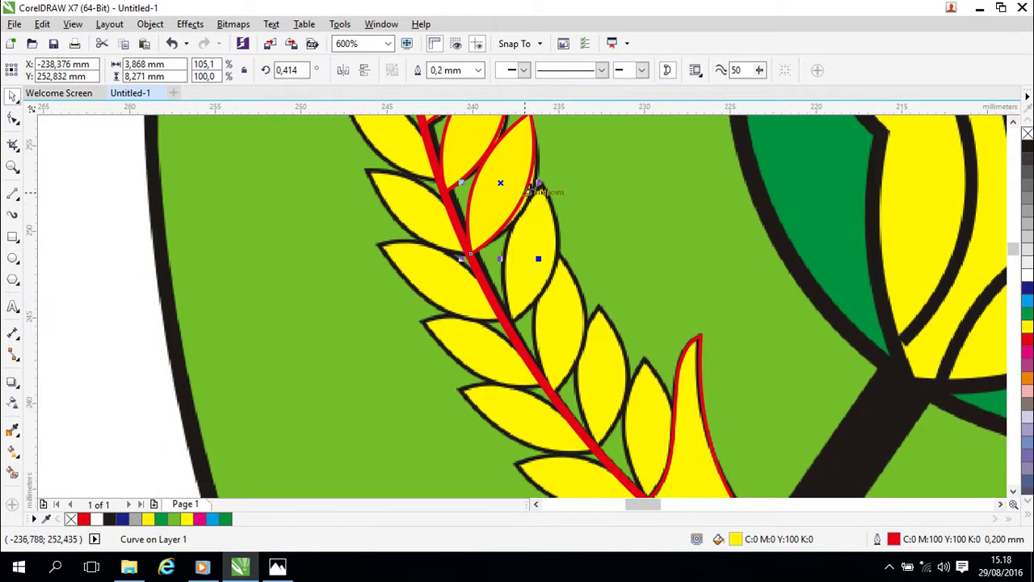
pyautogui.moveTo(540, 184); pyautogui.dragTo(543, 183)
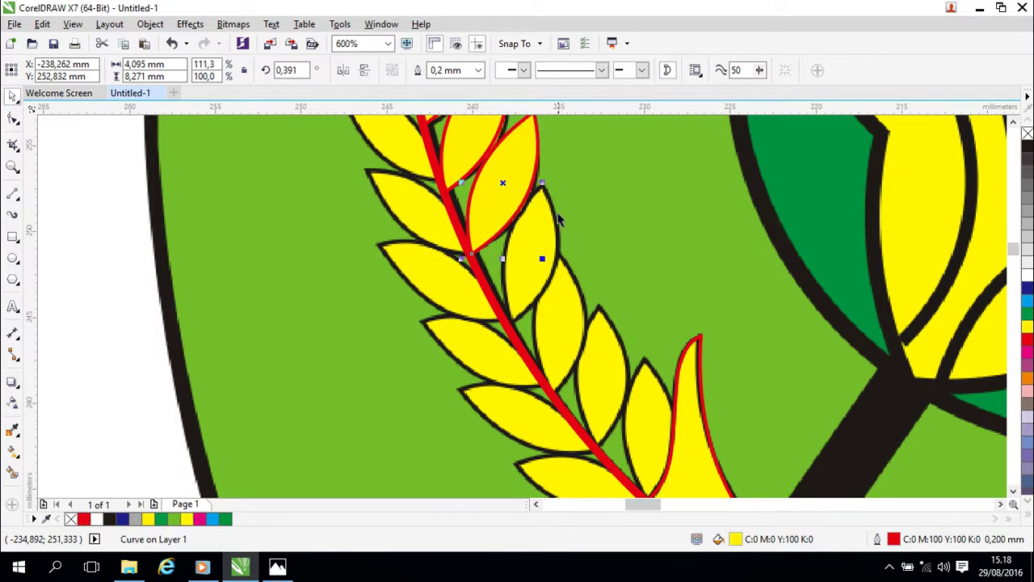
# Place a copy of the widened grain over the next reference grain down the stem and rotate it to about 8.9°.
pyautogui.moveTo(503, 182); pyautogui.dragTo(538, 252)
pyautogui.click(538, 253)
pyautogui.moveTo(578, 176); pyautogui.dragTo(556, 172)
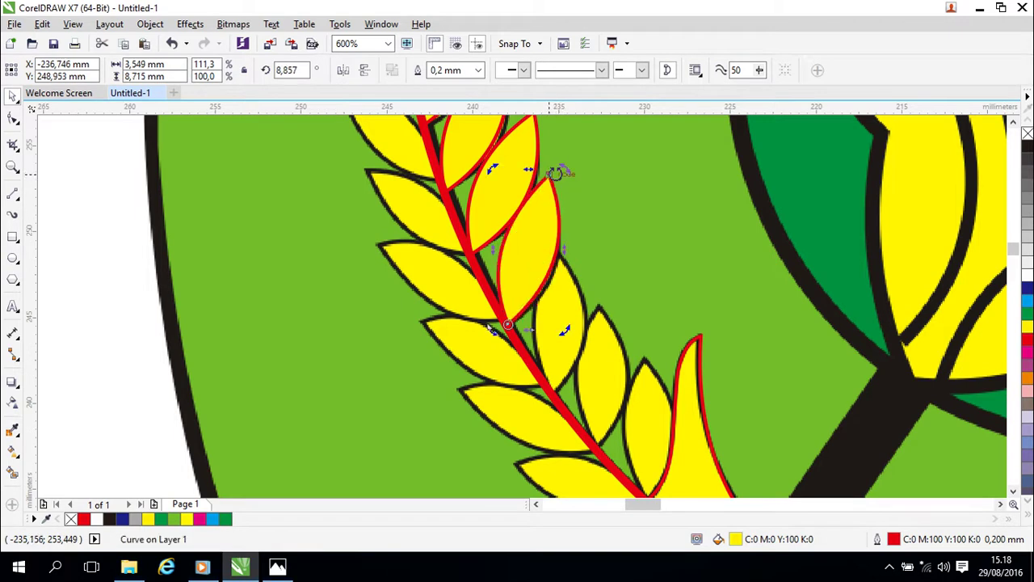
# Order the grain copy rotated to about 8.9° behind the red central stem.
pyautogui.rightClick(530, 251)
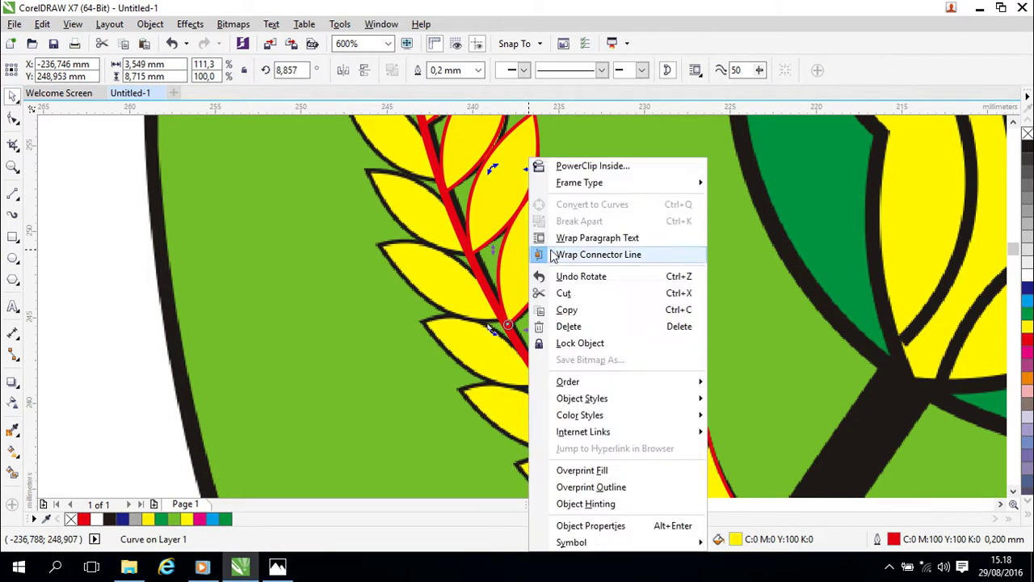
pyautogui.moveTo(684, 382)
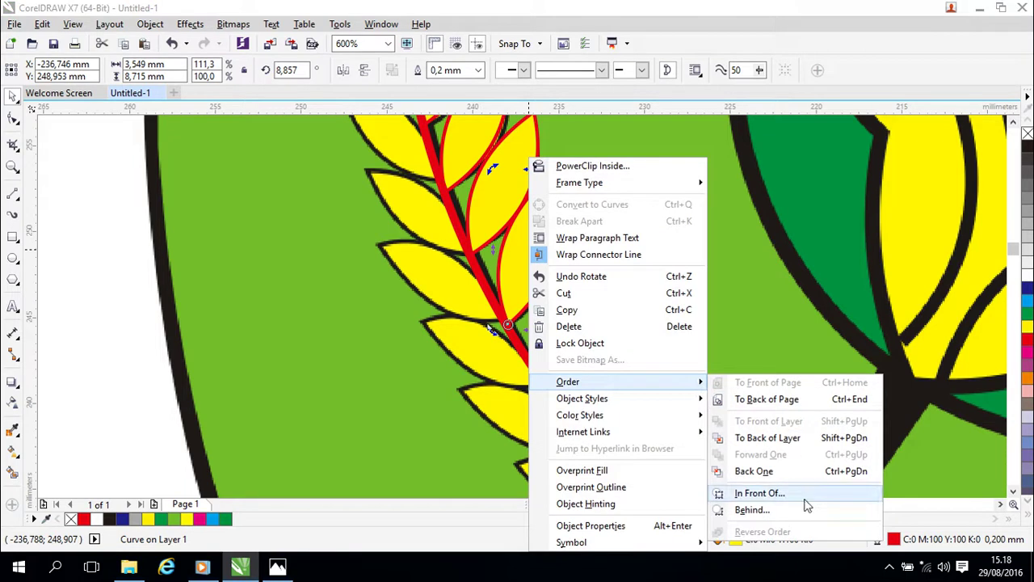
pyautogui.click(751, 510)
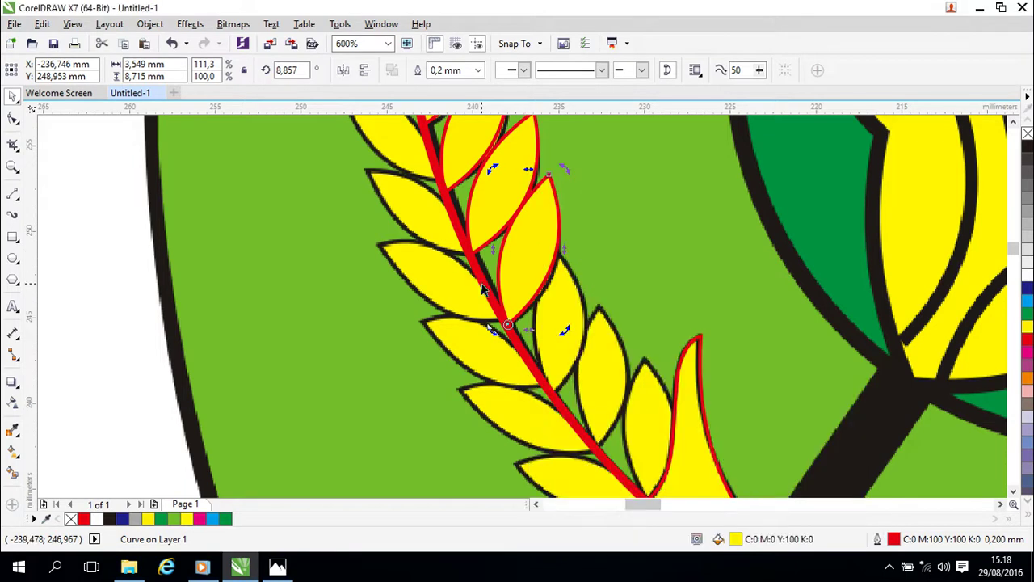
# Place a copy of the lowest traced grain over the reference grain below it and rotate it to about 23.2°.
pyautogui.moveTo(621, 303); pyautogui.dragTo(601, 236)
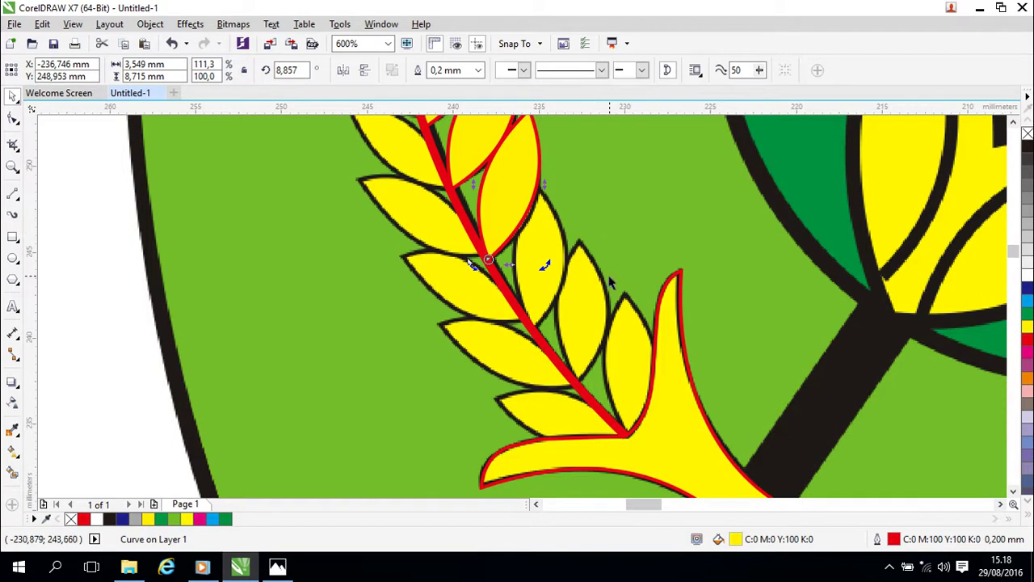
pyautogui.scroll(-2, 611, 280)
pyautogui.scroll(-4, 575, 233)
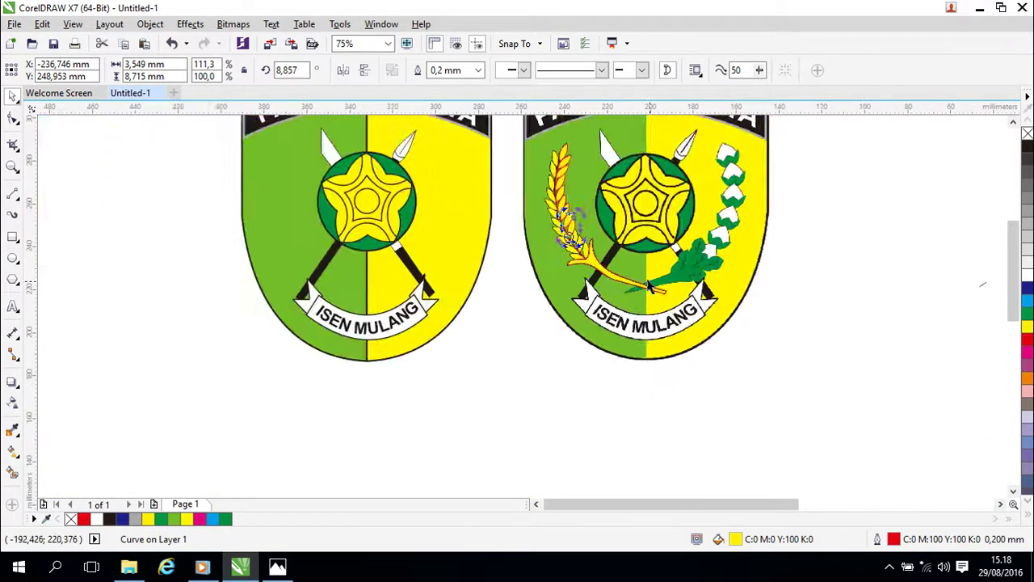
pyautogui.scroll(6, 641, 279)
pyautogui.moveTo(457, 198); pyautogui.dragTo(727, 396)
pyautogui.moveTo(544, 251); pyautogui.dragTo(682, 360)
pyautogui.moveTo(575, 252); pyautogui.dragTo(590, 302)
pyautogui.click(517, 273)
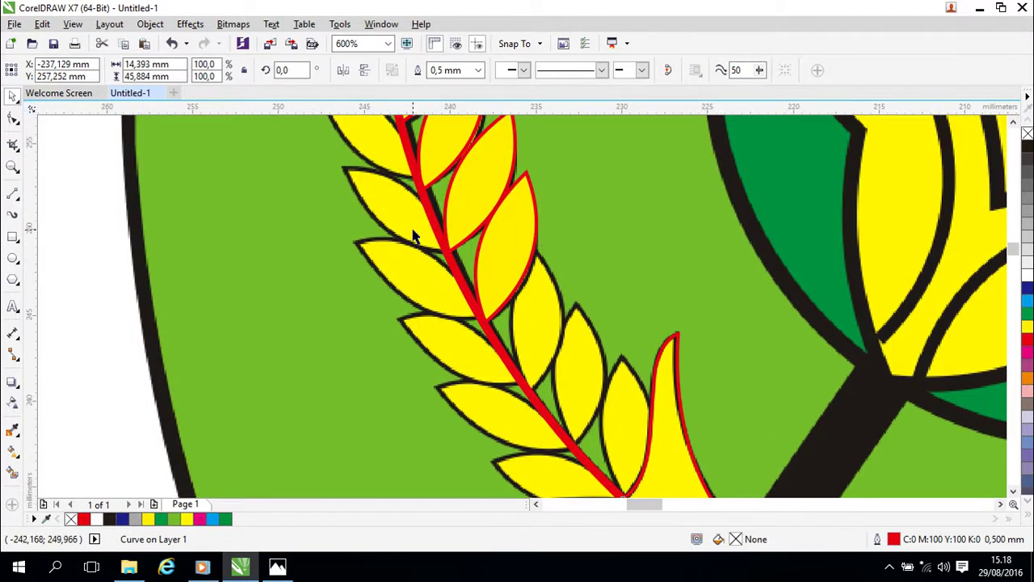
pyautogui.click(525, 280)
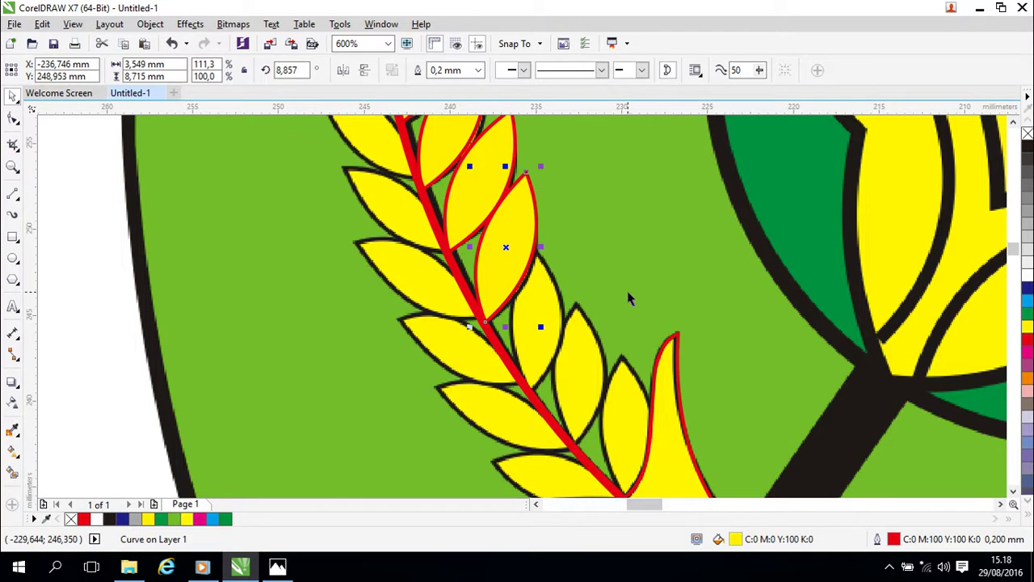
pyautogui.moveTo(512, 247); pyautogui.dragTo(550, 316)
pyautogui.click(549, 316)
pyautogui.moveTo(583, 236); pyautogui.dragTo(546, 235)
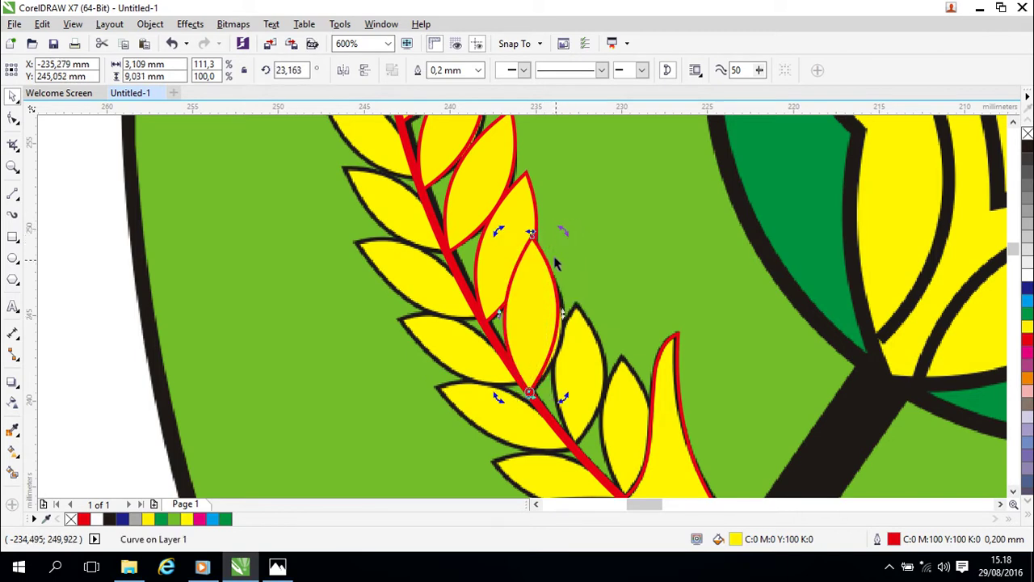
# Order the grain copy rotated to about 23.2° behind the red central stem.
pyautogui.rightClick(537, 333)
pyautogui.moveTo(704, 384)
pyautogui.click(884, 453)
pyautogui.click(500, 349)
# Try to order the newest grain copy behind the traced grain directly above it.
pyautogui.rightClick(546, 321)
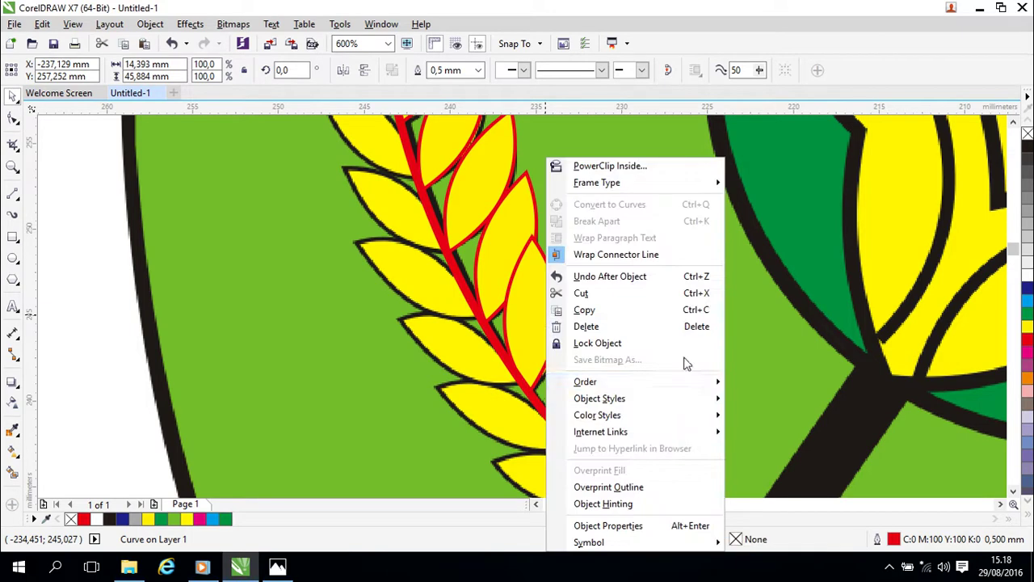
pyautogui.moveTo(715, 383)
pyautogui.click(768, 510)
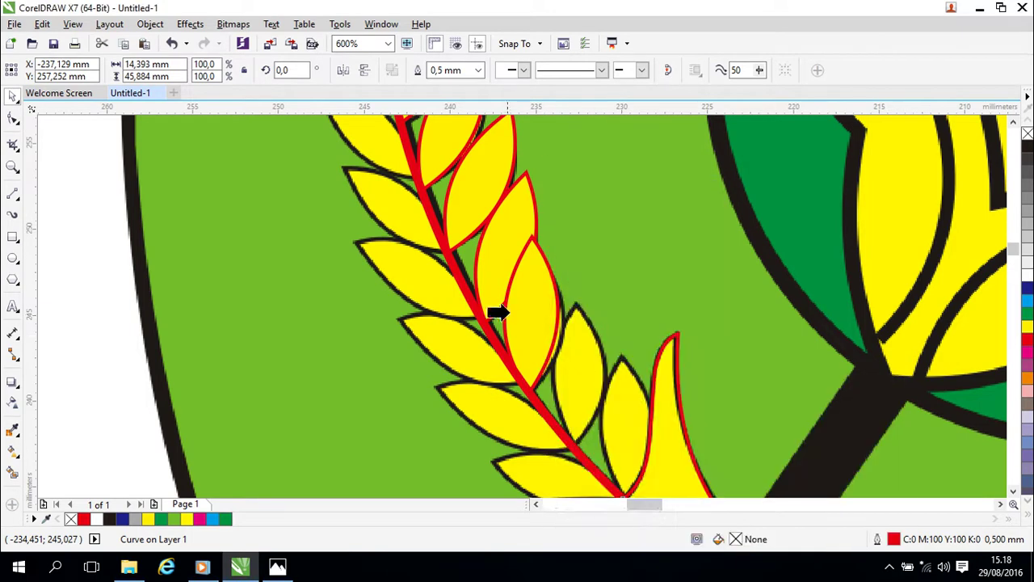
pyautogui.click(490, 289)
pyautogui.click(628, 307)
# Order the second-lowest traced grain in front of the newest grain copy below it.
pyautogui.moveTo(678, 274); pyautogui.dragTo(633, 241)
pyautogui.click(497, 282)
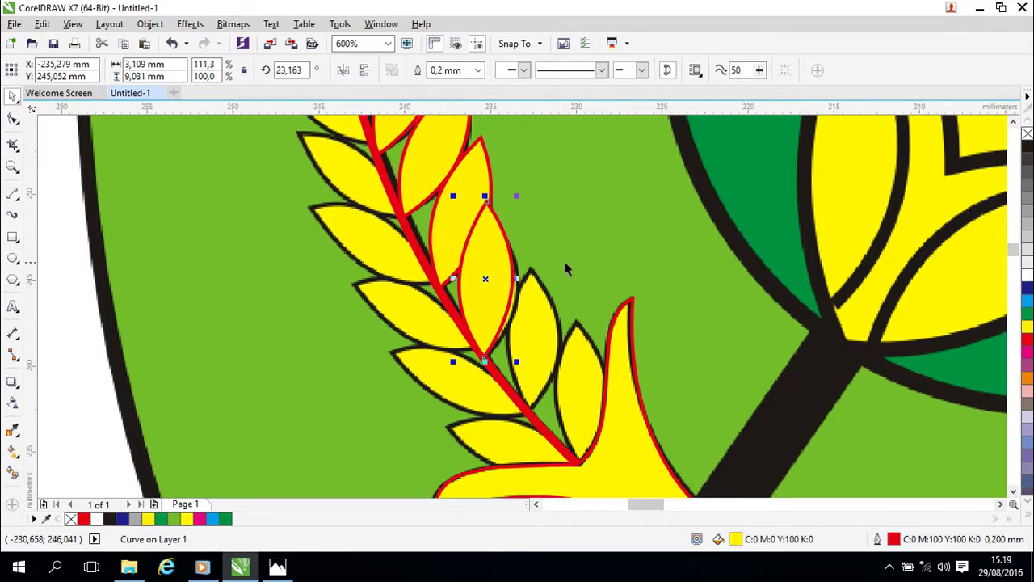
pyautogui.click(482, 172)
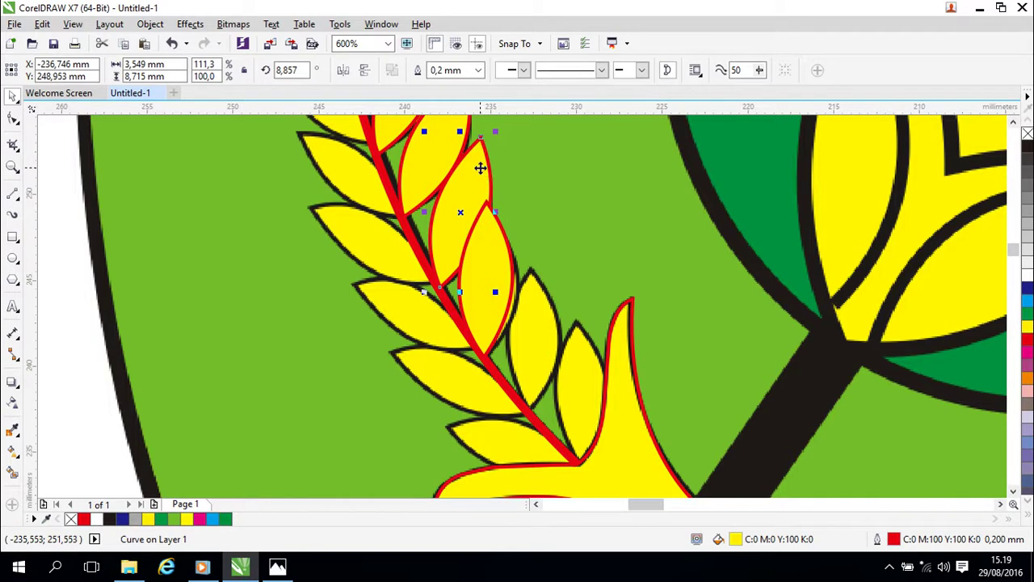
pyautogui.rightClick(480, 168)
pyautogui.moveTo(637, 386)
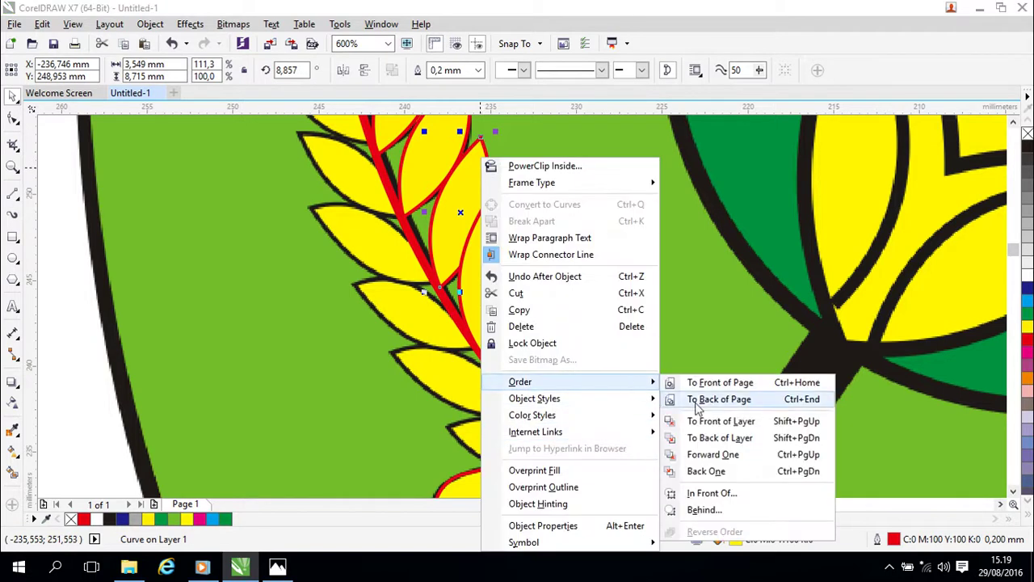
pyautogui.click(722, 494)
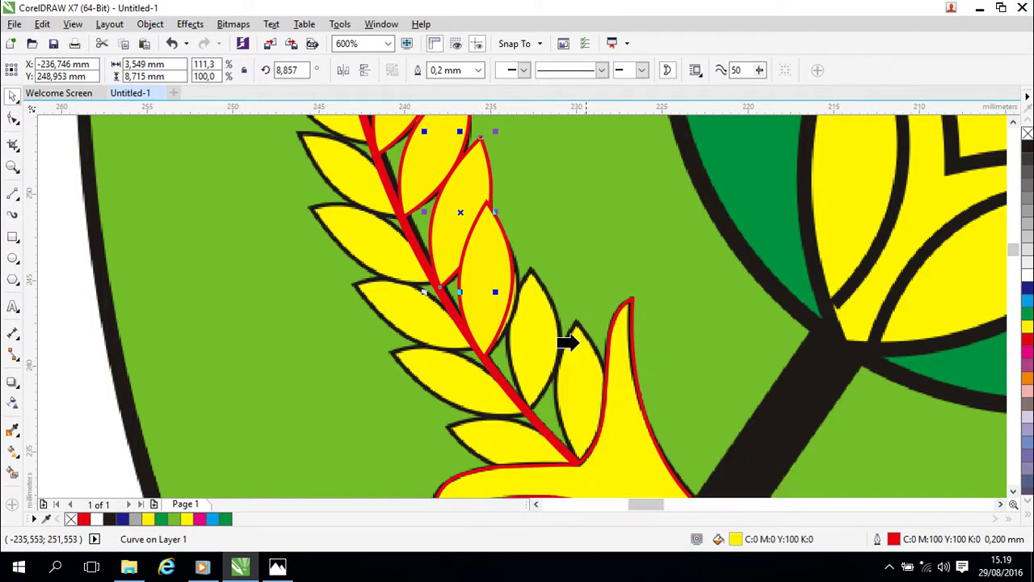
pyautogui.click(502, 268)
# Place a copy of the lowest traced grain over the next reference grain and order it behind the red central stem.
pyautogui.moveTo(561, 336); pyautogui.dragTo(561, 313)
pyautogui.click(494, 278)
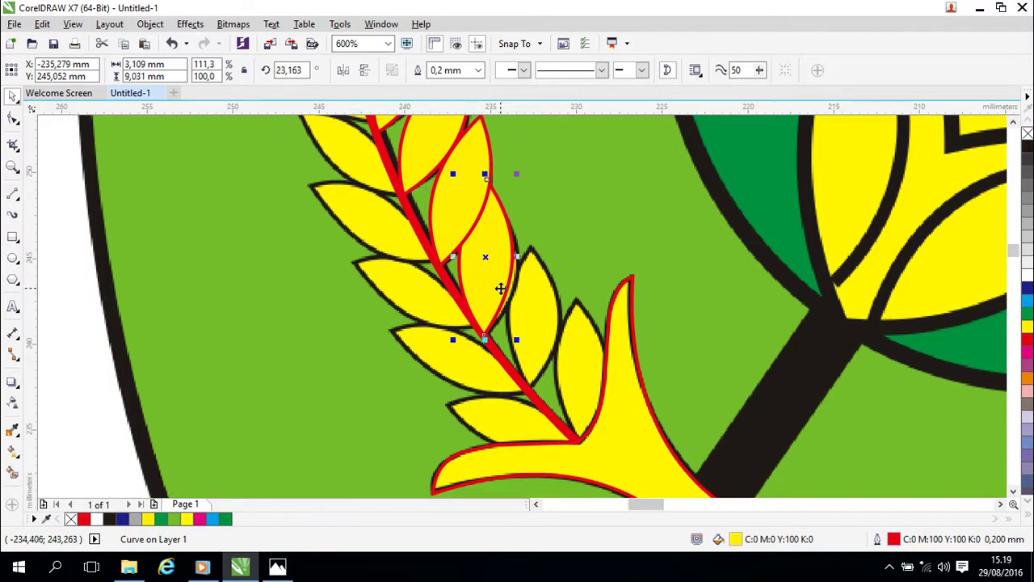
pyautogui.moveTo(487, 259); pyautogui.dragTo(532, 316)
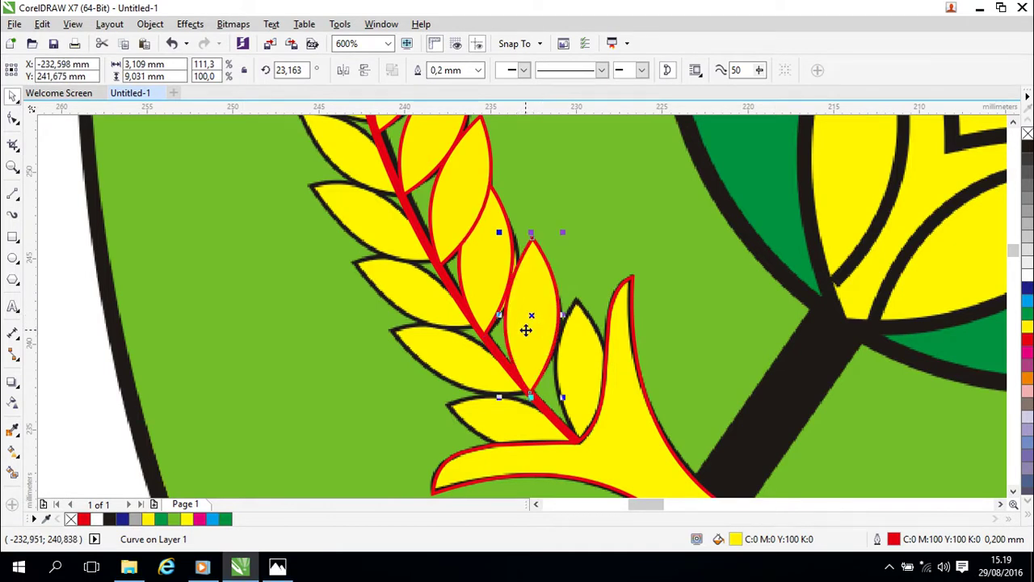
pyautogui.rightClick(533, 343)
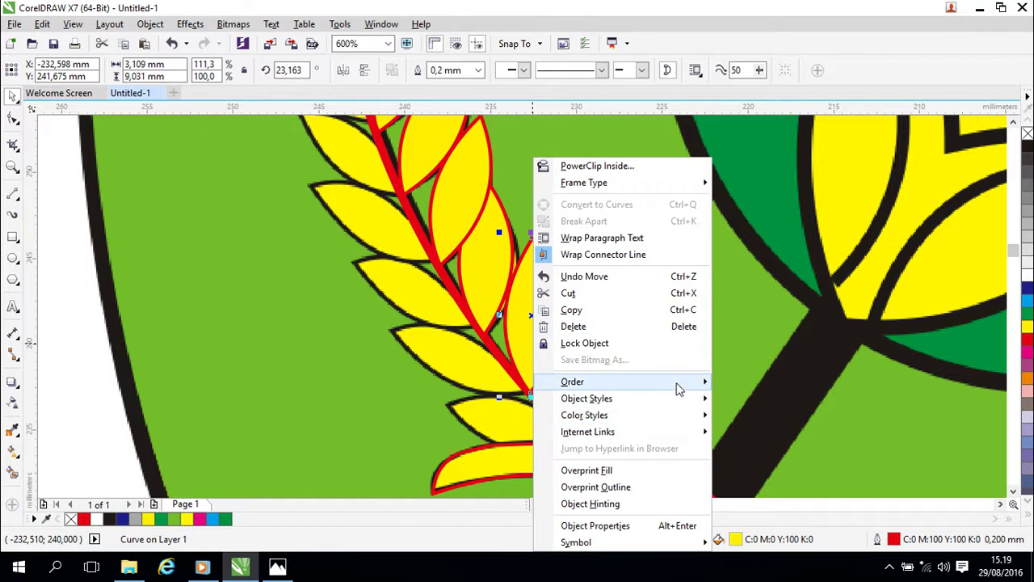
pyautogui.moveTo(681, 387)
pyautogui.click(776, 515)
pyautogui.click(495, 366)
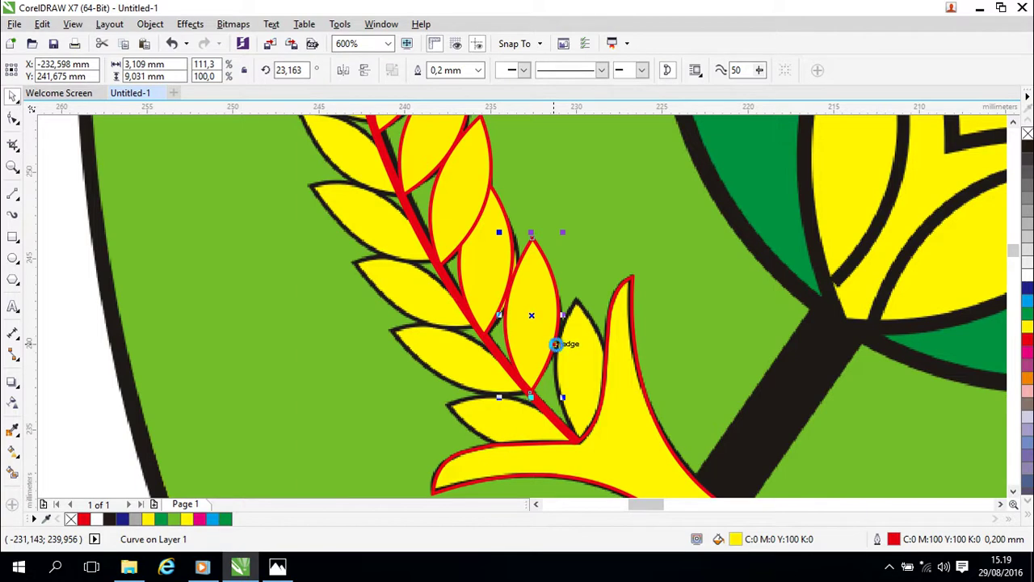
# Place a grain copy over the last reference grain beside the stalk's forked base and order it behind the base outline.
pyautogui.moveTo(533, 323); pyautogui.dragTo(578, 374)
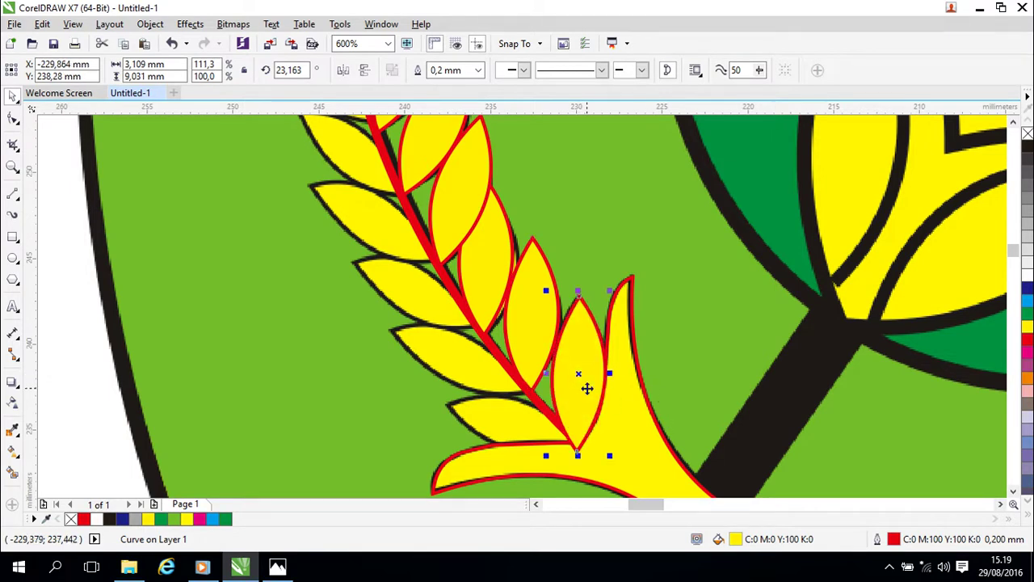
pyautogui.rightClick(587, 389)
pyautogui.moveTo(638, 381)
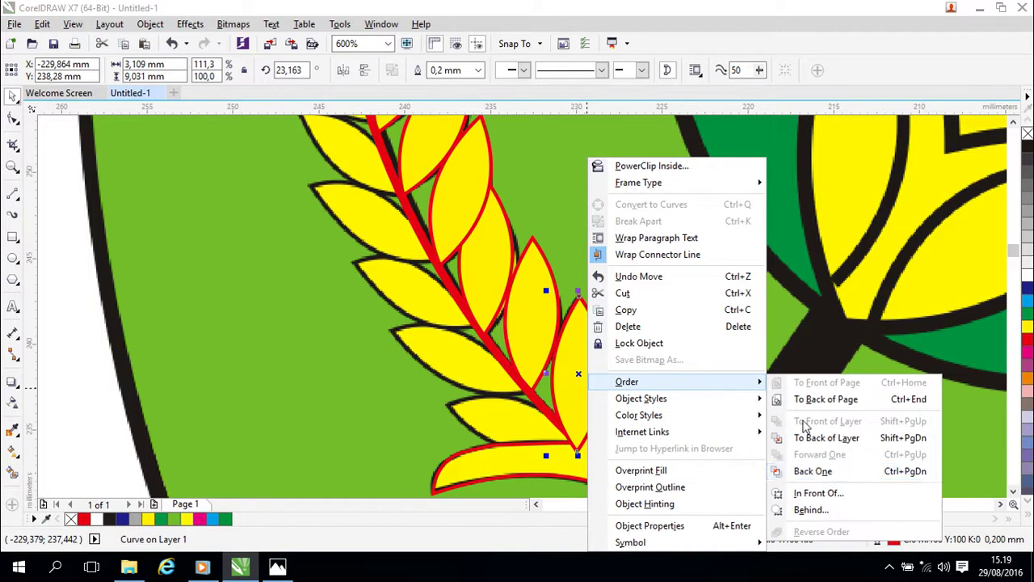
pyautogui.click(825, 497)
pyautogui.click(628, 432)
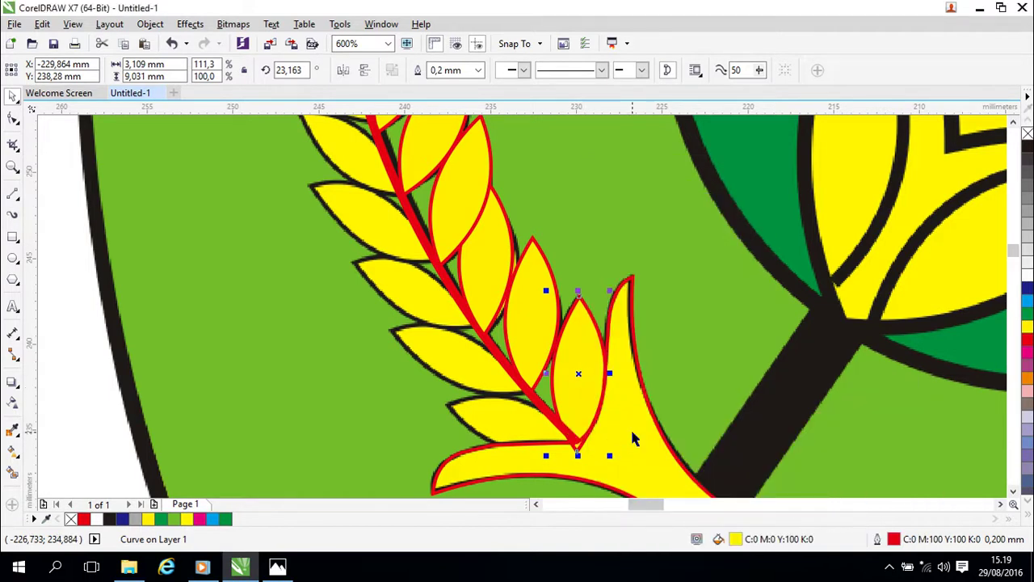
# Fill the red-outlined forked base of the rice stalk with yellow.
pyautogui.scroll(-3, 706, 397)
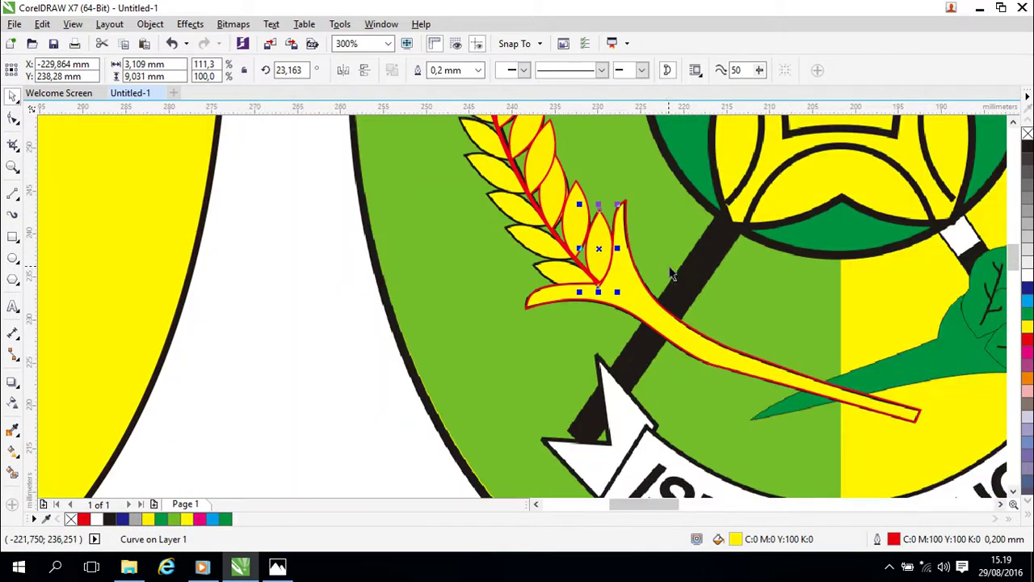
pyautogui.moveTo(793, 324); pyautogui.dragTo(670, 354)
pyautogui.click(595, 394)
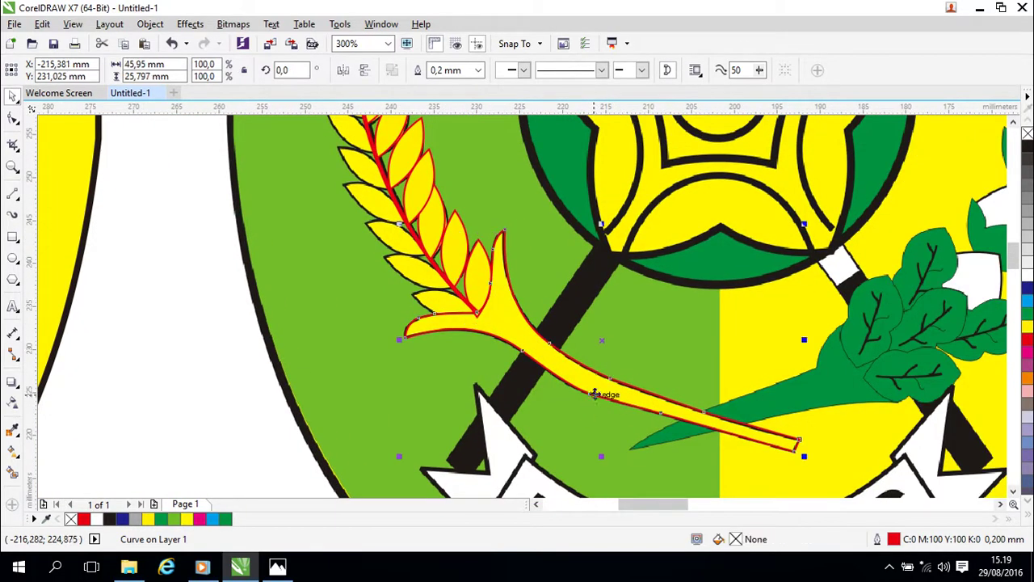
pyautogui.click(1026, 327)
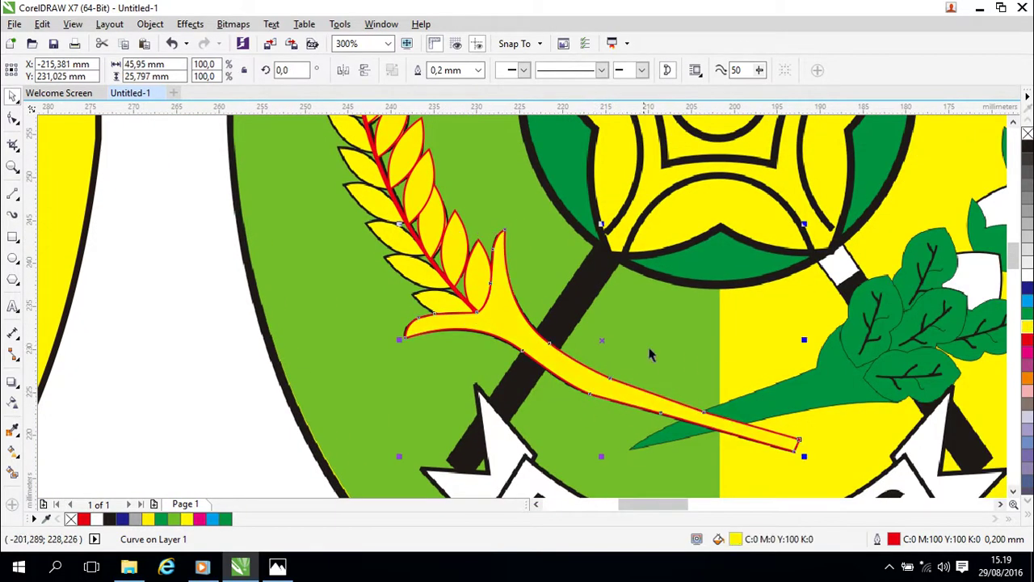
# Duplicate the lowest right-hand grain in place and rotate the copy to about 94.2° over the lowest left-hand reference grain.
pyautogui.moveTo(558, 316); pyautogui.dragTo(723, 366)
pyautogui.moveTo(621, 258); pyautogui.dragTo(628, 347)
pyautogui.moveTo(597, 245); pyautogui.dragTo(568, 332)
pyautogui.moveTo(614, 274); pyautogui.dragTo(590, 350)
pyautogui.scroll(4, 590, 364)
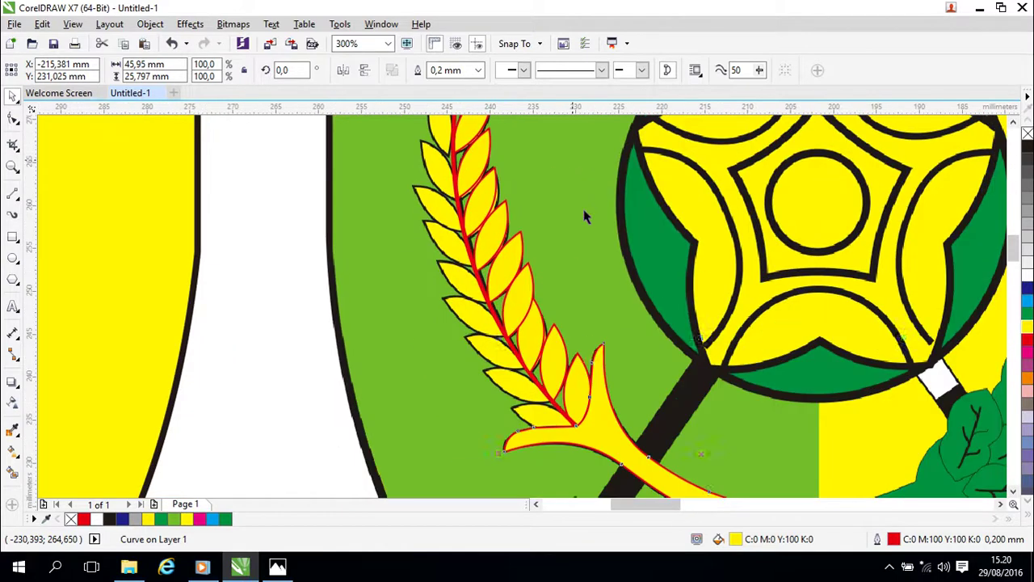
pyautogui.scroll(-3, 521, 284)
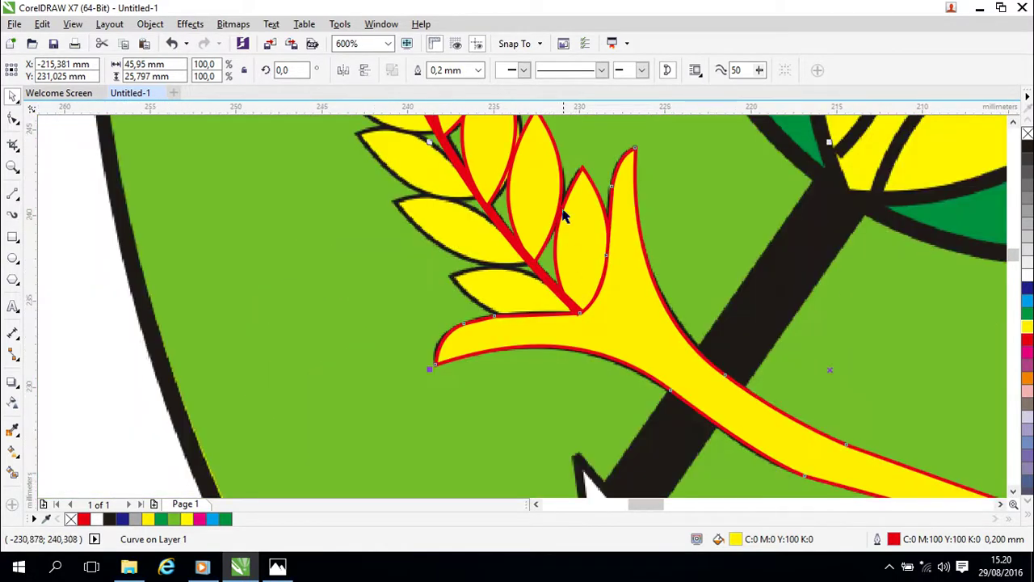
pyautogui.click(545, 197)
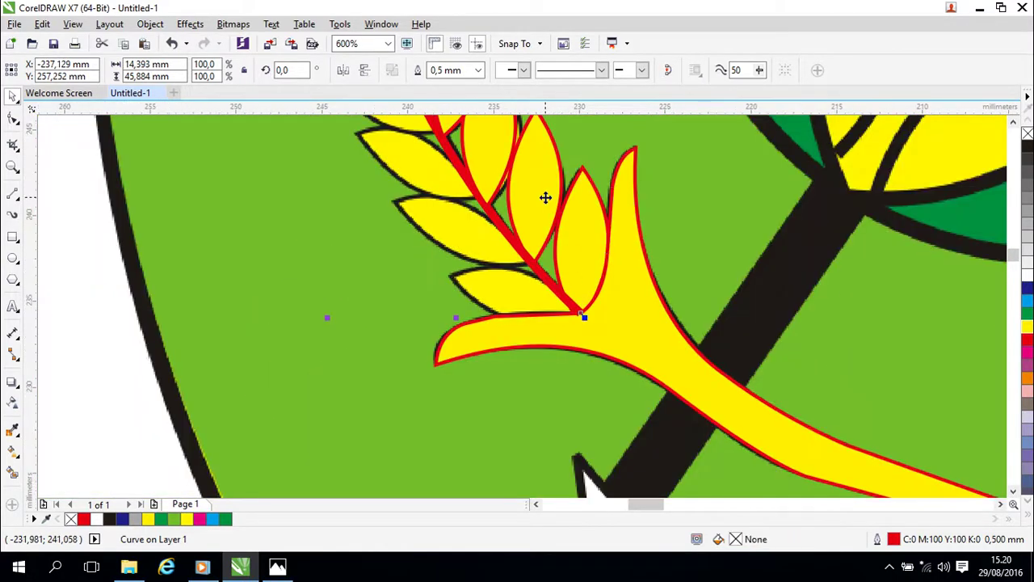
pyautogui.click(579, 243)
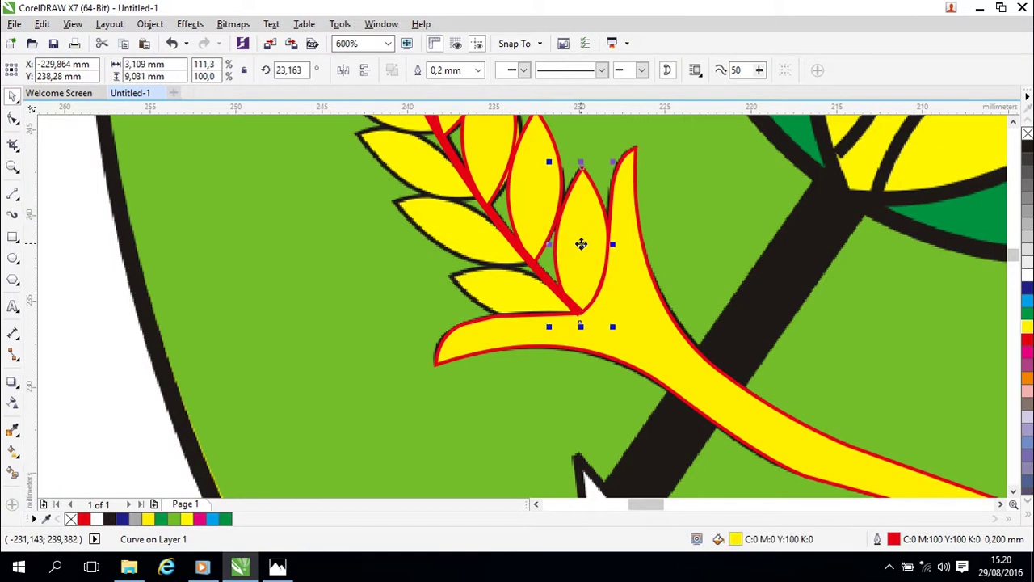
pyautogui.moveTo(583, 247)
pyautogui.mouseDown()
pyautogui.moveTo(568, 247)
pyautogui.moveTo(579, 250)
pyautogui.mouseUp()
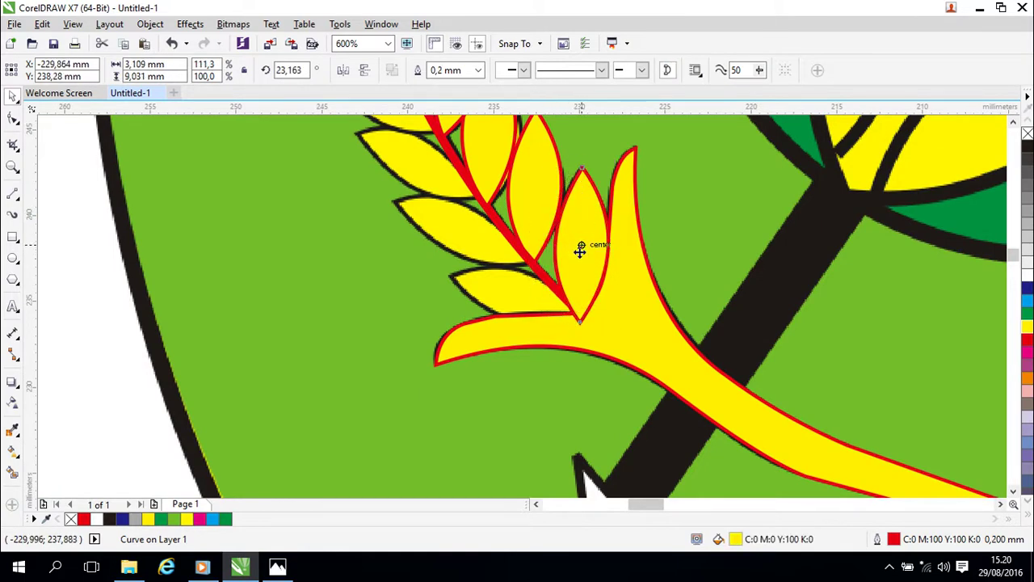
pyautogui.click(586, 193)
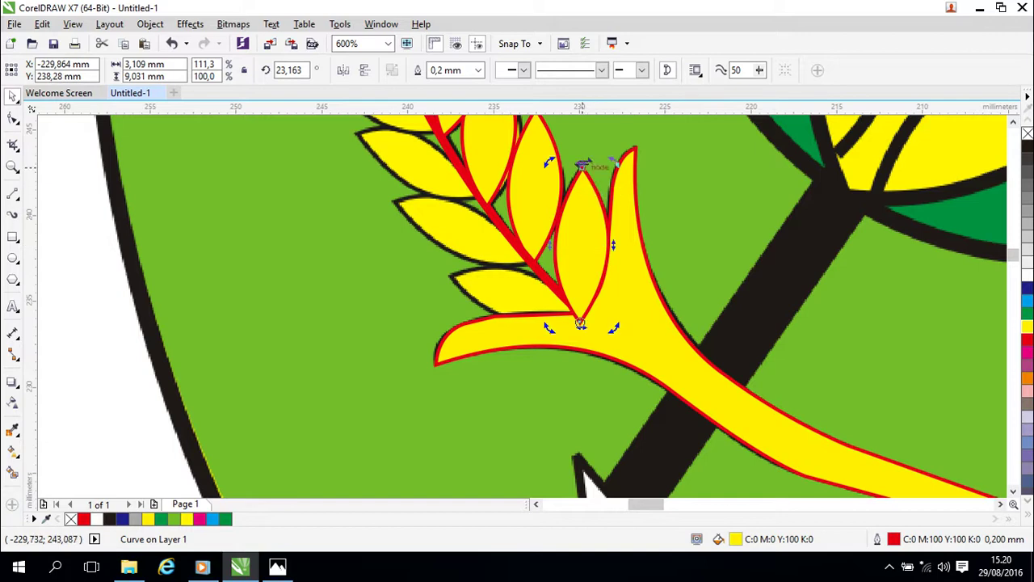
pyautogui.moveTo(550, 161); pyautogui.dragTo(385, 298)
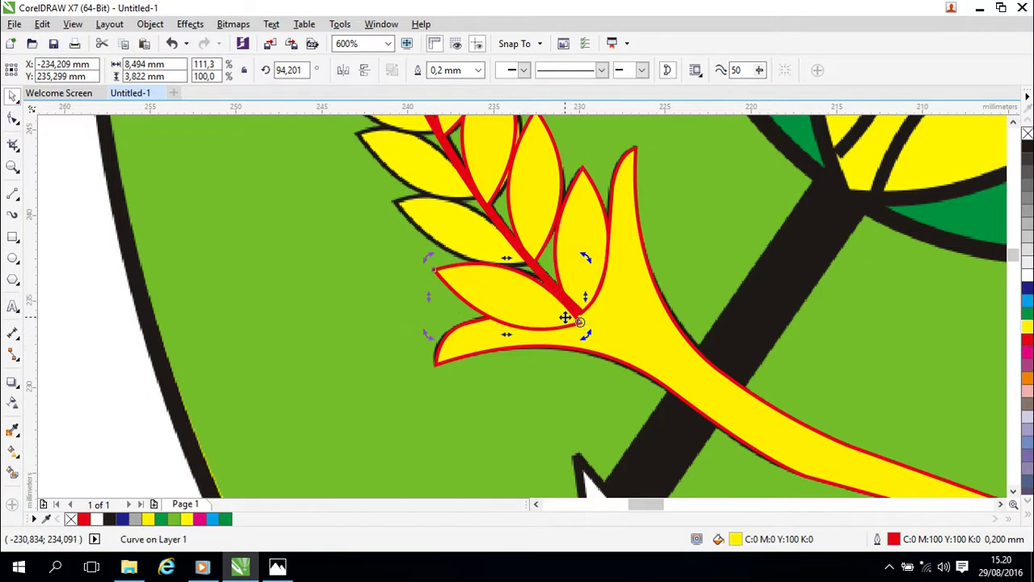
# Order the lowest left-hand grain copy behind the yellow forked base of the stalk and keep it selected.
pyautogui.rightClick(565, 317)
pyautogui.moveTo(723, 383)
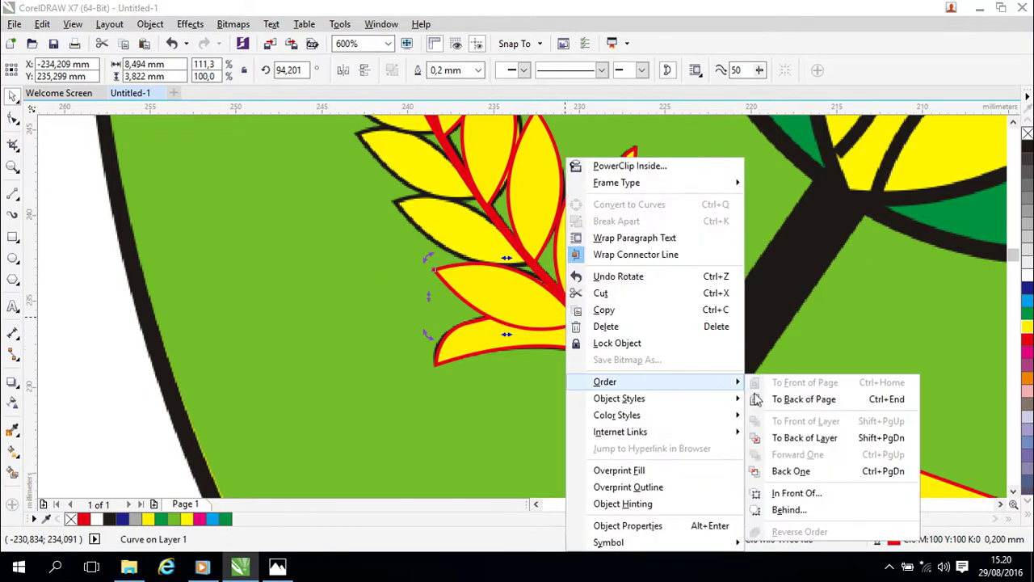
pyautogui.click(808, 502)
pyautogui.click(649, 355)
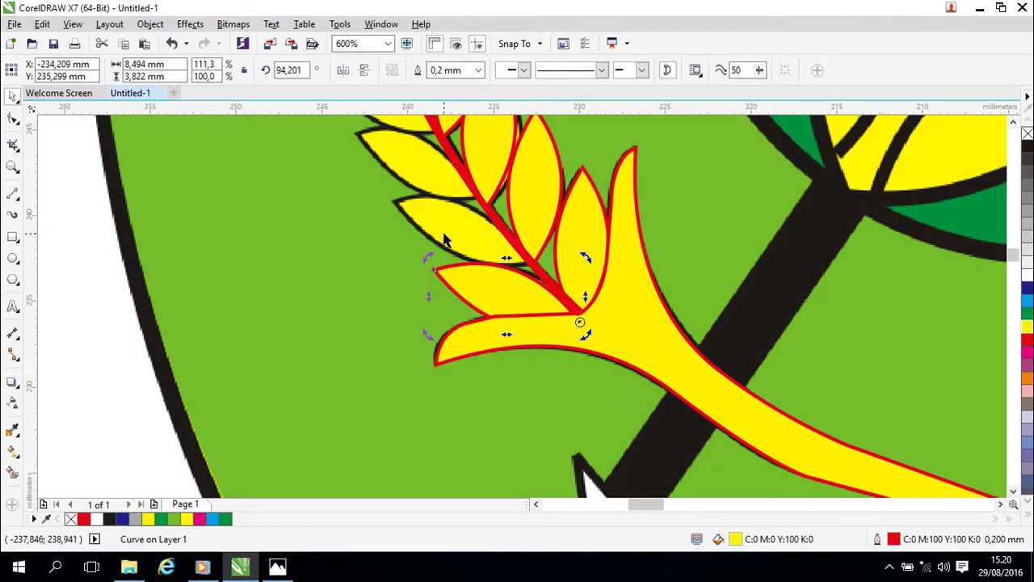
pyautogui.click(497, 298)
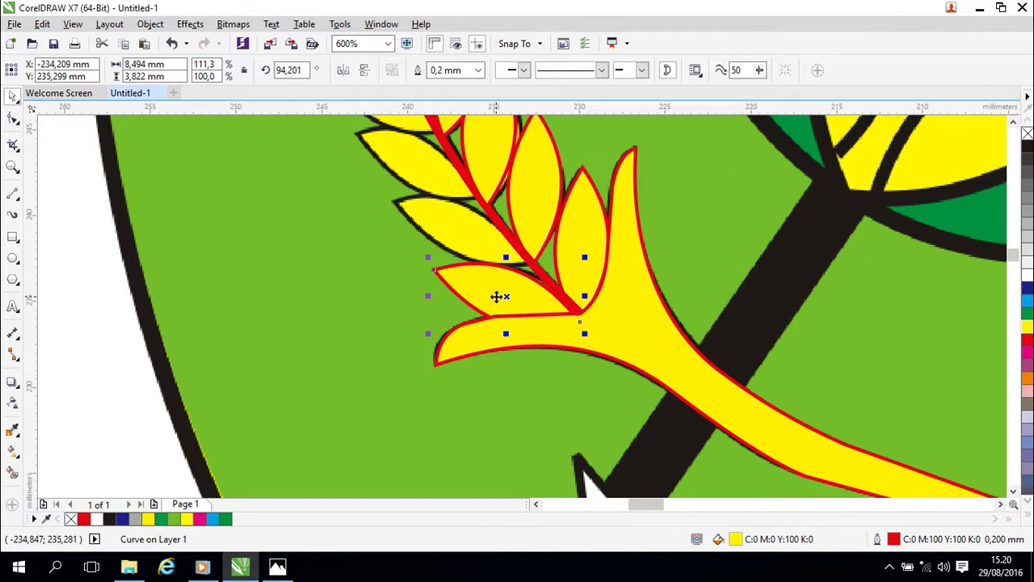
# Duplicate the second-lowest right-hand grain in place and rotate the copy to about 89.4° over the second-lowest left-hand reference grain.
pyautogui.click(531, 212)
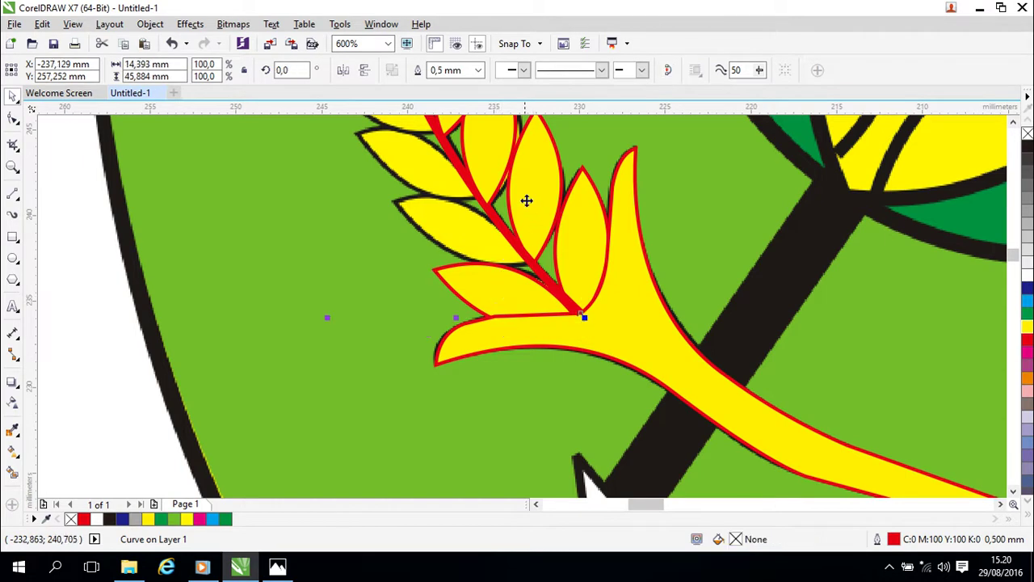
pyautogui.click(563, 170)
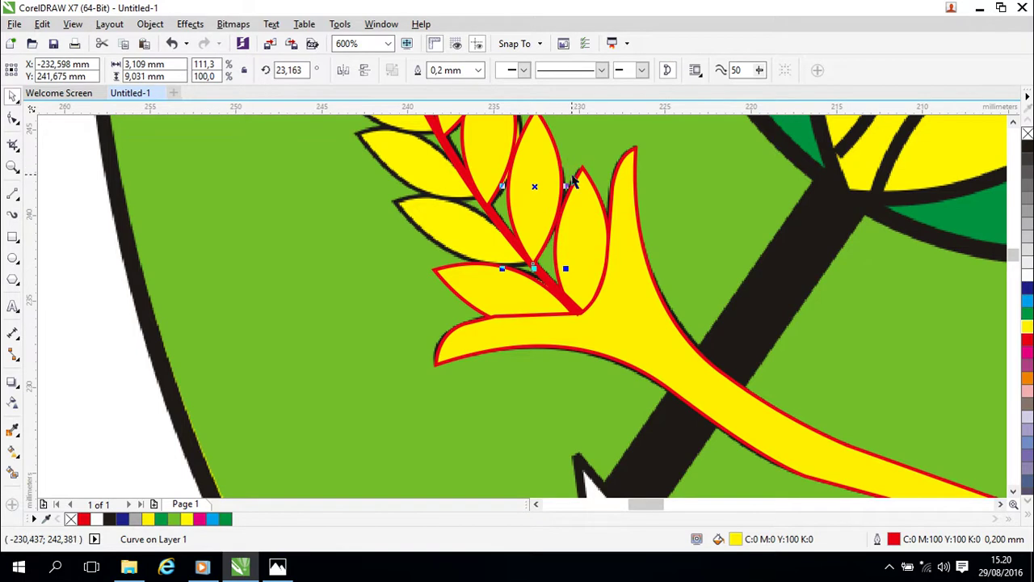
pyautogui.moveTo(576, 179); pyautogui.dragTo(615, 220)
pyautogui.click(579, 200)
pyautogui.moveTo(535, 145); pyautogui.dragTo(378, 261)
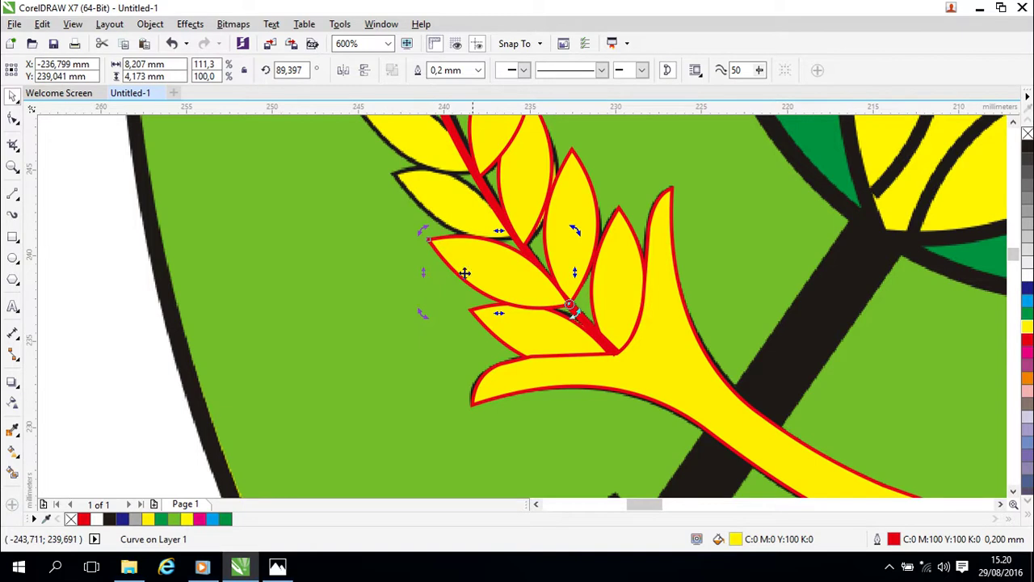
# Order the second-lowest left-hand grain copy behind the yellow forked base of the stalk.
pyautogui.rightClick(520, 275)
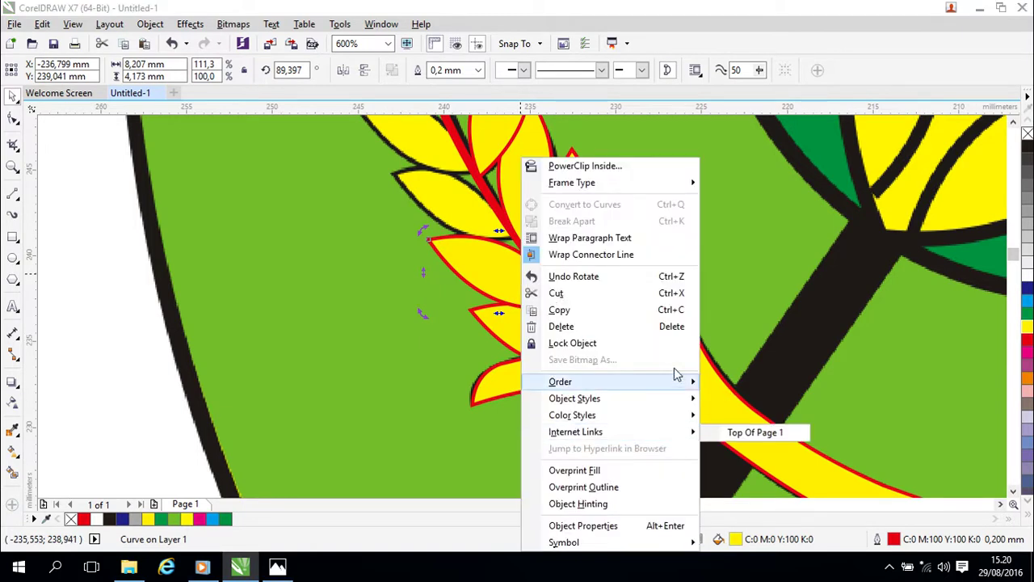
pyautogui.moveTo(677, 385)
pyautogui.click(744, 509)
pyautogui.click(667, 381)
# Duplicate the third right-hand grain from the base and rotate the copy to about 82.8° over the opposite left-hand reference grain.
pyautogui.moveTo(524, 254); pyautogui.dragTo(573, 305)
pyautogui.click(573, 236)
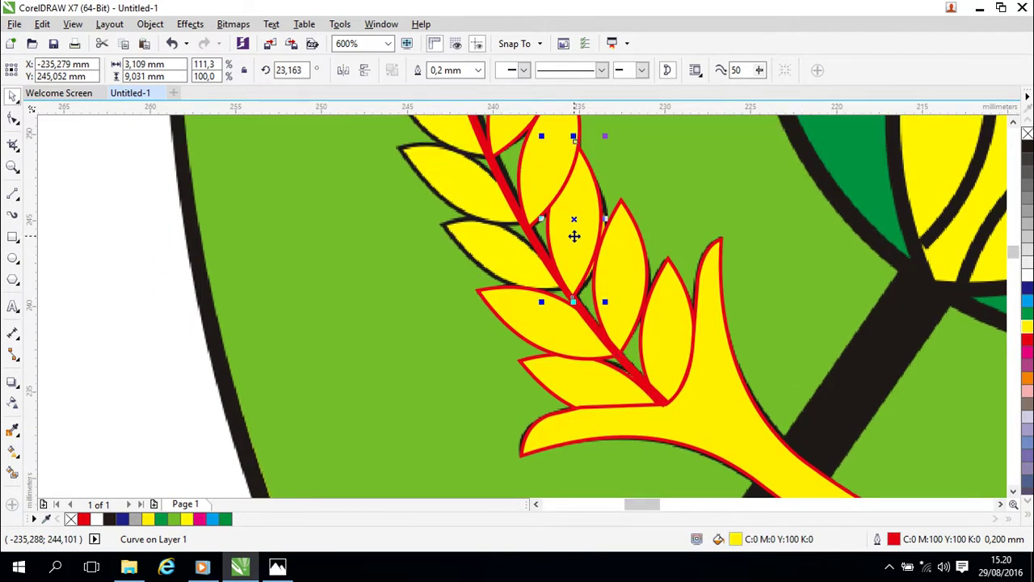
pyautogui.click(569, 175)
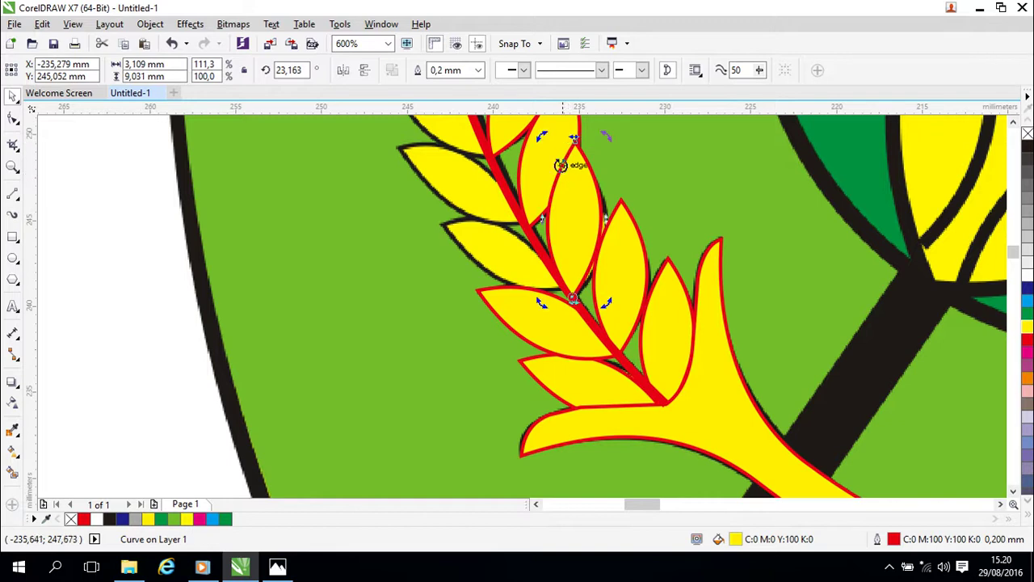
pyautogui.moveTo(544, 138); pyautogui.dragTo(415, 243)
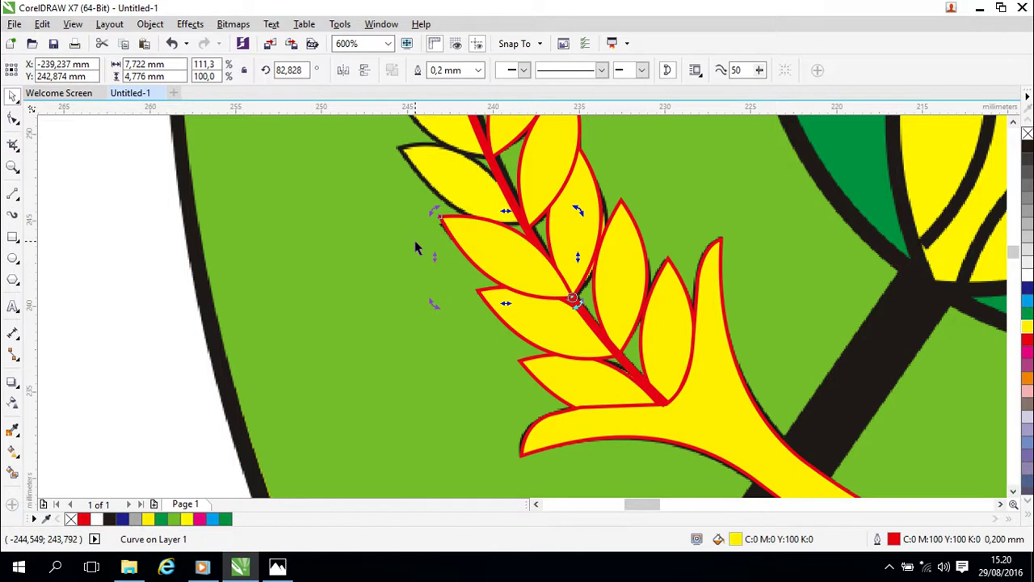
# Order the third left-hand grain copy from the bottom behind the yellow forked base.
pyautogui.rightClick(531, 271)
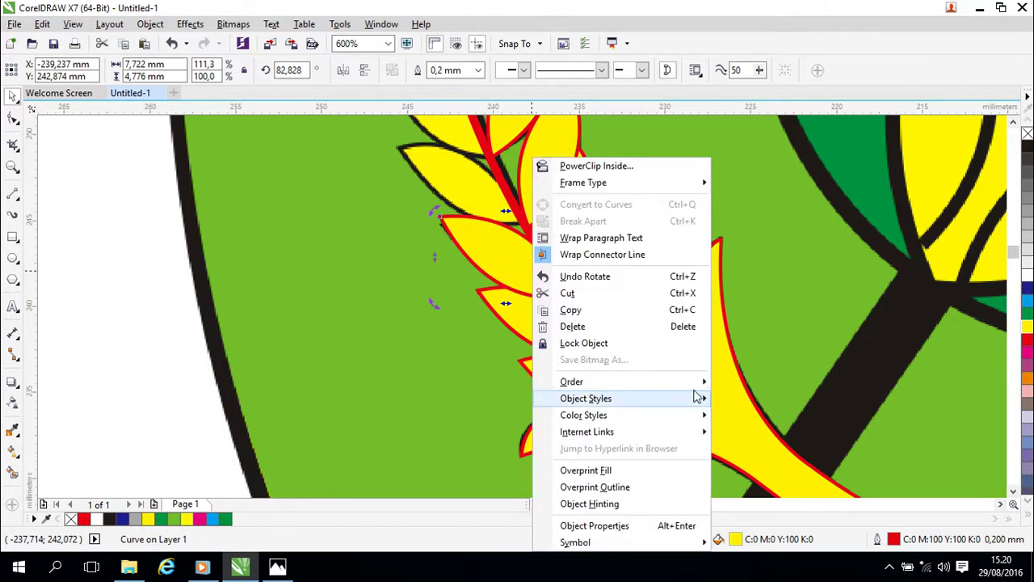
pyautogui.moveTo(706, 388)
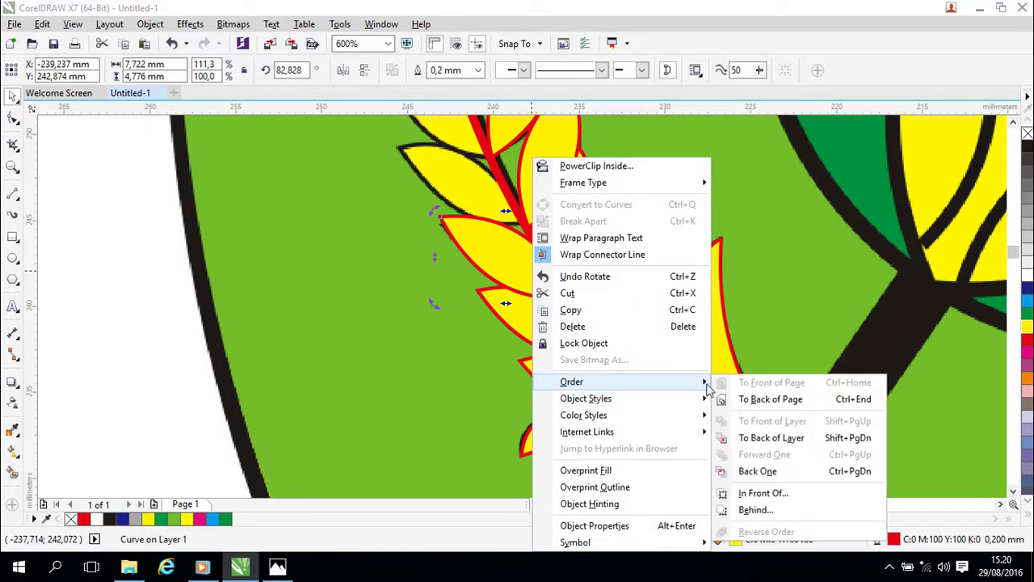
pyautogui.click(759, 511)
pyautogui.click(719, 437)
# Duplicate the fourth right-hand grain from the base and rotate the copy to about 81° over the opposite left-hand reference grain.
pyautogui.moveTo(621, 293); pyautogui.dragTo(682, 356)
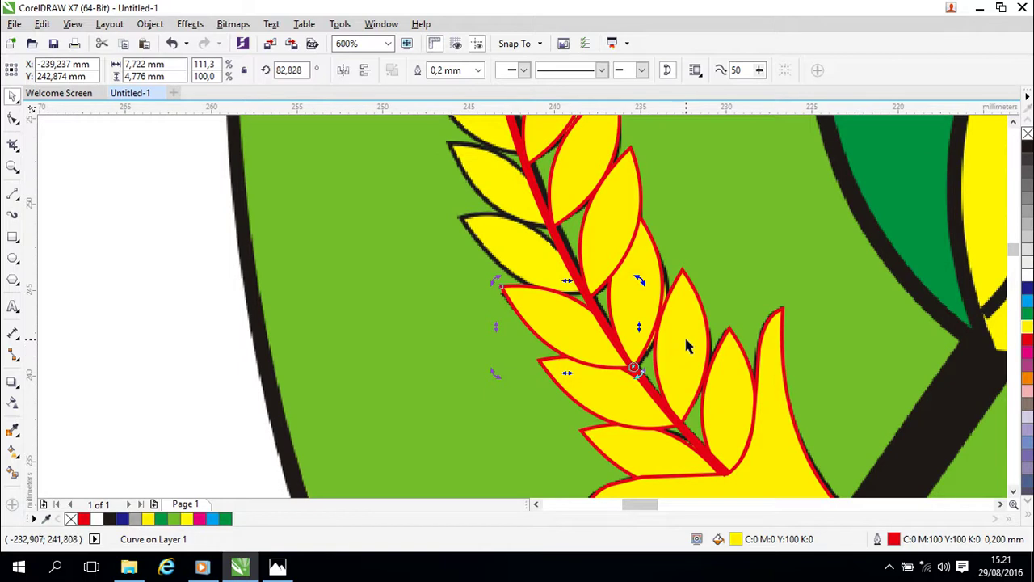
pyautogui.moveTo(618, 318); pyautogui.dragTo(684, 374)
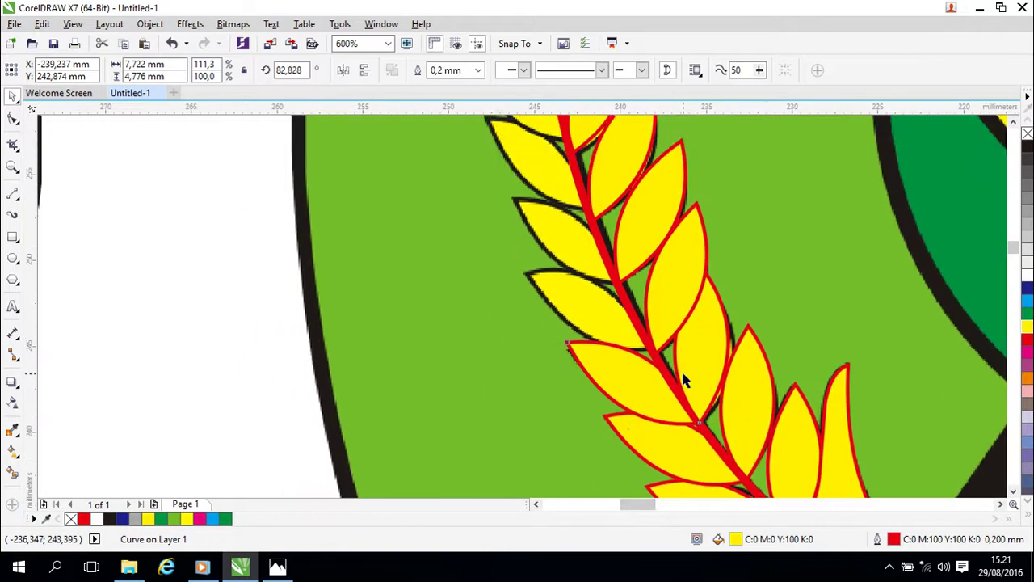
pyautogui.click(652, 281)
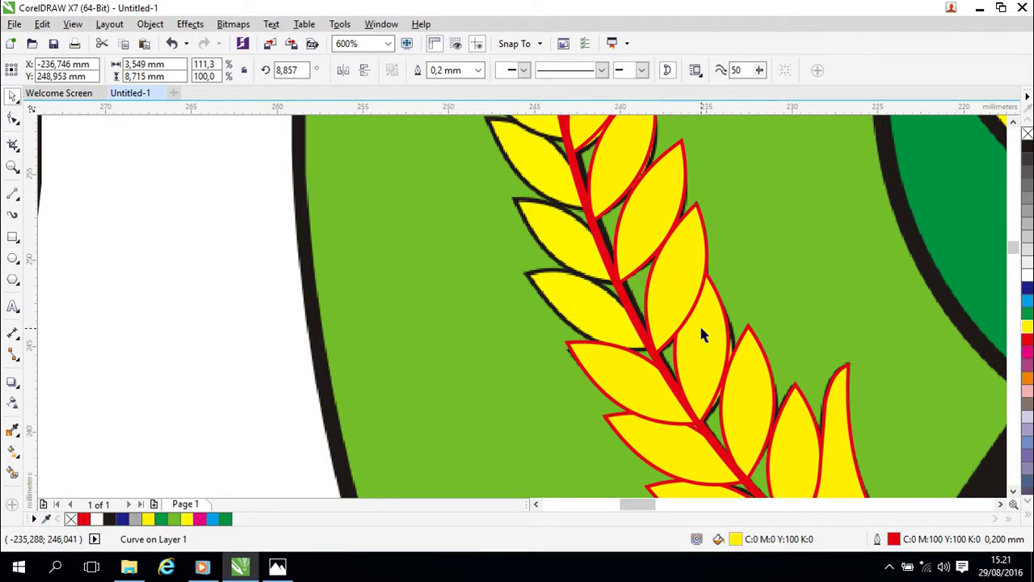
pyautogui.click(690, 228)
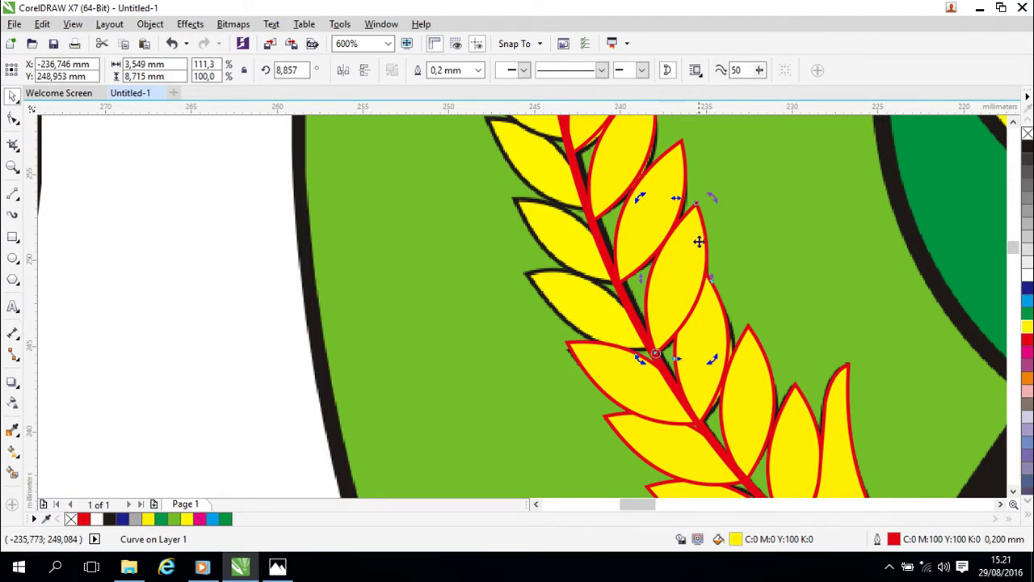
pyautogui.moveTo(643, 198); pyautogui.dragTo(440, 309)
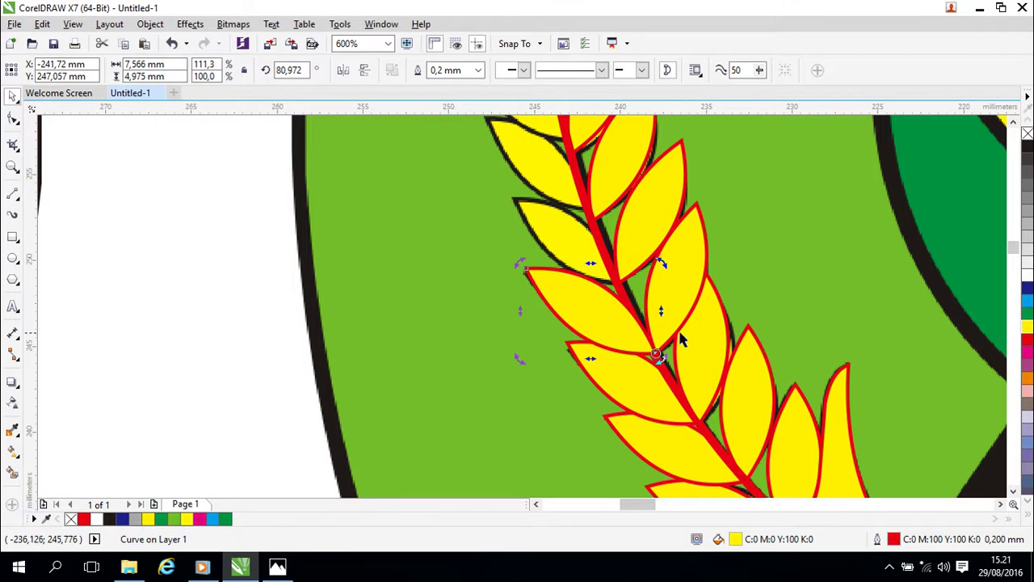
# Order the fourth left-hand grain copy from the bottom behind the yellow forked base.
pyautogui.rightClick(605, 330)
pyautogui.moveTo(757, 385)
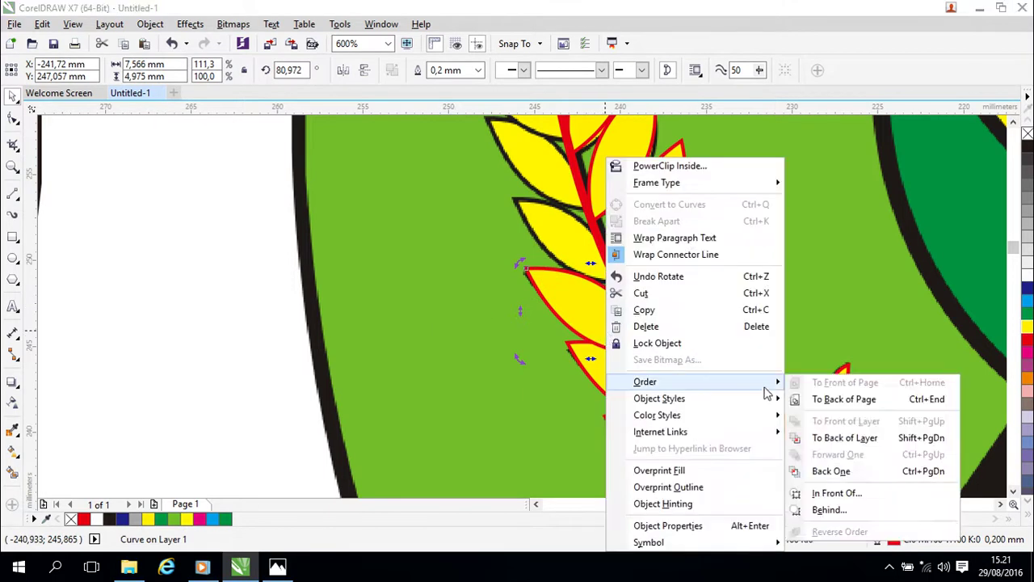
pyautogui.click(861, 512)
pyautogui.moveTo(847, 393); pyautogui.dragTo(713, 248)
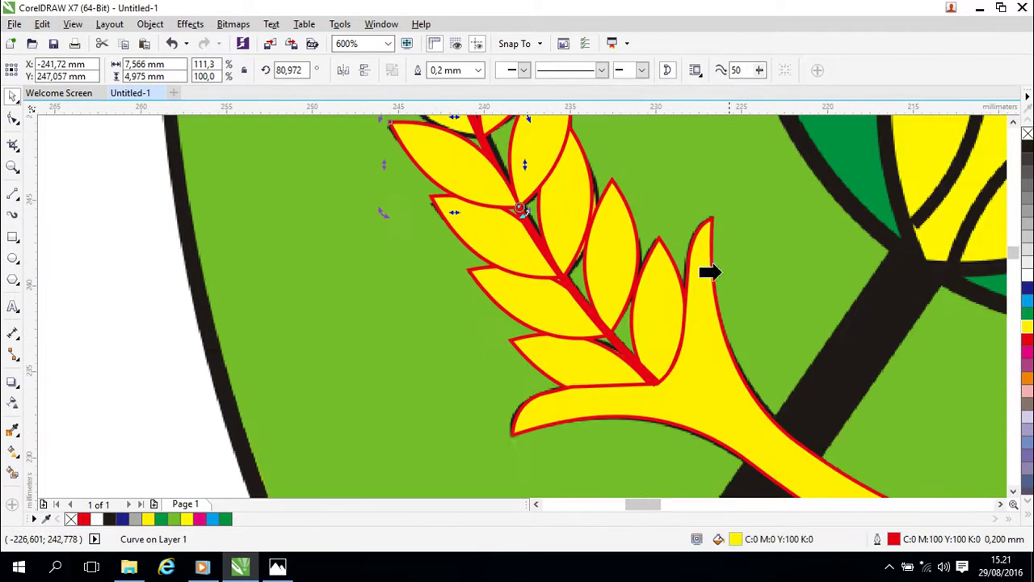
pyautogui.click(744, 418)
# Duplicate the fifth right-hand grain from the base and rotate the copy to about 76.6° over the opposite left-hand reference grain.
pyautogui.moveTo(655, 282); pyautogui.dragTo(805, 437)
pyautogui.moveTo(669, 357); pyautogui.dragTo(719, 411)
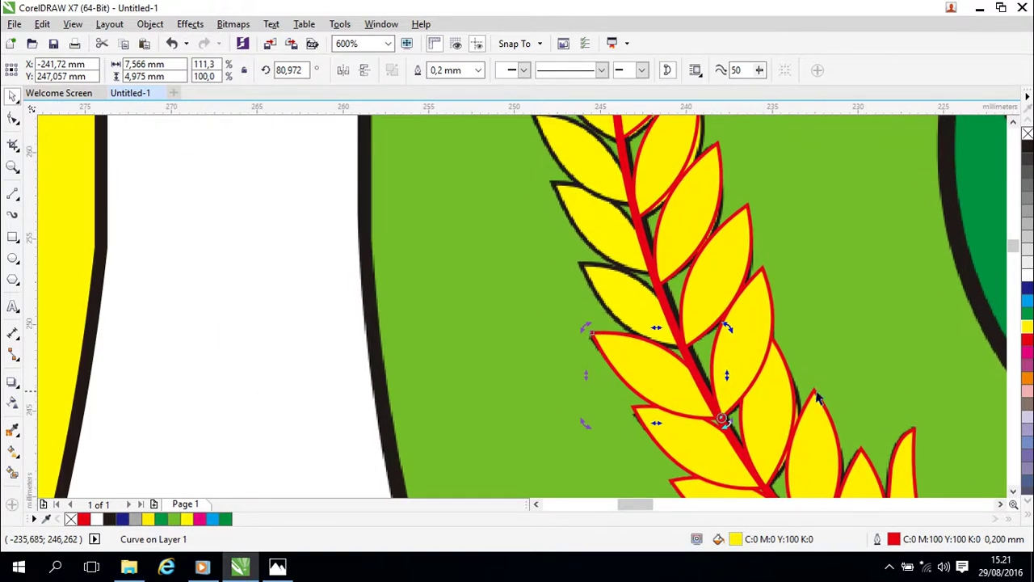
pyautogui.click(713, 315)
pyautogui.click(751, 249)
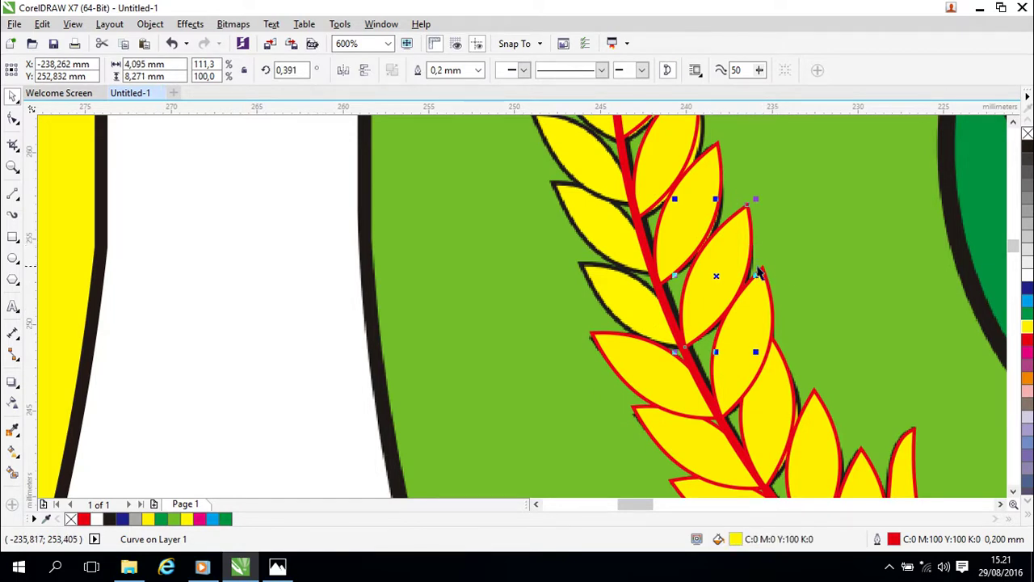
pyautogui.click(737, 238)
pyautogui.moveTo(678, 202)
pyautogui.mouseDown()
pyautogui.moveTo(605, 208)
pyautogui.moveTo(536, 251)
pyautogui.moveTo(485, 311)
pyautogui.mouseUp()
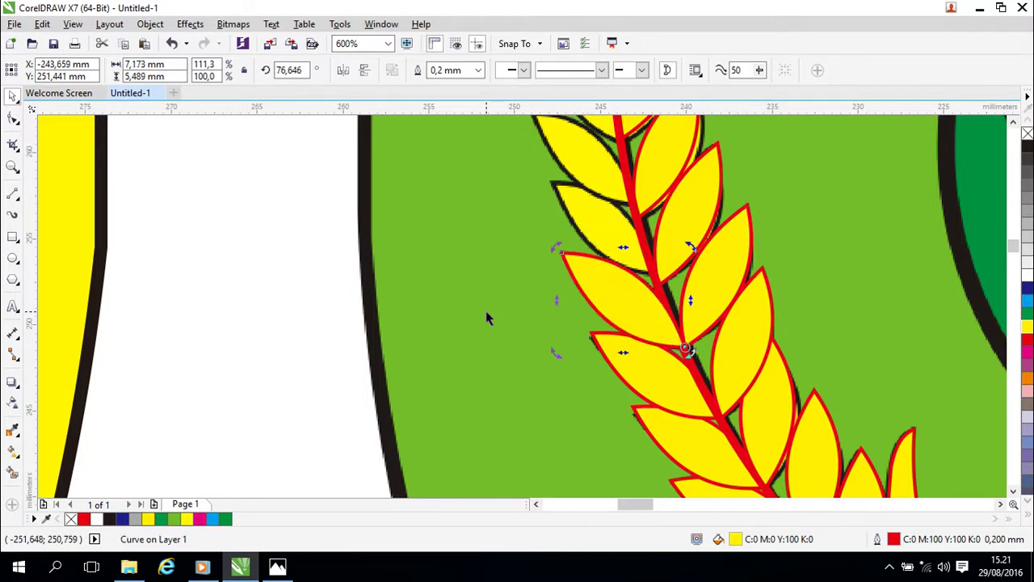
# Order the fifth left-hand grain copy from the bottom behind the yellow forked base.
pyautogui.rightClick(642, 328)
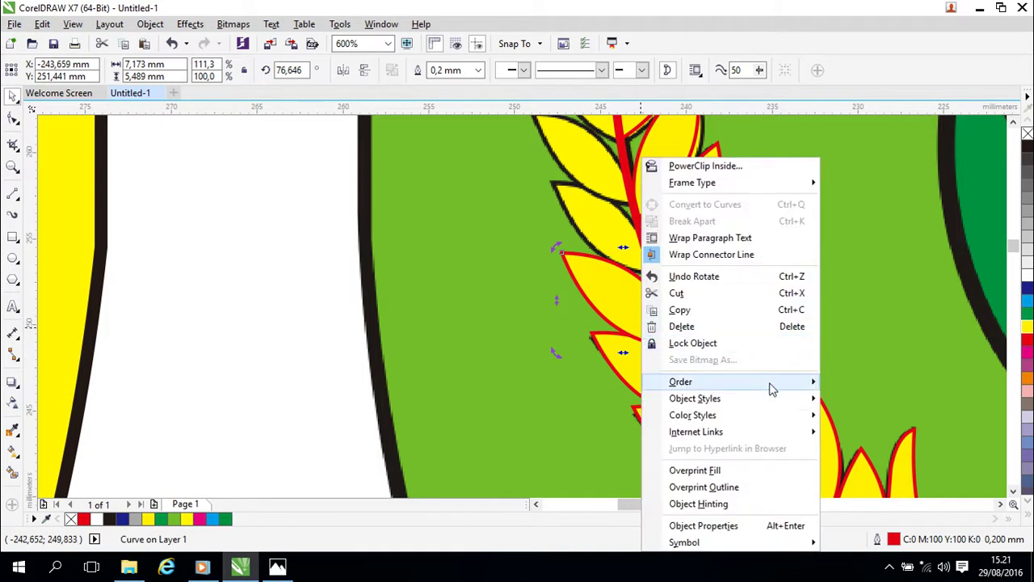
pyautogui.moveTo(769, 383)
pyautogui.click(905, 517)
pyautogui.scroll(-1, 734, 273)
pyautogui.hscroll(2, 653, 211)
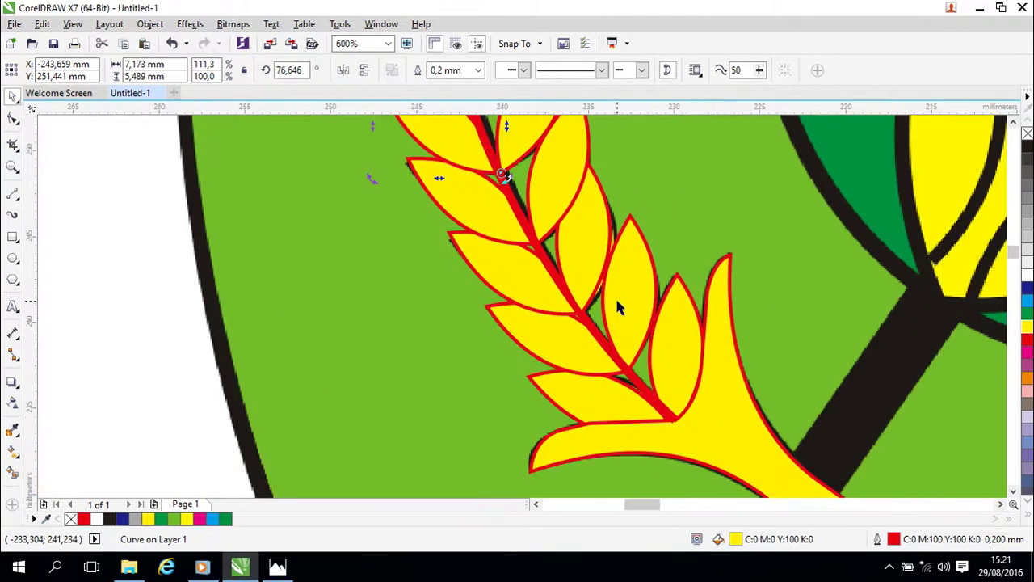
# Duplicate the sixth right-hand grain from the base and rotate the copy to about 67.3° over the opposite left-hand reference grain.
pyautogui.moveTo(617, 299); pyautogui.dragTo(753, 481)
pyautogui.moveTo(637, 317); pyautogui.dragTo(711, 425)
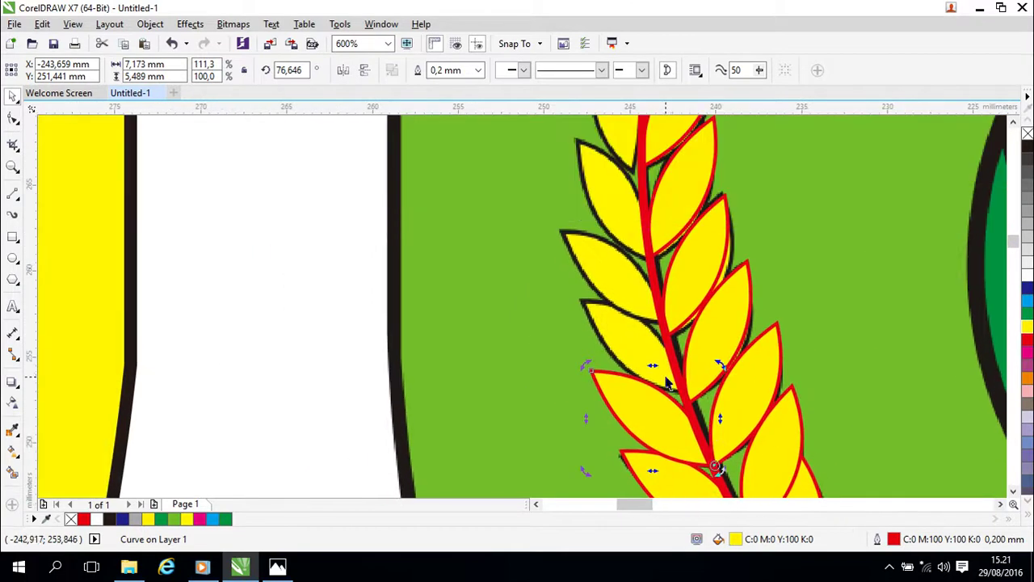
pyautogui.click(649, 334)
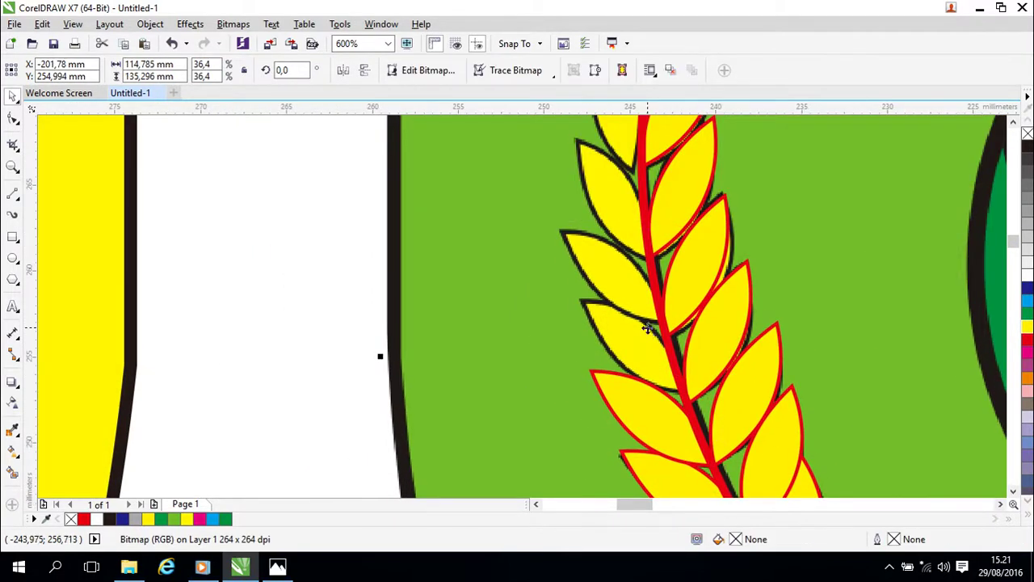
pyautogui.click(694, 330)
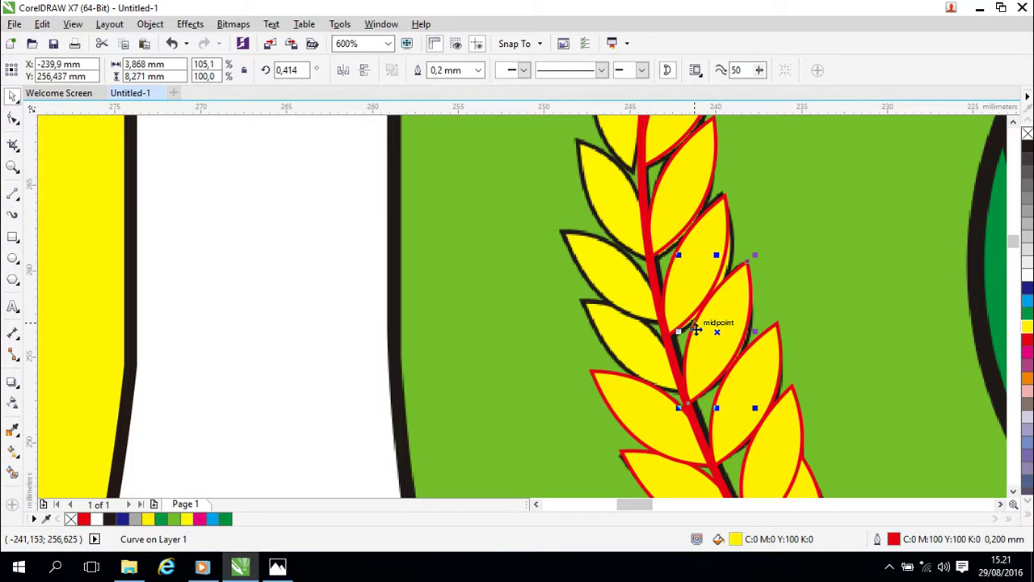
pyautogui.click(726, 309)
pyautogui.moveTo(681, 257); pyautogui.dragTo(480, 332)
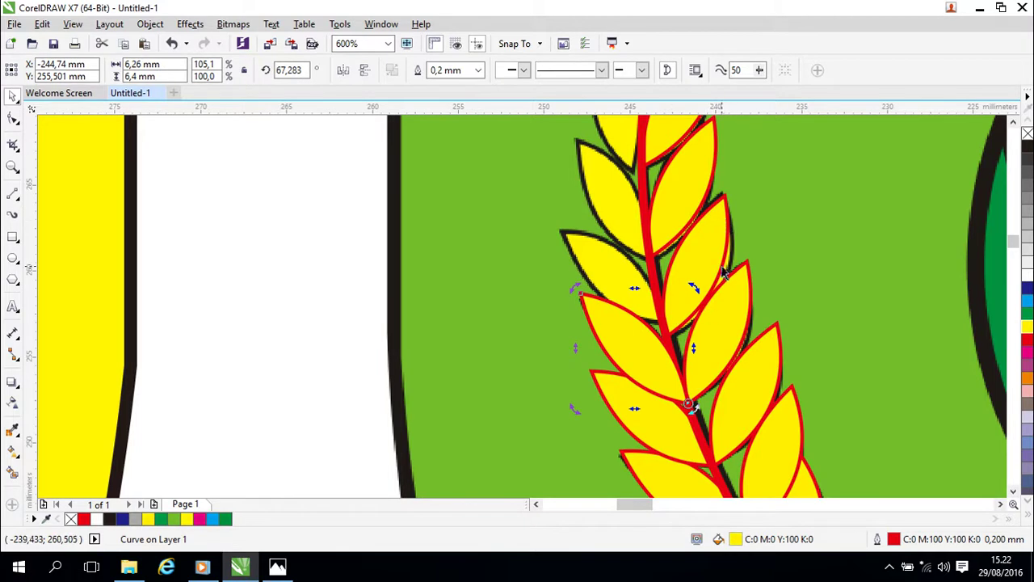
# Order the sixth left-hand grain copy from the bottom behind the red stem.
pyautogui.rightClick(649, 361)
pyautogui.moveTo(795, 385)
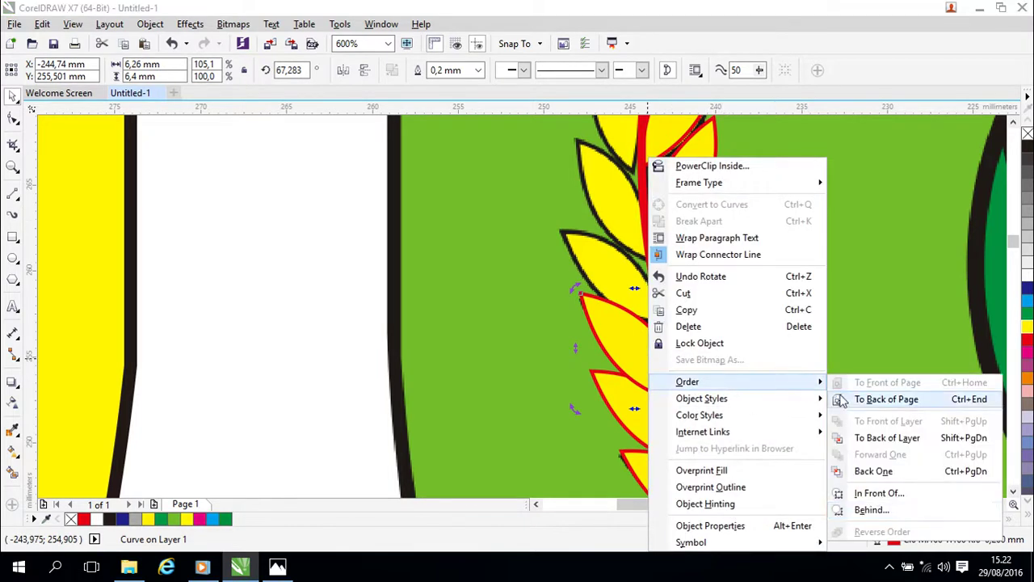
pyautogui.click(897, 510)
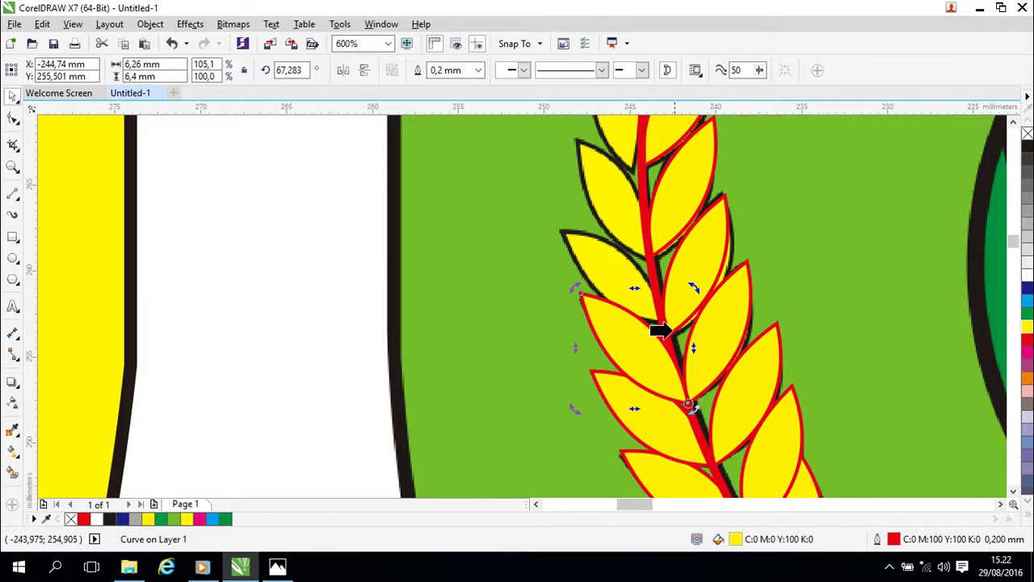
pyautogui.click(664, 333)
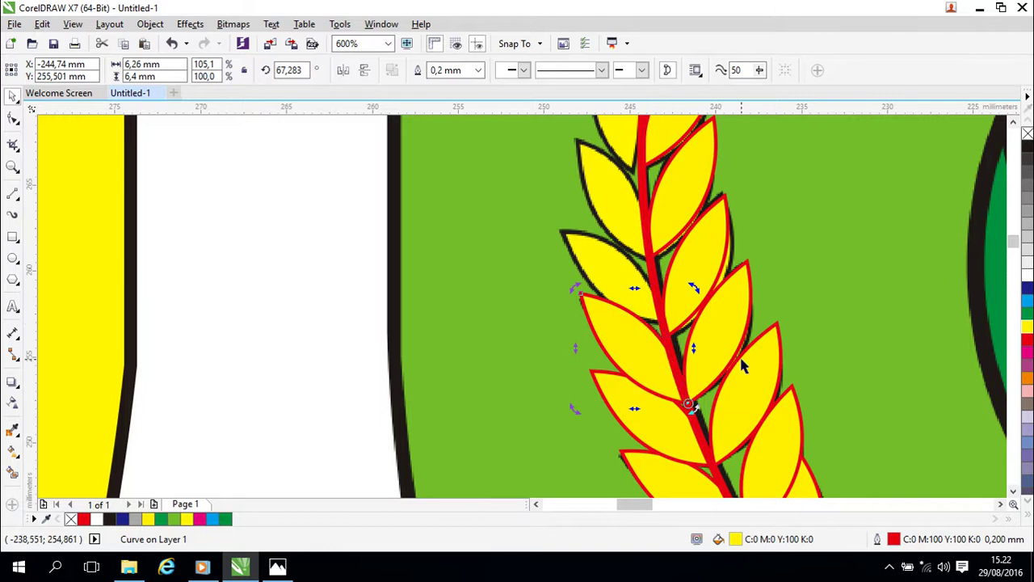
# Duplicate the seventh right-hand grain from the base and rotate the copy to about 63.8° over the opposite left-hand reference grain.
pyautogui.click(798, 294)
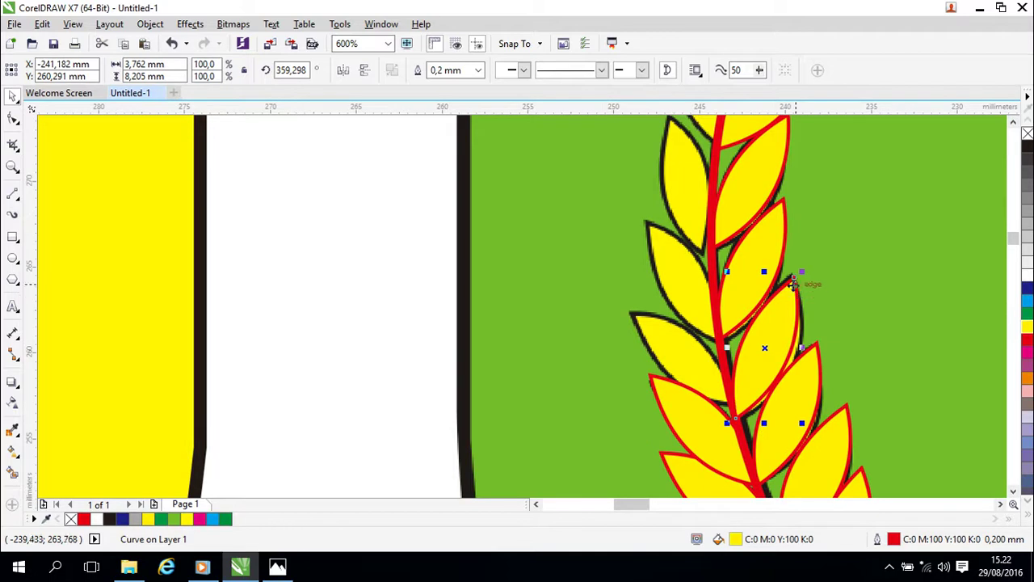
pyautogui.click(777, 311)
pyautogui.moveTo(728, 275)
pyautogui.mouseDown()
pyautogui.moveTo(593, 312)
pyautogui.moveTo(547, 347)
pyautogui.moveTo(558, 351)
pyautogui.mouseUp()
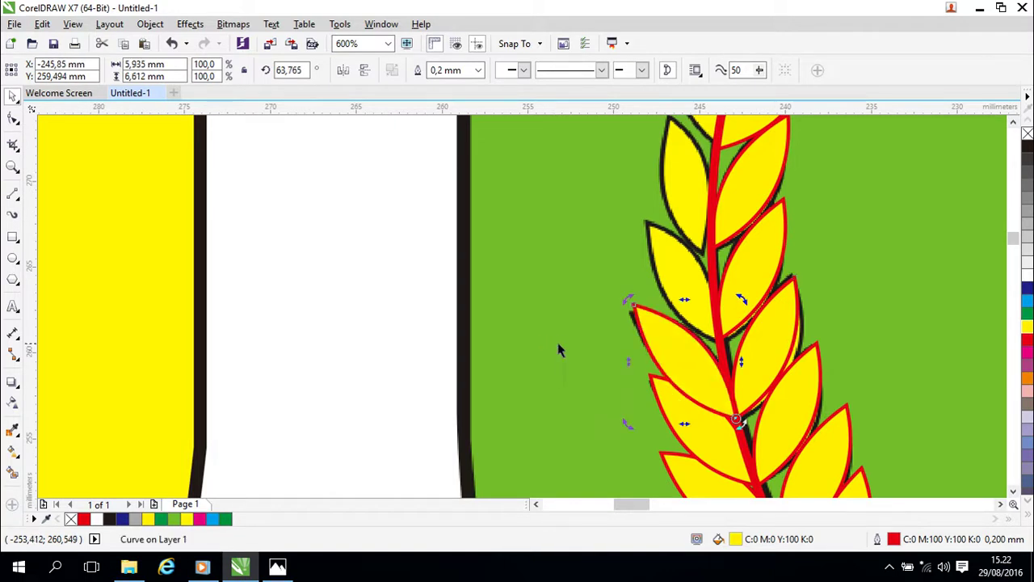
# Order the seventh left-hand grain copy from the bottom behind the red stem.
pyautogui.rightClick(713, 386)
pyautogui.moveTo(858, 383)
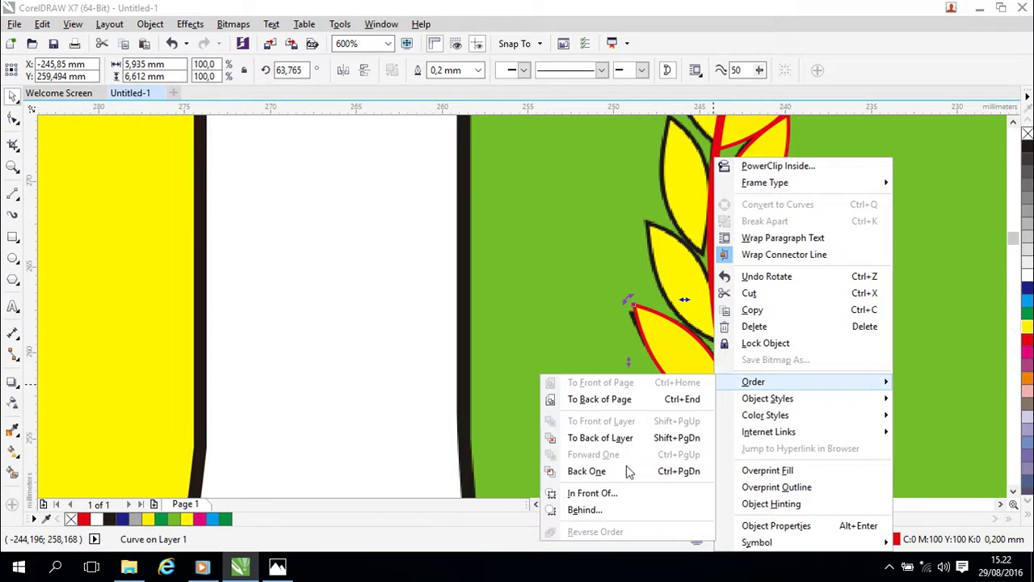
pyautogui.click(614, 509)
pyautogui.click(718, 352)
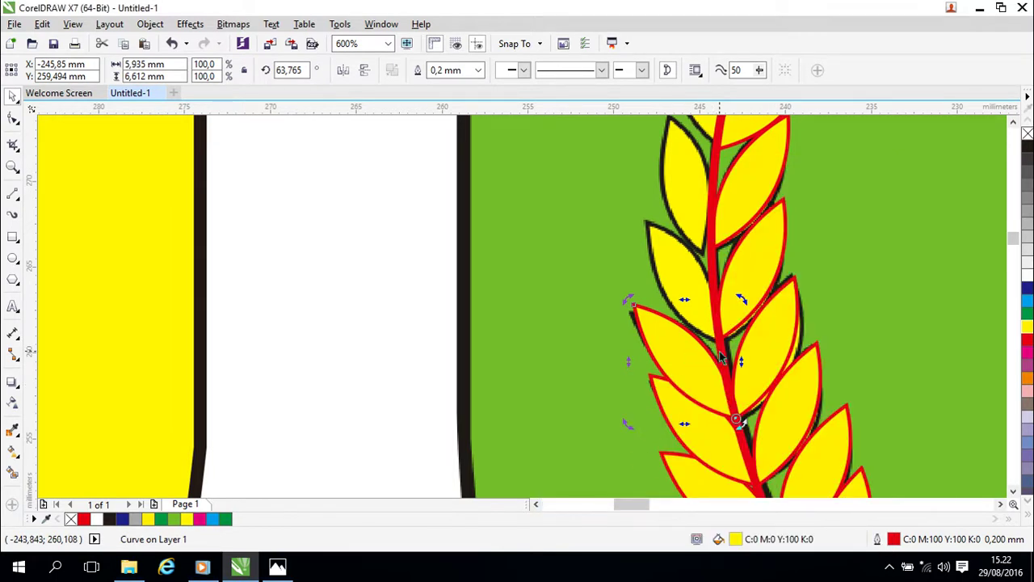
# Duplicate the eighth right-hand grain from the base, rotate the copy to about 54.1° over the opposite reference grain, and nudge it down 0.3 mm.
pyautogui.hscroll(2, 862, 259)
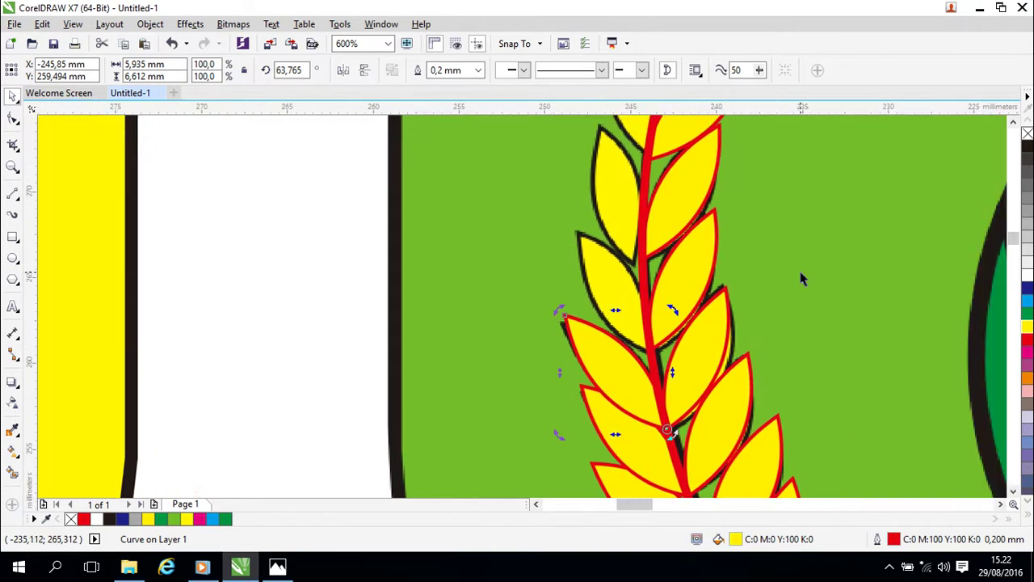
pyautogui.click(718, 228)
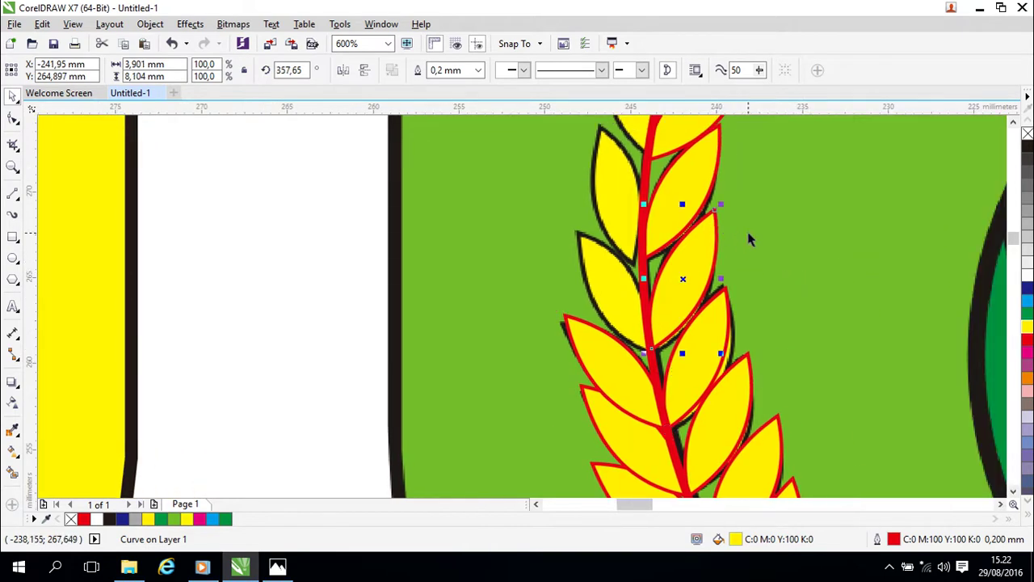
pyautogui.click(700, 229)
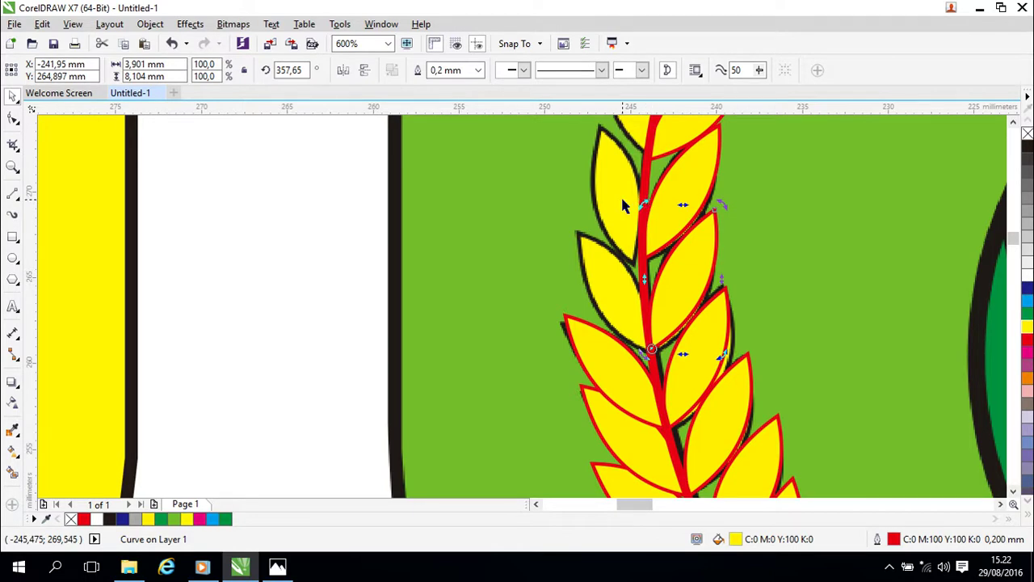
pyautogui.moveTo(643, 203); pyautogui.dragTo(502, 263)
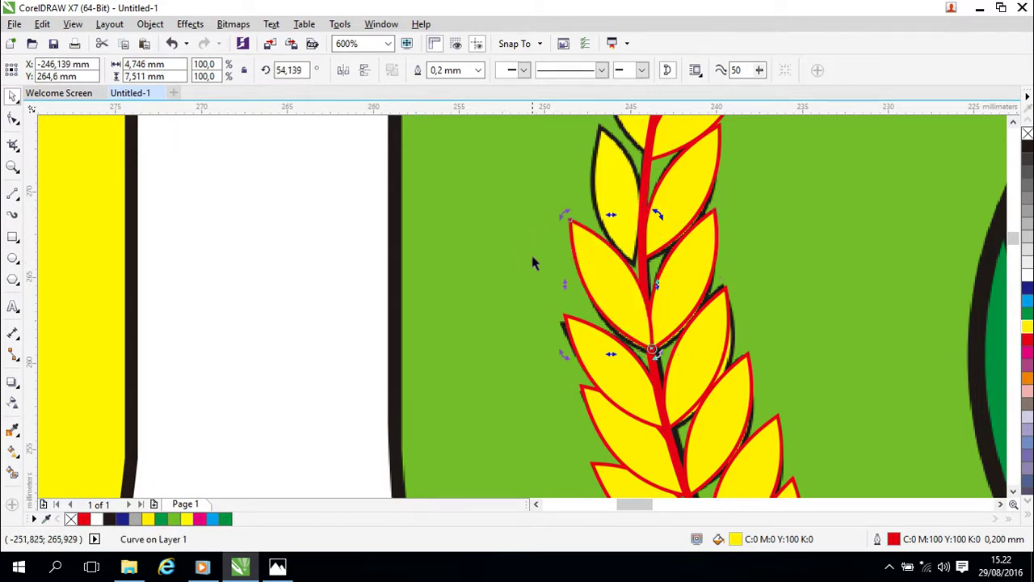
pyautogui.press('Down')
pyautogui.press('Down')
pyautogui.press('Down')
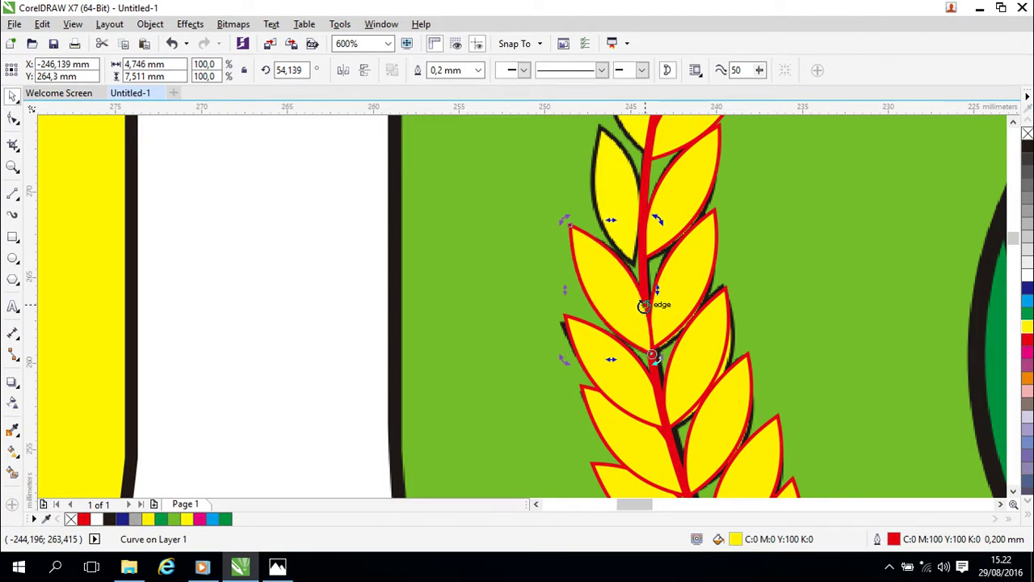
# Order the eighth left-hand grain copy from the bottom behind the red stem.
pyautogui.rightClick(632, 299)
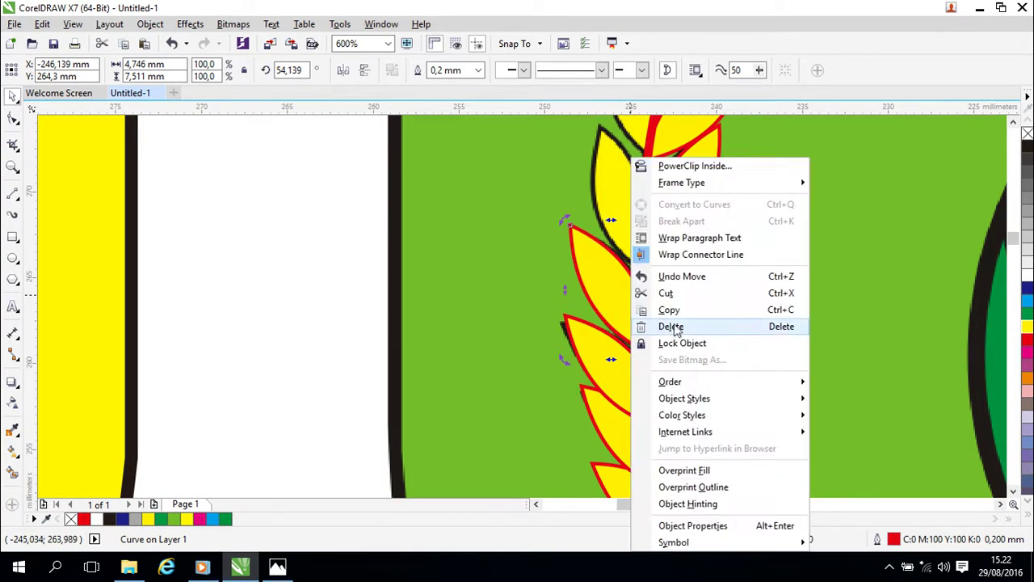
pyautogui.click(855, 510)
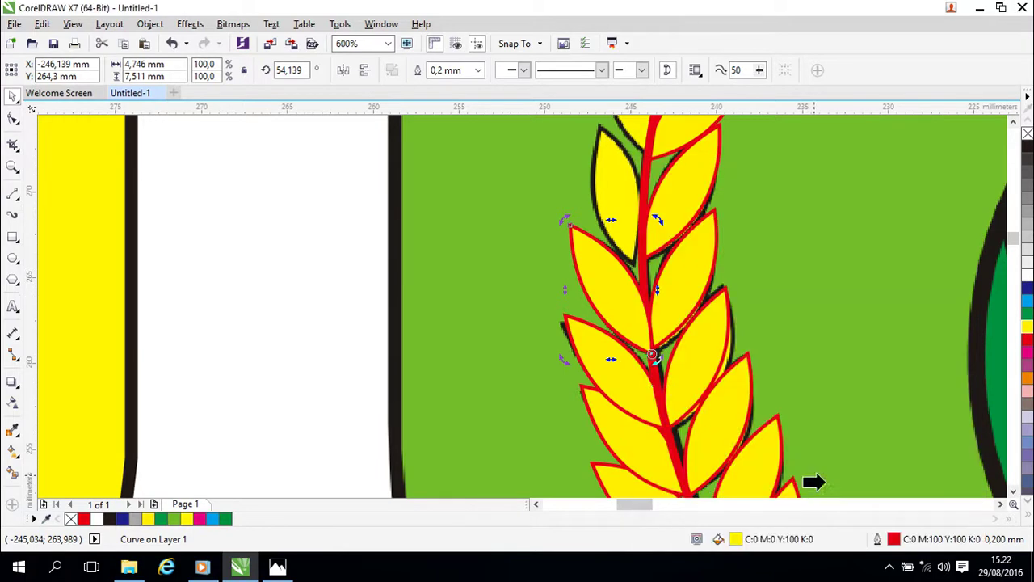
pyautogui.click(655, 380)
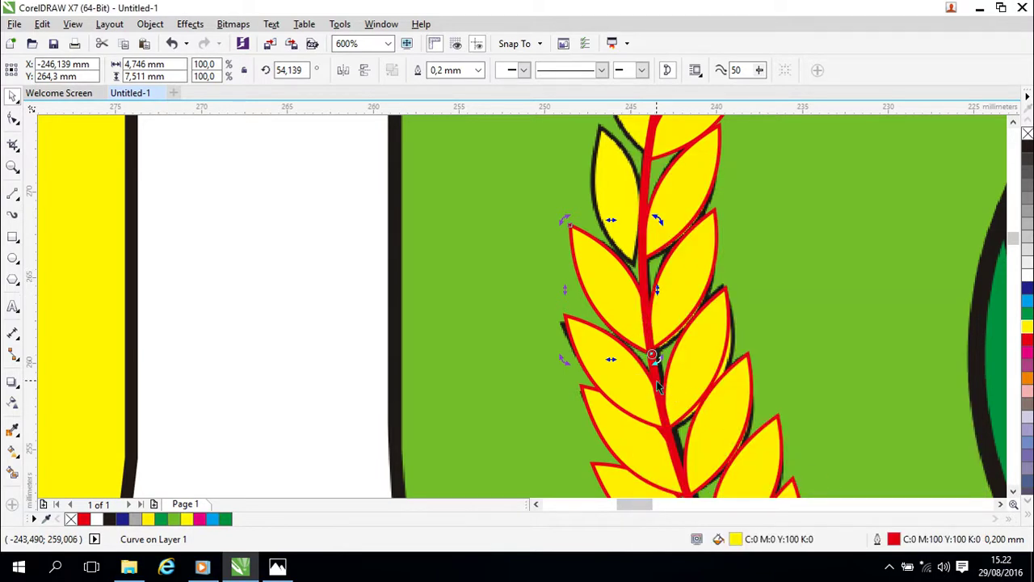
# Duplicate the ninth right-hand grain from the base, then nudge and rotate the copy to about 38.4° over the opposite left-hand reference grain.
pyautogui.scroll(2, 609, 351)
pyautogui.click(700, 263)
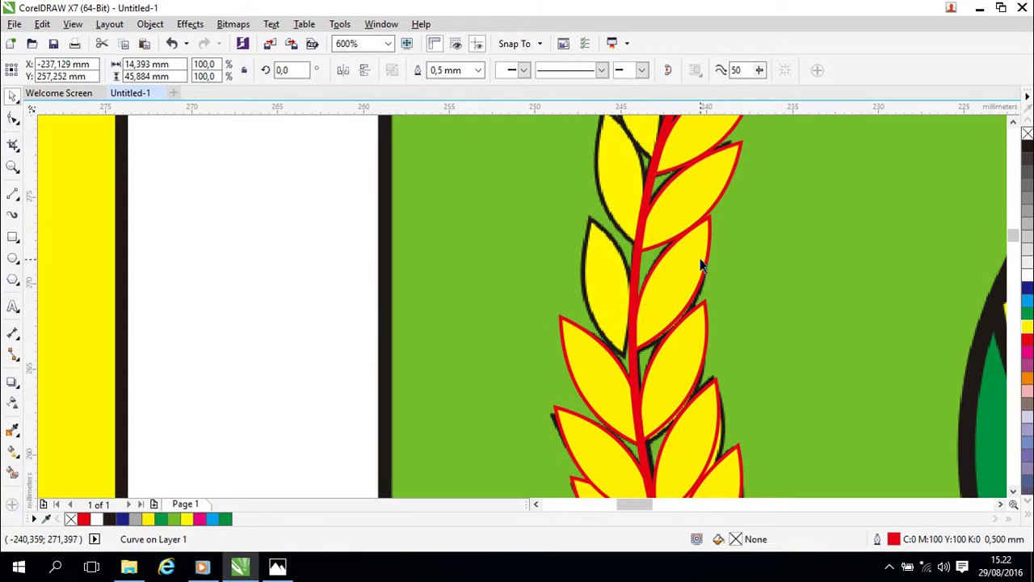
pyautogui.click(707, 267)
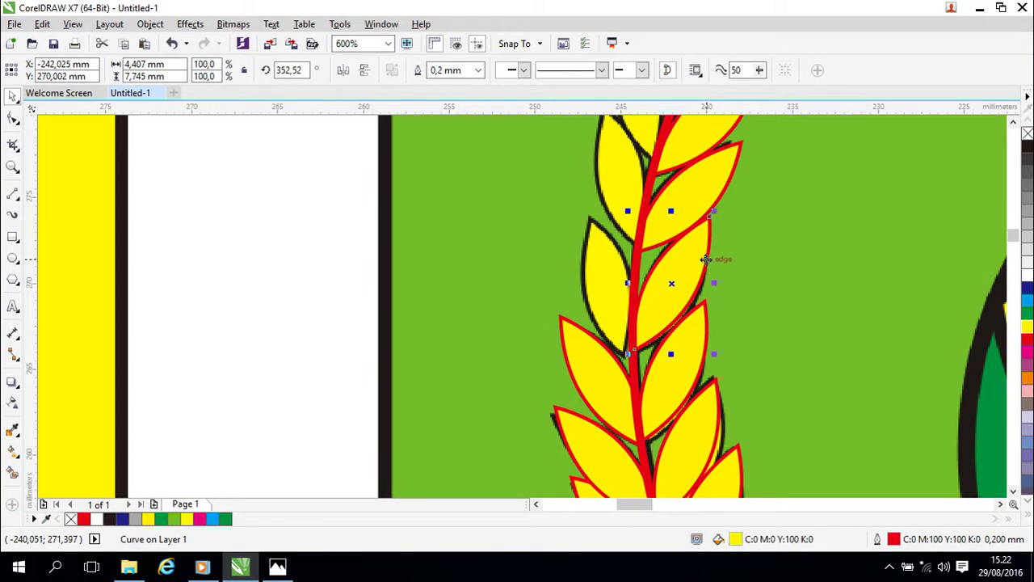
pyautogui.click(700, 246)
pyautogui.moveTo(624, 208); pyautogui.dragTo(514, 260)
pyautogui.press('Left')
pyautogui.press('Left')
pyautogui.press('Left')
pyautogui.press('Left')
pyautogui.press('Down')
pyautogui.press('Down')
pyautogui.press('Down')
pyautogui.press('Down')
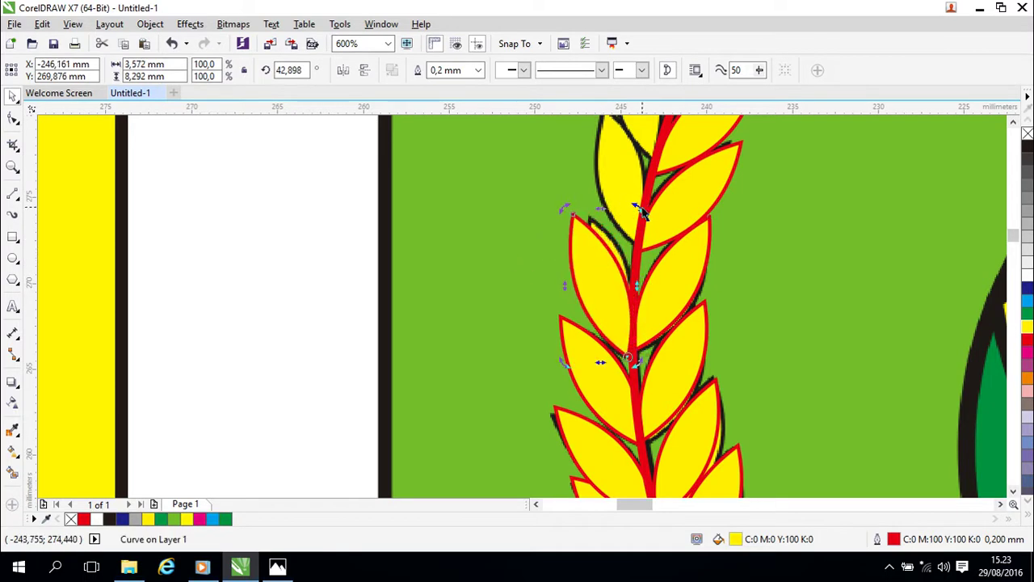
pyautogui.moveTo(637, 208); pyautogui.dragTo(643, 210)
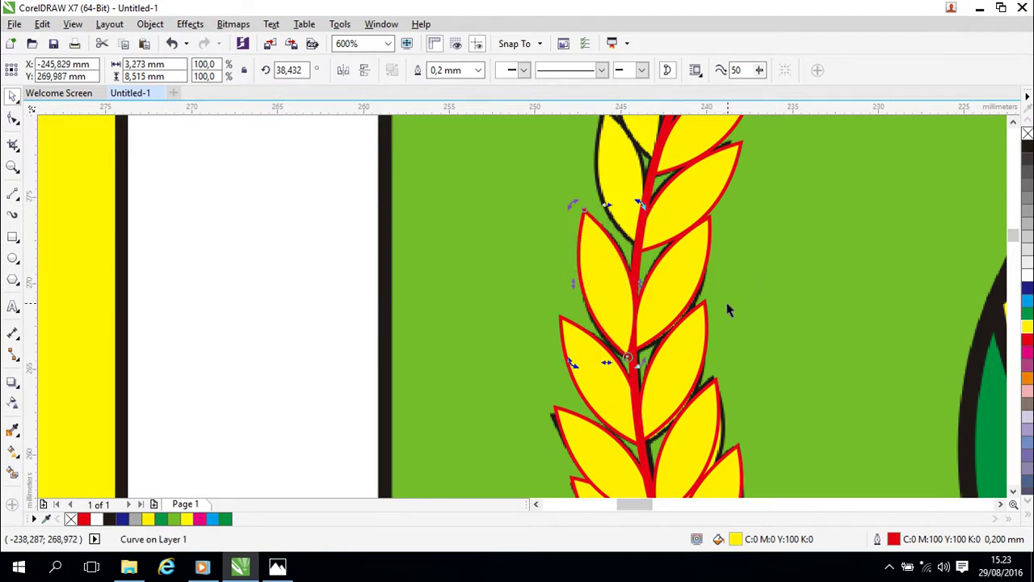
# Order the ninth left-hand grain copy from the bottom behind the red stem.
pyautogui.rightClick(613, 258)
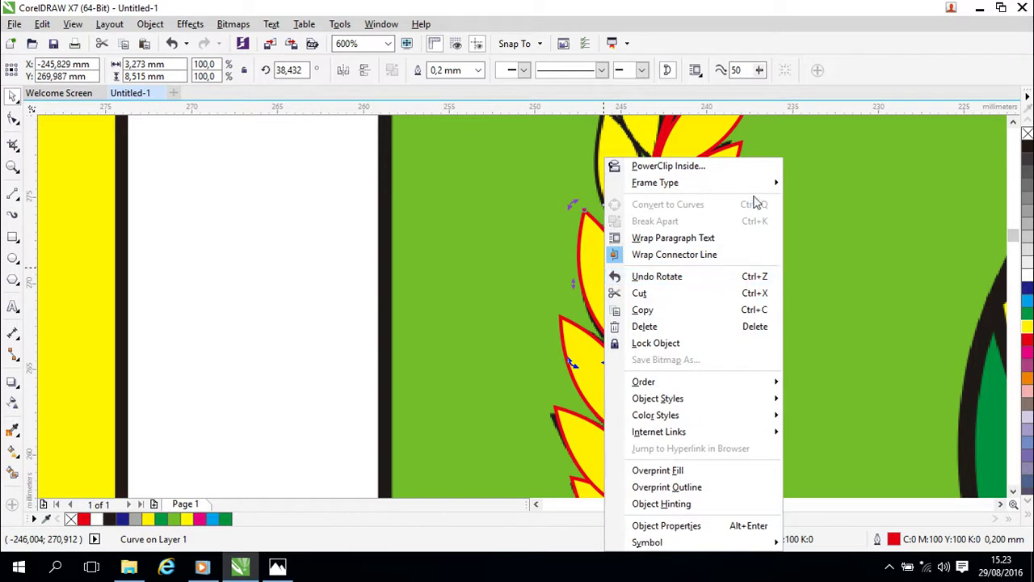
pyautogui.moveTo(761, 382)
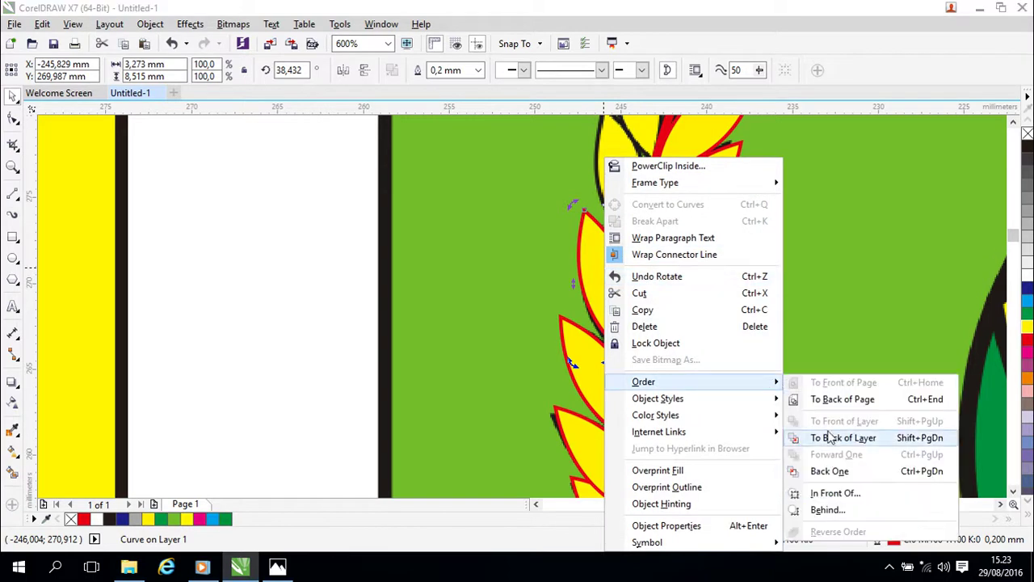
pyautogui.click(841, 489)
pyautogui.click(638, 263)
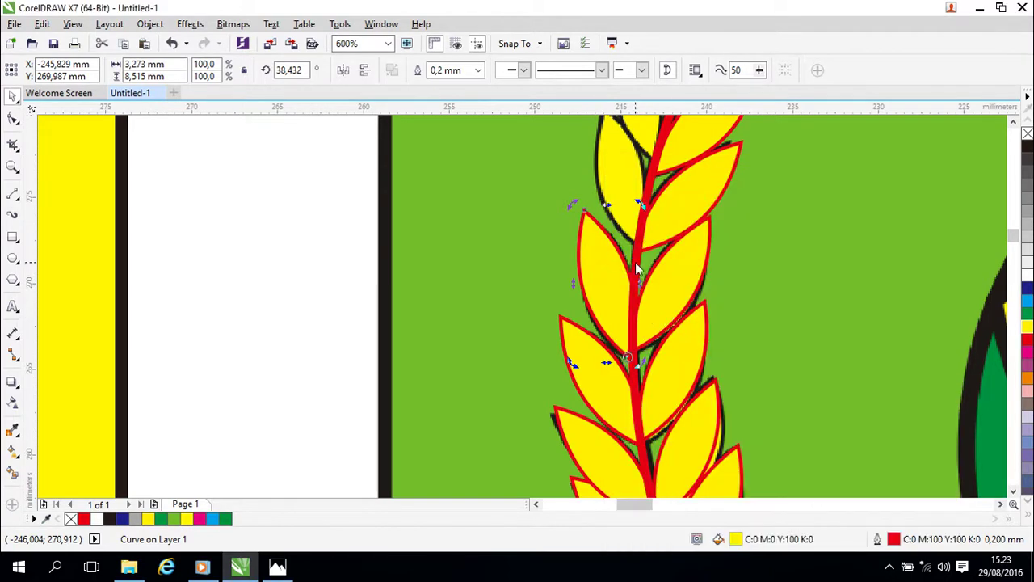
# Duplicate the tenth right-hand grain from the base and rotate the copy to about 34° over the opposite left-hand reference grain.
pyautogui.moveTo(648, 251); pyautogui.dragTo(661, 314)
pyautogui.click(755, 213)
pyautogui.click(794, 248)
pyautogui.click(730, 224)
pyautogui.click(727, 226)
pyautogui.moveTo(640, 201); pyautogui.dragTo(498, 228)
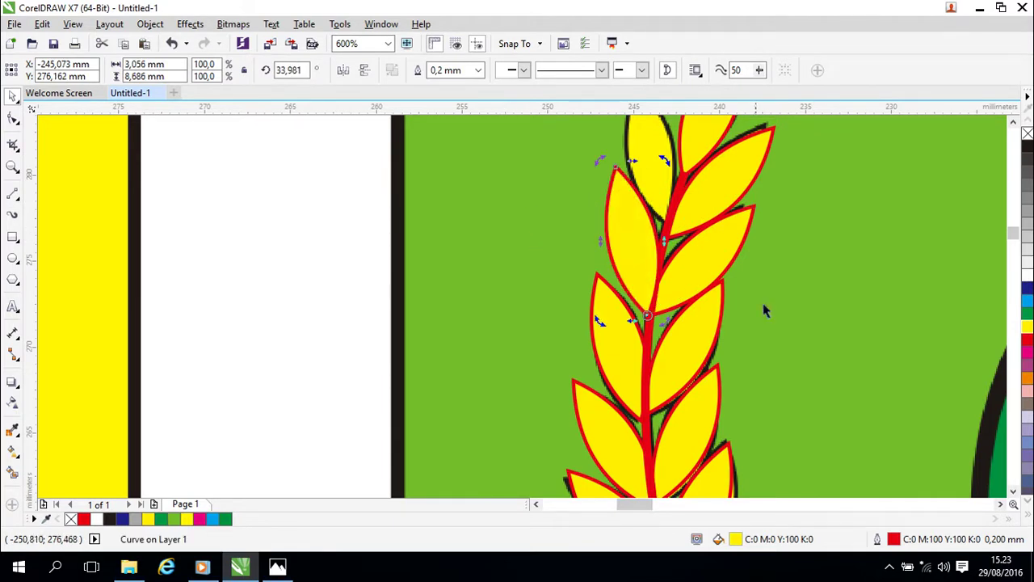
# Order the tenth left-hand grain copy from the bottom behind the red stem.
pyautogui.rightClick(618, 261)
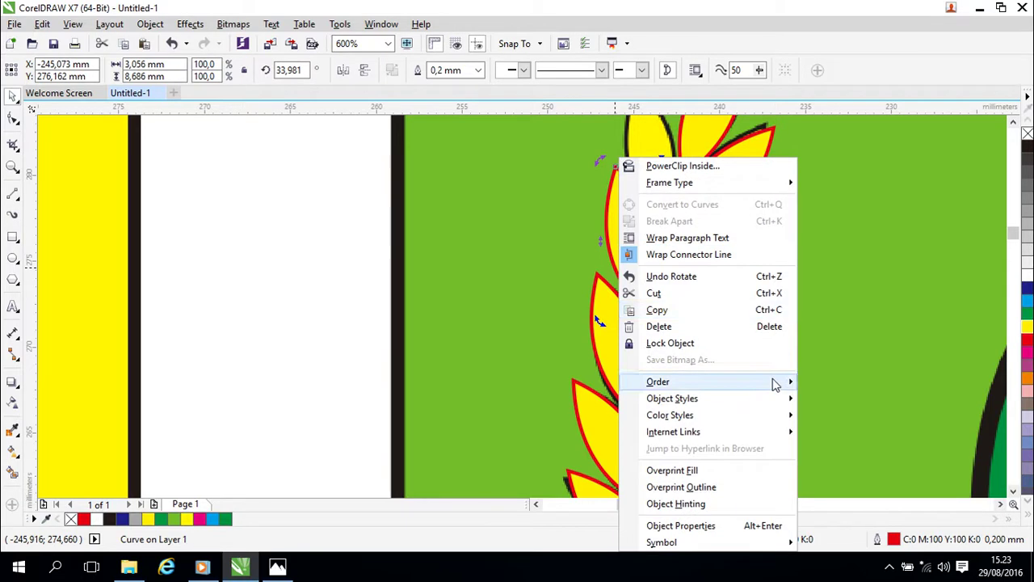
pyautogui.moveTo(780, 386)
pyautogui.click(847, 498)
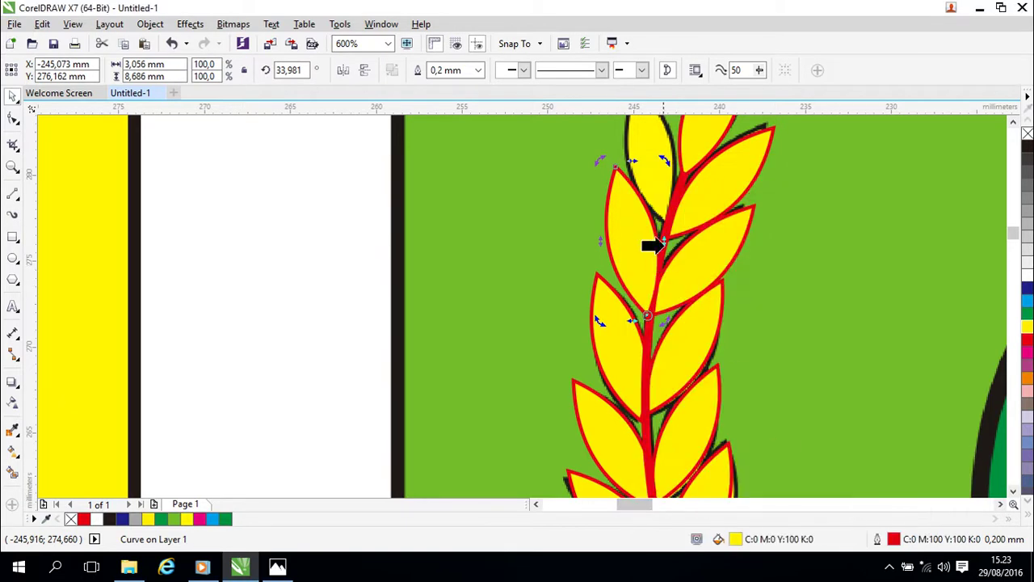
pyautogui.click(660, 237)
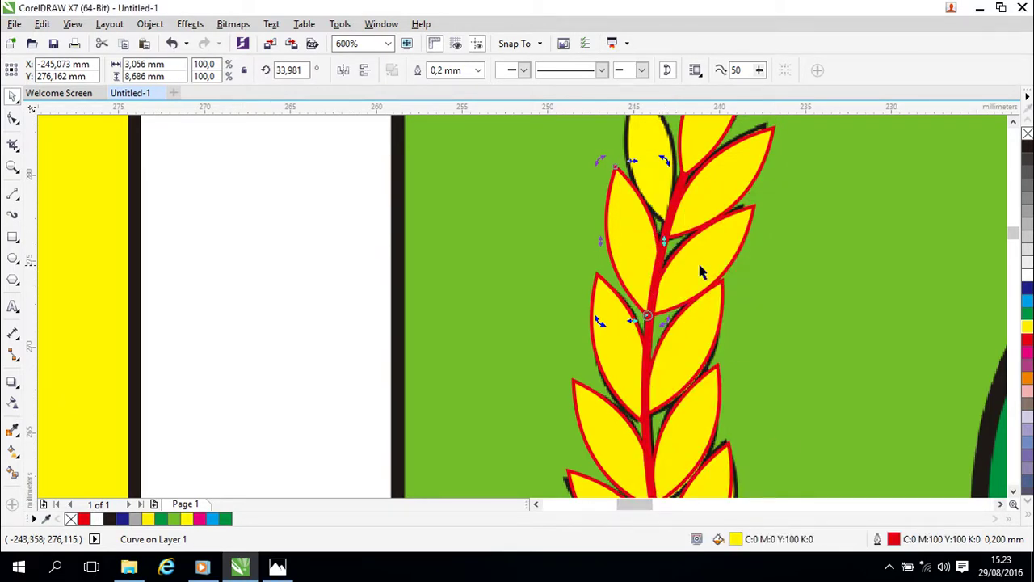
# Duplicate the eleventh right-hand grain from the base and rotate the copy to about 33.8° over the topmost left-hand reference grain.
pyautogui.scroll(2, 711, 242)
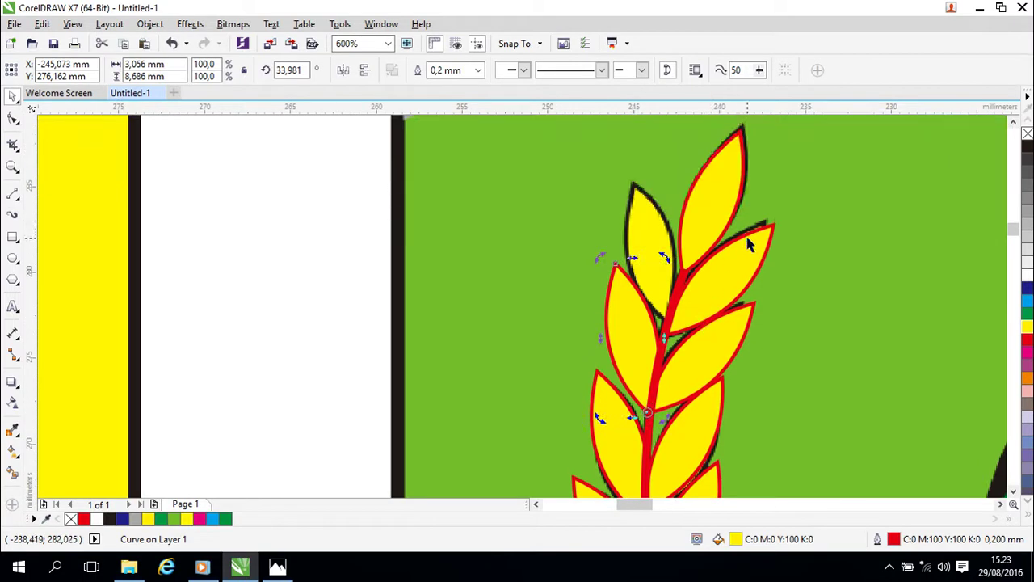
pyautogui.click(745, 236)
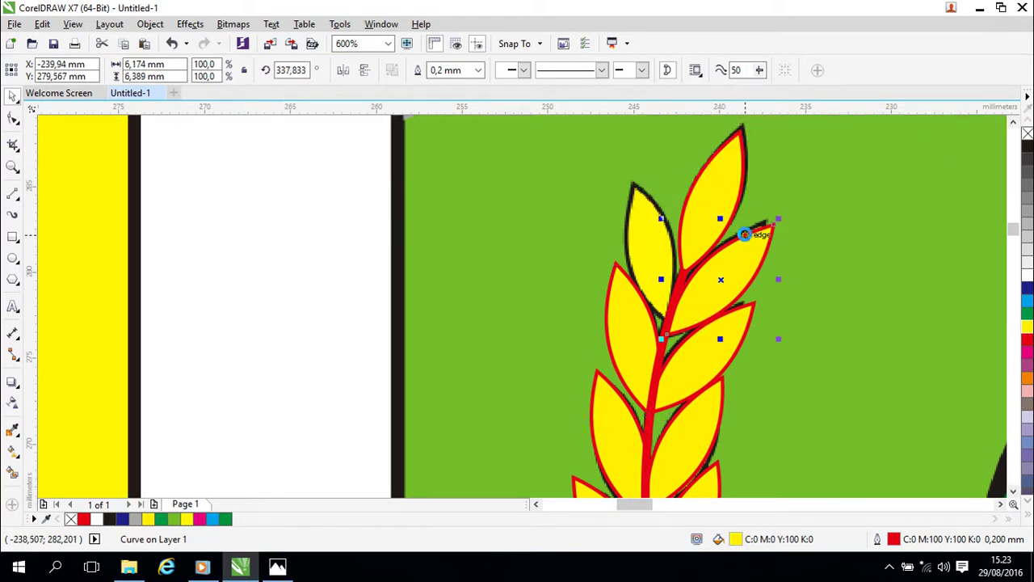
pyautogui.click(772, 229)
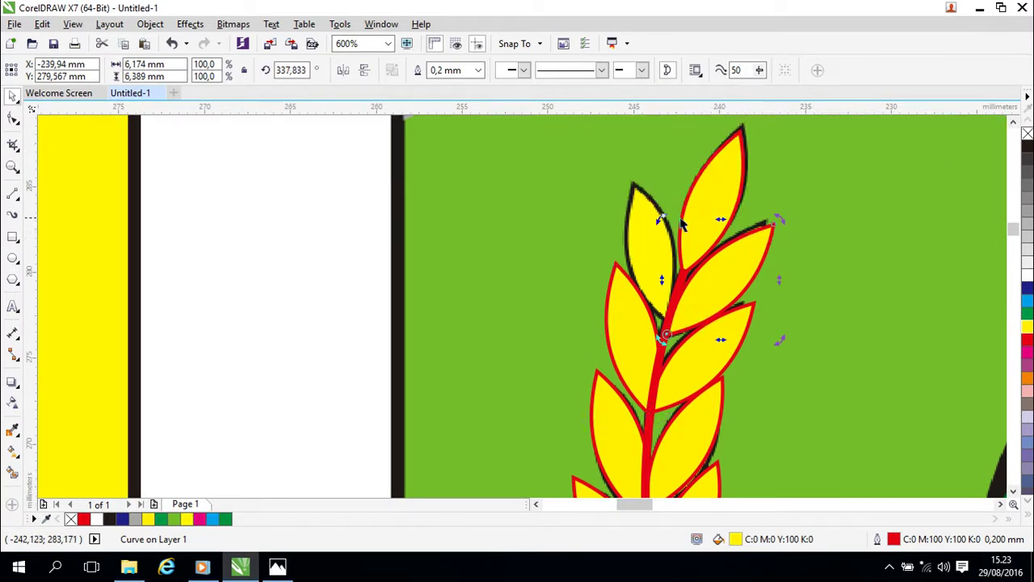
pyautogui.moveTo(658, 218); pyautogui.dragTo(502, 235)
# Order the topmost left-hand grain copy behind the red stem.
pyautogui.rightClick(657, 291)
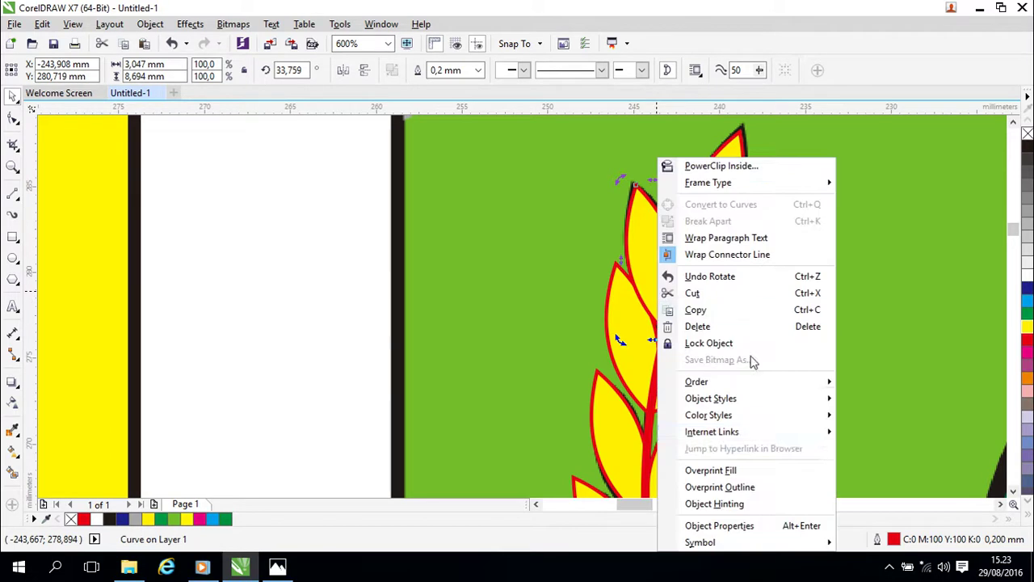
pyautogui.moveTo(812, 384)
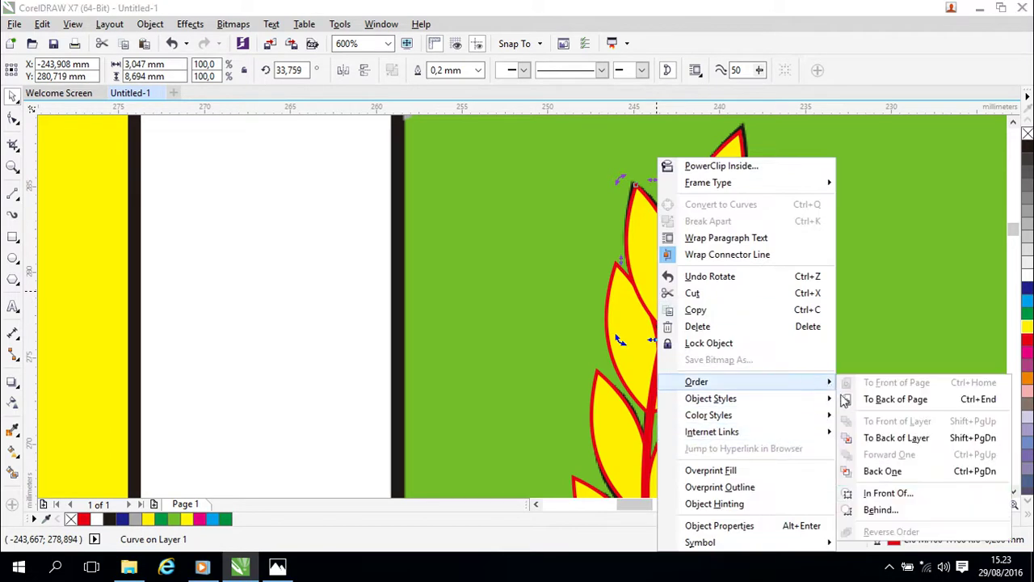
pyautogui.click(882, 509)
pyautogui.click(660, 346)
pyautogui.click(822, 341)
# Nudge the topmost left-hand grain up 0.3 mm to fit its reference grain.
pyautogui.click(651, 259)
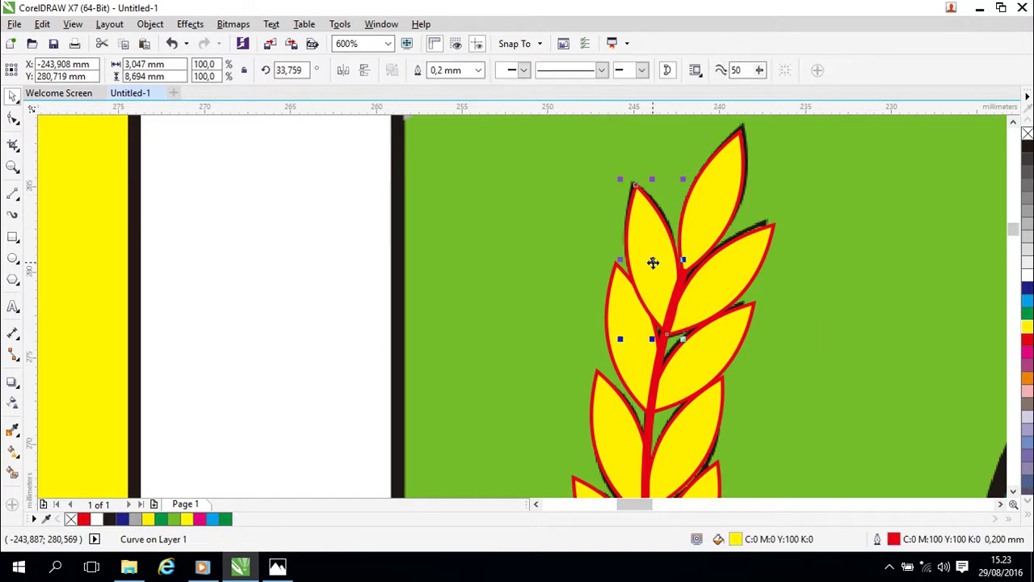
pyautogui.press('Left')
pyautogui.press('Up')
pyautogui.press('Up')
pyautogui.press('Right')
pyautogui.press('Right')
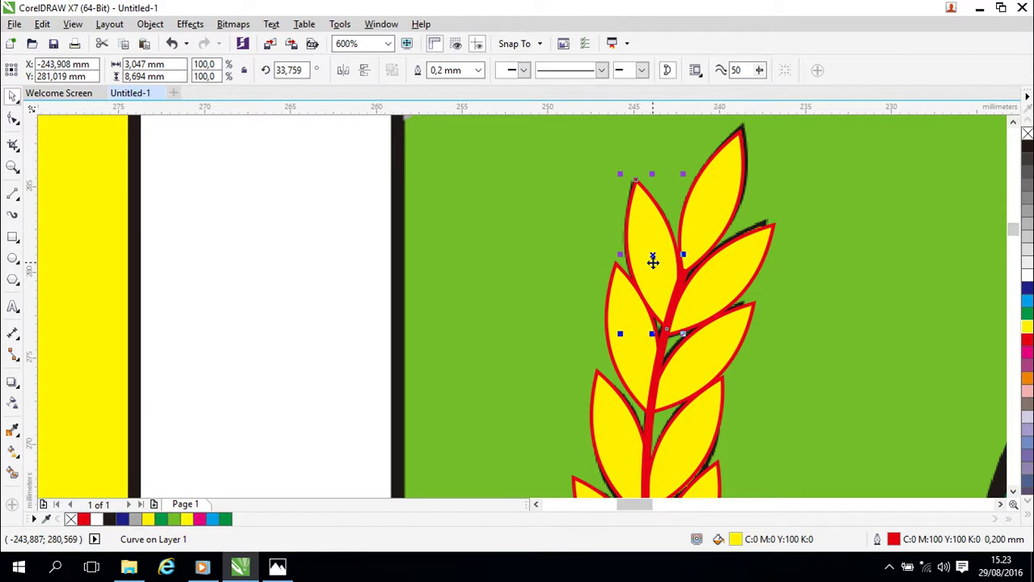
pyautogui.click(810, 301)
# Examine the completed red-outlined rice stalk against the reference emblem beneath it.
pyautogui.scroll(-2, 825, 297)
pyautogui.moveTo(831, 305); pyautogui.dragTo(521, 84)
pyautogui.moveTo(583, 185); pyautogui.dragTo(690, 344)
pyautogui.scroll(-1, 691, 339)
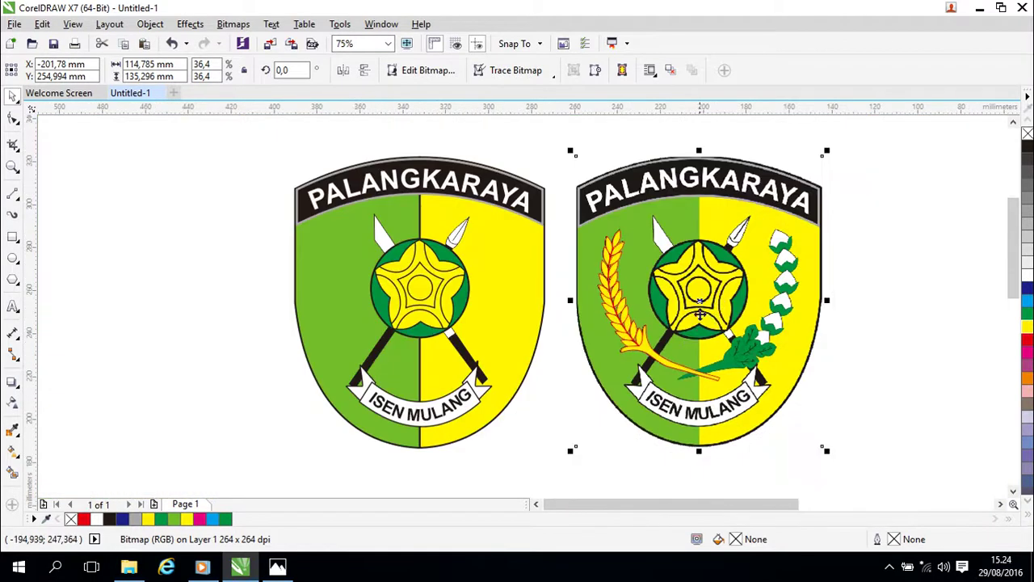
pyautogui.moveTo(696, 309); pyautogui.dragTo(670, 280)
pyautogui.scroll(2, 668, 279)
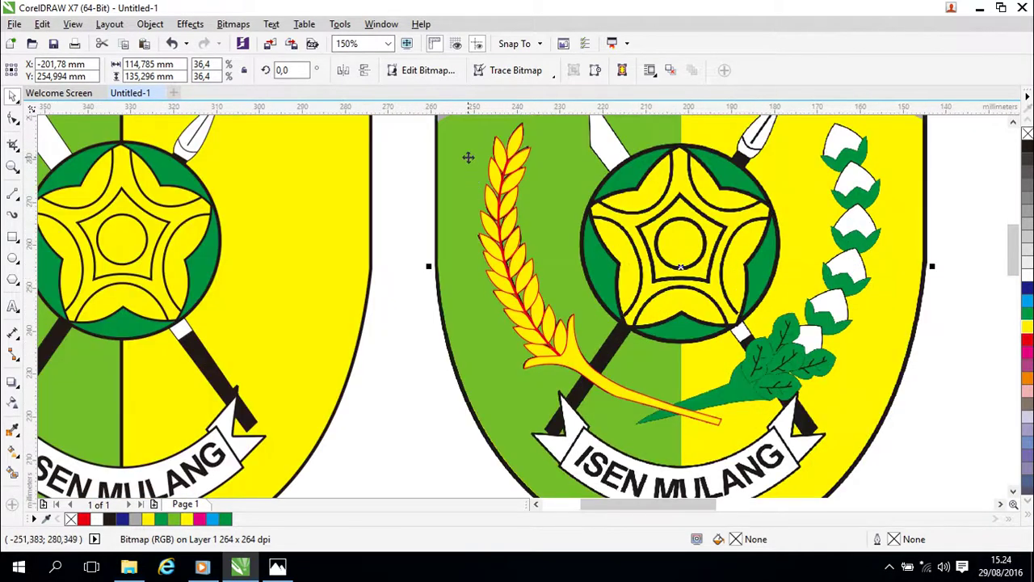
pyautogui.click(407, 344)
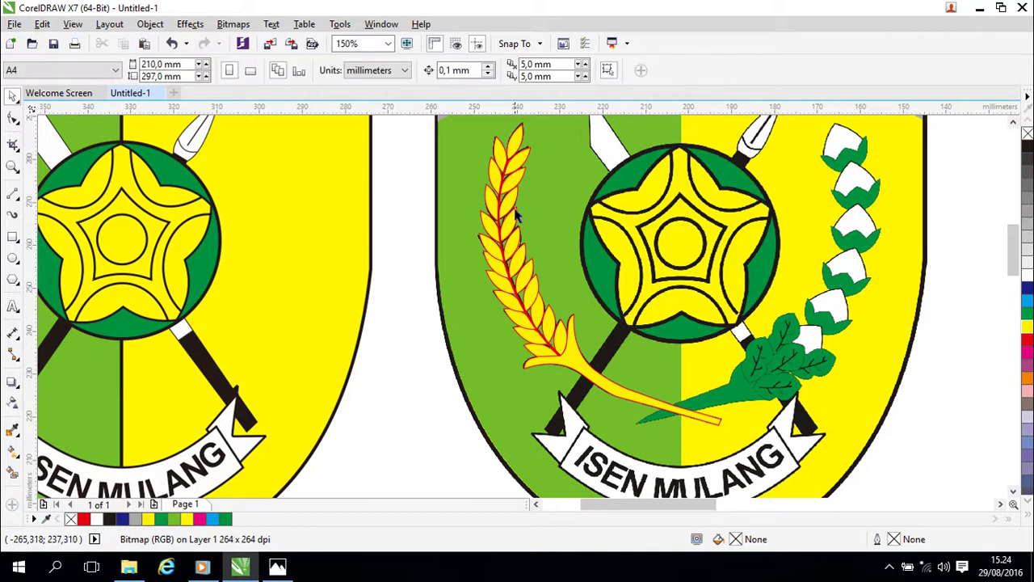
pyautogui.click(870, 269)
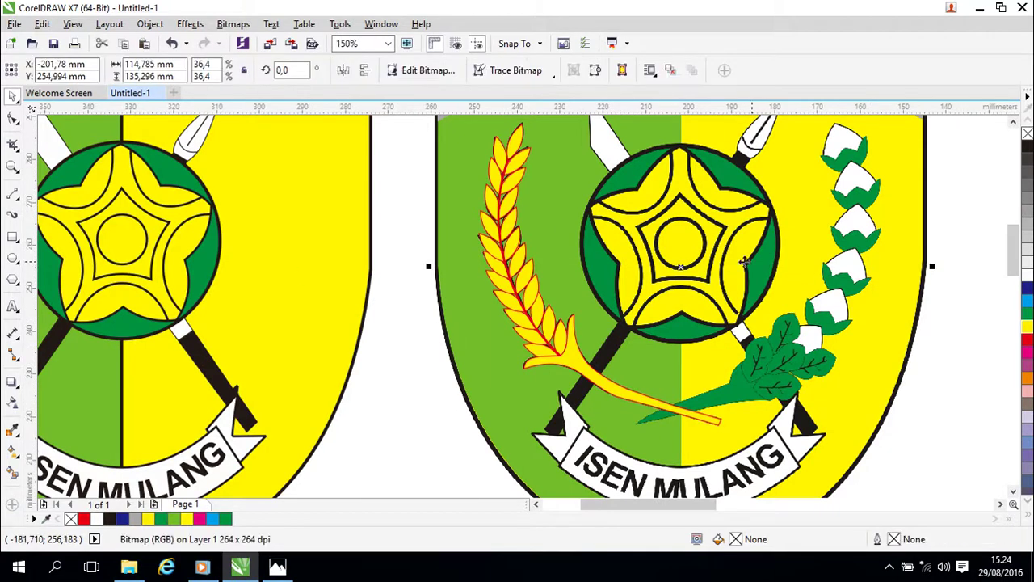
# Try moving the reference emblem bitmap out from under the redrawn rice stalk, and undo the moves.
pyautogui.moveTo(683, 264); pyautogui.dragTo(1026, 258)
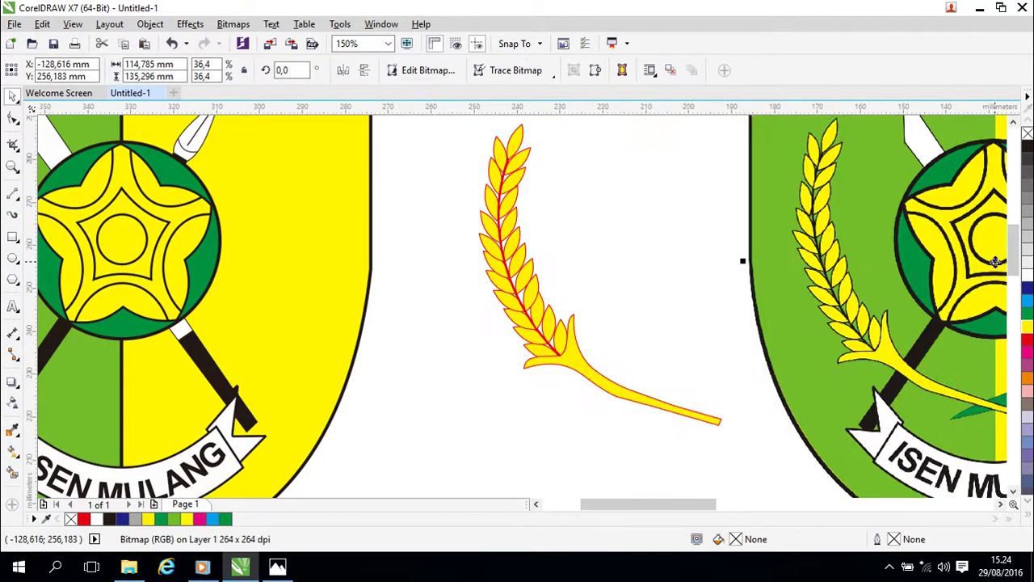
pyautogui.click(679, 303)
pyautogui.click(837, 282)
pyautogui.moveTo(839, 271); pyautogui.dragTo(879, 274)
pyautogui.click(719, 277)
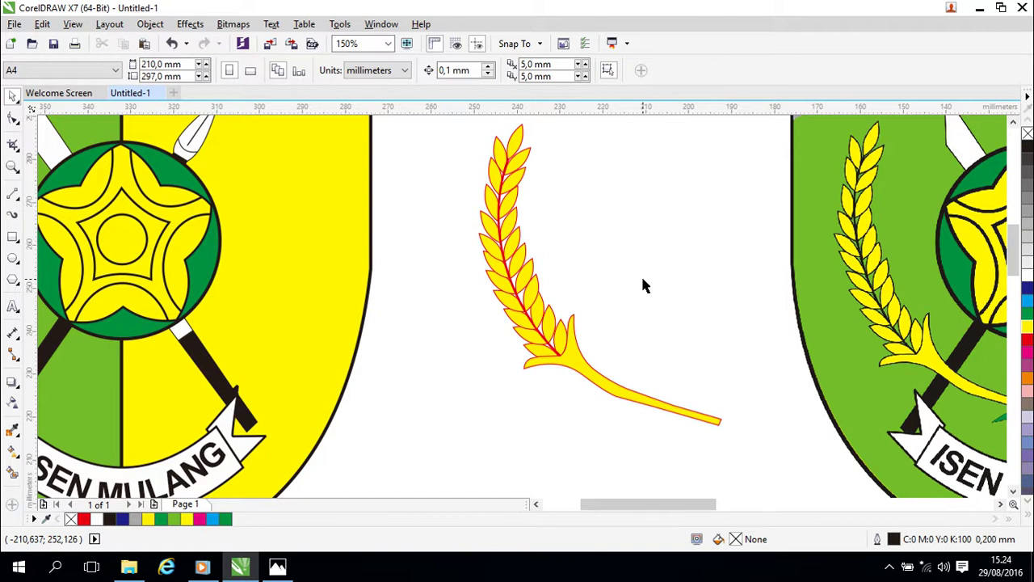
pyautogui.hotkey('ctrl', 'z')
pyautogui.press('p')
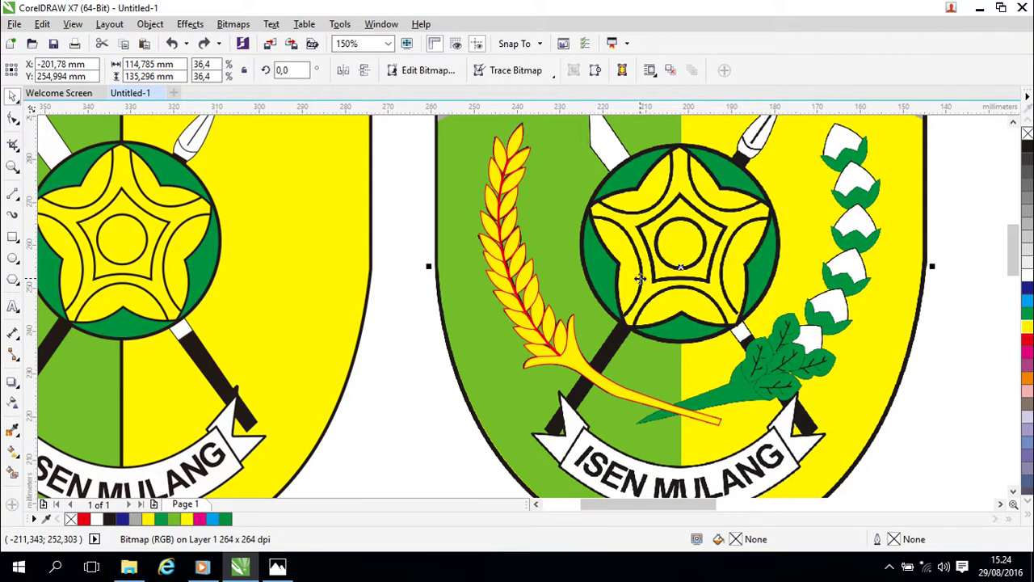
# Move the reference emblem bitmap to the right until the redrawn rice stalk stands alone between the two shields.
pyautogui.moveTo(696, 276); pyautogui.dragTo(984, 279)
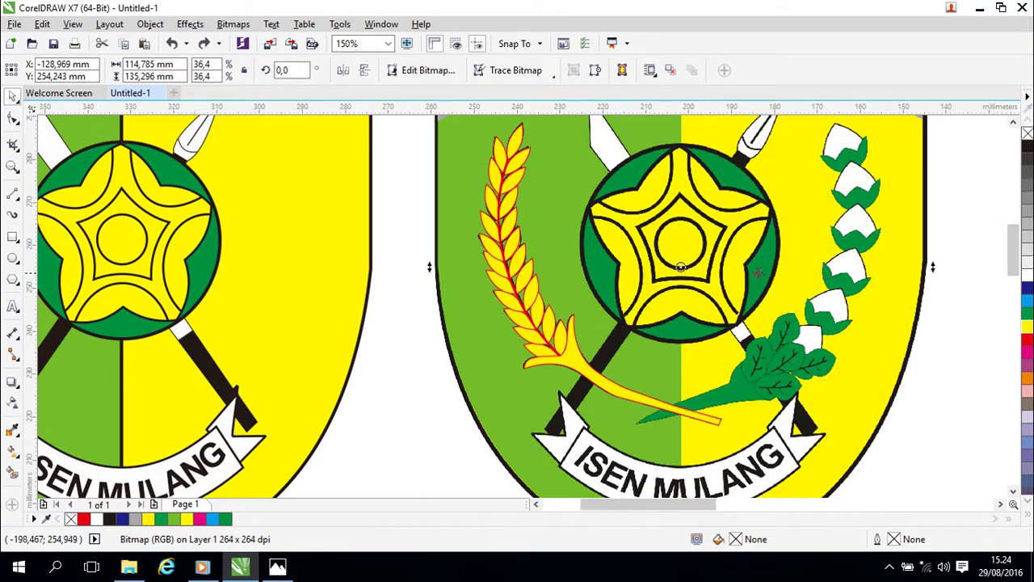
pyautogui.scroll(-2, 695, 275)
pyautogui.moveTo(691, 273); pyautogui.dragTo(873, 282)
pyautogui.click(709, 278)
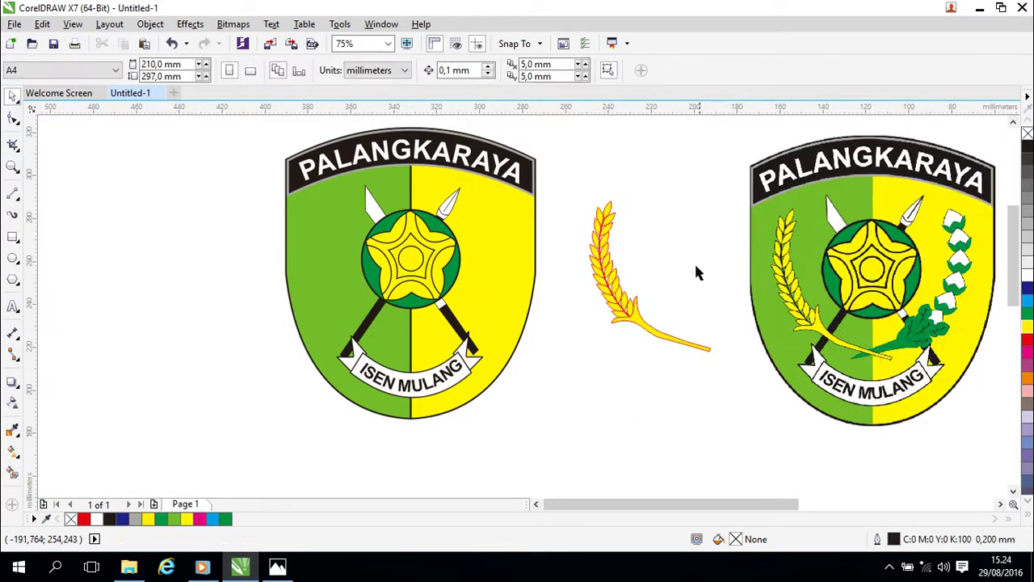
# Select the whole redrawn rice stalk and change its outline colour from red to black.
pyautogui.moveTo(565, 173); pyautogui.dragTo(723, 379)
pyautogui.moveTo(650, 278); pyautogui.dragTo(634, 290)
pyautogui.rightClick(607, 312)
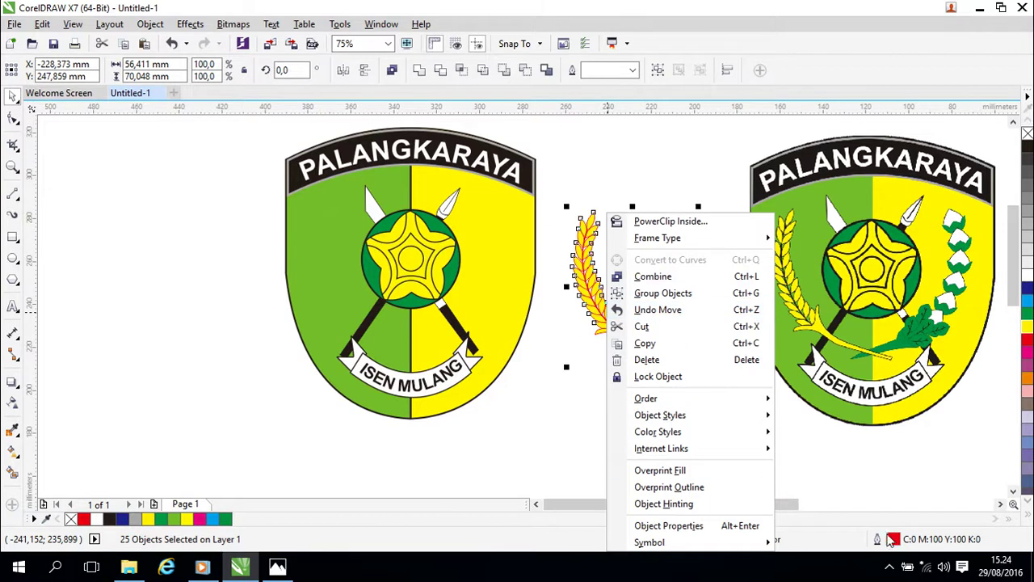
pyautogui.click(891, 540)
pyautogui.doubleClick(894, 538)
pyautogui.click(443, 145)
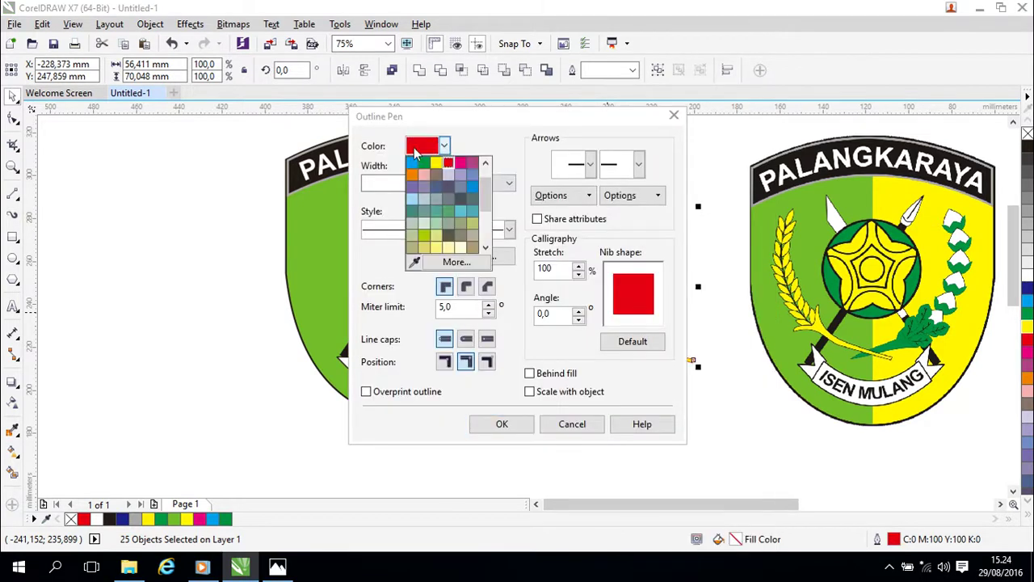
pyautogui.scroll(3, 487, 194)
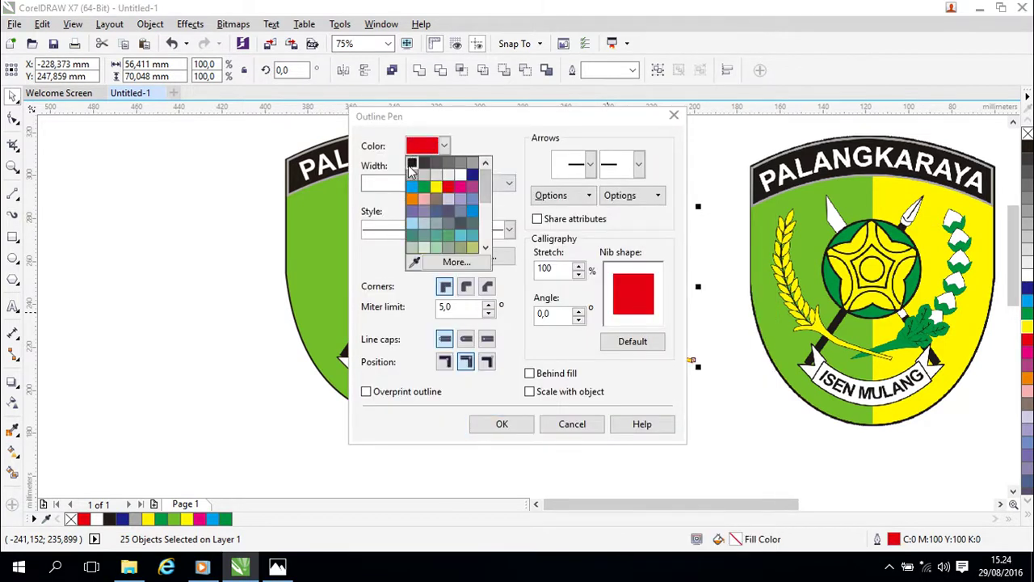
pyautogui.click(425, 181)
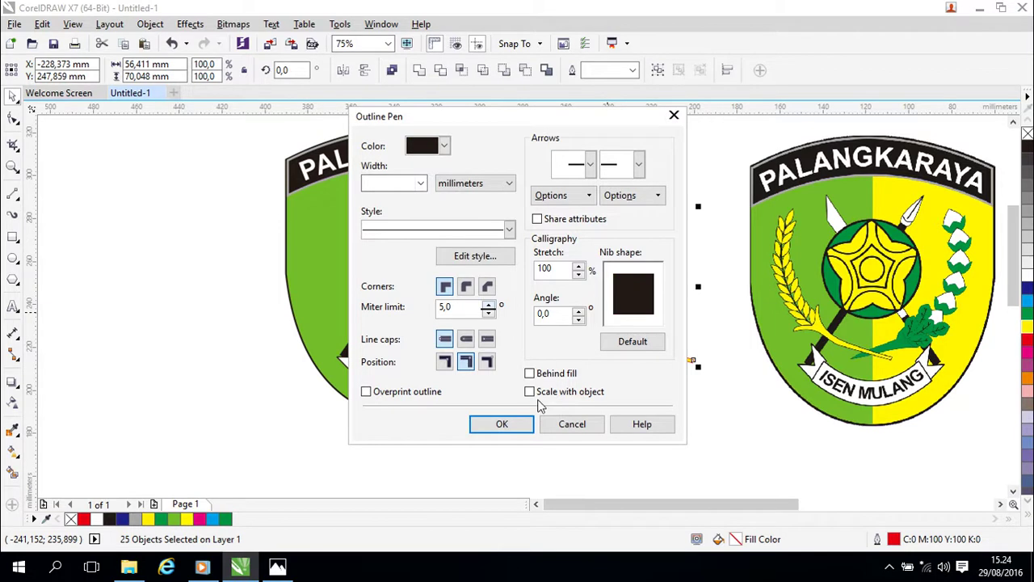
pyautogui.click(494, 424)
# Move the black-outlined rice stalk onto the redrawn shield, with its grains over the light-green half.
pyautogui.scroll(2, 632, 289)
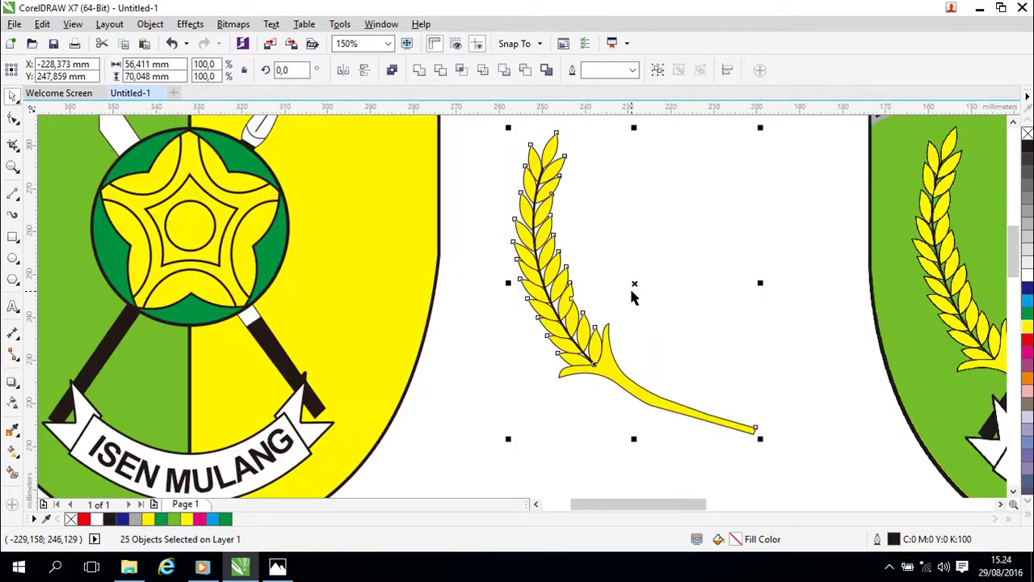
pyautogui.scroll(2, 630, 296)
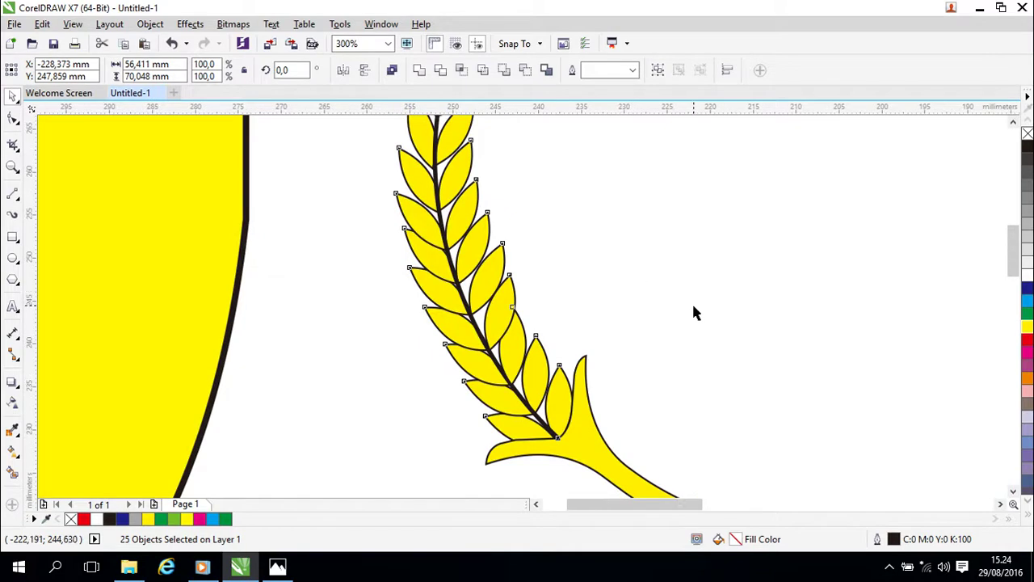
pyautogui.scroll(-2, 690, 307)
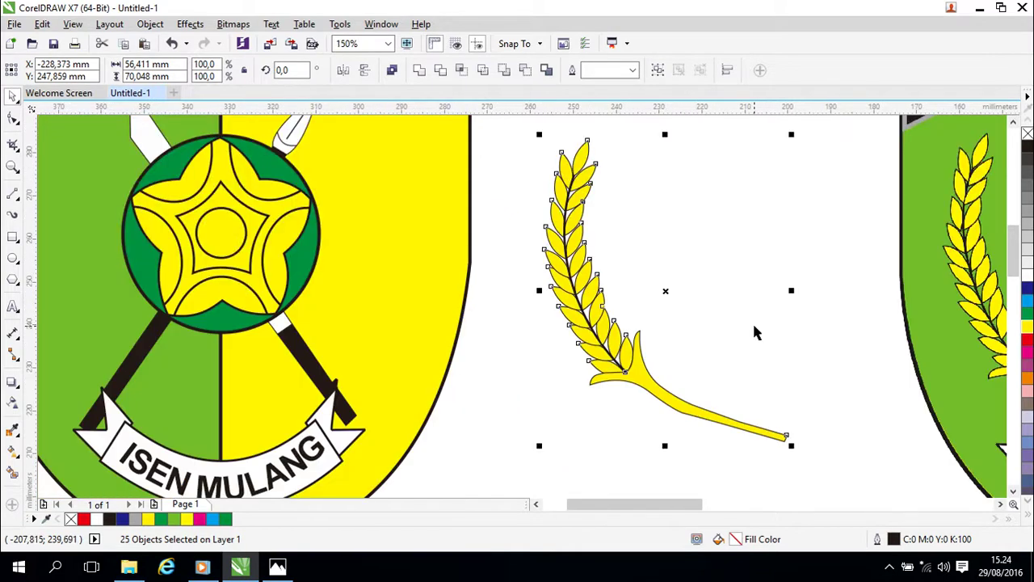
pyautogui.scroll(-2, 756, 332)
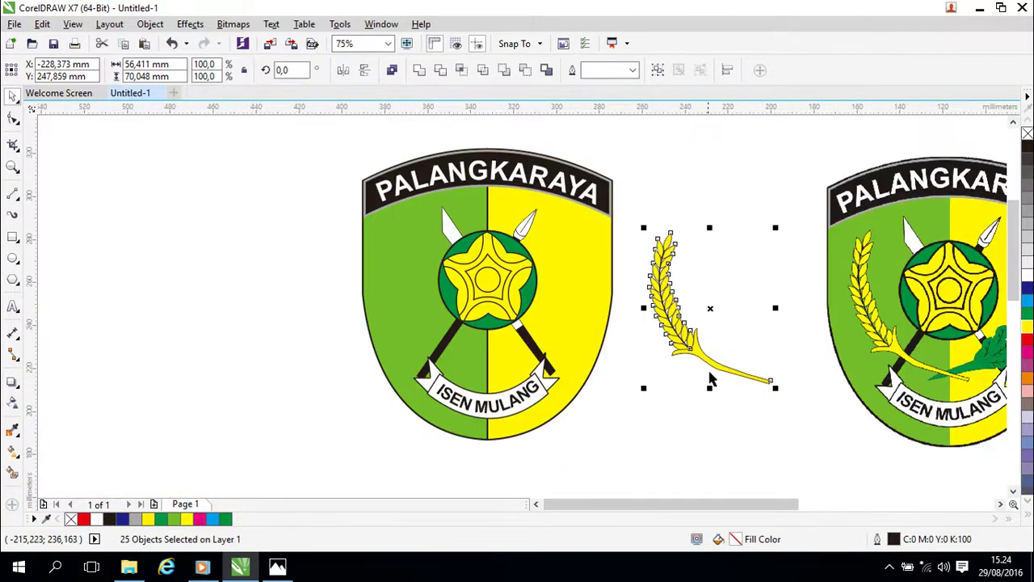
pyautogui.moveTo(709, 307); pyautogui.dragTo(457, 301)
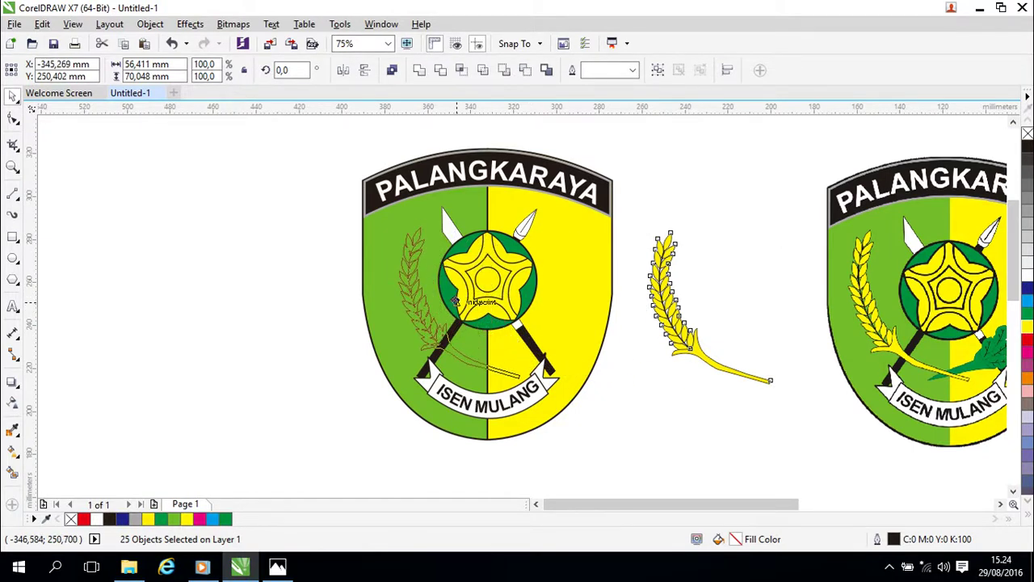
pyautogui.moveTo(457, 300); pyautogui.dragTo(456, 304)
# Nudge the rice stalk about 4.9 mm left and 1.4 mm up on the redrawn shield to match the reference placement.
pyautogui.press('Up')
pyautogui.press('Up')
pyautogui.press('Up')
pyautogui.press('Left')
pyautogui.press('Left')
pyautogui.press('Left')
pyautogui.press('Up')
pyautogui.press('Up')
pyautogui.press('Left')
pyautogui.press('Left')
pyautogui.press('Up')
pyautogui.press('Up')
pyautogui.press('Up')
pyautogui.press('Up')
pyautogui.press('Up')
pyautogui.press('Up')
pyautogui.press('Up')
pyautogui.press('Up')
pyautogui.press('Up')
pyautogui.press('Up')
pyautogui.press('Up')
pyautogui.press('Up')
pyautogui.press('Up')
pyautogui.press('Up')
pyautogui.press('Up')
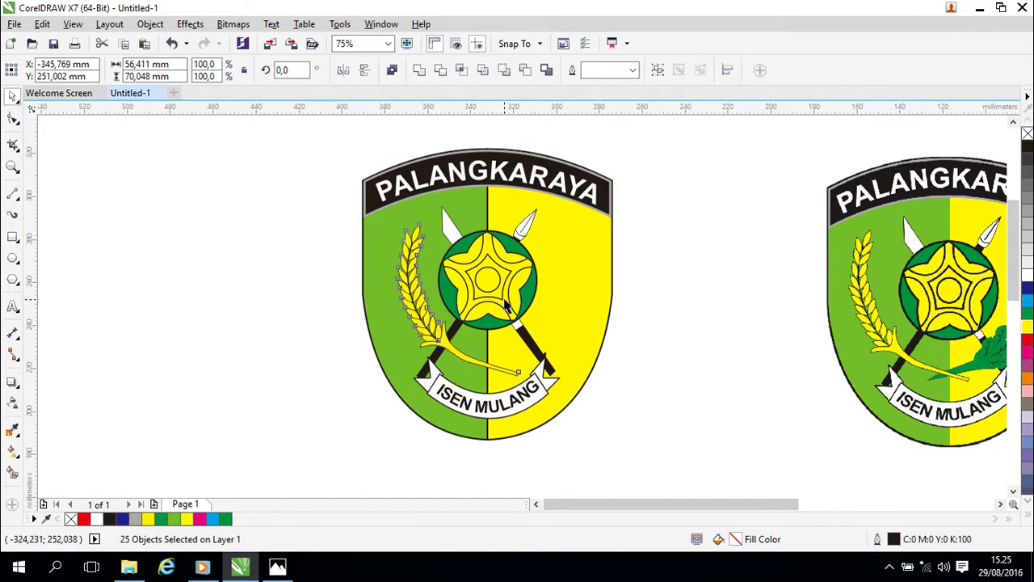
pyautogui.press('Left')
pyautogui.press('Left')
pyautogui.press('Left')
pyautogui.press('Left')
pyautogui.press('Left')
pyautogui.press('Left')
pyautogui.press('Left')
pyautogui.press('Left')
pyautogui.press('Left')
pyautogui.press('Left')
pyautogui.press('Left')
pyautogui.press('Left')
pyautogui.press('Left')
pyautogui.press('Left')
pyautogui.press('Left')
pyautogui.press('Left')
pyautogui.press('Left')
pyautogui.press('Left')
pyautogui.press('Left')
pyautogui.press('Left')
pyautogui.press('Left')
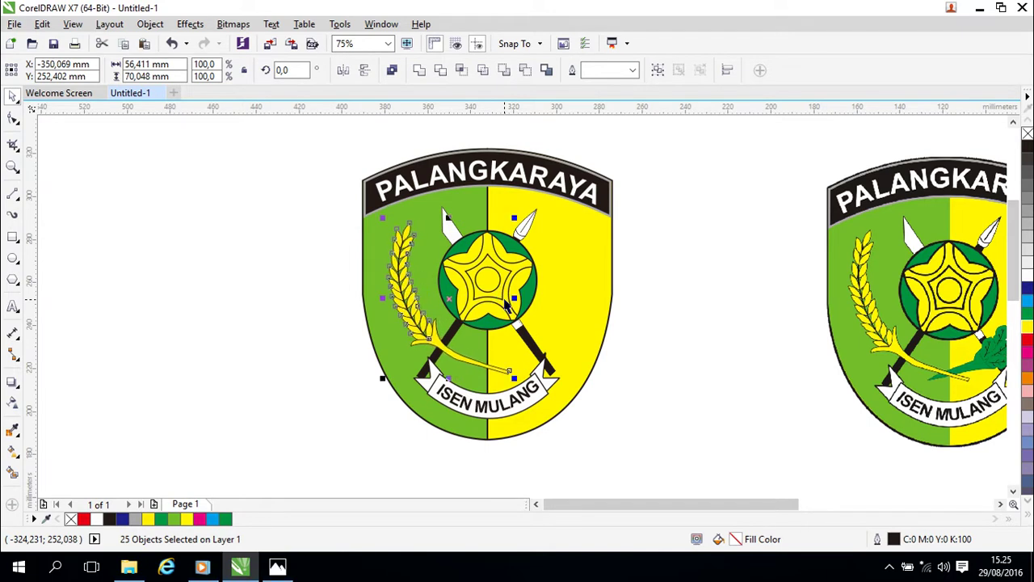
pyautogui.press('Down')
pyautogui.press('Down')
pyautogui.press('Down')
pyautogui.press('Down')
pyautogui.press('Left')
pyautogui.press('Down')
pyautogui.press('Down')
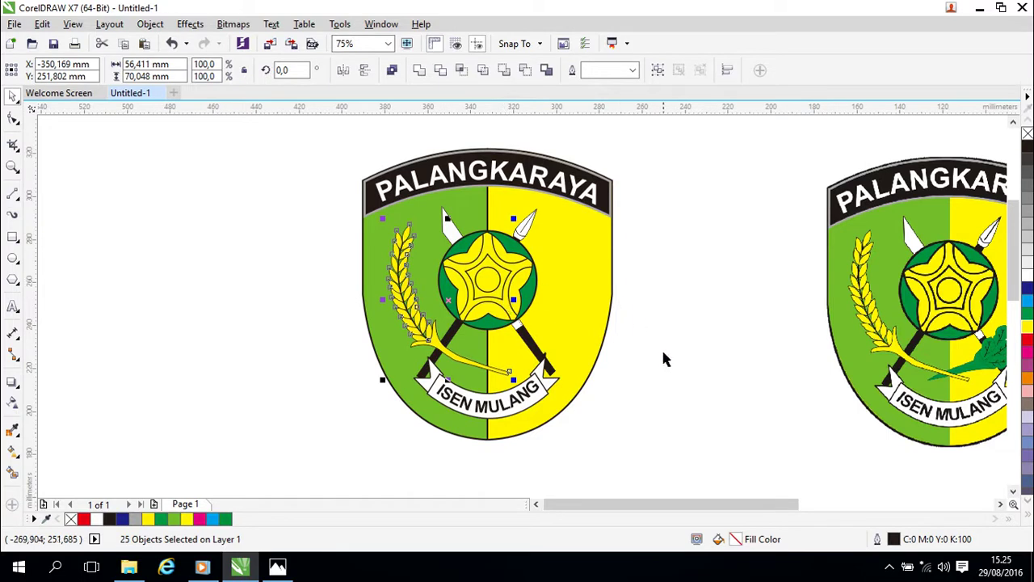
# Trace the lowest leaf of the reference emblem's cotton sprig with a closed four-point Pen outline, about 11.4 by 4.9 mm.
pyautogui.click(688, 364)
pyautogui.moveTo(713, 368); pyautogui.dragTo(453, 331)
pyautogui.moveTo(689, 340); pyautogui.dragTo(574, 327)
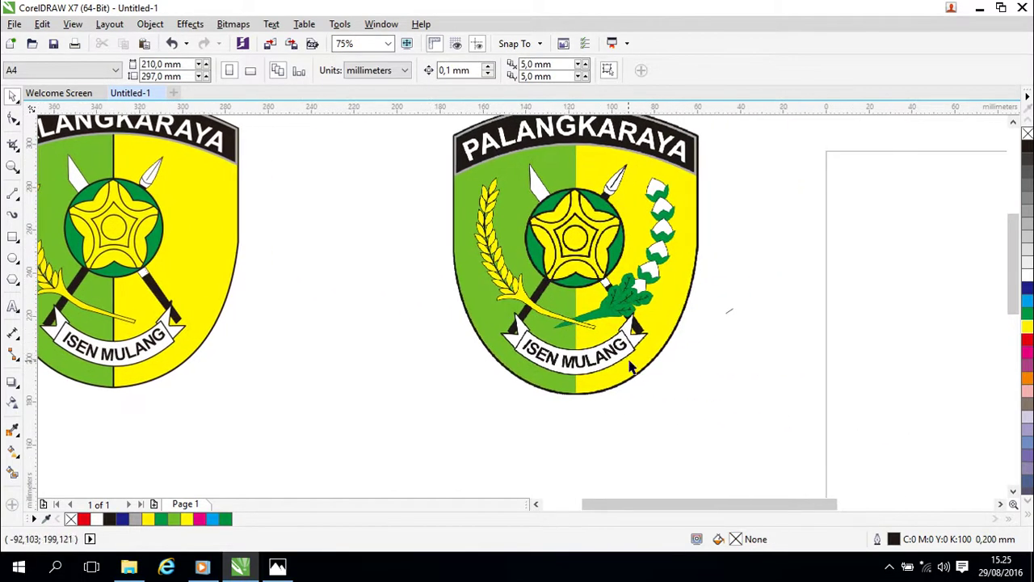
pyautogui.scroll(2, 627, 354)
pyautogui.scroll(-2, 616, 256)
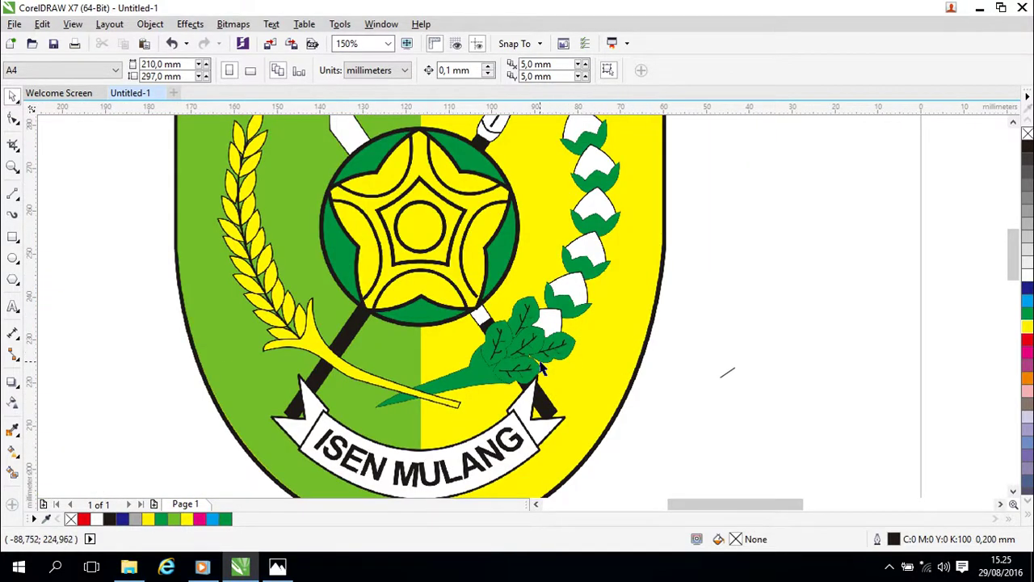
pyautogui.scroll(1, 550, 359)
pyautogui.scroll(1, 552, 361)
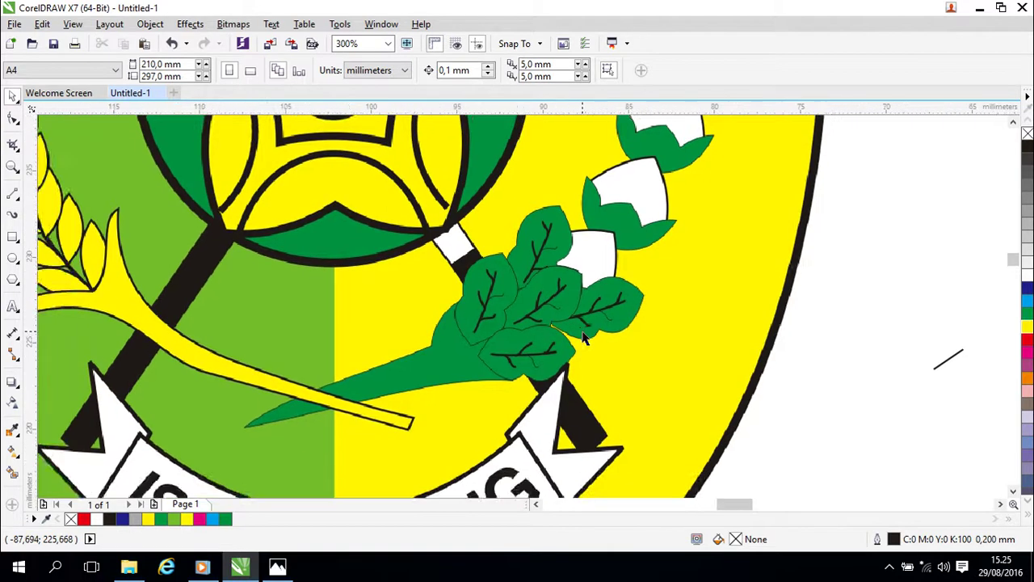
pyautogui.moveTo(585, 379); pyautogui.dragTo(604, 362)
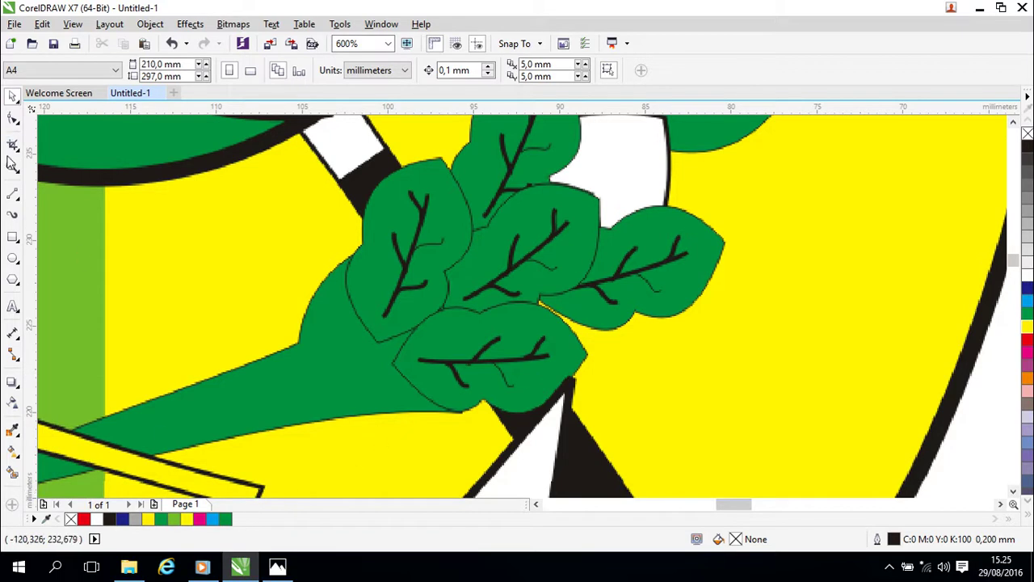
pyautogui.click(15, 197)
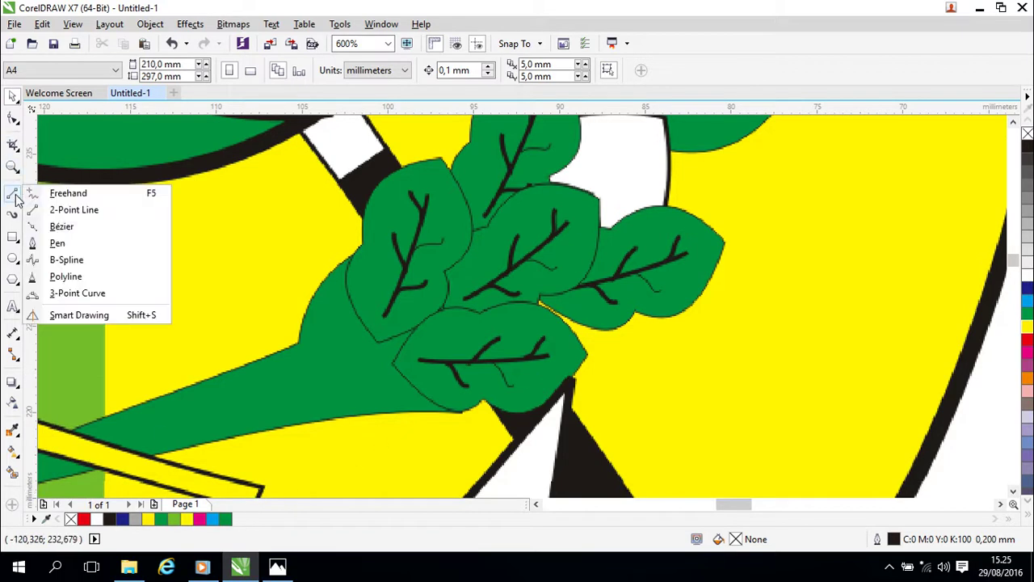
pyautogui.click(48, 243)
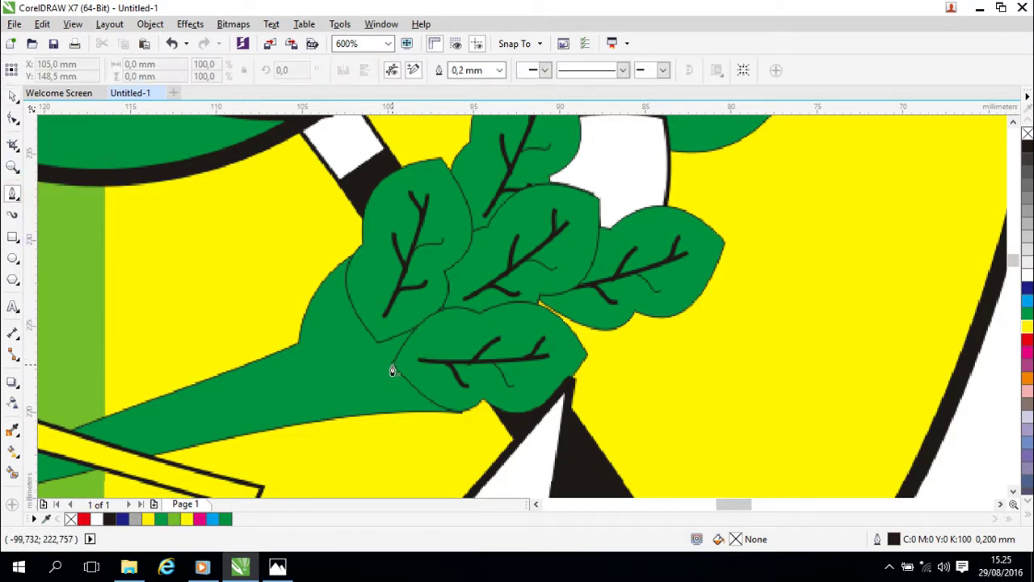
pyautogui.click(480, 312)
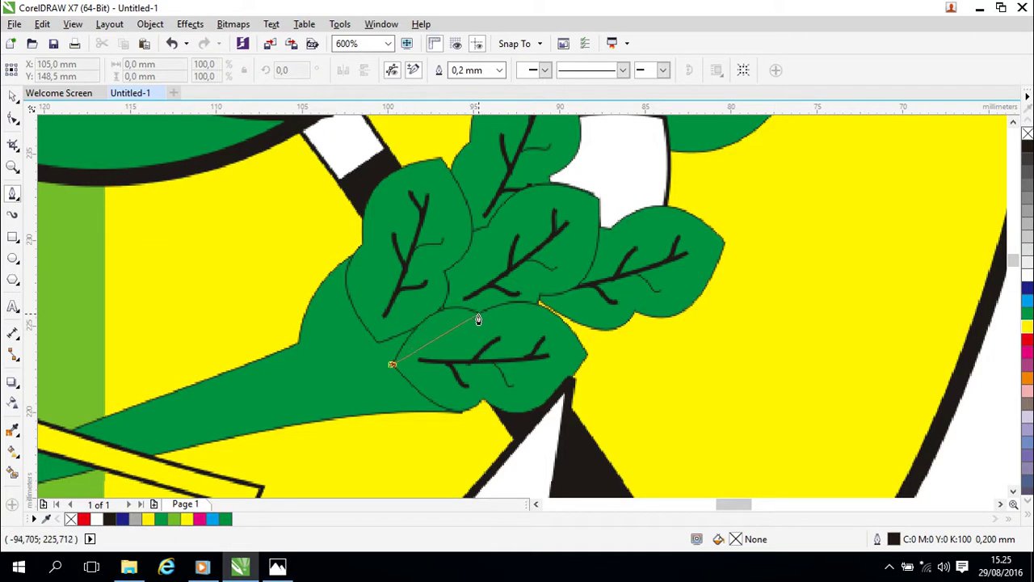
pyautogui.click(588, 355)
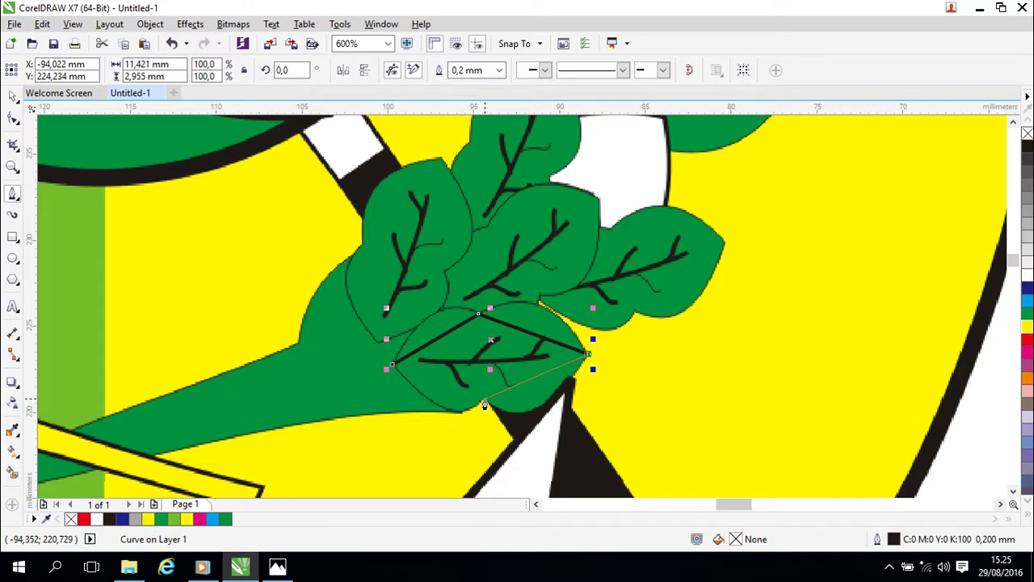
pyautogui.click(483, 402)
pyautogui.click(392, 364)
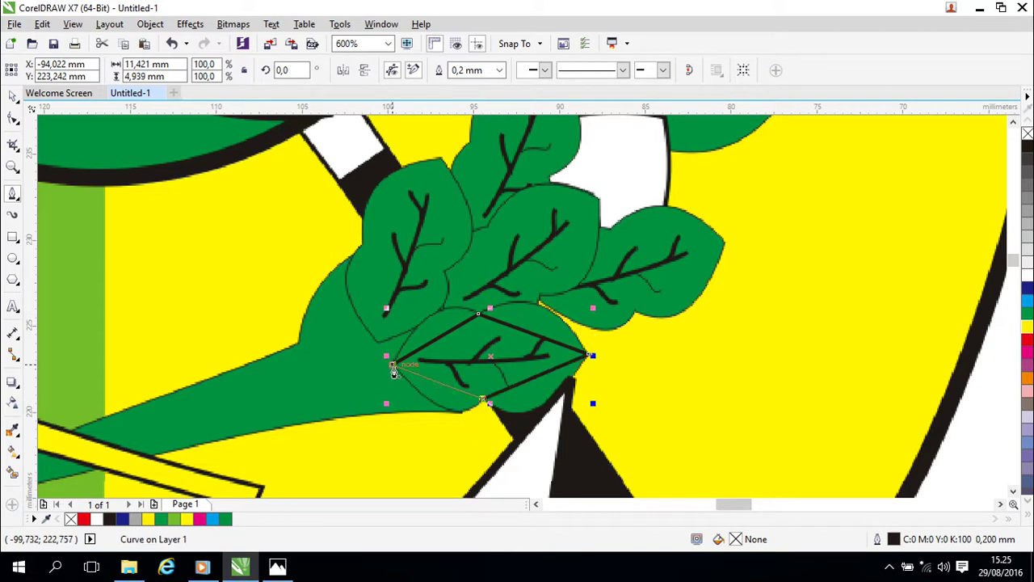
pyautogui.click(12, 96)
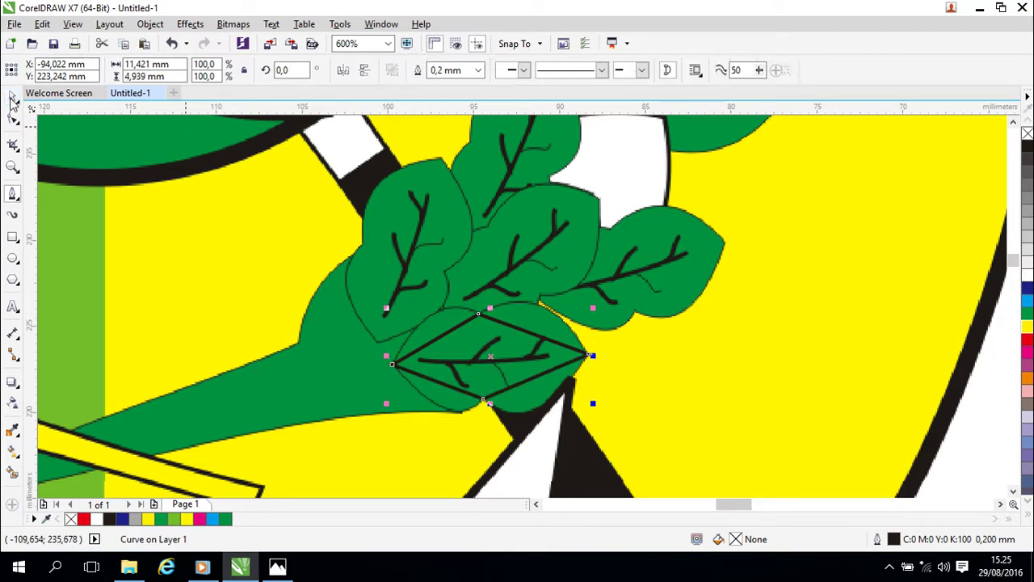
# Give the traced leaf shape a red outline with a width of 0.5 mm.
pyautogui.doubleClick(893, 541)
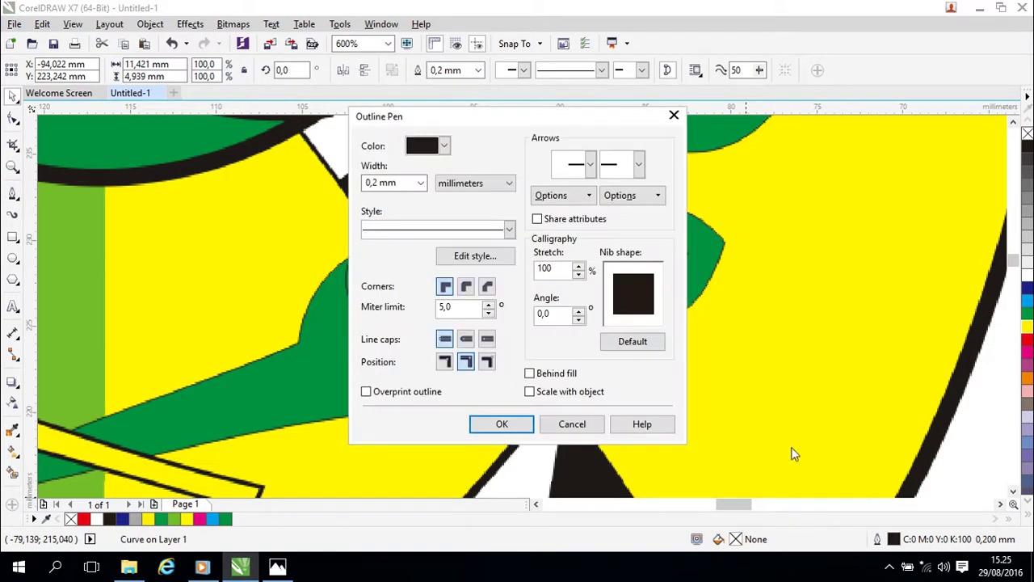
pyautogui.click(428, 149)
pyautogui.click(445, 182)
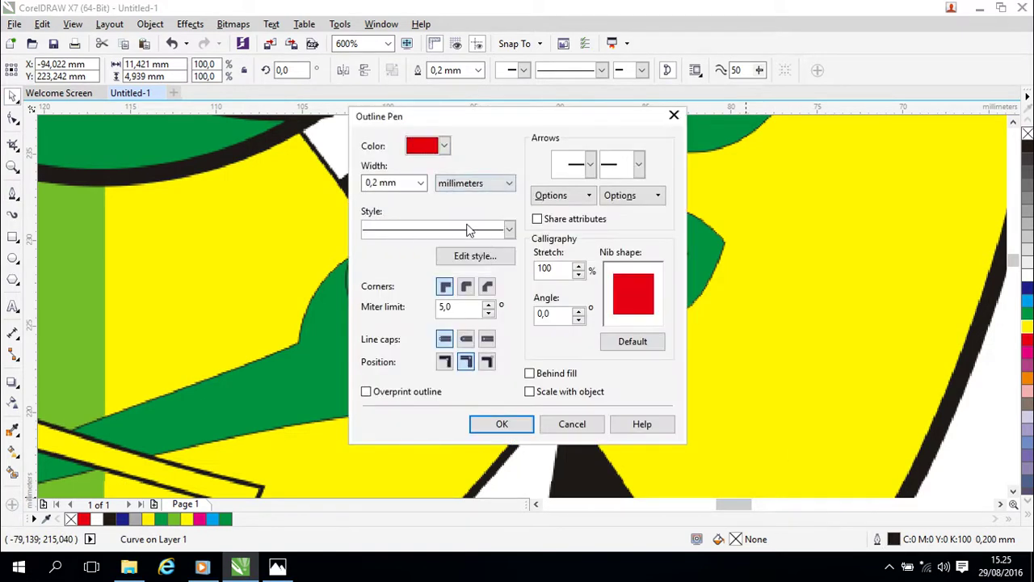
pyautogui.click(420, 186)
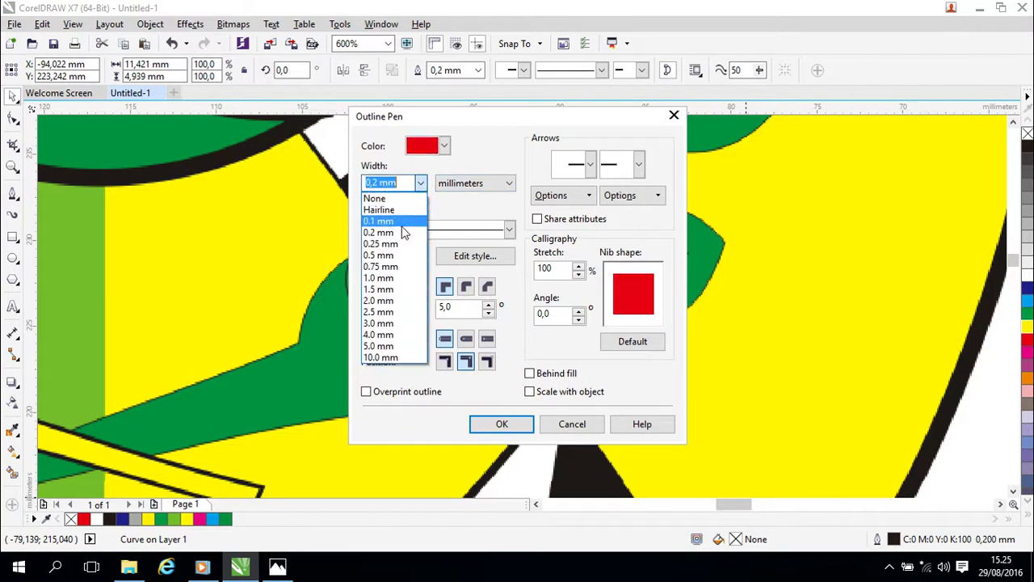
pyautogui.click(395, 246)
pyautogui.click(501, 423)
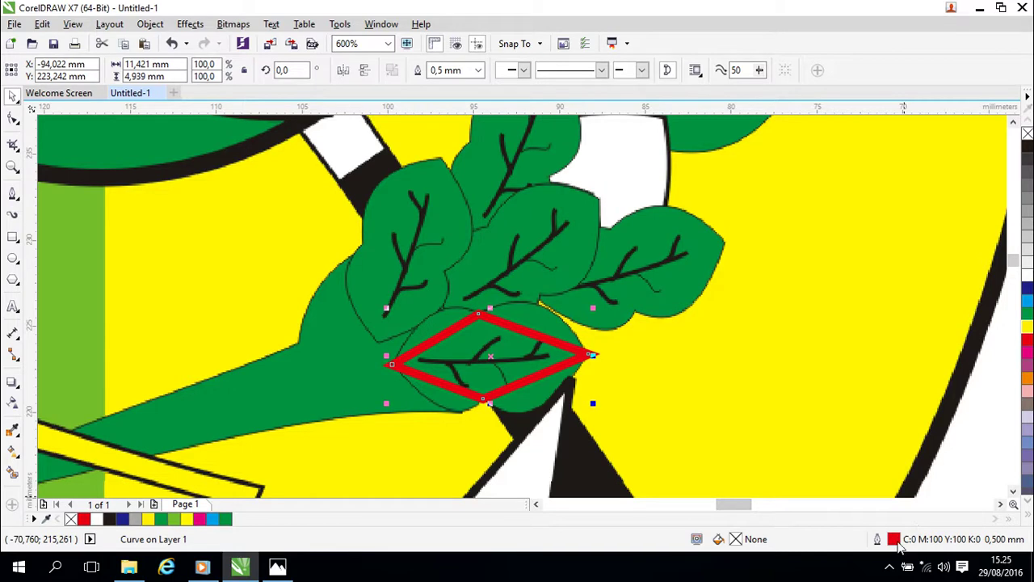
# Thin the traced leaf's red outline to 0.25 mm and finally to 0.2 mm.
pyautogui.click(478, 70)
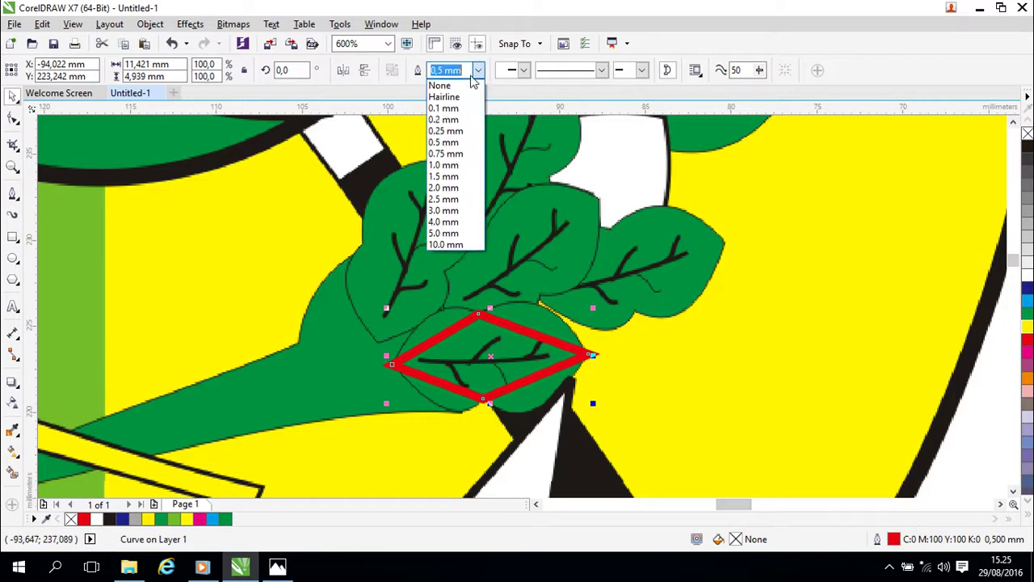
pyautogui.click(443, 131)
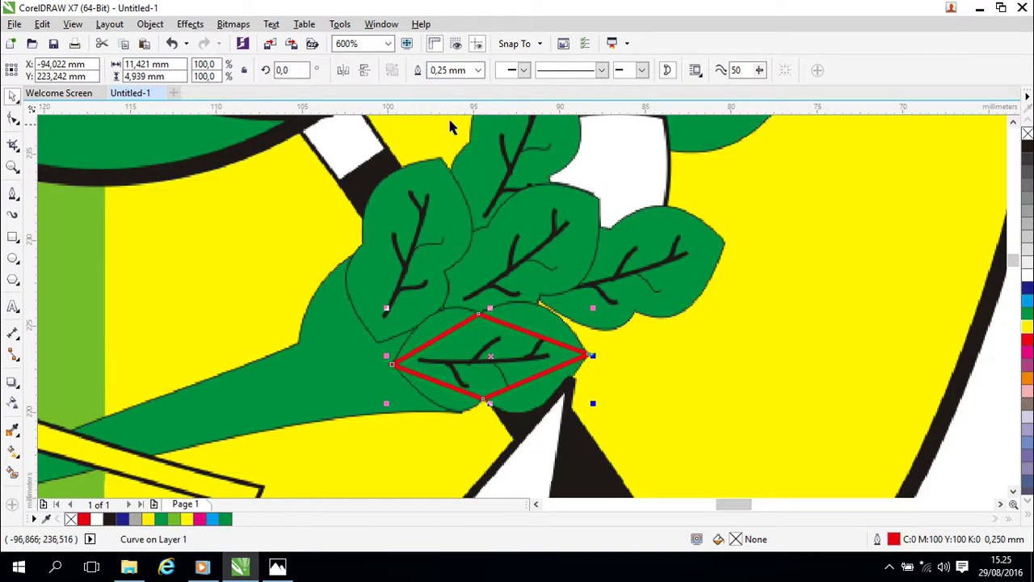
pyautogui.click(478, 70)
pyautogui.click(442, 122)
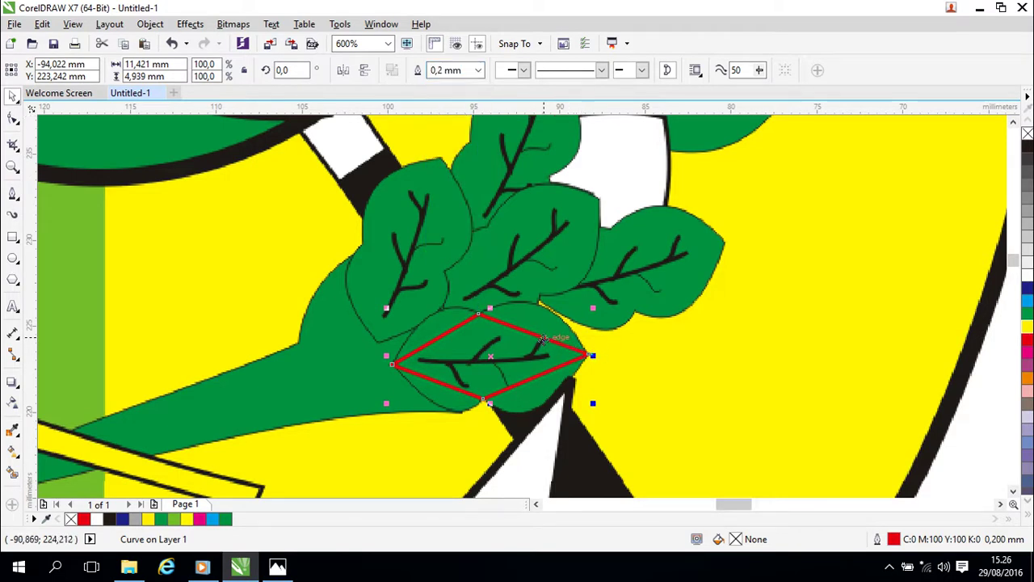
# Convert the leaf outline's upper-right and lower-right edges to curves and bend them outward to follow the reference leaf.
pyautogui.press('F10')
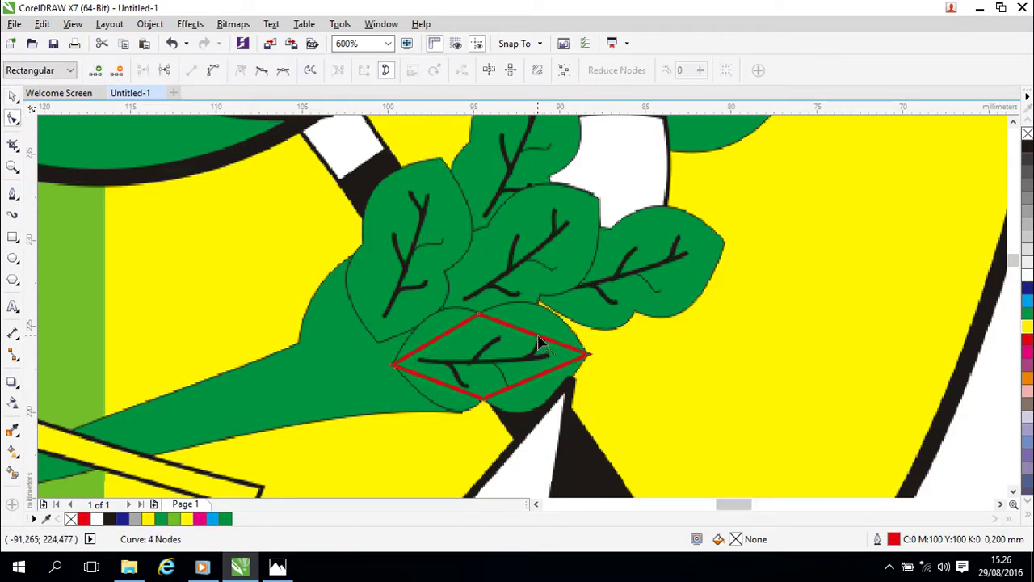
pyautogui.rightClick(539, 342)
pyautogui.click(574, 135)
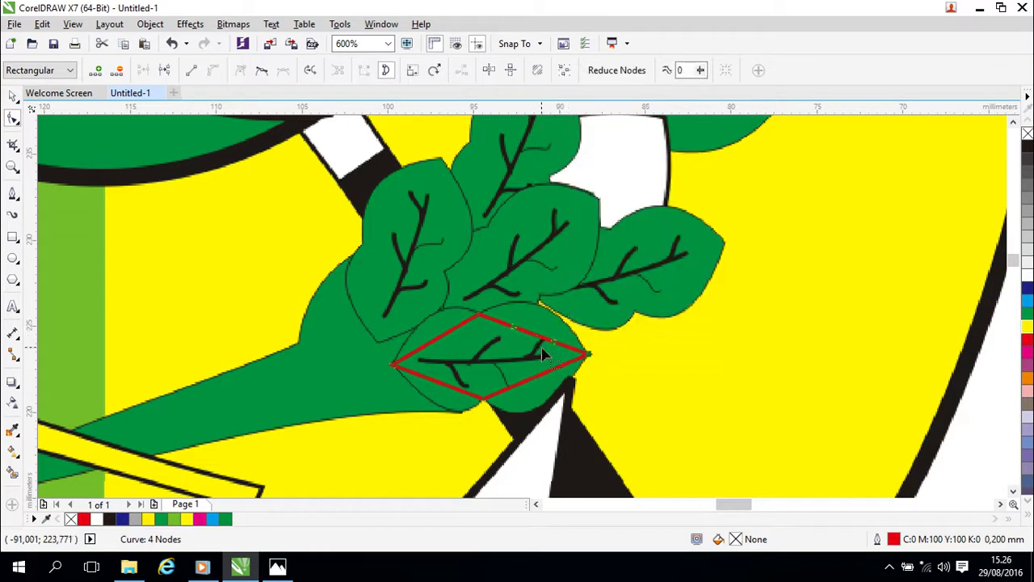
pyautogui.moveTo(538, 340); pyautogui.dragTo(541, 307)
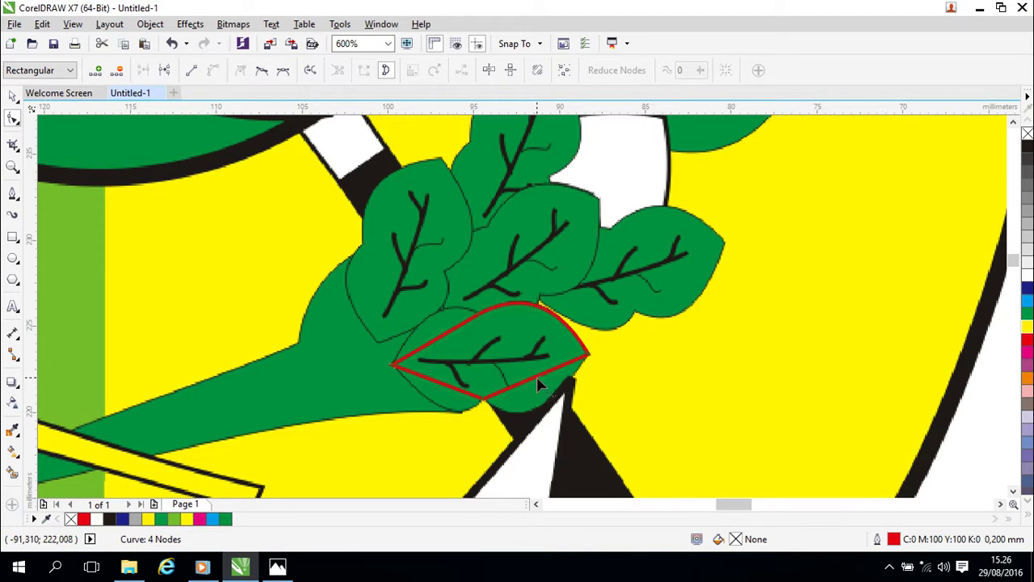
pyautogui.rightClick(536, 376)
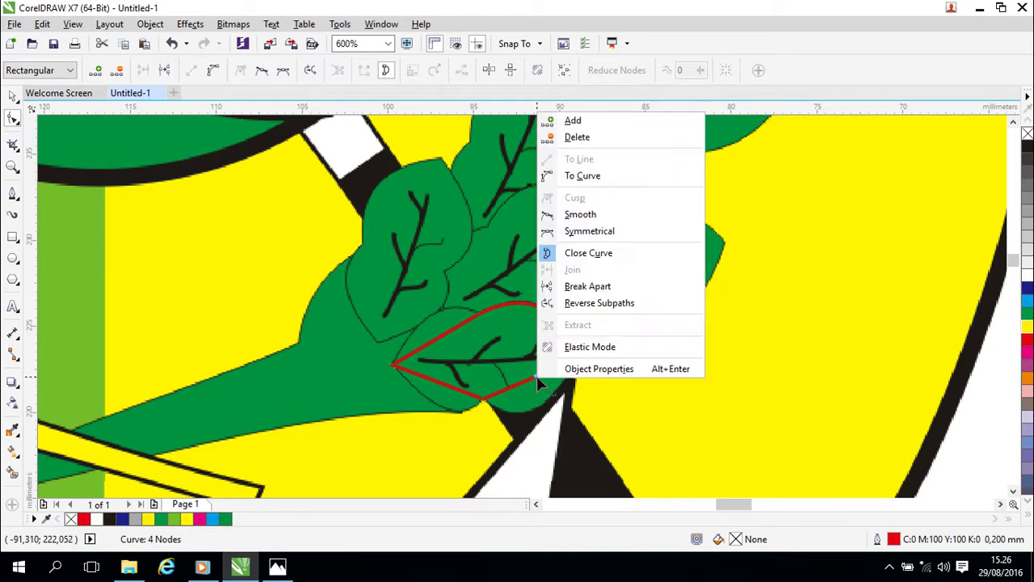
pyautogui.click(571, 176)
pyautogui.moveTo(535, 378); pyautogui.dragTo(535, 412)
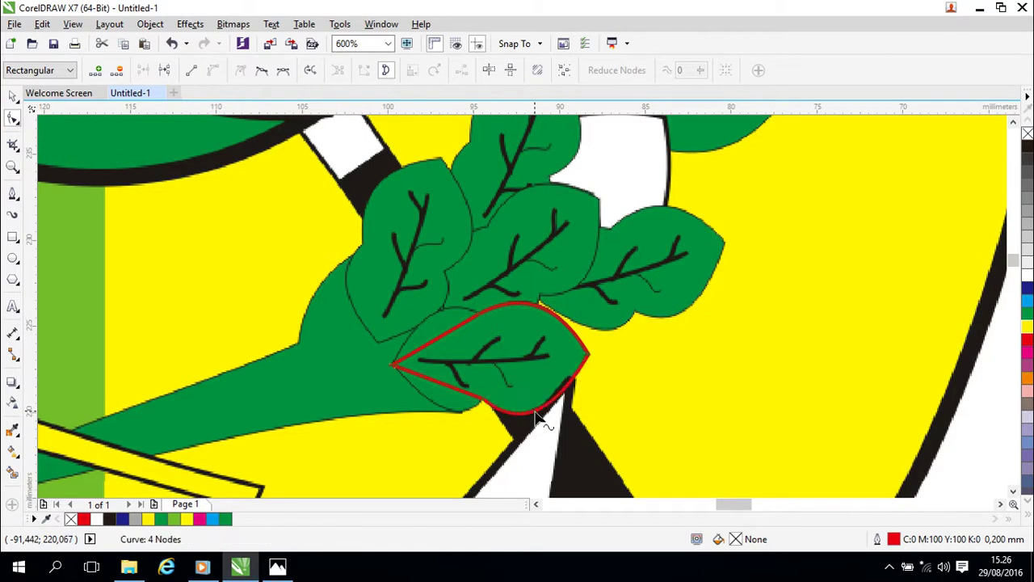
# Convert the leaf outline's lower-left and upper-left edges to curves and bend them outward to follow the reference leaf.
pyautogui.rightClick(444, 383)
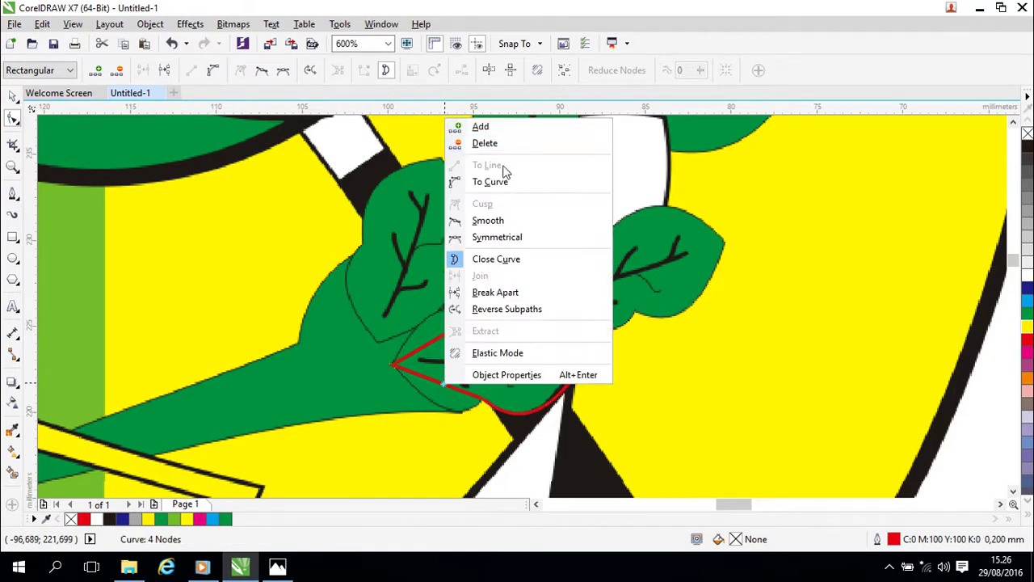
pyautogui.click(494, 182)
pyautogui.moveTo(446, 389); pyautogui.dragTo(450, 417)
pyautogui.rightClick(444, 336)
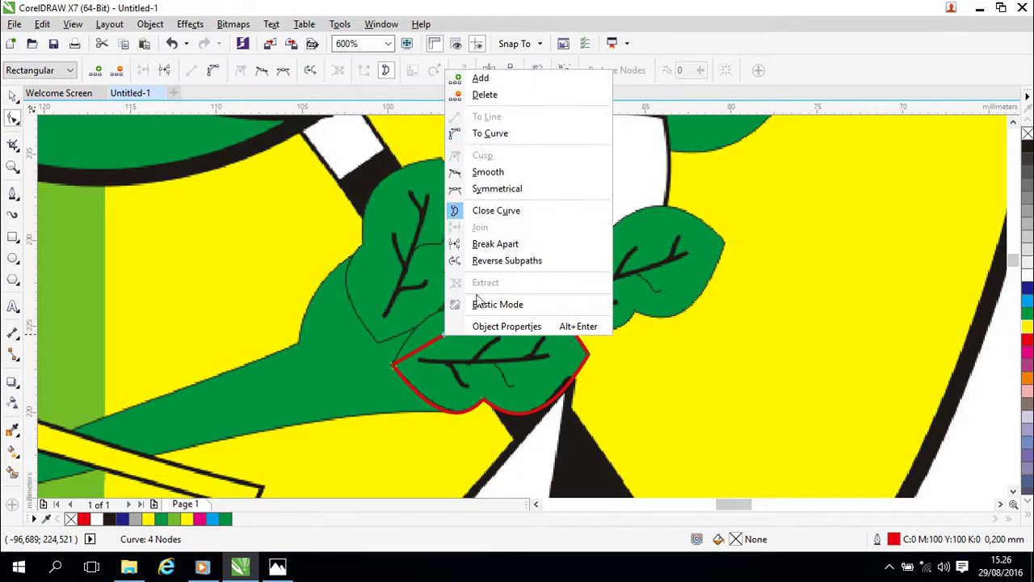
pyautogui.click(489, 134)
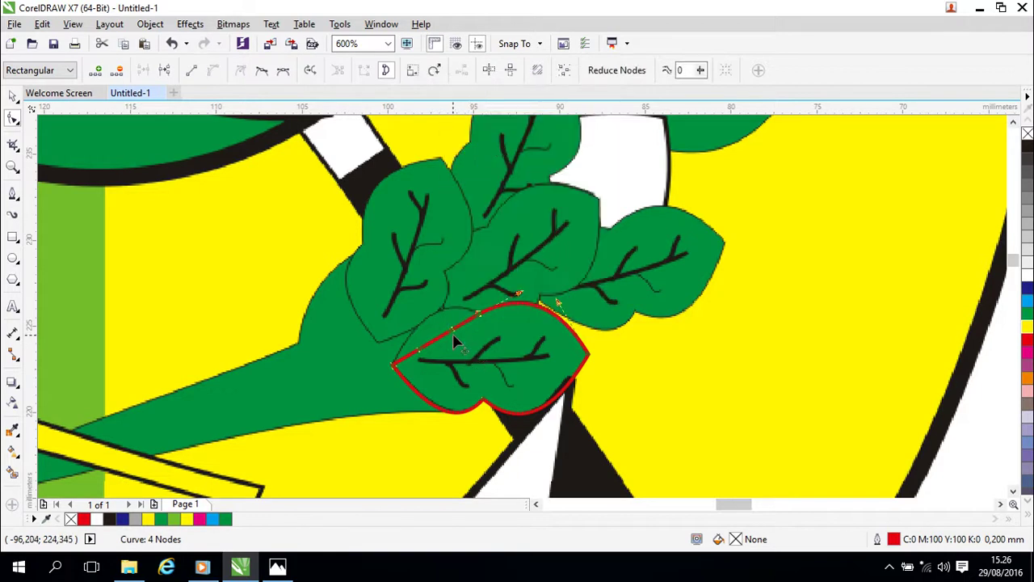
pyautogui.moveTo(444, 343); pyautogui.dragTo(436, 319)
pyautogui.rightClick(699, 338)
pyautogui.click(644, 359)
pyautogui.moveTo(644, 360); pyautogui.dragTo(749, 307)
pyautogui.scroll(2, 750, 309)
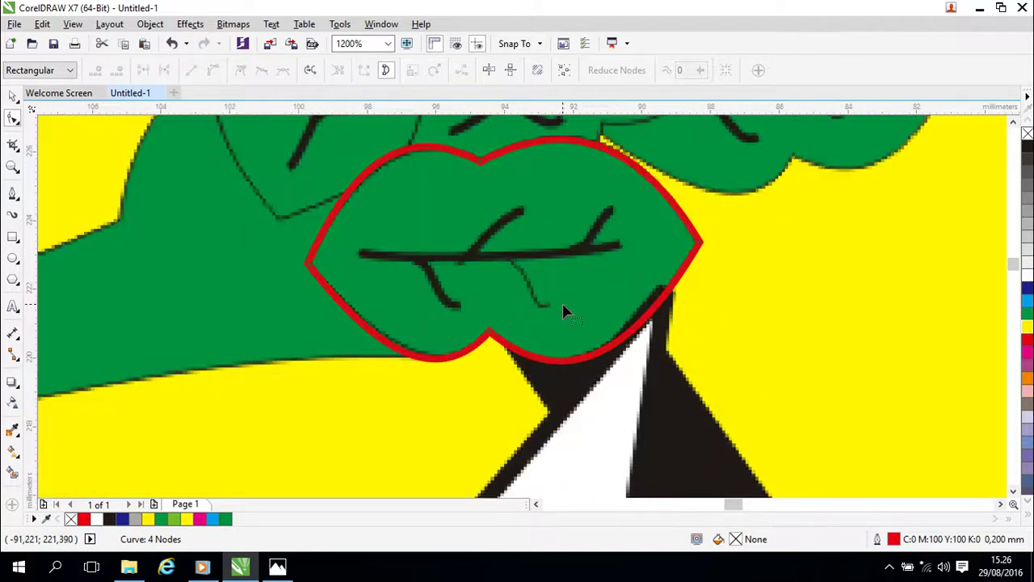
# Trace the leaf's central vein with a straight two-point Pen line about 7.6 mm long.
pyautogui.click(12, 194)
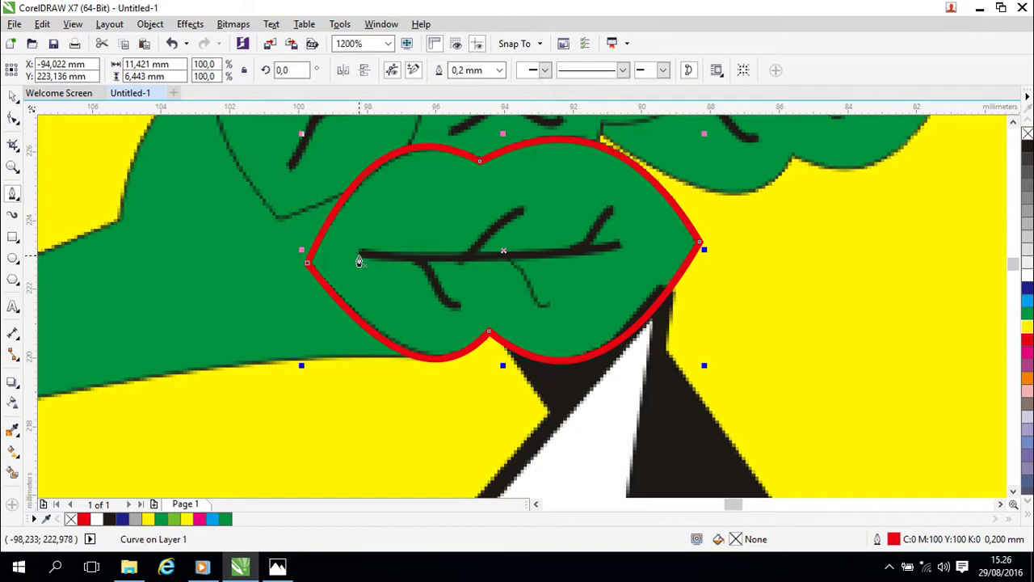
pyautogui.click(358, 256)
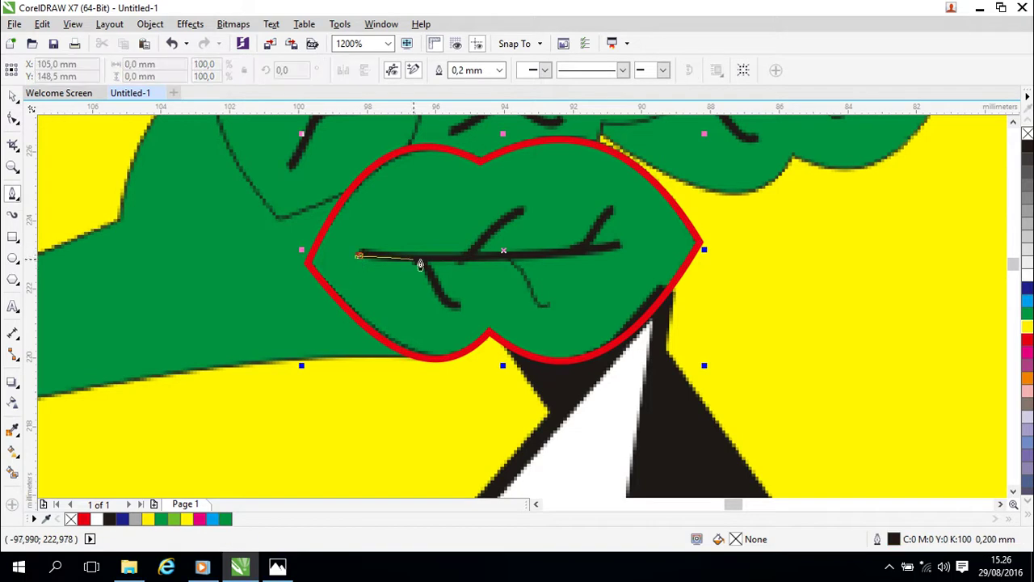
pyautogui.click(620, 253)
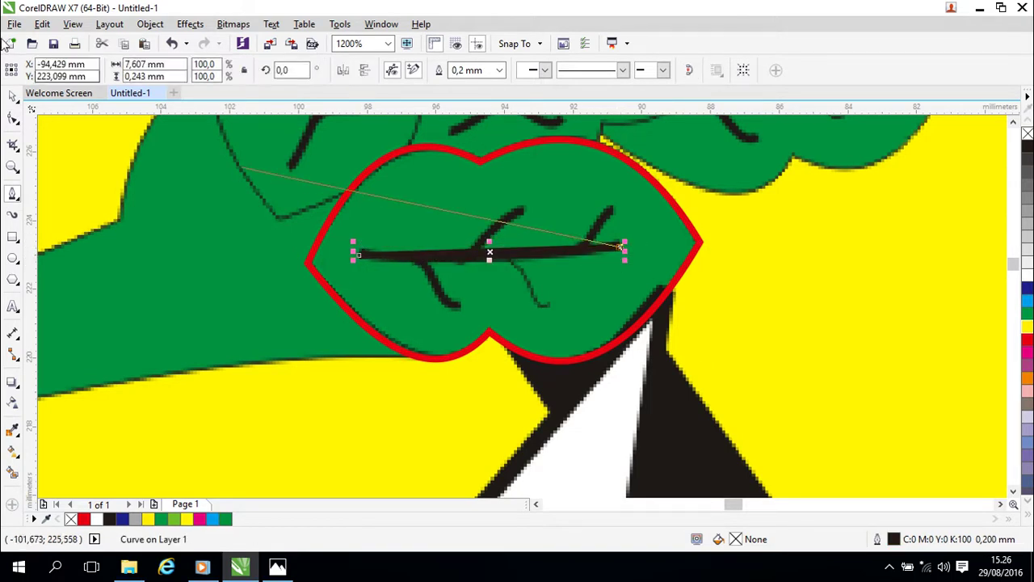
# Change the central vein line's outline color to red.
pyautogui.click(12, 96)
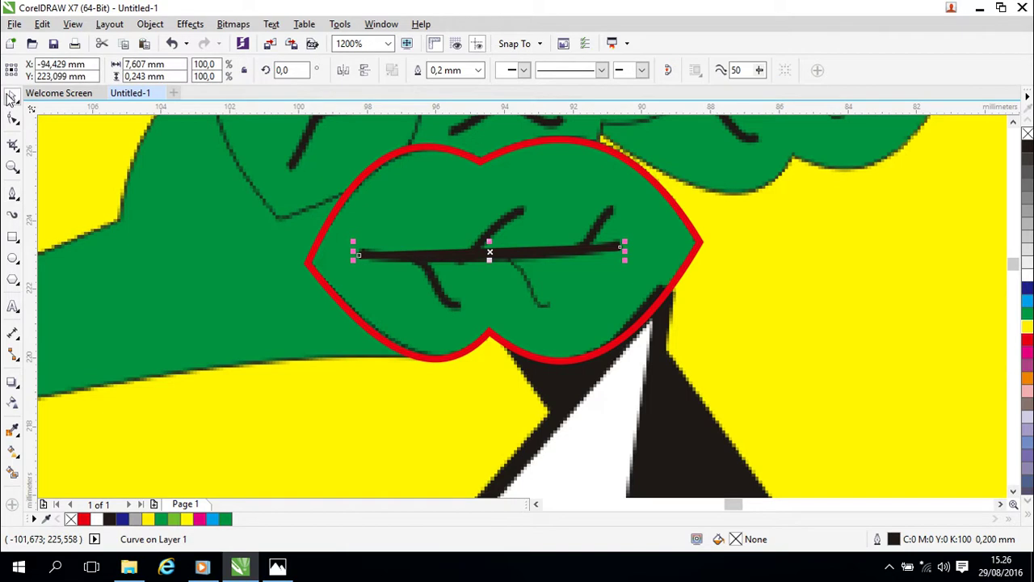
pyautogui.doubleClick(897, 540)
pyautogui.click(445, 146)
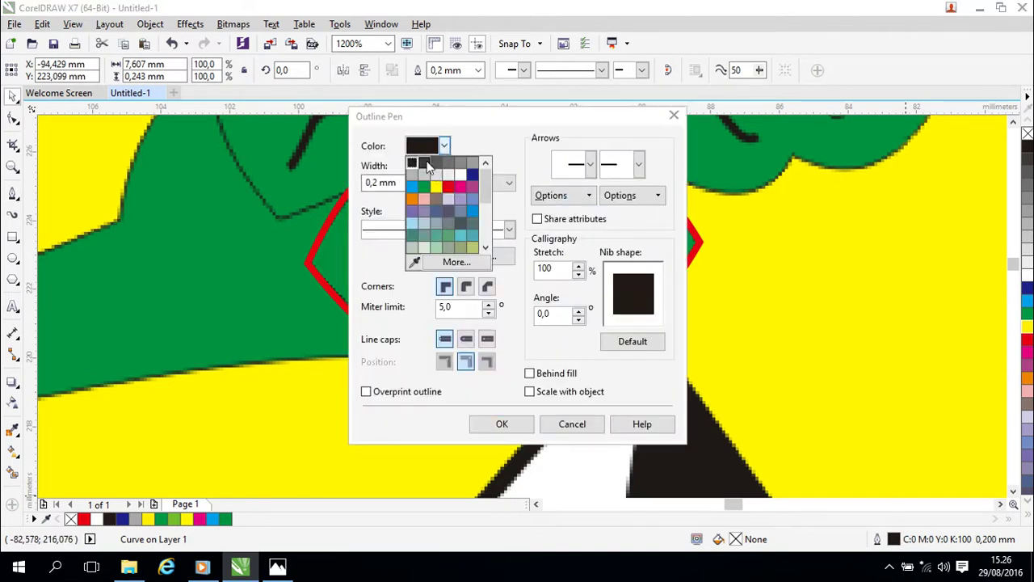
pyautogui.click(448, 194)
pyautogui.click(501, 424)
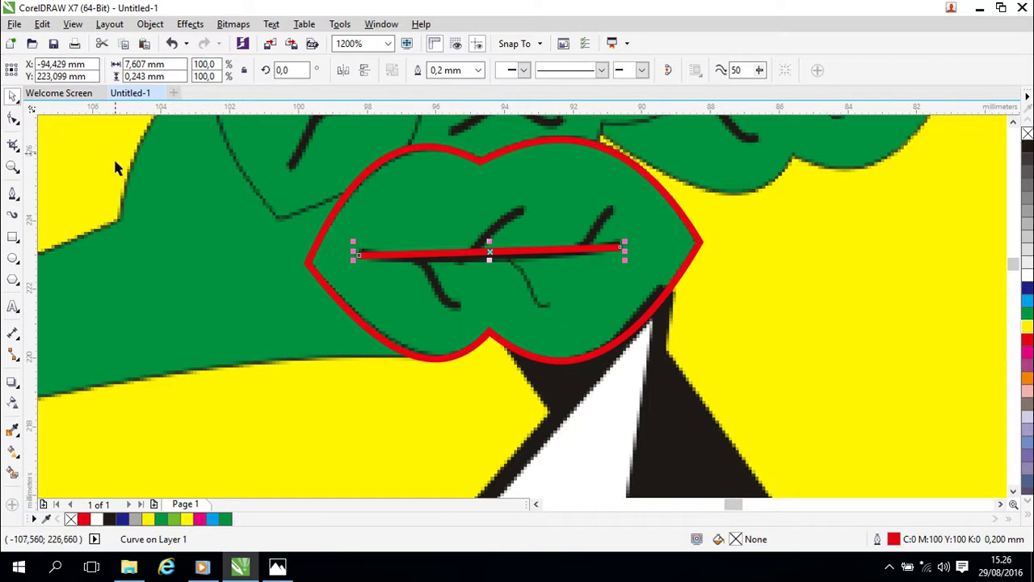
# Add four nodes along the red central vein where the reference's side veins branch off.
pyautogui.press('F10')
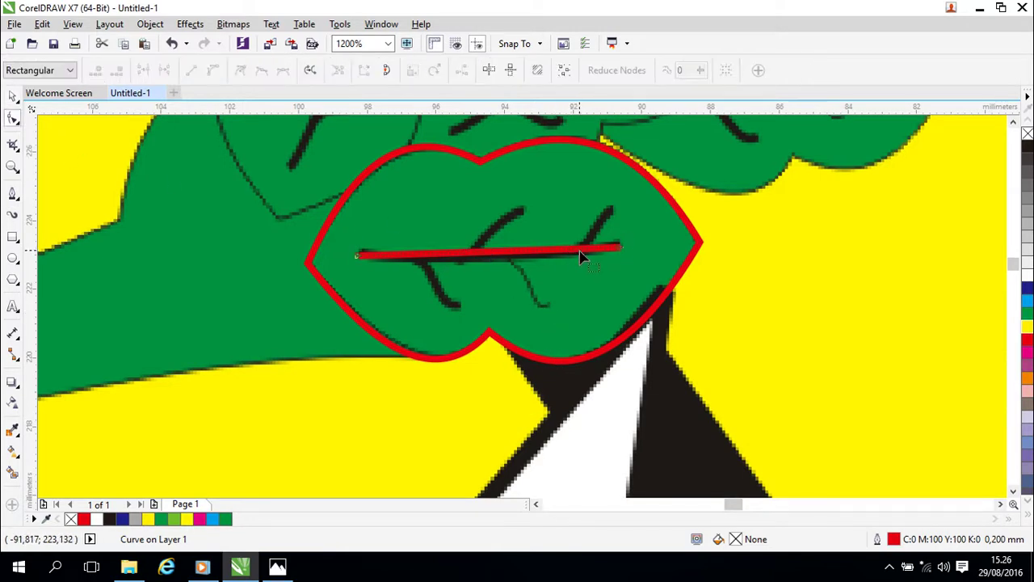
pyautogui.rightClick(579, 255)
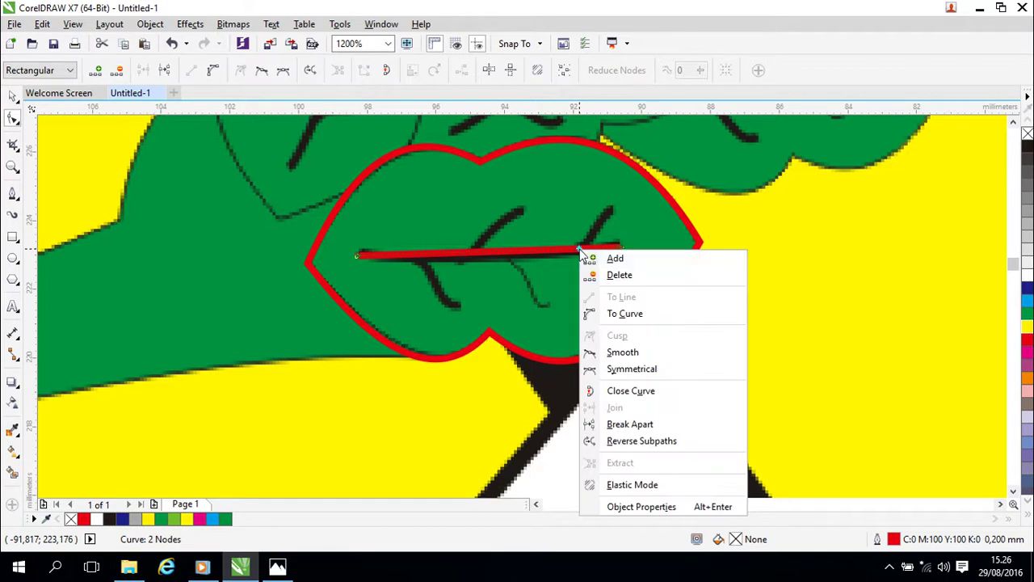
pyautogui.click(594, 262)
pyautogui.click(506, 252)
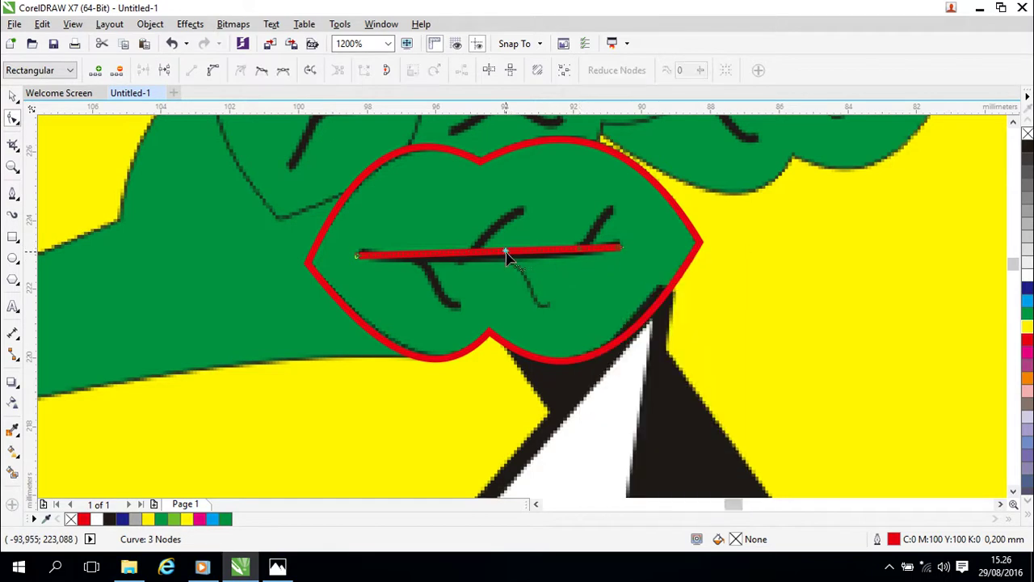
pyautogui.rightClick(506, 252)
pyautogui.click(539, 262)
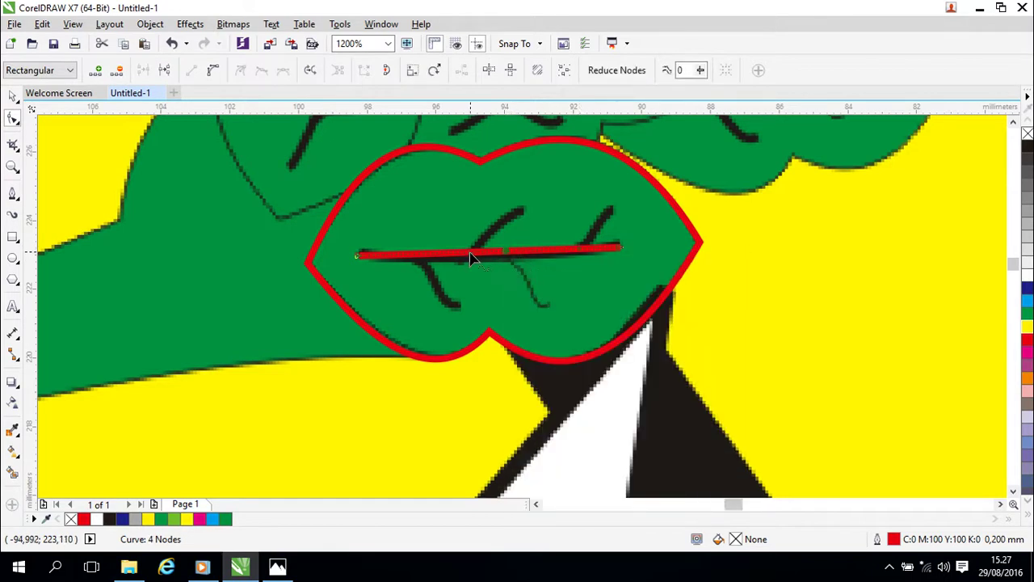
pyautogui.click(468, 253)
pyautogui.rightClick(468, 253)
pyautogui.press('Escape')
pyautogui.doubleClick(419, 259)
pyautogui.click(412, 256)
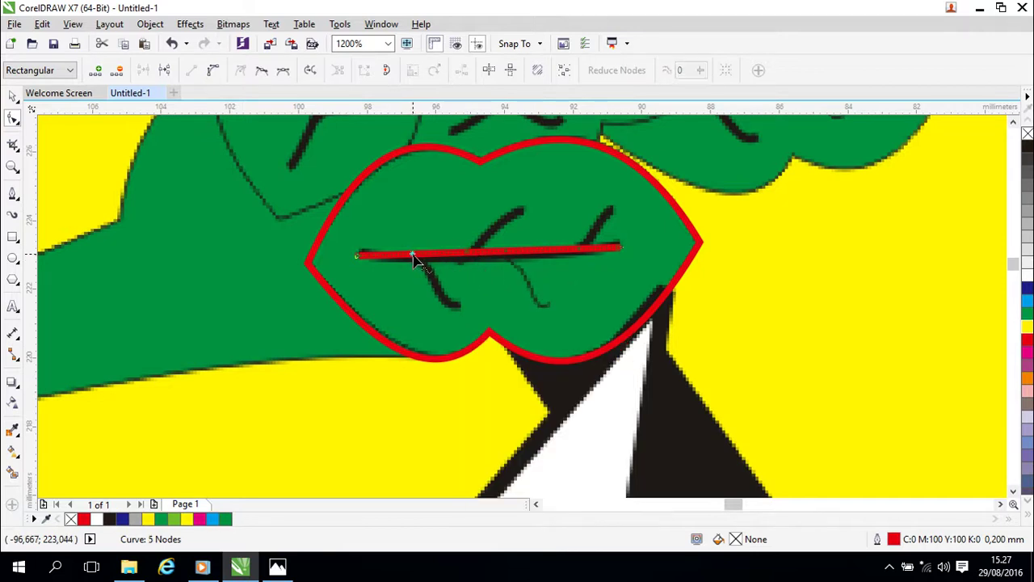
pyautogui.rightClick(412, 256)
pyautogui.click(436, 263)
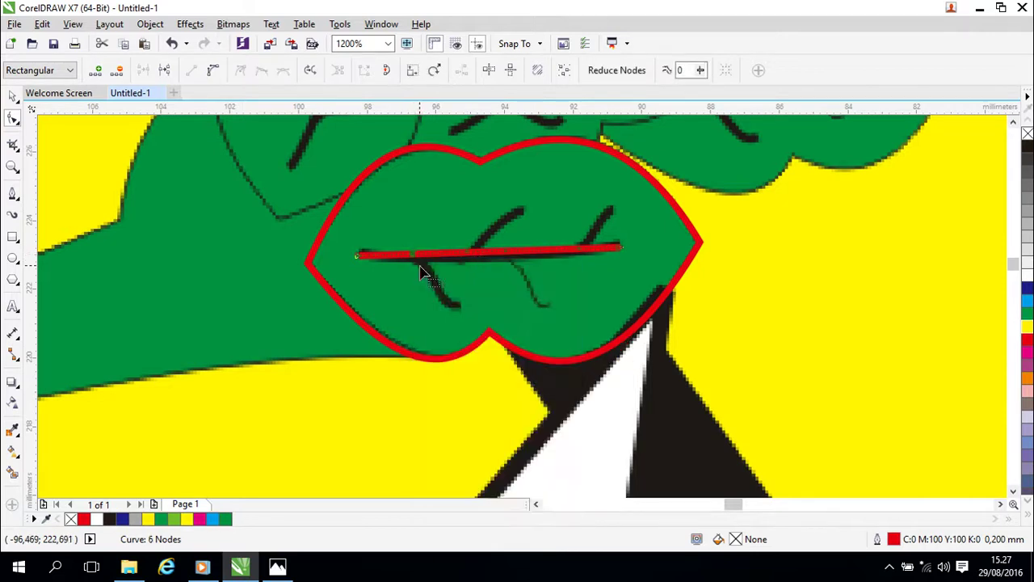
# Draw four straight 2-point lines from the central vein over the reference's two upper and two lower side veins.
pyautogui.click(18, 201)
pyautogui.click(32, 208)
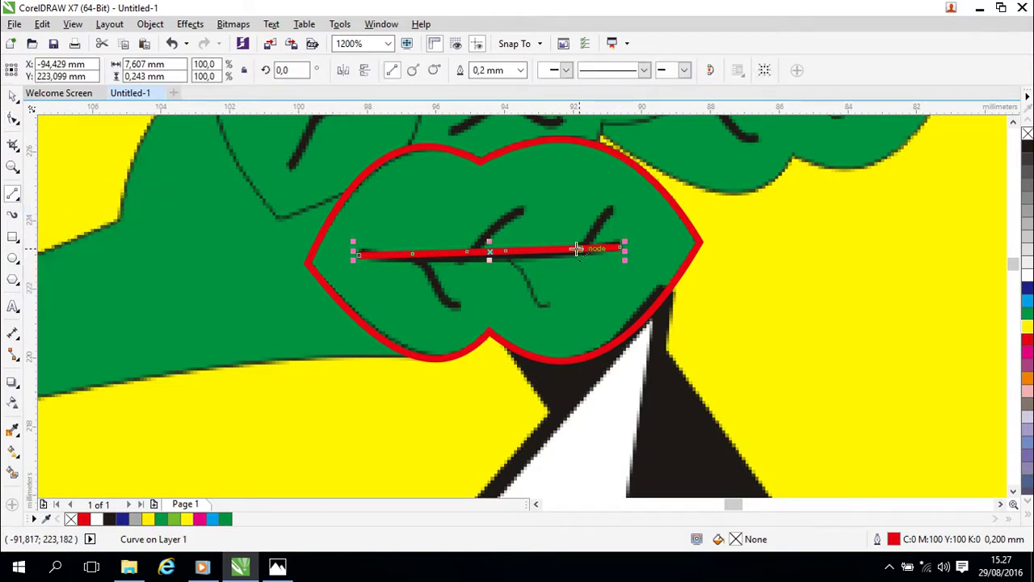
pyautogui.moveTo(578, 249); pyautogui.dragTo(612, 207)
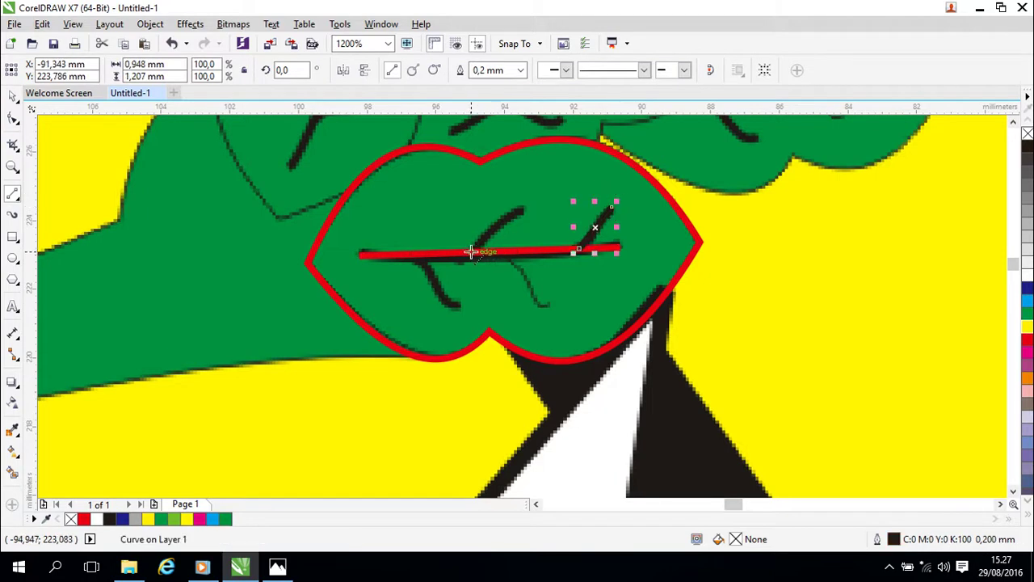
pyautogui.moveTo(470, 251); pyautogui.dragTo(521, 210)
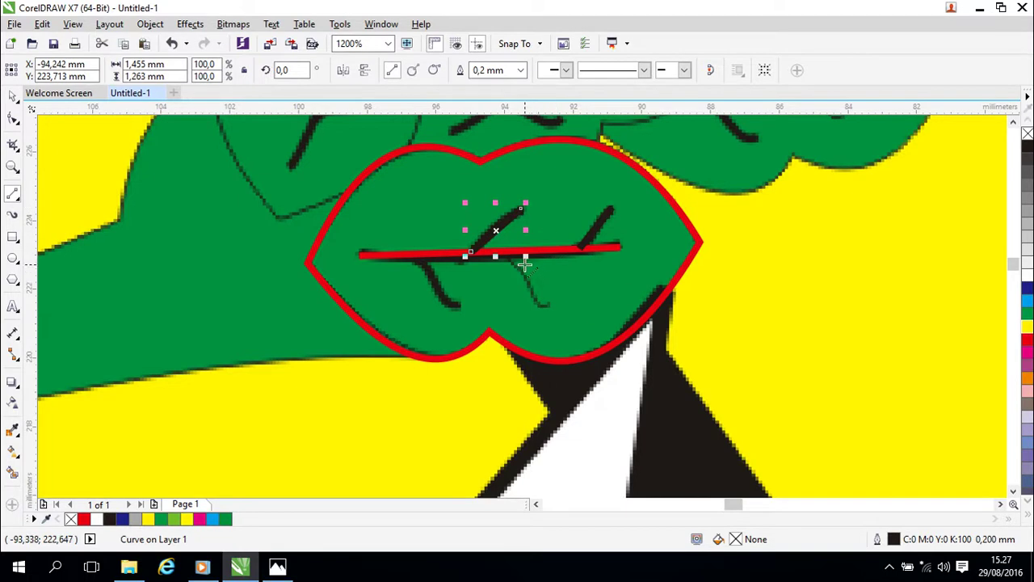
pyautogui.moveTo(505, 253); pyautogui.dragTo(550, 308)
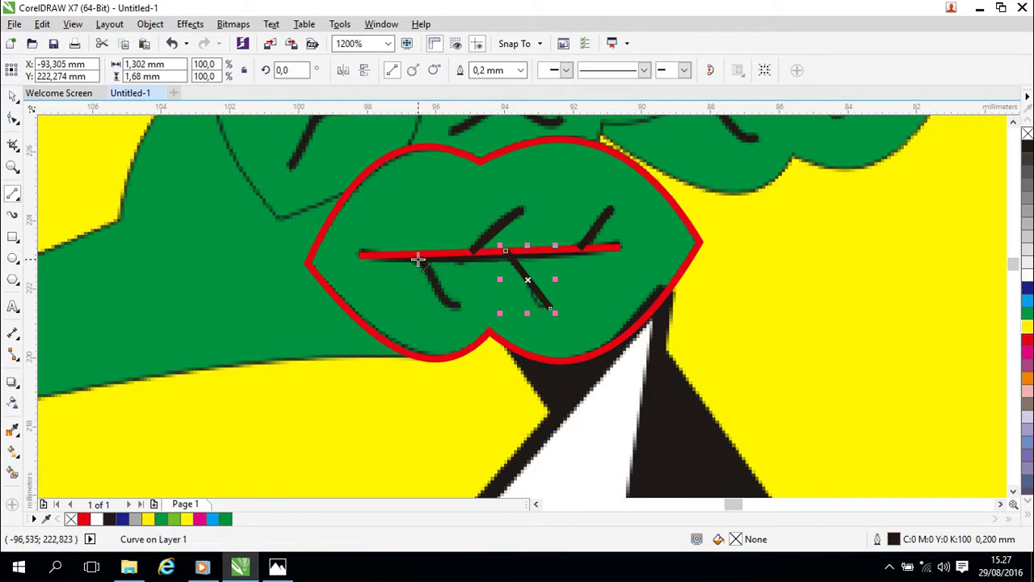
pyautogui.moveTo(417, 255); pyautogui.dragTo(460, 307)
# Select all four side vein lines together and change their outline color to red.
pyautogui.click(12, 95)
pyautogui.click(353, 455)
pyautogui.click(445, 294)
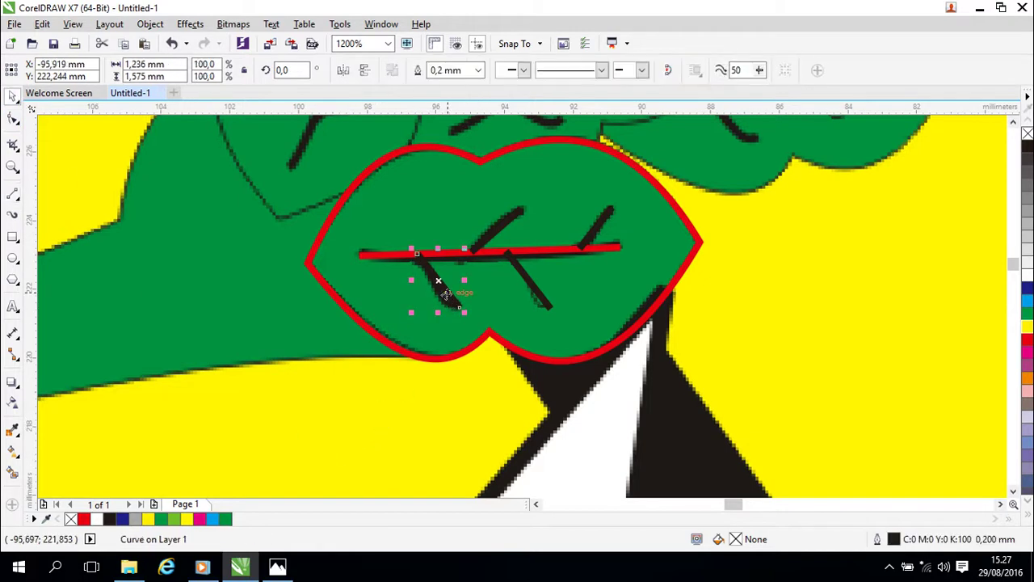
pyautogui.keyDown('shift'); pyautogui.click(531, 284); pyautogui.keyUp('shift')
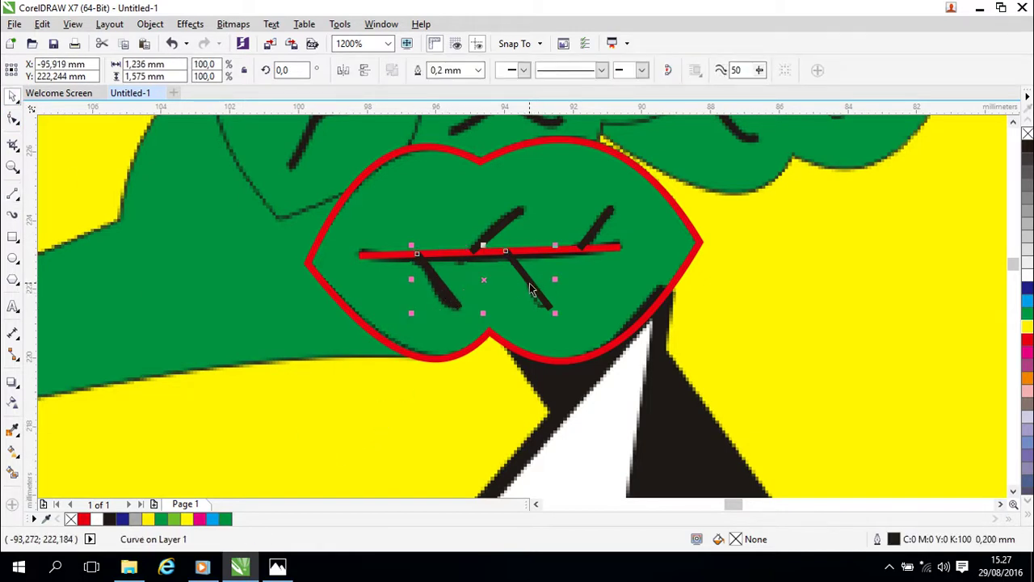
pyautogui.keyDown('shift'); pyautogui.click(498, 227); pyautogui.keyUp('shift')
pyautogui.click(597, 234)
pyautogui.keyDown('shift'); pyautogui.click(495, 233); pyautogui.keyUp('shift')
pyautogui.keyDown('shift'); pyautogui.click(444, 289); pyautogui.keyUp('shift')
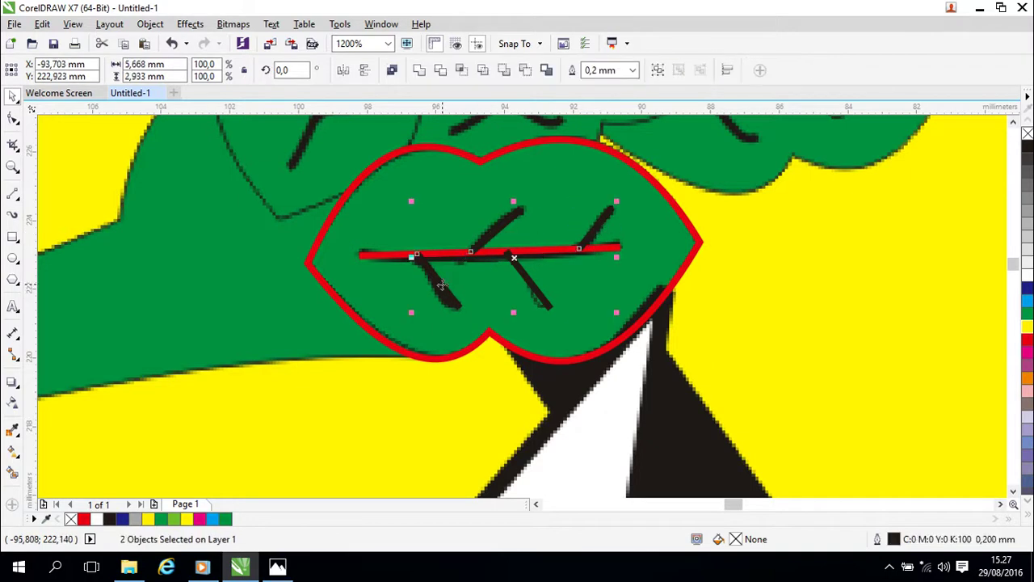
pyautogui.keyDown('shift'); pyautogui.click(543, 299); pyautogui.keyUp('shift')
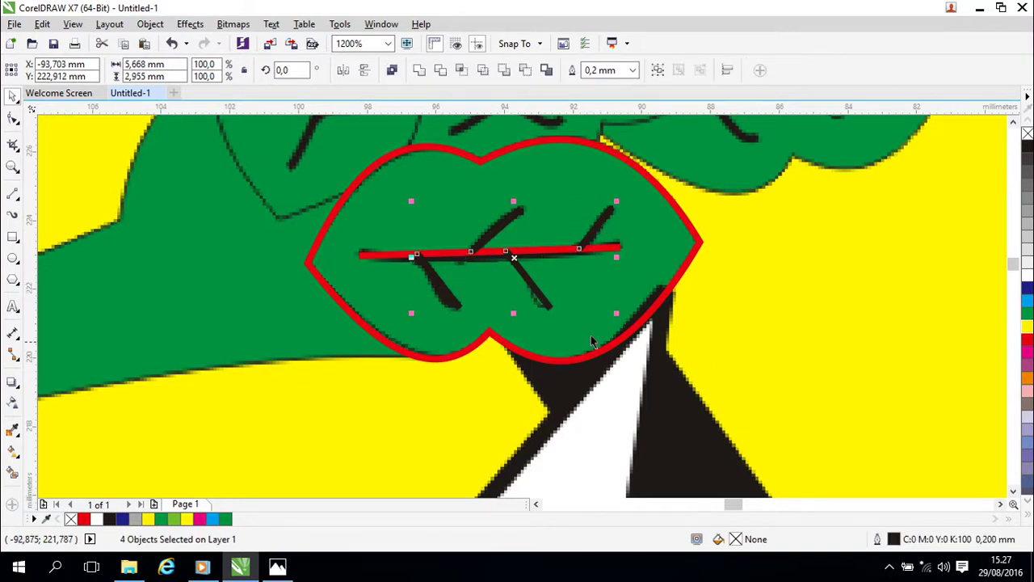
pyautogui.doubleClick(895, 540)
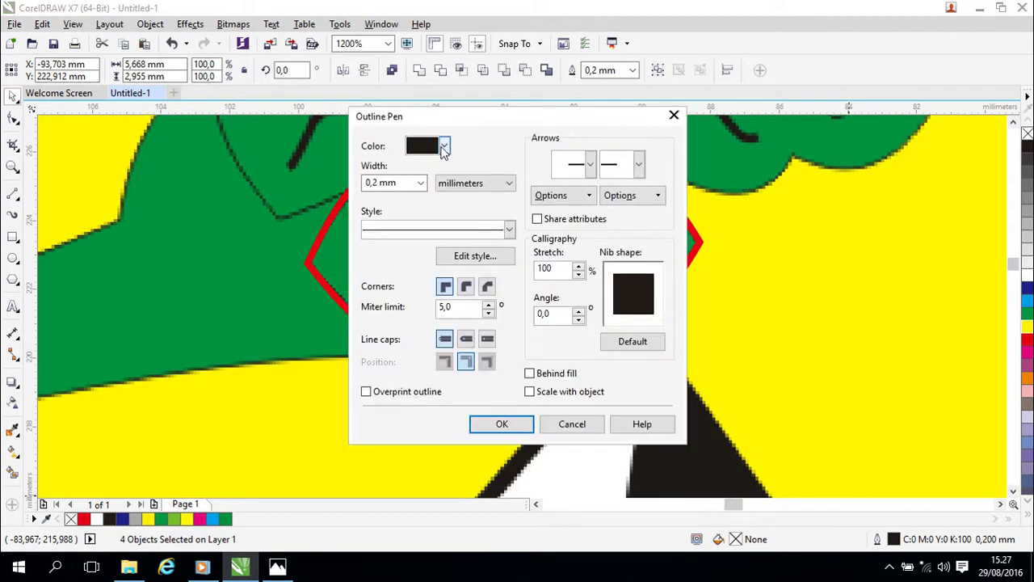
pyautogui.click(444, 146)
pyautogui.click(449, 191)
pyautogui.click(504, 422)
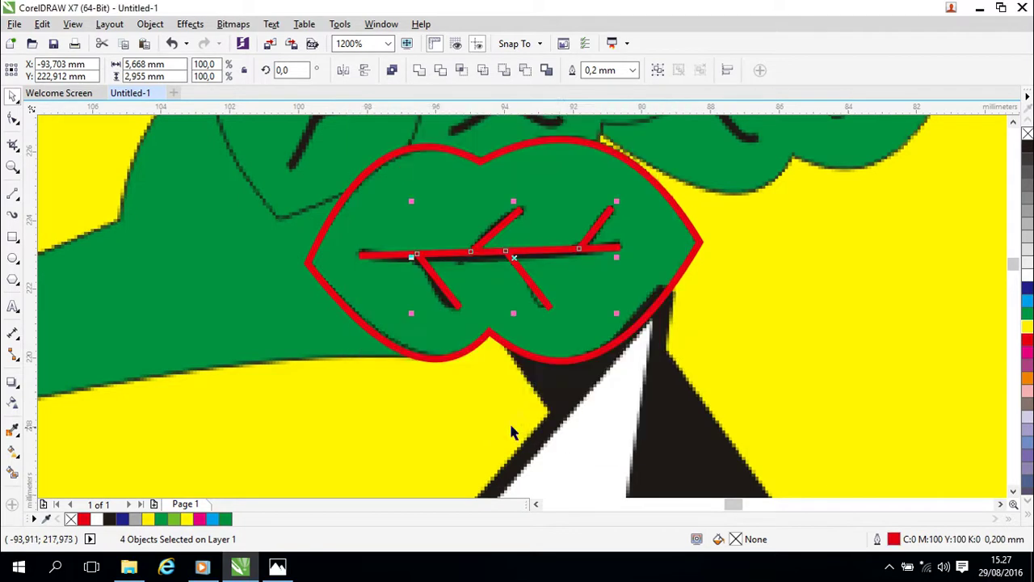
# Thin the outlines of the two lower side veins to 0.1 mm.
pyautogui.click(553, 300)
pyautogui.click(532, 294)
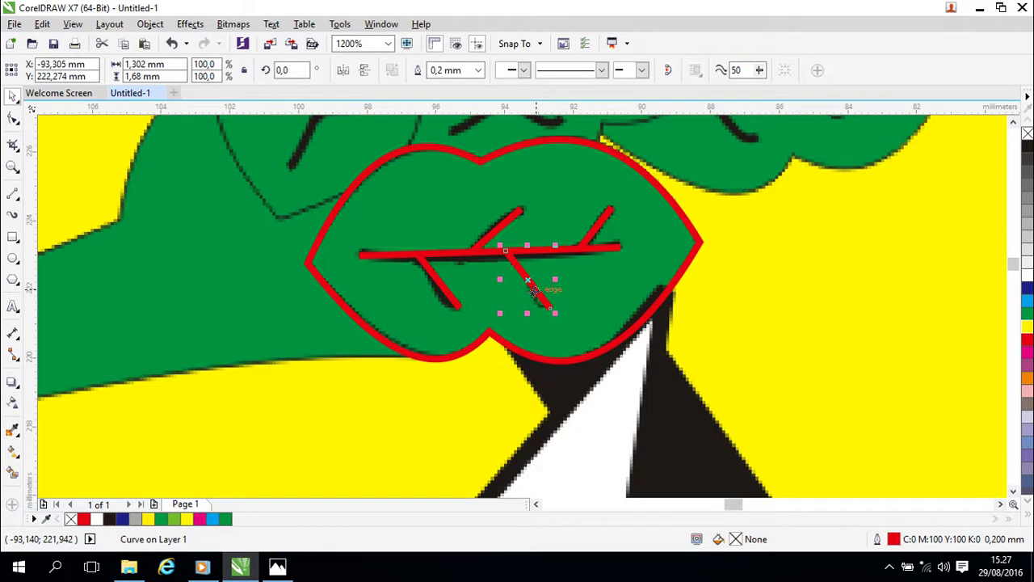
pyautogui.click(478, 70)
pyautogui.click(449, 100)
pyautogui.click(458, 300)
pyautogui.click(478, 70)
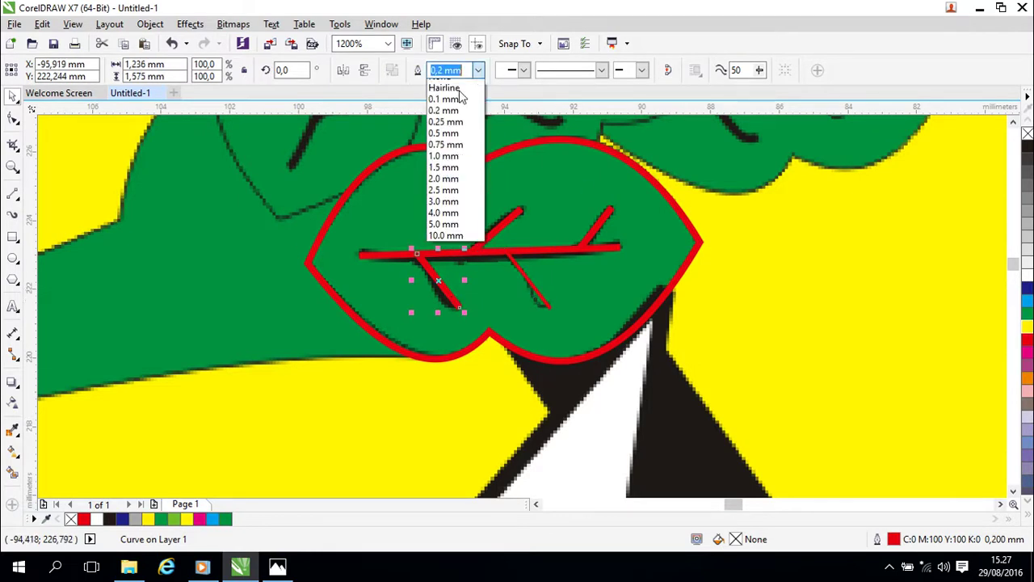
pyautogui.click(449, 109)
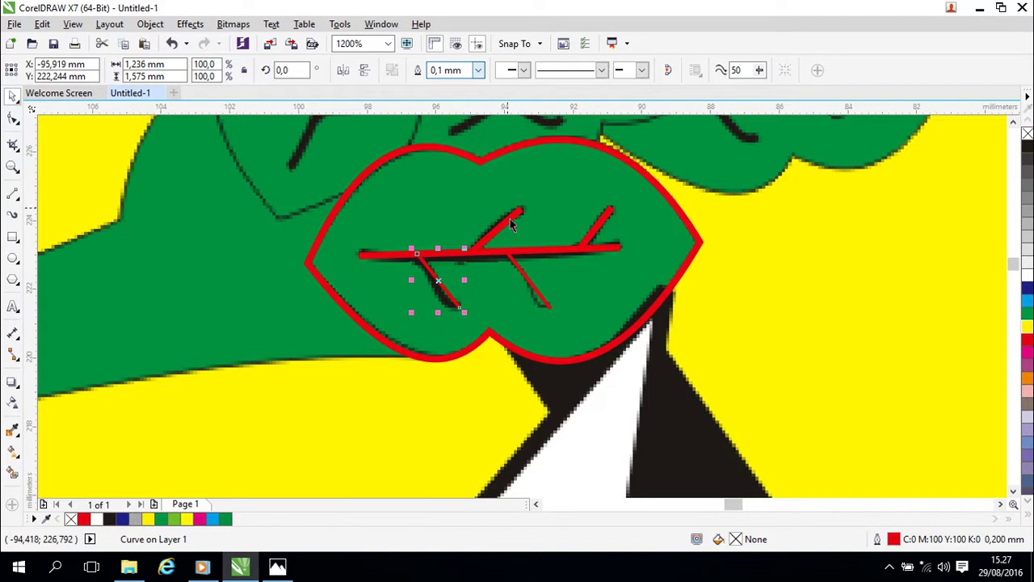
# Convert the lower-right side vein to a curve and bend it into the reference vein's hooked shape.
pyautogui.click(539, 298)
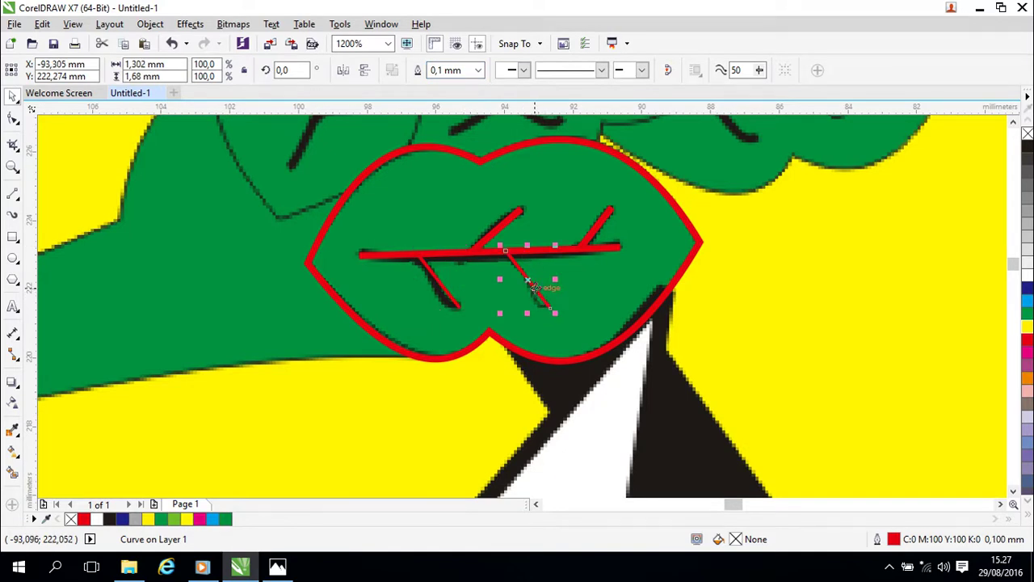
pyautogui.doubleClick(535, 288)
pyautogui.click(533, 291)
pyautogui.rightClick(530, 294)
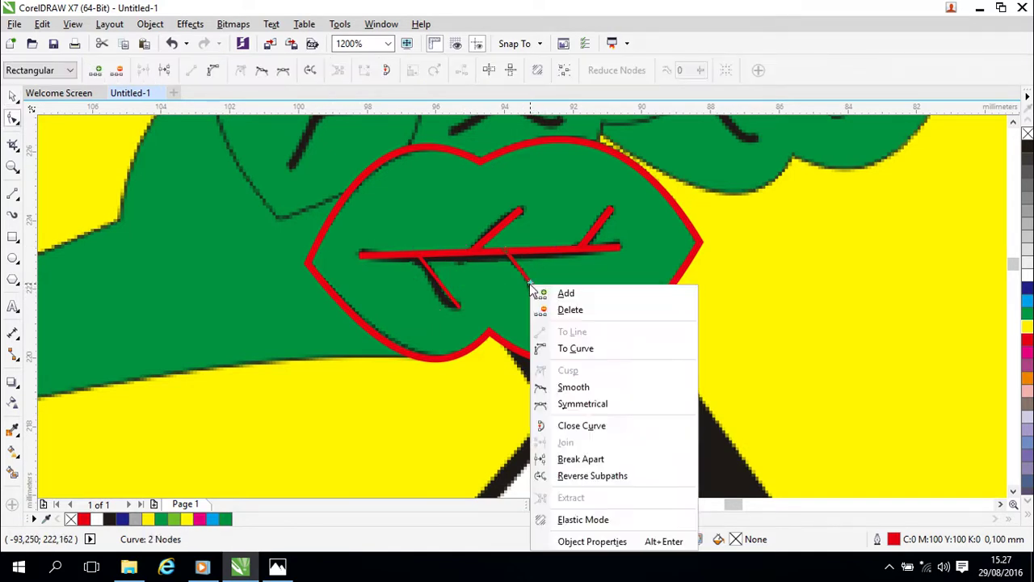
pyautogui.click(566, 359)
pyautogui.moveTo(528, 283); pyautogui.dragTo(511, 323)
pyautogui.scroll(2, 569, 329)
pyautogui.moveTo(471, 218); pyautogui.dragTo(522, 253)
pyautogui.scroll(-2, 480, 296)
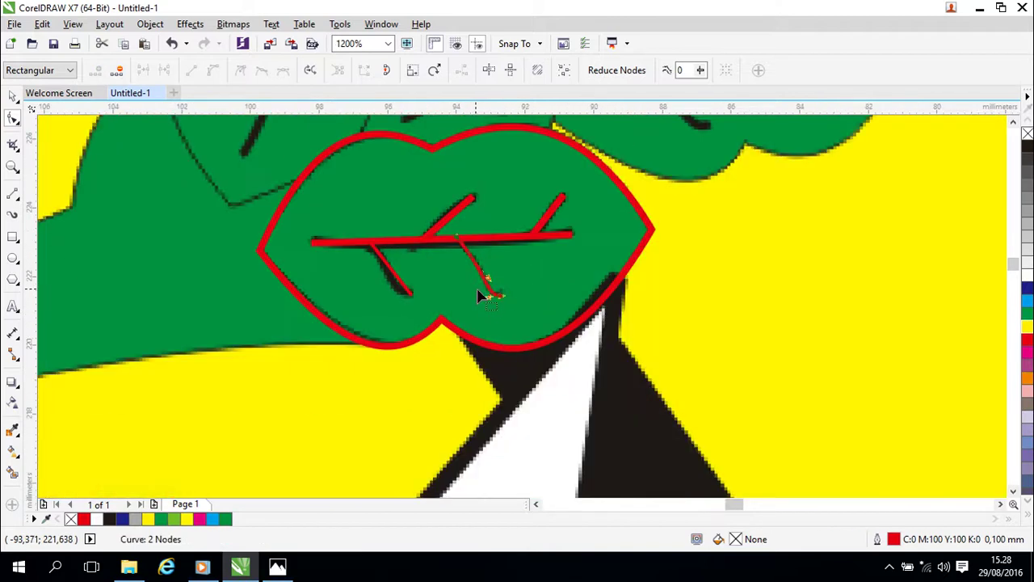
# Convert the lower-left side vein to a curve, add a smooth middle node and bend it into the reference vein's hooked shape.
pyautogui.scroll(2, 541, 303)
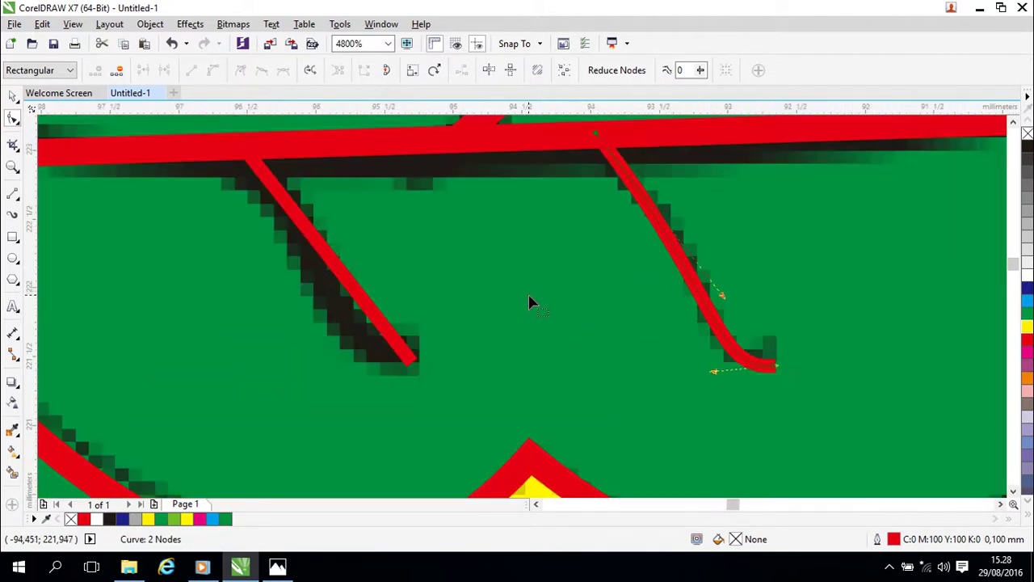
pyautogui.click(415, 296)
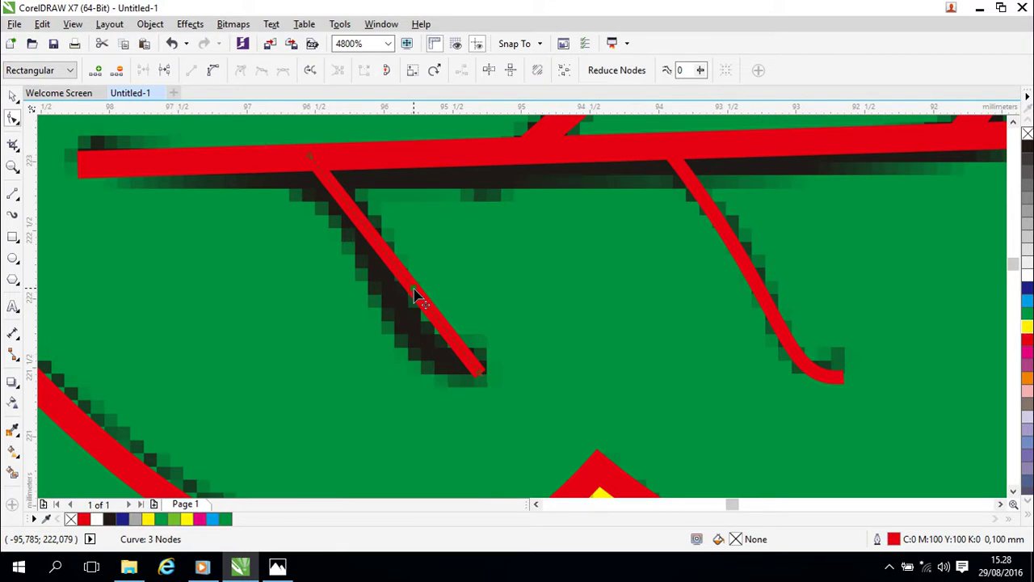
pyautogui.rightClick(415, 296)
pyautogui.click(463, 87)
pyautogui.moveTo(398, 277); pyautogui.dragTo(437, 362)
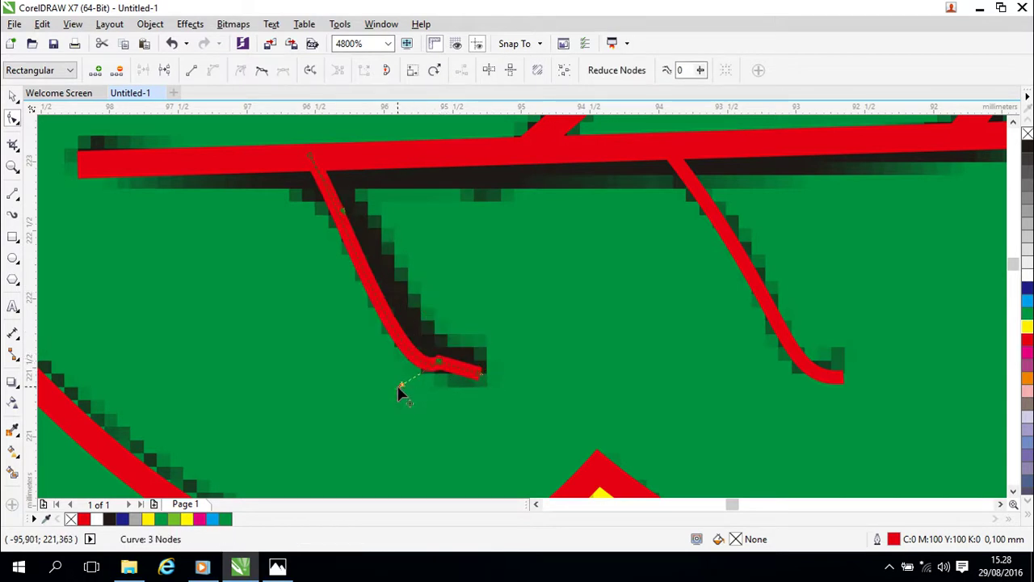
pyautogui.click(398, 369)
pyautogui.moveTo(400, 390); pyautogui.dragTo(386, 345)
pyautogui.click(478, 375)
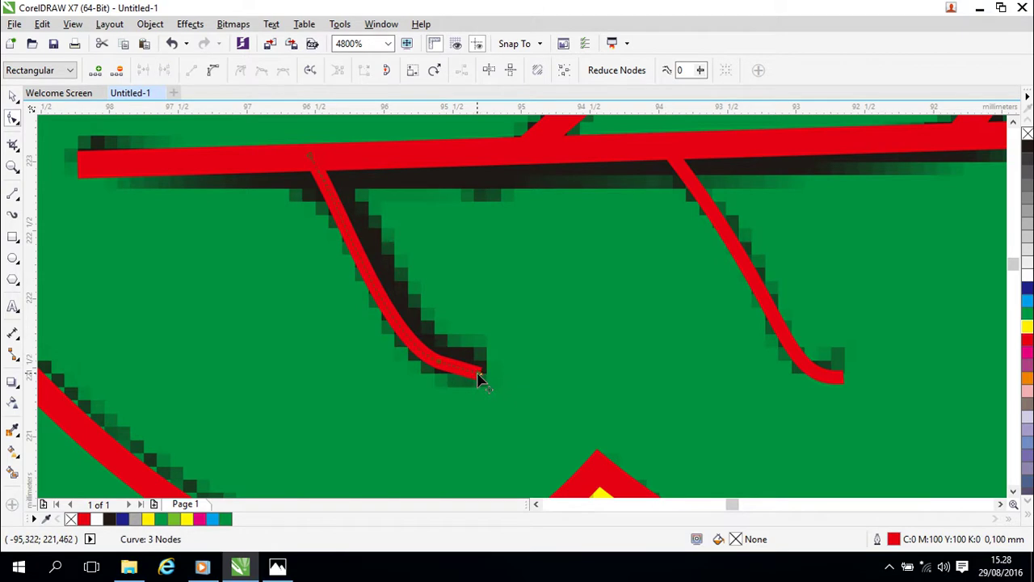
pyautogui.moveTo(485, 376)
pyautogui.mouseDown()
pyautogui.moveTo(502, 375)
pyautogui.moveTo(490, 366)
pyautogui.mouseUp()
# Move the reference emblem bitmap about 94 mm left, off the traced leaf and right beside the redrawn emblem.
pyautogui.scroll(-1, 529, 365)
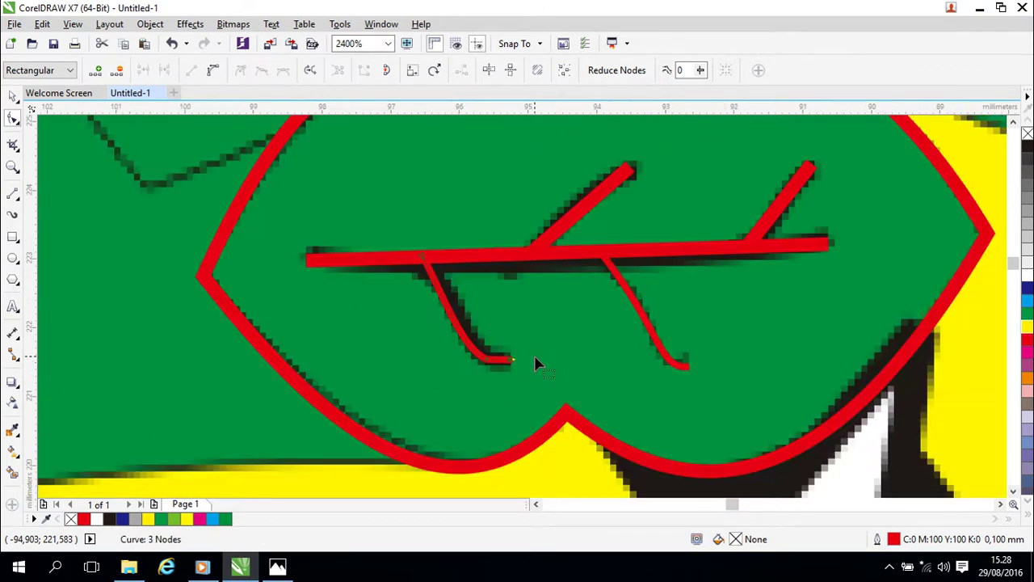
pyautogui.scroll(-2, 735, 278)
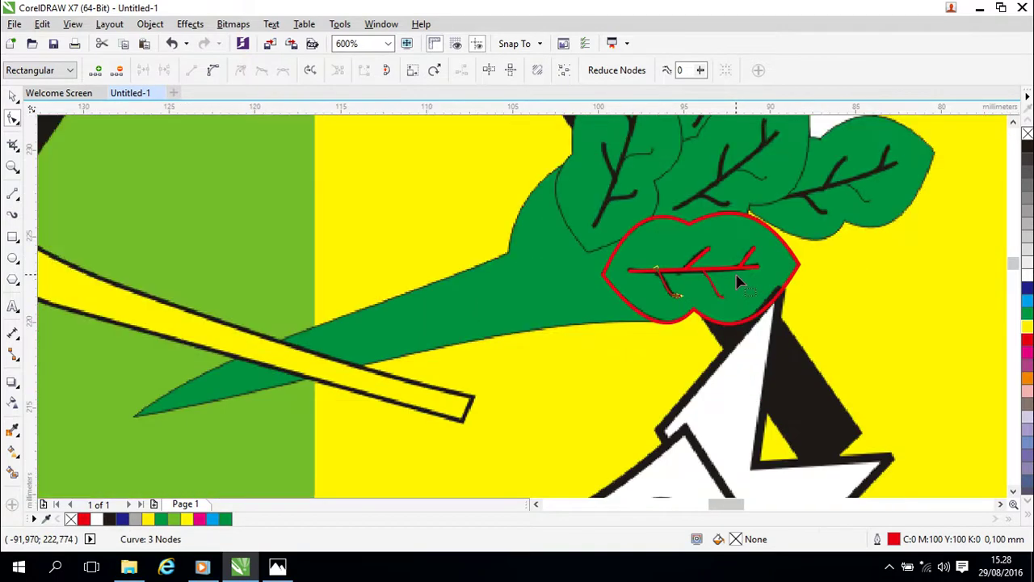
pyautogui.scroll(1, 742, 280)
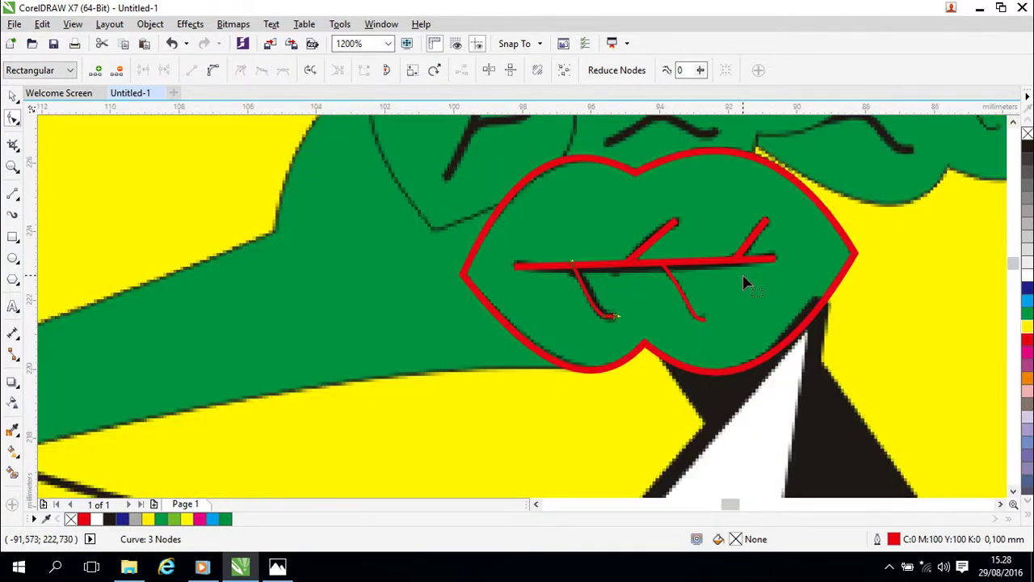
pyautogui.scroll(-2, 768, 295)
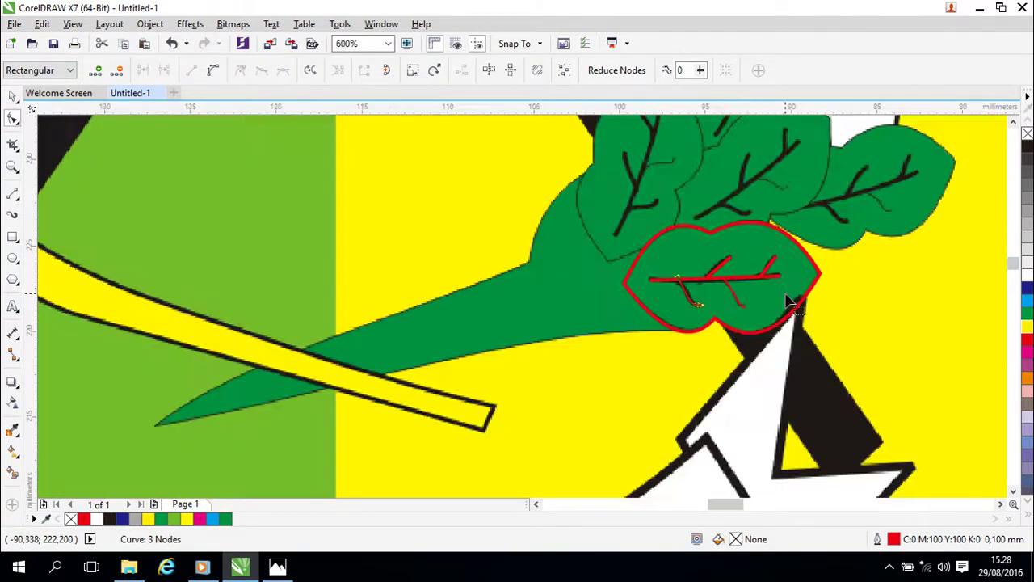
pyautogui.scroll(-1, 897, 303)
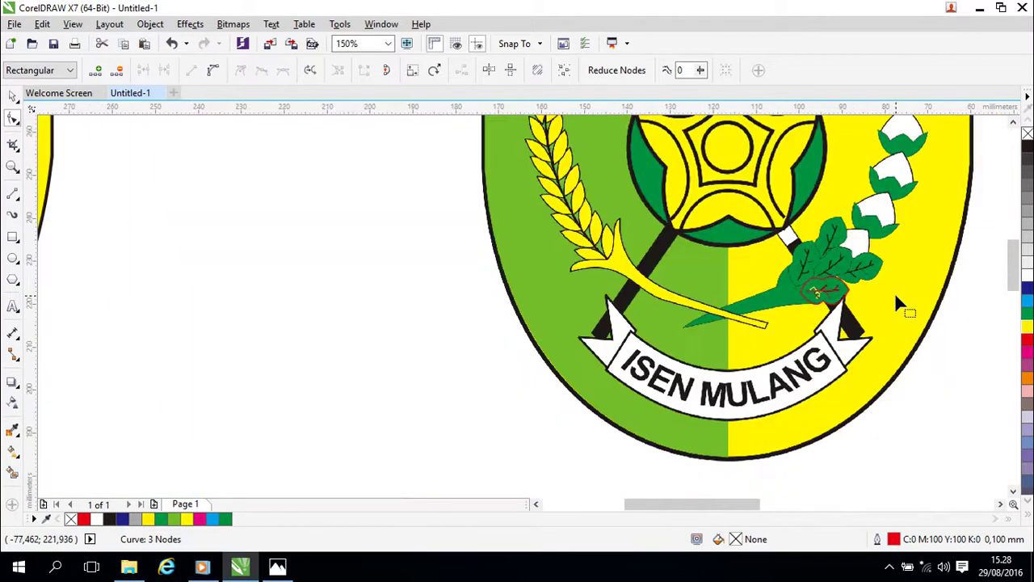
pyautogui.click(966, 332)
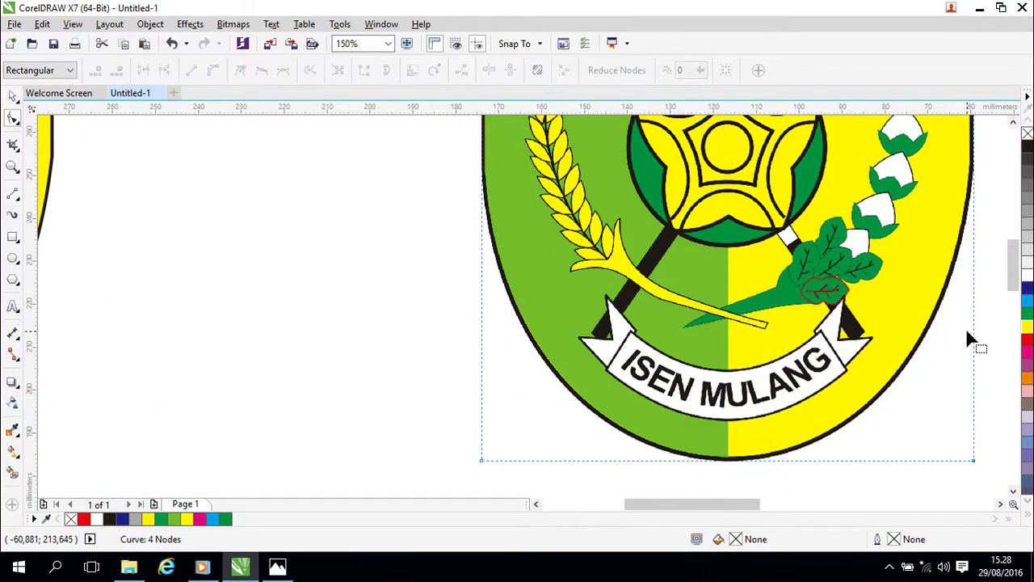
pyautogui.scroll(-1, 965, 328)
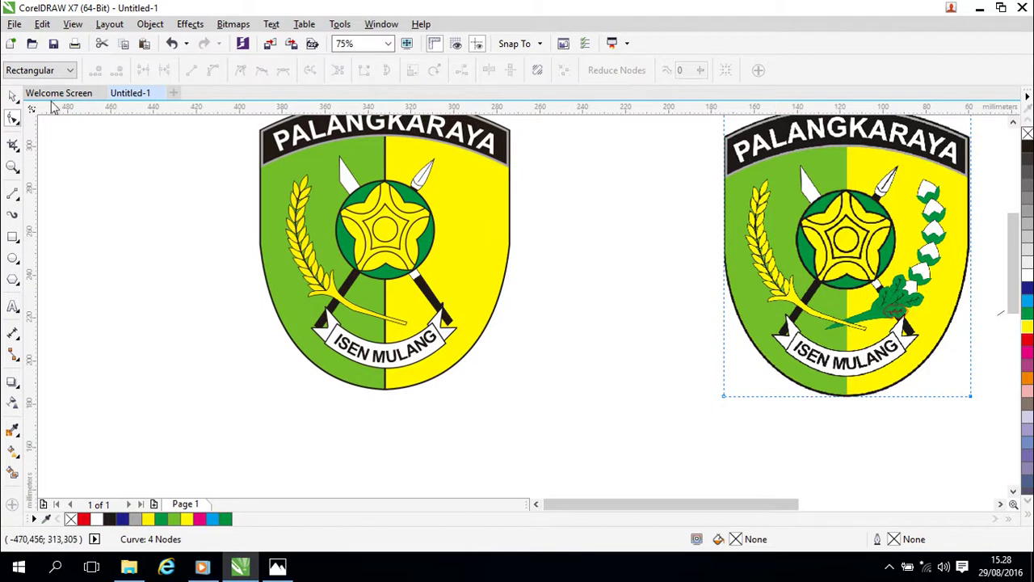
pyautogui.click(14, 97)
pyautogui.click(658, 376)
pyautogui.click(941, 289)
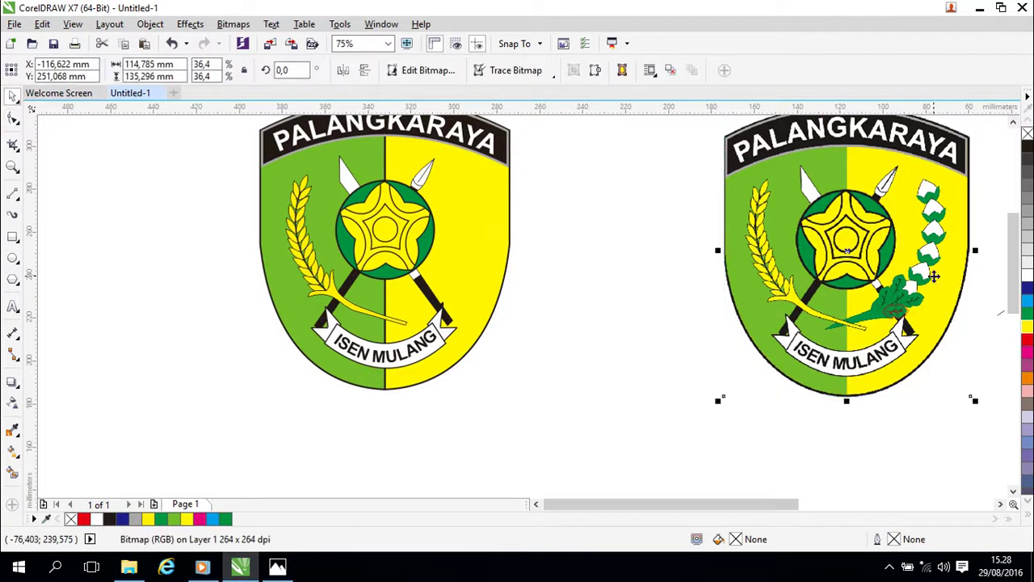
pyautogui.moveTo(848, 252); pyautogui.dragTo(646, 243)
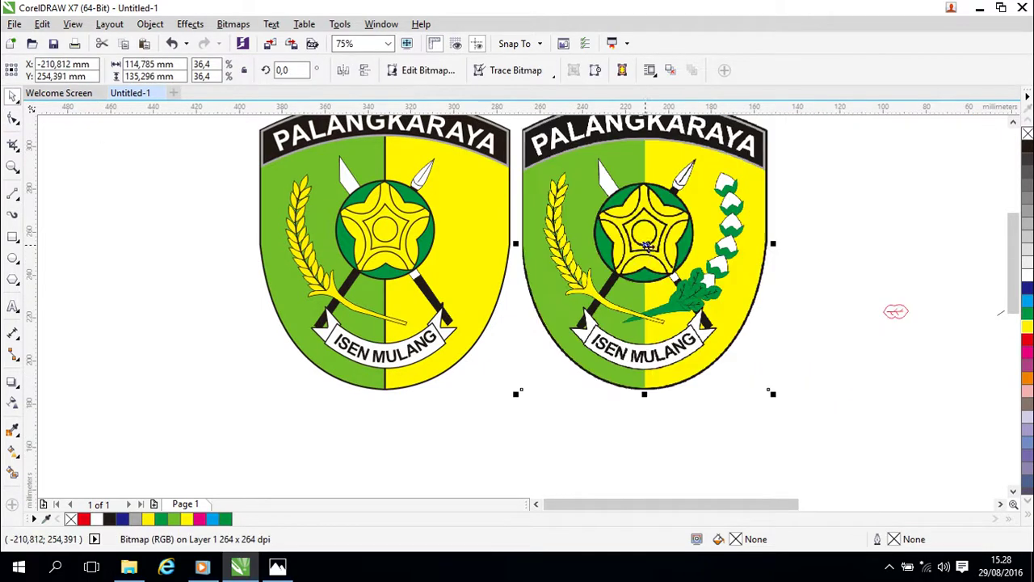
# Select the traced leaf together with all its veins and change their outline color to black.
pyautogui.scroll(1, 911, 391)
pyautogui.moveTo(932, 299); pyautogui.dragTo(752, 378)
pyautogui.scroll(1, 757, 345)
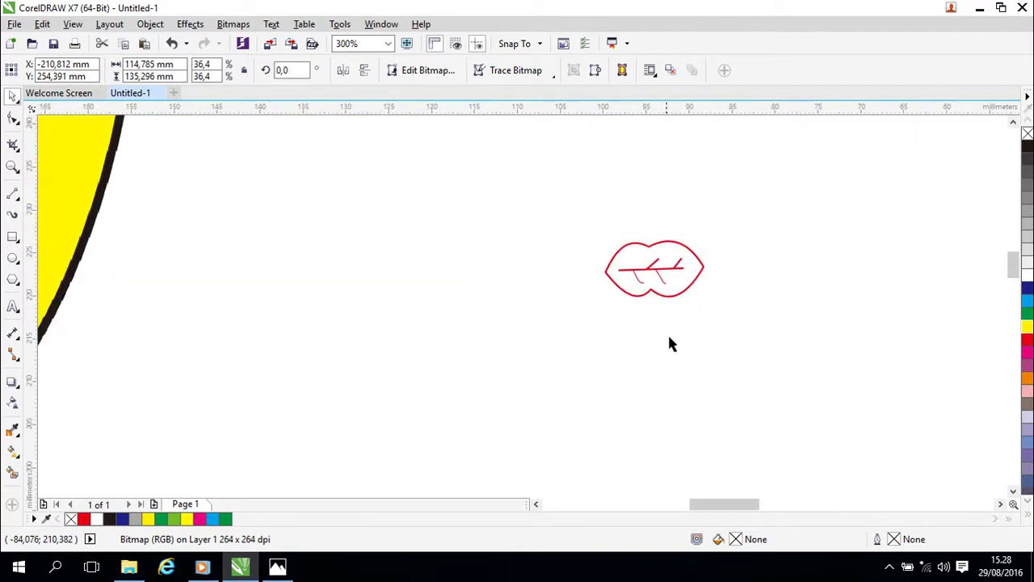
pyautogui.moveTo(523, 169); pyautogui.dragTo(781, 395)
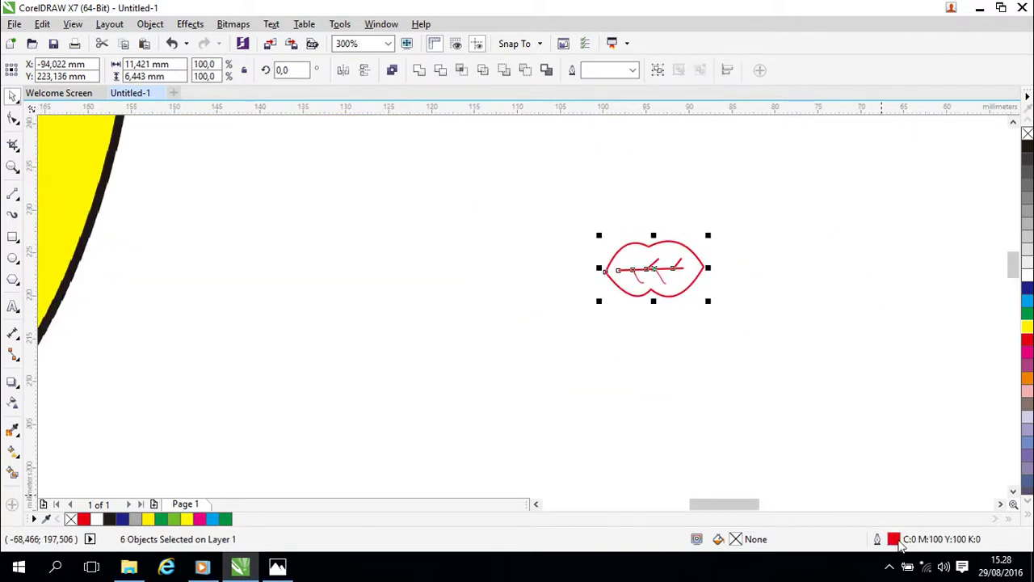
pyautogui.doubleClick(893, 540)
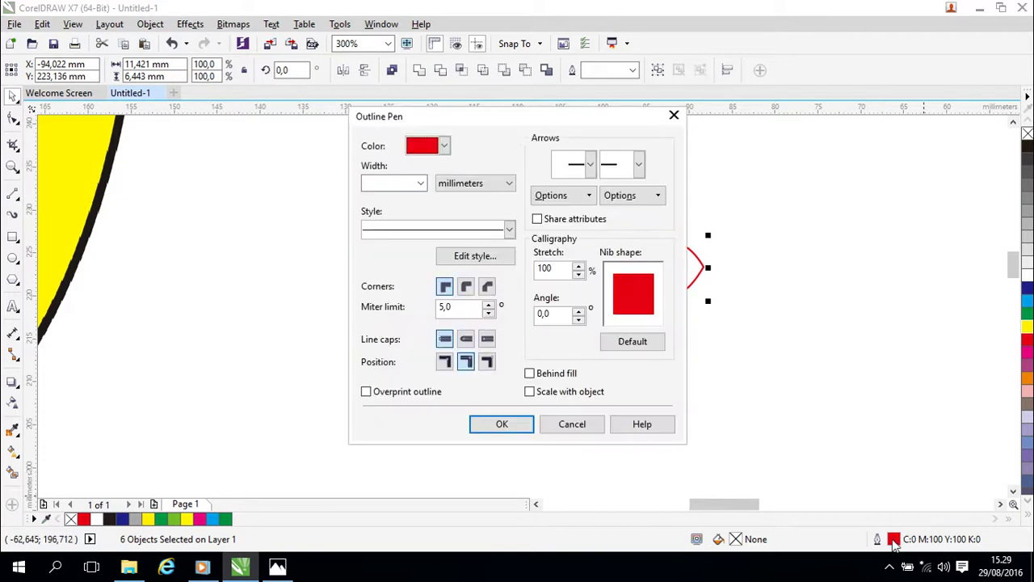
pyautogui.click(428, 146)
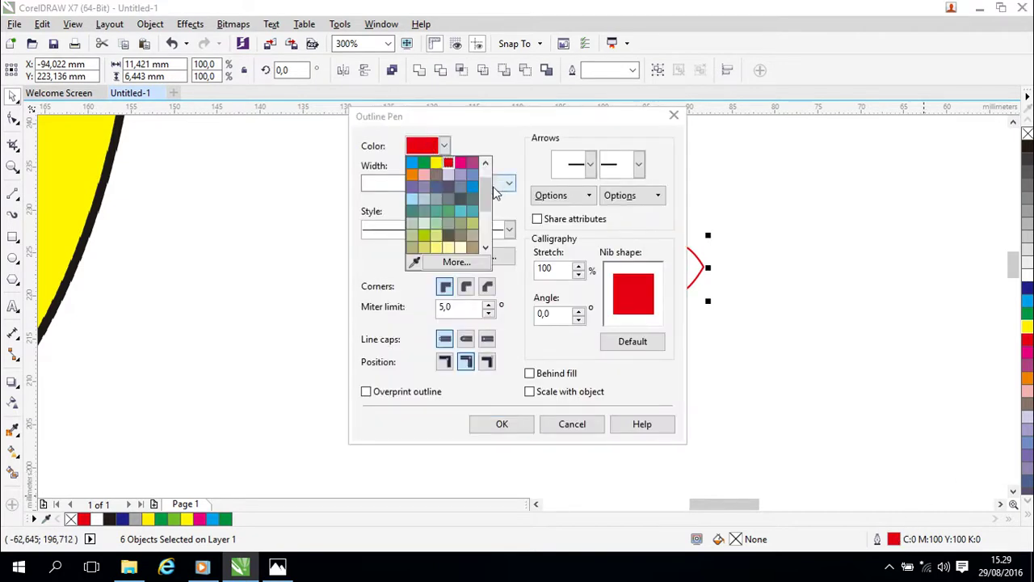
pyautogui.moveTo(485, 188); pyautogui.dragTo(486, 177)
pyautogui.click(412, 162)
pyautogui.click(521, 426)
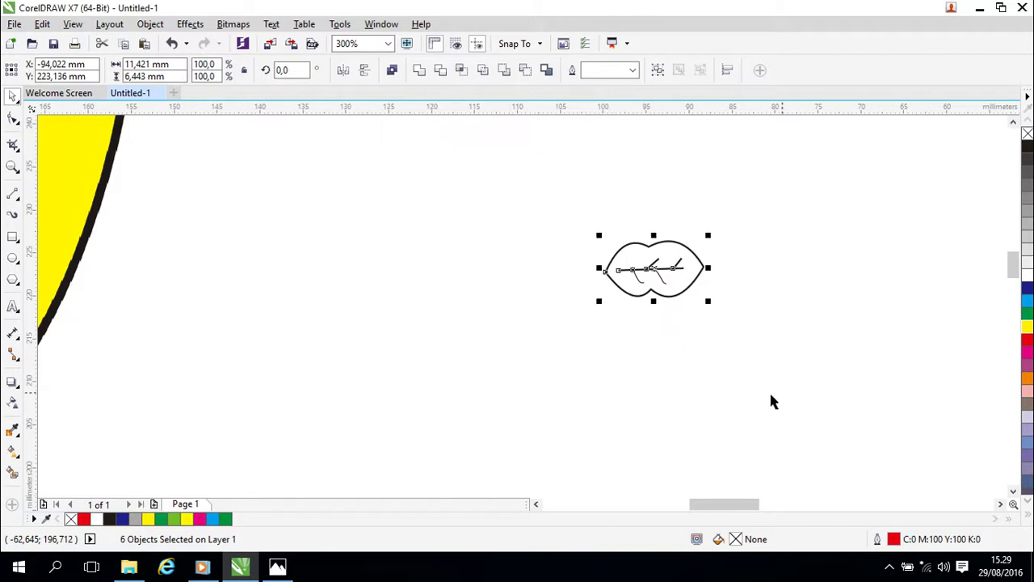
# Fill the leaf outline beside the emblem with green (C100 M0 Y100 K0).
pyautogui.click(712, 291)
pyautogui.click(688, 282)
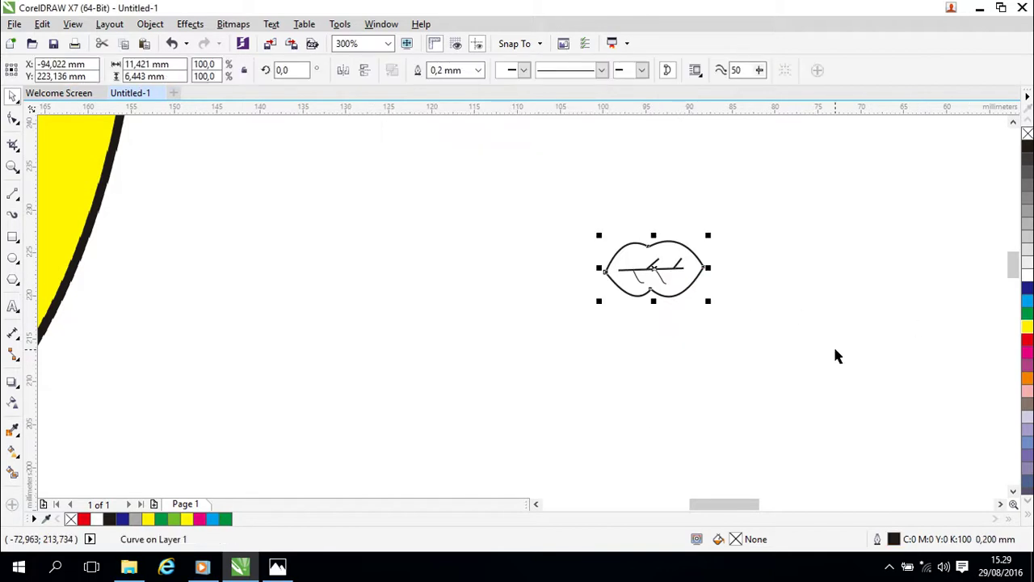
pyautogui.click(1028, 316)
# Replace the leaf's uniform fill with the green sampled from a leaf on the reference emblem, #00923F.
pyautogui.hscroll(-5, 659, 385)
pyautogui.moveTo(614, 318); pyautogui.dragTo(687, 364)
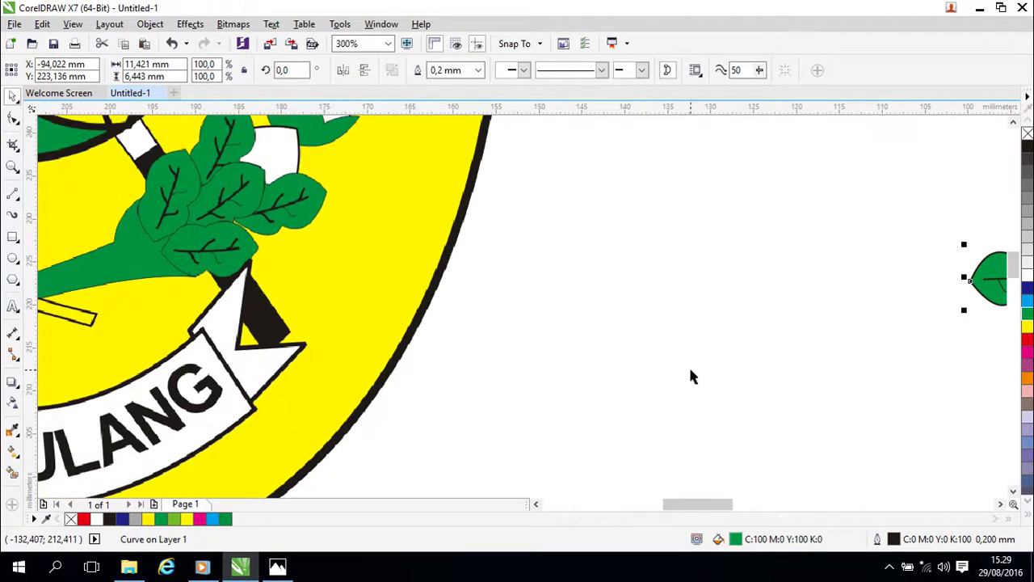
pyautogui.scroll(-2, 802, 363)
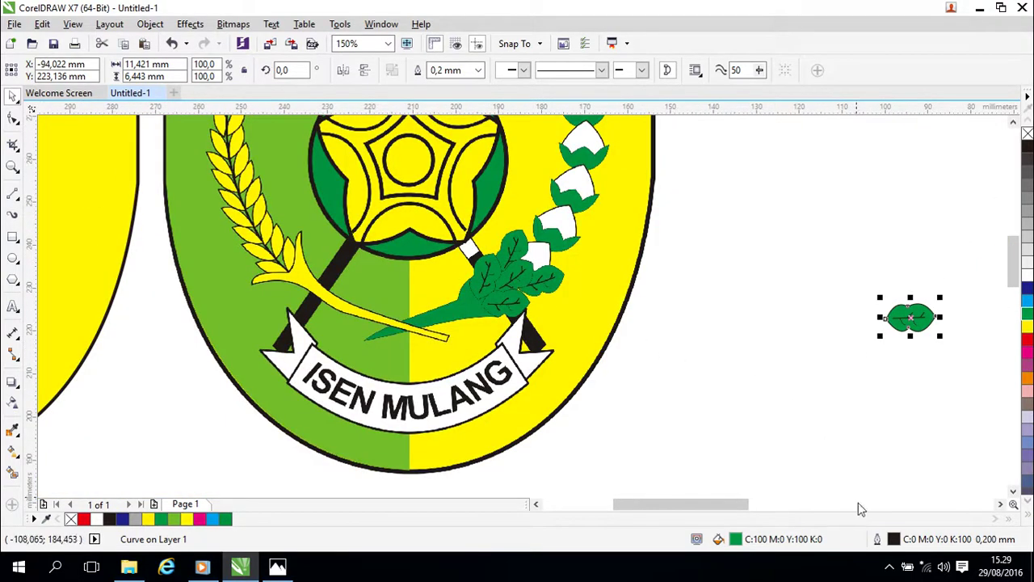
pyautogui.doubleClick(735, 538)
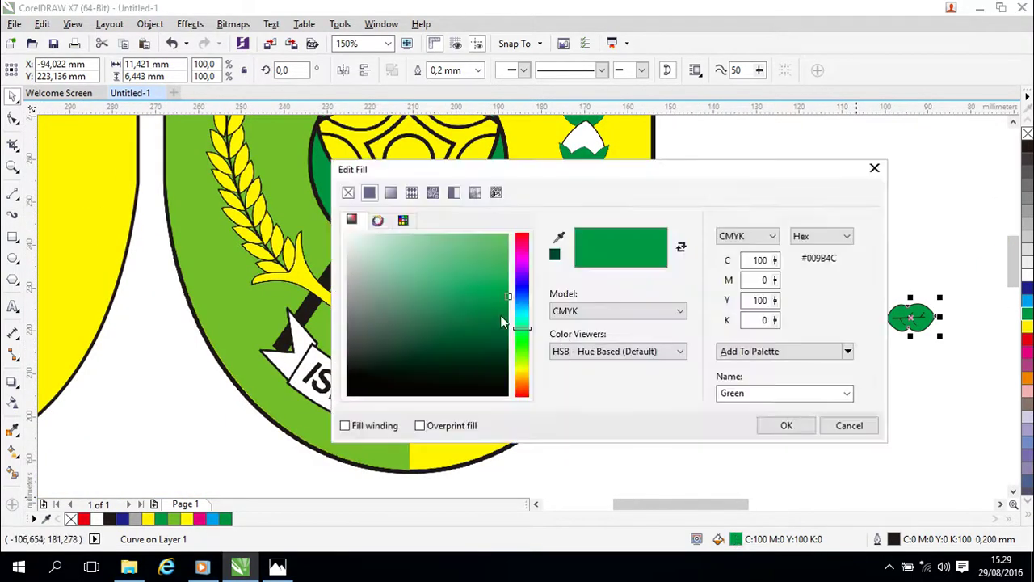
pyautogui.moveTo(546, 169); pyautogui.dragTo(695, 333)
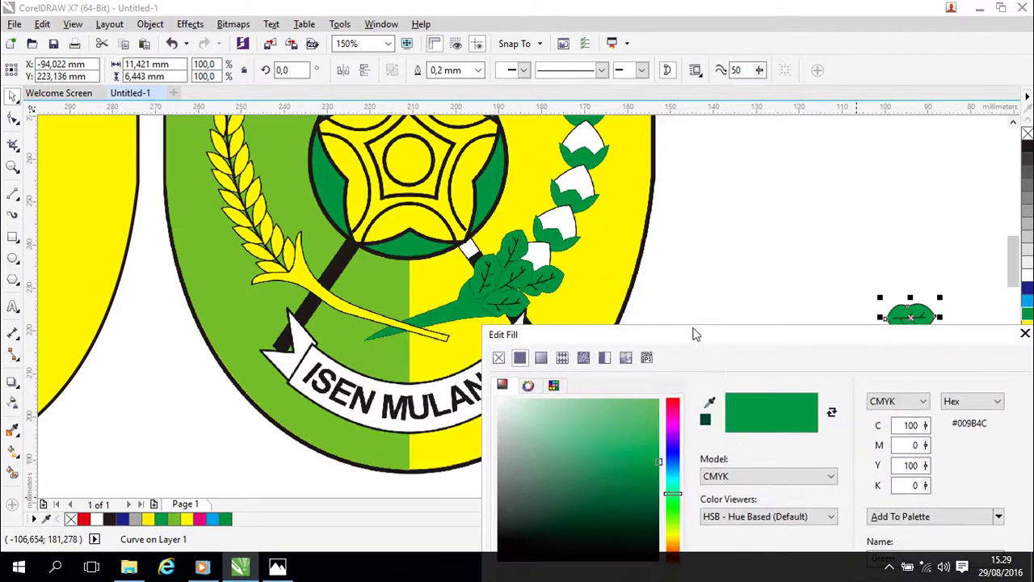
pyautogui.click(709, 402)
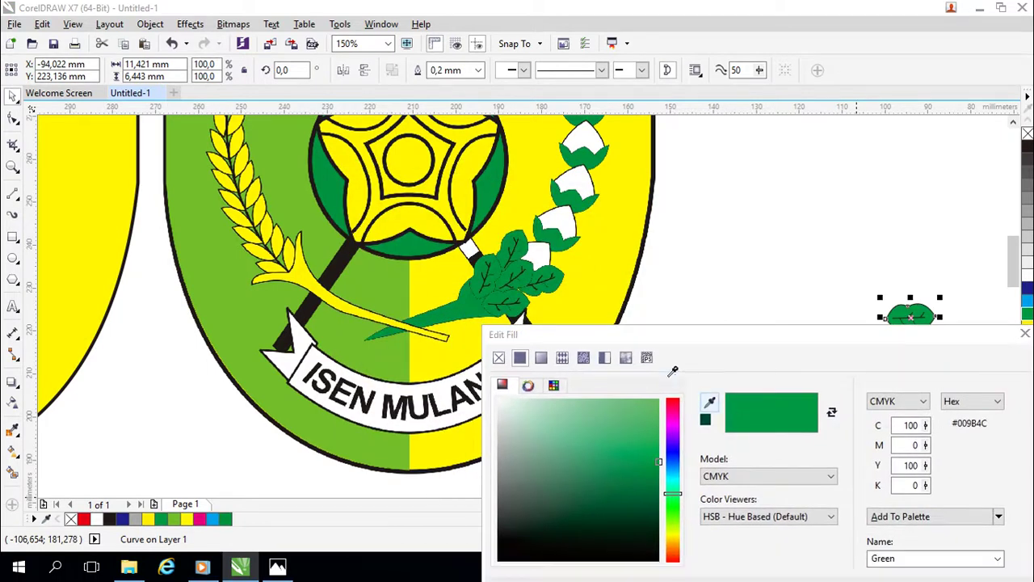
pyautogui.click(496, 288)
pyautogui.moveTo(816, 334); pyautogui.dragTo(696, 273)
pyautogui.click(818, 529)
# Select the six objects of the finished leaf, move them closer to the emblem and group them.
pyautogui.scroll(2, 900, 373)
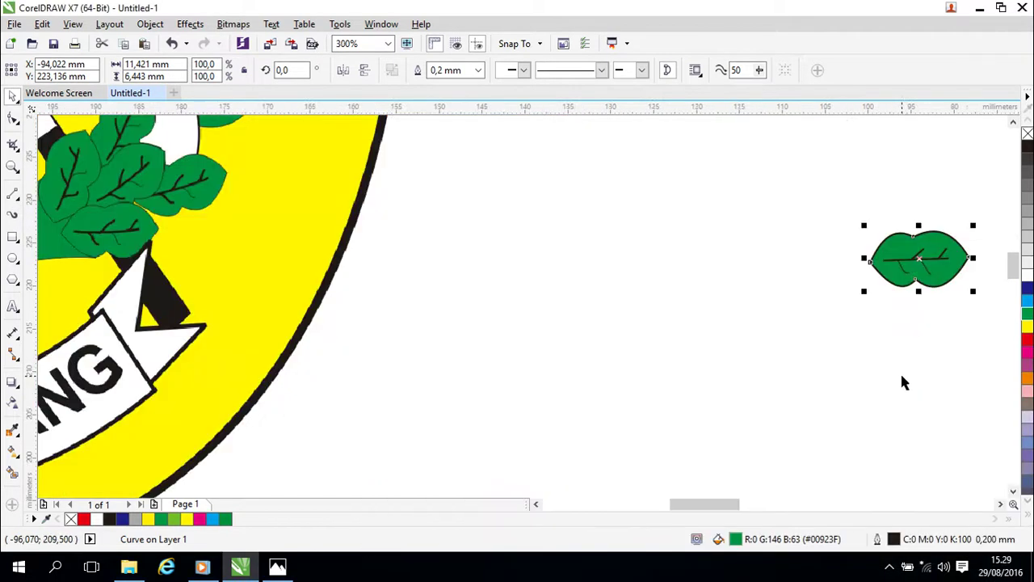
pyautogui.moveTo(913, 355); pyautogui.dragTo(805, 356)
pyautogui.moveTo(618, 175); pyautogui.dragTo(955, 430)
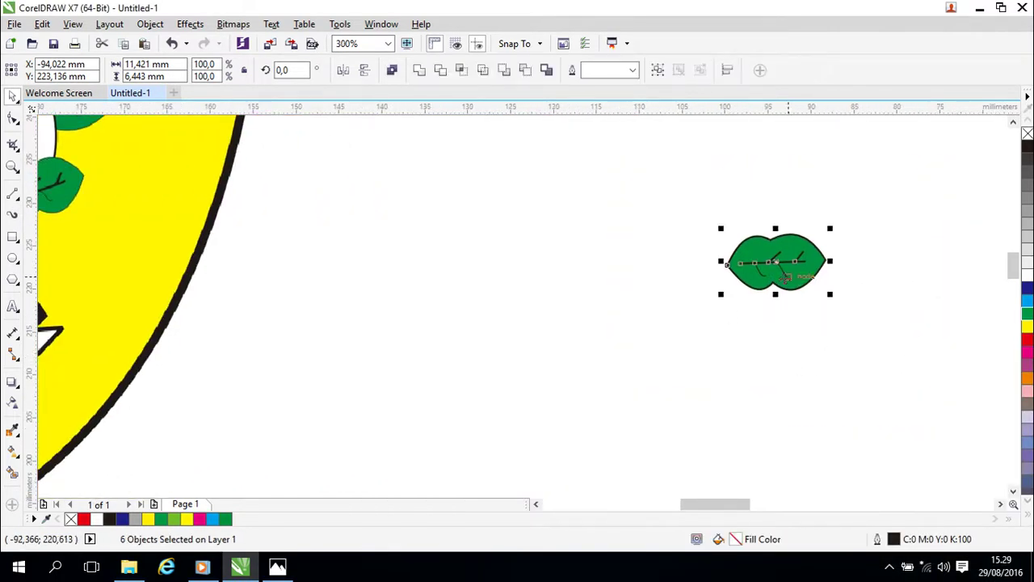
pyautogui.moveTo(771, 267); pyautogui.dragTo(612, 274)
pyautogui.rightClick(611, 275)
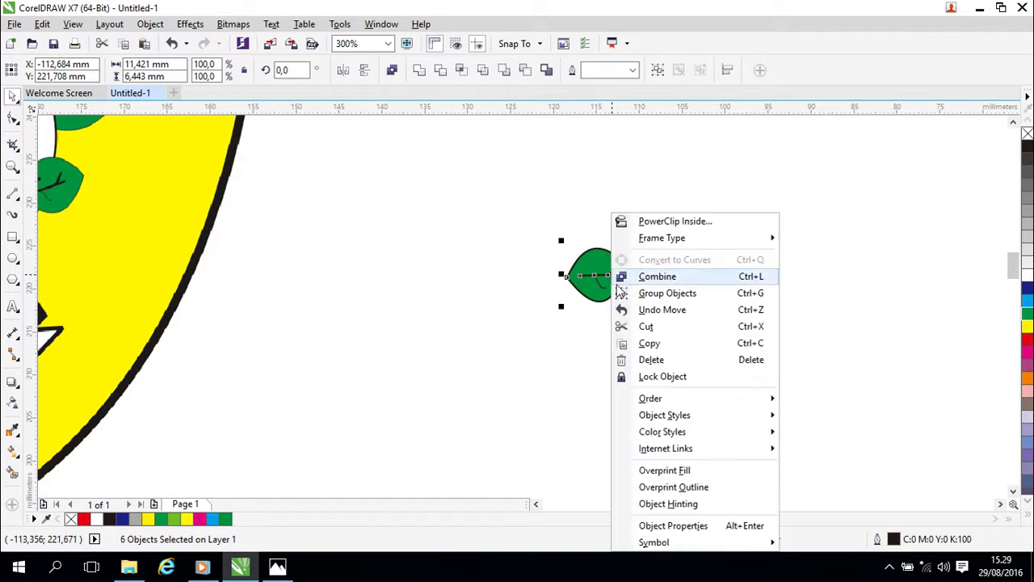
pyautogui.click(669, 293)
# Examine the leaf cluster and the chain of cotton bolls on the reference emblem.
pyautogui.scroll(-2, 468, 345)
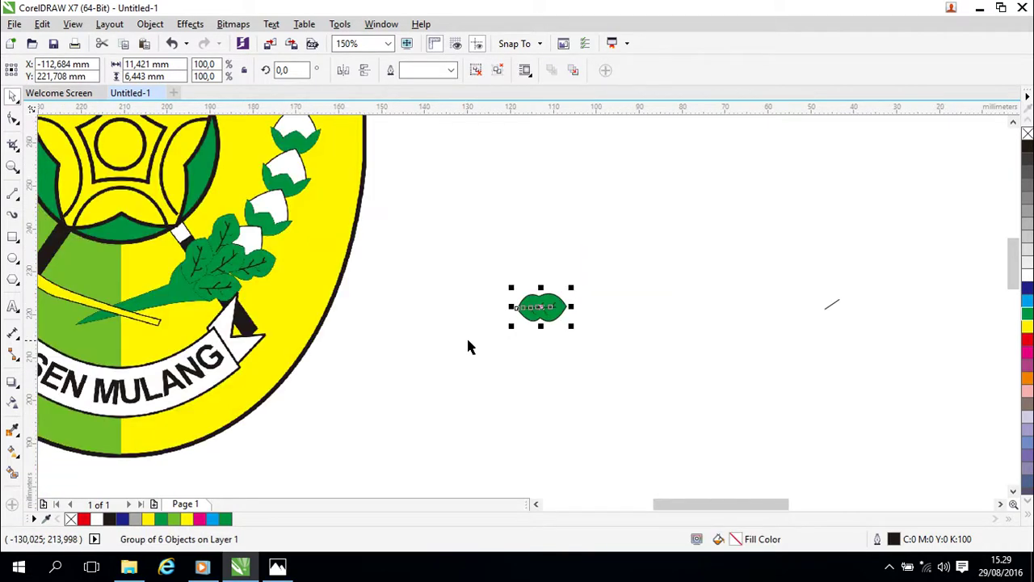
pyautogui.moveTo(447, 348); pyautogui.dragTo(651, 431)
pyautogui.moveTo(524, 338); pyautogui.dragTo(679, 327)
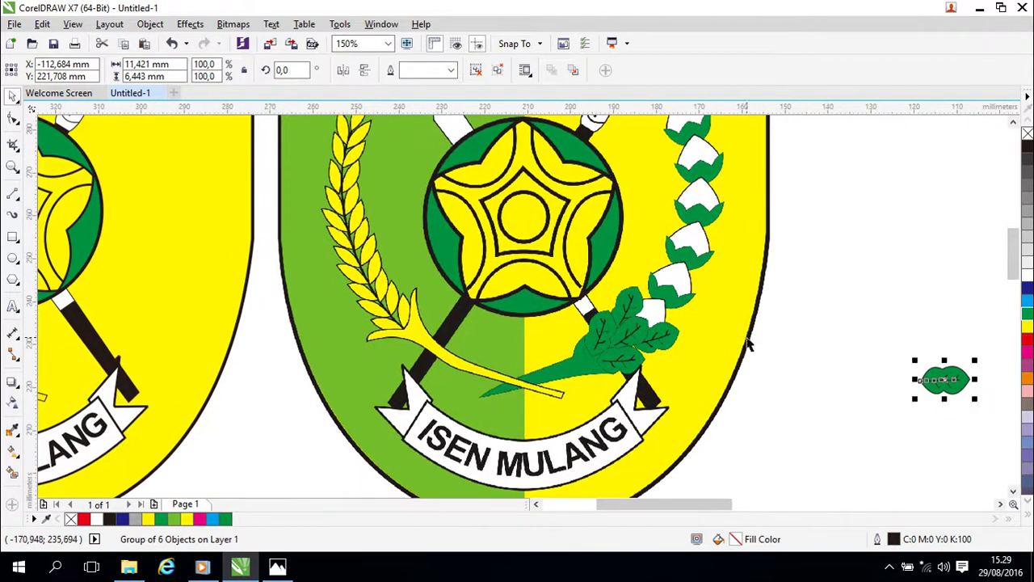
pyautogui.scroll(2, 728, 347)
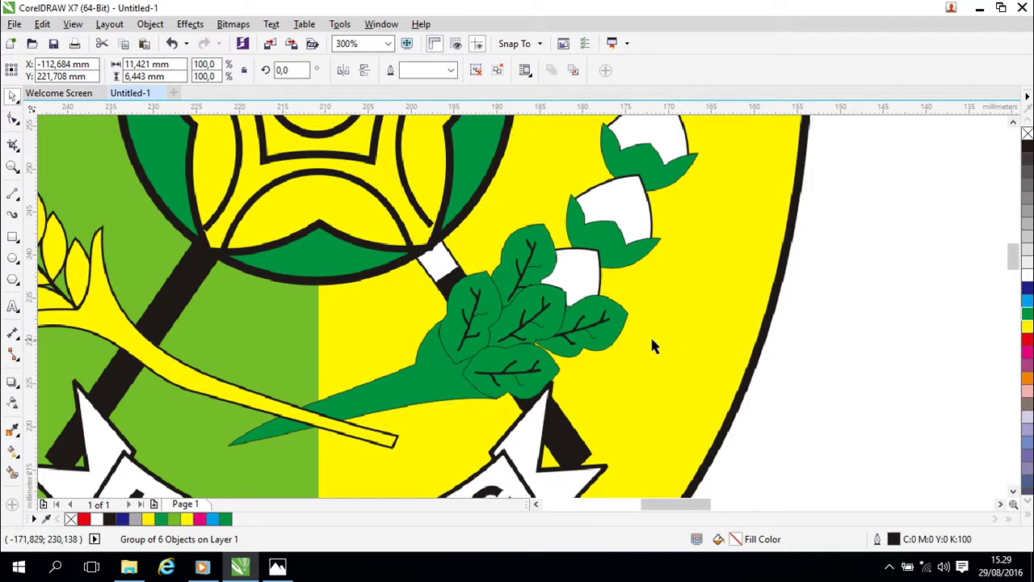
pyautogui.moveTo(650, 286); pyautogui.dragTo(572, 496)
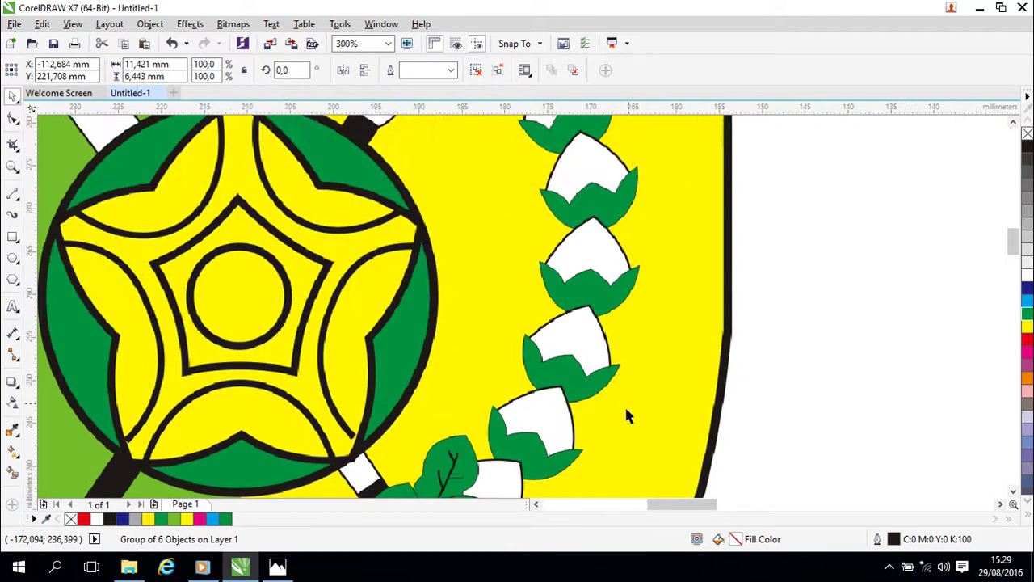
pyautogui.scroll(3, 635, 270)
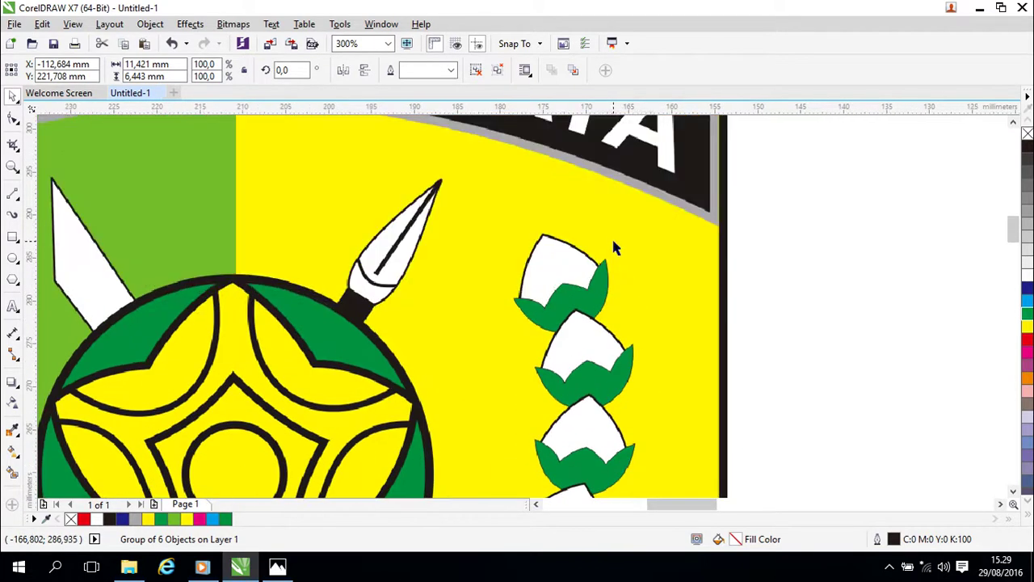
pyautogui.scroll(-3, 614, 291)
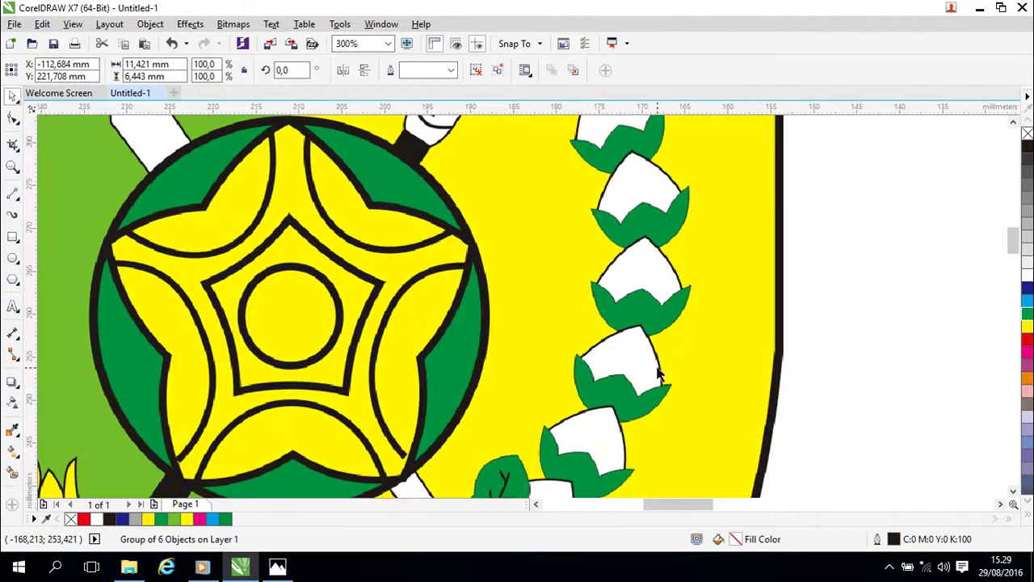
pyautogui.moveTo(657, 370); pyautogui.dragTo(694, 275)
pyautogui.moveTo(640, 392)
pyautogui.mouseDown()
pyautogui.moveTo(676, 329)
pyautogui.moveTo(629, 492)
pyautogui.mouseUp()
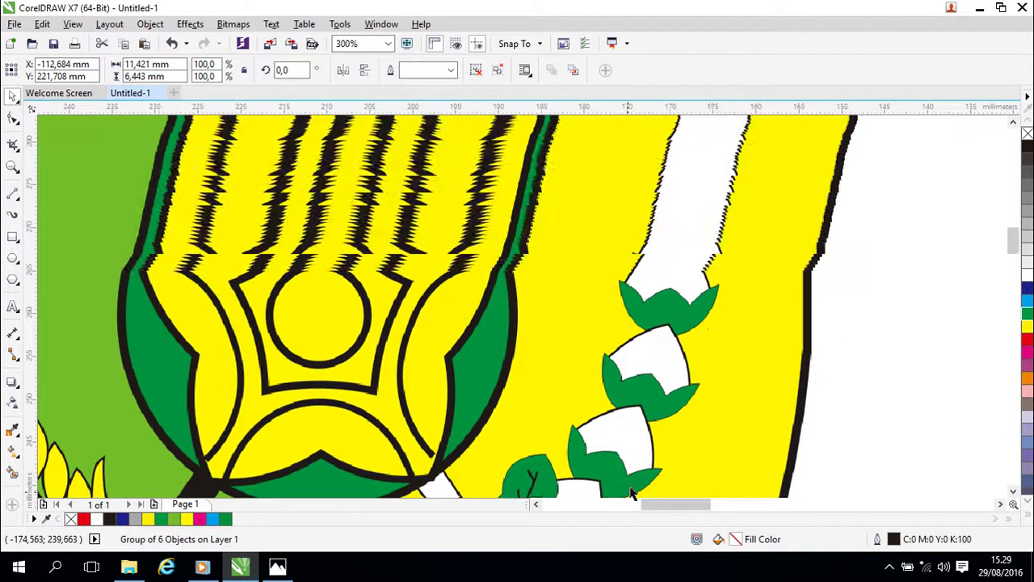
pyautogui.scroll(3, 723, 270)
pyautogui.scroll(-3, 700, 392)
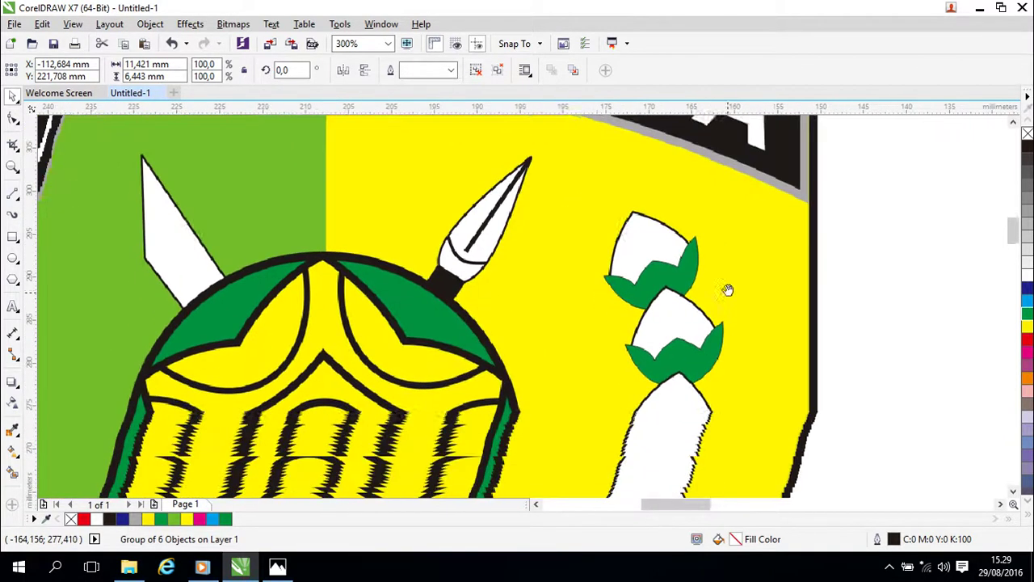
# Trace the green calyx of the second cotton boll from the top with the Pen tool as a closed five-node shape, about 11.4 by 4.4 mm.
pyautogui.scroll(2, 733, 373)
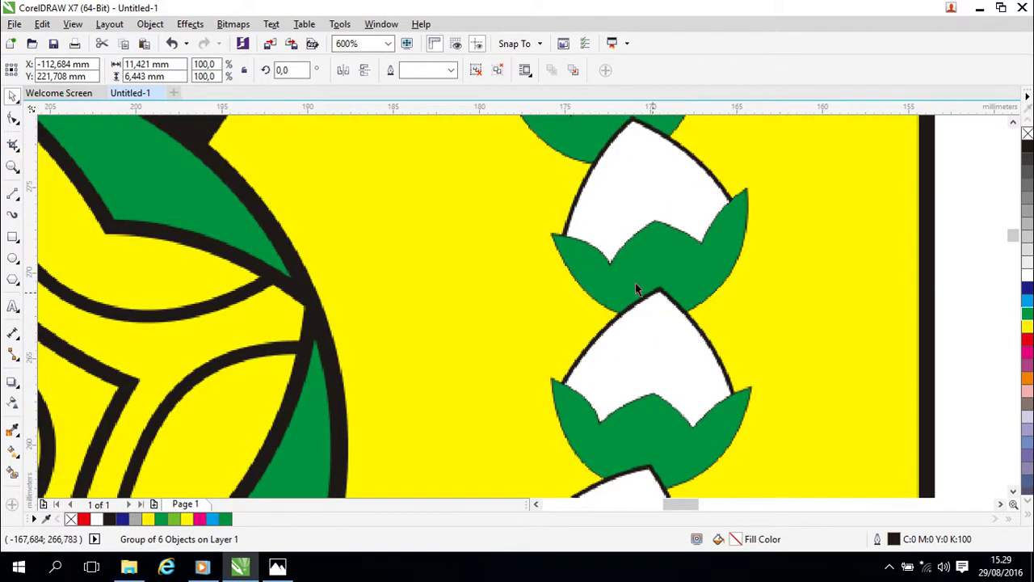
pyautogui.click(16, 198)
pyautogui.click(65, 224)
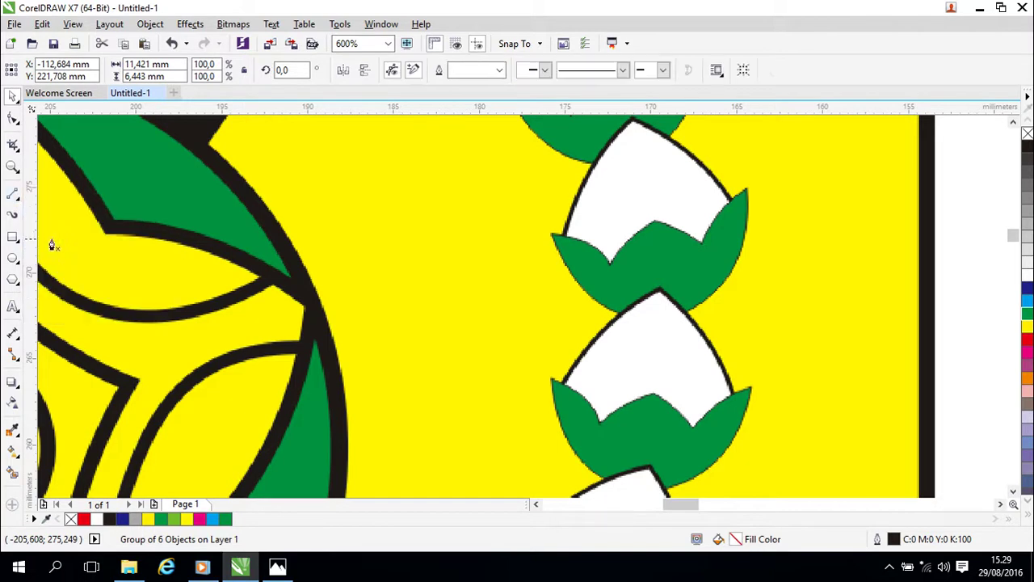
pyautogui.click(551, 237)
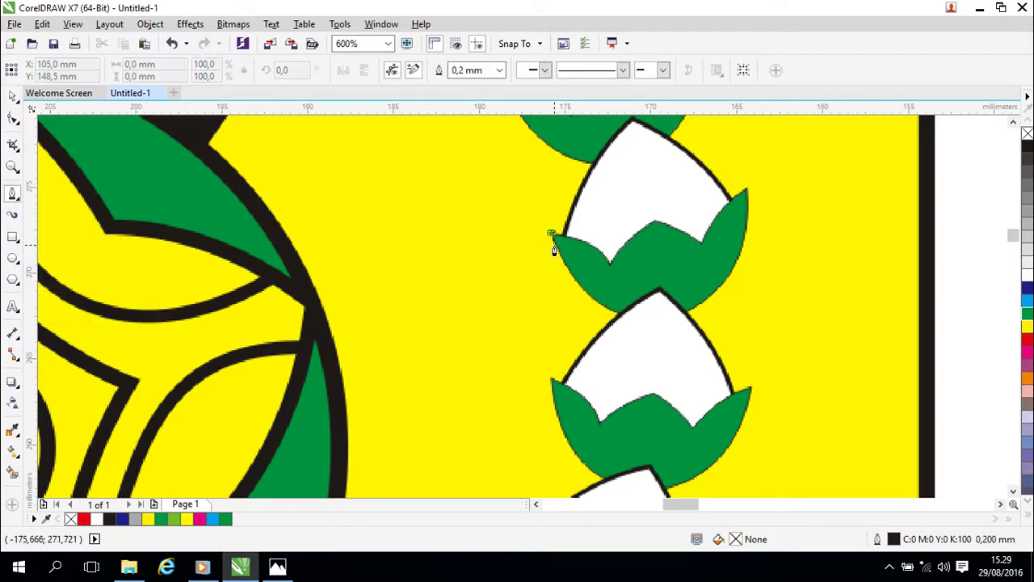
pyautogui.click(609, 269)
pyautogui.click(655, 222)
pyautogui.click(702, 242)
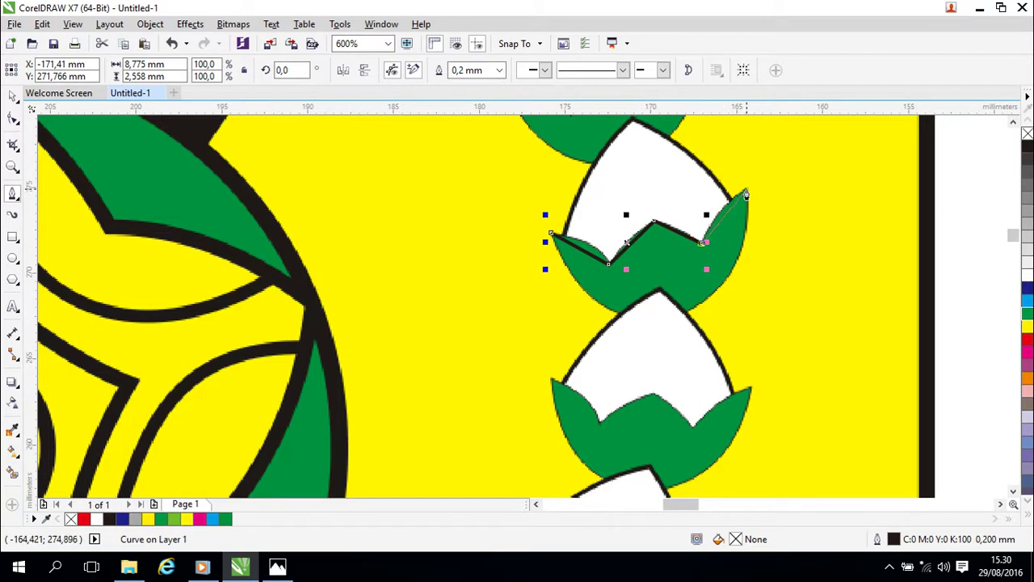
pyautogui.click(745, 194)
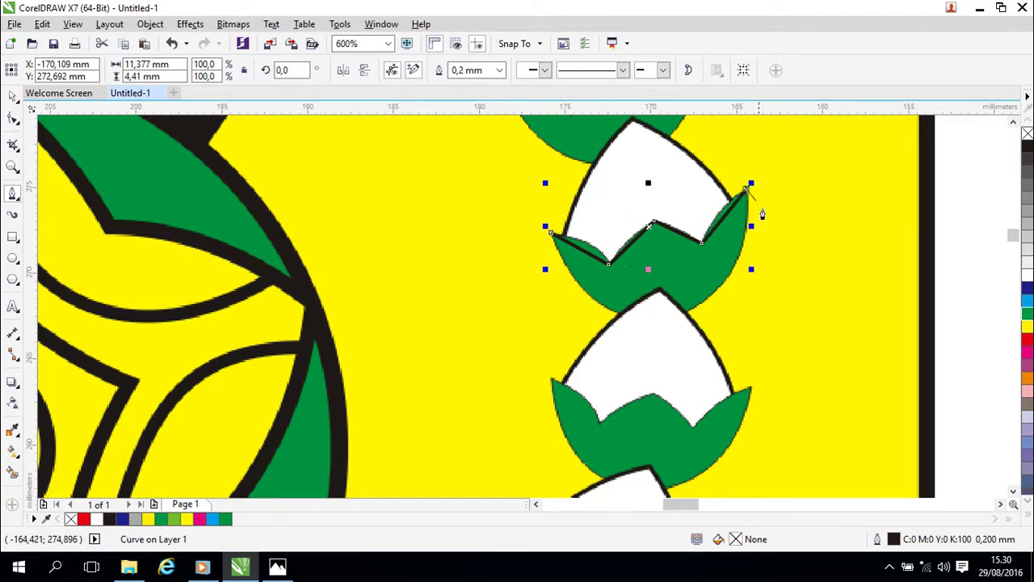
pyautogui.click(552, 234)
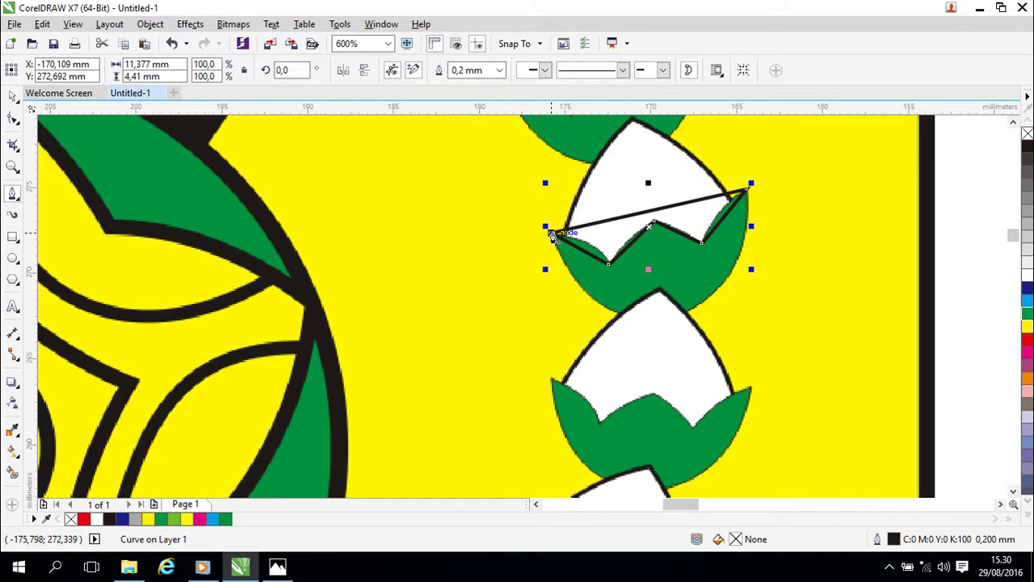
pyautogui.press('space')
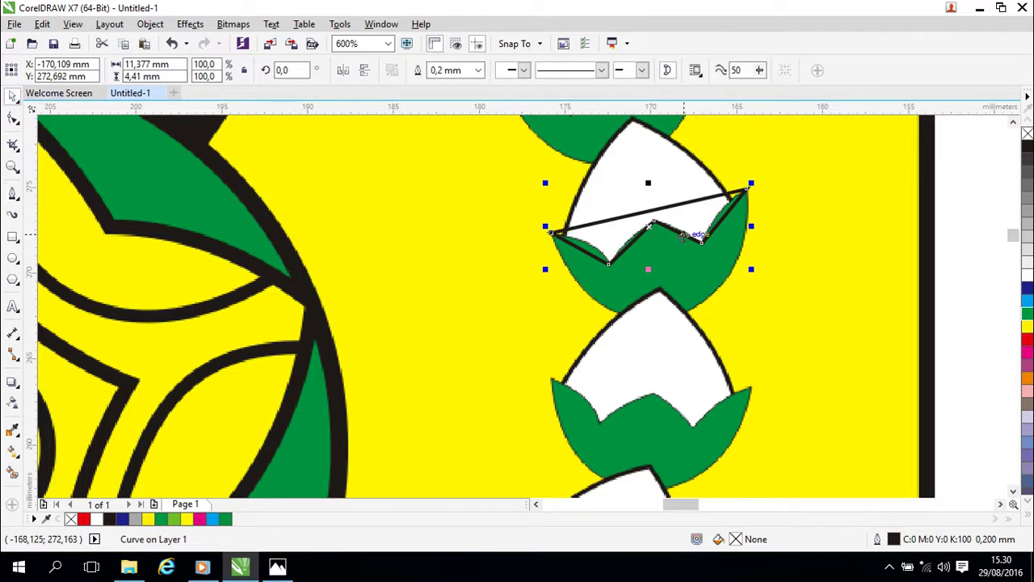
# Convert the calyx outline's long straight closing segment to a curve and bend it down around the calyx's underside.
pyautogui.click(683, 235)
pyautogui.press('F10')
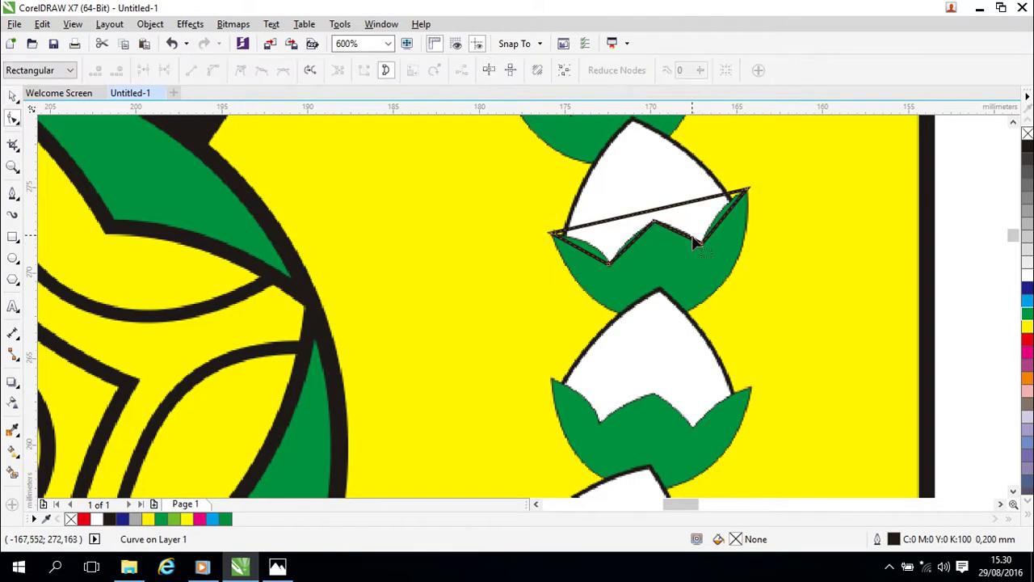
pyautogui.click(649, 216)
pyautogui.rightClick(651, 213)
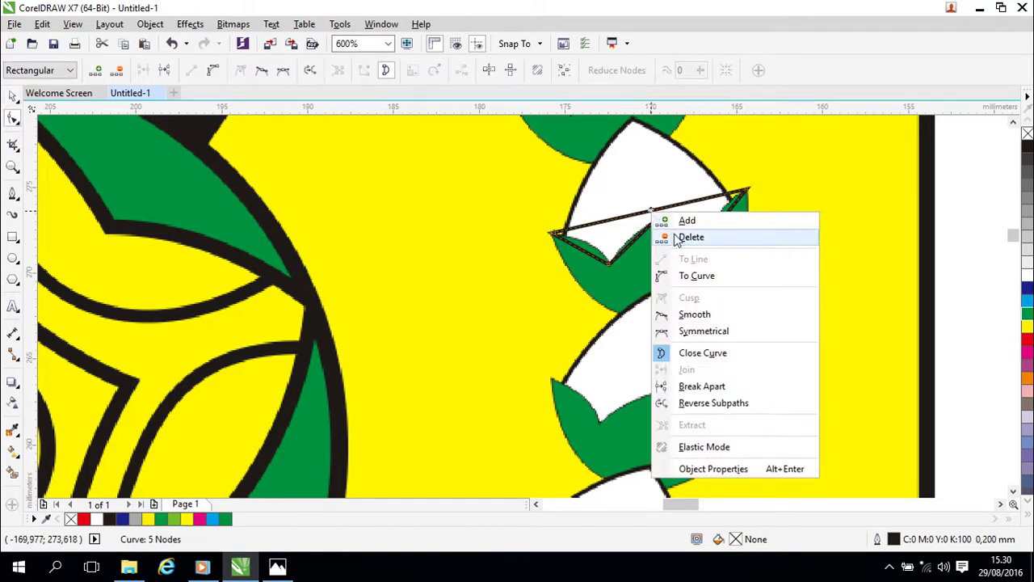
pyautogui.click(683, 275)
pyautogui.moveTo(663, 215); pyautogui.dragTo(732, 287)
# Adjust the curve handles at both calyx tips so the lower arc follows the reference edge.
pyautogui.click(746, 193)
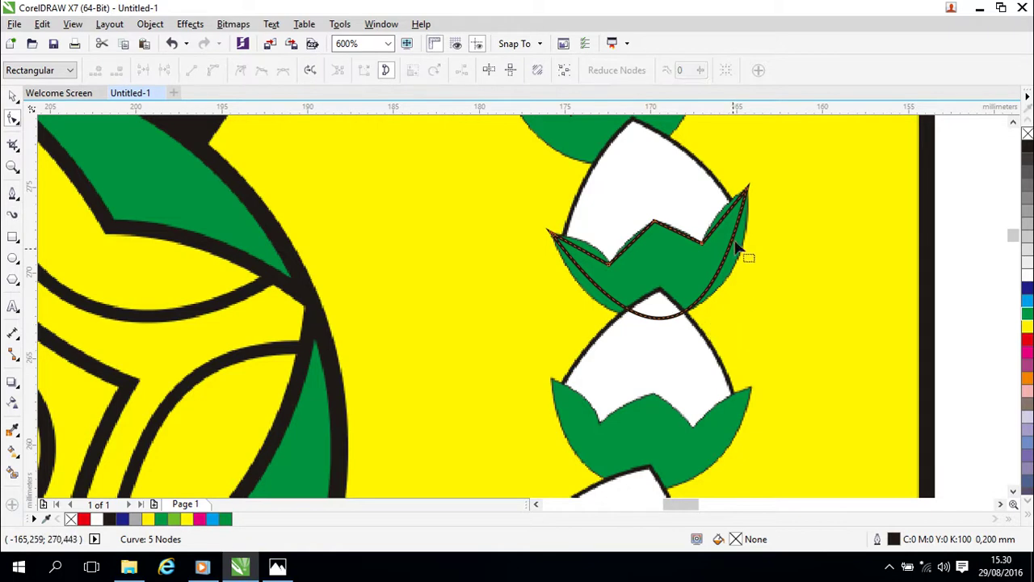
pyautogui.click(745, 194)
pyautogui.moveTo(710, 346); pyautogui.dragTo(748, 329)
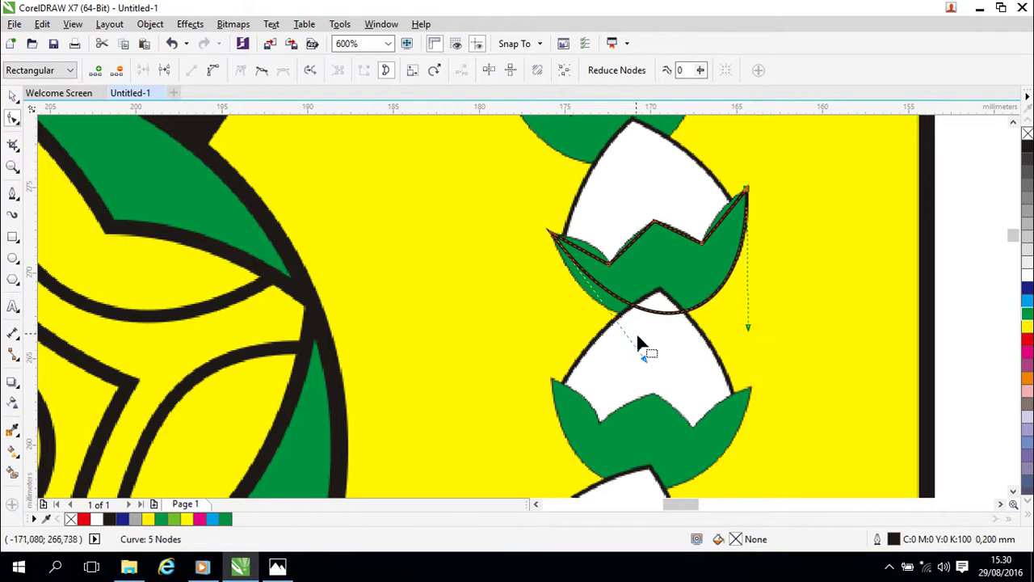
pyautogui.moveTo(643, 361); pyautogui.dragTo(597, 368)
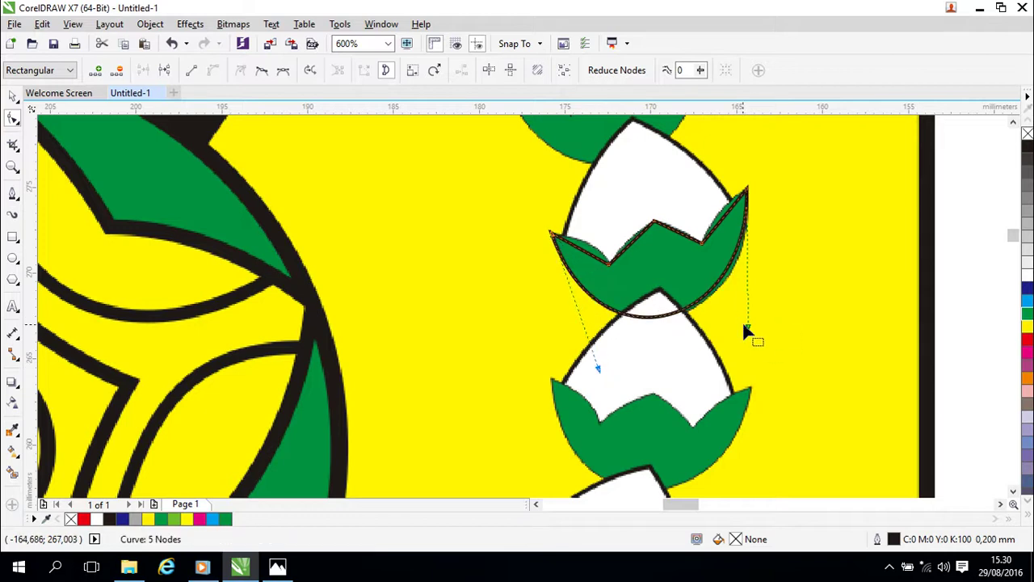
pyautogui.click(748, 322)
pyautogui.click(746, 193)
pyautogui.moveTo(747, 328); pyautogui.dragTo(754, 326)
# Convert the calyx outline's upper right segment to a curve and bend it along the reference edge.
pyautogui.scroll(1, 766, 254)
pyautogui.moveTo(647, 227); pyautogui.dragTo(649, 320)
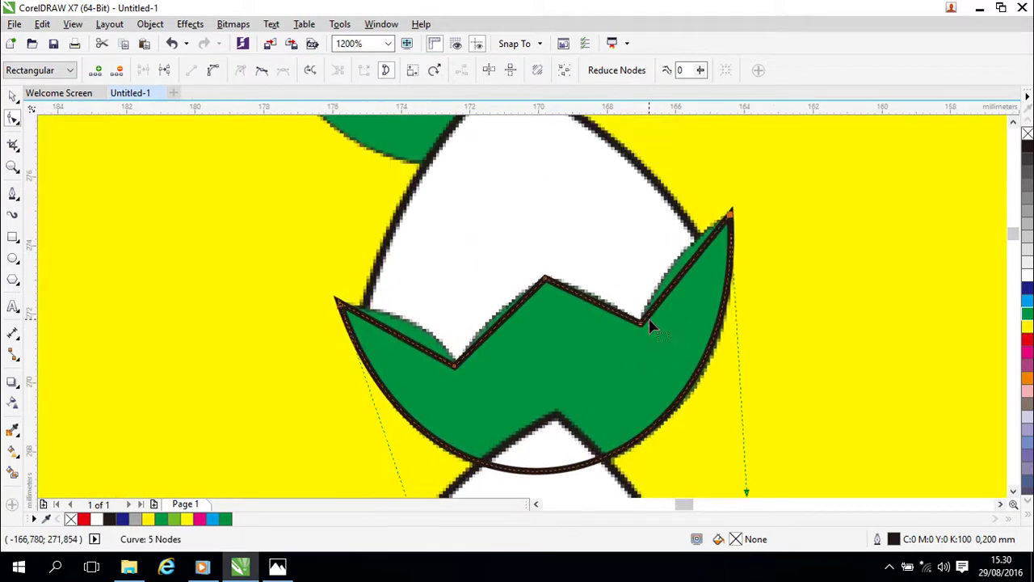
pyautogui.click(685, 265)
pyautogui.rightClick(685, 265)
pyautogui.click(716, 340)
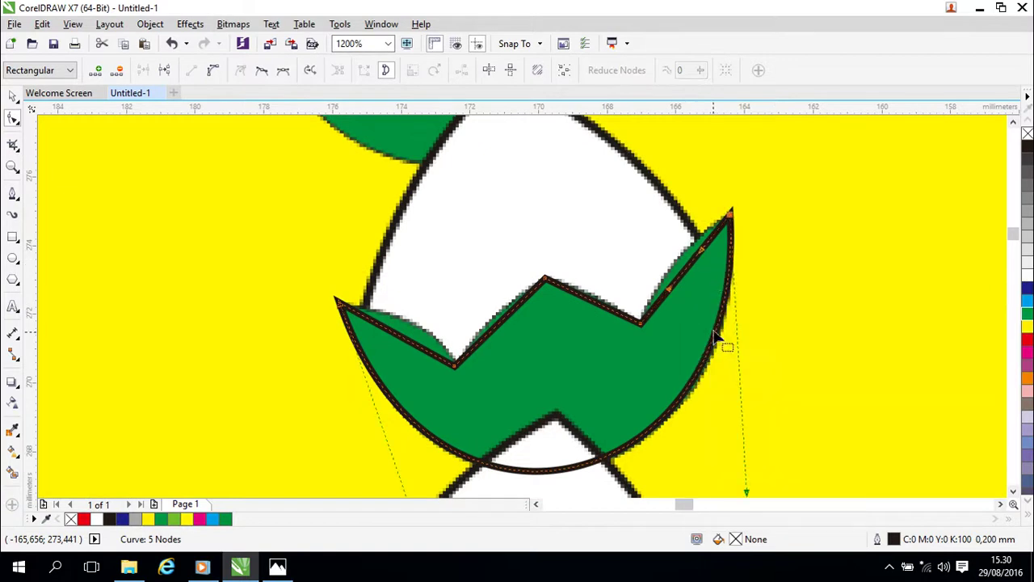
pyautogui.click(715, 340)
pyautogui.moveTo(690, 271); pyautogui.dragTo(679, 263)
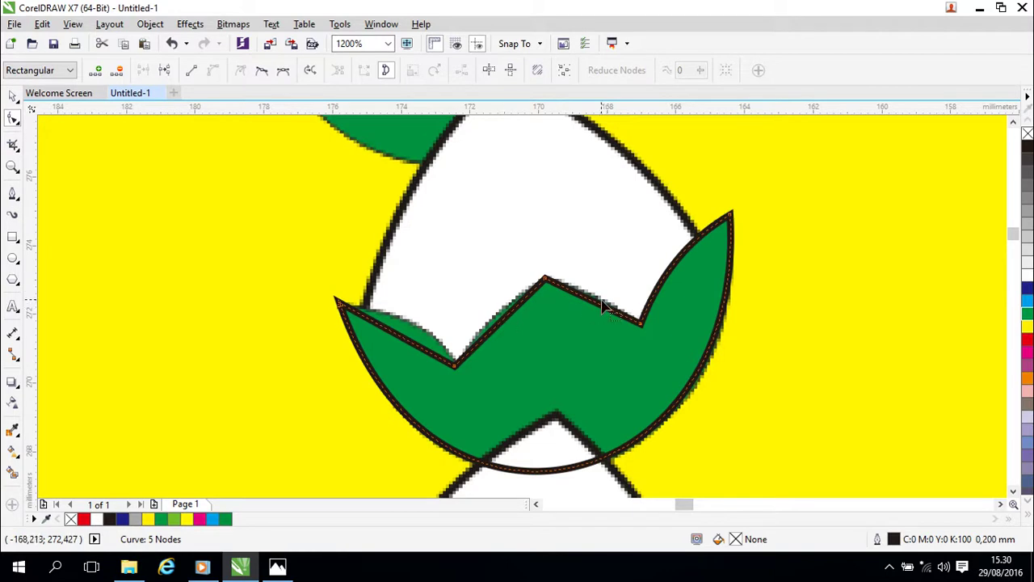
# Convert the calyx outline's segment just right of its middle peak to a curve and bend it up to the reference edge.
pyautogui.scroll(-2, 614, 327)
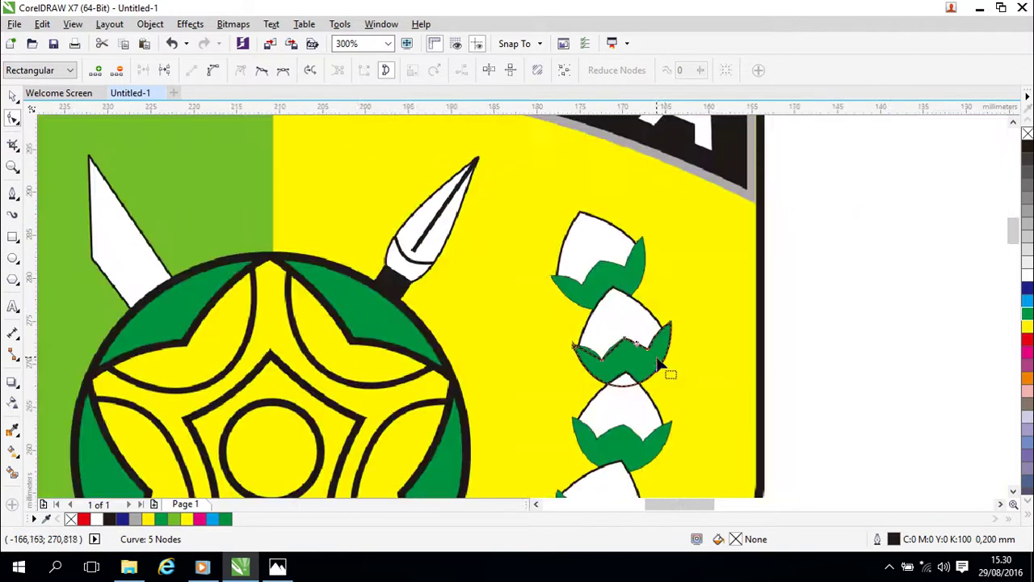
pyautogui.scroll(2, 671, 368)
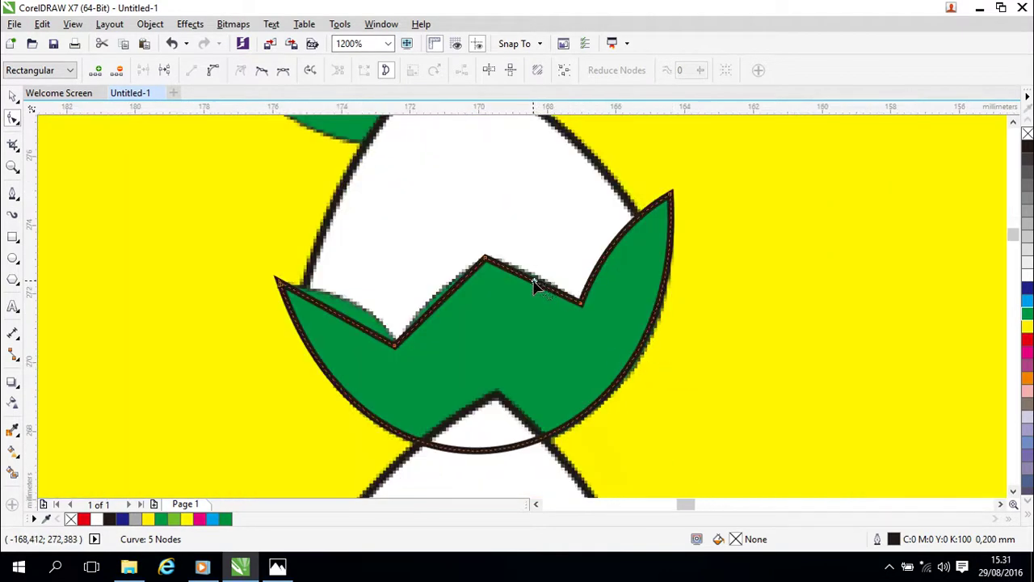
pyautogui.rightClick(535, 283)
pyautogui.click(566, 345)
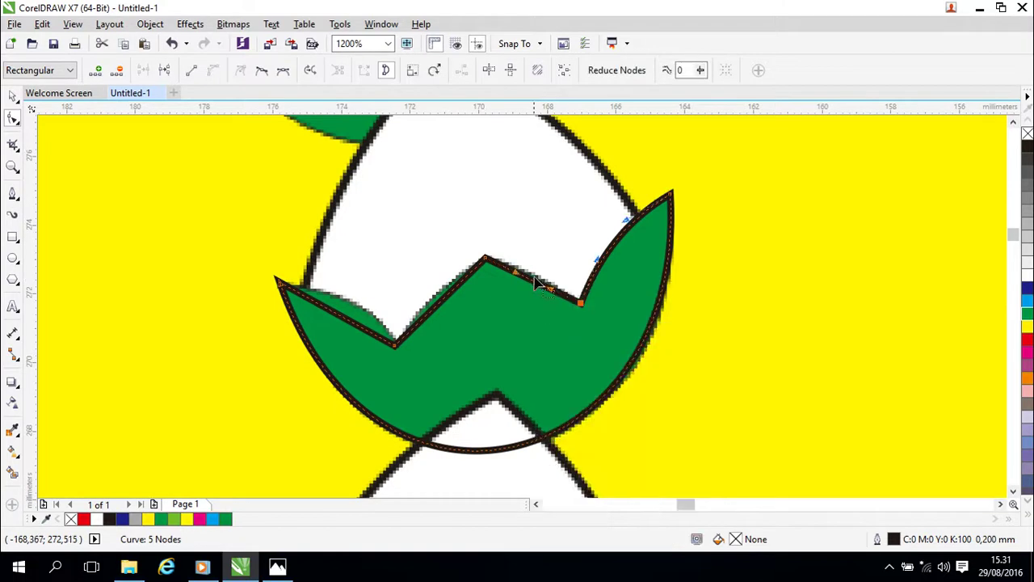
pyautogui.moveTo(532, 280); pyautogui.dragTo(534, 276)
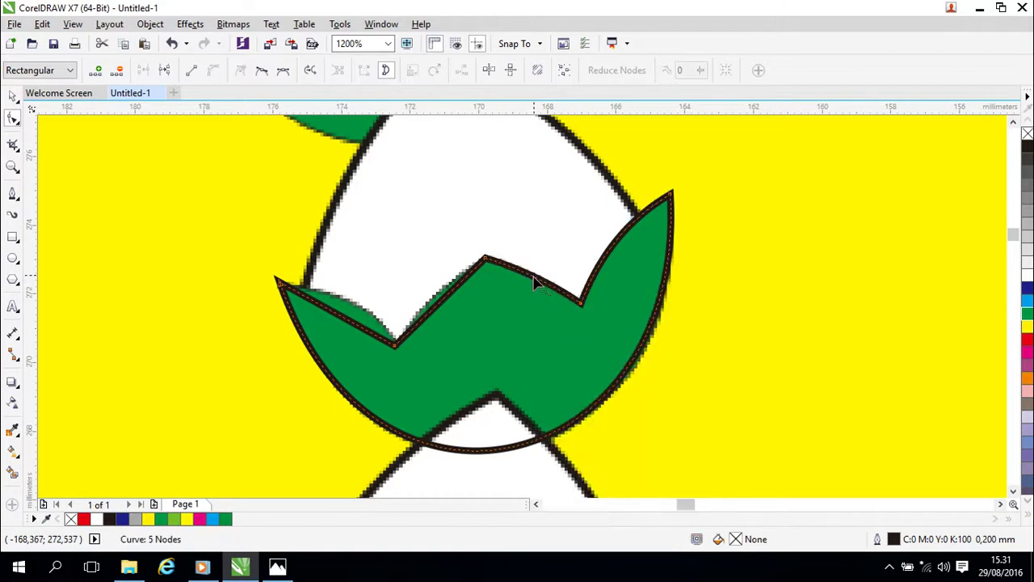
# Convert the segment just left of the calyx's middle peak to a curve and bend it along the reference edge.
pyautogui.rightClick(444, 302)
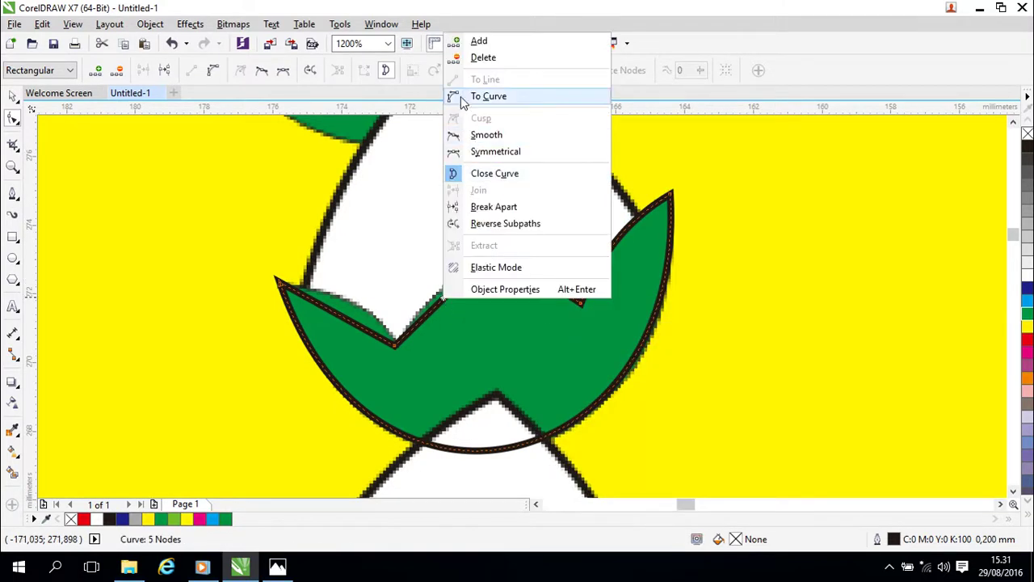
pyautogui.click(467, 99)
pyautogui.moveTo(443, 303)
pyautogui.mouseDown()
pyautogui.moveTo(435, 295)
pyautogui.moveTo(581, 314)
pyautogui.mouseUp()
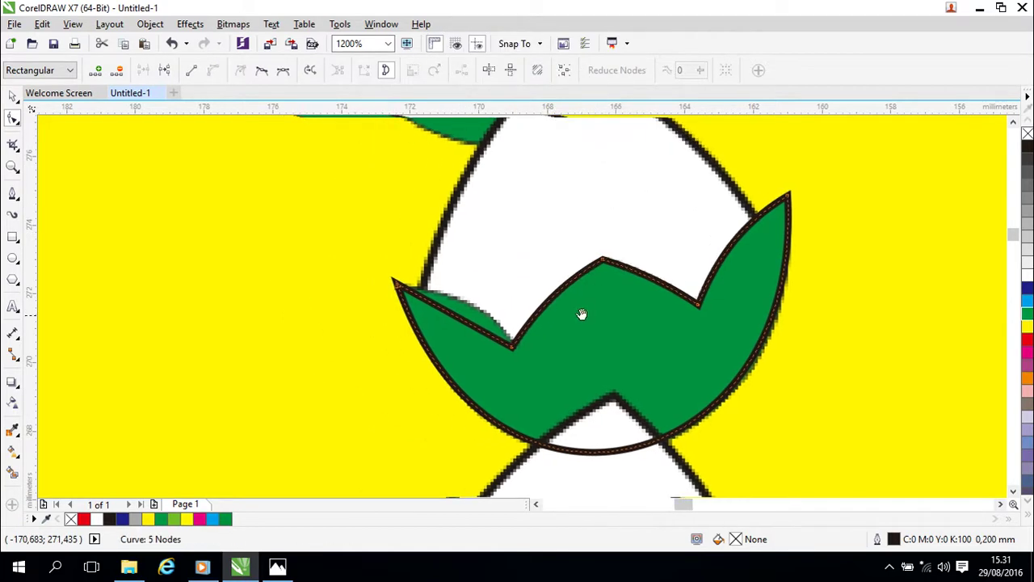
# Convert the calyx outline's upper left segment to a curve and bend it up to the edge of the green area.
pyautogui.rightClick(455, 318)
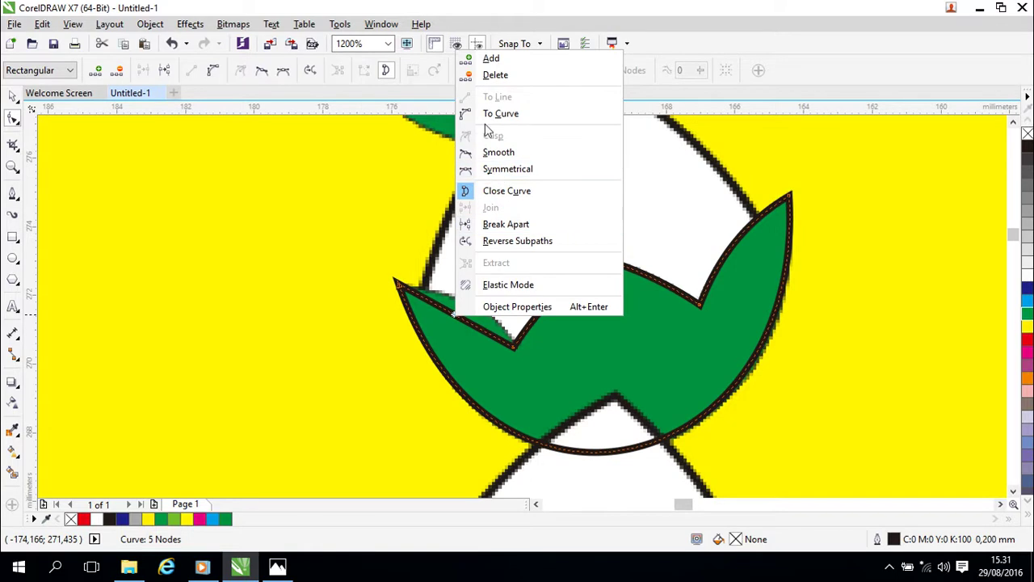
pyautogui.click(508, 153)
pyautogui.click(455, 318)
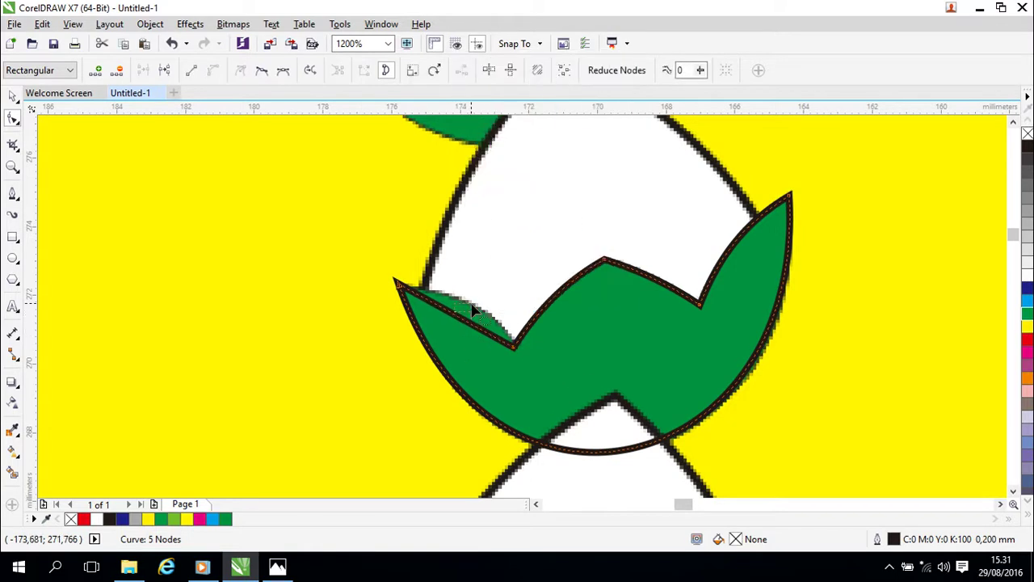
pyautogui.moveTo(456, 321); pyautogui.dragTo(464, 305)
pyautogui.scroll(-1, 653, 350)
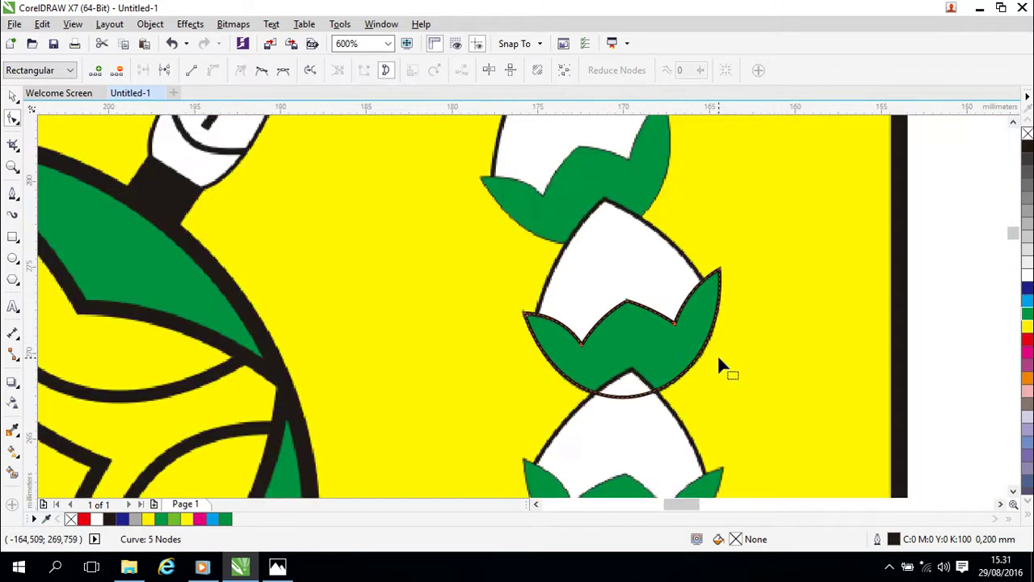
pyautogui.moveTo(773, 356); pyautogui.dragTo(781, 374)
pyautogui.scroll(1, 769, 330)
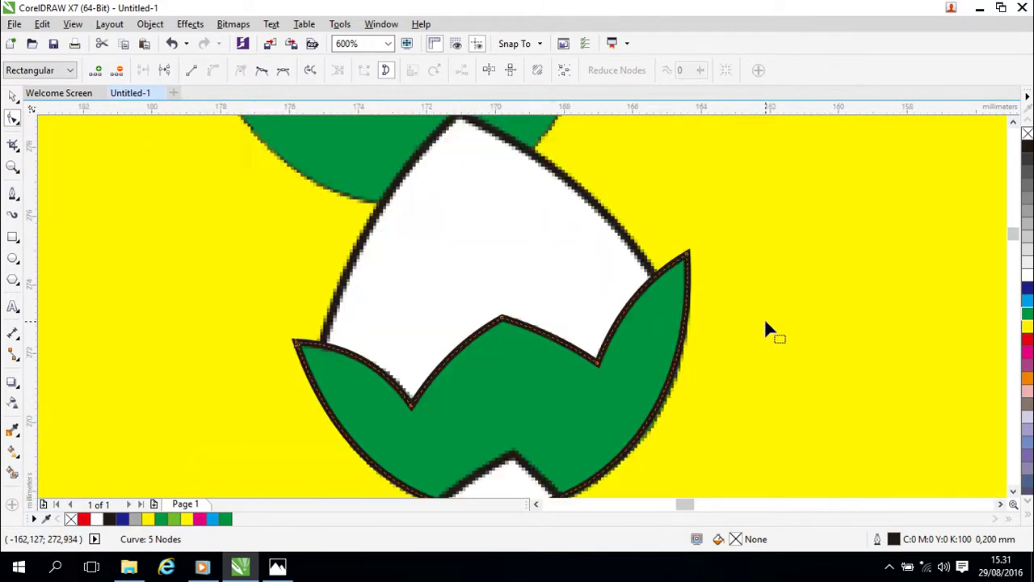
# Add a node to the calyx outline at each of the two points where the white boll's sides meet it.
pyautogui.rightClick(654, 277)
pyautogui.click(669, 283)
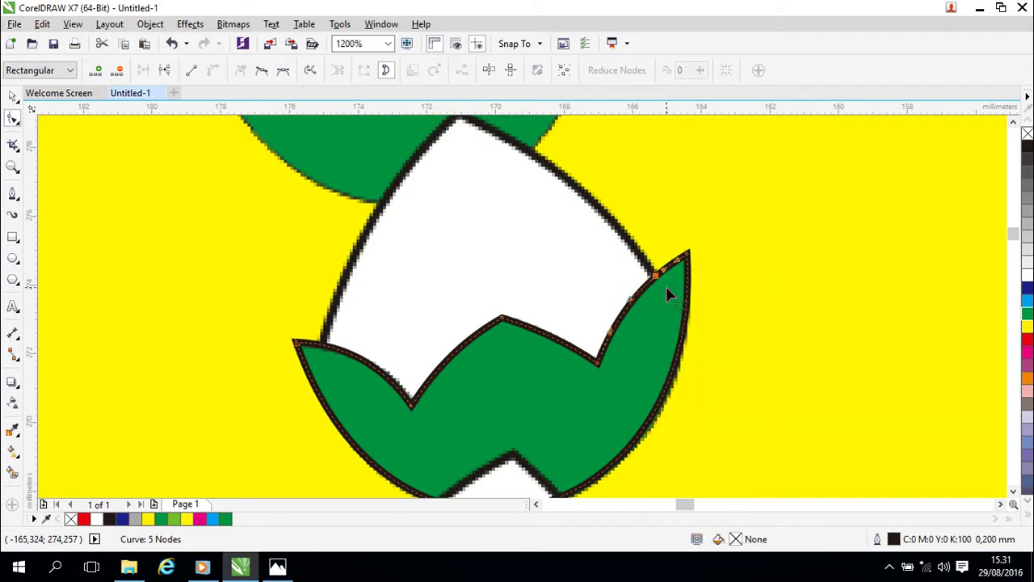
pyautogui.rightClick(322, 347)
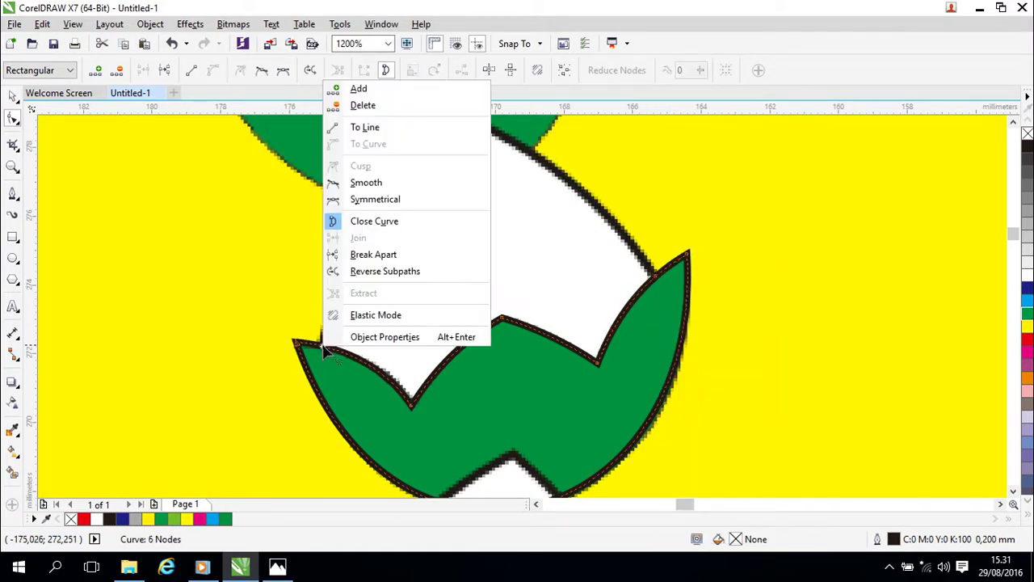
pyautogui.click(220, 309)
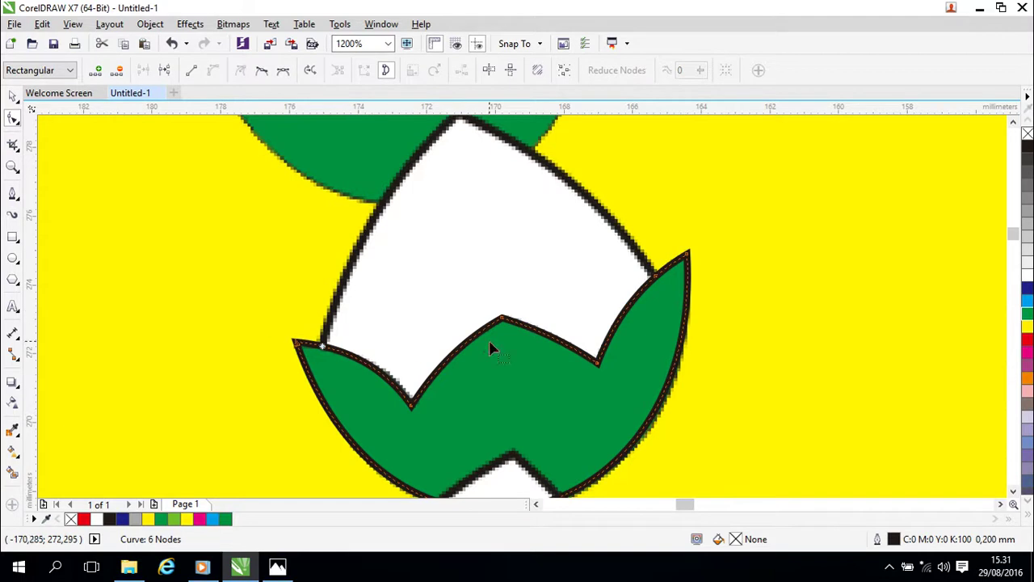
pyautogui.click(435, 316)
pyautogui.click(322, 347)
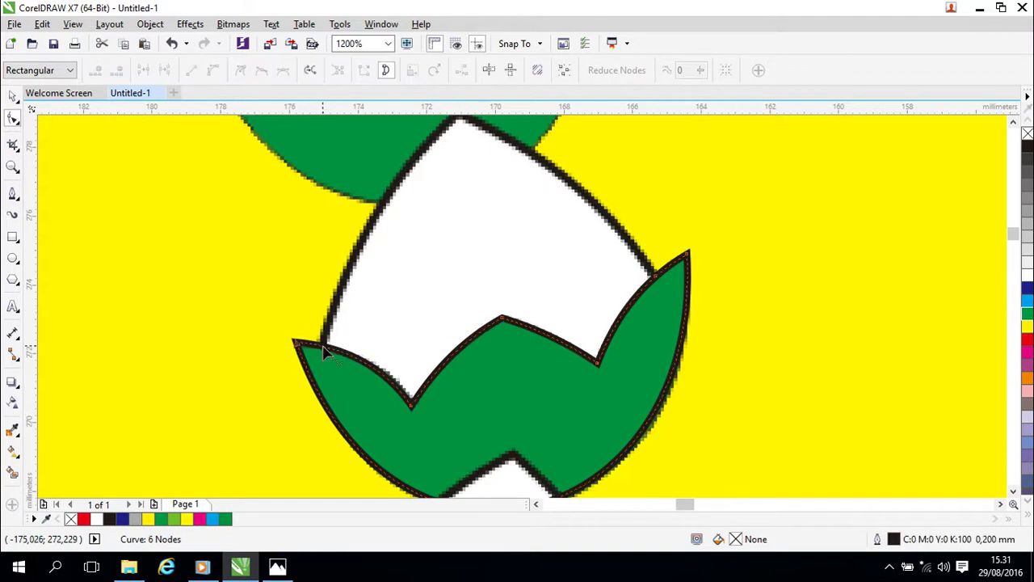
pyautogui.rightClick(324, 349)
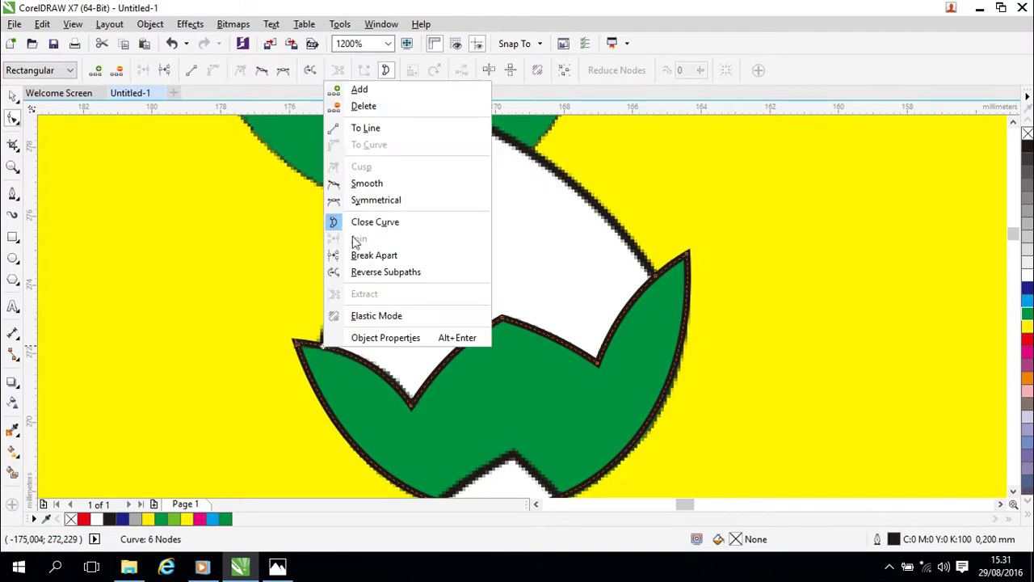
pyautogui.click(356, 90)
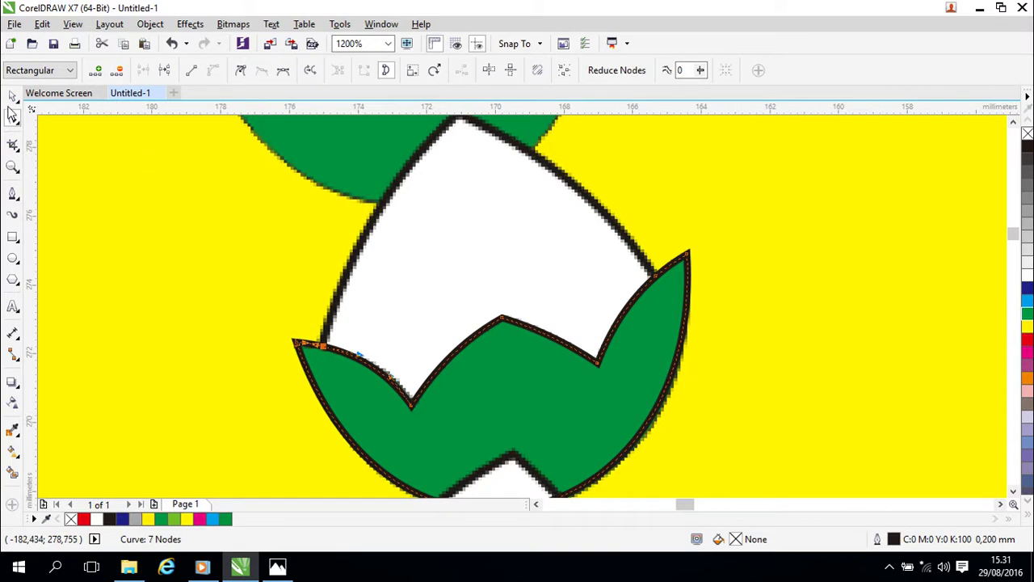
# Try a straight 2-Point Line, about 9.7 by 2.0 mm, between the two added calyx nodes, and undo it.
pyautogui.click(14, 194)
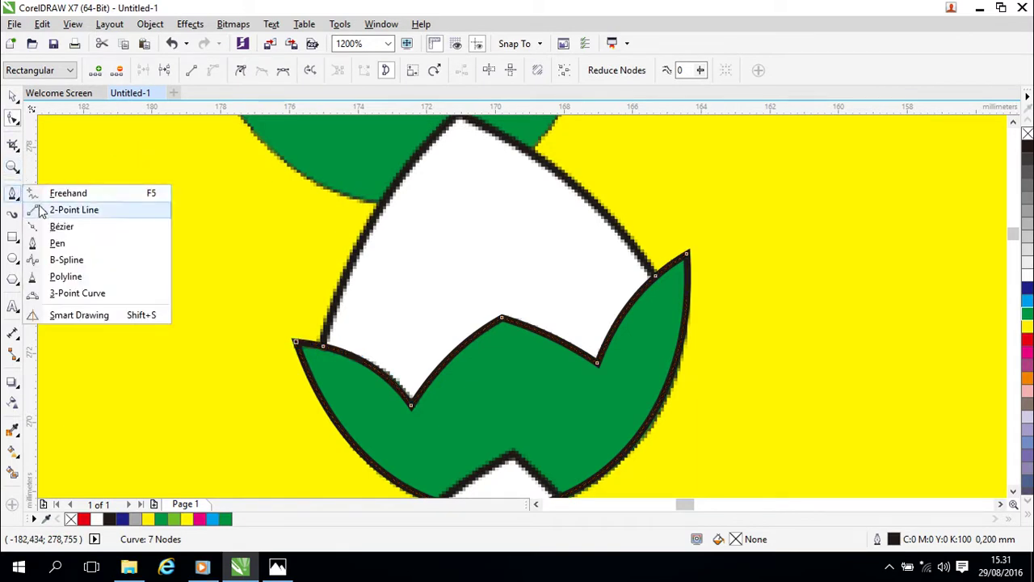
pyautogui.click(42, 205)
pyautogui.moveTo(323, 345); pyautogui.dragTo(656, 273)
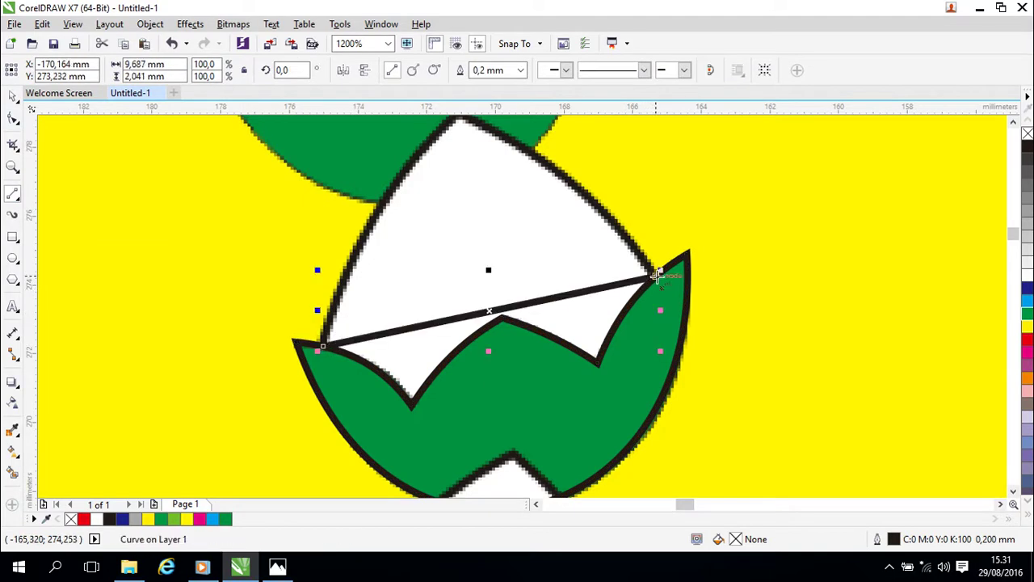
pyautogui.click(12, 96)
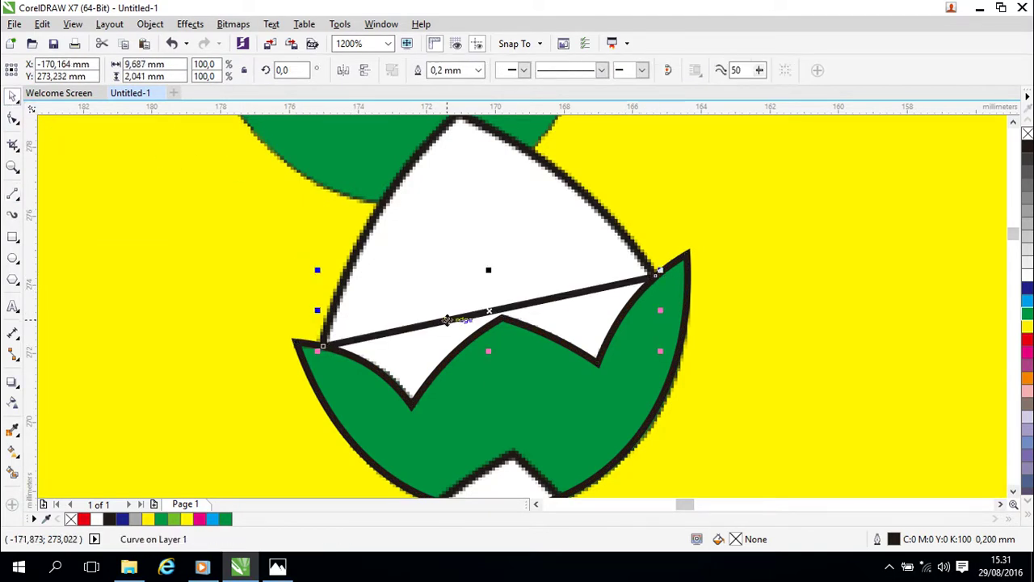
pyautogui.click(475, 316)
pyautogui.doubleClick(474, 317)
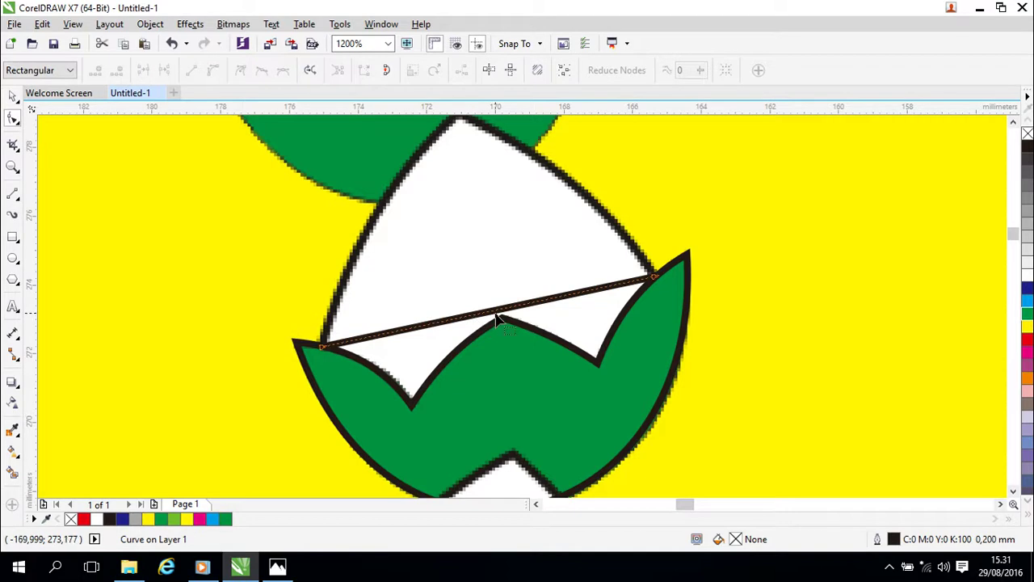
pyautogui.click(493, 314)
pyautogui.scroll(-2, 502, 303)
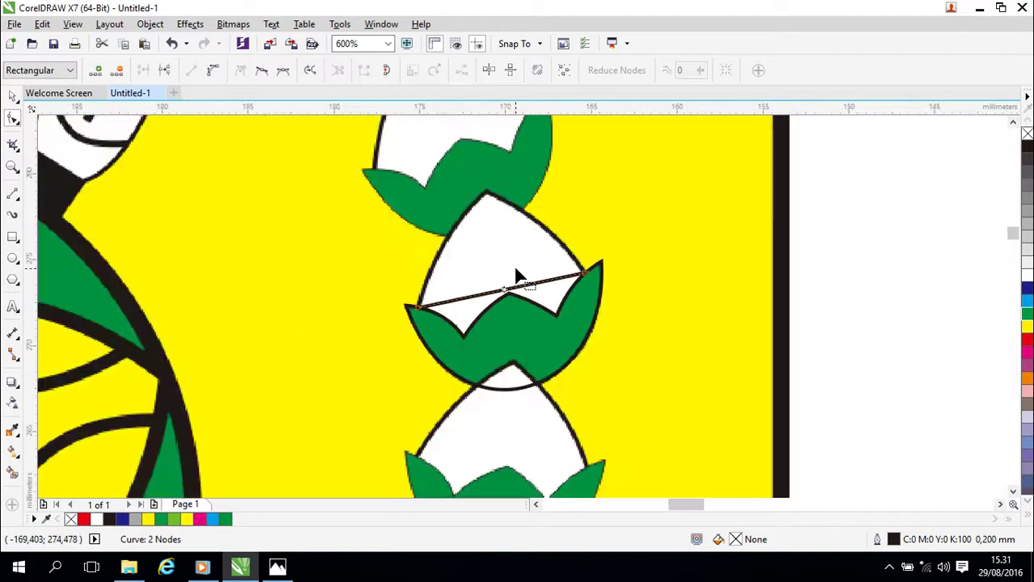
pyautogui.scroll(2, 514, 269)
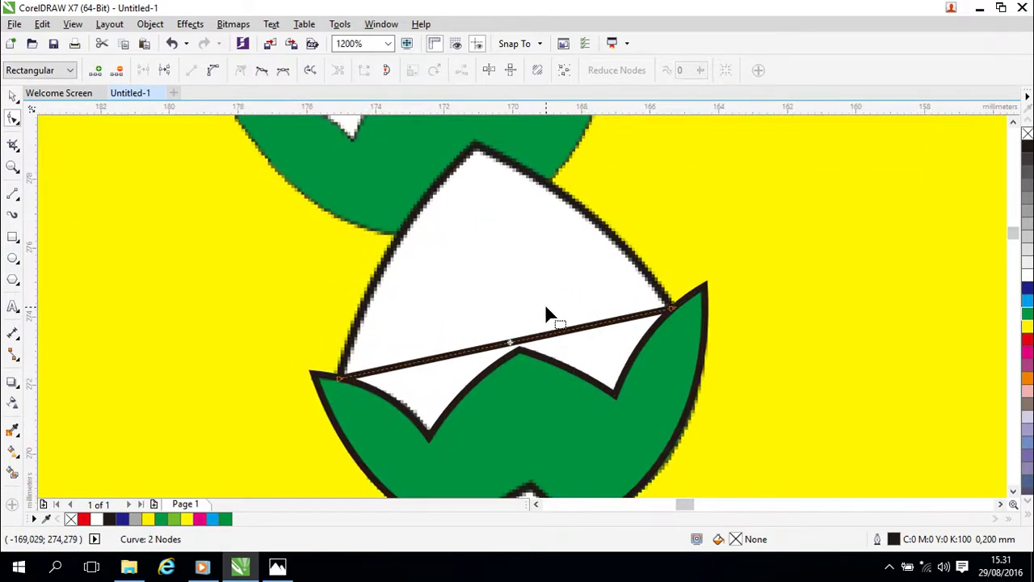
pyautogui.hotkey('ctrl', 'z')
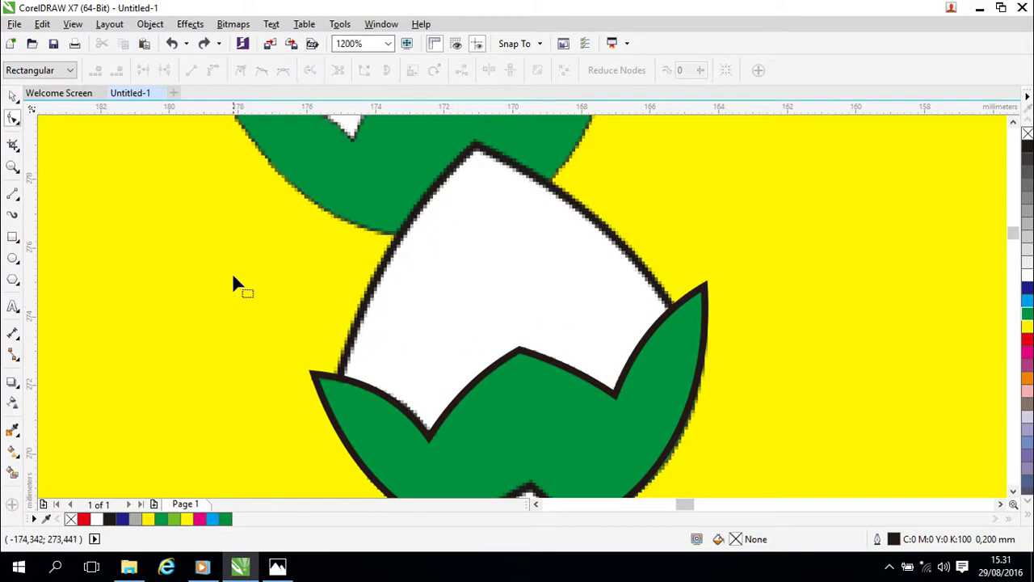
# Draw a connected two-segment line from the left added calyx node over the boll's apex to the right one, about 9.7 by 6.8 mm.
pyautogui.click(12, 194)
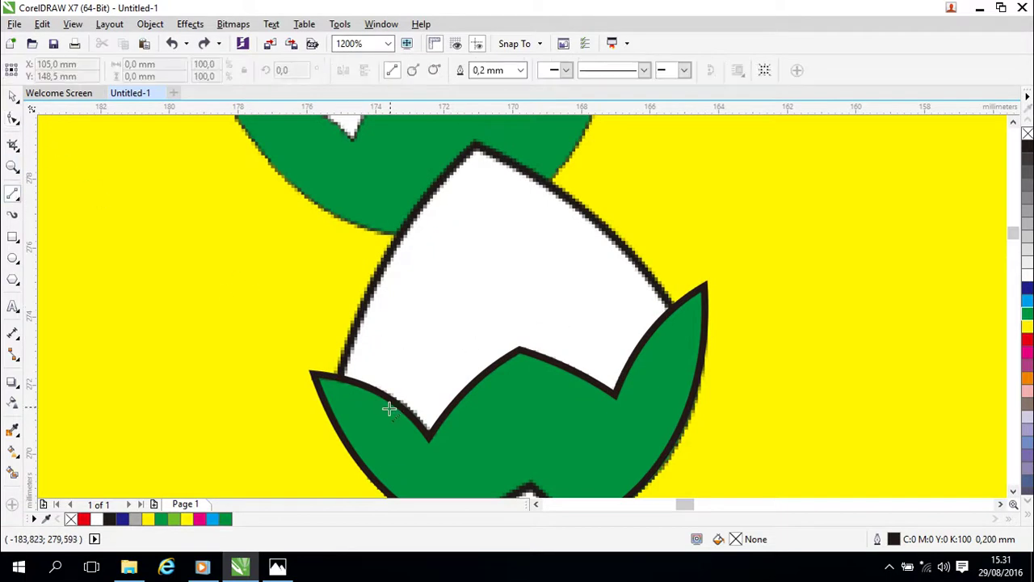
pyautogui.click(340, 378)
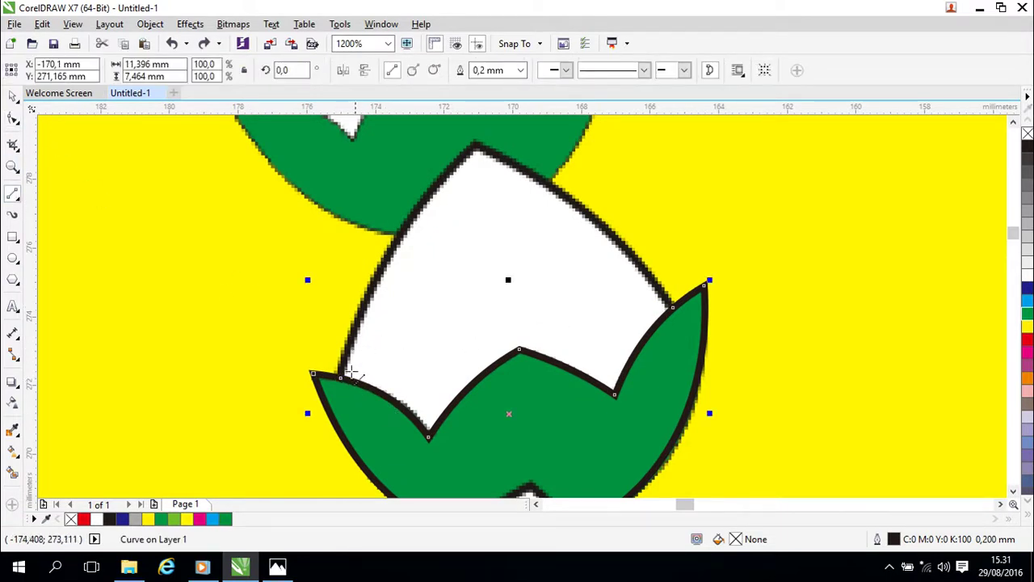
pyautogui.click(340, 376)
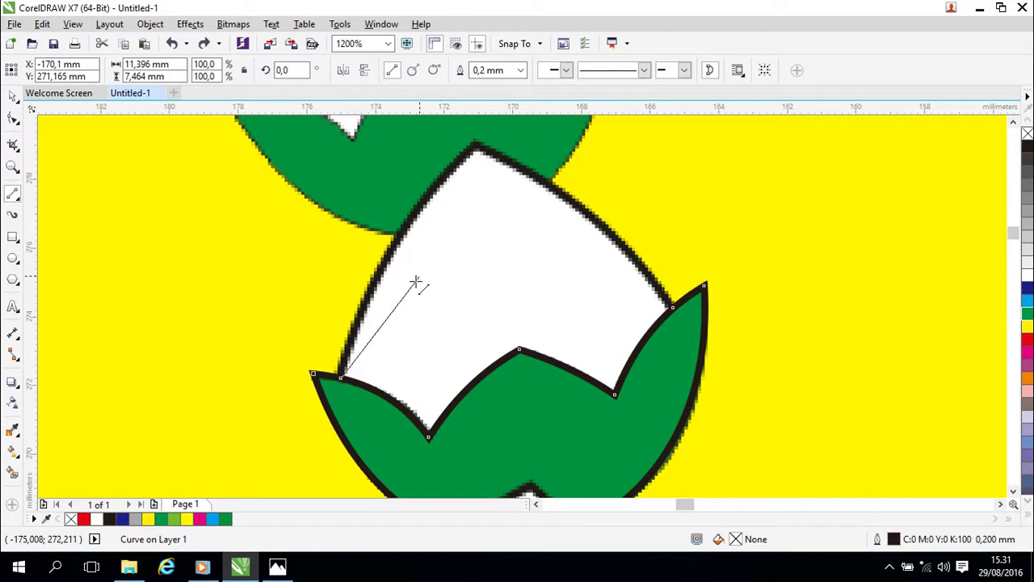
pyautogui.click(476, 145)
pyautogui.click(475, 146)
pyautogui.click(671, 307)
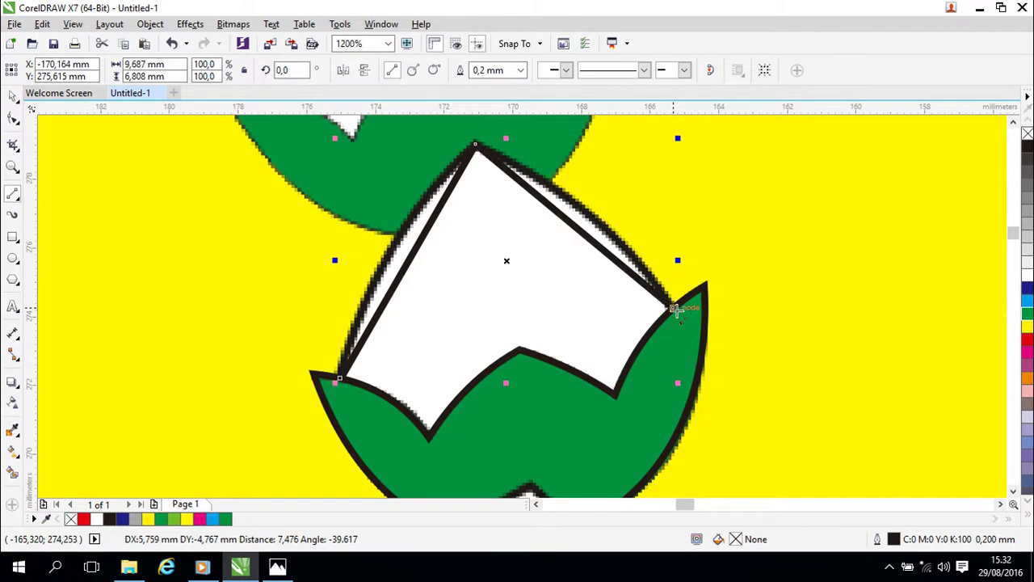
# Set the outline colour of the new two-segment boll line to red.
pyautogui.click(14, 95)
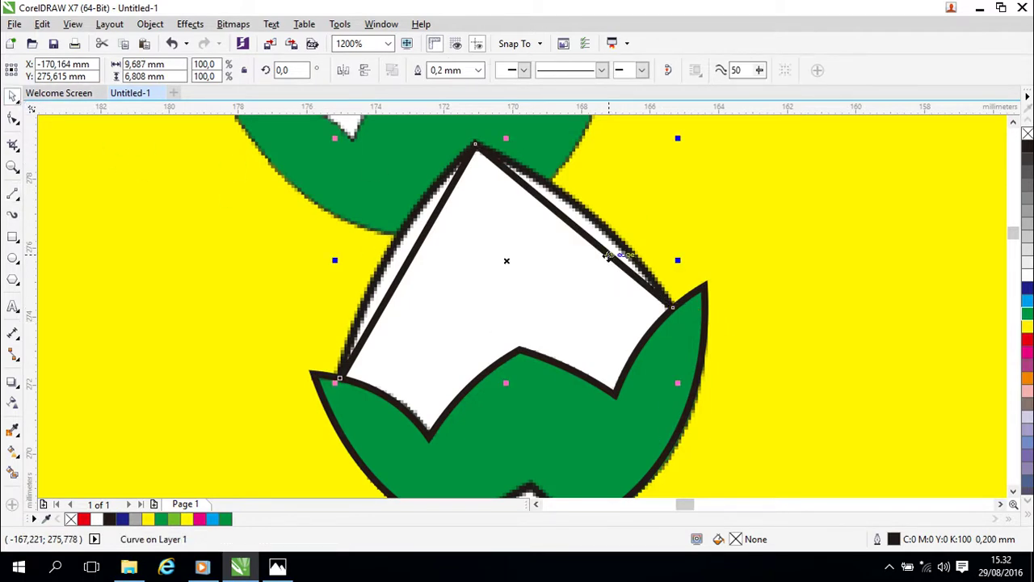
pyautogui.doubleClick(892, 539)
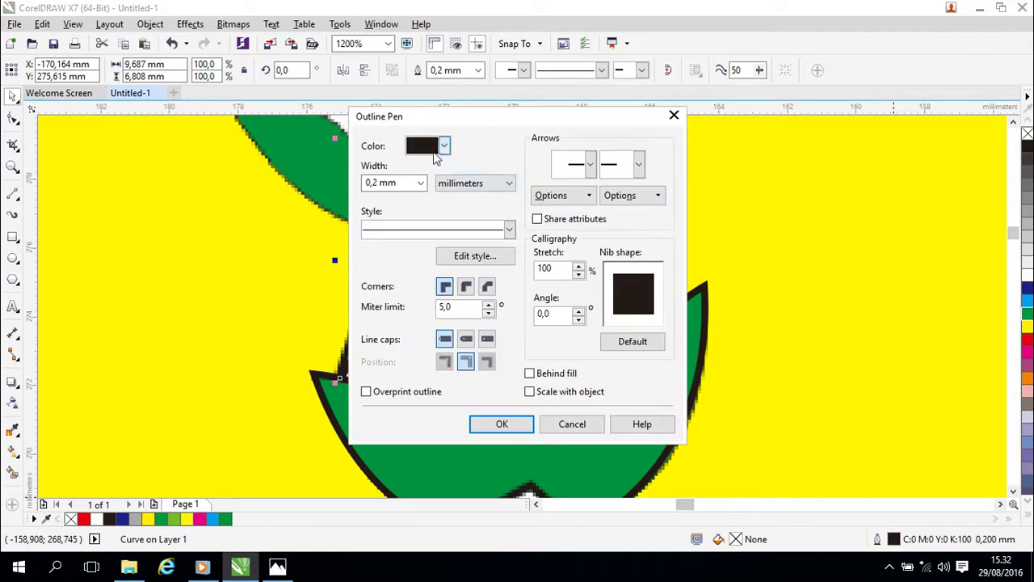
pyautogui.click(443, 146)
pyautogui.click(444, 198)
pyautogui.click(503, 424)
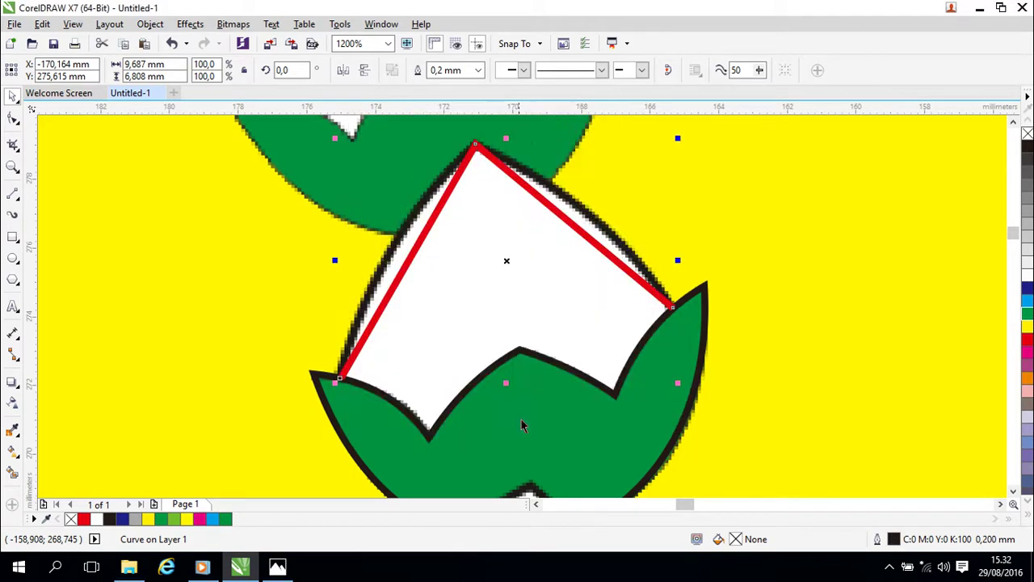
# Convert the red line's right segment to a curve and bend it outward along the boll's right edge.
pyautogui.press('F10')
pyautogui.rightClick(598, 247)
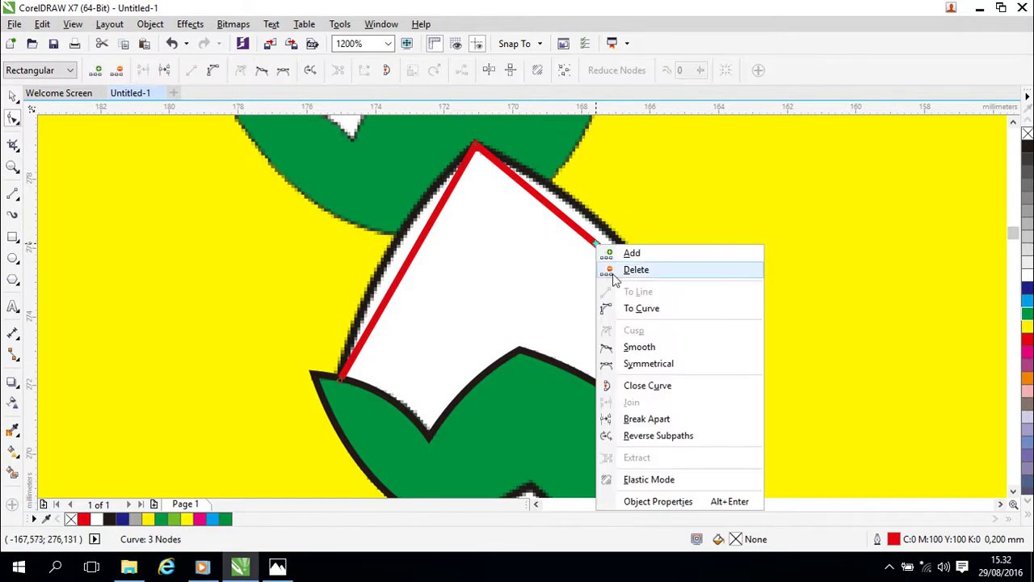
pyautogui.click(606, 307)
pyautogui.moveTo(593, 245); pyautogui.dragTo(612, 239)
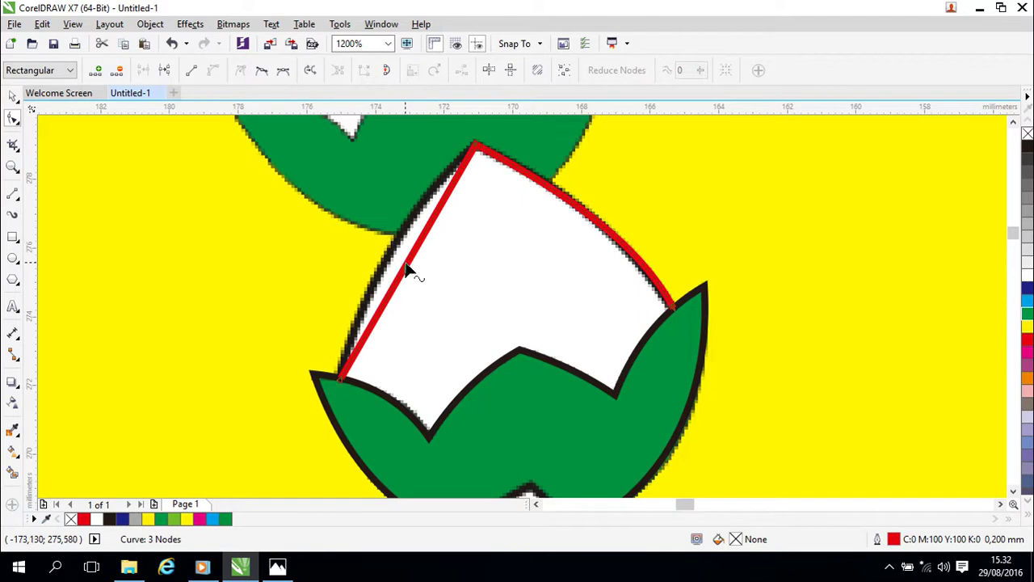
# Convert the red line's left segment to a curve and bend it outward along the boll's left edge.
pyautogui.rightClick(408, 263)
pyautogui.click(454, 327)
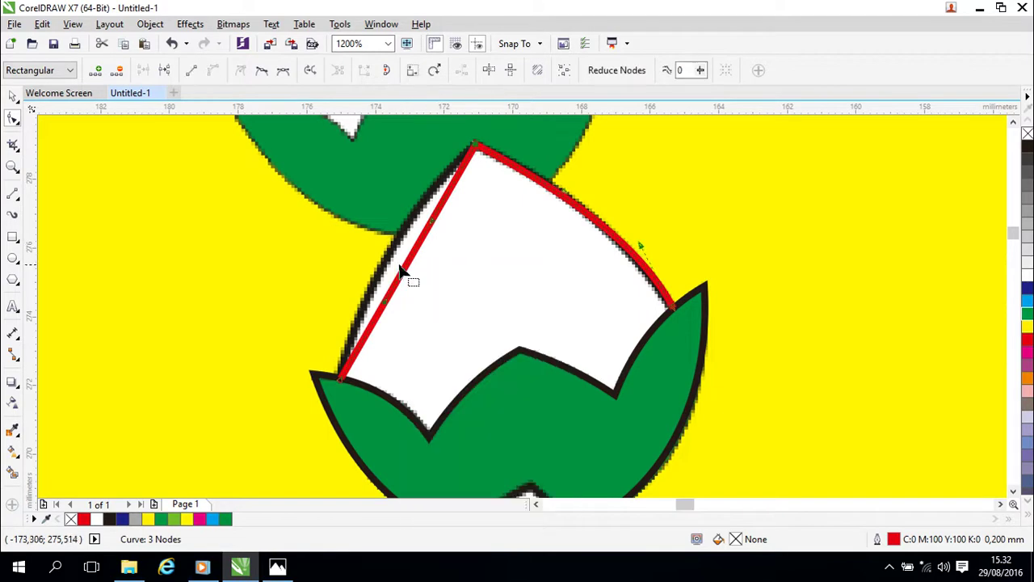
pyautogui.click(391, 264)
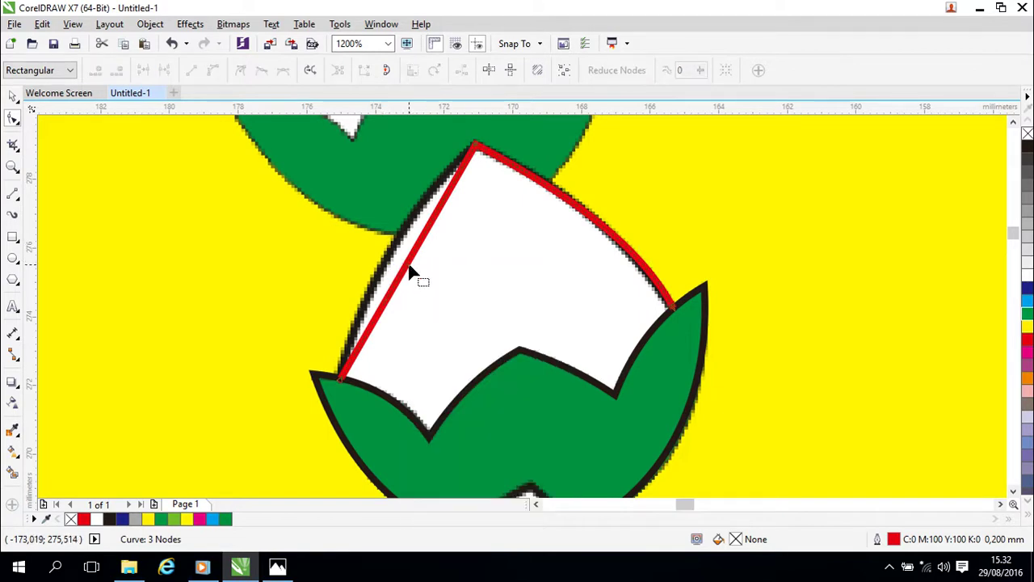
pyautogui.moveTo(408, 266); pyautogui.dragTo(387, 260)
pyautogui.scroll(-2, 762, 367)
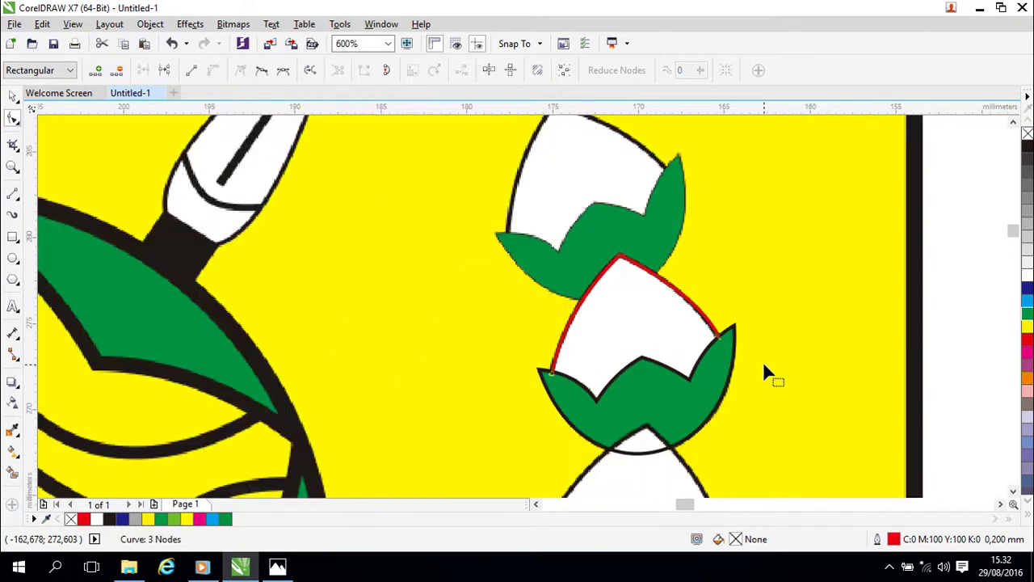
# Close the red boll outline with three straight segments running through the green calyx, making the shape about 9.7 by 9.6 mm.
pyautogui.scroll(2, 762, 367)
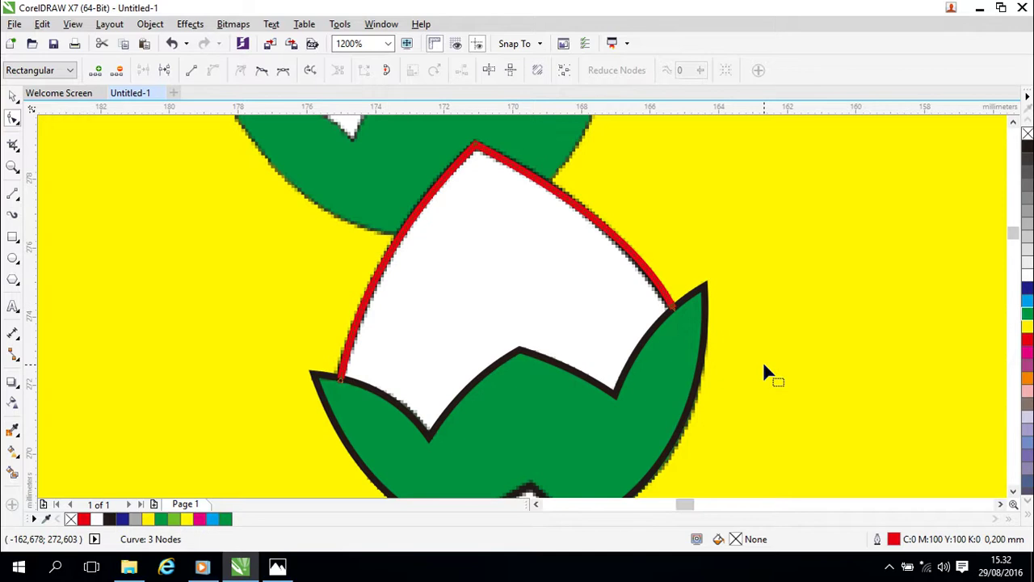
pyautogui.click(12, 95)
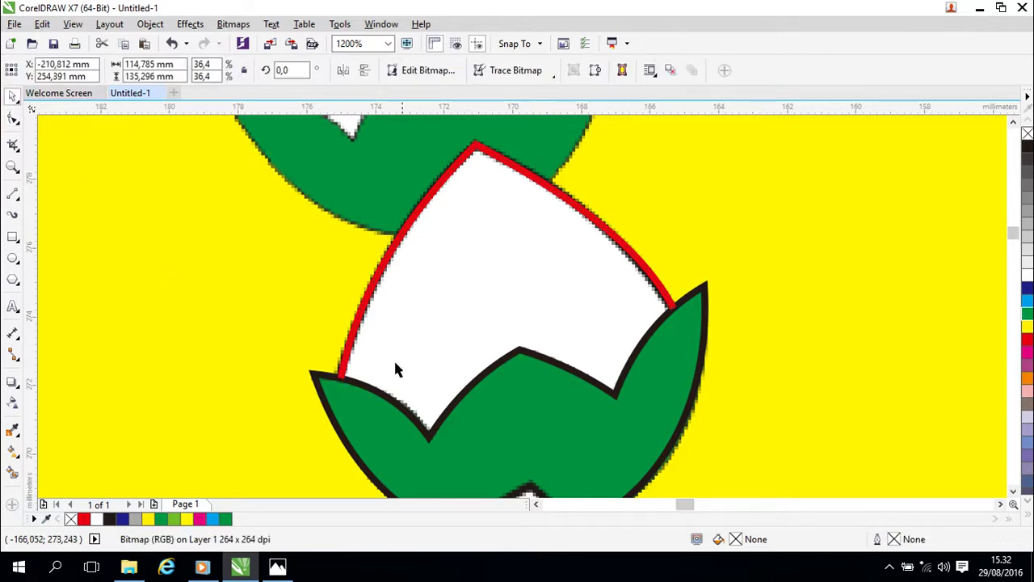
pyautogui.click(345, 357)
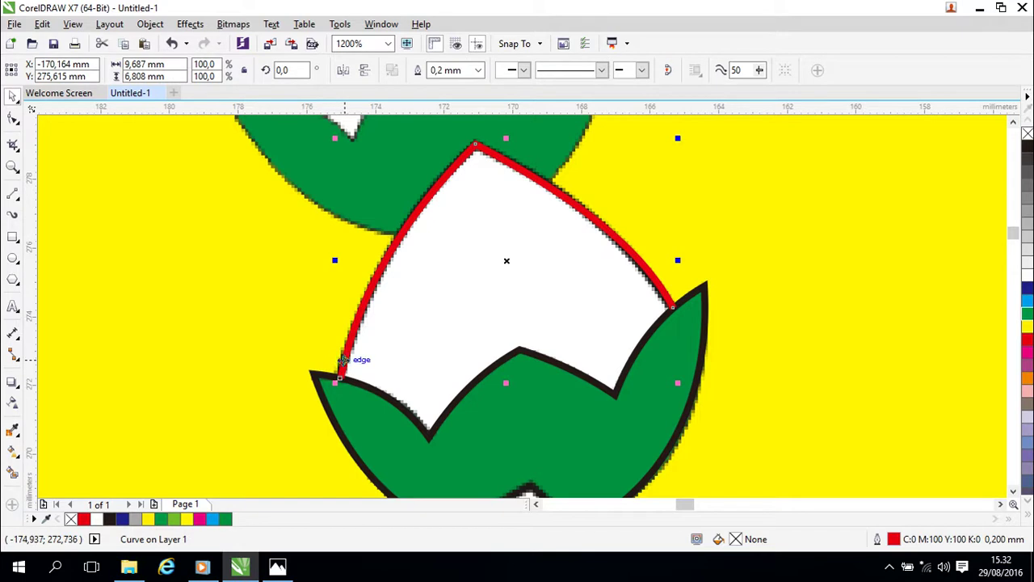
pyautogui.moveTo(725, 402); pyautogui.dragTo(779, 289)
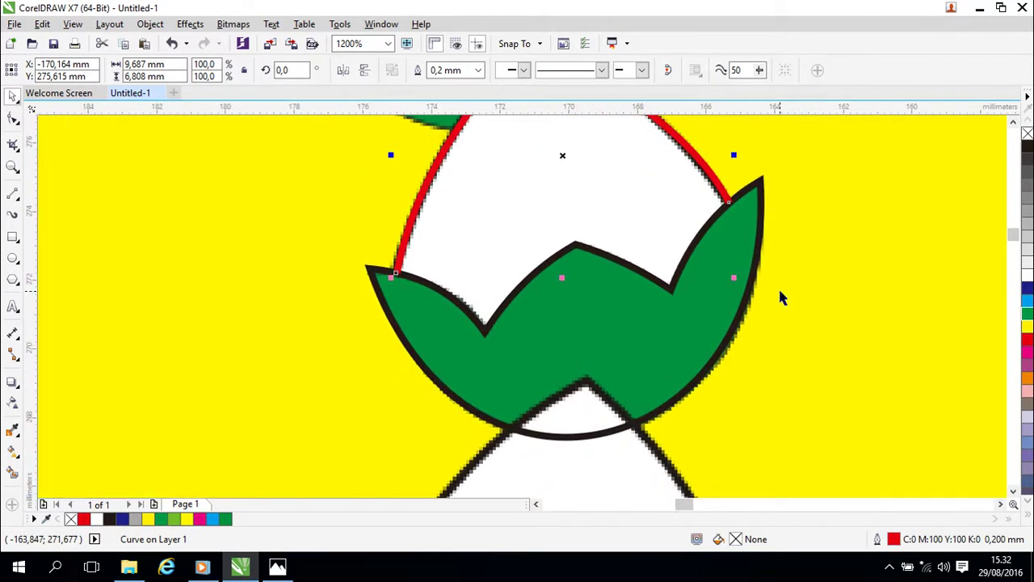
pyautogui.click(14, 198)
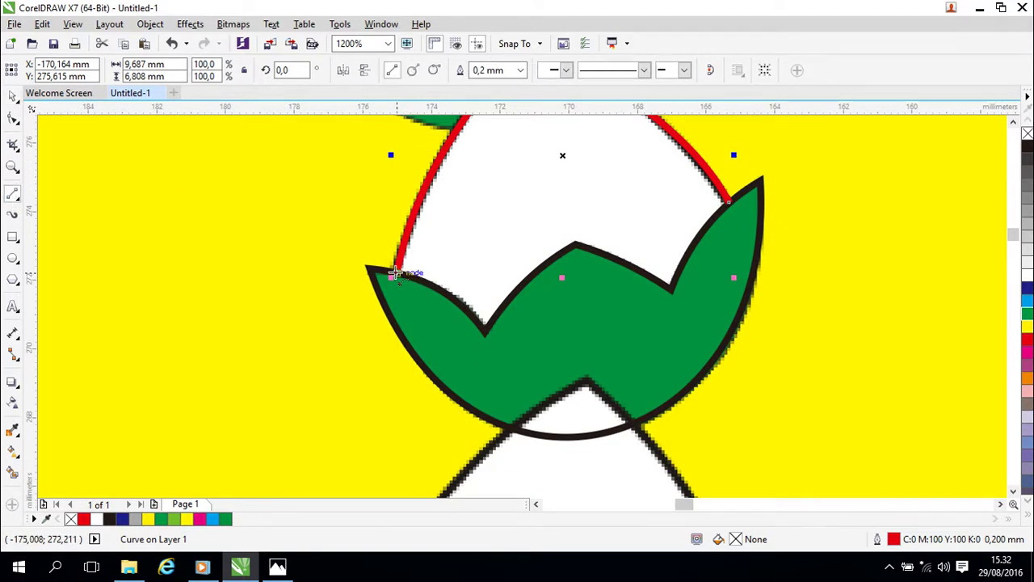
pyautogui.moveTo(395, 273); pyautogui.dragTo(464, 369)
pyautogui.click(463, 369)
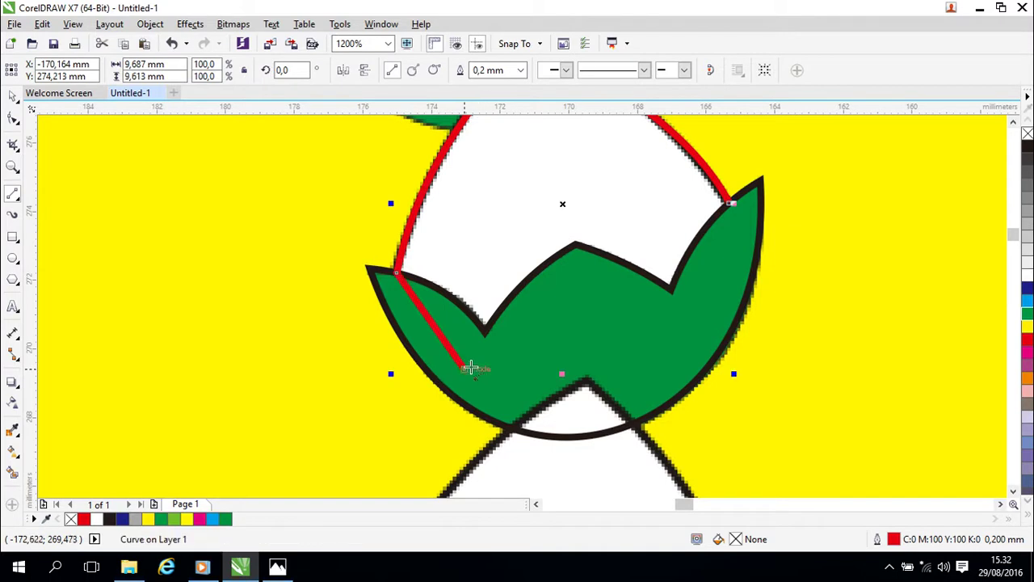
pyautogui.click(464, 368)
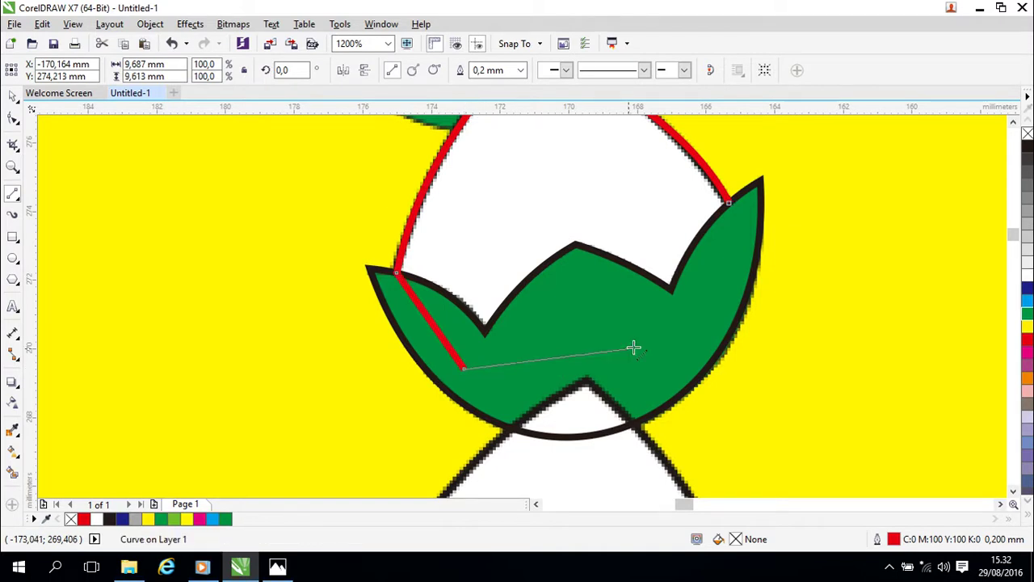
pyautogui.click(724, 309)
pyautogui.click(724, 308)
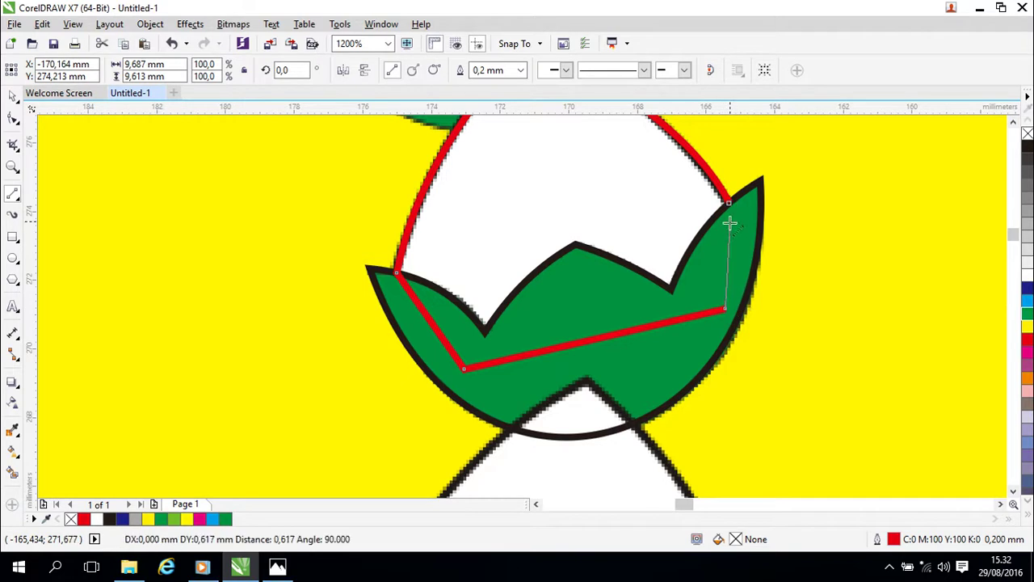
pyautogui.click(728, 202)
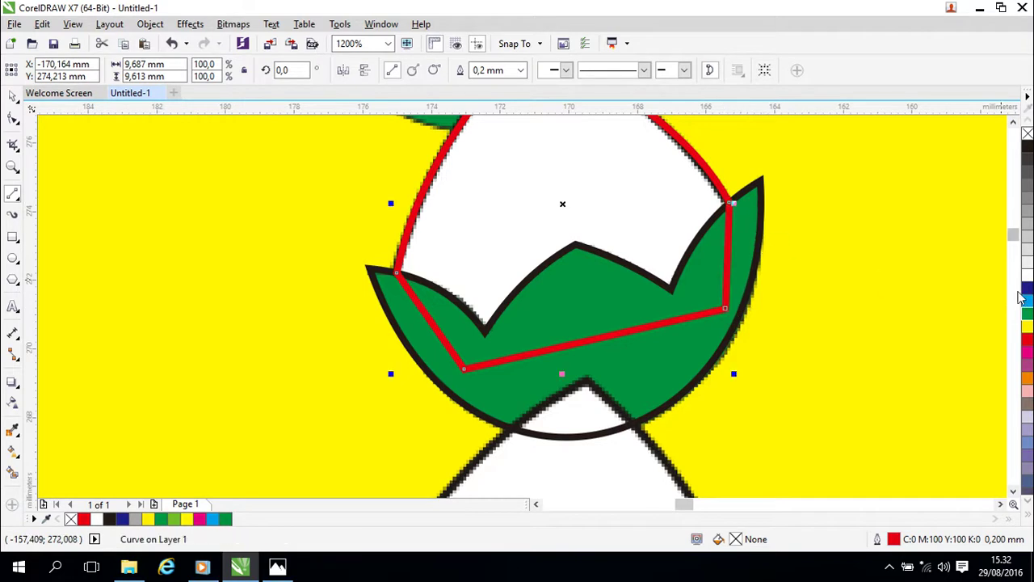
pyautogui.click(1027, 326)
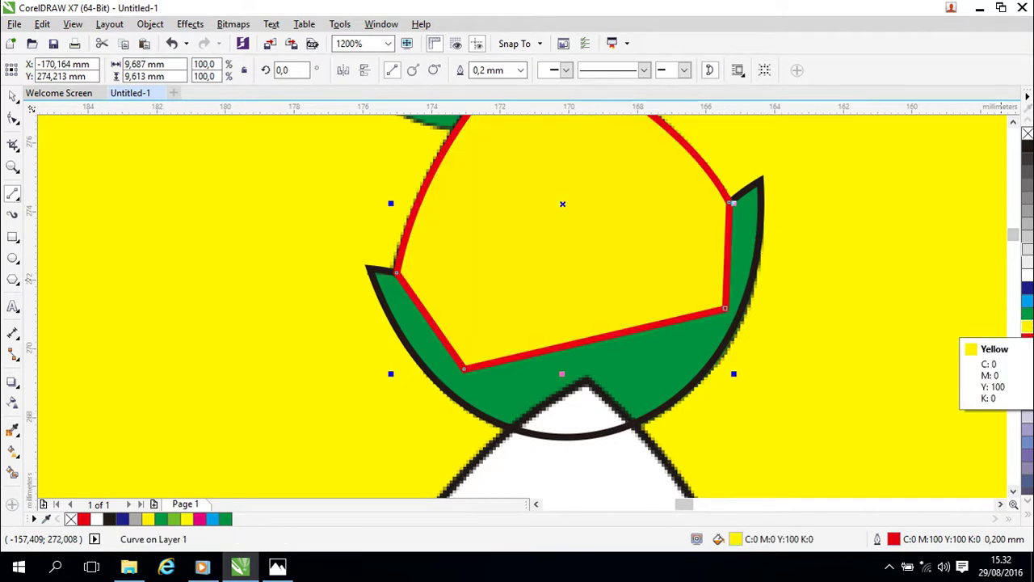
pyautogui.click(1027, 133)
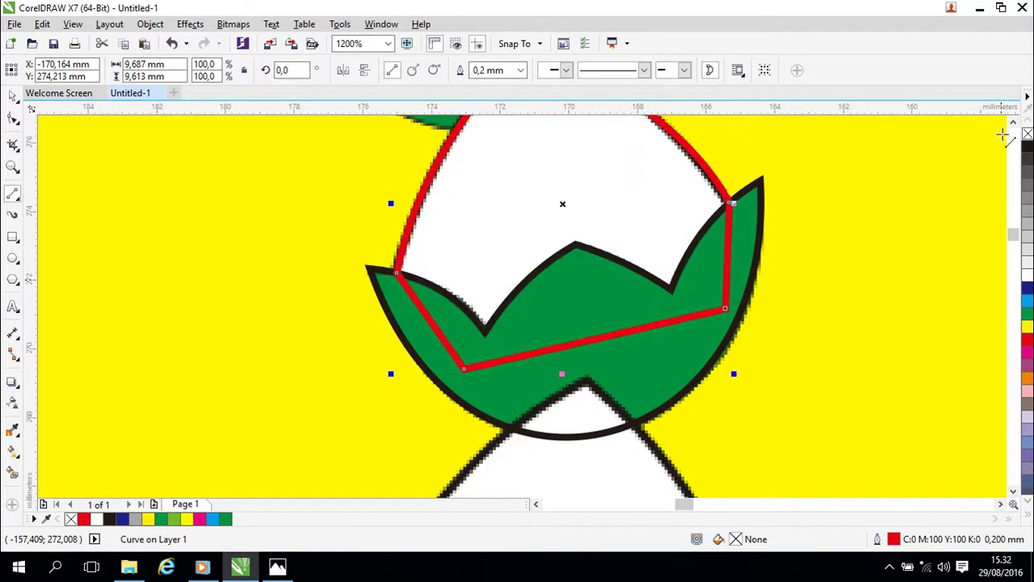
# Set the outline colour of the closed boll shape to black.
pyautogui.click(15, 96)
pyautogui.click(124, 249)
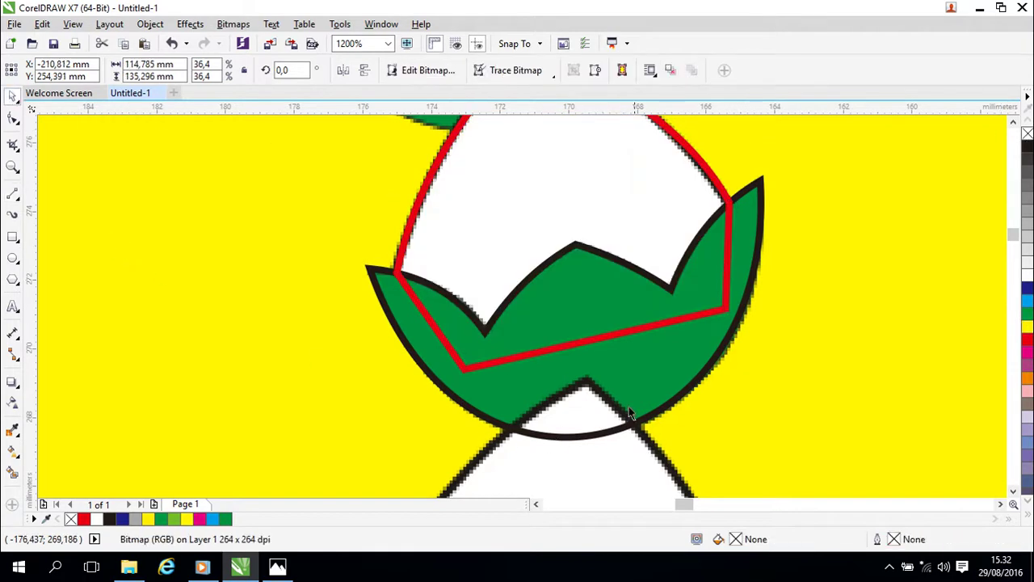
pyautogui.click(679, 320)
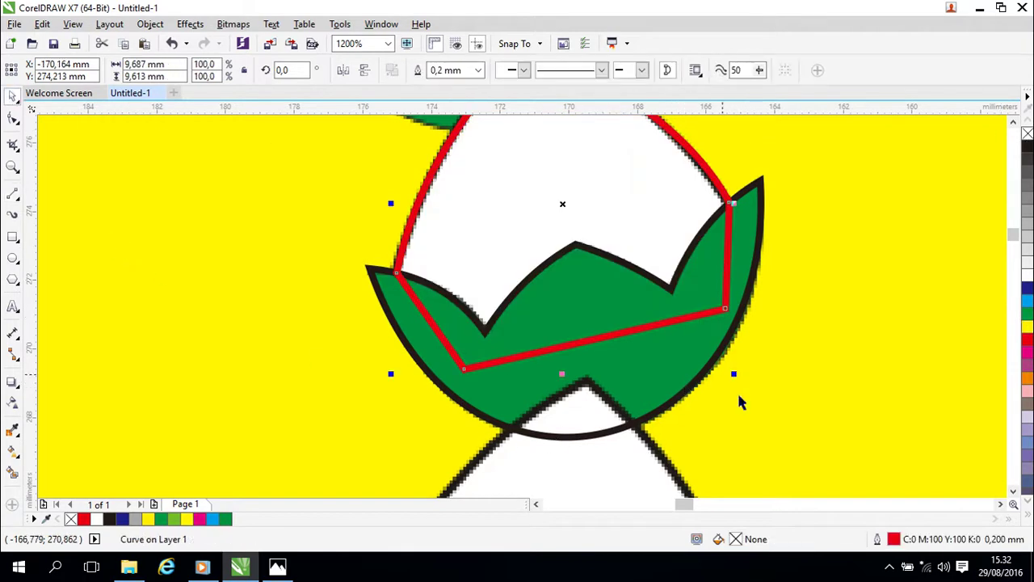
pyautogui.doubleClick(895, 539)
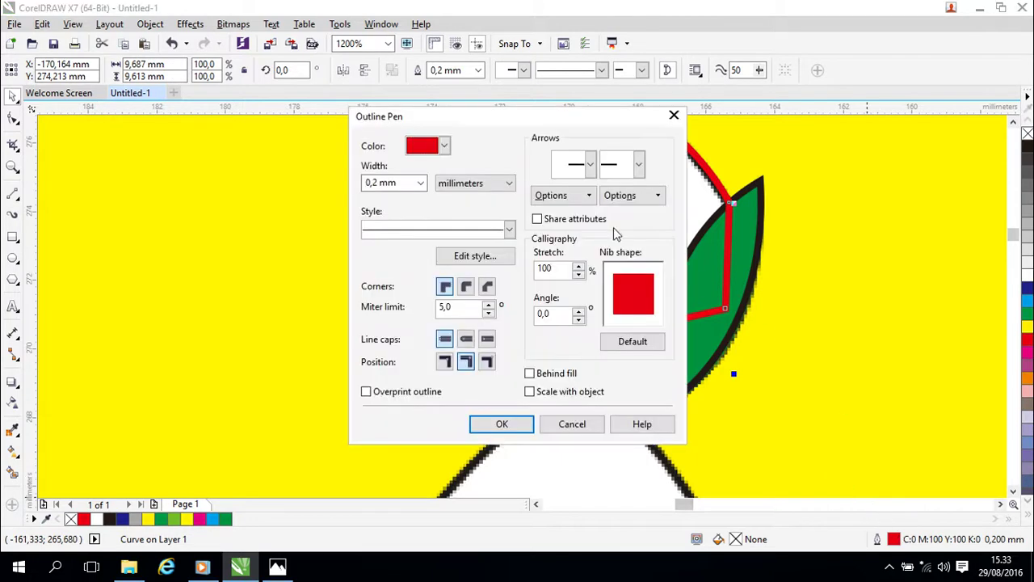
pyautogui.click(444, 146)
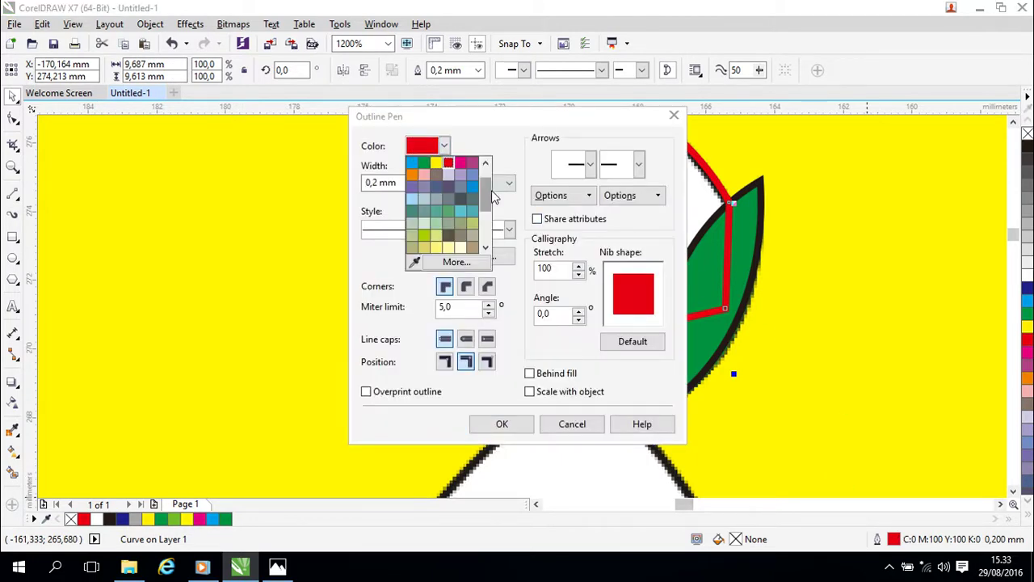
pyautogui.click(412, 162)
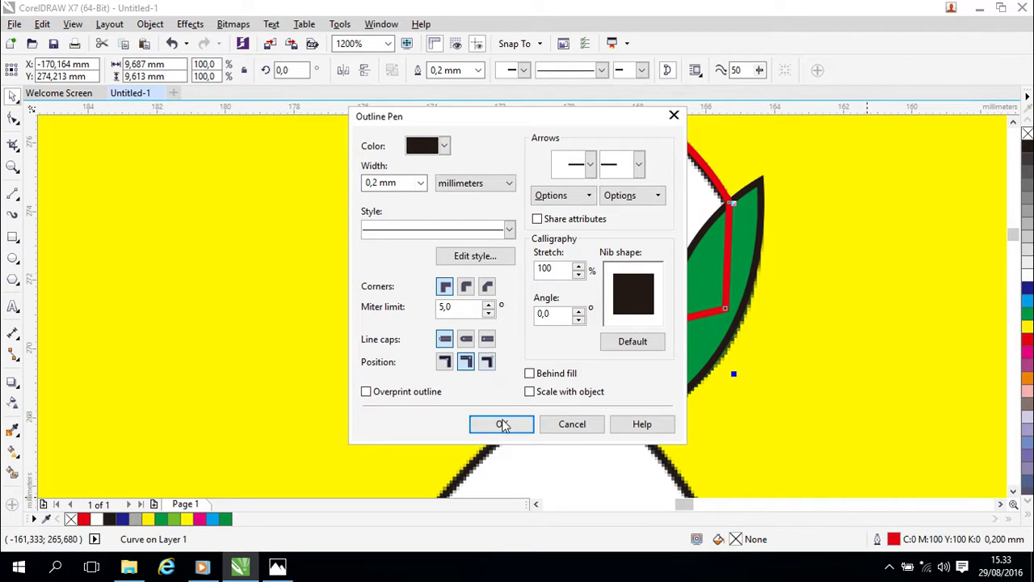
pyautogui.click(502, 424)
pyautogui.click(768, 417)
# Fill the traced calyx shape with green and the boll shape with white.
pyautogui.click(695, 380)
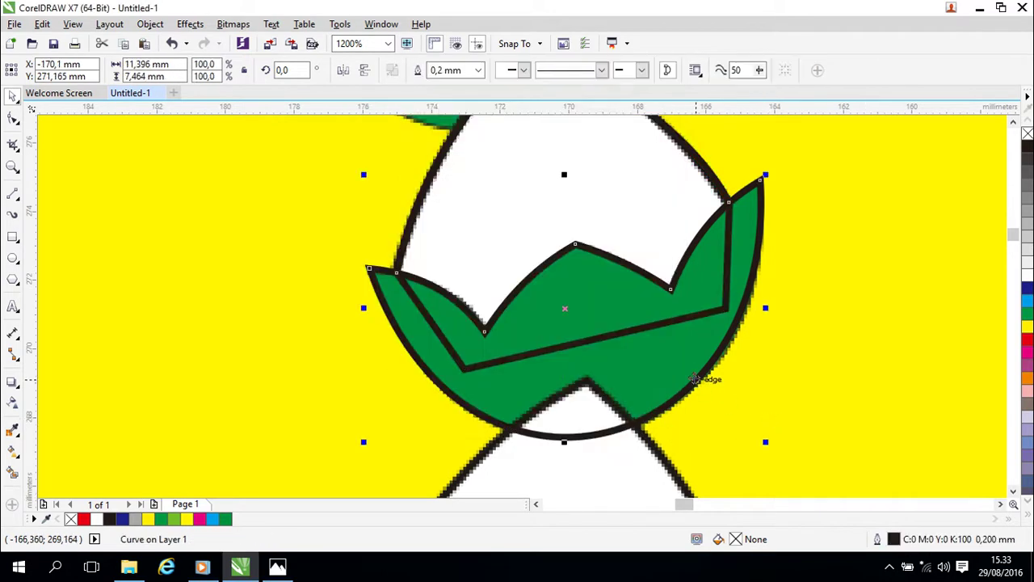
pyautogui.click(1028, 317)
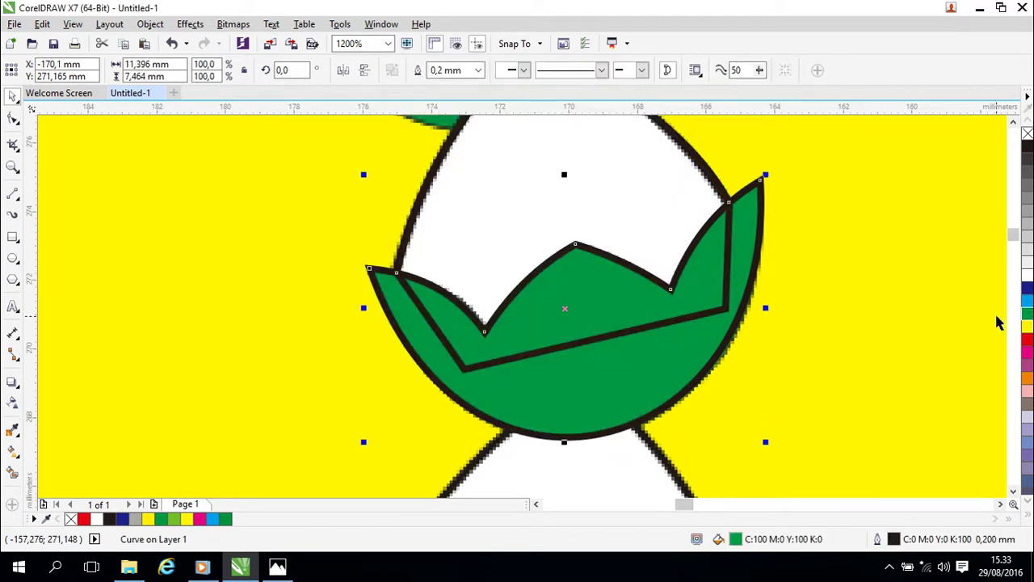
pyautogui.click(892, 317)
pyautogui.click(728, 230)
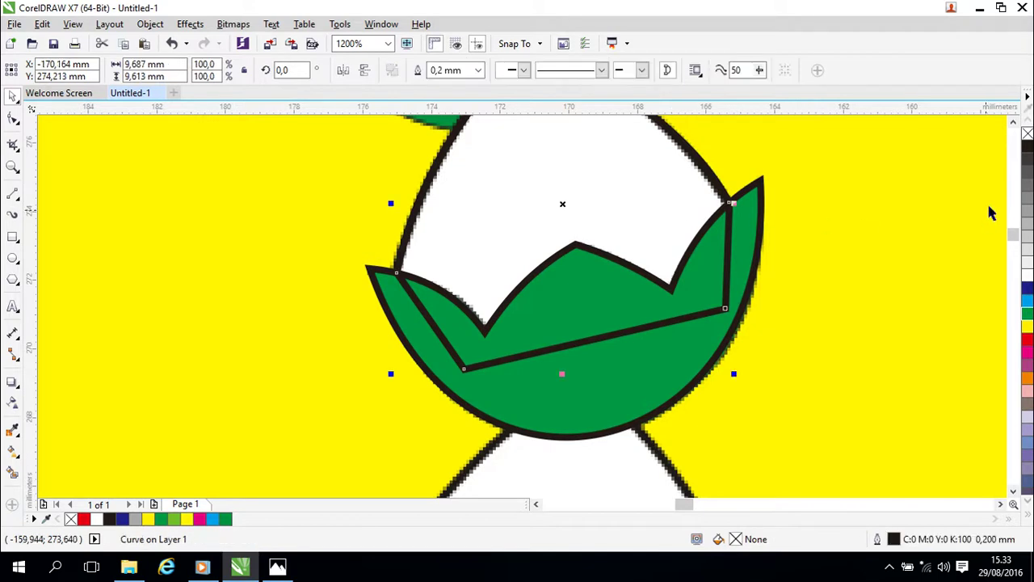
pyautogui.click(1028, 278)
pyautogui.click(886, 268)
# Place the white boll shape behind the green calyx in the stacking order.
pyautogui.click(696, 244)
pyautogui.rightClick(695, 244)
pyautogui.moveTo(840, 381)
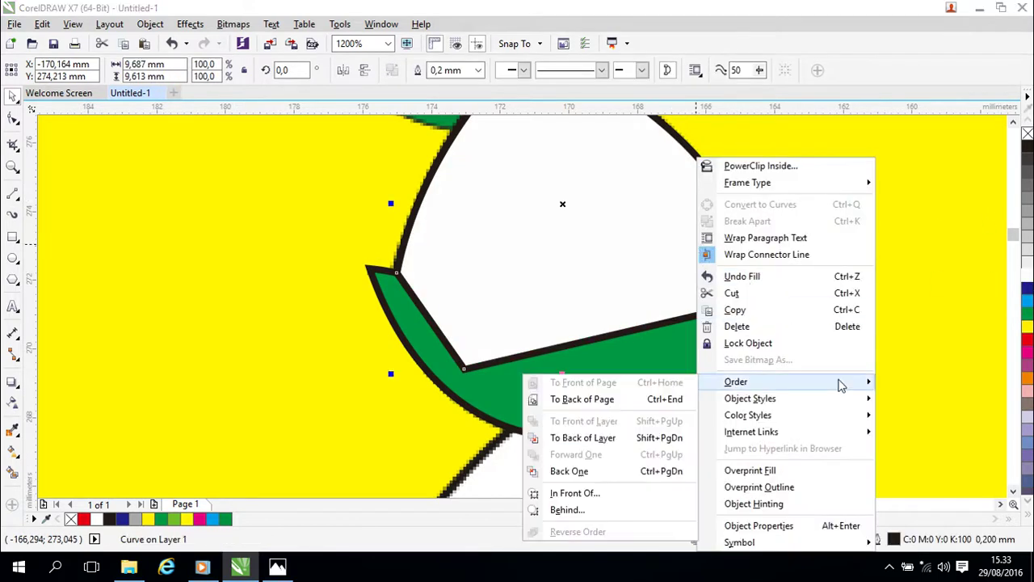
pyautogui.click(592, 512)
pyautogui.click(584, 398)
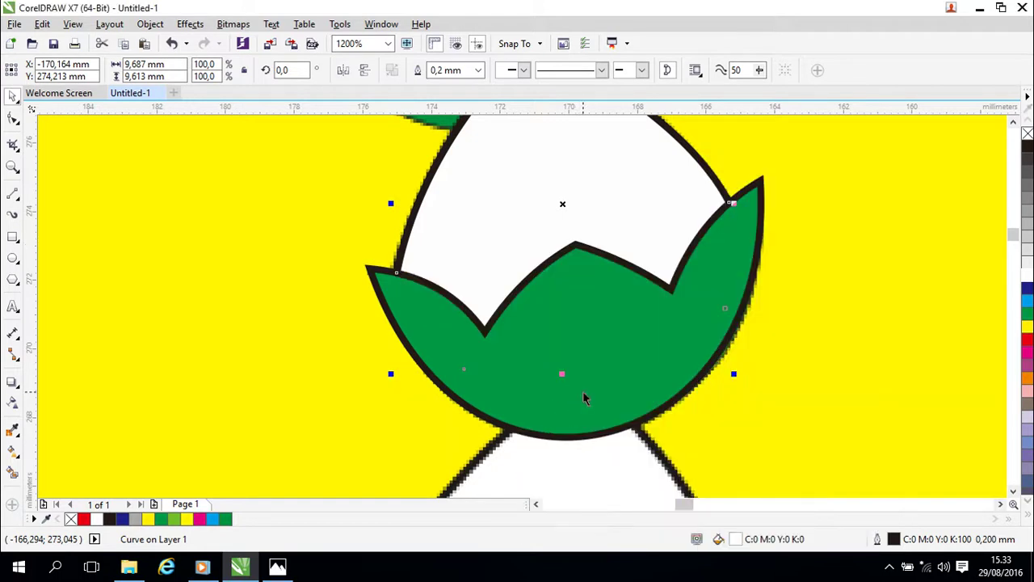
pyautogui.click(327, 243)
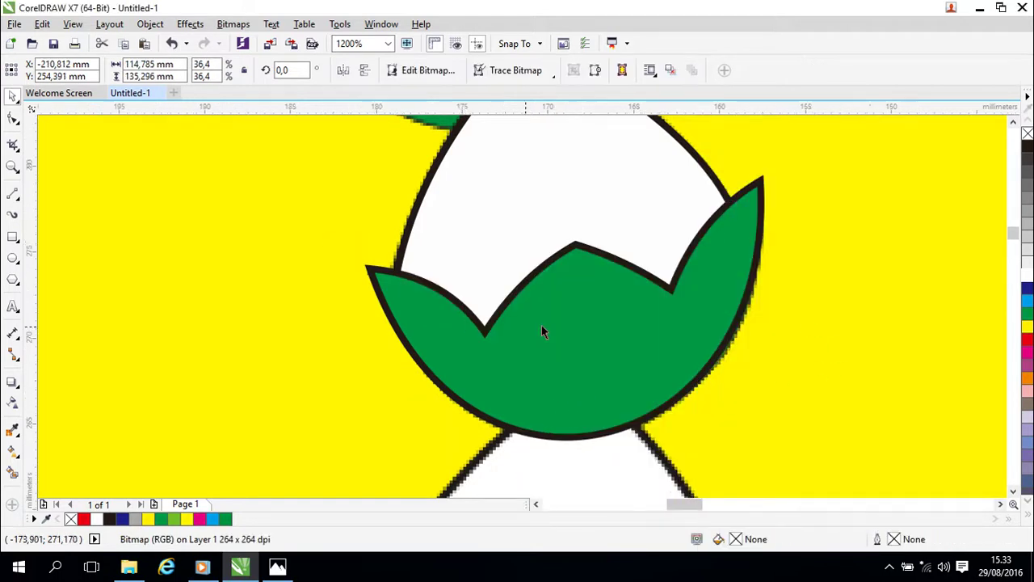
# Move the reference emblem bitmap away from the traced boll, onto the empty area beyond the traced leaf.
pyautogui.scroll(-2, 600, 335)
pyautogui.moveTo(670, 361); pyautogui.dragTo(688, 304)
pyautogui.scroll(2, 660, 289)
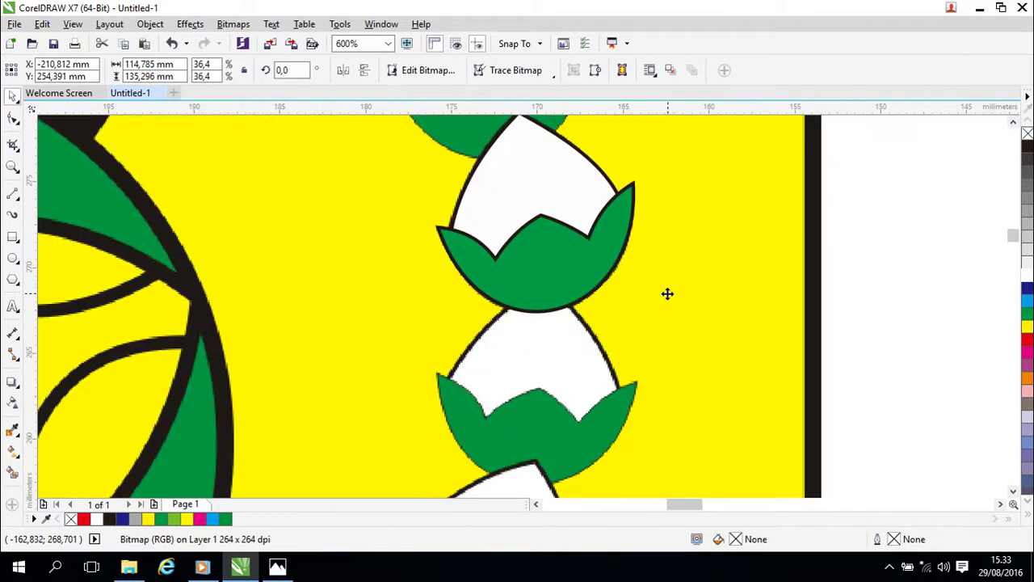
pyautogui.scroll(-6, 661, 290)
pyautogui.moveTo(742, 288); pyautogui.dragTo(730, 238)
pyautogui.click(665, 302)
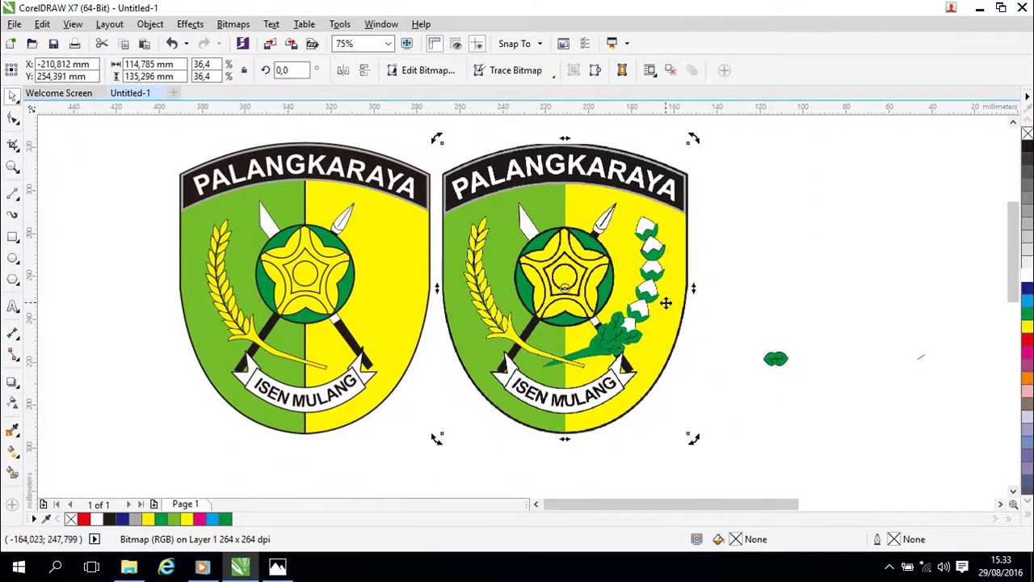
pyautogui.click(785, 232)
pyautogui.click(630, 194)
pyautogui.moveTo(564, 266); pyautogui.dragTo(925, 309)
pyautogui.click(683, 298)
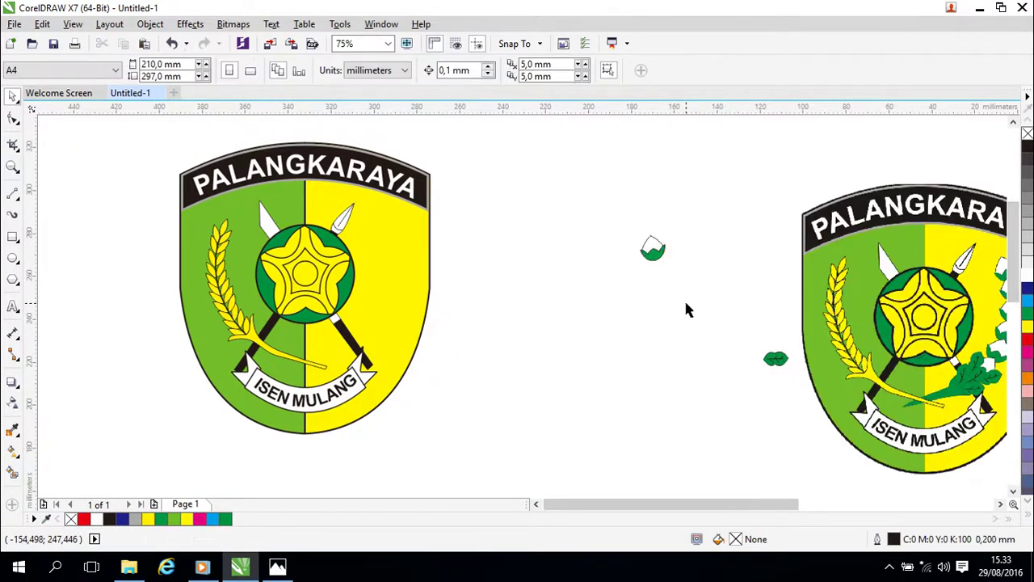
# Move the boll and its calyx to just above the traced leaf, at about X -117, Y 236 mm, and group them.
pyautogui.scroll(1, 685, 299)
pyautogui.scroll(1, 695, 250)
pyautogui.scroll(-1, 694, 249)
pyautogui.moveTo(563, 148); pyautogui.dragTo(688, 250)
pyautogui.moveTo(621, 194); pyautogui.dragTo(848, 356)
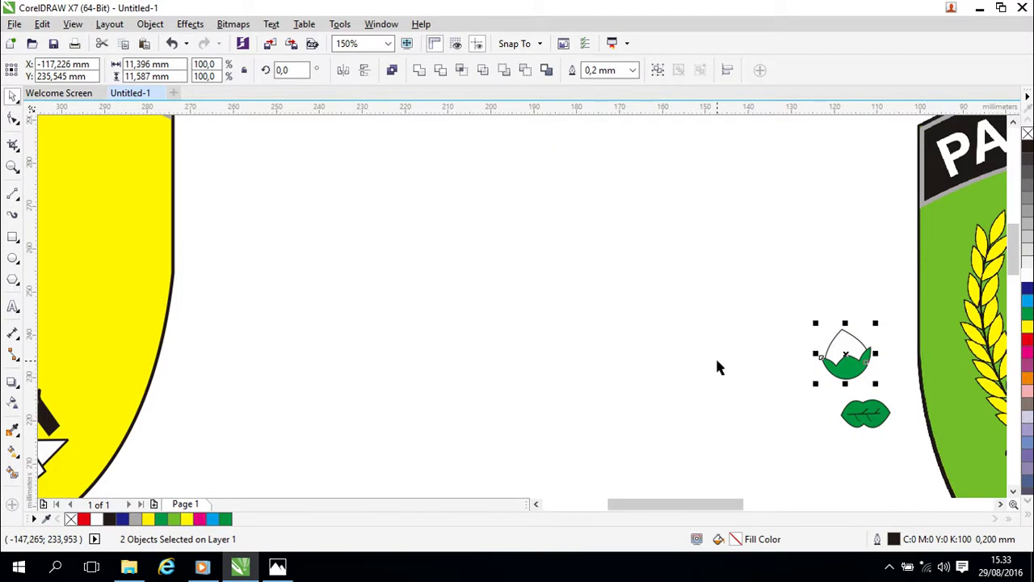
pyautogui.rightClick(845, 355)
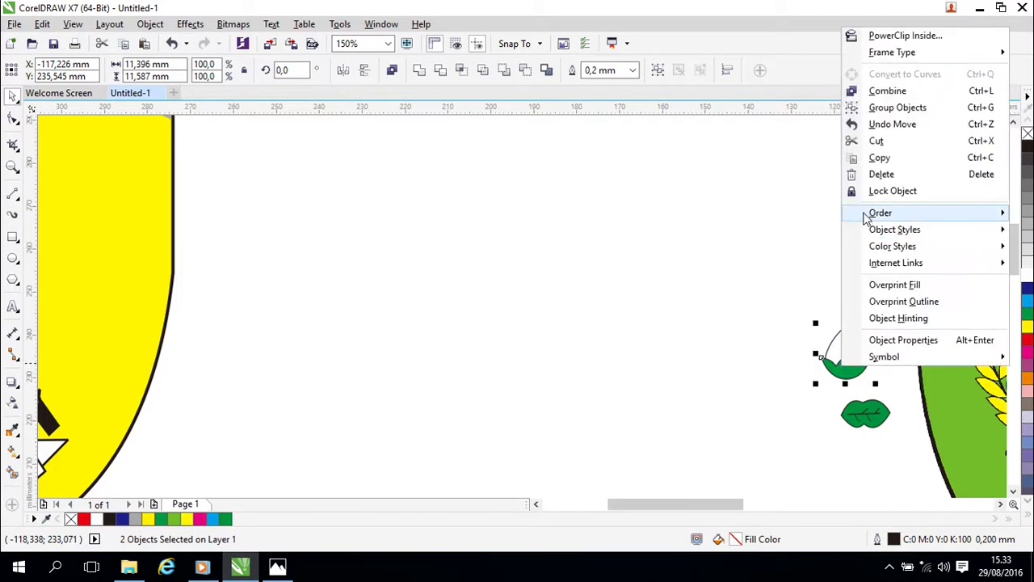
pyautogui.click(888, 108)
pyautogui.click(729, 287)
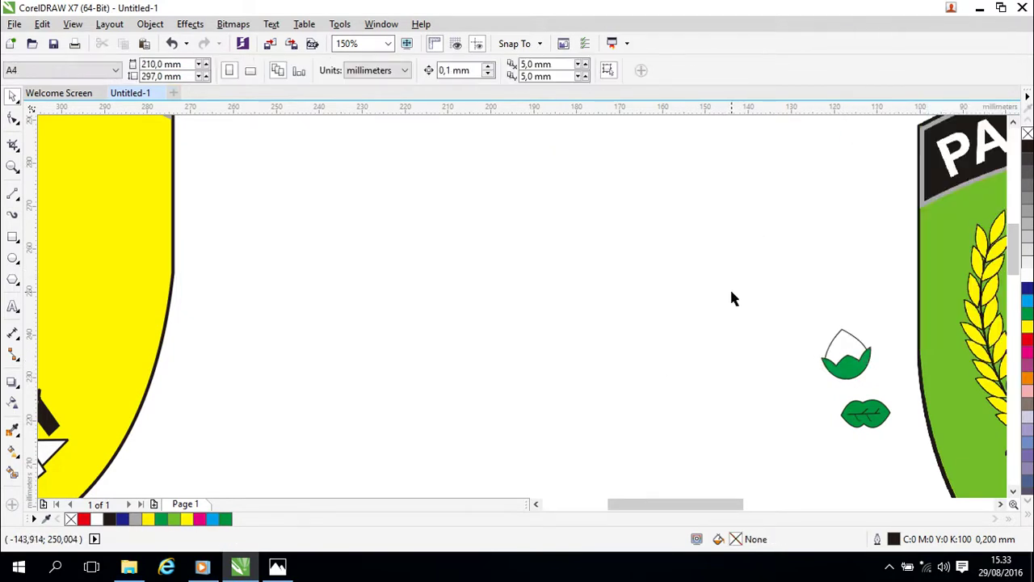
# Move the reference emblem bitmap back between the redrawn emblem and the traced parts, at about X -202, Y 249 mm.
pyautogui.scroll(-2, 731, 296)
pyautogui.click(904, 343)
pyautogui.moveTo(941, 319); pyautogui.dragTo(608, 294)
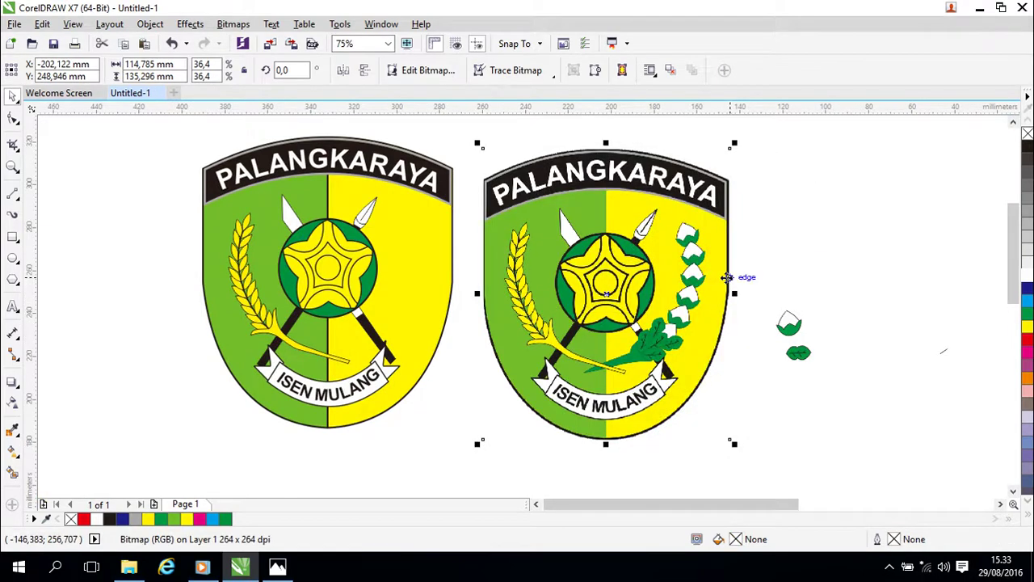
# Trace the green stalk of the reference emblem with the Pen tool as a closed four-point outline about 31 by 15 mm.
pyautogui.scroll(2, 727, 277)
pyautogui.scroll(-3, 604, 373)
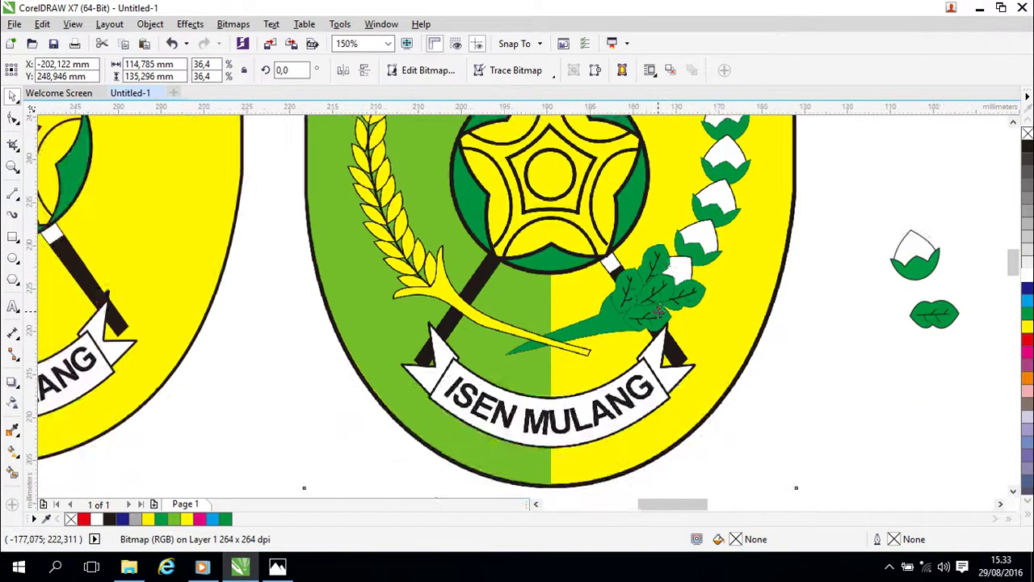
pyautogui.scroll(4, 631, 355)
pyautogui.moveTo(606, 351); pyautogui.dragTo(704, 324)
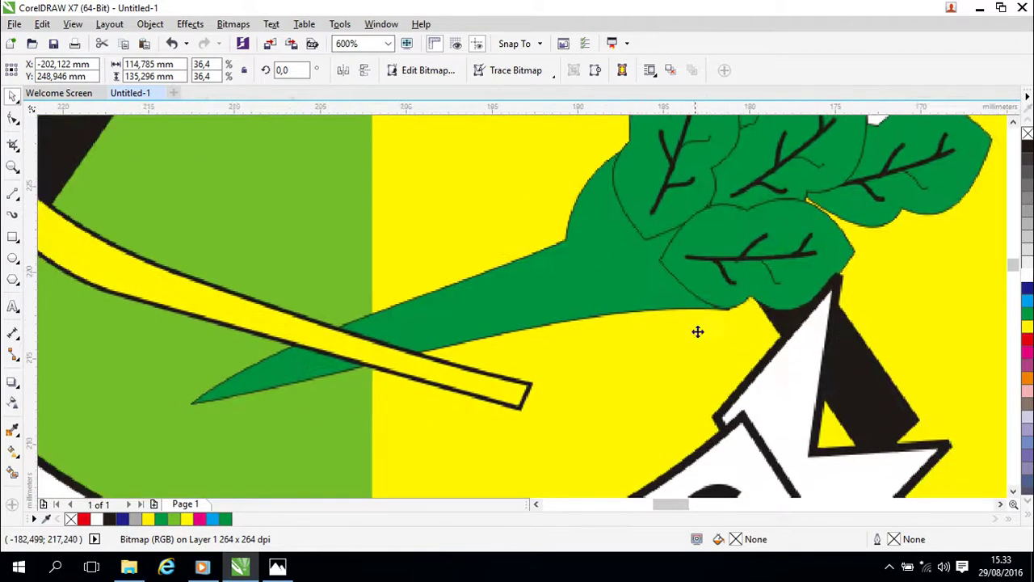
pyautogui.scroll(2, 743, 305)
pyautogui.scroll(-2, 741, 305)
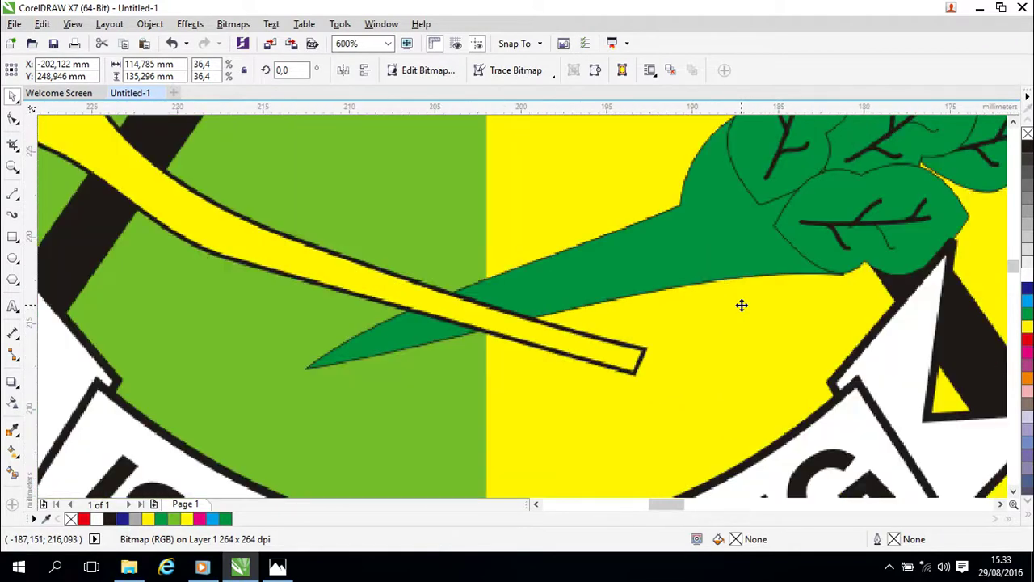
pyautogui.scroll(-2, 741, 303)
pyautogui.scroll(2, 739, 304)
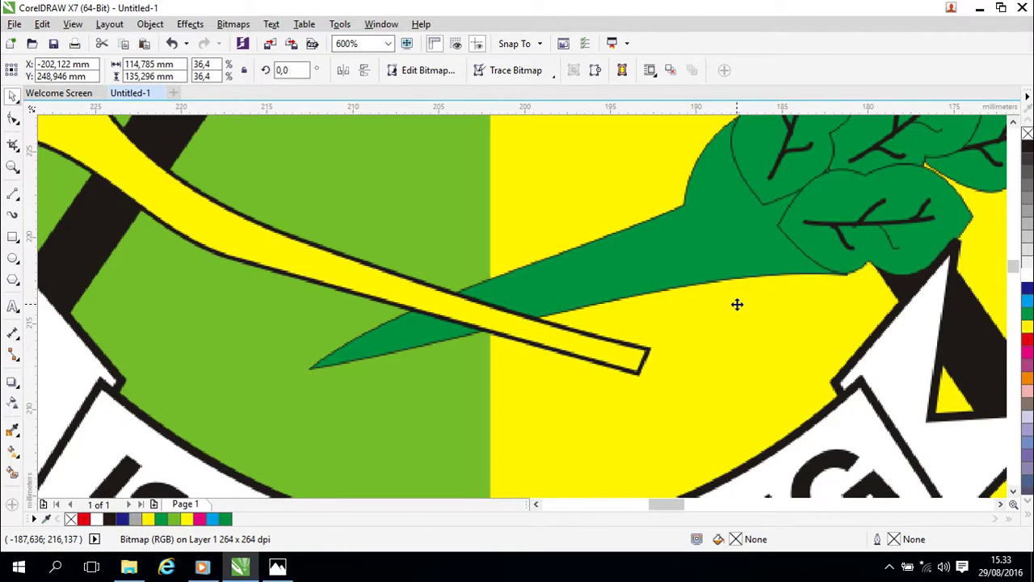
pyautogui.click(13, 194)
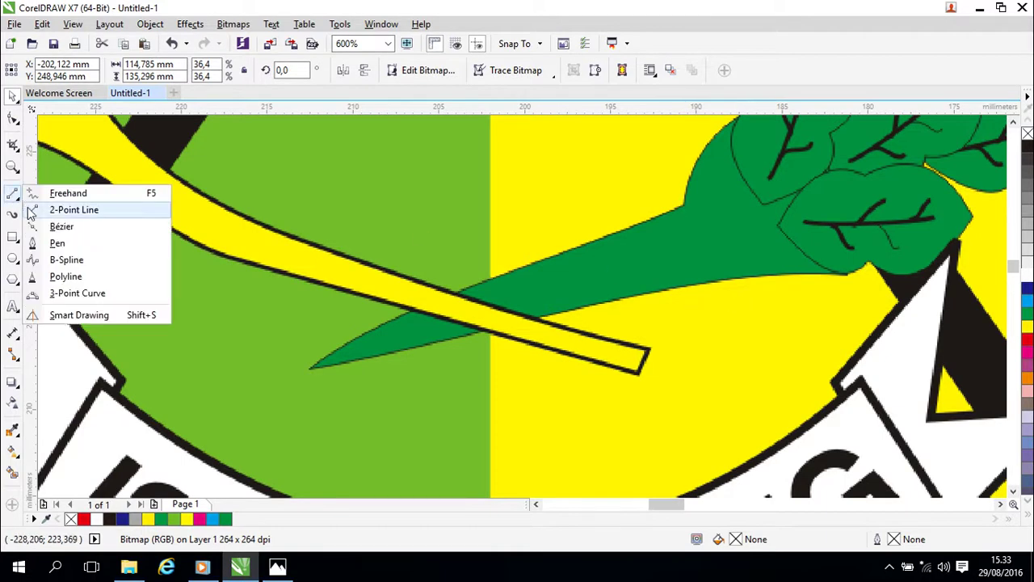
pyautogui.click(48, 240)
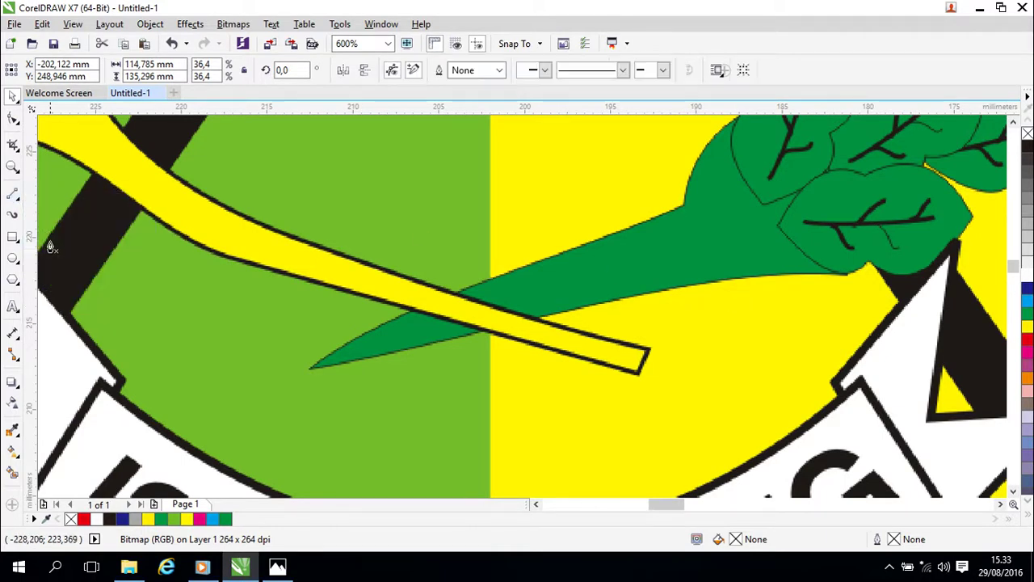
pyautogui.click(312, 368)
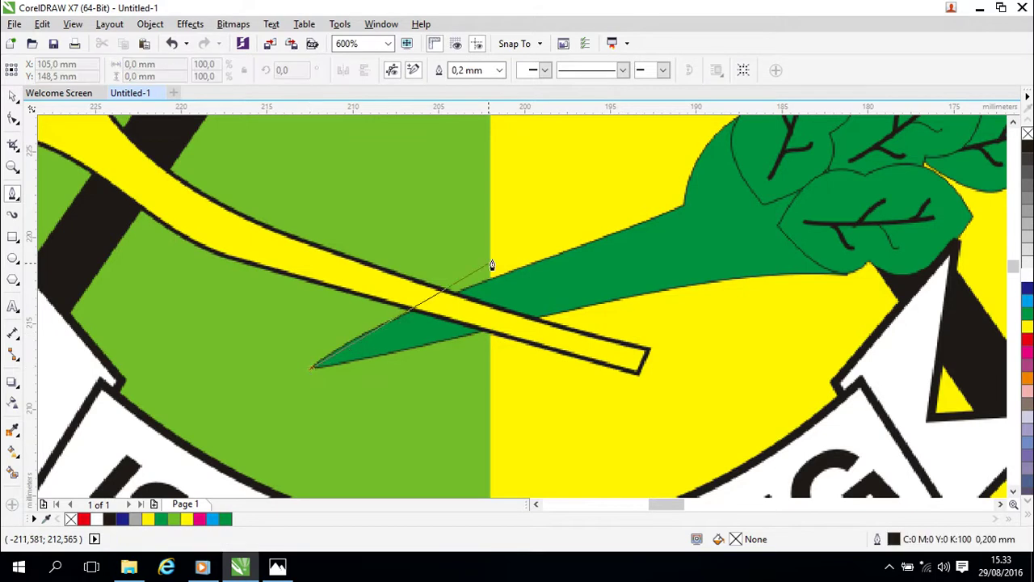
pyautogui.doubleClick(684, 208)
pyautogui.moveTo(731, 219); pyautogui.dragTo(503, 335)
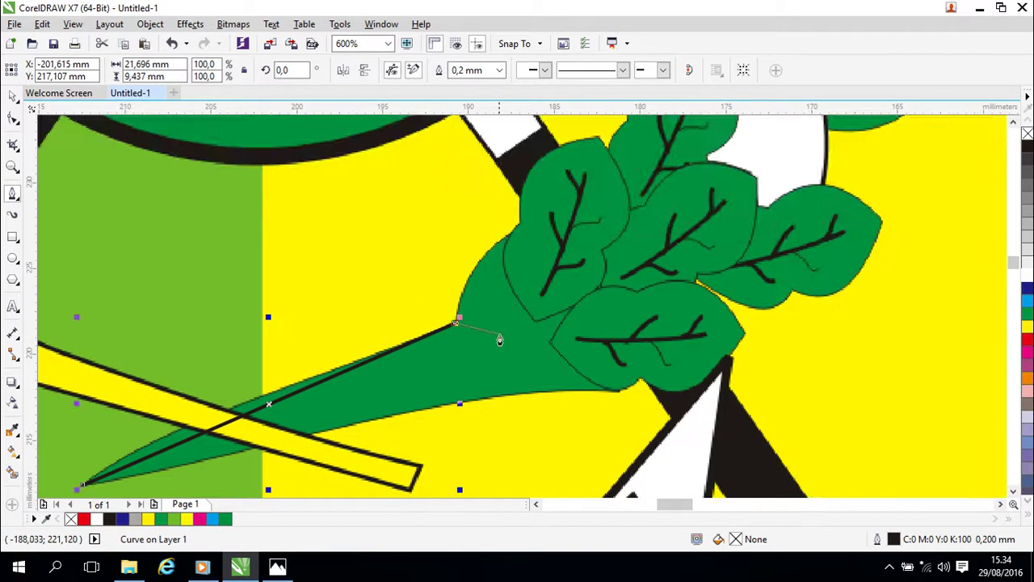
pyautogui.click(535, 218)
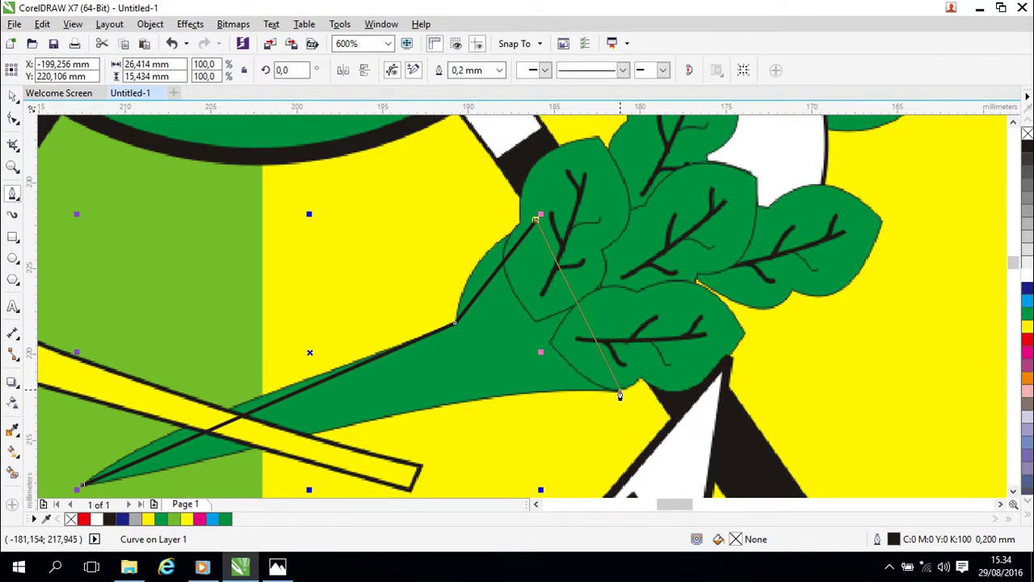
pyautogui.click(620, 395)
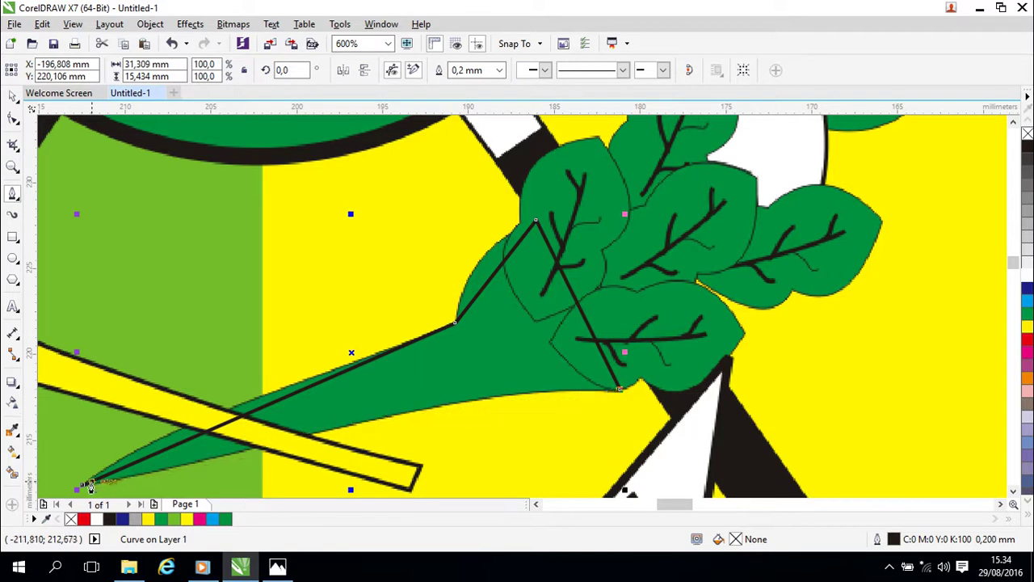
pyautogui.click(78, 487)
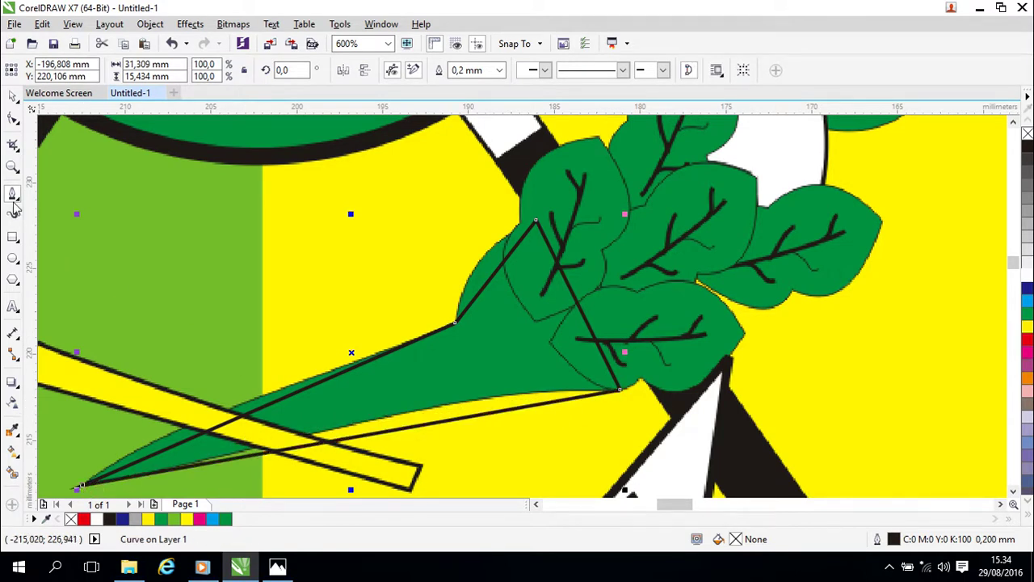
pyautogui.click(13, 97)
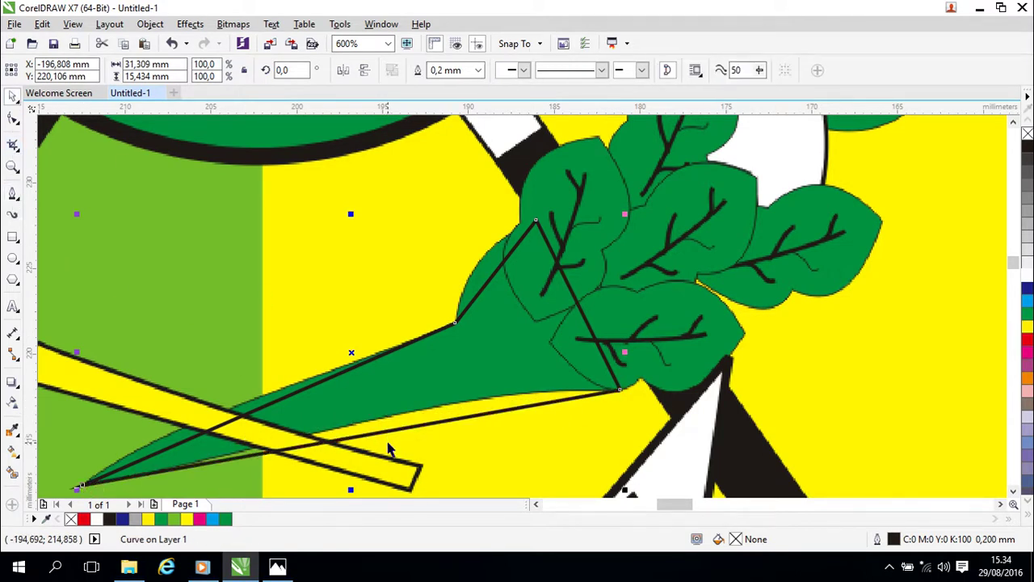
pyautogui.moveTo(388, 442); pyautogui.dragTo(422, 426)
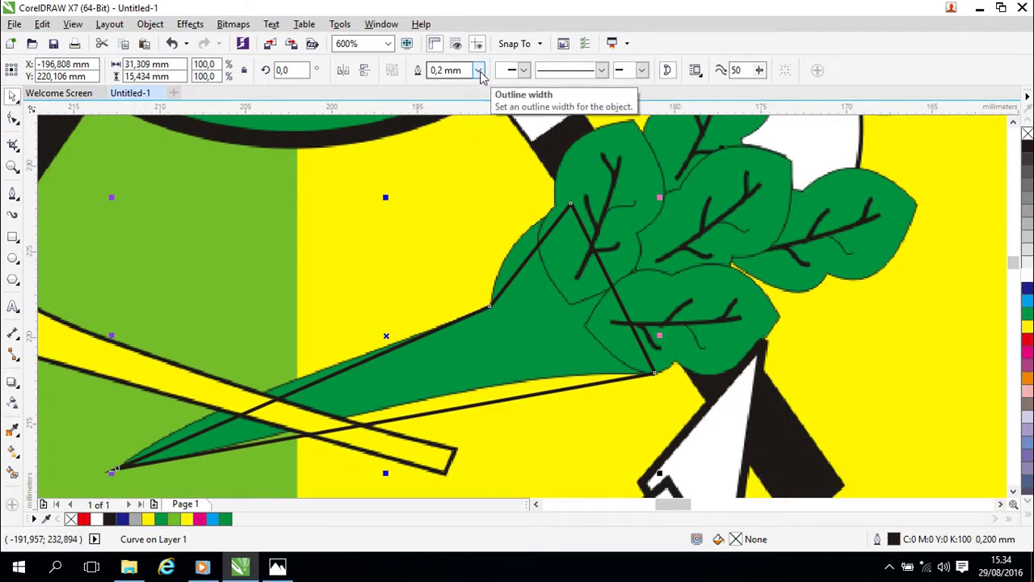
pyautogui.scroll(-1, 752, 341)
pyautogui.moveTo(819, 360); pyautogui.dragTo(571, 305)
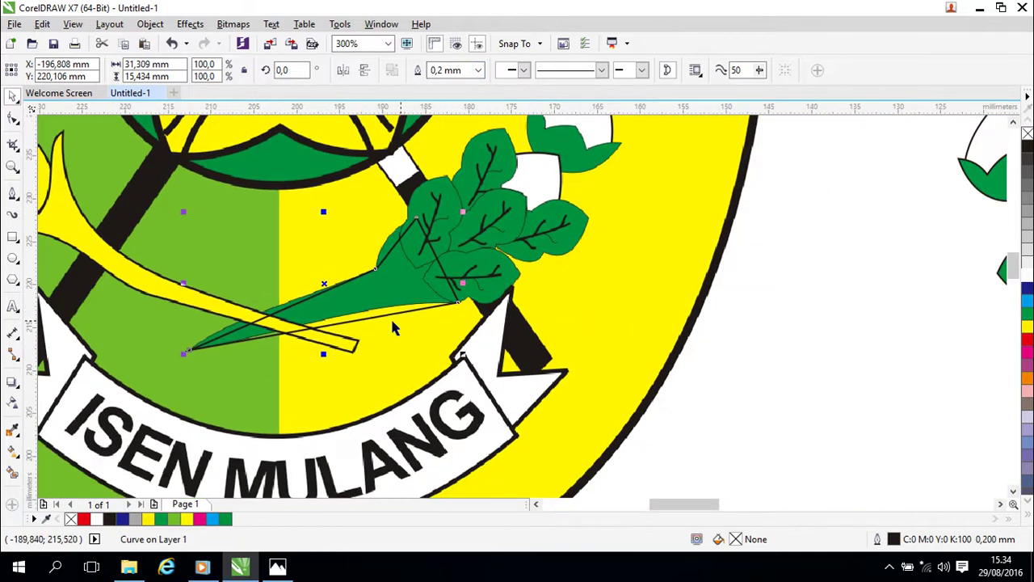
pyautogui.scroll(-1, 425, 312)
pyautogui.scroll(1, 426, 312)
pyautogui.moveTo(895, 265); pyautogui.dragTo(705, 284)
pyautogui.click(821, 220)
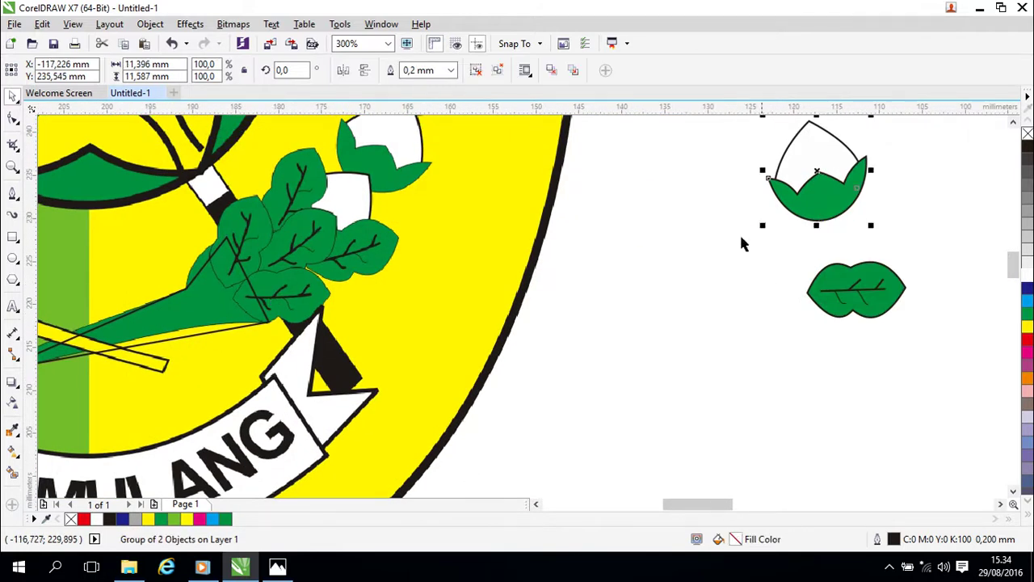
pyautogui.click(807, 292)
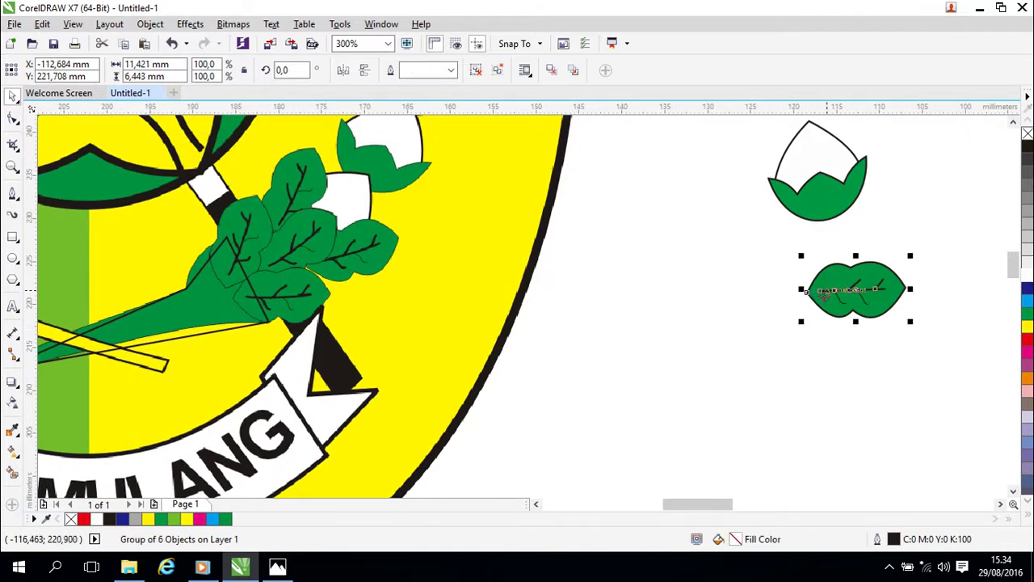
pyautogui.click(820, 291)
pyautogui.click(841, 368)
pyautogui.click(841, 317)
pyautogui.moveTo(656, 356); pyautogui.dragTo(946, 293)
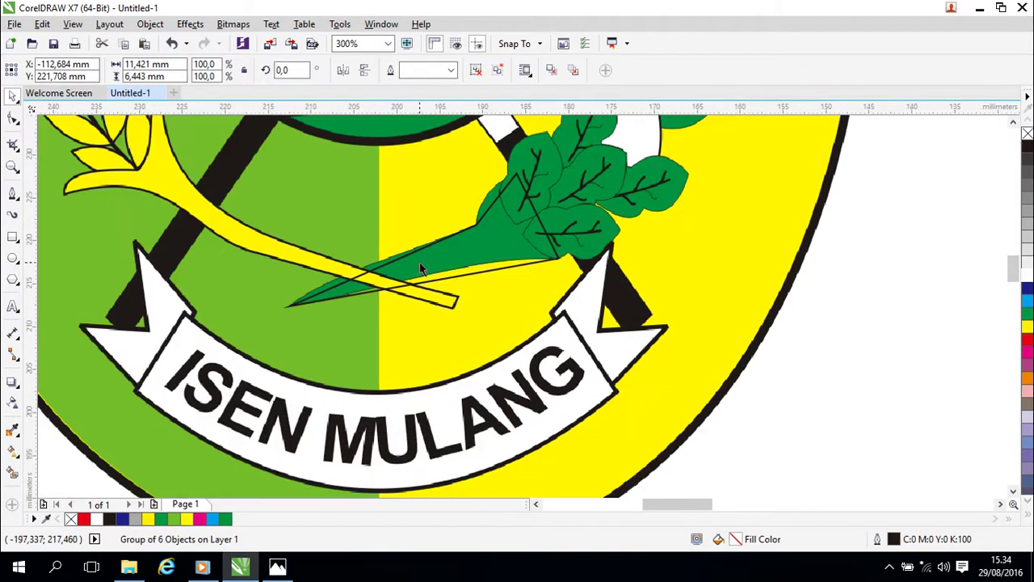
# Convert the long upper edge of the stalk outline to a curve and bend it along the reference stalk.
pyautogui.click(433, 279)
pyautogui.scroll(1, 401, 320)
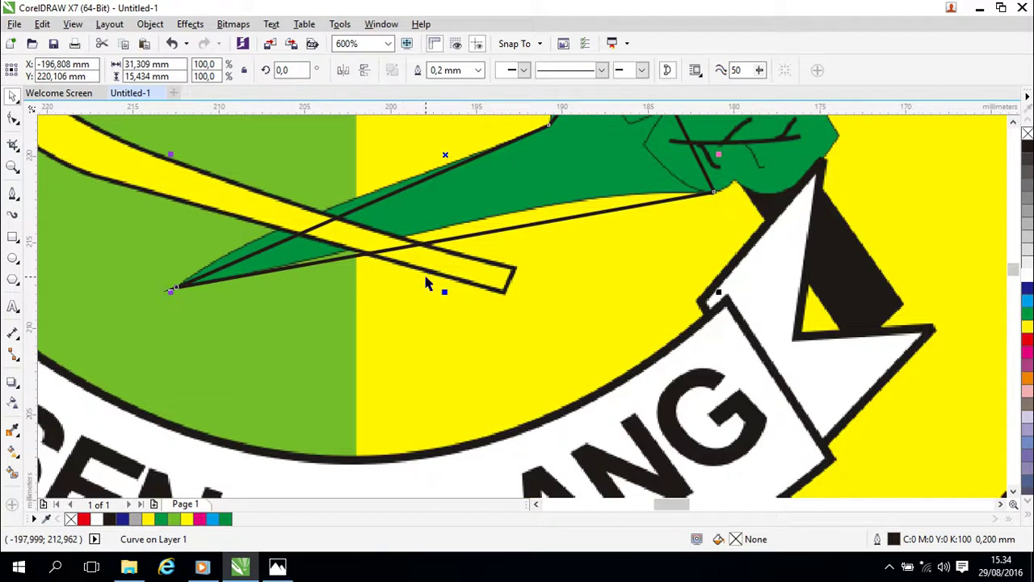
pyautogui.moveTo(422, 280); pyautogui.dragTo(424, 329)
pyautogui.press('F10')
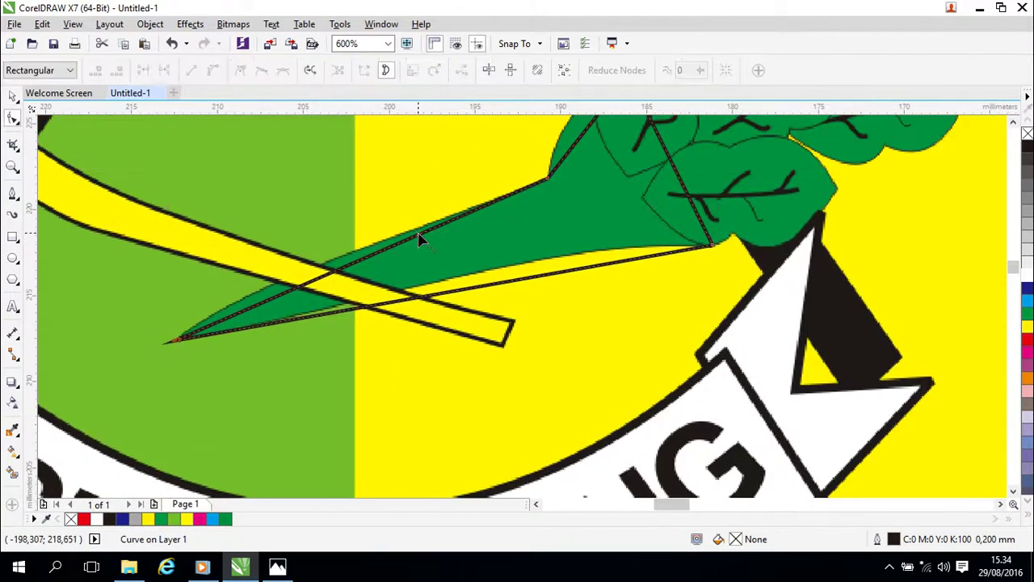
pyautogui.rightClick(419, 235)
pyautogui.click(463, 298)
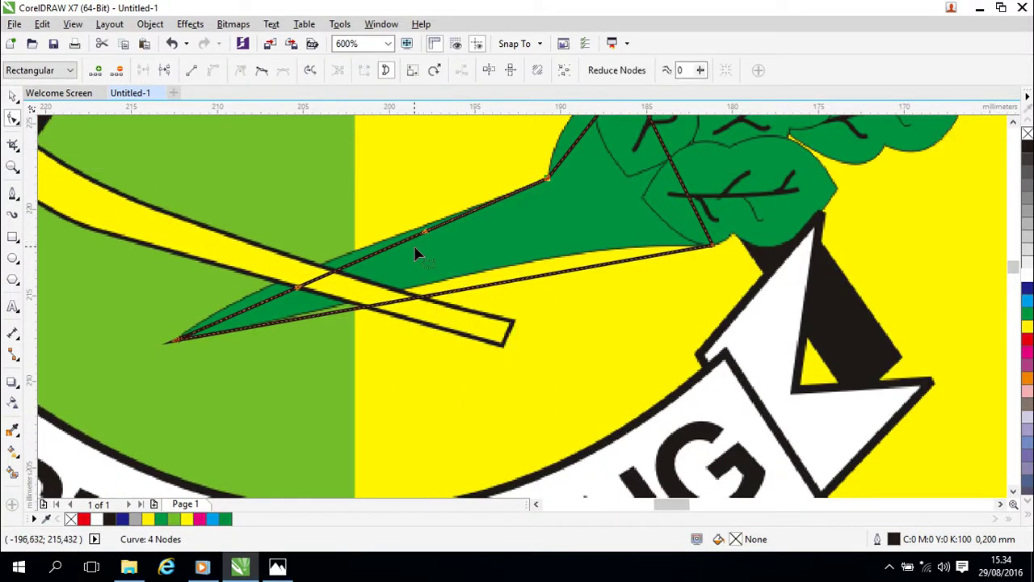
pyautogui.moveTo(395, 251); pyautogui.dragTo(306, 273)
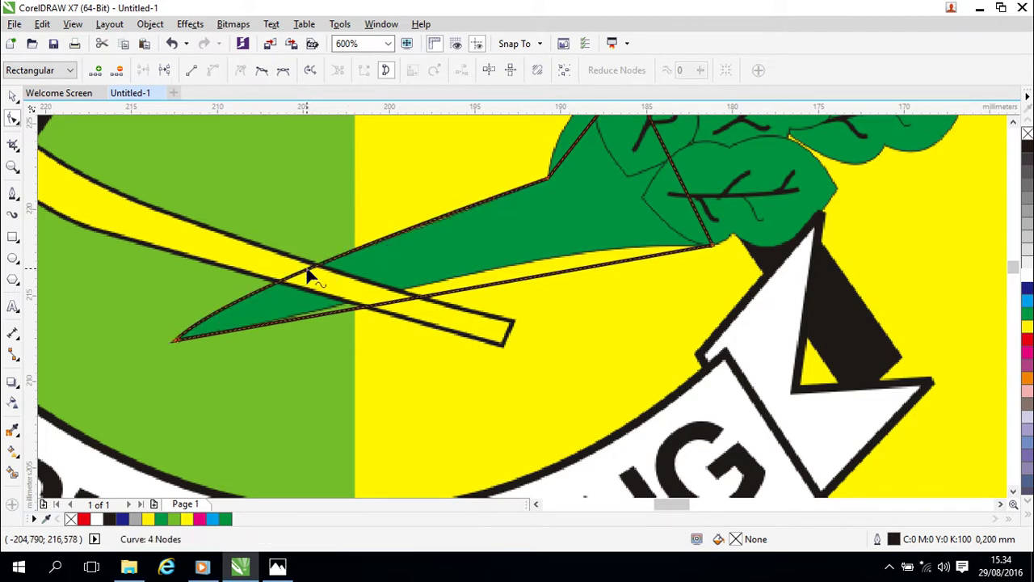
# Convert the long lower edge of the stalk outline to a curve and adjust its handles to match the reference stalk.
pyautogui.rightClick(449, 297)
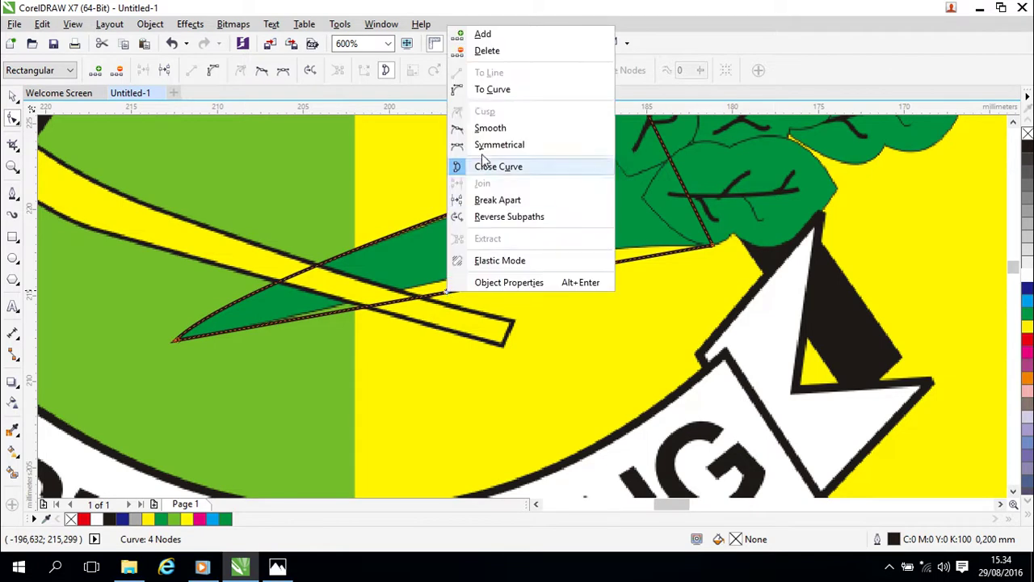
pyautogui.click(485, 88)
pyautogui.moveTo(450, 295); pyautogui.dragTo(533, 267)
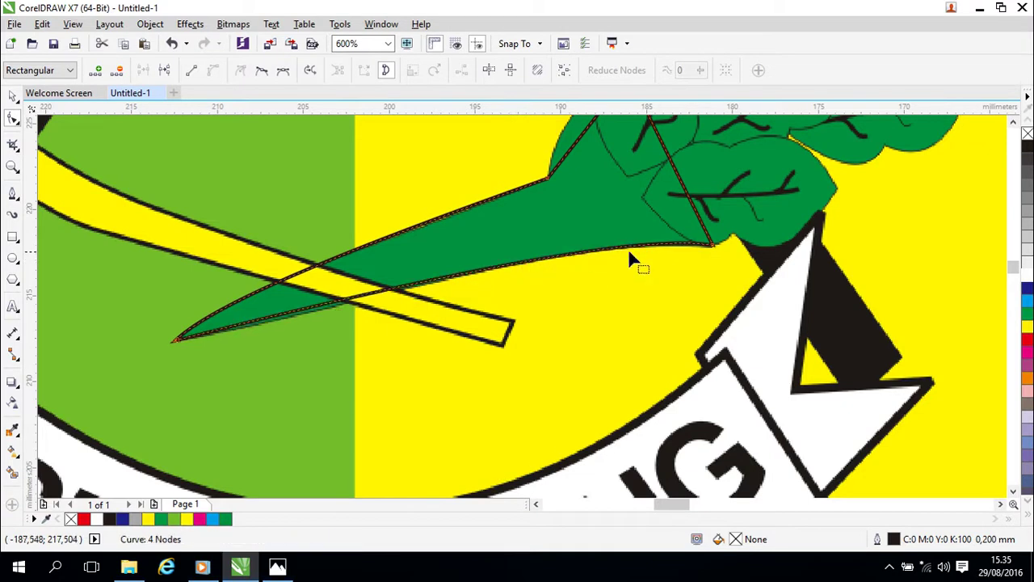
pyautogui.click(710, 245)
pyautogui.moveTo(647, 234); pyautogui.dragTo(623, 246)
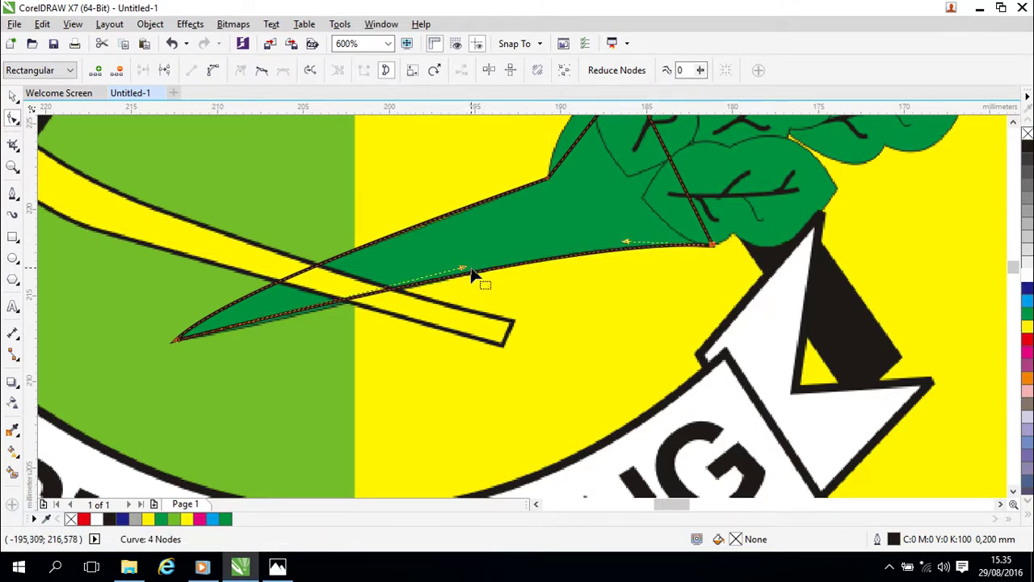
pyautogui.moveTo(463, 269); pyautogui.dragTo(348, 302)
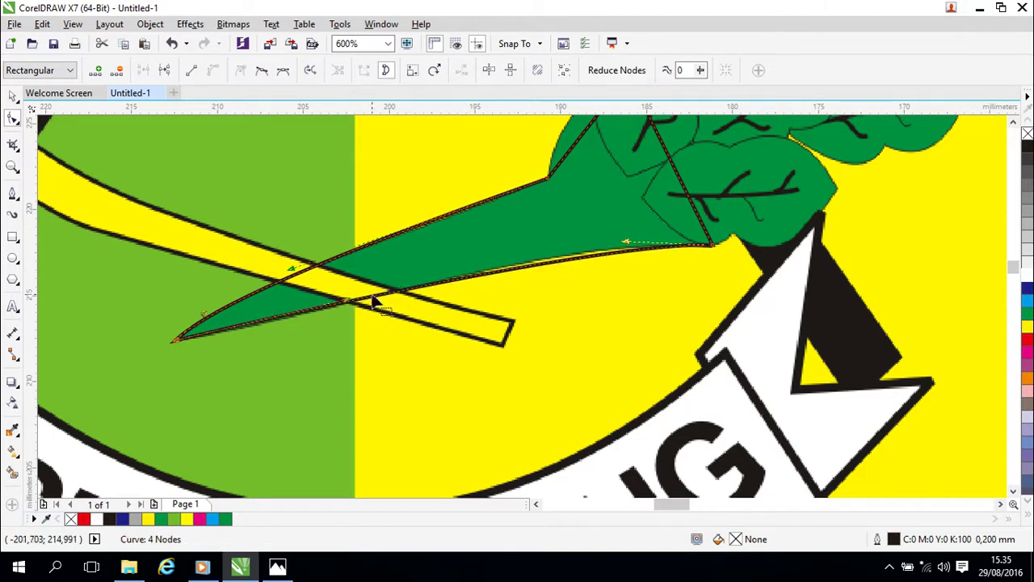
pyautogui.moveTo(625, 242); pyautogui.dragTo(612, 236)
# Convert the short edge beside the leaves to a curve and bulge it outward along the reference stalk's rounded shoulder.
pyautogui.scroll(-3, 526, 360)
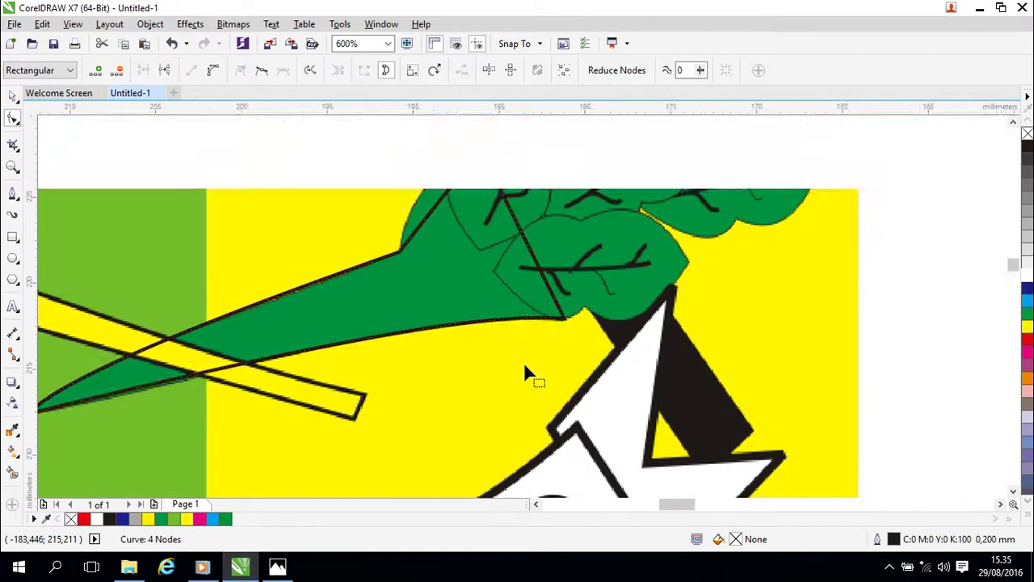
pyautogui.scroll(3, 530, 365)
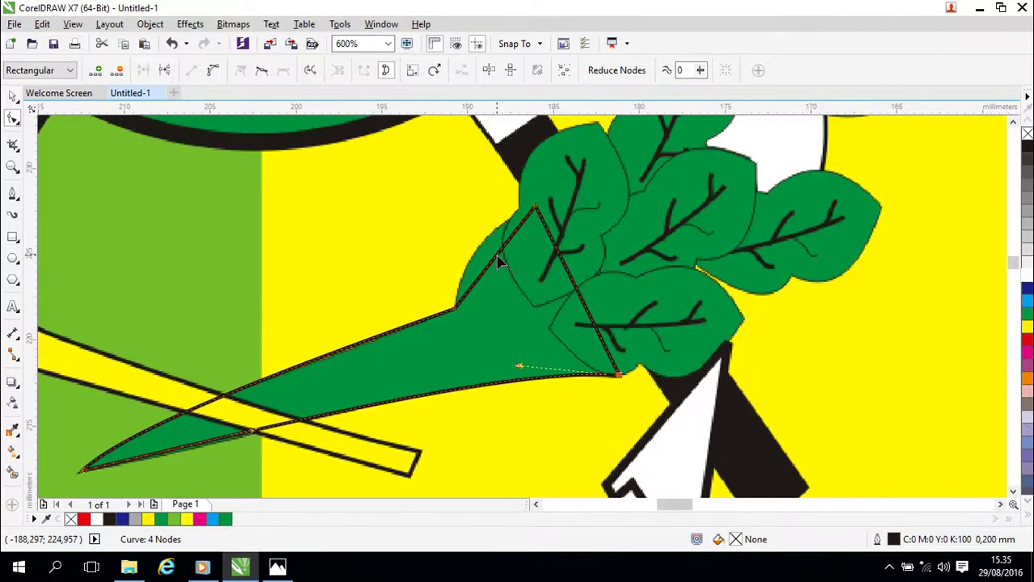
pyautogui.rightClick(498, 261)
pyautogui.click(525, 318)
pyautogui.moveTo(499, 261); pyautogui.dragTo(479, 254)
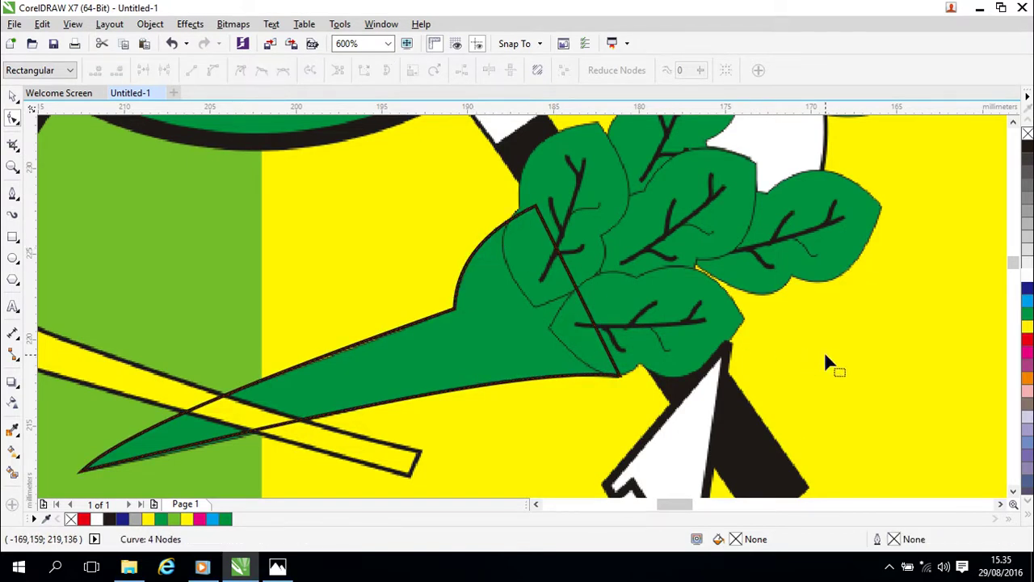
# Try a green fill on the traced stalk shape, clear the fill again and deselect the shape.
pyautogui.scroll(-2, 824, 362)
pyautogui.moveTo(686, 388); pyautogui.dragTo(686, 343)
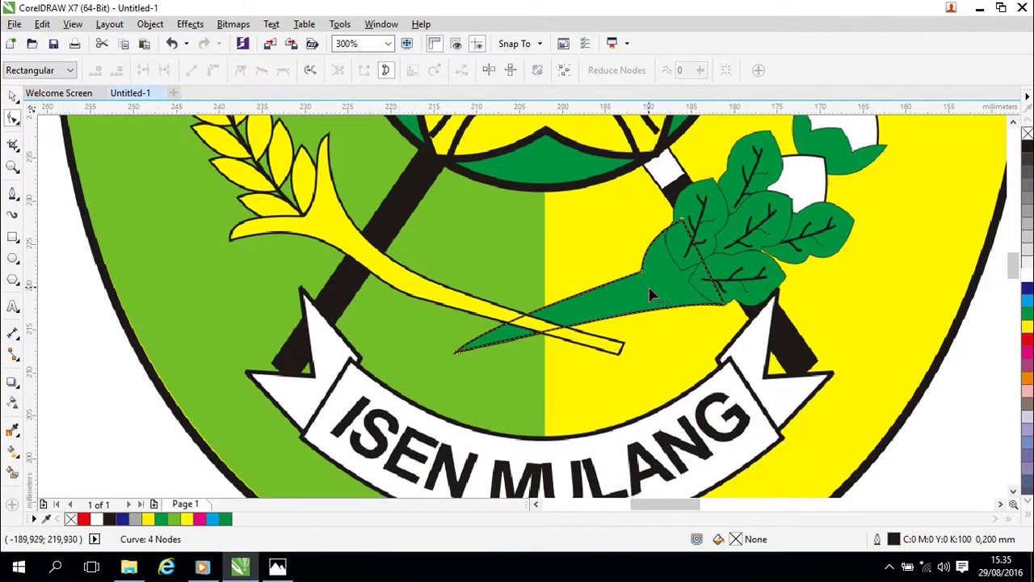
pyautogui.click(1027, 315)
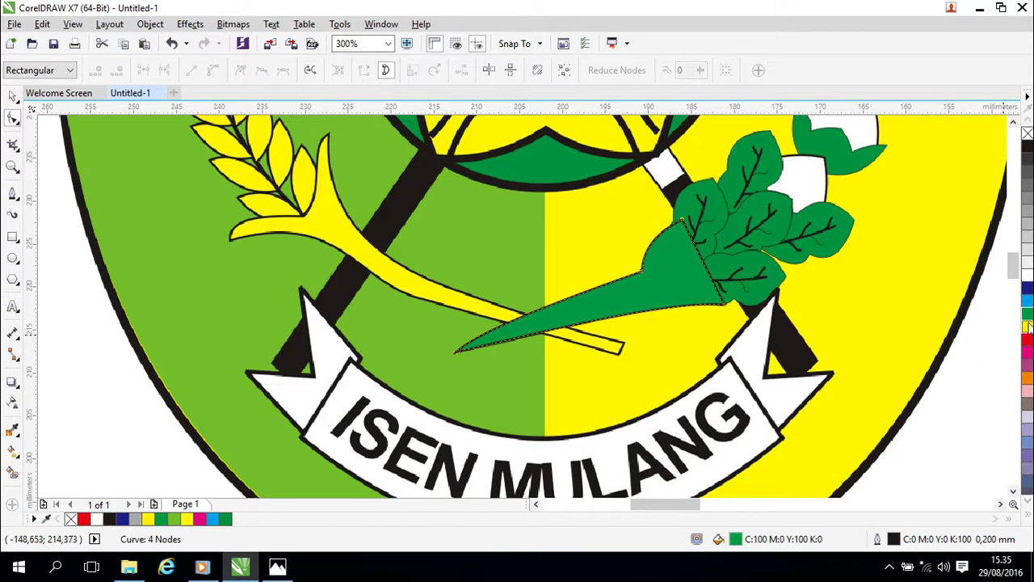
pyautogui.click(1026, 135)
pyautogui.click(956, 379)
# Place the traced leaf group over the lowest leaf of the reference emblem, at about X -180, Y 220 mm.
pyautogui.moveTo(918, 390); pyautogui.dragTo(741, 385)
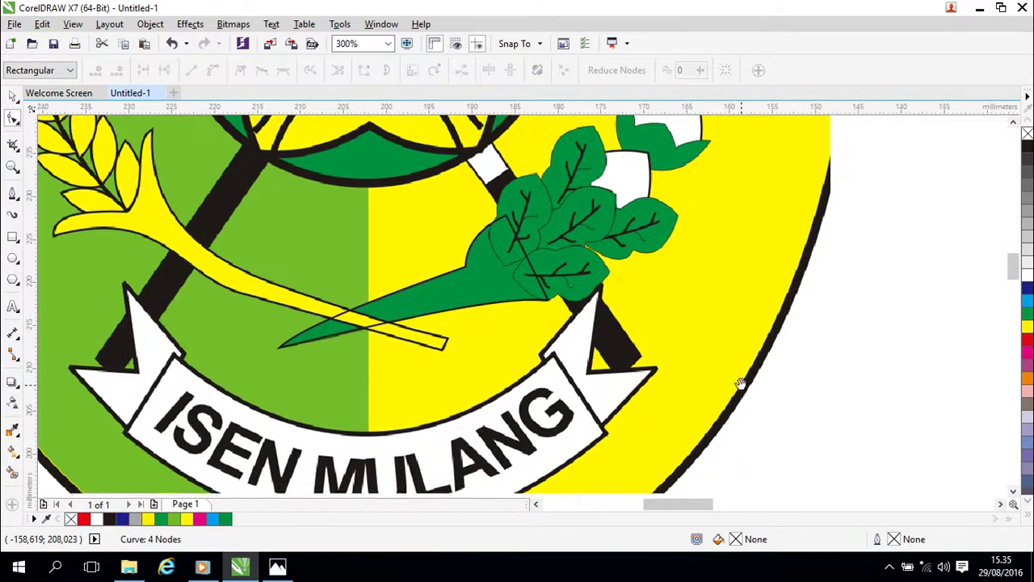
pyautogui.moveTo(848, 377); pyautogui.dragTo(702, 342)
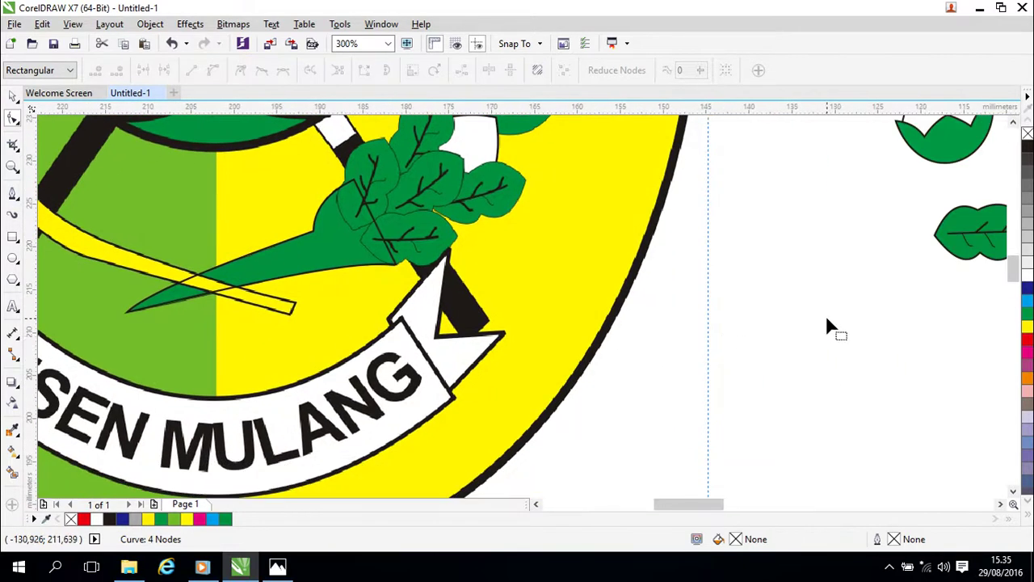
pyautogui.scroll(-2, 828, 314)
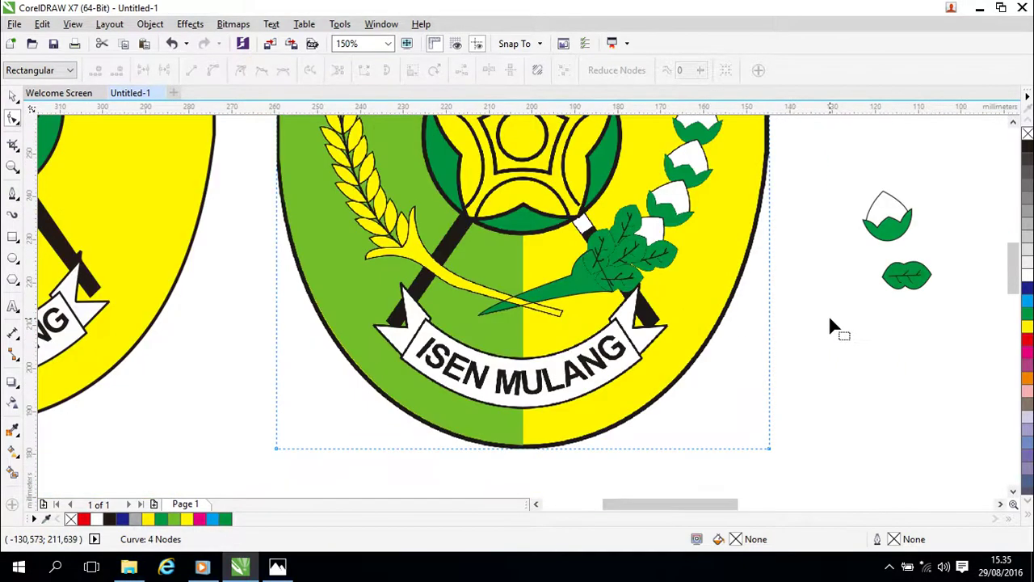
pyautogui.click(908, 283)
pyautogui.click(12, 95)
pyautogui.click(750, 345)
pyautogui.click(910, 280)
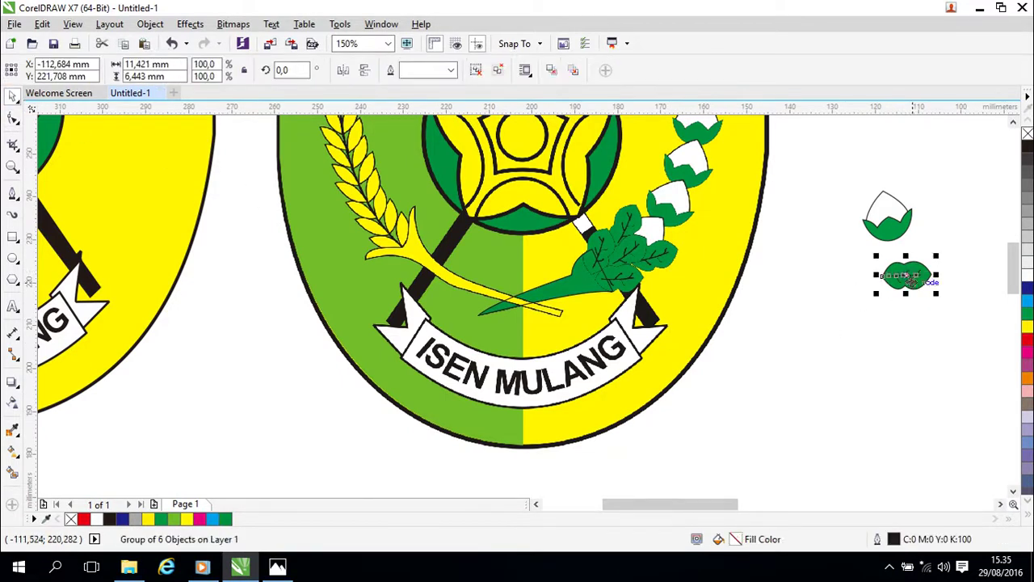
pyautogui.moveTo(908, 277); pyautogui.dragTo(620, 282)
pyautogui.scroll(2, 620, 346)
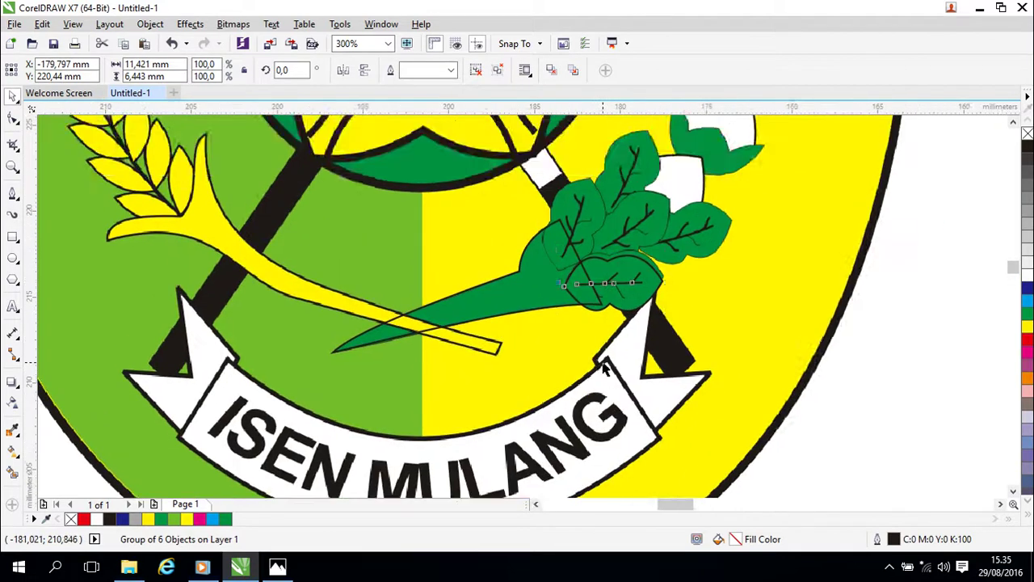
# Align the traced leaf group precisely with the lowest reference leaf, at about X -179.5, Y 221 mm, and deselect it.
pyautogui.scroll(2, 607, 307)
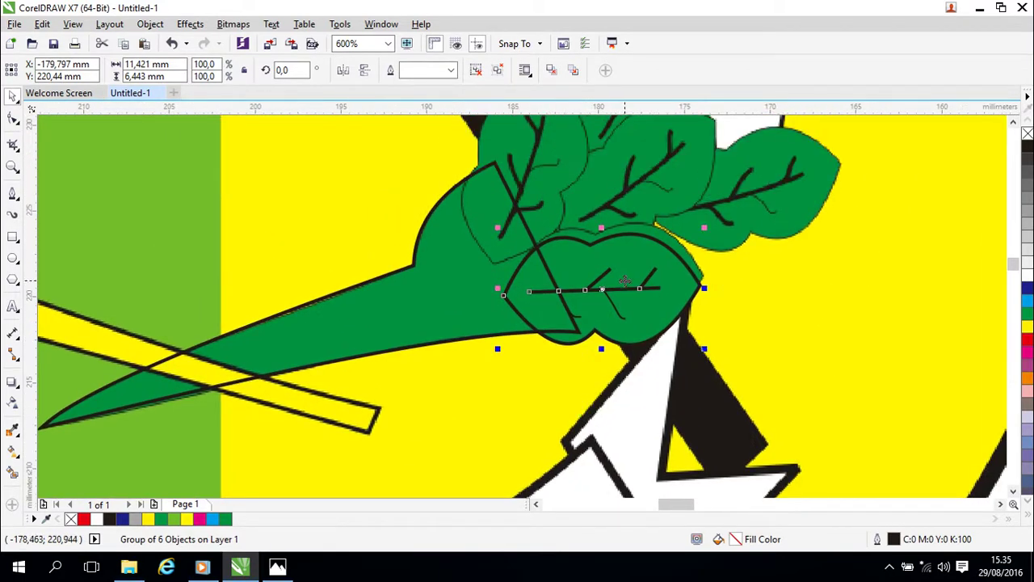
pyautogui.press('Up')
pyautogui.press('Up')
pyautogui.press('Right')
pyautogui.press('Up')
pyautogui.press('Right')
pyautogui.press('Up')
pyautogui.press('Right')
pyautogui.press('Up')
pyautogui.press('Up')
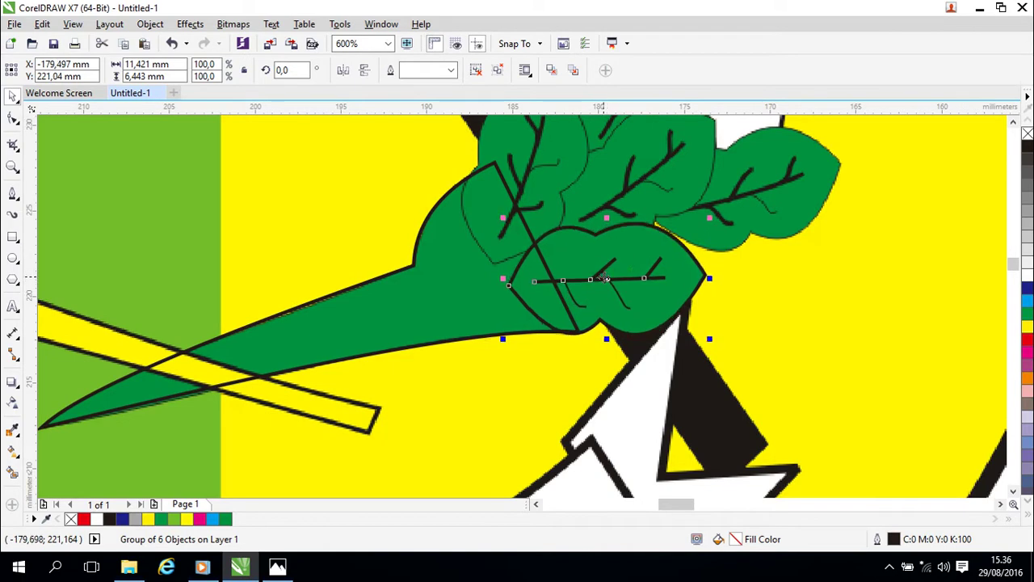
pyautogui.click(796, 323)
# Place a copy of the lowest leaf group over the reference leaf beside the stalk's shoulder, in front of the stalk, rotated about 67.7°.
pyautogui.click(661, 305)
pyautogui.hotkey('shift', 'pageup')
pyautogui.moveTo(606, 281); pyautogui.dragTo(592, 256)
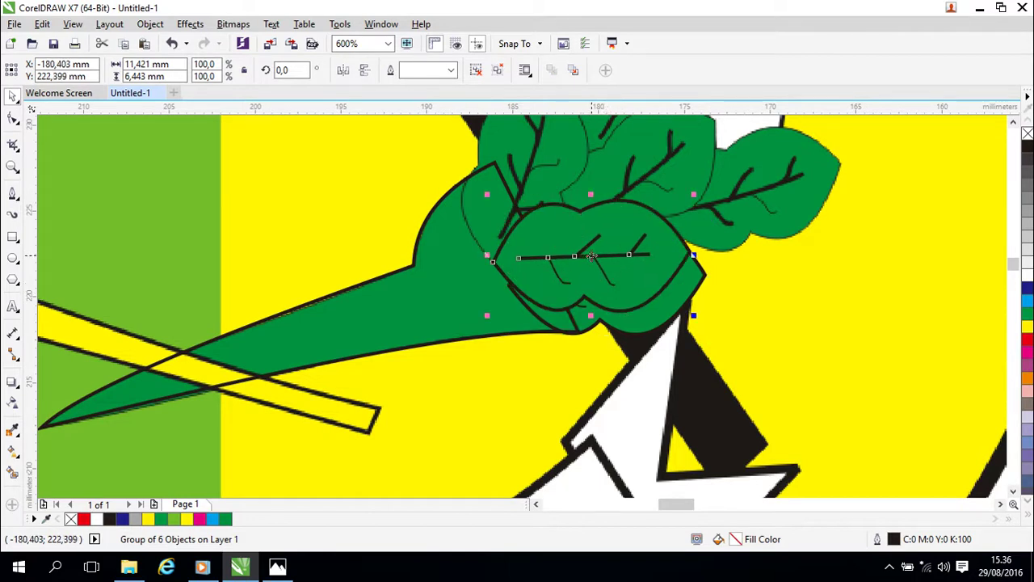
pyautogui.moveTo(656, 295); pyautogui.dragTo(697, 354)
pyautogui.click(647, 289)
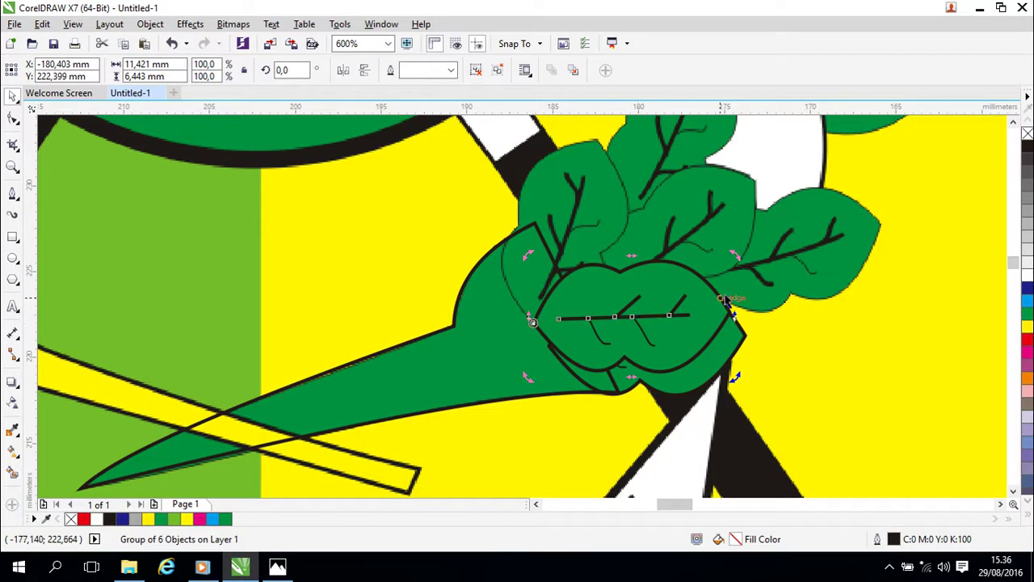
pyautogui.moveTo(738, 378); pyautogui.dragTo(614, 217)
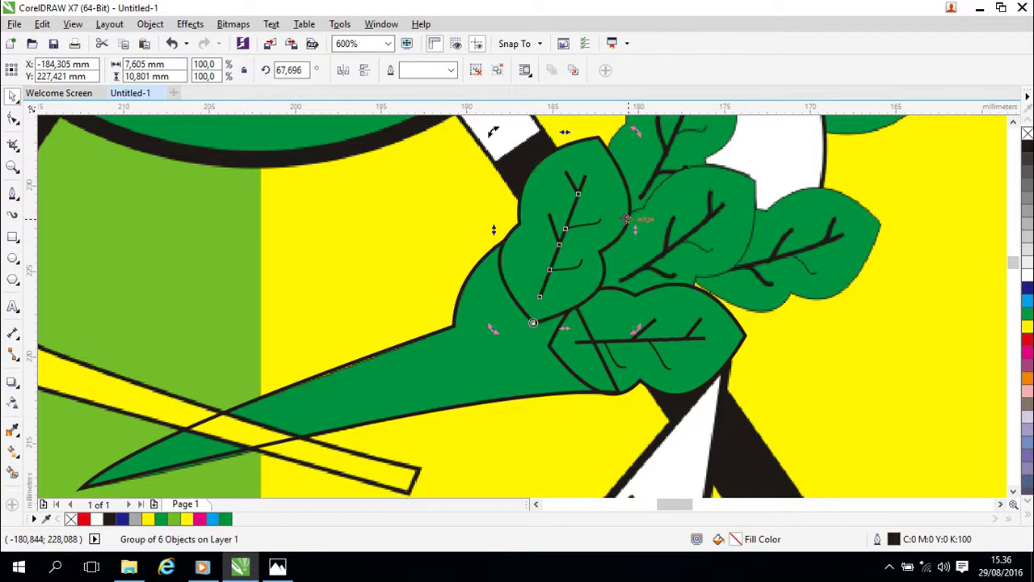
pyautogui.press('Down')
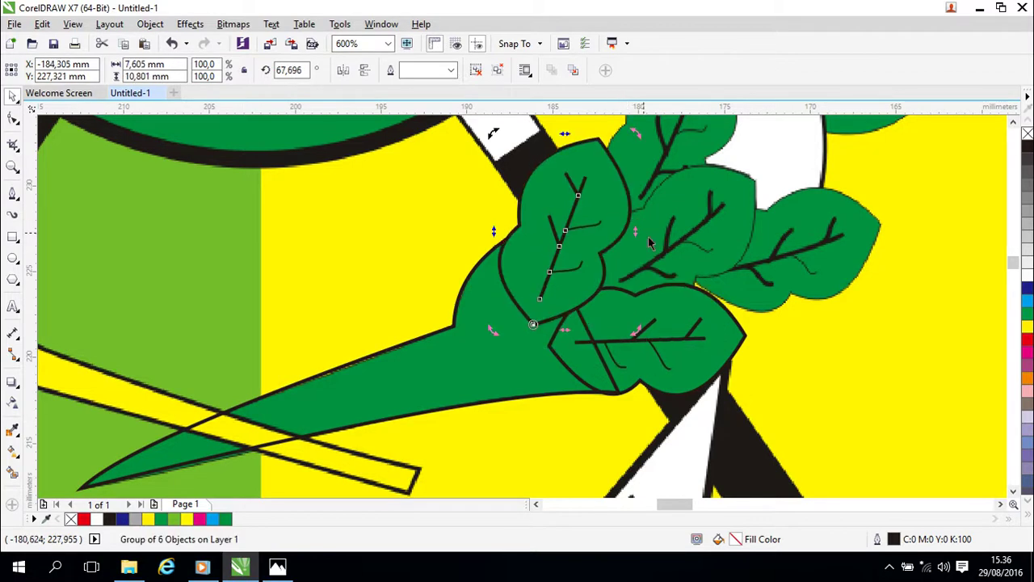
# Clear the fill of the rotated leaf group and the lowest leaf group.
pyautogui.click(1024, 137)
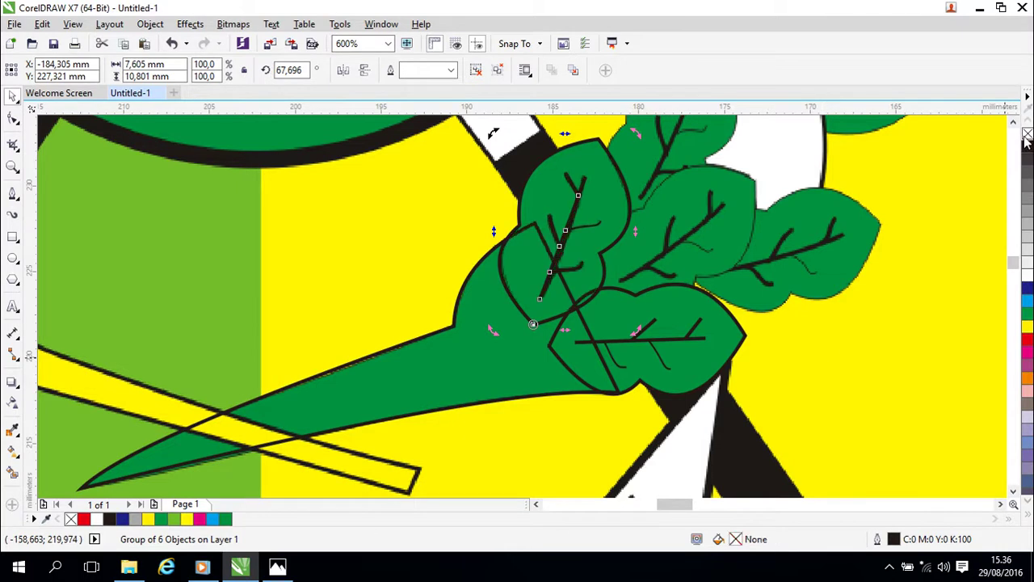
pyautogui.click(719, 355)
pyautogui.click(1028, 137)
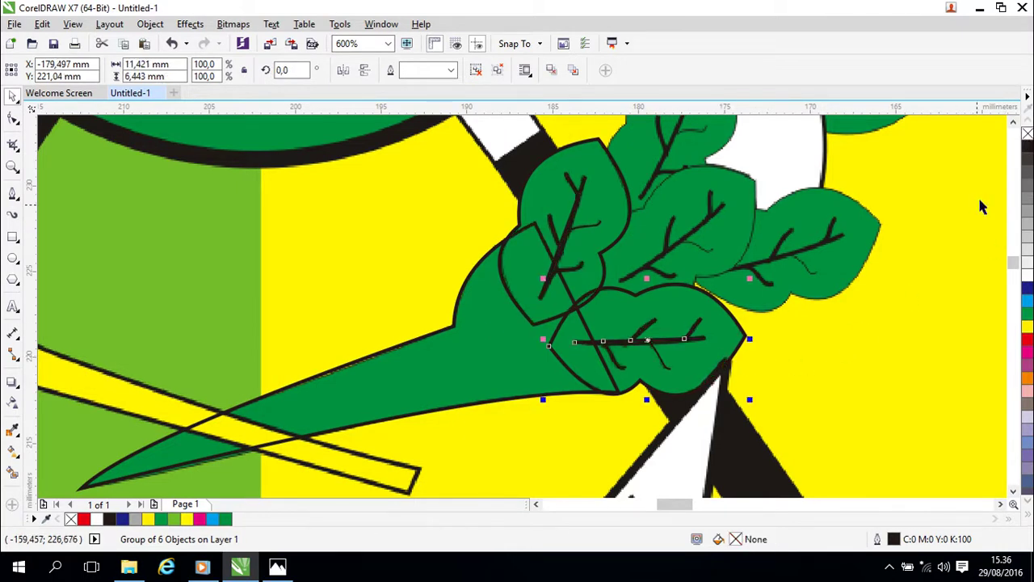
# Set the outline colour of the lowest leaf group to red.
pyautogui.doubleClick(896, 542)
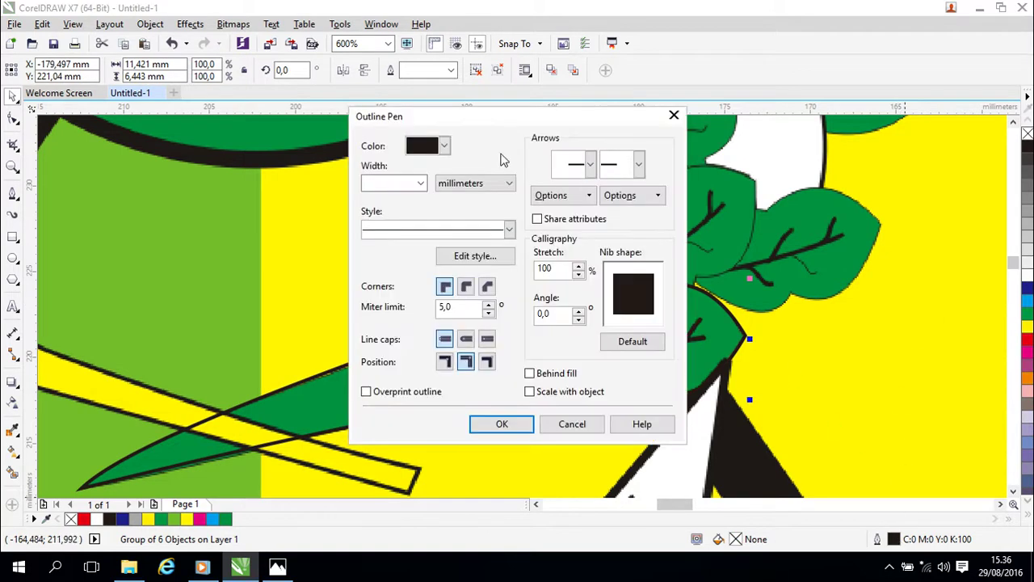
pyautogui.click(440, 145)
pyautogui.click(450, 186)
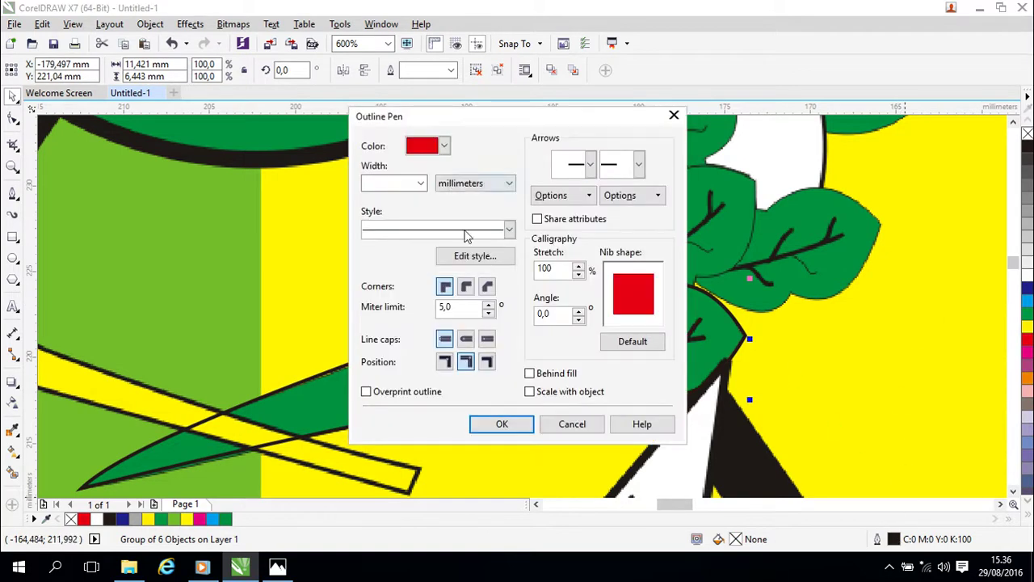
pyautogui.click(522, 422)
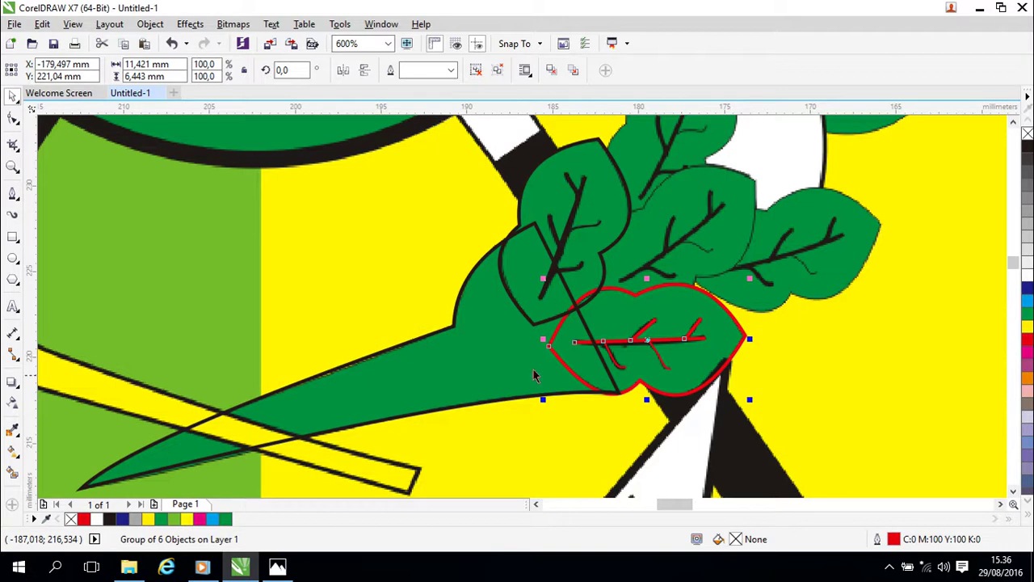
# Set the outline colour of the rotated upper leaf group to red.
pyautogui.click(611, 233)
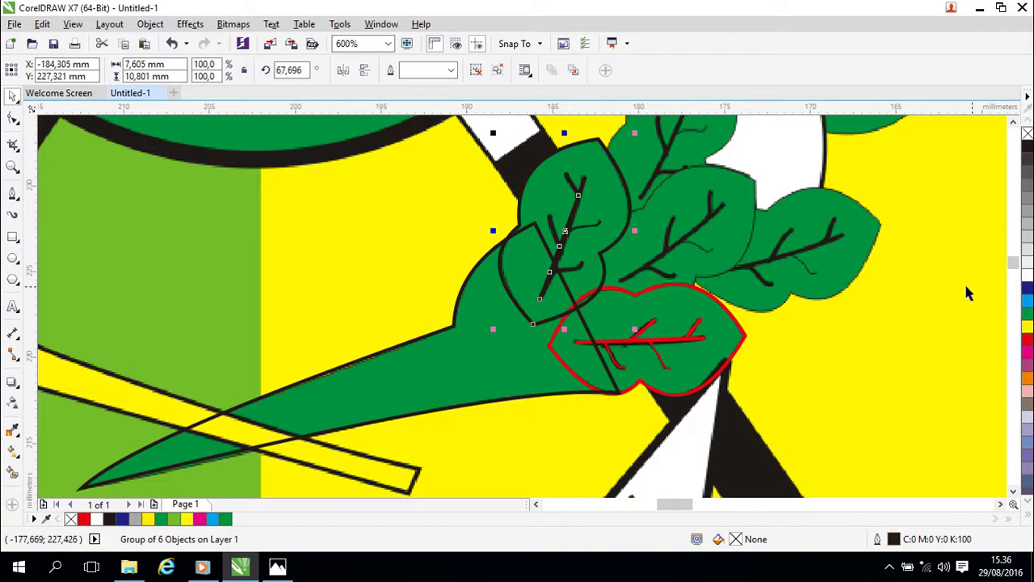
pyautogui.doubleClick(891, 540)
pyautogui.click(444, 145)
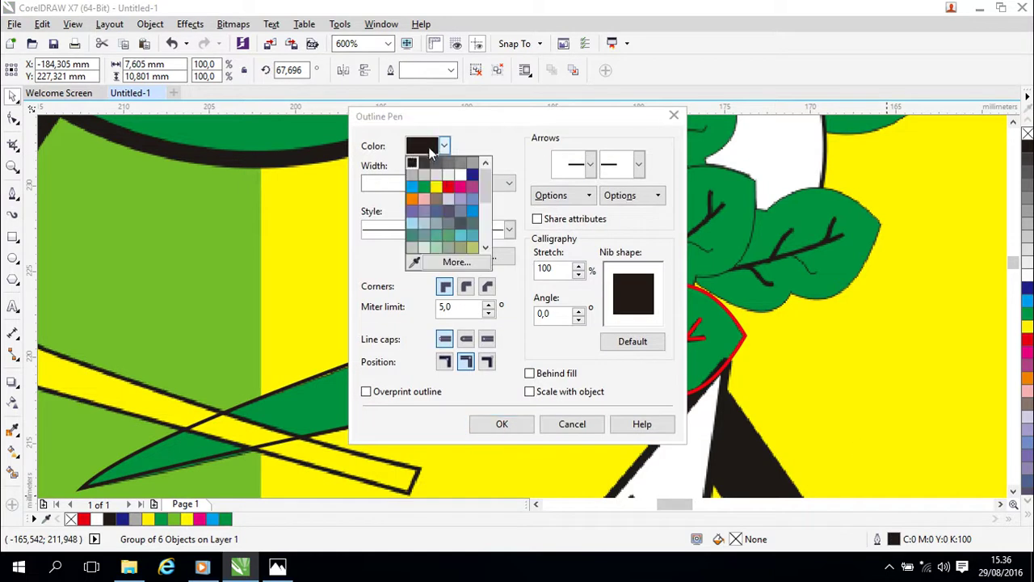
pyautogui.click(452, 190)
pyautogui.click(525, 425)
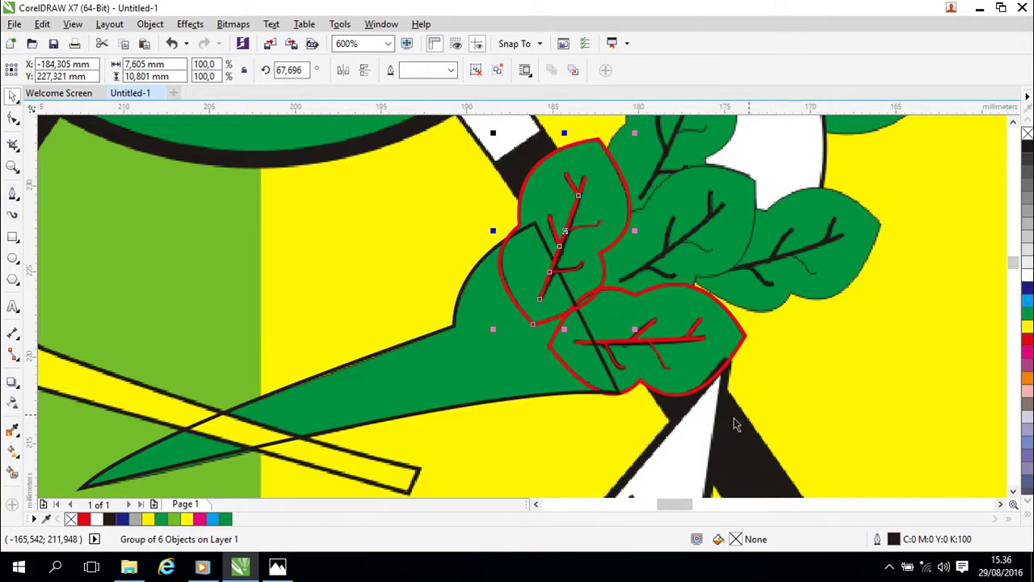
pyautogui.click(816, 390)
# Place a copy of the reference emblem bitmap beside the original, scaled down to about 51 × 60 mm.
pyautogui.moveTo(871, 330); pyautogui.dragTo(822, 372)
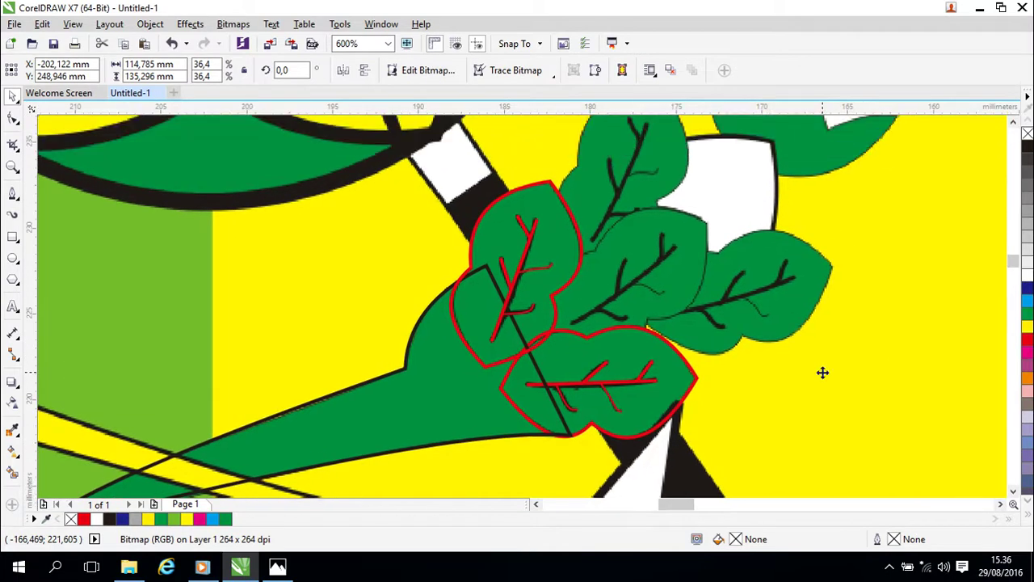
pyautogui.moveTo(811, 364); pyautogui.dragTo(792, 342)
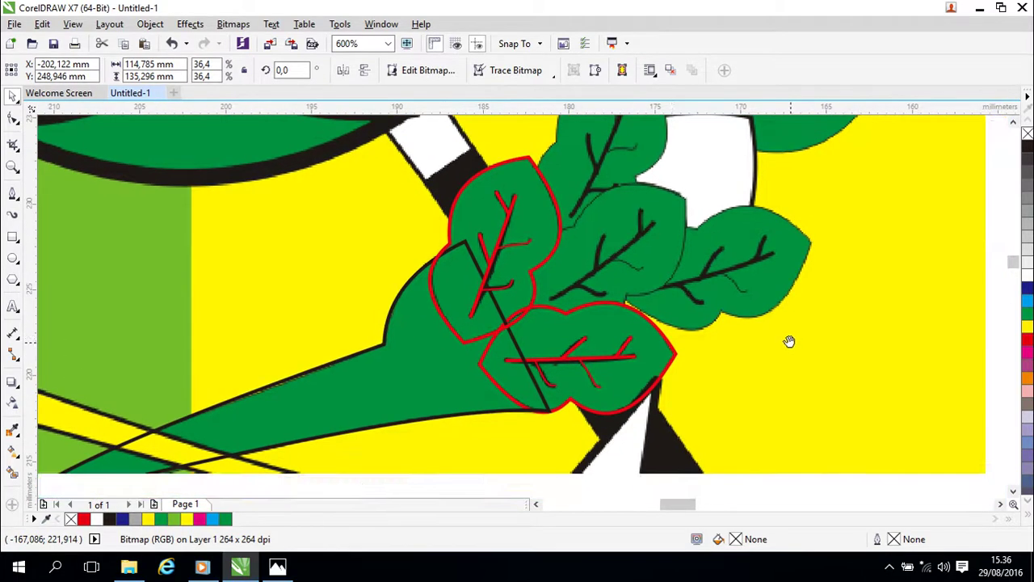
pyautogui.click(617, 330)
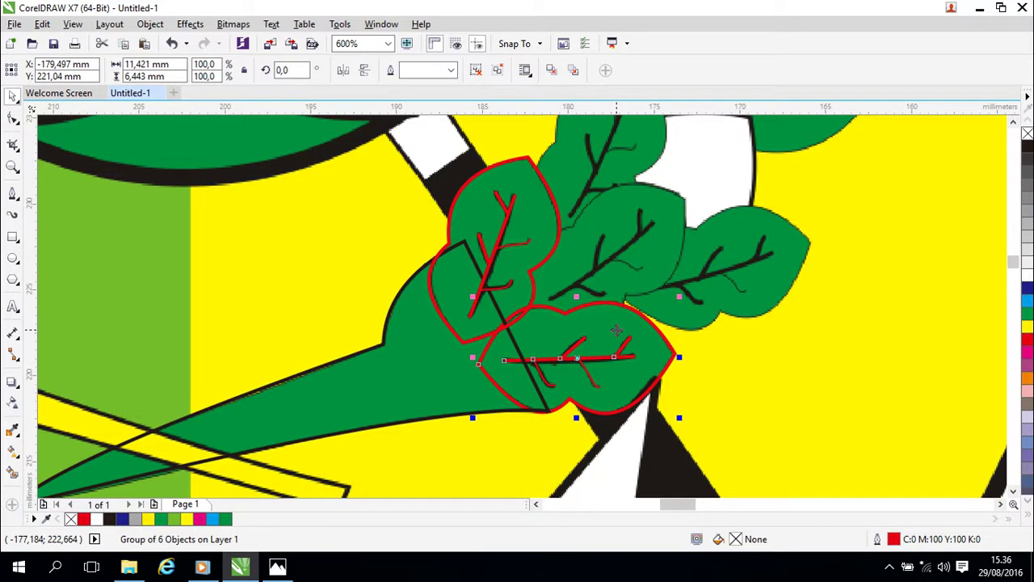
pyautogui.scroll(-5, 805, 339)
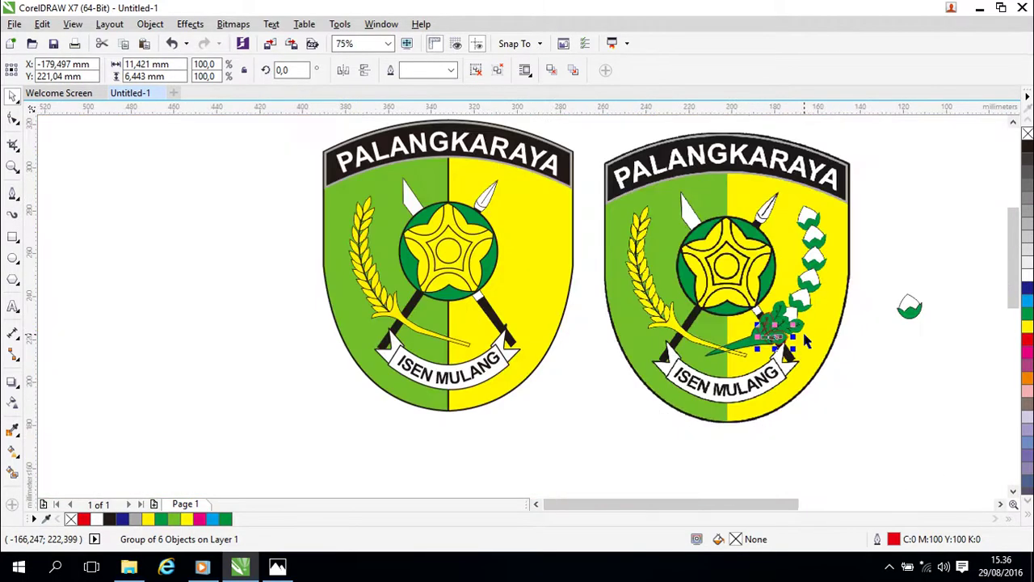
pyautogui.scroll(2, 805, 339)
pyautogui.scroll(-2, 847, 305)
pyautogui.click(847, 304)
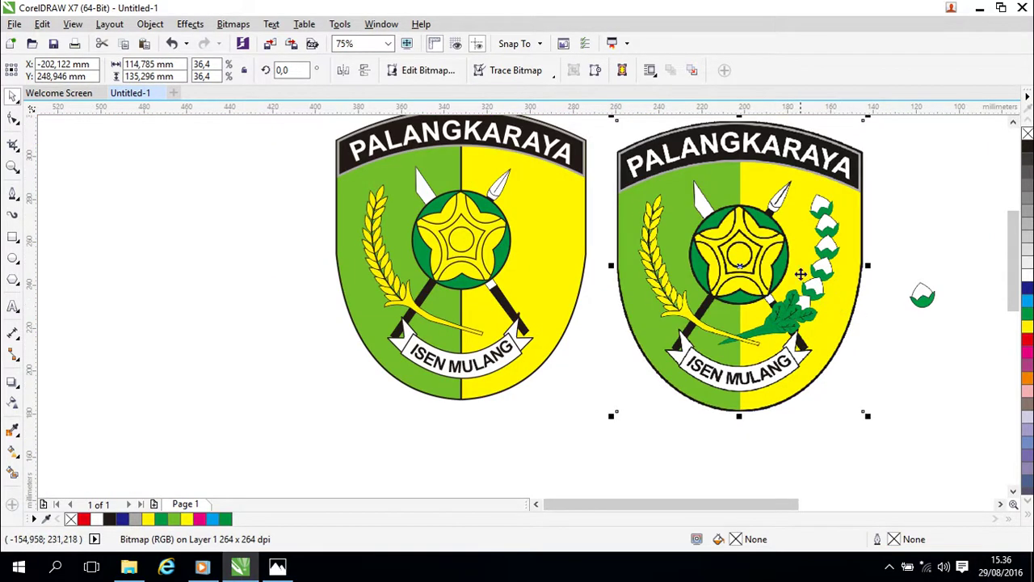
pyautogui.moveTo(672, 226); pyautogui.dragTo(849, 313)
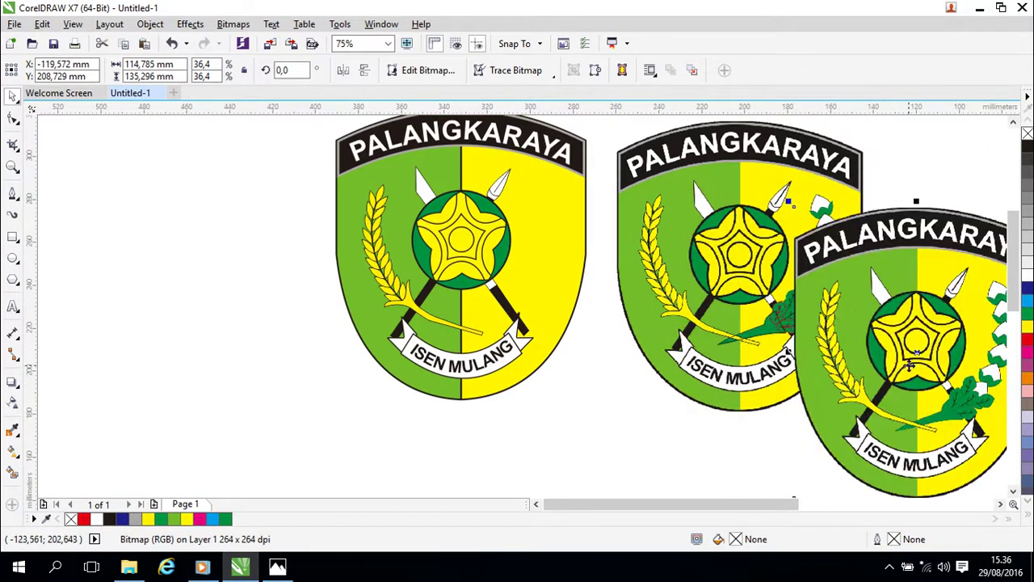
pyautogui.moveTo(909, 365); pyautogui.dragTo(673, 295)
pyautogui.moveTo(806, 136); pyautogui.dragTo(677, 289)
pyautogui.moveTo(614, 354); pyautogui.dragTo(766, 202)
pyautogui.scroll(4, 613, 279)
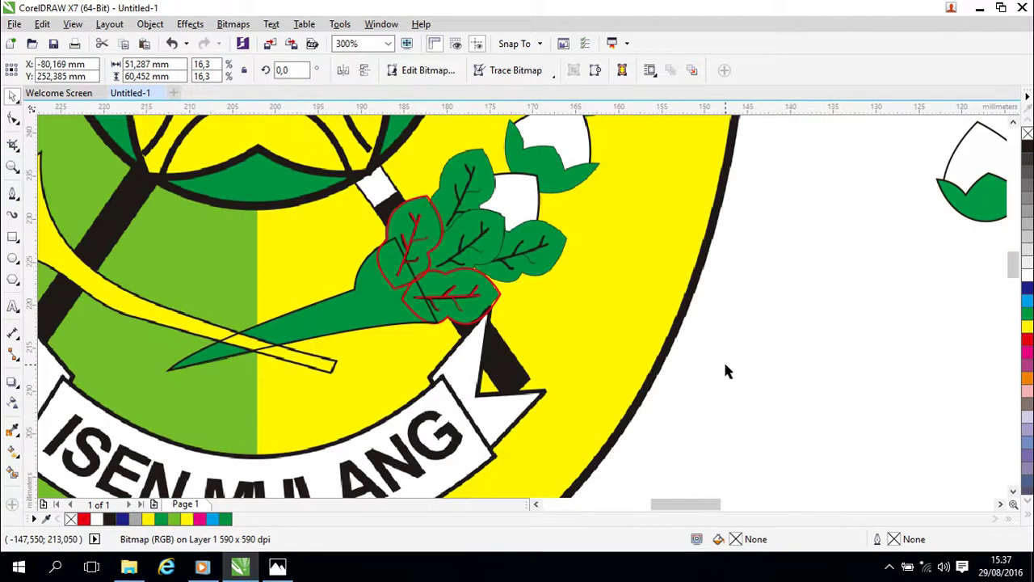
pyautogui.scroll(-2, 727, 347)
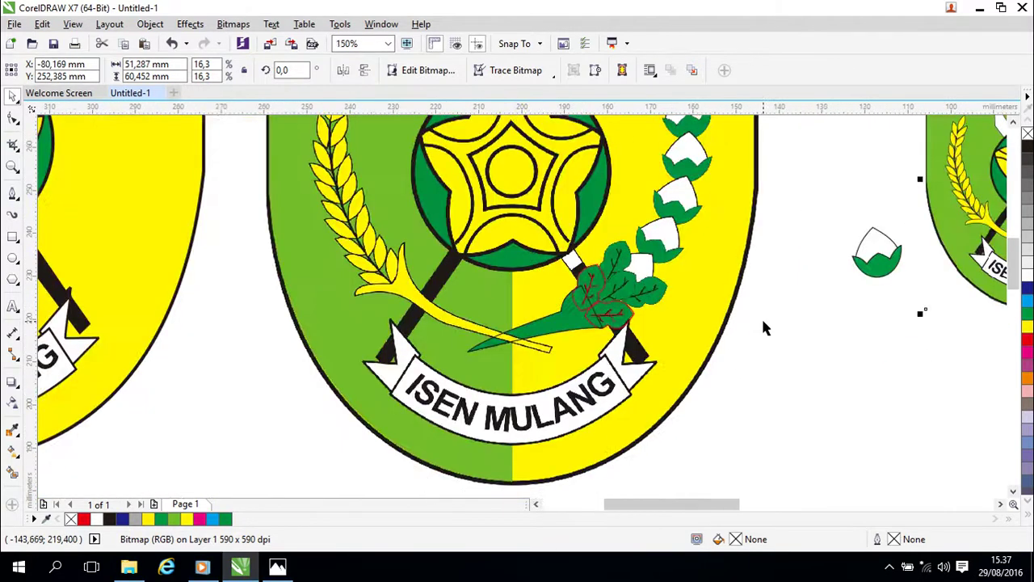
# Shrink the emblem copy to about 26 × 30 mm and move it beside the large reference's edge, near X -141, Y 223 mm.
pyautogui.scroll(-2, 764, 327)
pyautogui.click(905, 247)
pyautogui.click(1002, 259)
pyautogui.click(911, 231)
pyautogui.moveTo(961, 182); pyautogui.dragTo(913, 240)
pyautogui.moveTo(884, 285); pyautogui.dragTo(777, 311)
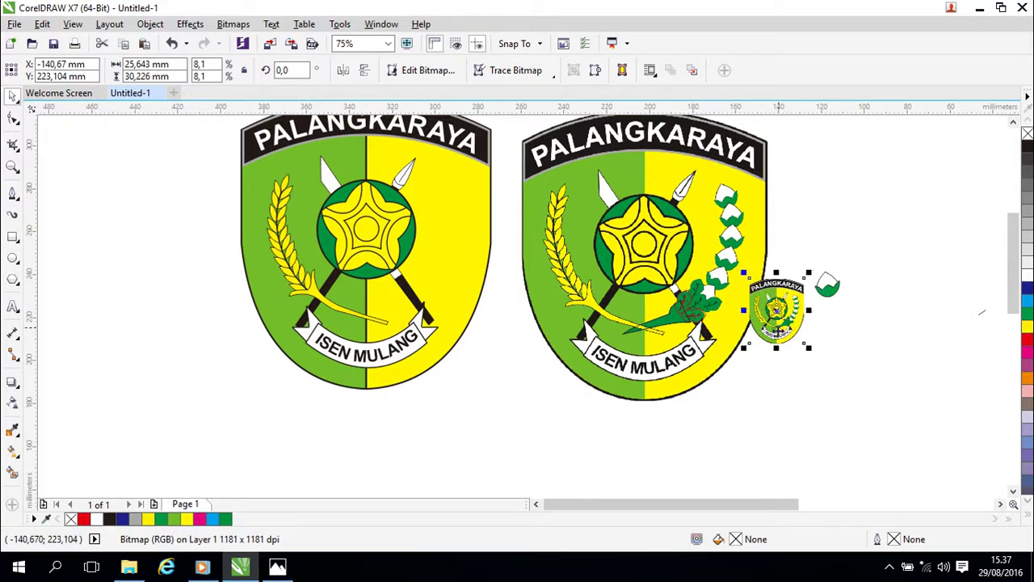
# Examine the leaves and stalk in the small emblem copy and compare them with the traced shapes.
pyautogui.scroll(2, 778, 323)
pyautogui.moveTo(609, 323); pyautogui.dragTo(673, 348)
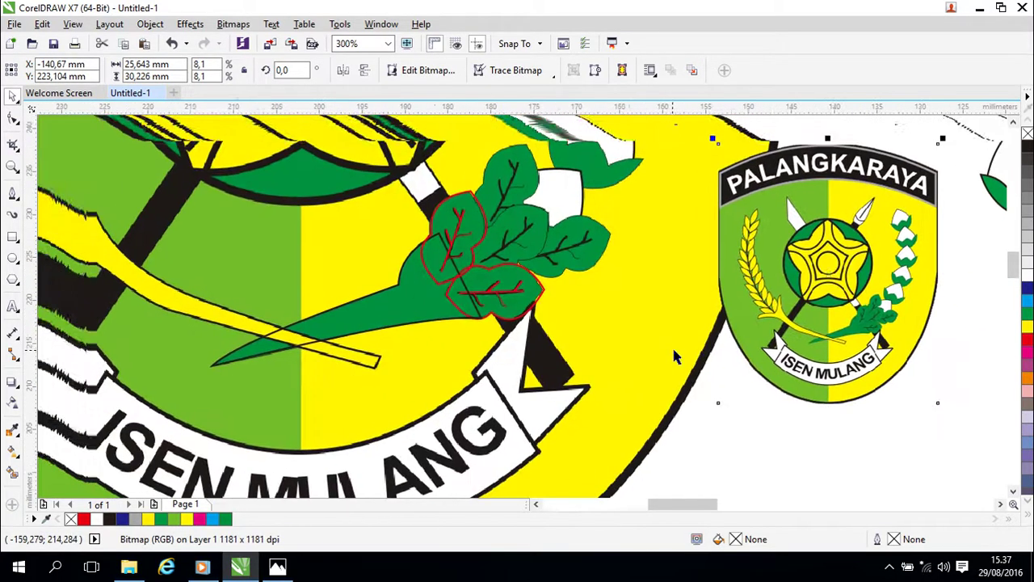
pyautogui.scroll(1, 672, 348)
pyautogui.scroll(-1, 673, 348)
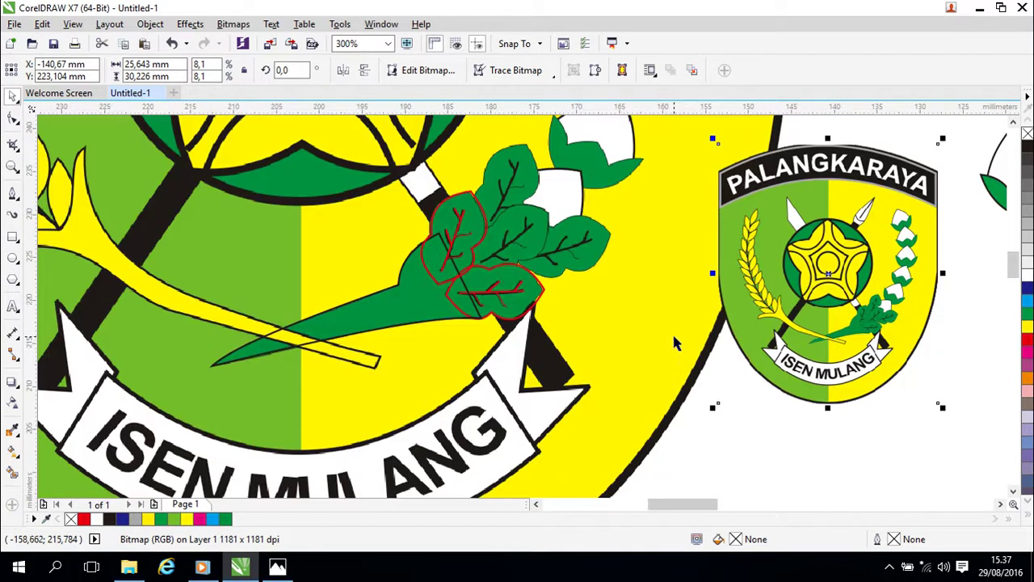
pyautogui.scroll(2, 883, 330)
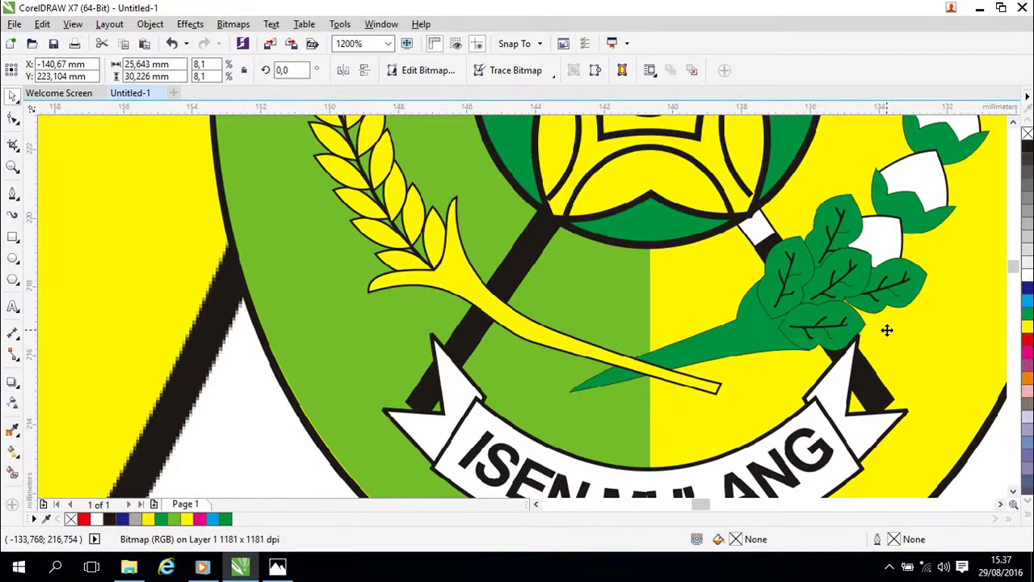
pyautogui.scroll(-1, 691, 329)
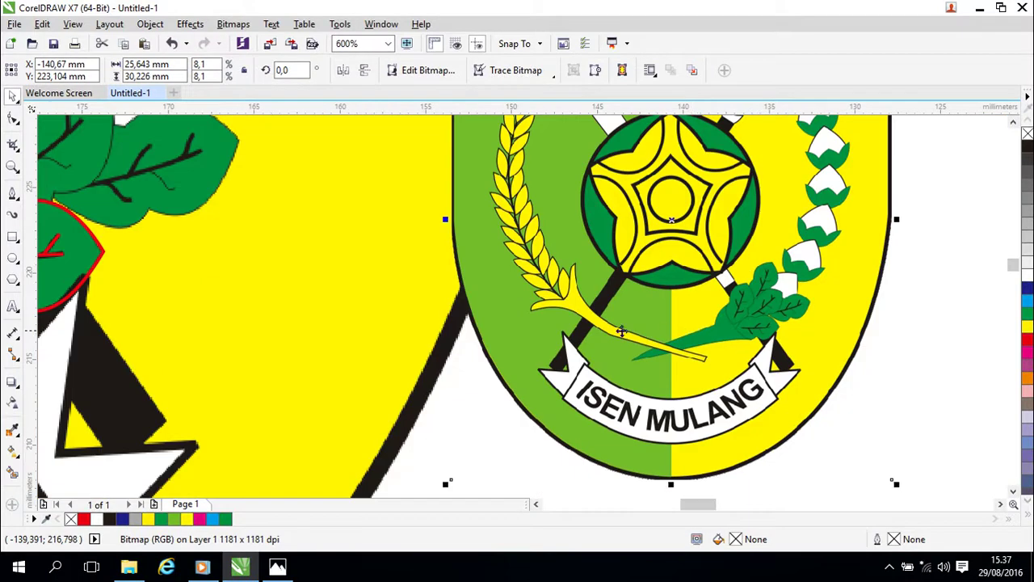
pyautogui.moveTo(467, 327); pyautogui.dragTo(778, 339)
pyautogui.moveTo(582, 342); pyautogui.dragTo(776, 330)
# Set the lowest leaf group's outline to black and its fill to green.
pyautogui.click(548, 297)
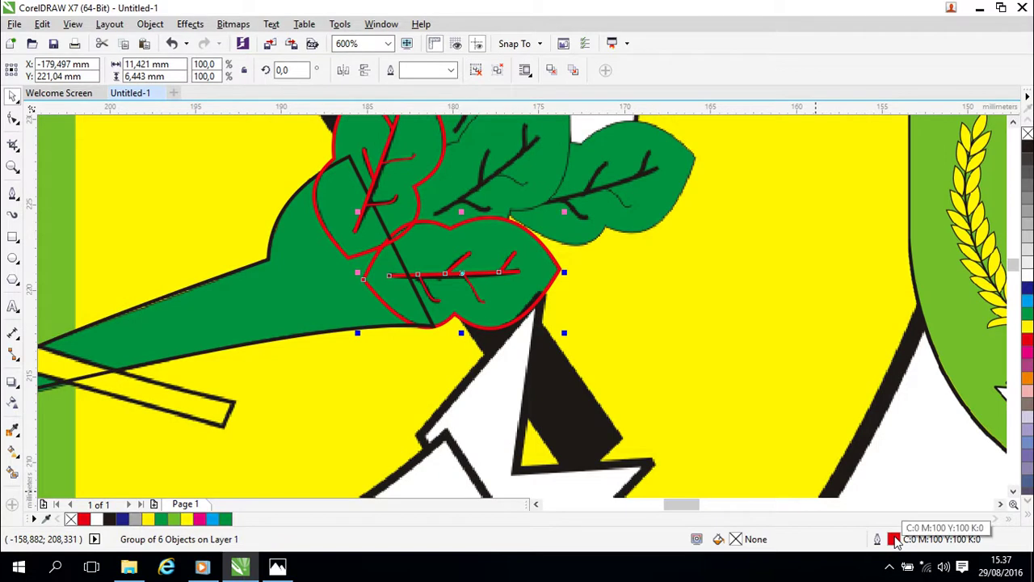
pyautogui.doubleClick(894, 539)
pyautogui.click(443, 146)
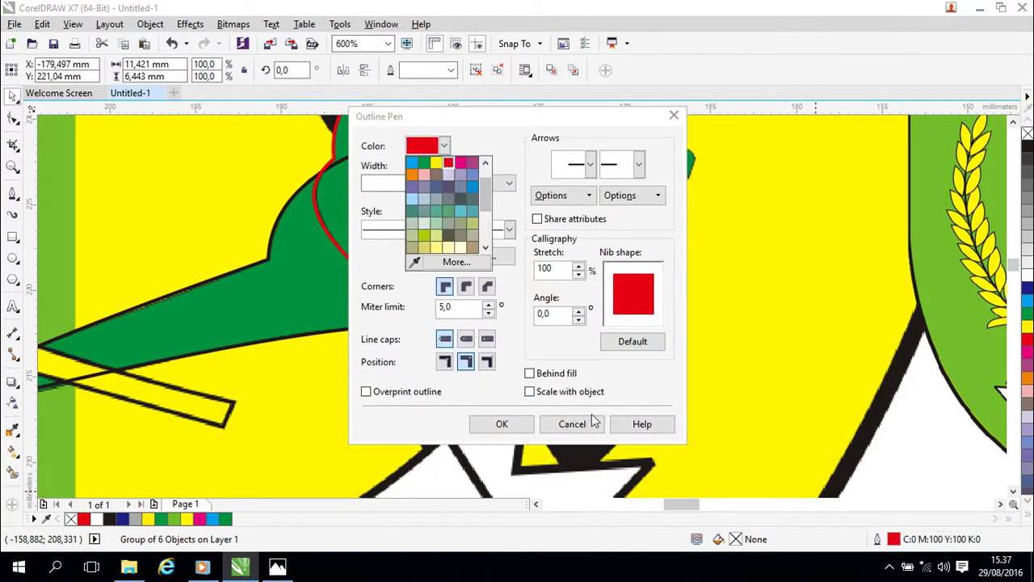
pyautogui.moveTo(484, 205); pyautogui.dragTo(485, 184)
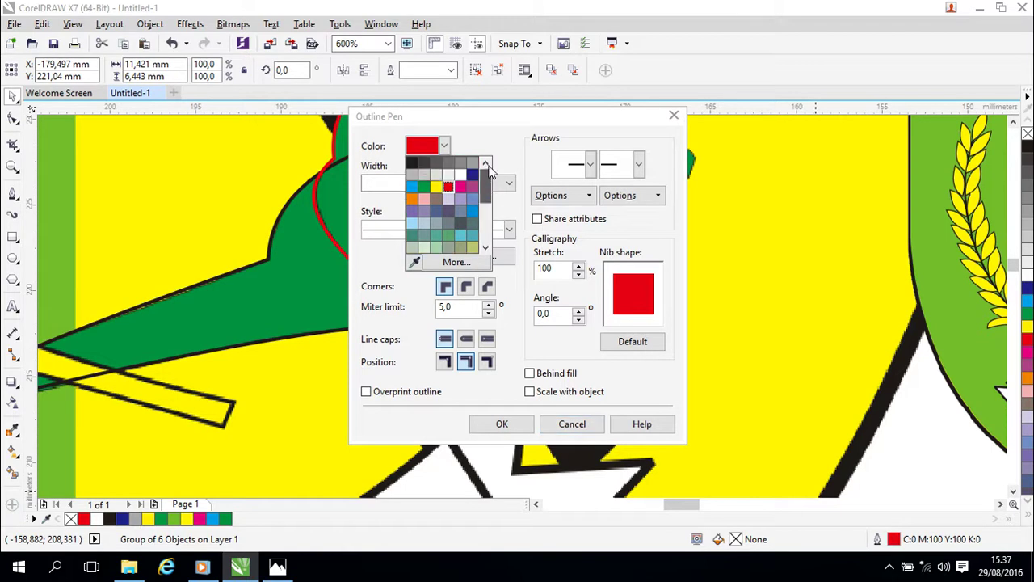
pyautogui.click(414, 163)
pyautogui.click(504, 426)
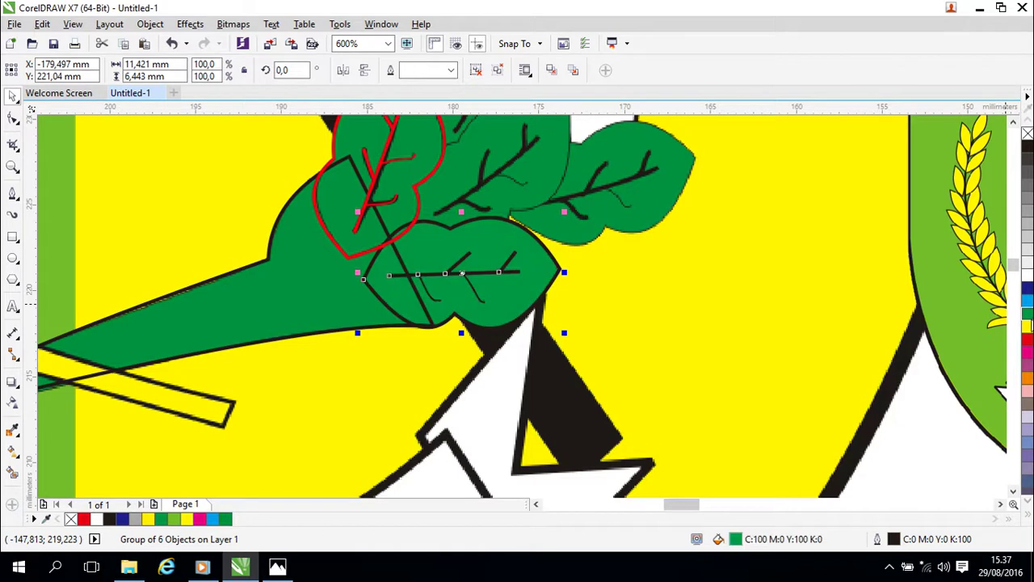
# Fill the traced stalk and the rotated upper leaf group with green (C100 M0 Y100 K0).
pyautogui.moveTo(675, 314); pyautogui.dragTo(840, 319)
pyautogui.click(490, 302)
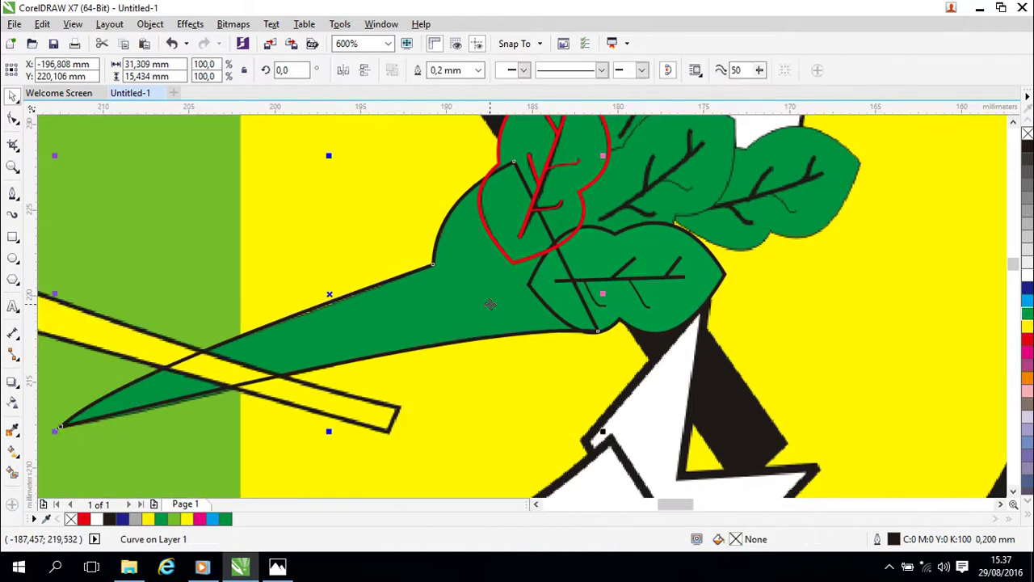
pyautogui.click(1026, 314)
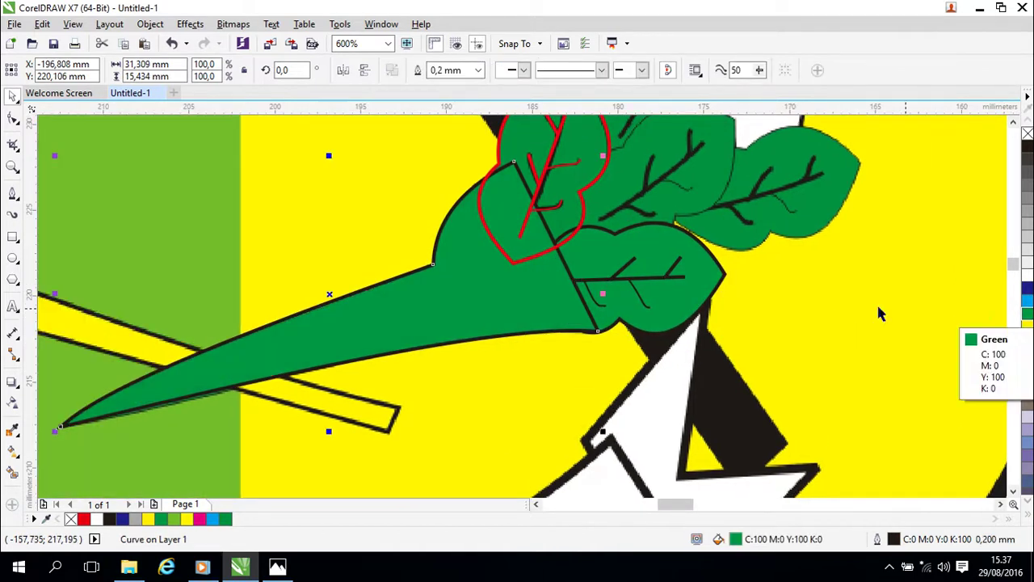
pyautogui.click(567, 210)
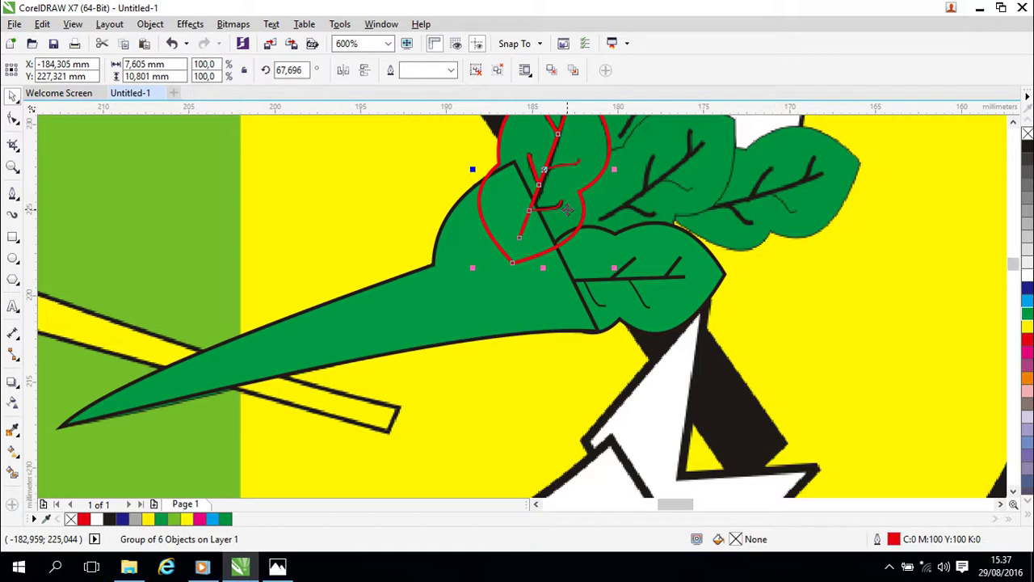
pyautogui.click(1027, 315)
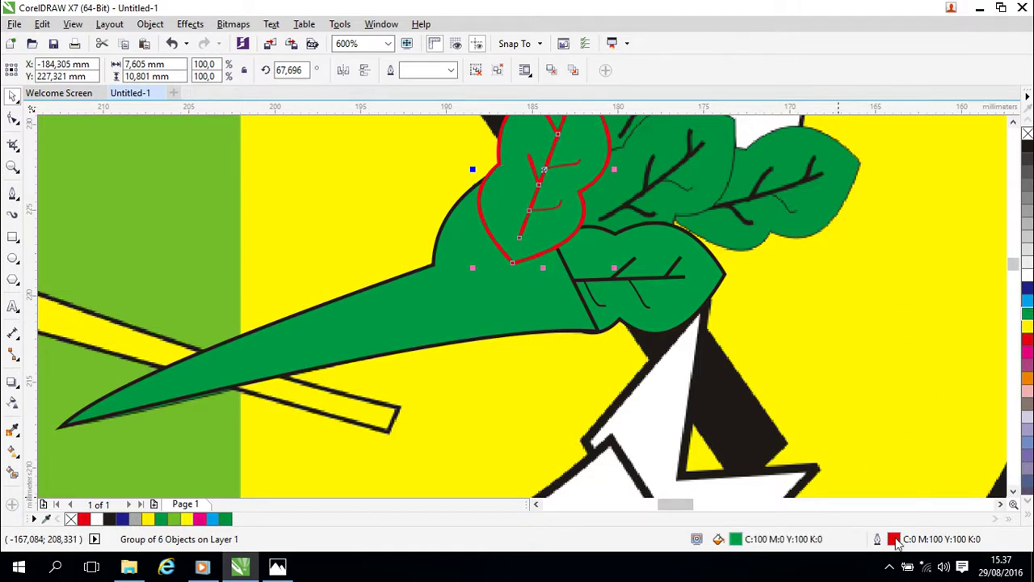
# Set the outline colour of the rotated leaf group above the stalk to black.
pyautogui.doubleClick(894, 539)
pyautogui.click(444, 146)
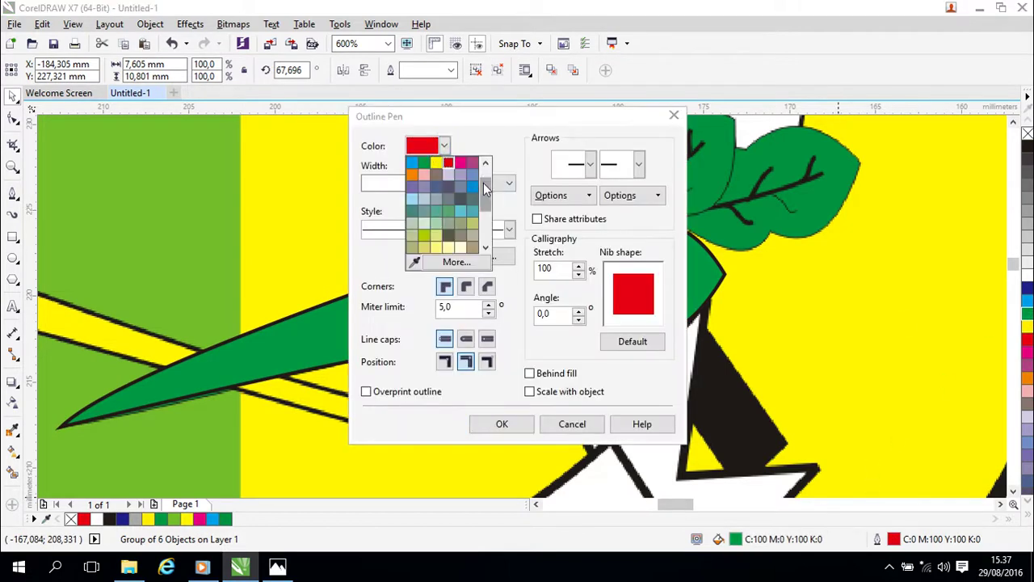
pyautogui.scroll(3, 485, 188)
pyautogui.click(423, 164)
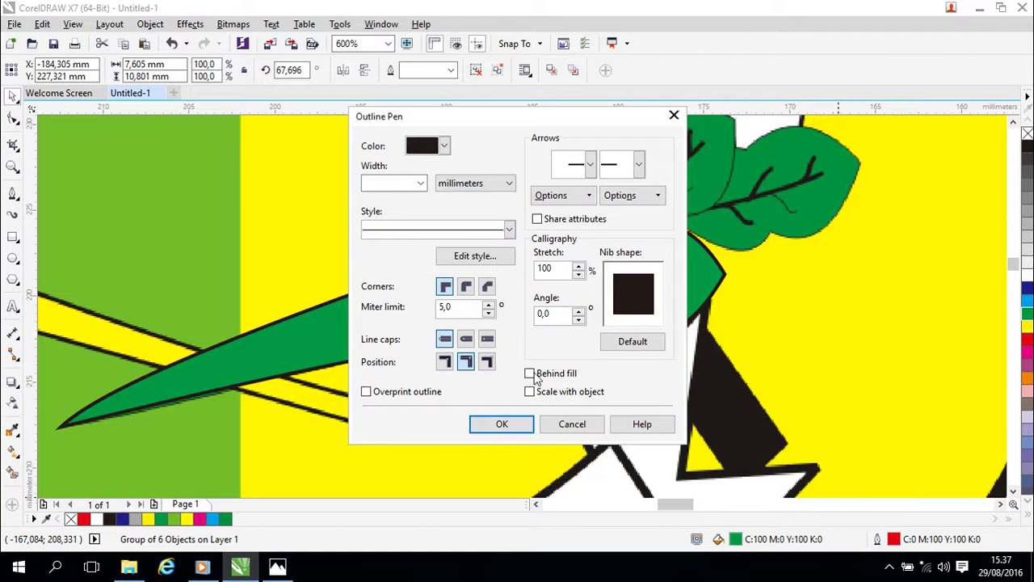
pyautogui.click(523, 425)
# Order the green stalk behind the lowest leaf group.
pyautogui.moveTo(882, 335); pyautogui.dragTo(486, 239)
pyautogui.moveTo(540, 277); pyautogui.dragTo(843, 339)
pyautogui.keyDown('ctrl'); pyautogui.click(645, 312); pyautogui.keyUp('ctrl')
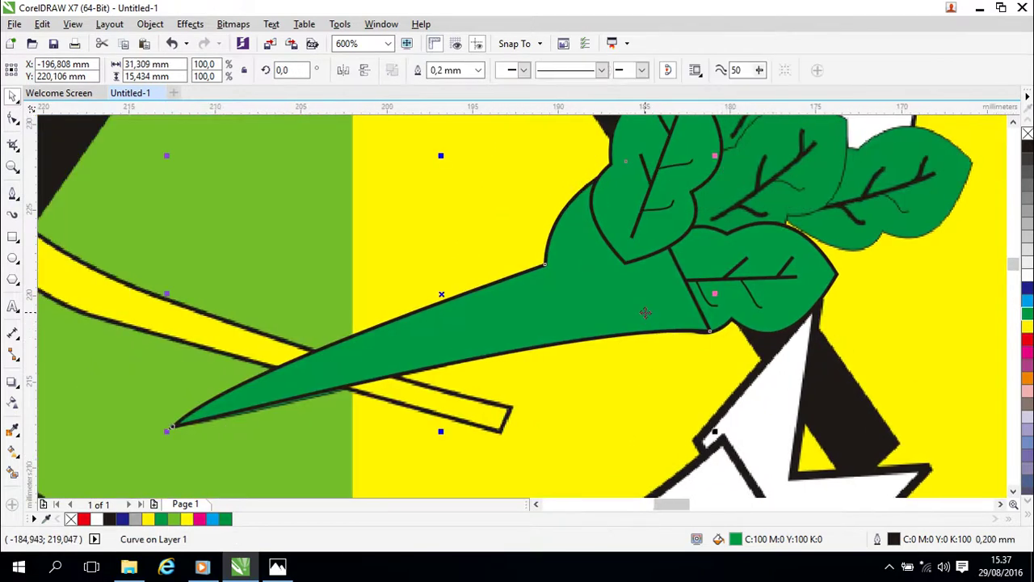
pyautogui.rightClick(645, 312)
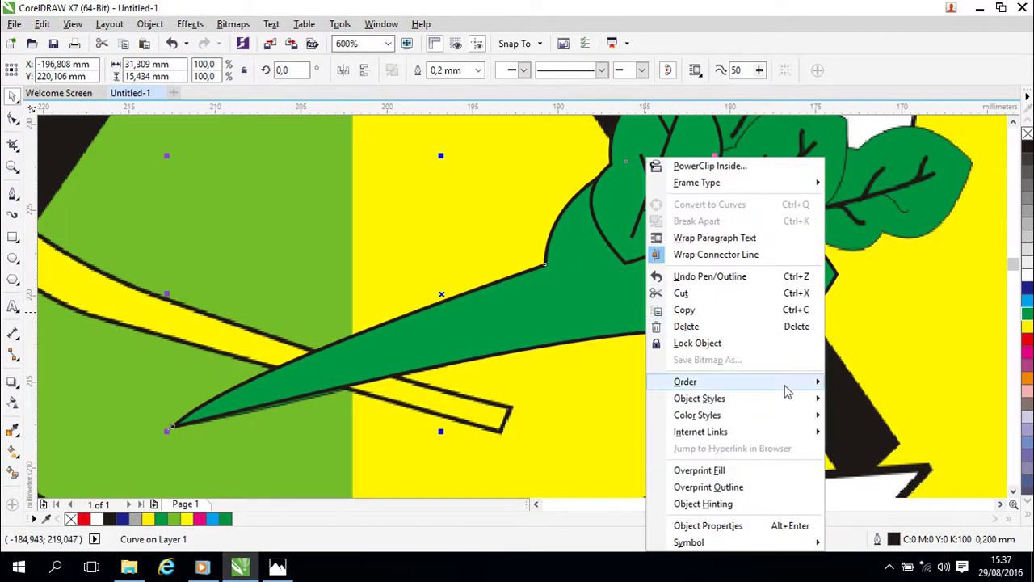
pyautogui.moveTo(795, 385)
pyautogui.click(869, 510)
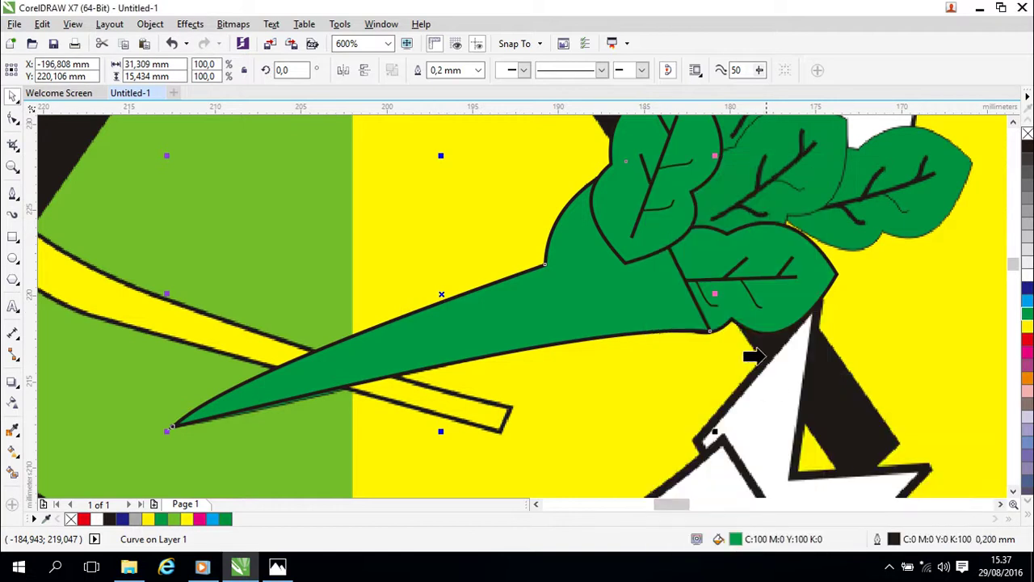
pyautogui.click(750, 323)
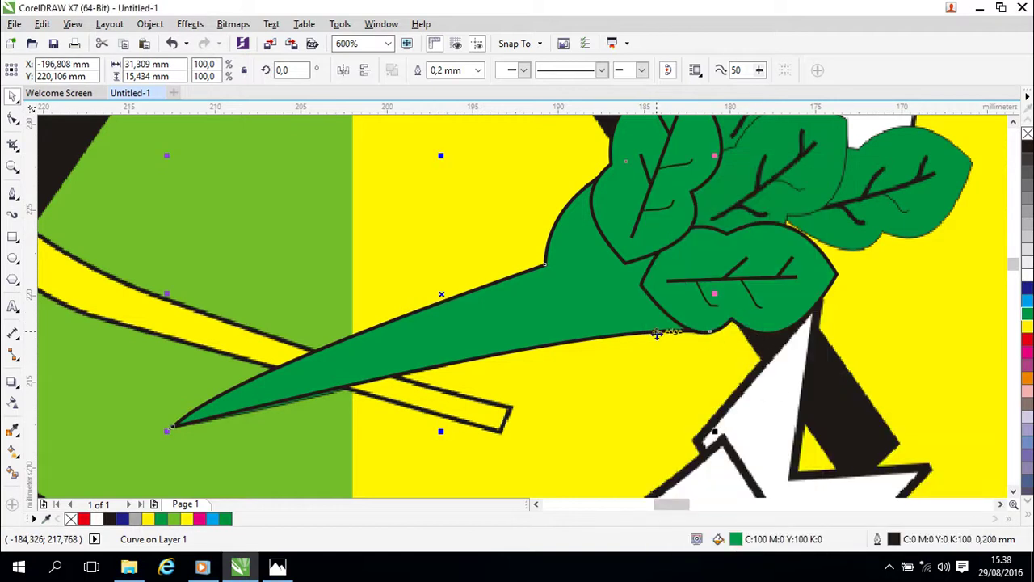
# Shift the leaf group above the stalk slightly to X -184.605, Y 227.521 mm.
pyautogui.scroll(2, 751, 315)
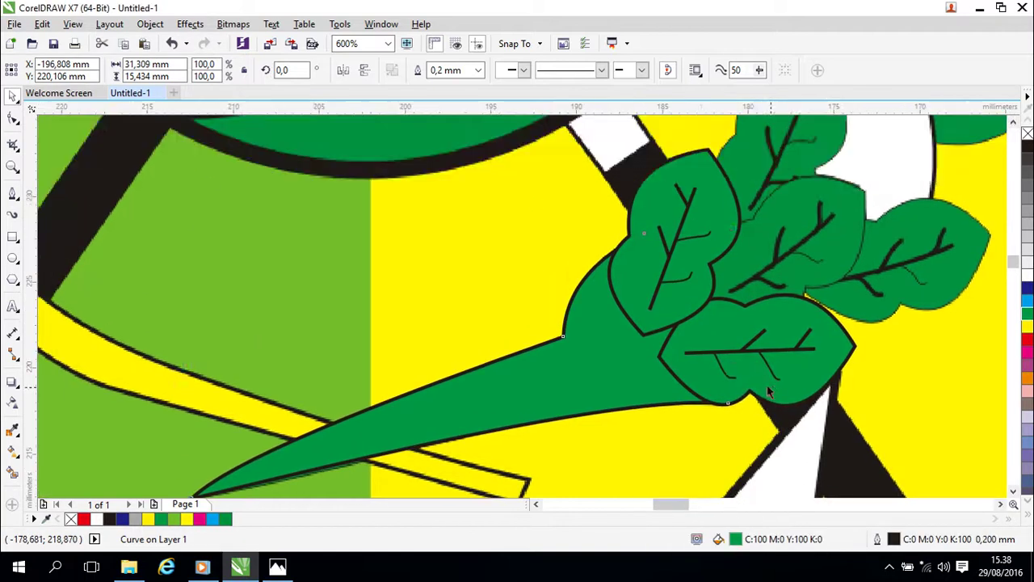
pyautogui.click(689, 307)
pyautogui.moveTo(688, 307); pyautogui.dragTo(688, 308)
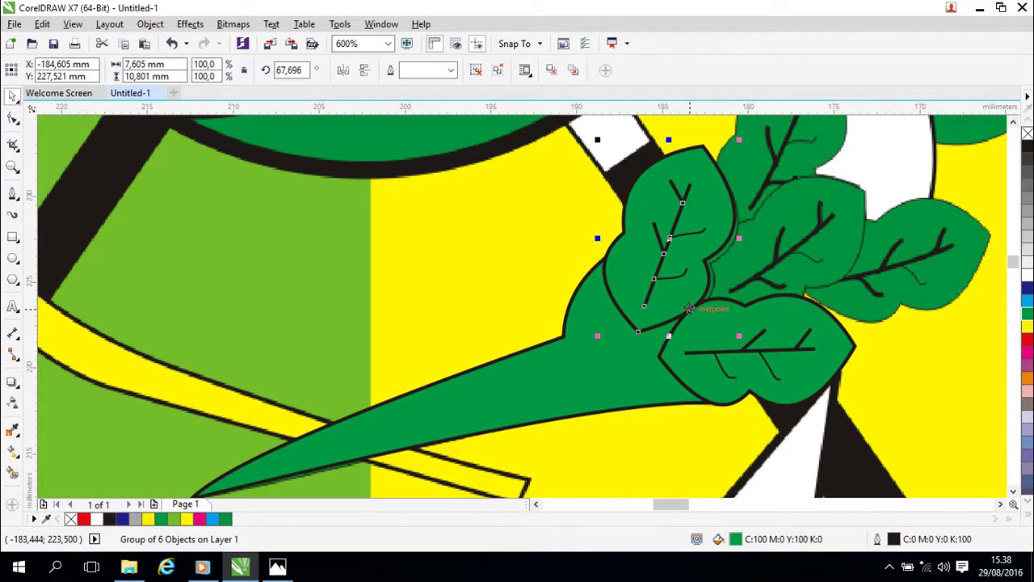
# Copy the leaf group above the stalk over the reference's middle leaf and rotate the copy to about 29.6°.
pyautogui.click(897, 353)
pyautogui.moveTo(896, 353); pyautogui.dragTo(790, 353)
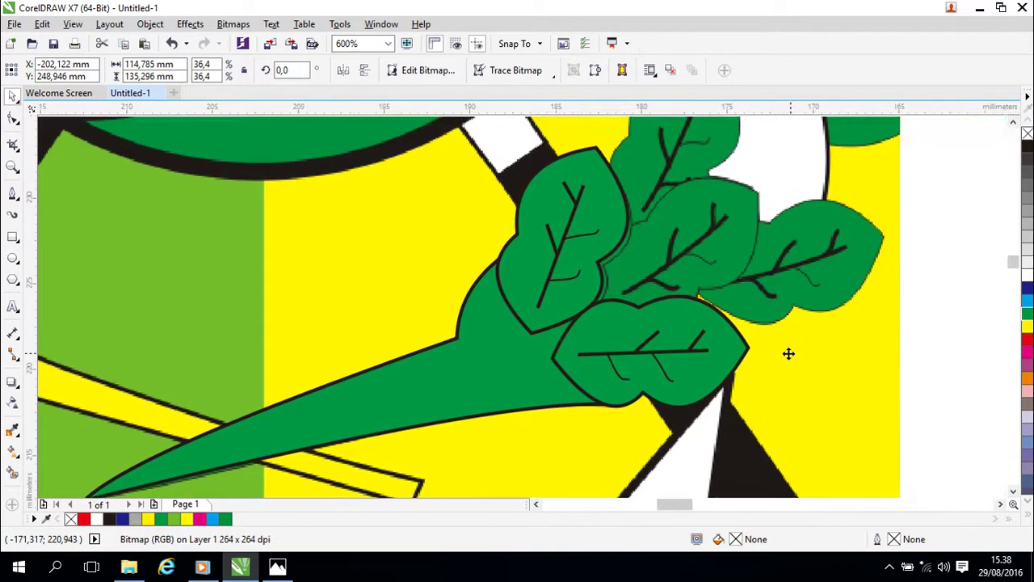
pyautogui.scroll(-2, 797, 351)
pyautogui.scroll(2, 845, 361)
pyautogui.hscroll(1, 816, 367)
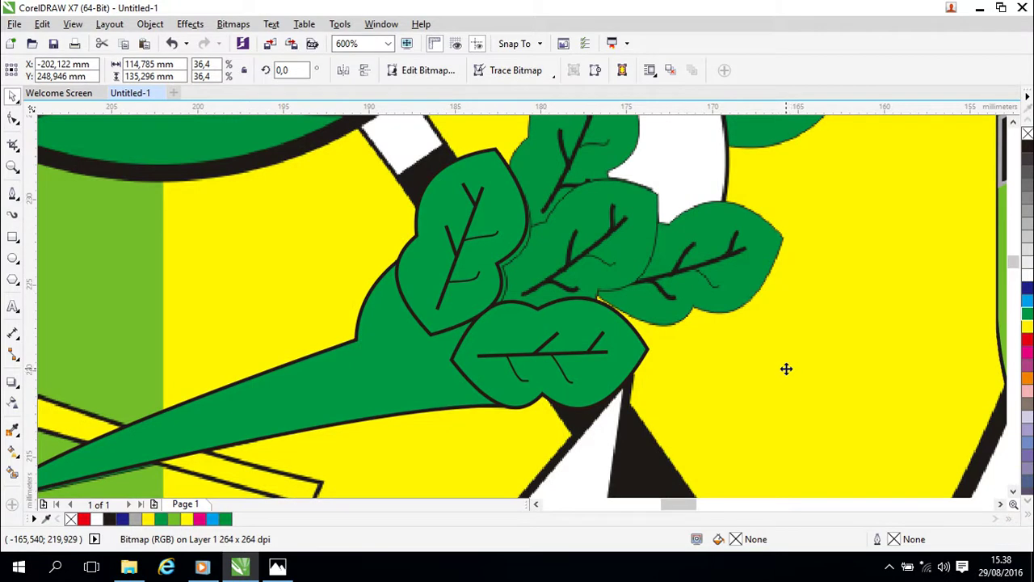
pyautogui.scroll(-2, 789, 373)
pyautogui.scroll(2, 801, 353)
pyautogui.moveTo(797, 350); pyautogui.dragTo(796, 351)
pyautogui.click(483, 267)
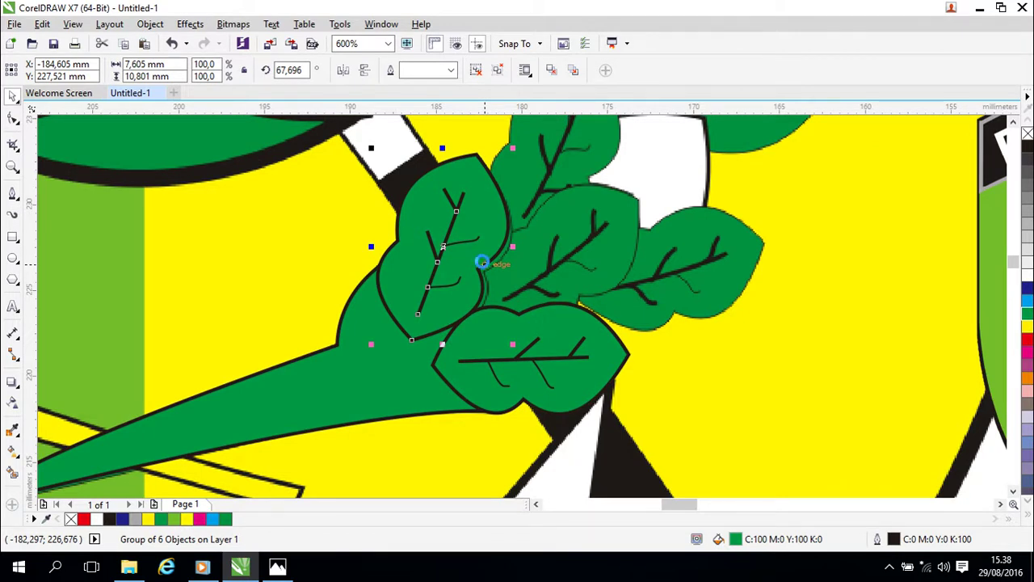
pyautogui.moveTo(443, 245); pyautogui.dragTo(568, 251)
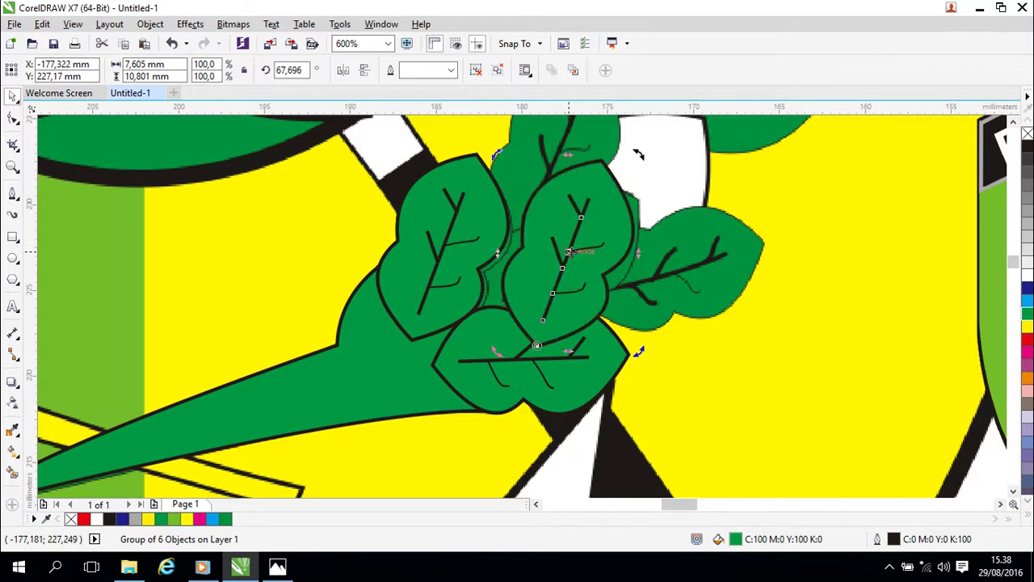
pyautogui.moveTo(635, 153); pyautogui.dragTo(706, 215)
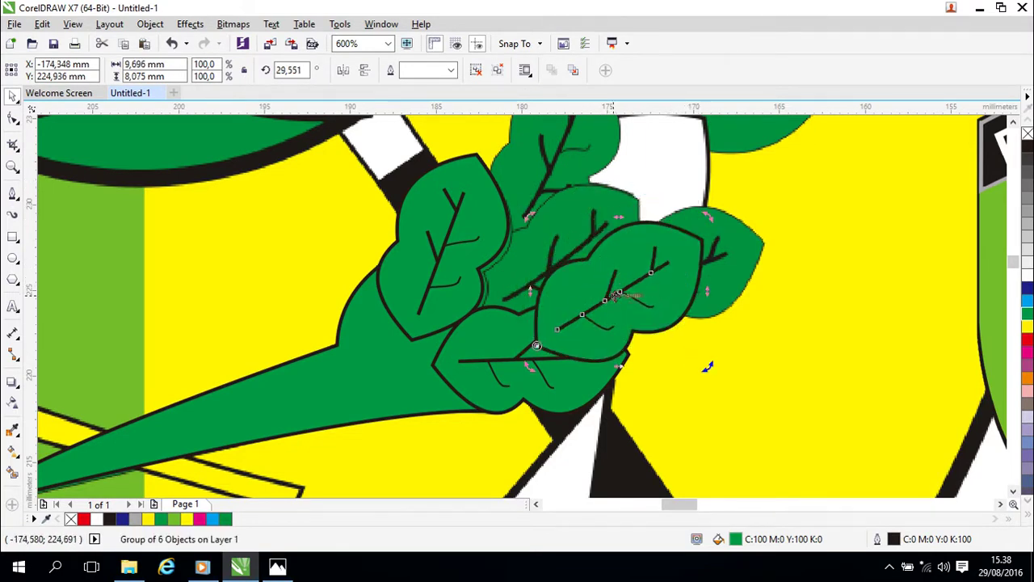
# Fit the copy onto the reference's middle leaf at X -177.829, Y 227.112 mm, rotated to 31.949°.
pyautogui.click(773, 360)
pyautogui.click(607, 319)
pyautogui.moveTo(610, 298); pyautogui.dragTo(557, 264)
pyautogui.click(626, 219)
pyautogui.moveTo(646, 188); pyautogui.dragTo(640, 180)
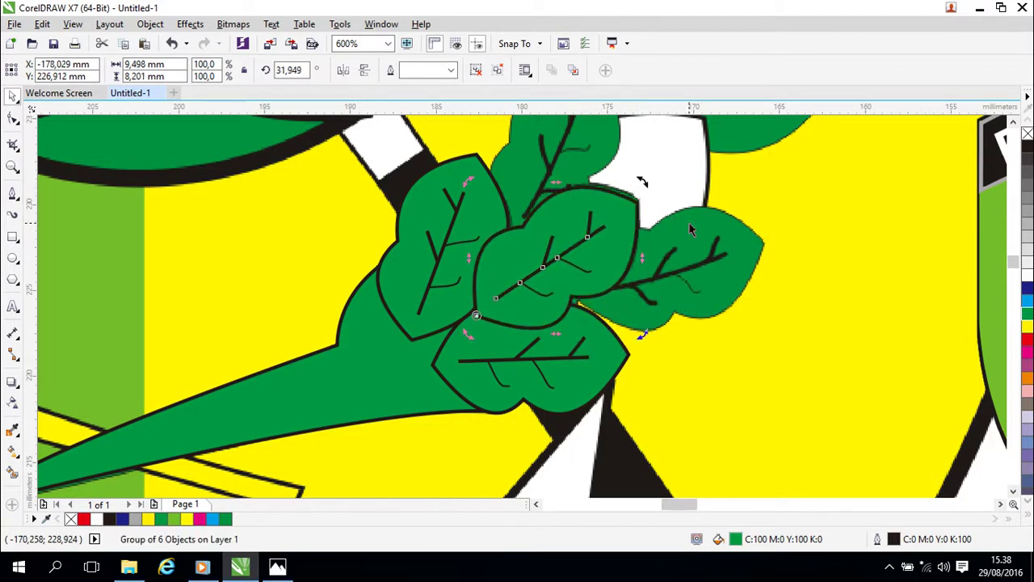
pyautogui.press('Right')
pyautogui.press('Up')
pyautogui.press('Right')
pyautogui.press('Up')
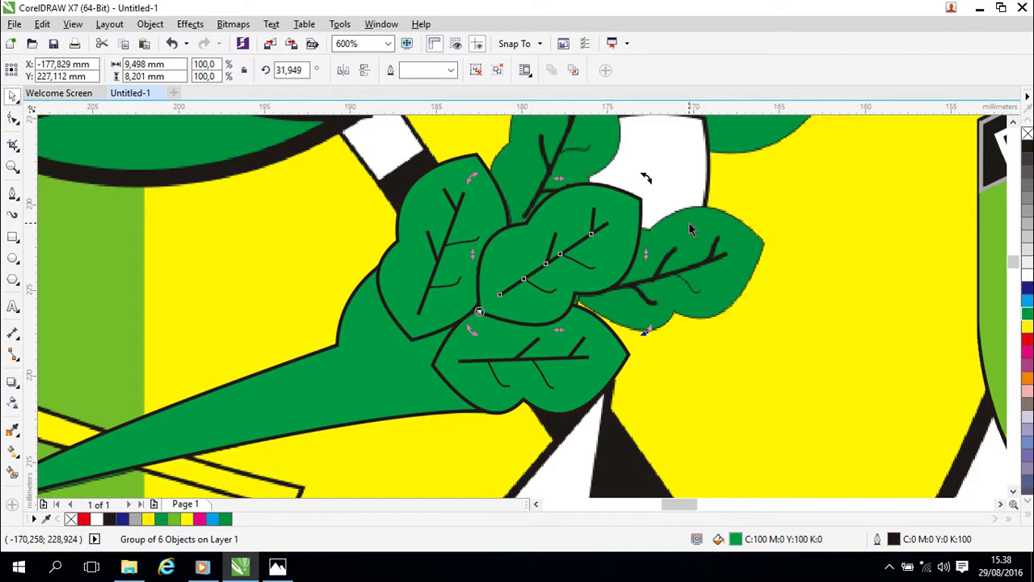
# Order the middle leaf group behind the neighbouring leaf groups on the stalk.
pyautogui.rightClick(587, 276)
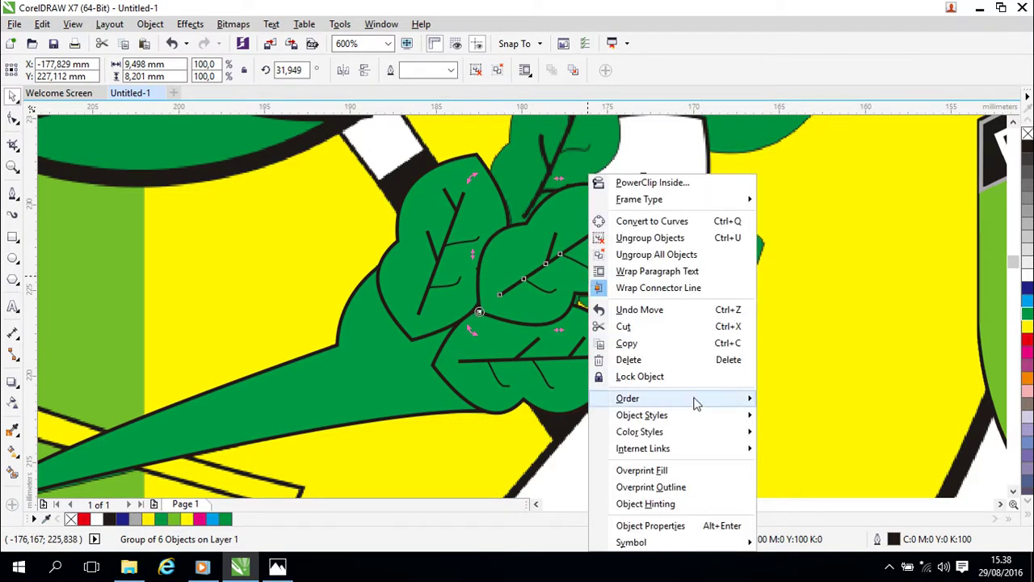
pyautogui.moveTo(696, 399)
pyautogui.click(802, 507)
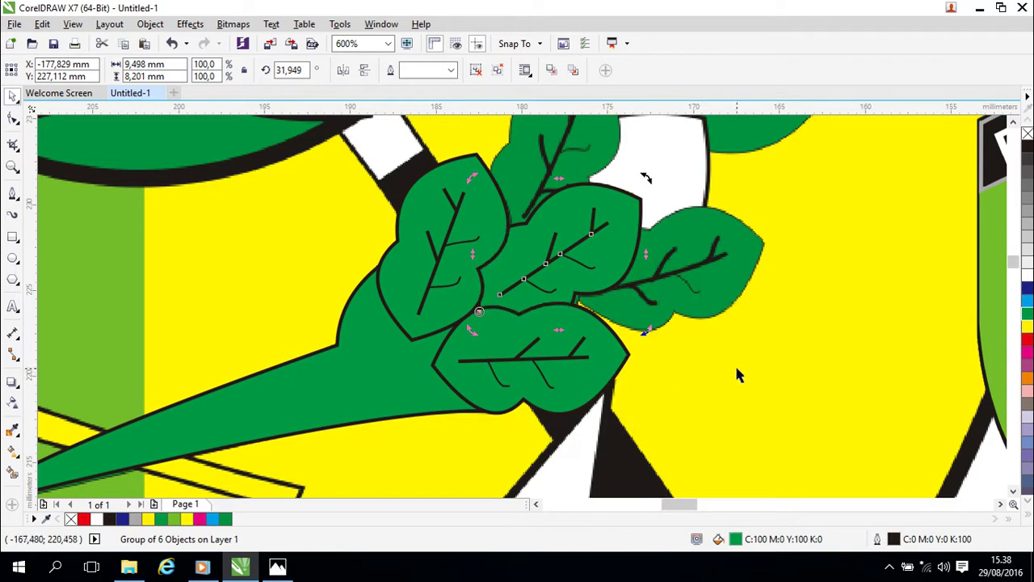
# Copy the middle leaf group onto the reference's rightmost leaf and rotate the copy to 15.058°.
pyautogui.moveTo(862, 385)
pyautogui.mouseDown()
pyautogui.moveTo(448, 318)
pyautogui.moveTo(823, 375)
pyautogui.mouseUp()
pyautogui.moveTo(611, 306); pyautogui.dragTo(666, 371)
pyautogui.click(592, 305)
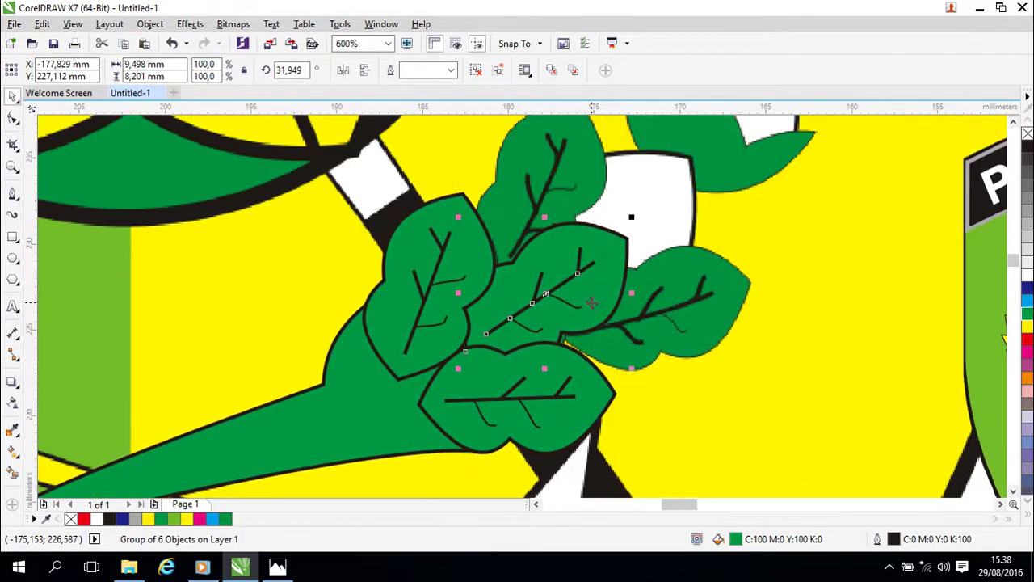
pyautogui.hotkey('shift', 'pageup')
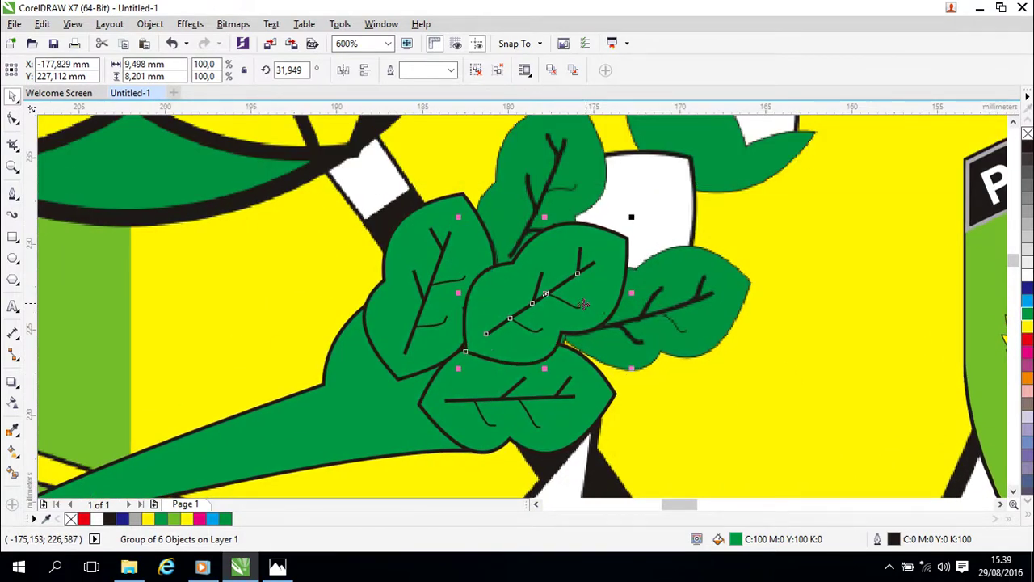
pyautogui.moveTo(541, 307); pyautogui.dragTo(638, 299)
pyautogui.click(706, 242)
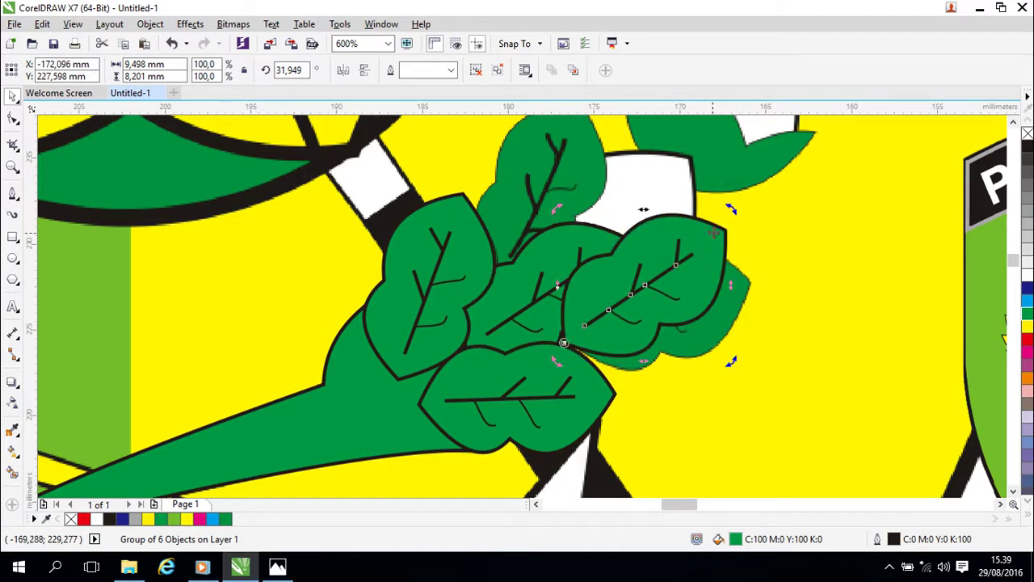
pyautogui.moveTo(727, 210); pyautogui.dragTo(769, 268)
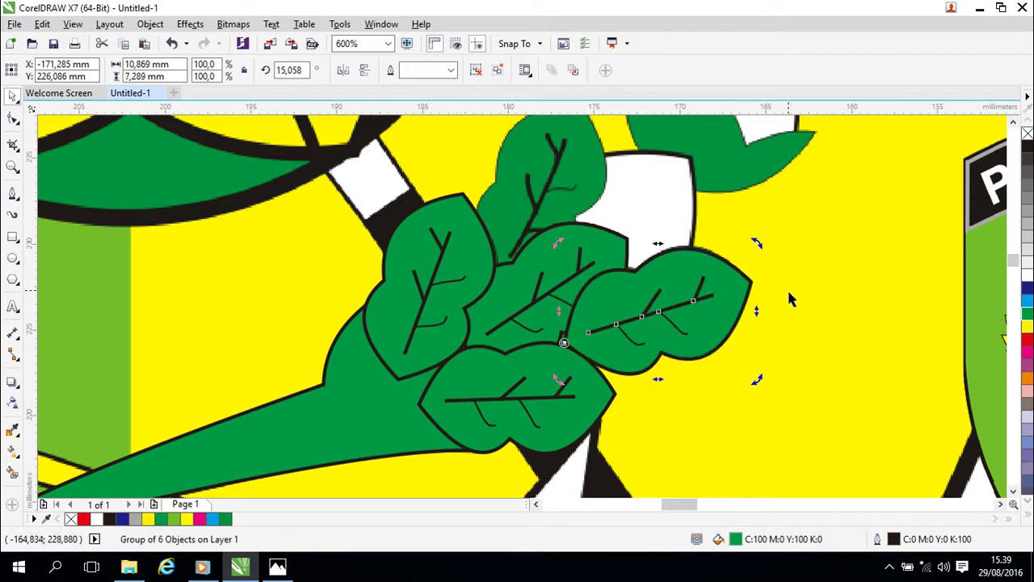
# Order the rightmost leaf group behind the middle leaf group.
pyautogui.rightClick(694, 333)
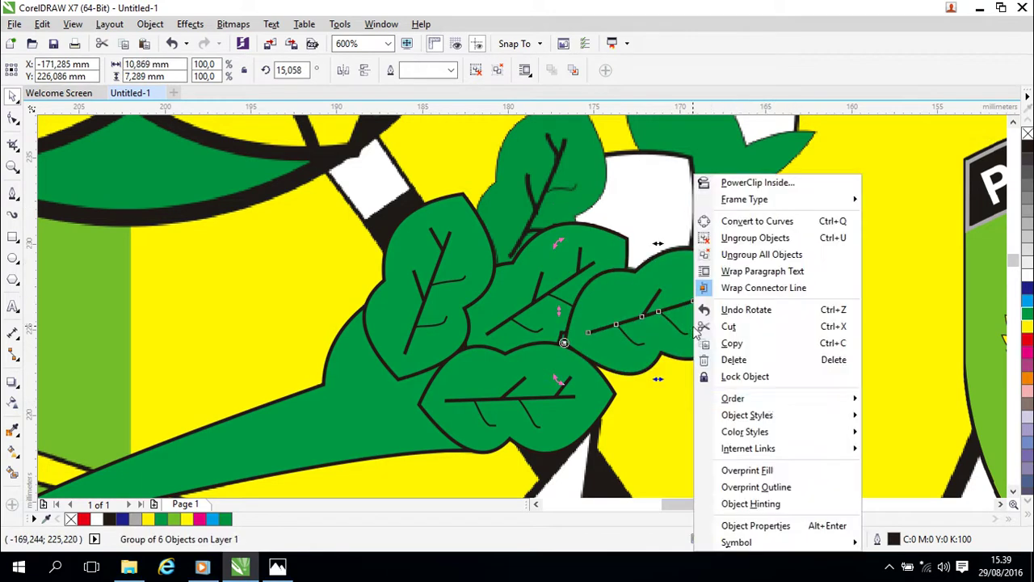
pyautogui.moveTo(799, 403)
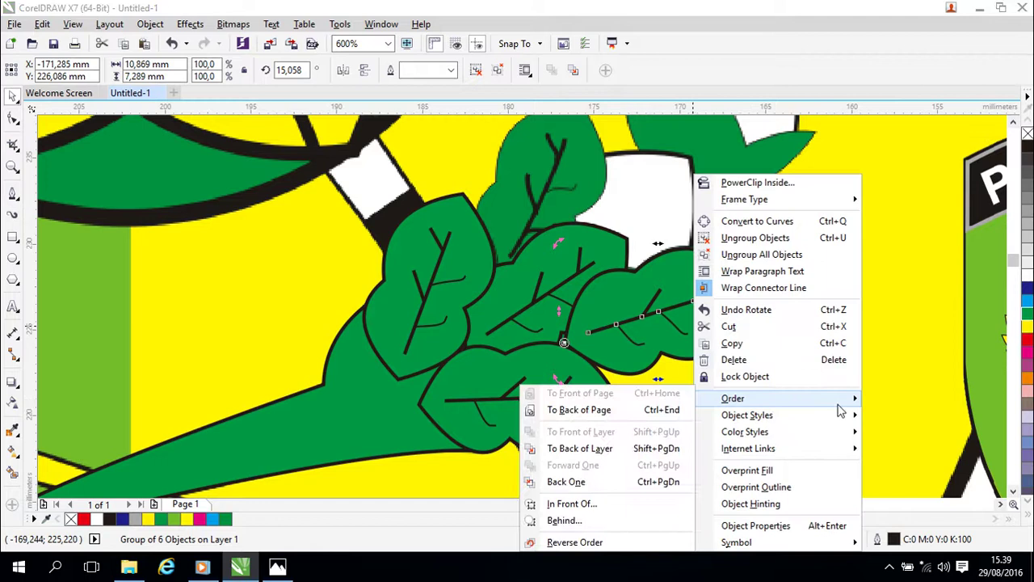
pyautogui.click(588, 521)
pyautogui.click(604, 256)
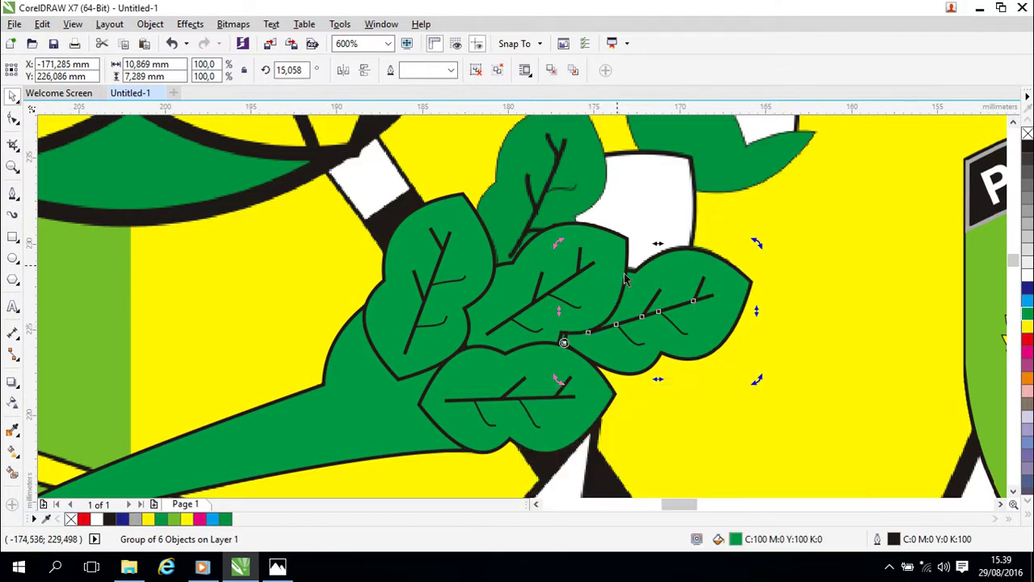
pyautogui.click(712, 404)
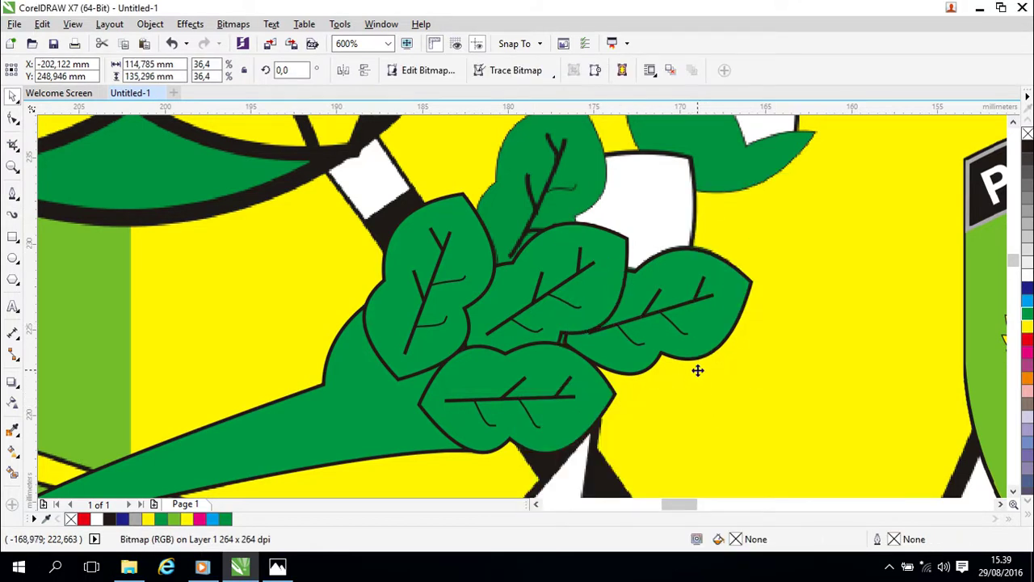
# Nudge the rightmost leaf group to X -171.585, Y 226.086 mm over the reference leaf.
pyautogui.click(642, 338)
pyautogui.press('Left')
pyautogui.press('Up')
pyautogui.press('Up')
pyautogui.press('Down')
pyautogui.press('Left')
pyautogui.press('Down')
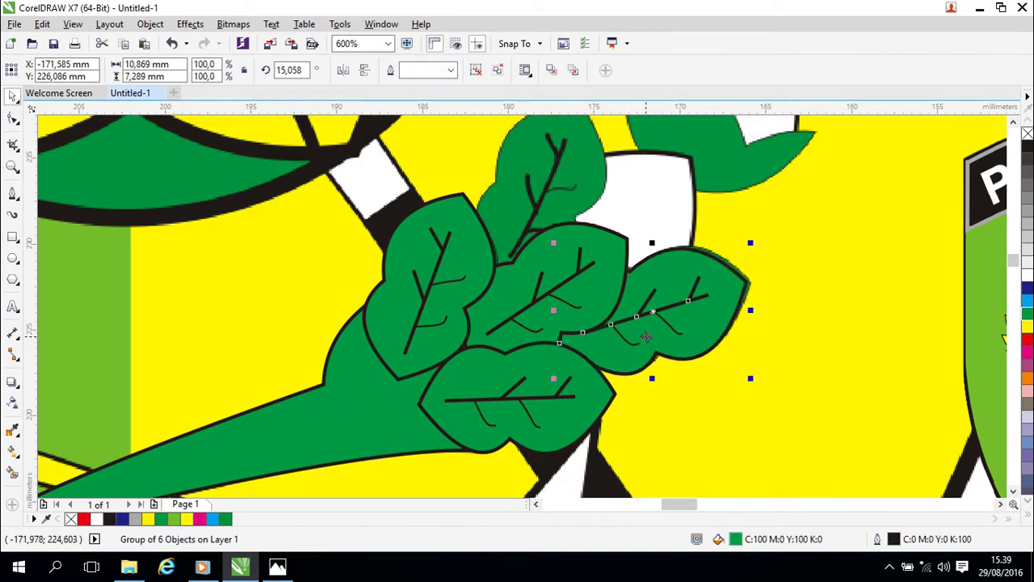
# Copy the middle leaf group onto the reference's topmost leaf and rotate the copy to 53.566°.
pyautogui.moveTo(689, 310); pyautogui.dragTo(711, 374)
pyautogui.click(627, 345)
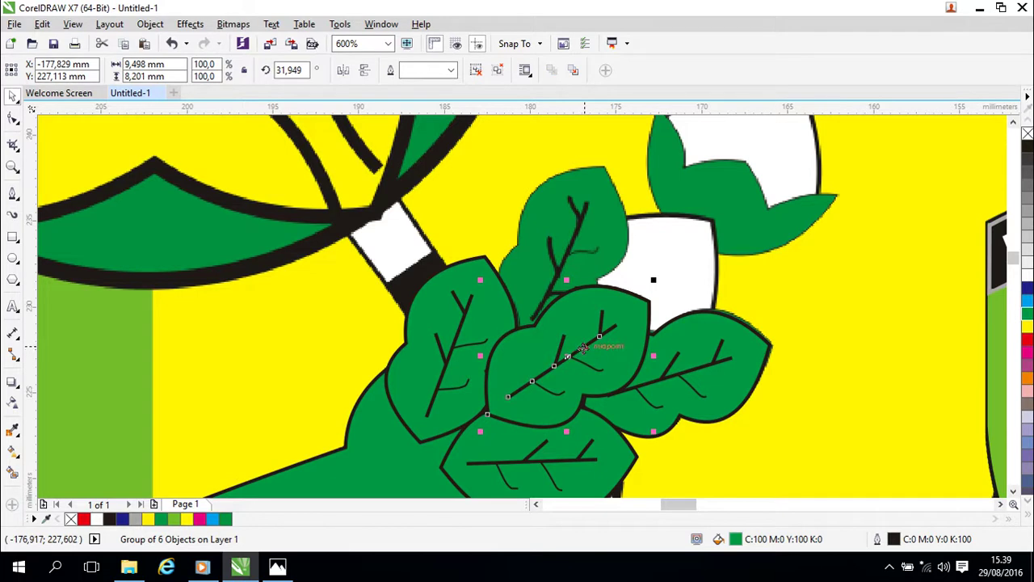
pyautogui.moveTo(566, 361); pyautogui.dragTo(546, 281)
pyautogui.click(567, 255)
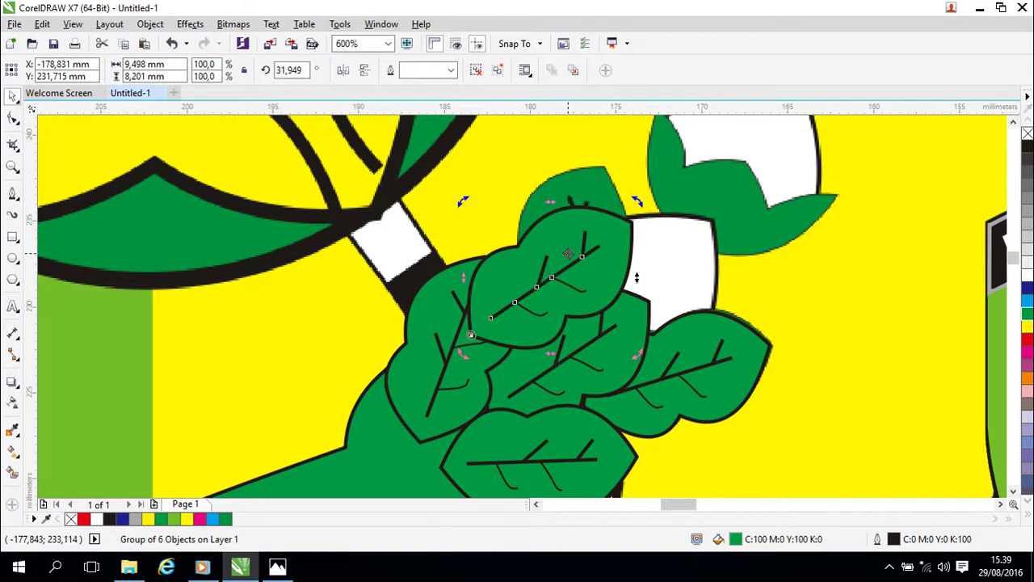
pyautogui.moveTo(642, 210); pyautogui.dragTo(614, 205)
pyautogui.click(632, 181)
pyautogui.moveTo(633, 179); pyautogui.dragTo(614, 169)
pyautogui.moveTo(598, 214); pyautogui.dragTo(601, 203)
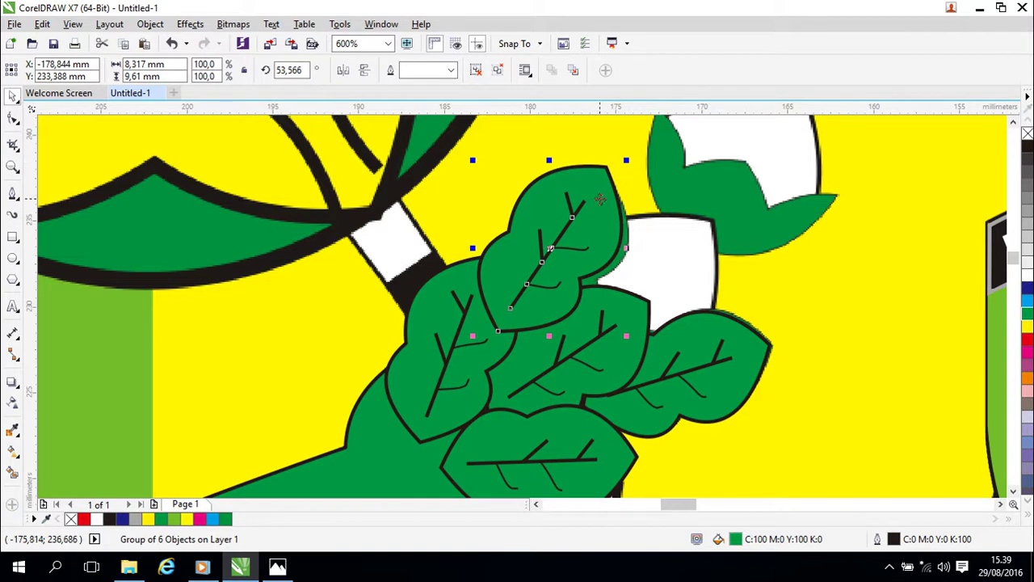
# Rotate the topmost leaf group to 55.275° and nudge it to X -178.485, Y 232.966 mm.
pyautogui.moveTo(625, 159); pyautogui.dragTo(618, 158)
pyautogui.press('Right')
pyautogui.press('Right')
pyautogui.press('Down')
pyautogui.press('Right')
pyautogui.press('Right')
pyautogui.press('Down')
pyautogui.press('Down')
pyautogui.press('Right')
pyautogui.press('Down')
pyautogui.press('Down')
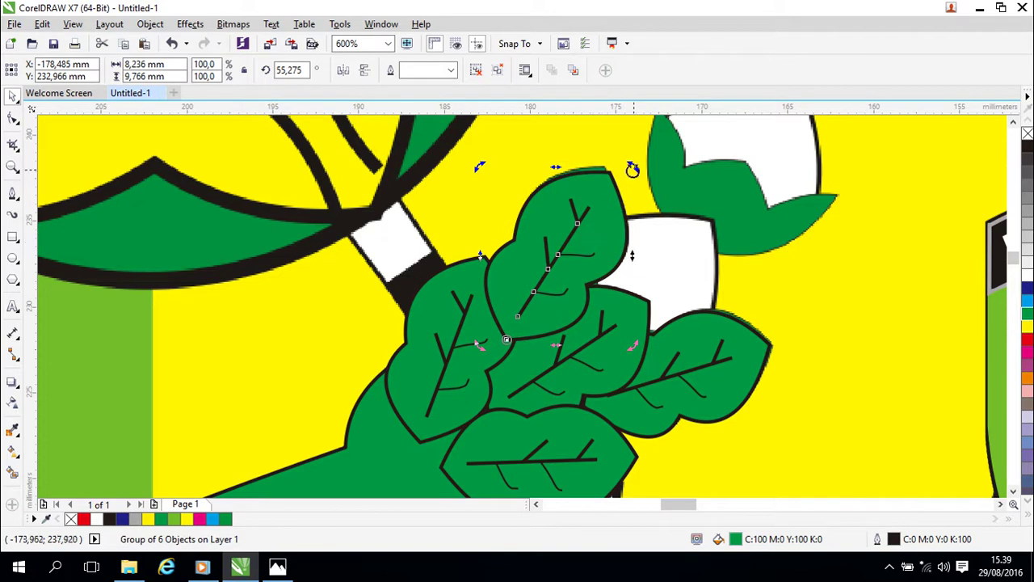
# Refine the topmost leaf group's fit with a rotation of 58.096° and a position of X -178.422, Y 232.995 mm.
pyautogui.moveTo(627, 169); pyautogui.dragTo(626, 164)
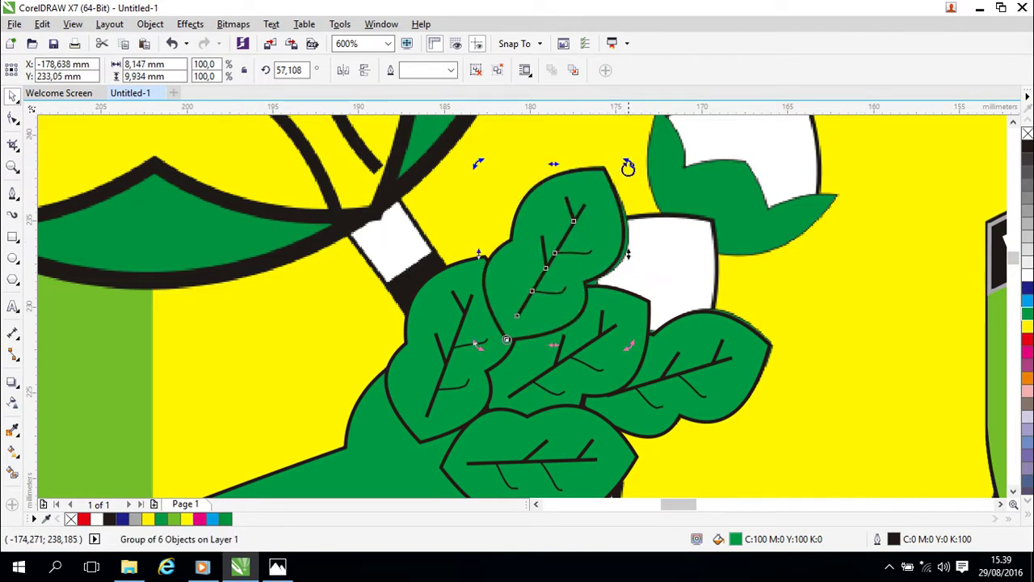
pyautogui.press('Right')
pyautogui.press('Right')
pyautogui.press('Right')
pyautogui.press('Down')
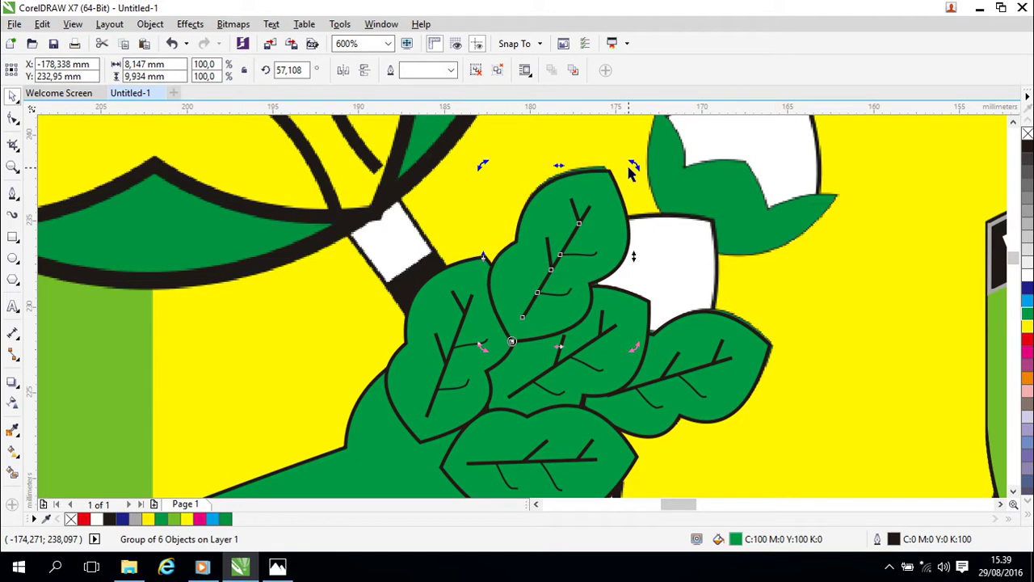
pyautogui.moveTo(630, 167); pyautogui.dragTo(629, 166)
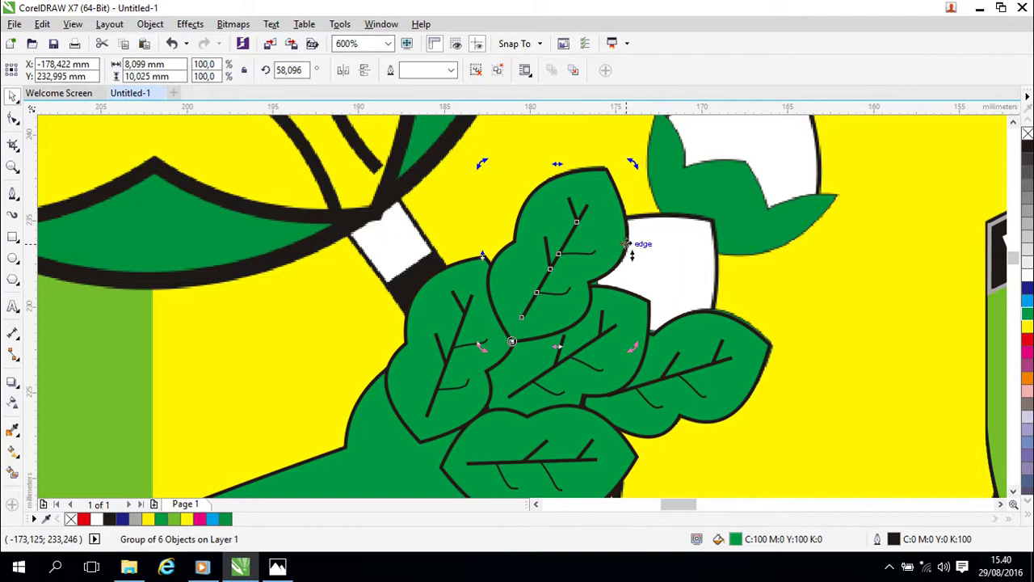
# Order the topmost leaf group behind the middle leaf group.
pyautogui.rightClick(618, 172)
pyautogui.moveTo(759, 404)
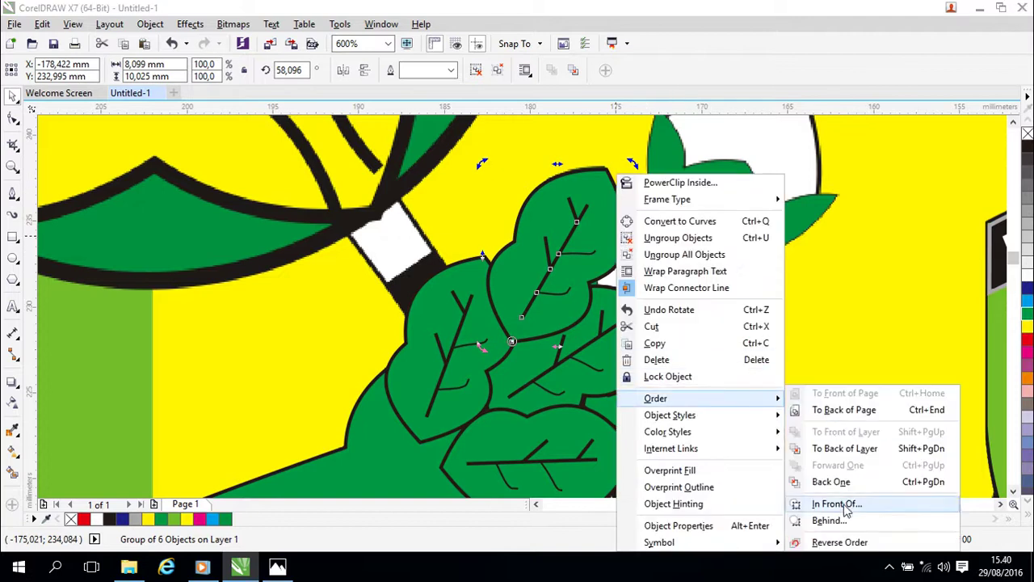
pyautogui.click(829, 520)
pyautogui.click(611, 323)
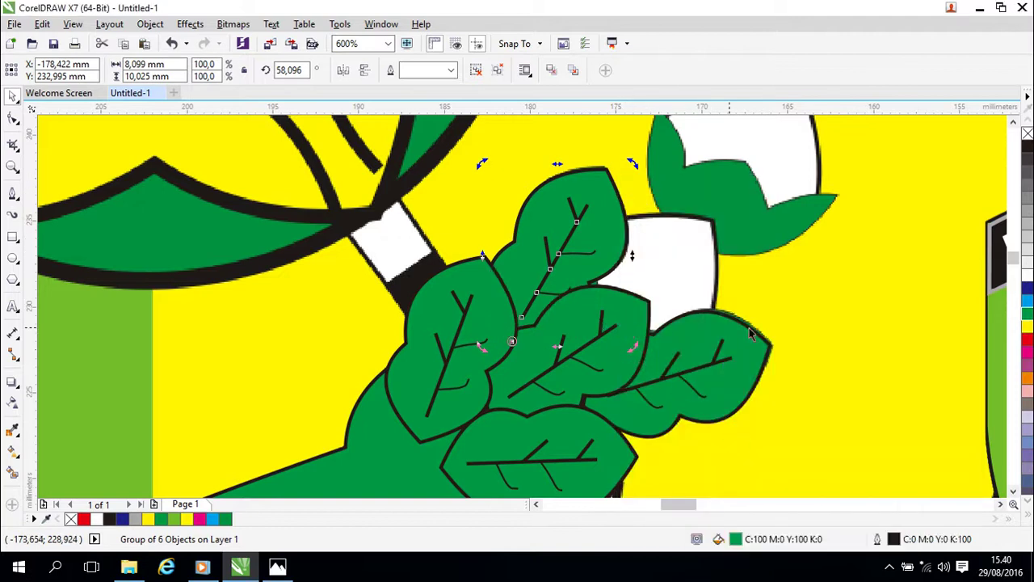
# Move the loose cotton boll group onto the reference's second boll from the top, at about X -161.693, Y 267.691 mm.
pyautogui.click(828, 327)
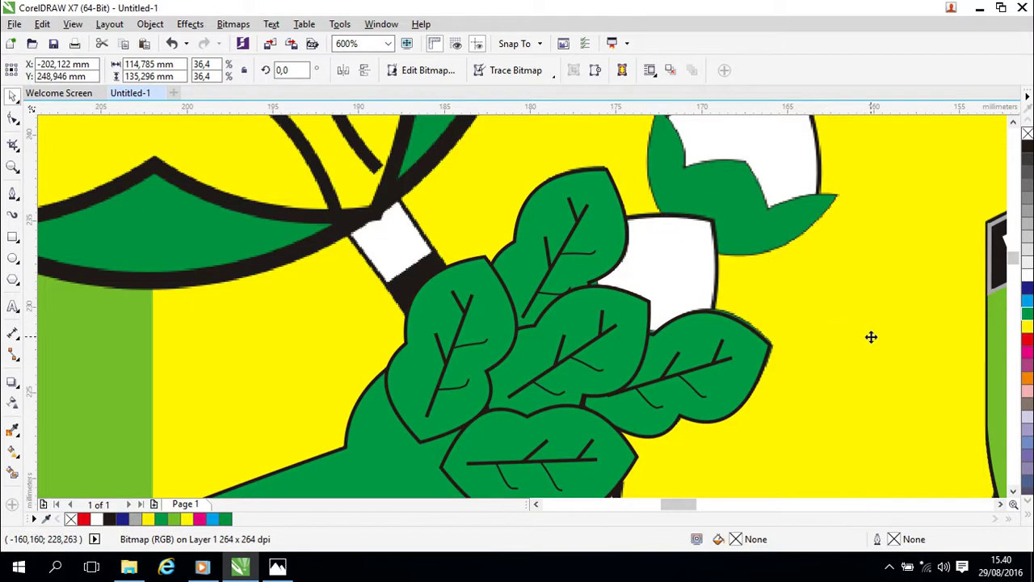
pyautogui.scroll(-5, 660, 289)
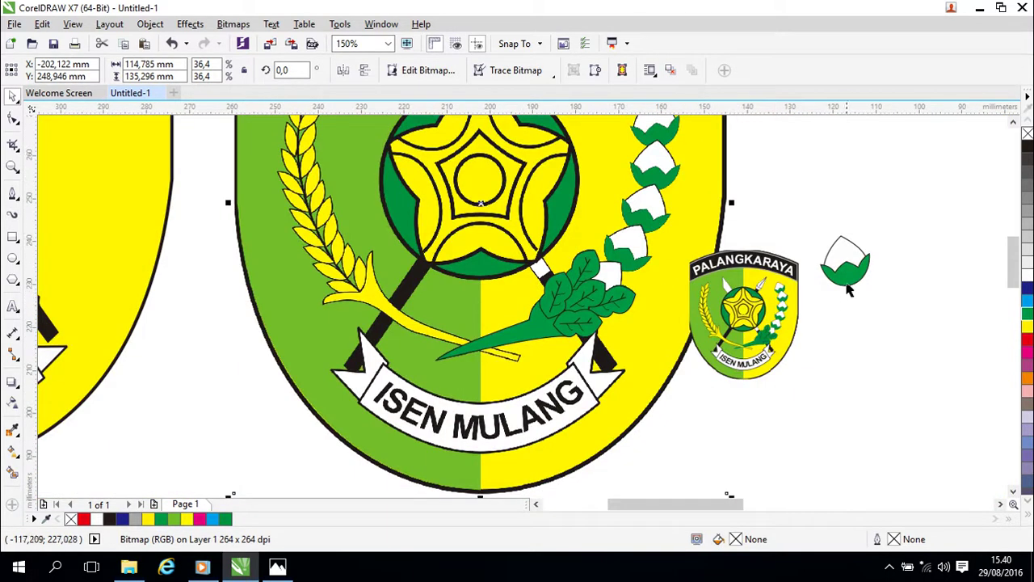
pyautogui.click(848, 271)
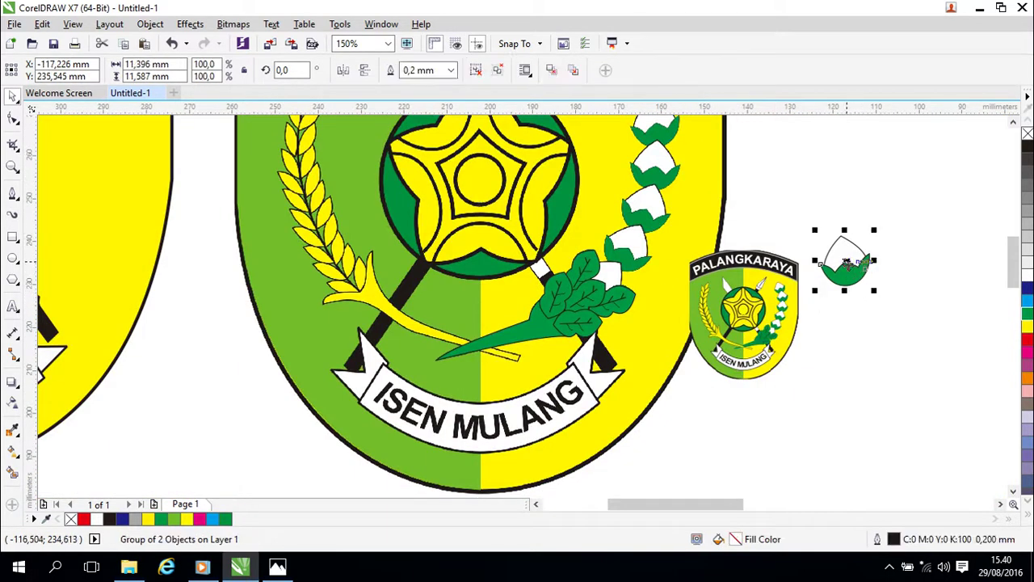
pyautogui.moveTo(846, 262); pyautogui.dragTo(611, 277)
pyautogui.scroll(1, 632, 337)
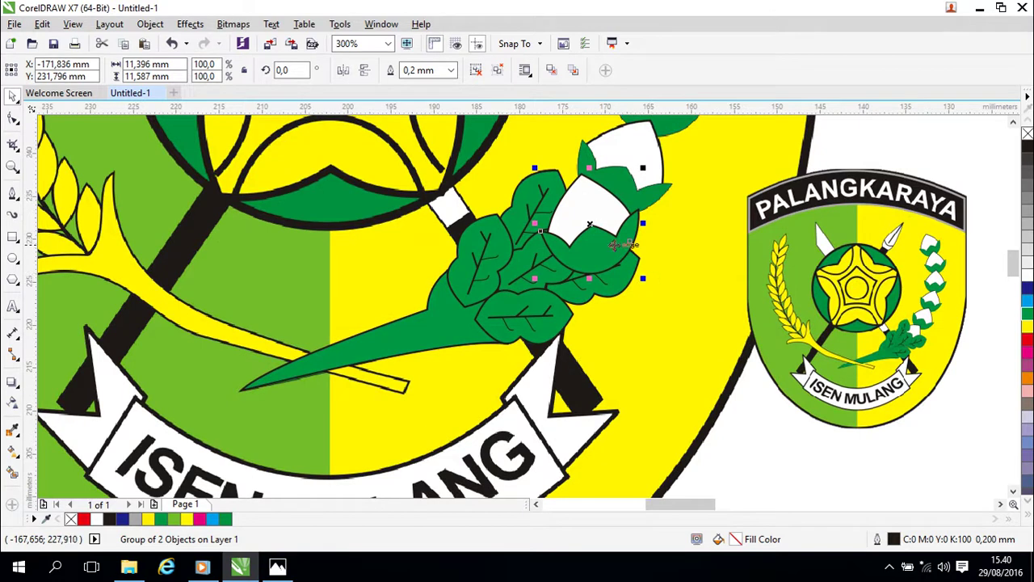
pyautogui.moveTo(592, 223); pyautogui.dragTo(695, 181)
pyautogui.scroll(1, 641, 341)
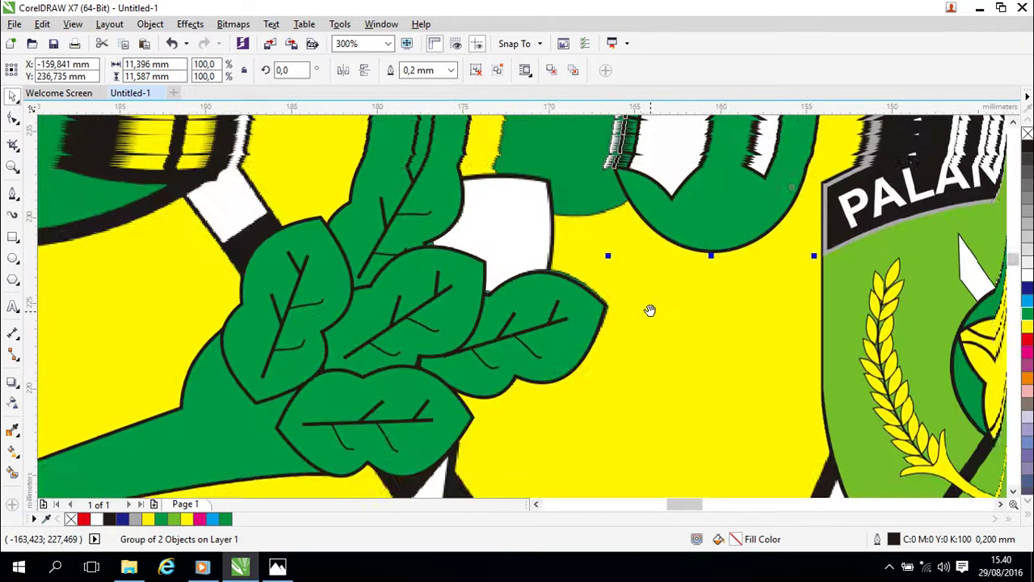
pyautogui.scroll(-1, 639, 341)
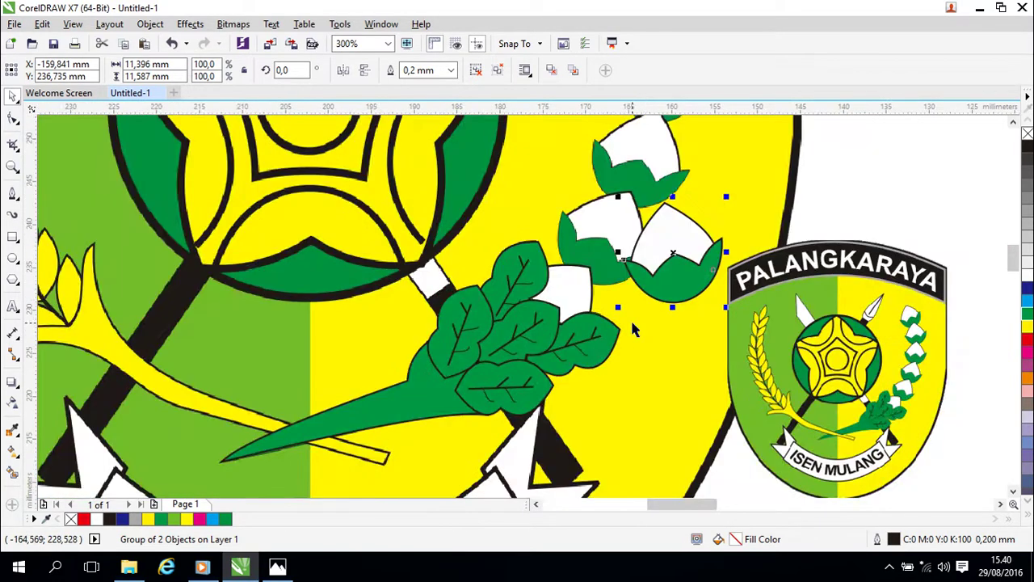
pyautogui.moveTo(673, 254); pyautogui.dragTo(705, 219)
pyautogui.moveTo(803, 247); pyautogui.dragTo(798, 315)
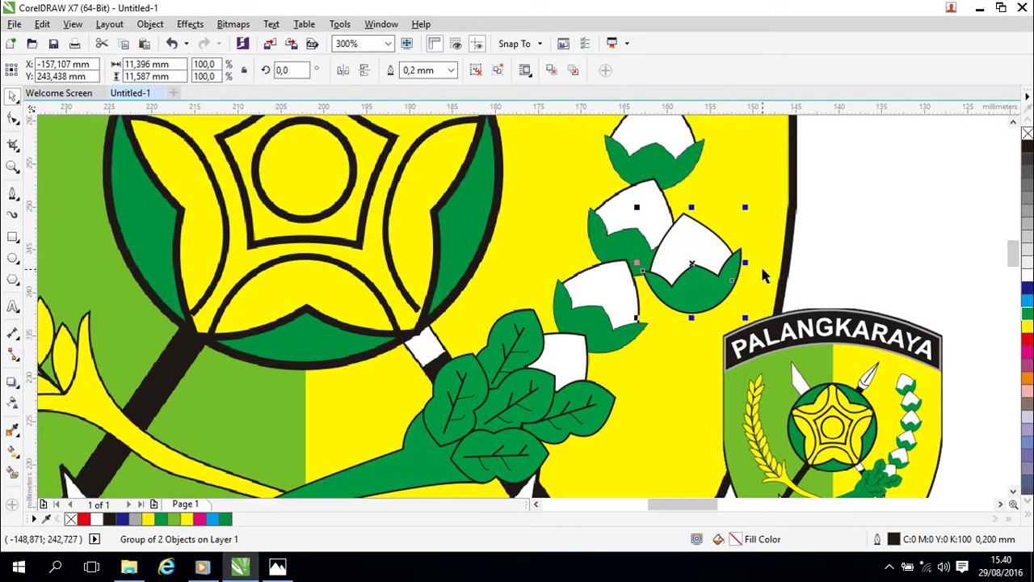
pyautogui.scroll(3, 759, 211)
pyautogui.moveTo(701, 376); pyautogui.dragTo(665, 279)
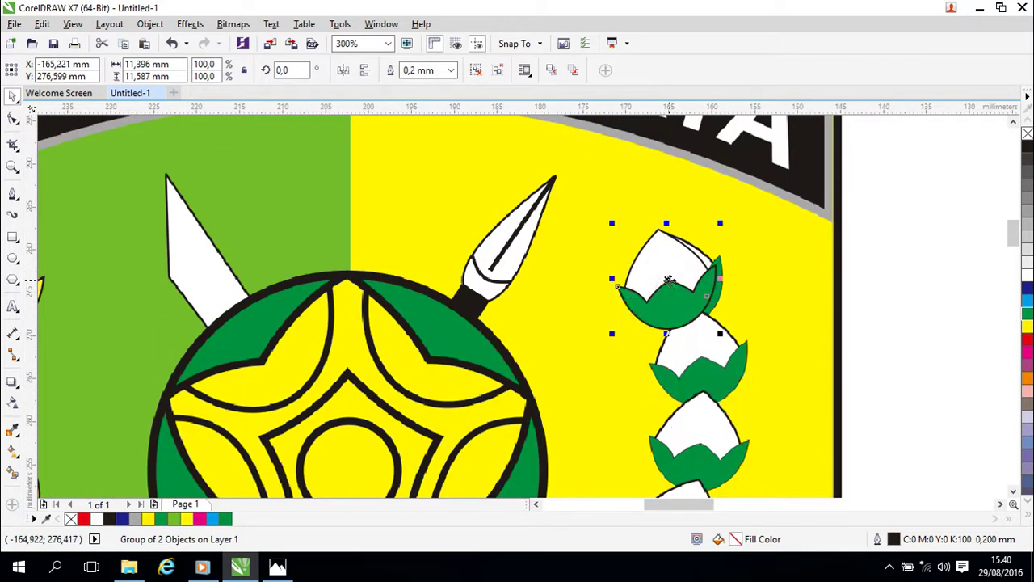
pyautogui.scroll(-3, 762, 315)
pyautogui.moveTo(650, 202); pyautogui.dragTo(679, 269)
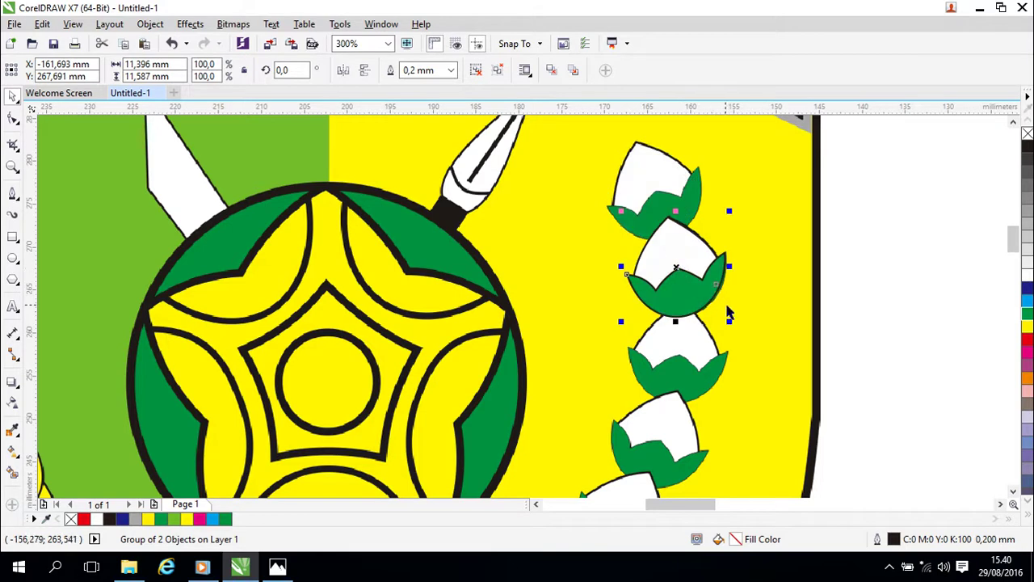
# Nudge the second boll group to X -161.393, Y 267.791 mm to fit the reference outline.
pyautogui.scroll(2, 738, 313)
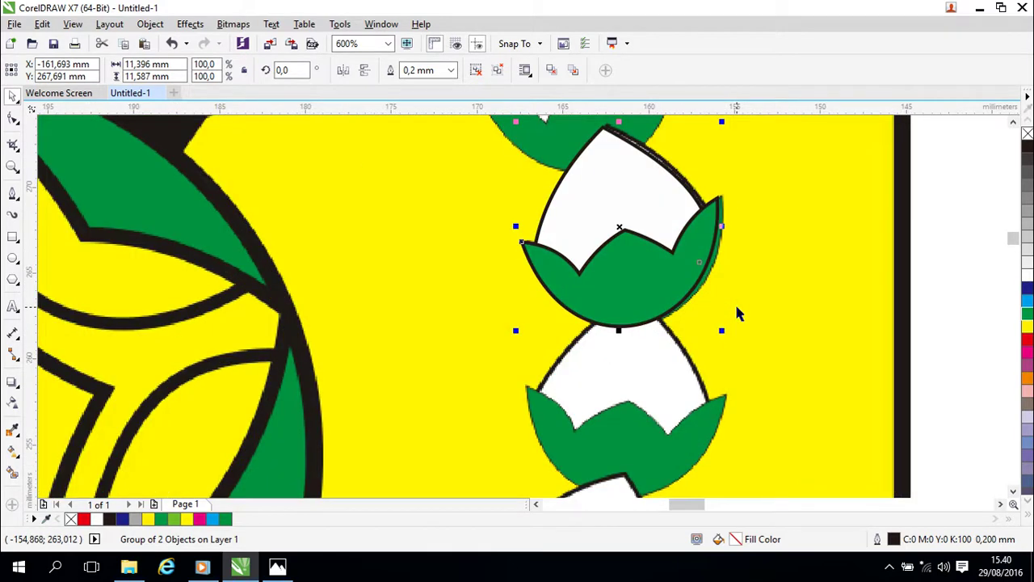
pyautogui.press('Right')
pyautogui.press('Right')
pyautogui.press('Right')
pyautogui.press('Right')
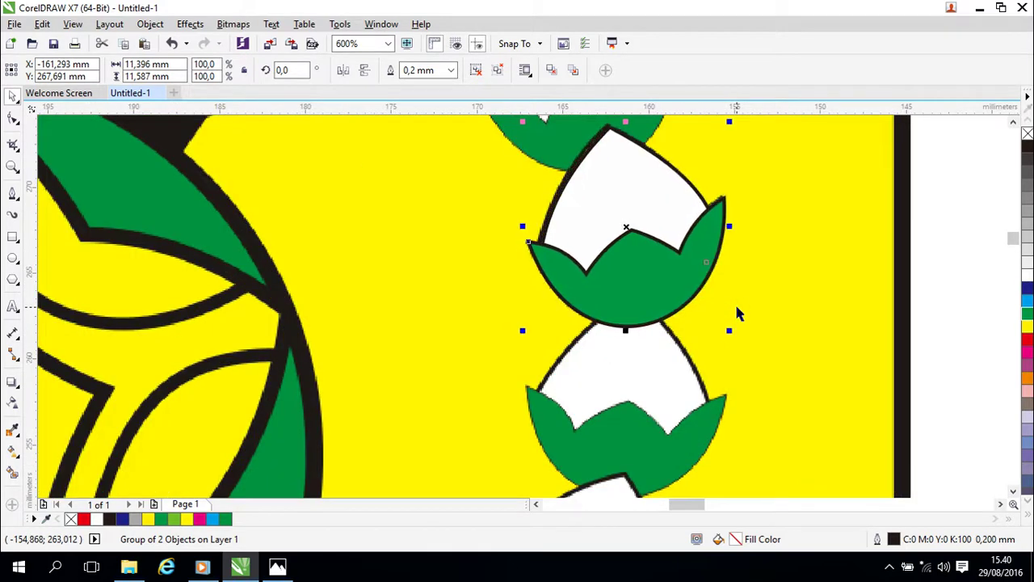
pyautogui.press('Left')
pyautogui.press('Up')
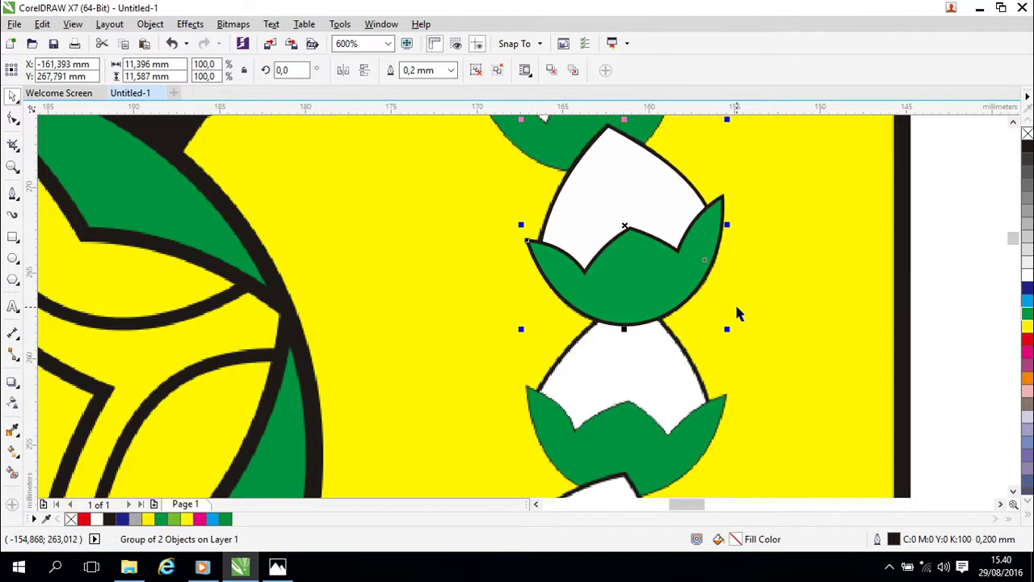
# Move the small Palangkaraya reference logo up beside the boll column, to about X -142.169, Y 270.641 mm.
pyautogui.scroll(-2, 821, 283)
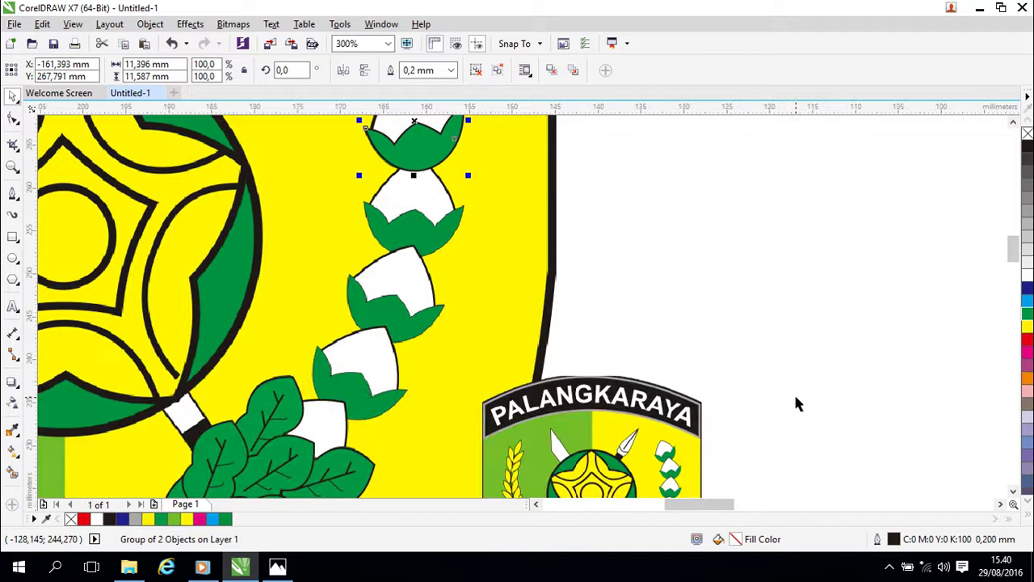
pyautogui.moveTo(612, 459); pyautogui.dragTo(633, 156)
pyautogui.moveTo(718, 272); pyautogui.dragTo(775, 469)
pyautogui.moveTo(680, 394); pyautogui.dragTo(645, 303)
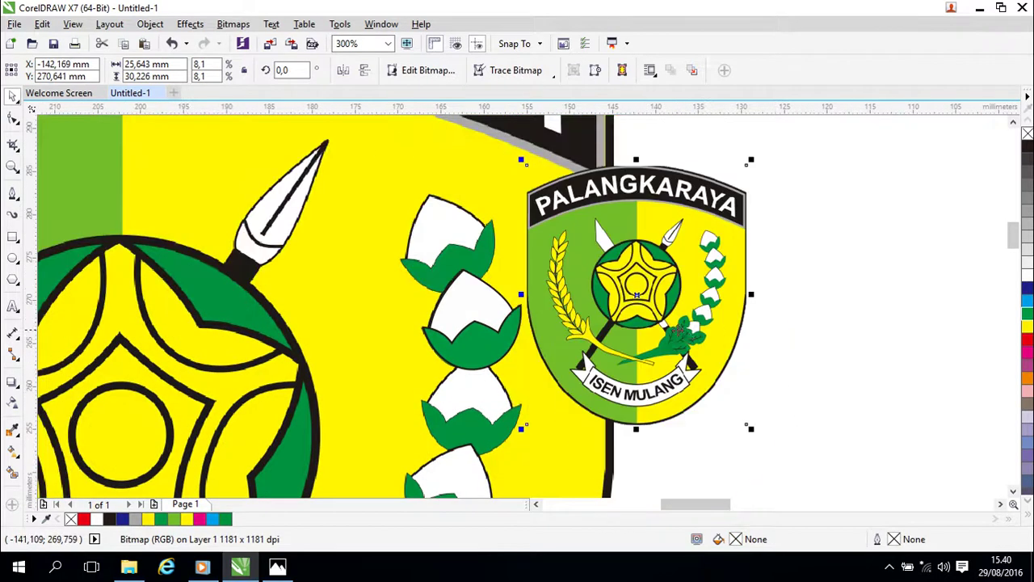
pyautogui.scroll(1, 688, 337)
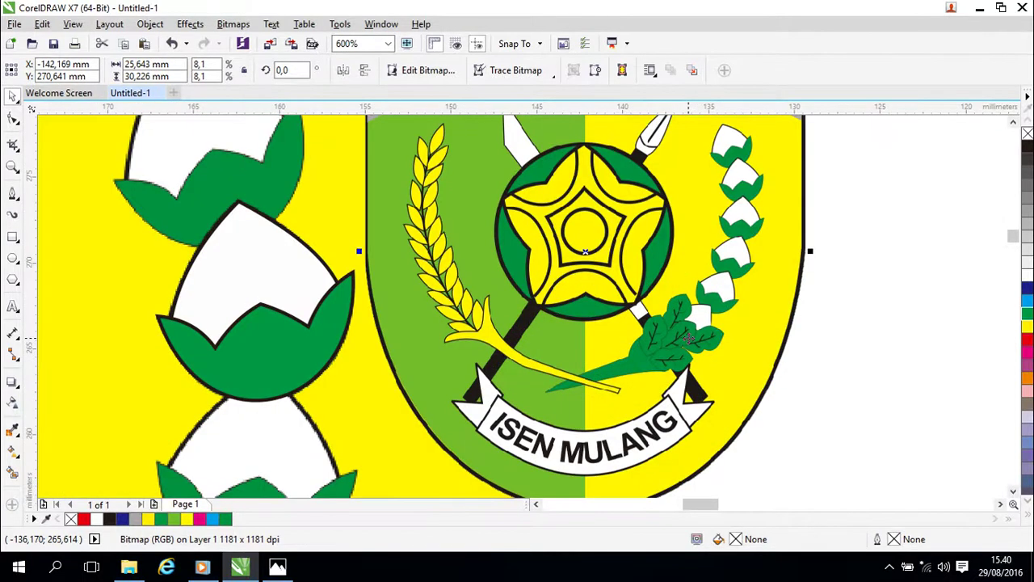
pyautogui.scroll(-1, 687, 337)
# Nudge the second boll group sideways to X -161.593 mm.
pyautogui.click(491, 324)
pyautogui.press('Left')
pyautogui.press('Left')
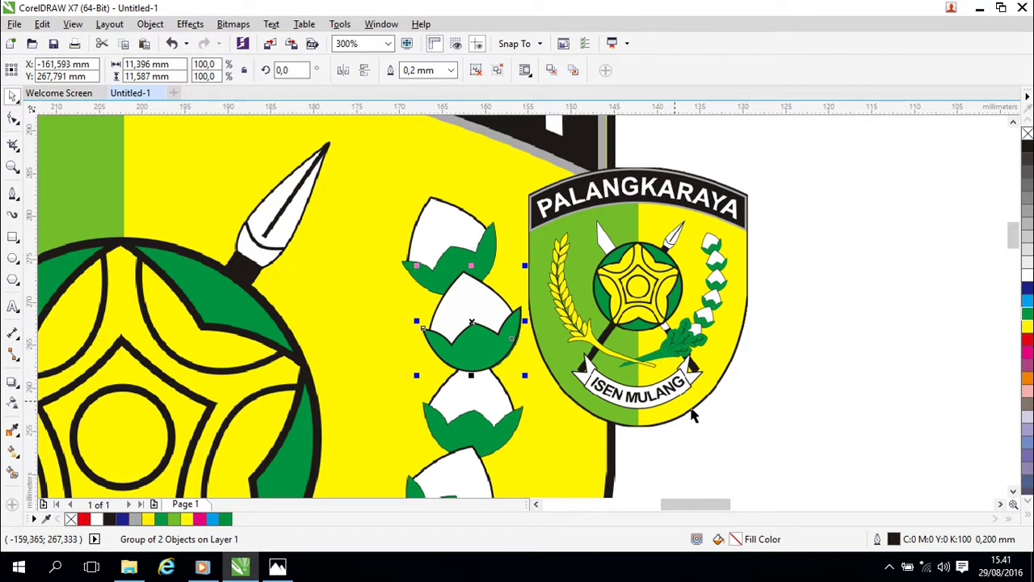
# Copy the second boll group onto the reference's third boll from the top and rotate the copy to 345.084°.
pyautogui.moveTo(761, 404); pyautogui.dragTo(799, 343)
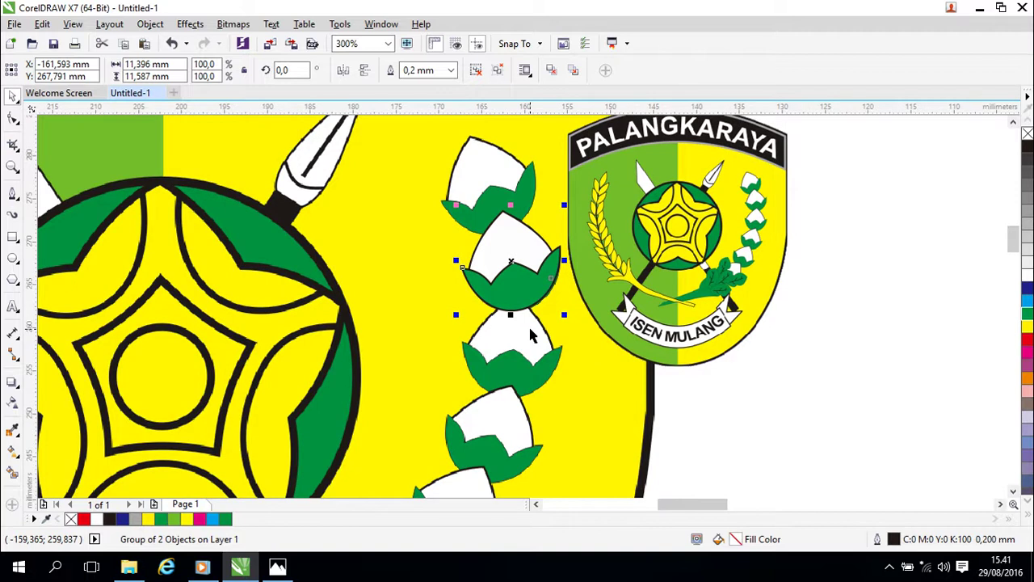
pyautogui.moveTo(511, 262); pyautogui.dragTo(517, 350)
pyautogui.click(514, 349)
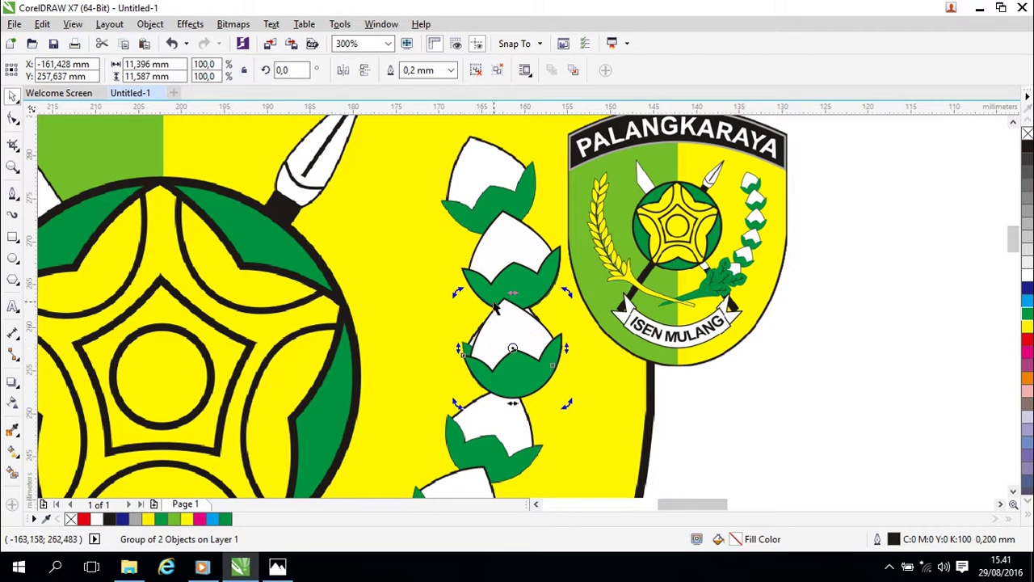
pyautogui.moveTo(454, 291); pyautogui.dragTo(461, 289)
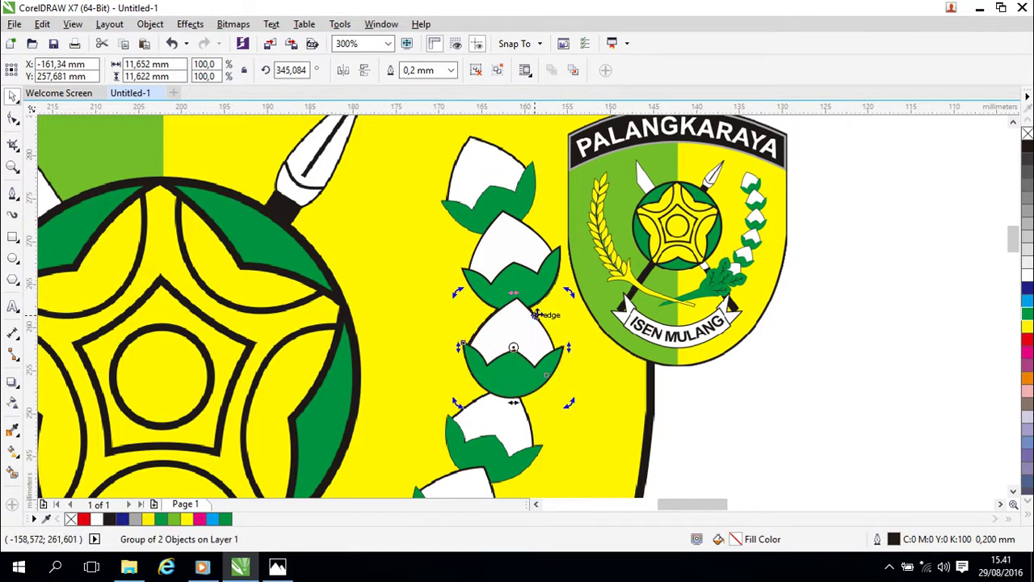
# Fine-tune the third boll group's position to about X -161.44, Y 257.781 mm.
pyautogui.press('Left')
pyautogui.press('Left')
pyautogui.press('Down')
pyautogui.press('Left')
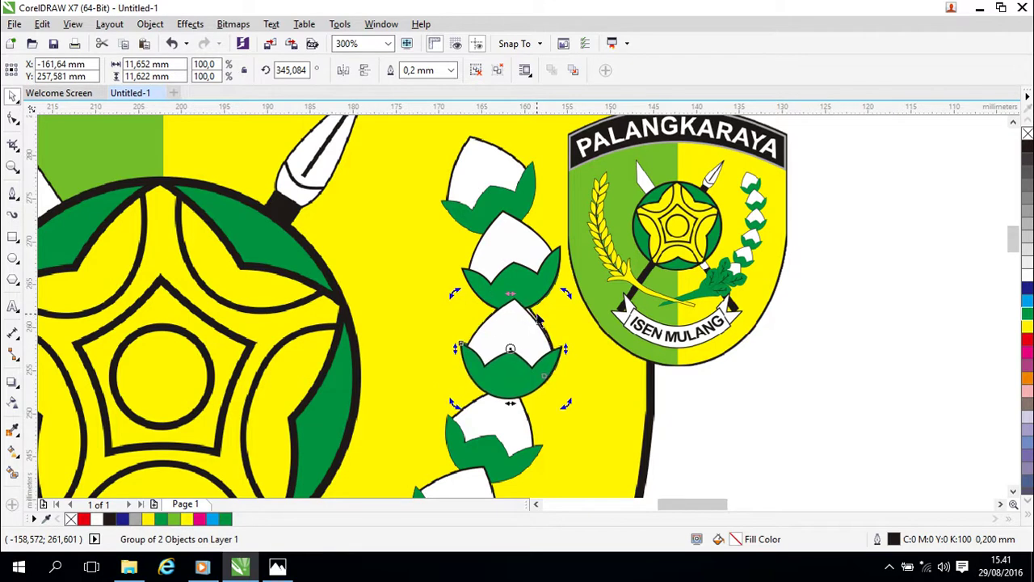
pyautogui.moveTo(539, 321); pyautogui.dragTo(537, 314)
# Copy the second boll group onto the reference's topmost boll and rotate the copy to 4.249°.
pyautogui.click(556, 291)
pyautogui.click(550, 277)
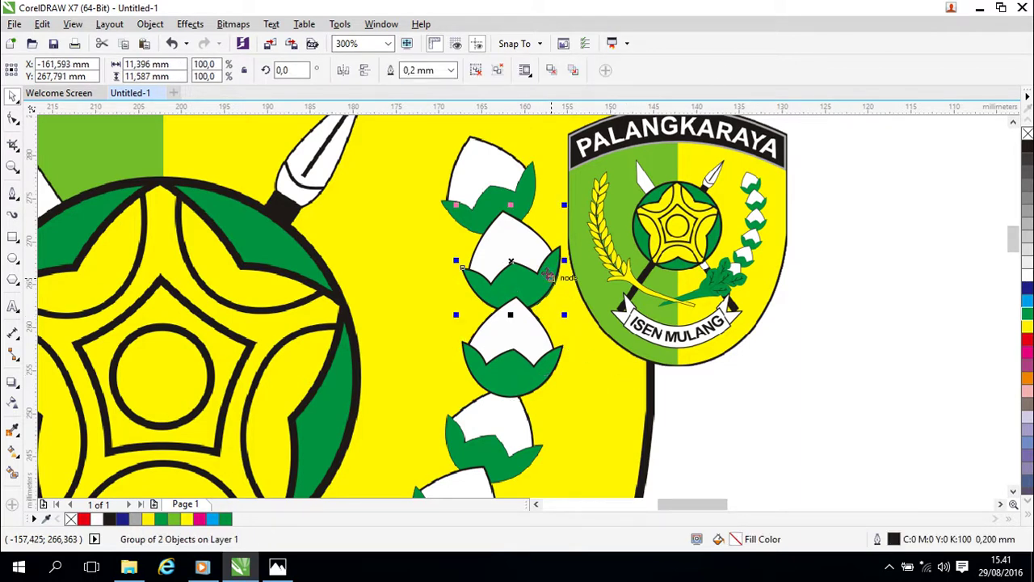
pyautogui.moveTo(512, 262); pyautogui.dragTo(485, 189)
pyautogui.click(513, 173)
pyautogui.moveTo(534, 131); pyautogui.dragTo(536, 129)
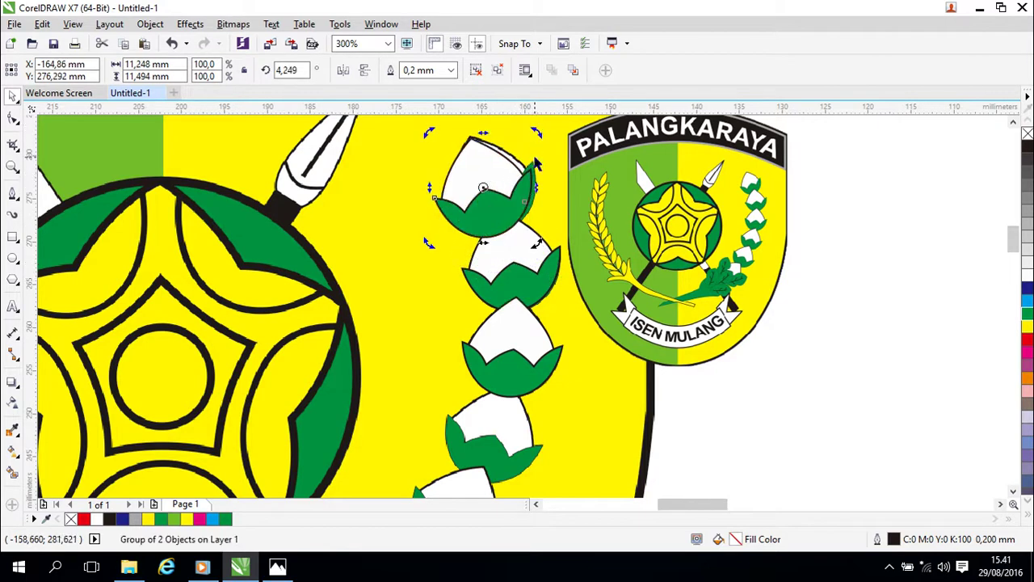
# Nudge the topmost boll group to X -164.56, Y 276.592 mm.
pyautogui.press('Right')
pyautogui.press('Right')
pyautogui.press('Right')
pyautogui.press('Up')
pyautogui.press('Up')
pyautogui.press('Up')
pyautogui.press('Up')
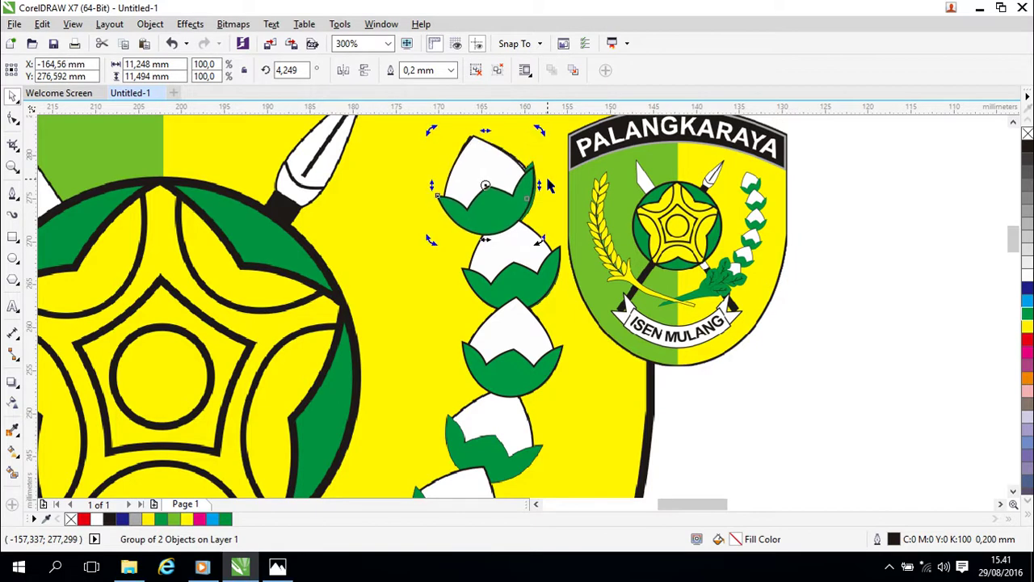
# Refine the topmost boll group's fit with a rotation of 9.242° and a position of X -164.323, Y 276.625 mm.
pyautogui.moveTo(538, 130); pyautogui.dragTo(534, 126)
pyautogui.press('Right')
pyautogui.press('Right')
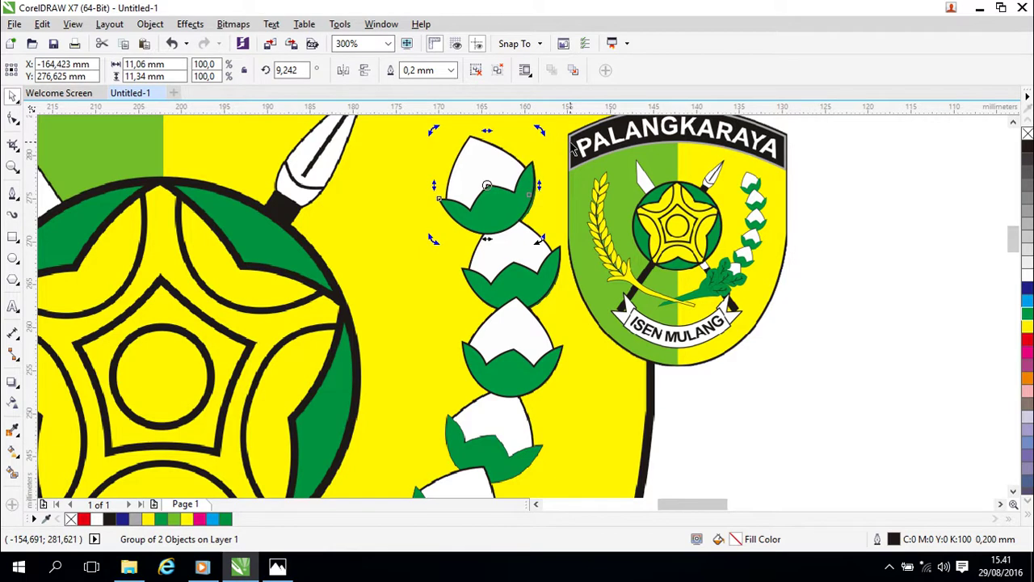
pyautogui.press('Down')
pyautogui.press('Right')
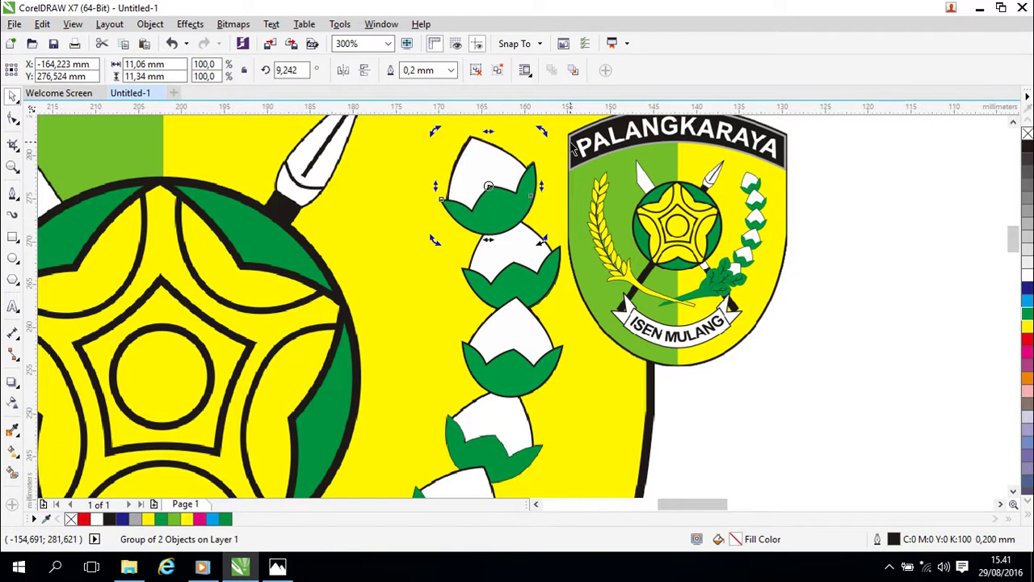
pyautogui.press('Left')
pyautogui.press('Up')
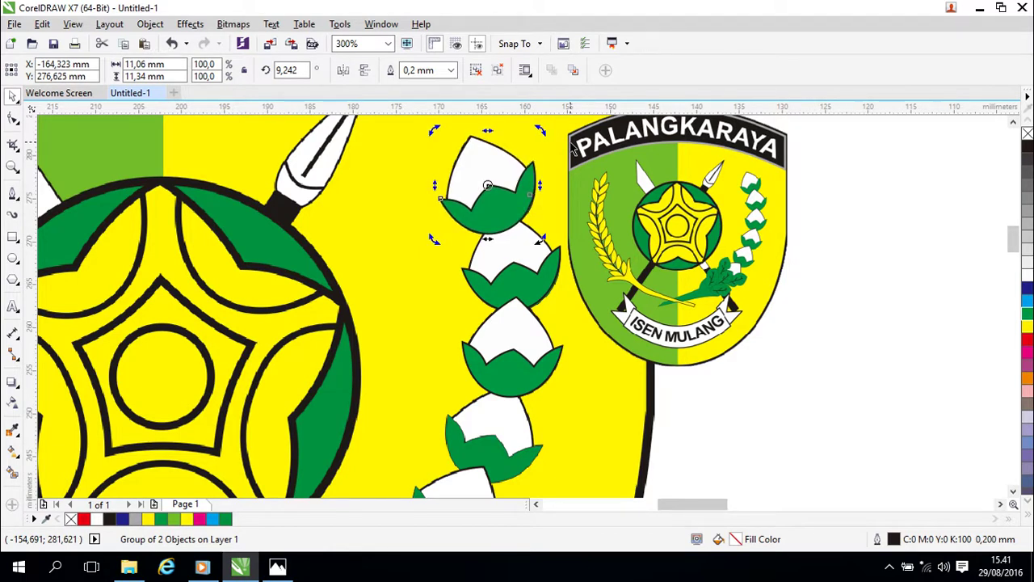
# Order the topmost boll group behind the second boll group.
pyautogui.rightClick(490, 210)
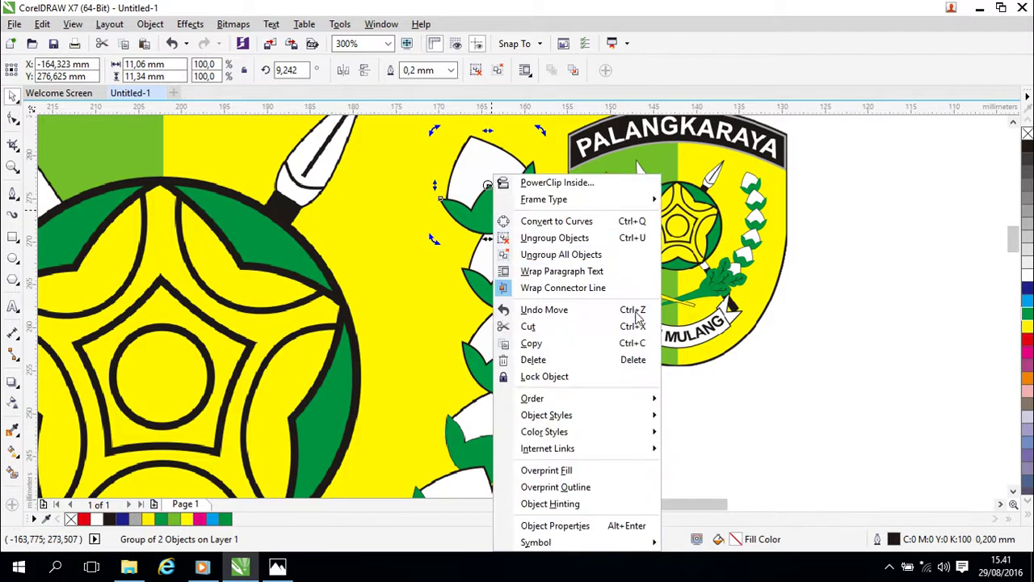
pyautogui.moveTo(645, 400)
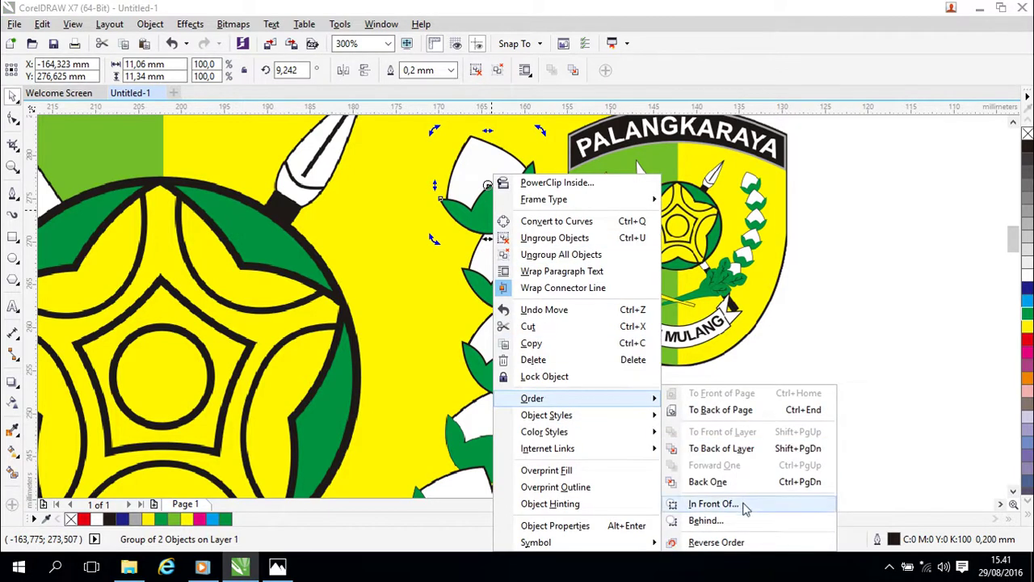
pyautogui.click(706, 521)
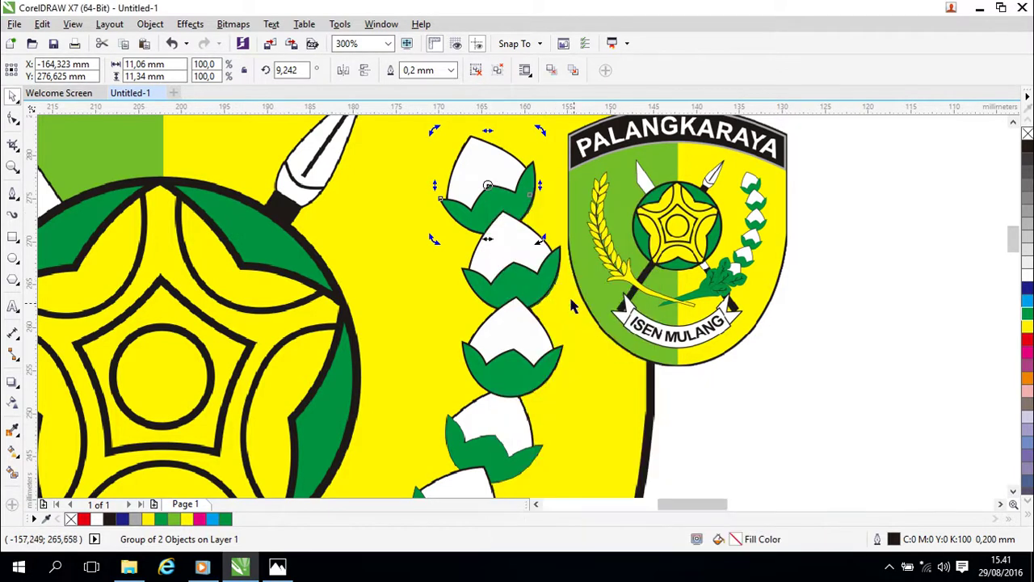
# Move the small reference logo down beside the lower bolls, to about X -139.433, Y 248.107 mm.
pyautogui.moveTo(656, 389); pyautogui.dragTo(683, 330)
pyautogui.click(548, 321)
pyautogui.moveTo(631, 364); pyautogui.dragTo(698, 319)
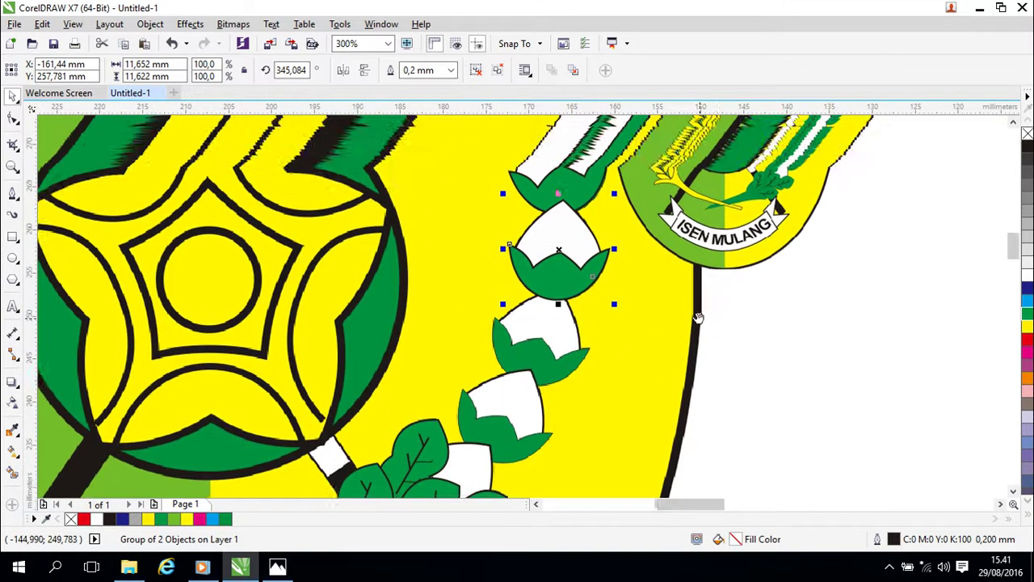
pyautogui.click(748, 227)
pyautogui.moveTo(725, 143); pyautogui.dragTo(747, 336)
pyautogui.moveTo(590, 394); pyautogui.dragTo(638, 323)
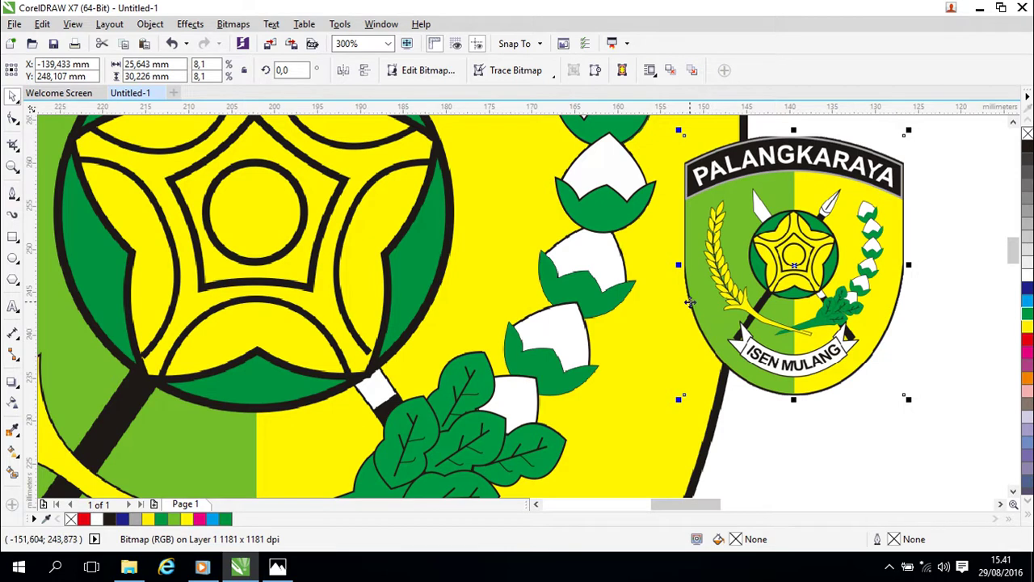
# Try to copy the third boll group down onto the reference's fourth boll.
pyautogui.scroll(-2, 689, 302)
pyautogui.scroll(2, 689, 302)
pyautogui.click(611, 280)
pyautogui.click(625, 201)
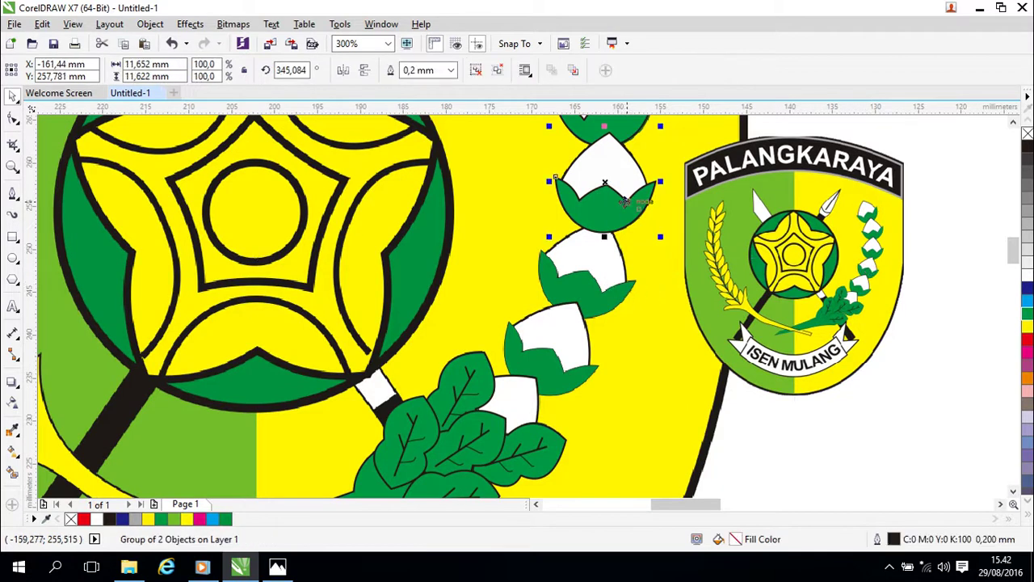
pyautogui.moveTo(624, 201); pyautogui.dragTo(604, 233)
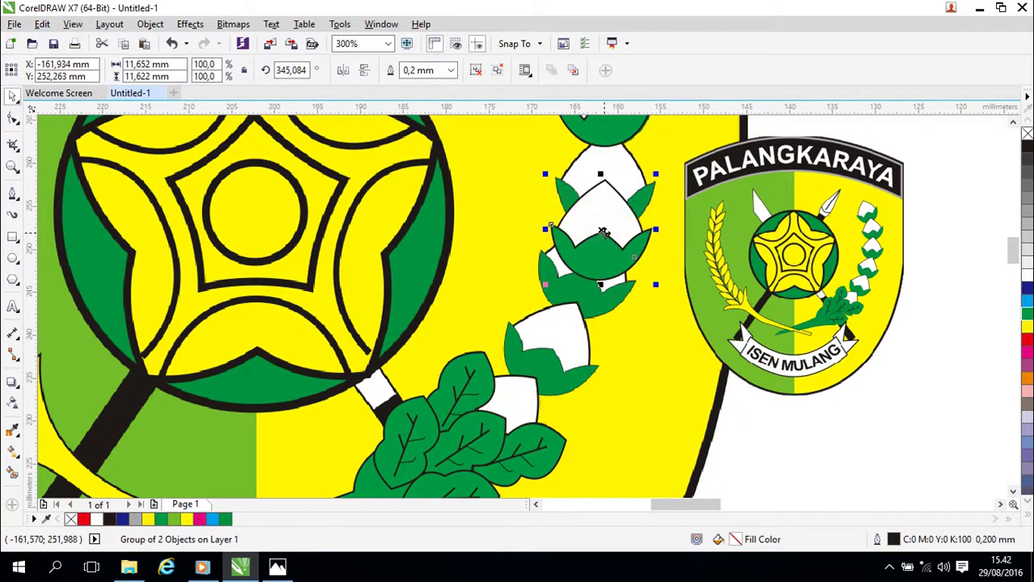
pyautogui.click(643, 192)
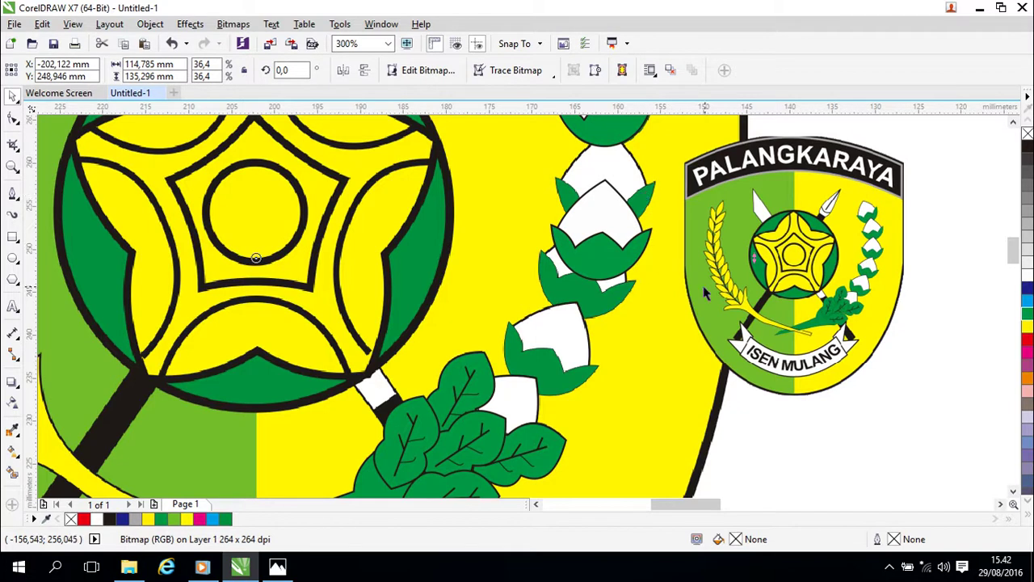
pyautogui.hotkey('ctrl', 'z')
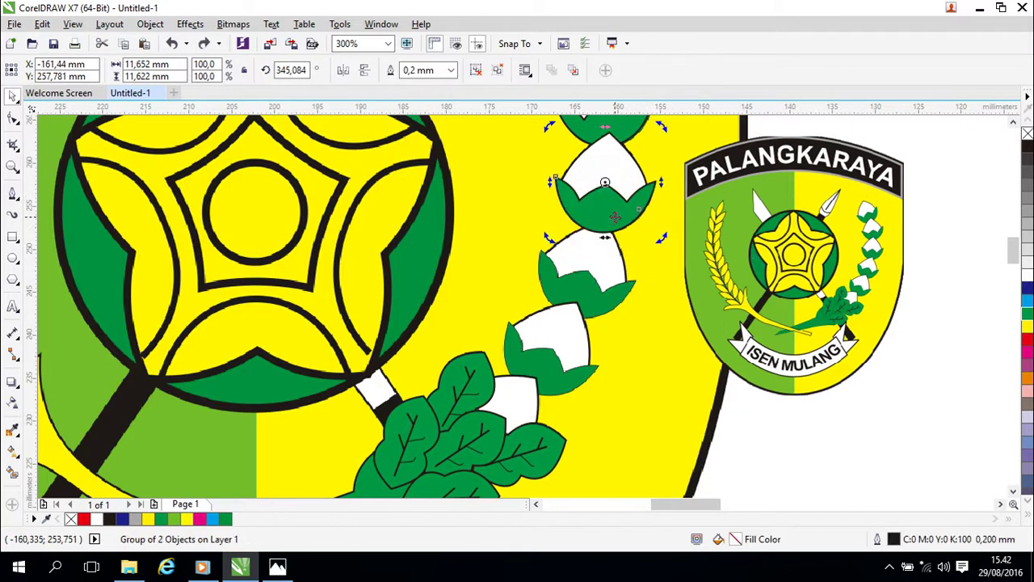
# Copy the third boll group down onto the reference's fourth boll and rotate the copy to 327.997°.
pyautogui.click(777, 416)
pyautogui.click(635, 230)
pyautogui.moveTo(604, 225); pyautogui.dragTo(592, 274)
pyautogui.click(601, 262)
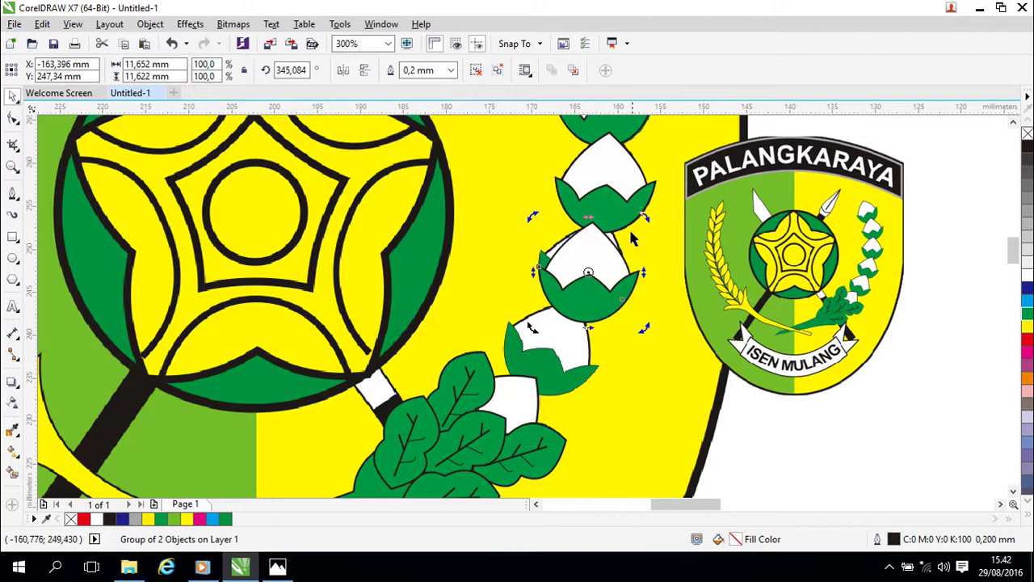
pyautogui.moveTo(644, 218); pyautogui.dragTo(654, 238)
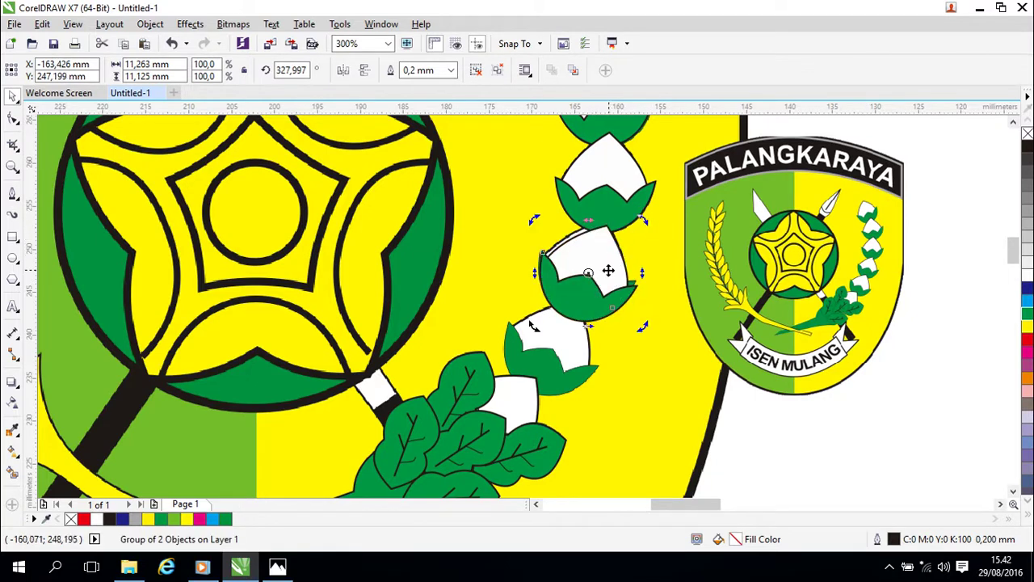
# Nudge the fourth boll group into place at X -163.626, Y 247.599 mm.
pyautogui.press('Up')
pyautogui.press('Up')
pyautogui.press('Up')
pyautogui.press('Left')
pyautogui.press('Left')
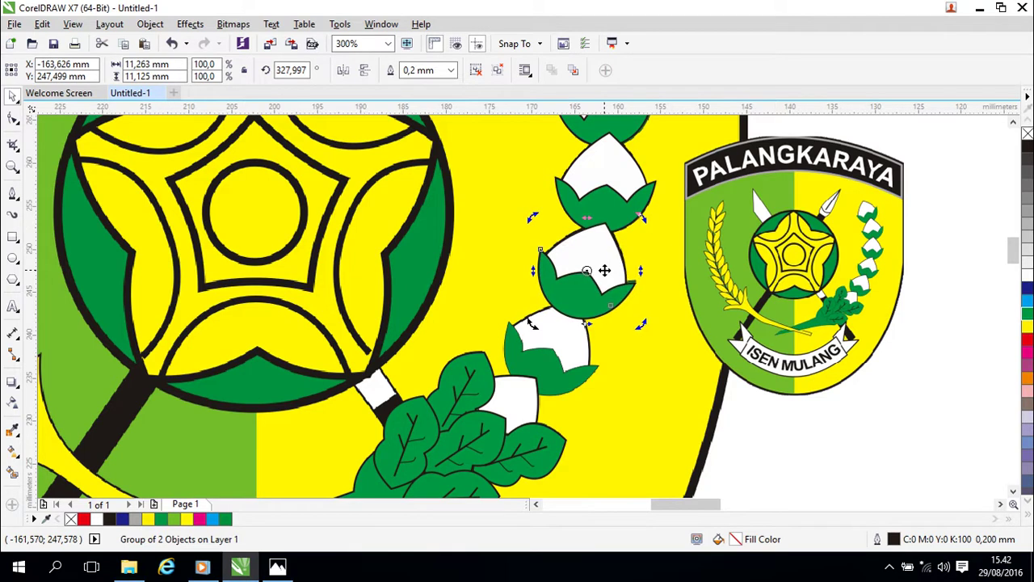
pyautogui.press('Up')
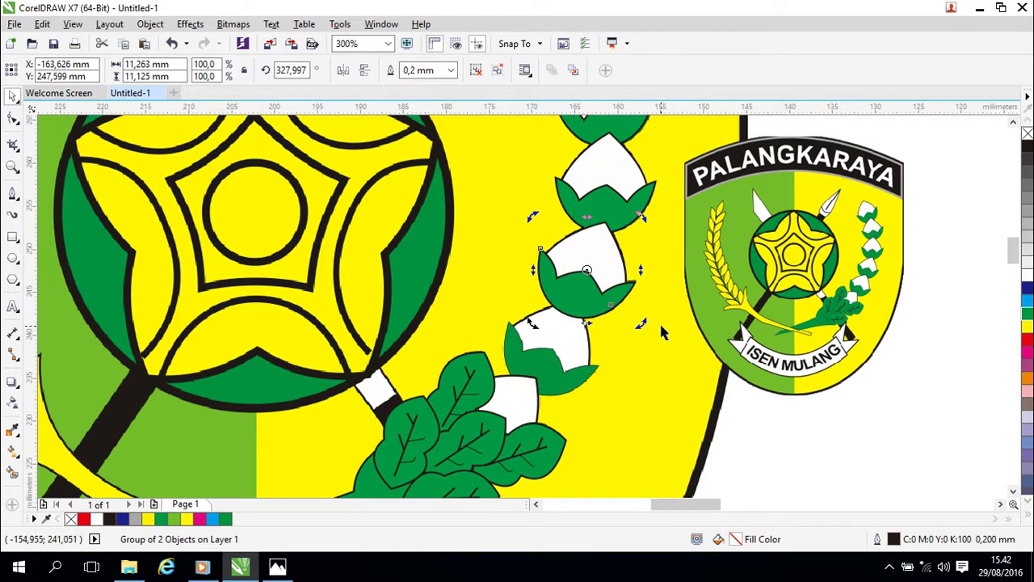
# Copy the fourth boll group onto the reference's fifth boll, rotated to 320.507° at X -167.68, Y 238.461 mm.
pyautogui.moveTo(661, 326); pyautogui.dragTo(682, 271)
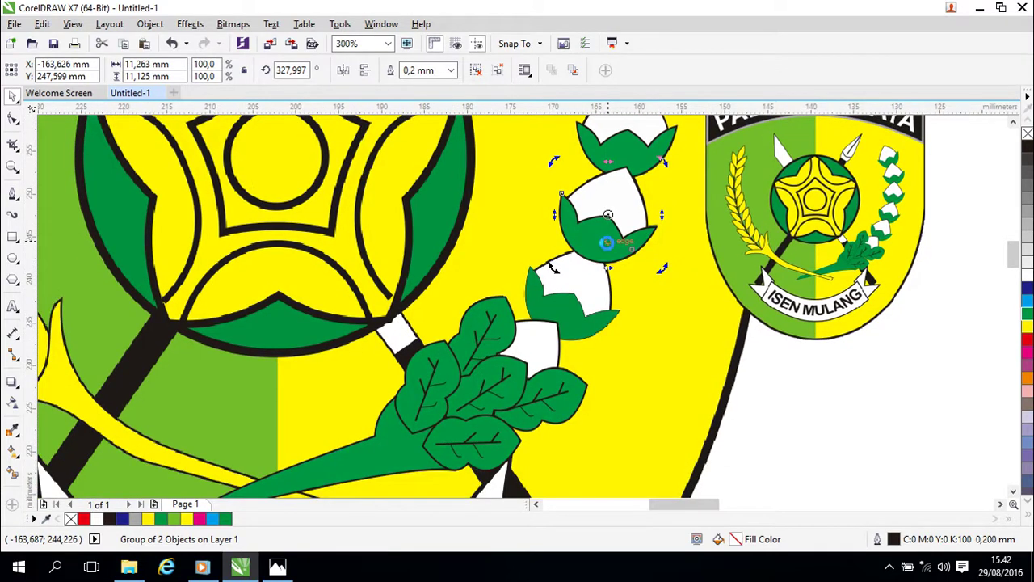
pyautogui.moveTo(607, 228); pyautogui.dragTo(574, 306)
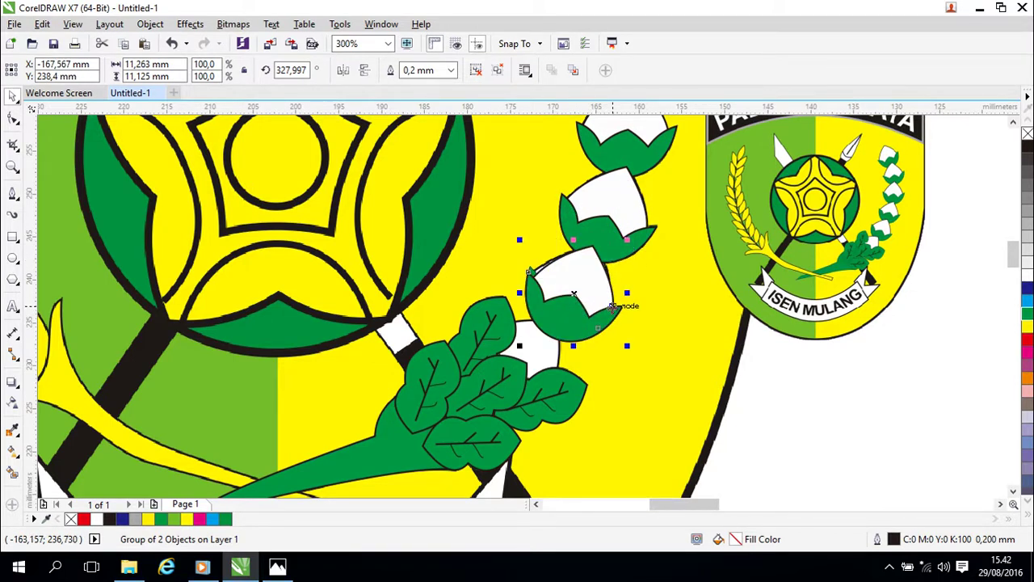
pyautogui.click(596, 280)
pyautogui.moveTo(628, 241); pyautogui.dragTo(635, 252)
pyautogui.press('Up')
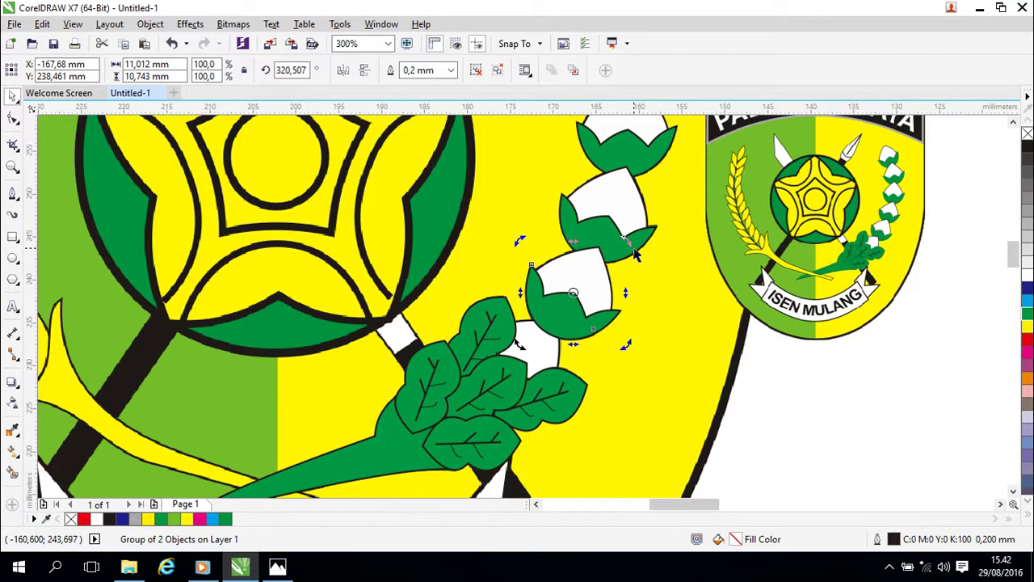
# Copy the fifth boll group onto the reference's lowest boll and rotate the copy to 308.831°.
pyautogui.moveTo(669, 370); pyautogui.dragTo(700, 348)
pyautogui.click(608, 298)
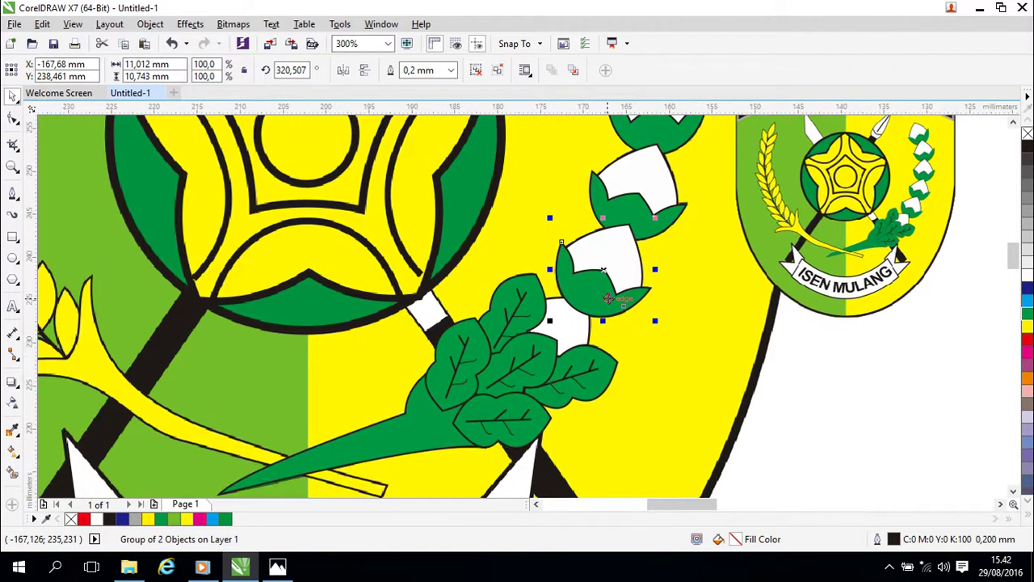
pyautogui.moveTo(606, 271); pyautogui.dragTo(558, 340)
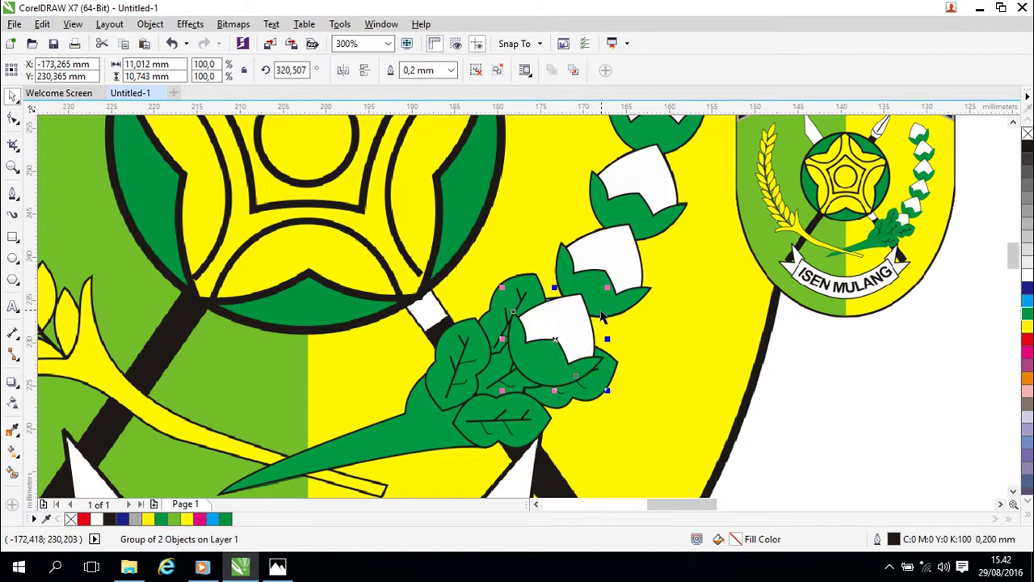
pyautogui.click(577, 316)
pyautogui.moveTo(607, 289); pyautogui.dragTo(614, 301)
# Nudge the lowest boll group over the reference boll at X -173.829, Y 230.286 mm.
pyautogui.press('Left')
pyautogui.press('Down')
pyautogui.press('Down')
pyautogui.press('Down')
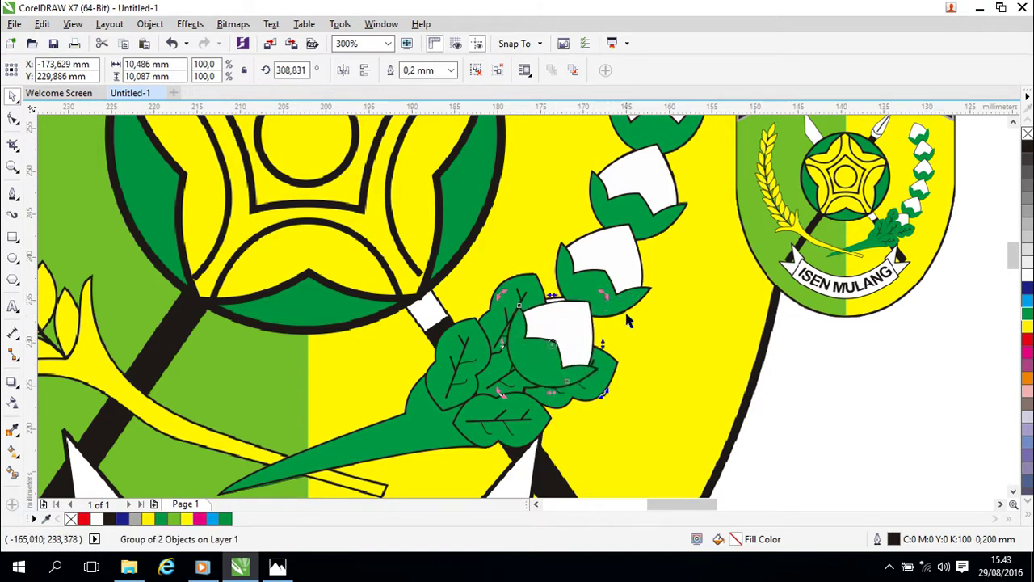
pyautogui.press('Left')
pyautogui.press('Left')
pyautogui.press('Left')
pyautogui.press('Down')
pyautogui.press('Left')
pyautogui.press('Left')
pyautogui.press('Left')
pyautogui.press('Left')
pyautogui.press('Left')
pyautogui.press('Left')
pyautogui.press('Left')
pyautogui.press('Left')
pyautogui.press('Left')
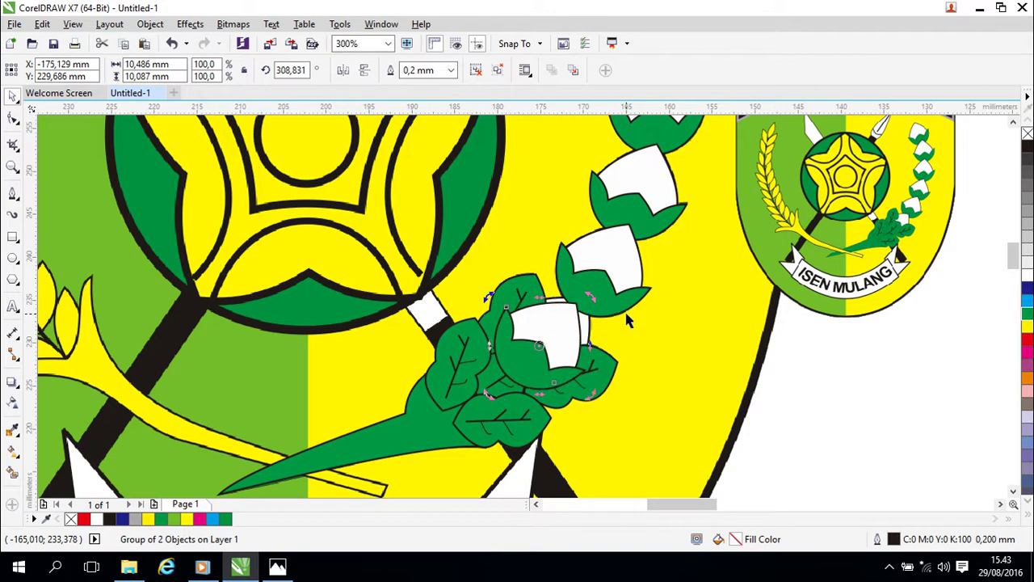
pyautogui.press('Up')
pyautogui.press('Up')
pyautogui.press('Right')
pyautogui.press('Right')
pyautogui.press('Right')
pyautogui.press('Right')
pyautogui.press('Right')
pyautogui.press('Right')
pyautogui.press('Up')
pyautogui.press('Up')
pyautogui.press('Up')
pyautogui.press('Right')
pyautogui.press('Right')
pyautogui.press('Right')
pyautogui.press('Right')
pyautogui.press('Up')
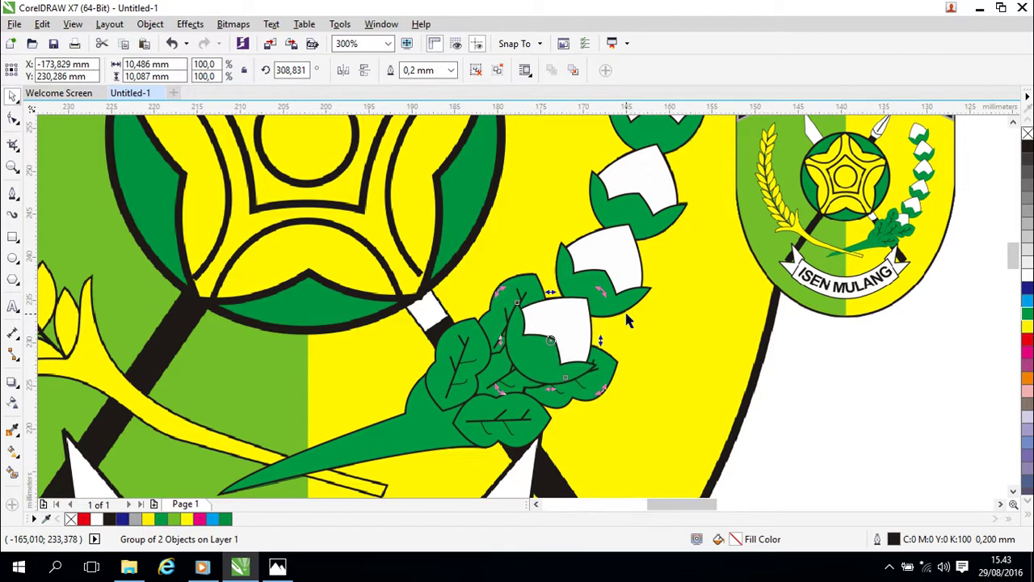
# Order the lowest boll group behind the green leaves.
pyautogui.click(796, 395)
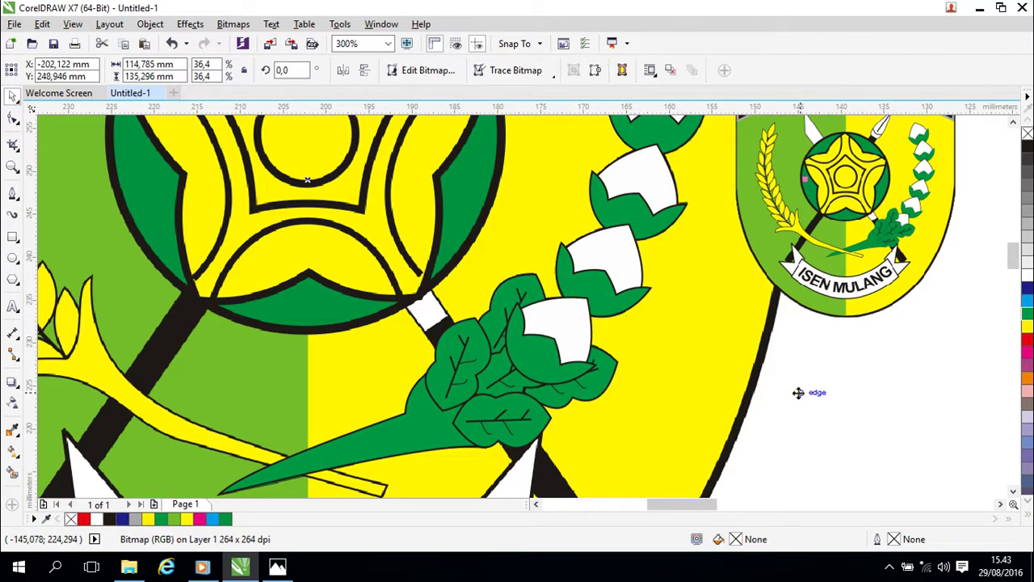
pyautogui.scroll(-1, 798, 393)
pyautogui.scroll(1, 798, 394)
pyautogui.rightClick(589, 340)
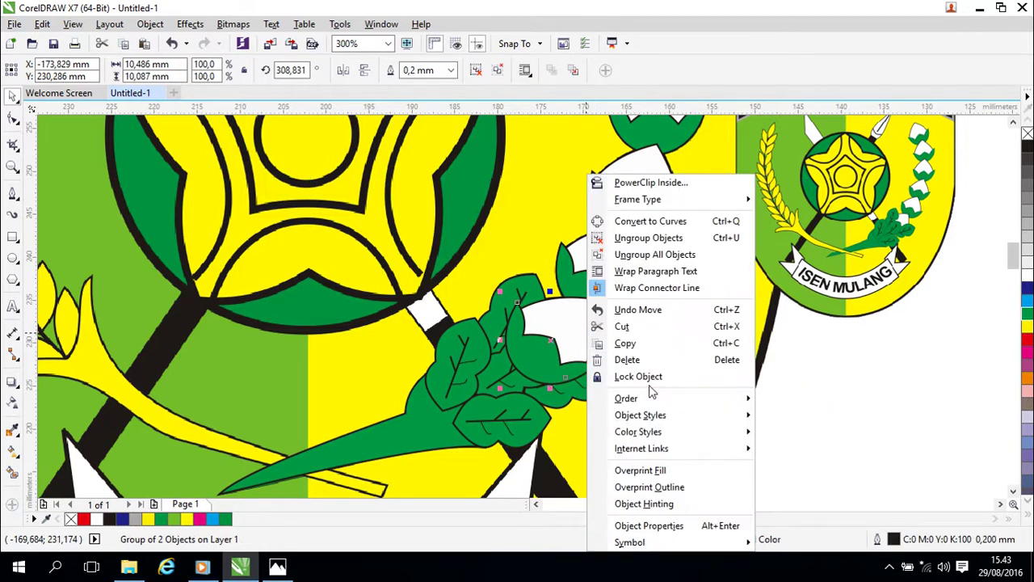
pyautogui.moveTo(660, 398)
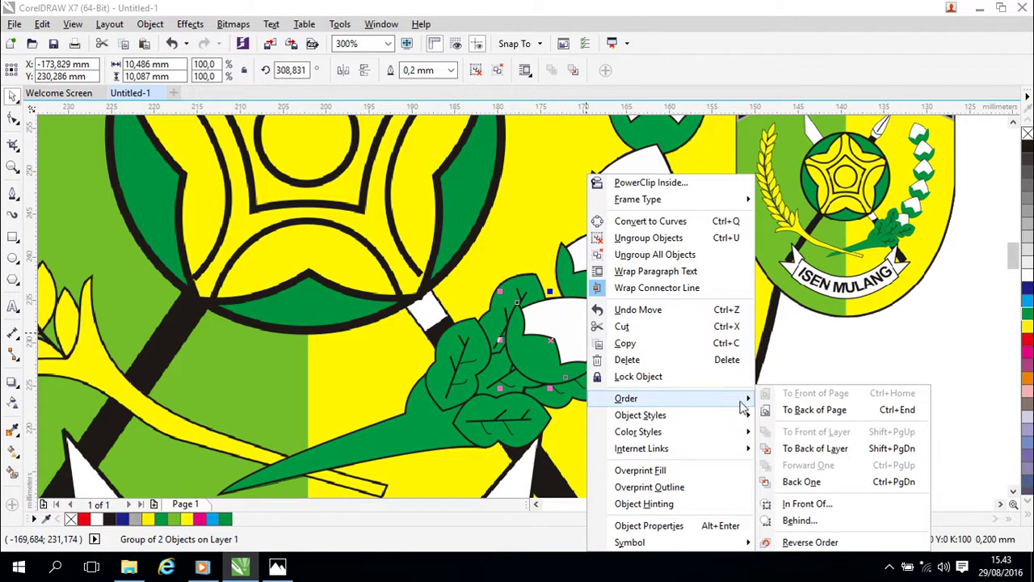
pyautogui.click(819, 521)
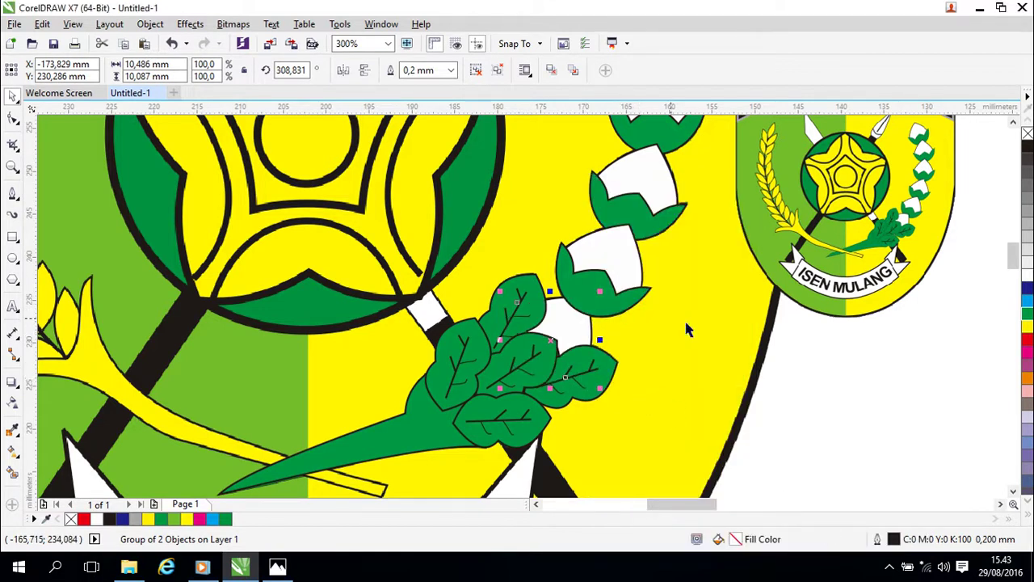
pyautogui.moveTo(689, 344); pyautogui.dragTo(680, 406)
pyautogui.click(601, 365)
pyautogui.rightClick(612, 371)
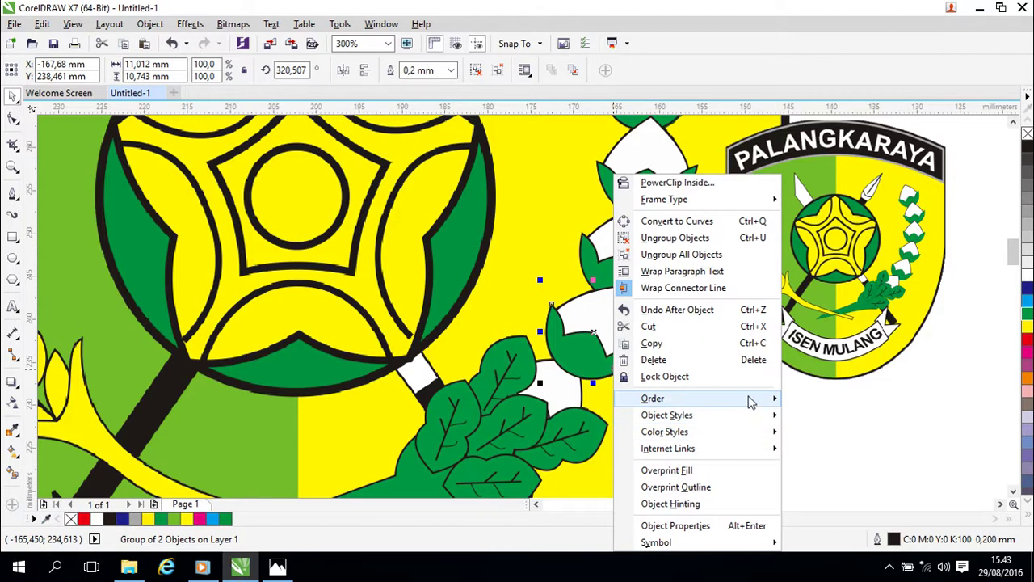
pyautogui.moveTo(751, 397)
pyautogui.click(953, 410)
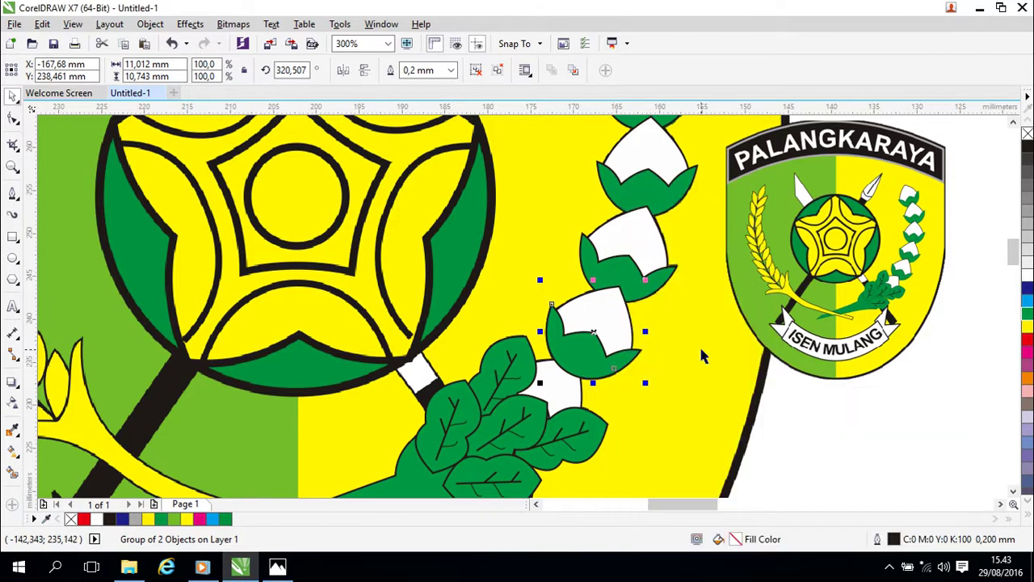
# Select the five upper boll groups together and order them behind the lowest boll group.
pyautogui.moveTo(701, 346); pyautogui.dragTo(679, 411)
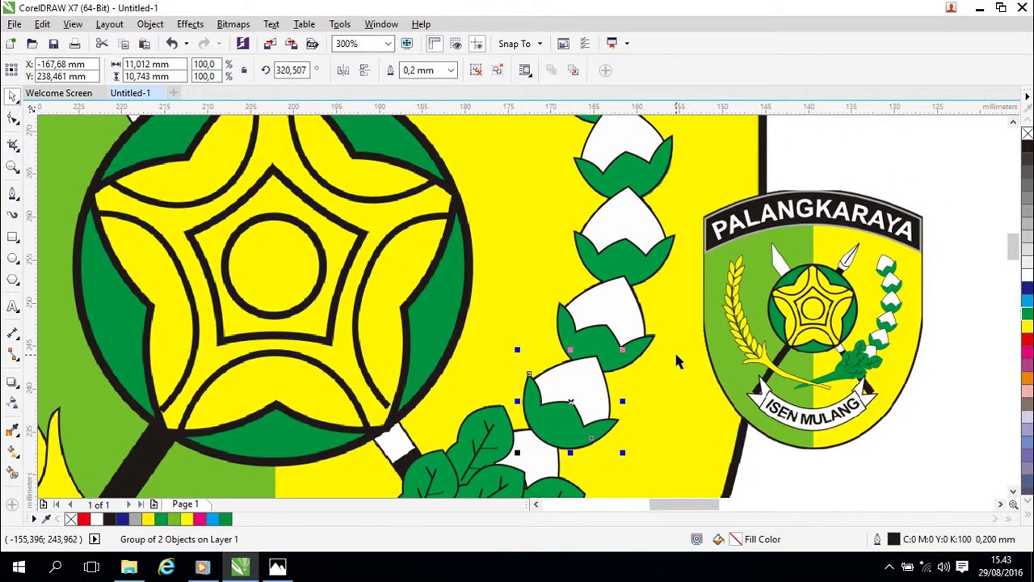
pyautogui.keyDown('shift'); pyautogui.click(625, 328); pyautogui.keyUp('shift')
pyautogui.keyDown('shift'); pyautogui.click(627, 249); pyautogui.keyUp('shift')
pyautogui.moveTo(626, 239); pyautogui.dragTo(782, 162)
pyautogui.keyDown('shift'); pyautogui.click(633, 265); pyautogui.keyUp('shift')
pyautogui.keyDown('shift'); pyautogui.click(625, 185); pyautogui.keyUp('shift')
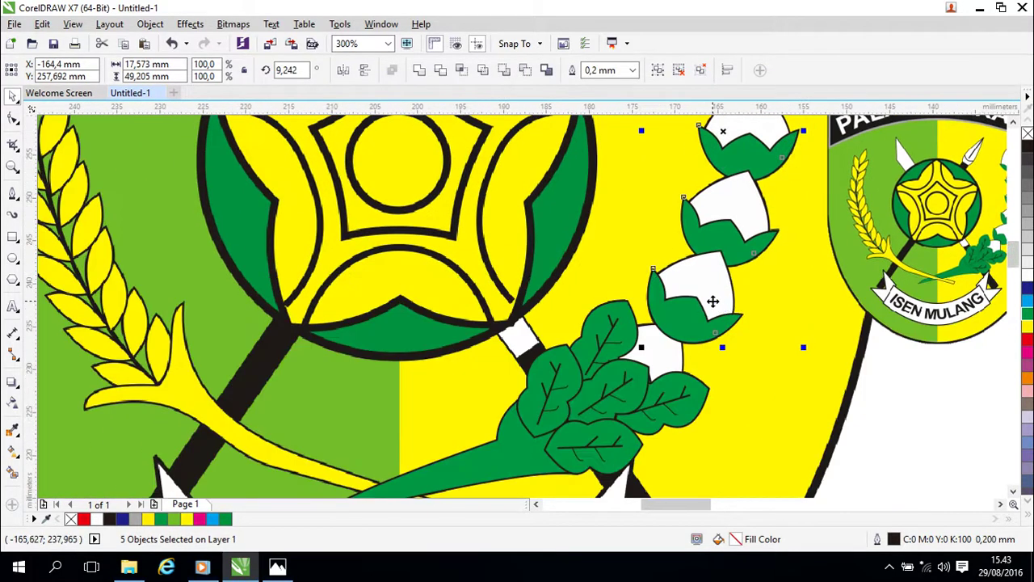
pyautogui.rightClick(717, 306)
pyautogui.moveTo(826, 402)
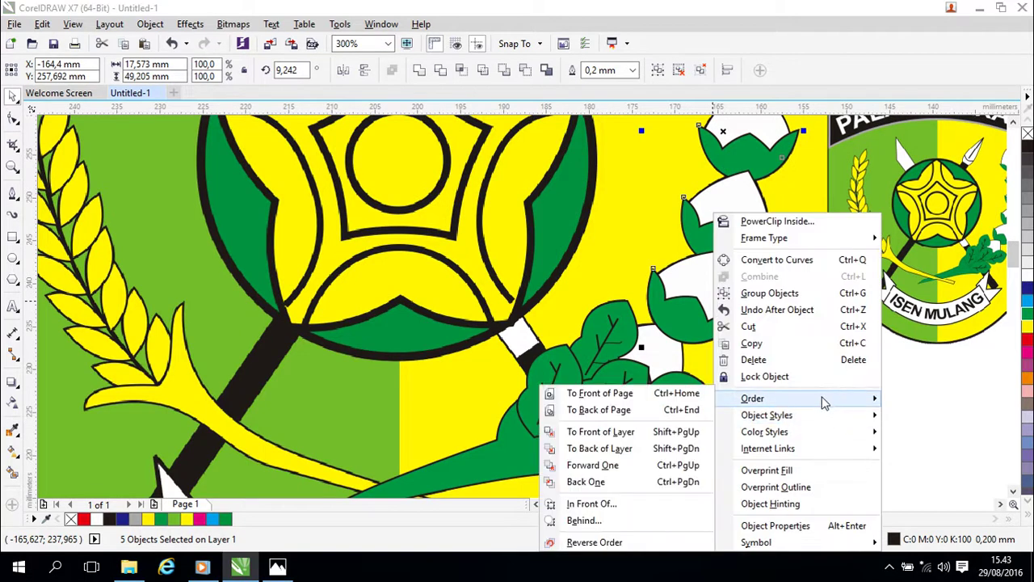
pyautogui.click(597, 516)
pyautogui.click(656, 353)
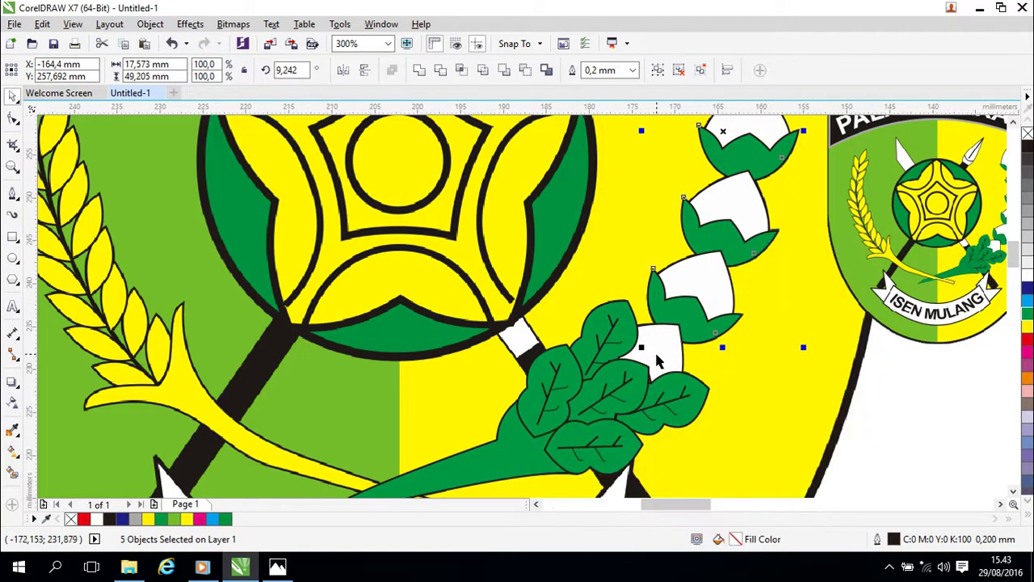
# Move the small reference logo outside the large emblem and delete it.
pyautogui.click(900, 395)
pyautogui.scroll(-2, 901, 383)
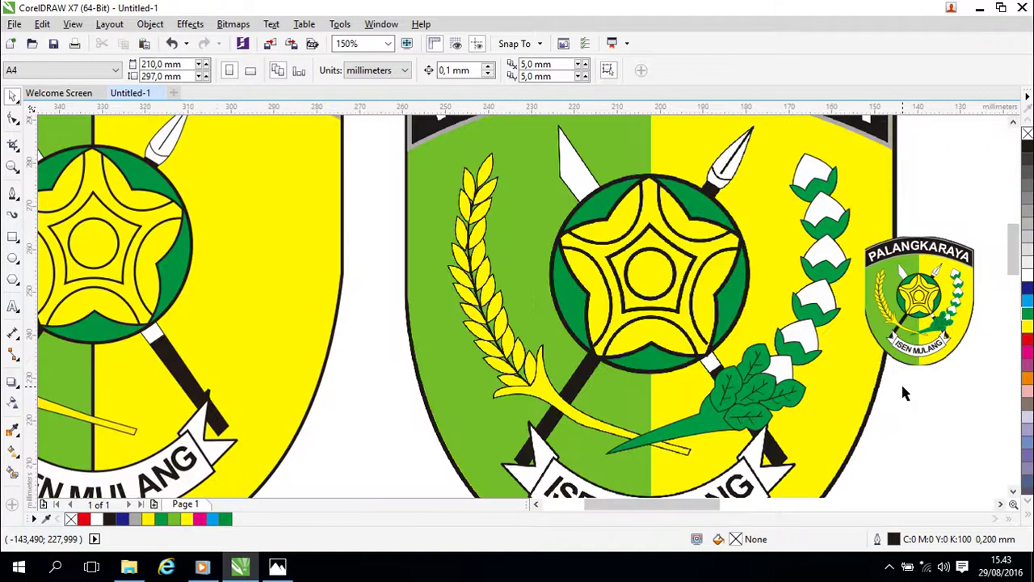
pyautogui.moveTo(902, 386); pyautogui.dragTo(834, 364)
pyautogui.click(857, 304)
pyautogui.moveTo(850, 275); pyautogui.dragTo(892, 304)
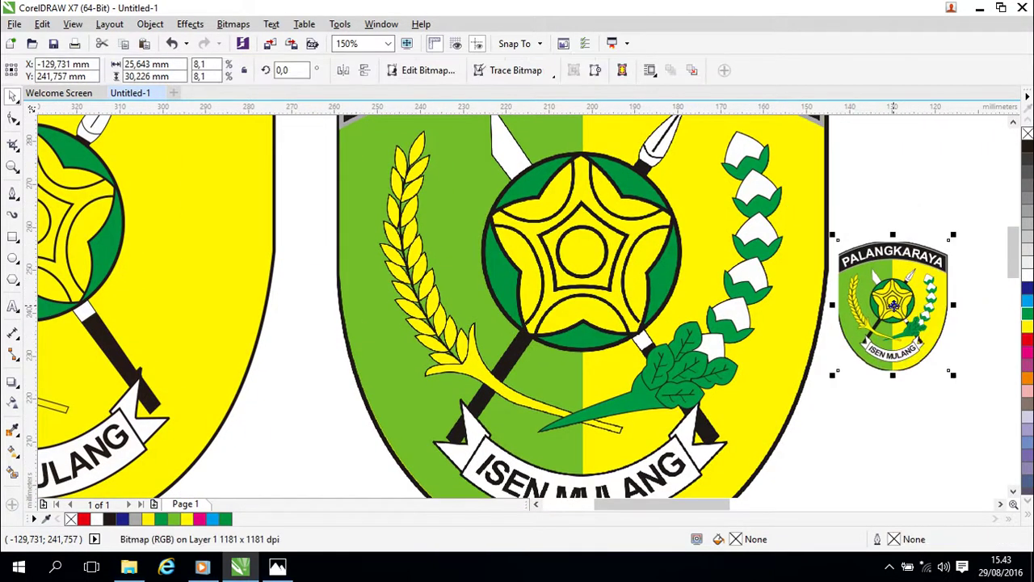
pyautogui.press('Delete')
# Move the large reference image away from the traced bolls to X -79.99, Y 258.337 mm, and undo the move.
pyautogui.click(797, 331)
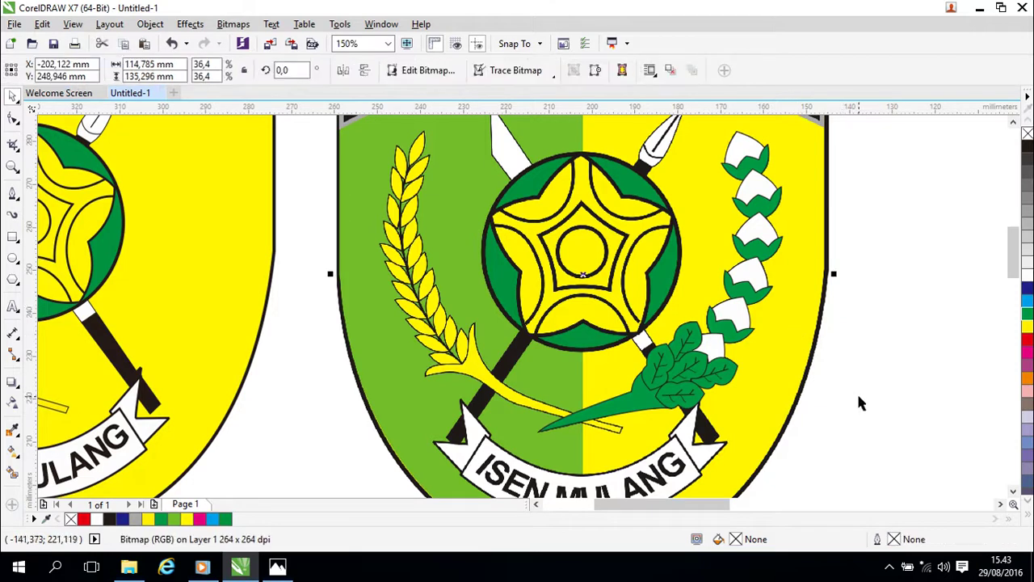
pyautogui.scroll(-2, 858, 396)
pyautogui.moveTo(720, 331); pyautogui.dragTo(983, 315)
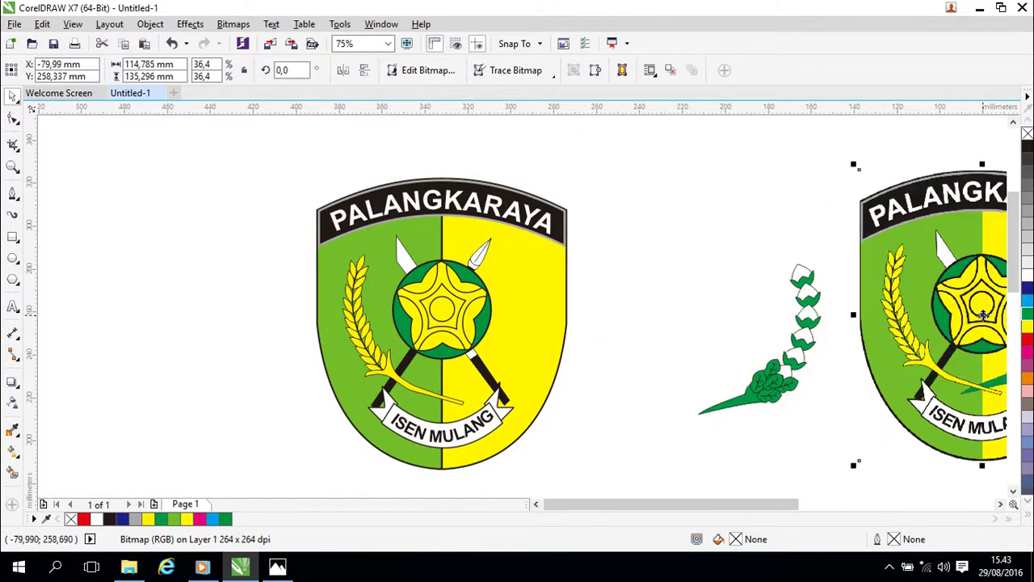
pyautogui.click(832, 388)
pyautogui.moveTo(831, 412); pyautogui.dragTo(689, 378)
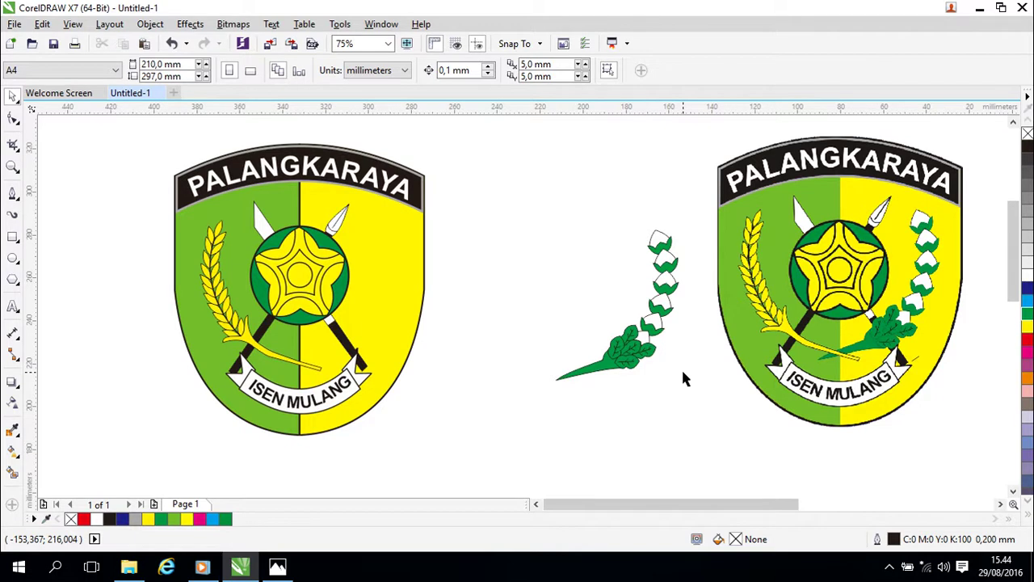
pyautogui.hotkey('ctrl', 'z')
# Try moving a lower wheat grain of the redrawn emblem to X -353.885, Y 244.239 mm, and undo the move.
pyautogui.moveTo(725, 368); pyautogui.dragTo(767, 342)
pyautogui.click(339, 334)
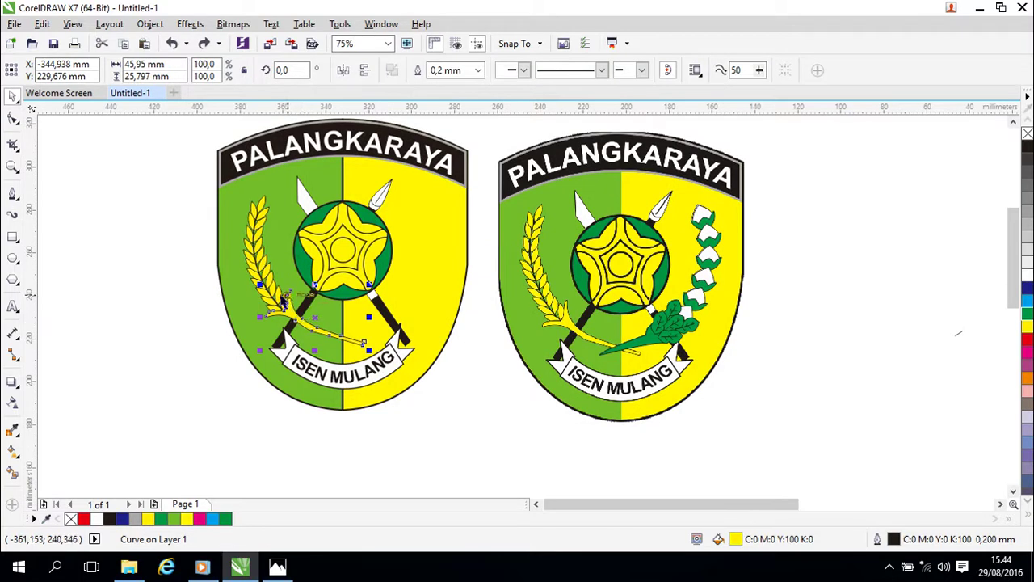
pyautogui.click(384, 434)
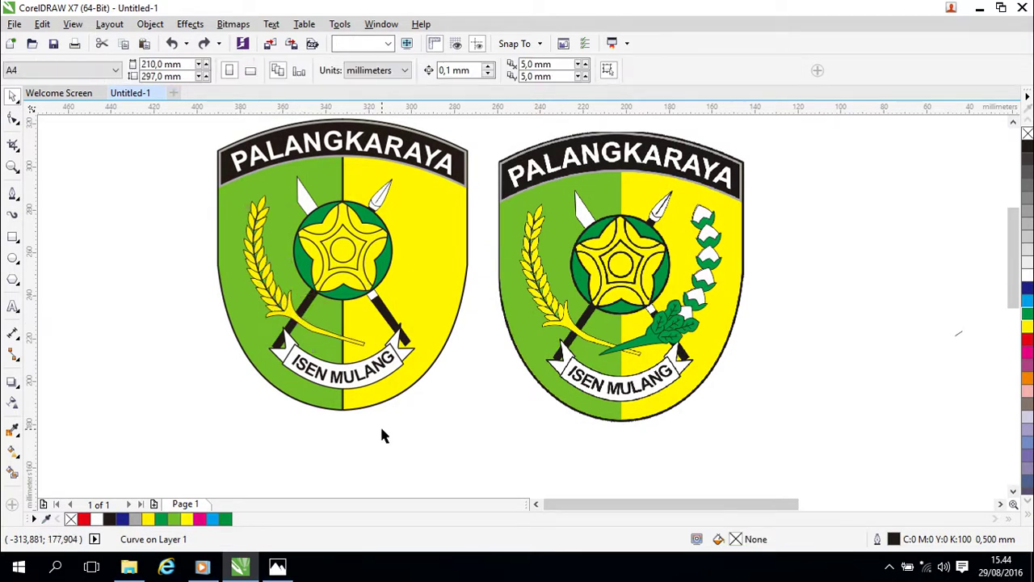
pyautogui.click(280, 294)
pyautogui.moveTo(278, 296); pyautogui.dragTo(296, 288)
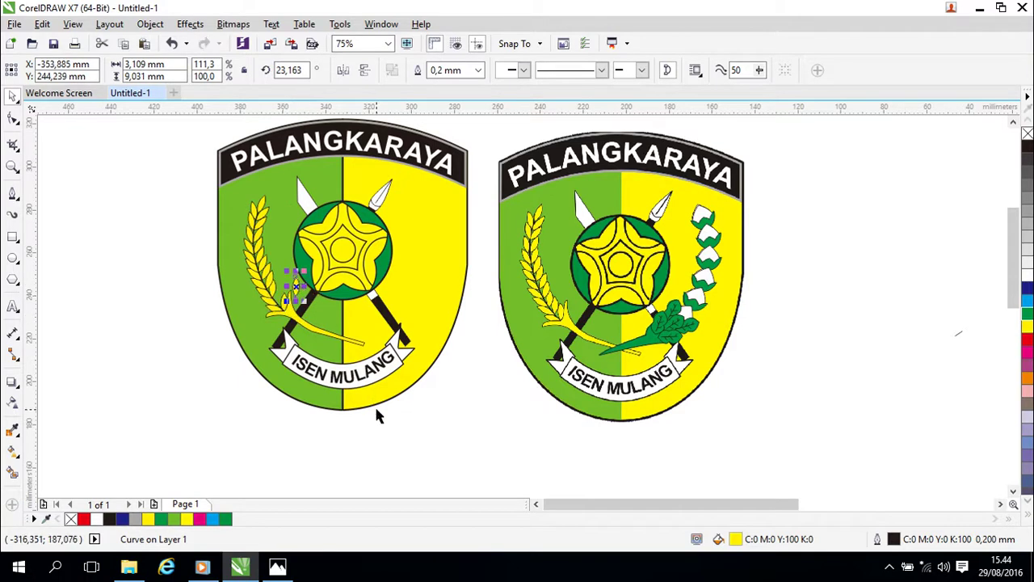
pyautogui.hotkey('ctrl', 'z')
pyautogui.moveTo(376, 409); pyautogui.dragTo(528, 406)
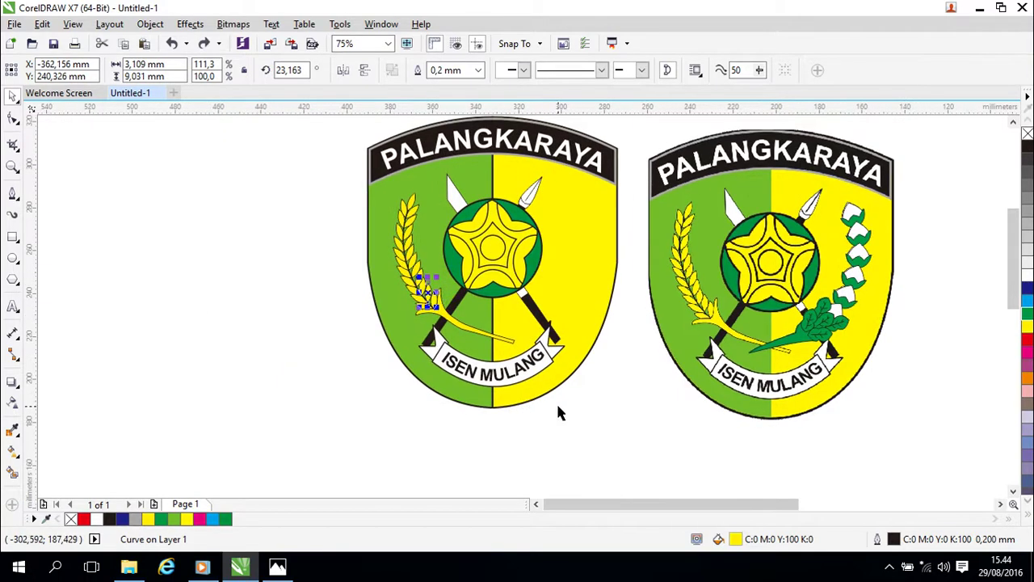
pyautogui.scroll(2, 564, 411)
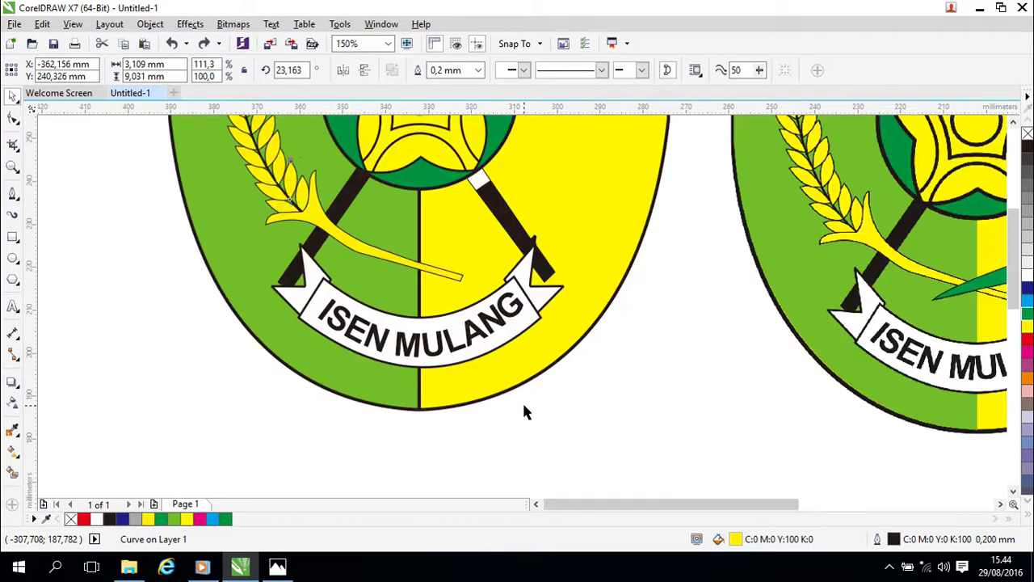
pyautogui.scroll(-2, 525, 412)
pyautogui.hscroll(-2, 566, 410)
pyautogui.scroll(2, 591, 407)
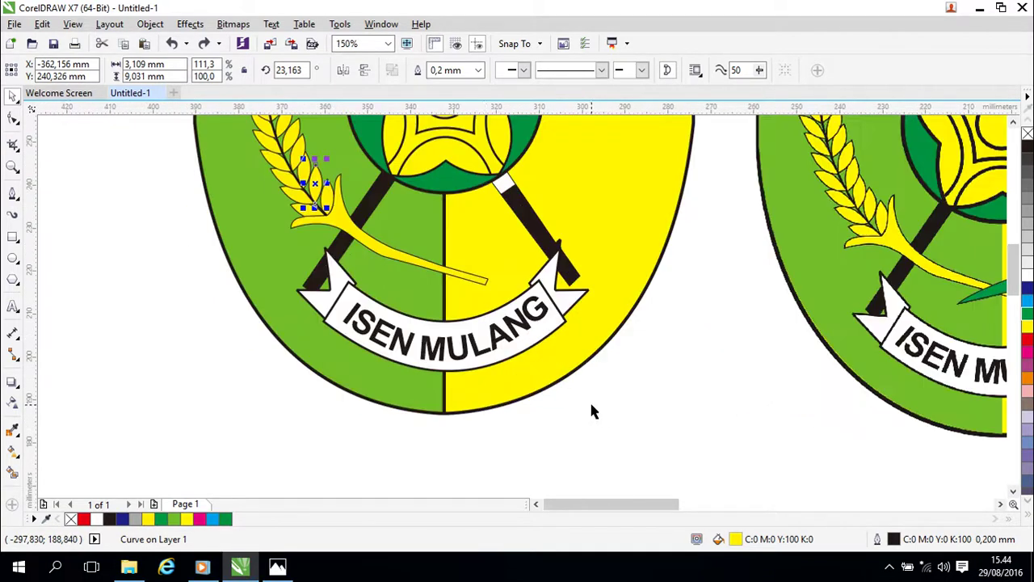
pyautogui.moveTo(437, 382); pyautogui.dragTo(505, 435)
pyautogui.scroll(-2, 506, 407)
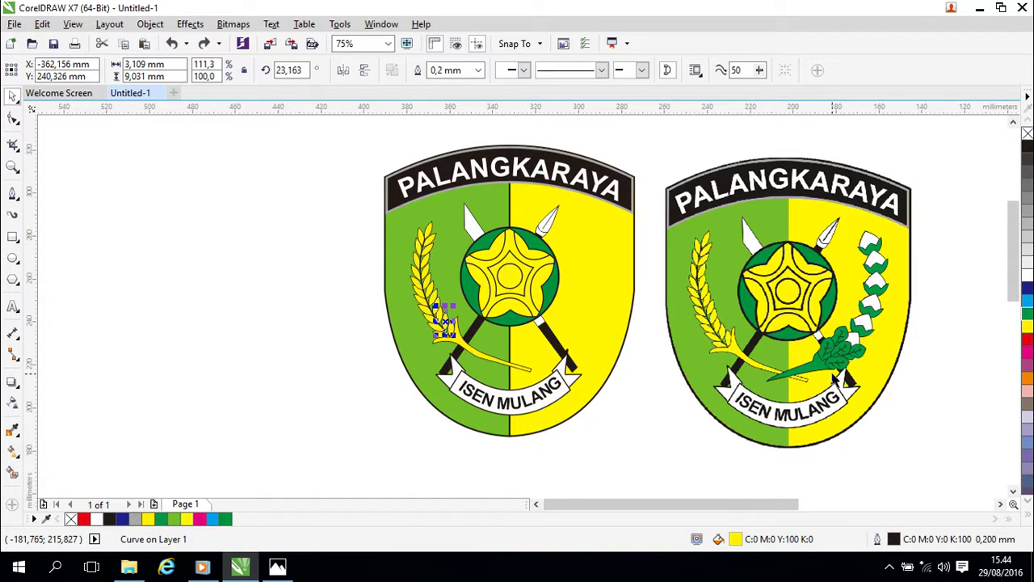
# Select the yellow wheat stalk of the redrawn emblem together with the wheat's black centre line.
pyautogui.scroll(2, 467, 370)
pyautogui.click(479, 340)
pyautogui.rightClick(480, 340)
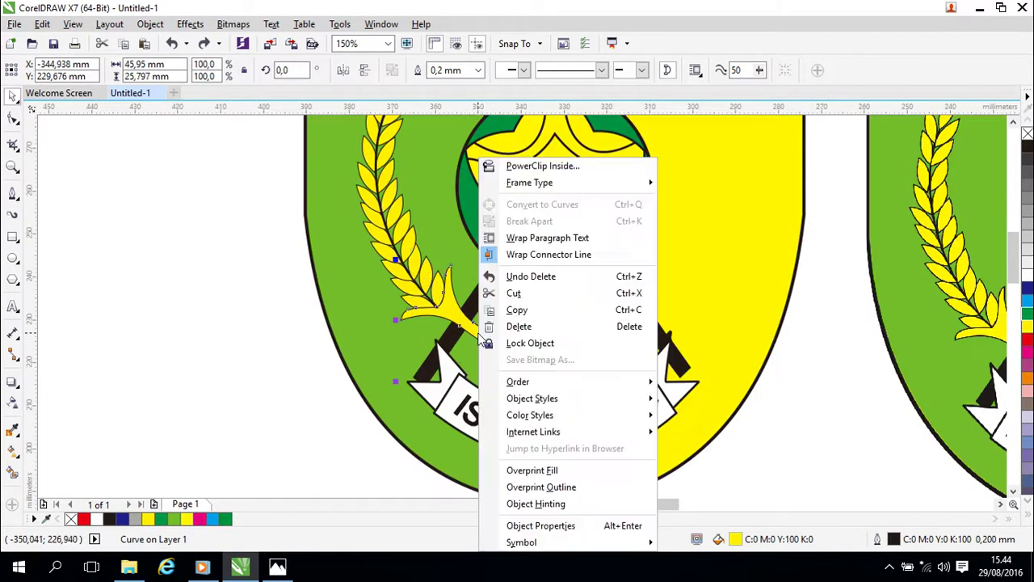
pyautogui.click(465, 325)
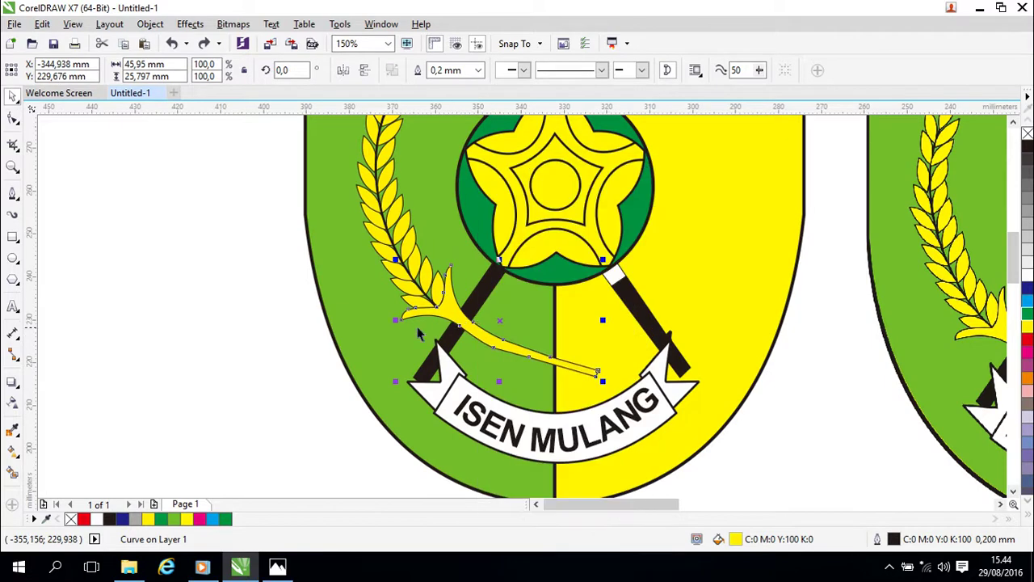
pyautogui.moveTo(402, 322); pyautogui.dragTo(443, 358)
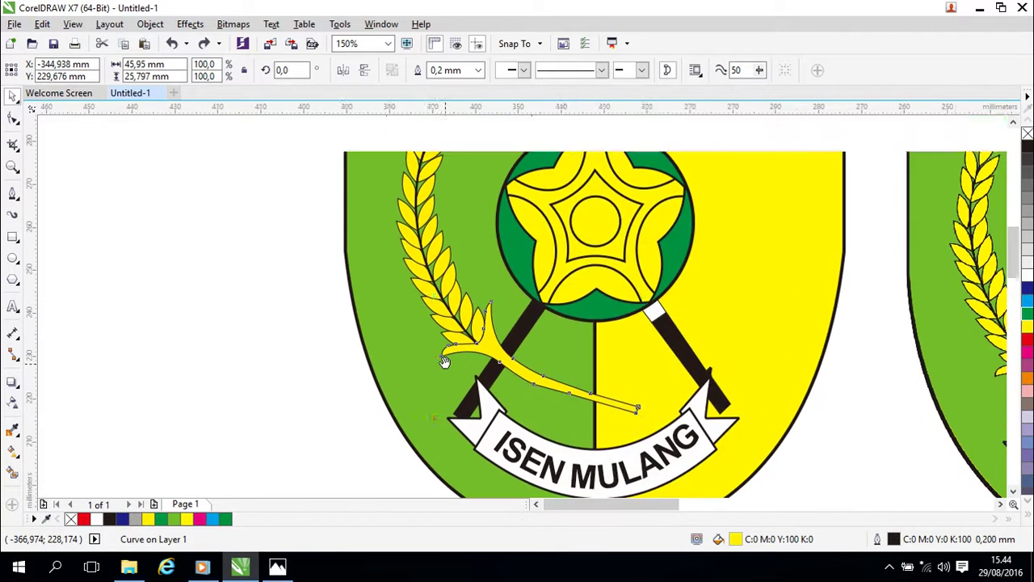
pyautogui.keyDown('shift'); pyautogui.click(436, 294); pyautogui.keyUp('shift')
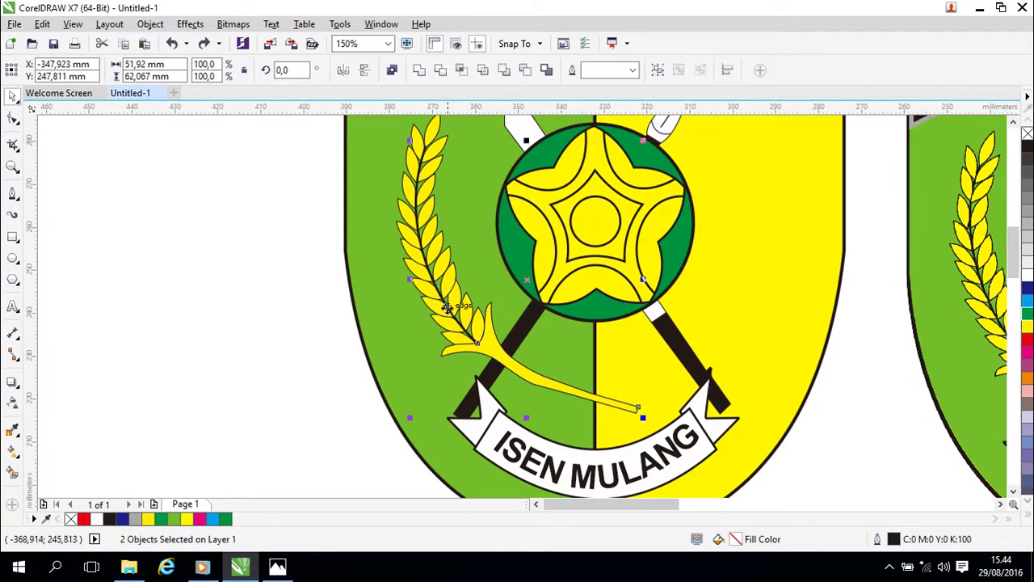
pyautogui.keyDown('shift'); pyautogui.click(482, 333); pyautogui.keyUp('shift')
pyautogui.keyDown('shift'); pyautogui.click(473, 332); pyautogui.keyUp('shift')
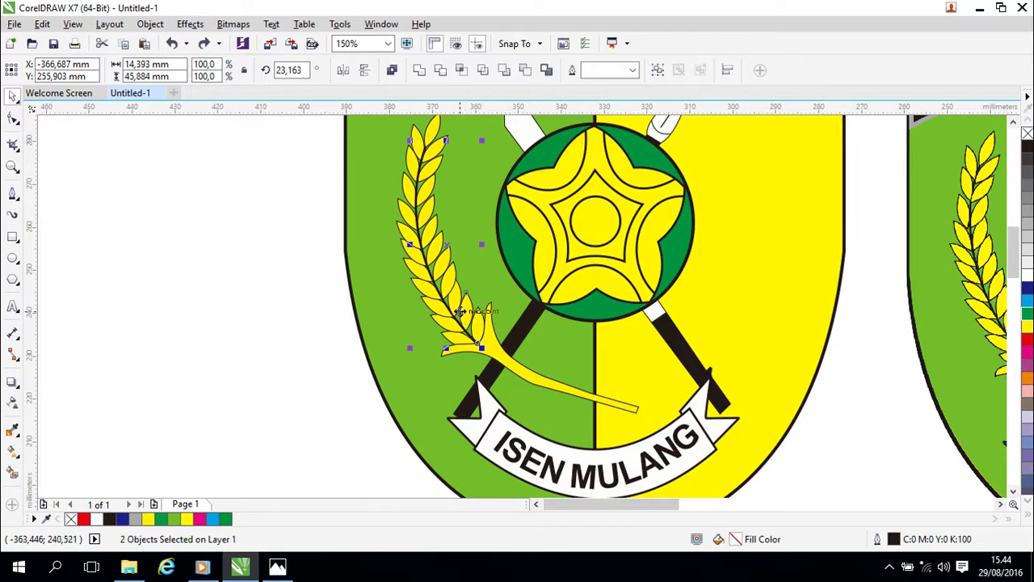
pyautogui.keyDown('shift'); pyautogui.click(476, 331); pyautogui.keyUp('shift')
pyautogui.scroll(1, 476, 331)
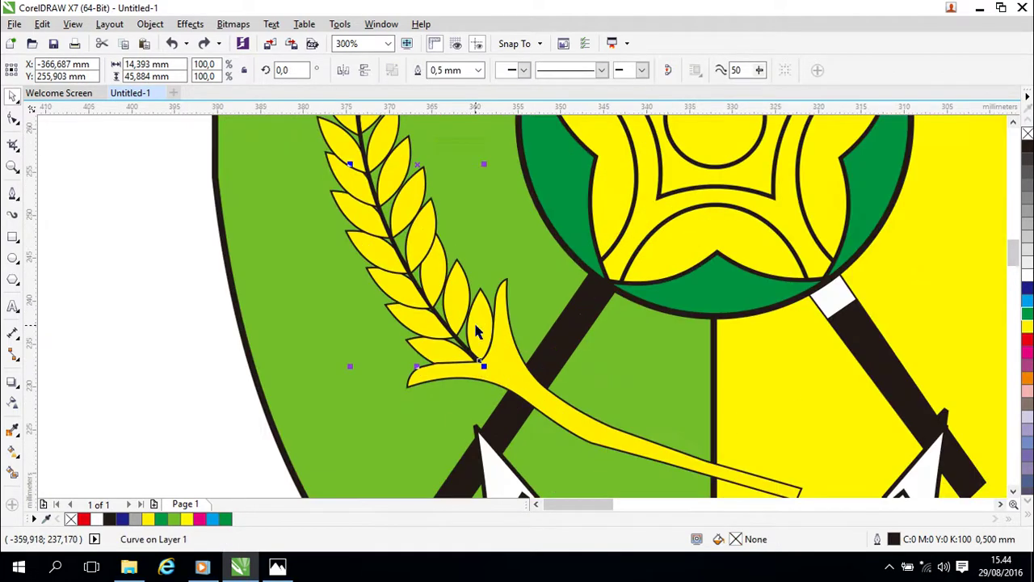
pyautogui.keyDown('shift'); pyautogui.click(479, 323); pyautogui.keyUp('shift')
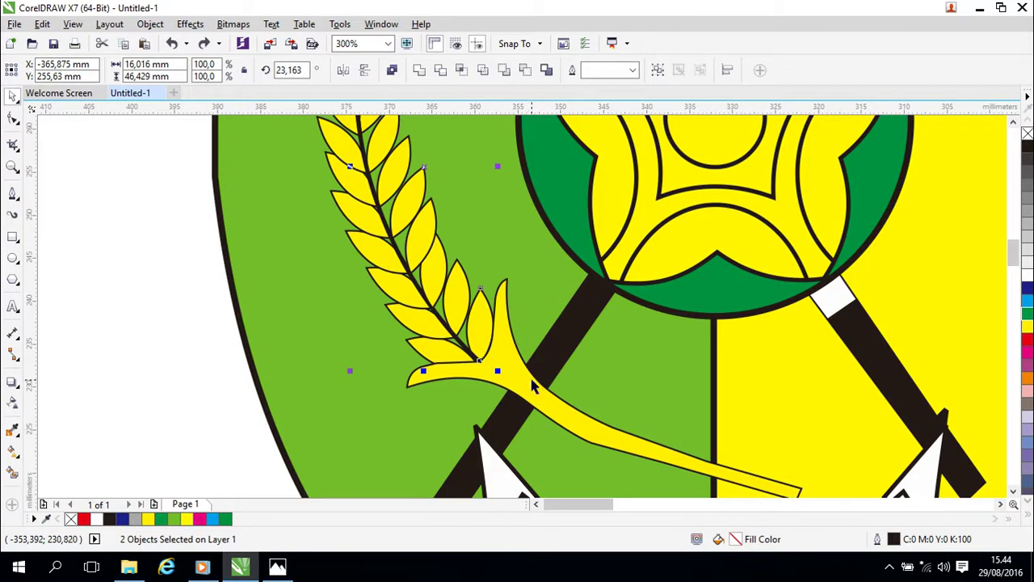
pyautogui.keyDown('shift'); pyautogui.click(494, 362); pyautogui.keyUp('shift')
pyautogui.keyDown('shift'); pyautogui.click(466, 345); pyautogui.keyUp('shift')
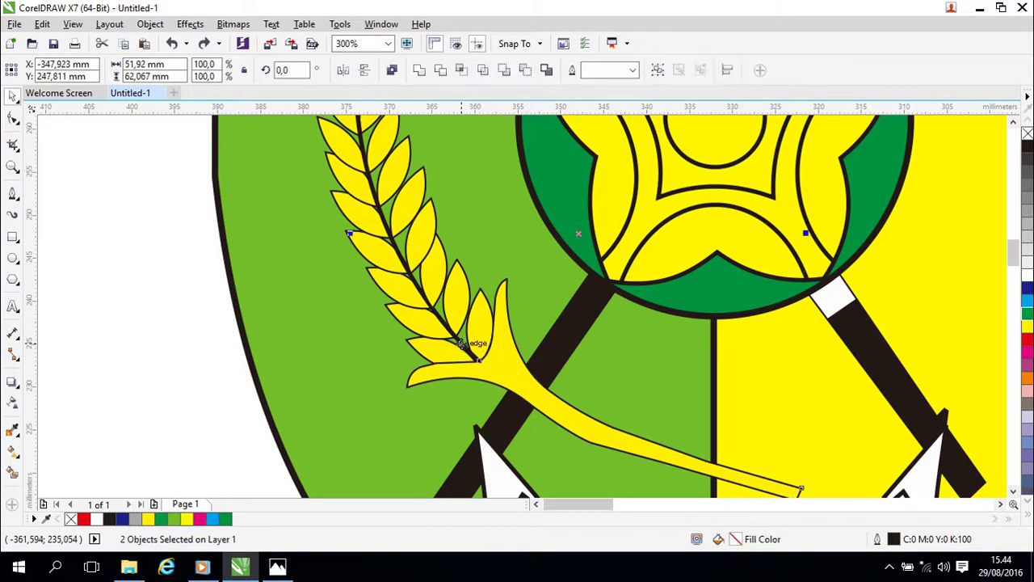
# Add the lower wheat grains on both sides of the centre line to the selection.
pyautogui.keyDown('shift'); pyautogui.click(447, 343); pyautogui.keyUp('shift')
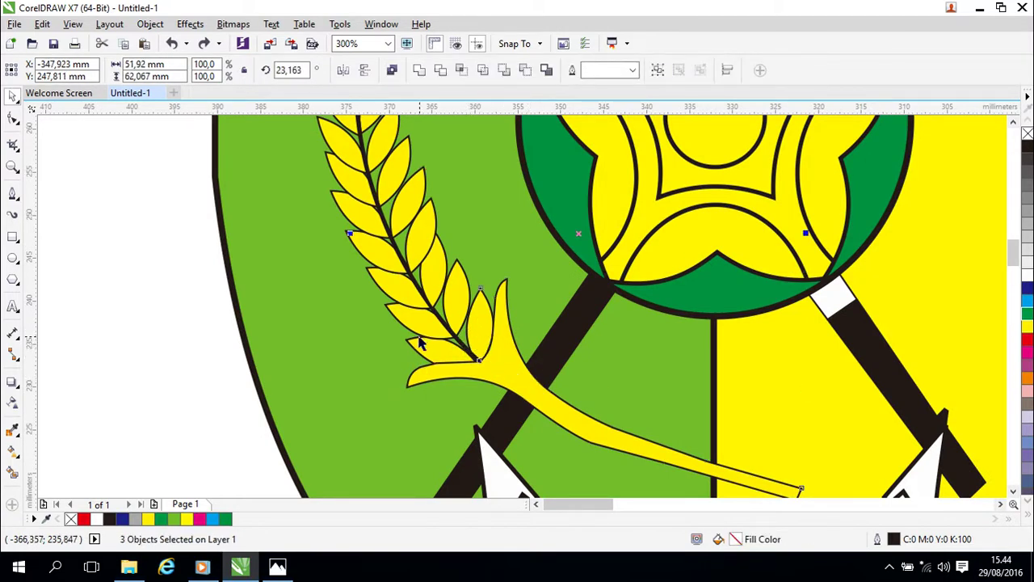
pyautogui.keyDown('shift'); pyautogui.click(412, 340); pyautogui.keyUp('shift')
pyautogui.keyDown('shift'); pyautogui.click(405, 324); pyautogui.keyUp('shift')
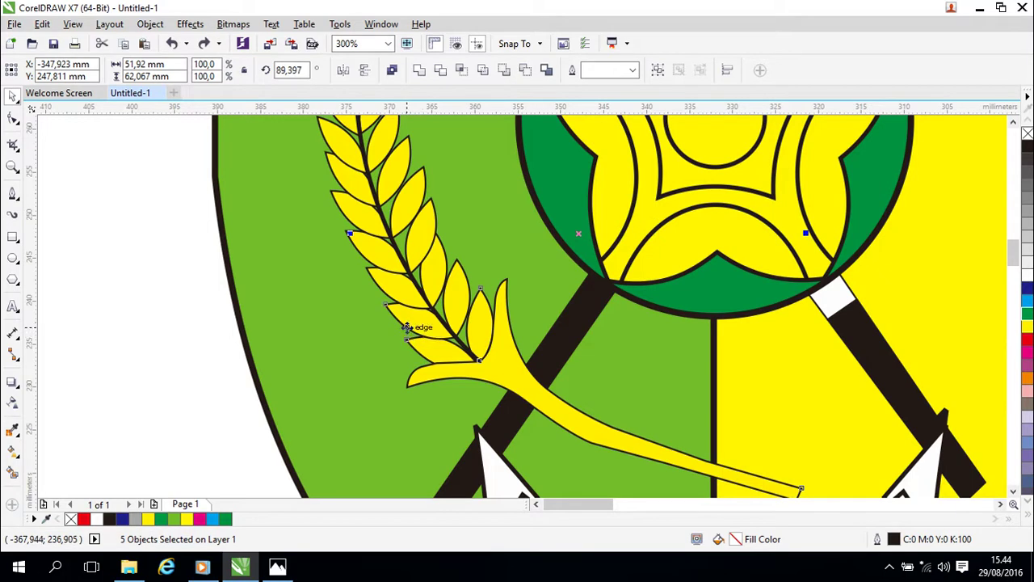
pyautogui.keyDown('shift'); pyautogui.click(458, 265); pyautogui.keyUp('shift')
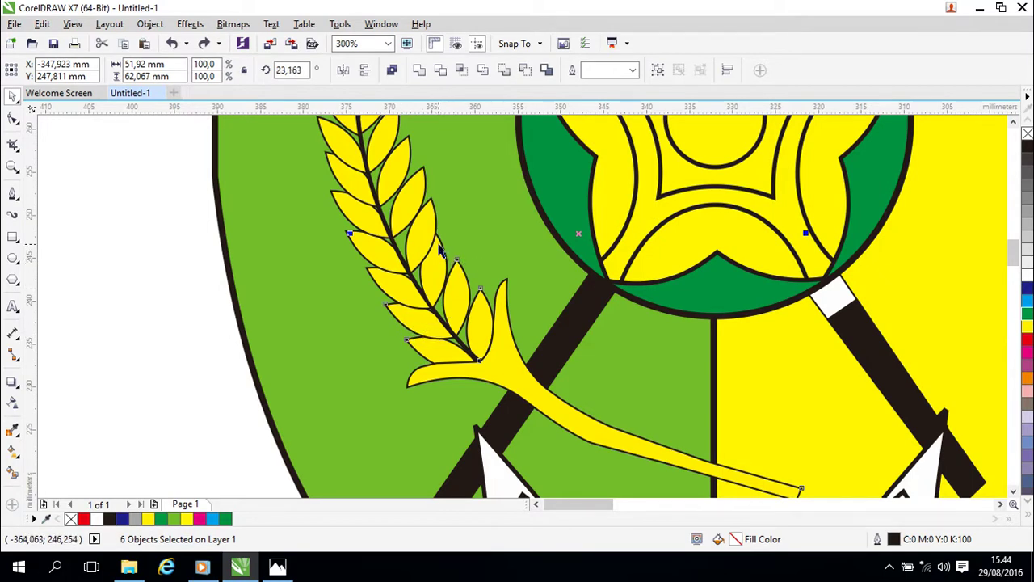
pyautogui.keyDown('shift'); pyautogui.click(440, 246); pyautogui.keyUp('shift')
pyautogui.keyDown('shift'); pyautogui.click(368, 270); pyautogui.keyUp('shift')
pyautogui.keyDown('shift'); pyautogui.click(366, 260); pyautogui.keyUp('shift')
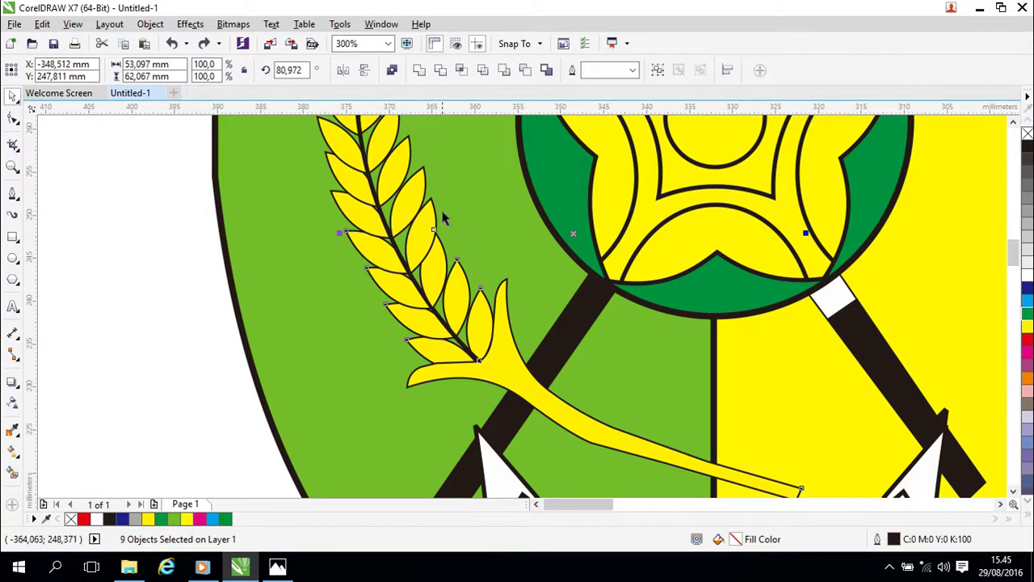
pyautogui.keyDown('shift'); pyautogui.click(431, 205); pyautogui.keyUp('shift')
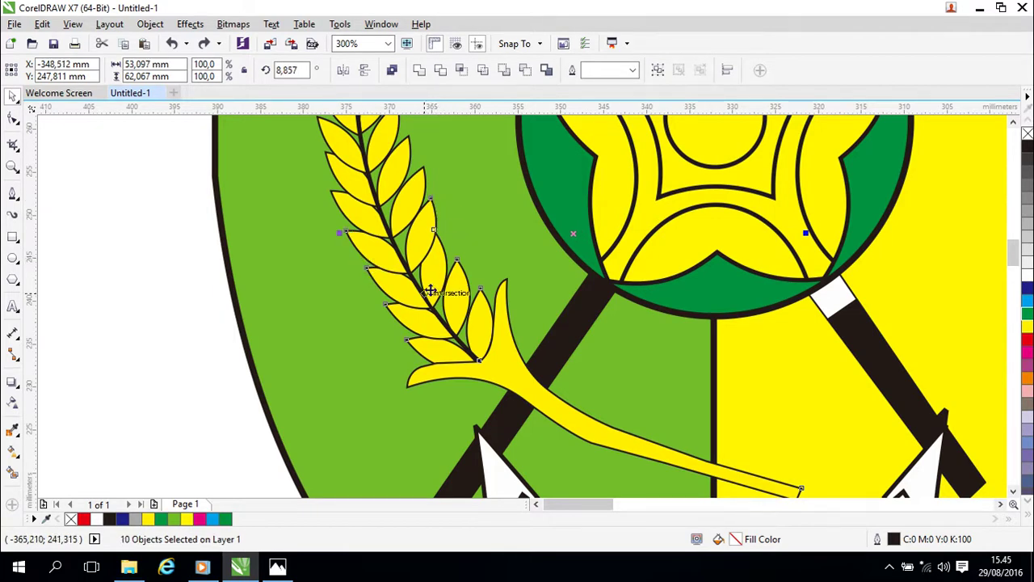
# Extend the selection with the grains on both sides of the middle of the wheat ear.
pyautogui.moveTo(430, 290); pyautogui.dragTo(533, 387)
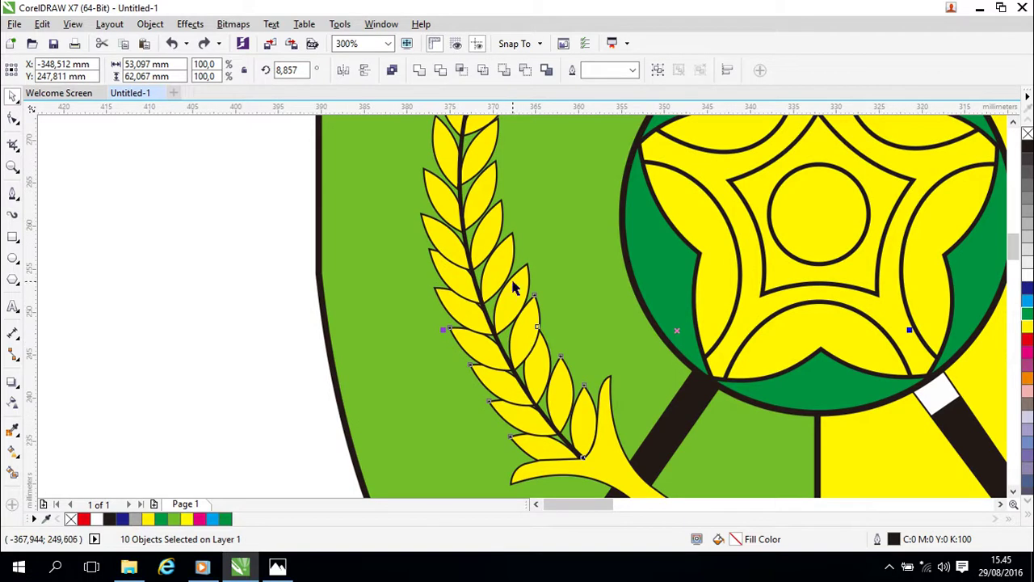
pyautogui.keyDown('shift'); pyautogui.click(529, 271); pyautogui.keyUp('shift')
pyautogui.keyDown('shift'); pyautogui.click(437, 296); pyautogui.keyUp('shift')
pyautogui.keyDown('shift'); pyautogui.click(451, 260); pyautogui.keyUp('shift')
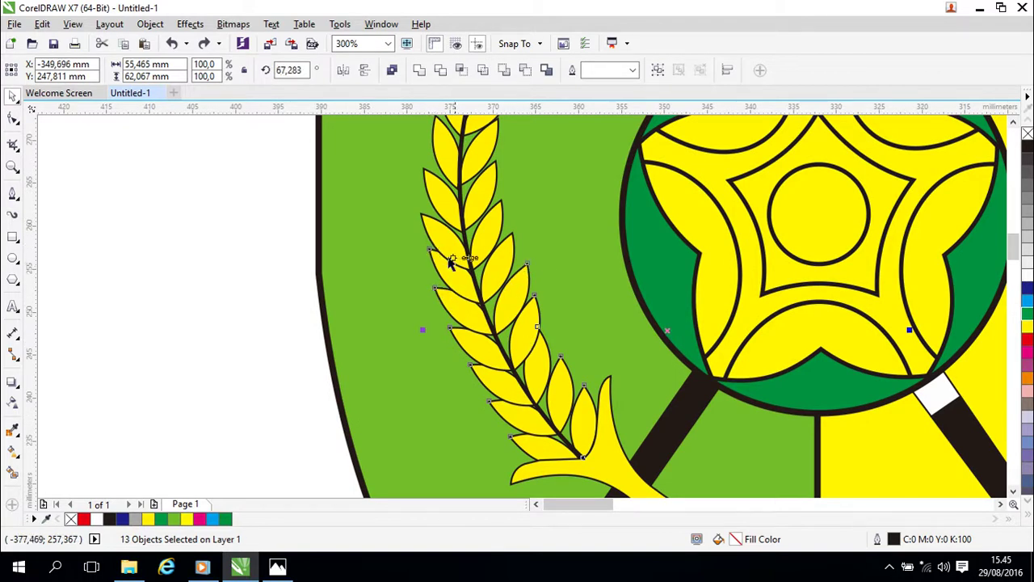
pyautogui.keyDown('shift'); pyautogui.click(500, 208); pyautogui.keyUp('shift')
pyautogui.keyDown('shift'); pyautogui.click(426, 216); pyautogui.keyUp('shift')
pyautogui.keyDown('shift'); pyautogui.click(426, 174); pyautogui.keyUp('shift')
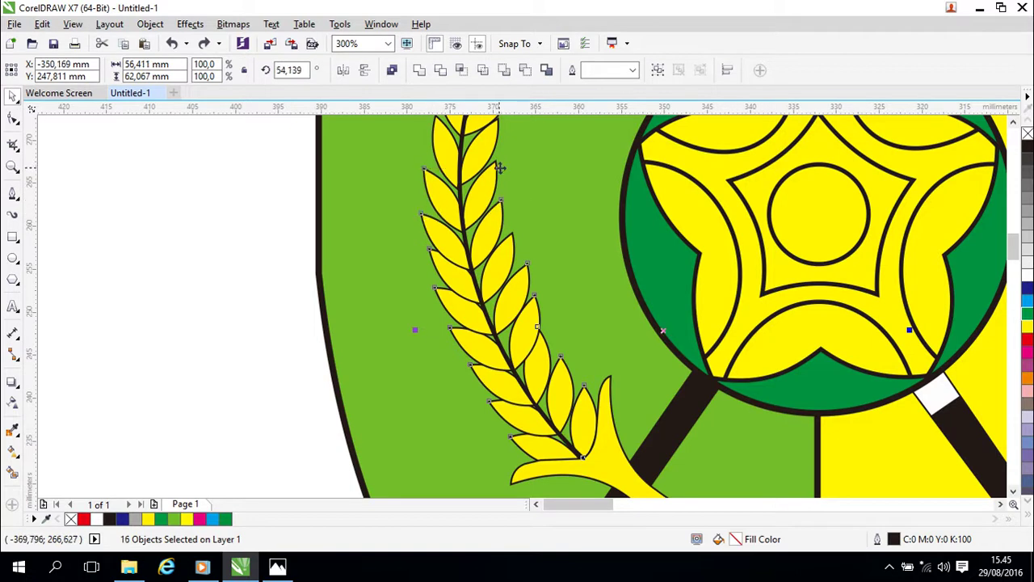
pyautogui.keyDown('shift'); pyautogui.click(498, 170); pyautogui.keyUp('shift')
# Include the remaining upper grains, up to the tip of the wheat ear, in the selection.
pyautogui.scroll(3, 538, 380)
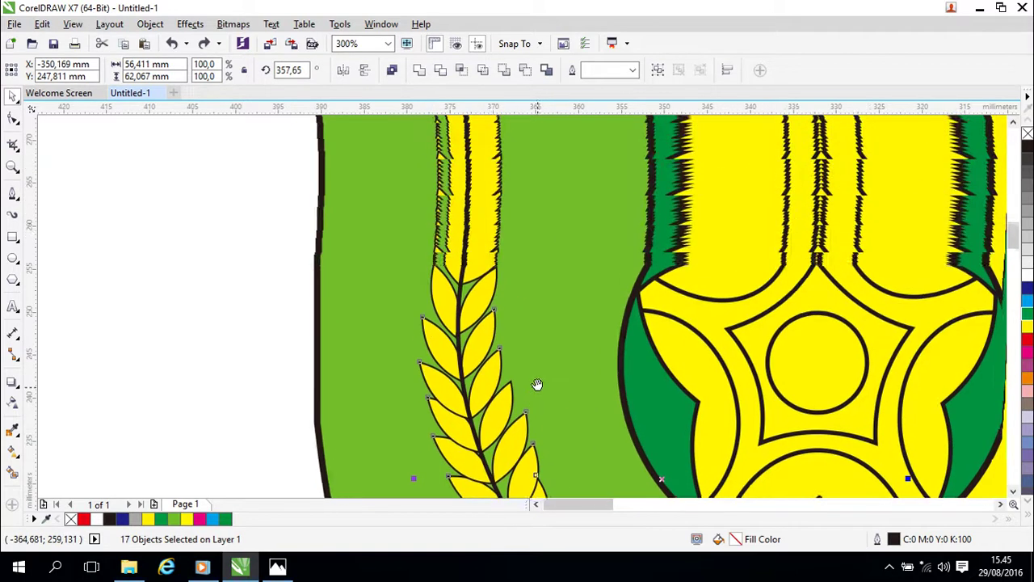
pyautogui.keyDown('shift'); pyautogui.click(442, 297); pyautogui.keyUp('shift')
pyautogui.keyDown('shift'); pyautogui.click(455, 232); pyautogui.keyUp('shift')
pyautogui.keyDown('shift'); pyautogui.click(466, 251); pyautogui.keyUp('shift')
pyautogui.keyDown('shift'); pyautogui.click(518, 250); pyautogui.keyUp('shift')
pyautogui.keyDown('shift'); pyautogui.click(517, 215); pyautogui.keyUp('shift')
pyautogui.keyDown('shift'); pyautogui.click(484, 182); pyautogui.keyUp('shift')
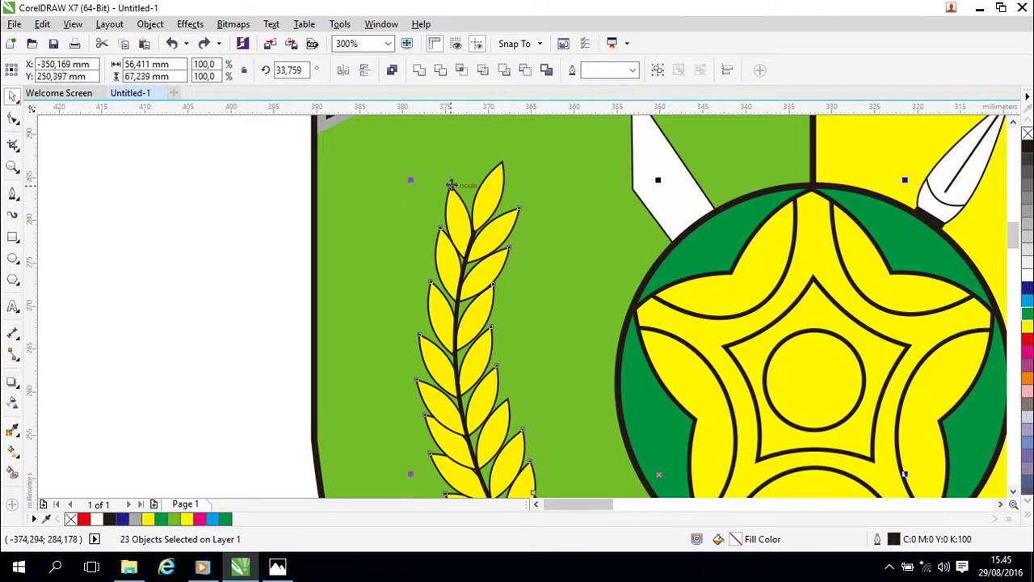
pyautogui.keyDown('shift'); pyautogui.click(501, 168); pyautogui.keyUp('shift')
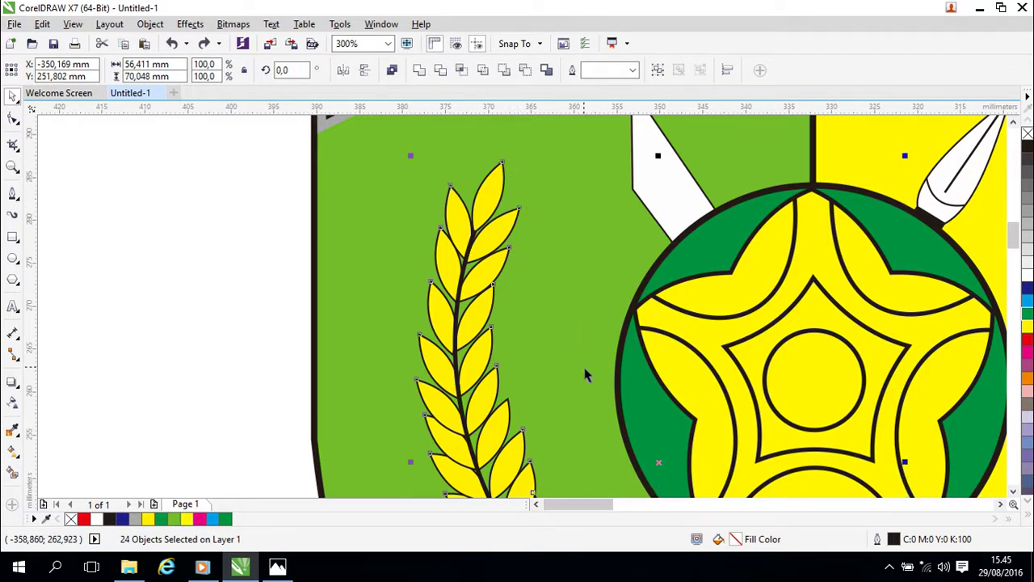
# Try moving the selected wheat parts out of the shield to X -397.618, Y 255.153 mm, and undo the move.
pyautogui.scroll(-2, 586, 372)
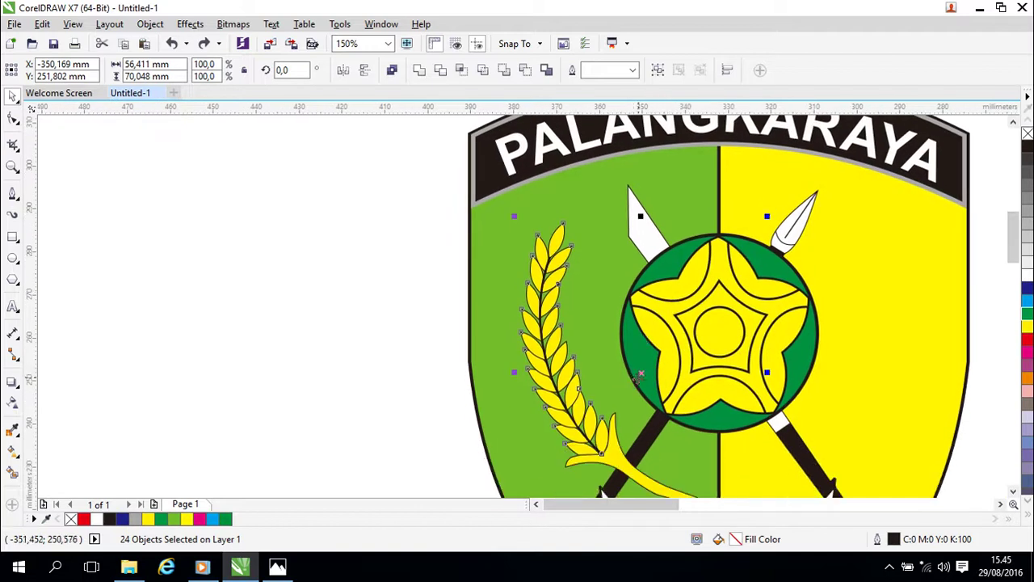
pyautogui.moveTo(640, 372); pyautogui.dragTo(438, 358)
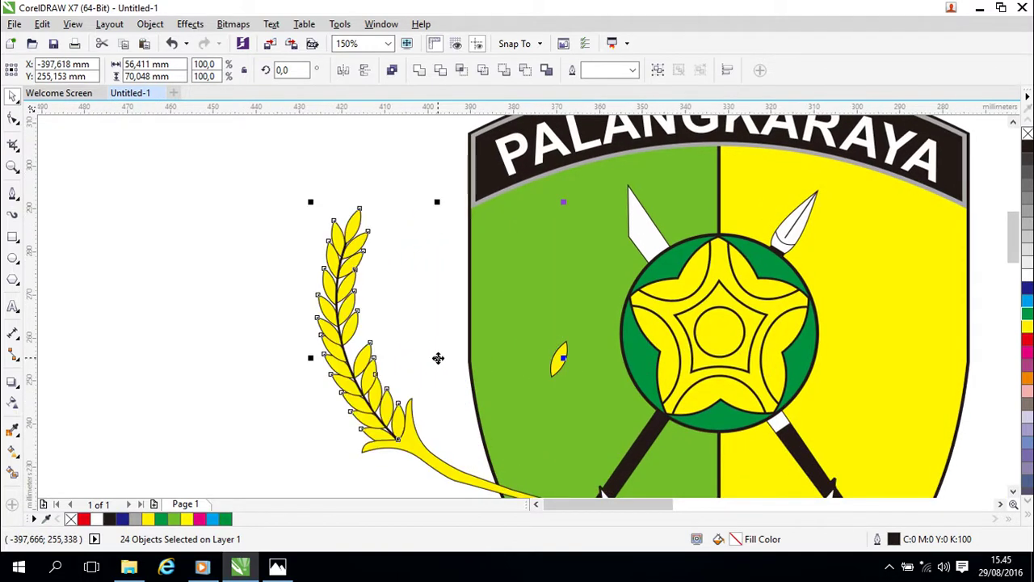
pyautogui.hotkey('ctrl', 'z')
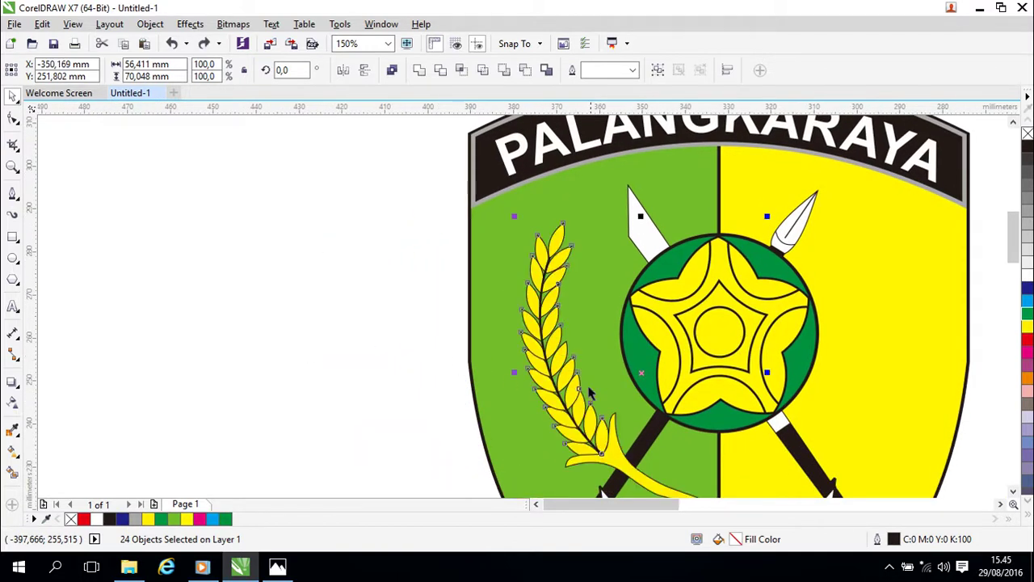
# Undo the deletion of the small reference logo.
pyautogui.scroll(2, 605, 388)
pyautogui.rightClick(527, 296)
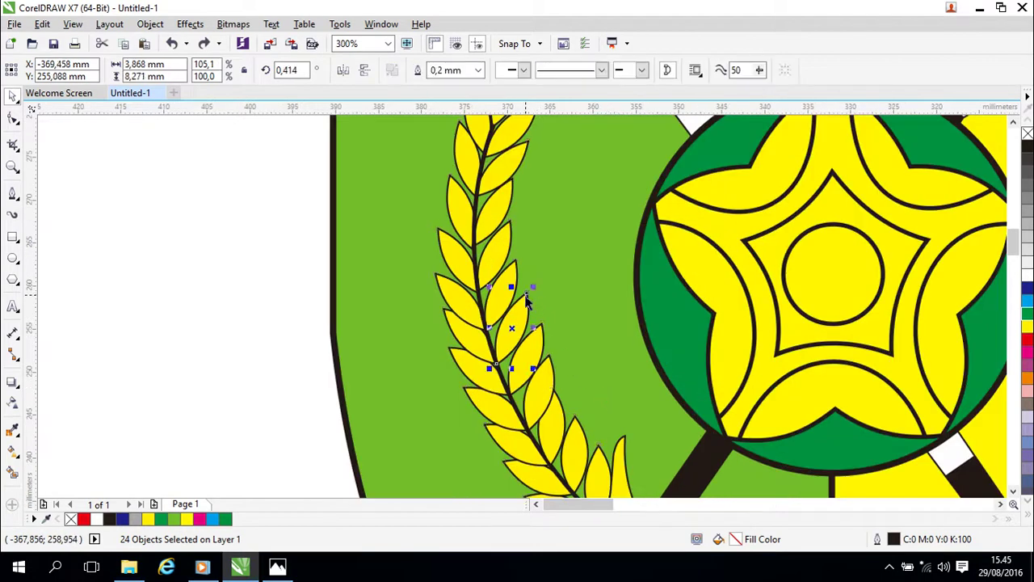
pyautogui.click(382, 279)
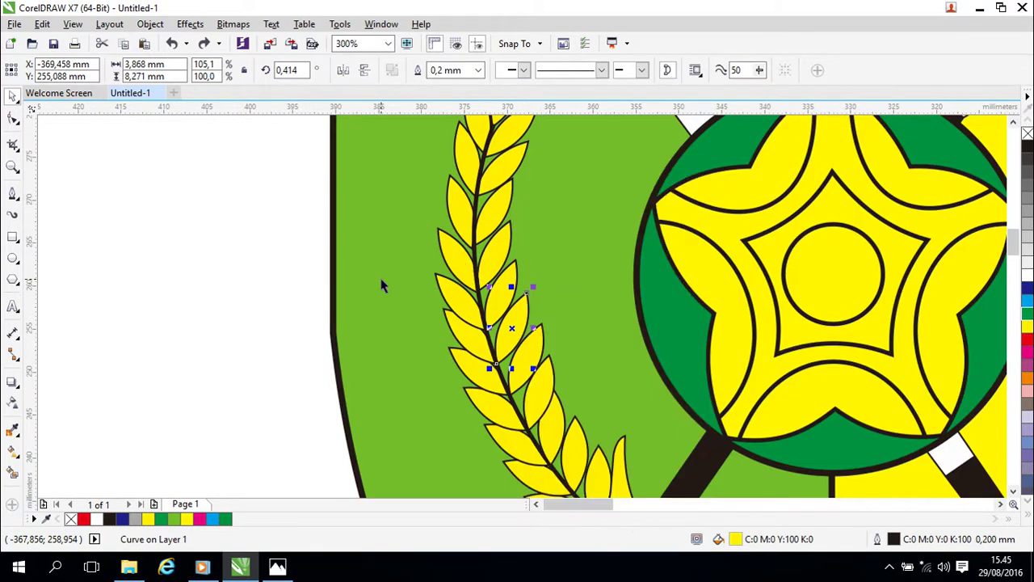
pyautogui.click(384, 285)
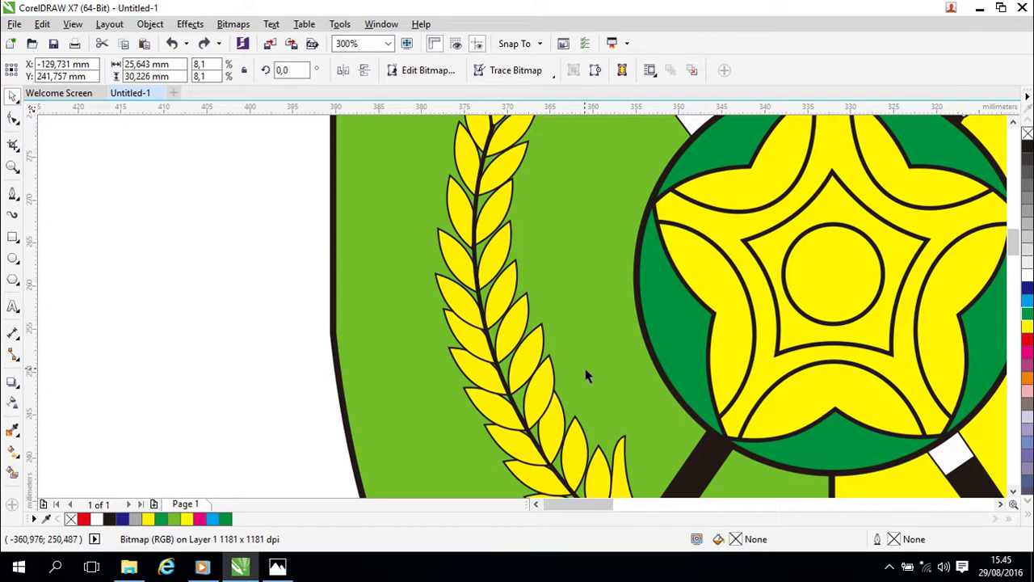
pyautogui.scroll(-4, 584, 367)
pyautogui.moveTo(728, 384); pyautogui.dragTo(635, 353)
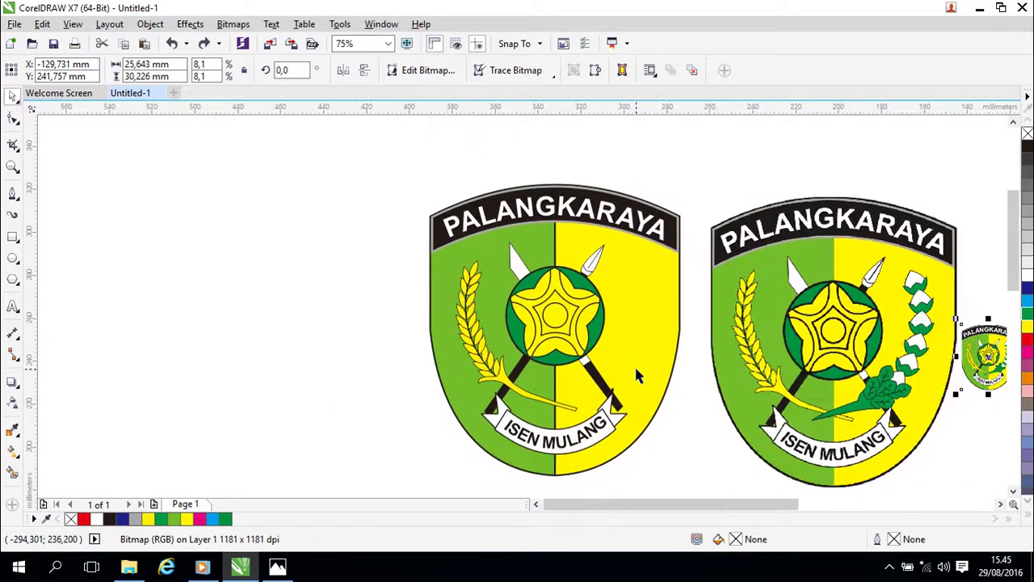
pyautogui.scroll(2, 636, 376)
pyautogui.scroll(2, 612, 415)
pyautogui.moveTo(559, 384); pyautogui.dragTo(617, 457)
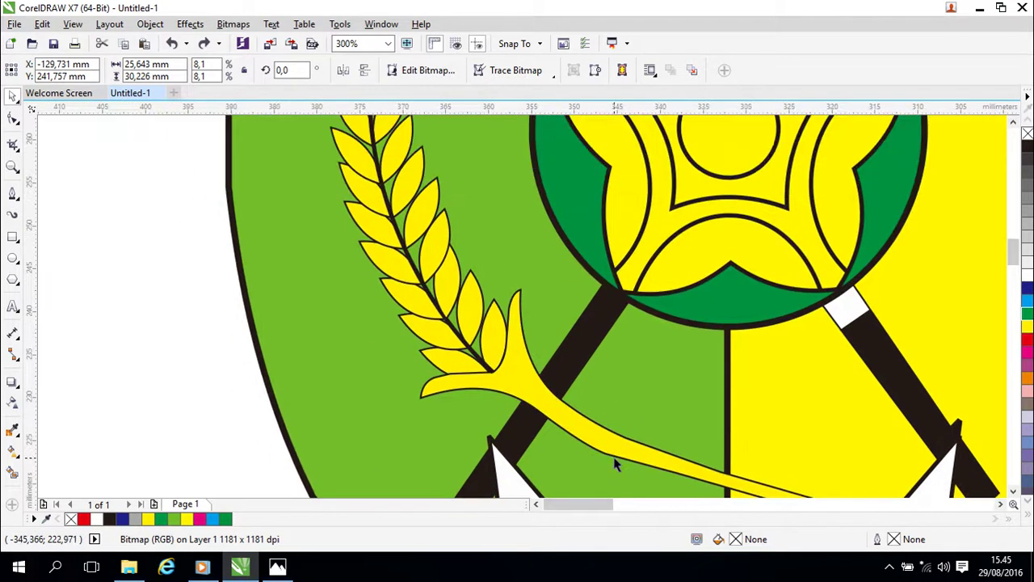
pyautogui.click(524, 392)
pyautogui.rightClick(523, 393)
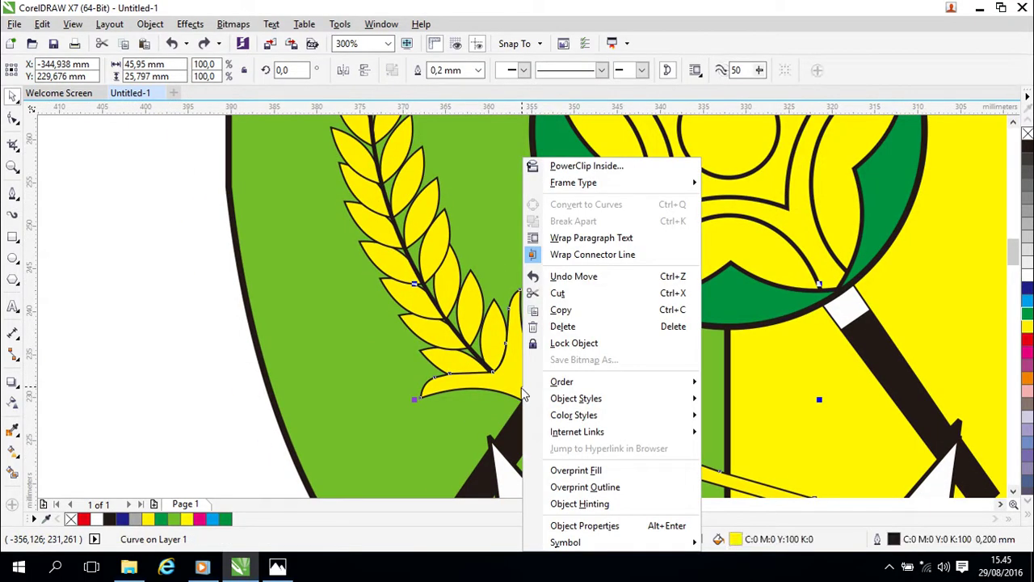
pyautogui.click(347, 405)
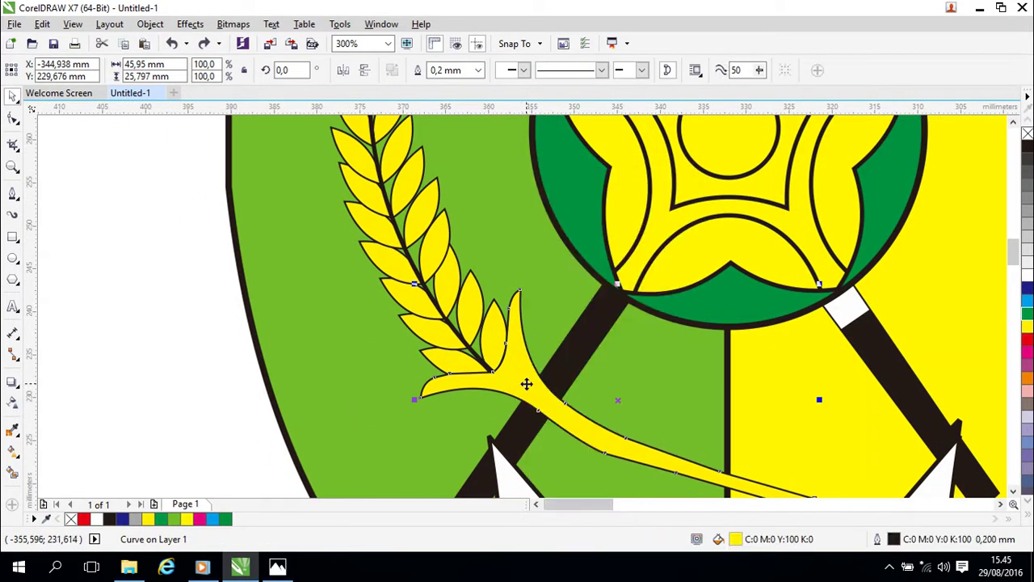
pyautogui.scroll(-2, 731, 352)
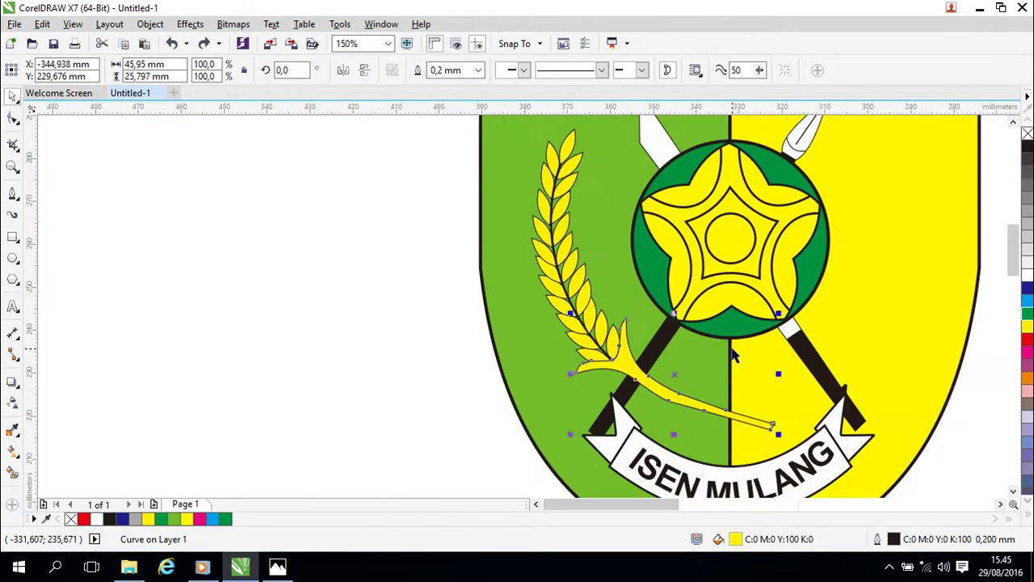
# Move the shield, title banner, spears, star disc and motto ribbon together away from the wheat to X -484.32, Y 267.259 mm.
pyautogui.rightClick(826, 305)
pyautogui.click(704, 215)
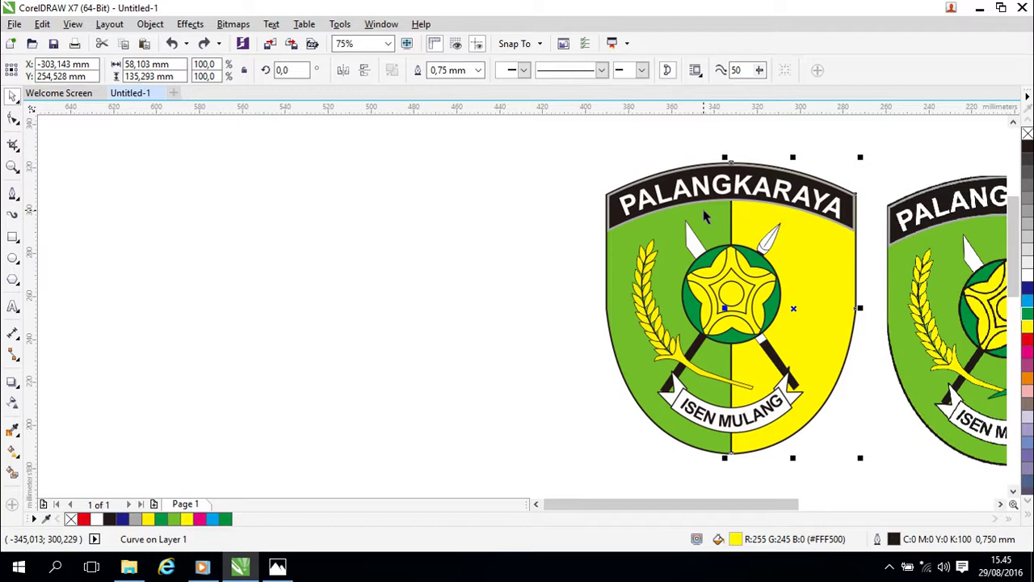
pyautogui.click(677, 195)
pyautogui.keyDown('shift'); pyautogui.click(615, 245); pyautogui.keyUp('shift')
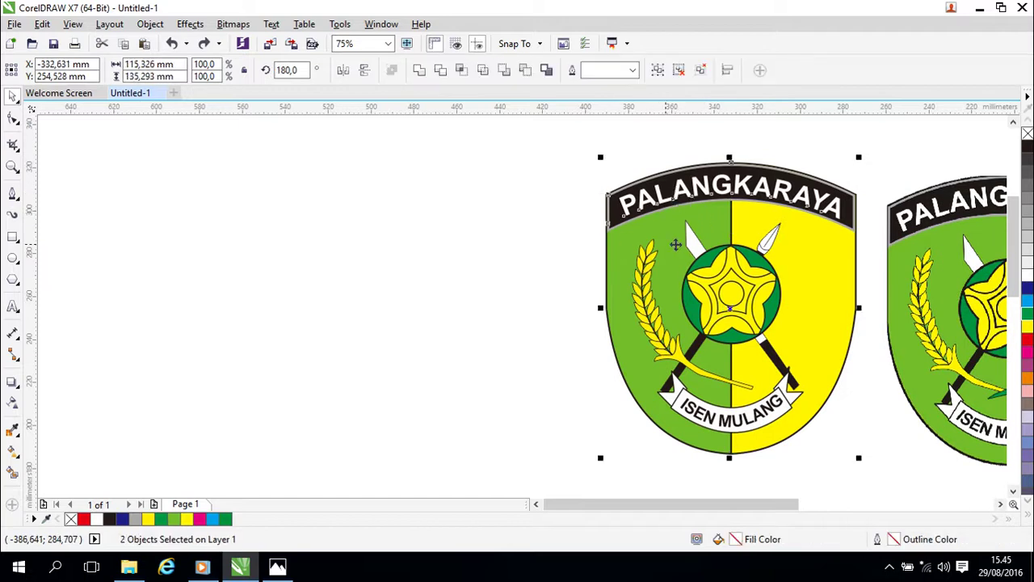
pyautogui.keyDown('shift'); pyautogui.click(811, 246); pyautogui.keyUp('shift')
pyautogui.keyDown('shift'); pyautogui.click(775, 305); pyautogui.keyUp('shift')
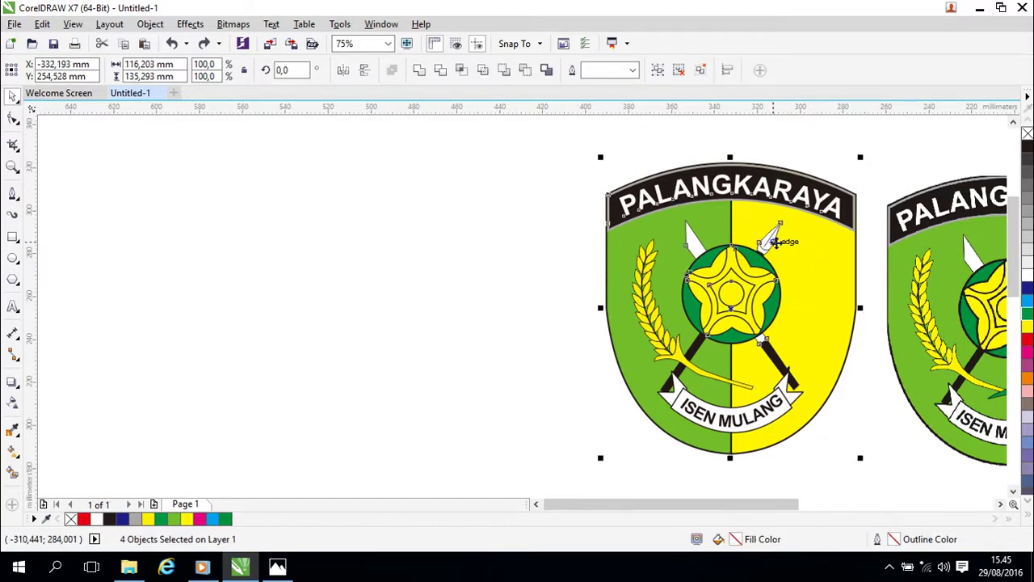
pyautogui.keyDown('shift'); pyautogui.click(790, 406); pyautogui.keyUp('shift')
pyautogui.keyDown('shift'); pyautogui.click(798, 399); pyautogui.keyUp('shift')
pyautogui.keyDown('shift'); pyautogui.click(787, 407); pyautogui.keyUp('shift')
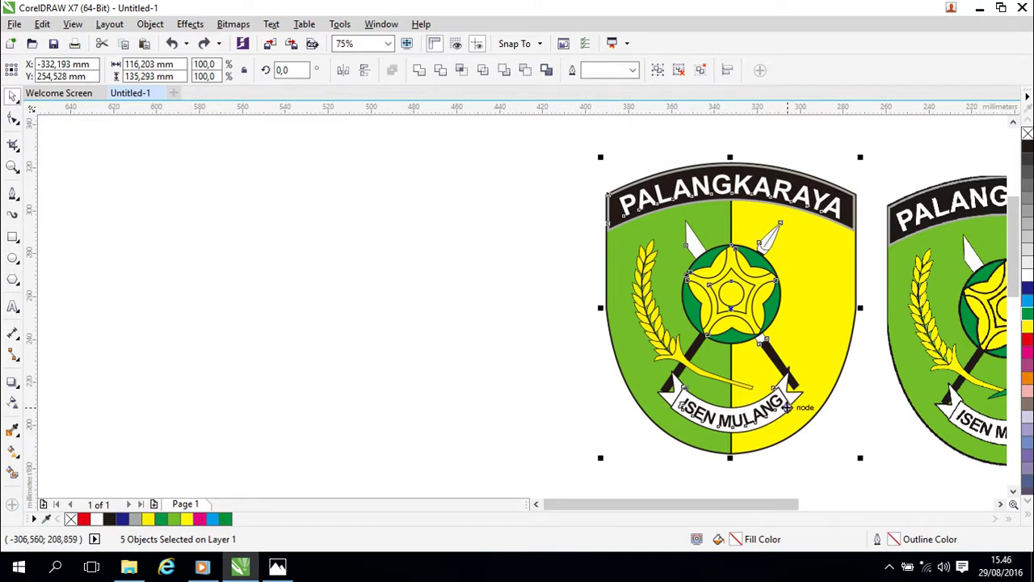
pyautogui.moveTo(733, 308); pyautogui.dragTo(407, 282)
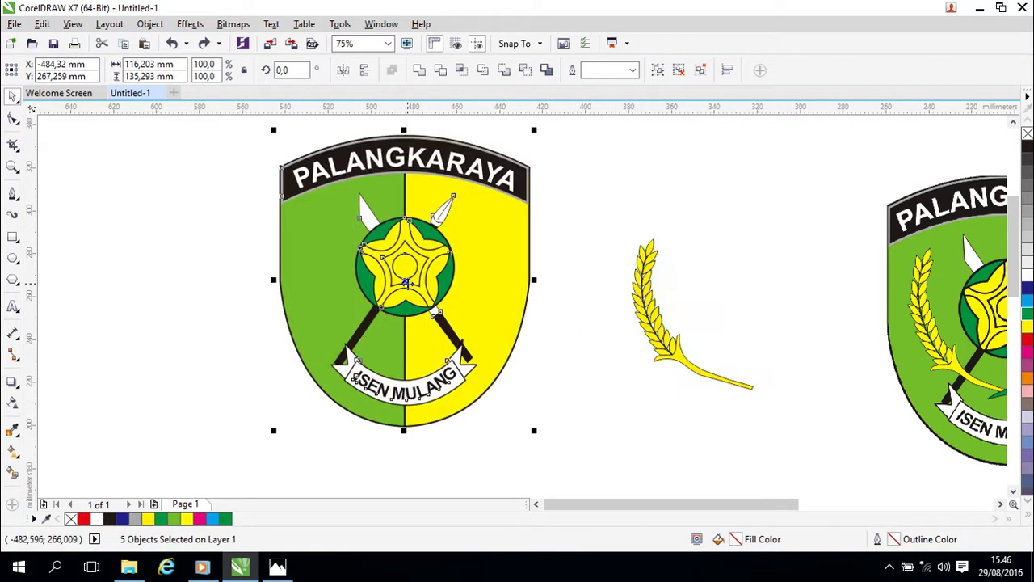
pyautogui.click(661, 389)
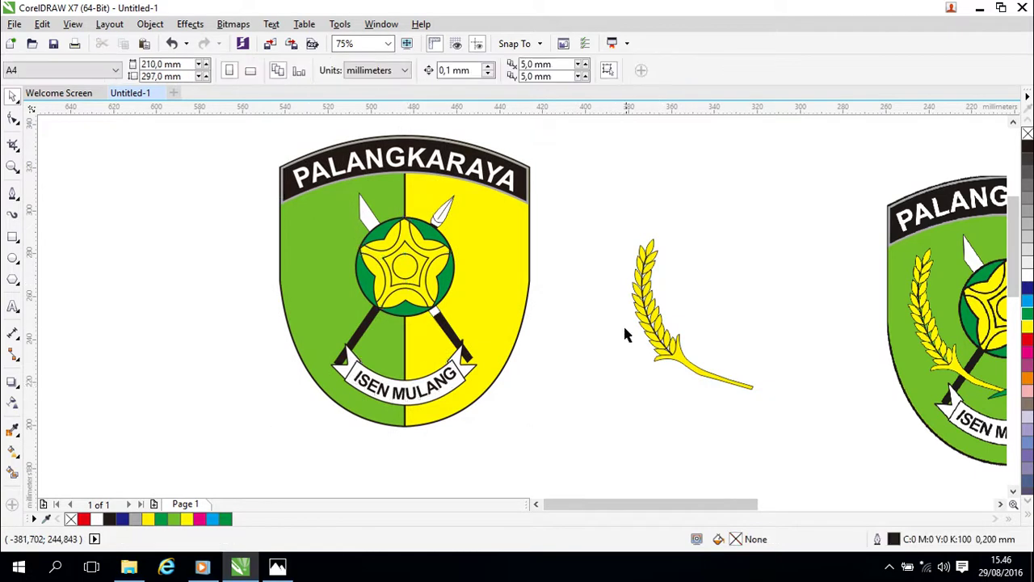
pyautogui.moveTo(609, 219); pyautogui.dragTo(794, 434)
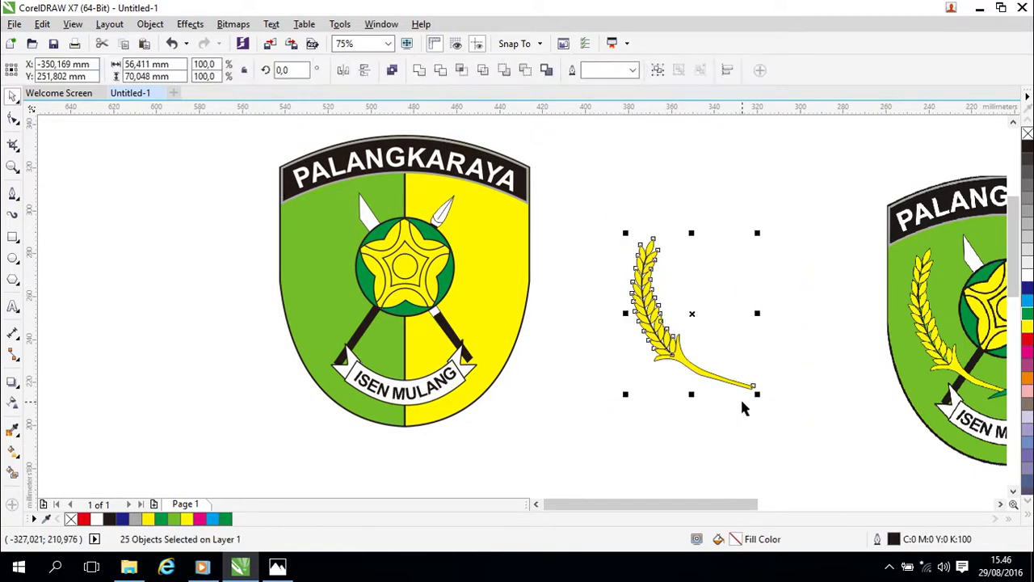
pyautogui.press('g')
pyautogui.rightClick(617, 361)
pyautogui.click(577, 348)
pyautogui.click(597, 340)
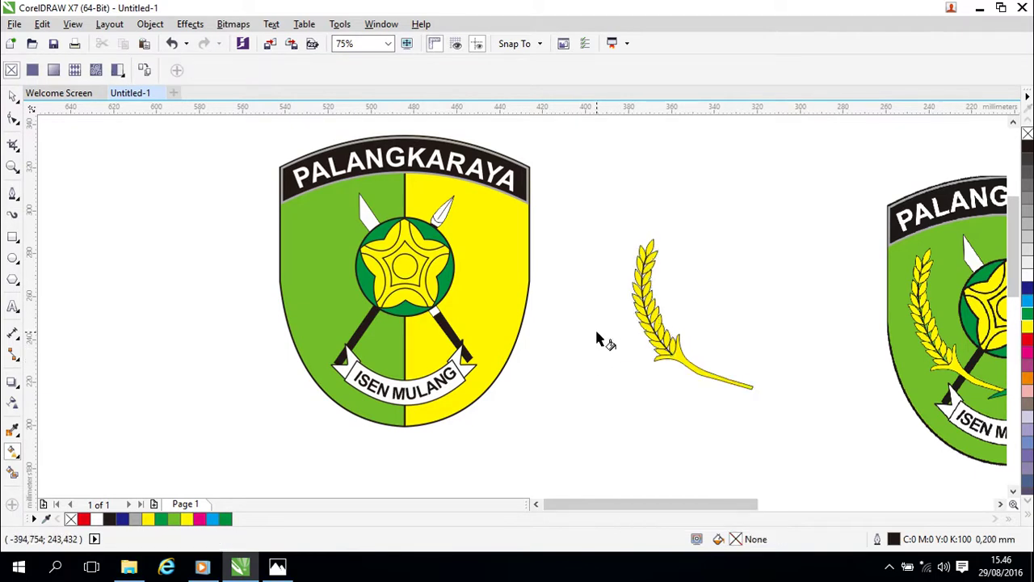
pyautogui.click(13, 96)
# Select all the wheat parts, from the ear tip to the stalk end, and group them.
pyautogui.moveTo(596, 216); pyautogui.dragTo(771, 436)
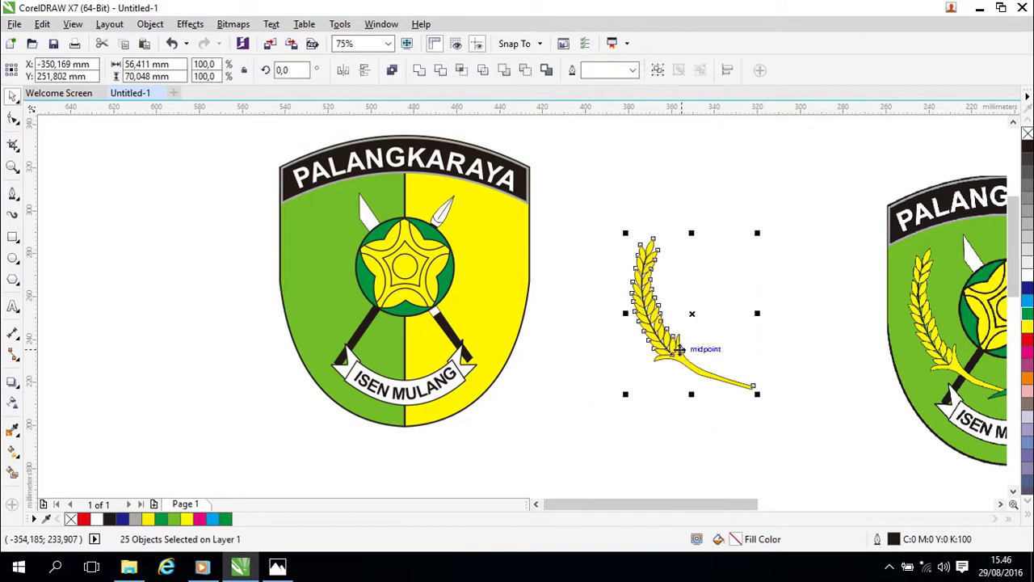
pyautogui.rightClick(658, 344)
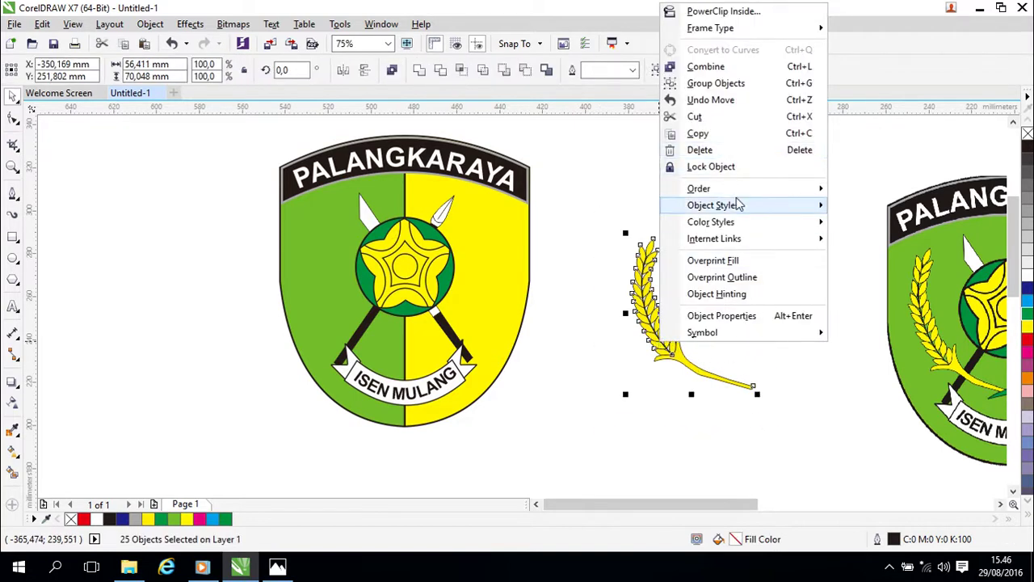
pyautogui.click(749, 83)
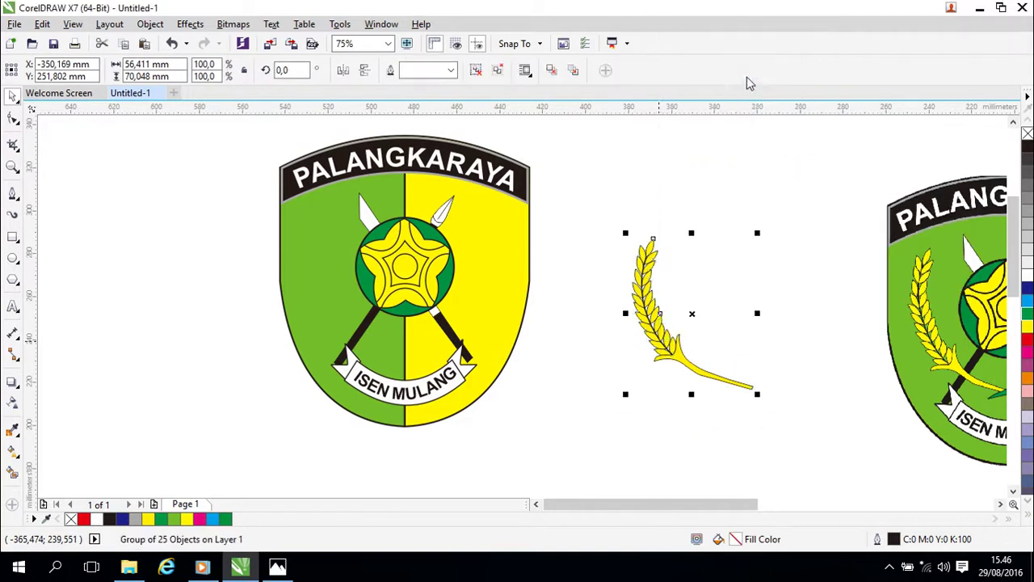
# Move the wheat group onto the wheat of the reference emblem at X -221.052, Y 246.51 mm.
pyautogui.moveTo(774, 326); pyautogui.dragTo(540, 244)
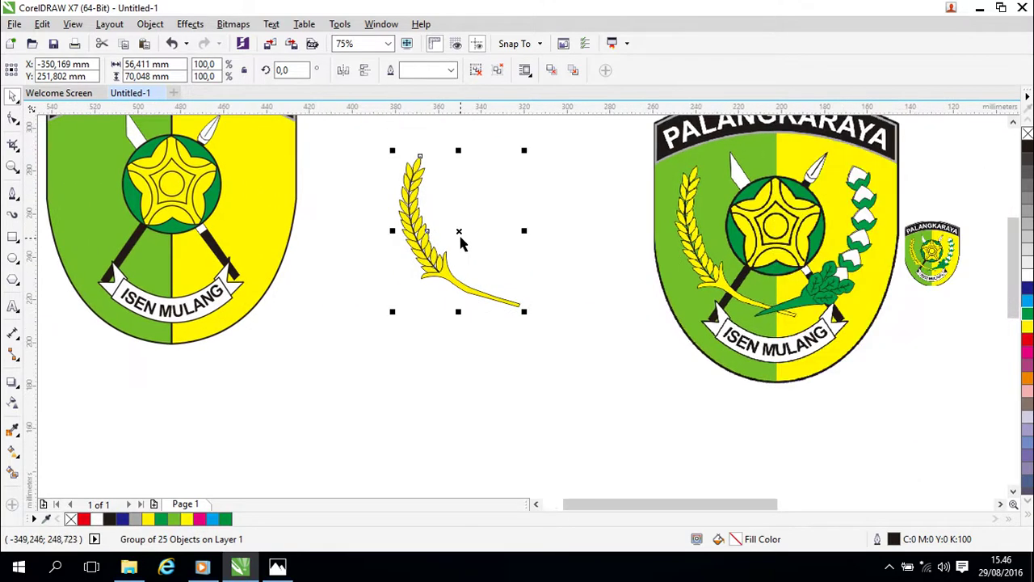
pyautogui.moveTo(461, 232); pyautogui.dragTo(737, 244)
pyautogui.scroll(2, 824, 339)
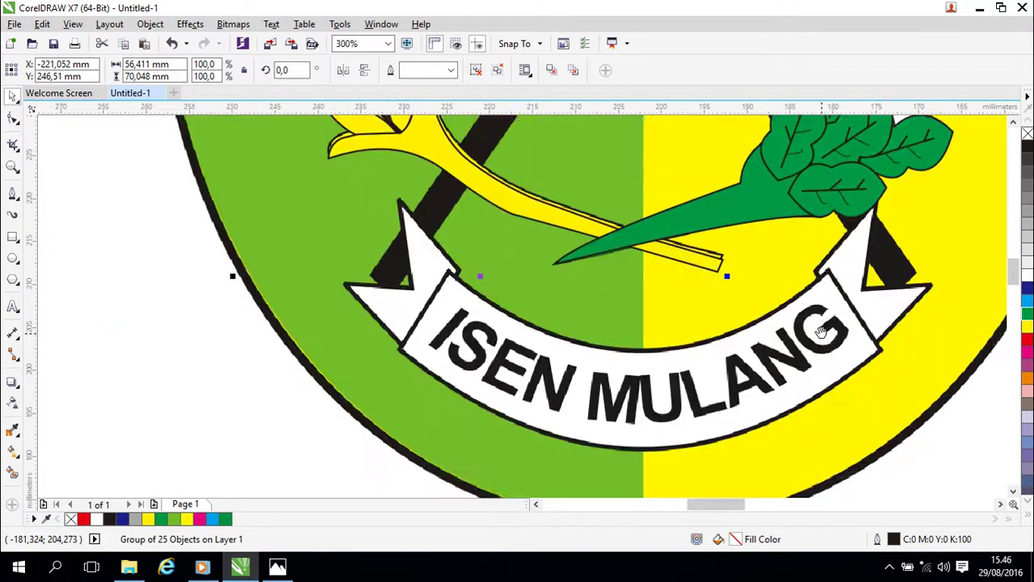
pyautogui.moveTo(824, 340); pyautogui.dragTo(869, 408)
# Nudge the wheat group to X -221.052, Y 247.01 mm so its stalk matches the reference outline.
pyautogui.press('Up')
pyautogui.press('Up')
pyautogui.press('Up')
pyautogui.press('Up')
pyautogui.press('Right')
pyautogui.press('Right')
pyautogui.press('Left')
pyautogui.press('Left')
pyautogui.press('Up')
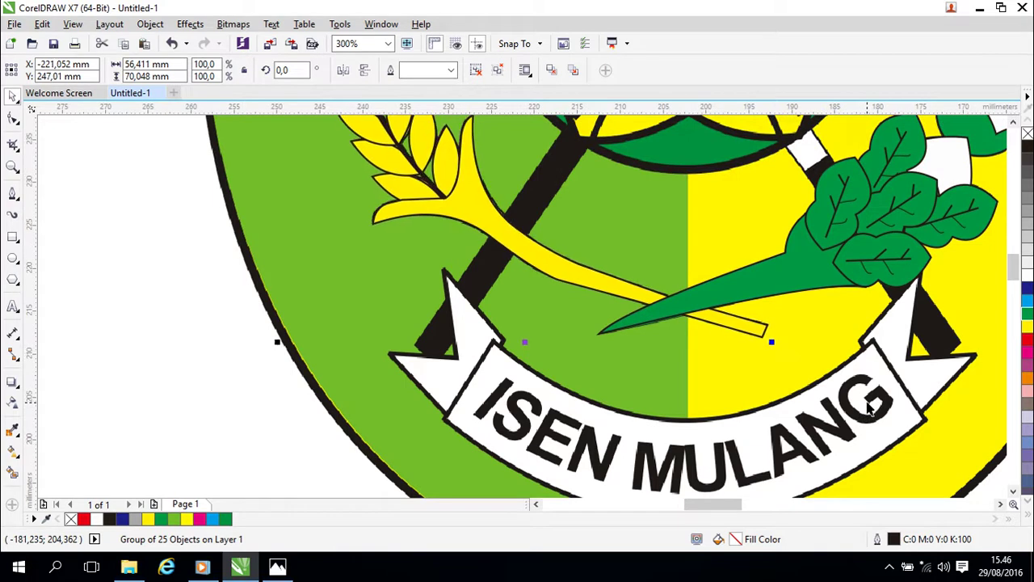
pyautogui.press('Left')
pyautogui.press('Left')
pyautogui.press('Left')
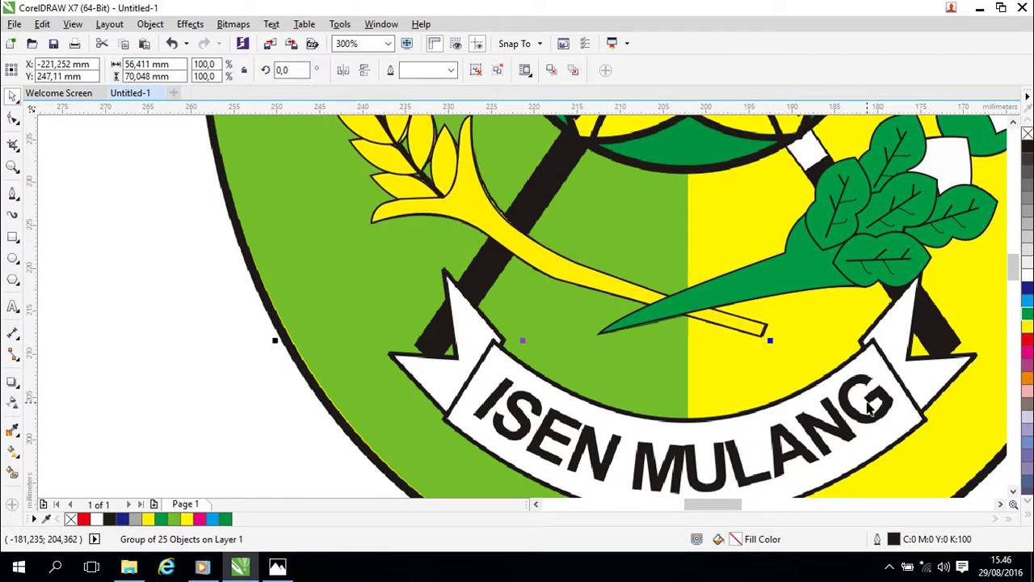
pyautogui.press('Up')
pyautogui.press('Right')
pyautogui.press('Right')
pyautogui.press('Right')
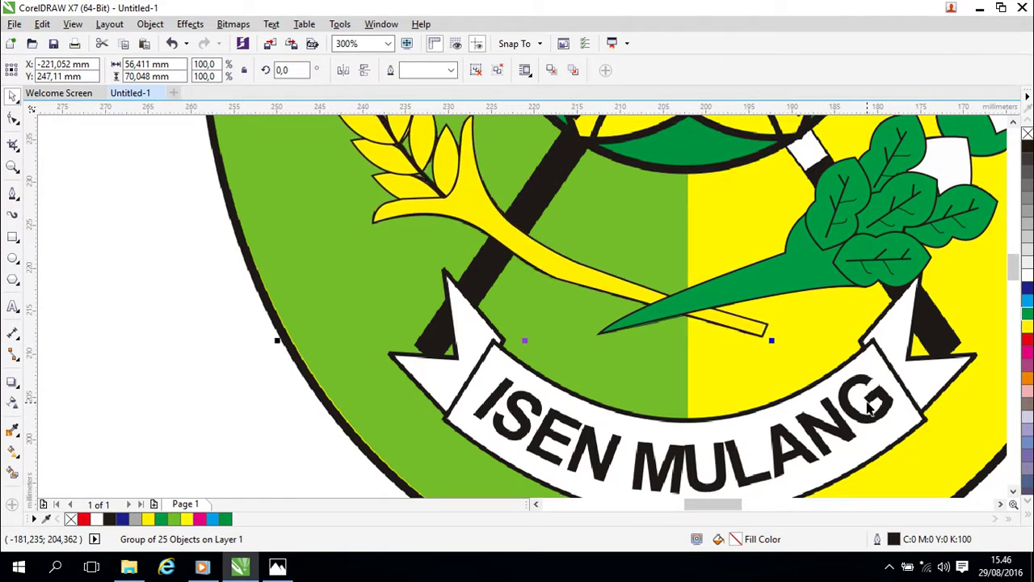
# Move the reference emblem image out from under the wheat and cotton shapes, into the space beside the redrawn shield.
pyautogui.scroll(-2, 871, 409)
pyautogui.scroll(-3, 881, 294)
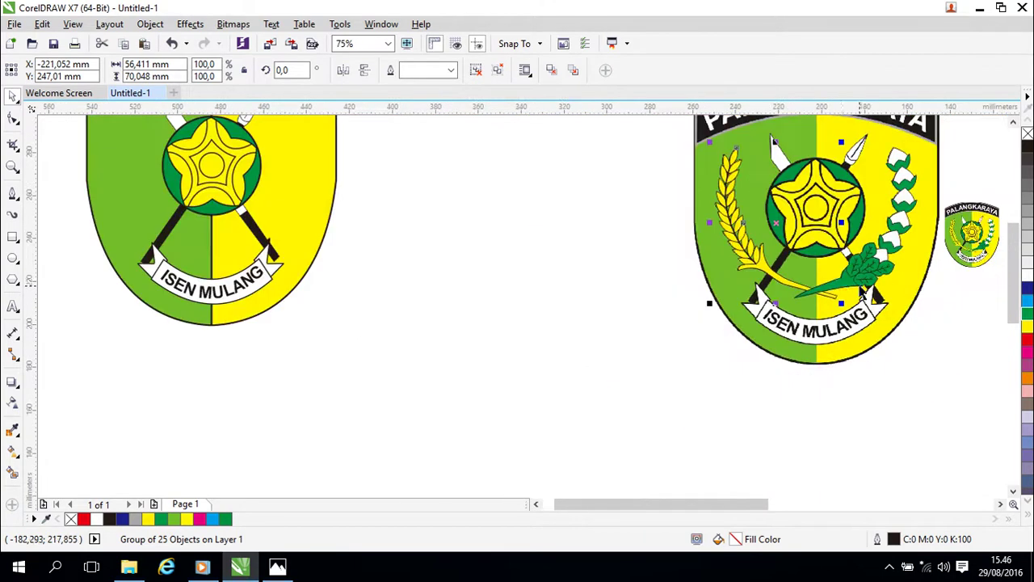
pyautogui.scroll(-2, 674, 289)
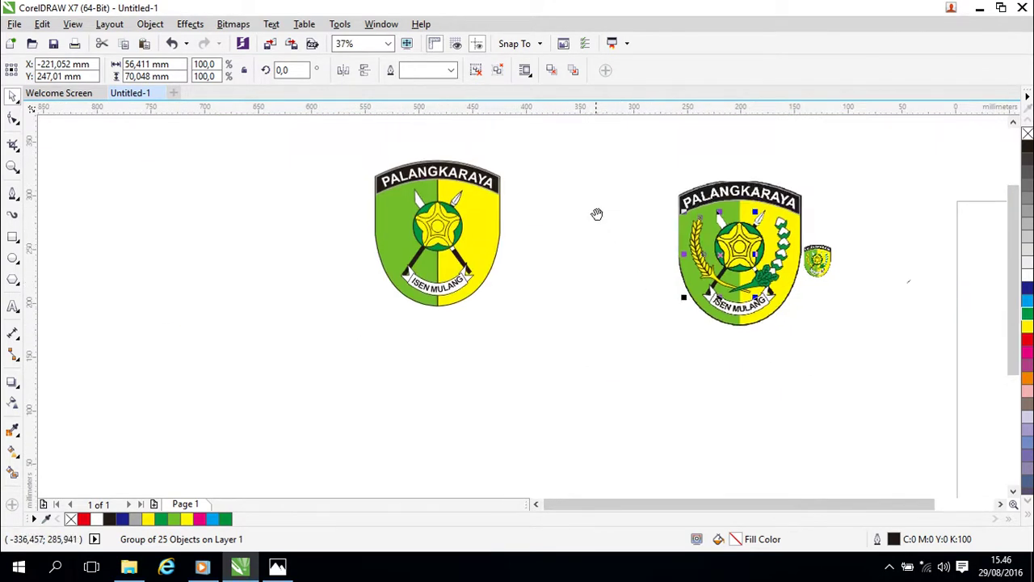
pyautogui.scroll(2, 629, 255)
pyautogui.moveTo(708, 275); pyautogui.dragTo(491, 201)
pyautogui.click(793, 309)
pyautogui.moveTo(788, 296)
pyautogui.mouseDown()
pyautogui.moveTo(545, 388)
pyautogui.moveTo(475, 323)
pyautogui.mouseUp()
pyautogui.click(630, 385)
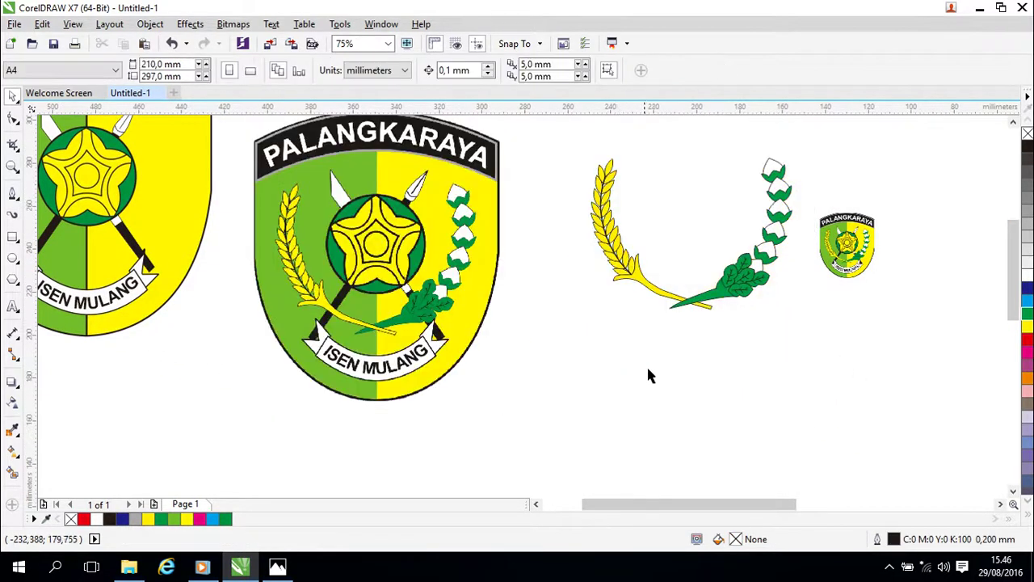
# Select the wheat together with the cotton and leaf shapes and group them.
pyautogui.moveTo(559, 122); pyautogui.dragTo(806, 358)
pyautogui.rightClick(689, 216)
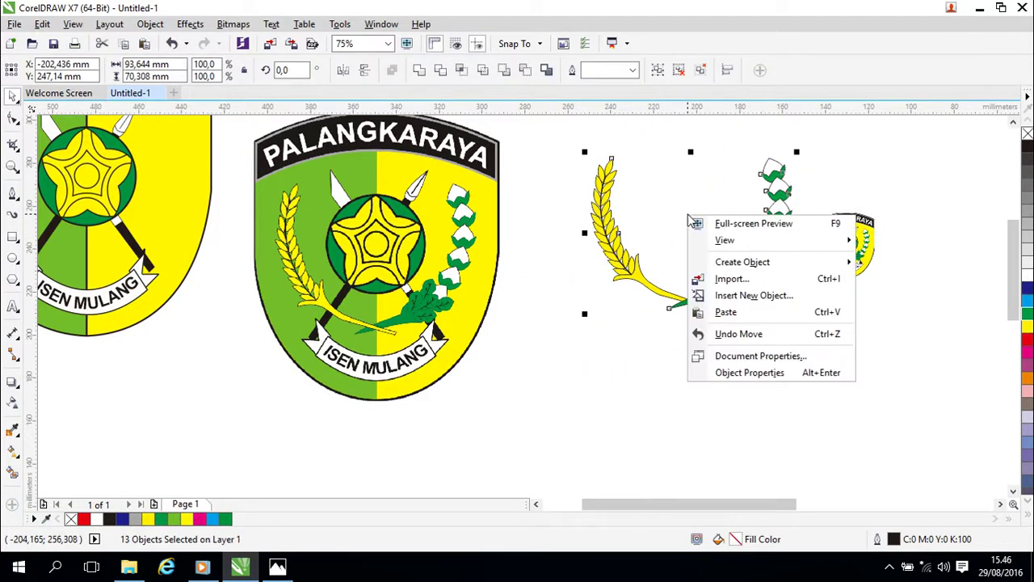
pyautogui.press('Escape')
pyautogui.rightClick(594, 212)
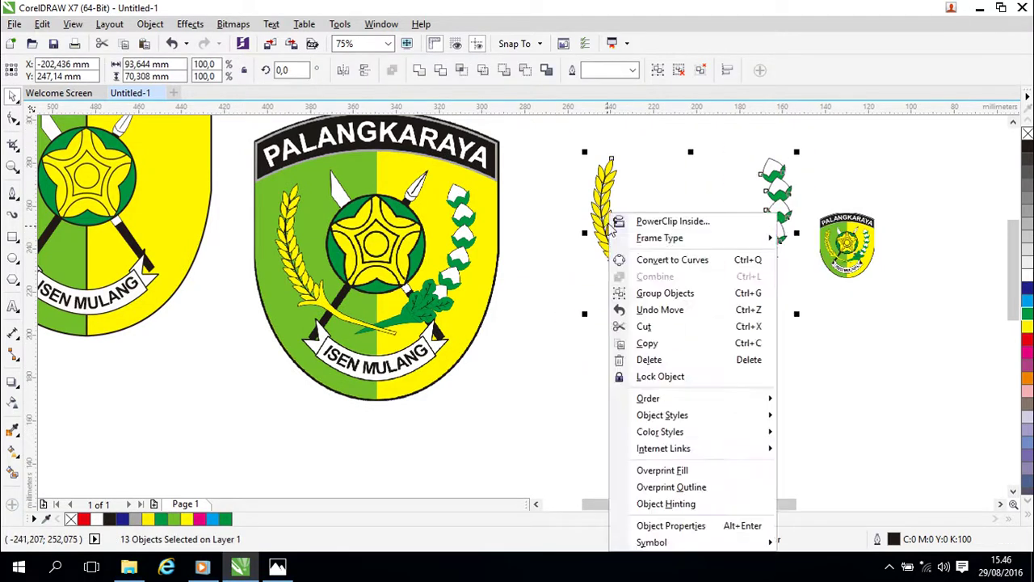
pyautogui.click(650, 294)
pyautogui.click(634, 352)
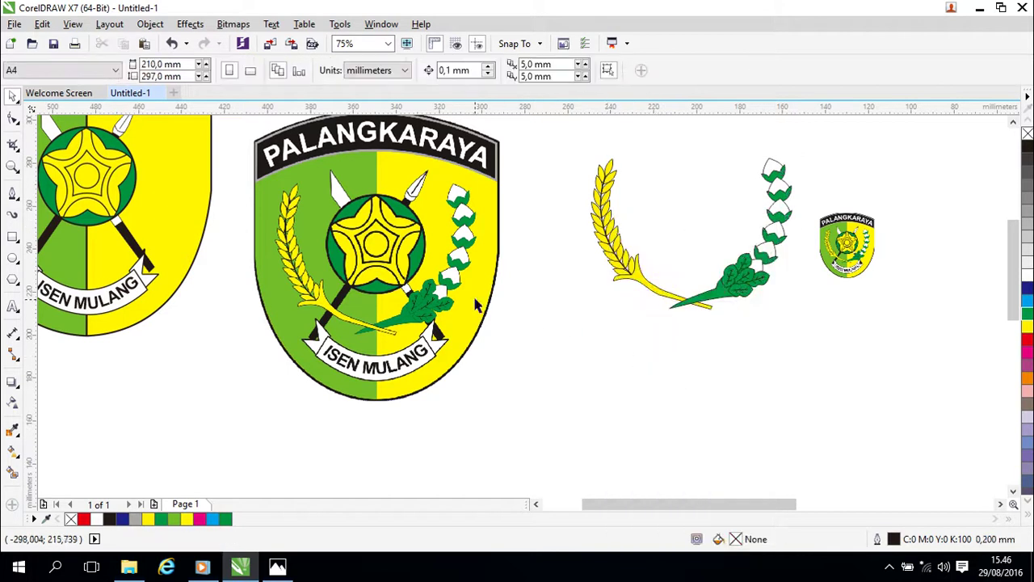
# Move the grouped wheat and cotton onto the redrawn shield at X -481.622, Y 262.547 mm.
pyautogui.click(487, 299)
pyautogui.moveTo(486, 299); pyautogui.dragTo(486, 299)
pyautogui.moveTo(219, 334); pyautogui.dragTo(471, 363)
pyautogui.click(355, 310)
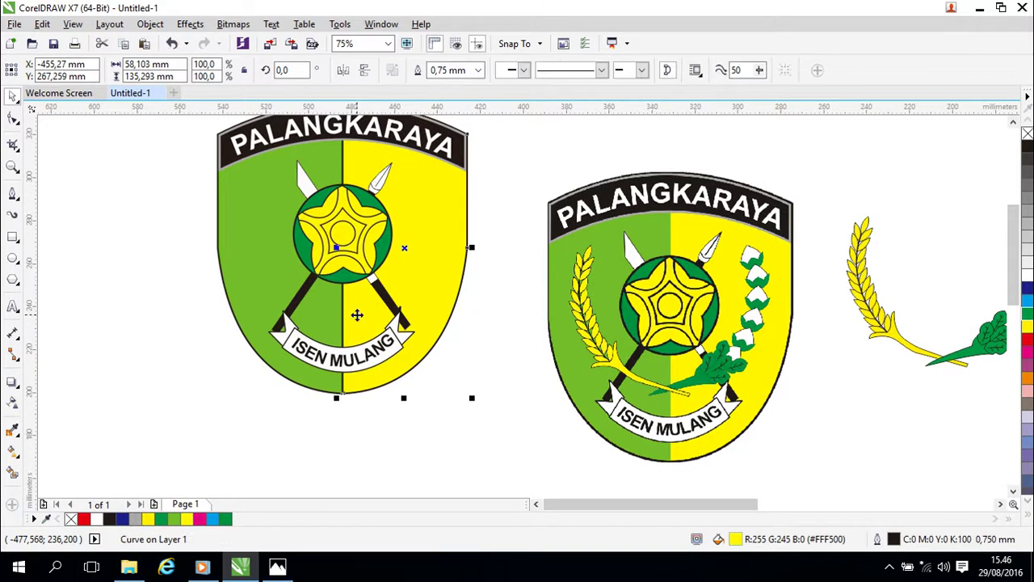
pyautogui.click(504, 374)
pyautogui.click(957, 361)
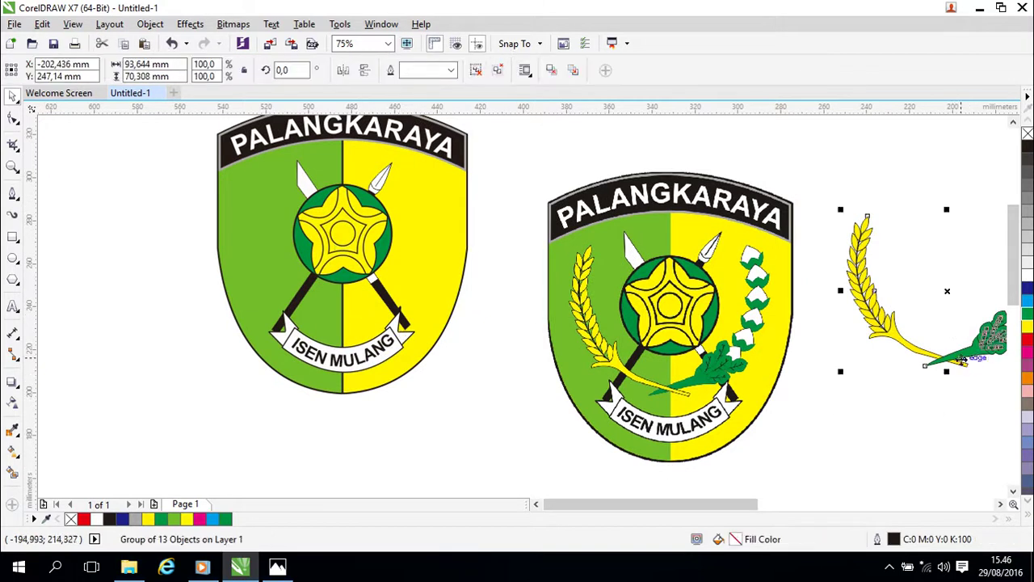
pyautogui.moveTo(950, 289); pyautogui.dragTo(351, 260)
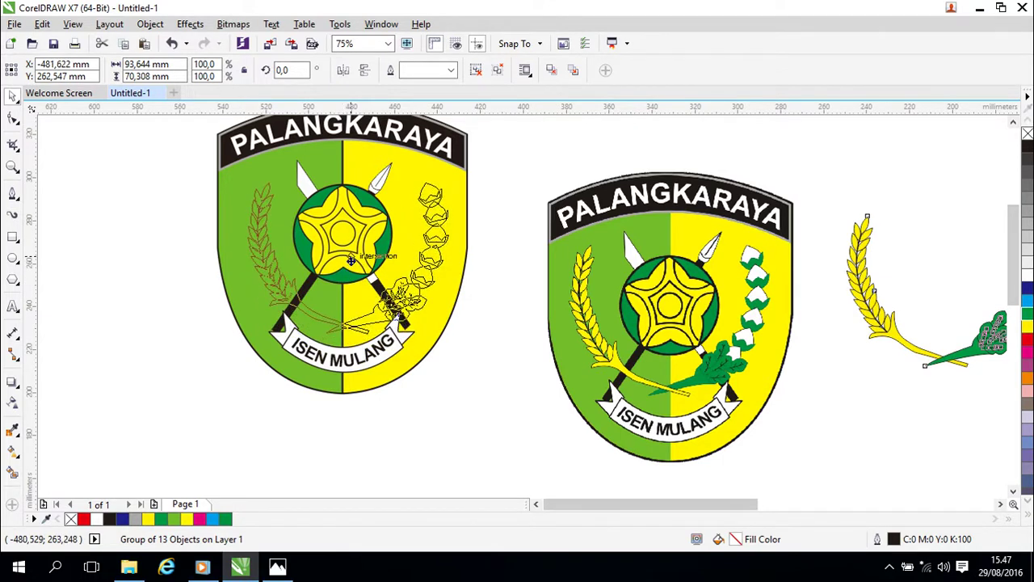
pyautogui.moveTo(352, 259); pyautogui.dragTo(352, 260)
pyautogui.click(437, 412)
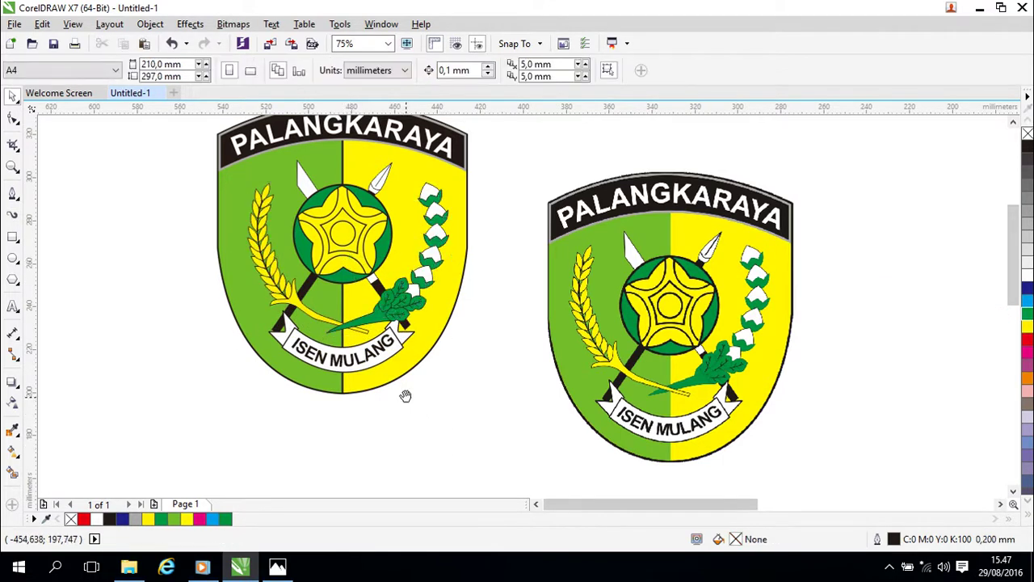
# Place the wheat and cotton group behind the ISEN MULANG ribbon in the stacking order.
pyautogui.scroll(2, 521, 365)
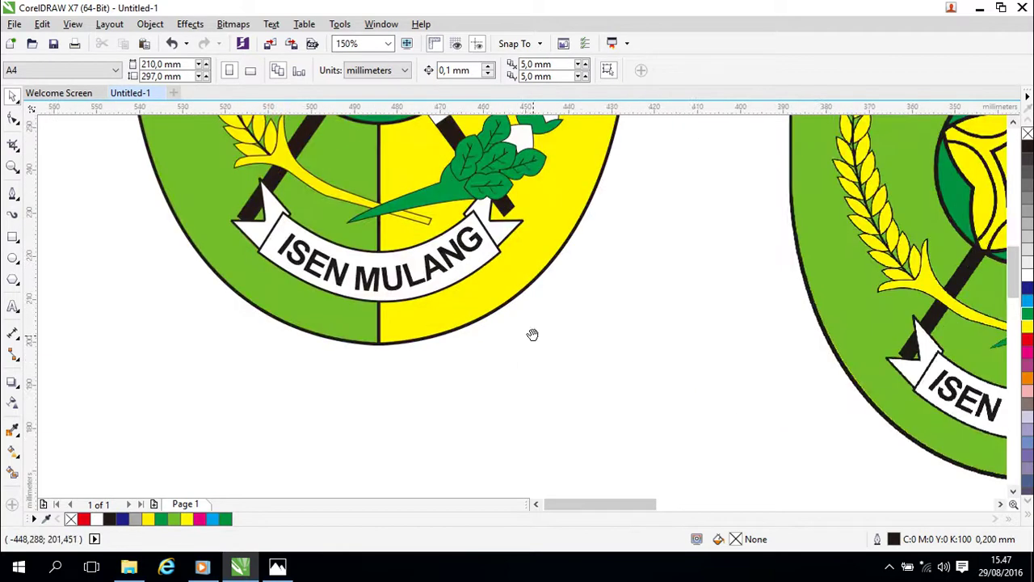
pyautogui.scroll(1, 534, 341)
pyautogui.rightClick(476, 238)
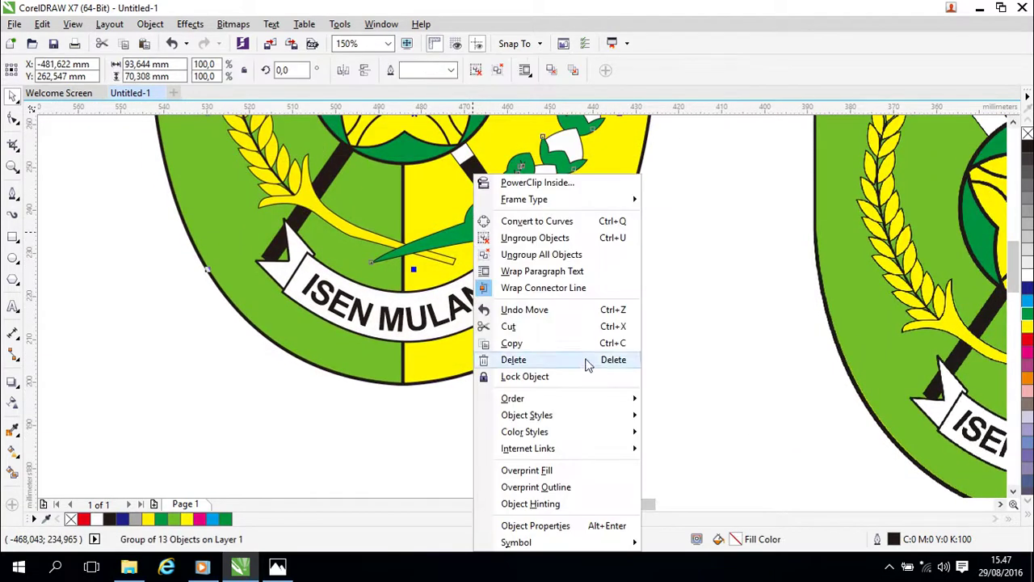
pyautogui.moveTo(630, 400)
pyautogui.click(702, 522)
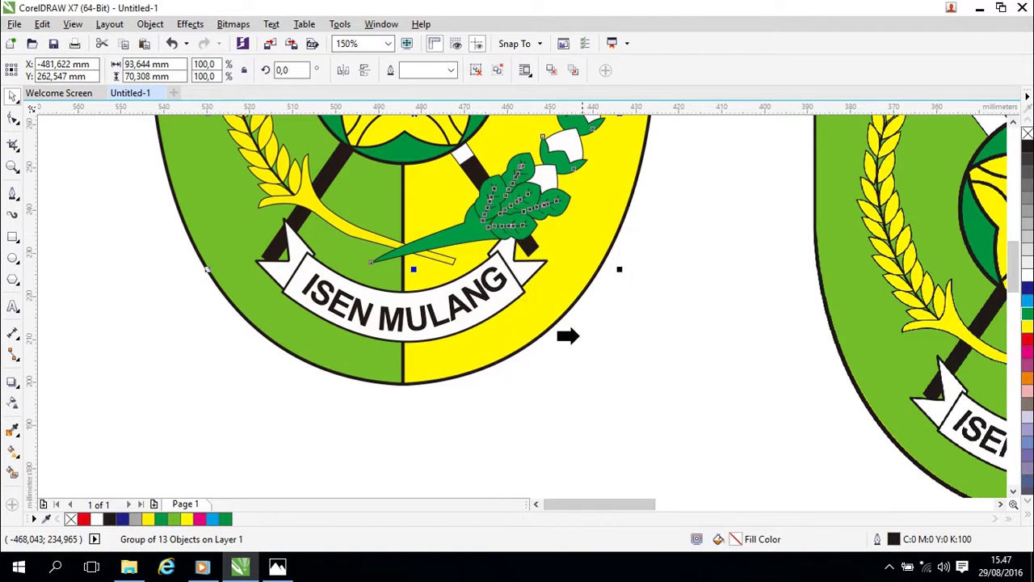
pyautogui.click(521, 276)
pyautogui.click(651, 378)
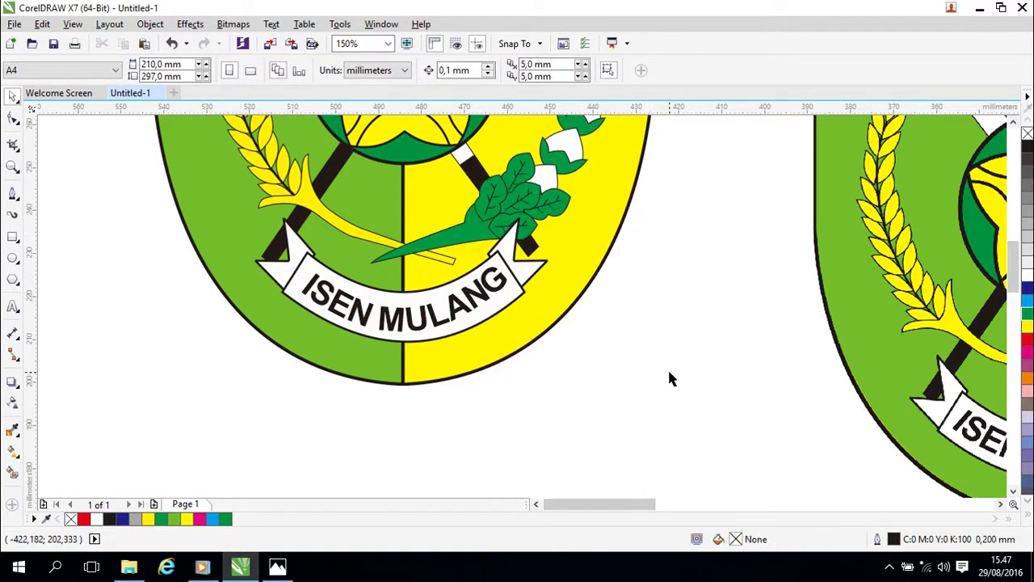
# Nudge the wheat and cotton group on the redrawn shield left and up to X -484.422, Y 266.347 mm.
pyautogui.scroll(-2, 799, 329)
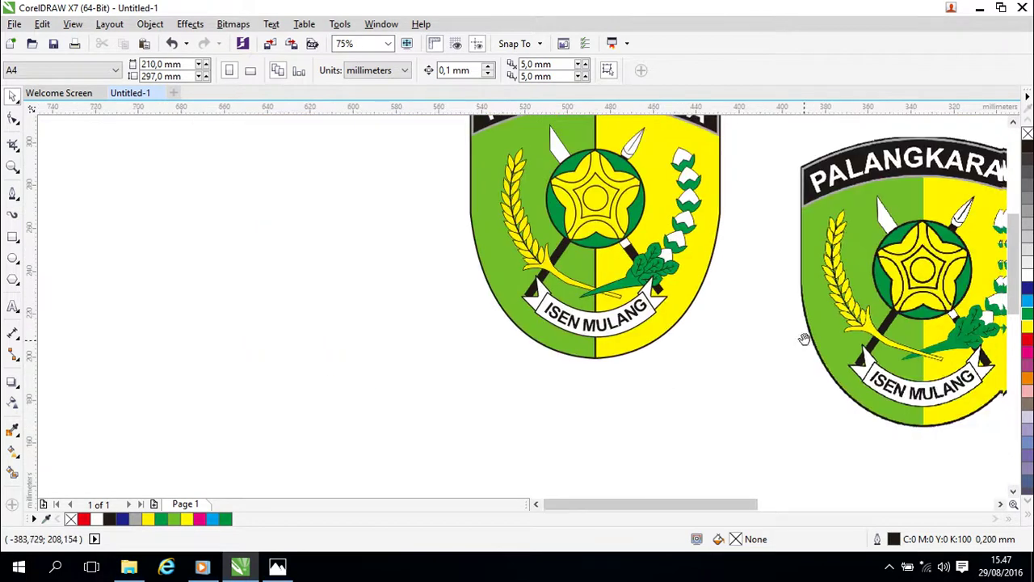
pyautogui.click(618, 252)
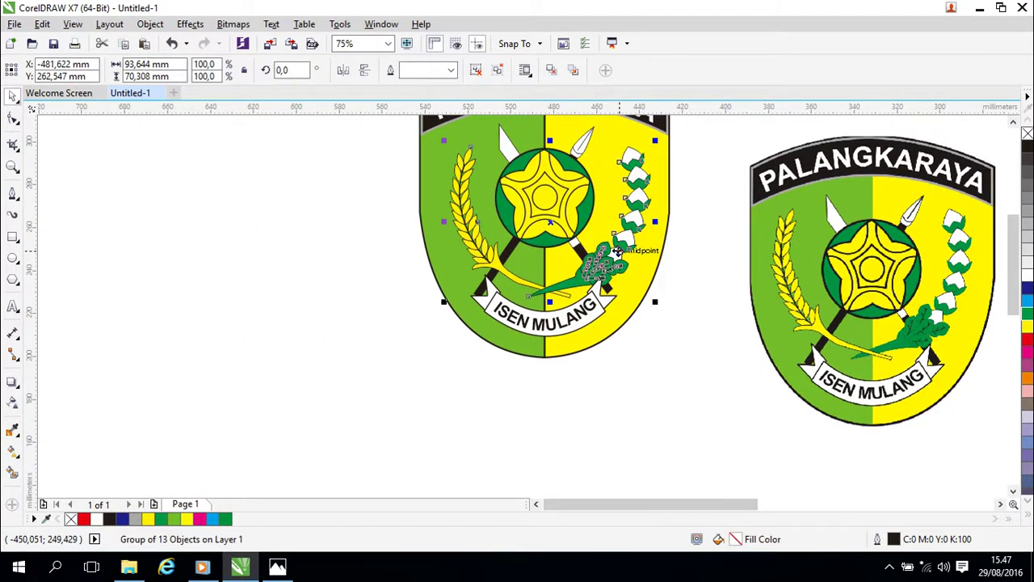
pyautogui.press('Left')
pyautogui.press('Left')
pyautogui.press('Left')
pyautogui.press('Left')
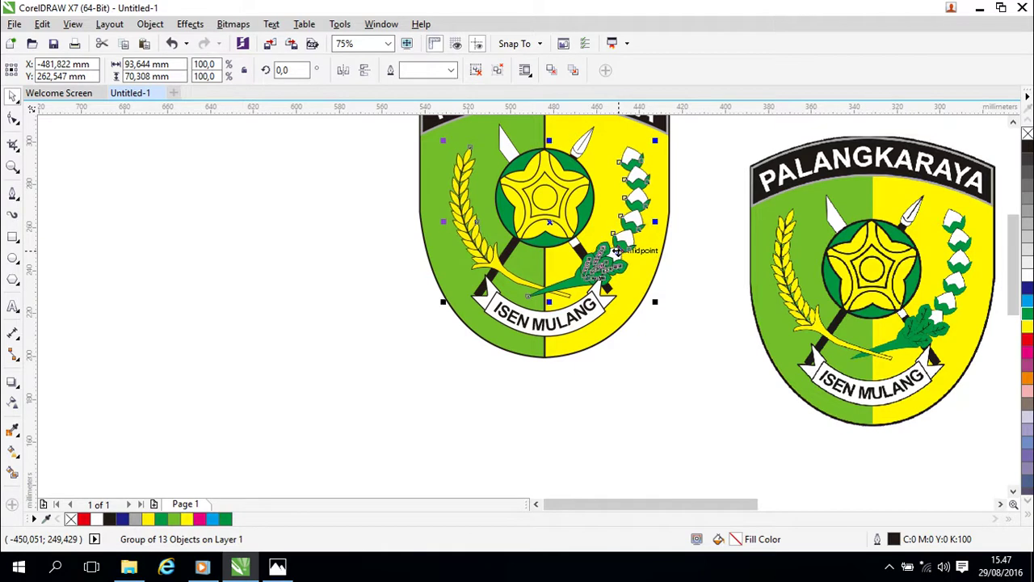
pyautogui.press('Left')
pyautogui.press('Up')
pyautogui.press('Left')
pyautogui.press('Left')
pyautogui.press('Up')
pyautogui.press('Up')
pyautogui.moveTo(616, 251); pyautogui.dragTo(619, 251)
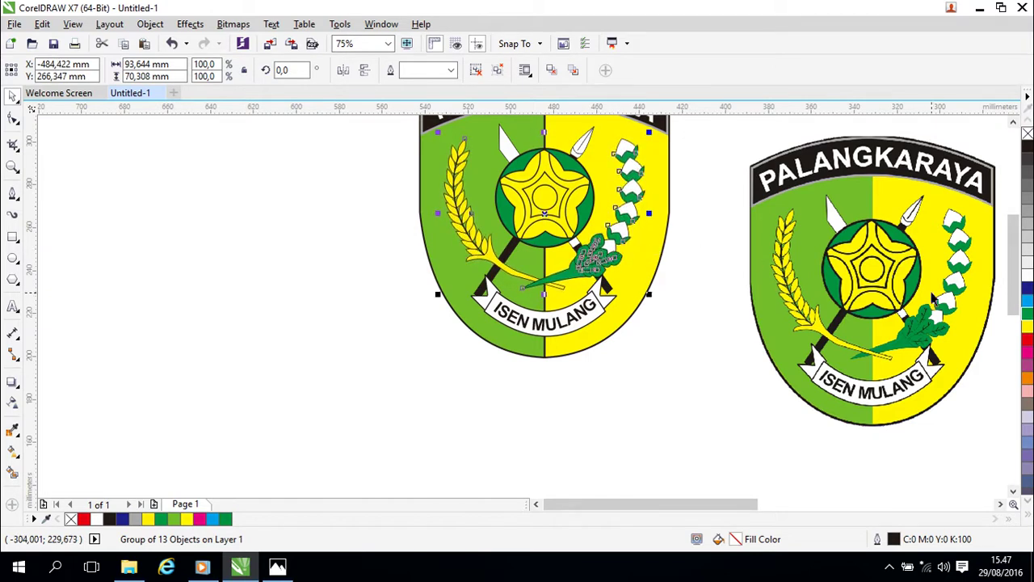
# Compare the leaf position with the reference emblem and fine-tune the wheat and cotton group to X -484.022, Y 266.647 mm.
pyautogui.scroll(3, 889, 311)
pyautogui.scroll(1, 871, 308)
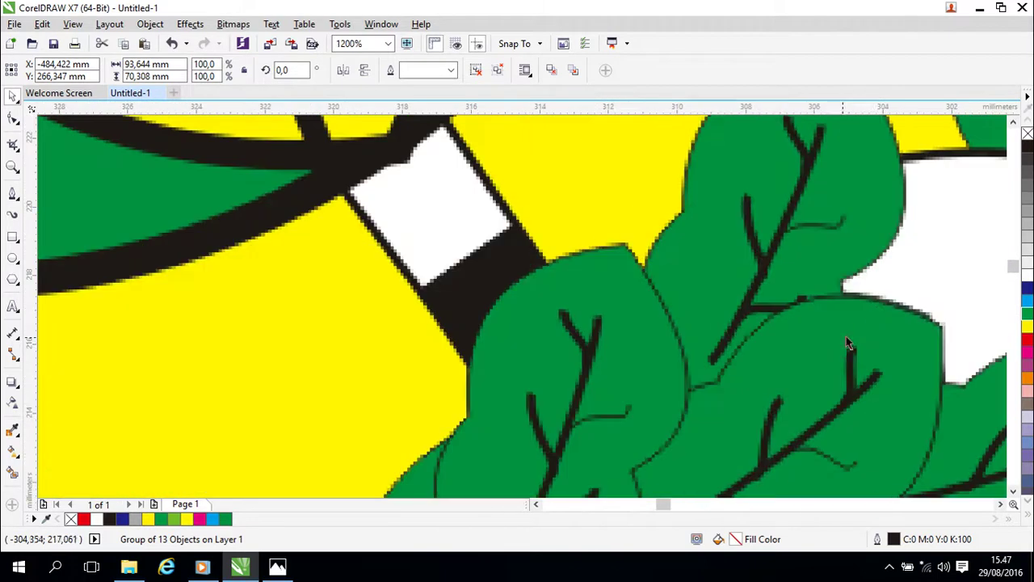
pyautogui.scroll(-2, 835, 341)
pyautogui.moveTo(836, 341); pyautogui.dragTo(805, 217)
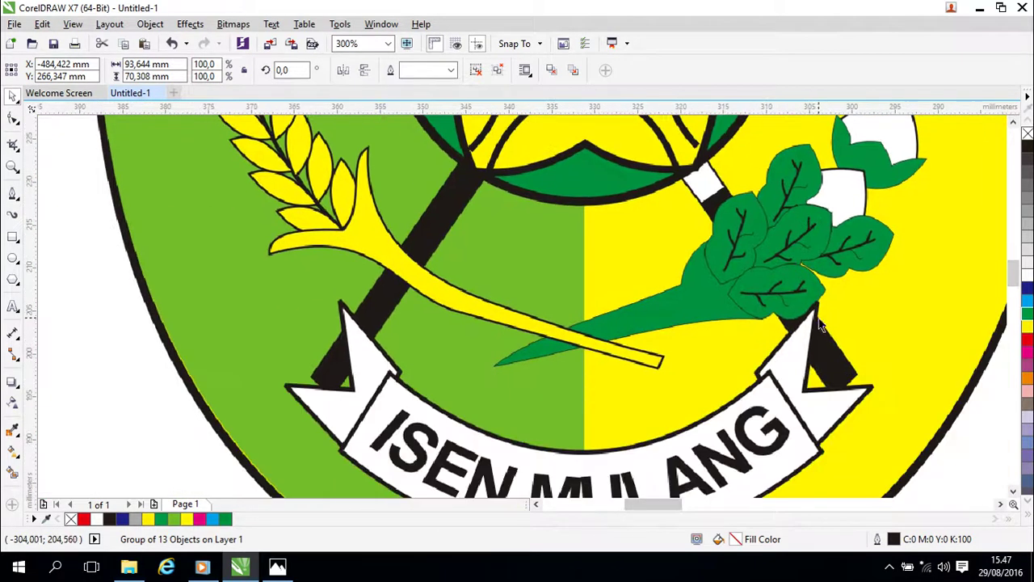
pyautogui.moveTo(418, 265); pyautogui.dragTo(1031, 480)
pyautogui.moveTo(506, 325); pyautogui.dragTo(868, 389)
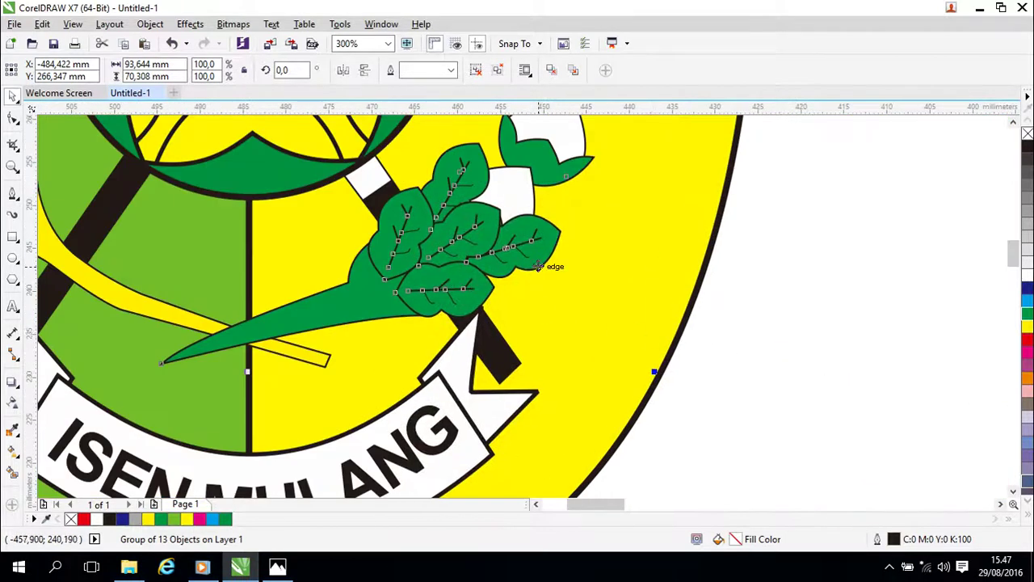
pyautogui.press('Down')
pyautogui.press('Down')
pyautogui.press('Down')
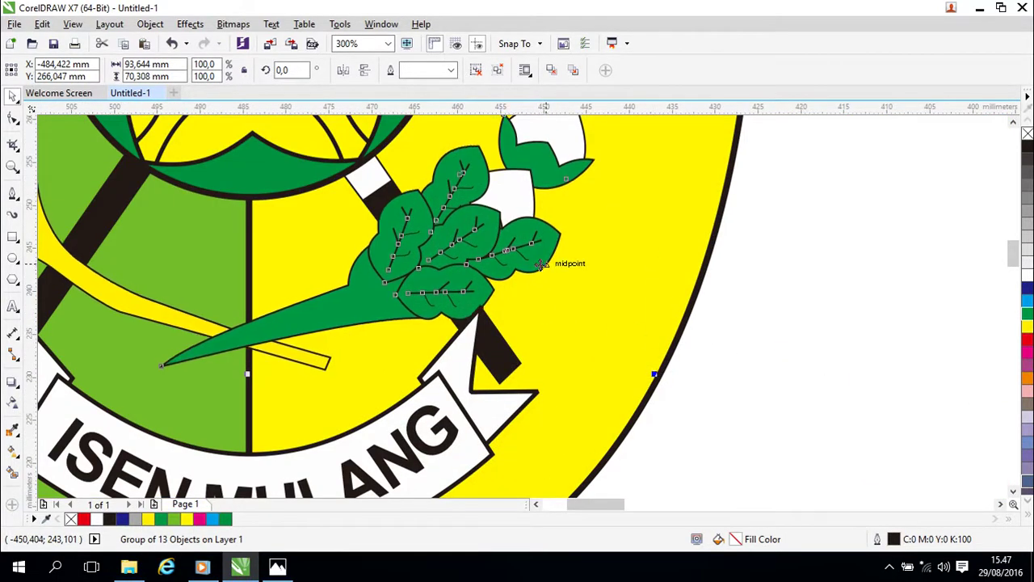
pyautogui.press('Up')
pyautogui.press('Up')
pyautogui.press('Up')
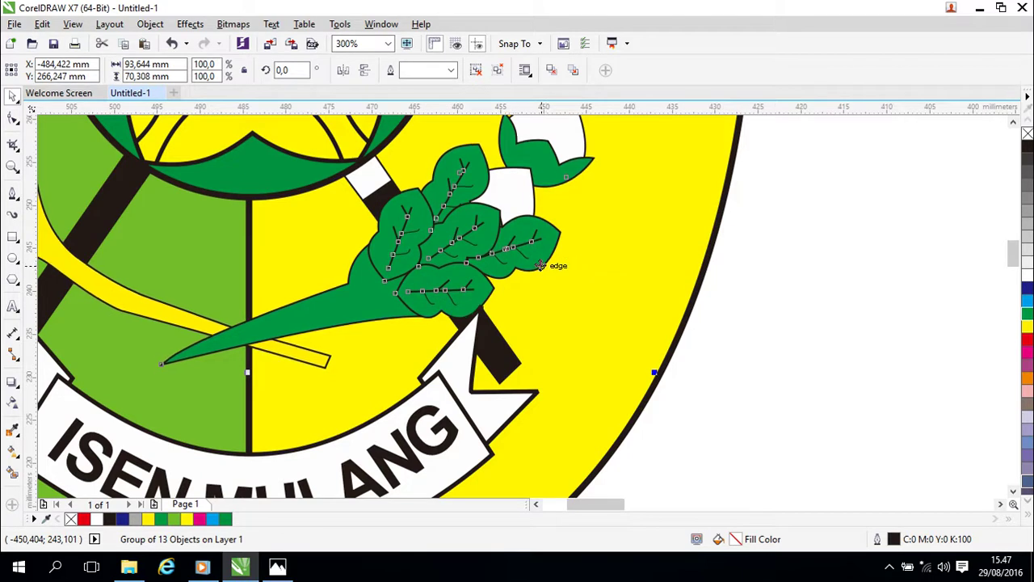
pyautogui.press('Up')
pyautogui.press('Up')
pyautogui.press('Up')
pyautogui.press('Up')
pyautogui.press('Right')
pyautogui.press('Right')
pyautogui.press('Right')
pyautogui.press('Right')
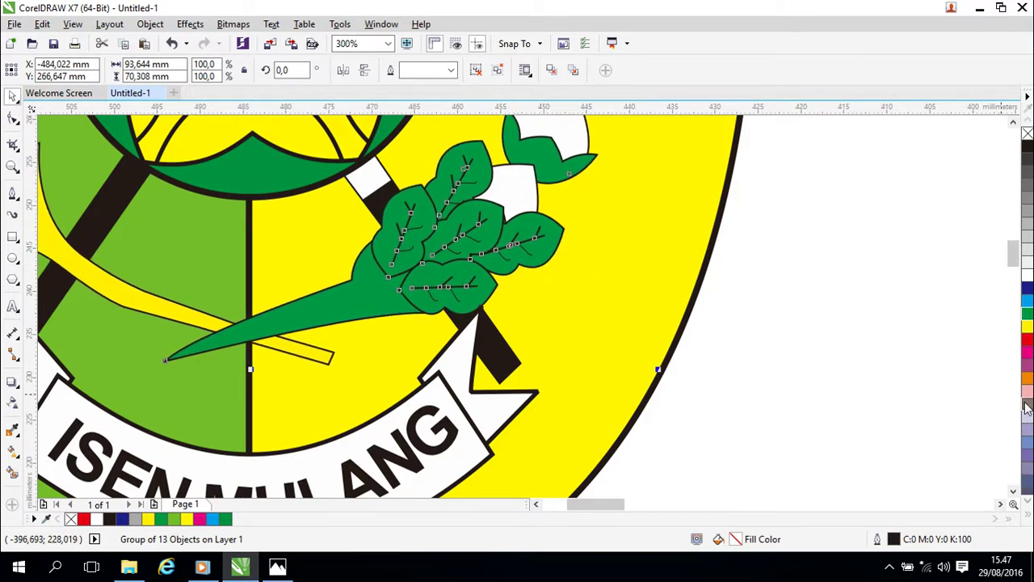
# Compare the whole redrawn emblem with the reference emblem beside it.
pyautogui.click(928, 333)
pyautogui.scroll(-1, 859, 342)
pyautogui.scroll(-1, 860, 355)
pyautogui.moveTo(862, 356); pyautogui.dragTo(626, 316)
pyautogui.moveTo(675, 351); pyautogui.dragTo(644, 429)
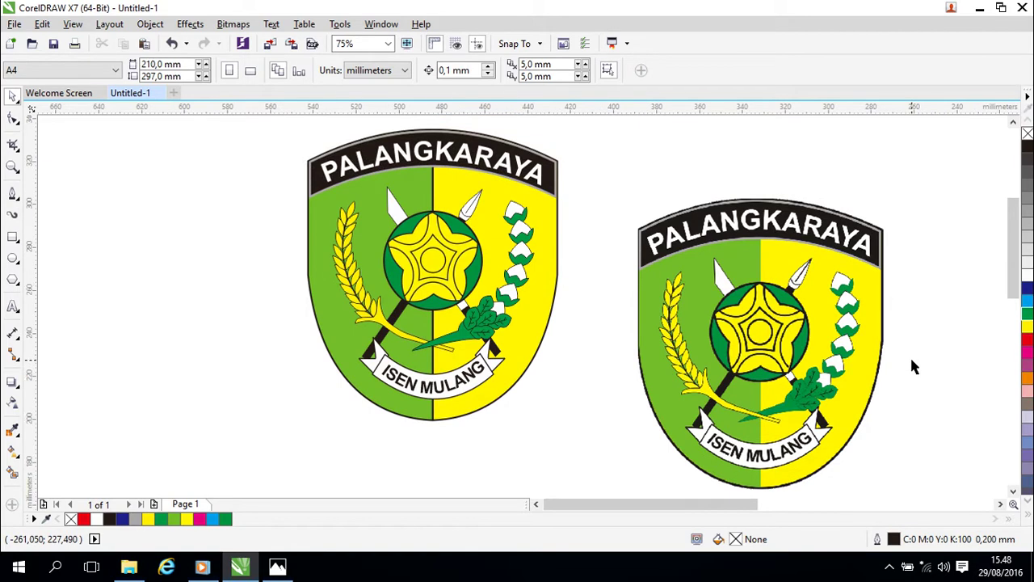
# Ungroup all objects in the star disc and crossed spears group on the redrawn shield.
pyautogui.click(474, 203)
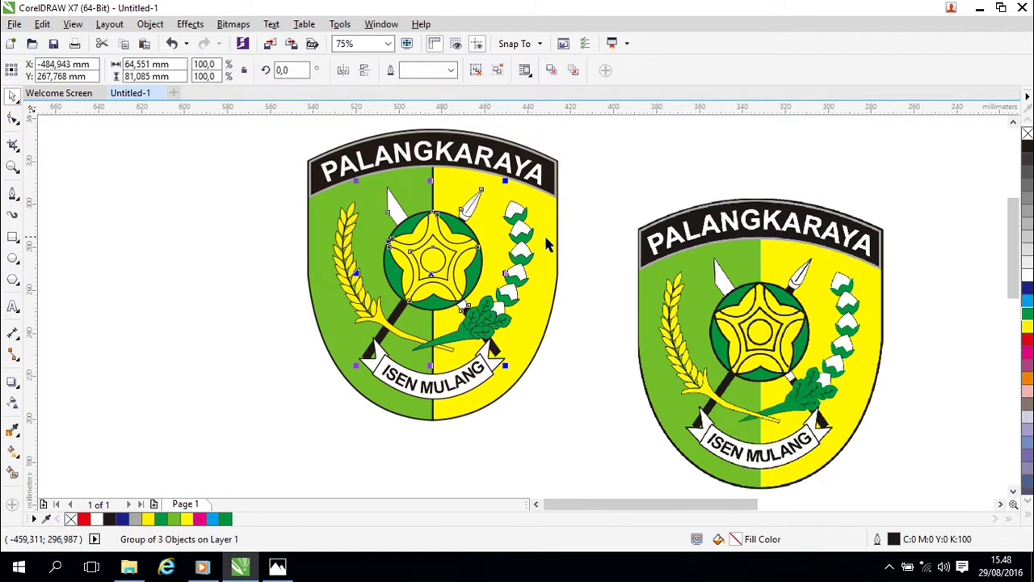
pyautogui.scroll(1, 575, 276)
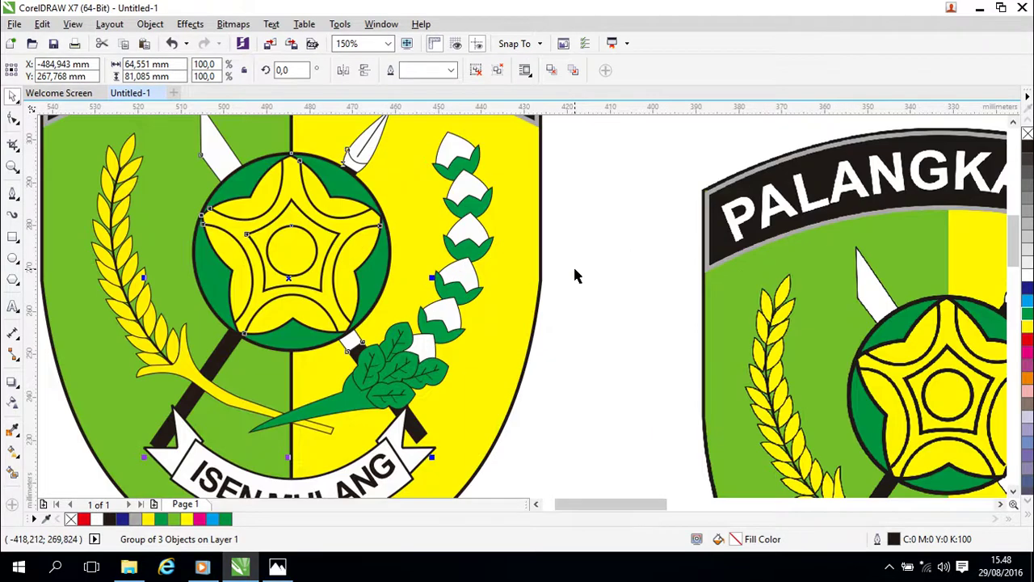
pyautogui.scroll(-1, 577, 277)
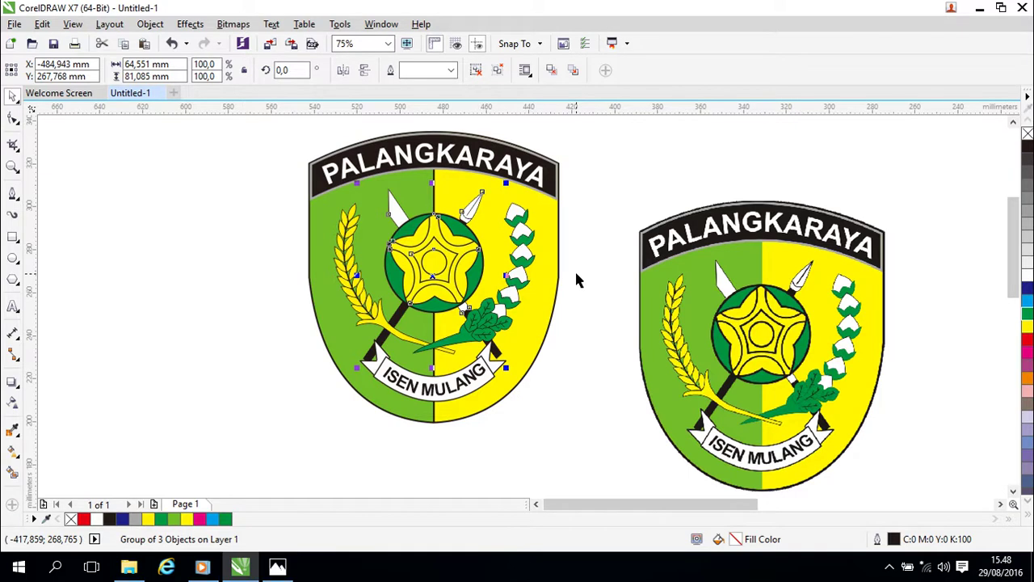
pyautogui.scroll(1, 576, 275)
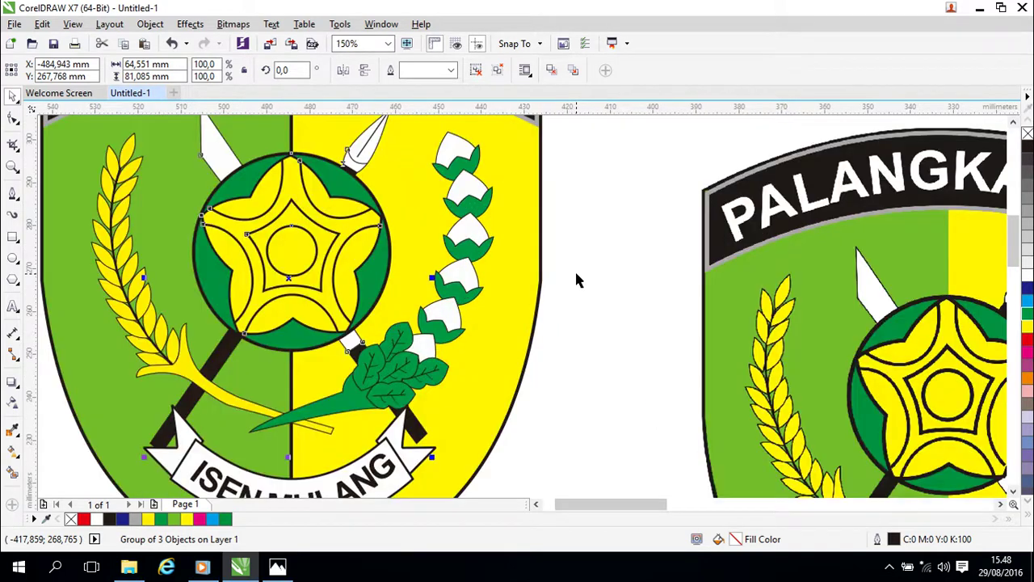
pyautogui.rightClick(310, 275)
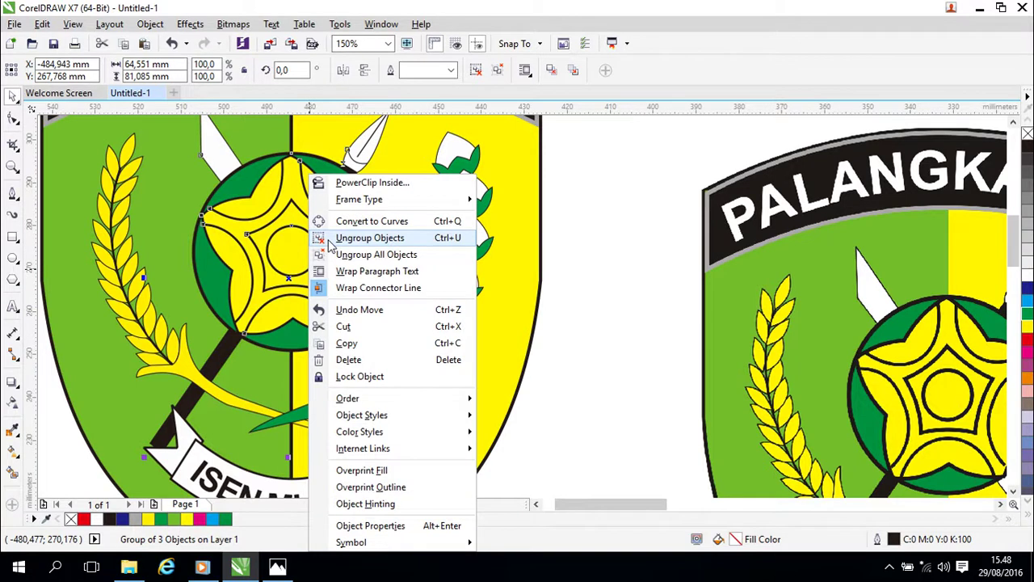
pyautogui.click(331, 255)
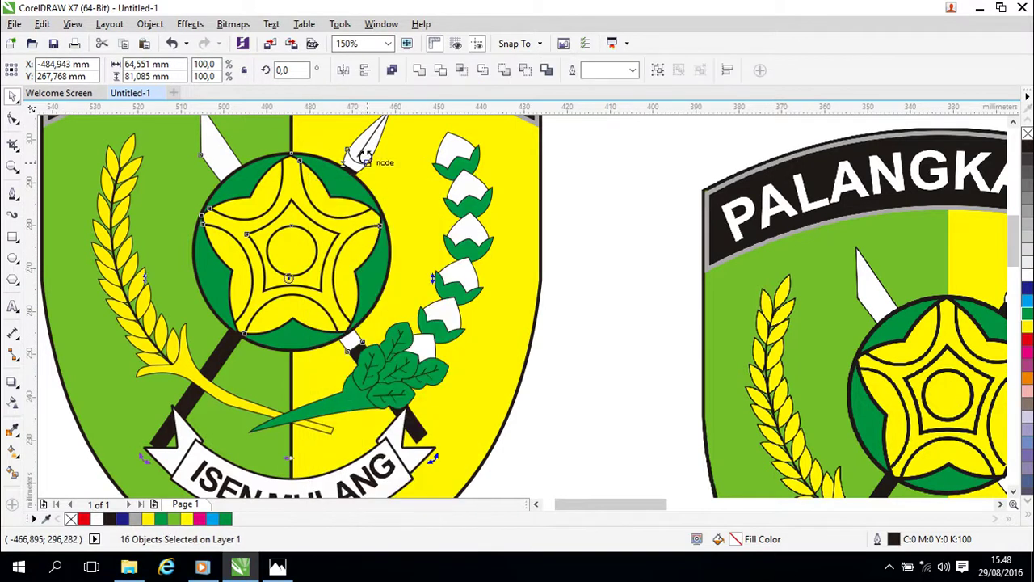
# Examine the separate curves and ellipses that make up the right spear tip and the star disc.
pyautogui.click(646, 283)
pyautogui.click(369, 138)
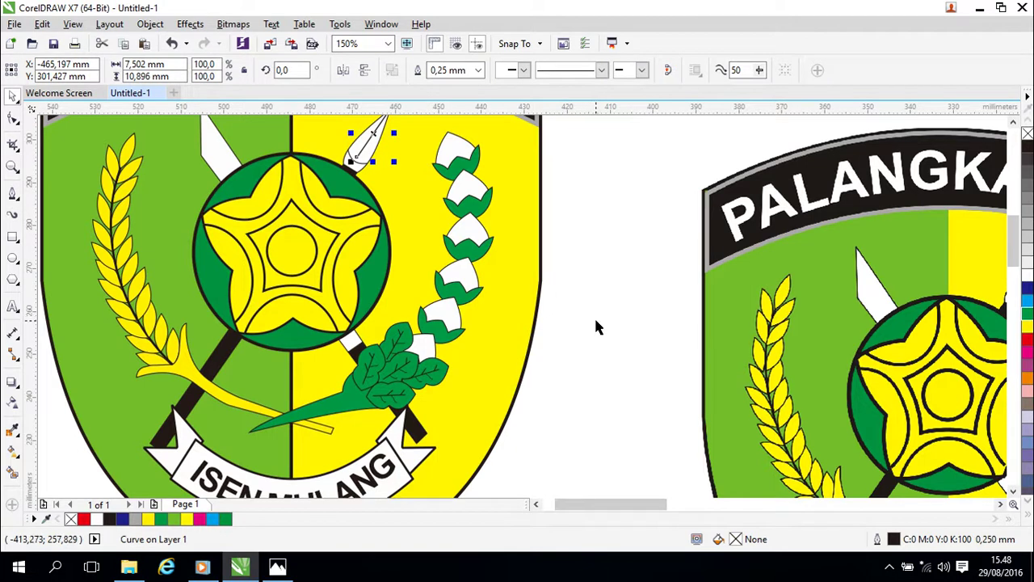
pyautogui.moveTo(595, 321); pyautogui.dragTo(685, 346)
pyautogui.moveTo(675, 311); pyautogui.dragTo(734, 314)
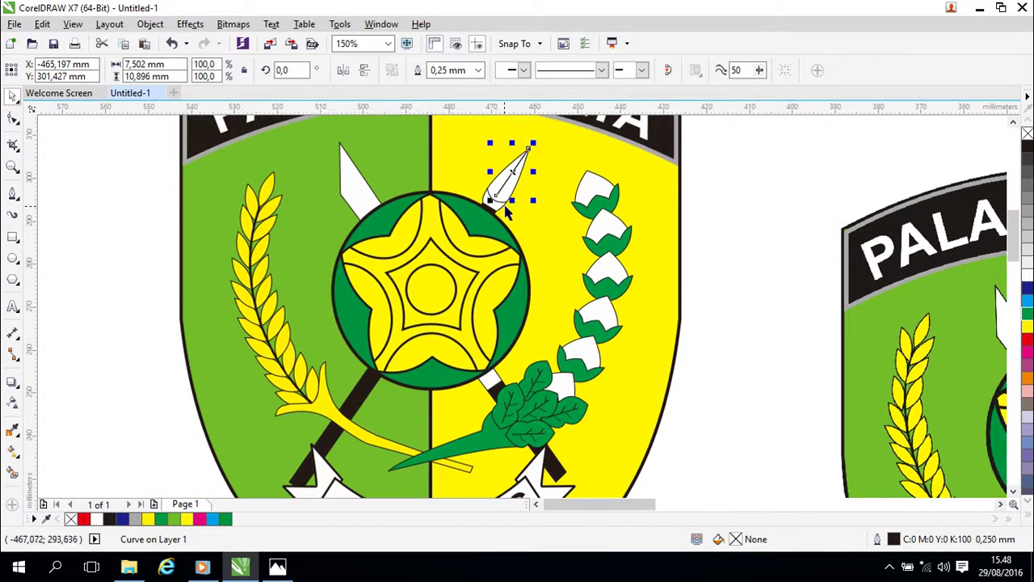
pyautogui.click(495, 248)
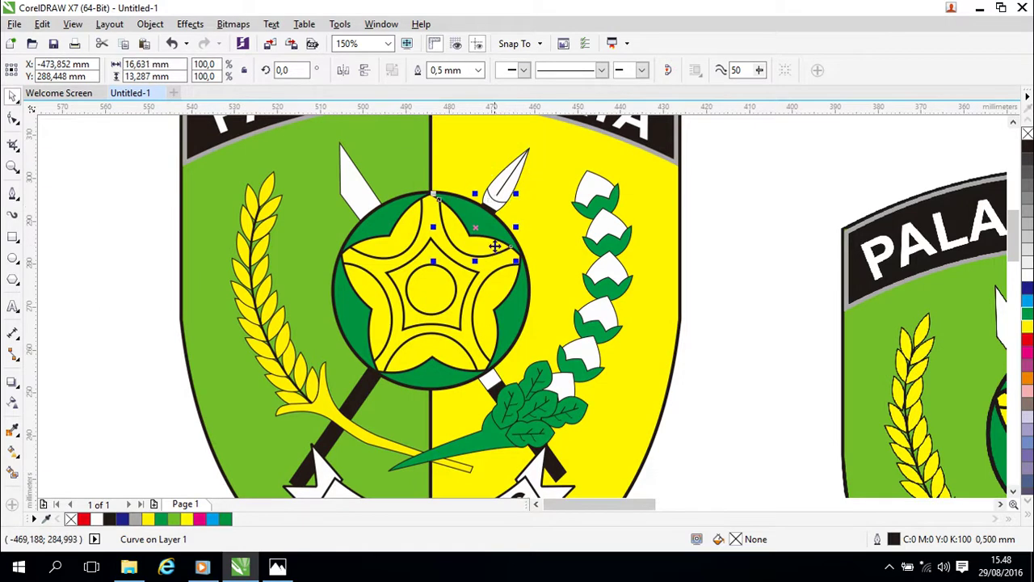
pyautogui.click(454, 297)
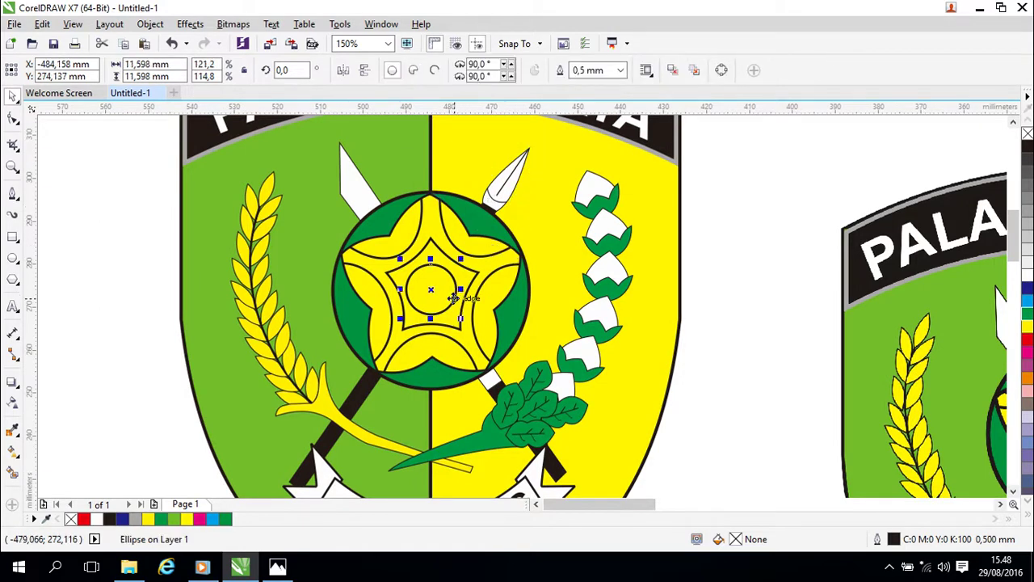
pyautogui.click(353, 237)
pyautogui.rightClick(350, 234)
pyautogui.click(349, 234)
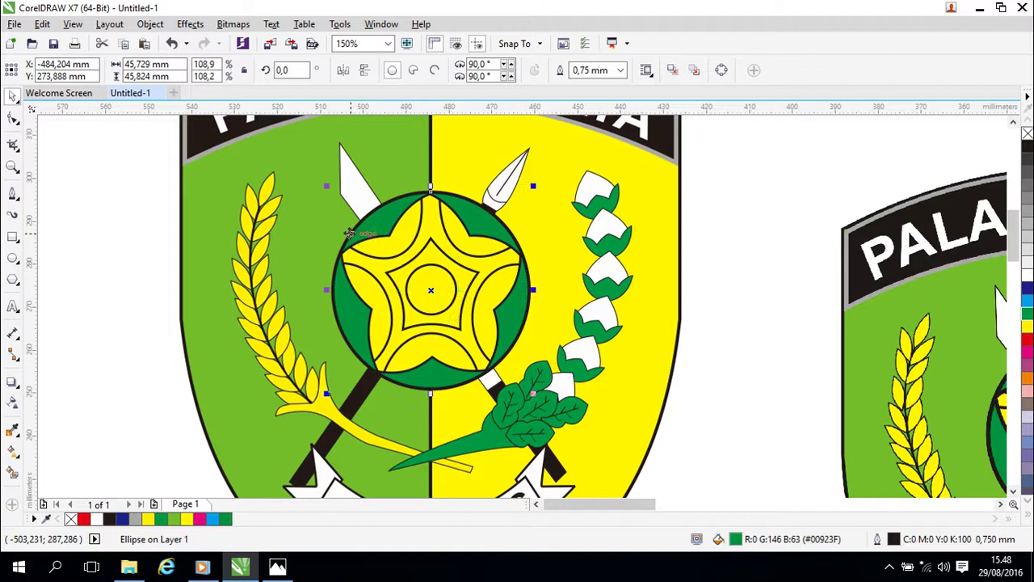
pyautogui.keyDown('shift'); pyautogui.click(384, 253); pyautogui.keyUp('shift')
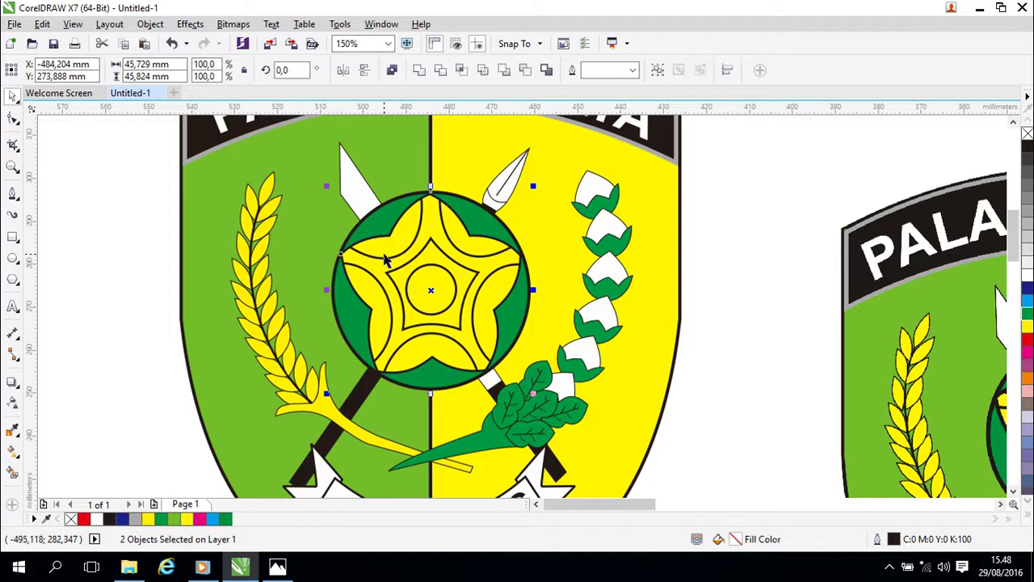
pyautogui.keyDown('shift'); pyautogui.click(386, 259); pyautogui.keyUp('shift')
pyautogui.keyDown('shift'); pyautogui.click(393, 289); pyautogui.keyUp('shift')
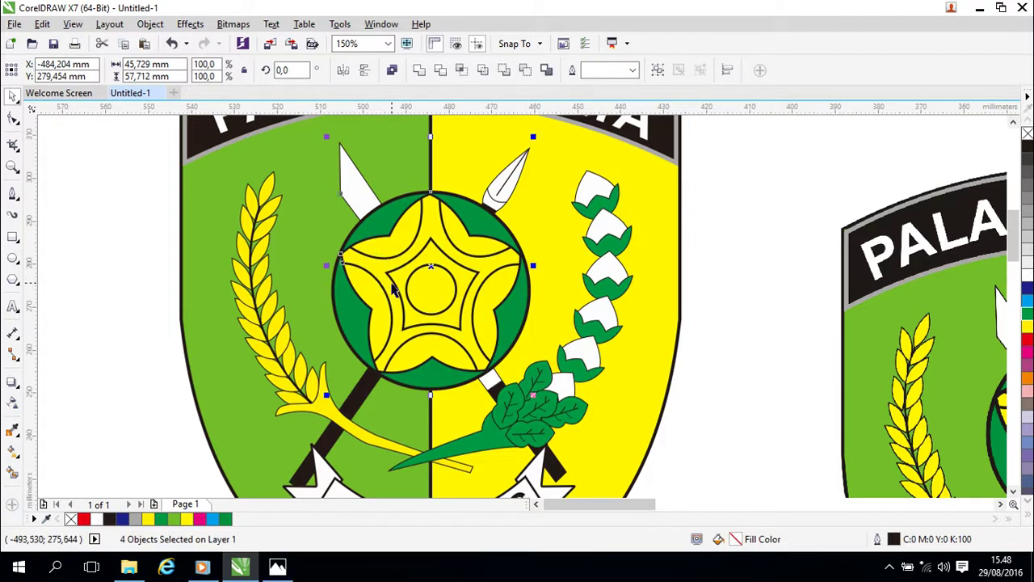
pyautogui.keyDown('shift'); pyautogui.click(416, 269); pyautogui.keyUp('shift')
pyautogui.click(730, 293)
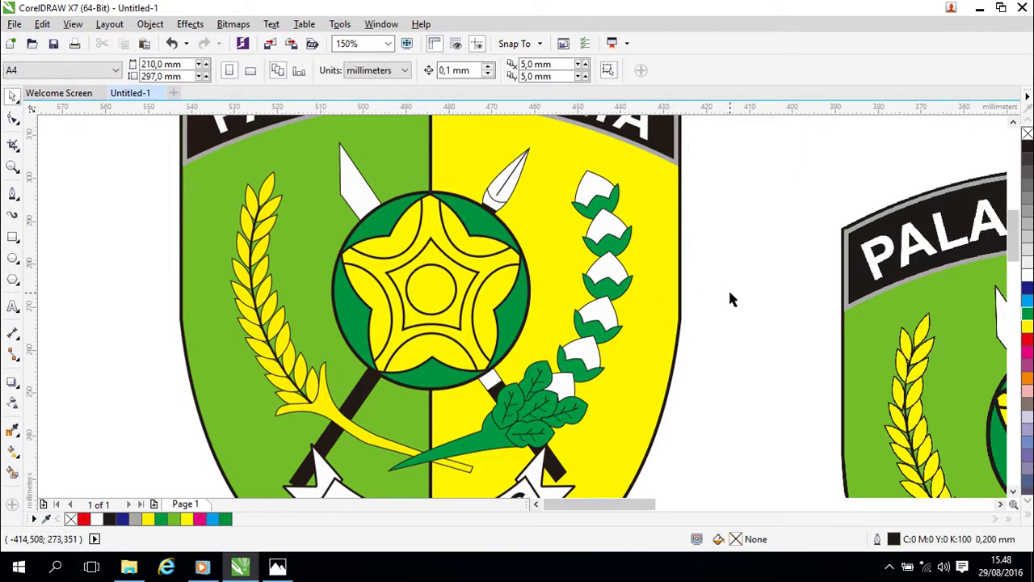
# Undo the full ungrouping of the star and spears and the last nudge of the wheat and cotton group.
pyautogui.scroll(-1, 729, 298)
pyautogui.moveTo(729, 298); pyautogui.dragTo(511, 252)
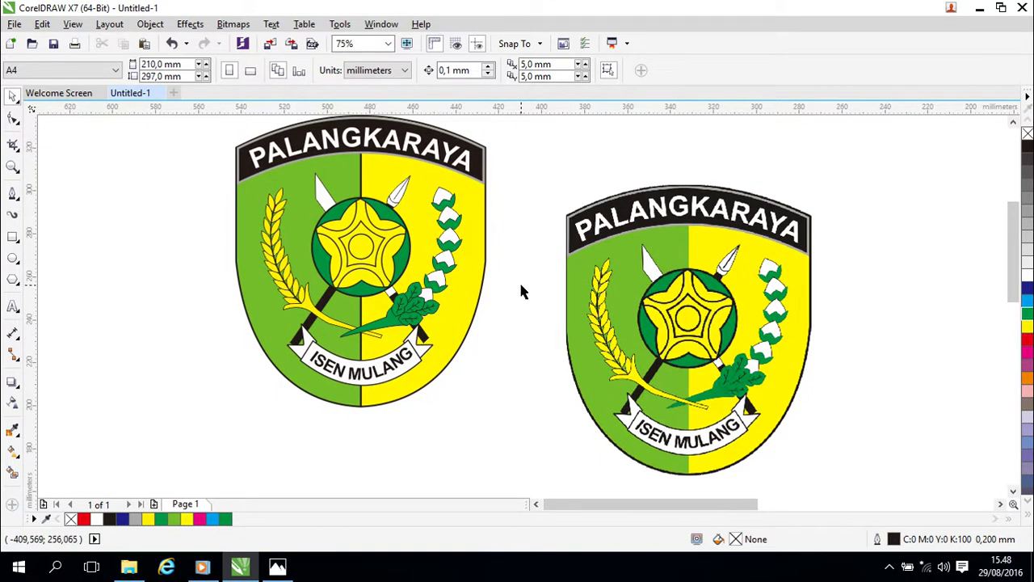
pyautogui.moveTo(517, 293); pyautogui.dragTo(549, 297)
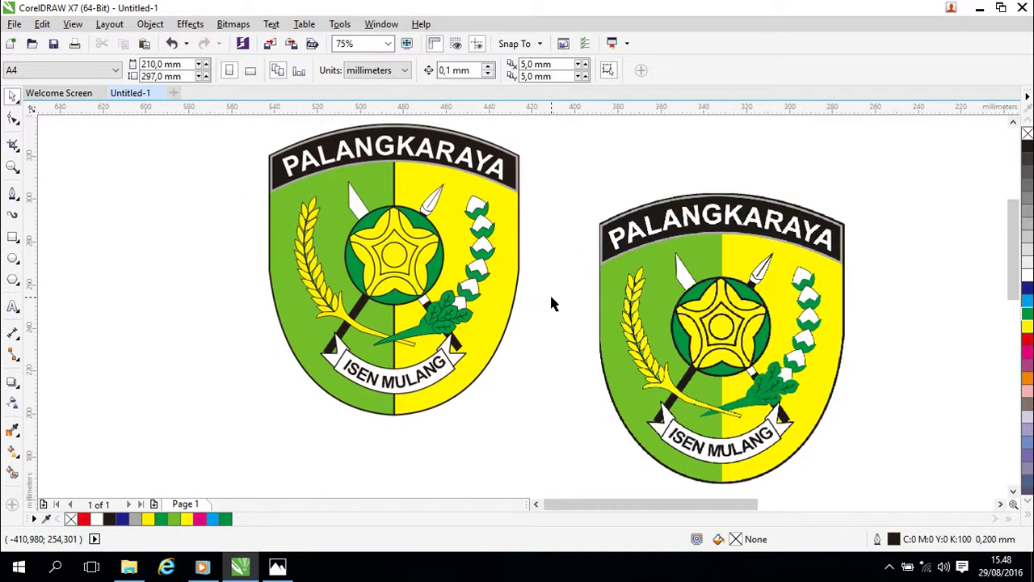
pyautogui.scroll(1, 395, 317)
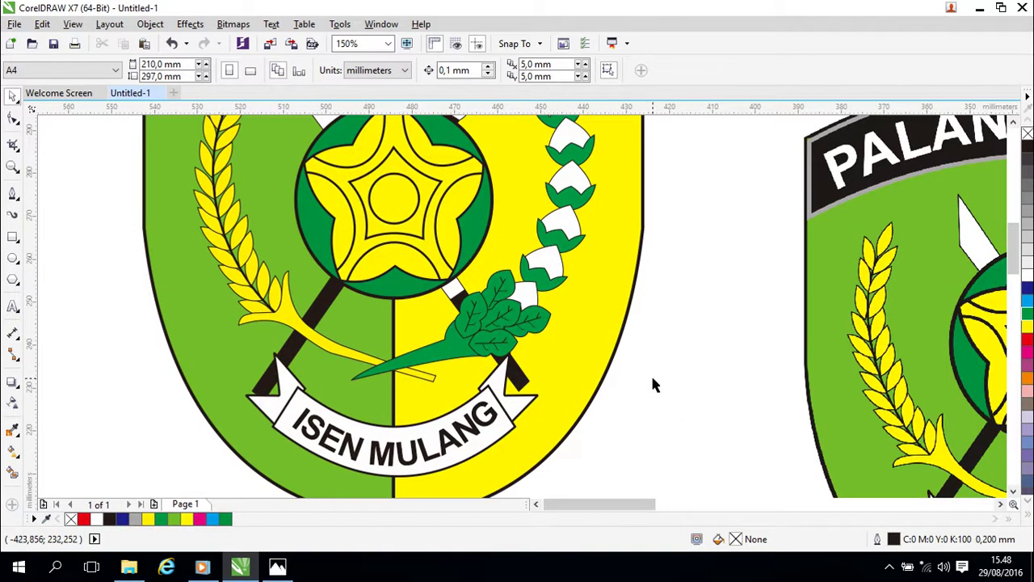
pyautogui.scroll(-1, 653, 384)
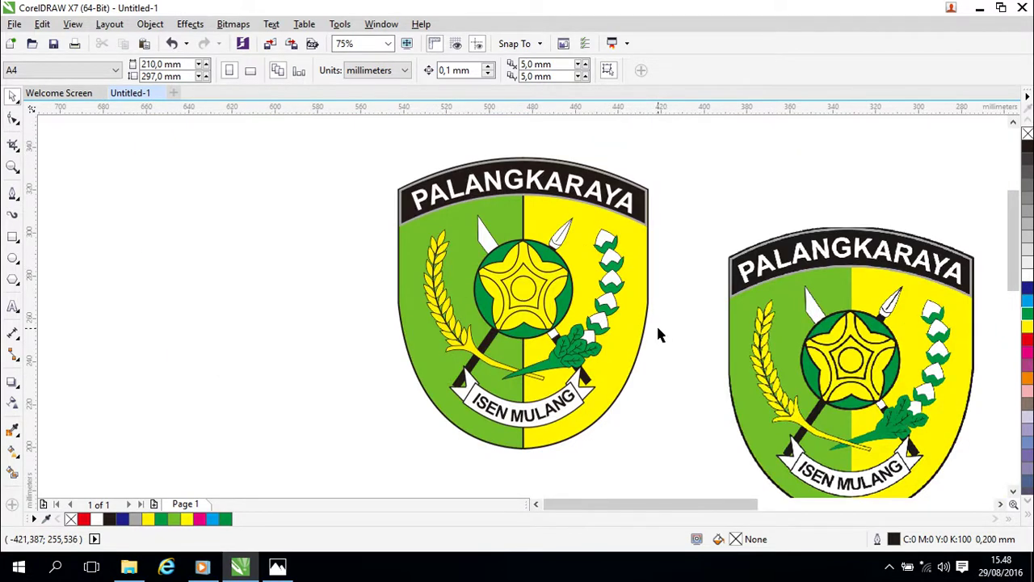
pyautogui.press('Tab')
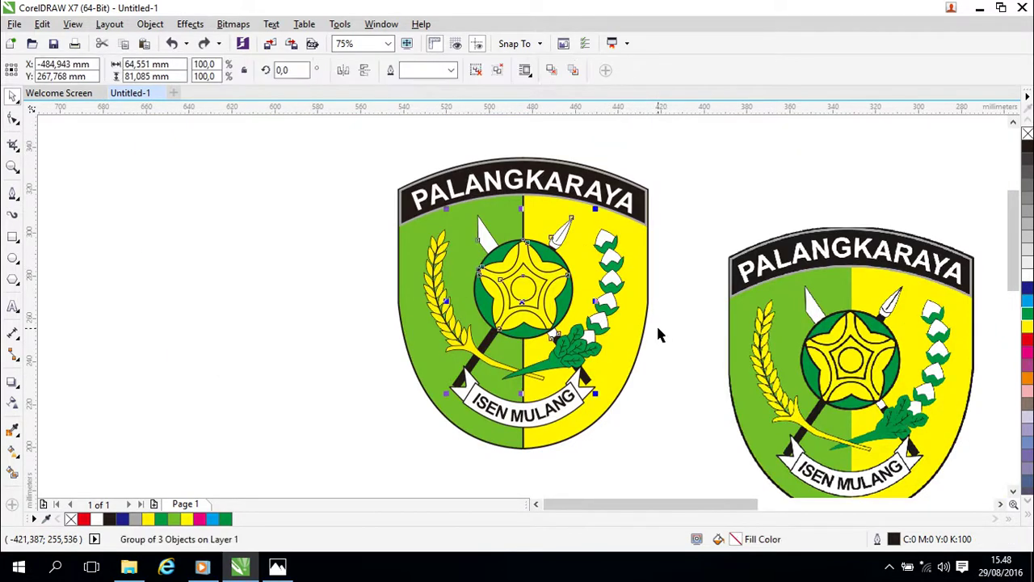
pyautogui.press('Tab')
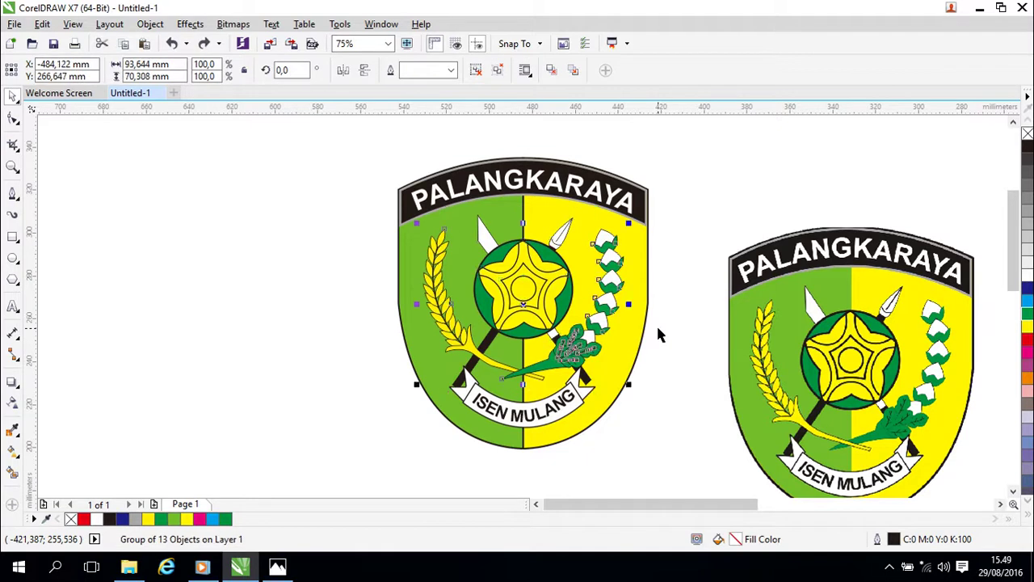
# Move the star and spears group off the shield to X -601.03, Y 266.452 mm and ungroup it one level.
pyautogui.moveTo(517, 294); pyautogui.dragTo(267, 295)
pyautogui.scroll(5, 370, 323)
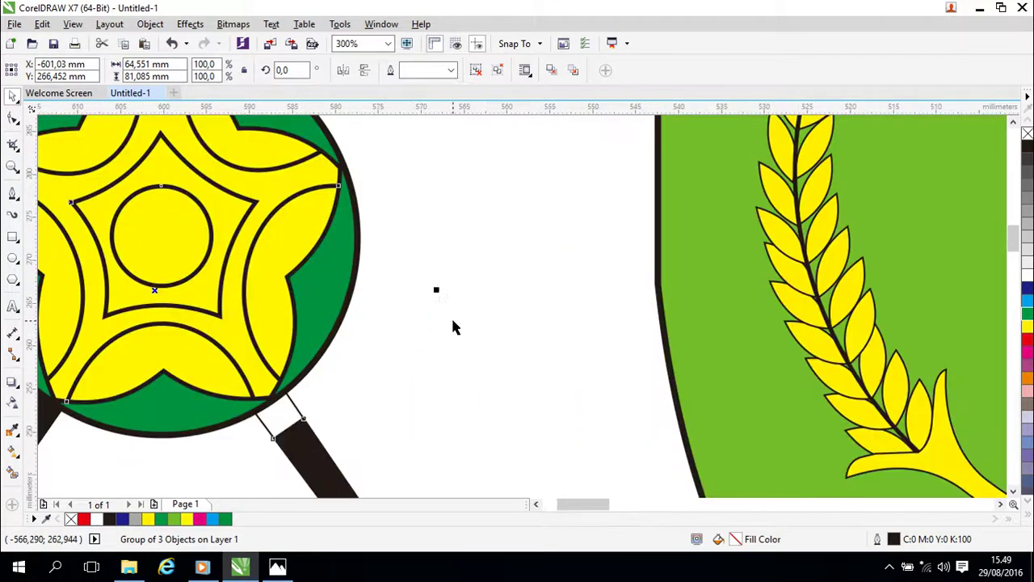
pyautogui.moveTo(453, 322); pyautogui.dragTo(606, 323)
pyautogui.scroll(-1, 549, 327)
pyautogui.rightClick(466, 278)
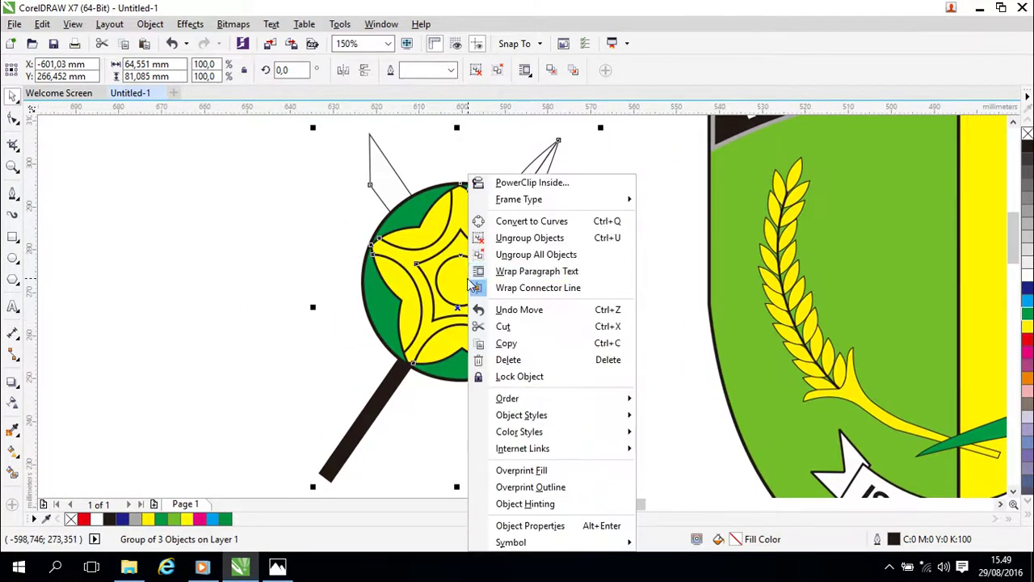
pyautogui.click(505, 238)
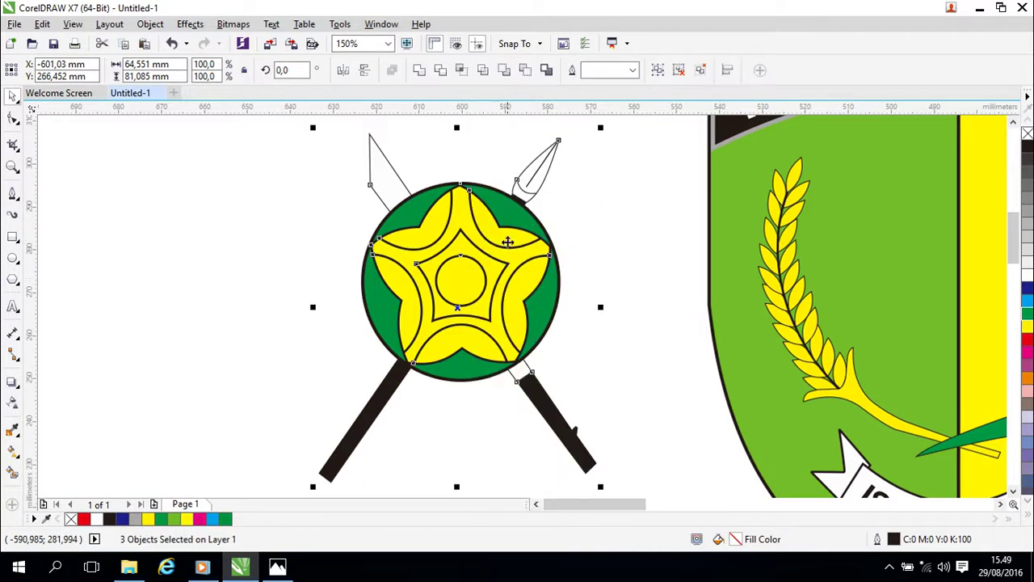
# Try to move the spear with the leaf-shaped tip away from the star disc, and undo the move.
pyautogui.click(629, 262)
pyautogui.click(531, 190)
pyautogui.moveTo(447, 312); pyautogui.dragTo(287, 299)
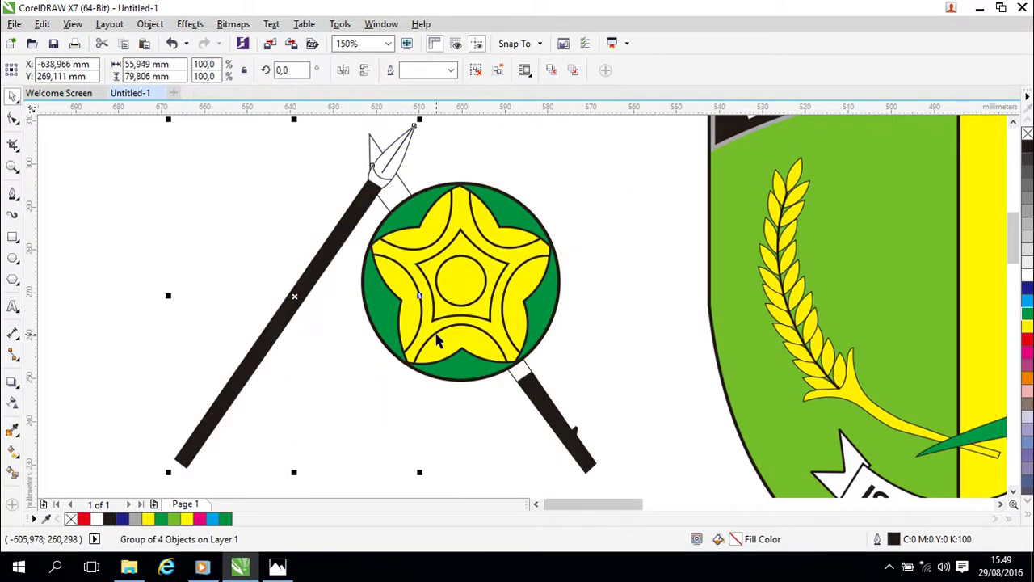
pyautogui.hotkey('ctrl', 'z')
# Nudge the star disc group about 1 mm down and 0.2 mm left over the crossed spears.
pyautogui.click(487, 370)
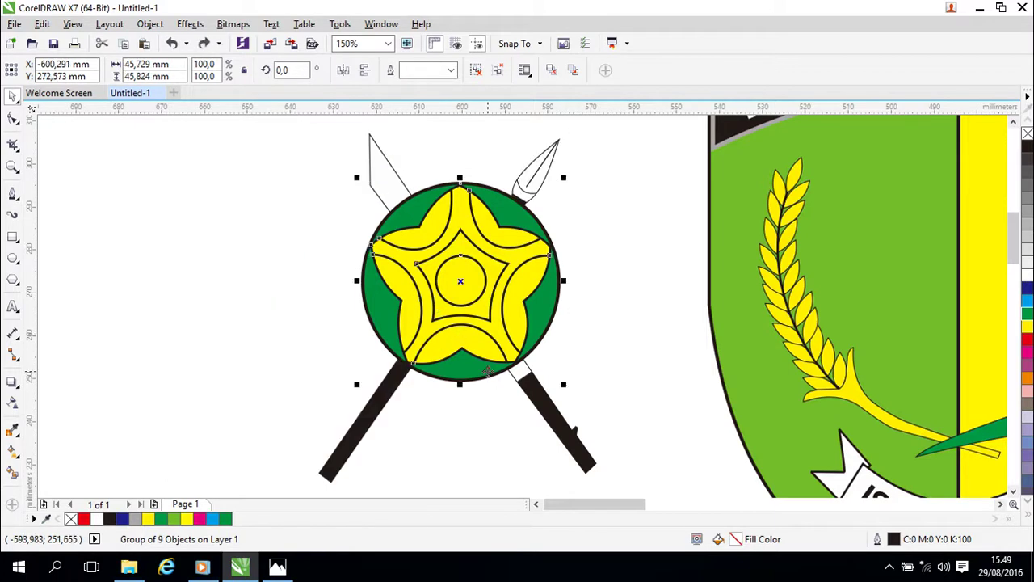
pyautogui.press('Down')
pyautogui.press('Down')
pyautogui.press('Down')
pyautogui.press('Down')
pyautogui.press('Left')
pyautogui.press('Down')
pyautogui.press('Down')
pyautogui.press('Down')
pyautogui.press('Down')
pyautogui.press('Down')
pyautogui.press('Down')
pyautogui.press('Left')
pyautogui.click(622, 337)
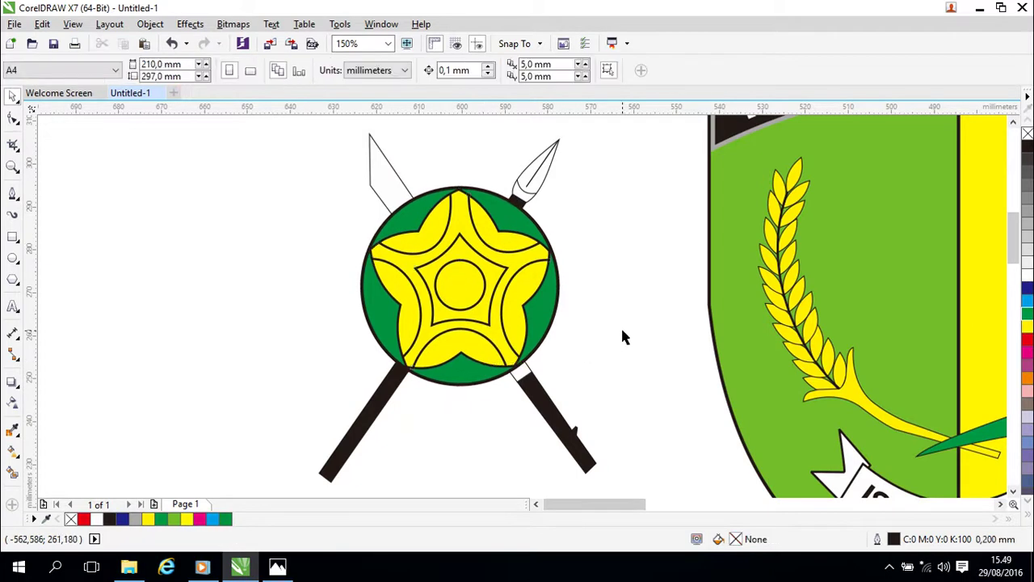
# Select the star disc and both spears together and move them onto the reference emblem.
pyautogui.scroll(-2, 623, 325)
pyautogui.moveTo(376, 171); pyautogui.dragTo(596, 425)
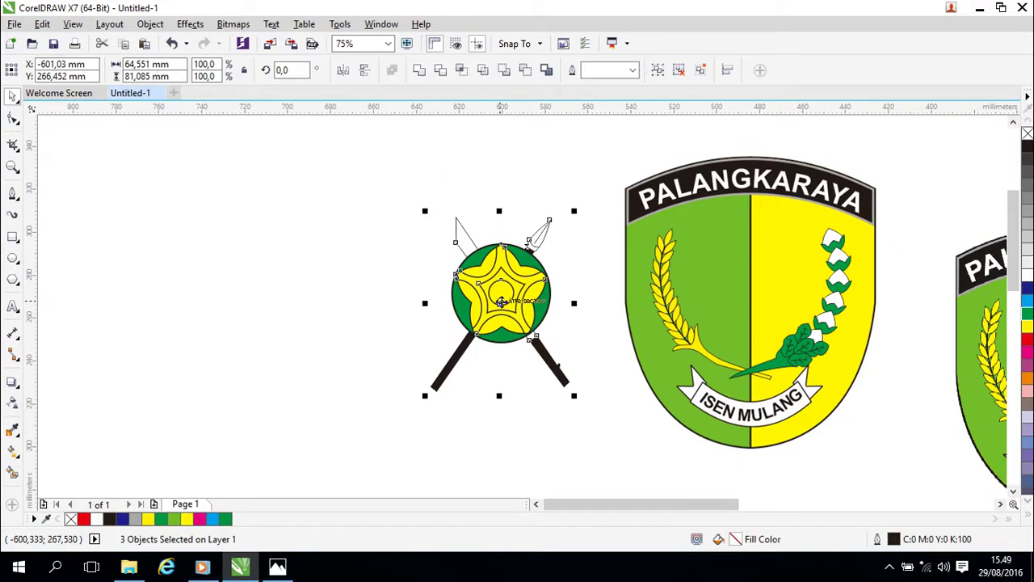
pyautogui.moveTo(500, 302); pyautogui.dragTo(803, 274)
pyautogui.hscroll(1, 889, 299)
# Nudge the disc and spears over the reference emblem's matching parts to X -331.653, Y 236.156 mm.
pyautogui.press('Right')
pyautogui.press('Right')
pyautogui.press('Down')
pyautogui.press('Right')
pyautogui.press('Right')
pyautogui.press('Down')
pyautogui.press('Down')
pyautogui.press('Right')
pyautogui.press('Down')
pyautogui.press('Down')
pyautogui.press('Right')
pyautogui.press('Right')
pyautogui.press('Right')
pyautogui.press('Right')
pyautogui.press('Right')
pyautogui.press('Right')
pyautogui.press('Right')
pyautogui.press('Up')
pyautogui.press('Up')
pyautogui.press('Up')
pyautogui.press('Up')
pyautogui.press('Up')
pyautogui.press('Up')
pyautogui.press('Right')
pyautogui.press('Right')
pyautogui.press('Right')
pyautogui.press('Up')
pyautogui.press('Up')
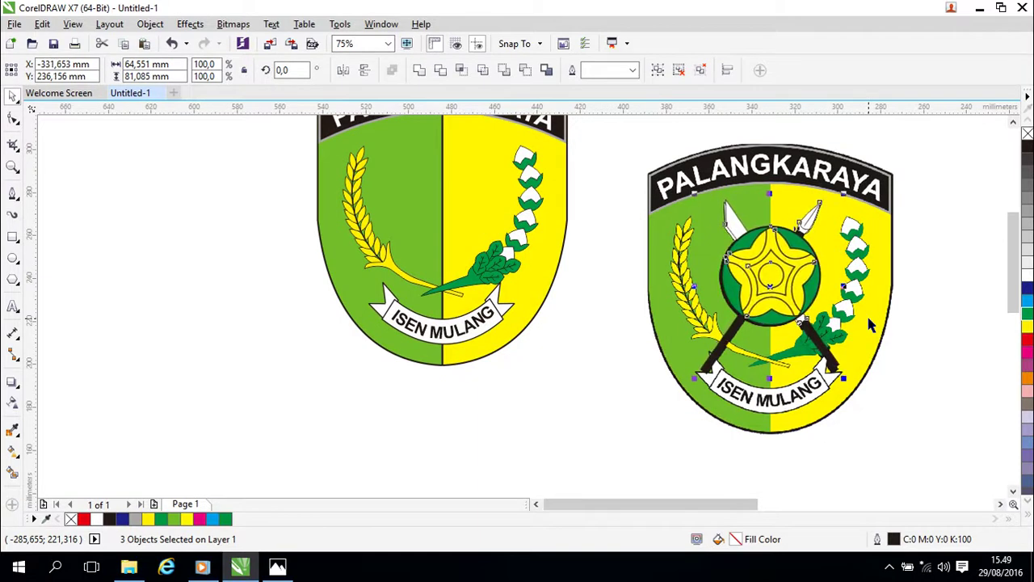
# Fine-tune the disc and spears against the reference disc outline to X -331.553, Y 235.356 mm.
pyautogui.scroll(1, 868, 319)
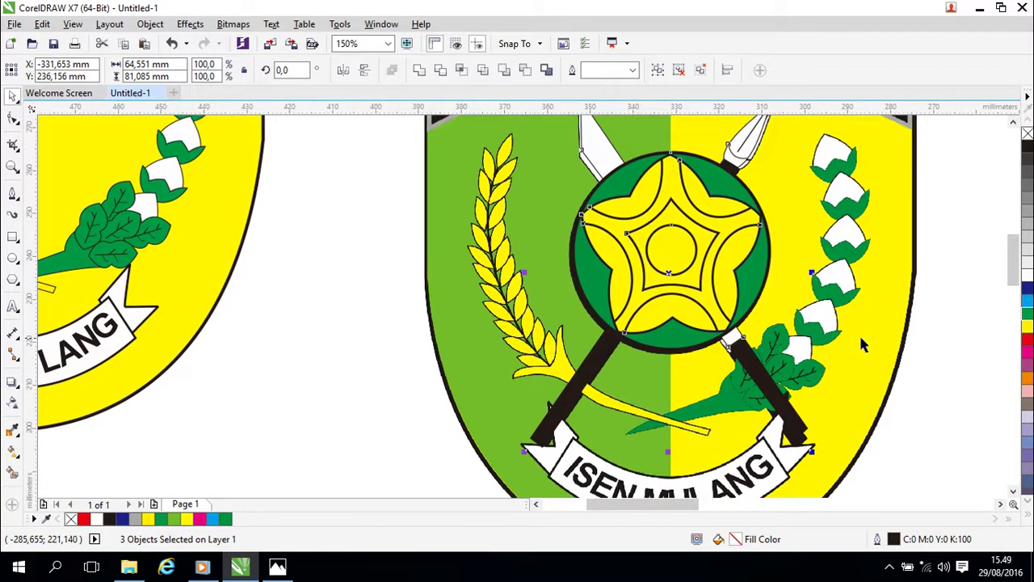
pyautogui.press('Right')
pyautogui.press('Right')
pyautogui.press('Right')
pyautogui.press('Right')
pyautogui.press('Right')
pyautogui.press('Down')
pyautogui.press('Down')
pyautogui.press('Down')
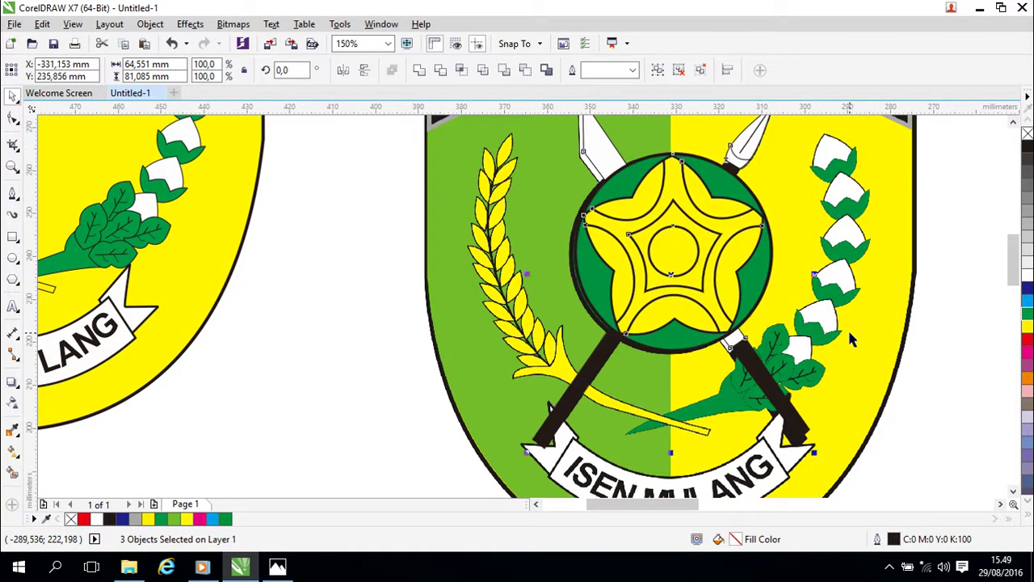
pyautogui.press('Left')
pyautogui.press('Left')
pyautogui.press('Left')
pyautogui.press('Left')
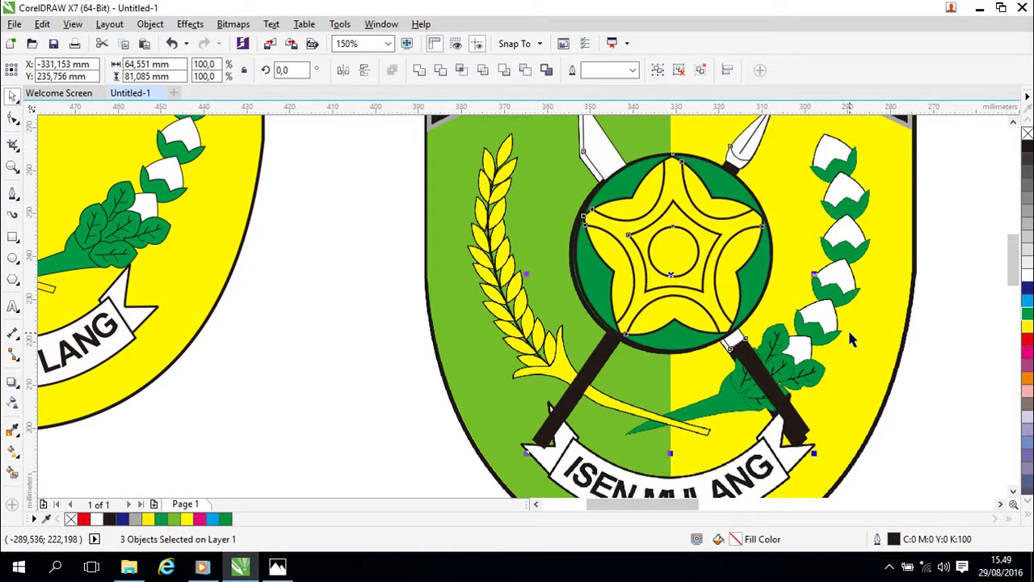
pyautogui.press('Down')
pyautogui.press('Down')
pyautogui.press('Down')
pyautogui.press('Down')
pyautogui.press('Down')
pyautogui.press('Down')
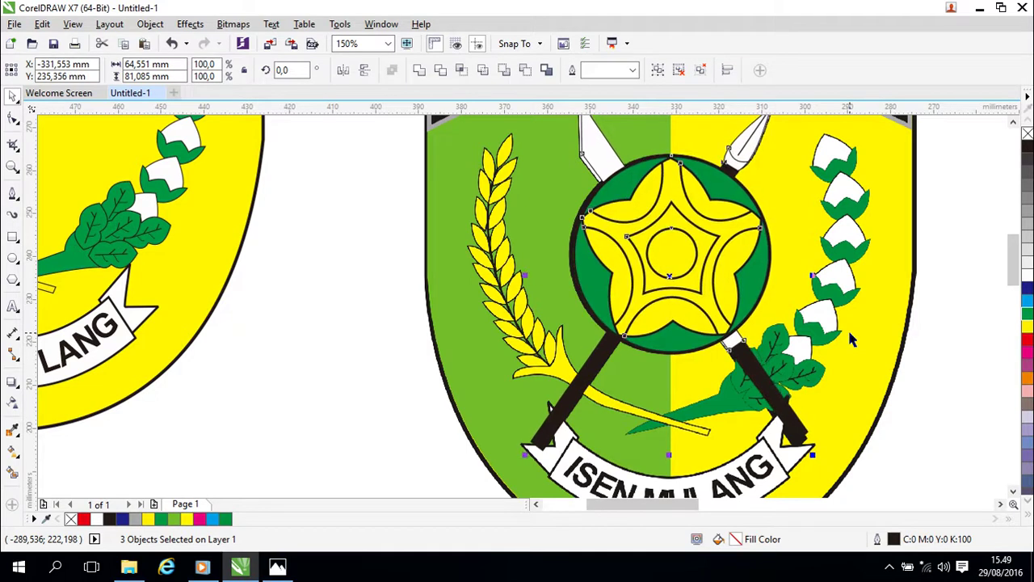
# Nudge the disc and spears slightly left and up to fit the reference disc more closely.
pyautogui.press('Left')
pyautogui.press('Left')
pyautogui.press('Left')
pyautogui.press('Left')
pyautogui.press('Up')
pyautogui.press('Up')
pyautogui.press('Up')
pyautogui.press('Down')
# Move the selected star disc and crossed spears off the reference onto the redrawn shield, centred above the ISEN MULANG ribbon, and deselect them.
pyautogui.moveTo(664, 275); pyautogui.dragTo(307, 275)
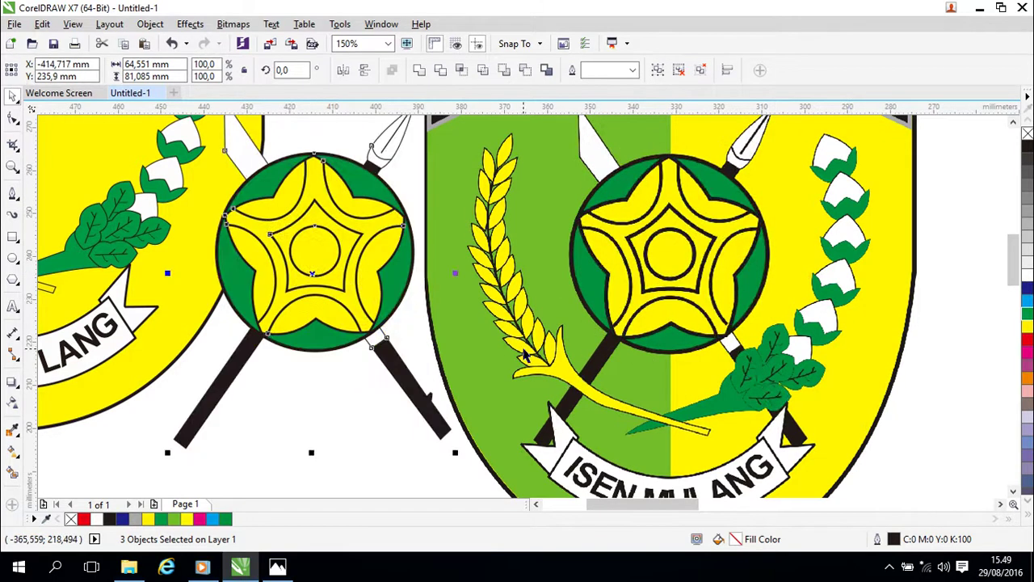
pyautogui.hscroll(-5, 533, 358)
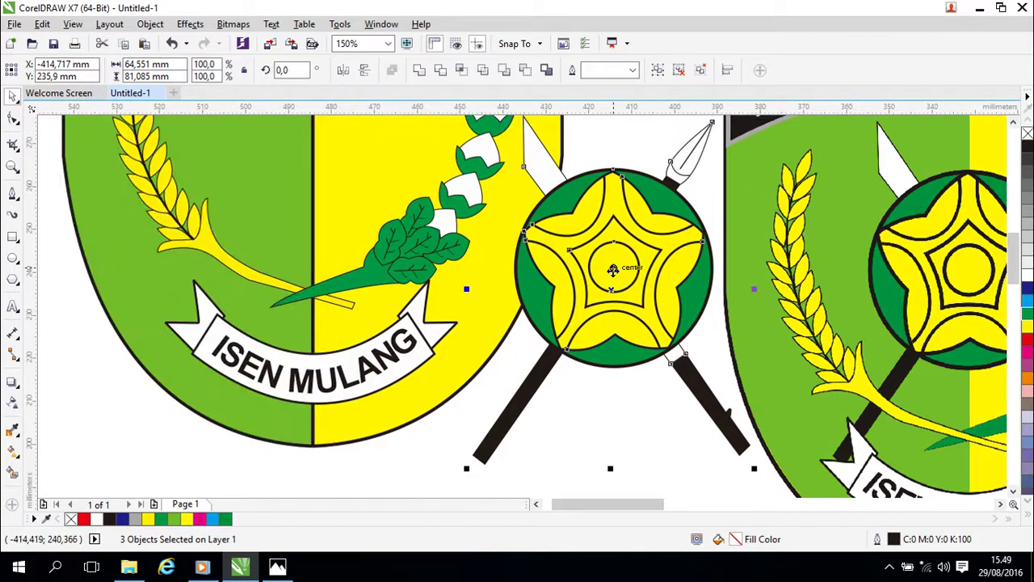
pyautogui.moveTo(296, 199); pyautogui.dragTo(319, 184)
pyautogui.scroll(-1, 538, 352)
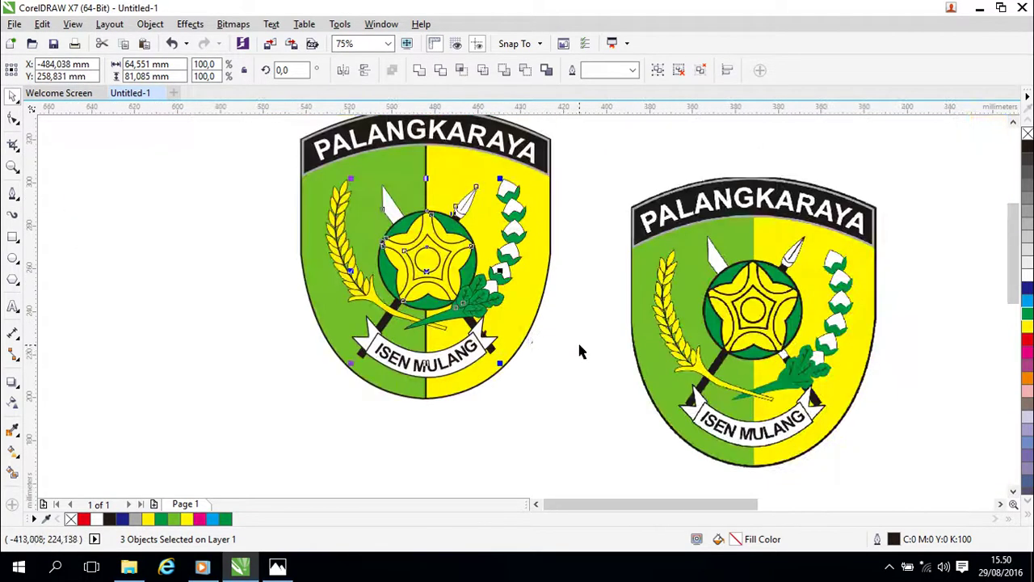
pyautogui.moveTo(428, 271); pyautogui.dragTo(414, 241)
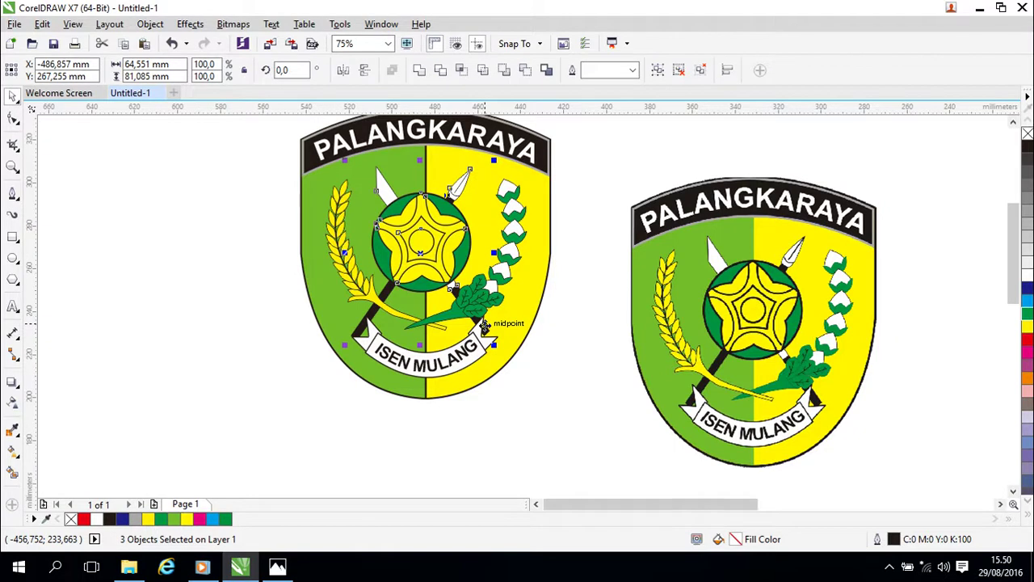
pyautogui.moveTo(484, 326); pyautogui.dragTo(487, 326)
pyautogui.click(585, 419)
# Select the reference emblem bitmap and move it closer beside the redrawn emblem, to about X -359.385, Y 261.885 mm.
pyautogui.click(789, 295)
pyautogui.scroll(1, 923, 285)
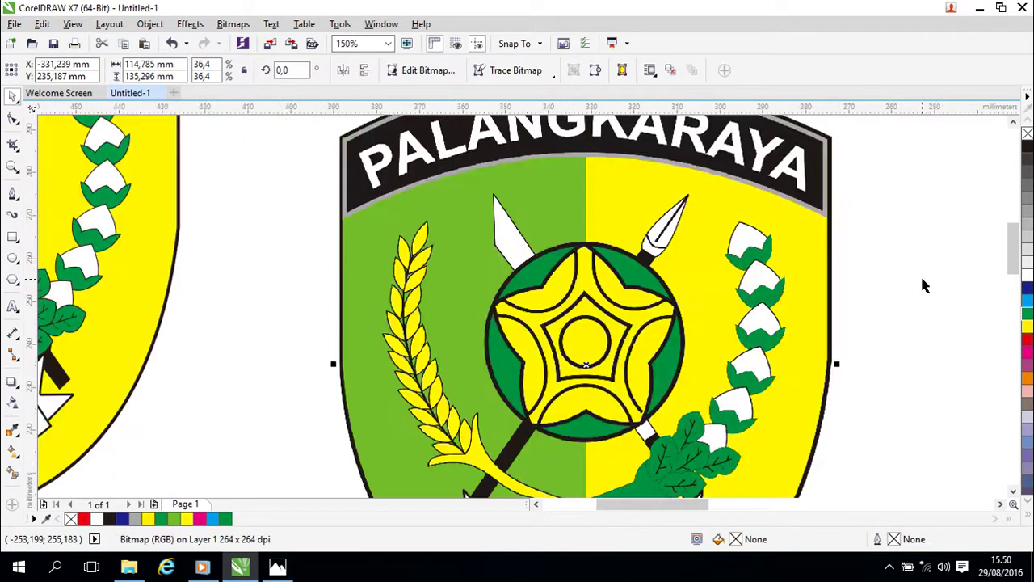
pyautogui.scroll(-1, 923, 285)
pyautogui.moveTo(758, 323); pyautogui.dragTo(714, 274)
pyautogui.moveTo(900, 250); pyautogui.dragTo(904, 296)
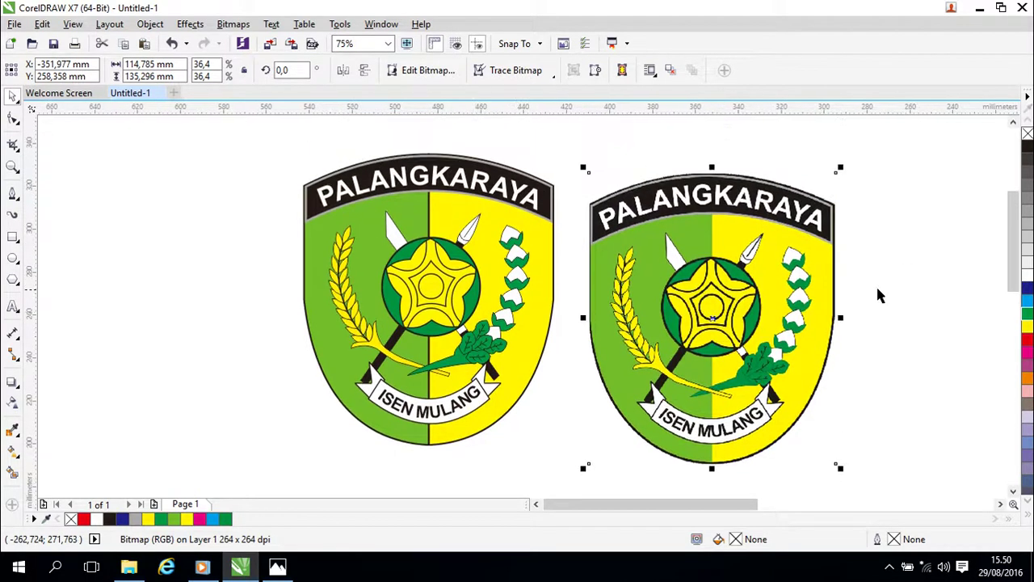
pyautogui.moveTo(713, 318); pyautogui.dragTo(698, 311)
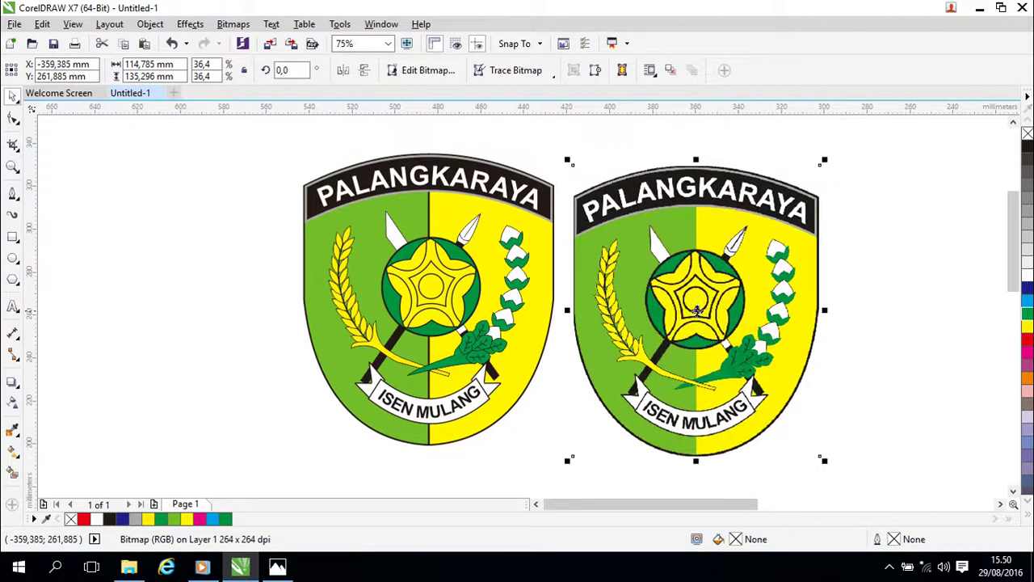
# Nudge the reference bitmap slightly left and up to X -359.685, Y 262.585 mm.
pyautogui.press('Left')
pyautogui.press('Left')
pyautogui.press('Up')
pyautogui.press('Up')
pyautogui.press('Left')
pyautogui.press('Up')
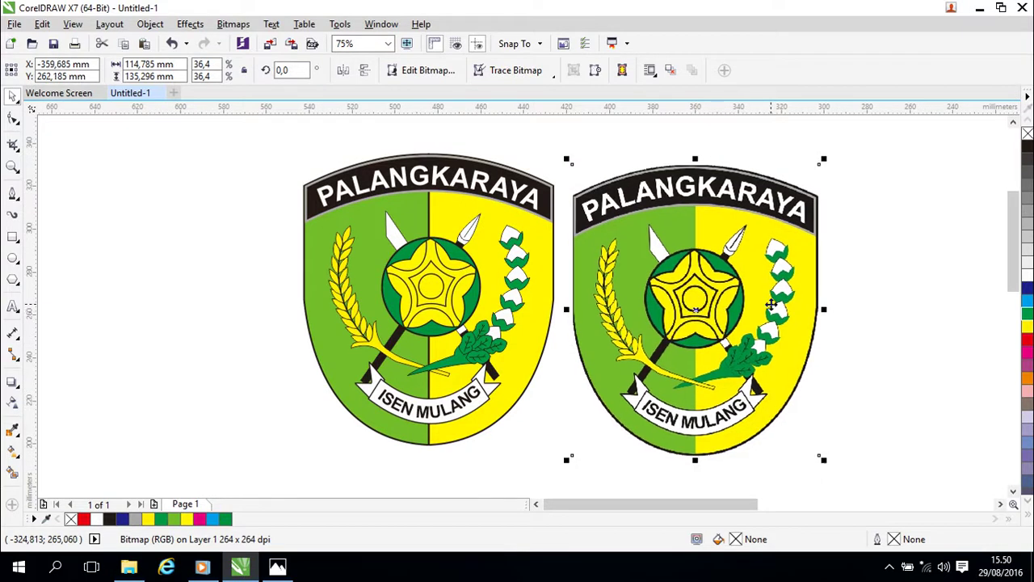
pyautogui.moveTo(771, 304); pyautogui.dragTo(771, 303)
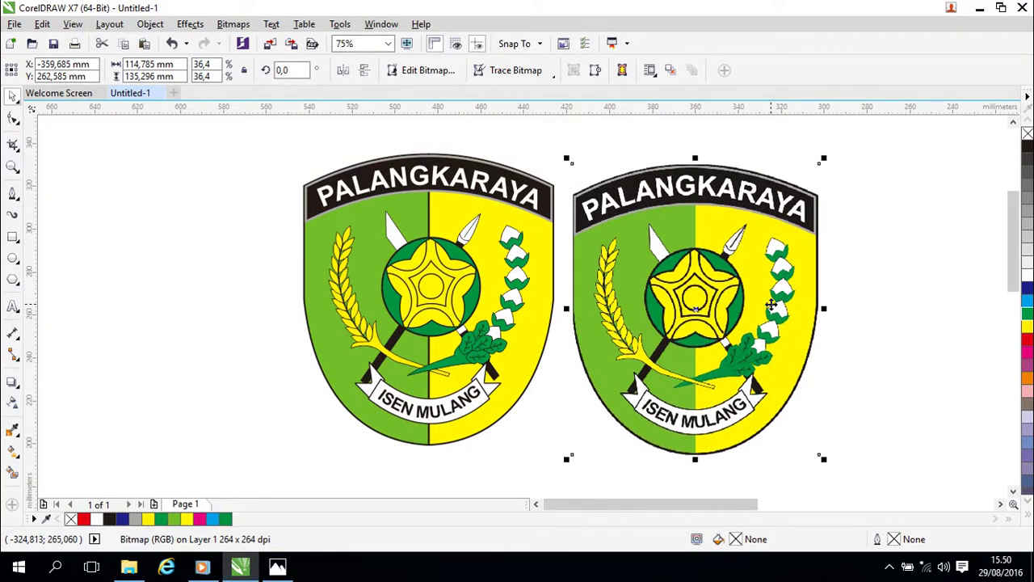
# Bring the reference bitmap right next to the redrawn emblem and level it at X -363.971, Y 266.155 mm.
pyautogui.moveTo(697, 307); pyautogui.dragTo(688, 304)
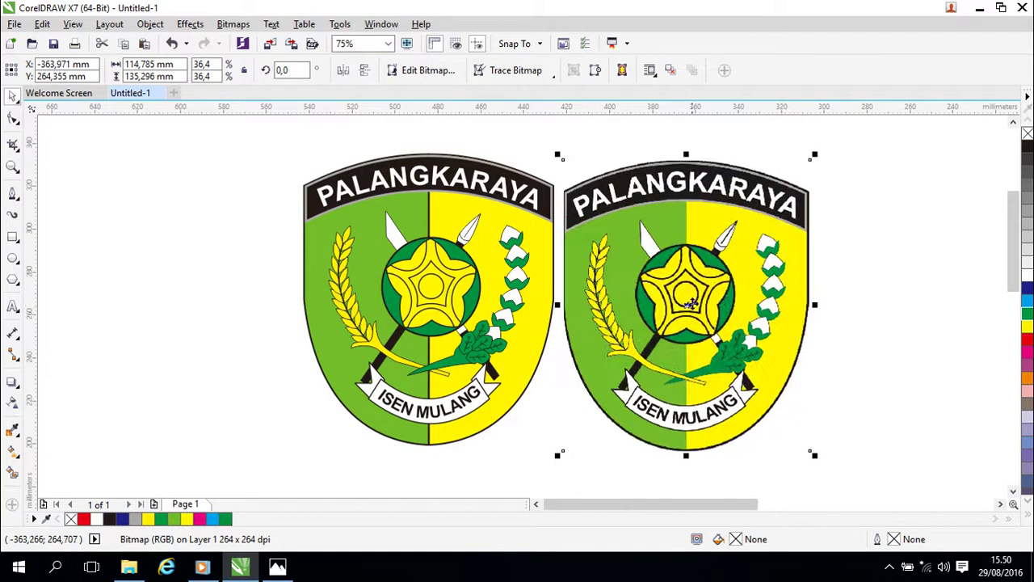
pyautogui.press('Up')
pyautogui.press('Up')
pyautogui.press('Up')
pyautogui.press('Up')
pyautogui.press('Up')
pyautogui.press('Up')
pyautogui.press('Up')
pyautogui.press('Up')
pyautogui.press('Up')
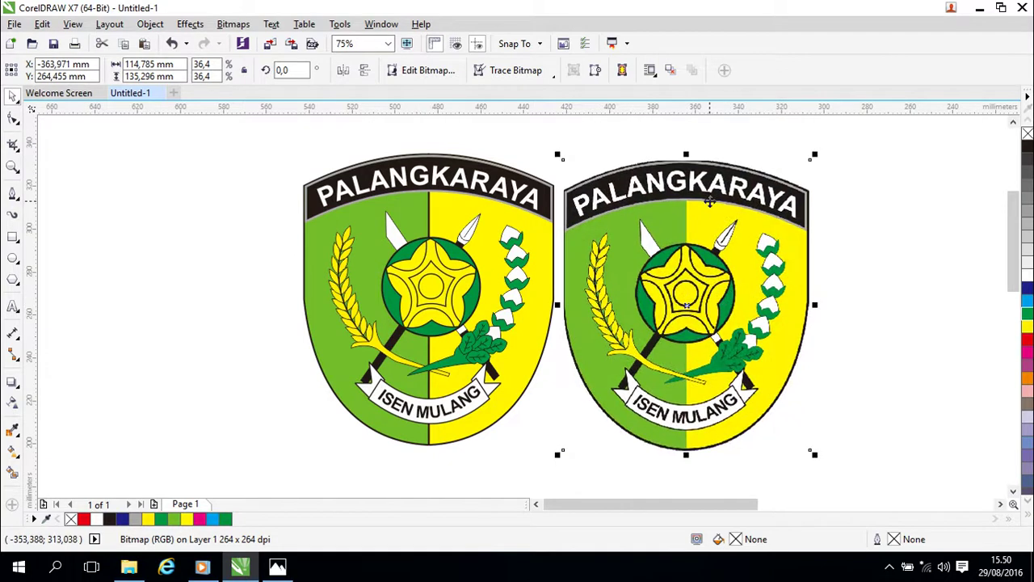
pyautogui.press('Up')
pyautogui.press('Up')
pyautogui.press('Up')
pyautogui.press('Up')
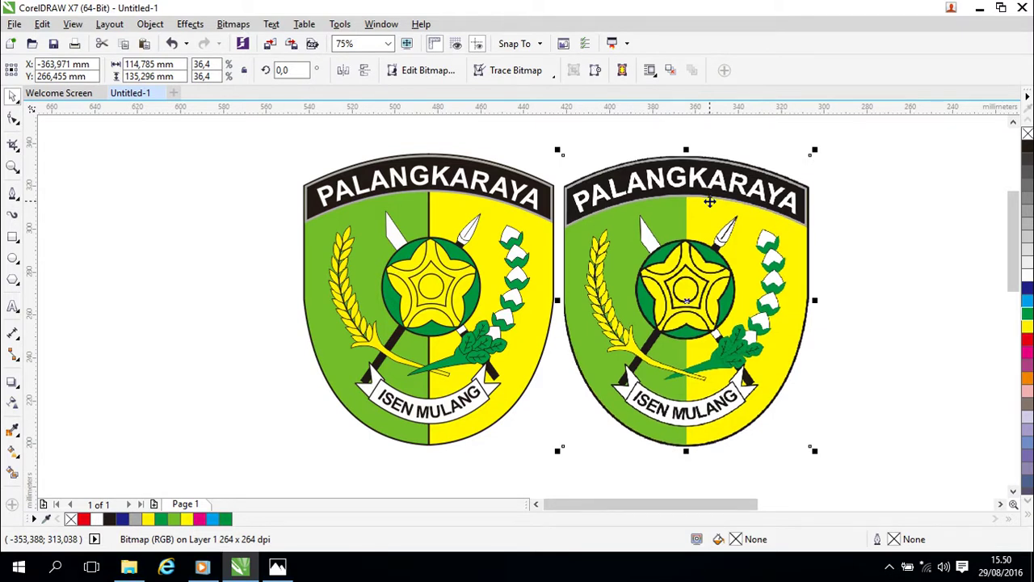
pyautogui.press('Down')
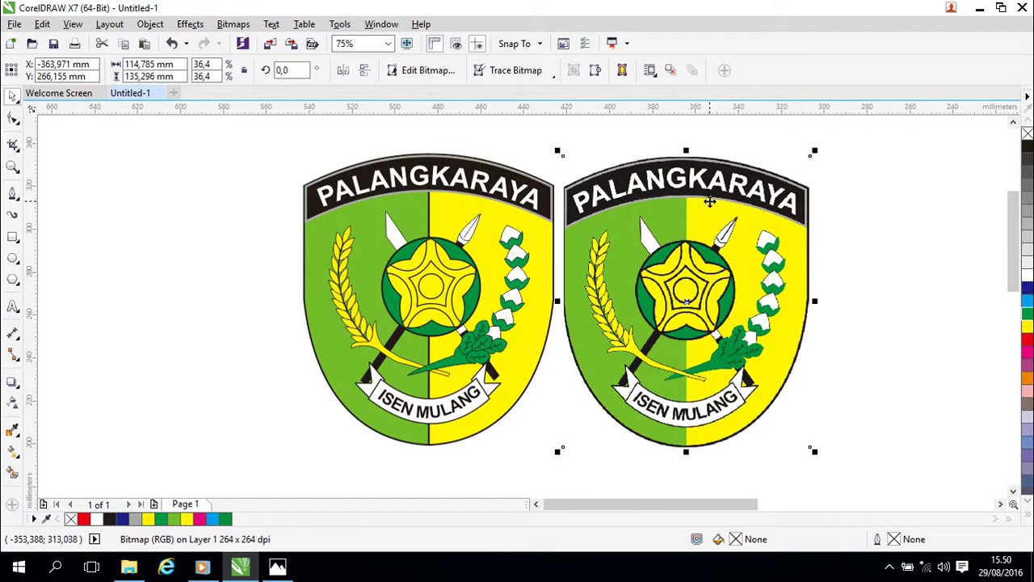
# Select all objects of the redrawn emblem without the reference bitmap, group them, and clear the selection.
pyautogui.click(891, 270)
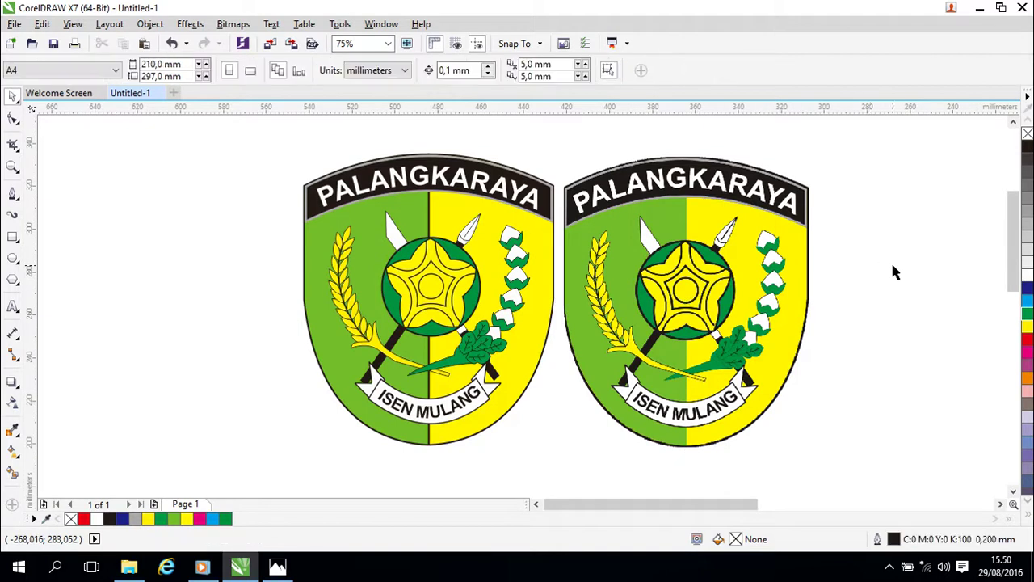
pyautogui.moveTo(230, 141); pyautogui.dragTo(556, 461)
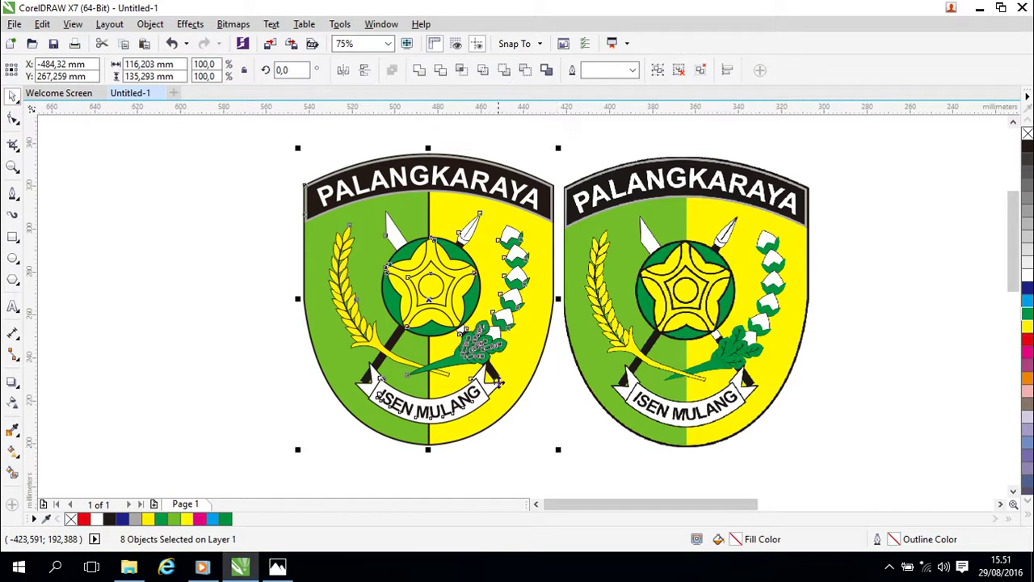
pyautogui.rightClick(445, 316)
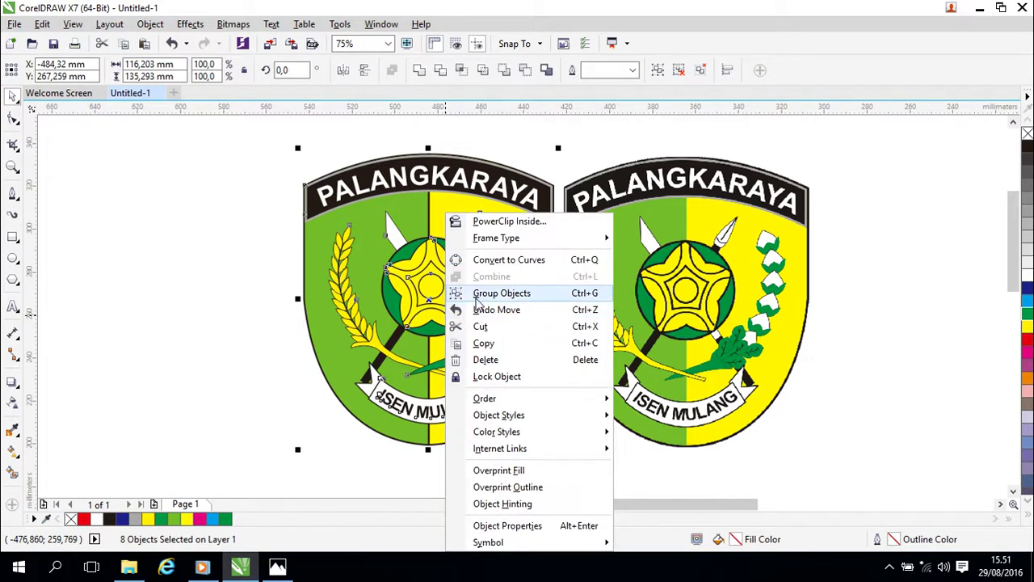
pyautogui.click(484, 293)
pyautogui.click(563, 450)
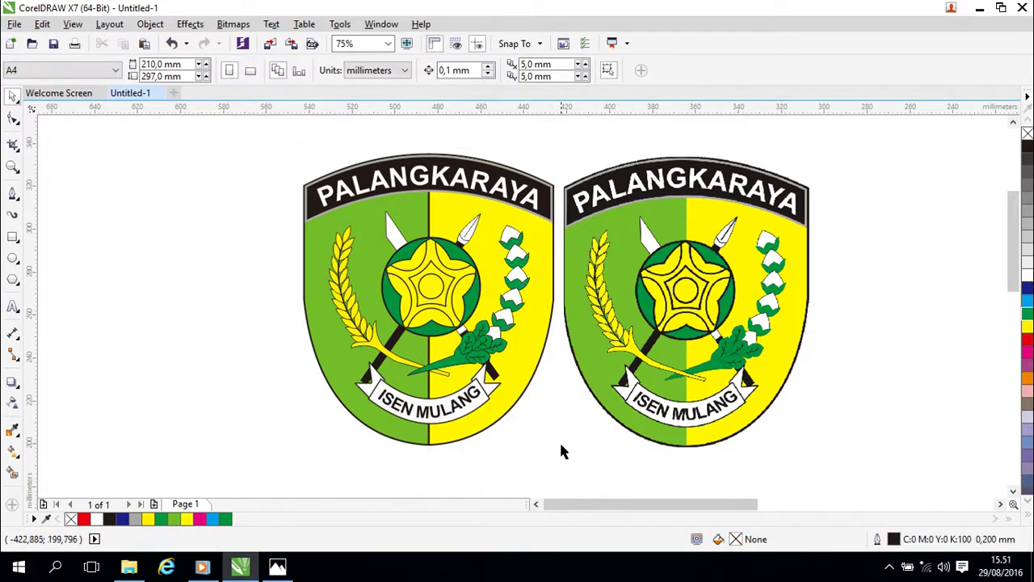